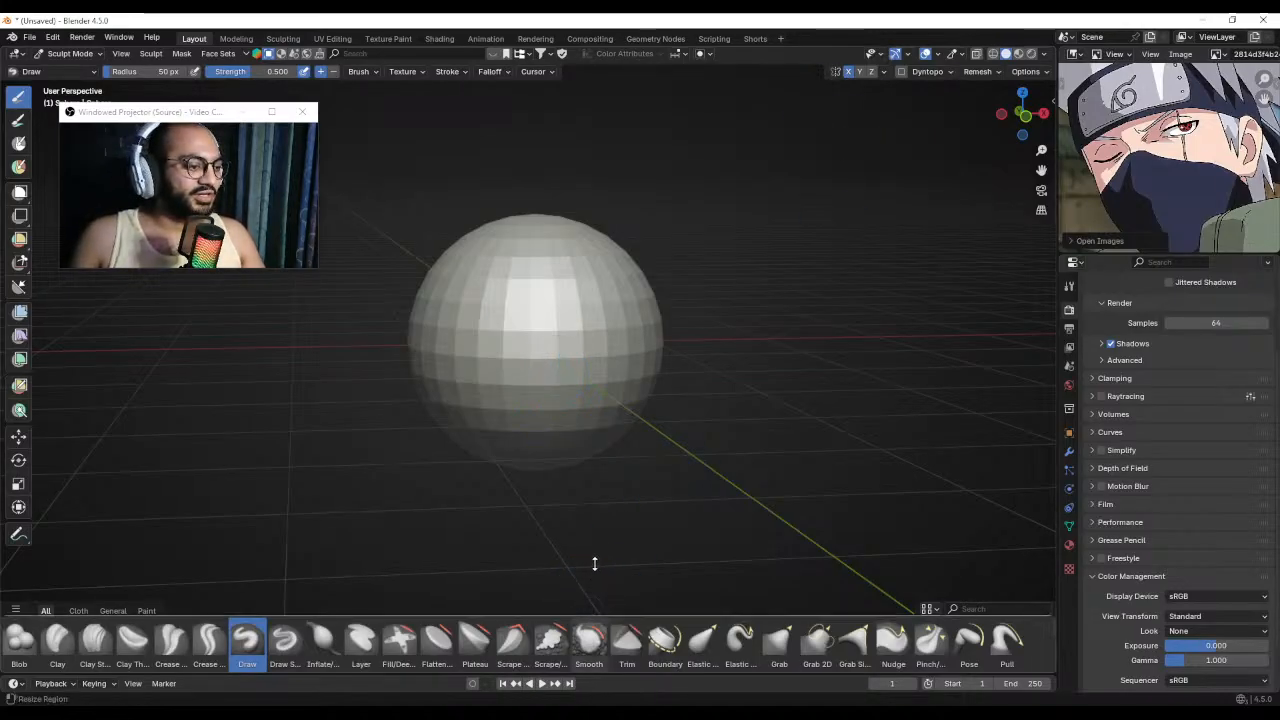
Enlarge the brush shelf to show two rows and activate the Grab brush with a 79 px radius.
{"action": "left_click_drag", "start_coordinate": [594, 563], "coordinate": [597, 529]}
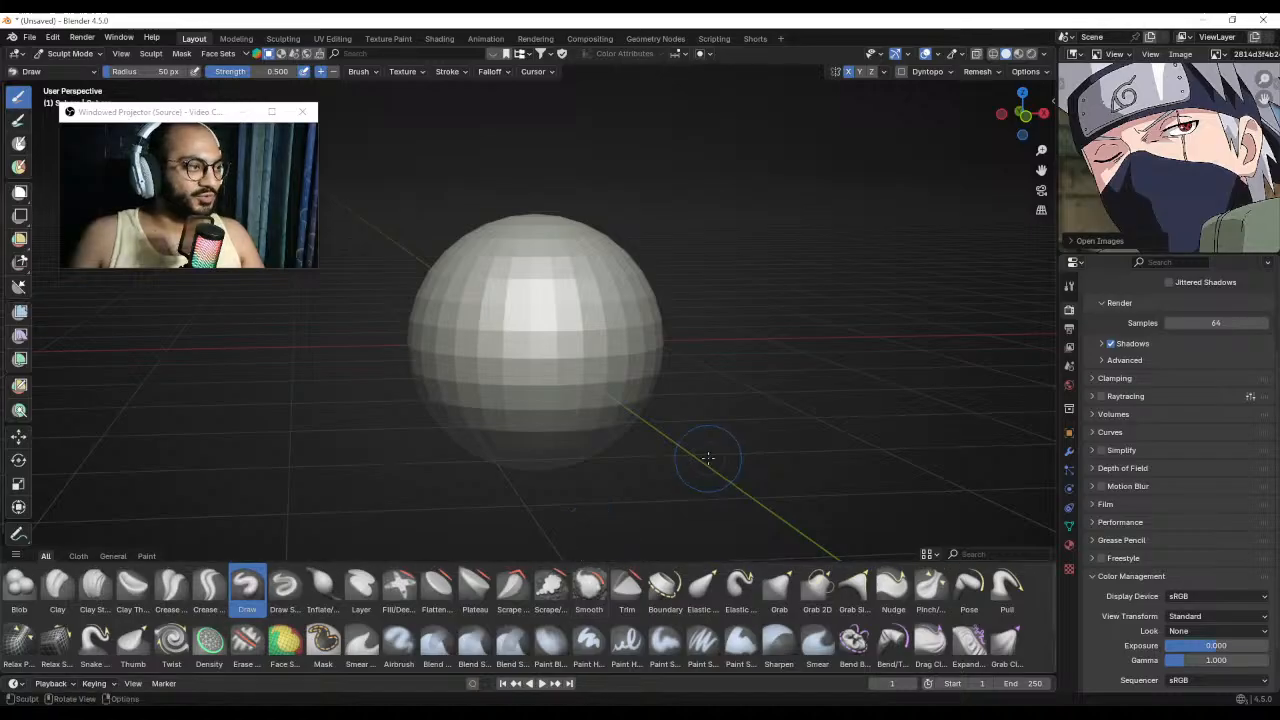
{"action": "middle_click_drag", "start_coordinate": [655, 424], "coordinate": [602, 400]}
{"action": "key", "text": "g"}
{"action": "key", "text": "f"}
{"action": "left_click", "coordinate": [613, 377]}
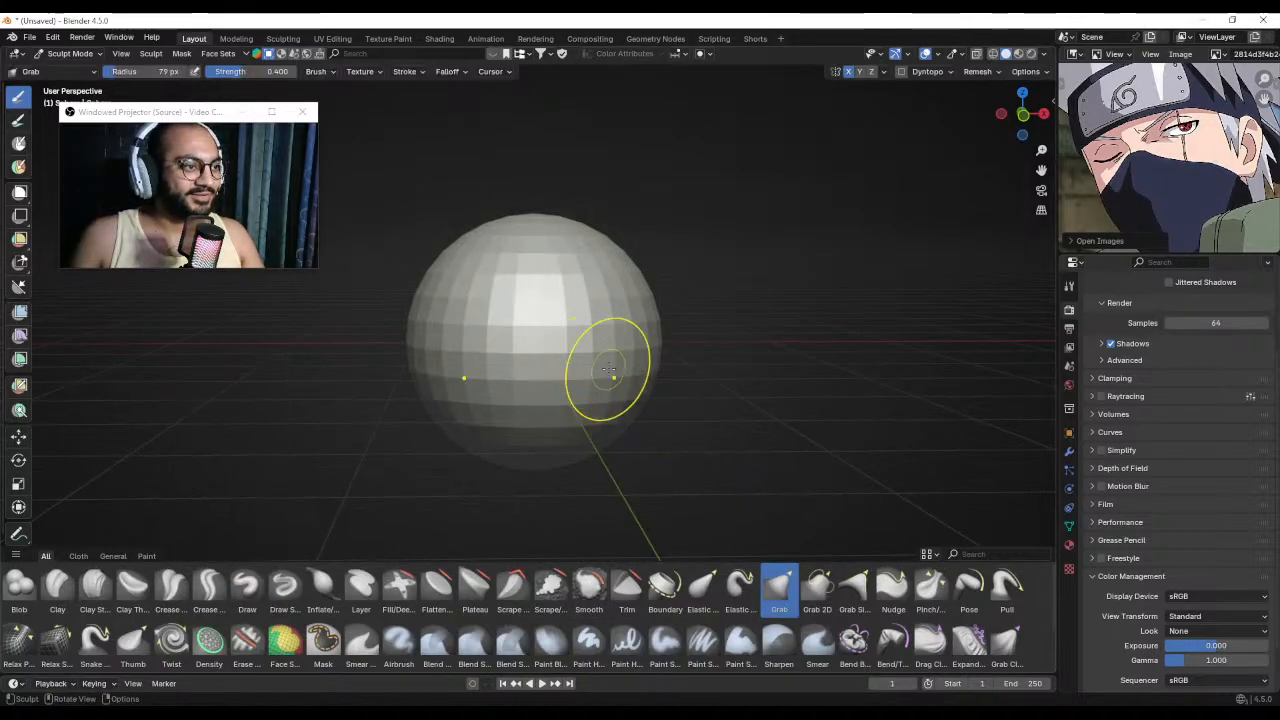
Switch to the front orthographic view of the sphere and set the Grab brush radius to 105 px.
{"action": "scroll", "coordinate": [597, 398], "scroll_direction": "down", "scroll_amount": 2}
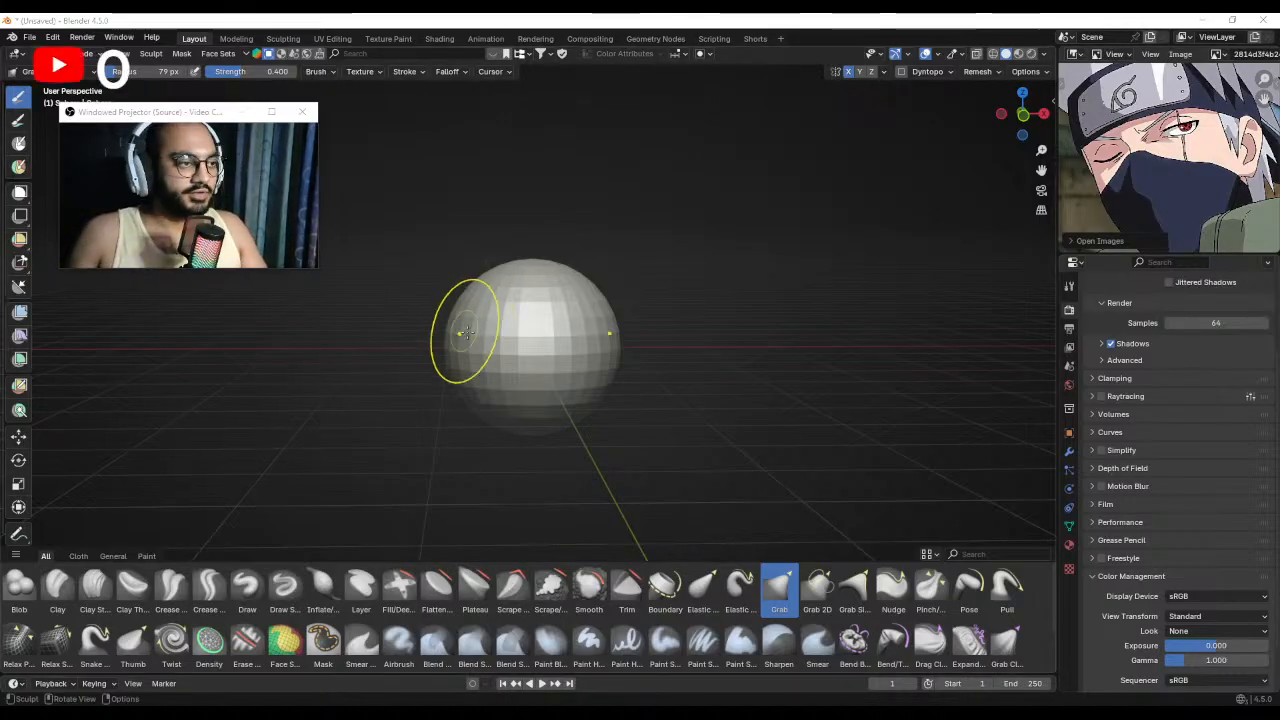
{"action": "scroll", "coordinate": [537, 362], "scroll_direction": "up", "scroll_amount": 2}
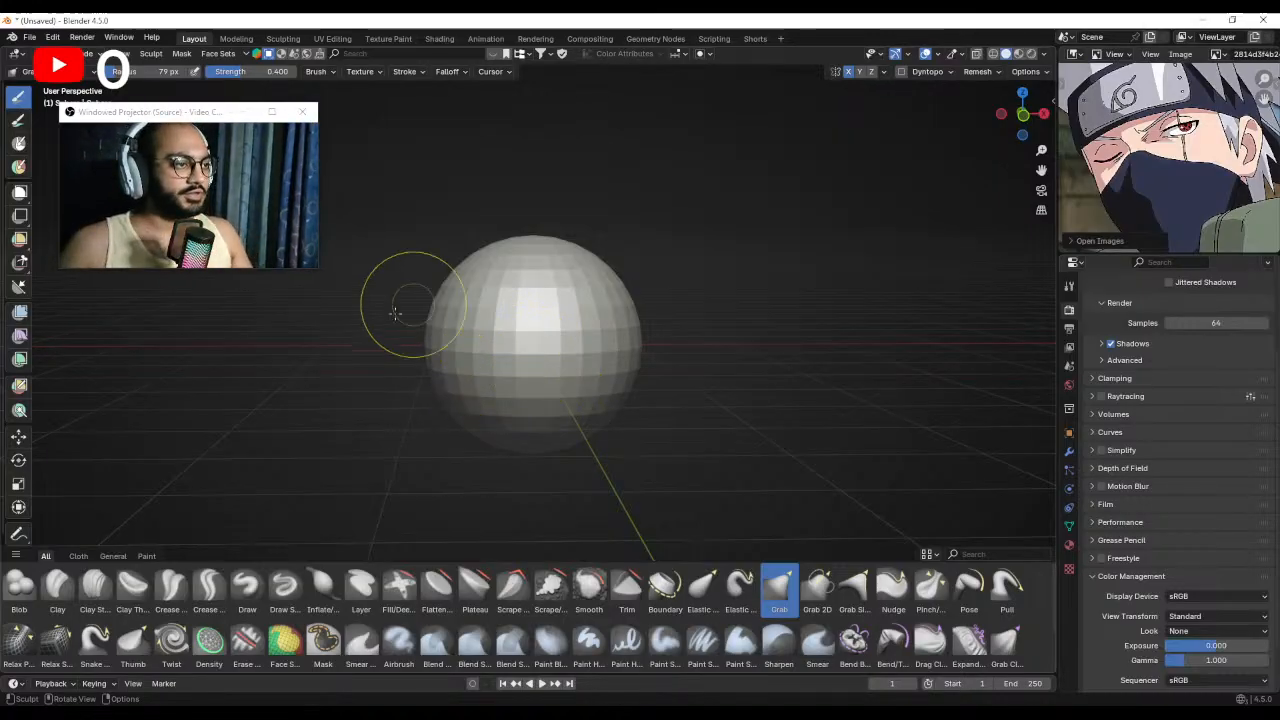
{"action": "middle_click_drag", "start_coordinate": [514, 352], "coordinate": [521, 404], "text": "ctrl"}
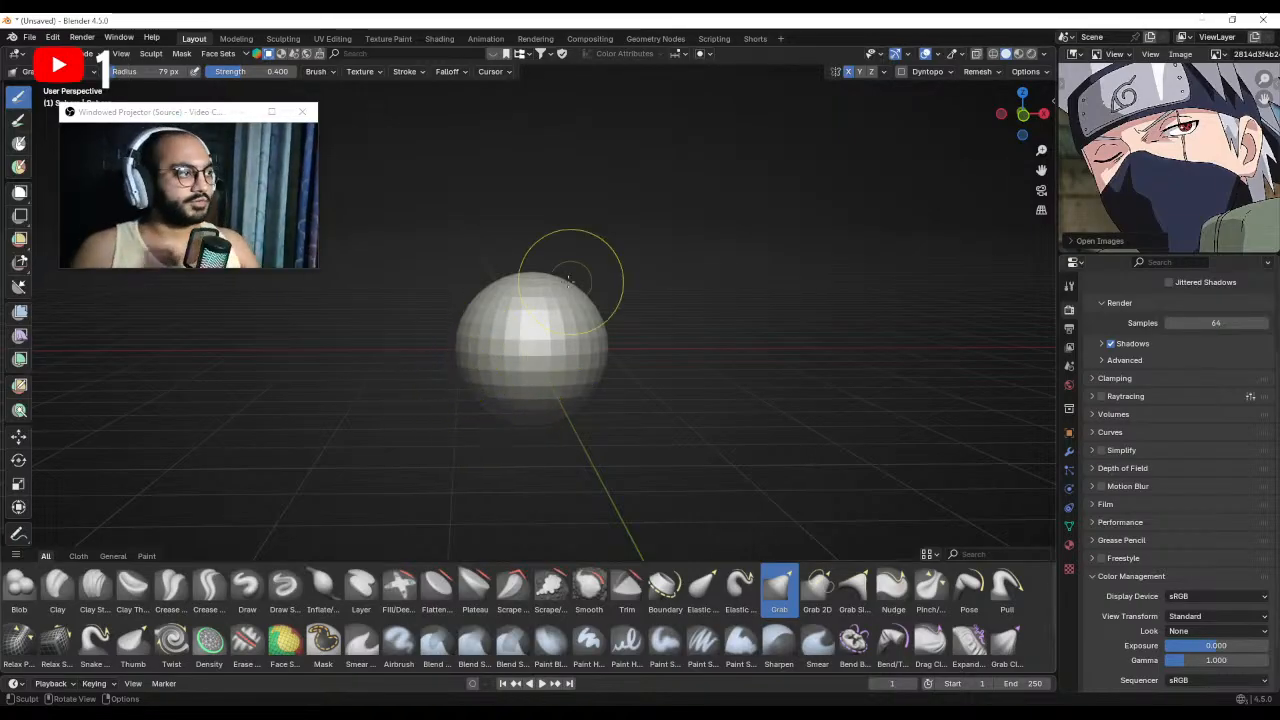
{"action": "middle_click_drag", "start_coordinate": [529, 409], "coordinate": [521, 366]}
{"action": "left_click_drag", "start_coordinate": [608, 373], "coordinate": [600, 346], "text": "ctrl+alt"}
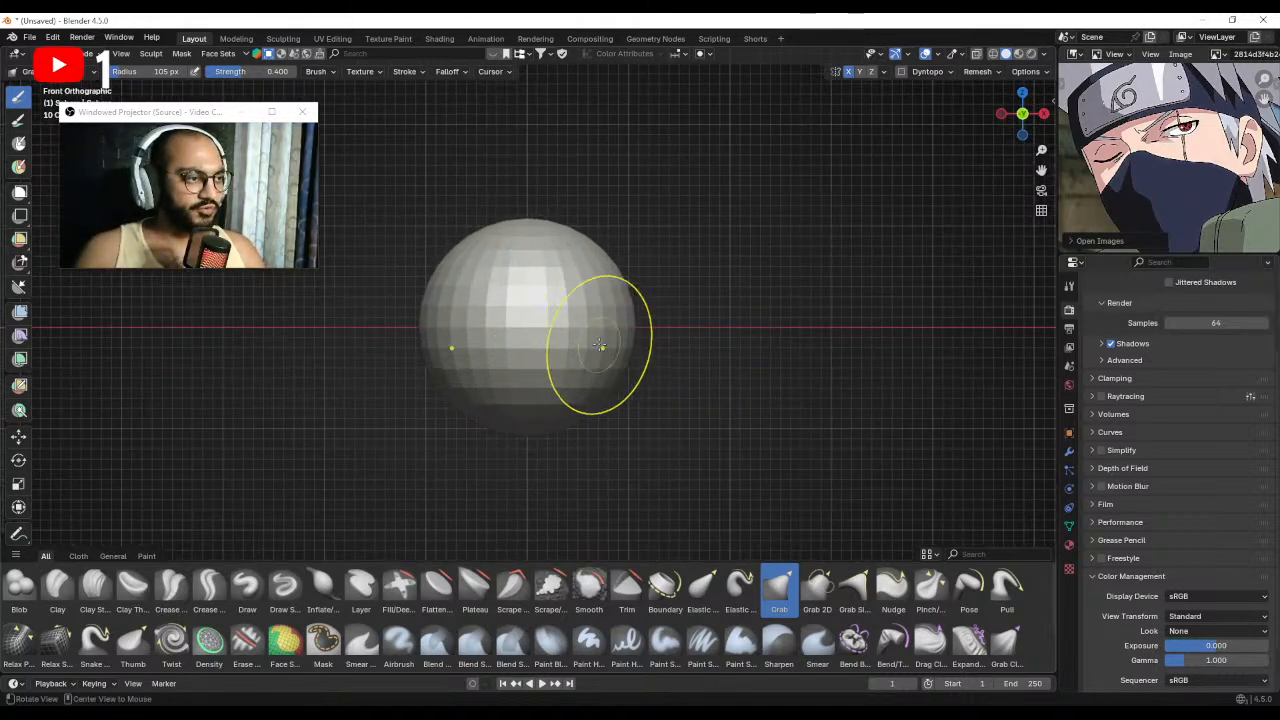
{"action": "left_click_drag", "start_coordinate": [520, 375], "coordinate": [528, 360], "text": "alt+shift"}
{"action": "middle_click_drag", "start_coordinate": [567, 368], "coordinate": [565, 371], "text": "shift"}
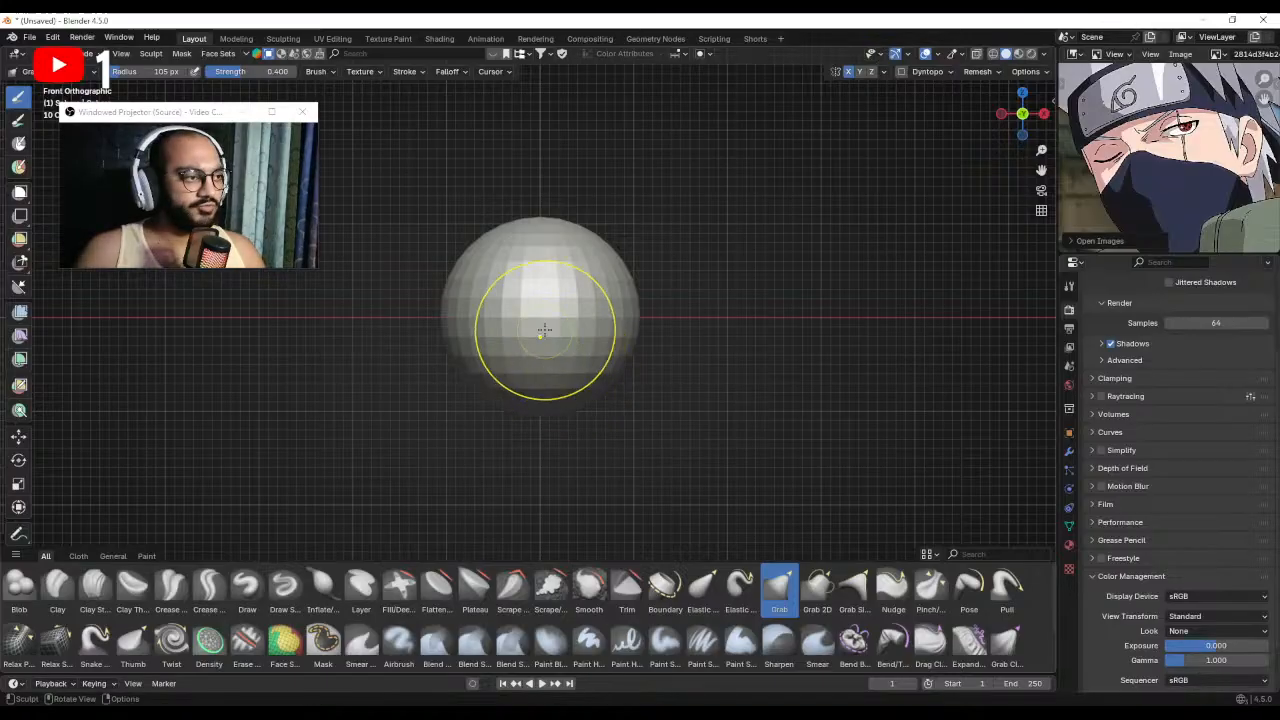
Try to pull the sphere's lower middle down into a chin with the Grab brush.
{"action": "left_click_drag", "start_coordinate": [545, 330], "coordinate": [543, 521]}
{"action": "key", "text": "ctrl+z"}
{"action": "key", "text": "f"}
{"action": "left_click", "coordinate": [566, 400]}
{"action": "left_click_drag", "start_coordinate": [542, 358], "coordinate": [535, 502]}
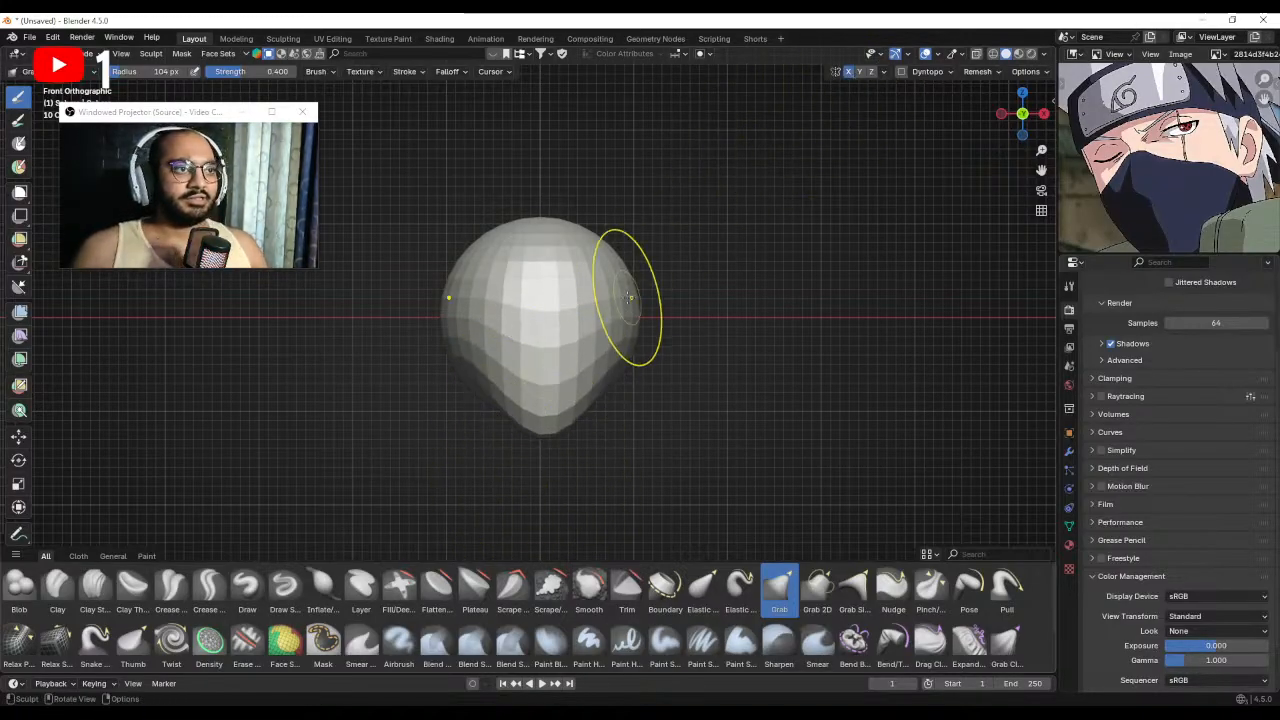
{"action": "key", "text": "ctrl+z"}
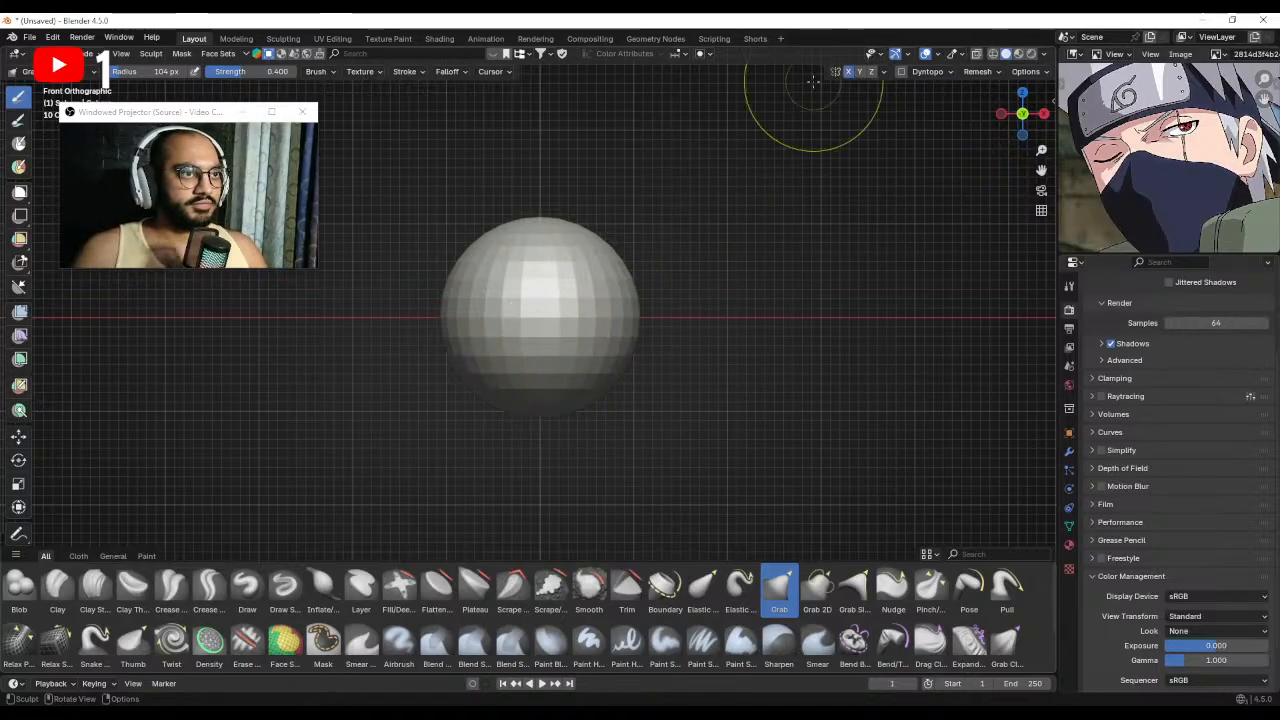
Pull the sphere's lower middle down into a pointed chin using the Grab brush with a 113 px radius.
{"action": "scroll", "coordinate": [528, 368], "scroll_direction": "down", "scroll_amount": 1}
{"action": "key", "text": "f"}
{"action": "left_click", "coordinate": [602, 375]}
{"action": "left_click_drag", "start_coordinate": [542, 378], "coordinate": [554, 486]}
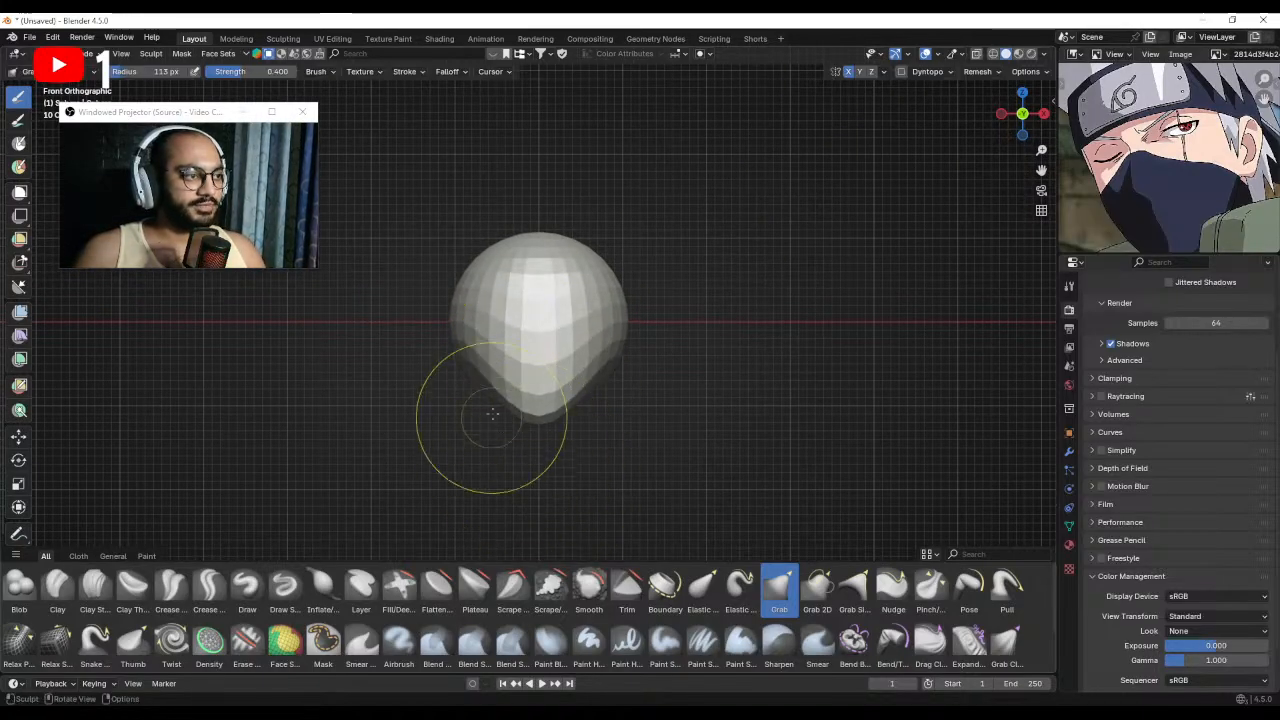
{"action": "middle_click_drag", "start_coordinate": [527, 416], "coordinate": [530, 430], "text": "shift"}
{"action": "left_click_drag", "start_coordinate": [530, 438], "coordinate": [518, 411], "text": "shift"}
Push the sides of the head inward to form a narrower egg shape, finishing with a 110 px Grab brush.
{"action": "middle_click_drag", "start_coordinate": [490, 395], "coordinate": [492, 400], "text": "ctrl"}
{"action": "key", "text": "f"}
{"action": "left_click", "coordinate": [502, 400]}
{"action": "left_click_drag", "start_coordinate": [460, 343], "coordinate": [491, 356]}
{"action": "mouse_move", "coordinate": [486, 368]}
{"action": "left_mouse_down", "text": "shift"}
{"action": "mouse_move", "coordinate": [490, 400]}
{"action": "mouse_move", "coordinate": [516, 398]}
{"action": "left_mouse_up", "text": "shift"}
{"action": "key", "text": "f"}
{"action": "left_click", "coordinate": [479, 412]}
{"action": "middle_click_drag", "start_coordinate": [499, 398], "coordinate": [498, 414], "text": "shift"}
{"action": "key", "text": "f"}
{"action": "left_click", "coordinate": [529, 396]}
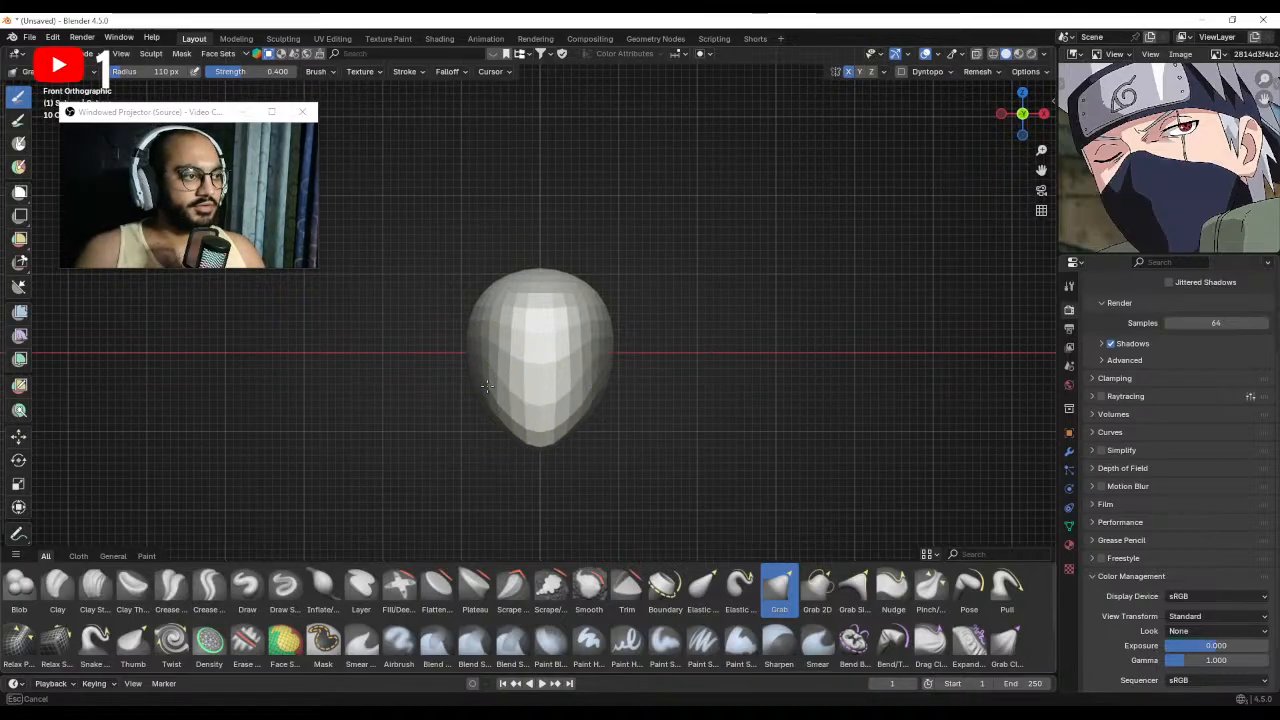
Reframe the reference image to show the whole face and nudge the head's side with a 114 px Grab brush.
{"action": "mouse_move", "coordinate": [1183, 203]}
{"action": "middle_mouse_down"}
{"action": "mouse_move", "coordinate": [1164, 161]}
{"action": "mouse_move", "coordinate": [1152, 180]}
{"action": "middle_mouse_up"}
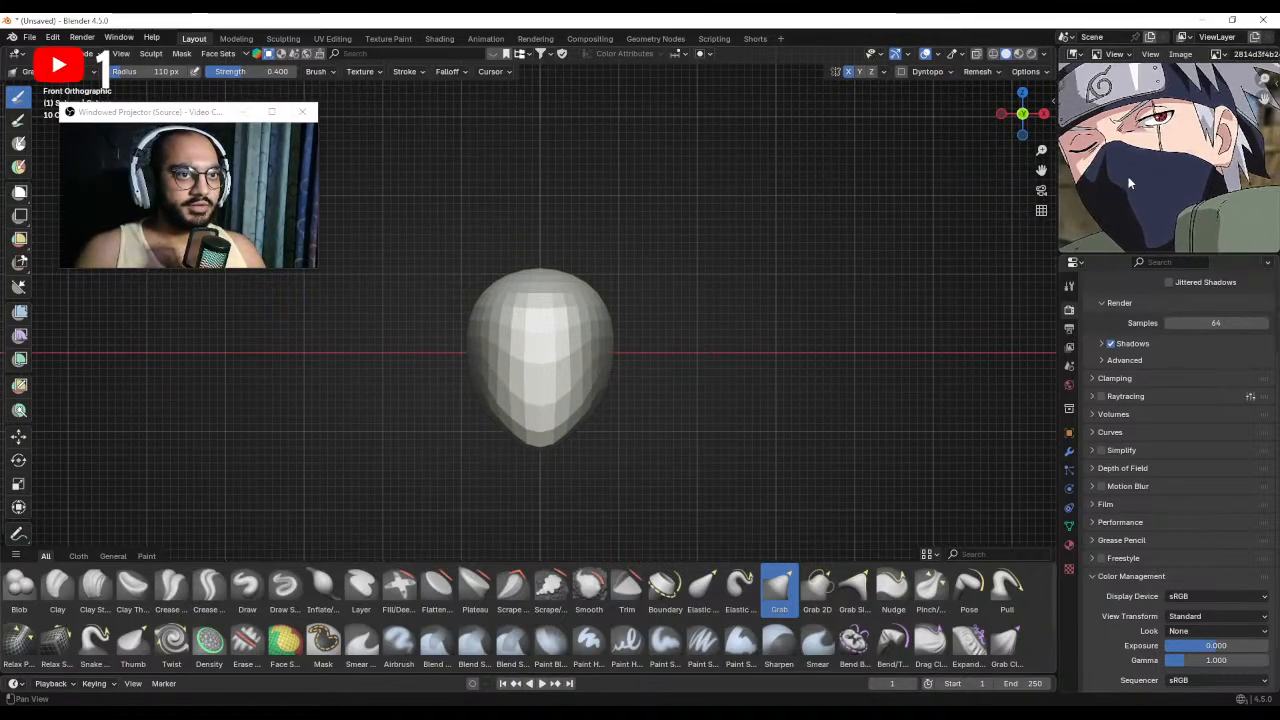
{"action": "scroll", "coordinate": [1128, 176], "scroll_direction": "down", "scroll_amount": 3}
{"action": "scroll", "coordinate": [480, 360], "scroll_direction": "up", "scroll_amount": 1}
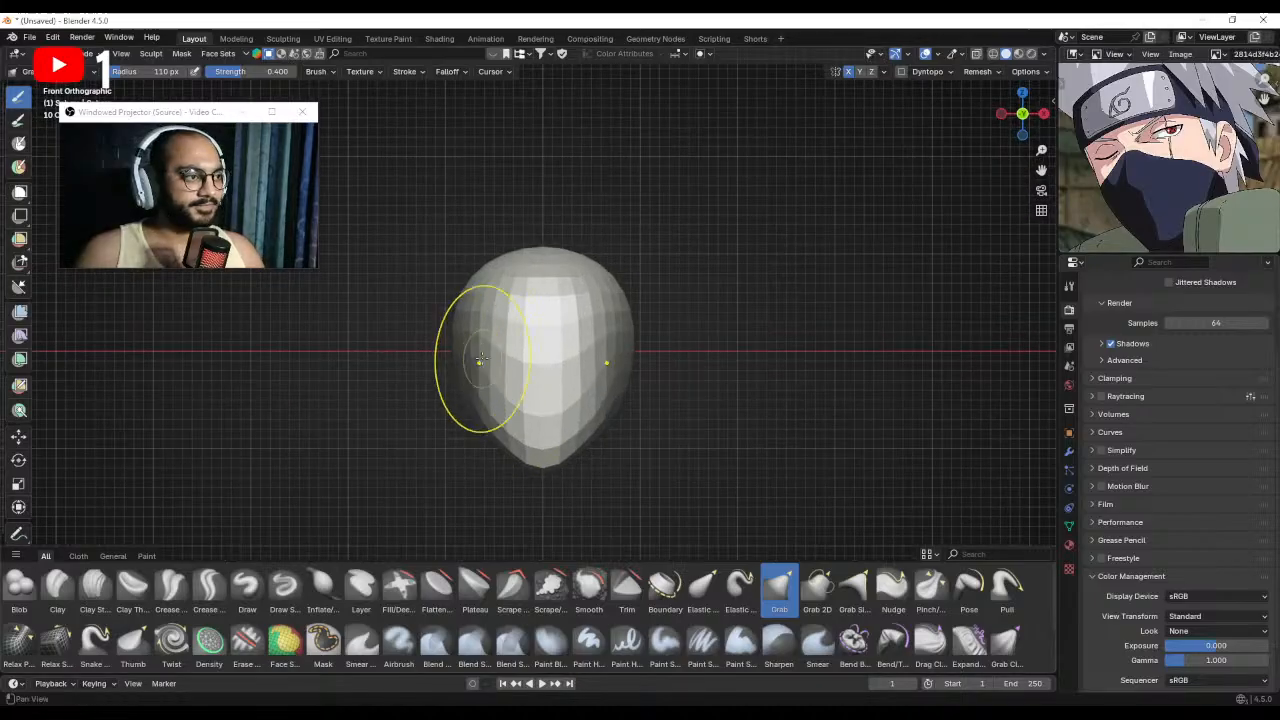
{"action": "middle_click_drag", "start_coordinate": [481, 360], "coordinate": [496, 347], "text": "shift"}
{"action": "key", "text": "f"}
{"action": "left_click", "coordinate": [504, 346]}
{"action": "mouse_move", "coordinate": [484, 342]}
{"action": "left_mouse_down"}
{"action": "mouse_move", "coordinate": [473, 347]}
{"action": "mouse_move", "coordinate": [484, 348]}
{"action": "left_mouse_up"}
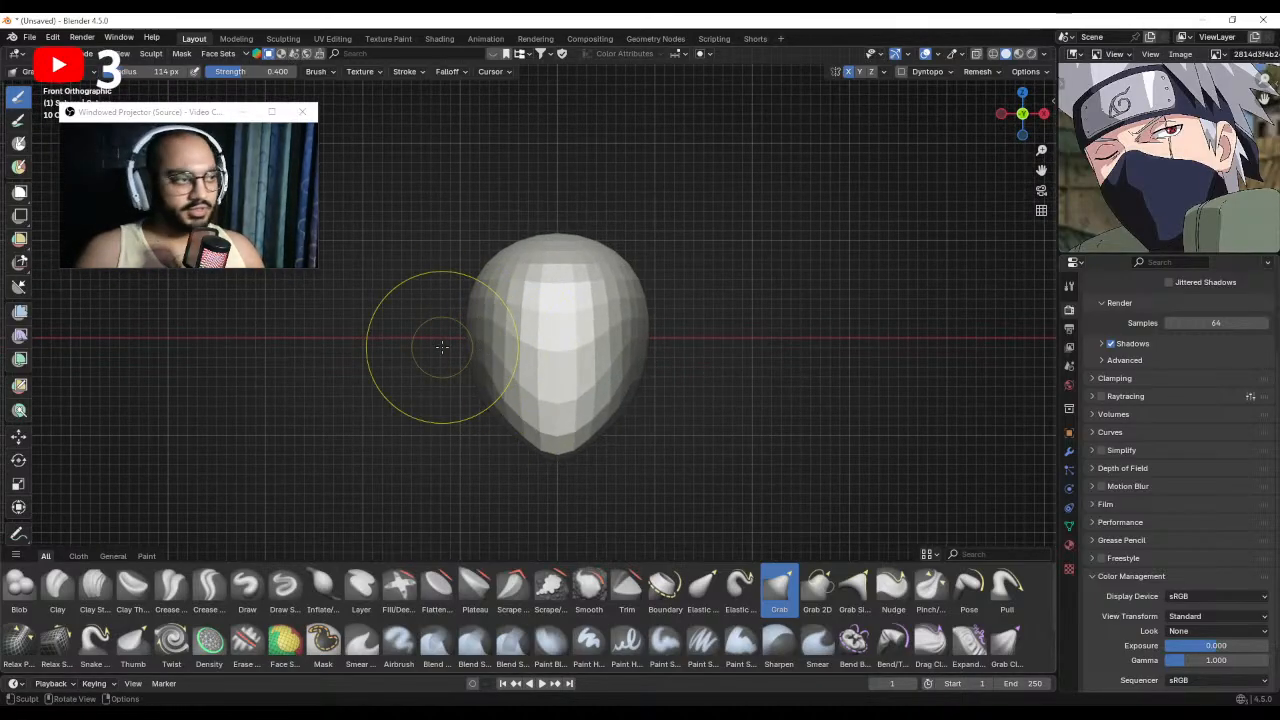
Refine the upper head and cheek contours in front view with small Grab strokes, reducing the radius to 103 px.
{"action": "middle_click_drag", "start_coordinate": [447, 290], "coordinate": [454, 306], "text": "shift"}
{"action": "key", "text": "f"}
{"action": "left_click", "coordinate": [545, 296]}
{"action": "key", "text": "f"}
{"action": "left_click", "coordinate": [541, 284]}
{"action": "left_click_drag", "start_coordinate": [509, 295], "coordinate": [495, 298]}
{"action": "key", "text": "f"}
{"action": "left_click", "coordinate": [584, 326]}
{"action": "key", "text": "f"}
{"action": "left_click", "coordinate": [558, 365]}
{"action": "left_click_drag", "start_coordinate": [483, 364], "coordinate": [487, 363]}
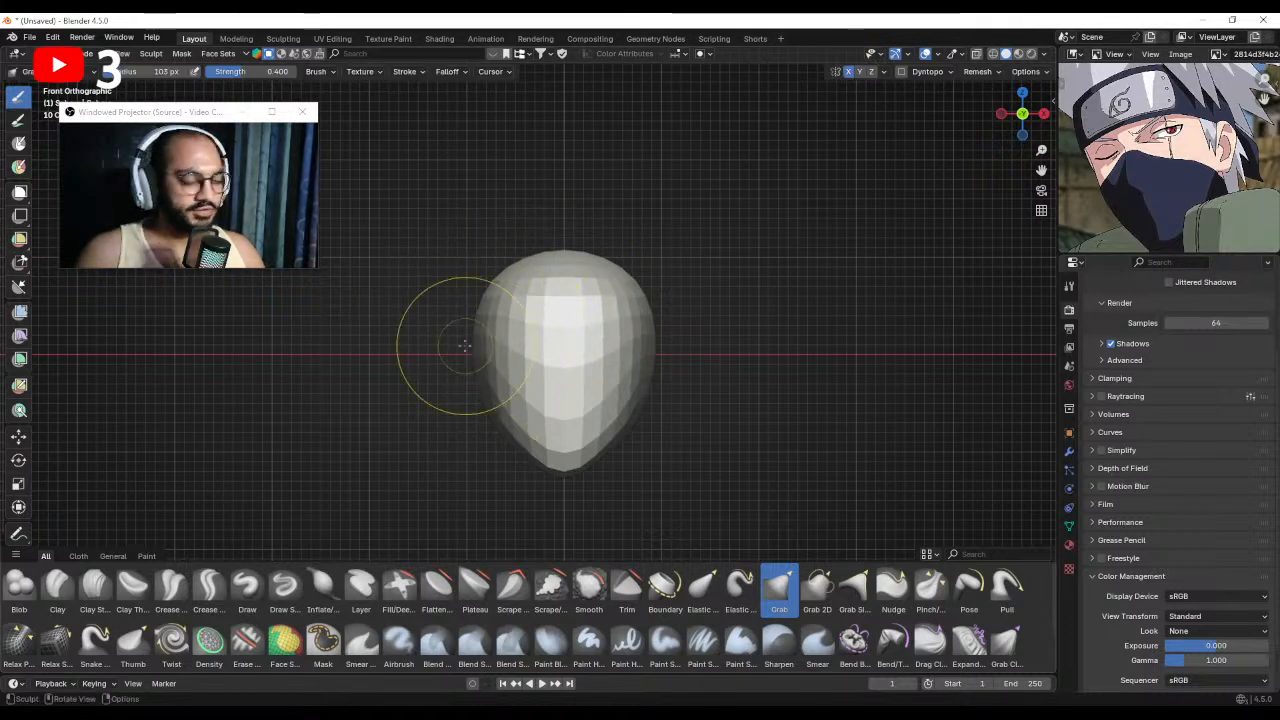
Widen the back of the head in top view with a 134 px Grab brush, then reduce the radius to 111 px.
{"action": "key", "text": "KP_7"}
{"action": "scroll", "coordinate": [470, 305], "scroll_direction": "down", "scroll_amount": 2}
{"action": "key", "text": "f"}
{"action": "left_click", "coordinate": [556, 336]}
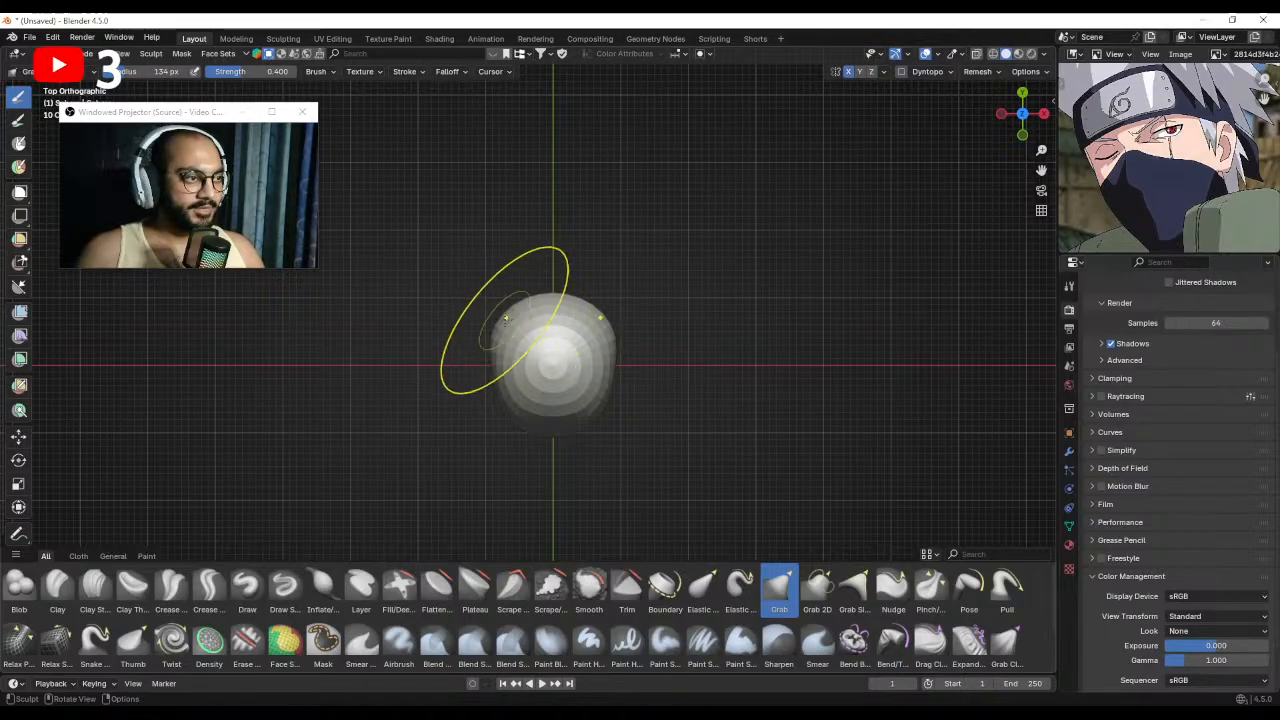
{"action": "left_click_drag", "start_coordinate": [505, 322], "coordinate": [488, 323]}
{"action": "key", "text": "f"}
{"action": "left_click", "coordinate": [588, 381]}
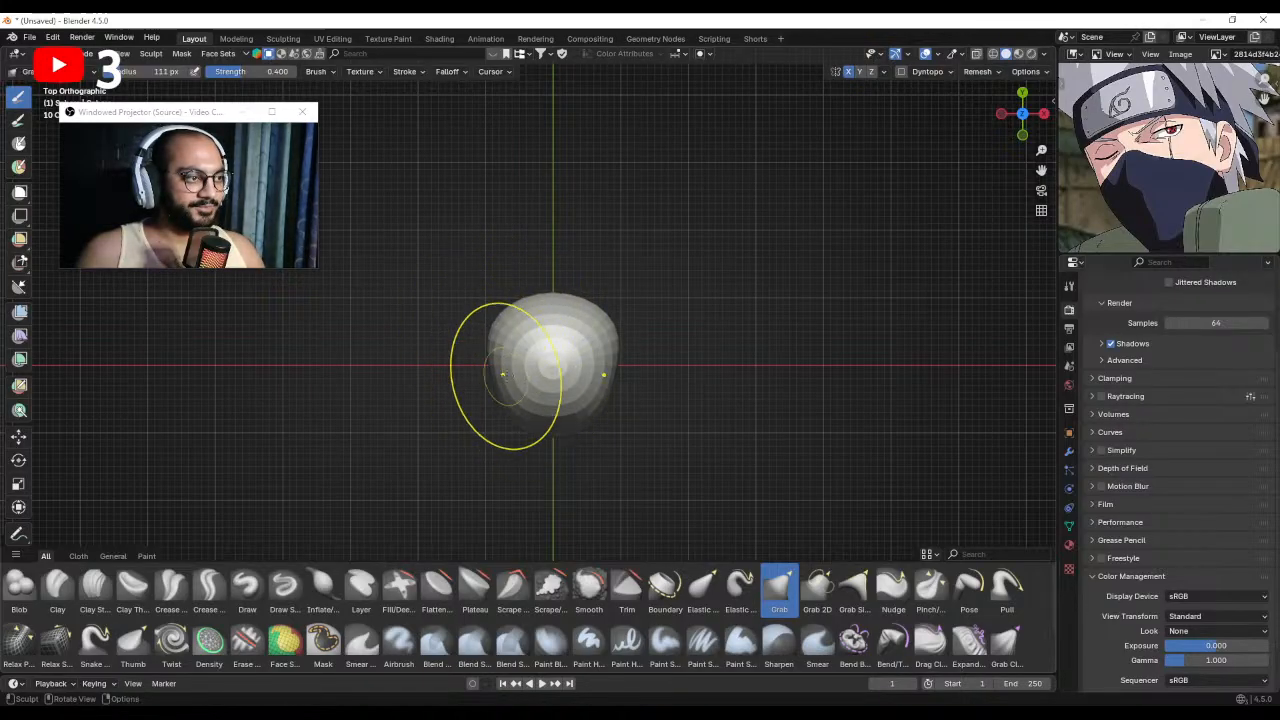
Pull the front of the face slightly forward in right side view with a 131 px Grab brush.
{"action": "middle_click_drag", "start_coordinate": [520, 373], "coordinate": [457, 300]}
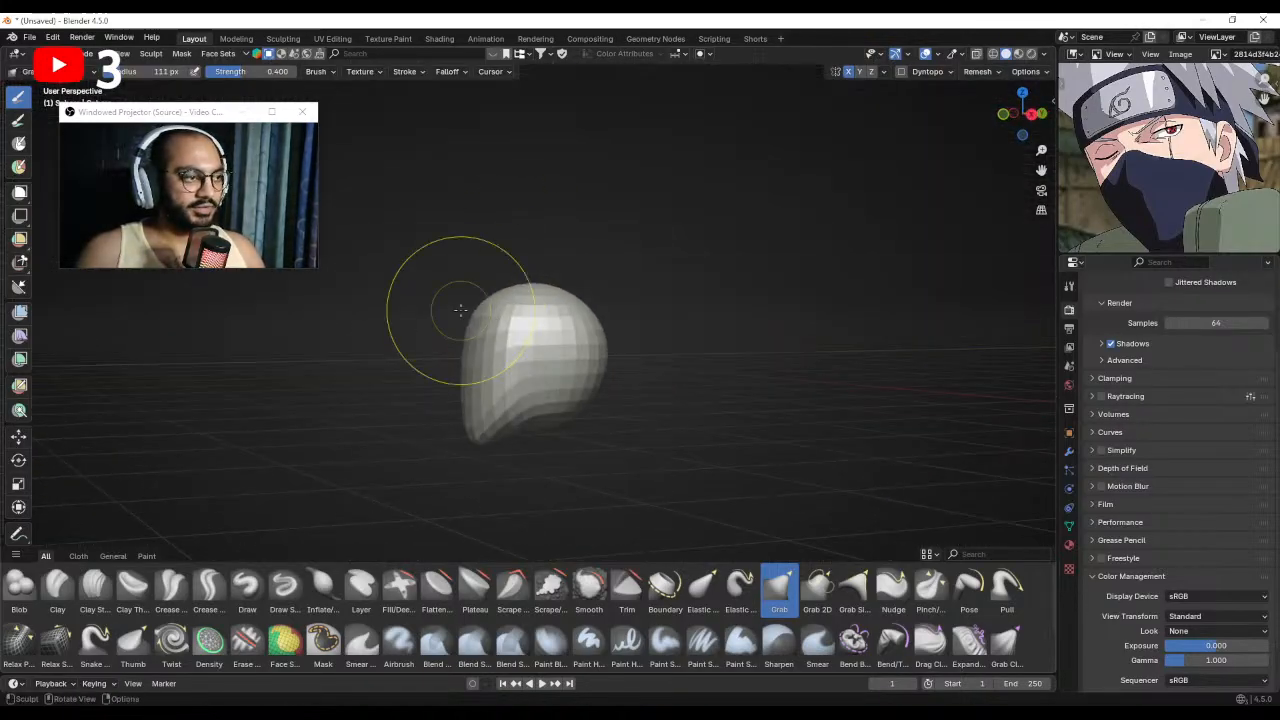
{"action": "key", "text": "KP_3"}
{"action": "middle_click_drag", "start_coordinate": [364, 330], "coordinate": [360, 300], "text": "ctrl"}
{"action": "middle_click_drag", "start_coordinate": [448, 326], "coordinate": [488, 317], "text": "shift"}
{"action": "key", "text": "f"}
{"action": "left_click", "coordinate": [486, 321]}
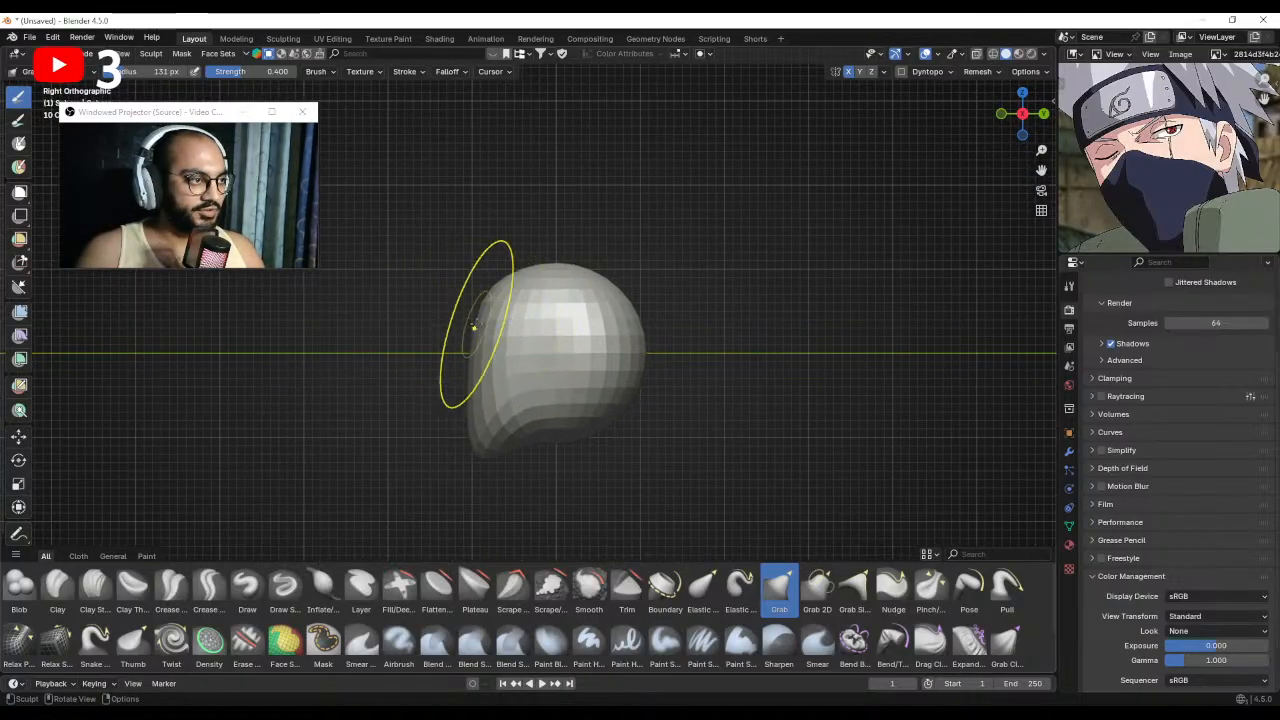
{"action": "scroll", "coordinate": [453, 326], "scroll_direction": "down", "scroll_amount": 1}
{"action": "key", "text": "f"}
{"action": "left_click", "coordinate": [513, 352]}
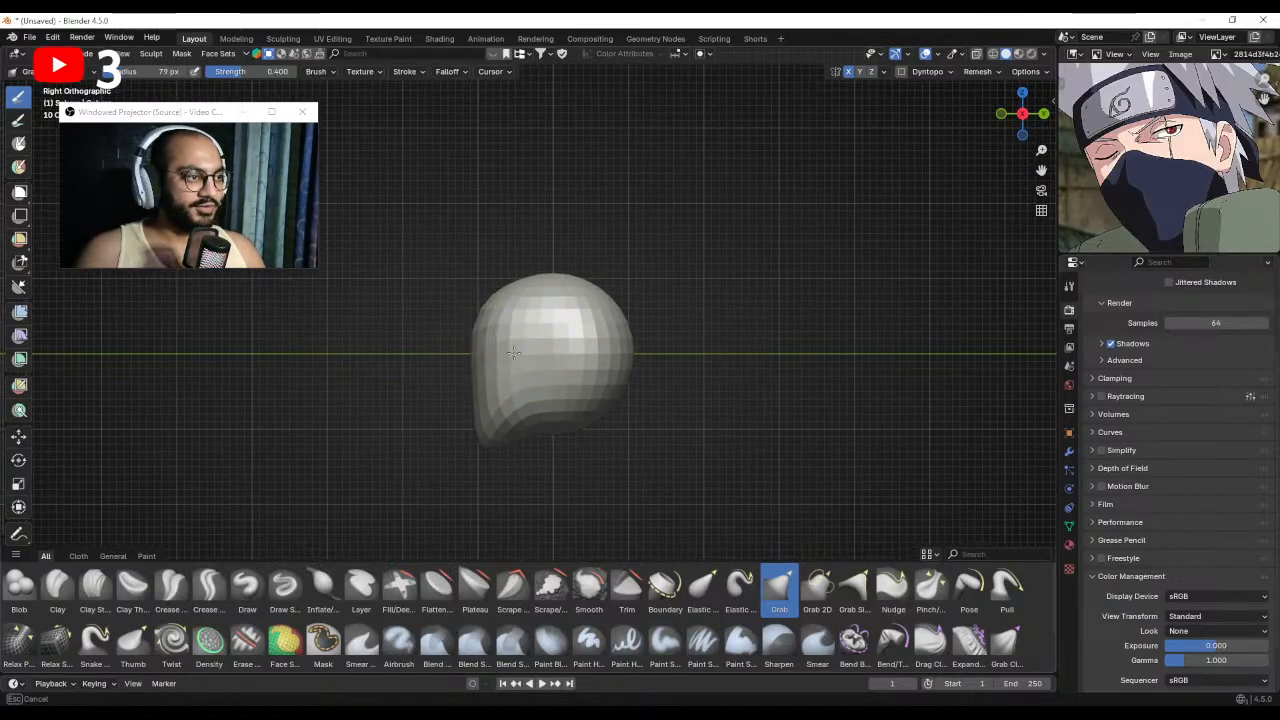
Grab the underside behind the chin and pull it back and up to form the jawline in right side view.
{"action": "mouse_move", "coordinate": [549, 410]}
{"action": "middle_mouse_down", "text": "shift"}
{"action": "mouse_move", "coordinate": [546, 383]}
{"action": "mouse_move", "coordinate": [572, 367]}
{"action": "middle_mouse_up", "text": "shift"}
{"action": "middle_click_drag", "start_coordinate": [568, 388], "coordinate": [565, 369], "text": "ctrl"}
{"action": "key", "text": "f"}
{"action": "left_click", "coordinate": [544, 380]}
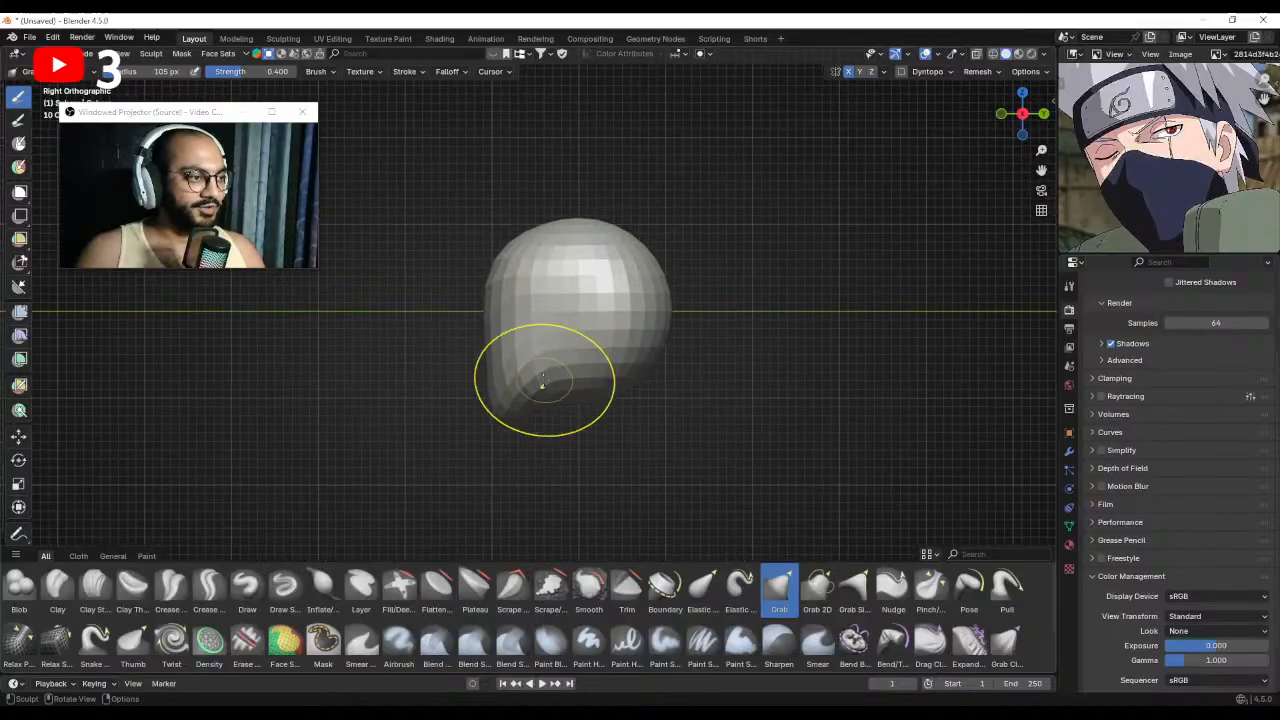
{"action": "left_click_drag", "start_coordinate": [605, 427], "coordinate": [606, 427]}
{"action": "key", "text": "f"}
{"action": "left_click", "coordinate": [545, 389]}
{"action": "mouse_move", "coordinate": [543, 388]}
{"action": "left_mouse_down"}
{"action": "mouse_move", "coordinate": [612, 418]}
{"action": "mouse_move", "coordinate": [583, 366]}
{"action": "left_mouse_up"}
{"action": "key", "text": "f"}
{"action": "left_click", "coordinate": [543, 414]}
Reshape both sides of the jaw from below with a 90 px Grab brush.
{"action": "mouse_move", "coordinate": [540, 320]}
{"action": "middle_mouse_down"}
{"action": "mouse_move", "coordinate": [586, 357]}
{"action": "mouse_move", "coordinate": [546, 391]}
{"action": "mouse_move", "coordinate": [540, 380]}
{"action": "mouse_move", "coordinate": [557, 371]}
{"action": "mouse_move", "coordinate": [532, 318]}
{"action": "mouse_move", "coordinate": [523, 360]}
{"action": "mouse_move", "coordinate": [484, 388]}
{"action": "middle_mouse_up"}
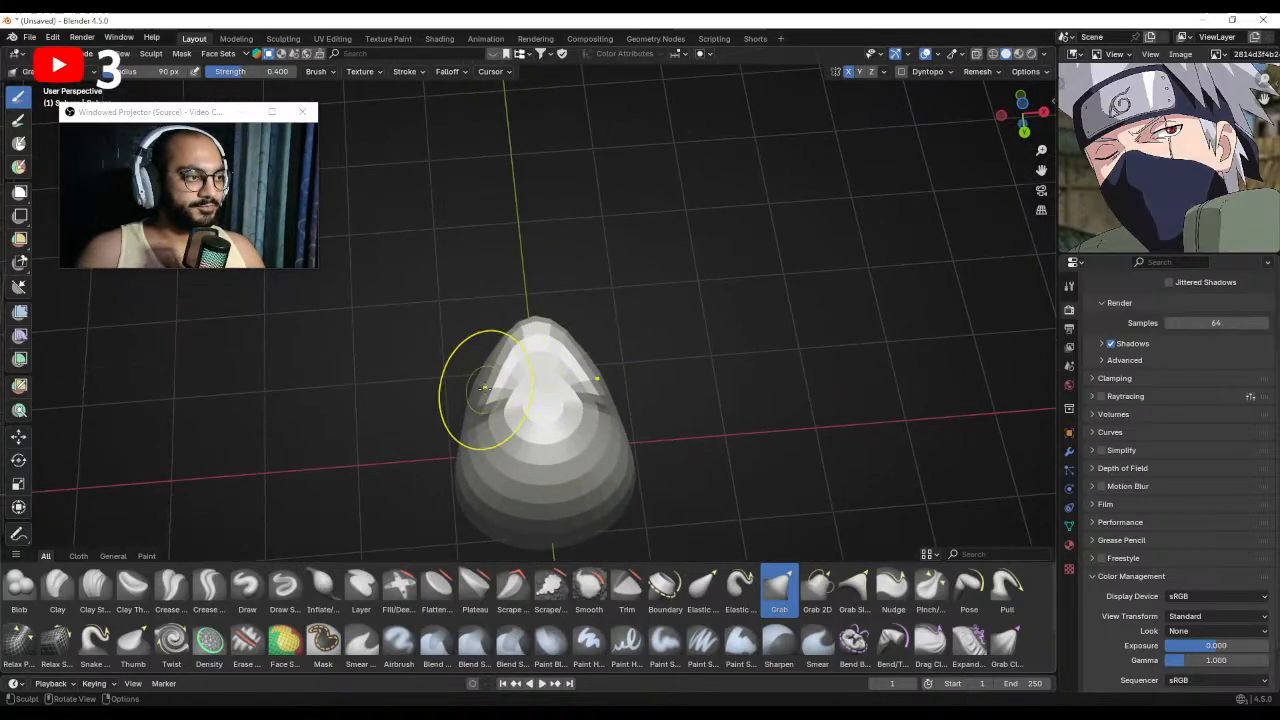
{"action": "left_click_drag", "start_coordinate": [455, 390], "coordinate": [498, 354]}
{"action": "key", "text": "f"}
{"action": "left_click", "coordinate": [408, 376]}
Widen and flatten the tip of the chin from below with Grab brush radii of 49 px and 77 px.
{"action": "middle_click_drag", "start_coordinate": [540, 337], "coordinate": [541, 361], "text": "shift"}
{"action": "key", "text": "f"}
{"action": "left_click", "coordinate": [539, 361]}
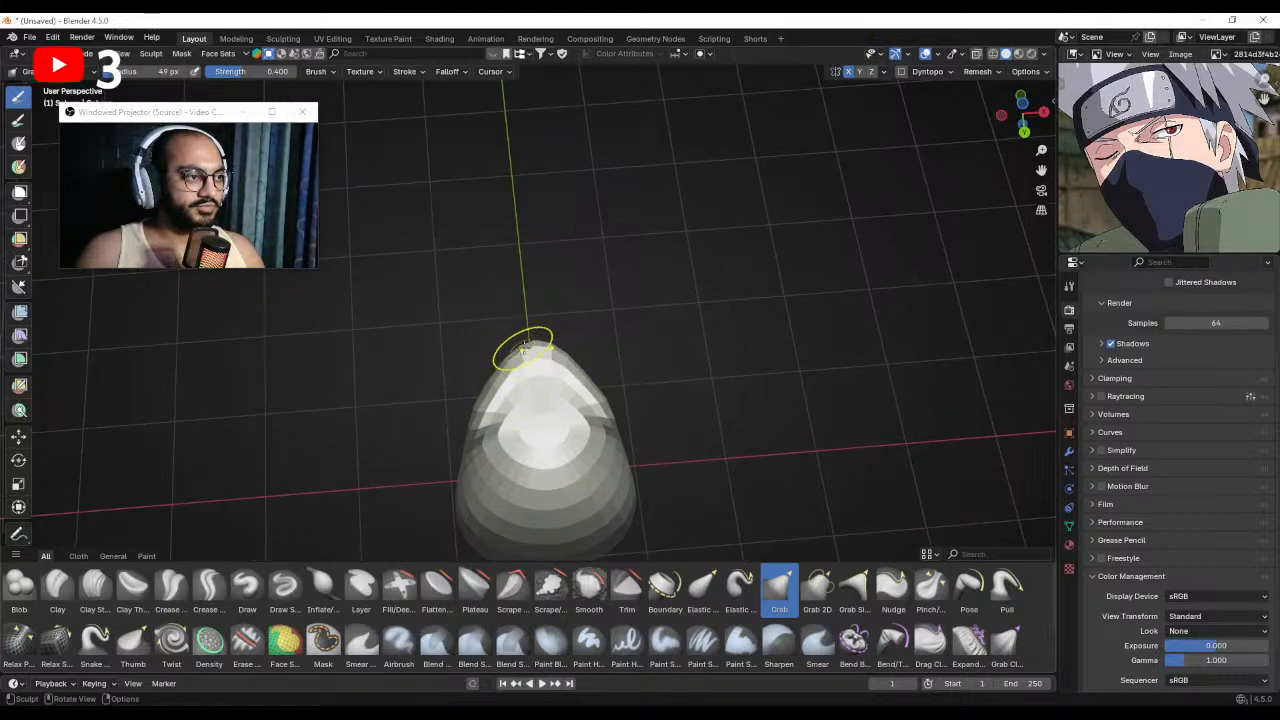
{"action": "left_click", "coordinate": [509, 358]}
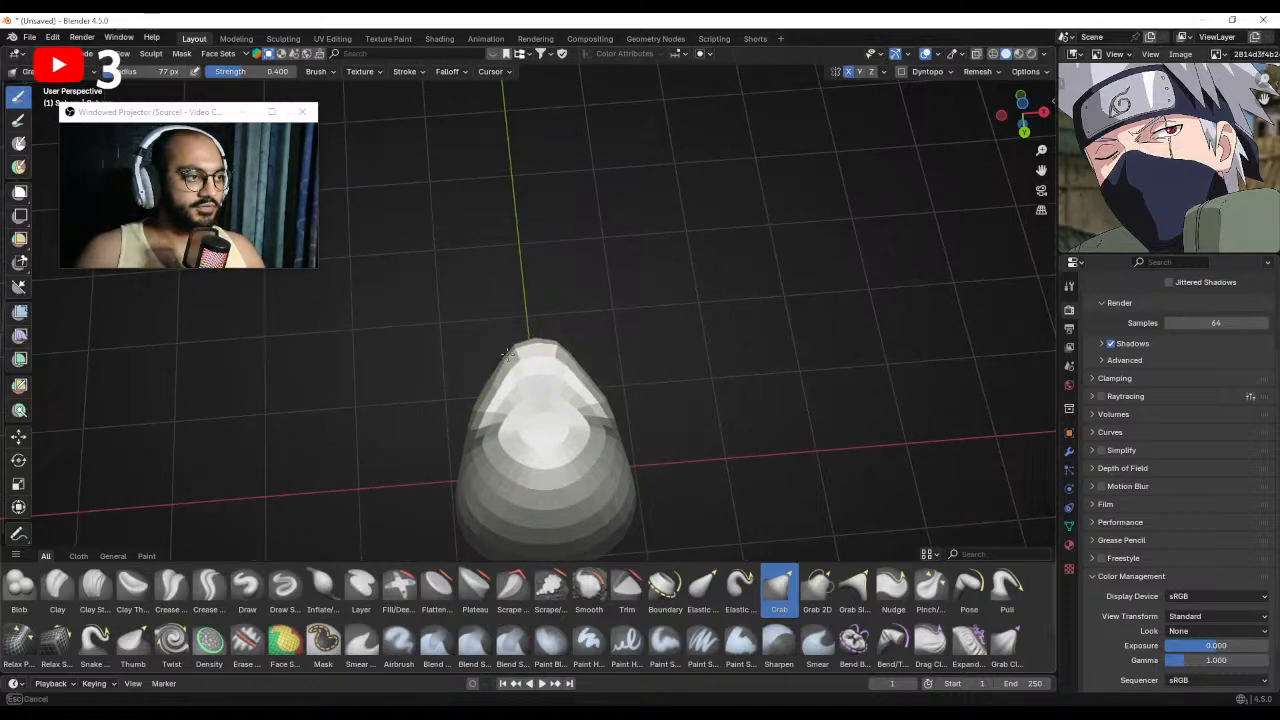
{"action": "left_click_drag", "start_coordinate": [508, 354], "coordinate": [504, 358]}
{"action": "key", "text": "f"}
{"action": "left_click", "coordinate": [494, 408]}
Adjust the lower jaw corners beside the chin from the front using 55 px and 69 px Grab brushes.
{"action": "mouse_move", "coordinate": [467, 437]}
{"action": "middle_mouse_down"}
{"action": "mouse_move", "coordinate": [514, 500]}
{"action": "mouse_move", "coordinate": [540, 480]}
{"action": "mouse_move", "coordinate": [493, 466]}
{"action": "mouse_move", "coordinate": [508, 492]}
{"action": "middle_mouse_up"}
{"action": "key", "text": "f"}
{"action": "left_click", "coordinate": [496, 430]}
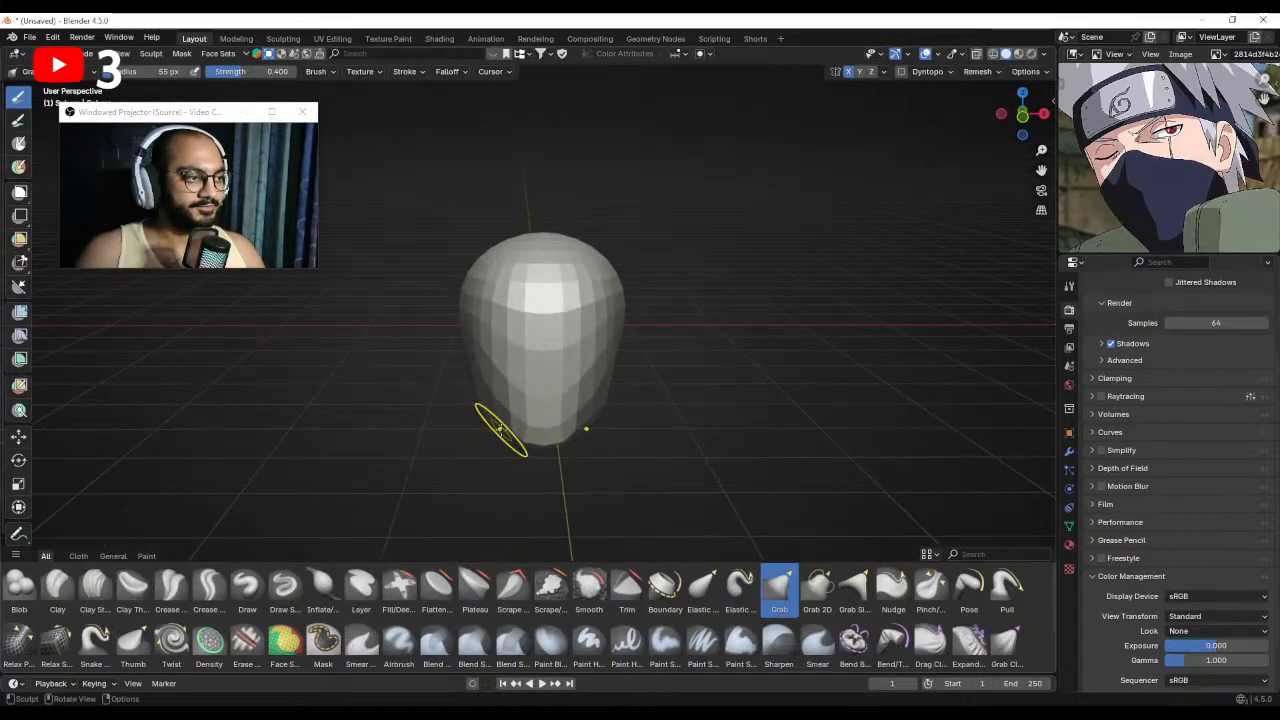
{"action": "left_click", "coordinate": [502, 430]}
{"action": "key", "text": "f"}
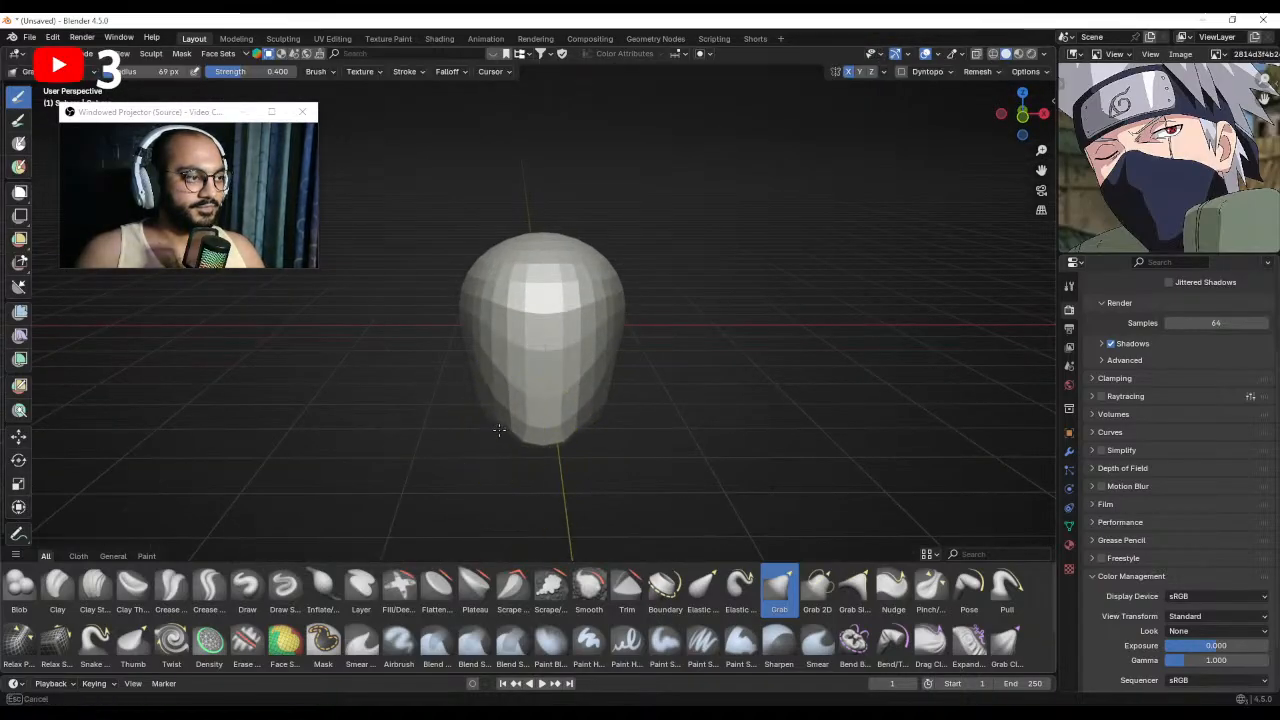
{"action": "left_click_drag", "start_coordinate": [497, 432], "coordinate": [503, 432]}
{"action": "mouse_move", "coordinate": [503, 432]}
{"action": "left_mouse_down", "text": "alt"}
{"action": "mouse_move", "coordinate": [564, 434]}
{"action": "mouse_move", "coordinate": [543, 383]}
{"action": "left_mouse_up", "text": "alt"}
Set the Grab brush radius to 107 px and reposition the reference image to compare the face shape.
{"action": "scroll", "coordinate": [523, 438], "scroll_direction": "down", "scroll_amount": 1}
{"action": "key", "text": "f"}
{"action": "left_click", "coordinate": [590, 430]}
{"action": "scroll", "coordinate": [558, 426], "scroll_direction": "down", "scroll_amount": 1}
{"action": "scroll", "coordinate": [545, 383], "scroll_direction": "up", "scroll_amount": 1}
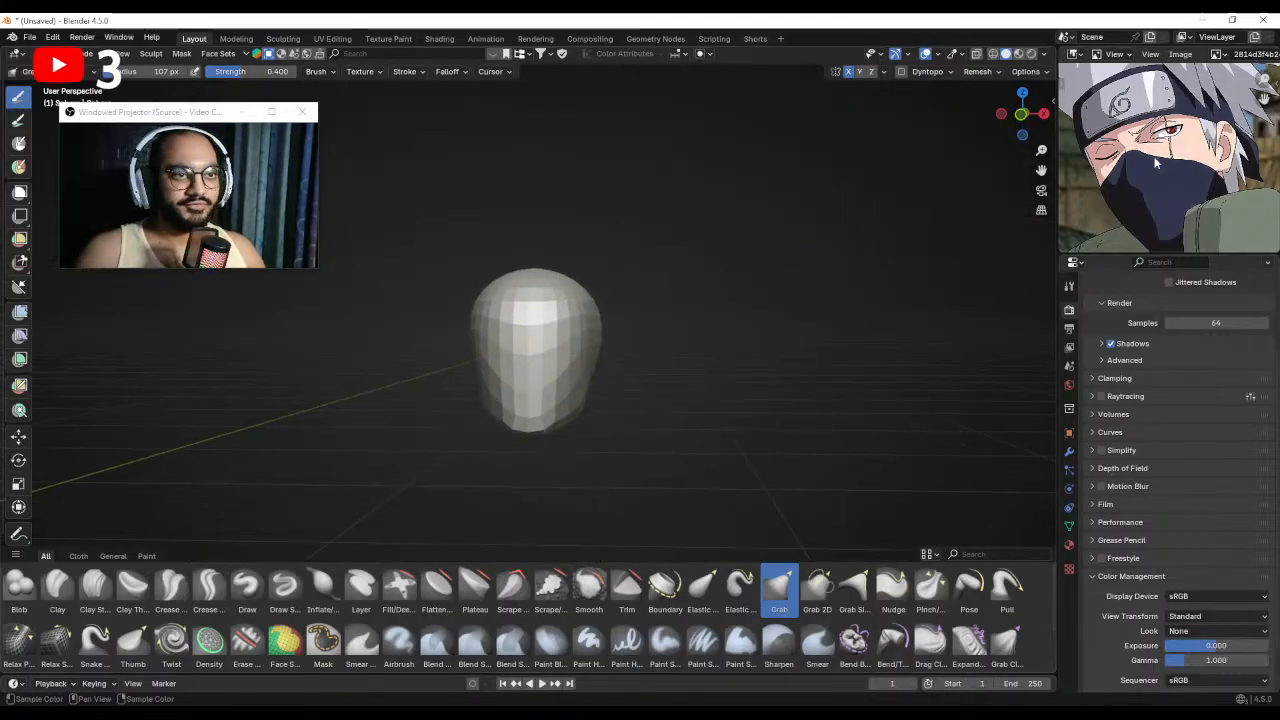
{"action": "mouse_move", "coordinate": [1117, 164]}
{"action": "middle_mouse_down"}
{"action": "mouse_move", "coordinate": [1077, 185]}
{"action": "mouse_move", "coordinate": [1123, 172]}
{"action": "middle_mouse_up"}
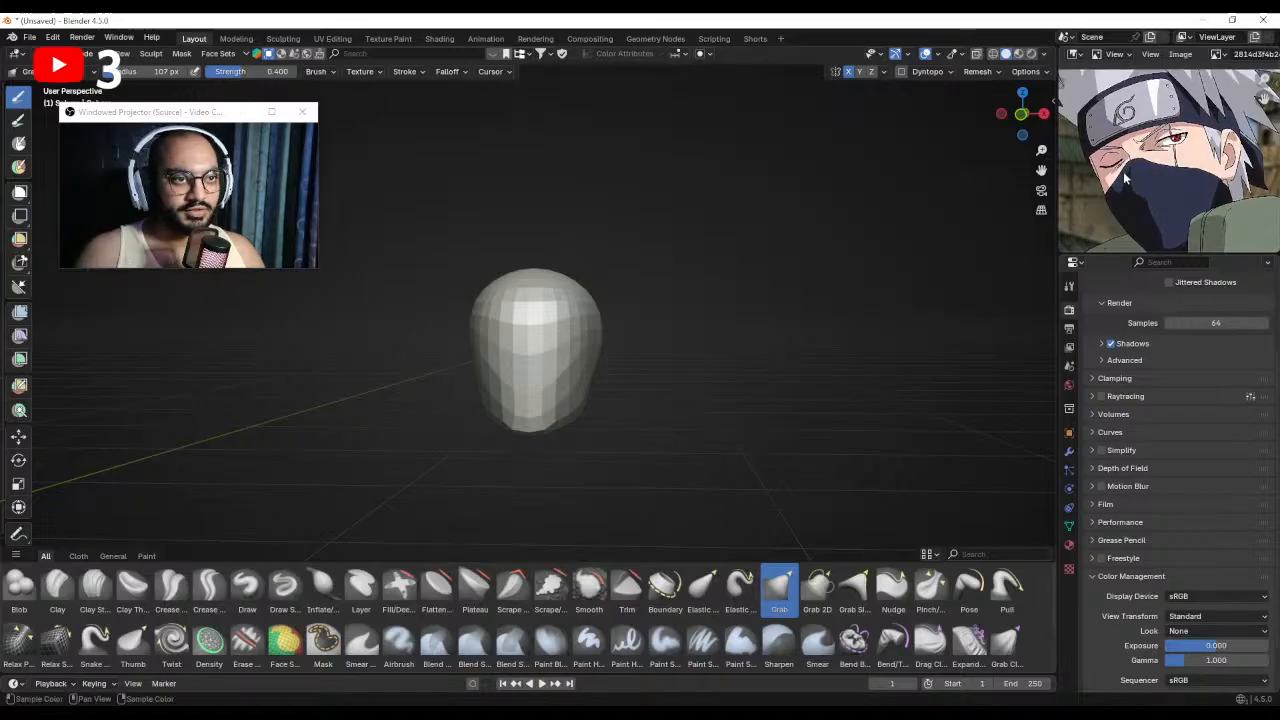
Reshape the rear corner of the jaw in right side view with an enlarged Grab brush.
{"action": "middle_click_drag", "start_coordinate": [631, 361], "coordinate": [503, 306]}
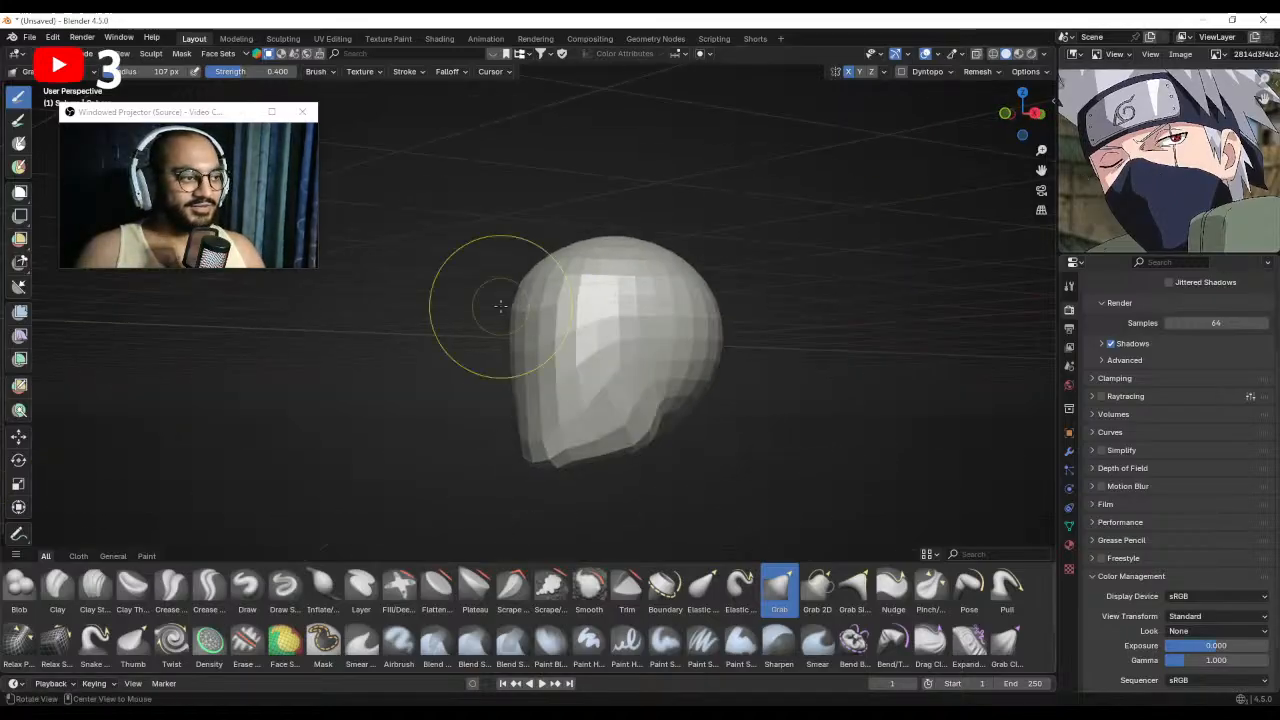
{"action": "key", "text": "KP_3"}
{"action": "left_click_drag", "start_coordinate": [633, 355], "coordinate": [640, 388], "text": "ctrl+alt"}
{"action": "mouse_move", "coordinate": [660, 366]}
{"action": "left_mouse_down", "text": "alt+shift"}
{"action": "mouse_move", "coordinate": [626, 363]}
{"action": "mouse_move", "coordinate": [657, 366]}
{"action": "left_mouse_up", "text": "alt+shift"}
{"action": "left_click_drag", "start_coordinate": [657, 366], "coordinate": [680, 277], "text": "ctrl+alt"}
{"action": "left_click_drag", "start_coordinate": [603, 358], "coordinate": [597, 337], "text": "alt+shift"}
{"action": "left_click_drag", "start_coordinate": [562, 385], "coordinate": [565, 360], "text": "ctrl+alt"}
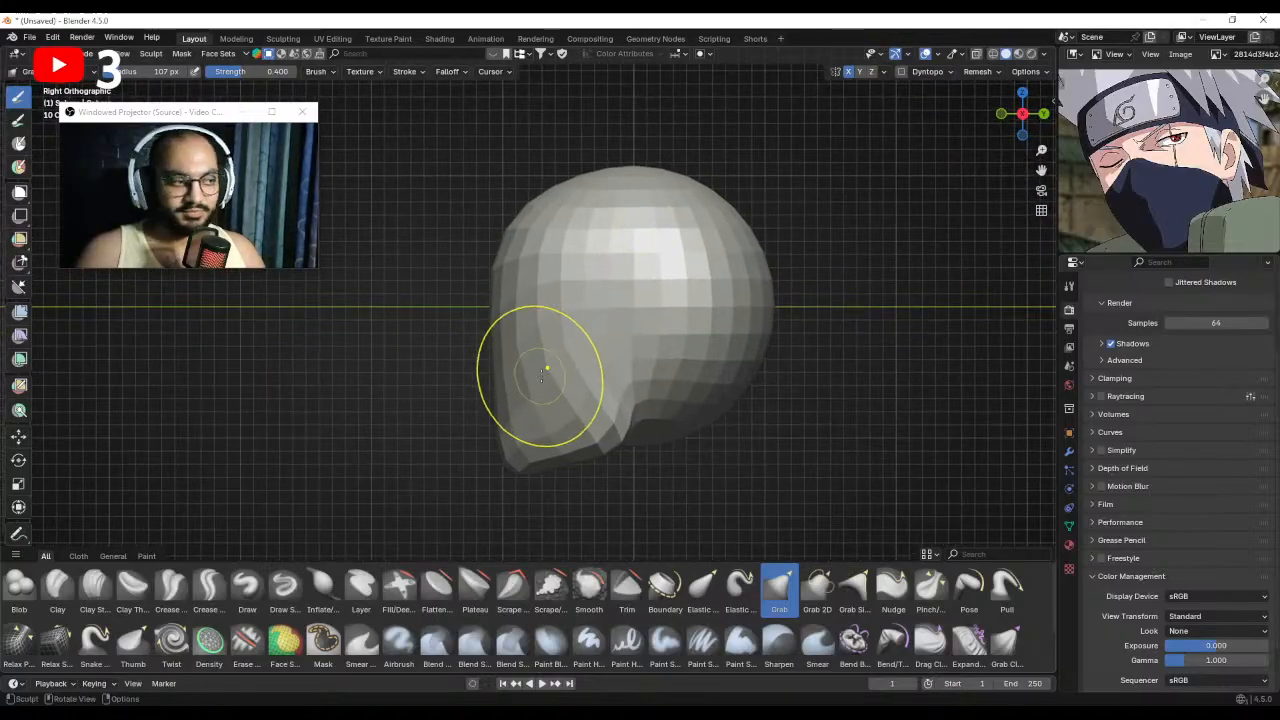
{"action": "key", "text": "bracketright"}
{"action": "key", "text": "bracketright"}
{"action": "mouse_move", "coordinate": [602, 412]}
{"action": "left_mouse_down"}
{"action": "mouse_move", "coordinate": [604, 376]}
{"action": "mouse_move", "coordinate": [618, 405]}
{"action": "mouse_move", "coordinate": [595, 408]}
{"action": "left_mouse_up"}
{"action": "mouse_move", "coordinate": [595, 402]}
{"action": "left_mouse_down", "text": "ctrl+alt"}
{"action": "mouse_move", "coordinate": [589, 420]}
{"action": "mouse_move", "coordinate": [588, 406]}
{"action": "left_mouse_up", "text": "ctrl+alt"}
{"action": "key", "text": "f"}
{"action": "mouse_move", "coordinate": [590, 400]}
{"action": "left_mouse_down", "text": "ctrl+alt"}
{"action": "mouse_move", "coordinate": [604, 418]}
{"action": "mouse_move", "coordinate": [599, 395]}
{"action": "left_mouse_up", "text": "ctrl+alt"}
{"action": "left_click", "coordinate": [605, 412]}
Voxel remesh the head to even out its stretched faces.
{"action": "mouse_move", "coordinate": [617, 384]}
{"action": "left_mouse_down", "text": "alt+shift"}
{"action": "mouse_move", "coordinate": [621, 398]}
{"action": "mouse_move", "coordinate": [664, 389]}
{"action": "mouse_move", "coordinate": [650, 371]}
{"action": "left_mouse_up", "text": "alt+shift"}
{"action": "left_click_drag", "start_coordinate": [650, 371], "coordinate": [615, 319], "text": "ctrl+alt"}
{"action": "key", "text": "ctrl+r"}
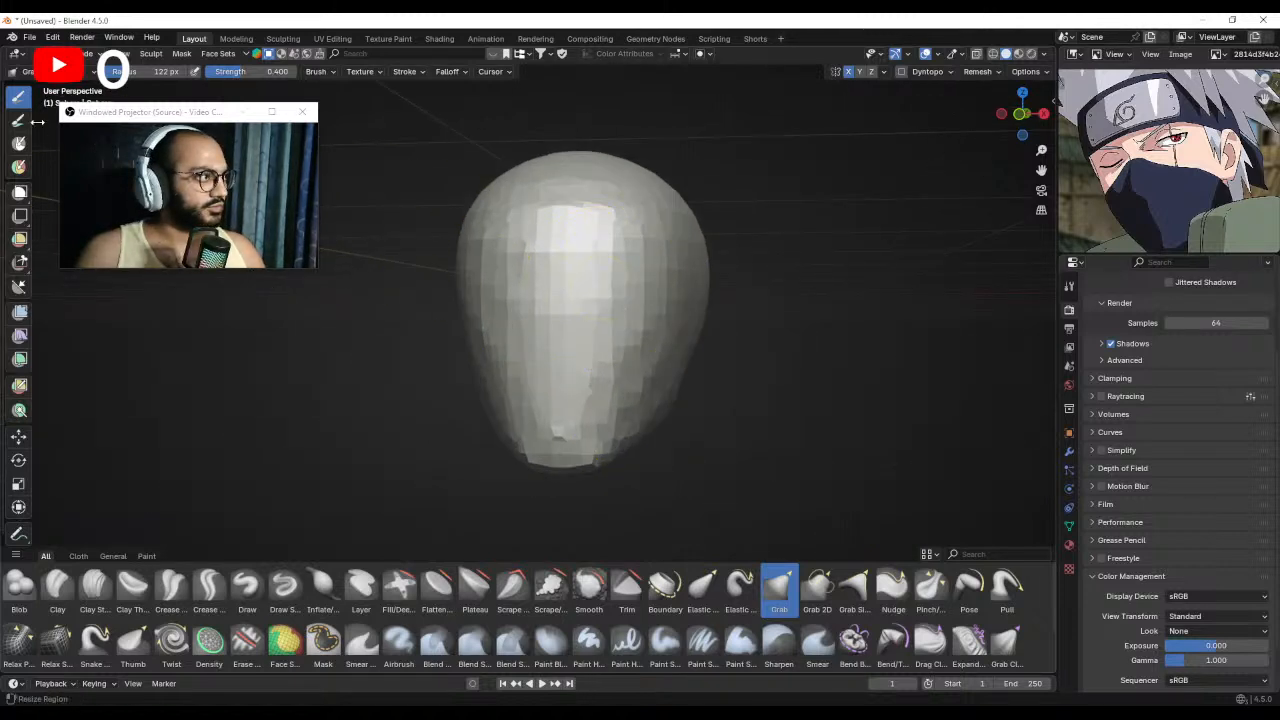
{"action": "left_click_drag", "start_coordinate": [495, 321], "coordinate": [505, 397], "text": "alt"}
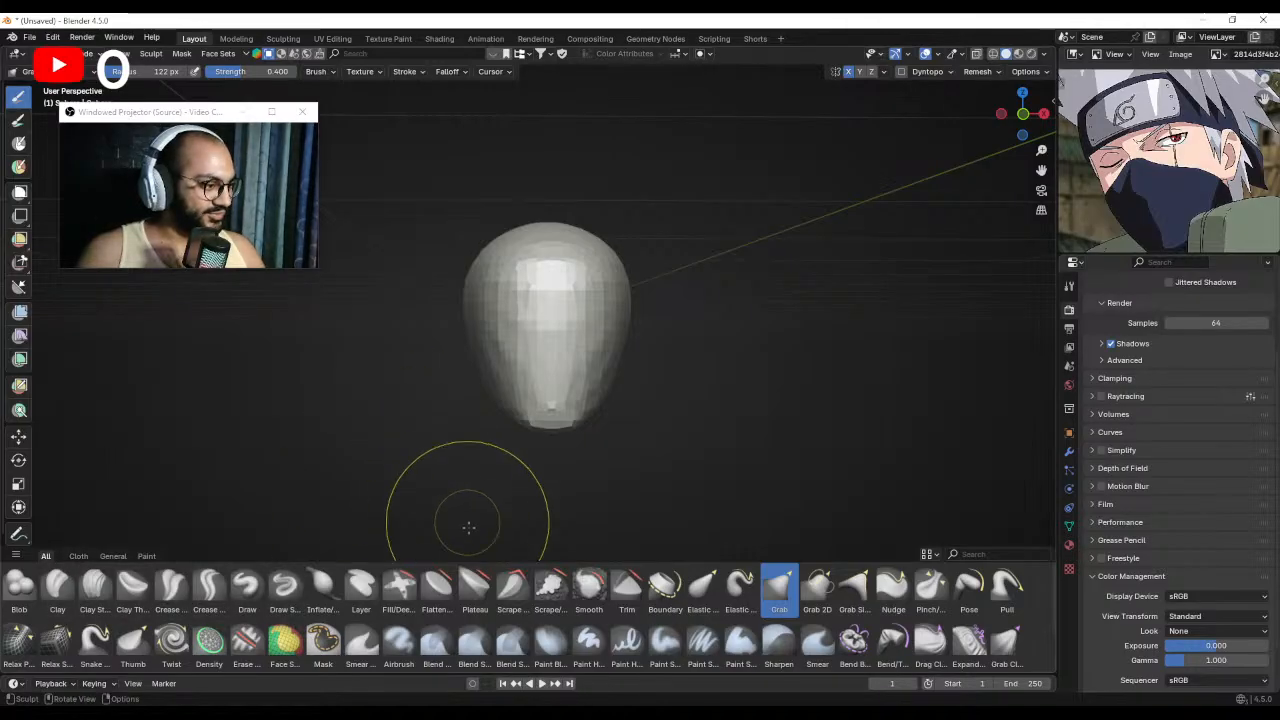
Activate the Draw Sharp brush, choose a smaller voxel size and remesh the head.
{"action": "left_click", "coordinate": [285, 588]}
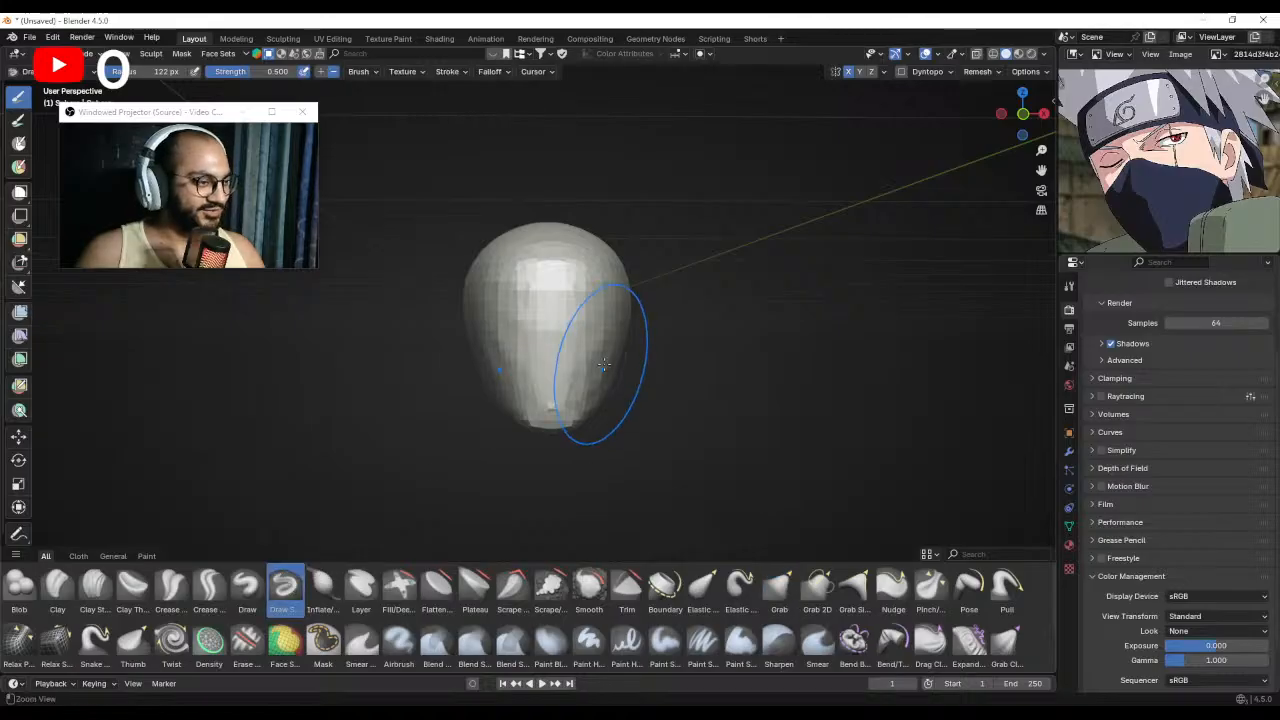
{"action": "mouse_move", "coordinate": [600, 360]}
{"action": "middle_mouse_down"}
{"action": "mouse_move", "coordinate": [586, 329]}
{"action": "mouse_move", "coordinate": [606, 368]}
{"action": "middle_mouse_up"}
{"action": "key", "text": "r"}
{"action": "left_click", "coordinate": [613, 362]}
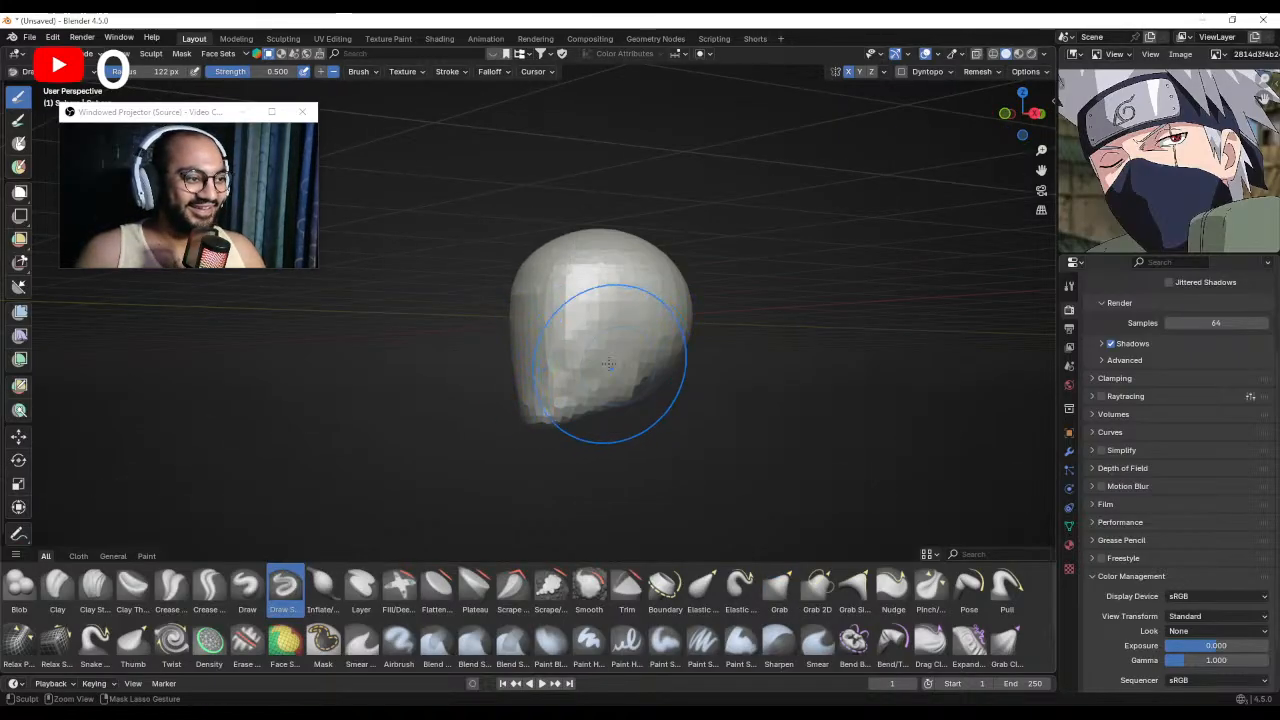
{"action": "key", "text": "ctrl+r"}
Reduce the voxel size further and remesh the head into a denser mesh.
{"action": "mouse_move", "coordinate": [629, 414]}
{"action": "middle_mouse_down"}
{"action": "mouse_move", "coordinate": [567, 356]}
{"action": "mouse_move", "coordinate": [580, 320]}
{"action": "mouse_move", "coordinate": [603, 381]}
{"action": "mouse_move", "coordinate": [517, 371]}
{"action": "mouse_move", "coordinate": [474, 405]}
{"action": "mouse_move", "coordinate": [508, 368]}
{"action": "middle_mouse_up"}
{"action": "key", "text": "r"}
{"action": "left_click", "coordinate": [601, 378]}
{"action": "key", "text": "ctrl+r"}
Paint a round mask with an enlarged Mask brush on the underside of the head where the neck attaches.
{"action": "key", "text": "m"}
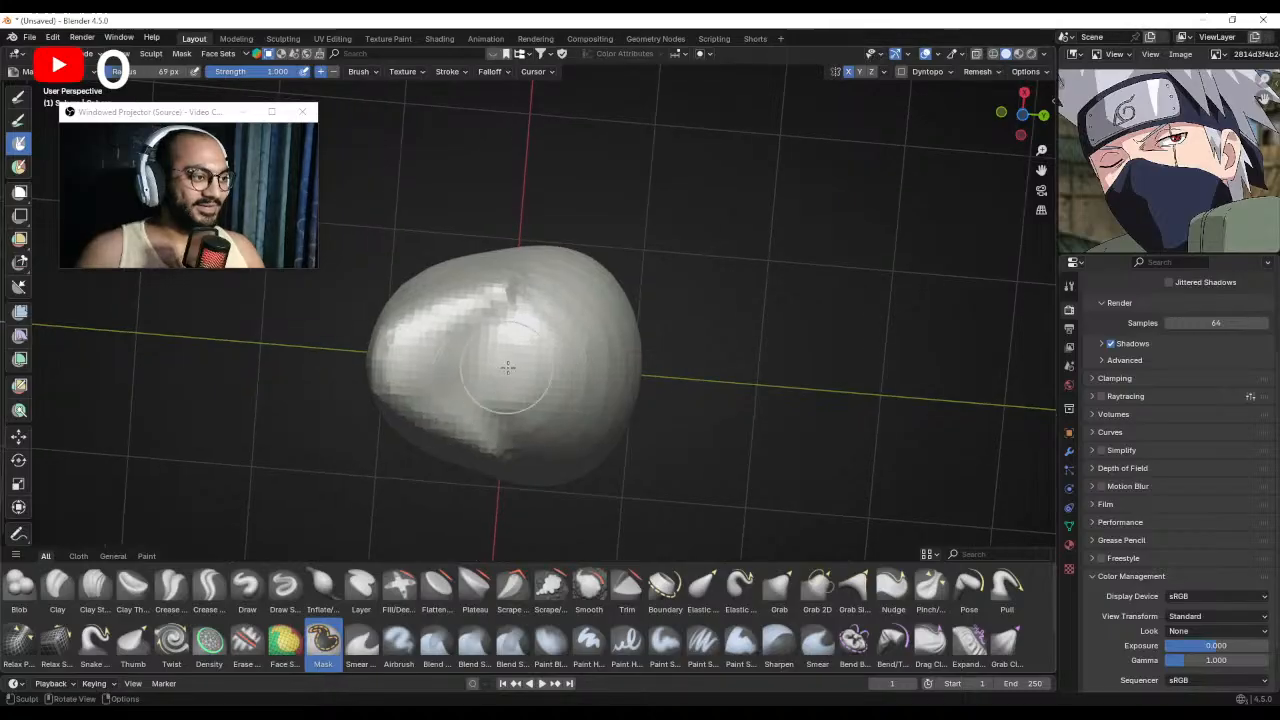
{"action": "key", "text": "f"}
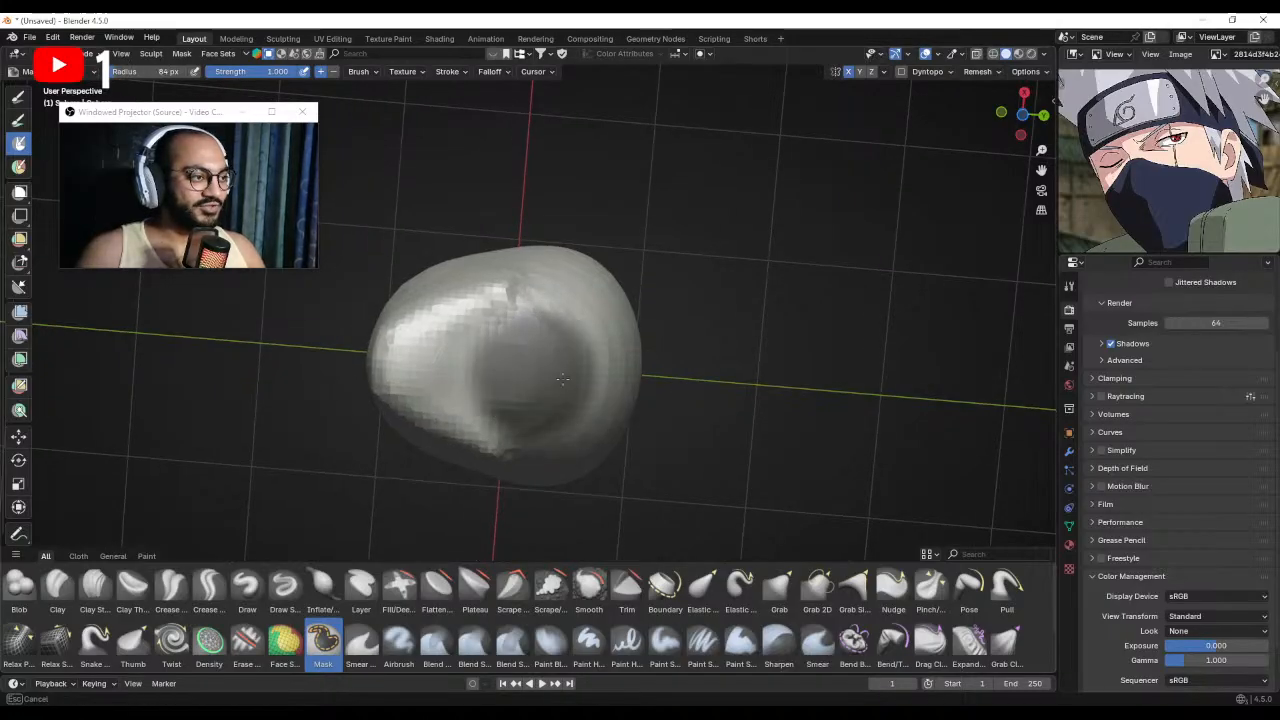
{"action": "left_click_drag", "start_coordinate": [565, 365], "coordinate": [553, 370]}
{"action": "mouse_move", "coordinate": [553, 370]}
{"action": "middle_mouse_down", "text": "shift"}
{"action": "mouse_move", "coordinate": [566, 371]}
{"action": "mouse_move", "coordinate": [548, 368]}
{"action": "middle_mouse_up", "text": "shift"}
{"action": "scroll", "coordinate": [566, 371], "scroll_direction": "down", "scroll_amount": 1}
{"action": "left_click_drag", "start_coordinate": [544, 366], "coordinate": [521, 361]}
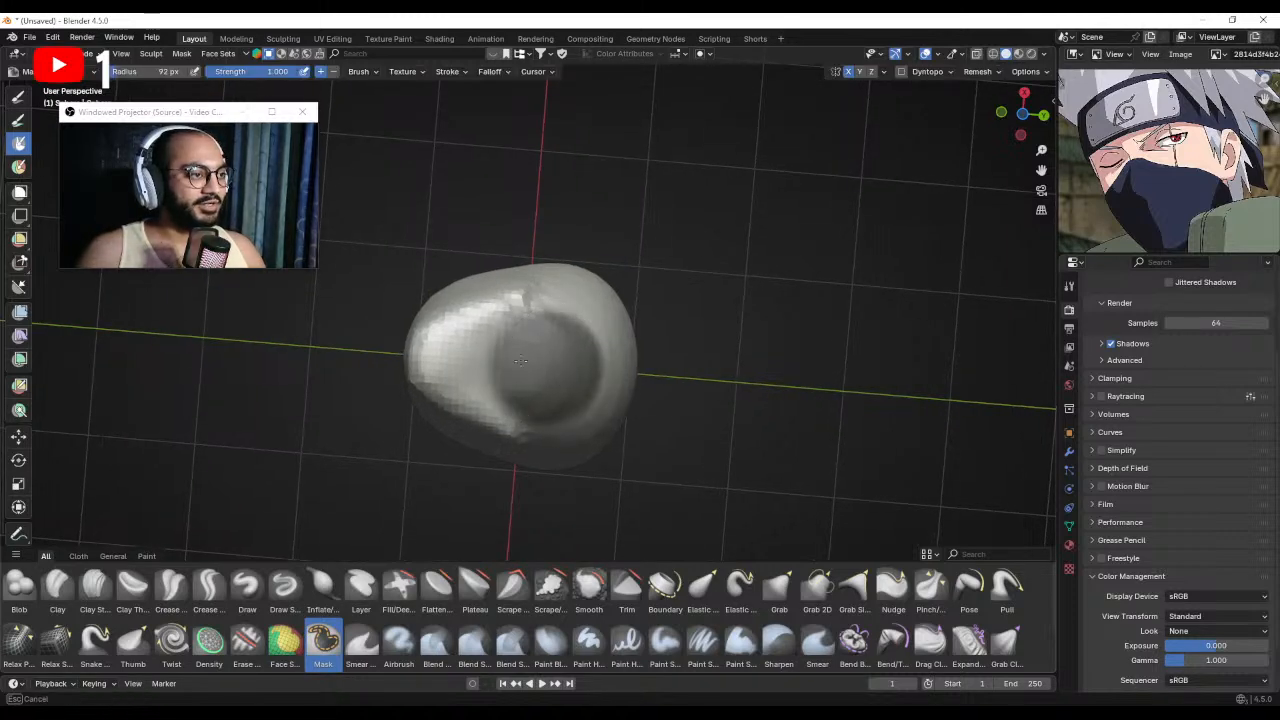
{"action": "middle_click_drag", "start_coordinate": [544, 360], "coordinate": [484, 400]}
Invert the mask and pull the neck down out of the head with the Grab brush in right side view.
{"action": "key", "text": "KP_3"}
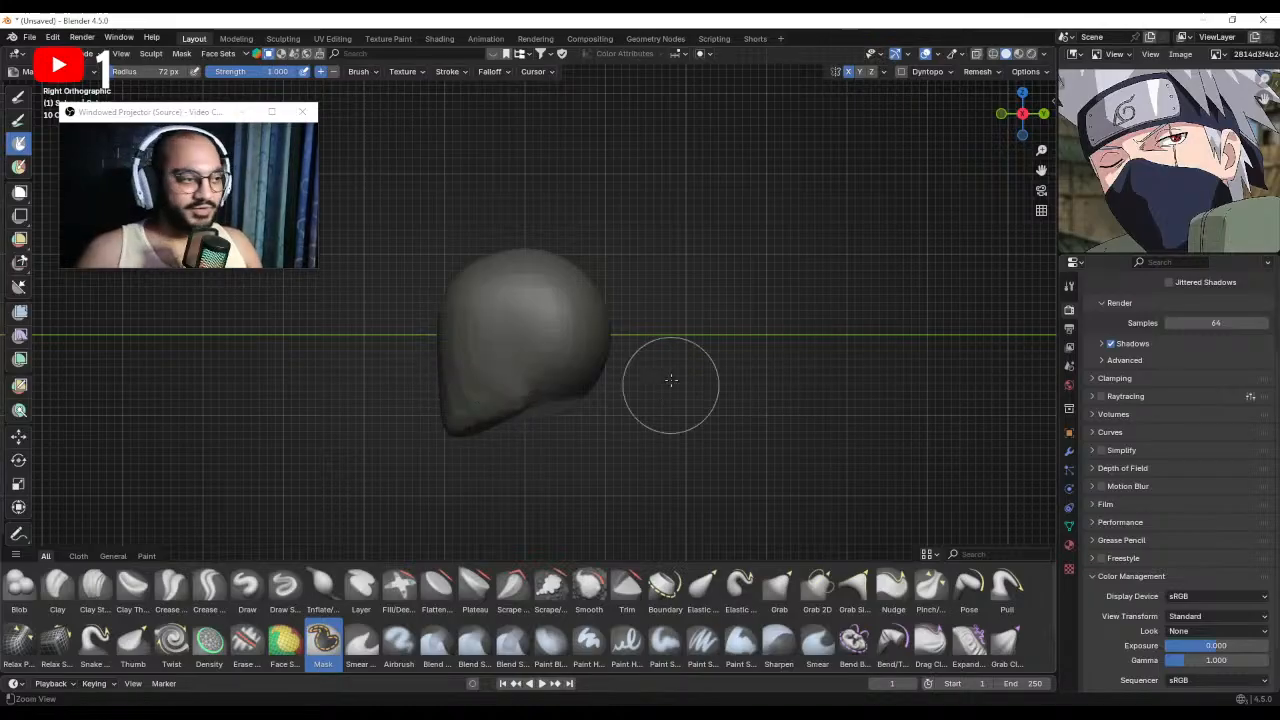
{"action": "middle_click_drag", "start_coordinate": [671, 386], "coordinate": [666, 374], "text": "ctrl"}
{"action": "key", "text": "g"}
{"action": "middle_click_drag", "start_coordinate": [514, 383], "coordinate": [560, 420], "text": "ctrl"}
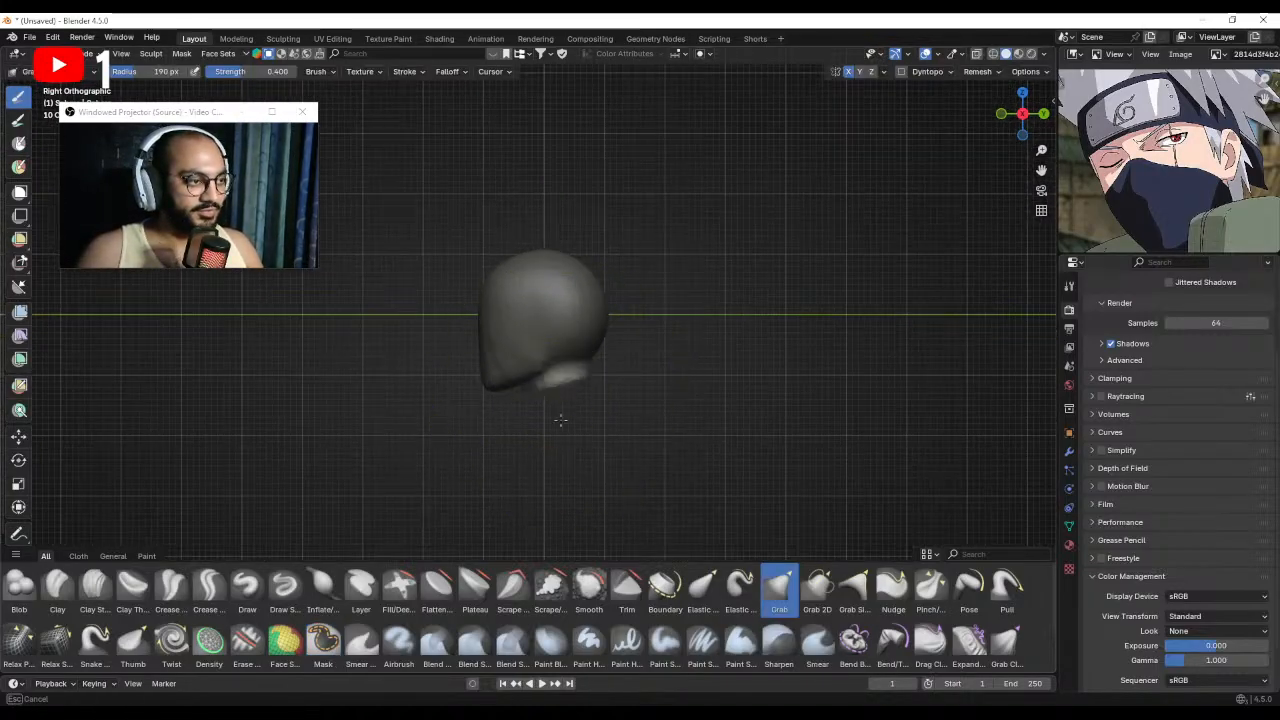
{"action": "middle_click_drag", "start_coordinate": [573, 536], "coordinate": [533, 424], "text": "ctrl"}
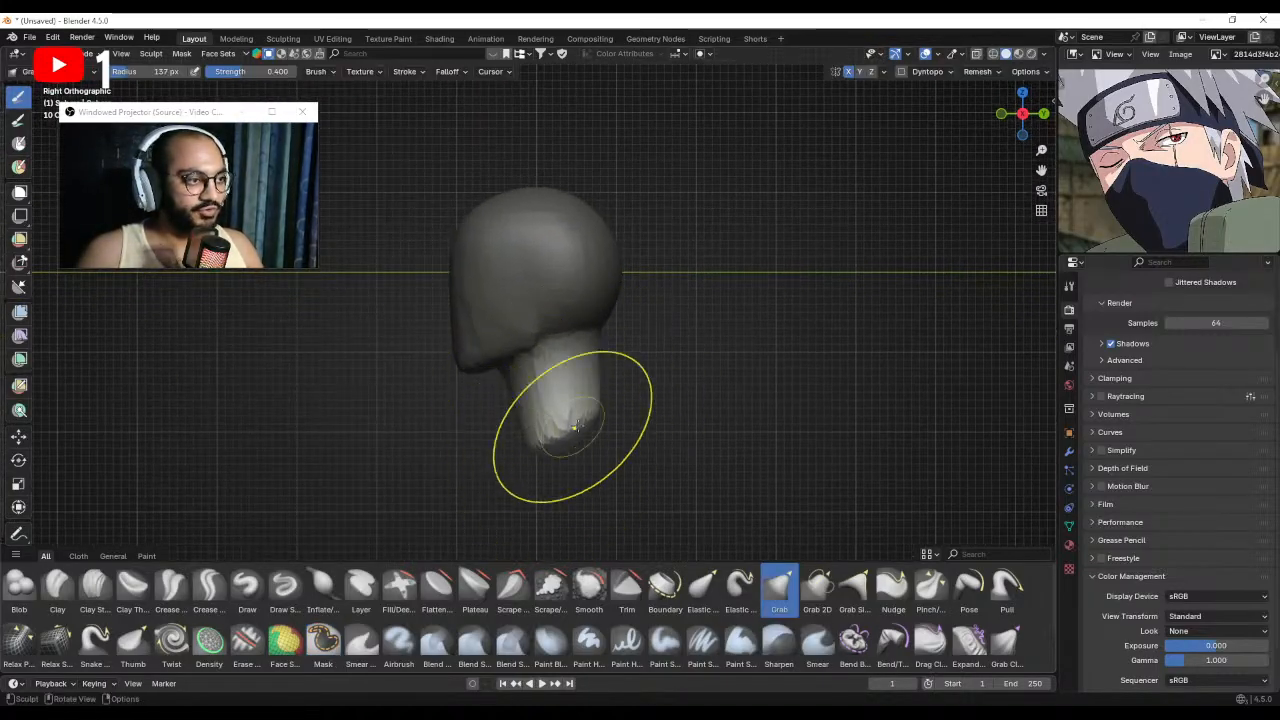
Slant the lower end of the neck with a resized Grab brush and clear the mask.
{"action": "left_click_drag", "start_coordinate": [576, 427], "coordinate": [582, 405]}
{"action": "key", "text": "f"}
{"action": "left_click", "coordinate": [655, 415]}
{"action": "left_click_drag", "start_coordinate": [530, 450], "coordinate": [532, 437]}
{"action": "middle_click_drag", "start_coordinate": [542, 457], "coordinate": [549, 433]}
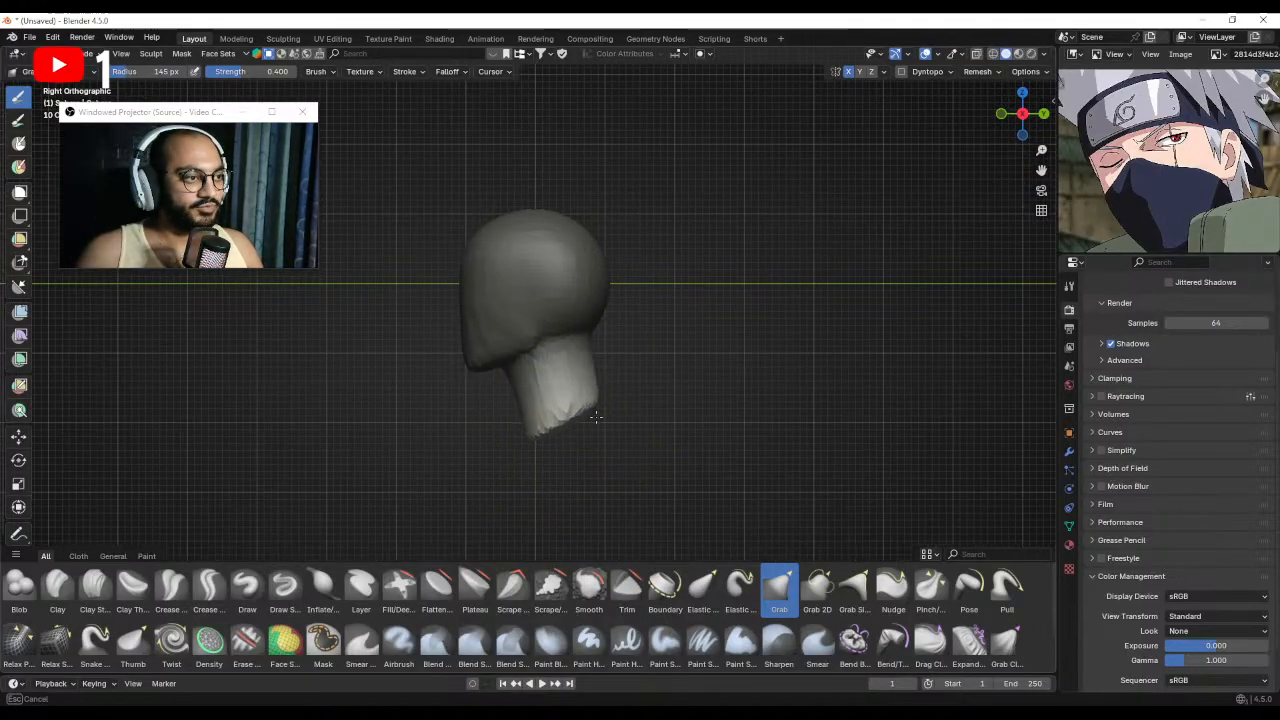
{"action": "mouse_move", "coordinate": [576, 415]}
{"action": "middle_mouse_down"}
{"action": "mouse_move", "coordinate": [654, 286]}
{"action": "mouse_move", "coordinate": [548, 326]}
{"action": "mouse_move", "coordinate": [568, 338]}
{"action": "middle_mouse_up"}
{"action": "scroll", "coordinate": [568, 338], "scroll_direction": "down", "scroll_amount": 2}
{"action": "key", "text": "f"}
{"action": "left_click", "coordinate": [636, 347]}
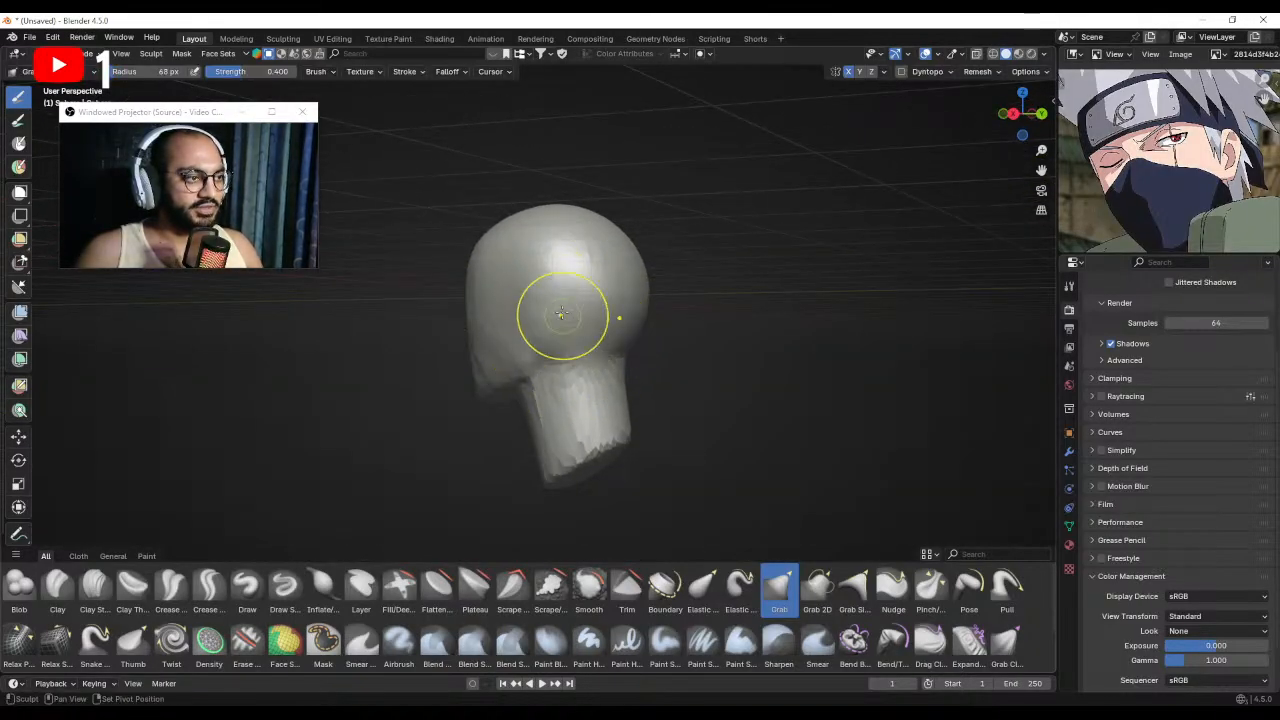
Shape the sides of the neck and the base of the skull from behind with resized Grab brushes.
{"action": "mouse_move", "coordinate": [562, 314]}
{"action": "middle_mouse_down"}
{"action": "mouse_move", "coordinate": [614, 371]}
{"action": "mouse_move", "coordinate": [523, 331]}
{"action": "mouse_move", "coordinate": [792, 370]}
{"action": "mouse_move", "coordinate": [744, 368]}
{"action": "middle_mouse_up"}
{"action": "mouse_move", "coordinate": [651, 371]}
{"action": "middle_mouse_down"}
{"action": "mouse_move", "coordinate": [691, 357]}
{"action": "mouse_move", "coordinate": [644, 343]}
{"action": "mouse_move", "coordinate": [669, 351]}
{"action": "mouse_move", "coordinate": [529, 374]}
{"action": "mouse_move", "coordinate": [543, 363]}
{"action": "mouse_move", "coordinate": [584, 390]}
{"action": "middle_mouse_up"}
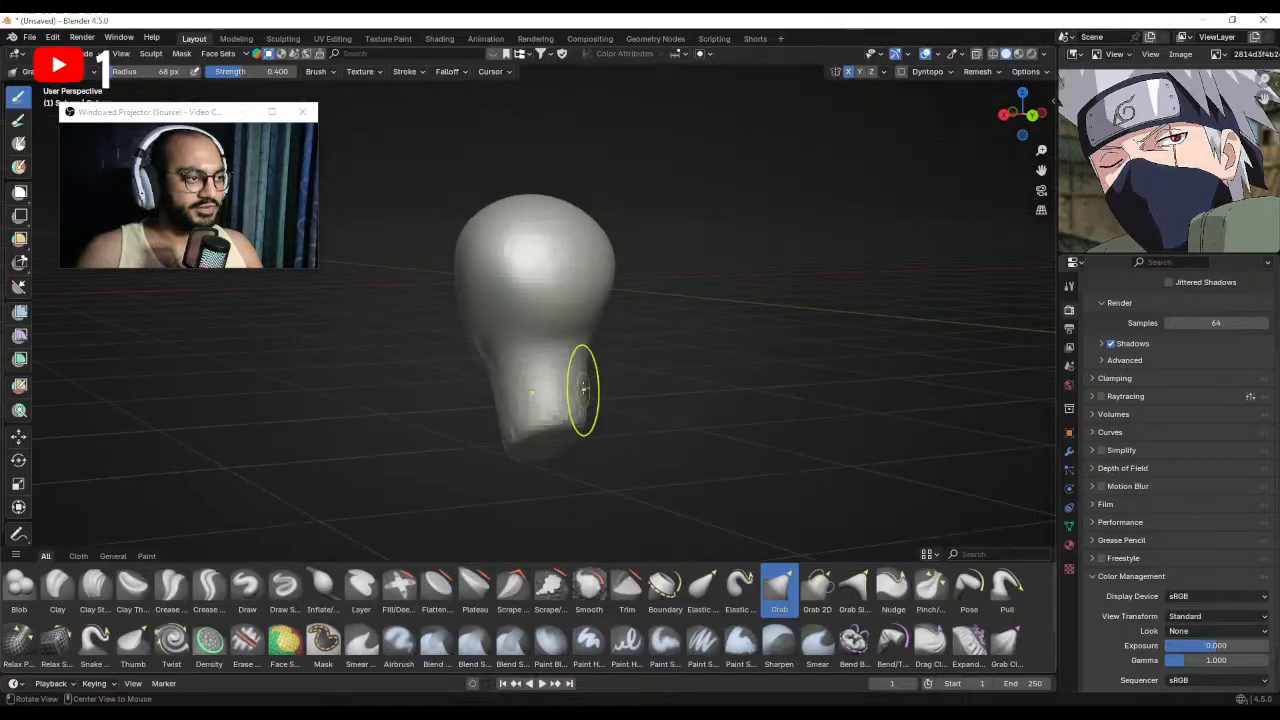
{"action": "key", "text": "f"}
{"action": "mouse_move", "coordinate": [584, 390]}
{"action": "left_mouse_down", "text": "alt"}
{"action": "mouse_move", "coordinate": [557, 371]}
{"action": "mouse_move", "coordinate": [514, 380]}
{"action": "left_mouse_up", "text": "alt"}
{"action": "left_click", "coordinate": [557, 371]}
{"action": "scroll", "coordinate": [514, 384], "scroll_direction": "down", "scroll_amount": 1}
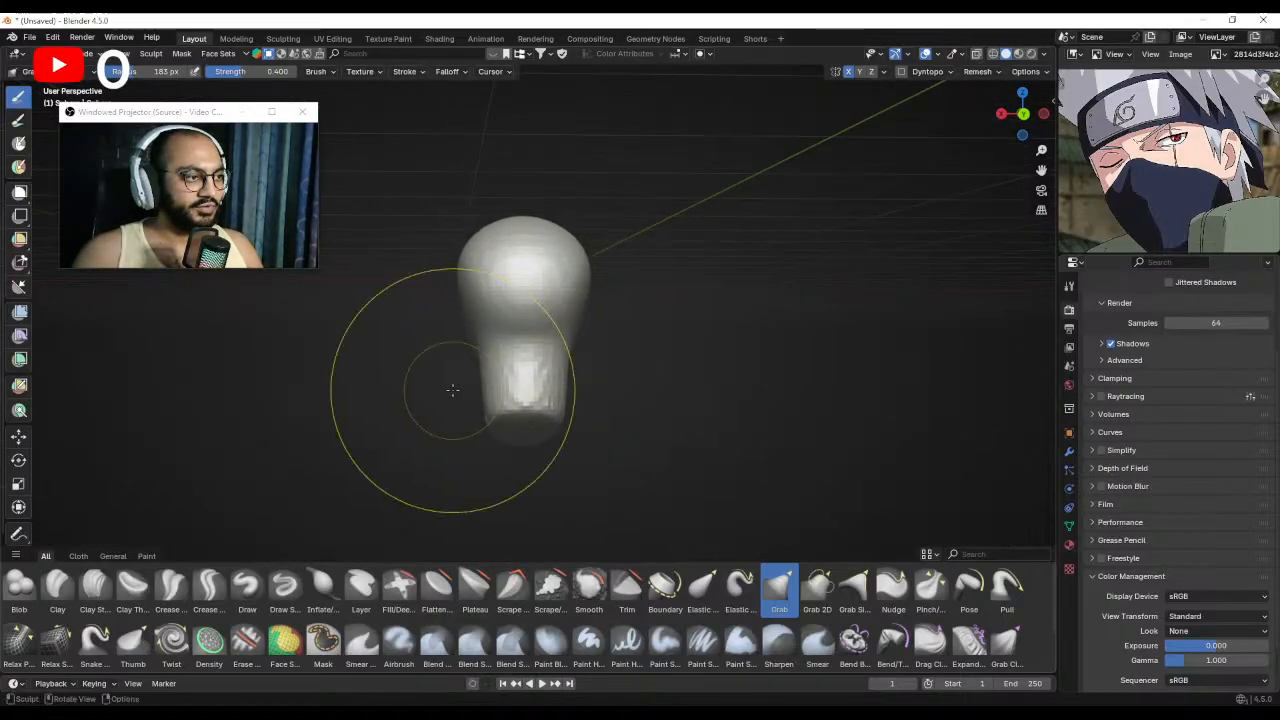
{"action": "key", "text": "f"}
{"action": "left_click", "coordinate": [413, 390]}
{"action": "middle_click_drag", "start_coordinate": [513, 391], "coordinate": [522, 420], "text": "shift"}
{"action": "key", "text": "f"}
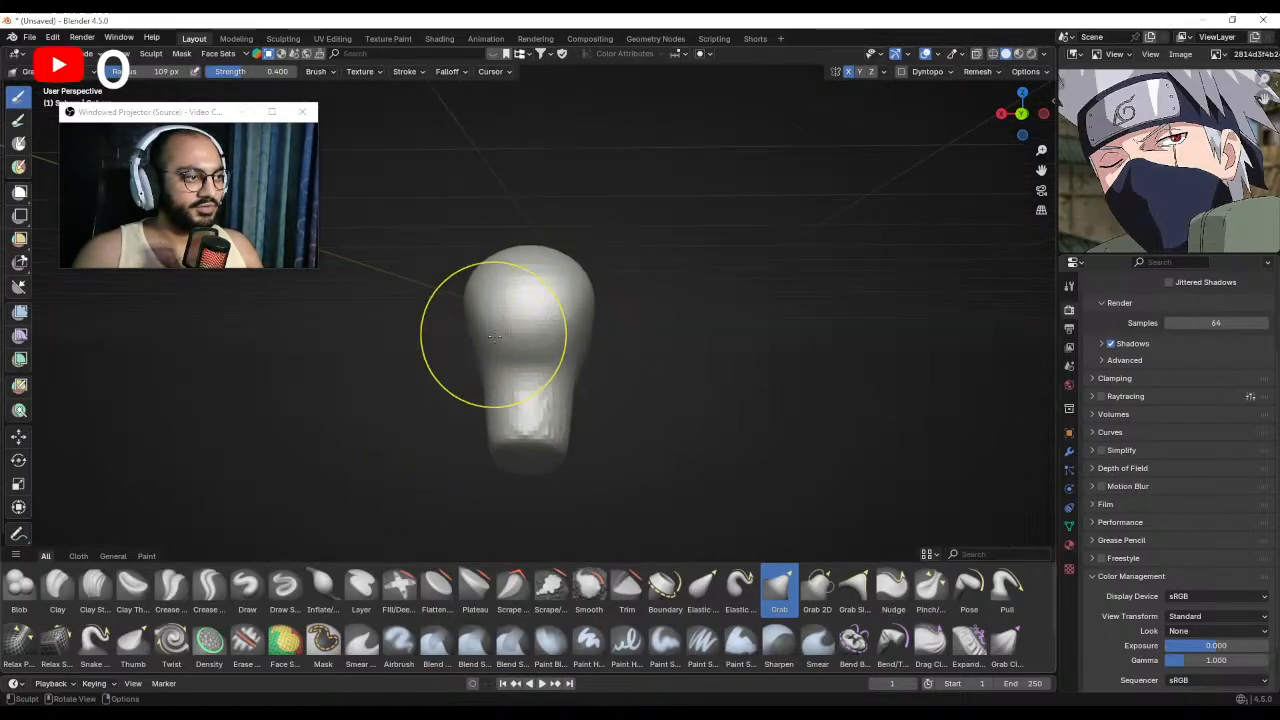
{"action": "left_click", "coordinate": [493, 340]}
Narrow the face and taper the jaw toward the chin from below with the Grab brush.
{"action": "middle_click_drag", "start_coordinate": [490, 381], "coordinate": [737, 386]}
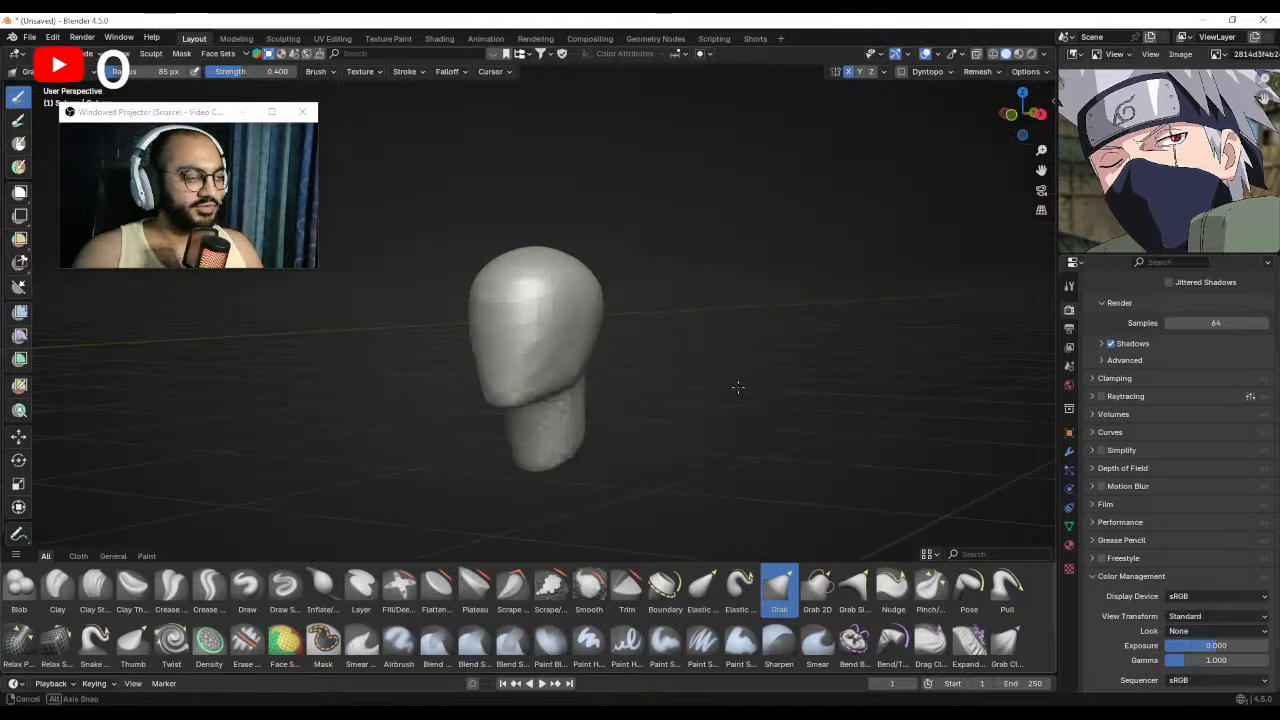
{"action": "scroll", "coordinate": [640, 390], "scroll_direction": "up", "scroll_amount": 2}
{"action": "mouse_move", "coordinate": [600, 354]}
{"action": "middle_mouse_down"}
{"action": "mouse_move", "coordinate": [649, 354]}
{"action": "mouse_move", "coordinate": [609, 359]}
{"action": "middle_mouse_up"}
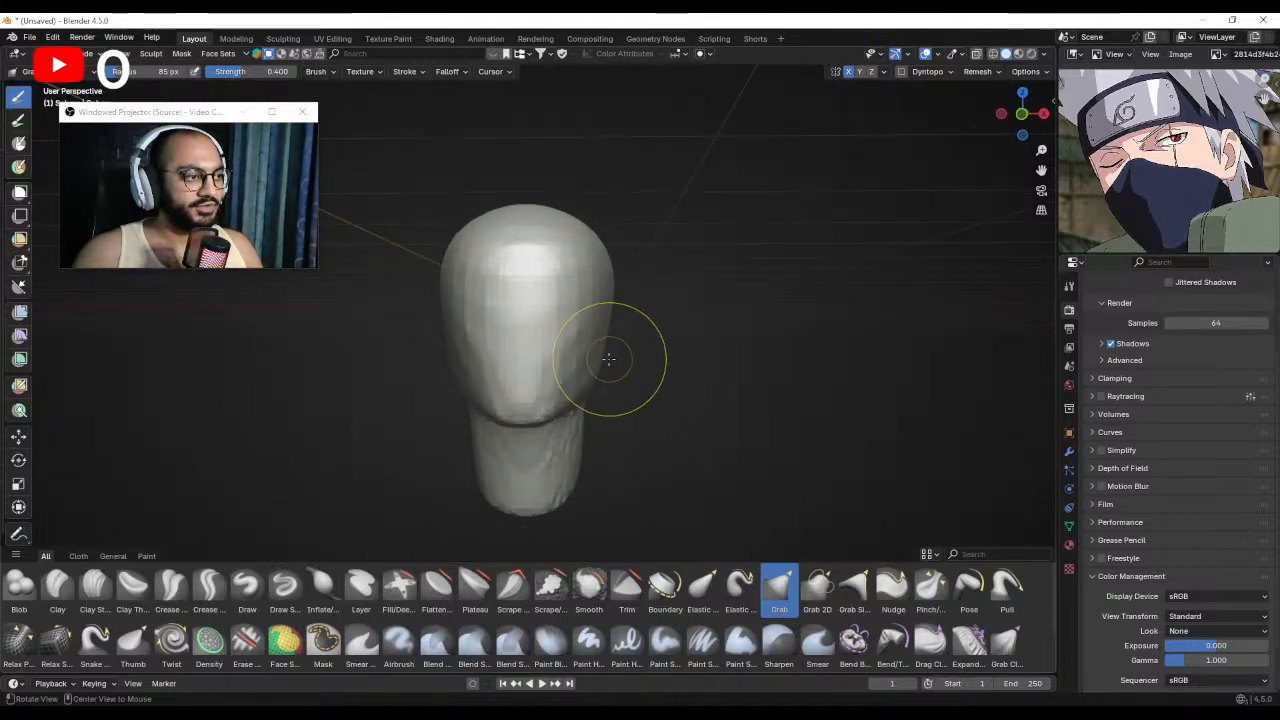
{"action": "middle_click_drag", "start_coordinate": [455, 394], "coordinate": [568, 388]}
{"action": "middle_click_drag", "start_coordinate": [543, 383], "coordinate": [490, 343]}
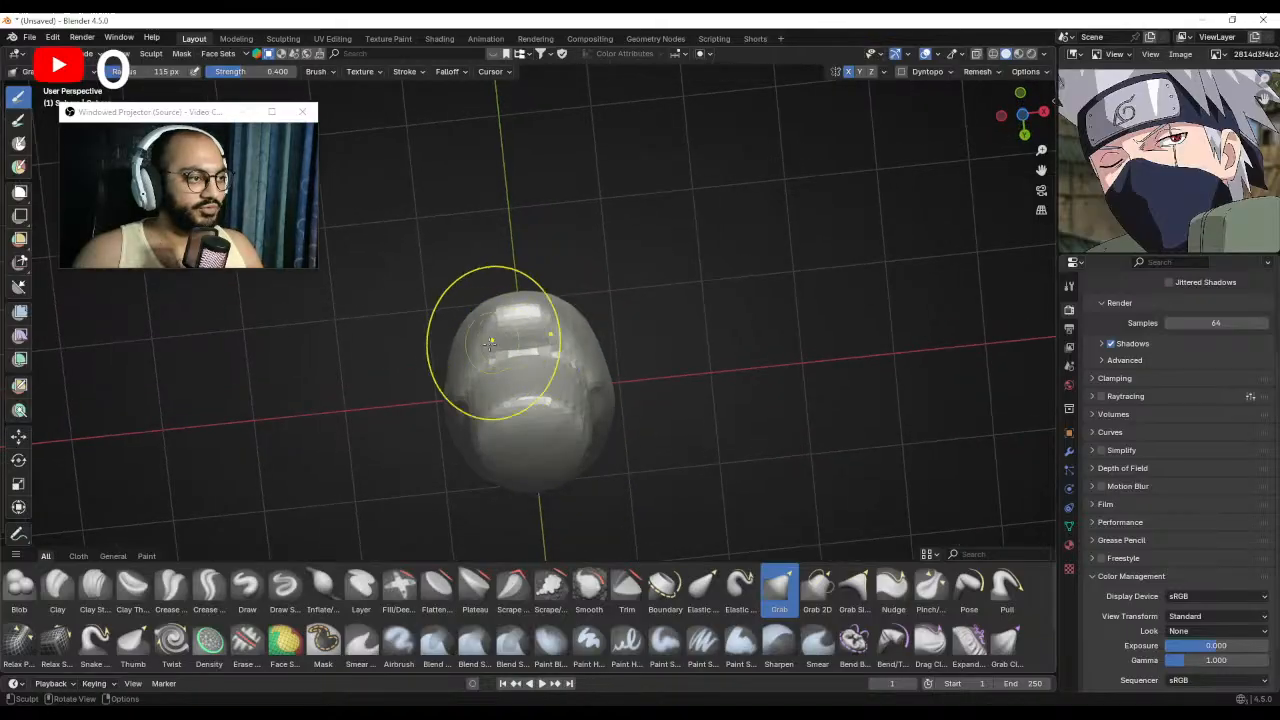
{"action": "middle_click_drag", "start_coordinate": [452, 383], "coordinate": [489, 379]}
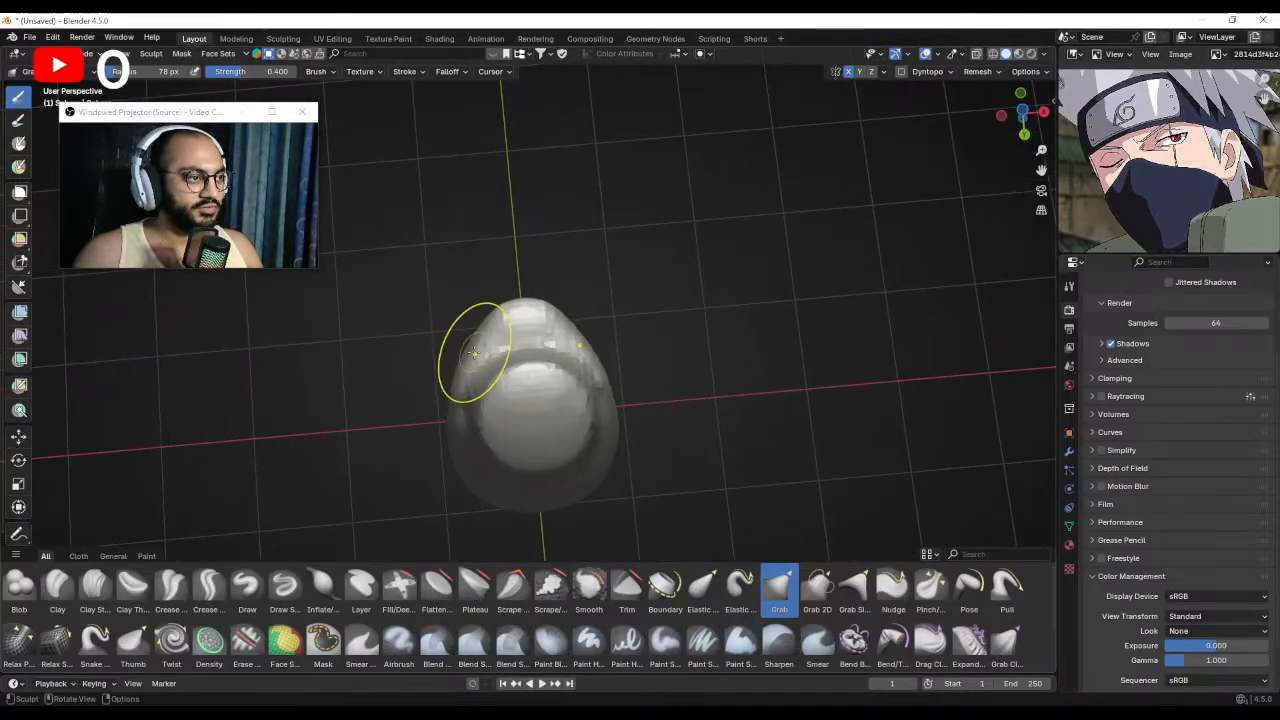
{"action": "mouse_move", "coordinate": [480, 343]}
{"action": "middle_mouse_down"}
{"action": "mouse_move", "coordinate": [537, 466]}
{"action": "mouse_move", "coordinate": [526, 398]}
{"action": "middle_mouse_up"}
Refine the sides of the jaw from several angles with the Grab brush at varying sizes.
{"action": "key", "text": "f"}
{"action": "left_click", "coordinate": [476, 409]}
{"action": "left_click_drag", "start_coordinate": [472, 409], "coordinate": [481, 413]}
{"action": "key", "text": "f"}
{"action": "left_click", "coordinate": [498, 411]}
{"action": "middle_click_drag", "start_coordinate": [520, 415], "coordinate": [441, 409]}
{"action": "key", "text": "f"}
{"action": "left_click", "coordinate": [590, 411]}
{"action": "left_click_drag", "start_coordinate": [589, 416], "coordinate": [599, 409]}
{"action": "mouse_move", "coordinate": [600, 409]}
{"action": "middle_mouse_down"}
{"action": "mouse_move", "coordinate": [586, 349]}
{"action": "mouse_move", "coordinate": [590, 378]}
{"action": "mouse_move", "coordinate": [531, 393]}
{"action": "middle_mouse_up"}
Paint a small upright mask strip for the ear on the side of the head, just above the jaw corner.
{"action": "key", "text": "m"}
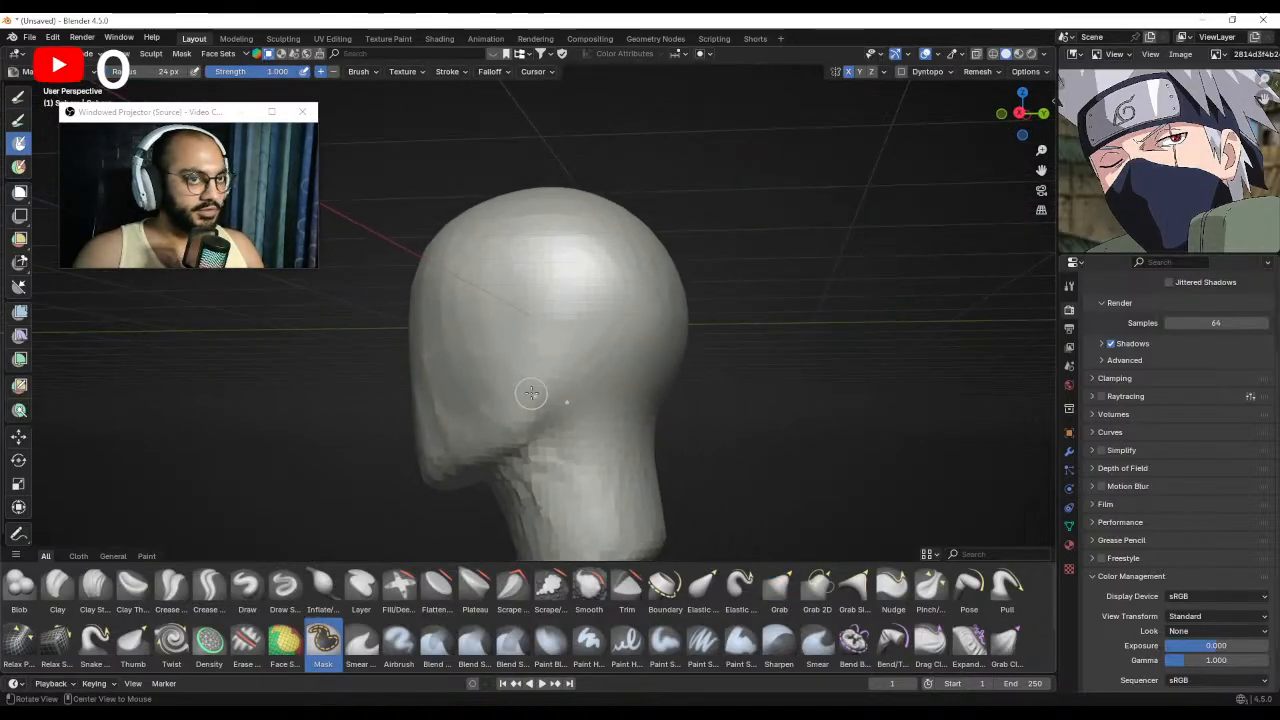
{"action": "left_click_drag", "start_coordinate": [531, 393], "coordinate": [551, 374], "text": "alt"}
{"action": "key", "text": "f"}
{"action": "left_click", "coordinate": [566, 382]}
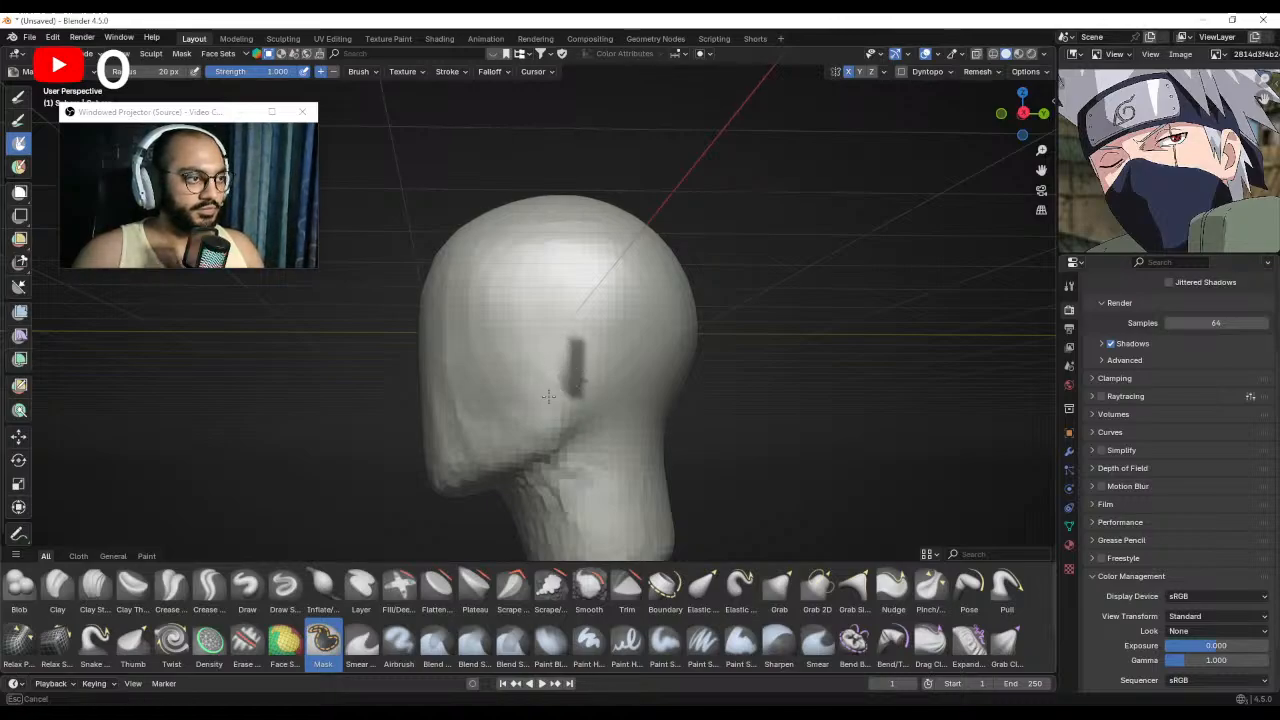
{"action": "left_click_drag", "start_coordinate": [549, 396], "coordinate": [572, 354], "text": "ctrl"}
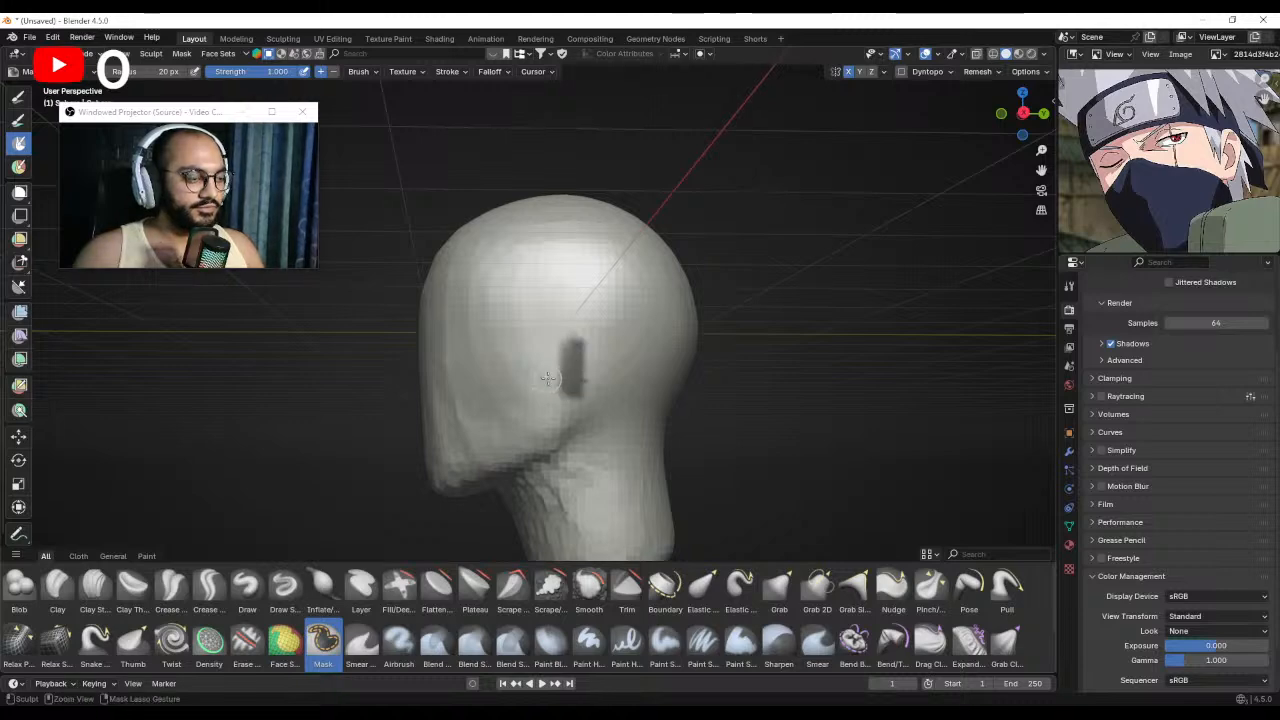
Invert the mask and pull the ears out of the sides of the head with the Grab brush.
{"action": "key", "text": "ctrl+i"}
{"action": "key", "text": "g"}
{"action": "mouse_move", "coordinate": [543, 371]}
{"action": "middle_mouse_down"}
{"action": "mouse_move", "coordinate": [560, 385]}
{"action": "mouse_move", "coordinate": [543, 394]}
{"action": "middle_mouse_up"}
{"action": "key", "text": "f"}
{"action": "mouse_move", "coordinate": [607, 370]}
{"action": "middle_mouse_down"}
{"action": "mouse_move", "coordinate": [630, 367]}
{"action": "mouse_move", "coordinate": [625, 386]}
{"action": "middle_mouse_up"}
{"action": "left_click", "coordinate": [684, 362]}
{"action": "key", "text": "f"}
{"action": "left_click", "coordinate": [606, 384]}
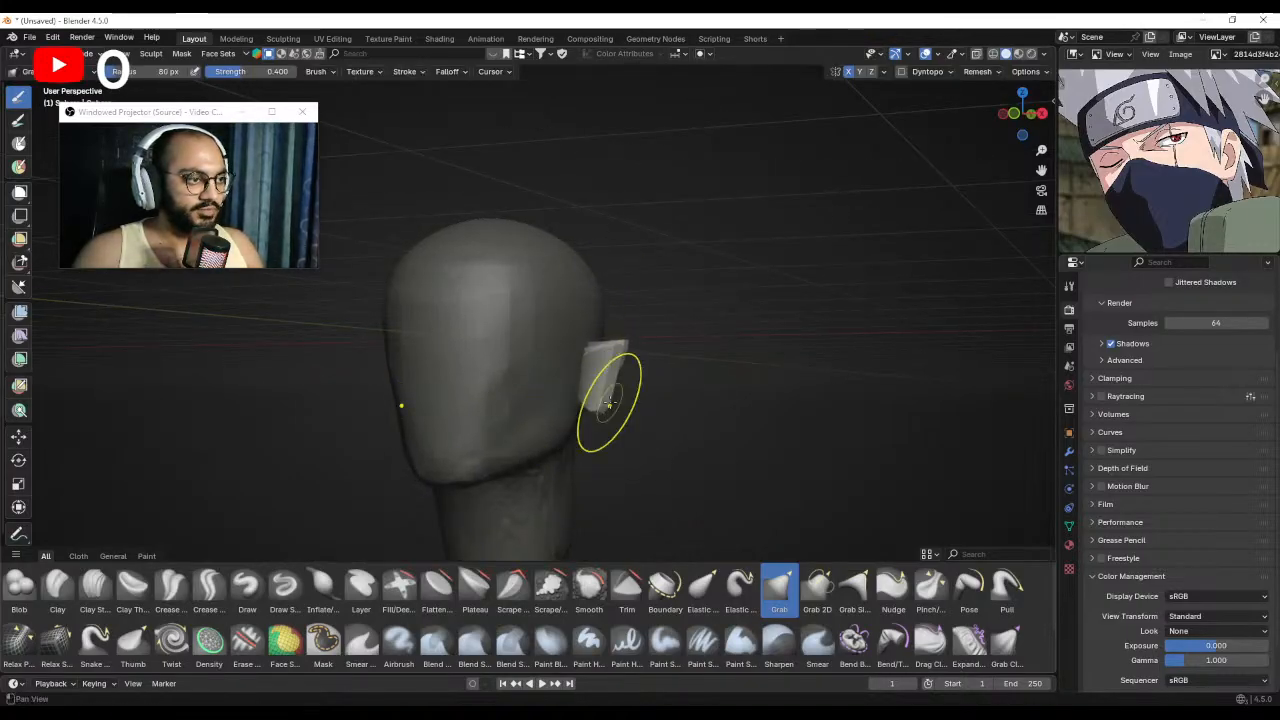
Shape the ears with a wider, backward-tilted upper edge and a tapered lobe using the Grab brush.
{"action": "mouse_move", "coordinate": [608, 403]}
{"action": "middle_mouse_down"}
{"action": "mouse_move", "coordinate": [637, 400]}
{"action": "mouse_move", "coordinate": [657, 374]}
{"action": "mouse_move", "coordinate": [634, 389]}
{"action": "middle_mouse_up"}
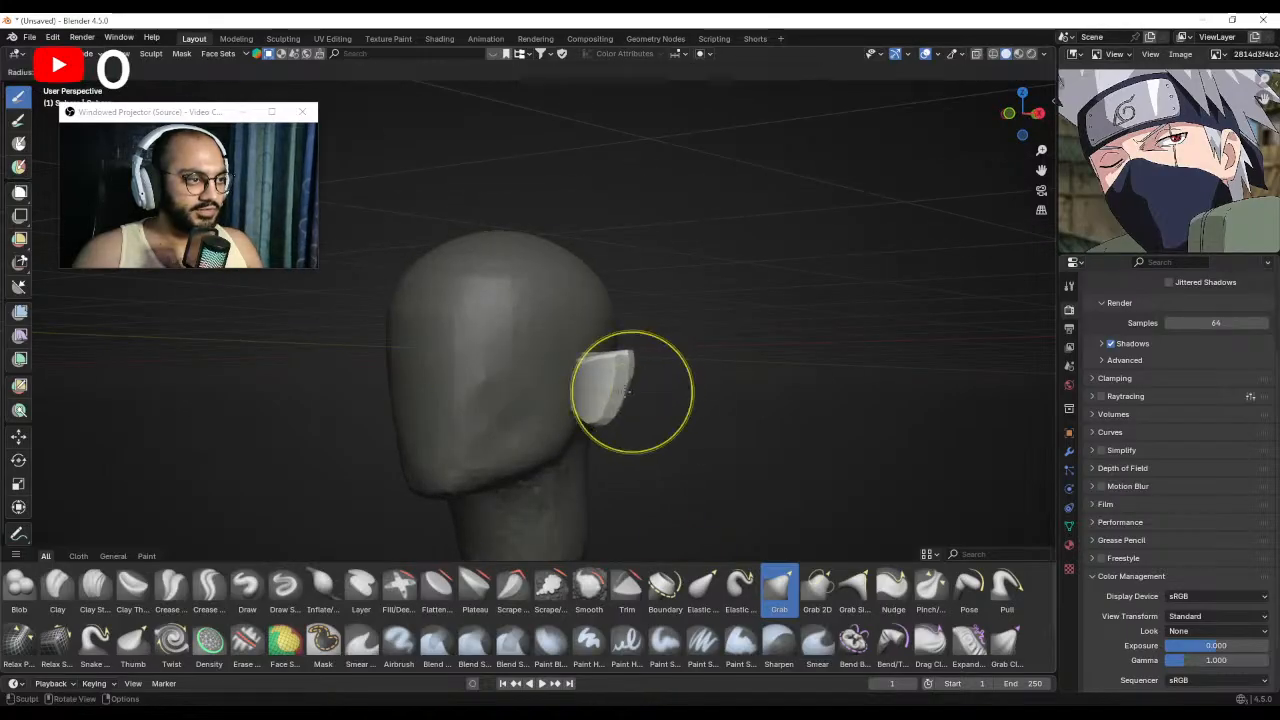
{"action": "left_click_drag", "start_coordinate": [632, 392], "coordinate": [611, 355]}
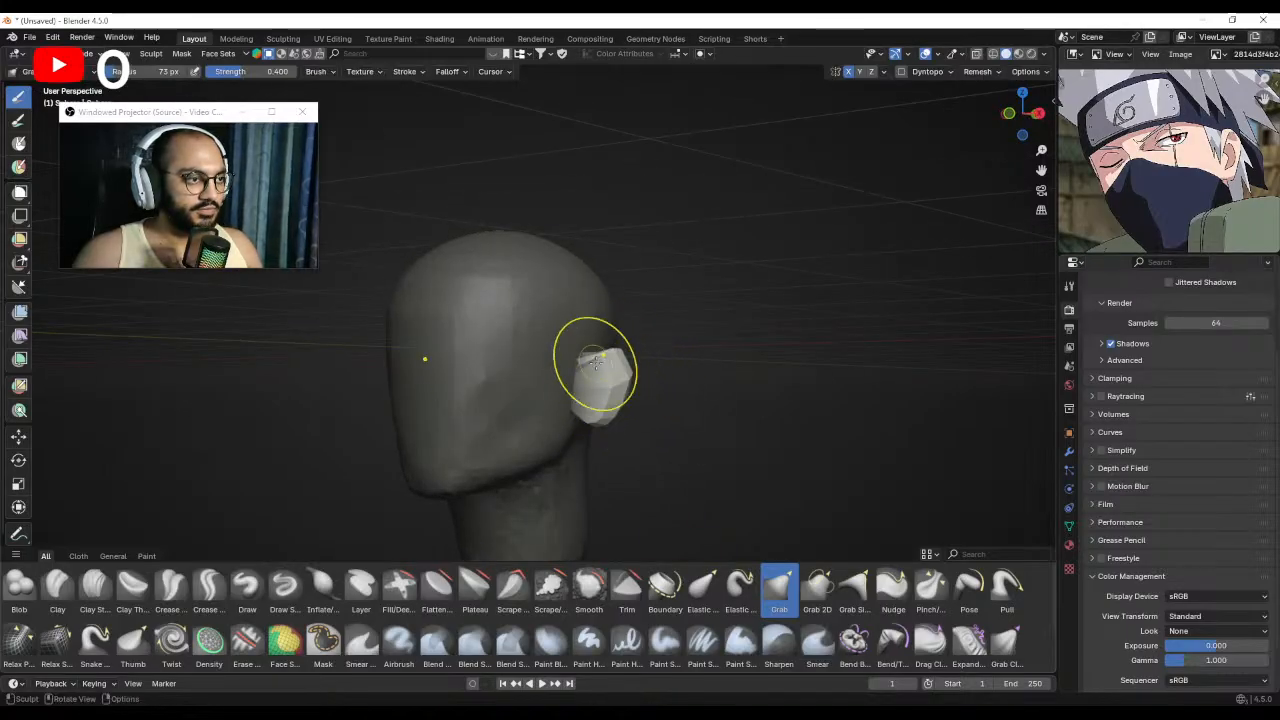
{"action": "mouse_move", "coordinate": [623, 380]}
{"action": "middle_mouse_down"}
{"action": "mouse_move", "coordinate": [665, 390]}
{"action": "mouse_move", "coordinate": [621, 387]}
{"action": "mouse_move", "coordinate": [600, 417]}
{"action": "middle_mouse_up"}
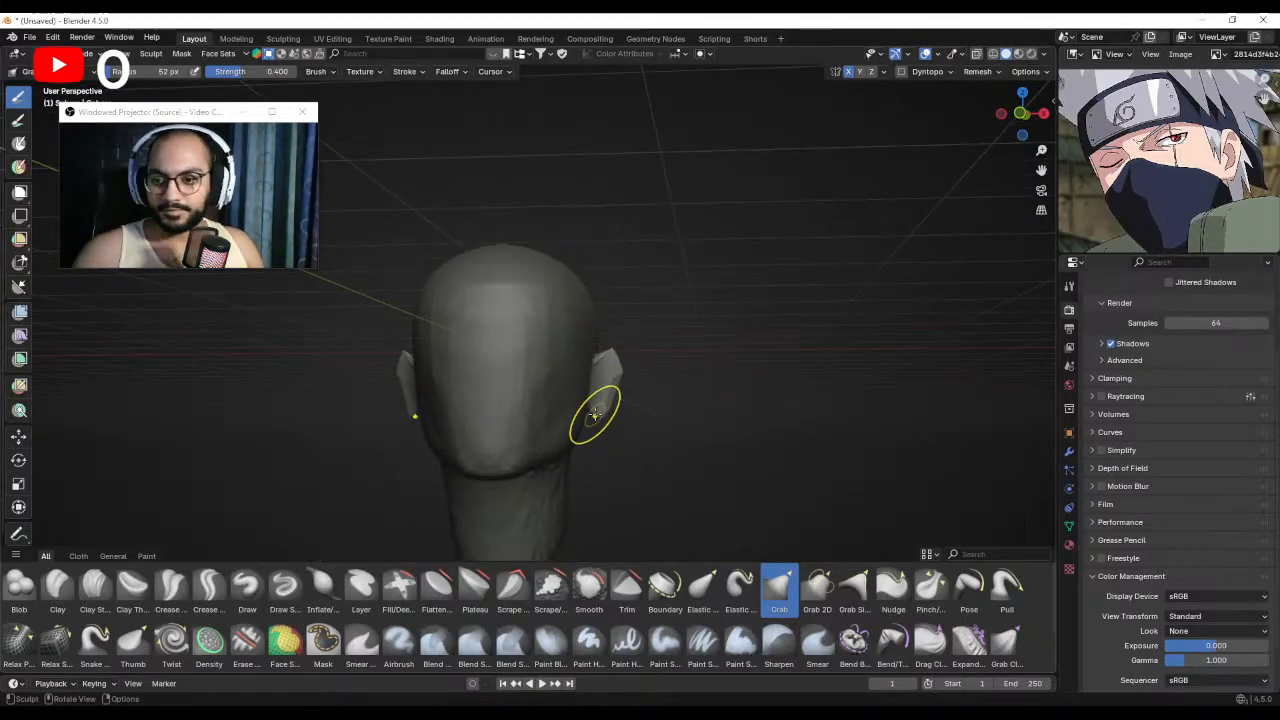
{"action": "key", "text": "KP_3"}
{"action": "scroll", "coordinate": [561, 375], "scroll_direction": "up", "scroll_amount": 3}
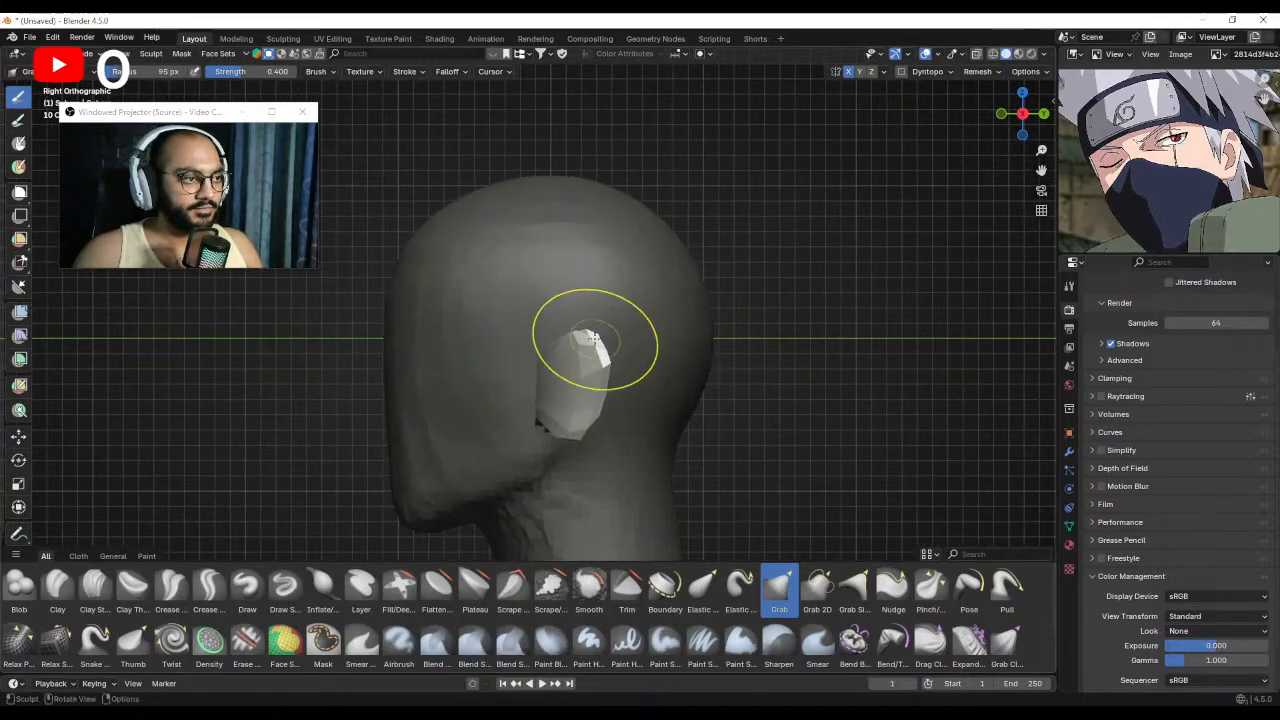
{"action": "mouse_move", "coordinate": [566, 408]}
{"action": "middle_mouse_down"}
{"action": "mouse_move", "coordinate": [651, 429]}
{"action": "mouse_move", "coordinate": [683, 416]}
{"action": "mouse_move", "coordinate": [560, 414]}
{"action": "middle_mouse_up"}
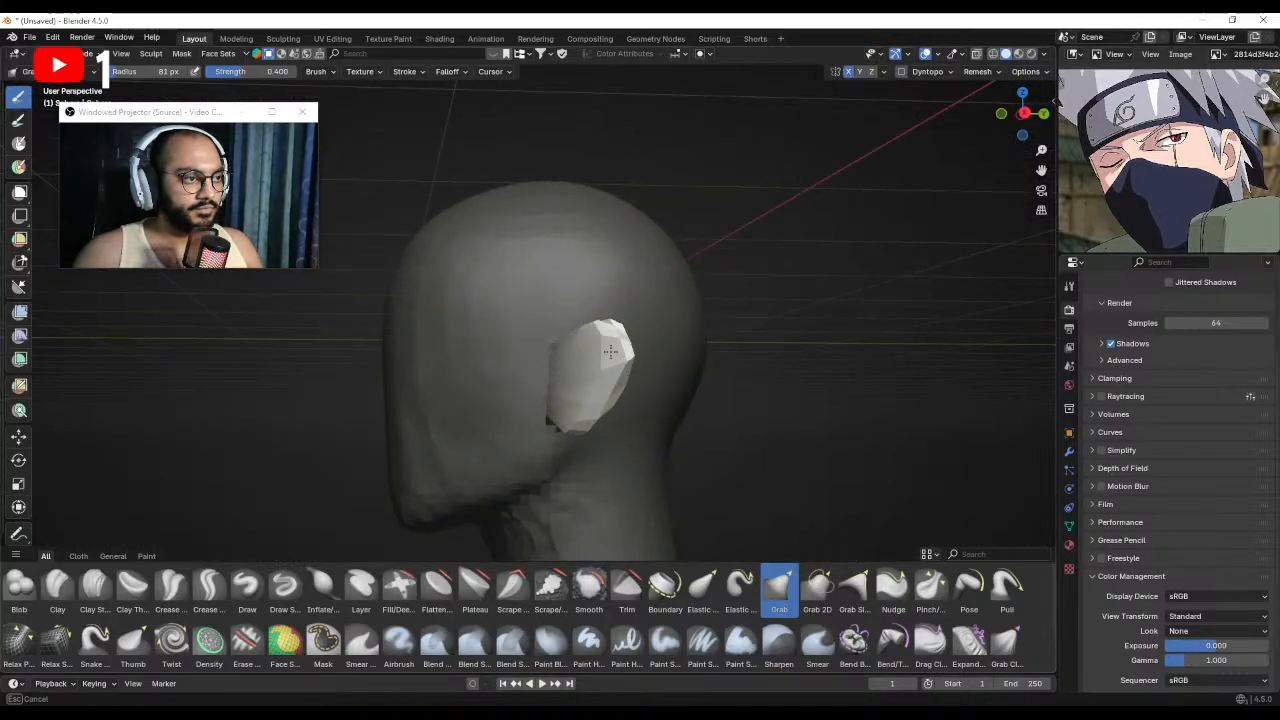
{"action": "mouse_move", "coordinate": [610, 350]}
{"action": "middle_mouse_down"}
{"action": "mouse_move", "coordinate": [676, 406]}
{"action": "mouse_move", "coordinate": [633, 418]}
{"action": "mouse_move", "coordinate": [640, 427]}
{"action": "middle_mouse_up"}
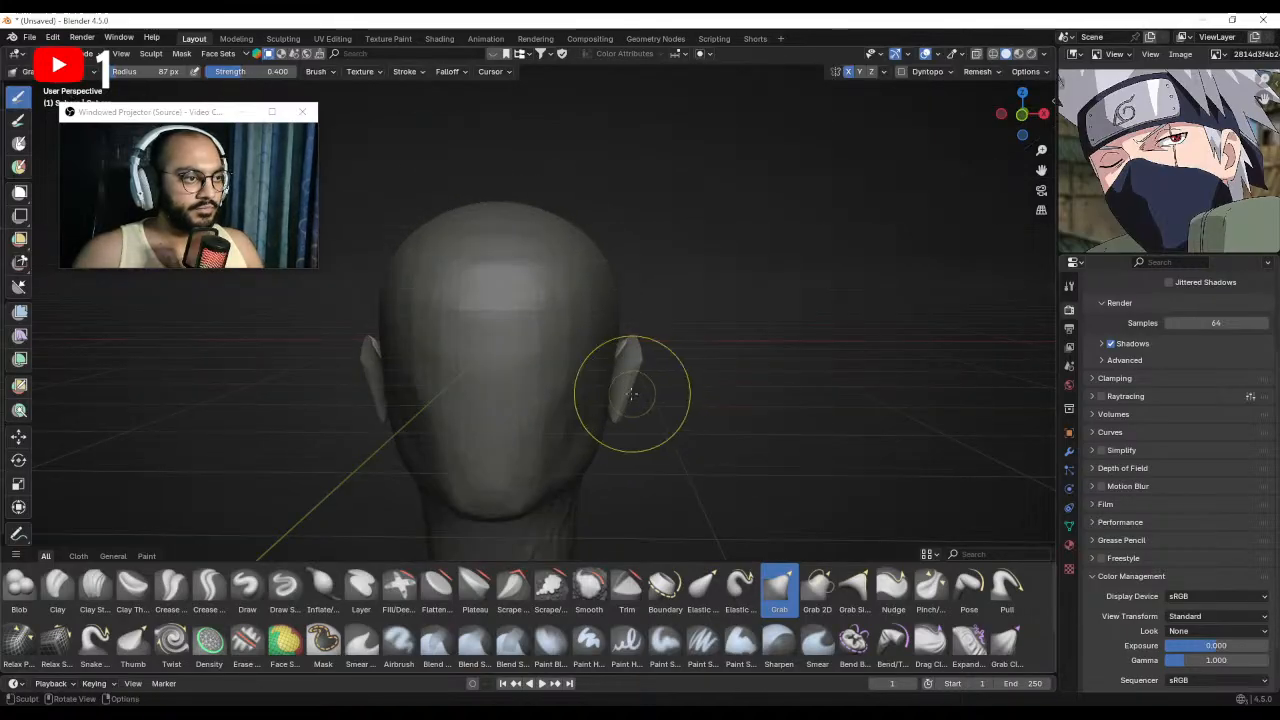
Clear the mask from the head and activate the Draw brush in front view.
{"action": "key", "text": "alt+m"}
{"action": "middle_click_drag", "start_coordinate": [550, 384], "coordinate": [536, 361]}
{"action": "scroll", "coordinate": [496, 381], "scroll_direction": "down", "scroll_amount": 2}
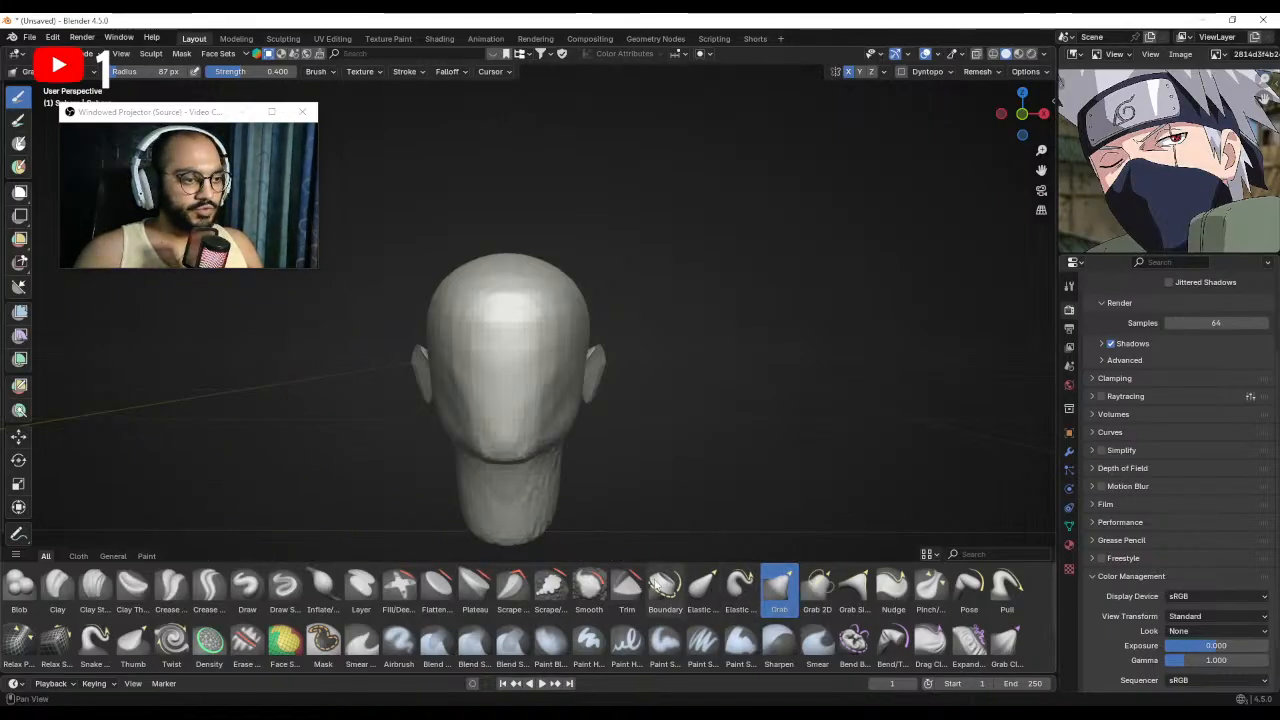
{"action": "left_click", "coordinate": [251, 589]}
{"action": "mouse_move", "coordinate": [606, 456]}
{"action": "middle_mouse_down"}
{"action": "mouse_move", "coordinate": [637, 443]}
{"action": "mouse_move", "coordinate": [629, 397]}
{"action": "middle_mouse_up"}
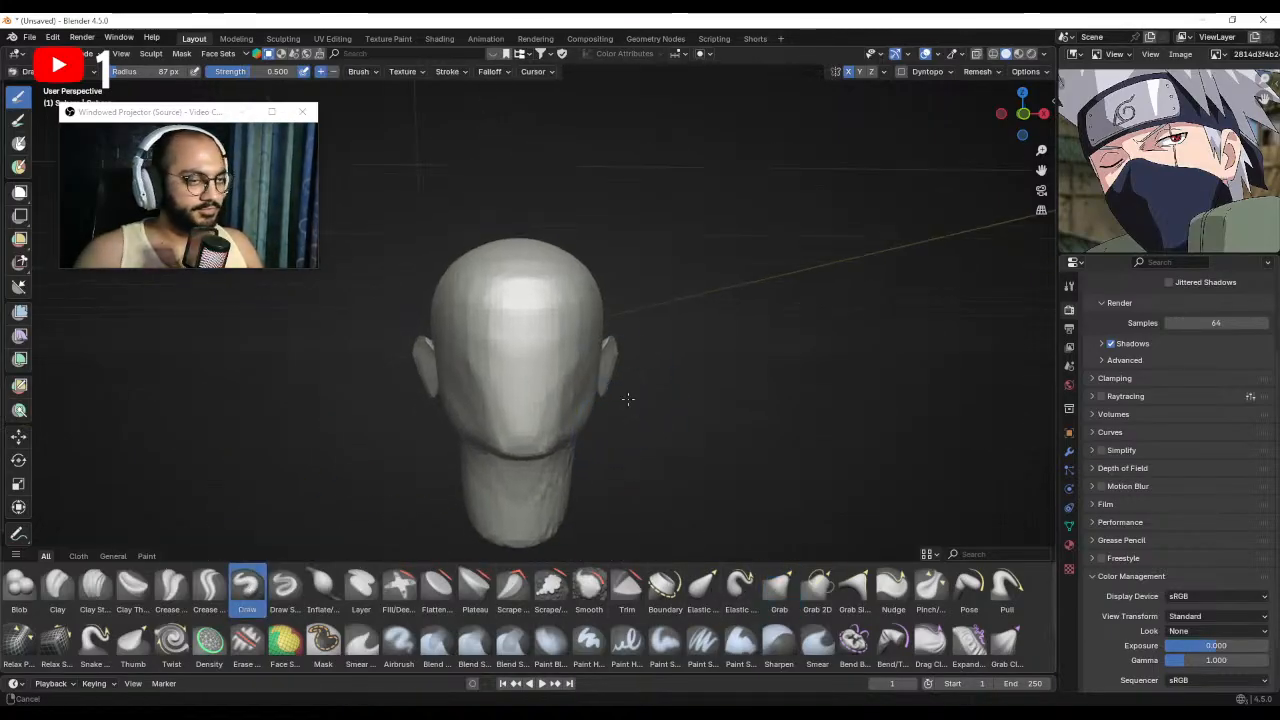
{"action": "key", "text": "KP_1"}
{"action": "mouse_move", "coordinate": [498, 398]}
{"action": "middle_mouse_down", "text": "ctrl"}
{"action": "mouse_move", "coordinate": [517, 306]}
{"action": "mouse_move", "coordinate": [480, 329]}
{"action": "mouse_move", "coordinate": [462, 362]}
{"action": "mouse_move", "coordinate": [493, 372]}
{"action": "mouse_move", "coordinate": [452, 371]}
{"action": "mouse_move", "coordinate": [484, 358]}
{"action": "middle_mouse_up", "text": "ctrl"}
Adjust the temples and upper sides of the face with a resized Grab brush.
{"action": "key", "text": "g"}
{"action": "left_click_drag", "start_coordinate": [485, 358], "coordinate": [454, 338]}
{"action": "key", "text": "bracketleft"}
{"action": "key", "text": "bracketleft"}
{"action": "middle_click_drag", "start_coordinate": [452, 336], "coordinate": [441, 334]}
{"action": "key", "text": "f"}
{"action": "left_click", "coordinate": [440, 327]}
{"action": "left_click_drag", "start_coordinate": [453, 334], "coordinate": [485, 357]}
{"action": "middle_click_drag", "start_coordinate": [485, 362], "coordinate": [484, 373]}
Refine the cheeks and lower jaw sides from the front with the Grab brush at varying sizes.
{"action": "key", "text": "f"}
{"action": "left_click", "coordinate": [464, 384]}
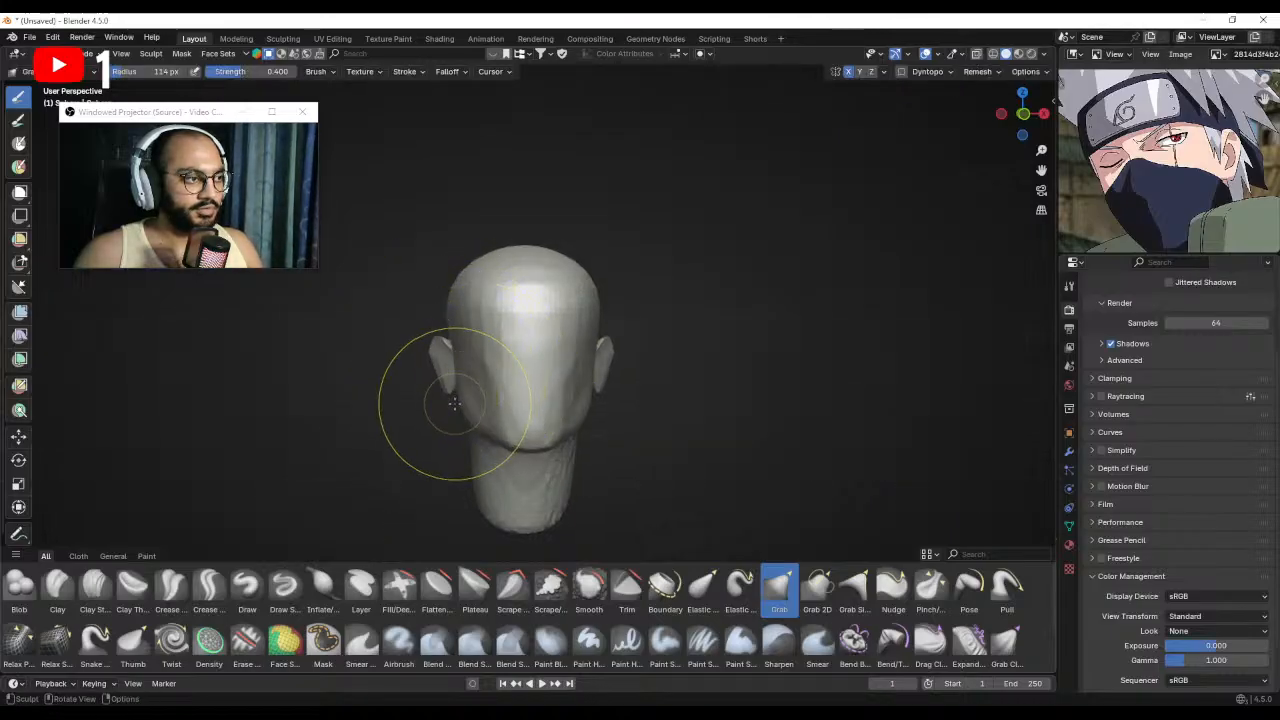
{"action": "left_click_drag", "start_coordinate": [455, 406], "coordinate": [462, 405]}
{"action": "middle_click_drag", "start_coordinate": [462, 410], "coordinate": [475, 397]}
{"action": "key", "text": "f"}
{"action": "left_click", "coordinate": [479, 368]}
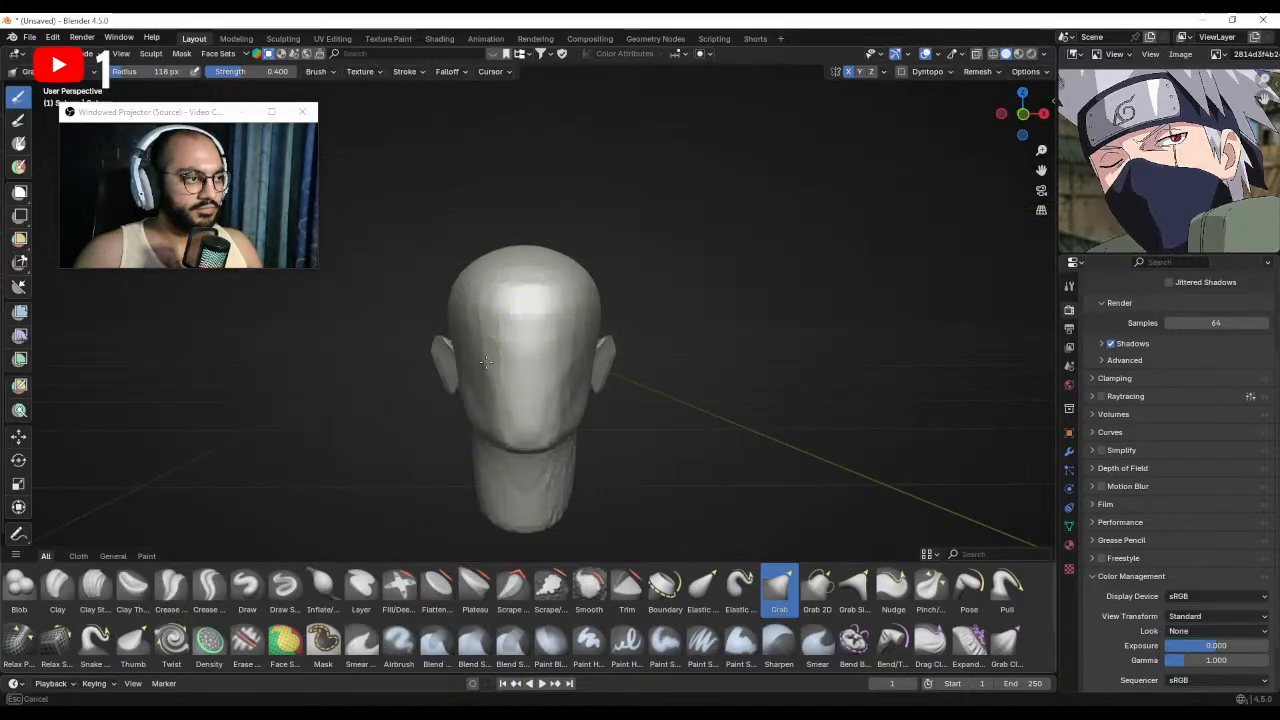
{"action": "left_click_drag", "start_coordinate": [486, 362], "coordinate": [483, 368]}
{"action": "key", "text": "f"}
{"action": "left_click", "coordinate": [482, 374]}
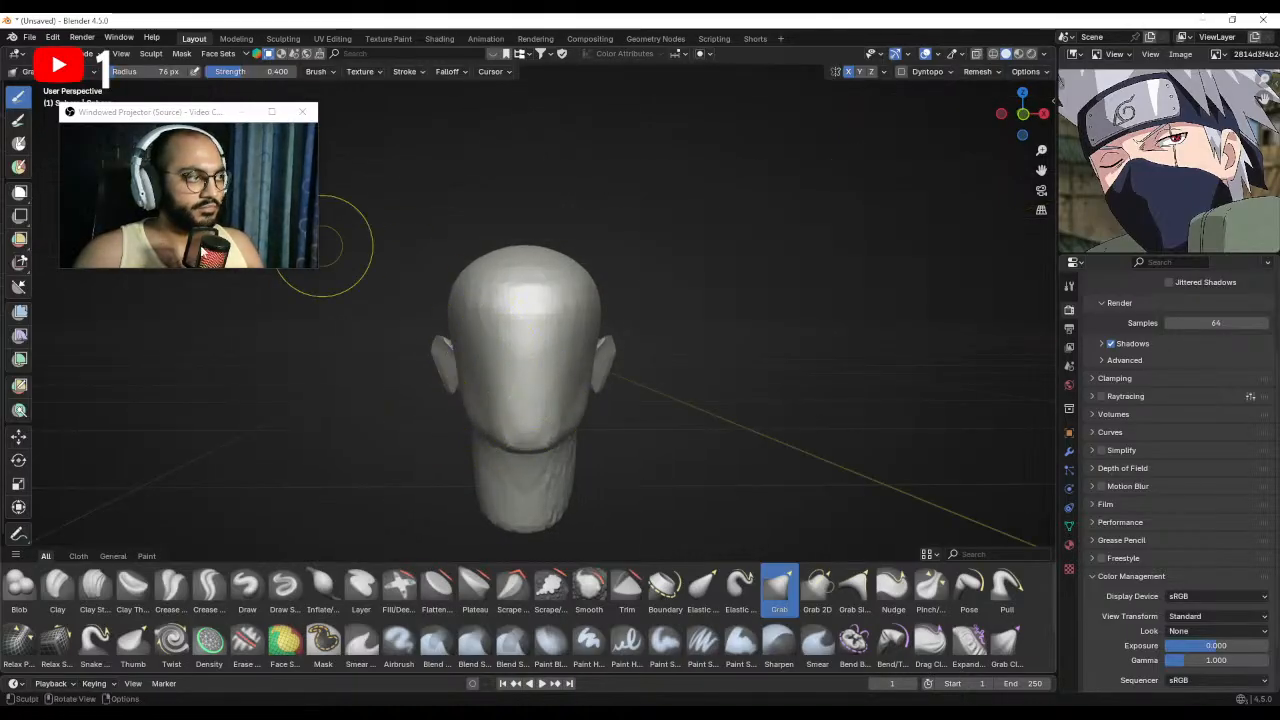
Carve the two eye sockets into the face in front view with a smaller, subtracting Draw brush.
{"action": "middle_click_drag", "start_coordinate": [658, 345], "coordinate": [671, 369]}
{"action": "scroll", "coordinate": [560, 440], "scroll_direction": "up", "scroll_amount": 2}
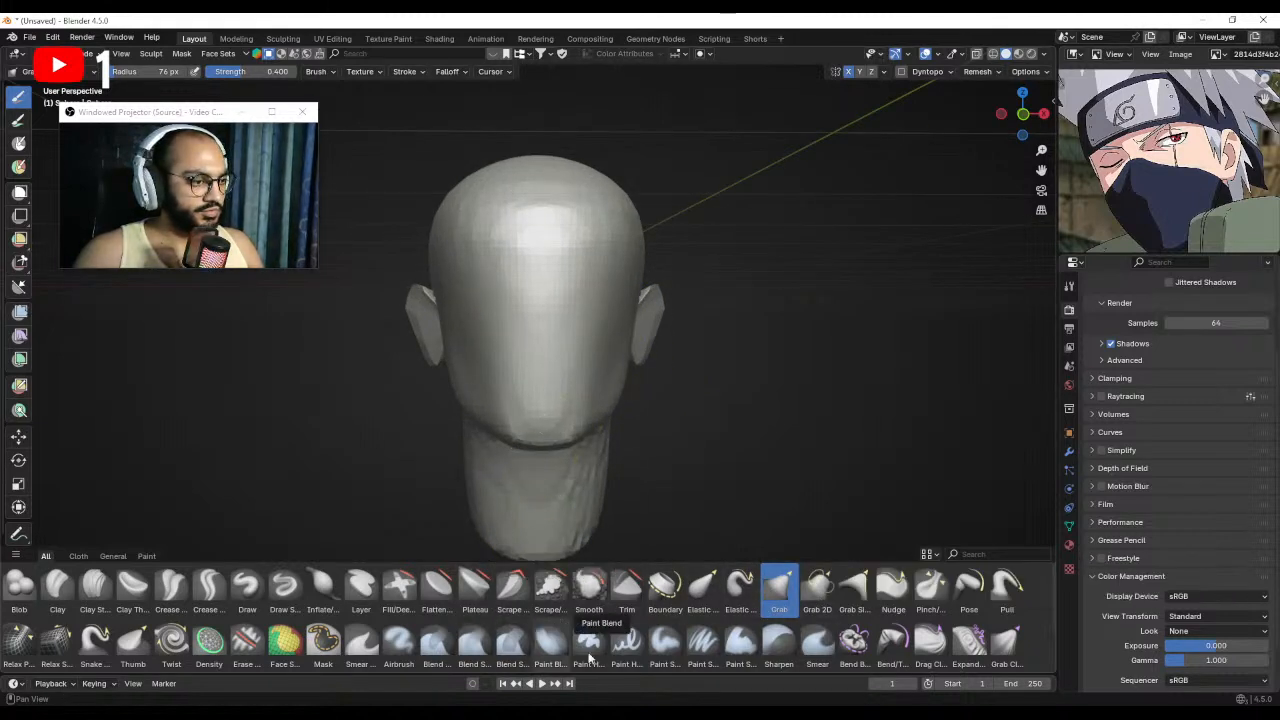
{"action": "left_click", "coordinate": [247, 585]}
{"action": "key", "text": "KP_1"}
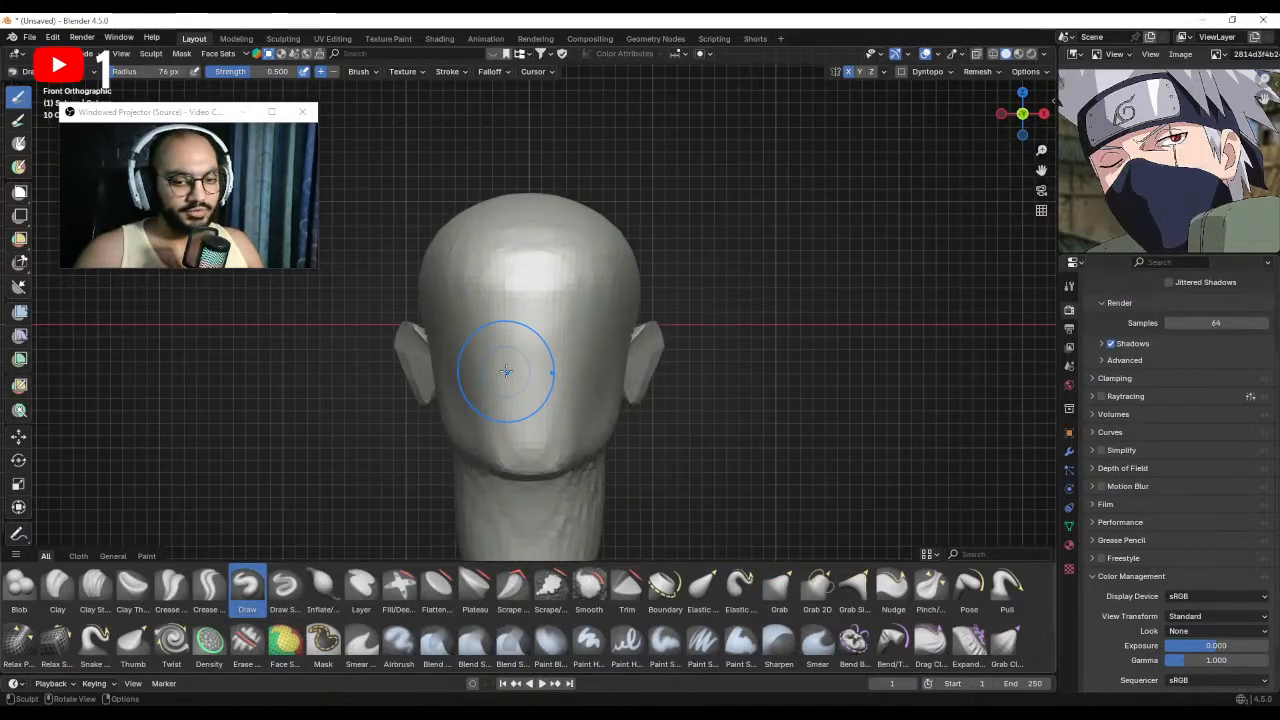
{"action": "middle_click_drag", "start_coordinate": [506, 371], "coordinate": [482, 352], "text": "ctrl"}
{"action": "mouse_move", "coordinate": [482, 352]}
{"action": "middle_mouse_down", "text": "shift"}
{"action": "mouse_move", "coordinate": [505, 378]}
{"action": "mouse_move", "coordinate": [482, 358]}
{"action": "middle_mouse_up", "text": "shift"}
{"action": "key", "text": "f"}
{"action": "left_click", "coordinate": [491, 357]}
{"action": "mouse_move", "coordinate": [496, 370]}
{"action": "left_mouse_down", "text": "ctrl"}
{"action": "mouse_move", "coordinate": [484, 347]}
{"action": "mouse_move", "coordinate": [506, 349]}
{"action": "left_mouse_up", "text": "ctrl"}
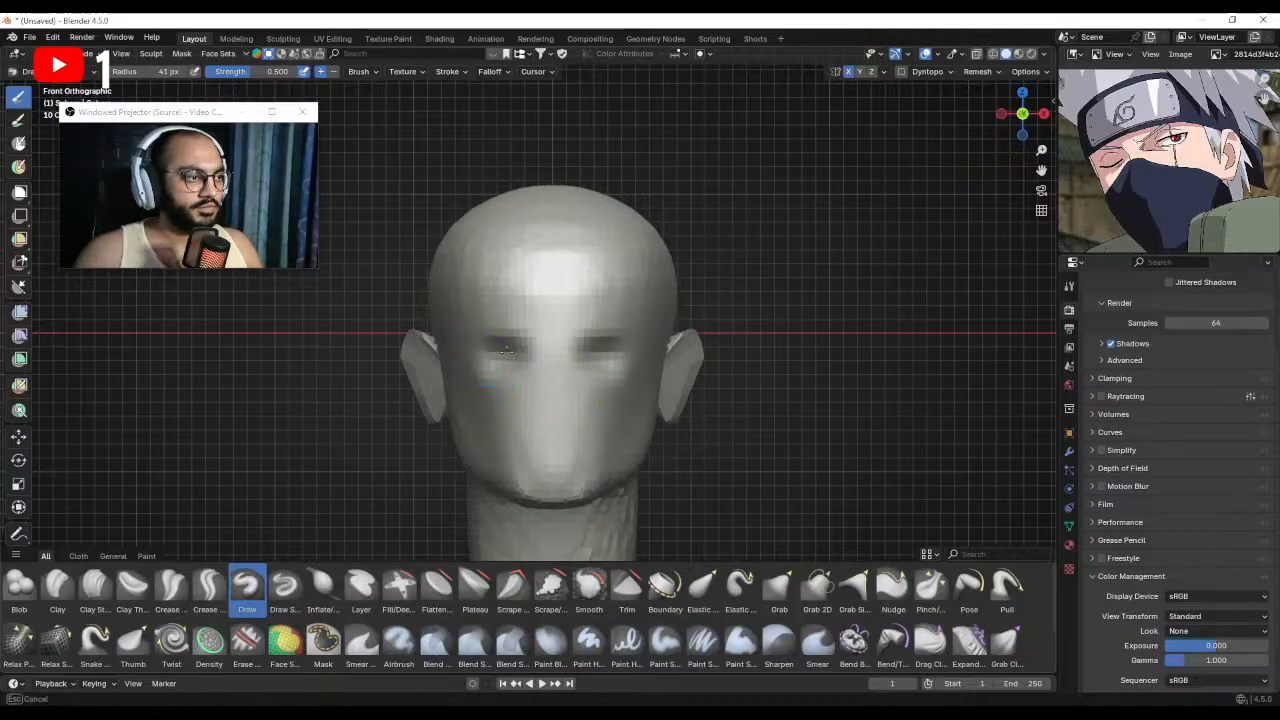
Hollow the cheek areas below the eye sockets with the Draw brush at radii of about 55 and 71 px.
{"action": "mouse_move", "coordinate": [507, 369]}
{"action": "middle_mouse_down"}
{"action": "mouse_move", "coordinate": [581, 354]}
{"action": "mouse_move", "coordinate": [586, 383]}
{"action": "middle_mouse_up"}
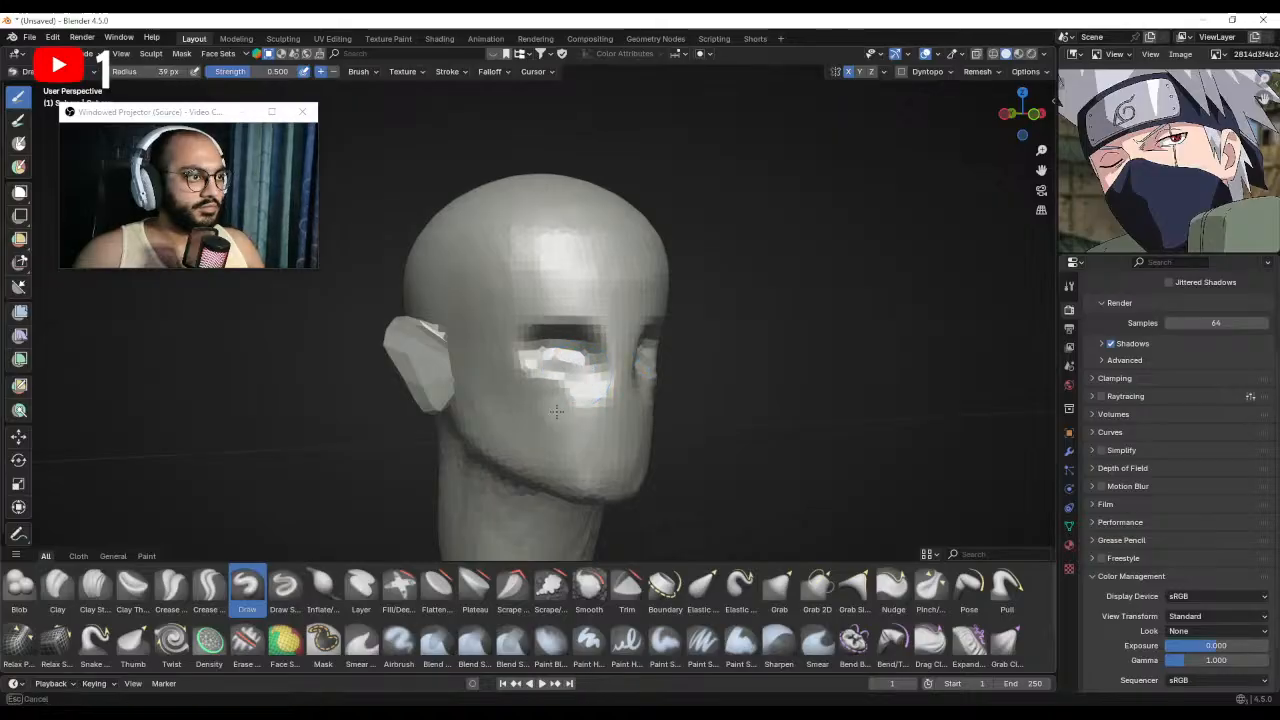
{"action": "key", "text": "f"}
{"action": "left_click", "coordinate": [543, 405]}
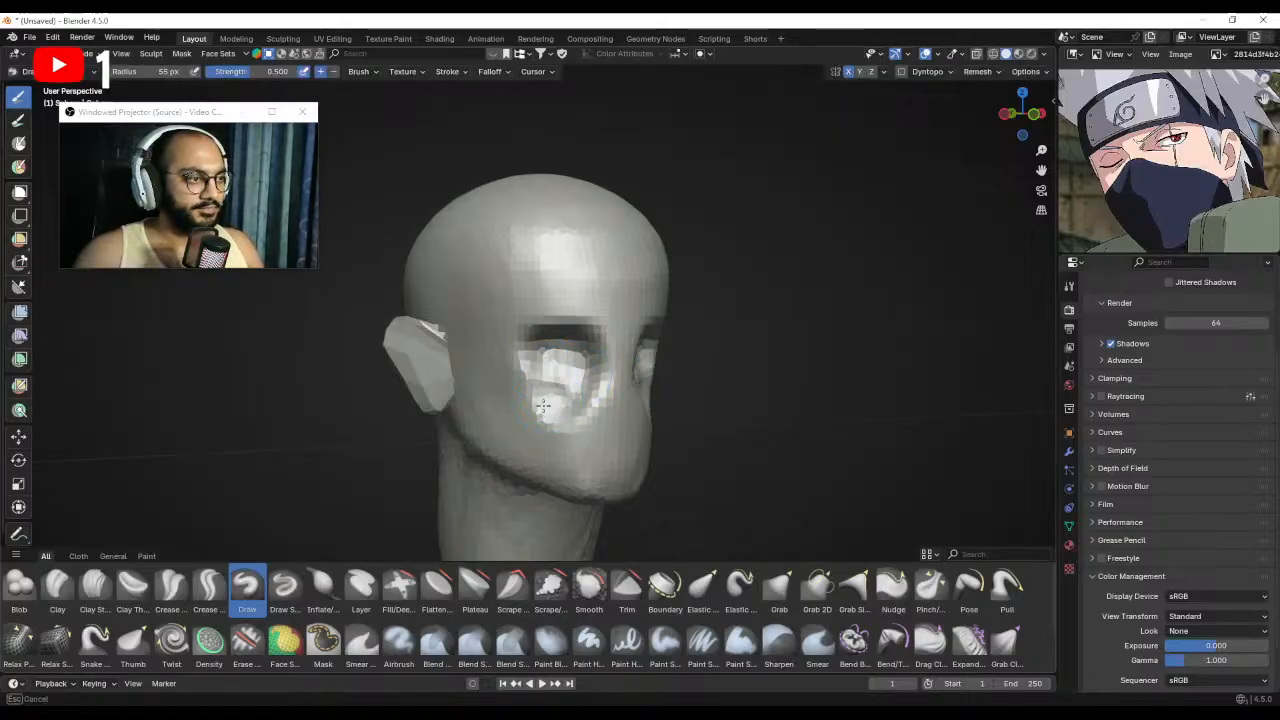
{"action": "key", "text": "f"}
{"action": "left_click", "coordinate": [575, 383]}
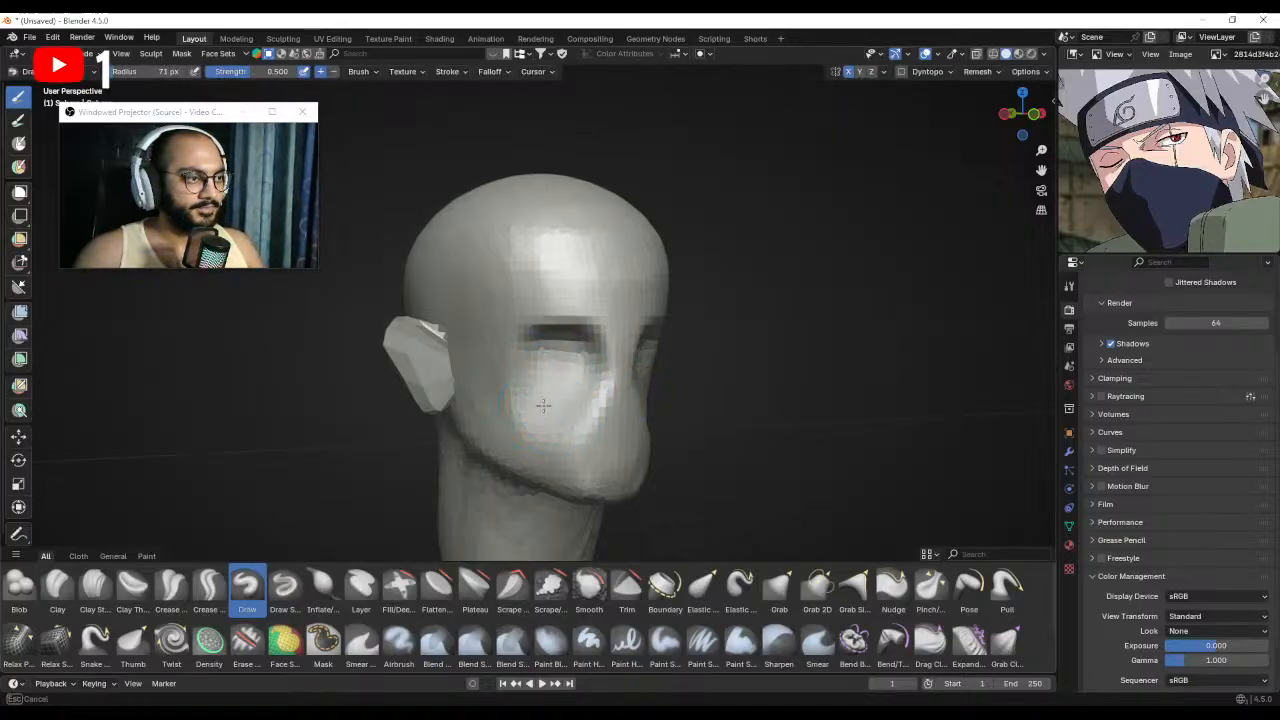
Undo the last cheek stroke and reshape the hollows below the brow and beside the nose with a resized Draw brush.
{"action": "key", "text": "ctrl+z"}
{"action": "key", "text": "f"}
{"action": "left_click", "coordinate": [543, 354]}
{"action": "key", "text": "f"}
{"action": "left_click", "coordinate": [559, 340]}
{"action": "mouse_move", "coordinate": [530, 366]}
{"action": "middle_mouse_down"}
{"action": "mouse_move", "coordinate": [578, 362]}
{"action": "mouse_move", "coordinate": [546, 364]}
{"action": "middle_mouse_up"}
{"action": "scroll", "coordinate": [503, 367], "scroll_direction": "down", "scroll_amount": 1}
Adjust the surface around the eye sockets from the front with the Grab brush at about 92 px radius.
{"action": "key", "text": "g"}
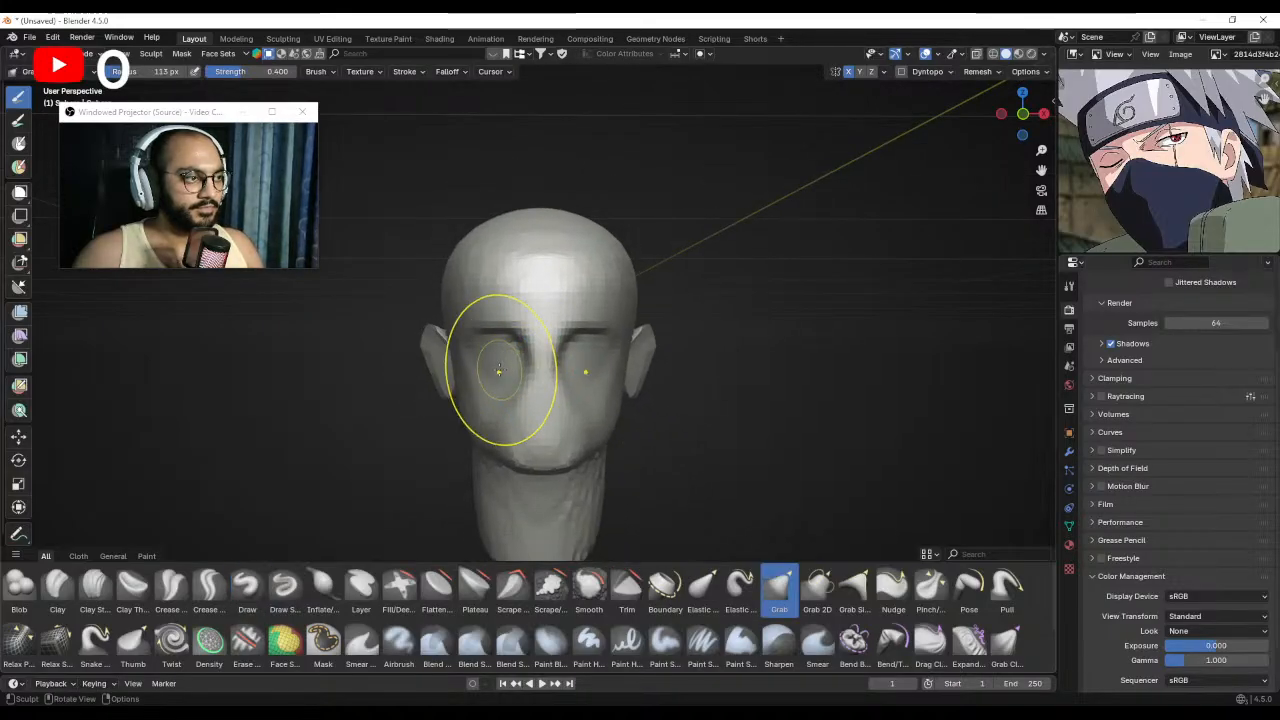
{"action": "key", "text": "f"}
{"action": "left_click", "coordinate": [500, 380]}
{"action": "left_click_drag", "start_coordinate": [507, 361], "coordinate": [505, 347]}
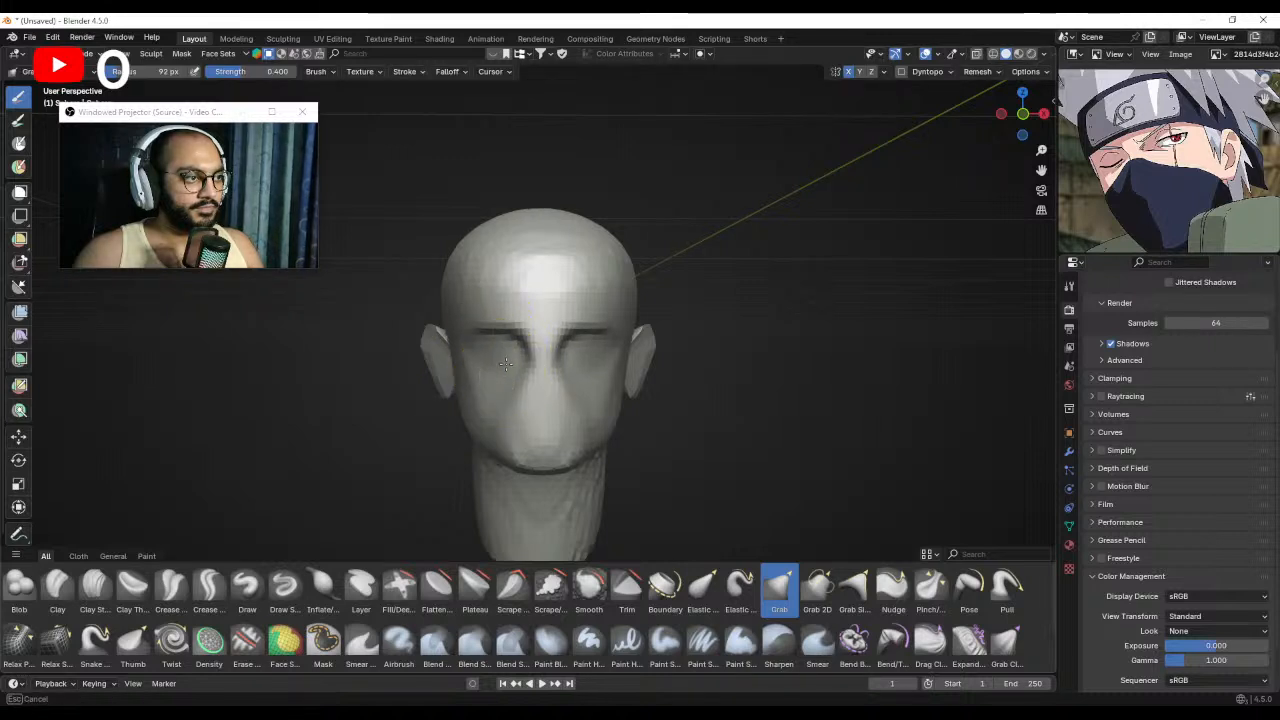
{"action": "mouse_move", "coordinate": [508, 330]}
{"action": "middle_mouse_down"}
{"action": "mouse_move", "coordinate": [423, 334]}
{"action": "mouse_move", "coordinate": [545, 334]}
{"action": "middle_mouse_up"}
Reshape the brow and sides of the forehead from several angles with a resized Grab brush.
{"action": "key", "text": "f"}
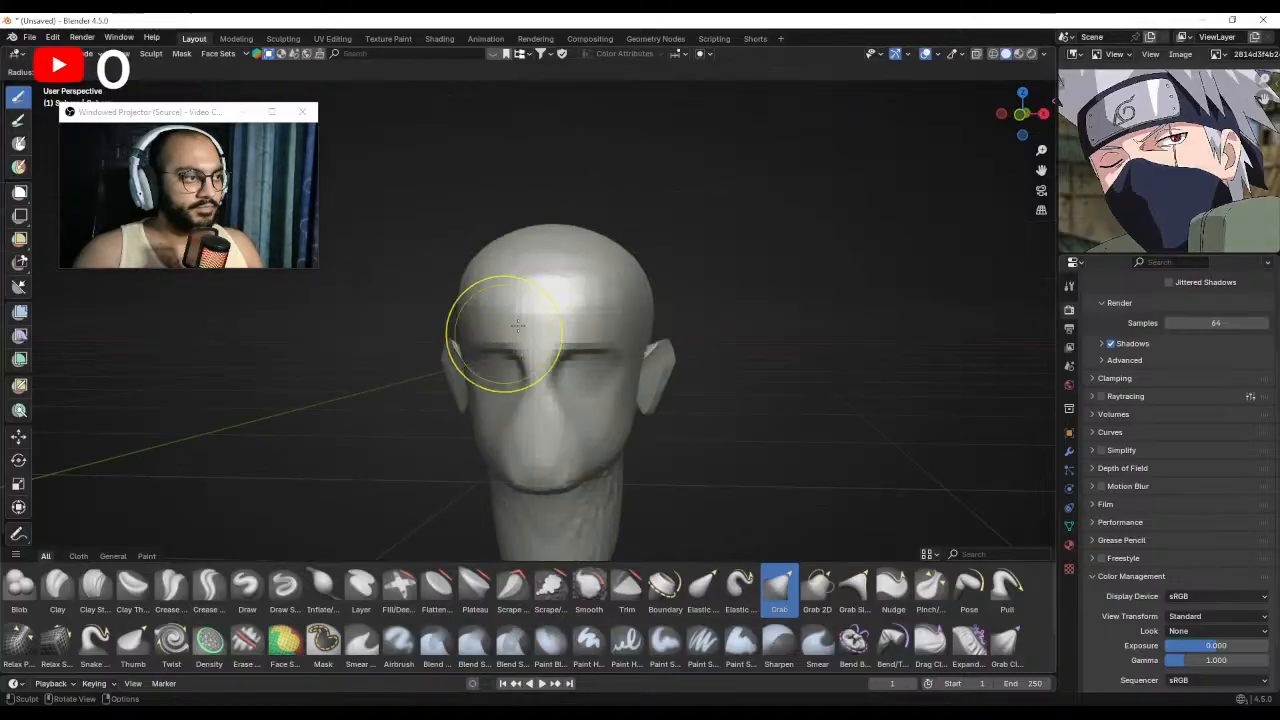
{"action": "left_click", "coordinate": [582, 334]}
{"action": "middle_click_drag", "start_coordinate": [466, 312], "coordinate": [503, 311]}
{"action": "left_click_drag", "start_coordinate": [494, 305], "coordinate": [492, 303]}
{"action": "middle_click_drag", "start_coordinate": [530, 303], "coordinate": [565, 349]}
{"action": "key", "text": "f"}
{"action": "left_click", "coordinate": [560, 349]}
{"action": "left_click_drag", "start_coordinate": [476, 332], "coordinate": [481, 327]}
Refine the forehead's side profile with the Grab brush at about 89 px radius.
{"action": "mouse_move", "coordinate": [481, 327]}
{"action": "middle_mouse_down"}
{"action": "mouse_move", "coordinate": [483, 364]}
{"action": "mouse_move", "coordinate": [491, 286]}
{"action": "mouse_move", "coordinate": [491, 304]}
{"action": "mouse_move", "coordinate": [450, 283]}
{"action": "mouse_move", "coordinate": [473, 297]}
{"action": "middle_mouse_up"}
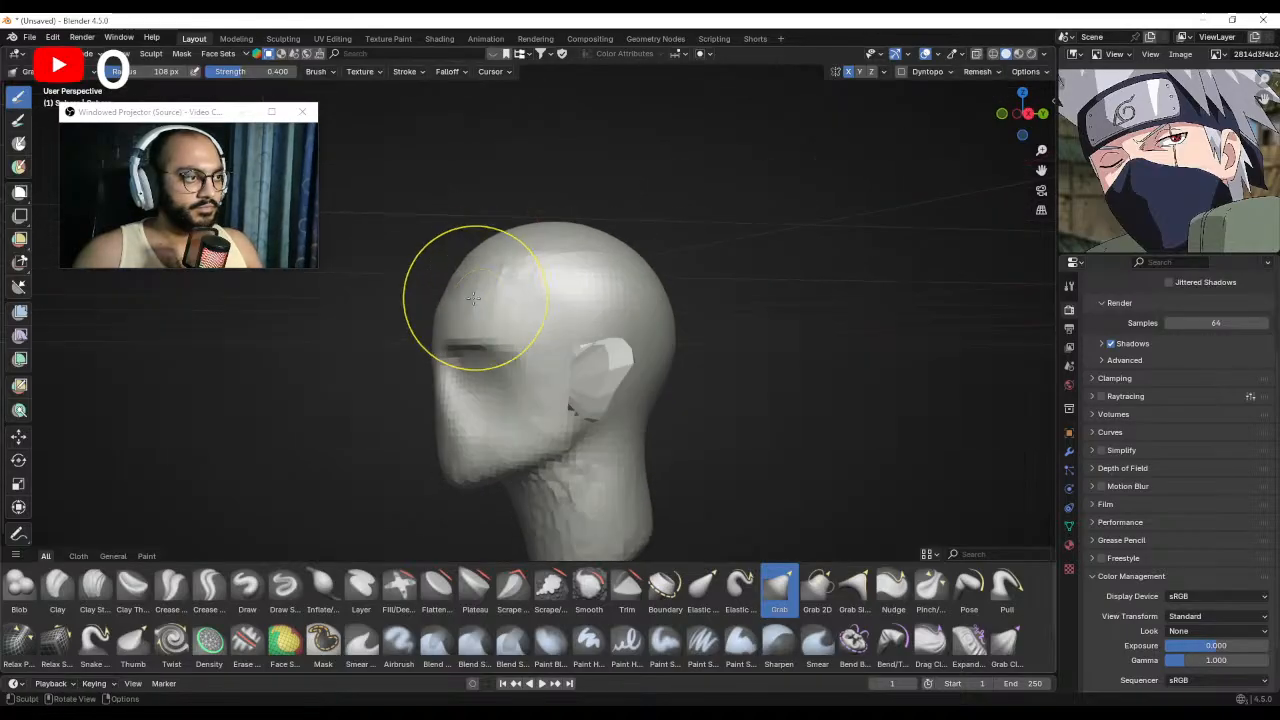
{"action": "left_click_drag", "start_coordinate": [453, 309], "coordinate": [443, 302], "text": "alt"}
{"action": "key", "text": "f"}
{"action": "left_click", "coordinate": [465, 280]}
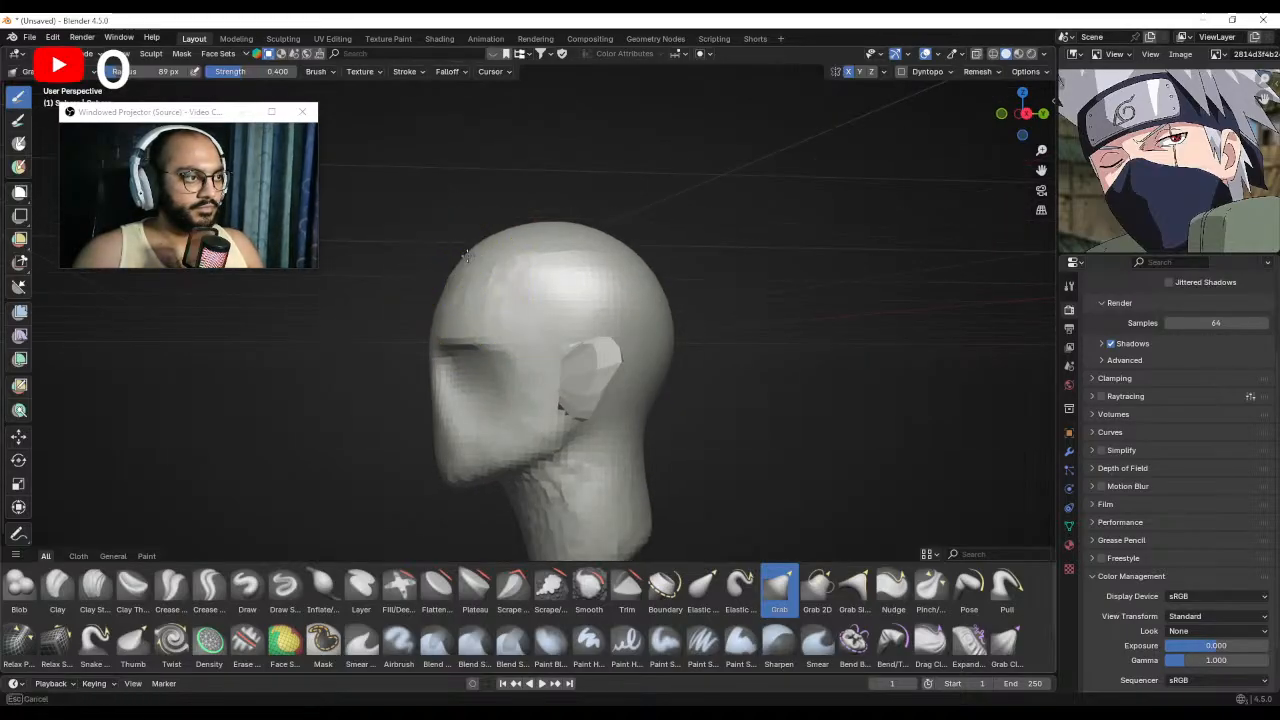
{"action": "middle_click_drag", "start_coordinate": [425, 325], "coordinate": [560, 323]}
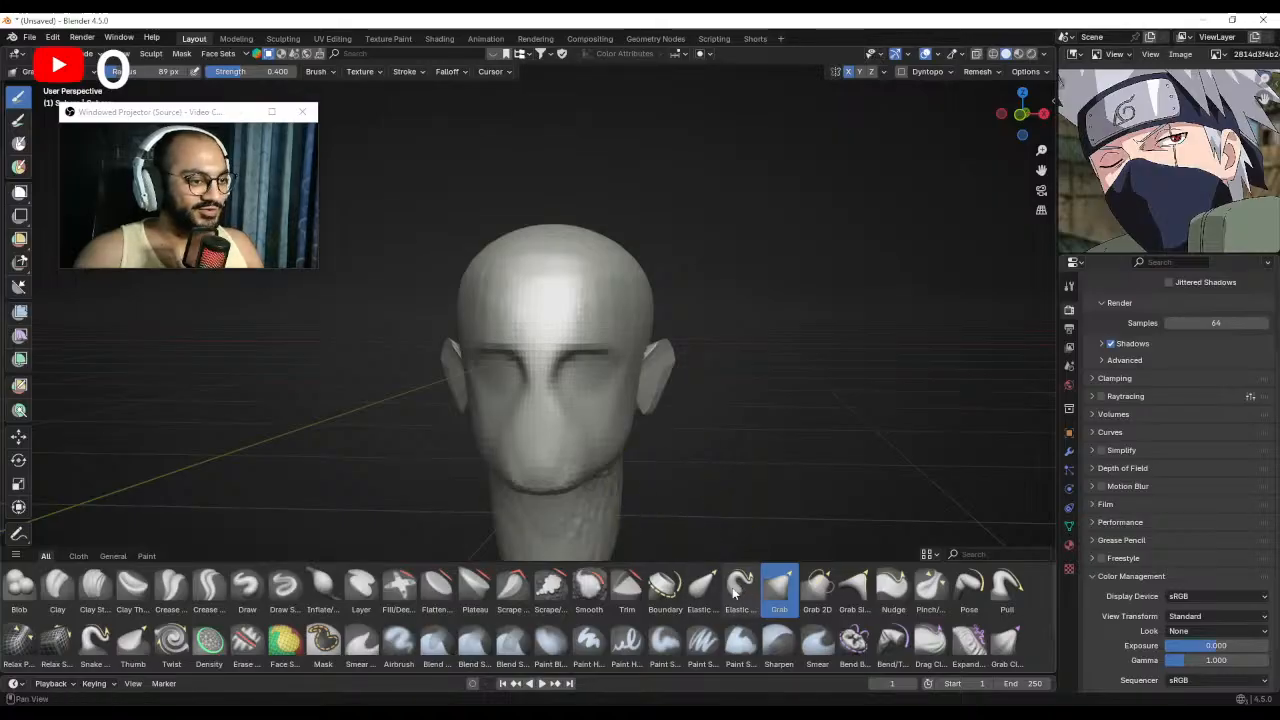
Build up the nose along the face's centre line in front view with the Draw brush at about 57 to 64 px radius.
{"action": "left_click", "coordinate": [260, 587]}
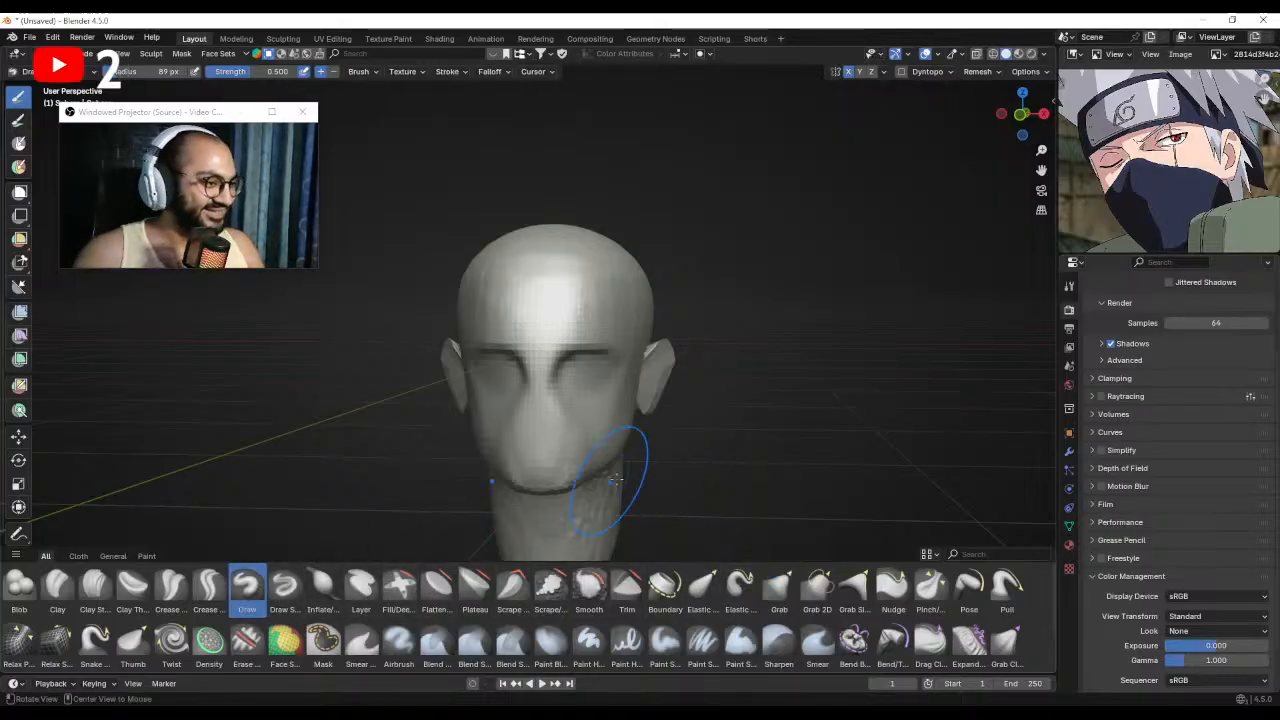
{"action": "mouse_move", "coordinate": [614, 471]}
{"action": "middle_mouse_down"}
{"action": "mouse_move", "coordinate": [651, 409]}
{"action": "mouse_move", "coordinate": [597, 362]}
{"action": "middle_mouse_up"}
{"action": "key", "text": "KP_1"}
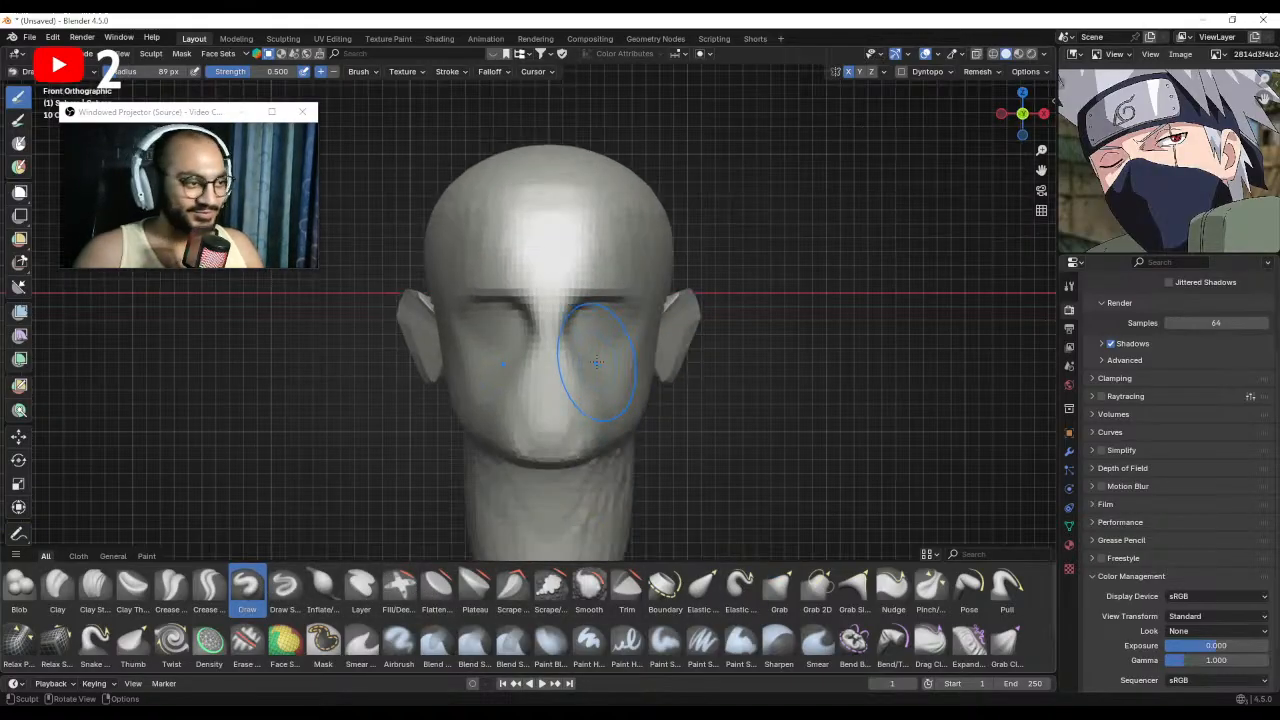
{"action": "scroll", "coordinate": [560, 378], "scroll_direction": "up", "scroll_amount": 4}
{"action": "left_click", "coordinate": [533, 378]}
{"action": "key", "text": "f"}
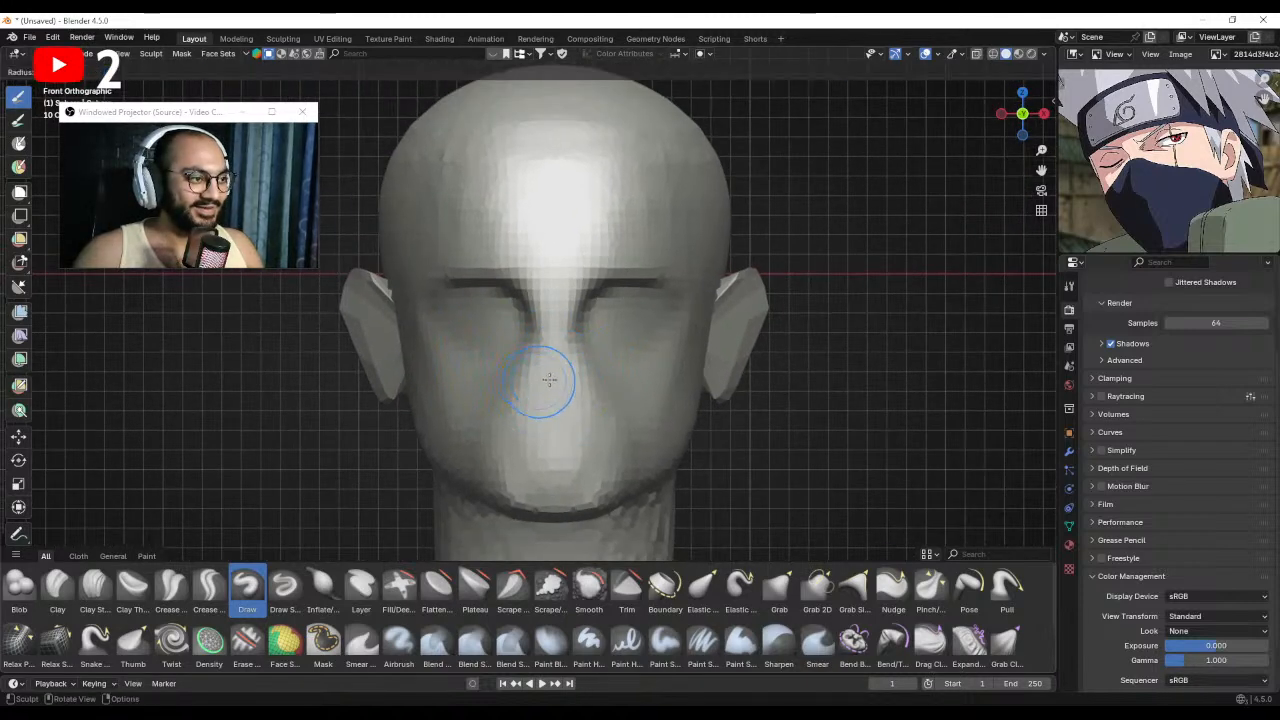
{"action": "left_click", "coordinate": [545, 381]}
{"action": "mouse_move", "coordinate": [536, 396]}
{"action": "left_mouse_down"}
{"action": "mouse_move", "coordinate": [560, 397]}
{"action": "mouse_move", "coordinate": [545, 394]}
{"action": "mouse_move", "coordinate": [552, 357]}
{"action": "left_mouse_up"}
{"action": "key", "text": "f"}
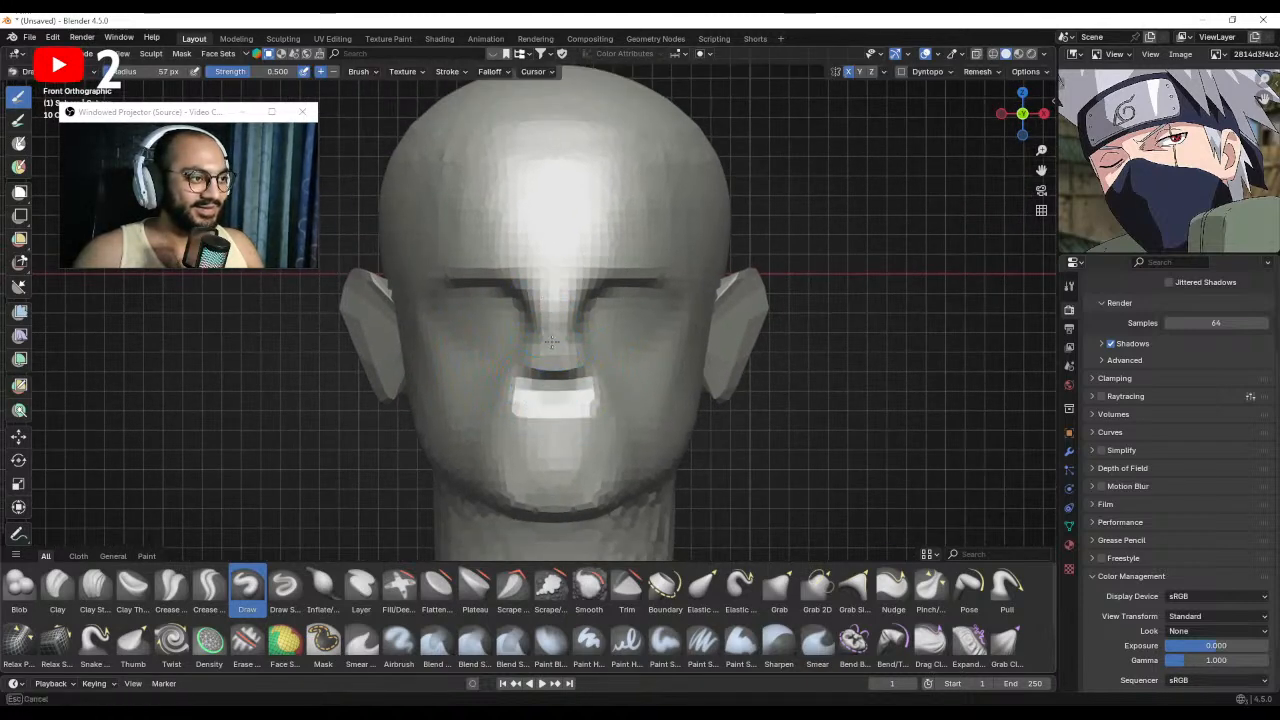
{"action": "left_click", "coordinate": [574, 322]}
{"action": "mouse_move", "coordinate": [570, 324]}
{"action": "middle_mouse_down", "text": "shift"}
{"action": "mouse_move", "coordinate": [571, 348]}
{"action": "mouse_move", "coordinate": [586, 340]}
{"action": "middle_mouse_up", "text": "shift"}
{"action": "left_click_drag", "start_coordinate": [591, 322], "coordinate": [545, 347]}
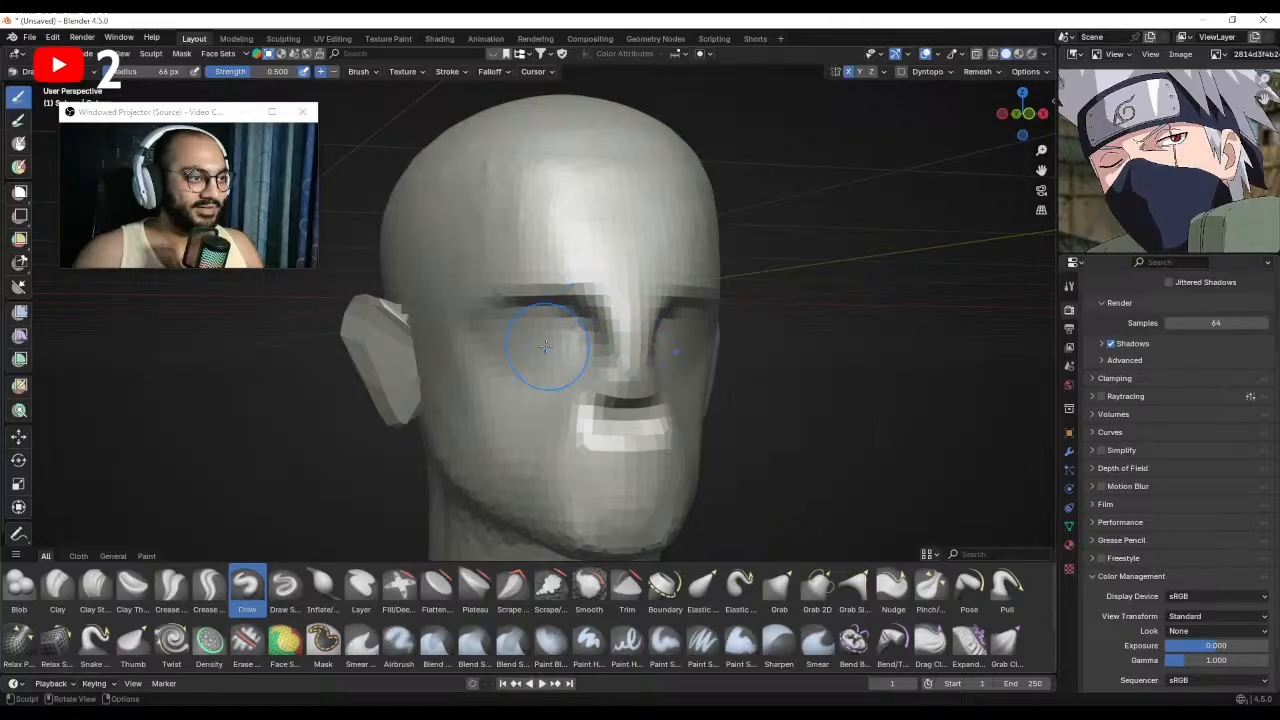
Adjust the nose profile in right side view with the Grab brush at about 96 px radius.
{"action": "key", "text": "KP_3"}
{"action": "middle_click_drag", "start_coordinate": [378, 334], "coordinate": [492, 346], "text": "shift"}
{"action": "key", "text": "g"}
{"action": "key", "text": "f"}
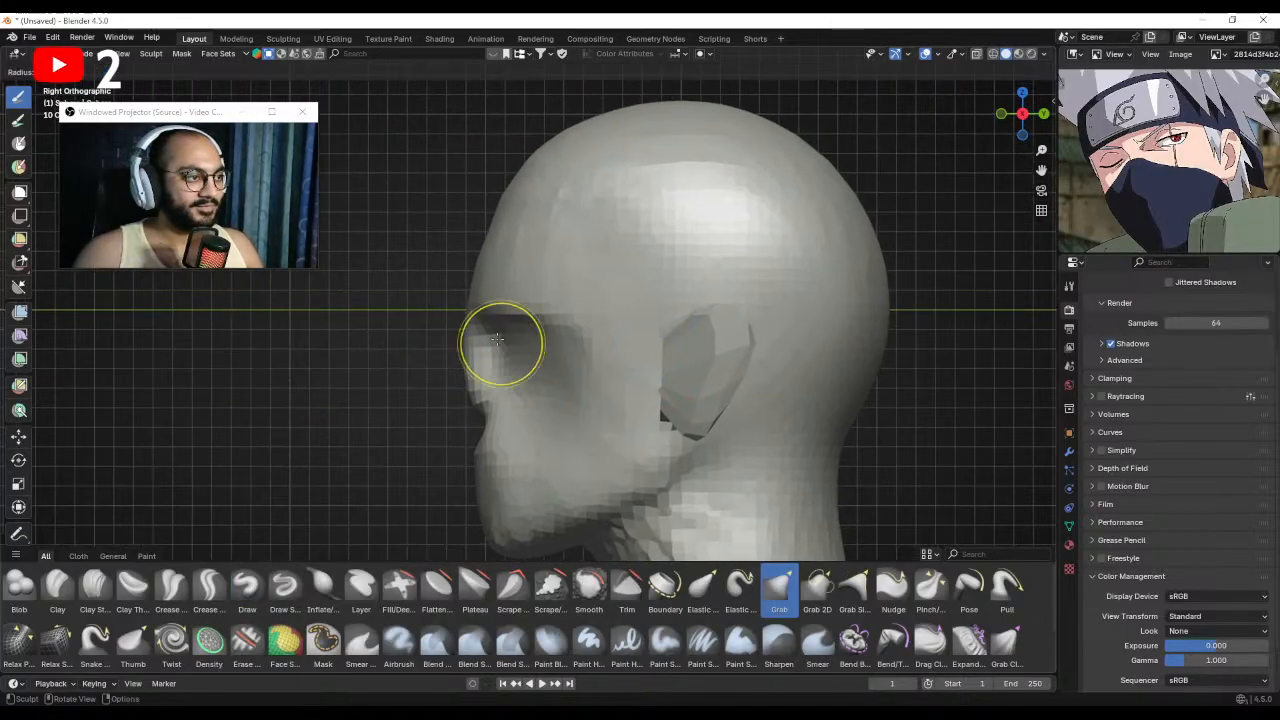
{"action": "left_click", "coordinate": [499, 340]}
{"action": "scroll", "coordinate": [488, 343], "scroll_direction": "down", "scroll_amount": 1}
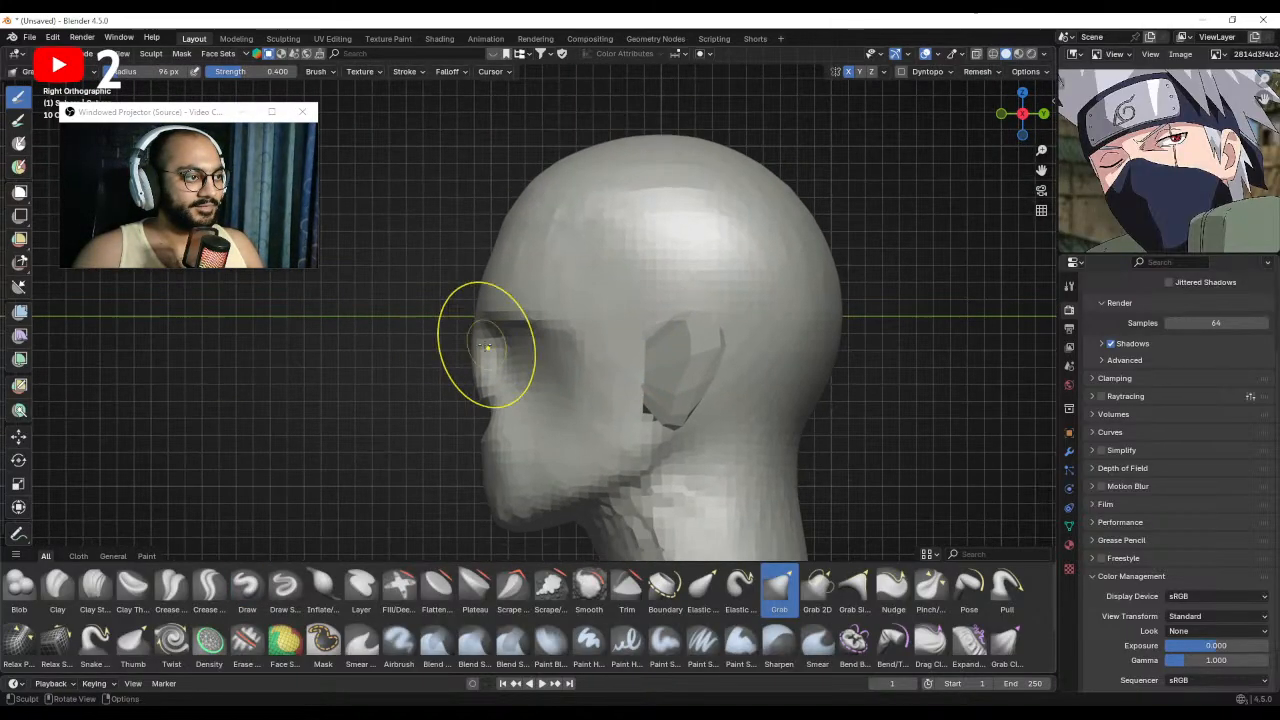
{"action": "left_click_drag", "start_coordinate": [512, 352], "coordinate": [508, 346]}
Shape the brow profile and push the nose bridge inward in side view with smaller Grab brush sizes.
{"action": "middle_click_drag", "start_coordinate": [508, 318], "coordinate": [520, 330], "text": "shift"}
{"action": "key", "text": "f"}
{"action": "left_click", "coordinate": [529, 325]}
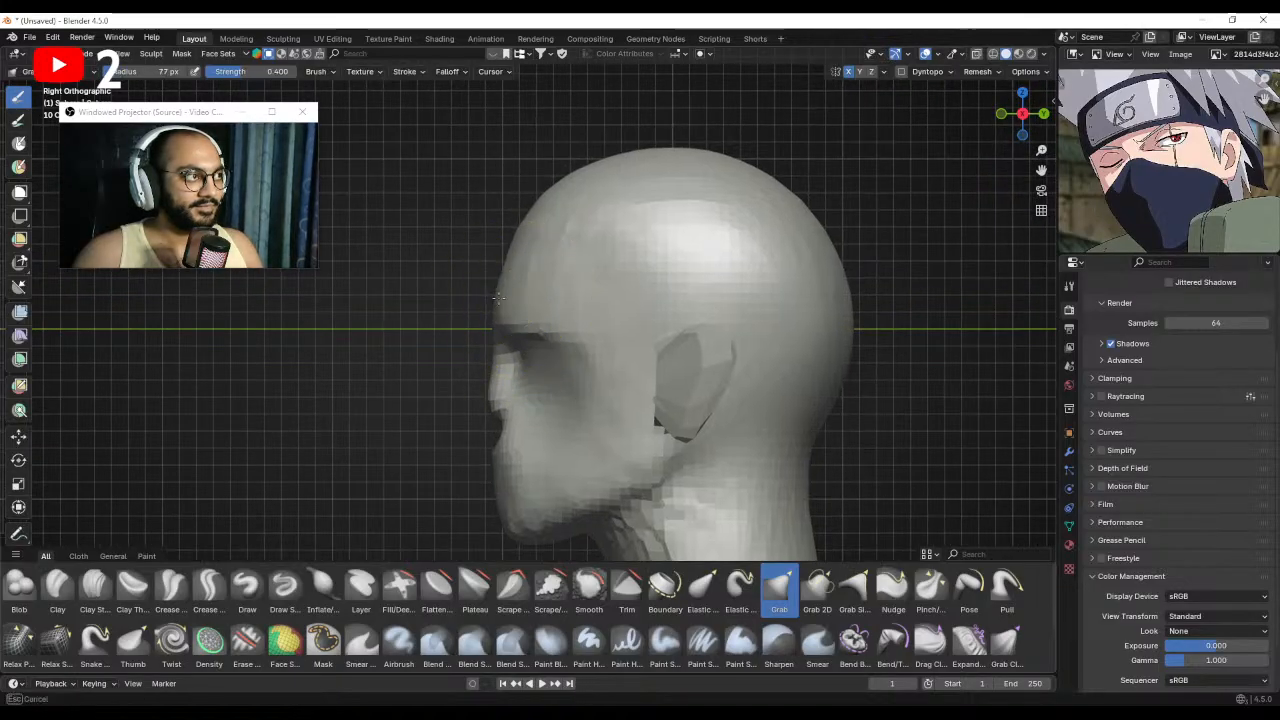
{"action": "key", "text": "f"}
{"action": "left_click", "coordinate": [492, 310]}
{"action": "scroll", "coordinate": [515, 320], "scroll_direction": "up", "scroll_amount": 2}
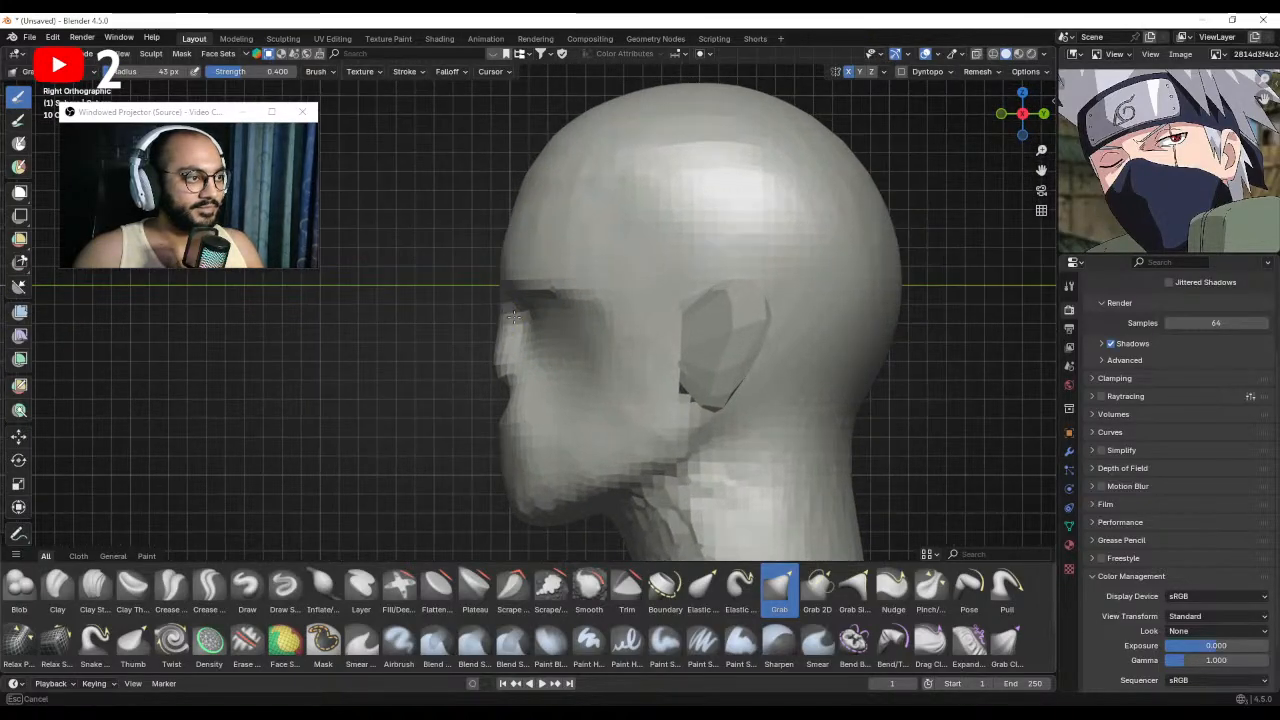
{"action": "left_click_drag", "start_coordinate": [512, 322], "coordinate": [521, 320]}
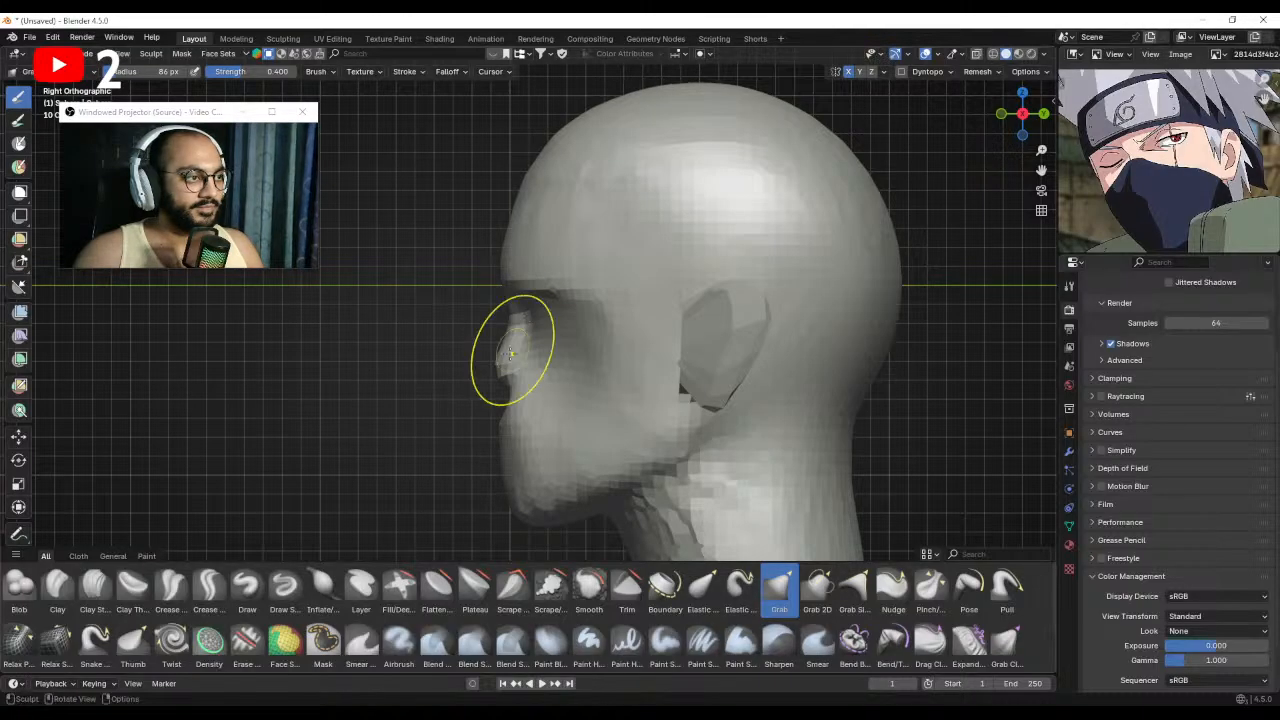
Shape the sides of the nose and the adjoining inner cheeks with the Grab brush at varying sizes.
{"action": "middle_click_drag", "start_coordinate": [511, 353], "coordinate": [588, 390]}
{"action": "key", "text": "f"}
{"action": "left_click", "coordinate": [501, 381]}
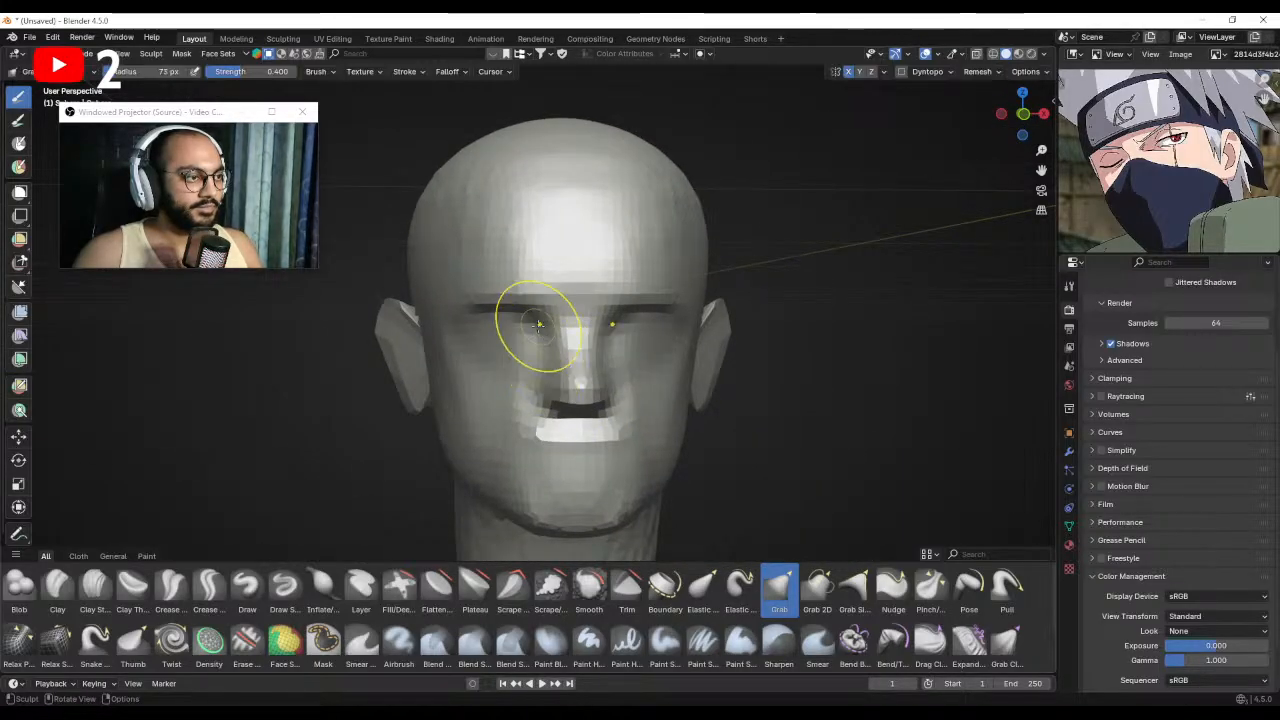
{"action": "mouse_move", "coordinate": [490, 385]}
{"action": "middle_mouse_down"}
{"action": "mouse_move", "coordinate": [538, 392]}
{"action": "mouse_move", "coordinate": [548, 366]}
{"action": "mouse_move", "coordinate": [578, 362]}
{"action": "mouse_move", "coordinate": [600, 380]}
{"action": "mouse_move", "coordinate": [612, 374]}
{"action": "mouse_move", "coordinate": [549, 366]}
{"action": "mouse_move", "coordinate": [604, 330]}
{"action": "middle_mouse_up"}
{"action": "key", "text": "f"}
{"action": "left_click", "coordinate": [562, 366]}
{"action": "key", "text": "f"}
{"action": "left_click", "coordinate": [556, 366]}
{"action": "key", "text": "f"}
{"action": "left_click", "coordinate": [592, 358]}
Pull the nose tip forward and refine its underside in profile with a resized Grab brush.
{"action": "mouse_move", "coordinate": [604, 345]}
{"action": "middle_mouse_down"}
{"action": "mouse_move", "coordinate": [643, 363]}
{"action": "mouse_move", "coordinate": [608, 363]}
{"action": "middle_mouse_up"}
{"action": "key", "text": "f"}
{"action": "left_click", "coordinate": [640, 368]}
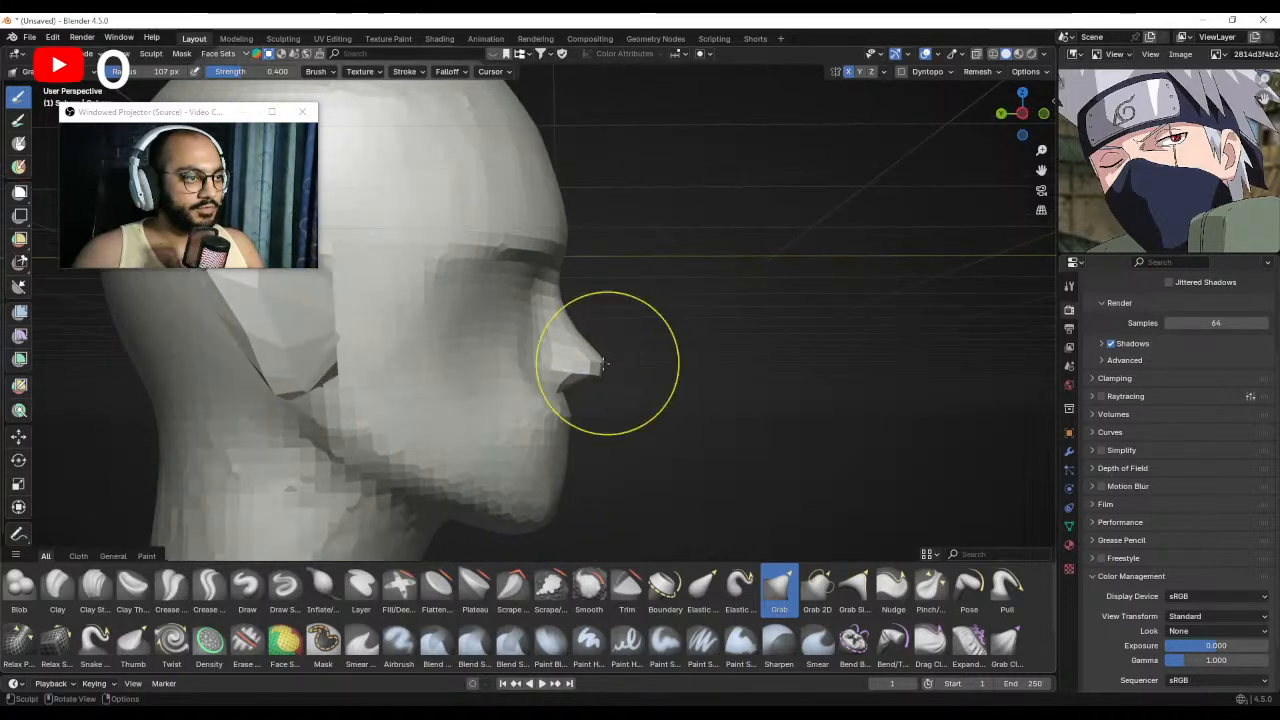
{"action": "key", "text": "f"}
{"action": "left_click", "coordinate": [583, 365]}
{"action": "left_click_drag", "start_coordinate": [556, 374], "coordinate": [551, 378]}
{"action": "middle_click_drag", "start_coordinate": [568, 377], "coordinate": [549, 381]}
{"action": "left_click_drag", "start_coordinate": [552, 365], "coordinate": [551, 364]}
{"action": "middle_click_drag", "start_coordinate": [568, 364], "coordinate": [460, 358]}
Adjust the lower face around the nose and mouth area with the Grab brush at about 81 px radius.
{"action": "mouse_move", "coordinate": [512, 402]}
{"action": "middle_mouse_down", "text": "shift"}
{"action": "mouse_move", "coordinate": [506, 355]}
{"action": "mouse_move", "coordinate": [553, 360]}
{"action": "middle_mouse_up", "text": "shift"}
{"action": "key", "text": "f"}
{"action": "left_click", "coordinate": [492, 386]}
{"action": "left_click_drag", "start_coordinate": [490, 386], "coordinate": [538, 411]}
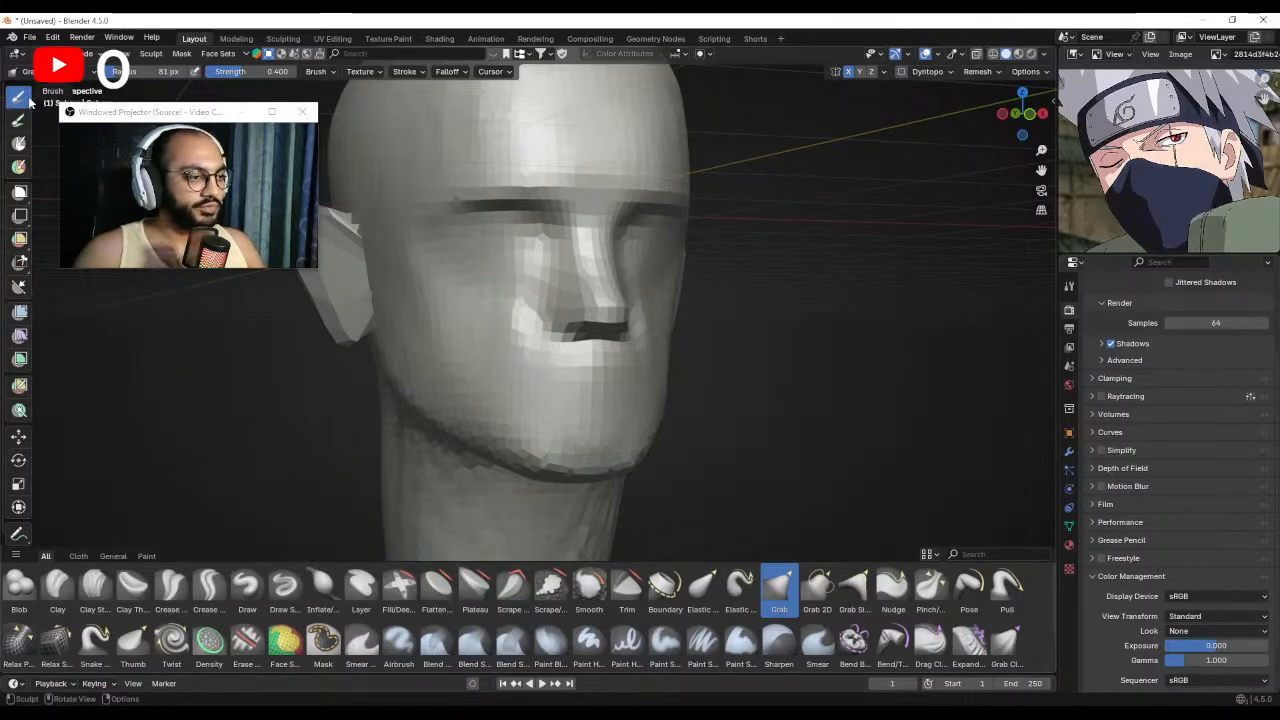
Build up the chin and lower jaw edge with the Draw brush at about 75 px radius.
{"action": "left_click", "coordinate": [247, 585]}
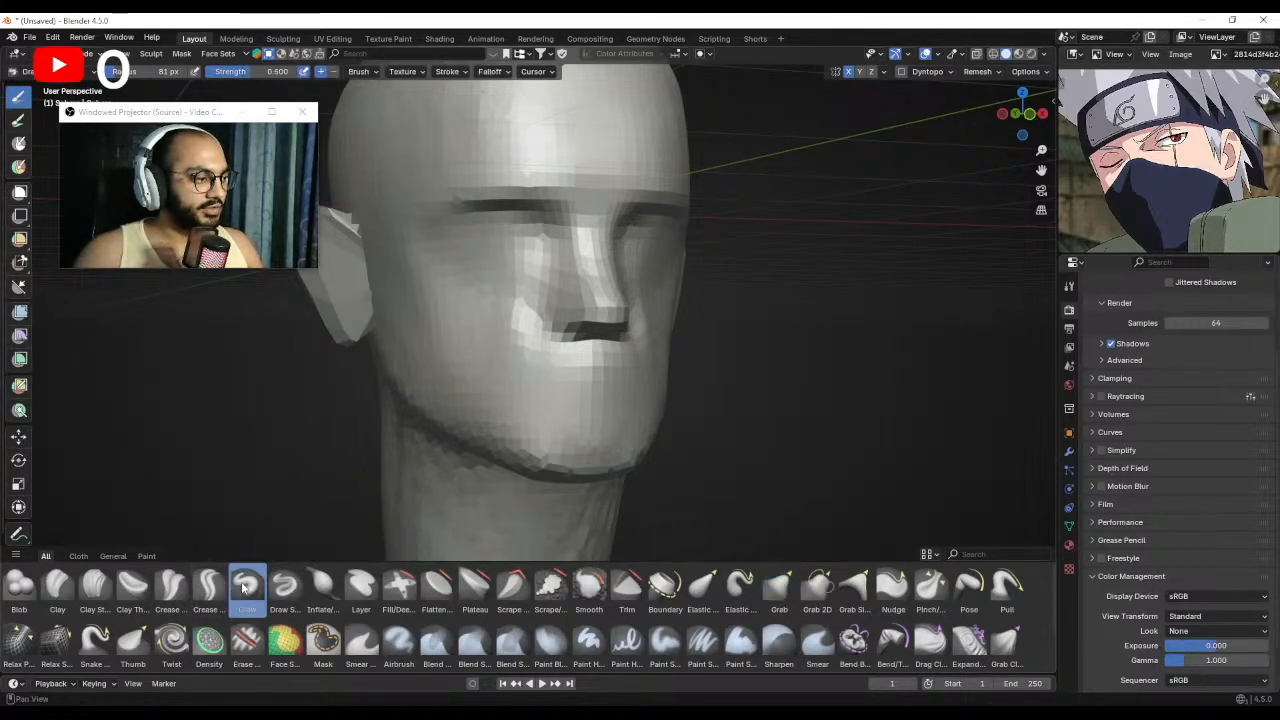
{"action": "middle_click_drag", "start_coordinate": [420, 470], "coordinate": [520, 460]}
{"action": "mouse_move", "coordinate": [520, 460]}
{"action": "middle_mouse_down", "text": "shift"}
{"action": "mouse_move", "coordinate": [538, 458]}
{"action": "mouse_move", "coordinate": [503, 414]}
{"action": "mouse_move", "coordinate": [557, 434]}
{"action": "mouse_move", "coordinate": [577, 417]}
{"action": "mouse_move", "coordinate": [541, 408]}
{"action": "middle_mouse_up", "text": "shift"}
{"action": "scroll", "coordinate": [503, 414], "scroll_direction": "down", "scroll_amount": 1}
{"action": "key", "text": "f"}
{"action": "left_click", "coordinate": [556, 418]}
{"action": "key", "text": "f"}
{"action": "left_click", "coordinate": [551, 400]}
{"action": "key", "text": "f"}
{"action": "left_click", "coordinate": [545, 378]}
{"action": "middle_click_drag", "start_coordinate": [473, 385], "coordinate": [528, 349]}
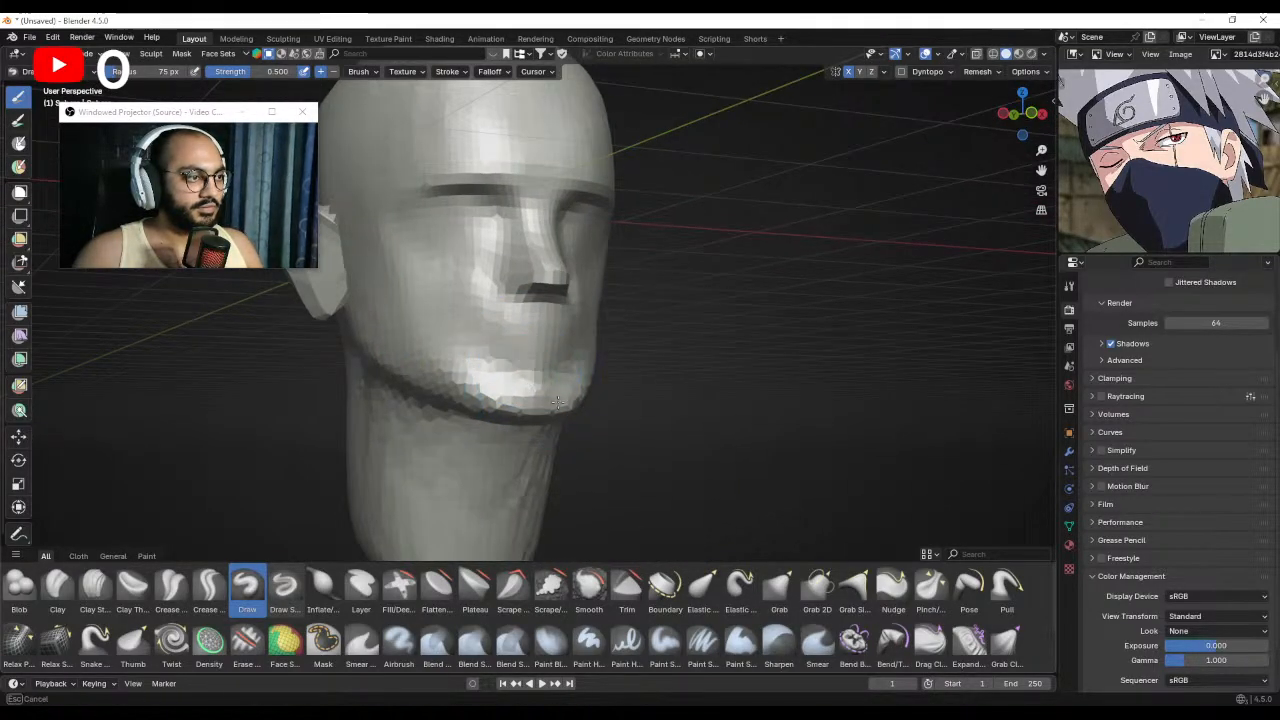
Reshape the chin corners and jaw sides from the front with the Grab brush at about 95 px radius.
{"action": "middle_click_drag", "start_coordinate": [543, 406], "coordinate": [489, 409]}
{"action": "key", "text": "g"}
{"action": "left_click_drag", "start_coordinate": [489, 407], "coordinate": [481, 397]}
{"action": "left_click_drag", "start_coordinate": [467, 391], "coordinate": [437, 363]}
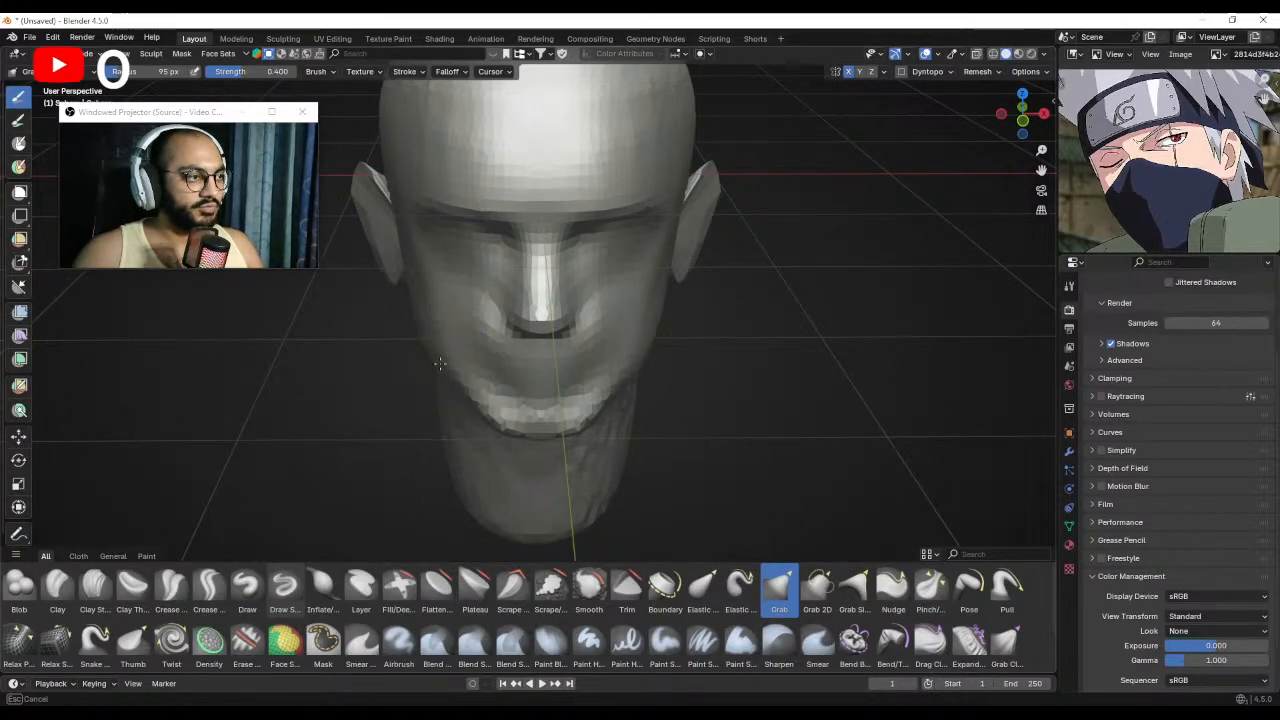
Refine the jaw outline from below the head with the Grab brush at about 69 and 94 px radius.
{"action": "middle_click_drag", "start_coordinate": [437, 363], "coordinate": [471, 217]}
{"action": "key", "text": "f"}
{"action": "left_click", "coordinate": [471, 400]}
{"action": "mouse_move", "coordinate": [471, 400]}
{"action": "middle_mouse_down"}
{"action": "mouse_move", "coordinate": [449, 374]}
{"action": "mouse_move", "coordinate": [474, 355]}
{"action": "middle_mouse_up"}
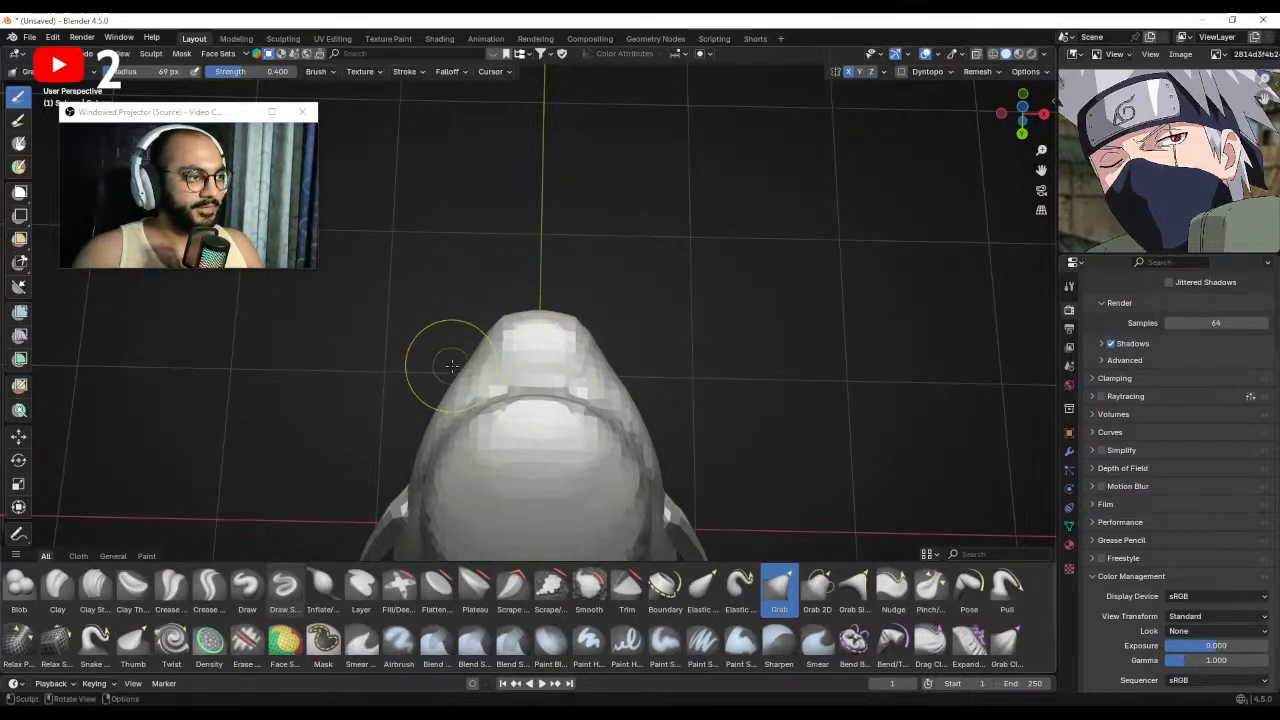
{"action": "left_click_drag", "start_coordinate": [452, 366], "coordinate": [457, 374]}
{"action": "middle_click_drag", "start_coordinate": [457, 376], "coordinate": [443, 378]}
{"action": "key", "text": "f"}
{"action": "left_click", "coordinate": [443, 432]}
{"action": "left_click_drag", "start_coordinate": [441, 435], "coordinate": [442, 436]}
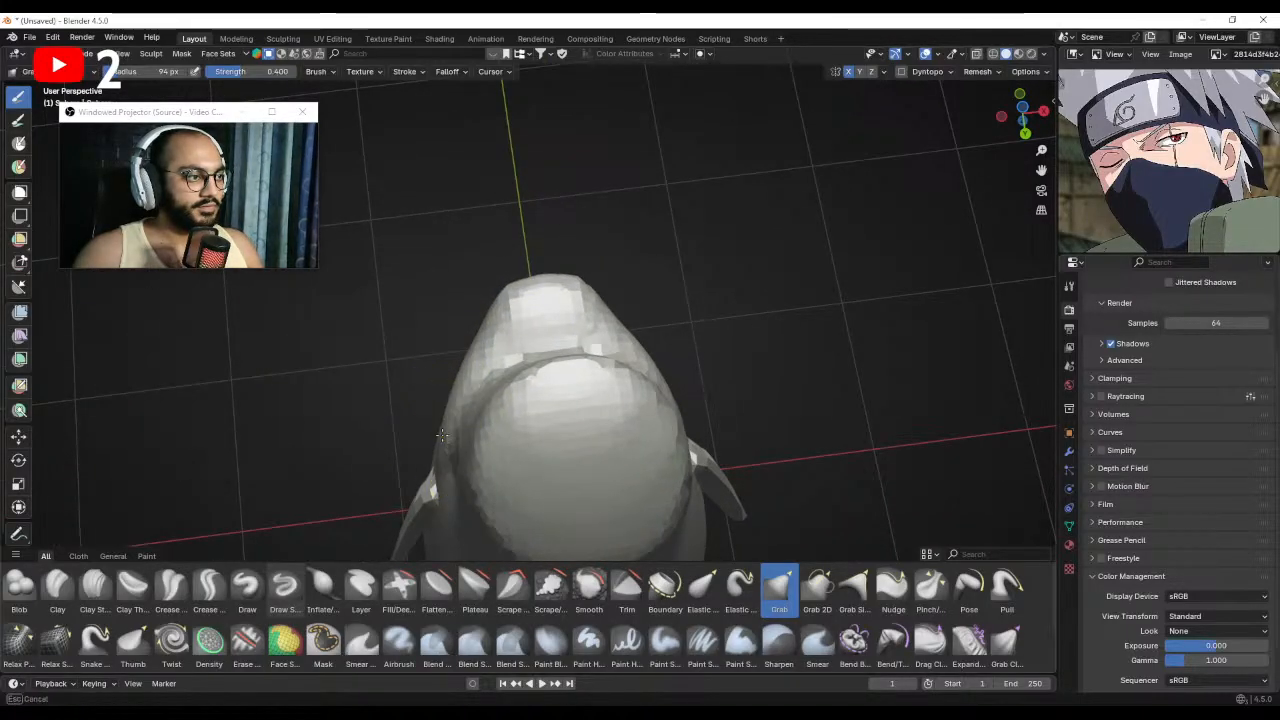
{"action": "mouse_move", "coordinate": [442, 436]}
{"action": "middle_mouse_down"}
{"action": "mouse_move", "coordinate": [492, 423]}
{"action": "mouse_move", "coordinate": [606, 428]}
{"action": "middle_mouse_up"}
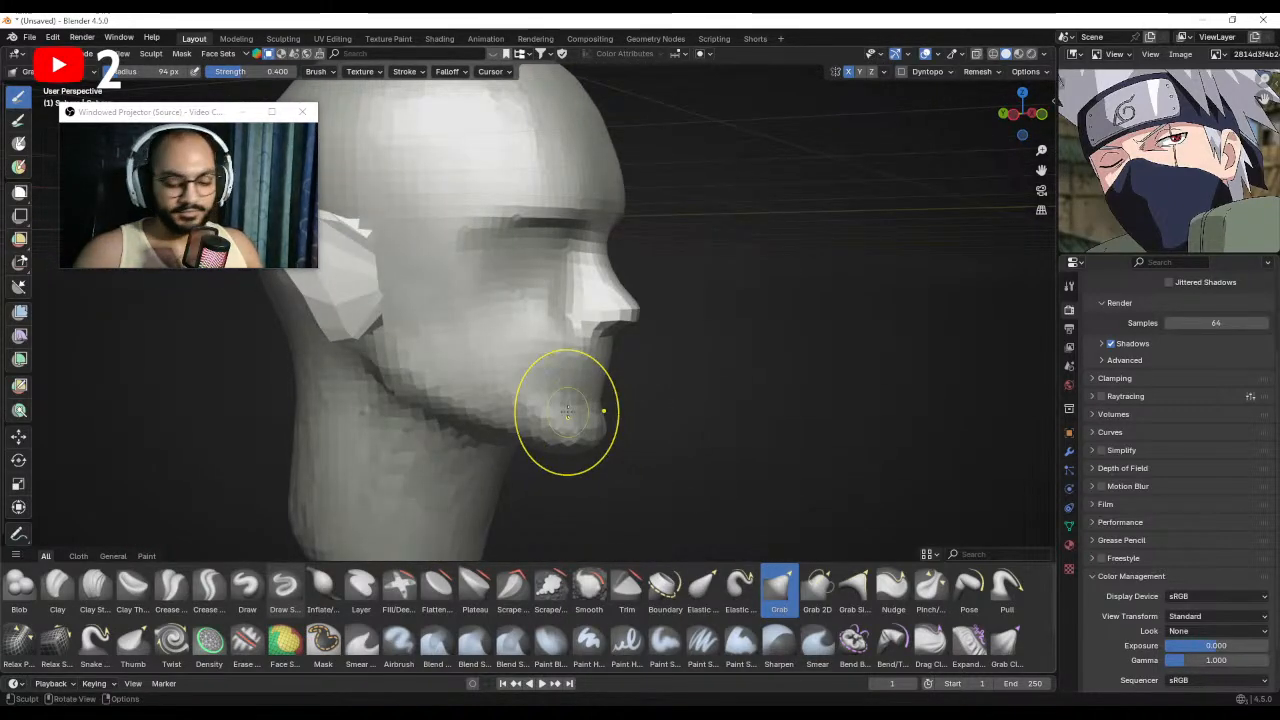
Pull the chin and front jaw downward in right side view with the Grab brush at about 163 px radius.
{"action": "key", "text": "KP_3"}
{"action": "scroll", "coordinate": [460, 334], "scroll_direction": "down", "scroll_amount": 1}
{"action": "middle_click_drag", "start_coordinate": [465, 378], "coordinate": [488, 386], "text": "shift"}
{"action": "key", "text": "f"}
{"action": "left_click", "coordinate": [534, 394]}
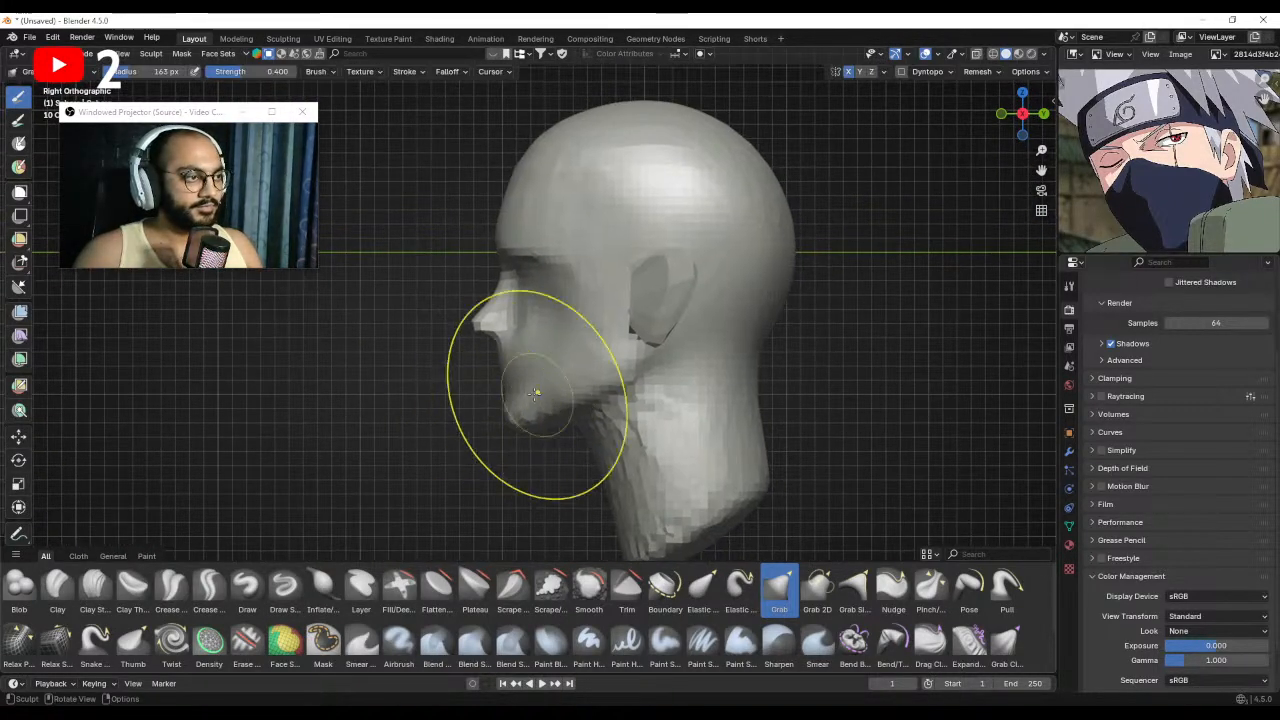
{"action": "mouse_move", "coordinate": [534, 394]}
{"action": "left_mouse_down"}
{"action": "mouse_move", "coordinate": [526, 427]}
{"action": "mouse_move", "coordinate": [543, 424]}
{"action": "left_mouse_up"}
Switch to the Clay Strips brush, reduce its radius to about 36 px and start sculpting the underside of the chin.
{"action": "middle_click_drag", "start_coordinate": [543, 426], "coordinate": [546, 299]}
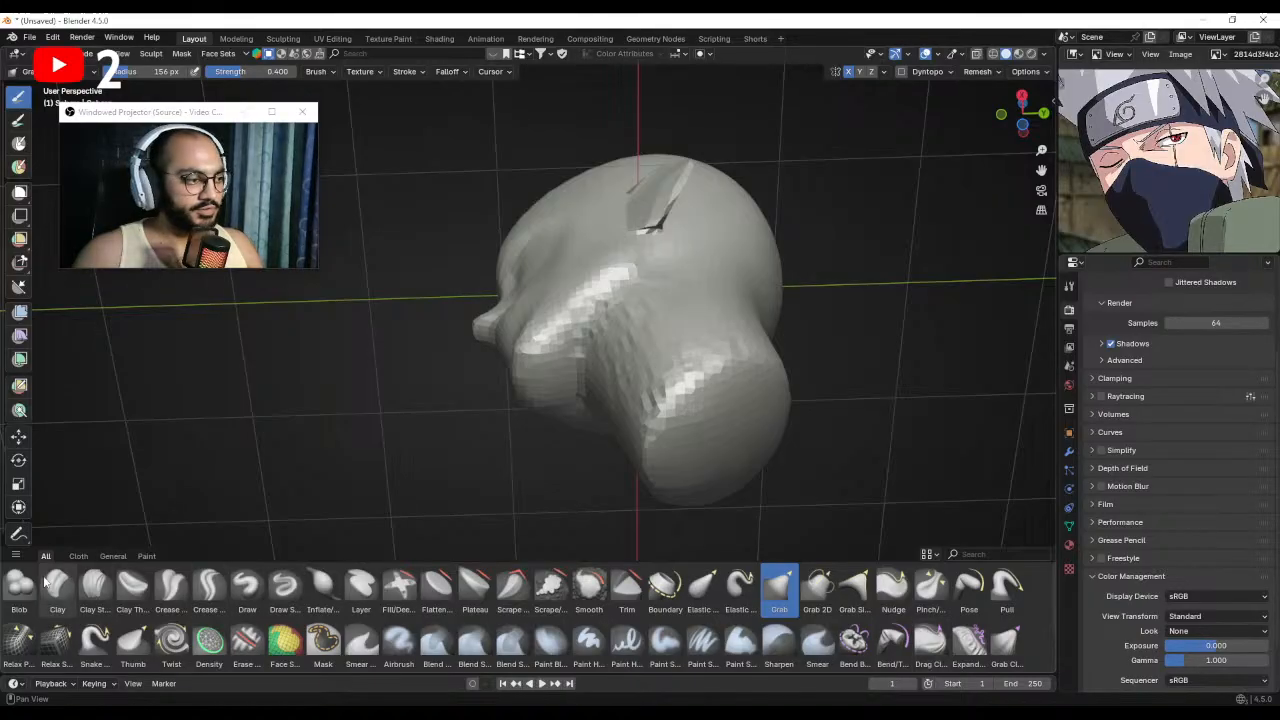
{"action": "left_click", "coordinate": [95, 585]}
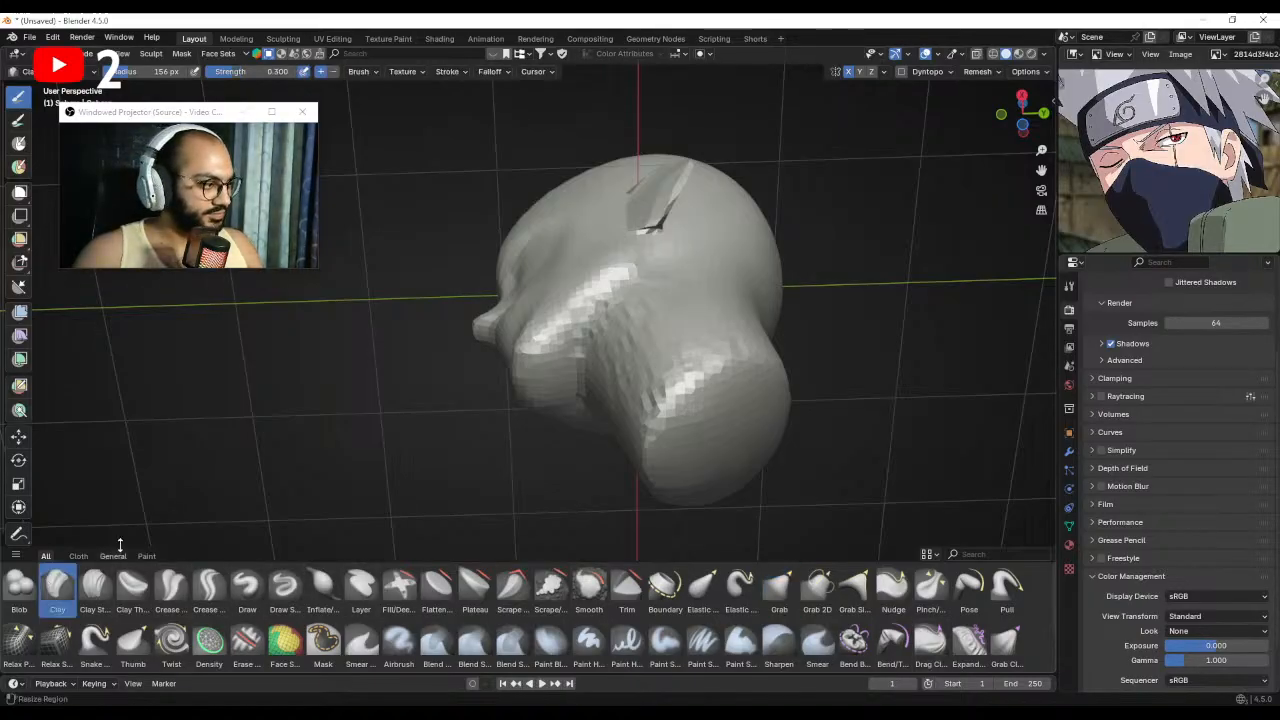
{"action": "mouse_move", "coordinate": [600, 250]}
{"action": "middle_mouse_down"}
{"action": "mouse_move", "coordinate": [609, 342]}
{"action": "mouse_move", "coordinate": [582, 348]}
{"action": "middle_mouse_up"}
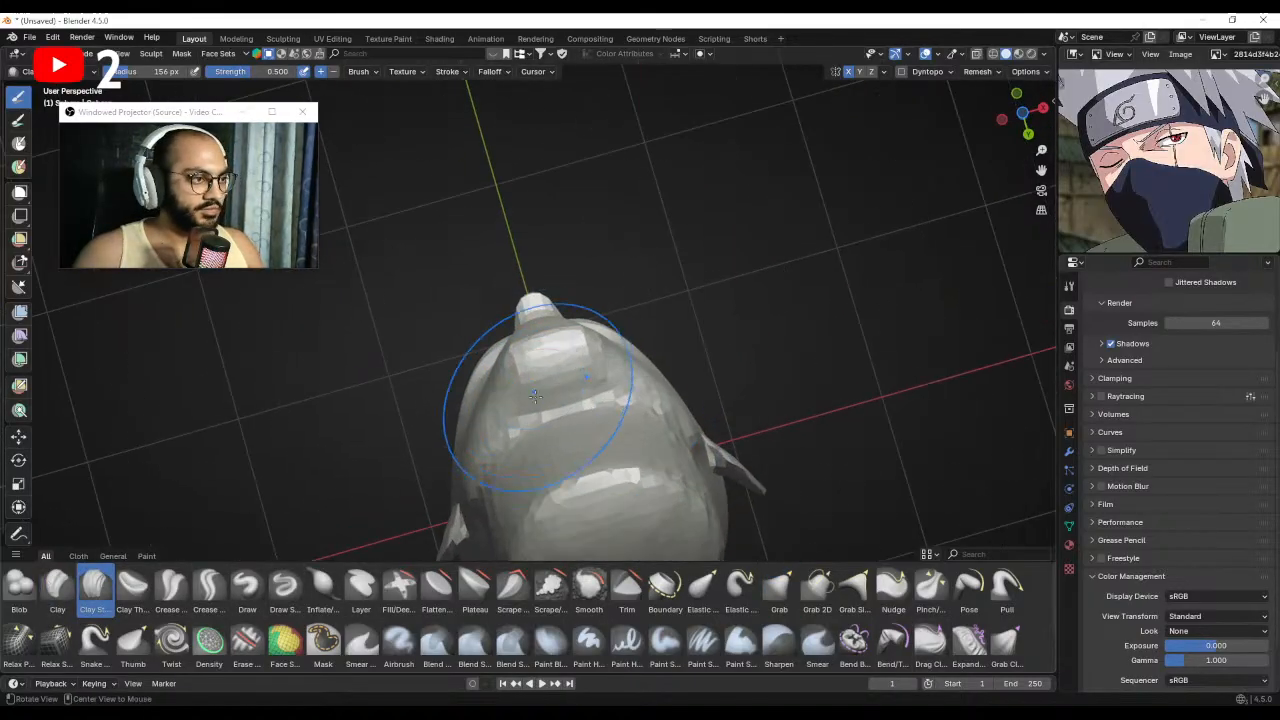
{"action": "middle_click_drag", "start_coordinate": [537, 394], "coordinate": [564, 339], "text": "shift"}
{"action": "key", "text": "f"}
{"action": "left_click", "coordinate": [547, 350]}
{"action": "key", "text": "f"}
{"action": "mouse_move", "coordinate": [554, 357]}
{"action": "left_mouse_down"}
{"action": "mouse_move", "coordinate": [604, 347]}
{"action": "mouse_move", "coordinate": [564, 353]}
{"action": "mouse_move", "coordinate": [580, 318]}
{"action": "left_mouse_up"}
{"action": "left_click", "coordinate": [578, 358]}
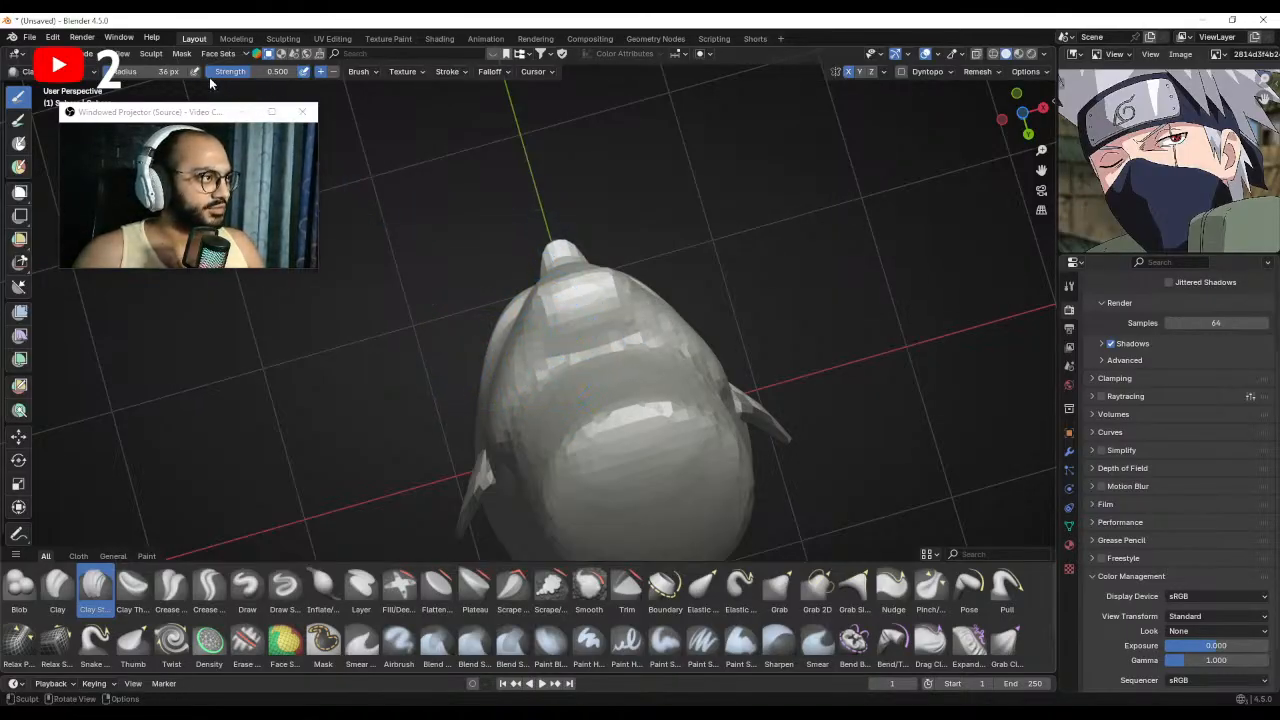
Fill and even out the underside of the chin and jaw with Clay Strips strokes at about 71 to 102 px radius.
{"action": "middle_click_drag", "start_coordinate": [566, 344], "coordinate": [503, 338]}
{"action": "left_click_drag", "start_coordinate": [503, 338], "coordinate": [532, 336]}
{"action": "key", "text": "f"}
{"action": "middle_click_drag", "start_coordinate": [535, 338], "coordinate": [462, 365]}
{"action": "left_click", "coordinate": [473, 350]}
{"action": "key", "text": "f"}
{"action": "left_click", "coordinate": [482, 347]}
{"action": "left_click_drag", "start_coordinate": [482, 347], "coordinate": [536, 332]}
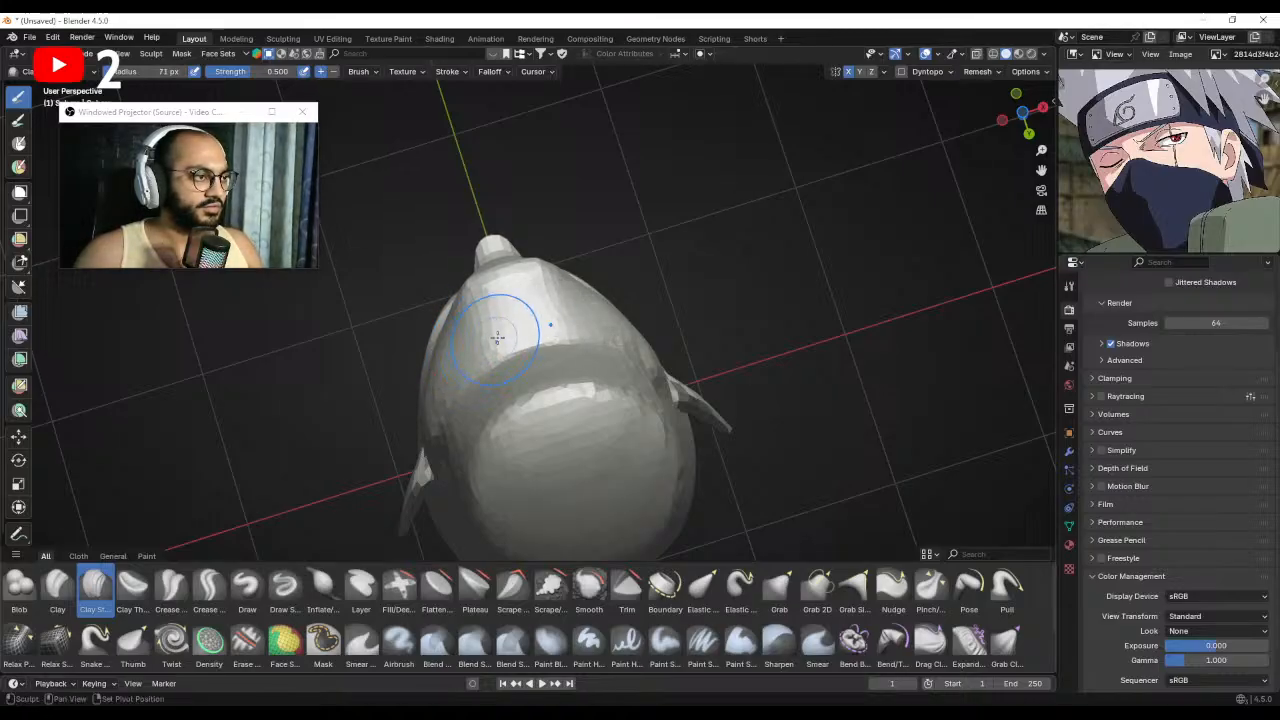
{"action": "left_click_drag", "start_coordinate": [449, 358], "coordinate": [456, 342]}
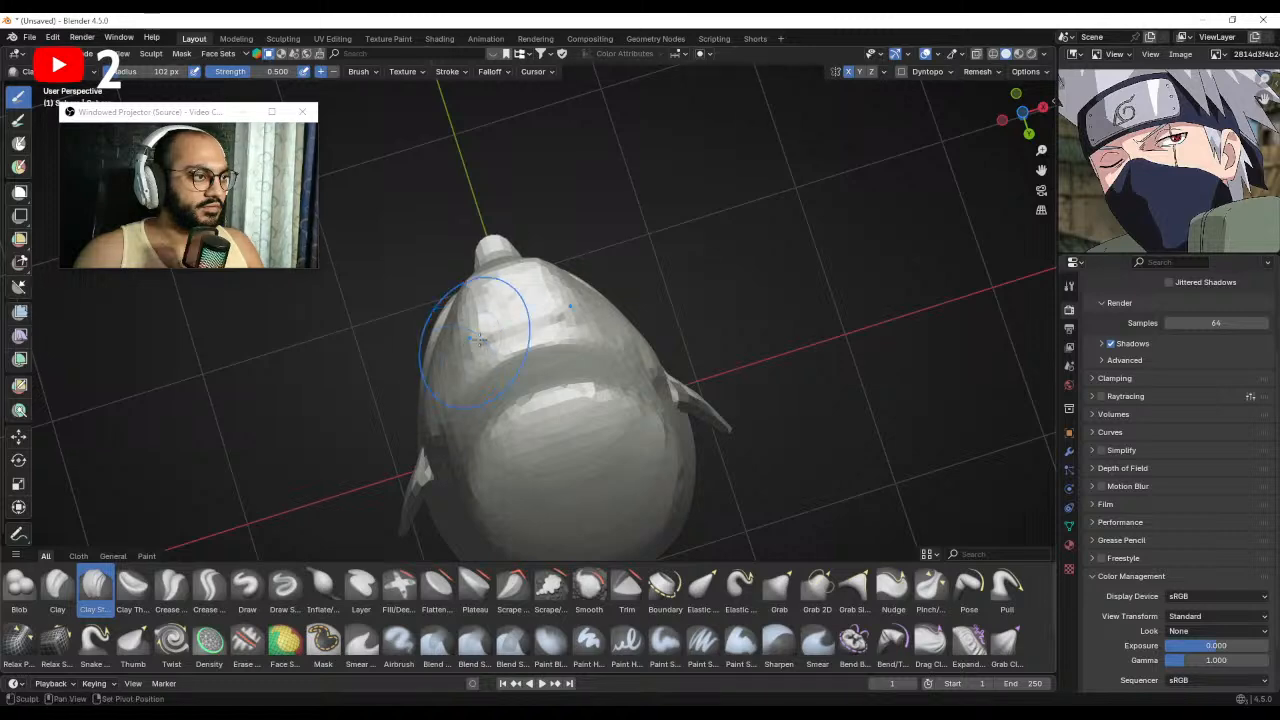
Reshape the front jaw outline from below the head with the Grab brush at about 88 and 61 px radius.
{"action": "mouse_move", "coordinate": [449, 435]}
{"action": "middle_mouse_down"}
{"action": "mouse_move", "coordinate": [500, 409]}
{"action": "mouse_move", "coordinate": [520, 430]}
{"action": "mouse_move", "coordinate": [560, 435]}
{"action": "mouse_move", "coordinate": [514, 437]}
{"action": "mouse_move", "coordinate": [450, 387]}
{"action": "mouse_move", "coordinate": [500, 386]}
{"action": "mouse_move", "coordinate": [532, 409]}
{"action": "middle_mouse_up"}
{"action": "key", "text": "g"}
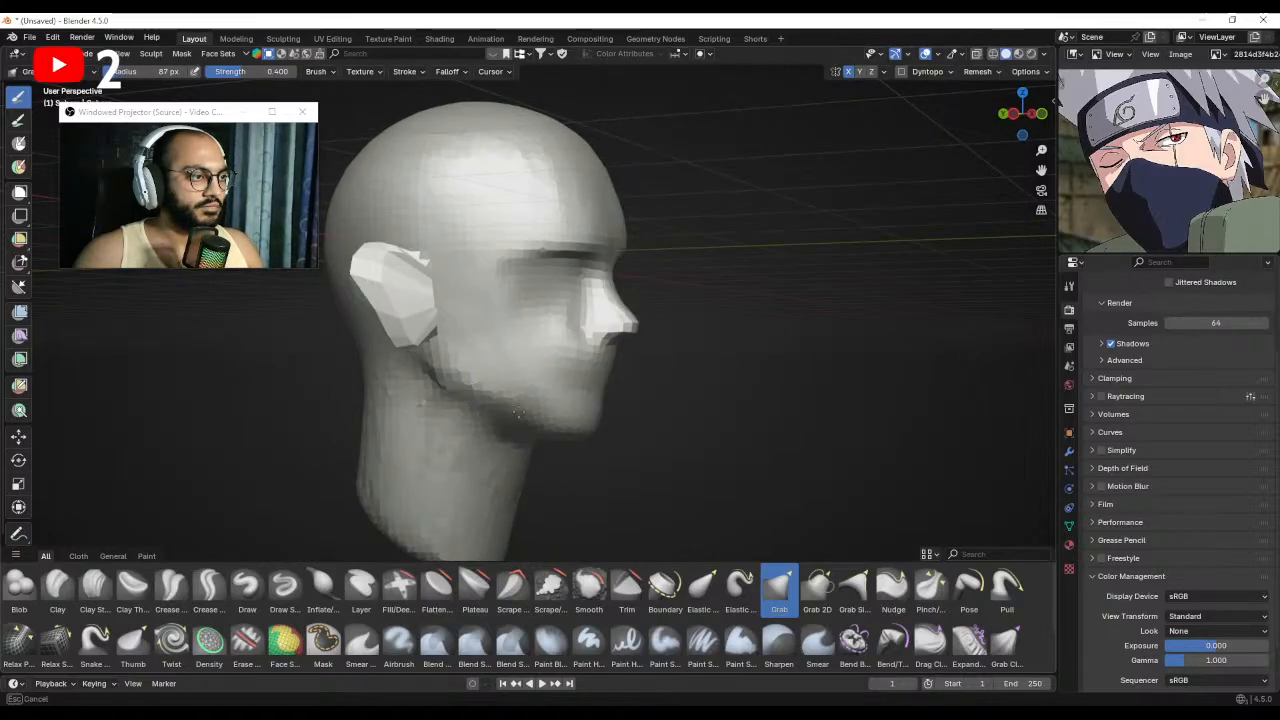
{"action": "key", "text": "f"}
{"action": "mouse_move", "coordinate": [516, 418]}
{"action": "middle_mouse_down"}
{"action": "mouse_move", "coordinate": [465, 420]}
{"action": "mouse_move", "coordinate": [426, 403]}
{"action": "mouse_move", "coordinate": [470, 394]}
{"action": "mouse_move", "coordinate": [457, 418]}
{"action": "mouse_move", "coordinate": [470, 432]}
{"action": "mouse_move", "coordinate": [472, 353]}
{"action": "mouse_move", "coordinate": [506, 333]}
{"action": "middle_mouse_up"}
{"action": "key", "text": "f"}
{"action": "left_click", "coordinate": [469, 401]}
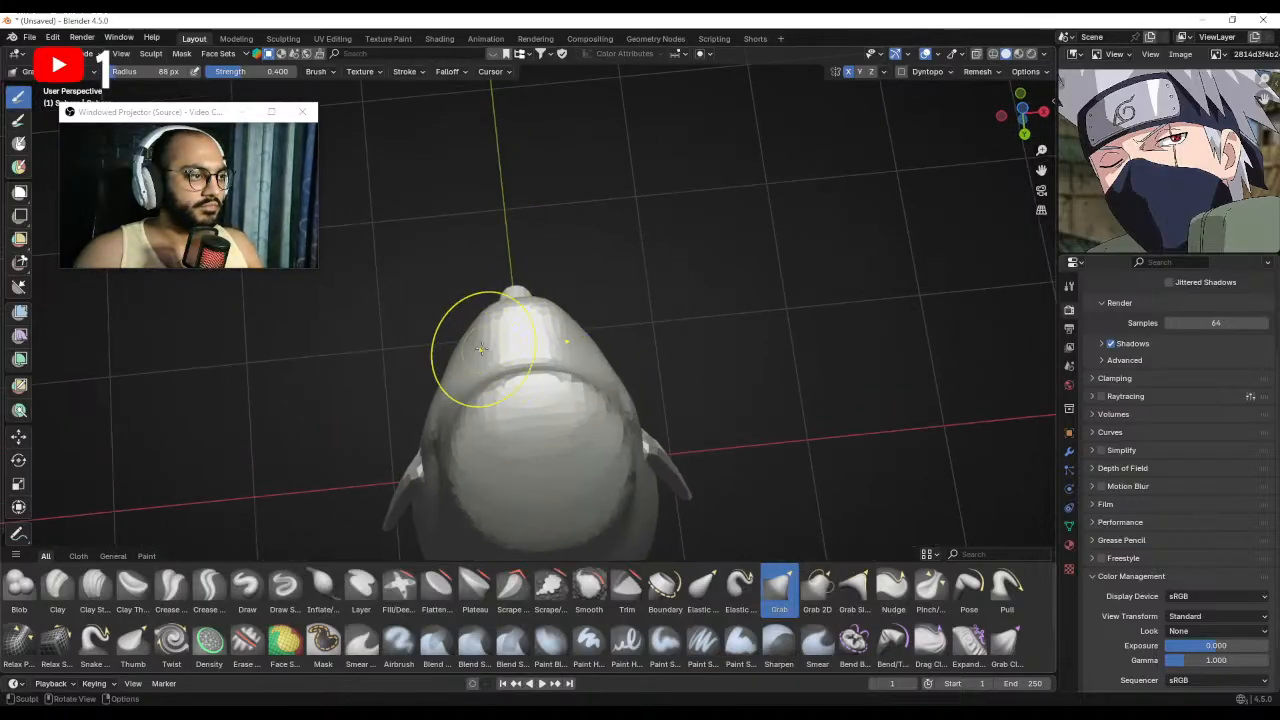
{"action": "left_click_drag", "start_coordinate": [481, 349], "coordinate": [458, 352]}
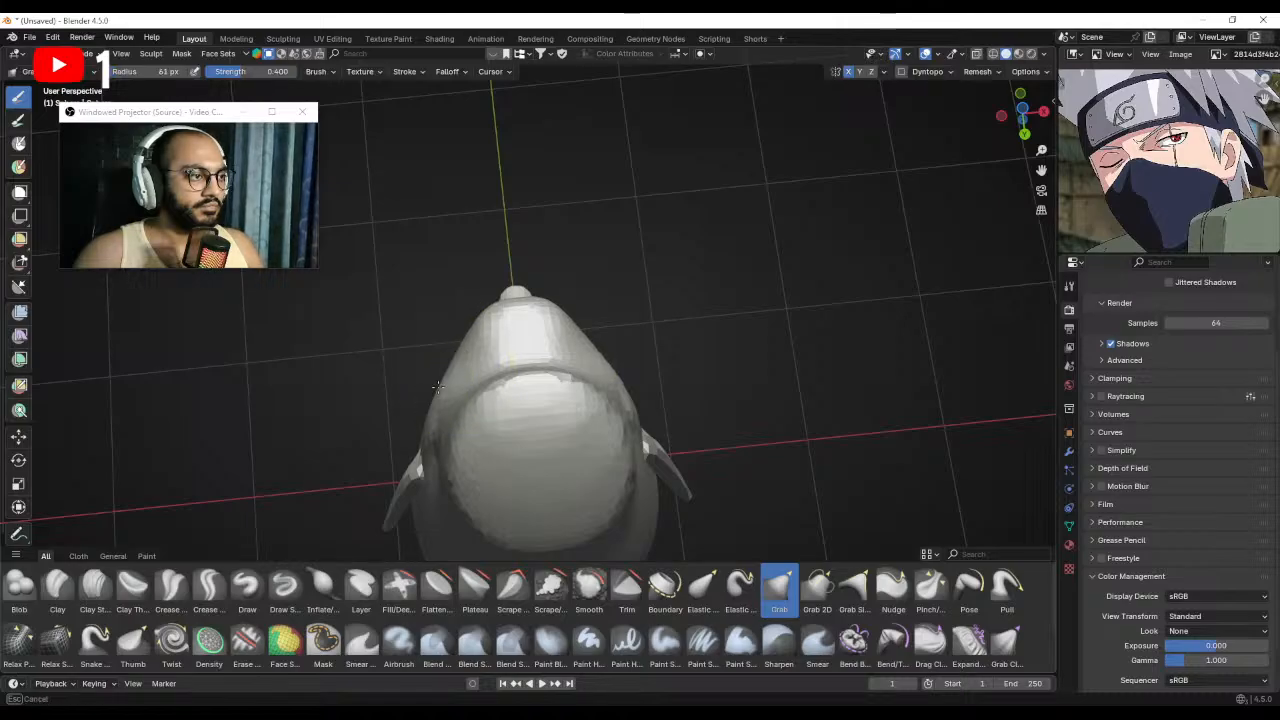
{"action": "mouse_move", "coordinate": [437, 386]}
{"action": "middle_mouse_down"}
{"action": "mouse_move", "coordinate": [470, 432]}
{"action": "mouse_move", "coordinate": [440, 449]}
{"action": "middle_mouse_up"}
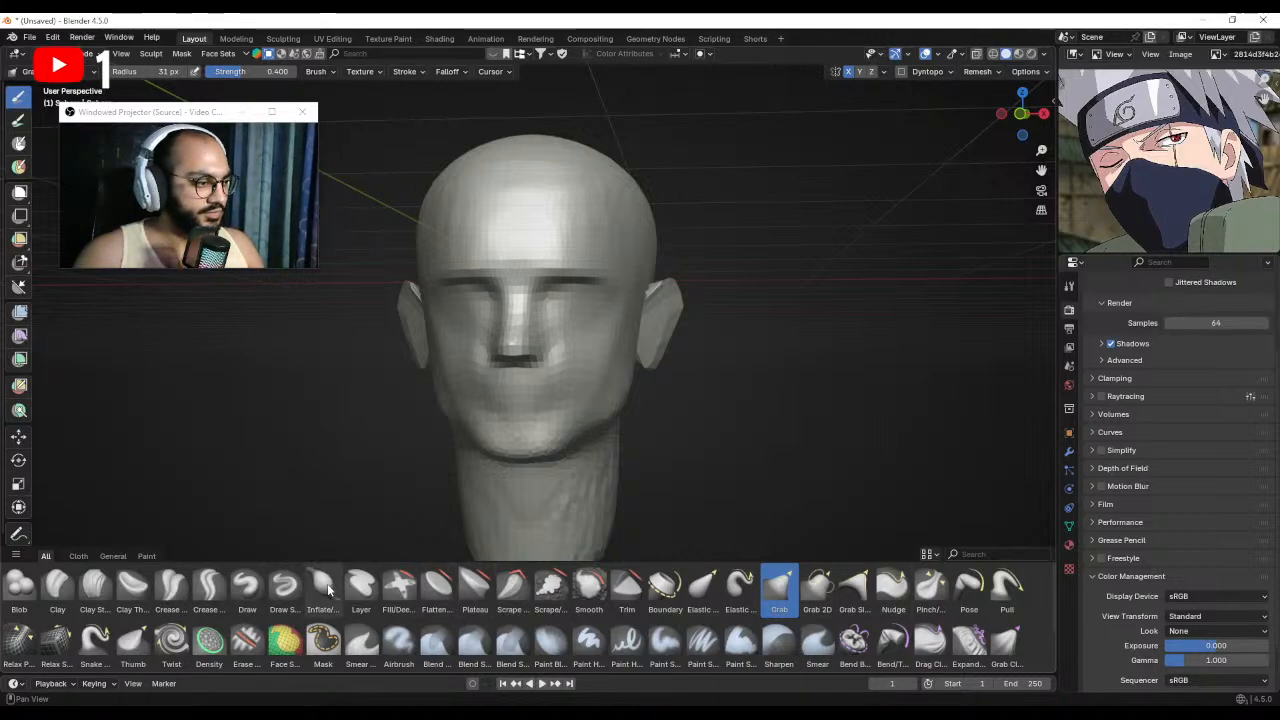
Switch to the Draw brush and build up the neck muscles from behind the jaw to the neck base at about 35 to 40 px radius.
{"action": "left_click", "coordinate": [247, 587]}
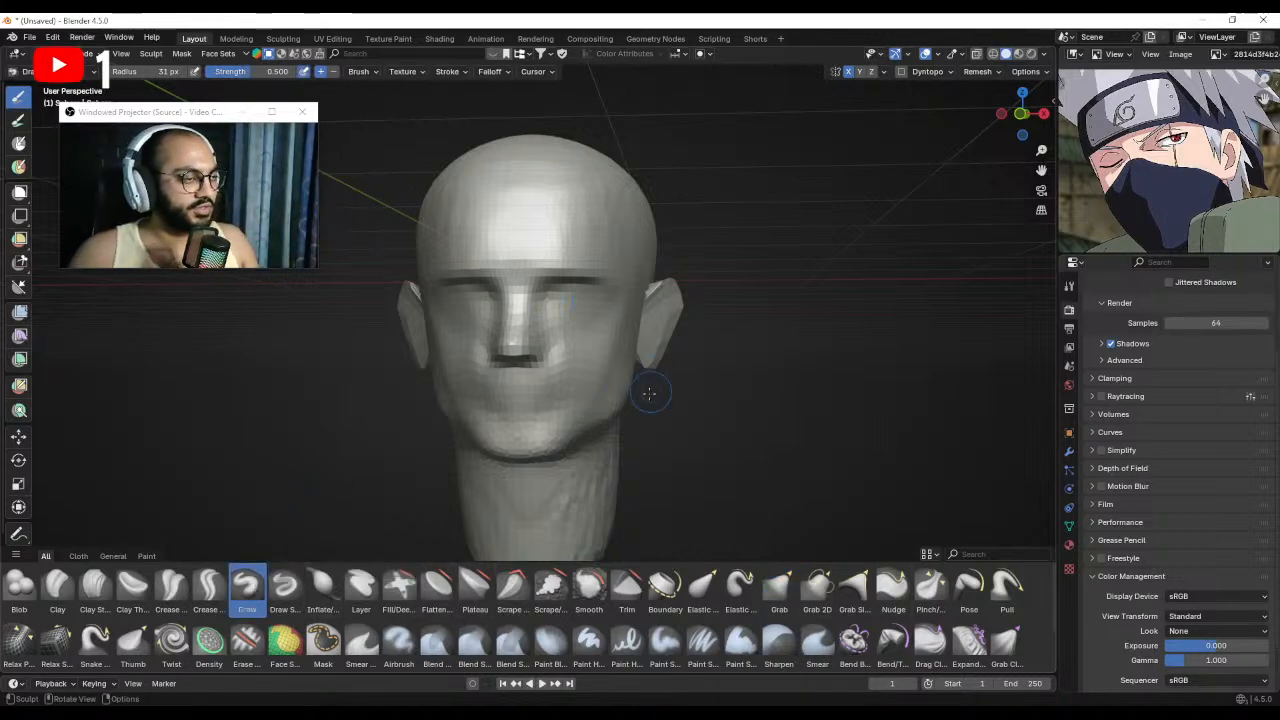
{"action": "middle_click_drag", "start_coordinate": [649, 393], "coordinate": [603, 406]}
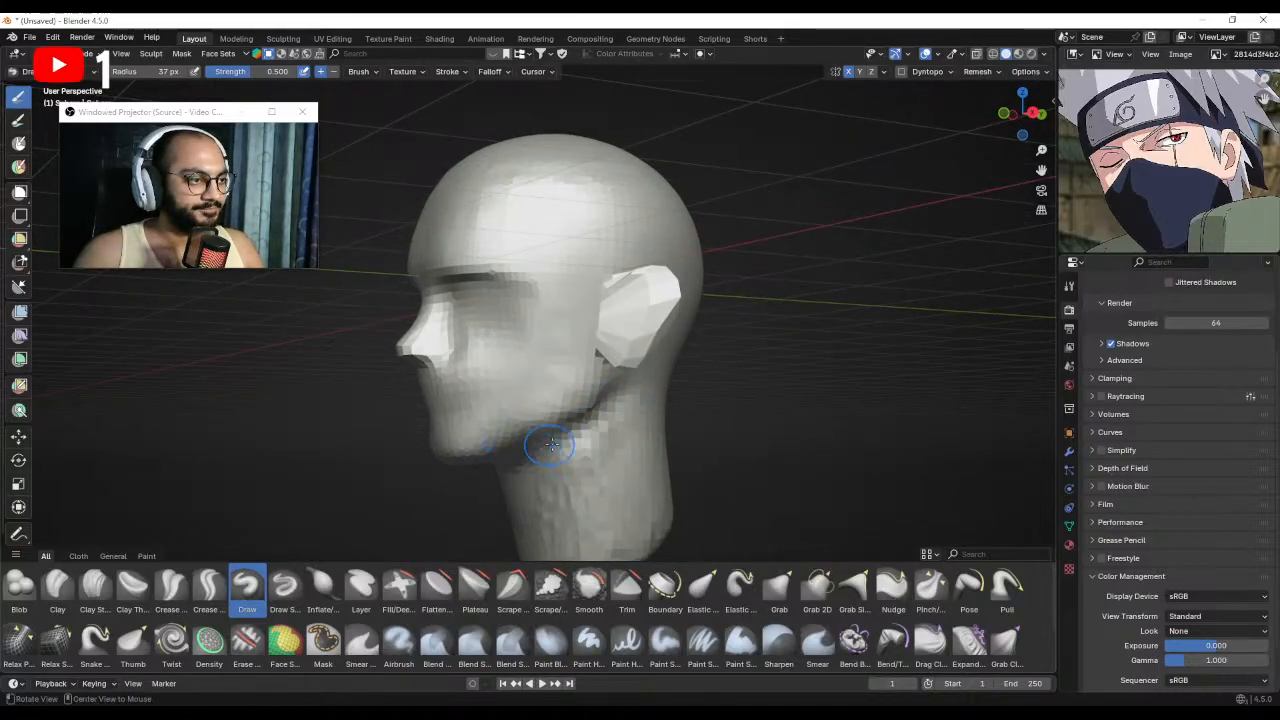
{"action": "mouse_move", "coordinate": [550, 445]}
{"action": "middle_mouse_down"}
{"action": "mouse_move", "coordinate": [571, 520]}
{"action": "mouse_move", "coordinate": [590, 395]}
{"action": "middle_mouse_up"}
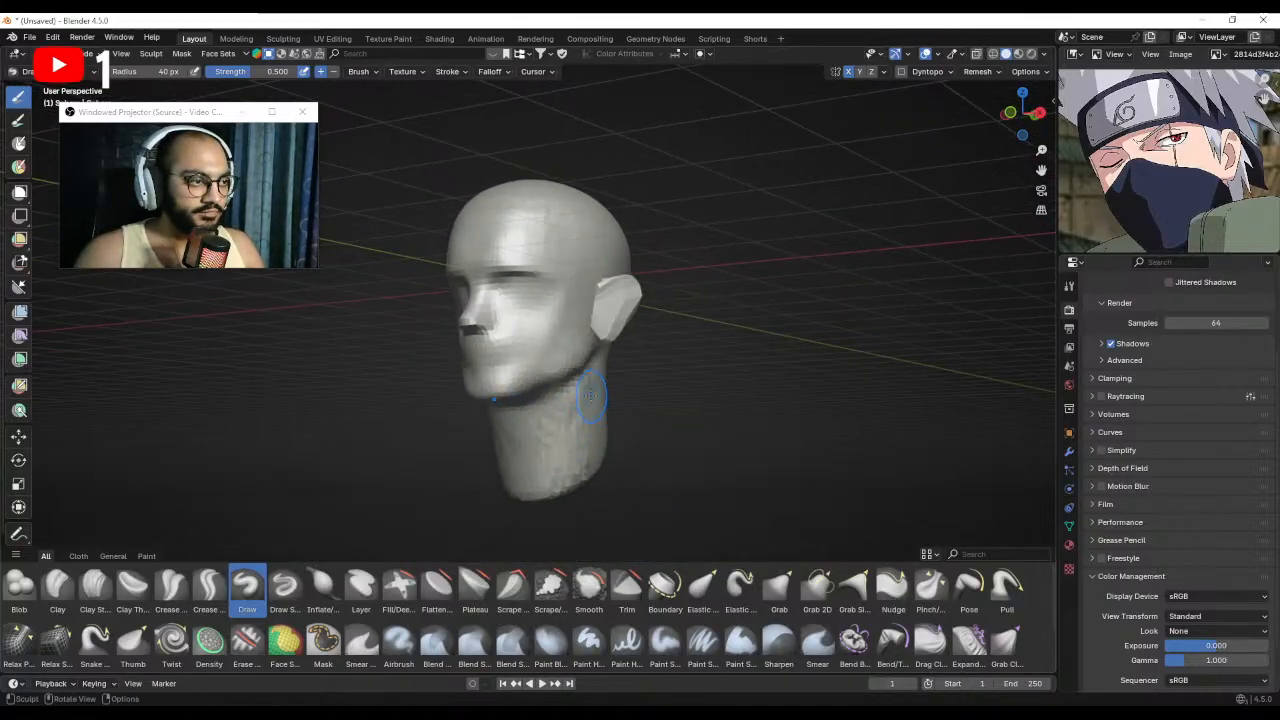
{"action": "key", "text": "bracketleft"}
{"action": "left_click_drag", "start_coordinate": [584, 377], "coordinate": [543, 488]}
{"action": "middle_click_drag", "start_coordinate": [533, 456], "coordinate": [561, 410]}
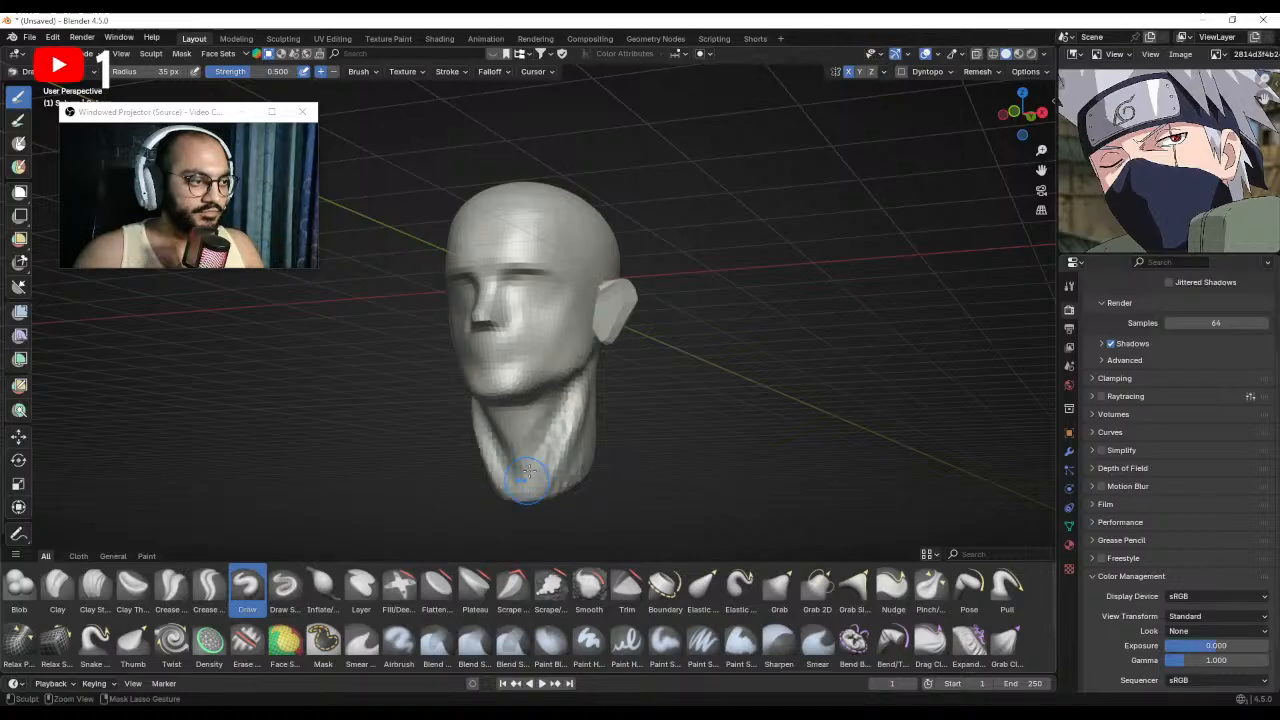
Strengthen the diagonal neck muscle below the ear in side view with a Draw stroke at about 43 px radius.
{"action": "mouse_move", "coordinate": [528, 470]}
{"action": "middle_mouse_down"}
{"action": "mouse_move", "coordinate": [512, 478]}
{"action": "mouse_move", "coordinate": [592, 395]}
{"action": "middle_mouse_up"}
{"action": "key", "text": "bracketright"}
{"action": "key", "text": "bracketright"}
{"action": "key", "text": "bracketright"}
{"action": "middle_click_drag", "start_coordinate": [585, 475], "coordinate": [541, 474]}
{"action": "key", "text": "f"}
{"action": "left_click", "coordinate": [614, 417]}
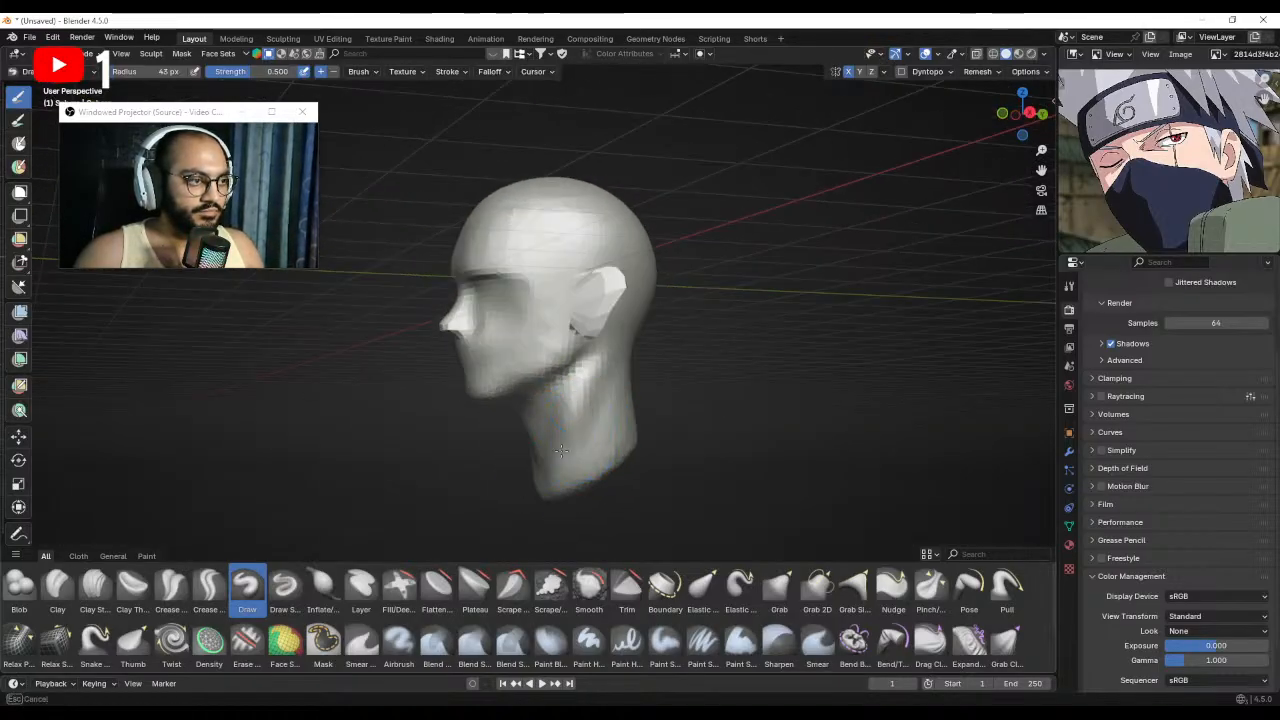
{"action": "left_click_drag", "start_coordinate": [592, 350], "coordinate": [560, 486]}
Blend the upper neck muscle below the ear and jaw with the Draw brush at about 44 px radius.
{"action": "key", "text": "f"}
{"action": "left_click", "coordinate": [613, 358]}
{"action": "middle_click_drag", "start_coordinate": [613, 410], "coordinate": [626, 419]}
{"action": "key", "text": "f"}
{"action": "left_click", "coordinate": [622, 419]}
{"action": "left_click_drag", "start_coordinate": [596, 356], "coordinate": [583, 396]}
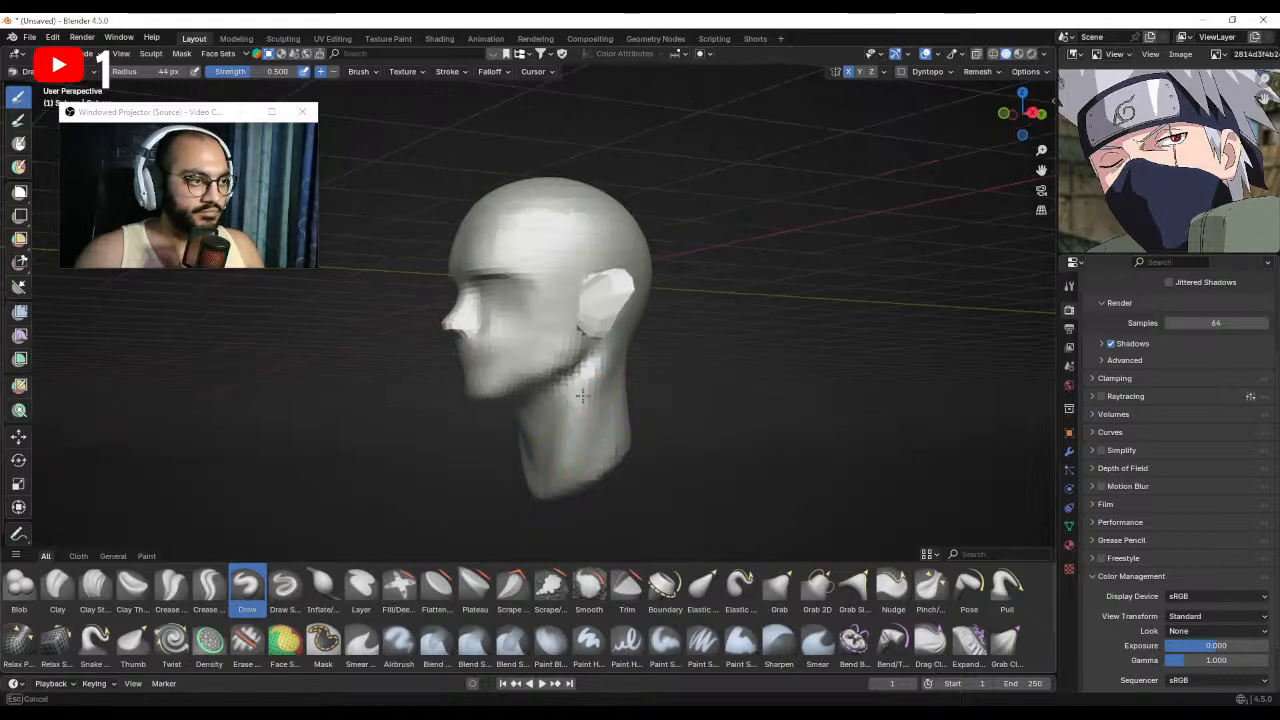
{"action": "left_click_drag", "start_coordinate": [522, 466], "coordinate": [558, 464], "text": "alt"}
{"action": "key", "text": "f"}
{"action": "left_click", "coordinate": [559, 411]}
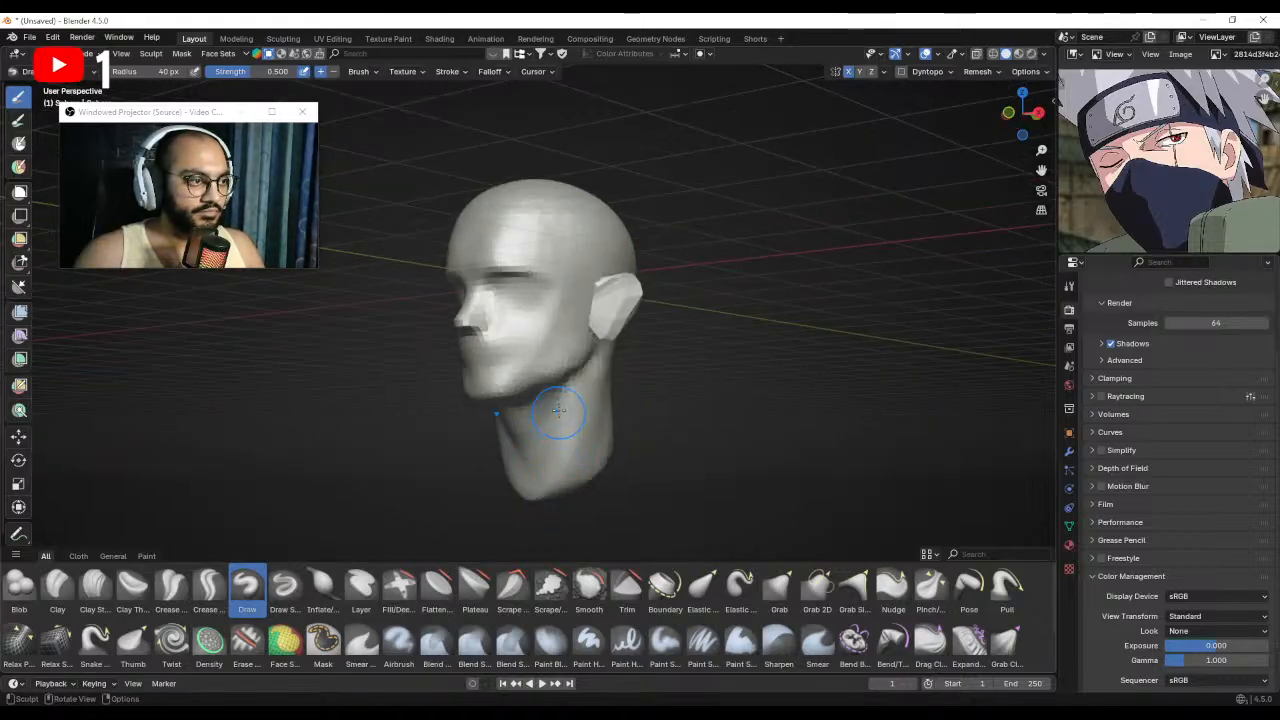
Adjust the neck's shape in front view with the Grab brush at about 104 and 67 px radius.
{"action": "mouse_move", "coordinate": [533, 467]}
{"action": "middle_mouse_down"}
{"action": "mouse_move", "coordinate": [466, 449]}
{"action": "mouse_move", "coordinate": [534, 472]}
{"action": "mouse_move", "coordinate": [528, 398]}
{"action": "mouse_move", "coordinate": [497, 394]}
{"action": "middle_mouse_up"}
{"action": "key", "text": "g"}
{"action": "mouse_move", "coordinate": [503, 467]}
{"action": "middle_mouse_down"}
{"action": "mouse_move", "coordinate": [497, 457]}
{"action": "mouse_move", "coordinate": [732, 454]}
{"action": "mouse_move", "coordinate": [479, 443]}
{"action": "mouse_move", "coordinate": [481, 469]}
{"action": "middle_mouse_up"}
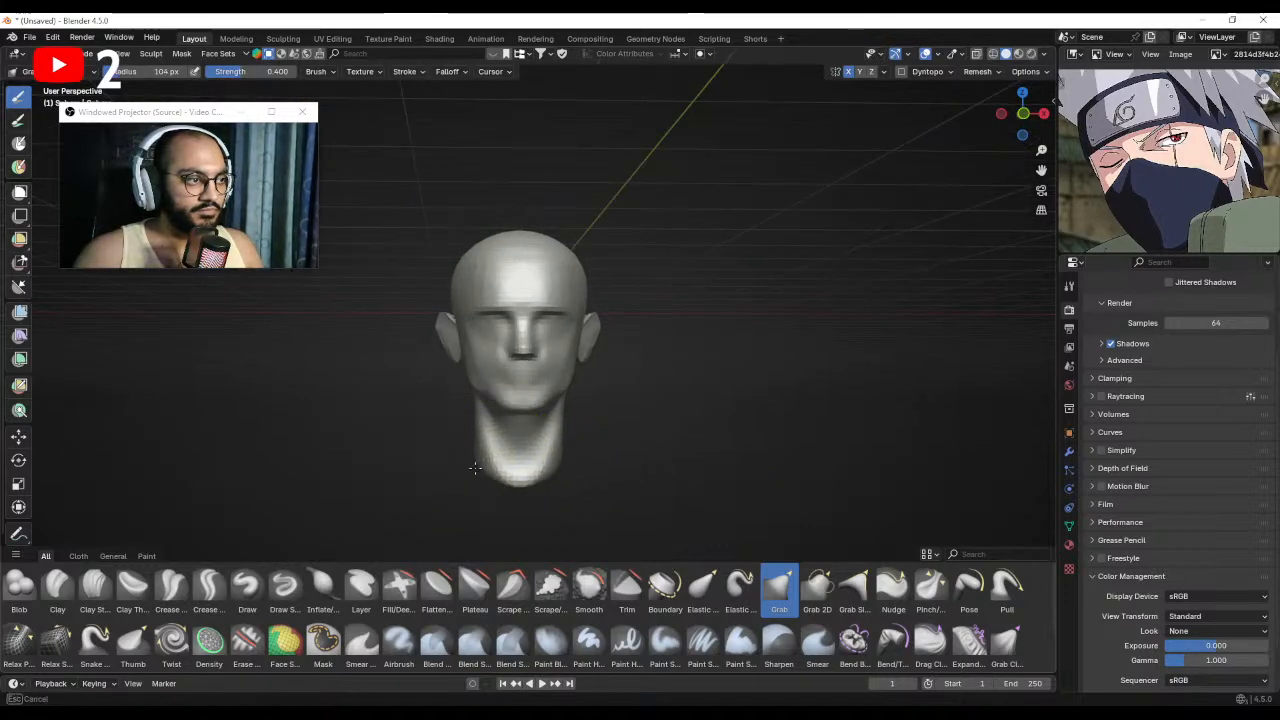
{"action": "key", "text": "f"}
{"action": "left_click", "coordinate": [473, 445]}
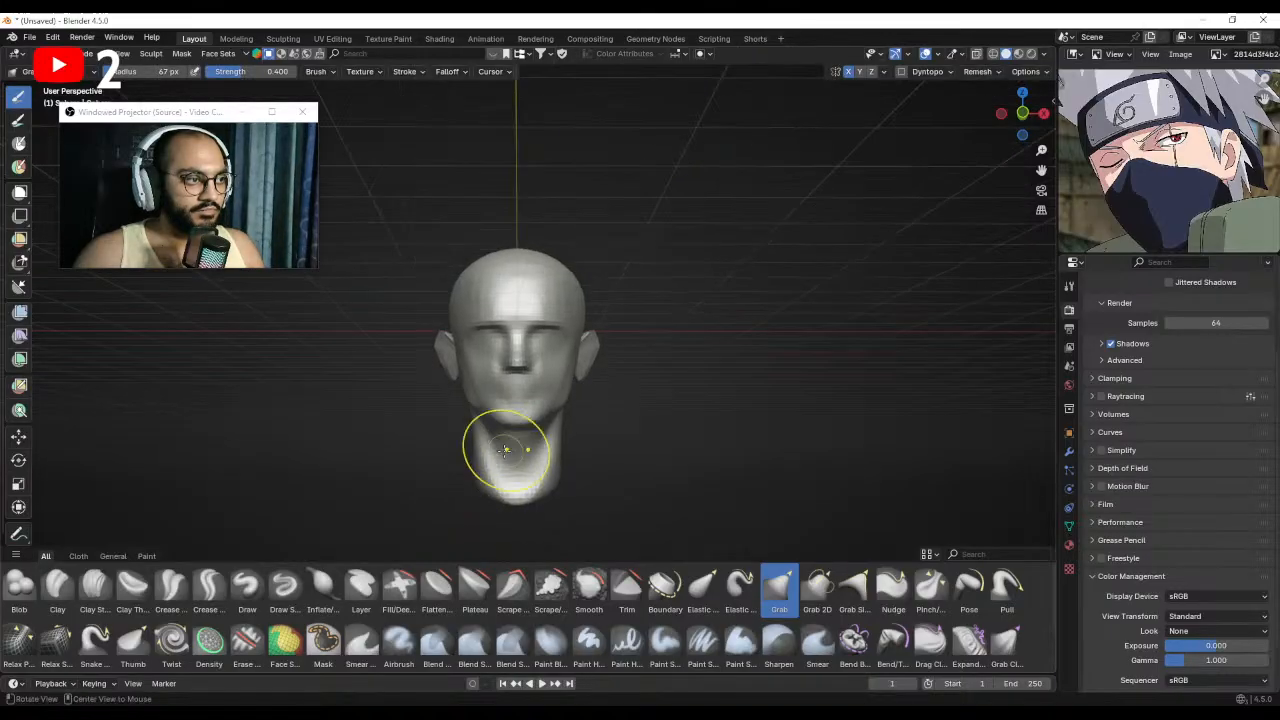
{"action": "middle_click_drag", "start_coordinate": [500, 443], "coordinate": [255, 238]}
{"action": "left_click_drag", "start_coordinate": [535, 345], "coordinate": [550, 241], "text": "alt"}
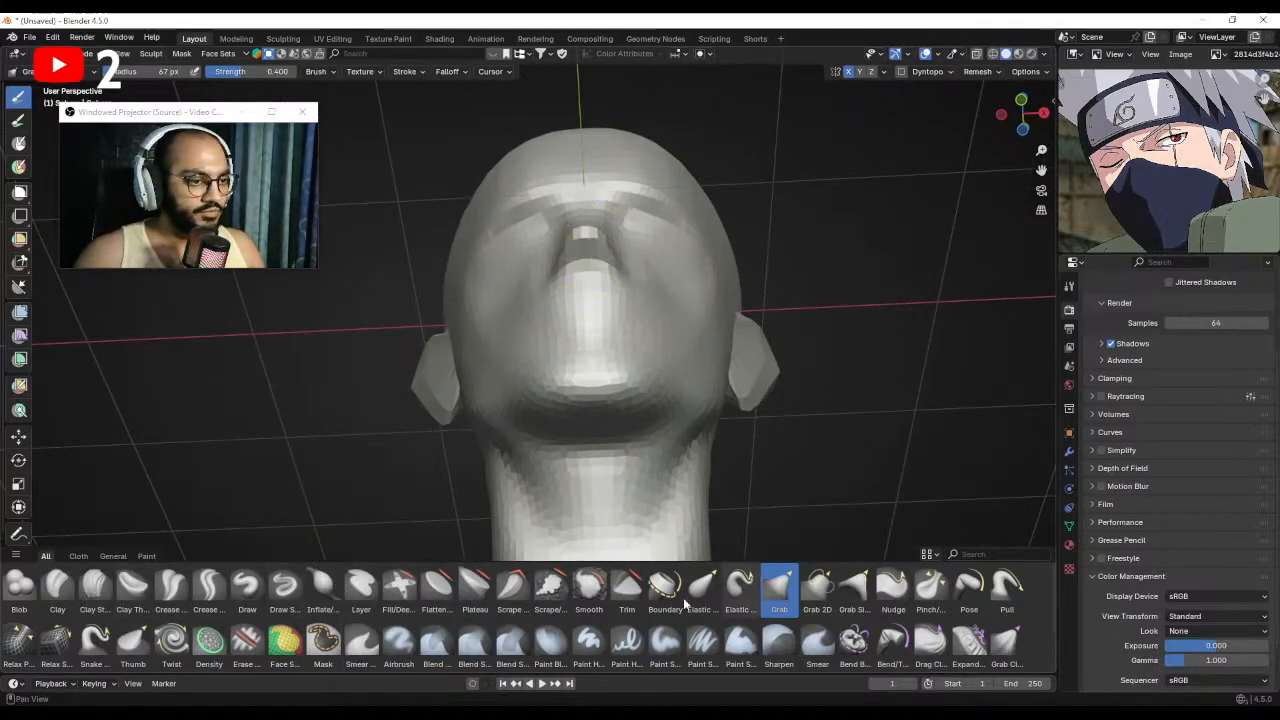
Switch to the Draw brush and build up the cheekbones beside the nose at about 48 px radius.
{"action": "left_click", "coordinate": [247, 584]}
{"action": "mouse_move", "coordinate": [618, 350]}
{"action": "left_mouse_down", "text": "alt"}
{"action": "mouse_move", "coordinate": [643, 443]}
{"action": "mouse_move", "coordinate": [591, 400]}
{"action": "left_mouse_up", "text": "alt"}
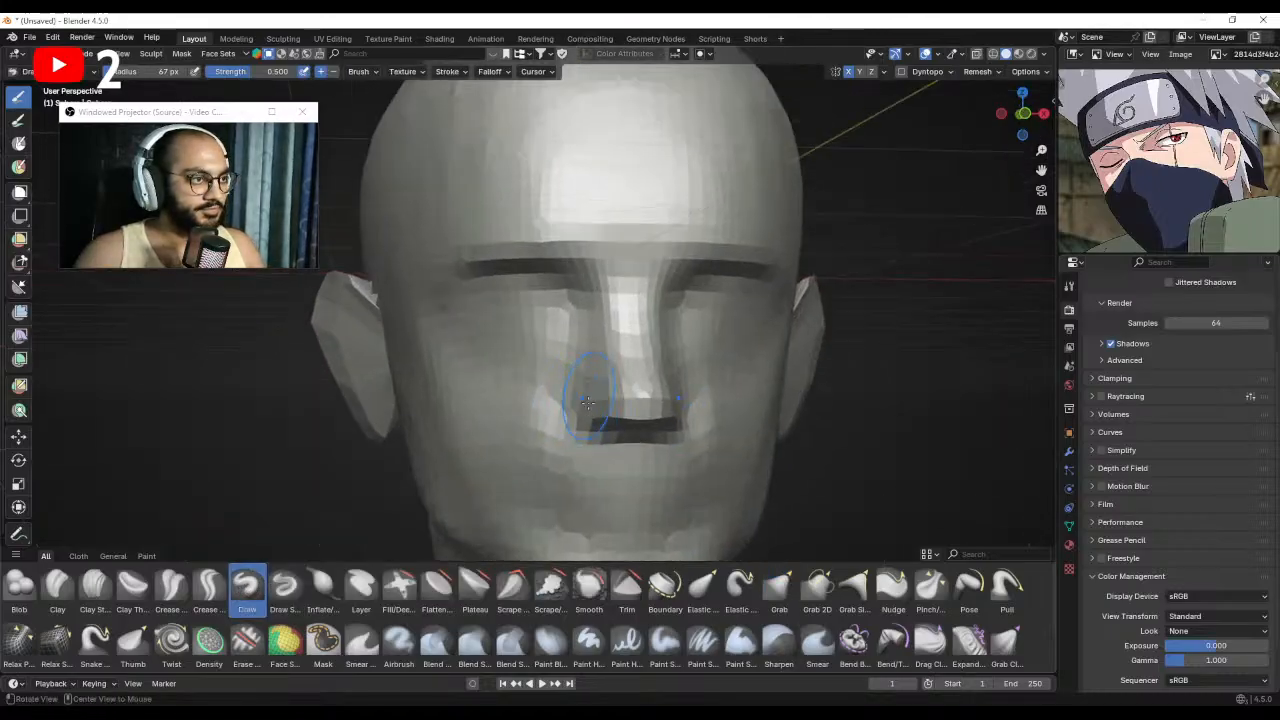
{"action": "key", "text": "f"}
{"action": "left_click", "coordinate": [580, 348]}
{"action": "mouse_move", "coordinate": [560, 345]}
{"action": "left_mouse_down", "text": "alt"}
{"action": "mouse_move", "coordinate": [617, 344]}
{"action": "mouse_move", "coordinate": [598, 374]}
{"action": "left_mouse_up", "text": "alt"}
{"action": "key", "text": "f"}
{"action": "mouse_move", "coordinate": [577, 371]}
{"action": "left_mouse_down", "text": "alt"}
{"action": "mouse_move", "coordinate": [606, 368]}
{"action": "mouse_move", "coordinate": [584, 399]}
{"action": "left_mouse_up", "text": "alt"}
{"action": "left_click_drag", "start_coordinate": [630, 335], "coordinate": [640, 338]}
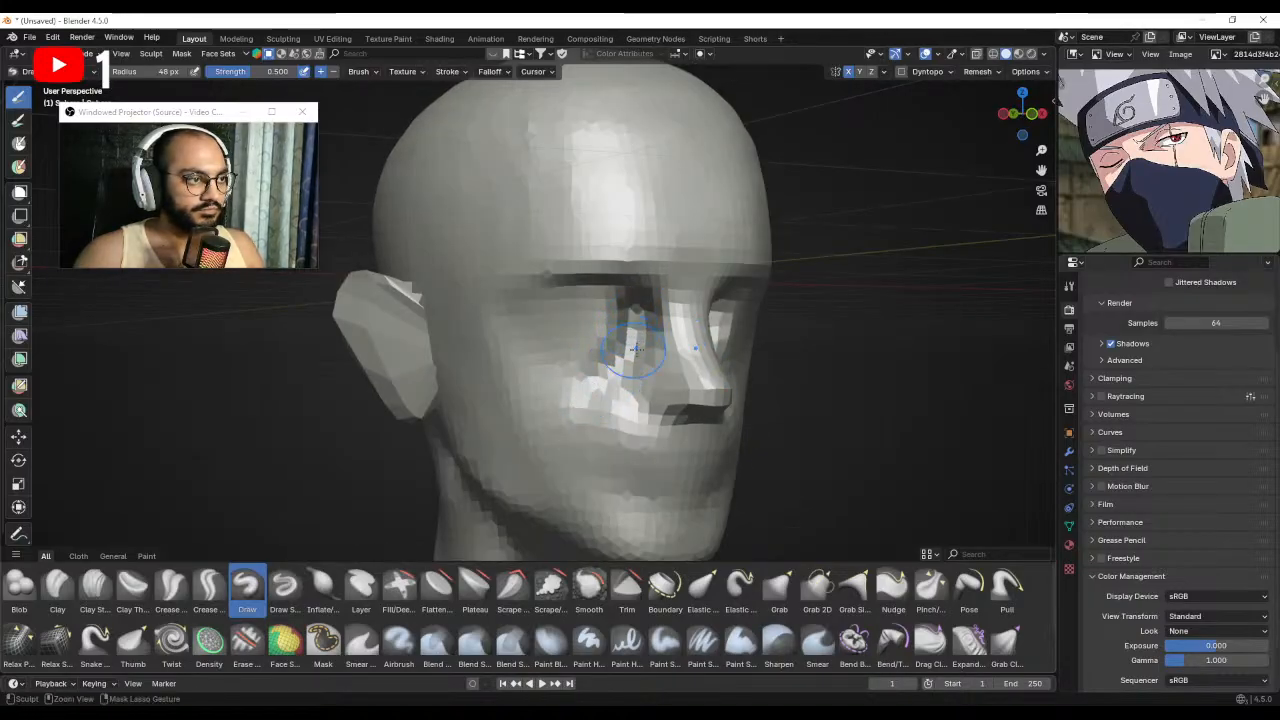
Carve the eye sockets deeper under the brows with inverted Draw strokes at about 50 to 70 px radius.
{"action": "middle_click_drag", "start_coordinate": [636, 348], "coordinate": [592, 310]}
{"action": "key", "text": "bracketright"}
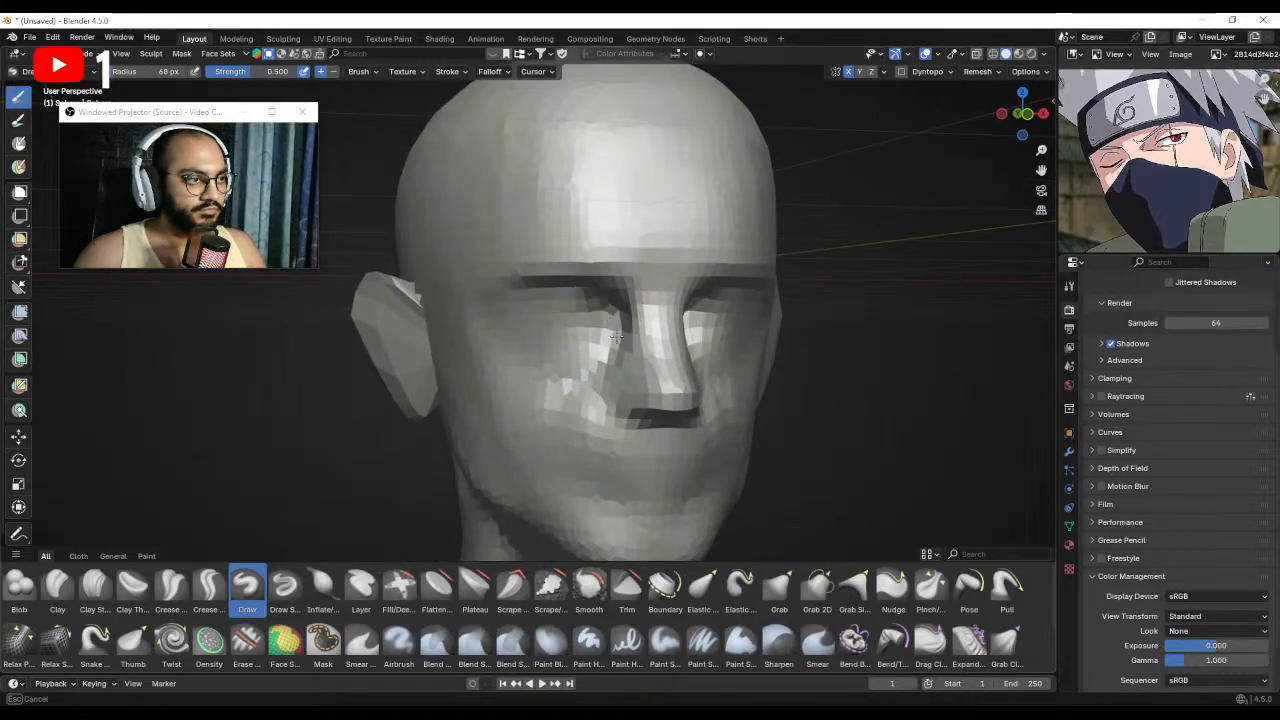
{"action": "left_click_drag", "start_coordinate": [615, 337], "coordinate": [556, 383], "text": "ctrl"}
{"action": "mouse_move", "coordinate": [547, 332]}
{"action": "left_mouse_down"}
{"action": "mouse_move", "coordinate": [557, 320]}
{"action": "mouse_move", "coordinate": [563, 333]}
{"action": "left_mouse_up"}
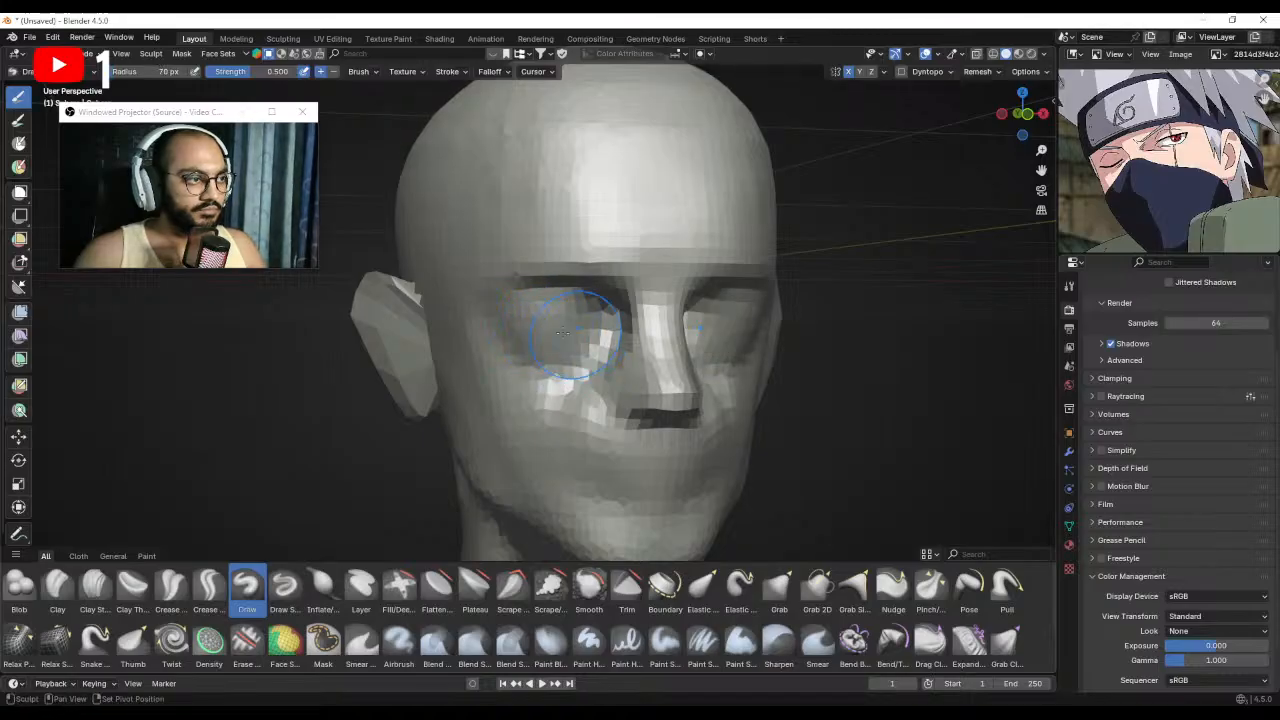
{"action": "middle_click_drag", "start_coordinate": [594, 325], "coordinate": [621, 322]}
{"action": "key", "text": "bracketright"}
{"action": "key", "text": "bracketright"}
{"action": "key", "text": "bracketright"}
{"action": "key", "text": "bracketright"}
{"action": "key", "text": "bracketright"}
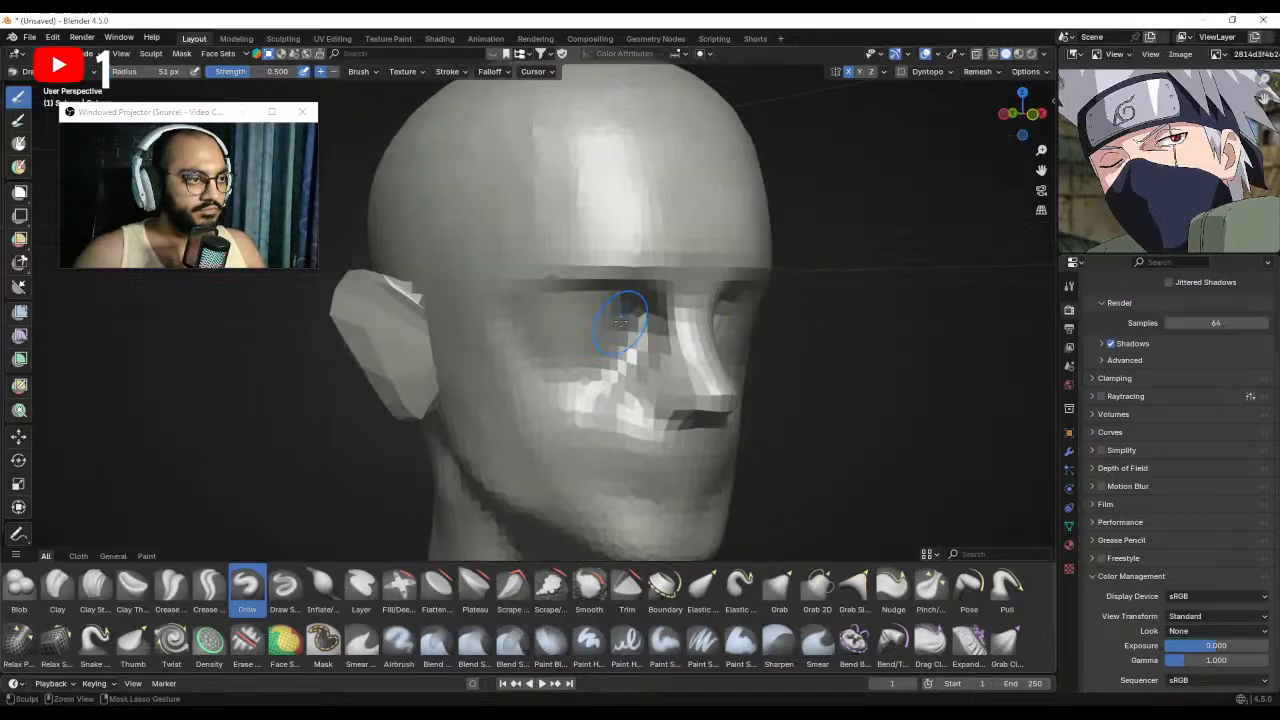
Refine the cheekbones and the area between eye sockets and nose with the Draw brush at about 76 and 45 px radius.
{"action": "middle_click_drag", "start_coordinate": [590, 405], "coordinate": [646, 371]}
{"action": "key", "text": "bracketright"}
{"action": "key", "text": "bracketright"}
{"action": "key", "text": "bracketright"}
{"action": "key", "text": "bracketright"}
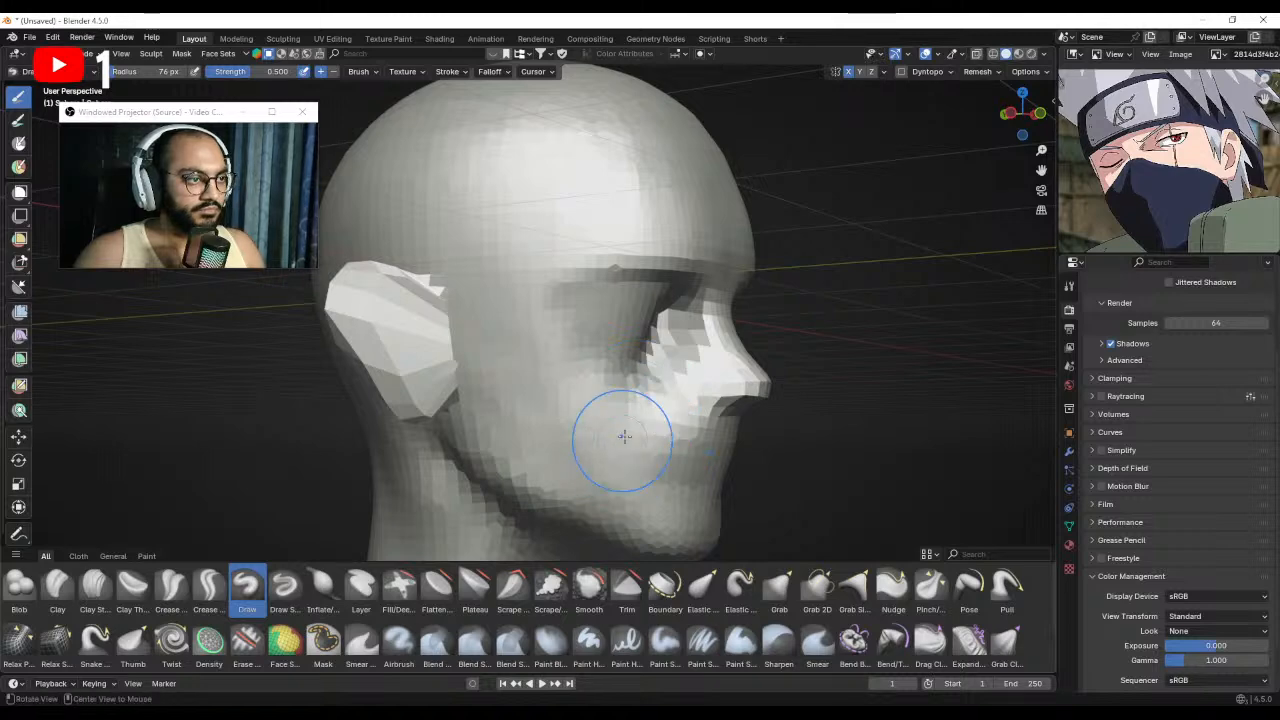
{"action": "middle_click_drag", "start_coordinate": [617, 429], "coordinate": [651, 465]}
{"action": "middle_click_drag", "start_coordinate": [689, 418], "coordinate": [622, 318]}
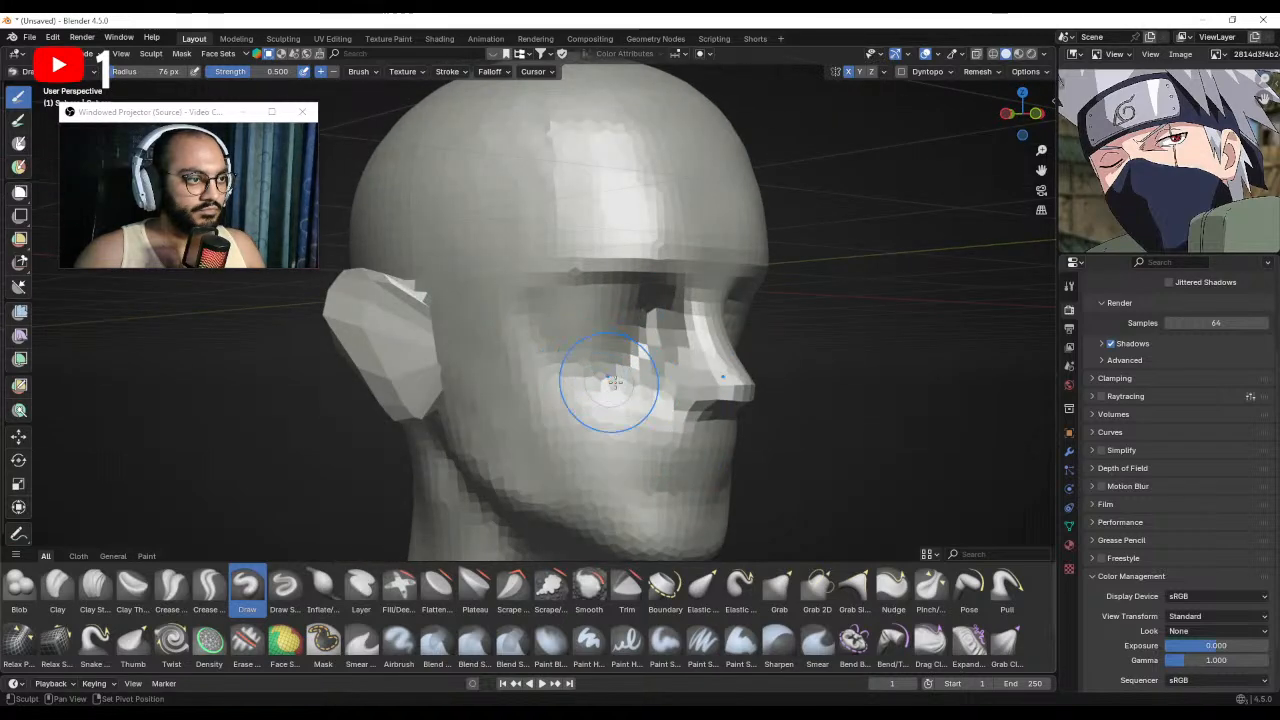
{"action": "mouse_move", "coordinate": [613, 383]}
{"action": "middle_mouse_down"}
{"action": "mouse_move", "coordinate": [615, 430]}
{"action": "mouse_move", "coordinate": [609, 335]}
{"action": "mouse_move", "coordinate": [603, 349]}
{"action": "middle_mouse_up"}
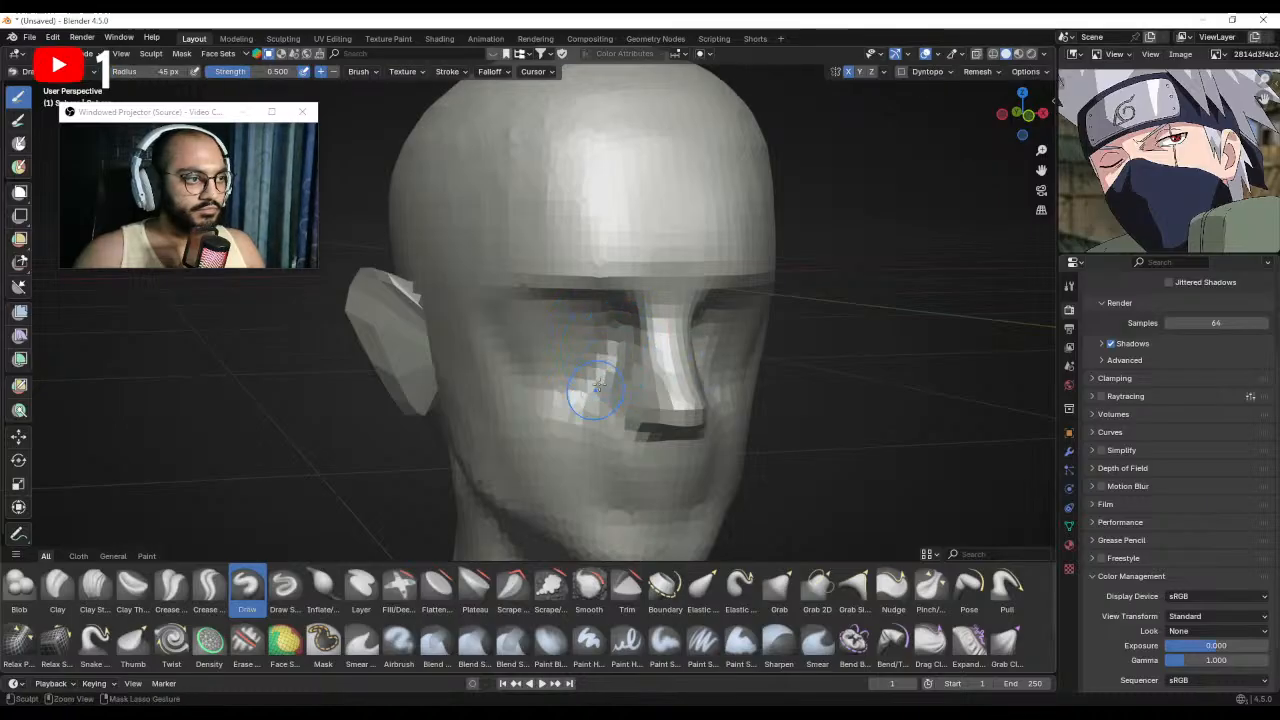
{"action": "mouse_move", "coordinate": [592, 430]}
{"action": "middle_mouse_down"}
{"action": "mouse_move", "coordinate": [640, 425]}
{"action": "mouse_move", "coordinate": [575, 308]}
{"action": "mouse_move", "coordinate": [557, 320]}
{"action": "middle_mouse_up"}
Adjust the cheekbones' forward projection from below the head with the Grab brush at about 115 and 155 px radius.
{"action": "key", "text": "g"}
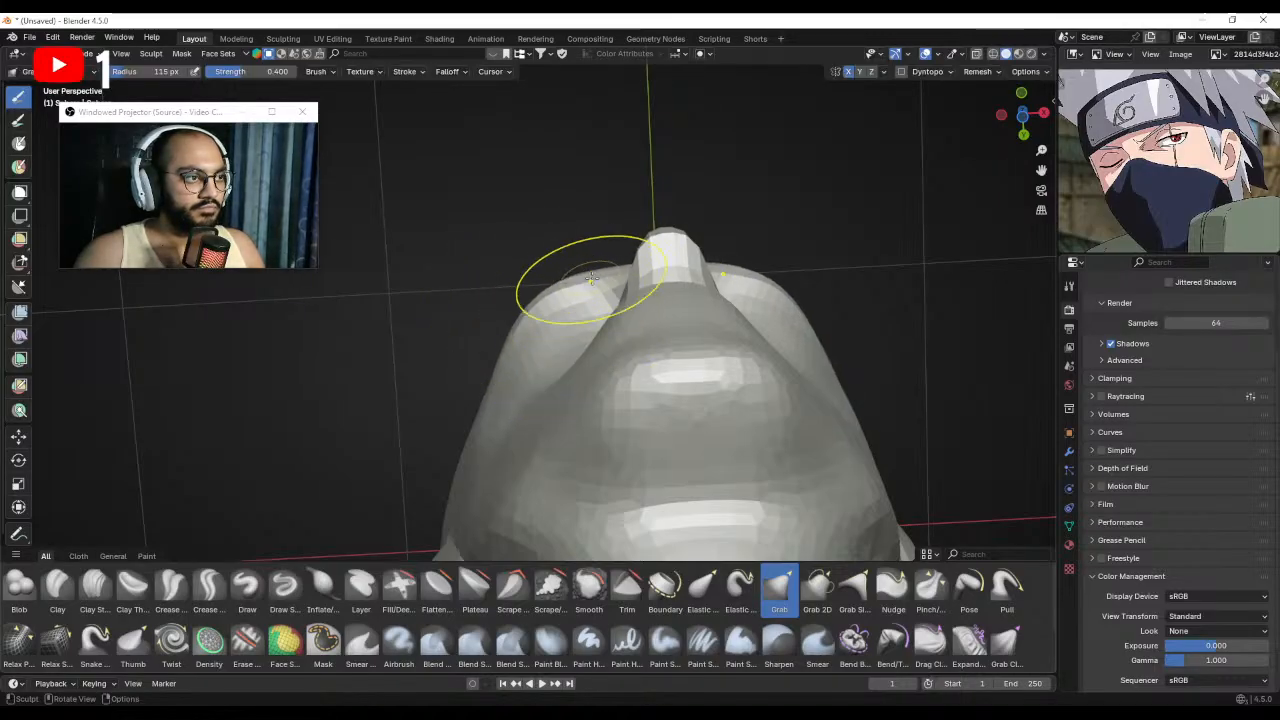
{"action": "mouse_move", "coordinate": [592, 278]}
{"action": "middle_mouse_down"}
{"action": "mouse_move", "coordinate": [622, 392]}
{"action": "mouse_move", "coordinate": [638, 402]}
{"action": "mouse_move", "coordinate": [606, 394]}
{"action": "middle_mouse_up"}
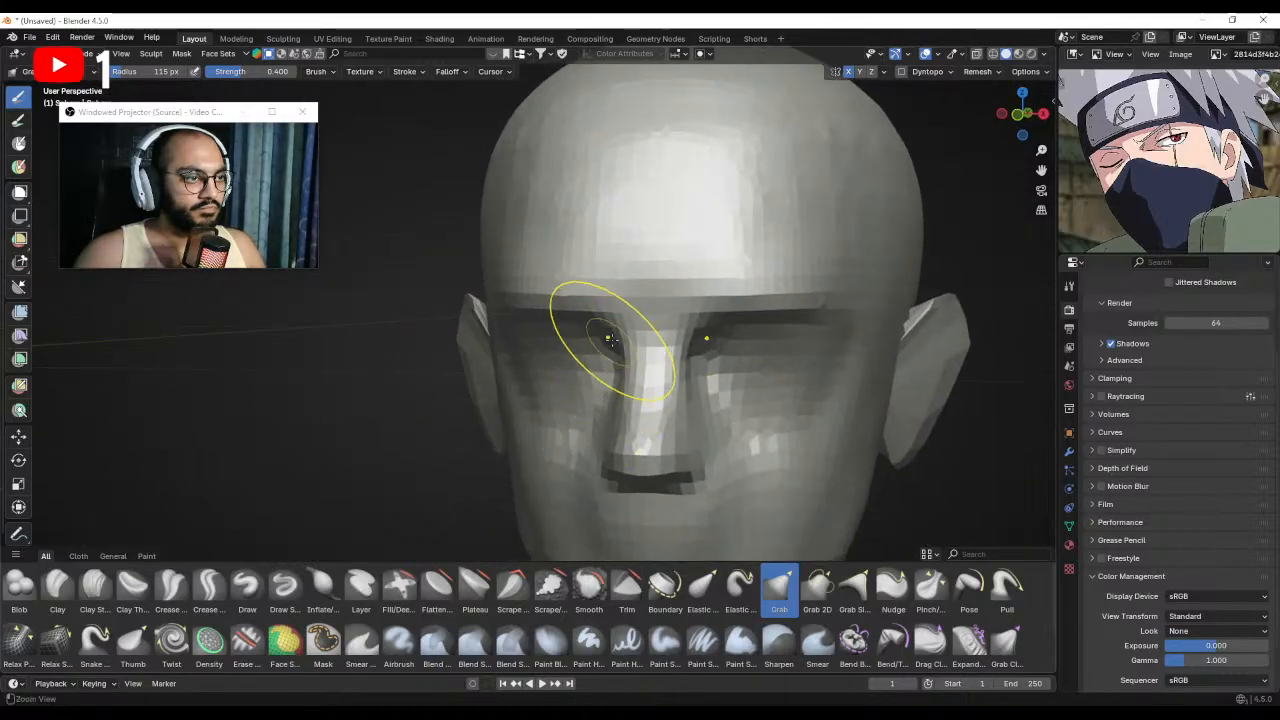
{"action": "mouse_move", "coordinate": [611, 340]}
{"action": "middle_mouse_down", "text": "ctrl"}
{"action": "mouse_move", "coordinate": [617, 398]}
{"action": "mouse_move", "coordinate": [575, 378]}
{"action": "mouse_move", "coordinate": [555, 325]}
{"action": "mouse_move", "coordinate": [634, 206]}
{"action": "mouse_move", "coordinate": [553, 277]}
{"action": "middle_mouse_up", "text": "ctrl"}
{"action": "key", "text": "f"}
{"action": "left_click", "coordinate": [513, 297]}
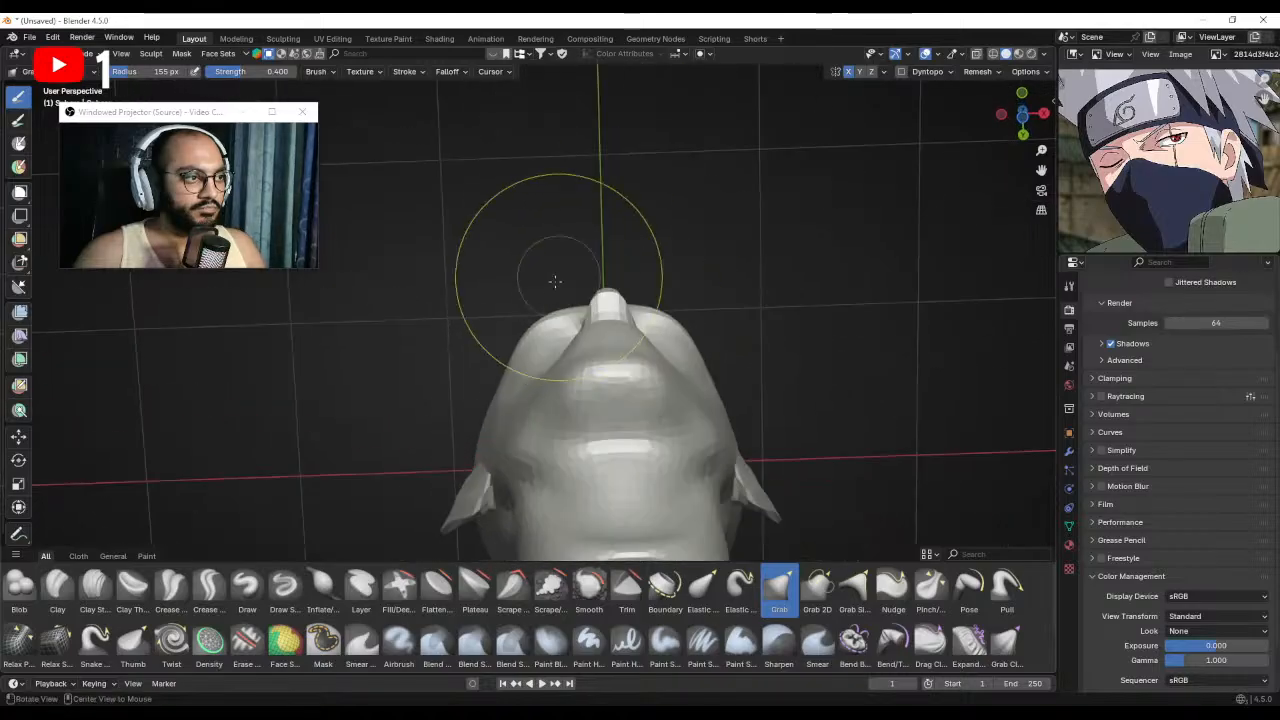
{"action": "mouse_move", "coordinate": [538, 330]}
{"action": "middle_mouse_down"}
{"action": "mouse_move", "coordinate": [570, 450]}
{"action": "mouse_move", "coordinate": [563, 379]}
{"action": "mouse_move", "coordinate": [527, 303]}
{"action": "middle_mouse_up"}
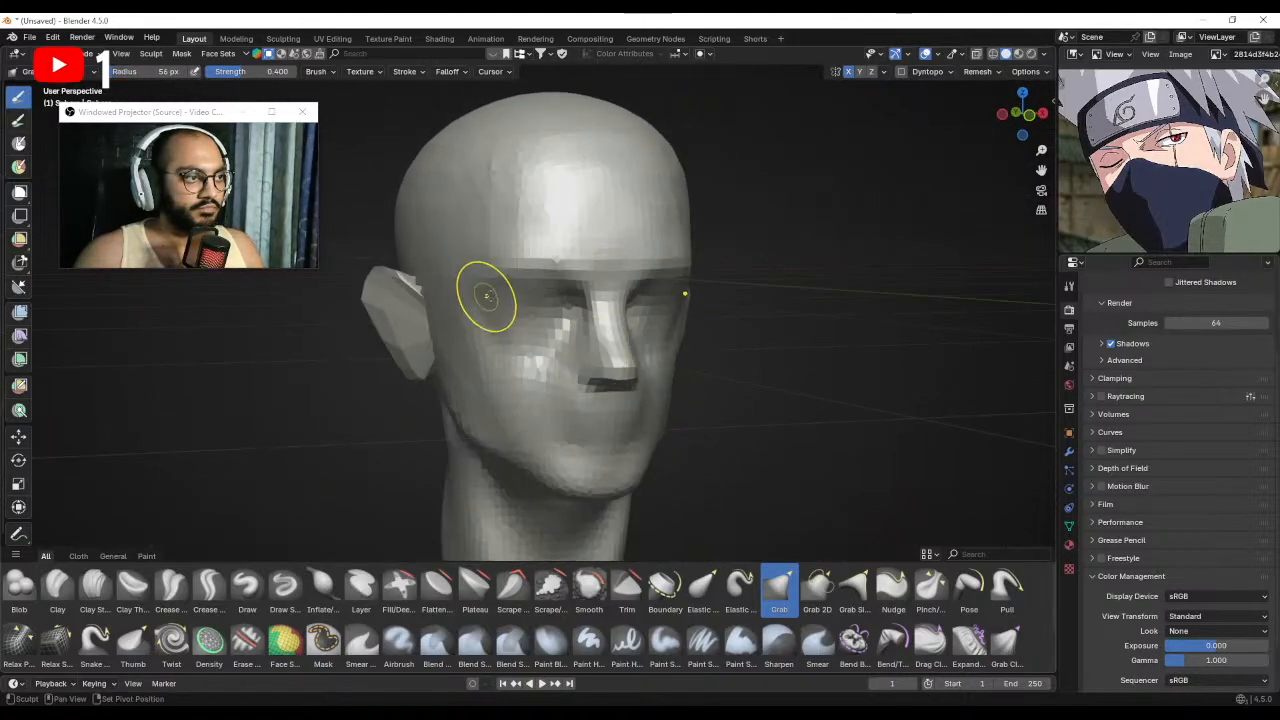
Shape the brow line into an angled frown with the Grab brush at about 102 and 69 px radius.
{"action": "key", "text": "f"}
{"action": "left_click", "coordinate": [608, 310]}
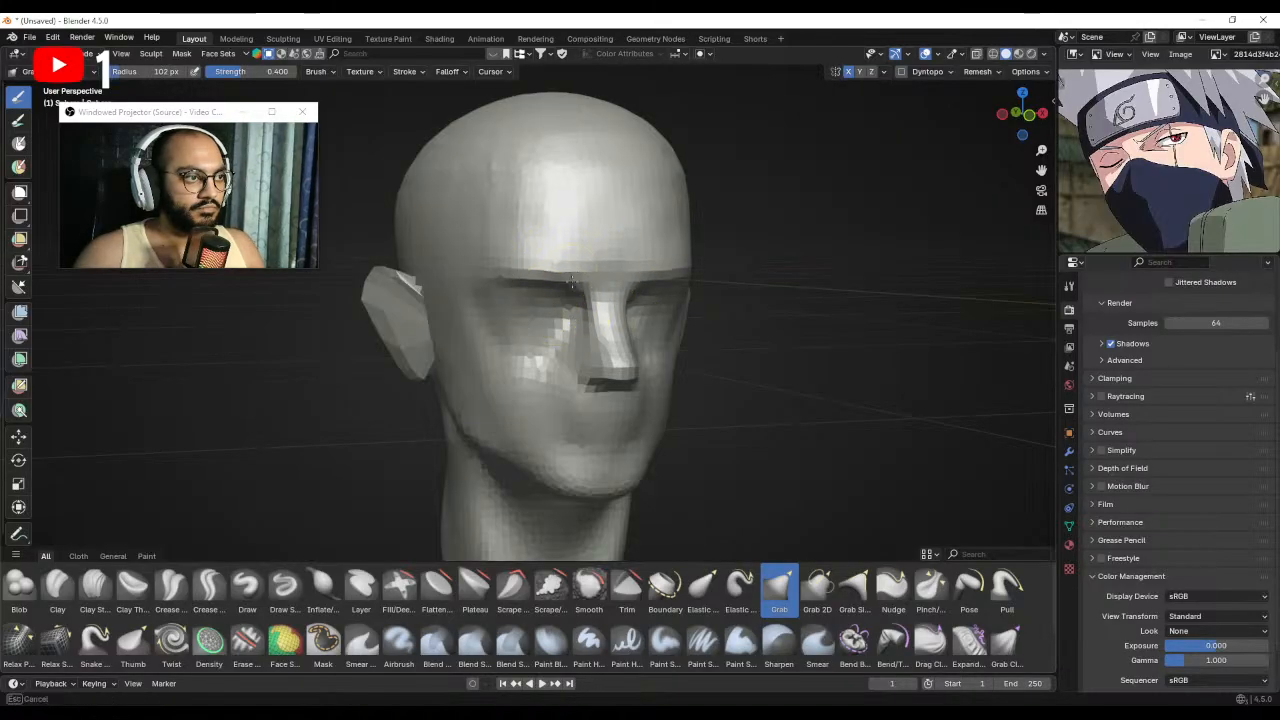
{"action": "left_click", "coordinate": [560, 288]}
{"action": "key", "text": "f"}
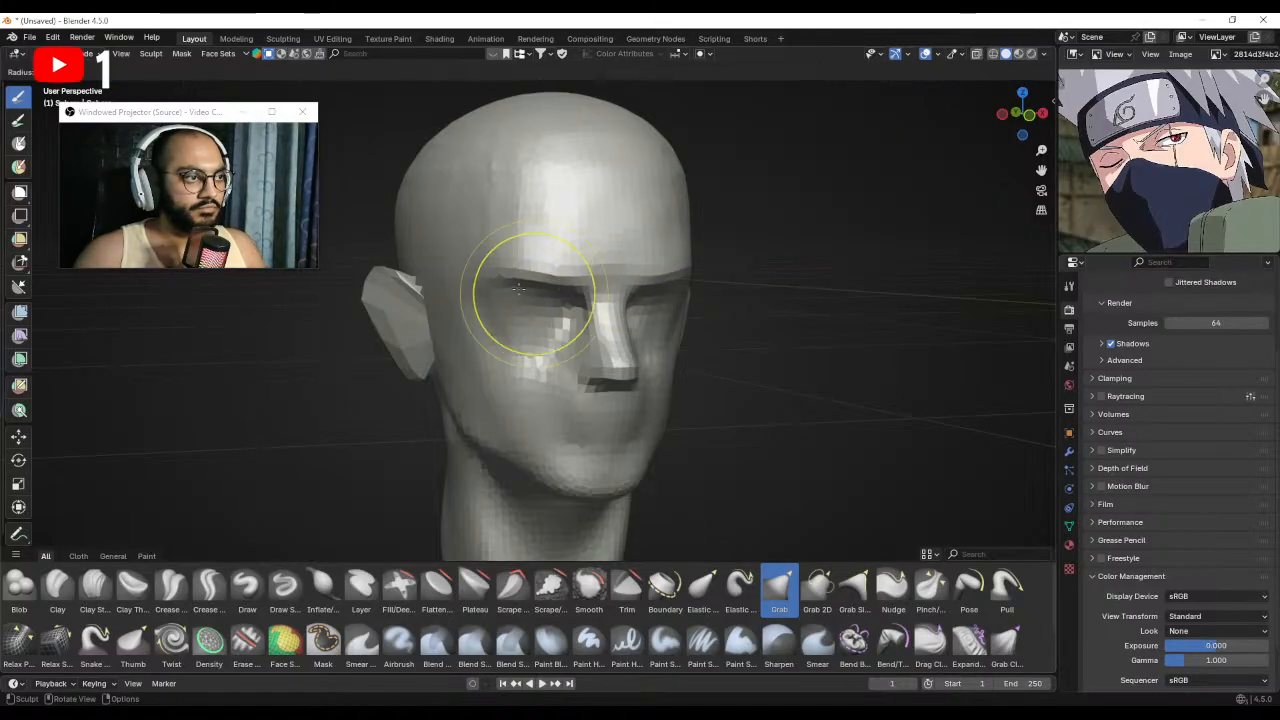
{"action": "left_click", "coordinate": [594, 294]}
{"action": "left_click_drag", "start_coordinate": [560, 290], "coordinate": [563, 281]}
{"action": "key", "text": "f"}
{"action": "left_click", "coordinate": [580, 300]}
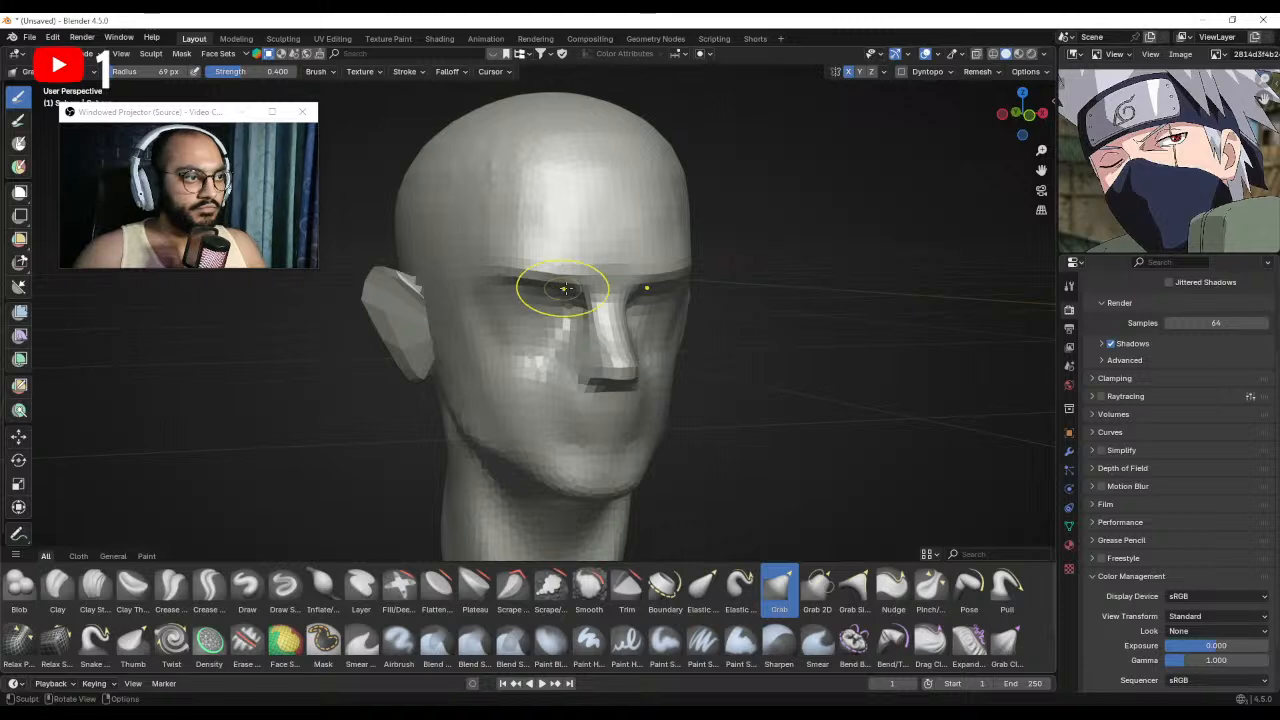
Save the project as Untitled.blend in the Kratos folder.
{"action": "middle_click_drag", "start_coordinate": [578, 291], "coordinate": [560, 350]}
{"action": "scroll", "coordinate": [560, 355], "scroll_direction": "up", "scroll_amount": 3}
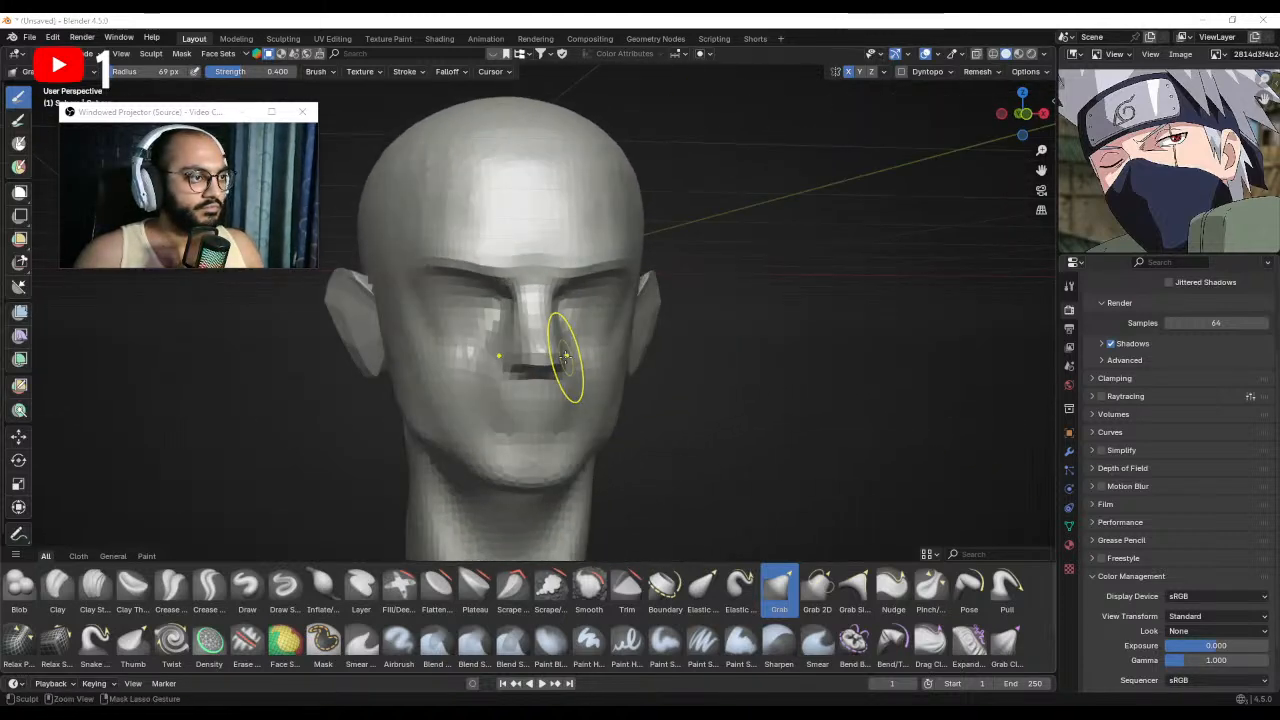
{"action": "key", "text": "ctrl+s"}
{"action": "left_click", "coordinate": [880, 534]}
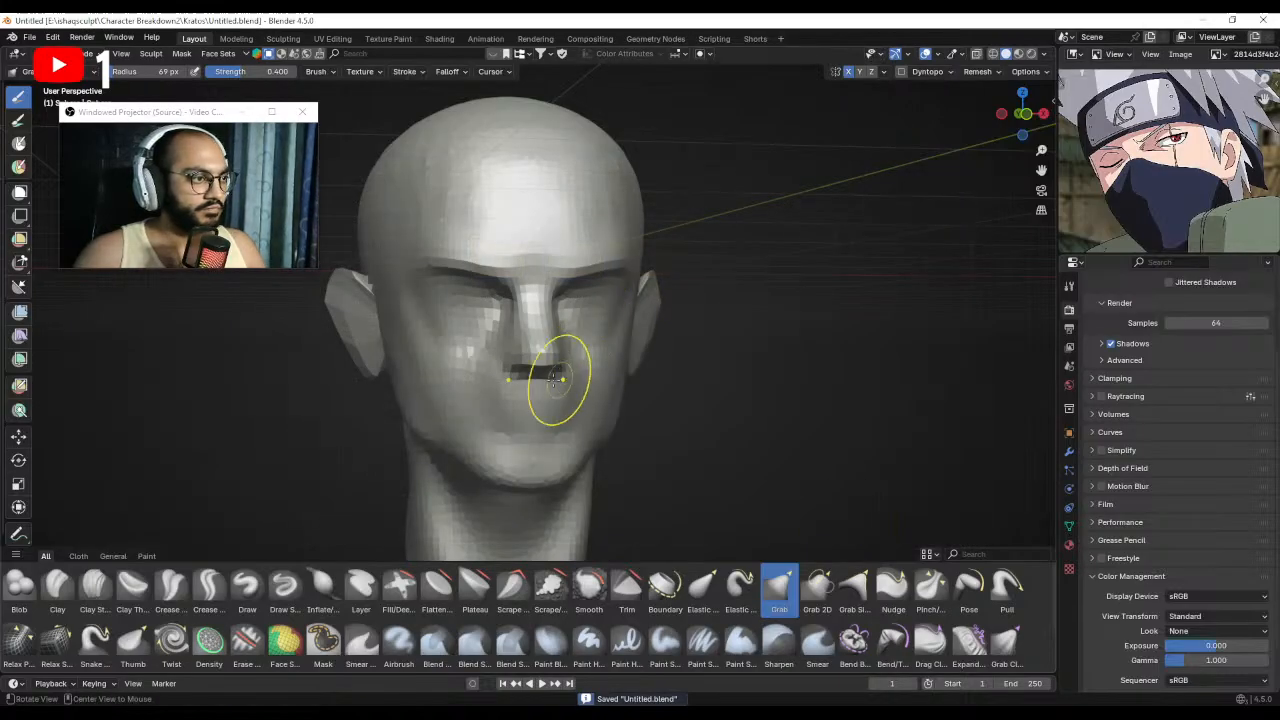
Switch to the Clay Strips brush and build up the mouth area below the nose at about 85 px radius.
{"action": "middle_click_drag", "start_coordinate": [590, 393], "coordinate": [287, 233]}
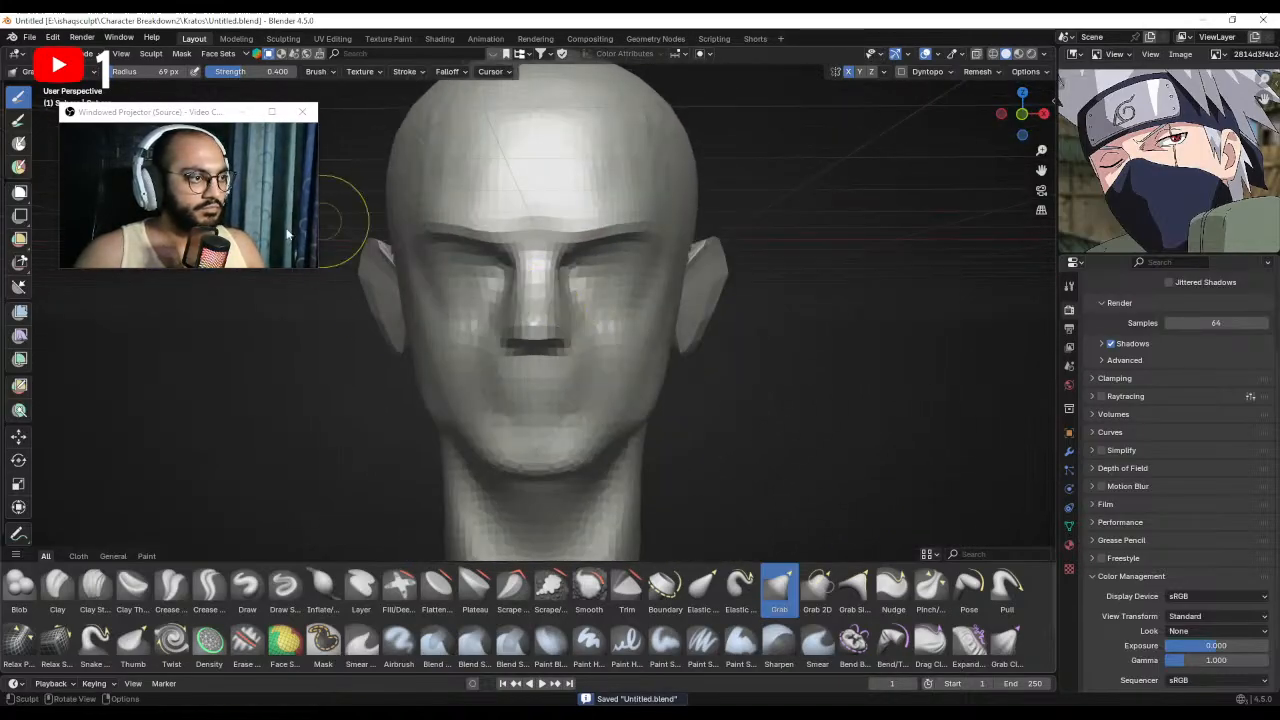
{"action": "left_click", "coordinate": [95, 588]}
{"action": "middle_click_drag", "start_coordinate": [430, 420], "coordinate": [551, 404]}
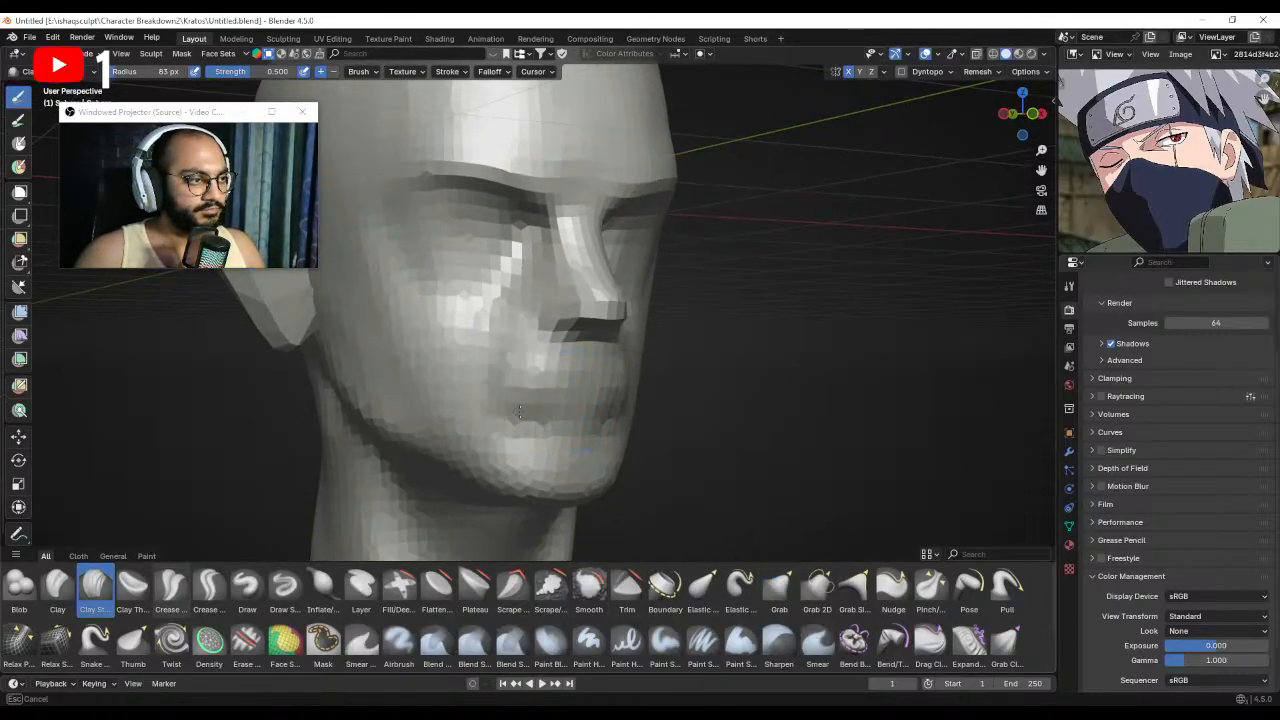
{"action": "mouse_move", "coordinate": [519, 412]}
{"action": "left_mouse_down"}
{"action": "mouse_move", "coordinate": [550, 410]}
{"action": "mouse_move", "coordinate": [515, 398]}
{"action": "mouse_move", "coordinate": [510, 380]}
{"action": "mouse_move", "coordinate": [527, 407]}
{"action": "left_mouse_up"}
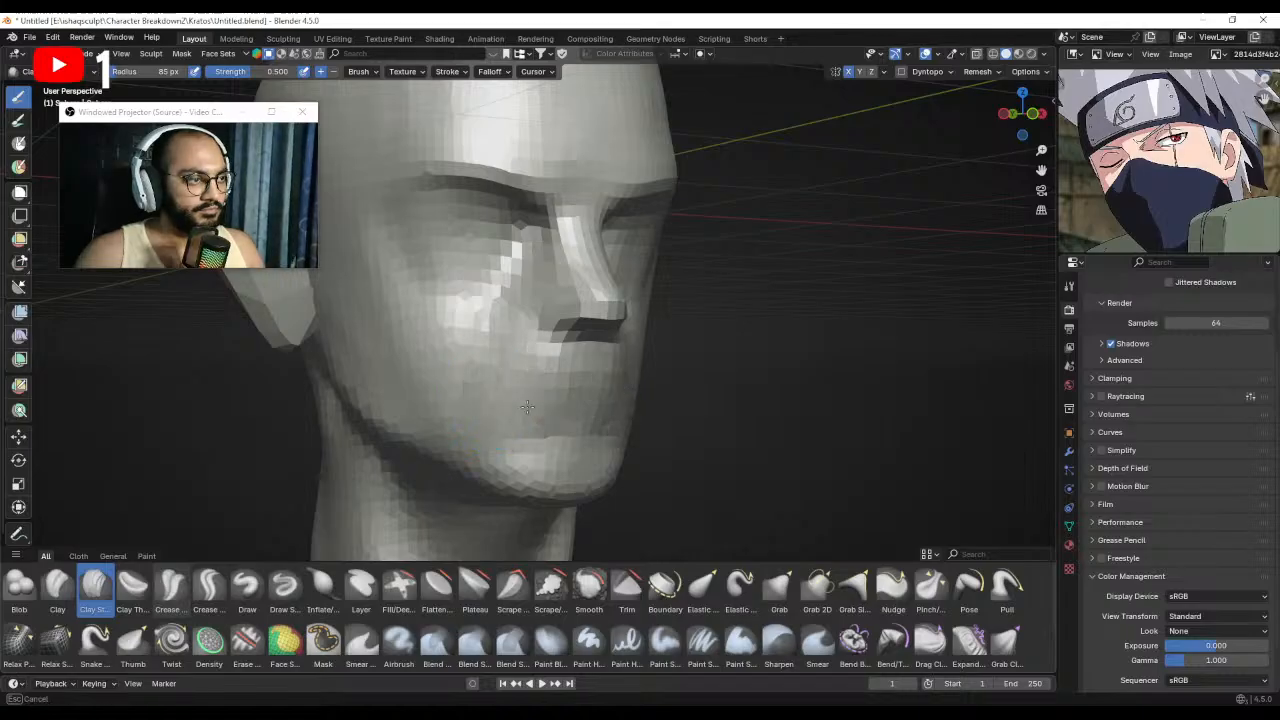
{"action": "middle_click_drag", "start_coordinate": [527, 407], "coordinate": [620, 370]}
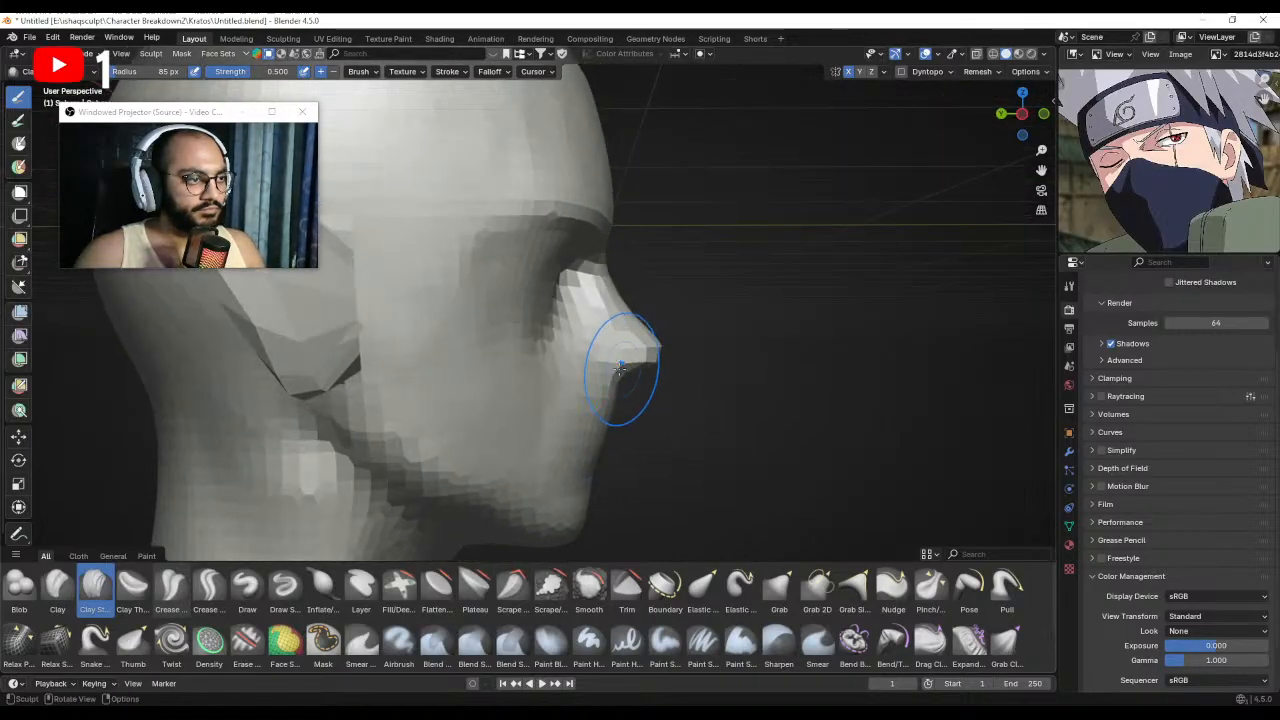
Switch to the Grab brush and reshape the nose tip and its underside at about 76 px radius.
{"action": "key", "text": "g"}
{"action": "key", "text": "f"}
{"action": "left_click", "coordinate": [690, 369]}
{"action": "key", "text": "f"}
{"action": "left_click_drag", "start_coordinate": [636, 370], "coordinate": [630, 346]}
{"action": "left_click", "coordinate": [658, 366]}
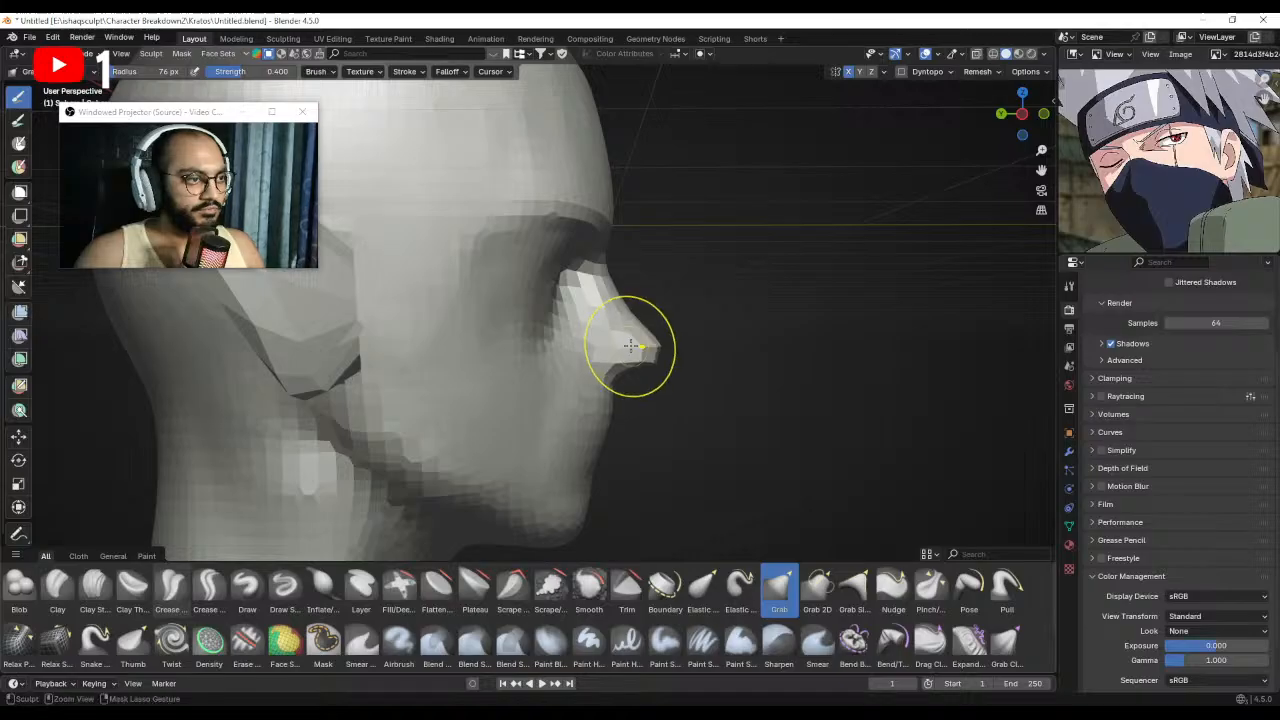
Refine the nose profile in the right side view with the Grab brush at about 64 px radius.
{"action": "key", "text": "f"}
{"action": "key", "text": "KP_3"}
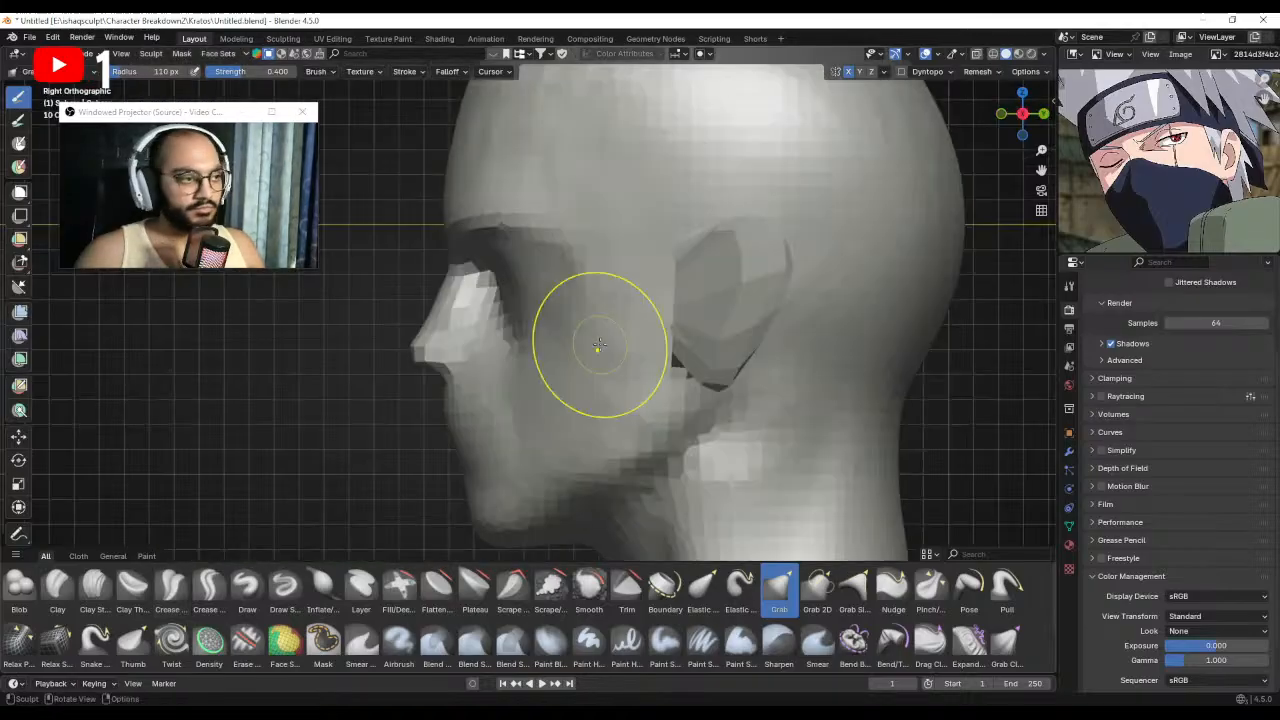
{"action": "scroll", "coordinate": [402, 349], "scroll_direction": "down", "scroll_amount": 2}
{"action": "middle_click_drag", "start_coordinate": [437, 360], "coordinate": [517, 369], "text": "shift"}
{"action": "scroll", "coordinate": [517, 369], "scroll_direction": "up", "scroll_amount": 1}
{"action": "key", "text": "f"}
{"action": "left_click", "coordinate": [463, 321]}
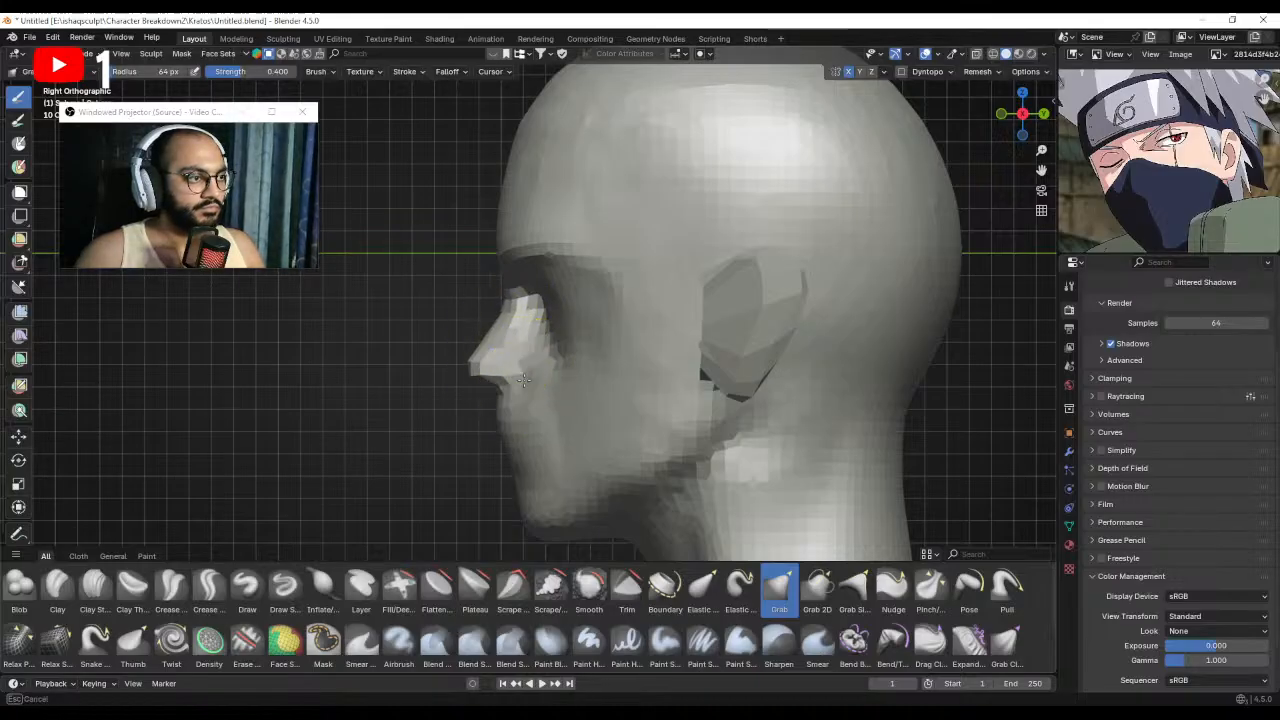
Adjust the nose bridge and sides from angled and front viewpoints with the Grab brush at about 96 px radius.
{"action": "mouse_move", "coordinate": [521, 372]}
{"action": "middle_mouse_down"}
{"action": "mouse_move", "coordinate": [648, 394]}
{"action": "mouse_move", "coordinate": [617, 351]}
{"action": "mouse_move", "coordinate": [568, 338]}
{"action": "middle_mouse_up"}
{"action": "left_click", "coordinate": [569, 338]}
{"action": "left_click_drag", "start_coordinate": [543, 332], "coordinate": [536, 329]}
{"action": "key", "text": "f"}
{"action": "left_click", "coordinate": [527, 310]}
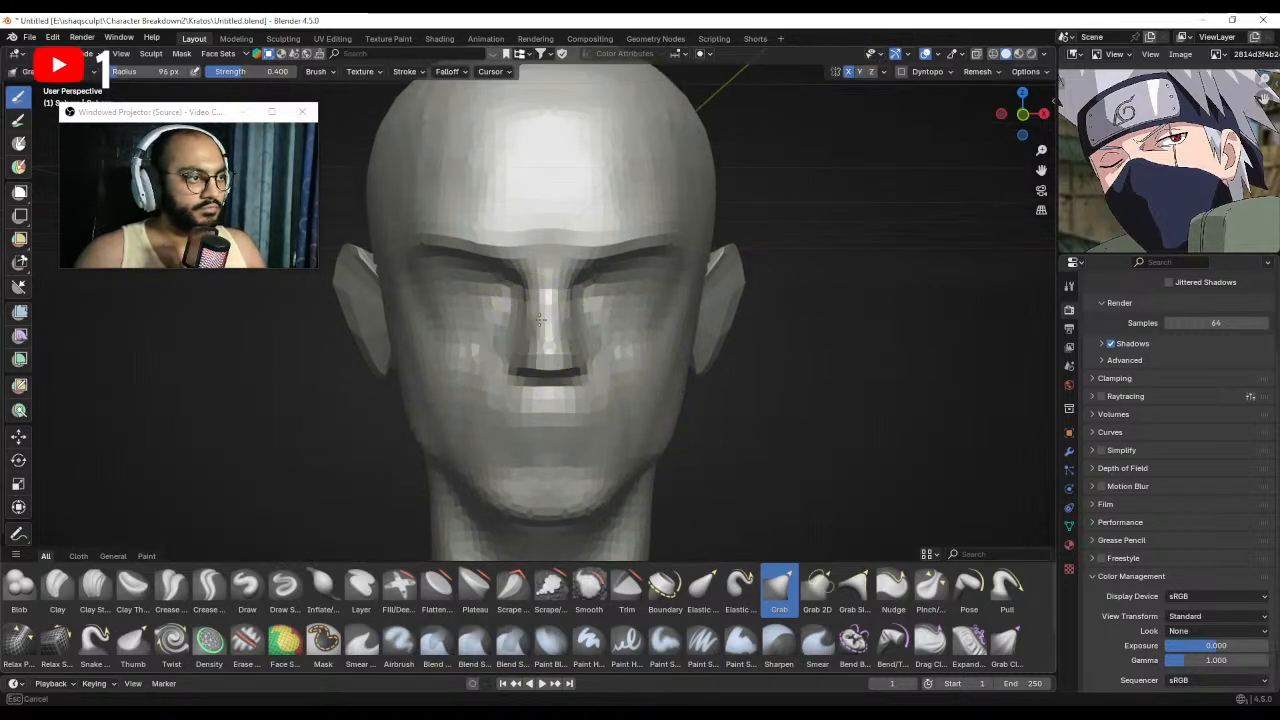
Remesh the head with a finer voxel size so the low-poly ears get denser geometry.
{"action": "mouse_move", "coordinate": [523, 337]}
{"action": "middle_mouse_down"}
{"action": "mouse_move", "coordinate": [586, 386]}
{"action": "mouse_move", "coordinate": [566, 394]}
{"action": "mouse_move", "coordinate": [566, 294]}
{"action": "mouse_move", "coordinate": [537, 366]}
{"action": "middle_mouse_up"}
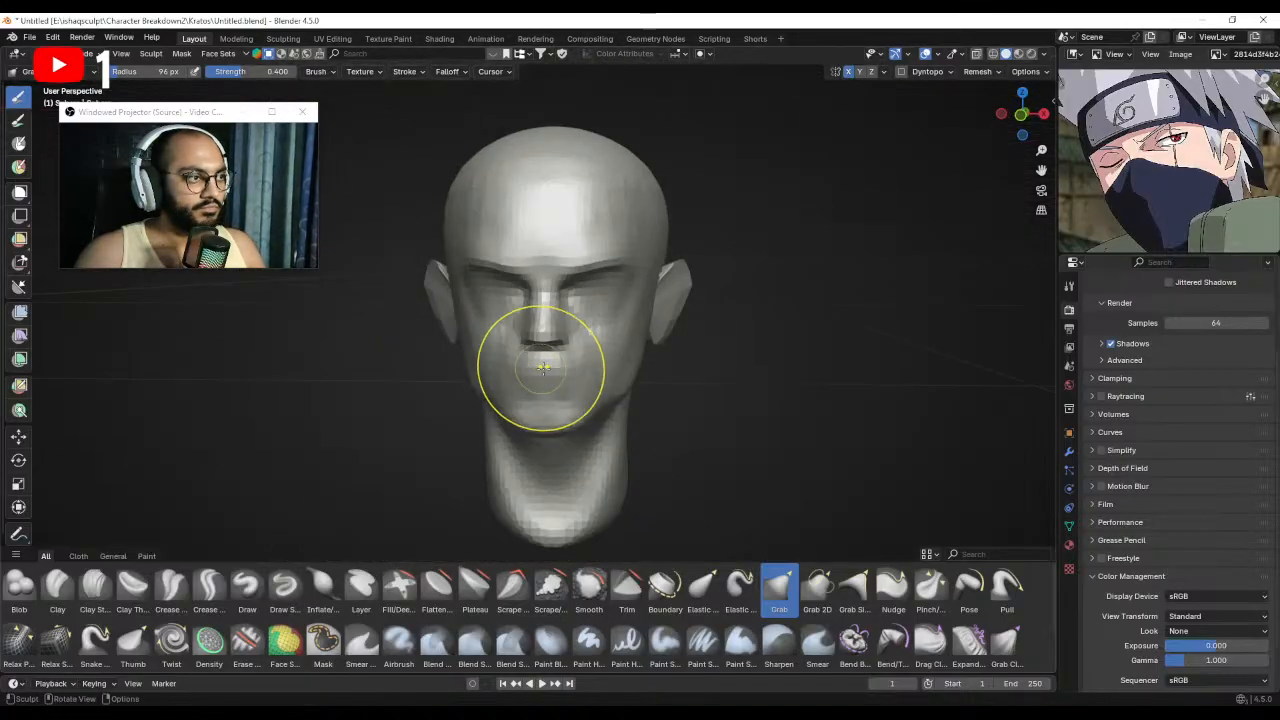
{"action": "key", "text": "shift+r"}
{"action": "left_click", "coordinate": [570, 368]}
{"action": "middle_click_drag", "start_coordinate": [620, 344], "coordinate": [540, 300]}
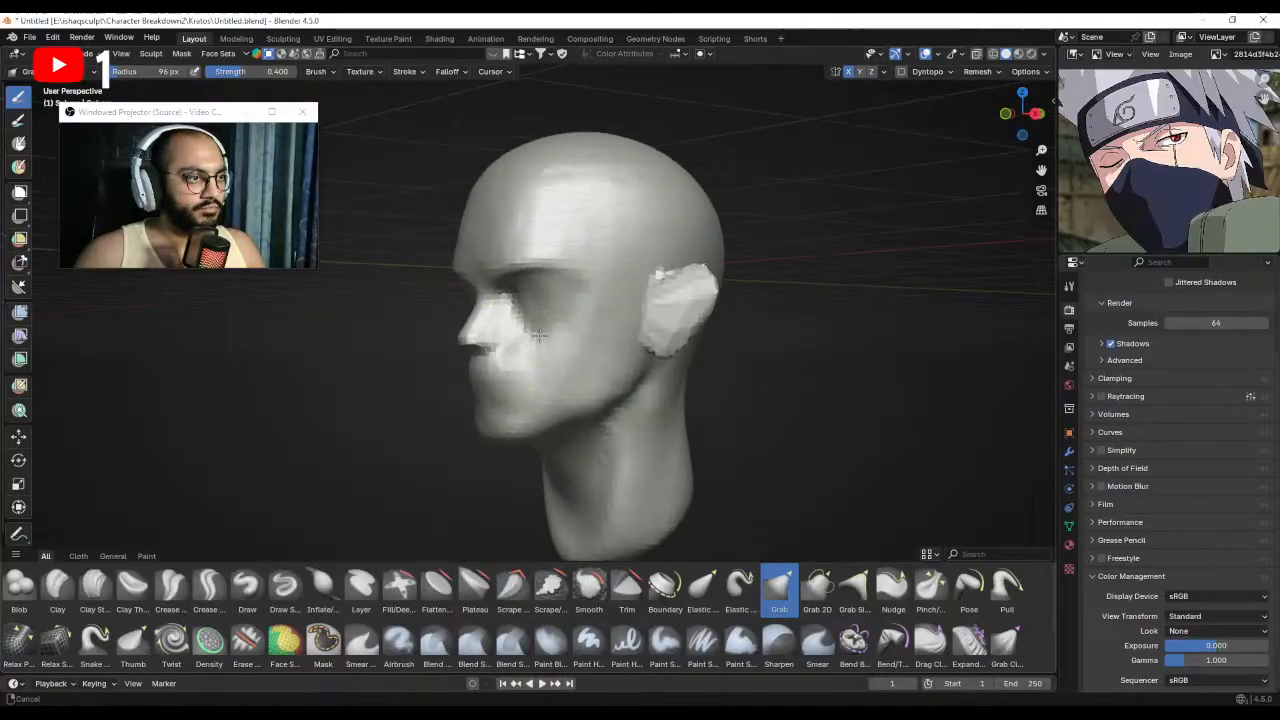
Round the upper outline of the ears with the Grab brush at about 57 and 93 px radius.
{"action": "scroll", "coordinate": [523, 257], "scroll_direction": "up", "scroll_amount": 3}
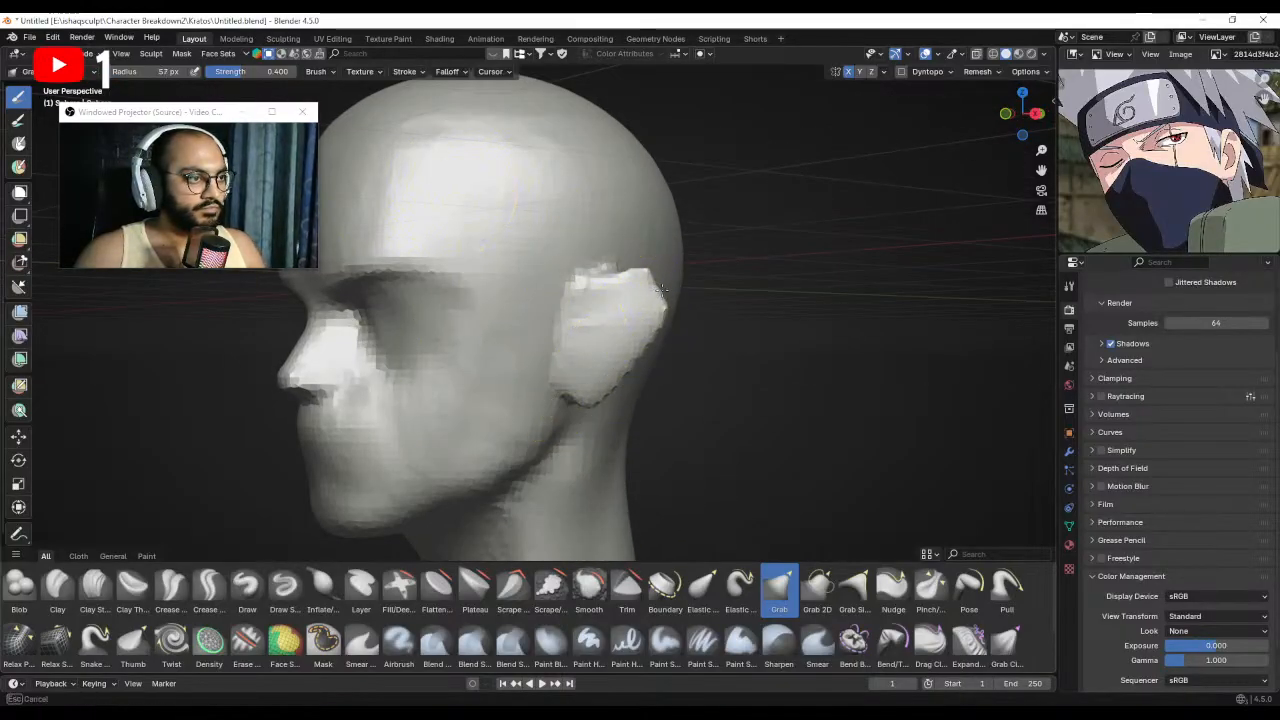
{"action": "mouse_move", "coordinate": [661, 290]}
{"action": "left_mouse_down"}
{"action": "mouse_move", "coordinate": [670, 284]}
{"action": "mouse_move", "coordinate": [623, 277]}
{"action": "mouse_move", "coordinate": [608, 288]}
{"action": "left_mouse_up"}
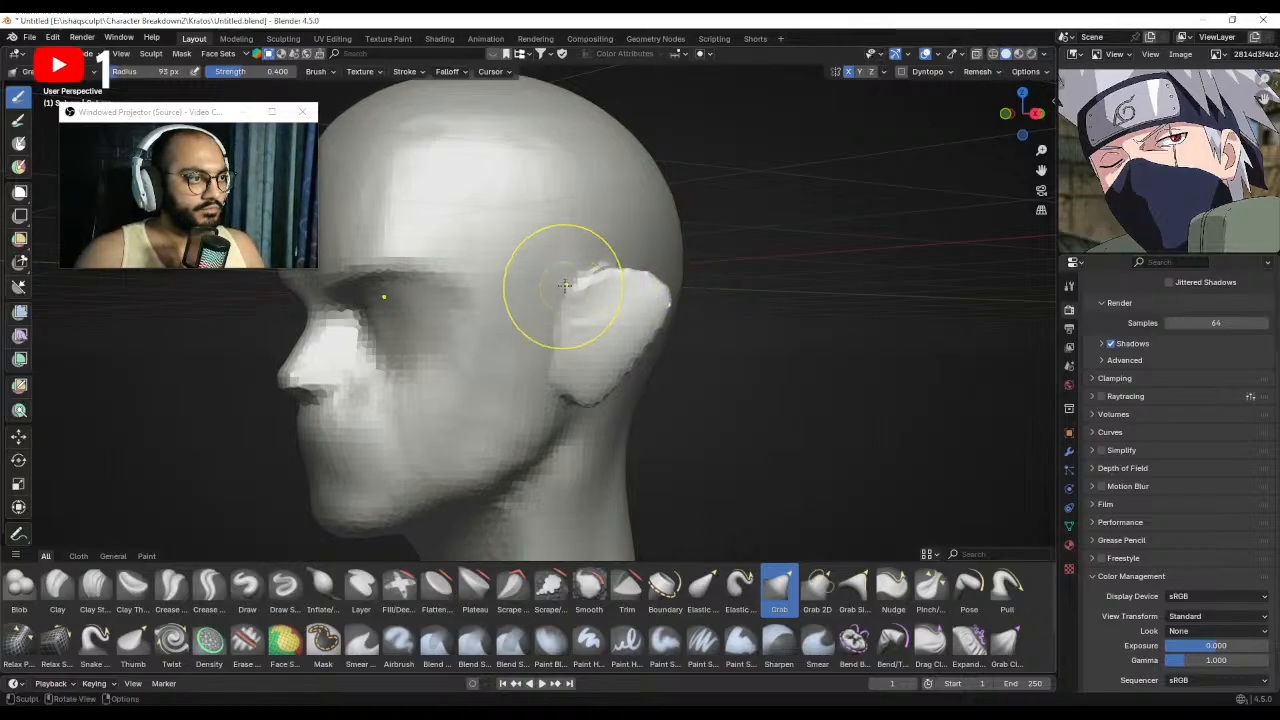
{"action": "key", "text": "f"}
{"action": "left_click", "coordinate": [631, 311]}
{"action": "left_click_drag", "start_coordinate": [566, 311], "coordinate": [589, 306]}
{"action": "mouse_move", "coordinate": [589, 306]}
{"action": "middle_mouse_down"}
{"action": "mouse_move", "coordinate": [635, 293]}
{"action": "mouse_move", "coordinate": [704, 306]}
{"action": "middle_mouse_up"}
Adjust the ears' outer contour and lower edge from several angles with the Grab brush at about 57 px radius.
{"action": "key", "text": "f"}
{"action": "left_click", "coordinate": [709, 306]}
{"action": "middle_click_drag", "start_coordinate": [637, 329], "coordinate": [655, 342]}
{"action": "left_click_drag", "start_coordinate": [628, 365], "coordinate": [612, 360]}
{"action": "scroll", "coordinate": [592, 372], "scroll_direction": "down", "scroll_amount": 5}
{"action": "mouse_move", "coordinate": [603, 380]}
{"action": "middle_mouse_down"}
{"action": "mouse_move", "coordinate": [626, 394]}
{"action": "mouse_move", "coordinate": [609, 397]}
{"action": "middle_mouse_up"}
{"action": "scroll", "coordinate": [605, 375], "scroll_direction": "up", "scroll_amount": 3}
{"action": "mouse_move", "coordinate": [597, 330]}
{"action": "middle_mouse_down"}
{"action": "mouse_move", "coordinate": [591, 317]}
{"action": "mouse_move", "coordinate": [540, 318]}
{"action": "middle_mouse_up"}
{"action": "key", "text": "f"}
{"action": "left_click", "coordinate": [637, 323]}
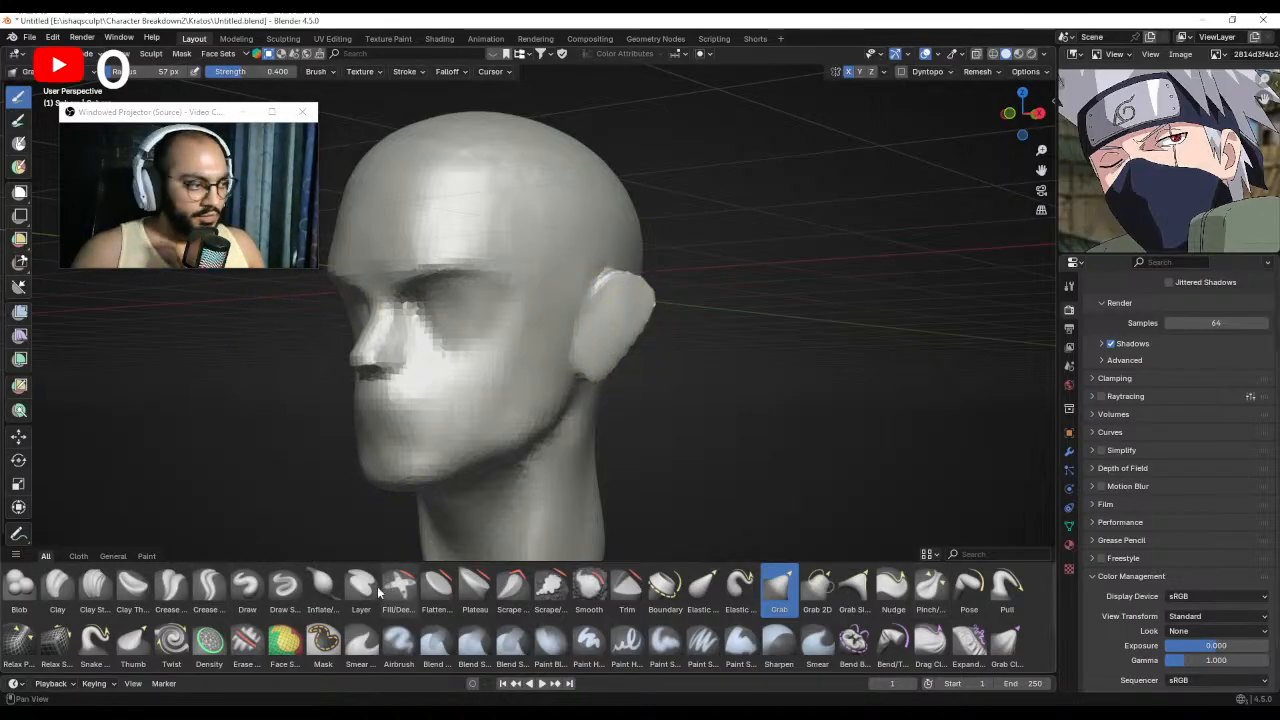
Switch to the Inflate brush and thicken the ears along their outer edge at about 74 px radius.
{"action": "left_click", "coordinate": [283, 594]}
{"action": "mouse_move", "coordinate": [430, 480]}
{"action": "middle_mouse_down"}
{"action": "mouse_move", "coordinate": [457, 448]}
{"action": "mouse_move", "coordinate": [495, 301]}
{"action": "mouse_move", "coordinate": [421, 368]}
{"action": "mouse_move", "coordinate": [660, 500]}
{"action": "middle_mouse_up"}
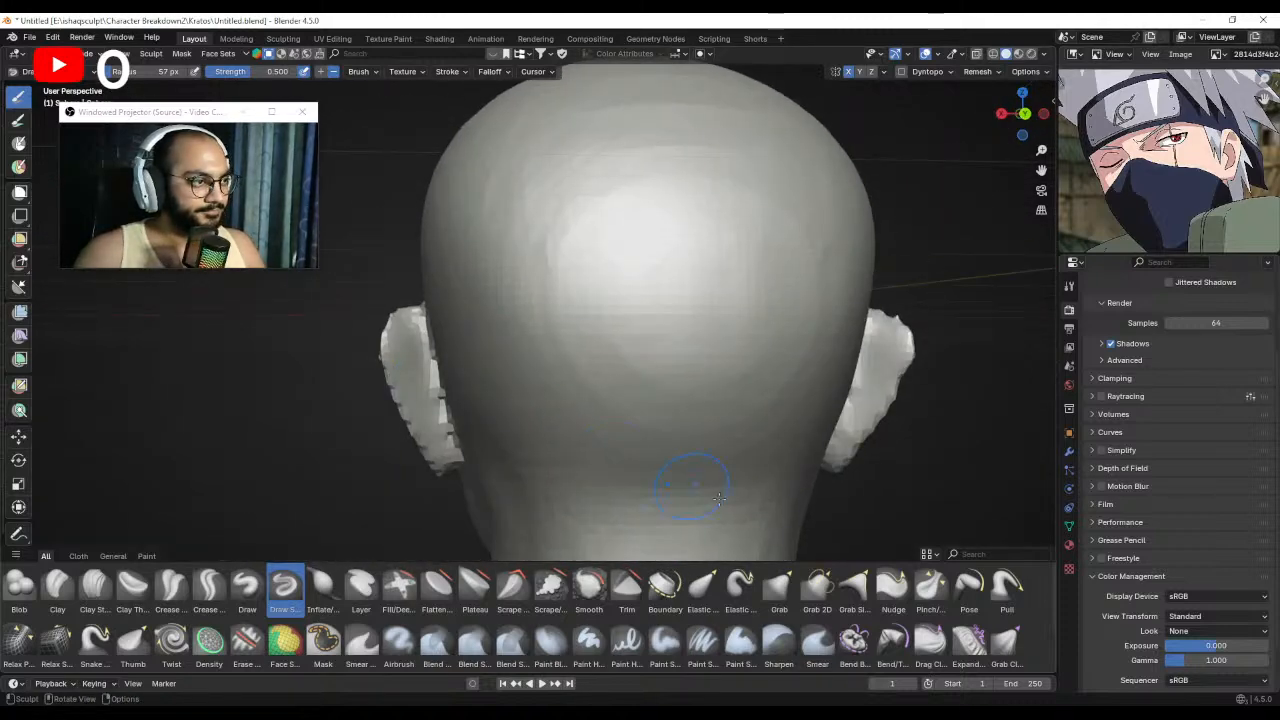
{"action": "left_click", "coordinate": [322, 588]}
{"action": "mouse_move", "coordinate": [589, 351]}
{"action": "middle_mouse_down"}
{"action": "mouse_move", "coordinate": [548, 402]}
{"action": "mouse_move", "coordinate": [660, 385]}
{"action": "mouse_move", "coordinate": [672, 366]}
{"action": "middle_mouse_up"}
{"action": "key", "text": "f"}
{"action": "left_click", "coordinate": [645, 371]}
{"action": "left_click_drag", "start_coordinate": [655, 345], "coordinate": [606, 413]}
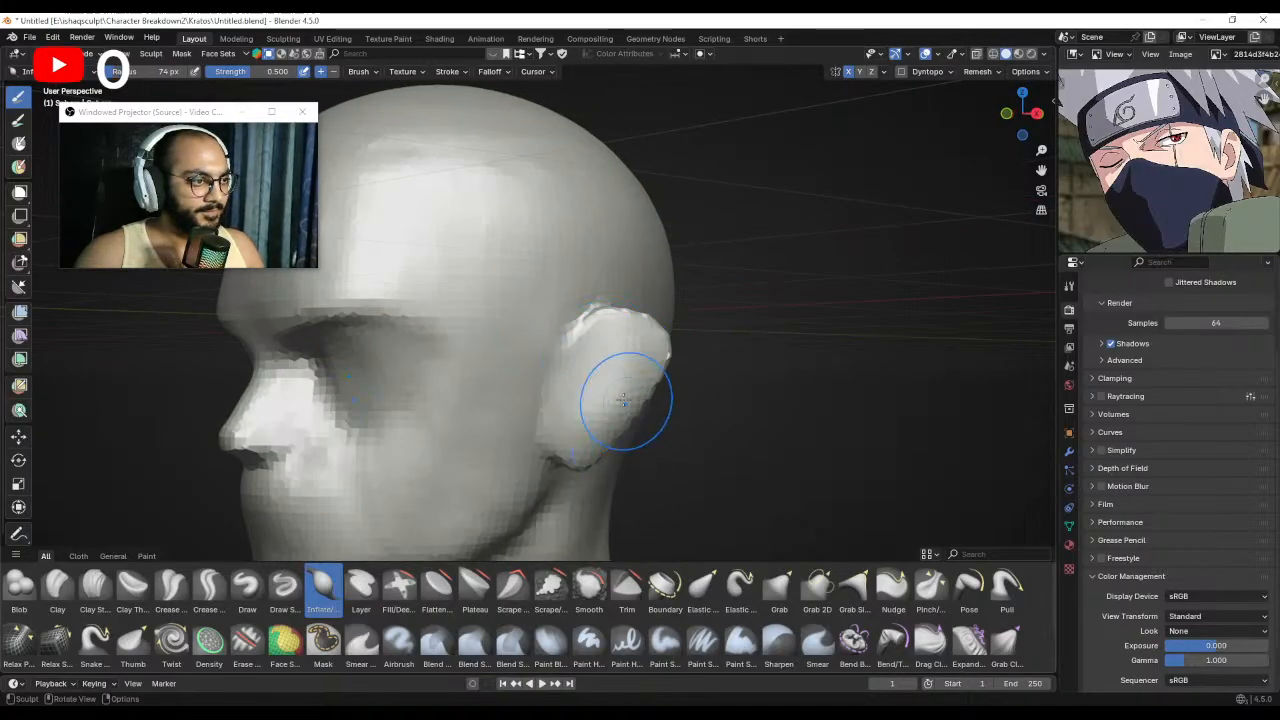
Thicken the back side of the ears with the Inflate brush at about 48 px radius.
{"action": "key", "text": "f"}
{"action": "left_click", "coordinate": [628, 414]}
{"action": "mouse_move", "coordinate": [630, 418]}
{"action": "middle_mouse_down"}
{"action": "mouse_move", "coordinate": [411, 403]}
{"action": "mouse_move", "coordinate": [429, 409]}
{"action": "middle_mouse_up"}
{"action": "key", "text": "f"}
{"action": "mouse_move", "coordinate": [429, 411]}
{"action": "left_mouse_down"}
{"action": "mouse_move", "coordinate": [437, 427]}
{"action": "mouse_move", "coordinate": [420, 350]}
{"action": "left_mouse_up"}
{"action": "left_click", "coordinate": [437, 427]}
{"action": "middle_click_drag", "start_coordinate": [420, 350], "coordinate": [436, 382]}
{"action": "left_click_drag", "start_coordinate": [433, 372], "coordinate": [431, 393]}
{"action": "key", "text": "f"}
{"action": "left_click", "coordinate": [476, 389]}
{"action": "mouse_move", "coordinate": [431, 393]}
{"action": "middle_mouse_down"}
{"action": "mouse_move", "coordinate": [473, 390]}
{"action": "mouse_move", "coordinate": [491, 414]}
{"action": "middle_mouse_up"}
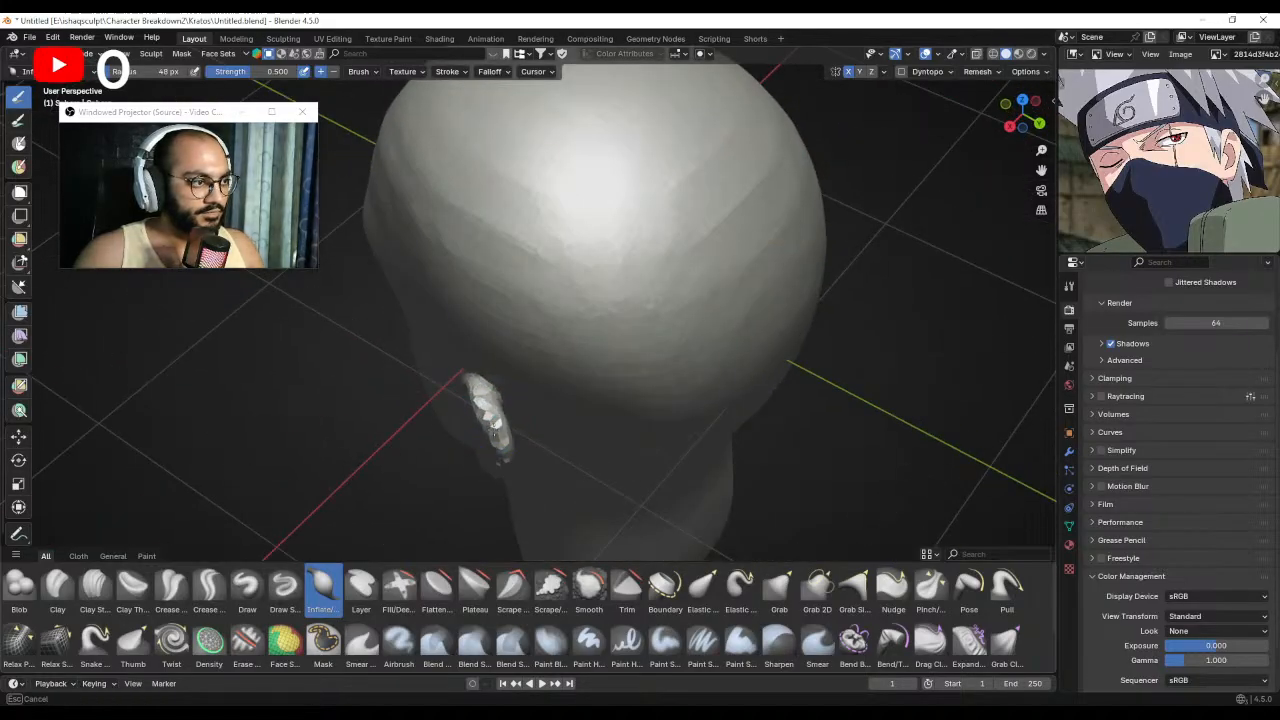
{"action": "mouse_move", "coordinate": [540, 462]}
{"action": "middle_mouse_down"}
{"action": "mouse_move", "coordinate": [470, 380]}
{"action": "mouse_move", "coordinate": [493, 350]}
{"action": "mouse_move", "coordinate": [491, 394]}
{"action": "mouse_move", "coordinate": [515, 453]}
{"action": "mouse_move", "coordinate": [500, 365]}
{"action": "middle_mouse_up"}
Switch to the Grab brush in the right side view and pull in the earlobe at about 102 and 71 px radius.
{"action": "key", "text": "KP_3"}
{"action": "mouse_move", "coordinate": [495, 362]}
{"action": "middle_mouse_down", "text": "shift"}
{"action": "mouse_move", "coordinate": [551, 360]}
{"action": "mouse_move", "coordinate": [575, 386]}
{"action": "middle_mouse_up", "text": "shift"}
{"action": "key", "text": "g"}
{"action": "key", "text": "f"}
{"action": "left_click", "coordinate": [575, 386]}
{"action": "scroll", "coordinate": [575, 386], "scroll_direction": "up", "scroll_amount": 2}
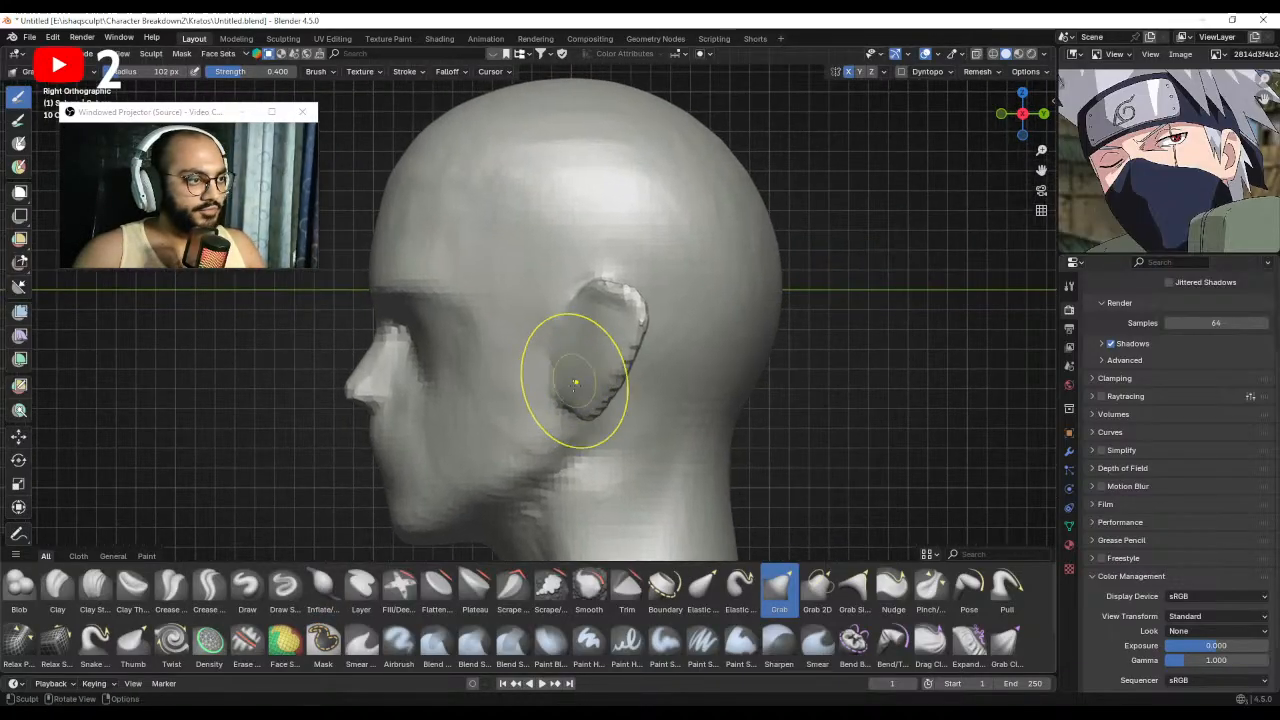
{"action": "left_click_drag", "start_coordinate": [579, 396], "coordinate": [576, 392]}
{"action": "key", "text": "f"}
{"action": "left_click", "coordinate": [556, 380]}
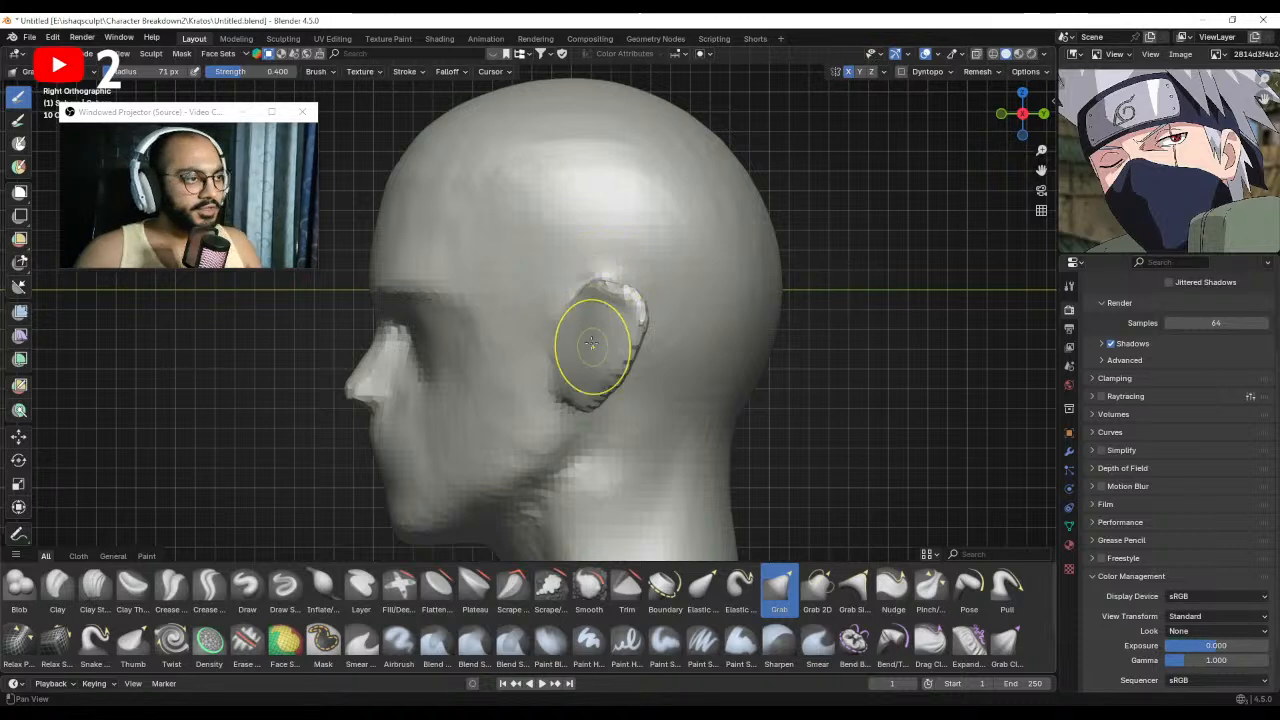
Adjust the ear's overall shape and placement in side view with the Grab brush at about 84, 102 and 186 px radius.
{"action": "mouse_move", "coordinate": [592, 343]}
{"action": "middle_mouse_down"}
{"action": "mouse_move", "coordinate": [666, 329]}
{"action": "mouse_move", "coordinate": [688, 340]}
{"action": "mouse_move", "coordinate": [683, 363]}
{"action": "mouse_move", "coordinate": [680, 349]}
{"action": "mouse_move", "coordinate": [522, 412]}
{"action": "mouse_move", "coordinate": [491, 405]}
{"action": "middle_mouse_up"}
{"action": "key", "text": "f"}
{"action": "left_click", "coordinate": [650, 409]}
{"action": "key", "text": "KP_3"}
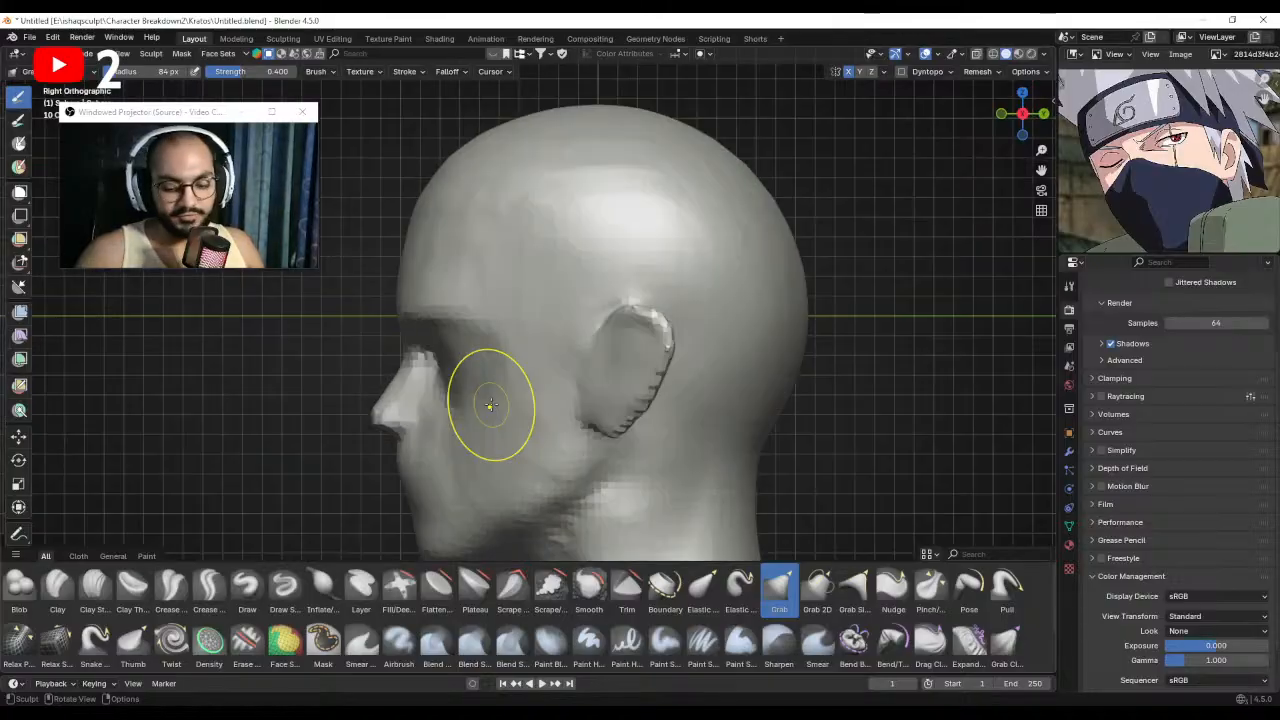
{"action": "mouse_move", "coordinate": [535, 366]}
{"action": "middle_mouse_down", "text": "ctrl"}
{"action": "mouse_move", "coordinate": [585, 364]}
{"action": "mouse_move", "coordinate": [595, 421]}
{"action": "middle_mouse_up", "text": "ctrl"}
{"action": "key", "text": "f"}
{"action": "left_click", "coordinate": [598, 362]}
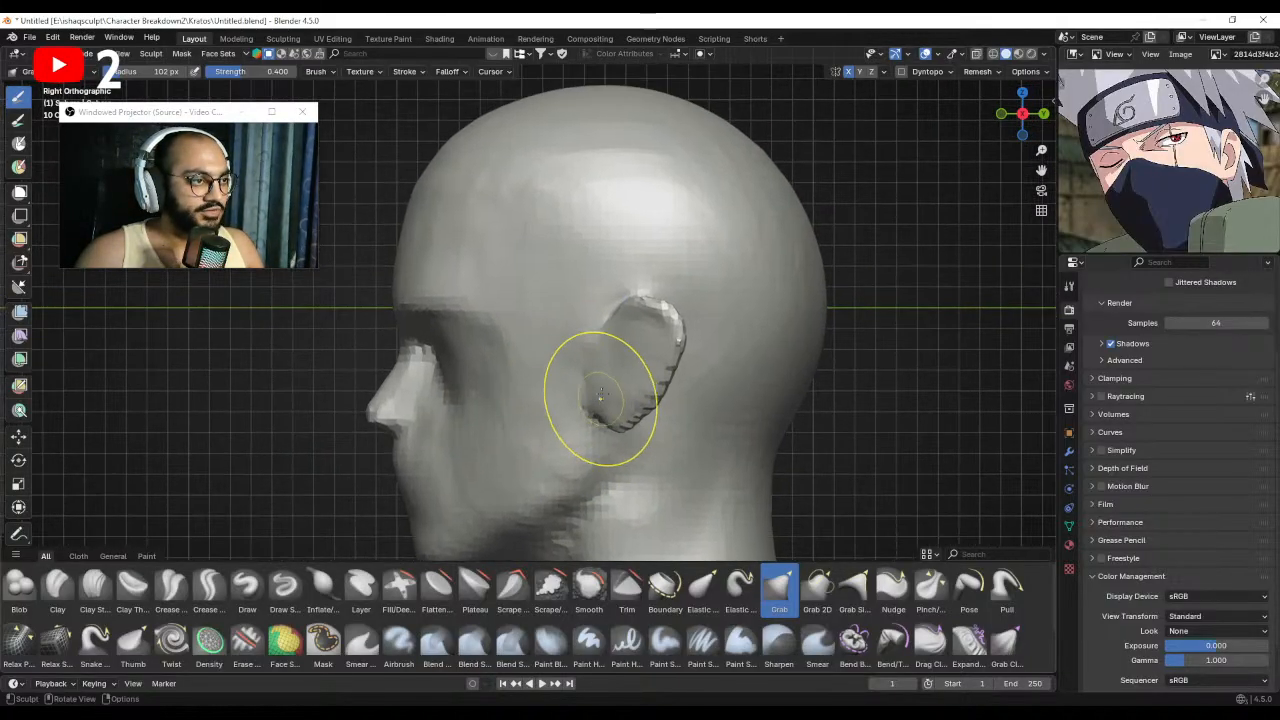
{"action": "key", "text": "f"}
{"action": "left_click", "coordinate": [630, 336]}
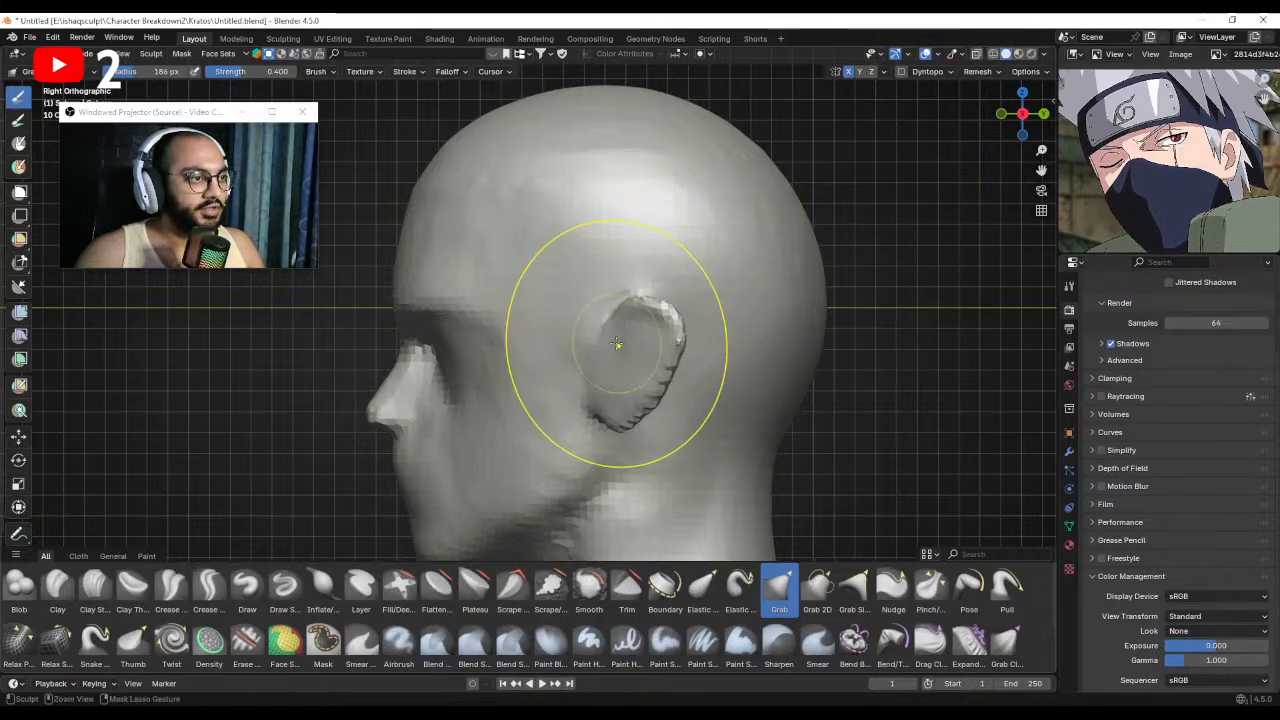
Refine the ears' tilt, width and outline from multiple angles with the Grab brush at varying radii down to about 47 px.
{"action": "mouse_move", "coordinate": [616, 344]}
{"action": "middle_mouse_down"}
{"action": "mouse_move", "coordinate": [666, 330]}
{"action": "mouse_move", "coordinate": [594, 346]}
{"action": "mouse_move", "coordinate": [646, 371]}
{"action": "mouse_move", "coordinate": [663, 366]}
{"action": "mouse_move", "coordinate": [646, 343]}
{"action": "mouse_move", "coordinate": [684, 339]}
{"action": "mouse_move", "coordinate": [640, 372]}
{"action": "mouse_move", "coordinate": [655, 376]}
{"action": "mouse_move", "coordinate": [680, 364]}
{"action": "mouse_move", "coordinate": [636, 343]}
{"action": "mouse_move", "coordinate": [650, 348]}
{"action": "mouse_move", "coordinate": [615, 358]}
{"action": "mouse_move", "coordinate": [667, 387]}
{"action": "middle_mouse_up"}
{"action": "key", "text": "f"}
{"action": "left_click", "coordinate": [624, 345]}
{"action": "key", "text": "f"}
{"action": "left_click", "coordinate": [594, 334]}
{"action": "key", "text": "f"}
{"action": "left_click", "coordinate": [627, 336]}
{"action": "key", "text": "f"}
{"action": "left_click", "coordinate": [673, 329]}
{"action": "key", "text": "f"}
{"action": "left_click", "coordinate": [672, 339]}
{"action": "scroll", "coordinate": [643, 374], "scroll_direction": "down", "scroll_amount": 1}
{"action": "key", "text": "f"}
{"action": "left_click", "coordinate": [666, 377]}
{"action": "key", "text": "f"}
{"action": "left_click", "coordinate": [680, 362]}
{"action": "key", "text": "f"}
{"action": "left_click", "coordinate": [604, 340]}
{"action": "key", "text": "f"}
{"action": "left_click", "coordinate": [603, 359]}
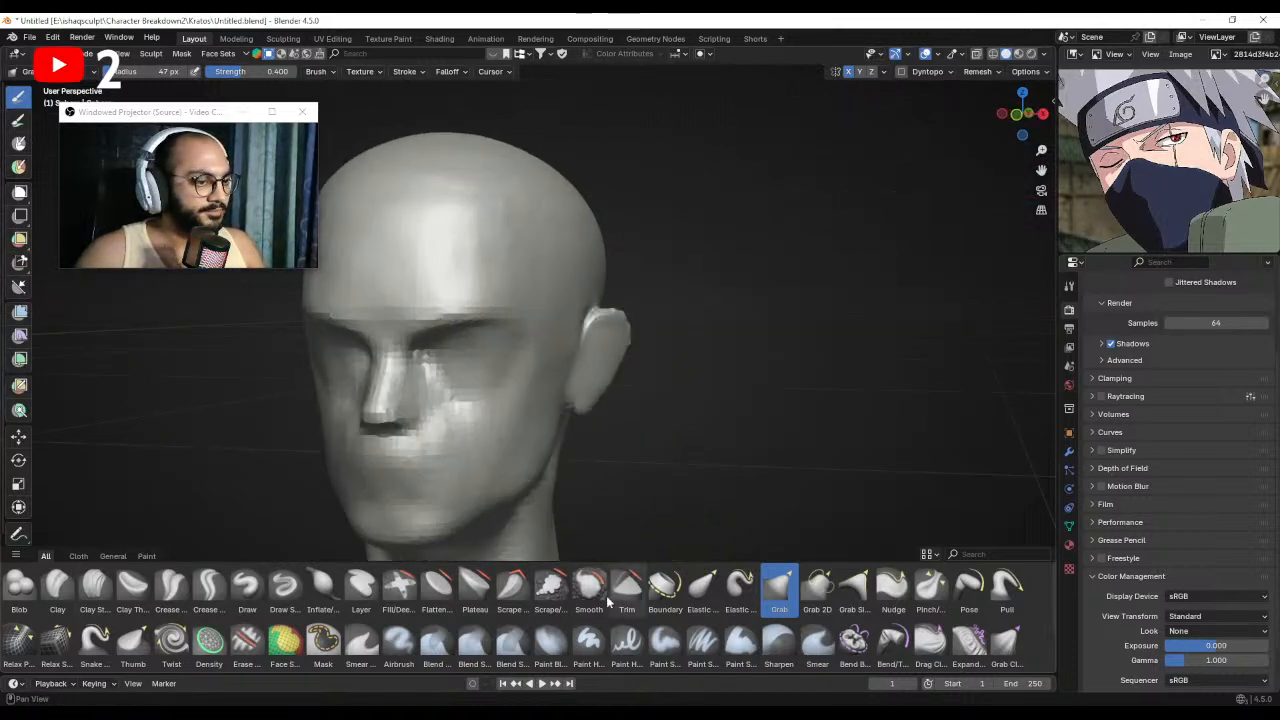
Switch to the Draw brush and sculpt the ear's outer rim and inner fold at about 30 to 42 px radius.
{"action": "left_click", "coordinate": [247, 587]}
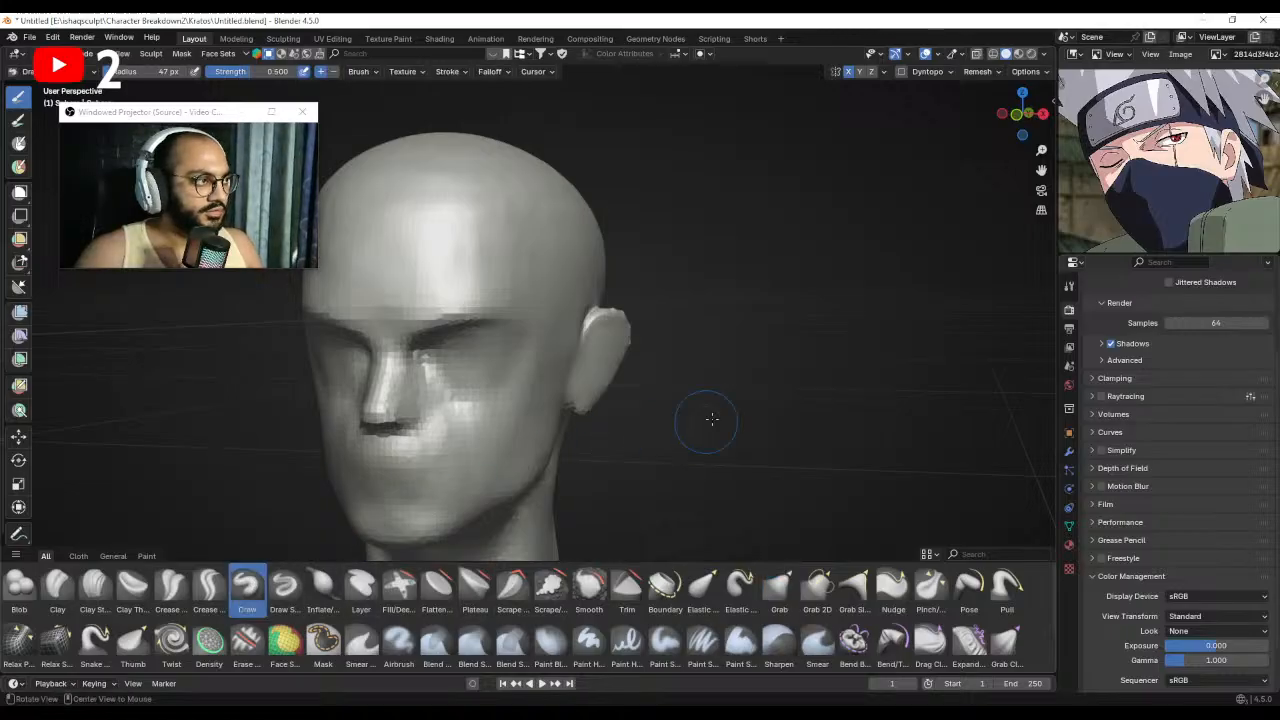
{"action": "mouse_move", "coordinate": [709, 423]}
{"action": "middle_mouse_down"}
{"action": "mouse_move", "coordinate": [663, 349]}
{"action": "mouse_move", "coordinate": [566, 357]}
{"action": "mouse_move", "coordinate": [591, 363]}
{"action": "mouse_move", "coordinate": [573, 323]}
{"action": "mouse_move", "coordinate": [566, 366]}
{"action": "mouse_move", "coordinate": [583, 354]}
{"action": "mouse_move", "coordinate": [557, 359]}
{"action": "mouse_move", "coordinate": [574, 346]}
{"action": "mouse_move", "coordinate": [551, 346]}
{"action": "mouse_move", "coordinate": [563, 297]}
{"action": "mouse_move", "coordinate": [608, 294]}
{"action": "middle_mouse_up"}
{"action": "scroll", "coordinate": [620, 345], "scroll_direction": "up", "scroll_amount": 4}
{"action": "mouse_move", "coordinate": [556, 348]}
{"action": "middle_mouse_down"}
{"action": "mouse_move", "coordinate": [529, 357]}
{"action": "mouse_move", "coordinate": [548, 350]}
{"action": "middle_mouse_up"}
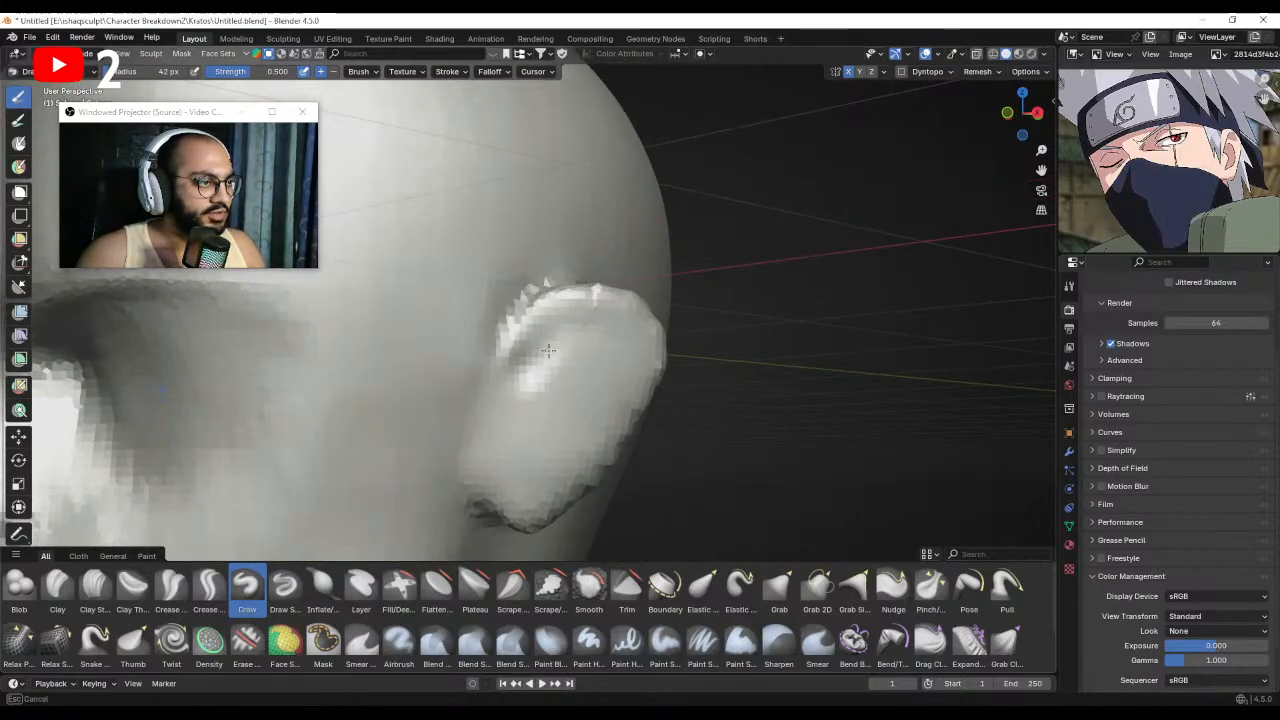
{"action": "mouse_move", "coordinate": [626, 363]}
{"action": "middle_mouse_down"}
{"action": "mouse_move", "coordinate": [612, 365]}
{"action": "mouse_move", "coordinate": [627, 367]}
{"action": "middle_mouse_up"}
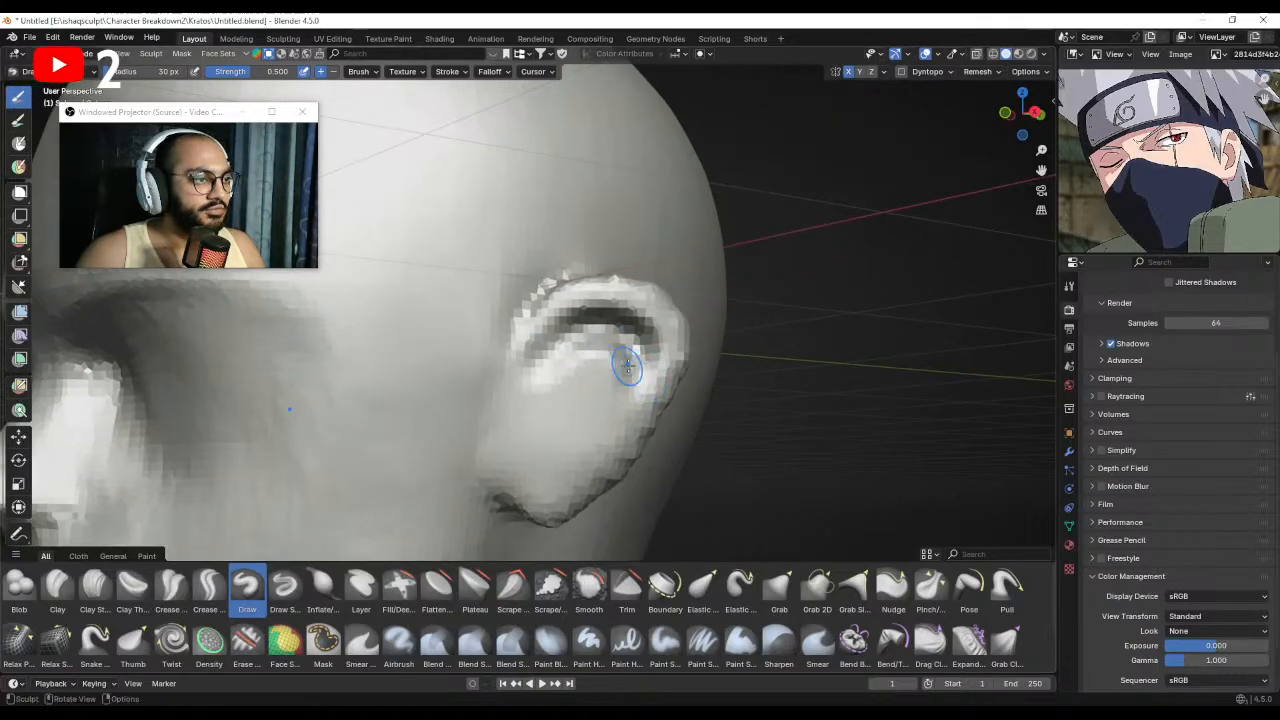
{"action": "left_click_drag", "start_coordinate": [605, 441], "coordinate": [608, 430]}
{"action": "key", "text": "f"}
{"action": "left_click", "coordinate": [615, 417]}
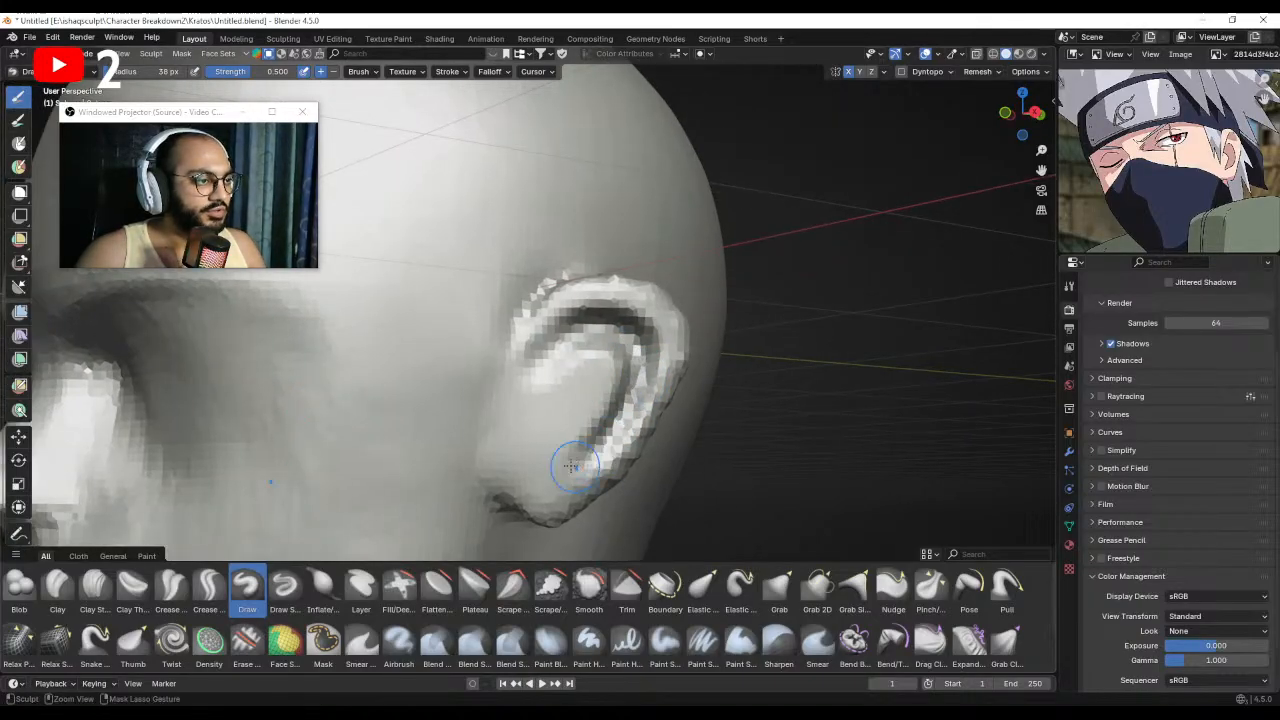
Sculpt the front part of the ear rim and the tragus with the Draw brush at about 22 px radius.
{"action": "middle_click_drag", "start_coordinate": [570, 466], "coordinate": [533, 338]}
{"action": "middle_click_drag", "start_coordinate": [536, 397], "coordinate": [563, 412]}
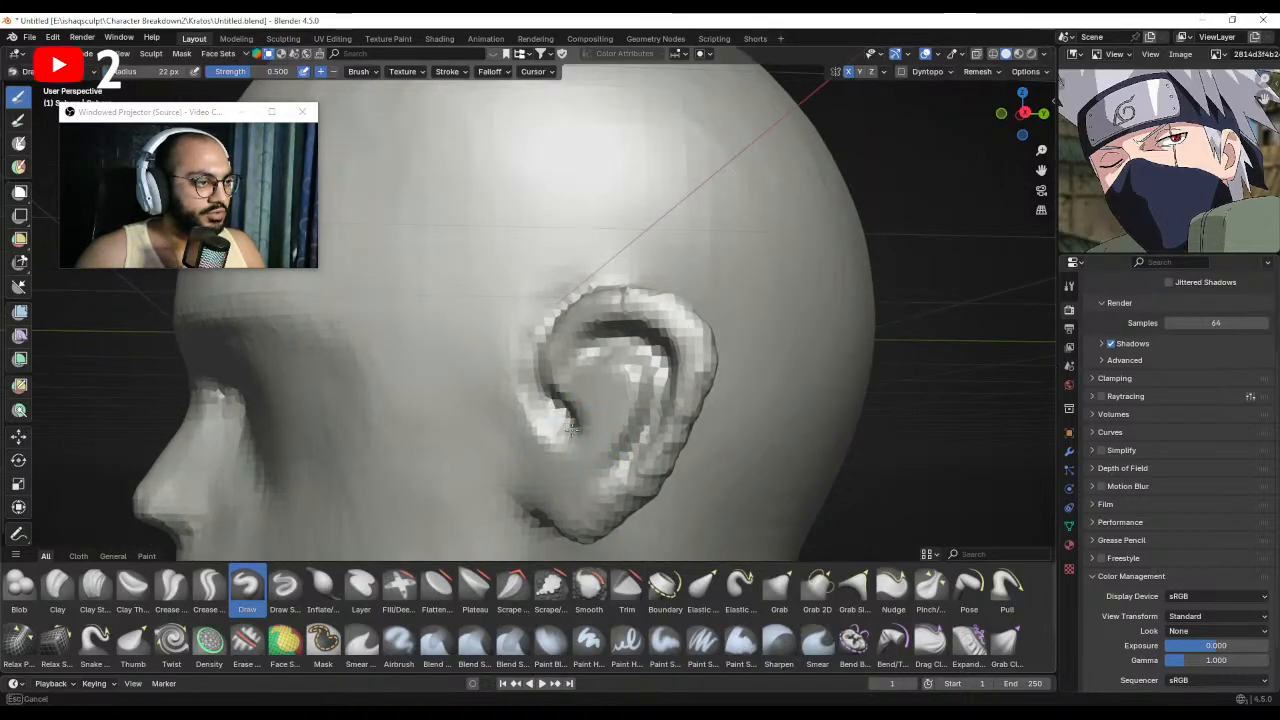
{"action": "key", "text": "f"}
{"action": "mouse_move", "coordinate": [571, 430]}
{"action": "left_mouse_down"}
{"action": "mouse_move", "coordinate": [556, 401]}
{"action": "mouse_move", "coordinate": [573, 436]}
{"action": "left_mouse_up"}
{"action": "left_click", "coordinate": [590, 412]}
{"action": "middle_click_drag", "start_coordinate": [550, 438], "coordinate": [571, 443]}
{"action": "left_click_drag", "start_coordinate": [571, 443], "coordinate": [568, 420]}
{"action": "mouse_move", "coordinate": [560, 420]}
{"action": "middle_mouse_down"}
{"action": "mouse_move", "coordinate": [616, 412]}
{"action": "mouse_move", "coordinate": [589, 380]}
{"action": "middle_mouse_up"}
Carve the inner ear bowl and build up the ridges around it with the Draw brush, including about 36 px radius.
{"action": "key", "text": "f"}
{"action": "left_click", "coordinate": [594, 380]}
{"action": "key", "text": "f"}
{"action": "left_click_drag", "start_coordinate": [600, 403], "coordinate": [613, 374]}
{"action": "left_click", "coordinate": [613, 385]}
{"action": "mouse_move", "coordinate": [609, 388]}
{"action": "middle_mouse_down"}
{"action": "mouse_move", "coordinate": [581, 383]}
{"action": "mouse_move", "coordinate": [571, 423]}
{"action": "mouse_move", "coordinate": [571, 394]}
{"action": "mouse_move", "coordinate": [566, 438]}
{"action": "mouse_move", "coordinate": [631, 417]}
{"action": "mouse_move", "coordinate": [571, 428]}
{"action": "mouse_move", "coordinate": [577, 400]}
{"action": "middle_mouse_up"}
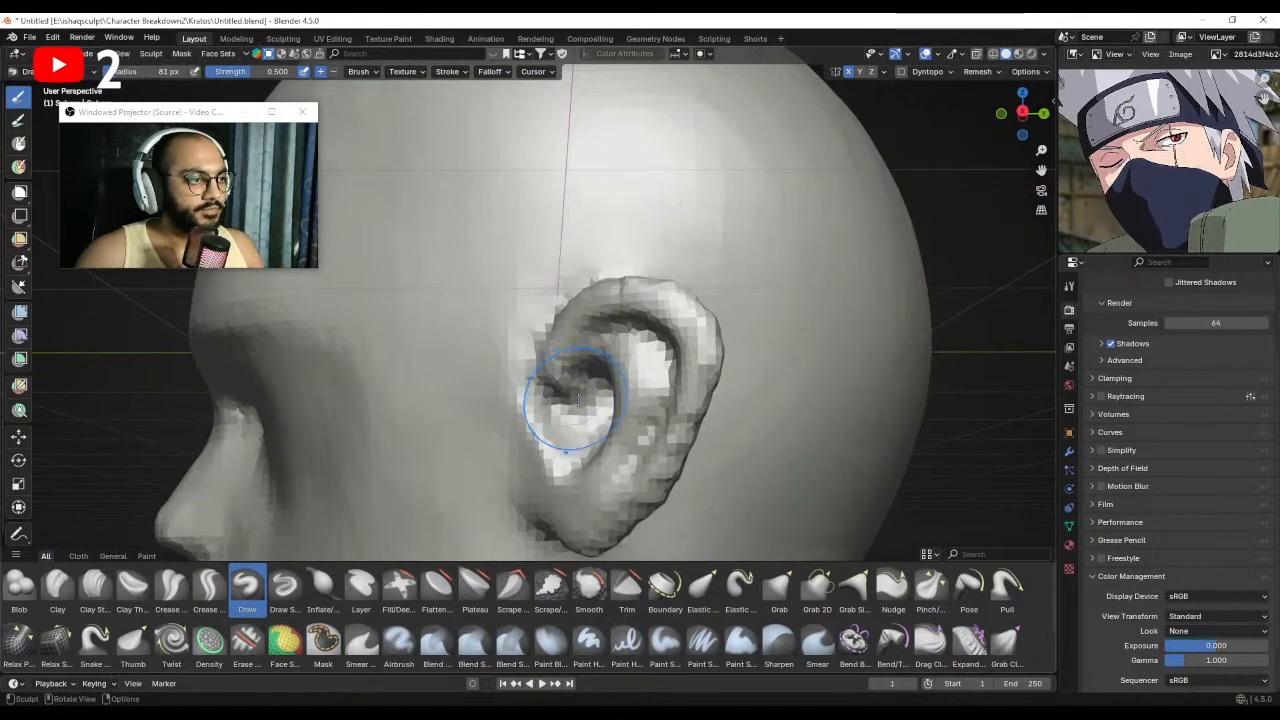
{"action": "key", "text": "f"}
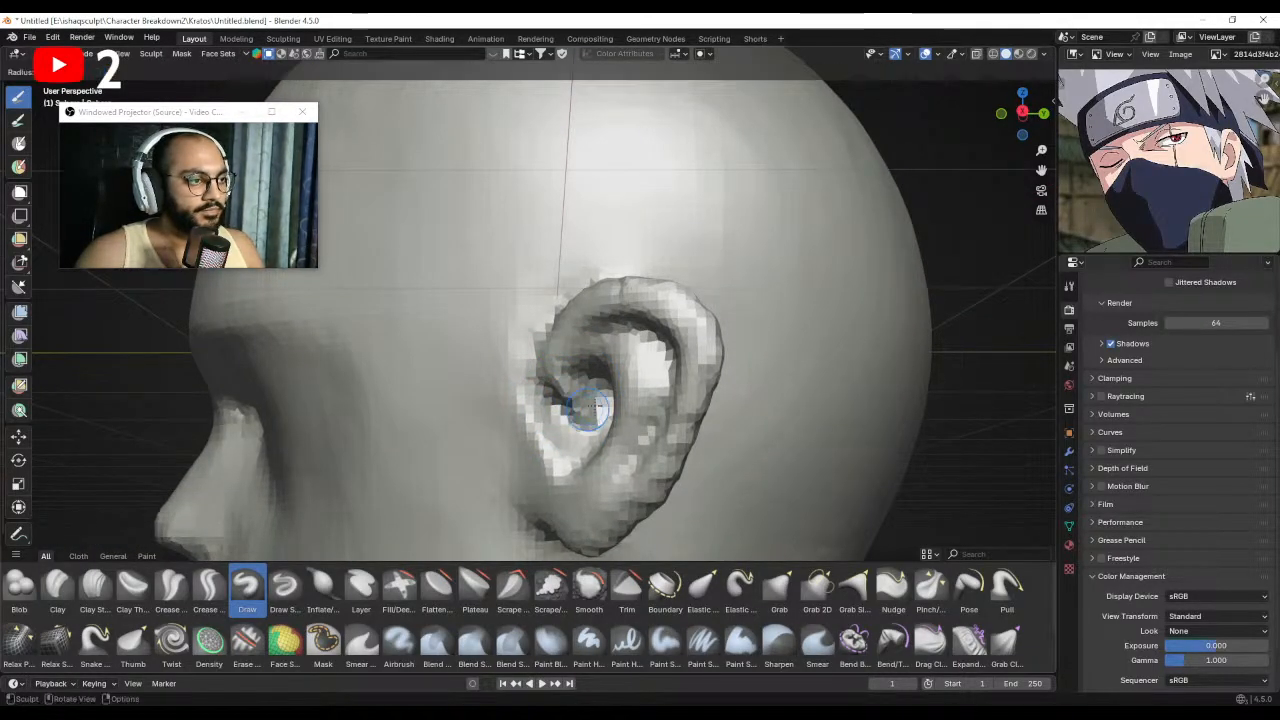
{"action": "left_click", "coordinate": [567, 378]}
{"action": "mouse_move", "coordinate": [585, 441]}
{"action": "middle_mouse_down"}
{"action": "mouse_move", "coordinate": [578, 414]}
{"action": "mouse_move", "coordinate": [552, 421]}
{"action": "mouse_move", "coordinate": [571, 428]}
{"action": "middle_mouse_up"}
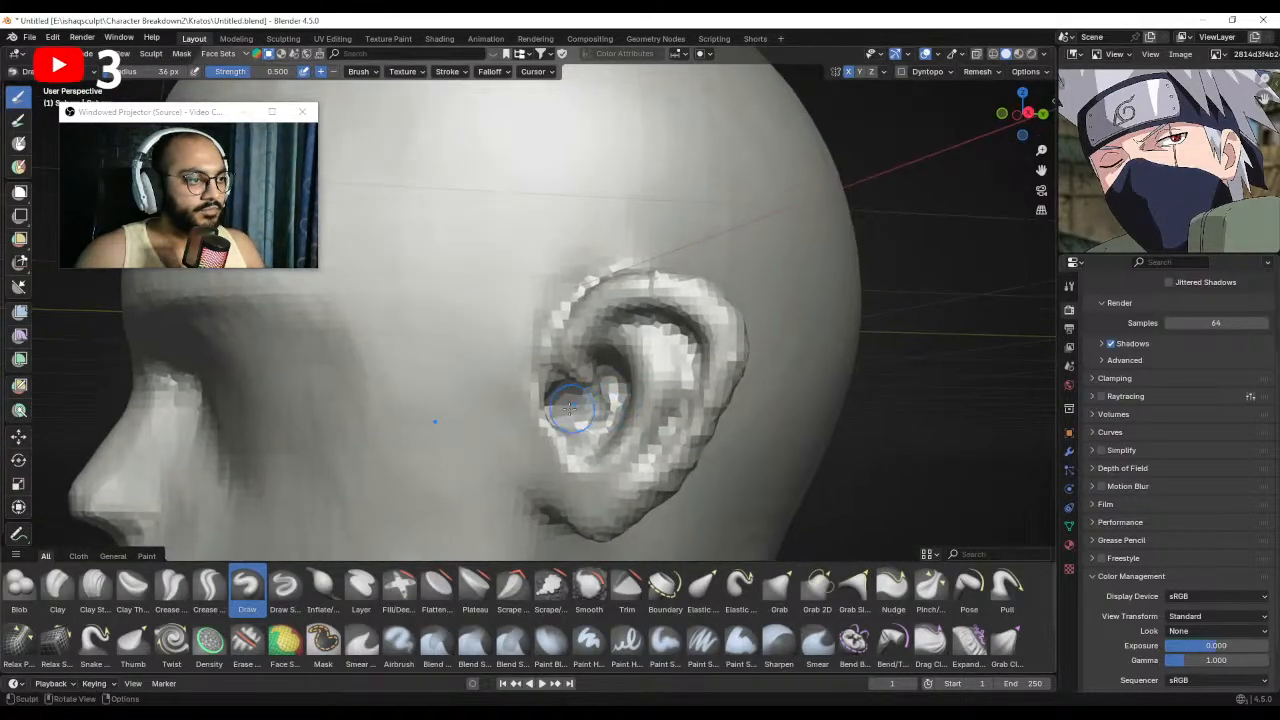
Switch to the Grab brush and reshape the tragus and earlobe at about 71, 56 and 50 px radius.
{"action": "key", "text": "g"}
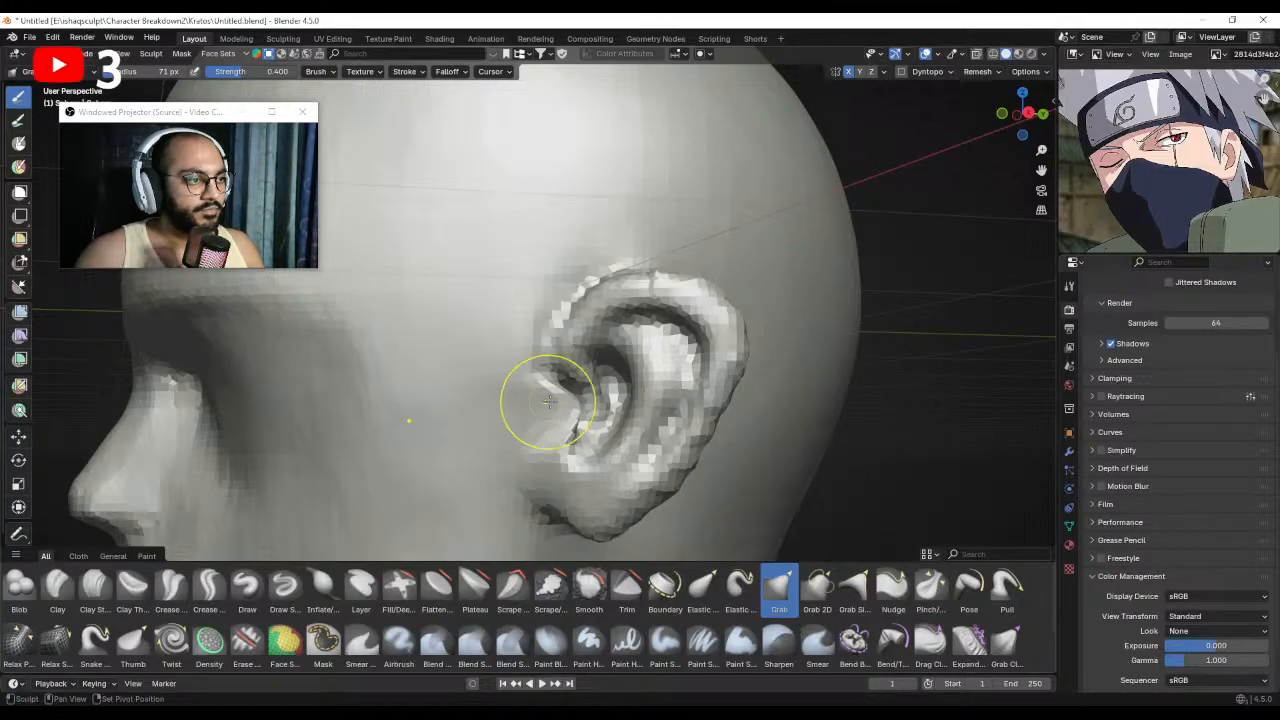
{"action": "mouse_move", "coordinate": [539, 430]}
{"action": "middle_mouse_down"}
{"action": "mouse_move", "coordinate": [560, 414]}
{"action": "mouse_move", "coordinate": [553, 401]}
{"action": "mouse_move", "coordinate": [528, 423]}
{"action": "mouse_move", "coordinate": [545, 435]}
{"action": "mouse_move", "coordinate": [567, 408]}
{"action": "mouse_move", "coordinate": [546, 414]}
{"action": "mouse_move", "coordinate": [560, 451]}
{"action": "mouse_move", "coordinate": [597, 330]}
{"action": "middle_mouse_up"}
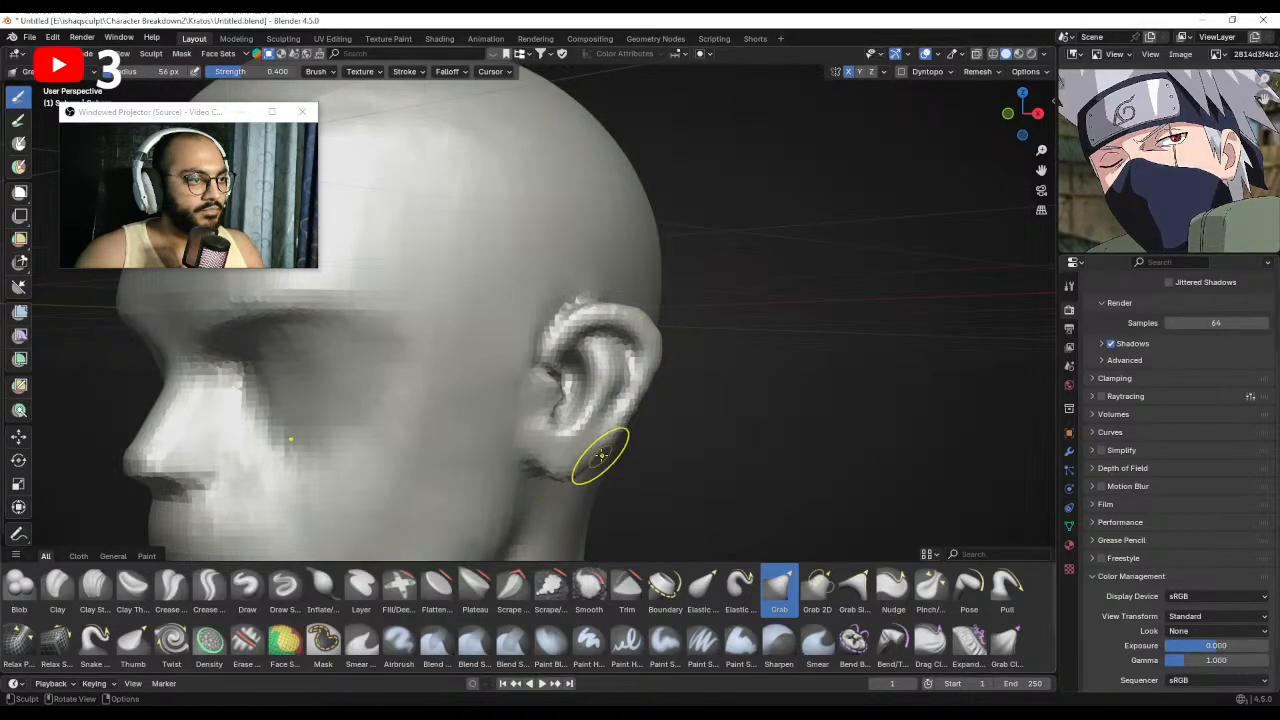
{"action": "left_click_drag", "start_coordinate": [537, 471], "coordinate": [531, 468]}
{"action": "key", "text": "bracketleft"}
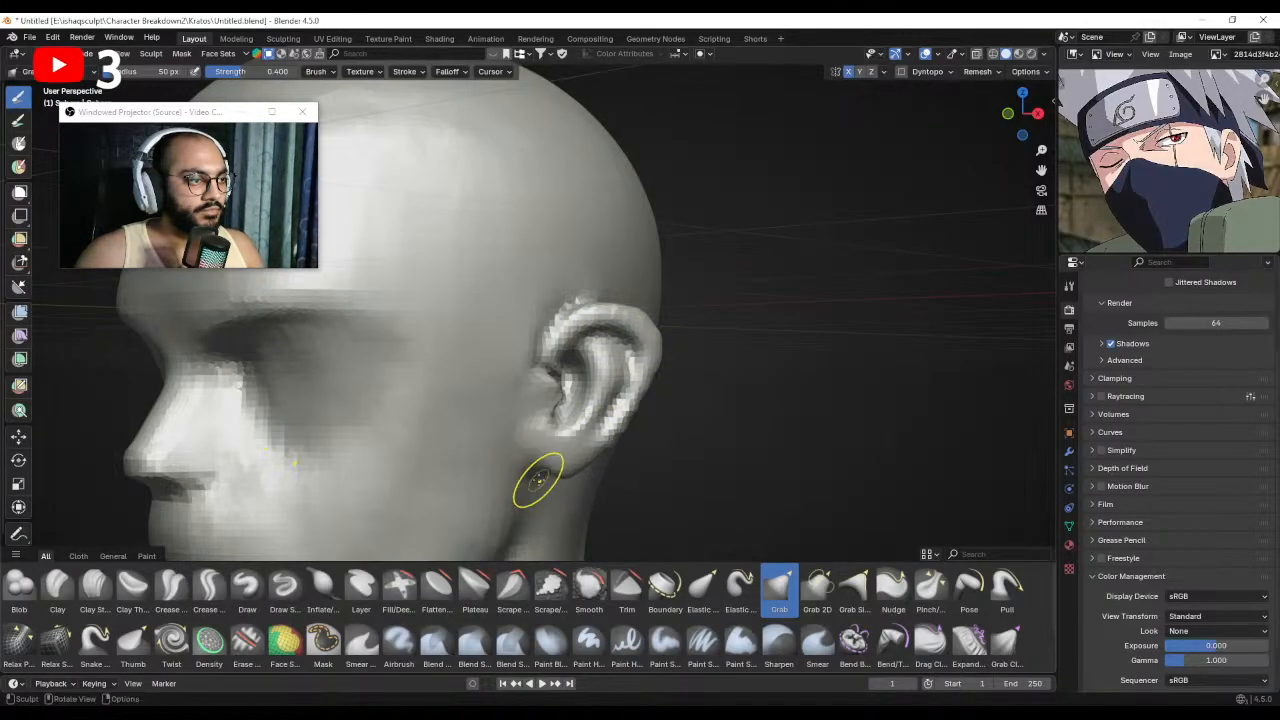
Pull the upper ears closer to the head in front view with the Grab brush at about 115 and 69 px radius.
{"action": "key", "text": "KP_1"}
{"action": "middle_click_drag", "start_coordinate": [513, 356], "coordinate": [489, 434], "text": "ctrl"}
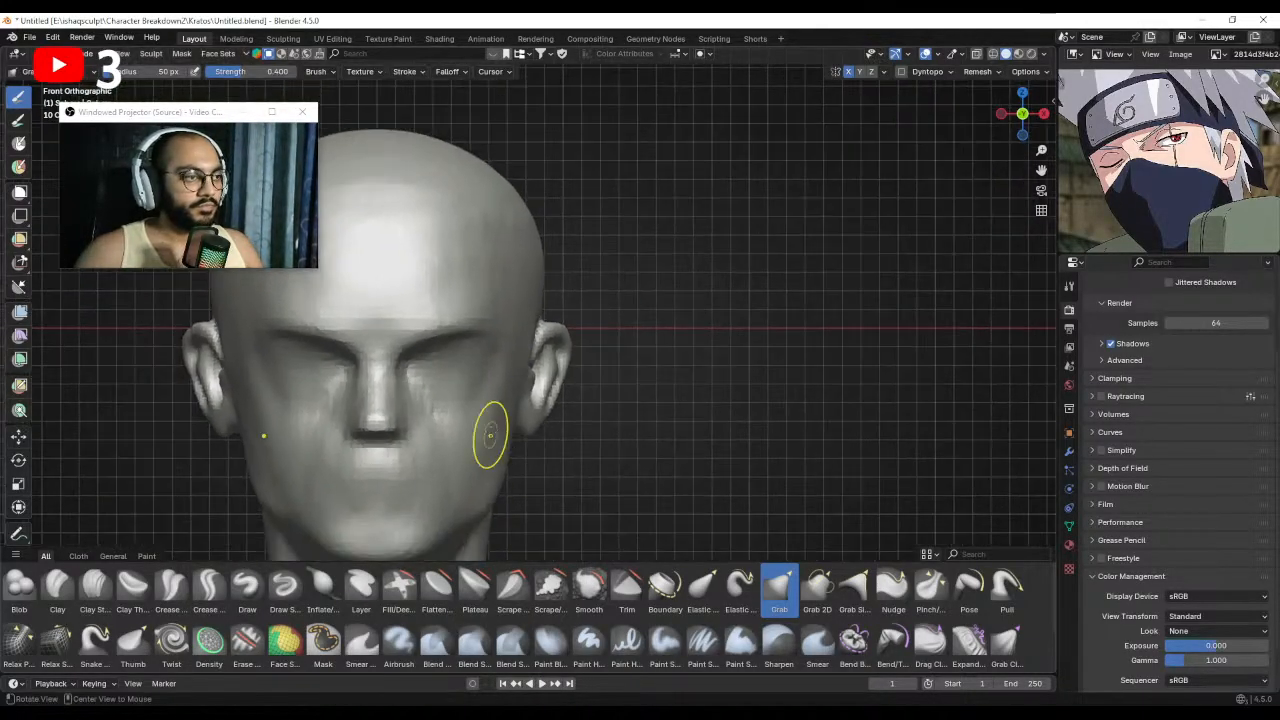
{"action": "mouse_move", "coordinate": [562, 372]}
{"action": "middle_mouse_down", "text": "shift"}
{"action": "mouse_move", "coordinate": [610, 384]}
{"action": "mouse_move", "coordinate": [630, 340]}
{"action": "mouse_move", "coordinate": [683, 371]}
{"action": "middle_mouse_up", "text": "shift"}
{"action": "key", "text": "f"}
{"action": "left_click", "coordinate": [688, 366]}
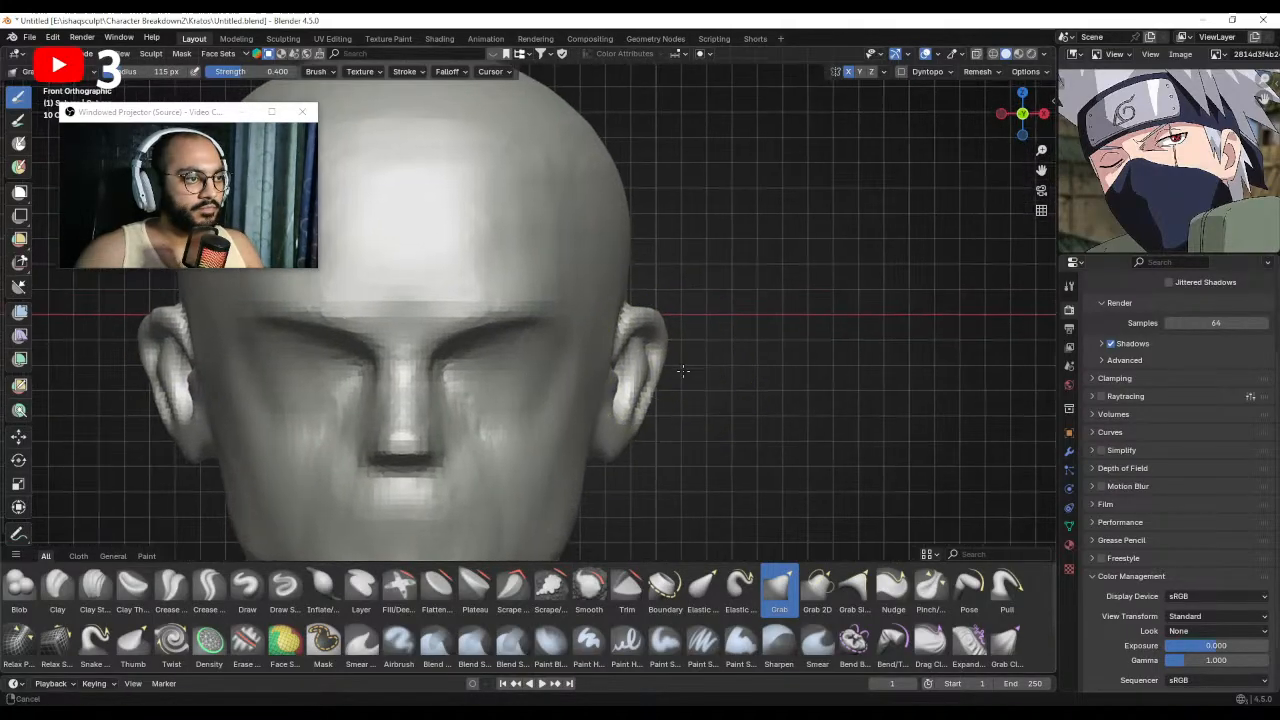
{"action": "left_click_drag", "start_coordinate": [680, 364], "coordinate": [665, 355]}
{"action": "key", "text": "f"}
{"action": "left_click", "coordinate": [651, 369]}
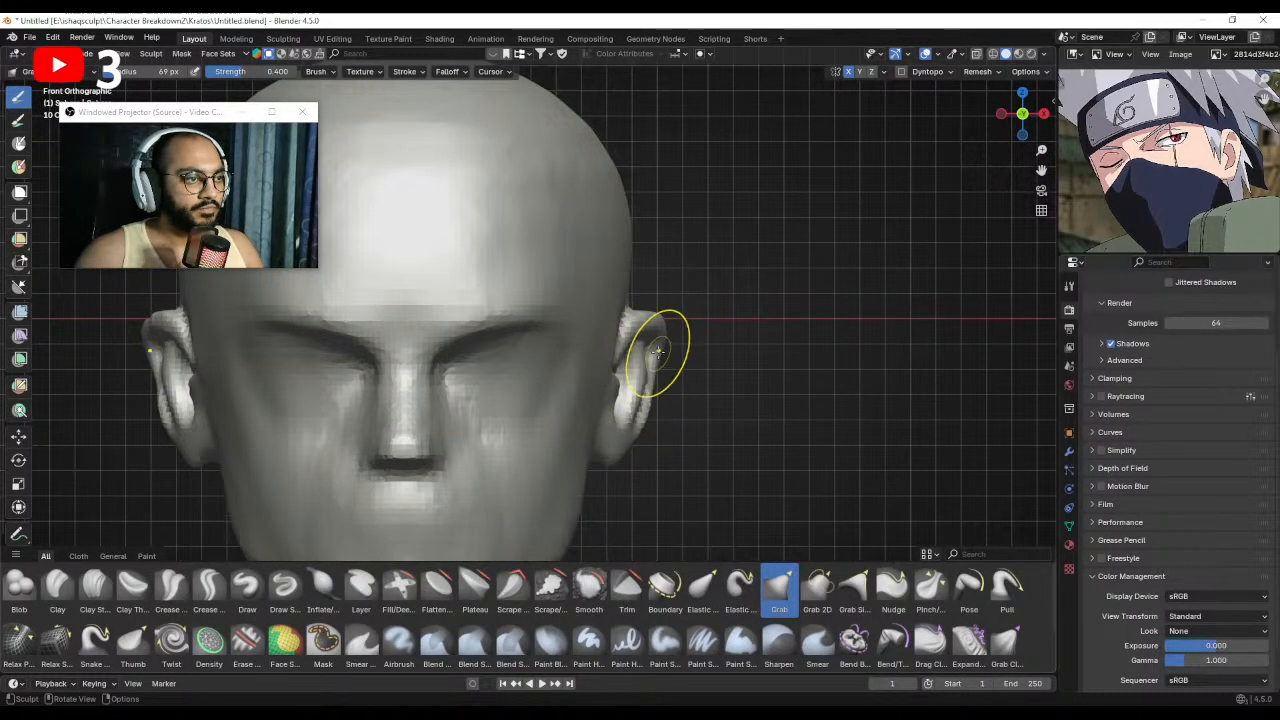
Refine the earlobes and outer ear contour in front view with the Grab brush at about 54 and 74 px radius.
{"action": "middle_click_drag", "start_coordinate": [632, 412], "coordinate": [630, 428], "text": "ctrl"}
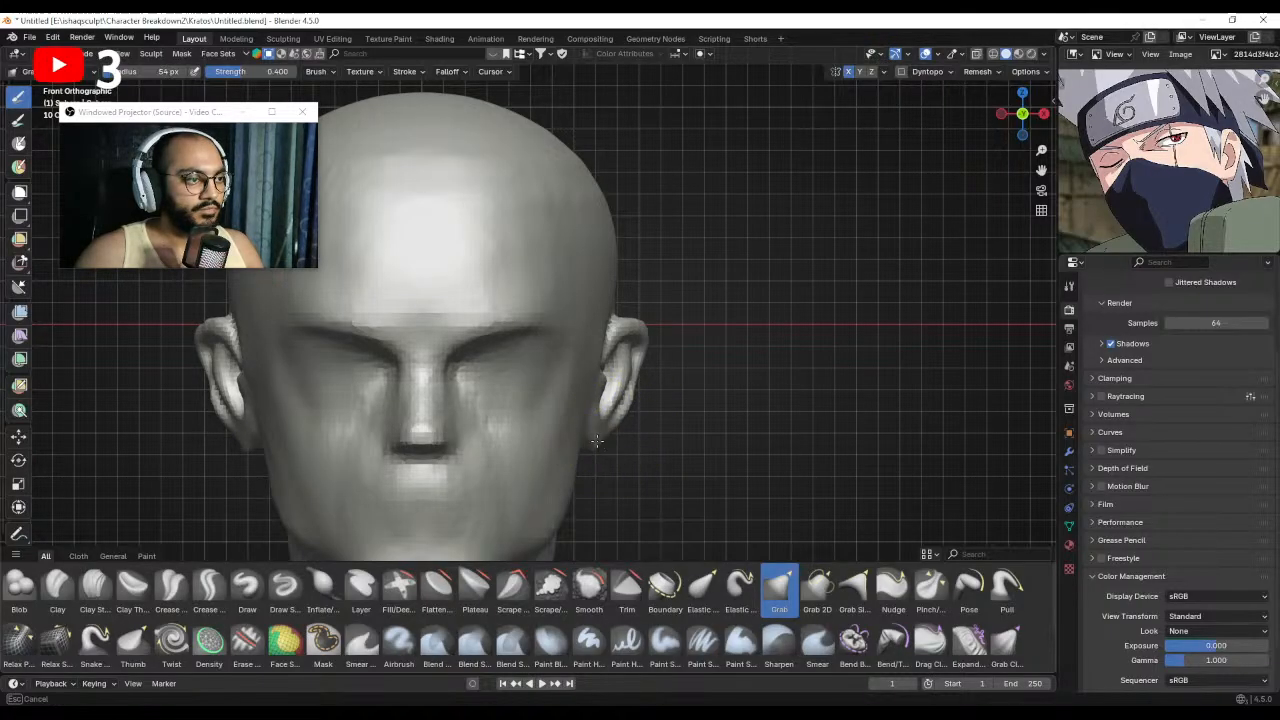
{"action": "middle_click_drag", "start_coordinate": [618, 403], "coordinate": [619, 425], "text": "shift"}
{"action": "key", "text": "f"}
{"action": "left_click", "coordinate": [666, 375]}
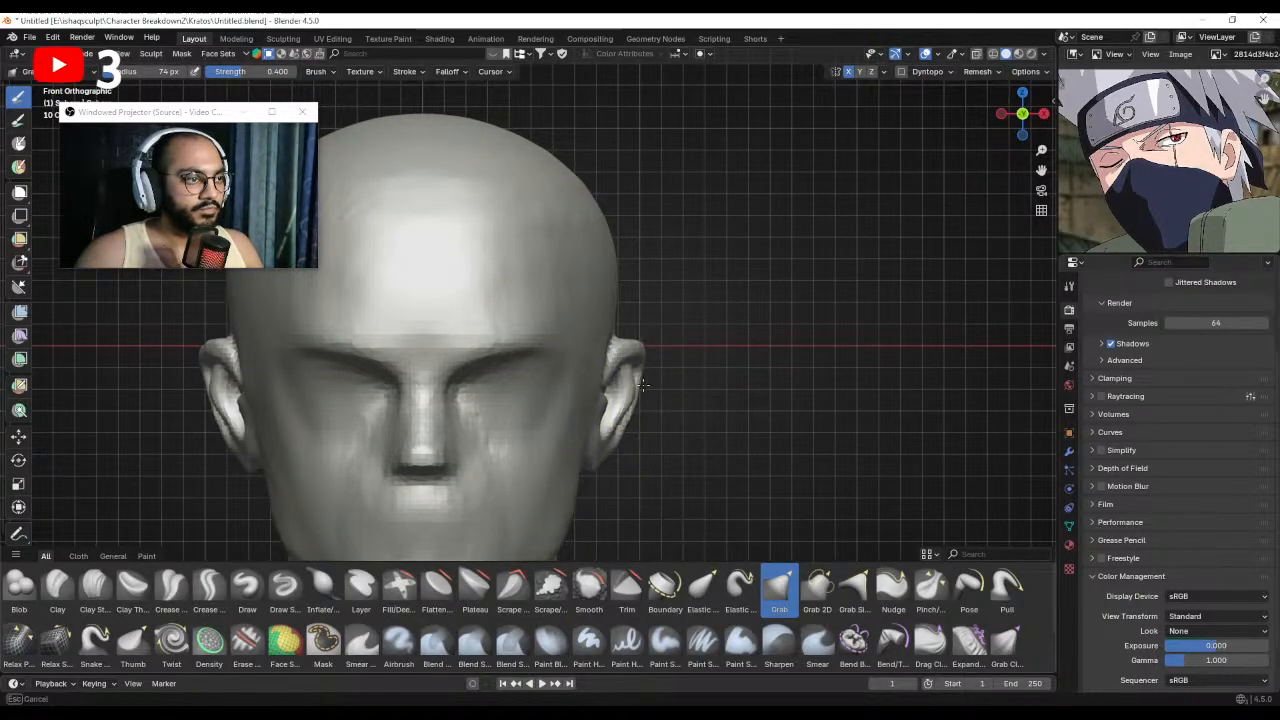
{"action": "mouse_move", "coordinate": [621, 417]}
{"action": "left_mouse_down"}
{"action": "mouse_move", "coordinate": [643, 384]}
{"action": "mouse_move", "coordinate": [612, 361]}
{"action": "mouse_move", "coordinate": [617, 346]}
{"action": "mouse_move", "coordinate": [617, 360]}
{"action": "left_mouse_up"}
{"action": "mouse_move", "coordinate": [617, 360]}
{"action": "middle_mouse_down", "text": "ctrl"}
{"action": "mouse_move", "coordinate": [626, 411]}
{"action": "mouse_move", "coordinate": [624, 382]}
{"action": "mouse_move", "coordinate": [645, 376]}
{"action": "middle_mouse_up", "text": "ctrl"}
{"action": "key", "text": "f"}
{"action": "left_click", "coordinate": [657, 376]}
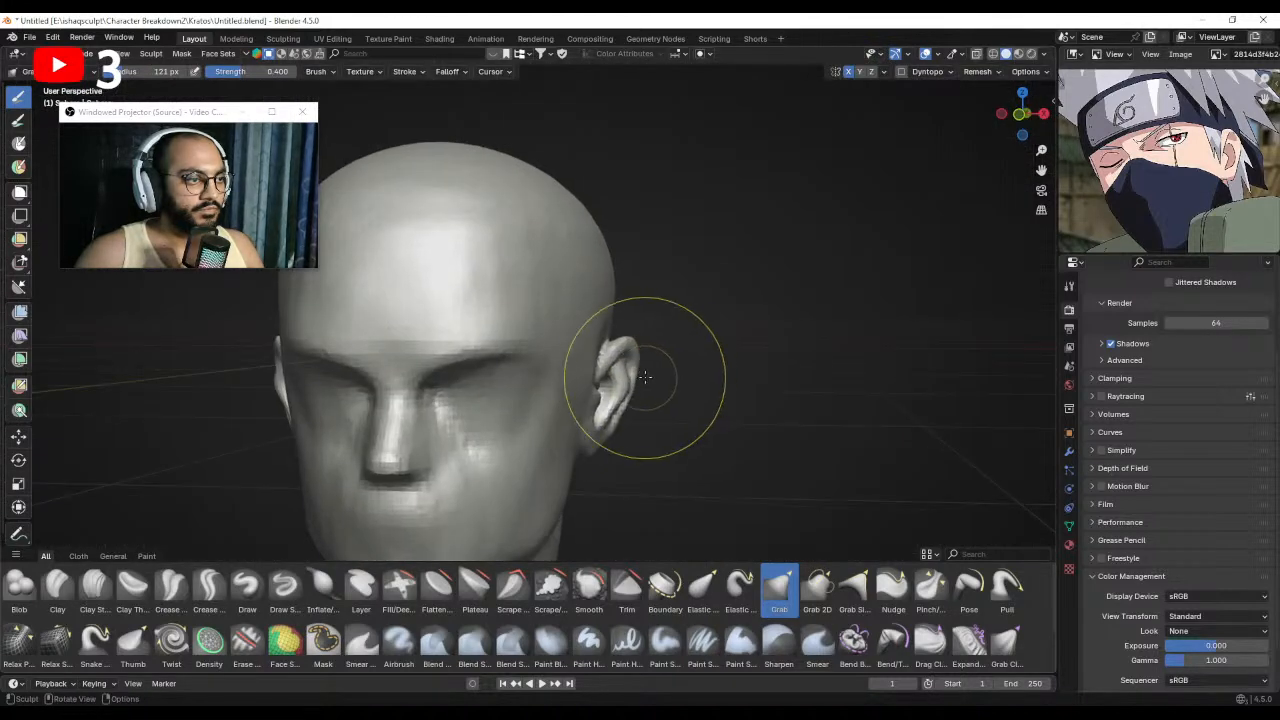
Refine the ears from the front and side with the Grab brush at about 112 and 53 px radius, and save the file.
{"action": "left_click_drag", "start_coordinate": [632, 372], "coordinate": [638, 374]}
{"action": "middle_click_drag", "start_coordinate": [646, 377], "coordinate": [525, 364]}
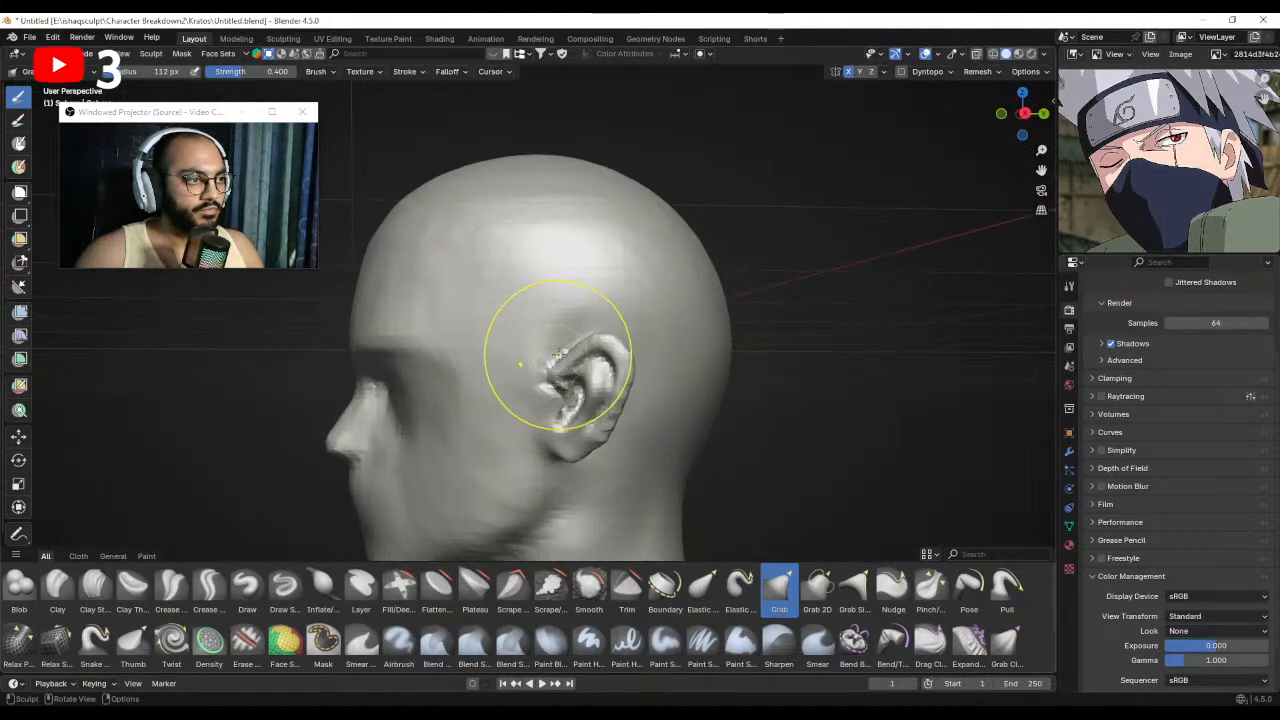
{"action": "key", "text": "f"}
{"action": "left_click", "coordinate": [573, 357]}
{"action": "key", "text": "f"}
{"action": "left_click", "coordinate": [571, 357]}
{"action": "left_click_drag", "start_coordinate": [571, 357], "coordinate": [563, 376]}
{"action": "middle_click_drag", "start_coordinate": [561, 362], "coordinate": [650, 400]}
{"action": "left_click_drag", "start_coordinate": [650, 400], "coordinate": [649, 389], "text": "ctrl+alt"}
{"action": "key", "text": "ctrl+s"}
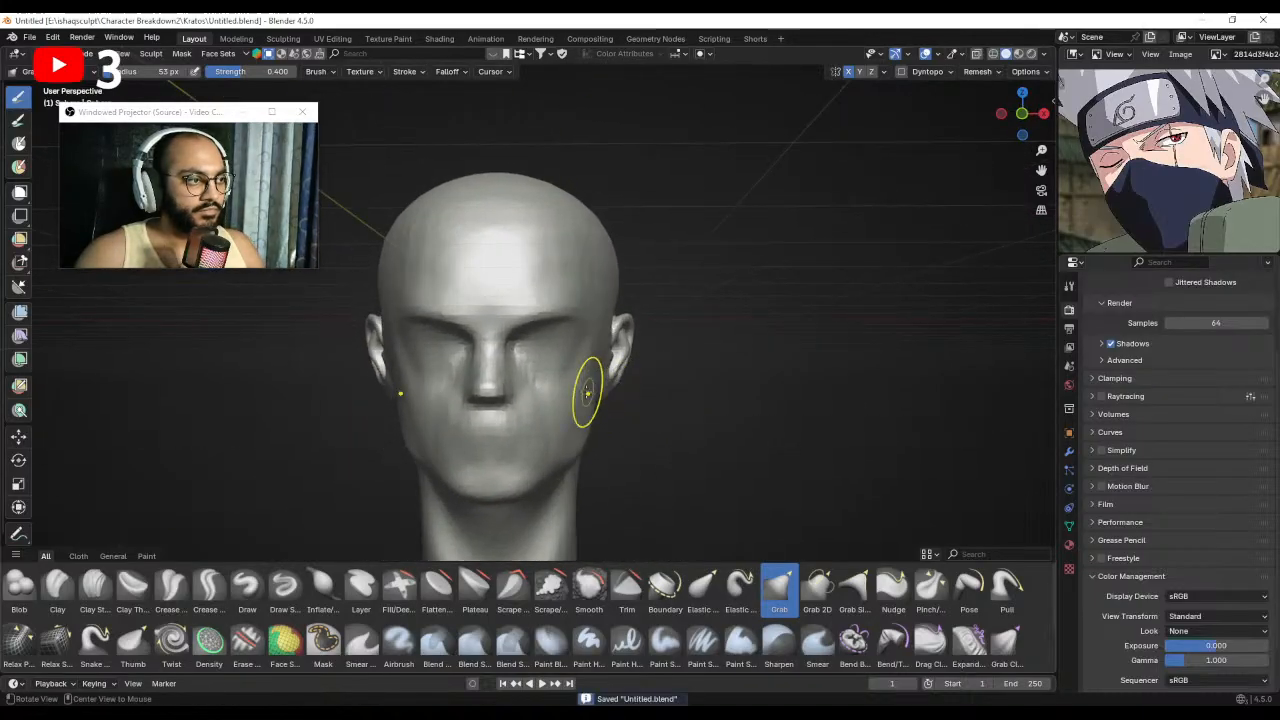
Cut a horizontal mouth line below the nose with the Draw Sharp brush at about 47 px radius.
{"action": "left_click_drag", "start_coordinate": [574, 408], "coordinate": [588, 342], "text": "alt+shift"}
{"action": "middle_click_drag", "start_coordinate": [611, 401], "coordinate": [580, 378], "text": "ctrl"}
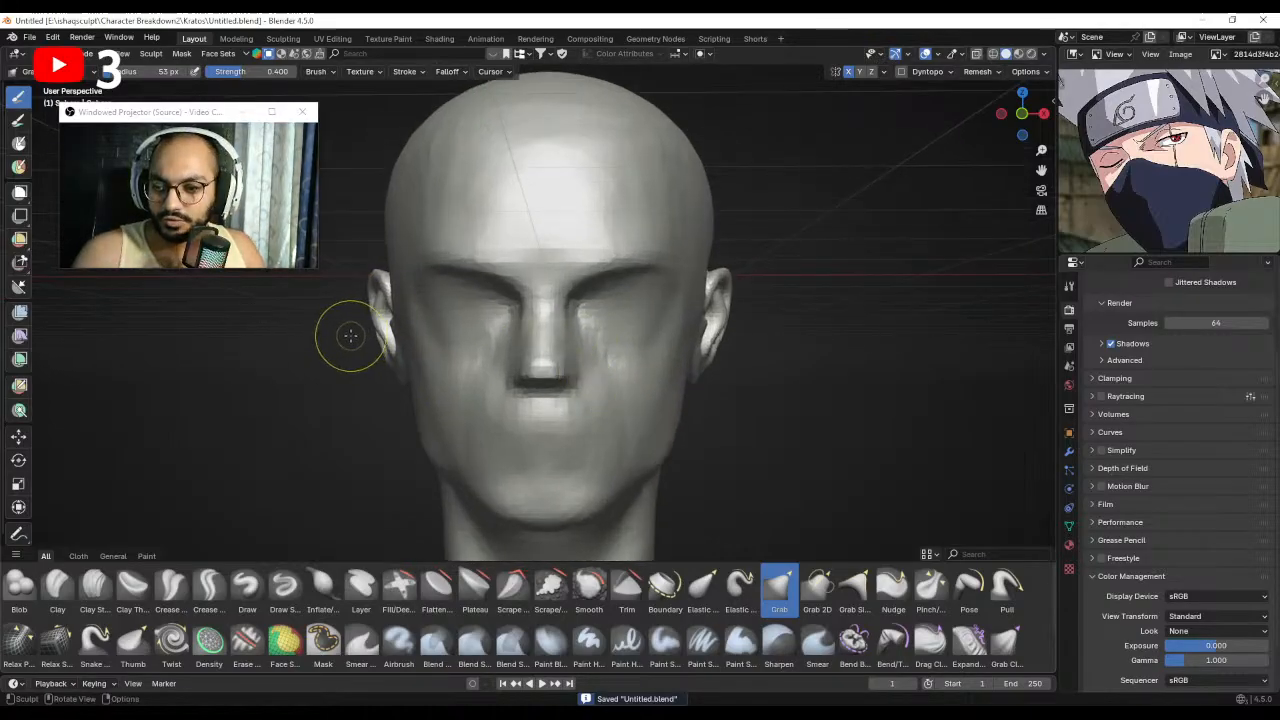
{"action": "middle_click_drag", "start_coordinate": [417, 331], "coordinate": [549, 329]}
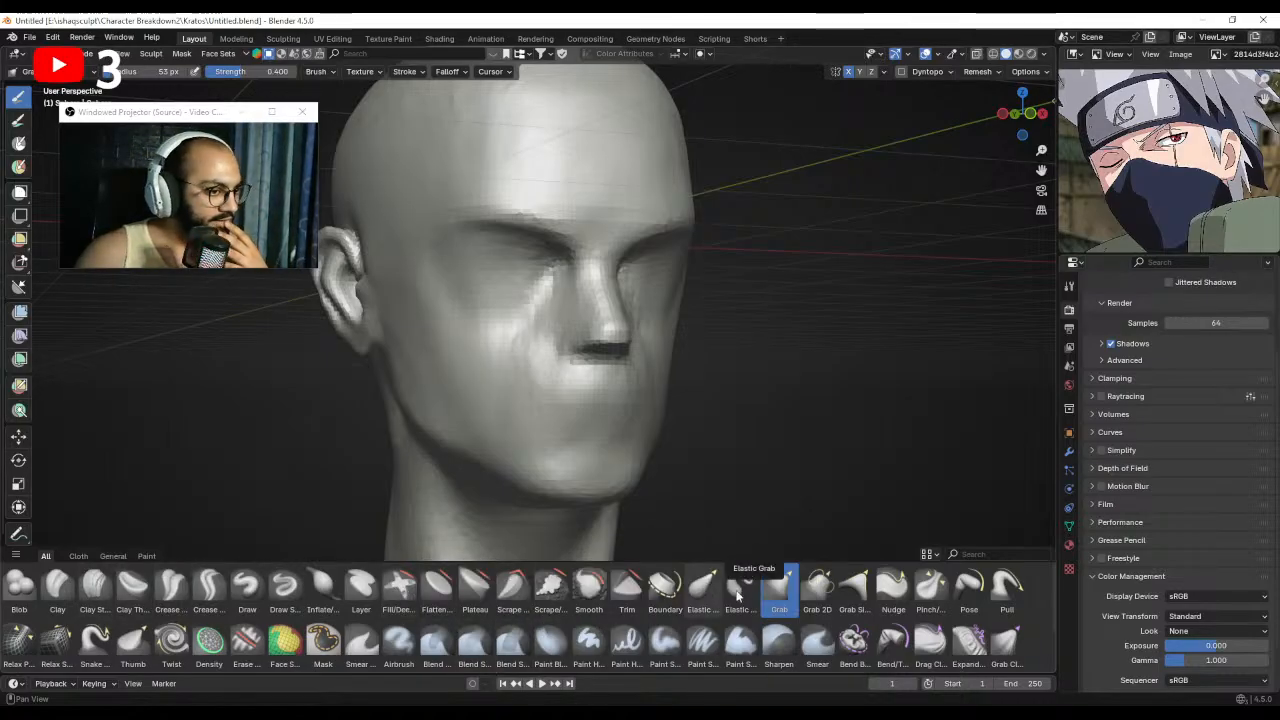
{"action": "left_click", "coordinate": [284, 585]}
{"action": "mouse_move", "coordinate": [552, 300]}
{"action": "middle_mouse_down"}
{"action": "mouse_move", "coordinate": [552, 348]}
{"action": "mouse_move", "coordinate": [600, 380]}
{"action": "mouse_move", "coordinate": [611, 357]}
{"action": "mouse_move", "coordinate": [577, 370]}
{"action": "mouse_move", "coordinate": [500, 355]}
{"action": "mouse_move", "coordinate": [571, 363]}
{"action": "mouse_move", "coordinate": [603, 302]}
{"action": "middle_mouse_up"}
{"action": "scroll", "coordinate": [611, 357], "scroll_direction": "up", "scroll_amount": 2}
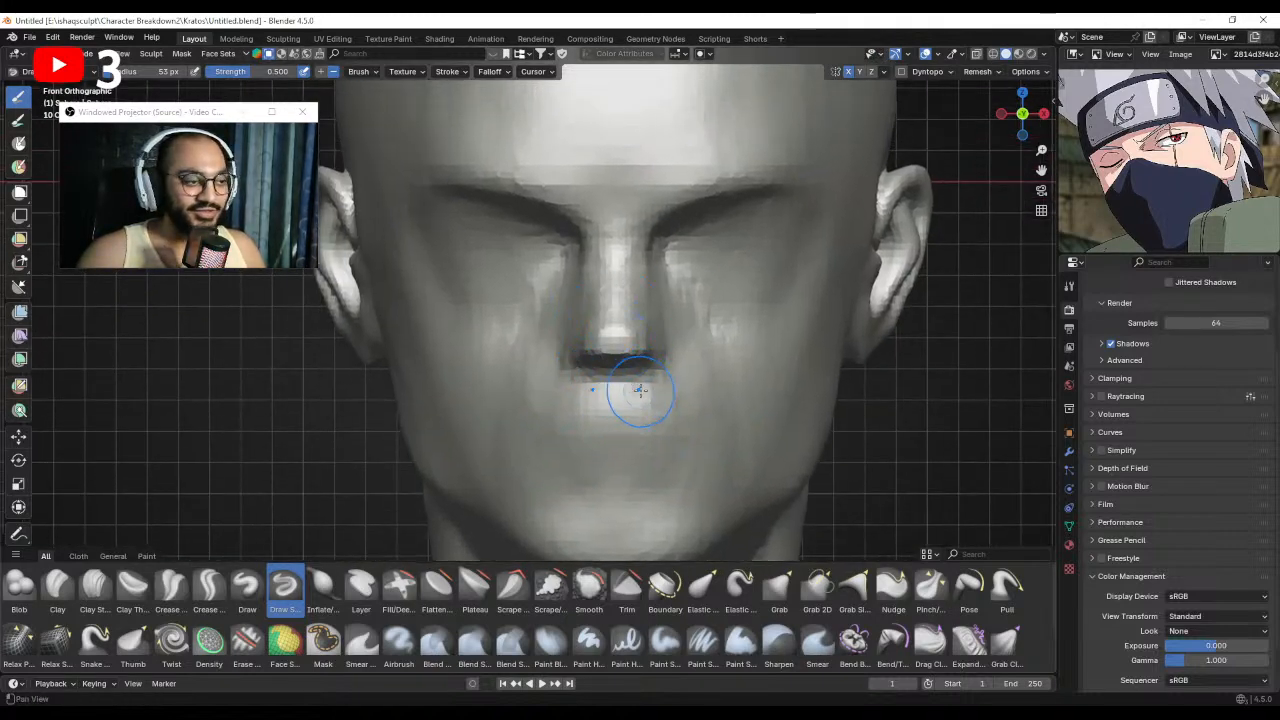
{"action": "middle_click_drag", "start_coordinate": [640, 390], "coordinate": [614, 356], "text": "shift"}
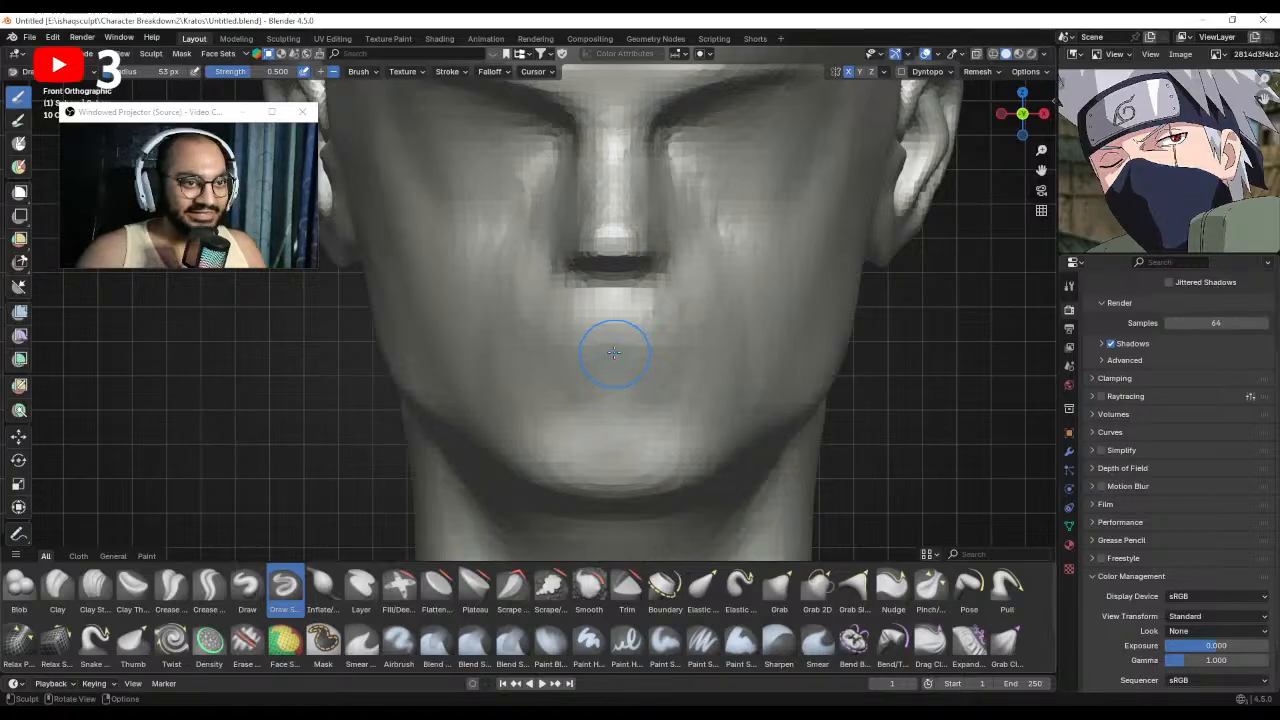
{"action": "middle_click_drag", "start_coordinate": [366, 463], "coordinate": [667, 361]}
{"action": "key", "text": "bracketleft"}
{"action": "key", "text": "bracketleft"}
{"action": "key", "text": "bracketleft"}
{"action": "mouse_move", "coordinate": [748, 352]}
{"action": "left_mouse_down"}
{"action": "mouse_move", "coordinate": [600, 355]}
{"action": "mouse_move", "coordinate": [680, 355]}
{"action": "left_mouse_up"}
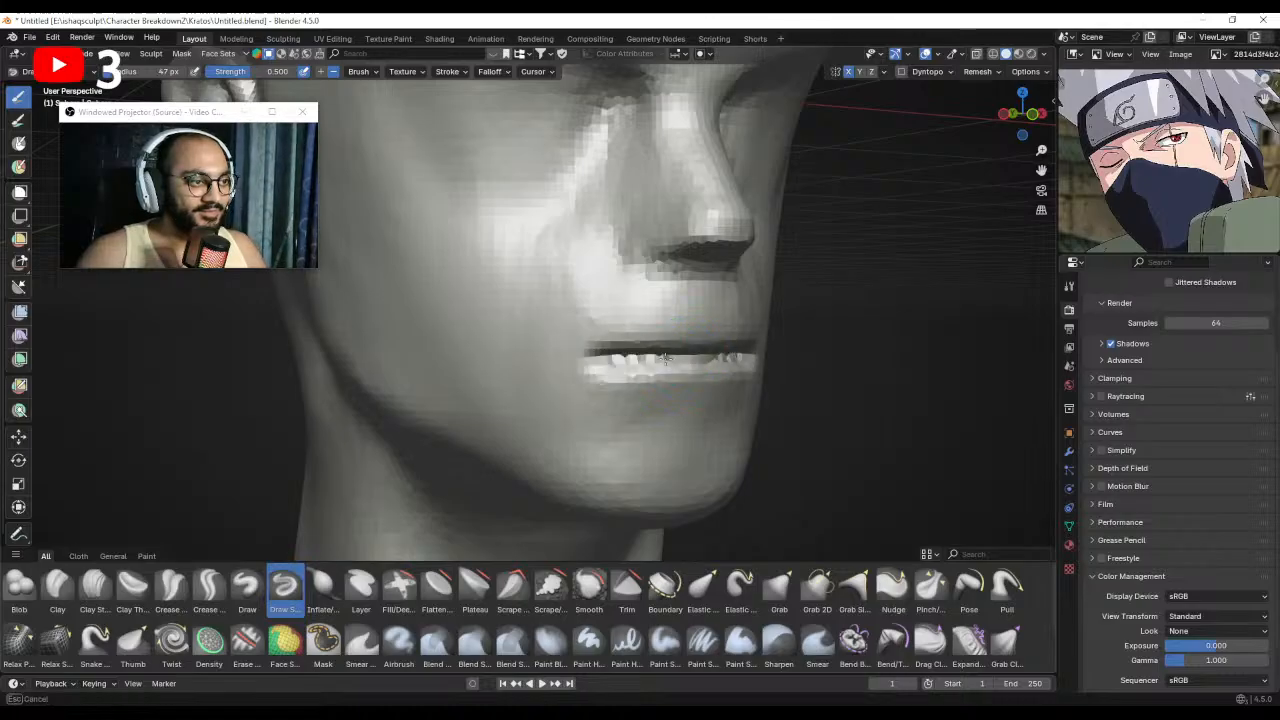
Deepen and widen the mouth opening toward its corners with the Draw Sharp brush at about 35 px radius.
{"action": "middle_click_drag", "start_coordinate": [643, 348], "coordinate": [641, 360]}
{"action": "key", "text": "f"}
{"action": "left_click", "coordinate": [657, 347]}
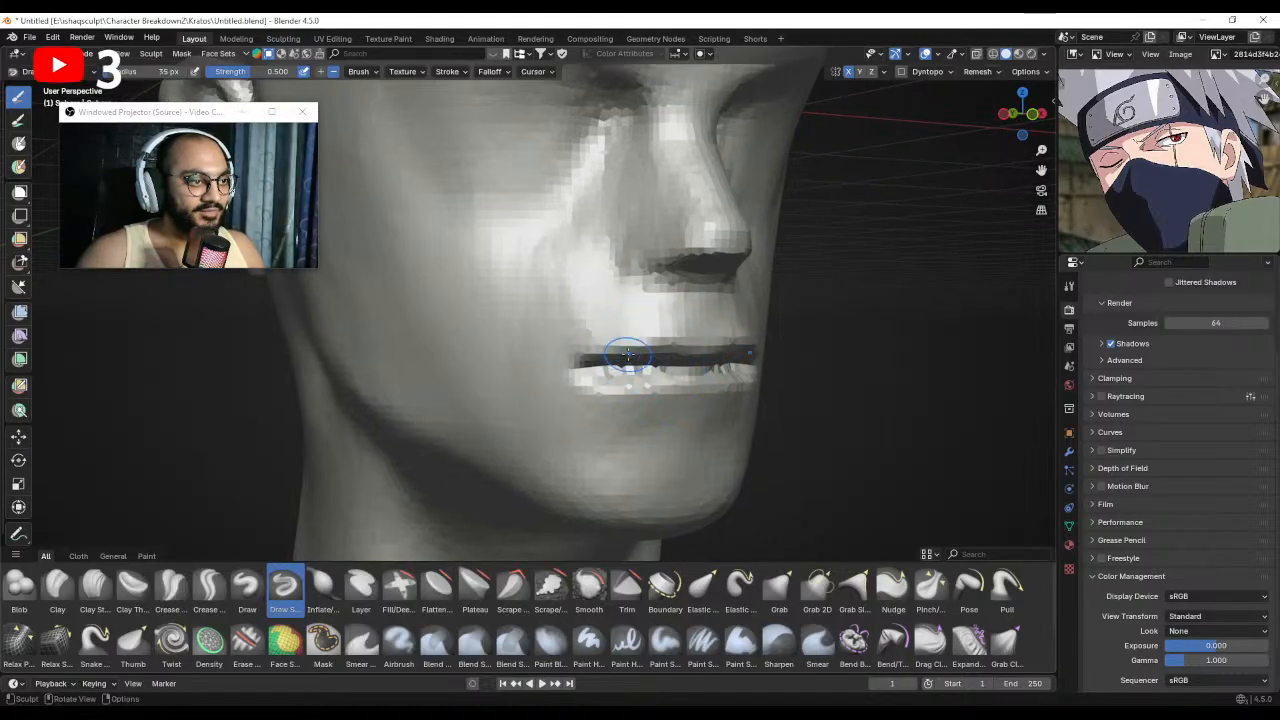
{"action": "left_click", "coordinate": [699, 356]}
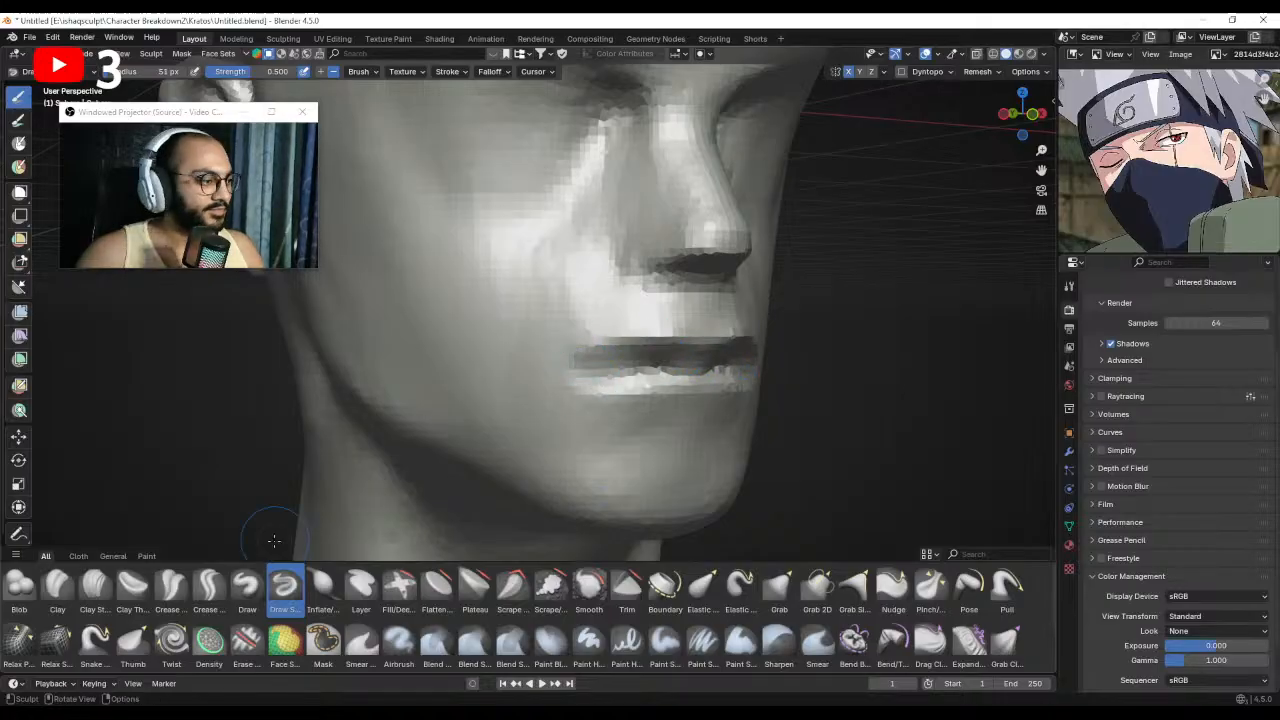
Build up the upper and lower lips around the mouth opening with the Draw brush at about 41 and 55 px radius.
{"action": "left_click", "coordinate": [247, 588]}
{"action": "middle_click_drag", "start_coordinate": [640, 370], "coordinate": [659, 344]}
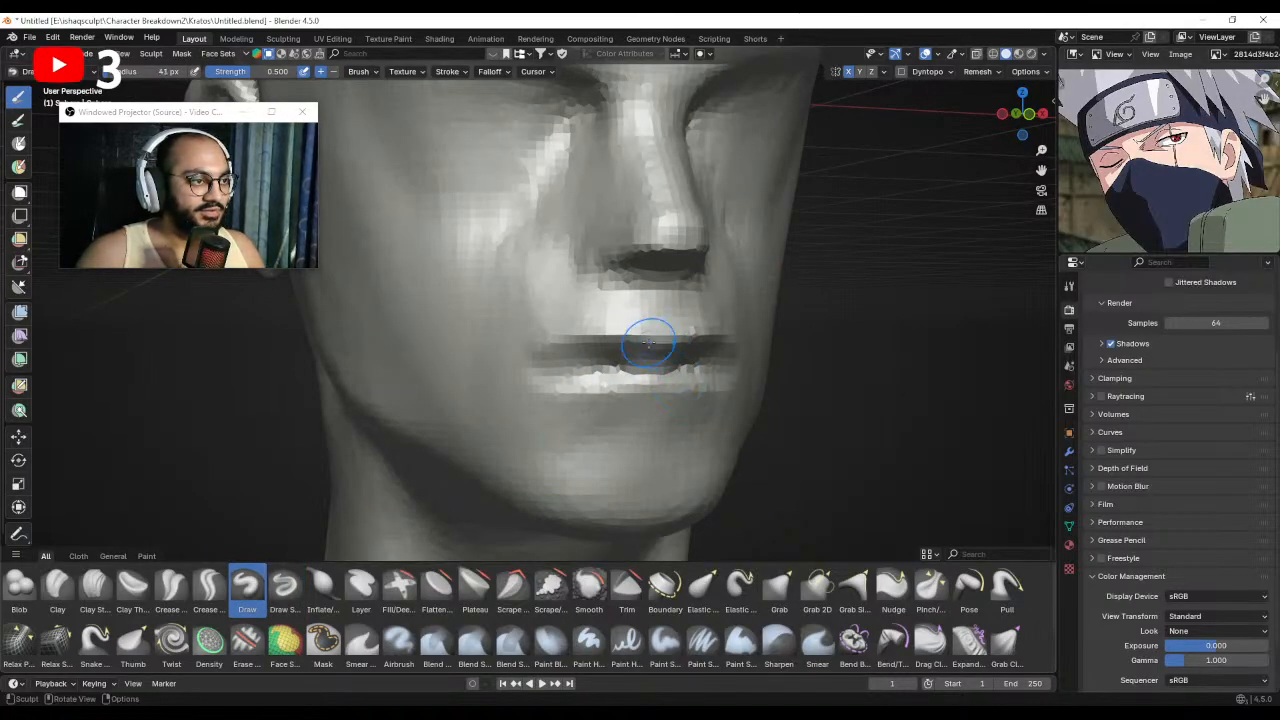
{"action": "key", "text": "f"}
{"action": "left_click_drag", "start_coordinate": [541, 357], "coordinate": [532, 361]}
{"action": "middle_click_drag", "start_coordinate": [520, 372], "coordinate": [664, 383]}
{"action": "key", "text": "f"}
{"action": "left_click_drag", "start_coordinate": [676, 395], "coordinate": [536, 379]}
{"action": "key", "text": "f"}
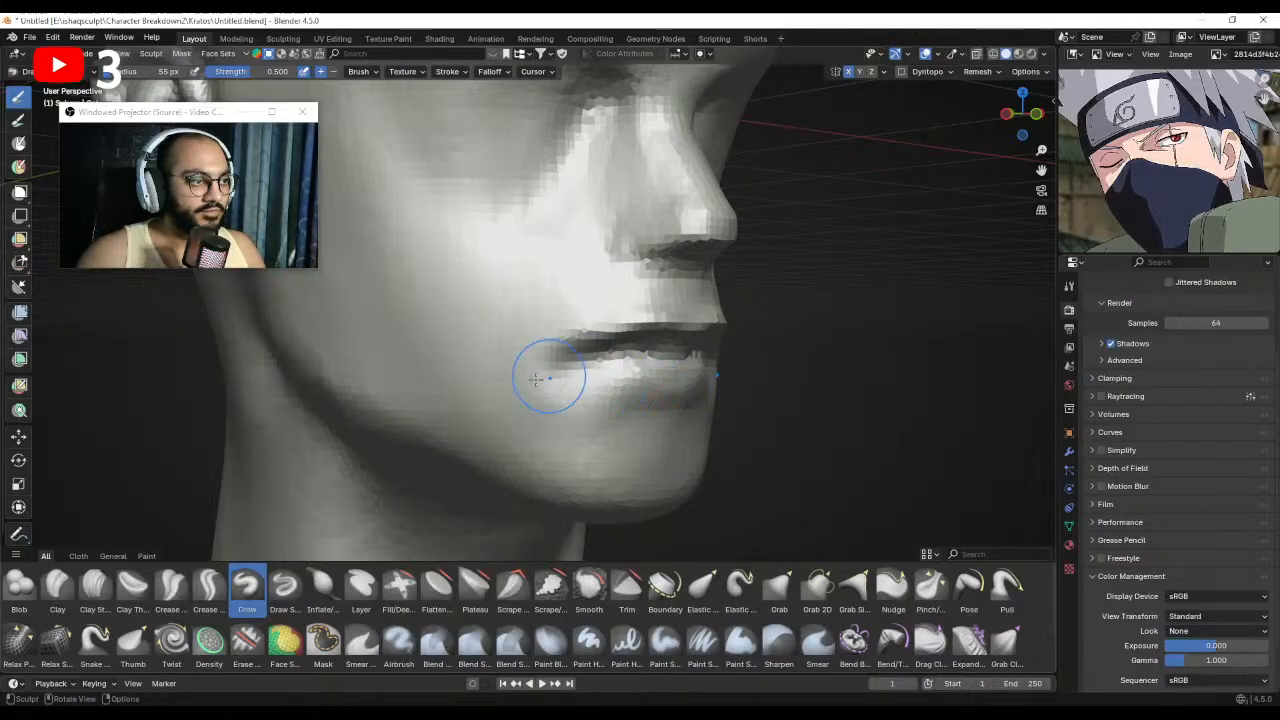
Sharpen the lip edges and the parting line with the Crease brush at 0.250 strength and about 57 px radius.
{"action": "left_click", "coordinate": [172, 588]}
{"action": "mouse_move", "coordinate": [251, 514]}
{"action": "middle_mouse_down"}
{"action": "mouse_move", "coordinate": [572, 372]}
{"action": "mouse_move", "coordinate": [537, 391]}
{"action": "mouse_move", "coordinate": [617, 375]}
{"action": "middle_mouse_up"}
{"action": "key", "text": "f"}
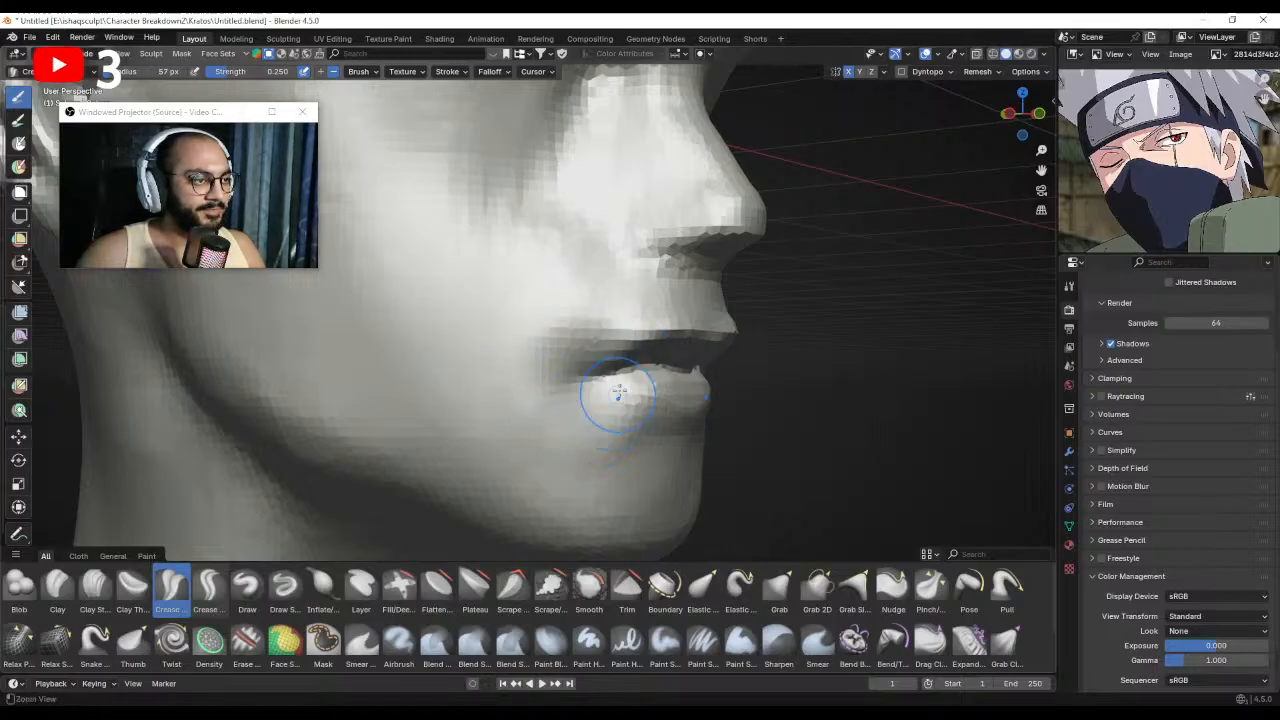
{"action": "middle_click_drag", "start_coordinate": [618, 393], "coordinate": [606, 425], "text": "ctrl"}
{"action": "mouse_move", "coordinate": [606, 395]}
{"action": "middle_mouse_down"}
{"action": "mouse_move", "coordinate": [468, 378]}
{"action": "mouse_move", "coordinate": [573, 366]}
{"action": "mouse_move", "coordinate": [557, 394]}
{"action": "mouse_move", "coordinate": [534, 325]}
{"action": "mouse_move", "coordinate": [543, 380]}
{"action": "mouse_move", "coordinate": [530, 343]}
{"action": "mouse_move", "coordinate": [512, 338]}
{"action": "mouse_move", "coordinate": [542, 372]}
{"action": "mouse_move", "coordinate": [566, 463]}
{"action": "mouse_move", "coordinate": [548, 445]}
{"action": "mouse_move", "coordinate": [562, 410]}
{"action": "mouse_move", "coordinate": [472, 379]}
{"action": "mouse_move", "coordinate": [516, 381]}
{"action": "middle_mouse_up"}
Adjust the lip profile in right side view with the Grab brush at about 95 and 123 px radius.
{"action": "key", "text": "g"}
{"action": "key", "text": "bracketleft"}
{"action": "key", "text": "bracketright"}
{"action": "key", "text": "KP_3"}
{"action": "middle_click_drag", "start_coordinate": [516, 381], "coordinate": [523, 363], "text": "shift"}
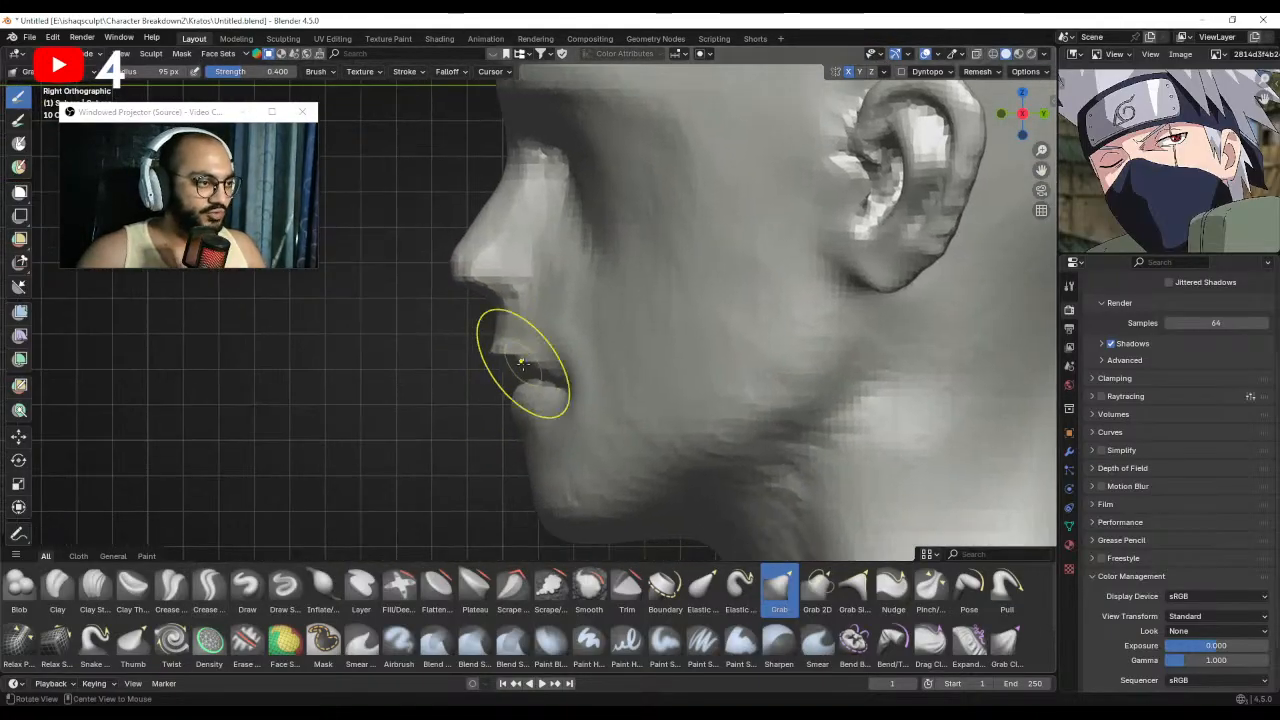
{"action": "key", "text": "f"}
{"action": "left_click", "coordinate": [525, 380]}
{"action": "left_click_drag", "start_coordinate": [525, 384], "coordinate": [527, 386]}
{"action": "key", "text": "ctrl+z"}
{"action": "key", "text": "f"}
{"action": "left_click", "coordinate": [541, 391]}
{"action": "key", "text": "f"}
{"action": "left_click", "coordinate": [515, 393]}
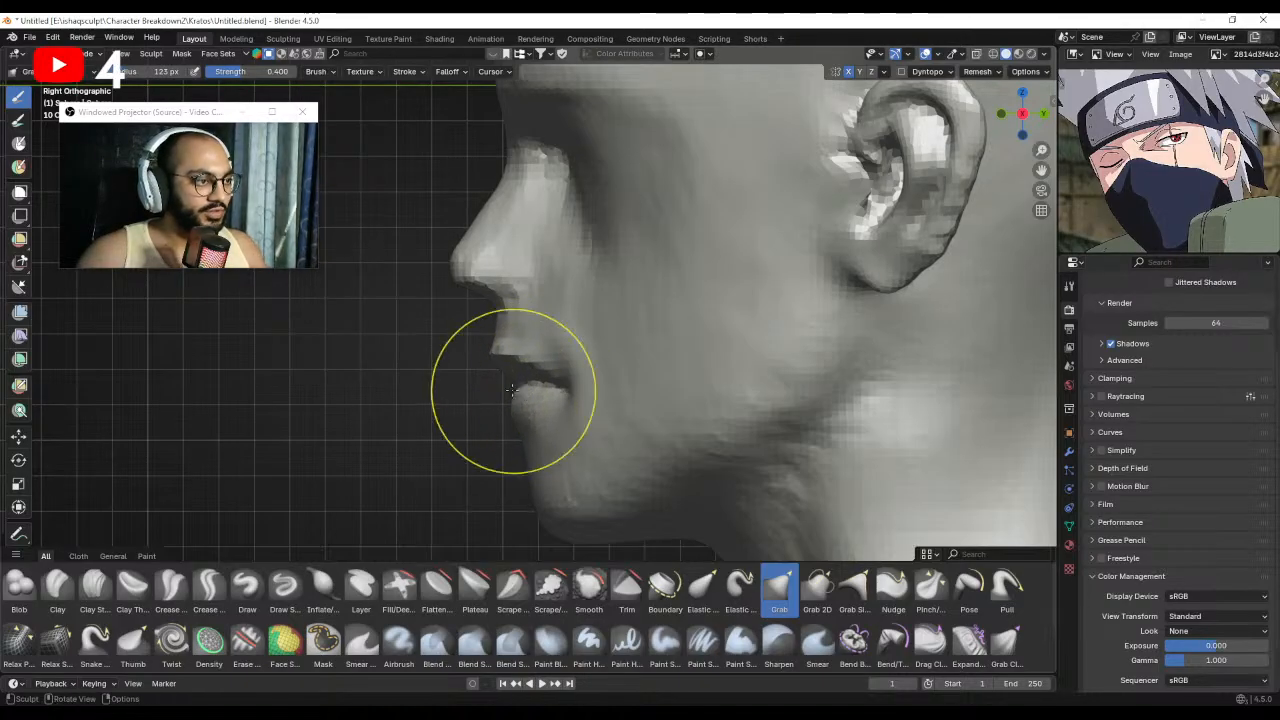
Round the mouth from below and shape the lip contours from the front with the Grab brush at about 112 and 62 px radius.
{"action": "mouse_move", "coordinate": [515, 376]}
{"action": "middle_mouse_down"}
{"action": "mouse_move", "coordinate": [529, 414]}
{"action": "mouse_move", "coordinate": [615, 390]}
{"action": "mouse_move", "coordinate": [520, 397]}
{"action": "mouse_move", "coordinate": [541, 388]}
{"action": "middle_mouse_up"}
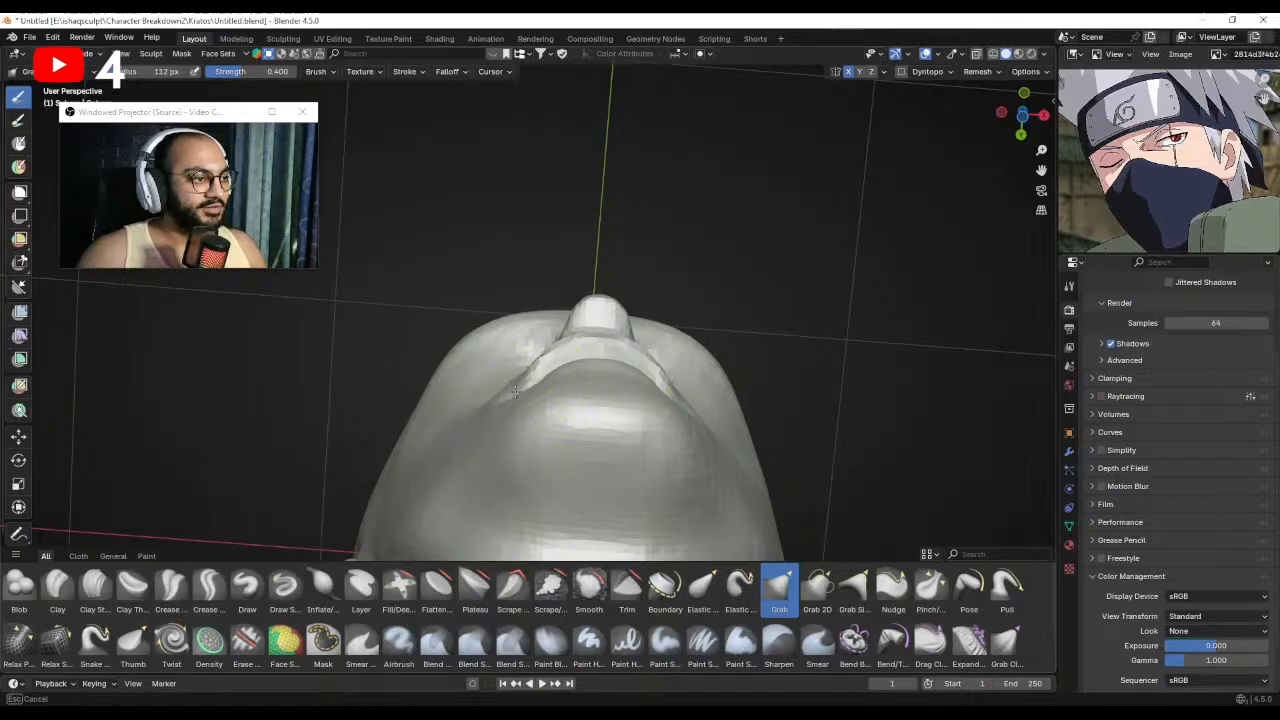
{"action": "mouse_move", "coordinate": [496, 405]}
{"action": "middle_mouse_down"}
{"action": "mouse_move", "coordinate": [528, 378]}
{"action": "mouse_move", "coordinate": [523, 423]}
{"action": "mouse_move", "coordinate": [541, 352]}
{"action": "mouse_move", "coordinate": [471, 386]}
{"action": "mouse_move", "coordinate": [483, 391]}
{"action": "mouse_move", "coordinate": [517, 322]}
{"action": "middle_mouse_up"}
{"action": "mouse_move", "coordinate": [517, 322]}
{"action": "left_mouse_down", "text": "alt"}
{"action": "mouse_move", "coordinate": [535, 408]}
{"action": "mouse_move", "coordinate": [572, 388]}
{"action": "mouse_move", "coordinate": [566, 363]}
{"action": "mouse_move", "coordinate": [543, 356]}
{"action": "mouse_move", "coordinate": [522, 373]}
{"action": "left_mouse_up", "text": "alt"}
{"action": "key", "text": "bracketright"}
{"action": "key", "text": "bracketright"}
{"action": "key", "text": "bracketright"}
{"action": "key", "text": "bracketleft"}
{"action": "key", "text": "bracketleft"}
{"action": "key", "text": "bracketleft"}
{"action": "key", "text": "bracketleft"}
{"action": "key", "text": "bracketright"}
{"action": "key", "text": "bracketright"}
{"action": "key", "text": "bracketright"}
{"action": "key", "text": "bracketright"}
{"action": "key", "text": "bracketright"}
{"action": "key", "text": "bracketright"}
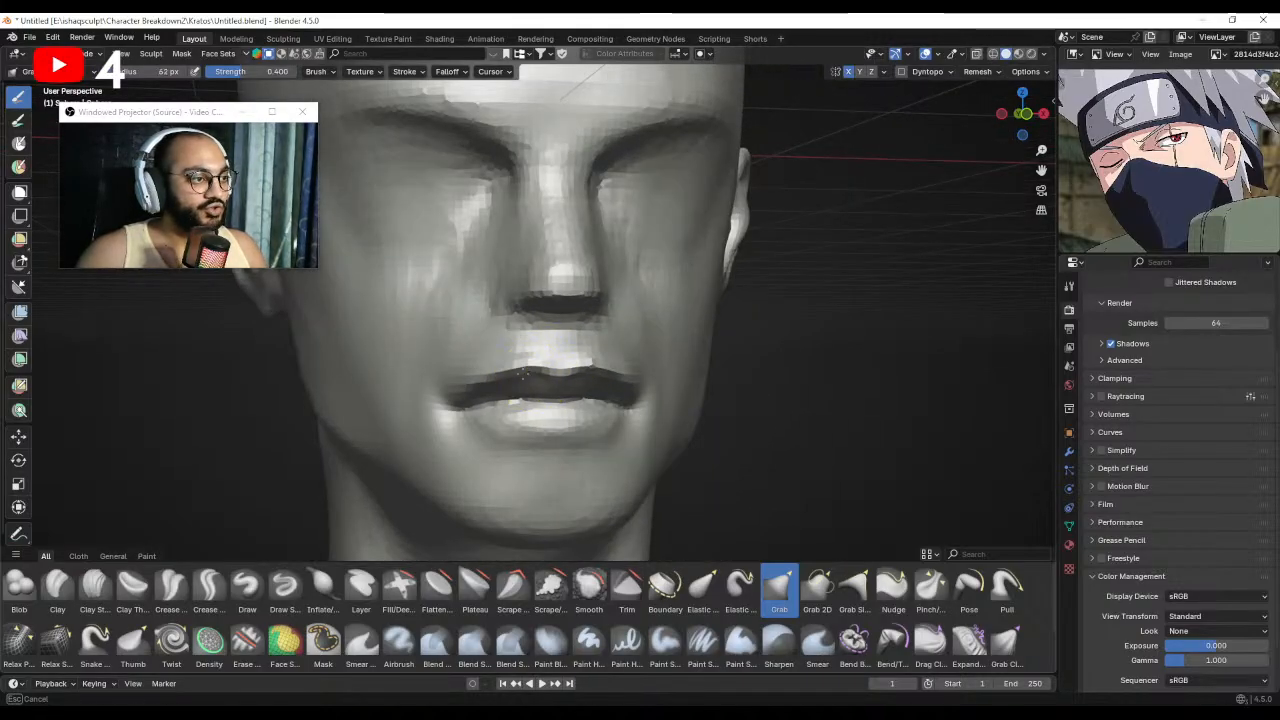
{"action": "key", "text": "bracketright"}
{"action": "key", "text": "bracketright"}
Refine the mouth corners and surrounding lower face with the Grab brush at about 64 and 104 px radius.
{"action": "mouse_move", "coordinate": [430, 394]}
{"action": "middle_mouse_down"}
{"action": "mouse_move", "coordinate": [496, 398]}
{"action": "mouse_move", "coordinate": [480, 372]}
{"action": "mouse_move", "coordinate": [437, 394]}
{"action": "mouse_move", "coordinate": [500, 395]}
{"action": "mouse_move", "coordinate": [437, 400]}
{"action": "mouse_move", "coordinate": [457, 414]}
{"action": "mouse_move", "coordinate": [489, 388]}
{"action": "mouse_move", "coordinate": [477, 385]}
{"action": "middle_mouse_up"}
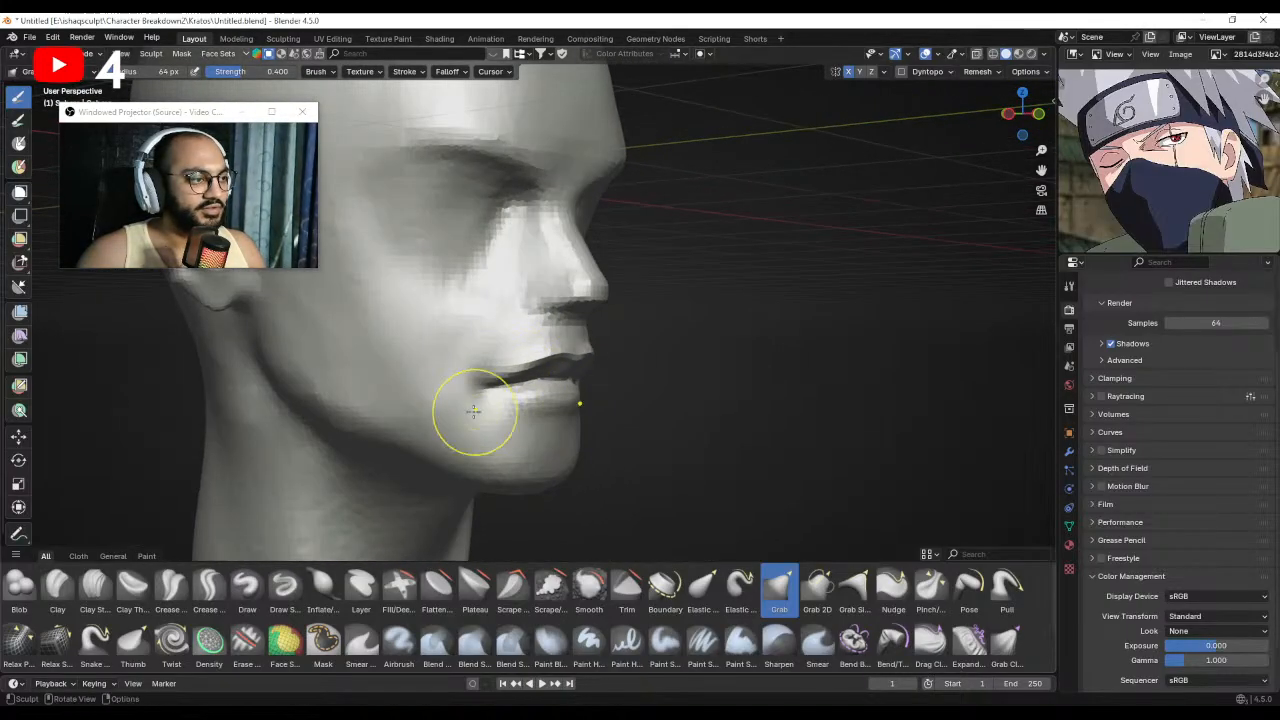
{"action": "mouse_move", "coordinate": [480, 430]}
{"action": "middle_mouse_down"}
{"action": "mouse_move", "coordinate": [529, 355]}
{"action": "mouse_move", "coordinate": [618, 368]}
{"action": "mouse_move", "coordinate": [585, 388]}
{"action": "middle_mouse_up"}
{"action": "scroll", "coordinate": [531, 423], "scroll_direction": "down", "scroll_amount": 4}
{"action": "scroll", "coordinate": [508, 390], "scroll_direction": "up", "scroll_amount": 2}
{"action": "scroll", "coordinate": [529, 355], "scroll_direction": "up", "scroll_amount": 1}
{"action": "key", "text": "f"}
{"action": "left_click", "coordinate": [582, 383]}
{"action": "left_click_drag", "start_coordinate": [563, 388], "coordinate": [557, 392]}
{"action": "middle_click_drag", "start_coordinate": [557, 392], "coordinate": [380, 377]}
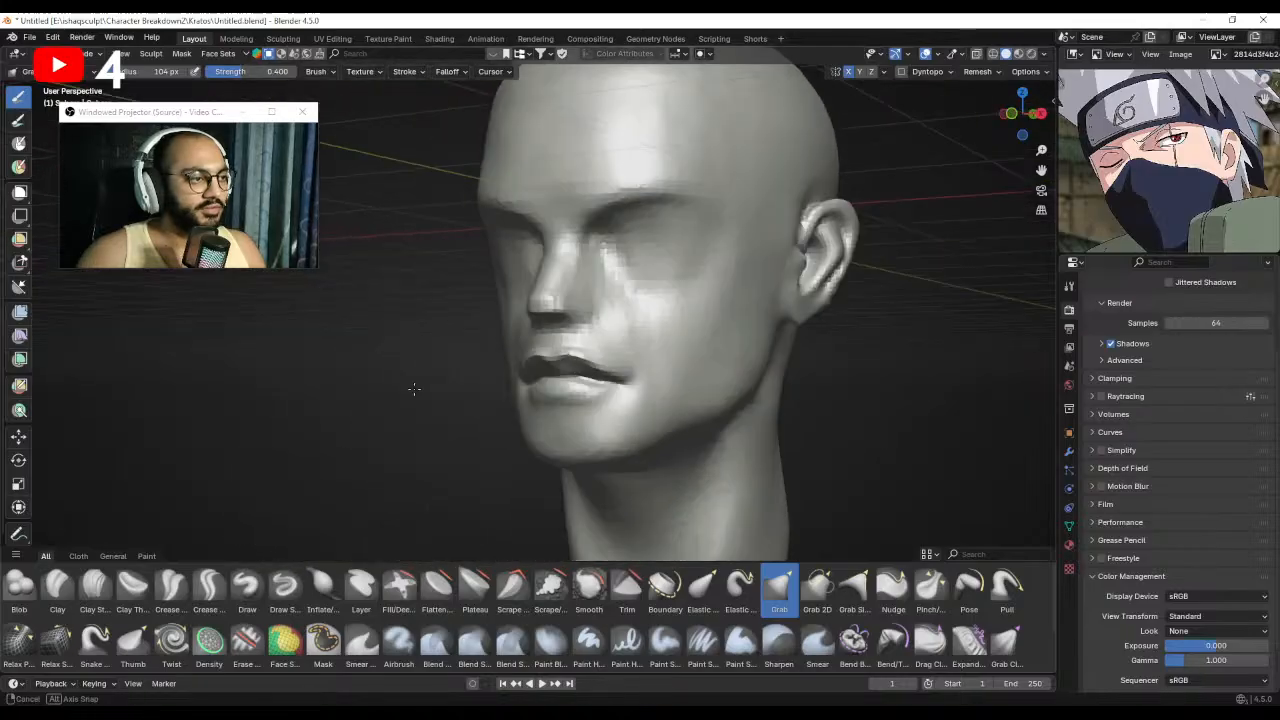
{"action": "key", "text": "KP_3"}
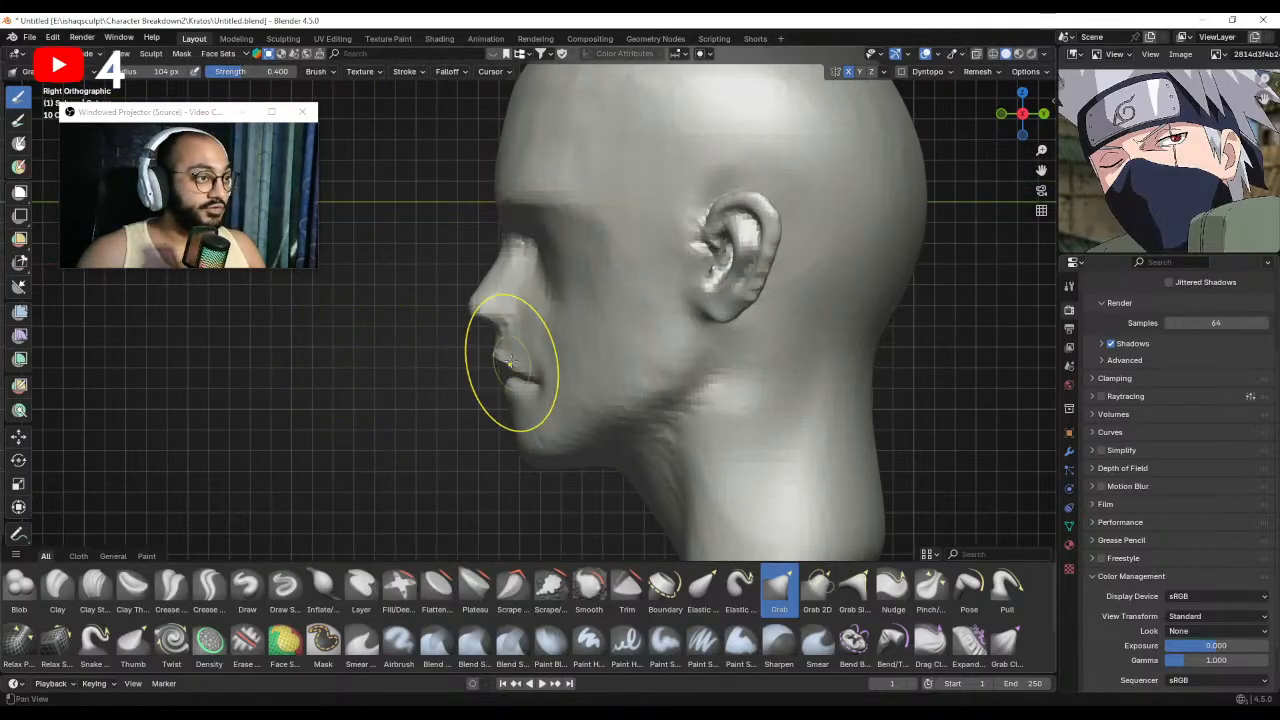
{"action": "mouse_move", "coordinate": [514, 371]}
{"action": "middle_mouse_down"}
{"action": "mouse_move", "coordinate": [510, 320]}
{"action": "mouse_move", "coordinate": [507, 375]}
{"action": "middle_mouse_up"}
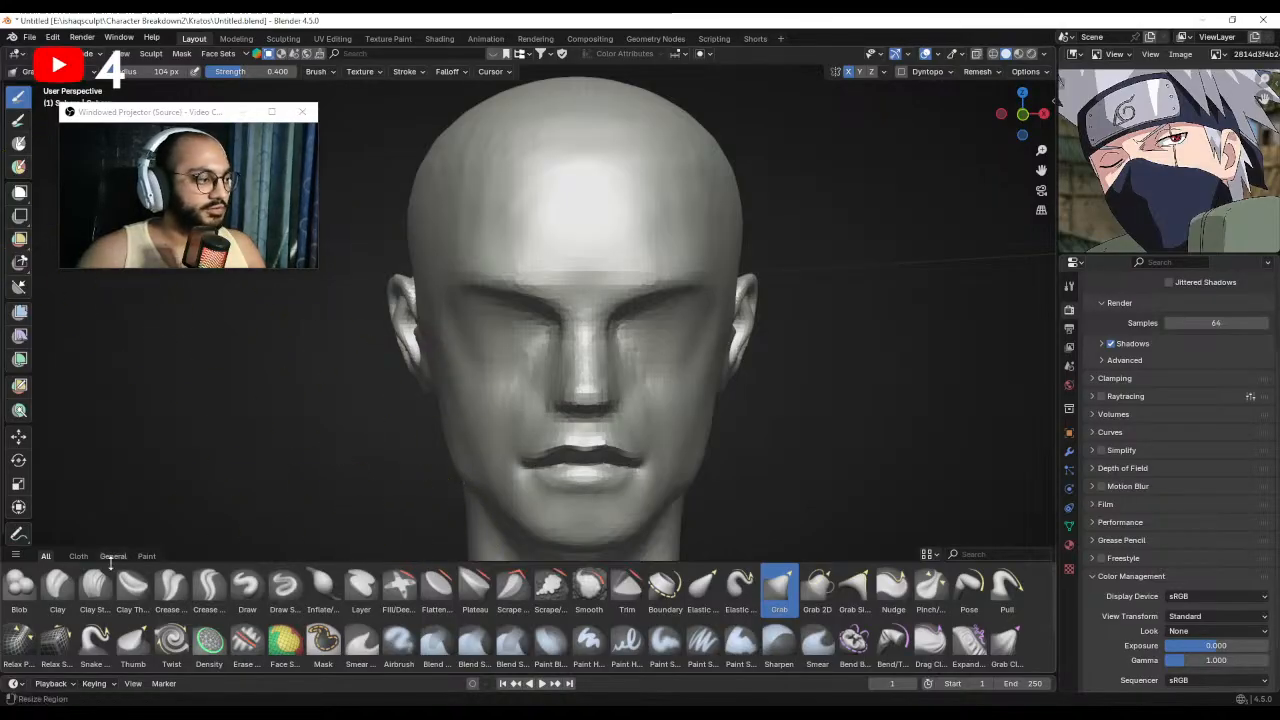
Build up volume beneath the brow ridge with the Clay Strips brush at about 84 px radius.
{"action": "left_click", "coordinate": [96, 590]}
{"action": "scroll", "coordinate": [455, 335], "scroll_direction": "up", "scroll_amount": 3}
{"action": "mouse_move", "coordinate": [466, 323]}
{"action": "middle_mouse_down"}
{"action": "mouse_move", "coordinate": [545, 319]}
{"action": "mouse_move", "coordinate": [482, 306]}
{"action": "middle_mouse_up"}
{"action": "key", "text": "f"}
{"action": "left_click", "coordinate": [505, 311]}
{"action": "key", "text": "f"}
{"action": "left_click", "coordinate": [560, 309]}
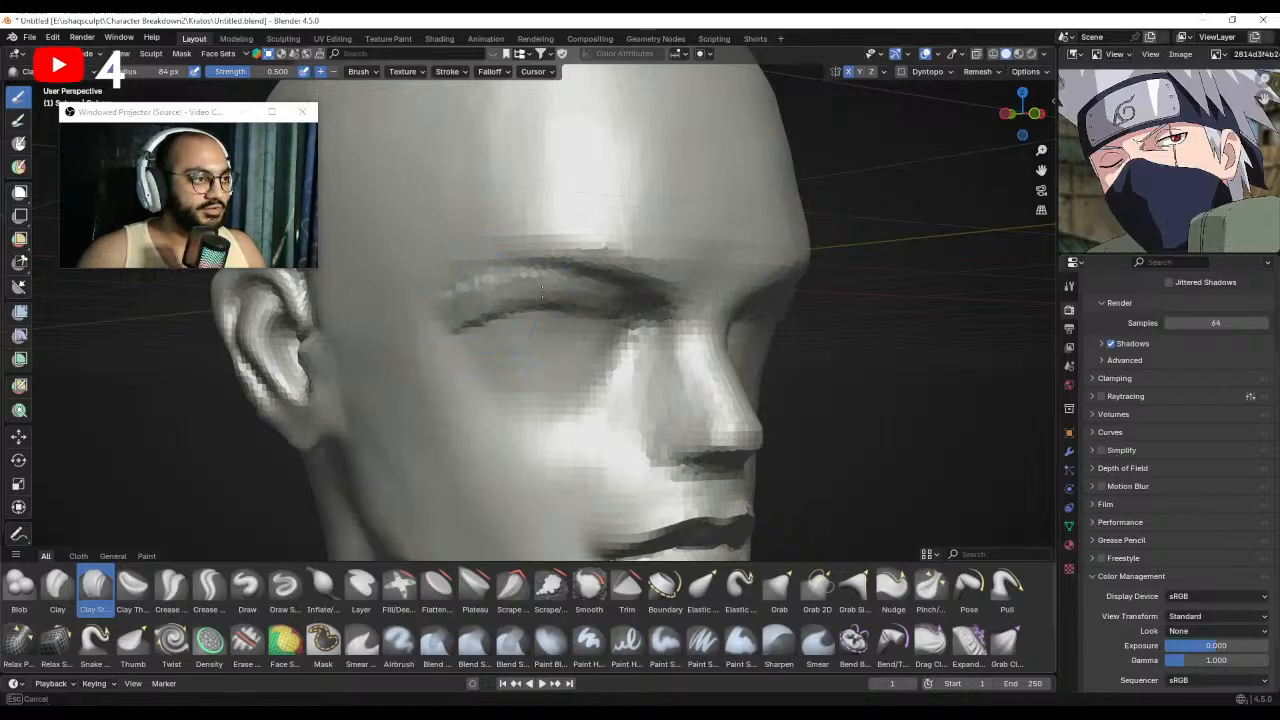
{"action": "left_click_drag", "start_coordinate": [459, 312], "coordinate": [468, 309]}
Add and blend more volume over the outer upper eye sockets with the Clay Strips brush at about 65 px radius.
{"action": "mouse_move", "coordinate": [500, 318]}
{"action": "middle_mouse_down"}
{"action": "mouse_move", "coordinate": [448, 324]}
{"action": "mouse_move", "coordinate": [560, 328]}
{"action": "middle_mouse_up"}
{"action": "scroll", "coordinate": [514, 334], "scroll_direction": "down", "scroll_amount": 1}
{"action": "key", "text": "f"}
{"action": "left_click", "coordinate": [500, 316]}
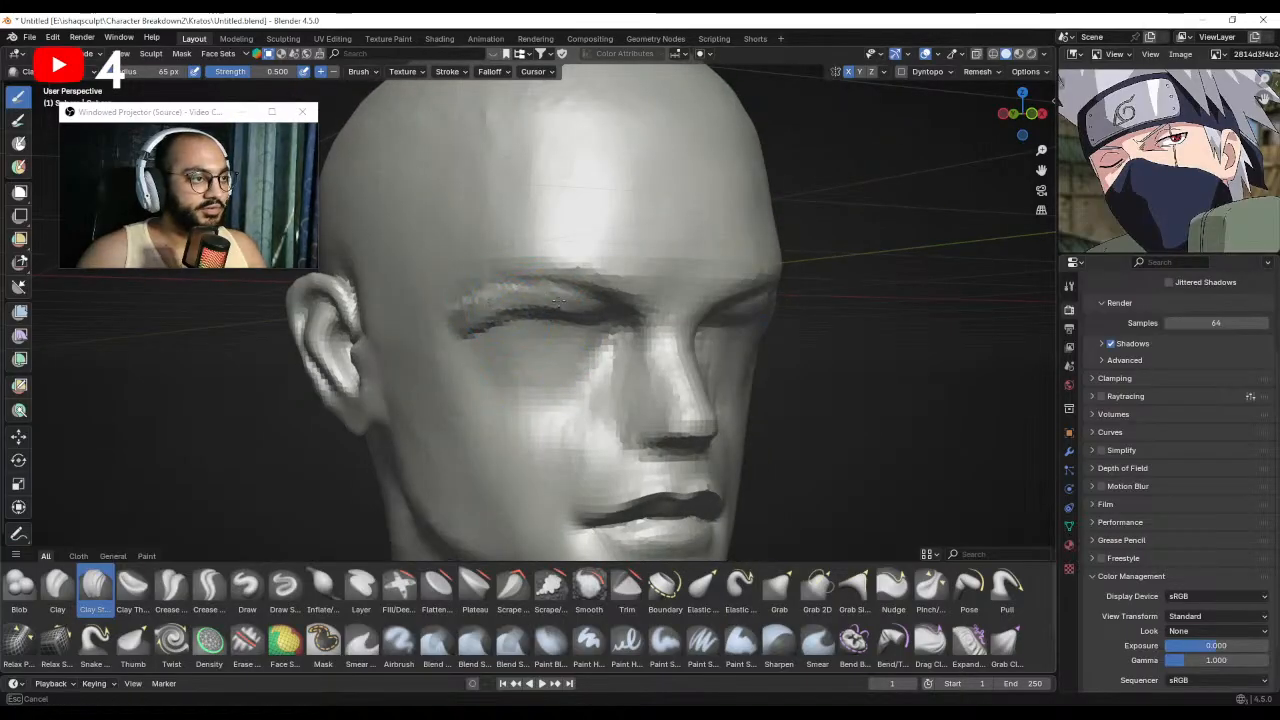
{"action": "middle_click_drag", "start_coordinate": [481, 313], "coordinate": [549, 316]}
{"action": "key", "text": "f"}
{"action": "left_click", "coordinate": [524, 316]}
{"action": "left_click_drag", "start_coordinate": [480, 313], "coordinate": [545, 302]}
Reshape the brows and eye sockets with the Grab brush at about 93, 76 and 68 px radius.
{"action": "middle_click_drag", "start_coordinate": [582, 310], "coordinate": [535, 309]}
{"action": "key", "text": "g"}
{"action": "scroll", "coordinate": [568, 316], "scroll_direction": "up", "scroll_amount": 1}
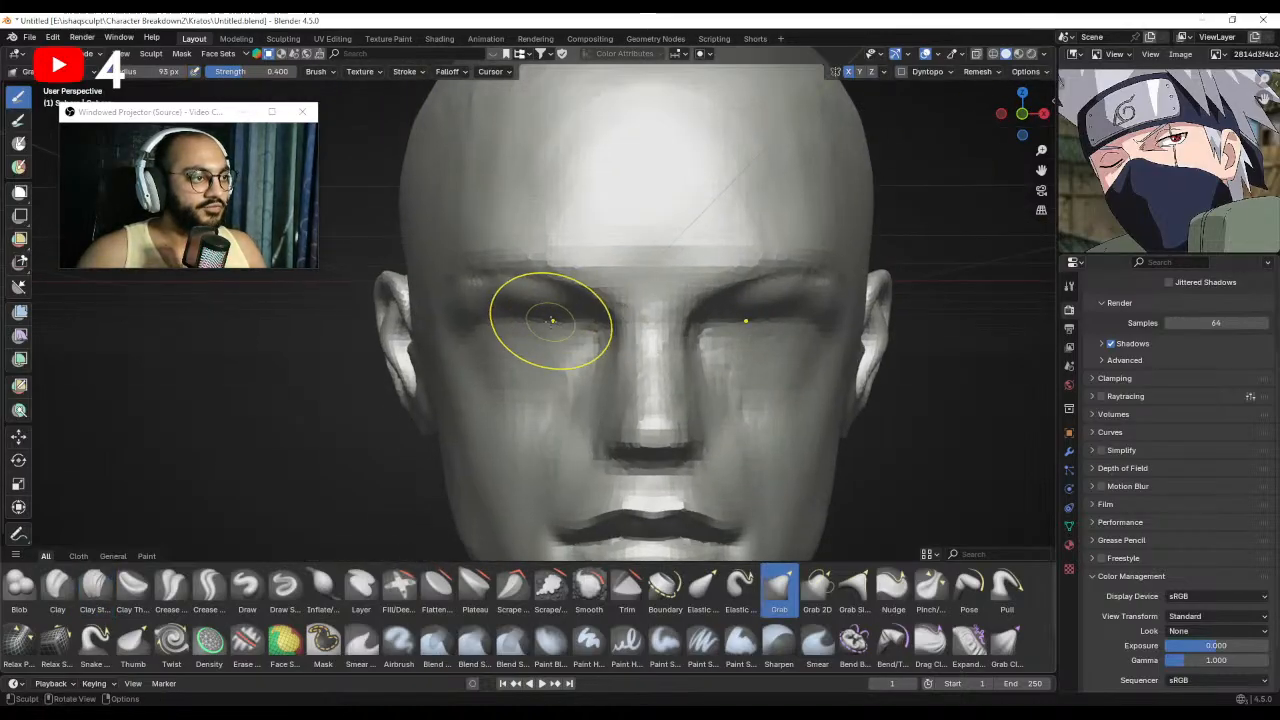
{"action": "middle_click_drag", "start_coordinate": [556, 314], "coordinate": [517, 326]}
{"action": "key", "text": "f"}
{"action": "left_click", "coordinate": [495, 336]}
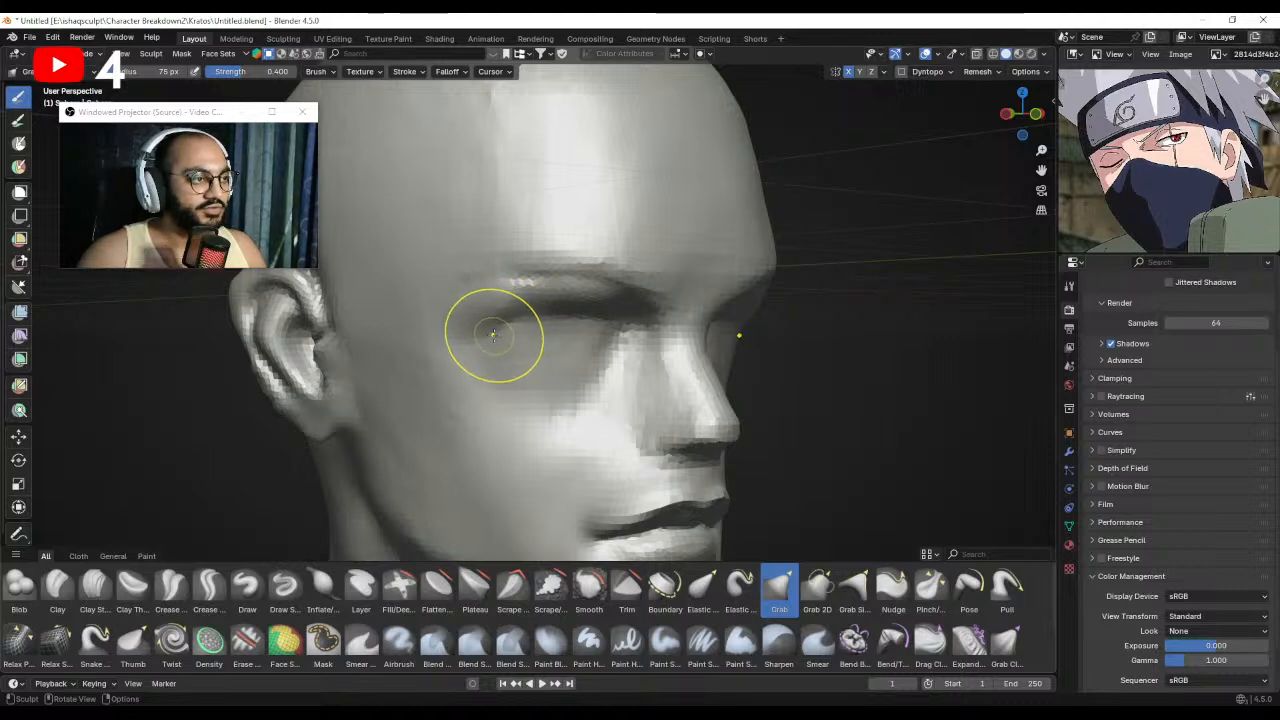
{"action": "key", "text": "f"}
{"action": "left_click", "coordinate": [487, 336]}
{"action": "left_click_drag", "start_coordinate": [508, 296], "coordinate": [502, 308]}
{"action": "left_click_drag", "start_coordinate": [622, 315], "coordinate": [622, 319]}
{"action": "middle_click_drag", "start_coordinate": [622, 319], "coordinate": [551, 317]}
{"action": "scroll", "coordinate": [578, 315], "scroll_direction": "down", "scroll_amount": 2}
{"action": "scroll", "coordinate": [551, 317], "scroll_direction": "up", "scroll_amount": 1}
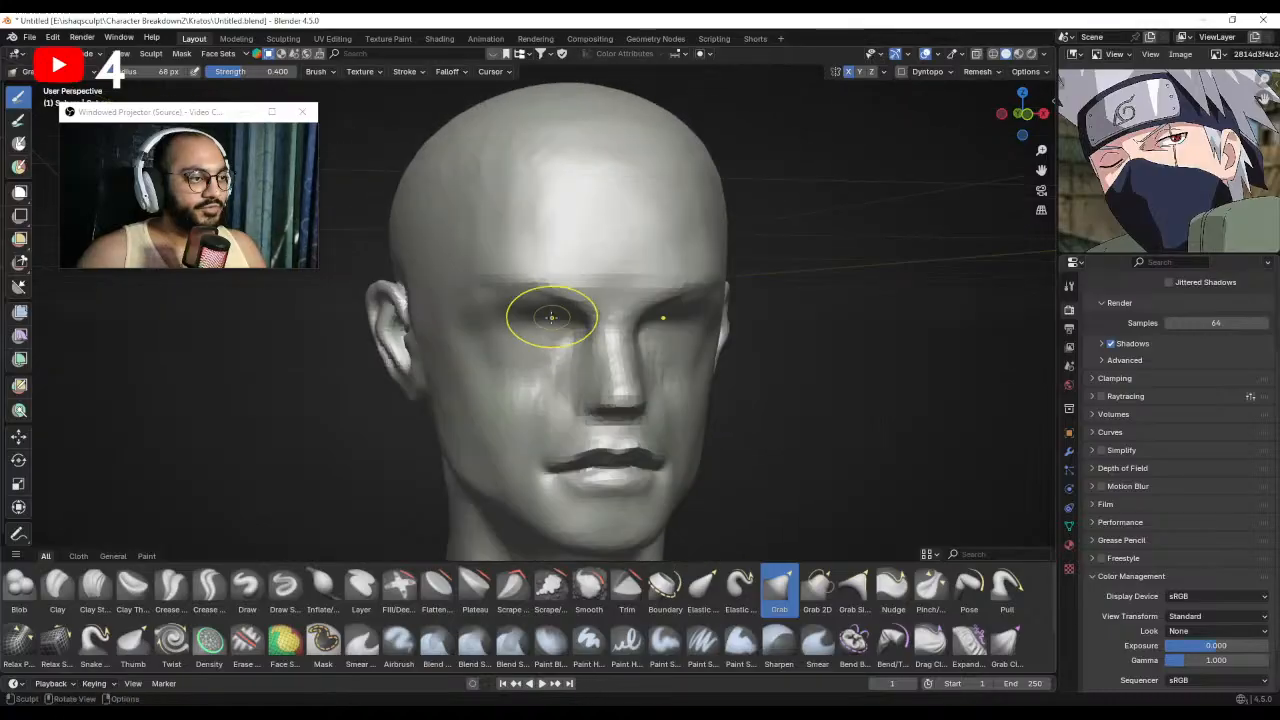
Adjust the outer brow and temple contour with the Grab brush, reducing its radius to about 44 px.
{"action": "key", "text": "f"}
{"action": "left_click", "coordinate": [540, 317]}
{"action": "left_click_drag", "start_coordinate": [460, 314], "coordinate": [465, 312]}
{"action": "middle_click_drag", "start_coordinate": [546, 318], "coordinate": [575, 304]}
{"action": "key", "text": "f"}
{"action": "left_click", "coordinate": [568, 303]}
{"action": "left_click_drag", "start_coordinate": [446, 328], "coordinate": [448, 327]}
{"action": "mouse_move", "coordinate": [448, 327]}
{"action": "middle_mouse_down"}
{"action": "mouse_move", "coordinate": [470, 322]}
{"action": "mouse_move", "coordinate": [430, 317]}
{"action": "mouse_move", "coordinate": [586, 287]}
{"action": "middle_mouse_up"}
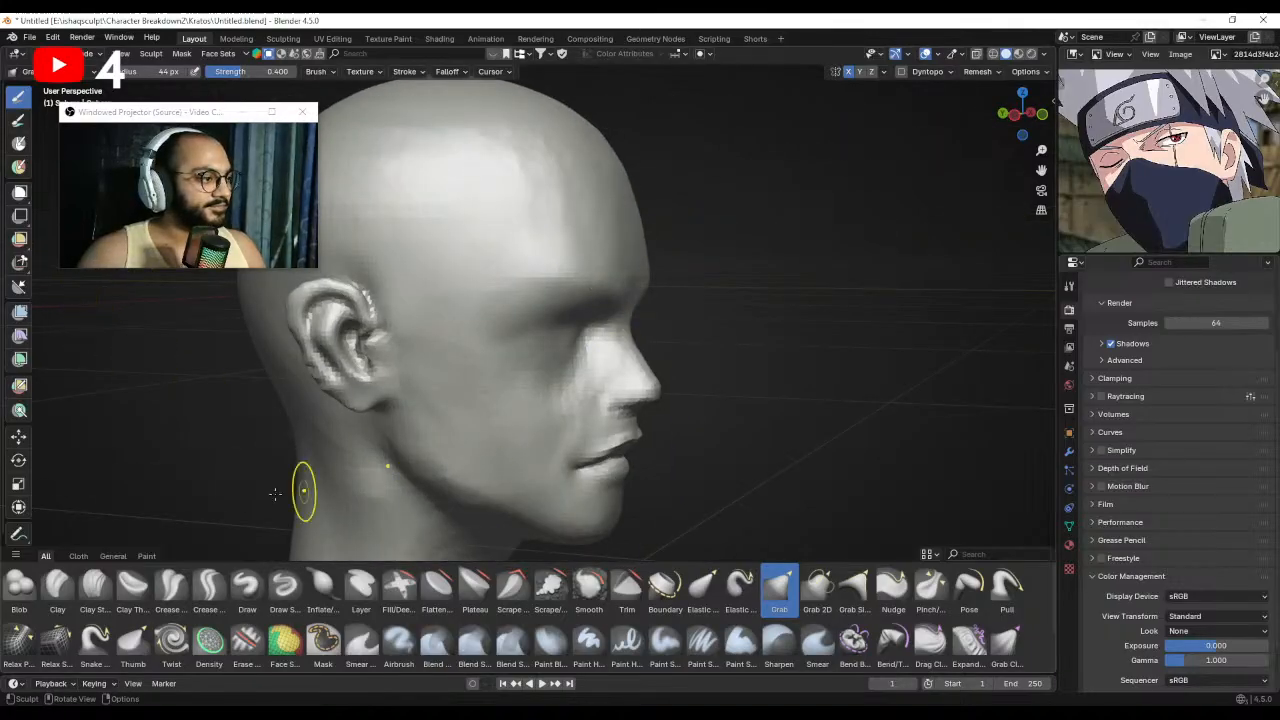
Select the Draw brush, switch to Object Mode, move the head along the X axis and apply all transforms.
{"action": "left_click", "coordinate": [247, 585]}
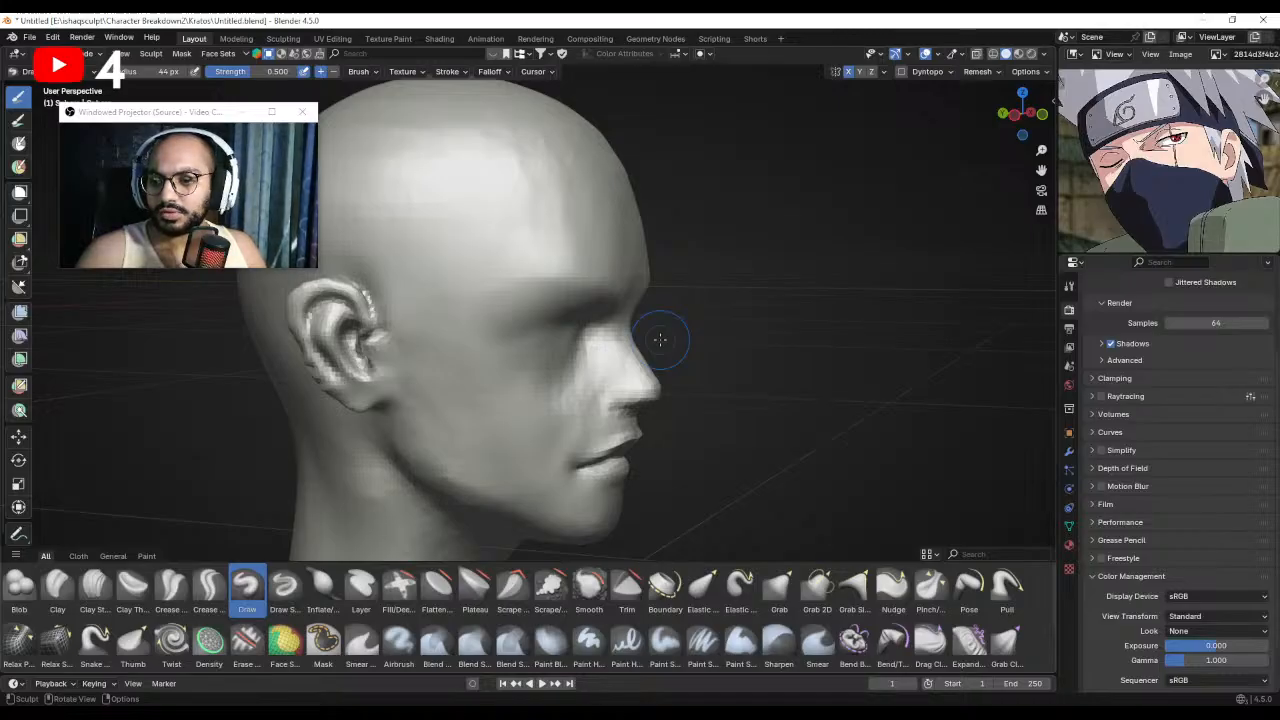
{"action": "mouse_move", "coordinate": [660, 340]}
{"action": "middle_mouse_down"}
{"action": "mouse_move", "coordinate": [720, 323]}
{"action": "mouse_move", "coordinate": [640, 340]}
{"action": "middle_mouse_up"}
{"action": "scroll", "coordinate": [614, 352], "scroll_direction": "down", "scroll_amount": 3}
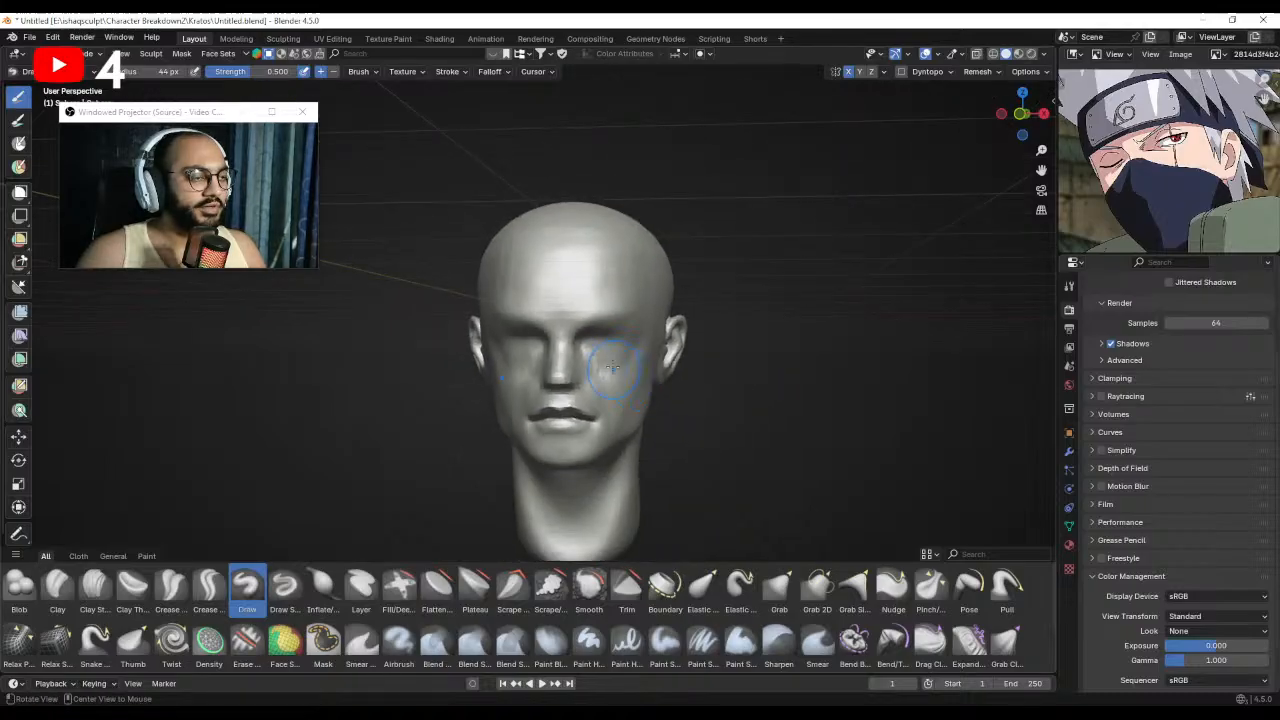
{"action": "key", "text": "ctrl+Tab"}
{"action": "left_click", "coordinate": [590, 365]}
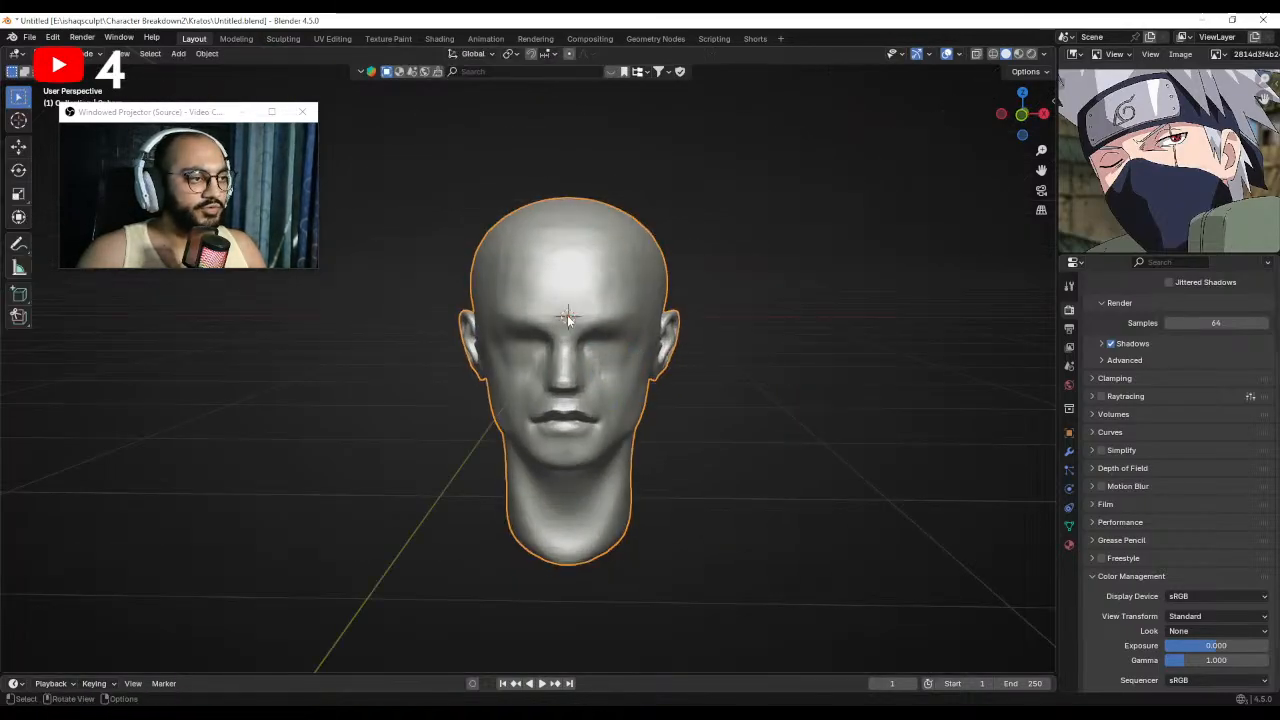
{"action": "middle_click_drag", "start_coordinate": [567, 315], "coordinate": [569, 314]}
{"action": "left_click_drag", "start_coordinate": [569, 318], "coordinate": [610, 340], "text": "alt"}
{"action": "key", "text": "g"}
{"action": "key", "text": "x"}
{"action": "left_click", "coordinate": [657, 343]}
{"action": "key", "text": "ctrl+a"}
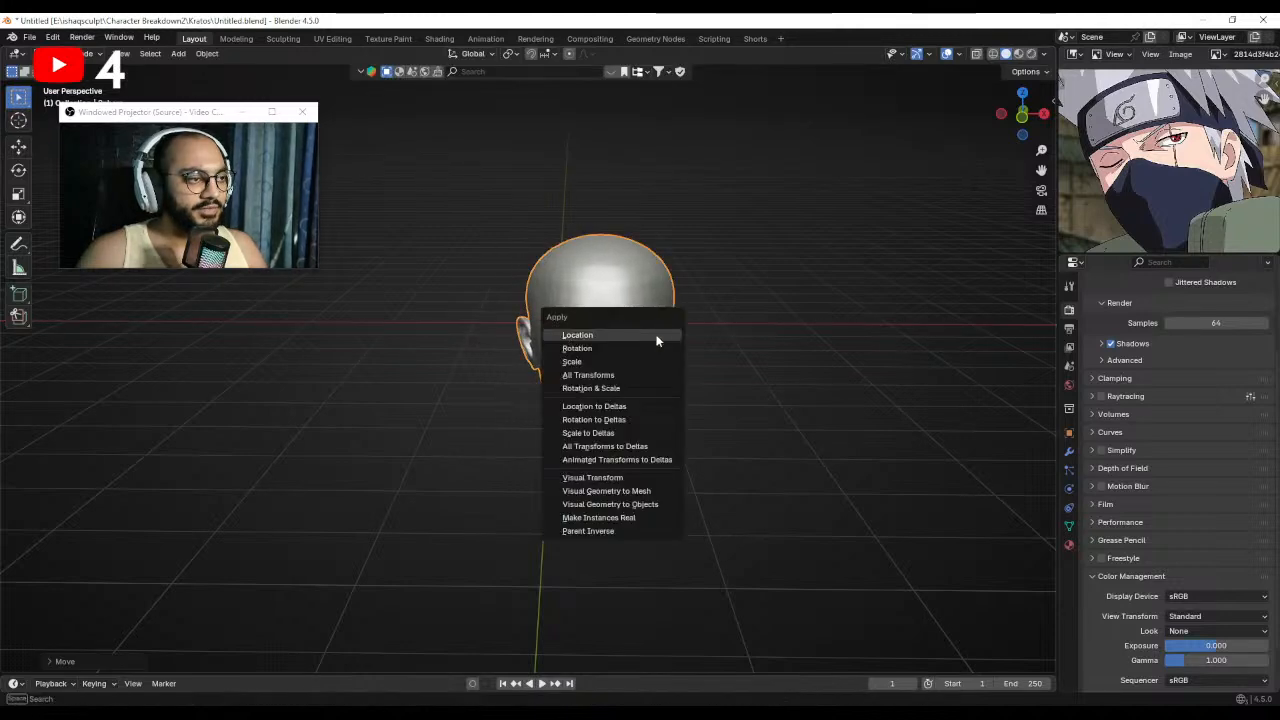
{"action": "left_click", "coordinate": [626, 370]}
Return to Sculpt Mode and inspect where the X symmetry mirrors the brush on the shifted head.
{"action": "key", "text": "ctrl+Tab"}
{"action": "left_click", "coordinate": [620, 398]}
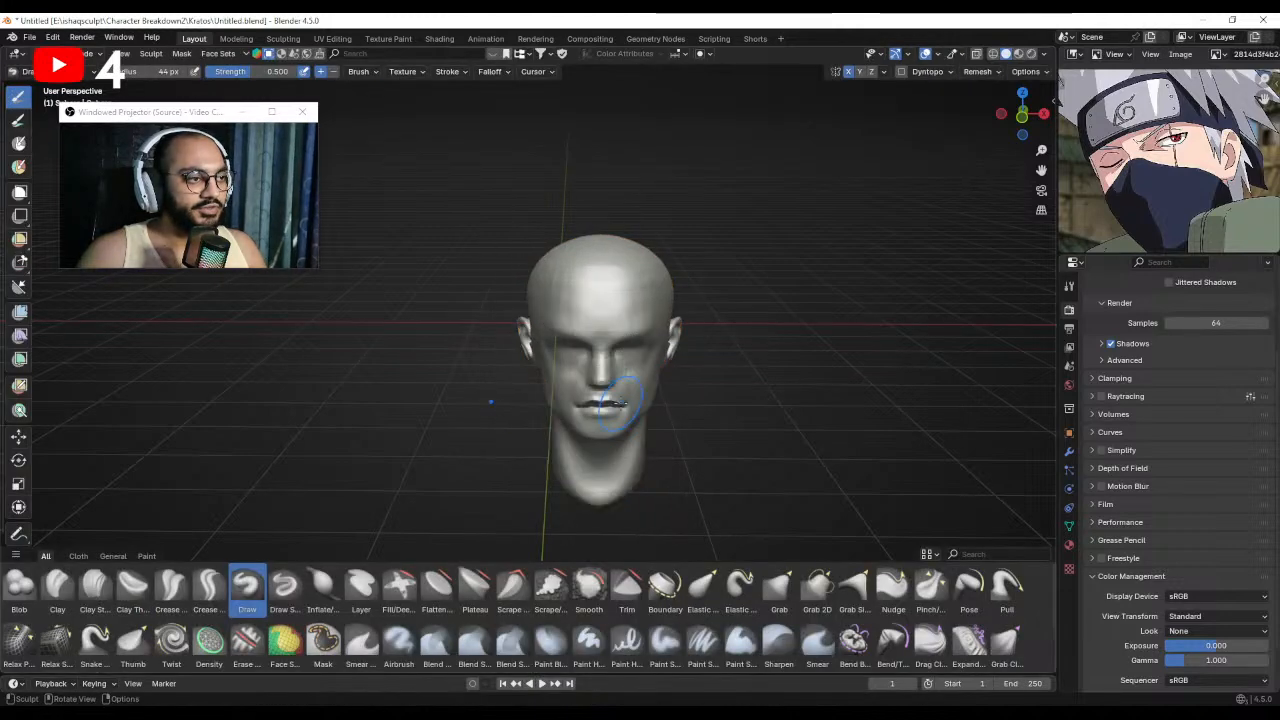
{"action": "left_click_drag", "start_coordinate": [619, 400], "coordinate": [616, 348], "text": "alt"}
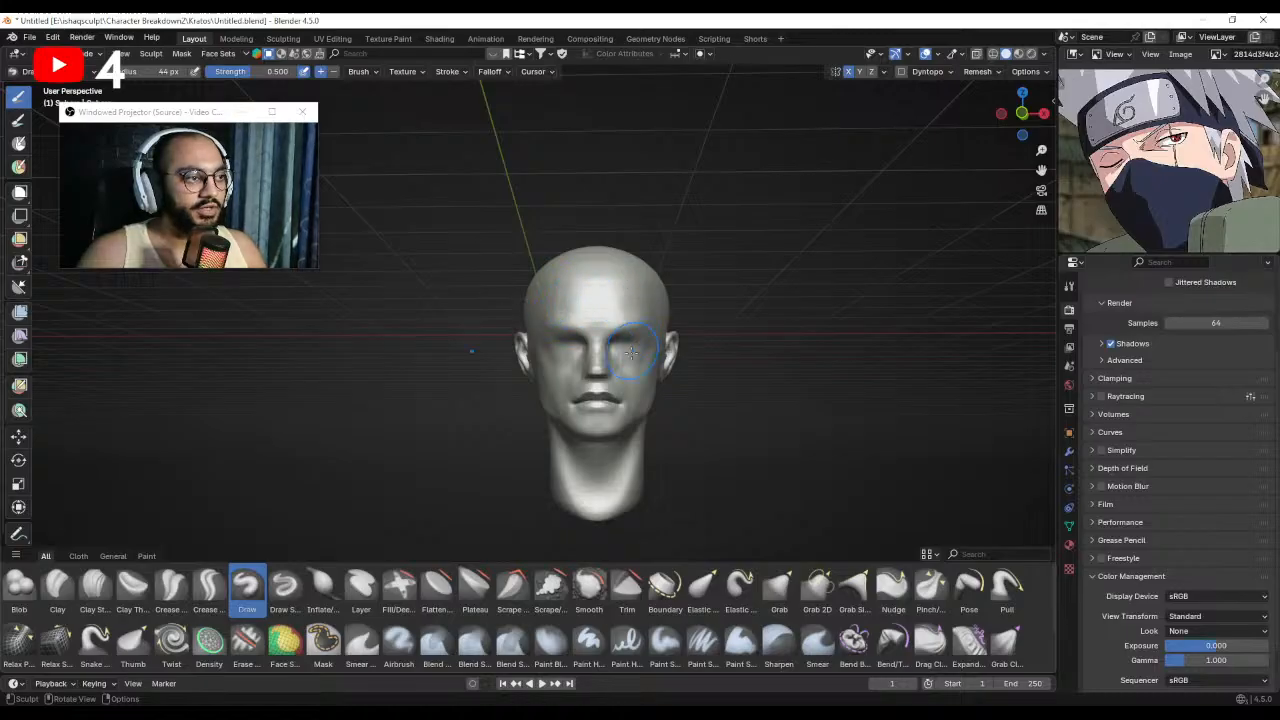
{"action": "left_click_drag", "start_coordinate": [640, 316], "coordinate": [634, 338], "text": "alt"}
Switch back to Object Mode and select the head.
{"action": "key", "text": "ctrl+Tab"}
{"action": "left_click", "coordinate": [700, 330]}
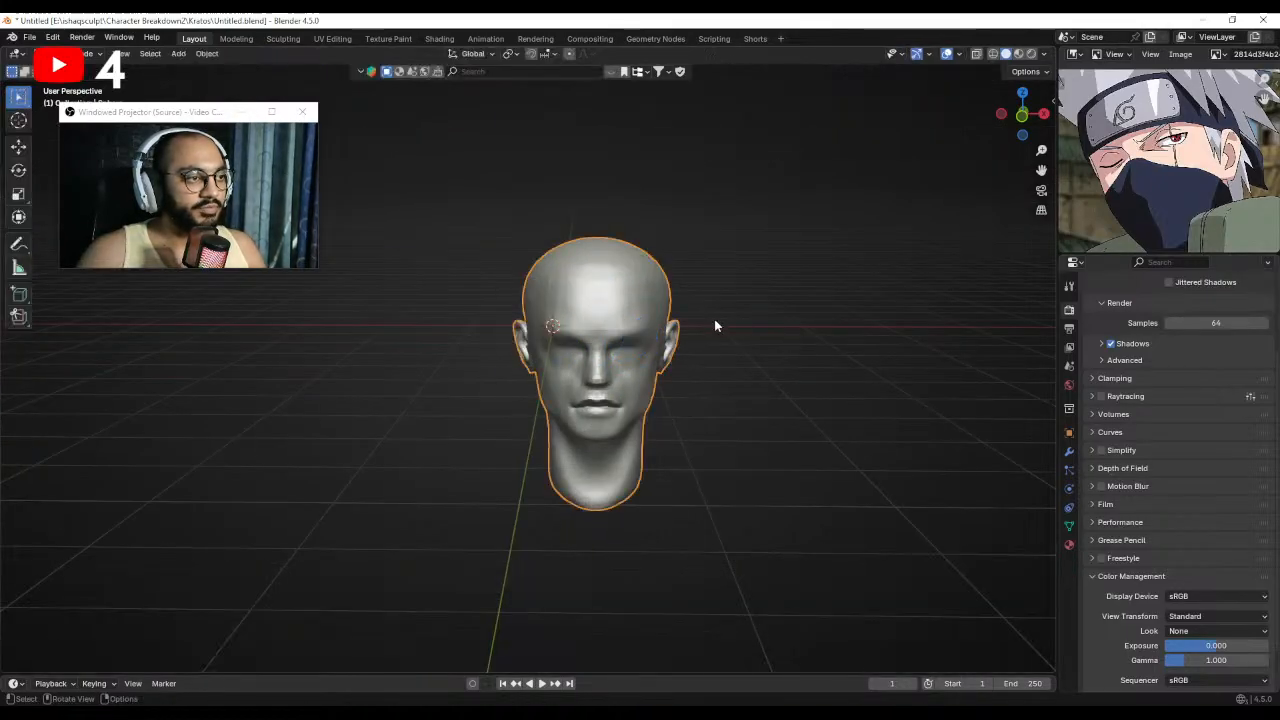
{"action": "left_click", "coordinate": [714, 320]}
{"action": "left_click", "coordinate": [610, 318]}
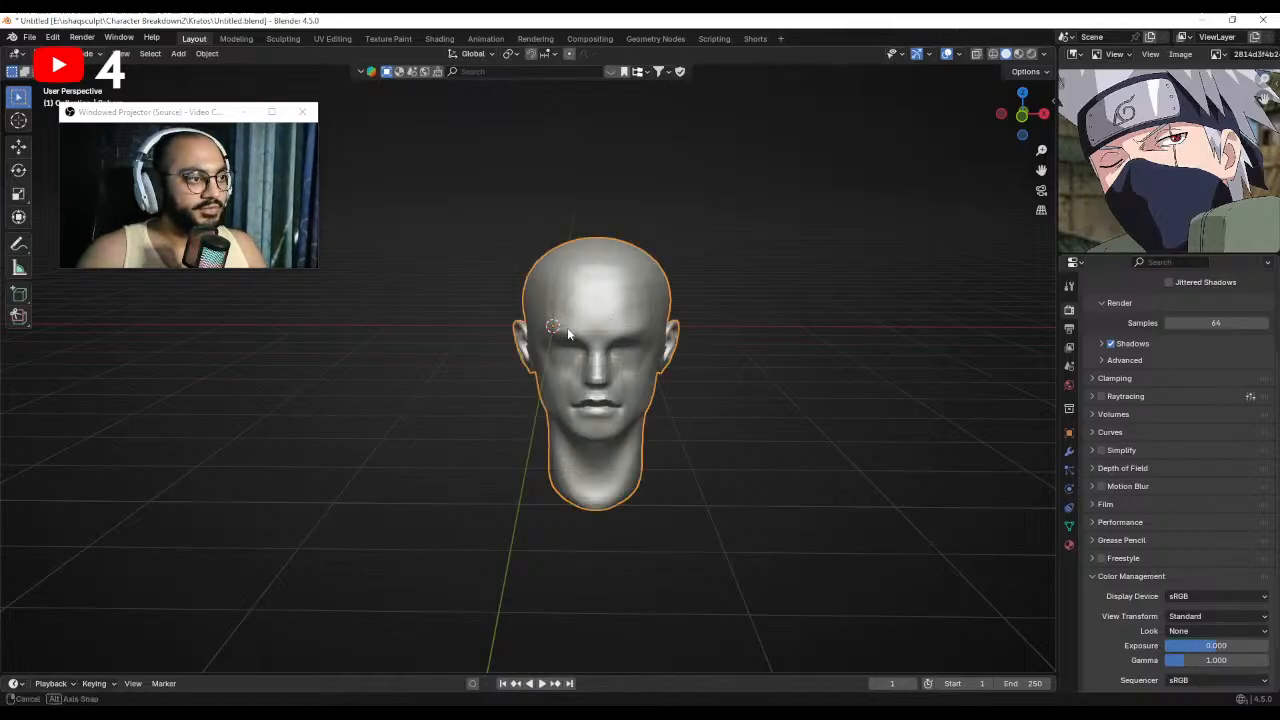
{"action": "mouse_move", "coordinate": [567, 327]}
{"action": "left_mouse_down", "text": "alt"}
{"action": "mouse_move", "coordinate": [550, 327]}
{"action": "mouse_move", "coordinate": [596, 328]}
{"action": "mouse_move", "coordinate": [567, 323]}
{"action": "mouse_move", "coordinate": [579, 334]}
{"action": "left_mouse_up", "text": "alt"}
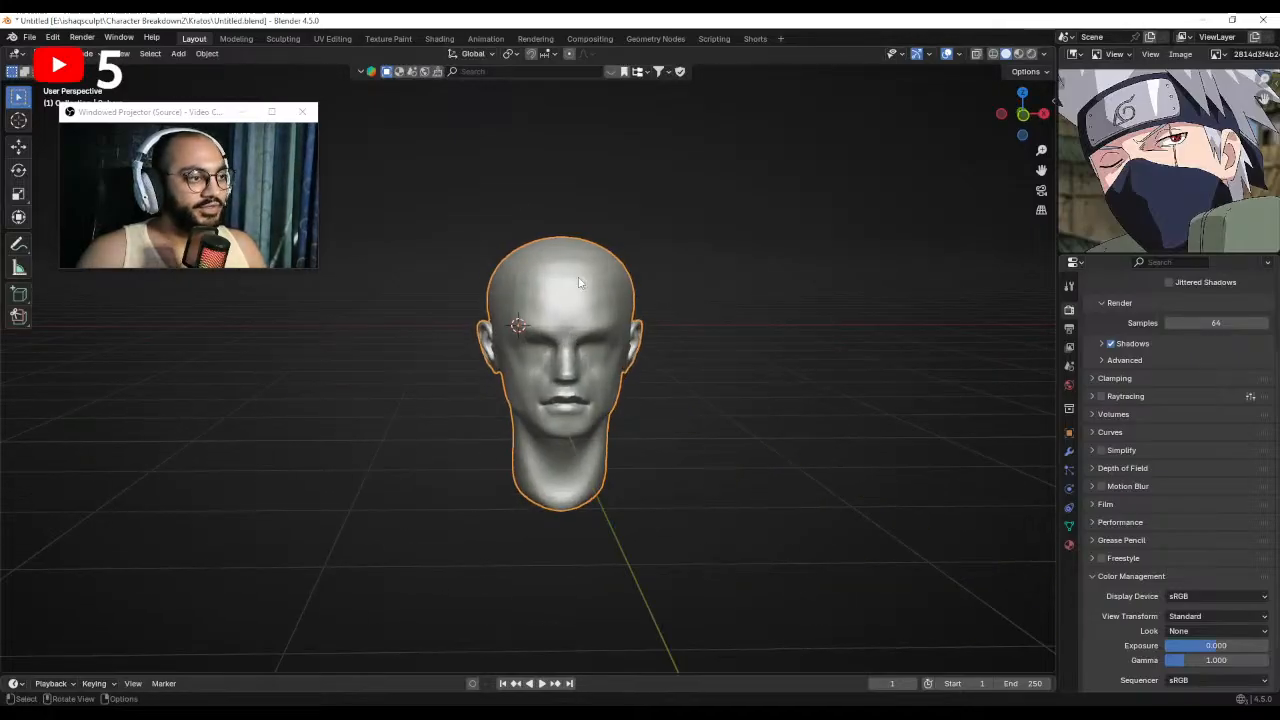
Set the head's origin to its center of mass (surface) and return to Sculpt Mode to check the mirrored brush.
{"action": "left_click", "coordinate": [207, 53]}
{"action": "mouse_move", "coordinate": [300, 84]}
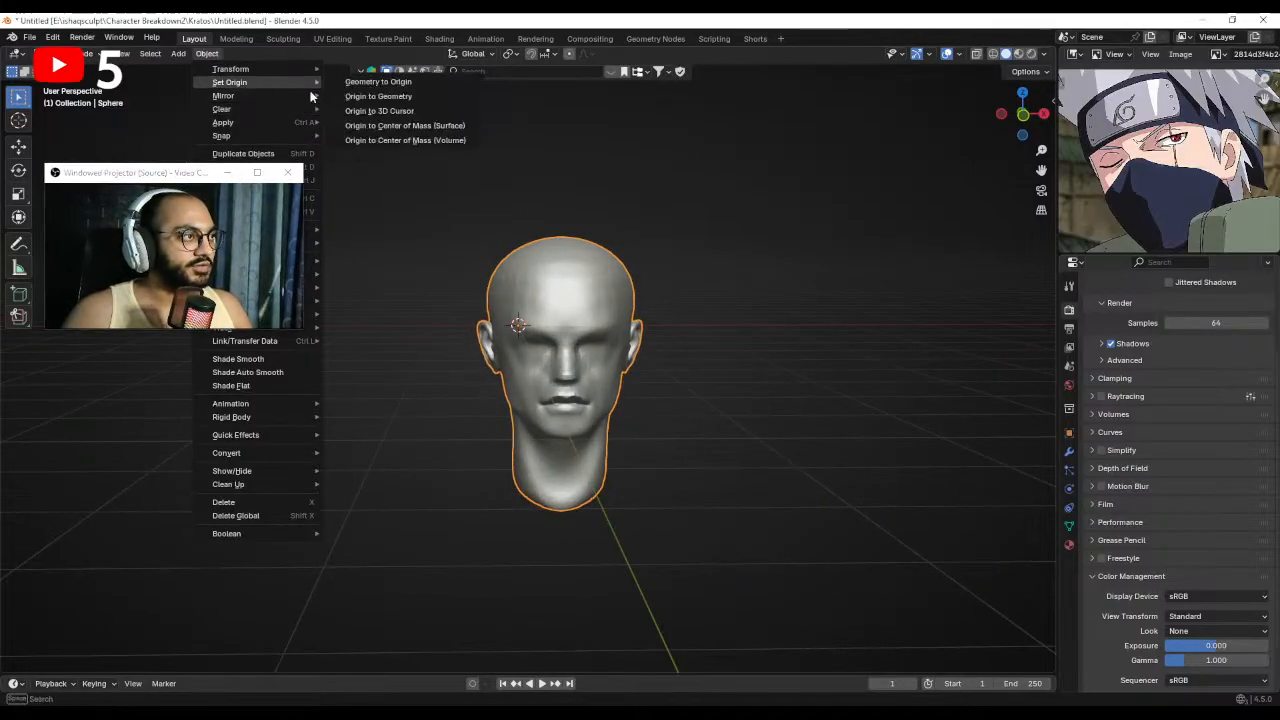
{"action": "left_click", "coordinate": [395, 126]}
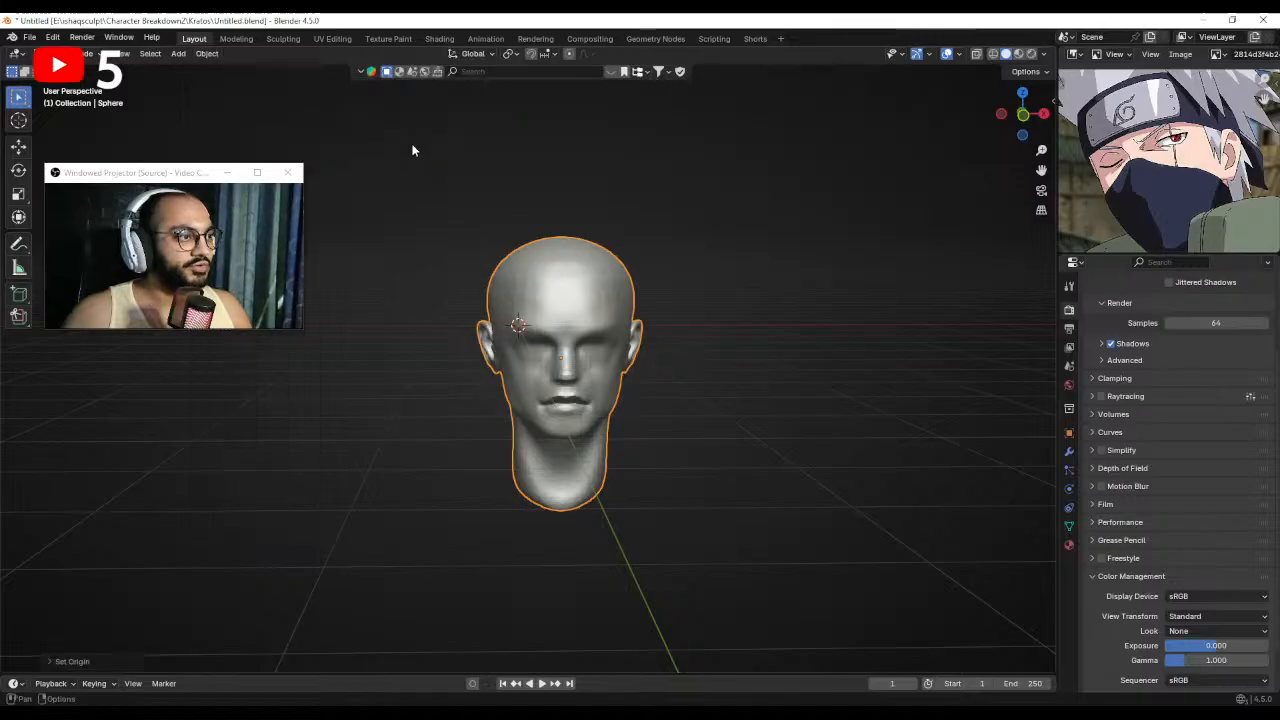
{"action": "left_click_drag", "start_coordinate": [565, 318], "coordinate": [575, 311], "text": "alt"}
{"action": "key", "text": "ctrl+Tab"}
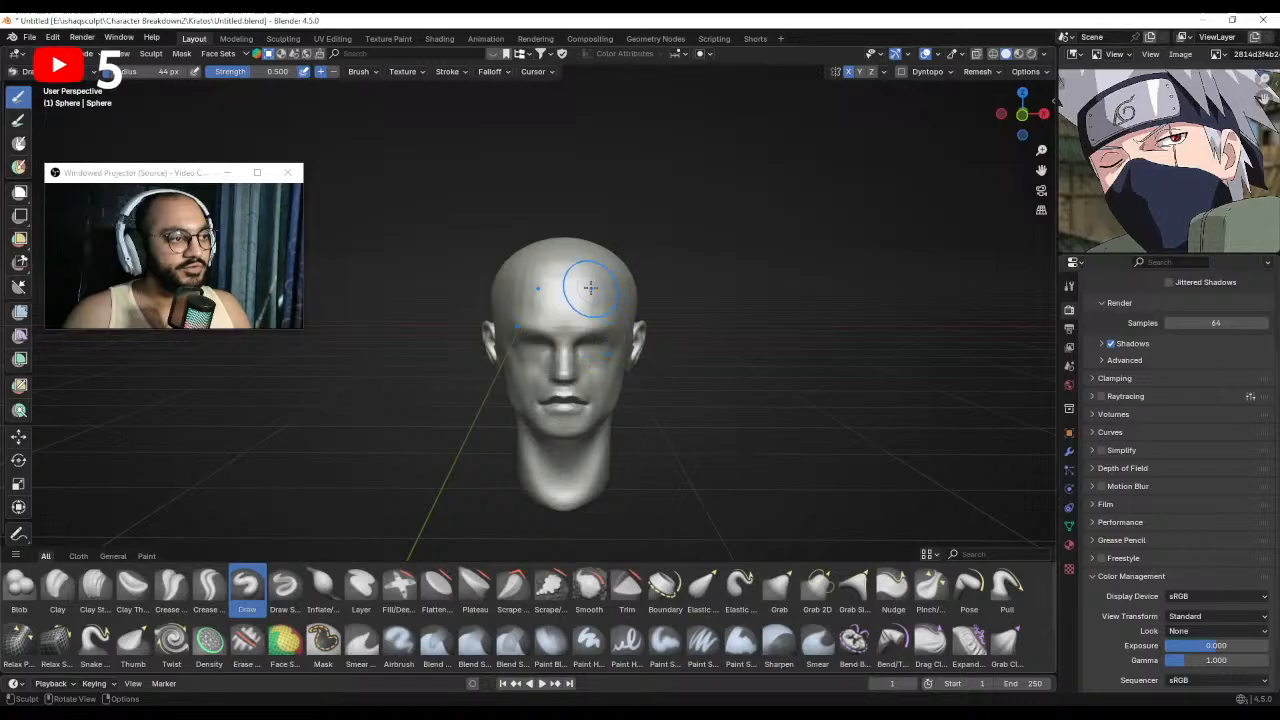
Undo the origin change, the applied transforms and the head's X-axis move.
{"action": "key", "text": "ctrl+Tab"}
{"action": "left_click", "coordinate": [686, 297]}
{"action": "left_click_drag", "start_coordinate": [686, 297], "coordinate": [674, 305], "text": "alt"}
{"action": "key", "text": "ctrl+z"}
{"action": "key", "text": "ctrl+z"}
{"action": "key", "text": "ctrl+z"}
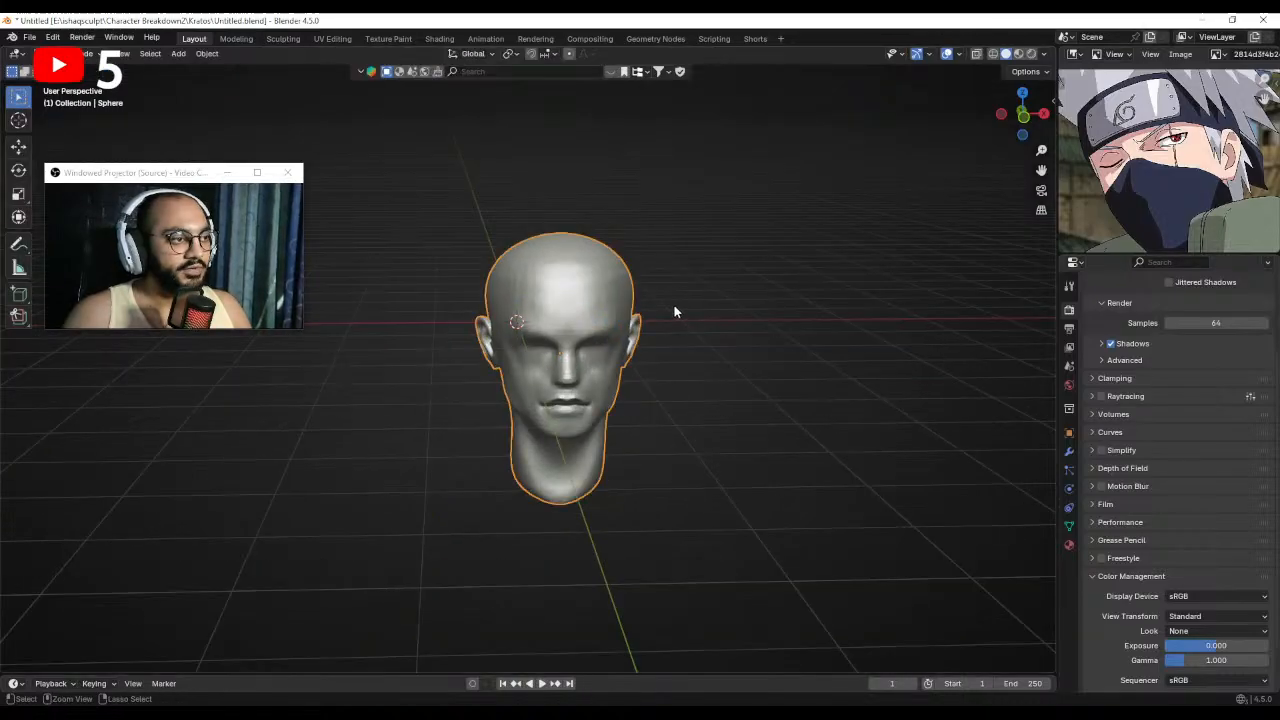
{"action": "key", "text": "ctrl+z"}
{"action": "key", "text": "ctrl+z"}
{"action": "key", "text": "ctrl+z"}
{"action": "key", "text": "ctrl+z"}
{"action": "key", "text": "ctrl+z"}
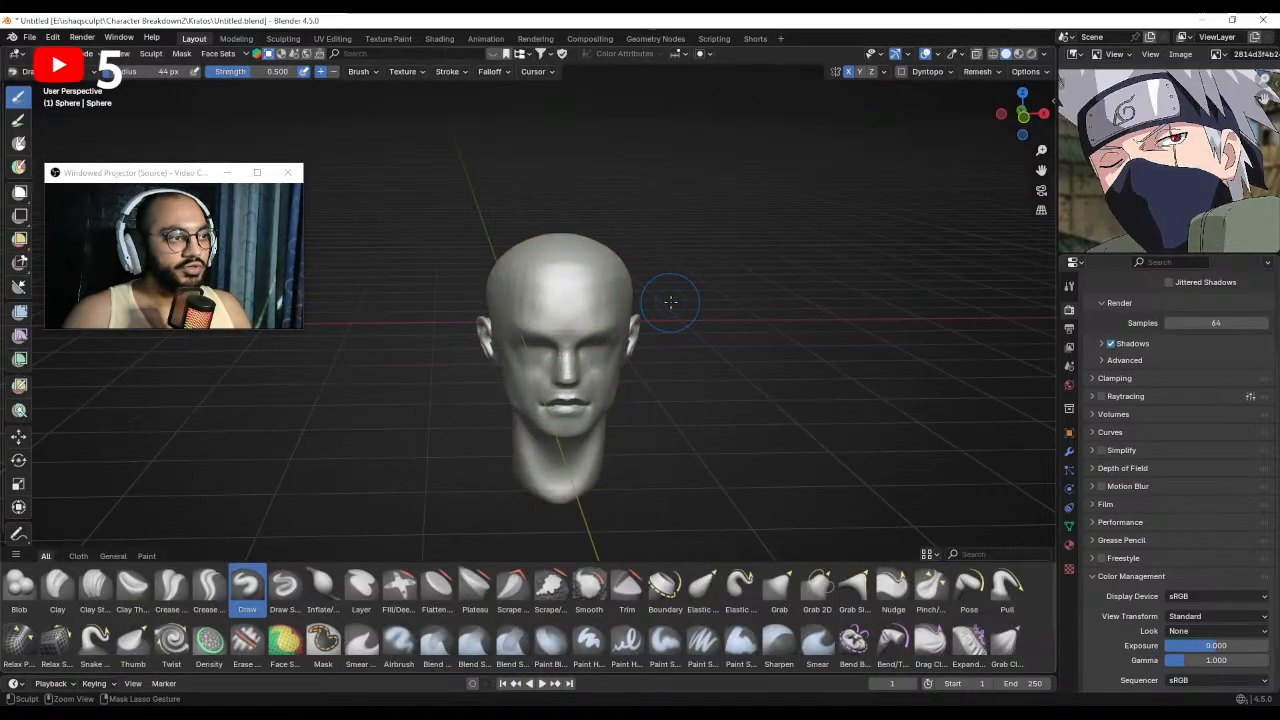
{"action": "key", "text": "ctrl+z"}
Move the head freely away from the world origin in Object Mode, then undo the move.
{"action": "left_click", "coordinate": [627, 303]}
{"action": "mouse_move", "coordinate": [627, 303]}
{"action": "left_mouse_down", "text": "alt"}
{"action": "mouse_move", "coordinate": [631, 313]}
{"action": "mouse_move", "coordinate": [611, 301]}
{"action": "left_mouse_up", "text": "alt"}
{"action": "left_click", "coordinate": [594, 302]}
{"action": "key", "text": "g"}
{"action": "left_click", "coordinate": [890, 212]}
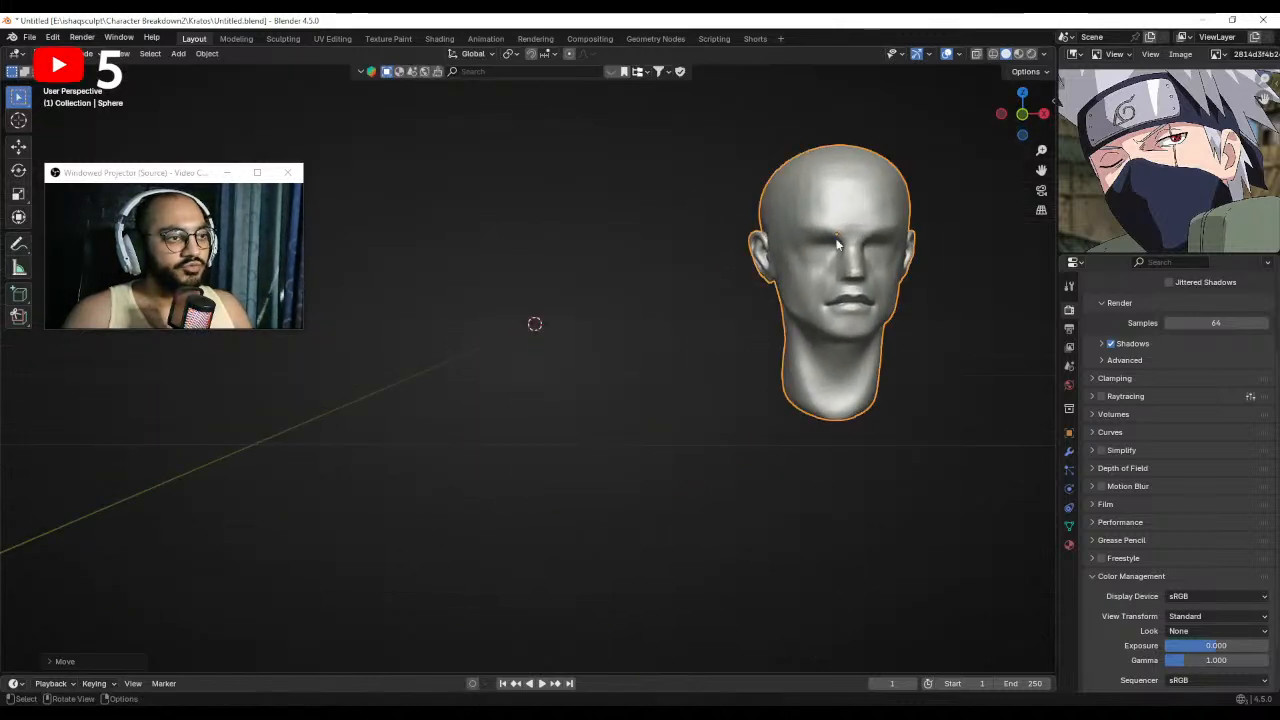
{"action": "key", "text": "ctrl+z"}
Return to Sculpt Mode and reshape the cheeks beside the nose from below with the Grab brush, enlarging its radius to about 113 px.
{"action": "left_click", "coordinate": [676, 295]}
{"action": "left_click_drag", "start_coordinate": [531, 317], "coordinate": [557, 323], "text": "alt"}
{"action": "left_click", "coordinate": [557, 323]}
{"action": "key", "text": "ctrl+Tab"}
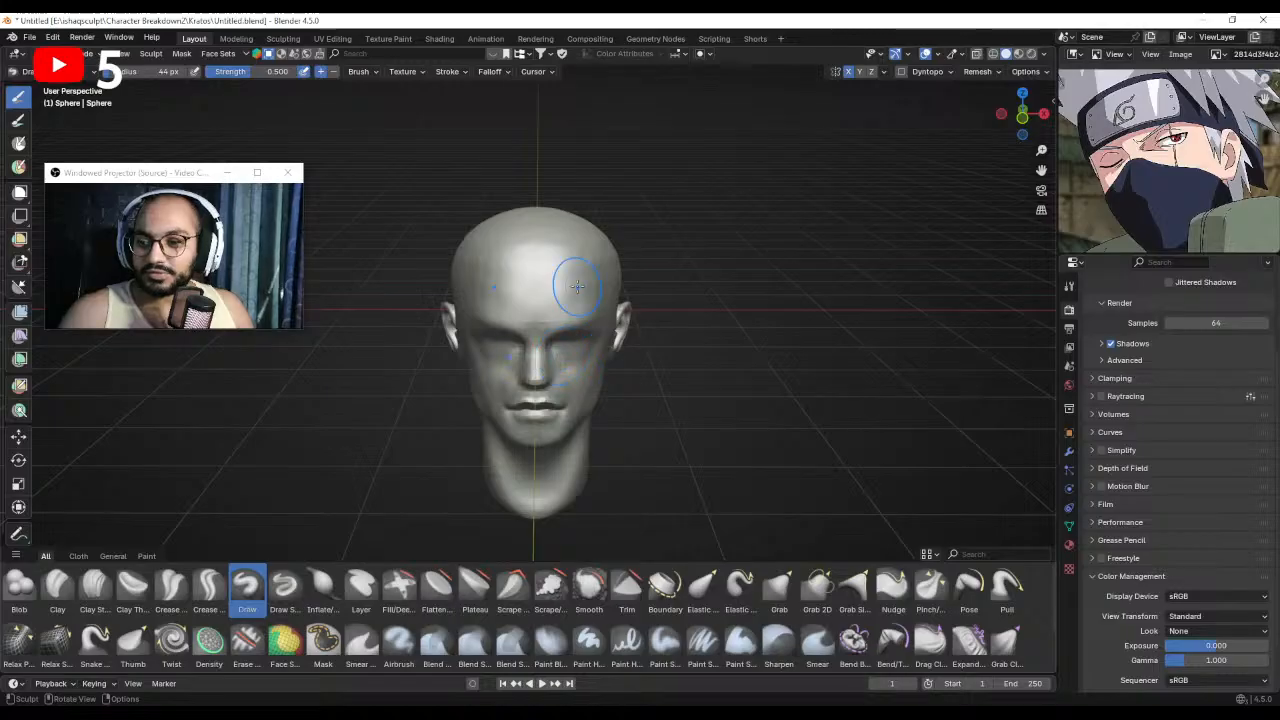
{"action": "middle_click_drag", "start_coordinate": [585, 325], "coordinate": [560, 258]}
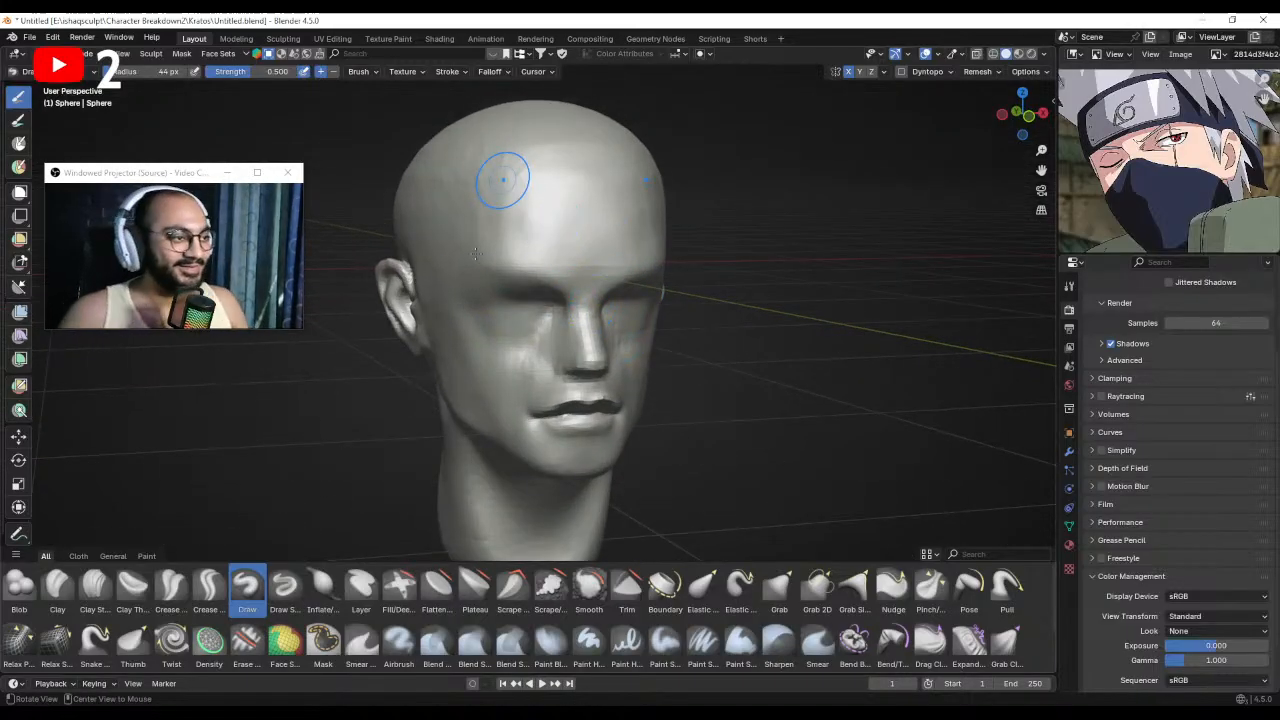
{"action": "mouse_move", "coordinate": [476, 254]}
{"action": "middle_mouse_down"}
{"action": "mouse_move", "coordinate": [518, 308]}
{"action": "mouse_move", "coordinate": [531, 400]}
{"action": "mouse_move", "coordinate": [578, 303]}
{"action": "middle_mouse_up"}
{"action": "key", "text": "g"}
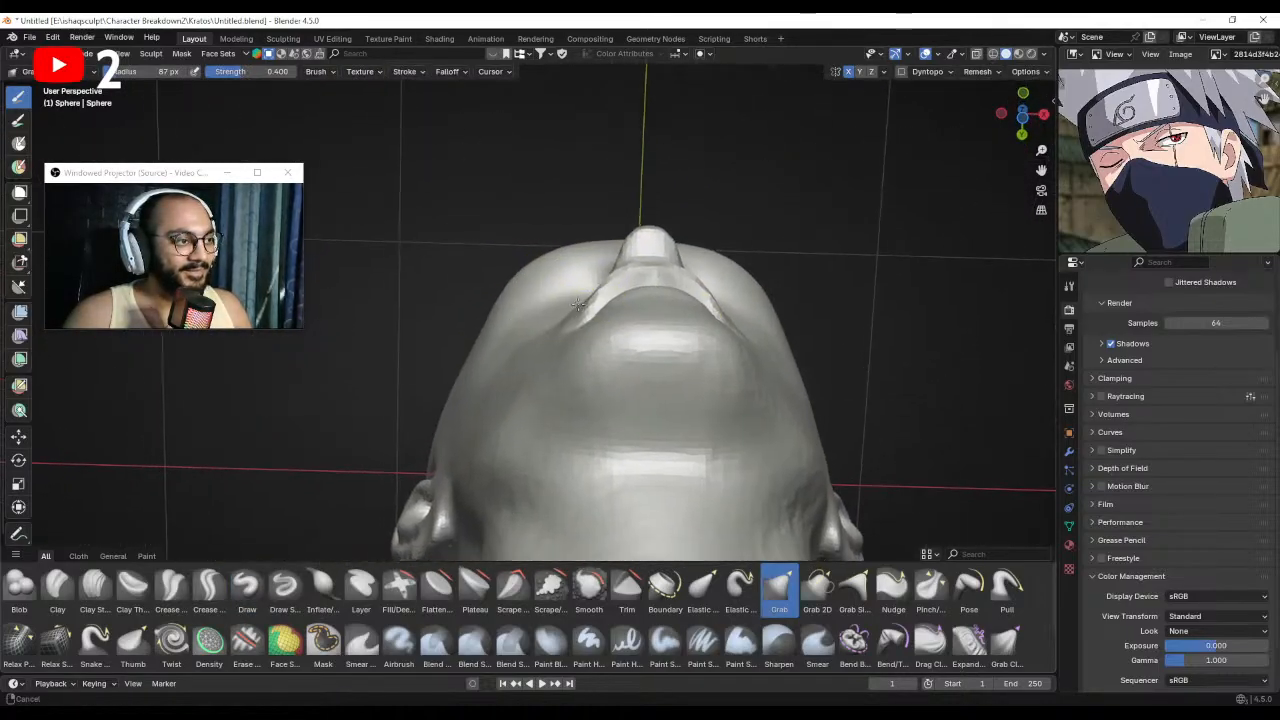
{"action": "left_click_drag", "start_coordinate": [578, 303], "coordinate": [574, 300]}
{"action": "key", "text": "f"}
{"action": "mouse_move", "coordinate": [590, 298]}
{"action": "middle_mouse_down"}
{"action": "mouse_move", "coordinate": [600, 306]}
{"action": "mouse_move", "coordinate": [550, 317]}
{"action": "middle_mouse_up"}
{"action": "left_click", "coordinate": [638, 306]}
{"action": "left_click_drag", "start_coordinate": [550, 317], "coordinate": [545, 314]}
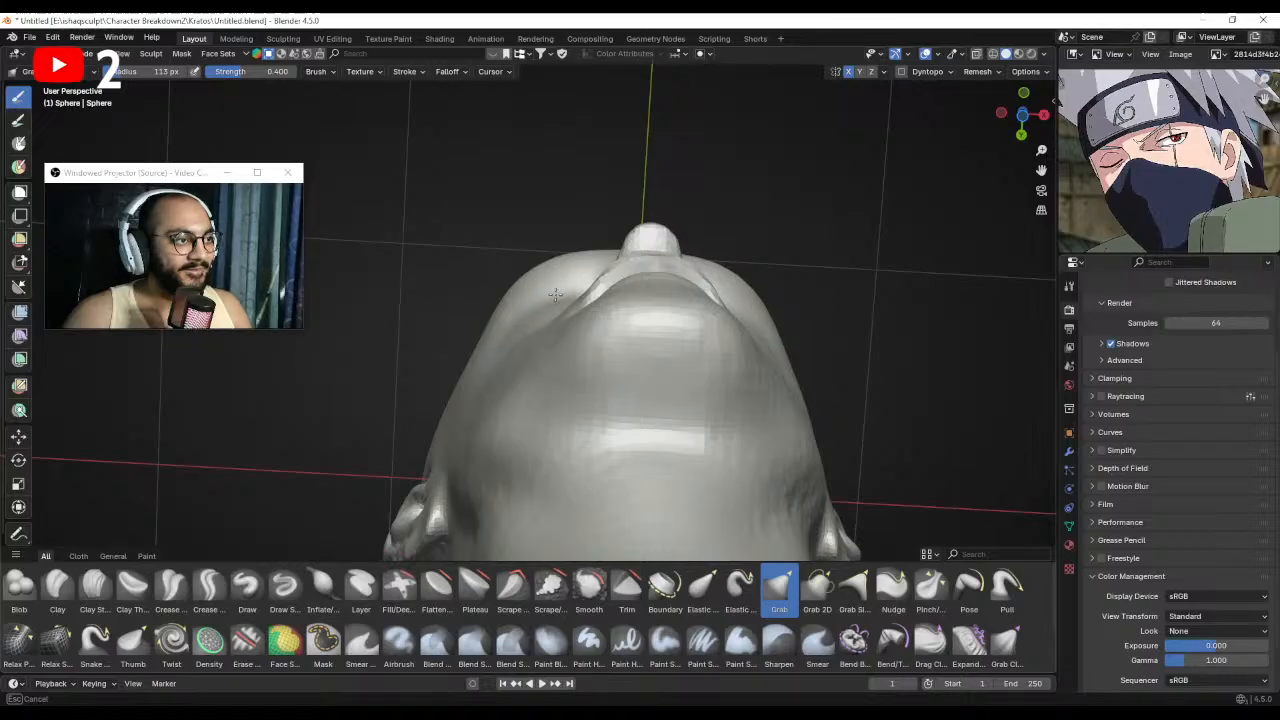
Refine the nose bridge and inner eye corners from the front with the Grab brush at a radius of about 60 px.
{"action": "mouse_move", "coordinate": [555, 293]}
{"action": "middle_mouse_down"}
{"action": "mouse_move", "coordinate": [537, 400]}
{"action": "mouse_move", "coordinate": [602, 370]}
{"action": "mouse_move", "coordinate": [522, 369]}
{"action": "mouse_move", "coordinate": [540, 378]}
{"action": "mouse_move", "coordinate": [517, 387]}
{"action": "middle_mouse_up"}
{"action": "scroll", "coordinate": [520, 369], "scroll_direction": "down", "scroll_amount": 2}
{"action": "key", "text": "f"}
{"action": "left_click", "coordinate": [545, 385]}
{"action": "mouse_move", "coordinate": [527, 335]}
{"action": "left_mouse_down", "text": "ctrl+alt"}
{"action": "mouse_move", "coordinate": [575, 368]}
{"action": "mouse_move", "coordinate": [578, 275]}
{"action": "mouse_move", "coordinate": [586, 336]}
{"action": "mouse_move", "coordinate": [583, 298]}
{"action": "left_mouse_up", "text": "ctrl+alt"}
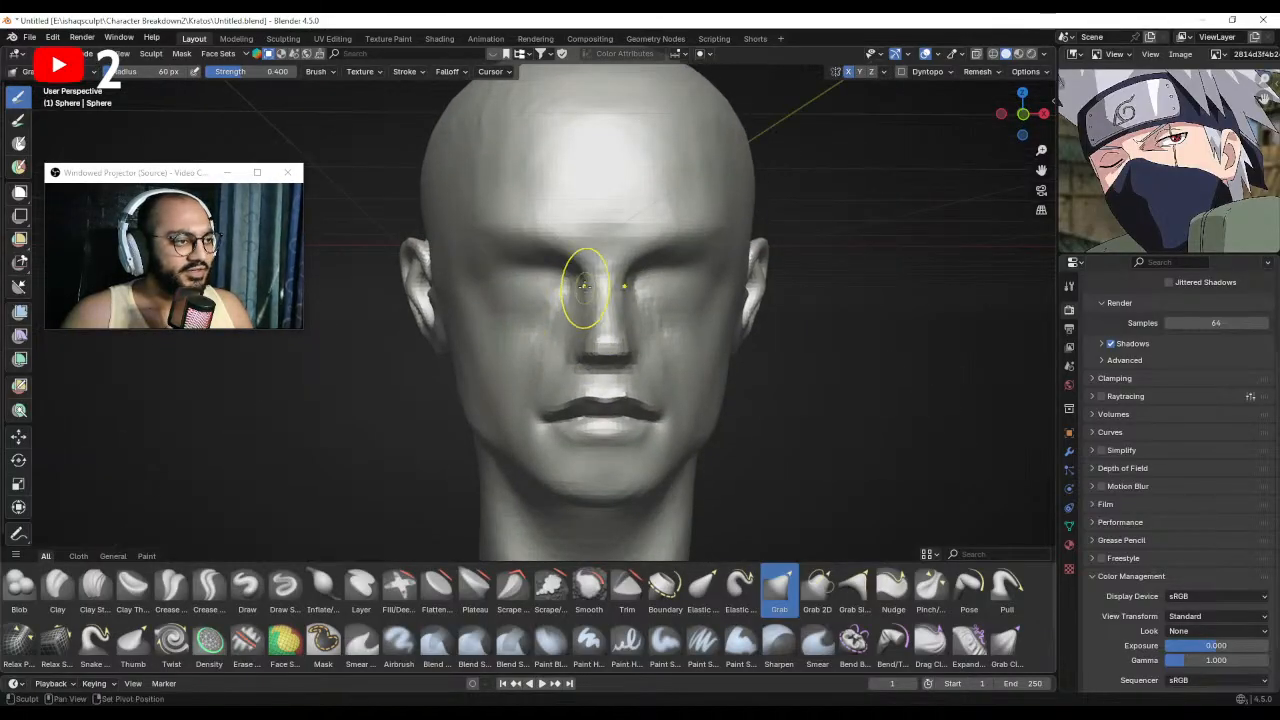
{"action": "mouse_move", "coordinate": [569, 363]}
{"action": "left_mouse_down", "text": "alt"}
{"action": "mouse_move", "coordinate": [615, 339]}
{"action": "mouse_move", "coordinate": [514, 343]}
{"action": "mouse_move", "coordinate": [586, 357]}
{"action": "left_mouse_up", "text": "alt"}
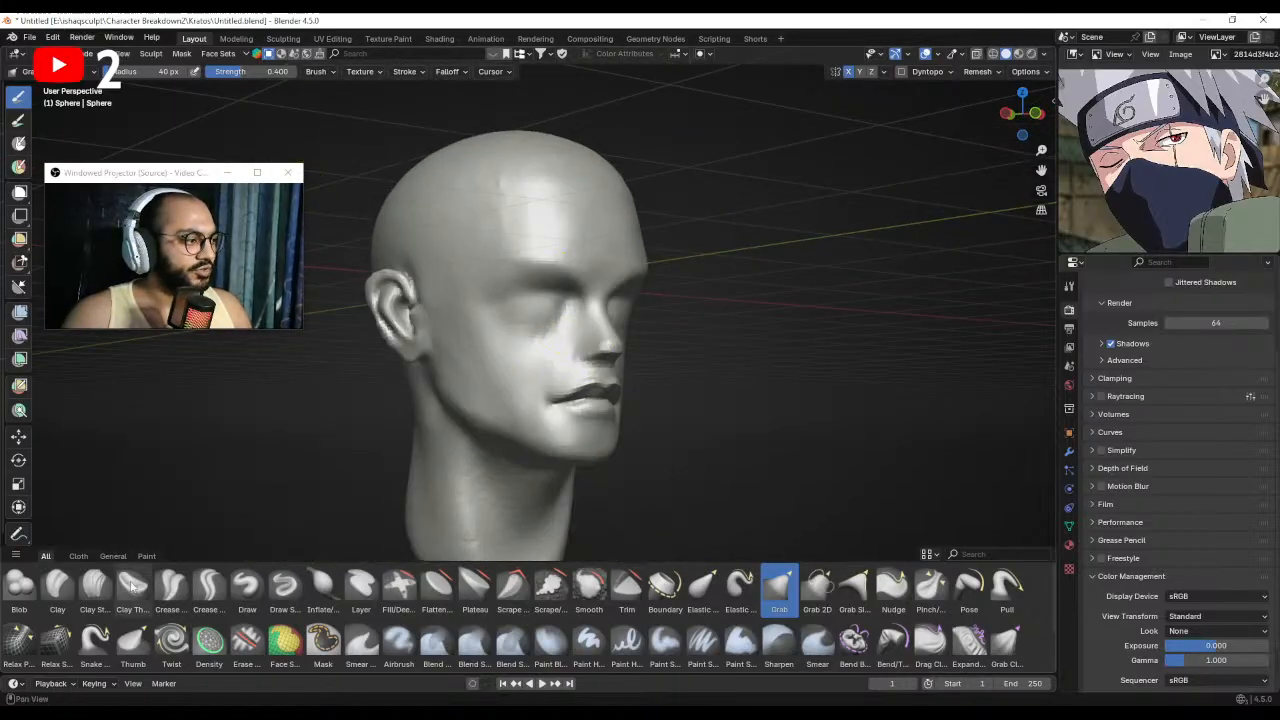
Build up the cheek between the nose and cheekbone with the Clay Strips brush at a radius of about 78 to 66 px.
{"action": "left_click", "coordinate": [94, 588]}
{"action": "scroll", "coordinate": [574, 367], "scroll_direction": "up", "scroll_amount": 2}
{"action": "mouse_move", "coordinate": [574, 367]}
{"action": "left_mouse_down", "text": "alt"}
{"action": "mouse_move", "coordinate": [551, 386]}
{"action": "mouse_move", "coordinate": [560, 351]}
{"action": "mouse_move", "coordinate": [501, 413]}
{"action": "left_mouse_up", "text": "alt"}
{"action": "scroll", "coordinate": [551, 386], "scroll_direction": "up", "scroll_amount": 1}
{"action": "key", "text": "f"}
{"action": "left_click", "coordinate": [567, 355]}
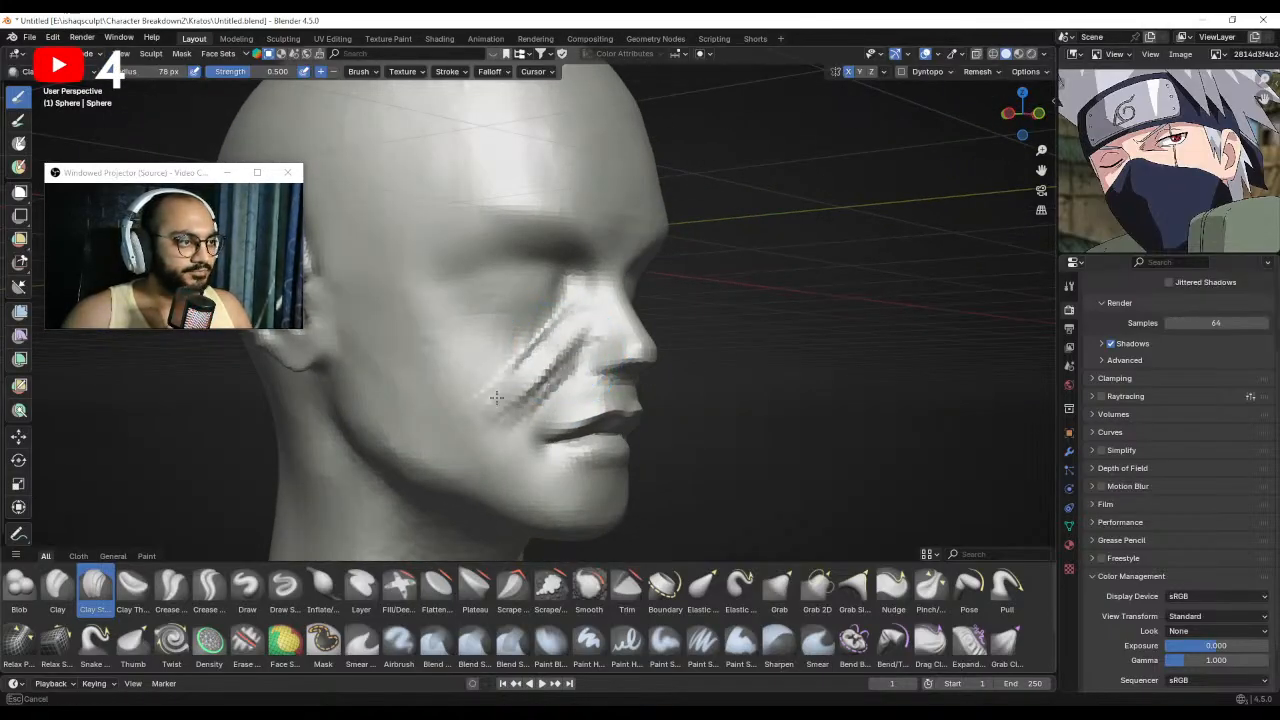
{"action": "left_click_drag", "start_coordinate": [496, 398], "coordinate": [443, 407]}
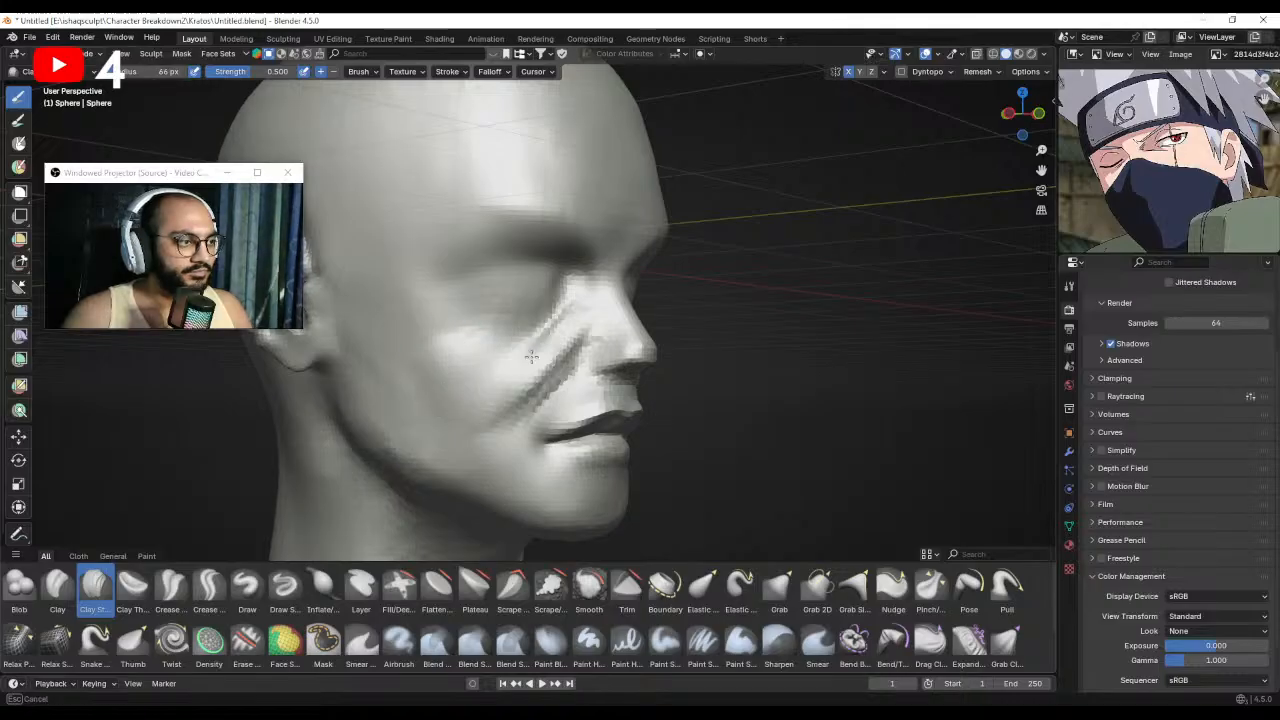
{"action": "scroll", "coordinate": [557, 434], "scroll_direction": "down", "scroll_amount": 2}
{"action": "left_click_drag", "start_coordinate": [553, 413], "coordinate": [470, 430], "text": "alt"}
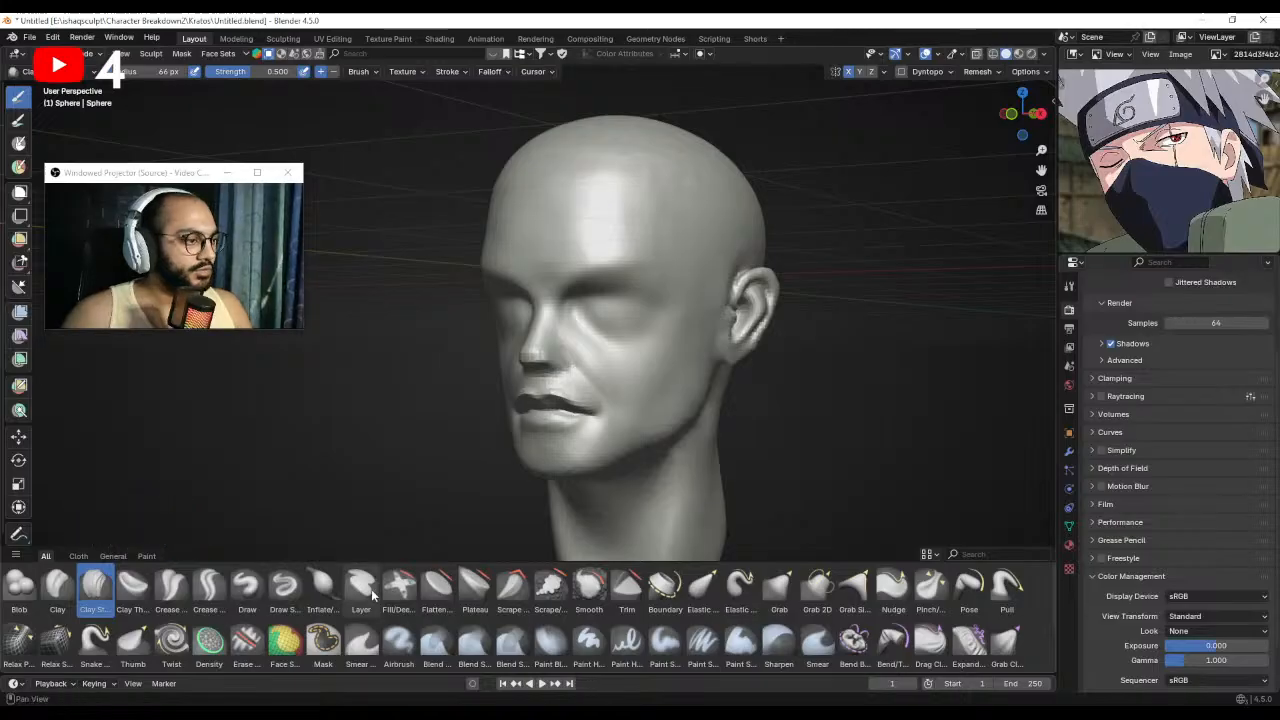
Define the area below the cheekbone with the Draw brush.
{"action": "left_click", "coordinate": [247, 590]}
{"action": "scroll", "coordinate": [690, 345], "scroll_direction": "up", "scroll_amount": 1}
{"action": "mouse_move", "coordinate": [706, 338]}
{"action": "middle_mouse_down"}
{"action": "mouse_move", "coordinate": [641, 336]}
{"action": "mouse_move", "coordinate": [651, 343]}
{"action": "middle_mouse_up"}
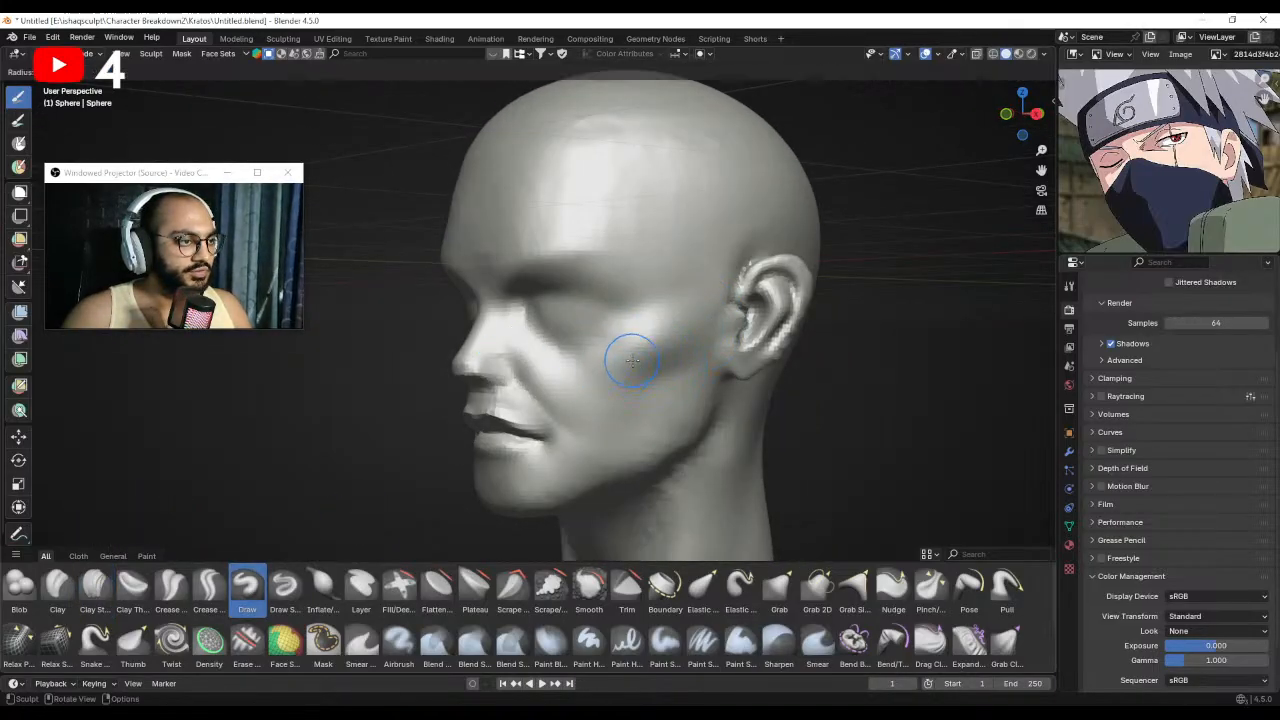
{"action": "middle_click_drag", "start_coordinate": [625, 378], "coordinate": [702, 361], "text": "alt"}
{"action": "scroll", "coordinate": [642, 352], "scroll_direction": "down", "scroll_amount": 3}
Adjust the sides of the face and the temples with the Grab brush, stepping its radius from about 135 px down to 63 px.
{"action": "mouse_move", "coordinate": [486, 338]}
{"action": "middle_mouse_down"}
{"action": "mouse_move", "coordinate": [504, 331]}
{"action": "mouse_move", "coordinate": [458, 309]}
{"action": "mouse_move", "coordinate": [472, 314]}
{"action": "middle_mouse_up"}
{"action": "key", "text": "g"}
{"action": "scroll", "coordinate": [504, 334], "scroll_direction": "down", "scroll_amount": 1}
{"action": "left_click_drag", "start_coordinate": [480, 361], "coordinate": [479, 360]}
{"action": "middle_click_drag", "start_coordinate": [476, 358], "coordinate": [481, 357]}
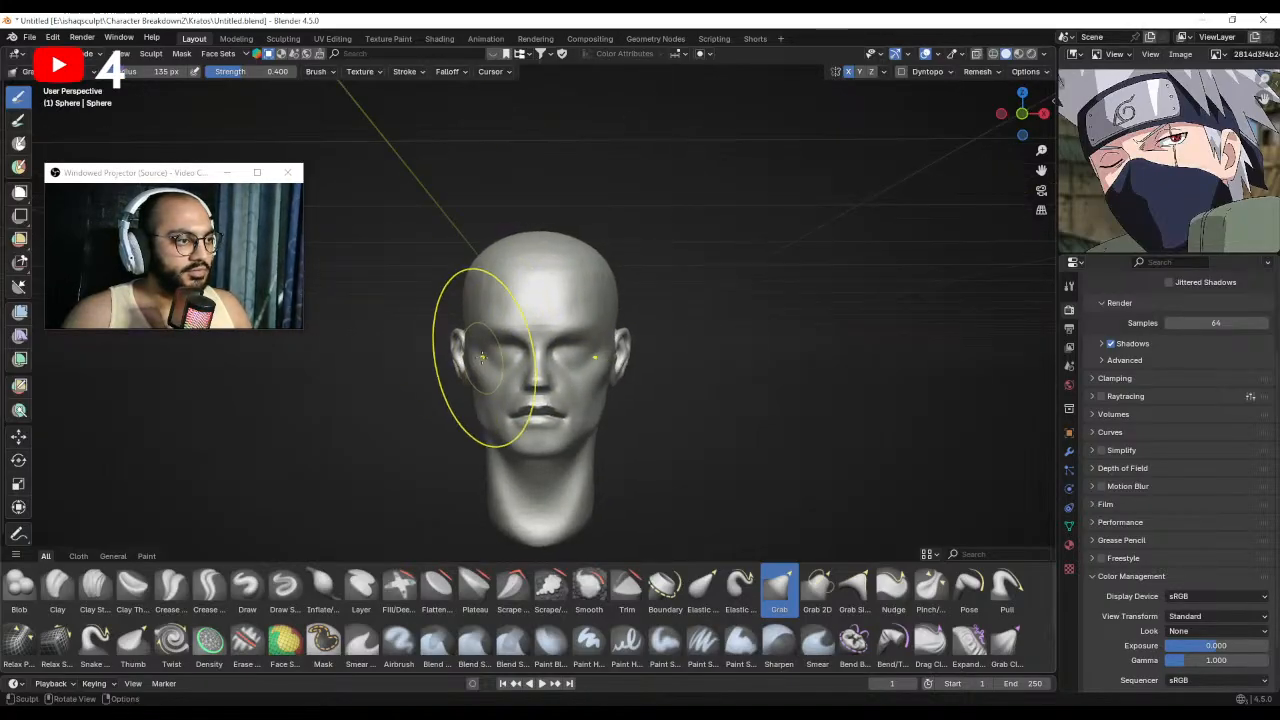
{"action": "key", "text": "f"}
{"action": "left_click", "coordinate": [548, 340]}
{"action": "left_click_drag", "start_coordinate": [477, 304], "coordinate": [481, 304]}
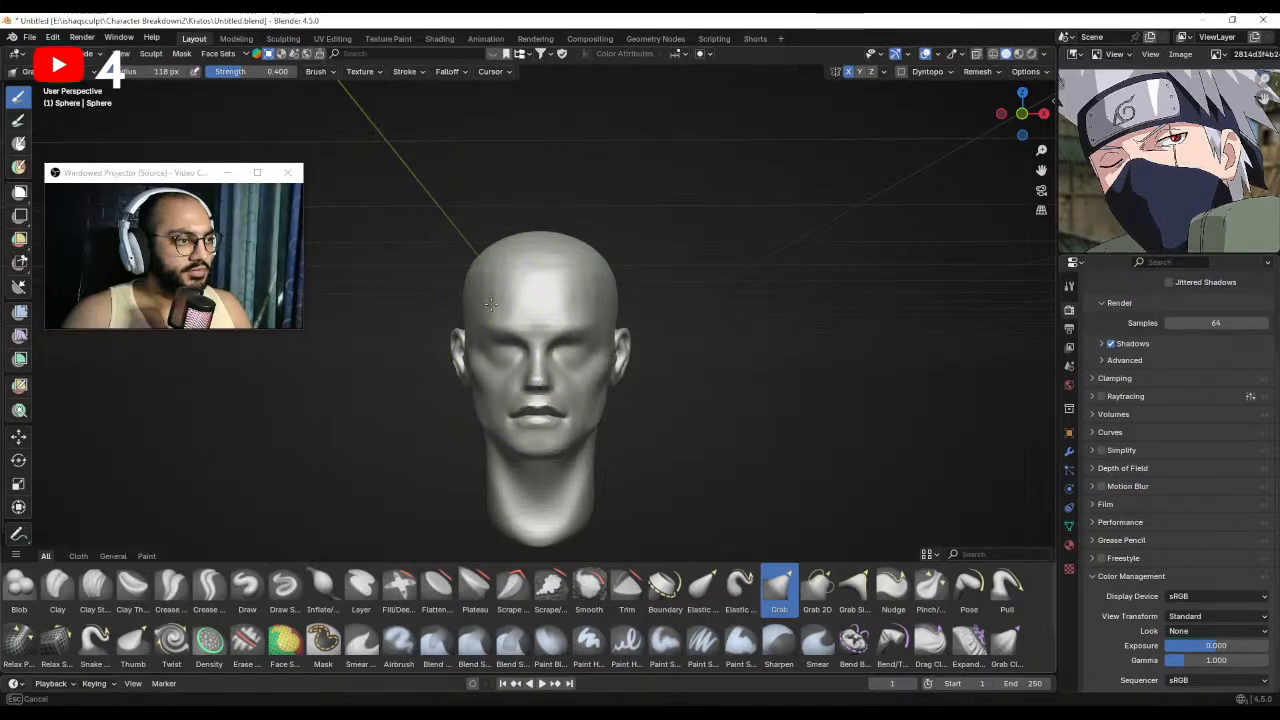
{"action": "middle_click_drag", "start_coordinate": [491, 304], "coordinate": [530, 332]}
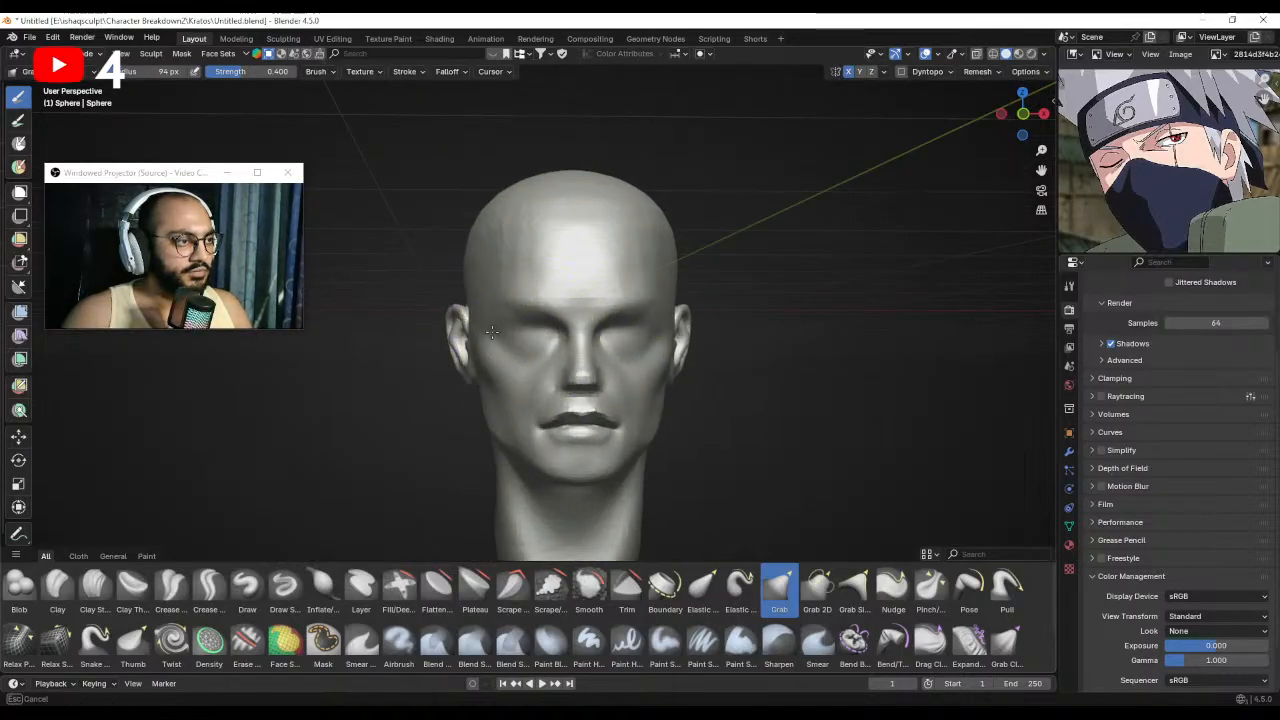
{"action": "left_click", "coordinate": [500, 331]}
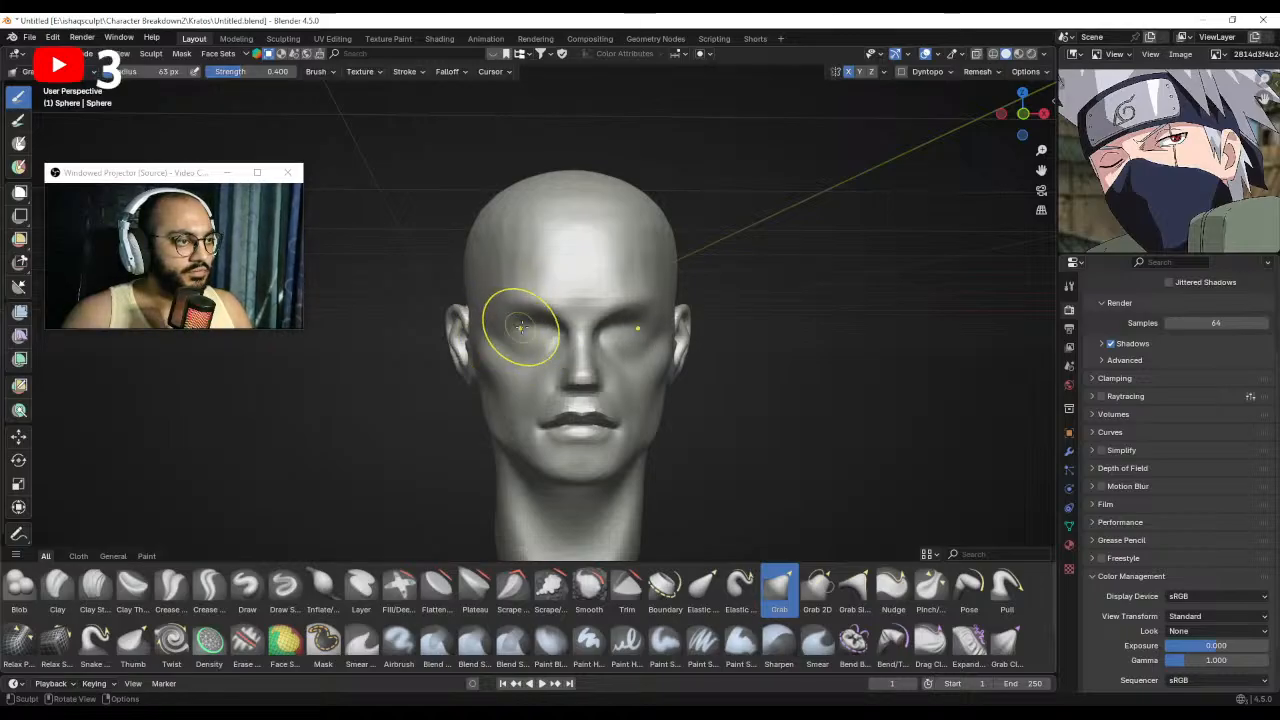
{"action": "mouse_move", "coordinate": [505, 326]}
{"action": "middle_mouse_down", "text": "ctrl"}
{"action": "mouse_move", "coordinate": [532, 390]}
{"action": "mouse_move", "coordinate": [469, 389]}
{"action": "mouse_move", "coordinate": [528, 380]}
{"action": "middle_mouse_up", "text": "ctrl"}
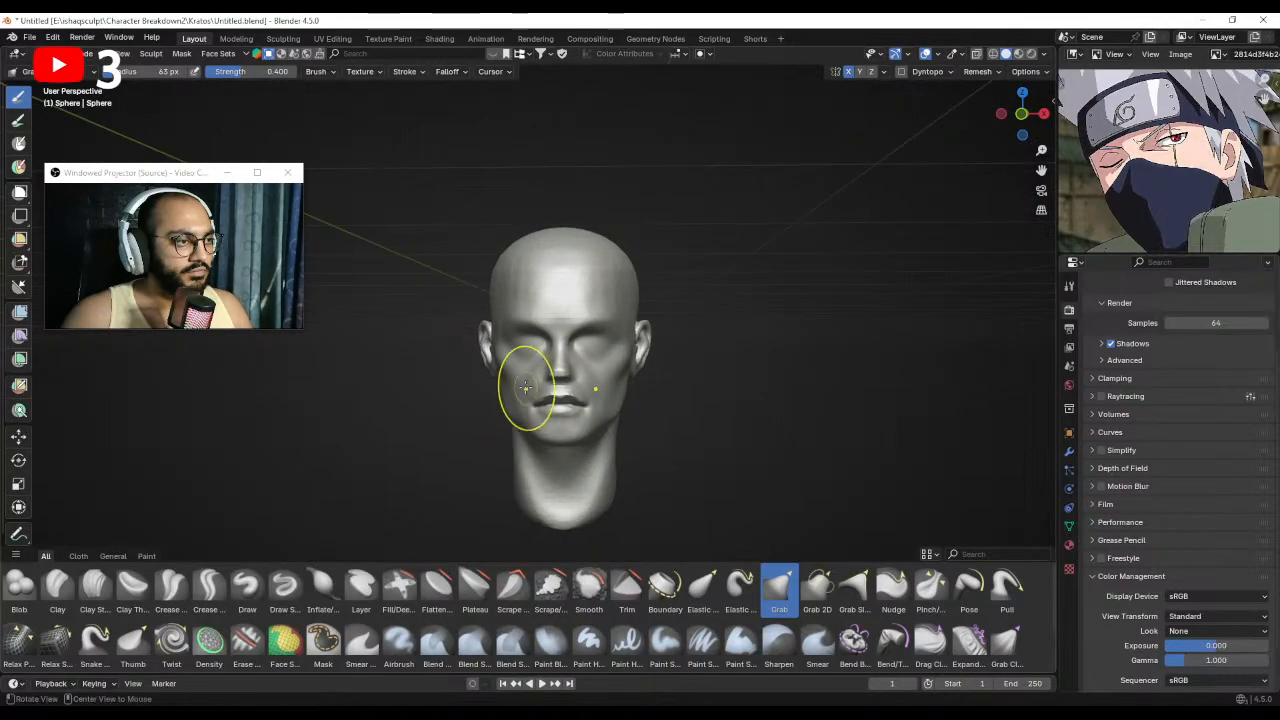
Reshape the upper skull outline in the front orthographic view with the Grab brush at a radius of about 96 px.
{"action": "key", "text": "KP_1"}
{"action": "mouse_move", "coordinate": [543, 329]}
{"action": "middle_mouse_down", "text": "ctrl"}
{"action": "mouse_move", "coordinate": [531, 294]}
{"action": "mouse_move", "coordinate": [528, 319]}
{"action": "middle_mouse_up", "text": "ctrl"}
{"action": "key", "text": "f"}
{"action": "left_click", "coordinate": [528, 289]}
{"action": "mouse_move", "coordinate": [498, 255]}
{"action": "left_mouse_down"}
{"action": "mouse_move", "coordinate": [513, 260]}
{"action": "mouse_move", "coordinate": [483, 283]}
{"action": "left_mouse_up"}
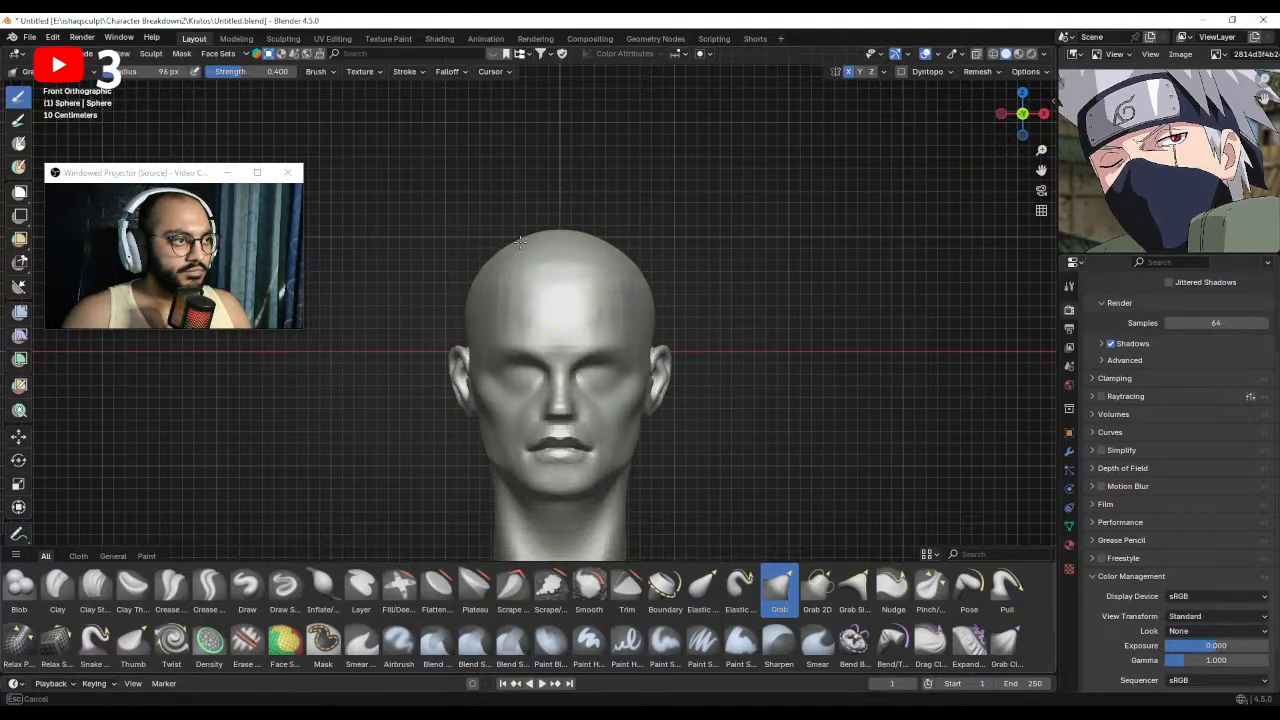
{"action": "left_click_drag", "start_coordinate": [530, 241], "coordinate": [529, 244]}
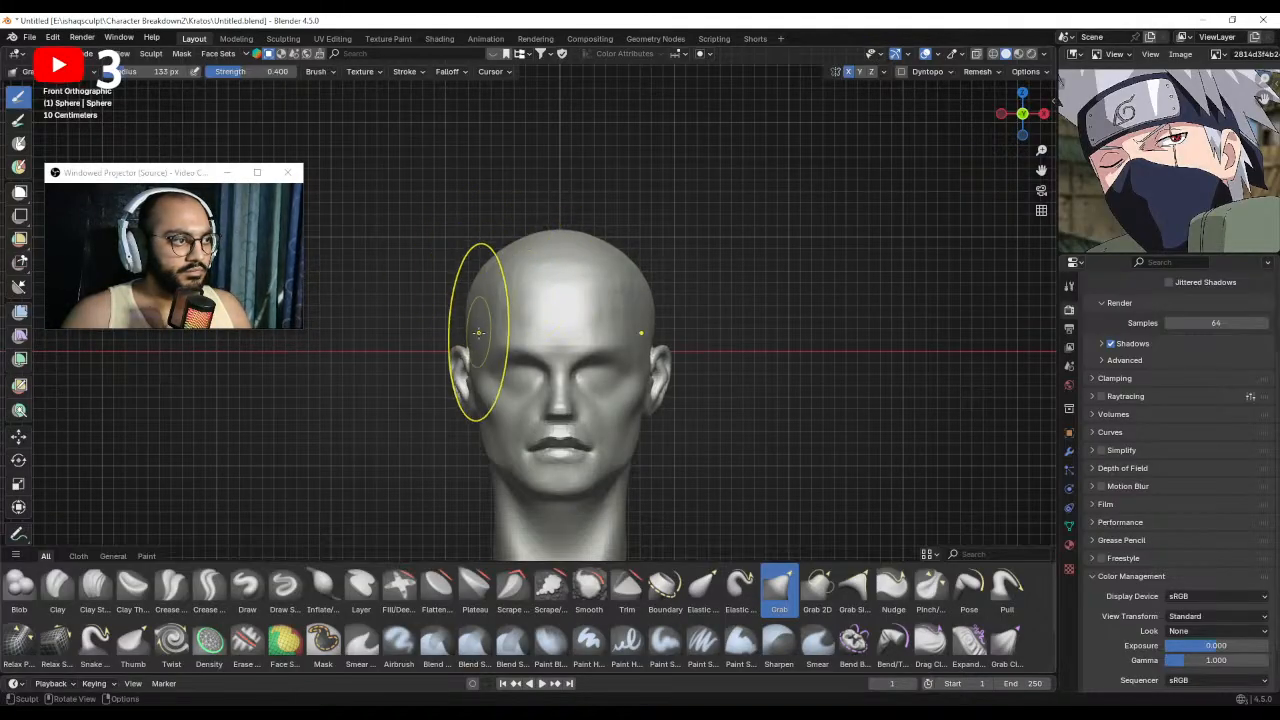
Adjust the side contour of the skull above the ears with the Grab brush, finishing at a radius of about 98 px.
{"action": "key", "text": "f"}
{"action": "left_click", "coordinate": [551, 340]}
{"action": "left_click_drag", "start_coordinate": [461, 313], "coordinate": [475, 307]}
{"action": "mouse_move", "coordinate": [436, 225]}
{"action": "middle_mouse_down"}
{"action": "mouse_move", "coordinate": [484, 260]}
{"action": "mouse_move", "coordinate": [458, 284]}
{"action": "middle_mouse_up"}
{"action": "left_click_drag", "start_coordinate": [467, 255], "coordinate": [461, 246]}
{"action": "key", "text": "f"}
{"action": "mouse_move", "coordinate": [462, 250]}
{"action": "middle_mouse_down"}
{"action": "mouse_move", "coordinate": [485, 300]}
{"action": "mouse_move", "coordinate": [476, 317]}
{"action": "mouse_move", "coordinate": [614, 186]}
{"action": "mouse_move", "coordinate": [582, 181]}
{"action": "middle_mouse_up"}
{"action": "left_click", "coordinate": [486, 302]}
Reshape the back of the skull and the nape in the right orthographic view with a large Grab brush, starting at about 179 px radius.
{"action": "key", "text": "KP_3"}
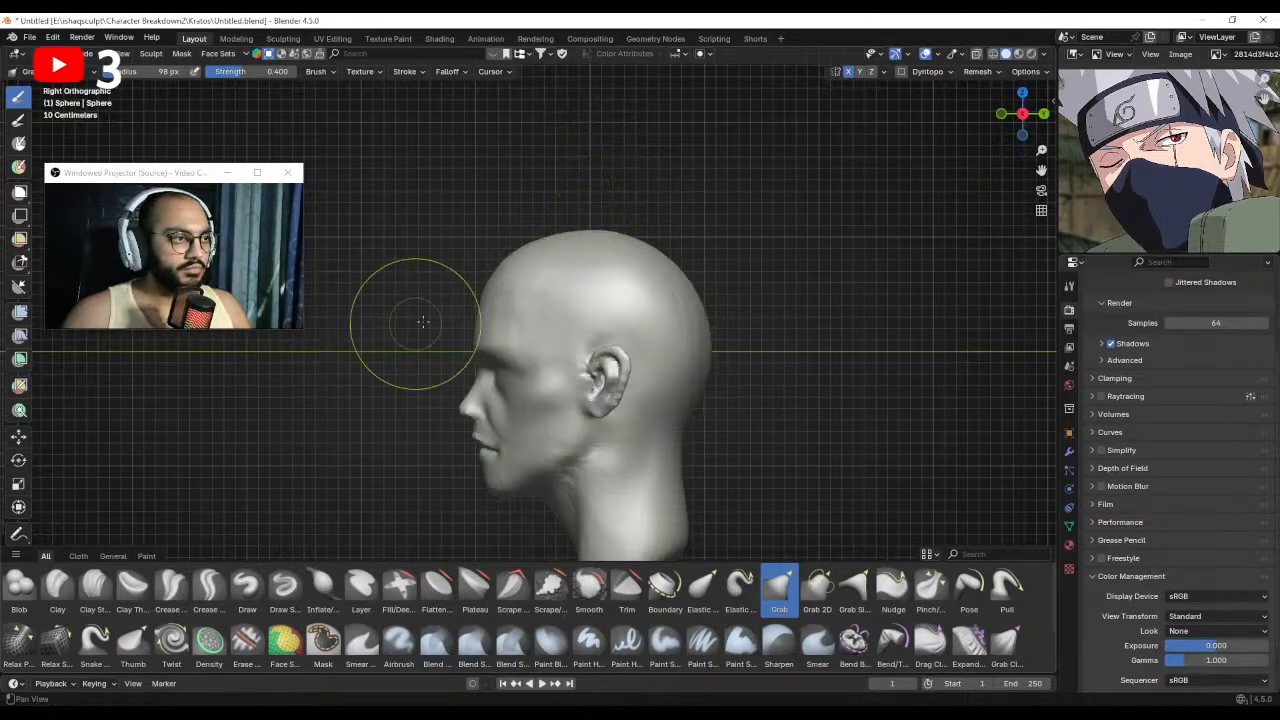
{"action": "scroll", "coordinate": [620, 314], "scroll_direction": "down", "scroll_amount": 1}
{"action": "mouse_move", "coordinate": [634, 311]}
{"action": "middle_mouse_down", "text": "shift"}
{"action": "mouse_move", "coordinate": [609, 326]}
{"action": "mouse_move", "coordinate": [626, 318]}
{"action": "middle_mouse_up", "text": "shift"}
{"action": "key", "text": "f"}
{"action": "left_click", "coordinate": [640, 330]}
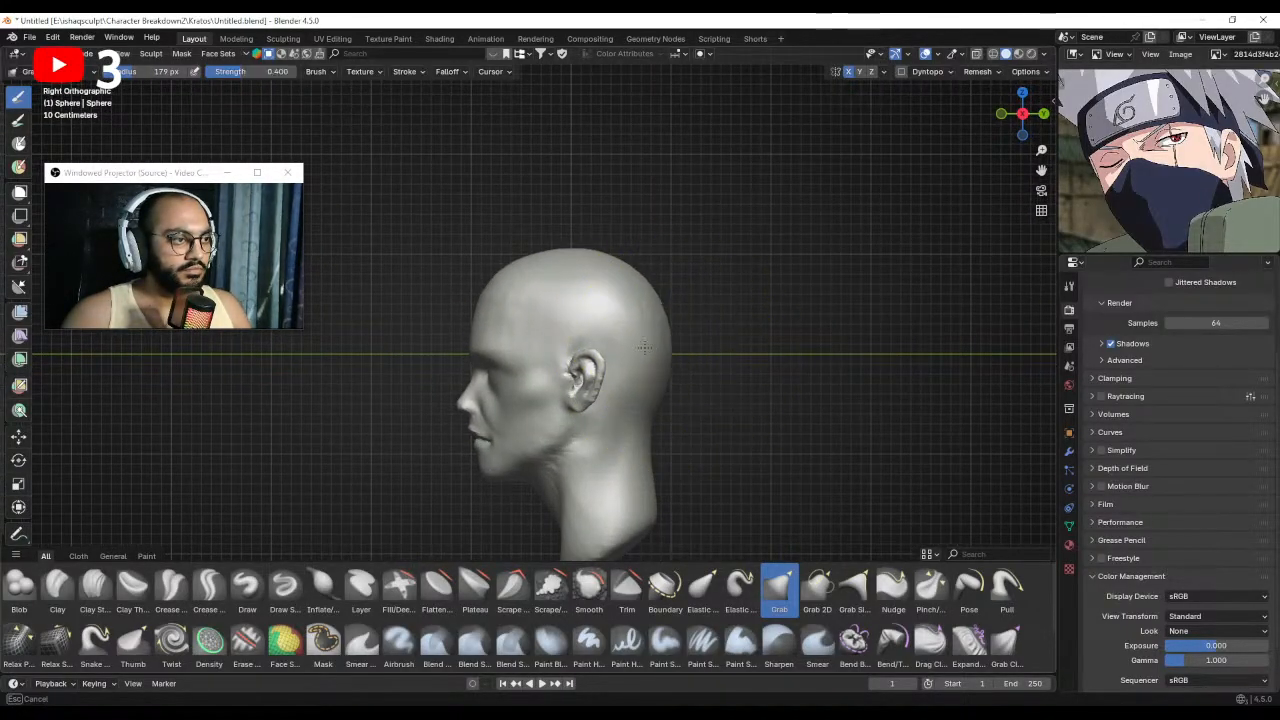
{"action": "left_click_drag", "start_coordinate": [648, 378], "coordinate": [640, 388]}
{"action": "middle_click_drag", "start_coordinate": [650, 397], "coordinate": [671, 377], "text": "shift"}
{"action": "key", "text": "f"}
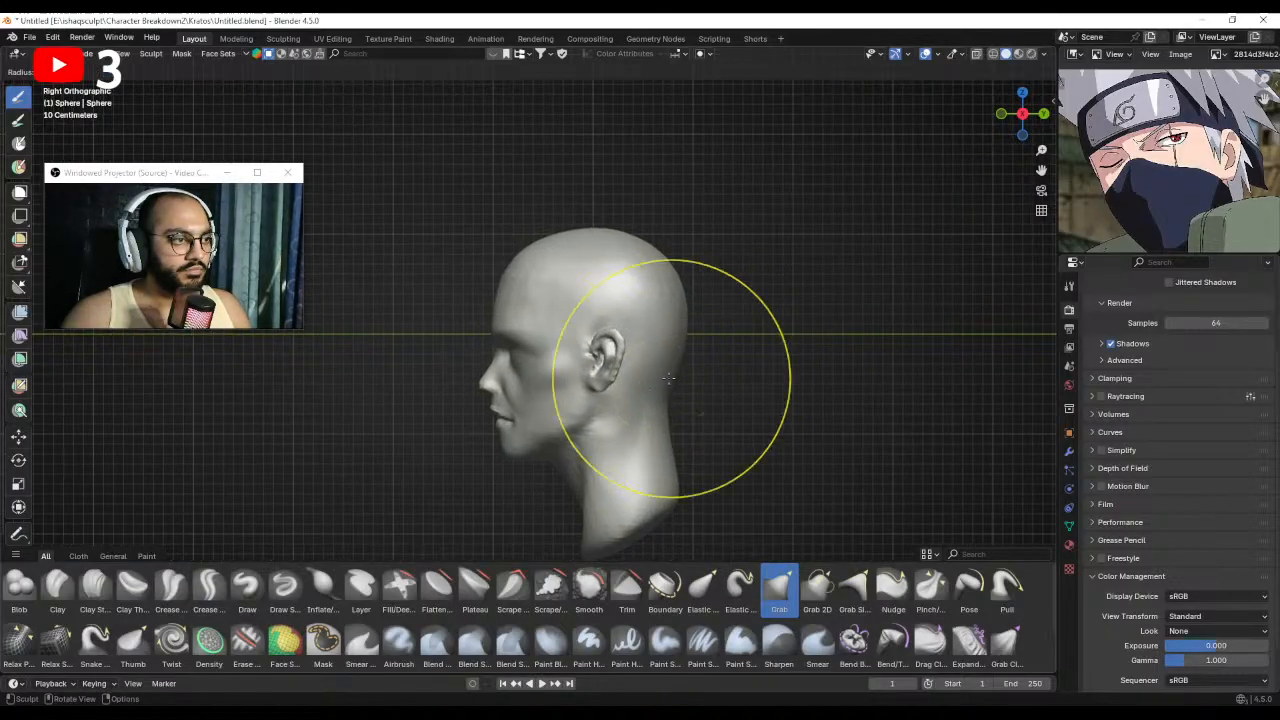
{"action": "left_click", "coordinate": [645, 376]}
{"action": "left_click_drag", "start_coordinate": [660, 377], "coordinate": [642, 378]}
Round the crown and the back of the skull in profile with the Grab brush, varying its radius between about 109 and 164 px.
{"action": "key", "text": "f"}
{"action": "left_click", "coordinate": [613, 371]}
{"action": "middle_click_drag", "start_coordinate": [655, 322], "coordinate": [651, 350], "text": "shift"}
{"action": "key", "text": "f"}
{"action": "left_click", "coordinate": [652, 344]}
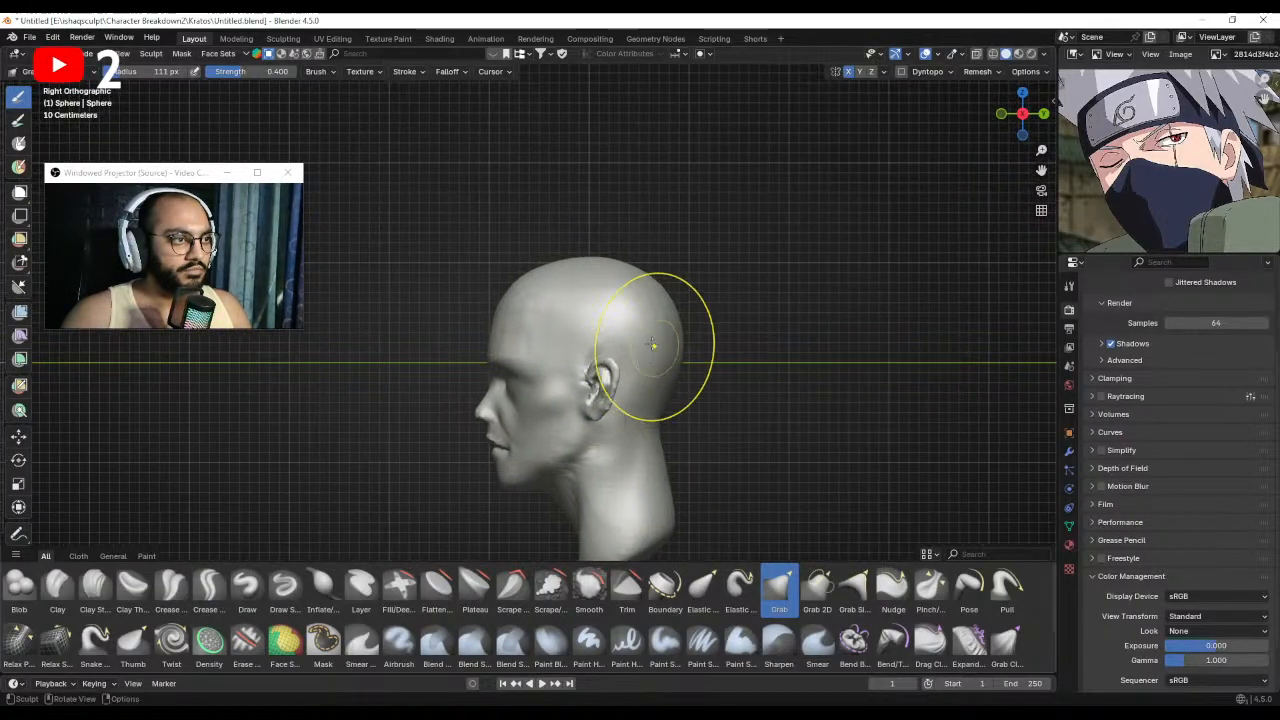
{"action": "middle_click_drag", "start_coordinate": [587, 269], "coordinate": [585, 261], "text": "shift"}
{"action": "key", "text": "f"}
{"action": "left_click", "coordinate": [606, 264]}
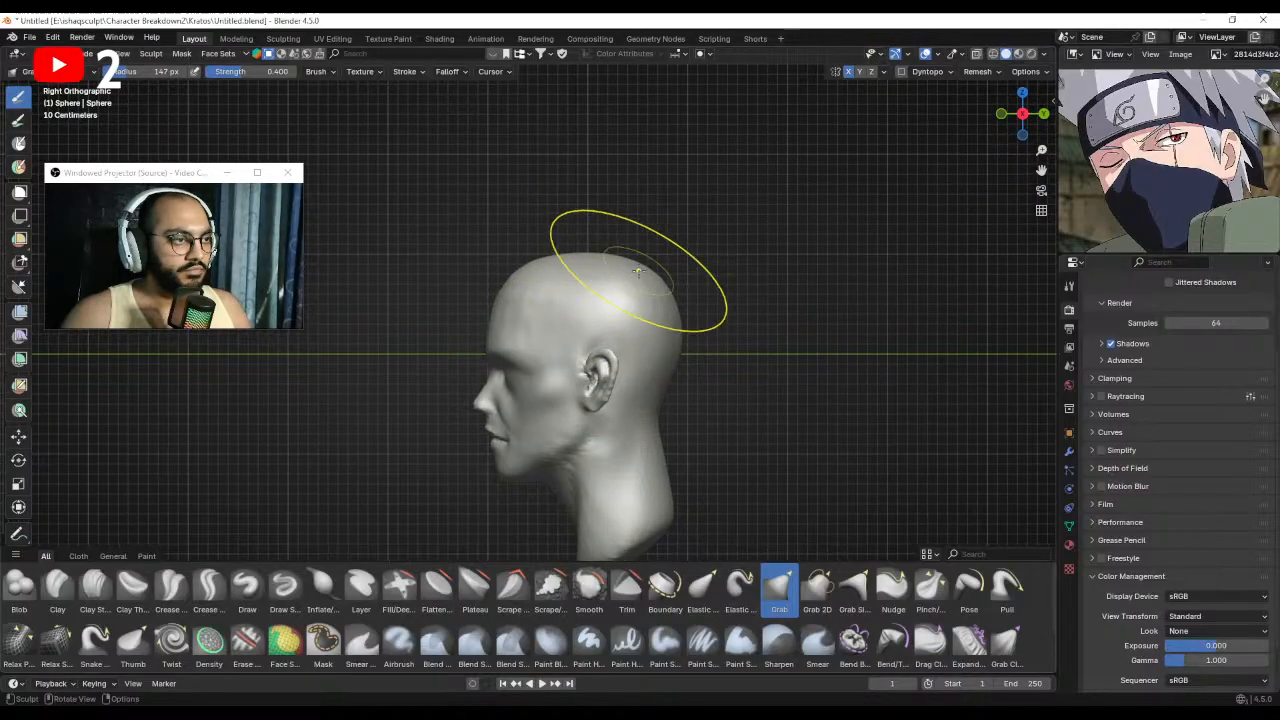
{"action": "left_click_drag", "start_coordinate": [645, 265], "coordinate": [642, 267]}
{"action": "middle_click_drag", "start_coordinate": [651, 317], "coordinate": [652, 301], "text": "shift"}
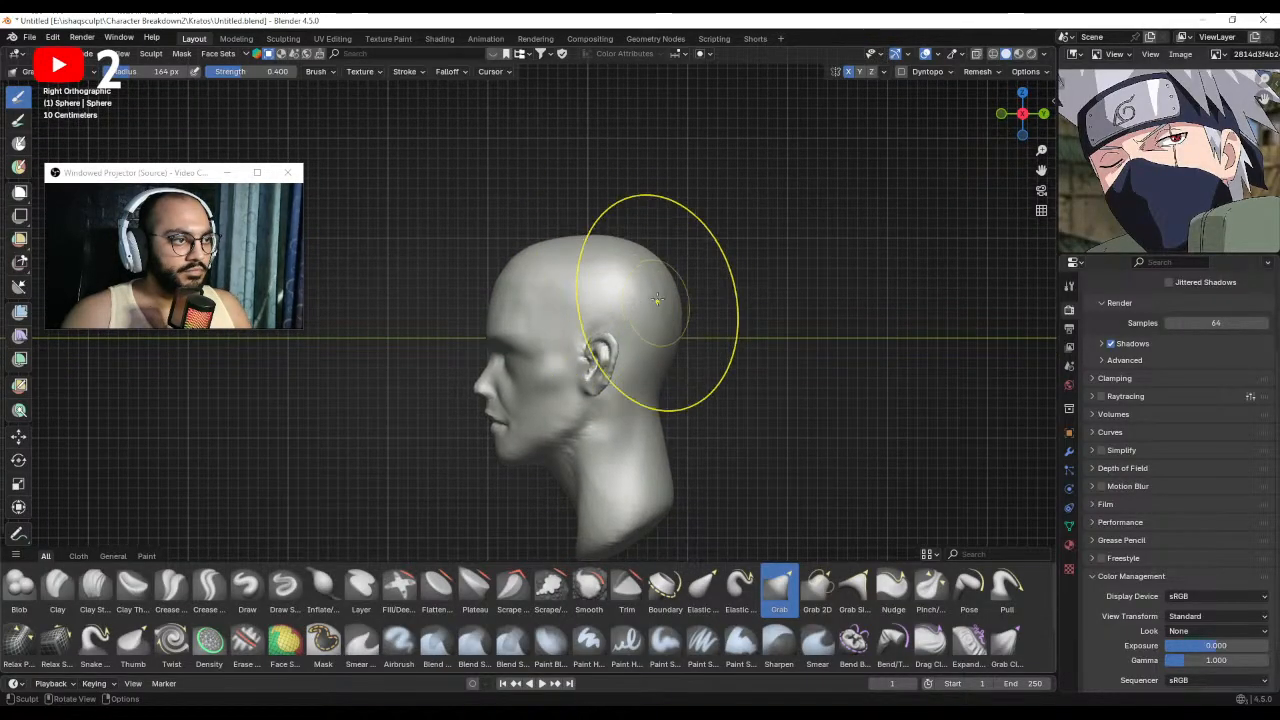
{"action": "key", "text": "f"}
{"action": "left_click", "coordinate": [645, 291]}
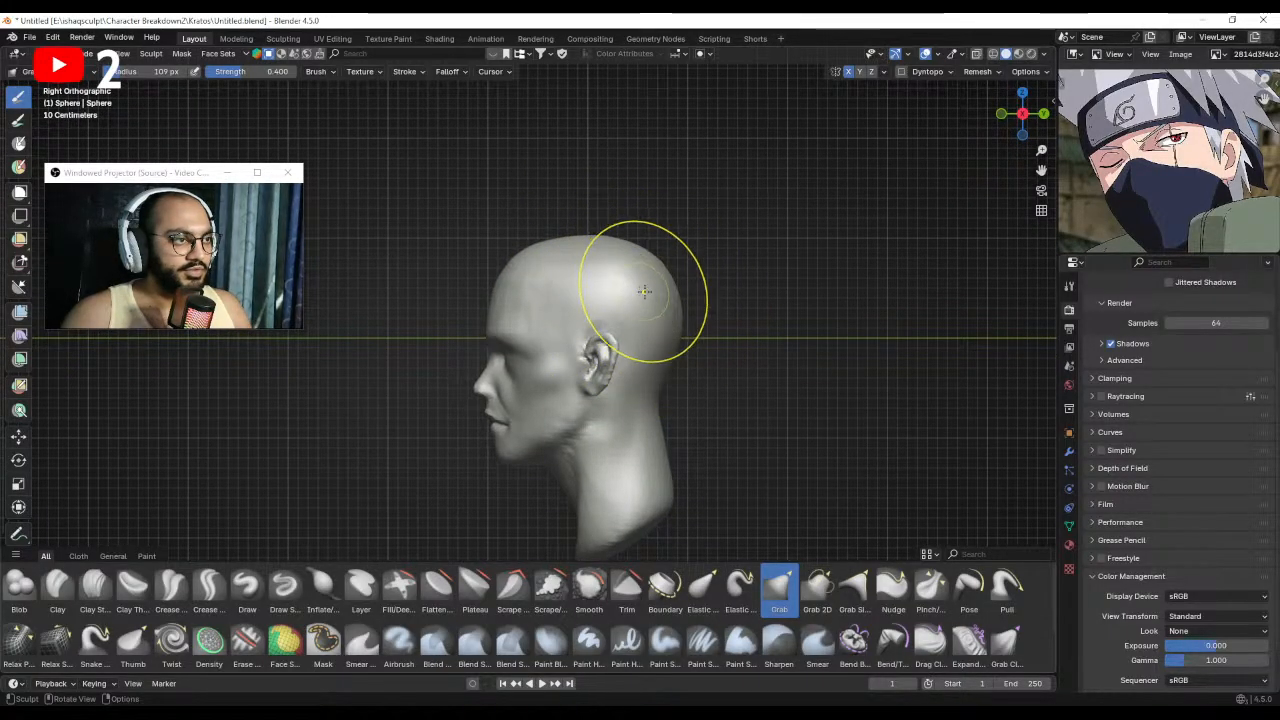
Refine the side of the nose and the cheek with the Grab brush at a radius of about 62 px, then 54 px.
{"action": "mouse_move", "coordinate": [627, 306]}
{"action": "middle_mouse_down"}
{"action": "mouse_move", "coordinate": [643, 286]}
{"action": "mouse_move", "coordinate": [749, 309]}
{"action": "mouse_move", "coordinate": [647, 325]}
{"action": "mouse_move", "coordinate": [656, 320]}
{"action": "mouse_move", "coordinate": [651, 336]}
{"action": "mouse_move", "coordinate": [633, 313]}
{"action": "mouse_move", "coordinate": [700, 309]}
{"action": "mouse_move", "coordinate": [553, 324]}
{"action": "middle_mouse_up"}
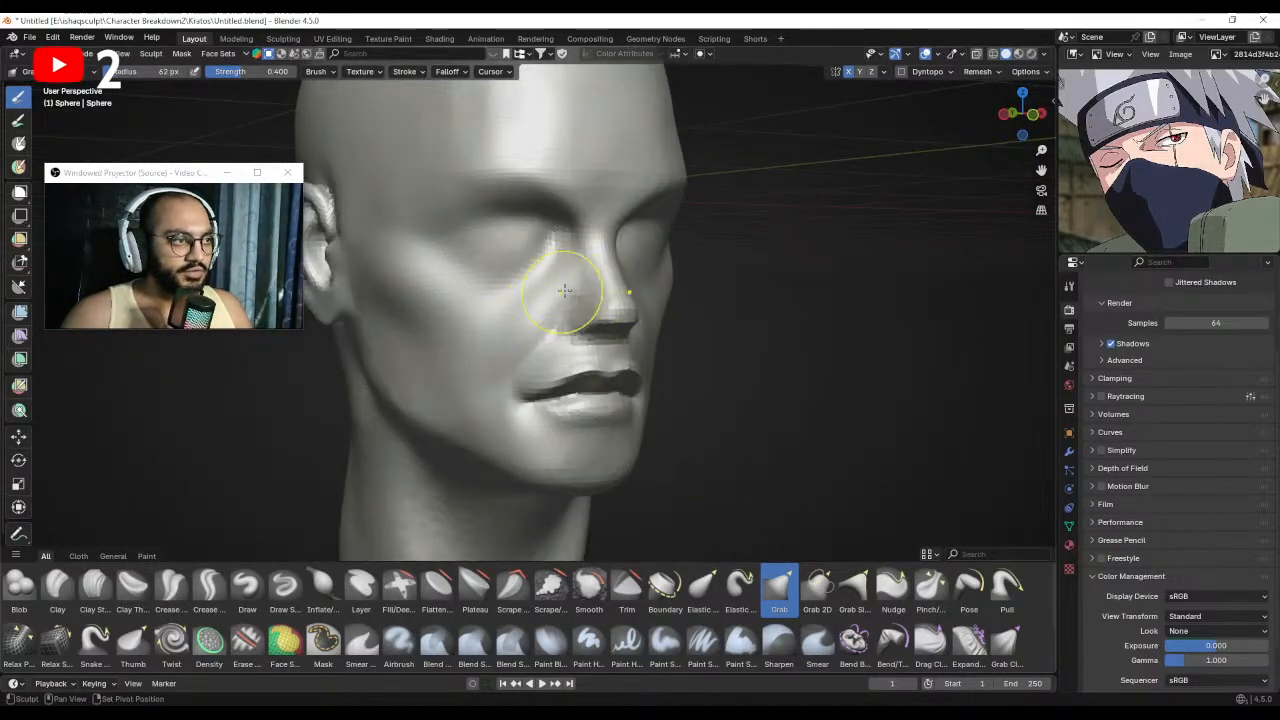
{"action": "middle_click_drag", "start_coordinate": [438, 391], "coordinate": [710, 313]}
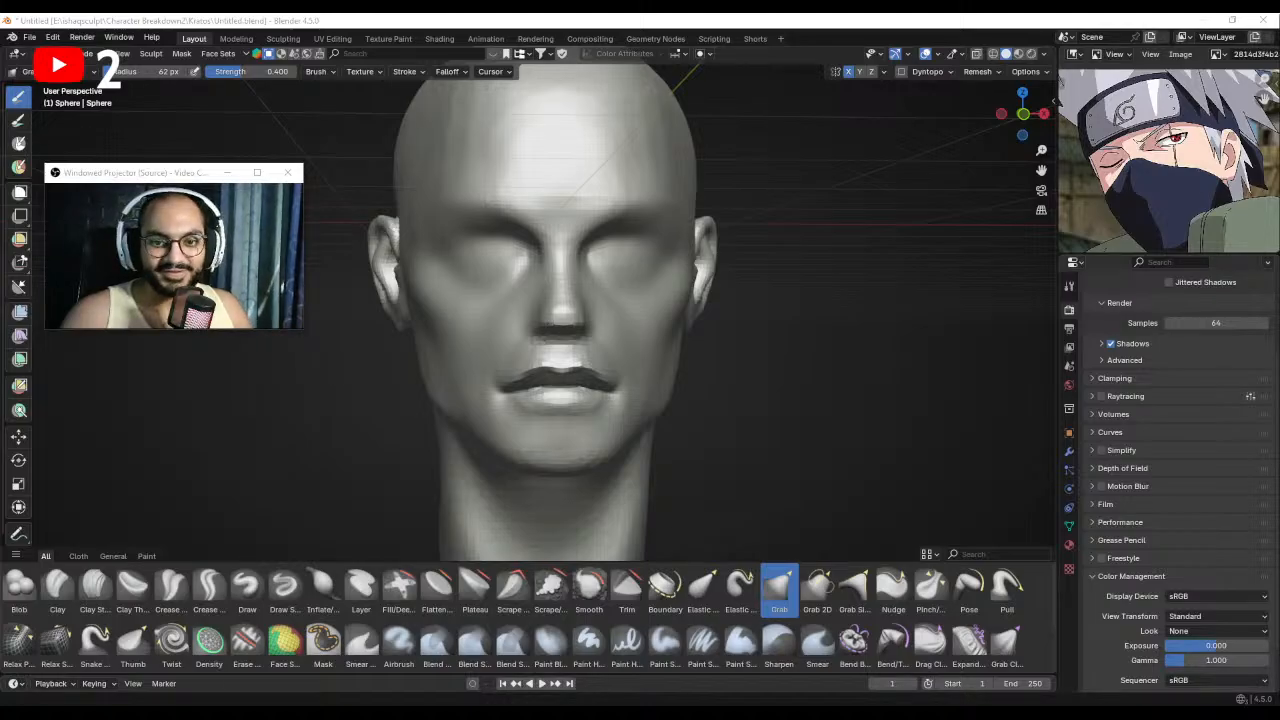
{"action": "mouse_move", "coordinate": [600, 325]}
{"action": "middle_mouse_down"}
{"action": "mouse_move", "coordinate": [529, 329]}
{"action": "mouse_move", "coordinate": [523, 363]}
{"action": "mouse_move", "coordinate": [541, 342]}
{"action": "middle_mouse_up"}
{"action": "scroll", "coordinate": [522, 331], "scroll_direction": "up", "scroll_amount": 1}
{"action": "key", "text": "f"}
{"action": "left_click", "coordinate": [518, 341]}
{"action": "key", "text": "f"}
{"action": "left_click", "coordinate": [496, 372]}
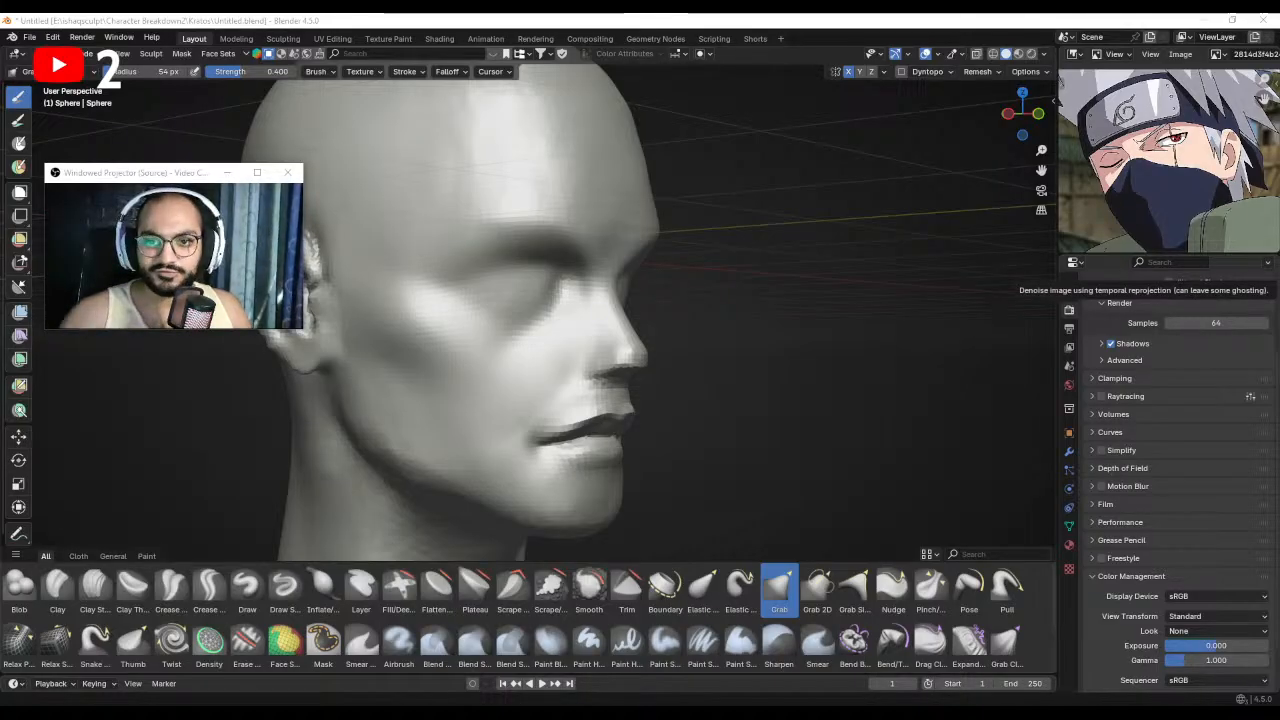
Switch to the 1 Month Sculpt Challenge community page in the browser and filter its posts by the Champion category.
{"action": "mouse_move", "coordinate": [1279, 232]}
{"action": "left_mouse_down"}
{"action": "mouse_move", "coordinate": [586, 234]}
{"action": "mouse_move", "coordinate": [276, 18]}
{"action": "left_mouse_up"}
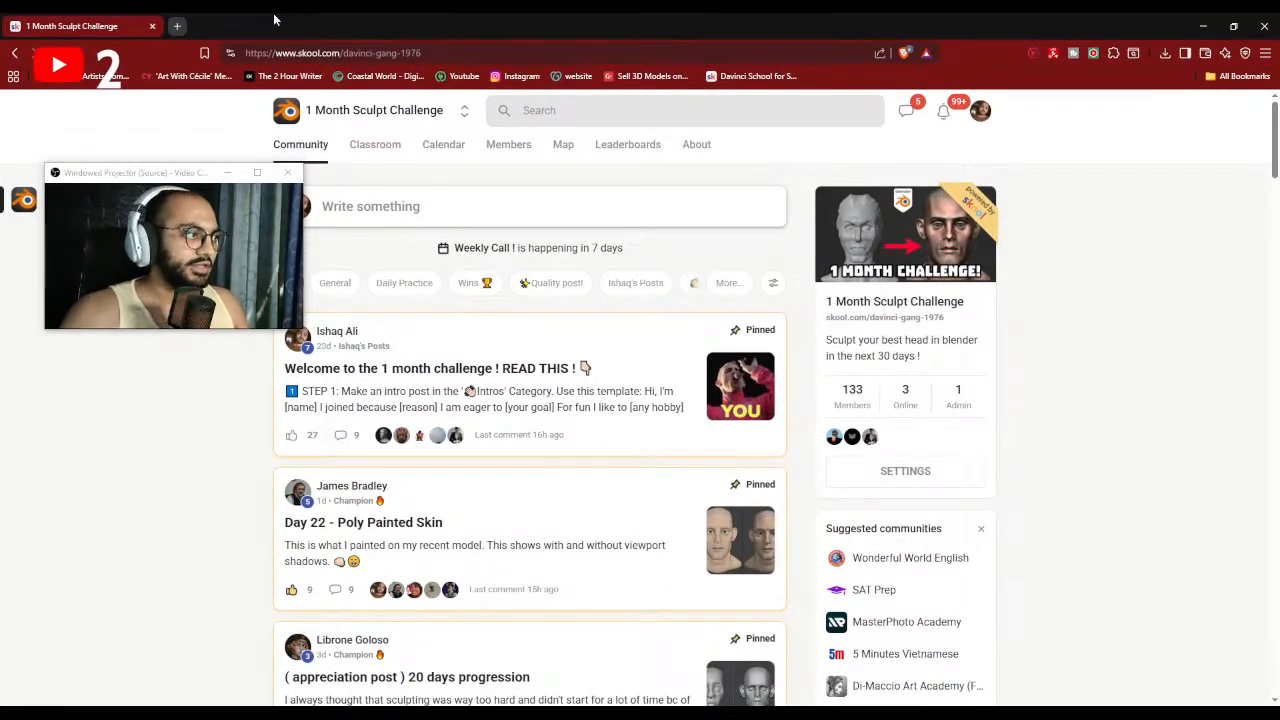
{"action": "scroll", "coordinate": [728, 333], "scroll_direction": "down", "scroll_amount": 1}
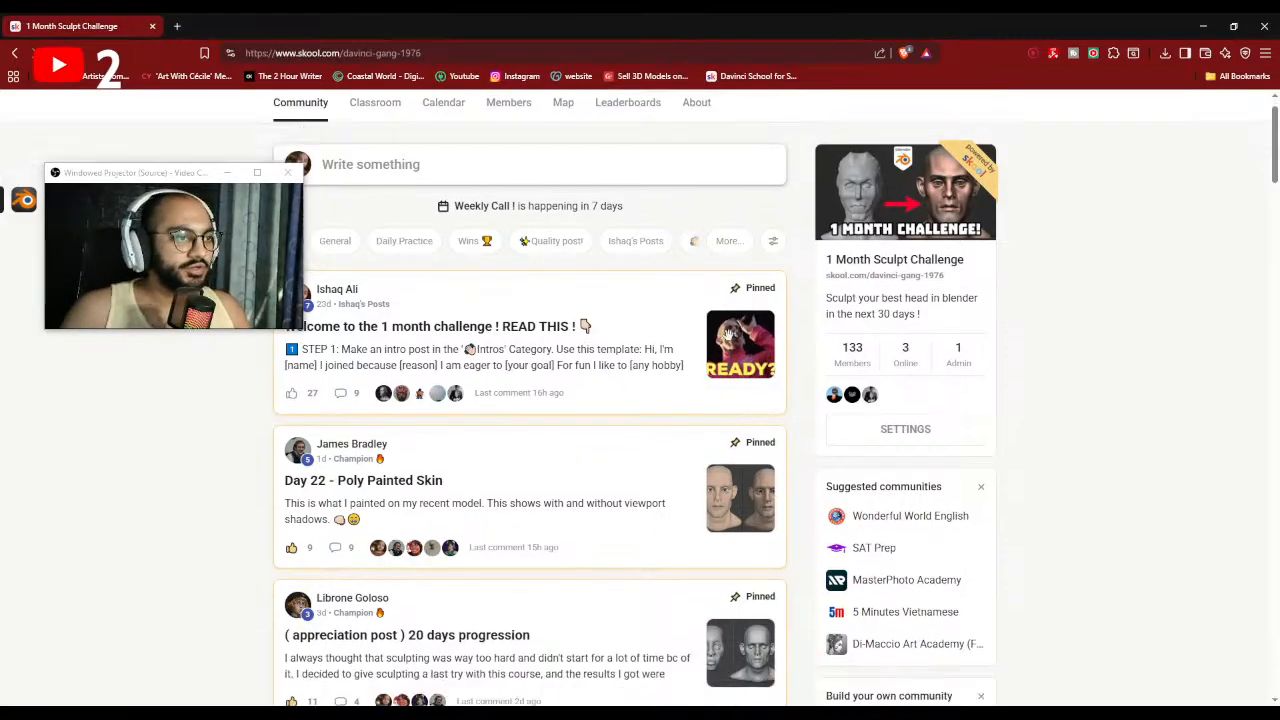
{"action": "scroll", "coordinate": [530, 400], "scroll_direction": "up", "scroll_amount": 1}
{"action": "left_click_drag", "start_coordinate": [204, 172], "coordinate": [167, 275]}
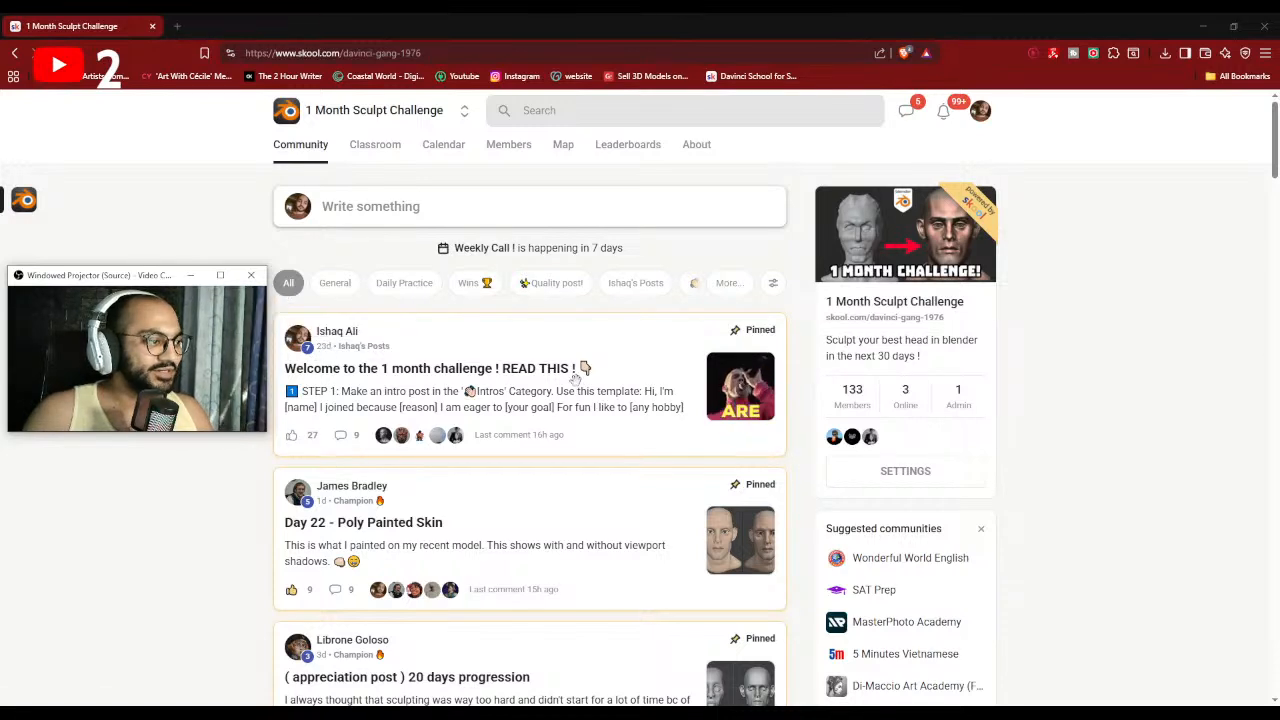
{"action": "left_click", "coordinate": [729, 283]}
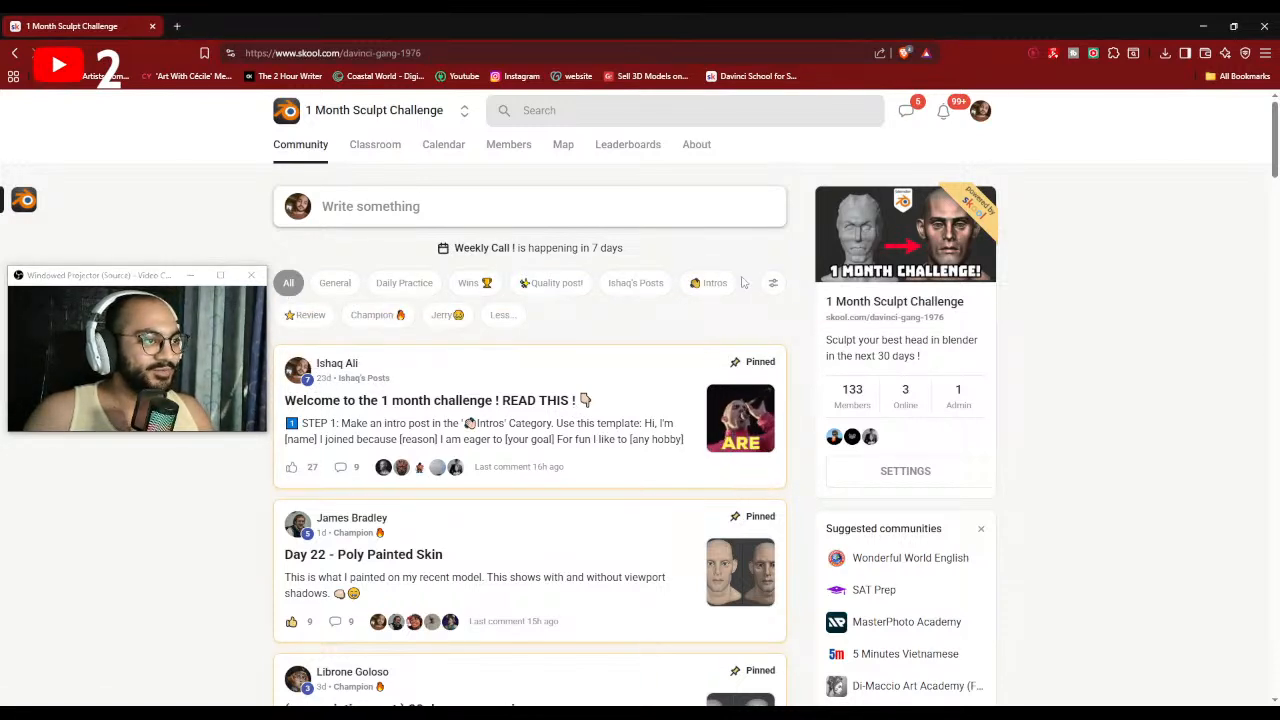
{"action": "left_click", "coordinate": [361, 318]}
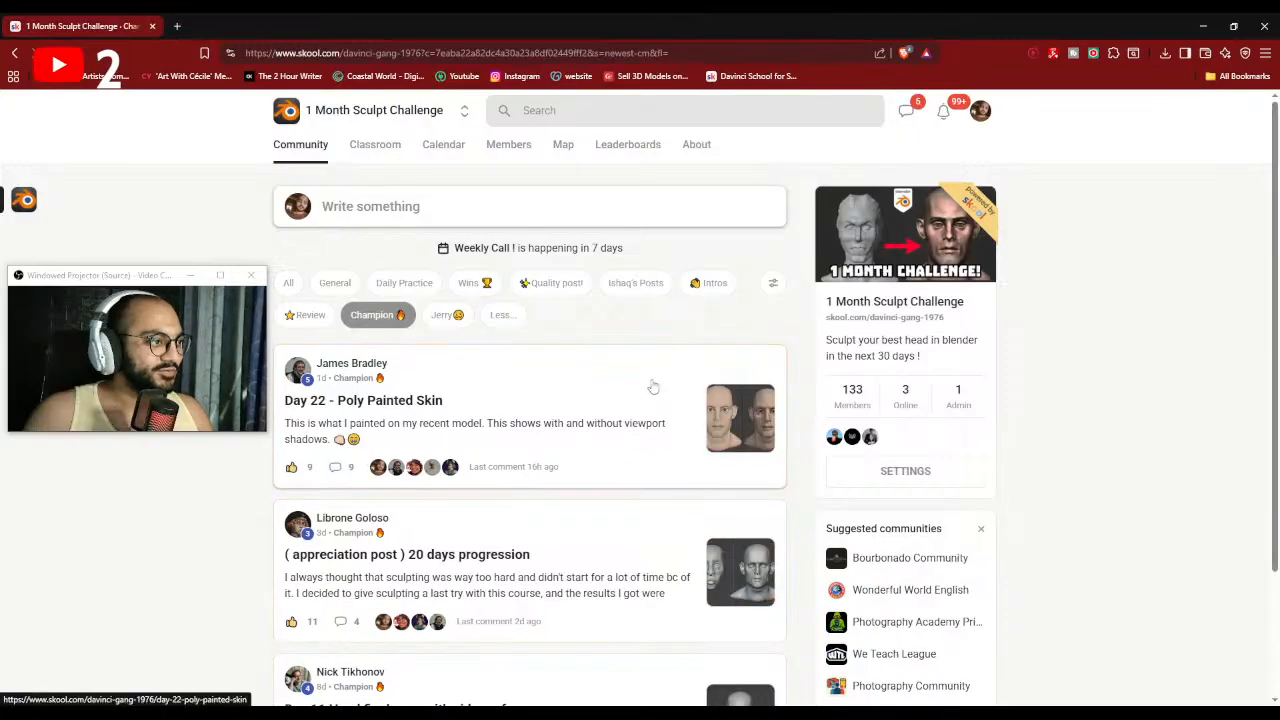
{"action": "scroll", "coordinate": [652, 386], "scroll_direction": "down", "scroll_amount": 1}
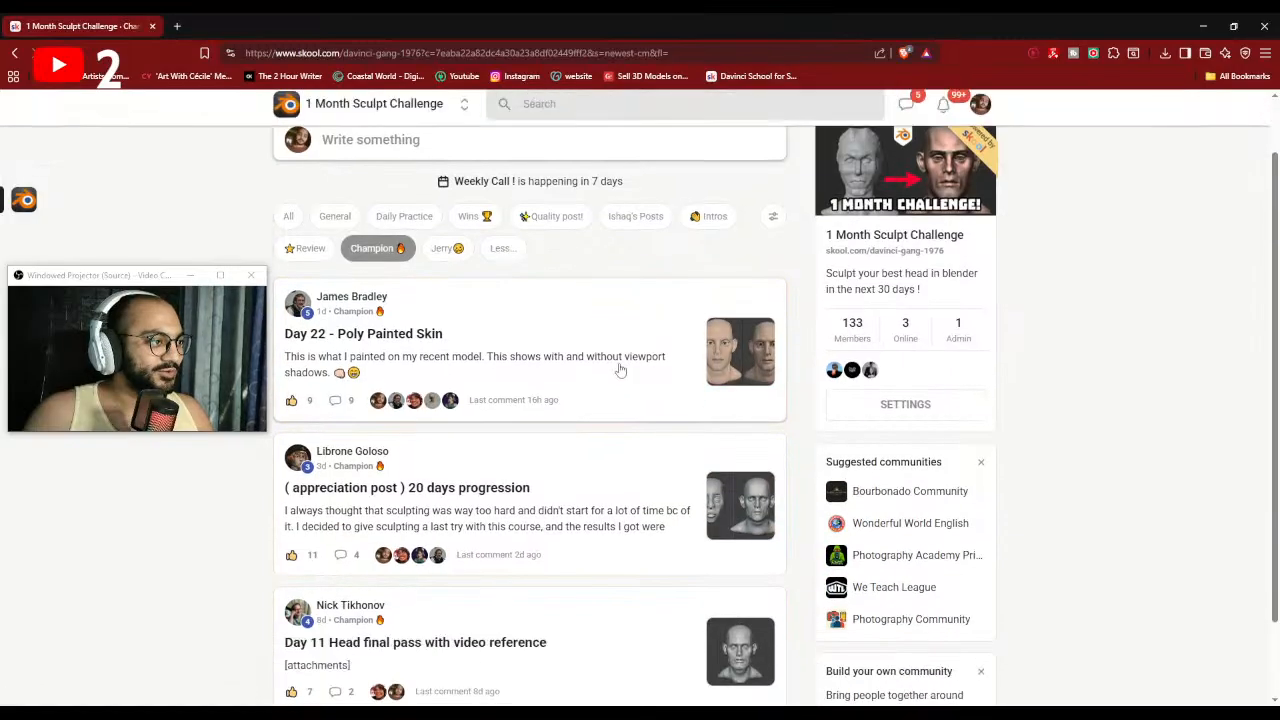
View the "Day 22 - Poly Painted Skin" post and the enlarged sculpt image in the "20 days progression" post.
{"action": "left_click", "coordinate": [762, 341]}
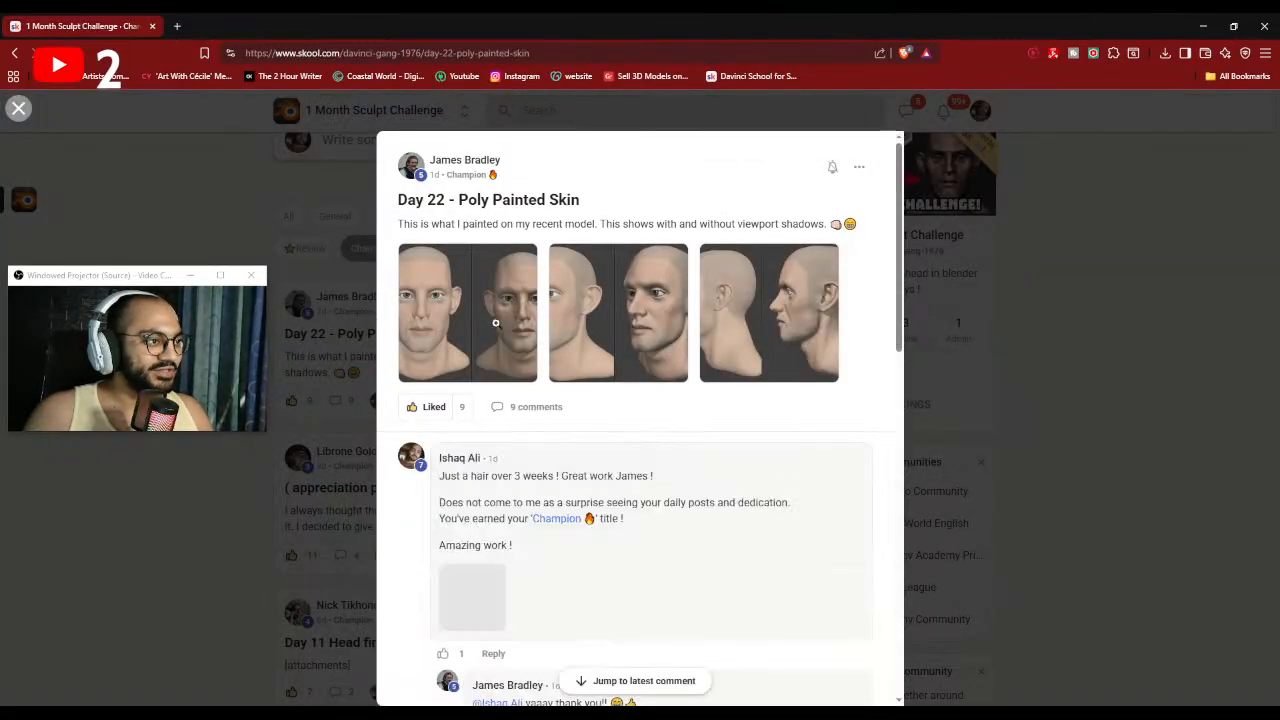
{"action": "left_click", "coordinate": [1121, 279]}
{"action": "scroll", "coordinate": [606, 334], "scroll_direction": "down", "scroll_amount": 1}
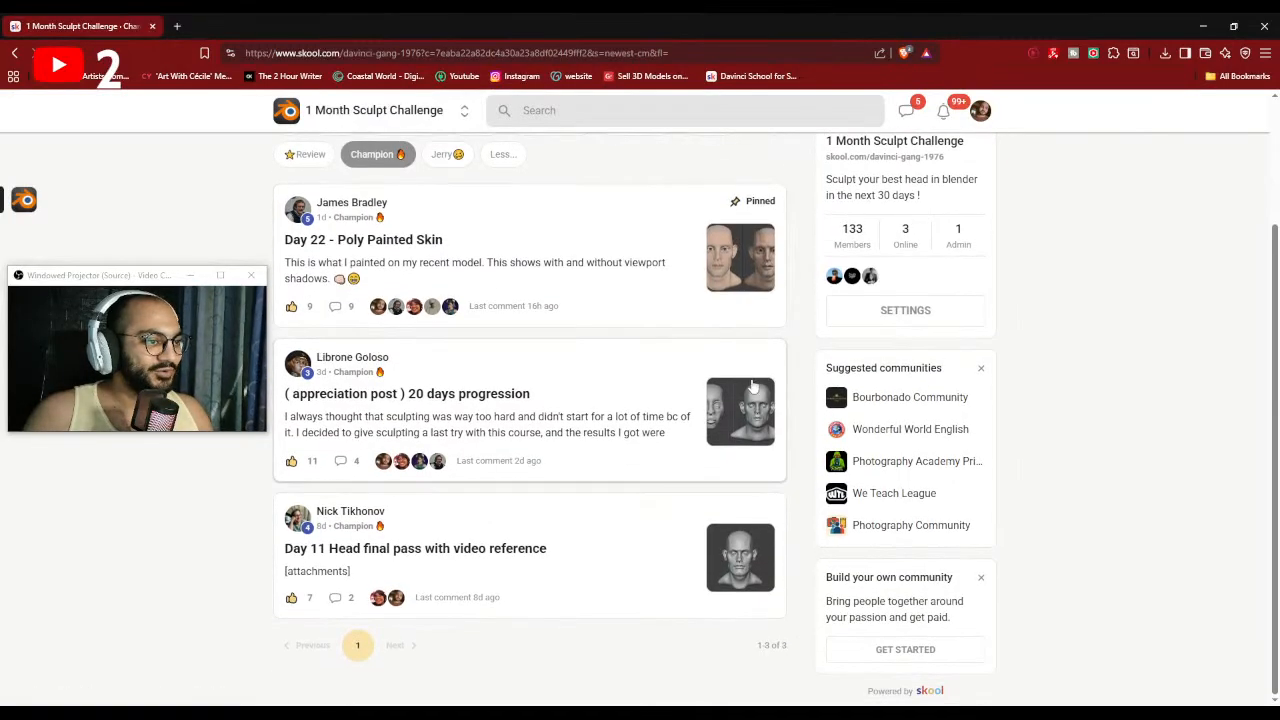
{"action": "left_click", "coordinate": [755, 413]}
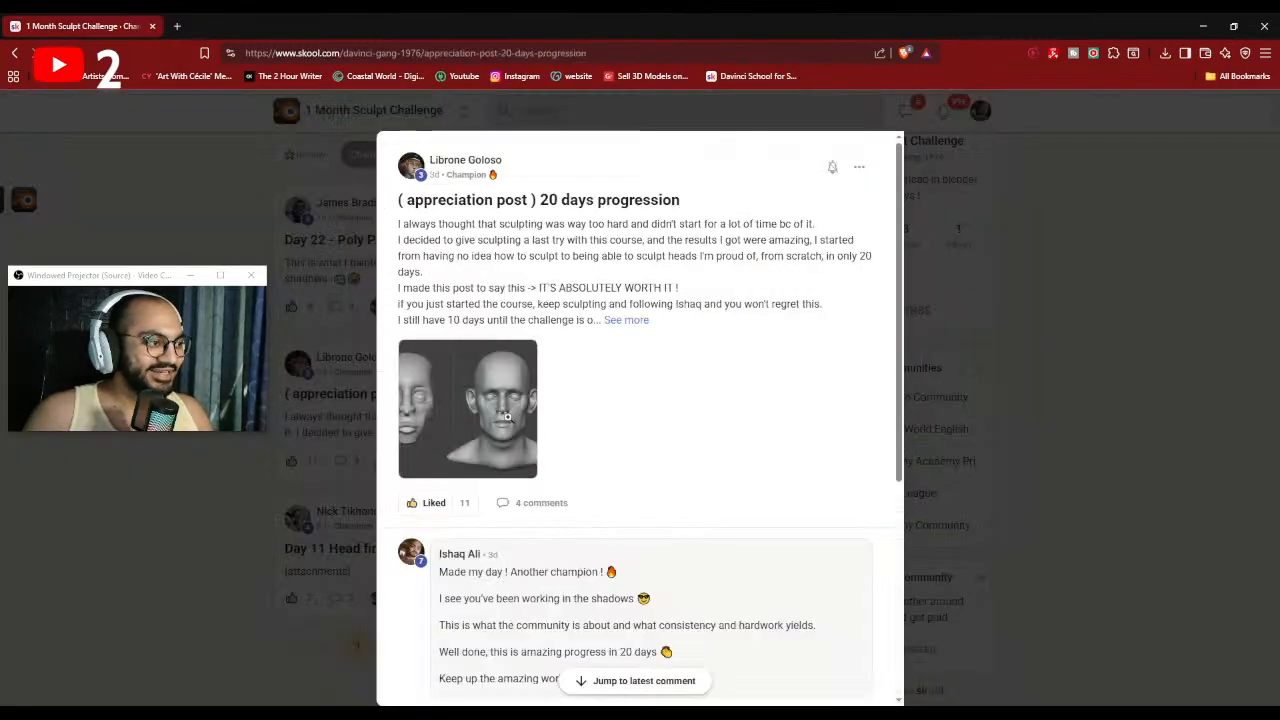
{"action": "left_click", "coordinate": [506, 417]}
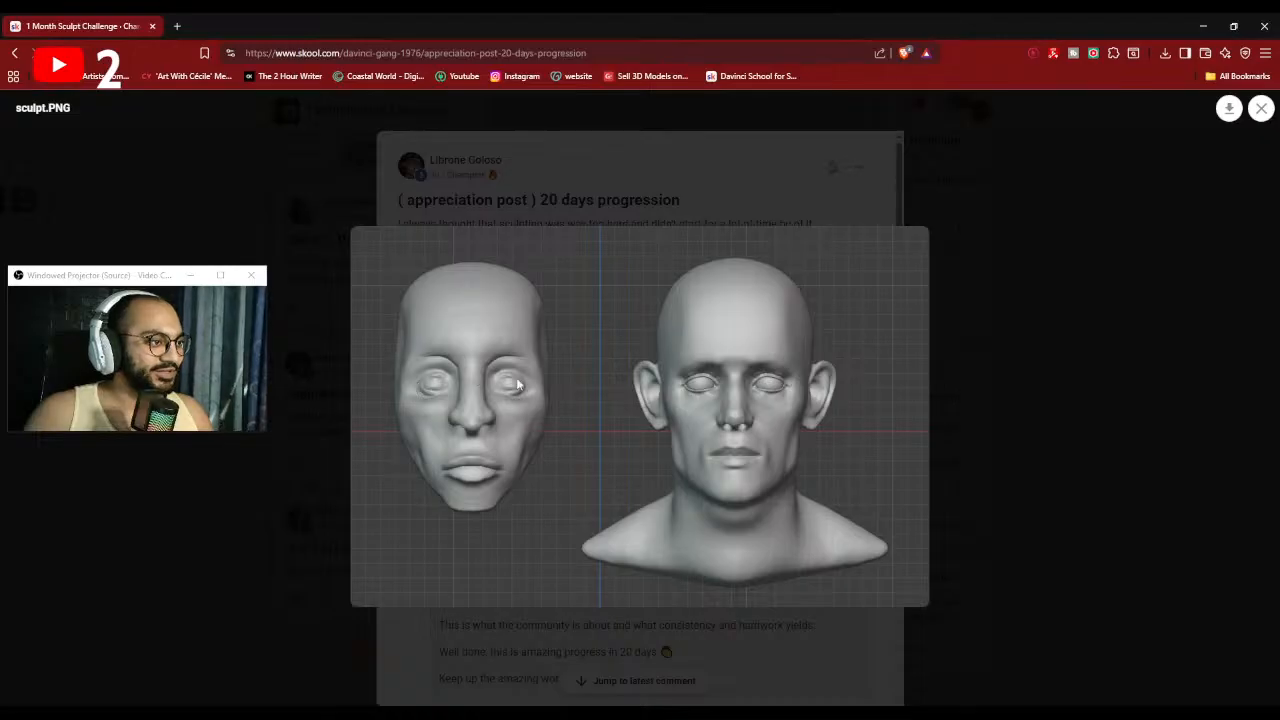
{"action": "left_click", "coordinate": [1064, 334]}
{"action": "left_click", "coordinate": [1064, 334]}
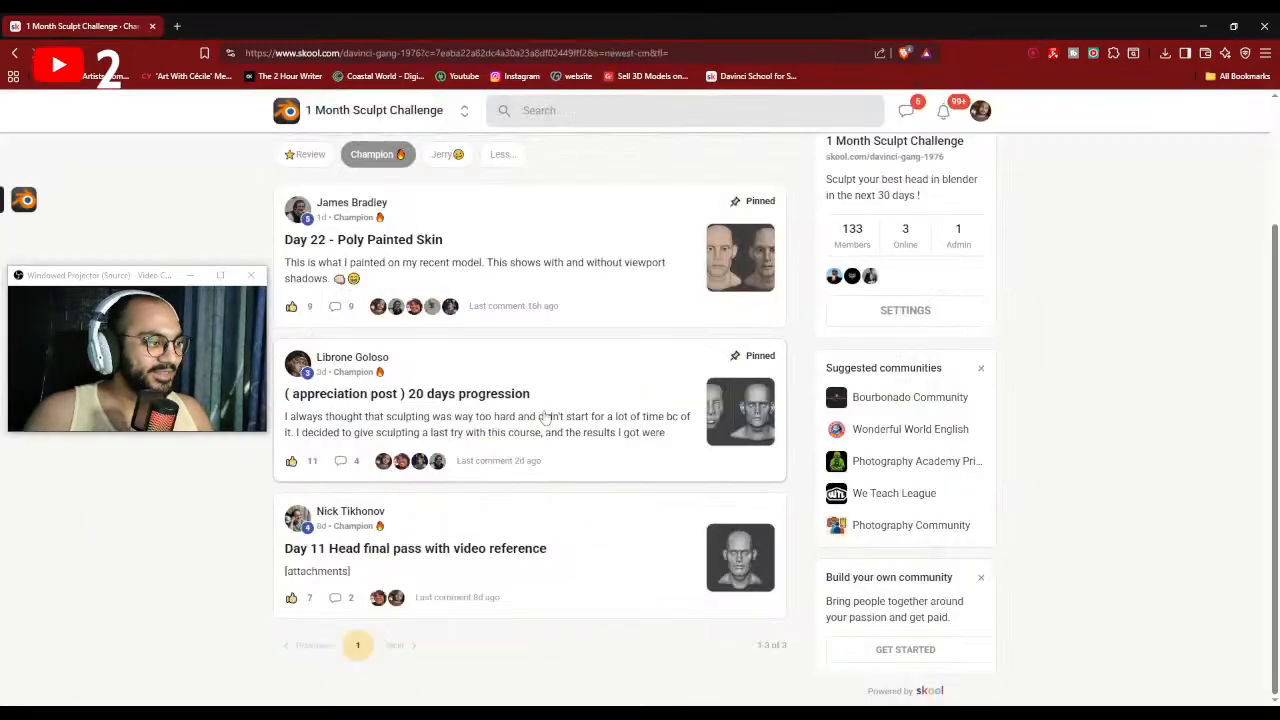
View the "Day 11 Head final pass with video reference" post and its front image, and return to the sculpt in Blender.
{"action": "left_click", "coordinate": [755, 559]}
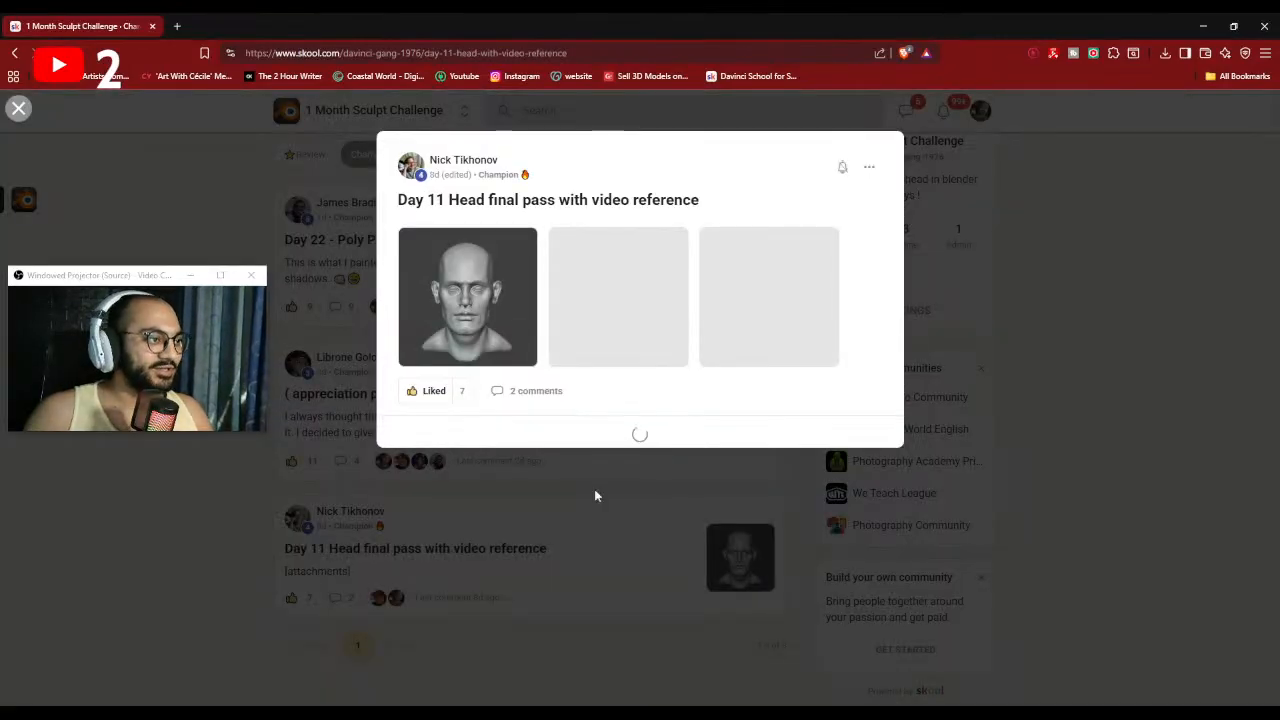
{"action": "left_click", "coordinate": [488, 313]}
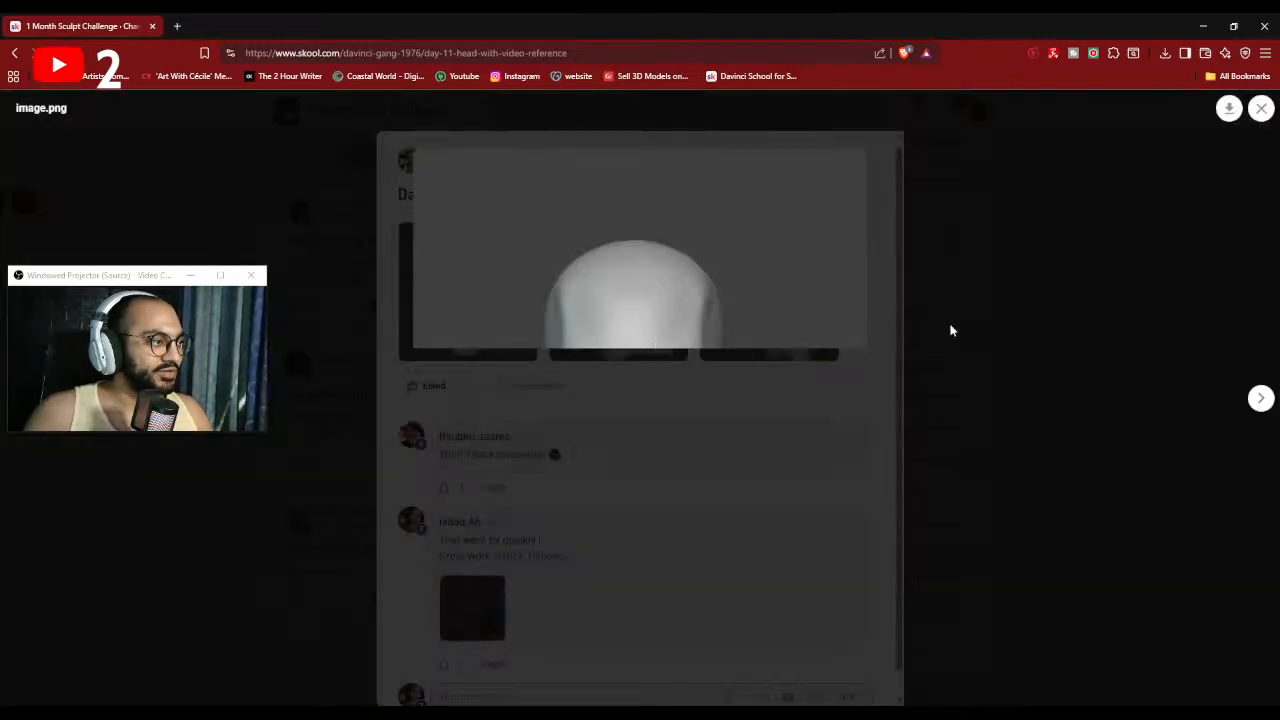
{"action": "left_click", "coordinate": [1106, 300]}
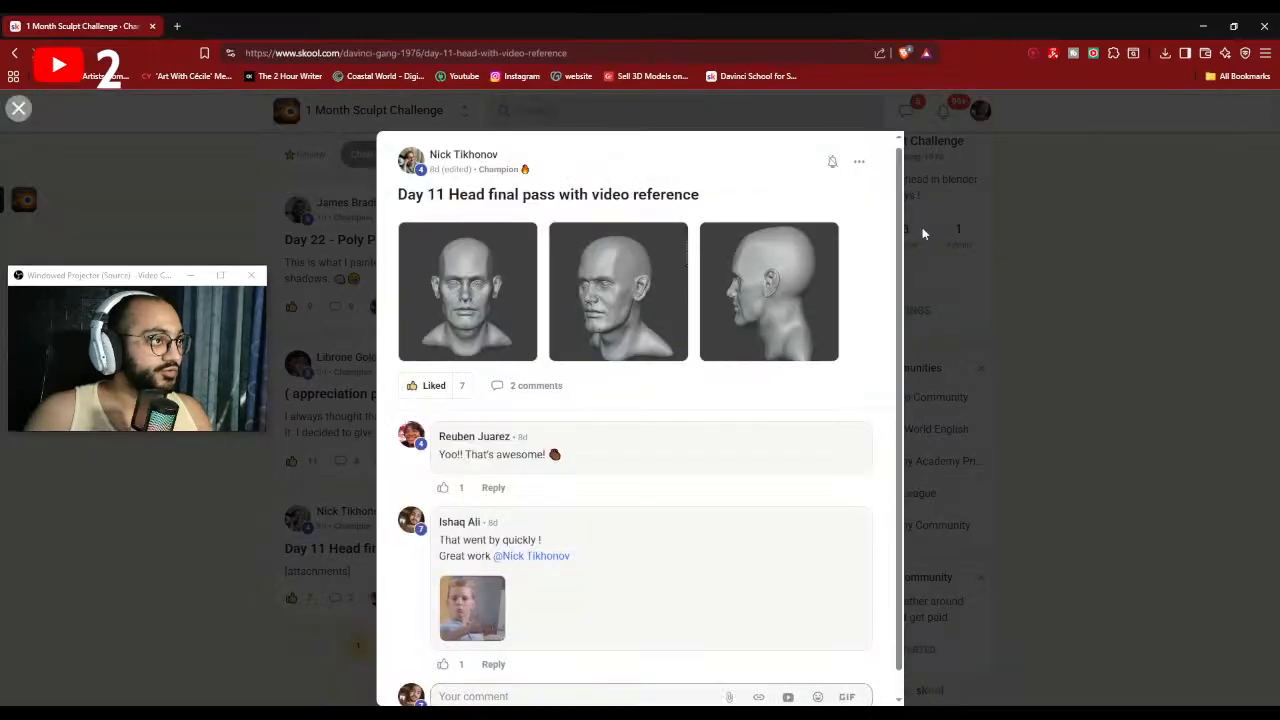
{"action": "left_click", "coordinate": [922, 230]}
{"action": "scroll", "coordinate": [540, 230], "scroll_direction": "up", "scroll_amount": 2}
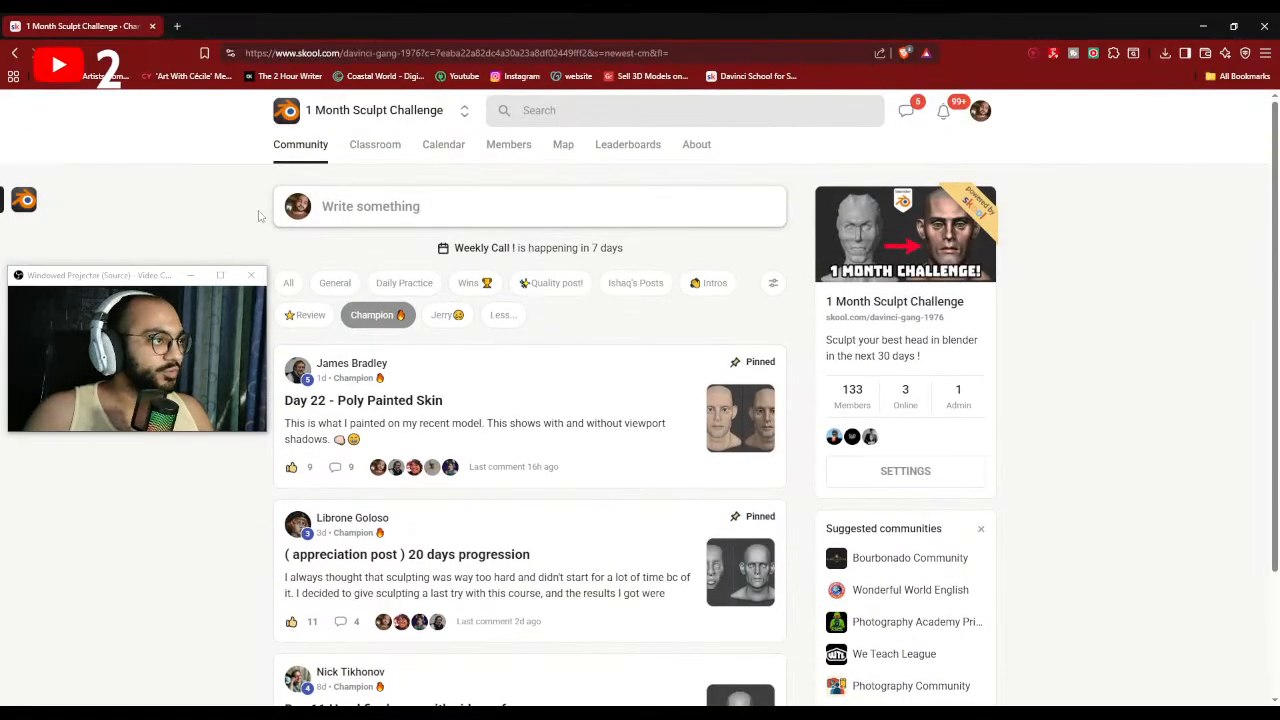
{"action": "left_click", "coordinate": [300, 147]}
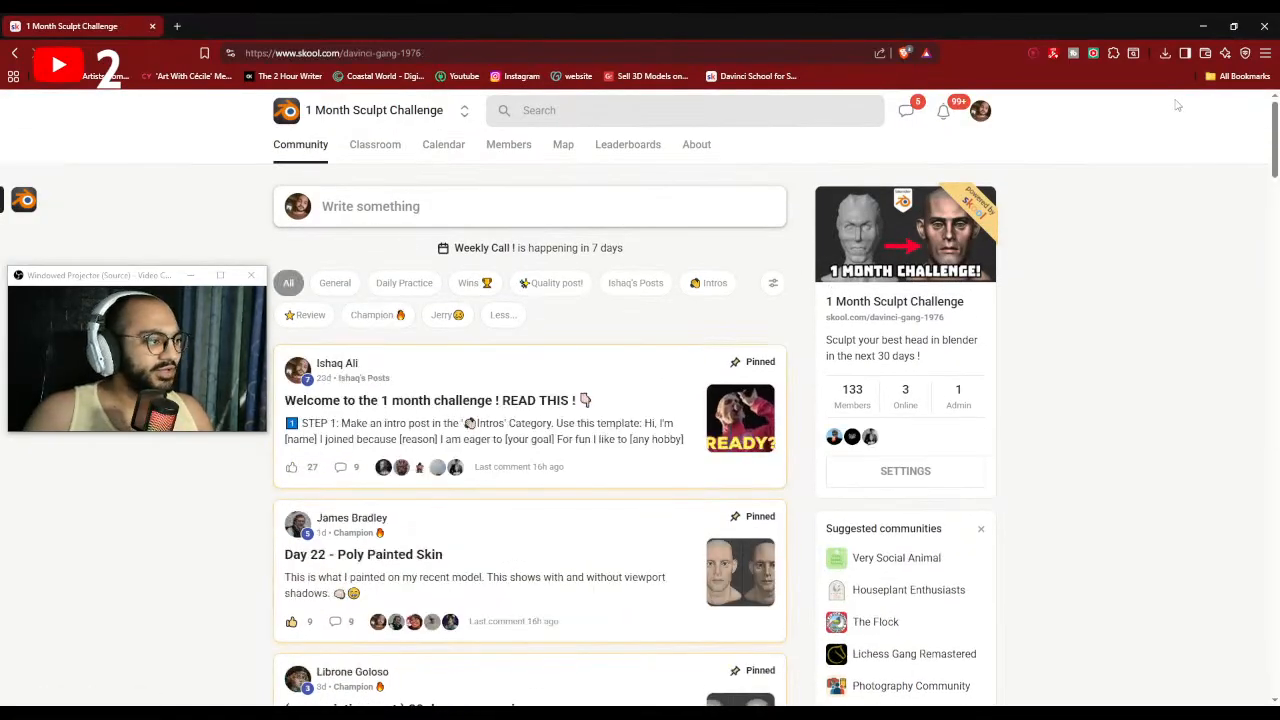
{"action": "left_click", "coordinate": [1203, 26]}
{"action": "mouse_move", "coordinate": [651, 371]}
{"action": "middle_mouse_down"}
{"action": "mouse_move", "coordinate": [737, 377]}
{"action": "mouse_move", "coordinate": [631, 378]}
{"action": "middle_mouse_up"}
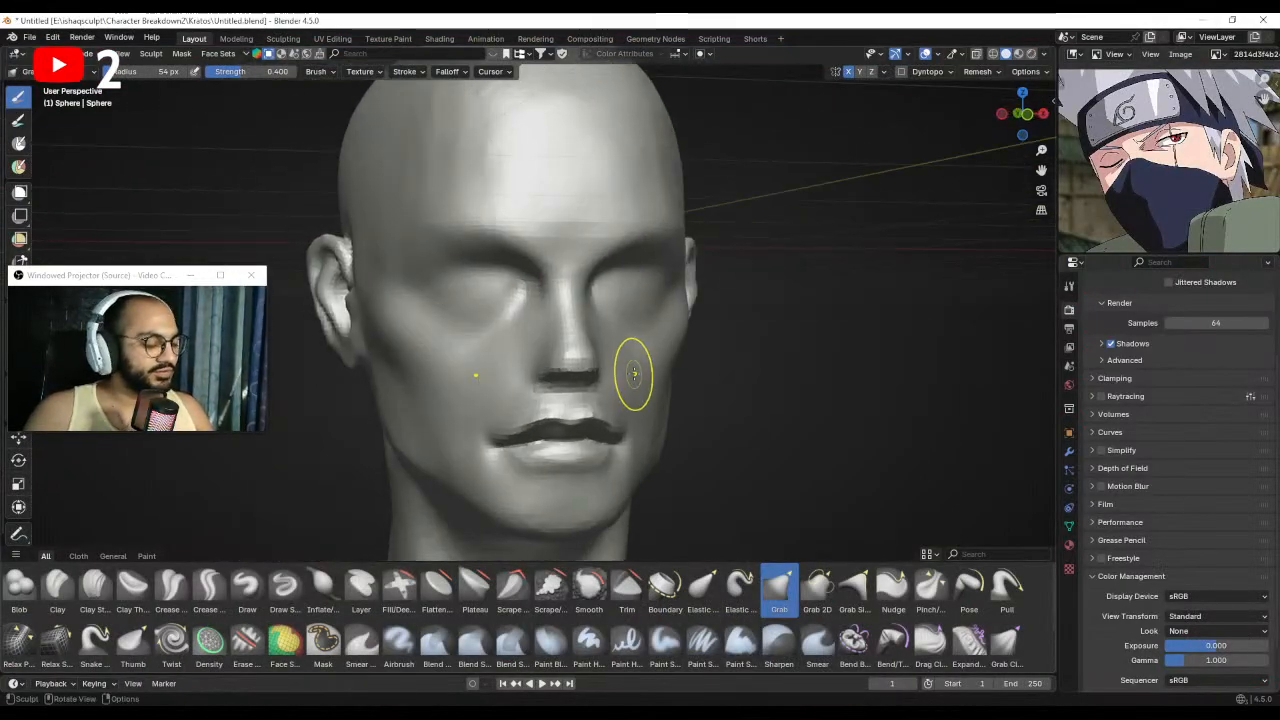
{"action": "left_click_drag", "start_coordinate": [145, 282], "coordinate": [180, 121]}
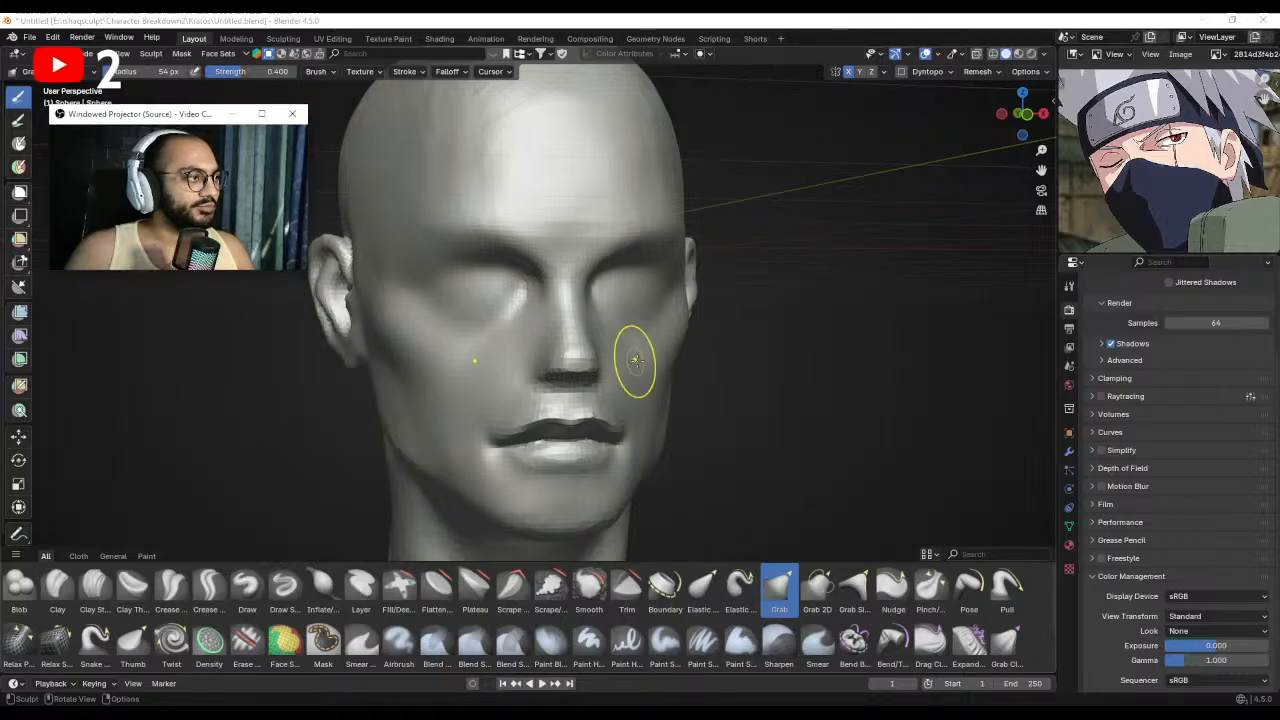
{"action": "scroll", "coordinate": [636, 360], "scroll_direction": "up", "scroll_amount": 2}
{"action": "middle_click_drag", "start_coordinate": [654, 380], "coordinate": [709, 377]}
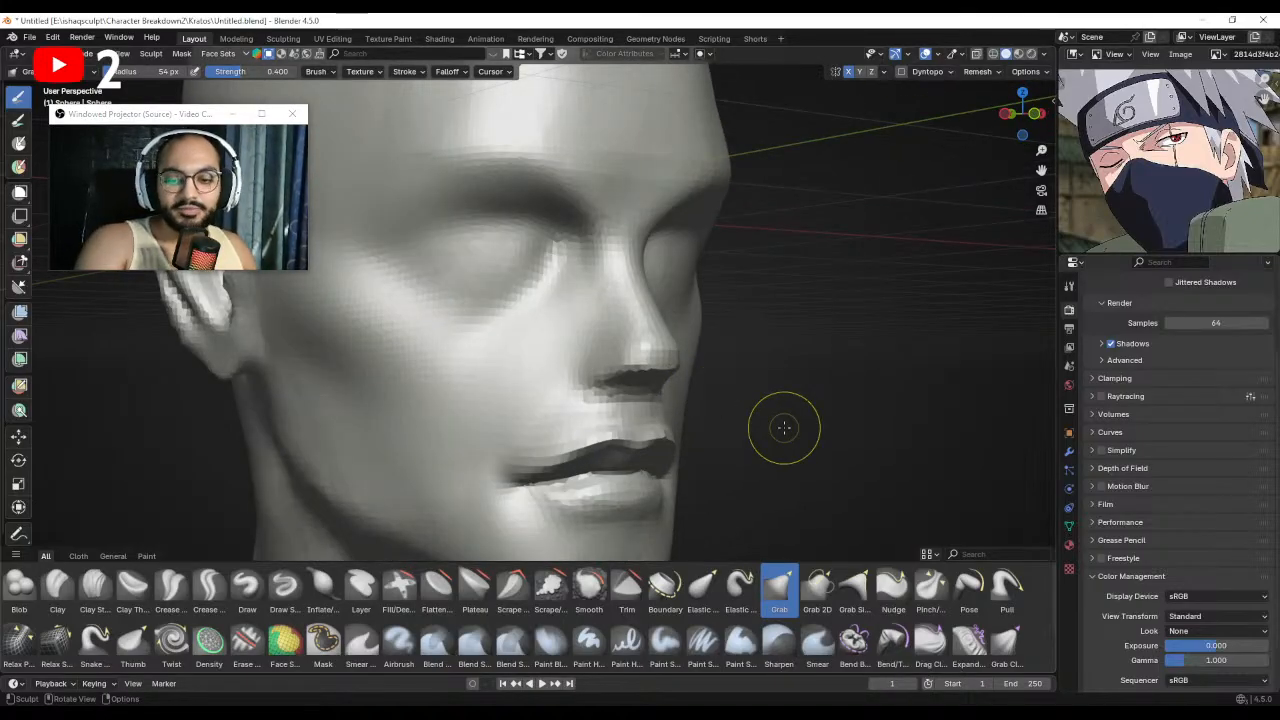
{"action": "middle_click_drag", "start_coordinate": [784, 428], "coordinate": [790, 420], "text": "shift"}
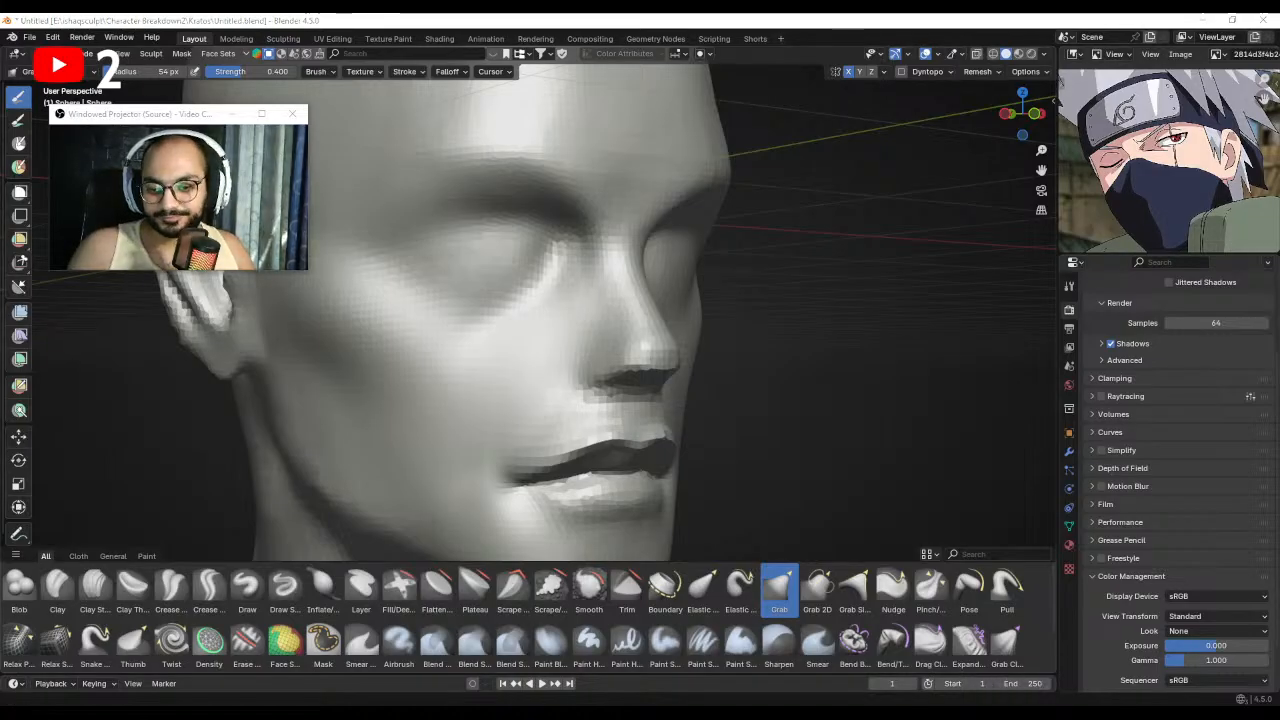
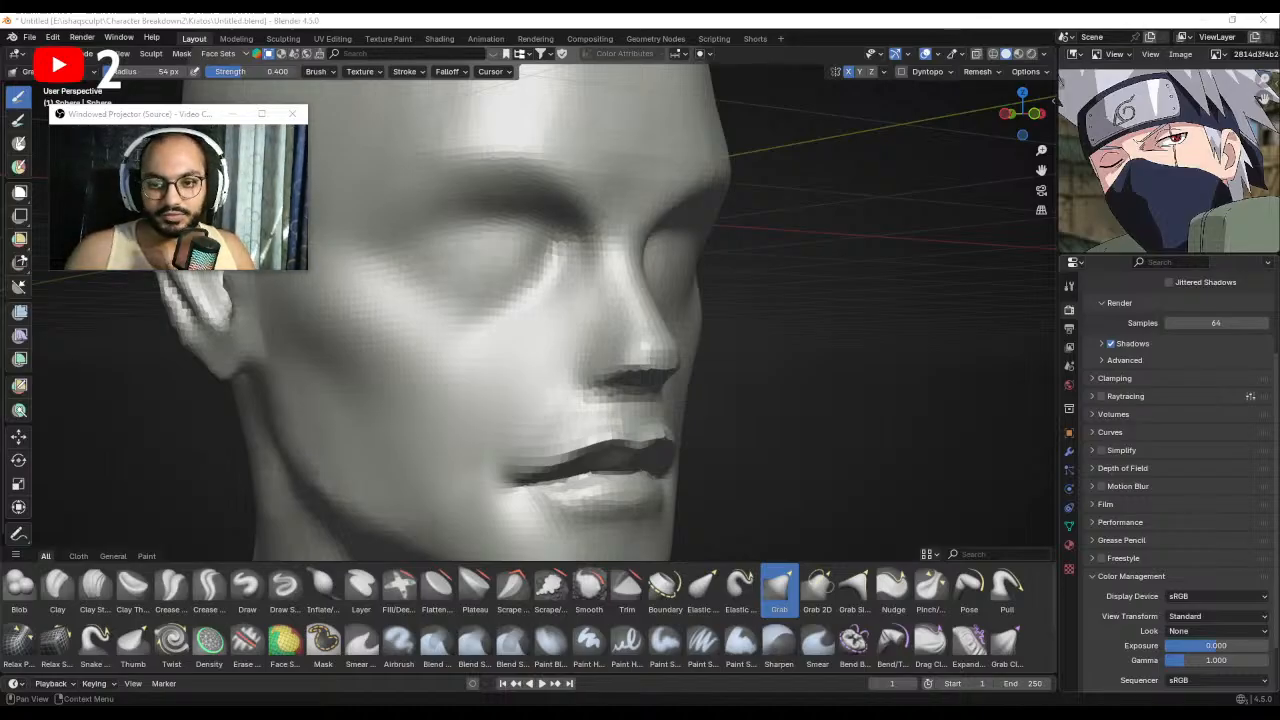
Nudge the area at the base of the nose down in the front orthographic view with the Grab brush at a radius of about 131 px.
{"action": "scroll", "coordinate": [585, 301], "scroll_direction": "down", "scroll_amount": 4}
{"action": "left_click_drag", "start_coordinate": [622, 314], "coordinate": [596, 337], "text": "alt"}
{"action": "mouse_move", "coordinate": [603, 338]}
{"action": "middle_mouse_down"}
{"action": "mouse_move", "coordinate": [609, 300]}
{"action": "mouse_move", "coordinate": [577, 331]}
{"action": "mouse_move", "coordinate": [603, 300]}
{"action": "mouse_move", "coordinate": [573, 340]}
{"action": "mouse_move", "coordinate": [586, 349]}
{"action": "mouse_move", "coordinate": [571, 343]}
{"action": "middle_mouse_up"}
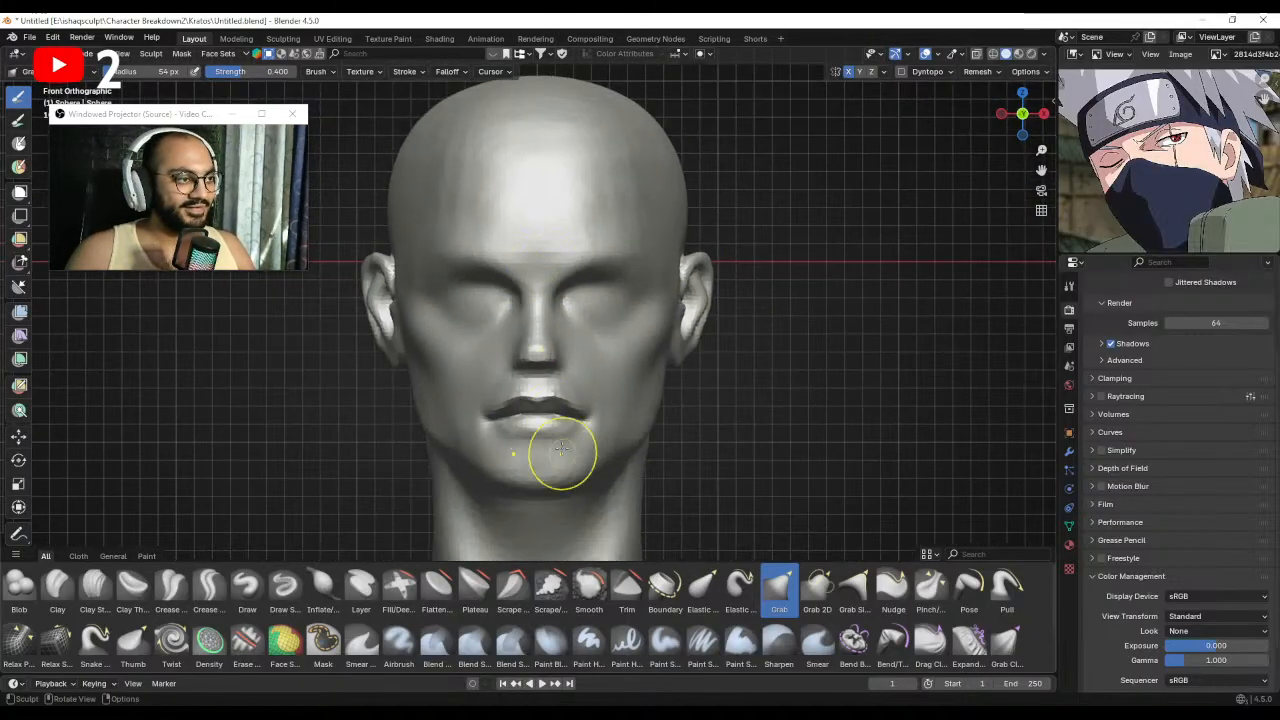
{"action": "mouse_move", "coordinate": [562, 448]}
{"action": "middle_mouse_down", "text": "ctrl"}
{"action": "mouse_move", "coordinate": [523, 352]}
{"action": "mouse_move", "coordinate": [534, 332]}
{"action": "middle_mouse_up", "text": "ctrl"}
{"action": "key", "text": "f"}
{"action": "left_click", "coordinate": [552, 346]}
{"action": "left_click_drag", "start_coordinate": [528, 366], "coordinate": [526, 375]}
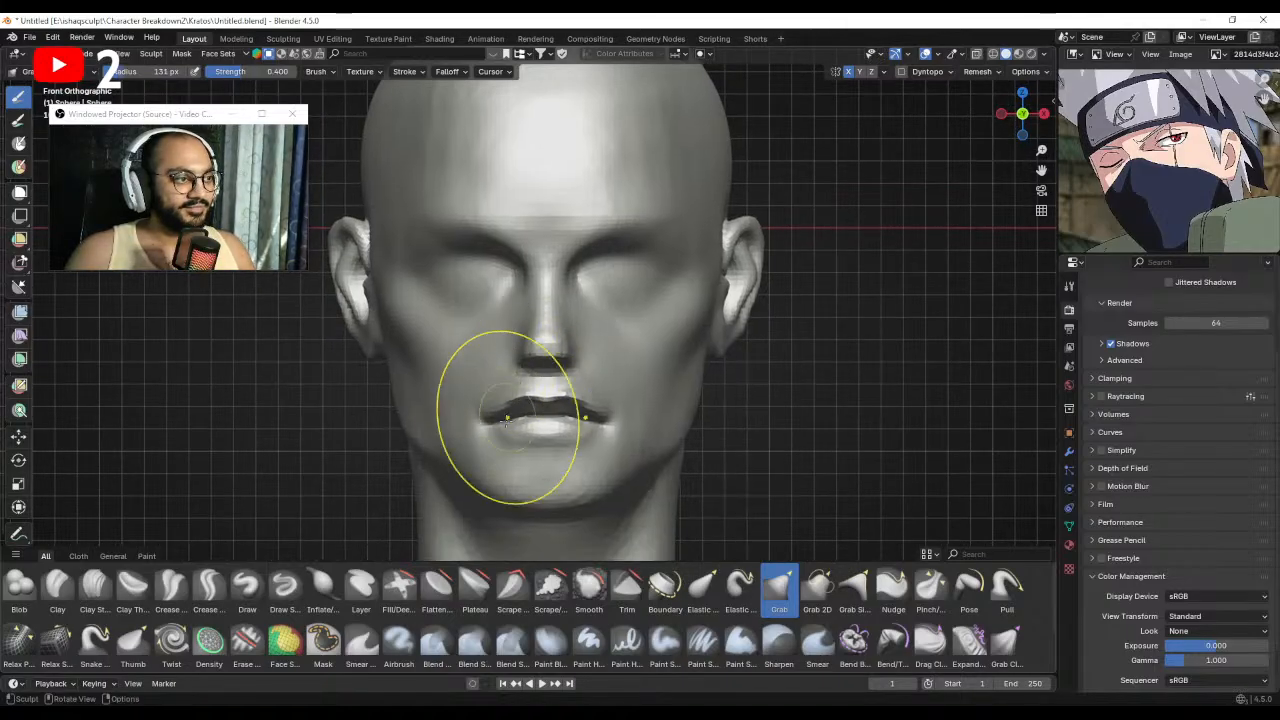
Pull the mouth corners inward with the Grab brush at a radius of about 117 px.
{"action": "key", "text": "f"}
{"action": "left_click", "coordinate": [484, 431]}
{"action": "left_click_drag", "start_coordinate": [484, 430], "coordinate": [510, 416]}
{"action": "key", "text": "f"}
{"action": "left_click", "coordinate": [498, 420]}
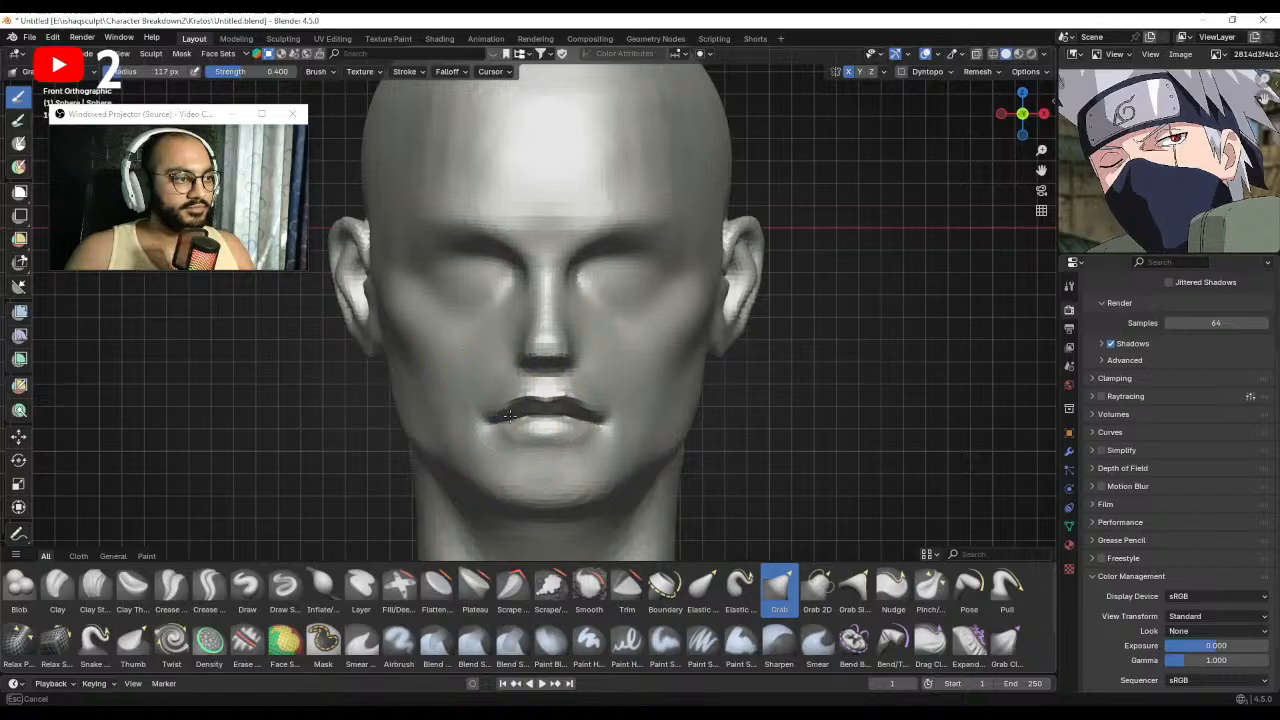
Pull the sides of the jaw and lower cheeks inward with the Grab brush at a radius of about 132 px.
{"action": "scroll", "coordinate": [510, 416], "scroll_direction": "down", "scroll_amount": 2}
{"action": "key", "text": "f"}
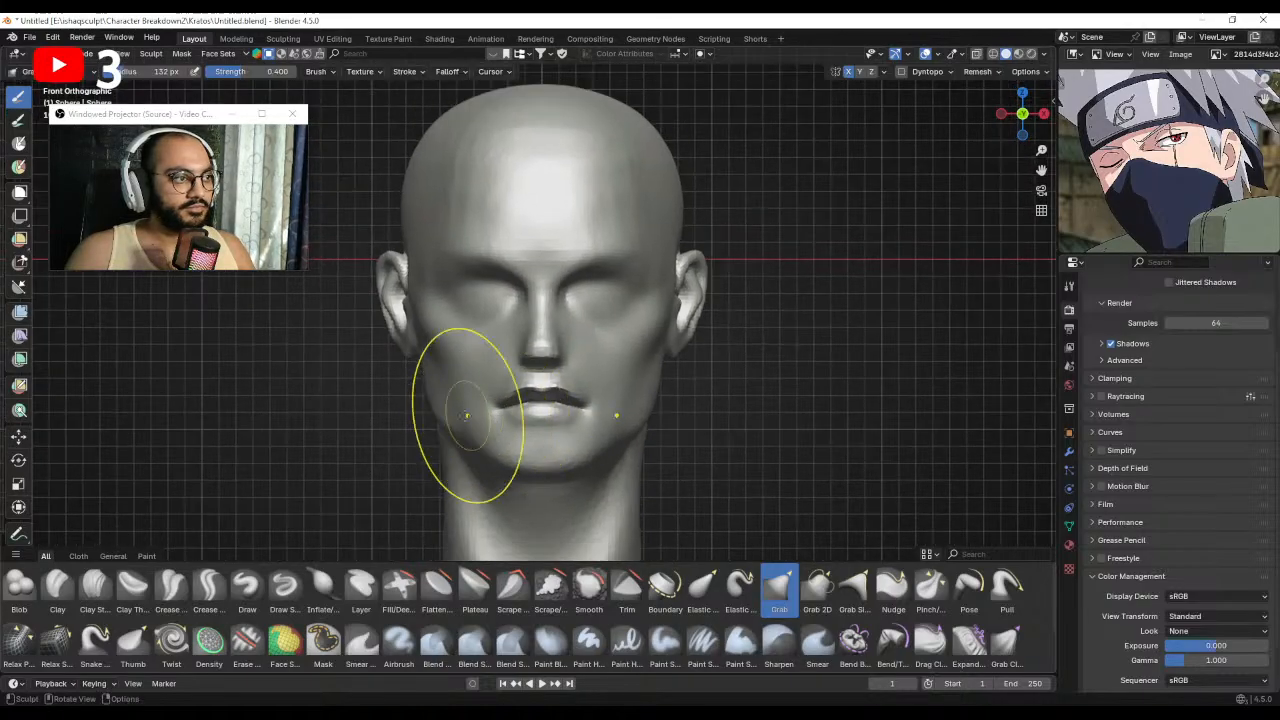
{"action": "left_click", "coordinate": [436, 405]}
{"action": "left_click_drag", "start_coordinate": [436, 405], "coordinate": [454, 407]}
{"action": "scroll", "coordinate": [466, 398], "scroll_direction": "down", "scroll_amount": 1}
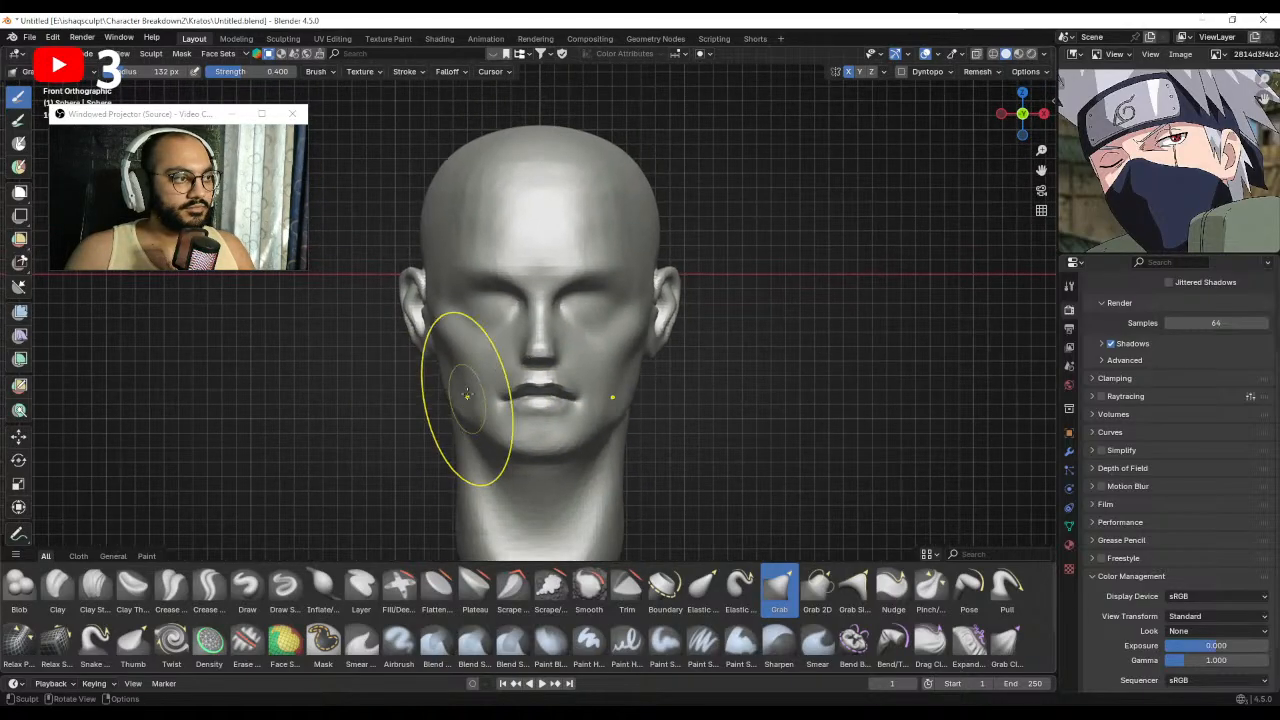
Adjust the sides of the face in front of the ears with the Grab brush, starting at a radius of about 174 px.
{"action": "middle_click_drag", "start_coordinate": [467, 397], "coordinate": [474, 392]}
{"action": "key", "text": "f"}
{"action": "left_click", "coordinate": [444, 339]}
{"action": "left_click_drag", "start_coordinate": [442, 338], "coordinate": [442, 332]}
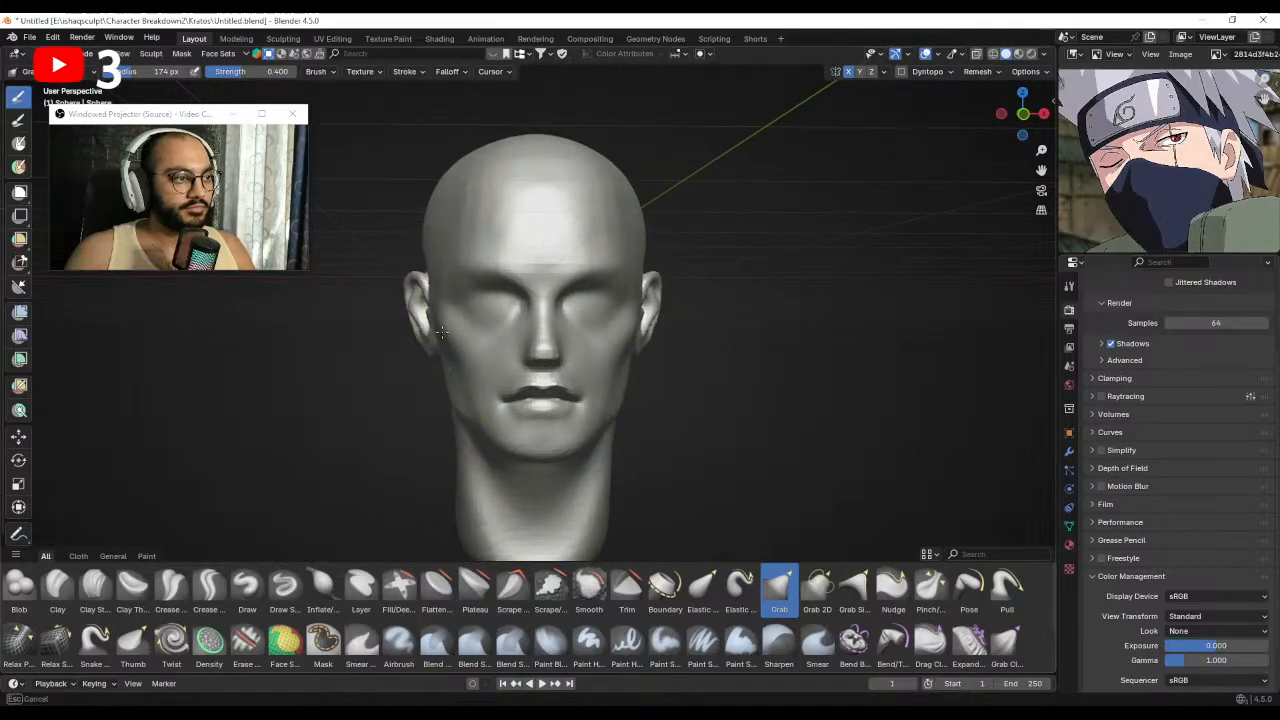
{"action": "key", "text": "f"}
{"action": "left_click", "coordinate": [439, 328]}
{"action": "key", "text": "f"}
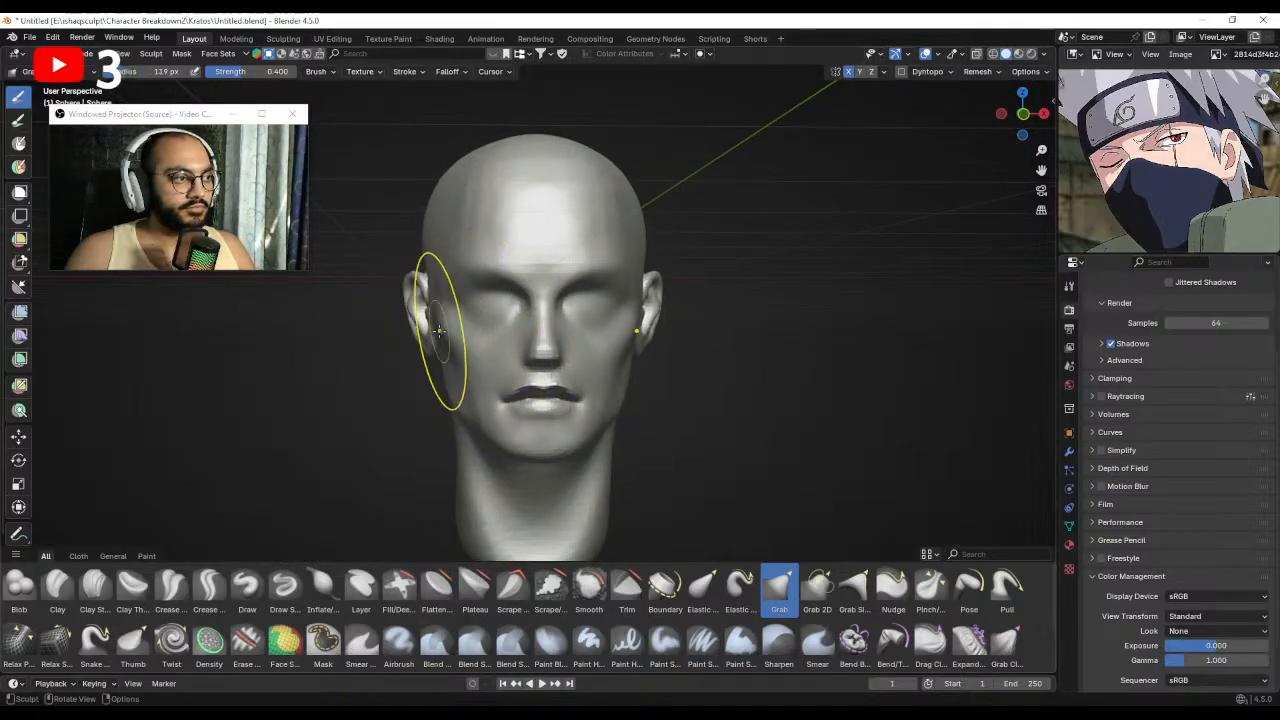
{"action": "left_click", "coordinate": [462, 330]}
{"action": "left_click_drag", "start_coordinate": [451, 335], "coordinate": [454, 334]}
Refine the outer eye socket and upper cheekbone with the Grab brush, reducing its radius from about 74 px to 41 px.
{"action": "mouse_move", "coordinate": [482, 314]}
{"action": "middle_mouse_down"}
{"action": "mouse_move", "coordinate": [474, 328]}
{"action": "mouse_move", "coordinate": [602, 334]}
{"action": "middle_mouse_up"}
{"action": "key", "text": "f"}
{"action": "left_click", "coordinate": [577, 333]}
{"action": "left_click_drag", "start_coordinate": [491, 313], "coordinate": [489, 316]}
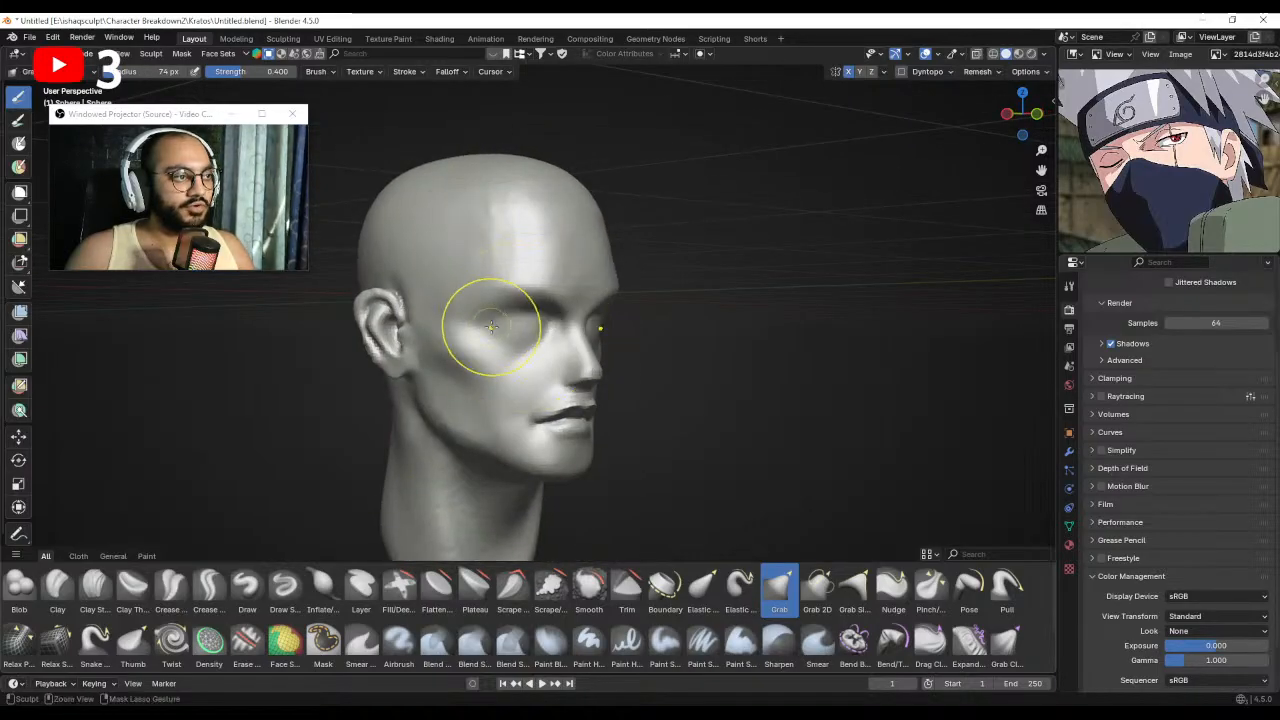
{"action": "key", "text": "f"}
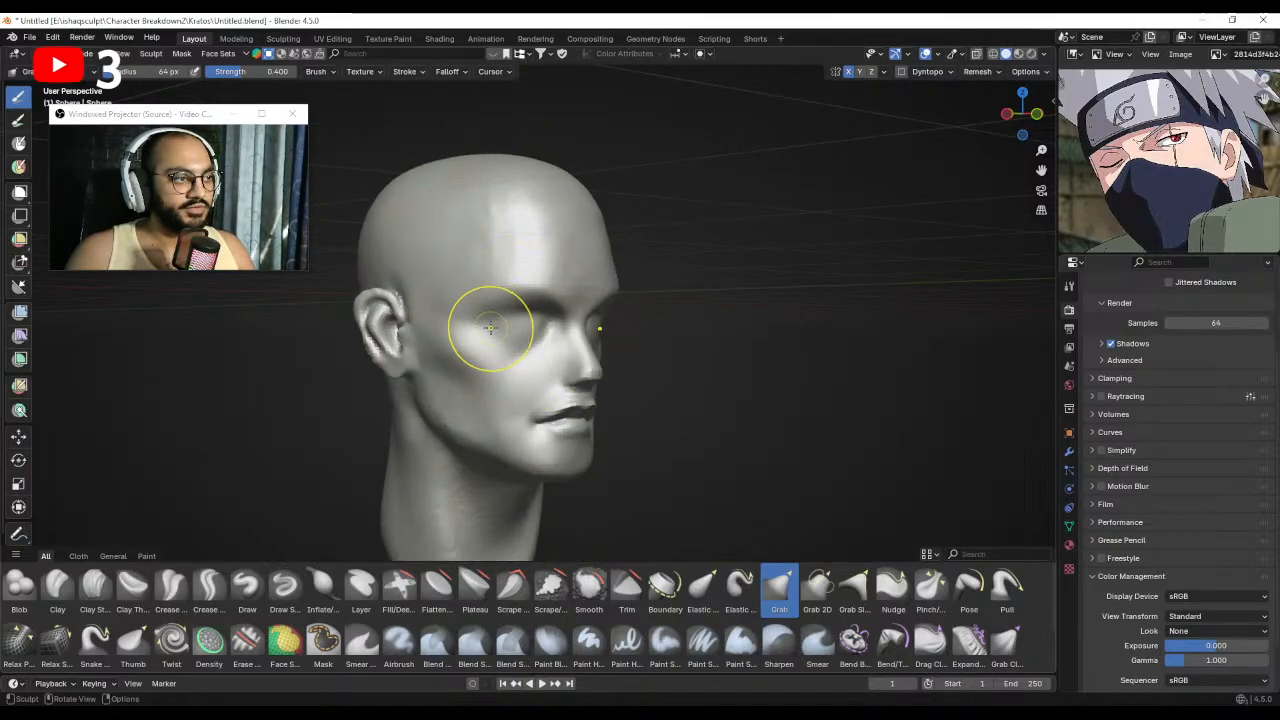
{"action": "left_click", "coordinate": [490, 323]}
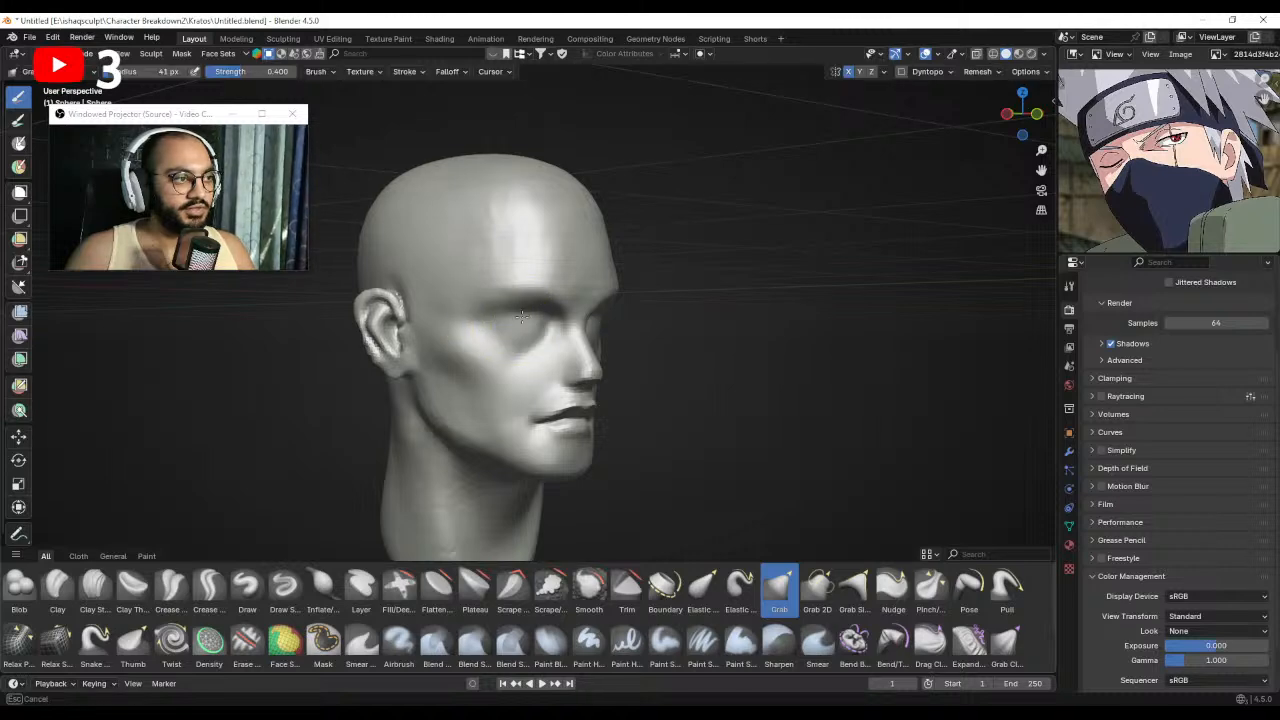
{"action": "left_click_drag", "start_coordinate": [521, 317], "coordinate": [520, 315]}
Reshape the brow and eye sockets with the Grab brush at a radius of about 51 px, then 58 px.
{"action": "mouse_move", "coordinate": [562, 322]}
{"action": "middle_mouse_down"}
{"action": "mouse_move", "coordinate": [489, 331]}
{"action": "mouse_move", "coordinate": [545, 320]}
{"action": "middle_mouse_up"}
{"action": "key", "text": "f"}
{"action": "left_click", "coordinate": [511, 312]}
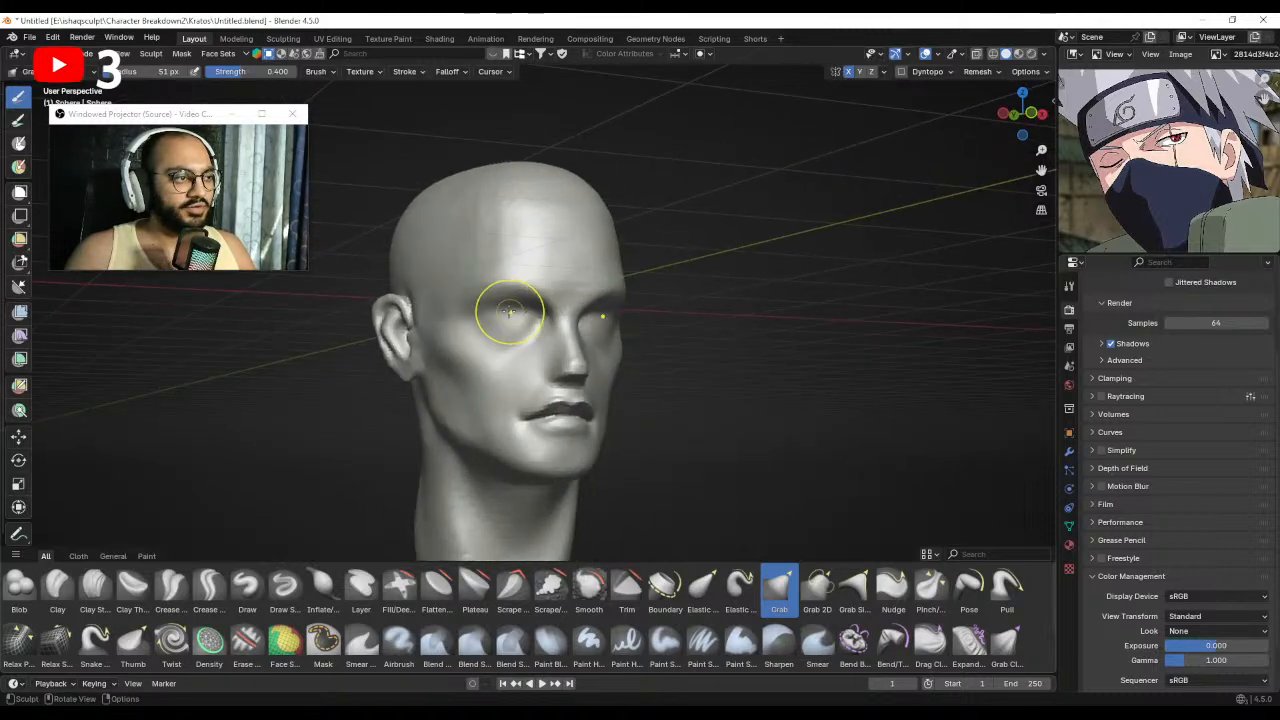
{"action": "mouse_move", "coordinate": [527, 313]}
{"action": "left_mouse_down", "text": "alt"}
{"action": "mouse_move", "coordinate": [476, 319]}
{"action": "mouse_move", "coordinate": [534, 318]}
{"action": "left_mouse_up", "text": "alt"}
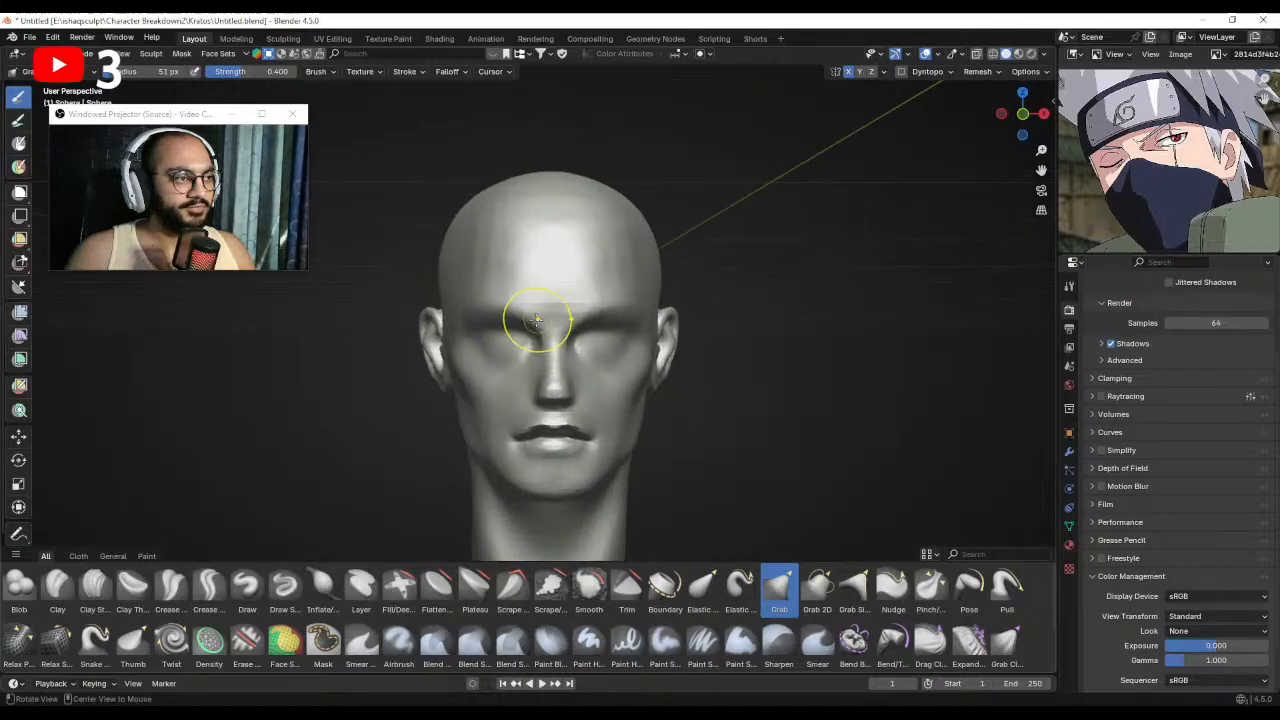
{"action": "key", "text": "f"}
{"action": "left_click", "coordinate": [540, 309]}
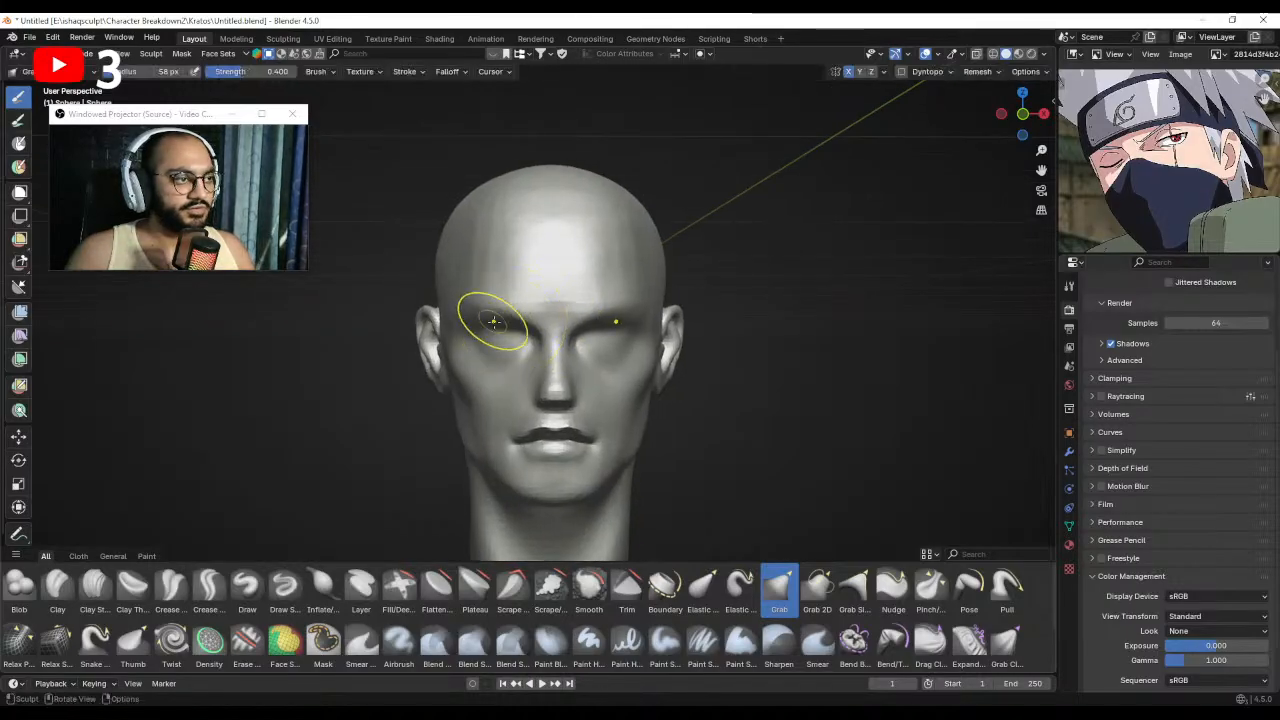
Refine the inner eye sockets beside the nose with the Grab brush at a radius of about 47 px, then 69 px.
{"action": "mouse_move", "coordinate": [518, 327]}
{"action": "middle_mouse_down"}
{"action": "mouse_move", "coordinate": [557, 352]}
{"action": "mouse_move", "coordinate": [509, 323]}
{"action": "mouse_move", "coordinate": [549, 328]}
{"action": "mouse_move", "coordinate": [528, 337]}
{"action": "middle_mouse_up"}
{"action": "key", "text": "f"}
{"action": "left_click", "coordinate": [549, 338]}
{"action": "key", "text": "f"}
{"action": "left_click", "coordinate": [516, 329]}
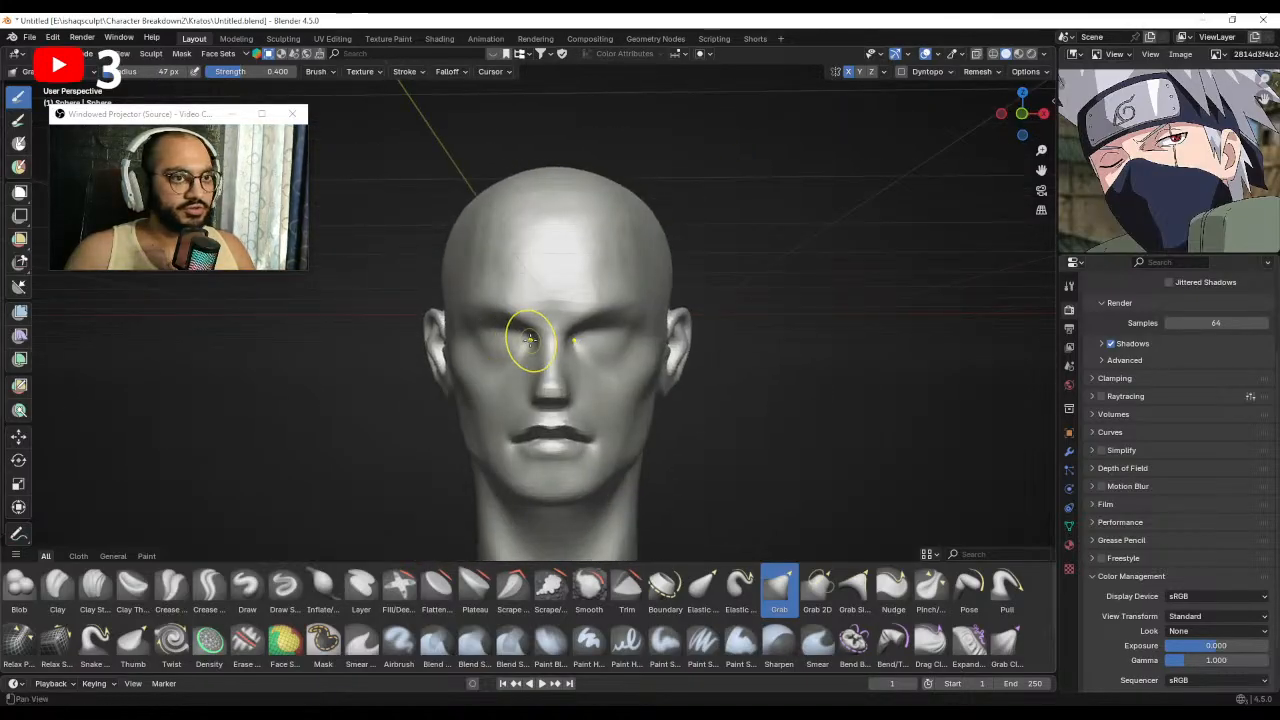
{"action": "scroll", "coordinate": [540, 330], "scroll_direction": "up", "scroll_amount": 2}
{"action": "scroll", "coordinate": [543, 328], "scroll_direction": "up", "scroll_amount": 2}
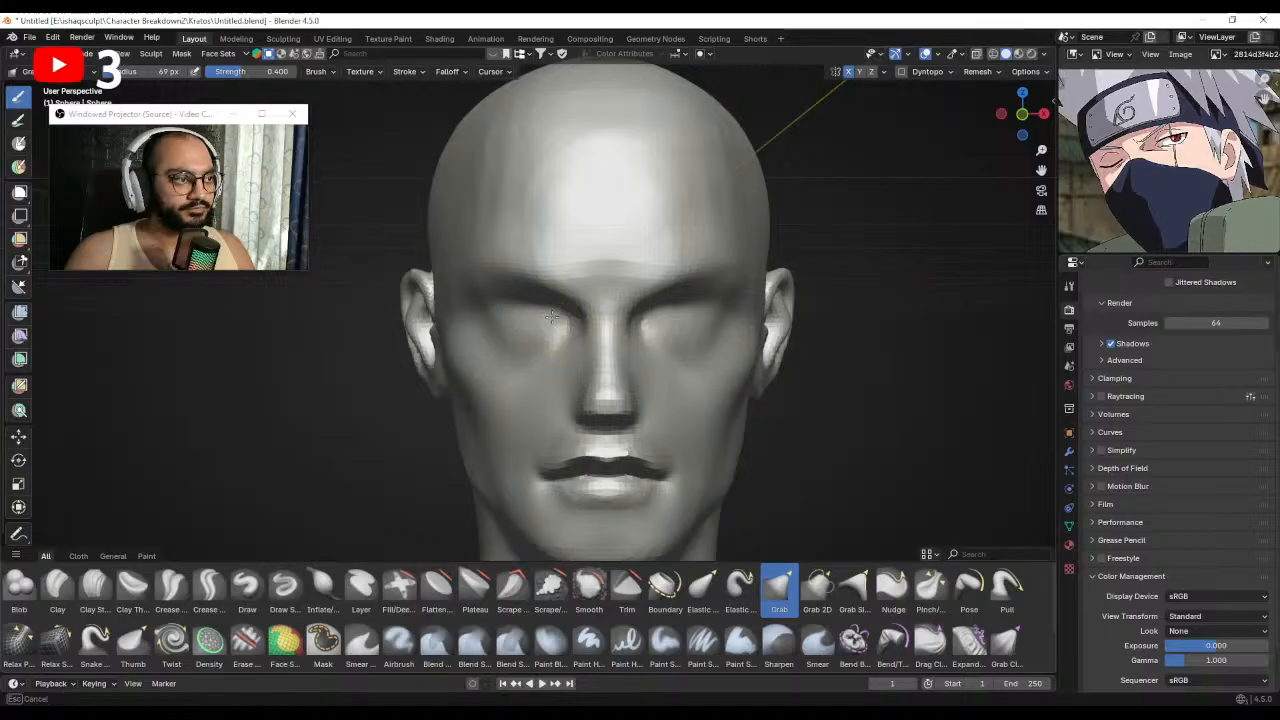
{"action": "mouse_move", "coordinate": [539, 322]}
{"action": "middle_mouse_down"}
{"action": "mouse_move", "coordinate": [555, 319]}
{"action": "mouse_move", "coordinate": [501, 315]}
{"action": "mouse_move", "coordinate": [550, 316]}
{"action": "mouse_move", "coordinate": [509, 322]}
{"action": "middle_mouse_up"}
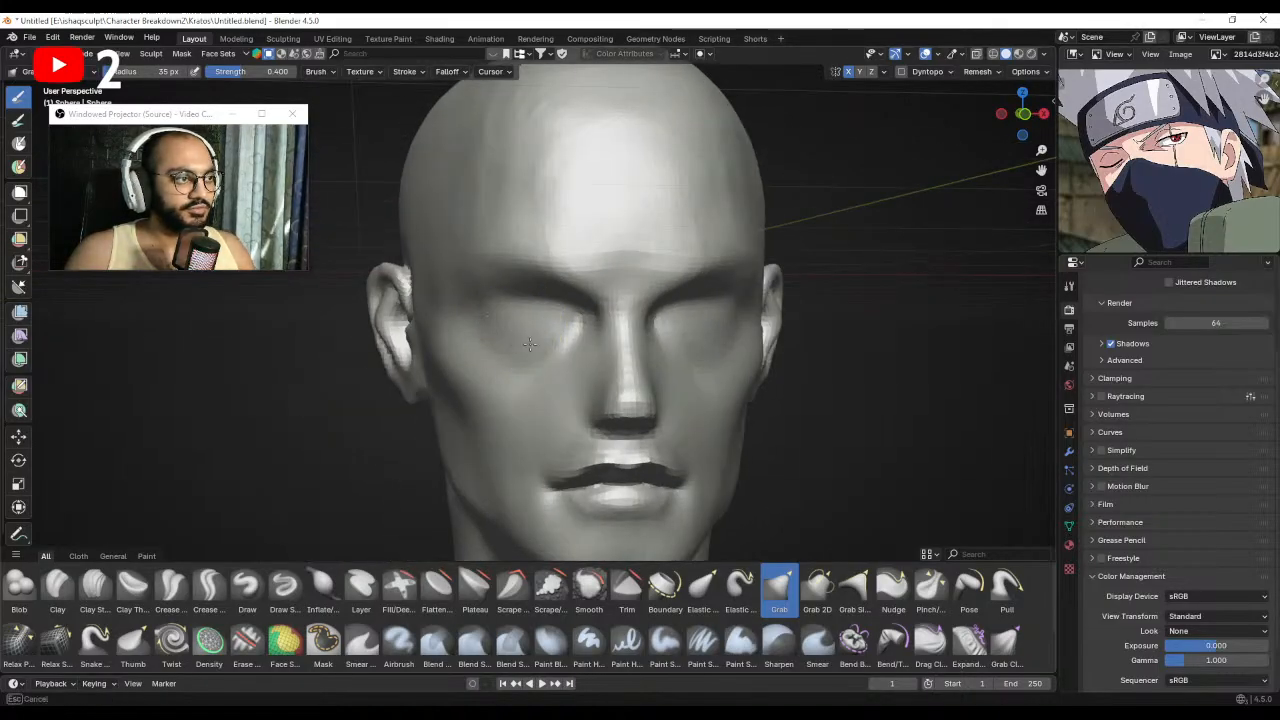
Reshape the area under the eyes with the Grab brush at a radius of about 35 px, then 68 px.
{"action": "key", "text": "f"}
{"action": "left_click", "coordinate": [517, 336]}
{"action": "scroll", "coordinate": [554, 326], "scroll_direction": "down", "scroll_amount": 3}
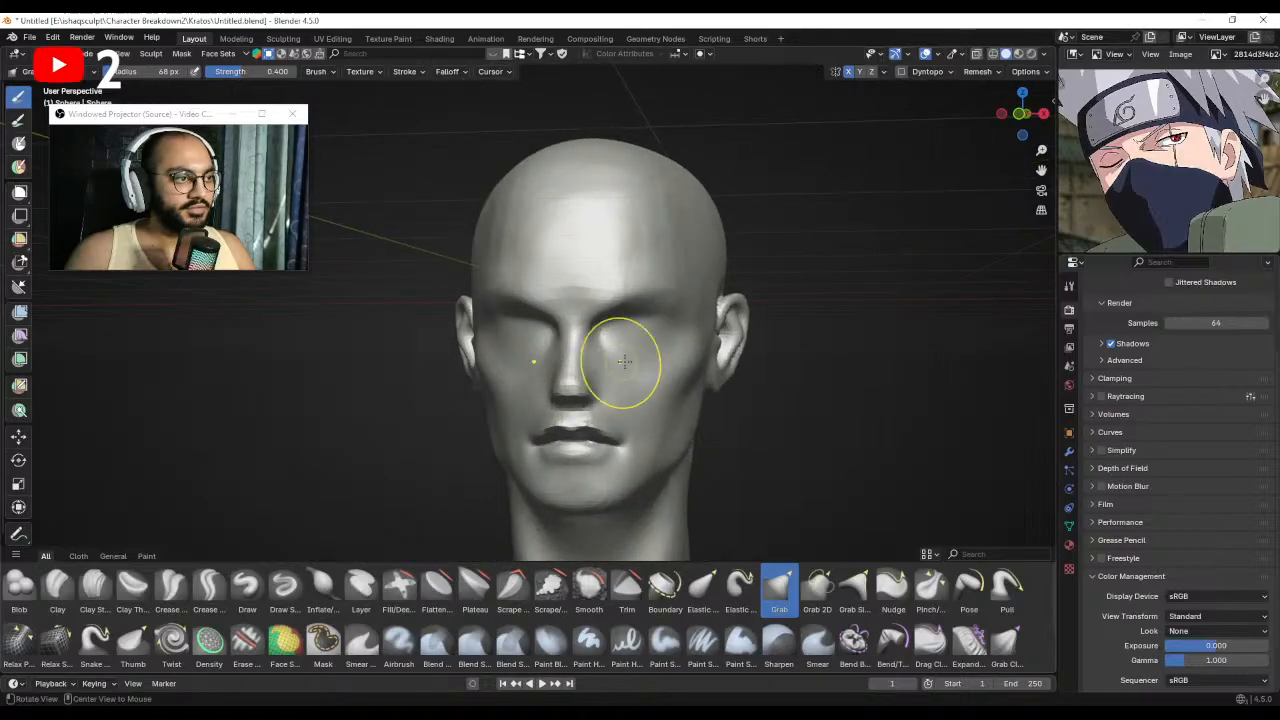
{"action": "key", "text": "f"}
{"action": "left_click", "coordinate": [600, 342]}
{"action": "middle_click_drag", "start_coordinate": [624, 373], "coordinate": [561, 341]}
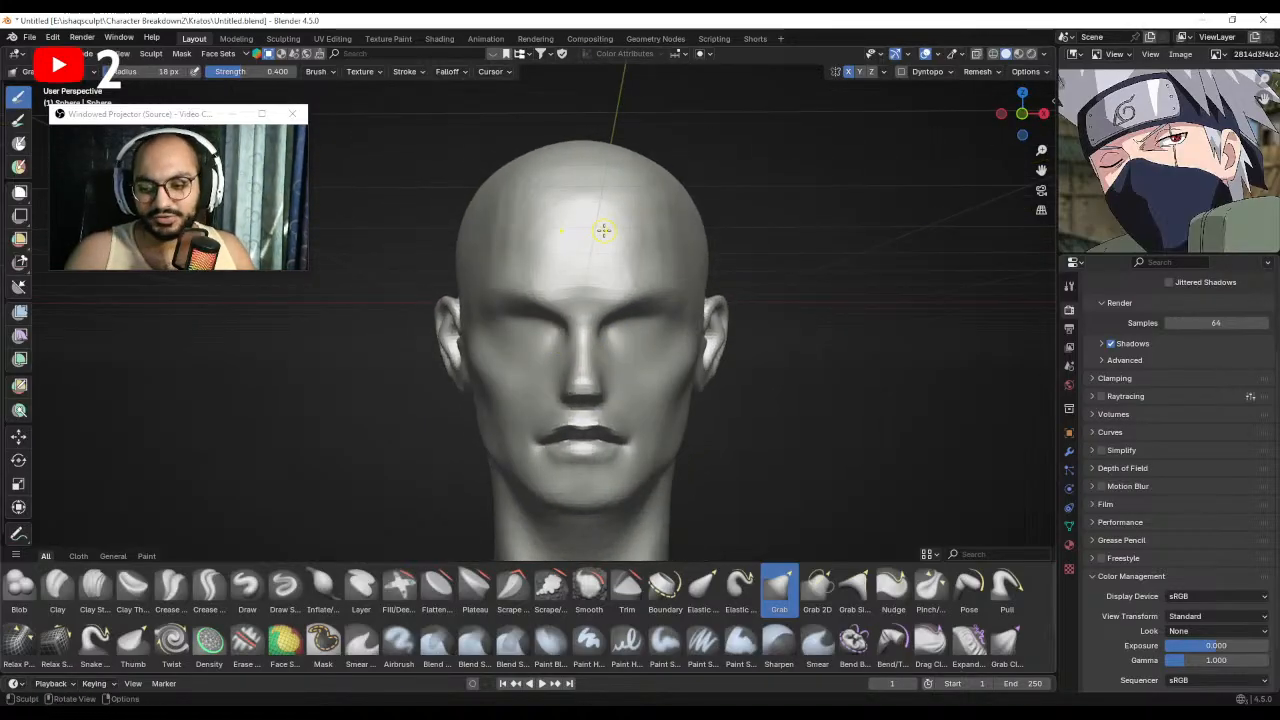
Adjust the inner brow and nose bridge with the Grab brush at a radius of about 88 px.
{"action": "mouse_move", "coordinate": [550, 308]}
{"action": "left_mouse_down", "text": "alt"}
{"action": "mouse_move", "coordinate": [440, 314]}
{"action": "mouse_move", "coordinate": [459, 332]}
{"action": "mouse_move", "coordinate": [538, 329]}
{"action": "left_mouse_up", "text": "alt"}
{"action": "key", "text": "f"}
{"action": "left_click", "coordinate": [506, 330]}
{"action": "middle_click_drag", "start_coordinate": [538, 329], "coordinate": [536, 355]}
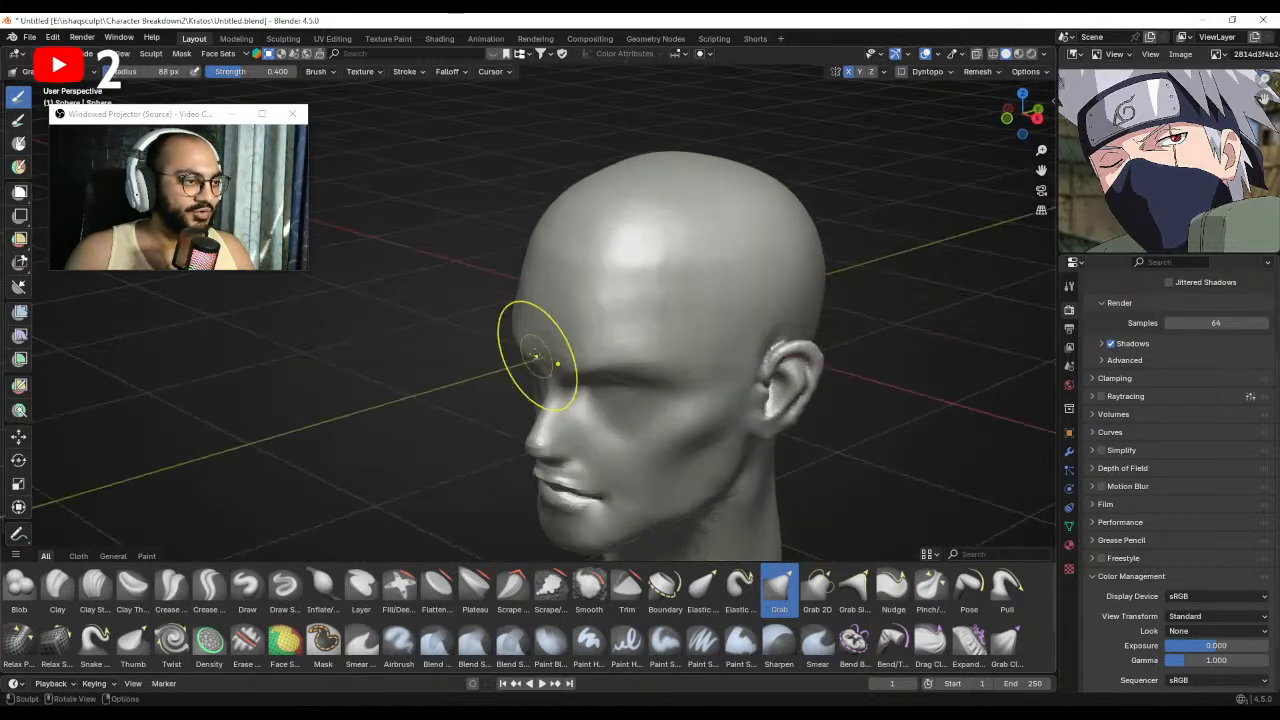
{"action": "left_click_drag", "start_coordinate": [526, 346], "coordinate": [520, 346]}
{"action": "mouse_move", "coordinate": [520, 346]}
{"action": "middle_mouse_down"}
{"action": "mouse_move", "coordinate": [540, 358]}
{"action": "mouse_move", "coordinate": [496, 364]}
{"action": "mouse_move", "coordinate": [614, 303]}
{"action": "mouse_move", "coordinate": [600, 294]}
{"action": "mouse_move", "coordinate": [573, 340]}
{"action": "mouse_move", "coordinate": [552, 254]}
{"action": "mouse_move", "coordinate": [528, 308]}
{"action": "mouse_move", "coordinate": [553, 332]}
{"action": "mouse_move", "coordinate": [556, 295]}
{"action": "mouse_move", "coordinate": [556, 322]}
{"action": "middle_mouse_up"}
{"action": "key", "text": "f"}
{"action": "left_click", "coordinate": [528, 354]}
Adjust the voxel size and remesh the head.
{"action": "scroll", "coordinate": [580, 317], "scroll_direction": "up", "scroll_amount": 2}
{"action": "scroll", "coordinate": [580, 320], "scroll_direction": "up", "scroll_amount": 3}
{"action": "scroll", "coordinate": [560, 318], "scroll_direction": "down", "scroll_amount": 2}
{"action": "key", "text": "r"}
{"action": "left_click", "coordinate": [562, 323]}
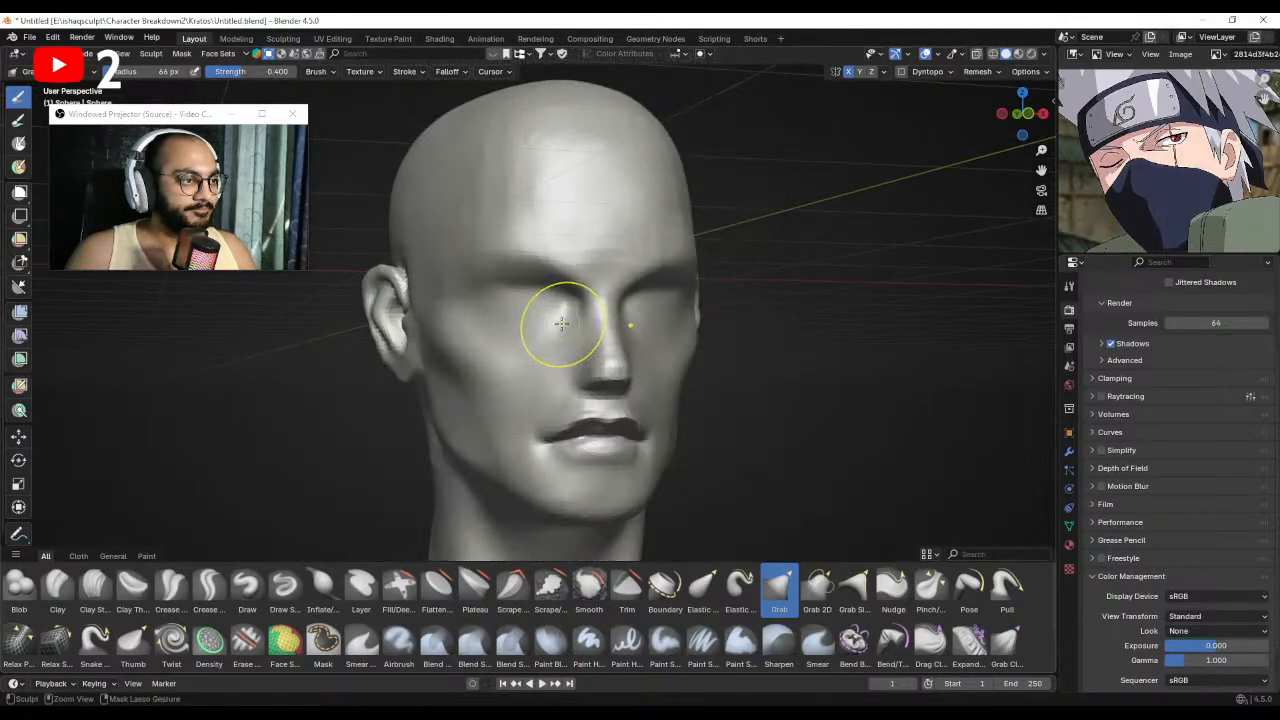
{"action": "key", "text": "r"}
{"action": "left_click", "coordinate": [552, 322]}
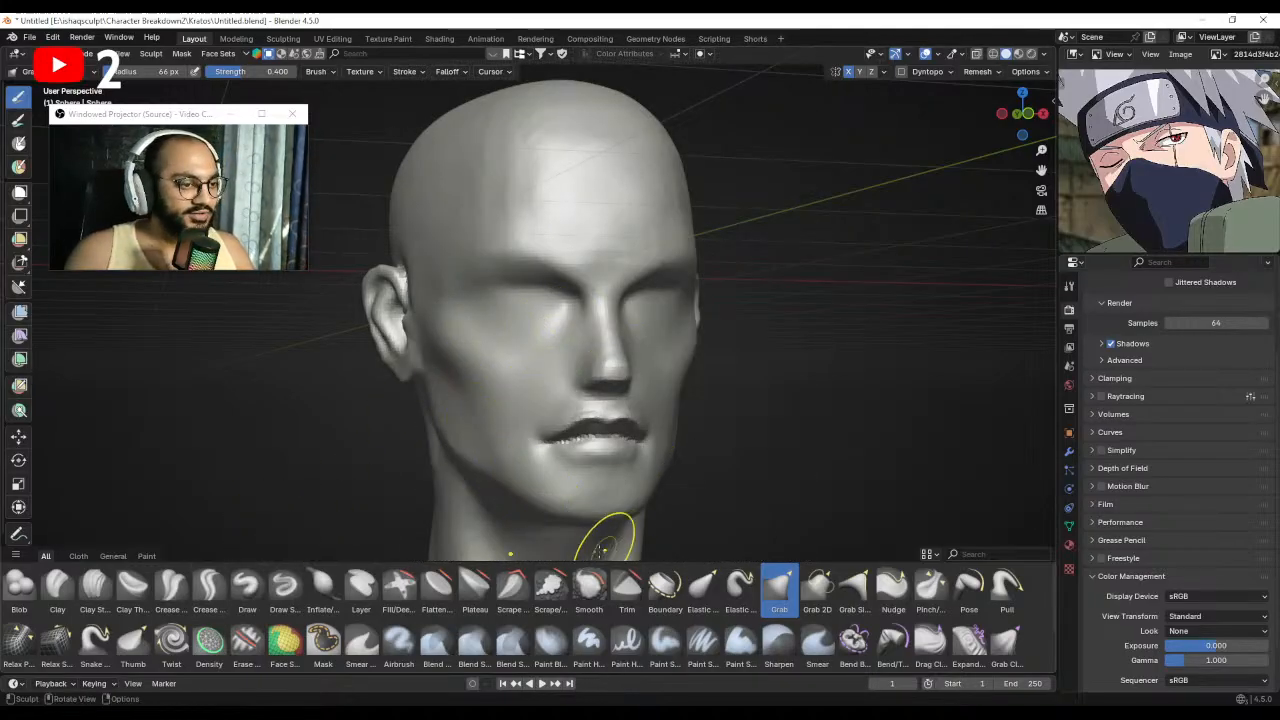
Try to build up eyelid volume inside the eye sockets with the Clay Strips brush at a radius of about 75 px.
{"action": "left_click", "coordinate": [284, 590]}
{"action": "scroll", "coordinate": [586, 343], "scroll_direction": "up", "scroll_amount": 6}
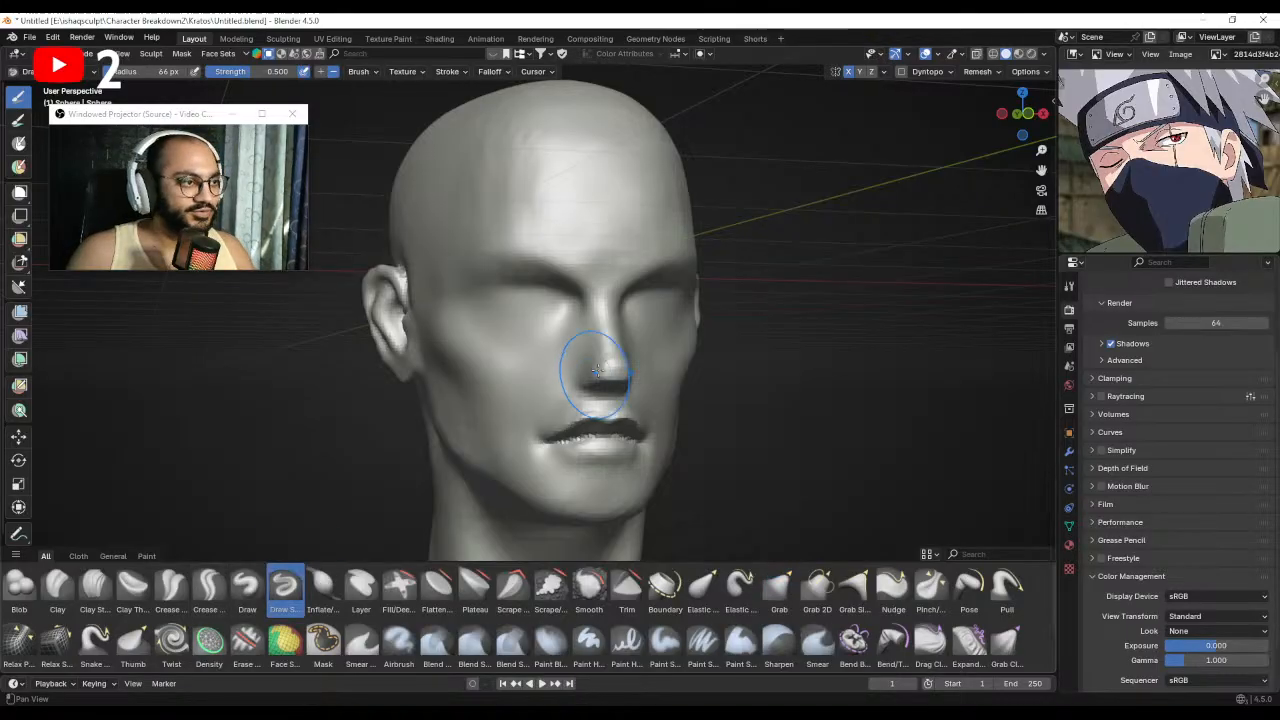
{"action": "mouse_move", "coordinate": [614, 300]}
{"action": "middle_mouse_down"}
{"action": "mouse_move", "coordinate": [645, 310]}
{"action": "mouse_move", "coordinate": [571, 320]}
{"action": "mouse_move", "coordinate": [575, 378]}
{"action": "mouse_move", "coordinate": [557, 372]}
{"action": "middle_mouse_up"}
{"action": "left_click", "coordinate": [95, 590]}
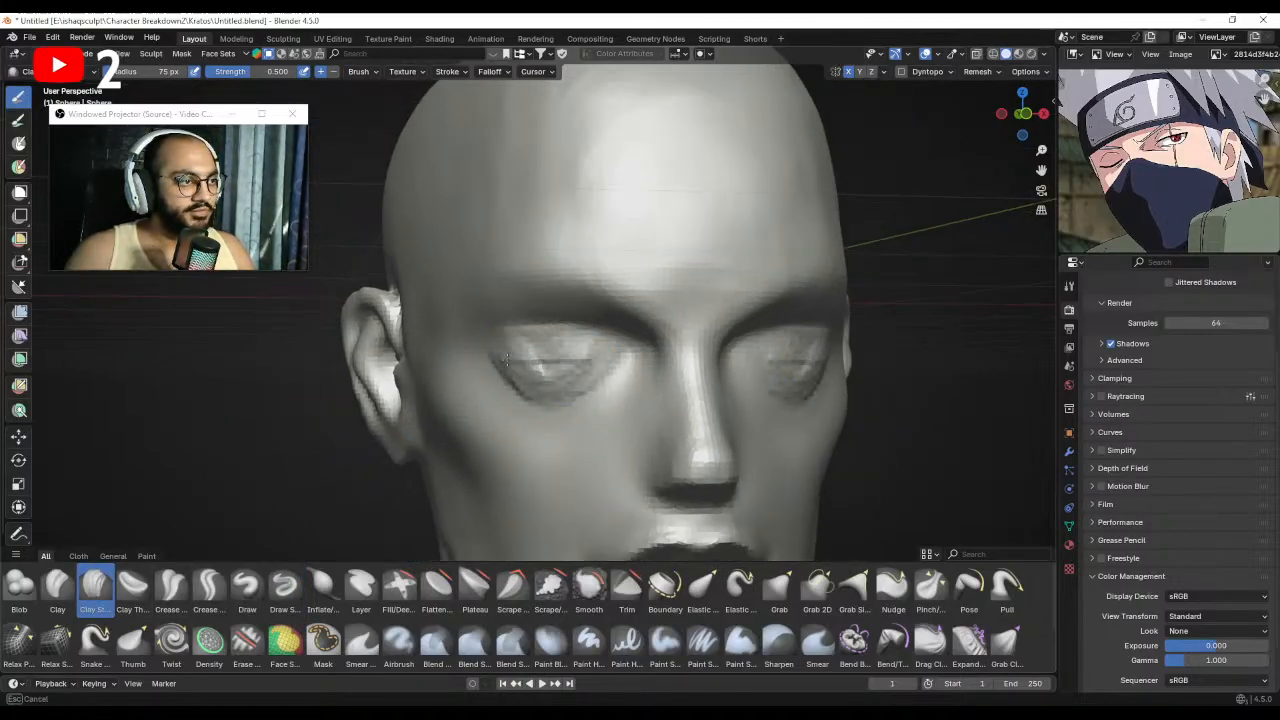
{"action": "key", "text": "bracketleft"}
{"action": "key", "text": "bracketleft"}
{"action": "key", "text": "bracketleft"}
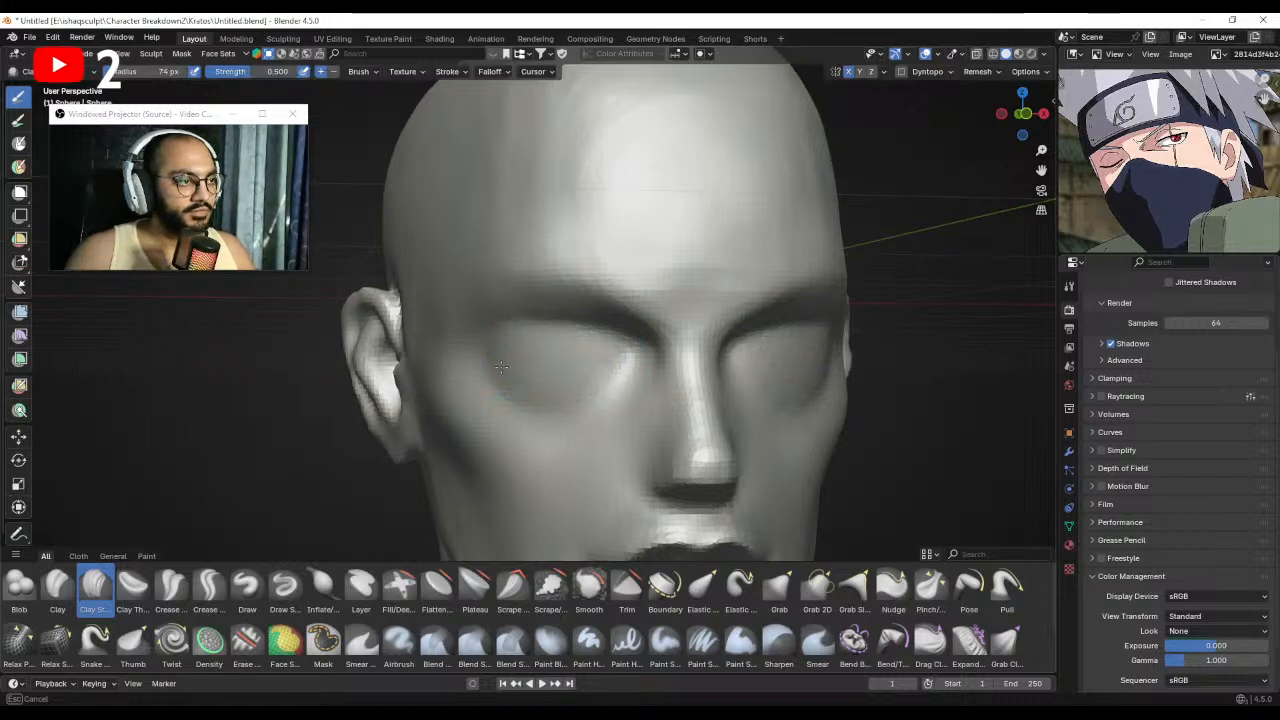
Adjust the eye sockets and upper cheeks with the Grab brush at a radius of about 80 px.
{"action": "mouse_move", "coordinate": [585, 362]}
{"action": "middle_mouse_down"}
{"action": "mouse_move", "coordinate": [512, 390]}
{"action": "mouse_move", "coordinate": [630, 336]}
{"action": "mouse_move", "coordinate": [609, 306]}
{"action": "mouse_move", "coordinate": [586, 323]}
{"action": "mouse_move", "coordinate": [571, 95]}
{"action": "mouse_move", "coordinate": [585, 272]}
{"action": "middle_mouse_up"}
{"action": "key", "text": "bracketleft"}
{"action": "key", "text": "bracketleft"}
{"action": "key", "text": "g"}
{"action": "middle_click_drag", "start_coordinate": [560, 316], "coordinate": [557, 429]}
{"action": "mouse_move", "coordinate": [562, 366]}
{"action": "middle_mouse_down"}
{"action": "mouse_move", "coordinate": [568, 380]}
{"action": "mouse_move", "coordinate": [536, 378]}
{"action": "mouse_move", "coordinate": [550, 364]}
{"action": "mouse_move", "coordinate": [591, 371]}
{"action": "middle_mouse_up"}
{"action": "scroll", "coordinate": [550, 364], "scroll_direction": "down", "scroll_amount": 3}
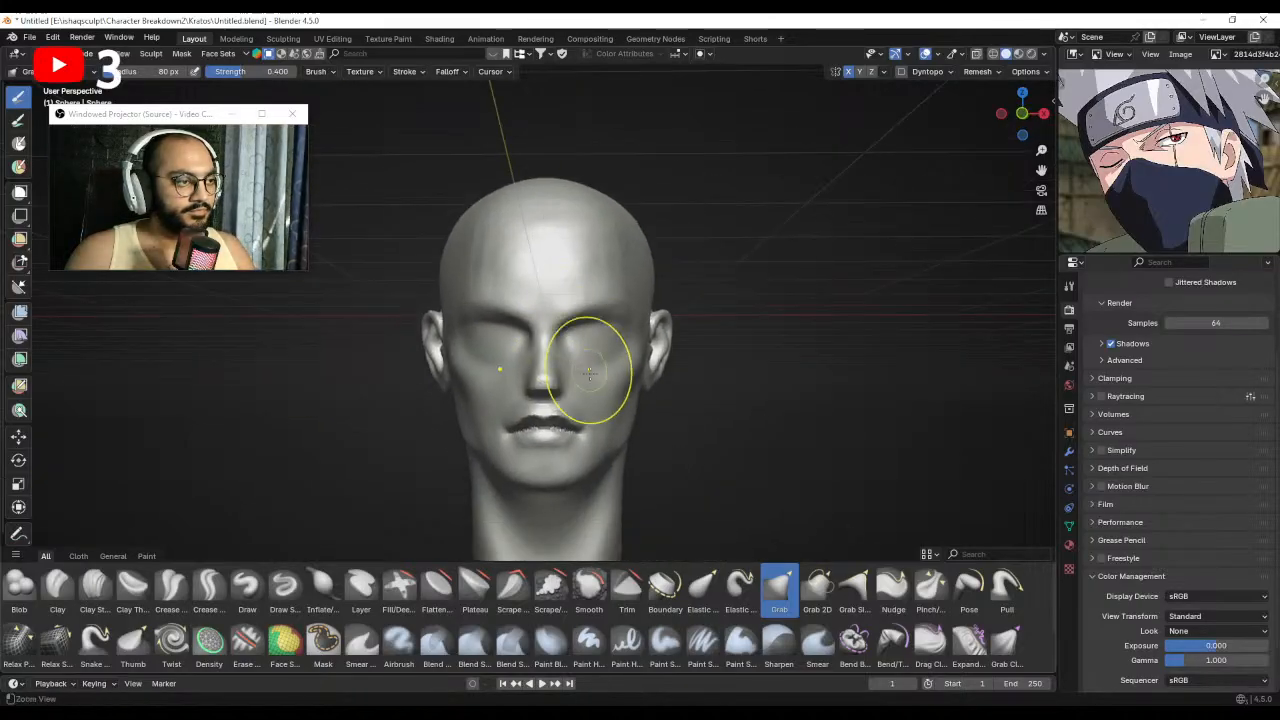
{"action": "scroll", "coordinate": [591, 371], "scroll_direction": "up", "scroll_amount": 2}
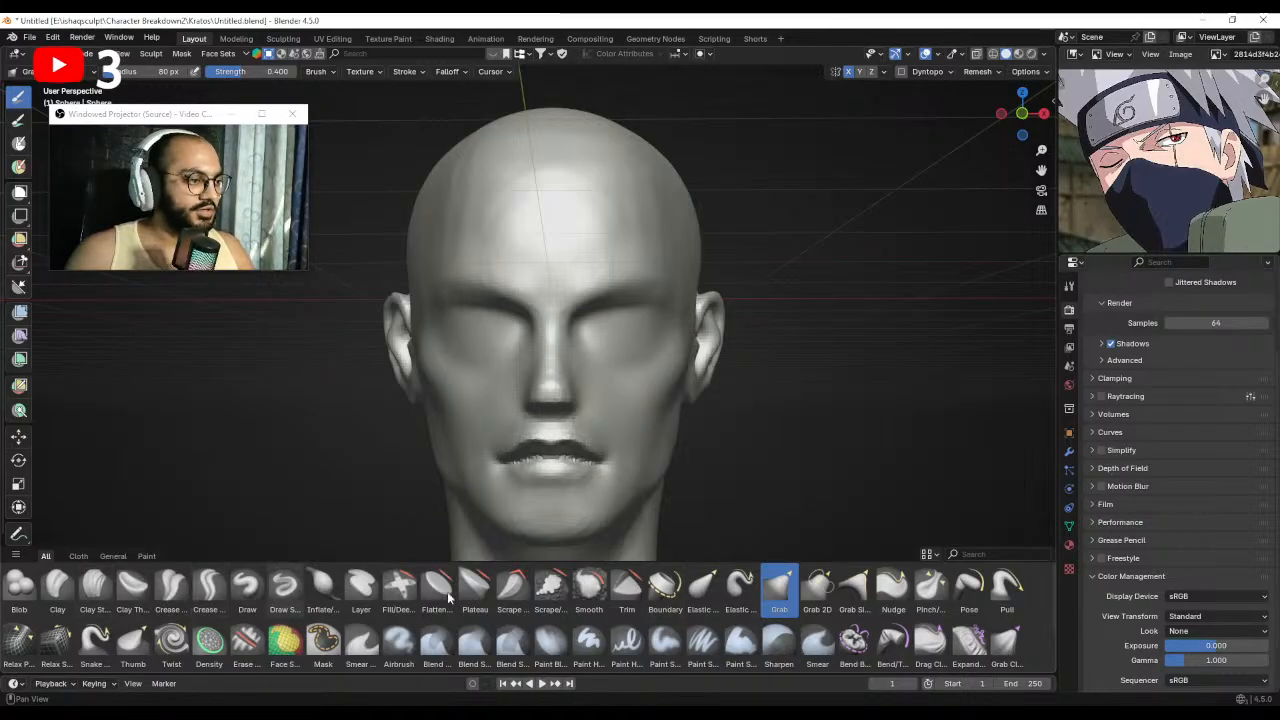
Draw the upper eyelid line across the eye sockets with the Draw Sharp brush at a radius of about 80 px.
{"action": "left_click", "coordinate": [284, 588]}
{"action": "left_click_drag", "start_coordinate": [544, 283], "coordinate": [532, 255], "text": "ctrl+alt"}
{"action": "mouse_move", "coordinate": [480, 305]}
{"action": "left_mouse_down", "text": "alt"}
{"action": "mouse_move", "coordinate": [571, 323]}
{"action": "mouse_move", "coordinate": [540, 280]}
{"action": "mouse_move", "coordinate": [600, 317]}
{"action": "mouse_move", "coordinate": [537, 291]}
{"action": "mouse_move", "coordinate": [574, 309]}
{"action": "left_mouse_up", "text": "alt"}
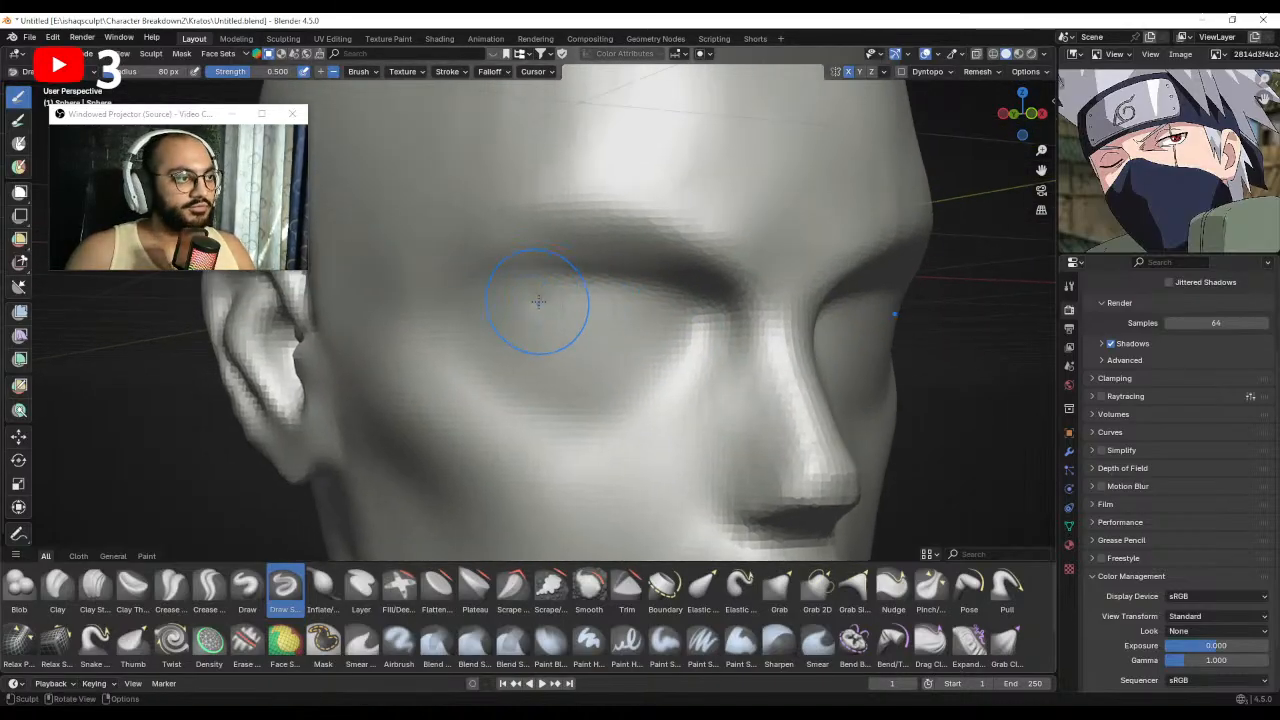
{"action": "key", "text": "f"}
{"action": "left_click", "coordinate": [562, 309]}
{"action": "key", "text": "f"}
{"action": "left_click", "coordinate": [547, 309]}
{"action": "left_click_drag", "start_coordinate": [490, 301], "coordinate": [645, 304]}
{"action": "mouse_move", "coordinate": [545, 297]}
{"action": "left_mouse_down"}
{"action": "mouse_move", "coordinate": [672, 307]}
{"action": "mouse_move", "coordinate": [591, 306]}
{"action": "left_mouse_up"}
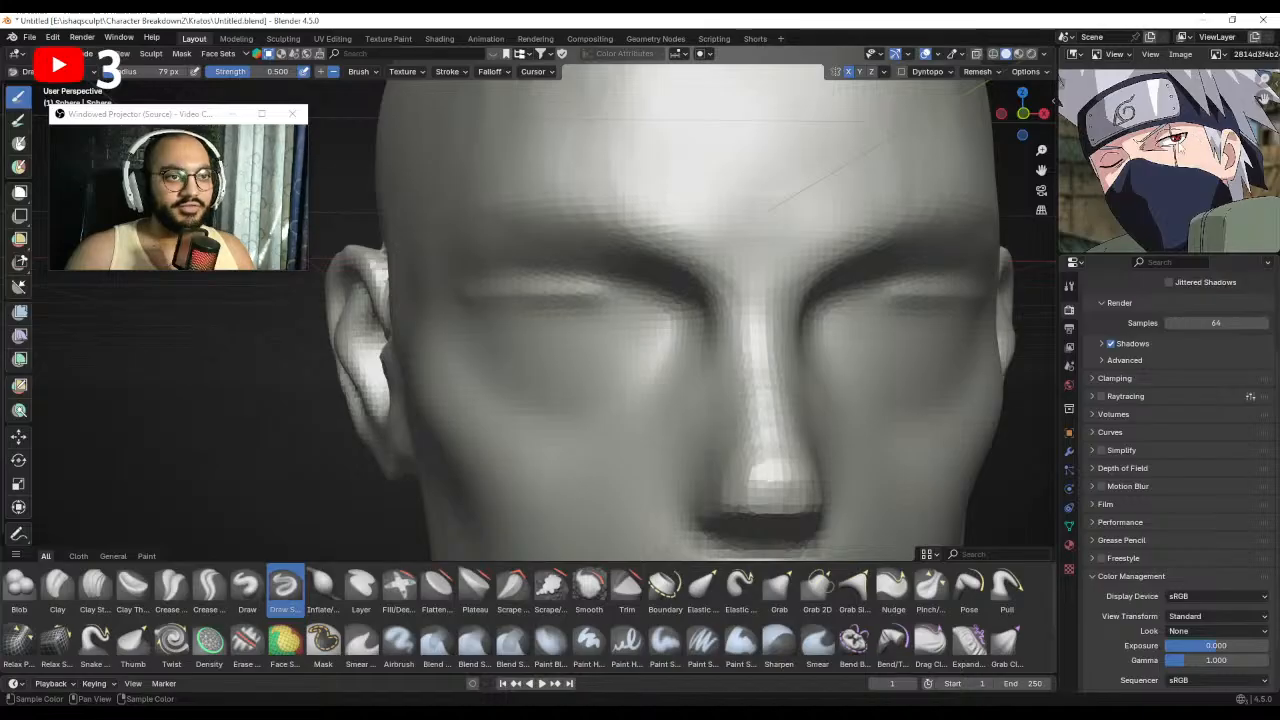
Sharpen the inner part of the upper eyelid with the Draw Sharp brush at a radius of about 45 px, then 42 px.
{"action": "left_click_drag", "start_coordinate": [690, 317], "coordinate": [651, 317], "text": "alt"}
{"action": "scroll", "coordinate": [643, 317], "scroll_direction": "down", "scroll_amount": 2}
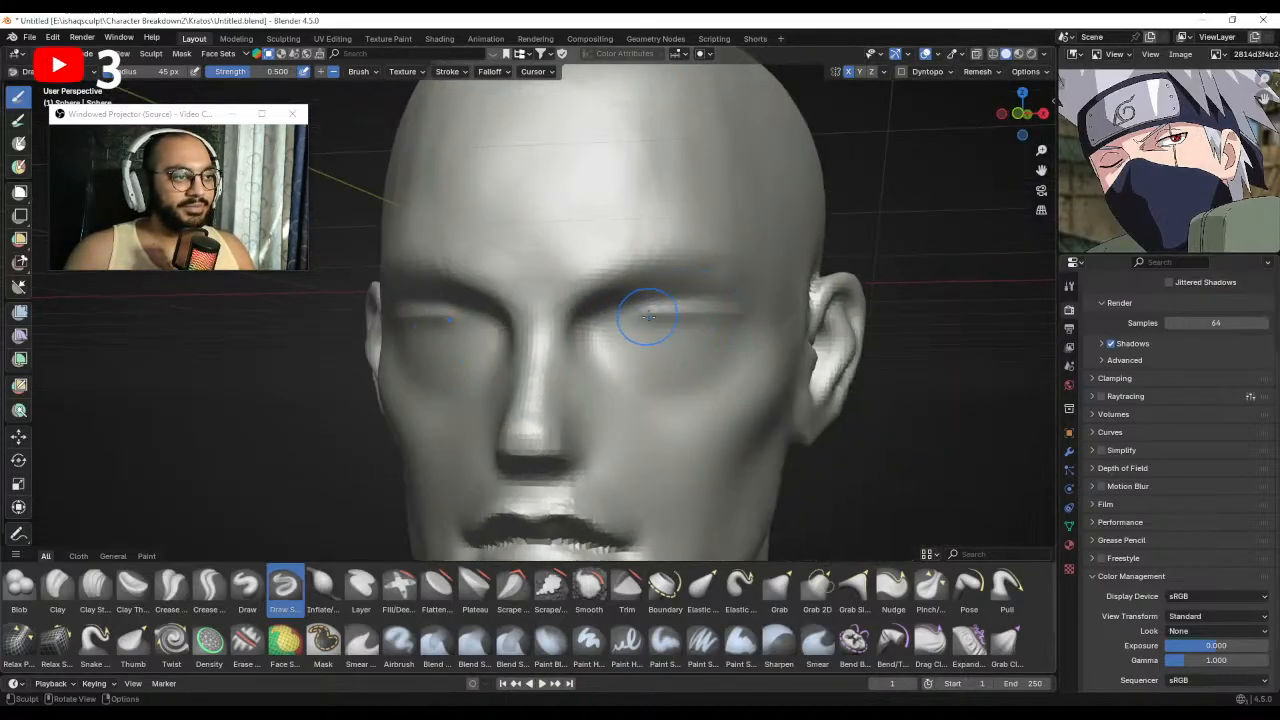
{"action": "key", "text": "f"}
{"action": "left_click", "coordinate": [634, 318]}
{"action": "middle_click_drag", "start_coordinate": [668, 325], "coordinate": [698, 324]}
{"action": "middle_click_drag", "start_coordinate": [672, 324], "coordinate": [609, 300], "text": "ctrl"}
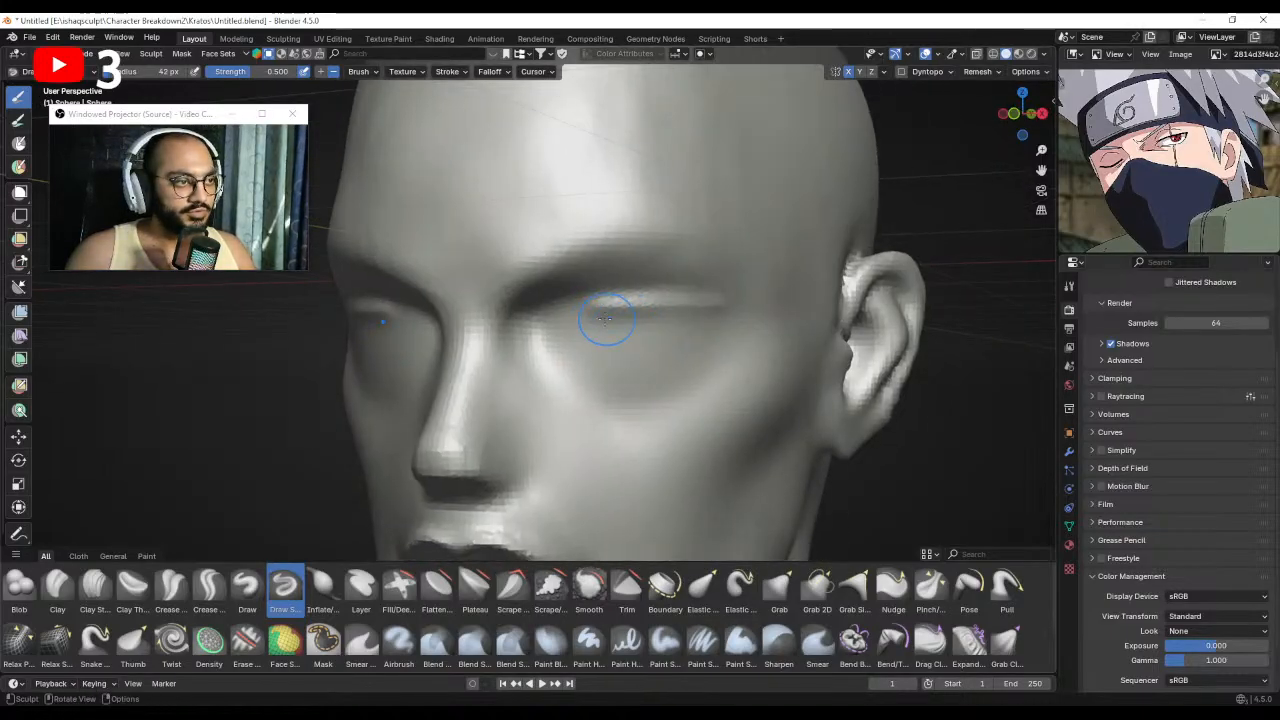
Carve the outer eye corner and lower eyelid with the Draw Sharp brush at a radius of about 65 px.
{"action": "mouse_move", "coordinate": [713, 318]}
{"action": "middle_mouse_down"}
{"action": "mouse_move", "coordinate": [714, 294]}
{"action": "mouse_move", "coordinate": [702, 315]}
{"action": "middle_mouse_up"}
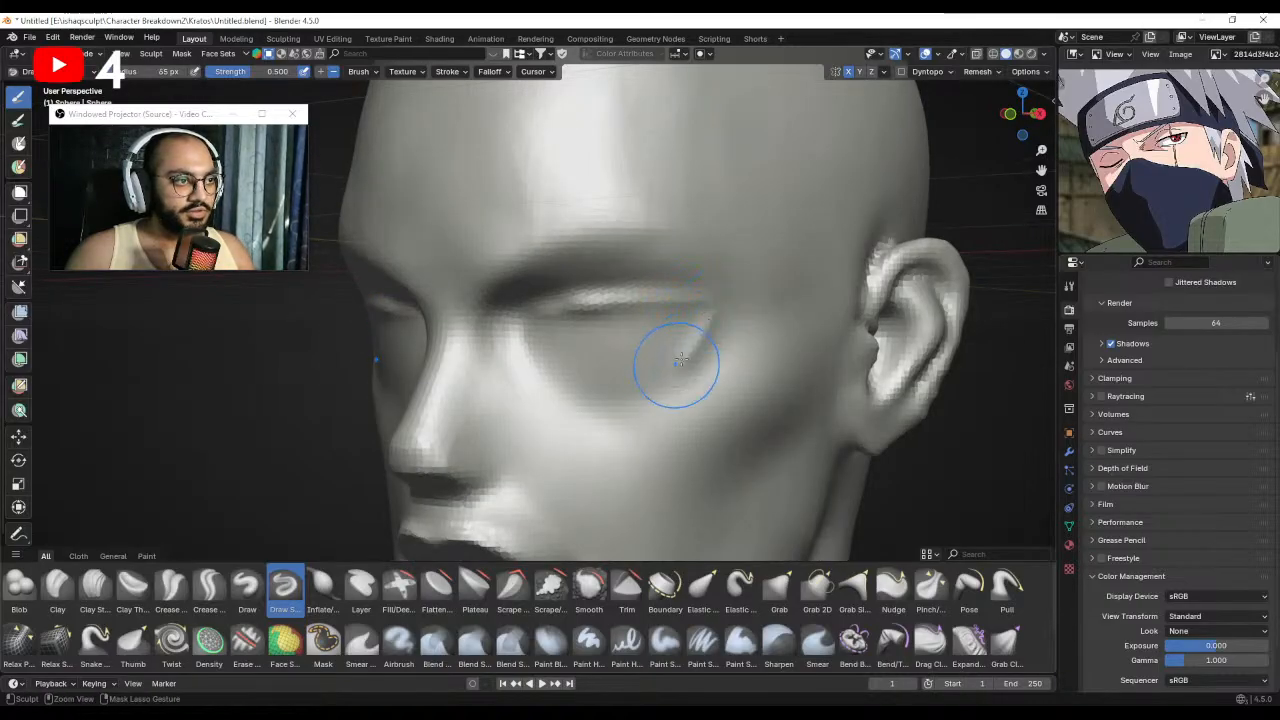
{"action": "middle_click_drag", "start_coordinate": [674, 363], "coordinate": [638, 350]}
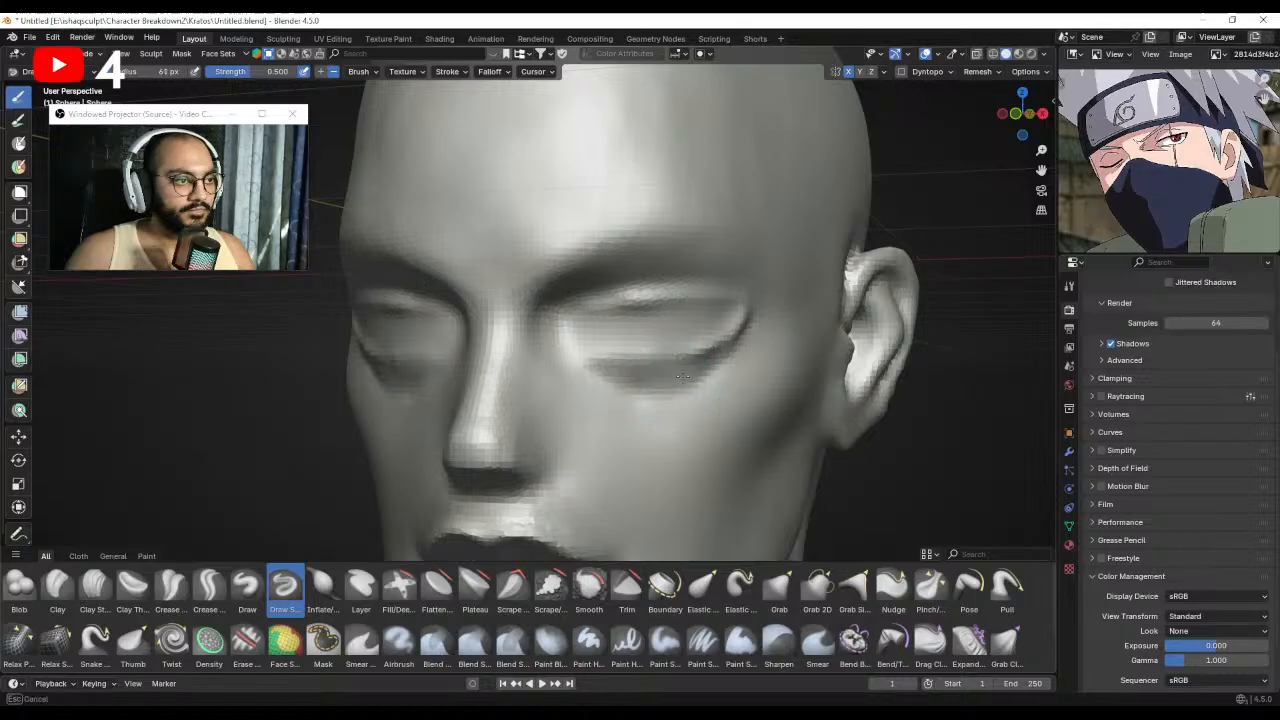
{"action": "left_click_drag", "start_coordinate": [588, 388], "coordinate": [643, 372], "text": "alt"}
{"action": "scroll", "coordinate": [620, 400], "scroll_direction": "down", "scroll_amount": 4}
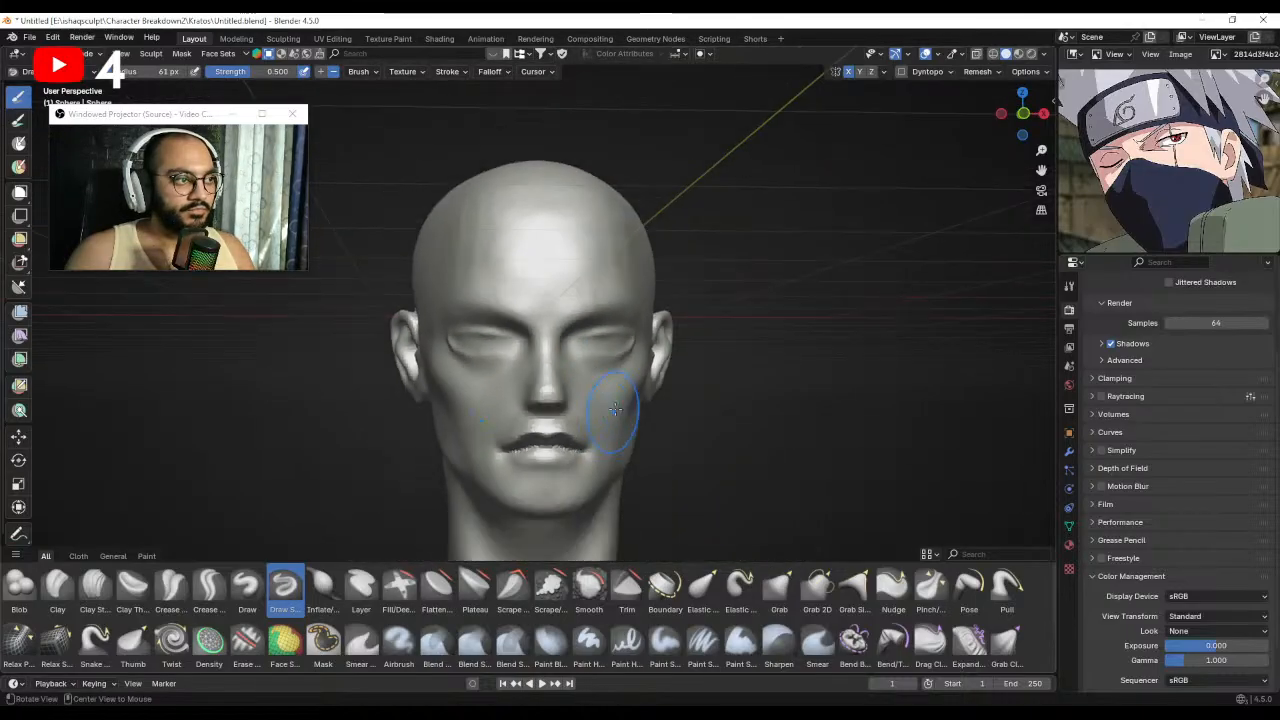
Reshape the upper eyelids and outer eye corners with the Grab brush, reducing its radius to about 32 px.
{"action": "scroll", "coordinate": [600, 390], "scroll_direction": "up", "scroll_amount": 4}
{"action": "mouse_move", "coordinate": [530, 350]}
{"action": "left_mouse_down", "text": "alt"}
{"action": "mouse_move", "coordinate": [591, 339]}
{"action": "mouse_move", "coordinate": [557, 329]}
{"action": "mouse_move", "coordinate": [554, 374]}
{"action": "mouse_move", "coordinate": [585, 358]}
{"action": "mouse_move", "coordinate": [574, 348]}
{"action": "mouse_move", "coordinate": [597, 366]}
{"action": "mouse_move", "coordinate": [585, 351]}
{"action": "left_mouse_up", "text": "alt"}
{"action": "key", "text": "g"}
{"action": "key", "text": "f"}
{"action": "left_click", "coordinate": [541, 369]}
{"action": "left_click", "coordinate": [585, 358]}
{"action": "key", "text": "f"}
{"action": "left_click", "coordinate": [575, 358]}
{"action": "mouse_move", "coordinate": [585, 351]}
{"action": "middle_mouse_down"}
{"action": "mouse_move", "coordinate": [551, 351]}
{"action": "mouse_move", "coordinate": [540, 373]}
{"action": "mouse_move", "coordinate": [513, 375]}
{"action": "mouse_move", "coordinate": [537, 351]}
{"action": "mouse_move", "coordinate": [539, 365]}
{"action": "middle_mouse_up"}
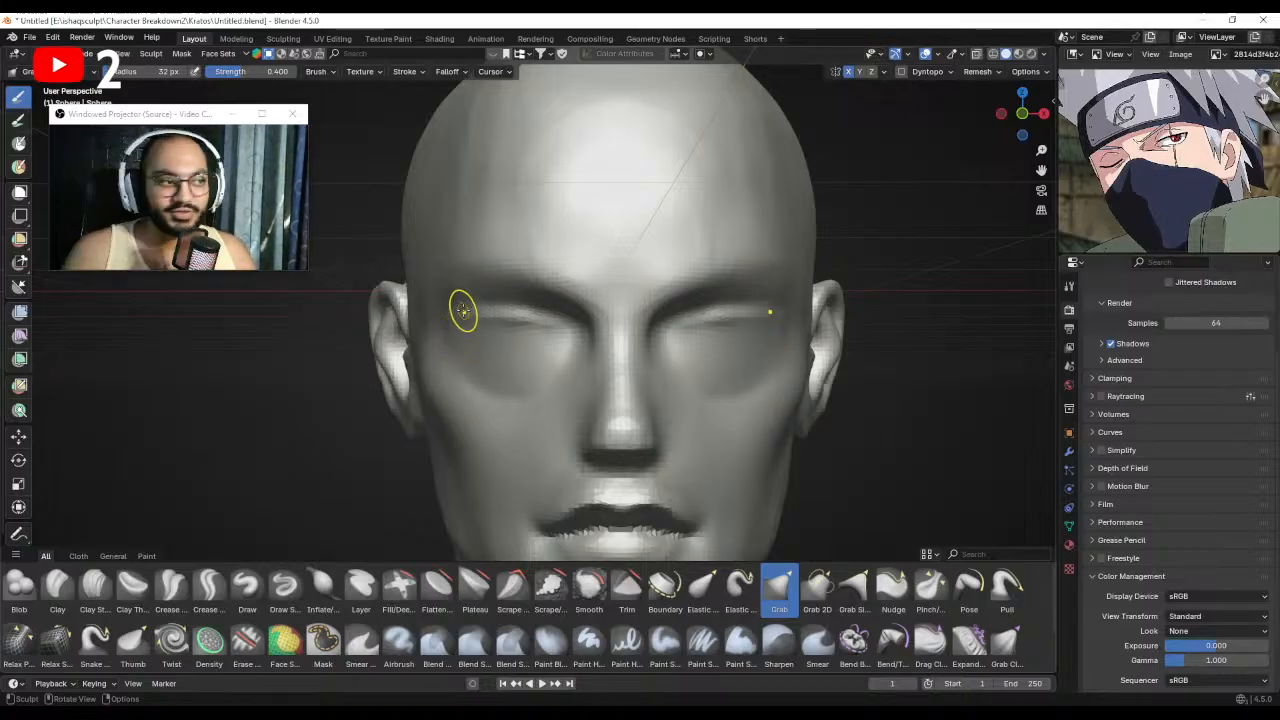
{"action": "middle_click_drag", "start_coordinate": [463, 311], "coordinate": [616, 320]}
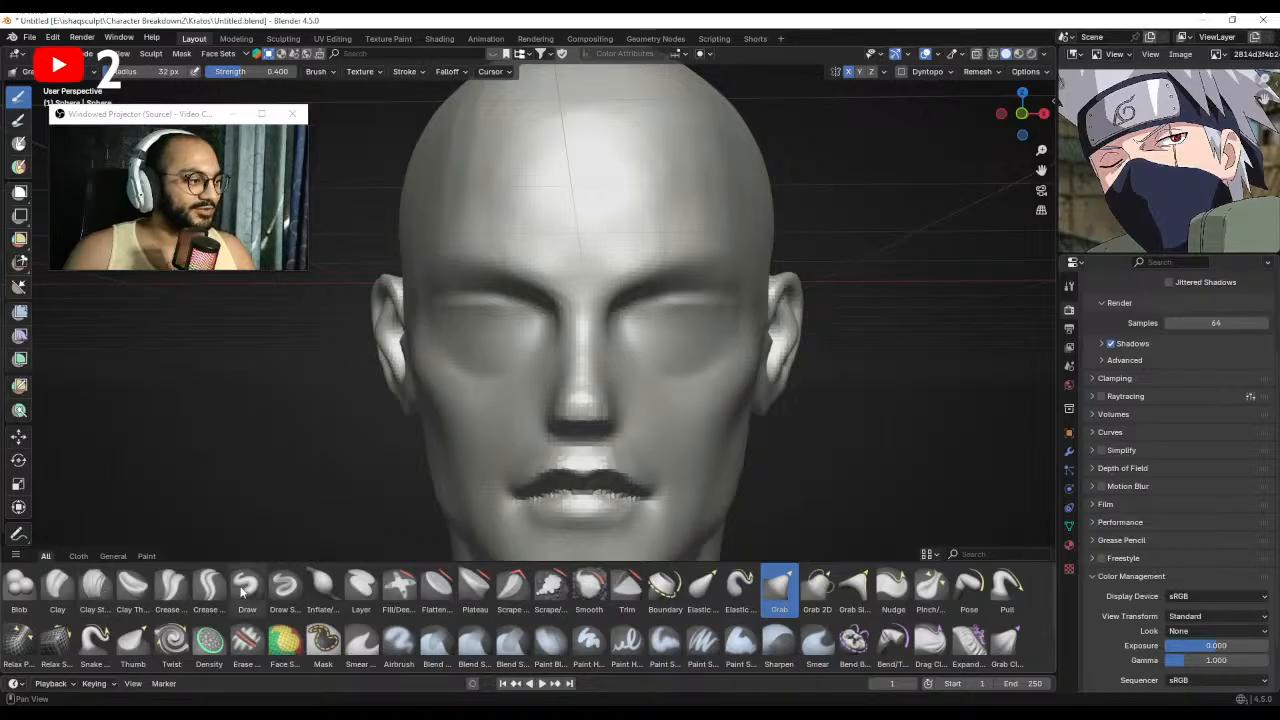
Adjust the eye socket and cheek depth from the side and below with the Grab brush at about 110 px, then 80 px.
{"action": "left_click", "coordinate": [285, 590]}
{"action": "mouse_move", "coordinate": [600, 380]}
{"action": "middle_mouse_down"}
{"action": "mouse_move", "coordinate": [630, 360]}
{"action": "mouse_move", "coordinate": [643, 371]}
{"action": "mouse_move", "coordinate": [623, 334]}
{"action": "mouse_move", "coordinate": [666, 349]}
{"action": "mouse_move", "coordinate": [688, 334]}
{"action": "mouse_move", "coordinate": [452, 387]}
{"action": "middle_mouse_up"}
{"action": "key", "text": "g"}
{"action": "key", "text": "f"}
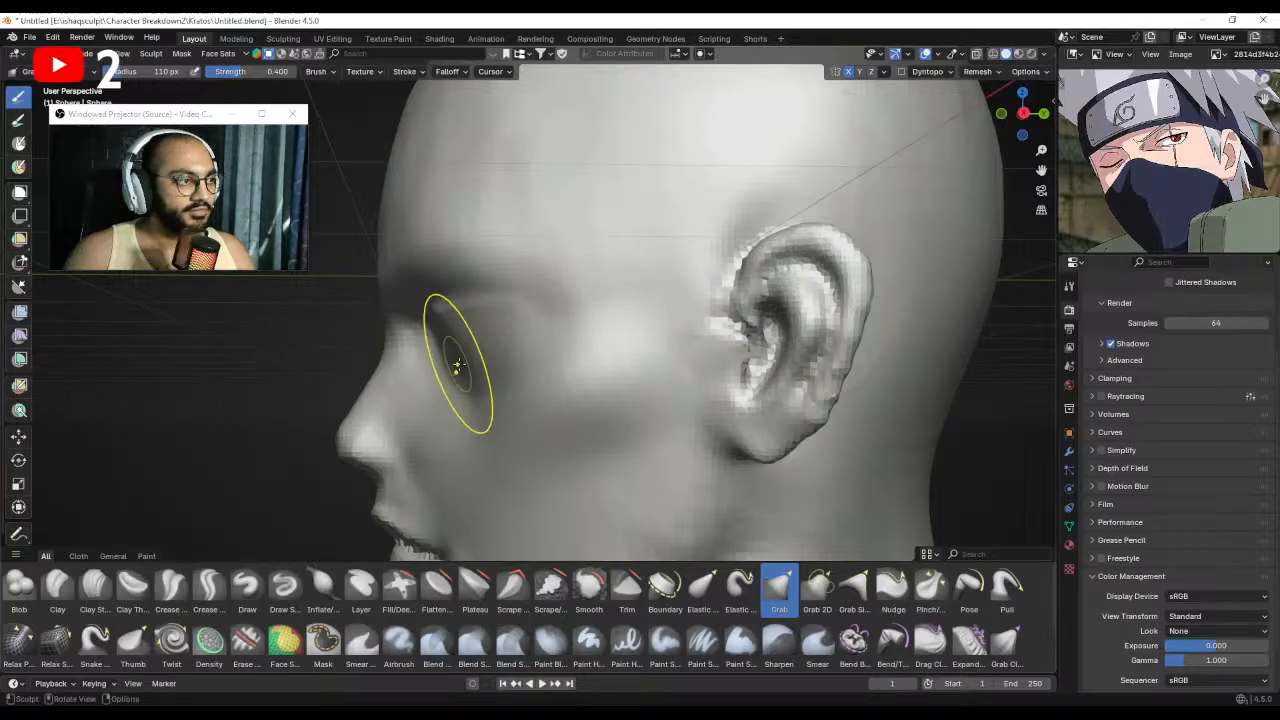
{"action": "mouse_move", "coordinate": [444, 371]}
{"action": "middle_mouse_down"}
{"action": "mouse_move", "coordinate": [515, 366]}
{"action": "mouse_move", "coordinate": [566, 327]}
{"action": "mouse_move", "coordinate": [519, 318]}
{"action": "middle_mouse_up"}
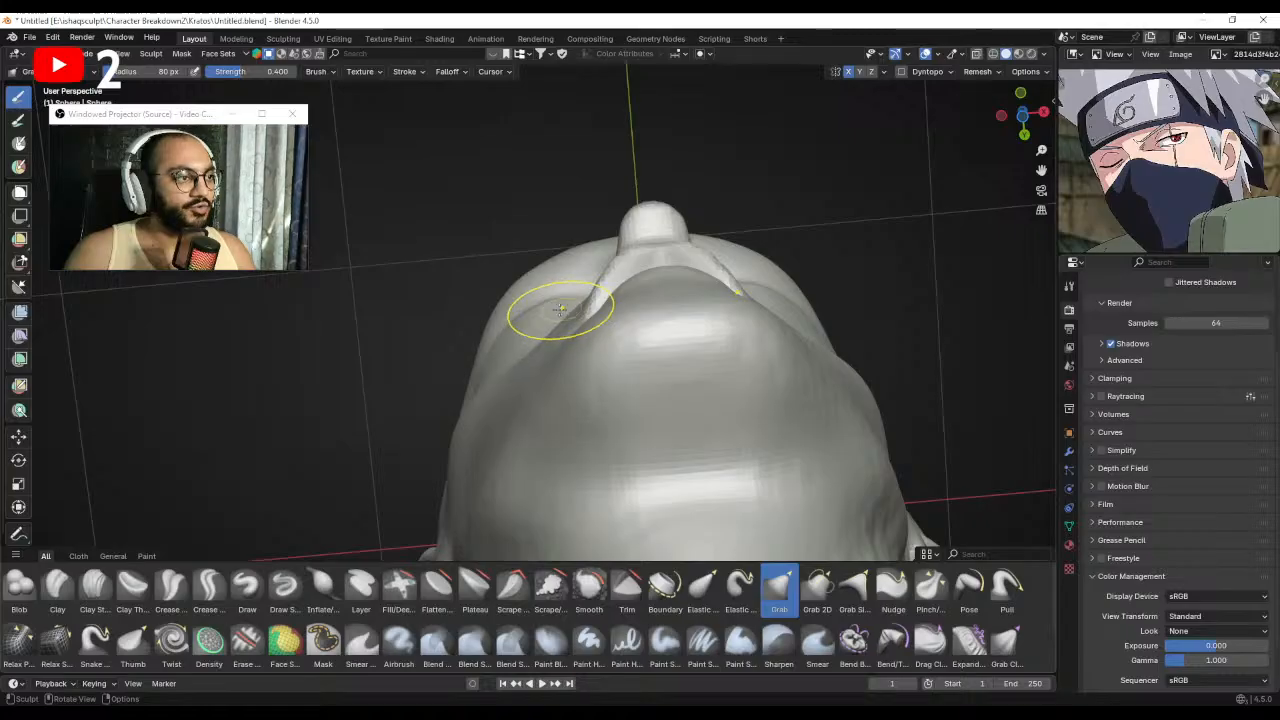
{"action": "key", "text": "f"}
{"action": "left_click", "coordinate": [518, 333]}
{"action": "mouse_move", "coordinate": [498, 331]}
{"action": "middle_mouse_down"}
{"action": "mouse_move", "coordinate": [565, 425]}
{"action": "mouse_move", "coordinate": [600, 385]}
{"action": "middle_mouse_up"}
Shift the outer eye socket in side view with the Grab brush at a radius of about 127 px.
{"action": "key", "text": "f"}
{"action": "left_click", "coordinate": [551, 382]}
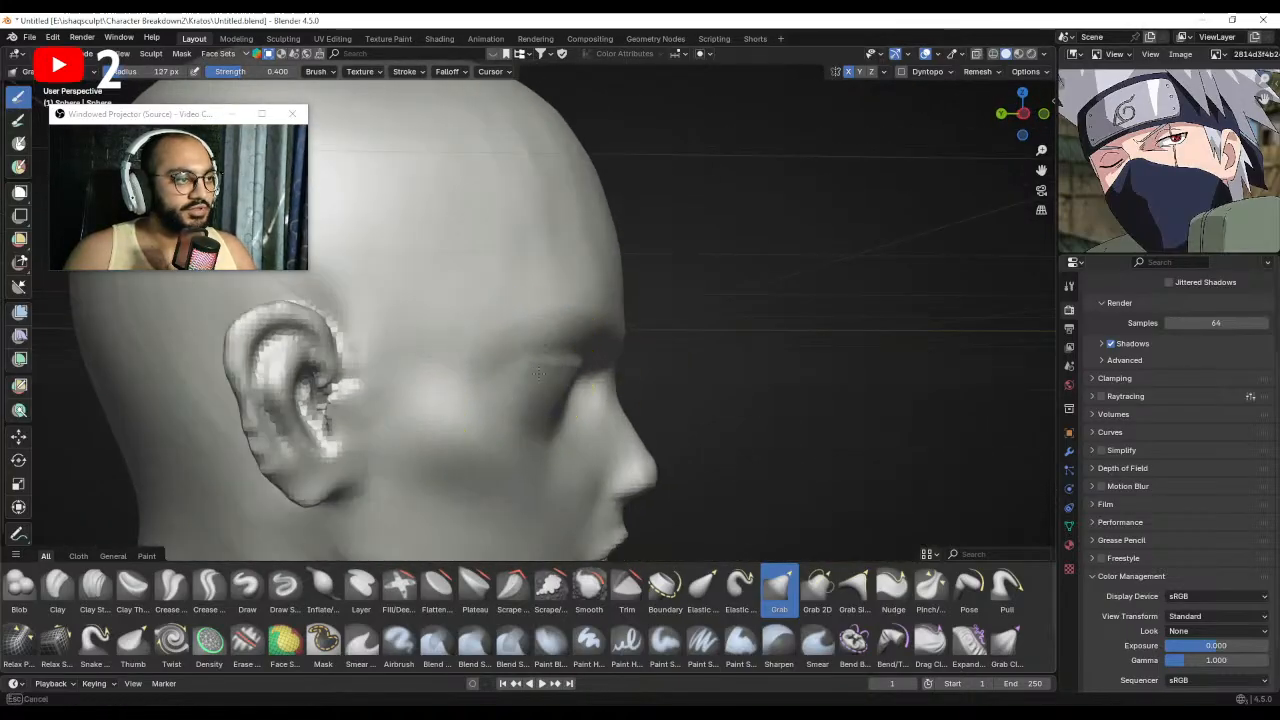
{"action": "left_click_drag", "start_coordinate": [538, 373], "coordinate": [540, 372]}
{"action": "key", "text": "f"}
{"action": "mouse_move", "coordinate": [550, 375]}
{"action": "left_mouse_down", "text": "alt"}
{"action": "mouse_move", "coordinate": [545, 395]}
{"action": "mouse_move", "coordinate": [560, 380]}
{"action": "left_mouse_up", "text": "alt"}
{"action": "left_click", "coordinate": [618, 411]}
{"action": "mouse_move", "coordinate": [575, 390]}
{"action": "left_mouse_down", "text": "alt"}
{"action": "mouse_move", "coordinate": [482, 380]}
{"action": "mouse_move", "coordinate": [524, 387]}
{"action": "mouse_move", "coordinate": [521, 401]}
{"action": "left_mouse_up", "text": "alt"}
{"action": "key", "text": "f"}
{"action": "left_click", "coordinate": [505, 388]}
Refine the cheek and eye area from several angles with the Grab brush, ending at a radius of about 106 px.
{"action": "mouse_move", "coordinate": [550, 405]}
{"action": "left_mouse_down", "text": "alt"}
{"action": "mouse_move", "coordinate": [475, 412]}
{"action": "mouse_move", "coordinate": [548, 416]}
{"action": "mouse_move", "coordinate": [516, 438]}
{"action": "left_mouse_up", "text": "alt"}
{"action": "key", "text": "f"}
{"action": "left_click", "coordinate": [515, 430]}
{"action": "scroll", "coordinate": [530, 438], "scroll_direction": "down", "scroll_amount": 2}
{"action": "left_click_drag", "start_coordinate": [655, 430], "coordinate": [635, 395], "text": "alt"}
{"action": "scroll", "coordinate": [563, 437], "scroll_direction": "down", "scroll_amount": 2}
{"action": "scroll", "coordinate": [655, 350], "scroll_direction": "up", "scroll_amount": 2}
{"action": "left_click_drag", "start_coordinate": [661, 344], "coordinate": [634, 266], "text": "alt"}
{"action": "mouse_move", "coordinate": [685, 378]}
{"action": "left_mouse_down", "text": "alt"}
{"action": "mouse_move", "coordinate": [650, 306]}
{"action": "mouse_move", "coordinate": [619, 316]}
{"action": "mouse_move", "coordinate": [616, 345]}
{"action": "mouse_move", "coordinate": [625, 312]}
{"action": "mouse_move", "coordinate": [573, 326]}
{"action": "mouse_move", "coordinate": [614, 337]}
{"action": "mouse_move", "coordinate": [634, 406]}
{"action": "mouse_move", "coordinate": [654, 355]}
{"action": "mouse_move", "coordinate": [615, 333]}
{"action": "left_mouse_up", "text": "alt"}
{"action": "key", "text": "f"}
{"action": "left_click", "coordinate": [621, 325]}
{"action": "key", "text": "f"}
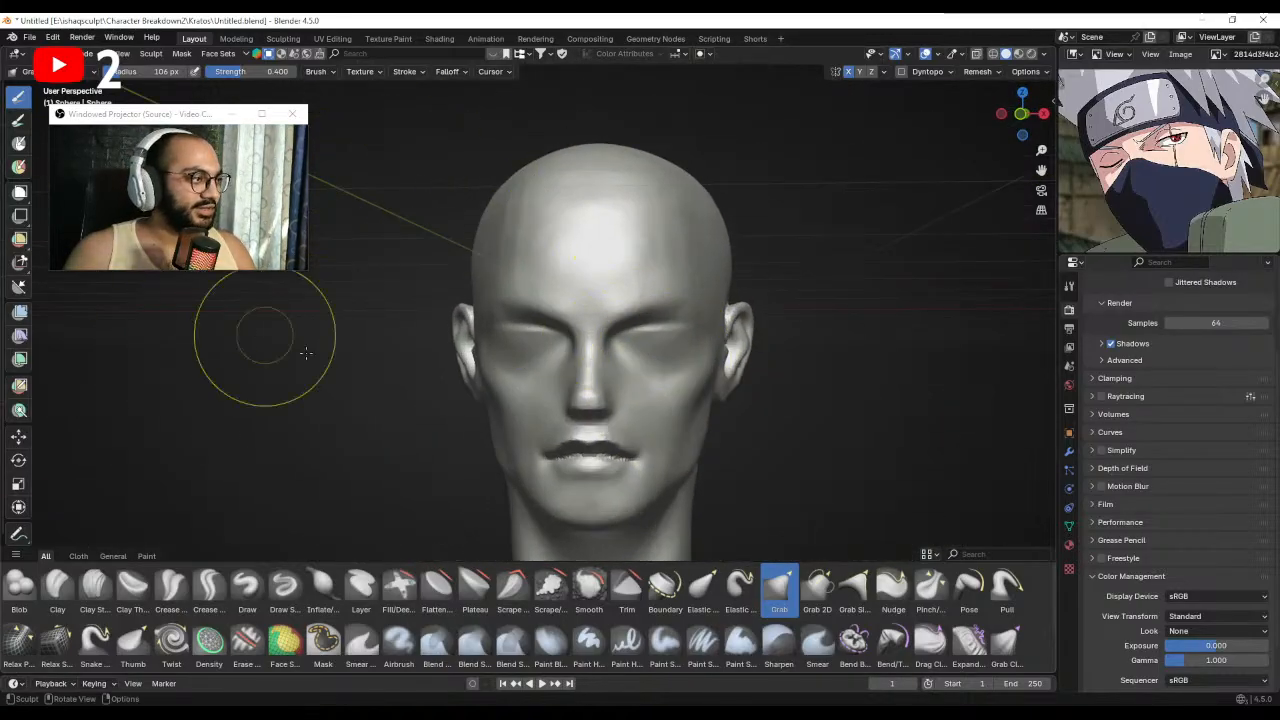
Sculpt the outer upper eyelid and brow end with the Clay Strips brush at a radius of about 51 px, then 46 px.
{"action": "left_click", "coordinate": [97, 592]}
{"action": "left_click_drag", "start_coordinate": [420, 340], "coordinate": [516, 332], "text": "alt"}
{"action": "mouse_move", "coordinate": [518, 340]}
{"action": "left_mouse_down", "text": "ctrl+alt"}
{"action": "mouse_move", "coordinate": [538, 289]}
{"action": "mouse_move", "coordinate": [551, 303]}
{"action": "mouse_move", "coordinate": [486, 325]}
{"action": "left_mouse_up", "text": "ctrl+alt"}
{"action": "key", "text": "f"}
{"action": "left_click", "coordinate": [516, 327]}
{"action": "key", "text": "f"}
{"action": "left_click", "coordinate": [478, 324]}
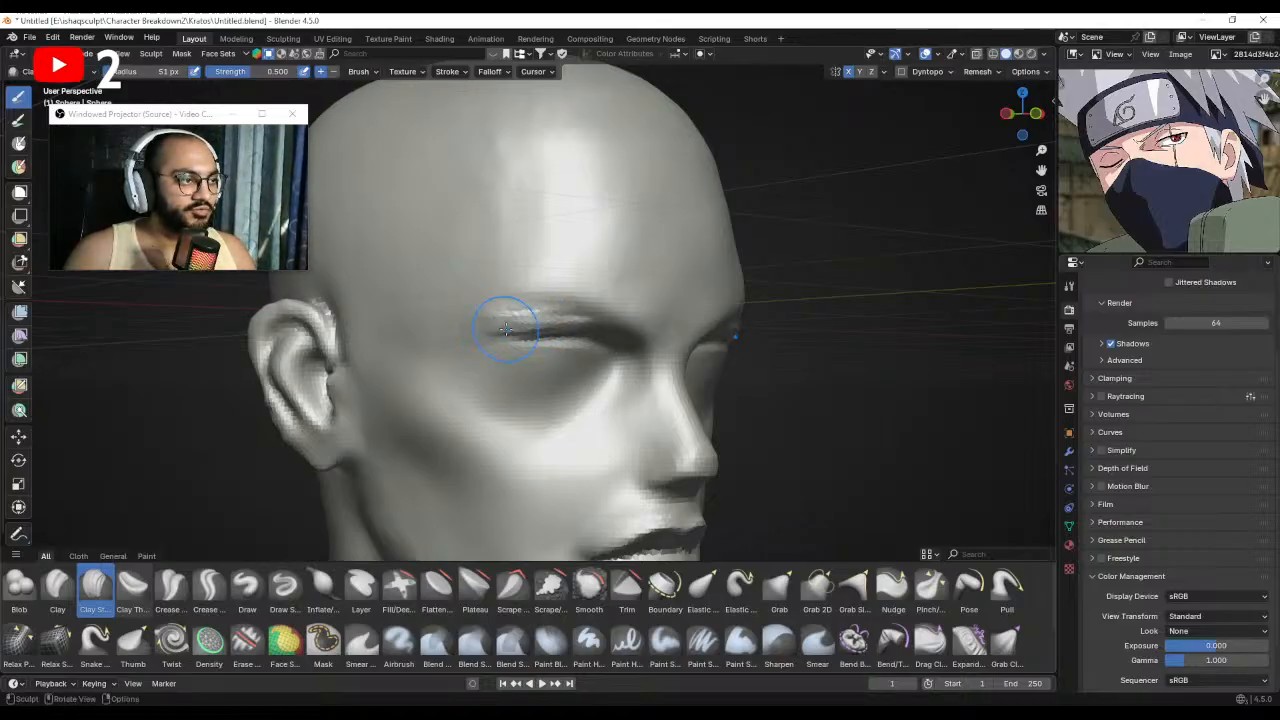
{"action": "left_click_drag", "start_coordinate": [506, 328], "coordinate": [480, 337]}
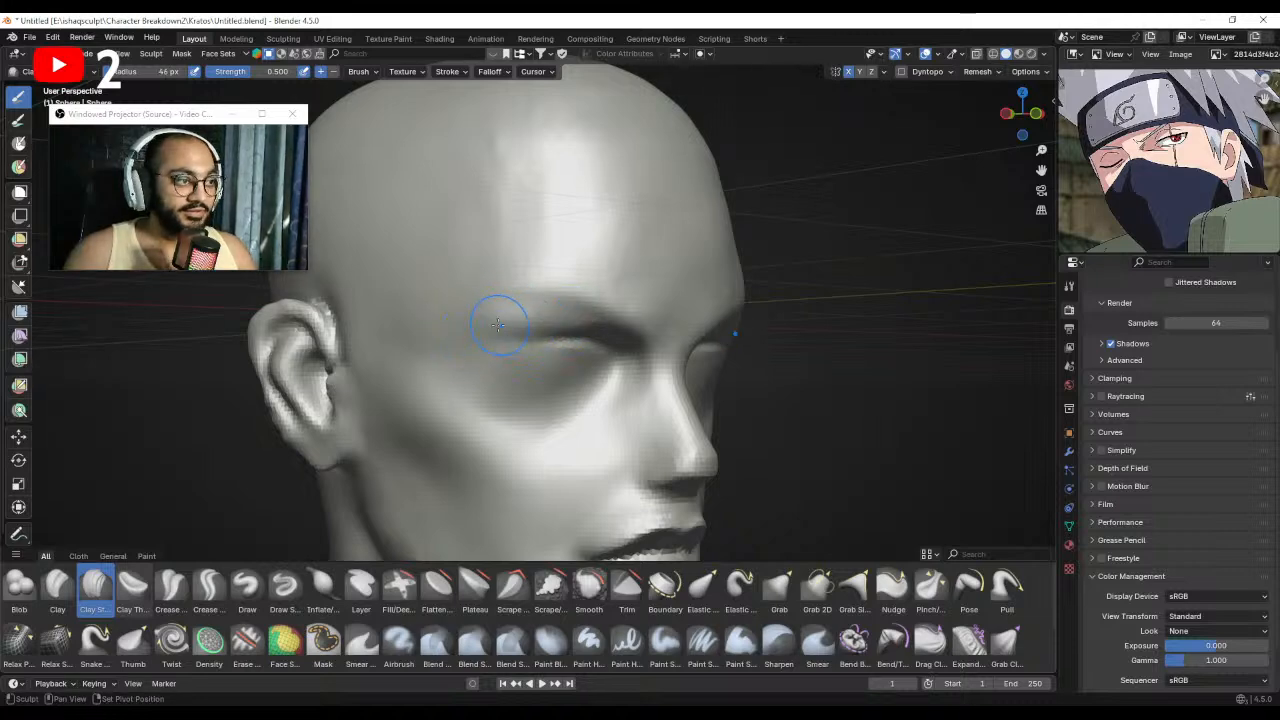
{"action": "middle_click_drag", "start_coordinate": [527, 322], "coordinate": [505, 333]}
Adjust the inner eye corners and lids with the Grab brush at a radius of about 23 px, then 39 px.
{"action": "mouse_move", "coordinate": [490, 408]}
{"action": "middle_mouse_down"}
{"action": "mouse_move", "coordinate": [514, 371]}
{"action": "mouse_move", "coordinate": [555, 353]}
{"action": "middle_mouse_up"}
{"action": "key", "text": "g"}
{"action": "key", "text": "f"}
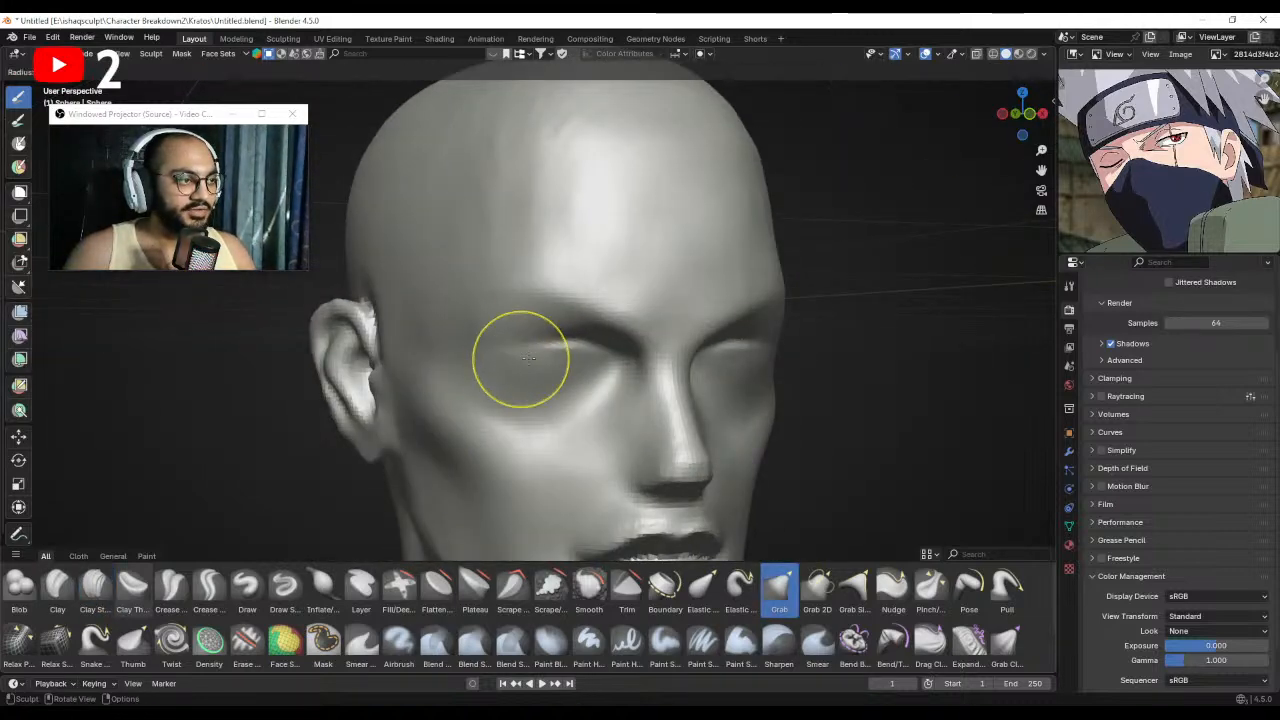
{"action": "left_click", "coordinate": [516, 355]}
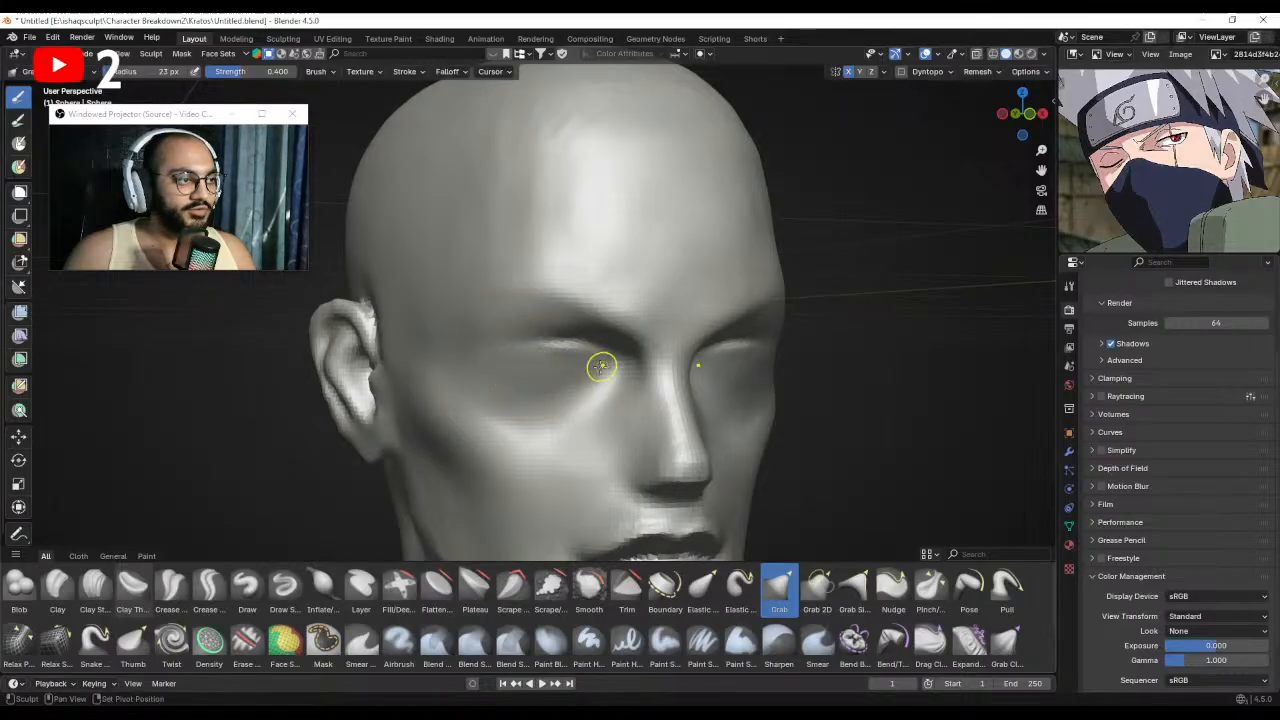
{"action": "middle_click_drag", "start_coordinate": [601, 366], "coordinate": [543, 366]}
{"action": "key", "text": "f"}
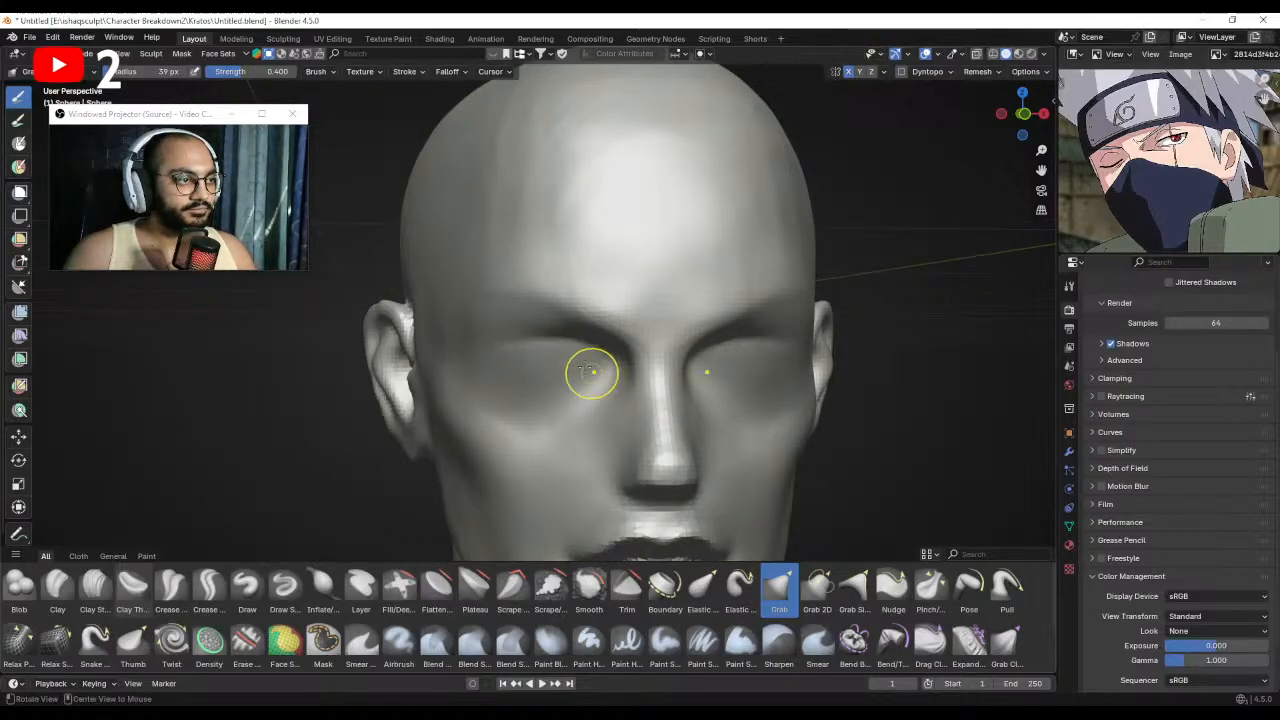
{"action": "scroll", "coordinate": [592, 372], "scroll_direction": "down", "scroll_amount": 2}
{"action": "mouse_move", "coordinate": [580, 371]}
{"action": "middle_mouse_down"}
{"action": "mouse_move", "coordinate": [543, 220]}
{"action": "mouse_move", "coordinate": [553, 399]}
{"action": "mouse_move", "coordinate": [563, 366]}
{"action": "mouse_move", "coordinate": [509, 320]}
{"action": "middle_mouse_up"}
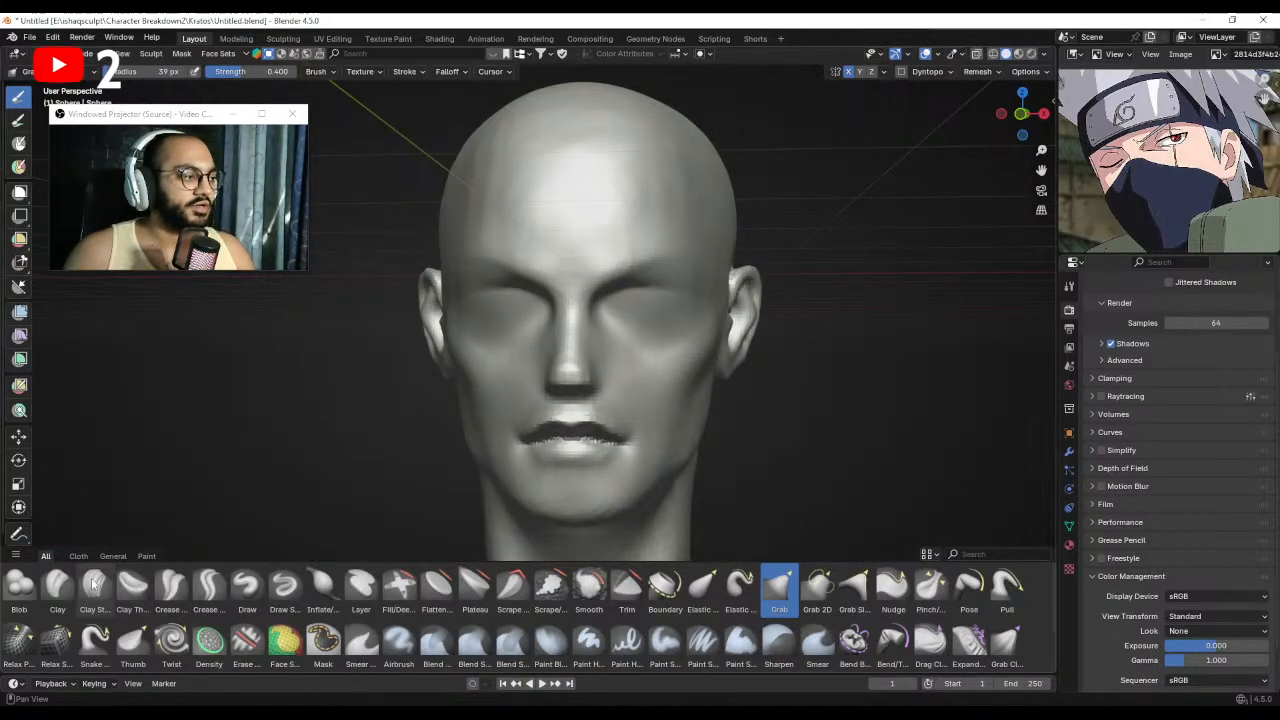
Carve the upper and lower eyelid lines with the Draw Sharp brush at a radius of about 63 px, then 65 px.
{"action": "left_click", "coordinate": [284, 590]}
{"action": "mouse_move", "coordinate": [443, 286]}
{"action": "middle_mouse_down"}
{"action": "mouse_move", "coordinate": [520, 328]}
{"action": "mouse_move", "coordinate": [493, 283]}
{"action": "mouse_move", "coordinate": [525, 300]}
{"action": "mouse_move", "coordinate": [570, 287]}
{"action": "middle_mouse_up"}
{"action": "key", "text": "KP_1"}
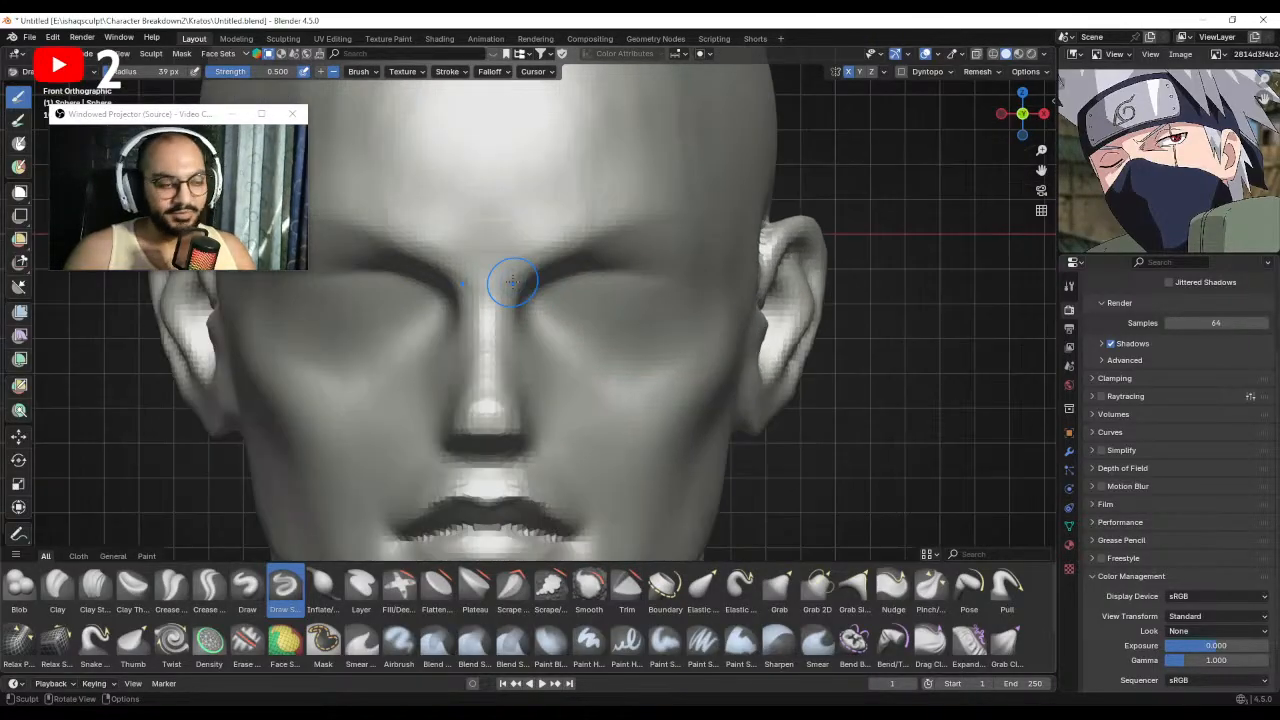
{"action": "middle_click_drag", "start_coordinate": [431, 280], "coordinate": [533, 288], "text": "shift"}
{"action": "key", "text": "g"}
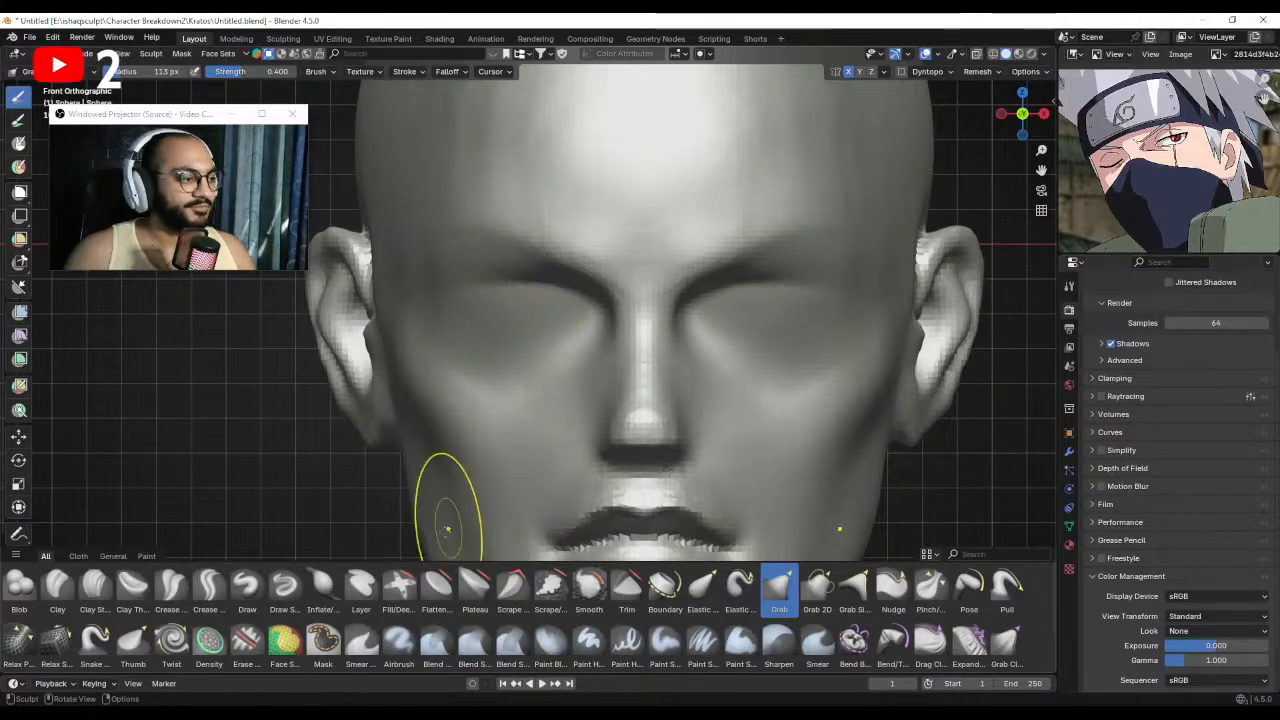
{"action": "left_click", "coordinate": [286, 590]}
{"action": "mouse_move", "coordinate": [600, 330]}
{"action": "middle_mouse_down"}
{"action": "mouse_move", "coordinate": [677, 300]}
{"action": "mouse_move", "coordinate": [643, 329]}
{"action": "mouse_move", "coordinate": [671, 329]}
{"action": "mouse_move", "coordinate": [597, 294]}
{"action": "mouse_move", "coordinate": [716, 286]}
{"action": "middle_mouse_up"}
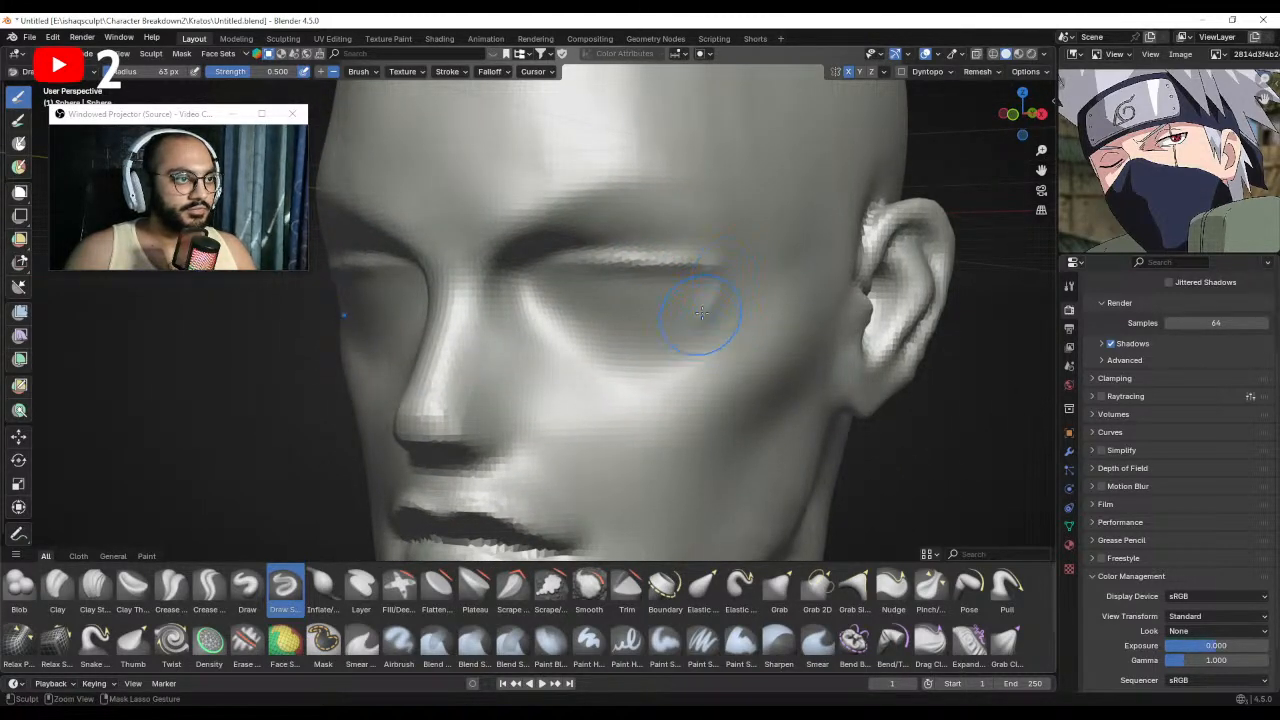
{"action": "middle_click_drag", "start_coordinate": [701, 313], "coordinate": [657, 314]}
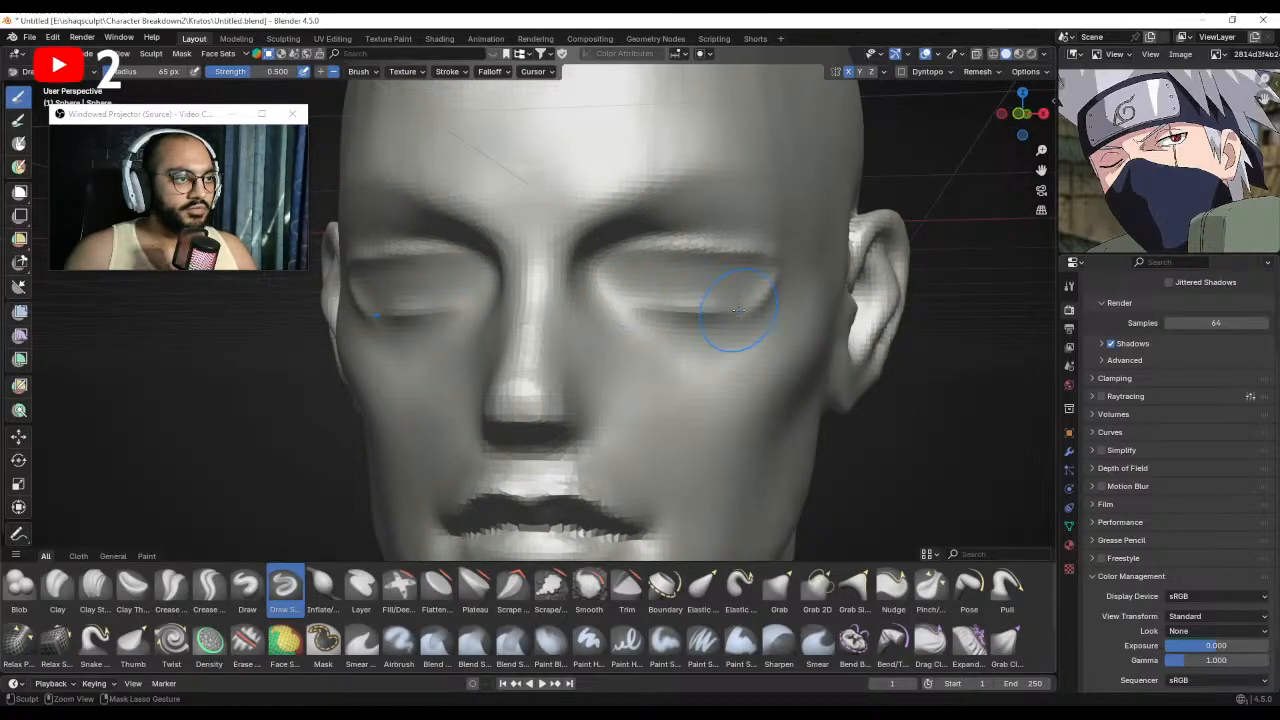
Deepen the eye openings and lid edges with the Draw Sharp brush at a radius of about 38 px, then 36 px.
{"action": "middle_click_drag", "start_coordinate": [741, 311], "coordinate": [675, 256]}
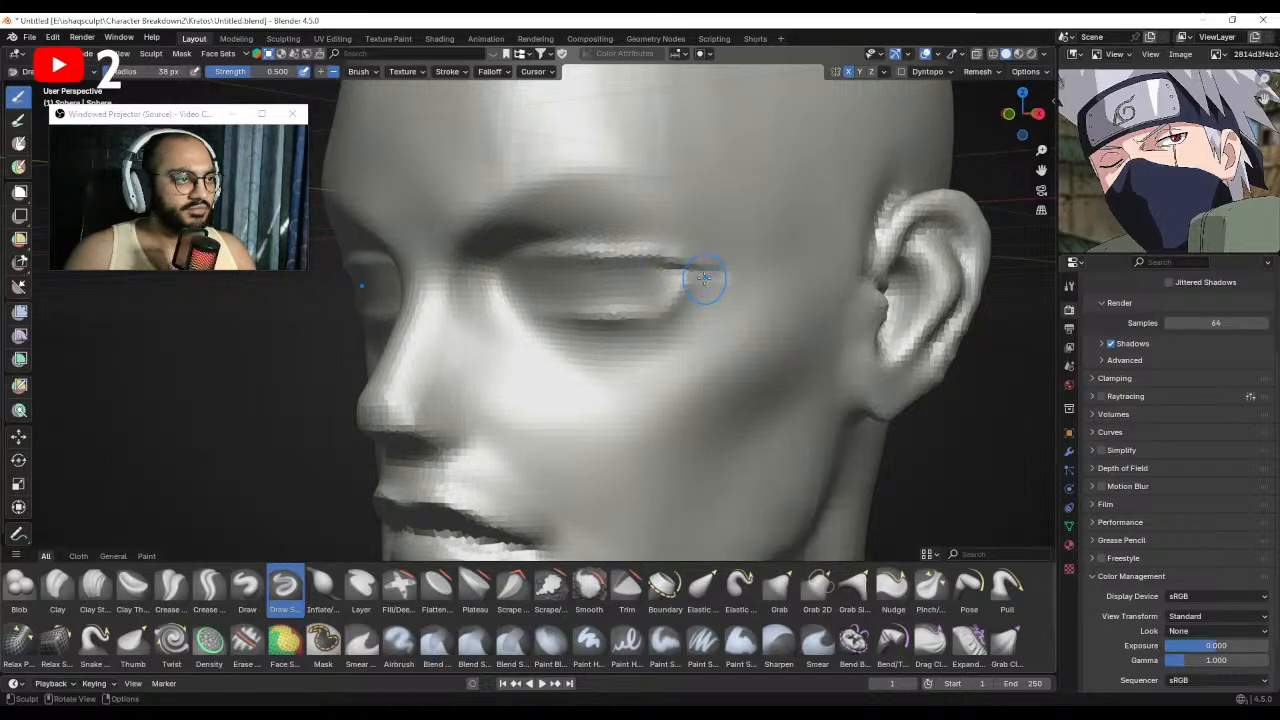
{"action": "mouse_move", "coordinate": [690, 277]}
{"action": "middle_mouse_down"}
{"action": "mouse_move", "coordinate": [727, 278]}
{"action": "mouse_move", "coordinate": [757, 300]}
{"action": "mouse_move", "coordinate": [749, 286]}
{"action": "mouse_move", "coordinate": [697, 289]}
{"action": "mouse_move", "coordinate": [717, 326]}
{"action": "middle_mouse_up"}
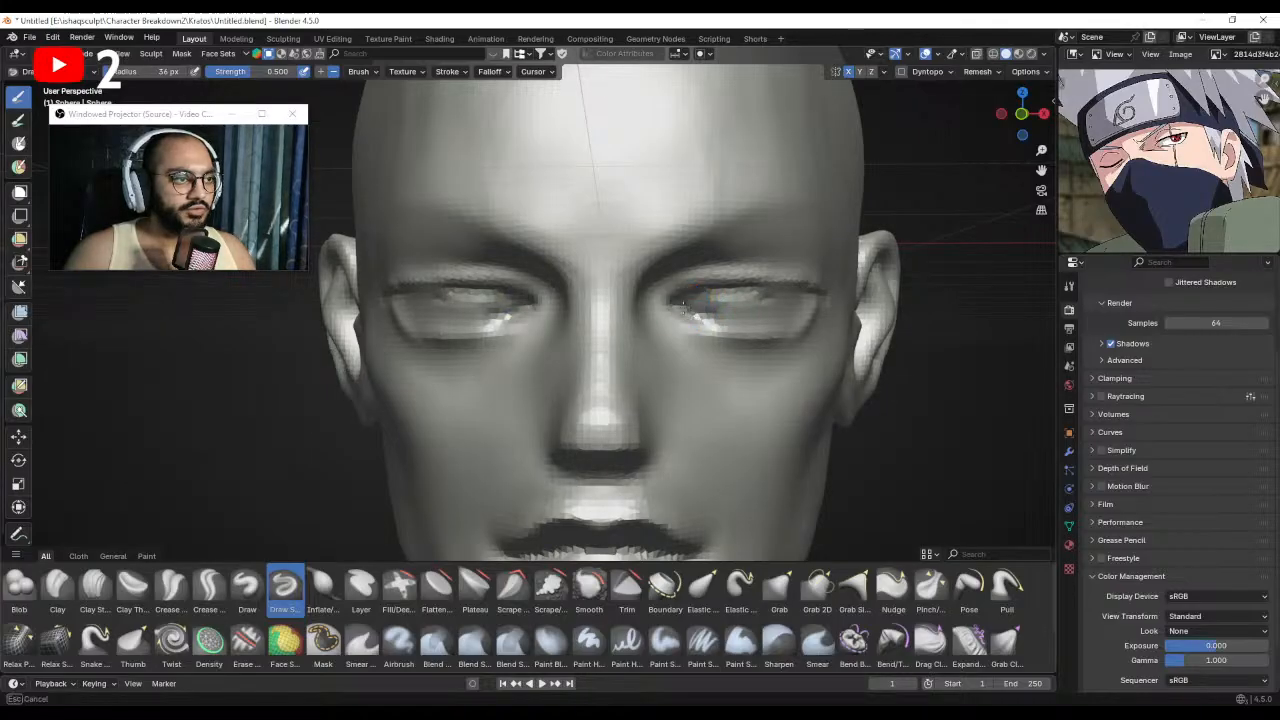
{"action": "mouse_move", "coordinate": [741, 310]}
{"action": "middle_mouse_down"}
{"action": "mouse_move", "coordinate": [731, 318]}
{"action": "mouse_move", "coordinate": [722, 300]}
{"action": "mouse_move", "coordinate": [712, 316]}
{"action": "mouse_move", "coordinate": [677, 300]}
{"action": "mouse_move", "coordinate": [674, 343]}
{"action": "mouse_move", "coordinate": [637, 339]}
{"action": "mouse_move", "coordinate": [670, 338]}
{"action": "mouse_move", "coordinate": [625, 323]}
{"action": "middle_mouse_up"}
Reshape the opened eyelids from the side and above with the Grab brush at a radius of about 102 px, then 72 px.
{"action": "key", "text": "g"}
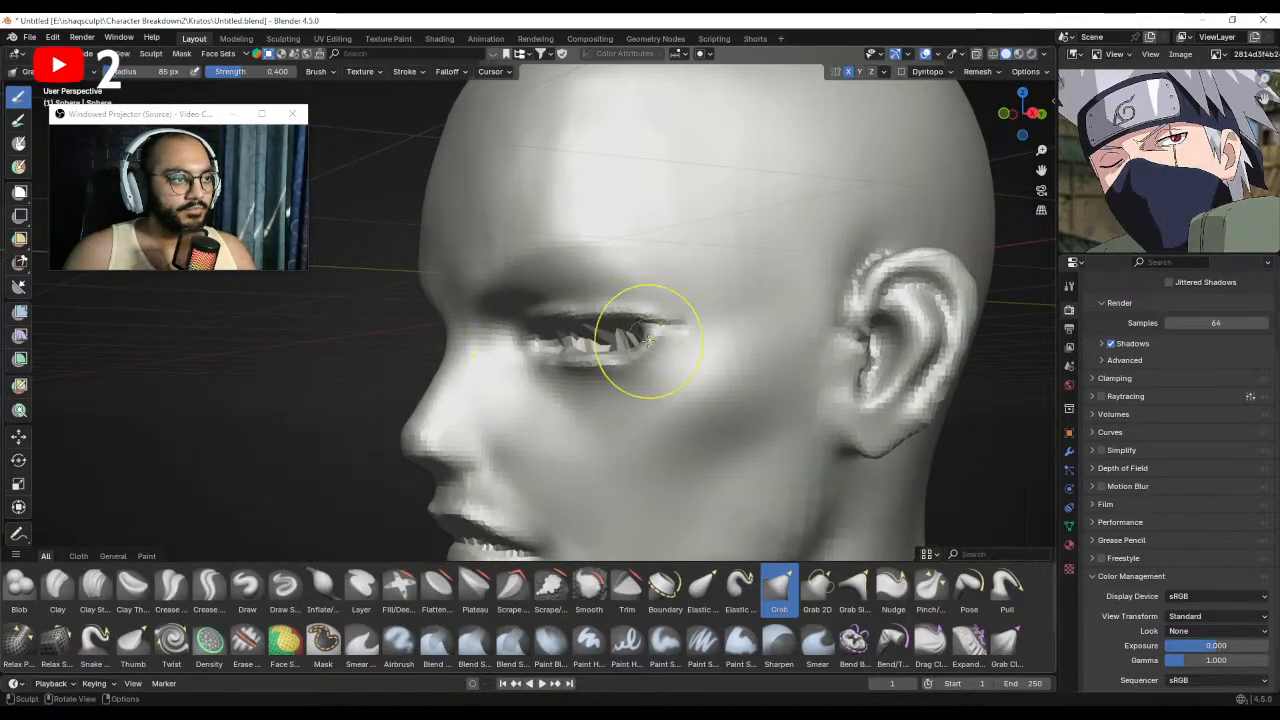
{"action": "mouse_move", "coordinate": [622, 358]}
{"action": "middle_mouse_down"}
{"action": "mouse_move", "coordinate": [627, 295]}
{"action": "mouse_move", "coordinate": [570, 318]}
{"action": "middle_mouse_up"}
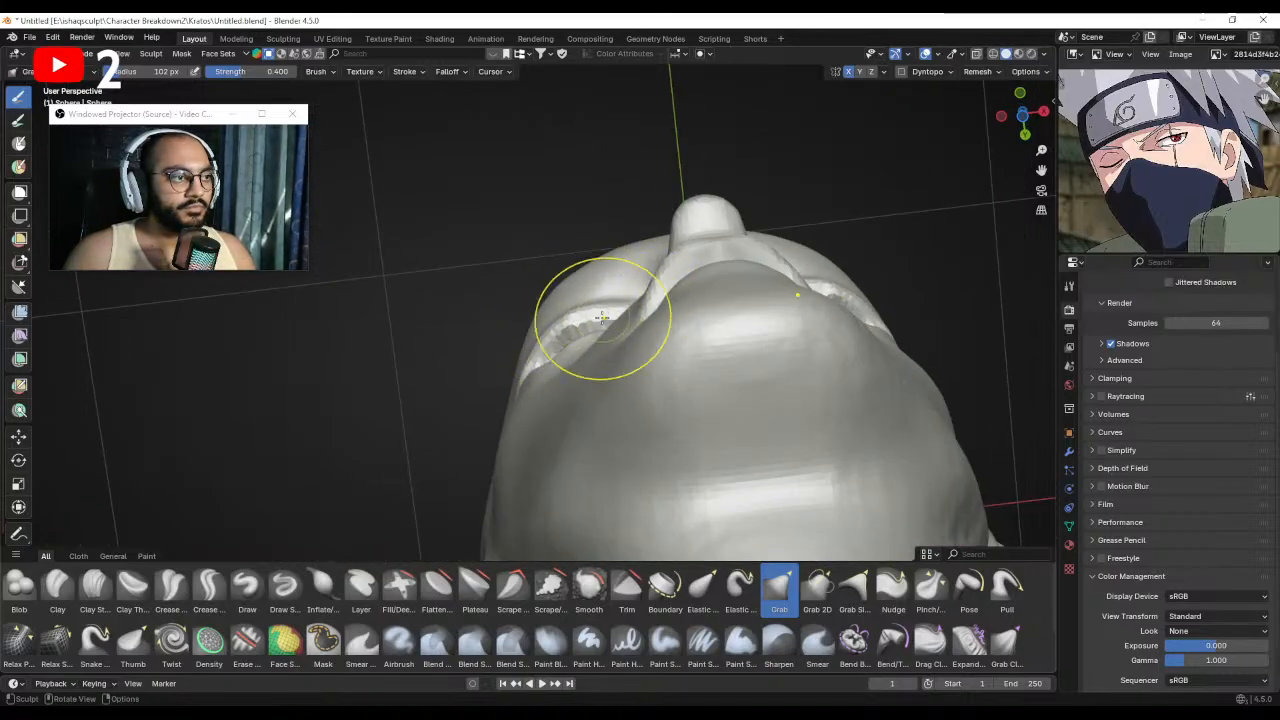
{"action": "middle_click_drag", "start_coordinate": [627, 307], "coordinate": [573, 420]}
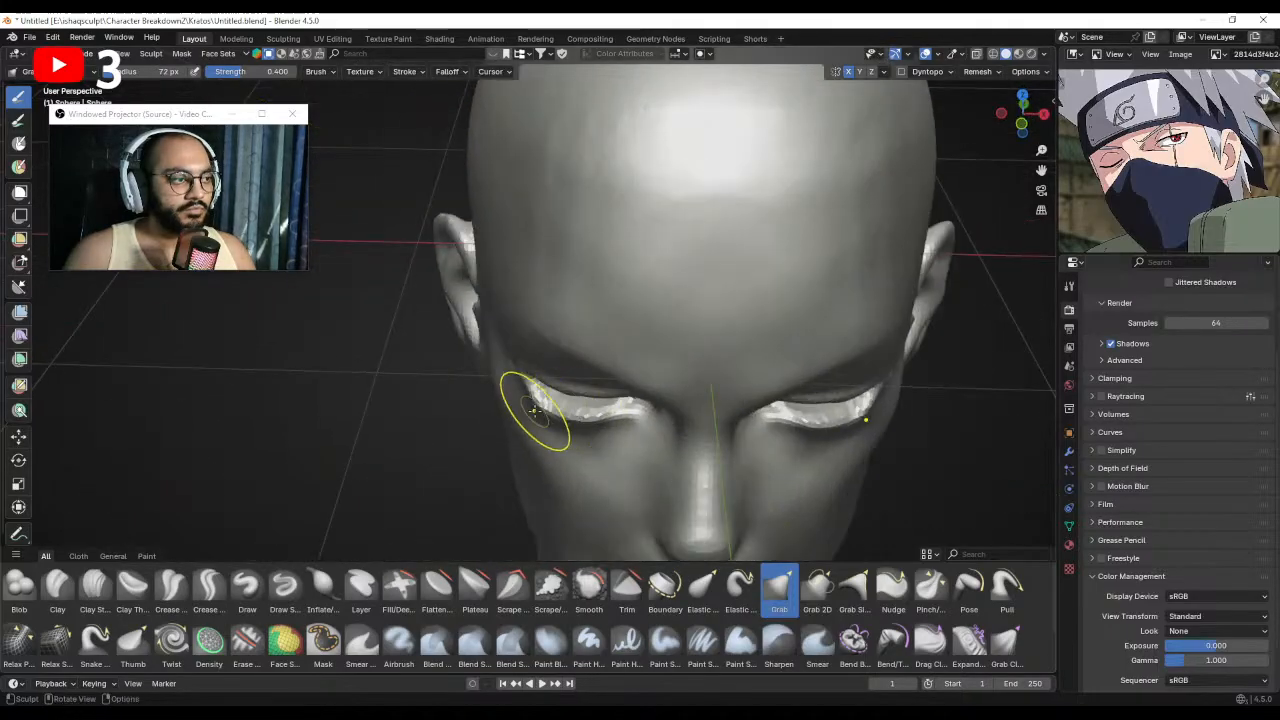
{"action": "mouse_move", "coordinate": [561, 376]}
{"action": "middle_mouse_down", "text": "ctrl"}
{"action": "mouse_move", "coordinate": [595, 435]}
{"action": "mouse_move", "coordinate": [631, 374]}
{"action": "mouse_move", "coordinate": [620, 354]}
{"action": "middle_mouse_up", "text": "ctrl"}
Switch to Object Mode and examine the carved eyes from the front and the side.
{"action": "key", "text": "ctrl+Tab"}
{"action": "left_click", "coordinate": [825, 376]}
{"action": "scroll", "coordinate": [818, 364], "scroll_direction": "up", "scroll_amount": 2}
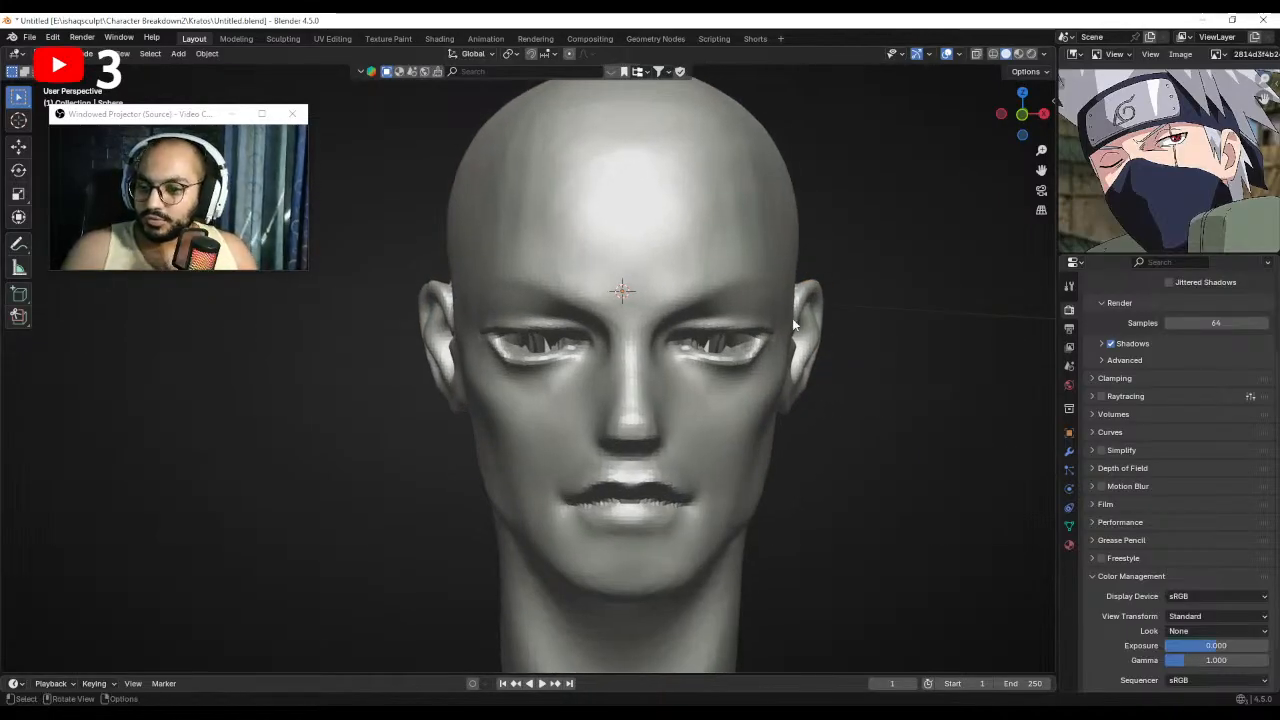
{"action": "scroll", "coordinate": [799, 326], "scroll_direction": "up", "scroll_amount": 3}
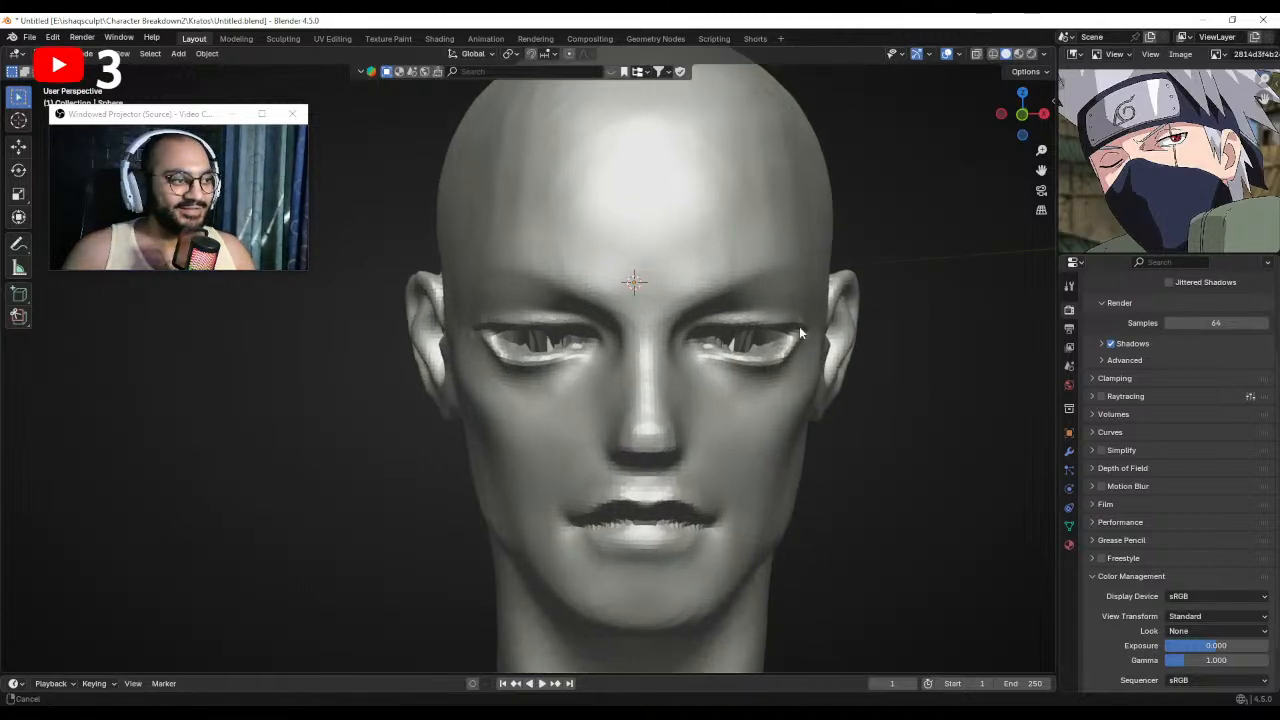
{"action": "middle_click_drag", "start_coordinate": [799, 326], "coordinate": [642, 328]}
{"action": "left_click_drag", "start_coordinate": [642, 328], "coordinate": [620, 314], "text": "alt"}
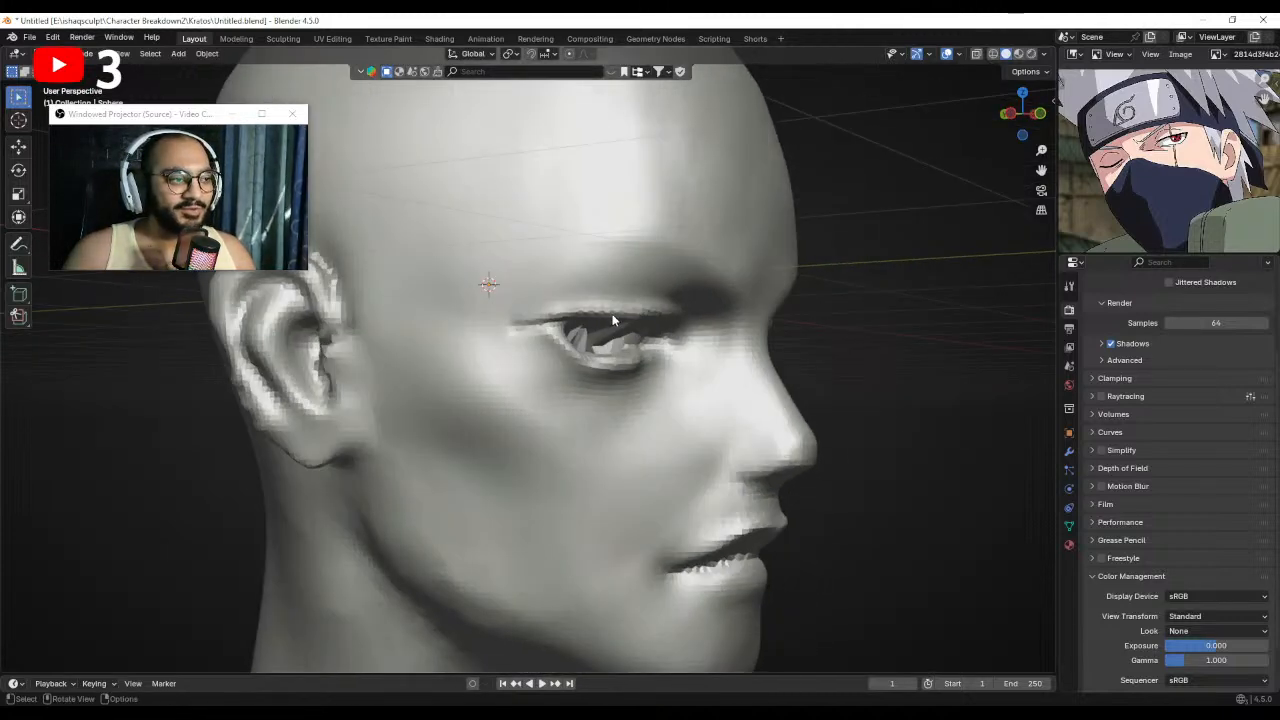
{"action": "left_click", "coordinate": [613, 319]}
Return to Sculpt Mode and reshape the lower eyelid from the side and above with the Grab brush at a radius of about 83 px.
{"action": "key", "text": "ctrl+Tab"}
{"action": "left_click", "coordinate": [625, 368]}
{"action": "left_click_drag", "start_coordinate": [622, 363], "coordinate": [605, 353], "text": "alt"}
{"action": "key", "text": "f"}
{"action": "left_click", "coordinate": [634, 348]}
{"action": "mouse_move", "coordinate": [634, 348]}
{"action": "middle_mouse_down"}
{"action": "mouse_move", "coordinate": [550, 343]}
{"action": "mouse_move", "coordinate": [648, 372]}
{"action": "middle_mouse_up"}
{"action": "key", "text": "f"}
{"action": "left_click", "coordinate": [599, 359]}
{"action": "key", "text": "f"}
{"action": "left_click_drag", "start_coordinate": [641, 375], "coordinate": [569, 430], "text": "alt"}
{"action": "key", "text": "f"}
{"action": "left_click", "coordinate": [602, 430]}
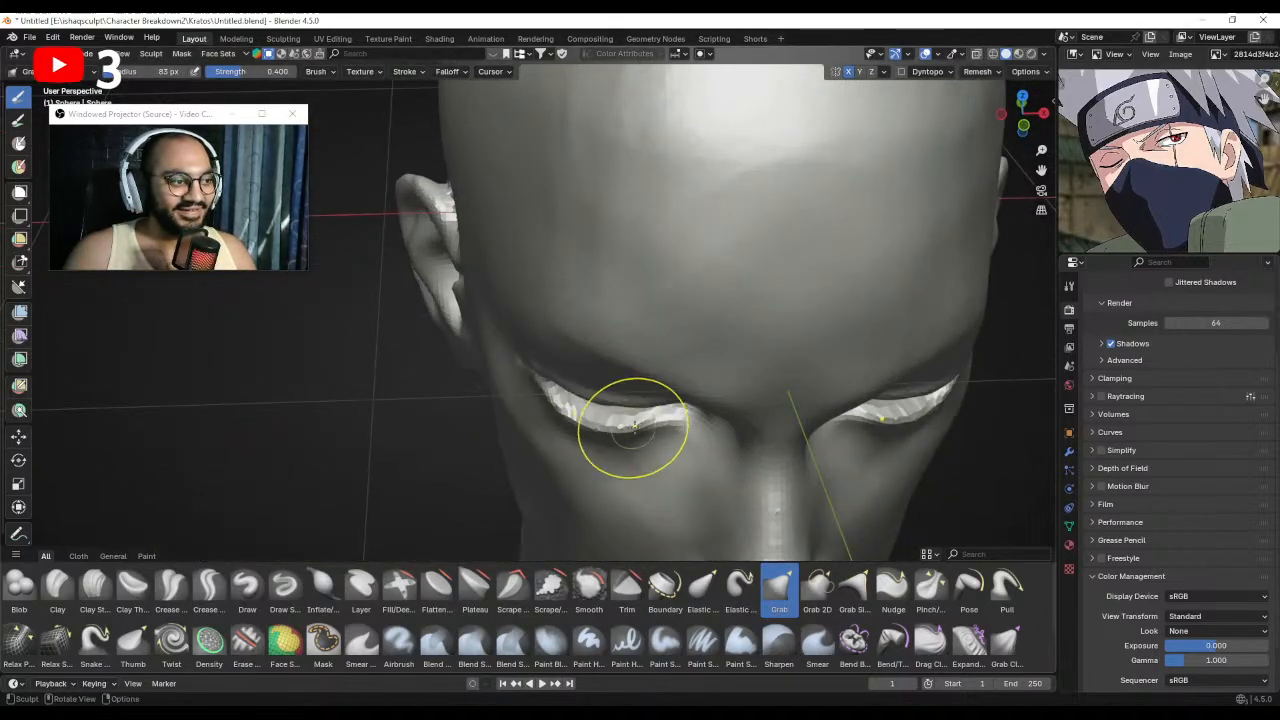
Refine the lower lid edge from several angles with the Grab brush, ending at a radius of about 46 px.
{"action": "left_click_drag", "start_coordinate": [646, 427], "coordinate": [643, 443], "text": "alt"}
{"action": "mouse_move", "coordinate": [662, 437]}
{"action": "middle_mouse_down"}
{"action": "mouse_move", "coordinate": [637, 323]}
{"action": "mouse_move", "coordinate": [645, 240]}
{"action": "middle_mouse_up"}
{"action": "key", "text": "f"}
{"action": "left_click", "coordinate": [630, 308]}
{"action": "mouse_move", "coordinate": [624, 309]}
{"action": "middle_mouse_down"}
{"action": "mouse_move", "coordinate": [622, 291]}
{"action": "mouse_move", "coordinate": [645, 270]}
{"action": "mouse_move", "coordinate": [646, 449]}
{"action": "mouse_move", "coordinate": [611, 403]}
{"action": "mouse_move", "coordinate": [620, 428]}
{"action": "middle_mouse_up"}
{"action": "key", "text": "f"}
{"action": "key", "text": "f"}
{"action": "left_click", "coordinate": [566, 410]}
{"action": "left_click_drag", "start_coordinate": [552, 407], "coordinate": [675, 427]}
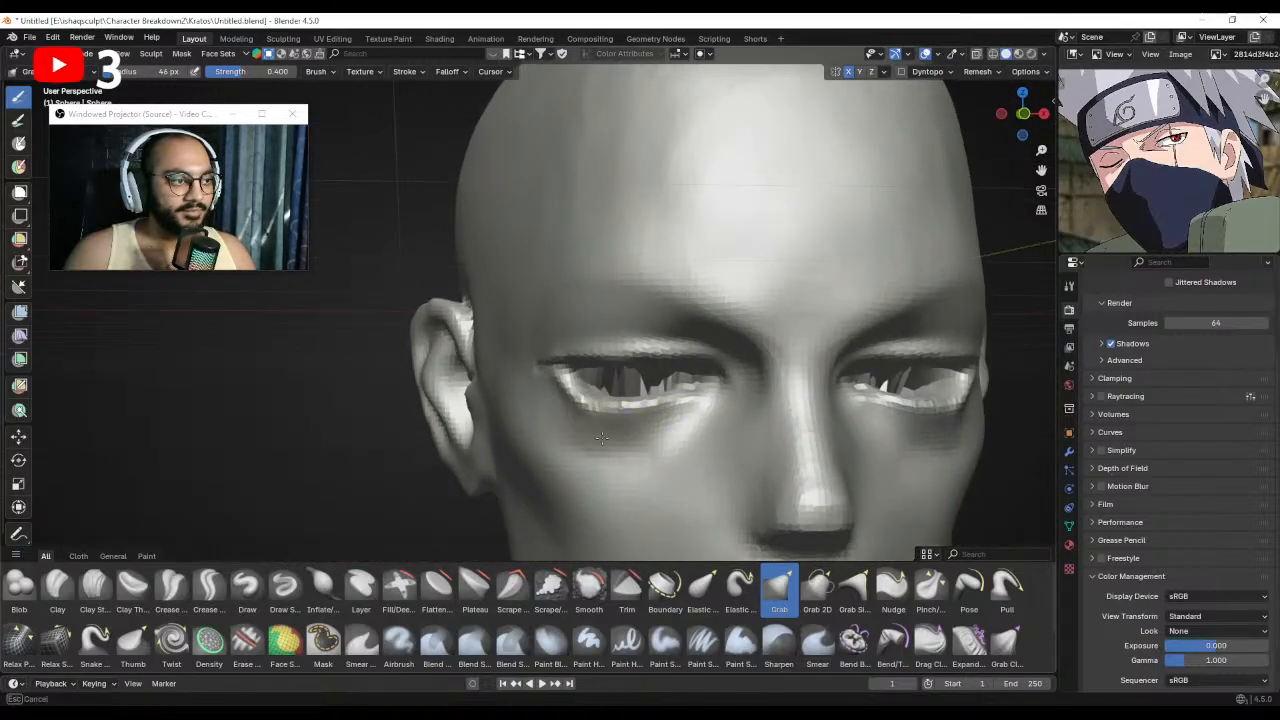
{"action": "scroll", "coordinate": [601, 437], "scroll_direction": "down", "scroll_amount": 6}
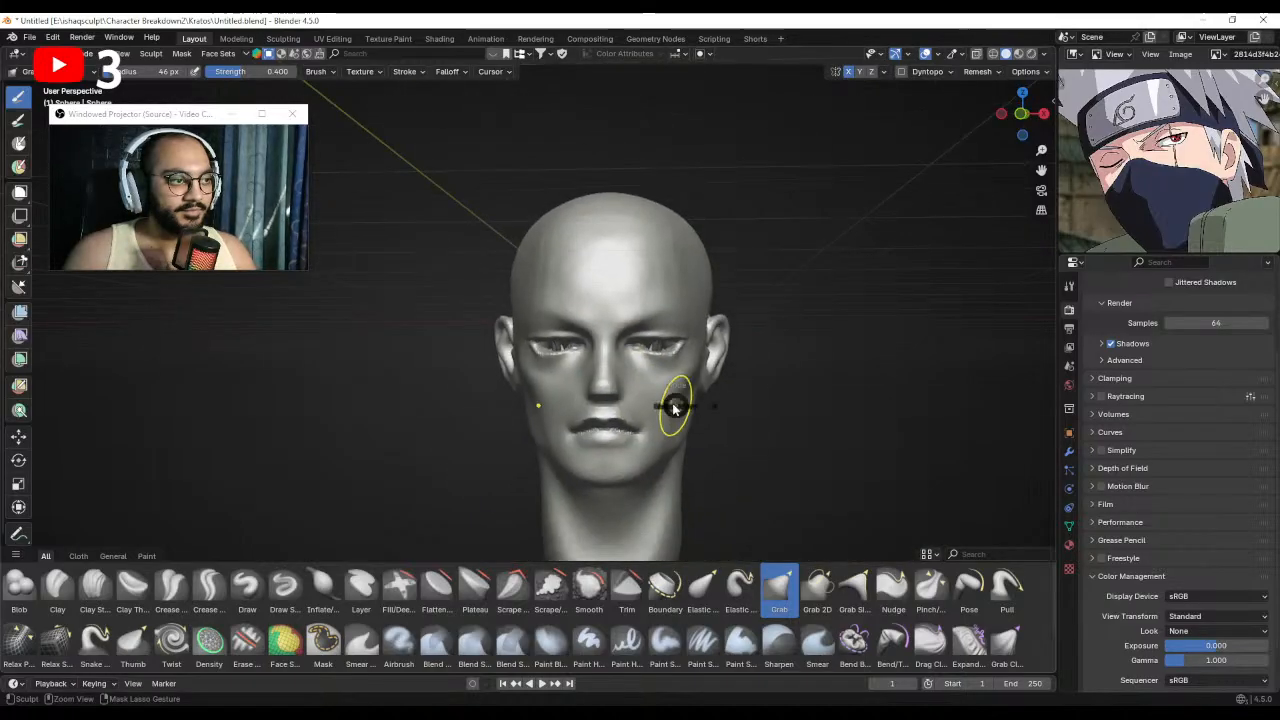
{"action": "key", "text": "ctrl+Tab"}
{"action": "key", "text": "shift+a"}
{"action": "mouse_move", "coordinate": [767, 414]}
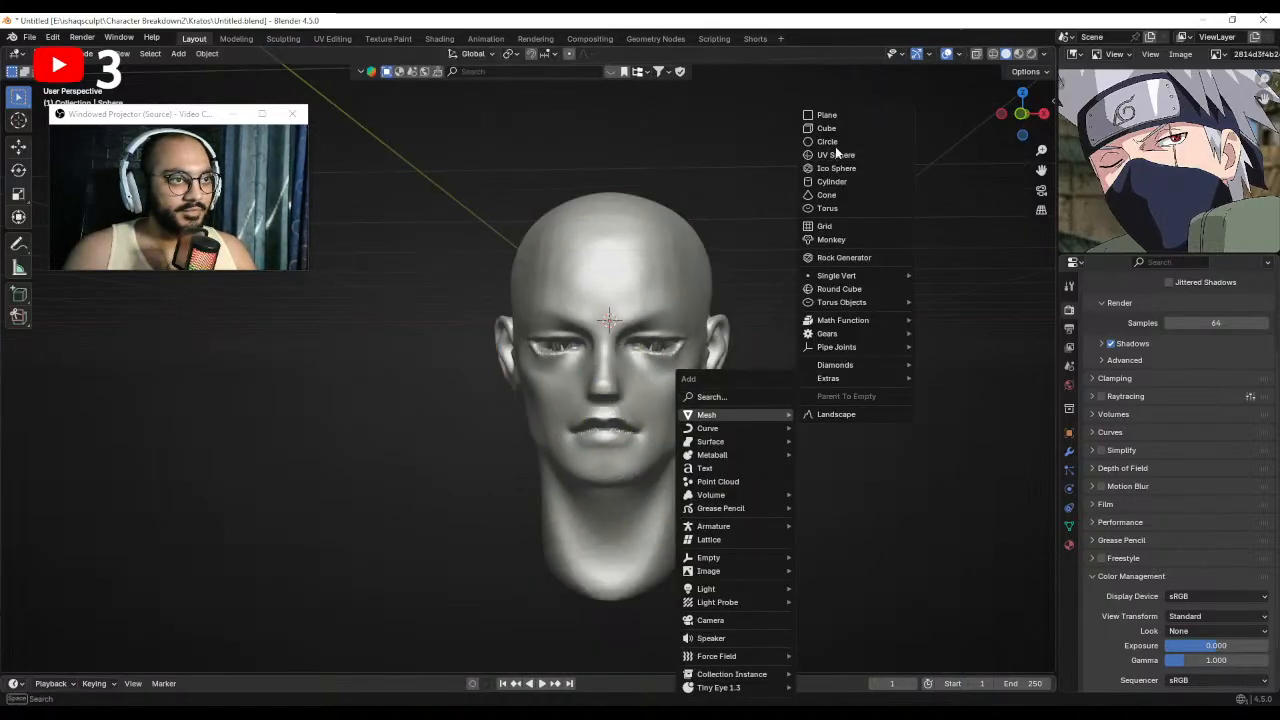
{"action": "left_click", "coordinate": [835, 146]}
{"action": "middle_click_drag", "start_coordinate": [706, 305], "coordinate": [768, 368]}
{"action": "key", "text": "x"}
{"action": "left_click", "coordinate": [775, 382]}
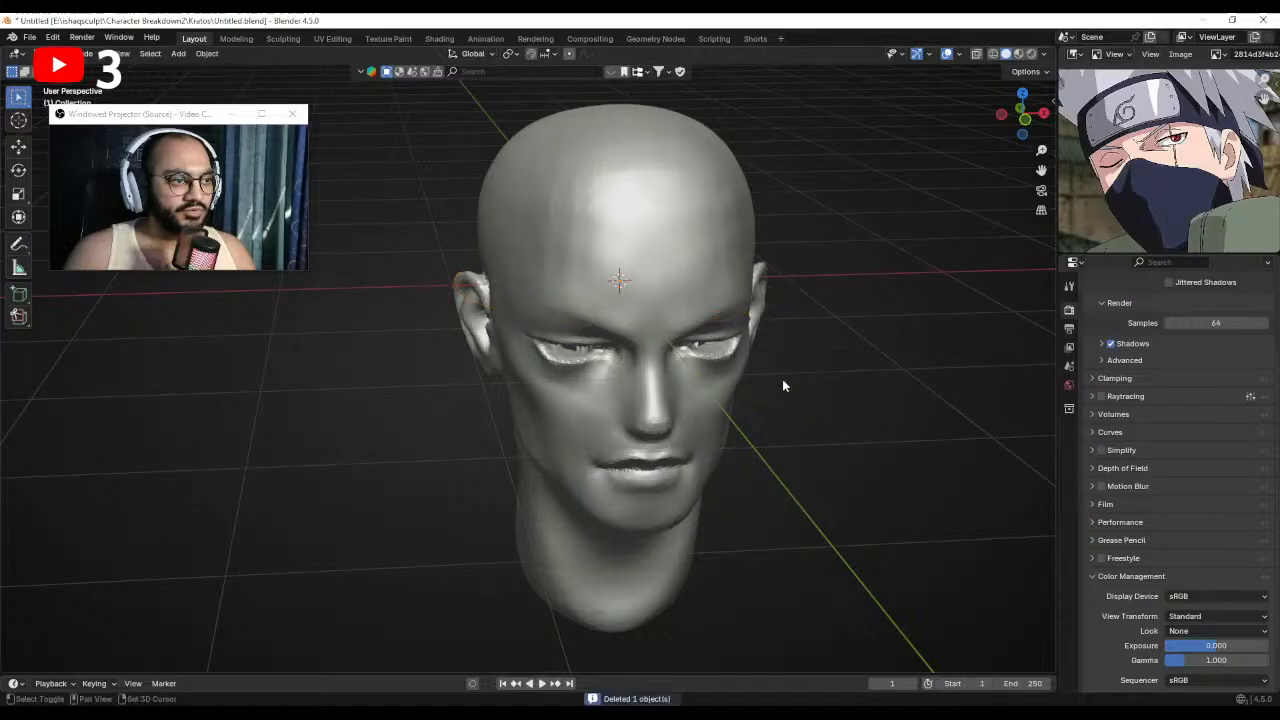
Add a UV sphere for the eyeball, shade it smooth, and switch to front view.
{"action": "key", "text": "shift+a"}
{"action": "mouse_move", "coordinate": [782, 379]}
{"action": "left_click", "coordinate": [833, 153]}
{"action": "middle_click_drag", "start_coordinate": [833, 153], "coordinate": [790, 312]}
{"action": "right_click", "coordinate": [792, 312]}
{"action": "left_click", "coordinate": [745, 309]}
{"action": "key", "text": "KP_1"}
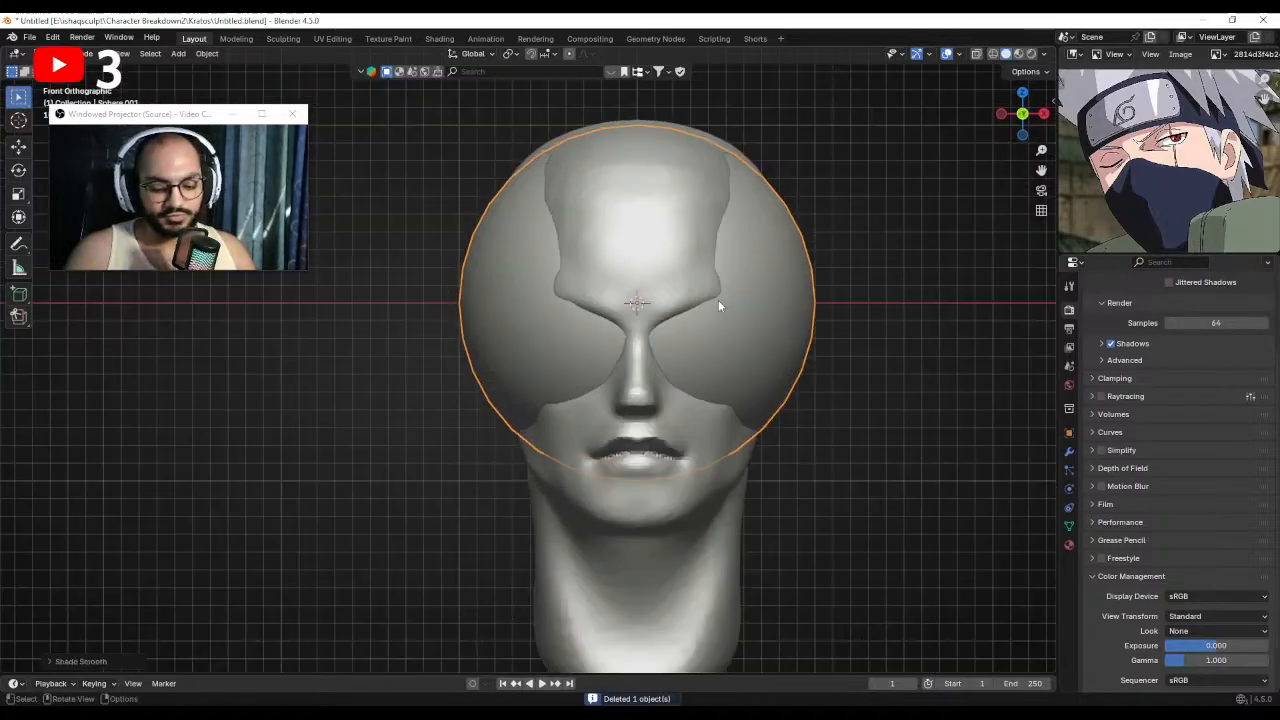
Scale the new sphere down to eyeball size and move it over the eye on the viewer's left.
{"action": "scroll", "coordinate": [800, 340], "scroll_direction": "up", "scroll_amount": 2}
{"action": "key", "text": "s"}
{"action": "left_click", "coordinate": [714, 304]}
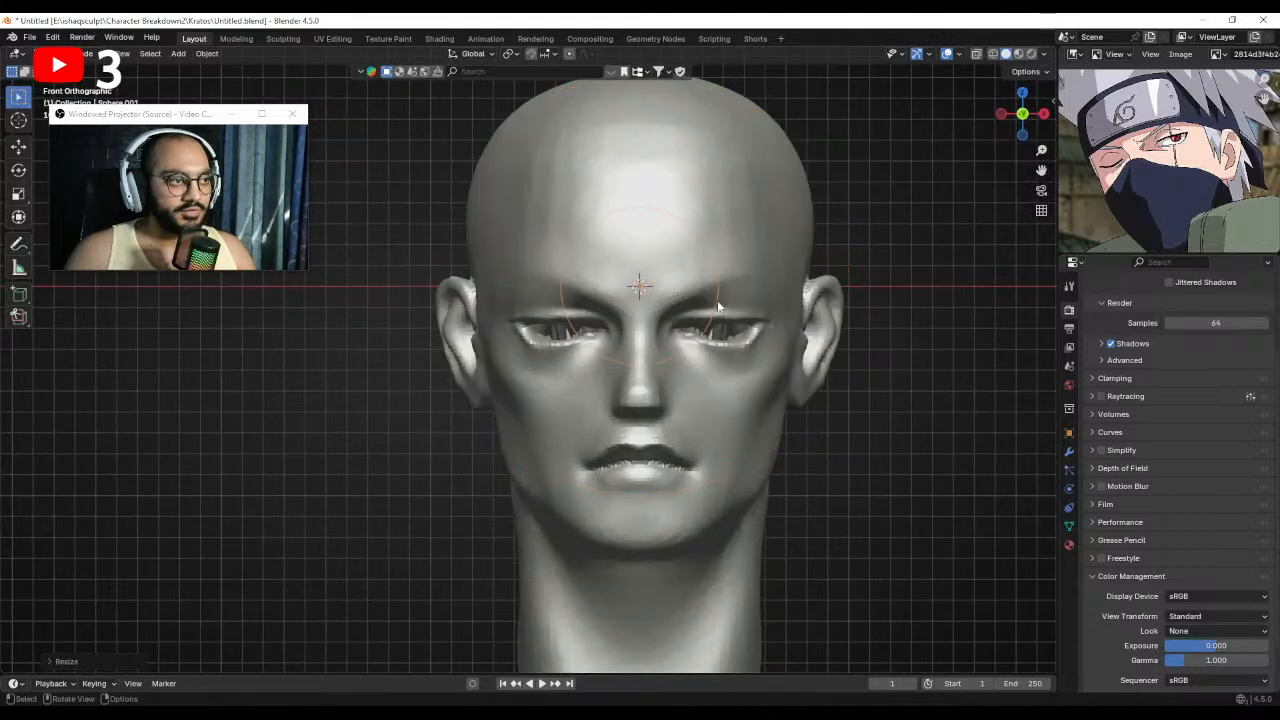
{"action": "key", "text": "g"}
{"action": "left_click", "coordinate": [652, 352]}
{"action": "key", "text": "s"}
{"action": "left_click", "coordinate": [620, 351]}
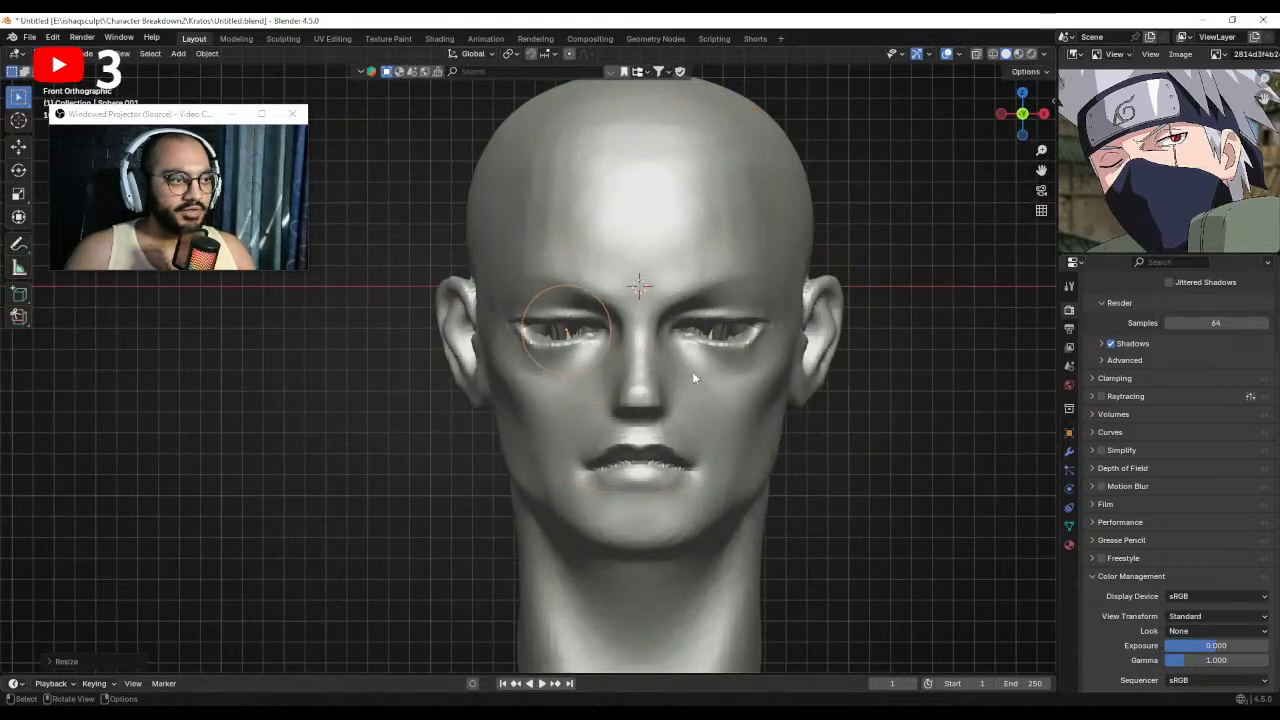
Select the head again and shift the inner eye area in front view with the Grab brush at a radius of about 118 px.
{"action": "scroll", "coordinate": [640, 335], "scroll_direction": "up", "scroll_amount": 1}
{"action": "left_click", "coordinate": [620, 320]}
{"action": "key", "text": "ctrl+Tab"}
{"action": "left_click", "coordinate": [615, 388]}
{"action": "scroll", "coordinate": [632, 310], "scroll_direction": "up", "scroll_amount": 1}
{"action": "middle_click_drag", "start_coordinate": [634, 298], "coordinate": [632, 313], "text": "shift"}
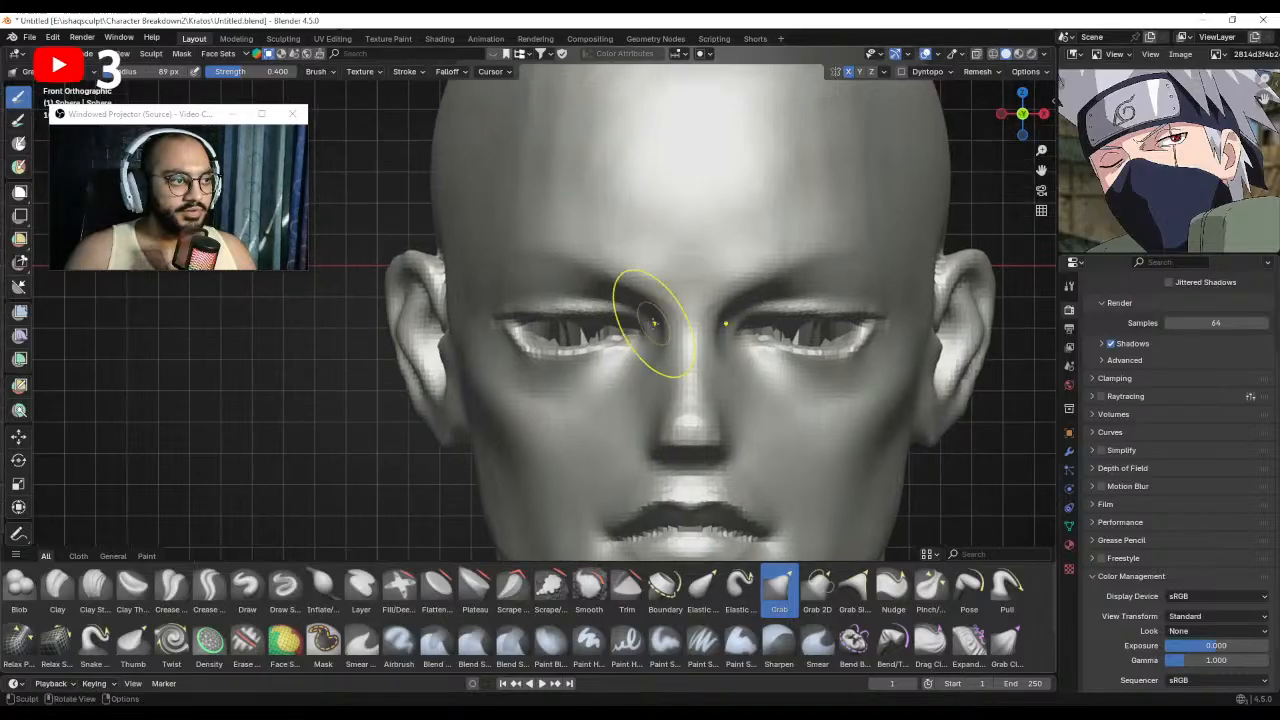
{"action": "key", "text": "f"}
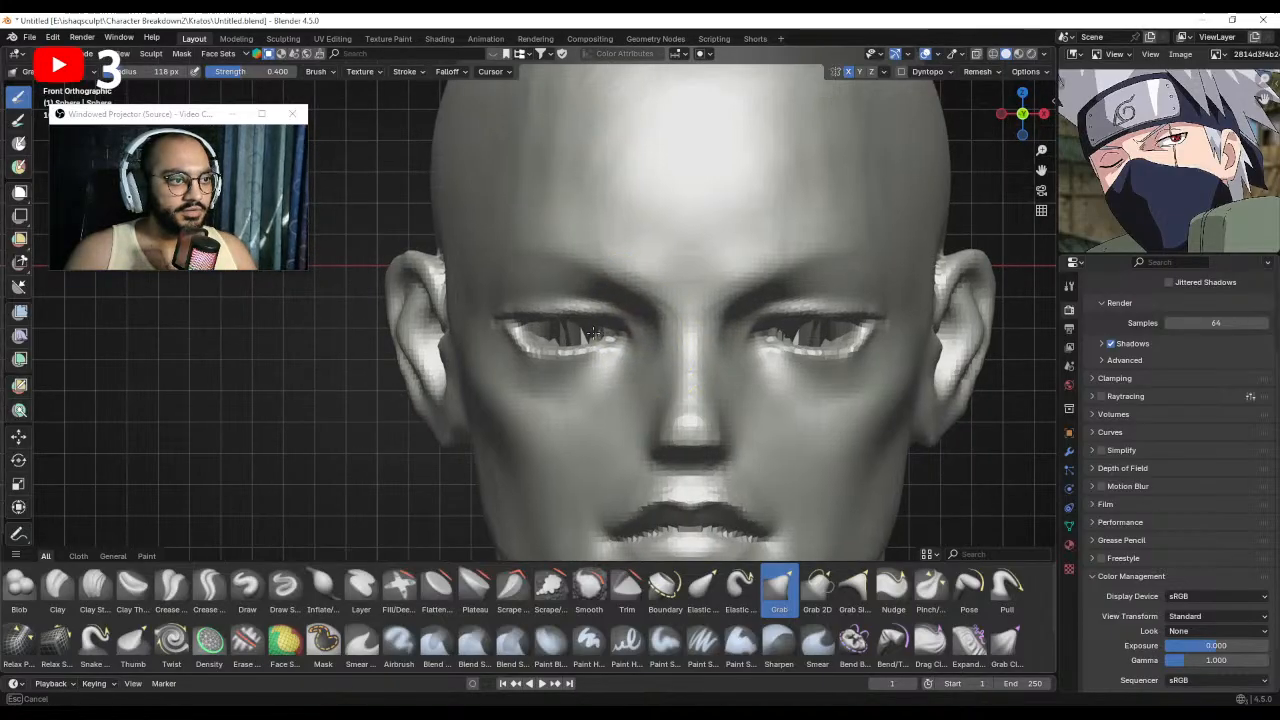
{"action": "left_click_drag", "start_coordinate": [593, 333], "coordinate": [606, 338]}
{"action": "mouse_move", "coordinate": [606, 338]}
{"action": "middle_mouse_down", "text": "ctrl"}
{"action": "mouse_move", "coordinate": [603, 414]}
{"action": "mouse_move", "coordinate": [597, 334]}
{"action": "mouse_move", "coordinate": [612, 345]}
{"action": "middle_mouse_up", "text": "ctrl"}
Adjust the inner and outer eye corners from several angles with the Grab brush at a radius of about 90 px, then 28 px.
{"action": "key", "text": "f"}
{"action": "left_click", "coordinate": [615, 341]}
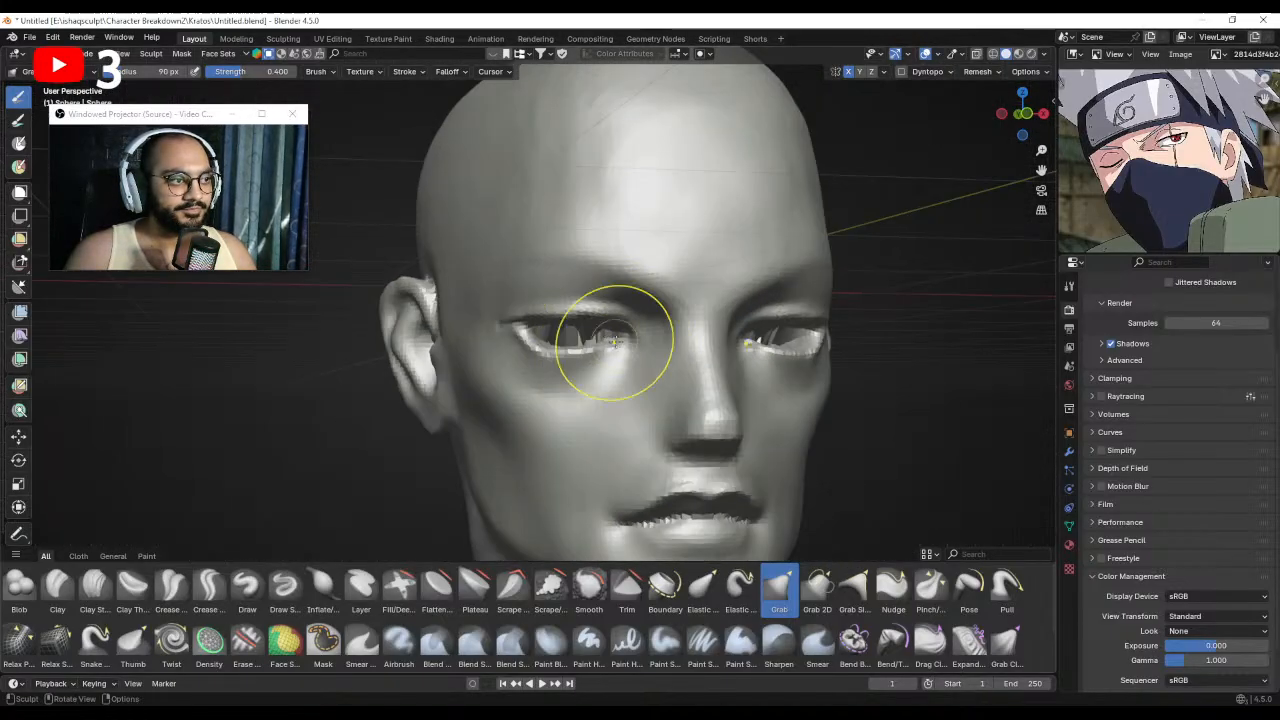
{"action": "left_click_drag", "start_coordinate": [615, 342], "coordinate": [632, 341]}
{"action": "mouse_move", "coordinate": [640, 341]}
{"action": "middle_mouse_down"}
{"action": "mouse_move", "coordinate": [606, 342]}
{"action": "mouse_move", "coordinate": [640, 335]}
{"action": "mouse_move", "coordinate": [625, 395]}
{"action": "mouse_move", "coordinate": [620, 355]}
{"action": "mouse_move", "coordinate": [667, 383]}
{"action": "mouse_move", "coordinate": [712, 325]}
{"action": "mouse_move", "coordinate": [745, 329]}
{"action": "middle_mouse_up"}
{"action": "key", "text": "f"}
{"action": "left_click", "coordinate": [614, 343]}
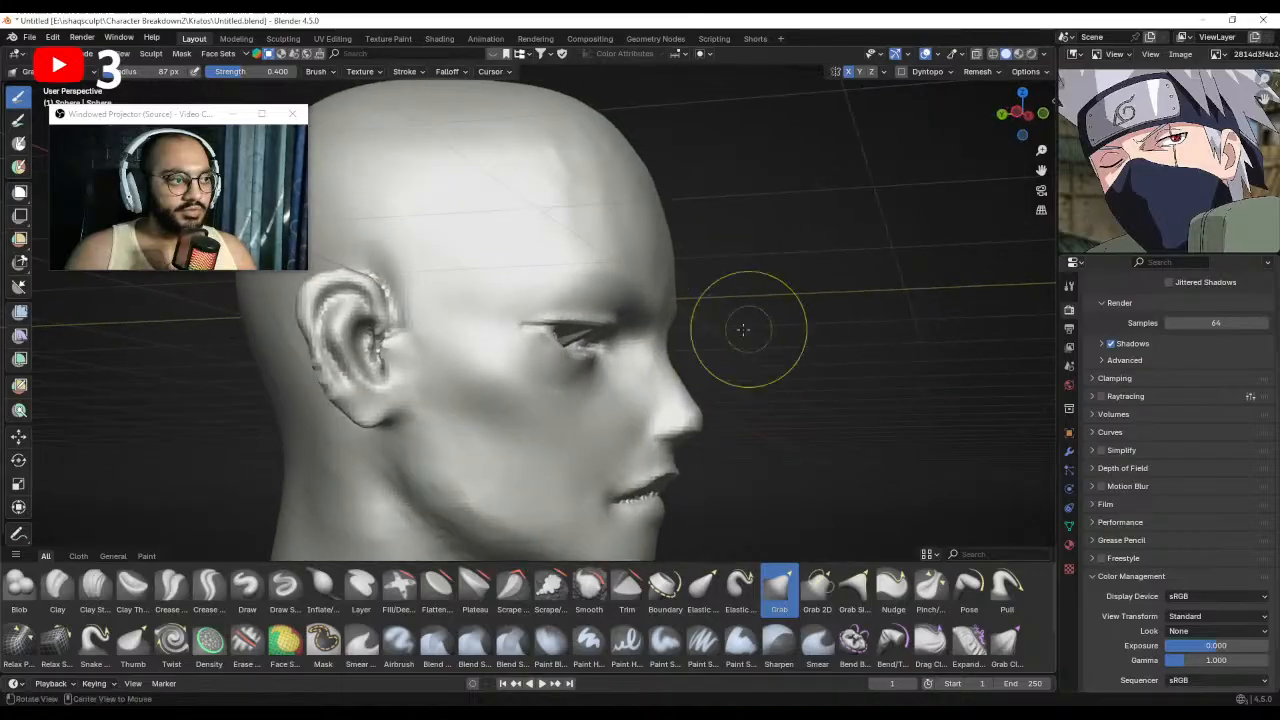
{"action": "mouse_move", "coordinate": [650, 368]}
{"action": "middle_mouse_down", "text": "ctrl"}
{"action": "mouse_move", "coordinate": [593, 291]}
{"action": "mouse_move", "coordinate": [549, 304]}
{"action": "middle_mouse_up", "text": "ctrl"}
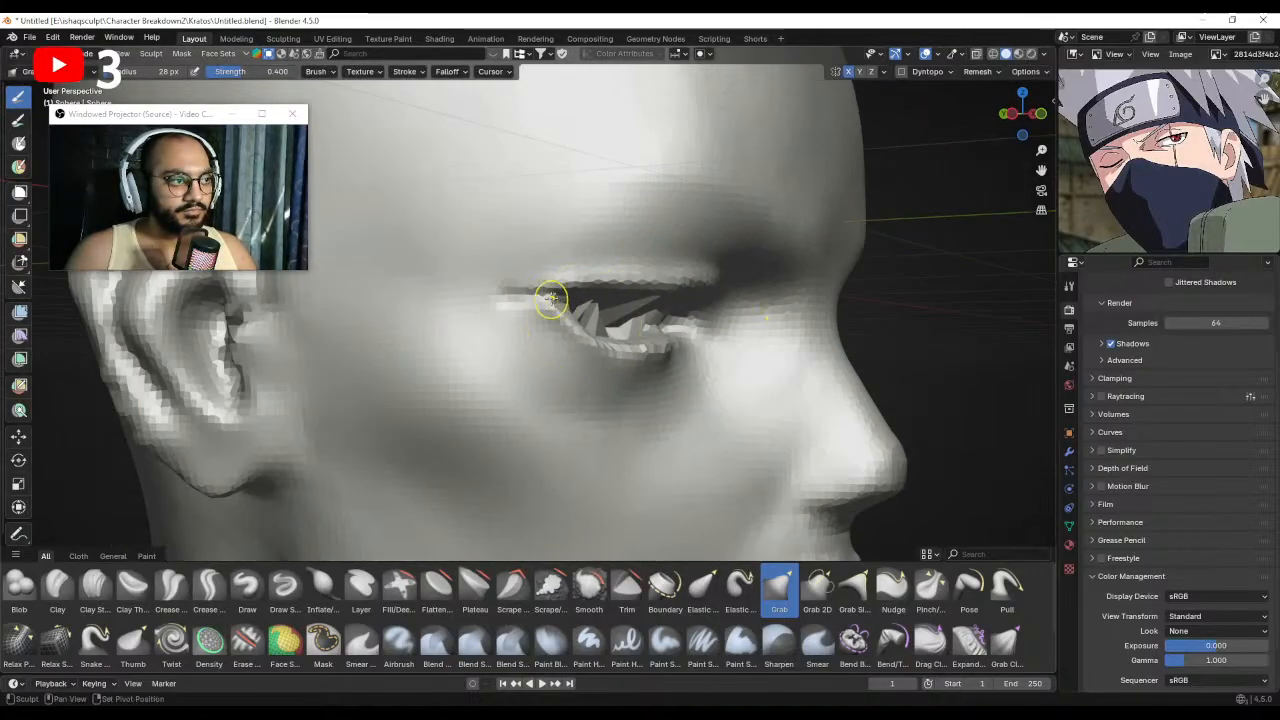
{"action": "mouse_move", "coordinate": [581, 319]}
{"action": "middle_mouse_down"}
{"action": "mouse_move", "coordinate": [523, 300]}
{"action": "mouse_move", "coordinate": [568, 400]}
{"action": "middle_mouse_up"}
{"action": "middle_click_drag", "start_coordinate": [640, 372], "coordinate": [594, 343]}
Select the eyeball sphere in Object Mode and move it forward into the eye socket in left view.
{"action": "key", "text": "ctrl+Tab"}
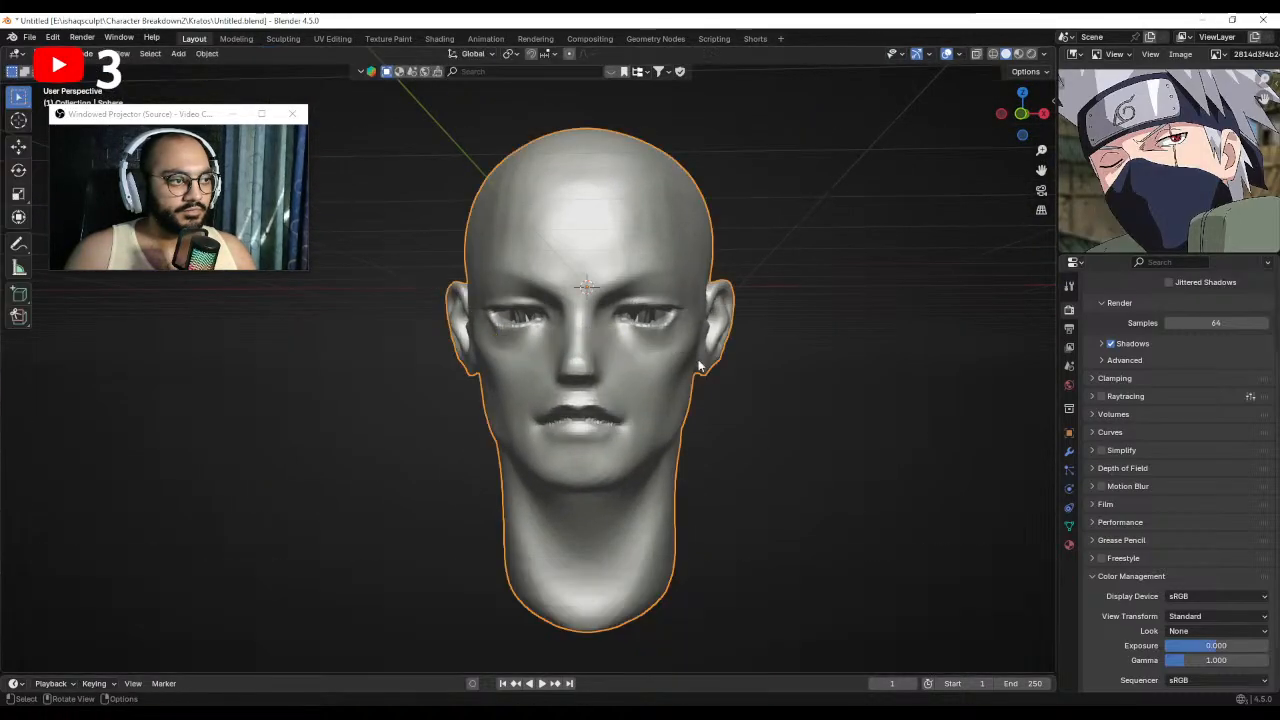
{"action": "left_click", "coordinate": [790, 386]}
{"action": "middle_click_drag", "start_coordinate": [752, 399], "coordinate": [664, 370], "text": "ctrl"}
{"action": "middle_click_drag", "start_coordinate": [645, 413], "coordinate": [594, 349], "text": "ctrl"}
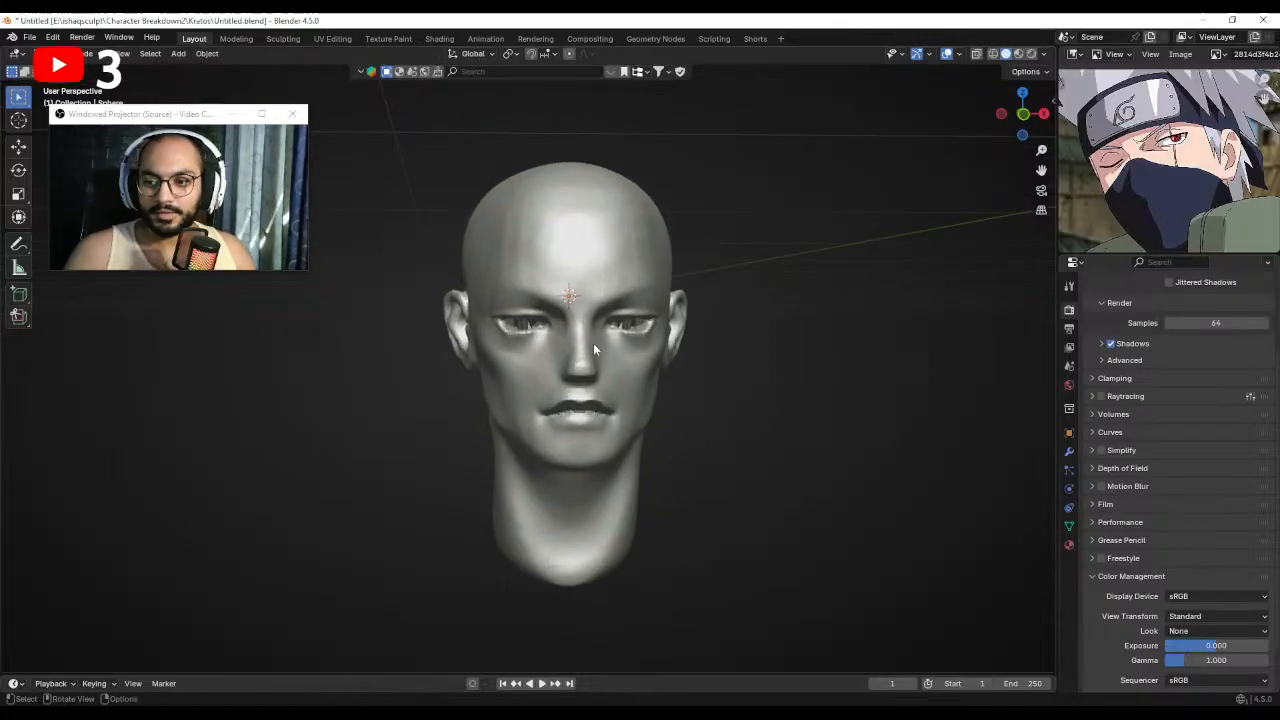
{"action": "left_click", "coordinate": [563, 287]}
{"action": "left_click", "coordinate": [697, 239]}
{"action": "key", "text": "ctrl+KP_3"}
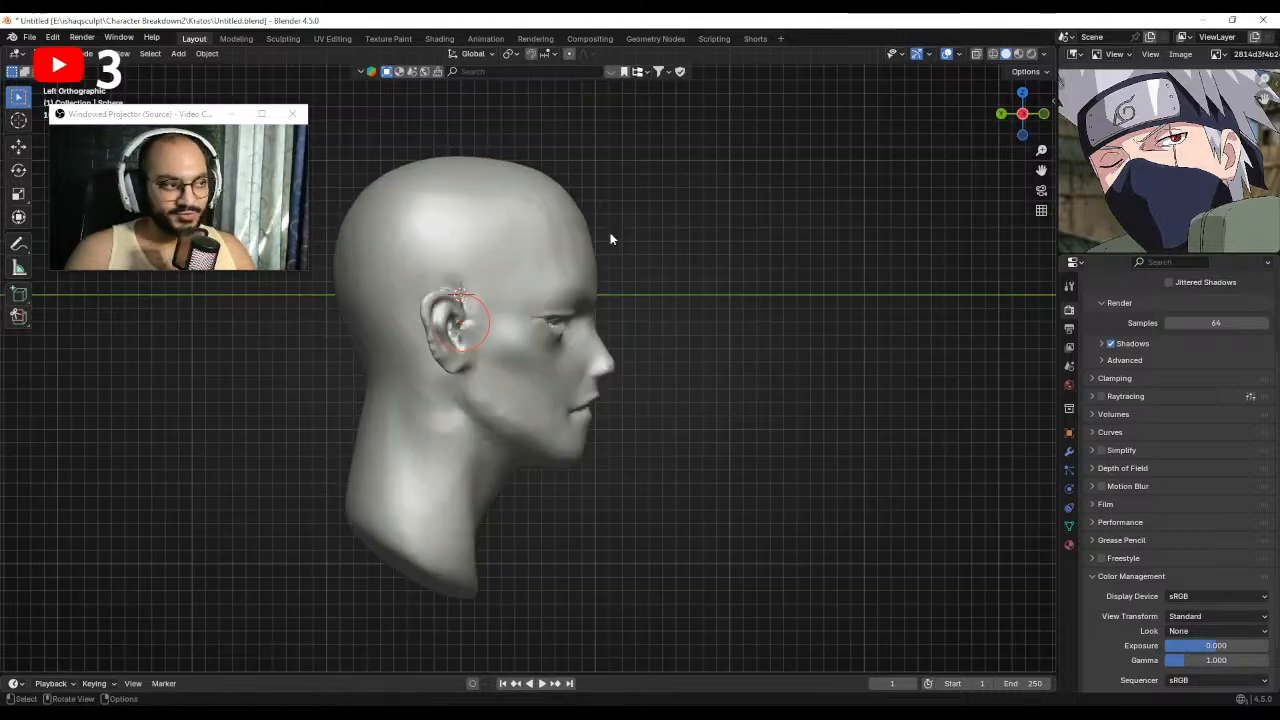
{"action": "middle_click_drag", "start_coordinate": [658, 355], "coordinate": [623, 320], "text": "ctrl"}
{"action": "key", "text": "g"}
{"action": "left_click", "coordinate": [823, 317]}
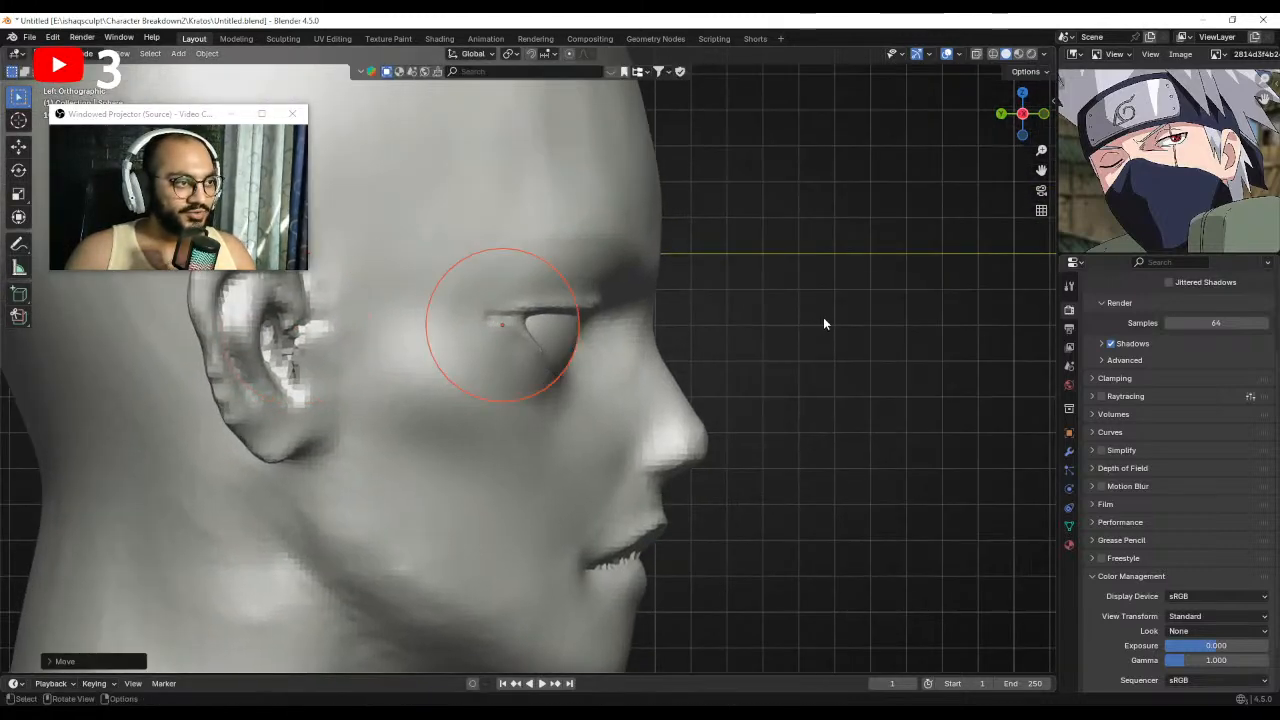
Scale down and reposition the eyeball in front view so it fits behind the eyelid opening.
{"action": "middle_click_drag", "start_coordinate": [823, 317], "coordinate": [634, 310]}
{"action": "key", "text": "KP_1"}
{"action": "middle_click_drag", "start_coordinate": [601, 358], "coordinate": [590, 328], "text": "ctrl"}
{"action": "key", "text": "s"}
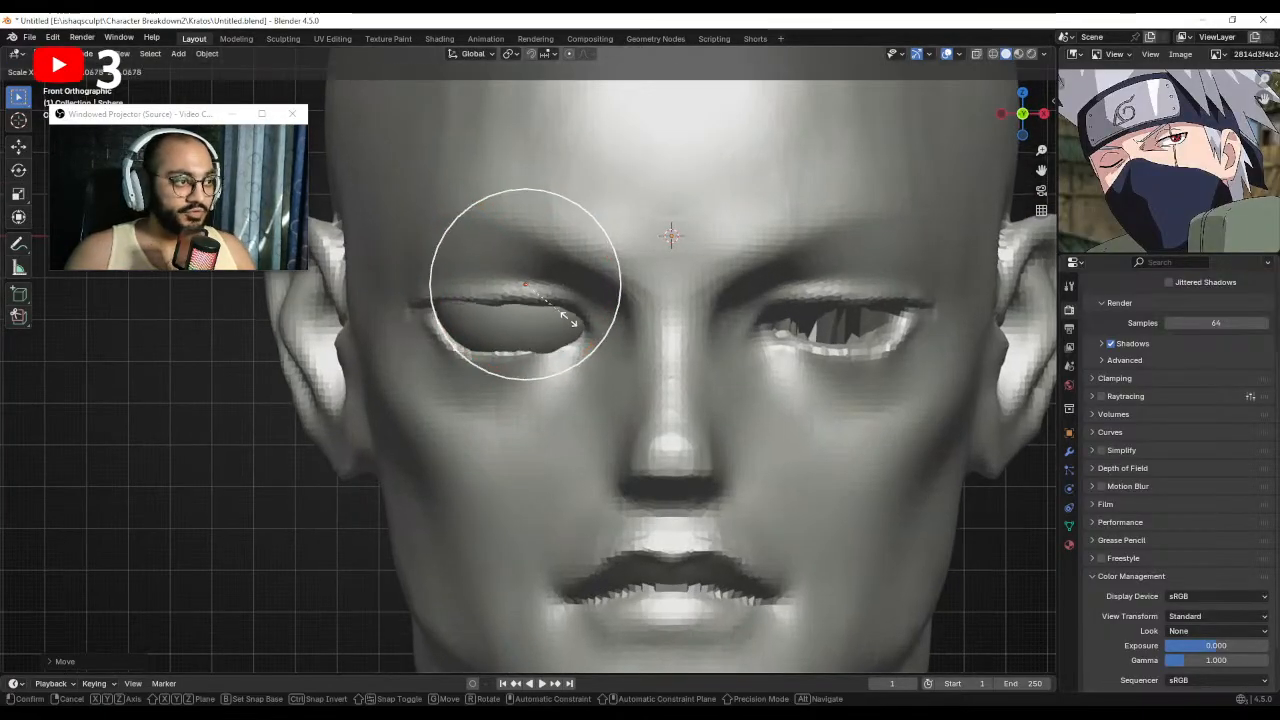
{"action": "left_click", "coordinate": [556, 317]}
{"action": "key", "text": "g"}
{"action": "left_click", "coordinate": [561, 345]}
{"action": "key", "text": "s"}
{"action": "left_click", "coordinate": [559, 346]}
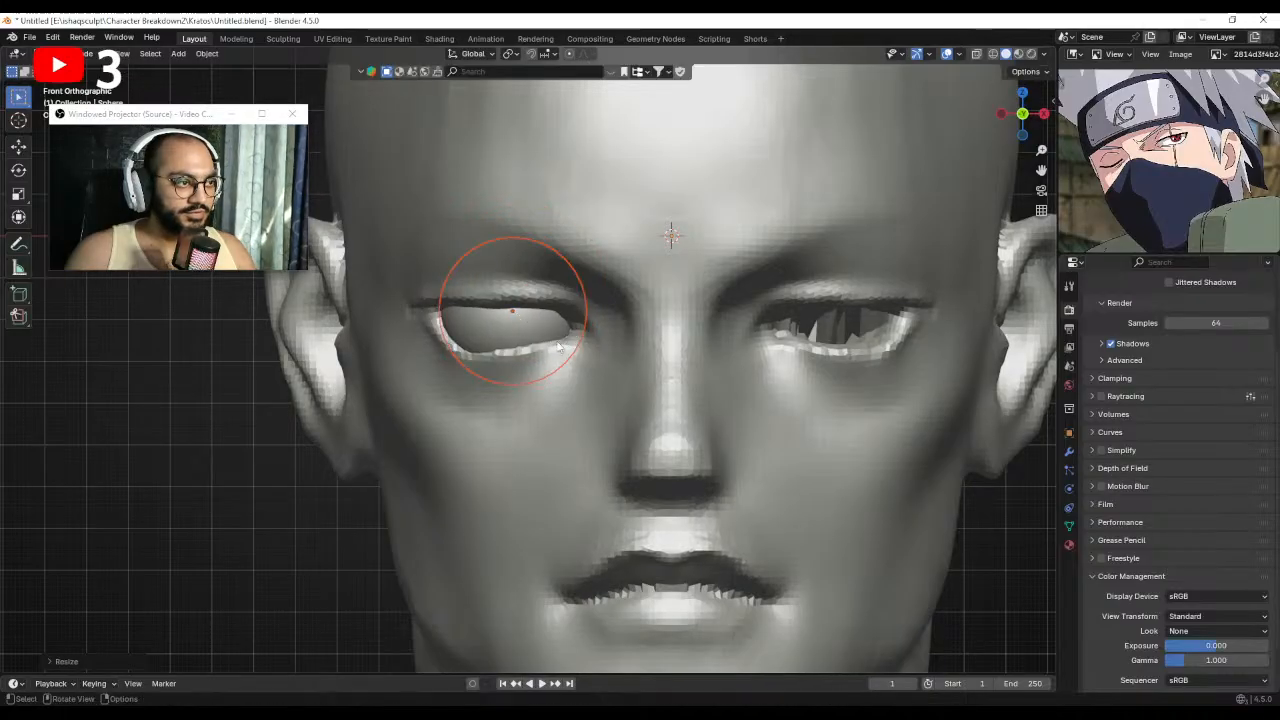
Fit the head's lower eyelid around the eyeball with the Grab brush at a radius of about 90 px.
{"action": "mouse_move", "coordinate": [531, 342]}
{"action": "middle_mouse_down"}
{"action": "mouse_move", "coordinate": [595, 351]}
{"action": "mouse_move", "coordinate": [539, 355]}
{"action": "middle_mouse_up"}
{"action": "left_click", "coordinate": [595, 352]}
{"action": "key", "text": "ctrl+Tab"}
{"action": "key", "text": "f"}
{"action": "left_click", "coordinate": [600, 361]}
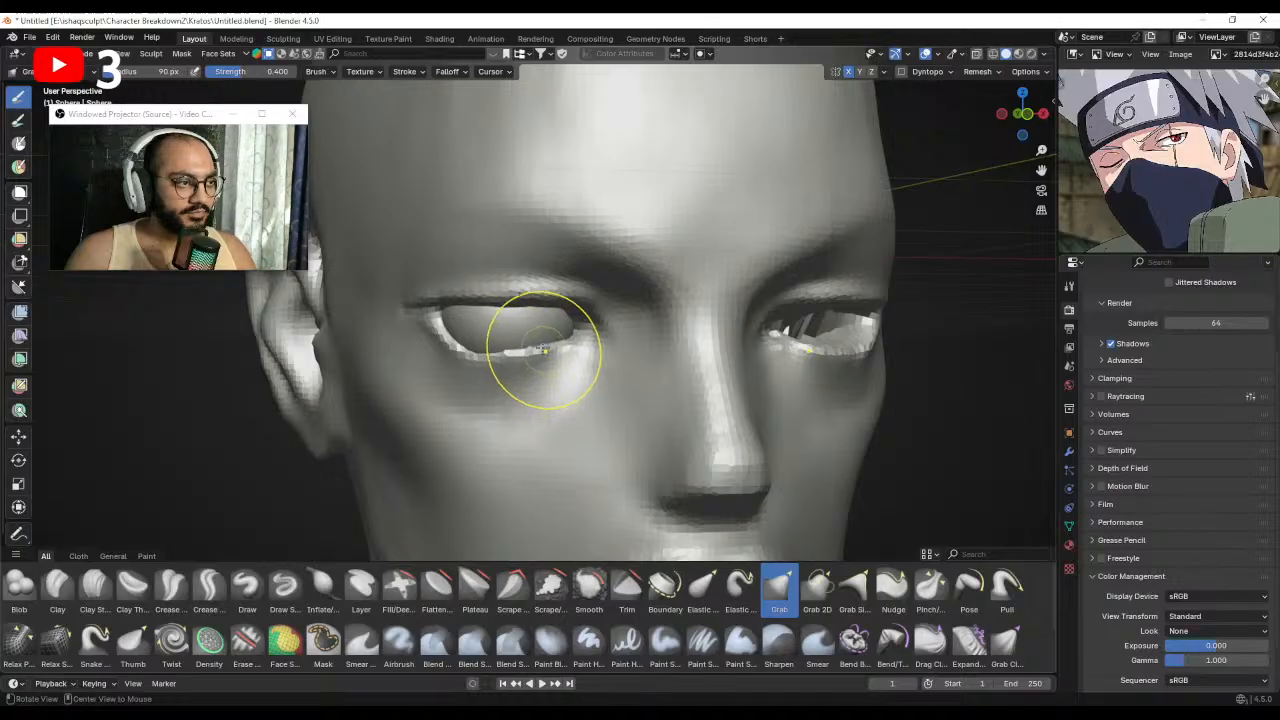
{"action": "middle_click_drag", "start_coordinate": [543, 354], "coordinate": [595, 354]}
Select the eyeball and shift it along Z, then reposition it in the socket seen from above.
{"action": "key", "text": "ctrl+Tab"}
{"action": "left_click", "coordinate": [562, 344]}
{"action": "mouse_move", "coordinate": [517, 346]}
{"action": "middle_mouse_down"}
{"action": "mouse_move", "coordinate": [638, 331]}
{"action": "mouse_move", "coordinate": [643, 277]}
{"action": "mouse_move", "coordinate": [548, 201]}
{"action": "mouse_move", "coordinate": [540, 165]}
{"action": "middle_mouse_up"}
{"action": "key", "text": "g"}
{"action": "key", "text": "z"}
{"action": "left_click", "coordinate": [562, 332]}
{"action": "key", "text": "g"}
{"action": "left_click", "coordinate": [662, 331]}
{"action": "left_click", "coordinate": [672, 331]}
{"action": "left_click", "coordinate": [528, 308]}
{"action": "key", "text": "g"}
{"action": "left_click", "coordinate": [527, 301]}
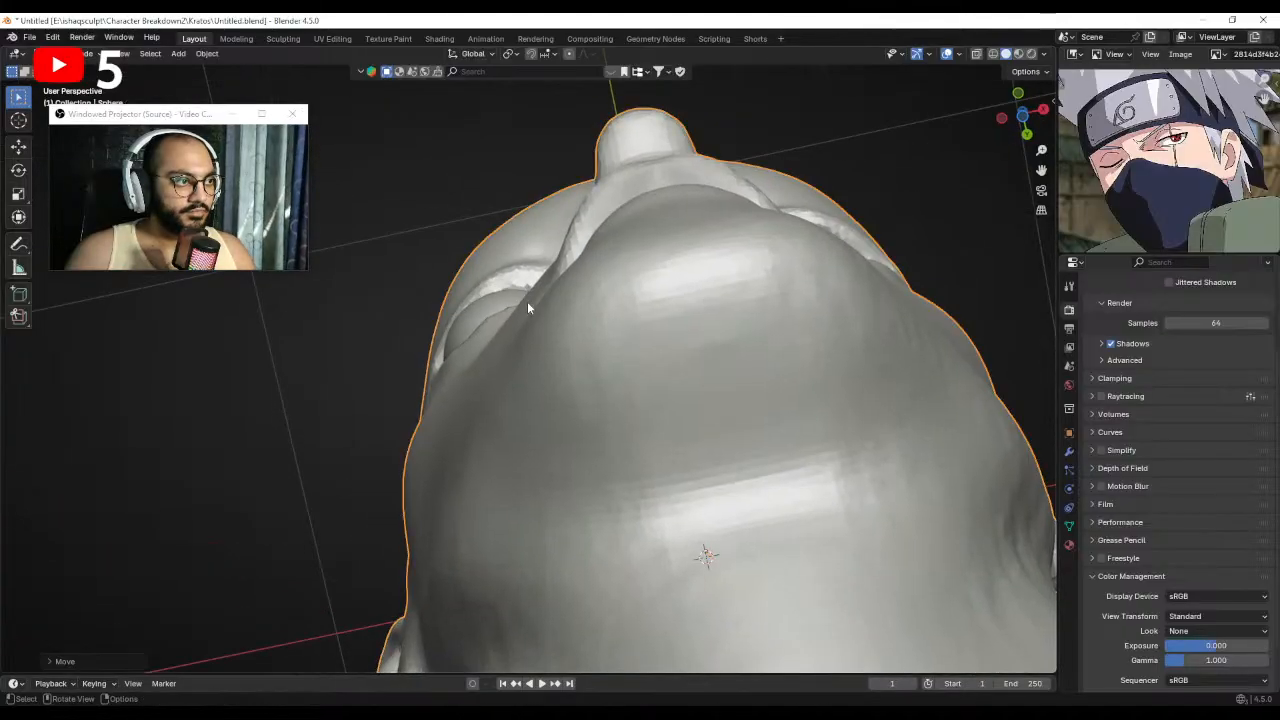
{"action": "key", "text": "ctrl+z"}
Select the eyeball from above and move it to sit behind the eyelids.
{"action": "left_click", "coordinate": [495, 301]}
{"action": "mouse_move", "coordinate": [495, 301]}
{"action": "middle_mouse_down"}
{"action": "mouse_move", "coordinate": [590, 313]}
{"action": "mouse_move", "coordinate": [568, 383]}
{"action": "middle_mouse_up"}
{"action": "key", "text": "g"}
{"action": "left_click", "coordinate": [590, 318]}
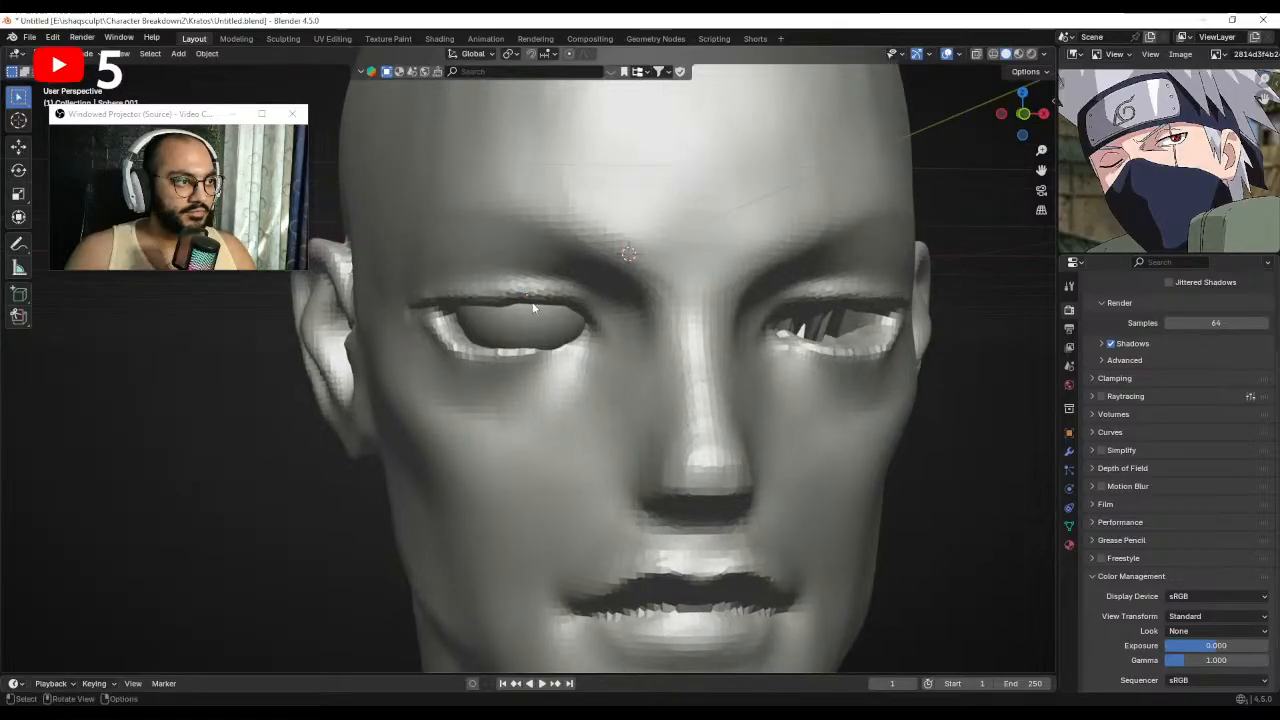
Fit the head's upper eyelid around the eyeball in Sculpt Mode, using the Grab brush at radii between 81 and 31 px.
{"action": "left_click", "coordinate": [566, 383]}
{"action": "key", "text": "ctrl+Tab"}
{"action": "middle_click_drag", "start_coordinate": [534, 329], "coordinate": [598, 322]}
{"action": "left_click_drag", "start_coordinate": [557, 311], "coordinate": [563, 327]}
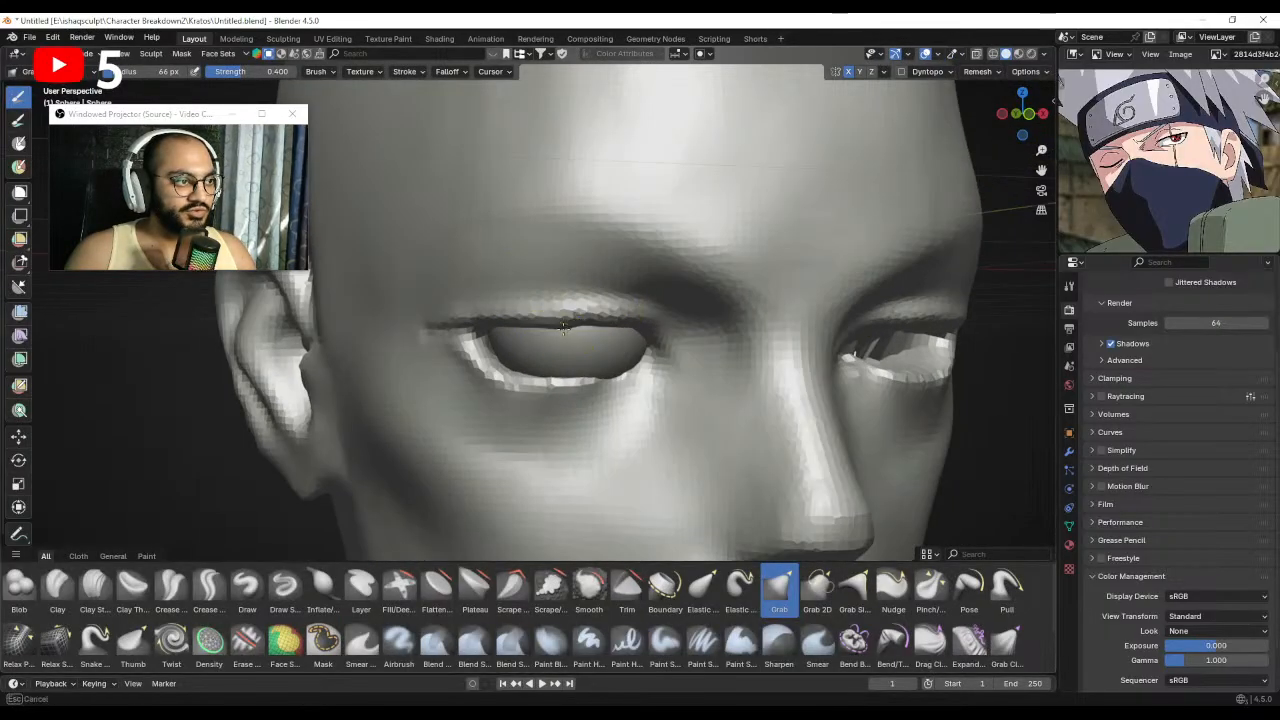
{"action": "key", "text": "bracketright"}
{"action": "key", "text": "bracketright"}
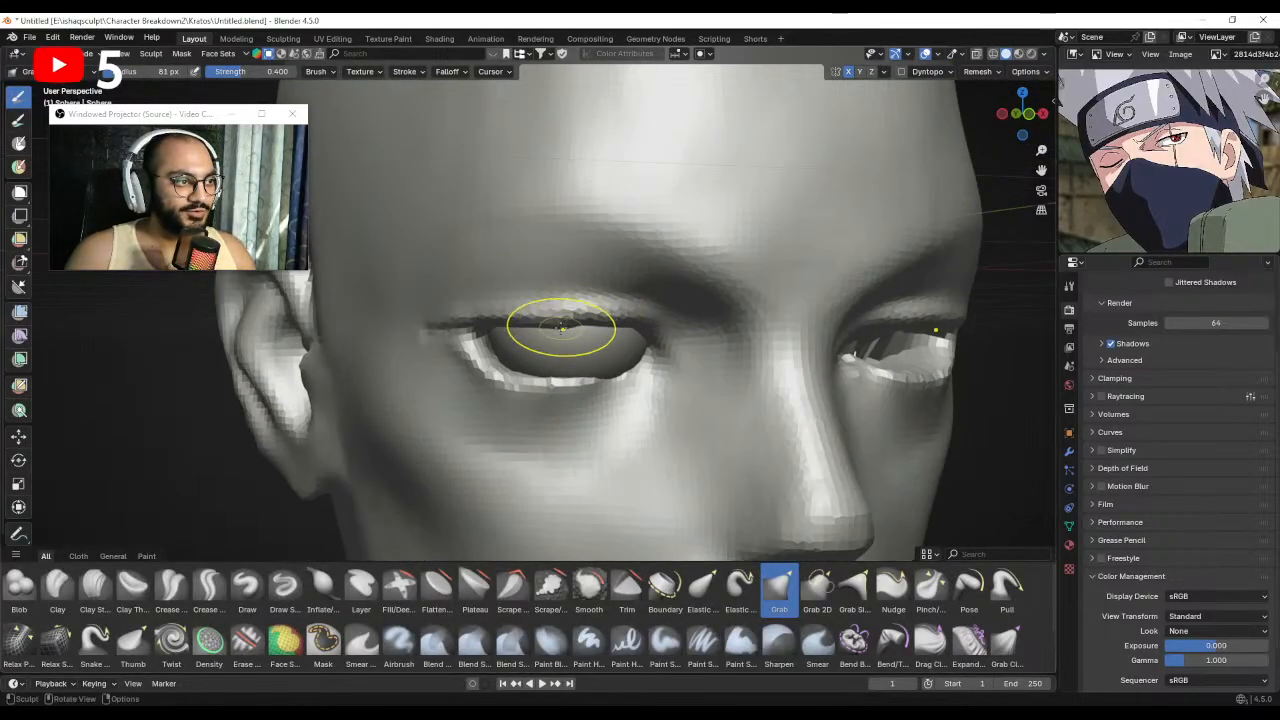
{"action": "middle_click_drag", "start_coordinate": [565, 325], "coordinate": [567, 289]}
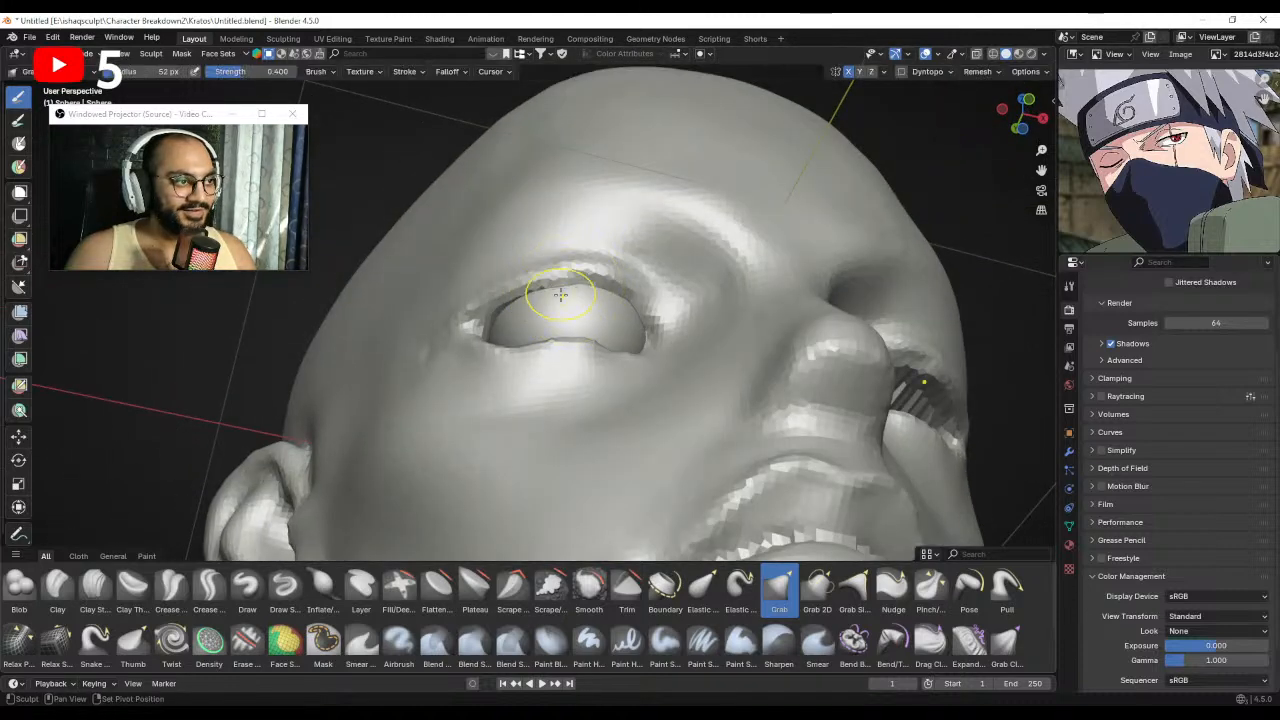
{"action": "left_click_drag", "start_coordinate": [561, 295], "coordinate": [552, 289]}
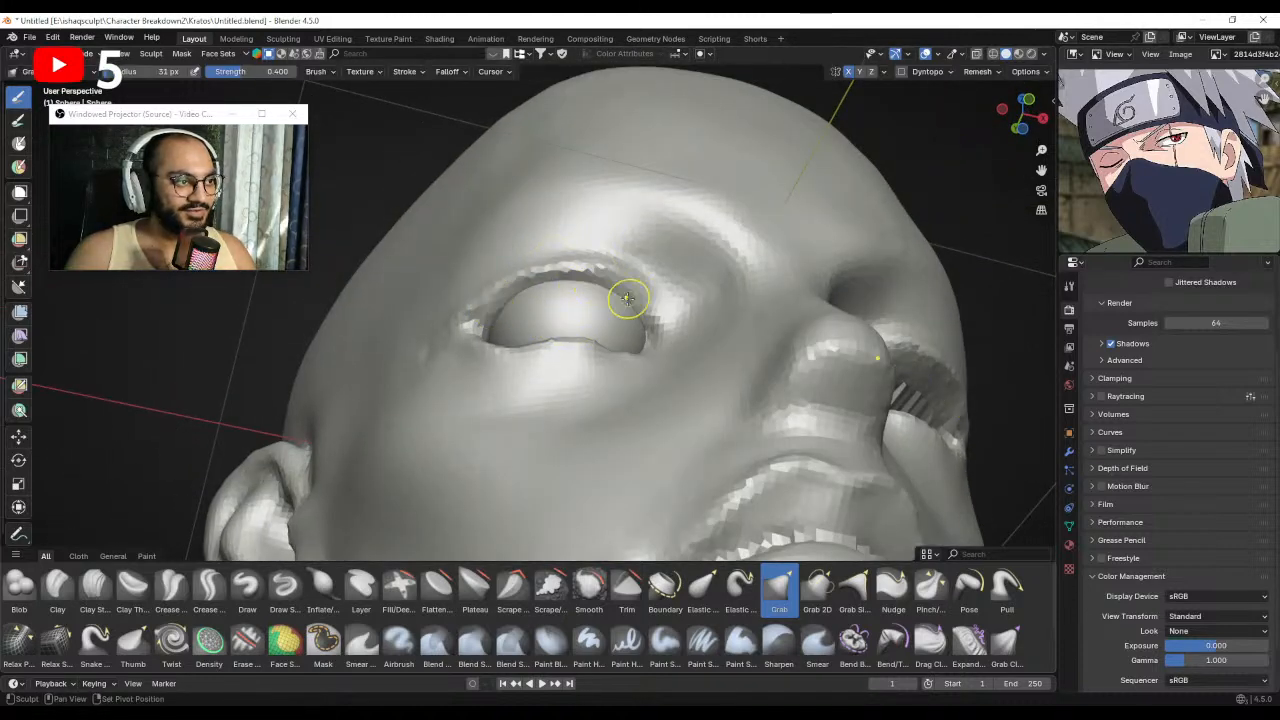
{"action": "middle_click_drag", "start_coordinate": [627, 298], "coordinate": [541, 337]}
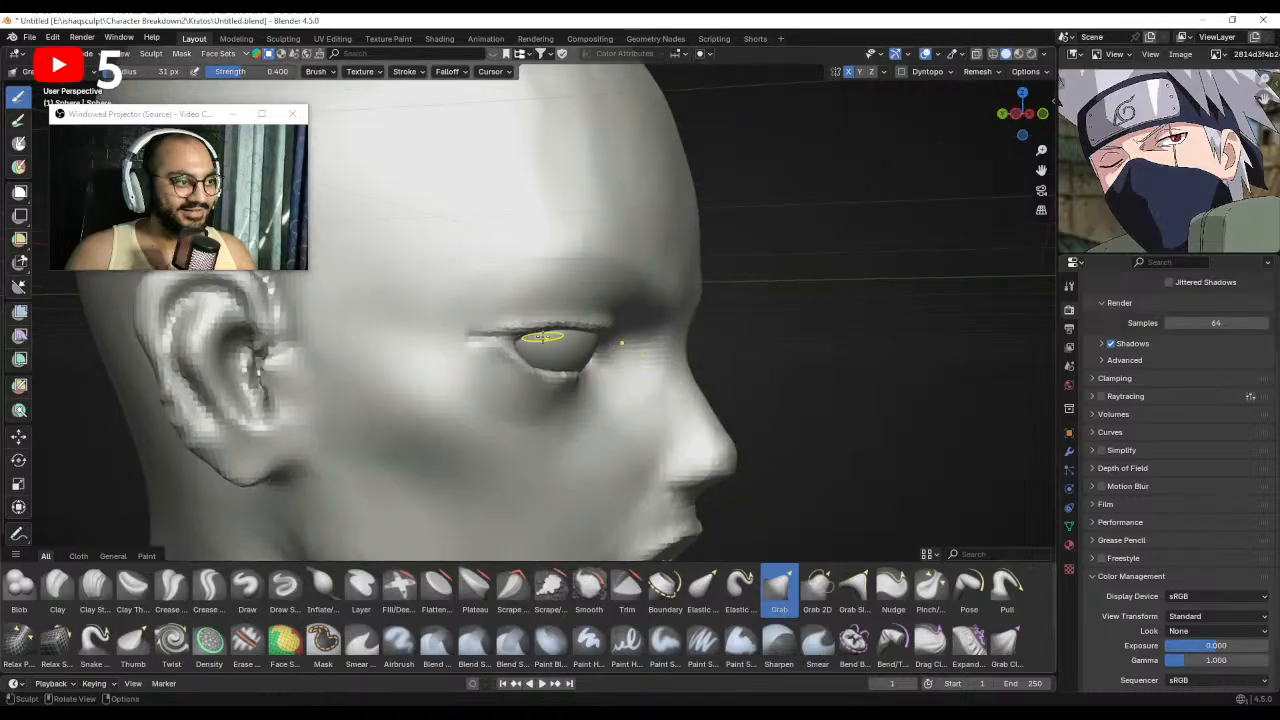
Adjust the outer part of the eyelid in front view with the Grab brush and enlarge its radius to about 109 px.
{"action": "key", "text": "KP_1"}
{"action": "scroll", "coordinate": [509, 325], "scroll_direction": "up", "scroll_amount": 1}
{"action": "left_click_drag", "start_coordinate": [509, 321], "coordinate": [500, 371]}
{"action": "scroll", "coordinate": [511, 358], "scroll_direction": "down", "scroll_amount": 1}
{"action": "key", "text": "f"}
{"action": "left_click", "coordinate": [512, 362]}
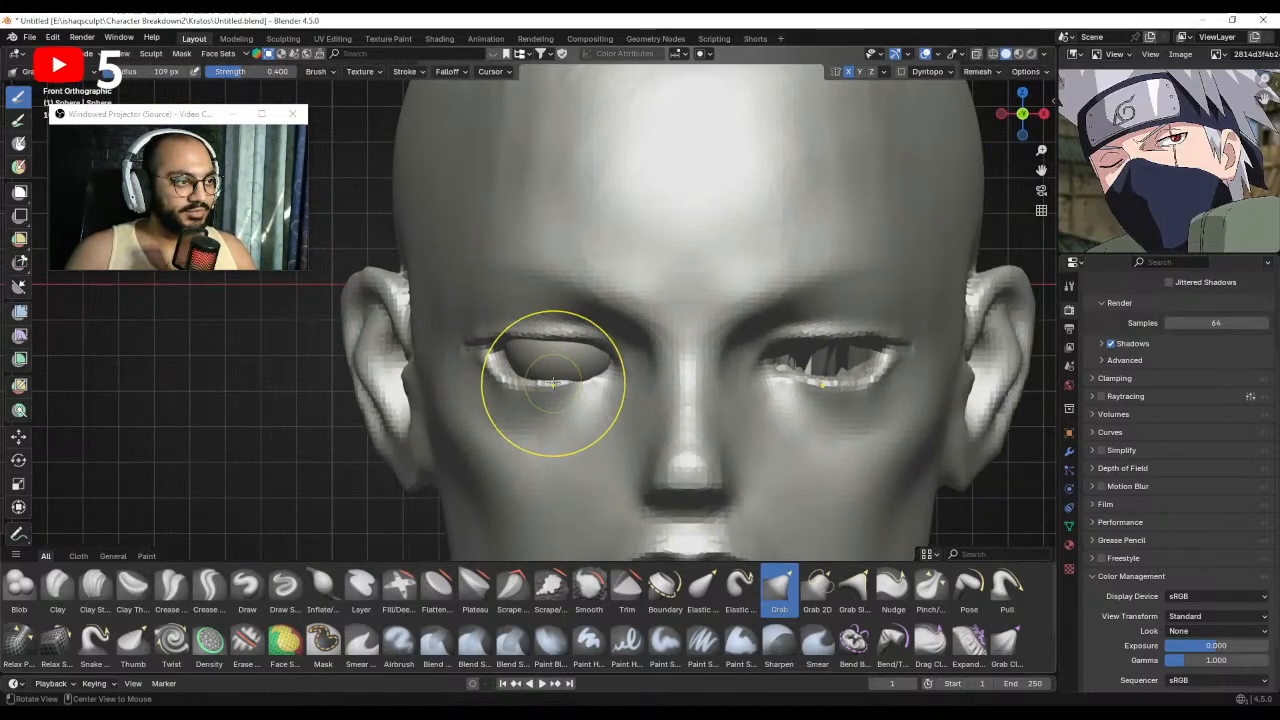
Select the eyeball in Object Mode and check its fit behind the eyelids from the side.
{"action": "mouse_move", "coordinate": [543, 394]}
{"action": "middle_mouse_down"}
{"action": "mouse_move", "coordinate": [612, 405]}
{"action": "mouse_move", "coordinate": [557, 414]}
{"action": "mouse_move", "coordinate": [520, 370]}
{"action": "mouse_move", "coordinate": [626, 354]}
{"action": "mouse_move", "coordinate": [600, 327]}
{"action": "middle_mouse_up"}
{"action": "key", "text": "ctrl+Tab"}
{"action": "left_click", "coordinate": [519, 358]}
{"action": "left_click", "coordinate": [543, 337]}
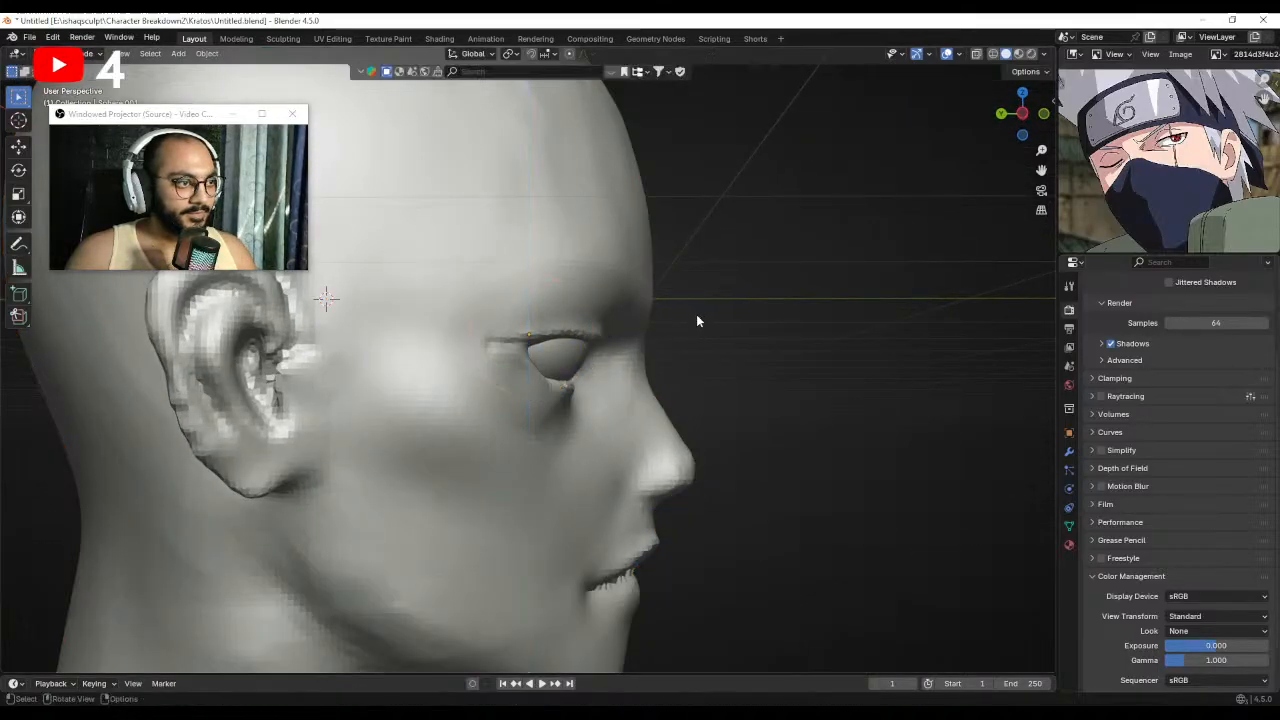
{"action": "mouse_move", "coordinate": [694, 320]}
{"action": "middle_mouse_down"}
{"action": "mouse_move", "coordinate": [557, 351]}
{"action": "mouse_move", "coordinate": [565, 405]}
{"action": "middle_mouse_up"}
Return to sculpting the head and adjust the eyelids with the Grab brush, reducing the radius from 73 to 57 px.
{"action": "left_click", "coordinate": [565, 407]}
{"action": "key", "text": "ctrl+Tab"}
{"action": "left_click", "coordinate": [556, 432]}
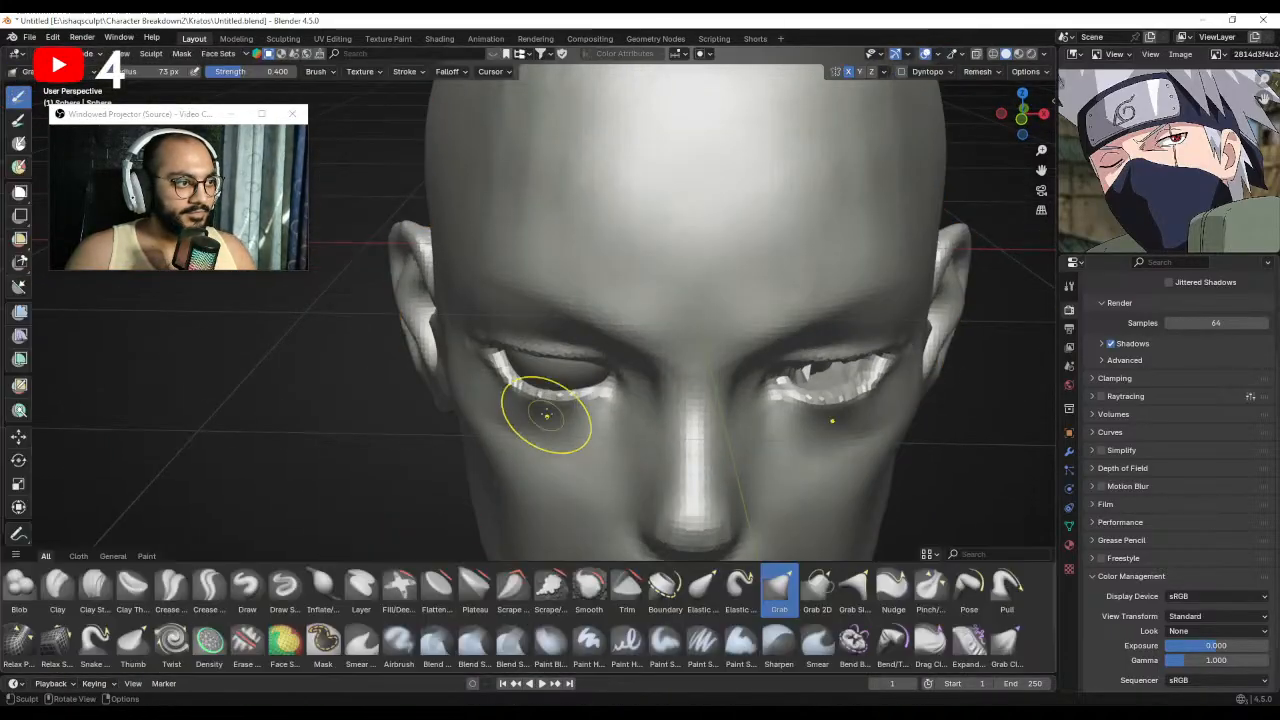
{"action": "mouse_move", "coordinate": [546, 360]}
{"action": "middle_mouse_down"}
{"action": "mouse_move", "coordinate": [536, 393]}
{"action": "mouse_move", "coordinate": [568, 376]}
{"action": "mouse_move", "coordinate": [560, 343]}
{"action": "mouse_move", "coordinate": [543, 338]}
{"action": "mouse_move", "coordinate": [557, 300]}
{"action": "mouse_move", "coordinate": [586, 377]}
{"action": "mouse_move", "coordinate": [596, 322]}
{"action": "middle_mouse_up"}
{"action": "key", "text": "f"}
{"action": "left_click", "coordinate": [529, 349]}
{"action": "scroll", "coordinate": [596, 322], "scroll_direction": "down", "scroll_amount": 3}
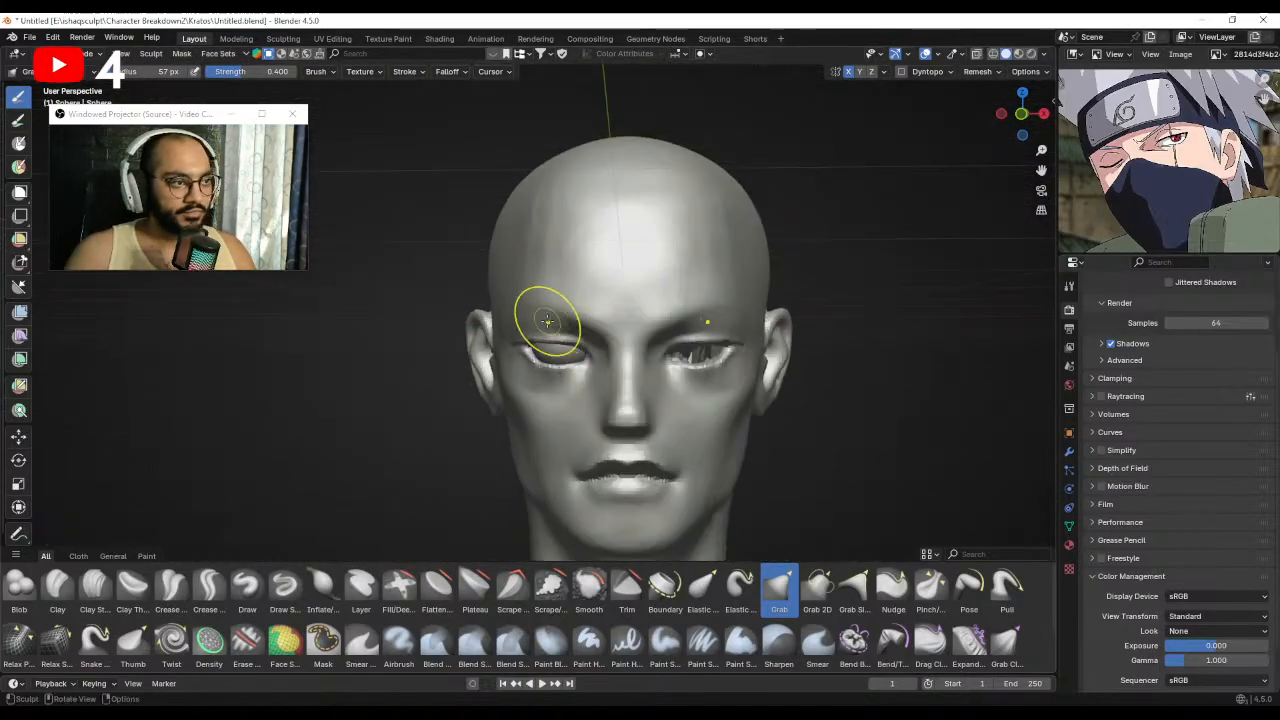
Reshape the upper eyelid edge over the eyeball with the Grab brush at about 79 px, checking it from the side.
{"action": "key", "text": "KP_3"}
{"action": "scroll", "coordinate": [549, 320], "scroll_direction": "up", "scroll_amount": 3}
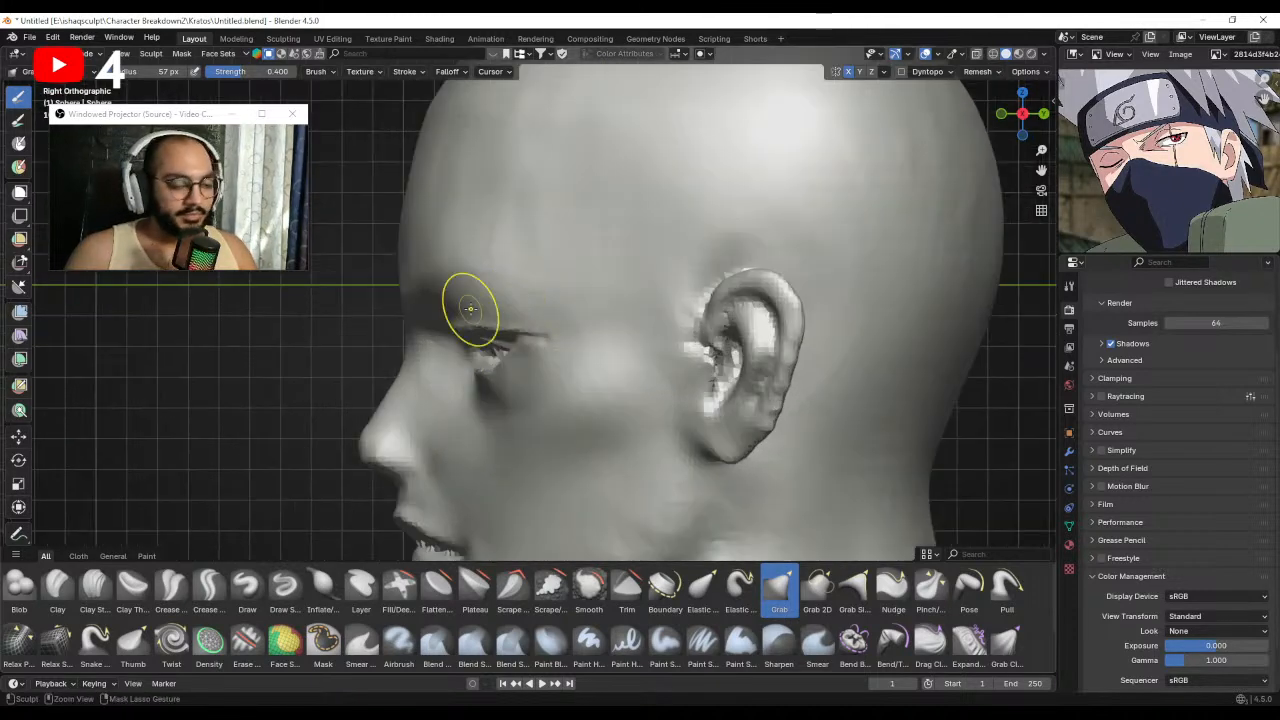
{"action": "key", "text": "ctrl+KP_3"}
{"action": "scroll", "coordinate": [572, 287], "scroll_direction": "up", "scroll_amount": 4}
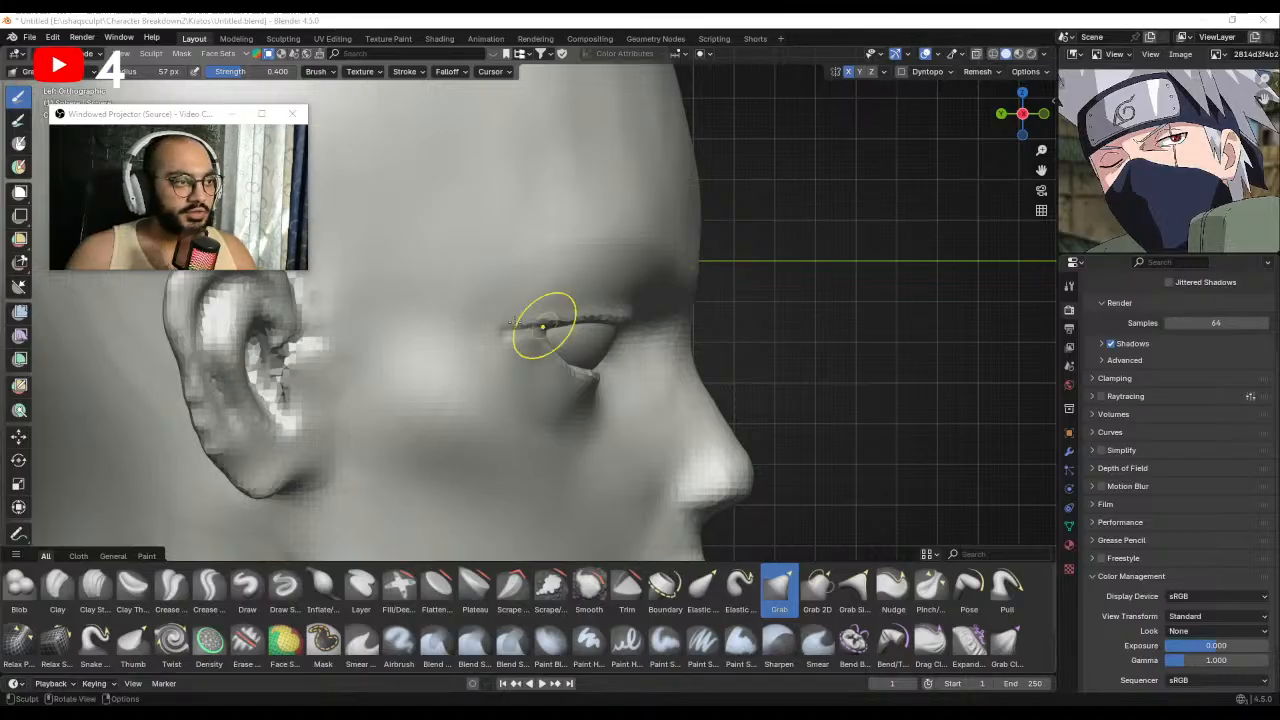
{"action": "mouse_move", "coordinate": [542, 325]}
{"action": "middle_mouse_down"}
{"action": "mouse_move", "coordinate": [566, 286]}
{"action": "mouse_move", "coordinate": [571, 323]}
{"action": "mouse_move", "coordinate": [556, 336]}
{"action": "mouse_move", "coordinate": [574, 336]}
{"action": "middle_mouse_up"}
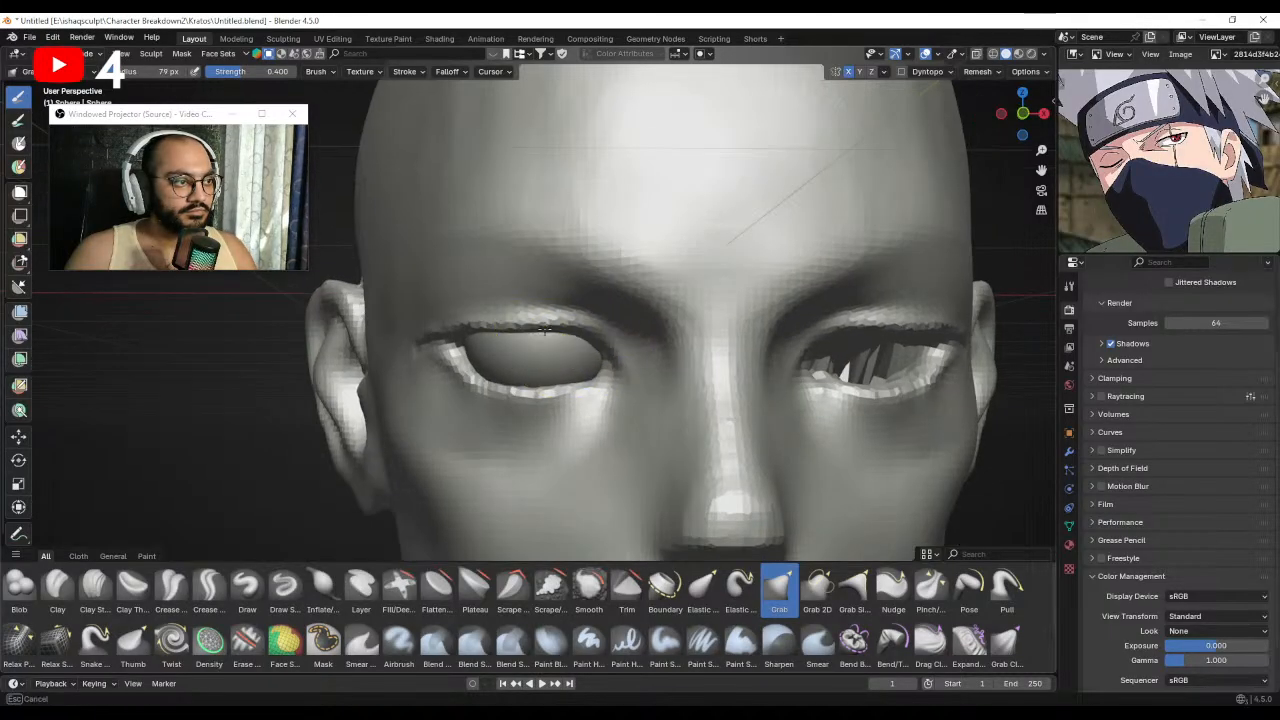
{"action": "left_click_drag", "start_coordinate": [521, 330], "coordinate": [523, 332]}
{"action": "scroll", "coordinate": [540, 338], "scroll_direction": "down", "scroll_amount": 1}
{"action": "middle_click_drag", "start_coordinate": [580, 342], "coordinate": [566, 346]}
{"action": "key", "text": "f"}
{"action": "left_click", "coordinate": [618, 348]}
{"action": "left_click_drag", "start_coordinate": [569, 347], "coordinate": [553, 334]}
Refine the curve of the eye opening around the eyeball with the Grab brush at varying radii.
{"action": "key", "text": "f"}
{"action": "left_click", "coordinate": [551, 346]}
{"action": "mouse_move", "coordinate": [547, 334]}
{"action": "middle_mouse_down"}
{"action": "mouse_move", "coordinate": [612, 336]}
{"action": "mouse_move", "coordinate": [560, 372]}
{"action": "middle_mouse_up"}
{"action": "key", "text": "f"}
{"action": "left_click", "coordinate": [616, 351]}
{"action": "mouse_move", "coordinate": [609, 381]}
{"action": "left_mouse_down", "text": "alt"}
{"action": "mouse_move", "coordinate": [500, 394]}
{"action": "mouse_move", "coordinate": [486, 400]}
{"action": "mouse_move", "coordinate": [606, 363]}
{"action": "mouse_move", "coordinate": [580, 385]}
{"action": "mouse_move", "coordinate": [529, 386]}
{"action": "mouse_move", "coordinate": [563, 400]}
{"action": "mouse_move", "coordinate": [500, 434]}
{"action": "mouse_move", "coordinate": [486, 420]}
{"action": "mouse_move", "coordinate": [522, 378]}
{"action": "mouse_move", "coordinate": [552, 366]}
{"action": "mouse_move", "coordinate": [557, 386]}
{"action": "left_mouse_up", "text": "alt"}
{"action": "key", "text": "f"}
{"action": "left_click", "coordinate": [606, 366]}
{"action": "key", "text": "f"}
Tighten the inner corner of the lower eyelid with the Grab brush, reducing the radius from 53 to 27 px.
{"action": "left_click", "coordinate": [557, 414]}
{"action": "key", "text": "f"}
{"action": "left_click", "coordinate": [577, 384]}
{"action": "key", "text": "f"}
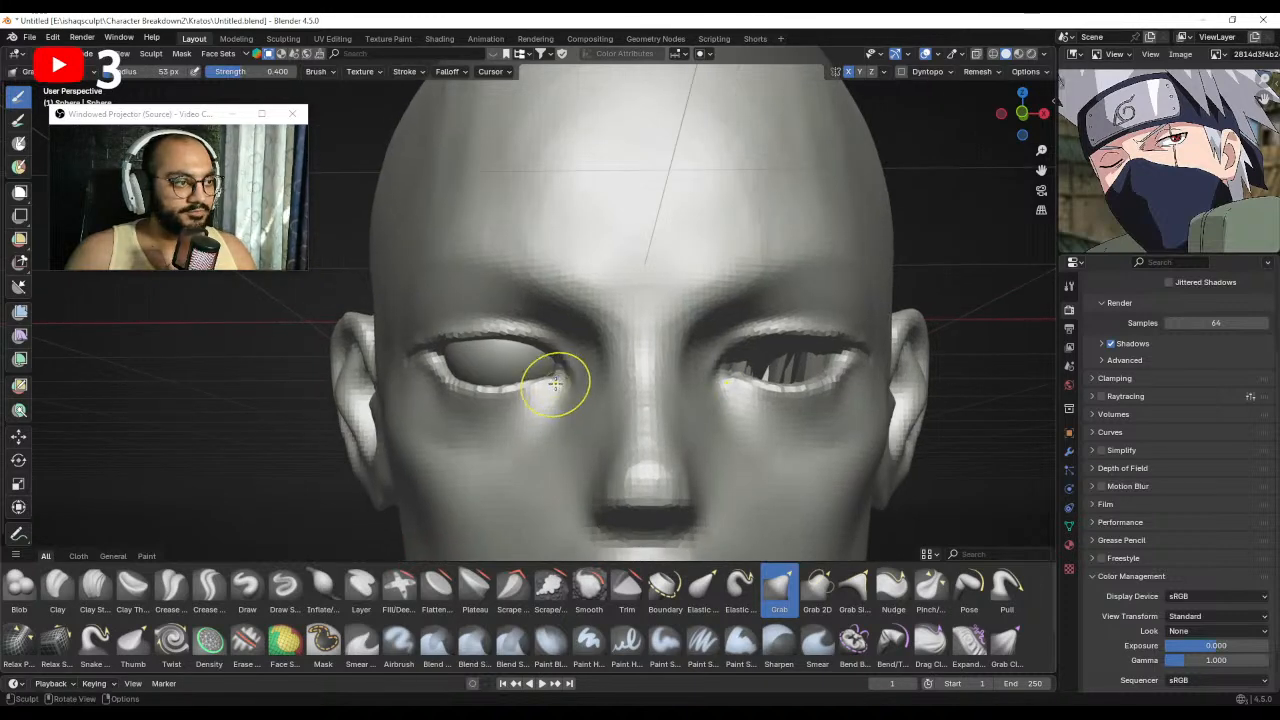
{"action": "scroll", "coordinate": [552, 381], "scroll_direction": "down", "scroll_amount": 5}
{"action": "middle_click_drag", "start_coordinate": [556, 385], "coordinate": [576, 345]}
{"action": "middle_click_drag", "start_coordinate": [576, 345], "coordinate": [560, 392]}
{"action": "key", "text": "f"}
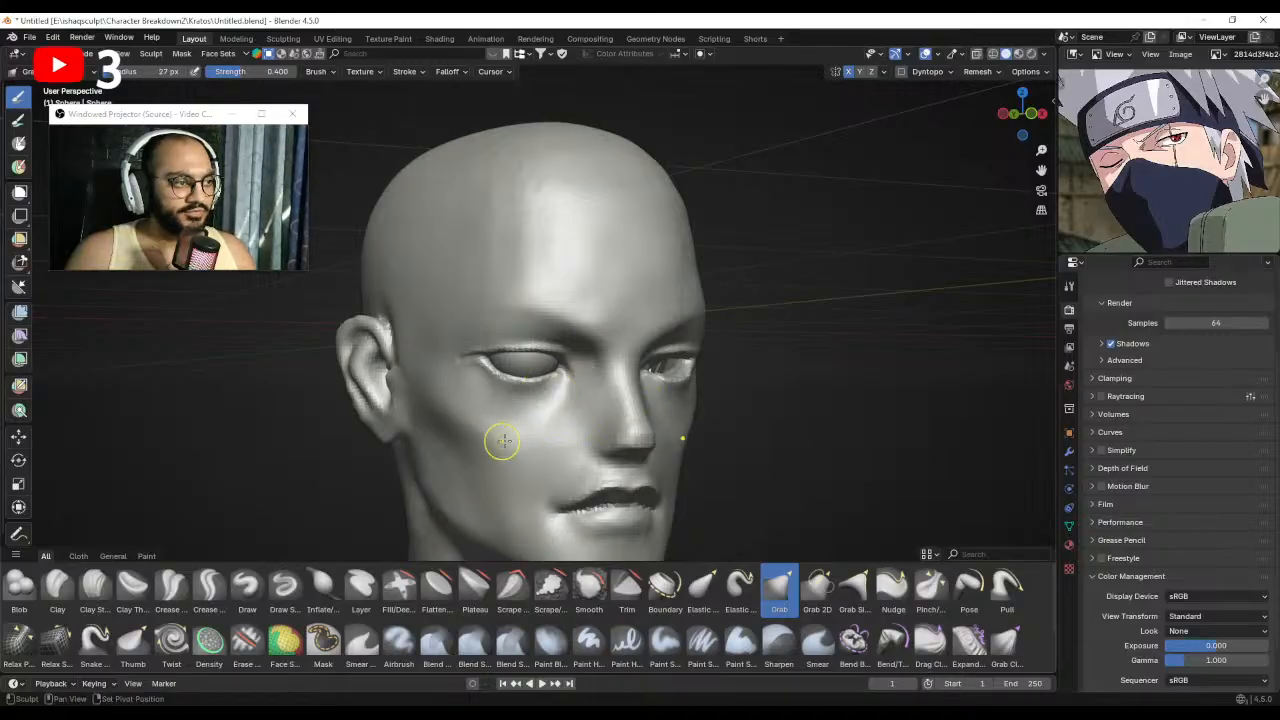
{"action": "middle_click_drag", "start_coordinate": [946, 287], "coordinate": [470, 247]}
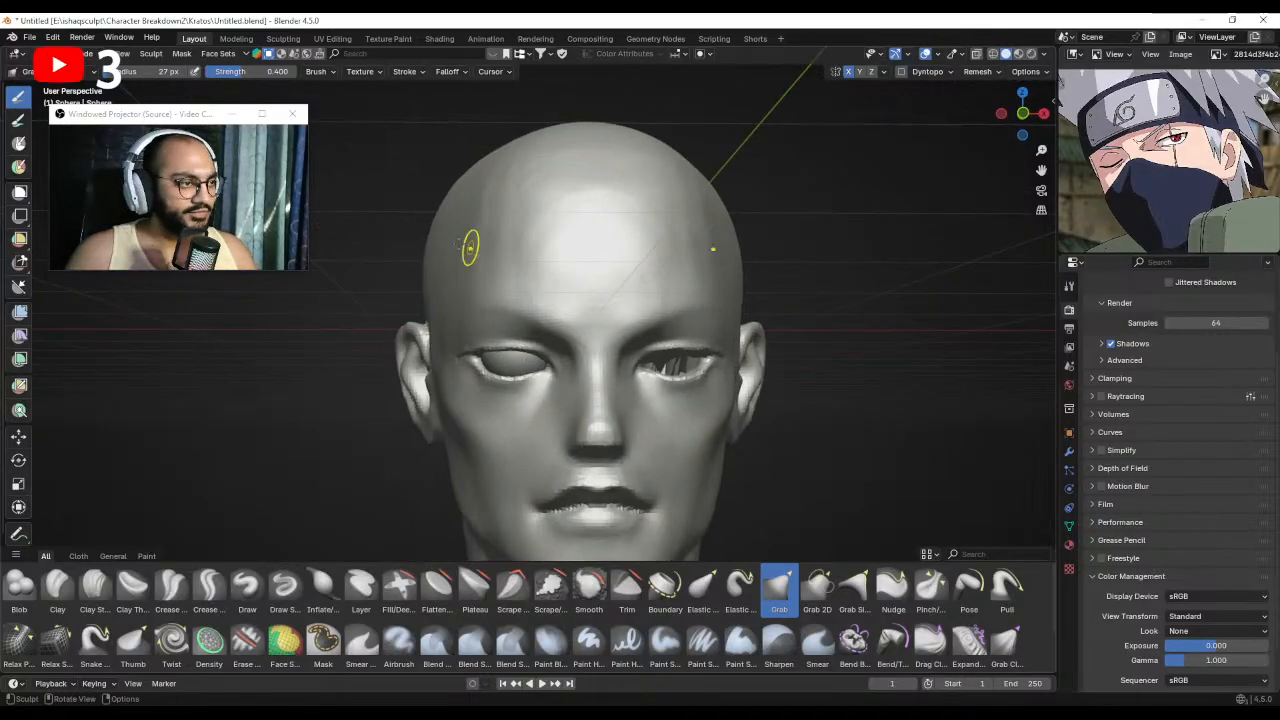
Build up and smooth the cheek below the eye with the Clay Strips brush at 0.5 strength and about 48 px radius.
{"action": "left_click", "coordinate": [95, 588]}
{"action": "mouse_move", "coordinate": [500, 400]}
{"action": "middle_mouse_down"}
{"action": "mouse_move", "coordinate": [600, 395]}
{"action": "mouse_move", "coordinate": [537, 388]}
{"action": "middle_mouse_up"}
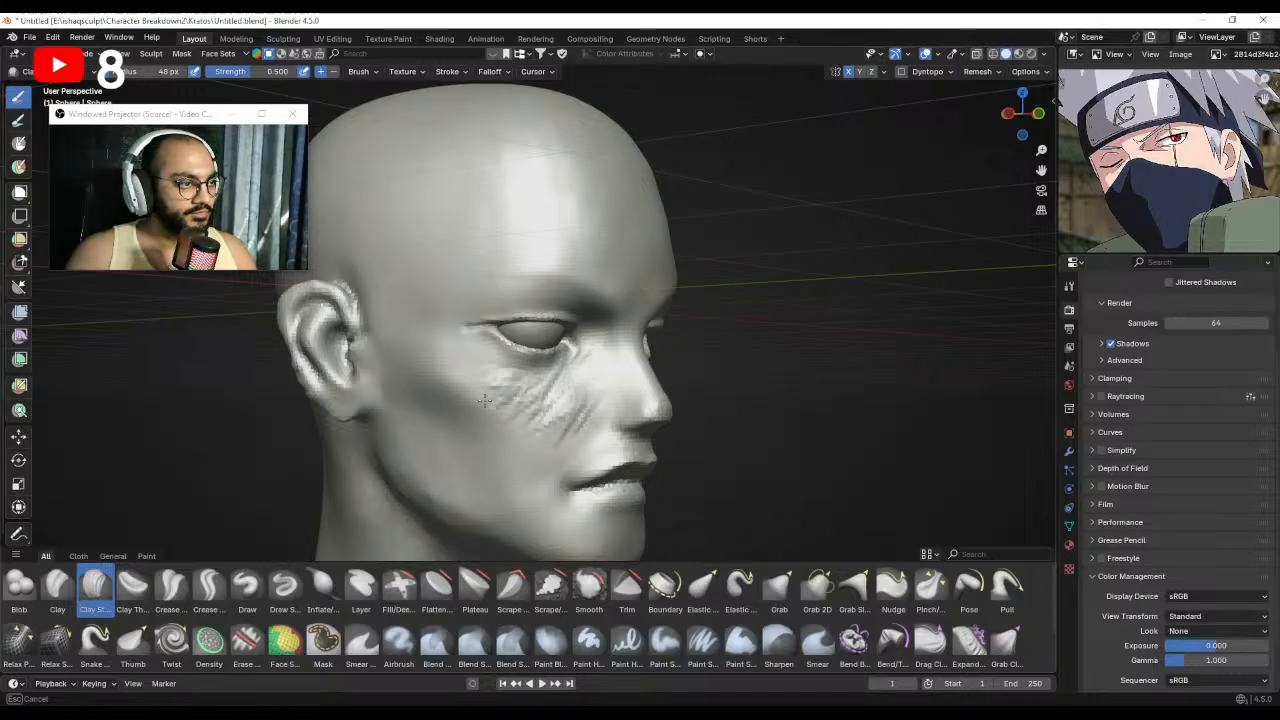
{"action": "left_click_drag", "start_coordinate": [562, 427], "coordinate": [582, 390]}
{"action": "key", "text": "f"}
{"action": "left_click", "coordinate": [588, 385]}
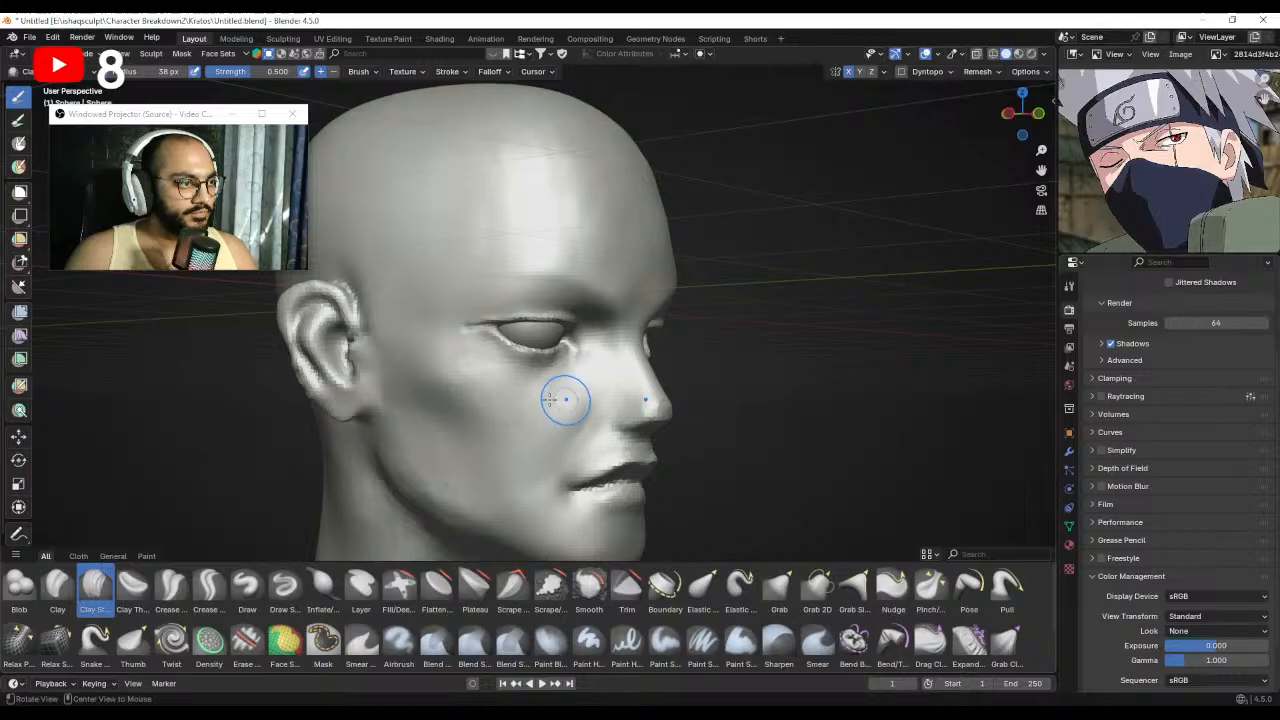
Sculpt the cheek area beside the nose with the Clay Strips brush at a radius of about 44 px.
{"action": "mouse_move", "coordinate": [550, 400]}
{"action": "middle_mouse_down"}
{"action": "mouse_move", "coordinate": [460, 374]}
{"action": "mouse_move", "coordinate": [388, 376]}
{"action": "middle_mouse_up"}
{"action": "scroll", "coordinate": [523, 451], "scroll_direction": "down", "scroll_amount": 2}
{"action": "middle_click_drag", "start_coordinate": [523, 451], "coordinate": [488, 440]}
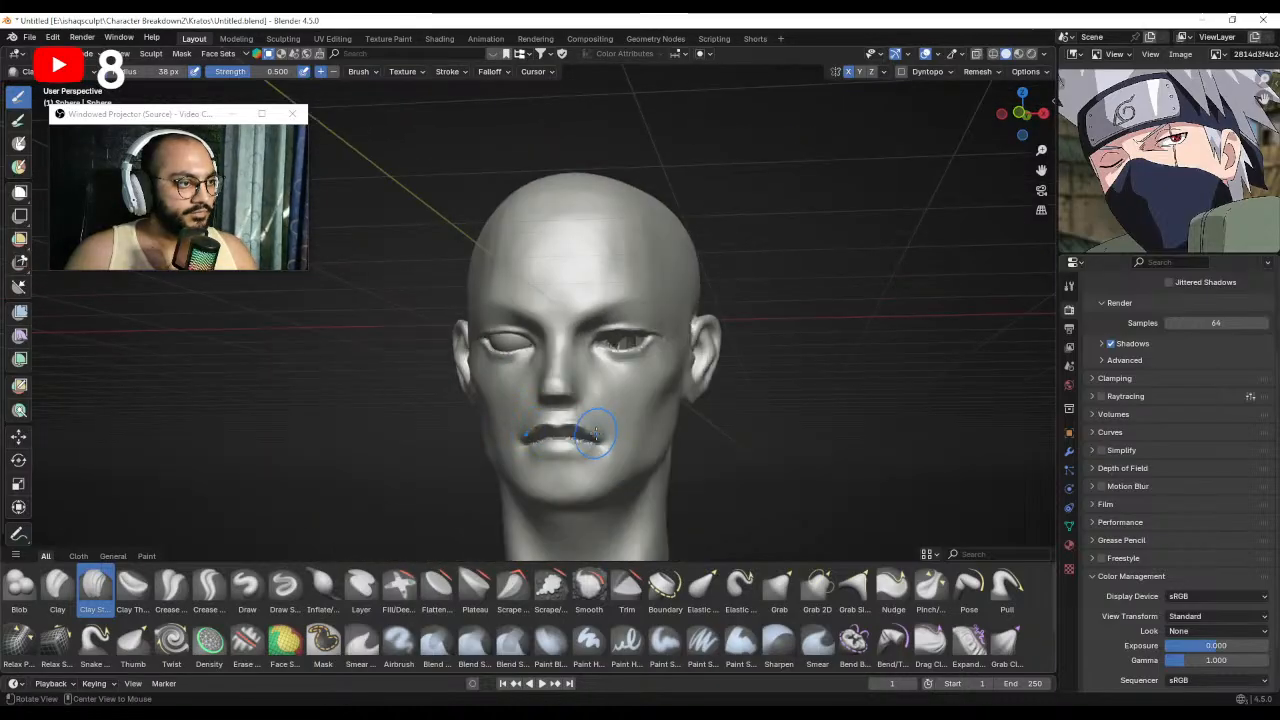
{"action": "scroll", "coordinate": [596, 432], "scroll_direction": "up", "scroll_amount": 2}
{"action": "middle_click_drag", "start_coordinate": [596, 432], "coordinate": [558, 385]}
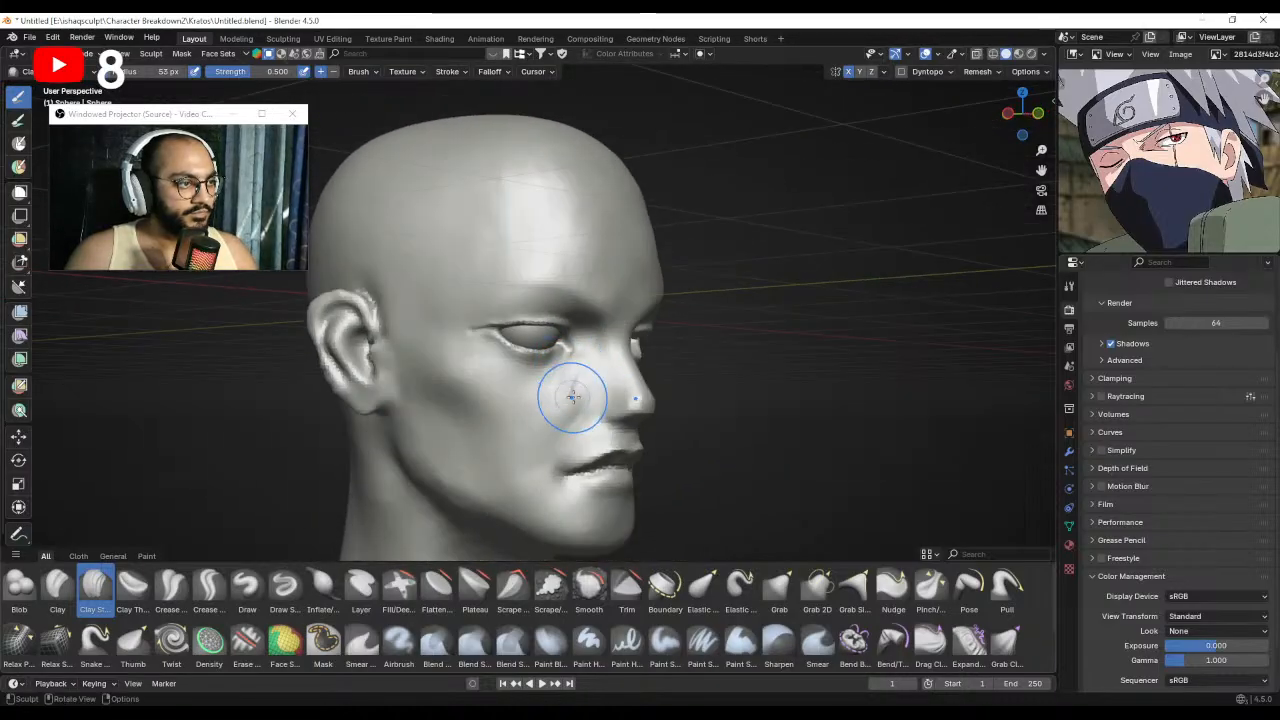
{"action": "left_click_drag", "start_coordinate": [572, 397], "coordinate": [552, 421]}
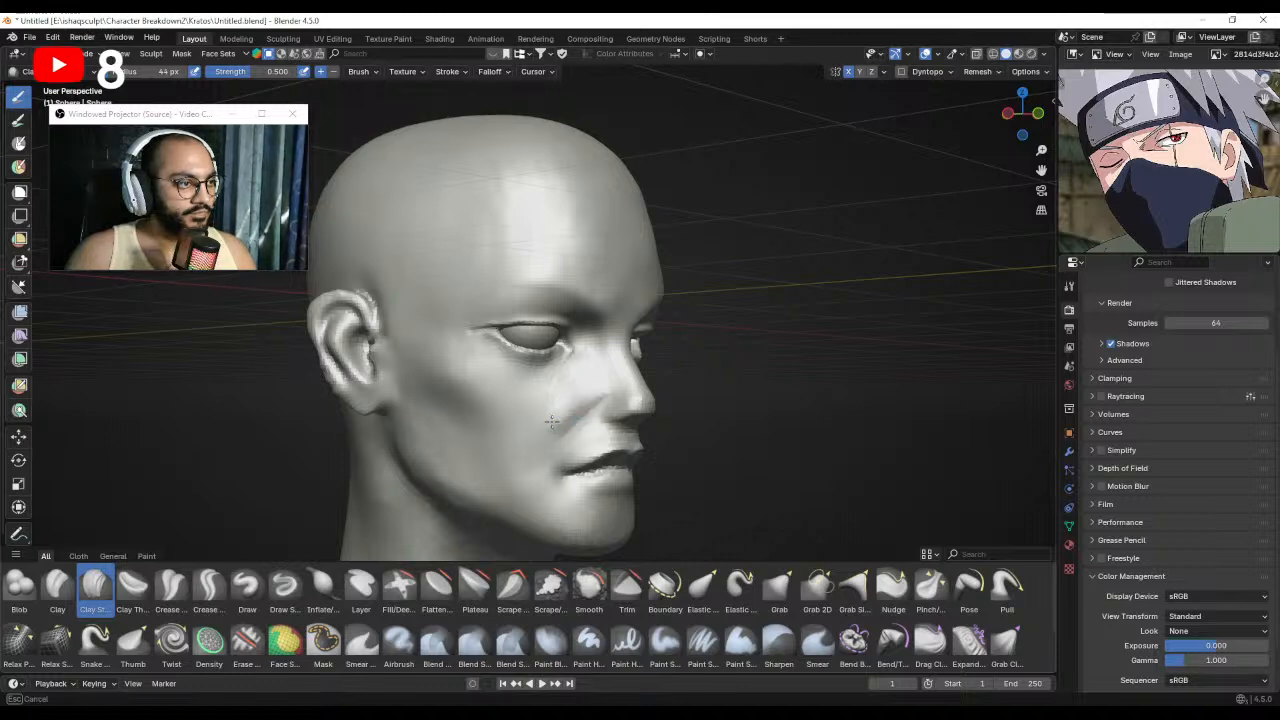
{"action": "middle_click_drag", "start_coordinate": [575, 404], "coordinate": [797, 188]}
{"action": "scroll", "coordinate": [530, 411], "scroll_direction": "down", "scroll_amount": 1}
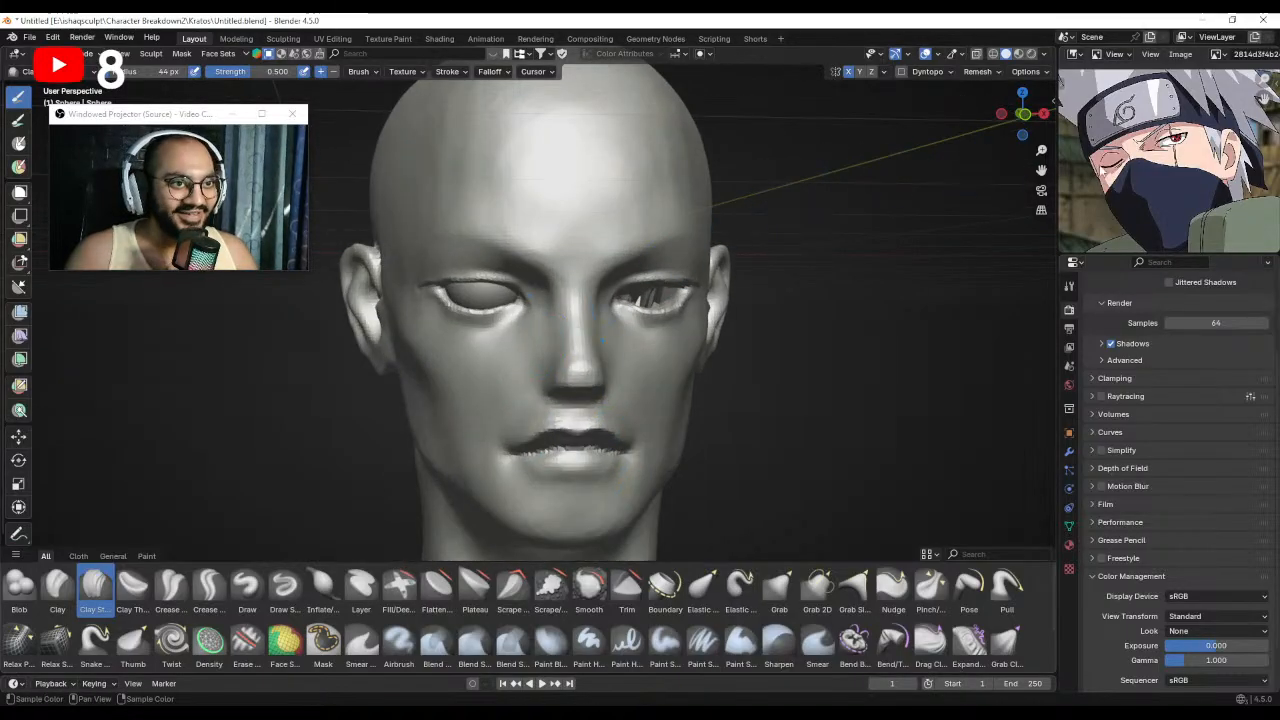
Shape the side and base of the nose in side view with the Grab brush, starting at a radius of 113 px.
{"action": "middle_click_drag", "start_coordinate": [632, 315], "coordinate": [634, 273]}
{"action": "key", "text": "KP_3"}
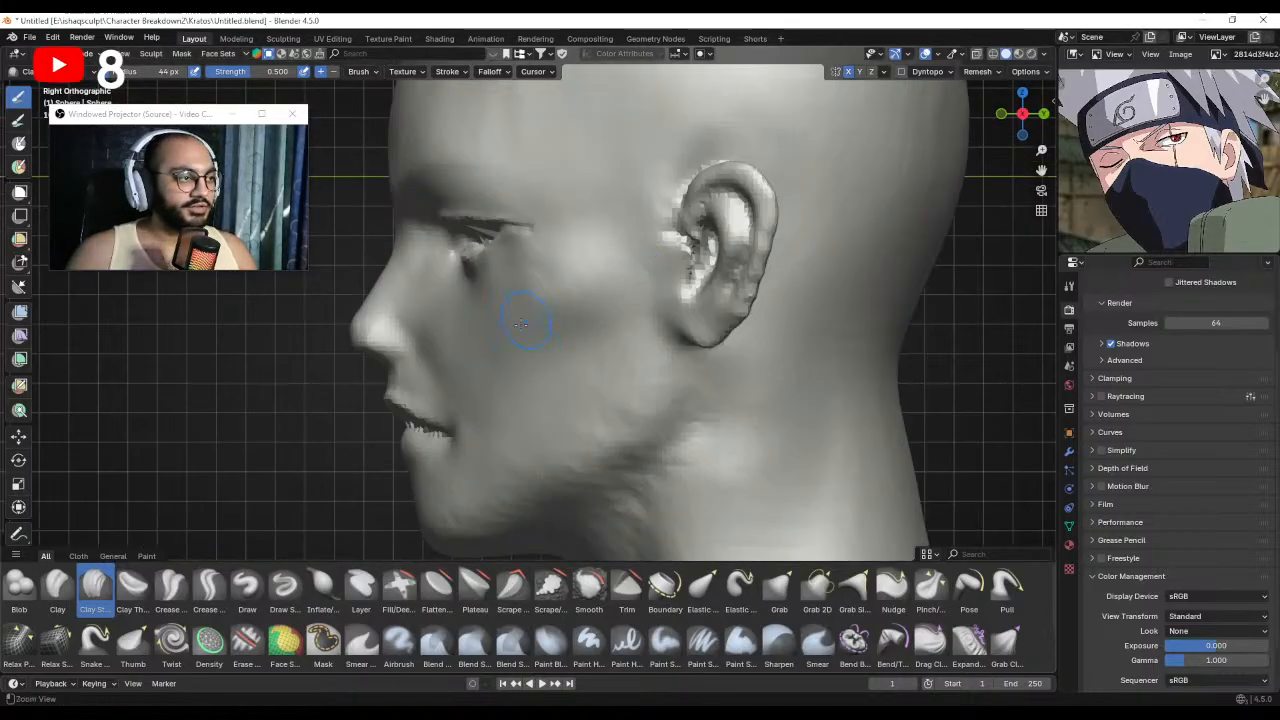
{"action": "left_click_drag", "start_coordinate": [529, 309], "coordinate": [618, 272], "text": "ctrl+alt"}
{"action": "left_click_drag", "start_coordinate": [430, 305], "coordinate": [560, 328], "text": "alt+shift"}
{"action": "scroll", "coordinate": [559, 327], "scroll_direction": "down", "scroll_amount": 3}
{"action": "key", "text": "g"}
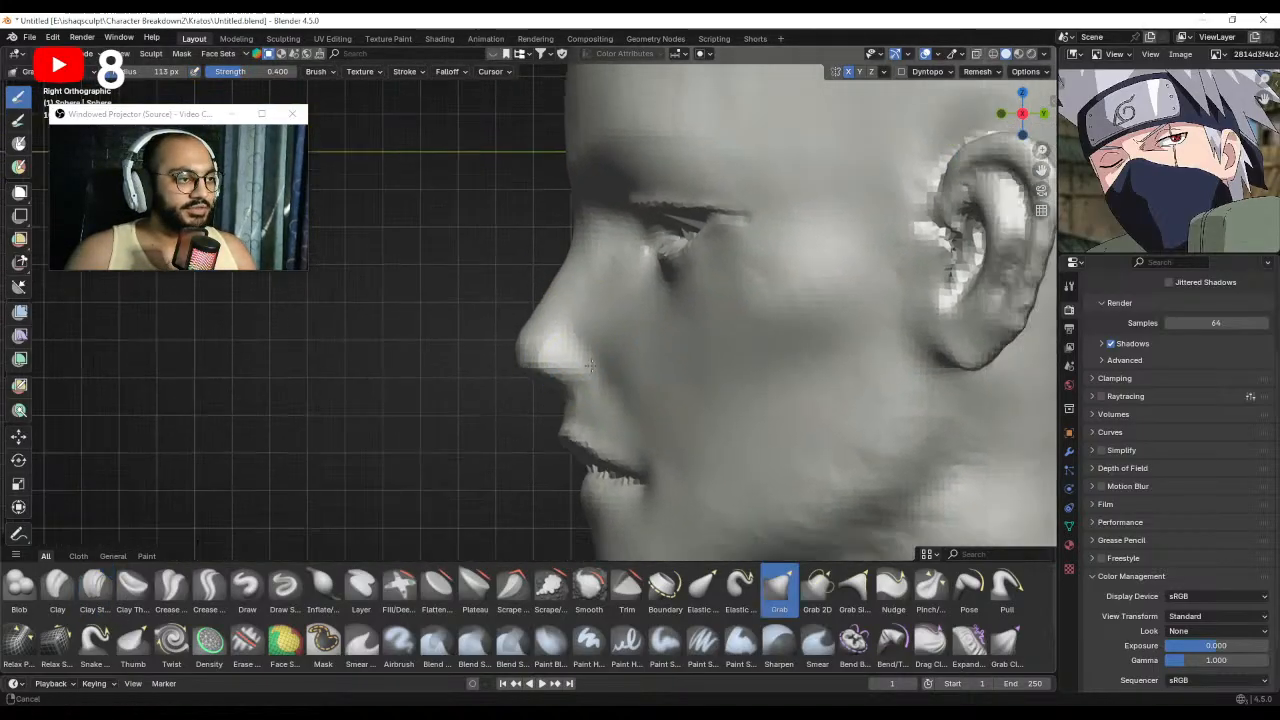
{"action": "key", "text": "f"}
{"action": "left_click", "coordinate": [584, 385]}
{"action": "mouse_move", "coordinate": [538, 374]}
{"action": "left_mouse_down"}
{"action": "mouse_move", "coordinate": [533, 384]}
{"action": "mouse_move", "coordinate": [510, 350]}
{"action": "mouse_move", "coordinate": [520, 342]}
{"action": "mouse_move", "coordinate": [527, 369]}
{"action": "mouse_move", "coordinate": [533, 351]}
{"action": "mouse_move", "coordinate": [557, 354]}
{"action": "mouse_move", "coordinate": [543, 354]}
{"action": "left_mouse_up"}
{"action": "key", "text": "f"}
{"action": "left_click", "coordinate": [598, 357]}
{"action": "key", "text": "f"}
{"action": "left_click", "coordinate": [537, 333]}
{"action": "key", "text": "f"}
{"action": "left_click", "coordinate": [554, 354]}
Refine the nostril wings from several angles with the Grab brush at varying radii.
{"action": "mouse_move", "coordinate": [548, 354]}
{"action": "left_mouse_down", "text": "ctrl+alt"}
{"action": "mouse_move", "coordinate": [551, 417]}
{"action": "mouse_move", "coordinate": [534, 384]}
{"action": "left_mouse_up", "text": "ctrl+alt"}
{"action": "left_click_drag", "start_coordinate": [536, 384], "coordinate": [562, 290], "text": "ctrl+alt"}
{"action": "key", "text": "f"}
{"action": "left_click", "coordinate": [558, 356]}
{"action": "mouse_move", "coordinate": [563, 351]}
{"action": "left_mouse_down", "text": "alt"}
{"action": "mouse_move", "coordinate": [578, 353]}
{"action": "mouse_move", "coordinate": [574, 374]}
{"action": "mouse_move", "coordinate": [629, 354]}
{"action": "mouse_move", "coordinate": [612, 385]}
{"action": "left_mouse_up", "text": "alt"}
{"action": "key", "text": "f"}
{"action": "left_click", "coordinate": [557, 358]}
{"action": "key", "text": "f"}
{"action": "left_click", "coordinate": [548, 367]}
{"action": "mouse_move", "coordinate": [540, 382]}
{"action": "left_mouse_down", "text": "ctrl+alt"}
{"action": "mouse_move", "coordinate": [535, 346]}
{"action": "mouse_move", "coordinate": [553, 400]}
{"action": "mouse_move", "coordinate": [510, 402]}
{"action": "left_mouse_up", "text": "ctrl+alt"}
{"action": "key", "text": "f"}
{"action": "left_click", "coordinate": [541, 384]}
Adjust the width of the nostril wings seen from above with the Grab brush at radii of about 65 to 86 px.
{"action": "key", "text": "f"}
{"action": "left_click", "coordinate": [516, 374]}
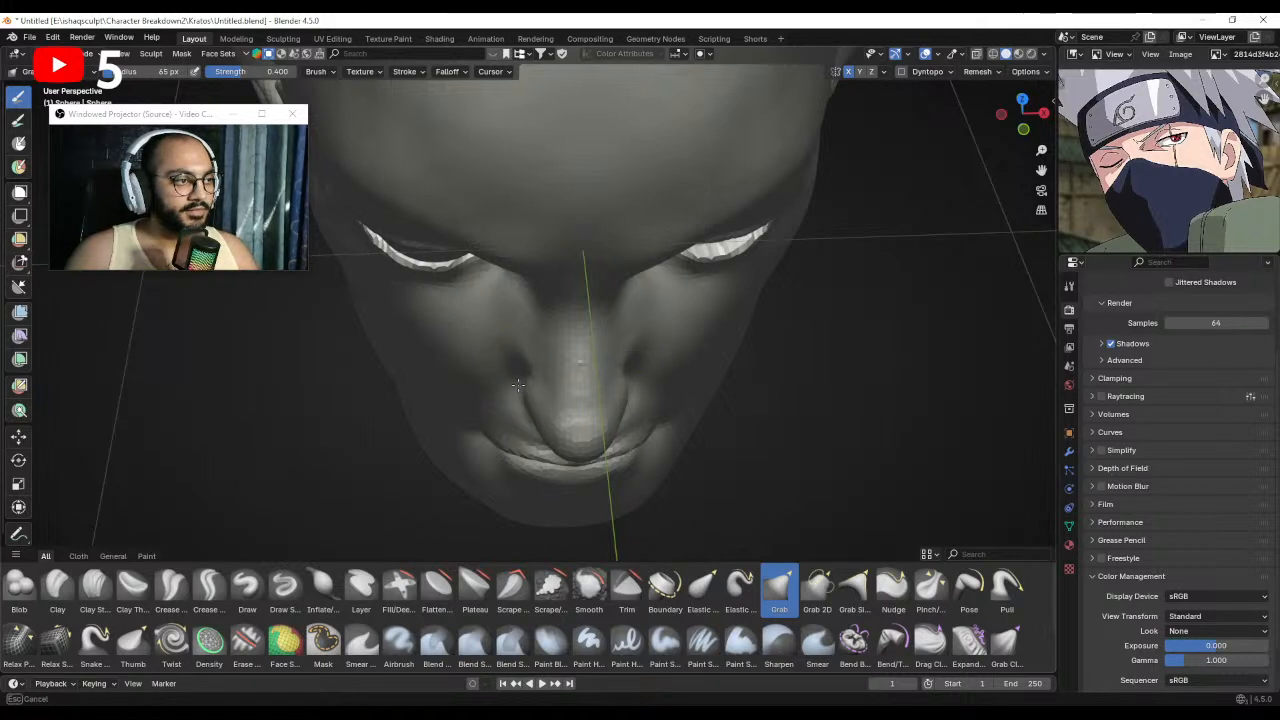
{"action": "left_click", "coordinate": [530, 404]}
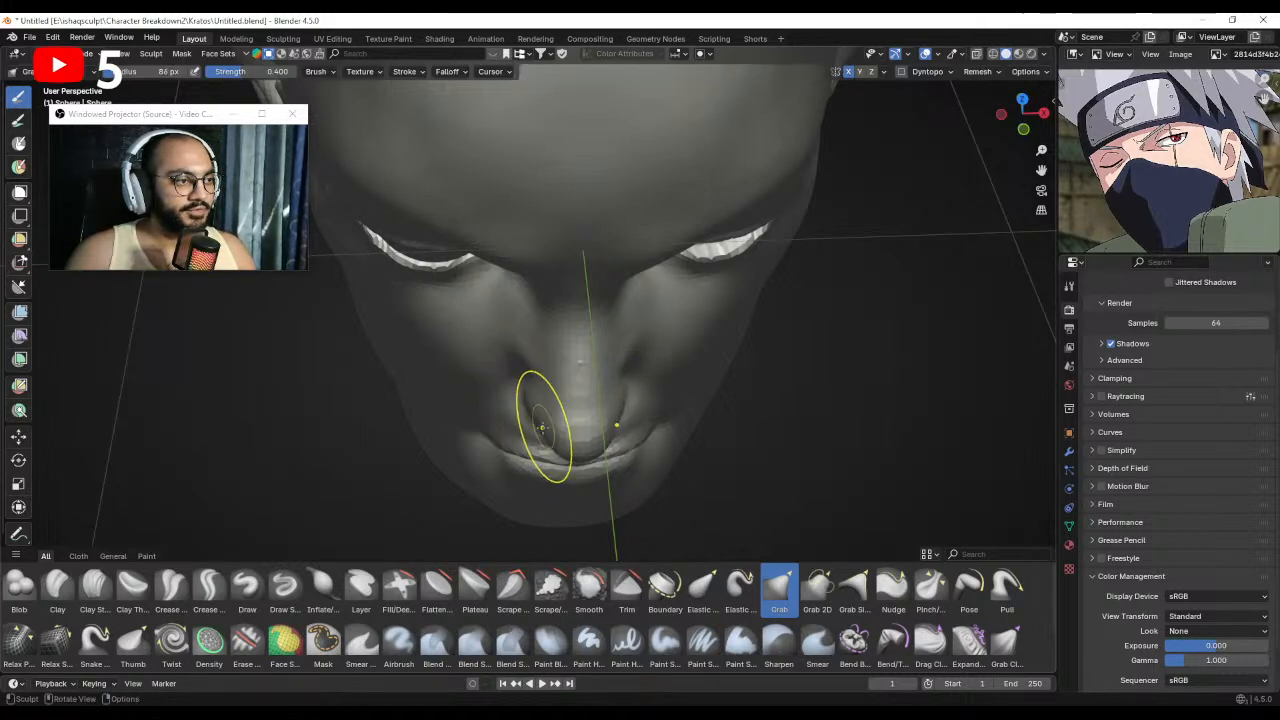
{"action": "left_click_drag", "start_coordinate": [542, 428], "coordinate": [542, 437], "text": "alt"}
{"action": "key", "text": "f"}
{"action": "left_click", "coordinate": [545, 433]}
{"action": "middle_click_drag", "start_coordinate": [543, 424], "coordinate": [543, 345]}
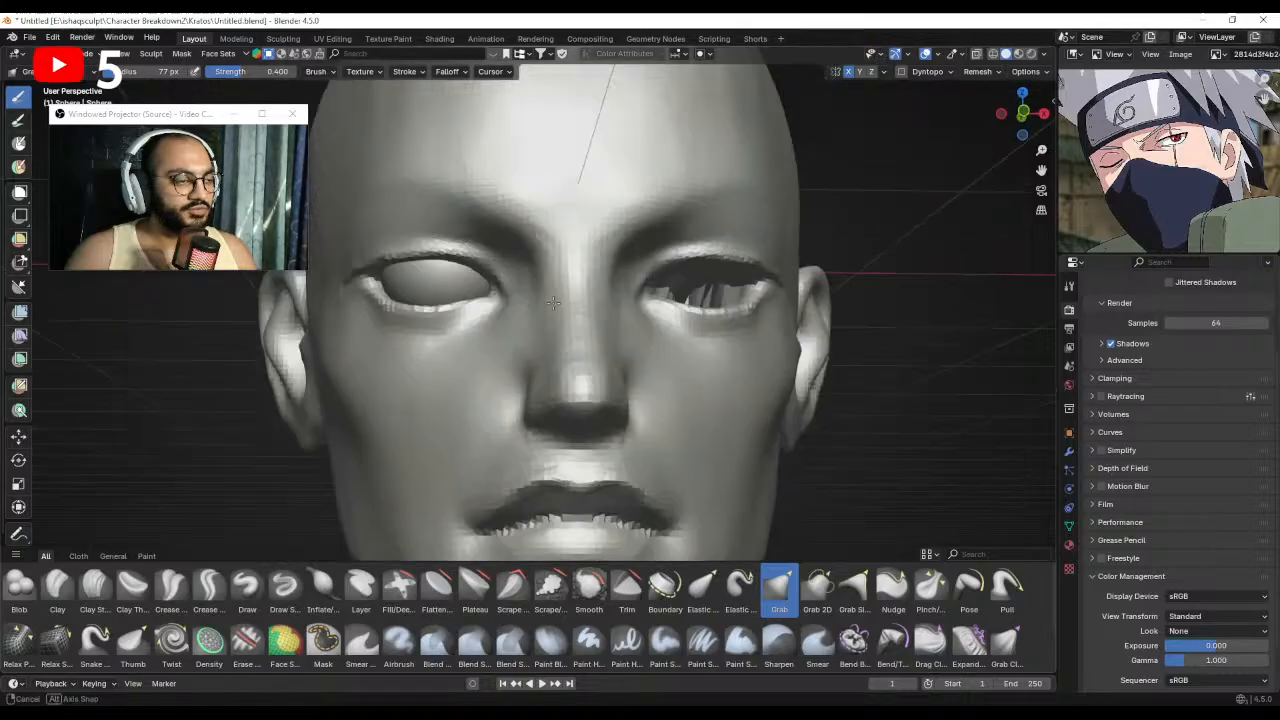
{"action": "scroll", "coordinate": [543, 414], "scroll_direction": "down", "scroll_amount": 3}
{"action": "scroll", "coordinate": [543, 412], "scroll_direction": "up", "scroll_amount": 2}
{"action": "mouse_move", "coordinate": [541, 400]}
{"action": "middle_mouse_down"}
{"action": "mouse_move", "coordinate": [521, 372]}
{"action": "mouse_move", "coordinate": [528, 410]}
{"action": "mouse_move", "coordinate": [543, 390]}
{"action": "mouse_move", "coordinate": [586, 404]}
{"action": "mouse_move", "coordinate": [572, 400]}
{"action": "middle_mouse_up"}
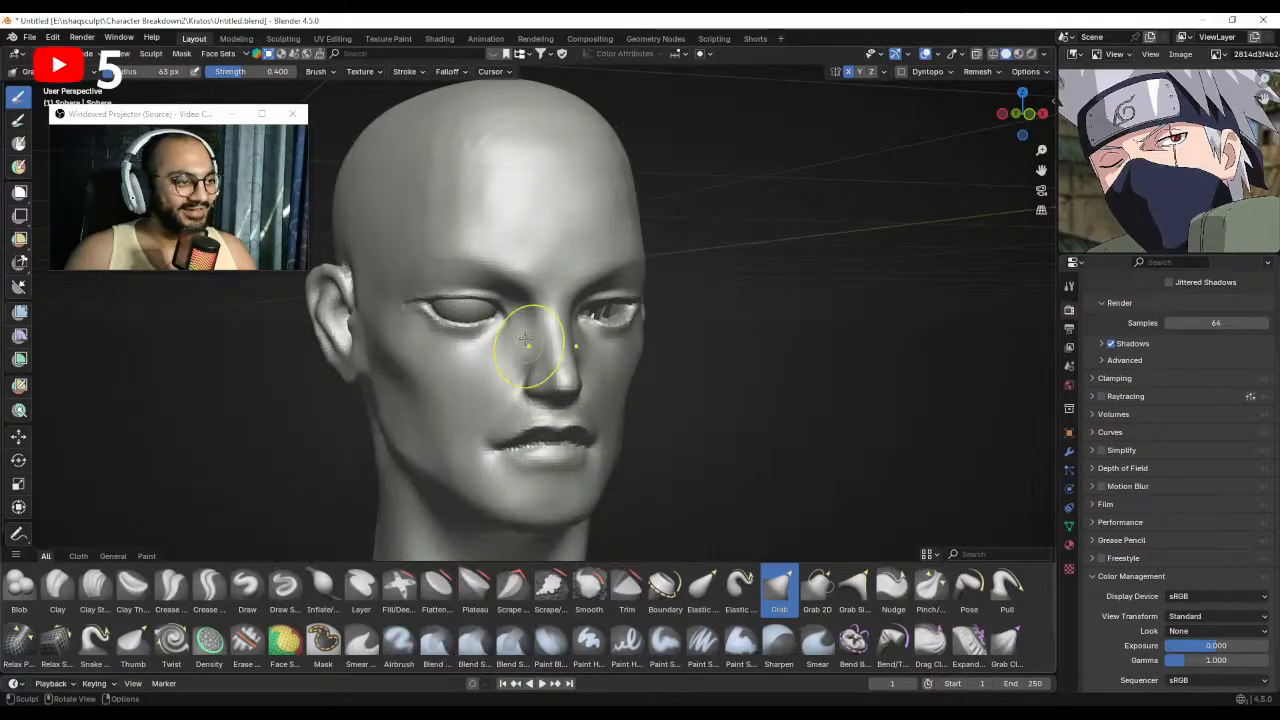
{"action": "mouse_move", "coordinate": [525, 340]}
{"action": "middle_mouse_down"}
{"action": "mouse_move", "coordinate": [623, 403]}
{"action": "mouse_move", "coordinate": [500, 400]}
{"action": "mouse_move", "coordinate": [515, 340]}
{"action": "mouse_move", "coordinate": [560, 468]}
{"action": "mouse_move", "coordinate": [551, 451]}
{"action": "mouse_move", "coordinate": [534, 460]}
{"action": "mouse_move", "coordinate": [529, 414]}
{"action": "mouse_move", "coordinate": [423, 400]}
{"action": "mouse_move", "coordinate": [526, 459]}
{"action": "mouse_move", "coordinate": [486, 414]}
{"action": "mouse_move", "coordinate": [509, 429]}
{"action": "mouse_move", "coordinate": [592, 403]}
{"action": "mouse_move", "coordinate": [650, 403]}
{"action": "mouse_move", "coordinate": [590, 458]}
{"action": "mouse_move", "coordinate": [557, 386]}
{"action": "mouse_move", "coordinate": [649, 371]}
{"action": "mouse_move", "coordinate": [608, 392]}
{"action": "mouse_move", "coordinate": [603, 353]}
{"action": "middle_mouse_up"}
{"action": "scroll", "coordinate": [637, 406], "scroll_direction": "down", "scroll_amount": 3}
{"action": "mouse_move", "coordinate": [603, 353]}
{"action": "middle_mouse_down"}
{"action": "mouse_move", "coordinate": [586, 357]}
{"action": "mouse_move", "coordinate": [614, 403]}
{"action": "middle_mouse_up"}
Add a Mirror modifier on the X axis to the eyeball, with the head (Sphere) as its mirror object.
{"action": "key", "text": "ctrl+Tab"}
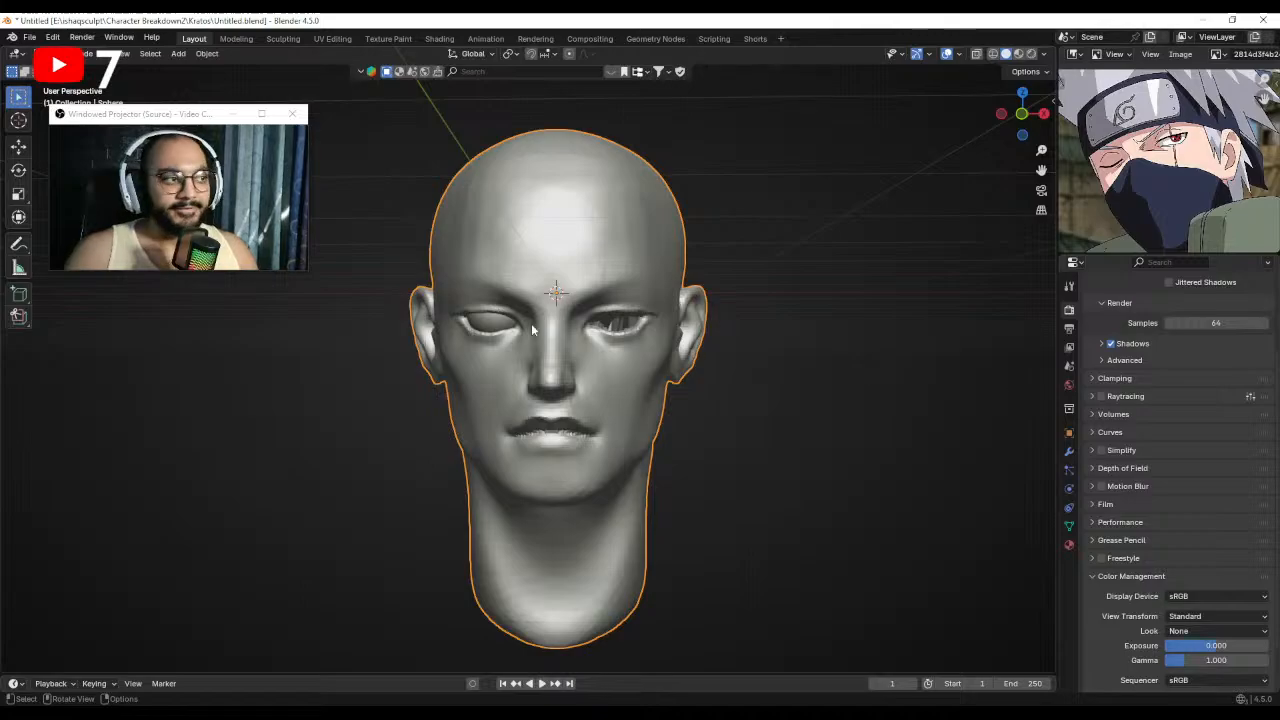
{"action": "left_click", "coordinate": [505, 326]}
{"action": "left_click", "coordinate": [1068, 450]}
{"action": "left_click", "coordinate": [1098, 303]}
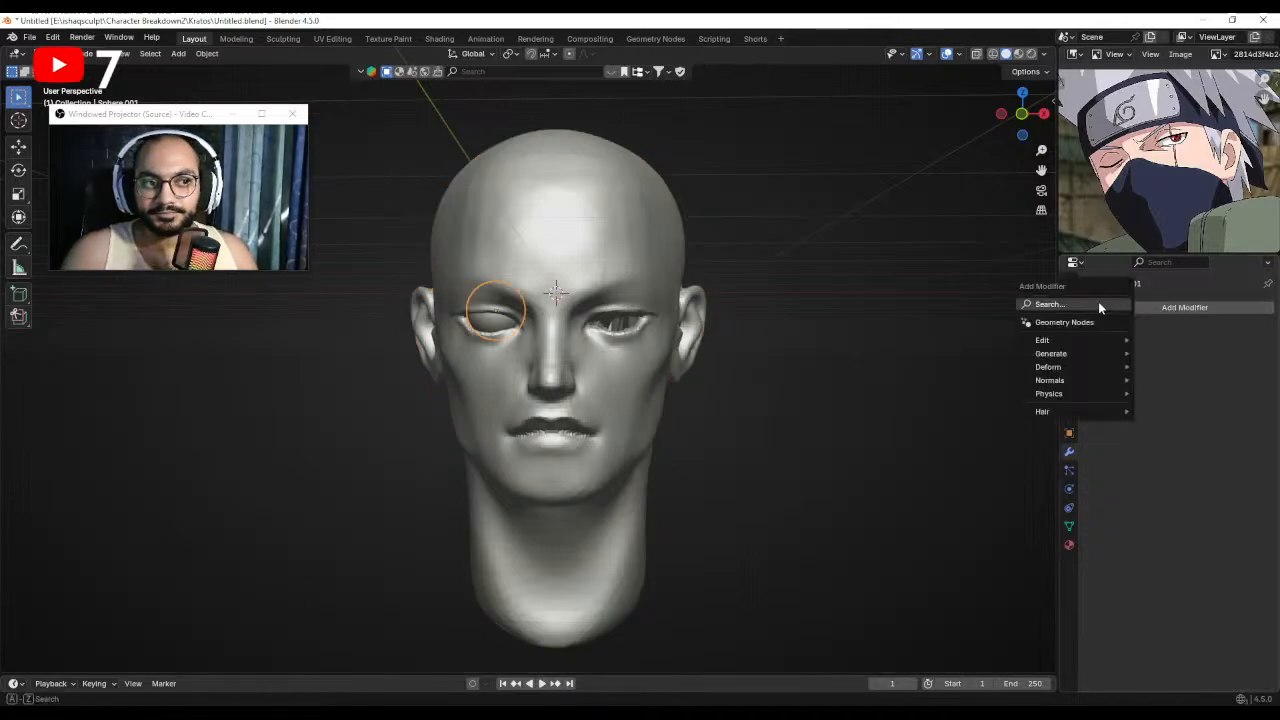
{"action": "type", "text": "mir"}
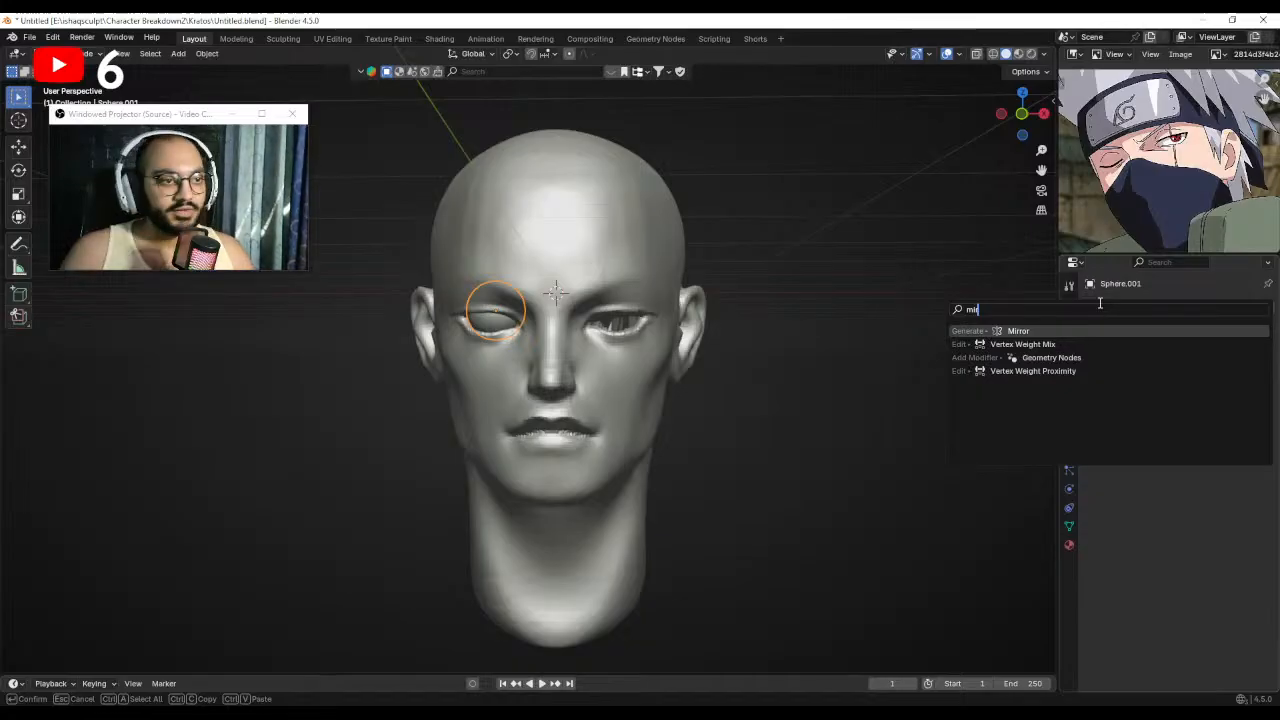
{"action": "left_click", "coordinate": [1097, 331]}
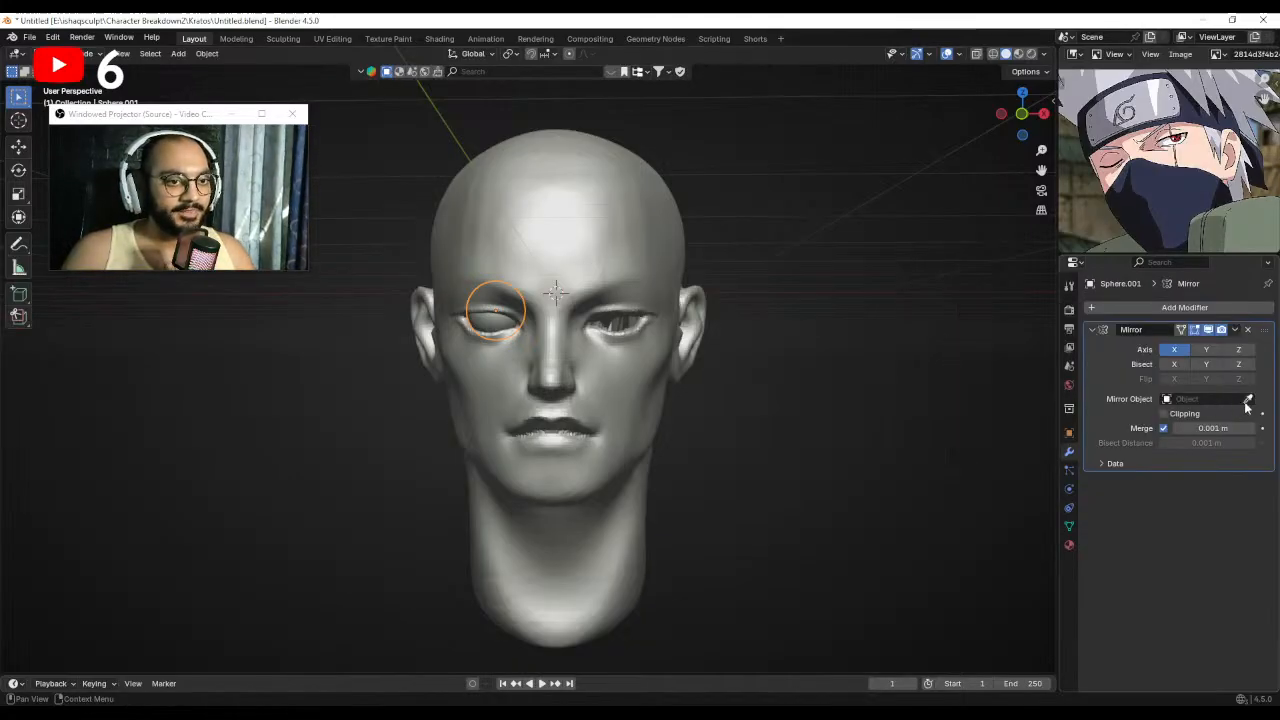
{"action": "left_click", "coordinate": [594, 268]}
{"action": "scroll", "coordinate": [694, 374], "scroll_direction": "down", "scroll_amount": 3}
{"action": "scroll", "coordinate": [694, 374], "scroll_direction": "up", "scroll_amount": 3}
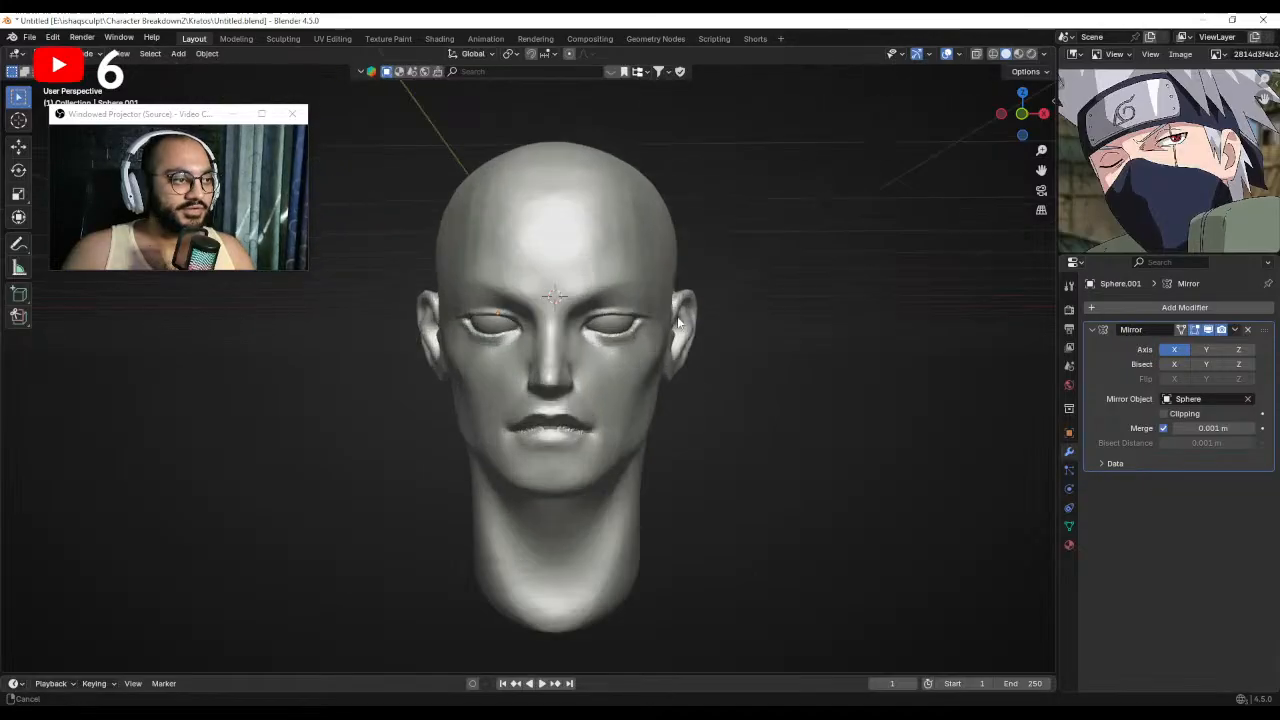
Inspect the mirrored eyes, select the head mesh and switch it to Sculpt Mode.
{"action": "middle_click_drag", "start_coordinate": [677, 316], "coordinate": [690, 357]}
{"action": "mouse_move", "coordinate": [690, 357]}
{"action": "left_mouse_down", "text": "alt"}
{"action": "mouse_move", "coordinate": [669, 367]}
{"action": "mouse_move", "coordinate": [706, 352]}
{"action": "left_mouse_up", "text": "alt"}
{"action": "scroll", "coordinate": [634, 363], "scroll_direction": "up", "scroll_amount": 2}
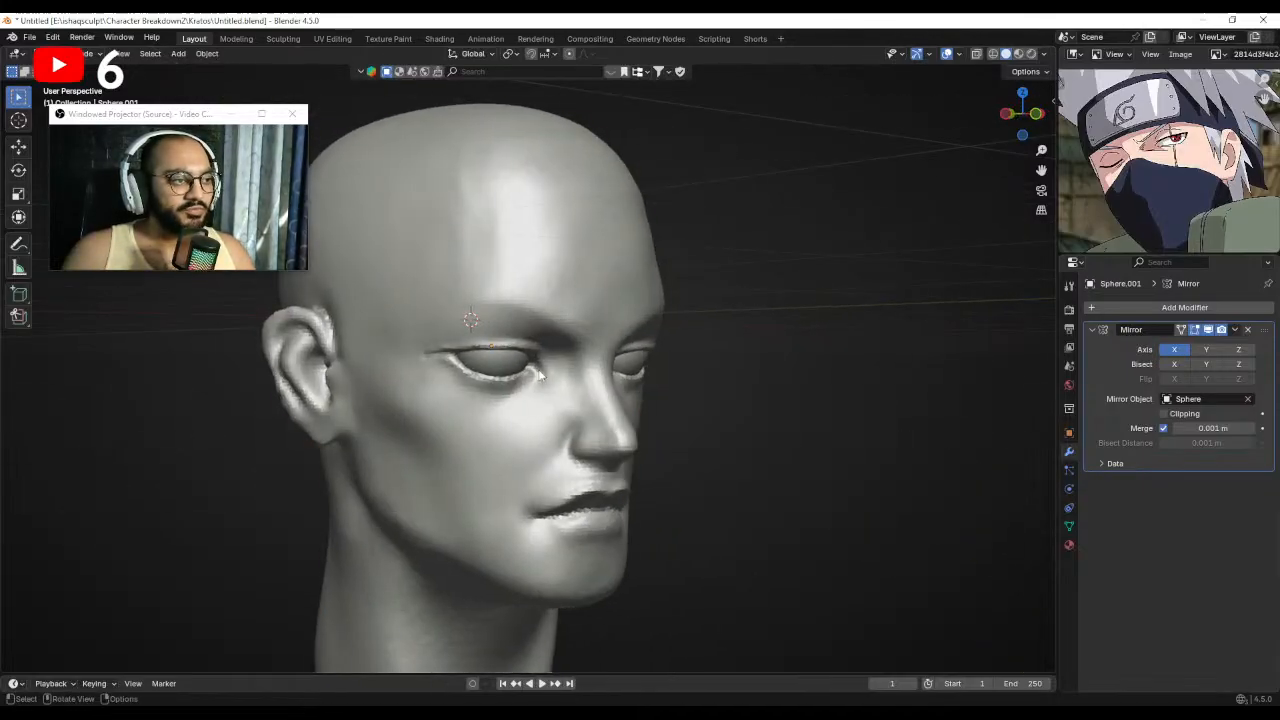
{"action": "left_click", "coordinate": [530, 378]}
{"action": "key", "text": "ctrl+Tab"}
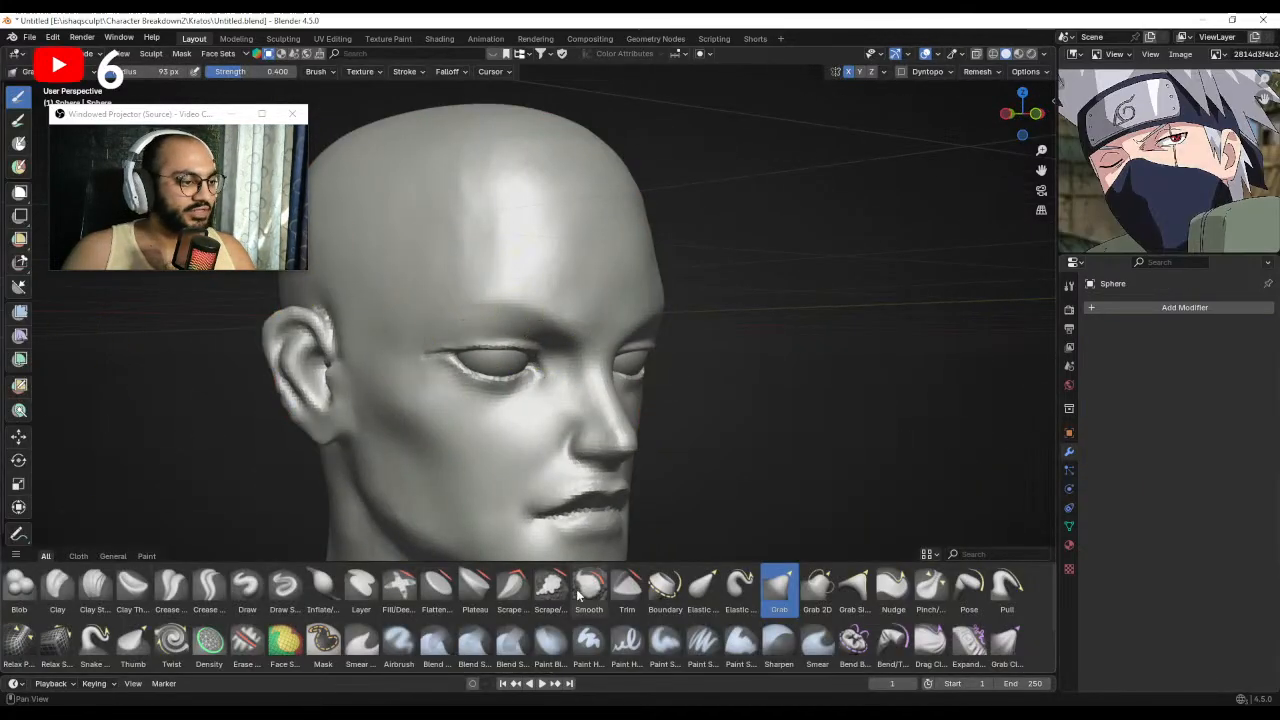
Sculpt the diagonal fold under the inner eye corners with the Draw Sharp brush at a radius of about 37 to 40 px.
{"action": "left_click", "coordinate": [284, 587]}
{"action": "middle_click_drag", "start_coordinate": [520, 440], "coordinate": [544, 436]}
{"action": "scroll", "coordinate": [509, 380], "scroll_direction": "up", "scroll_amount": 1}
{"action": "mouse_move", "coordinate": [544, 436]}
{"action": "left_mouse_down", "text": "alt"}
{"action": "mouse_move", "coordinate": [522, 420]}
{"action": "mouse_move", "coordinate": [584, 372]}
{"action": "left_mouse_up", "text": "alt"}
{"action": "key", "text": "f"}
{"action": "left_click", "coordinate": [566, 377]}
{"action": "key", "text": "bracketleft"}
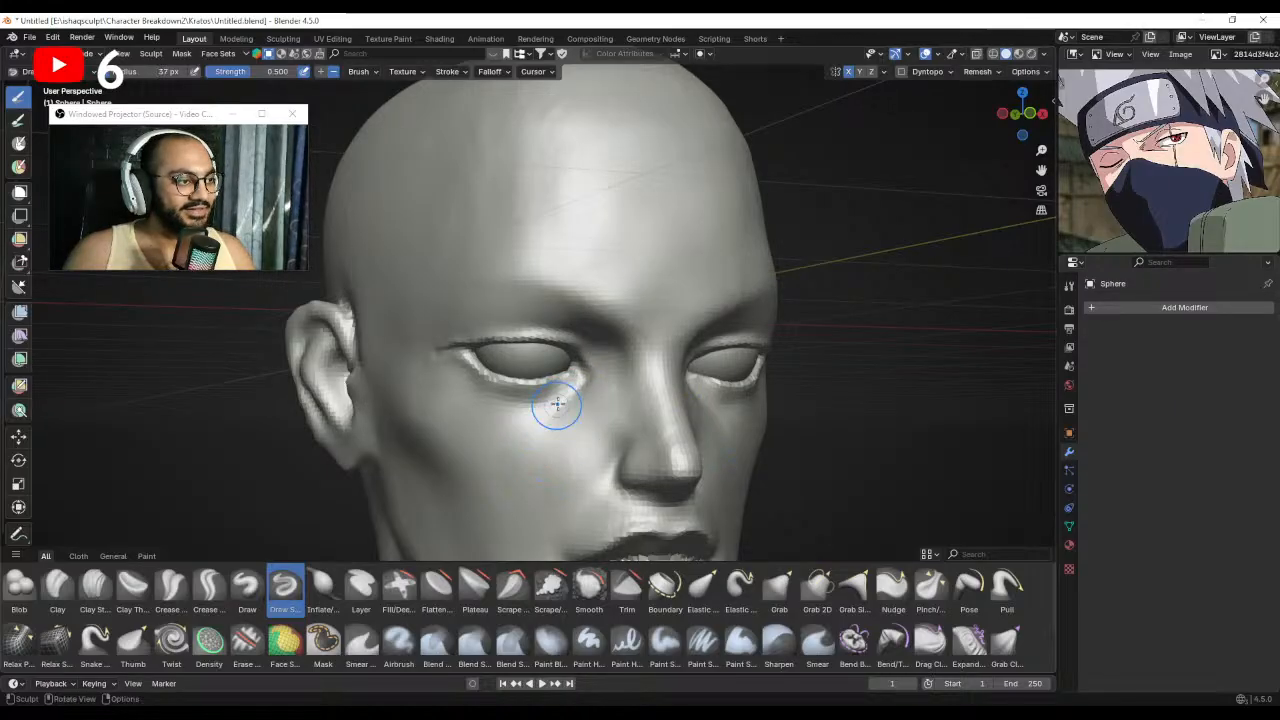
{"action": "left_click_drag", "start_coordinate": [548, 441], "coordinate": [490, 432], "text": "alt"}
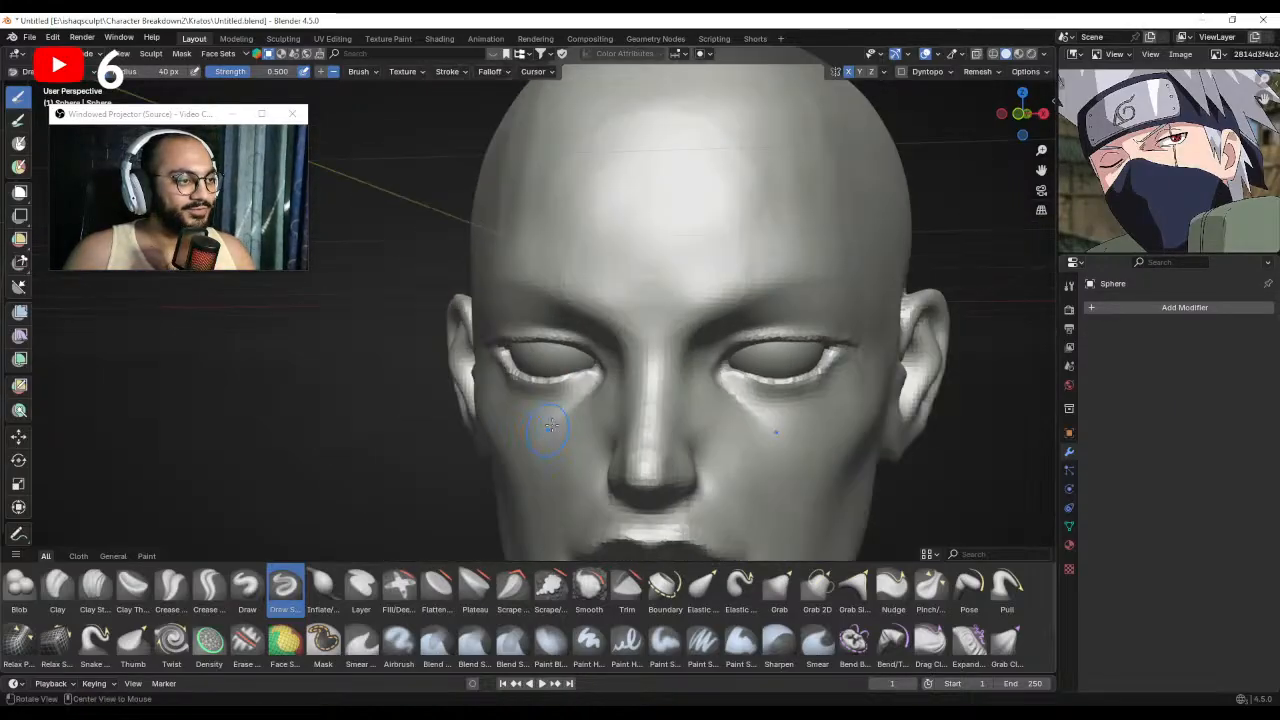
{"action": "scroll", "coordinate": [552, 440], "scroll_direction": "down", "scroll_amount": 2}
{"action": "mouse_move", "coordinate": [590, 470]}
{"action": "left_mouse_down", "text": "alt"}
{"action": "mouse_move", "coordinate": [563, 480]}
{"action": "mouse_move", "coordinate": [594, 451]}
{"action": "left_mouse_up", "text": "alt"}
{"action": "scroll", "coordinate": [570, 435], "scroll_direction": "up", "scroll_amount": 1}
{"action": "mouse_move", "coordinate": [543, 416]}
{"action": "left_mouse_down", "text": "alt"}
{"action": "mouse_move", "coordinate": [525, 391]}
{"action": "mouse_move", "coordinate": [594, 386]}
{"action": "mouse_move", "coordinate": [554, 383]}
{"action": "left_mouse_up", "text": "alt"}
{"action": "scroll", "coordinate": [500, 388], "scroll_direction": "up", "scroll_amount": 2}
Fit the lower eyelids and eye corners around the eyeballs with the Grab brush at radii of about 27 to 49 px.
{"action": "key", "text": "g"}
{"action": "left_click_drag", "start_coordinate": [704, 414], "coordinate": [700, 372], "text": "ctrl+alt"}
{"action": "left_click_drag", "start_coordinate": [603, 374], "coordinate": [569, 377], "text": "alt"}
{"action": "key", "text": "ctrl+KP_3"}
{"action": "left_click_drag", "start_coordinate": [517, 345], "coordinate": [547, 405], "text": "ctrl+alt"}
{"action": "mouse_move", "coordinate": [570, 384]}
{"action": "left_mouse_down", "text": "alt"}
{"action": "mouse_move", "coordinate": [495, 428]}
{"action": "mouse_move", "coordinate": [530, 345]}
{"action": "mouse_move", "coordinate": [534, 400]}
{"action": "mouse_move", "coordinate": [531, 378]}
{"action": "mouse_move", "coordinate": [549, 394]}
{"action": "mouse_move", "coordinate": [535, 421]}
{"action": "left_mouse_up", "text": "alt"}
{"action": "mouse_move", "coordinate": [652, 401]}
{"action": "left_mouse_down", "text": "alt"}
{"action": "mouse_move", "coordinate": [525, 362]}
{"action": "mouse_move", "coordinate": [508, 398]}
{"action": "mouse_move", "coordinate": [529, 326]}
{"action": "mouse_move", "coordinate": [537, 386]}
{"action": "mouse_move", "coordinate": [514, 371]}
{"action": "mouse_move", "coordinate": [528, 370]}
{"action": "mouse_move", "coordinate": [517, 394]}
{"action": "left_mouse_up", "text": "alt"}
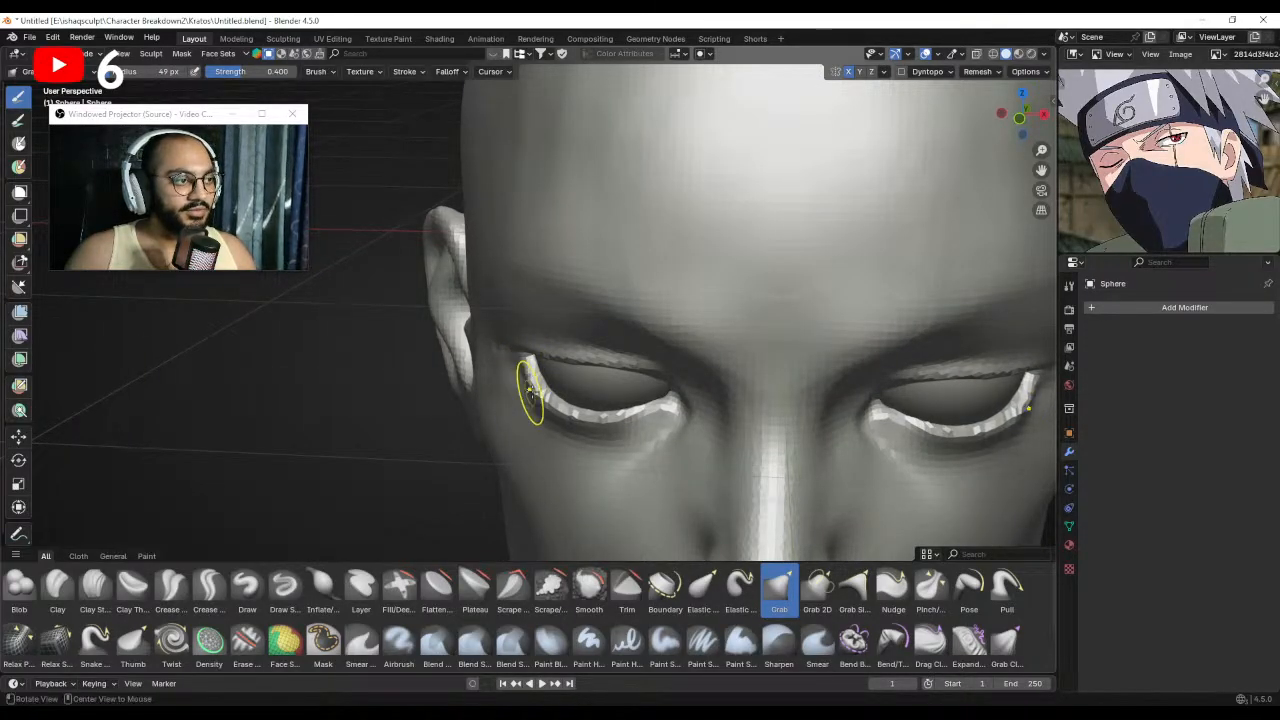
{"action": "left_click_drag", "start_coordinate": [530, 392], "coordinate": [503, 390], "text": "alt"}
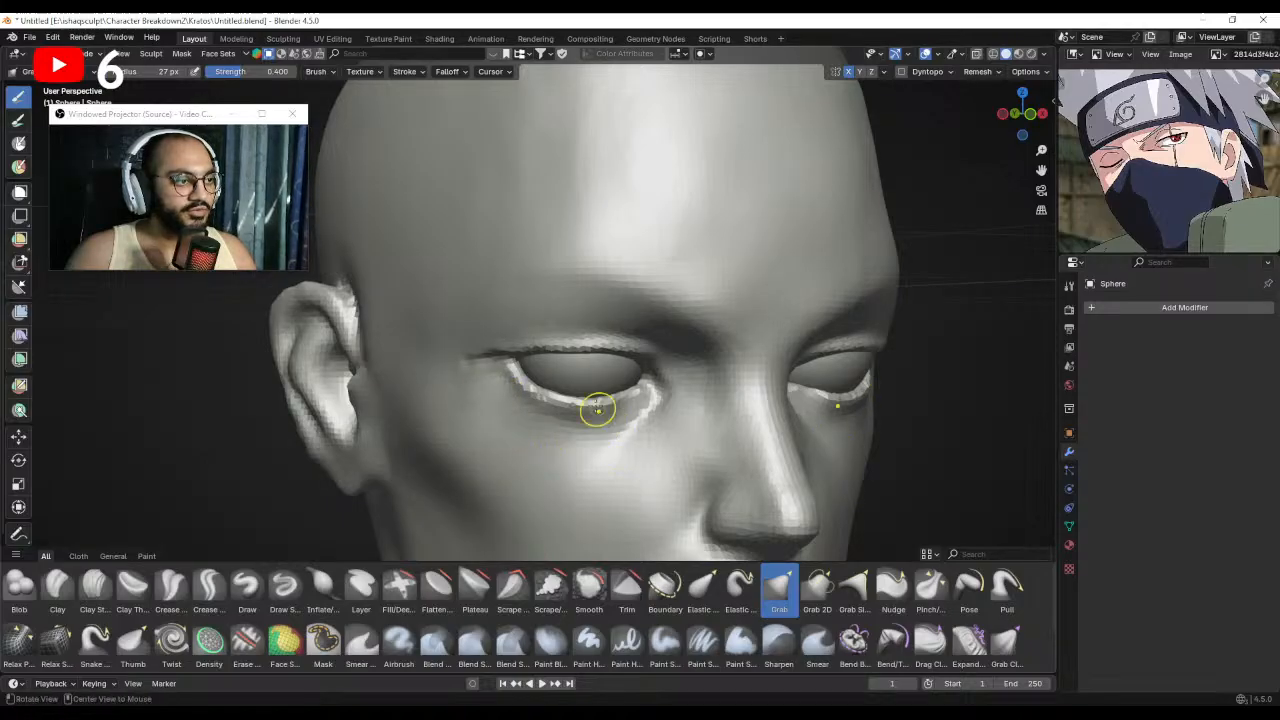
{"action": "mouse_move", "coordinate": [598, 409]}
{"action": "left_mouse_down", "text": "ctrl+alt"}
{"action": "mouse_move", "coordinate": [586, 449]}
{"action": "mouse_move", "coordinate": [586, 403]}
{"action": "mouse_move", "coordinate": [592, 428]}
{"action": "left_mouse_up", "text": "ctrl+alt"}
{"action": "left_click_drag", "start_coordinate": [592, 428], "coordinate": [617, 397], "text": "alt"}
Review the whole face from the front in Object Mode and return the head to Sculpt Mode.
{"action": "key", "text": "ctrl+Tab"}
{"action": "left_click", "coordinate": [760, 353]}
{"action": "mouse_move", "coordinate": [760, 353]}
{"action": "left_mouse_down", "text": "ctrl+alt"}
{"action": "mouse_move", "coordinate": [711, 384]}
{"action": "mouse_move", "coordinate": [688, 370]}
{"action": "left_mouse_up", "text": "ctrl+alt"}
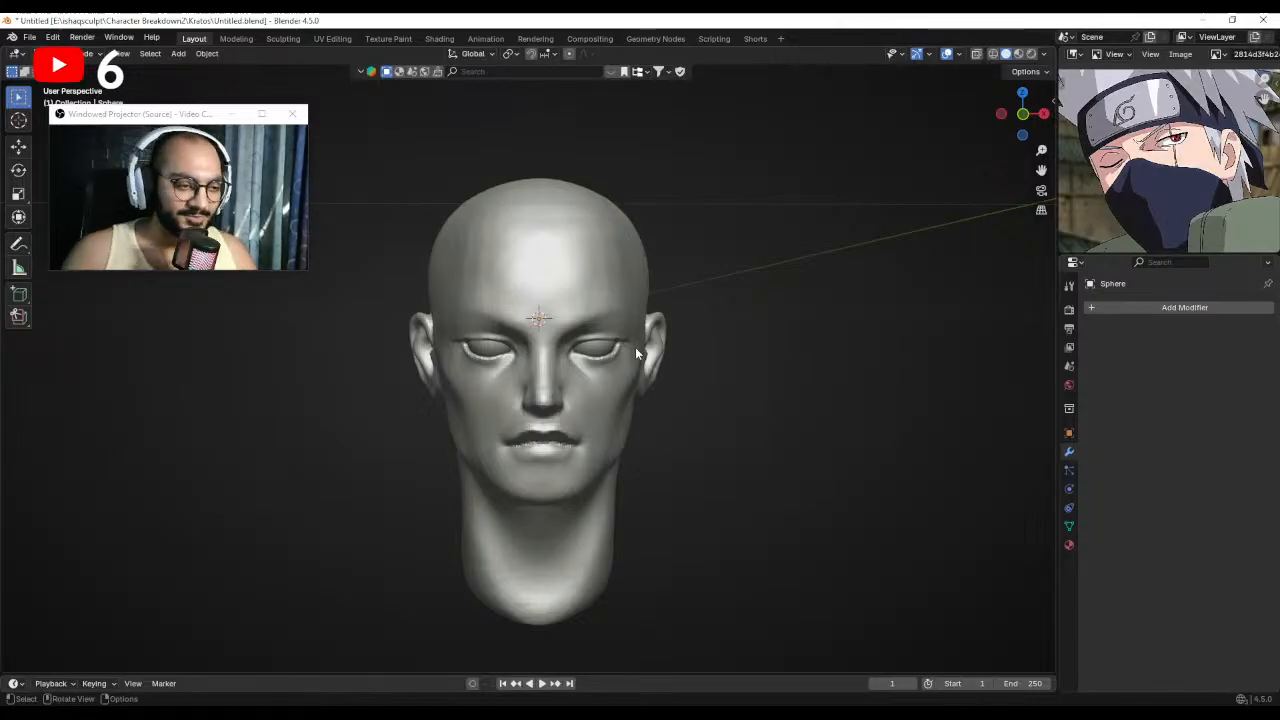
{"action": "left_click_drag", "start_coordinate": [674, 374], "coordinate": [596, 385], "text": "ctrl+alt"}
{"action": "left_click", "coordinate": [573, 367]}
{"action": "key", "text": "ctrl+Tab"}
{"action": "left_click", "coordinate": [575, 428]}
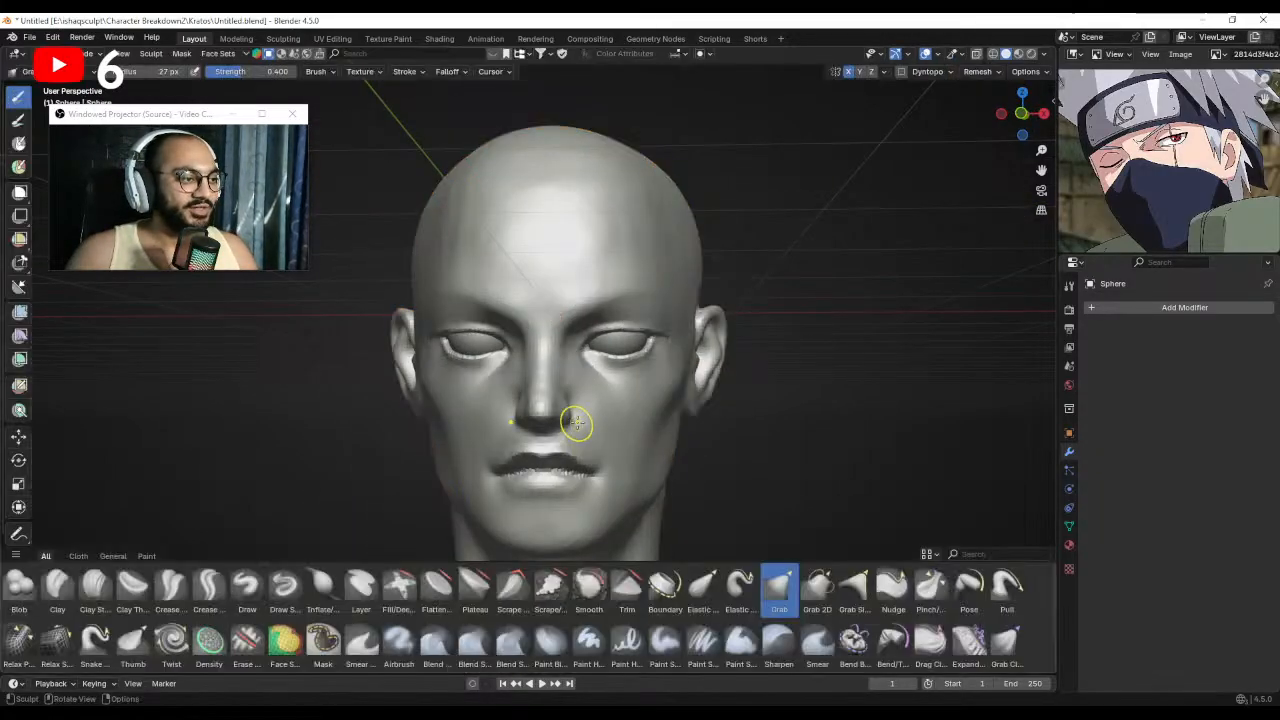
{"action": "key", "text": "ctrl+Tab"}
{"action": "left_click", "coordinate": [488, 421]}
{"action": "key", "text": "ctrl+Tab"}
{"action": "left_click", "coordinate": [561, 493]}
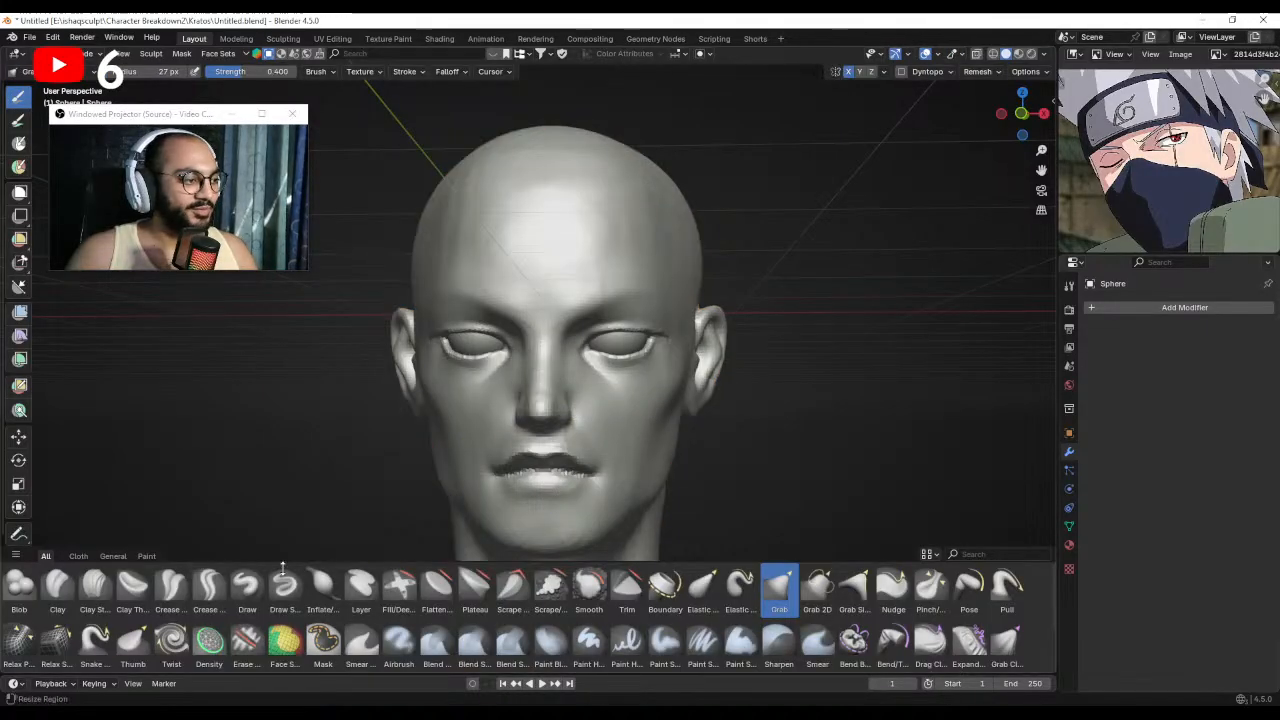
Define the edge of the lower lip along the mouth opening with the Crease brush, using radii of 27 and 22 px.
{"action": "left_click", "coordinate": [171, 590]}
{"action": "left_click_drag", "start_coordinate": [680, 430], "coordinate": [600, 430], "text": "alt"}
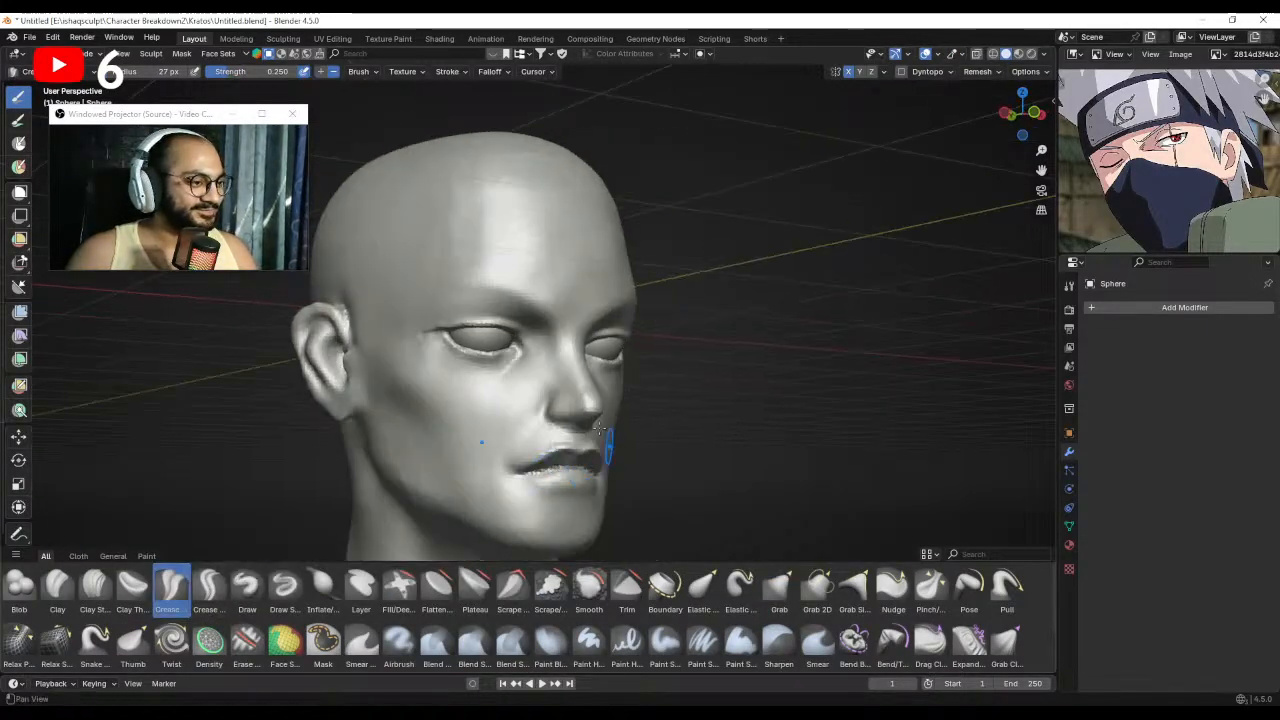
{"action": "scroll", "coordinate": [577, 329], "scroll_direction": "up", "scroll_amount": 3}
{"action": "mouse_move", "coordinate": [599, 428]}
{"action": "middle_mouse_down", "text": "shift"}
{"action": "mouse_move", "coordinate": [577, 329]}
{"action": "mouse_move", "coordinate": [600, 400]}
{"action": "middle_mouse_up", "text": "shift"}
{"action": "scroll", "coordinate": [600, 351], "scroll_direction": "up", "scroll_amount": 1}
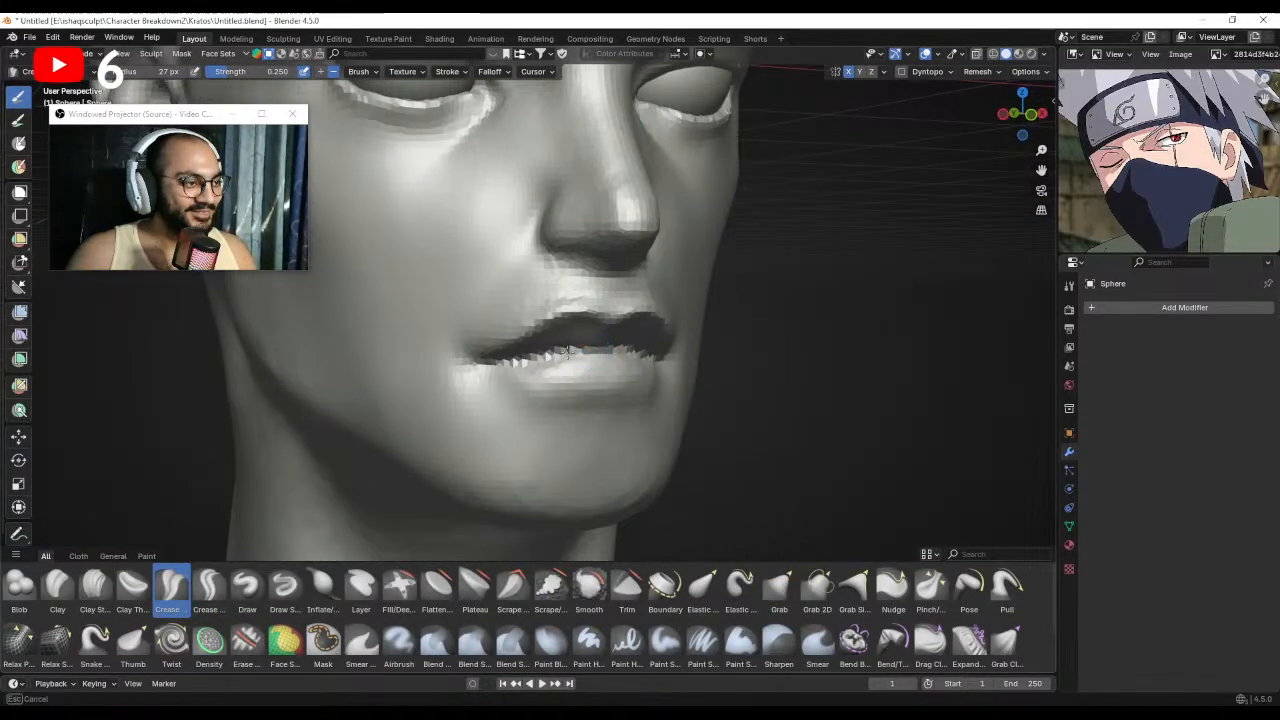
{"action": "middle_click_drag", "start_coordinate": [596, 352], "coordinate": [606, 350]}
{"action": "key", "text": "f"}
{"action": "left_click", "coordinate": [597, 352]}
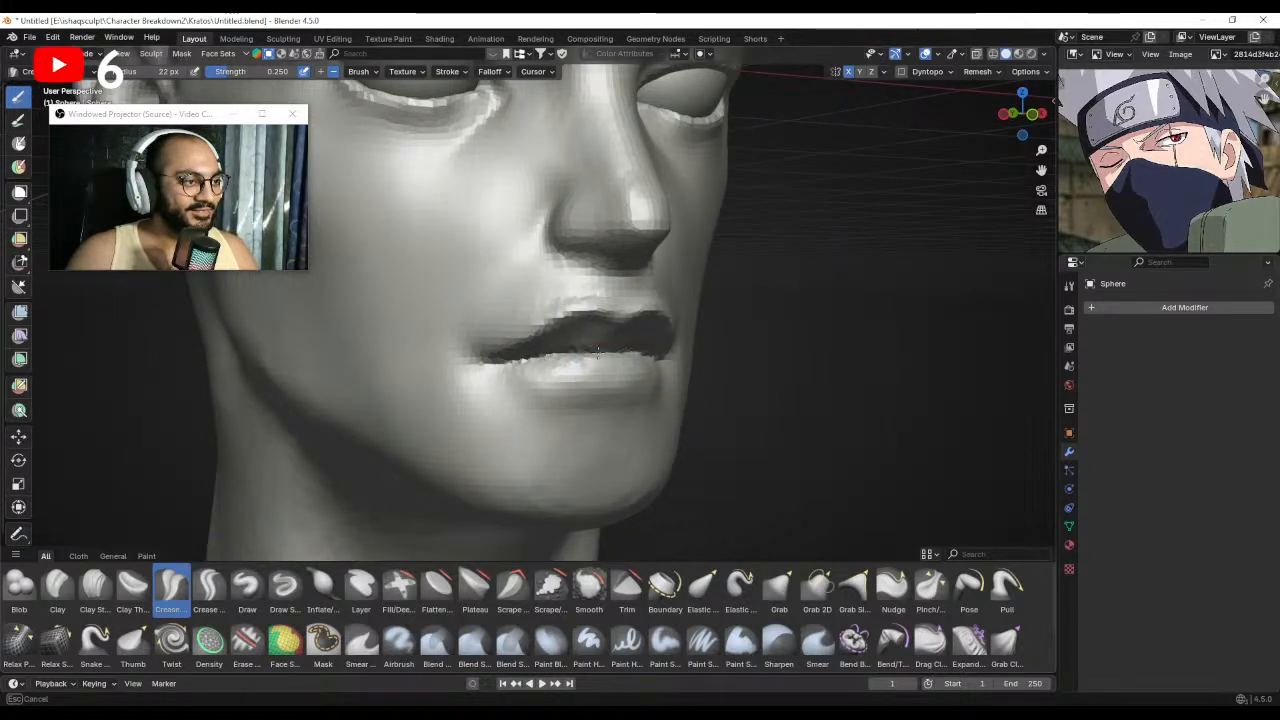
{"action": "mouse_move", "coordinate": [591, 349]}
{"action": "middle_mouse_down"}
{"action": "mouse_move", "coordinate": [563, 349]}
{"action": "mouse_move", "coordinate": [614, 357]}
{"action": "mouse_move", "coordinate": [555, 363]}
{"action": "middle_mouse_up"}
Reshape the lips and narrow the mouth opening with the Grab brush, reducing its radius from 77 to about 35 px.
{"action": "key", "text": "f"}
{"action": "key", "text": "Escape"}
{"action": "key", "text": "g"}
{"action": "key", "text": "bracketright"}
{"action": "key", "text": "bracketright"}
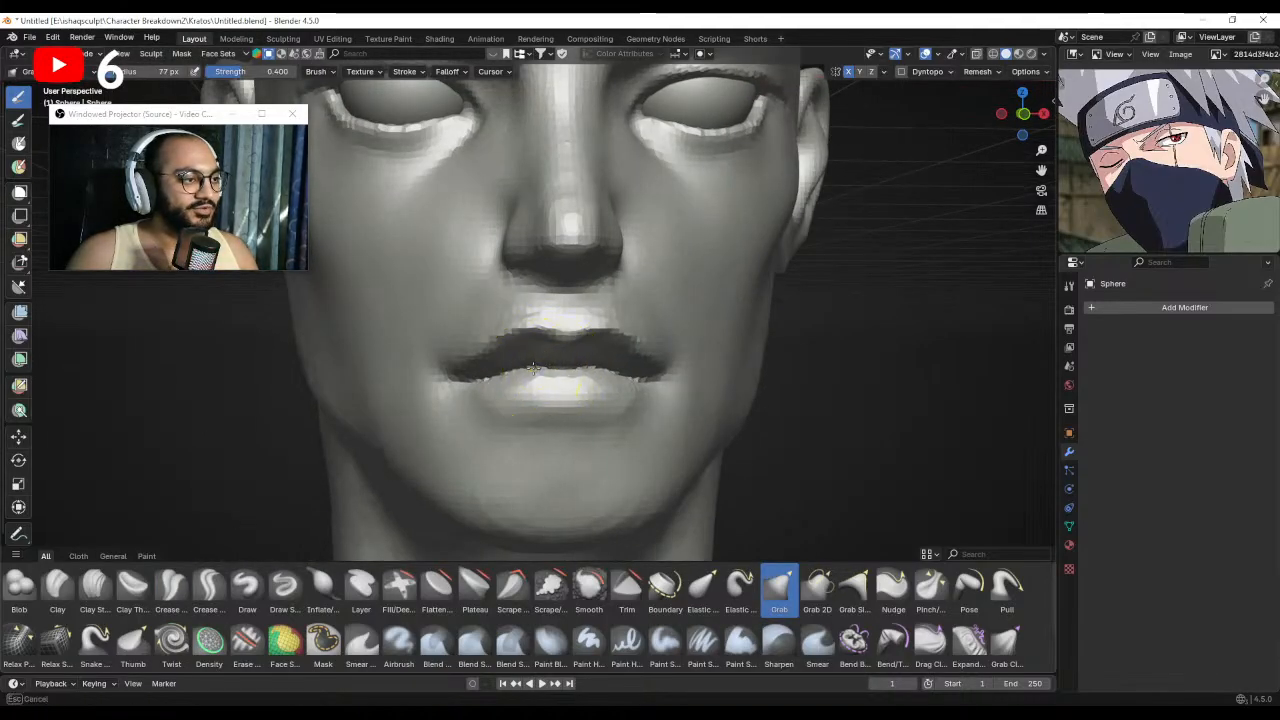
{"action": "left_click_drag", "start_coordinate": [533, 369], "coordinate": [534, 365]}
{"action": "scroll", "coordinate": [548, 378], "scroll_direction": "down", "scroll_amount": 4}
{"action": "mouse_move", "coordinate": [577, 420]}
{"action": "middle_mouse_down"}
{"action": "mouse_move", "coordinate": [443, 411]}
{"action": "mouse_move", "coordinate": [545, 413]}
{"action": "mouse_move", "coordinate": [586, 429]}
{"action": "mouse_move", "coordinate": [600, 410]}
{"action": "mouse_move", "coordinate": [546, 404]}
{"action": "middle_mouse_up"}
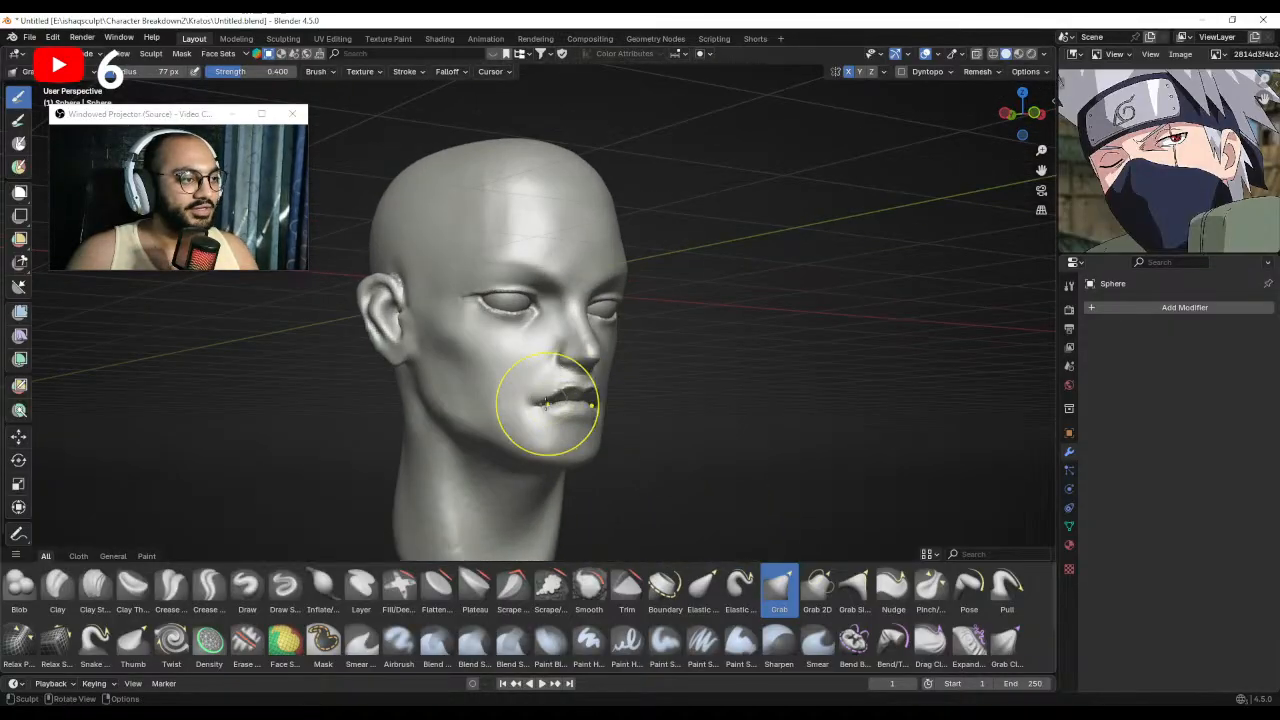
{"action": "mouse_move", "coordinate": [574, 394]}
{"action": "left_mouse_down", "text": "alt"}
{"action": "mouse_move", "coordinate": [534, 383]}
{"action": "mouse_move", "coordinate": [573, 386]}
{"action": "left_mouse_up", "text": "alt"}
{"action": "key", "text": "bracketleft"}
{"action": "key", "text": "bracketleft"}
{"action": "key", "text": "bracketleft"}
{"action": "key", "text": "bracketleft"}
{"action": "key", "text": "bracketleft"}
{"action": "key", "text": "bracketleft"}
{"action": "key", "text": "bracketleft"}
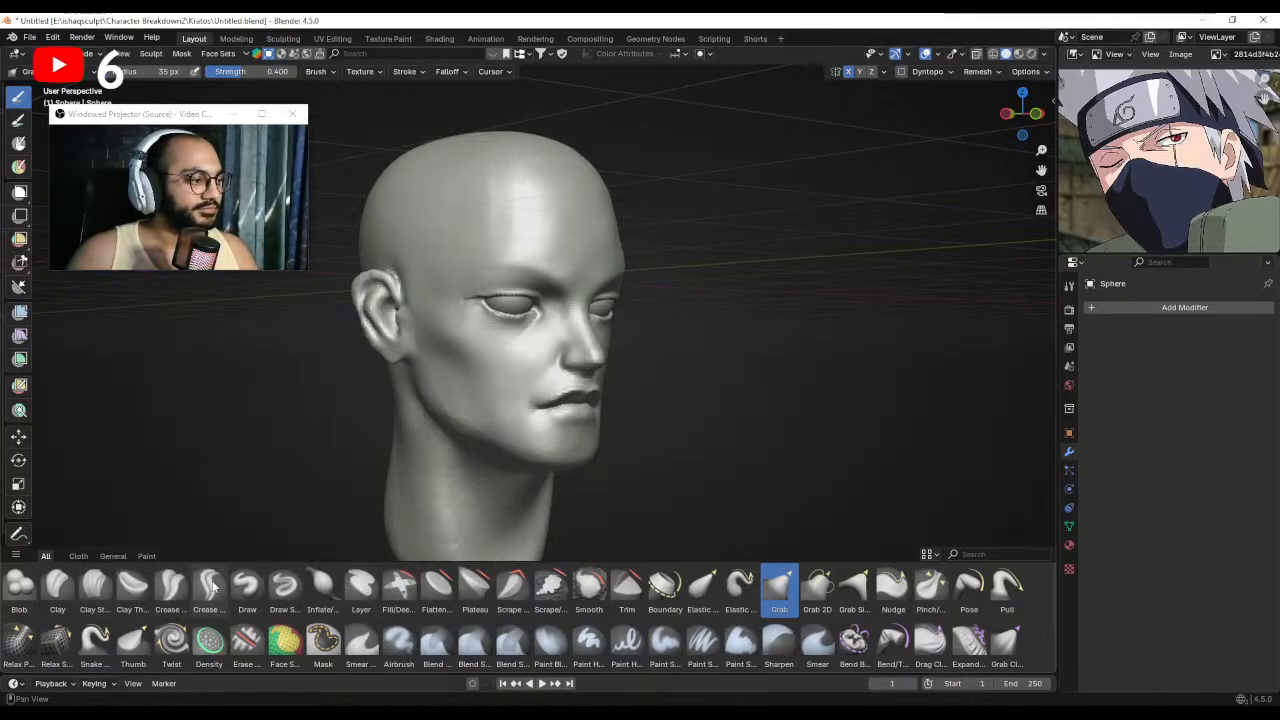
Carve the nostril openings into the underside of the nose with the Draw brush at a radius of 45 px and remesh the head.
{"action": "left_click", "coordinate": [252, 590]}
{"action": "mouse_move", "coordinate": [572, 412]}
{"action": "left_mouse_down", "text": "alt"}
{"action": "mouse_move", "coordinate": [505, 346]}
{"action": "mouse_move", "coordinate": [550, 322]}
{"action": "mouse_move", "coordinate": [550, 398]}
{"action": "mouse_move", "coordinate": [543, 317]}
{"action": "mouse_move", "coordinate": [560, 386]}
{"action": "mouse_move", "coordinate": [557, 343]}
{"action": "mouse_move", "coordinate": [568, 360]}
{"action": "mouse_move", "coordinate": [549, 362]}
{"action": "mouse_move", "coordinate": [552, 378]}
{"action": "mouse_move", "coordinate": [546, 366]}
{"action": "mouse_move", "coordinate": [556, 331]}
{"action": "mouse_move", "coordinate": [548, 358]}
{"action": "left_mouse_up", "text": "alt"}
{"action": "key", "text": "f"}
{"action": "left_click", "coordinate": [578, 360]}
{"action": "key", "text": "ctrl+z"}
{"action": "key", "text": "f"}
{"action": "left_click", "coordinate": [552, 358]}
{"action": "key", "text": "ctrl+r"}
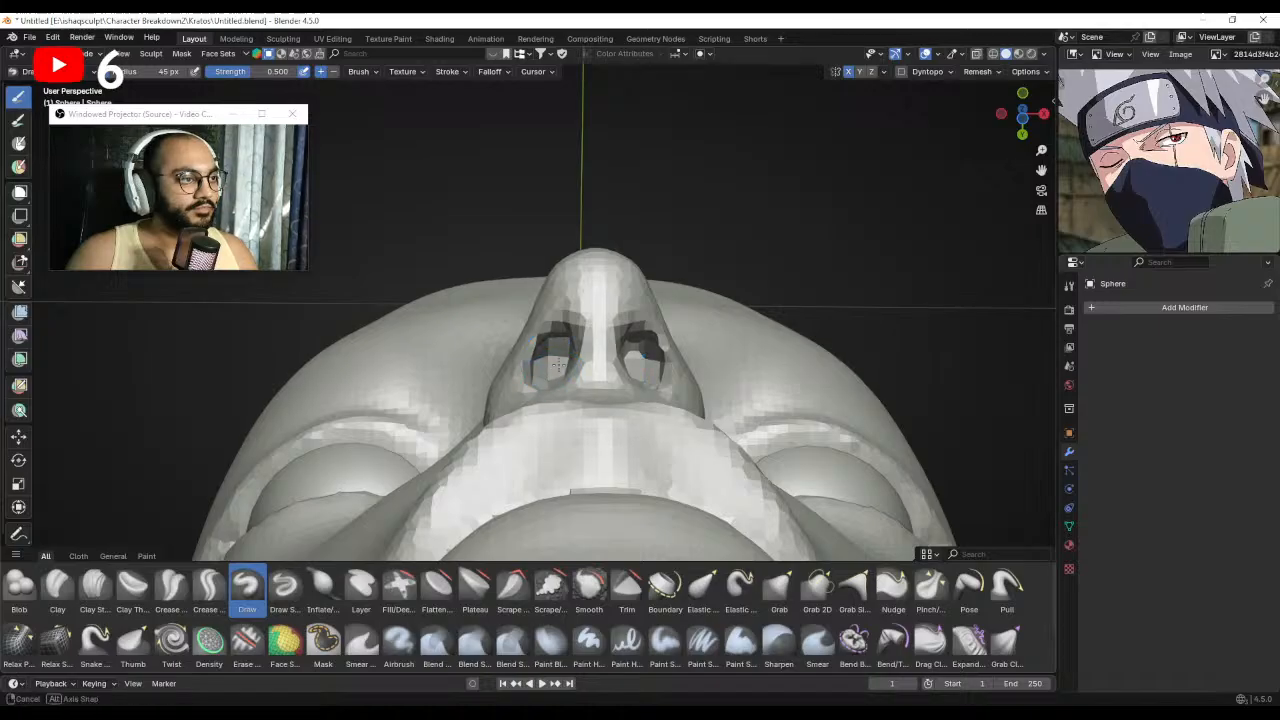
Refine the inside of the nostrils from several angles with the Draw brush, adjusting its radius.
{"action": "middle_click_drag", "start_coordinate": [548, 358], "coordinate": [569, 333]}
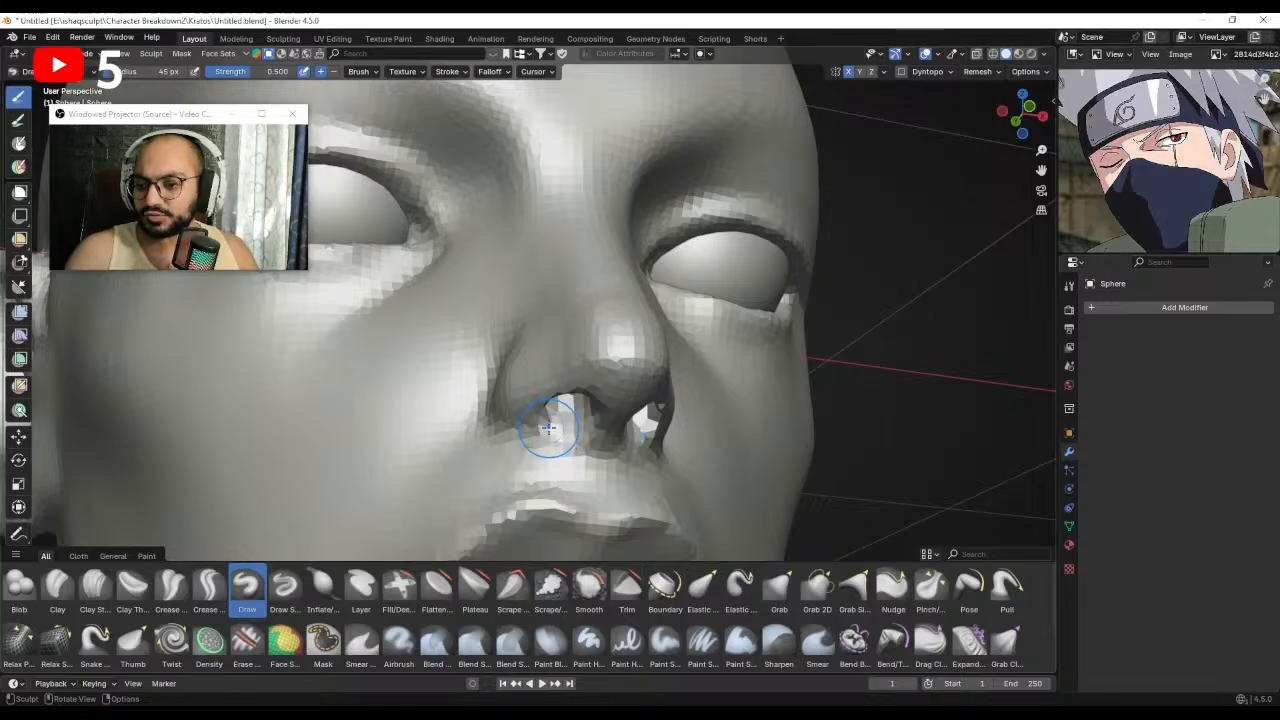
{"action": "mouse_move", "coordinate": [575, 400]}
{"action": "left_mouse_down", "text": "alt"}
{"action": "mouse_move", "coordinate": [549, 449]}
{"action": "mouse_move", "coordinate": [575, 373]}
{"action": "mouse_move", "coordinate": [555, 390]}
{"action": "mouse_move", "coordinate": [543, 383]}
{"action": "left_mouse_up", "text": "alt"}
{"action": "key", "text": "f"}
{"action": "left_click", "coordinate": [564, 386]}
{"action": "mouse_move", "coordinate": [562, 385]}
{"action": "middle_mouse_down"}
{"action": "mouse_move", "coordinate": [534, 371]}
{"action": "mouse_move", "coordinate": [556, 386]}
{"action": "mouse_move", "coordinate": [652, 378]}
{"action": "middle_mouse_up"}
Adjust the nostril wings and sides of the nose with the Grab brush at radii of about 85 to 99 px.
{"action": "key", "text": "g"}
{"action": "mouse_move", "coordinate": [563, 349]}
{"action": "middle_mouse_down"}
{"action": "mouse_move", "coordinate": [629, 400]}
{"action": "mouse_move", "coordinate": [563, 400]}
{"action": "mouse_move", "coordinate": [606, 451]}
{"action": "mouse_move", "coordinate": [621, 355]}
{"action": "middle_mouse_up"}
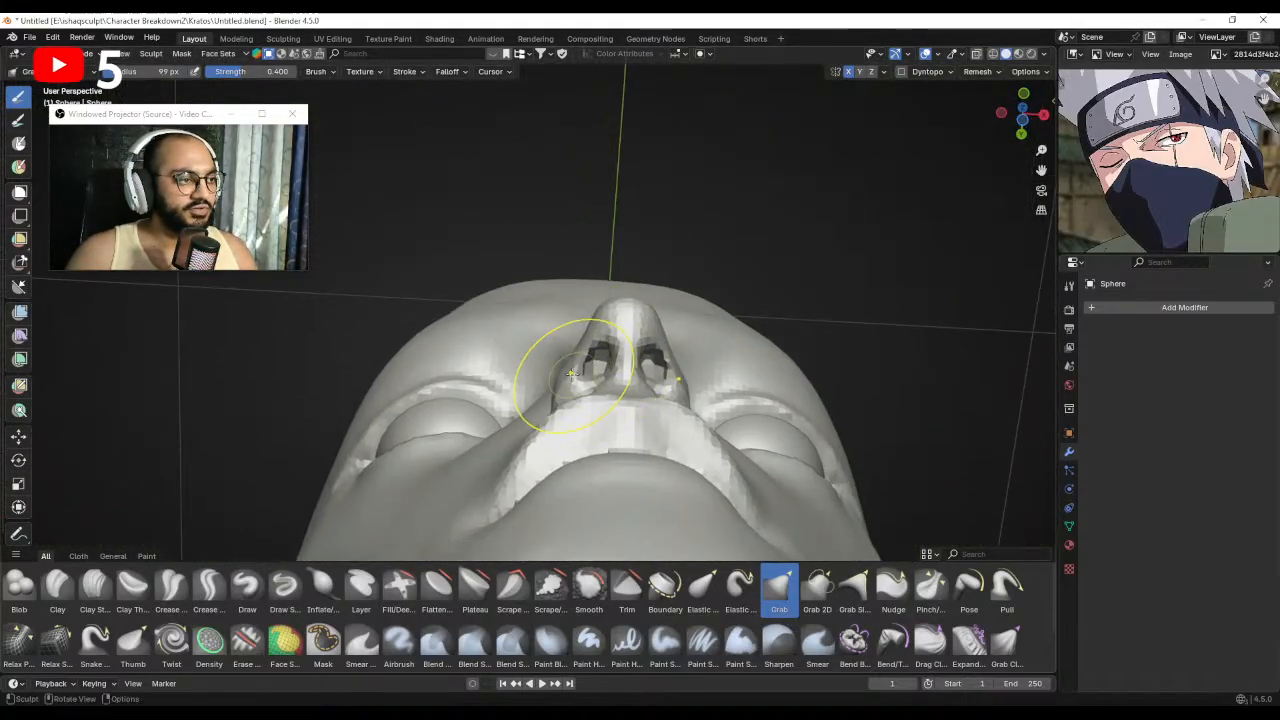
{"action": "mouse_move", "coordinate": [547, 395]}
{"action": "middle_mouse_down"}
{"action": "mouse_move", "coordinate": [551, 471]}
{"action": "mouse_move", "coordinate": [560, 445]}
{"action": "mouse_move", "coordinate": [531, 432]}
{"action": "mouse_move", "coordinate": [509, 394]}
{"action": "mouse_move", "coordinate": [500, 423]}
{"action": "mouse_move", "coordinate": [540, 370]}
{"action": "mouse_move", "coordinate": [549, 382]}
{"action": "mouse_move", "coordinate": [652, 344]}
{"action": "mouse_move", "coordinate": [680, 314]}
{"action": "mouse_move", "coordinate": [606, 354]}
{"action": "mouse_move", "coordinate": [634, 371]}
{"action": "mouse_move", "coordinate": [632, 385]}
{"action": "mouse_move", "coordinate": [580, 443]}
{"action": "middle_mouse_up"}
{"action": "scroll", "coordinate": [580, 443], "scroll_direction": "down", "scroll_amount": 5}
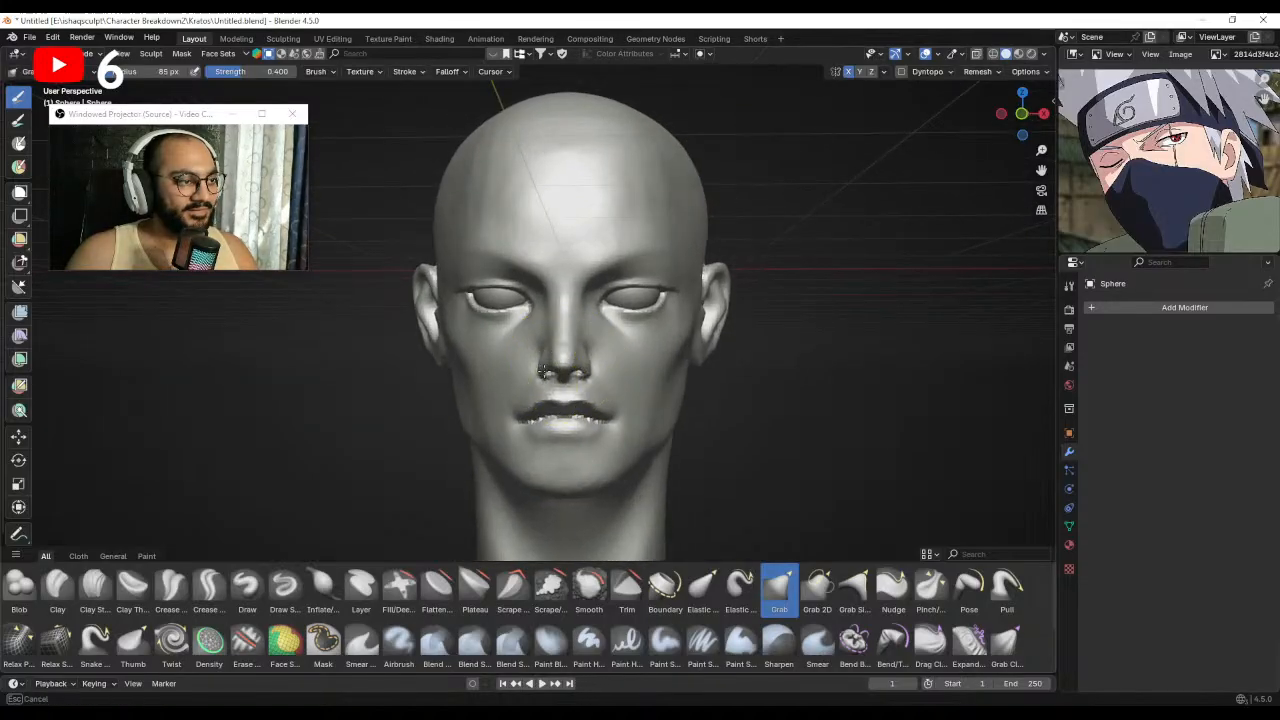
{"action": "middle_click_drag", "start_coordinate": [547, 370], "coordinate": [556, 355]}
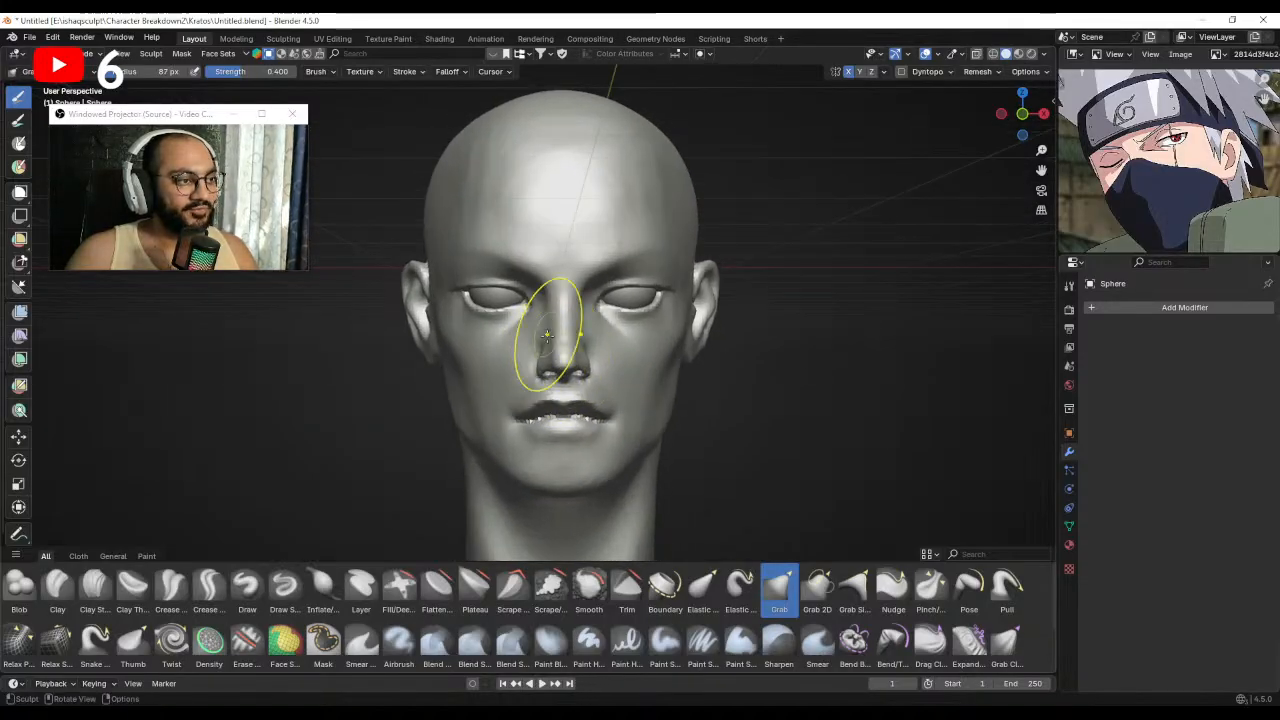
{"action": "mouse_move", "coordinate": [614, 229]}
{"action": "middle_mouse_down"}
{"action": "mouse_move", "coordinate": [606, 366]}
{"action": "mouse_move", "coordinate": [531, 378]}
{"action": "middle_mouse_up"}
{"action": "key", "text": "f"}
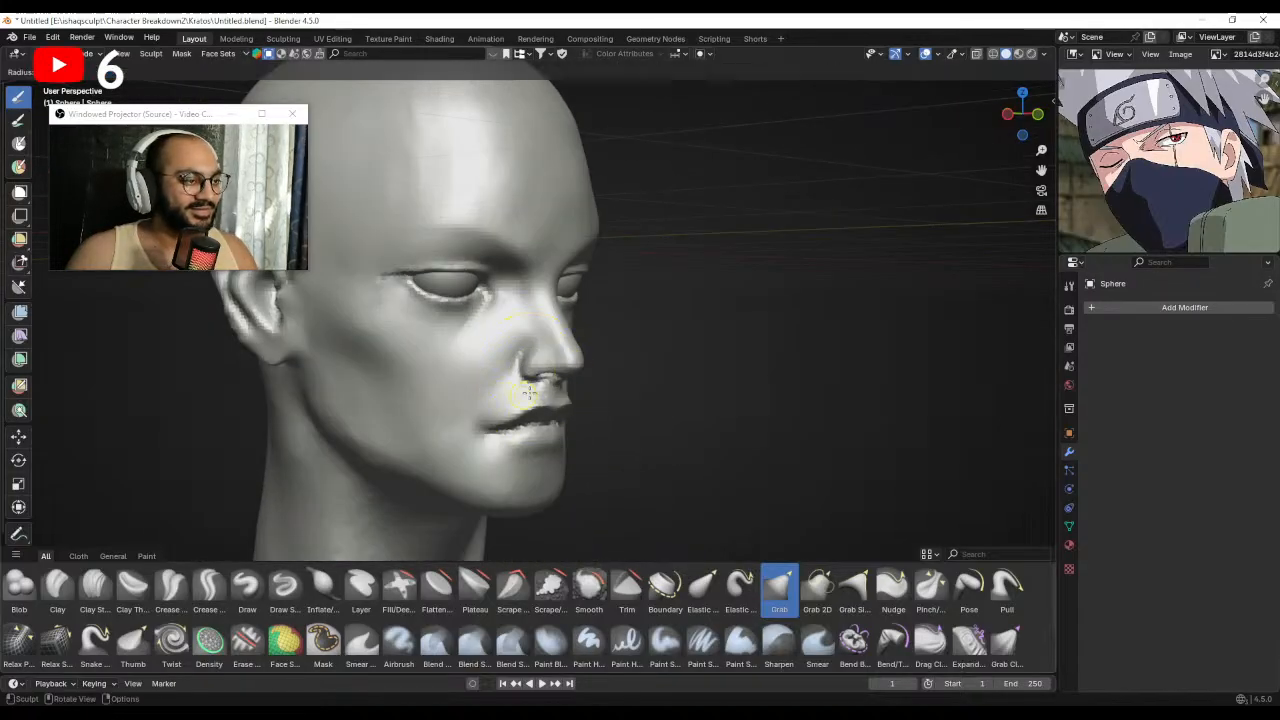
{"action": "left_click", "coordinate": [529, 327]}
{"action": "mouse_move", "coordinate": [477, 420]}
{"action": "middle_mouse_down"}
{"action": "mouse_move", "coordinate": [523, 389]}
{"action": "mouse_move", "coordinate": [504, 369]}
{"action": "mouse_move", "coordinate": [704, 331]}
{"action": "mouse_move", "coordinate": [660, 271]}
{"action": "mouse_move", "coordinate": [634, 263]}
{"action": "mouse_move", "coordinate": [620, 380]}
{"action": "mouse_move", "coordinate": [519, 376]}
{"action": "mouse_move", "coordinate": [563, 374]}
{"action": "mouse_move", "coordinate": [594, 346]}
{"action": "mouse_move", "coordinate": [609, 369]}
{"action": "mouse_move", "coordinate": [585, 337]}
{"action": "mouse_move", "coordinate": [571, 413]}
{"action": "mouse_move", "coordinate": [571, 389]}
{"action": "middle_mouse_up"}
Switch the head to Object Mode and review its overall proportions from the front.
{"action": "scroll", "coordinate": [582, 345], "scroll_direction": "down", "scroll_amount": 3}
{"action": "scroll", "coordinate": [569, 414], "scroll_direction": "down", "scroll_amount": 3}
{"action": "key", "text": "ctrl+Tab"}
{"action": "left_click", "coordinate": [457, 400]}
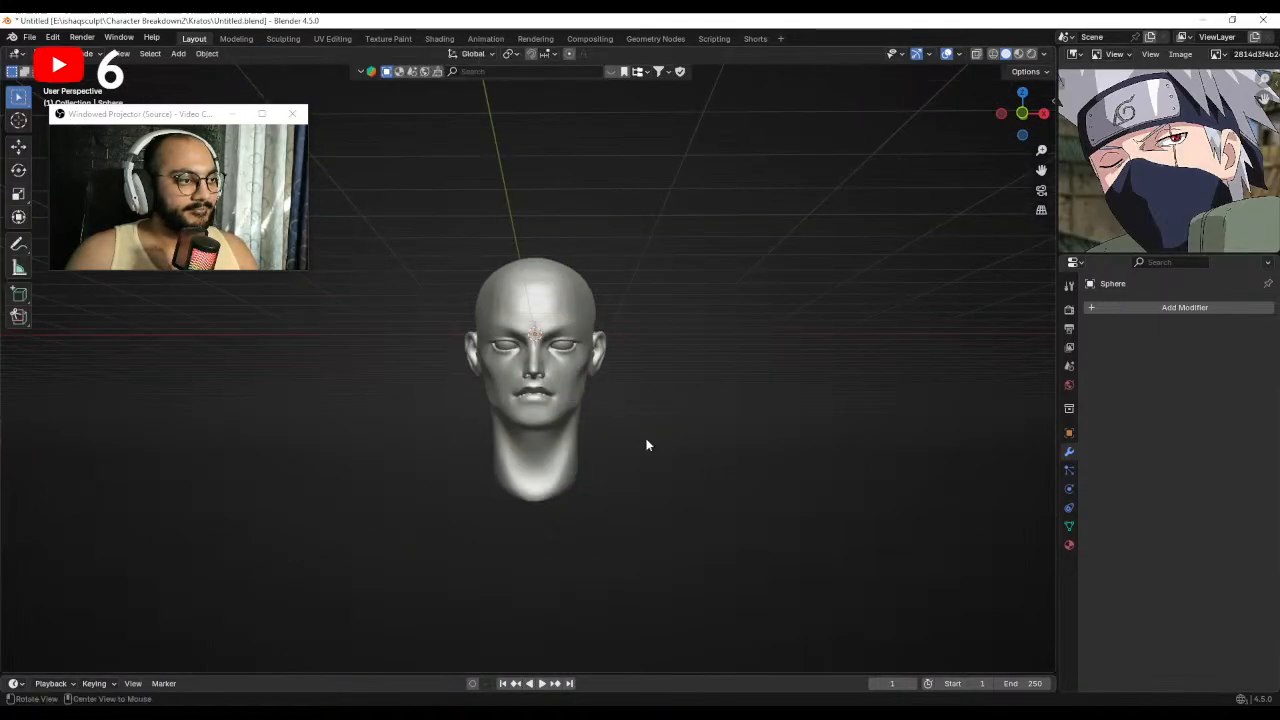
{"action": "mouse_move", "coordinate": [646, 443]}
{"action": "middle_mouse_down"}
{"action": "mouse_move", "coordinate": [597, 350]}
{"action": "mouse_move", "coordinate": [612, 350]}
{"action": "mouse_move", "coordinate": [607, 391]}
{"action": "middle_mouse_up"}
{"action": "scroll", "coordinate": [598, 351], "scroll_direction": "up", "scroll_amount": 3}
{"action": "scroll", "coordinate": [603, 360], "scroll_direction": "up", "scroll_amount": 3}
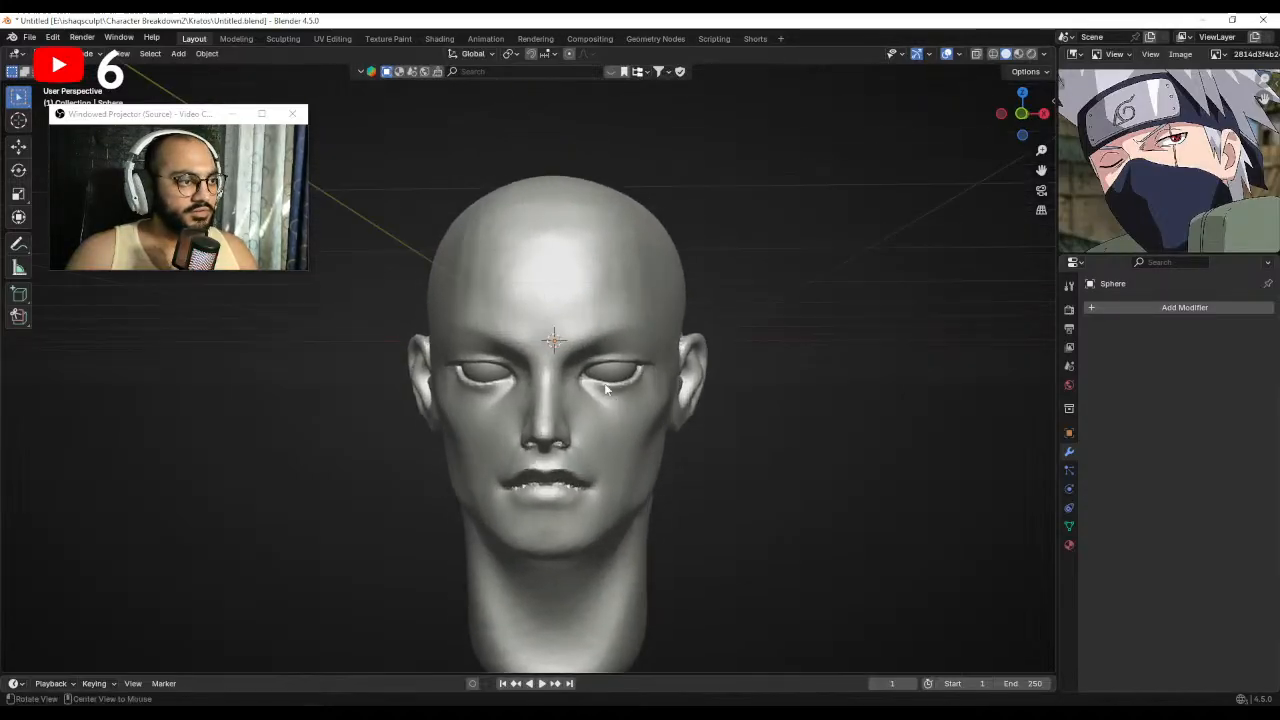
Put the head mesh into Sculpt Mode and view it from the right side in orthographic projection.
{"action": "middle_click_drag", "start_coordinate": [590, 305], "coordinate": [592, 384], "text": "ctrl"}
{"action": "key", "text": "ctrl+Tab"}
{"action": "left_click", "coordinate": [516, 380]}
{"action": "middle_click_drag", "start_coordinate": [520, 320], "coordinate": [526, 374], "text": "shift"}
{"action": "middle_click_drag", "start_coordinate": [526, 374], "coordinate": [505, 360], "text": "ctrl"}
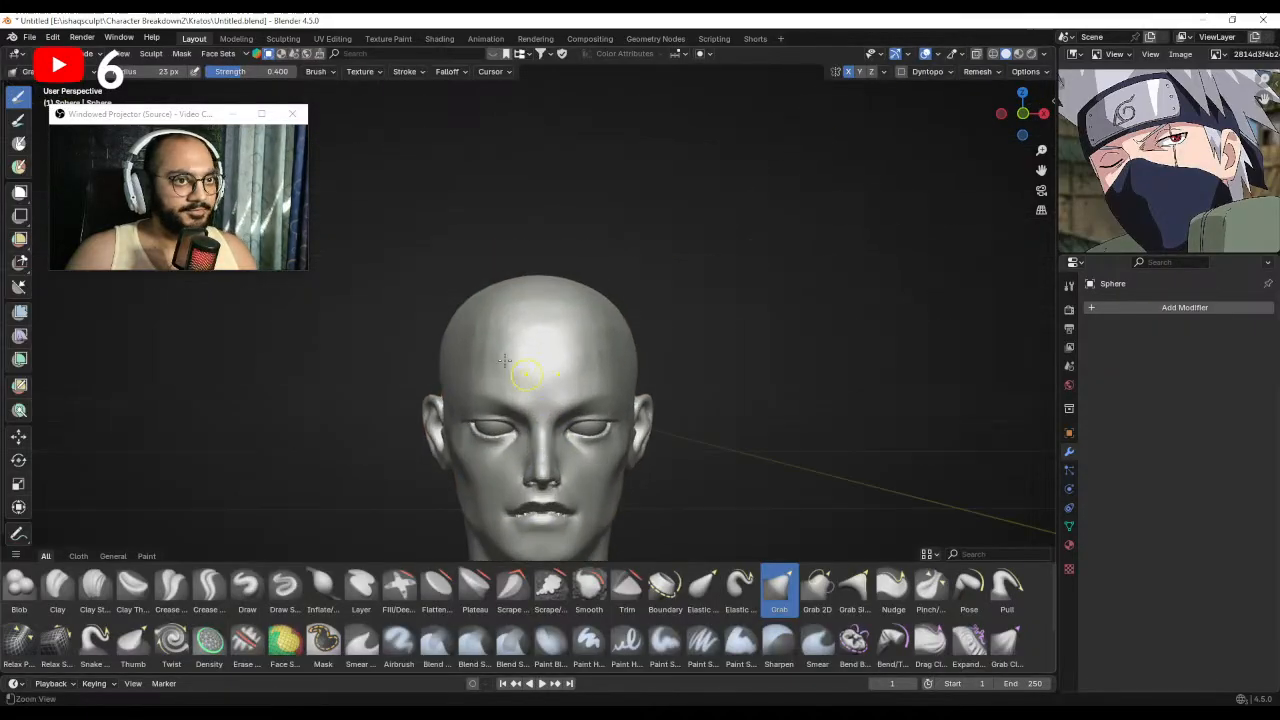
{"action": "key", "text": "KP_3"}
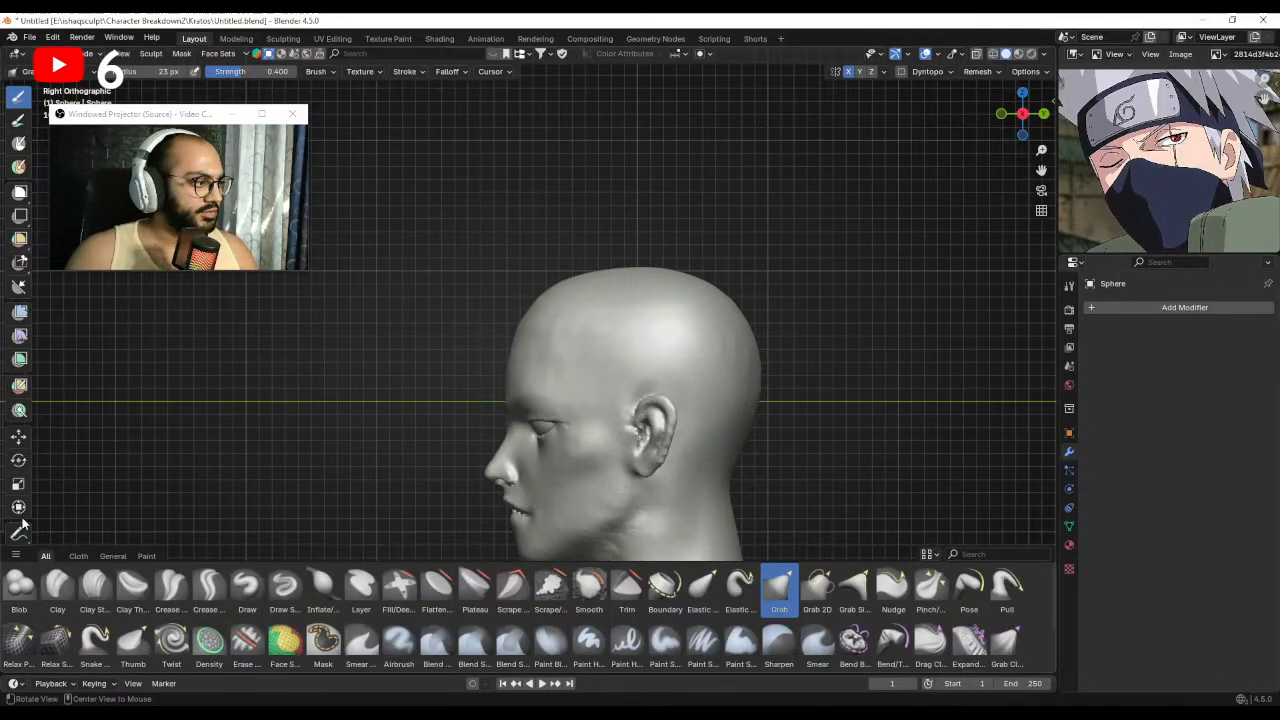
{"action": "middle_click_drag", "start_coordinate": [24, 524], "coordinate": [3, 415]}
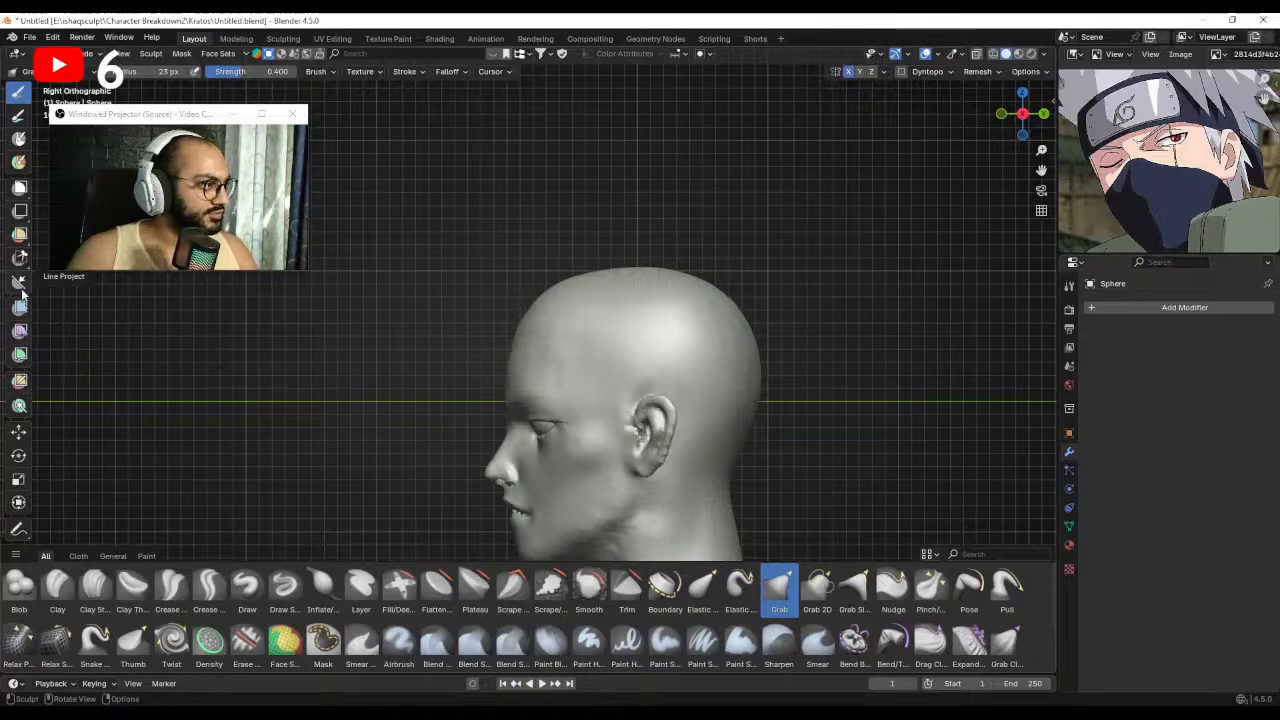
{"action": "left_click", "coordinate": [20, 213]}
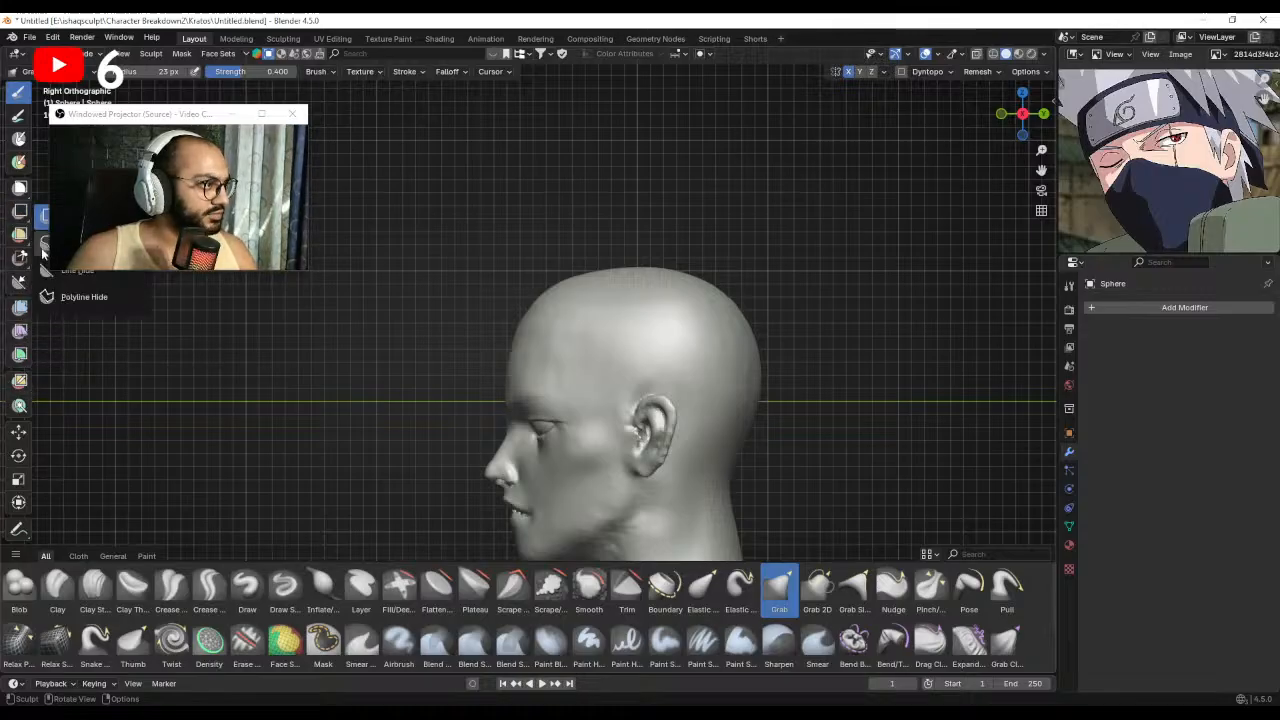
{"action": "left_click", "coordinate": [45, 246]}
{"action": "mouse_move", "coordinate": [585, 380]}
{"action": "left_mouse_down", "text": "ctrl+alt"}
{"action": "mouse_move", "coordinate": [554, 330]}
{"action": "mouse_move", "coordinate": [544, 335]}
{"action": "mouse_move", "coordinate": [630, 315]}
{"action": "left_mouse_up", "text": "ctrl+alt"}
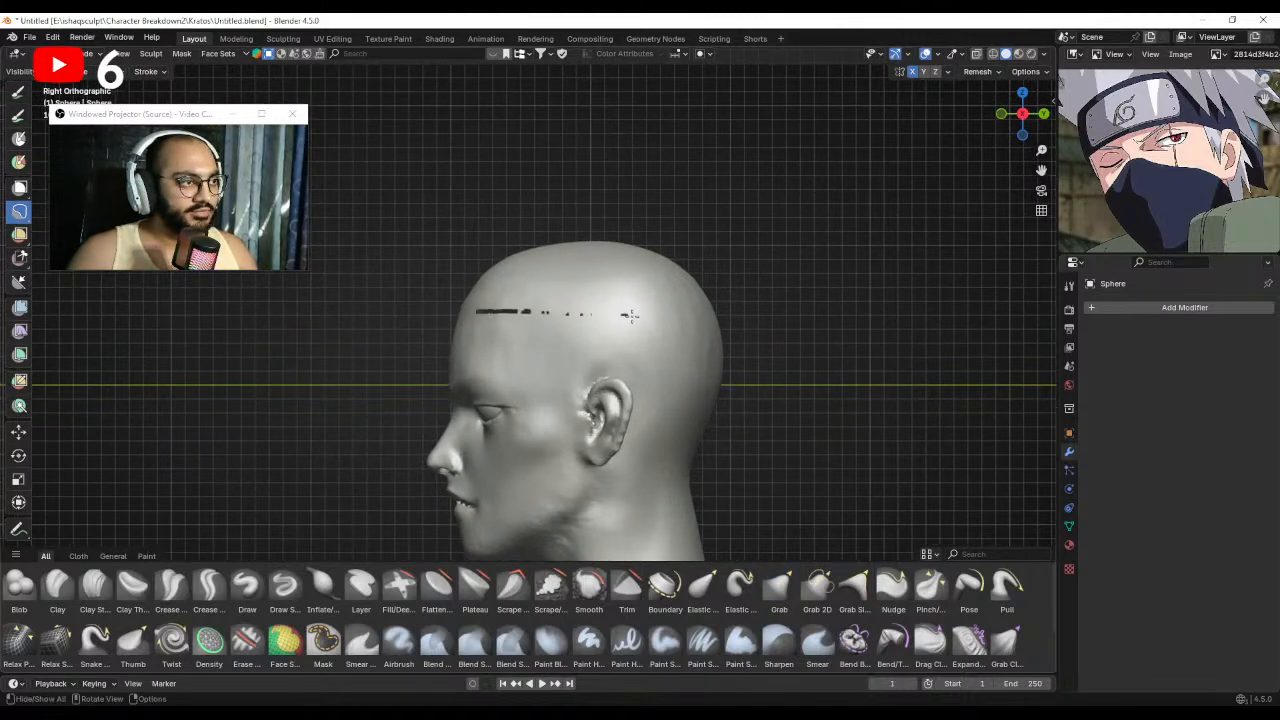
{"action": "mouse_move", "coordinate": [523, 307]}
{"action": "left_mouse_down"}
{"action": "mouse_move", "coordinate": [748, 314]}
{"action": "mouse_move", "coordinate": [724, 397]}
{"action": "left_mouse_up"}
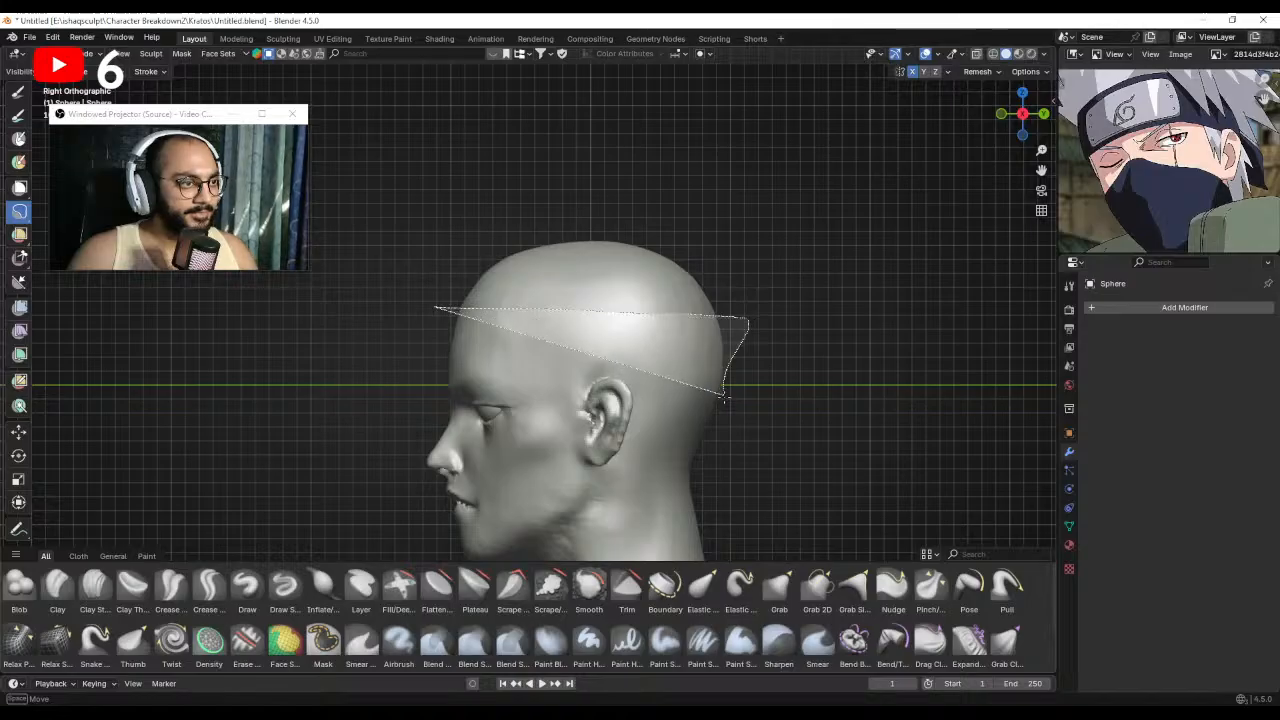
{"action": "left_click_drag", "start_coordinate": [605, 372], "coordinate": [434, 312]}
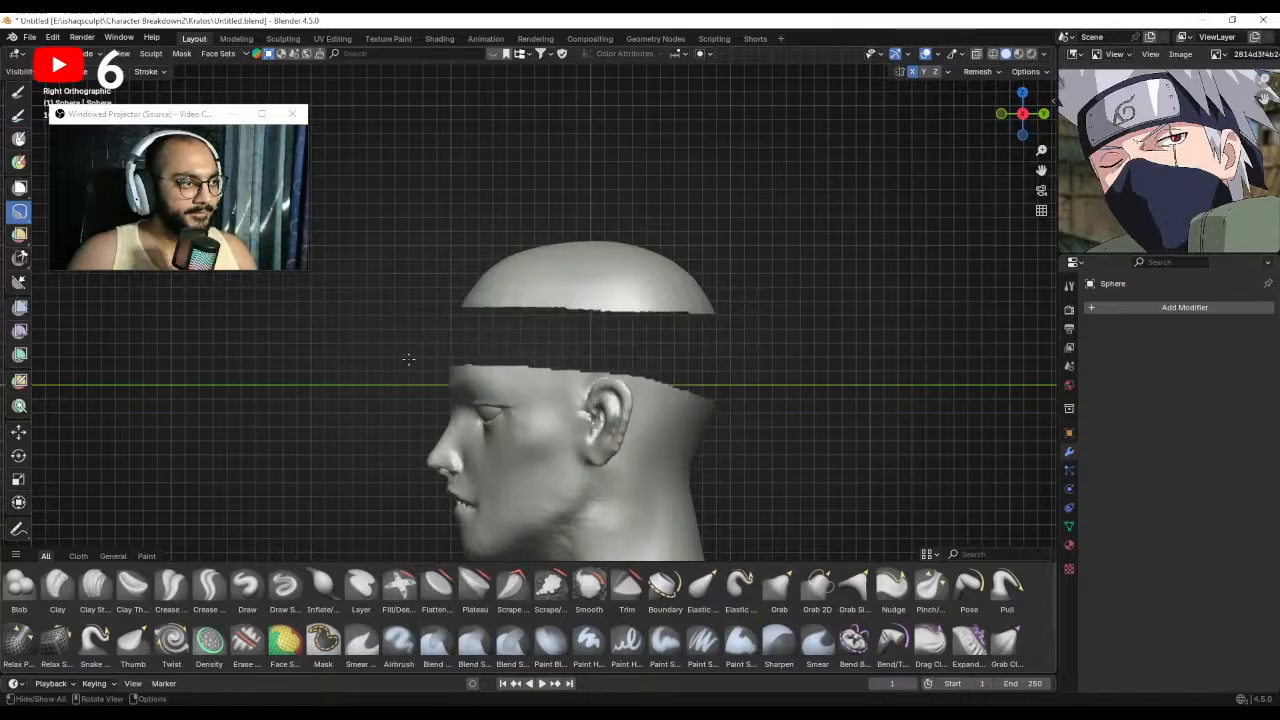
{"action": "left_click_drag", "start_coordinate": [439, 360], "coordinate": [543, 341], "text": "alt"}
{"action": "key", "text": "alt+h"}
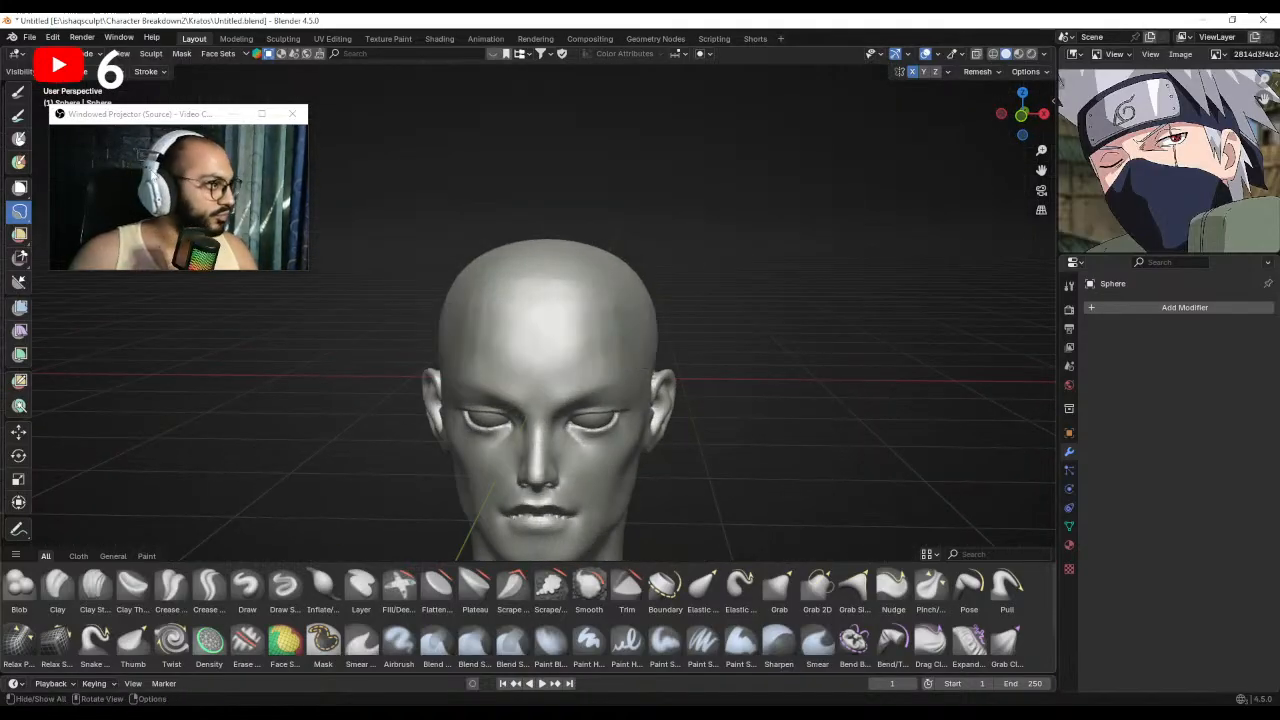
Activate the Lasso Mask tool and show the head in right orthographic view.
{"action": "mouse_move", "coordinate": [138, 119]}
{"action": "left_mouse_down"}
{"action": "mouse_move", "coordinate": [159, 135]}
{"action": "mouse_move", "coordinate": [169, 249]}
{"action": "left_mouse_up"}
{"action": "left_click_drag", "start_coordinate": [19, 211], "coordinate": [63, 231]}
{"action": "left_click", "coordinate": [65, 226]}
{"action": "mouse_move", "coordinate": [585, 296]}
{"action": "left_mouse_down", "text": "alt"}
{"action": "mouse_move", "coordinate": [448, 320]}
{"action": "mouse_move", "coordinate": [479, 301]}
{"action": "left_mouse_up", "text": "alt"}
{"action": "left_click_drag", "start_coordinate": [579, 328], "coordinate": [563, 311], "text": "ctrl+alt"}
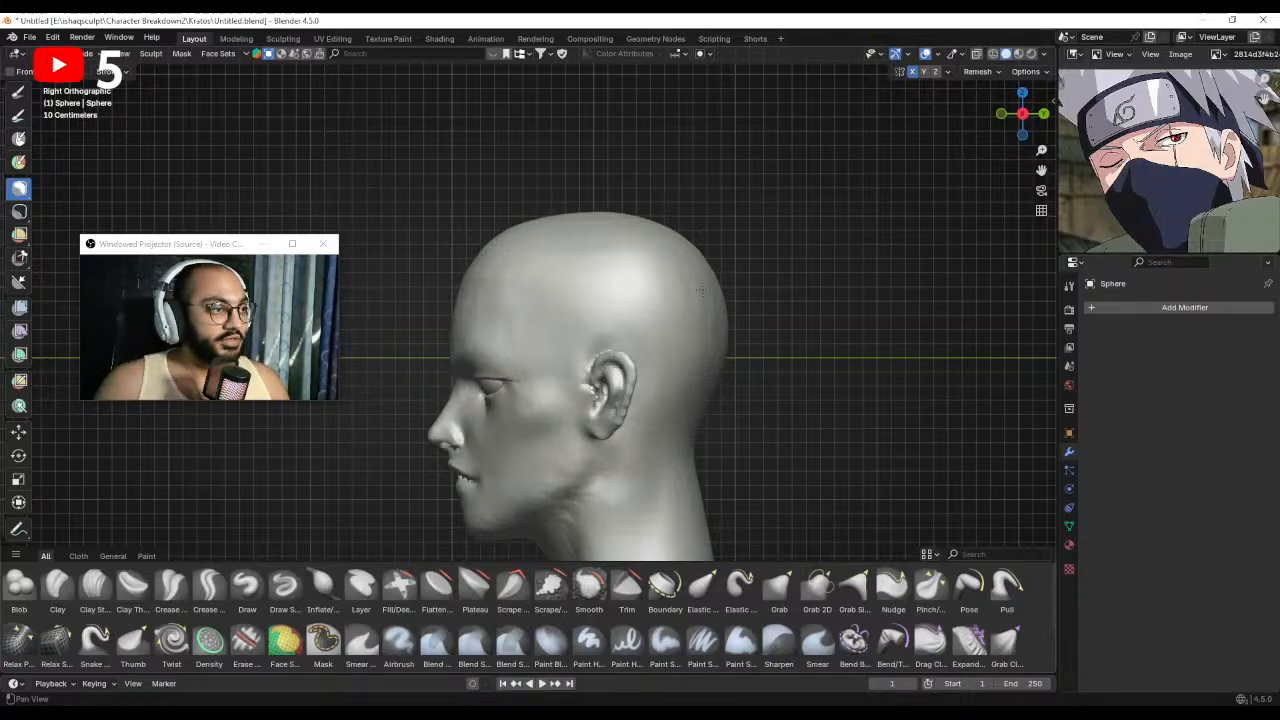
{"action": "middle_click_drag", "start_coordinate": [702, 290], "coordinate": [717, 282], "text": "shift"}
Reshape the forehead profile in right side view using the Grab brush with a large radius.
{"action": "key", "text": "g"}
{"action": "mouse_move", "coordinate": [554, 272]}
{"action": "middle_mouse_down", "text": "shift"}
{"action": "mouse_move", "coordinate": [567, 291]}
{"action": "mouse_move", "coordinate": [513, 291]}
{"action": "middle_mouse_up", "text": "shift"}
{"action": "key", "text": "KP_3"}
{"action": "key", "text": "f"}
{"action": "left_click", "coordinate": [626, 323]}
{"action": "left_click_drag", "start_coordinate": [508, 298], "coordinate": [497, 296]}
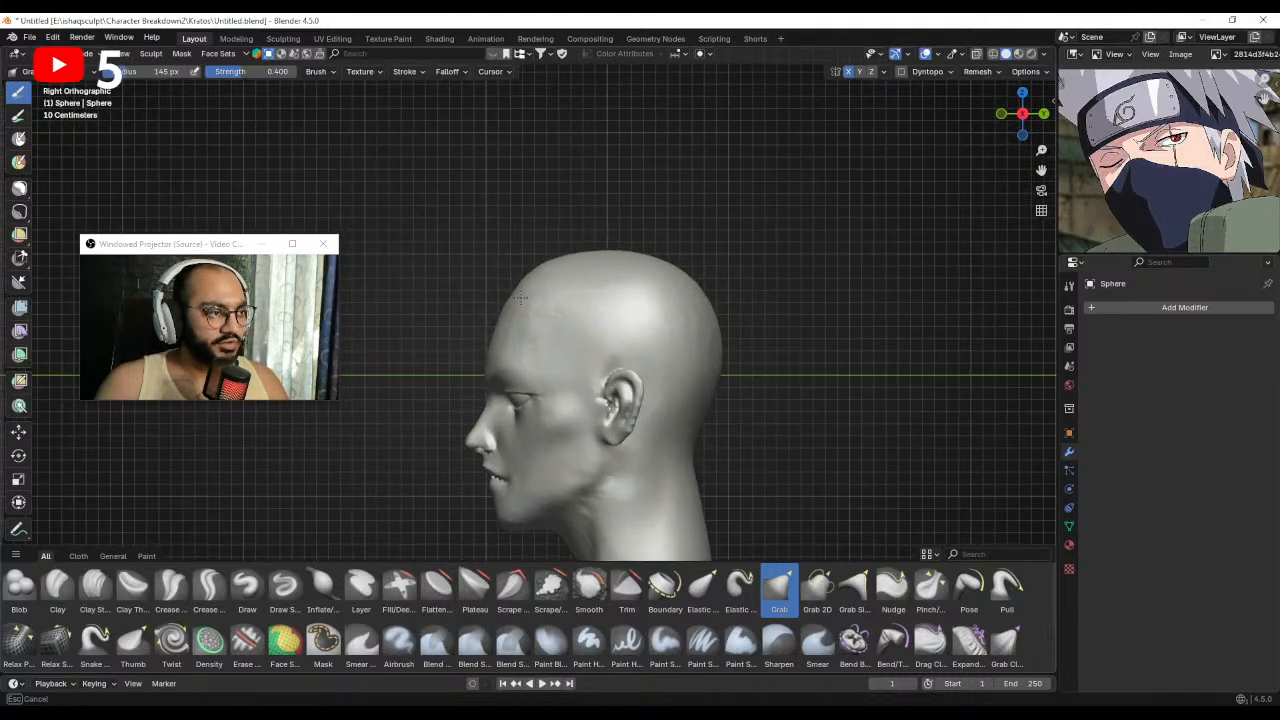
{"action": "key", "text": "f"}
{"action": "left_click", "coordinate": [496, 334]}
Reshape the front, top and upper back of the skull with the Grab brush, adjusting its radius between strokes.
{"action": "key", "text": "f"}
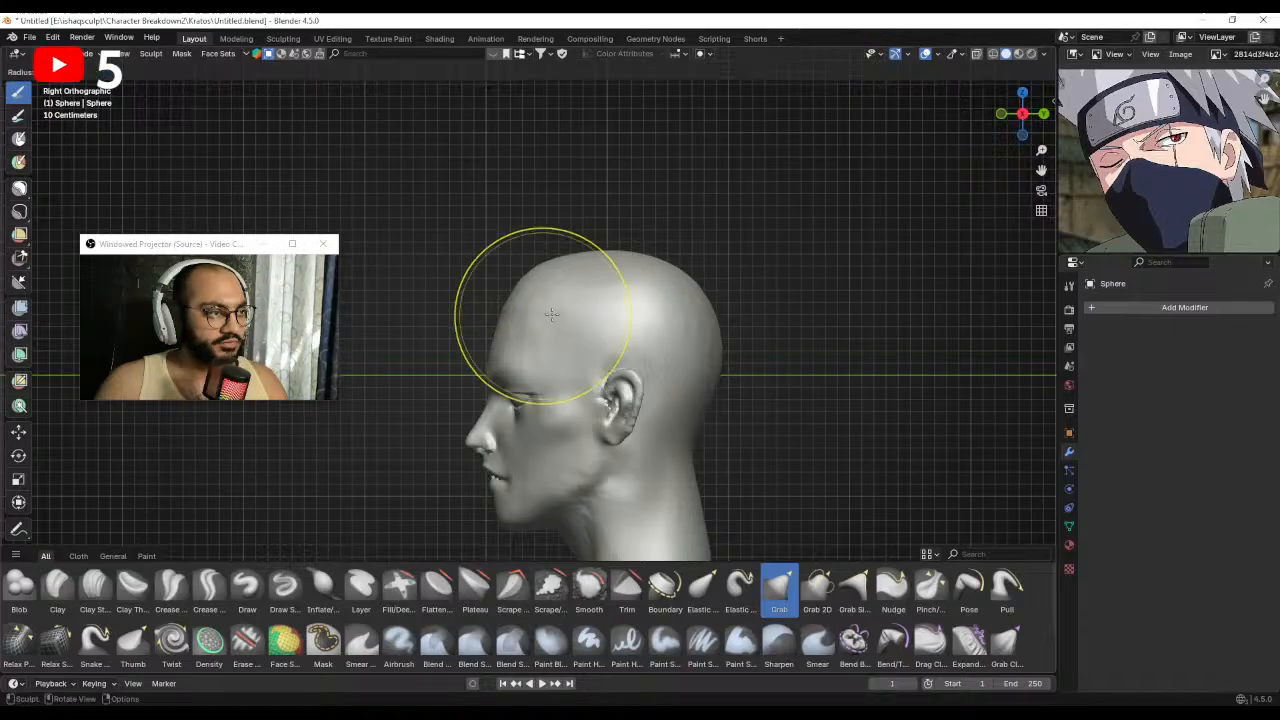
{"action": "left_click", "coordinate": [551, 258]}
{"action": "key", "text": "f"}
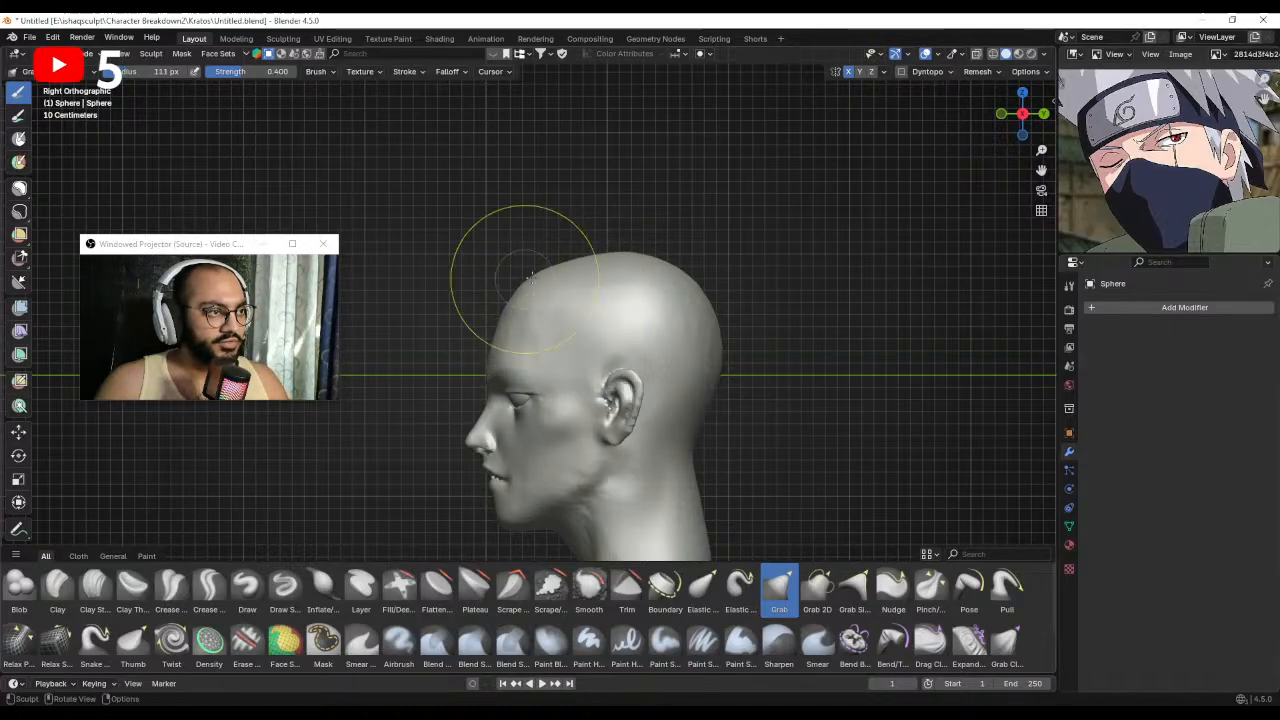
{"action": "left_click", "coordinate": [561, 263]}
{"action": "key", "text": "f"}
{"action": "left_click", "coordinate": [656, 266]}
{"action": "left_click_drag", "start_coordinate": [677, 272], "coordinate": [670, 275]}
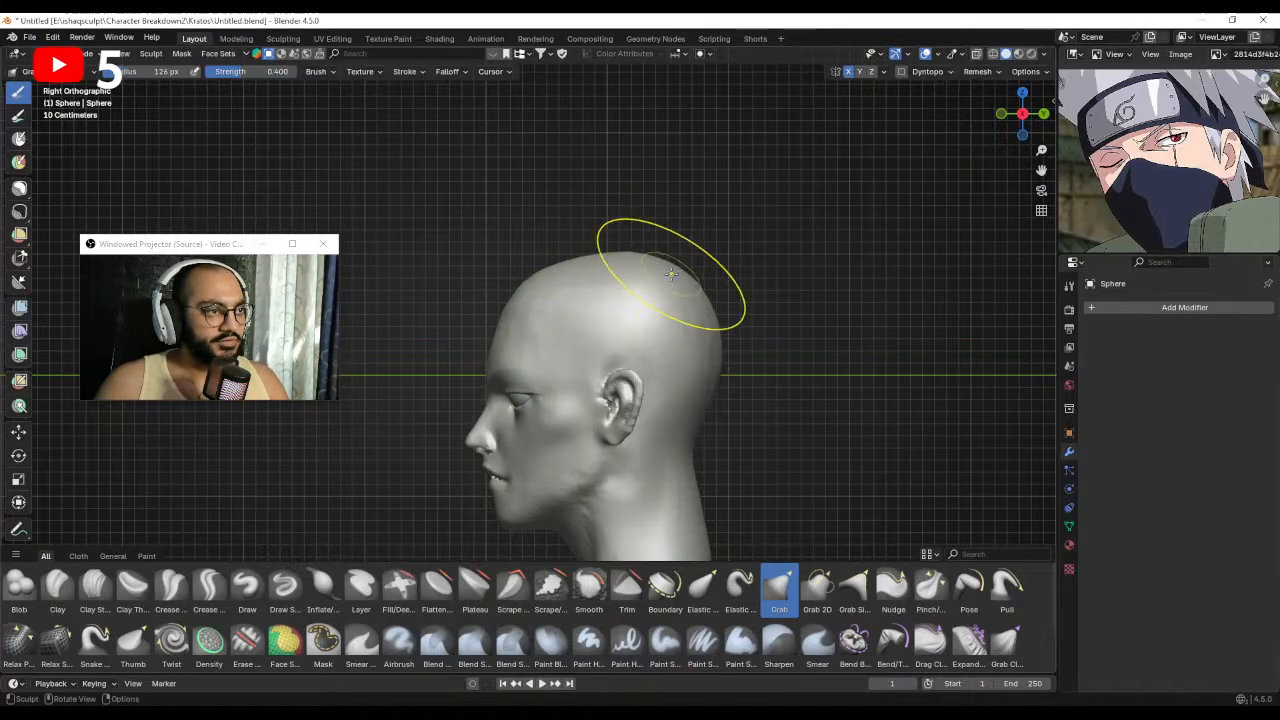
Refine the crown and forehead profile with the Grab brush and undo the last stroke.
{"action": "mouse_move", "coordinate": [668, 277]}
{"action": "middle_mouse_down", "text": "ctrl"}
{"action": "mouse_move", "coordinate": [664, 296]}
{"action": "mouse_move", "coordinate": [661, 282]}
{"action": "mouse_move", "coordinate": [680, 284]}
{"action": "middle_mouse_up", "text": "ctrl"}
{"action": "key", "text": "f"}
{"action": "left_click", "coordinate": [649, 273]}
{"action": "key", "text": "f"}
{"action": "left_click", "coordinate": [514, 316]}
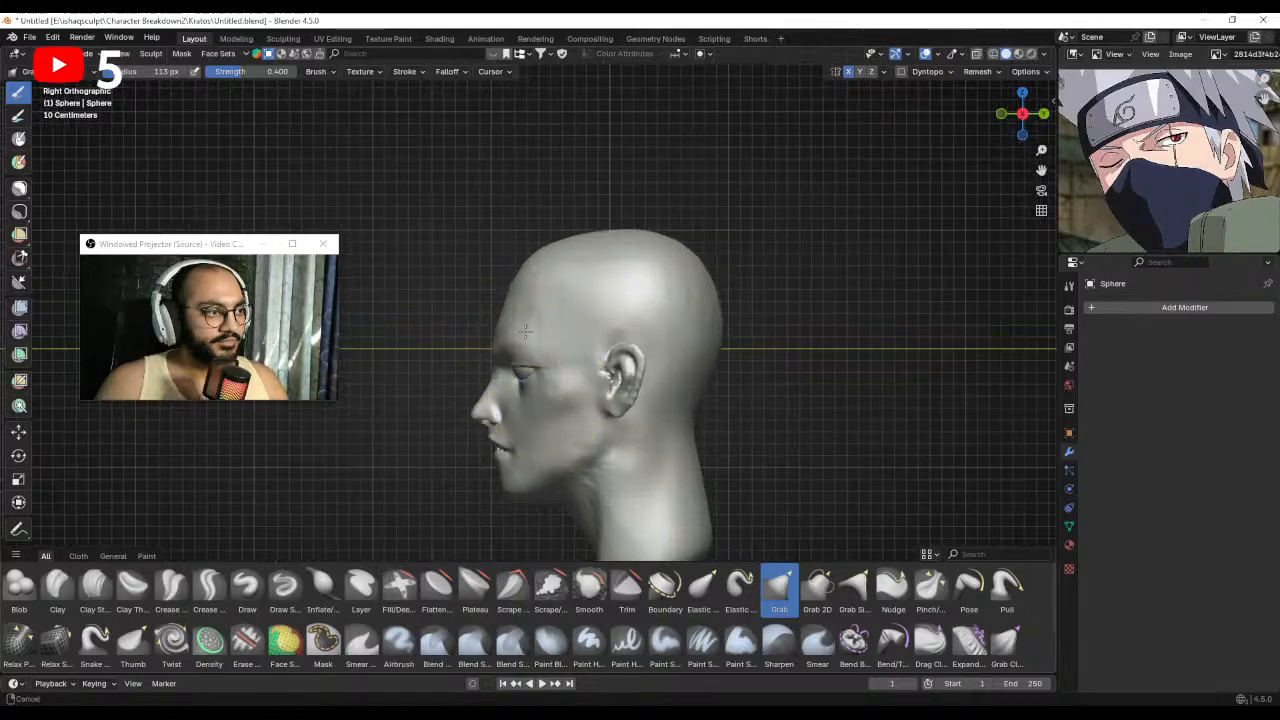
{"action": "scroll", "coordinate": [600, 355], "scroll_direction": "up", "scroll_amount": 5}
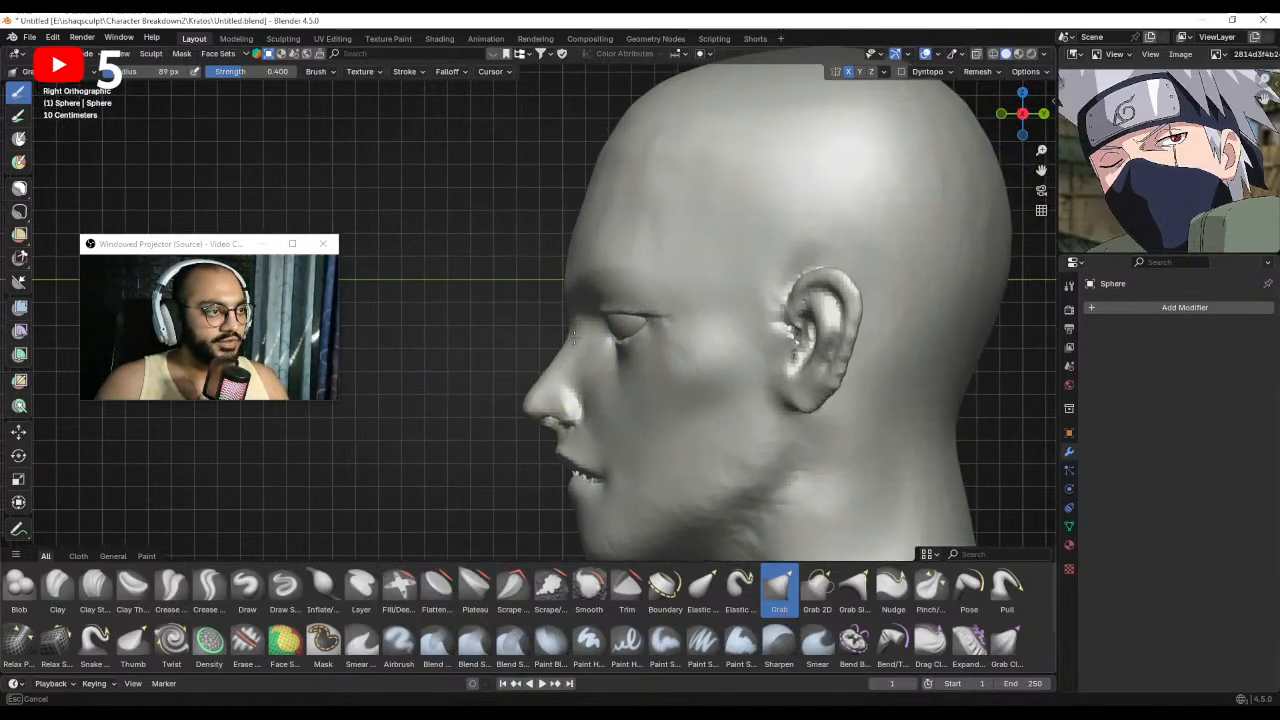
{"action": "key", "text": "ctrl+z"}
Adjust the nose profile with the Grab brush in side view and reduce the brush radius.
{"action": "middle_click_drag", "start_coordinate": [555, 365], "coordinate": [560, 393], "text": "ctrl"}
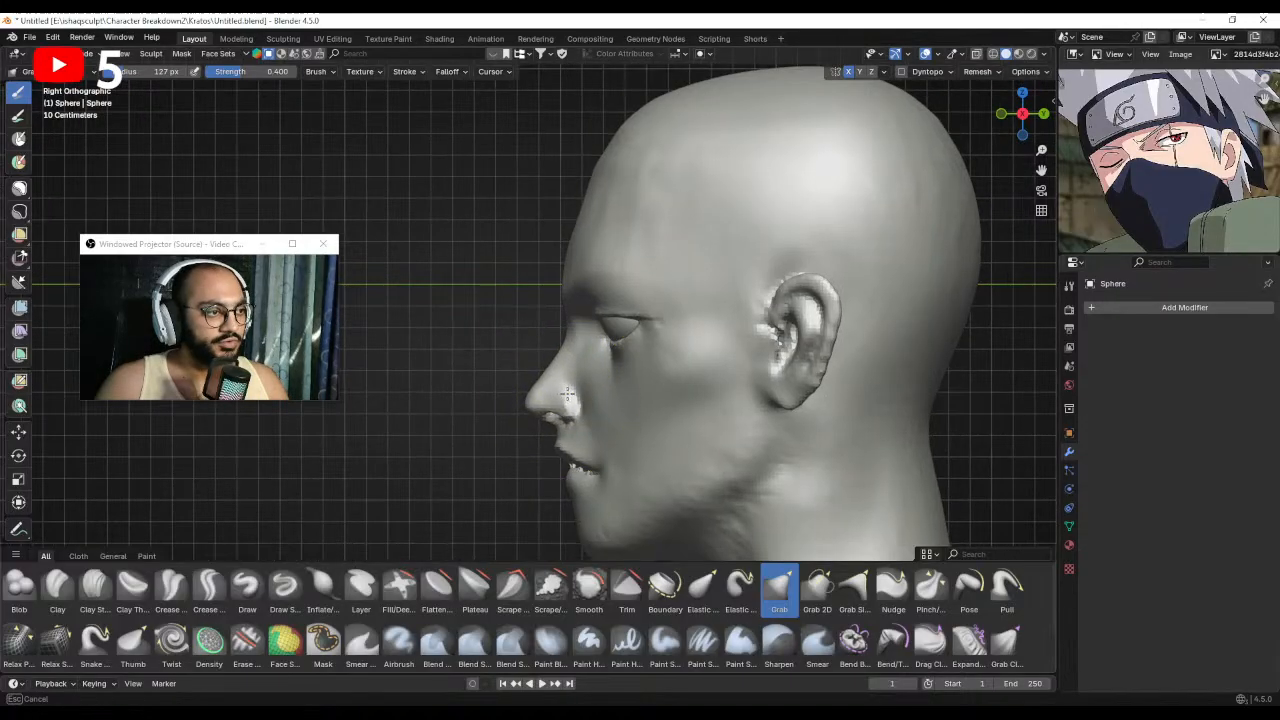
{"action": "left_click_drag", "start_coordinate": [568, 394], "coordinate": [560, 386]}
{"action": "mouse_move", "coordinate": [561, 365]}
{"action": "middle_mouse_down", "text": "shift"}
{"action": "mouse_move", "coordinate": [568, 383]}
{"action": "mouse_move", "coordinate": [585, 317]}
{"action": "mouse_move", "coordinate": [611, 323]}
{"action": "middle_mouse_up", "text": "shift"}
{"action": "key", "text": "f"}
{"action": "left_click", "coordinate": [571, 354]}
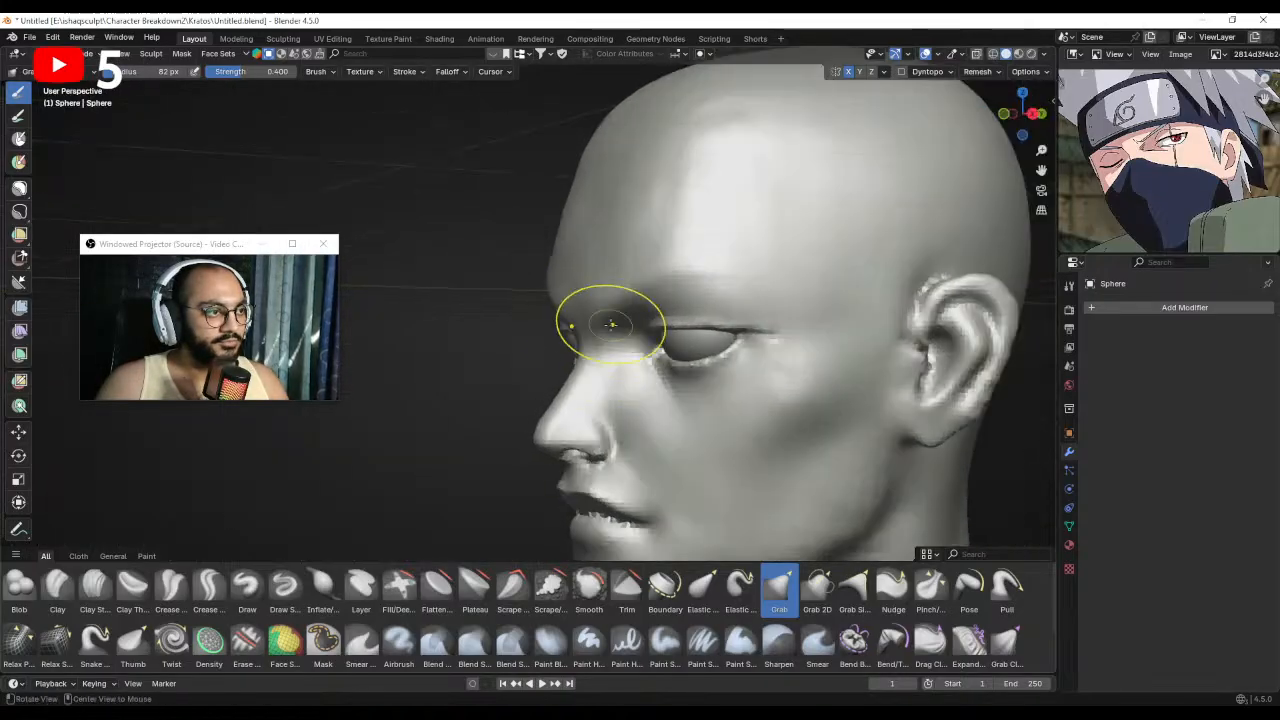
Refine the nose bridge in right side view with small Grab brush strokes.
{"action": "mouse_move", "coordinate": [609, 375]}
{"action": "middle_mouse_down"}
{"action": "mouse_move", "coordinate": [651, 349]}
{"action": "mouse_move", "coordinate": [609, 380]}
{"action": "mouse_move", "coordinate": [535, 367]}
{"action": "mouse_move", "coordinate": [569, 383]}
{"action": "mouse_move", "coordinate": [557, 353]}
{"action": "middle_mouse_up"}
{"action": "key", "text": "KP_3"}
{"action": "left_click_drag", "start_coordinate": [566, 366], "coordinate": [569, 367]}
{"action": "key", "text": "f"}
{"action": "left_click", "coordinate": [587, 384]}
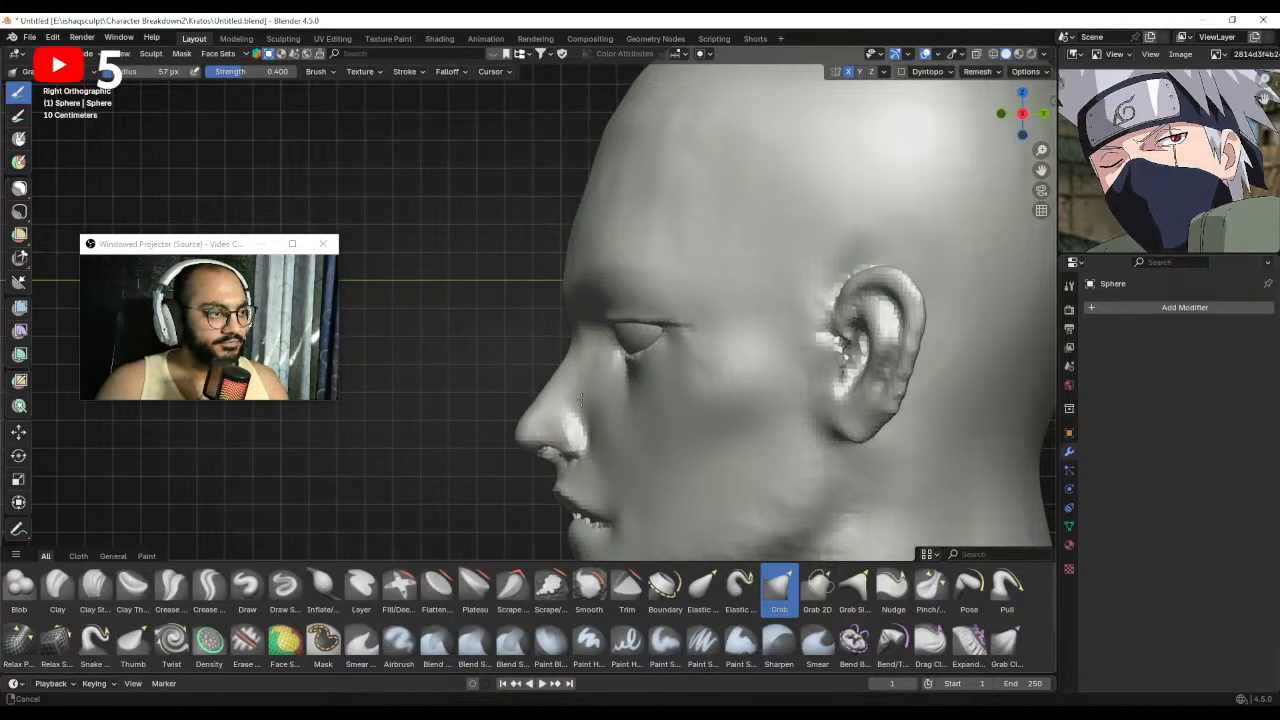
{"action": "middle_click_drag", "start_coordinate": [580, 398], "coordinate": [548, 411]}
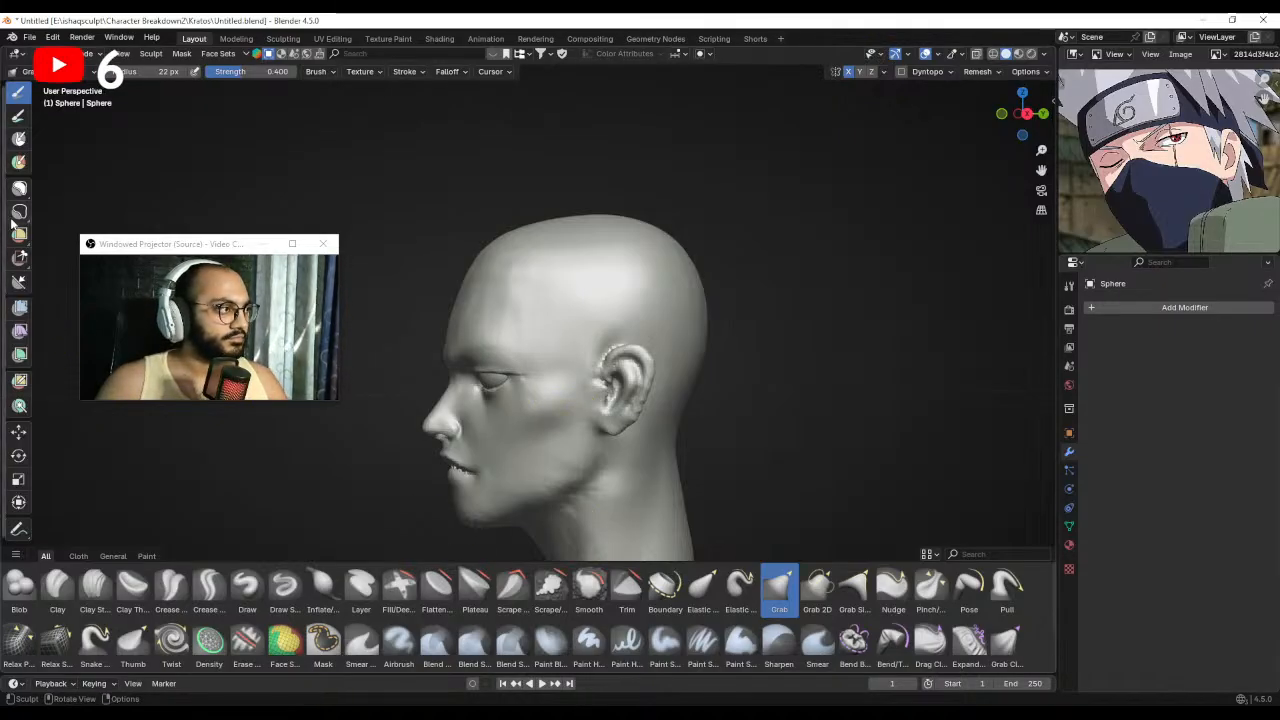
Lasso-mask a headband-shaped strip around the skull from the forehead to the back of the head, above the ears, in right orthographic view.
{"action": "left_click", "coordinate": [20, 189]}
{"action": "key", "text": "KP_3"}
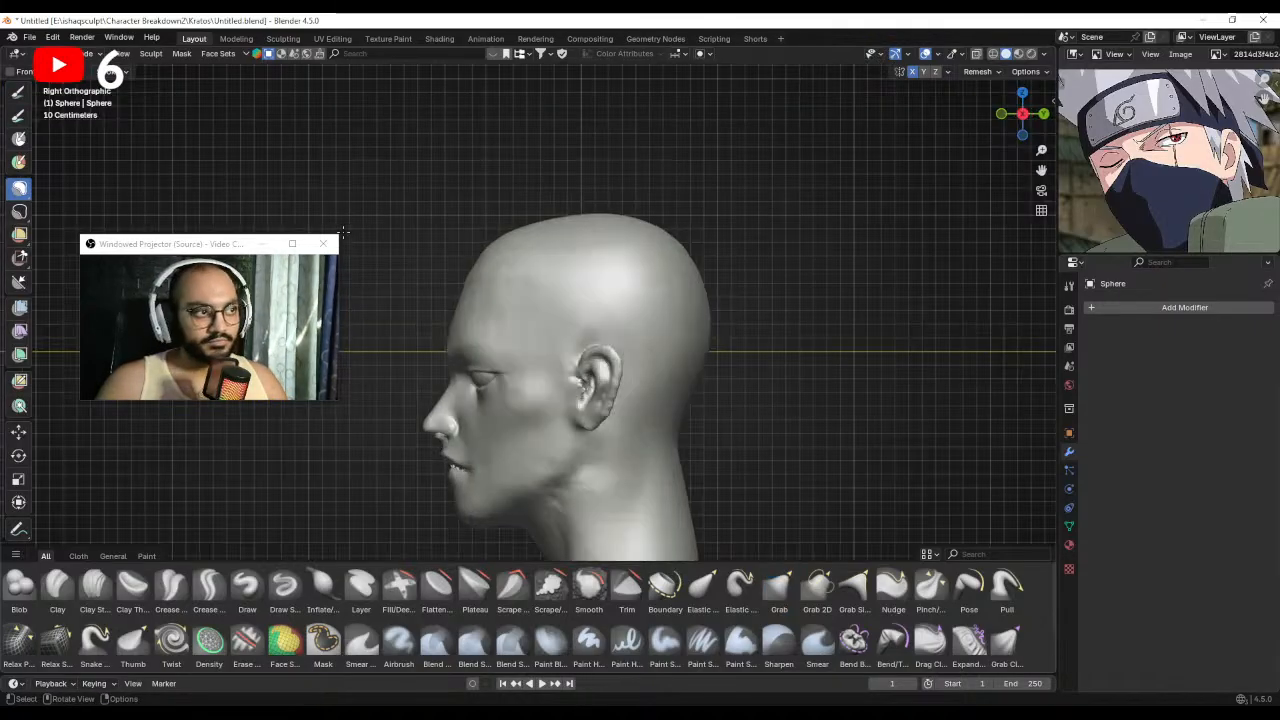
{"action": "middle_click_drag", "start_coordinate": [504, 352], "coordinate": [667, 306], "text": "ctrl"}
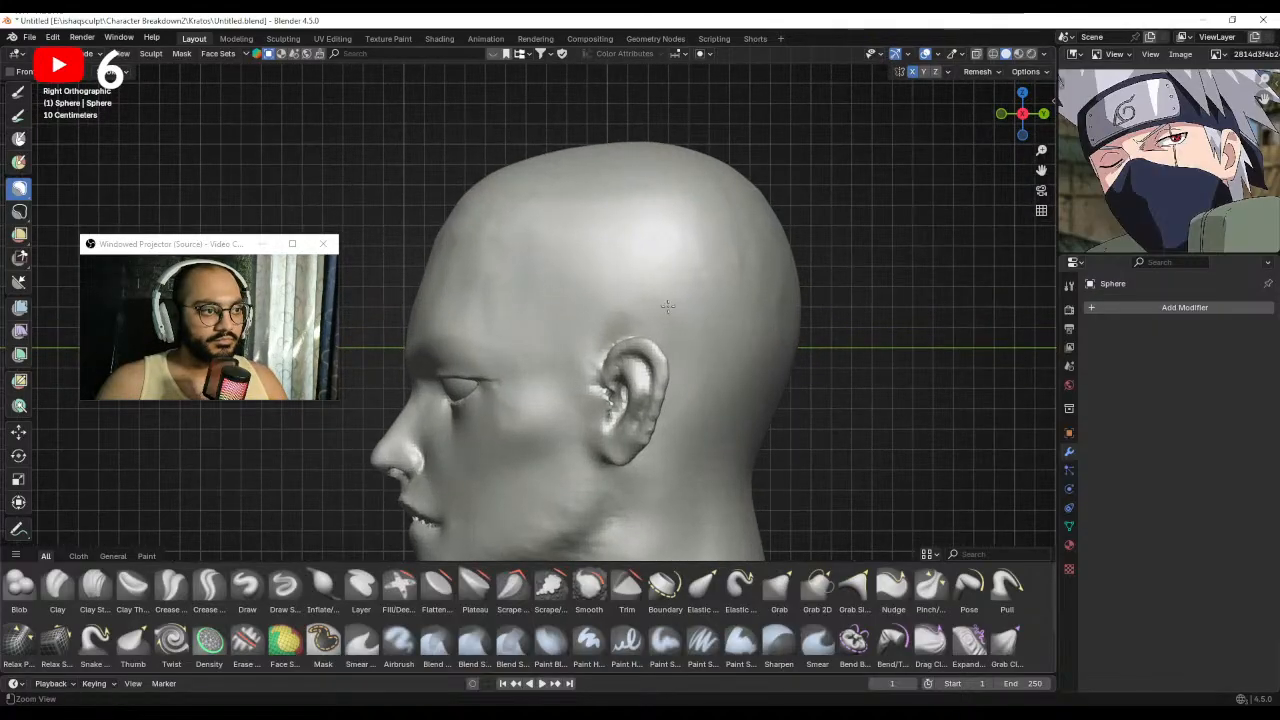
{"action": "mouse_move", "coordinate": [732, 289]}
{"action": "left_mouse_down"}
{"action": "mouse_move", "coordinate": [733, 315]}
{"action": "mouse_move", "coordinate": [590, 334]}
{"action": "left_mouse_up"}
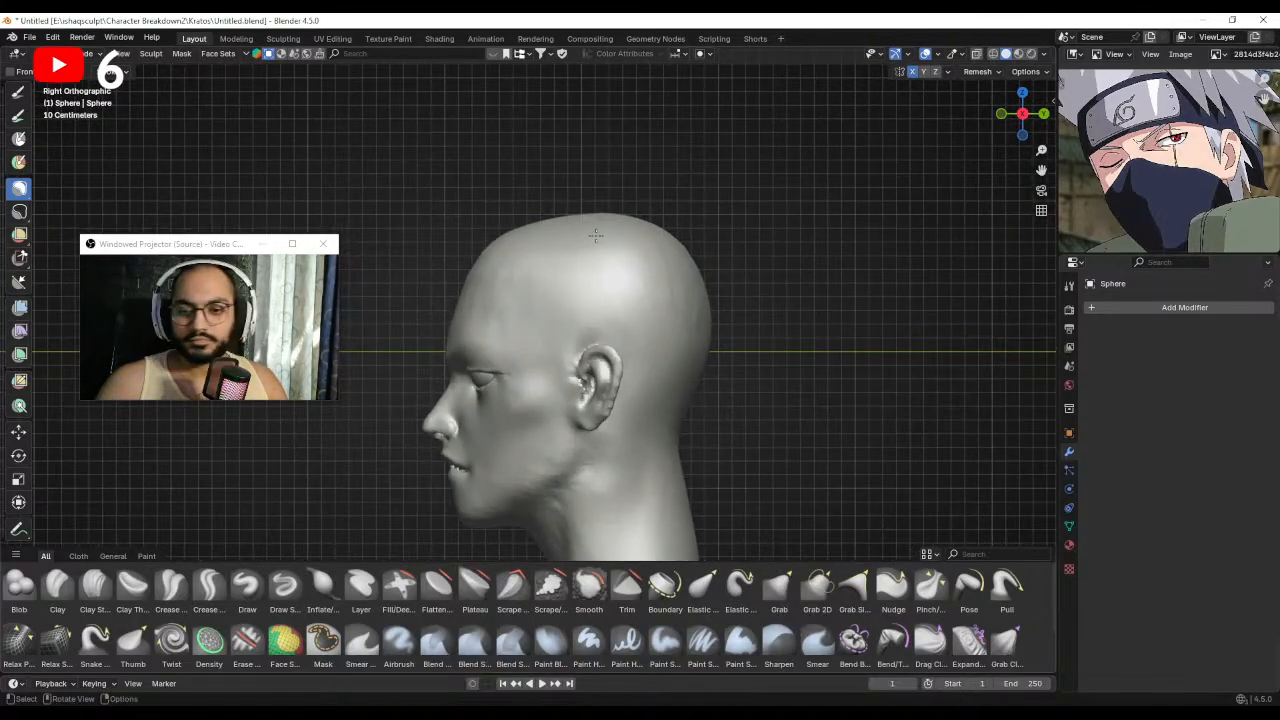
{"action": "scroll", "coordinate": [515, 316], "scroll_direction": "up", "scroll_amount": 1}
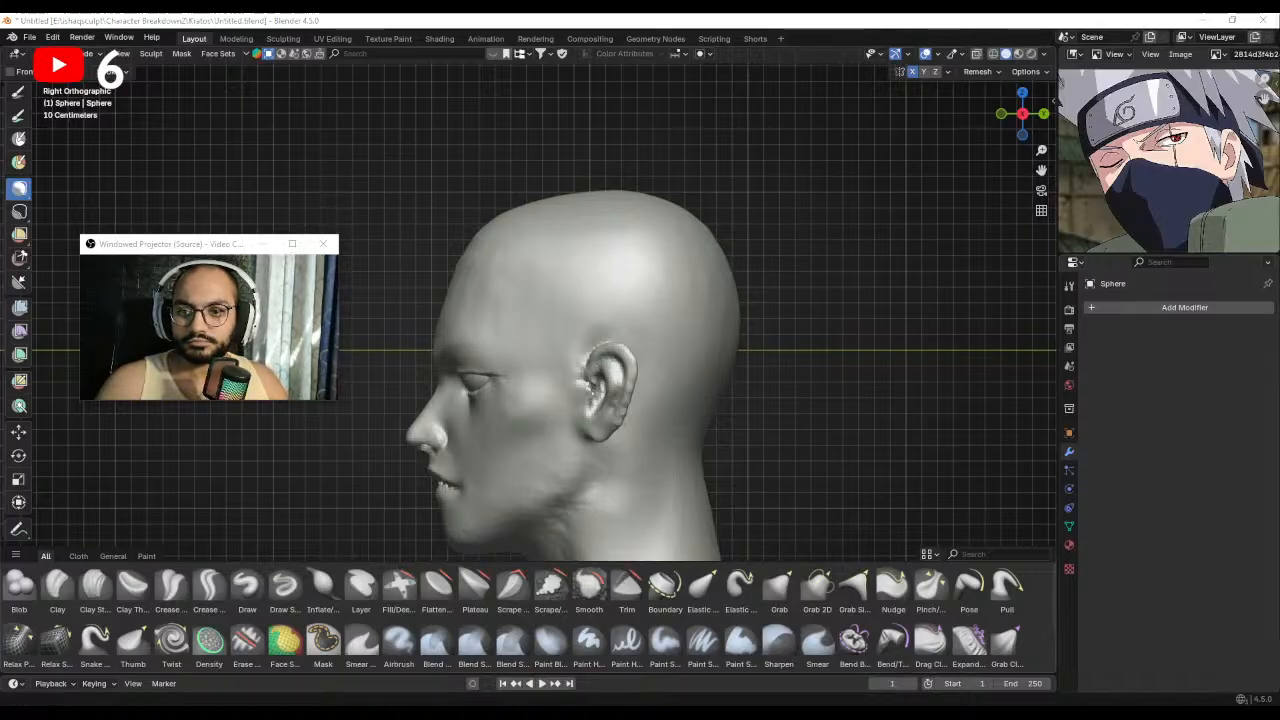
{"action": "scroll", "coordinate": [460, 288], "scroll_direction": "down", "scroll_amount": 1}
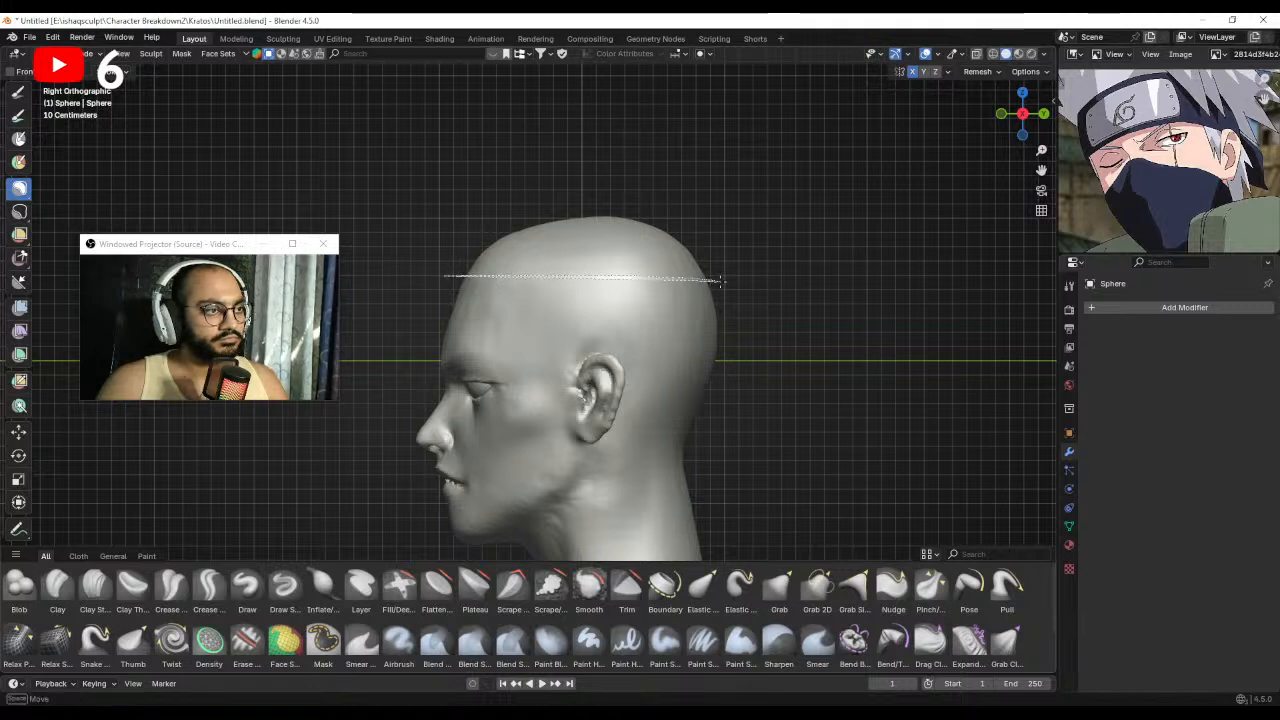
{"action": "key", "text": "ctrl+z"}
{"action": "left_click_drag", "start_coordinate": [720, 281], "coordinate": [715, 376]}
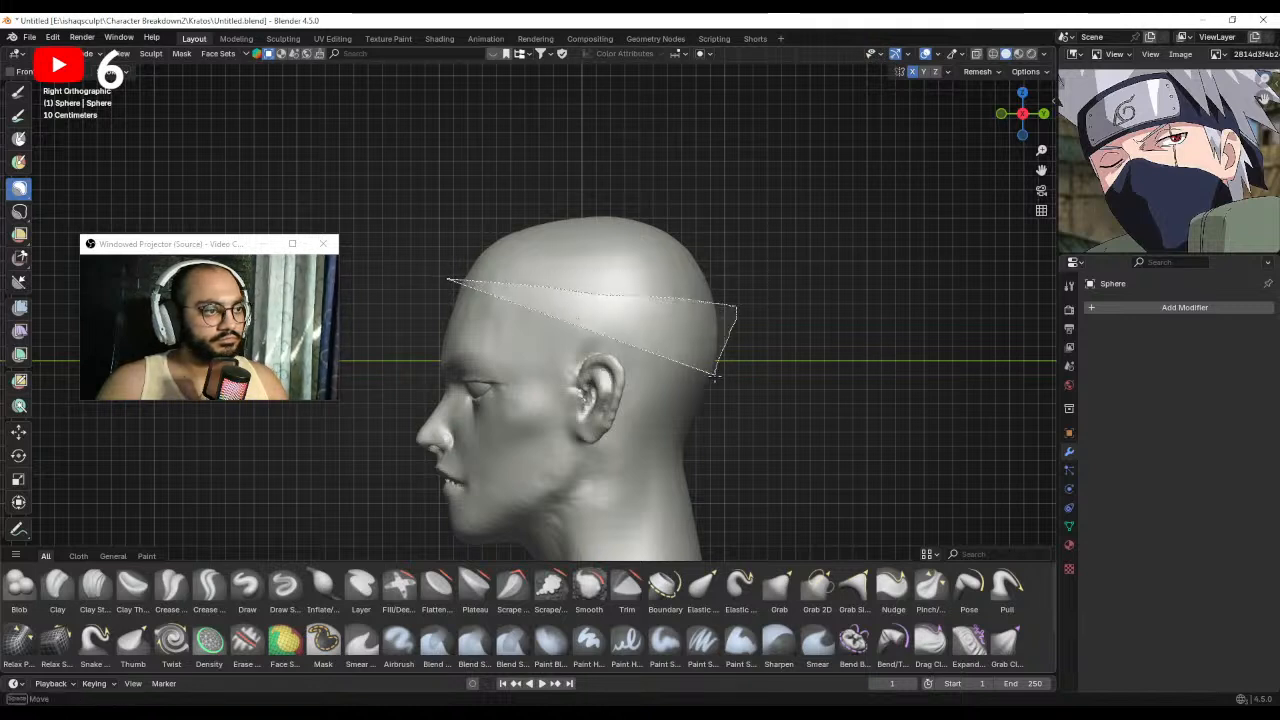
{"action": "left_click_drag", "start_coordinate": [581, 345], "coordinate": [440, 290]}
Extend the mask's lower edge across the forehead and temple with another lasso.
{"action": "mouse_move", "coordinate": [440, 290]}
{"action": "middle_mouse_down"}
{"action": "mouse_move", "coordinate": [588, 347]}
{"action": "mouse_move", "coordinate": [595, 335]}
{"action": "mouse_move", "coordinate": [700, 338]}
{"action": "mouse_move", "coordinate": [661, 340]}
{"action": "middle_mouse_up"}
{"action": "scroll", "coordinate": [601, 322], "scroll_direction": "up", "scroll_amount": 2}
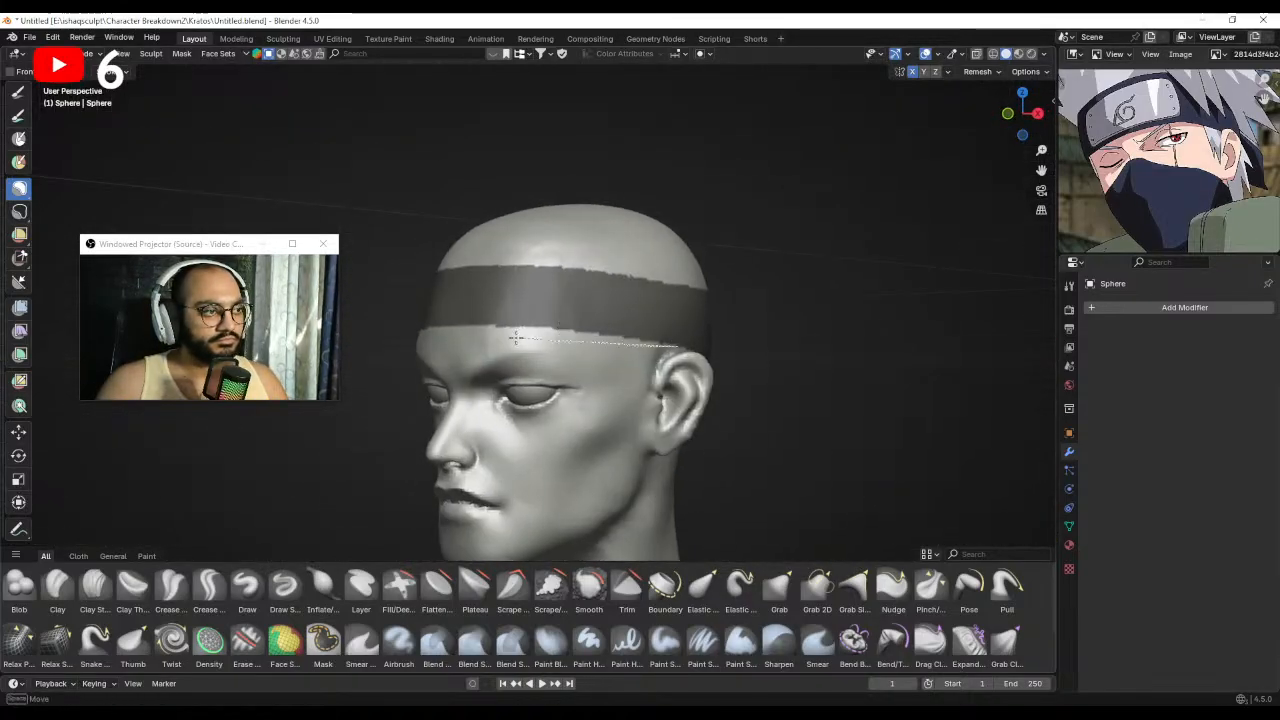
{"action": "left_click_drag", "start_coordinate": [414, 332], "coordinate": [432, 296]}
{"action": "middle_click_drag", "start_coordinate": [490, 308], "coordinate": [660, 326]}
{"action": "middle_click_drag", "start_coordinate": [545, 329], "coordinate": [619, 322]}
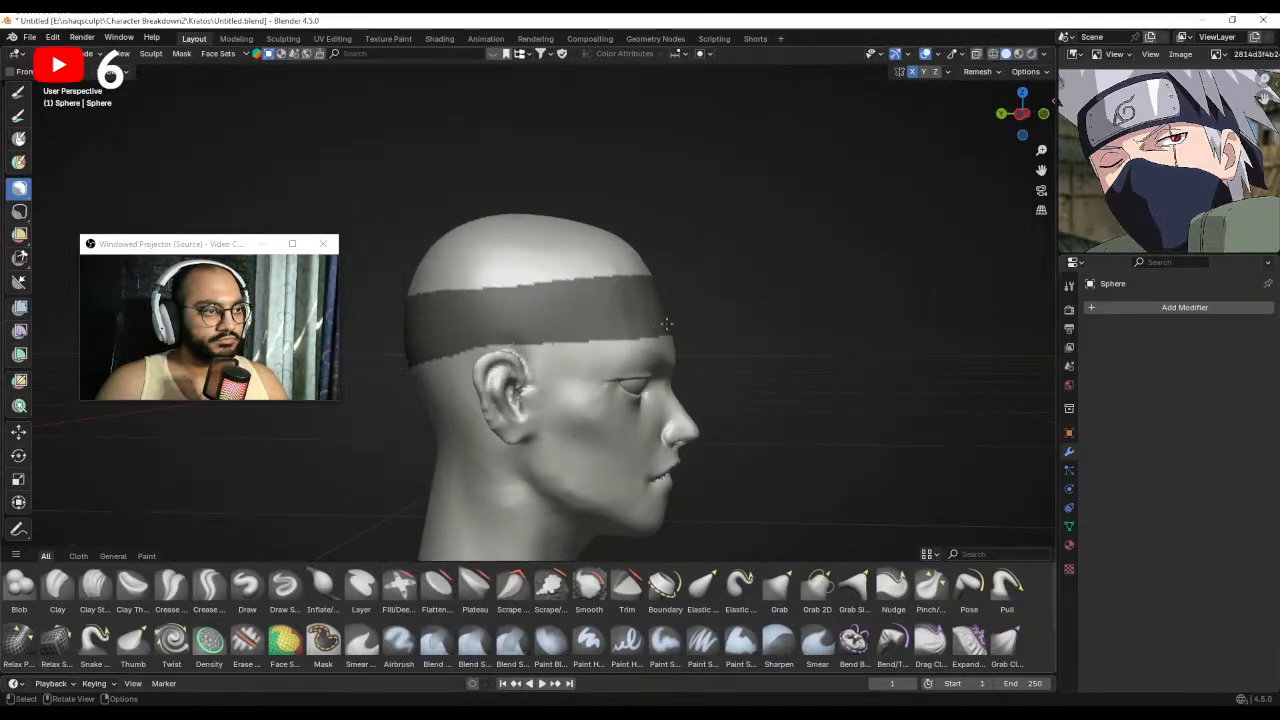
Extend and even out the headband mask's edges above and behind the other ear with further lasso selections.
{"action": "left_click_drag", "start_coordinate": [556, 343], "coordinate": [458, 340]}
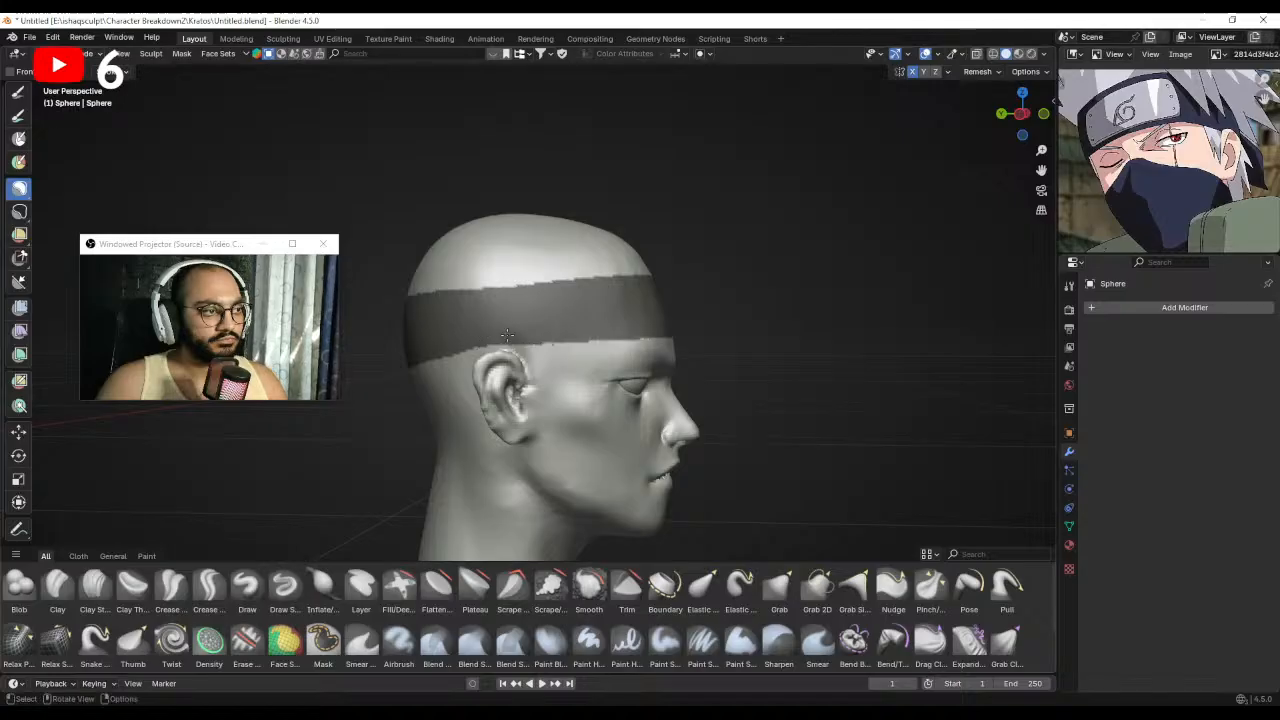
{"action": "middle_click_drag", "start_coordinate": [500, 337], "coordinate": [543, 338]}
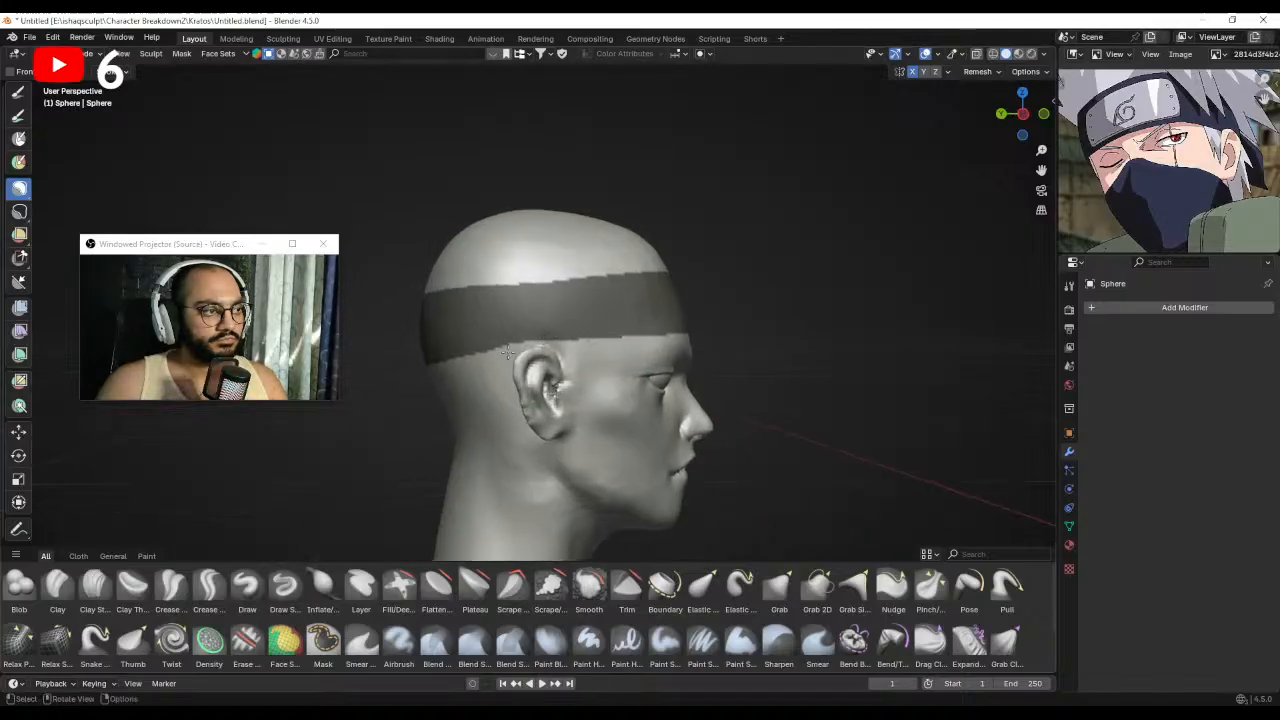
{"action": "mouse_move", "coordinate": [512, 358]}
{"action": "left_mouse_down"}
{"action": "mouse_move", "coordinate": [410, 378]}
{"action": "mouse_move", "coordinate": [519, 341]}
{"action": "left_mouse_up"}
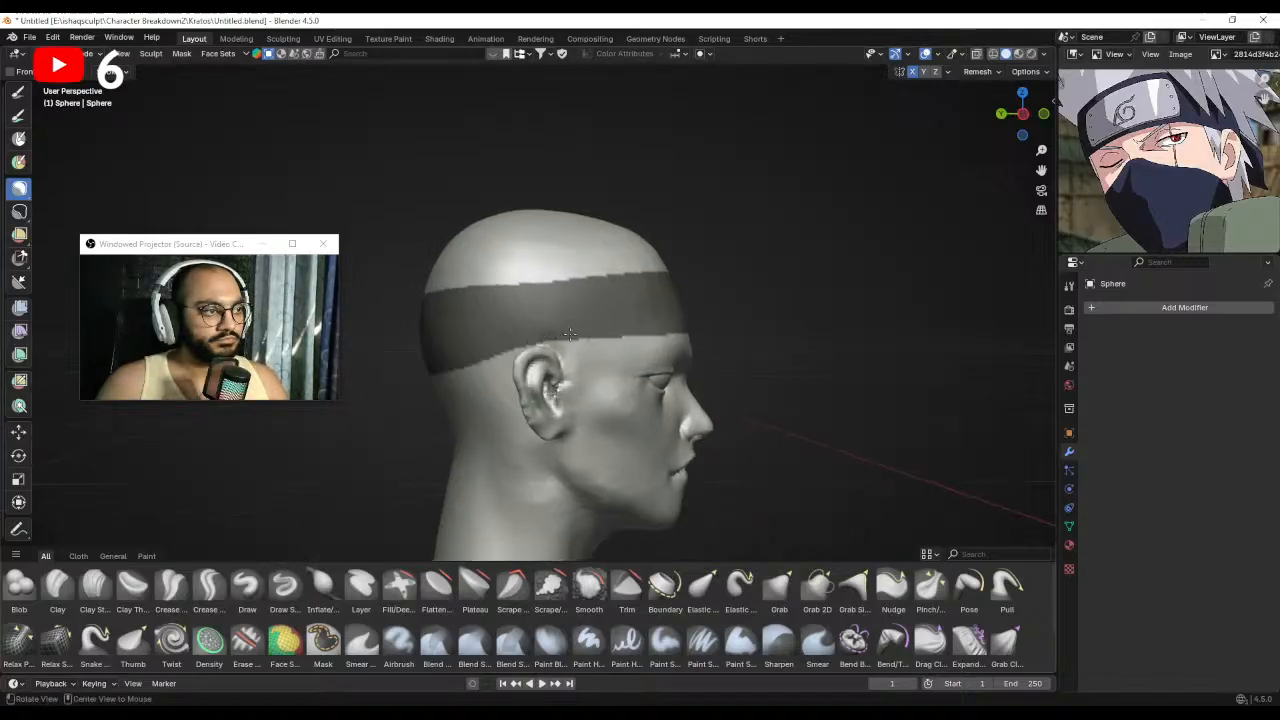
{"action": "middle_click_drag", "start_coordinate": [568, 334], "coordinate": [671, 310]}
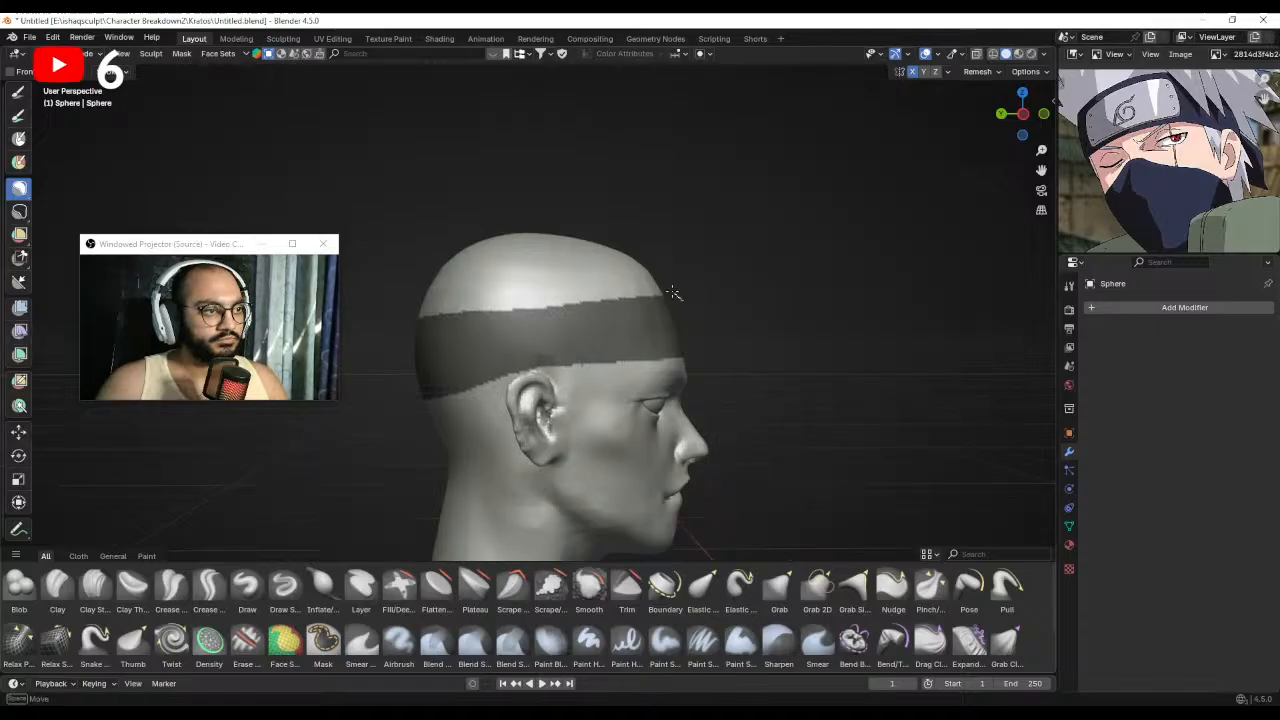
{"action": "mouse_move", "coordinate": [549, 299]}
{"action": "left_mouse_down"}
{"action": "mouse_move", "coordinate": [392, 318]}
{"action": "mouse_move", "coordinate": [515, 358]}
{"action": "left_mouse_up"}
Extract the masked headband strip from the head as a separate mesh with Mask Extract.
{"action": "mouse_move", "coordinate": [603, 336]}
{"action": "middle_mouse_down"}
{"action": "mouse_move", "coordinate": [440, 350]}
{"action": "mouse_move", "coordinate": [508, 338]}
{"action": "middle_mouse_up"}
{"action": "key", "text": "KP_3"}
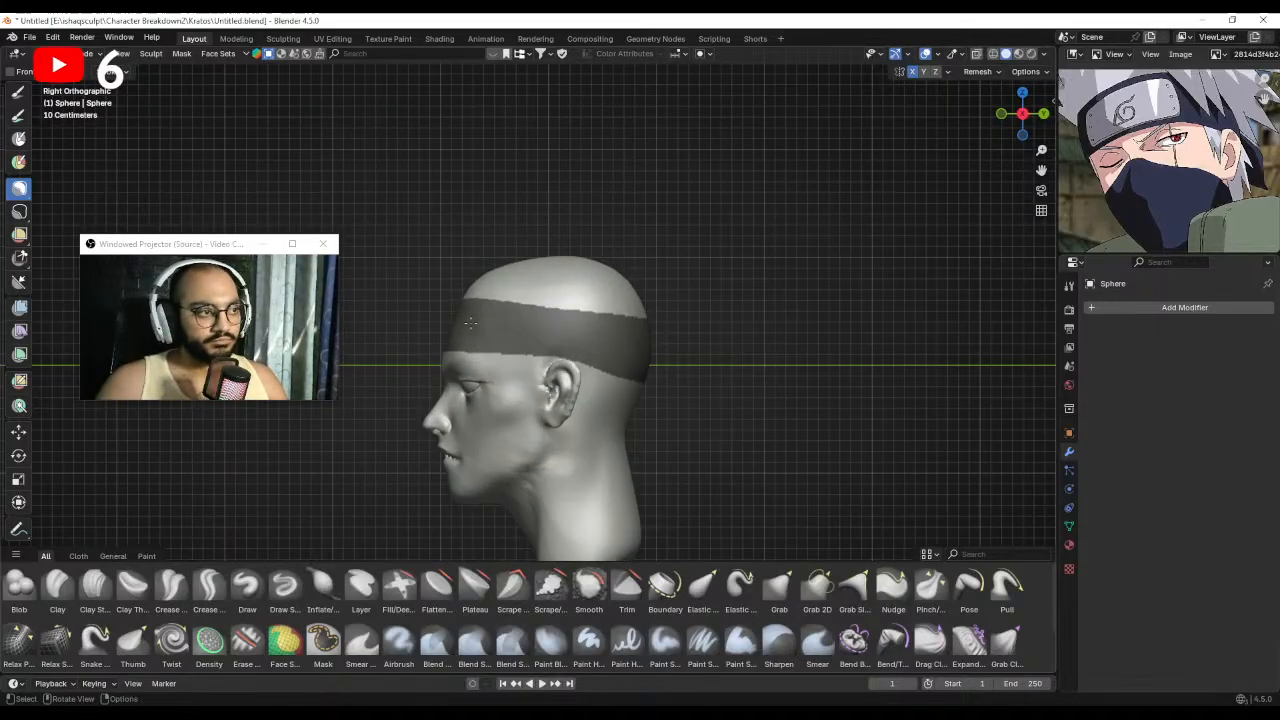
{"action": "scroll", "coordinate": [530, 348], "scroll_direction": "up", "scroll_amount": 1}
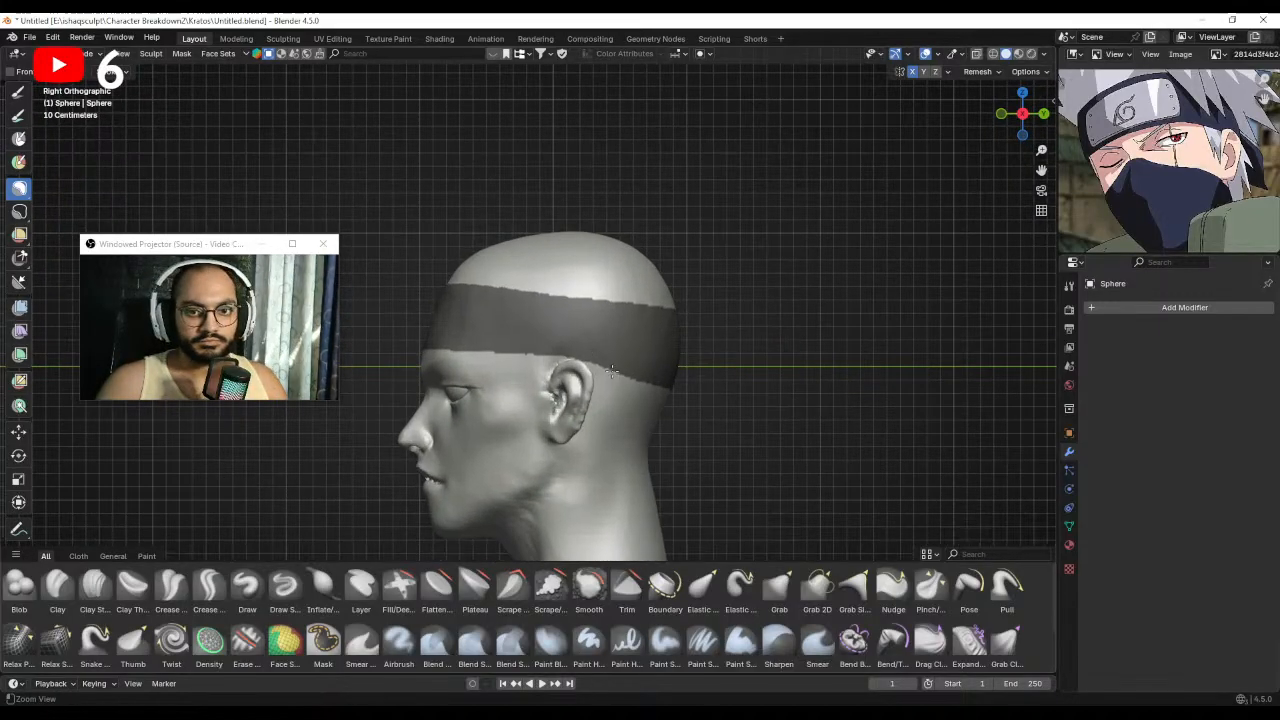
{"action": "scroll", "coordinate": [558, 358], "scroll_direction": "up", "scroll_amount": 1}
{"action": "middle_click_drag", "start_coordinate": [558, 358], "coordinate": [714, 363]}
{"action": "scroll", "coordinate": [686, 360], "scroll_direction": "down", "scroll_amount": 2}
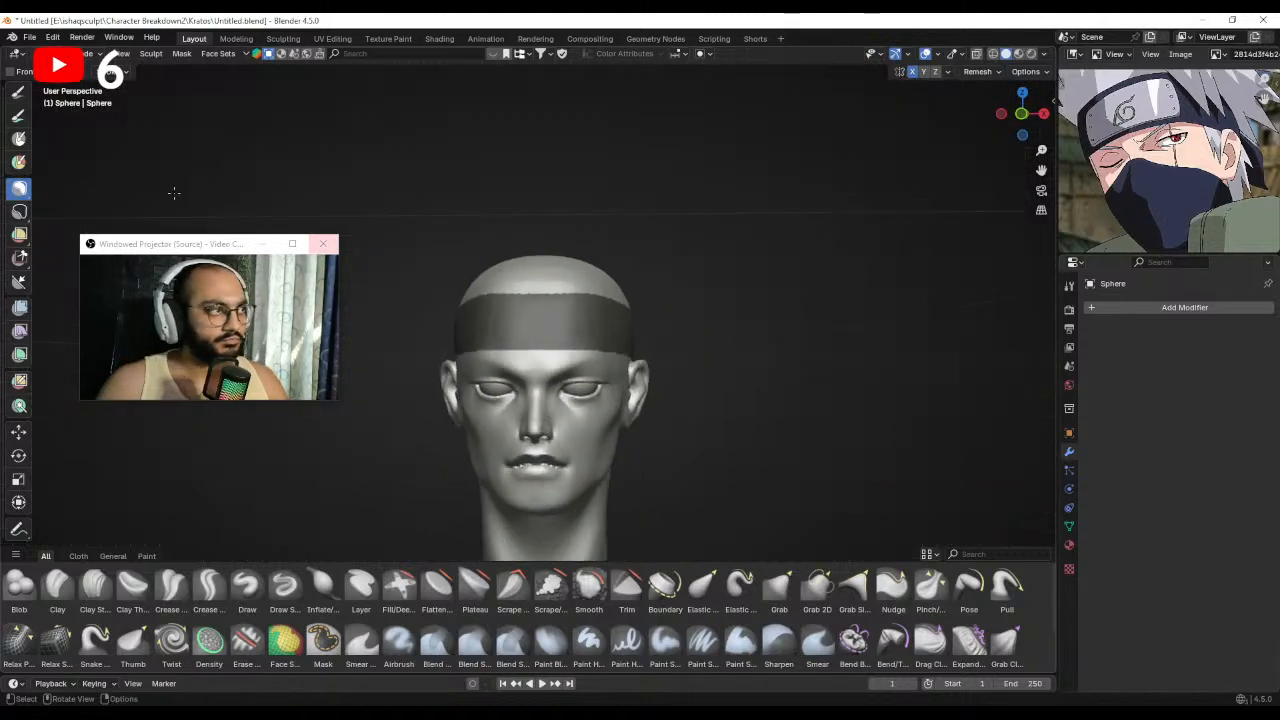
{"action": "left_click", "coordinate": [181, 54]}
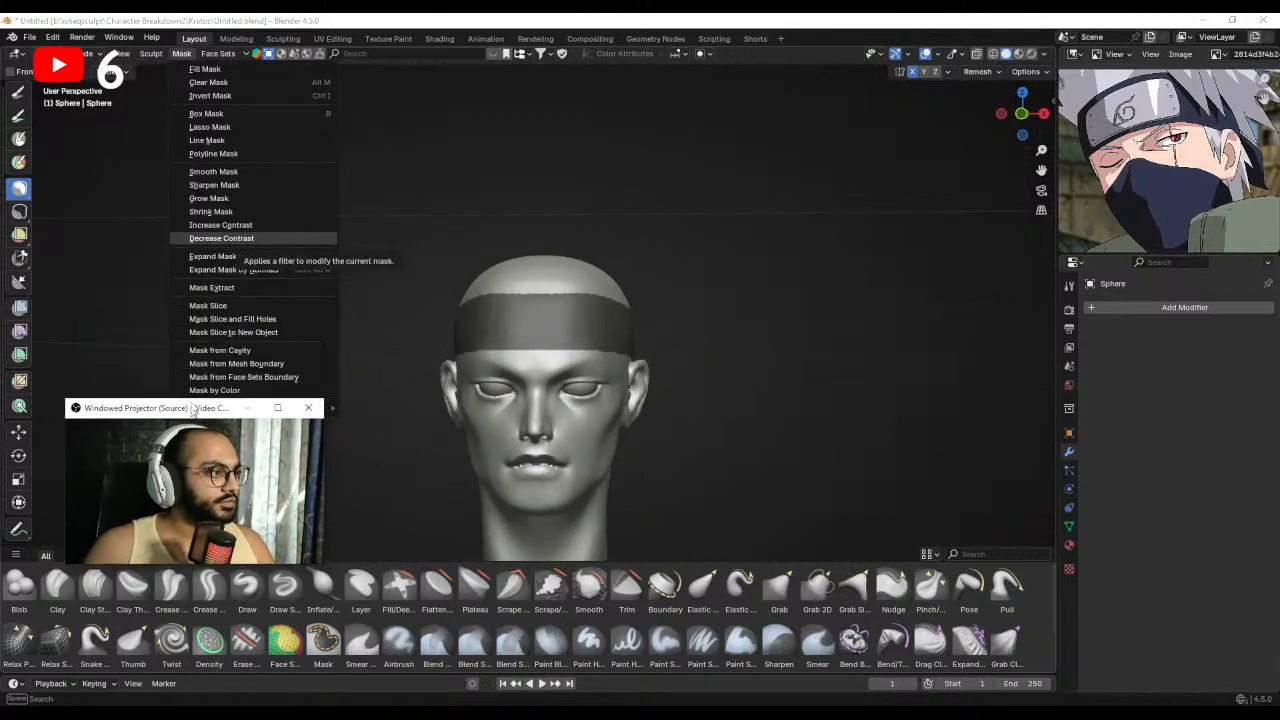
{"action": "left_click", "coordinate": [251, 288]}
{"action": "left_click", "coordinate": [300, 377]}
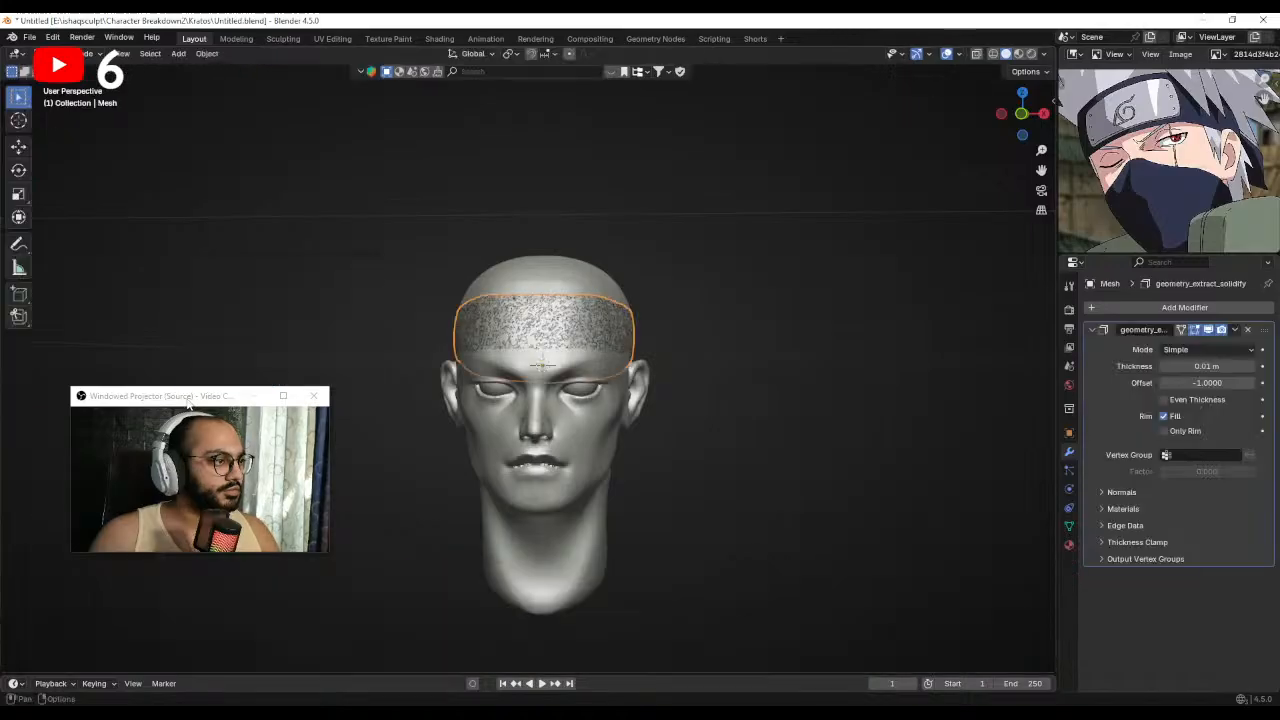
{"action": "left_click_drag", "start_coordinate": [190, 384], "coordinate": [173, 226]}
Set the extracted band's Solidify offset to 1 and its thickness to 0.02 m.
{"action": "middle_click_drag", "start_coordinate": [926, 360], "coordinate": [777, 369]}
{"action": "scroll", "coordinate": [740, 305], "scroll_direction": "up", "scroll_amount": 2}
{"action": "middle_click_drag", "start_coordinate": [737, 303], "coordinate": [679, 321]}
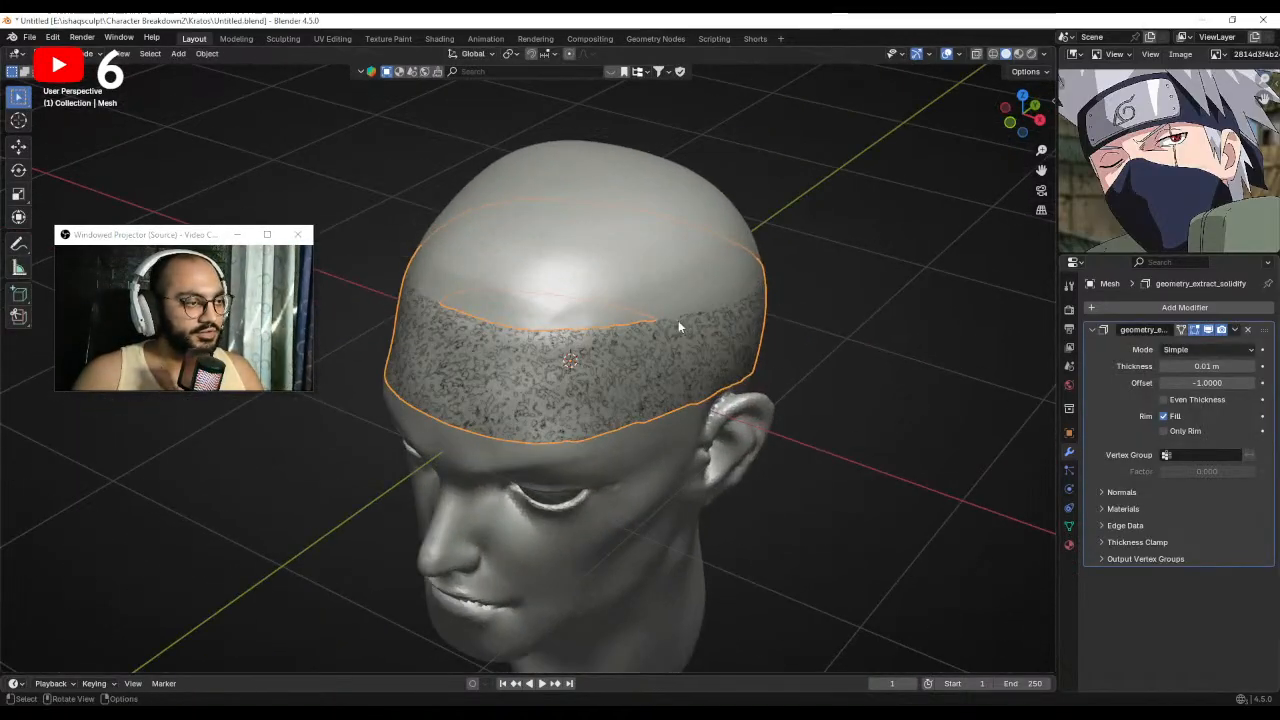
{"action": "left_click_drag", "start_coordinate": [1207, 366], "coordinate": [1242, 366]}
{"action": "left_click", "coordinate": [1208, 385]}
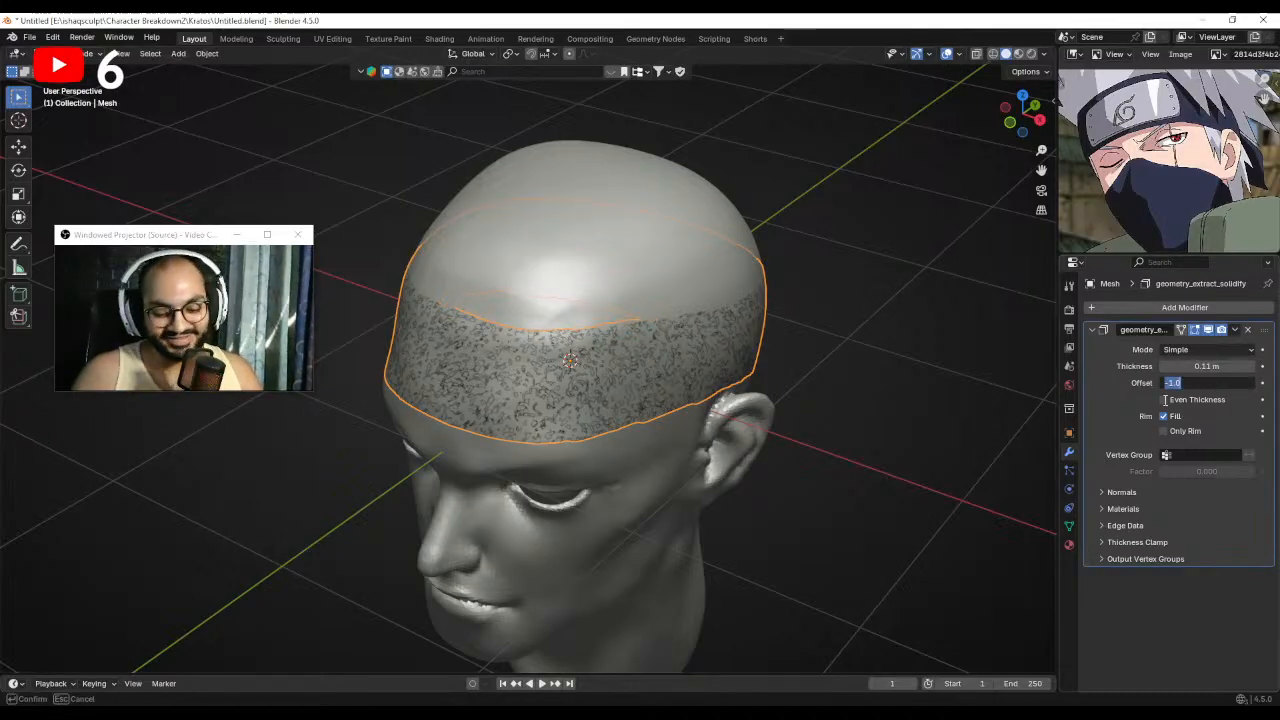
{"action": "type", "text": "1"}
{"action": "key", "text": "Return"}
{"action": "left_click", "coordinate": [1188, 383]}
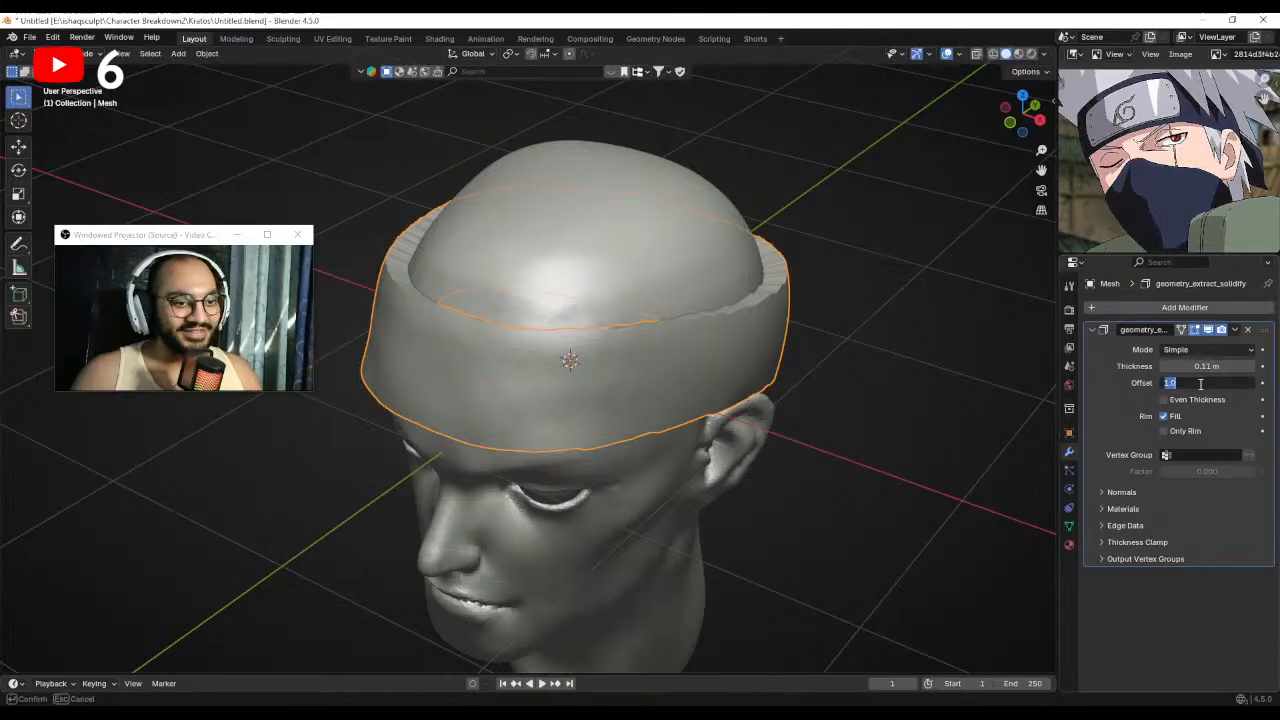
{"action": "left_click", "coordinate": [1189, 384]}
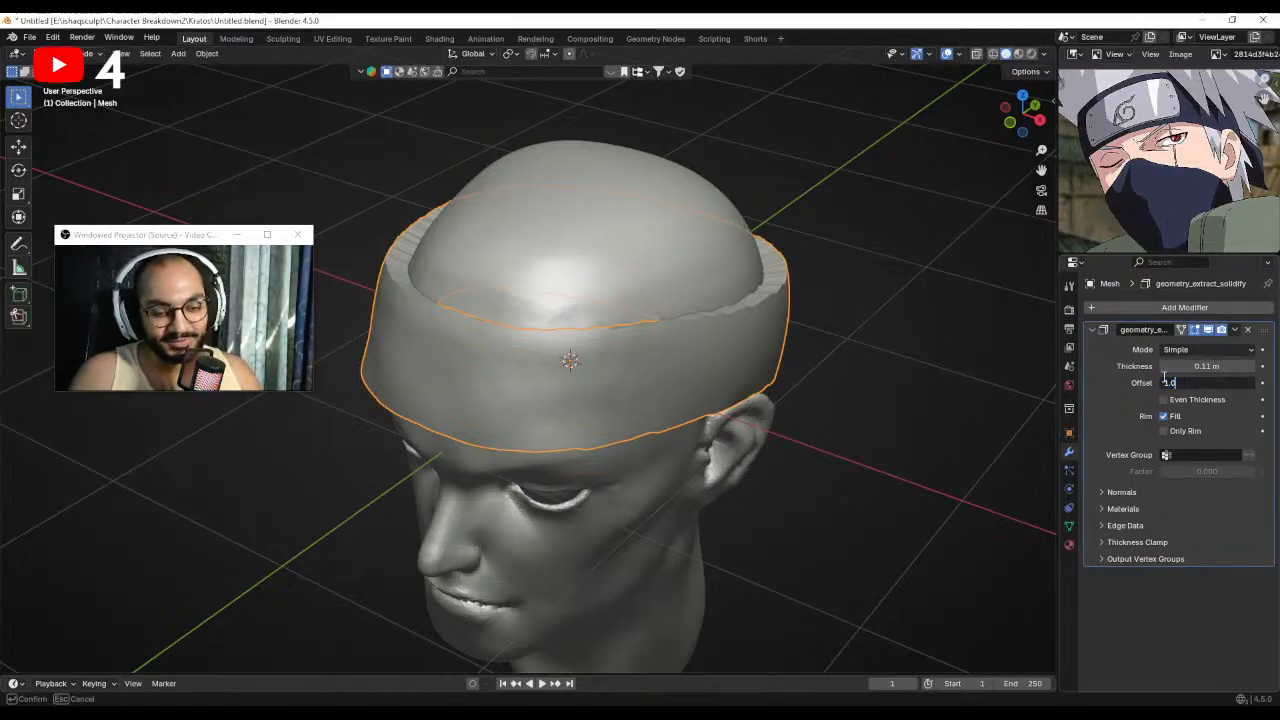
{"action": "left_click", "coordinate": [1194, 366]}
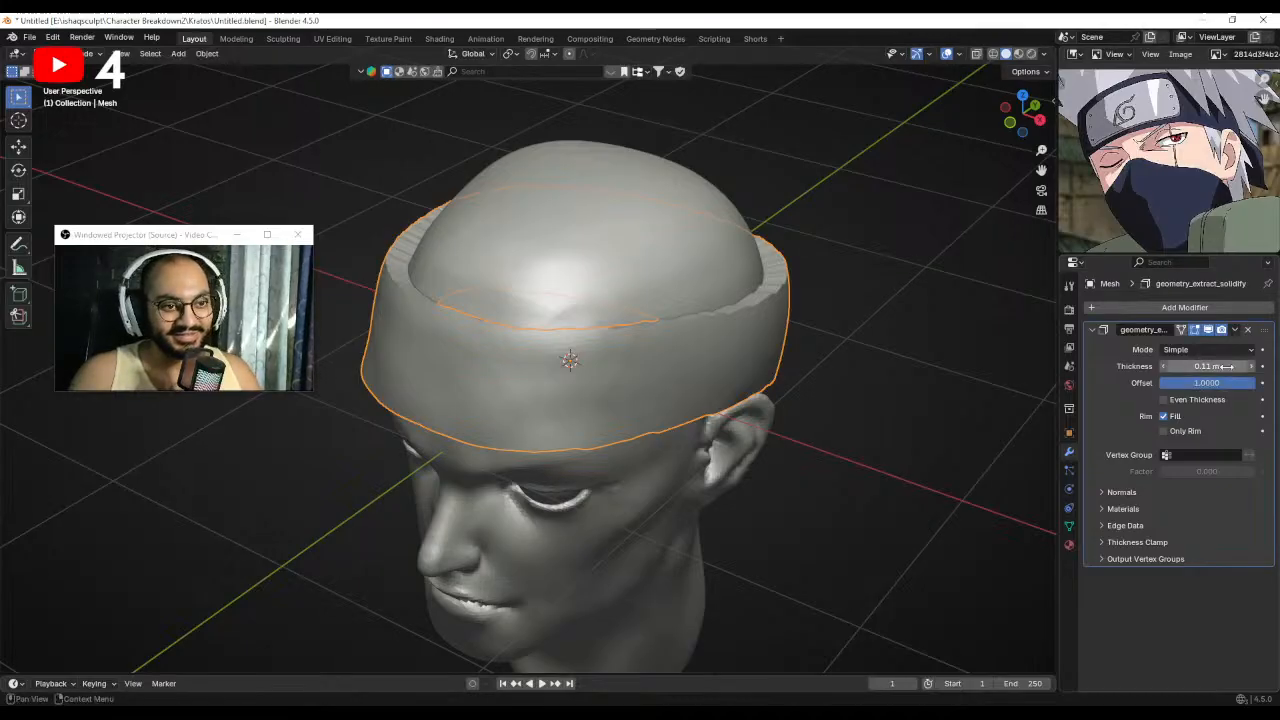
{"action": "left_click_drag", "start_coordinate": [1226, 367], "coordinate": [1181, 361]}
Enter Sculpt Mode on the headband mesh and adjust its upper edge above the ear with the Grab brush.
{"action": "key", "text": "ctrl+Tab"}
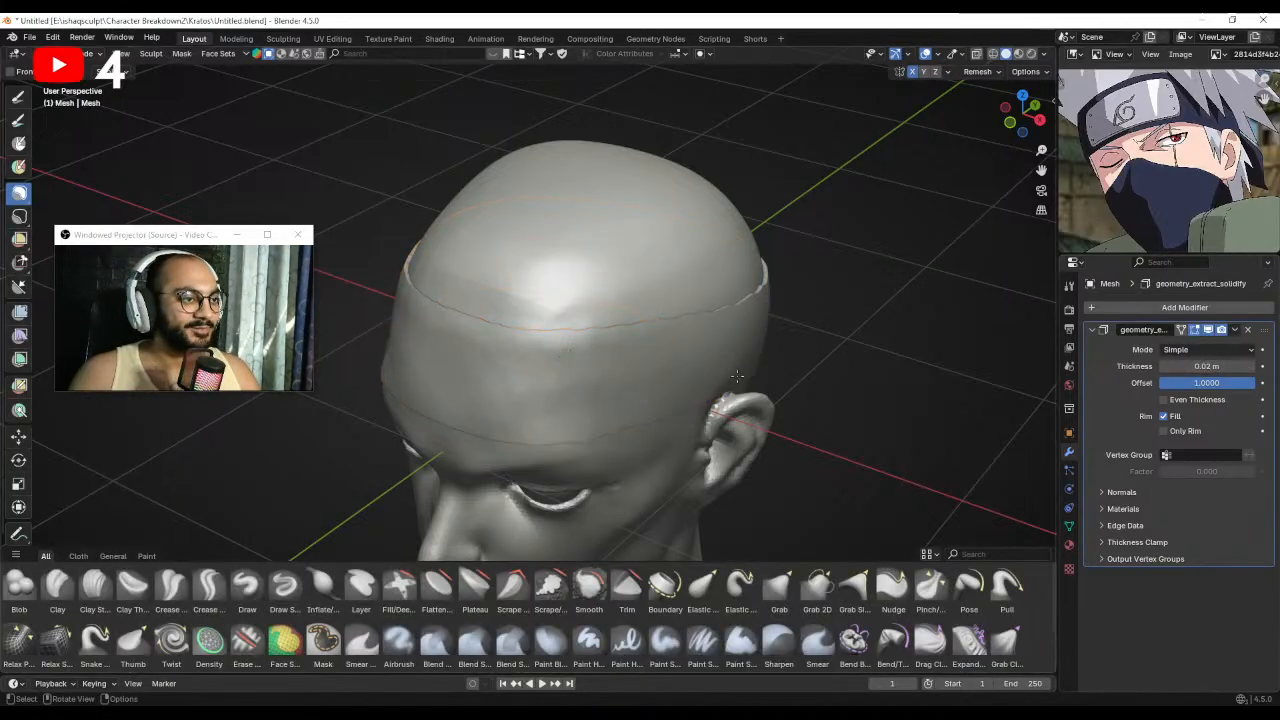
{"action": "mouse_move", "coordinate": [760, 370]}
{"action": "middle_mouse_down"}
{"action": "mouse_move", "coordinate": [715, 345]}
{"action": "mouse_move", "coordinate": [705, 285]}
{"action": "middle_mouse_up"}
{"action": "key", "text": "g"}
{"action": "scroll", "coordinate": [722, 322], "scroll_direction": "down", "scroll_amount": 1}
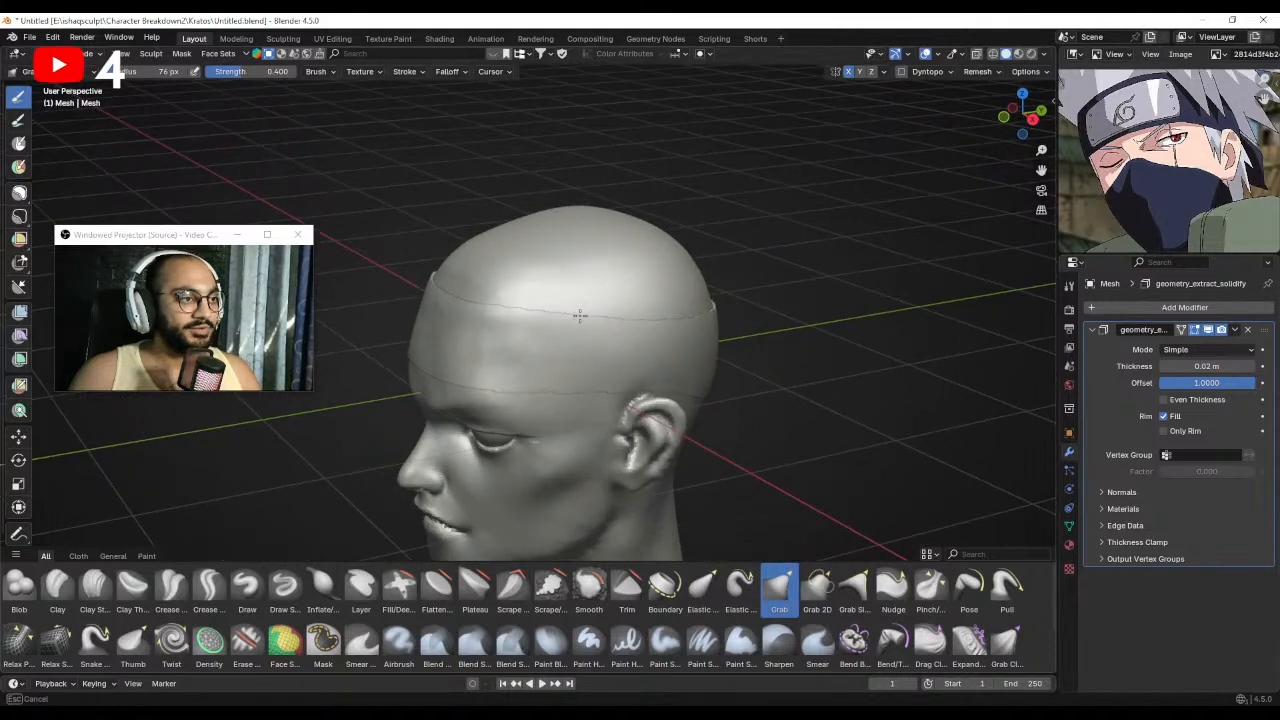
{"action": "left_click_drag", "start_coordinate": [580, 316], "coordinate": [532, 312]}
{"action": "mouse_move", "coordinate": [532, 312]}
{"action": "middle_mouse_down"}
{"action": "mouse_move", "coordinate": [629, 306]}
{"action": "mouse_move", "coordinate": [549, 299]}
{"action": "mouse_move", "coordinate": [605, 289]}
{"action": "mouse_move", "coordinate": [477, 283]}
{"action": "mouse_move", "coordinate": [509, 345]}
{"action": "mouse_move", "coordinate": [657, 334]}
{"action": "middle_mouse_up"}
{"action": "middle_click_drag", "start_coordinate": [562, 343], "coordinate": [655, 269]}
{"action": "scroll", "coordinate": [650, 300], "scroll_direction": "up", "scroll_amount": 1}
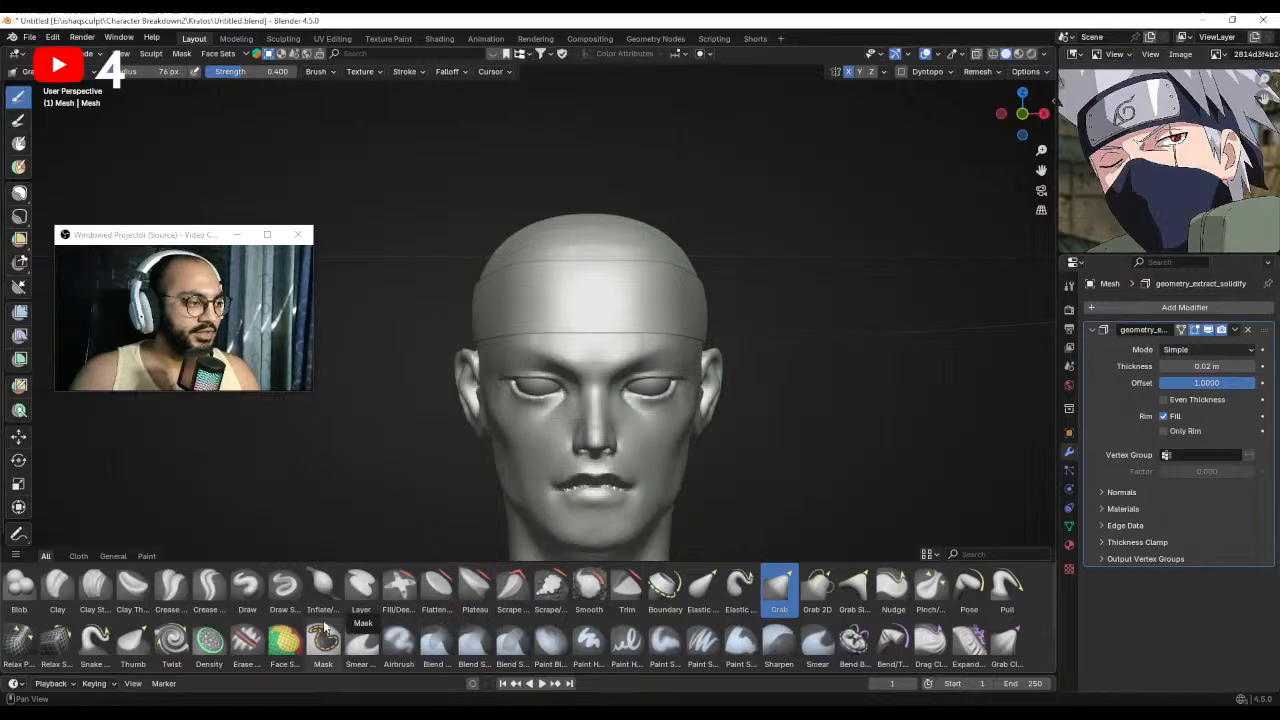
Try to puff out the side of the headband with a large Inflate/Deflate brush.
{"action": "left_click", "coordinate": [322, 590]}
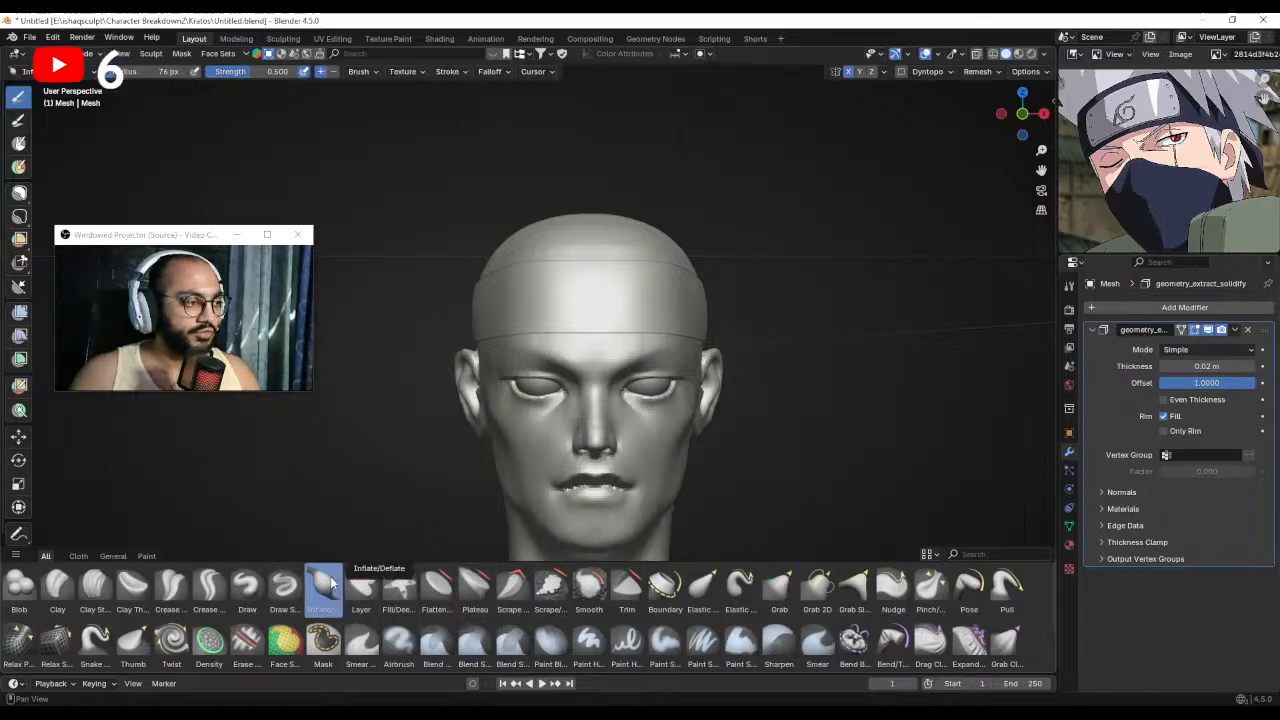
{"action": "middle_click_drag", "start_coordinate": [820, 350], "coordinate": [763, 351]}
{"action": "left_click_drag", "start_coordinate": [575, 311], "coordinate": [616, 321]}
{"action": "key", "text": "ctrl+z"}
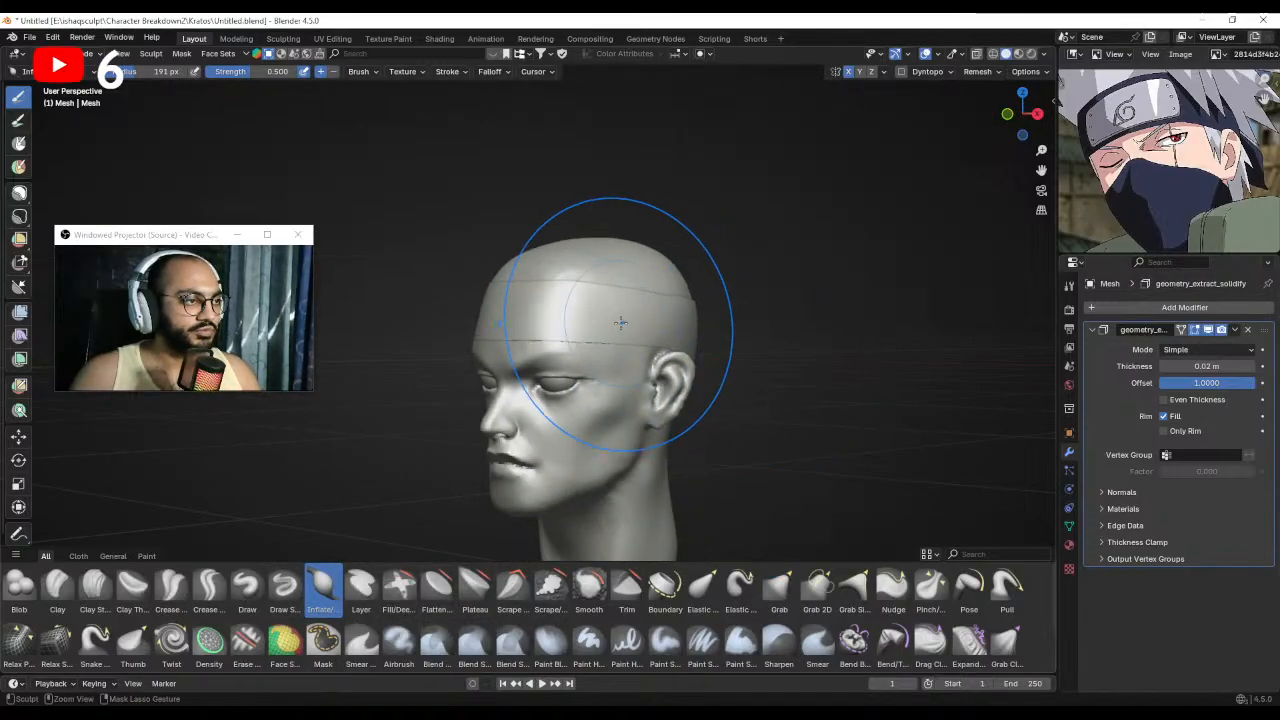
{"action": "key", "text": "bracketleft"}
{"action": "mouse_move", "coordinate": [500, 305]}
{"action": "middle_mouse_down"}
{"action": "mouse_move", "coordinate": [585, 345]}
{"action": "mouse_move", "coordinate": [636, 347]}
{"action": "mouse_move", "coordinate": [543, 329]}
{"action": "mouse_move", "coordinate": [537, 395]}
{"action": "mouse_move", "coordinate": [518, 412]}
{"action": "mouse_move", "coordinate": [560, 405]}
{"action": "mouse_move", "coordinate": [488, 322]}
{"action": "middle_mouse_up"}
{"action": "key", "text": "bracketleft"}
{"action": "key", "text": "bracketleft"}
{"action": "key", "text": "bracketleft"}
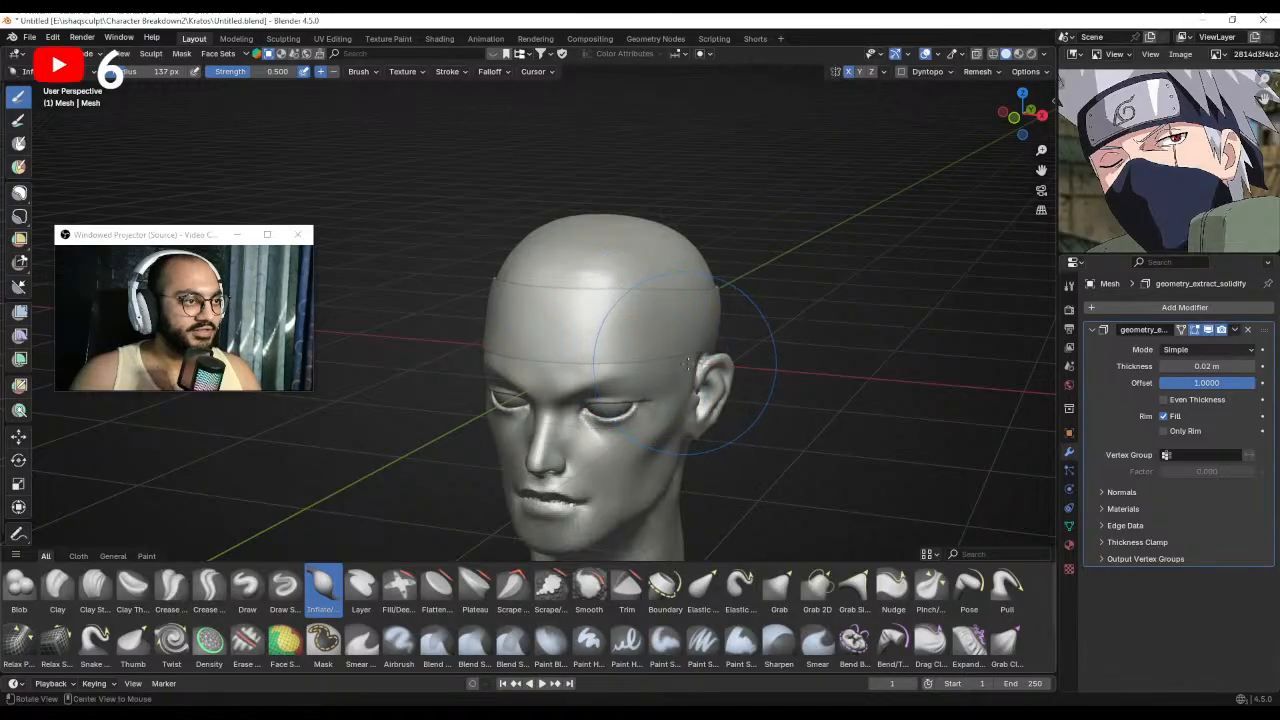
{"action": "middle_click_drag", "start_coordinate": [686, 366], "coordinate": [682, 325]}
{"action": "mouse_move", "coordinate": [682, 325]}
{"action": "middle_mouse_down", "text": "ctrl"}
{"action": "mouse_move", "coordinate": [680, 372]}
{"action": "mouse_move", "coordinate": [666, 371]}
{"action": "mouse_move", "coordinate": [725, 371]}
{"action": "mouse_move", "coordinate": [721, 320]}
{"action": "middle_mouse_up", "text": "ctrl"}
Return to Object Mode and add a UV sphere inside the head.
{"action": "key", "text": "ctrl+Tab"}
{"action": "left_click", "coordinate": [608, 371]}
{"action": "middle_click_drag", "start_coordinate": [672, 354], "coordinate": [716, 332]}
{"action": "key", "text": "shift+a"}
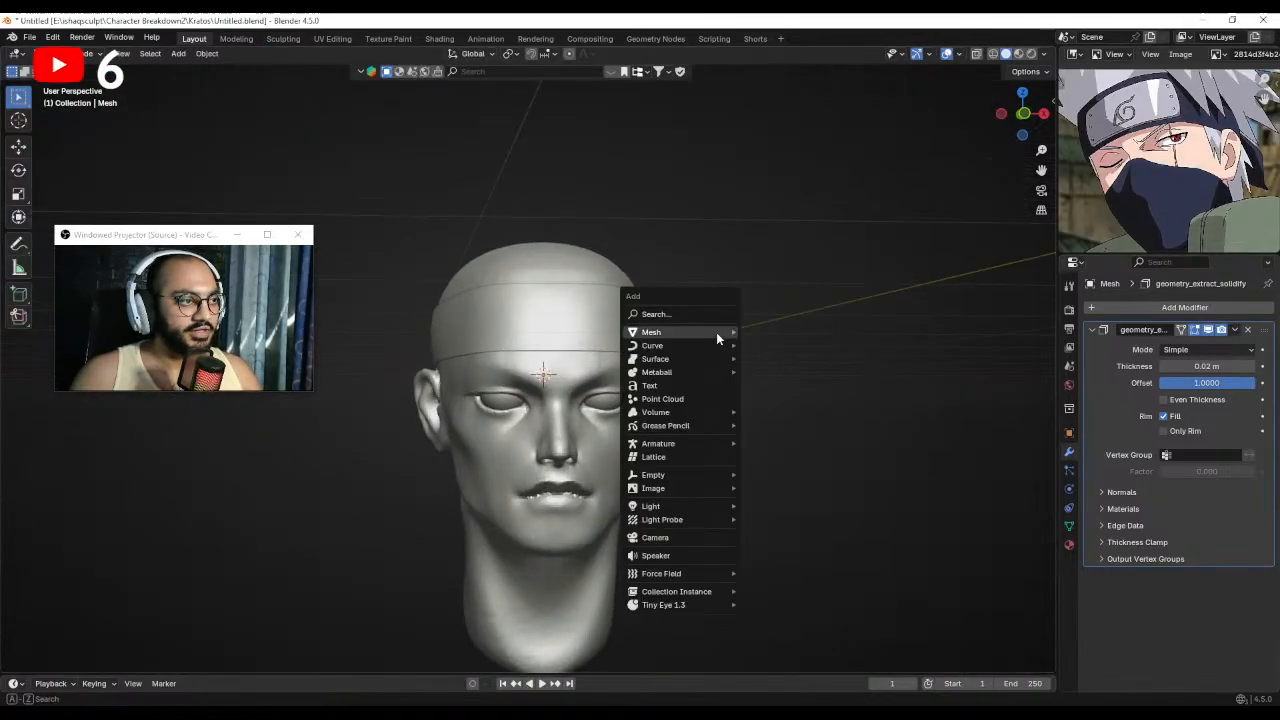
{"action": "mouse_move", "coordinate": [717, 335]}
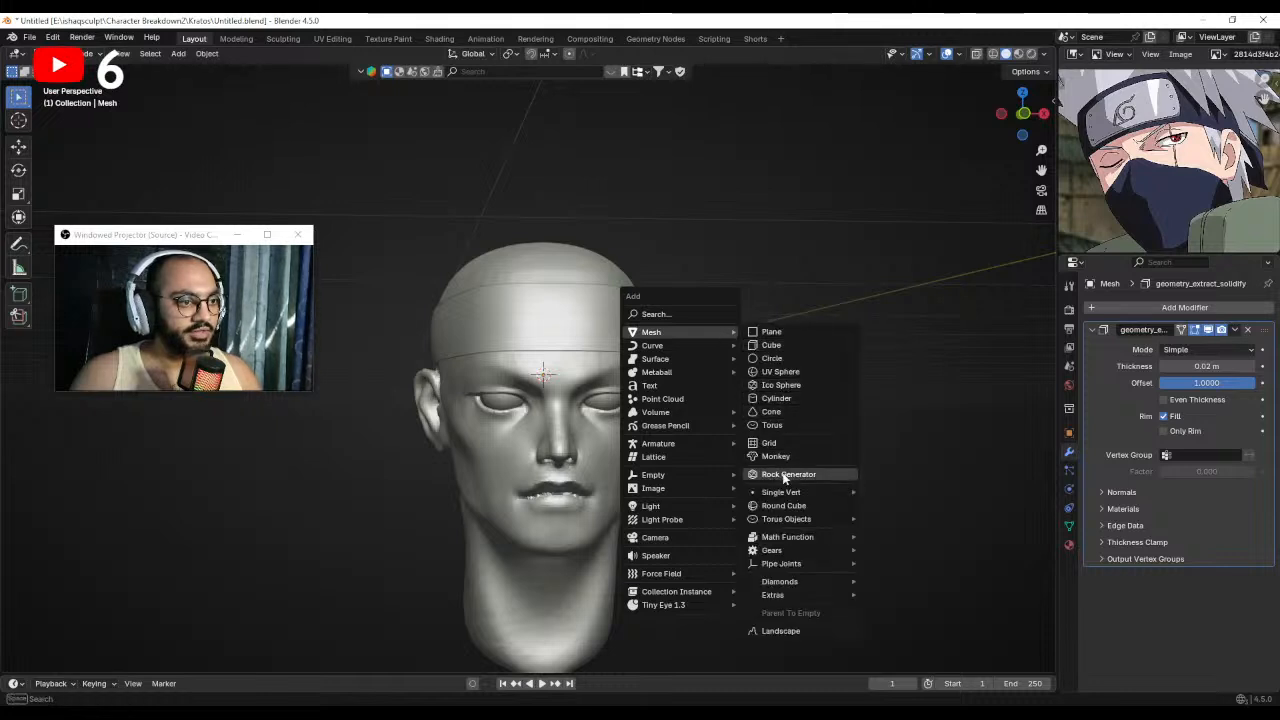
{"action": "left_click", "coordinate": [790, 373]}
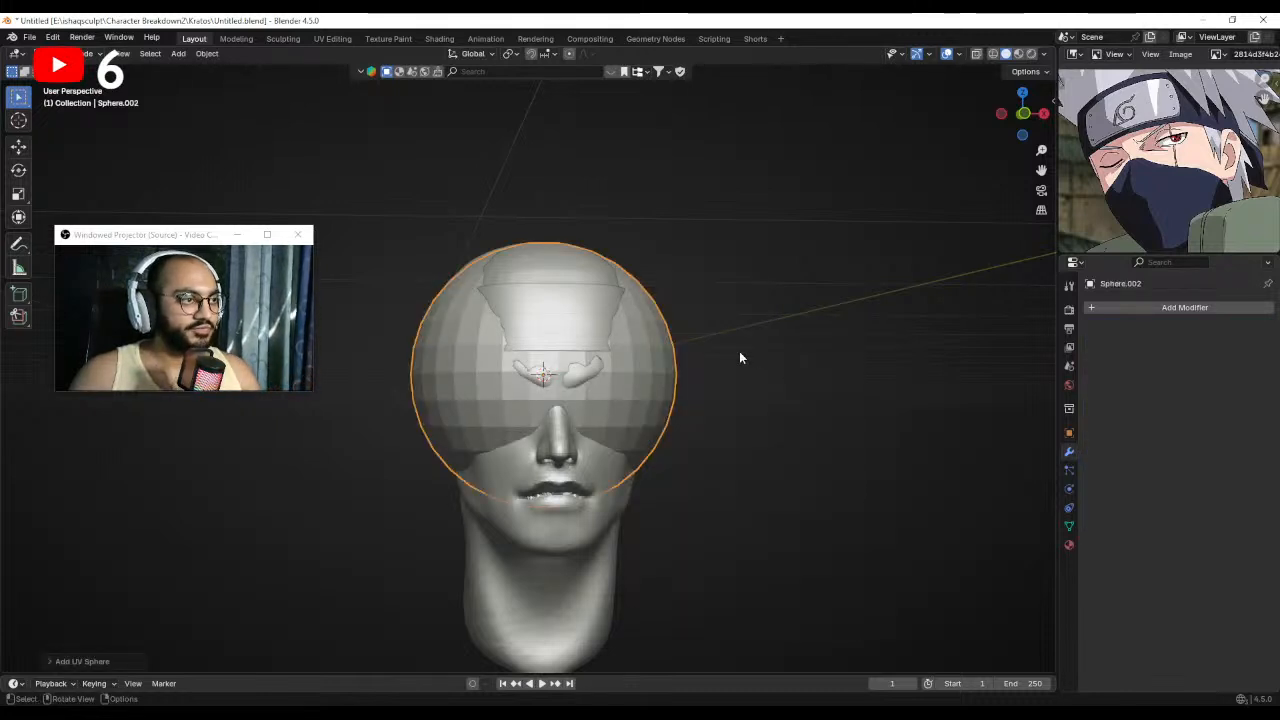
Scale the new sphere down to about the skull's width and raise it along Z over the crown.
{"action": "middle_click_drag", "start_coordinate": [737, 357], "coordinate": [754, 397], "text": "ctrl"}
{"action": "key", "text": "s"}
{"action": "left_click", "coordinate": [729, 394]}
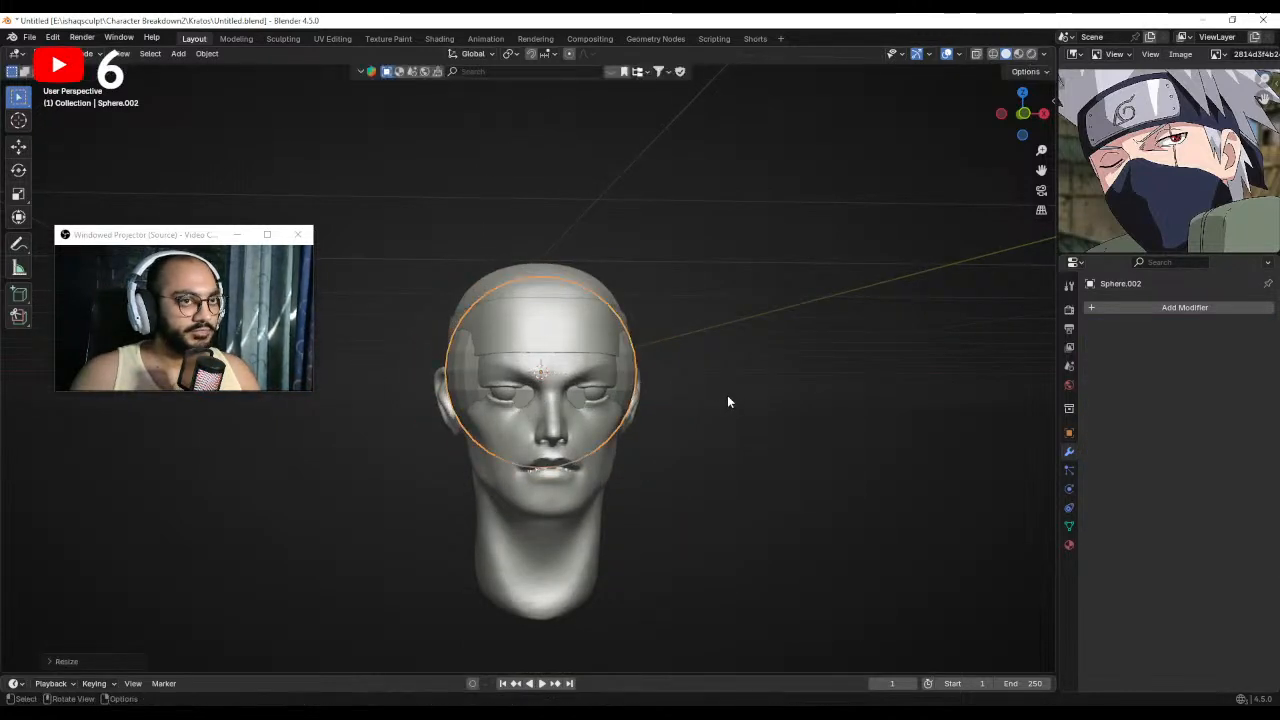
{"action": "key", "text": "s"}
{"action": "left_click", "coordinate": [705, 395]}
{"action": "key", "text": "g"}
{"action": "key", "text": "z"}
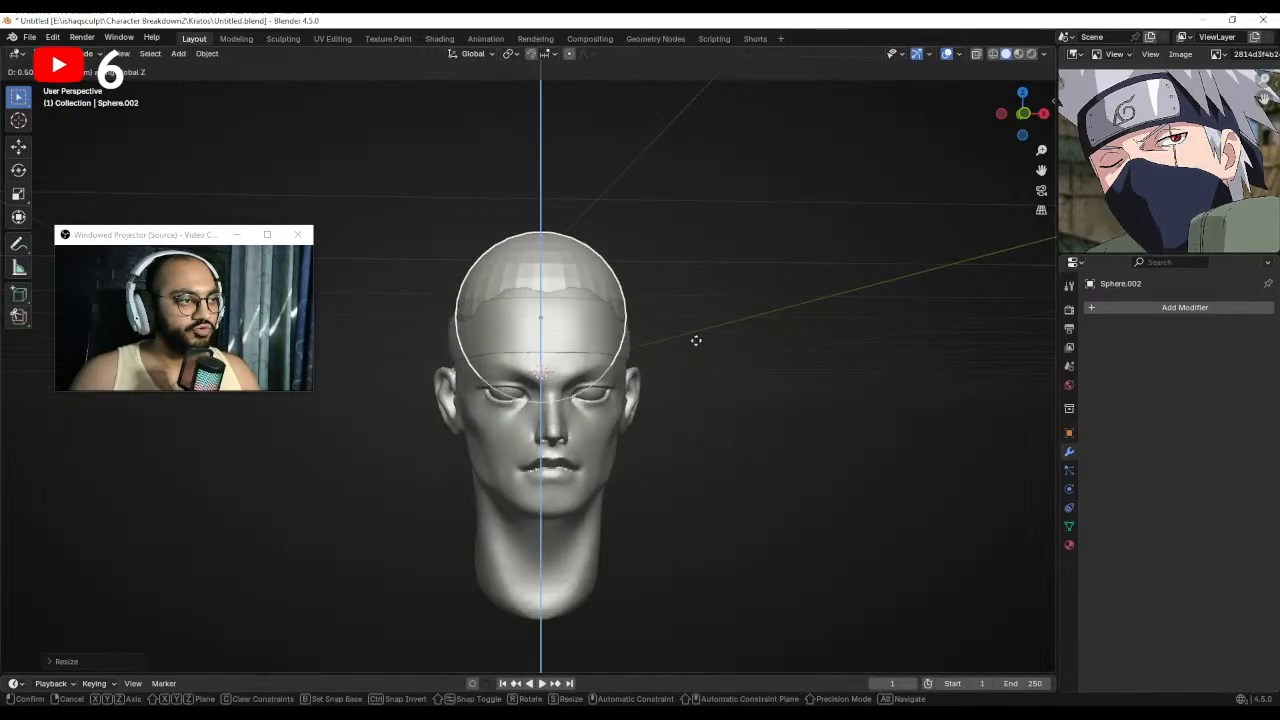
{"action": "left_click", "coordinate": [690, 335]}
{"action": "middle_click_drag", "start_coordinate": [690, 335], "coordinate": [734, 337]}
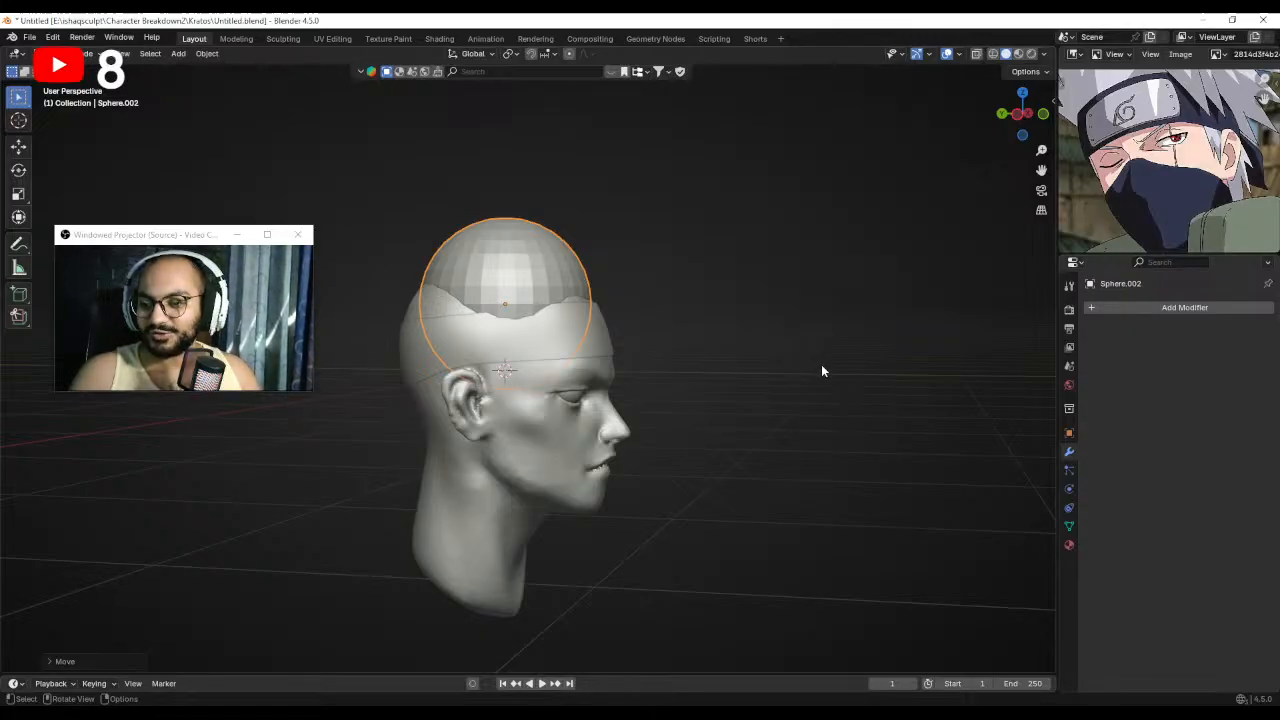
{"action": "mouse_move", "coordinate": [859, 391]}
{"action": "middle_mouse_down"}
{"action": "mouse_move", "coordinate": [766, 386]}
{"action": "mouse_move", "coordinate": [734, 417]}
{"action": "mouse_move", "coordinate": [714, 355]}
{"action": "middle_mouse_up"}
{"action": "key", "text": "KP_1"}
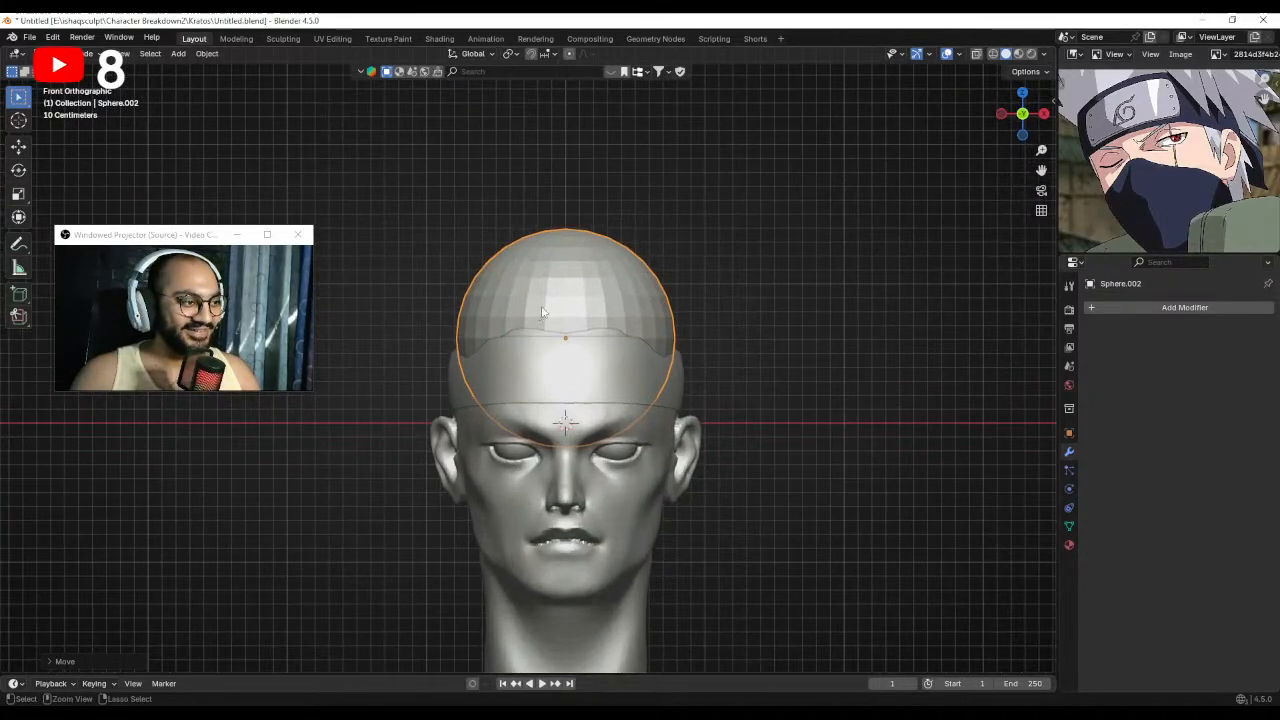
Enter Sculpt Mode on the sphere, turn on X symmetry and pull its lower side towards the back of the skull with Grab.
{"action": "key", "text": "ctrl+Tab"}
{"action": "middle_click_drag", "start_coordinate": [539, 371], "coordinate": [580, 366]}
{"action": "key", "text": "g"}
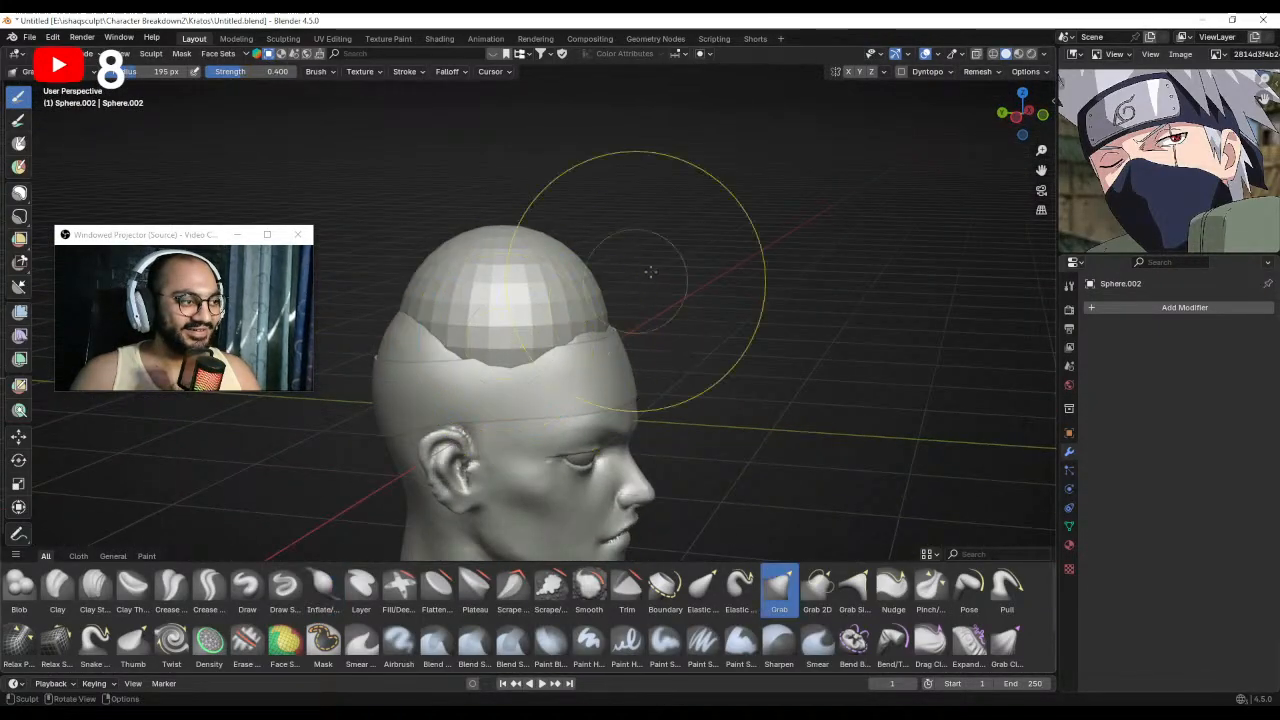
{"action": "left_click", "coordinate": [848, 72]}
{"action": "middle_click_drag", "start_coordinate": [609, 261], "coordinate": [560, 325], "text": "ctrl"}
{"action": "mouse_move", "coordinate": [550, 330]}
{"action": "middle_mouse_down"}
{"action": "mouse_move", "coordinate": [506, 349]}
{"action": "mouse_move", "coordinate": [540, 320]}
{"action": "mouse_move", "coordinate": [530, 368]}
{"action": "middle_mouse_up"}
{"action": "key", "text": "f"}
{"action": "left_click", "coordinate": [514, 365]}
{"action": "left_click_drag", "start_coordinate": [514, 365], "coordinate": [474, 378]}
{"action": "middle_click_drag", "start_coordinate": [474, 378], "coordinate": [520, 374]}
Stretch the sphere over the rear of the head with Grab strokes, resizing the brush to fit the skull.
{"action": "key", "text": "f"}
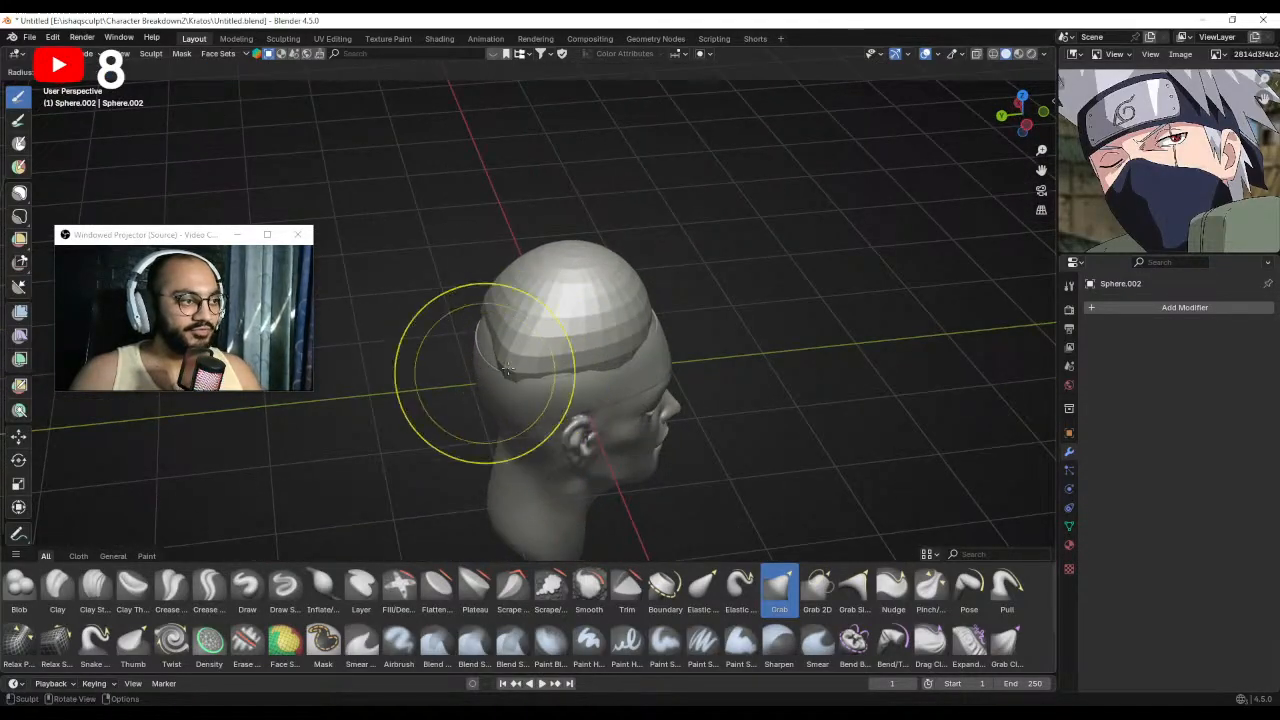
{"action": "left_click", "coordinate": [576, 373]}
{"action": "left_click_drag", "start_coordinate": [484, 346], "coordinate": [451, 343]}
{"action": "mouse_move", "coordinate": [488, 345]}
{"action": "left_mouse_down"}
{"action": "mouse_move", "coordinate": [462, 352]}
{"action": "mouse_move", "coordinate": [550, 381]}
{"action": "mouse_move", "coordinate": [509, 380]}
{"action": "mouse_move", "coordinate": [520, 386]}
{"action": "mouse_move", "coordinate": [485, 380]}
{"action": "mouse_move", "coordinate": [620, 372]}
{"action": "mouse_move", "coordinate": [800, 303]}
{"action": "left_mouse_up"}
{"action": "key", "text": "f"}
{"action": "left_click", "coordinate": [530, 384]}
{"action": "key", "text": "f"}
{"action": "left_click", "coordinate": [499, 376]}
{"action": "key", "text": "f"}
{"action": "left_click", "coordinate": [534, 384]}
{"action": "key", "text": "f"}
{"action": "left_click", "coordinate": [661, 353]}
{"action": "mouse_move", "coordinate": [535, 370]}
{"action": "left_mouse_down", "text": "alt"}
{"action": "mouse_move", "coordinate": [594, 351]}
{"action": "mouse_move", "coordinate": [565, 345]}
{"action": "mouse_move", "coordinate": [595, 398]}
{"action": "mouse_move", "coordinate": [474, 383]}
{"action": "mouse_move", "coordinate": [468, 408]}
{"action": "left_mouse_up", "text": "alt"}
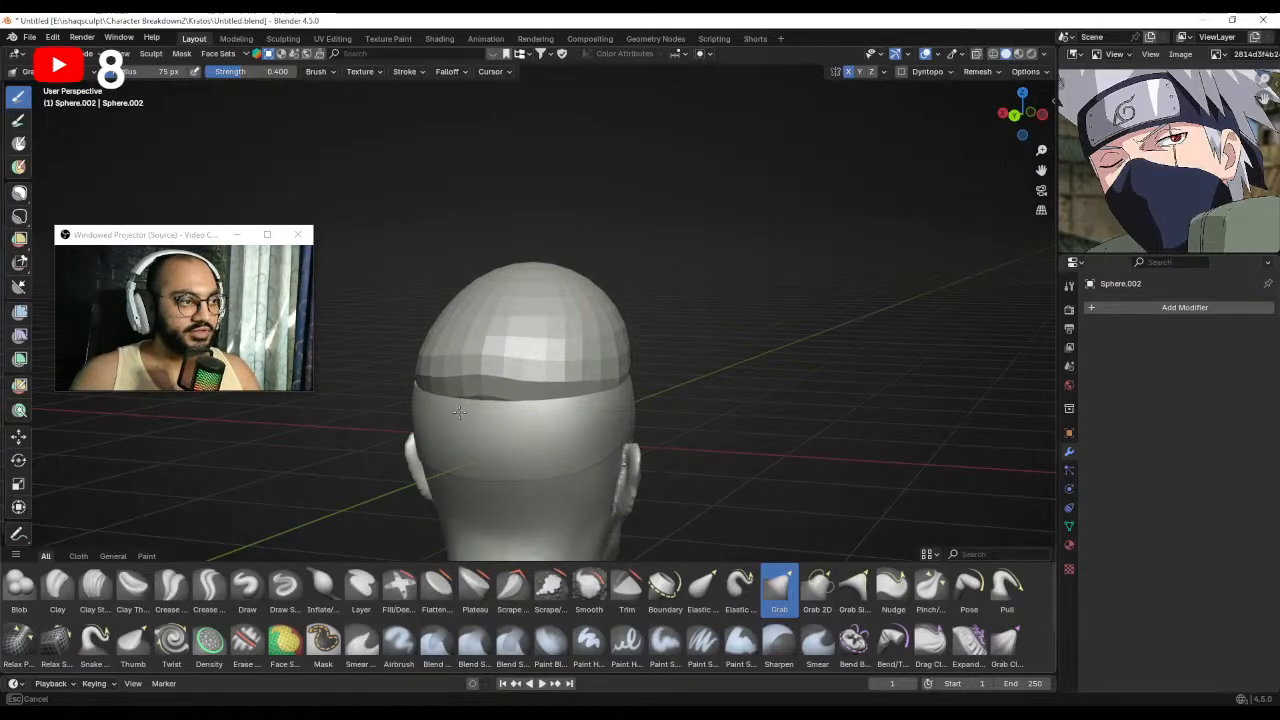
Even out the sphere's lower rear edge along the headband with small Grab strokes.
{"action": "key", "text": "f"}
{"action": "left_click", "coordinate": [468, 405]}
{"action": "left_click_drag", "start_coordinate": [447, 402], "coordinate": [470, 394]}
{"action": "mouse_move", "coordinate": [470, 394]}
{"action": "middle_mouse_down"}
{"action": "mouse_move", "coordinate": [534, 397]}
{"action": "mouse_move", "coordinate": [451, 403]}
{"action": "middle_mouse_up"}
{"action": "key", "text": "f"}
{"action": "left_click", "coordinate": [468, 402]}
{"action": "left_click_drag", "start_coordinate": [466, 402], "coordinate": [464, 400]}
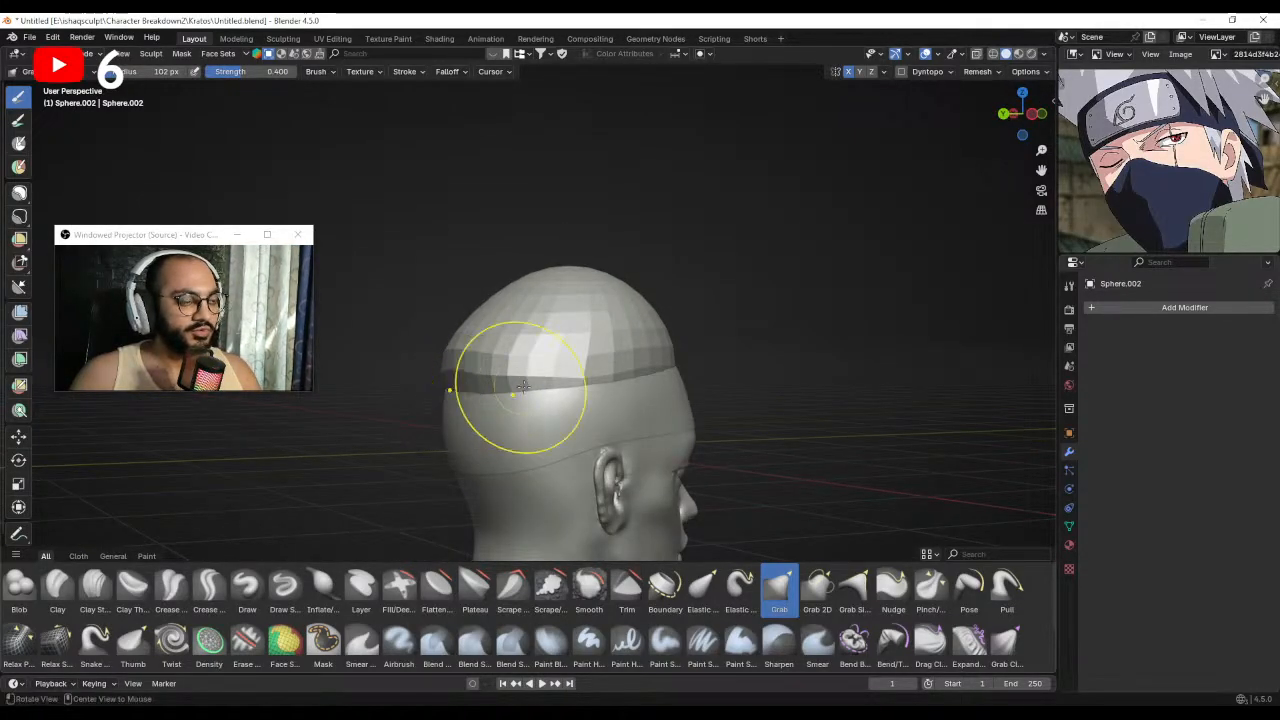
{"action": "middle_click_drag", "start_coordinate": [523, 394], "coordinate": [565, 338]}
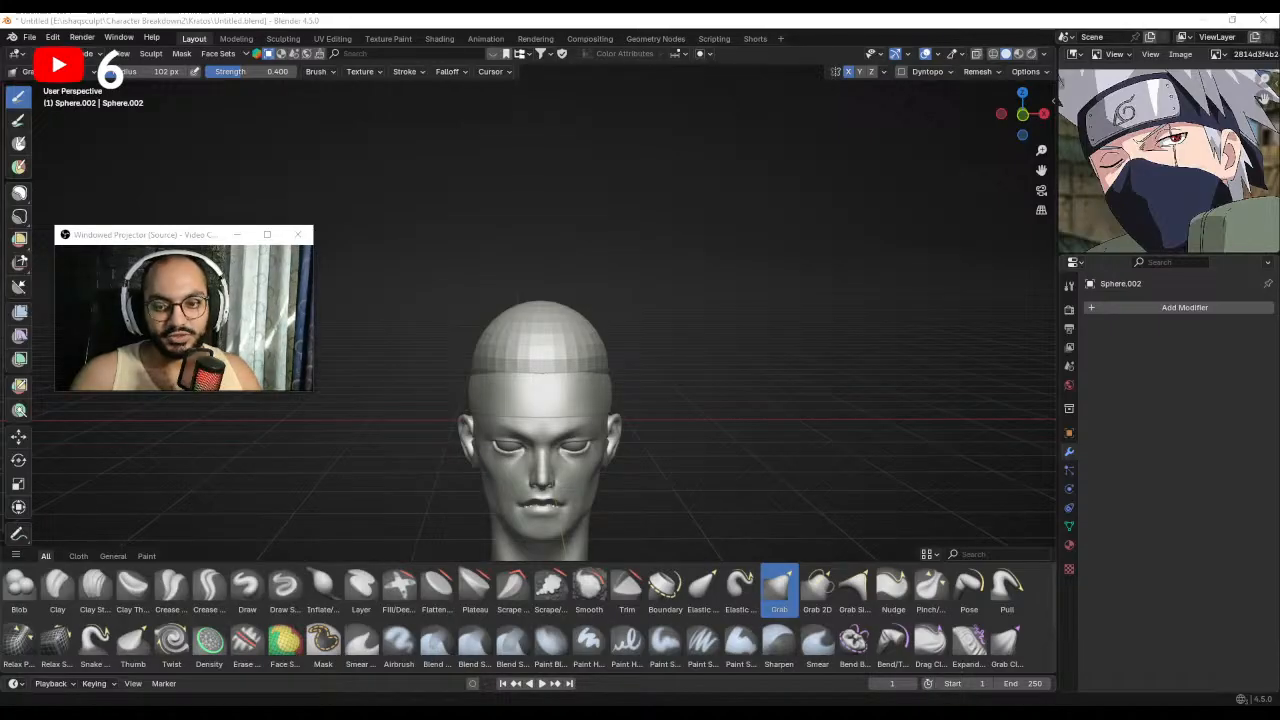
Turn off X symmetry, try a Grab stroke on the side of the sphere above the headband, and undo the stroke.
{"action": "left_click", "coordinate": [848, 72]}
{"action": "scroll", "coordinate": [640, 320], "scroll_direction": "up", "scroll_amount": 2}
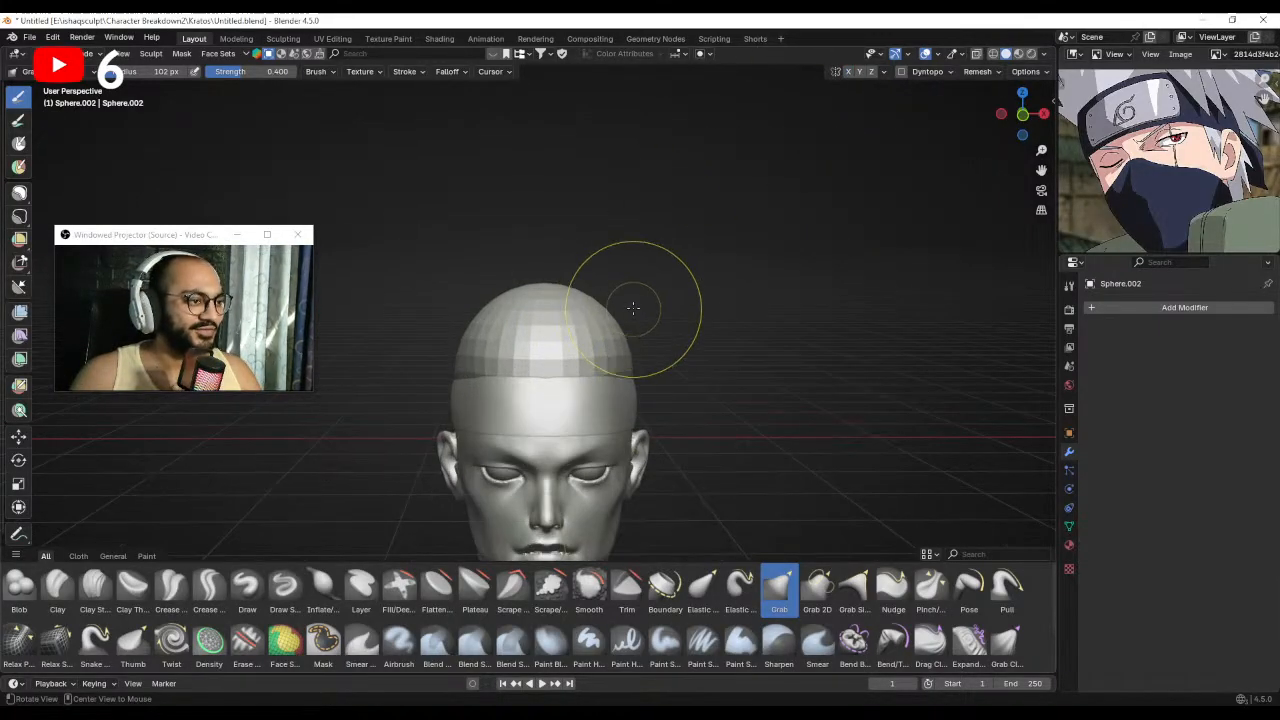
{"action": "key", "text": "KP_1"}
{"action": "middle_click_drag", "start_coordinate": [604, 349], "coordinate": [704, 352]}
{"action": "key", "text": "f"}
{"action": "left_click", "coordinate": [715, 352]}
{"action": "mouse_move", "coordinate": [686, 400]}
{"action": "middle_mouse_down"}
{"action": "mouse_move", "coordinate": [663, 366]}
{"action": "mouse_move", "coordinate": [667, 376]}
{"action": "mouse_move", "coordinate": [414, 349]}
{"action": "mouse_move", "coordinate": [537, 400]}
{"action": "middle_mouse_up"}
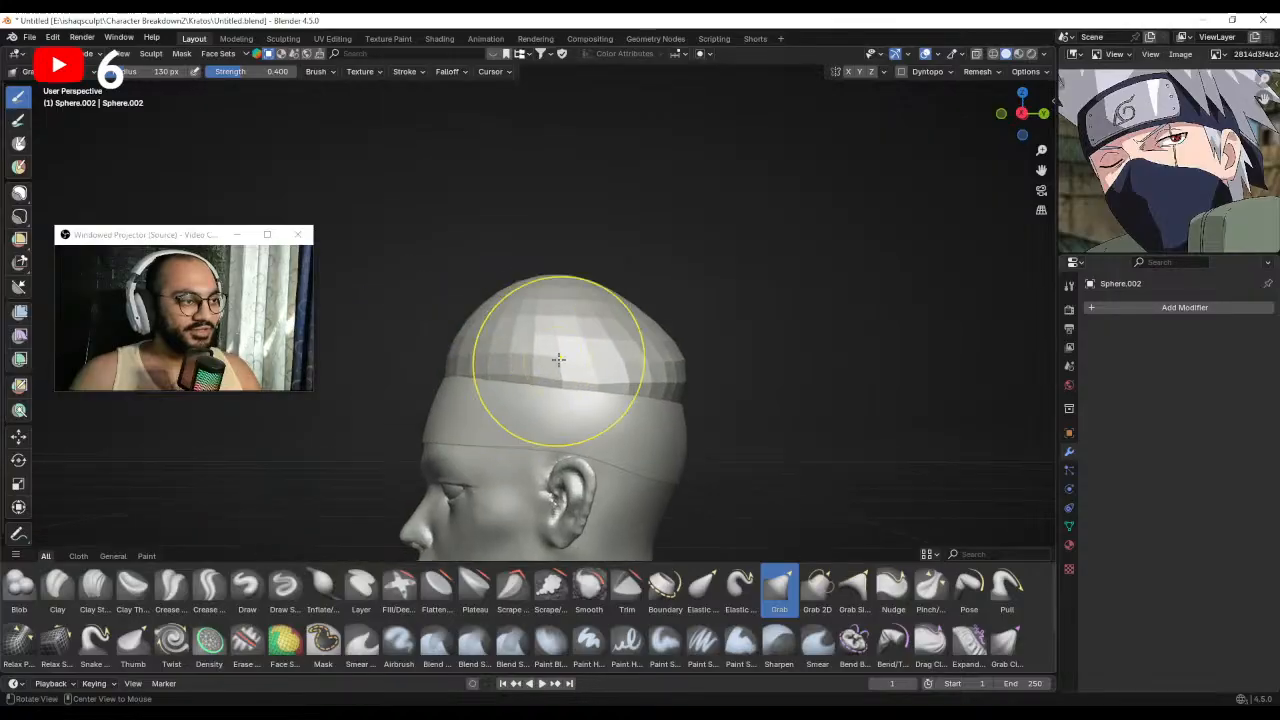
{"action": "left_click_drag", "start_coordinate": [685, 372], "coordinate": [660, 406], "text": "alt"}
{"action": "key", "text": "f"}
{"action": "left_click", "coordinate": [654, 382]}
{"action": "mouse_move", "coordinate": [577, 409]}
{"action": "left_mouse_down"}
{"action": "mouse_move", "coordinate": [620, 402]}
{"action": "mouse_move", "coordinate": [515, 400]}
{"action": "mouse_move", "coordinate": [480, 385]}
{"action": "mouse_move", "coordinate": [812, 389]}
{"action": "mouse_move", "coordinate": [763, 374]}
{"action": "left_mouse_up"}
{"action": "key", "text": "ctrl+z"}
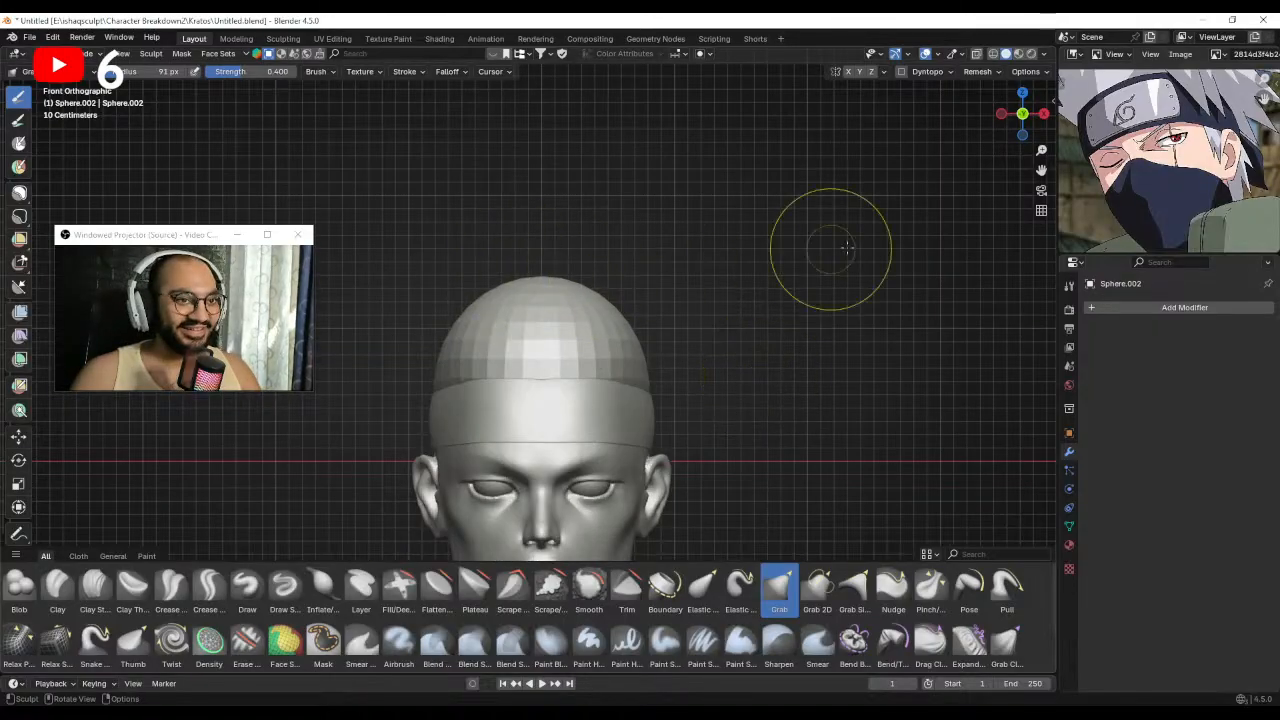
Choose the Snake Hook brush and remesh the sphere covering the crown.
{"action": "mouse_move", "coordinate": [645, 315]}
{"action": "left_mouse_down", "text": "alt+shift"}
{"action": "mouse_move", "coordinate": [646, 349]}
{"action": "mouse_move", "coordinate": [628, 327]}
{"action": "left_mouse_up", "text": "alt+shift"}
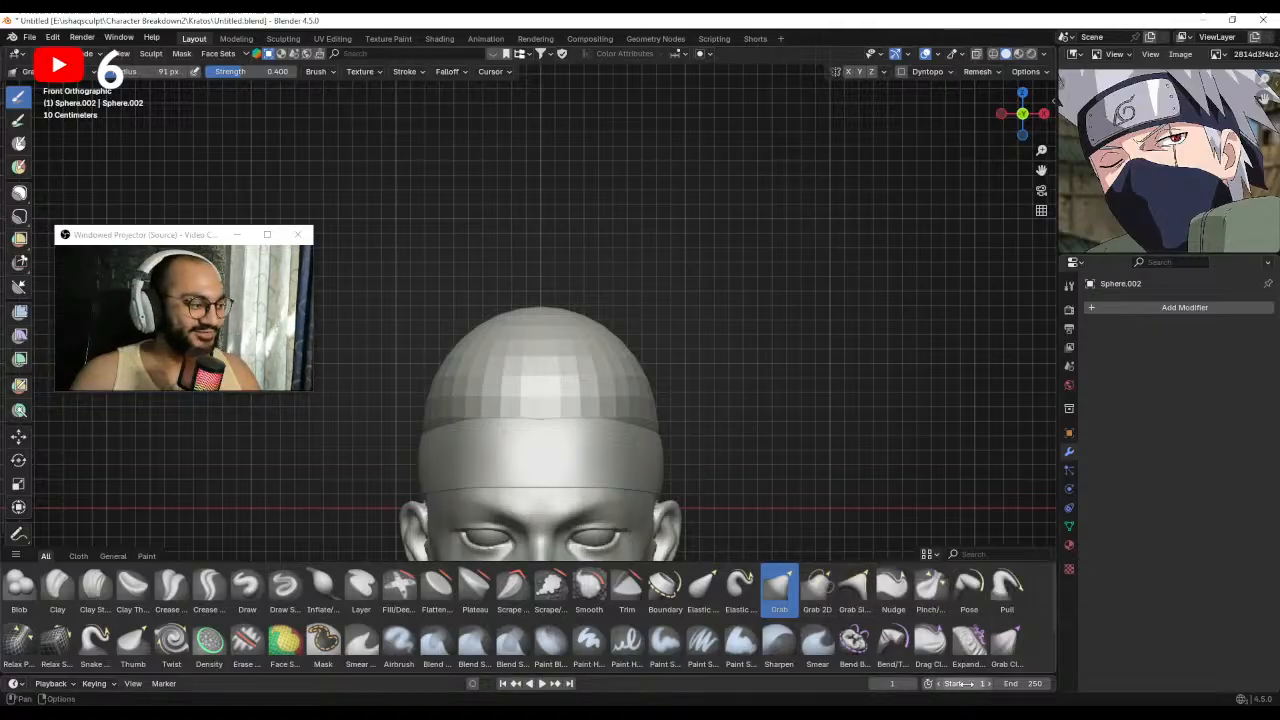
{"action": "left_click", "coordinate": [95, 640]}
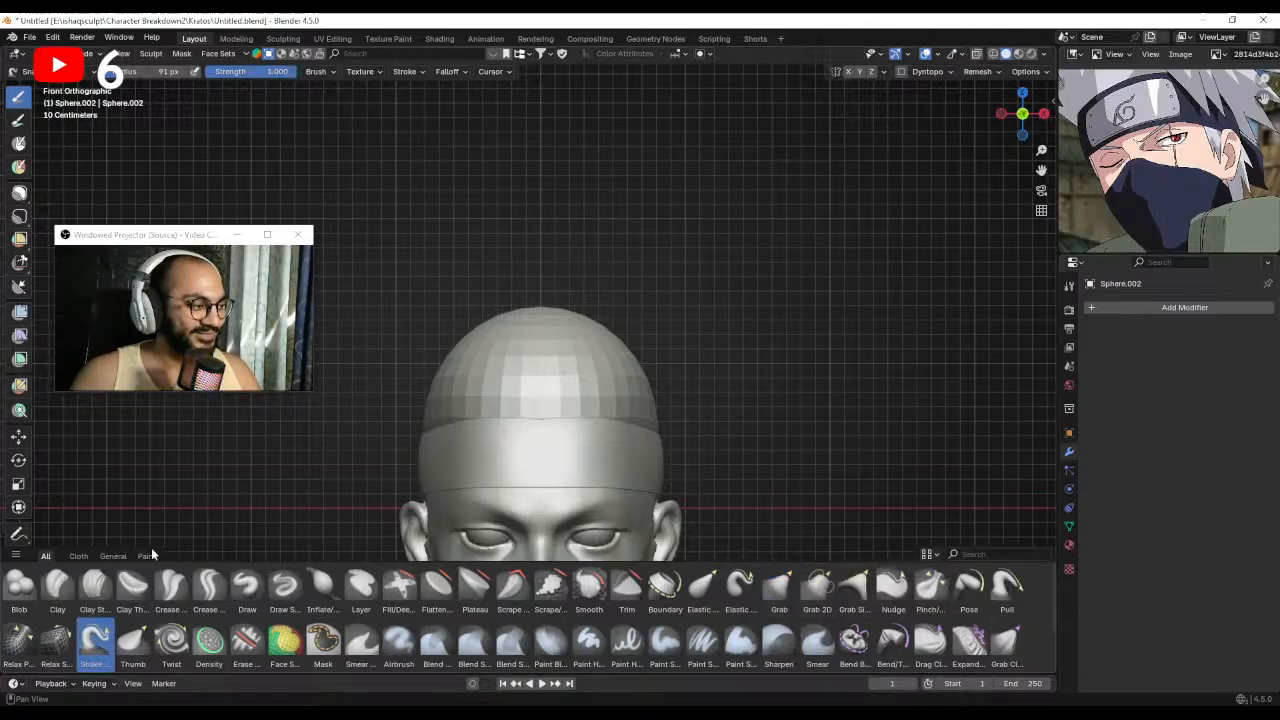
{"action": "scroll", "coordinate": [545, 388], "scroll_direction": "down", "scroll_amount": 2}
{"action": "mouse_move", "coordinate": [564, 373]}
{"action": "left_mouse_down", "text": "alt+shift"}
{"action": "mouse_move", "coordinate": [563, 341]}
{"action": "mouse_move", "coordinate": [570, 357]}
{"action": "left_mouse_up", "text": "alt+shift"}
{"action": "key", "text": "ctrl+r"}
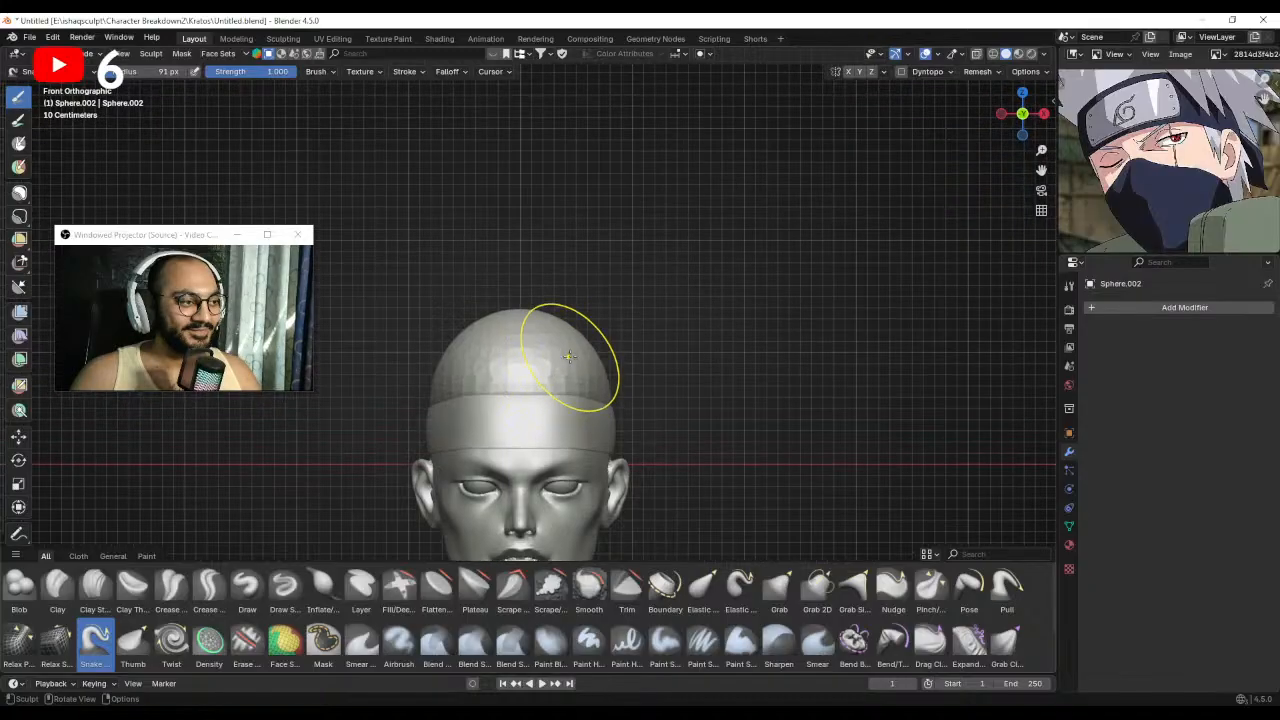
Pull a lock of hair out from the character's left side of the sphere with resized Snake Hook strokes.
{"action": "key", "text": "f"}
{"action": "left_click", "coordinate": [607, 336]}
{"action": "middle_click_drag", "start_coordinate": [599, 336], "coordinate": [622, 309], "text": "shift"}
{"action": "key", "text": "f"}
{"action": "left_click", "coordinate": [622, 310]}
{"action": "mouse_move", "coordinate": [587, 315]}
{"action": "left_mouse_down"}
{"action": "mouse_move", "coordinate": [602, 292]}
{"action": "mouse_move", "coordinate": [662, 335]}
{"action": "mouse_move", "coordinate": [679, 391]}
{"action": "mouse_move", "coordinate": [691, 388]}
{"action": "mouse_move", "coordinate": [638, 382]}
{"action": "mouse_move", "coordinate": [646, 390]}
{"action": "left_mouse_up"}
{"action": "key", "text": "f"}
{"action": "left_click", "coordinate": [652, 388]}
{"action": "mouse_move", "coordinate": [652, 390]}
{"action": "middle_mouse_down"}
{"action": "mouse_move", "coordinate": [457, 400]}
{"action": "mouse_move", "coordinate": [500, 371]}
{"action": "middle_mouse_up"}
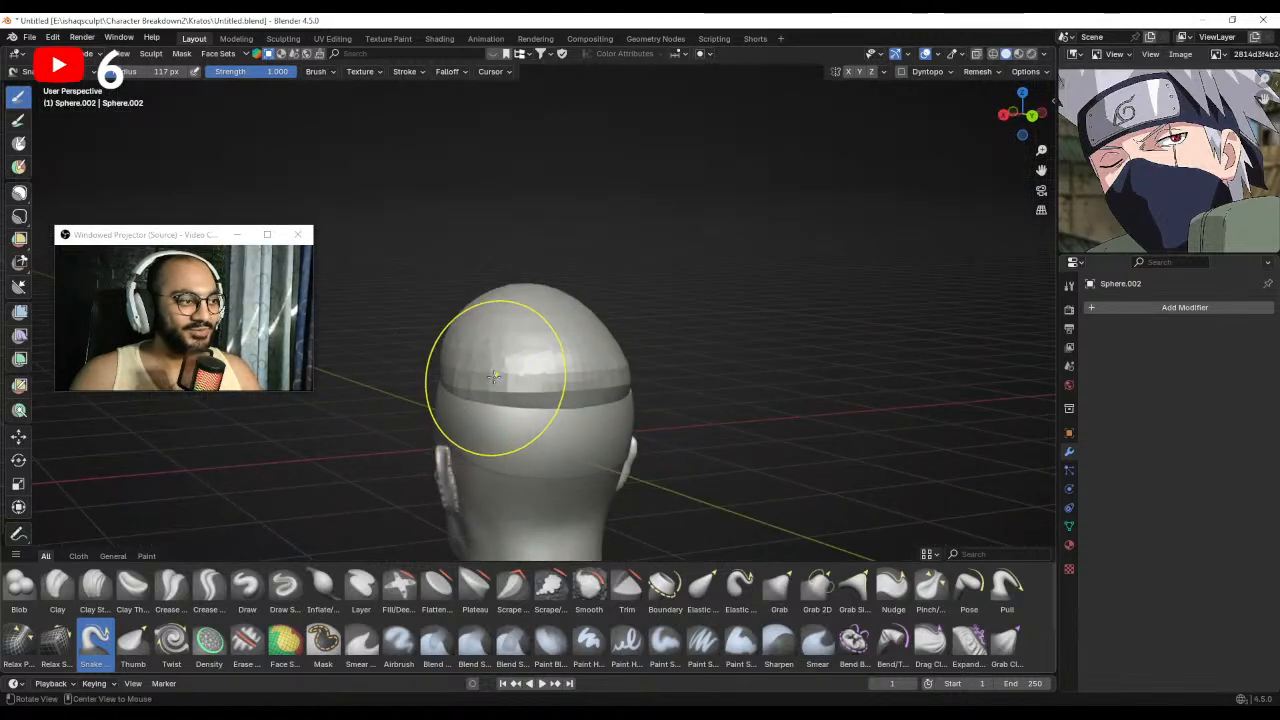
{"action": "middle_click_drag", "start_coordinate": [429, 329], "coordinate": [557, 334]}
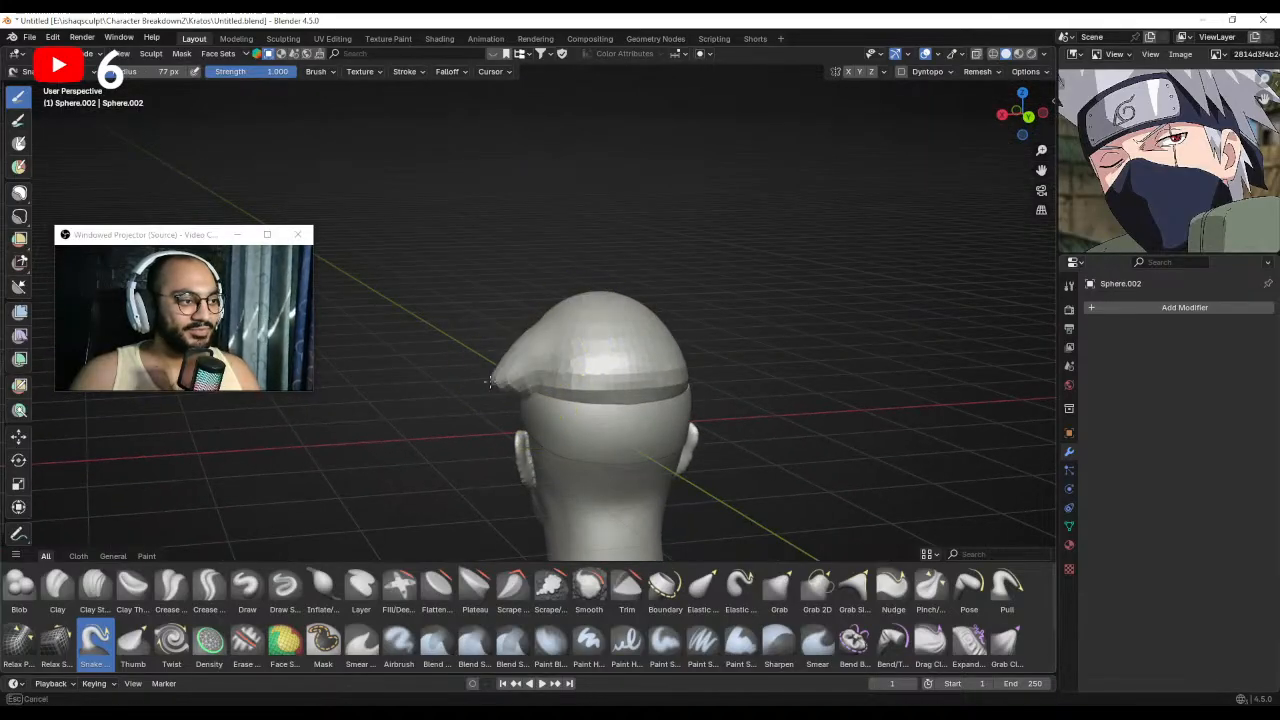
Extend the side lock outward and fill out its base near the forehead with larger Snake Hook strokes.
{"action": "mouse_move", "coordinate": [533, 393]}
{"action": "middle_mouse_down"}
{"action": "mouse_move", "coordinate": [546, 406]}
{"action": "mouse_move", "coordinate": [505, 405]}
{"action": "mouse_move", "coordinate": [568, 337]}
{"action": "middle_mouse_up"}
{"action": "key", "text": "f"}
{"action": "left_click", "coordinate": [596, 338]}
{"action": "left_click_drag", "start_coordinate": [600, 342], "coordinate": [614, 368]}
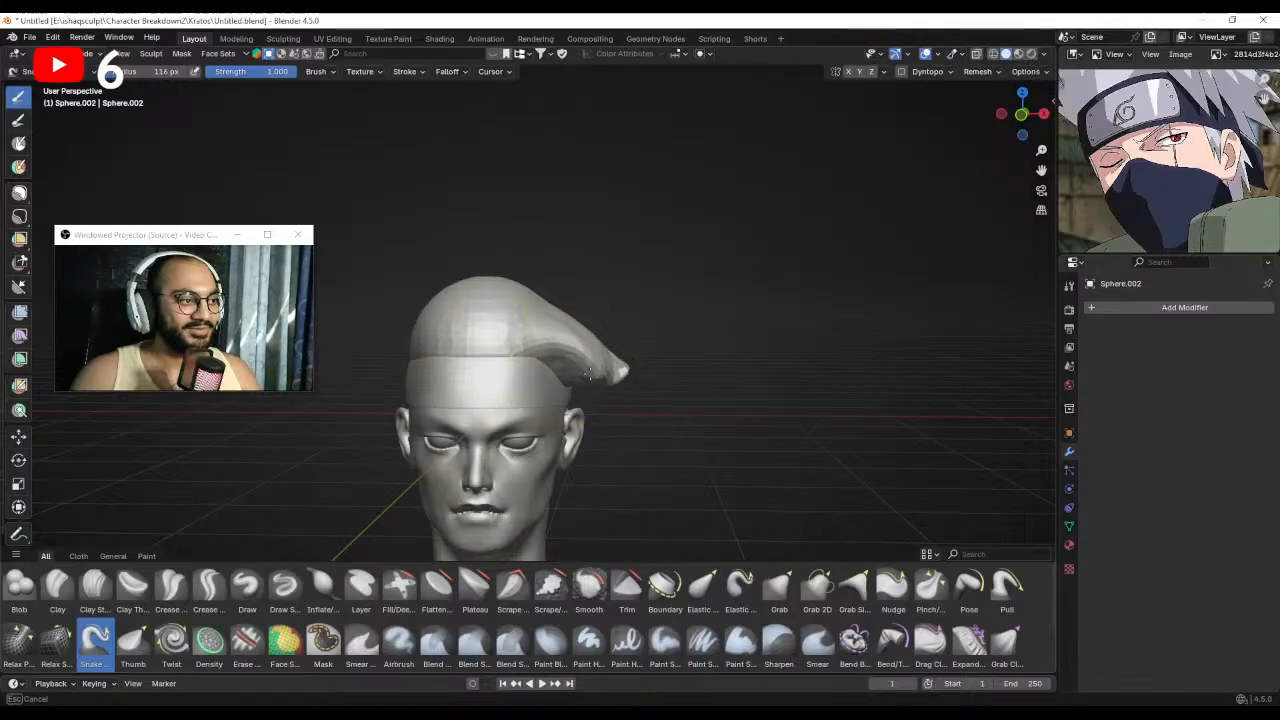
{"action": "mouse_move", "coordinate": [632, 362]}
{"action": "middle_mouse_down"}
{"action": "mouse_move", "coordinate": [553, 394]}
{"action": "mouse_move", "coordinate": [538, 367]}
{"action": "mouse_move", "coordinate": [532, 390]}
{"action": "middle_mouse_up"}
{"action": "key", "text": "f"}
{"action": "left_click", "coordinate": [590, 400]}
{"action": "left_click_drag", "start_coordinate": [608, 402], "coordinate": [618, 424]}
Sweep the lock down along the side of the headband toward the character's left ear, varying the Snake Hook brush size.
{"action": "mouse_move", "coordinate": [520, 400]}
{"action": "middle_mouse_down"}
{"action": "mouse_move", "coordinate": [596, 355]}
{"action": "mouse_move", "coordinate": [528, 396]}
{"action": "mouse_move", "coordinate": [506, 376]}
{"action": "middle_mouse_up"}
{"action": "key", "text": "f"}
{"action": "left_click", "coordinate": [507, 388]}
{"action": "left_click_drag", "start_coordinate": [506, 380], "coordinate": [540, 387], "text": "alt"}
{"action": "key", "text": "f"}
{"action": "left_click", "coordinate": [510, 389]}
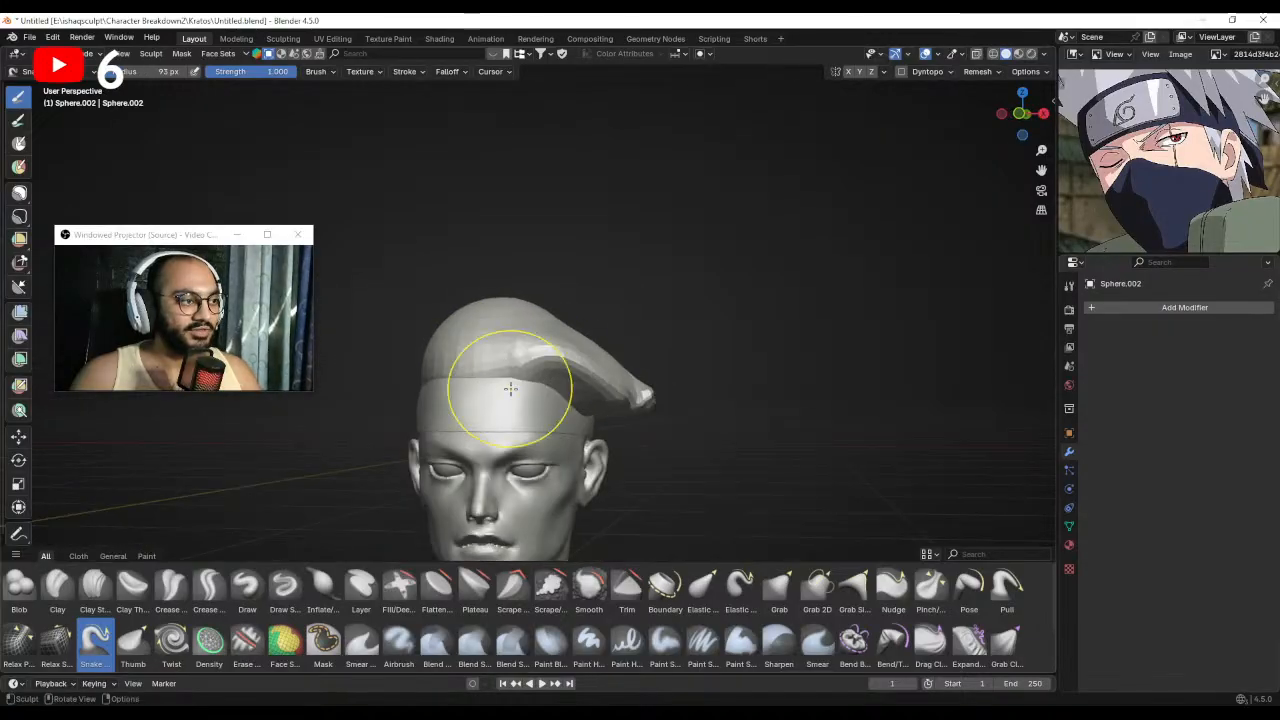
{"action": "mouse_move", "coordinate": [569, 389]}
{"action": "middle_mouse_down"}
{"action": "mouse_move", "coordinate": [600, 414]}
{"action": "mouse_move", "coordinate": [563, 416]}
{"action": "mouse_move", "coordinate": [600, 425]}
{"action": "mouse_move", "coordinate": [543, 414]}
{"action": "mouse_move", "coordinate": [546, 364]}
{"action": "mouse_move", "coordinate": [559, 390]}
{"action": "mouse_move", "coordinate": [734, 394]}
{"action": "mouse_move", "coordinate": [692, 392]}
{"action": "middle_mouse_up"}
{"action": "key", "text": "f"}
{"action": "left_click", "coordinate": [617, 402]}
{"action": "key", "text": "f"}
{"action": "left_click", "coordinate": [571, 416]}
{"action": "key", "text": "f"}
{"action": "left_click", "coordinate": [620, 425]}
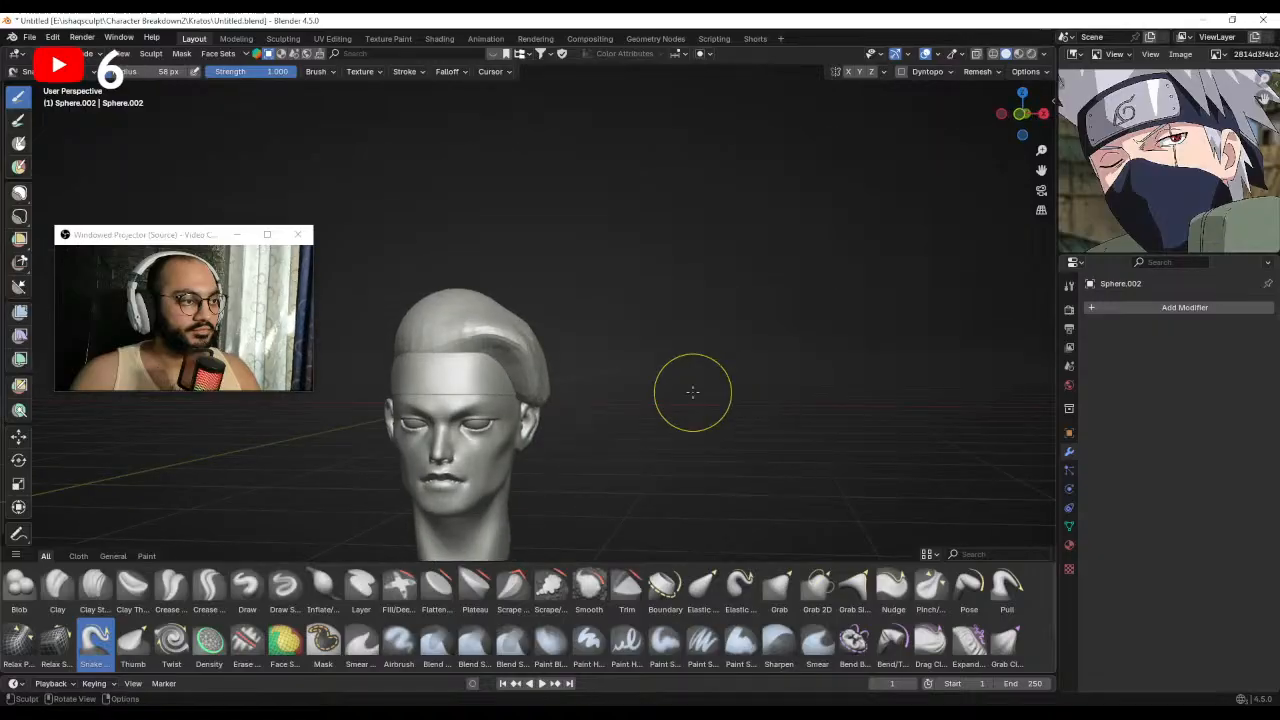
From the front view, flare the side lock and its tip outward with large Snake Hook strokes.
{"action": "key", "text": "KP_1"}
{"action": "scroll", "coordinate": [490, 335], "scroll_direction": "up", "scroll_amount": 3}
{"action": "middle_click_drag", "start_coordinate": [491, 242], "coordinate": [562, 276], "text": "shift"}
{"action": "middle_click_drag", "start_coordinate": [577, 356], "coordinate": [577, 290], "text": "ctrl"}
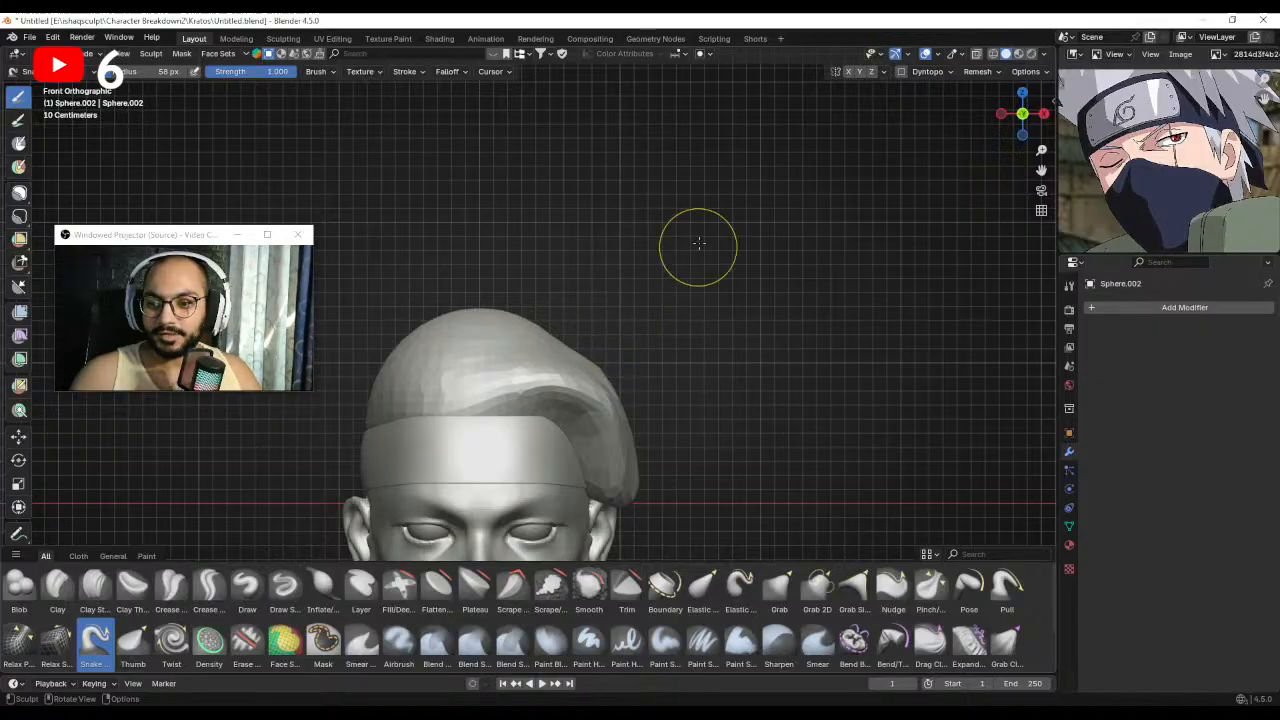
{"action": "left_click_drag", "start_coordinate": [594, 364], "coordinate": [643, 322], "text": "alt+shift"}
{"action": "mouse_move", "coordinate": [643, 322]}
{"action": "left_mouse_down", "text": "ctrl+alt"}
{"action": "mouse_move", "coordinate": [642, 302]}
{"action": "mouse_move", "coordinate": [660, 329]}
{"action": "mouse_move", "coordinate": [643, 346]}
{"action": "mouse_move", "coordinate": [639, 326]}
{"action": "mouse_move", "coordinate": [632, 345]}
{"action": "left_mouse_up", "text": "ctrl+alt"}
{"action": "key", "text": "f"}
{"action": "left_click", "coordinate": [622, 336]}
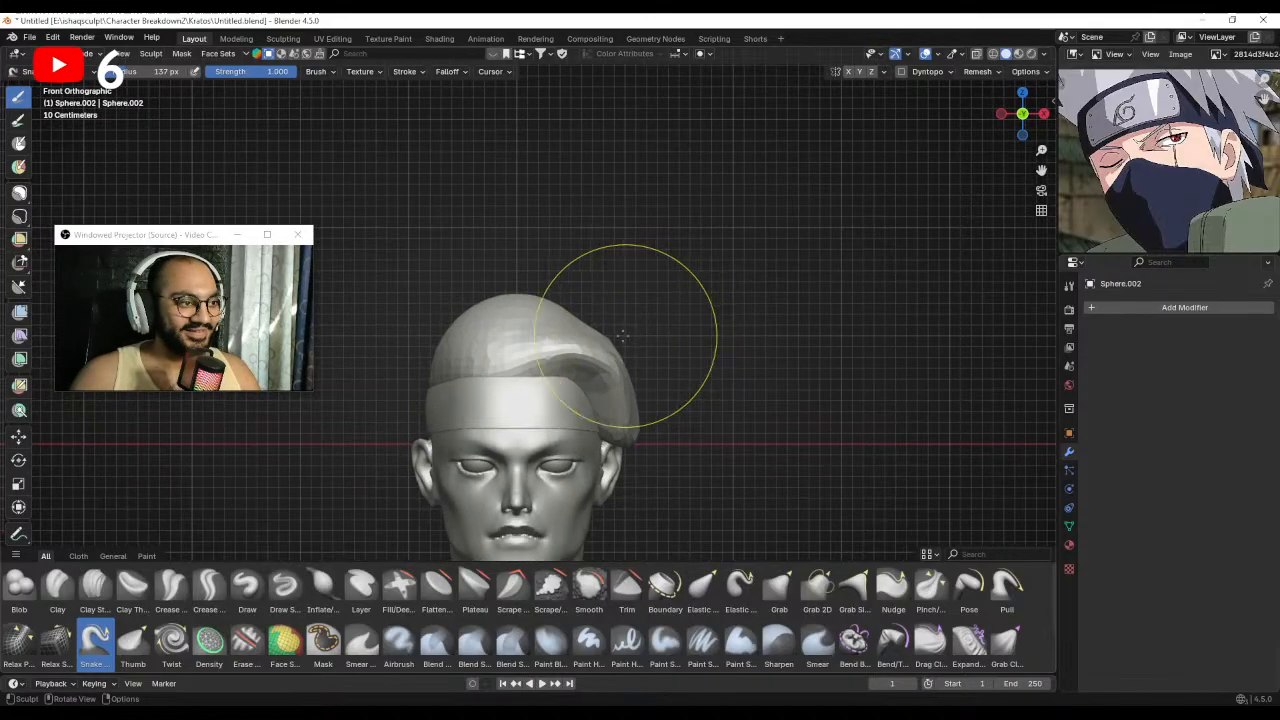
{"action": "left_click_drag", "start_coordinate": [647, 430], "coordinate": [667, 432]}
{"action": "key", "text": "f"}
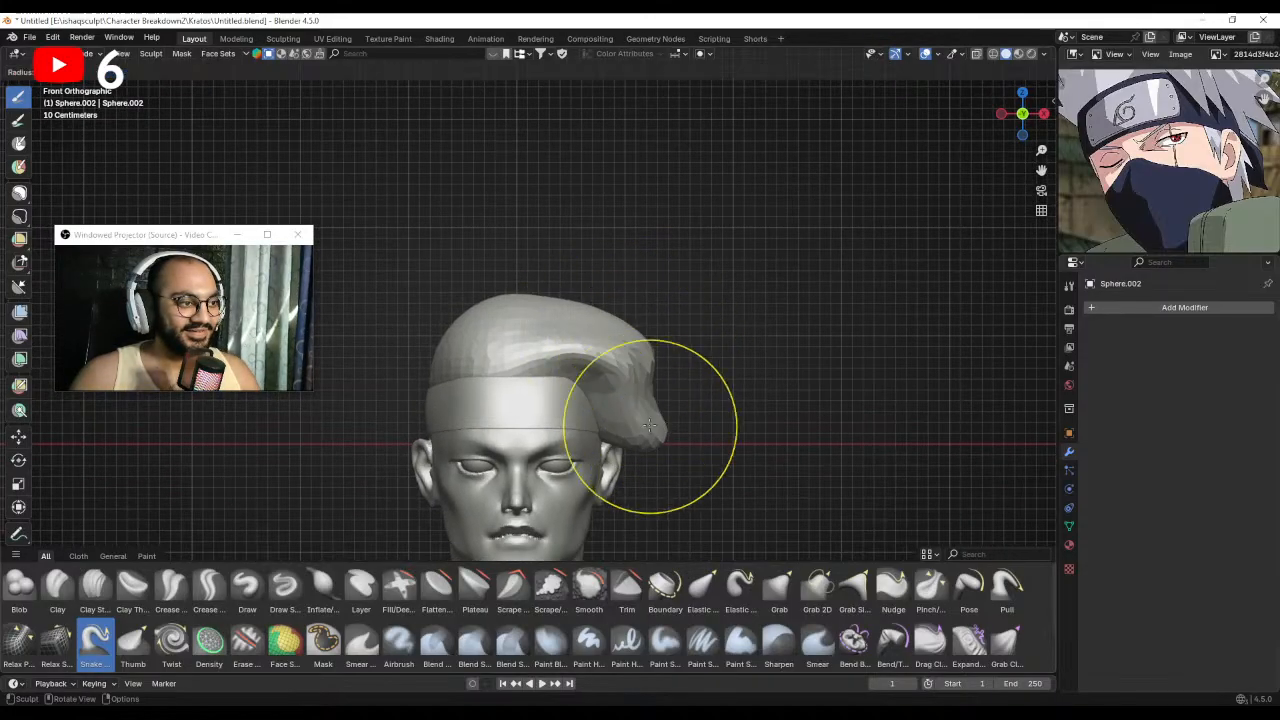
{"action": "left_click", "coordinate": [720, 426]}
{"action": "left_click_drag", "start_coordinate": [651, 356], "coordinate": [571, 371]}
Reshape the side lock's lower edge above the ear with the Grab brush, adjusting the brush radius between strokes.
{"action": "key", "text": "g"}
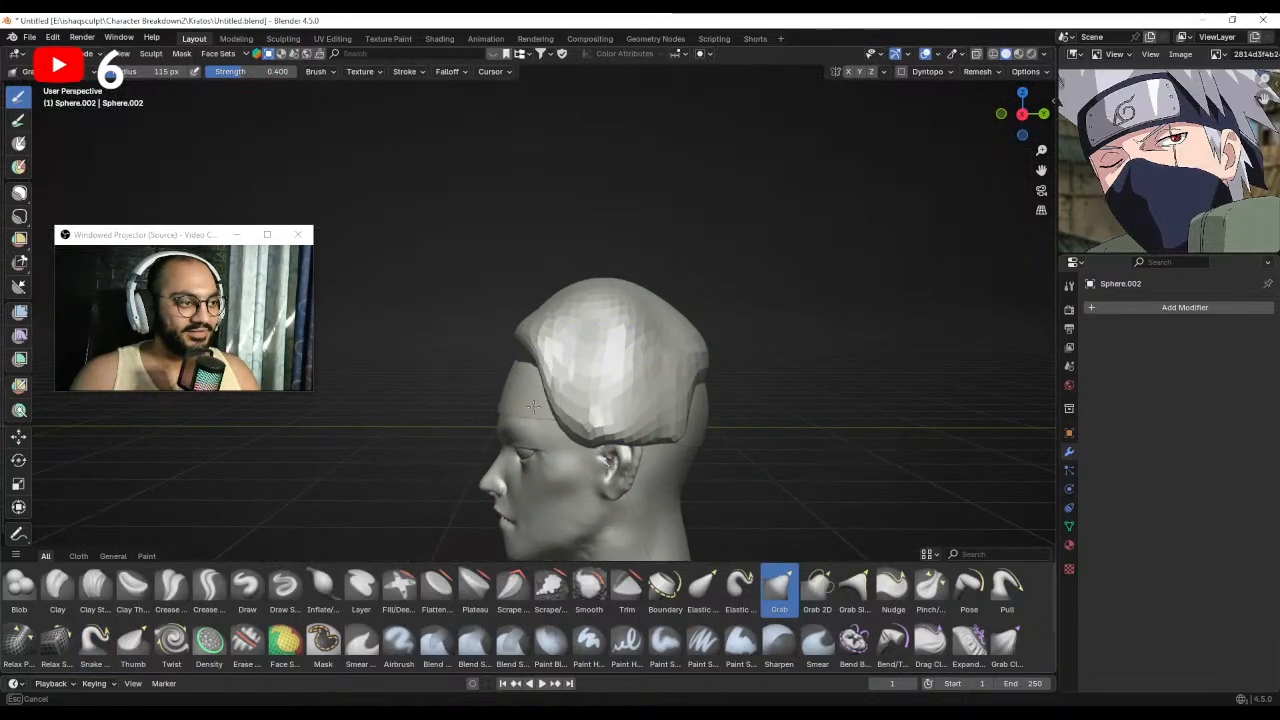
{"action": "key", "text": "f"}
{"action": "left_click", "coordinate": [597, 432]}
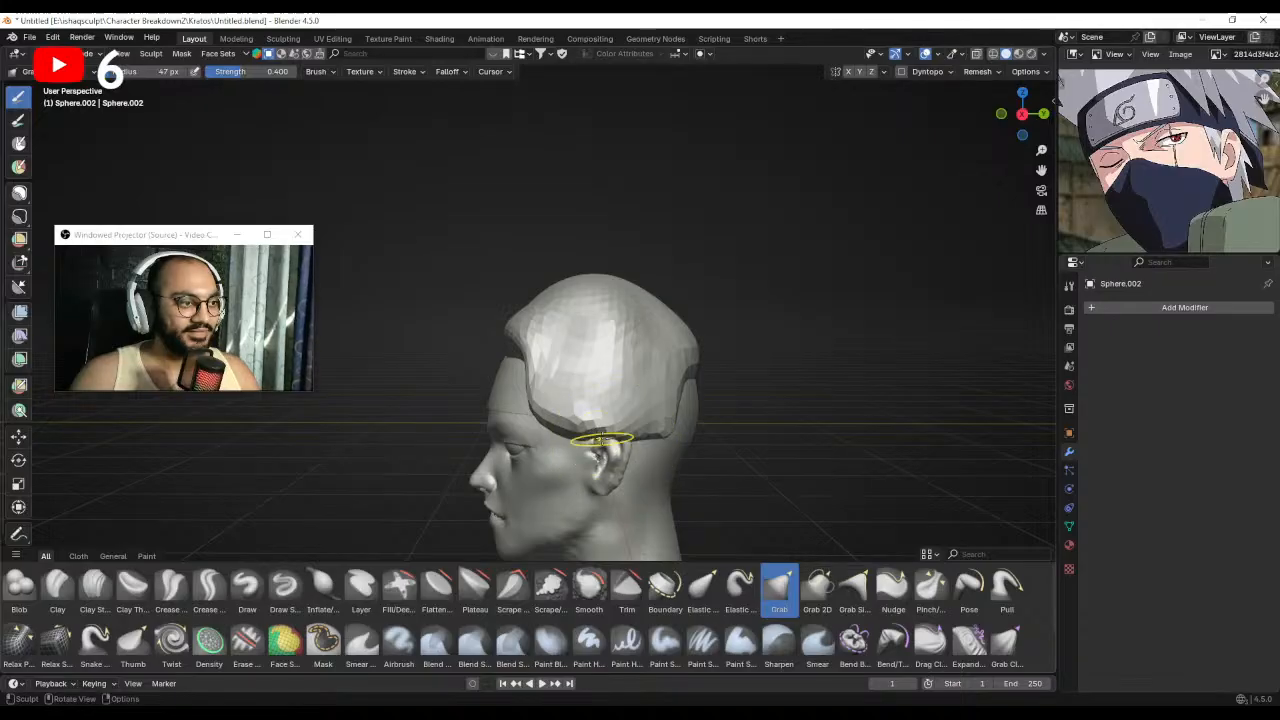
{"action": "mouse_move", "coordinate": [600, 455]}
{"action": "left_mouse_down", "text": "alt"}
{"action": "mouse_move", "coordinate": [757, 429]}
{"action": "mouse_move", "coordinate": [665, 409]}
{"action": "mouse_move", "coordinate": [680, 371]}
{"action": "mouse_move", "coordinate": [656, 394]}
{"action": "left_mouse_up", "text": "alt"}
{"action": "key", "text": "f"}
{"action": "mouse_move", "coordinate": [690, 395]}
{"action": "left_mouse_down", "text": "alt"}
{"action": "mouse_move", "coordinate": [620, 397]}
{"action": "mouse_move", "coordinate": [652, 385]}
{"action": "mouse_move", "coordinate": [558, 407]}
{"action": "mouse_move", "coordinate": [615, 392]}
{"action": "mouse_move", "coordinate": [582, 367]}
{"action": "left_mouse_up", "text": "alt"}
{"action": "key", "text": "f"}
{"action": "left_click", "coordinate": [696, 389]}
{"action": "left_click_drag", "start_coordinate": [608, 360], "coordinate": [606, 402], "text": "alt"}
{"action": "key", "text": "f"}
{"action": "left_click", "coordinate": [612, 366]}
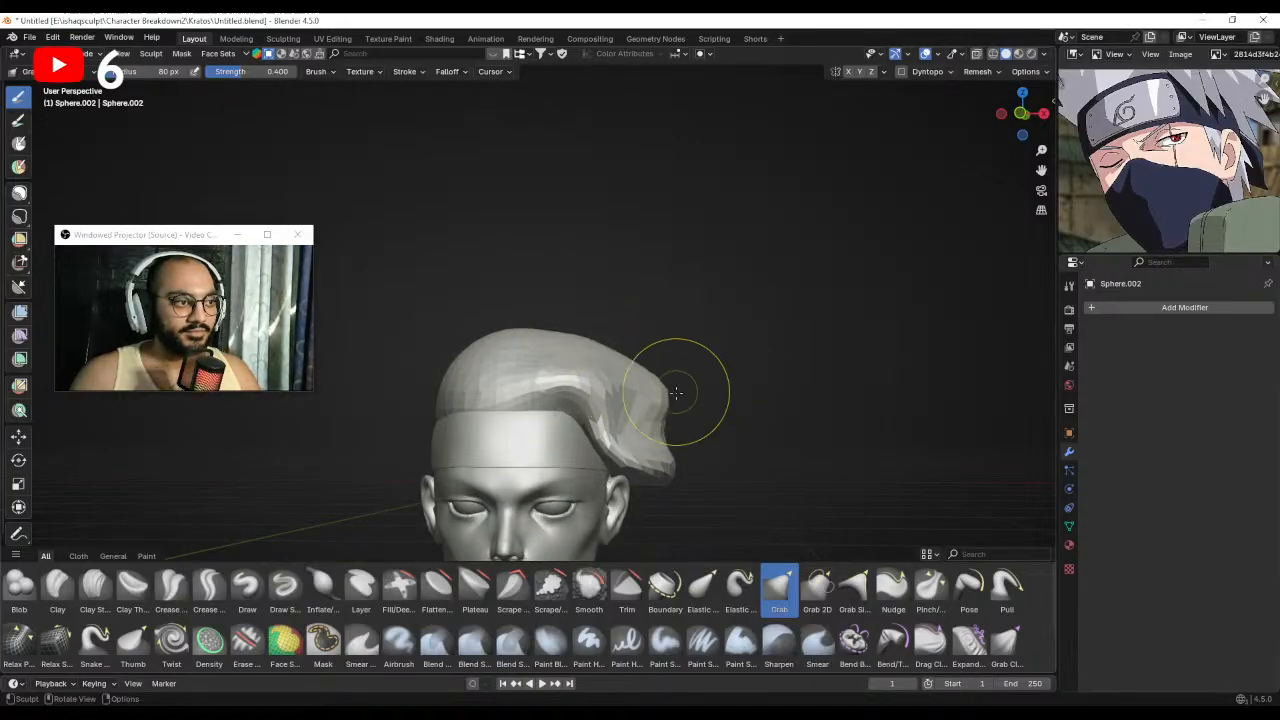
Refine the side lock's outer contour from the front and rear with Grab strokes.
{"action": "left_click_drag", "start_coordinate": [686, 408], "coordinate": [678, 404]}
{"action": "left_click_drag", "start_coordinate": [678, 404], "coordinate": [508, 442], "text": "alt"}
{"action": "mouse_move", "coordinate": [618, 432]}
{"action": "left_mouse_down", "text": "alt"}
{"action": "mouse_move", "coordinate": [507, 387]}
{"action": "mouse_move", "coordinate": [651, 420]}
{"action": "mouse_move", "coordinate": [512, 420]}
{"action": "left_mouse_up", "text": "alt"}
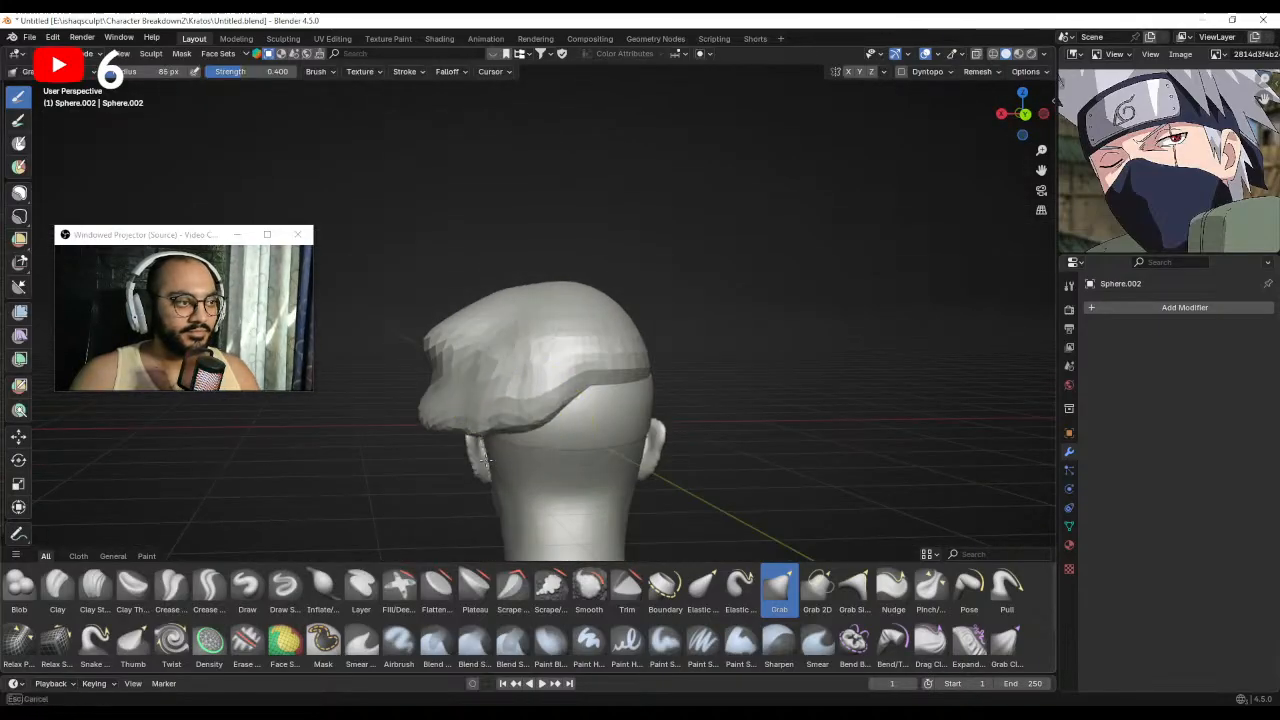
{"action": "key", "text": "KP_1"}
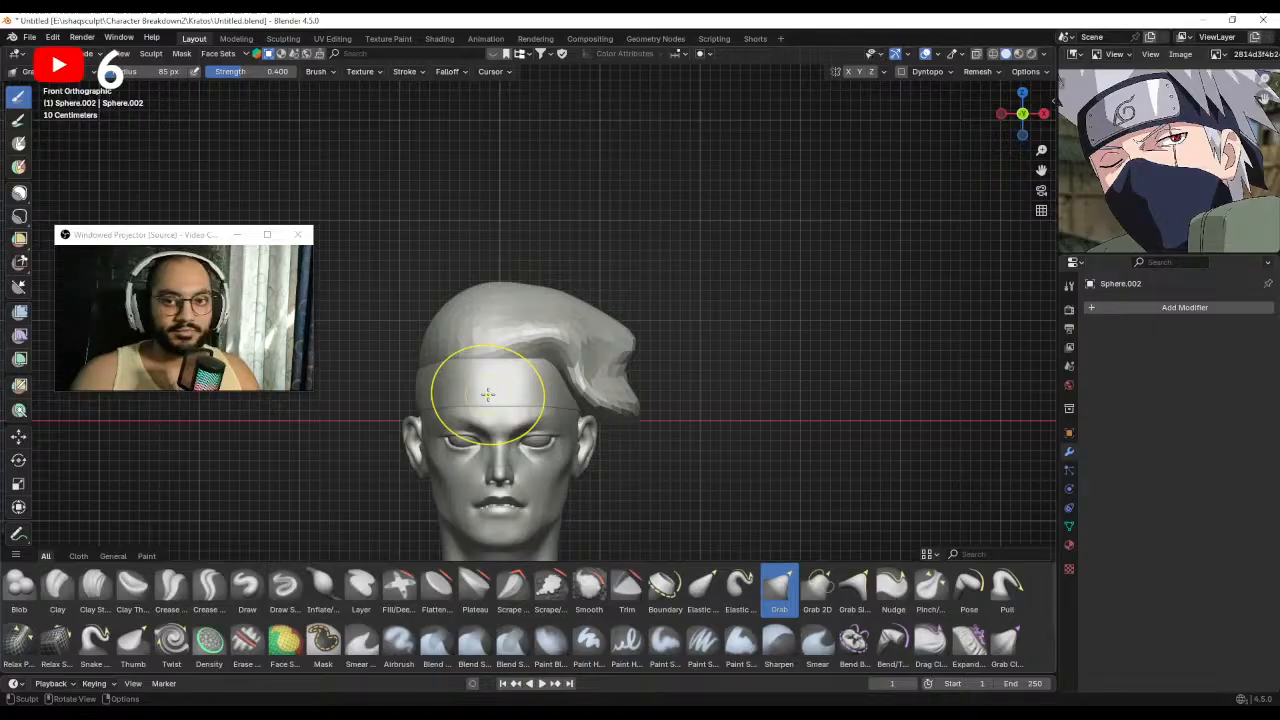
{"action": "mouse_move", "coordinate": [488, 394]}
{"action": "left_mouse_down", "text": "alt+shift"}
{"action": "mouse_move", "coordinate": [488, 423]}
{"action": "mouse_move", "coordinate": [544, 423]}
{"action": "left_mouse_up", "text": "alt+shift"}
{"action": "left_click_drag", "start_coordinate": [544, 423], "coordinate": [498, 347], "text": "ctrl+alt"}
{"action": "key", "text": "f"}
{"action": "left_click", "coordinate": [476, 353]}
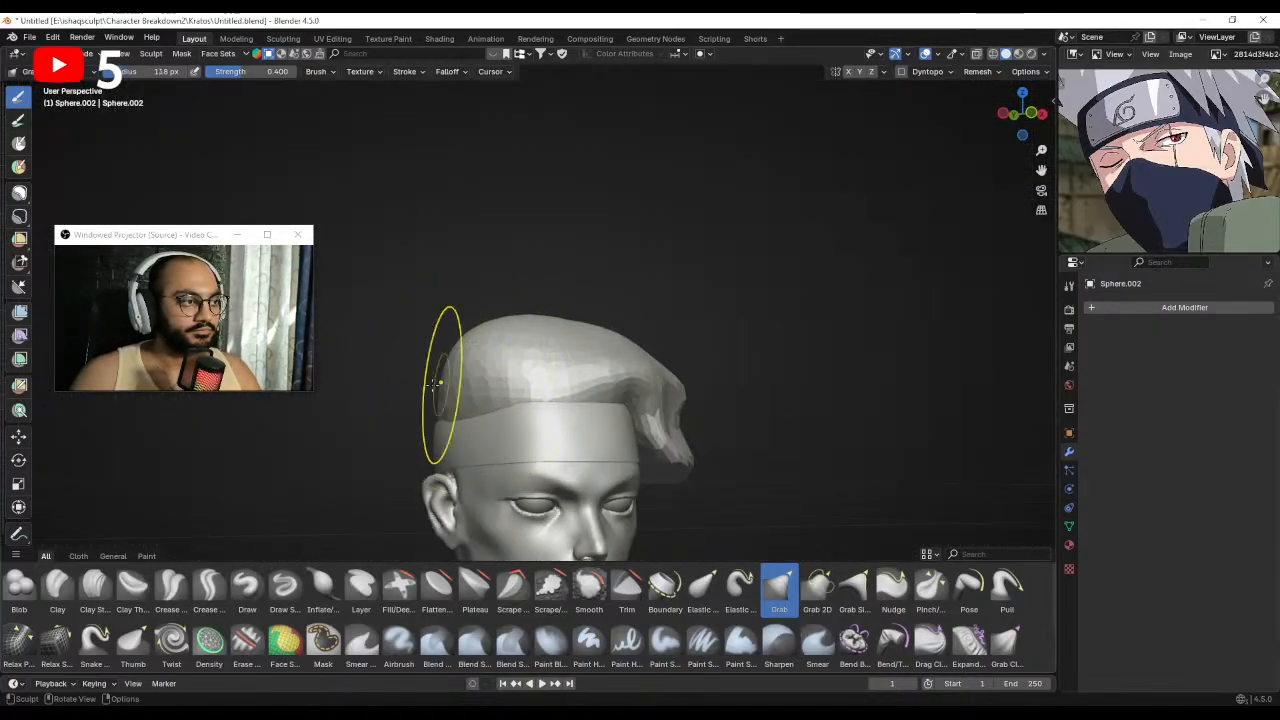
Adjust the hair on the character's right side and raise the crown with large Grab strokes.
{"action": "mouse_move", "coordinate": [437, 383]}
{"action": "left_mouse_down"}
{"action": "mouse_move", "coordinate": [469, 404]}
{"action": "mouse_move", "coordinate": [445, 419]}
{"action": "mouse_move", "coordinate": [471, 416]}
{"action": "left_mouse_up"}
{"action": "key", "text": "f"}
{"action": "left_click", "coordinate": [445, 423]}
{"action": "left_click_drag", "start_coordinate": [565, 373], "coordinate": [527, 399], "text": "alt+shift"}
{"action": "left_click_drag", "start_coordinate": [539, 327], "coordinate": [566, 323]}
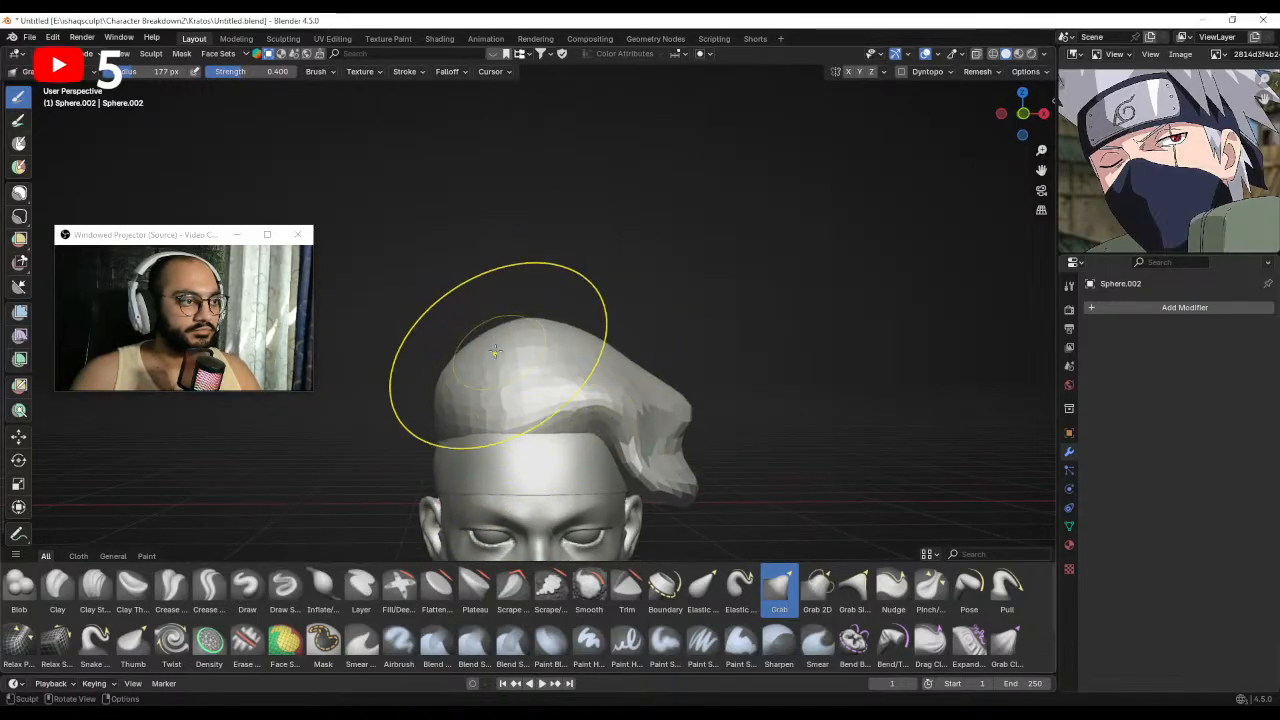
{"action": "mouse_move", "coordinate": [490, 376]}
{"action": "middle_mouse_down"}
{"action": "mouse_move", "coordinate": [609, 360]}
{"action": "mouse_move", "coordinate": [549, 354]}
{"action": "middle_mouse_up"}
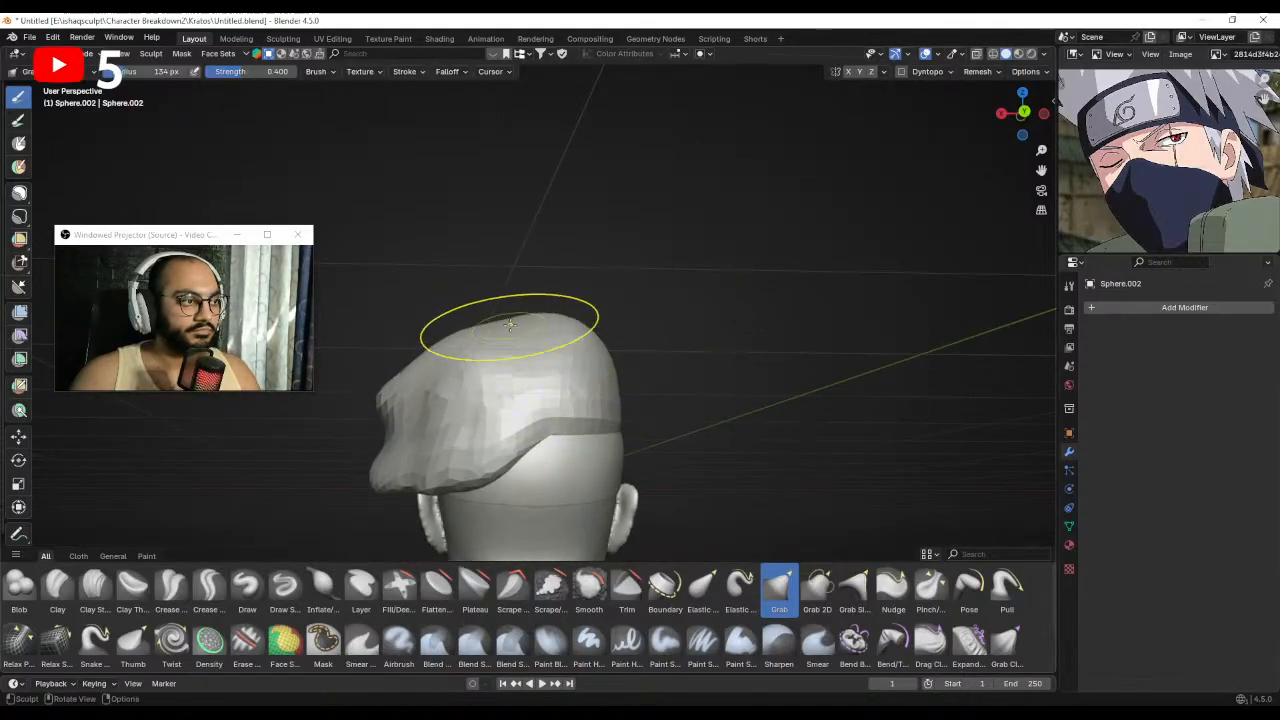
Try a Grab stroke on the front of the hair, undo it, and repeat it with a slightly smaller brush.
{"action": "mouse_move", "coordinate": [421, 371]}
{"action": "middle_mouse_down"}
{"action": "mouse_move", "coordinate": [623, 337]}
{"action": "mouse_move", "coordinate": [640, 360]}
{"action": "mouse_move", "coordinate": [575, 322]}
{"action": "mouse_move", "coordinate": [528, 371]}
{"action": "mouse_move", "coordinate": [548, 380]}
{"action": "mouse_move", "coordinate": [520, 392]}
{"action": "mouse_move", "coordinate": [578, 381]}
{"action": "mouse_move", "coordinate": [606, 391]}
{"action": "middle_mouse_up"}
{"action": "key", "text": "f"}
{"action": "left_click", "coordinate": [650, 381]}
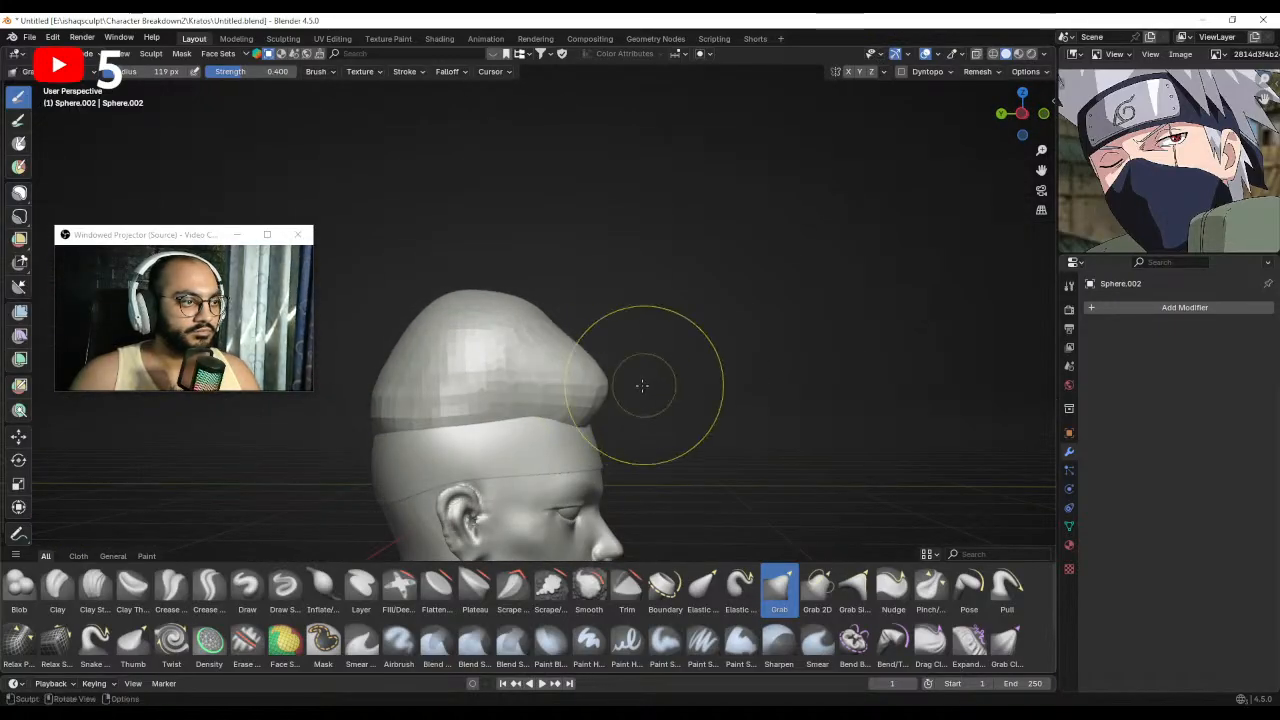
{"action": "key", "text": "ctrl+z"}
{"action": "key", "text": "f"}
{"action": "left_click", "coordinate": [629, 390]}
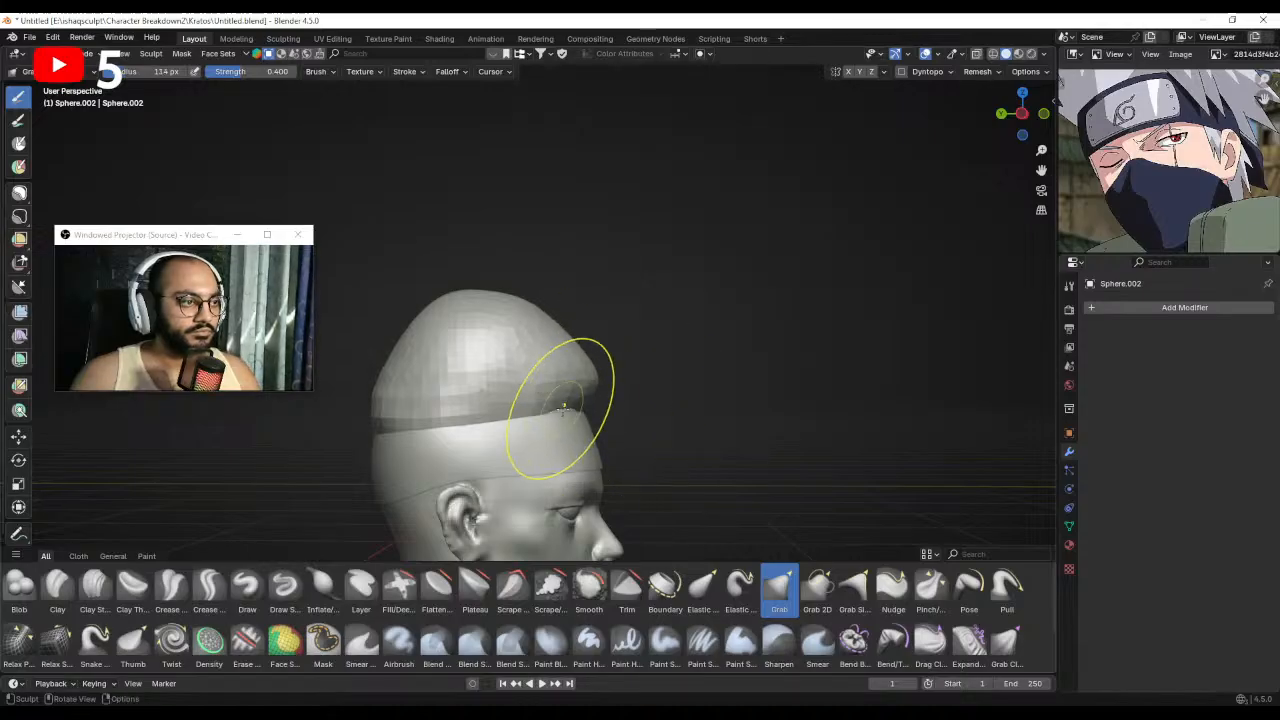
Pull the front hairline forward so it overhangs the headband, using Grab strokes from the side and above.
{"action": "middle_click_drag", "start_coordinate": [580, 418], "coordinate": [502, 429]}
{"action": "key", "text": "f"}
{"action": "left_click", "coordinate": [488, 428]}
{"action": "left_click_drag", "start_coordinate": [488, 428], "coordinate": [474, 414]}
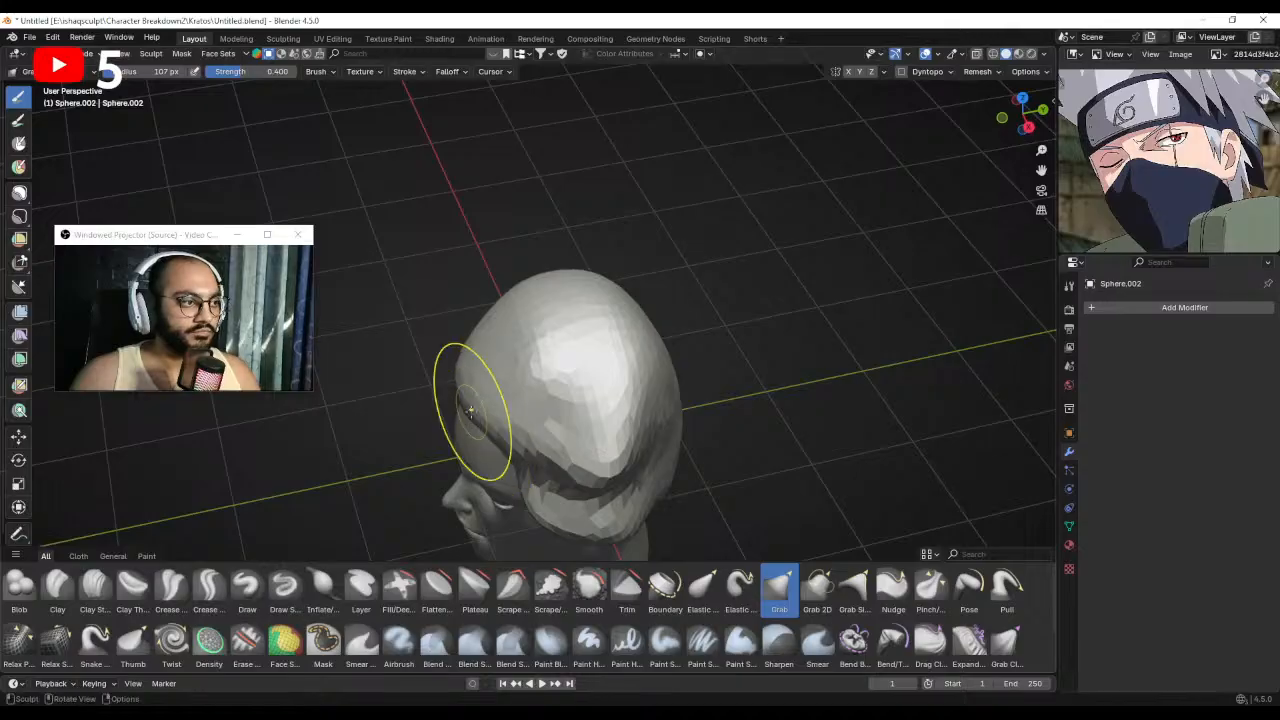
{"action": "middle_click_drag", "start_coordinate": [474, 414], "coordinate": [517, 425]}
{"action": "key", "text": "f"}
{"action": "left_click", "coordinate": [578, 427]}
{"action": "middle_click_drag", "start_coordinate": [521, 373], "coordinate": [558, 367], "text": "shift"}
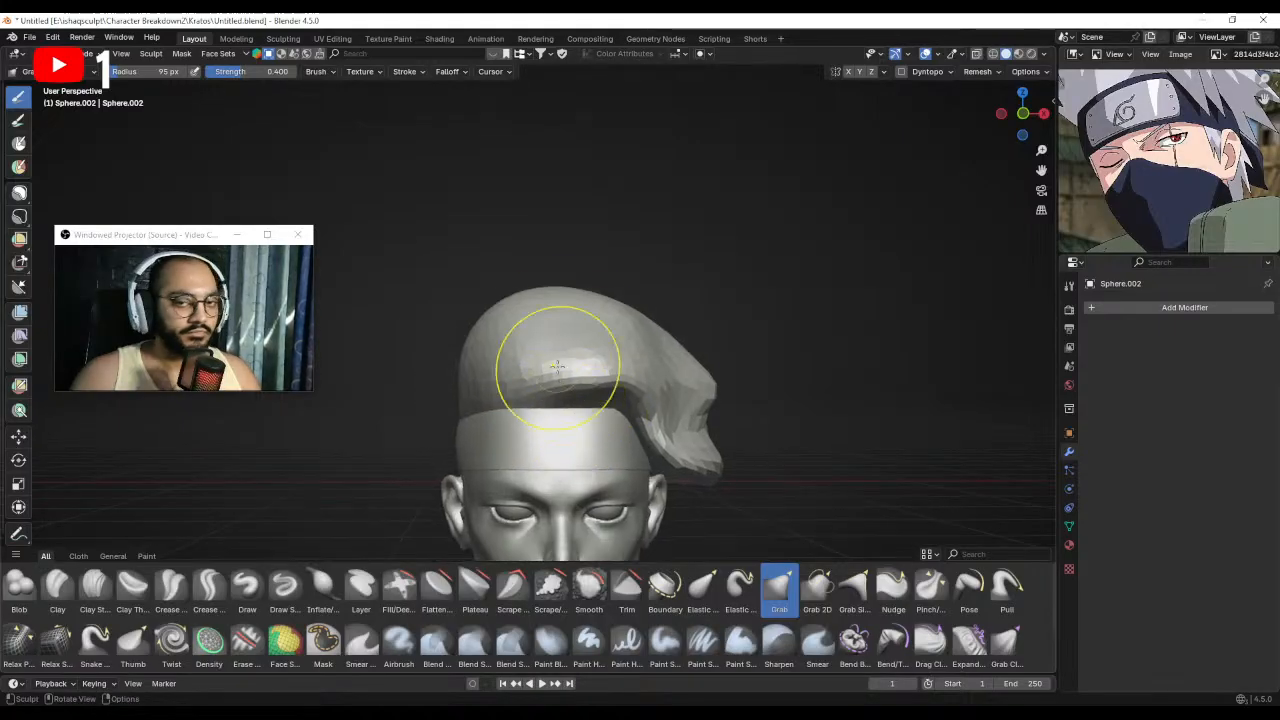
Shape the underside of the front overhang around the forehead with Grab strokes from the front and below.
{"action": "mouse_move", "coordinate": [582, 371]}
{"action": "left_mouse_down", "text": "ctrl+alt"}
{"action": "mouse_move", "coordinate": [588, 361]}
{"action": "mouse_move", "coordinate": [538, 386]}
{"action": "mouse_move", "coordinate": [602, 380]}
{"action": "mouse_move", "coordinate": [557, 383]}
{"action": "mouse_move", "coordinate": [558, 405]}
{"action": "mouse_move", "coordinate": [563, 337]}
{"action": "mouse_move", "coordinate": [563, 366]}
{"action": "mouse_move", "coordinate": [544, 358]}
{"action": "mouse_move", "coordinate": [564, 352]}
{"action": "left_mouse_up", "text": "ctrl+alt"}
{"action": "key", "text": "f"}
{"action": "left_click", "coordinate": [620, 391]}
{"action": "key", "text": "f"}
{"action": "left_click", "coordinate": [632, 387]}
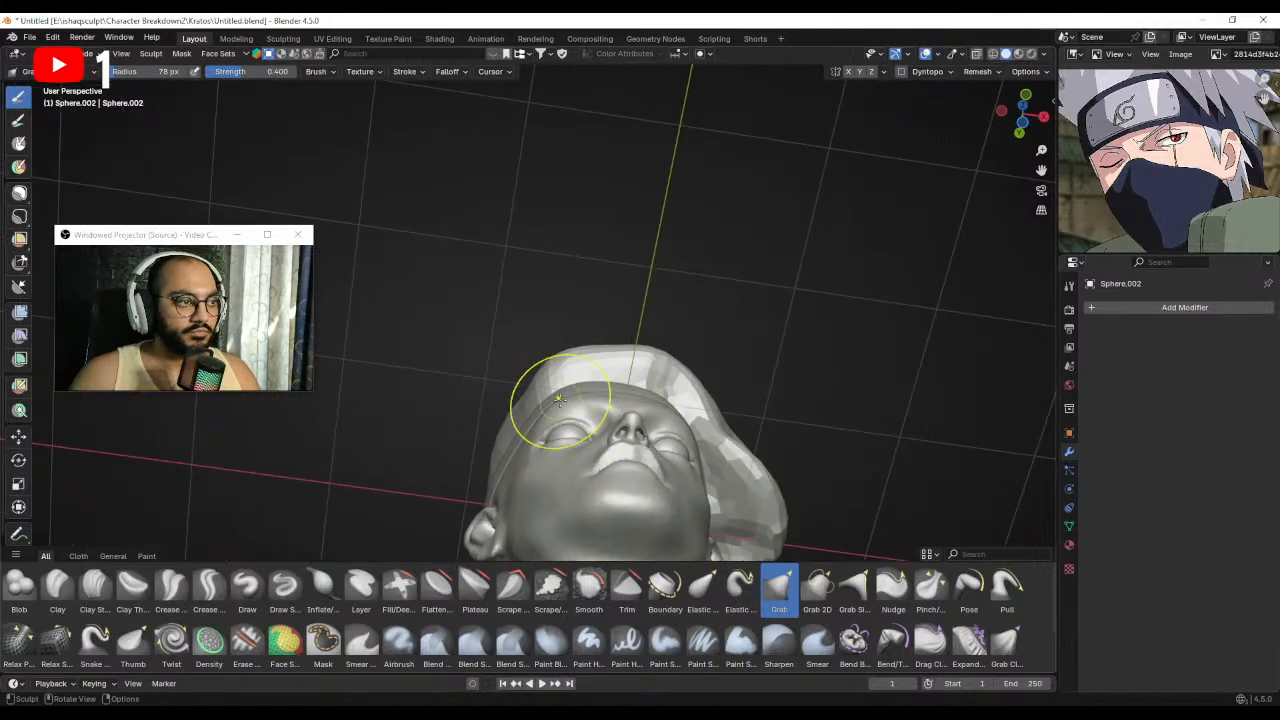
{"action": "mouse_move", "coordinate": [560, 397]}
{"action": "left_mouse_down", "text": "alt"}
{"action": "mouse_move", "coordinate": [580, 449]}
{"action": "mouse_move", "coordinate": [558, 480]}
{"action": "mouse_move", "coordinate": [581, 438]}
{"action": "left_mouse_up", "text": "alt"}
{"action": "key", "text": "f"}
{"action": "left_click", "coordinate": [627, 457]}
{"action": "key", "text": "f"}
{"action": "left_click", "coordinate": [611, 427]}
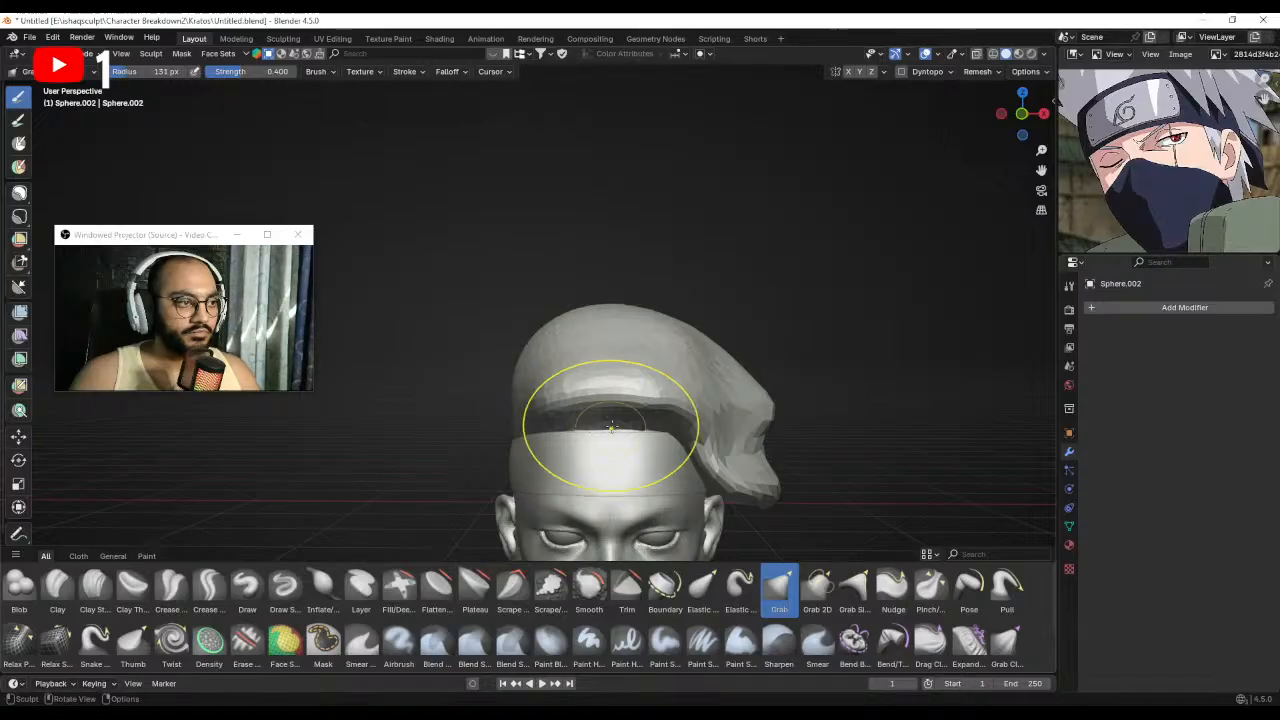
Lower the front hair edge toward the headband and push out its right corner with Grab strokes of varying size.
{"action": "mouse_move", "coordinate": [601, 404]}
{"action": "left_mouse_down", "text": "ctrl+alt"}
{"action": "mouse_move", "coordinate": [572, 357]}
{"action": "mouse_move", "coordinate": [590, 367]}
{"action": "mouse_move", "coordinate": [578, 366]}
{"action": "mouse_move", "coordinate": [578, 397]}
{"action": "left_mouse_up", "text": "ctrl+alt"}
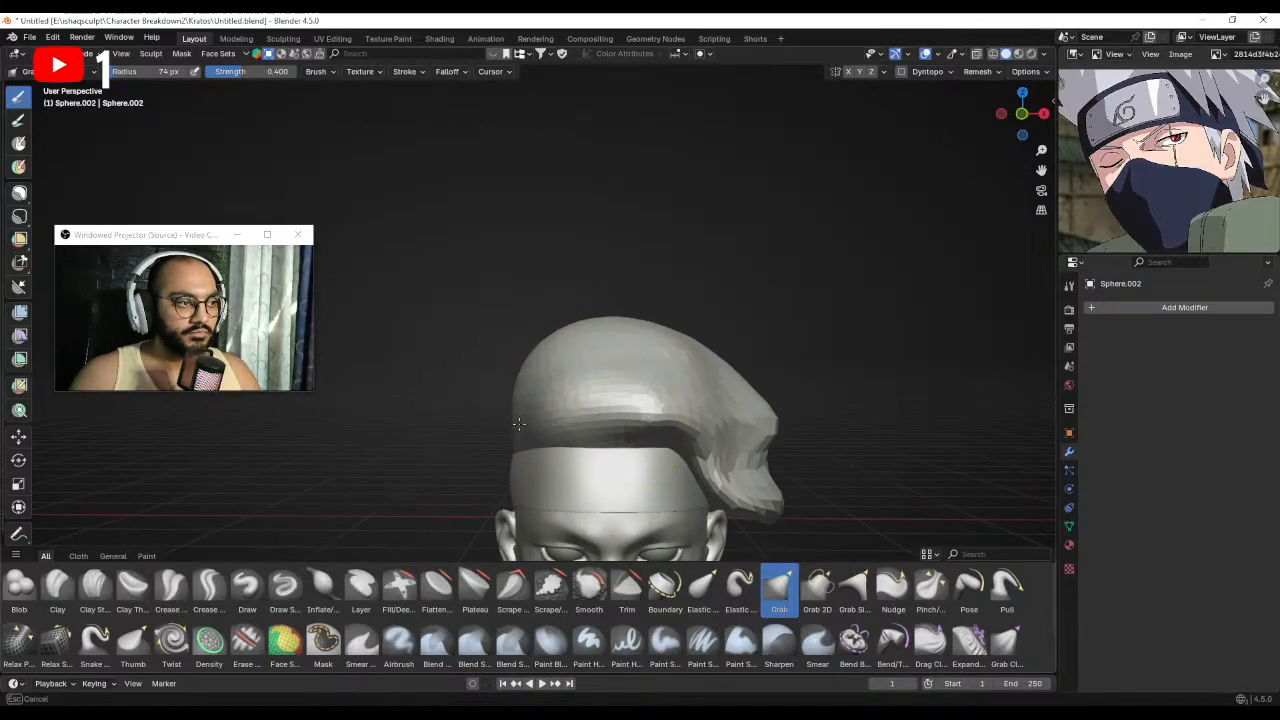
{"action": "mouse_move", "coordinate": [538, 422]}
{"action": "left_mouse_down", "text": "alt"}
{"action": "mouse_move", "coordinate": [566, 417]}
{"action": "mouse_move", "coordinate": [538, 402]}
{"action": "mouse_move", "coordinate": [486, 413]}
{"action": "mouse_move", "coordinate": [539, 440]}
{"action": "left_mouse_up", "text": "alt"}
{"action": "key", "text": "f"}
{"action": "left_click", "coordinate": [538, 400]}
{"action": "key", "text": "f"}
{"action": "left_click", "coordinate": [520, 440]}
{"action": "key", "text": "f"}
{"action": "left_click", "coordinate": [522, 430]}
{"action": "key", "text": "f"}
{"action": "left_click", "coordinate": [531, 418]}
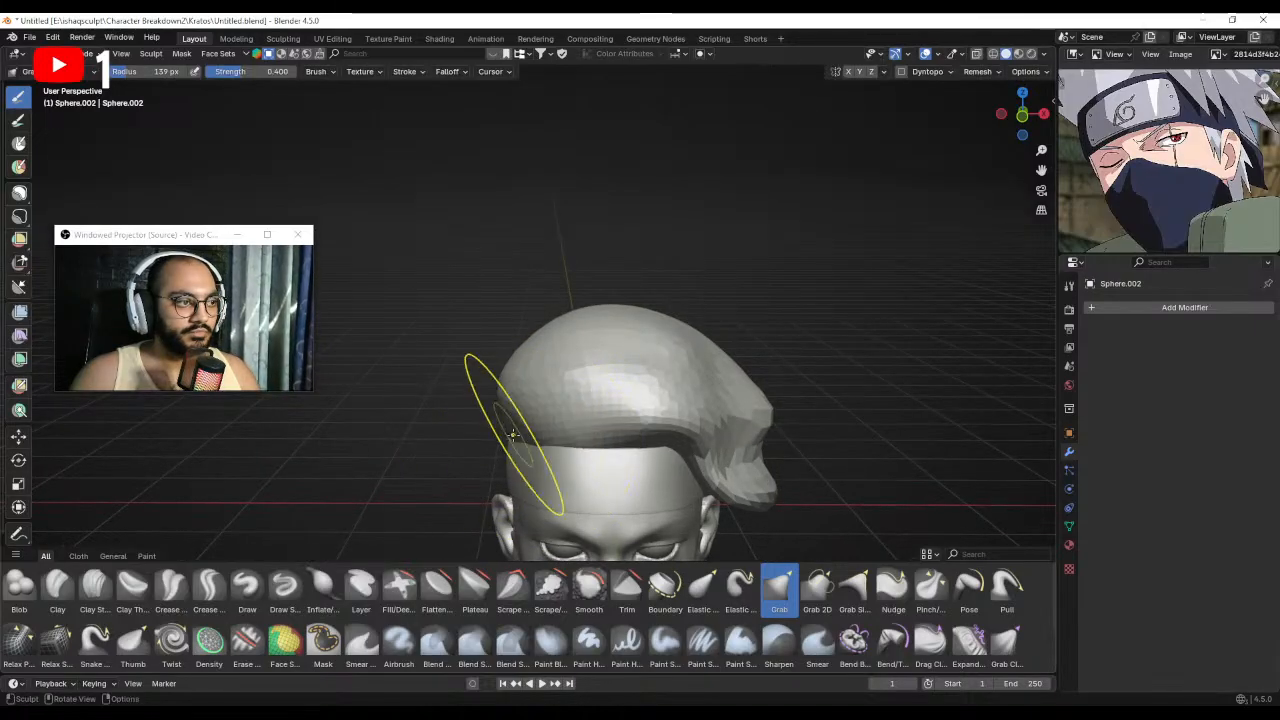
Bulge the hair outward over the headband on the character's right side with Grab strokes from front and rear.
{"action": "key", "text": "f"}
{"action": "left_click", "coordinate": [511, 434]}
{"action": "mouse_move", "coordinate": [511, 434]}
{"action": "middle_mouse_down"}
{"action": "mouse_move", "coordinate": [646, 429]}
{"action": "mouse_move", "coordinate": [555, 424]}
{"action": "mouse_move", "coordinate": [553, 441]}
{"action": "middle_mouse_up"}
{"action": "key", "text": "f"}
{"action": "left_click", "coordinate": [531, 438]}
{"action": "key", "text": "f"}
{"action": "left_click", "coordinate": [564, 430]}
{"action": "left_click_drag", "start_coordinate": [561, 428], "coordinate": [558, 436]}
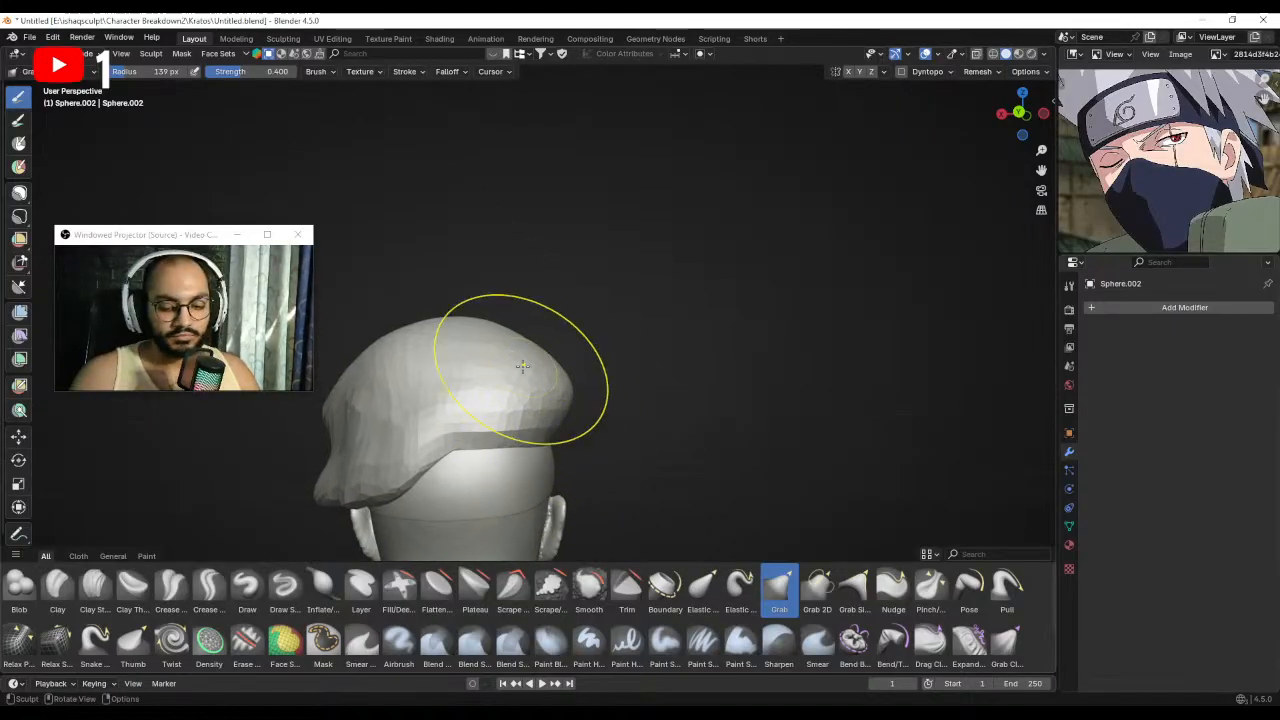
Round out the upper contour of the hair from the front view with a large Grab brush.
{"action": "key", "text": "KP_1"}
{"action": "scroll", "coordinate": [600, 366], "scroll_direction": "down", "scroll_amount": 1}
{"action": "scroll", "coordinate": [597, 366], "scroll_direction": "up", "scroll_amount": 1}
{"action": "middle_click_drag", "start_coordinate": [588, 344], "coordinate": [584, 321], "text": "shift"}
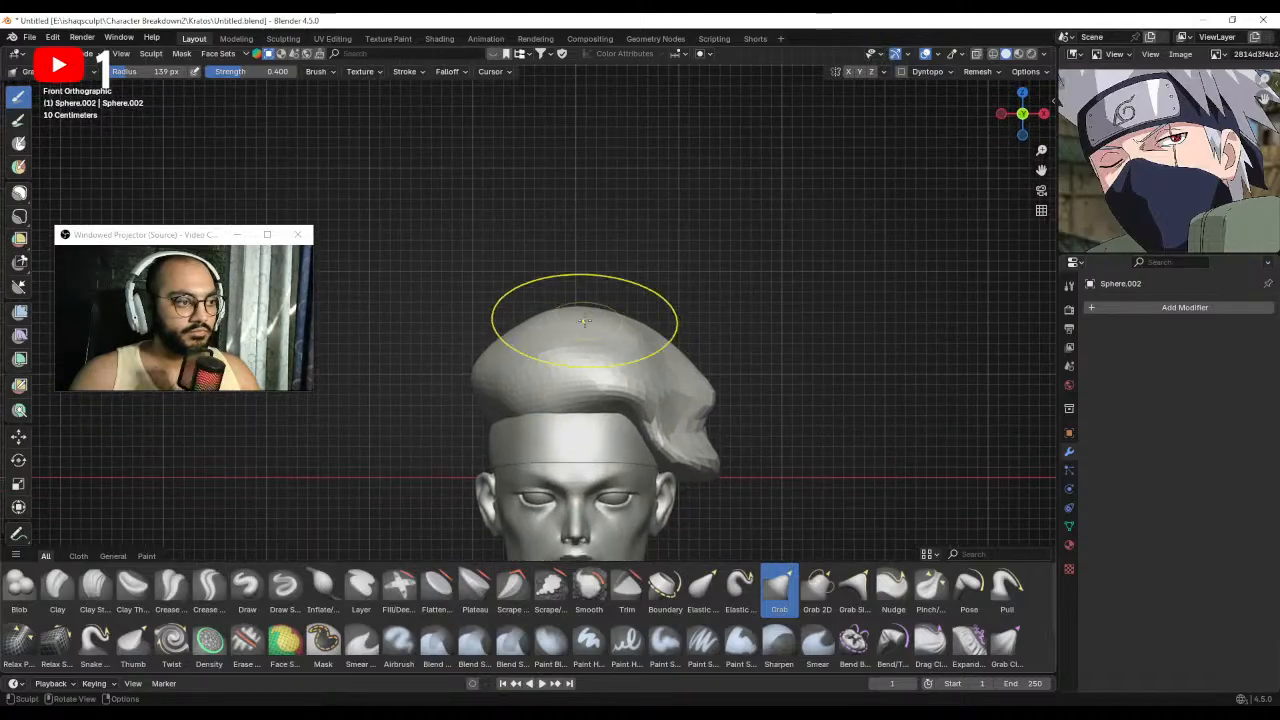
{"action": "key", "text": "f"}
{"action": "left_click", "coordinate": [508, 328]}
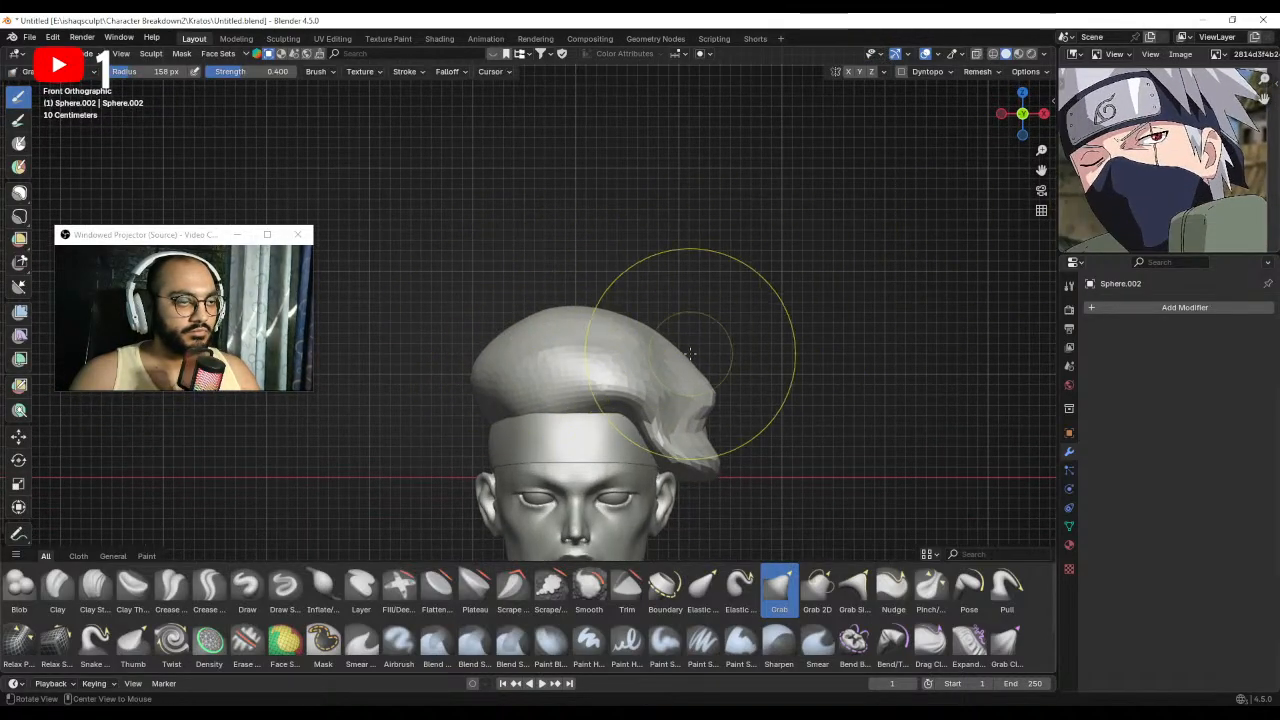
Set a finer voxel size for the hair mesh and remesh it.
{"action": "left_click_drag", "start_coordinate": [690, 354], "coordinate": [662, 330], "text": "alt+shift"}
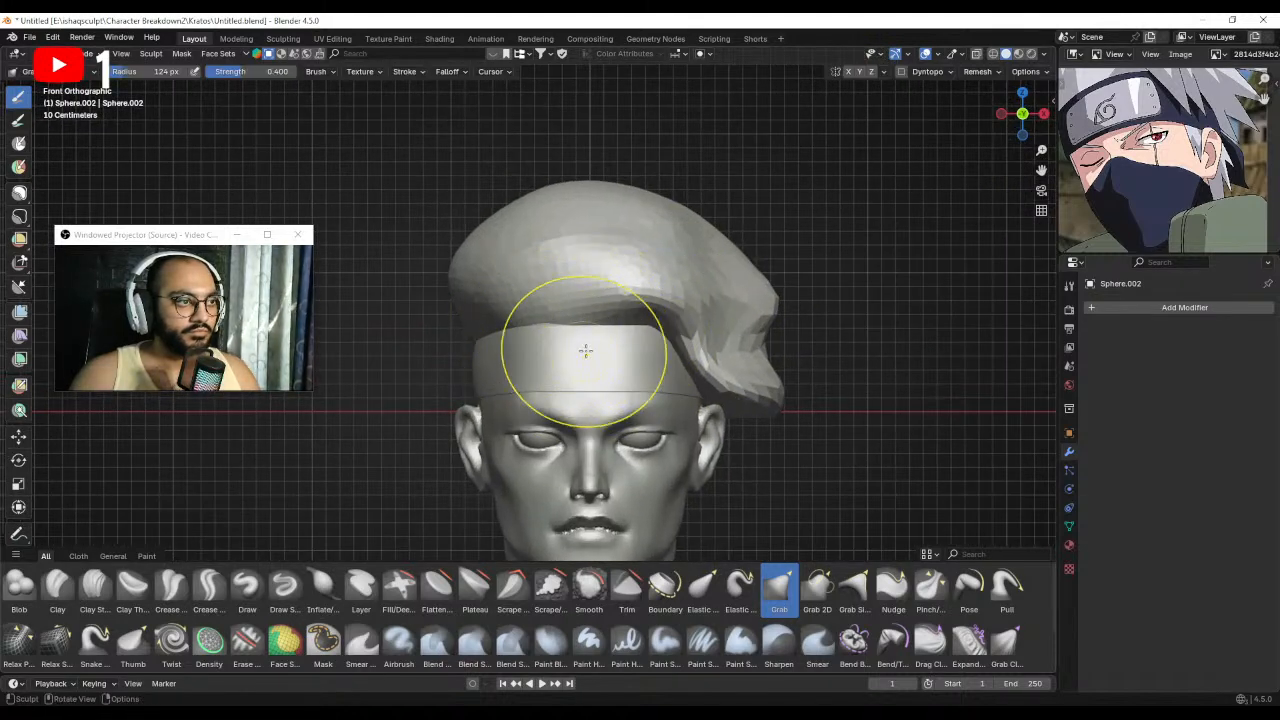
{"action": "left_click_drag", "start_coordinate": [585, 350], "coordinate": [606, 380], "text": "alt"}
{"action": "key", "text": "r"}
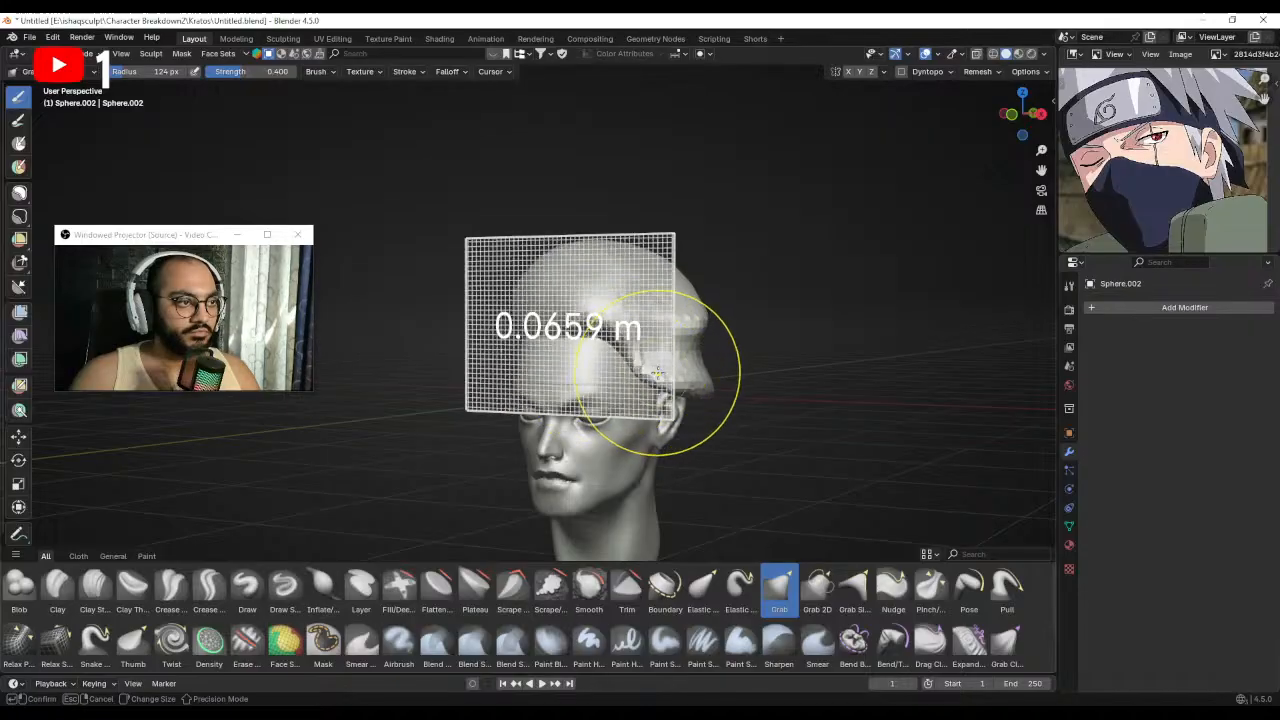
{"action": "left_click", "coordinate": [676, 367]}
{"action": "key", "text": "ctrl+r"}
{"action": "middle_click_drag", "start_coordinate": [654, 368], "coordinate": [672, 354]}
{"action": "scroll", "coordinate": [672, 354], "scroll_direction": "up", "scroll_amount": 2}
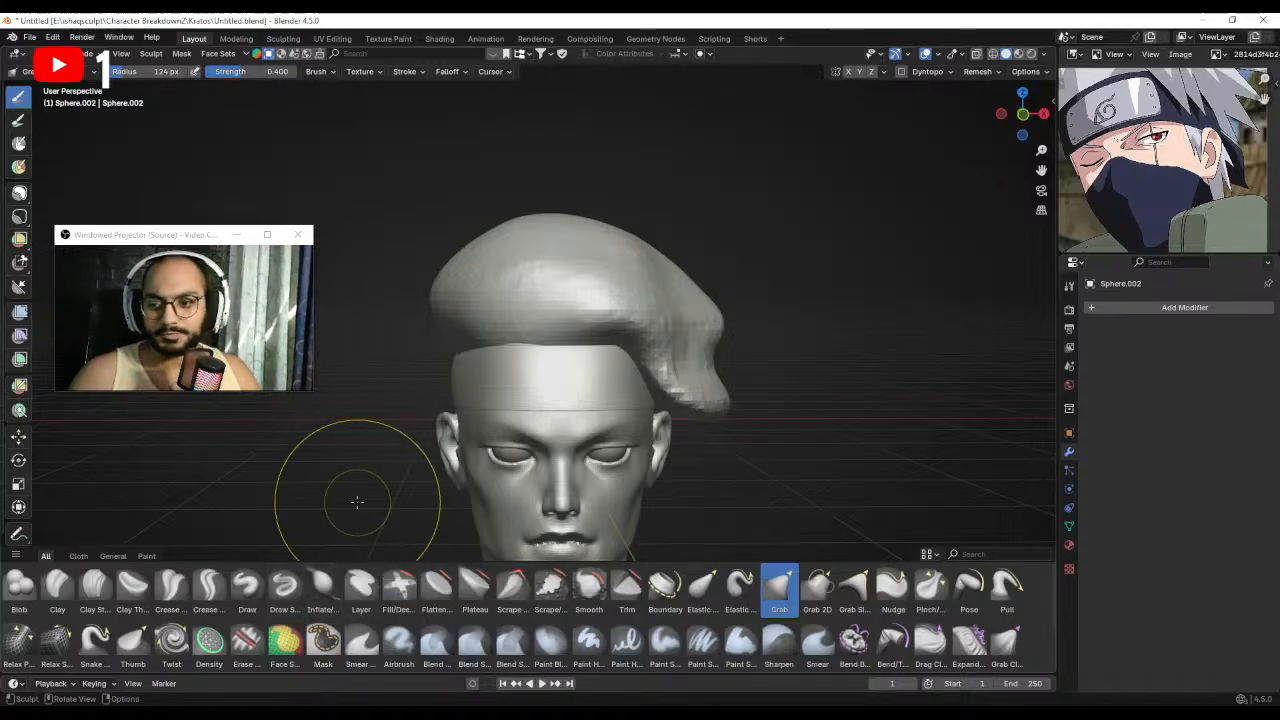
Carve grooves separating the side lock from the front hair mass with the Draw Sharp brush.
{"action": "mouse_move", "coordinate": [703, 334]}
{"action": "middle_mouse_down"}
{"action": "mouse_move", "coordinate": [608, 346]}
{"action": "mouse_move", "coordinate": [570, 300]}
{"action": "mouse_move", "coordinate": [430, 420]}
{"action": "middle_mouse_up"}
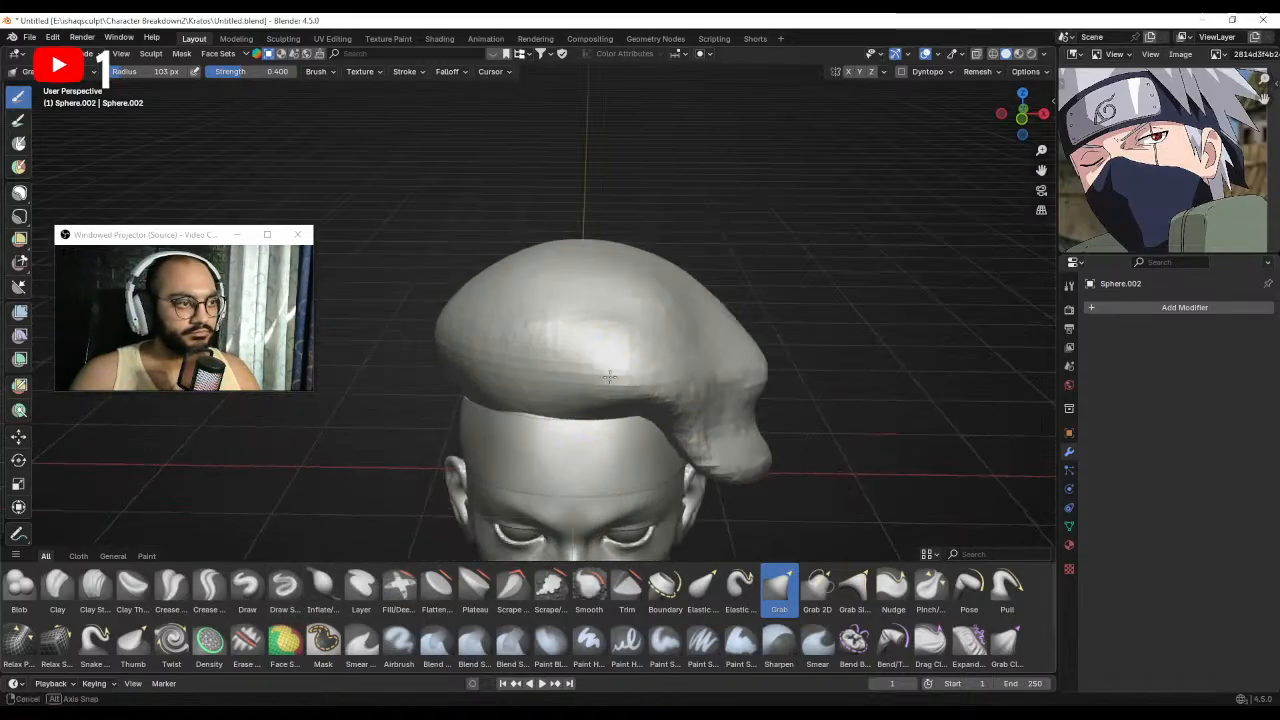
{"action": "left_click", "coordinate": [290, 587]}
{"action": "middle_click_drag", "start_coordinate": [600, 428], "coordinate": [624, 352]}
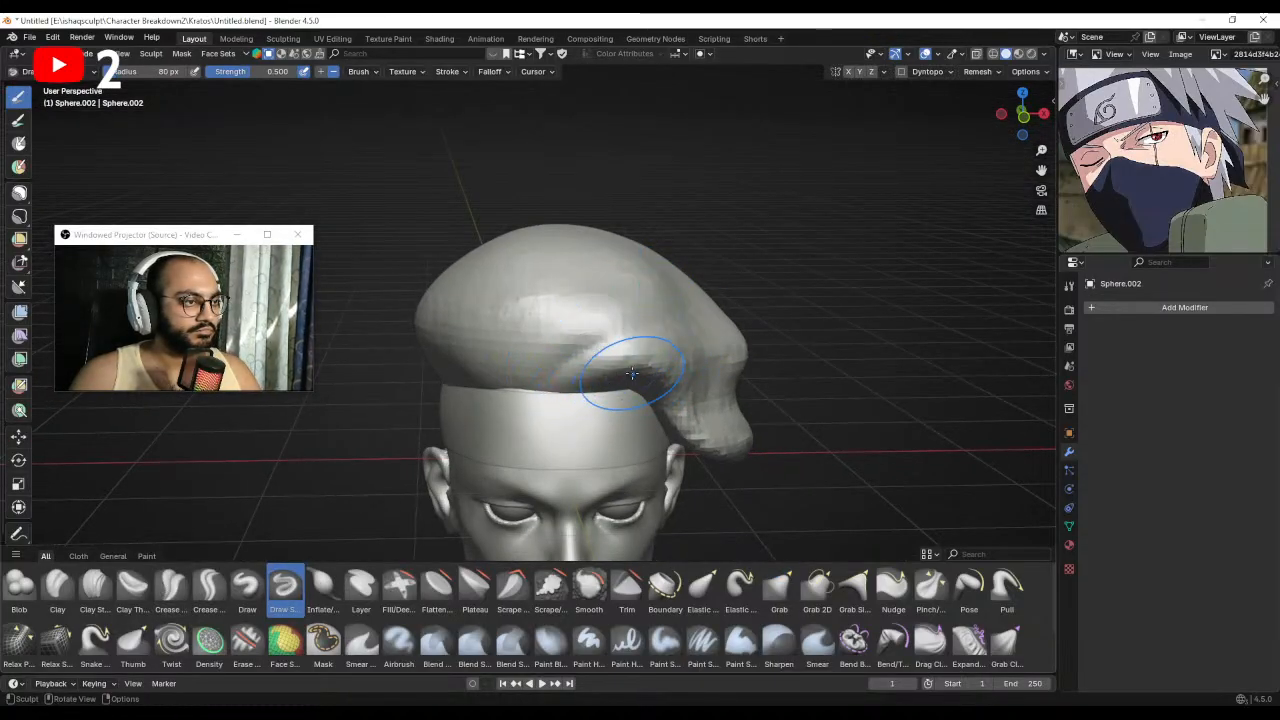
{"action": "middle_click_drag", "start_coordinate": [632, 373], "coordinate": [606, 332]}
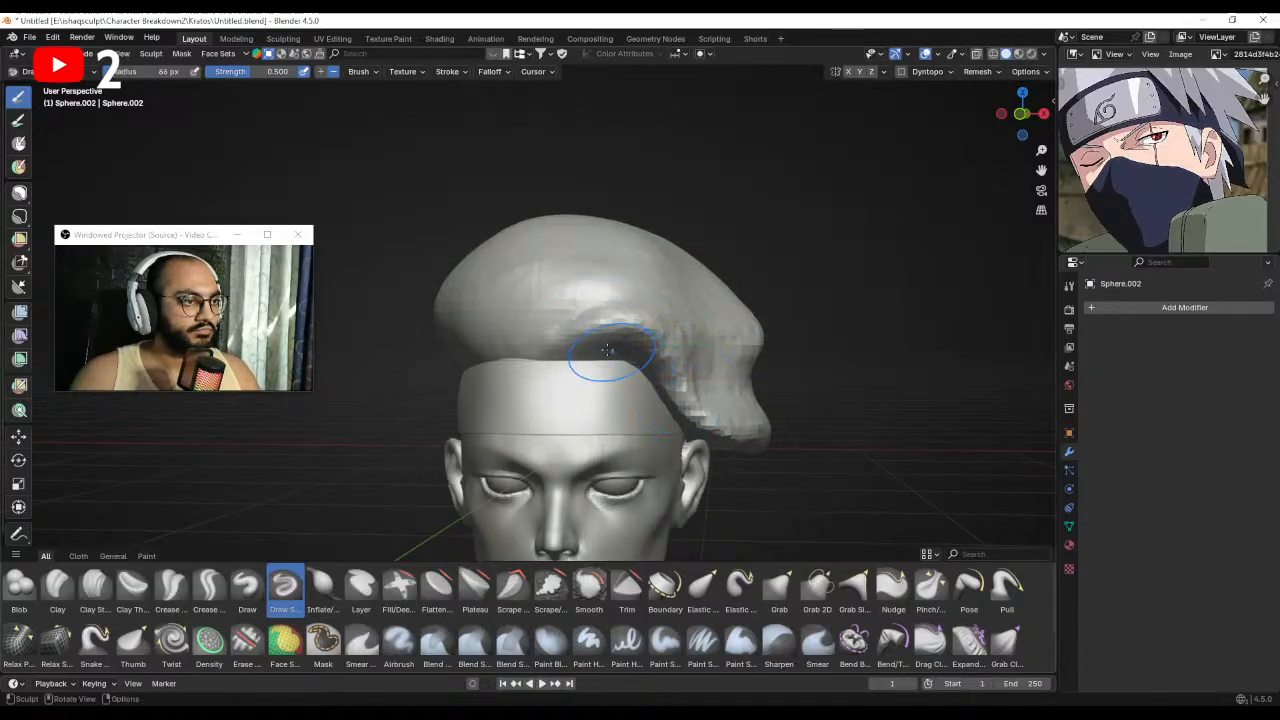
{"action": "middle_click_drag", "start_coordinate": [714, 378], "coordinate": [677, 346]}
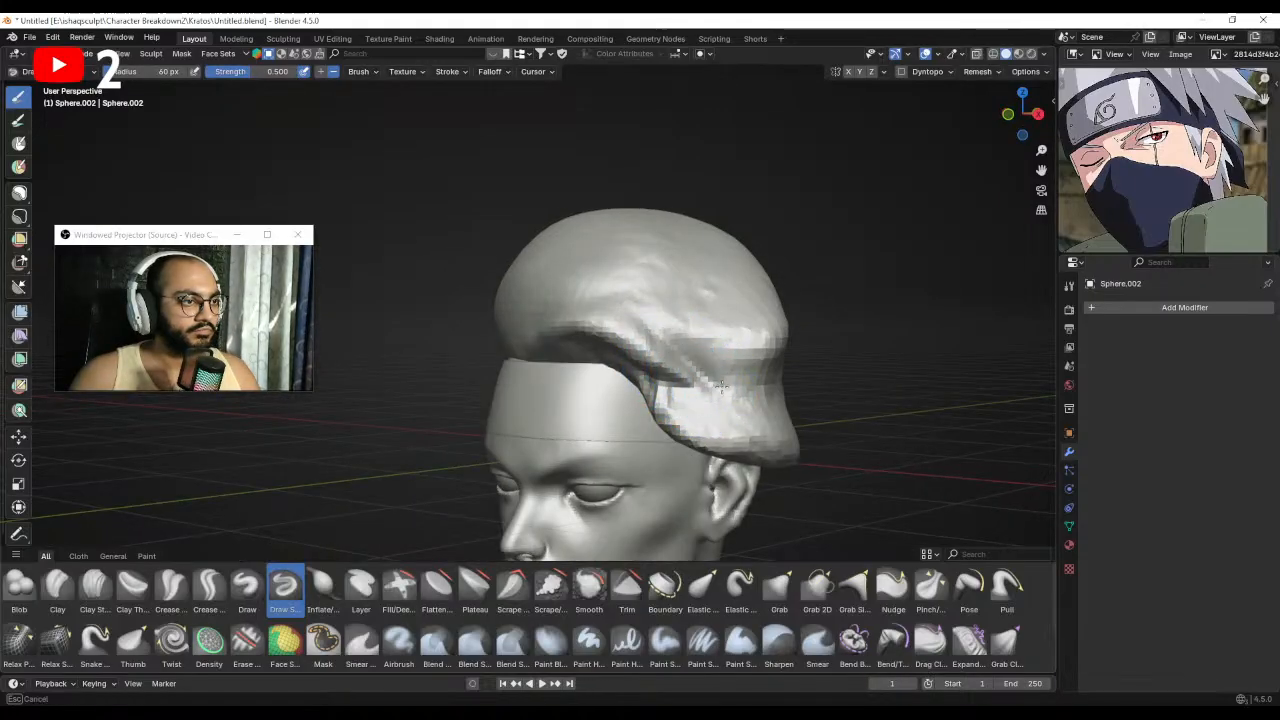
{"action": "middle_click_drag", "start_coordinate": [723, 388], "coordinate": [656, 393]}
{"action": "mouse_move", "coordinate": [719, 426]}
{"action": "middle_mouse_down"}
{"action": "mouse_move", "coordinate": [586, 395]}
{"action": "mouse_move", "coordinate": [650, 392]}
{"action": "mouse_move", "coordinate": [637, 370]}
{"action": "mouse_move", "coordinate": [556, 370]}
{"action": "mouse_move", "coordinate": [580, 363]}
{"action": "middle_mouse_up"}
Try reshaping the hair's crown contour and side lock from the front view with a larger Grab brush.
{"action": "key", "text": "g"}
{"action": "scroll", "coordinate": [569, 390], "scroll_direction": "down", "scroll_amount": 4}
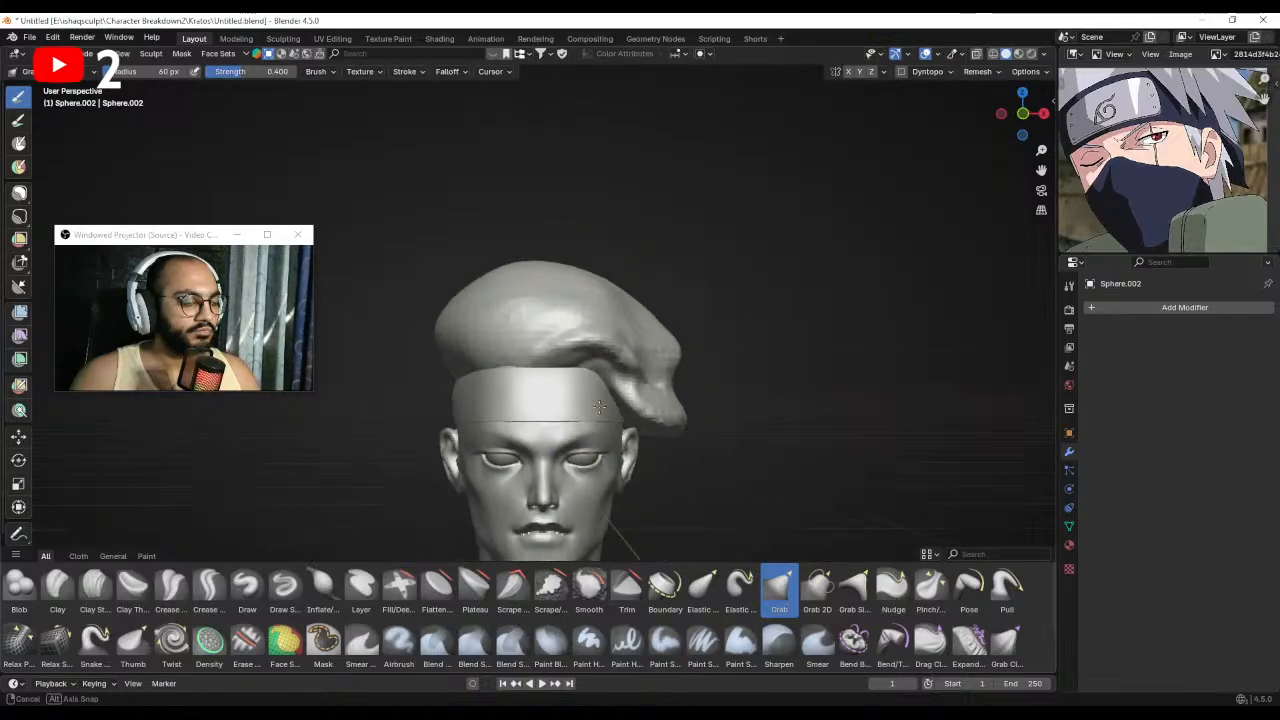
{"action": "mouse_move", "coordinate": [633, 380]}
{"action": "left_mouse_down", "text": "alt"}
{"action": "mouse_move", "coordinate": [642, 370]}
{"action": "mouse_move", "coordinate": [661, 396]}
{"action": "mouse_move", "coordinate": [660, 374]}
{"action": "mouse_move", "coordinate": [650, 378]}
{"action": "left_mouse_up", "text": "alt"}
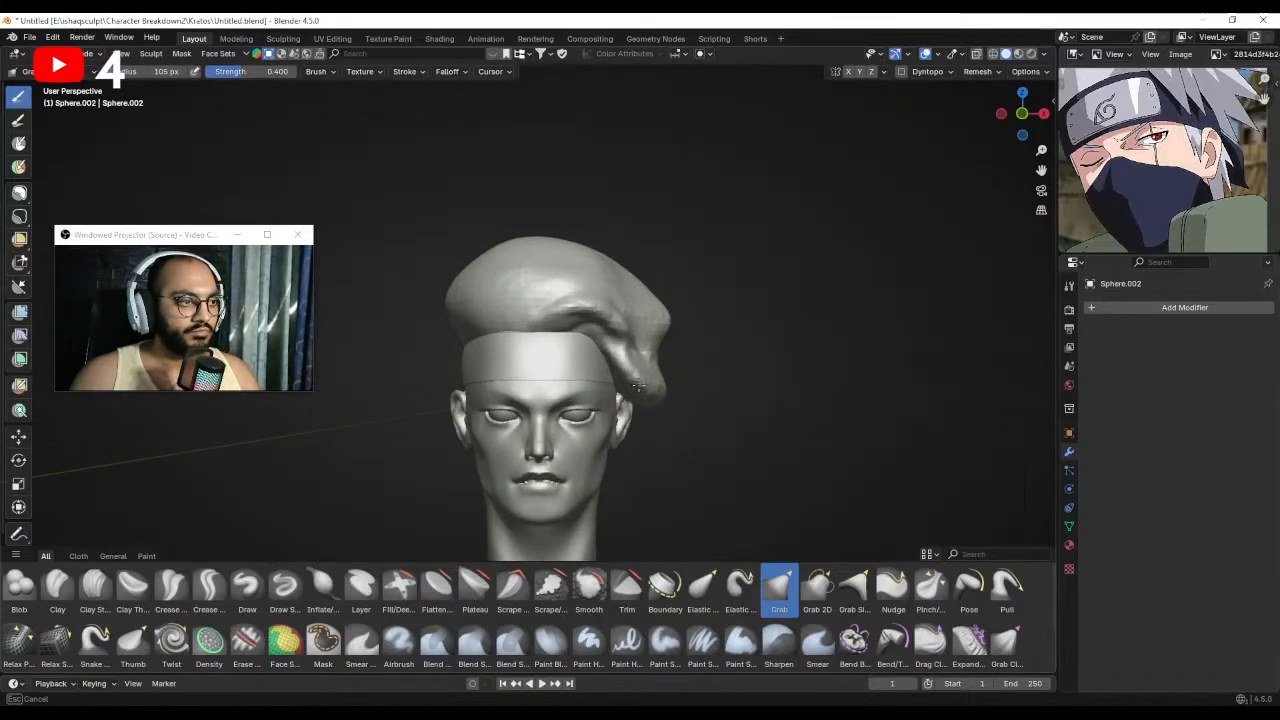
{"action": "middle_click_drag", "start_coordinate": [638, 386], "coordinate": [639, 440], "text": "shift"}
{"action": "key", "text": "f"}
{"action": "left_click", "coordinate": [714, 366]}
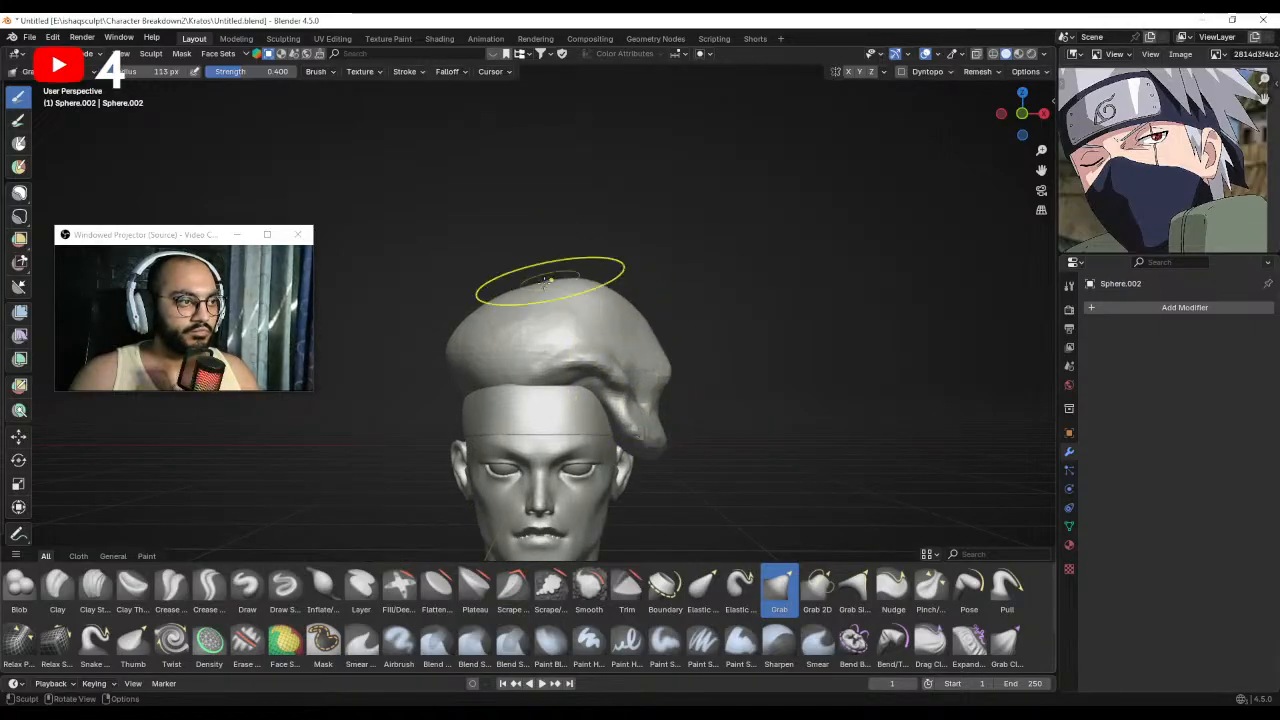
{"action": "key", "text": "f"}
{"action": "left_click", "coordinate": [613, 302]}
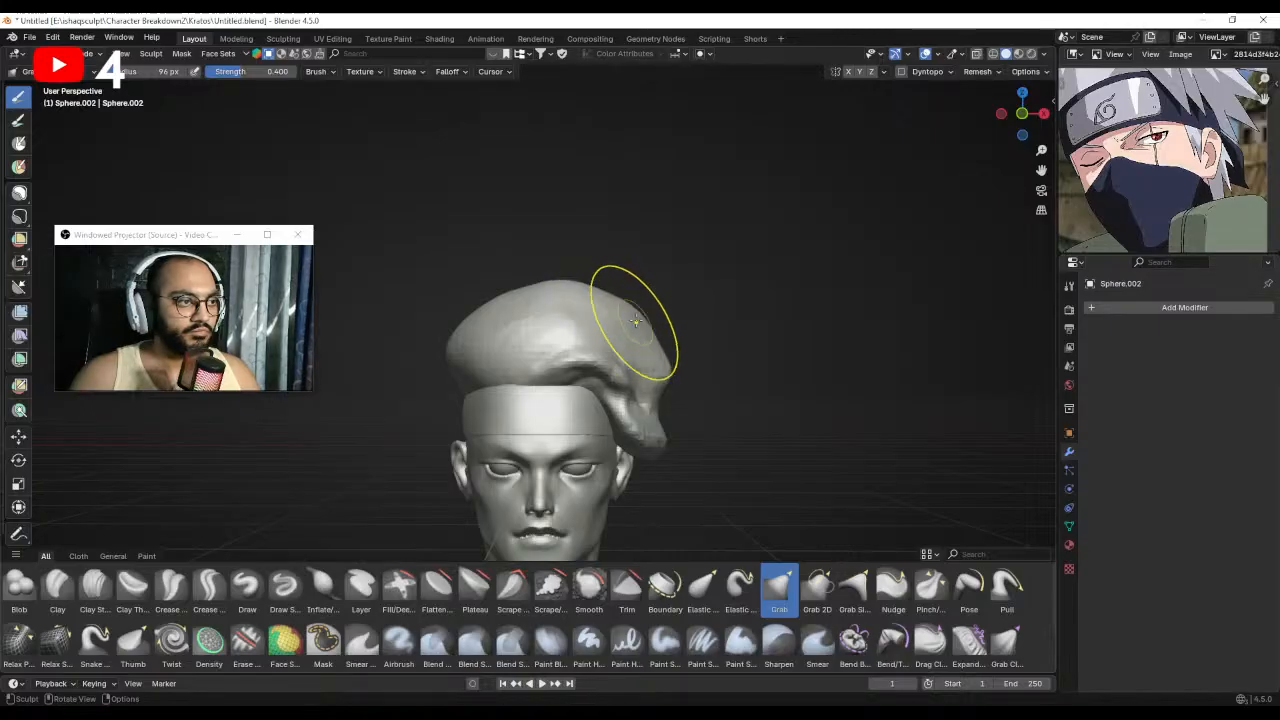
{"action": "mouse_move", "coordinate": [635, 320]}
{"action": "middle_mouse_down"}
{"action": "mouse_move", "coordinate": [560, 360]}
{"action": "mouse_move", "coordinate": [628, 302]}
{"action": "mouse_move", "coordinate": [665, 306]}
{"action": "mouse_move", "coordinate": [557, 271]}
{"action": "mouse_move", "coordinate": [686, 271]}
{"action": "mouse_move", "coordinate": [660, 356]}
{"action": "mouse_move", "coordinate": [660, 315]}
{"action": "middle_mouse_up"}
{"action": "middle_click_drag", "start_coordinate": [660, 315], "coordinate": [655, 262], "text": "ctrl"}
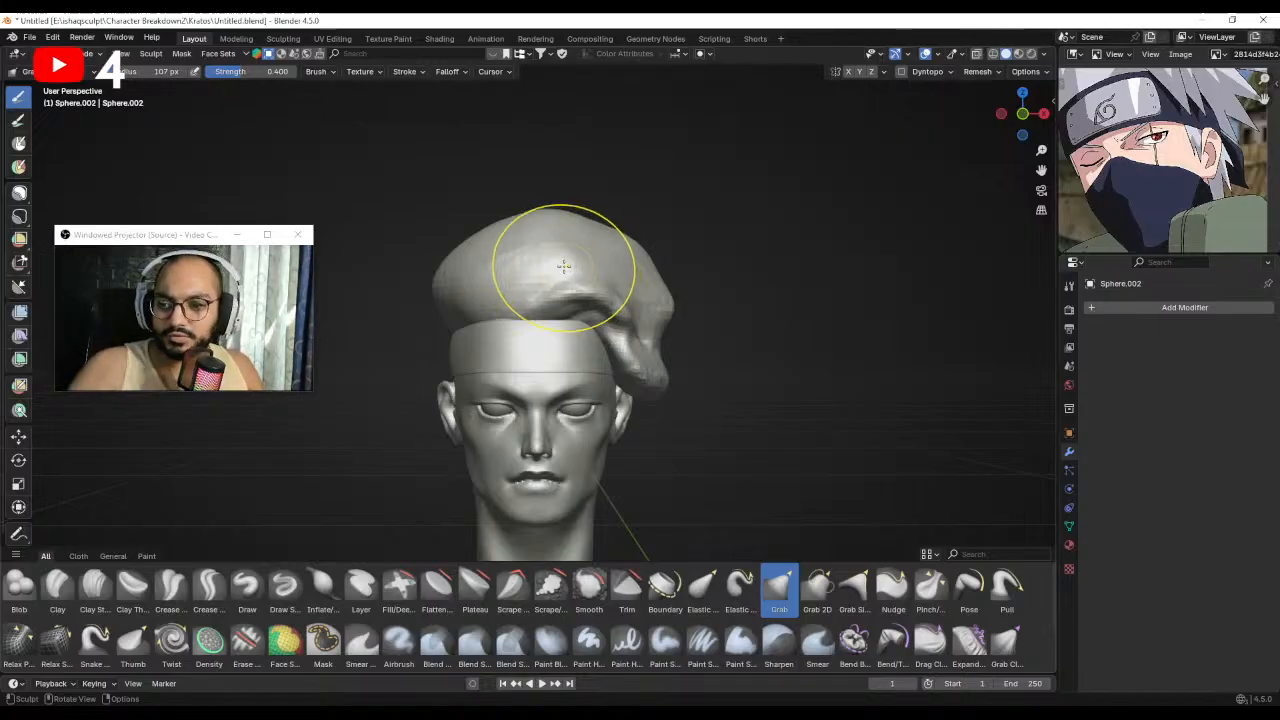
Undo the recent Grab reshaping and the grooves carved between the side lock and the front hair mass.
{"action": "scroll", "coordinate": [728, 364], "scroll_direction": "up", "scroll_amount": 1}
{"action": "scroll", "coordinate": [720, 302], "scroll_direction": "down", "scroll_amount": 1}
{"action": "middle_click_drag", "start_coordinate": [729, 366], "coordinate": [720, 308], "text": "shift"}
{"action": "key", "text": "ctrl+z"}
{"action": "key", "text": "ctrl+z"}
{"action": "key", "text": "ctrl+z"}
{"action": "key", "text": "ctrl+z"}
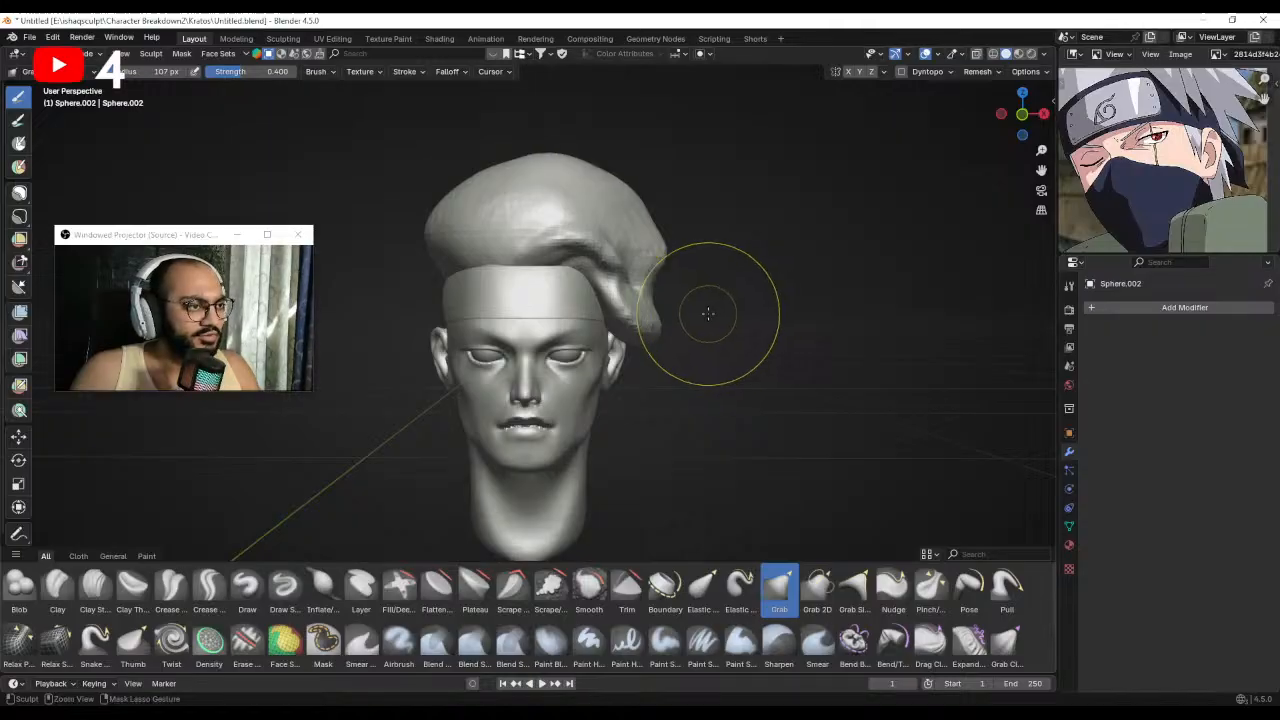
{"action": "key", "text": "ctrl+z"}
{"action": "key", "text": "ctrl+z"}
{"action": "key", "text": "ctrl+z"}
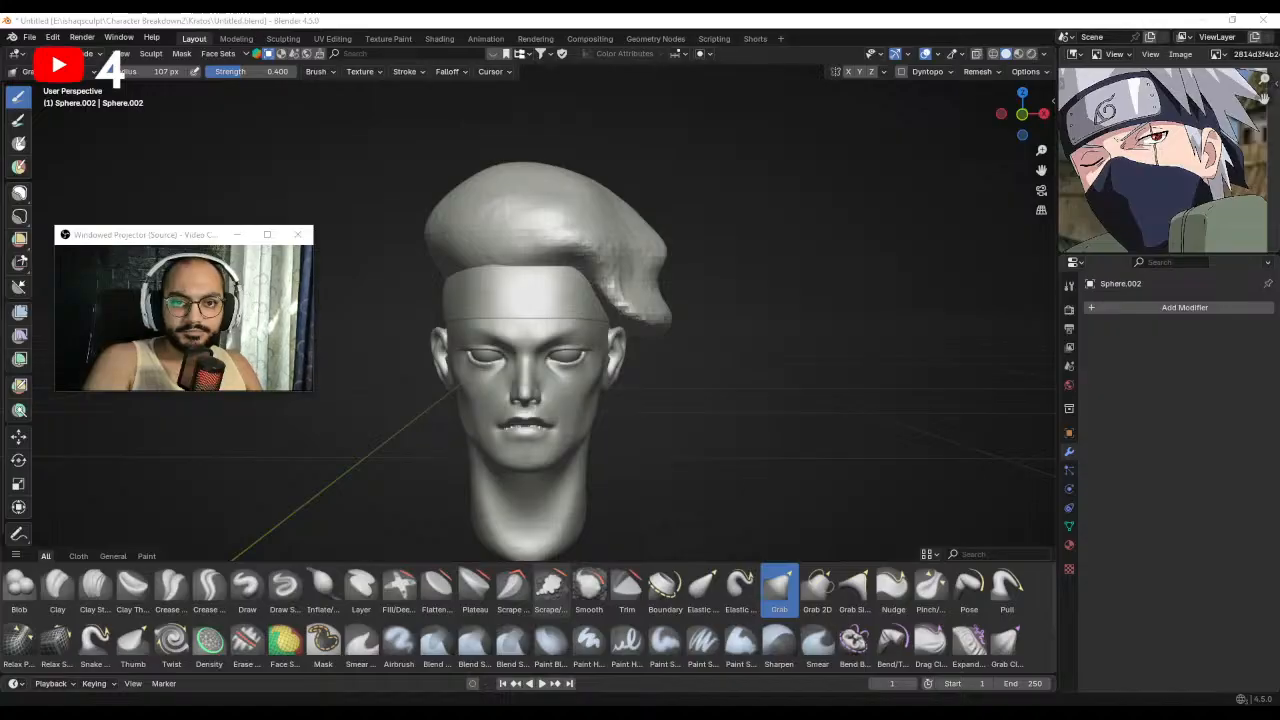
Switch to the Pinterest browser window and open the Kakashi kunai pin with the dark red background.
{"action": "left_click_drag", "start_coordinate": [1279, 16], "coordinate": [395, 12]}
{"action": "left_click_drag", "start_coordinate": [141, 253], "coordinate": [175, 559]}
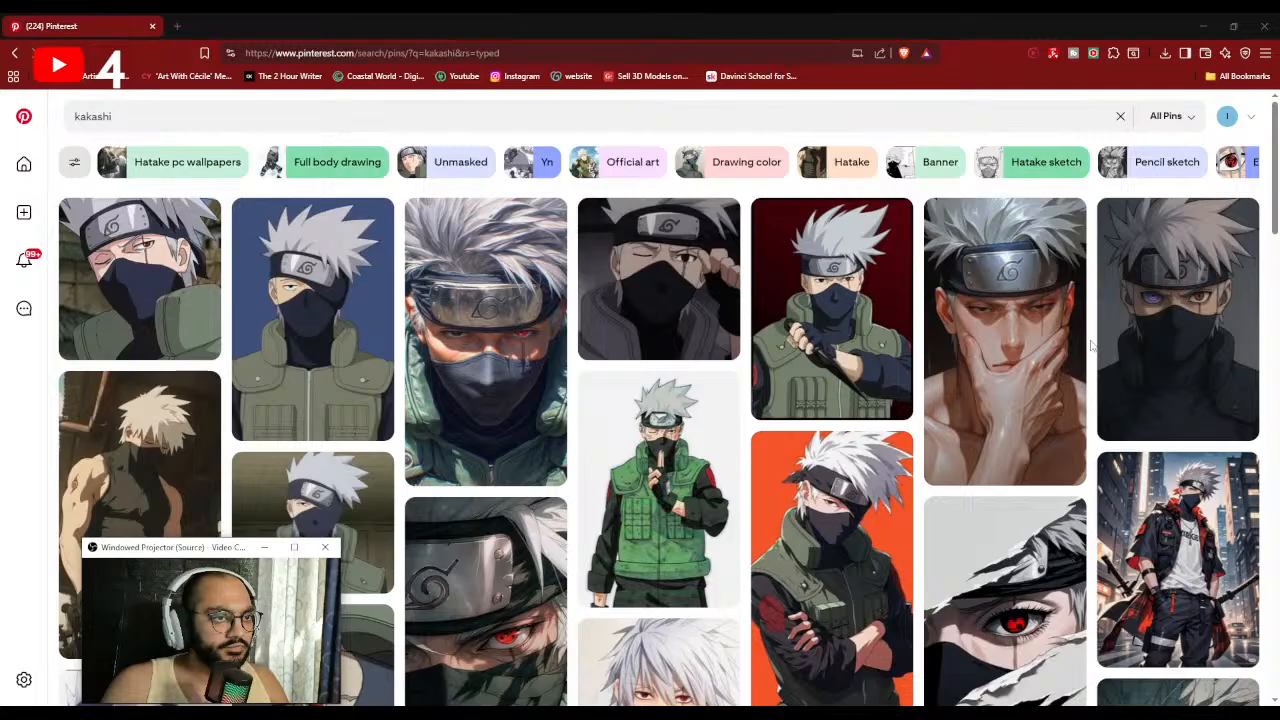
{"action": "left_click", "coordinate": [846, 303]}
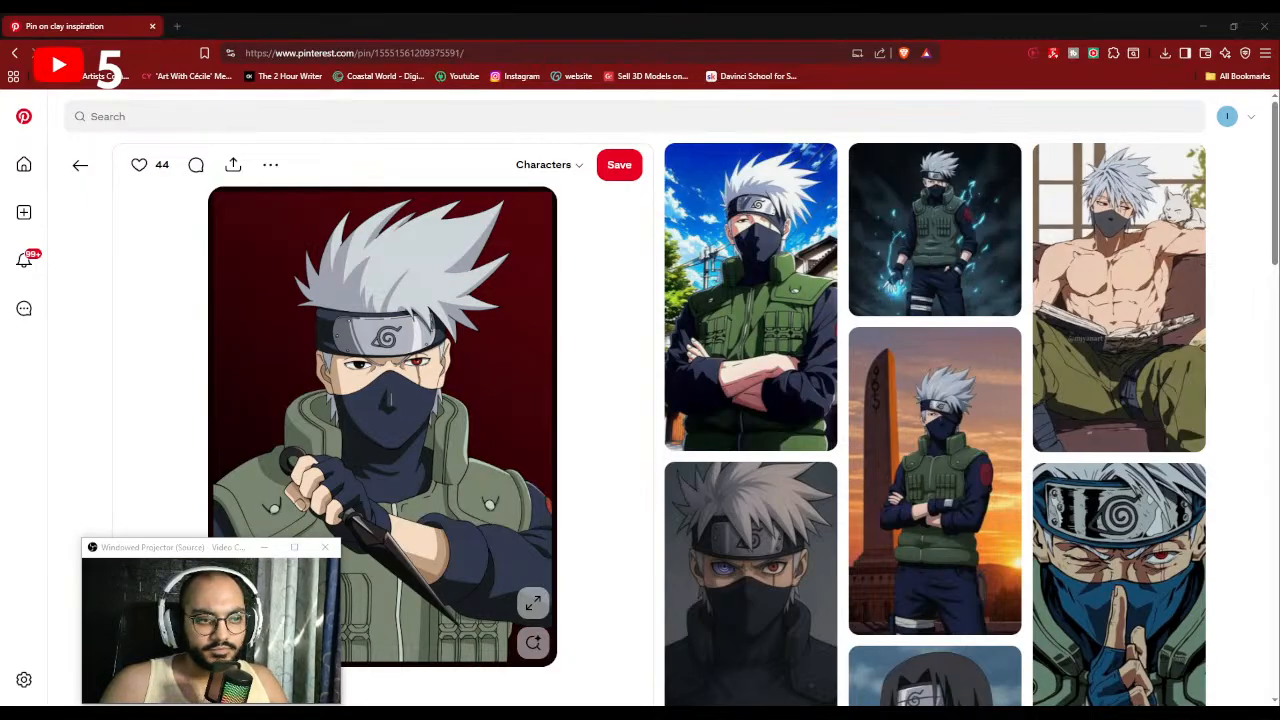
Search Pinterest for "kakashi side view".
{"action": "left_click", "coordinate": [420, 116]}
{"action": "type", "text": "k"}
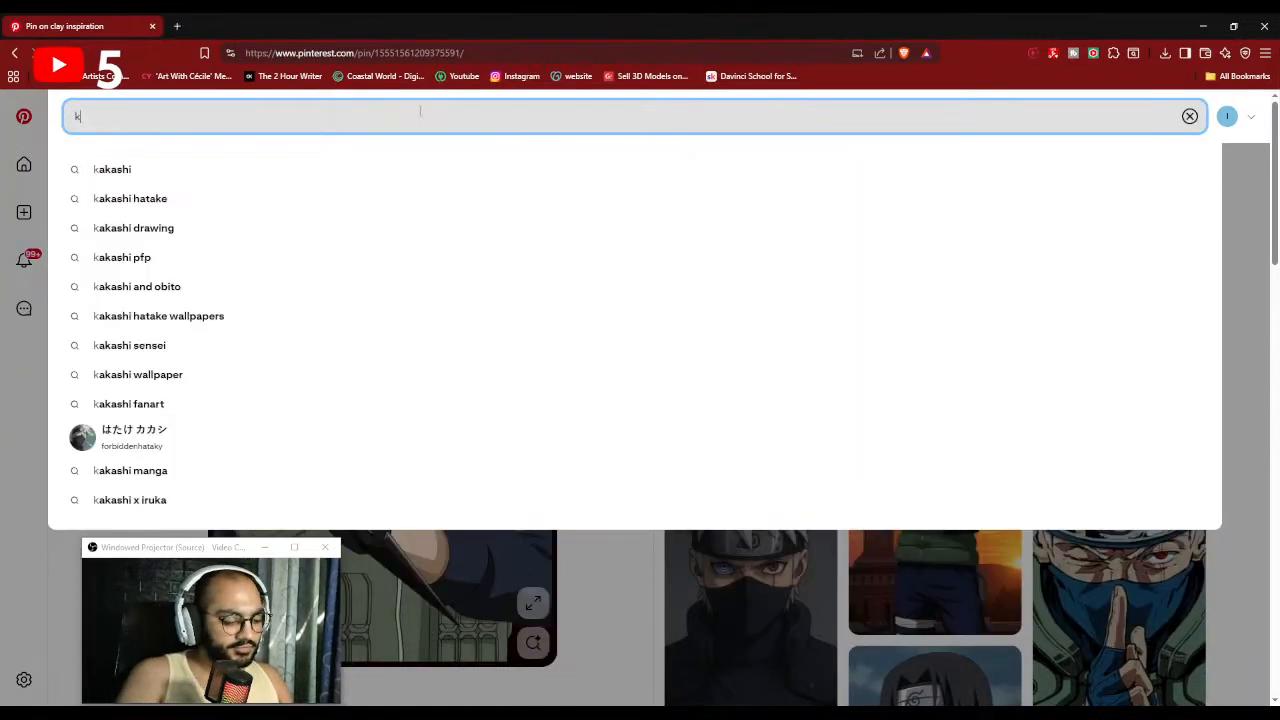
{"action": "type", "text": "akashi side vi"}
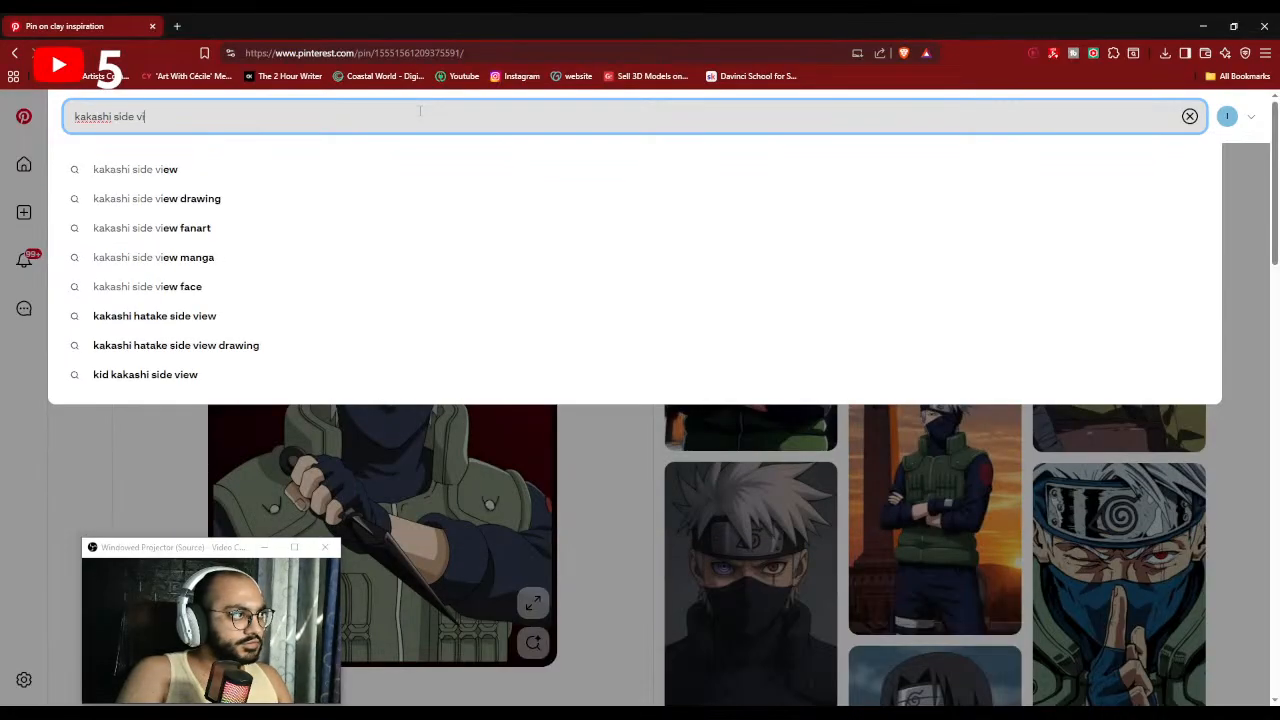
{"action": "type", "text": "ew"}
{"action": "key", "text": "Return"}
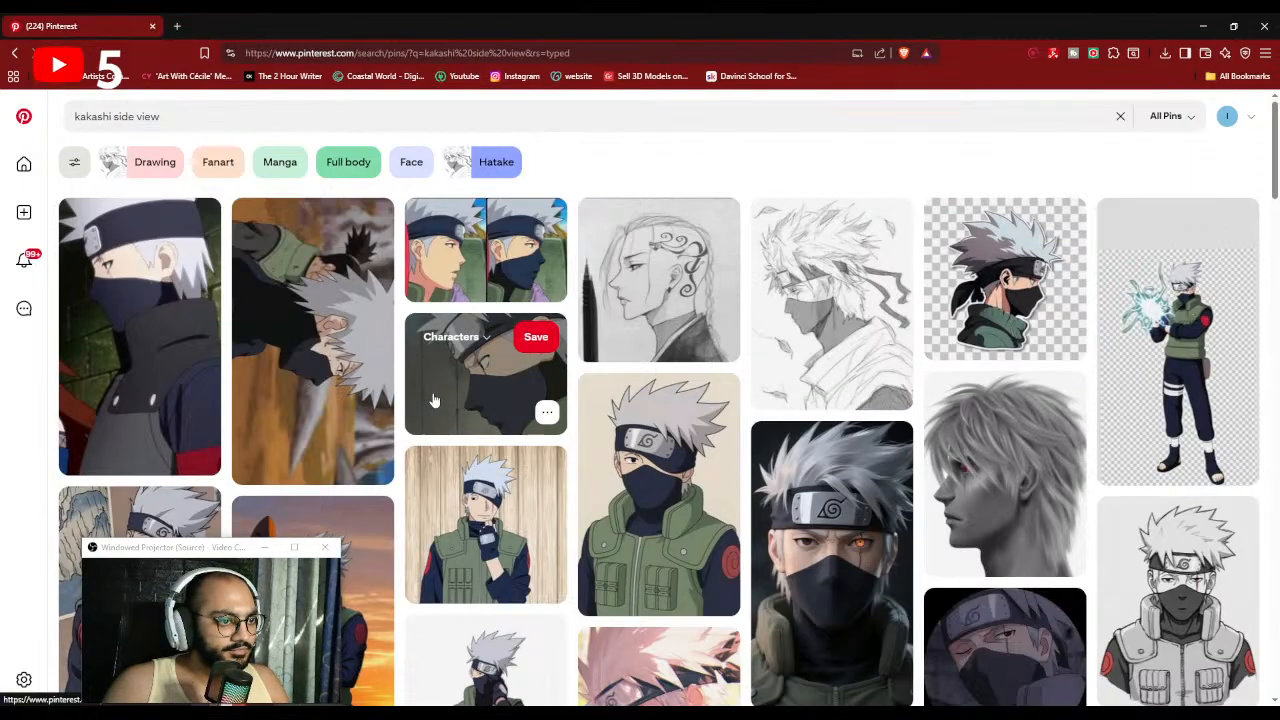
Inspect the dark front-facing Kakashi portrait pin, then capture a screen snip of it from the search results.
{"action": "scroll", "coordinate": [431, 400], "scroll_direction": "down", "scroll_amount": 3}
{"action": "left_click", "coordinate": [883, 480]}
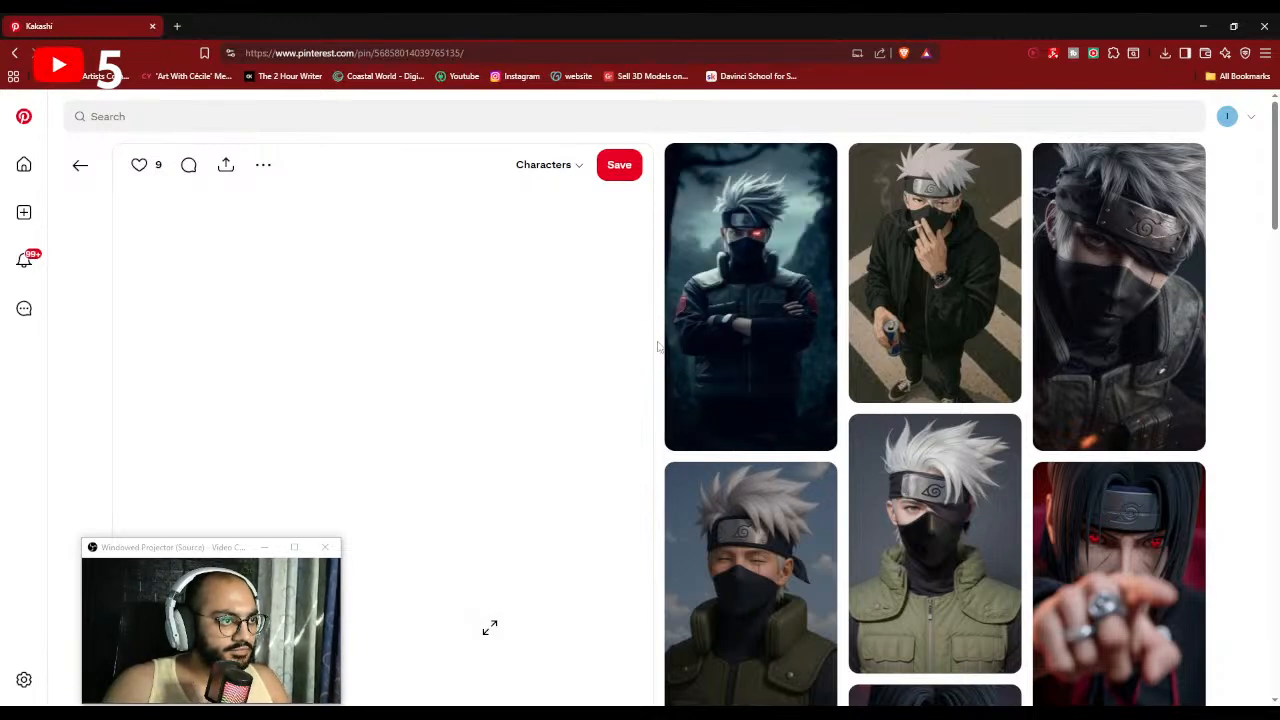
{"action": "scroll", "coordinate": [658, 346], "scroll_direction": "down", "scroll_amount": 3}
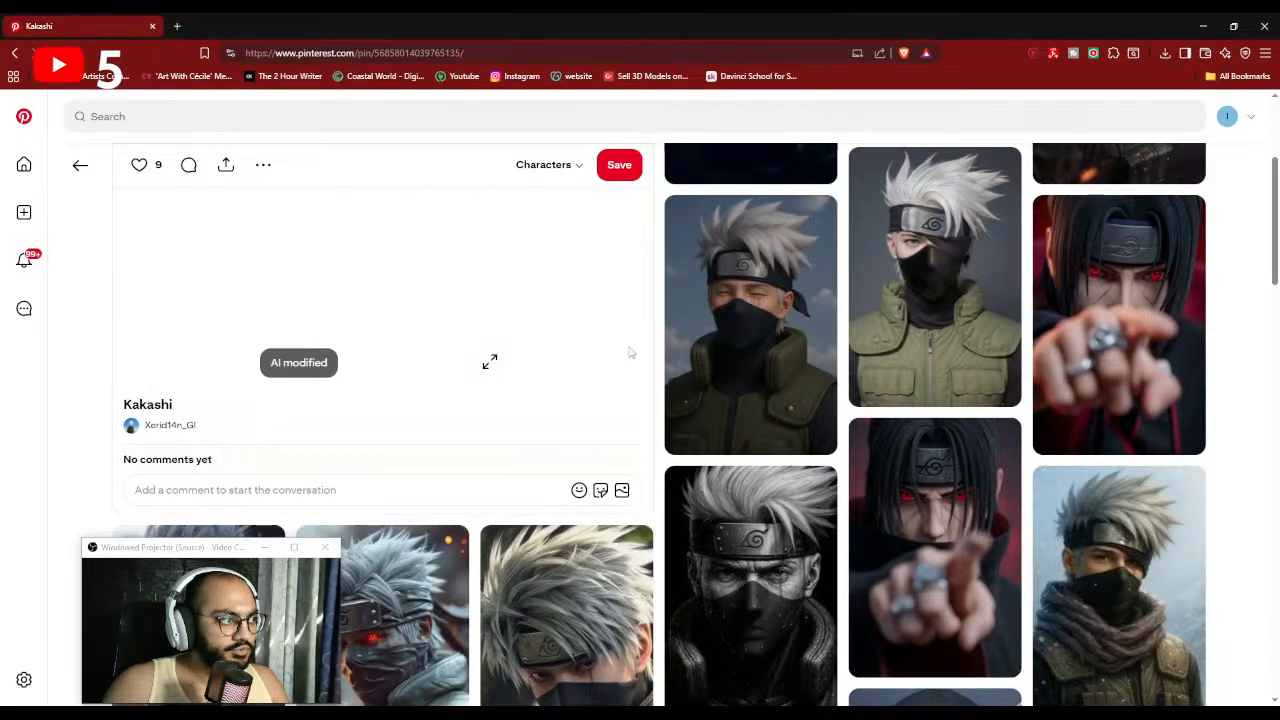
{"action": "scroll", "coordinate": [630, 352], "scroll_direction": "up", "scroll_amount": 3}
{"action": "left_click", "coordinate": [80, 165]}
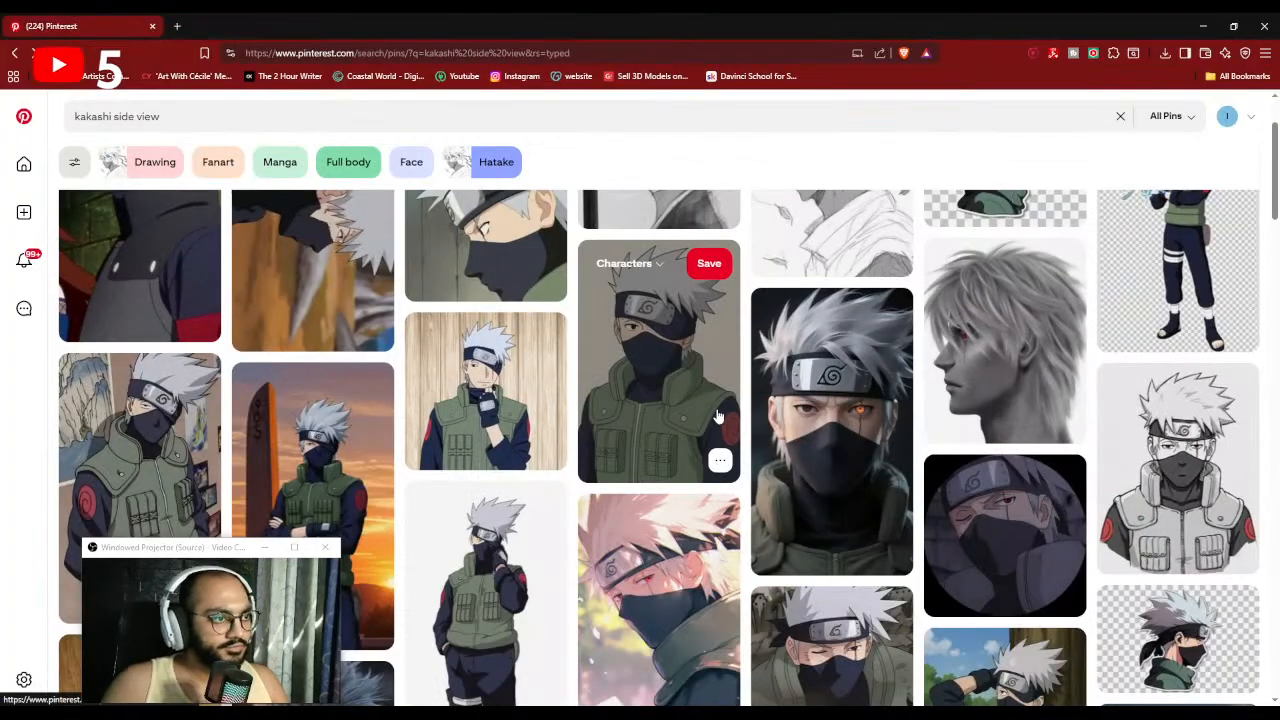
{"action": "key", "text": "super+shift+s"}
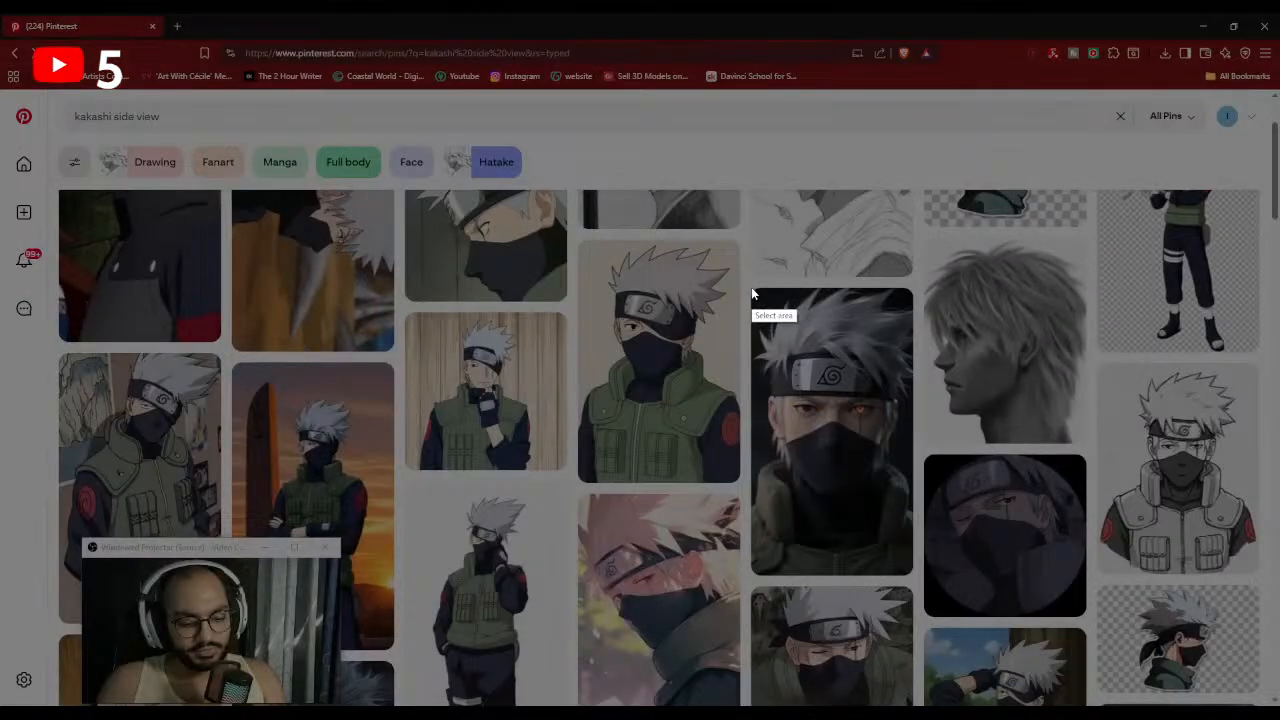
{"action": "left_click_drag", "start_coordinate": [751, 287], "coordinate": [916, 578]}
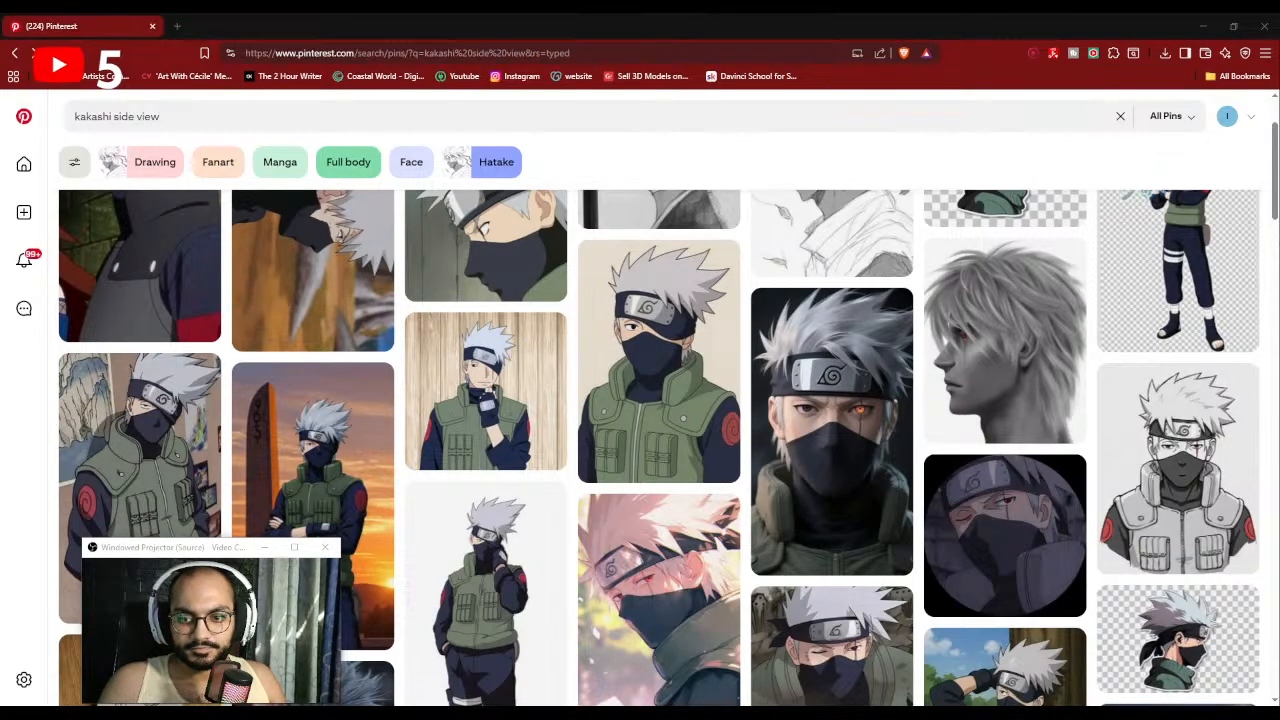
Browse pins related to the dark Kakashi portrait and open the rain-soaked close-up to study the hair and headband.
{"action": "left_click", "coordinate": [825, 445]}
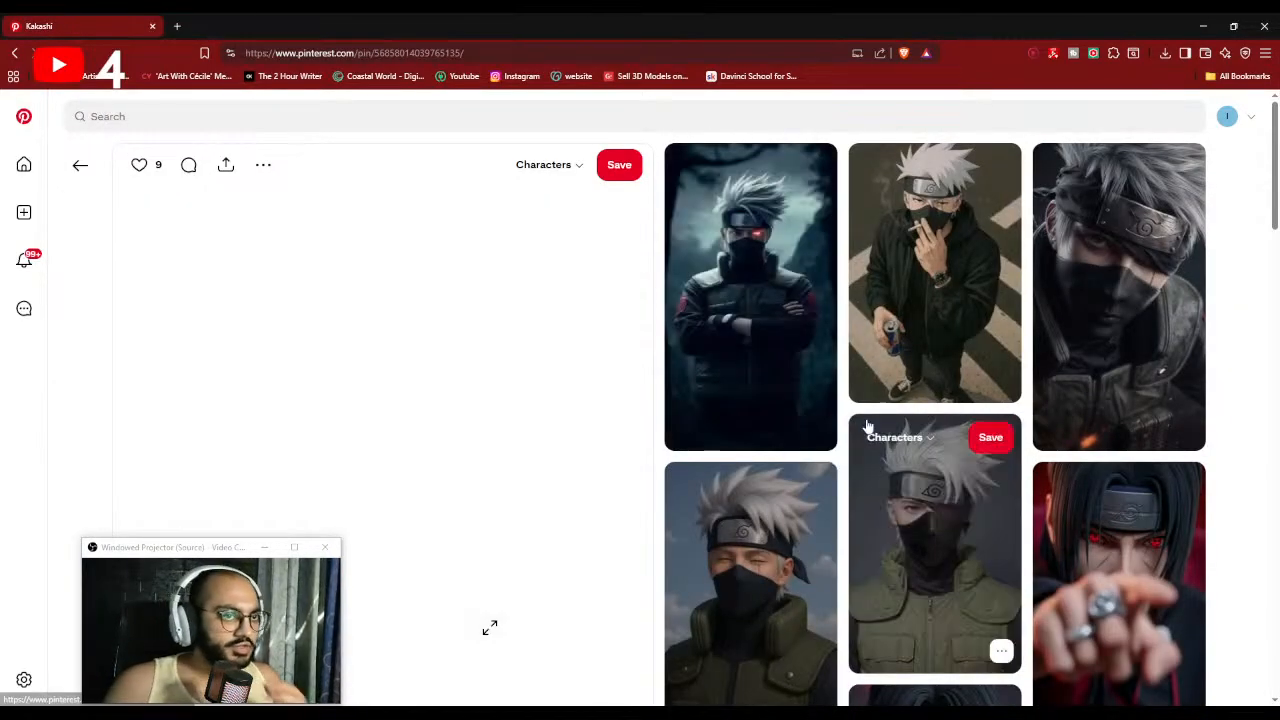
{"action": "scroll", "coordinate": [868, 427], "scroll_direction": "down", "scroll_amount": 5}
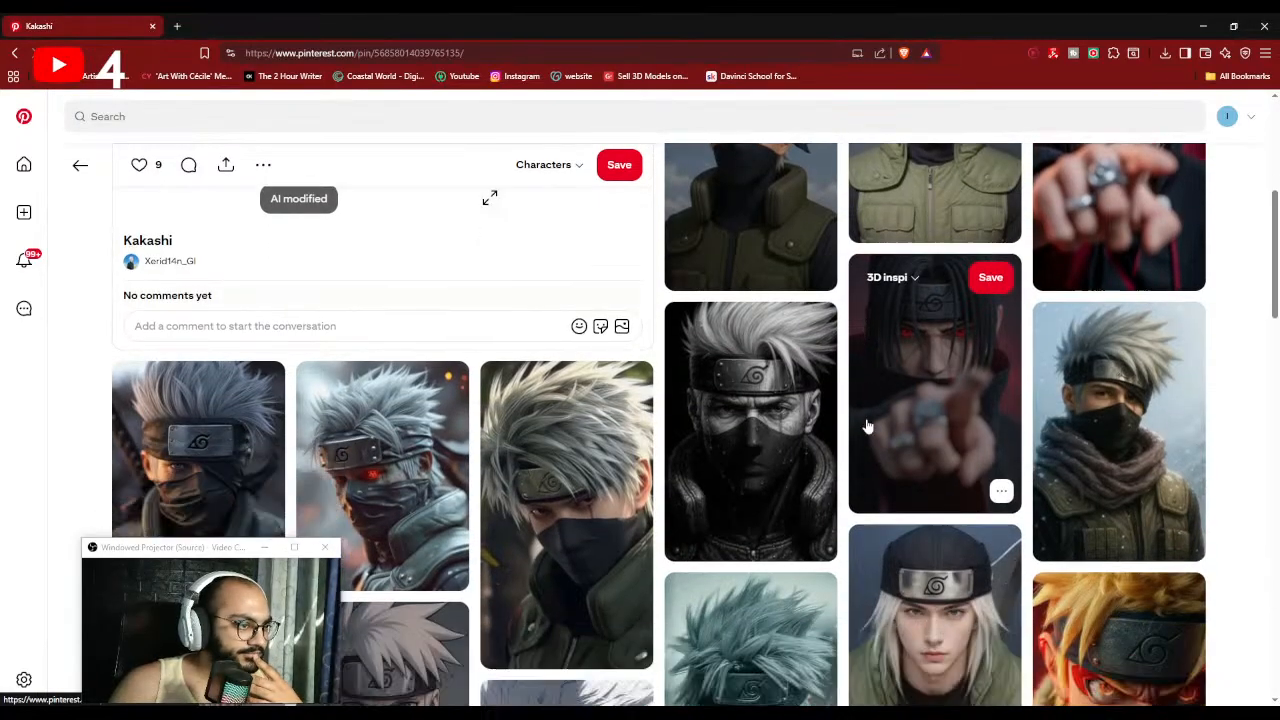
{"action": "scroll", "coordinate": [868, 427], "scroll_direction": "down", "scroll_amount": 2}
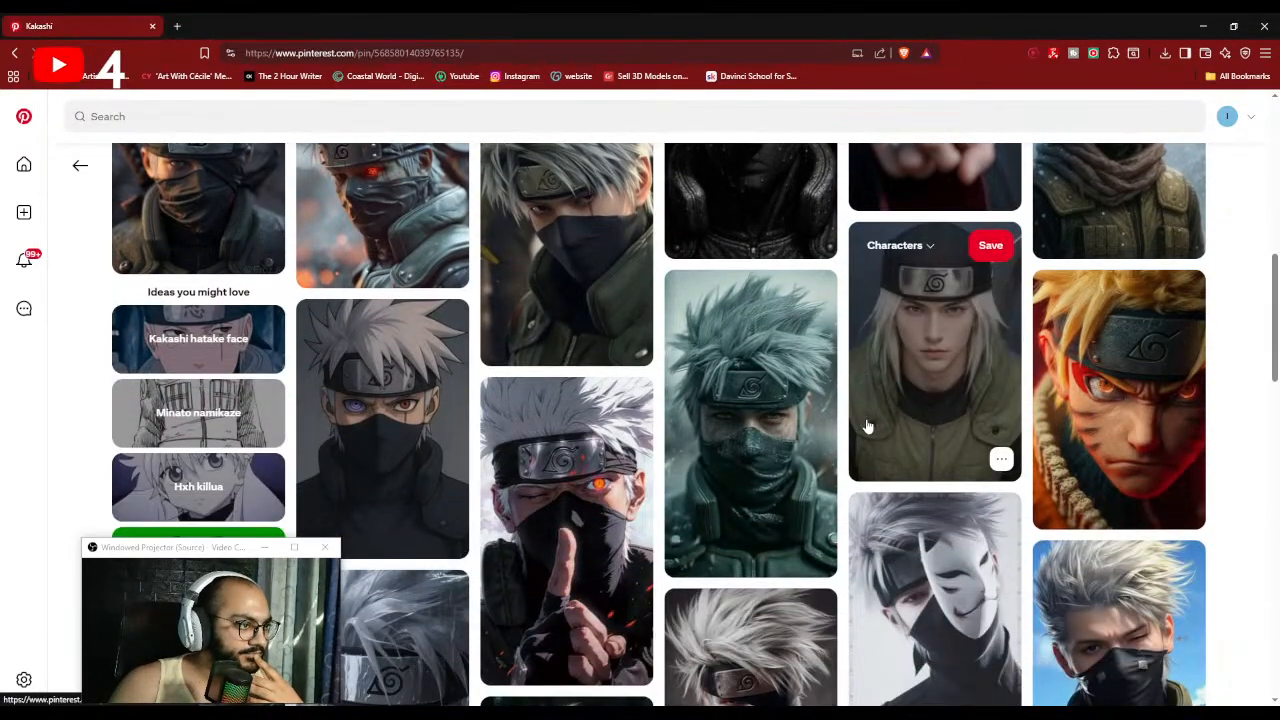
{"action": "scroll", "coordinate": [853, 425], "scroll_direction": "down", "scroll_amount": 5}
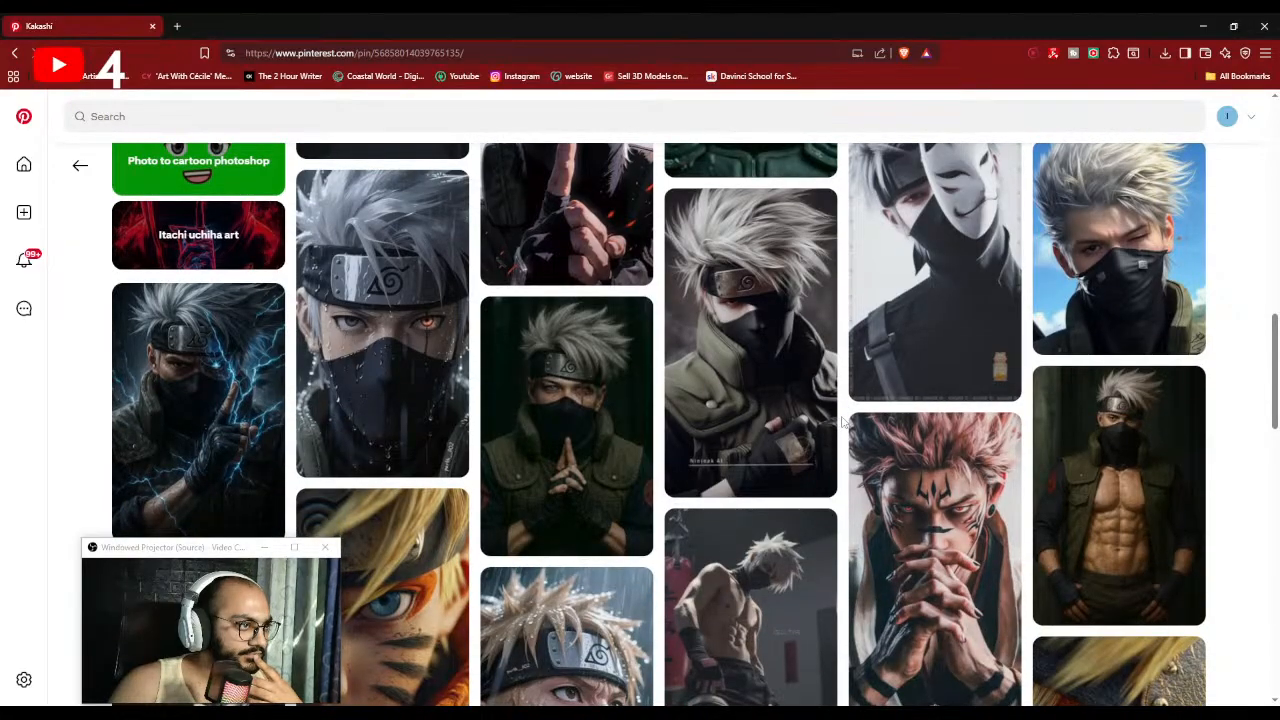
{"action": "left_click", "coordinate": [406, 347]}
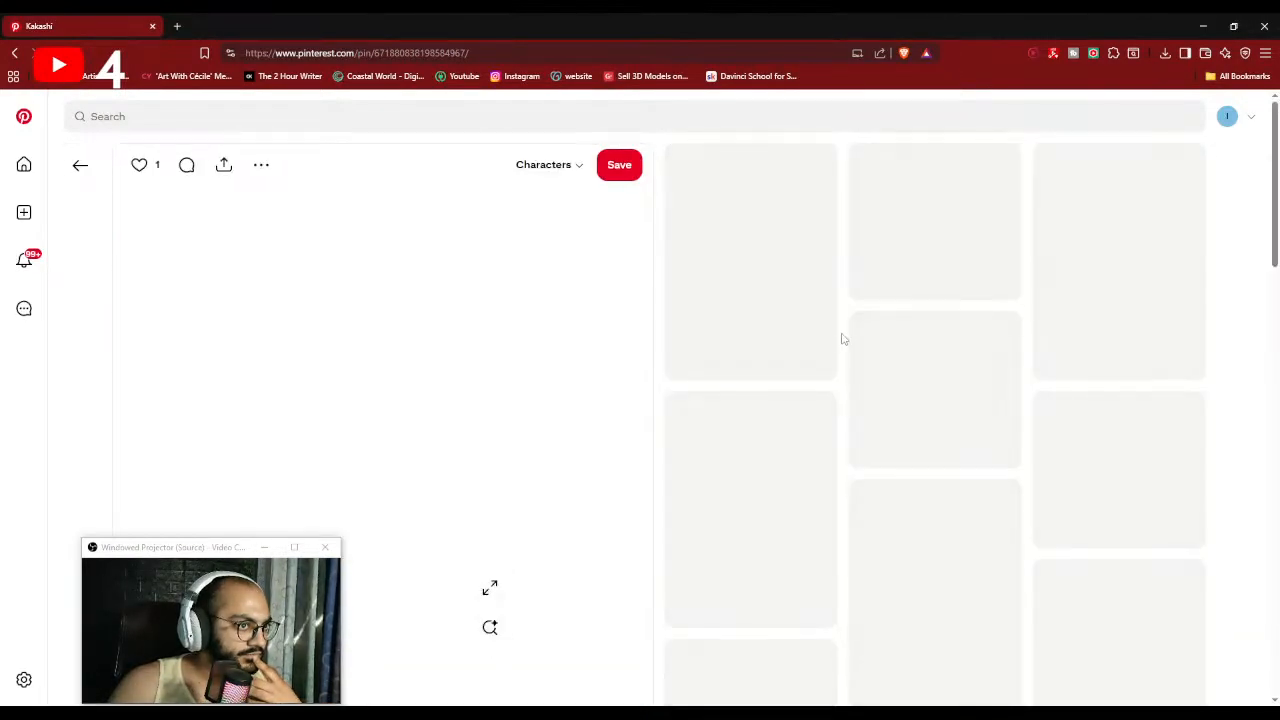
{"action": "scroll", "coordinate": [843, 338], "scroll_direction": "down", "scroll_amount": 5}
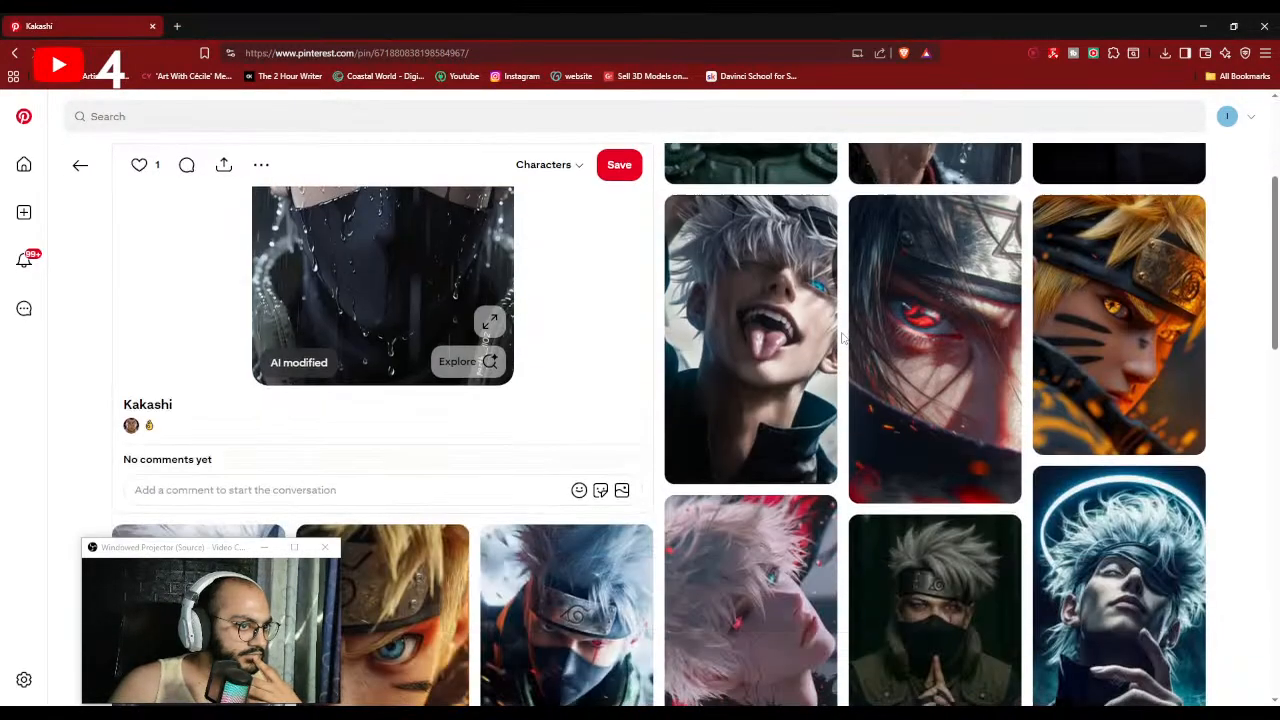
{"action": "scroll", "coordinate": [843, 338], "scroll_direction": "up", "scroll_amount": 6}
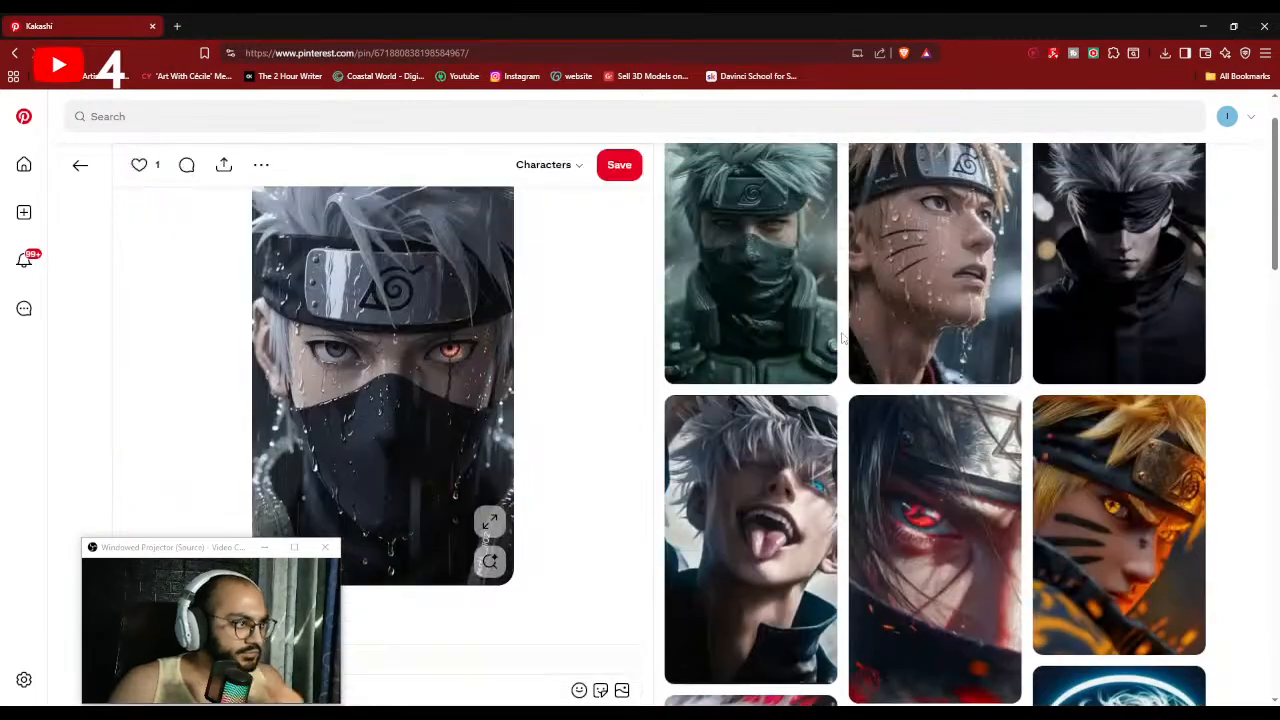
Repeat the Pinterest search for "kakashi side view".
{"action": "left_click", "coordinate": [357, 117]}
{"action": "type", "text": "kakashi side view"}
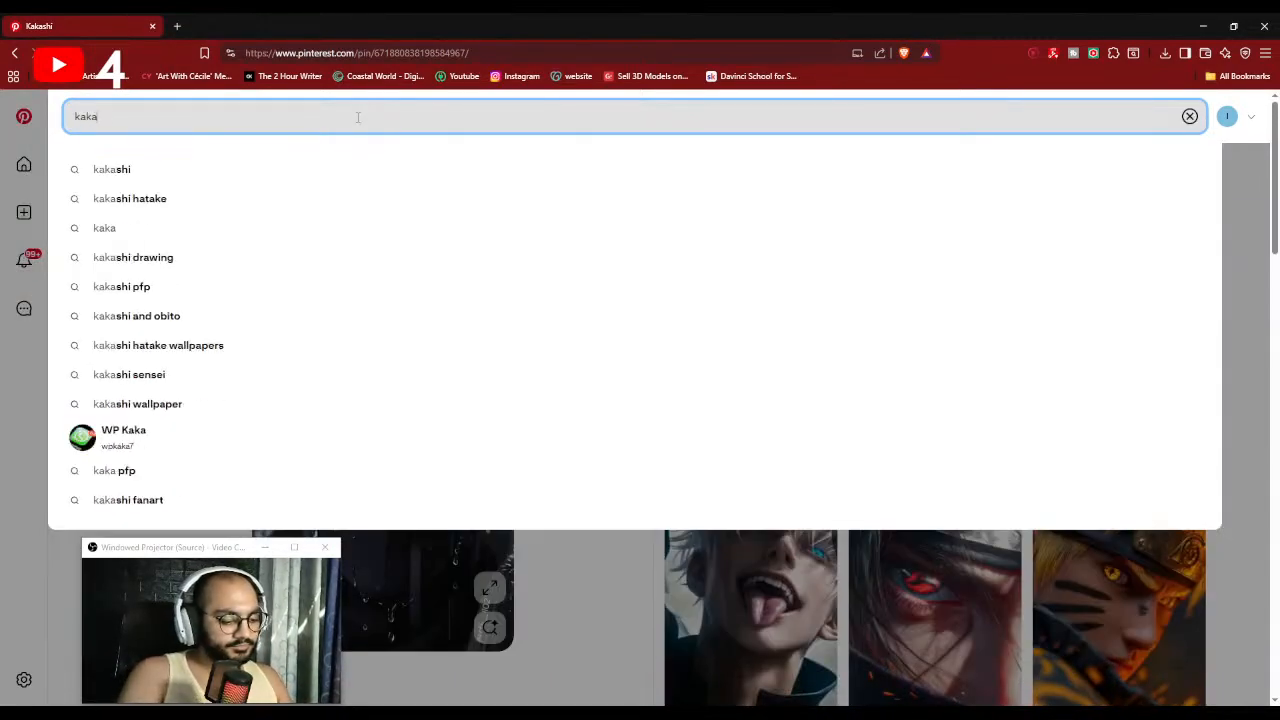
{"action": "key", "text": "Return"}
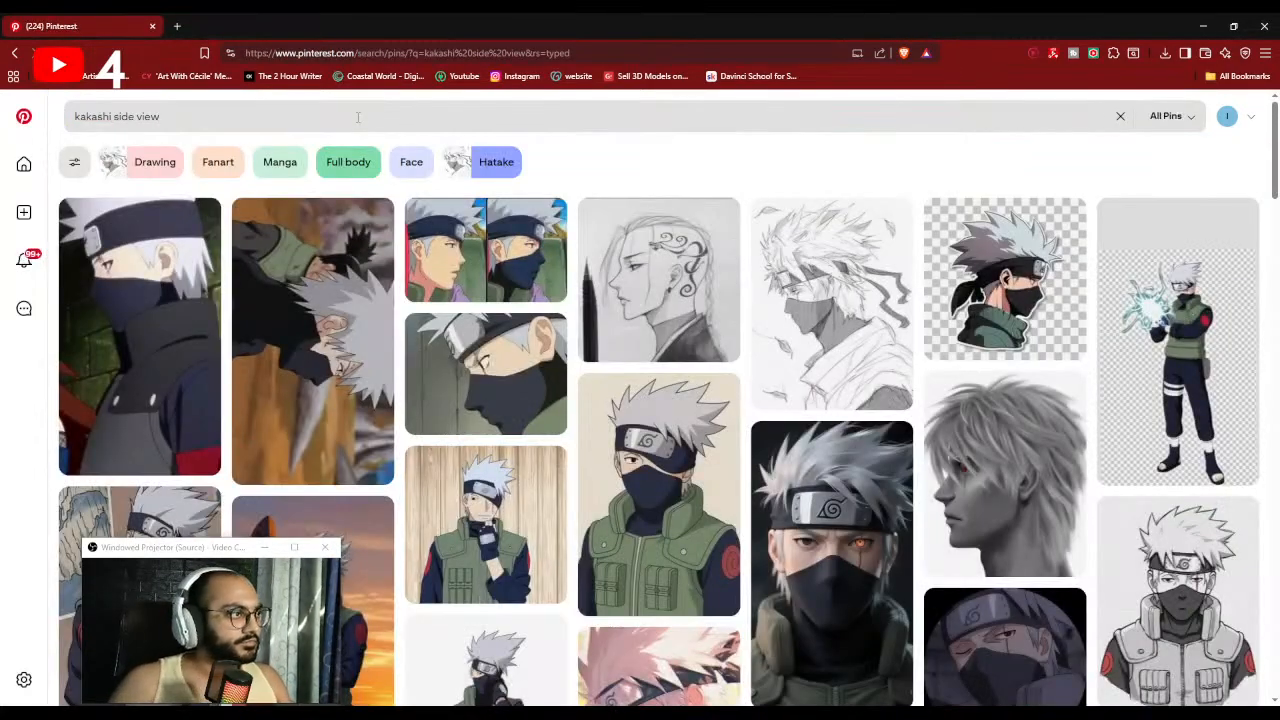
Search Pinterest for "pain naruto side view".
{"action": "double_click", "coordinate": [362, 117]}
{"action": "type", "text": "pain"}
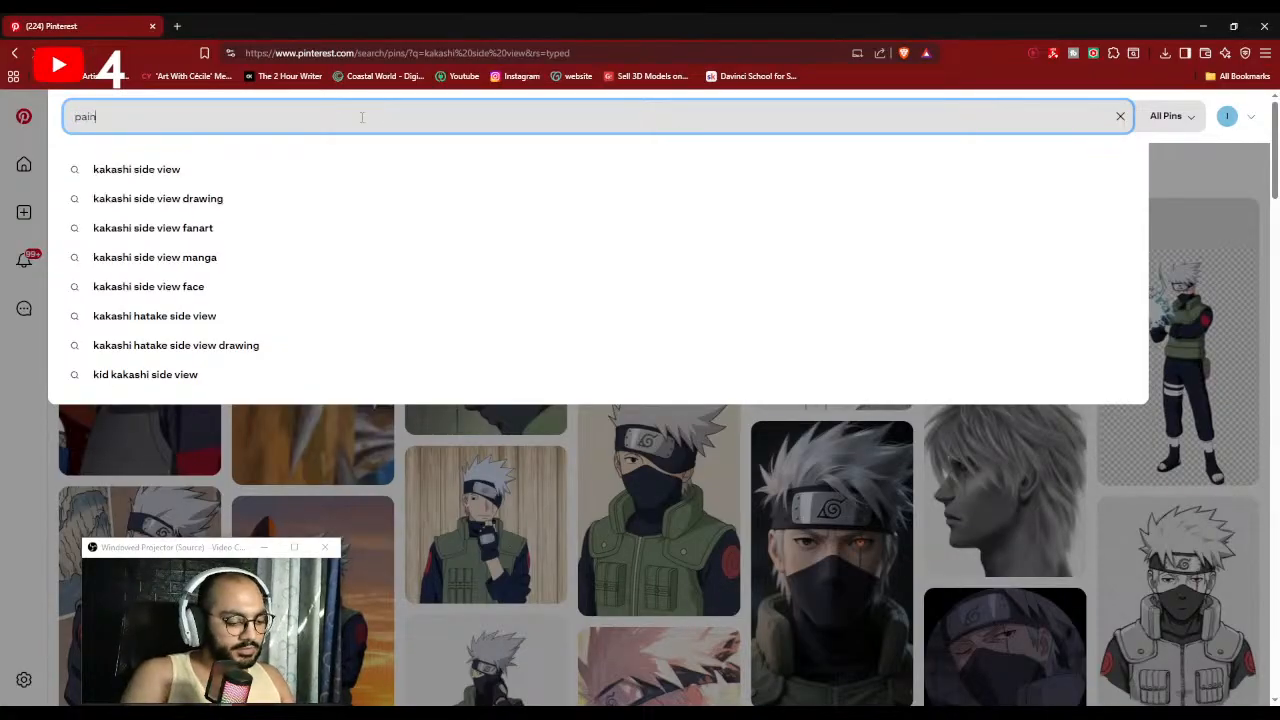
{"action": "type", "text": " naruto side view"}
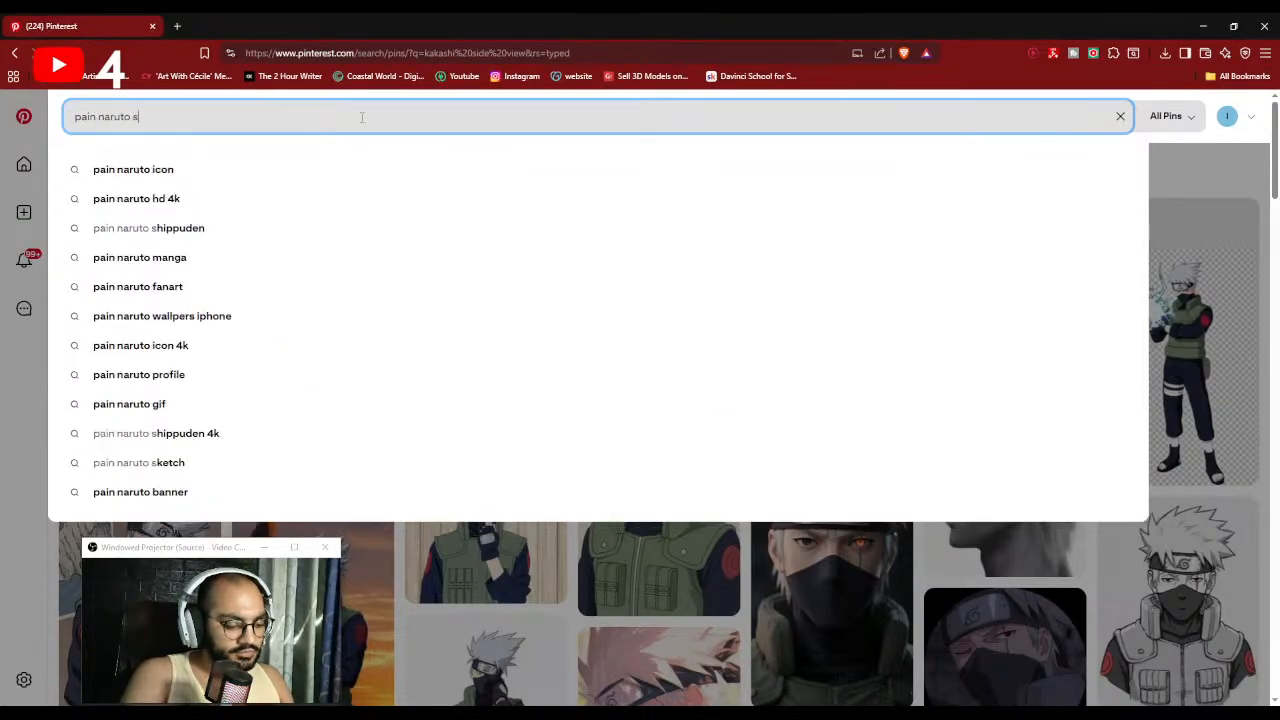
{"action": "key", "text": "Return"}
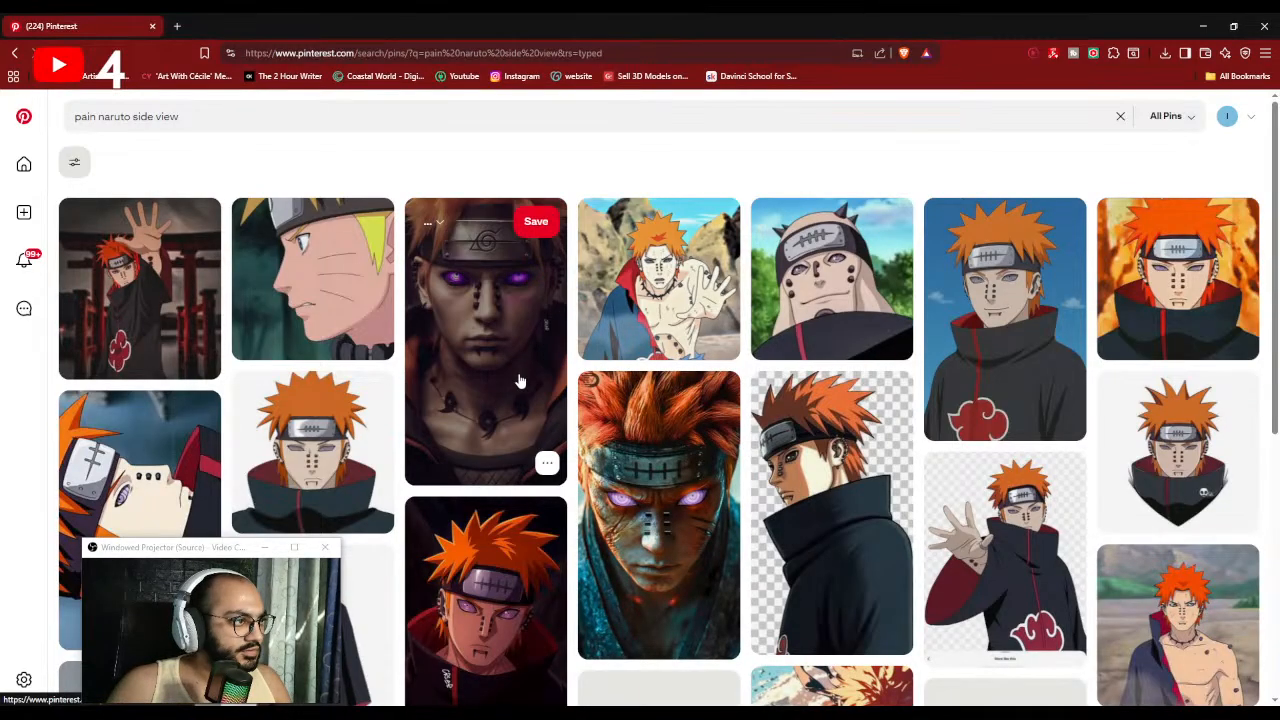
Examine the Naruto side-profile pins for how the hair meets the headband, and switch back to Blender.
{"action": "left_click", "coordinate": [323, 290]}
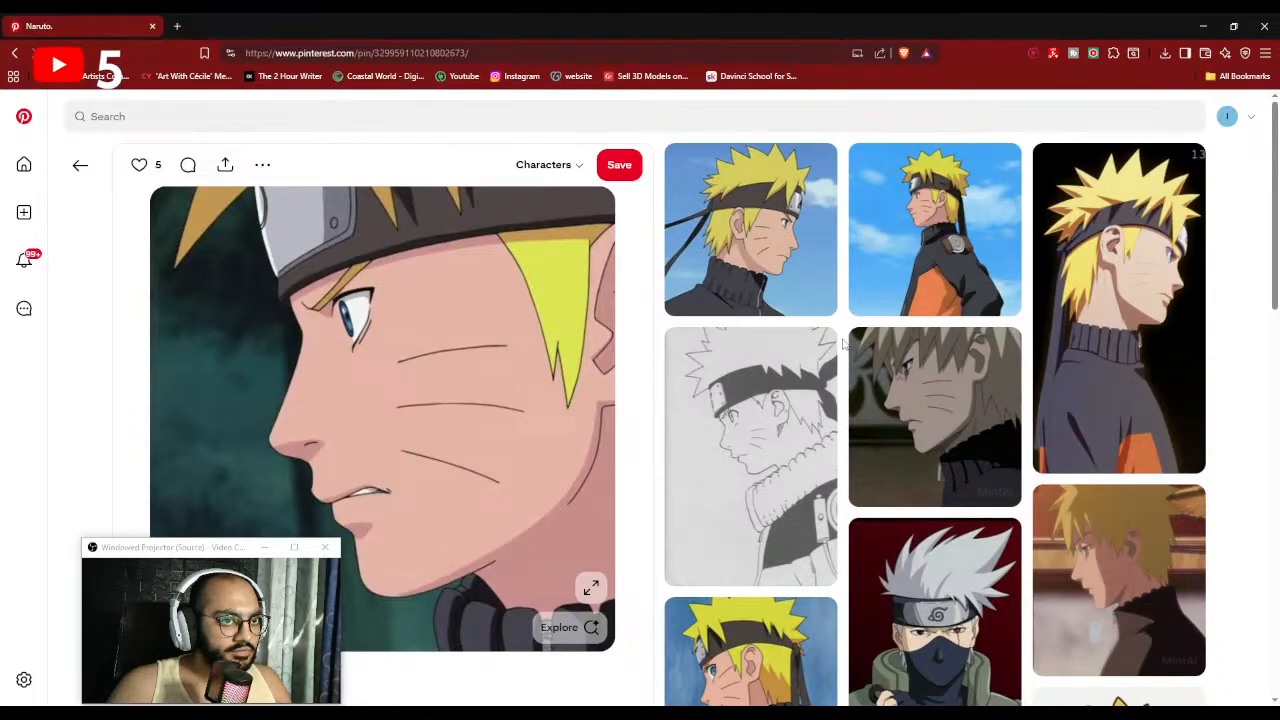
{"action": "scroll", "coordinate": [843, 343], "scroll_direction": "down", "scroll_amount": 5}
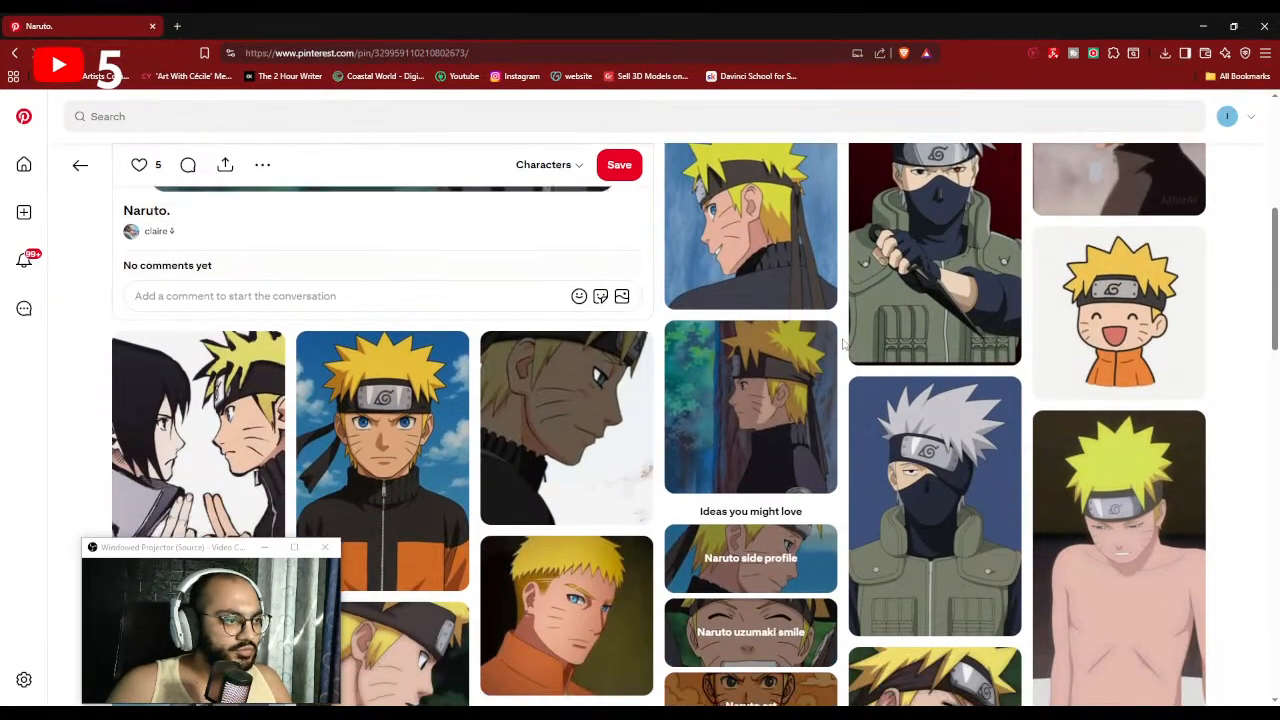
{"action": "left_click", "coordinate": [603, 415]}
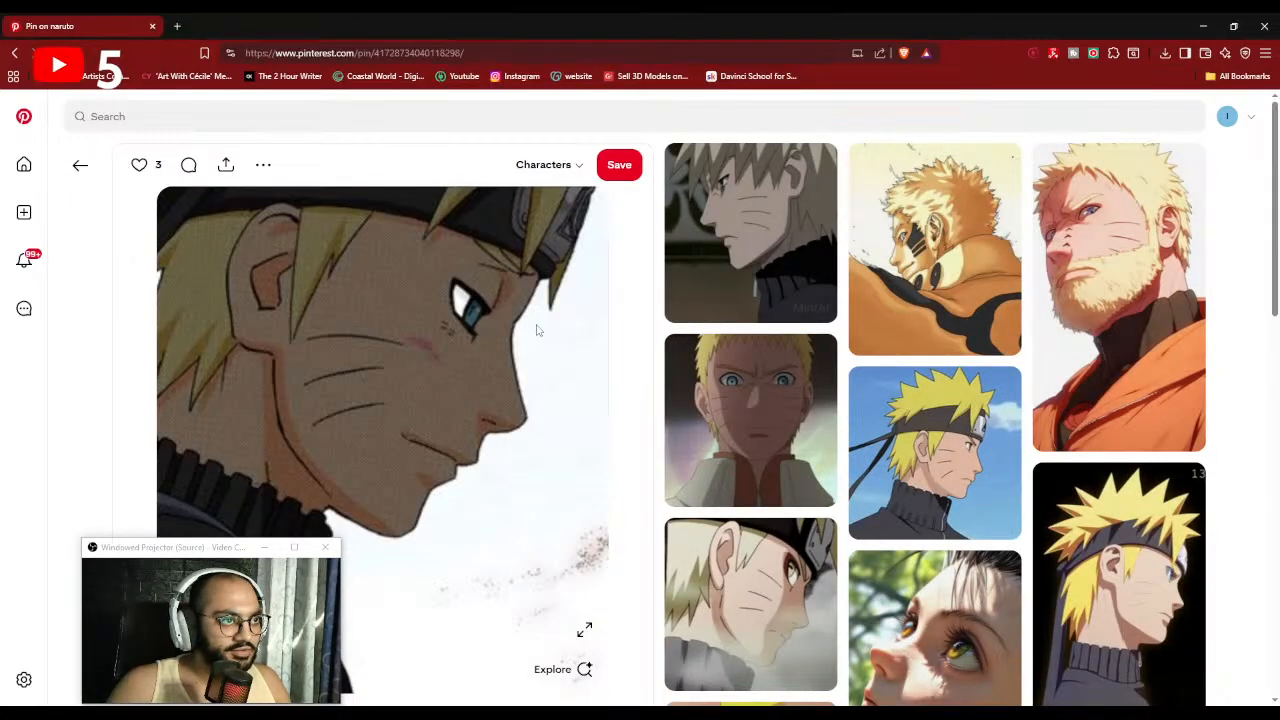
{"action": "scroll", "coordinate": [850, 340], "scroll_direction": "down", "scroll_amount": 5}
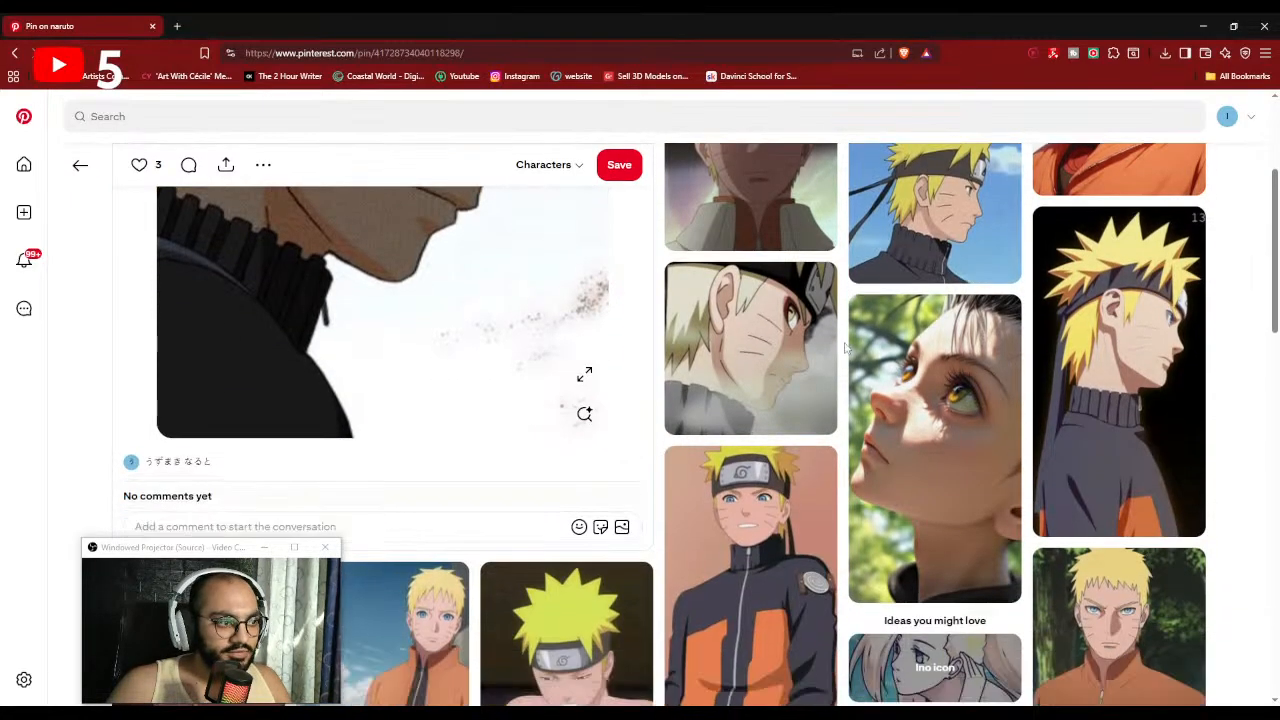
{"action": "scroll", "coordinate": [845, 347], "scroll_direction": "up", "scroll_amount": 5}
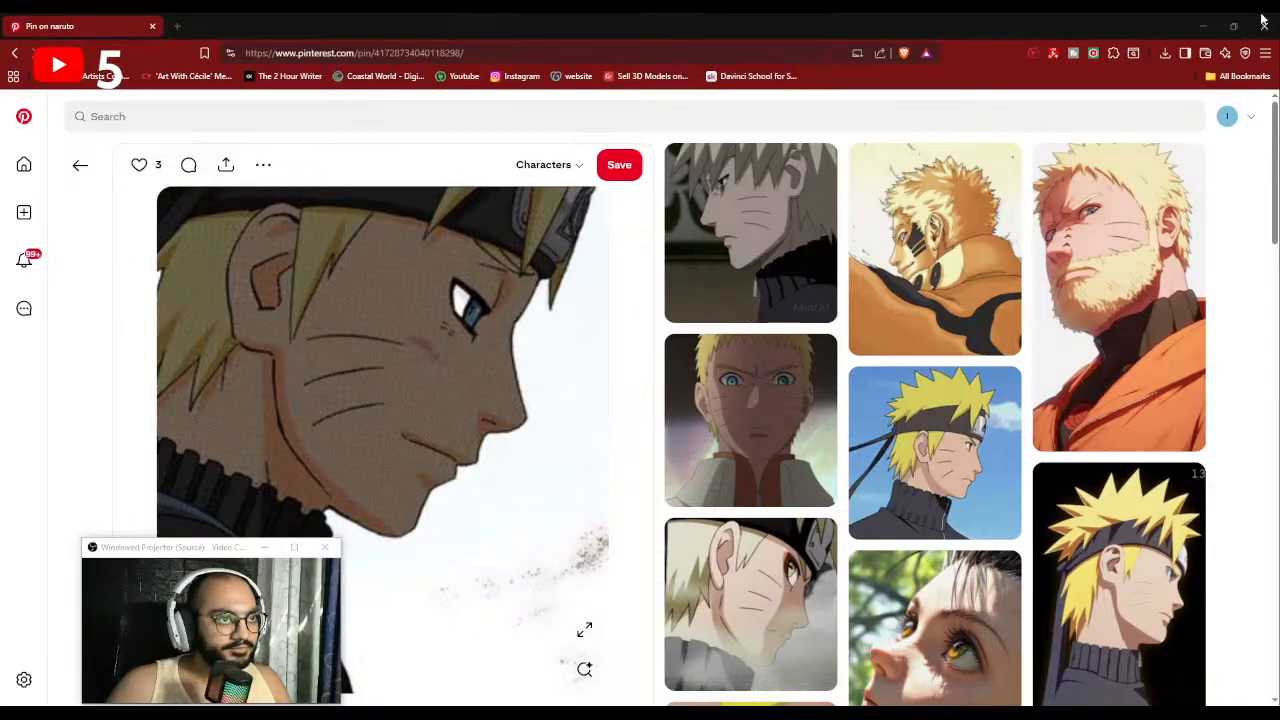
{"action": "left_click", "coordinate": [1203, 26]}
{"action": "scroll", "coordinate": [580, 467], "scroll_direction": "down", "scroll_amount": 1}
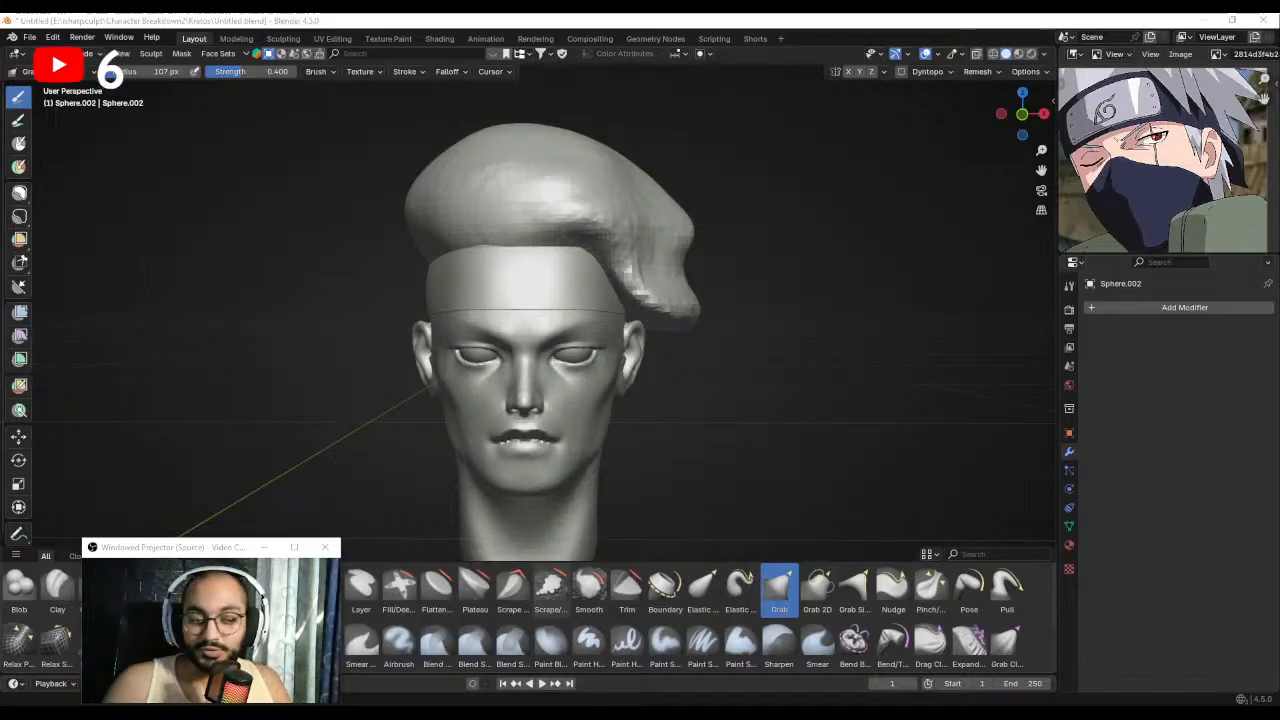
{"action": "scroll", "coordinate": [768, 410], "scroll_direction": "up", "scroll_amount": 1}
{"action": "middle_click_drag", "start_coordinate": [768, 410], "coordinate": [798, 453], "text": "shift"}
{"action": "key", "text": "f"}
{"action": "left_click", "coordinate": [646, 272]}
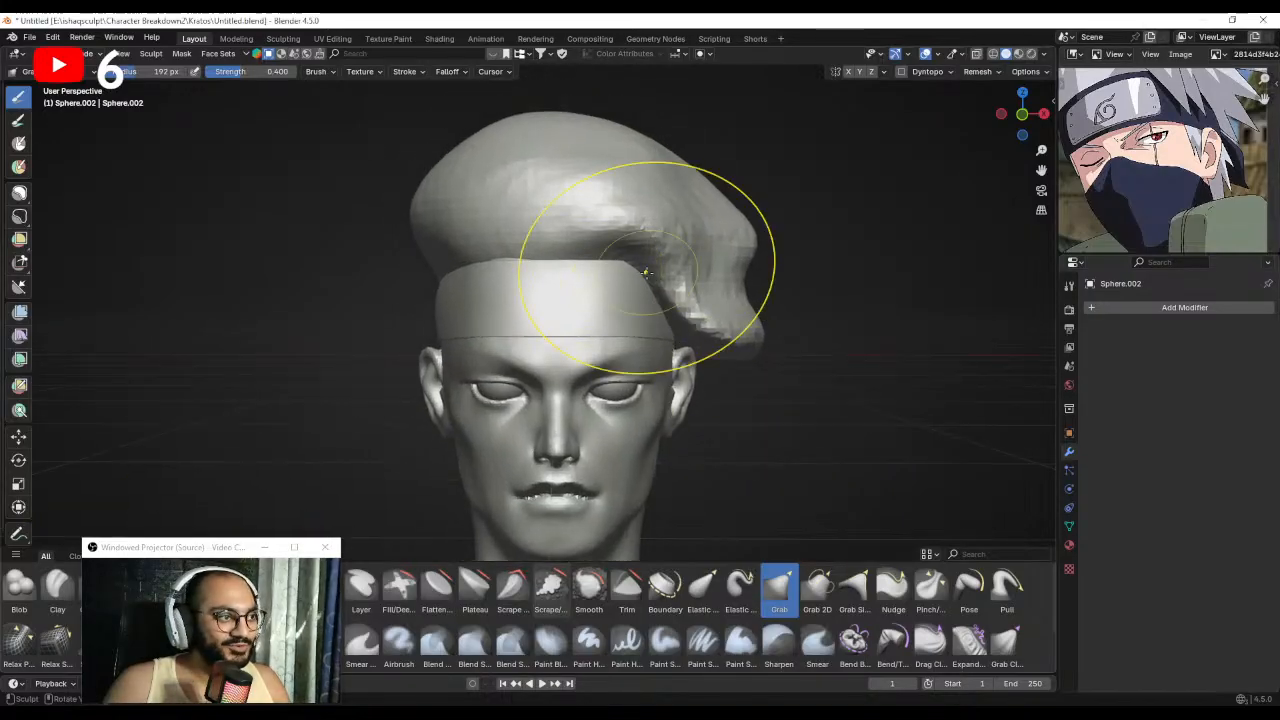
{"action": "mouse_move", "coordinate": [646, 272]}
{"action": "middle_mouse_down"}
{"action": "mouse_move", "coordinate": [667, 293]}
{"action": "mouse_move", "coordinate": [651, 273]}
{"action": "middle_mouse_up"}
{"action": "scroll", "coordinate": [667, 293], "scroll_direction": "down", "scroll_amount": 1}
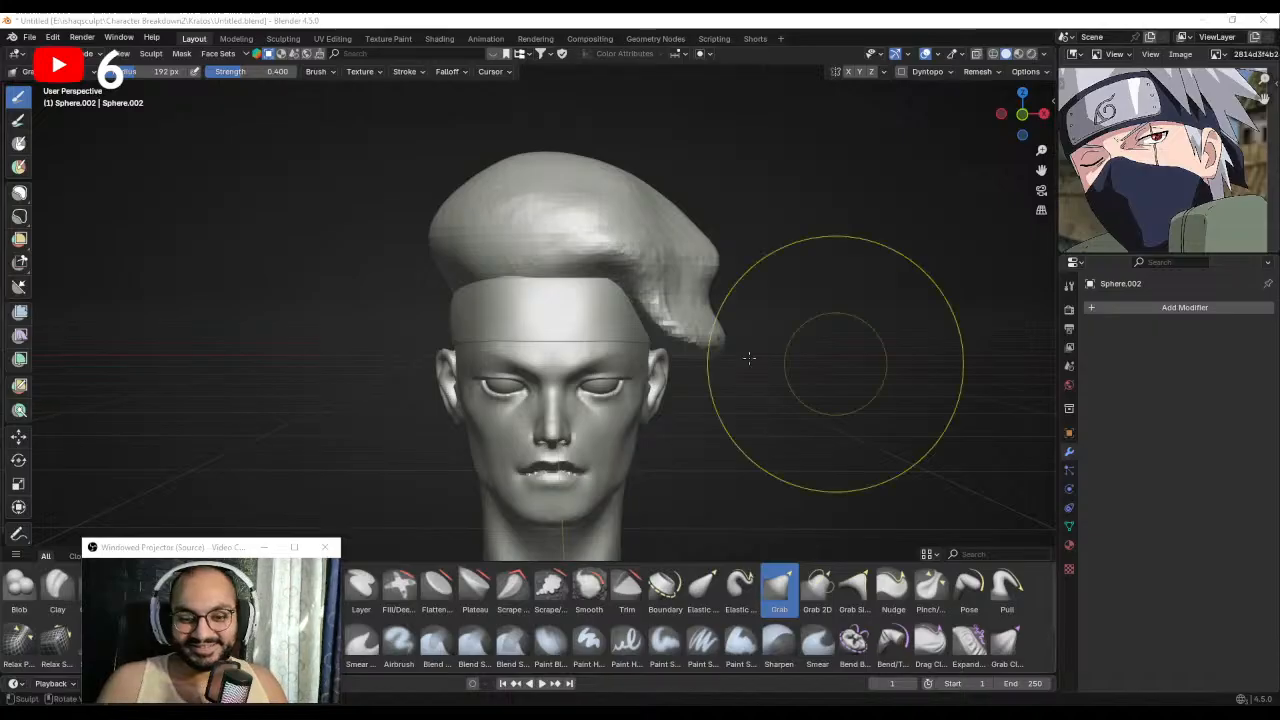
{"action": "mouse_move", "coordinate": [689, 407]}
{"action": "middle_mouse_down"}
{"action": "mouse_move", "coordinate": [726, 404]}
{"action": "mouse_move", "coordinate": [662, 401]}
{"action": "mouse_move", "coordinate": [746, 369]}
{"action": "middle_mouse_up"}
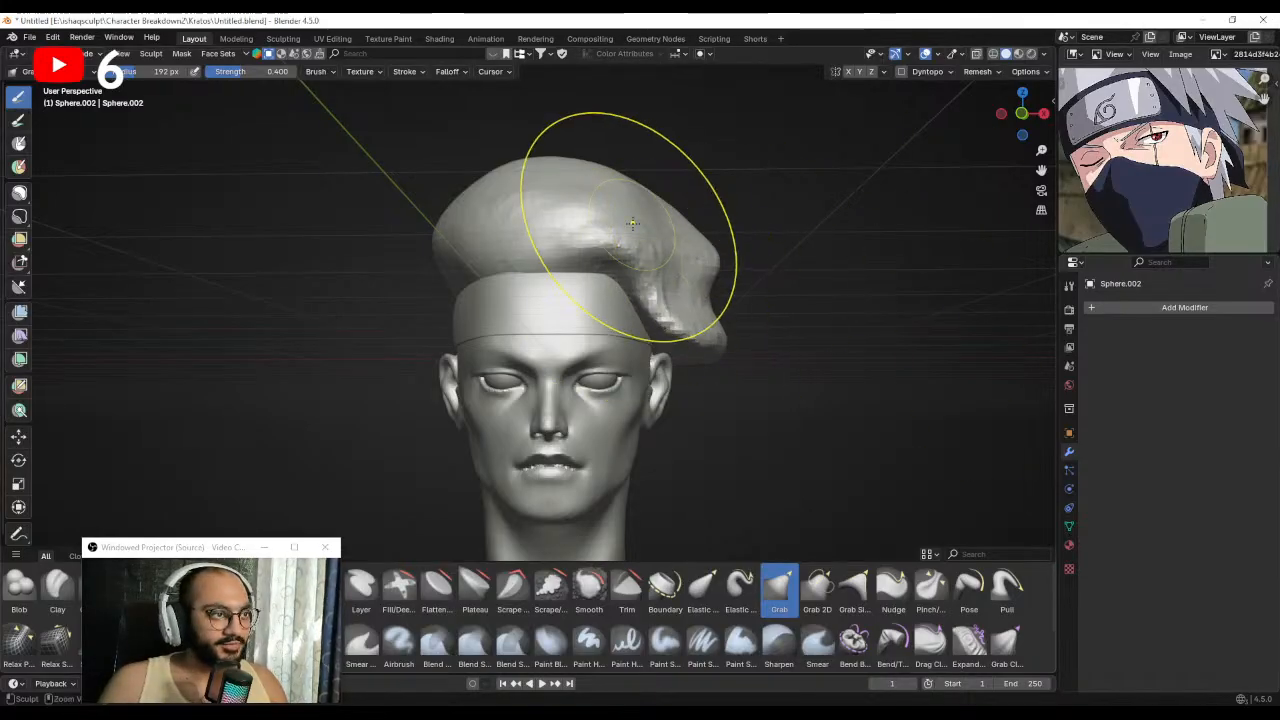
Undo the earlier hair strokes until the hair is back to a plain rounded cap above the headband.
{"action": "key", "text": "ctrl+z"}
{"action": "key", "text": "ctrl+z"}
{"action": "key", "text": "ctrl+z"}
{"action": "key", "text": "ctrl+z"}
{"action": "key", "text": "ctrl+z"}
{"action": "key", "text": "ctrl+z"}
{"action": "key", "text": "ctrl+z"}
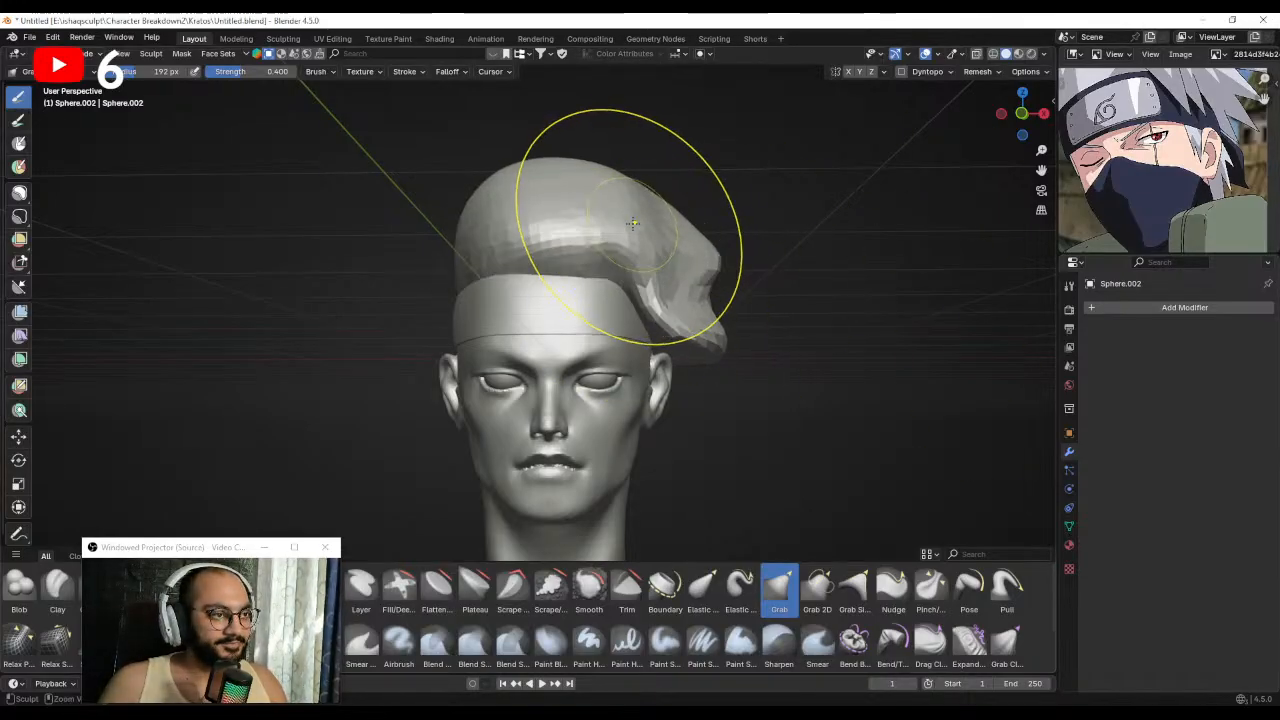
{"action": "key", "text": "ctrl+z"}
{"action": "key", "text": "ctrl+z"}
{"action": "key", "text": "ctrl+z"}
{"action": "key", "text": "ctrl+z"}
{"action": "key", "text": "ctrl+z"}
{"action": "key", "text": "ctrl+z"}
{"action": "key", "text": "ctrl+z"}
{"action": "key", "text": "ctrl+z"}
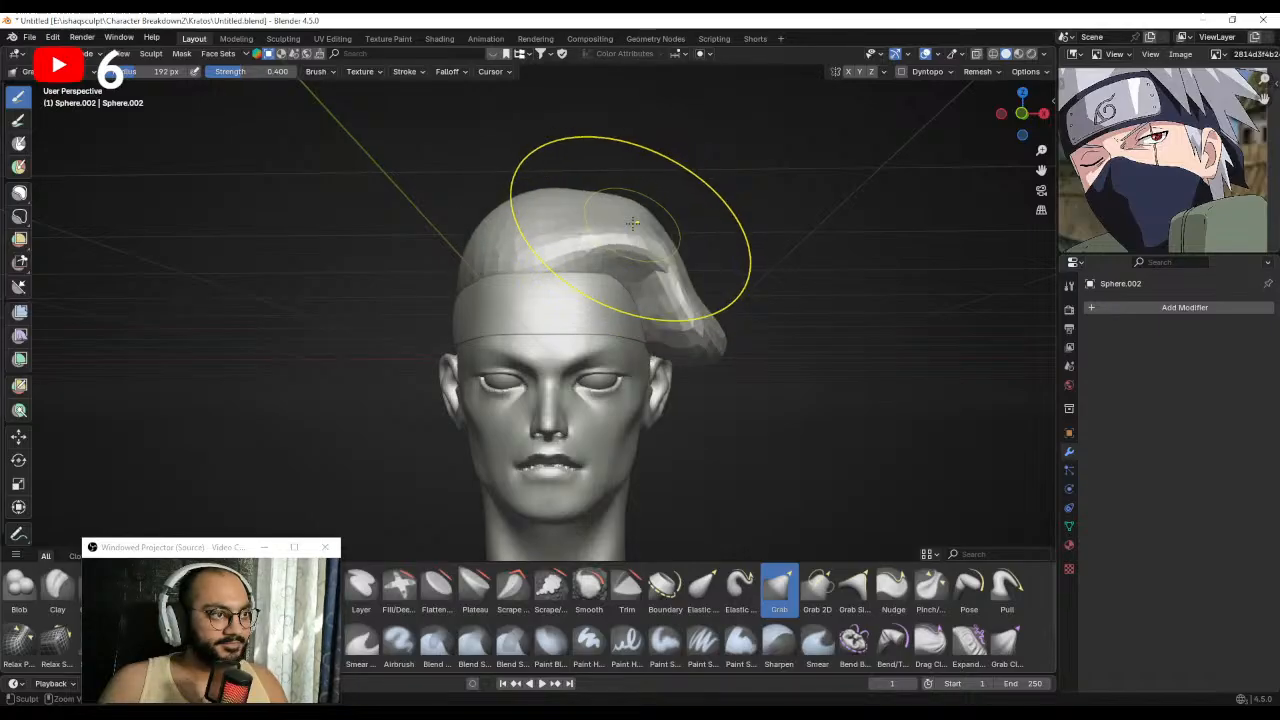
{"action": "mouse_move", "coordinate": [634, 224]}
{"action": "left_mouse_down"}
{"action": "mouse_move", "coordinate": [631, 240]}
{"action": "mouse_move", "coordinate": [811, 314]}
{"action": "left_mouse_up"}
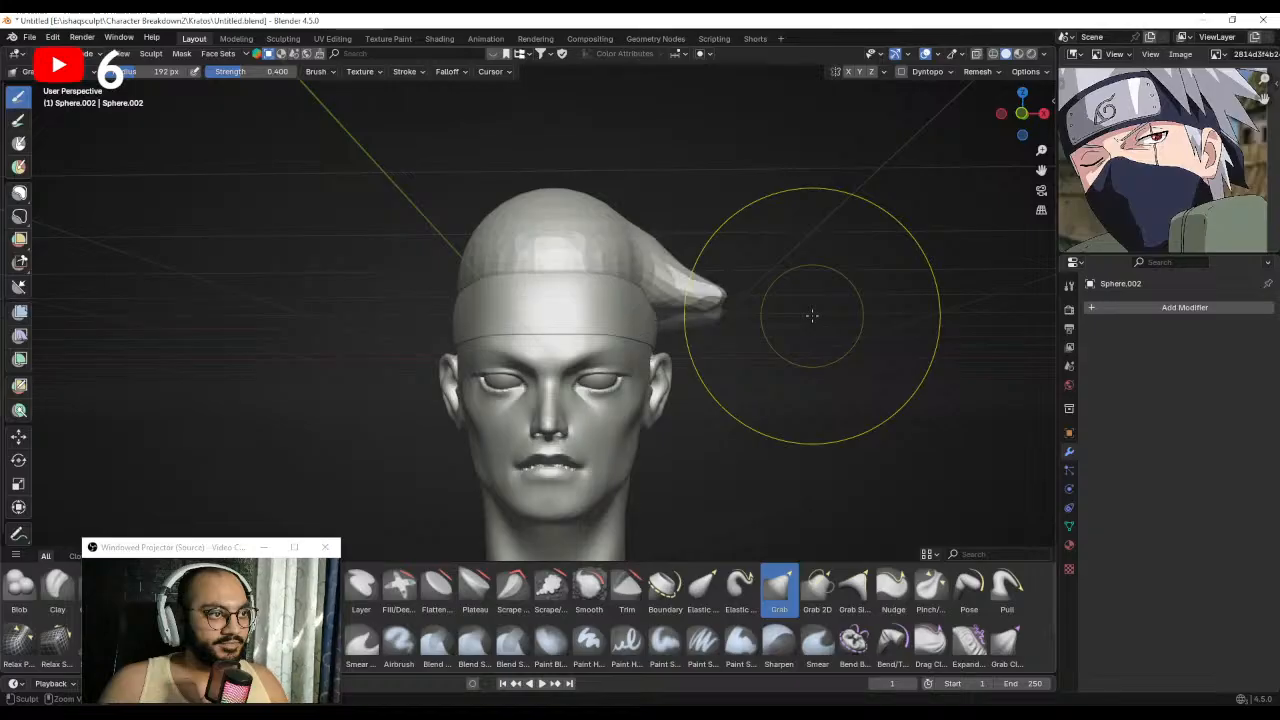
{"action": "key", "text": "ctrl+z"}
{"action": "middle_click_drag", "start_coordinate": [811, 317], "coordinate": [814, 363], "text": "shift"}
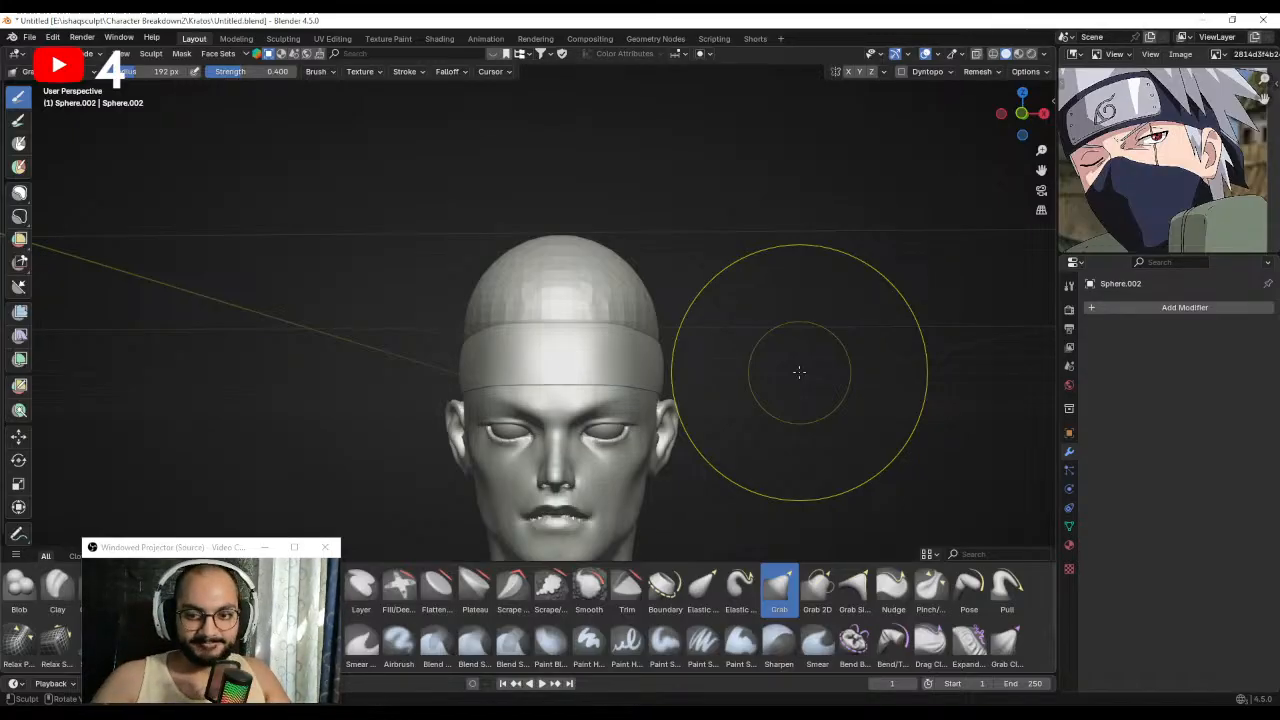
Try to pull one side of the hair cap outward with the Grab brush in front orthographic view.
{"action": "key", "text": "KP_1"}
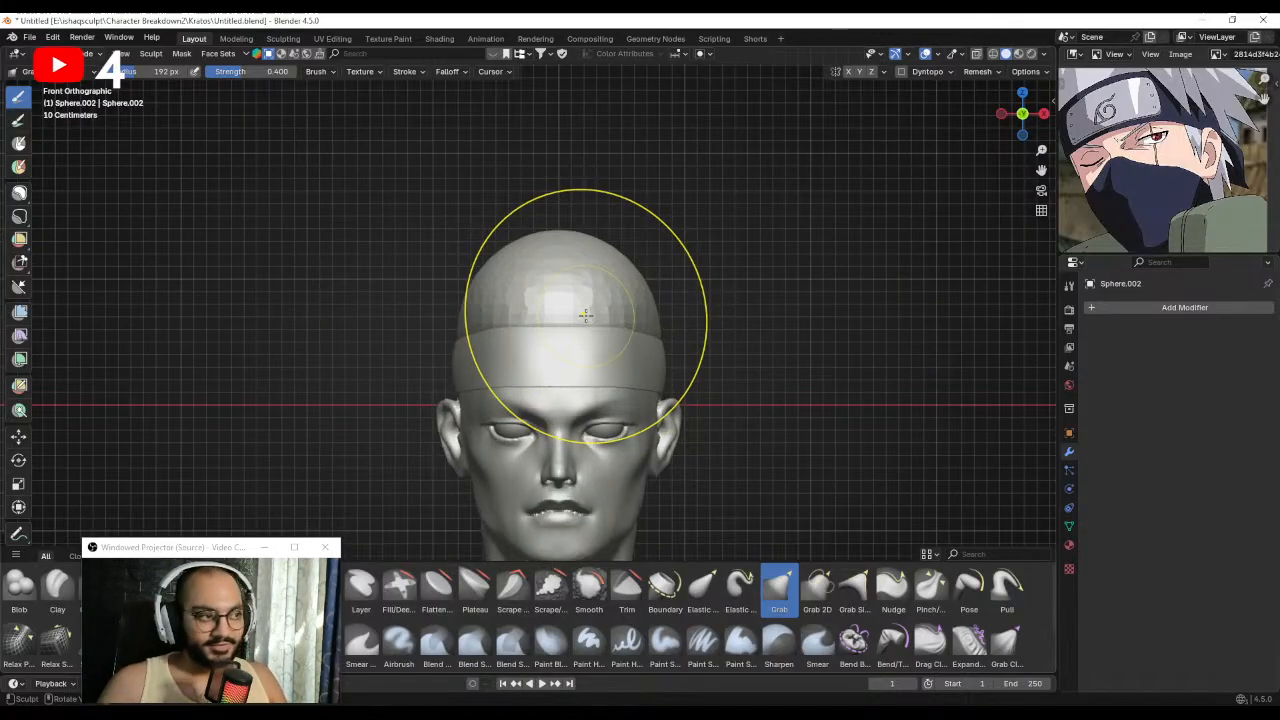
{"action": "middle_click_drag", "start_coordinate": [549, 284], "coordinate": [539, 318], "text": "shift"}
{"action": "middle_click_drag", "start_coordinate": [539, 318], "coordinate": [517, 336], "text": "ctrl"}
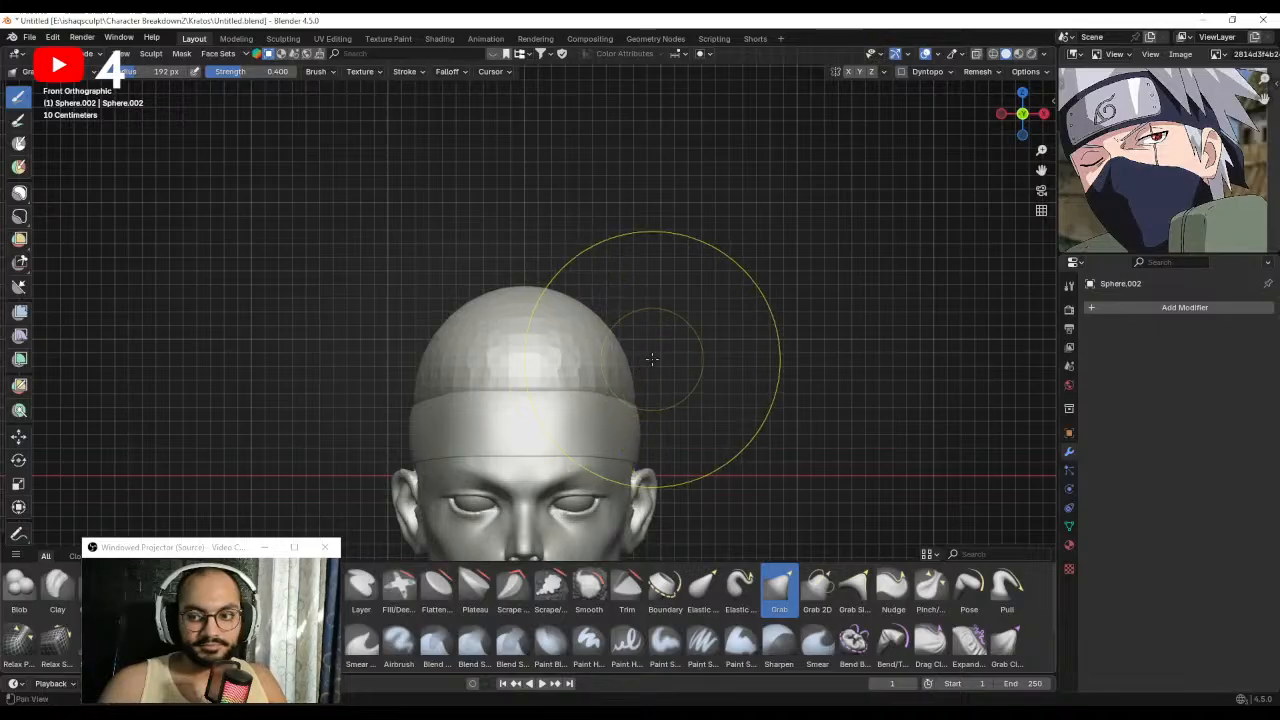
{"action": "key", "text": "f"}
{"action": "left_click", "coordinate": [630, 354]}
{"action": "mouse_move", "coordinate": [601, 342]}
{"action": "left_mouse_down"}
{"action": "mouse_move", "coordinate": [689, 320]}
{"action": "mouse_move", "coordinate": [706, 296]}
{"action": "left_mouse_up"}
{"action": "key", "text": "ctrl+z"}
Pull the upper side of the hair cap outward and upward into a side-swept lock with the Grab brush.
{"action": "key", "text": "f"}
{"action": "left_click", "coordinate": [622, 326]}
{"action": "left_click_drag", "start_coordinate": [640, 313], "coordinate": [680, 292]}
{"action": "key", "text": "f"}
{"action": "left_click", "coordinate": [646, 334]}
{"action": "mouse_move", "coordinate": [643, 342]}
{"action": "left_mouse_down"}
{"action": "mouse_move", "coordinate": [623, 394]}
{"action": "mouse_move", "coordinate": [629, 372]}
{"action": "left_mouse_up"}
Adjust the hair cap's lower edge beneath the swept lock along the headband, working from the side and back with the Grab brush.
{"action": "mouse_move", "coordinate": [629, 372]}
{"action": "middle_mouse_down"}
{"action": "mouse_move", "coordinate": [628, 400]}
{"action": "mouse_move", "coordinate": [494, 392]}
{"action": "middle_mouse_up"}
{"action": "left_click", "coordinate": [495, 392]}
{"action": "left_click_drag", "start_coordinate": [494, 390], "coordinate": [474, 396]}
{"action": "middle_click_drag", "start_coordinate": [490, 396], "coordinate": [472, 402]}
{"action": "key", "text": "f"}
{"action": "left_click", "coordinate": [484, 404]}
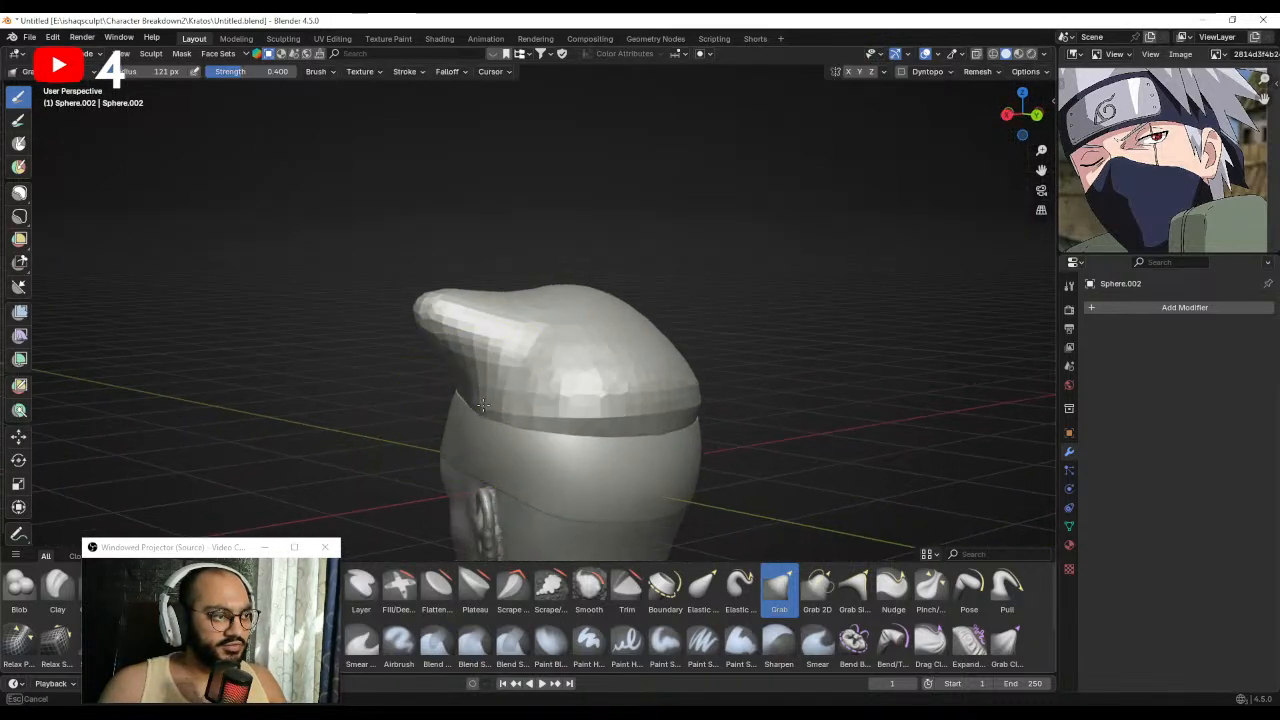
{"action": "left_click_drag", "start_coordinate": [484, 404], "coordinate": [472, 410]}
{"action": "mouse_move", "coordinate": [474, 408]}
{"action": "middle_mouse_down"}
{"action": "mouse_move", "coordinate": [663, 386]}
{"action": "mouse_move", "coordinate": [670, 396]}
{"action": "middle_mouse_up"}
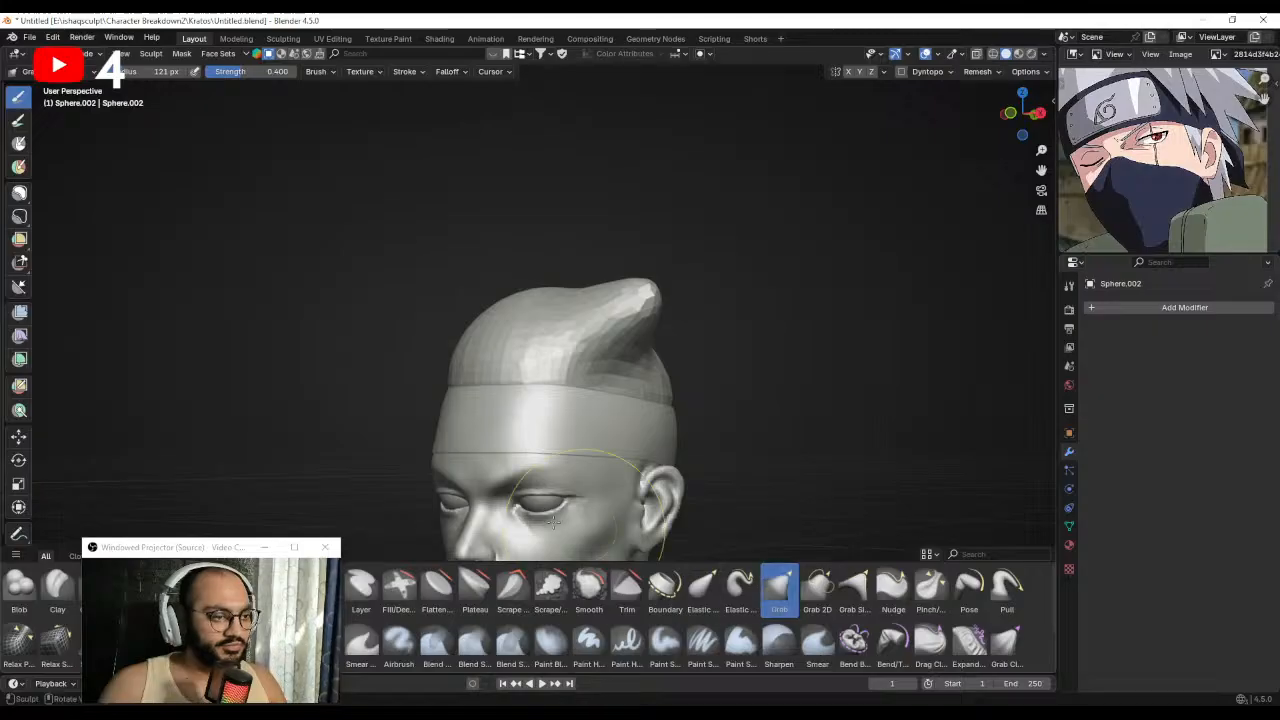
Move the webcam window off the brush shelf and choose the Snake Hook brush.
{"action": "left_click_drag", "start_coordinate": [210, 556], "coordinate": [186, 129]}
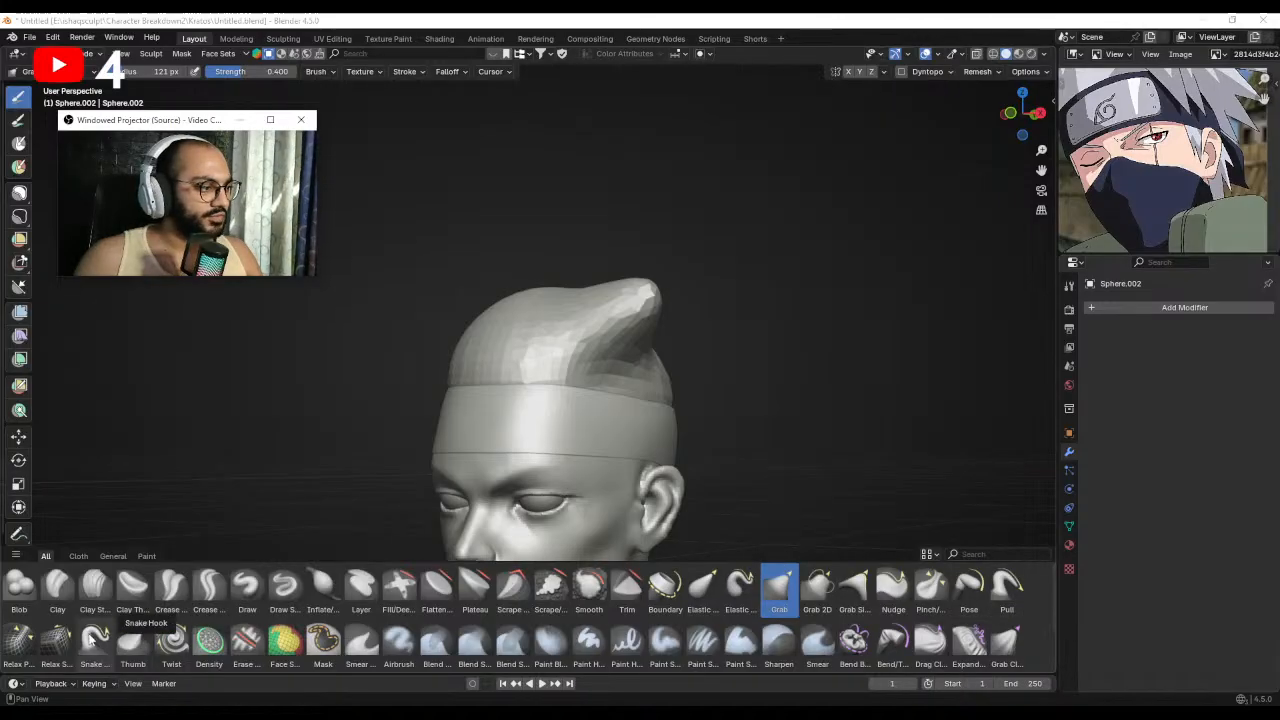
{"action": "left_click", "coordinate": [95, 640]}
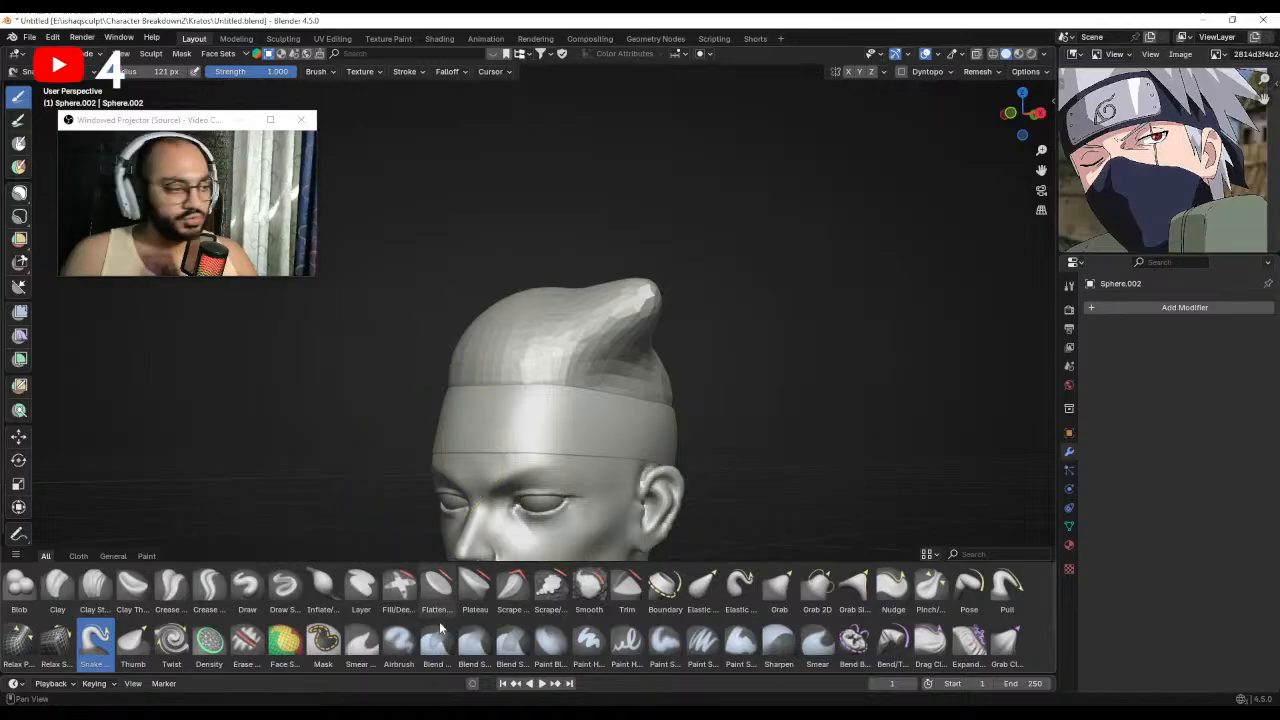
Switch to the 1 Month Sculpt Challenge page in Brave, capture the spiky-haired Kakashi bust image as a screenshot, and close it.
{"action": "mouse_move", "coordinate": [455, 705]}
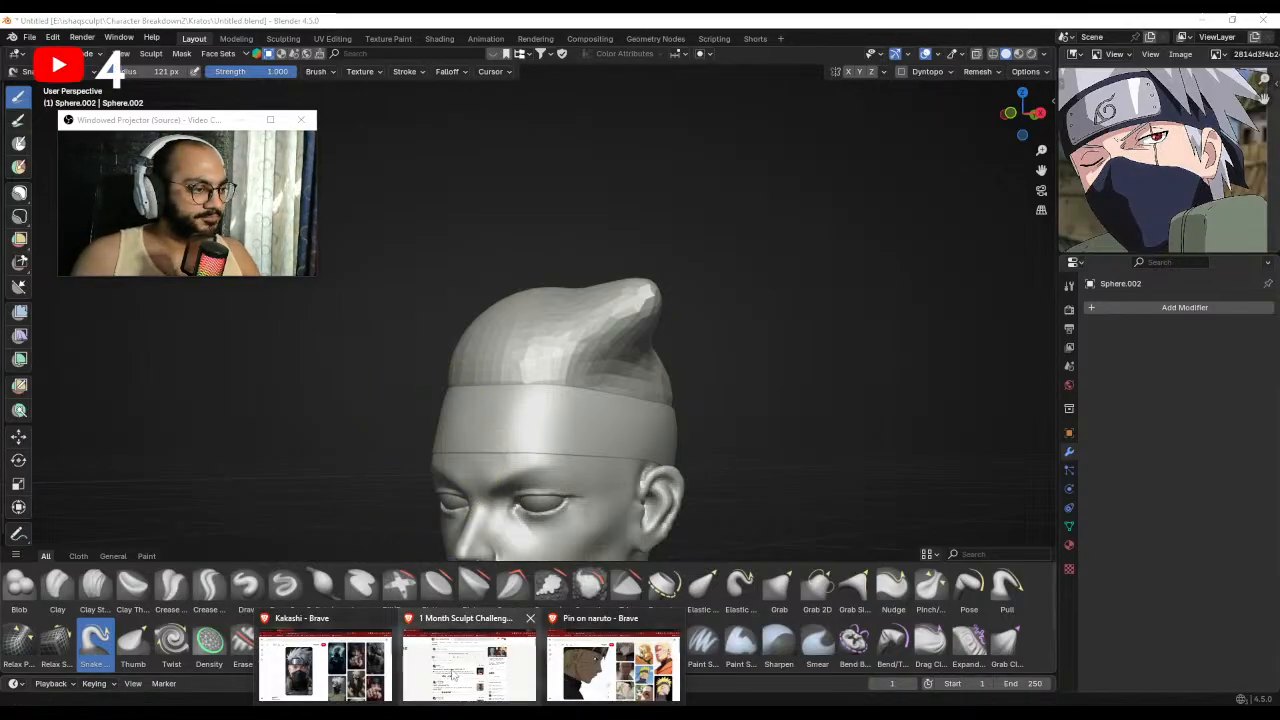
{"action": "left_click", "coordinate": [453, 676]}
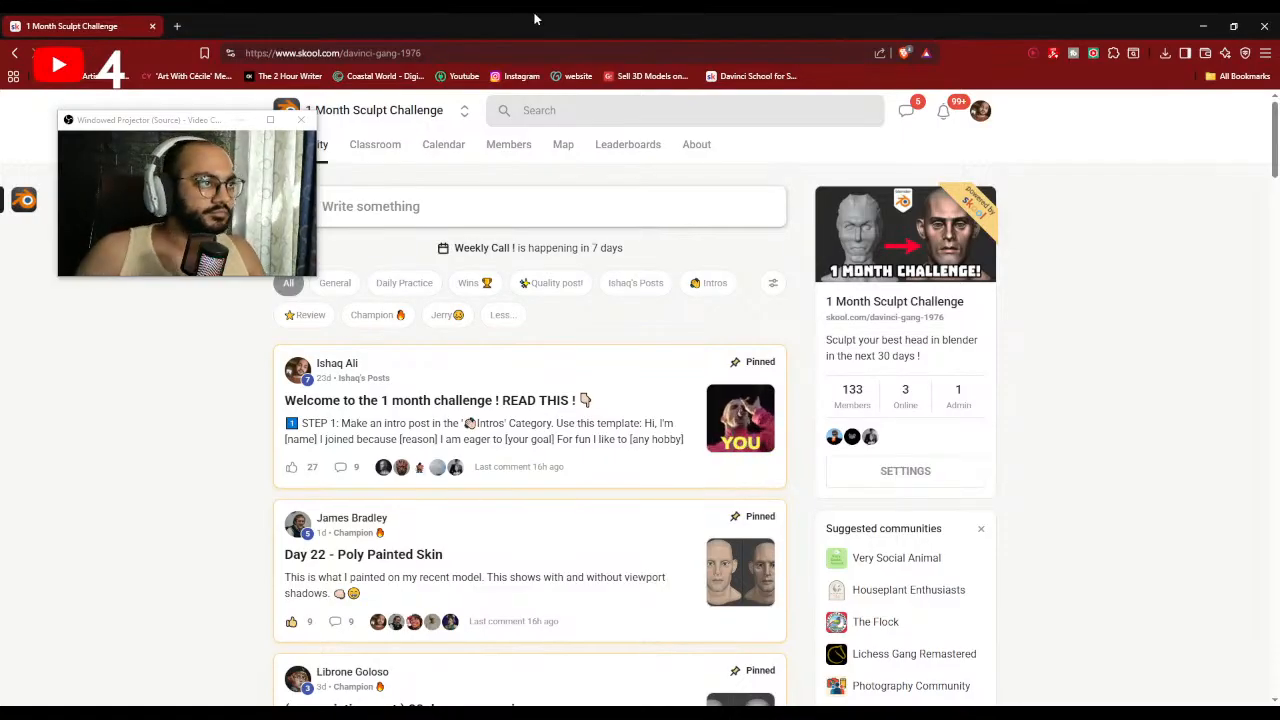
{"action": "left_click_drag", "start_coordinate": [535, 18], "coordinate": [1279, 18]}
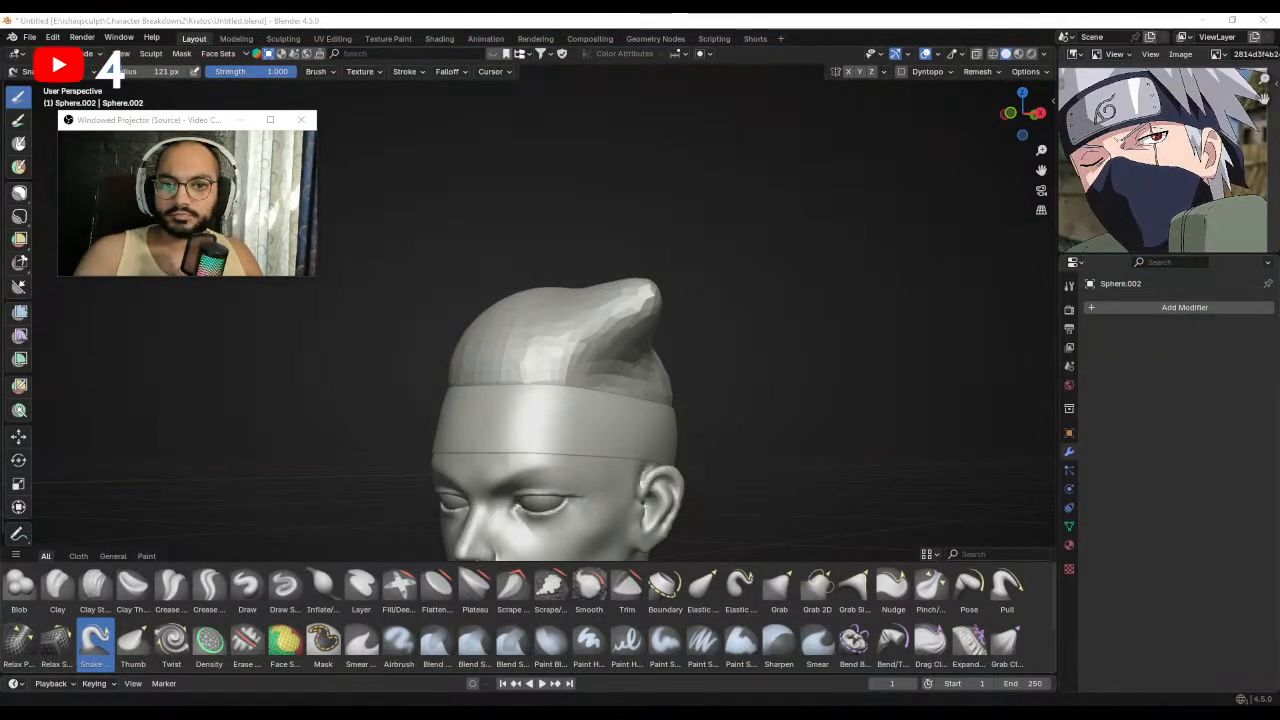
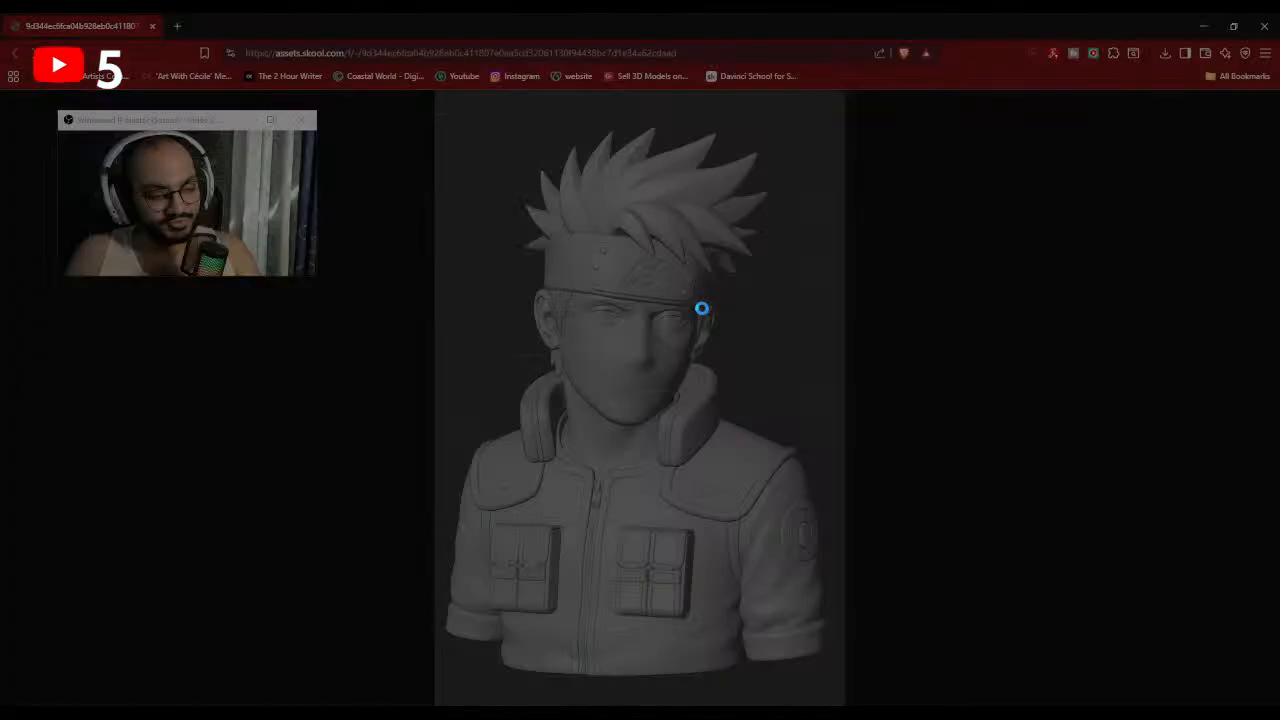
{"action": "mouse_move", "coordinate": [436, 94]}
{"action": "left_mouse_down"}
{"action": "mouse_move", "coordinate": [877, 703]}
{"action": "mouse_move", "coordinate": [846, 700]}
{"action": "left_mouse_up"}
{"action": "key", "text": "ctrl+c"}
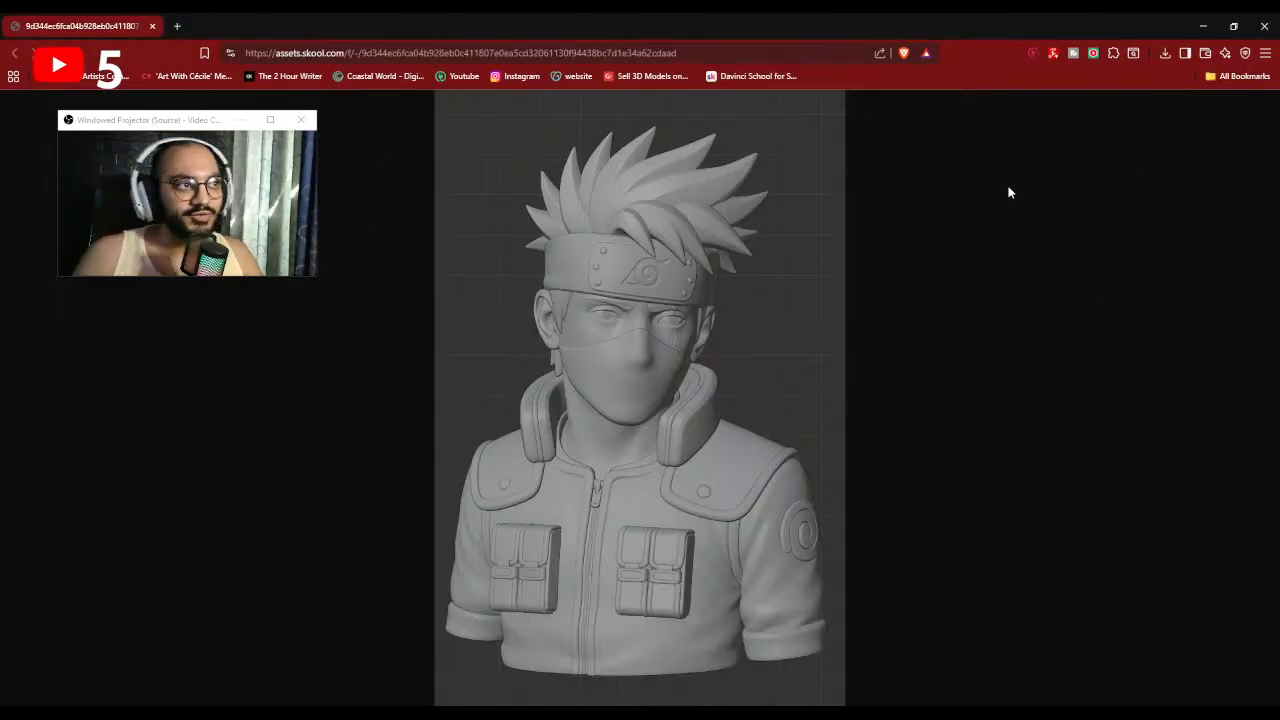
{"action": "left_click", "coordinate": [152, 26]}
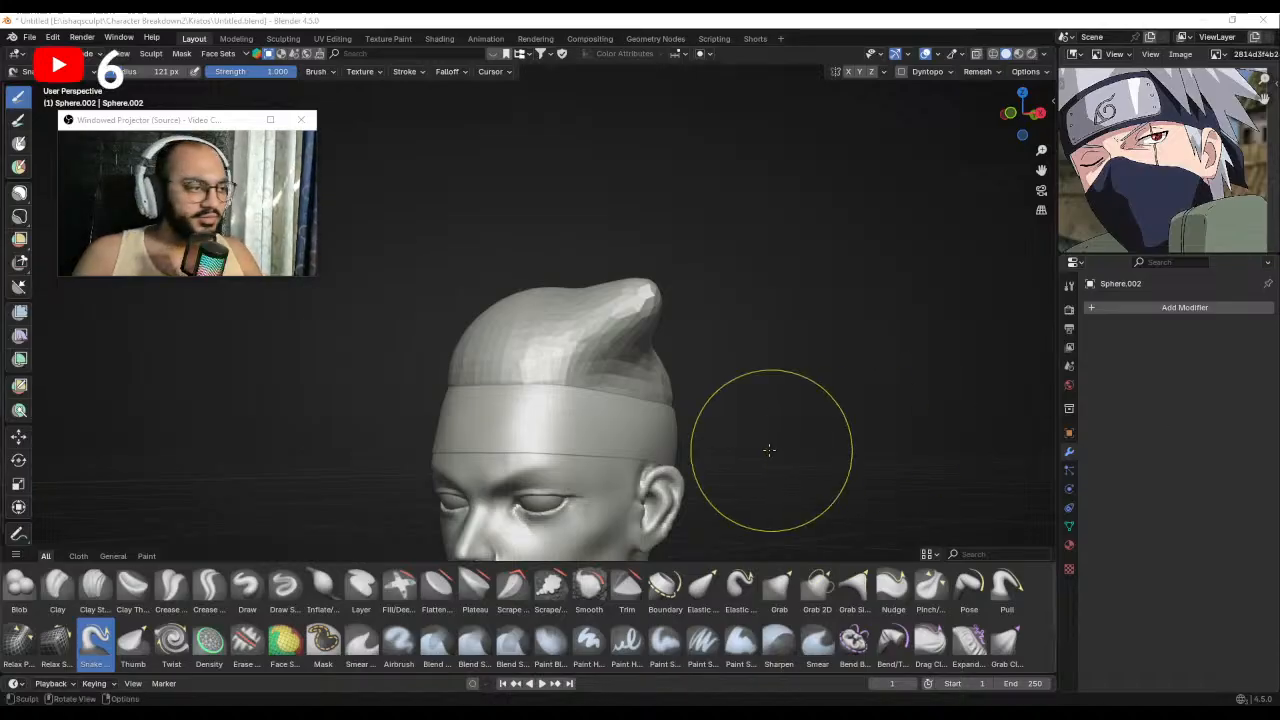
Fill out the top of the hair between the crown and the side-swept lock with the Grab brush from the front.
{"action": "mouse_move", "coordinate": [766, 449]}
{"action": "middle_mouse_down"}
{"action": "mouse_move", "coordinate": [726, 371]}
{"action": "mouse_move", "coordinate": [680, 451]}
{"action": "mouse_move", "coordinate": [675, 403]}
{"action": "middle_mouse_up"}
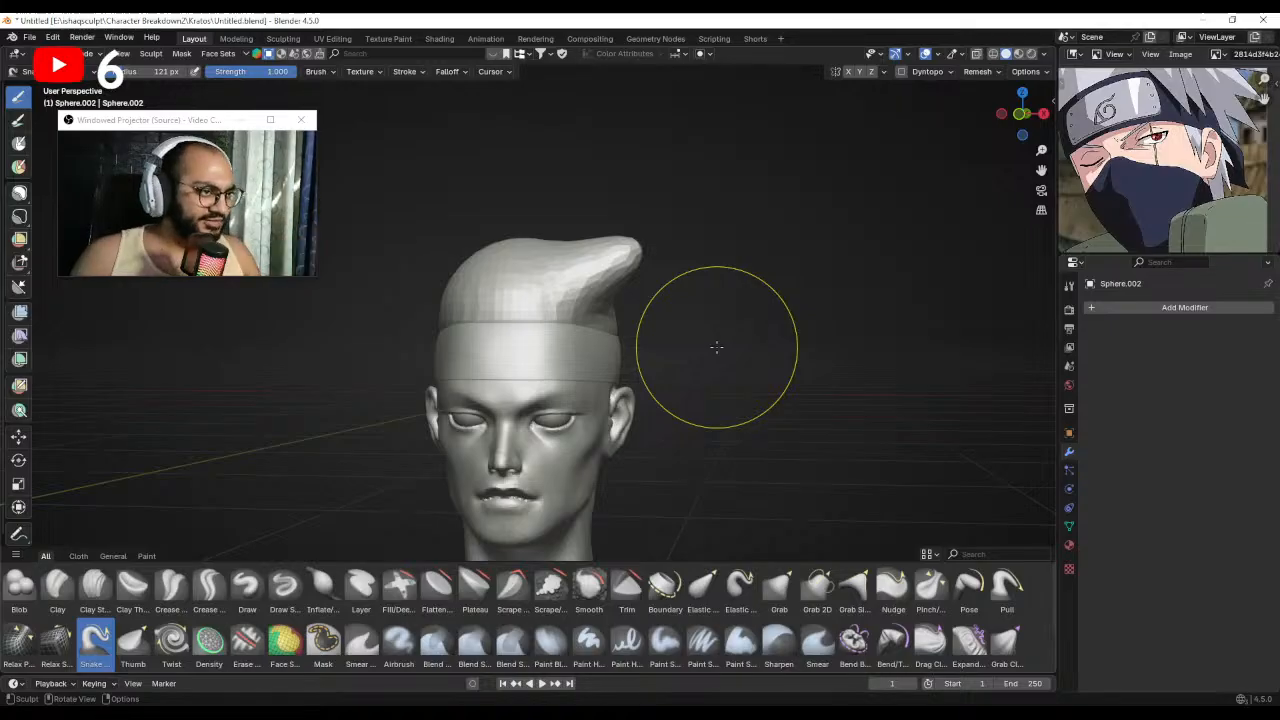
{"action": "middle_click_drag", "start_coordinate": [549, 297], "coordinate": [572, 298]}
{"action": "middle_click_drag", "start_coordinate": [530, 288], "coordinate": [576, 320], "text": "shift"}
{"action": "key", "text": "f"}
{"action": "left_click", "coordinate": [542, 292]}
{"action": "mouse_move", "coordinate": [547, 272]}
{"action": "left_mouse_down"}
{"action": "mouse_move", "coordinate": [562, 292]}
{"action": "mouse_move", "coordinate": [560, 281]}
{"action": "left_mouse_up"}
{"action": "key", "text": "g"}
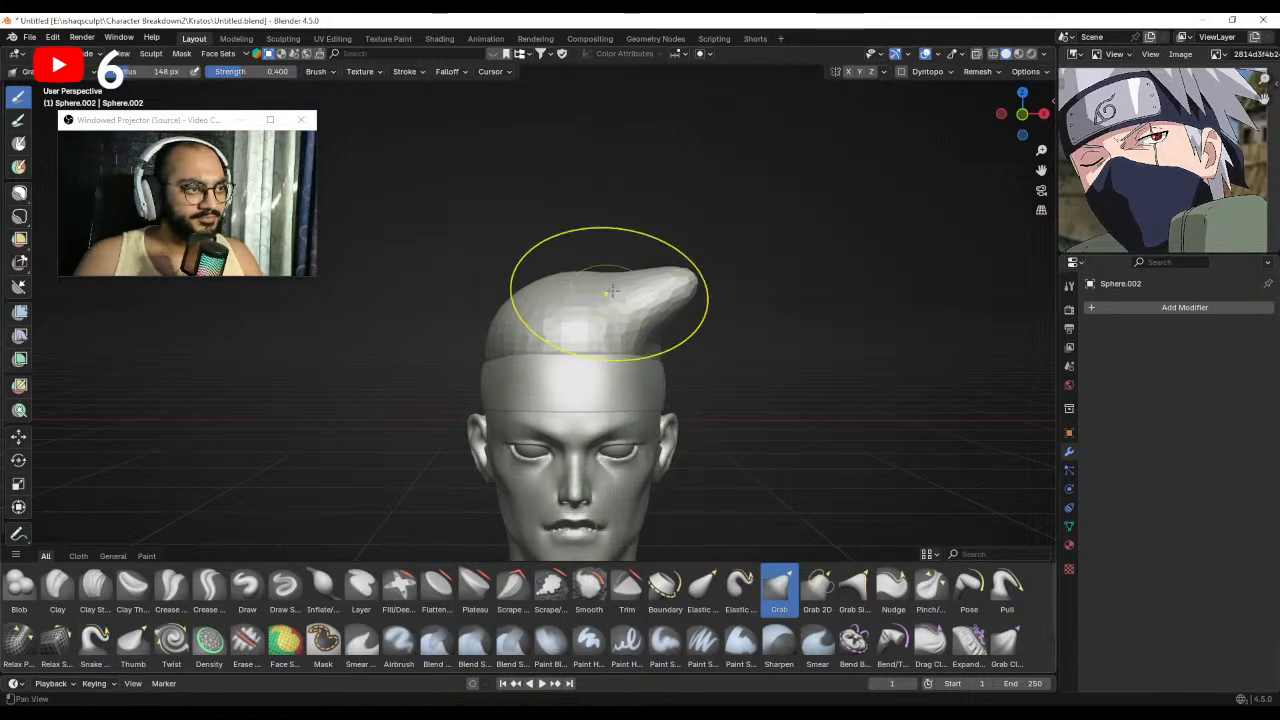
{"action": "middle_click_drag", "start_coordinate": [609, 292], "coordinate": [590, 290], "text": "shift"}
{"action": "key", "text": "f"}
{"action": "left_click", "coordinate": [592, 282]}
{"action": "left_click_drag", "start_coordinate": [594, 276], "coordinate": [600, 268]}
{"action": "middle_click_drag", "start_coordinate": [666, 328], "coordinate": [614, 271], "text": "shift"}
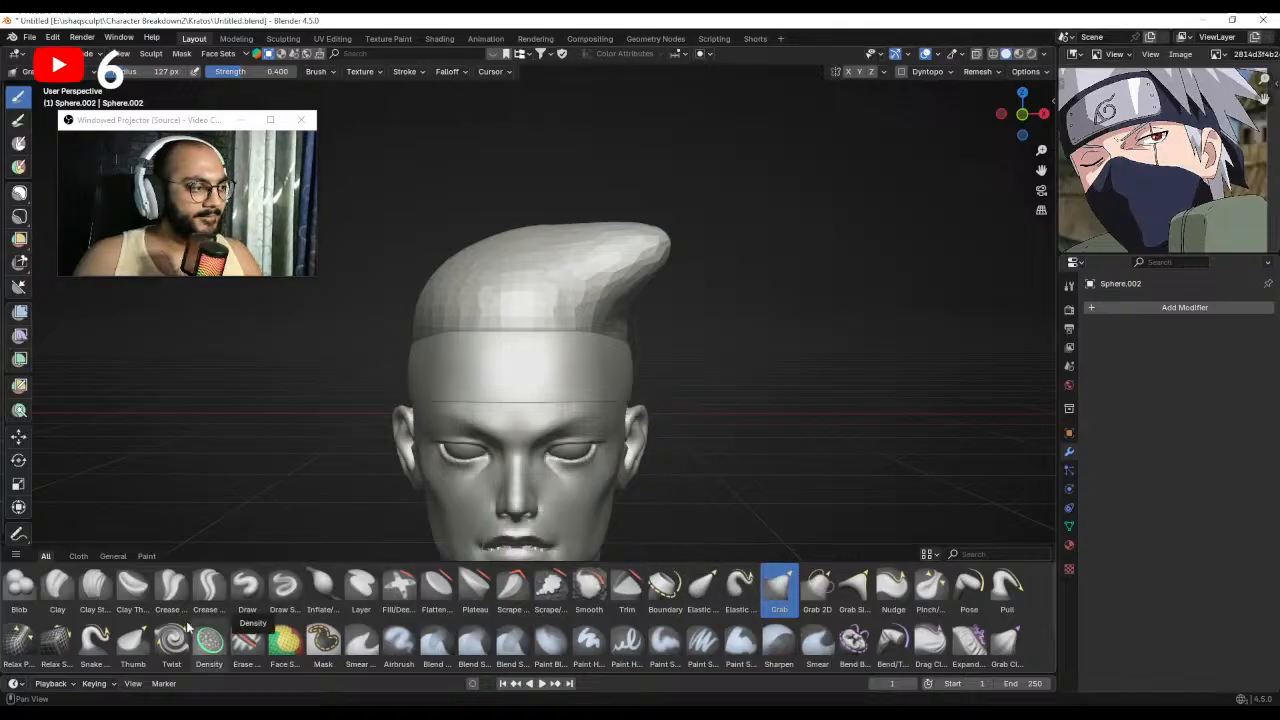
Stretch the tip of the side-swept lock outward into a longer point with the Snake Hook brush.
{"action": "left_click", "coordinate": [98, 640]}
{"action": "middle_click_drag", "start_coordinate": [730, 313], "coordinate": [694, 346], "text": "shift"}
{"action": "key", "text": "f"}
{"action": "left_click", "coordinate": [674, 344]}
{"action": "left_click_drag", "start_coordinate": [625, 291], "coordinate": [662, 268]}
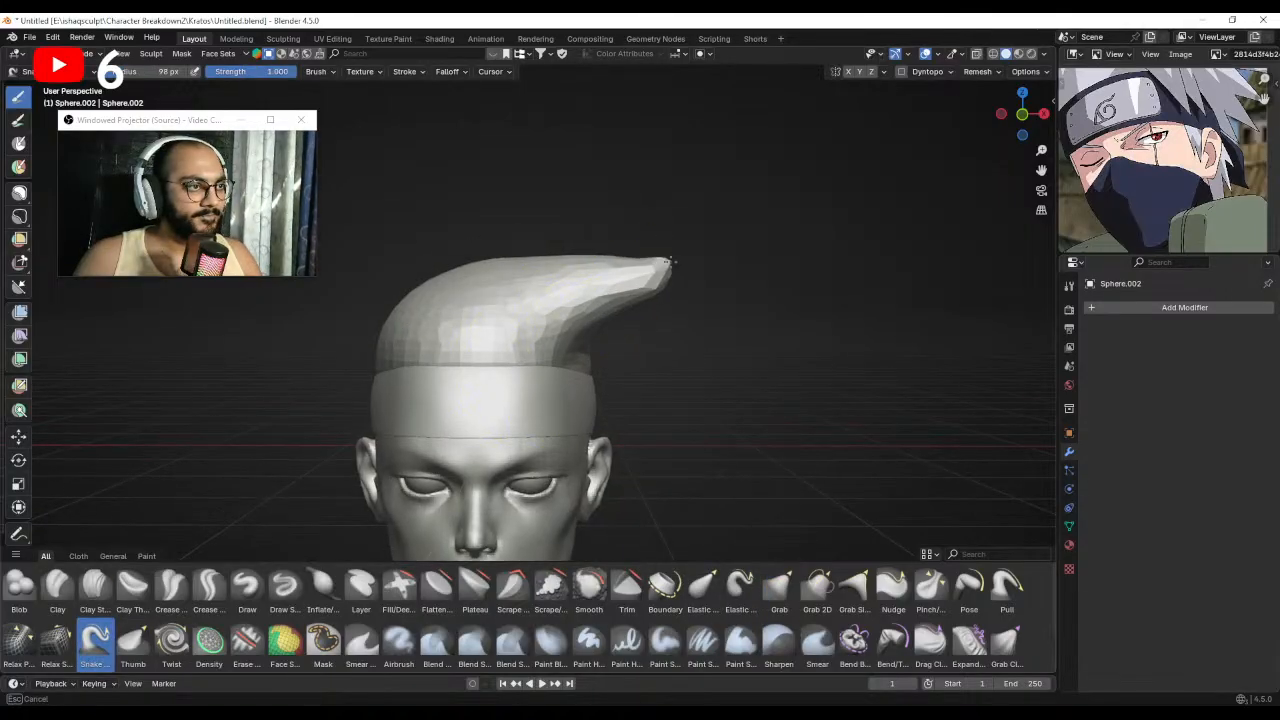
Pull out a second, shorter lock beneath the side-swept one from the back view with the Snake Hook brush.
{"action": "mouse_move", "coordinate": [586, 384]}
{"action": "middle_mouse_down"}
{"action": "mouse_move", "coordinate": [503, 338]}
{"action": "mouse_move", "coordinate": [543, 343]}
{"action": "mouse_move", "coordinate": [530, 332]}
{"action": "middle_mouse_up"}
{"action": "left_click_drag", "start_coordinate": [456, 316], "coordinate": [487, 344]}
{"action": "key", "text": "f"}
{"action": "left_click", "coordinate": [506, 382]}
{"action": "left_click_drag", "start_coordinate": [510, 385], "coordinate": [525, 378]}
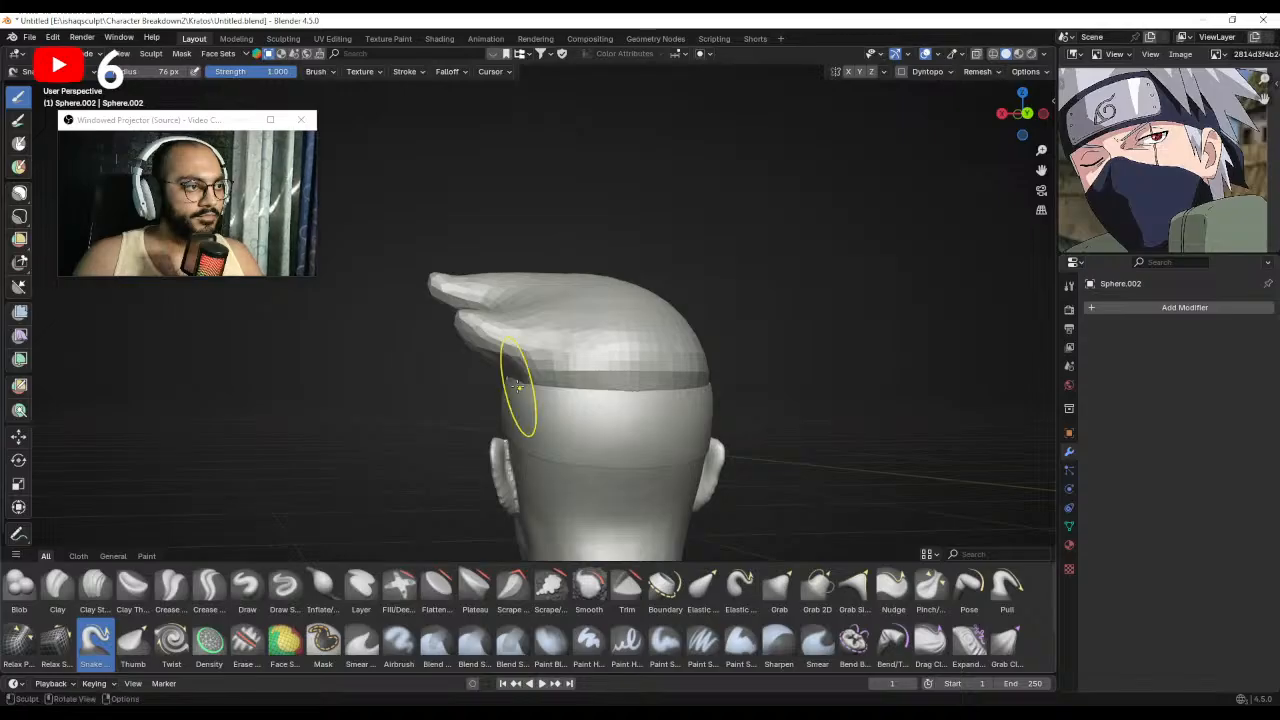
Try to draw a lock out of the crown from the front with the Snake Hook brush.
{"action": "mouse_move", "coordinate": [512, 375]}
{"action": "middle_mouse_down"}
{"action": "mouse_move", "coordinate": [760, 371]}
{"action": "mouse_move", "coordinate": [601, 375]}
{"action": "middle_mouse_up"}
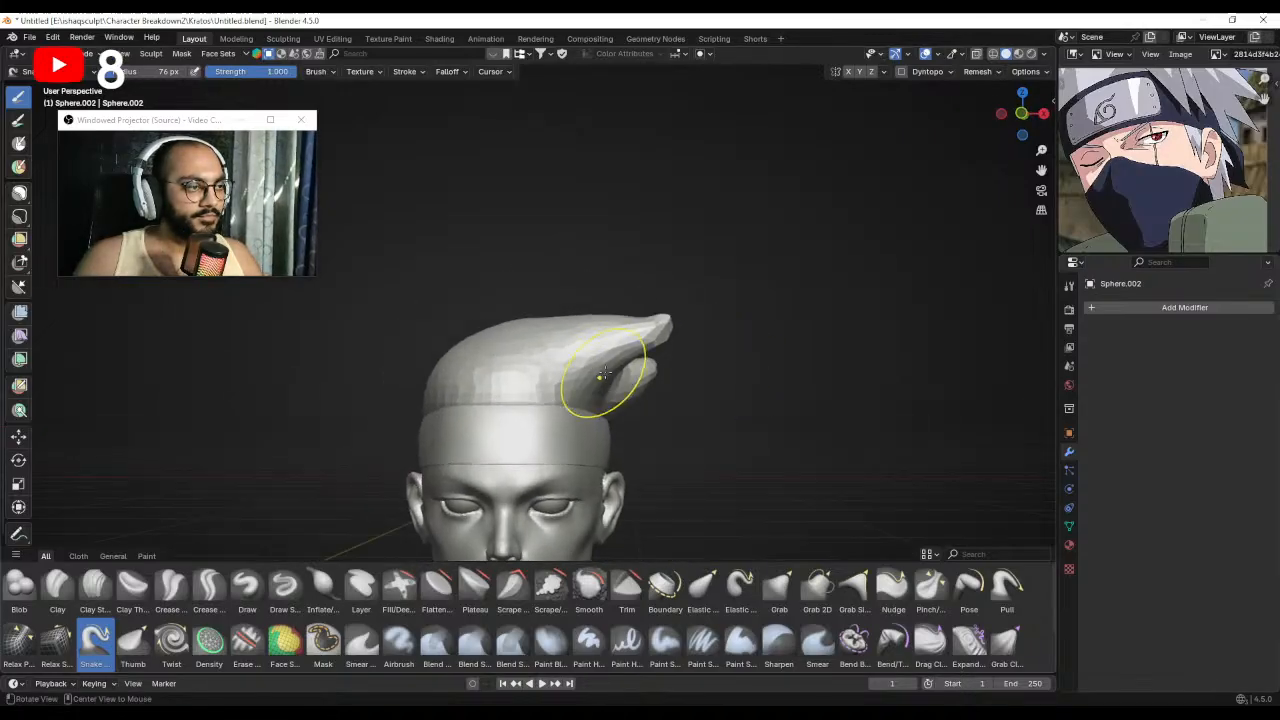
{"action": "mouse_move", "coordinate": [546, 326]}
{"action": "left_mouse_down", "text": "alt"}
{"action": "mouse_move", "coordinate": [580, 335]}
{"action": "mouse_move", "coordinate": [524, 340]}
{"action": "left_mouse_up", "text": "alt"}
{"action": "key", "text": "f"}
{"action": "left_click", "coordinate": [528, 340]}
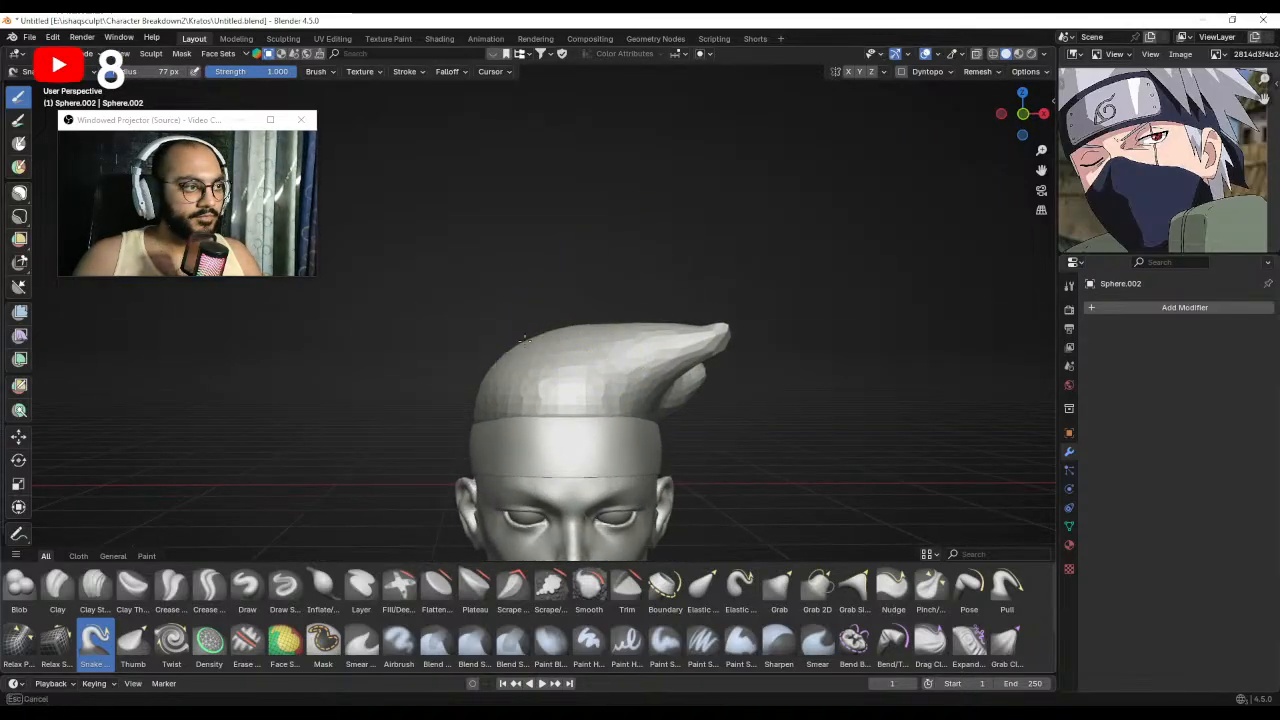
{"action": "key", "text": "ctrl+z"}
Pull a pointed lock up from the crown, leaning toward the swept side, with the Snake Hook brush.
{"action": "key", "text": "f"}
{"action": "left_click", "coordinate": [546, 323]}
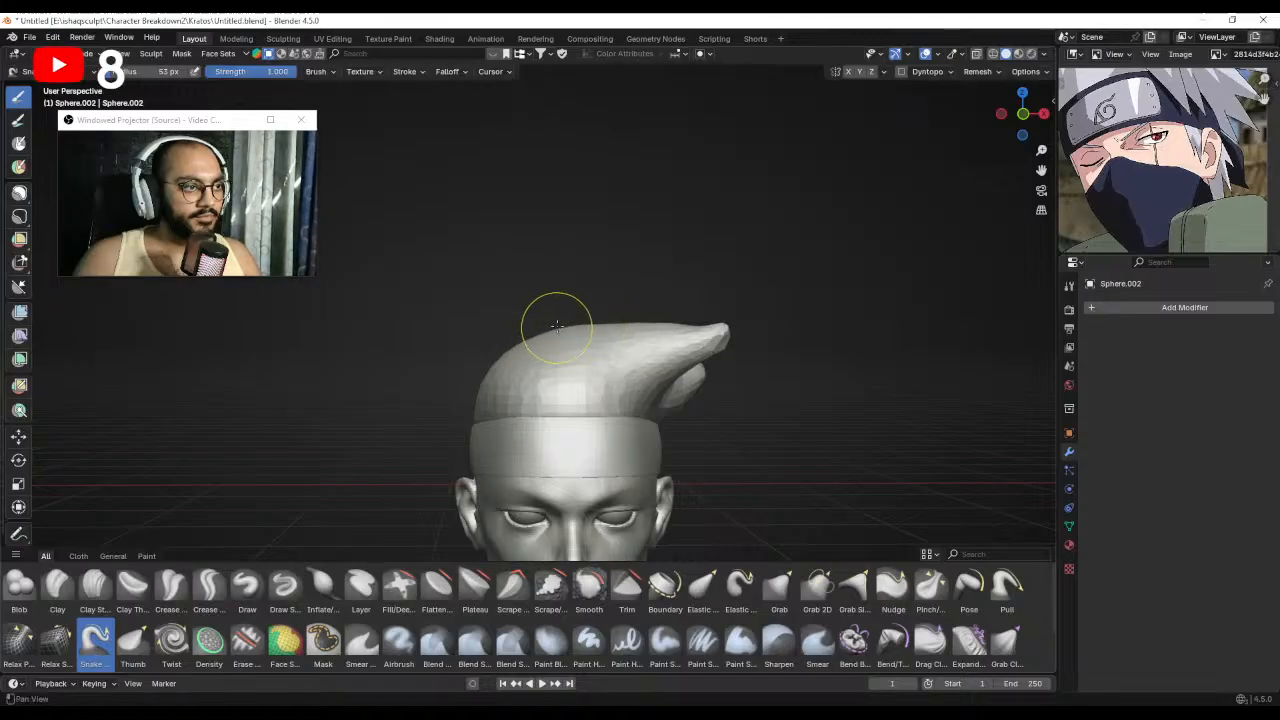
{"action": "middle_click_drag", "start_coordinate": [556, 330], "coordinate": [556, 318], "text": "shift"}
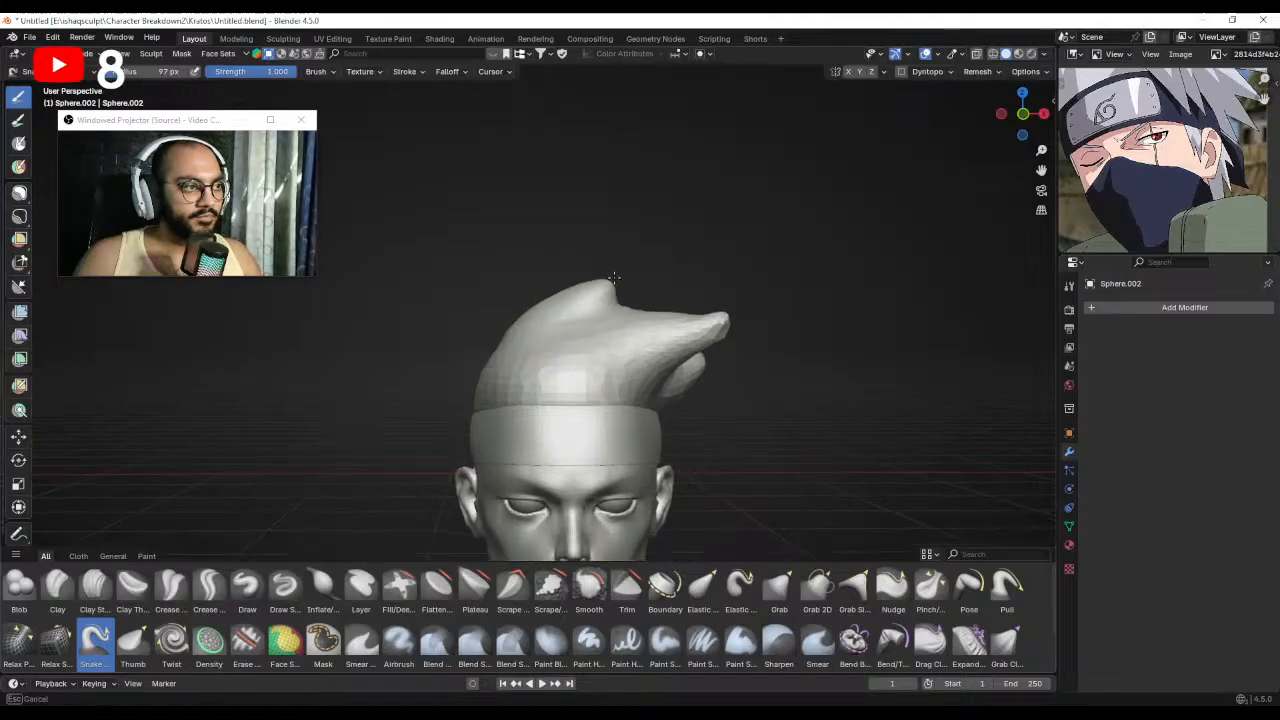
{"action": "key", "text": "f"}
{"action": "left_click", "coordinate": [535, 328]}
{"action": "left_click_drag", "start_coordinate": [531, 331], "coordinate": [529, 332]}
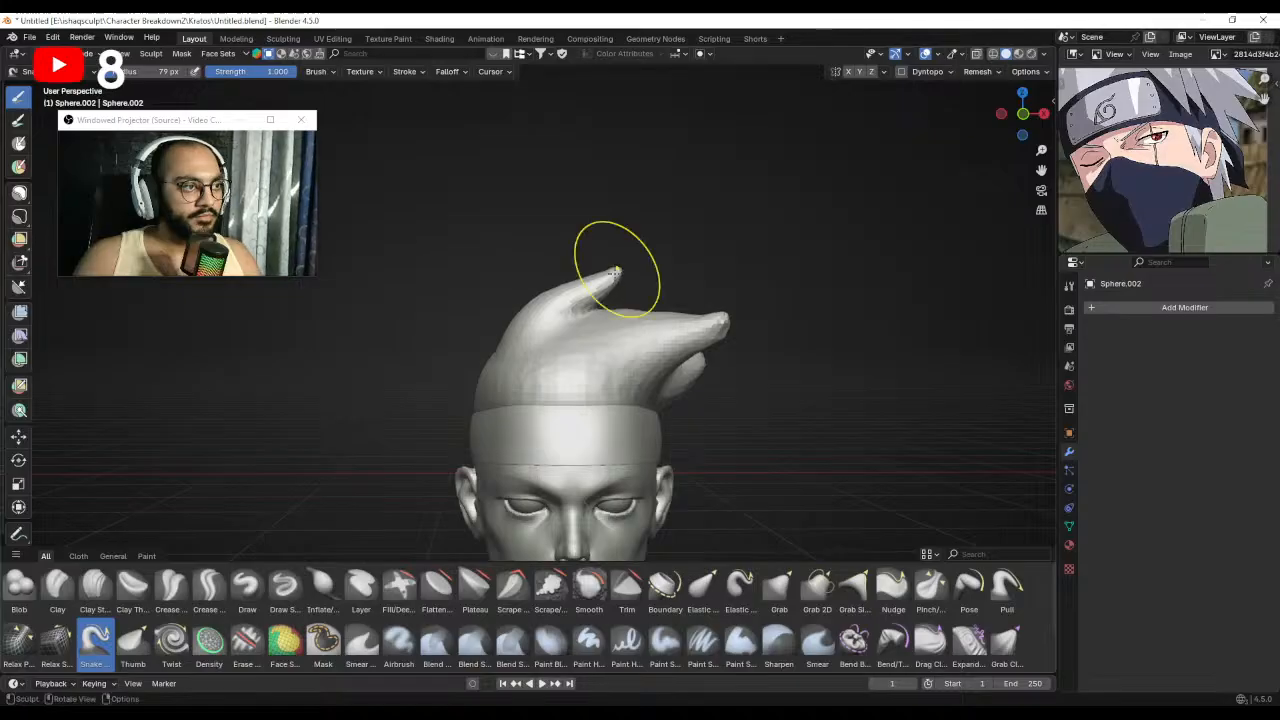
Draw thin fringe locks down over the front of the headband and adjust the hairline around them with the Grab brush.
{"action": "mouse_move", "coordinate": [614, 270]}
{"action": "middle_mouse_down"}
{"action": "mouse_move", "coordinate": [700, 306]}
{"action": "mouse_move", "coordinate": [686, 320]}
{"action": "mouse_move", "coordinate": [586, 314]}
{"action": "middle_mouse_up"}
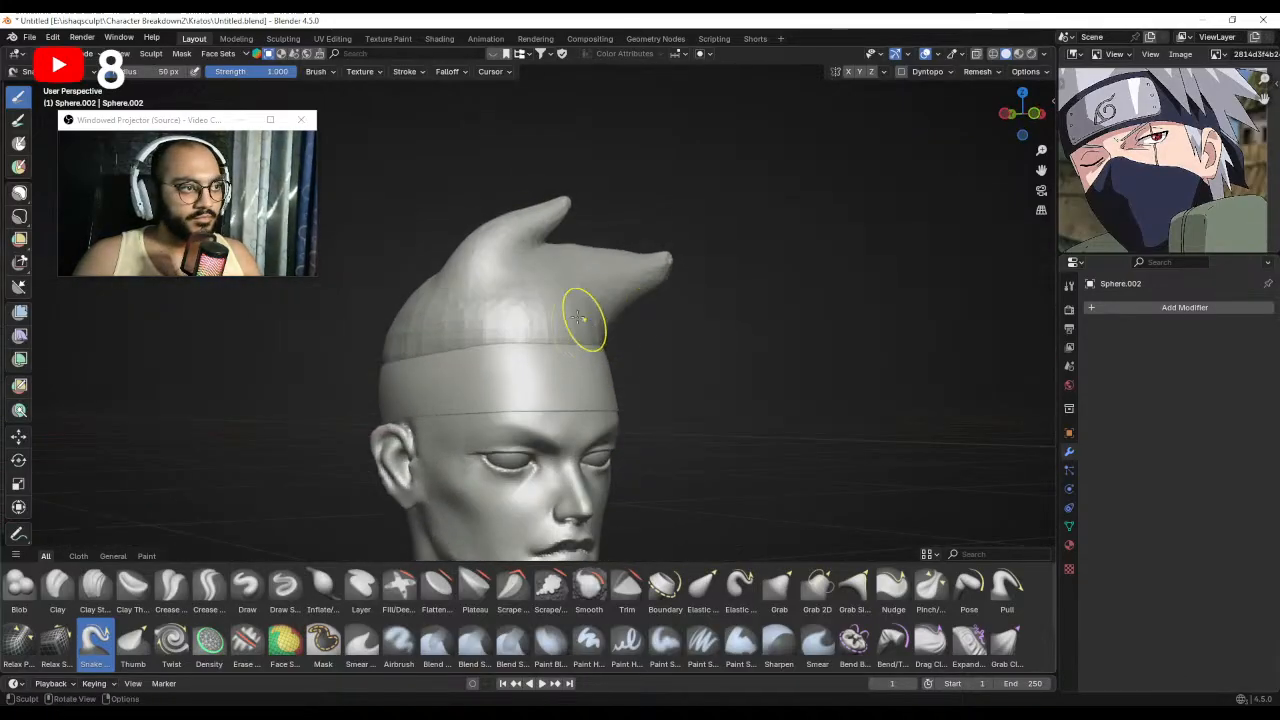
{"action": "mouse_move", "coordinate": [669, 363]}
{"action": "middle_mouse_down"}
{"action": "mouse_move", "coordinate": [474, 366]}
{"action": "mouse_move", "coordinate": [510, 405]}
{"action": "mouse_move", "coordinate": [640, 357]}
{"action": "mouse_move", "coordinate": [600, 371]}
{"action": "mouse_move", "coordinate": [627, 369]}
{"action": "mouse_move", "coordinate": [592, 369]}
{"action": "mouse_move", "coordinate": [608, 366]}
{"action": "mouse_move", "coordinate": [597, 352]}
{"action": "mouse_move", "coordinate": [615, 390]}
{"action": "middle_mouse_up"}
{"action": "key", "text": "g"}
{"action": "mouse_move", "coordinate": [593, 343]}
{"action": "middle_mouse_down"}
{"action": "mouse_move", "coordinate": [597, 388]}
{"action": "mouse_move", "coordinate": [570, 347]}
{"action": "middle_mouse_up"}
{"action": "key", "text": "f"}
{"action": "left_click", "coordinate": [562, 374]}
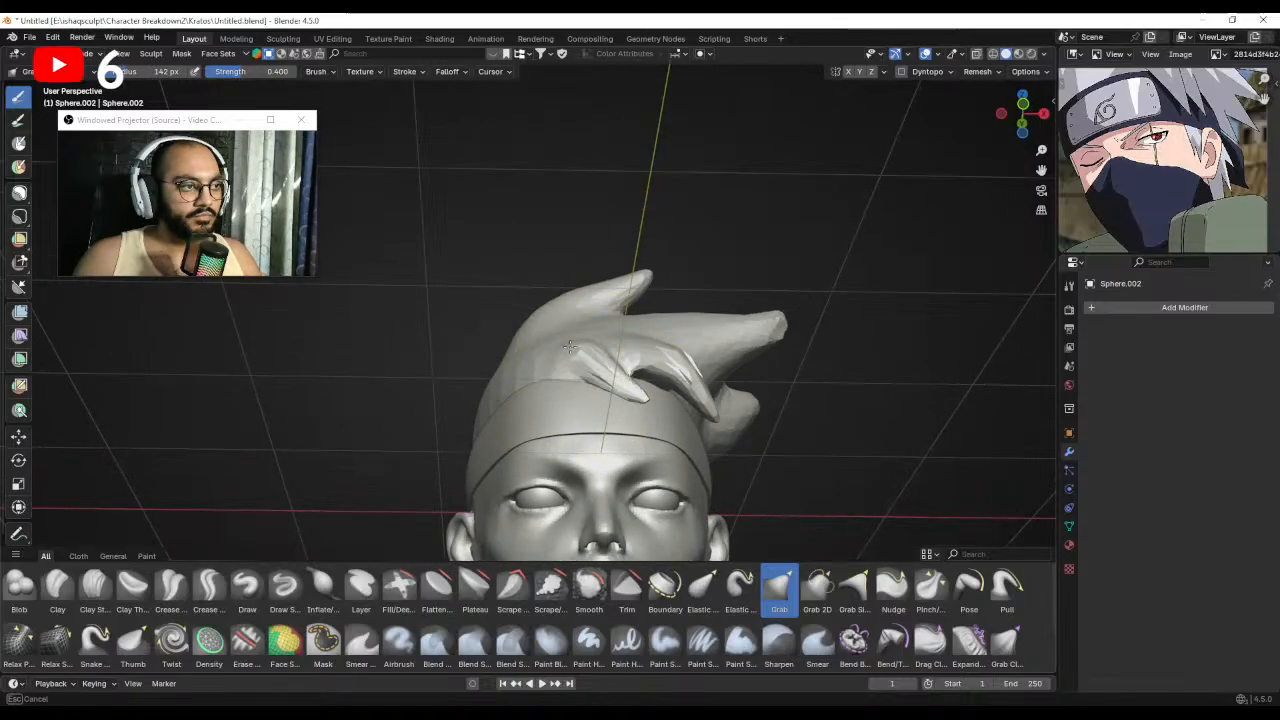
{"action": "mouse_move", "coordinate": [577, 357]}
{"action": "left_mouse_down", "text": "alt"}
{"action": "mouse_move", "coordinate": [597, 385]}
{"action": "mouse_move", "coordinate": [702, 400]}
{"action": "left_mouse_up", "text": "alt"}
Reshape the roots and curve of the fringe locks over the headband with the Grab brush, working from the side and front.
{"action": "key", "text": "f"}
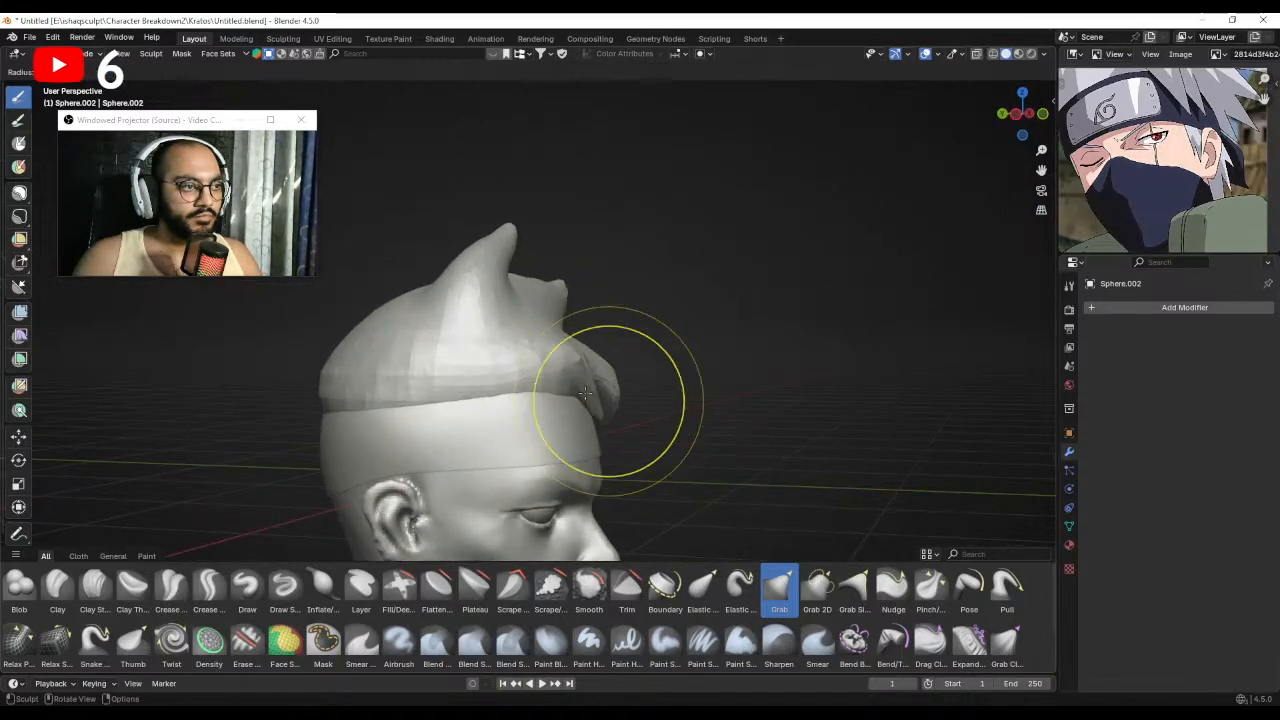
{"action": "left_click", "coordinate": [681, 400]}
{"action": "key", "text": "f"}
{"action": "left_click", "coordinate": [603, 382]}
{"action": "middle_click_drag", "start_coordinate": [579, 395], "coordinate": [657, 383]}
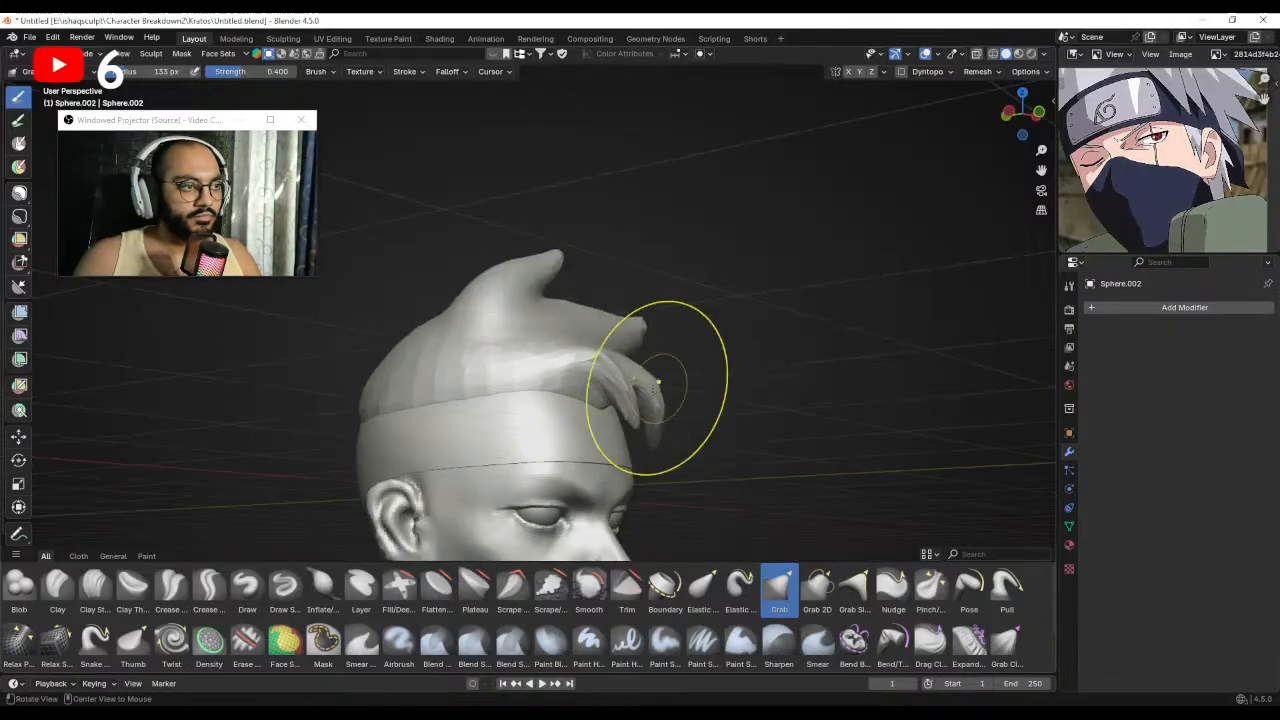
{"action": "mouse_move", "coordinate": [578, 400]}
{"action": "middle_mouse_down"}
{"action": "mouse_move", "coordinate": [595, 403]}
{"action": "mouse_move", "coordinate": [548, 413]}
{"action": "mouse_move", "coordinate": [612, 390]}
{"action": "mouse_move", "coordinate": [586, 412]}
{"action": "mouse_move", "coordinate": [590, 392]}
{"action": "middle_mouse_up"}
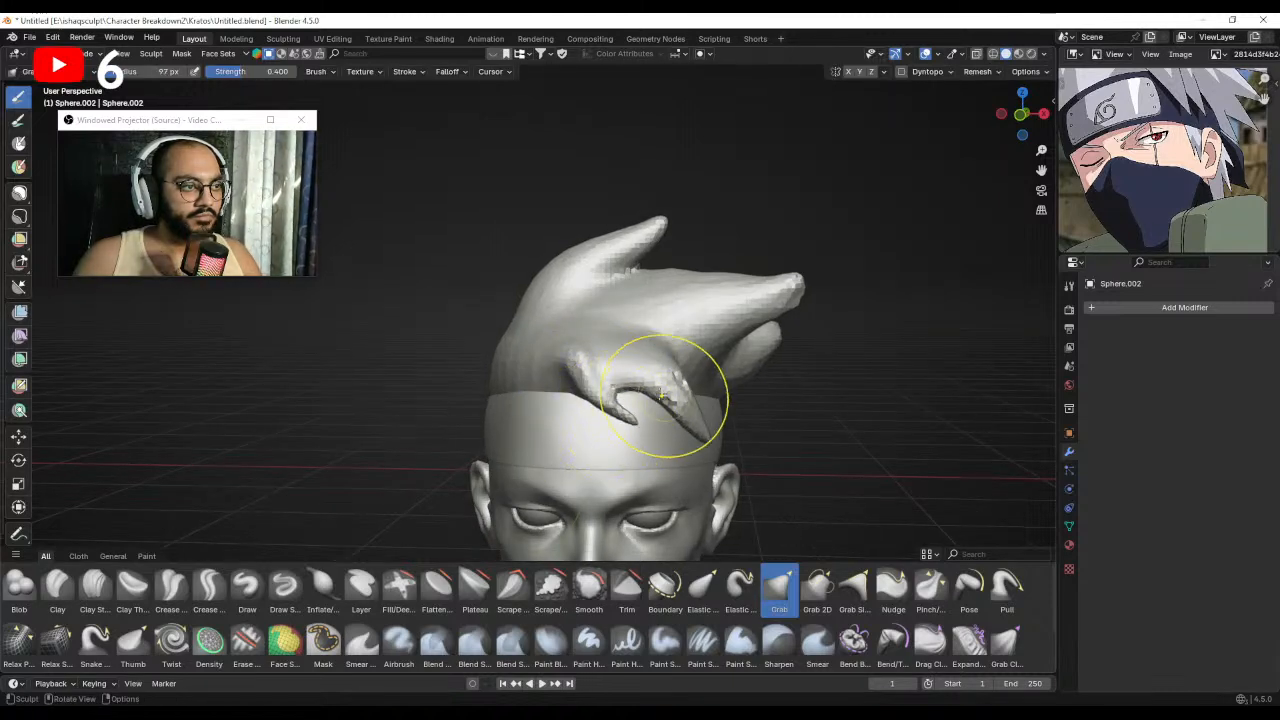
{"action": "scroll", "coordinate": [680, 423], "scroll_direction": "down", "scroll_amount": 2}
{"action": "middle_click_drag", "start_coordinate": [480, 412], "coordinate": [526, 414]}
{"action": "middle_click_drag", "start_coordinate": [598, 392], "coordinate": [543, 381]}
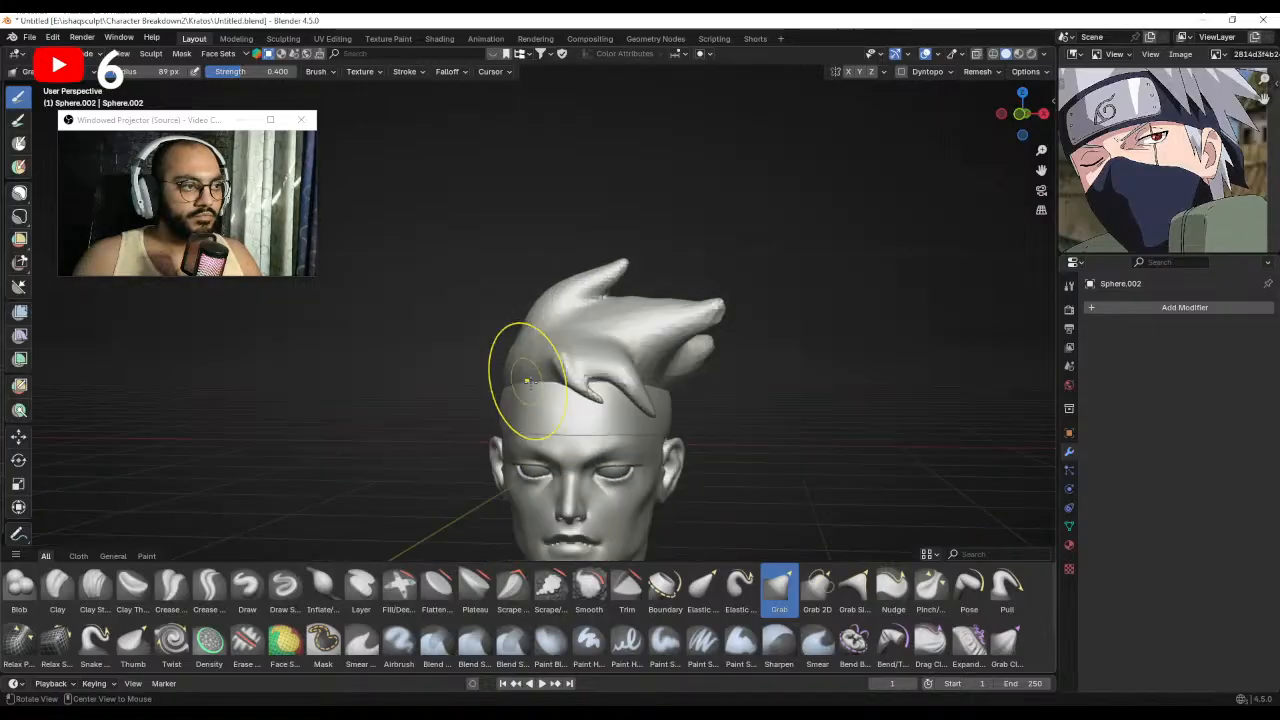
Pull a pointed lock out of the front hair above the fringe, toward the swept side, with the Snake Hook brush.
{"action": "scroll", "coordinate": [550, 400], "scroll_direction": "down", "scroll_amount": 2}
{"action": "mouse_move", "coordinate": [570, 432]}
{"action": "middle_mouse_down"}
{"action": "mouse_move", "coordinate": [555, 437]}
{"action": "mouse_move", "coordinate": [614, 400]}
{"action": "middle_mouse_up"}
{"action": "scroll", "coordinate": [614, 400], "scroll_direction": "up", "scroll_amount": 2}
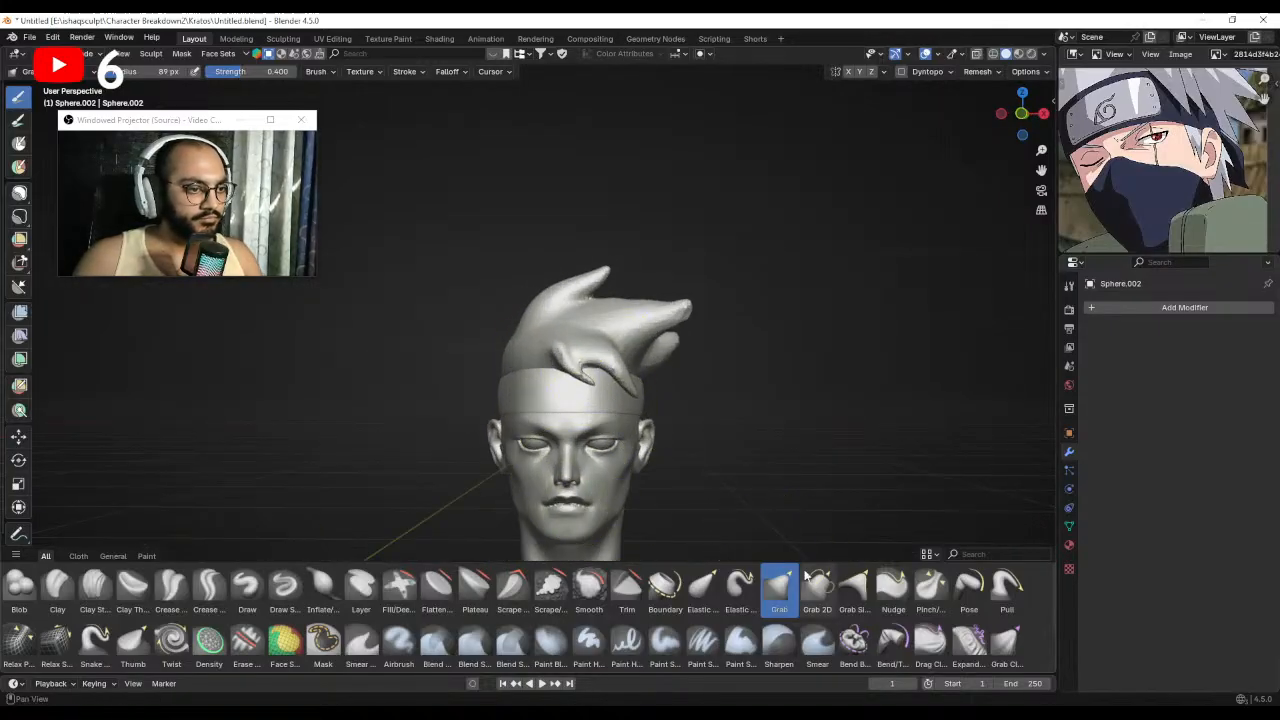
{"action": "left_click", "coordinate": [95, 640]}
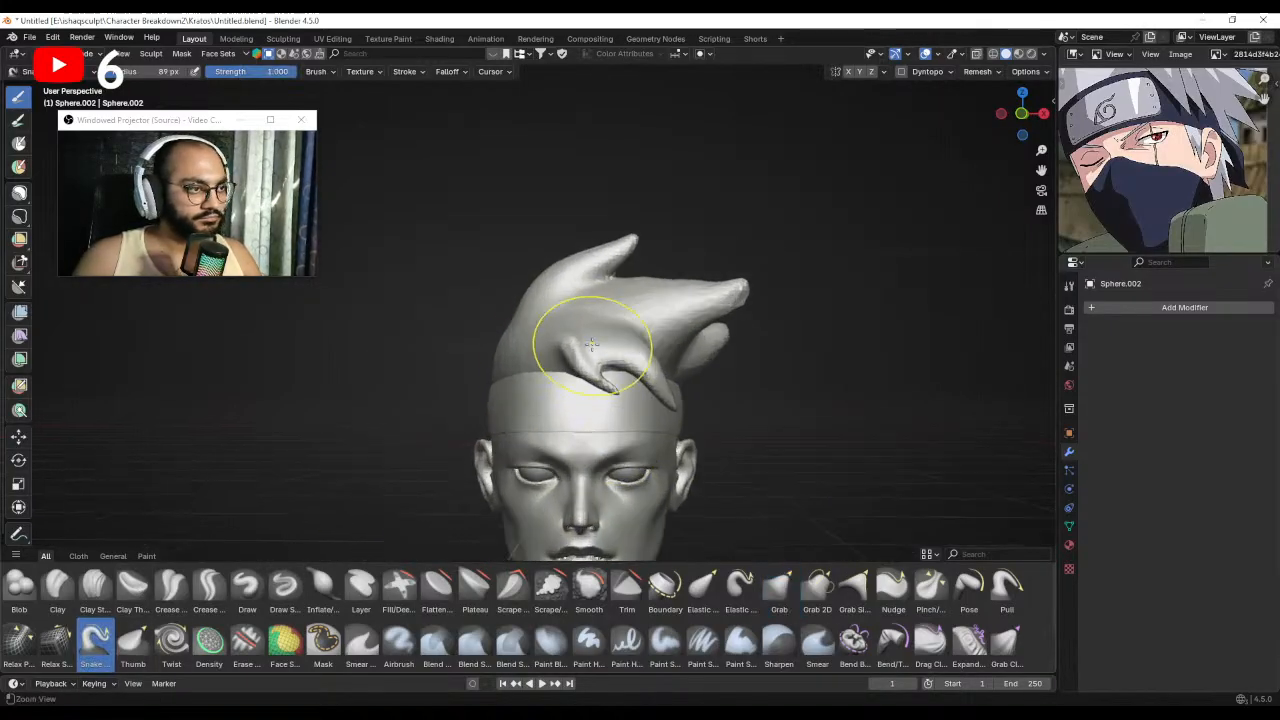
{"action": "scroll", "coordinate": [630, 405], "scroll_direction": "up", "scroll_amount": 2}
{"action": "mouse_move", "coordinate": [617, 320]}
{"action": "middle_mouse_down"}
{"action": "mouse_move", "coordinate": [630, 405]}
{"action": "mouse_move", "coordinate": [646, 366]}
{"action": "mouse_move", "coordinate": [584, 365]}
{"action": "mouse_move", "coordinate": [551, 341]}
{"action": "middle_mouse_up"}
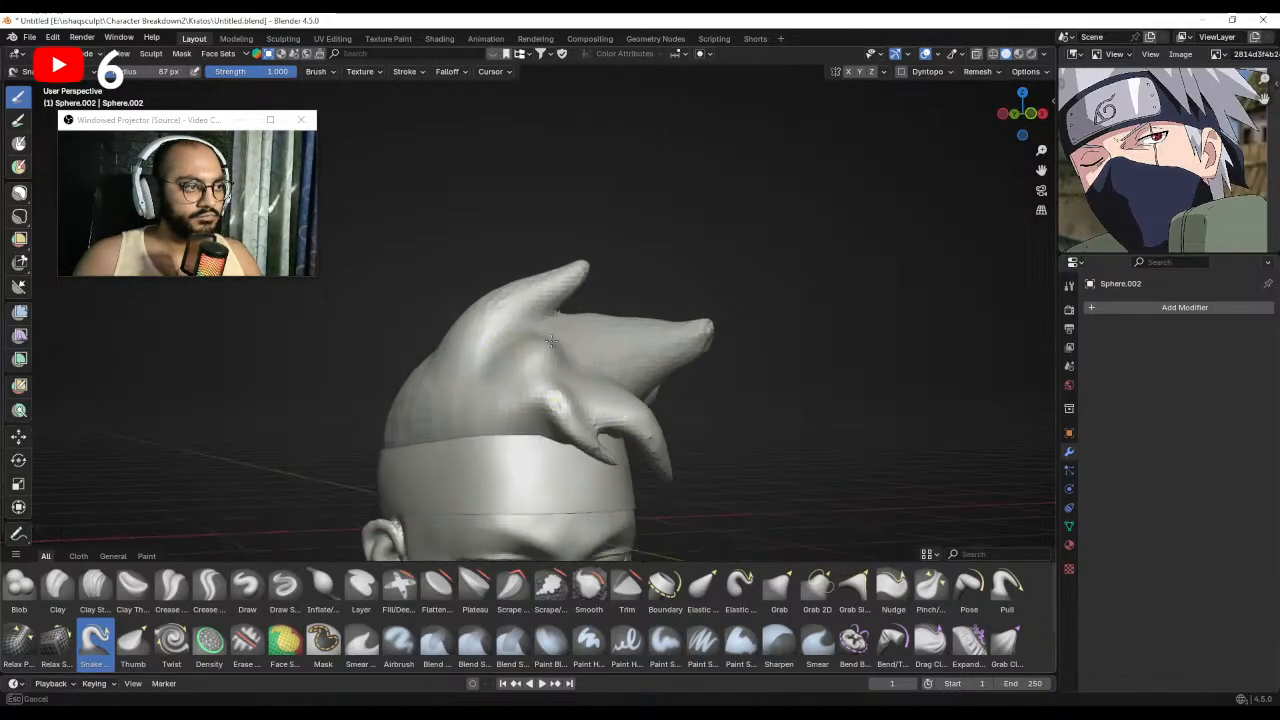
{"action": "middle_click_drag", "start_coordinate": [652, 312], "coordinate": [581, 328]}
{"action": "mouse_move", "coordinate": [590, 330]}
{"action": "middle_mouse_down"}
{"action": "mouse_move", "coordinate": [629, 329]}
{"action": "mouse_move", "coordinate": [674, 390]}
{"action": "mouse_move", "coordinate": [657, 369]}
{"action": "middle_mouse_up"}
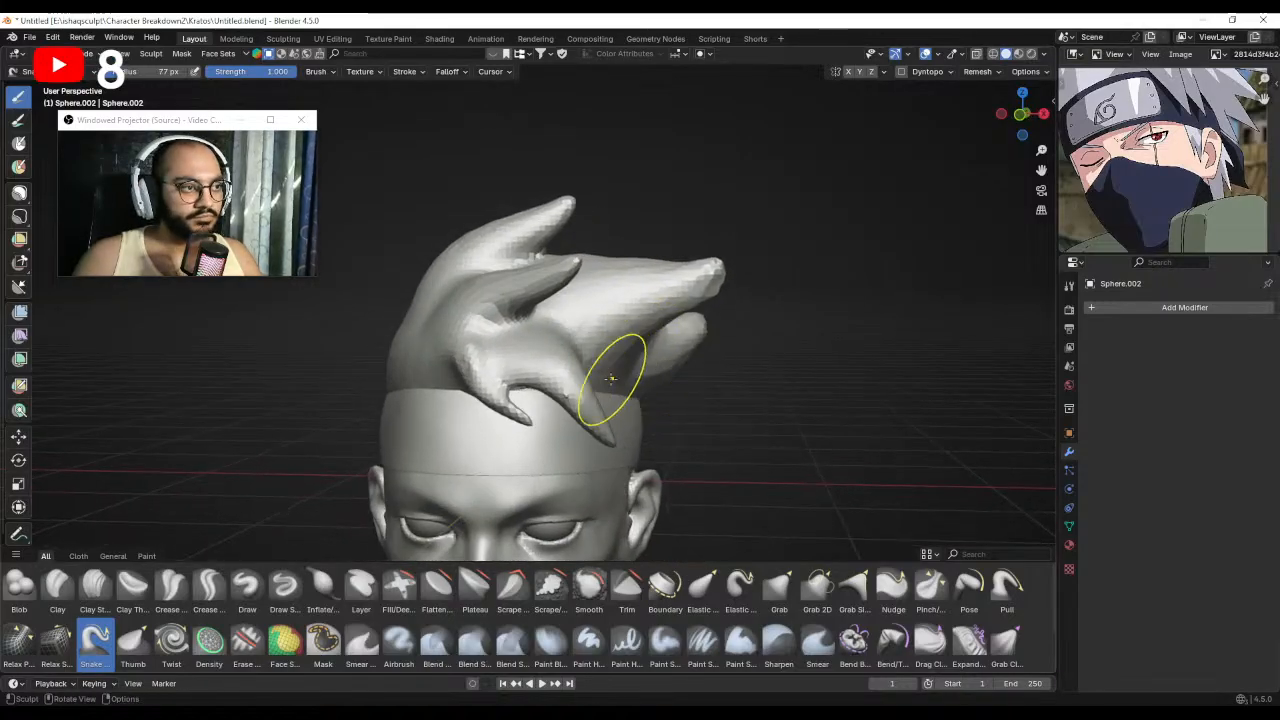
Draw a short pointed lock down over the headband beside the fringe on the swept side with a smaller Snake Hook brush.
{"action": "key", "text": "ctrl+z"}
{"action": "key", "text": "f"}
{"action": "left_click", "coordinate": [632, 400]}
{"action": "left_click_drag", "start_coordinate": [617, 379], "coordinate": [659, 412]}
{"action": "key", "text": "ctrl+z"}
{"action": "key", "text": "f"}
{"action": "left_click", "coordinate": [677, 398]}
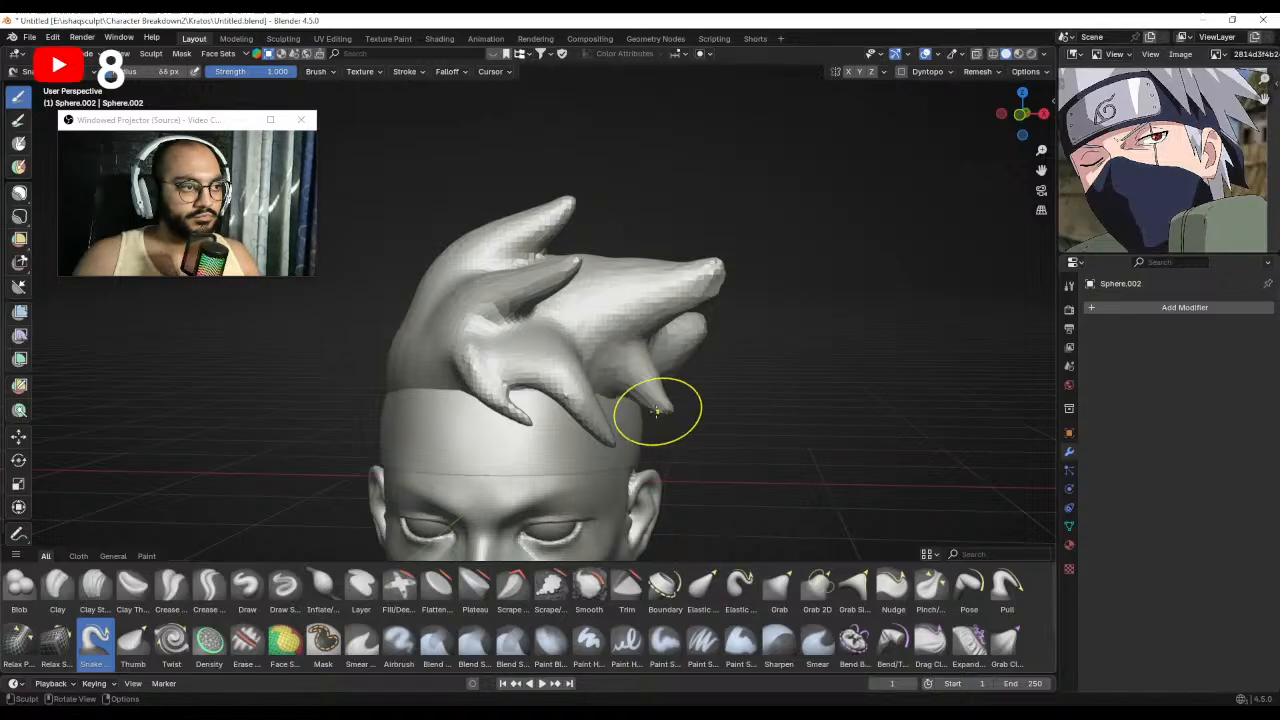
{"action": "key", "text": "f"}
{"action": "left_click", "coordinate": [632, 407]}
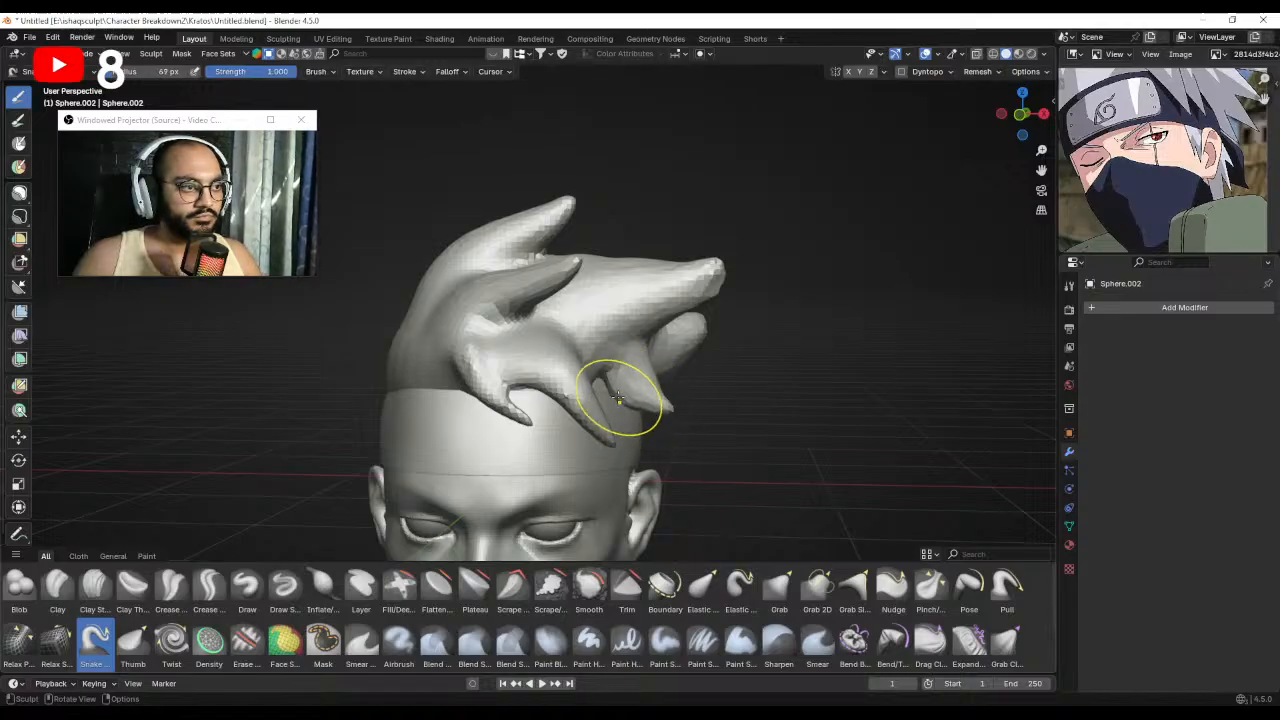
Widen and lengthen the new lock over the headband from the side view with the Grab brush.
{"action": "mouse_move", "coordinate": [604, 407]}
{"action": "middle_mouse_down"}
{"action": "mouse_move", "coordinate": [640, 400]}
{"action": "mouse_move", "coordinate": [604, 407]}
{"action": "mouse_move", "coordinate": [586, 357]}
{"action": "mouse_move", "coordinate": [592, 386]}
{"action": "middle_mouse_up"}
{"action": "key", "text": "g"}
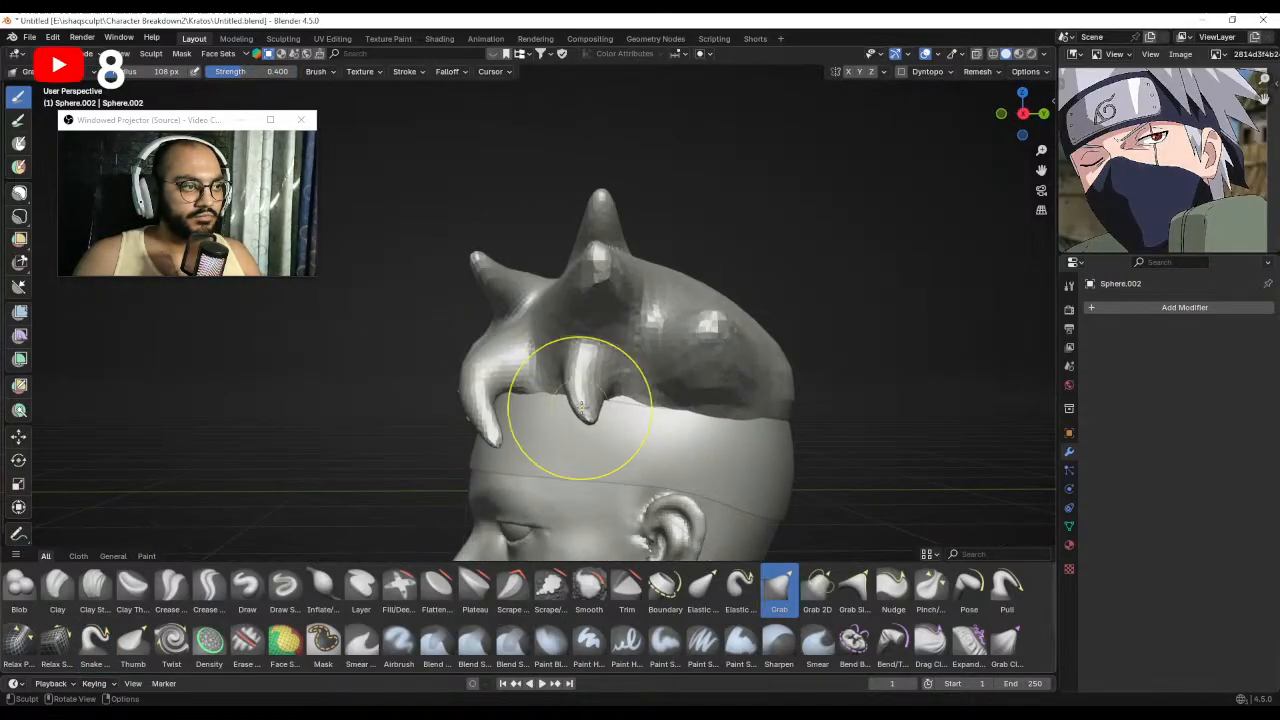
{"action": "left_click_drag", "start_coordinate": [580, 407], "coordinate": [580, 447]}
{"action": "key", "text": "f"}
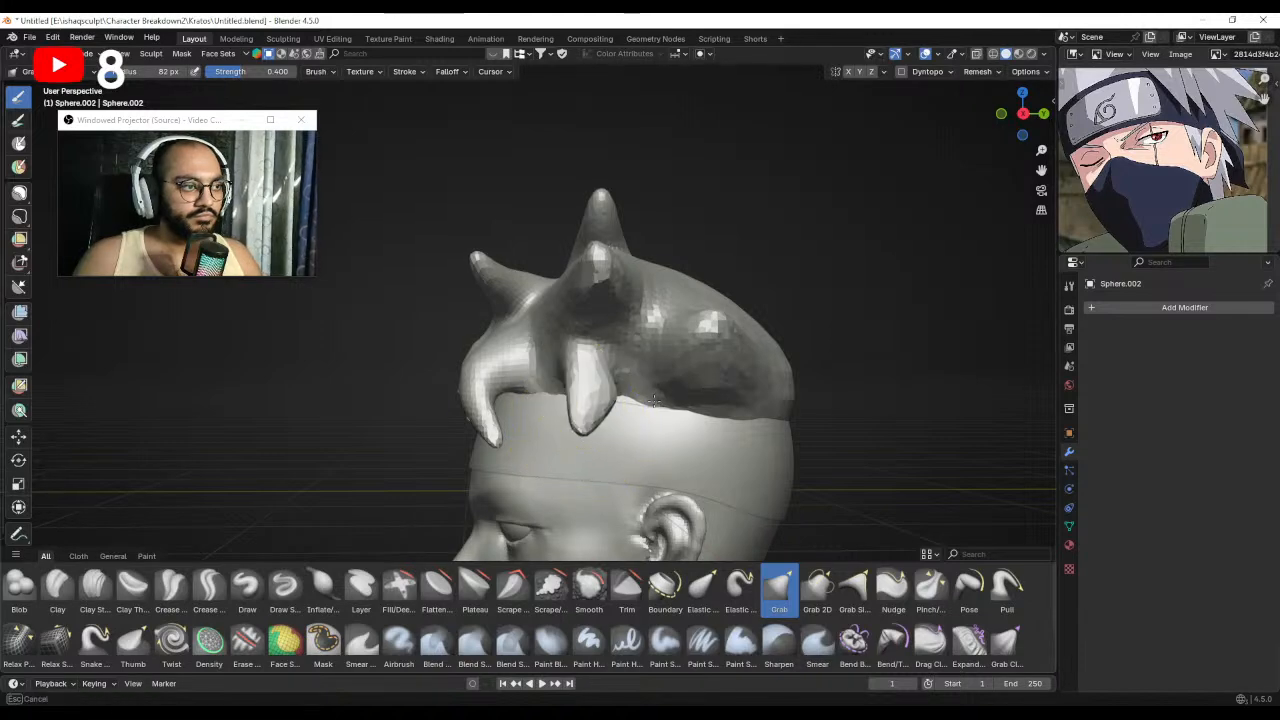
{"action": "mouse_move", "coordinate": [582, 404]}
{"action": "middle_mouse_down"}
{"action": "mouse_move", "coordinate": [729, 409]}
{"action": "mouse_move", "coordinate": [654, 423]}
{"action": "mouse_move", "coordinate": [606, 380]}
{"action": "middle_mouse_up"}
{"action": "mouse_move", "coordinate": [623, 425]}
{"action": "middle_mouse_down"}
{"action": "mouse_move", "coordinate": [620, 443]}
{"action": "mouse_move", "coordinate": [660, 386]}
{"action": "mouse_move", "coordinate": [537, 313]}
{"action": "middle_mouse_up"}
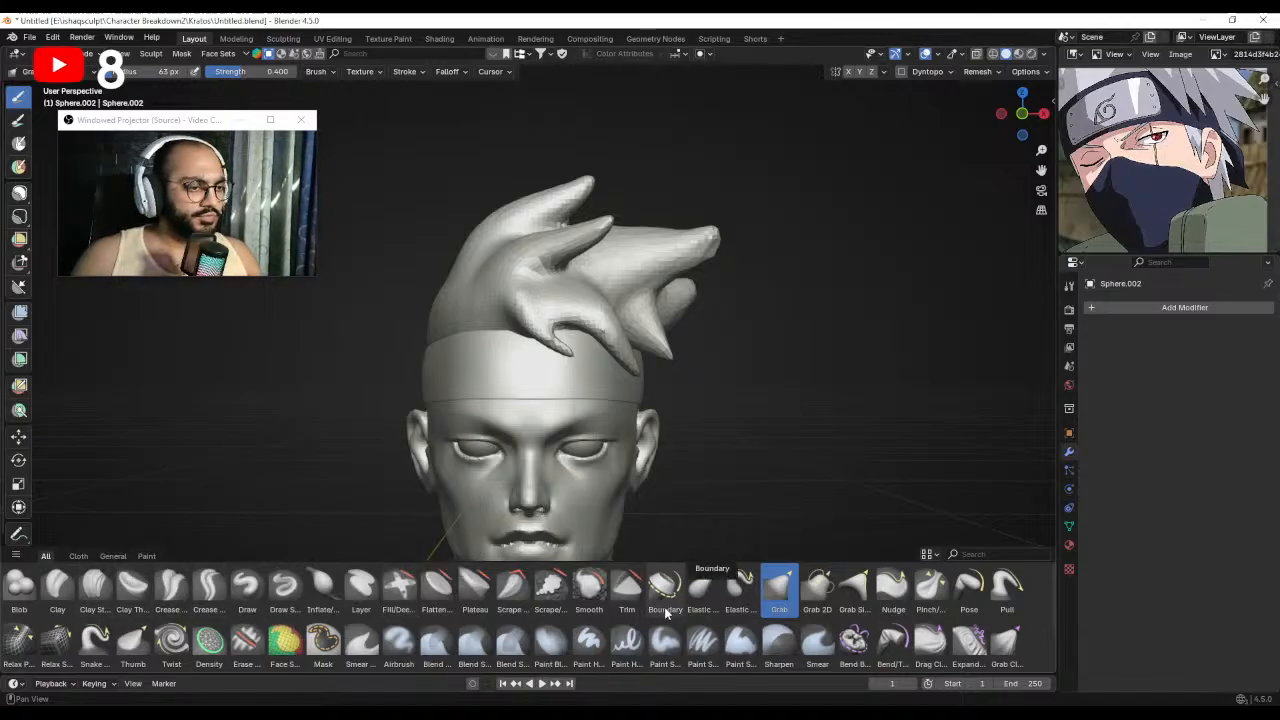
Carve in the fringe root above the headband with the Draw brush and adjust the nearby hairline with the Grab brush.
{"action": "left_click", "coordinate": [247, 588]}
{"action": "middle_click_drag", "start_coordinate": [470, 430], "coordinate": [558, 357]}
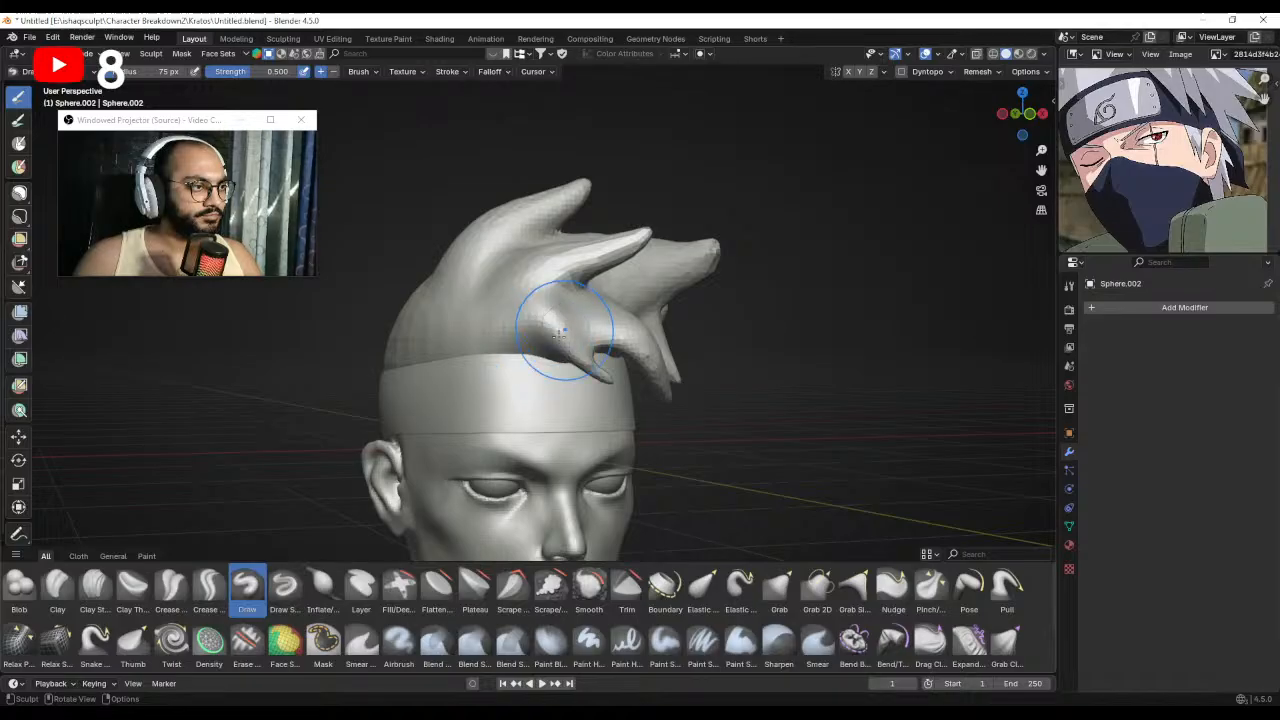
{"action": "key", "text": "f"}
{"action": "left_click", "coordinate": [551, 335]}
{"action": "mouse_move", "coordinate": [568, 357]}
{"action": "left_mouse_down", "text": "ctrl"}
{"action": "mouse_move", "coordinate": [538, 347]}
{"action": "mouse_move", "coordinate": [548, 356]}
{"action": "left_mouse_up", "text": "ctrl"}
{"action": "mouse_move", "coordinate": [557, 364]}
{"action": "middle_mouse_down"}
{"action": "mouse_move", "coordinate": [512, 367]}
{"action": "mouse_move", "coordinate": [554, 366]}
{"action": "middle_mouse_up"}
{"action": "key", "text": "g"}
{"action": "left_click_drag", "start_coordinate": [552, 364], "coordinate": [568, 370]}
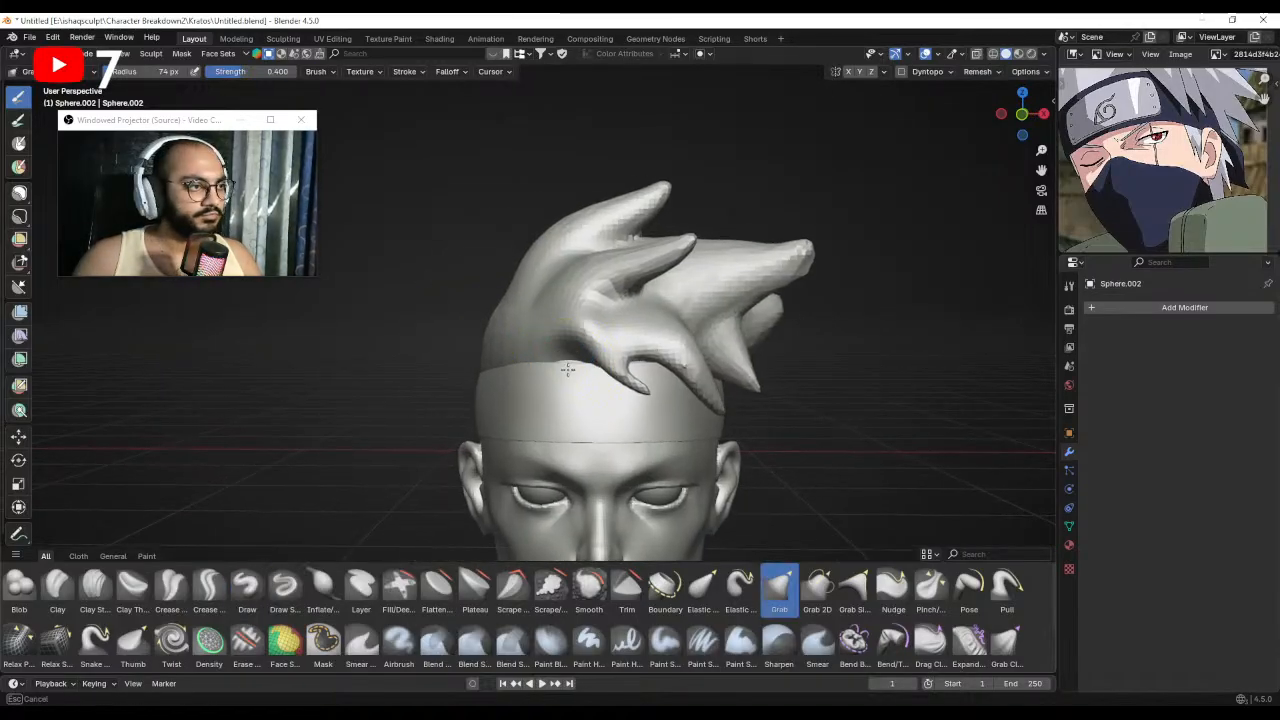
{"action": "middle_click_drag", "start_coordinate": [540, 351], "coordinate": [575, 364], "text": "shift"}
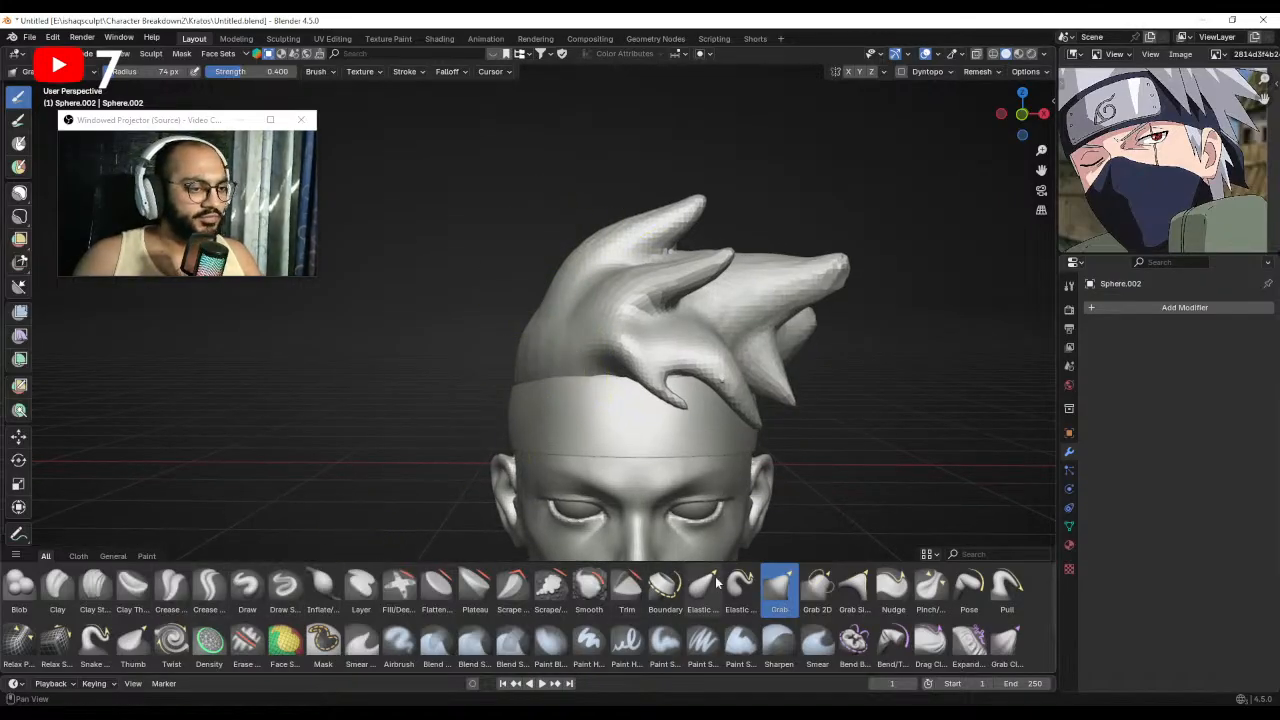
Draw a small lock out of the hair on the side opposite the sweep, just above the headband, with the Snake Hook brush.
{"action": "left_click", "coordinate": [95, 640]}
{"action": "middle_click_drag", "start_coordinate": [537, 378], "coordinate": [541, 400], "text": "shift"}
{"action": "key", "text": "f"}
{"action": "left_click", "coordinate": [526, 379]}
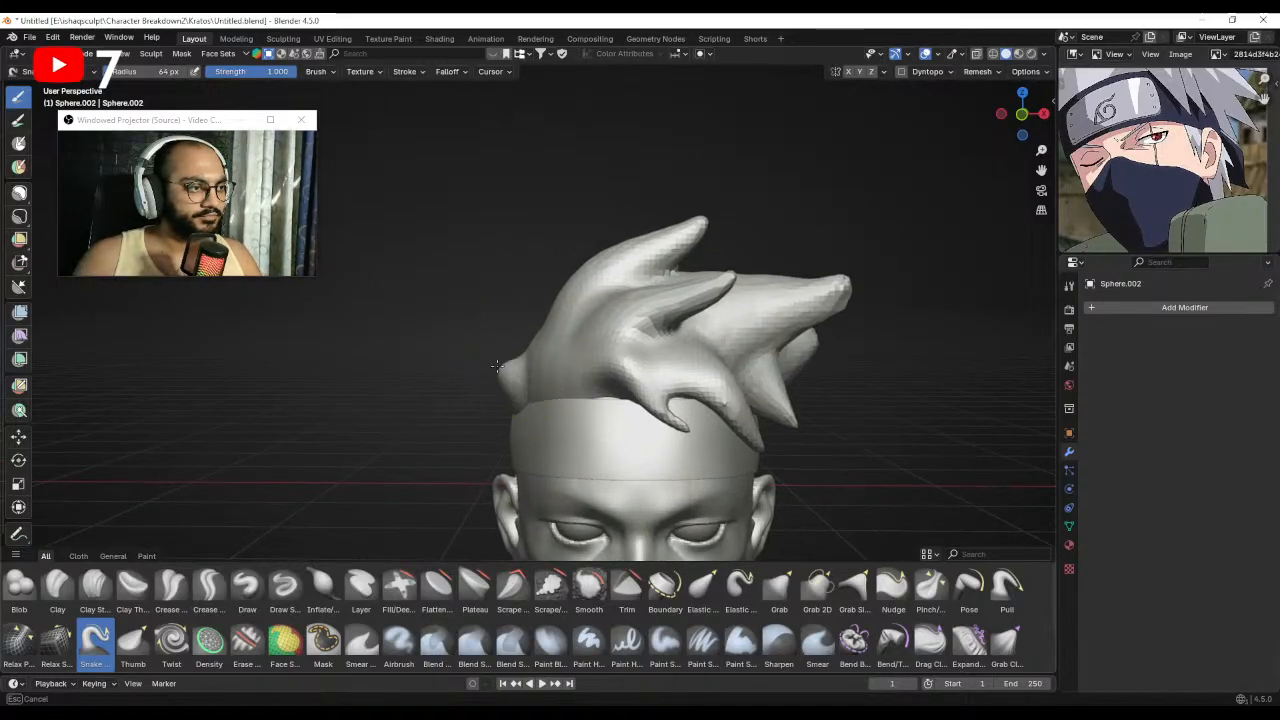
{"action": "key", "text": "f"}
{"action": "left_click", "coordinate": [528, 405]}
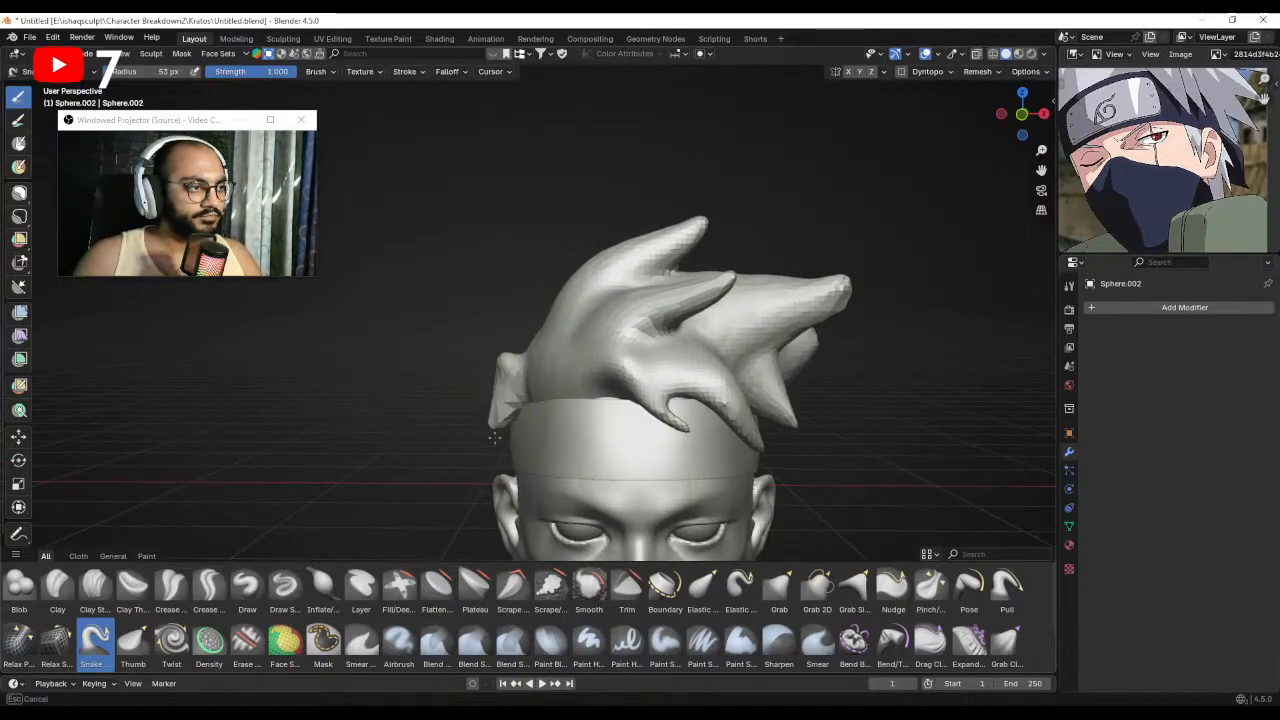
{"action": "left_click_drag", "start_coordinate": [494, 437], "coordinate": [526, 394]}
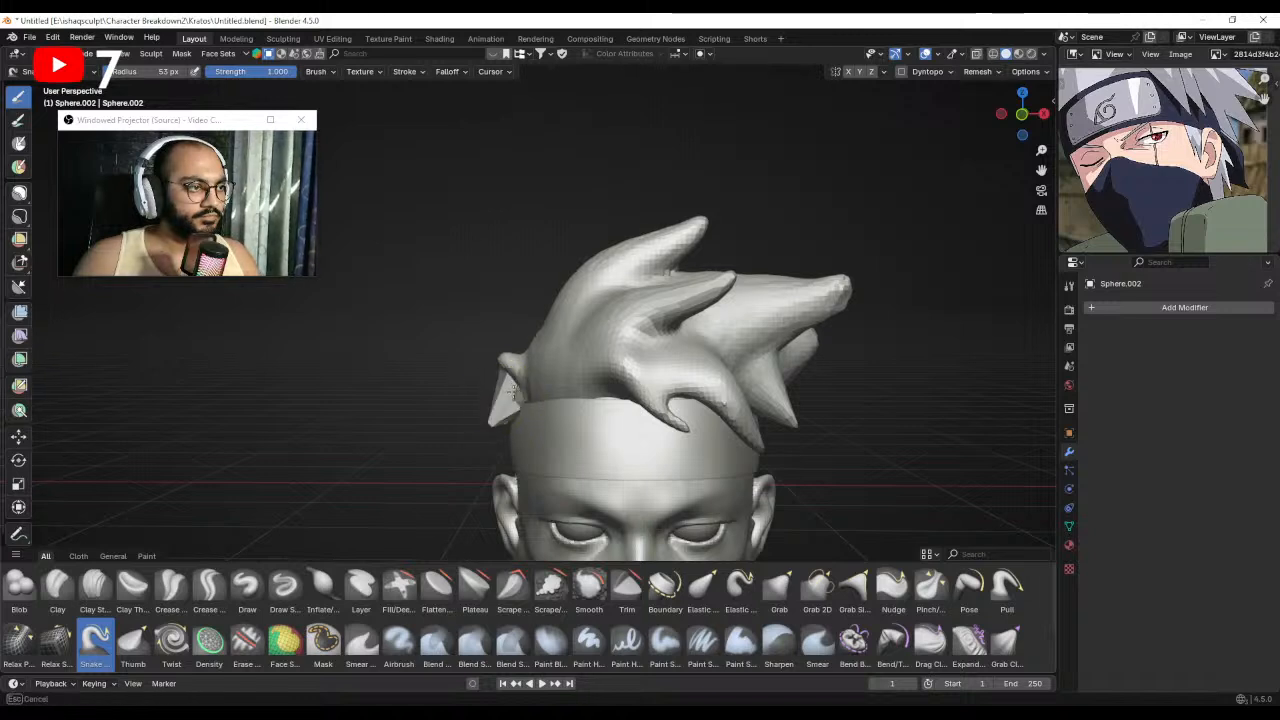
{"action": "key", "text": "f"}
{"action": "left_click", "coordinate": [508, 431]}
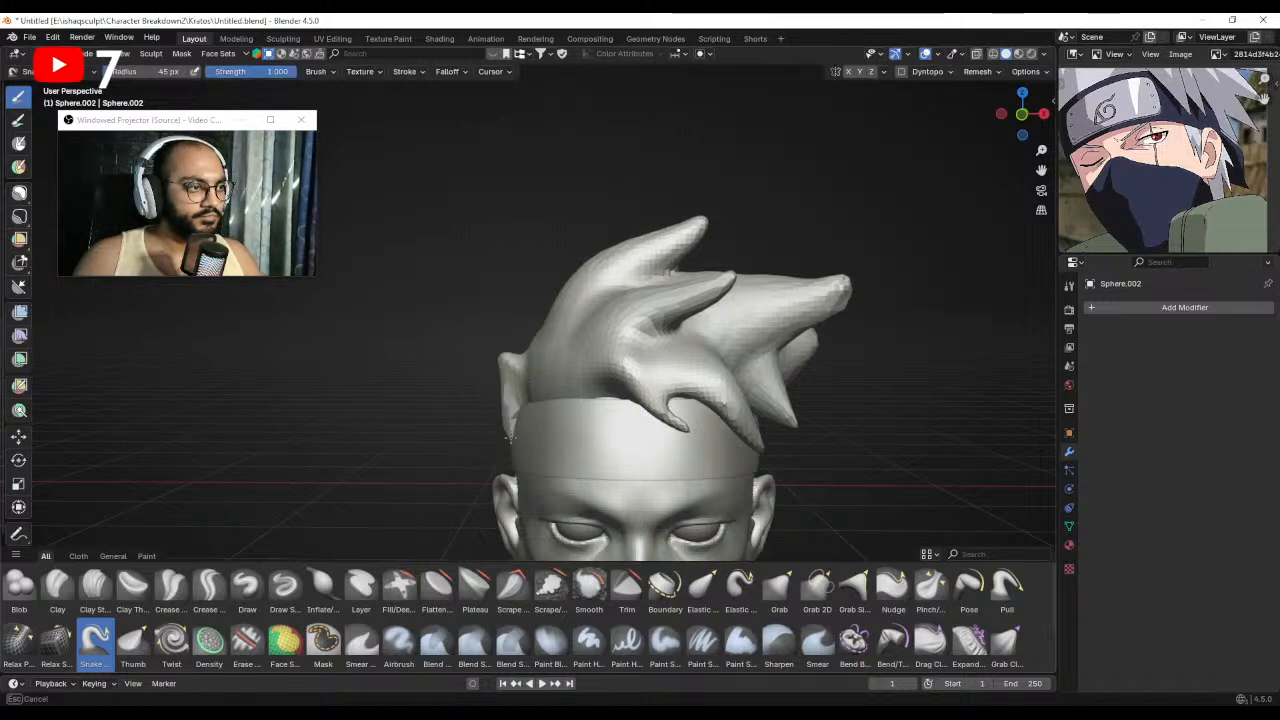
{"action": "key", "text": "f"}
{"action": "left_click", "coordinate": [500, 404]}
Reshape the small side lock into a compact tuft above the headband with the Grab brush.
{"action": "key", "text": "g"}
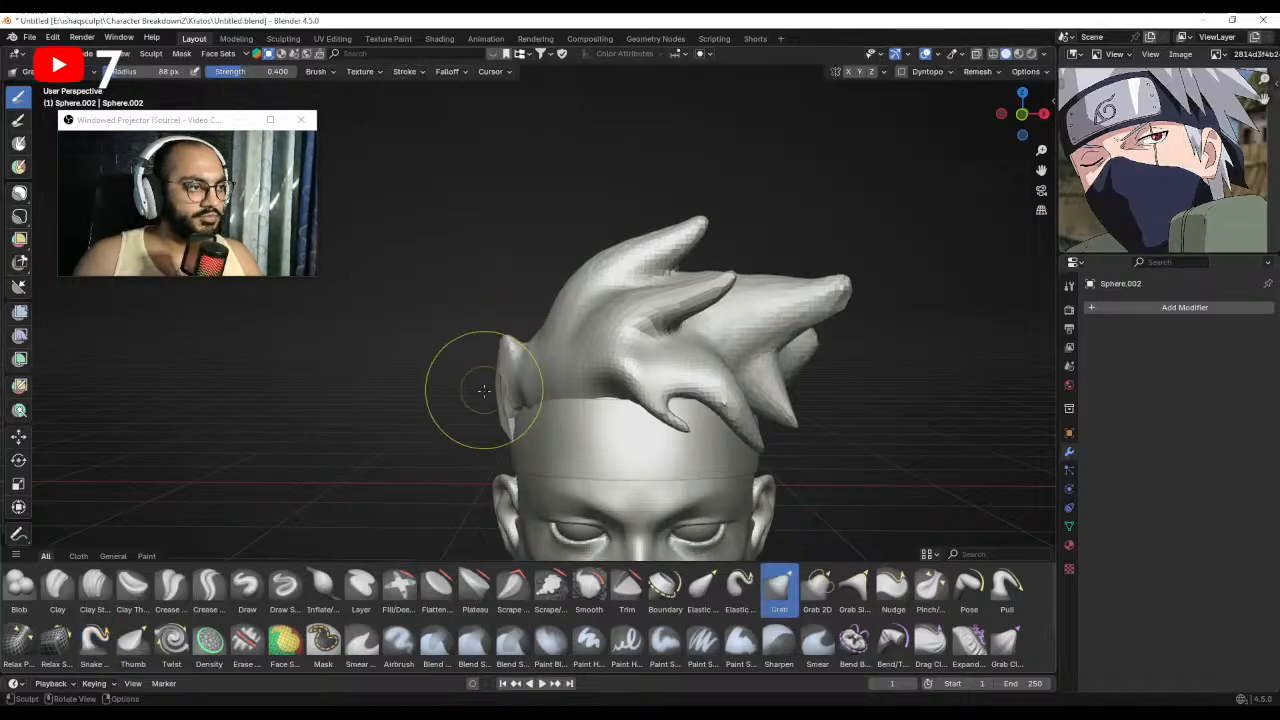
{"action": "key", "text": "f"}
{"action": "left_click", "coordinate": [523, 409]}
{"action": "mouse_move", "coordinate": [529, 400]}
{"action": "middle_mouse_down"}
{"action": "mouse_move", "coordinate": [508, 423]}
{"action": "mouse_move", "coordinate": [429, 427]}
{"action": "mouse_move", "coordinate": [506, 408]}
{"action": "mouse_move", "coordinate": [466, 403]}
{"action": "mouse_move", "coordinate": [456, 415]}
{"action": "mouse_move", "coordinate": [551, 408]}
{"action": "middle_mouse_up"}
{"action": "key", "text": "f"}
{"action": "left_click", "coordinate": [509, 414]}
{"action": "key", "text": "f"}
{"action": "left_click", "coordinate": [527, 410]}
{"action": "left_click_drag", "start_coordinate": [489, 399], "coordinate": [476, 411]}
{"action": "middle_click_drag", "start_coordinate": [576, 412], "coordinate": [466, 414]}
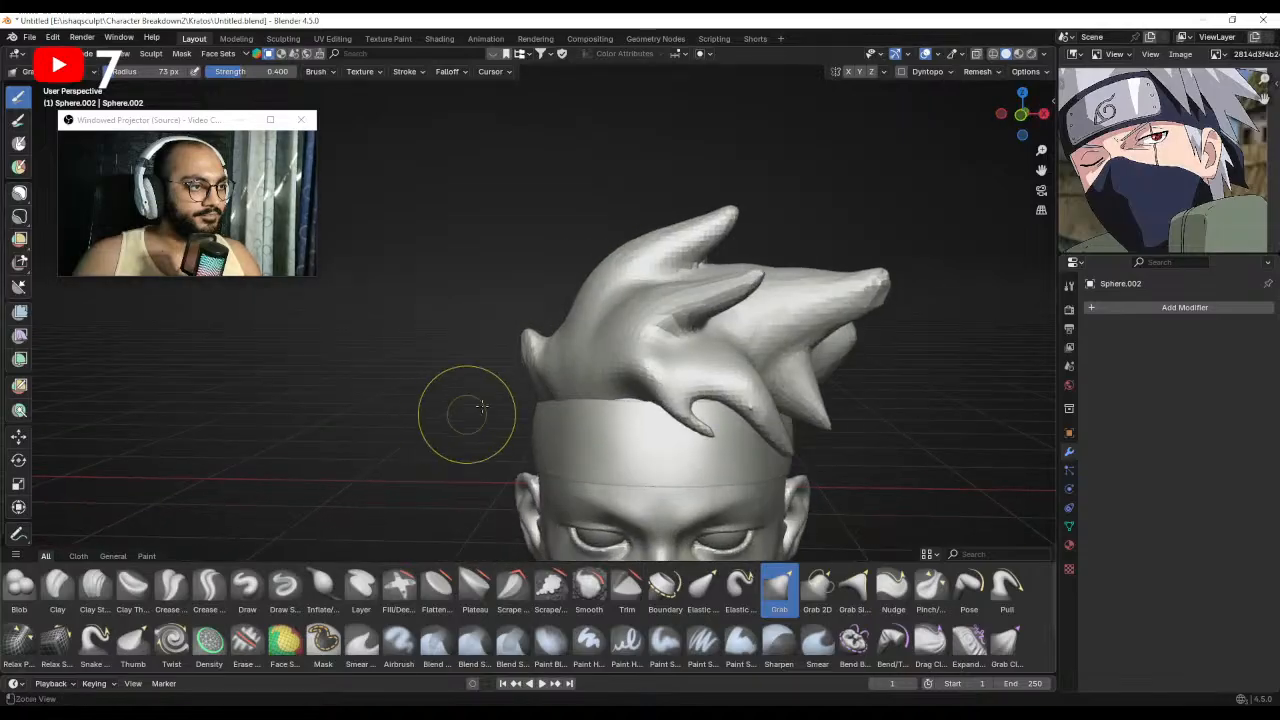
Switch to the Draw Sharp brush and remesh the hair with a finer voxel size.
{"action": "scroll", "coordinate": [490, 440], "scroll_direction": "down", "scroll_amount": 3}
{"action": "mouse_move", "coordinate": [520, 471]}
{"action": "middle_mouse_down"}
{"action": "mouse_move", "coordinate": [541, 381]}
{"action": "mouse_move", "coordinate": [594, 429]}
{"action": "middle_mouse_up"}
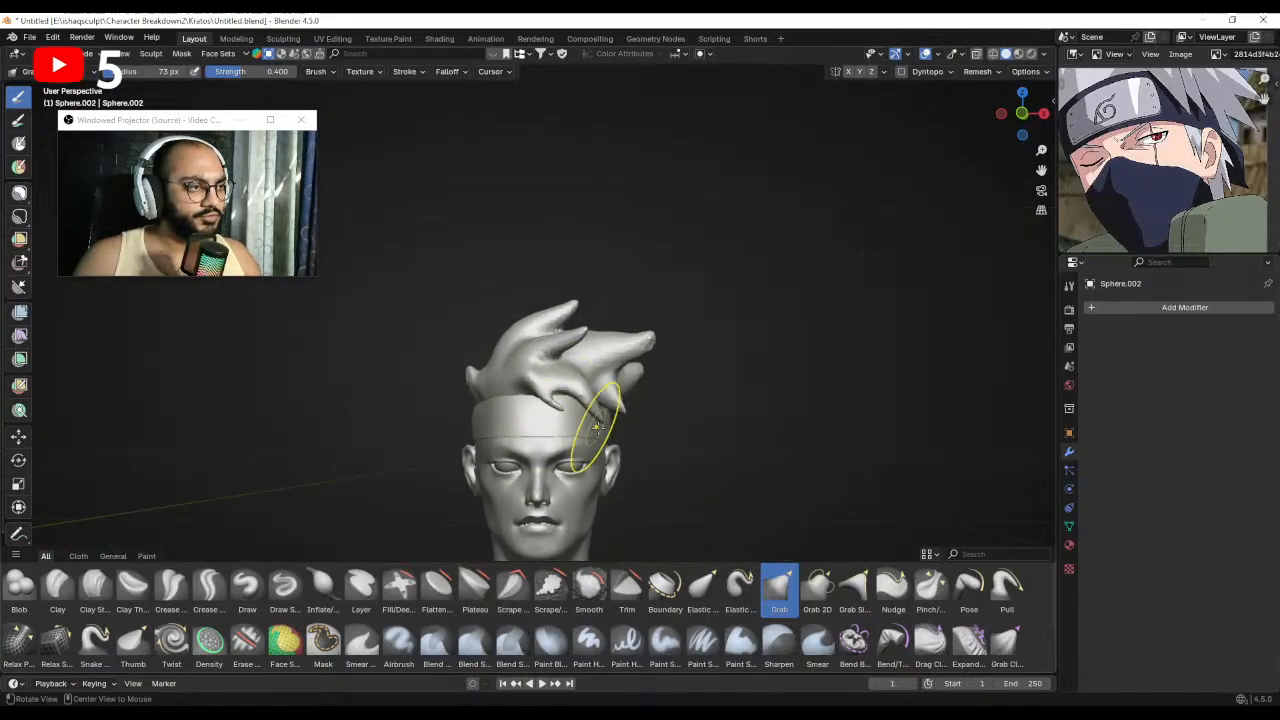
{"action": "scroll", "coordinate": [594, 429], "scroll_direction": "up", "scroll_amount": 3}
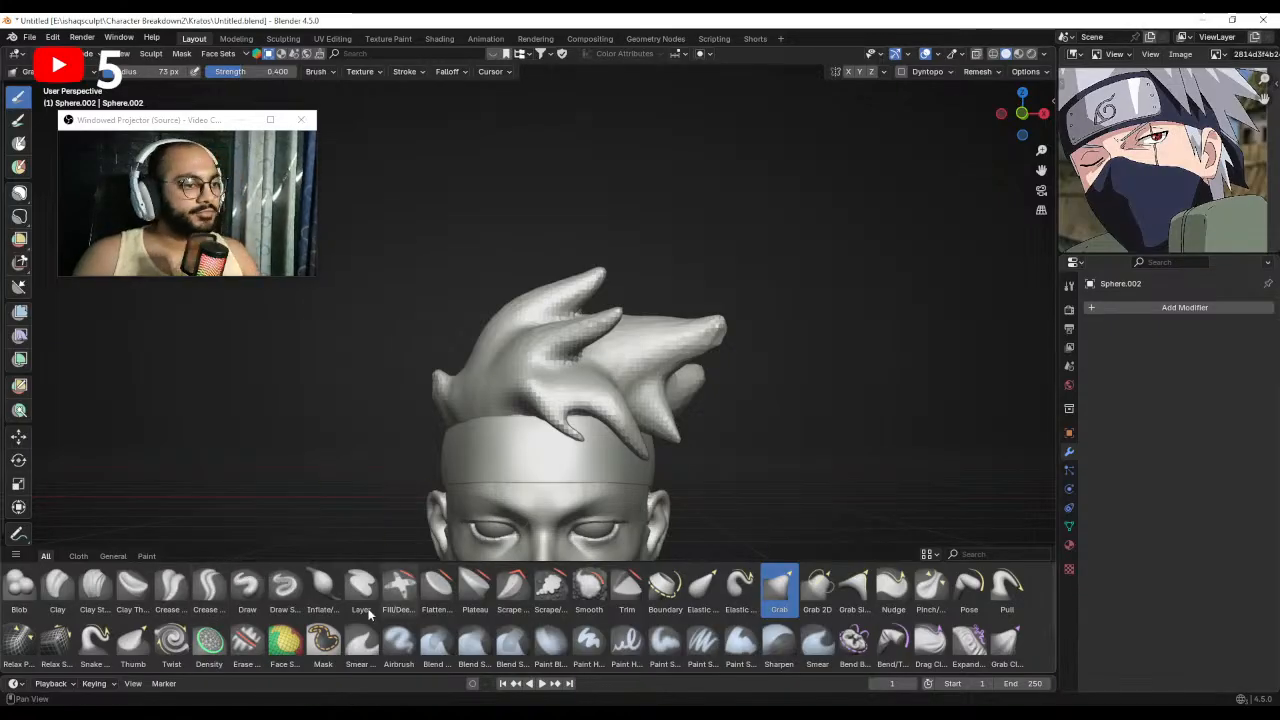
{"action": "left_click", "coordinate": [287, 586]}
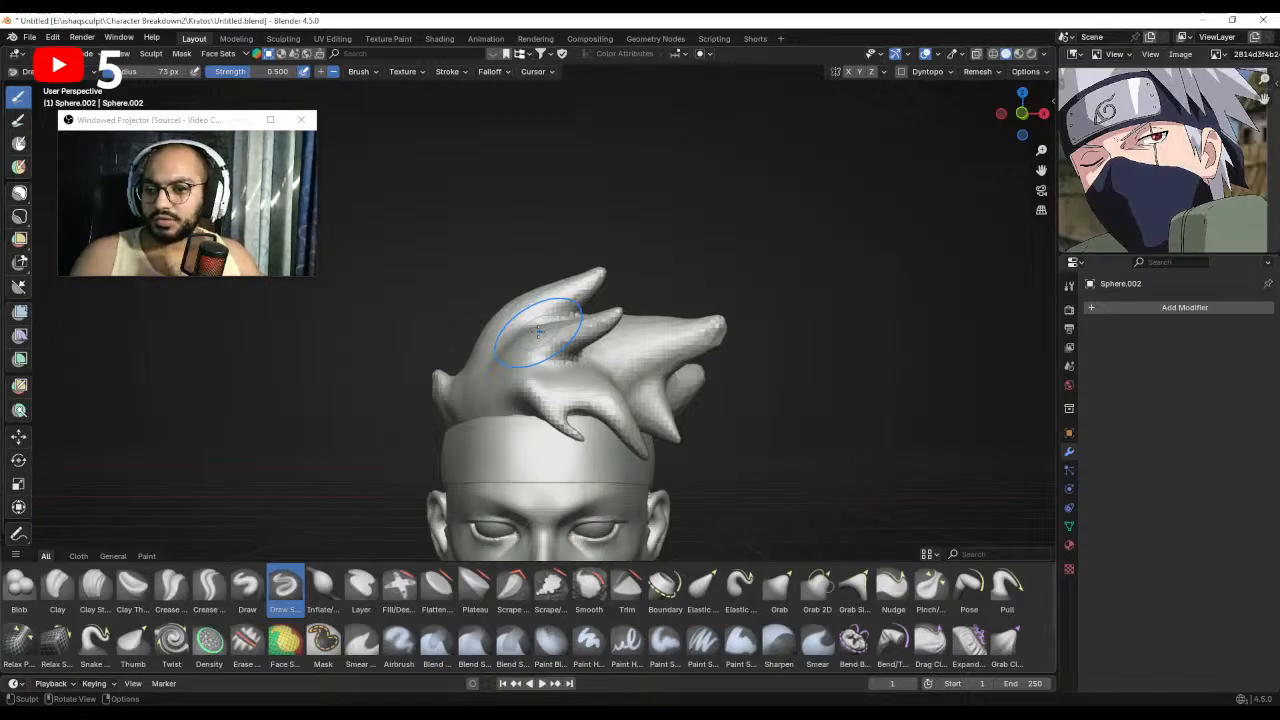
{"action": "scroll", "coordinate": [814, 377], "scroll_direction": "up", "scroll_amount": 3}
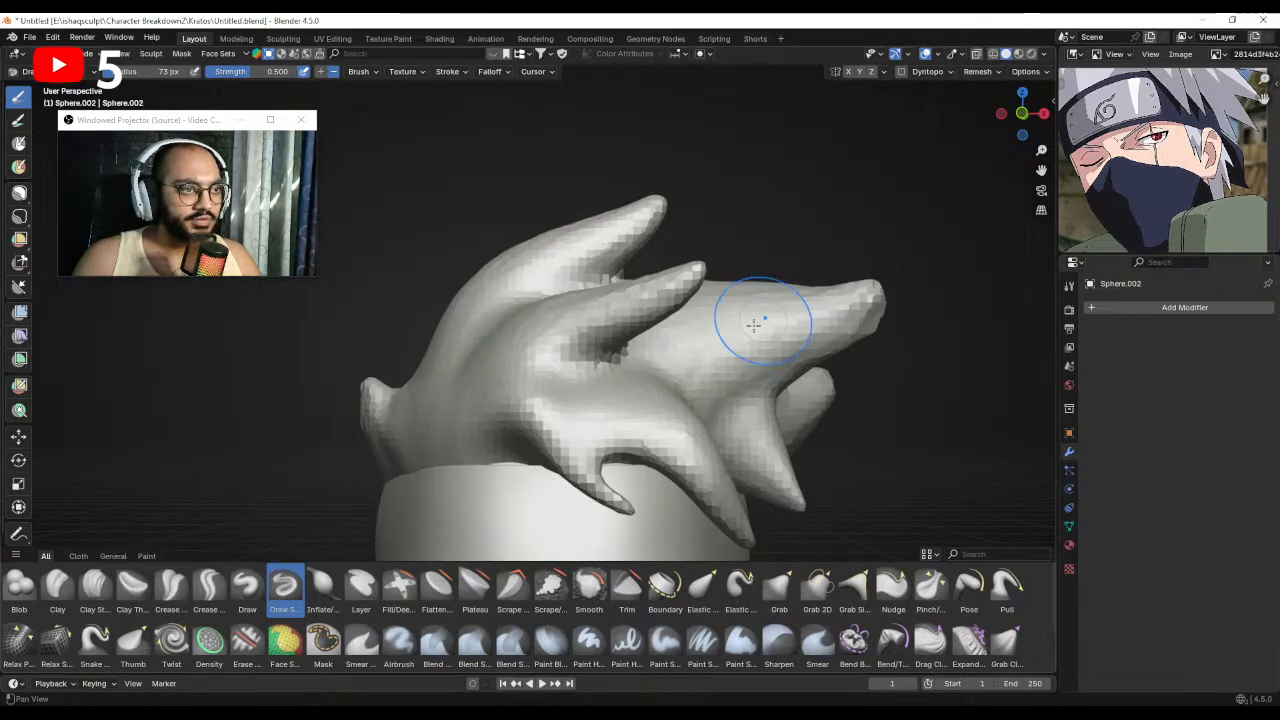
{"action": "mouse_move", "coordinate": [754, 325]}
{"action": "middle_mouse_down"}
{"action": "mouse_move", "coordinate": [726, 323]}
{"action": "mouse_move", "coordinate": [731, 334]}
{"action": "mouse_move", "coordinate": [663, 366]}
{"action": "mouse_move", "coordinate": [690, 352]}
{"action": "middle_mouse_up"}
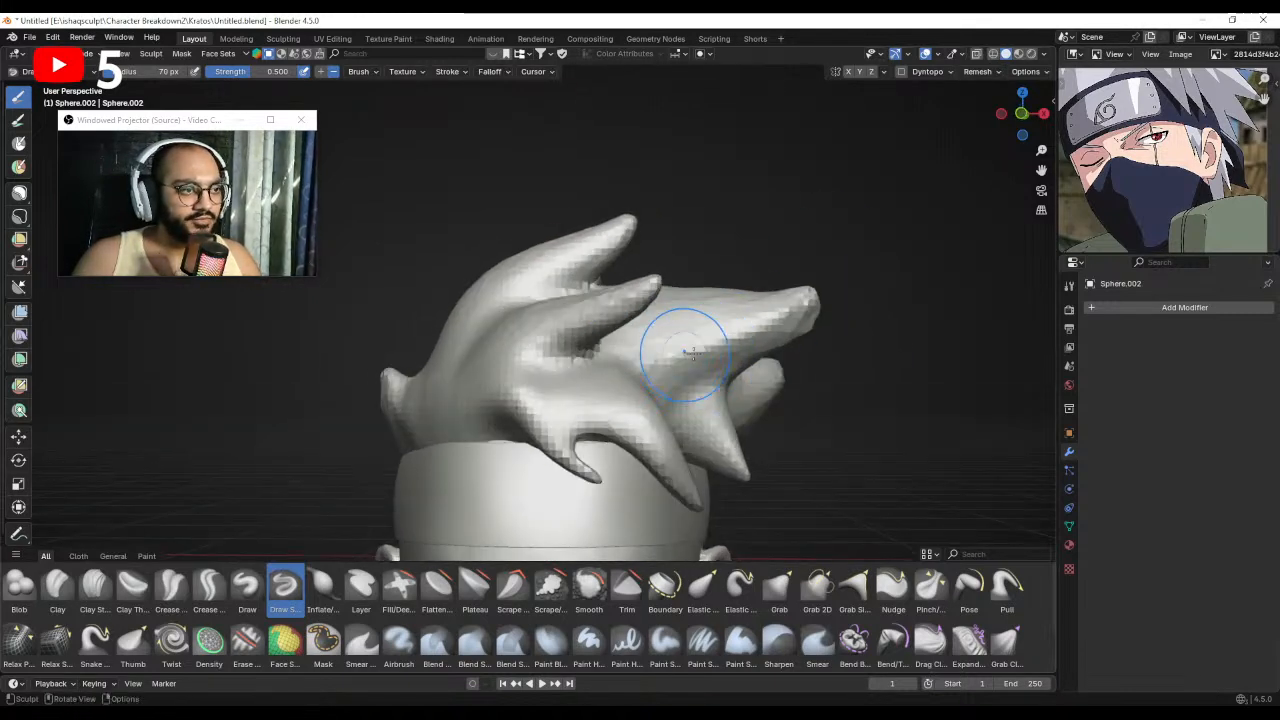
{"action": "mouse_move", "coordinate": [690, 352]}
{"action": "left_mouse_down"}
{"action": "mouse_move", "coordinate": [774, 342]}
{"action": "mouse_move", "coordinate": [709, 326]}
{"action": "mouse_move", "coordinate": [752, 288]}
{"action": "mouse_move", "coordinate": [679, 347]}
{"action": "mouse_move", "coordinate": [636, 334]}
{"action": "left_mouse_up"}
{"action": "key", "text": "f"}
{"action": "left_click", "coordinate": [785, 338]}
{"action": "key", "text": "r"}
{"action": "left_click", "coordinate": [677, 342]}
{"action": "key", "text": "ctrl+r"}
{"action": "key", "text": "f"}
{"action": "left_click", "coordinate": [680, 342]}
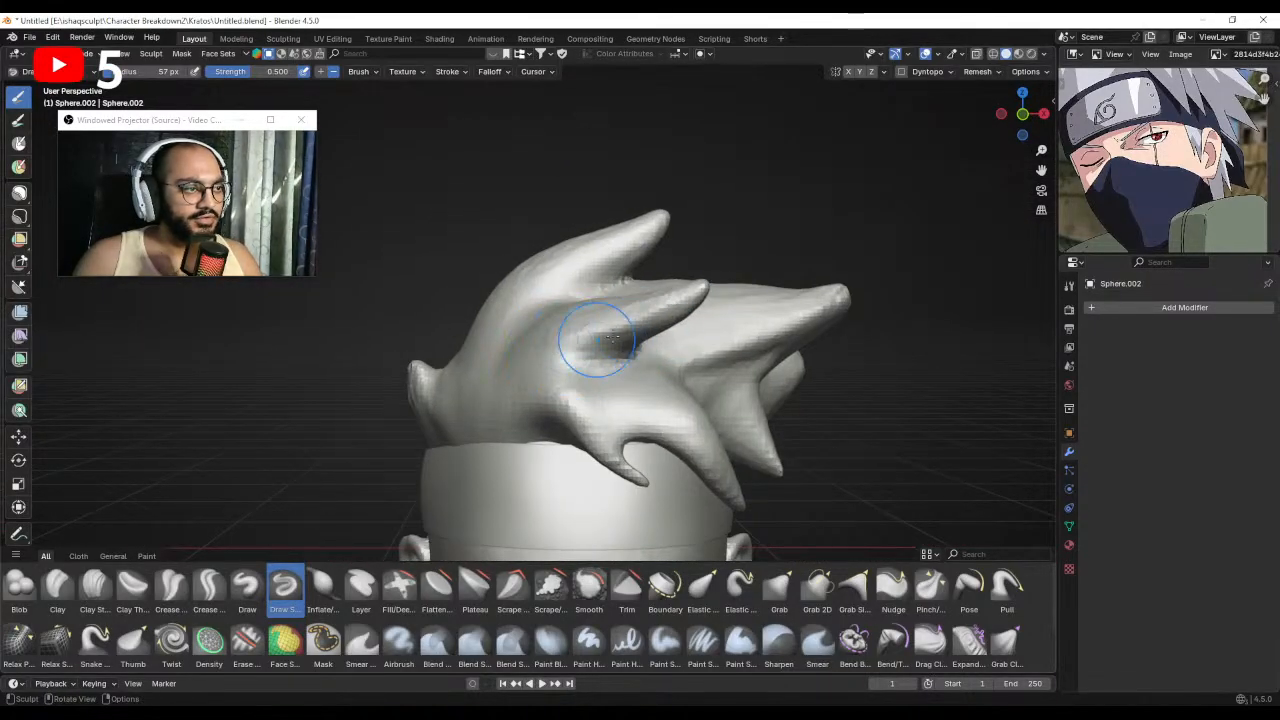
Carve the creases beneath the front lock and between the swept locks with the Draw Sharp brush.
{"action": "left_click_drag", "start_coordinate": [682, 308], "coordinate": [575, 358]}
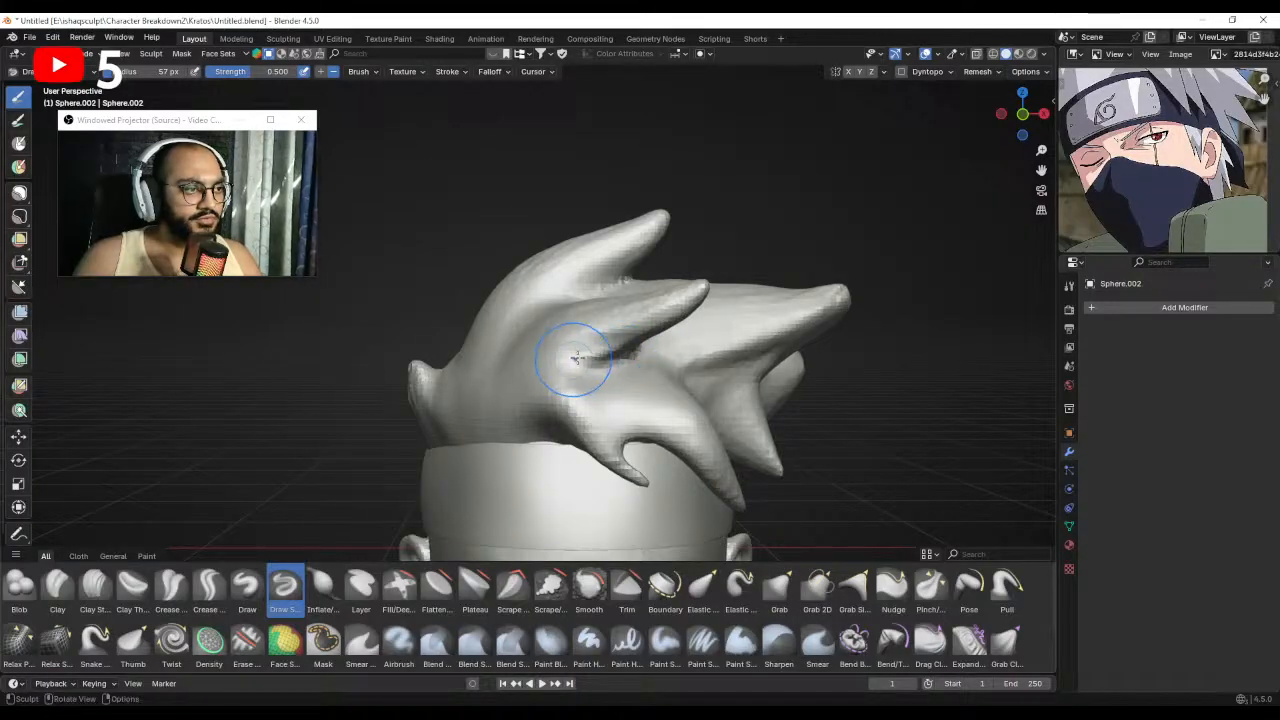
{"action": "left_click_drag", "start_coordinate": [629, 317], "coordinate": [519, 356], "text": "alt"}
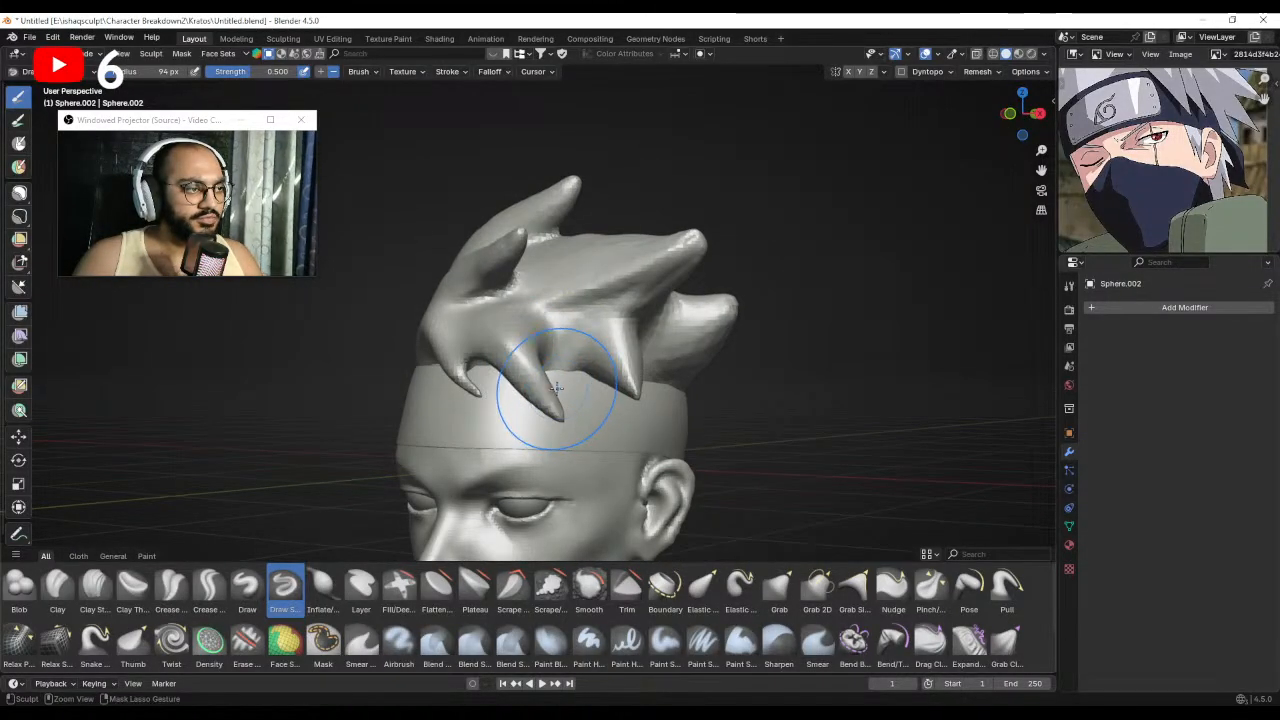
{"action": "left_click_drag", "start_coordinate": [553, 397], "coordinate": [540, 370], "text": "alt"}
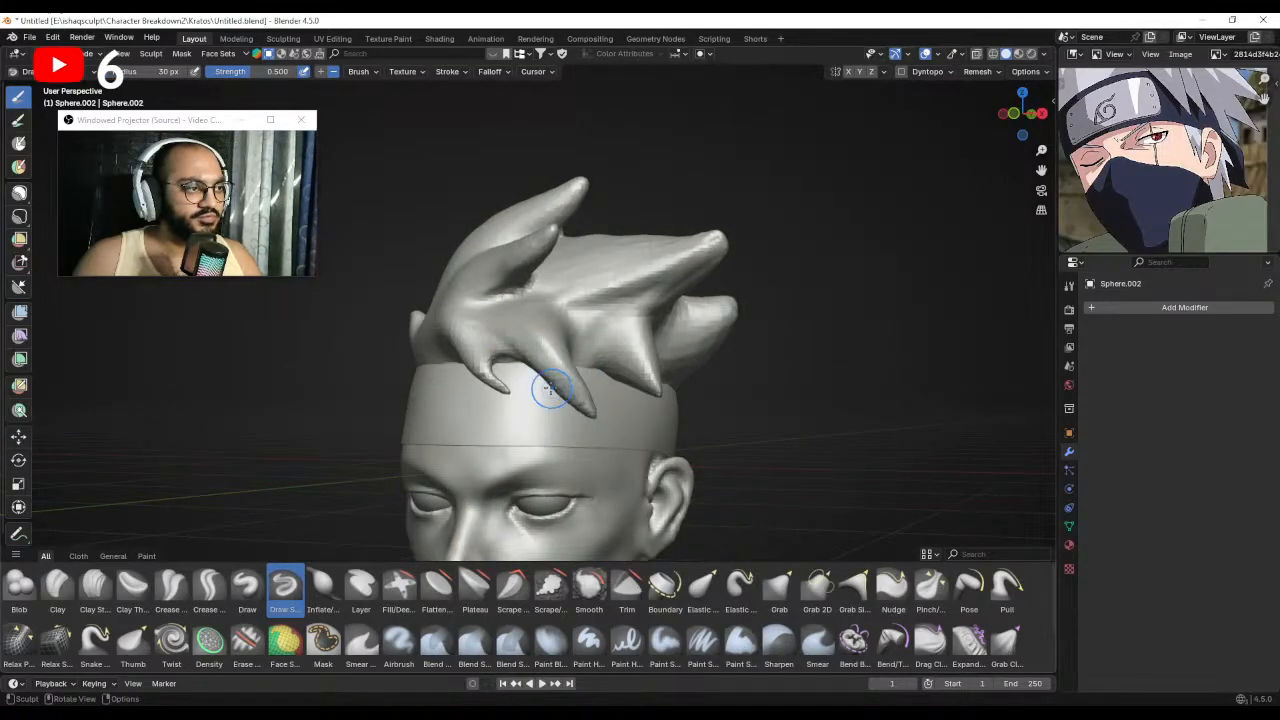
Sharpen the gap and edges between the fringe locks with a small Draw Sharp brush.
{"action": "key", "text": "f"}
{"action": "left_click", "coordinate": [567, 371]}
{"action": "middle_click_drag", "start_coordinate": [489, 334], "coordinate": [566, 360]}
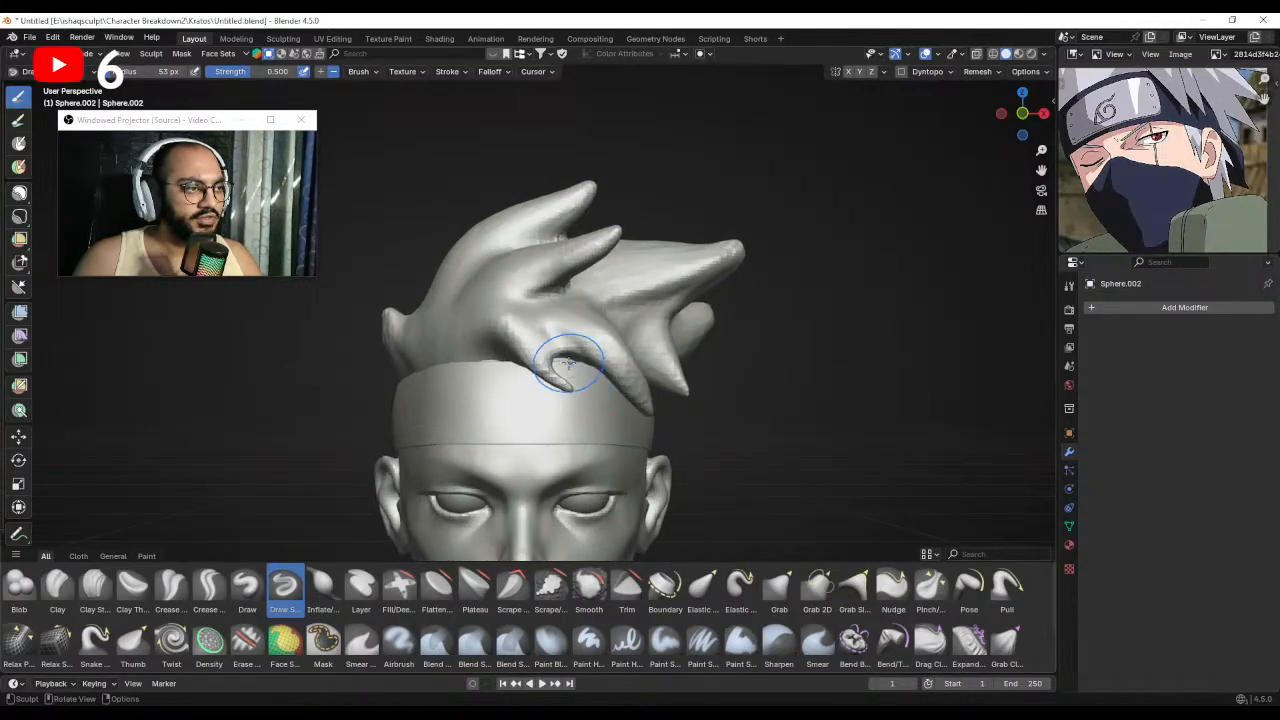
{"action": "key", "text": "f"}
{"action": "left_click", "coordinate": [590, 392]}
{"action": "mouse_move", "coordinate": [580, 370]}
{"action": "left_mouse_down", "text": "alt"}
{"action": "mouse_move", "coordinate": [586, 392]}
{"action": "mouse_move", "coordinate": [549, 371]}
{"action": "left_mouse_up", "text": "alt"}
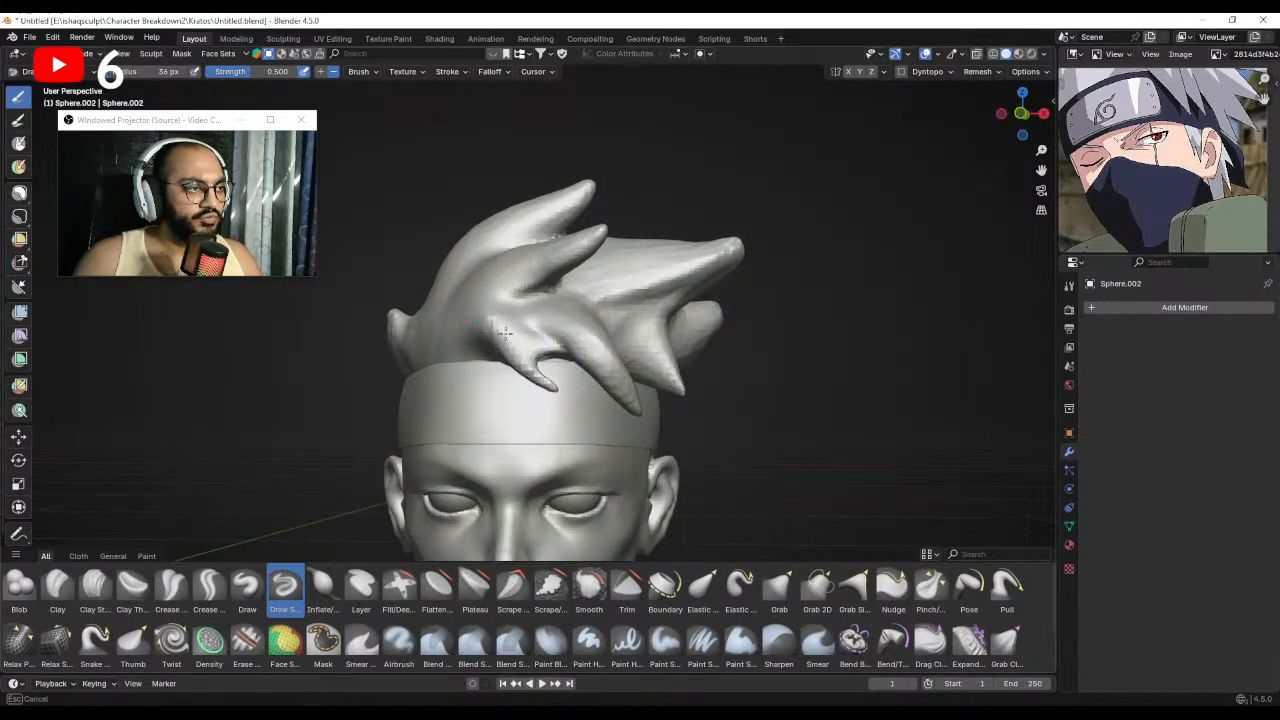
{"action": "middle_click_drag", "start_coordinate": [505, 333], "coordinate": [545, 371]}
Carve the hairline under the fringe root along the headband's upper edge with the Draw Sharp brush.
{"action": "key", "text": "f"}
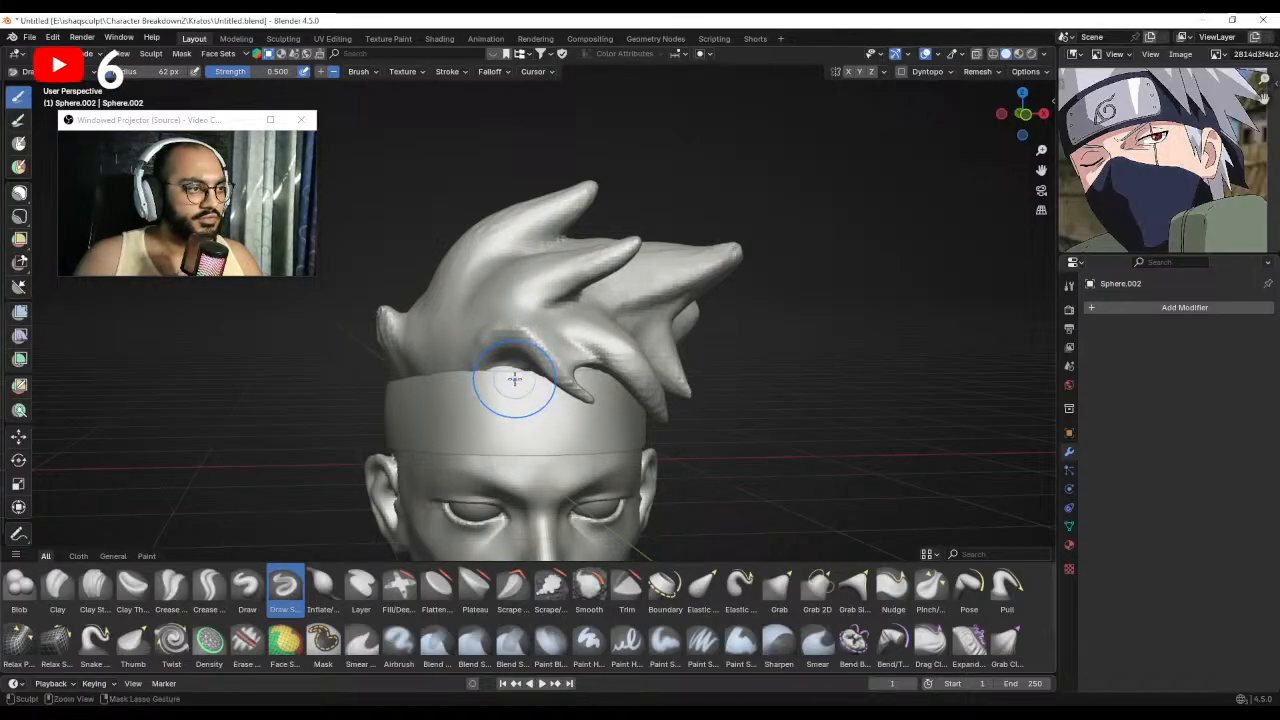
{"action": "key", "text": "f"}
{"action": "left_click", "coordinate": [560, 377]}
{"action": "left_click_drag", "start_coordinate": [538, 366], "coordinate": [486, 371], "text": "ctrl"}
{"action": "middle_click_drag", "start_coordinate": [467, 365], "coordinate": [489, 380]}
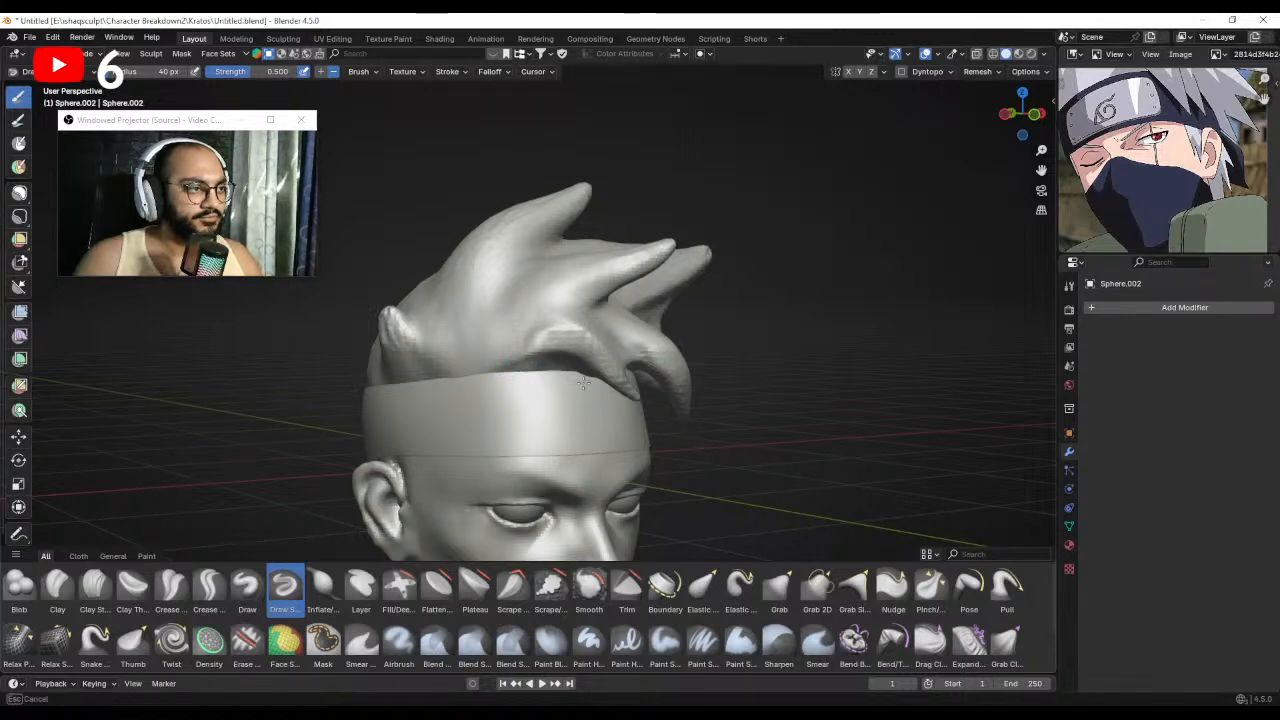
{"action": "mouse_move", "coordinate": [583, 381]}
{"action": "middle_mouse_down"}
{"action": "mouse_move", "coordinate": [501, 358]}
{"action": "mouse_move", "coordinate": [550, 345]}
{"action": "mouse_move", "coordinate": [552, 324]}
{"action": "middle_mouse_up"}
Cut grooves following the hair flow from the side of the crown toward the locks with the Draw Sharp brush.
{"action": "left_click_drag", "start_coordinate": [549, 301], "coordinate": [506, 342]}
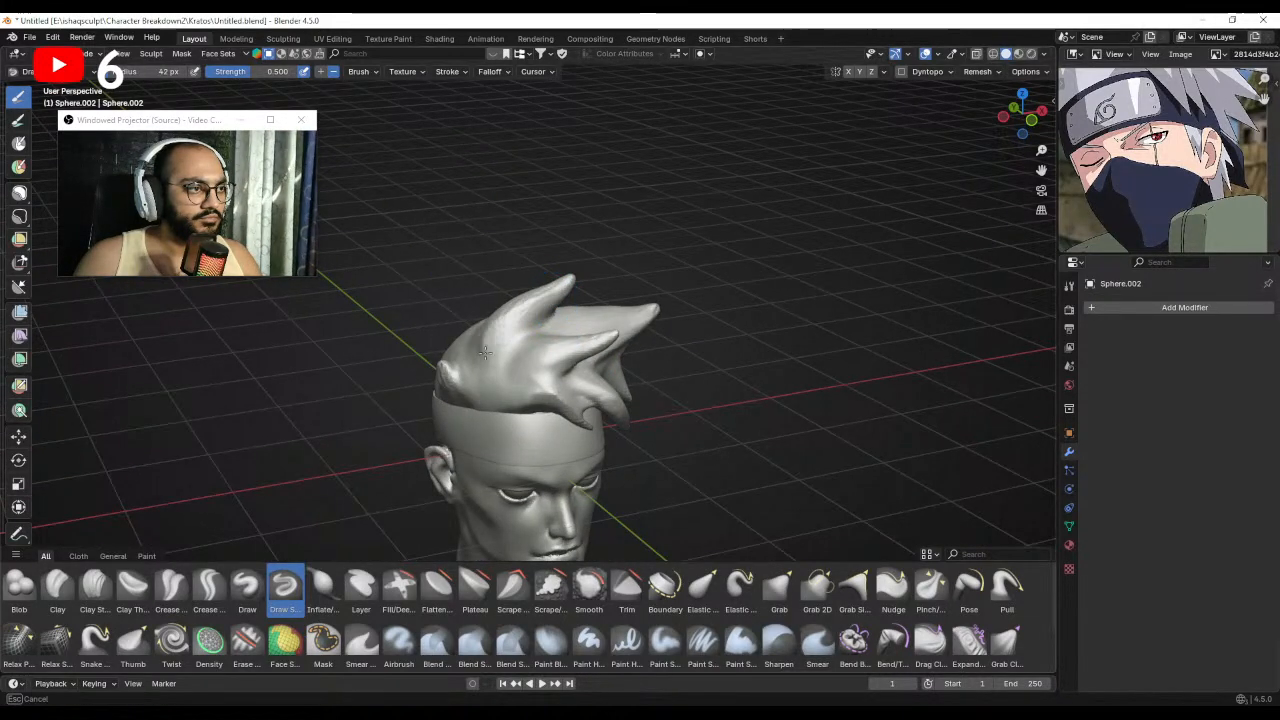
{"action": "key", "text": "f"}
{"action": "left_click", "coordinate": [503, 355]}
{"action": "key", "text": "f"}
{"action": "left_click", "coordinate": [498, 352]}
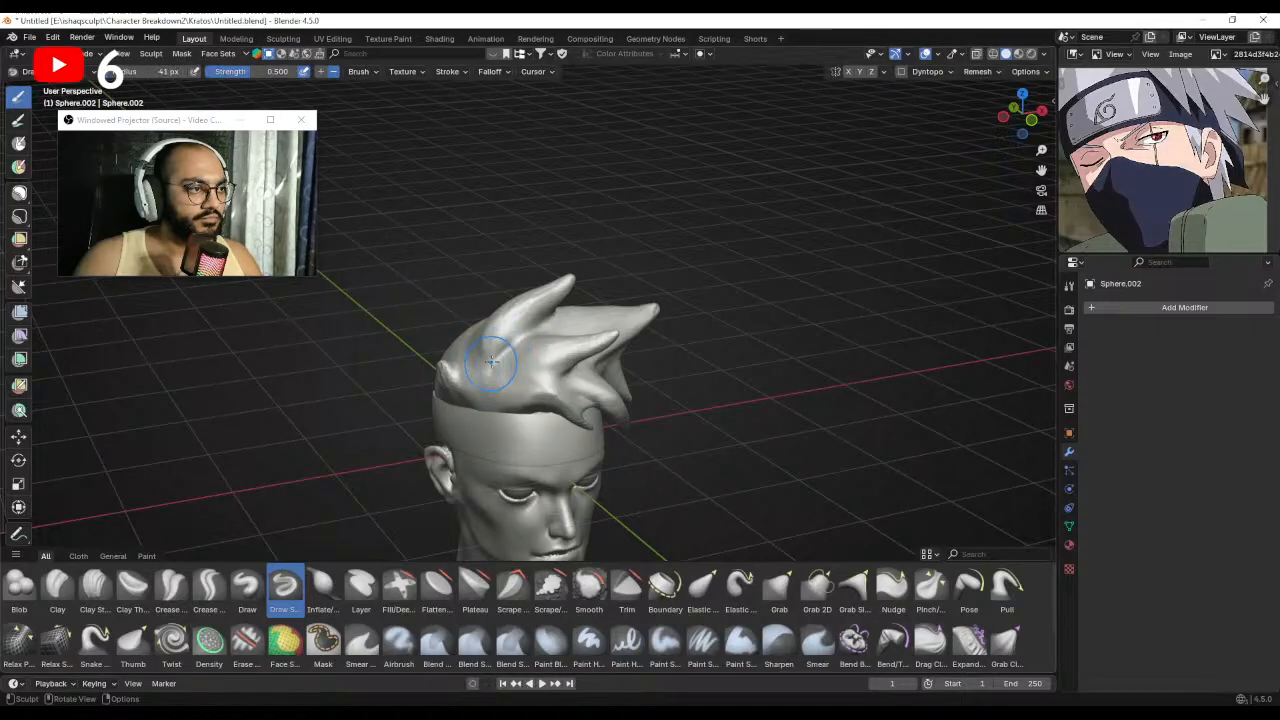
{"action": "middle_click_drag", "start_coordinate": [498, 352], "coordinate": [510, 346]}
{"action": "left_click_drag", "start_coordinate": [510, 346], "coordinate": [620, 374], "text": "alt"}
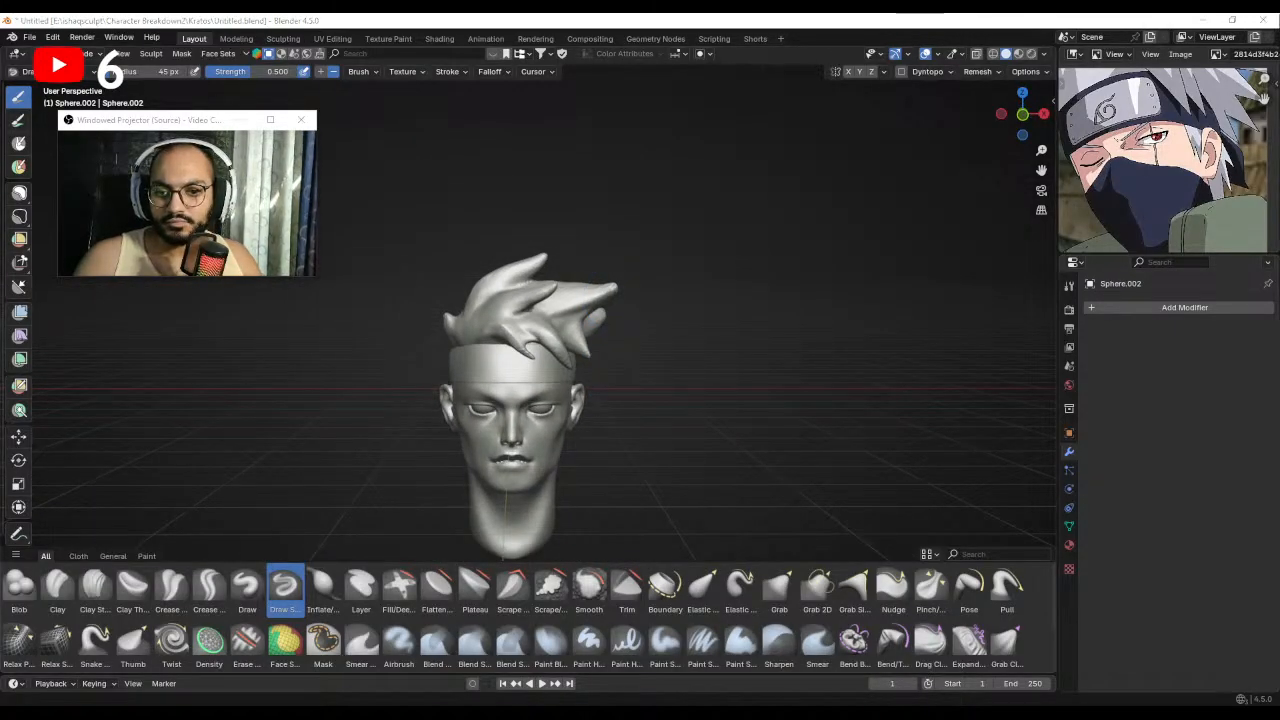
{"action": "scroll", "coordinate": [592, 328], "scroll_direction": "up", "scroll_amount": 3}
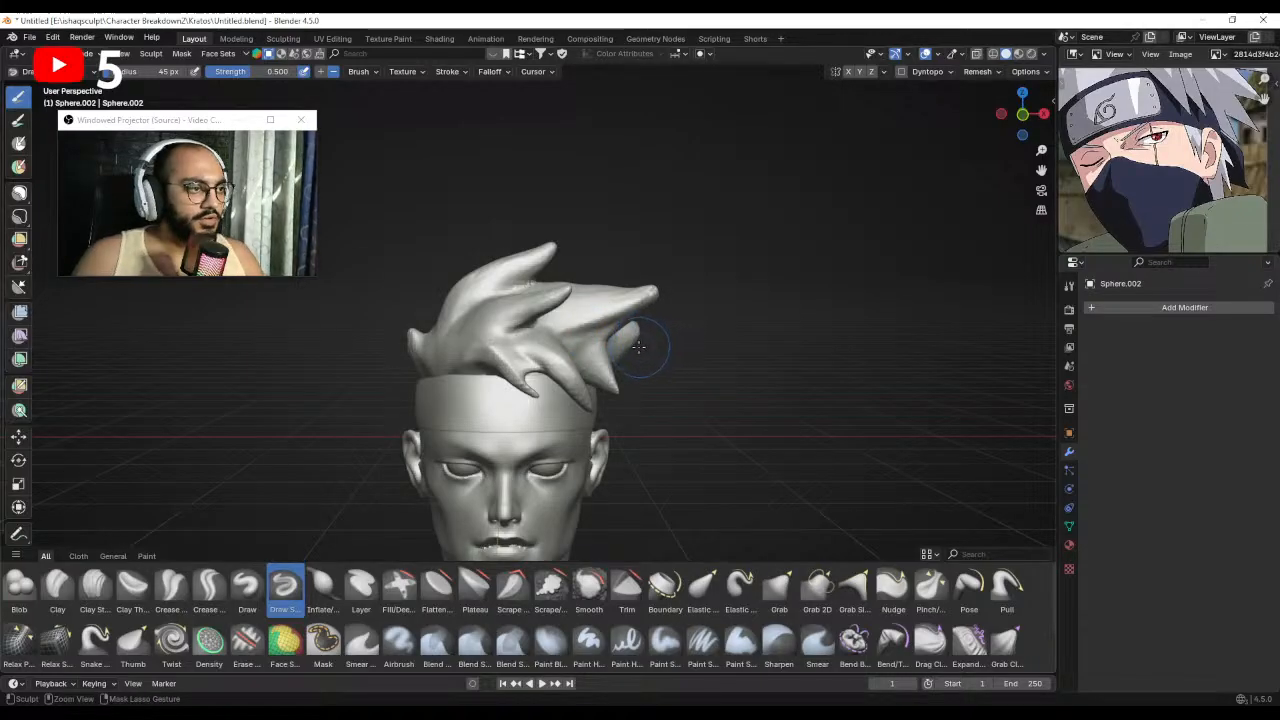
Undo the sculpted locks and creases back to the plain side-swept hair mass.
{"action": "key", "text": "ctrl+z"}
{"action": "key", "text": "ctrl+z"}
{"action": "key", "text": "ctrl+z"}
{"action": "key", "text": "ctrl+z"}
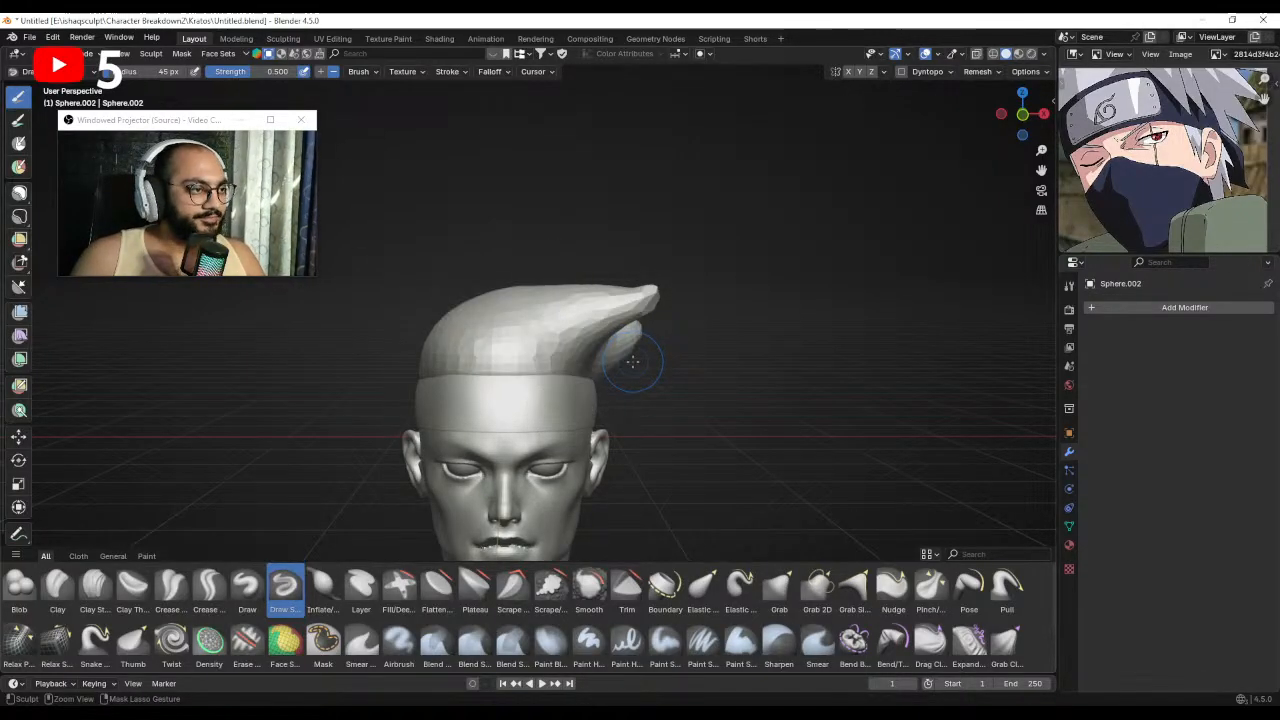
Fill out the hair beneath the swept tip by pulling its underside outward and down with the Grab brush.
{"action": "key", "text": "g"}
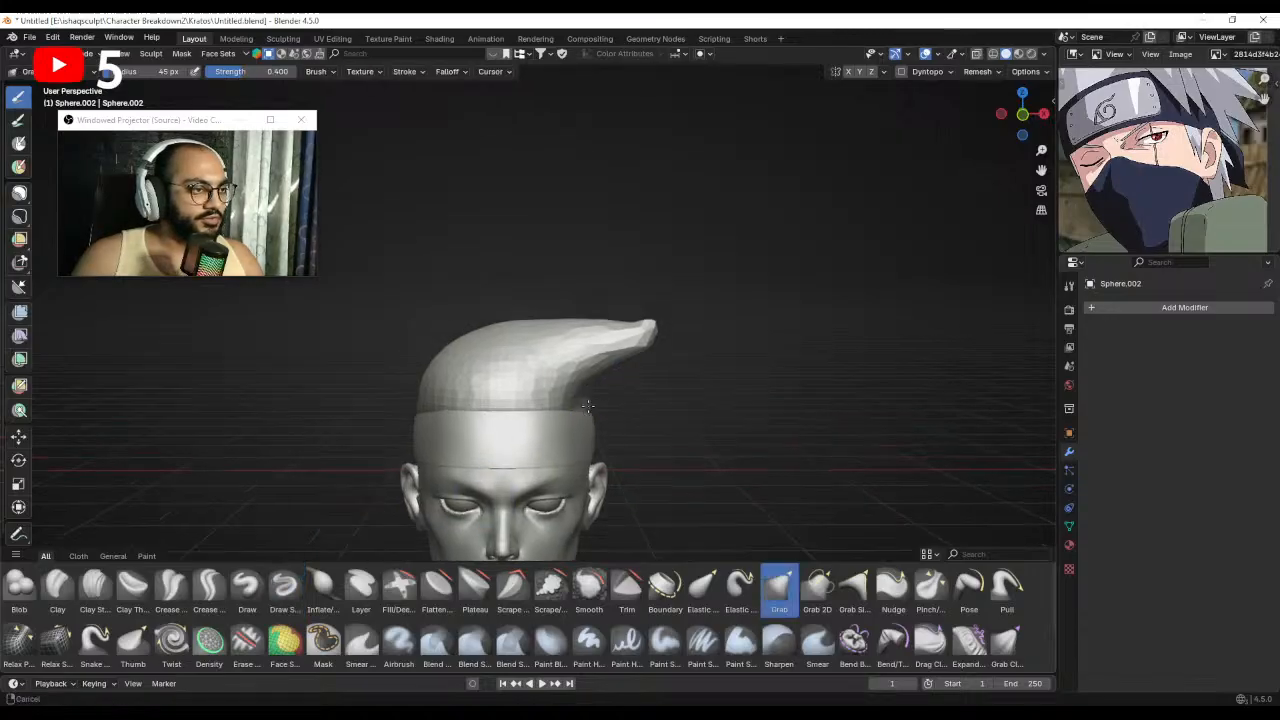
{"action": "middle_click_drag", "start_coordinate": [489, 457], "coordinate": [588, 352]}
{"action": "mouse_move", "coordinate": [630, 398]}
{"action": "left_mouse_down"}
{"action": "mouse_move", "coordinate": [655, 399]}
{"action": "mouse_move", "coordinate": [630, 412]}
{"action": "left_mouse_up"}
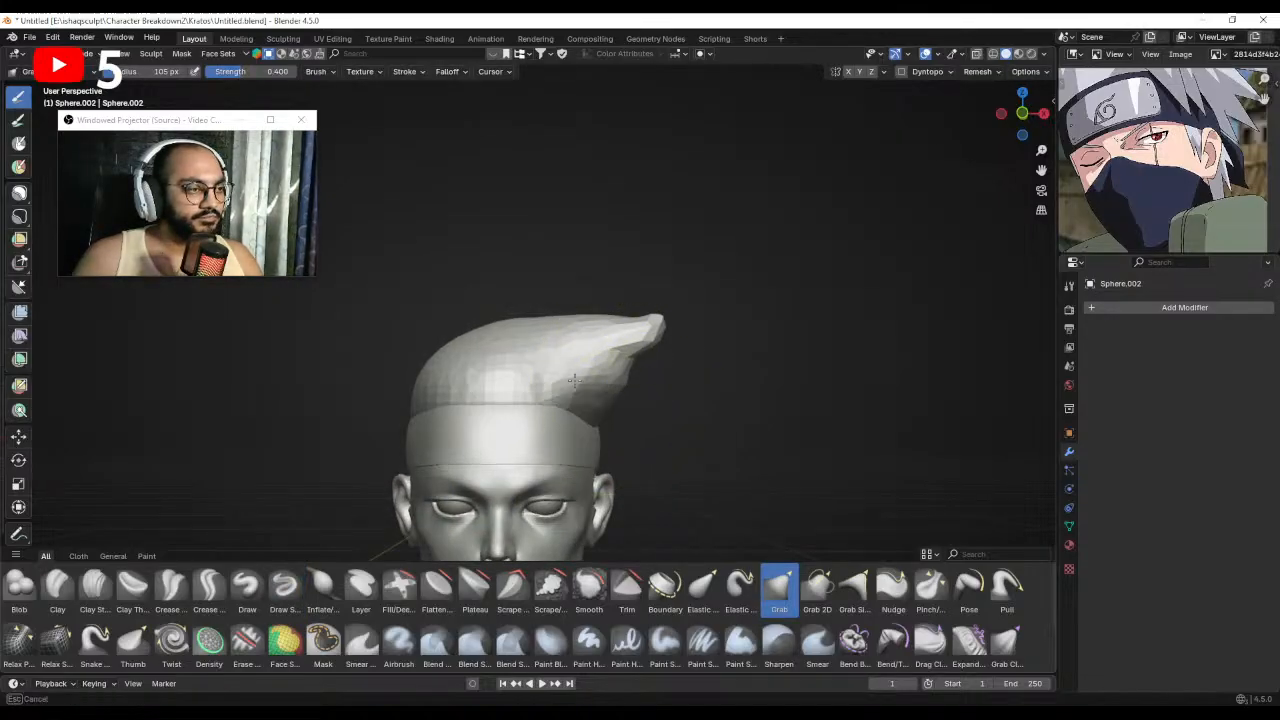
{"action": "middle_click_drag", "start_coordinate": [611, 412], "coordinate": [492, 428]}
{"action": "key", "text": "bracketright"}
{"action": "left_click_drag", "start_coordinate": [568, 430], "coordinate": [546, 430]}
{"action": "middle_click_drag", "start_coordinate": [539, 390], "coordinate": [586, 400]}
{"action": "left_click_drag", "start_coordinate": [586, 400], "coordinate": [563, 380]}
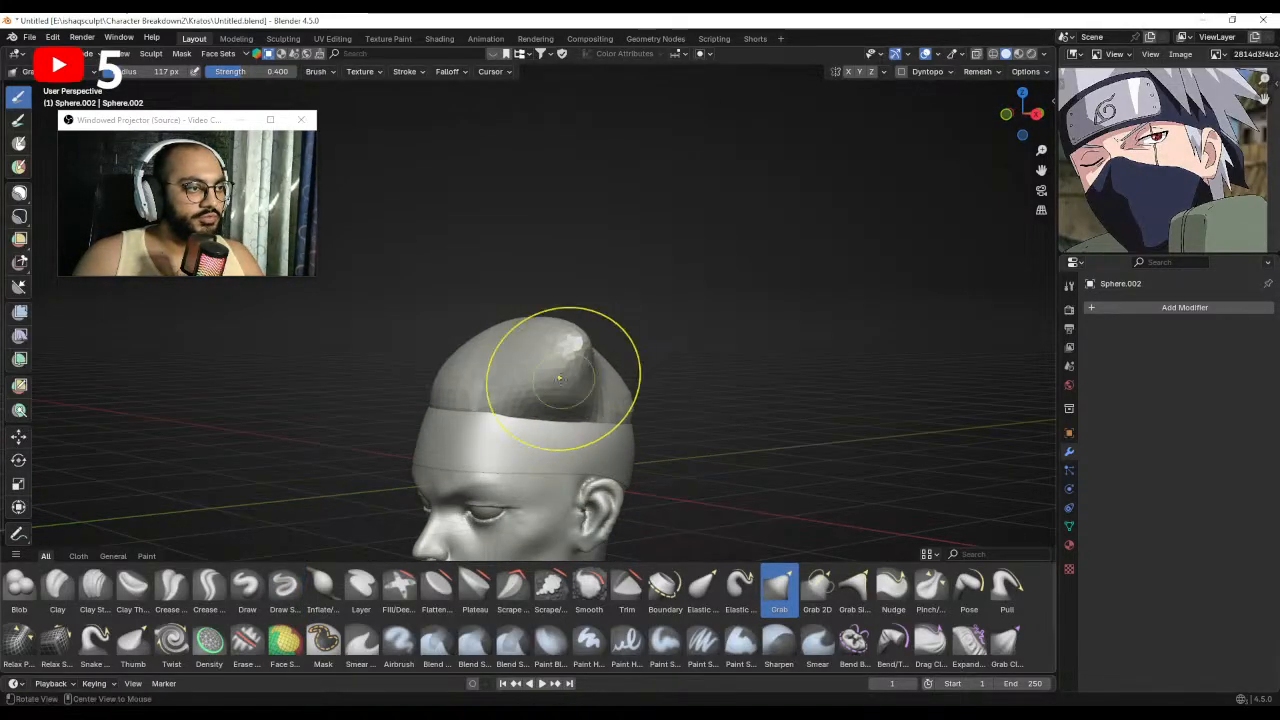
Reshape the swept tip into a shorter, fuller, rounded volume with the Grab brush.
{"action": "middle_click_drag", "start_coordinate": [563, 380], "coordinate": [622, 368]}
{"action": "key", "text": "f"}
{"action": "left_click_drag", "start_coordinate": [625, 345], "coordinate": [651, 329]}
{"action": "key", "text": "f"}
{"action": "middle_click_drag", "start_coordinate": [604, 346], "coordinate": [625, 327]}
{"action": "left_click", "coordinate": [606, 325]}
{"action": "key", "text": "f"}
{"action": "left_click", "coordinate": [566, 316]}
{"action": "key", "text": "f"}
{"action": "left_click", "coordinate": [630, 326]}
Pull a small tuft out of the hair on the side opposite the swept tip with the Grab brush.
{"action": "key", "text": "f"}
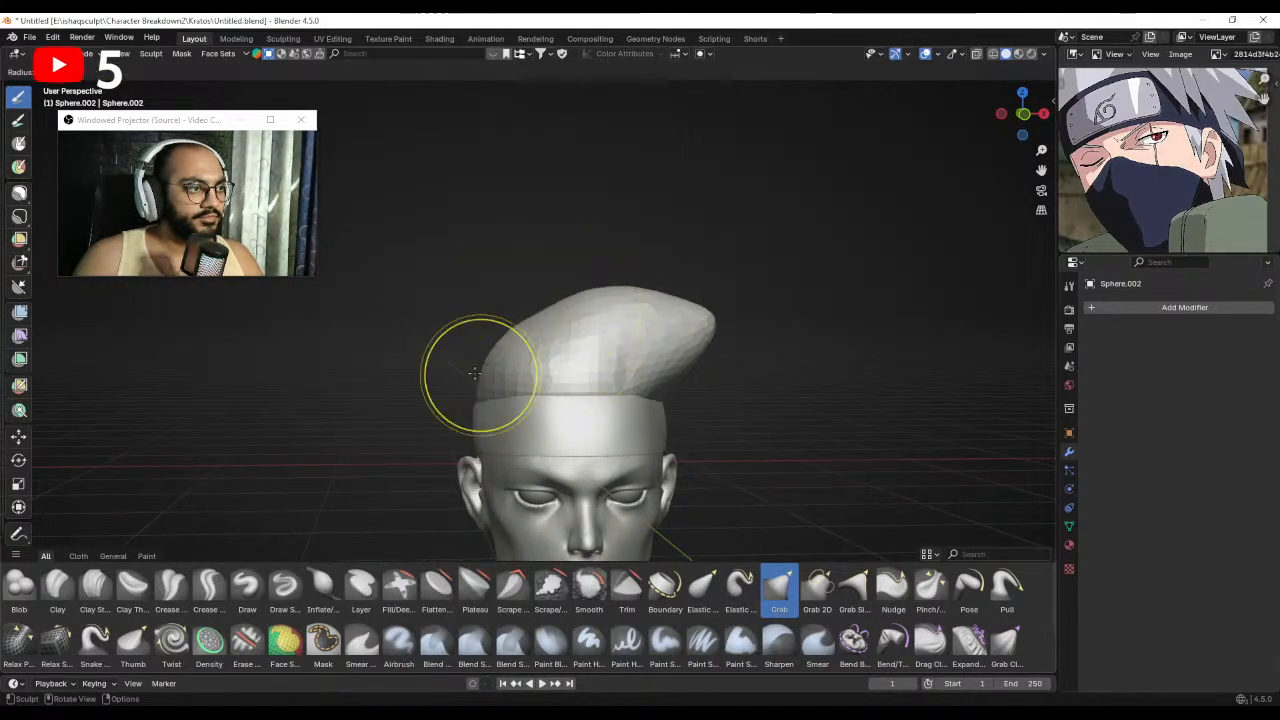
{"action": "left_click", "coordinate": [536, 374]}
{"action": "left_click_drag", "start_coordinate": [482, 380], "coordinate": [420, 345]}
{"action": "mouse_move", "coordinate": [480, 396]}
{"action": "middle_mouse_down"}
{"action": "mouse_move", "coordinate": [550, 390]}
{"action": "mouse_move", "coordinate": [541, 358]}
{"action": "mouse_move", "coordinate": [557, 343]}
{"action": "mouse_move", "coordinate": [464, 357]}
{"action": "mouse_move", "coordinate": [486, 374]}
{"action": "mouse_move", "coordinate": [587, 373]}
{"action": "mouse_move", "coordinate": [566, 376]}
{"action": "middle_mouse_up"}
{"action": "key", "text": "f"}
{"action": "left_click", "coordinate": [521, 369]}
{"action": "key", "text": "f"}
{"action": "left_click", "coordinate": [548, 366]}
Draw a front lock out of the hairline below the swept tip with the Grab brush.
{"action": "key", "text": "f"}
{"action": "left_click", "coordinate": [568, 376]}
{"action": "key", "text": "f"}
{"action": "left_click", "coordinate": [650, 413]}
{"action": "left_click_drag", "start_coordinate": [588, 404], "coordinate": [566, 397]}
{"action": "middle_click_drag", "start_coordinate": [566, 397], "coordinate": [594, 385]}
{"action": "key", "text": "f"}
{"action": "left_click", "coordinate": [607, 384]}
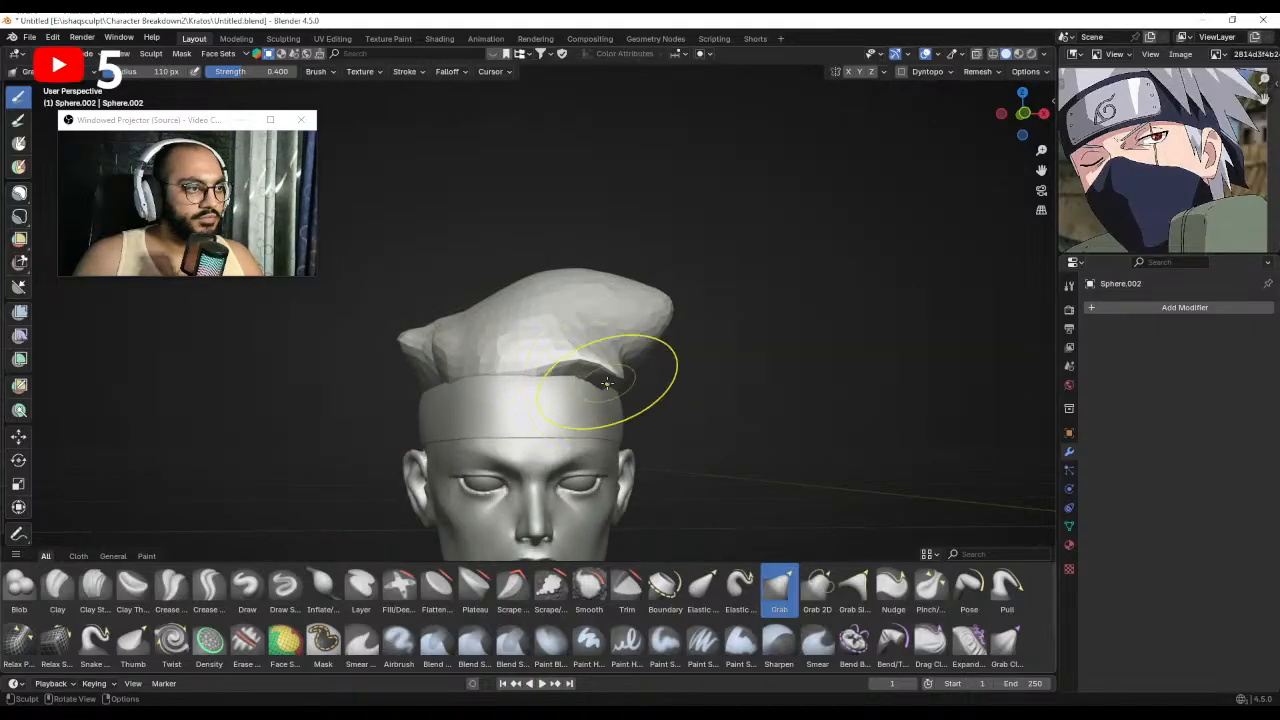
Adjust the front lock and extend the small tuft on the opposite side outward with the Grab brush.
{"action": "left_click_drag", "start_coordinate": [608, 406], "coordinate": [574, 396], "text": "alt"}
{"action": "key", "text": "f"}
{"action": "left_click", "coordinate": [524, 385]}
{"action": "mouse_move", "coordinate": [626, 247]}
{"action": "middle_mouse_down"}
{"action": "mouse_move", "coordinate": [611, 377]}
{"action": "mouse_move", "coordinate": [629, 343]}
{"action": "mouse_move", "coordinate": [546, 346]}
{"action": "middle_mouse_up"}
{"action": "key", "text": "f"}
{"action": "left_click", "coordinate": [548, 345]}
{"action": "key", "text": "f"}
{"action": "left_click", "coordinate": [573, 346]}
{"action": "left_click_drag", "start_coordinate": [450, 335], "coordinate": [418, 326]}
Pull the front of the hair forward and its lower edge over the headband in side view with the Grab brush.
{"action": "mouse_move", "coordinate": [418, 326]}
{"action": "middle_mouse_down"}
{"action": "mouse_move", "coordinate": [680, 354]}
{"action": "mouse_move", "coordinate": [631, 407]}
{"action": "middle_mouse_up"}
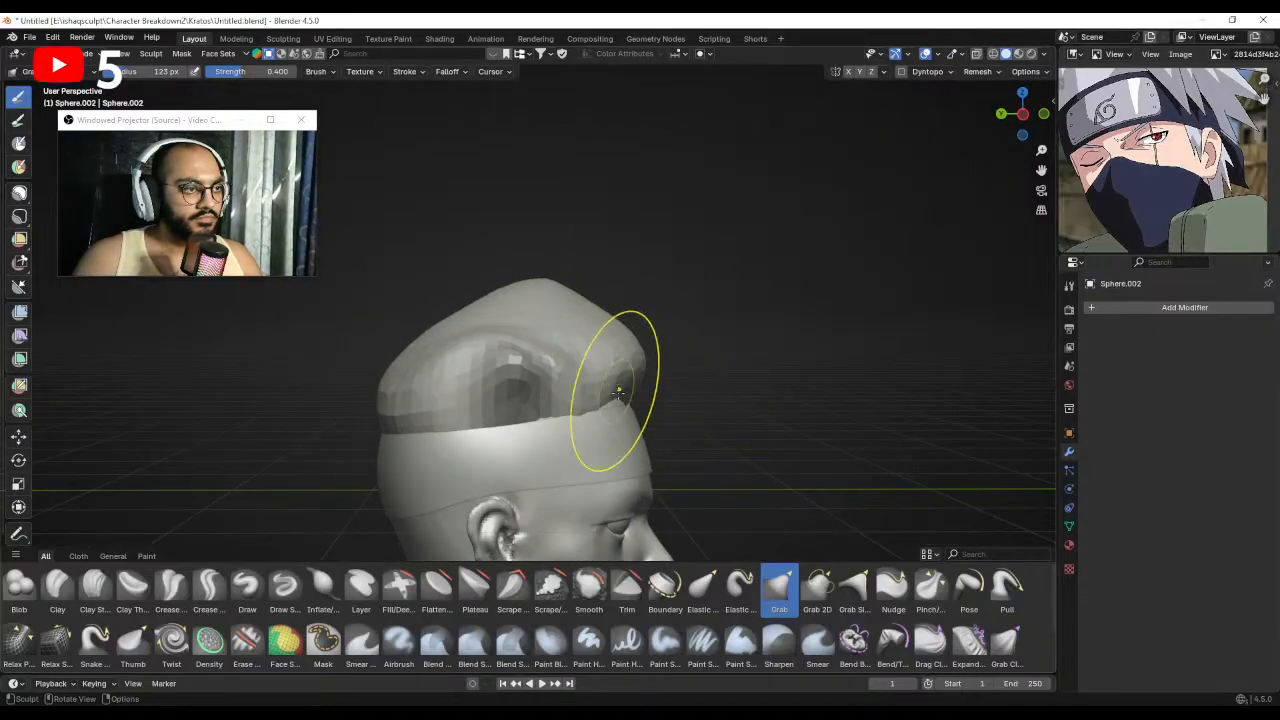
{"action": "left_click_drag", "start_coordinate": [627, 421], "coordinate": [636, 432]}
{"action": "mouse_move", "coordinate": [640, 430]}
{"action": "middle_mouse_down"}
{"action": "mouse_move", "coordinate": [488, 420]}
{"action": "mouse_move", "coordinate": [609, 394]}
{"action": "middle_mouse_up"}
{"action": "key", "text": "f"}
{"action": "left_click", "coordinate": [540, 420]}
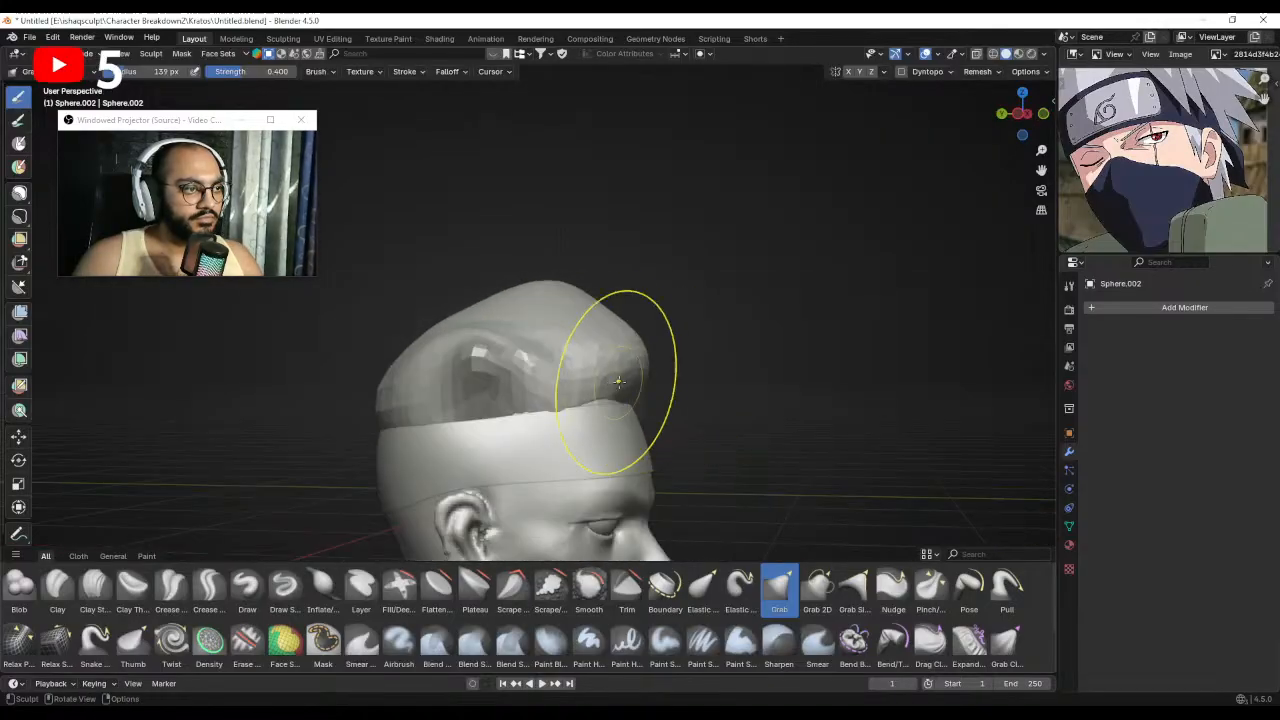
{"action": "mouse_move", "coordinate": [604, 311]}
{"action": "left_mouse_down"}
{"action": "mouse_move", "coordinate": [636, 288]}
{"action": "mouse_move", "coordinate": [642, 313]}
{"action": "left_mouse_up"}
{"action": "mouse_move", "coordinate": [502, 312]}
{"action": "middle_mouse_down"}
{"action": "mouse_move", "coordinate": [553, 312]}
{"action": "mouse_move", "coordinate": [536, 307]}
{"action": "mouse_move", "coordinate": [585, 333]}
{"action": "middle_mouse_up"}
{"action": "key", "text": "bracketleft"}
{"action": "key", "text": "bracketleft"}
{"action": "key", "text": "bracketleft"}
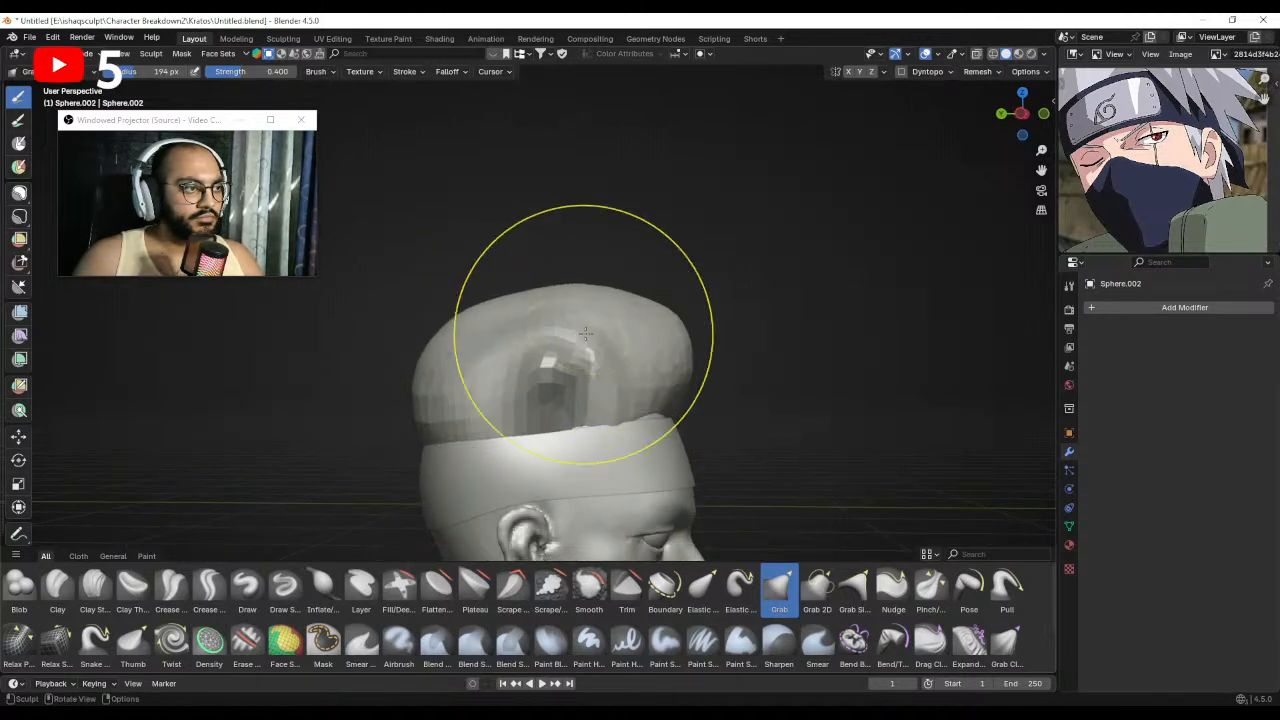
Shape the hair volume at the back of the head and around the front lock with the Grab brush.
{"action": "mouse_move", "coordinate": [439, 358]}
{"action": "middle_mouse_down"}
{"action": "mouse_move", "coordinate": [586, 257]}
{"action": "mouse_move", "coordinate": [529, 329]}
{"action": "mouse_move", "coordinate": [657, 357]}
{"action": "mouse_move", "coordinate": [680, 395]}
{"action": "mouse_move", "coordinate": [616, 360]}
{"action": "middle_mouse_up"}
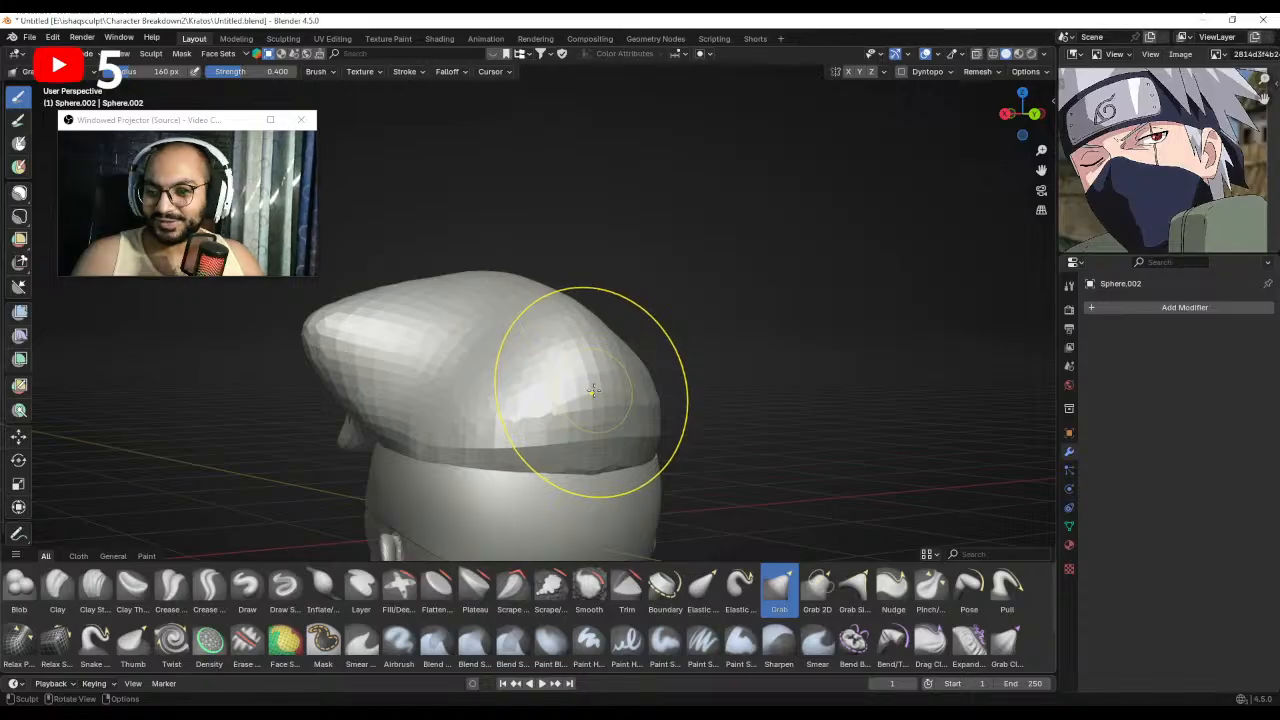
{"action": "middle_click_drag", "start_coordinate": [508, 385], "coordinate": [650, 380]}
{"action": "mouse_move", "coordinate": [503, 345]}
{"action": "middle_mouse_down"}
{"action": "mouse_move", "coordinate": [602, 337]}
{"action": "mouse_move", "coordinate": [577, 371]}
{"action": "middle_mouse_up"}
{"action": "mouse_move", "coordinate": [496, 384]}
{"action": "middle_mouse_down"}
{"action": "mouse_move", "coordinate": [534, 391]}
{"action": "mouse_move", "coordinate": [542, 481]}
{"action": "mouse_move", "coordinate": [453, 459]}
{"action": "mouse_move", "coordinate": [490, 457]}
{"action": "middle_mouse_up"}
{"action": "key", "text": "f"}
{"action": "left_click", "coordinate": [527, 409]}
{"action": "key", "text": "f"}
{"action": "left_click", "coordinate": [494, 466]}
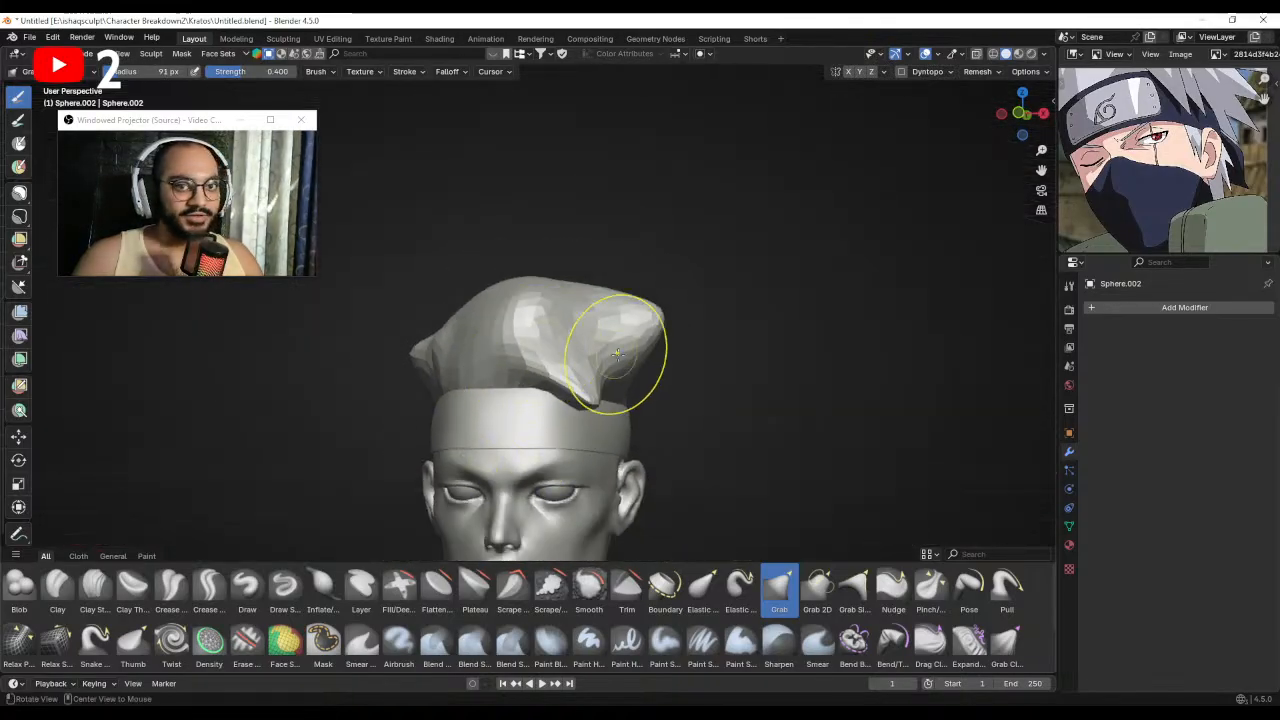
Define the front lock and the hollow separating it from the swept tip with the Grab brush.
{"action": "middle_click_drag", "start_coordinate": [617, 353], "coordinate": [563, 370]}
{"action": "mouse_move", "coordinate": [573, 318]}
{"action": "middle_mouse_down"}
{"action": "mouse_move", "coordinate": [538, 357]}
{"action": "mouse_move", "coordinate": [580, 418]}
{"action": "mouse_move", "coordinate": [460, 410]}
{"action": "mouse_move", "coordinate": [496, 420]}
{"action": "mouse_move", "coordinate": [457, 400]}
{"action": "mouse_move", "coordinate": [481, 425]}
{"action": "mouse_move", "coordinate": [660, 334]}
{"action": "middle_mouse_up"}
{"action": "key", "text": "f"}
{"action": "left_click", "coordinate": [571, 389]}
{"action": "key", "text": "f"}
{"action": "left_click", "coordinate": [562, 475]}
{"action": "mouse_move", "coordinate": [523, 463]}
{"action": "middle_mouse_down"}
{"action": "mouse_move", "coordinate": [598, 454]}
{"action": "mouse_move", "coordinate": [566, 456]}
{"action": "middle_mouse_up"}
{"action": "key", "text": "f"}
{"action": "left_click", "coordinate": [560, 471]}
{"action": "left_click_drag", "start_coordinate": [582, 482], "coordinate": [634, 397], "text": "alt+shift"}
{"action": "key", "text": "f"}
{"action": "mouse_move", "coordinate": [670, 345]}
{"action": "left_mouse_down", "text": "alt+shift"}
{"action": "mouse_move", "coordinate": [678, 400]}
{"action": "mouse_move", "coordinate": [618, 352]}
{"action": "mouse_move", "coordinate": [644, 380]}
{"action": "left_mouse_up", "text": "alt+shift"}
{"action": "left_click", "coordinate": [690, 400]}
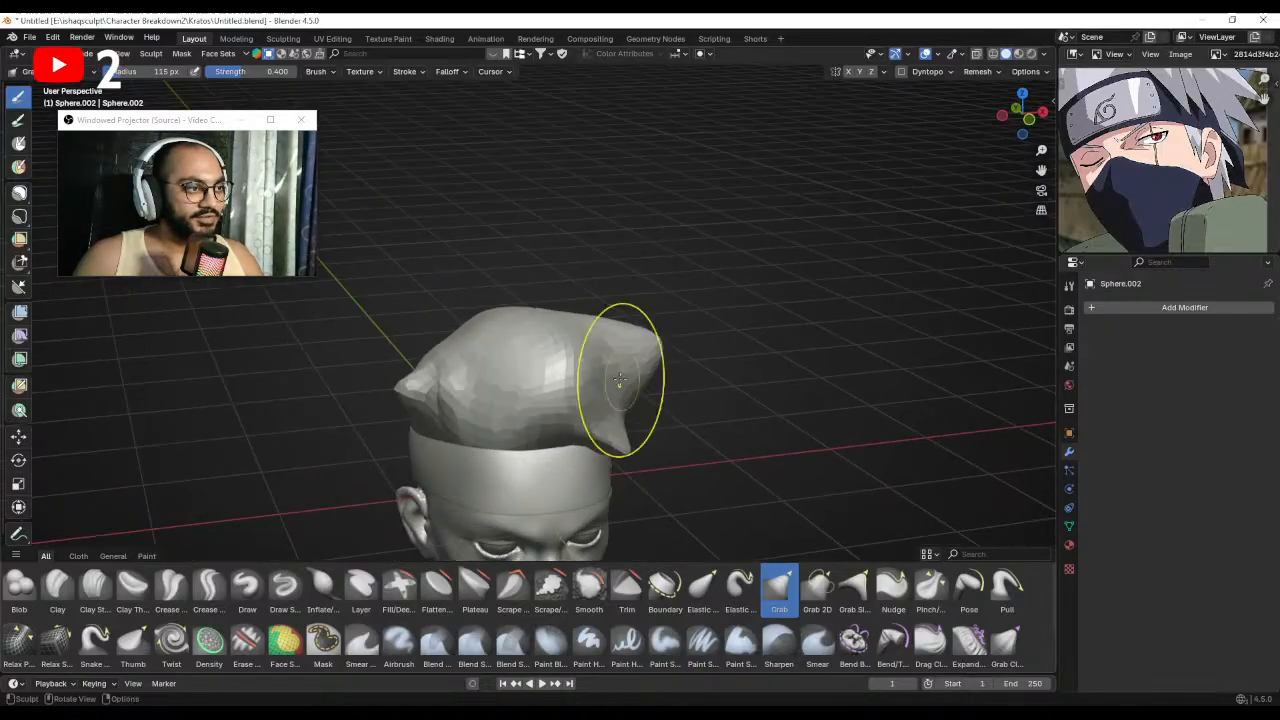
Round out the front hair mass above the front lock with a resized Grab brush.
{"action": "key", "text": "f"}
{"action": "left_click", "coordinate": [682, 376]}
{"action": "key", "text": "f"}
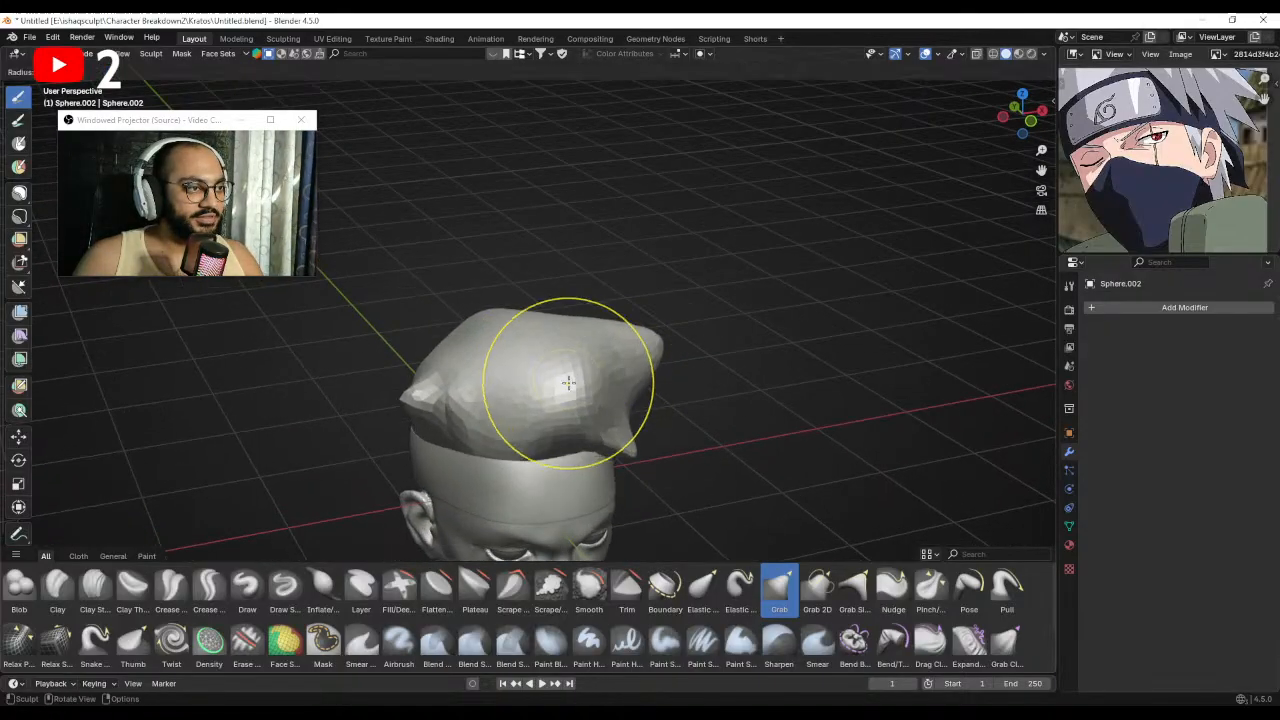
{"action": "left_click", "coordinate": [545, 383]}
{"action": "mouse_move", "coordinate": [558, 372]}
{"action": "middle_mouse_down"}
{"action": "mouse_move", "coordinate": [576, 350]}
{"action": "mouse_move", "coordinate": [588, 366]}
{"action": "middle_mouse_up"}
{"action": "key", "text": "f"}
{"action": "left_click", "coordinate": [574, 368]}
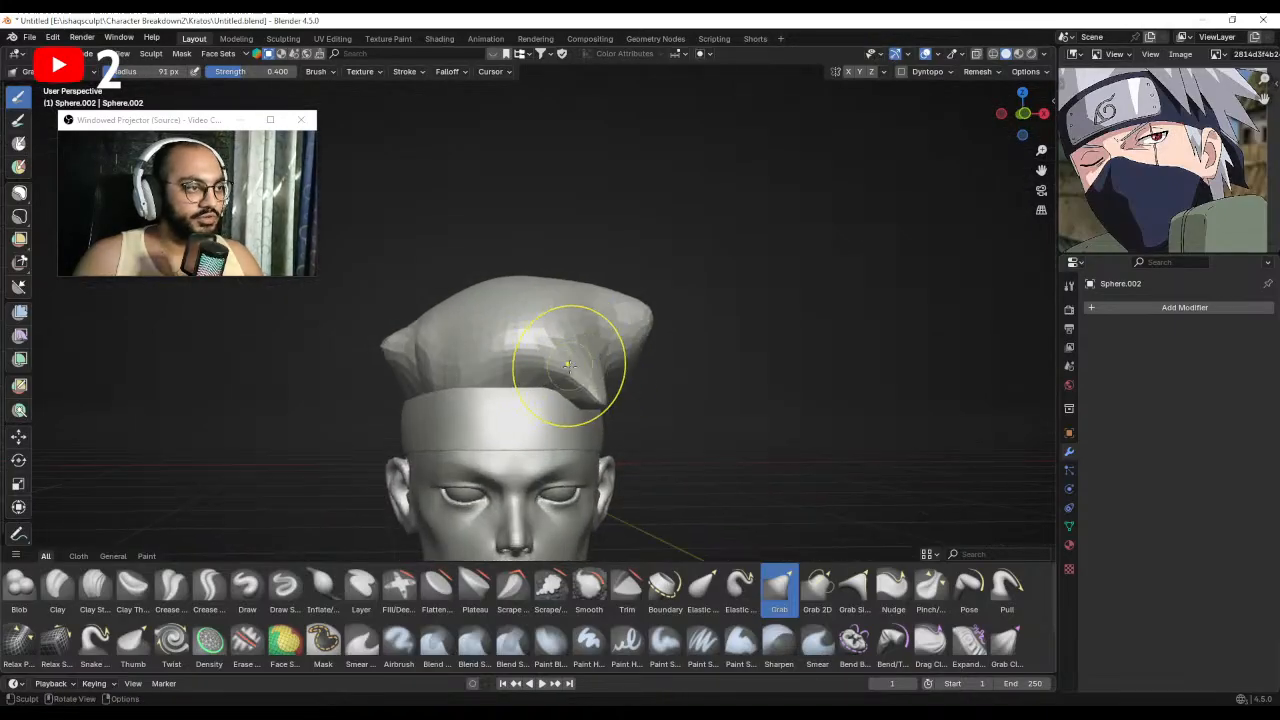
Lengthen the front lock down and sideways over the headband's upper edge with a smaller Grab brush.
{"action": "left_click_drag", "start_coordinate": [571, 369], "coordinate": [577, 373]}
{"action": "middle_click_drag", "start_coordinate": [577, 373], "coordinate": [563, 380]}
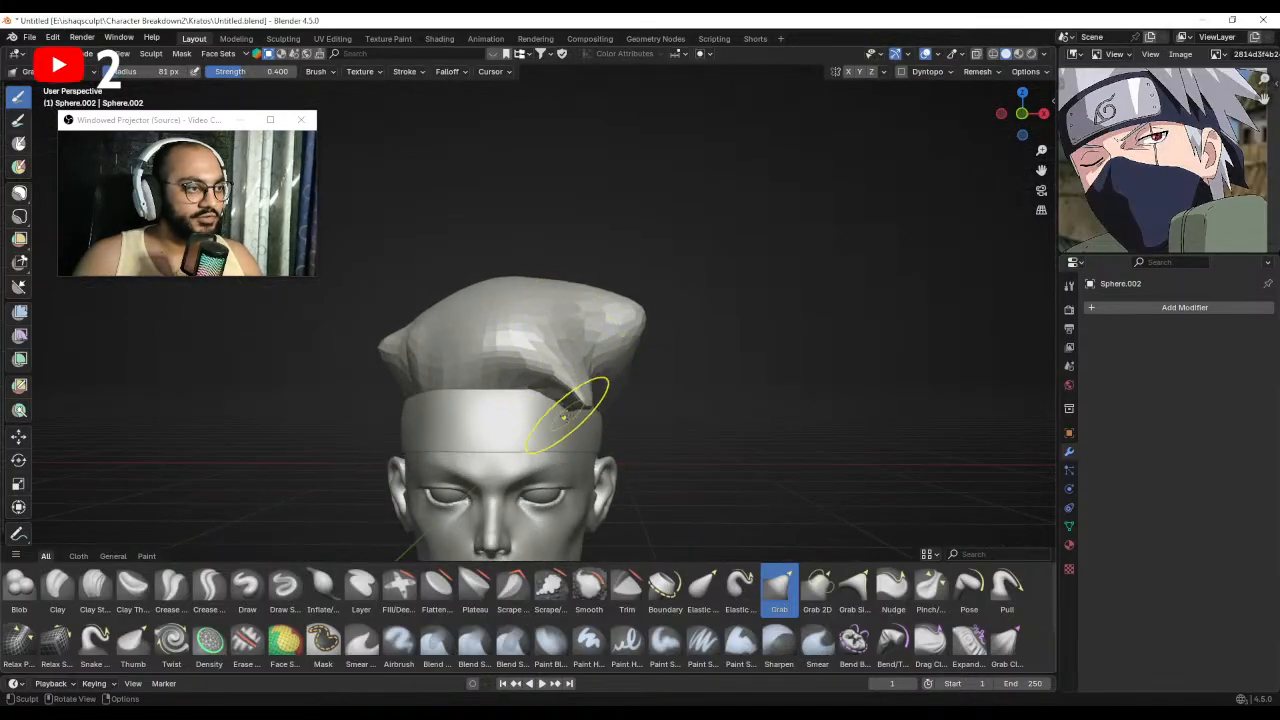
{"action": "key", "text": "f"}
{"action": "left_click", "coordinate": [564, 417]}
{"action": "mouse_move", "coordinate": [565, 411]}
{"action": "left_mouse_down"}
{"action": "mouse_move", "coordinate": [561, 398]}
{"action": "mouse_move", "coordinate": [616, 412]}
{"action": "left_mouse_up"}
{"action": "key", "text": "f"}
{"action": "left_click", "coordinate": [605, 409]}
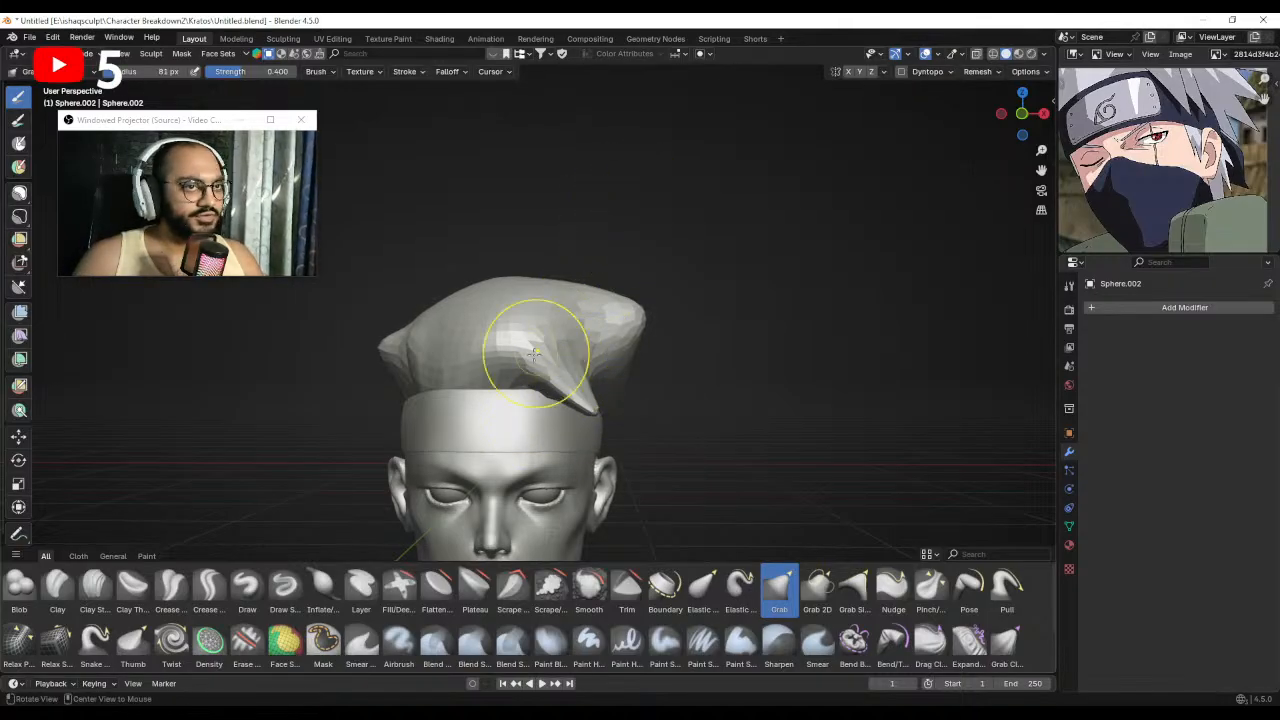
Adjust the hair's voxel size and remesh it into an even, denser surface.
{"action": "mouse_move", "coordinate": [528, 354]}
{"action": "middle_mouse_down"}
{"action": "mouse_move", "coordinate": [443, 380]}
{"action": "mouse_move", "coordinate": [609, 386]}
{"action": "mouse_move", "coordinate": [563, 386]}
{"action": "mouse_move", "coordinate": [548, 345]}
{"action": "middle_mouse_up"}
{"action": "mouse_move", "coordinate": [548, 345]}
{"action": "middle_mouse_down", "text": "shift"}
{"action": "mouse_move", "coordinate": [571, 379]}
{"action": "mouse_move", "coordinate": [559, 376]}
{"action": "middle_mouse_up", "text": "shift"}
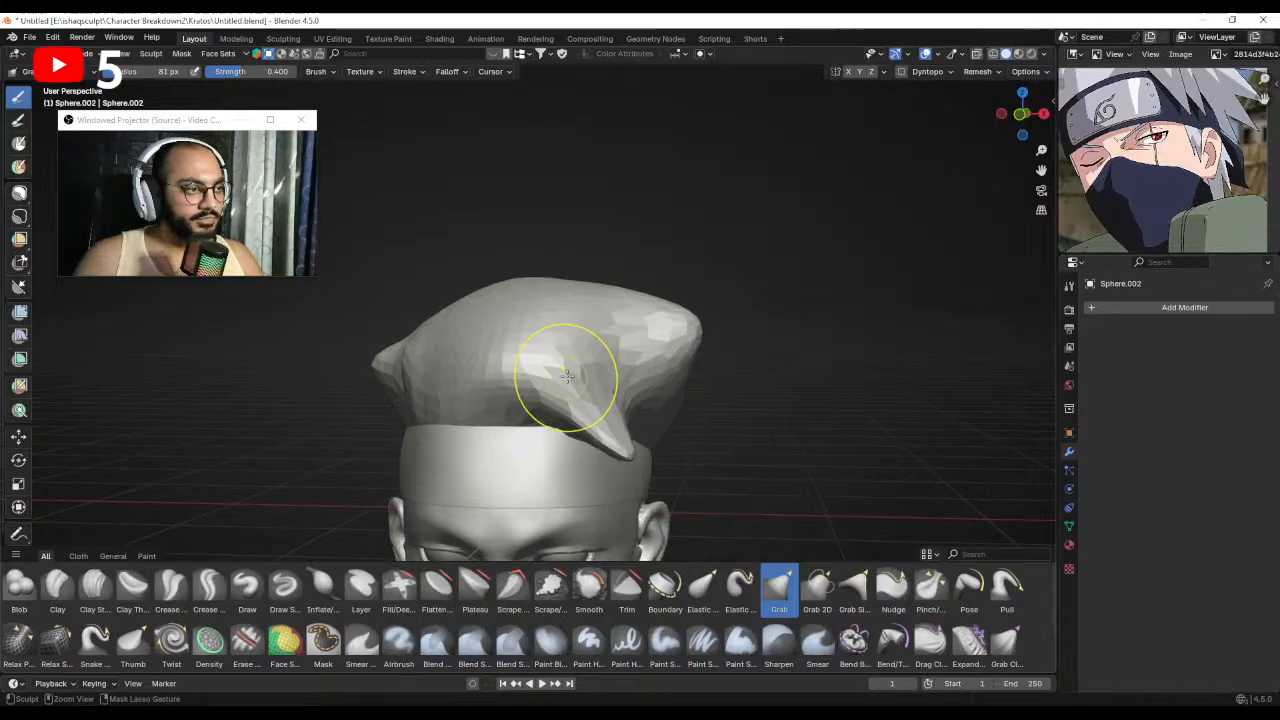
{"action": "key", "text": "r"}
{"action": "left_click", "coordinate": [555, 381]}
{"action": "key", "text": "ctrl+r"}
{"action": "middle_click_drag", "start_coordinate": [580, 374], "coordinate": [570, 332]}
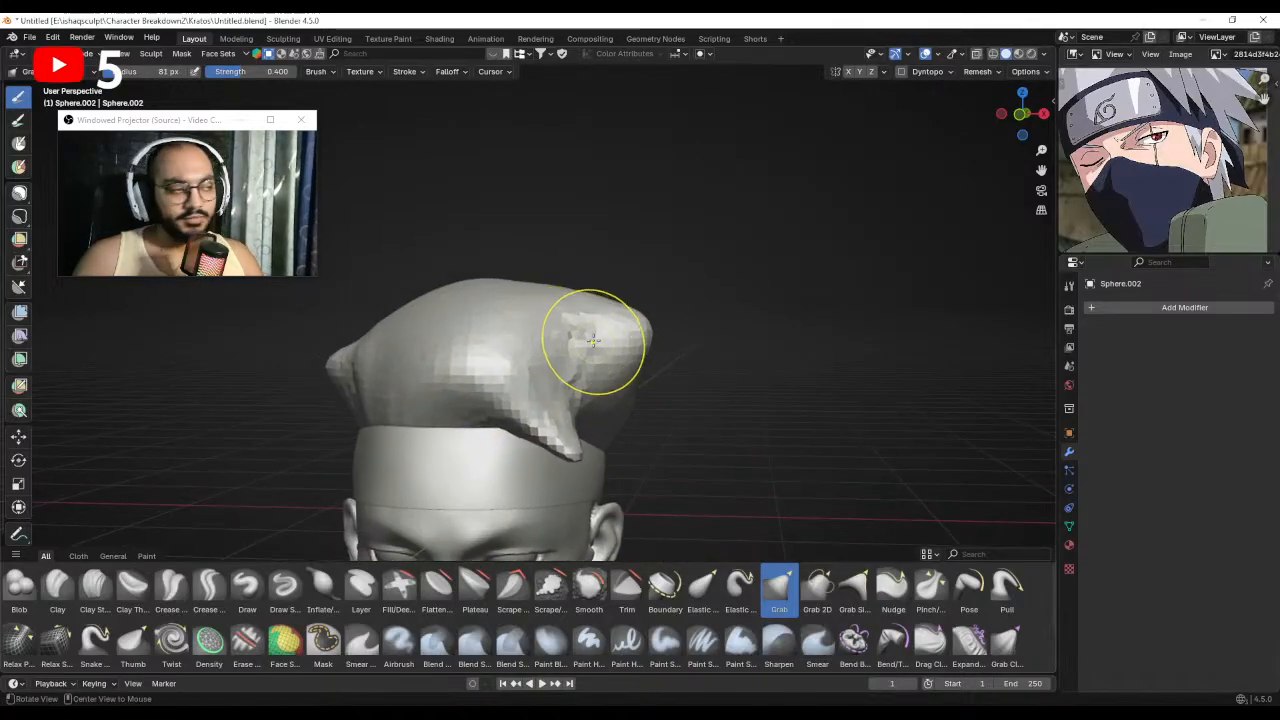
Refine the small side tuft and the hair beneath it from front and side views with the Grab brush.
{"action": "key", "text": "KP_1"}
{"action": "mouse_move", "coordinate": [488, 317]}
{"action": "middle_mouse_down"}
{"action": "mouse_move", "coordinate": [489, 360]}
{"action": "mouse_move", "coordinate": [443, 371]}
{"action": "mouse_move", "coordinate": [497, 366]}
{"action": "mouse_move", "coordinate": [423, 343]}
{"action": "middle_mouse_up"}
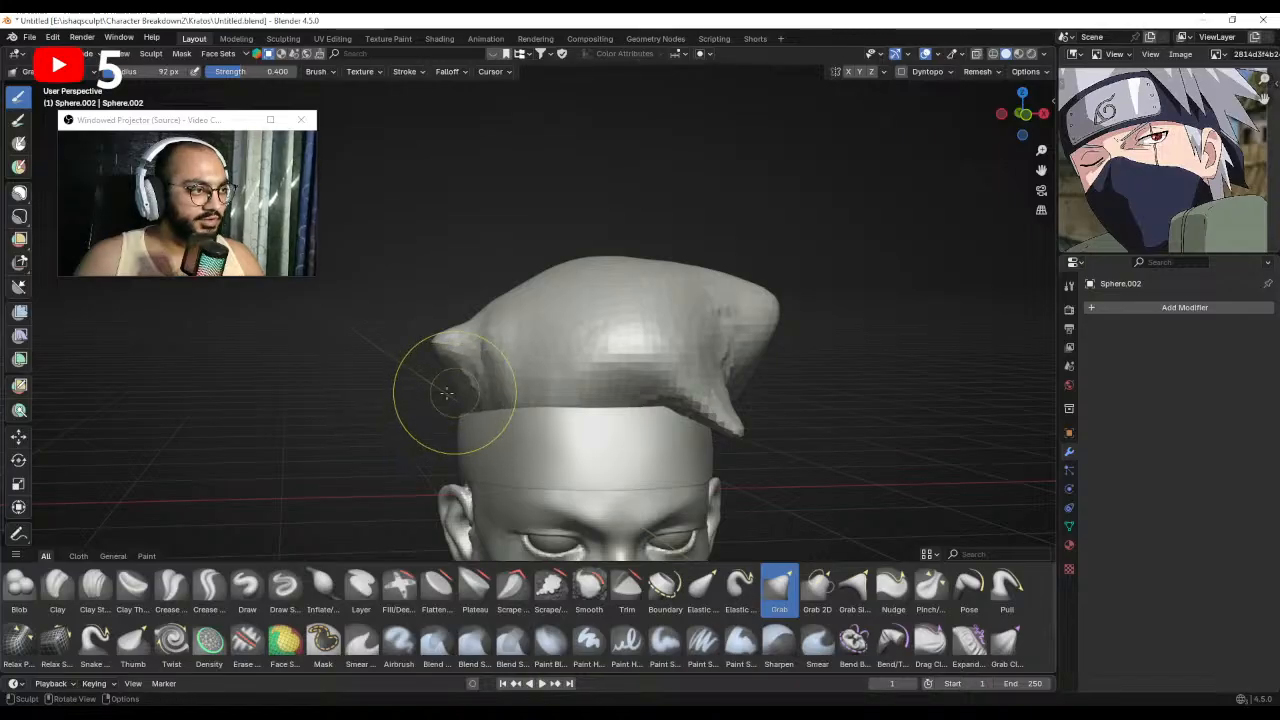
{"action": "key", "text": "f"}
{"action": "left_click", "coordinate": [453, 421]}
{"action": "mouse_move", "coordinate": [438, 406]}
{"action": "middle_mouse_down"}
{"action": "mouse_move", "coordinate": [624, 418]}
{"action": "mouse_move", "coordinate": [429, 423]}
{"action": "middle_mouse_up"}
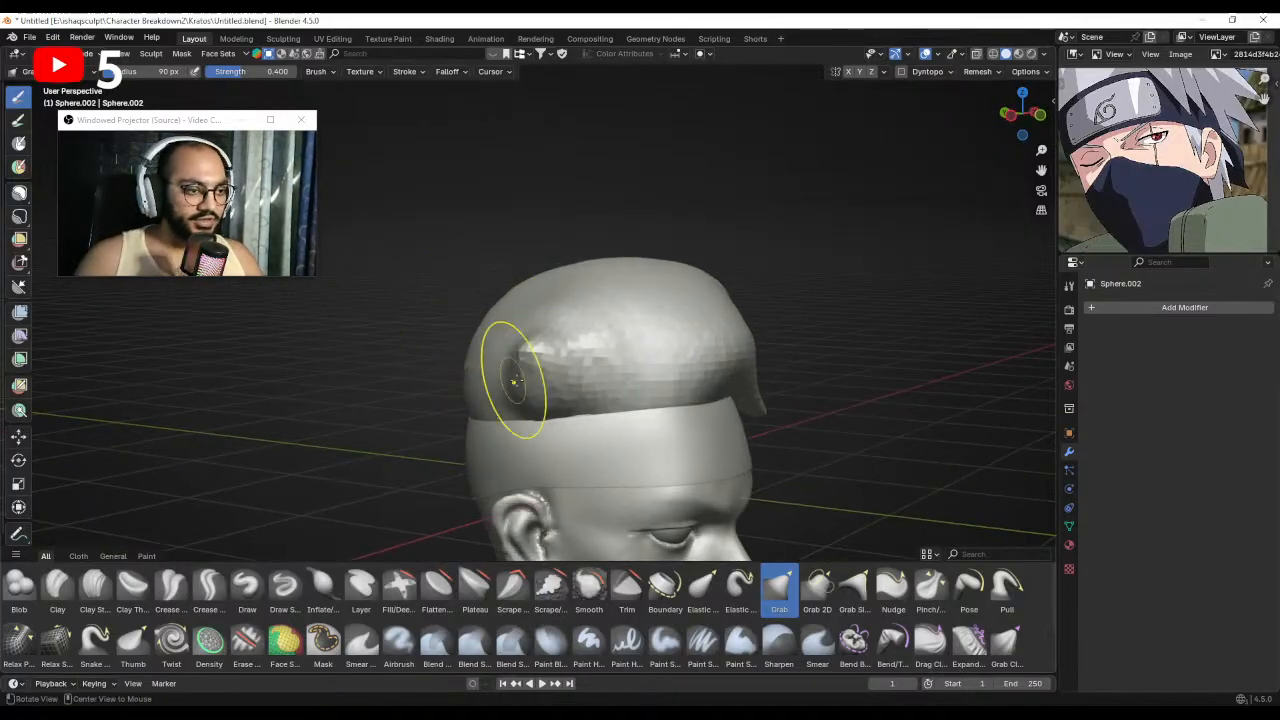
{"action": "mouse_move", "coordinate": [513, 381]}
{"action": "middle_mouse_down"}
{"action": "mouse_move", "coordinate": [471, 375]}
{"action": "mouse_move", "coordinate": [502, 370]}
{"action": "mouse_move", "coordinate": [477, 357]}
{"action": "middle_mouse_up"}
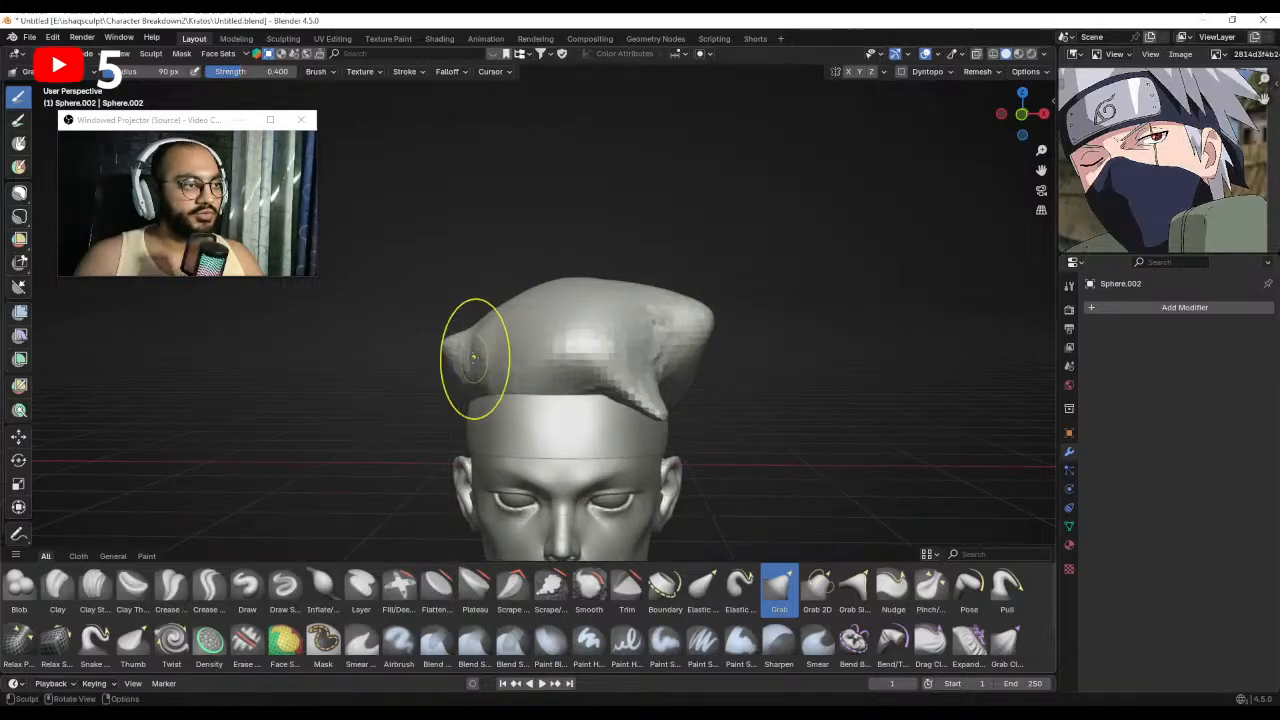
Push the overhanging lower hair edge inward toward the head in back view with the Grab brush.
{"action": "middle_click_drag", "start_coordinate": [542, 322], "coordinate": [531, 341], "text": "shift"}
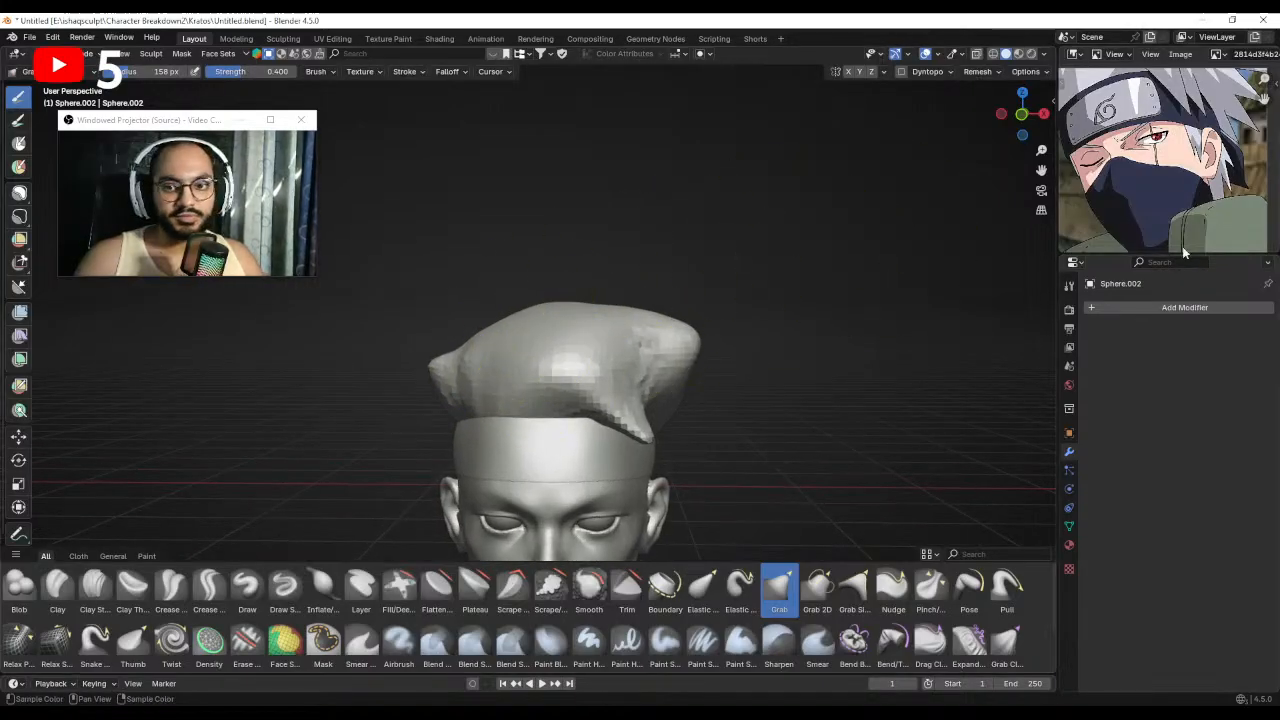
{"action": "mouse_move", "coordinate": [594, 286]}
{"action": "middle_mouse_down"}
{"action": "mouse_move", "coordinate": [657, 337]}
{"action": "mouse_move", "coordinate": [666, 286]}
{"action": "mouse_move", "coordinate": [500, 314]}
{"action": "middle_mouse_up"}
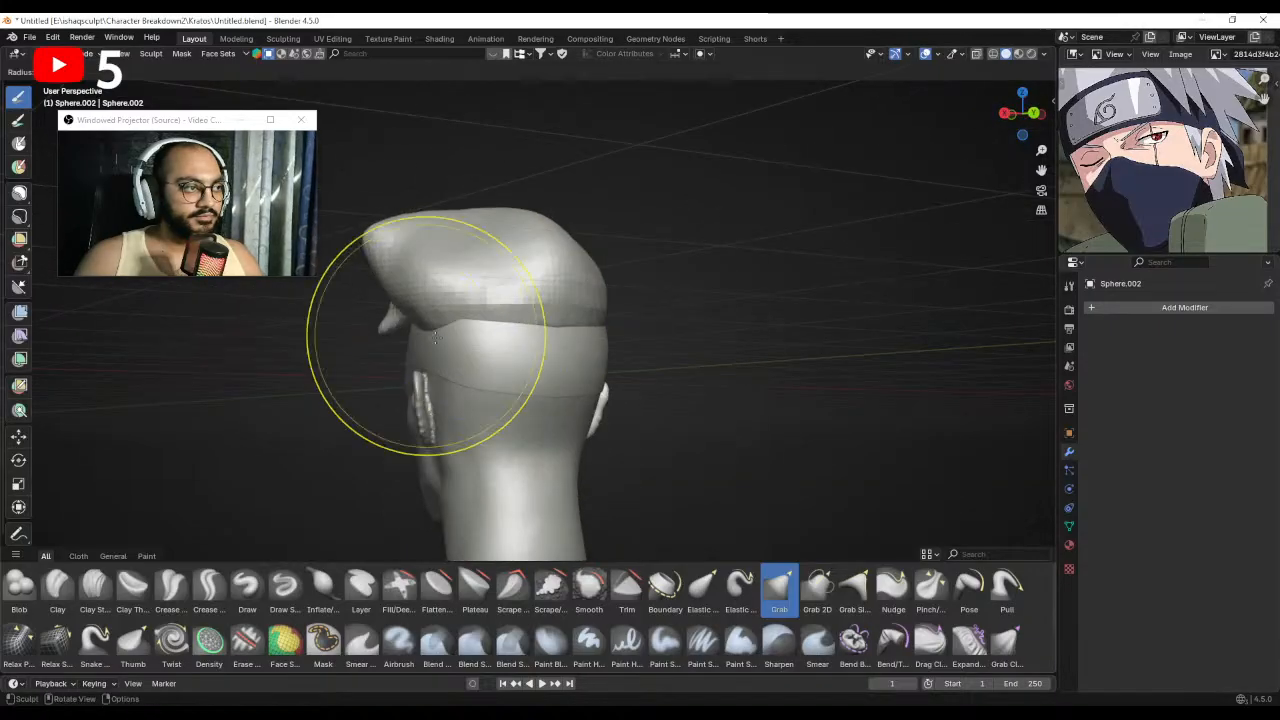
{"action": "mouse_move", "coordinate": [434, 338]}
{"action": "middle_mouse_down"}
{"action": "mouse_move", "coordinate": [491, 306]}
{"action": "mouse_move", "coordinate": [514, 214]}
{"action": "mouse_move", "coordinate": [517, 290]}
{"action": "mouse_move", "coordinate": [500, 294]}
{"action": "mouse_move", "coordinate": [580, 280]}
{"action": "mouse_move", "coordinate": [658, 305]}
{"action": "mouse_move", "coordinate": [614, 314]}
{"action": "mouse_move", "coordinate": [626, 340]}
{"action": "mouse_move", "coordinate": [509, 328]}
{"action": "mouse_move", "coordinate": [543, 329]}
{"action": "mouse_move", "coordinate": [519, 322]}
{"action": "middle_mouse_up"}
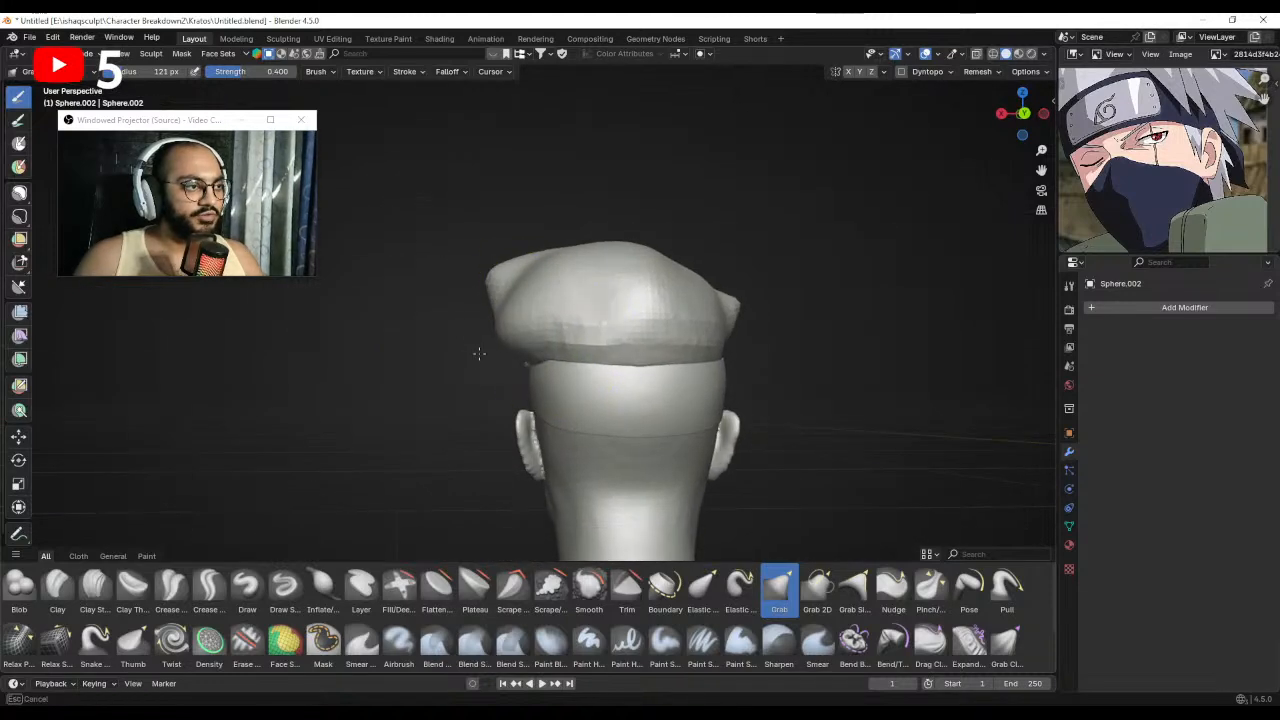
{"action": "left_click_drag", "start_coordinate": [479, 354], "coordinate": [506, 348]}
{"action": "key", "text": "f"}
{"action": "left_click", "coordinate": [588, 342]}
{"action": "middle_click_drag", "start_coordinate": [488, 294], "coordinate": [737, 294]}
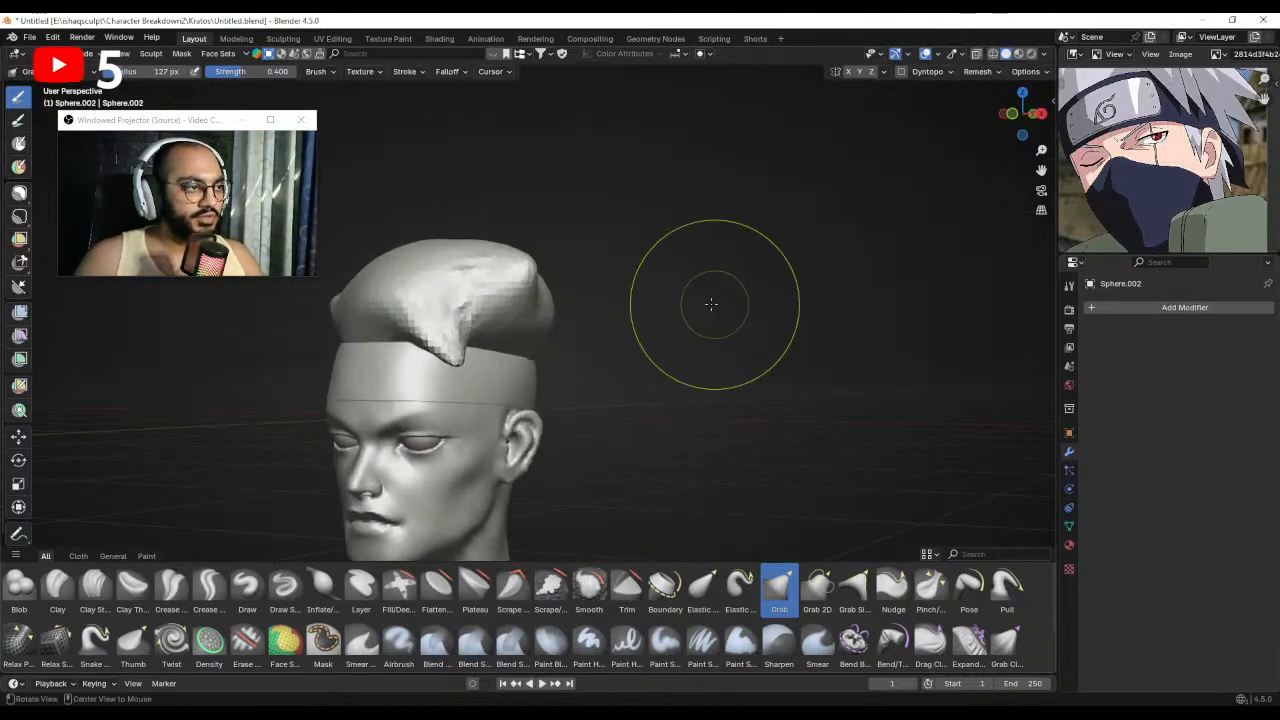
Lower and narrow the swept tip so it points sideways above the front lock, using a large Grab brush.
{"action": "middle_click_drag", "start_coordinate": [434, 394], "coordinate": [438, 362], "text": "ctrl"}
{"action": "mouse_move", "coordinate": [438, 362]}
{"action": "middle_mouse_down"}
{"action": "mouse_move", "coordinate": [560, 369]}
{"action": "mouse_move", "coordinate": [530, 362]}
{"action": "middle_mouse_up"}
{"action": "key", "text": "f"}
{"action": "left_click", "coordinate": [539, 361]}
{"action": "left_click_drag", "start_coordinate": [539, 358], "coordinate": [550, 347]}
{"action": "key", "text": "ctrl+z"}
{"action": "key", "text": "f"}
{"action": "left_click", "coordinate": [574, 364]}
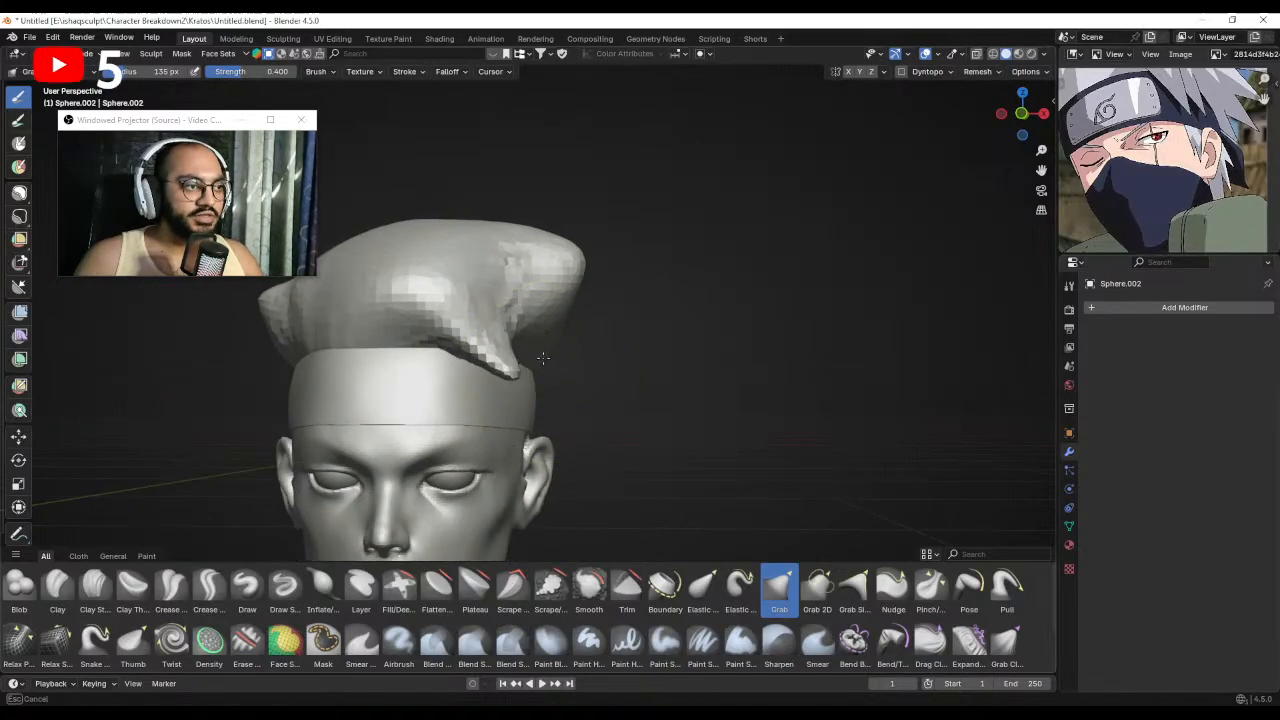
{"action": "middle_click_drag", "start_coordinate": [584, 338], "coordinate": [587, 348]}
{"action": "key", "text": "f"}
{"action": "left_click", "coordinate": [698, 350]}
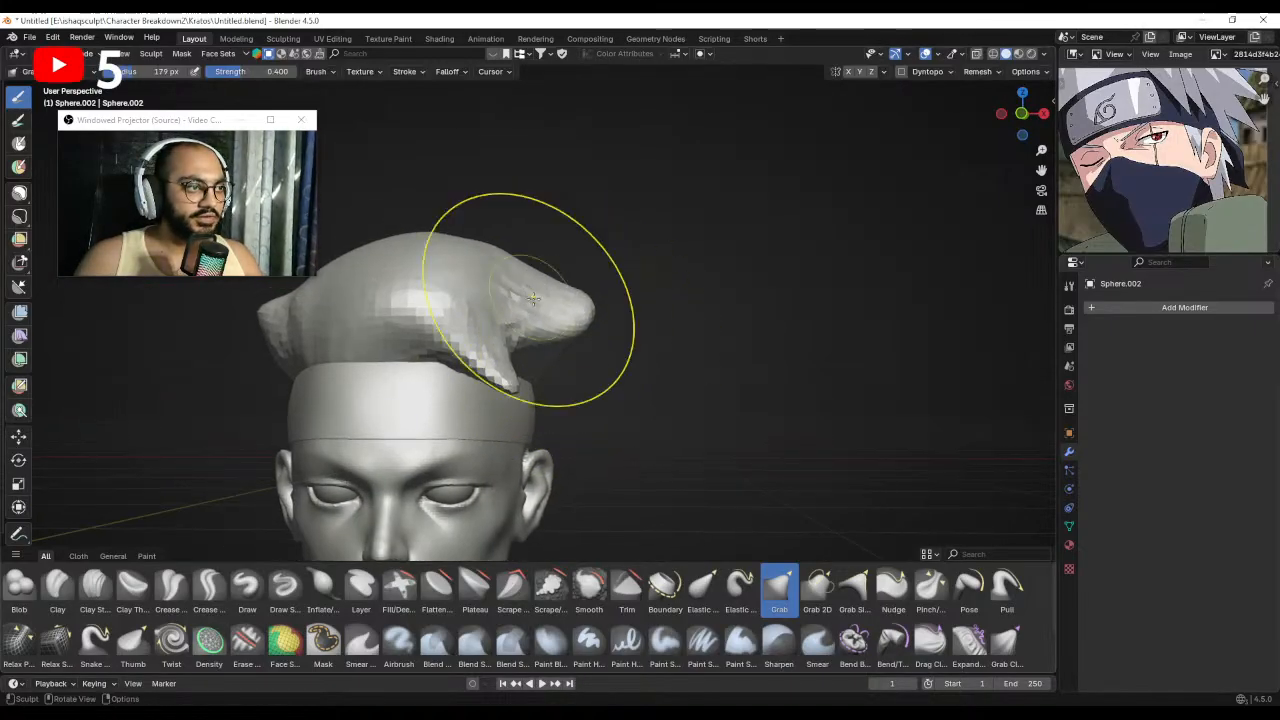
Raise a second peak from the crown above the swept tip with a smaller Grab brush.
{"action": "left_click_drag", "start_coordinate": [528, 302], "coordinate": [544, 297]}
{"action": "mouse_move", "coordinate": [546, 302]}
{"action": "middle_mouse_down", "text": "ctrl"}
{"action": "mouse_move", "coordinate": [551, 354]}
{"action": "mouse_move", "coordinate": [580, 362]}
{"action": "mouse_move", "coordinate": [597, 256]}
{"action": "middle_mouse_up", "text": "ctrl"}
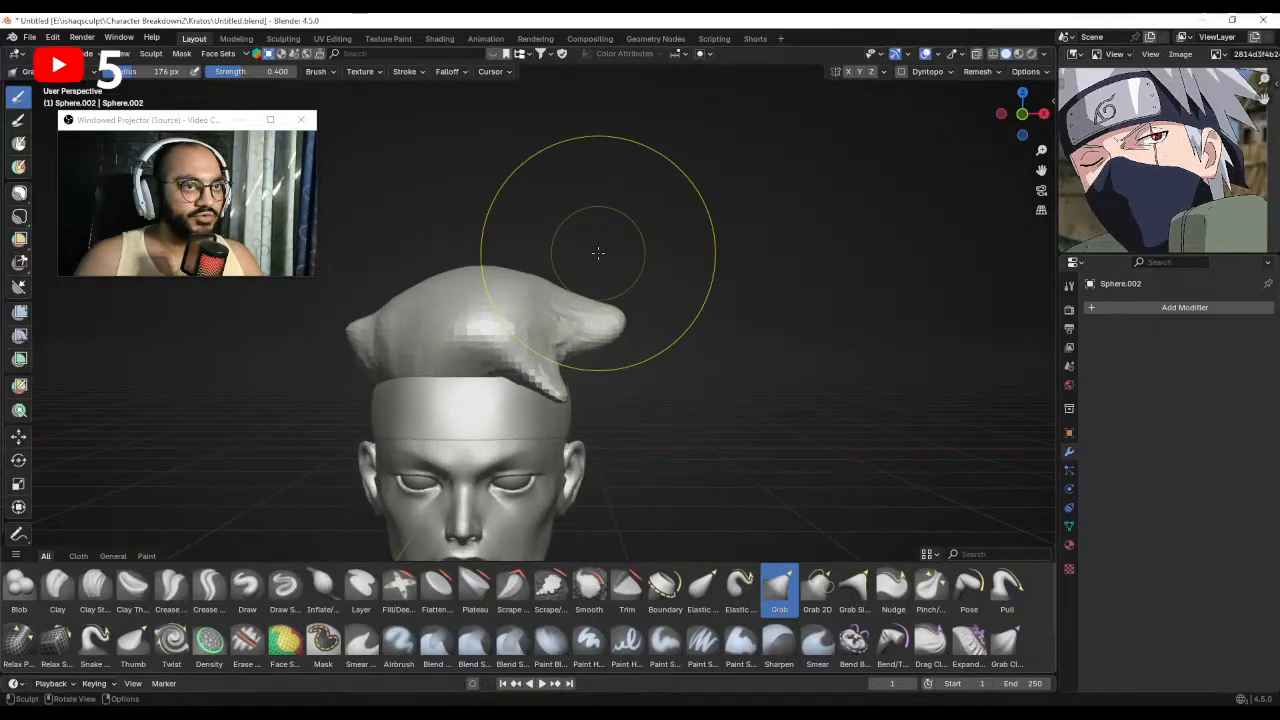
{"action": "mouse_move", "coordinate": [615, 332]}
{"action": "left_mouse_down", "text": "alt+shift"}
{"action": "mouse_move", "coordinate": [652, 366]}
{"action": "mouse_move", "coordinate": [634, 328]}
{"action": "mouse_move", "coordinate": [584, 366]}
{"action": "left_mouse_up", "text": "alt+shift"}
{"action": "key", "text": "f"}
{"action": "left_click", "coordinate": [578, 319]}
{"action": "key", "text": "f"}
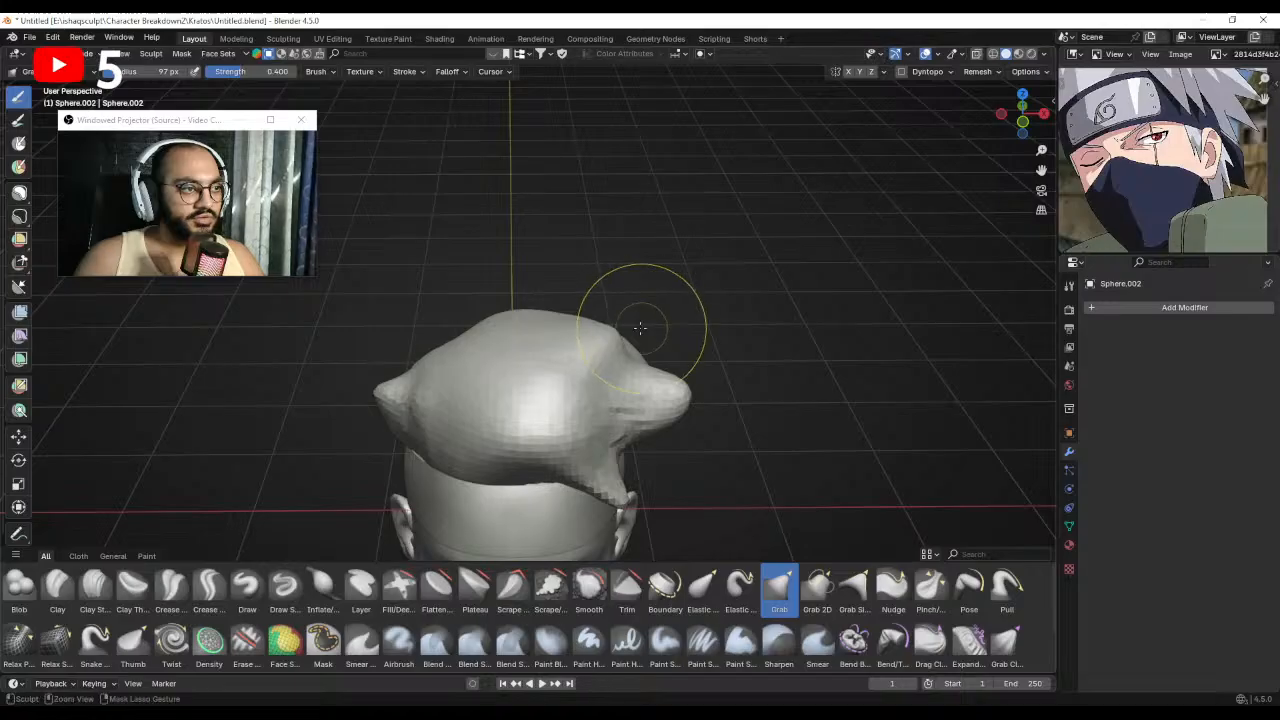
{"action": "key", "text": "f"}
{"action": "left_click", "coordinate": [592, 337]}
{"action": "mouse_move", "coordinate": [645, 318]}
{"action": "middle_mouse_down"}
{"action": "mouse_move", "coordinate": [678, 285]}
{"action": "mouse_move", "coordinate": [608, 284]}
{"action": "middle_mouse_up"}
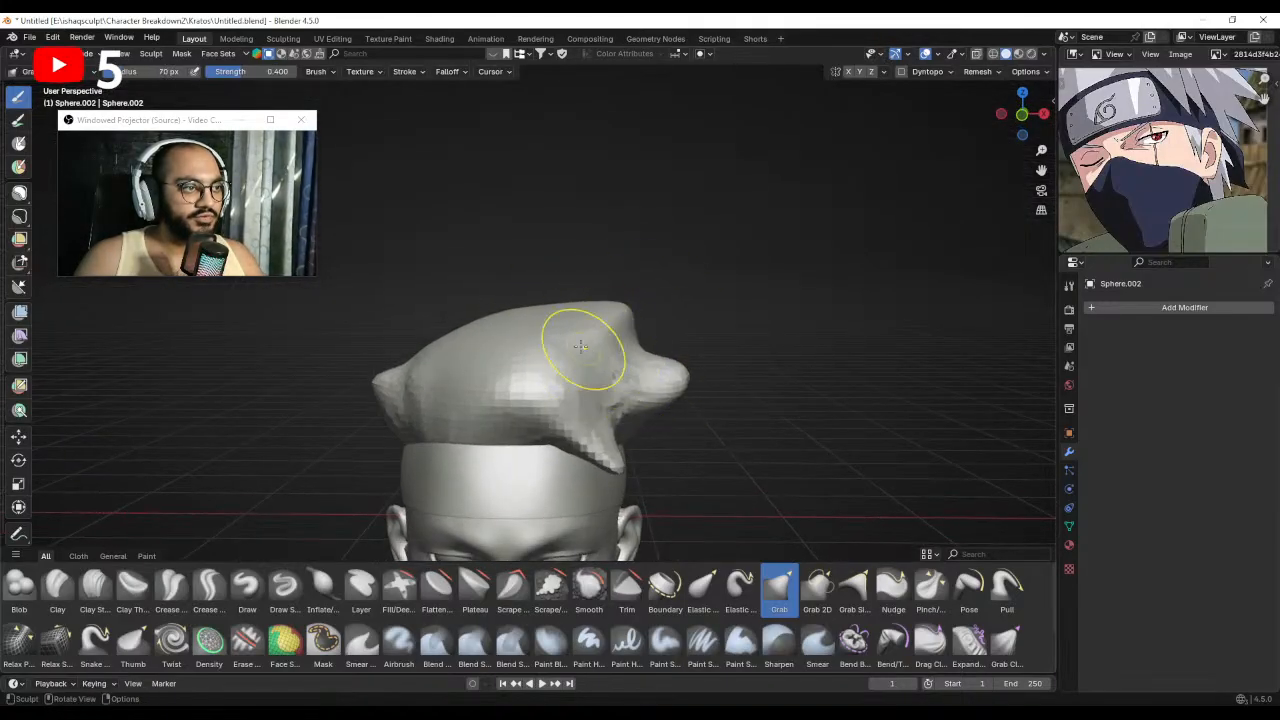
{"action": "middle_click_drag", "start_coordinate": [626, 381], "coordinate": [623, 342], "text": "shift"}
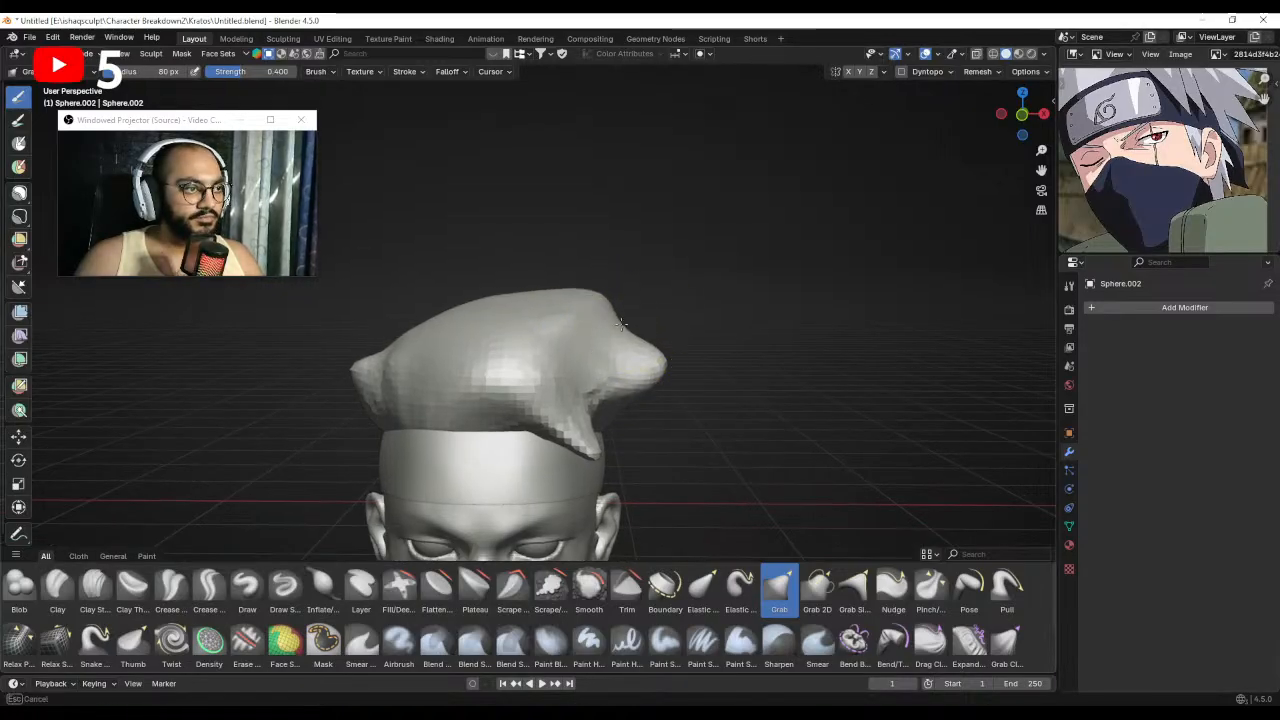
Adjust the lower hair edge behind the ear with the Grab brush and check the silhouette from the front.
{"action": "mouse_move", "coordinate": [551, 414]}
{"action": "middle_mouse_down"}
{"action": "mouse_move", "coordinate": [574, 420]}
{"action": "mouse_move", "coordinate": [615, 391]}
{"action": "middle_mouse_up"}
{"action": "mouse_move", "coordinate": [694, 206]}
{"action": "middle_mouse_down"}
{"action": "mouse_move", "coordinate": [382, 367]}
{"action": "mouse_move", "coordinate": [417, 352]}
{"action": "mouse_move", "coordinate": [472, 358]}
{"action": "middle_mouse_up"}
{"action": "middle_click_drag", "start_coordinate": [506, 424], "coordinate": [471, 423]}
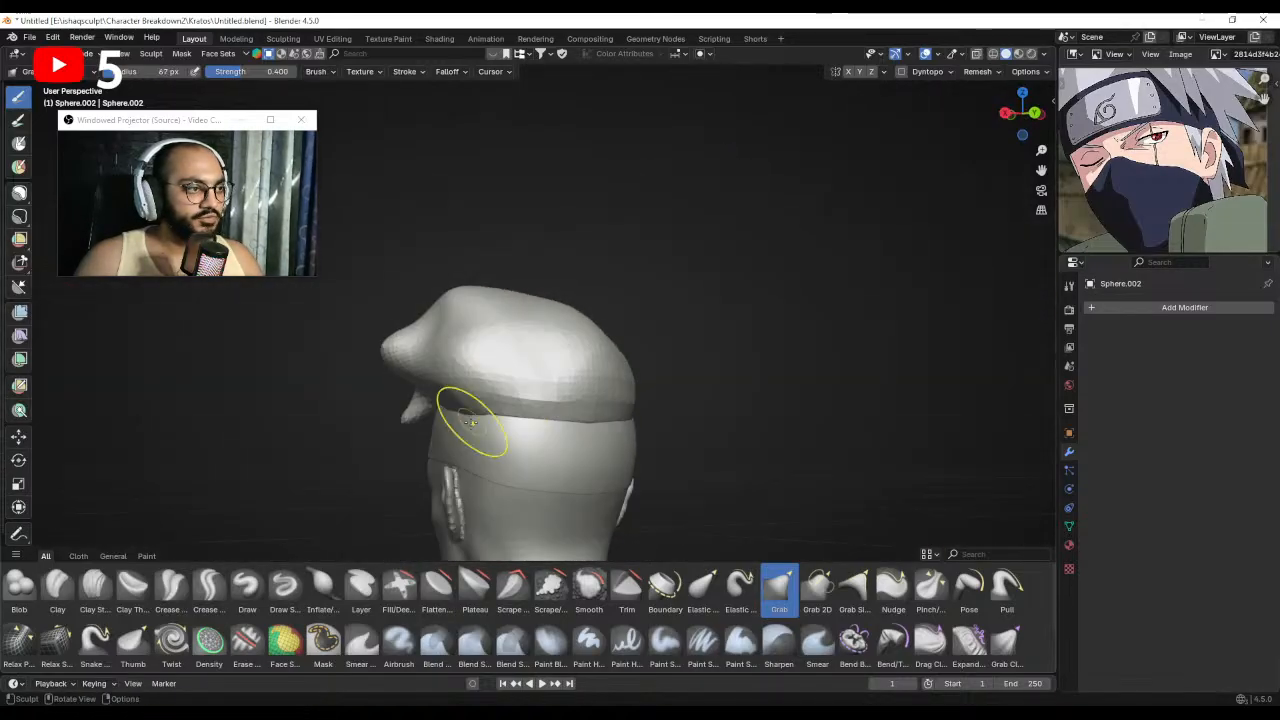
{"action": "left_click_drag", "start_coordinate": [475, 421], "coordinate": [472, 413]}
{"action": "mouse_move", "coordinate": [478, 413]}
{"action": "middle_mouse_down"}
{"action": "mouse_move", "coordinate": [663, 423]}
{"action": "mouse_move", "coordinate": [588, 367]}
{"action": "middle_mouse_up"}
{"action": "scroll", "coordinate": [575, 325], "scroll_direction": "down", "scroll_amount": 2}
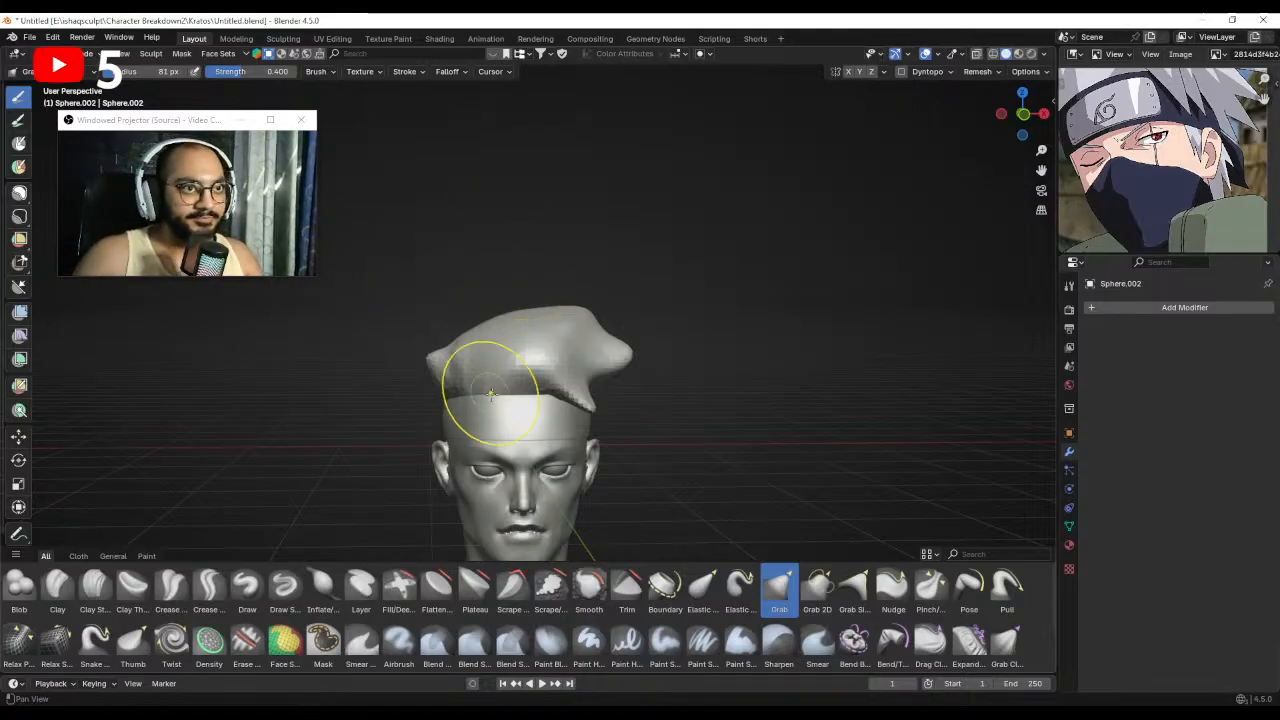
{"action": "middle_click_drag", "start_coordinate": [514, 371], "coordinate": [534, 343]}
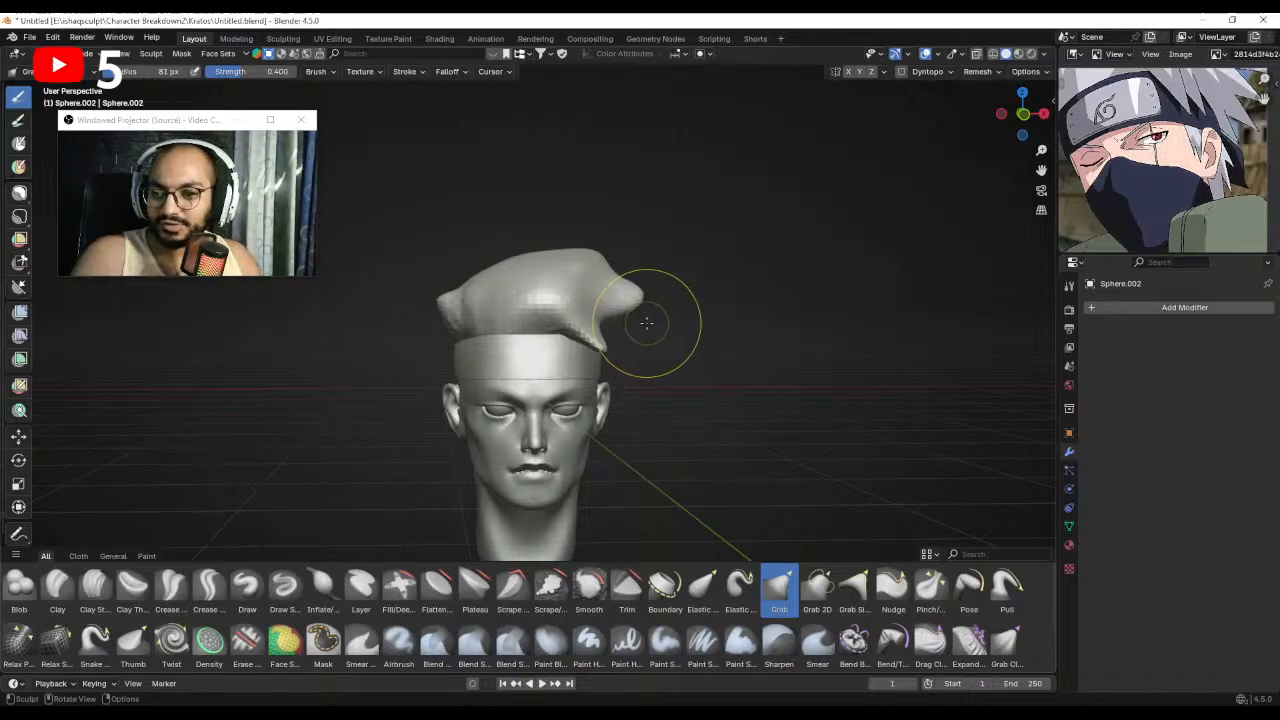
{"action": "middle_click_drag", "start_coordinate": [677, 201], "coordinate": [529, 337], "text": "ctrl"}
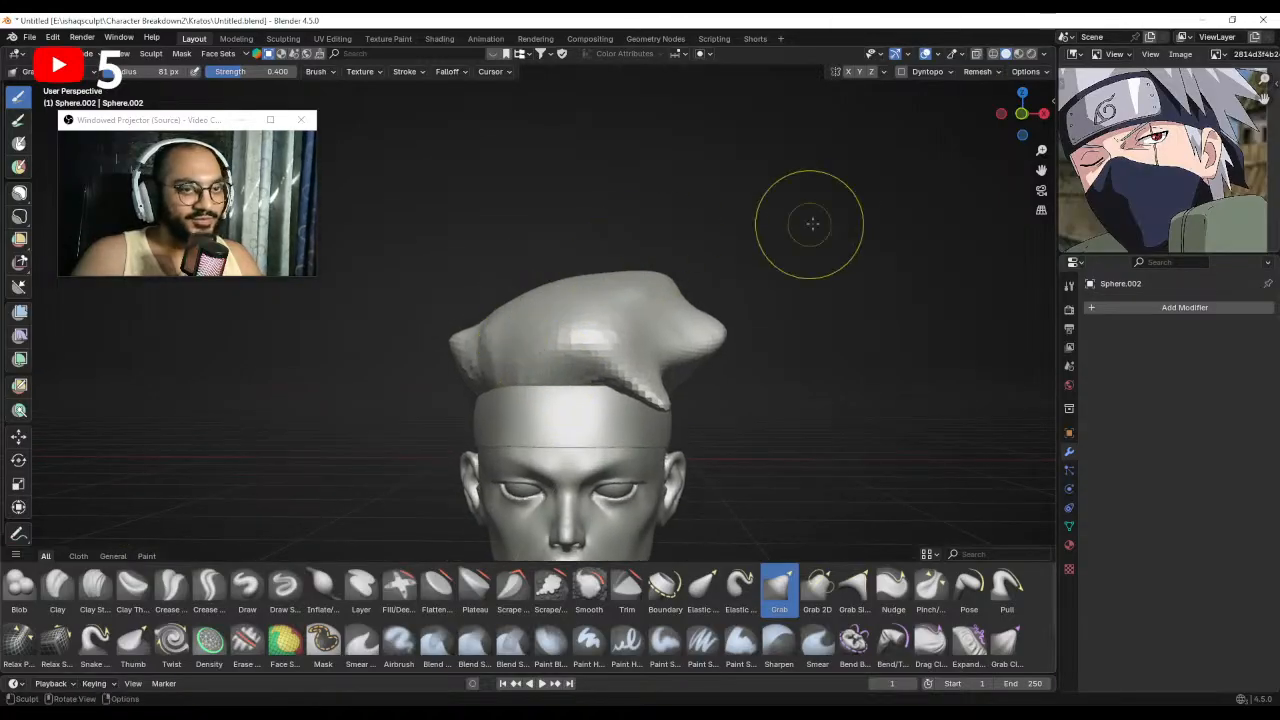
{"action": "middle_click_drag", "start_coordinate": [629, 273], "coordinate": [638, 296], "text": "shift"}
{"action": "key", "text": "f"}
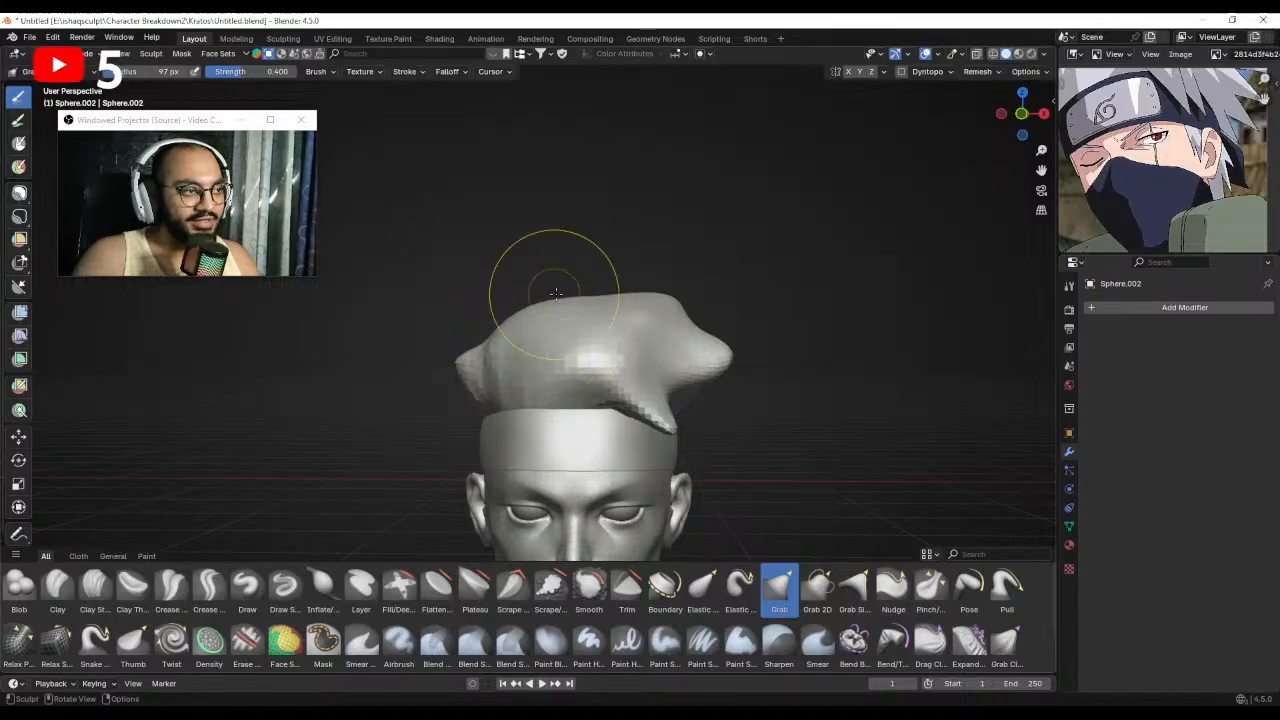
{"action": "left_click", "coordinate": [600, 288]}
{"action": "middle_click_drag", "start_coordinate": [674, 303], "coordinate": [631, 281], "text": "shift"}
{"action": "key", "text": "f"}
{"action": "left_click", "coordinate": [626, 285]}
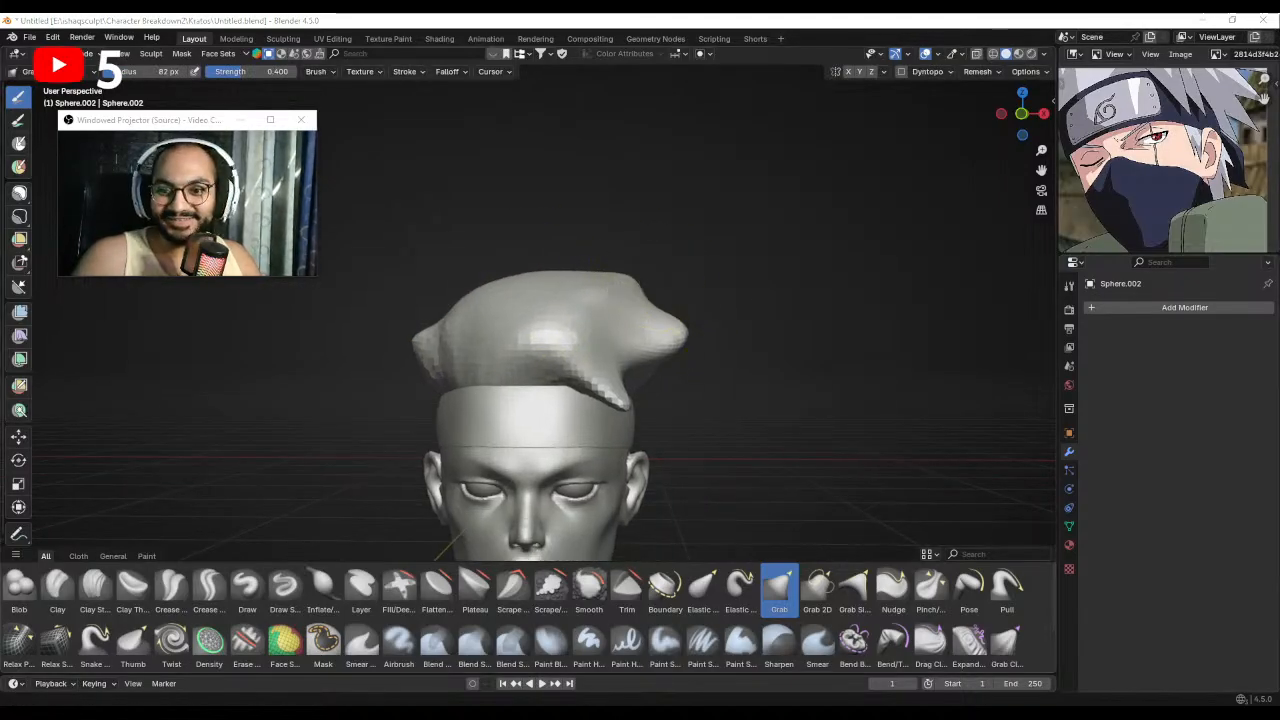
{"action": "scroll", "coordinate": [480, 253], "scroll_direction": "up", "scroll_amount": 1}
{"action": "left_click_drag", "start_coordinate": [480, 253], "coordinate": [490, 263], "text": "alt"}
{"action": "mouse_move", "coordinate": [630, 296]}
{"action": "left_mouse_down", "text": "alt"}
{"action": "mouse_move", "coordinate": [646, 326]}
{"action": "mouse_move", "coordinate": [655, 290]}
{"action": "left_mouse_up", "text": "alt"}
{"action": "key", "text": "f"}
{"action": "left_click", "coordinate": [643, 287]}
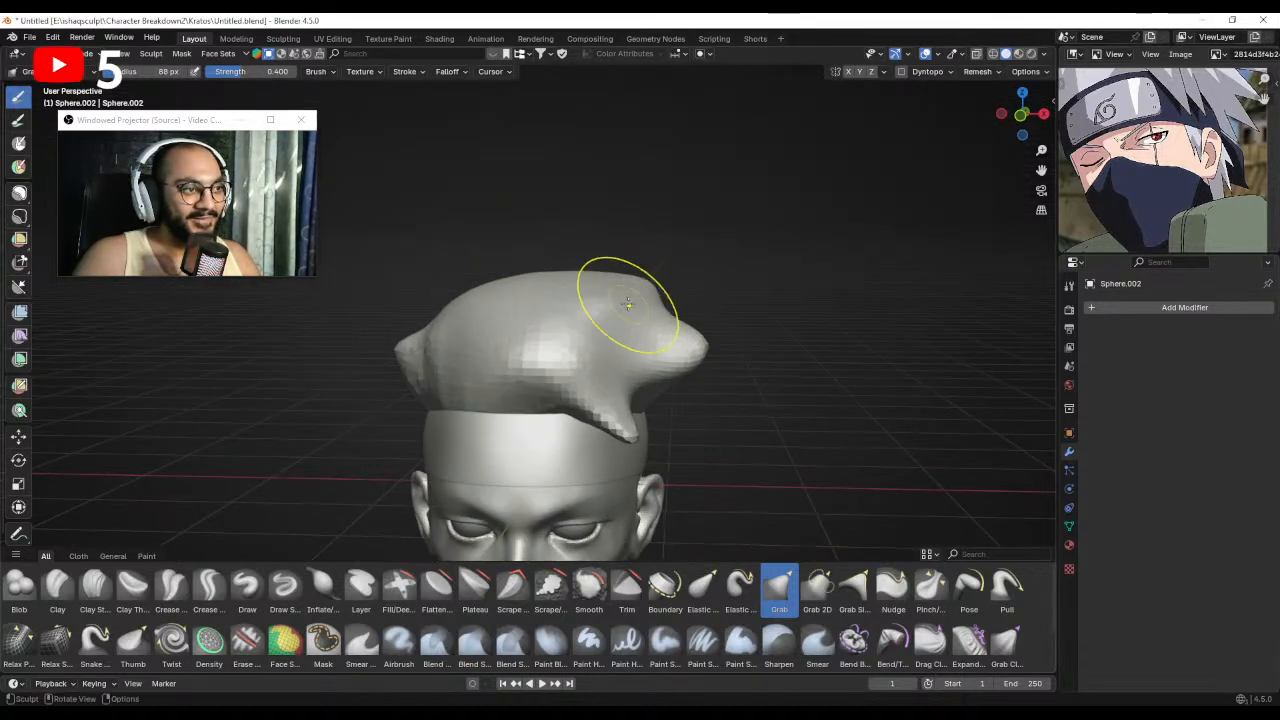
{"action": "key", "text": "f"}
{"action": "left_click", "coordinate": [617, 300]}
Lift the hair mass at the back of the crown and pull its lower edge down behind the ear with the Grab brush.
{"action": "middle_click_drag", "start_coordinate": [603, 292], "coordinate": [377, 335]}
{"action": "middle_click_drag", "start_coordinate": [436, 290], "coordinate": [346, 282]}
{"action": "scroll", "coordinate": [440, 310], "scroll_direction": "down", "scroll_amount": 1}
{"action": "key", "text": "f"}
{"action": "left_click", "coordinate": [477, 332]}
{"action": "left_click_drag", "start_coordinate": [460, 335], "coordinate": [445, 299]}
{"action": "middle_click_drag", "start_coordinate": [400, 370], "coordinate": [455, 390]}
{"action": "key", "text": "f"}
{"action": "left_click", "coordinate": [458, 383]}
{"action": "left_click_drag", "start_coordinate": [465, 378], "coordinate": [423, 450]}
Pull the lower hair corner above the ear out and down into a pointed lock with the Grab brush in back view.
{"action": "middle_click_drag", "start_coordinate": [431, 451], "coordinate": [375, 440]}
{"action": "key", "text": "f"}
{"action": "left_click", "coordinate": [412, 420]}
{"action": "left_click_drag", "start_coordinate": [410, 418], "coordinate": [426, 455]}
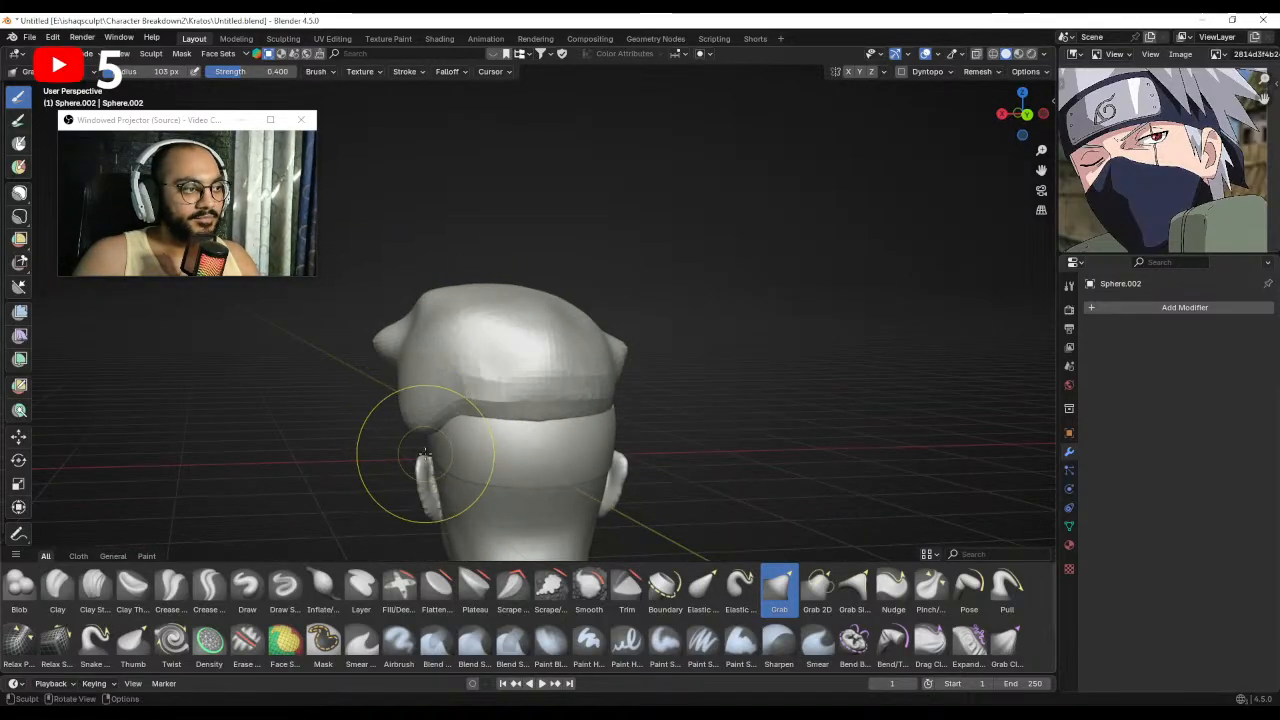
{"action": "middle_click_drag", "start_coordinate": [426, 455], "coordinate": [408, 452]}
{"action": "left_click_drag", "start_coordinate": [417, 420], "coordinate": [388, 446]}
{"action": "key", "text": "f"}
{"action": "left_click", "coordinate": [400, 430]}
{"action": "left_click_drag", "start_coordinate": [405, 420], "coordinate": [414, 410]}
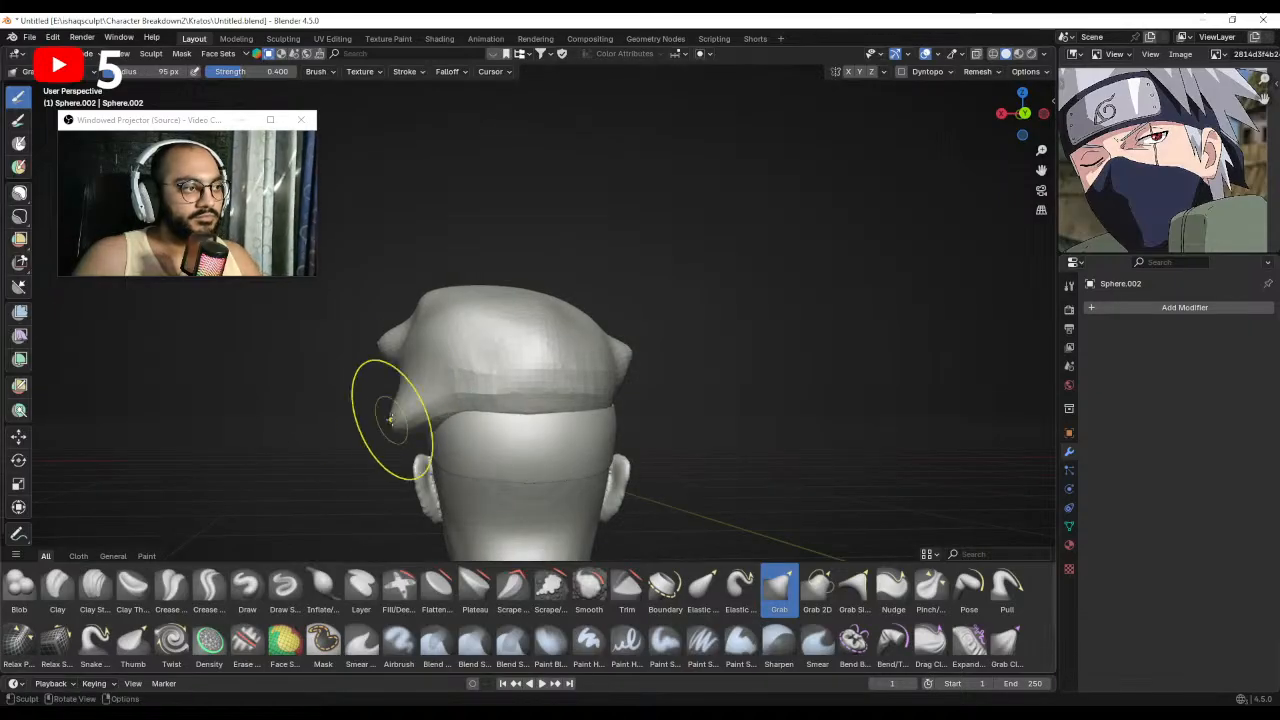
Adjust the new lock above the ear with the Grab brush and check the silhouette from the front.
{"action": "middle_click_drag", "start_coordinate": [394, 419], "coordinate": [728, 412]}
{"action": "key", "text": "f"}
{"action": "left_click", "coordinate": [720, 411]}
{"action": "left_click_drag", "start_coordinate": [668, 412], "coordinate": [648, 424]}
{"action": "scroll", "coordinate": [622, 446], "scroll_direction": "down", "scroll_amount": 2}
{"action": "middle_click_drag", "start_coordinate": [620, 451], "coordinate": [641, 408]}
{"action": "mouse_move", "coordinate": [643, 408]}
{"action": "left_mouse_down", "text": "ctrl+alt"}
{"action": "mouse_move", "coordinate": [643, 368]}
{"action": "mouse_move", "coordinate": [646, 392]}
{"action": "left_mouse_up", "text": "ctrl+alt"}
{"action": "key", "text": "f"}
{"action": "left_click", "coordinate": [655, 355]}
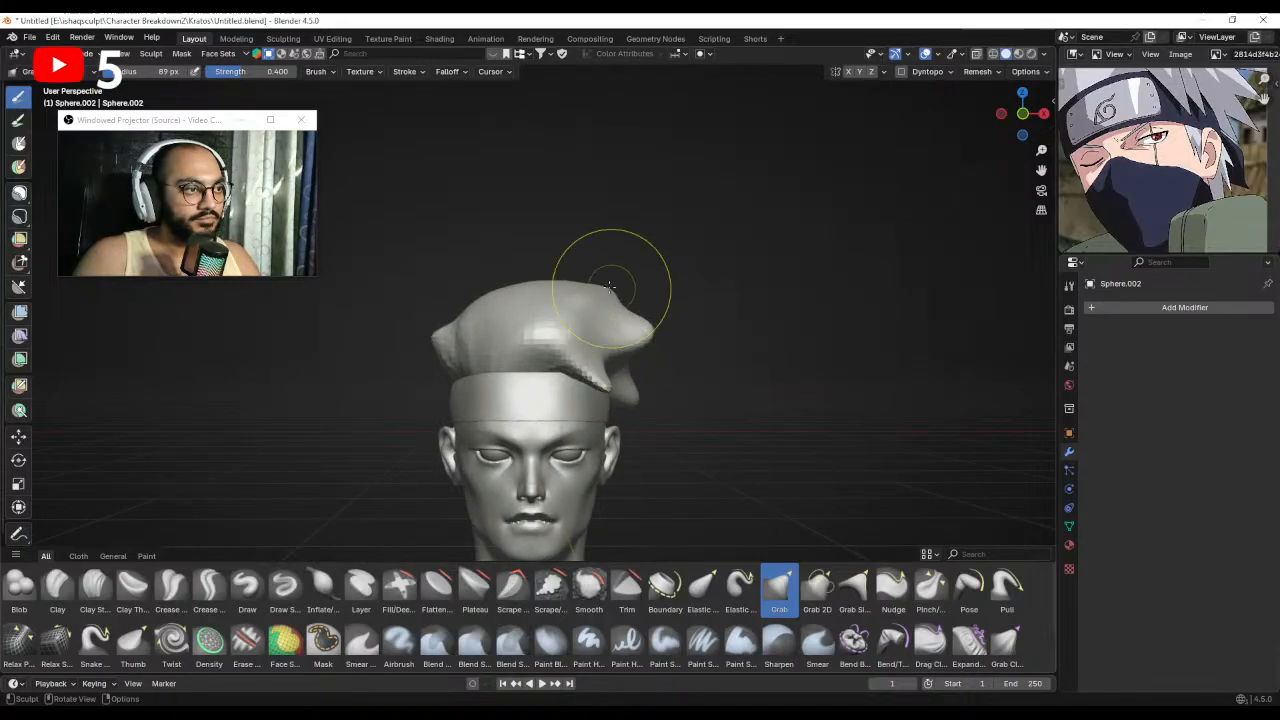
Set a finer voxel size for the hair mesh and remesh it to smooth out the blocky front edge.
{"action": "mouse_move", "coordinate": [606, 312]}
{"action": "middle_mouse_down"}
{"action": "mouse_move", "coordinate": [608, 297]}
{"action": "mouse_move", "coordinate": [586, 300]}
{"action": "mouse_move", "coordinate": [502, 344]}
{"action": "mouse_move", "coordinate": [571, 360]}
{"action": "mouse_move", "coordinate": [540, 367]}
{"action": "middle_mouse_up"}
{"action": "scroll", "coordinate": [545, 347], "scroll_direction": "up", "scroll_amount": 1}
{"action": "key", "text": "r"}
{"action": "left_click", "coordinate": [547, 349]}
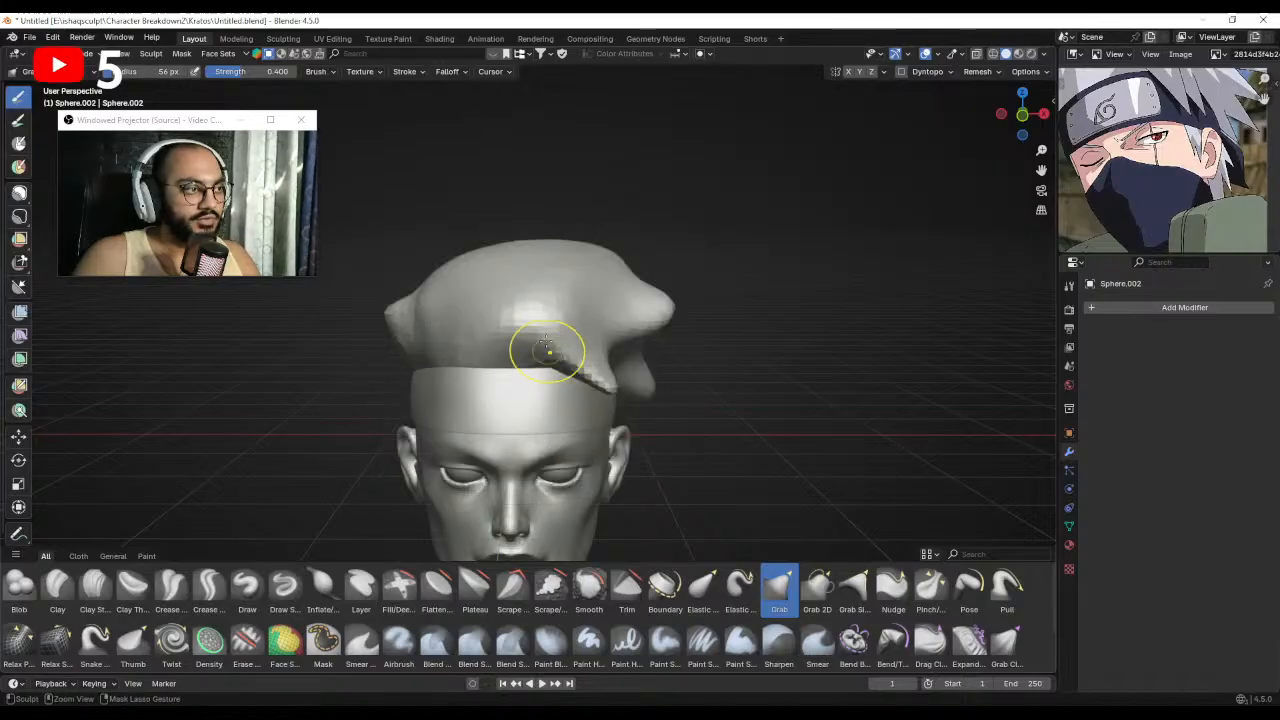
{"action": "key", "text": "r"}
{"action": "left_click", "coordinate": [505, 335]}
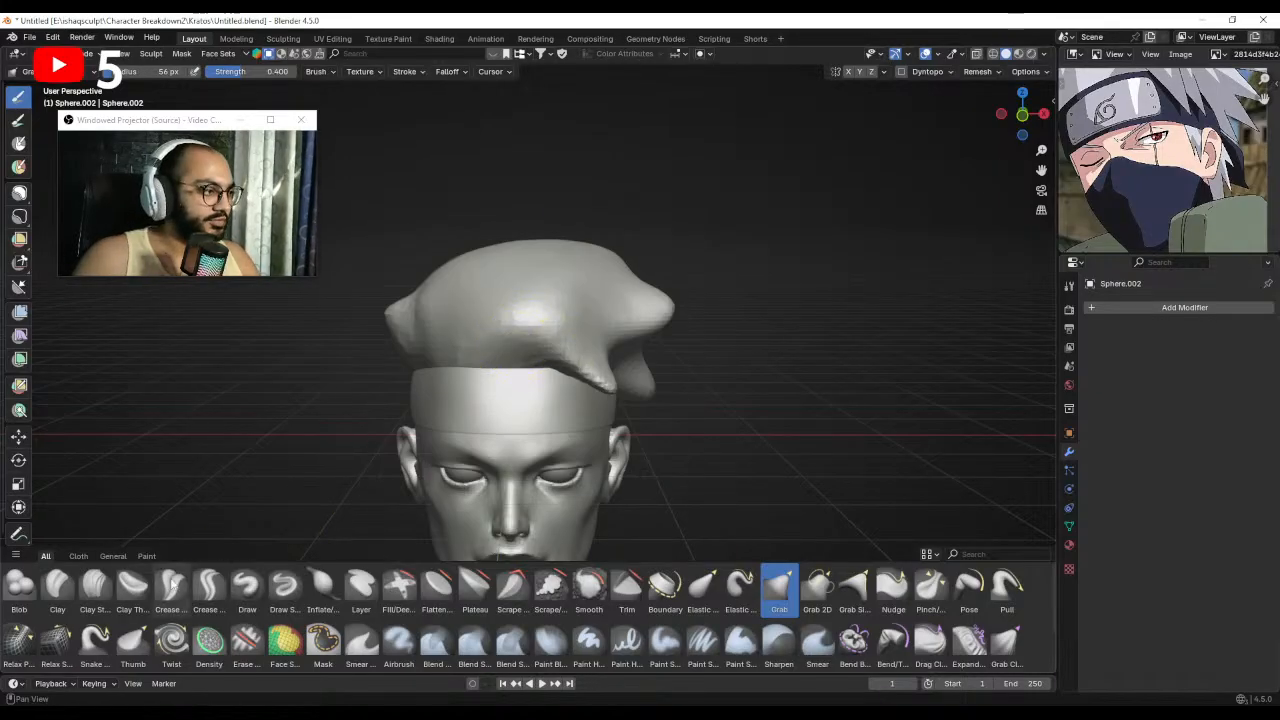
Lay flowing strands across the front fringe and down into the front lock with the Clay Strips brush.
{"action": "left_click", "coordinate": [95, 586]}
{"action": "mouse_move", "coordinate": [540, 360]}
{"action": "middle_mouse_down"}
{"action": "mouse_move", "coordinate": [601, 336]}
{"action": "mouse_move", "coordinate": [551, 318]}
{"action": "mouse_move", "coordinate": [520, 342]}
{"action": "middle_mouse_up"}
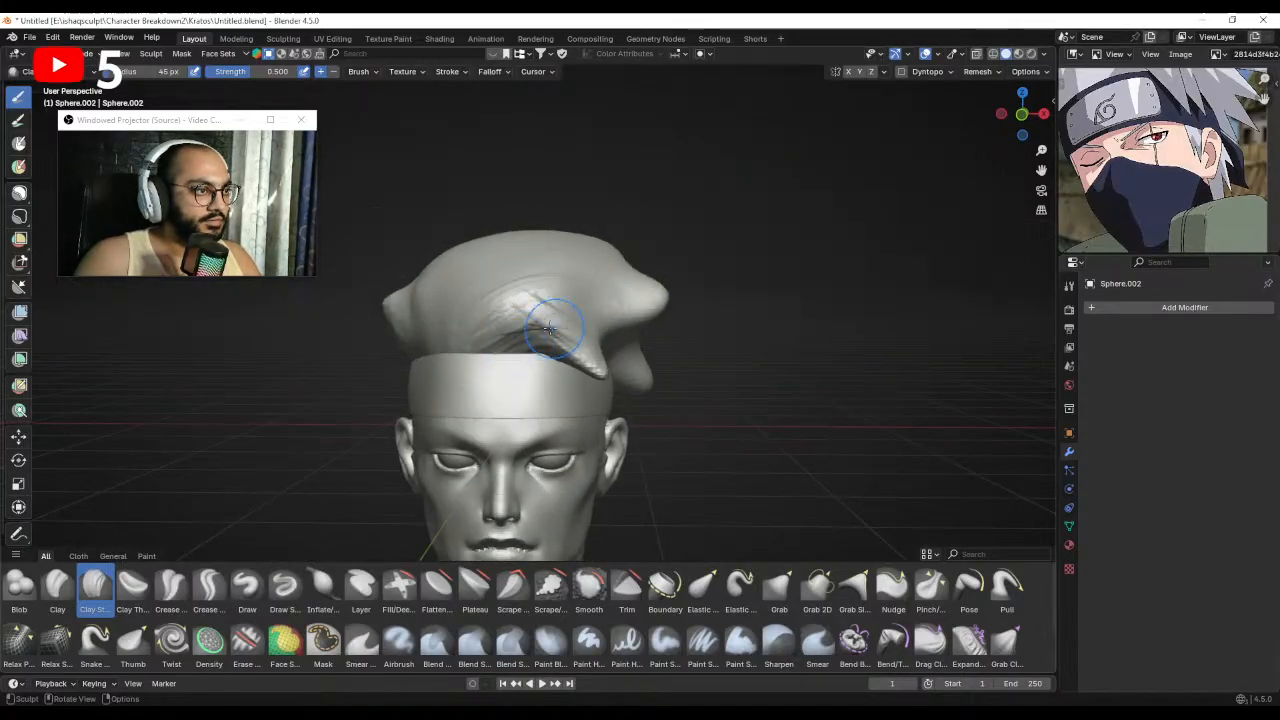
{"action": "left_click_drag", "start_coordinate": [549, 328], "coordinate": [559, 327]}
{"action": "mouse_move", "coordinate": [536, 316]}
{"action": "middle_mouse_down"}
{"action": "mouse_move", "coordinate": [548, 348]}
{"action": "mouse_move", "coordinate": [484, 355]}
{"action": "middle_mouse_up"}
{"action": "left_click_drag", "start_coordinate": [500, 367], "coordinate": [495, 367], "text": "alt"}
{"action": "key", "text": "f"}
{"action": "left_click", "coordinate": [480, 364]}
{"action": "left_click_drag", "start_coordinate": [480, 364], "coordinate": [500, 390]}
Refine the strands around the base of the front lock from the side with resized Clay Strips strokes.
{"action": "middle_click_drag", "start_coordinate": [498, 345], "coordinate": [496, 363]}
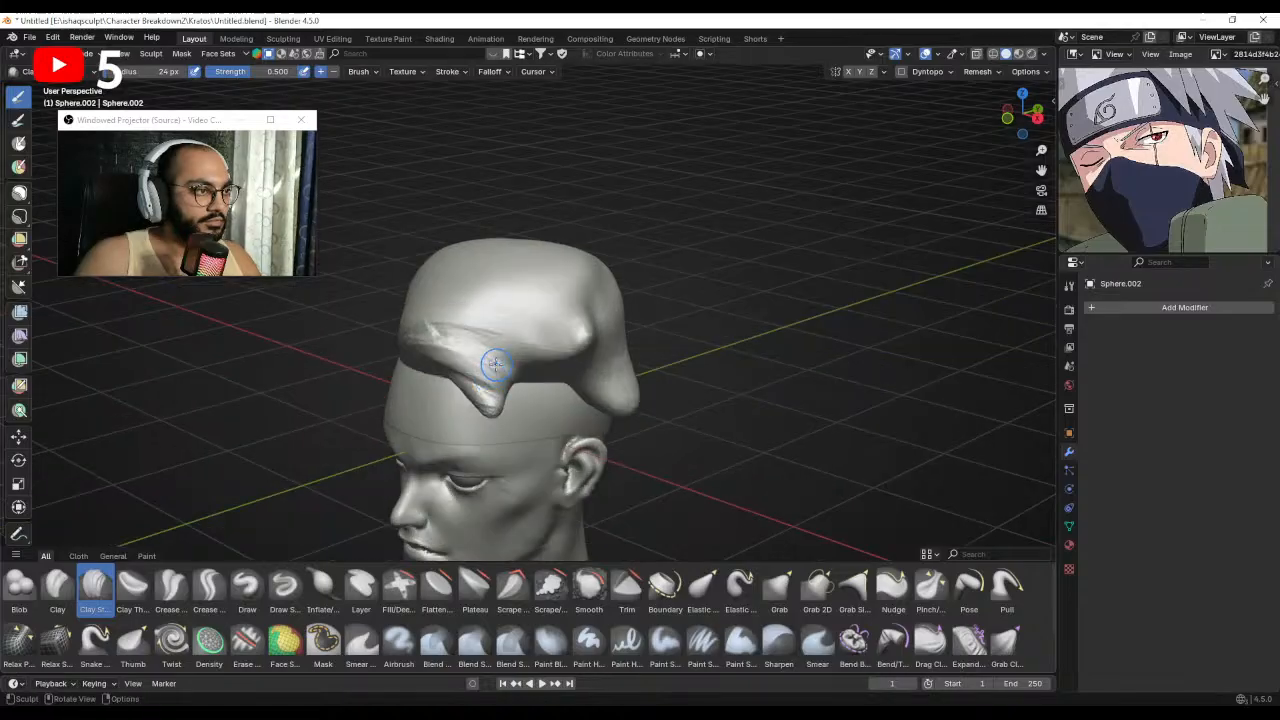
{"action": "key", "text": "f"}
{"action": "left_click", "coordinate": [513, 363]}
{"action": "left_click_drag", "start_coordinate": [502, 328], "coordinate": [519, 365]}
{"action": "key", "text": "f"}
{"action": "left_click", "coordinate": [506, 366]}
Sculpt strands sweeping from the crown toward the front lock and swept tip in top view with Clay Strips.
{"action": "mouse_move", "coordinate": [534, 342]}
{"action": "middle_mouse_down"}
{"action": "mouse_move", "coordinate": [512, 362]}
{"action": "mouse_move", "coordinate": [574, 380]}
{"action": "mouse_move", "coordinate": [620, 345]}
{"action": "mouse_move", "coordinate": [587, 350]}
{"action": "middle_mouse_up"}
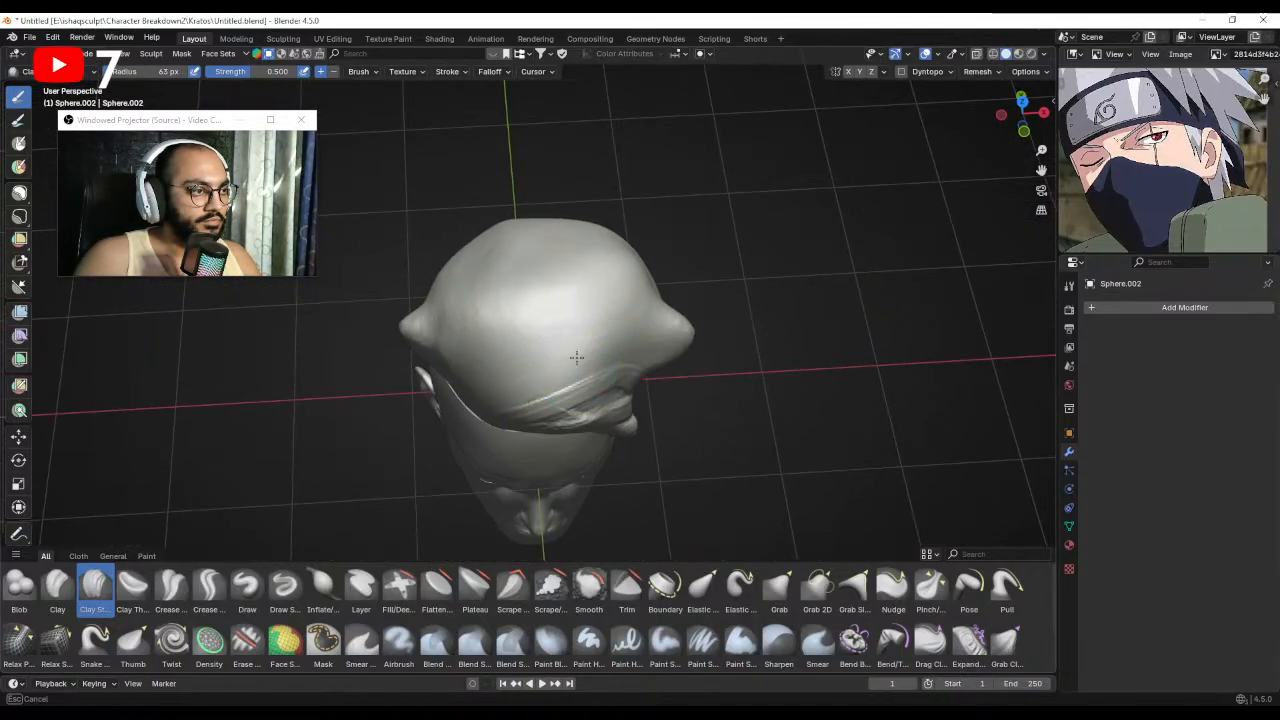
{"action": "key", "text": "f"}
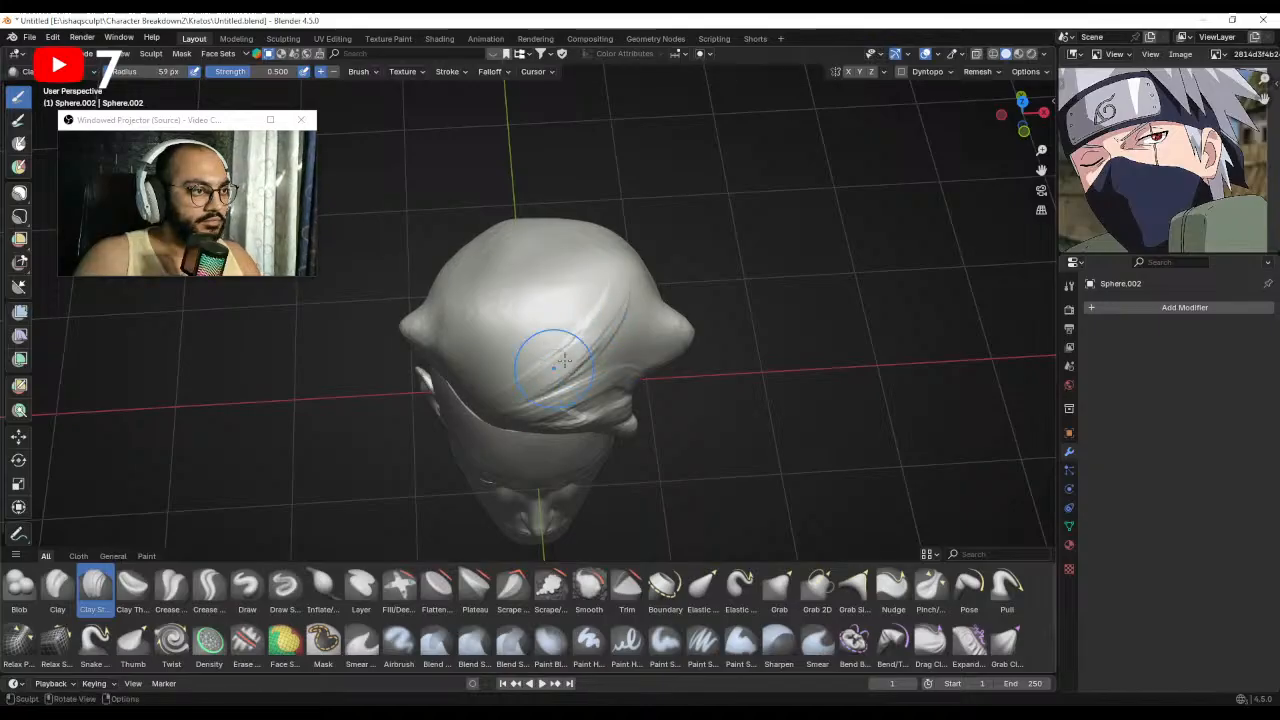
{"action": "left_click", "coordinate": [538, 378]}
{"action": "middle_click_drag", "start_coordinate": [538, 378], "coordinate": [574, 352]}
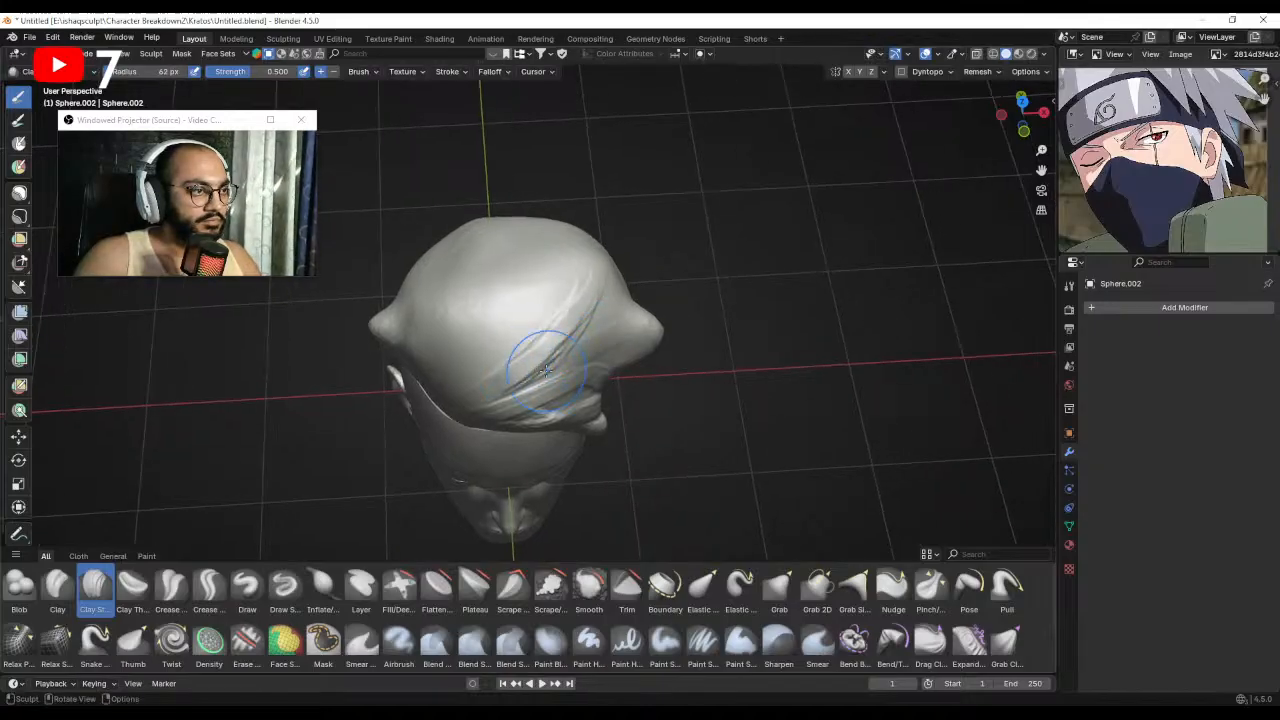
{"action": "key", "text": "f"}
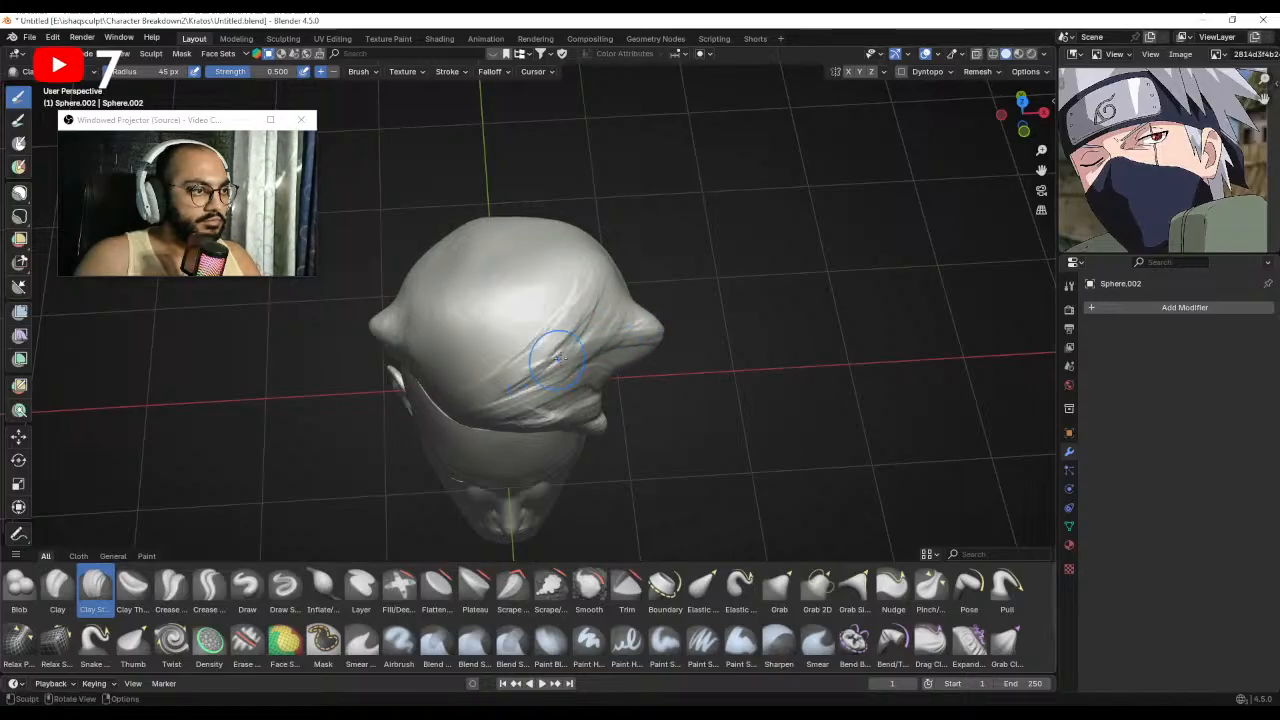
{"action": "key", "text": "f"}
{"action": "left_click", "coordinate": [594, 357]}
Extend the diagonal Clay Strips strands across the front of the crown toward the opposite side of the head.
{"action": "middle_click_drag", "start_coordinate": [594, 357], "coordinate": [567, 328]}
{"action": "mouse_move", "coordinate": [491, 397]}
{"action": "middle_mouse_down"}
{"action": "mouse_move", "coordinate": [538, 310]}
{"action": "mouse_move", "coordinate": [515, 345]}
{"action": "mouse_move", "coordinate": [506, 339]}
{"action": "middle_mouse_up"}
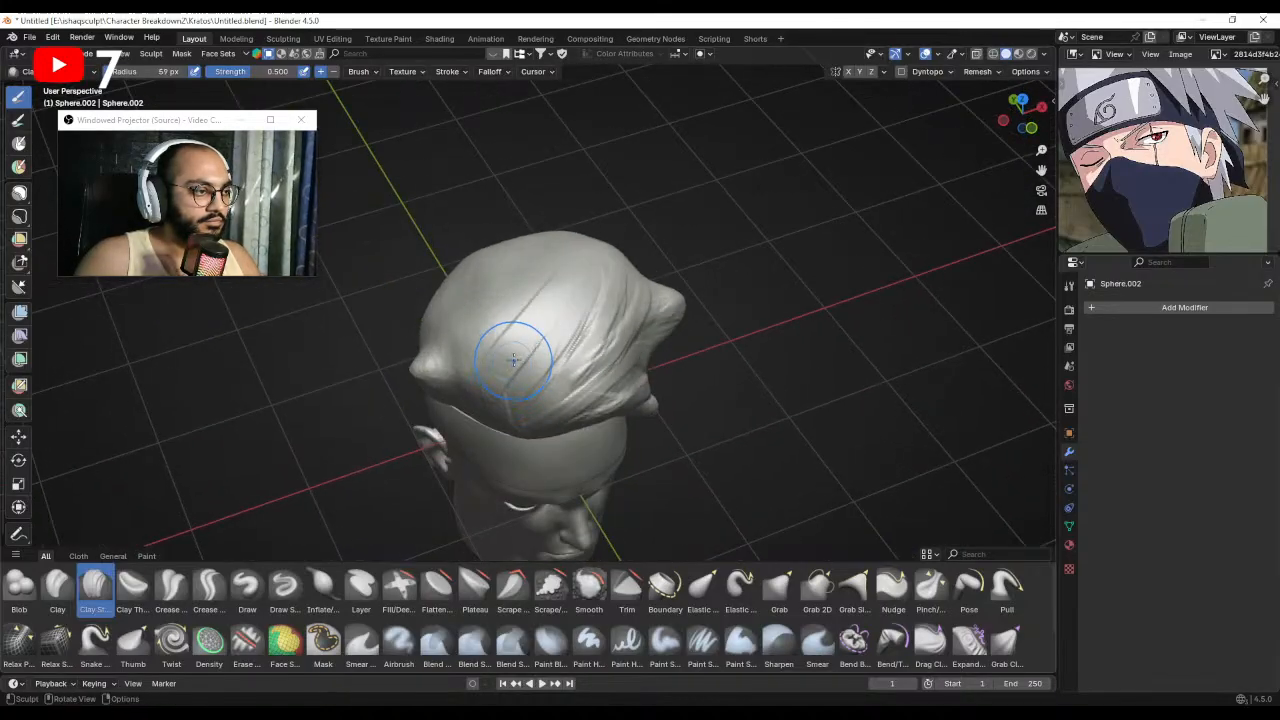
{"action": "middle_click_drag", "start_coordinate": [536, 324], "coordinate": [511, 373]}
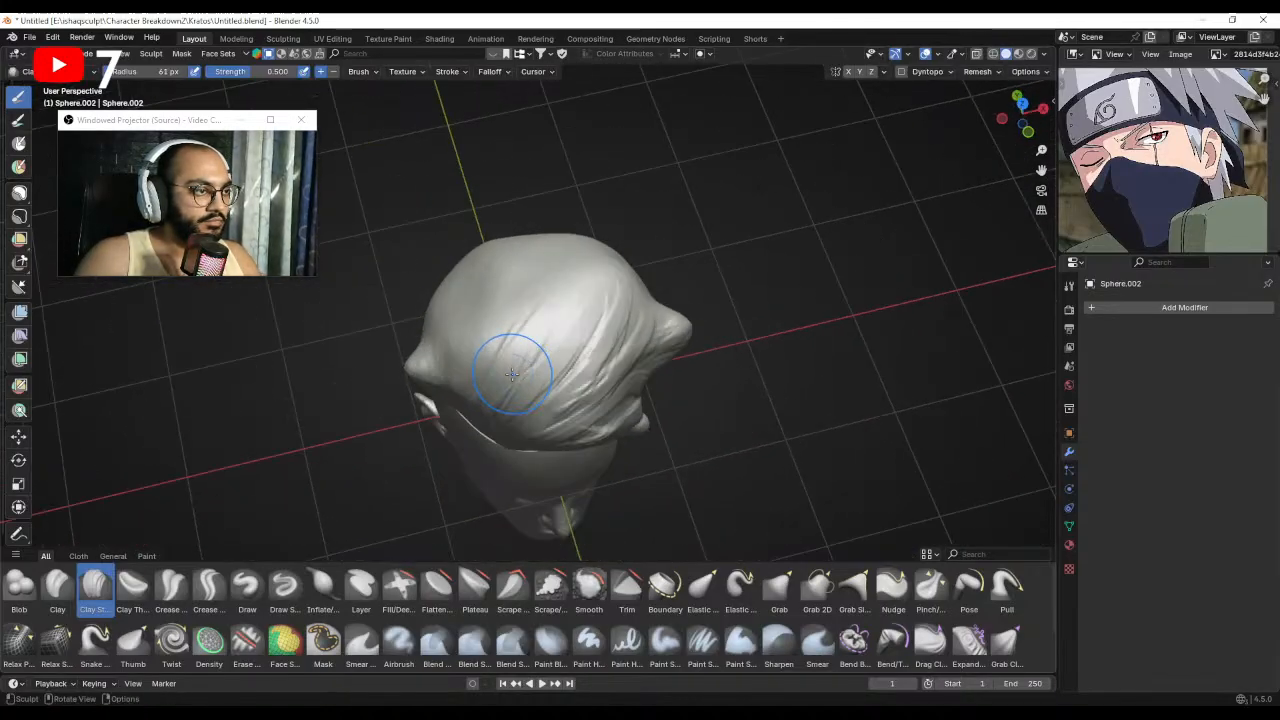
{"action": "left_click_drag", "start_coordinate": [607, 318], "coordinate": [598, 325]}
{"action": "key", "text": "f"}
{"action": "left_click", "coordinate": [590, 322]}
{"action": "middle_click_drag", "start_coordinate": [590, 322], "coordinate": [557, 337]}
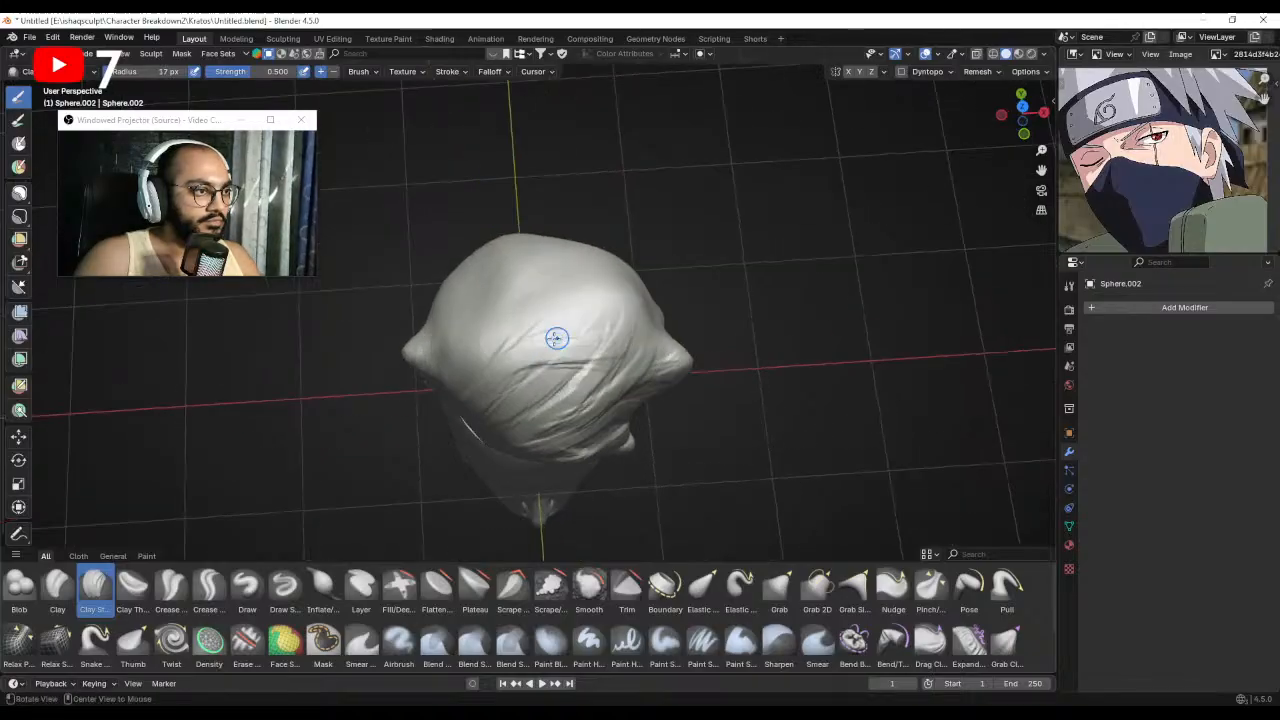
Define overlapping strands across the top of the crown toward the swept tip, varying the Clay Strips brush size from fine to medium.
{"action": "key", "text": "f"}
{"action": "left_click", "coordinate": [568, 350]}
{"action": "left_click_drag", "start_coordinate": [547, 350], "coordinate": [560, 350]}
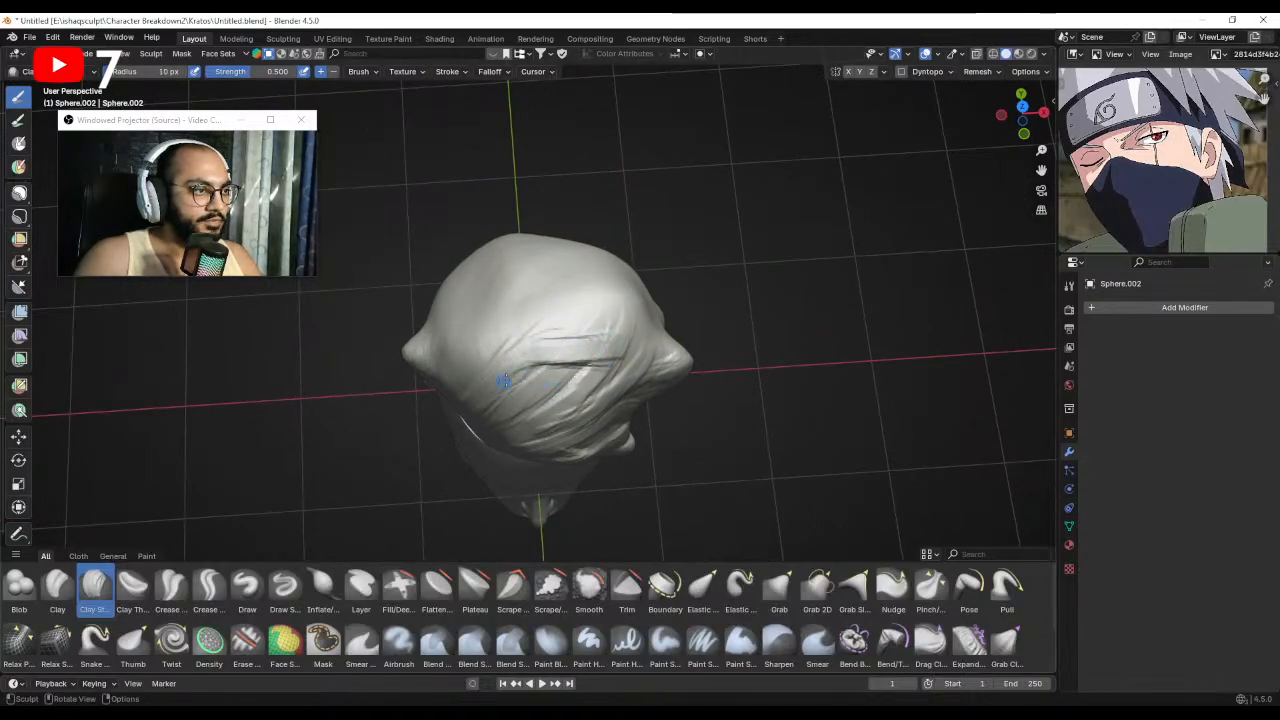
{"action": "mouse_move", "coordinate": [478, 395]}
{"action": "middle_mouse_down"}
{"action": "mouse_move", "coordinate": [524, 355]}
{"action": "mouse_move", "coordinate": [625, 362]}
{"action": "mouse_move", "coordinate": [543, 394]}
{"action": "middle_mouse_up"}
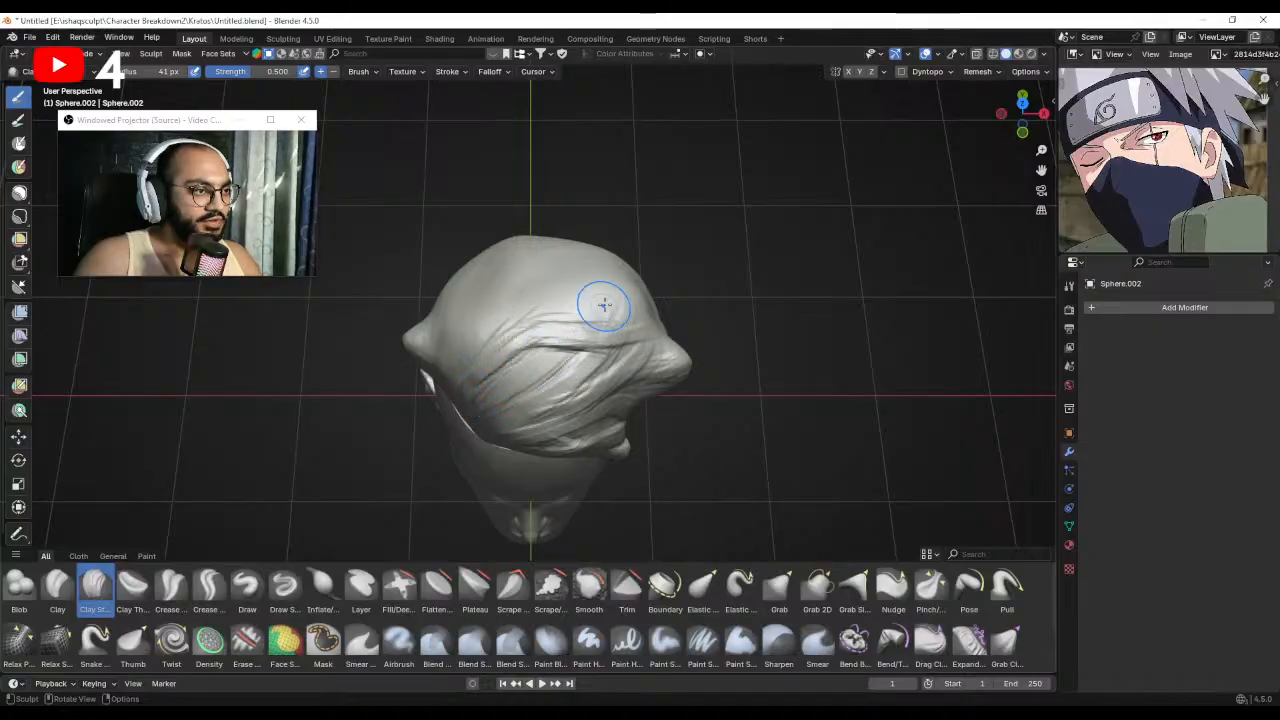
{"action": "mouse_move", "coordinate": [604, 305]}
{"action": "middle_mouse_down"}
{"action": "mouse_move", "coordinate": [505, 373]}
{"action": "mouse_move", "coordinate": [528, 357]}
{"action": "middle_mouse_up"}
{"action": "mouse_move", "coordinate": [638, 345]}
{"action": "middle_mouse_down"}
{"action": "mouse_move", "coordinate": [571, 337]}
{"action": "mouse_move", "coordinate": [580, 294]}
{"action": "mouse_move", "coordinate": [571, 337]}
{"action": "mouse_move", "coordinate": [634, 275]}
{"action": "mouse_move", "coordinate": [573, 320]}
{"action": "mouse_move", "coordinate": [540, 400]}
{"action": "mouse_move", "coordinate": [528, 357]}
{"action": "mouse_move", "coordinate": [460, 282]}
{"action": "mouse_move", "coordinate": [483, 332]}
{"action": "mouse_move", "coordinate": [552, 355]}
{"action": "middle_mouse_up"}
{"action": "mouse_move", "coordinate": [555, 302]}
{"action": "middle_mouse_down"}
{"action": "mouse_move", "coordinate": [557, 357]}
{"action": "mouse_move", "coordinate": [563, 323]}
{"action": "mouse_move", "coordinate": [563, 343]}
{"action": "mouse_move", "coordinate": [545, 300]}
{"action": "mouse_move", "coordinate": [568, 275]}
{"action": "middle_mouse_up"}
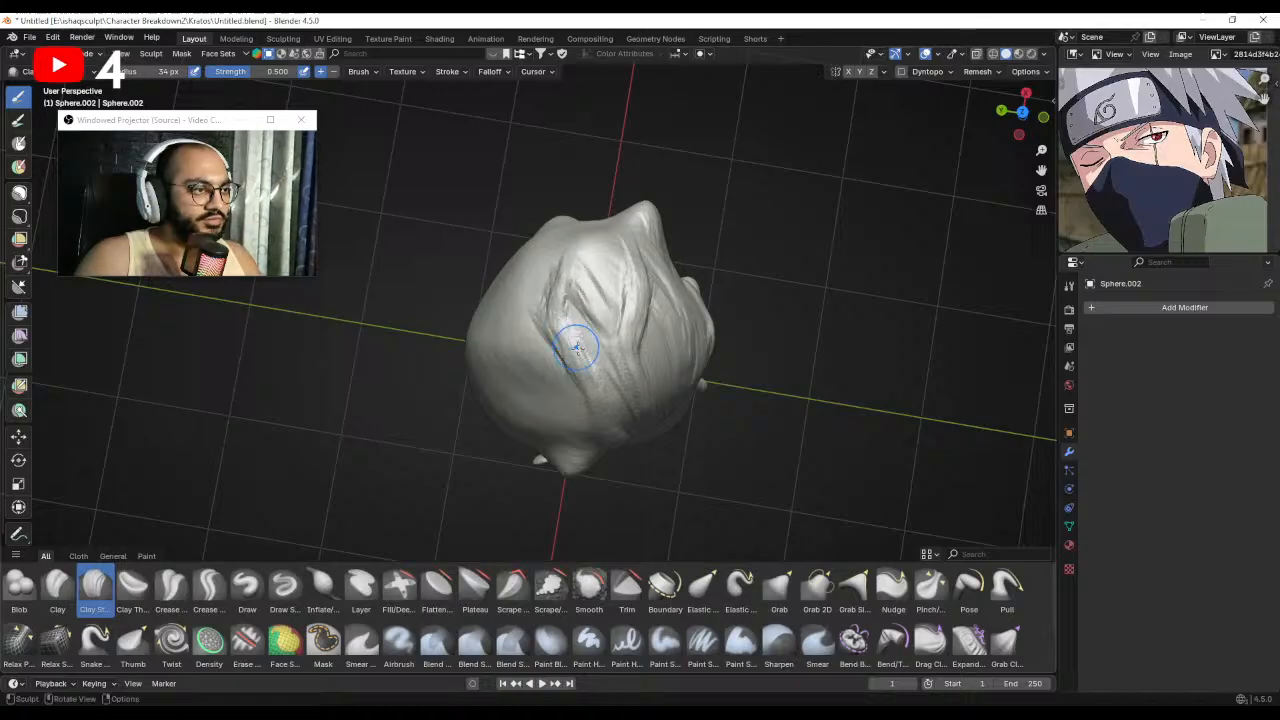
{"action": "mouse_move", "coordinate": [577, 347]}
{"action": "middle_mouse_down"}
{"action": "mouse_move", "coordinate": [568, 296]}
{"action": "mouse_move", "coordinate": [560, 330]}
{"action": "mouse_move", "coordinate": [546, 294]}
{"action": "mouse_move", "coordinate": [505, 345]}
{"action": "mouse_move", "coordinate": [531, 274]}
{"action": "mouse_move", "coordinate": [586, 386]}
{"action": "mouse_move", "coordinate": [586, 337]}
{"action": "mouse_move", "coordinate": [570, 373]}
{"action": "mouse_move", "coordinate": [524, 377]}
{"action": "middle_mouse_up"}
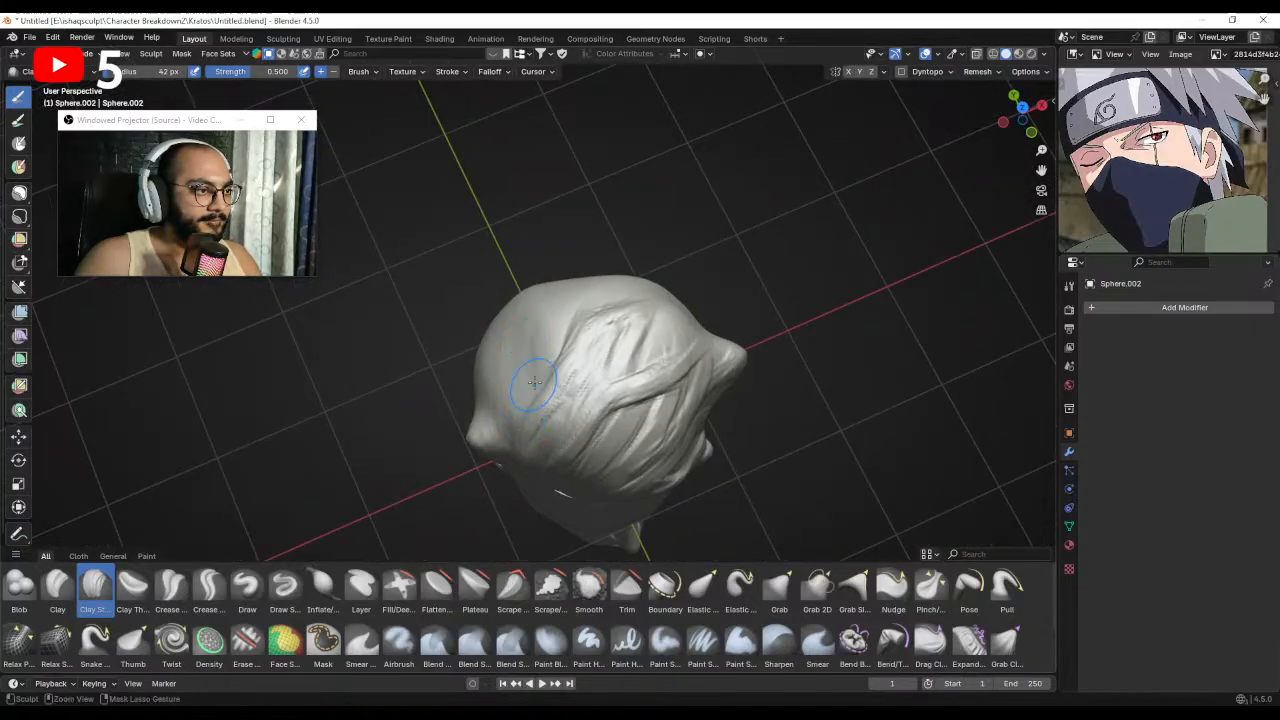
Add strands along the crown on the side opposite the swept tip with small Clay Strips strokes.
{"action": "key", "text": "f"}
{"action": "left_click", "coordinate": [528, 381]}
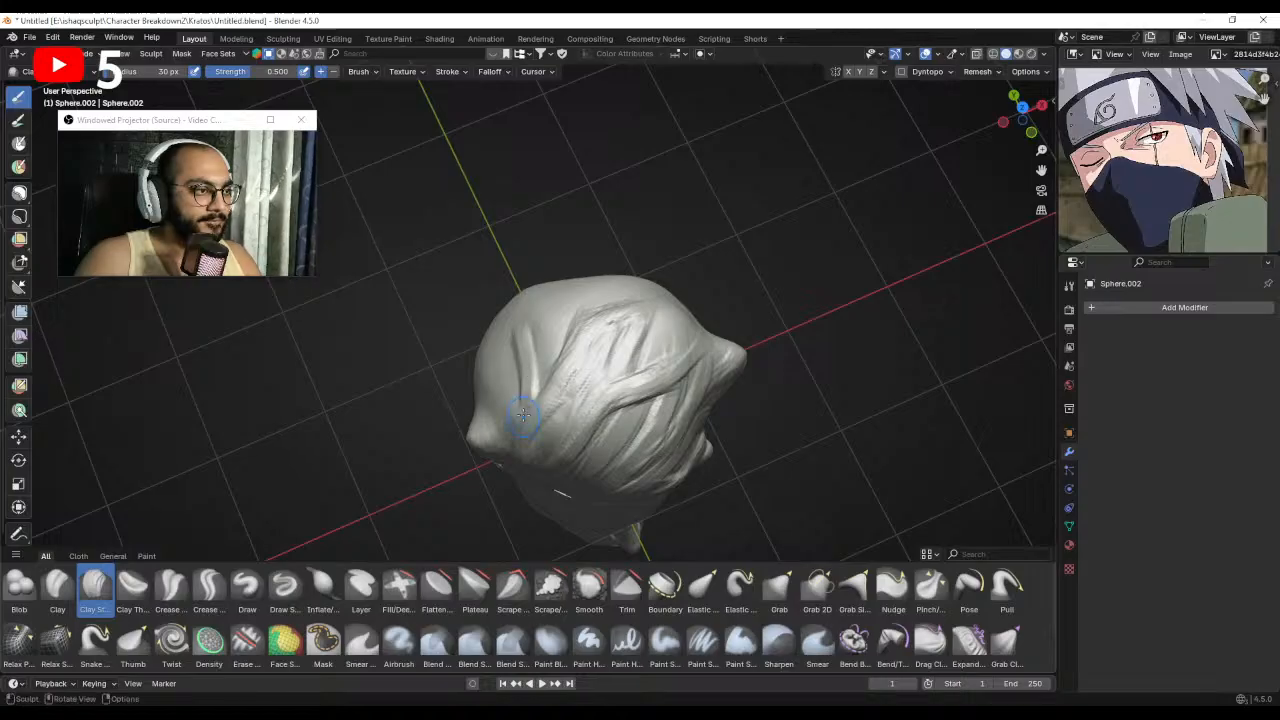
{"action": "middle_click_drag", "start_coordinate": [562, 313], "coordinate": [560, 346]}
{"action": "key", "text": "f"}
{"action": "left_click", "coordinate": [560, 346]}
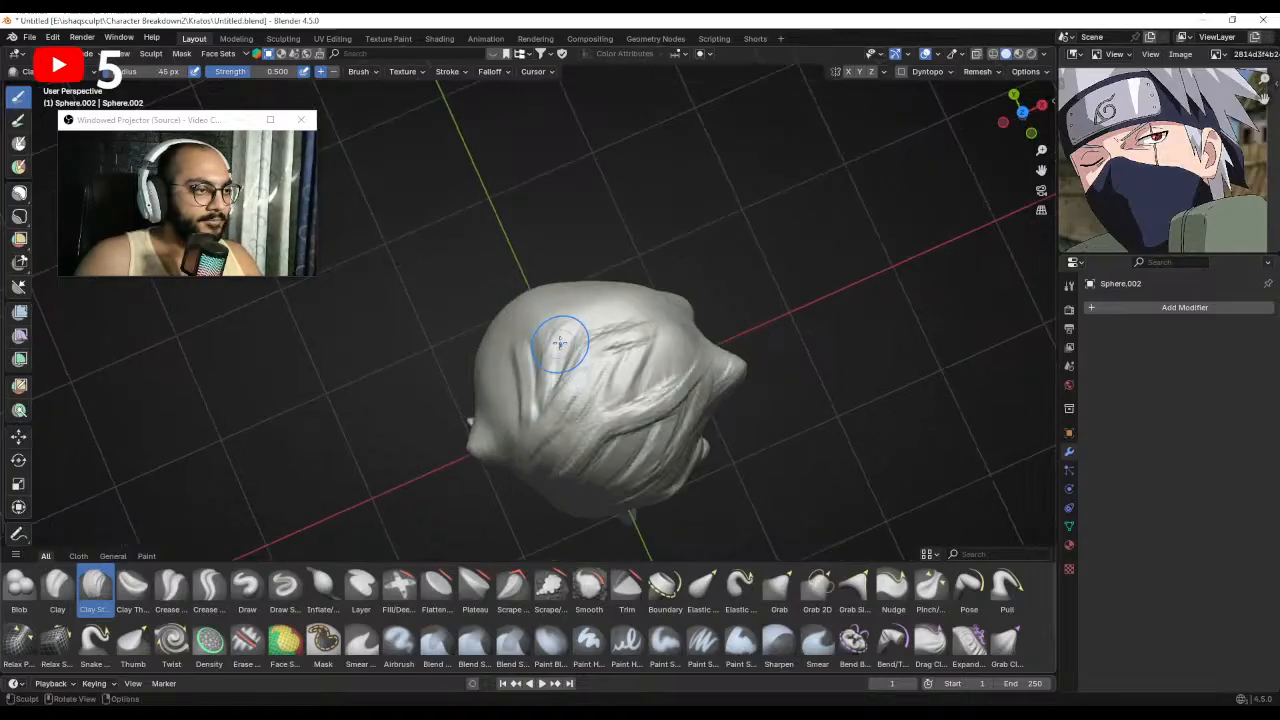
{"action": "left_click_drag", "start_coordinate": [560, 330], "coordinate": [545, 385]}
Continue the crown strands down to the front hairline beside the small side tip with Clay Strips.
{"action": "middle_click_drag", "start_coordinate": [572, 420], "coordinate": [574, 322]}
{"action": "left_click_drag", "start_coordinate": [545, 312], "coordinate": [527, 368]}
{"action": "middle_click_drag", "start_coordinate": [545, 332], "coordinate": [552, 378]}
{"action": "key", "text": "f"}
{"action": "left_click", "coordinate": [545, 372]}
{"action": "left_click_drag", "start_coordinate": [552, 350], "coordinate": [543, 382]}
{"action": "mouse_move", "coordinate": [538, 430]}
{"action": "middle_mouse_down"}
{"action": "mouse_move", "coordinate": [575, 330]}
{"action": "mouse_move", "coordinate": [520, 402]}
{"action": "middle_mouse_up"}
{"action": "key", "text": "f"}
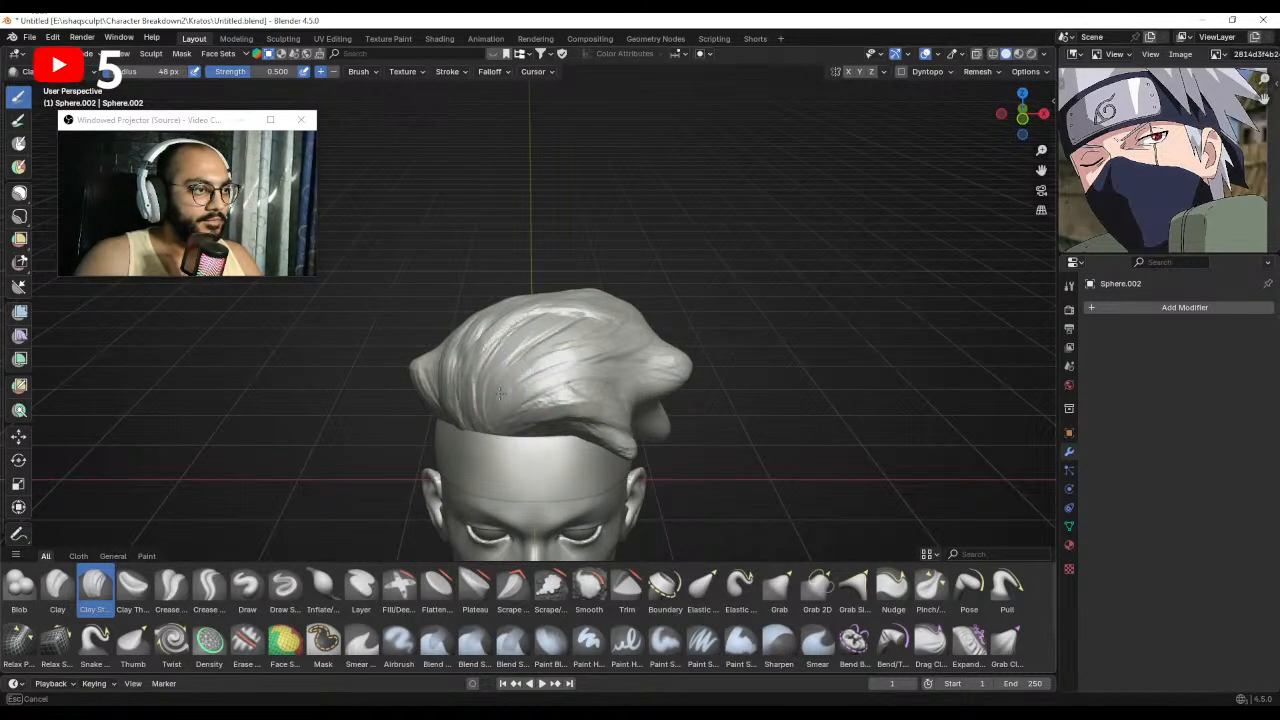
{"action": "left_click", "coordinate": [543, 365]}
{"action": "mouse_move", "coordinate": [567, 362]}
{"action": "middle_mouse_down"}
{"action": "mouse_move", "coordinate": [543, 400]}
{"action": "mouse_move", "coordinate": [556, 383]}
{"action": "middle_mouse_up"}
{"action": "left_click_drag", "start_coordinate": [556, 383], "coordinate": [531, 385]}
Reshape the front lock's tip and the hair edge beside it with a small Grab brush in front view.
{"action": "mouse_move", "coordinate": [606, 371]}
{"action": "middle_mouse_down"}
{"action": "mouse_move", "coordinate": [525, 392]}
{"action": "mouse_move", "coordinate": [564, 386]}
{"action": "mouse_move", "coordinate": [572, 350]}
{"action": "mouse_move", "coordinate": [538, 369]}
{"action": "mouse_move", "coordinate": [579, 361]}
{"action": "mouse_move", "coordinate": [614, 380]}
{"action": "middle_mouse_up"}
{"action": "key", "text": "g"}
{"action": "left_click_drag", "start_coordinate": [607, 389], "coordinate": [621, 392]}
{"action": "key", "text": "f"}
{"action": "left_click", "coordinate": [603, 386]}
{"action": "key", "text": "f"}
{"action": "left_click", "coordinate": [604, 389]}
{"action": "middle_click_drag", "start_coordinate": [609, 391], "coordinate": [622, 393]}
{"action": "left_click_drag", "start_coordinate": [621, 391], "coordinate": [615, 383]}
{"action": "middle_click_drag", "start_coordinate": [604, 368], "coordinate": [614, 363]}
{"action": "scroll", "coordinate": [613, 385], "scroll_direction": "down", "scroll_amount": 2}
{"action": "scroll", "coordinate": [612, 423], "scroll_direction": "up", "scroll_amount": 3}
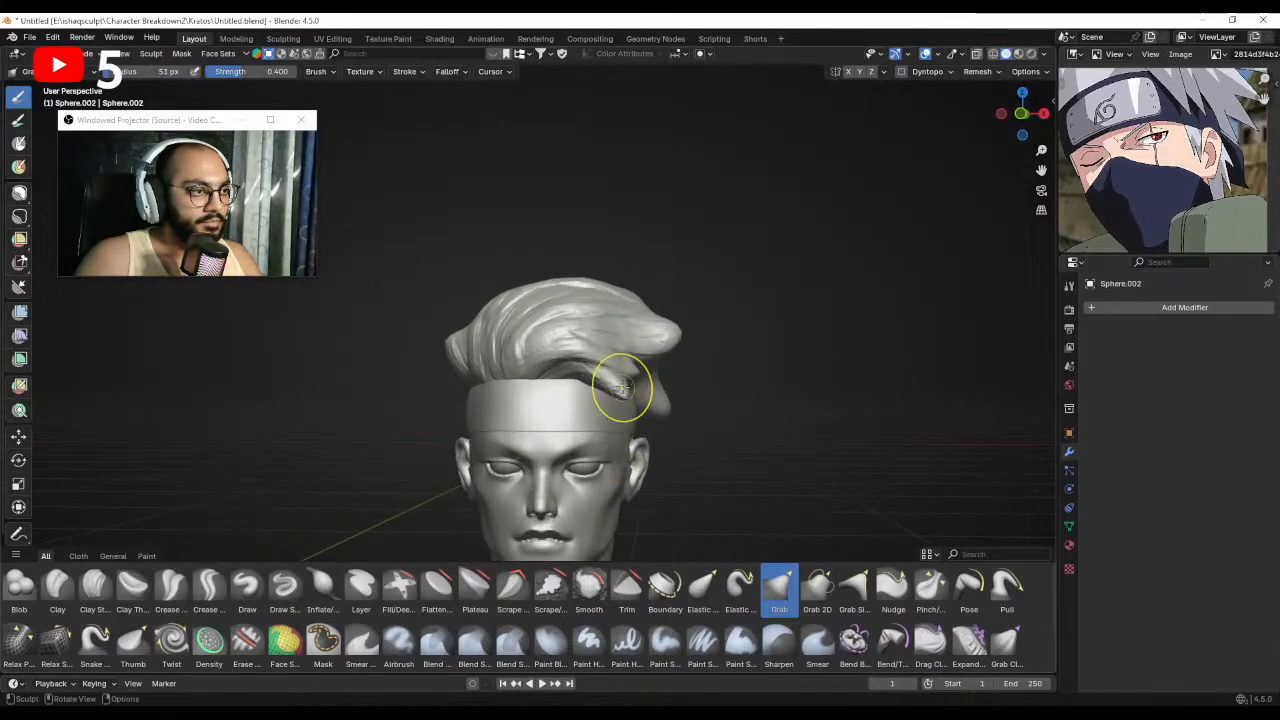
{"action": "left_click_drag", "start_coordinate": [614, 398], "coordinate": [623, 391]}
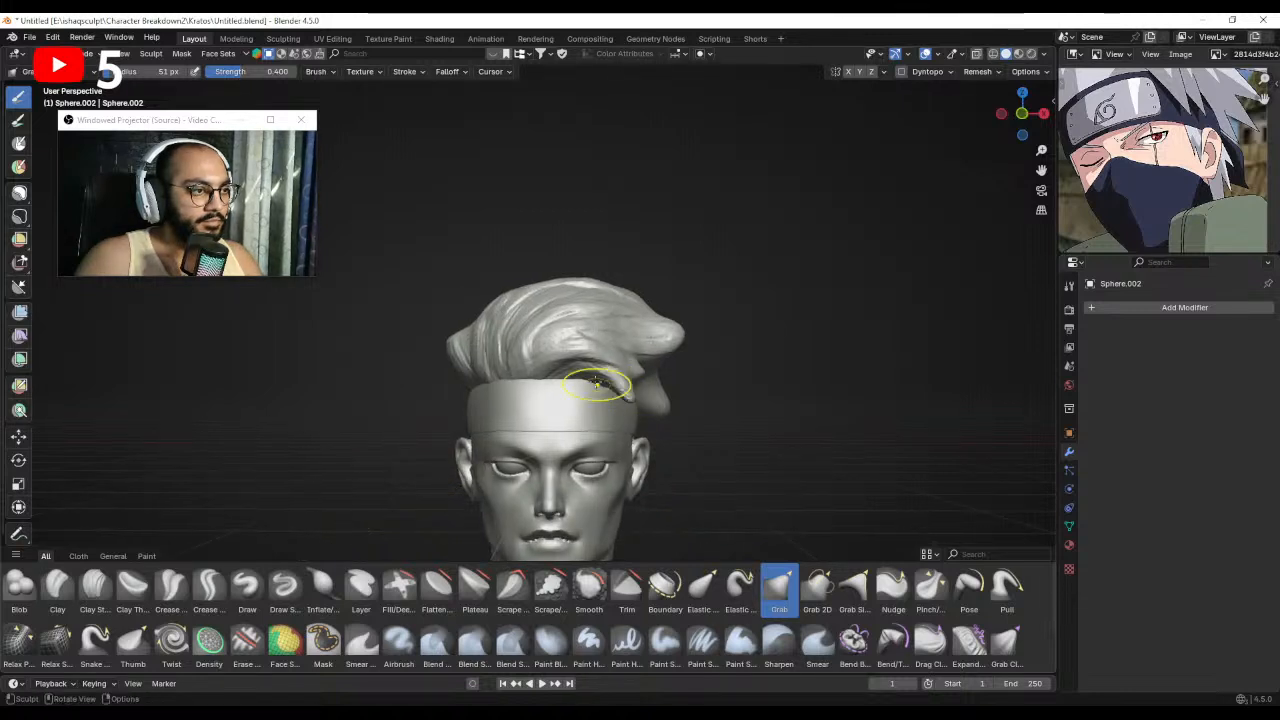
Add Clay Strips strands along the front hairline above the forehead on the side opposite the swept tip.
{"action": "middle_click_drag", "start_coordinate": [651, 243], "coordinate": [622, 352]}
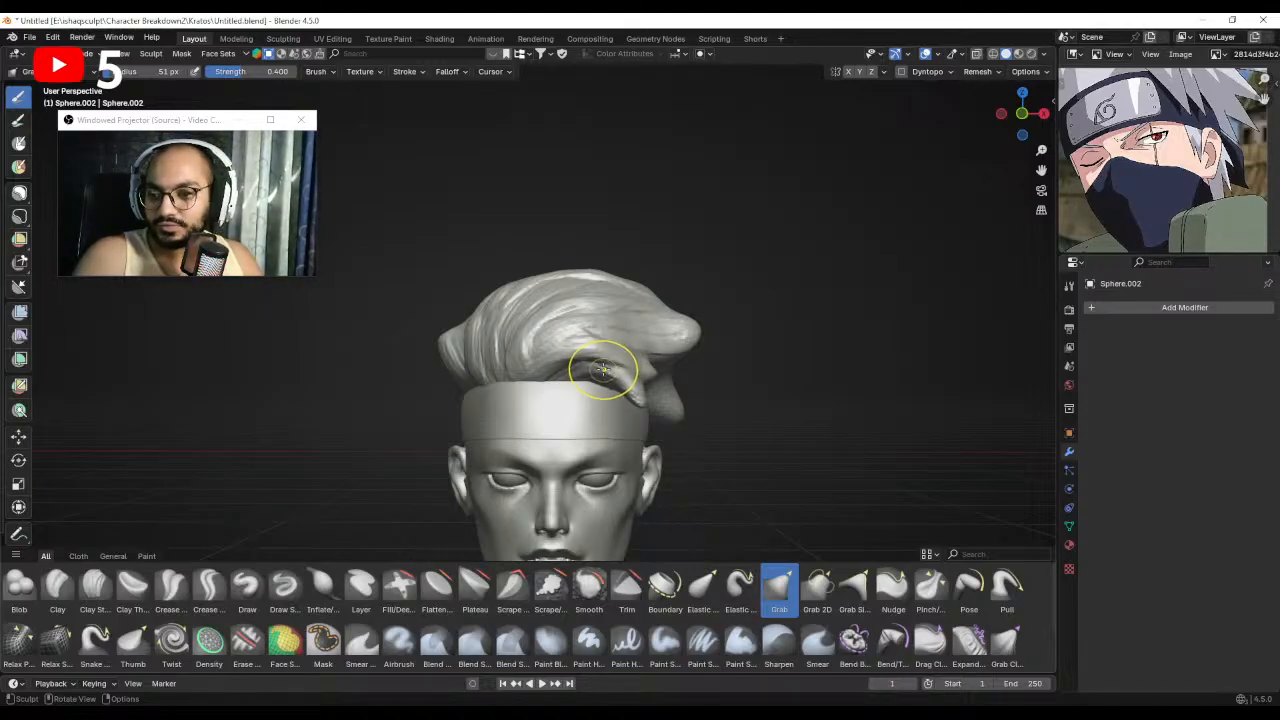
{"action": "mouse_move", "coordinate": [605, 366]}
{"action": "middle_mouse_down"}
{"action": "mouse_move", "coordinate": [634, 349]}
{"action": "mouse_move", "coordinate": [657, 286]}
{"action": "middle_mouse_up"}
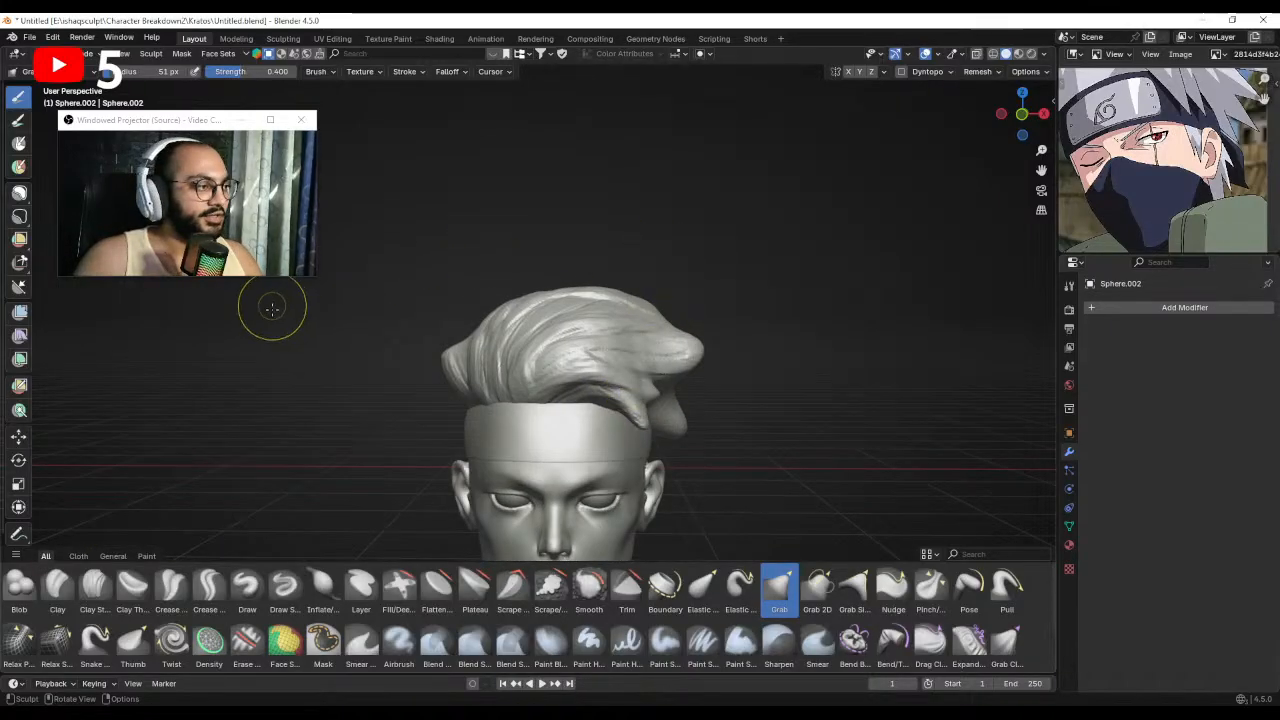
{"action": "left_click", "coordinate": [95, 588]}
{"action": "mouse_move", "coordinate": [450, 440]}
{"action": "middle_mouse_down"}
{"action": "mouse_move", "coordinate": [540, 400]}
{"action": "mouse_move", "coordinate": [551, 360]}
{"action": "mouse_move", "coordinate": [545, 414]}
{"action": "mouse_move", "coordinate": [566, 392]}
{"action": "mouse_move", "coordinate": [535, 424]}
{"action": "mouse_move", "coordinate": [552, 410]}
{"action": "mouse_move", "coordinate": [532, 388]}
{"action": "mouse_move", "coordinate": [544, 378]}
{"action": "middle_mouse_up"}
{"action": "key", "text": "f"}
{"action": "left_click", "coordinate": [529, 386]}
{"action": "key", "text": "f"}
{"action": "left_click", "coordinate": [558, 386]}
{"action": "key", "text": "f"}
{"action": "left_click", "coordinate": [536, 378]}
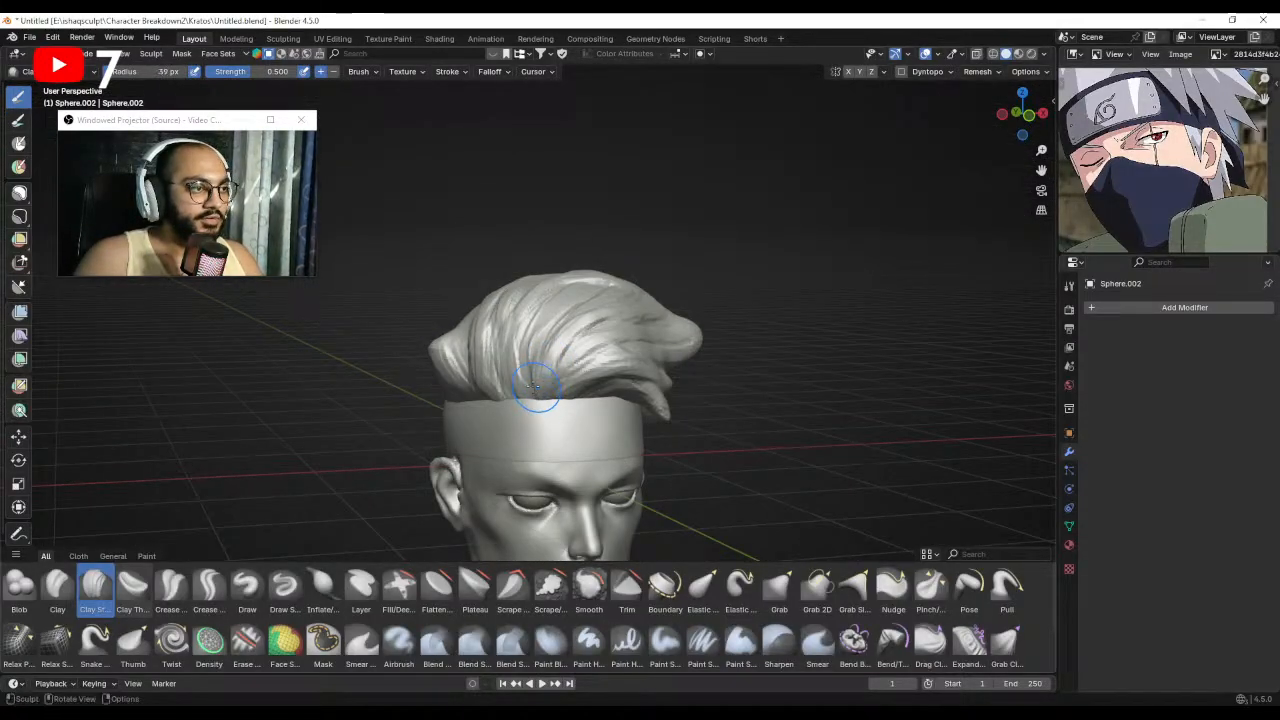
{"action": "mouse_move", "coordinate": [537, 378]}
{"action": "left_mouse_down"}
{"action": "mouse_move", "coordinate": [543, 405]}
{"action": "mouse_move", "coordinate": [543, 380]}
{"action": "mouse_move", "coordinate": [522, 386]}
{"action": "left_mouse_up"}
Lift the lower hair edge beside the small side tip with a larger Grab brush and check the hair from the front.
{"action": "left_click", "coordinate": [779, 588]}
{"action": "middle_click_drag", "start_coordinate": [520, 396], "coordinate": [472, 392]}
{"action": "key", "text": "f"}
{"action": "left_click", "coordinate": [470, 384]}
{"action": "left_click_drag", "start_coordinate": [462, 382], "coordinate": [463, 371]}
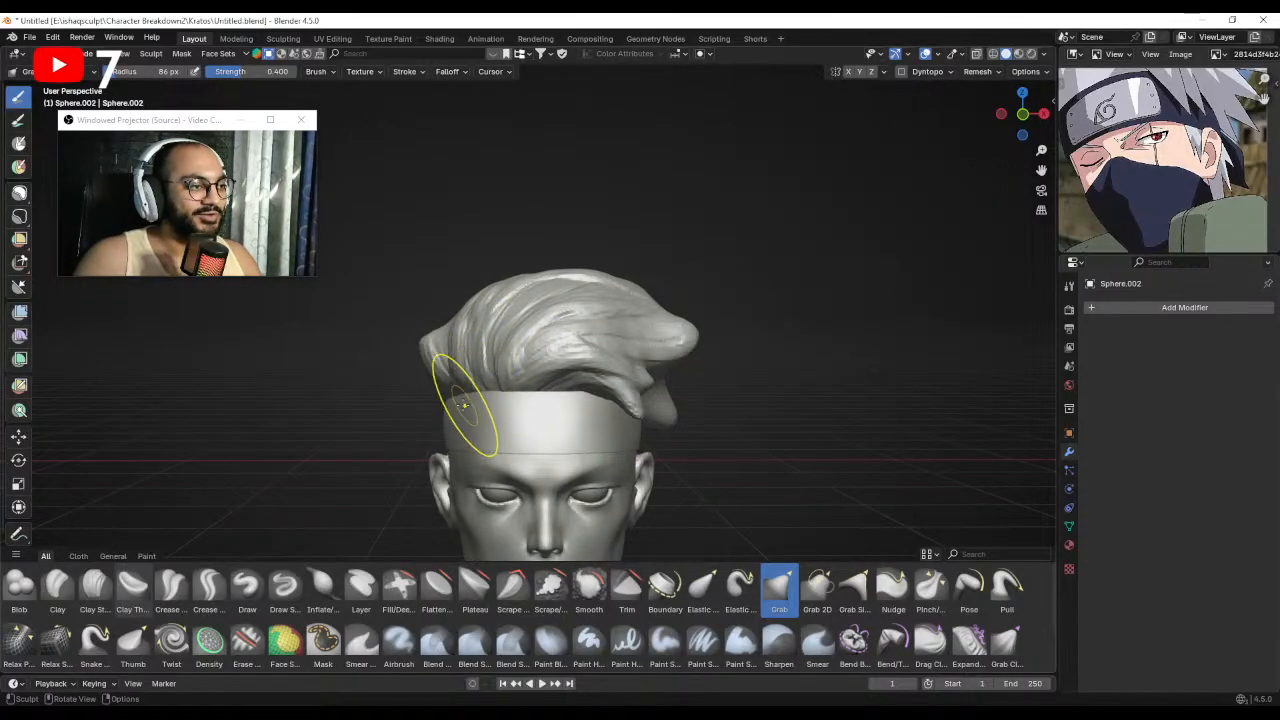
{"action": "middle_click_drag", "start_coordinate": [463, 404], "coordinate": [491, 392]}
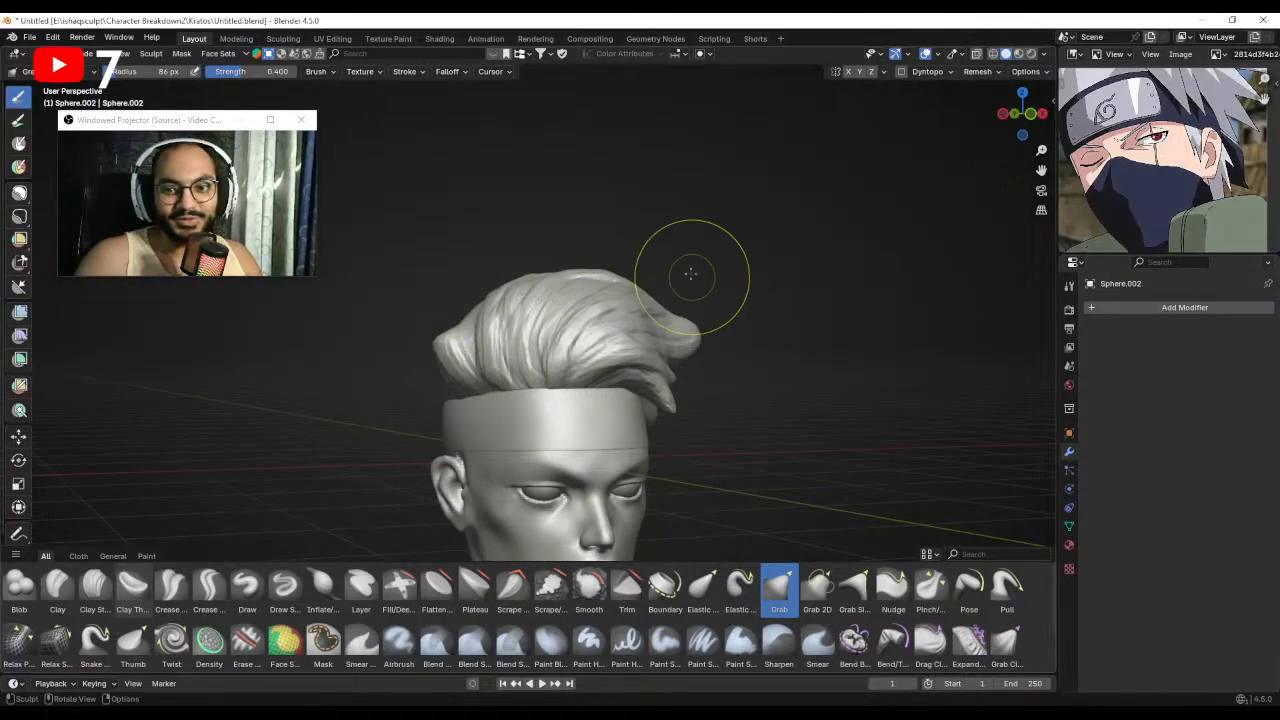
{"action": "middle_click_drag", "start_coordinate": [543, 346], "coordinate": [499, 342]}
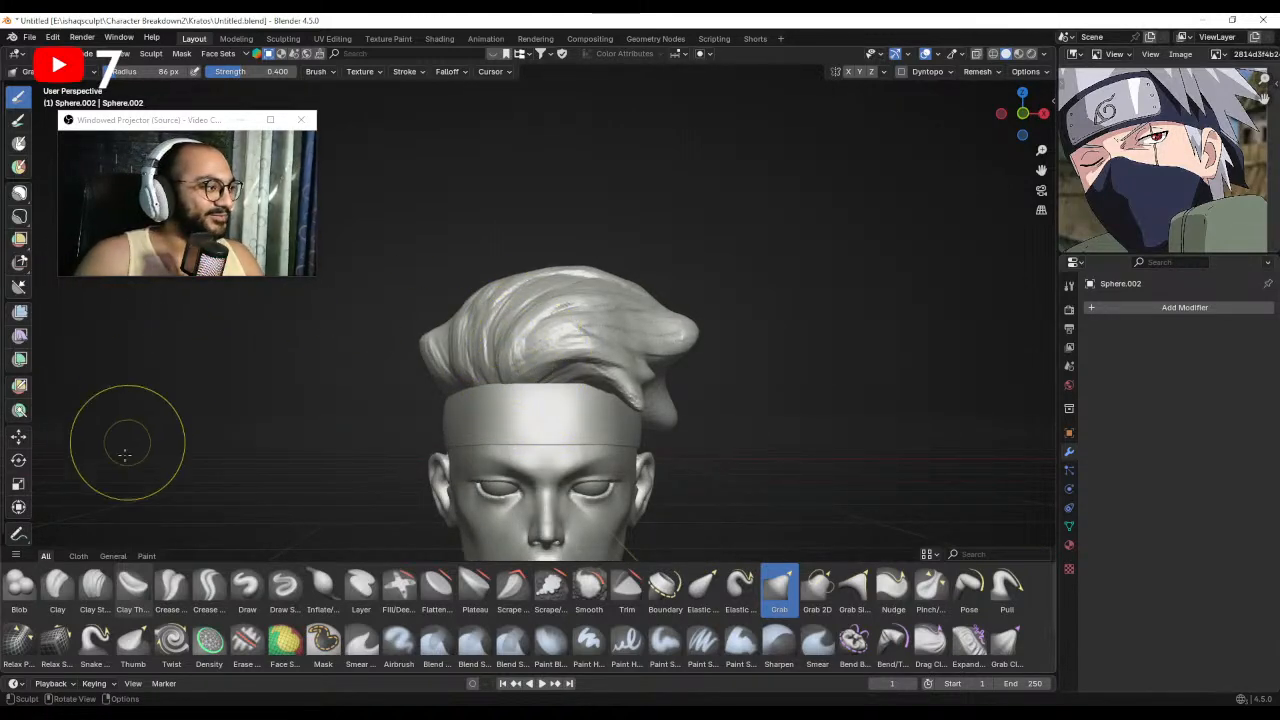
Break up the top of the crown with additional Clay Strips strands running toward the swept tip.
{"action": "left_click", "coordinate": [96, 590]}
{"action": "mouse_move", "coordinate": [520, 340]}
{"action": "middle_mouse_down"}
{"action": "mouse_move", "coordinate": [482, 414]}
{"action": "mouse_move", "coordinate": [578, 408]}
{"action": "mouse_move", "coordinate": [544, 406]}
{"action": "mouse_move", "coordinate": [552, 393]}
{"action": "mouse_move", "coordinate": [508, 380]}
{"action": "mouse_move", "coordinate": [507, 366]}
{"action": "mouse_move", "coordinate": [471, 394]}
{"action": "mouse_move", "coordinate": [523, 349]}
{"action": "mouse_move", "coordinate": [471, 394]}
{"action": "mouse_move", "coordinate": [455, 326]}
{"action": "mouse_move", "coordinate": [468, 347]}
{"action": "mouse_move", "coordinate": [456, 402]}
{"action": "mouse_move", "coordinate": [484, 410]}
{"action": "mouse_move", "coordinate": [462, 404]}
{"action": "middle_mouse_up"}
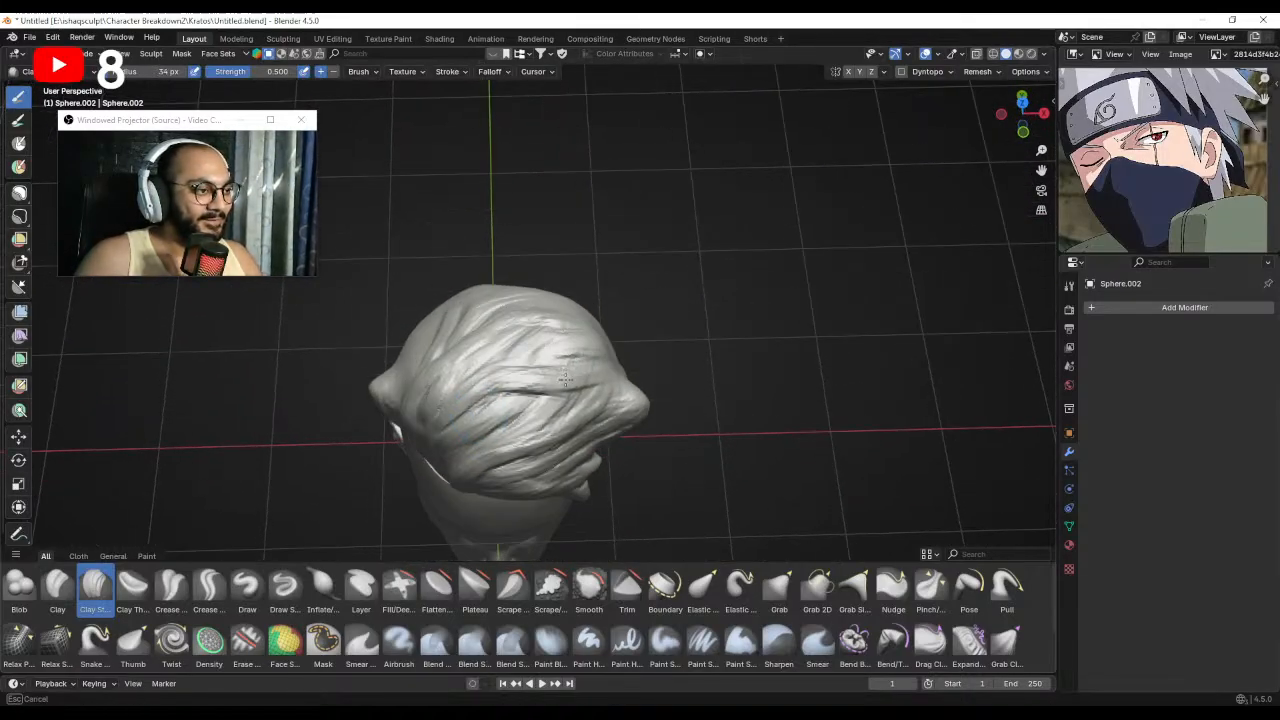
{"action": "mouse_move", "coordinate": [571, 371]}
{"action": "middle_mouse_down"}
{"action": "mouse_move", "coordinate": [583, 378]}
{"action": "mouse_move", "coordinate": [512, 387]}
{"action": "mouse_move", "coordinate": [540, 366]}
{"action": "middle_mouse_up"}
{"action": "key", "text": "f"}
{"action": "left_click", "coordinate": [575, 381]}
{"action": "key", "text": "f"}
{"action": "left_click", "coordinate": [566, 354]}
{"action": "left_click_drag", "start_coordinate": [567, 353], "coordinate": [561, 358]}
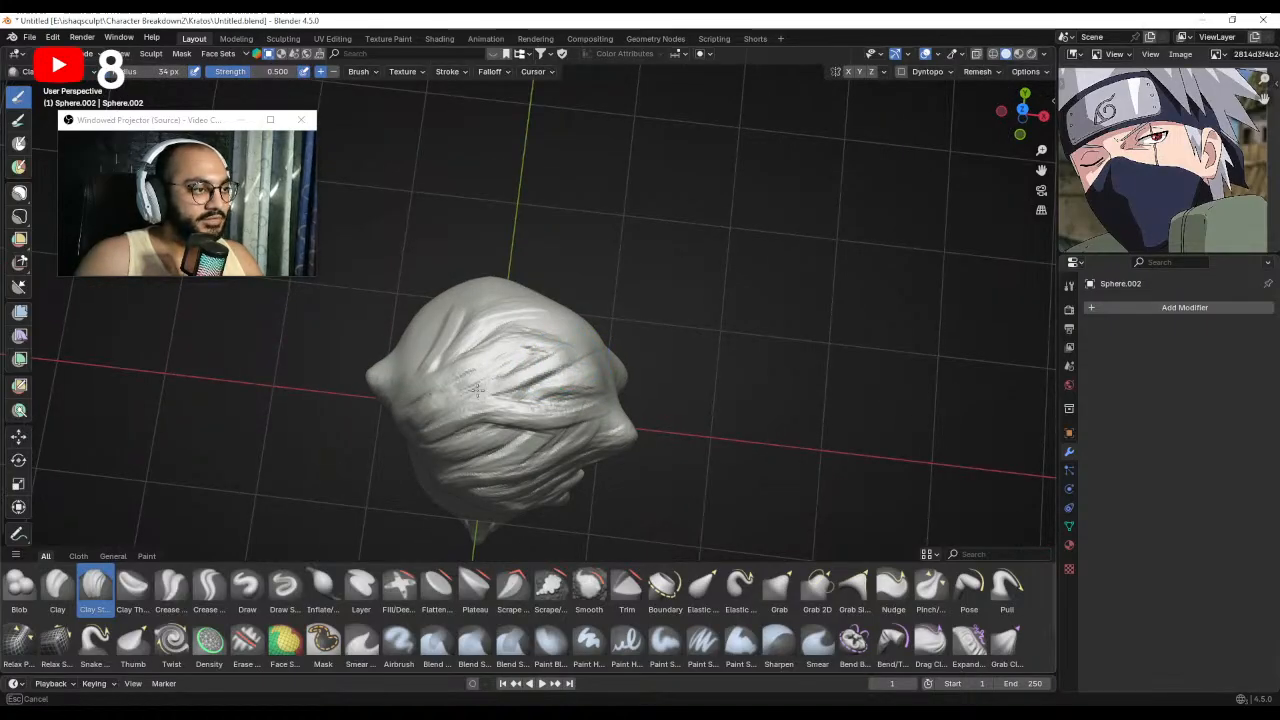
Add Clay Strips strands down the side of the hair toward the small side tip.
{"action": "middle_click_drag", "start_coordinate": [427, 424], "coordinate": [555, 350]}
{"action": "left_click", "coordinate": [555, 350]}
{"action": "left_click_drag", "start_coordinate": [545, 335], "coordinate": [536, 383]}
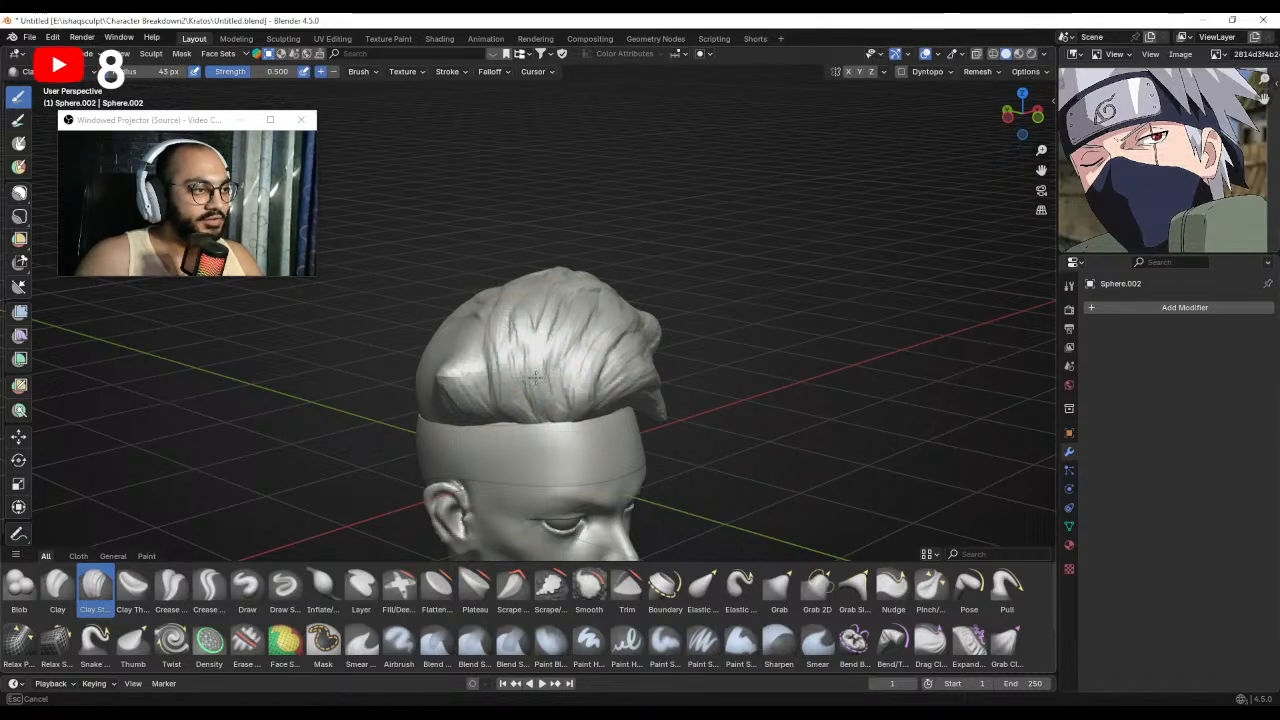
{"action": "mouse_move", "coordinate": [547, 402]}
{"action": "middle_mouse_down"}
{"action": "mouse_move", "coordinate": [470, 337]}
{"action": "mouse_move", "coordinate": [551, 339]}
{"action": "mouse_move", "coordinate": [538, 360]}
{"action": "middle_mouse_up"}
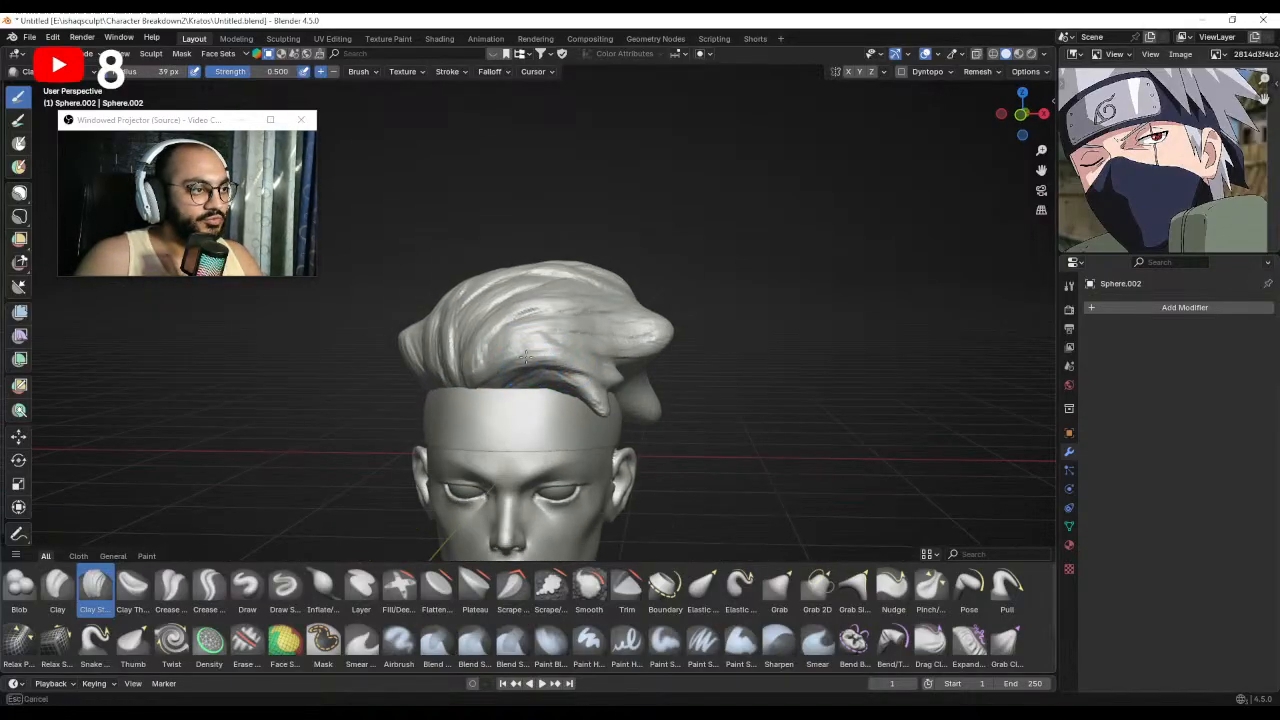
Carve finer Clay Strips strands through the front of the hair above the forehead with a smaller brush.
{"action": "middle_click_drag", "start_coordinate": [527, 360], "coordinate": [542, 349]}
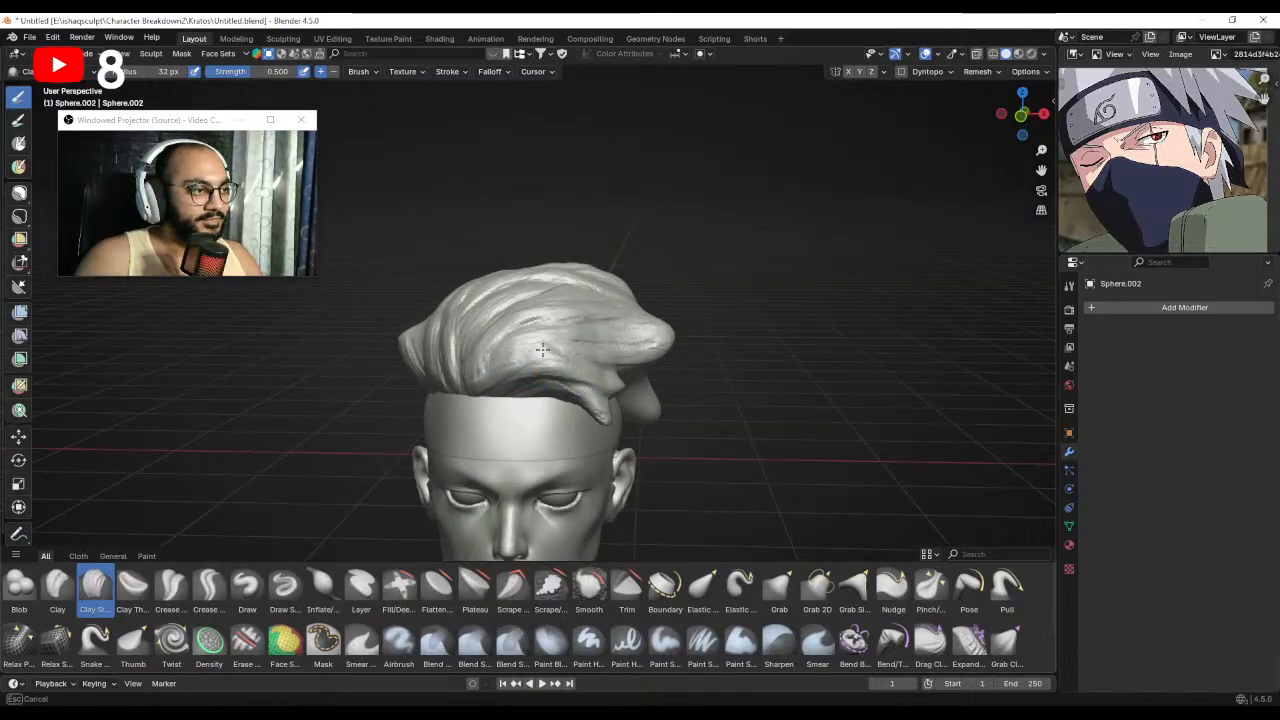
{"action": "key", "text": "f"}
{"action": "left_click", "coordinate": [537, 356]}
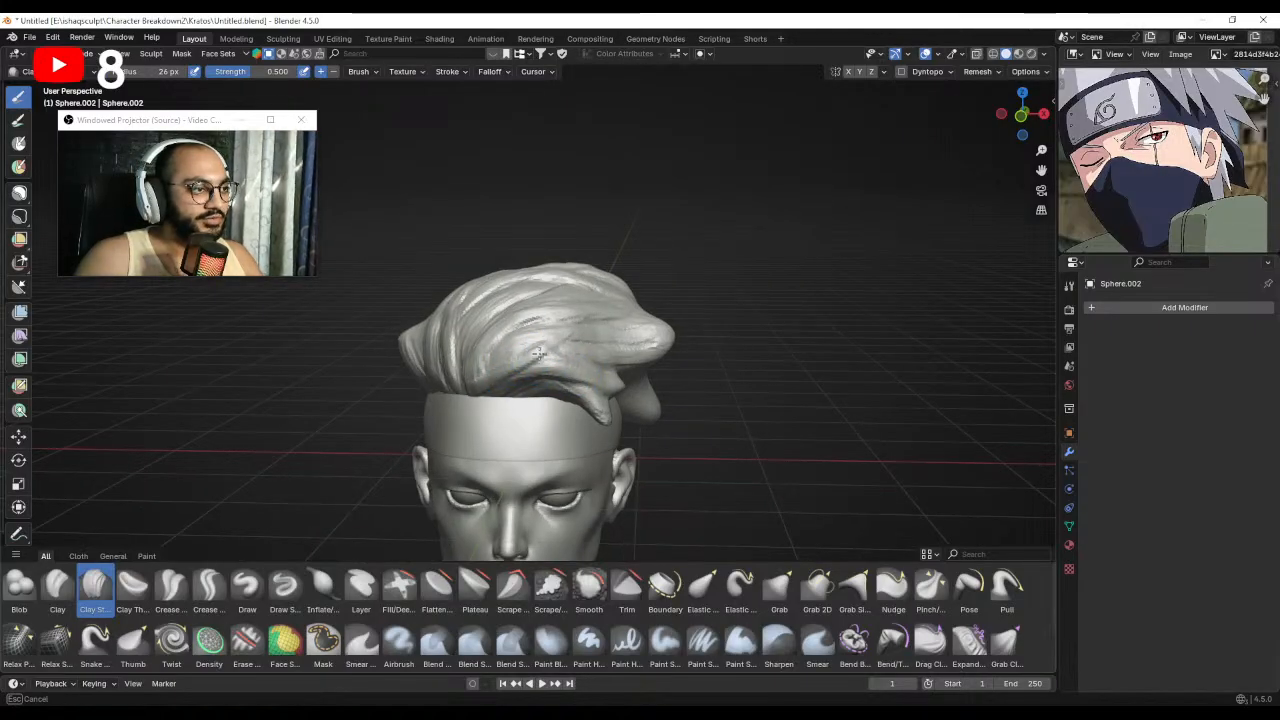
{"action": "mouse_move", "coordinate": [544, 363]}
{"action": "middle_mouse_down"}
{"action": "mouse_move", "coordinate": [571, 373]}
{"action": "mouse_move", "coordinate": [515, 384]}
{"action": "mouse_move", "coordinate": [512, 370]}
{"action": "mouse_move", "coordinate": [559, 433]}
{"action": "mouse_move", "coordinate": [575, 405]}
{"action": "middle_mouse_up"}
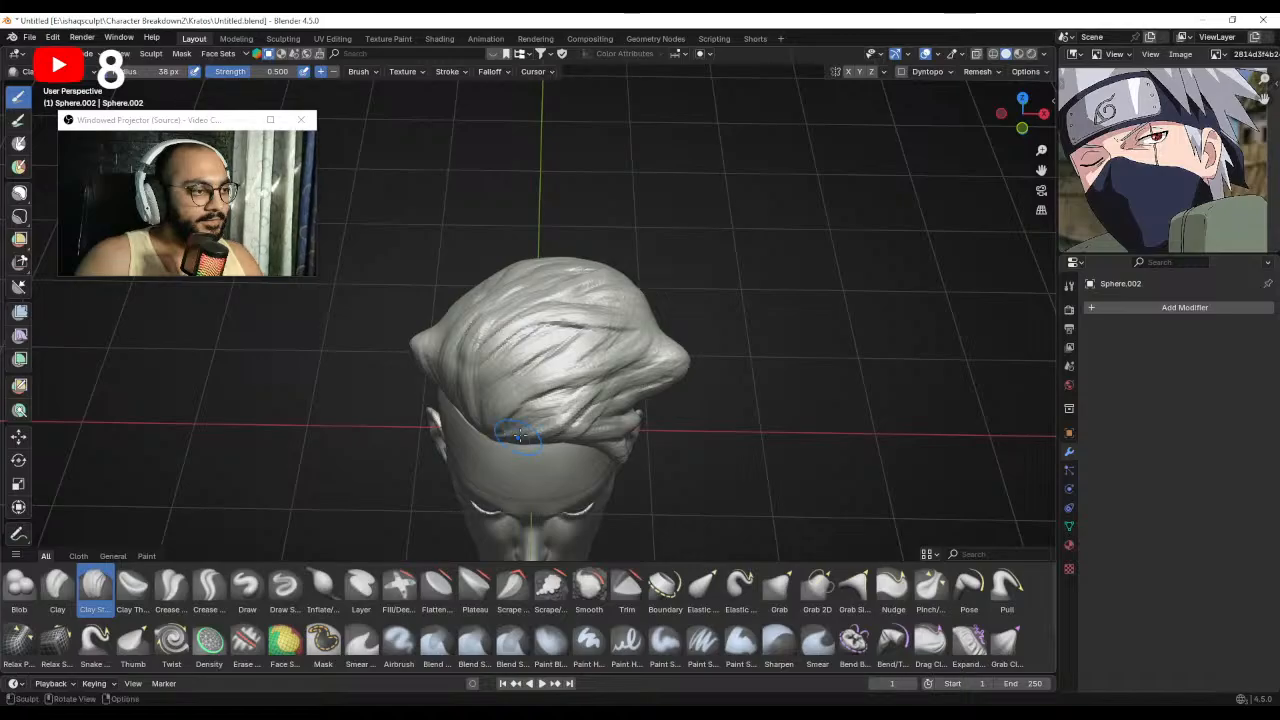
{"action": "mouse_move", "coordinate": [519, 435]}
{"action": "middle_mouse_down"}
{"action": "mouse_move", "coordinate": [552, 407]}
{"action": "mouse_move", "coordinate": [536, 408]}
{"action": "mouse_move", "coordinate": [535, 376]}
{"action": "middle_mouse_up"}
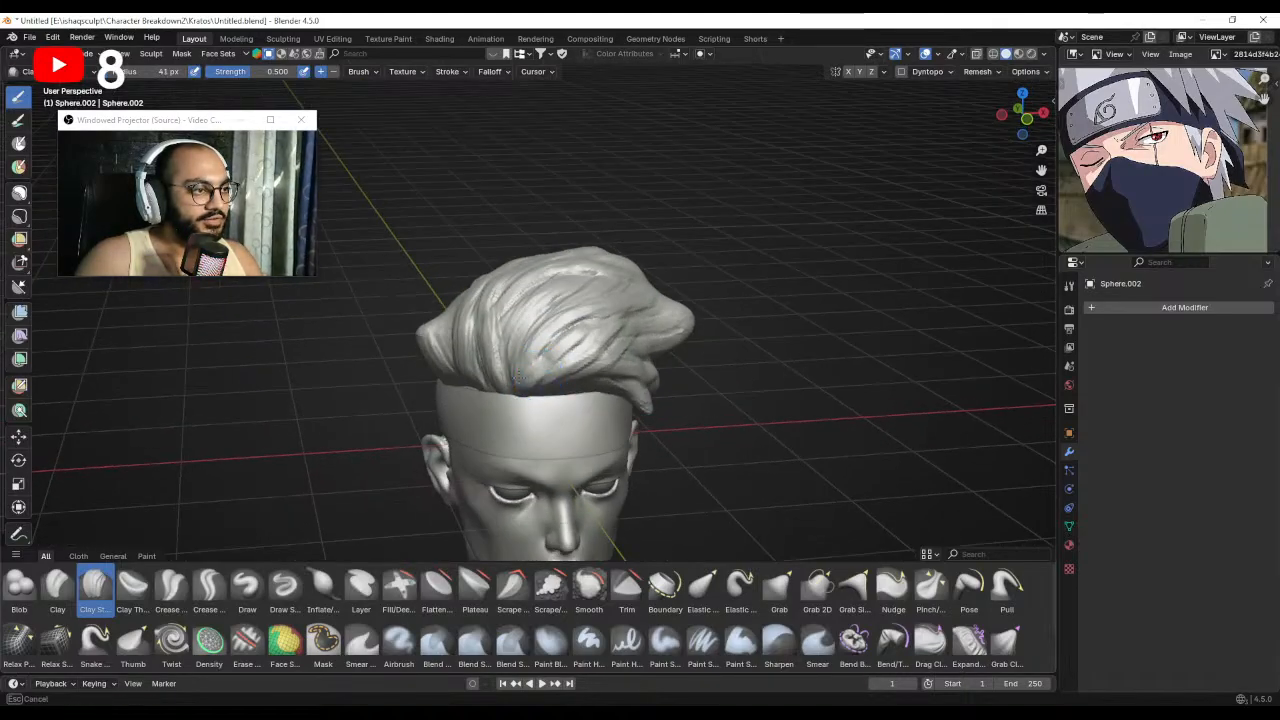
{"action": "left_click_drag", "start_coordinate": [518, 377], "coordinate": [530, 374]}
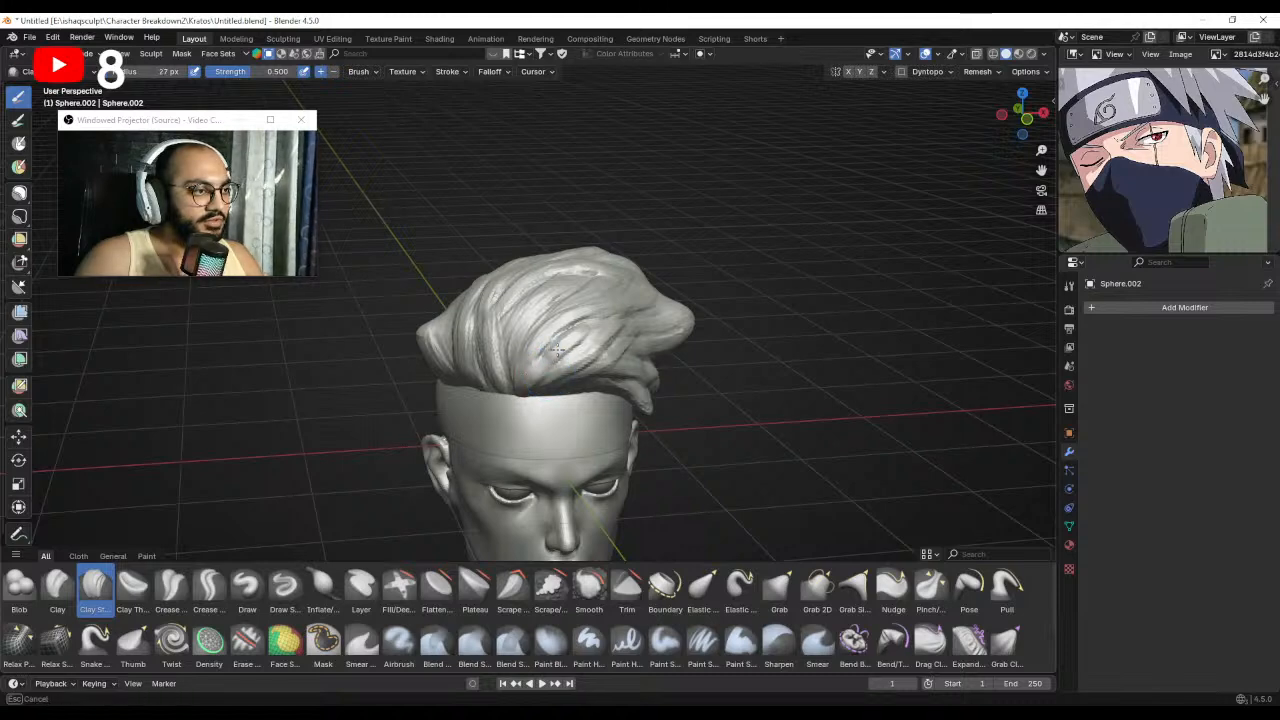
Adjust the front of the hair above the forehead in side view with a large Grab brush.
{"action": "mouse_move", "coordinate": [525, 390]}
{"action": "middle_mouse_down"}
{"action": "mouse_move", "coordinate": [515, 360]}
{"action": "mouse_move", "coordinate": [531, 358]}
{"action": "mouse_move", "coordinate": [500, 368]}
{"action": "mouse_move", "coordinate": [552, 375]}
{"action": "mouse_move", "coordinate": [609, 355]}
{"action": "mouse_move", "coordinate": [634, 374]}
{"action": "mouse_move", "coordinate": [662, 364]}
{"action": "mouse_move", "coordinate": [660, 343]}
{"action": "middle_mouse_up"}
{"action": "key", "text": "g"}
{"action": "key", "text": "bracketright"}
{"action": "key", "text": "bracketright"}
{"action": "key", "text": "bracketright"}
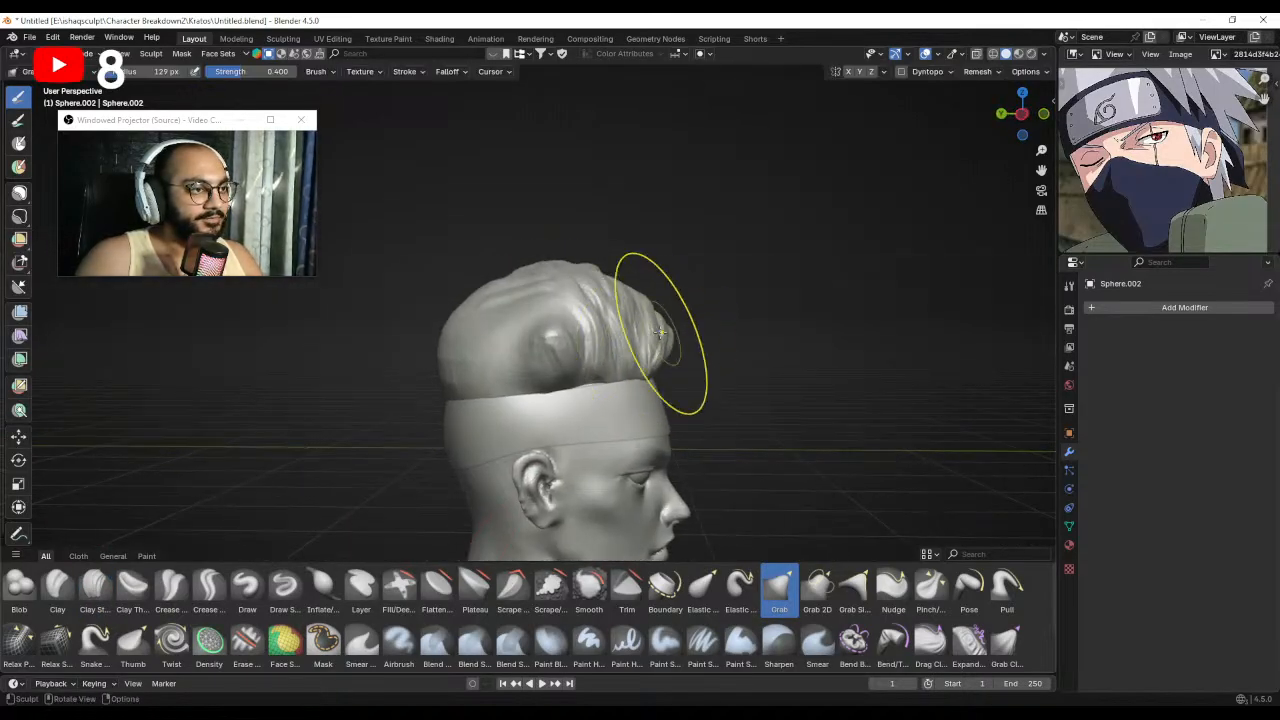
{"action": "key", "text": "bracketright"}
{"action": "left_click_drag", "start_coordinate": [645, 367], "coordinate": [638, 372]}
{"action": "key", "text": "f"}
{"action": "left_click", "coordinate": [715, 384]}
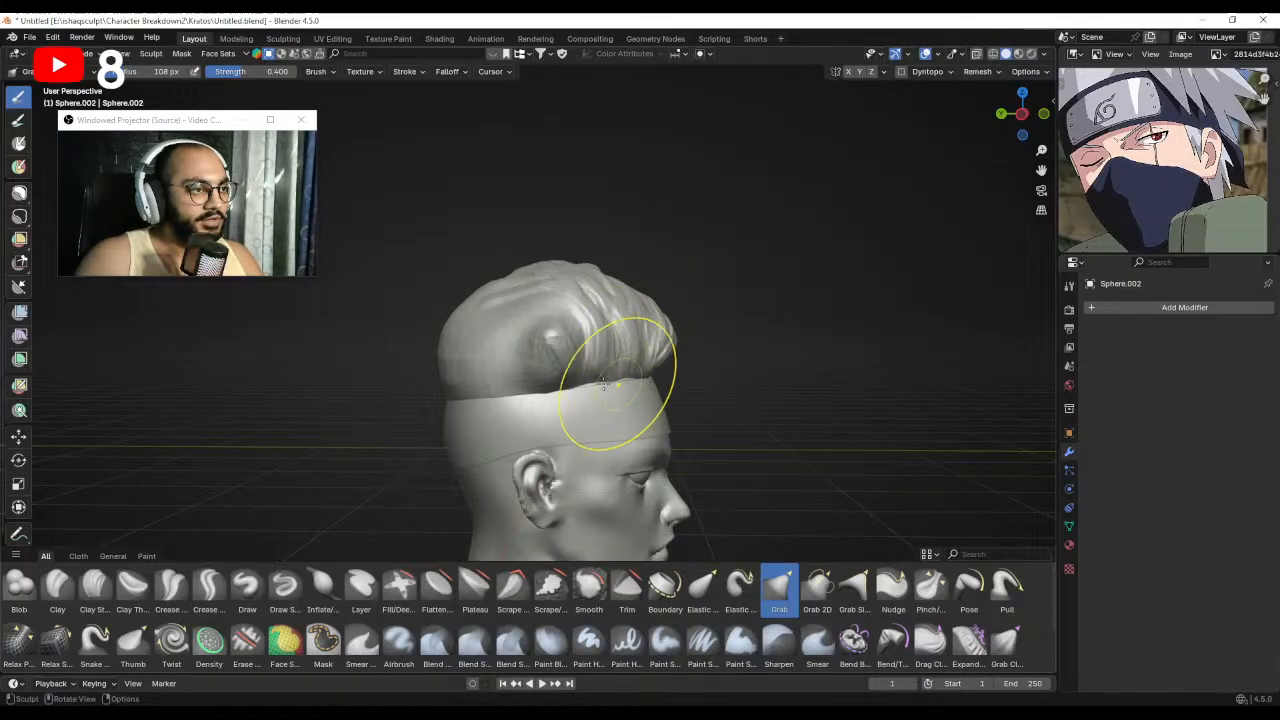
Refine the hair's lower edge above the temple and its front profile with the Grab brush.
{"action": "mouse_move", "coordinate": [600, 386]}
{"action": "middle_mouse_down"}
{"action": "mouse_move", "coordinate": [500, 384]}
{"action": "mouse_move", "coordinate": [486, 434]}
{"action": "mouse_move", "coordinate": [549, 377]}
{"action": "mouse_move", "coordinate": [519, 377]}
{"action": "mouse_move", "coordinate": [532, 372]}
{"action": "mouse_move", "coordinate": [548, 442]}
{"action": "mouse_move", "coordinate": [534, 400]}
{"action": "mouse_move", "coordinate": [563, 371]}
{"action": "mouse_move", "coordinate": [600, 378]}
{"action": "mouse_move", "coordinate": [473, 390]}
{"action": "mouse_move", "coordinate": [449, 345]}
{"action": "mouse_move", "coordinate": [440, 370]}
{"action": "mouse_move", "coordinate": [464, 372]}
{"action": "mouse_move", "coordinate": [475, 325]}
{"action": "mouse_move", "coordinate": [483, 373]}
{"action": "mouse_move", "coordinate": [699, 373]}
{"action": "mouse_move", "coordinate": [623, 387]}
{"action": "middle_mouse_up"}
{"action": "left_click_drag", "start_coordinate": [590, 364], "coordinate": [596, 360]}
{"action": "middle_click_drag", "start_coordinate": [590, 358], "coordinate": [573, 357]}
{"action": "key", "text": "bracketright"}
{"action": "key", "text": "bracketright"}
{"action": "key", "text": "bracketright"}
{"action": "left_click_drag", "start_coordinate": [600, 356], "coordinate": [594, 350]}
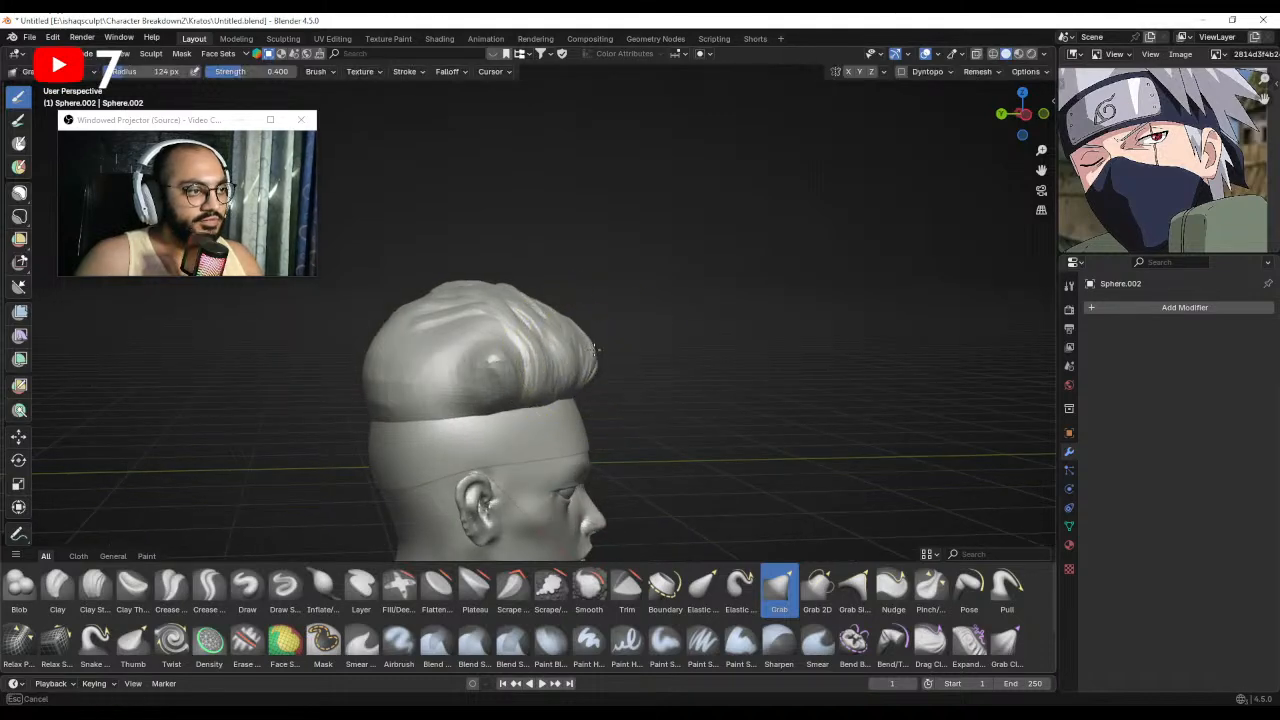
Reshape the lower hair edge near the front in side view with a smaller Grab brush.
{"action": "middle_click_drag", "start_coordinate": [592, 351], "coordinate": [575, 354]}
{"action": "key", "text": "bracketleft"}
{"action": "key", "text": "bracketleft"}
{"action": "key", "text": "bracketleft"}
{"action": "key", "text": "bracketleft"}
{"action": "mouse_move", "coordinate": [546, 385]}
{"action": "left_mouse_down"}
{"action": "mouse_move", "coordinate": [546, 402]}
{"action": "mouse_move", "coordinate": [564, 392]}
{"action": "left_mouse_up"}
{"action": "key", "text": "bracketleft"}
{"action": "key", "text": "bracketleft"}
{"action": "key", "text": "bracketleft"}
{"action": "key", "text": "bracketleft"}
{"action": "key", "text": "bracketleft"}
Pull the front hairline down to meet the headband on the side opposite the swept tip.
{"action": "middle_click_drag", "start_coordinate": [580, 405], "coordinate": [480, 408]}
{"action": "key", "text": "f"}
{"action": "left_click", "coordinate": [582, 399]}
{"action": "key", "text": "bracketright"}
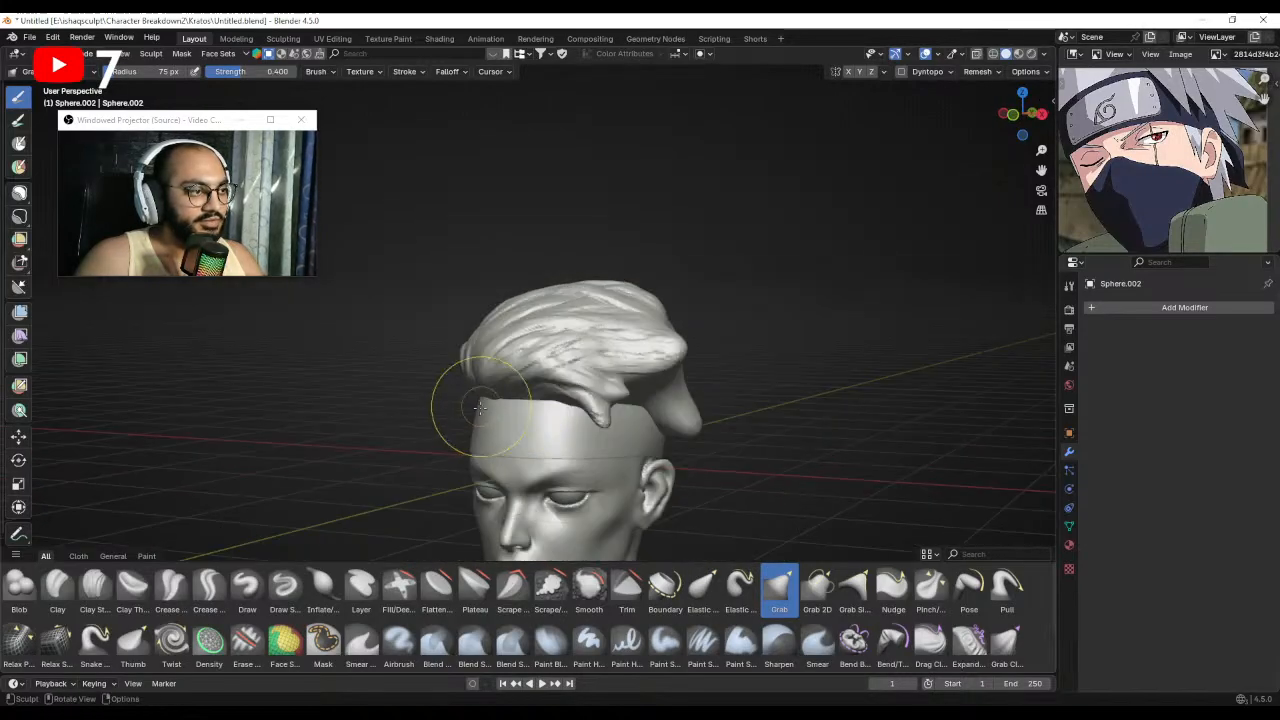
{"action": "left_click_drag", "start_coordinate": [489, 403], "coordinate": [489, 409]}
{"action": "key", "text": "f"}
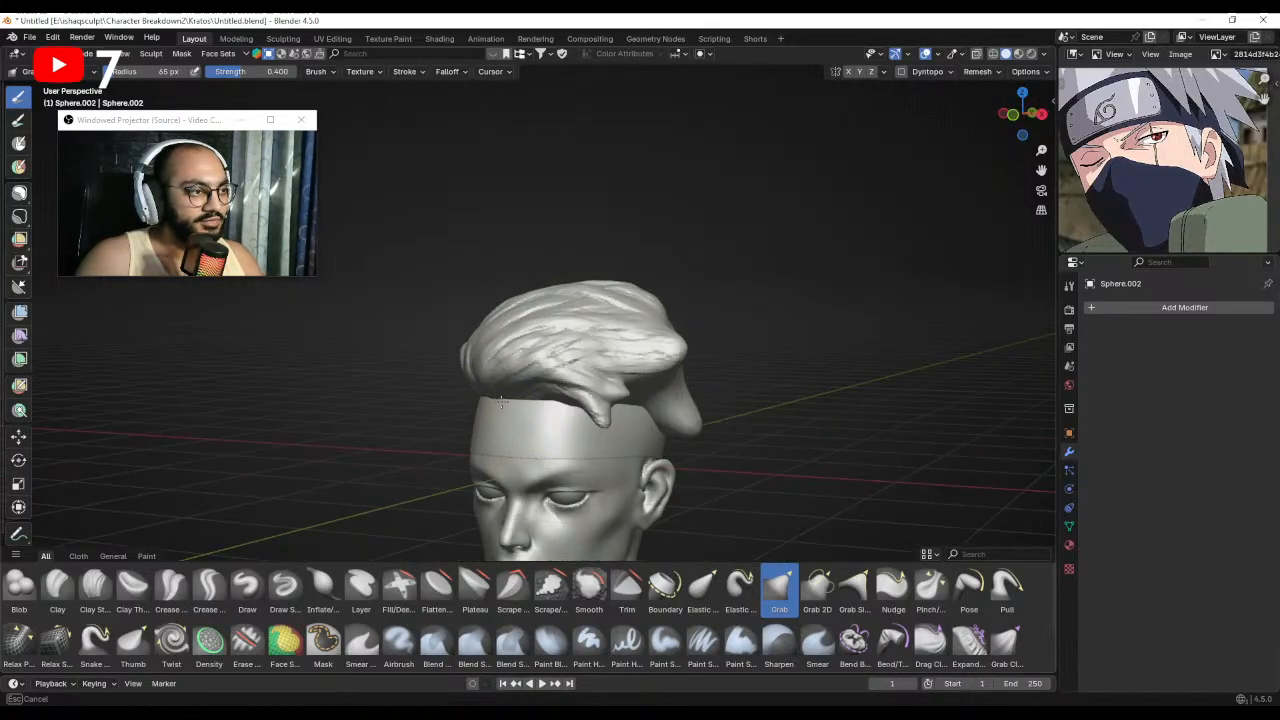
{"action": "left_click", "coordinate": [505, 410]}
{"action": "mouse_move", "coordinate": [504, 411]}
{"action": "middle_mouse_down", "text": "ctrl"}
{"action": "mouse_move", "coordinate": [502, 442]}
{"action": "mouse_move", "coordinate": [580, 430]}
{"action": "mouse_move", "coordinate": [590, 382]}
{"action": "middle_mouse_up", "text": "ctrl"}
{"action": "mouse_move", "coordinate": [590, 382]}
{"action": "middle_mouse_down"}
{"action": "mouse_move", "coordinate": [558, 378]}
{"action": "mouse_move", "coordinate": [592, 376]}
{"action": "middle_mouse_up"}
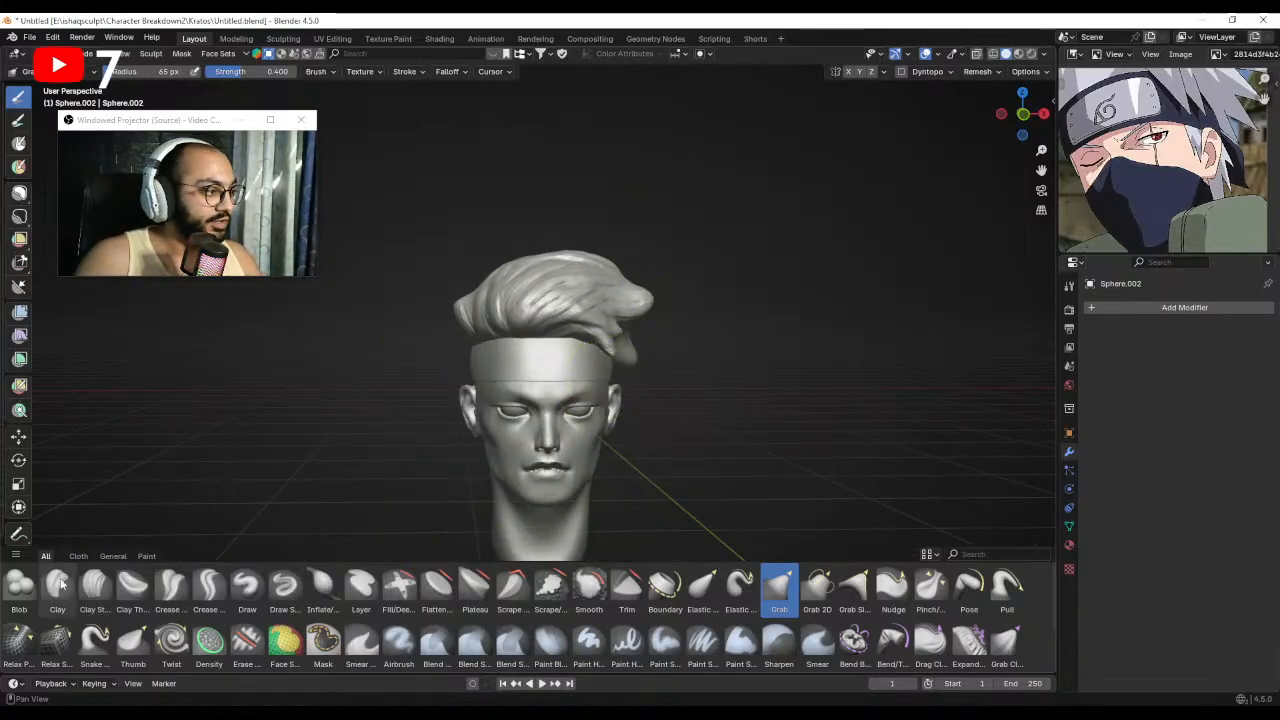
Pull a small pointed spike out of the upper hair above the swept tip with the Snake Hook brush.
{"action": "left_click", "coordinate": [93, 645]}
{"action": "middle_click_drag", "start_coordinate": [482, 398], "coordinate": [366, 494], "text": "shift"}
{"action": "mouse_move", "coordinate": [435, 393]}
{"action": "middle_mouse_down"}
{"action": "mouse_move", "coordinate": [508, 409]}
{"action": "mouse_move", "coordinate": [536, 363]}
{"action": "mouse_move", "coordinate": [522, 374]}
{"action": "middle_mouse_up"}
{"action": "key", "text": "f"}
{"action": "left_click", "coordinate": [514, 383]}
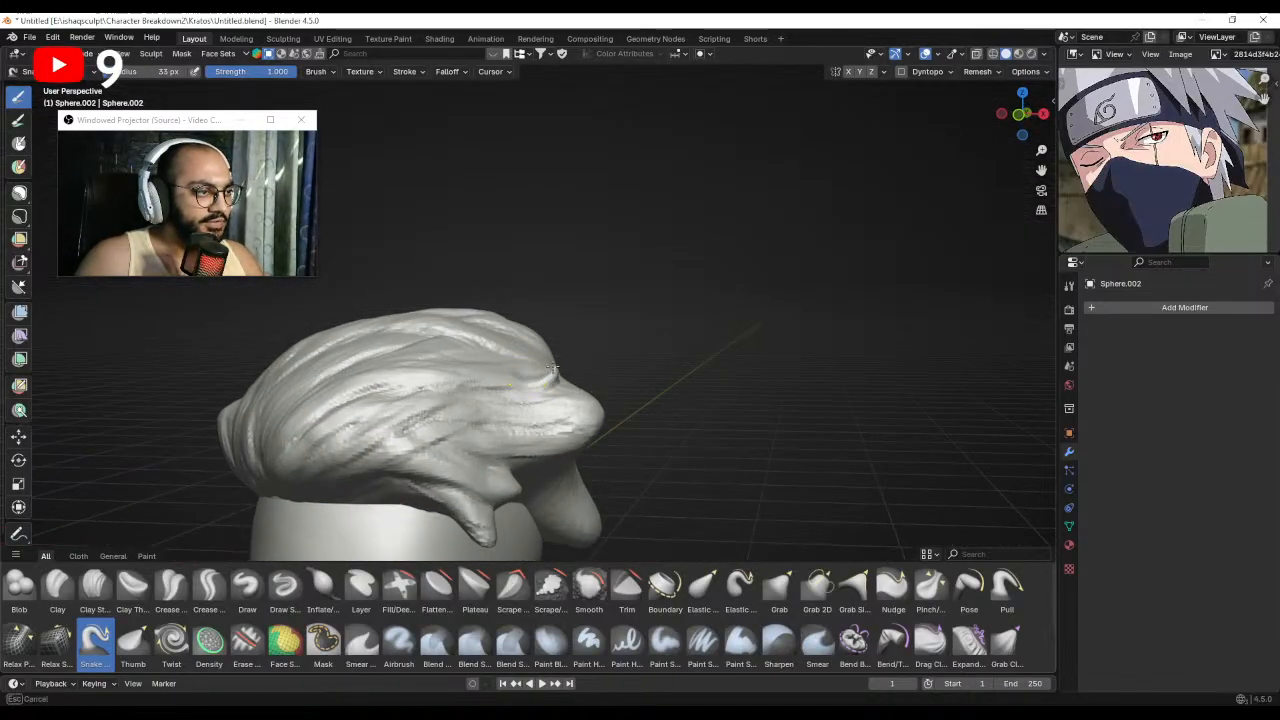
{"action": "mouse_move", "coordinate": [548, 362]}
{"action": "middle_mouse_down"}
{"action": "mouse_move", "coordinate": [571, 386]}
{"action": "mouse_move", "coordinate": [581, 372]}
{"action": "mouse_move", "coordinate": [553, 385]}
{"action": "middle_mouse_up"}
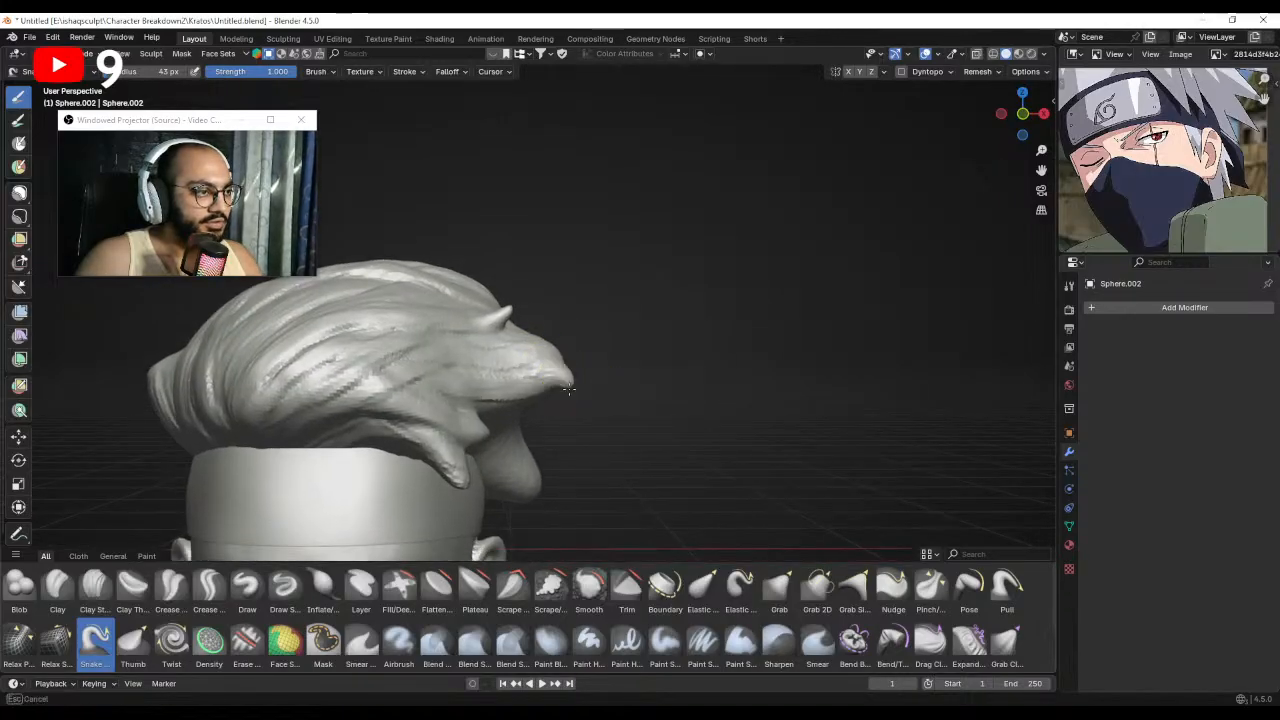
Undo the last pull on the swept tip and draw it out to a sharper point with a smaller Snake Hook brush.
{"action": "key", "text": "ctrl+z"}
{"action": "key", "text": "f"}
{"action": "left_click", "coordinate": [543, 387]}
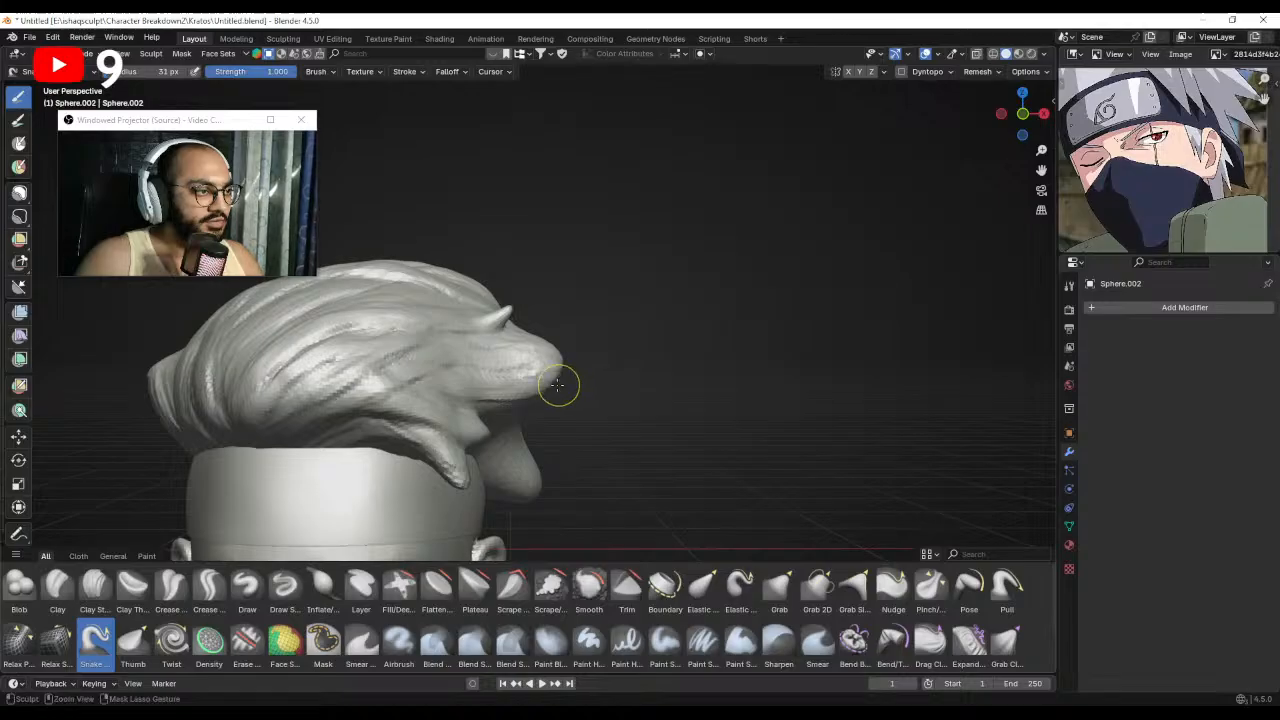
{"action": "mouse_move", "coordinate": [557, 385]}
{"action": "middle_mouse_down"}
{"action": "mouse_move", "coordinate": [519, 394]}
{"action": "mouse_move", "coordinate": [551, 360]}
{"action": "mouse_move", "coordinate": [498, 377]}
{"action": "mouse_move", "coordinate": [543, 363]}
{"action": "mouse_move", "coordinate": [523, 423]}
{"action": "mouse_move", "coordinate": [517, 386]}
{"action": "mouse_move", "coordinate": [571, 381]}
{"action": "mouse_move", "coordinate": [529, 346]}
{"action": "mouse_move", "coordinate": [601, 355]}
{"action": "middle_mouse_up"}
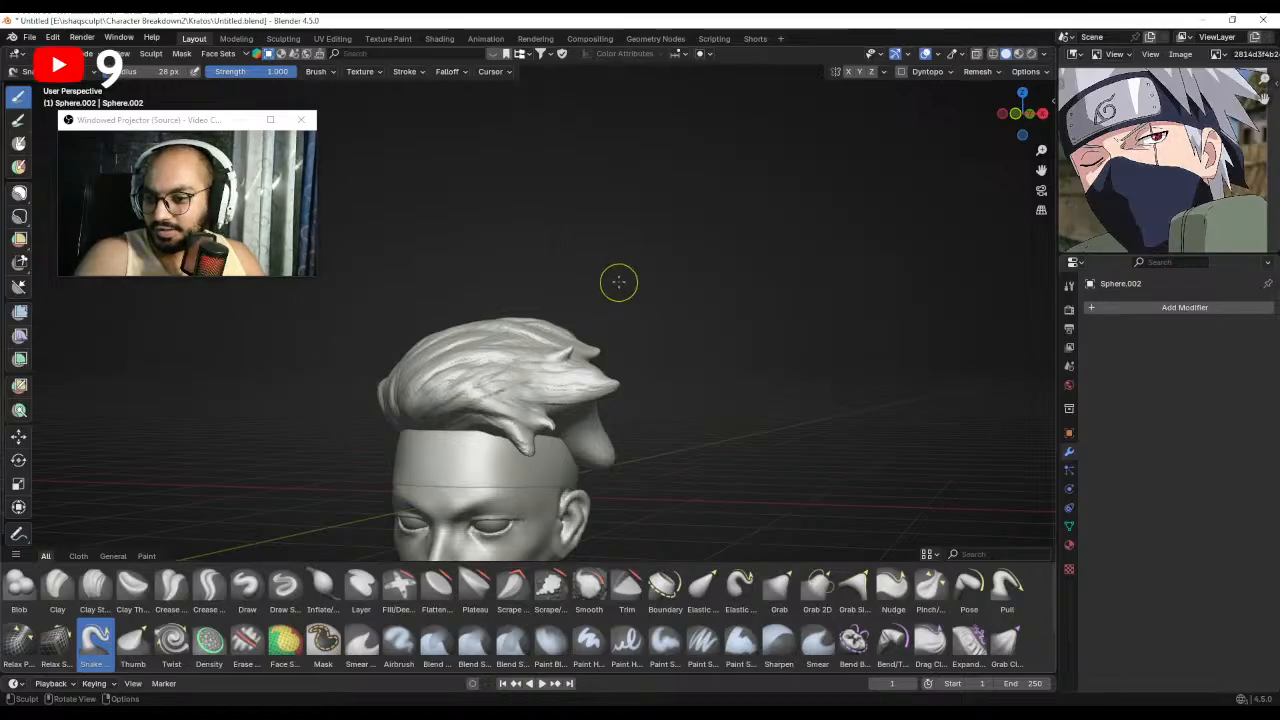
Pull a pointed spike up from the top of the crown with the Snake Hook brush.
{"action": "mouse_move", "coordinate": [488, 364]}
{"action": "middle_mouse_down"}
{"action": "mouse_move", "coordinate": [566, 369]}
{"action": "mouse_move", "coordinate": [537, 325]}
{"action": "mouse_move", "coordinate": [466, 354]}
{"action": "mouse_move", "coordinate": [491, 333]}
{"action": "middle_mouse_up"}
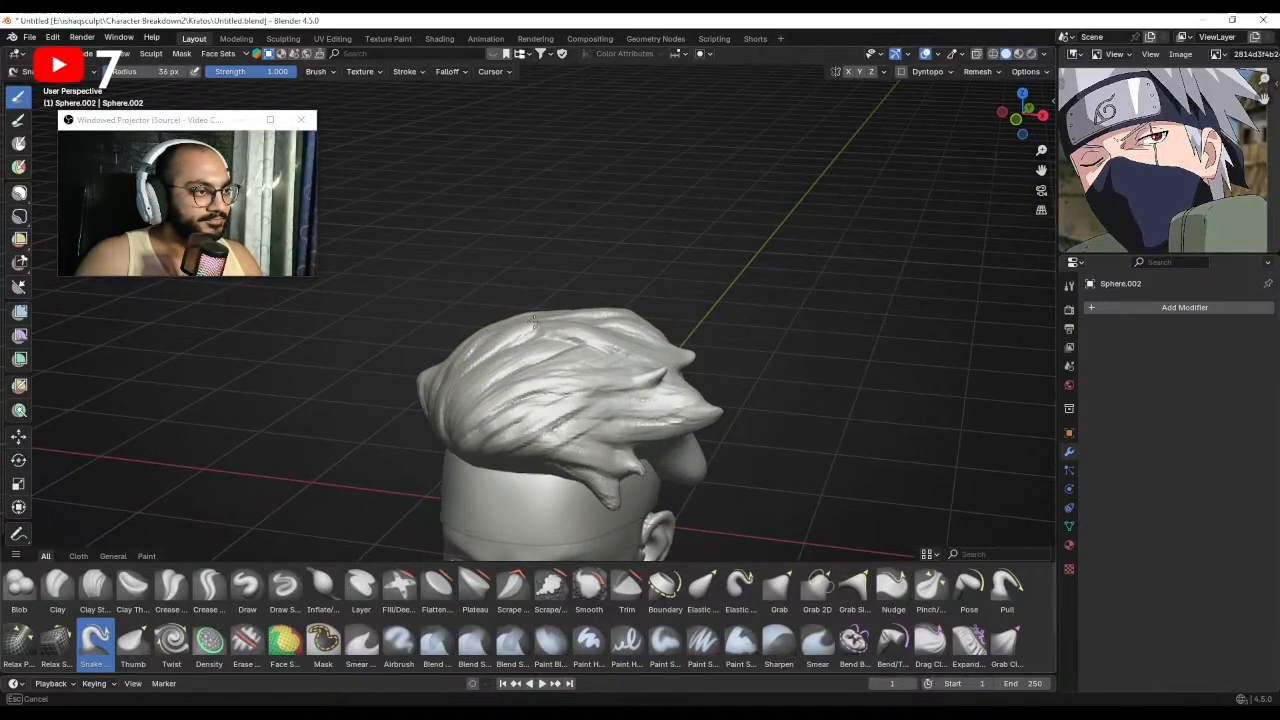
{"action": "left_click_drag", "start_coordinate": [542, 312], "coordinate": [541, 314]}
{"action": "middle_click_drag", "start_coordinate": [541, 314], "coordinate": [556, 307]}
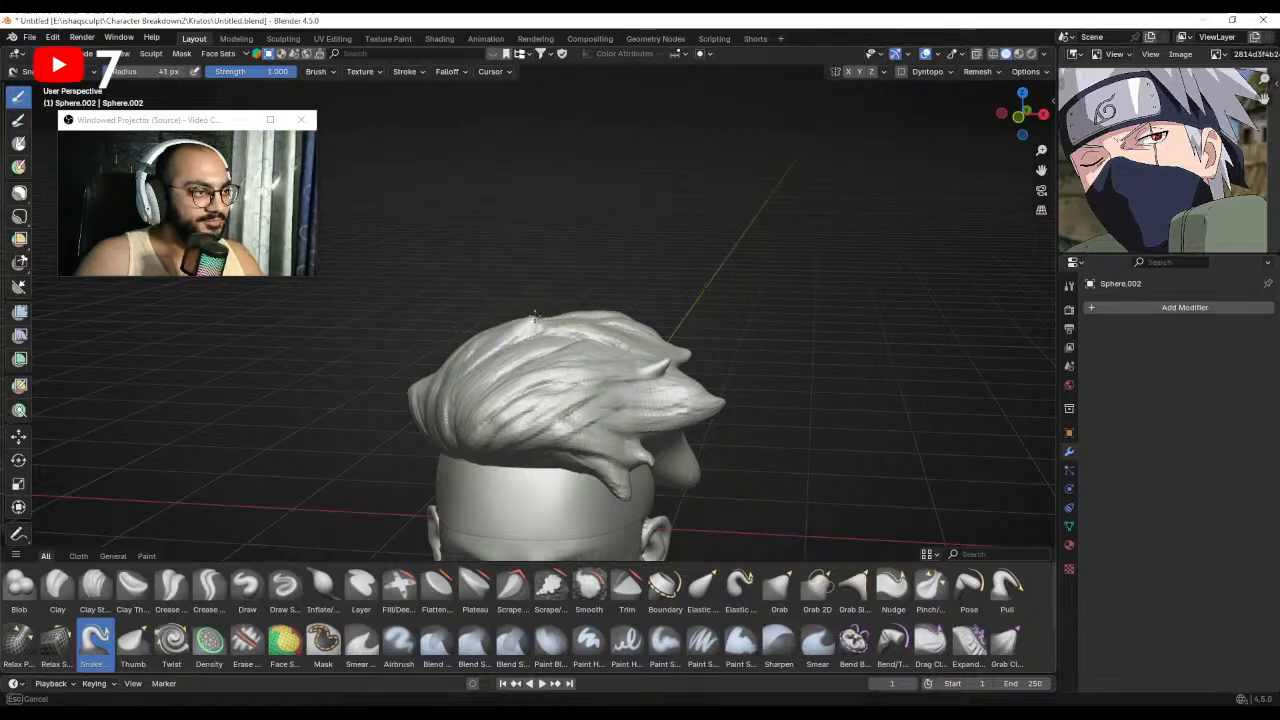
{"action": "left_click_drag", "start_coordinate": [535, 318], "coordinate": [552, 306]}
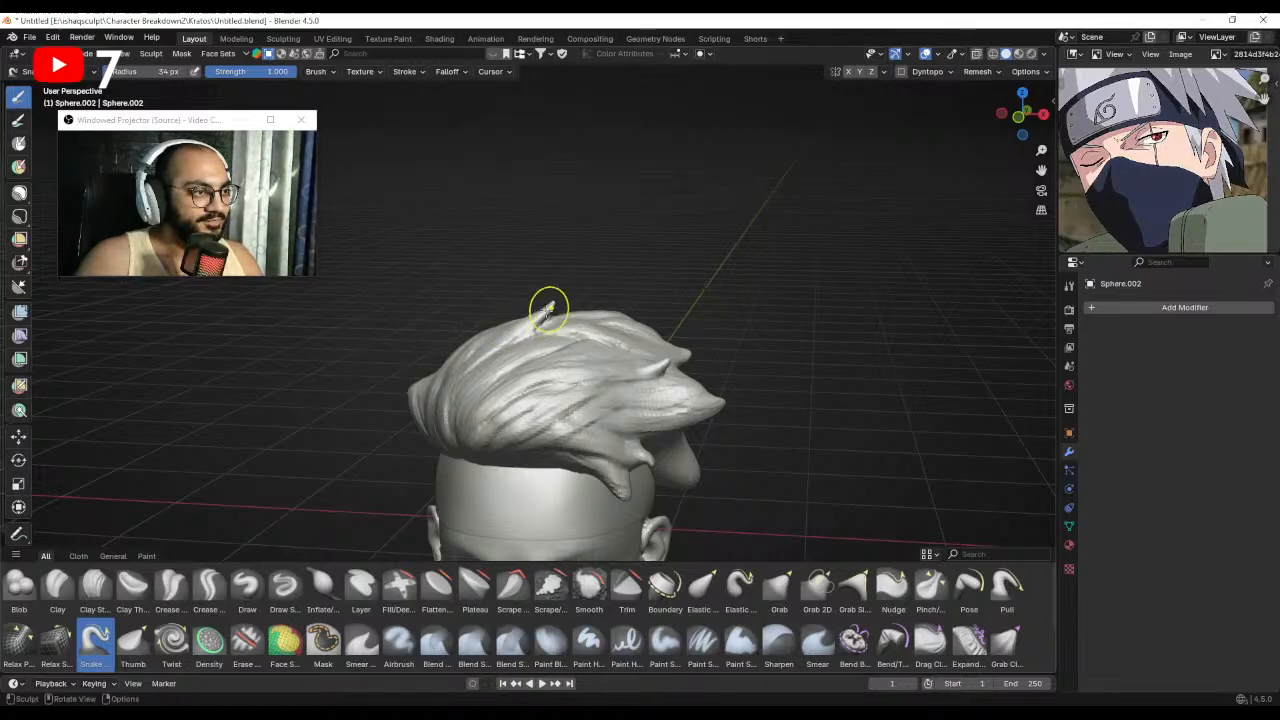
{"action": "mouse_move", "coordinate": [551, 298]}
{"action": "middle_mouse_down"}
{"action": "mouse_move", "coordinate": [563, 300]}
{"action": "mouse_move", "coordinate": [529, 390]}
{"action": "mouse_move", "coordinate": [557, 371]}
{"action": "mouse_move", "coordinate": [517, 394]}
{"action": "mouse_move", "coordinate": [538, 386]}
{"action": "mouse_move", "coordinate": [507, 353]}
{"action": "middle_mouse_up"}
Draw the small side tip upward into a curved spike with the Snake Hook brush.
{"action": "scroll", "coordinate": [529, 389], "scroll_direction": "down", "scroll_amount": 1}
{"action": "scroll", "coordinate": [545, 368], "scroll_direction": "up", "scroll_amount": 2}
{"action": "key", "text": "f"}
{"action": "left_click", "coordinate": [517, 359]}
{"action": "key", "text": "f"}
{"action": "left_click", "coordinate": [502, 352]}
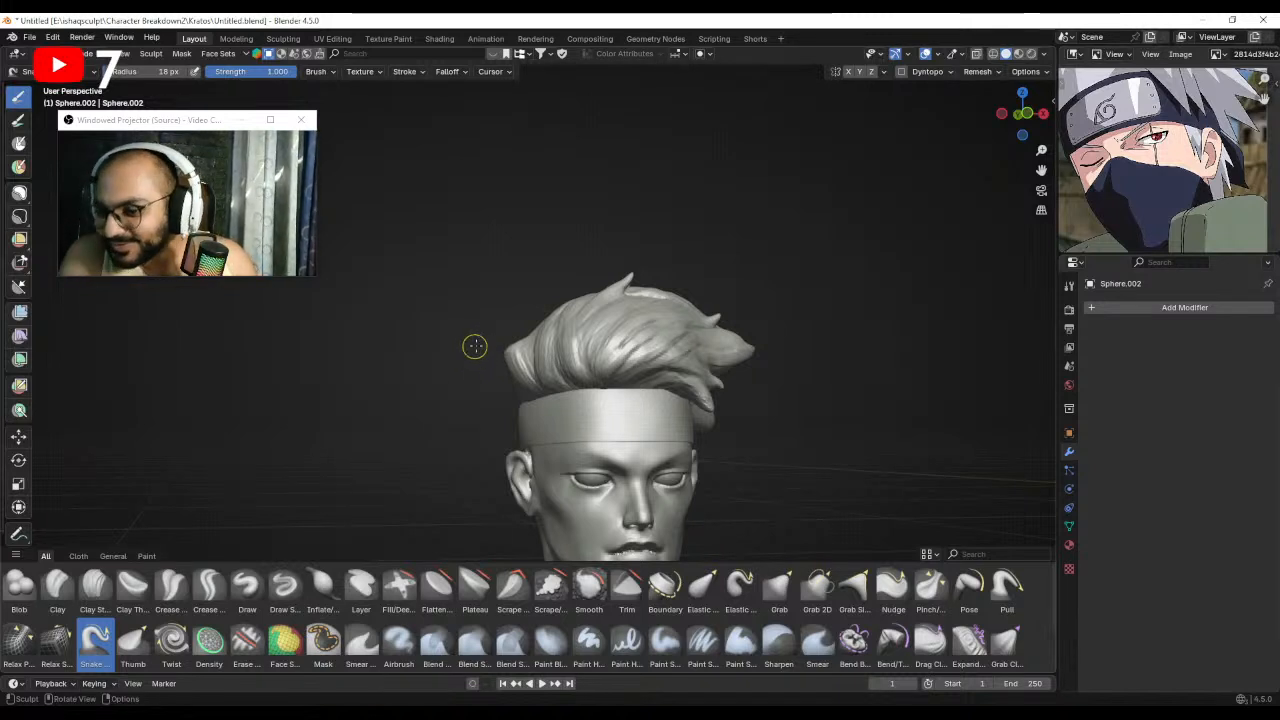
{"action": "mouse_move", "coordinate": [509, 393]}
{"action": "middle_mouse_down", "text": "shift"}
{"action": "mouse_move", "coordinate": [549, 371]}
{"action": "mouse_move", "coordinate": [568, 328]}
{"action": "mouse_move", "coordinate": [552, 366]}
{"action": "middle_mouse_up", "text": "shift"}
{"action": "scroll", "coordinate": [554, 360], "scroll_direction": "up", "scroll_amount": 1}
{"action": "key", "text": "f"}
{"action": "left_click", "coordinate": [580, 329]}
{"action": "key", "text": "f"}
{"action": "left_click", "coordinate": [540, 366]}
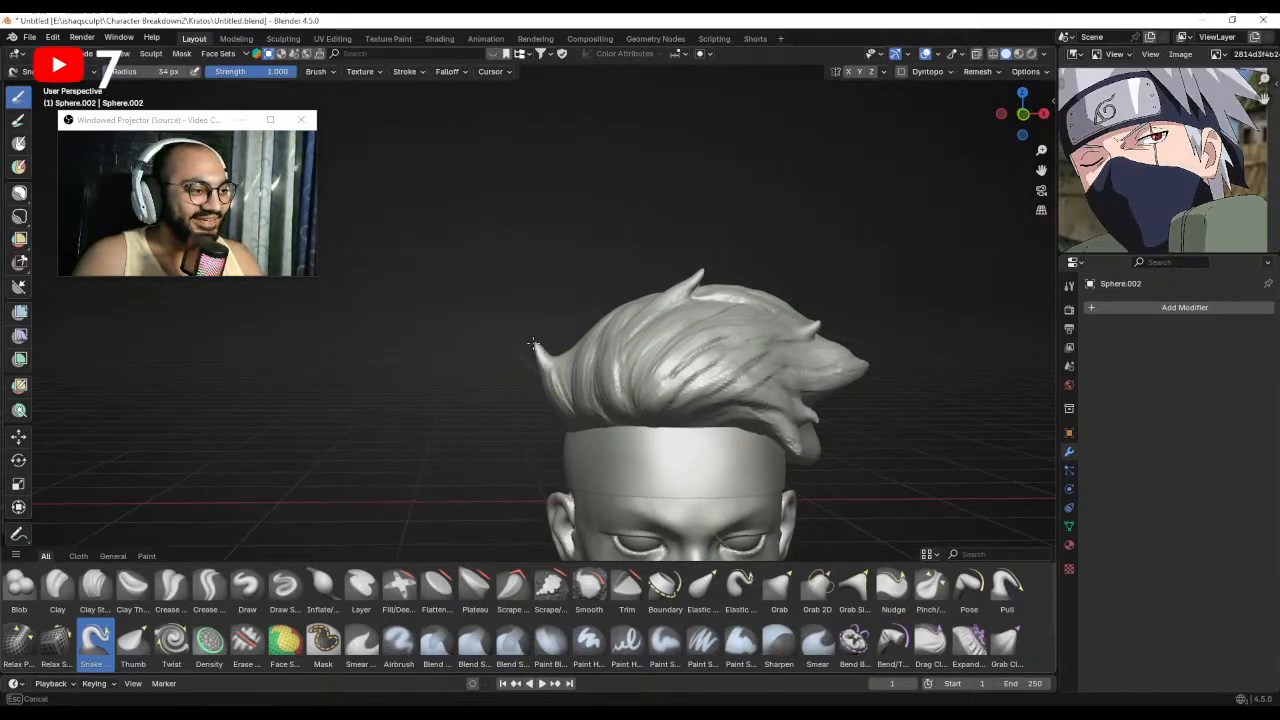
Push in the hair edge below the curved side spike from behind with the Grab brush.
{"action": "key", "text": "g"}
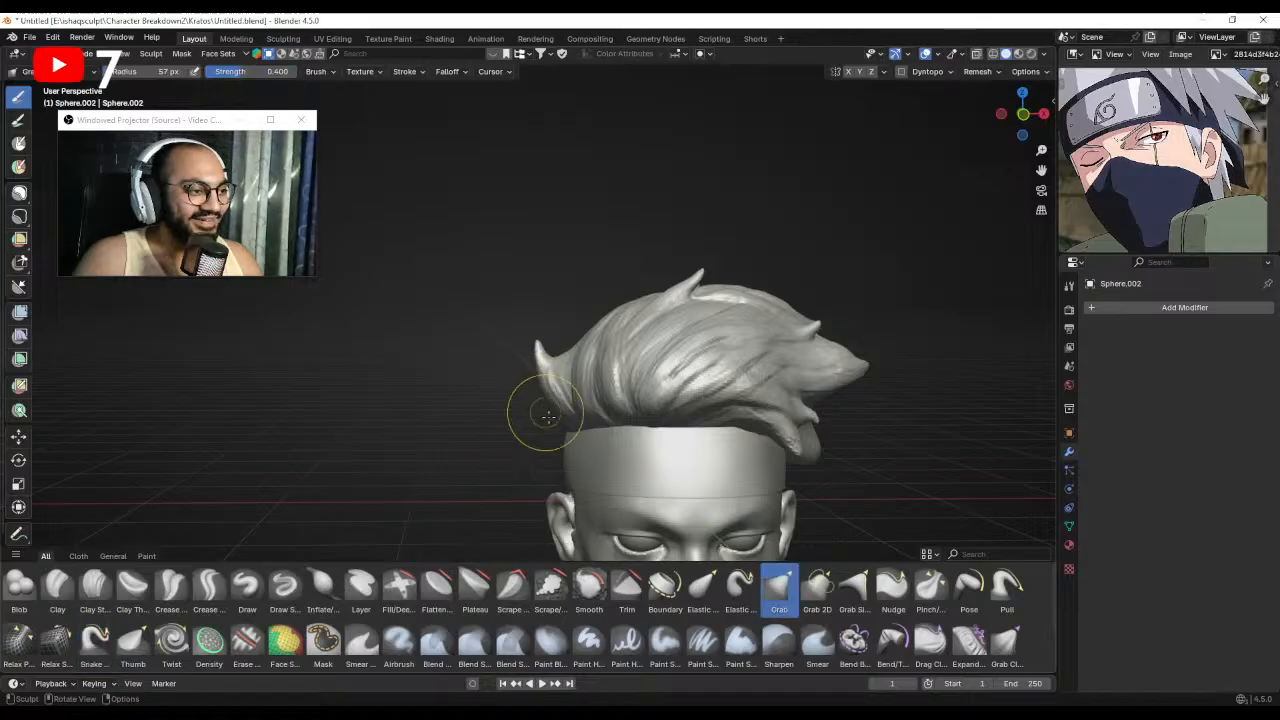
{"action": "middle_click_drag", "start_coordinate": [548, 416], "coordinate": [498, 433]}
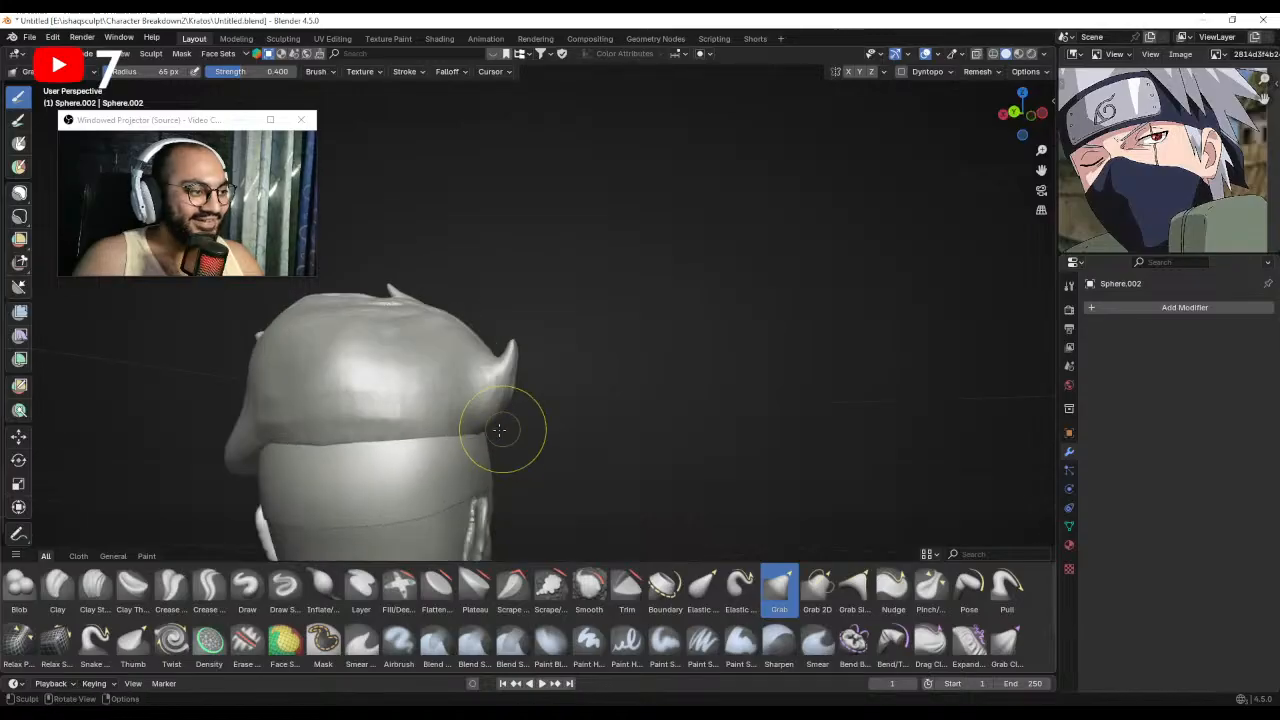
{"action": "left_click_drag", "start_coordinate": [495, 430], "coordinate": [473, 434]}
{"action": "mouse_move", "coordinate": [518, 432]}
{"action": "middle_mouse_down"}
{"action": "mouse_move", "coordinate": [463, 443]}
{"action": "mouse_move", "coordinate": [471, 349]}
{"action": "mouse_move", "coordinate": [547, 378]}
{"action": "middle_mouse_up"}
Adjust the position and shape of the curved side spike with the Grab brush and check the whole head.
{"action": "key", "text": "bracketright"}
{"action": "key", "text": "bracketright"}
{"action": "key", "text": "bracketright"}
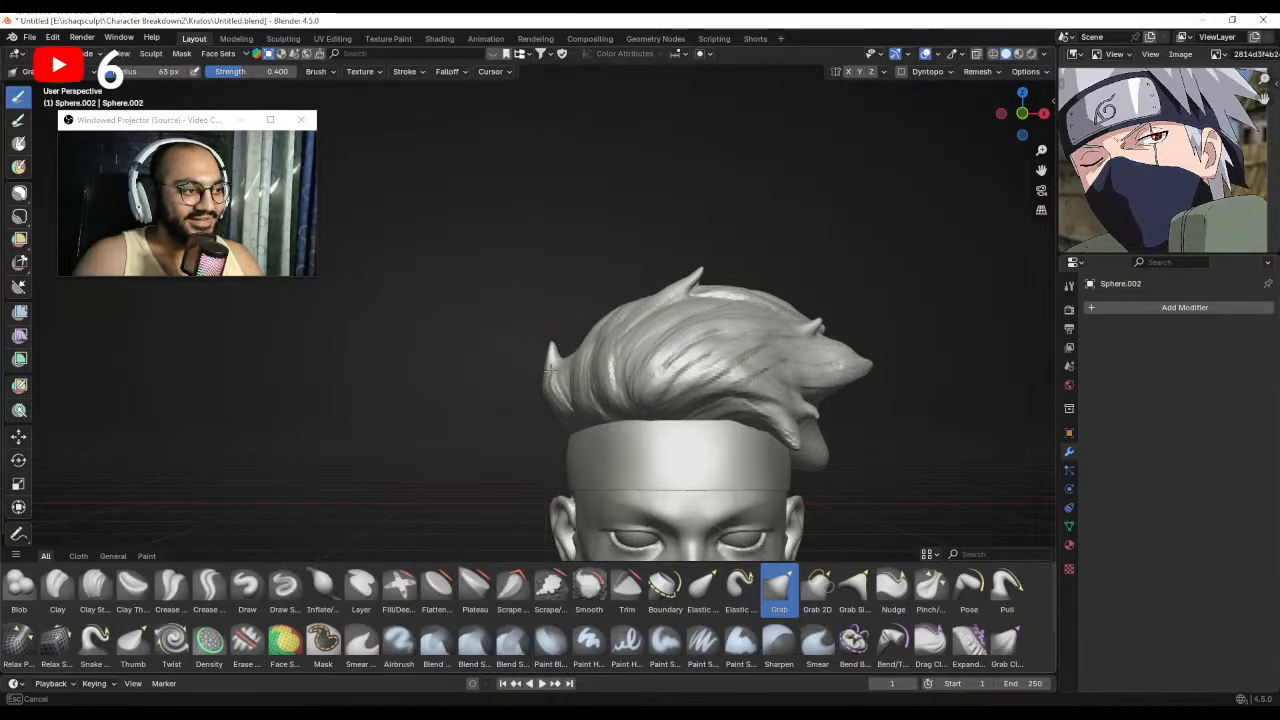
{"action": "scroll", "coordinate": [550, 412], "scroll_direction": "down", "scroll_amount": 3}
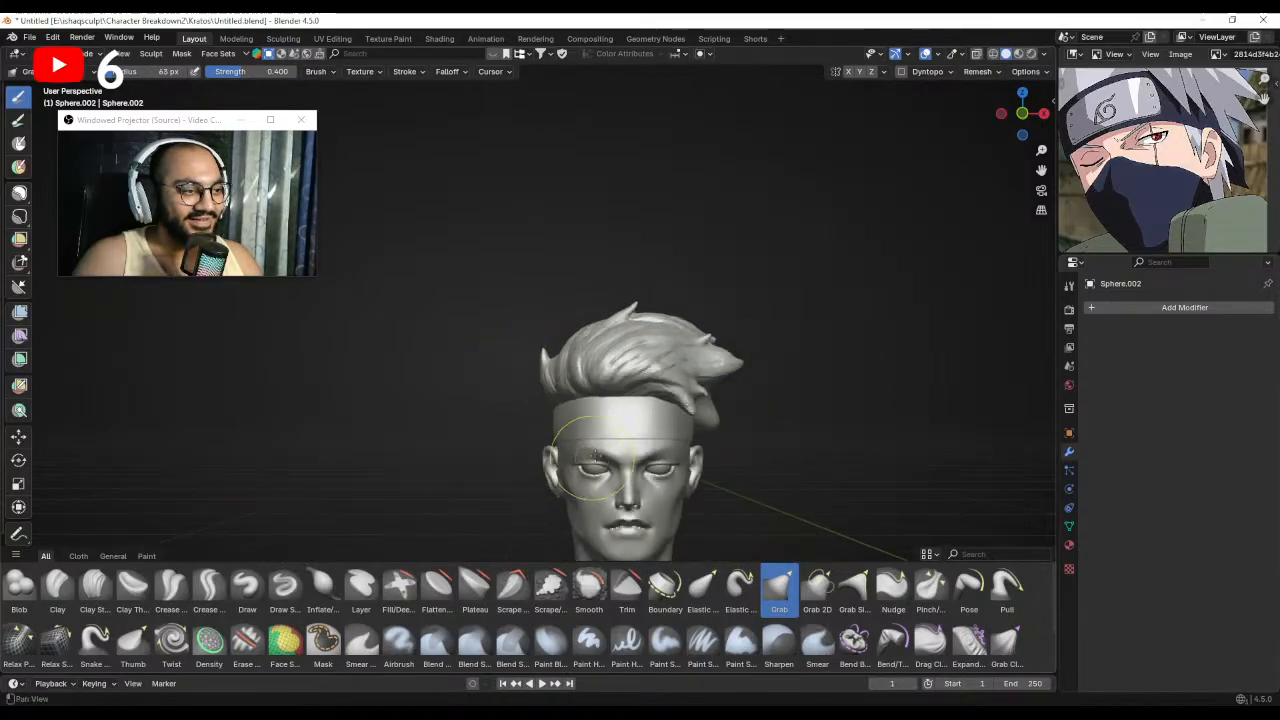
{"action": "middle_click_drag", "start_coordinate": [622, 455], "coordinate": [594, 409], "text": "shift"}
{"action": "middle_click_drag", "start_coordinate": [575, 352], "coordinate": [572, 396], "text": "shift"}
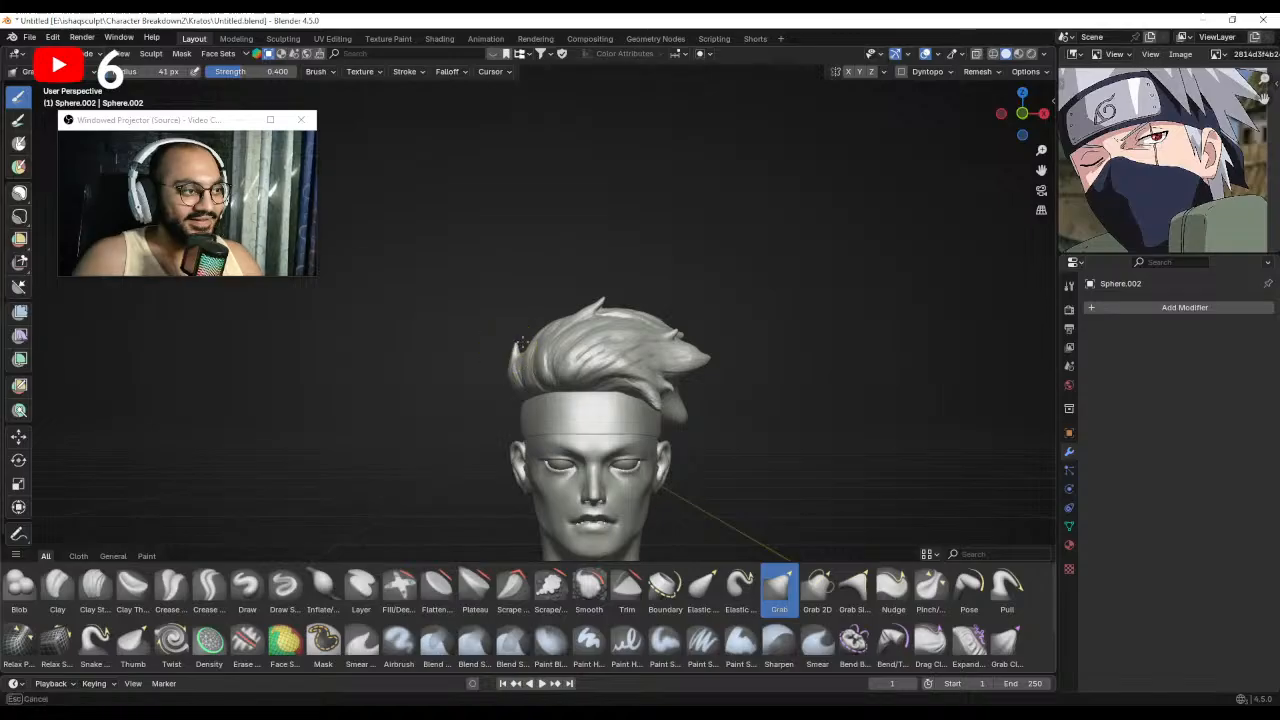
{"action": "scroll", "coordinate": [530, 385], "scroll_direction": "down", "scroll_amount": 3}
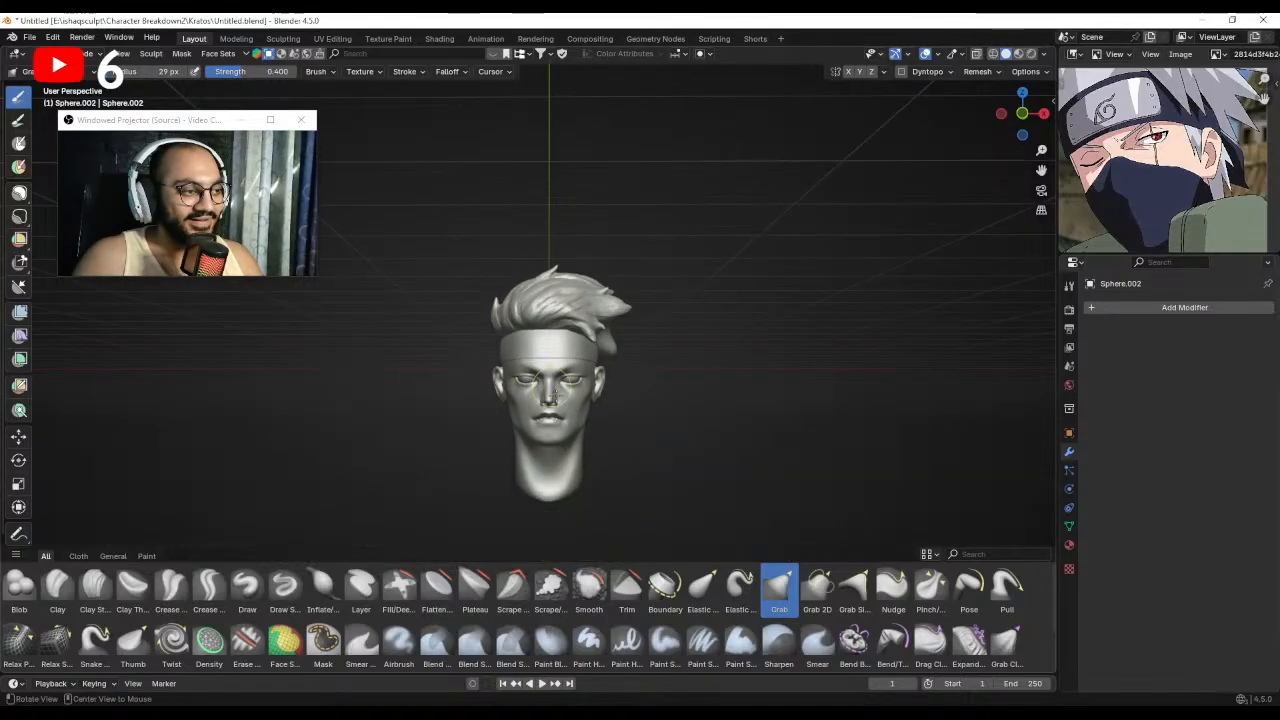
Pull the swept tip and the hair around it closer to the head with the Grab brush in front view.
{"action": "scroll", "coordinate": [550, 398], "scroll_direction": "up", "scroll_amount": 3}
{"action": "mouse_move", "coordinate": [600, 400]}
{"action": "middle_mouse_down"}
{"action": "mouse_move", "coordinate": [591, 360]}
{"action": "mouse_move", "coordinate": [586, 386]}
{"action": "mouse_move", "coordinate": [600, 377]}
{"action": "mouse_move", "coordinate": [563, 366]}
{"action": "mouse_move", "coordinate": [590, 364]}
{"action": "mouse_move", "coordinate": [578, 375]}
{"action": "mouse_move", "coordinate": [580, 356]}
{"action": "mouse_move", "coordinate": [613, 361]}
{"action": "mouse_move", "coordinate": [605, 345]}
{"action": "middle_mouse_up"}
{"action": "key", "text": "f"}
{"action": "left_click", "coordinate": [590, 366]}
{"action": "key", "text": "f"}
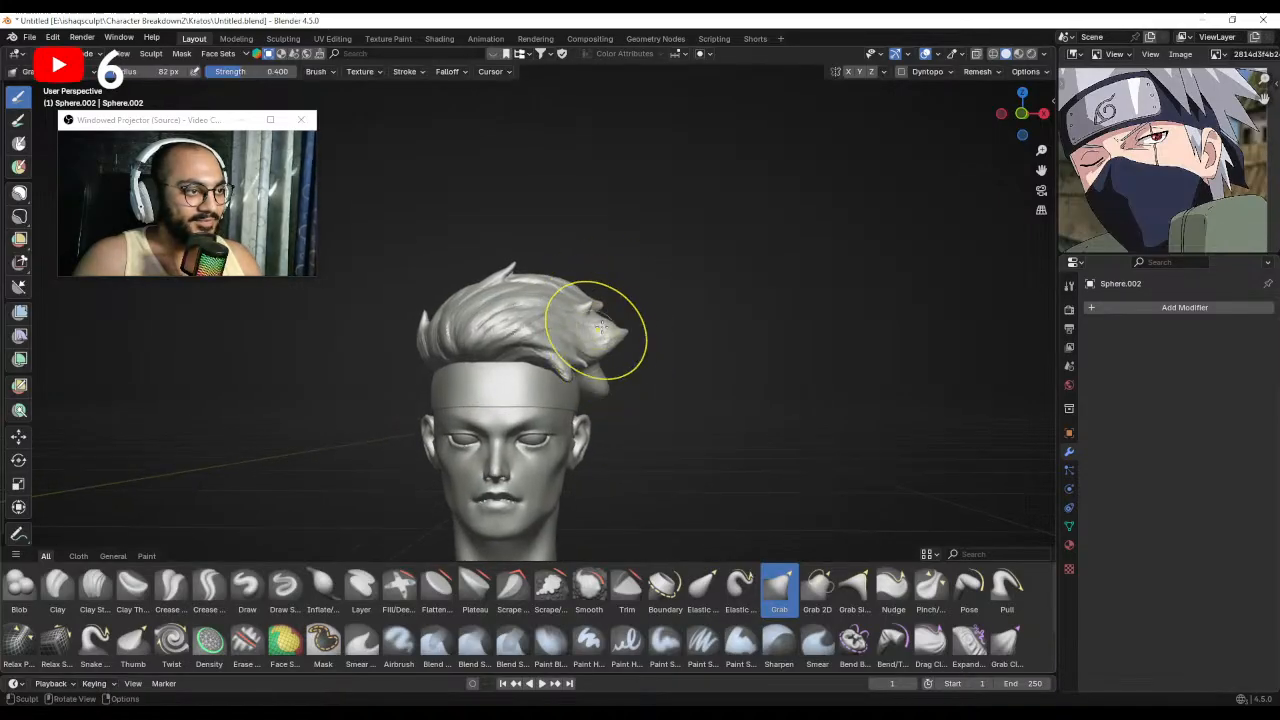
{"action": "key", "text": "f"}
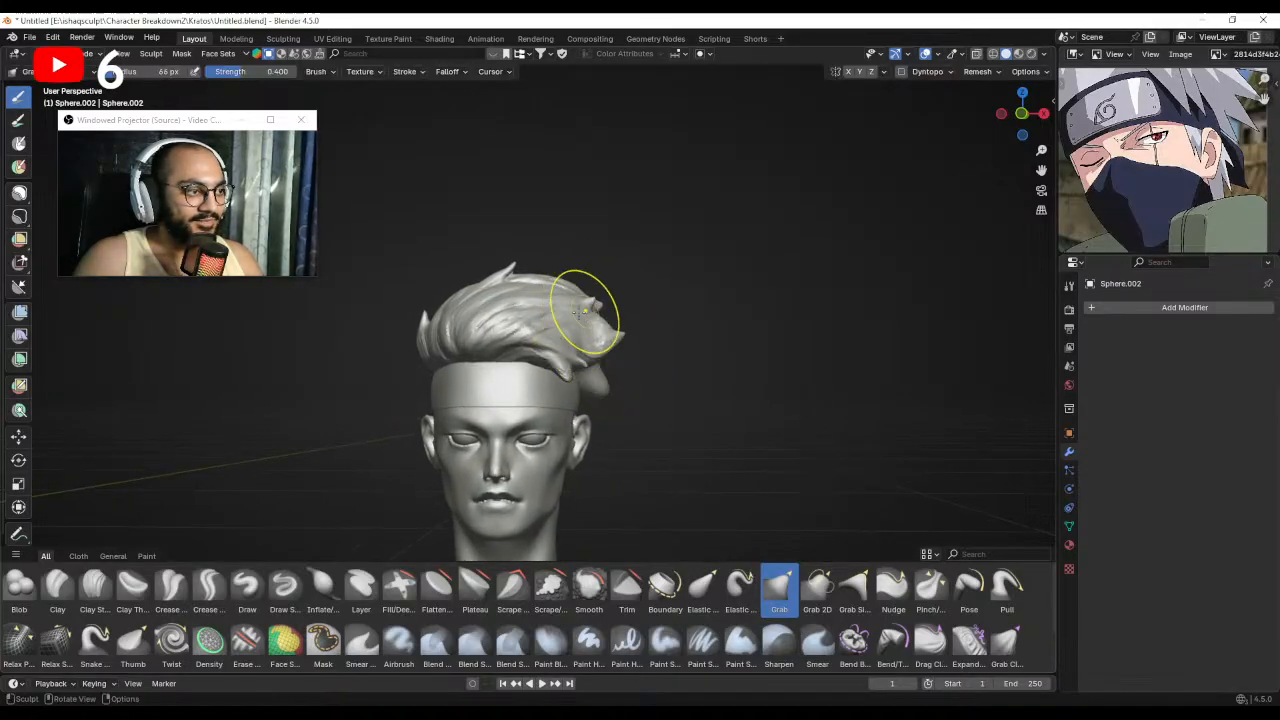
{"action": "mouse_move", "coordinate": [594, 341]}
{"action": "middle_mouse_down"}
{"action": "mouse_move", "coordinate": [516, 414]}
{"action": "mouse_move", "coordinate": [507, 388]}
{"action": "mouse_move", "coordinate": [484, 415]}
{"action": "mouse_move", "coordinate": [571, 378]}
{"action": "mouse_move", "coordinate": [610, 340]}
{"action": "middle_mouse_up"}
{"action": "key", "text": "f"}
{"action": "left_click", "coordinate": [499, 433]}
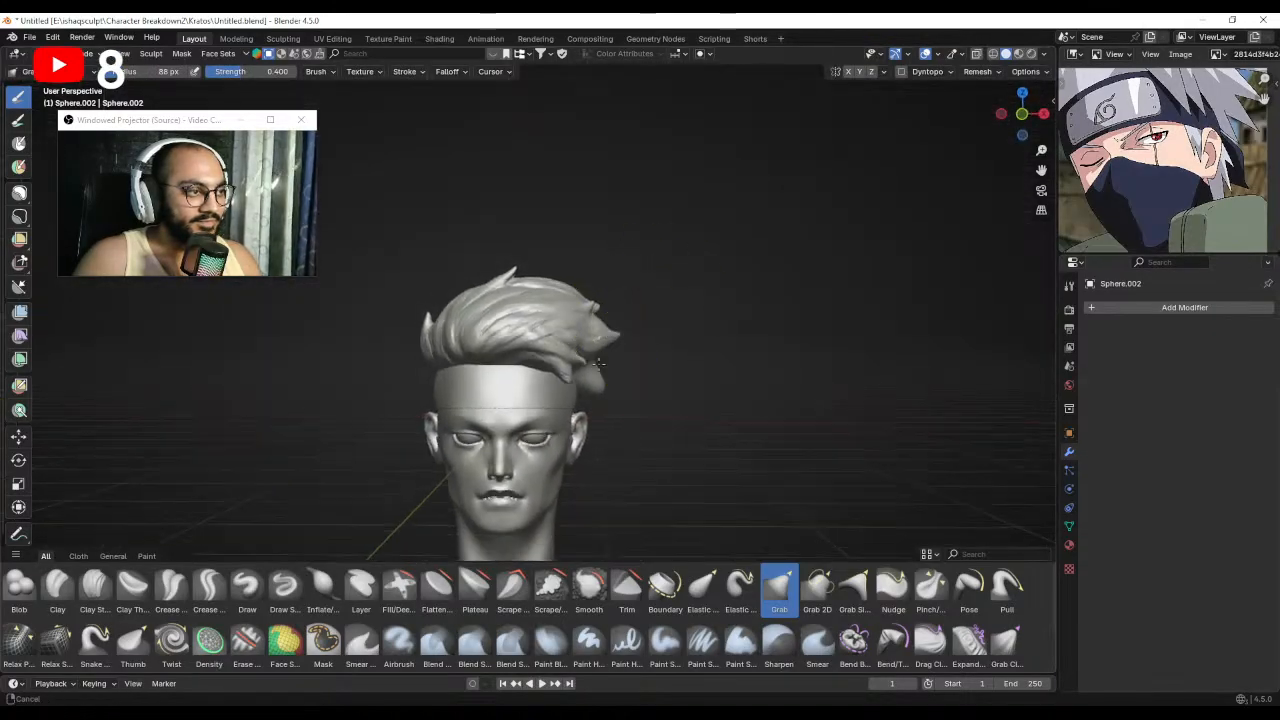
Switch sculpting from the hair to the head mesh and mask the area around the eyes.
{"action": "mouse_move", "coordinate": [627, 343]}
{"action": "left_mouse_down", "text": "alt"}
{"action": "mouse_move", "coordinate": [631, 374]}
{"action": "mouse_move", "coordinate": [608, 298]}
{"action": "left_mouse_up", "text": "alt"}
{"action": "middle_click_drag", "start_coordinate": [548, 360], "coordinate": [572, 338]}
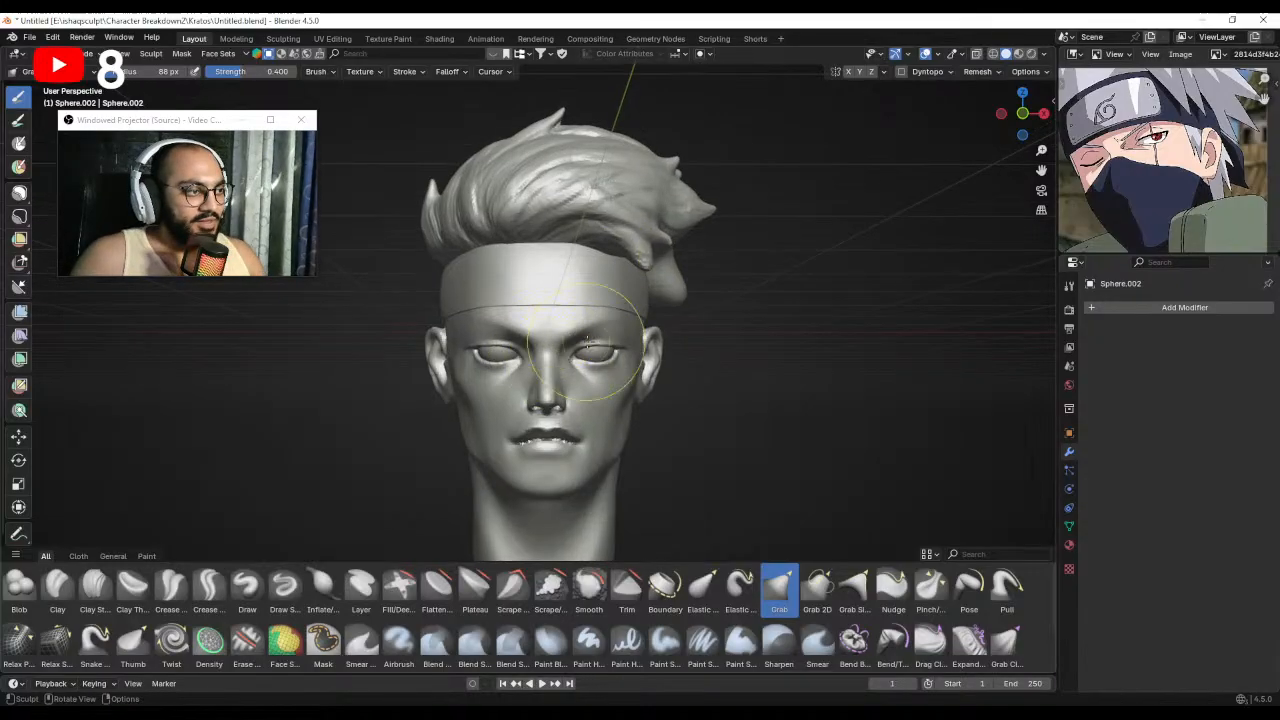
{"action": "key", "text": "alt+q"}
{"action": "mouse_move", "coordinate": [525, 327]}
{"action": "left_mouse_down", "text": "alt"}
{"action": "mouse_move", "coordinate": [574, 318]}
{"action": "mouse_move", "coordinate": [520, 375]}
{"action": "mouse_move", "coordinate": [502, 358]}
{"action": "mouse_move", "coordinate": [530, 350]}
{"action": "left_mouse_up", "text": "alt"}
{"action": "key", "text": "m"}
{"action": "mouse_move", "coordinate": [570, 338]}
{"action": "middle_mouse_down"}
{"action": "mouse_move", "coordinate": [532, 335]}
{"action": "mouse_move", "coordinate": [562, 341]}
{"action": "middle_mouse_up"}
{"action": "key", "text": "g"}
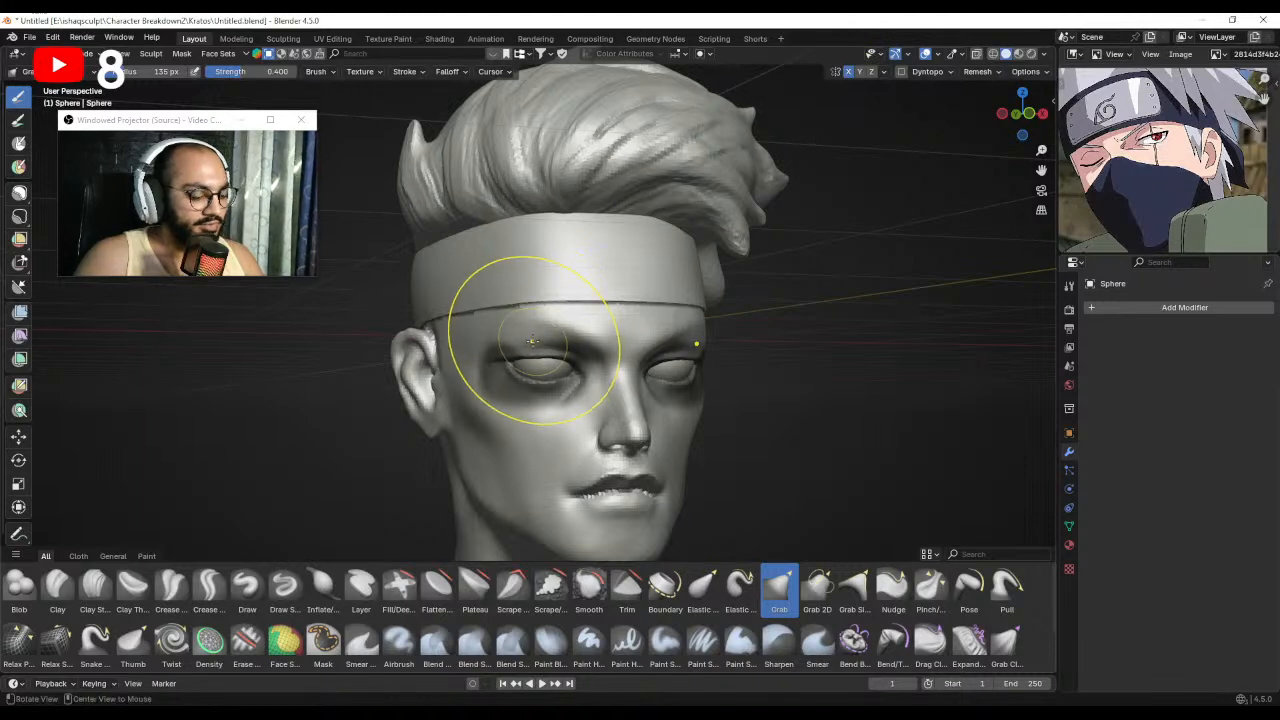
Clear the mask and repaint it around the eyes with a smaller Mask brush.
{"action": "key", "text": "alt+m"}
{"action": "mouse_move", "coordinate": [538, 351]}
{"action": "left_mouse_down", "text": "alt"}
{"action": "mouse_move", "coordinate": [540, 328]}
{"action": "mouse_move", "coordinate": [520, 354]}
{"action": "mouse_move", "coordinate": [548, 370]}
{"action": "mouse_move", "coordinate": [545, 356]}
{"action": "left_mouse_up", "text": "alt"}
{"action": "key", "text": "m"}
{"action": "key", "text": "f"}
{"action": "left_click", "coordinate": [520, 337]}
{"action": "key", "text": "f"}
{"action": "left_click", "coordinate": [480, 338]}
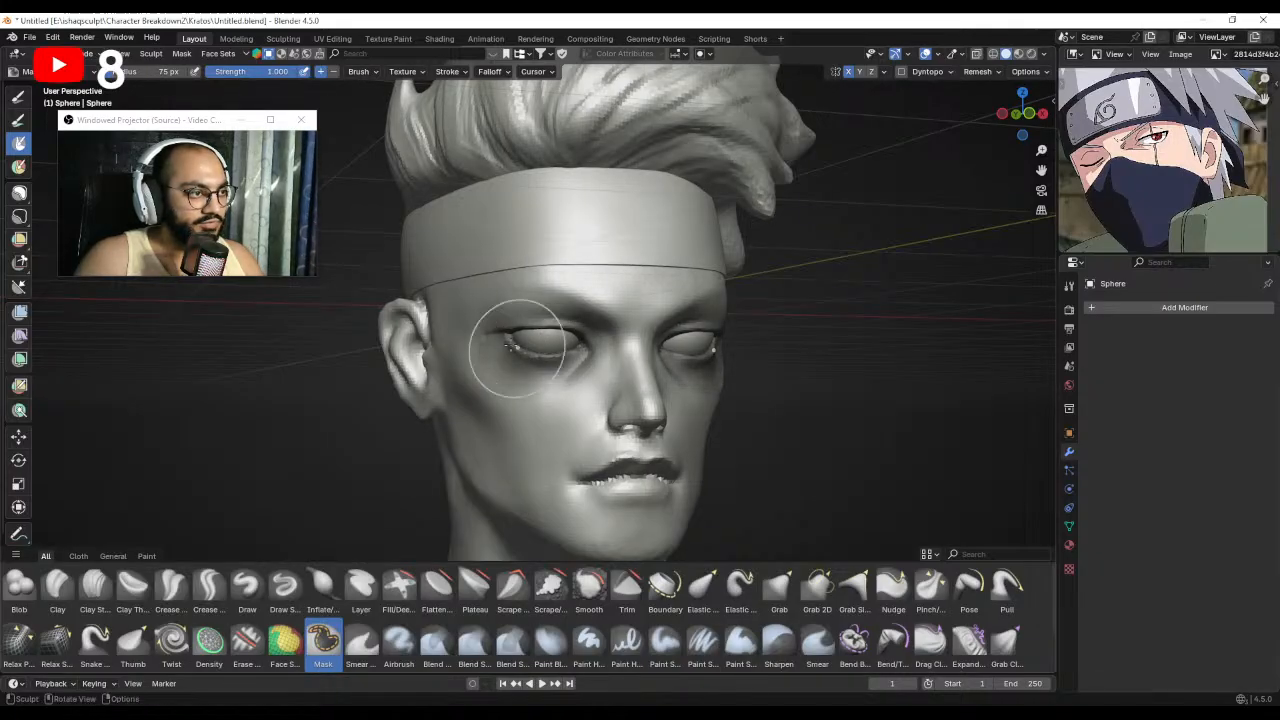
Try to reshape the inner brow and upper eyelid area with a large Grab brush.
{"action": "key", "text": "g"}
{"action": "key", "text": "f"}
{"action": "mouse_move", "coordinate": [574, 348]}
{"action": "left_mouse_down", "text": "alt"}
{"action": "mouse_move", "coordinate": [545, 347]}
{"action": "mouse_move", "coordinate": [515, 305]}
{"action": "left_mouse_up", "text": "alt"}
{"action": "left_click", "coordinate": [622, 329]}
{"action": "left_click_drag", "start_coordinate": [655, 328], "coordinate": [628, 331], "text": "alt"}
{"action": "key", "text": "f"}
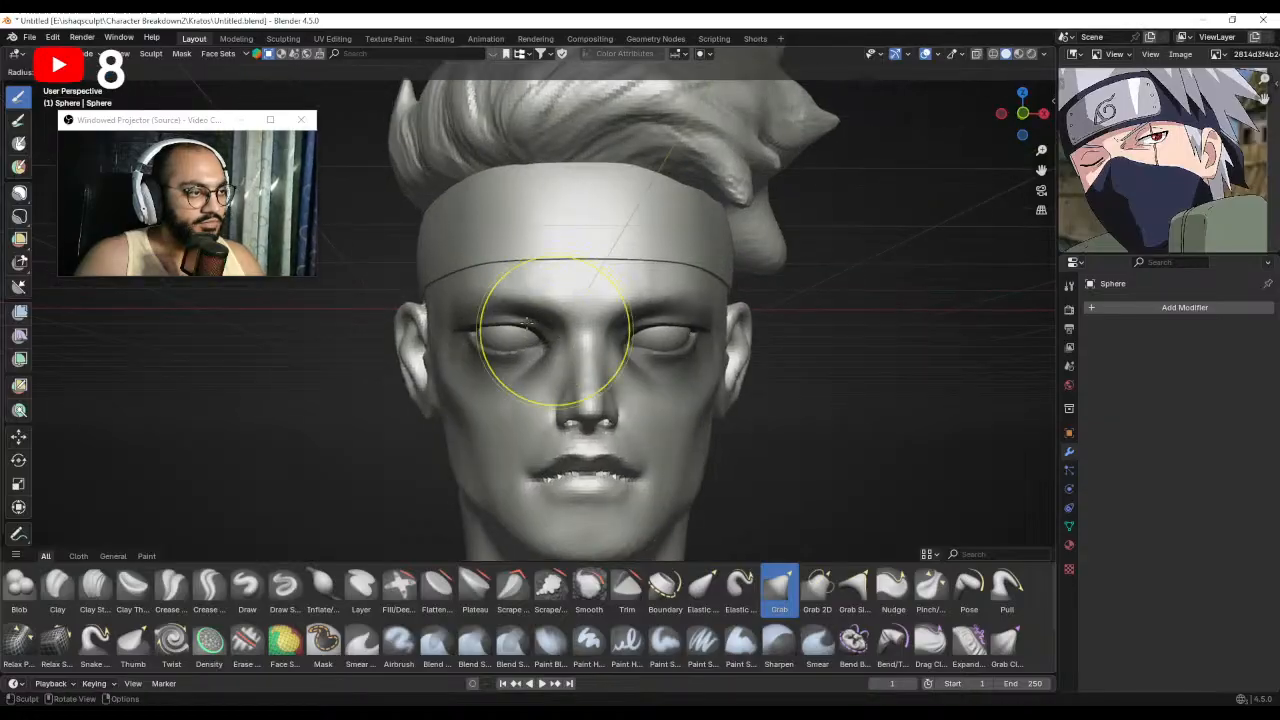
{"action": "left_click", "coordinate": [612, 331]}
{"action": "left_click_drag", "start_coordinate": [550, 318], "coordinate": [546, 328]}
{"action": "left_click_drag", "start_coordinate": [540, 326], "coordinate": [562, 323], "text": "alt"}
{"action": "mouse_move", "coordinate": [540, 315]}
{"action": "left_mouse_down"}
{"action": "mouse_move", "coordinate": [566, 329]}
{"action": "mouse_move", "coordinate": [540, 347]}
{"action": "mouse_move", "coordinate": [573, 346]}
{"action": "left_mouse_up"}
Try to refine the inner brows above the nose bridge with a smaller Grab brush.
{"action": "key", "text": "f"}
{"action": "left_click", "coordinate": [557, 330]}
{"action": "key", "text": "f"}
{"action": "left_click", "coordinate": [586, 349]}
{"action": "left_click_drag", "start_coordinate": [565, 343], "coordinate": [562, 342]}
{"action": "key", "text": "f"}
{"action": "left_click", "coordinate": [561, 349]}
{"action": "mouse_move", "coordinate": [561, 333]}
{"action": "left_mouse_down", "text": "alt+shift"}
{"action": "mouse_move", "coordinate": [573, 357]}
{"action": "mouse_move", "coordinate": [538, 325]}
{"action": "mouse_move", "coordinate": [556, 352]}
{"action": "left_mouse_up", "text": "alt+shift"}
{"action": "key", "text": "f"}
{"action": "left_click", "coordinate": [560, 343]}
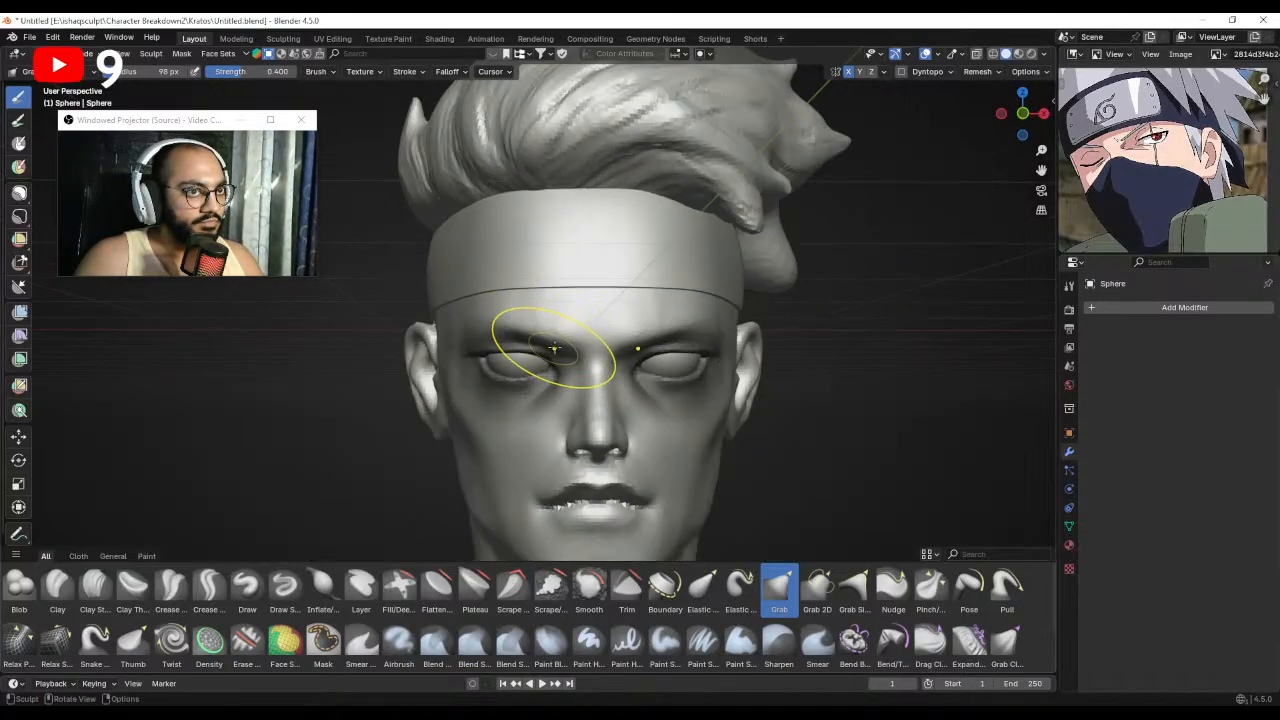
Examine the overall proportions of the head and hair from several angles.
{"action": "key", "text": "alt+q"}
{"action": "mouse_move", "coordinate": [578, 287]}
{"action": "left_mouse_down", "text": "alt"}
{"action": "mouse_move", "coordinate": [446, 323]}
{"action": "mouse_move", "coordinate": [450, 341]}
{"action": "mouse_move", "coordinate": [517, 317]}
{"action": "mouse_move", "coordinate": [561, 339]}
{"action": "mouse_move", "coordinate": [517, 325]}
{"action": "mouse_move", "coordinate": [631, 333]}
{"action": "mouse_move", "coordinate": [633, 319]}
{"action": "left_mouse_up", "text": "alt"}
{"action": "scroll", "coordinate": [632, 320], "scroll_direction": "down", "scroll_amount": 2}
{"action": "mouse_move", "coordinate": [632, 322]}
{"action": "middle_mouse_down"}
{"action": "mouse_move", "coordinate": [520, 394]}
{"action": "mouse_move", "coordinate": [497, 379]}
{"action": "mouse_move", "coordinate": [516, 390]}
{"action": "mouse_move", "coordinate": [558, 332]}
{"action": "middle_mouse_up"}
{"action": "scroll", "coordinate": [520, 394], "scroll_direction": "down", "scroll_amount": 2}
{"action": "scroll", "coordinate": [535, 384], "scroll_direction": "up", "scroll_amount": 2}
{"action": "scroll", "coordinate": [558, 332], "scroll_direction": "up", "scroll_amount": 2}
{"action": "key", "text": "alt+q"}
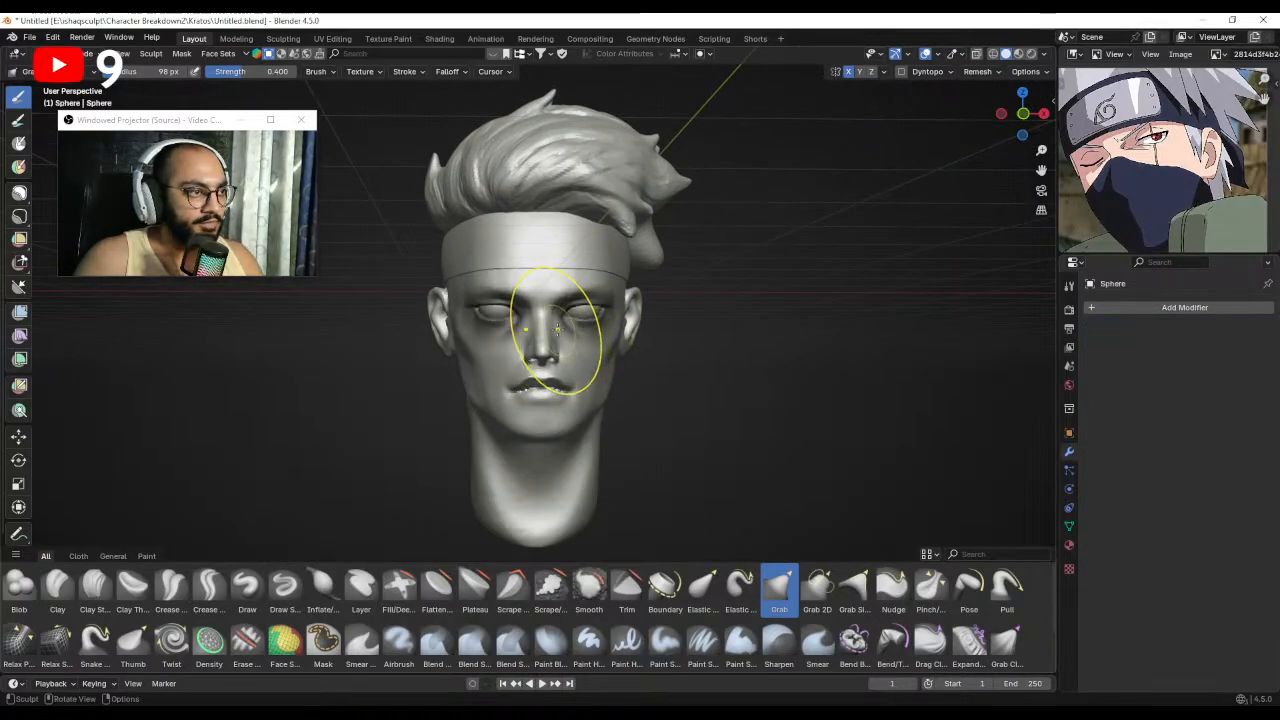
Switch to the Mask brush and invert the mask so that only the eye area can be sculpted.
{"action": "key", "text": "m"}
{"action": "middle_click_drag", "start_coordinate": [565, 330], "coordinate": [602, 326]}
{"action": "mouse_move", "coordinate": [601, 326]}
{"action": "left_mouse_down"}
{"action": "mouse_move", "coordinate": [500, 325]}
{"action": "mouse_move", "coordinate": [580, 314]}
{"action": "mouse_move", "coordinate": [521, 312]}
{"action": "mouse_move", "coordinate": [508, 328]}
{"action": "mouse_move", "coordinate": [568, 338]}
{"action": "left_mouse_up"}
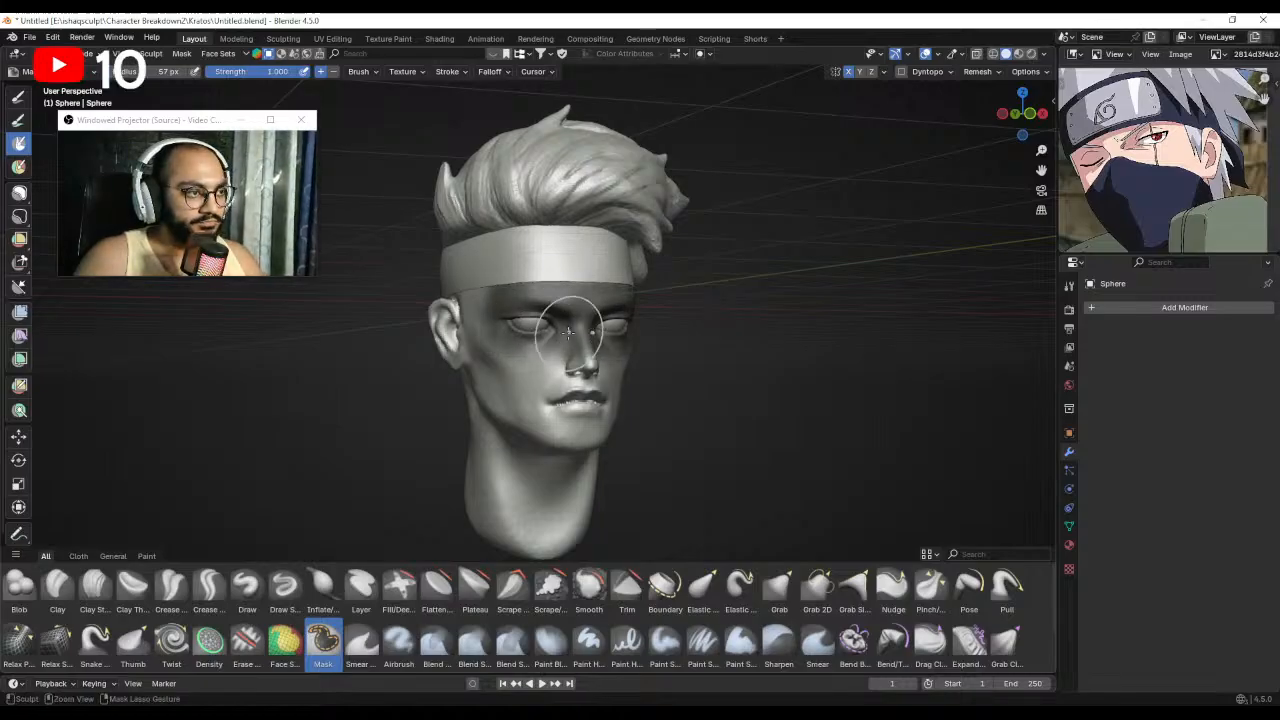
{"action": "key", "text": "ctrl+i"}
Try raising the eye area with a large Grab brush of about 230 px and clear the mask.
{"action": "scroll", "coordinate": [567, 342], "scroll_direction": "up", "scroll_amount": 1}
{"action": "key", "text": "g"}
{"action": "middle_click_drag", "start_coordinate": [560, 322], "coordinate": [563, 354], "text": "shift"}
{"action": "key", "text": "f"}
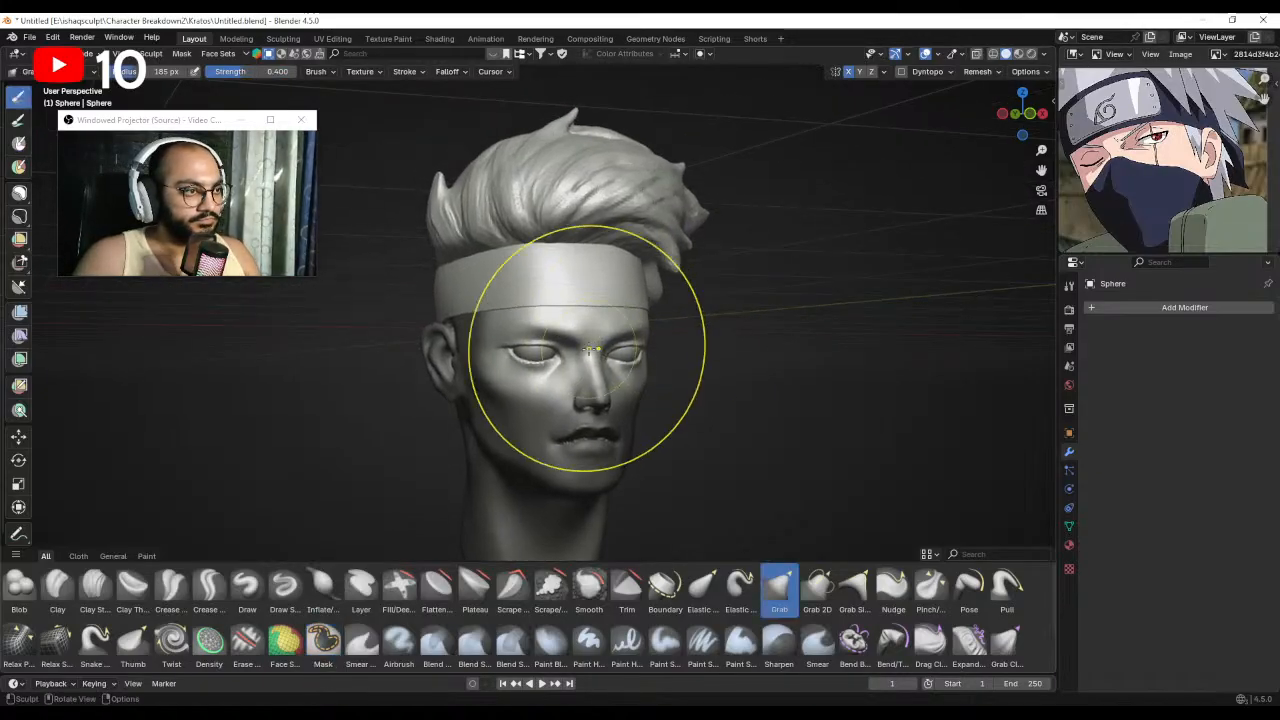
{"action": "left_click", "coordinate": [740, 352]}
{"action": "left_click_drag", "start_coordinate": [543, 354], "coordinate": [540, 329]}
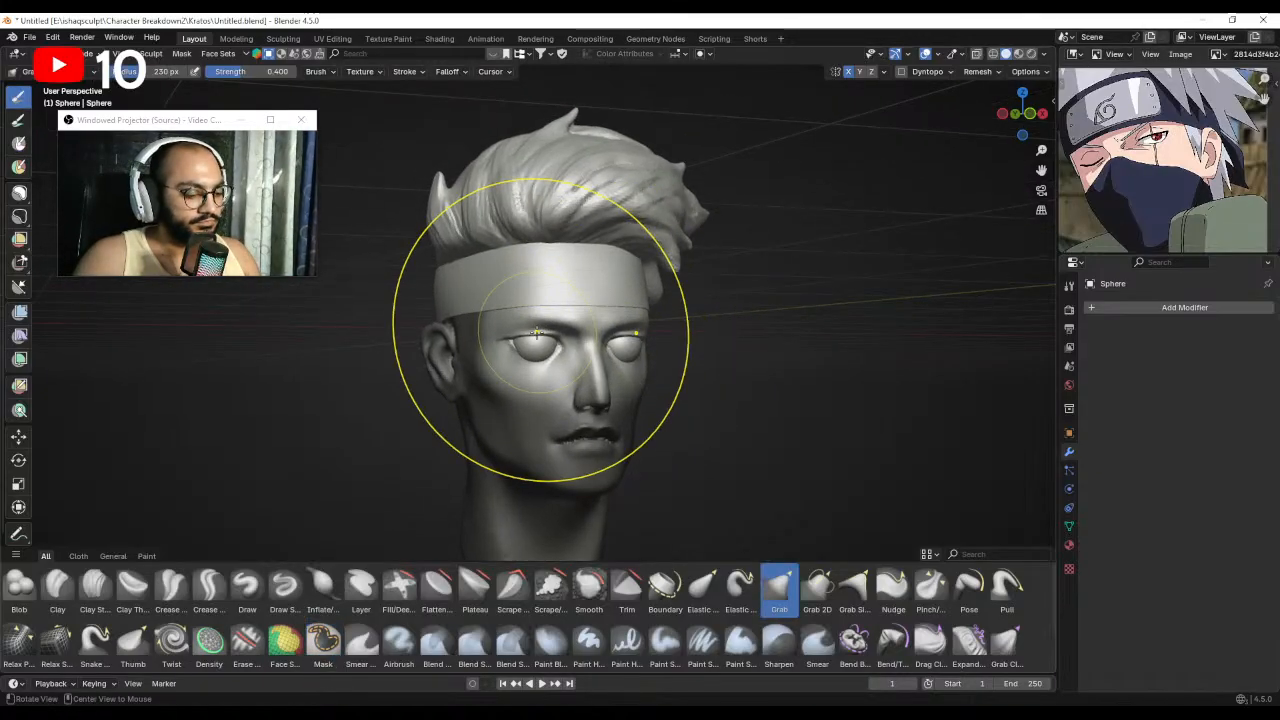
{"action": "key", "text": "alt+m"}
Try moving the mirrored eyeballs in Object Mode to fit the raised eye sockets.
{"action": "key", "text": "ctrl+Tab"}
{"action": "left_click", "coordinate": [544, 348]}
{"action": "middle_click_drag", "start_coordinate": [554, 366], "coordinate": [647, 323]}
{"action": "scroll", "coordinate": [691, 350], "scroll_direction": "up", "scroll_amount": 1}
{"action": "key", "text": "g"}
{"action": "left_click", "coordinate": [704, 345]}
{"action": "scroll", "coordinate": [650, 330], "scroll_direction": "down", "scroll_amount": 2}
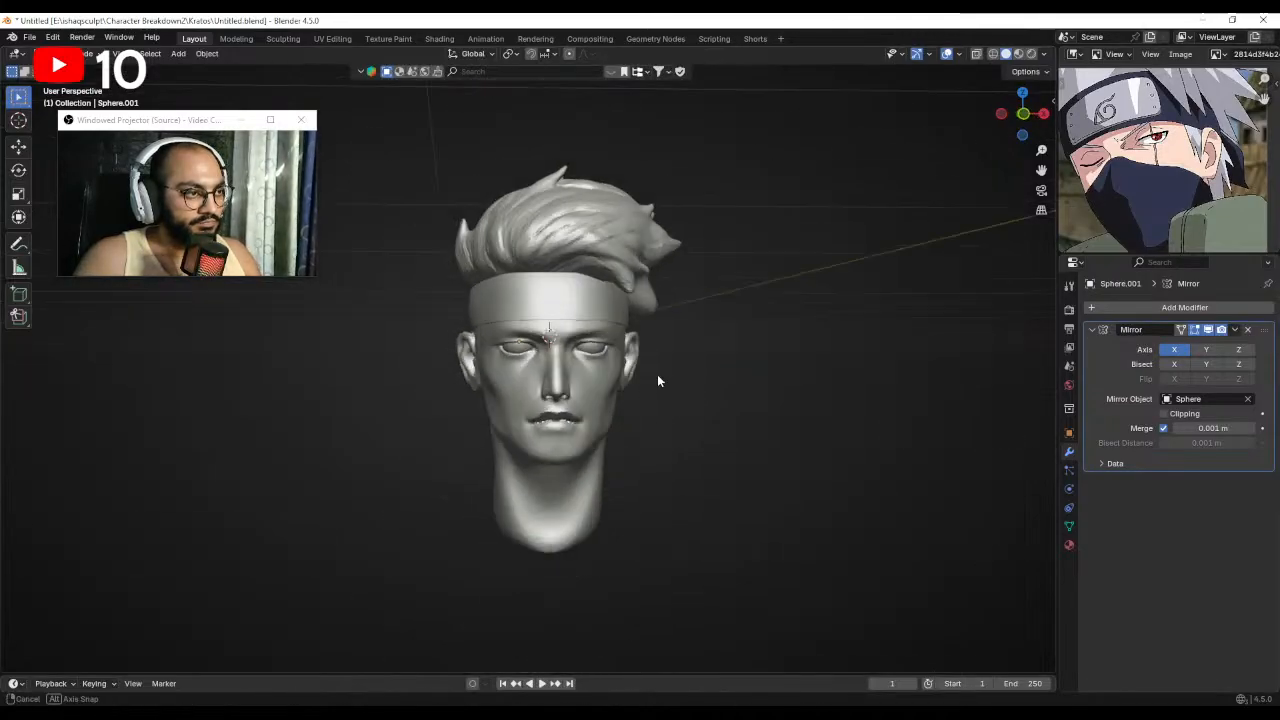
Return to sculpting the head and try pulling the nose base and upper lip area up with the Grab brush.
{"action": "scroll", "coordinate": [630, 365], "scroll_direction": "up", "scroll_amount": 2}
{"action": "left_click", "coordinate": [605, 362]}
{"action": "key", "text": "ctrl+Tab"}
{"action": "left_click", "coordinate": [590, 435]}
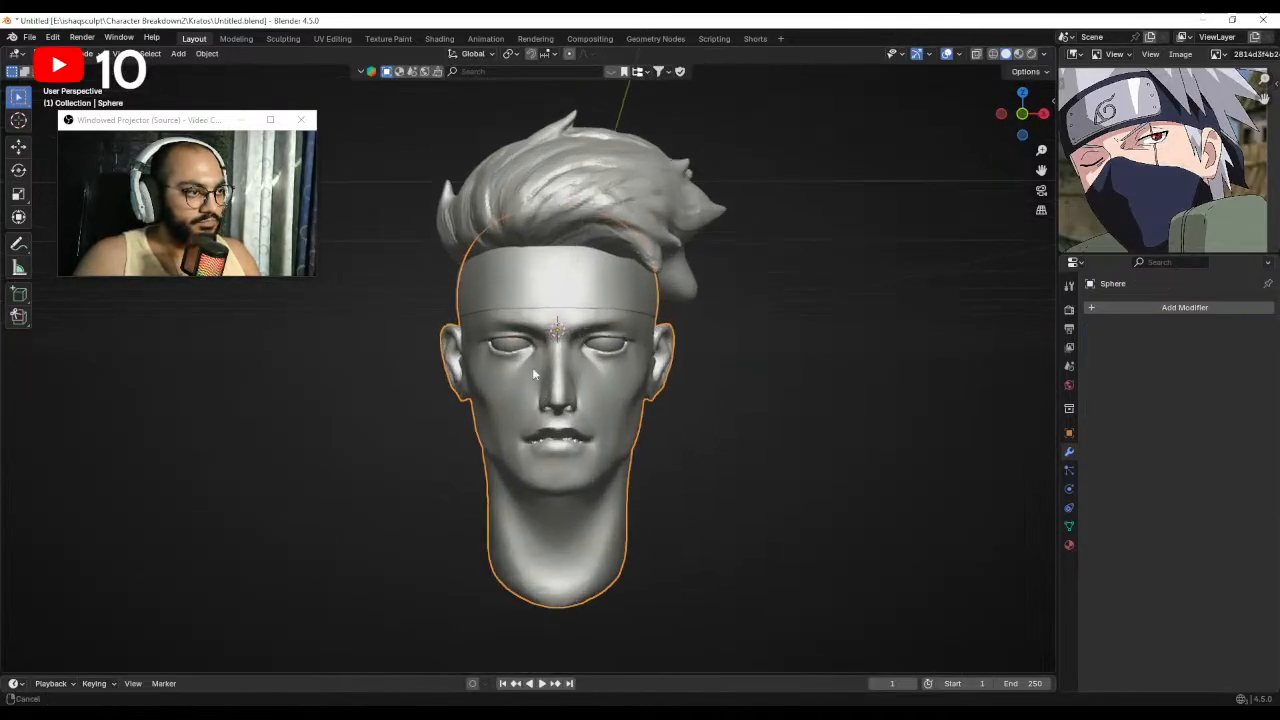
{"action": "scroll", "coordinate": [538, 417], "scroll_direction": "up", "scroll_amount": 1}
{"action": "left_click_drag", "start_coordinate": [538, 417], "coordinate": [537, 390]}
{"action": "key", "text": "f"}
{"action": "left_click", "coordinate": [530, 405]}
{"action": "mouse_move", "coordinate": [542, 418]}
{"action": "left_mouse_down"}
{"action": "mouse_move", "coordinate": [543, 404]}
{"action": "mouse_move", "coordinate": [524, 426]}
{"action": "left_mouse_up"}
Try shortening the nose by pushing its base upward with a Grab brush.
{"action": "scroll", "coordinate": [542, 408], "scroll_direction": "down", "scroll_amount": 1}
{"action": "key", "text": "f"}
{"action": "left_click", "coordinate": [535, 450]}
{"action": "scroll", "coordinate": [524, 426], "scroll_direction": "up", "scroll_amount": 3}
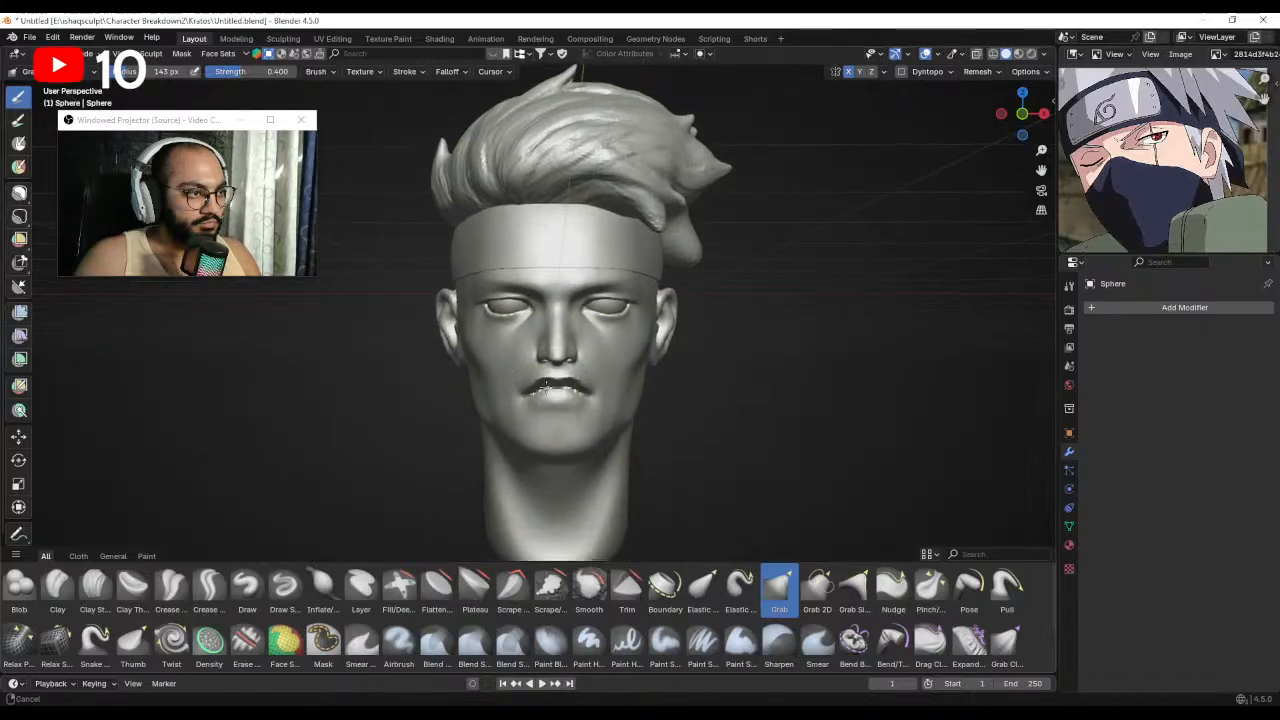
{"action": "key", "text": "f"}
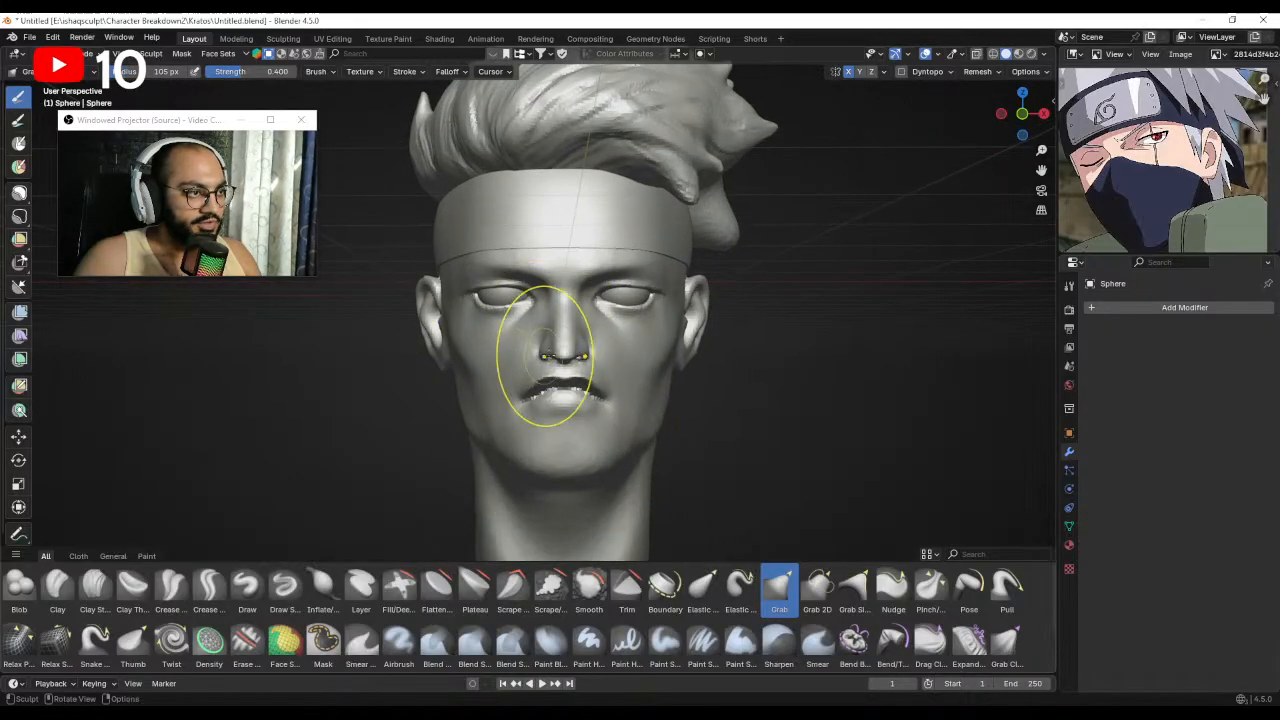
{"action": "left_click", "coordinate": [509, 356]}
{"action": "left_click_drag", "start_coordinate": [549, 356], "coordinate": [548, 348]}
Try to reshape the mouth corners and the area around the lips with a smaller Grab brush.
{"action": "left_click_drag", "start_coordinate": [545, 375], "coordinate": [551, 439], "text": "ctrl+alt"}
{"action": "key", "text": "f"}
{"action": "left_click", "coordinate": [563, 400]}
{"action": "mouse_move", "coordinate": [541, 439]}
{"action": "left_mouse_down", "text": "alt"}
{"action": "mouse_move", "coordinate": [577, 436]}
{"action": "mouse_move", "coordinate": [529, 452]}
{"action": "mouse_move", "coordinate": [552, 430]}
{"action": "mouse_move", "coordinate": [503, 422]}
{"action": "mouse_move", "coordinate": [518, 417]}
{"action": "left_mouse_up", "text": "alt"}
{"action": "key", "text": "f"}
{"action": "left_click", "coordinate": [517, 428]}
{"action": "key", "text": "f"}
{"action": "left_click", "coordinate": [527, 409]}
Try to push in the cheeks beside the mouth with the Grab brush.
{"action": "mouse_move", "coordinate": [512, 408]}
{"action": "left_mouse_down", "text": "alt+shift"}
{"action": "mouse_move", "coordinate": [523, 418]}
{"action": "mouse_move", "coordinate": [480, 391]}
{"action": "left_mouse_up", "text": "alt+shift"}
{"action": "key", "text": "f"}
{"action": "left_click", "coordinate": [493, 383]}
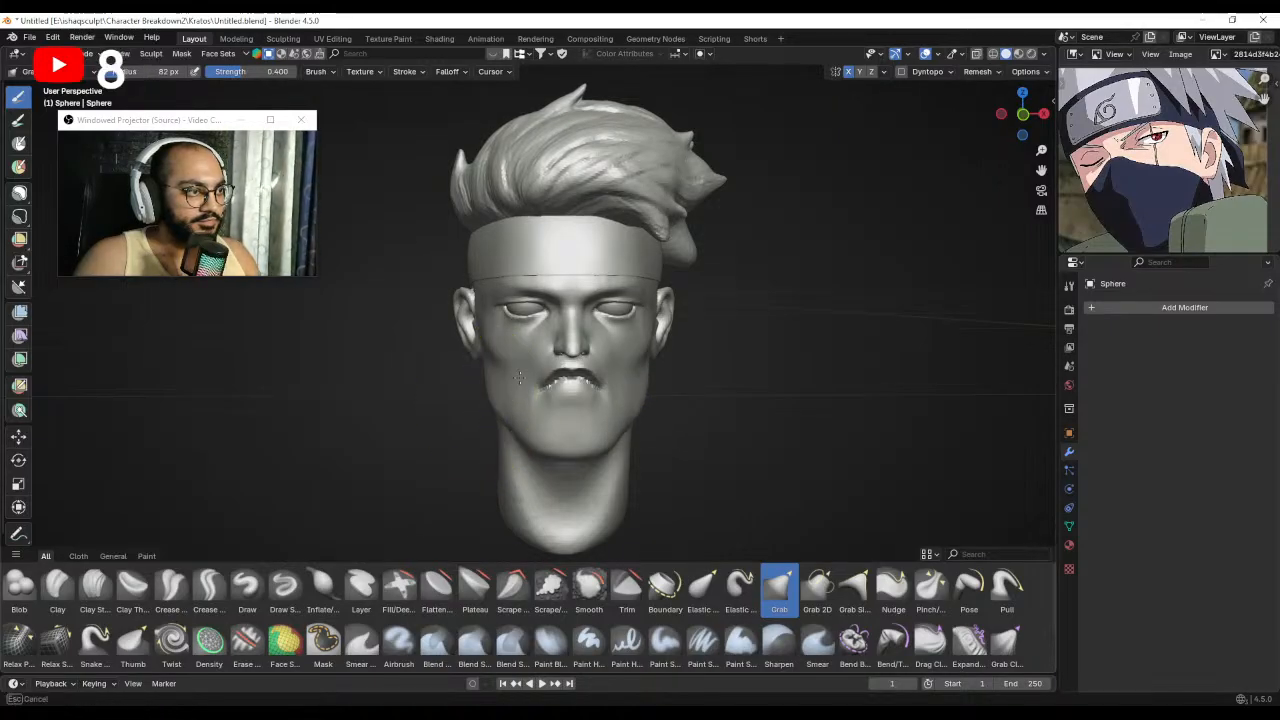
{"action": "key", "text": "f"}
{"action": "left_click", "coordinate": [517, 380]}
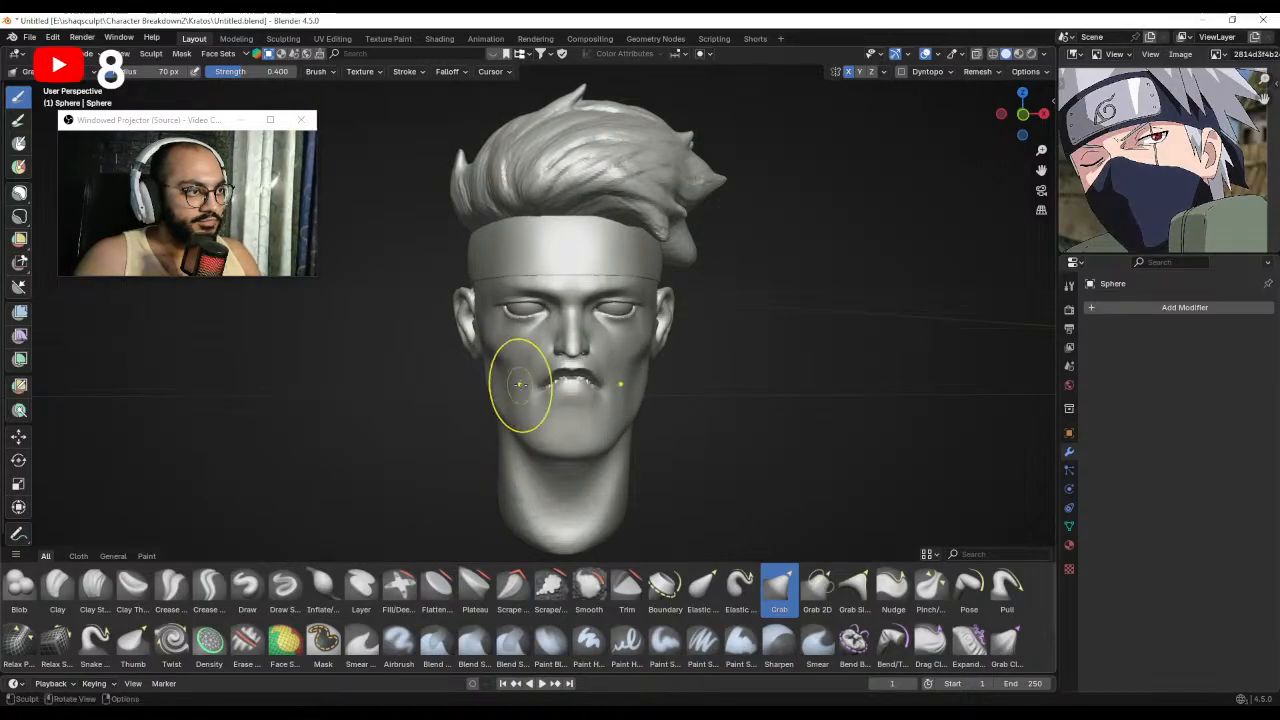
{"action": "left_click", "coordinate": [519, 384]}
{"action": "middle_click_drag", "start_coordinate": [517, 385], "coordinate": [356, 224]}
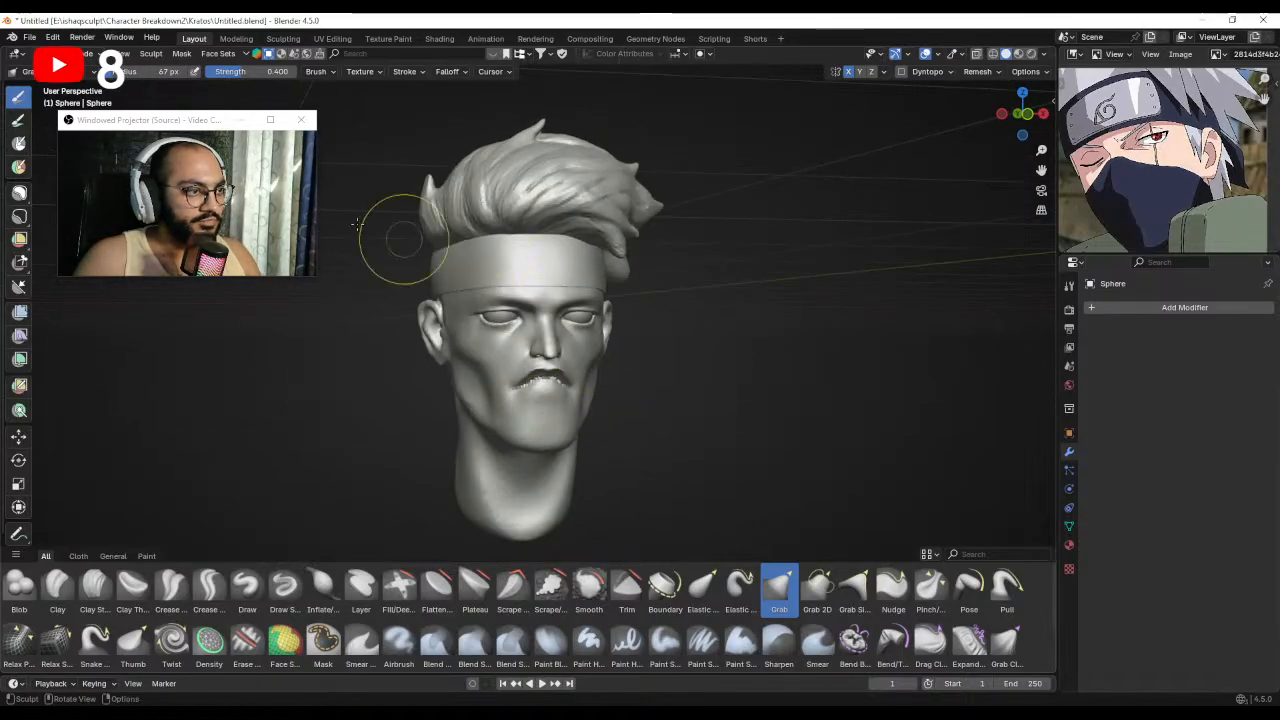
Try to build up the chin with the Draw brush and check the whole face.
{"action": "left_click", "coordinate": [247, 585]}
{"action": "scroll", "coordinate": [550, 308], "scroll_direction": "up", "scroll_amount": 3}
{"action": "middle_click_drag", "start_coordinate": [550, 308], "coordinate": [571, 363]}
{"action": "mouse_move", "coordinate": [569, 378]}
{"action": "left_mouse_down"}
{"action": "mouse_move", "coordinate": [534, 406]}
{"action": "mouse_move", "coordinate": [549, 405]}
{"action": "left_mouse_up"}
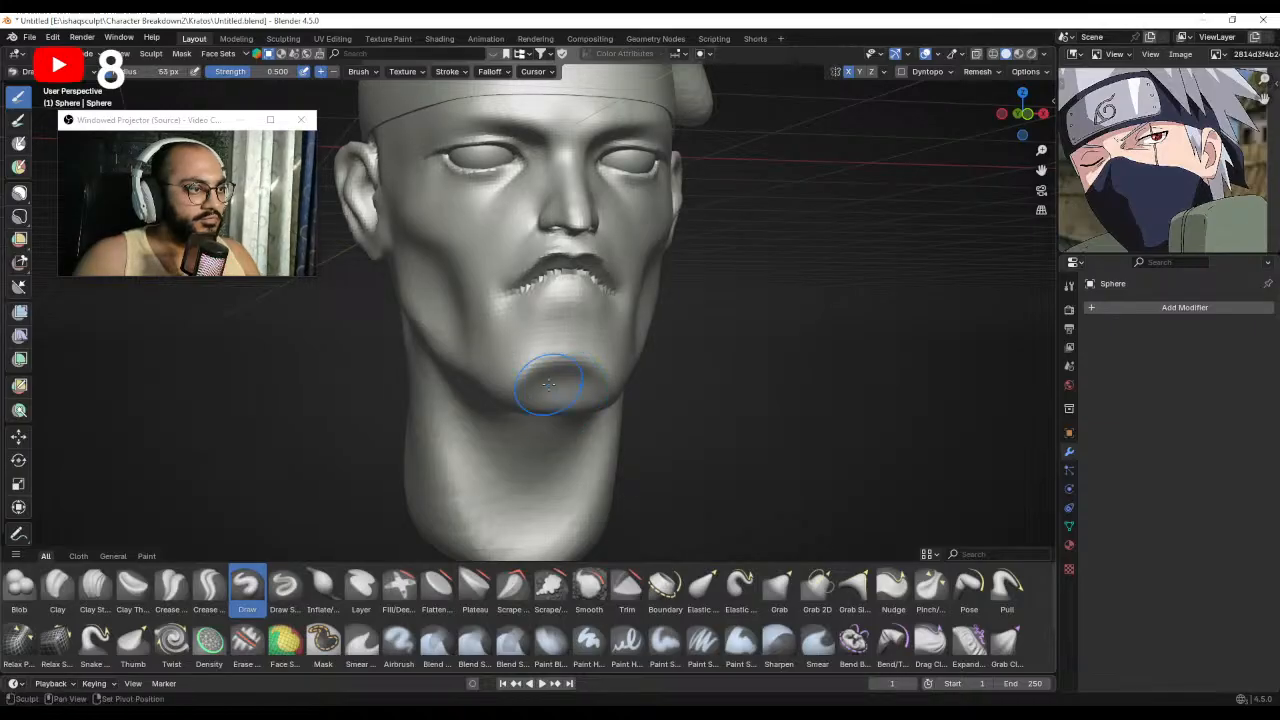
{"action": "scroll", "coordinate": [590, 392], "scroll_direction": "down", "scroll_amount": 3}
{"action": "scroll", "coordinate": [606, 380], "scroll_direction": "down", "scroll_amount": 1}
{"action": "mouse_move", "coordinate": [606, 380]}
{"action": "middle_mouse_down"}
{"action": "mouse_move", "coordinate": [597, 371]}
{"action": "mouse_move", "coordinate": [606, 400]}
{"action": "middle_mouse_up"}
{"action": "scroll", "coordinate": [607, 412], "scroll_direction": "down", "scroll_amount": 1}
{"action": "scroll", "coordinate": [599, 412], "scroll_direction": "up", "scroll_amount": 4}
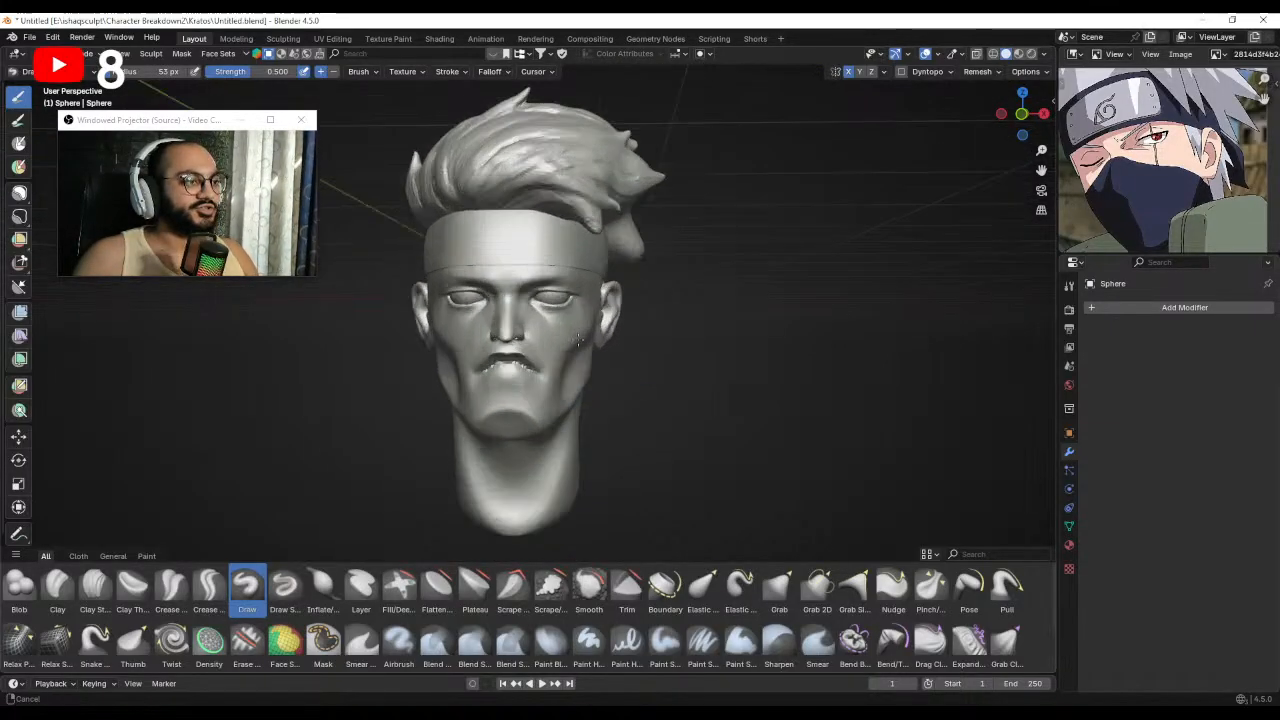
Try adjusting the jaw contour with the Grab brush.
{"action": "key", "text": "g"}
{"action": "left_click_drag", "start_coordinate": [499, 415], "coordinate": [496, 415]}
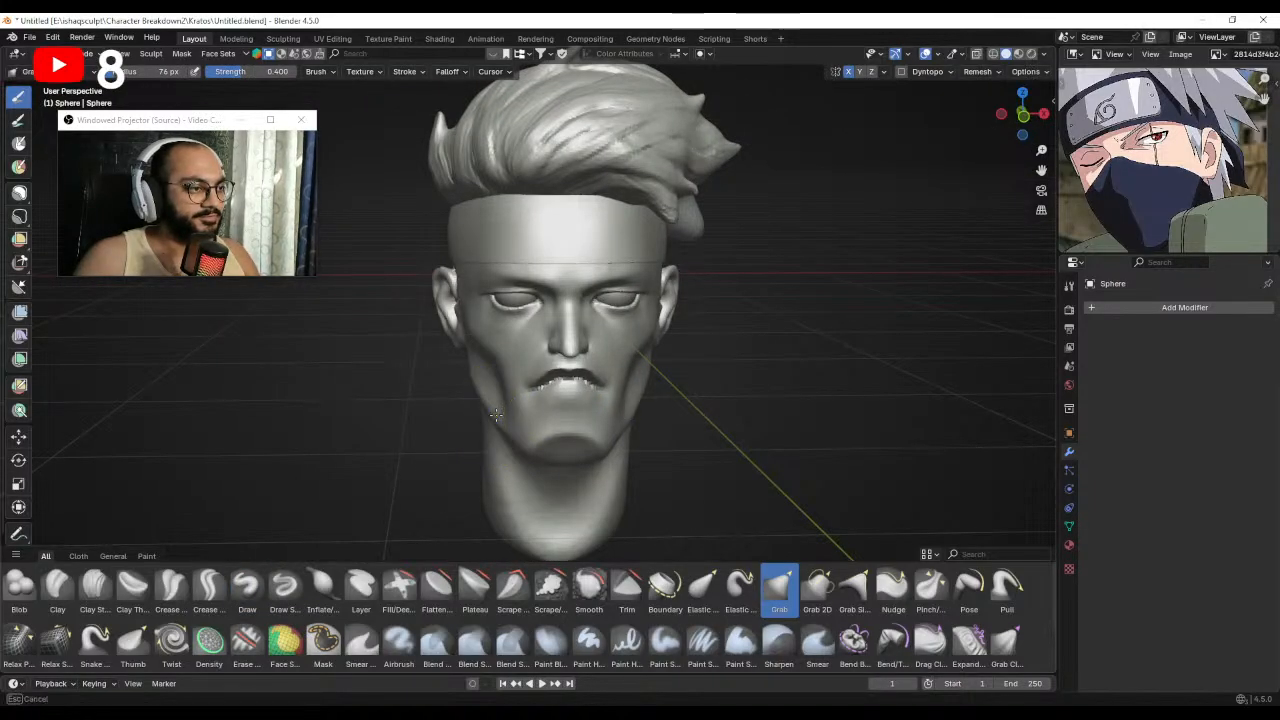
{"action": "mouse_move", "coordinate": [491, 412]}
{"action": "middle_mouse_down"}
{"action": "mouse_move", "coordinate": [529, 386]}
{"action": "mouse_move", "coordinate": [563, 405]}
{"action": "mouse_move", "coordinate": [526, 466]}
{"action": "mouse_move", "coordinate": [577, 447]}
{"action": "middle_mouse_up"}
{"action": "scroll", "coordinate": [526, 466], "scroll_direction": "down", "scroll_amount": 3}
{"action": "scroll", "coordinate": [600, 415], "scroll_direction": "up", "scroll_amount": 2}
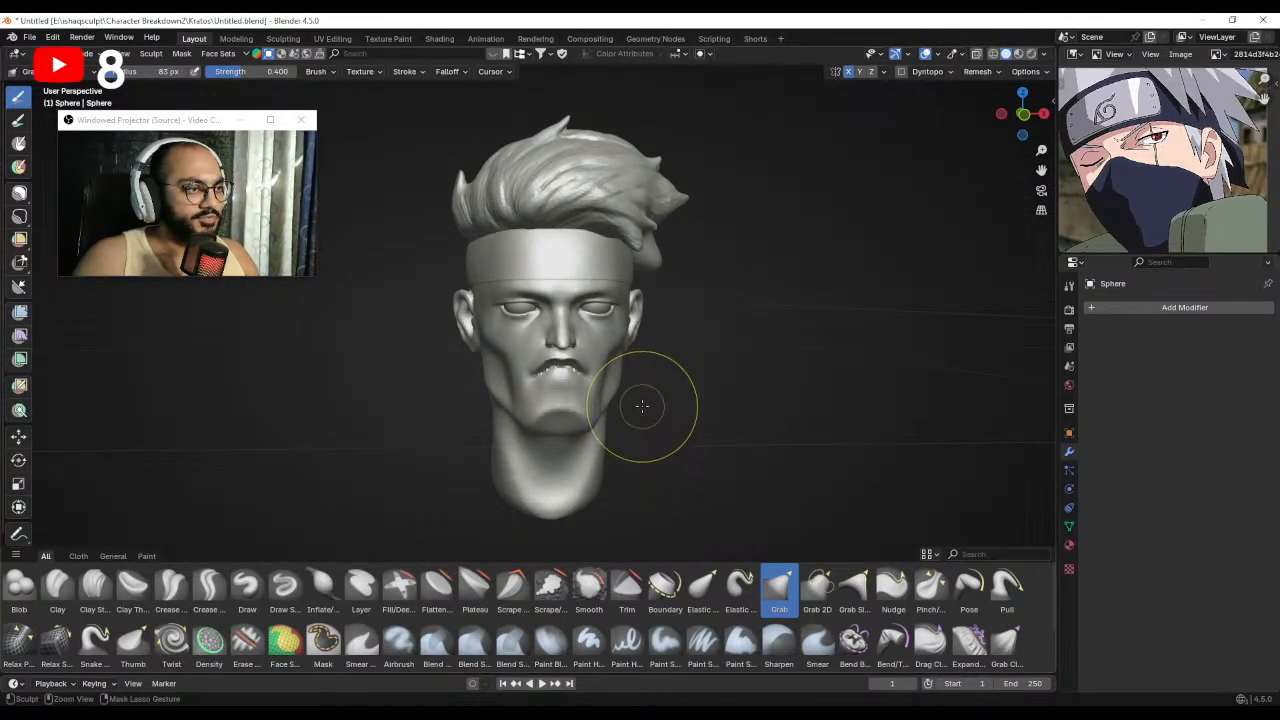
Undo the recent face changes back to the earlier head shape.
{"action": "key", "text": "ctrl+z"}
{"action": "key", "text": "ctrl+z"}
{"action": "key", "text": "ctrl+z"}
{"action": "key", "text": "ctrl+z"}
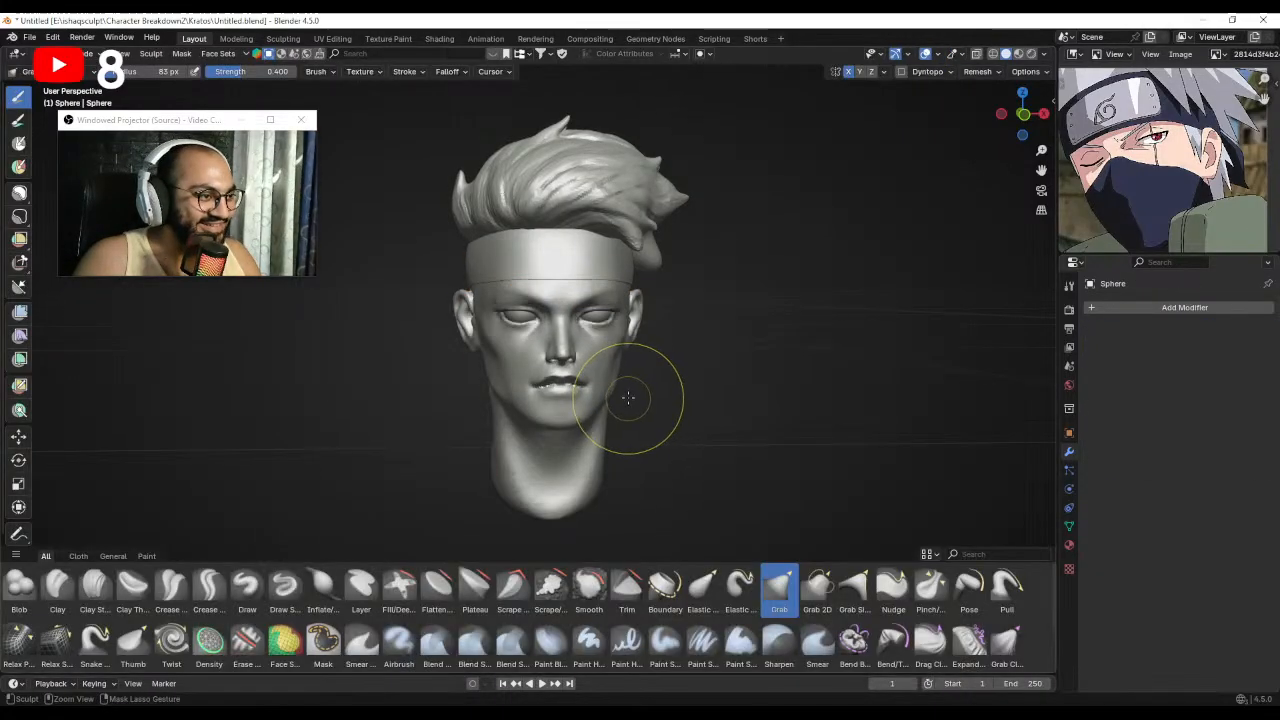
{"action": "mouse_move", "coordinate": [650, 376]}
{"action": "middle_mouse_down"}
{"action": "mouse_move", "coordinate": [623, 363]}
{"action": "mouse_move", "coordinate": [615, 384]}
{"action": "middle_mouse_up"}
{"action": "scroll", "coordinate": [615, 384], "scroll_direction": "up", "scroll_amount": 3}
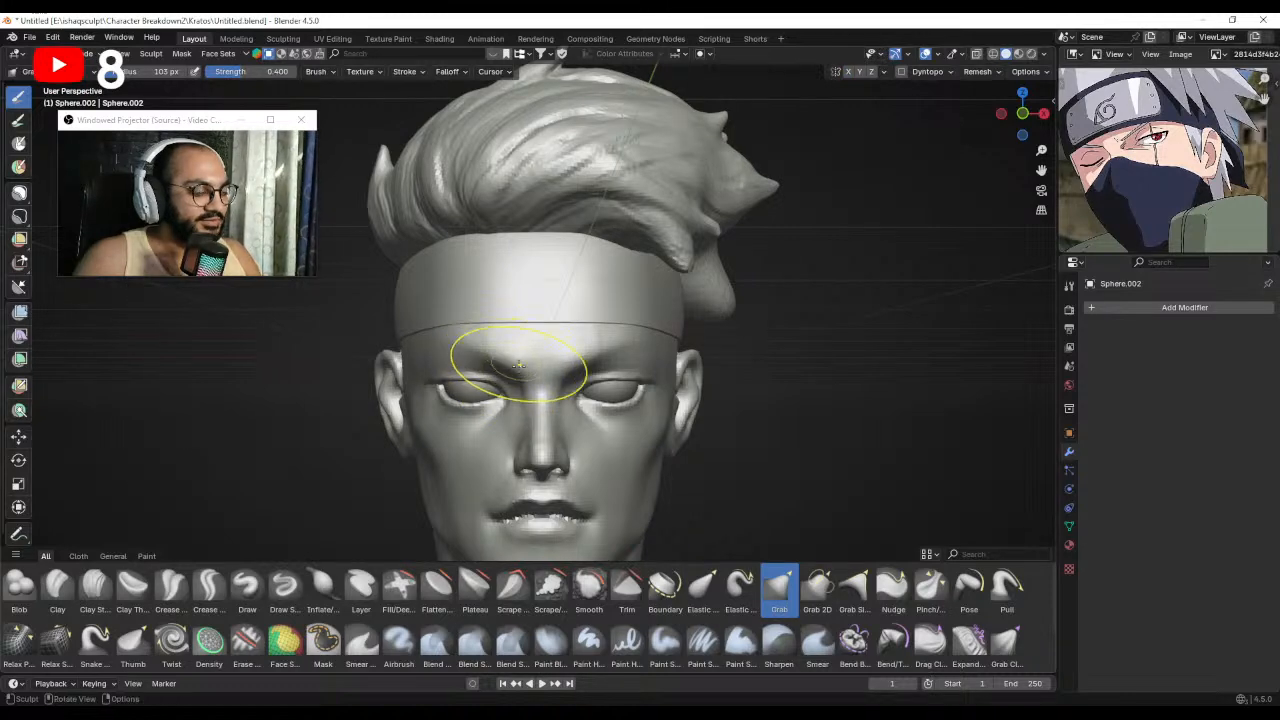
Switch sculpting from the hair to the head and mask the area around the eyes with a 58 px Mask brush.
{"action": "mouse_move", "coordinate": [518, 365]}
{"action": "middle_mouse_down"}
{"action": "mouse_move", "coordinate": [534, 300]}
{"action": "mouse_move", "coordinate": [512, 355]}
{"action": "mouse_move", "coordinate": [573, 356]}
{"action": "middle_mouse_up"}
{"action": "key", "text": "m"}
{"action": "key", "text": "alt+q"}
{"action": "key", "text": "f"}
{"action": "left_click", "coordinate": [538, 357]}
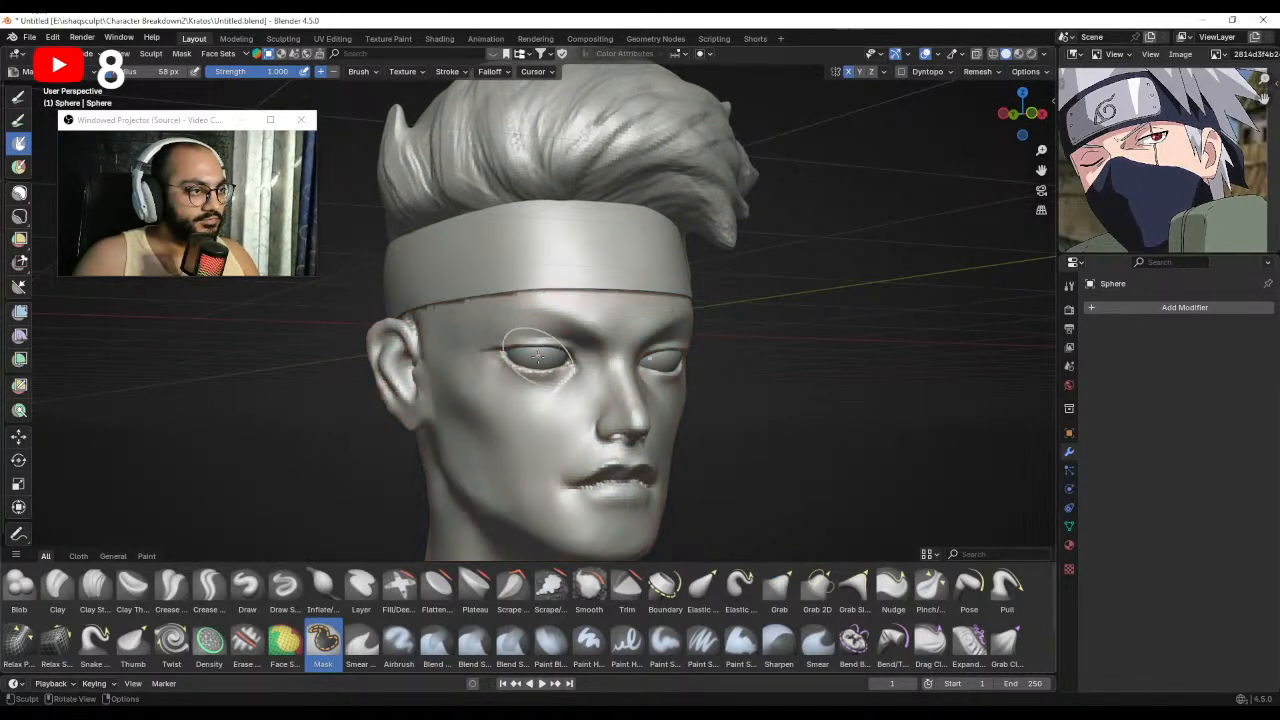
{"action": "left_click_drag", "start_coordinate": [568, 376], "coordinate": [507, 373]}
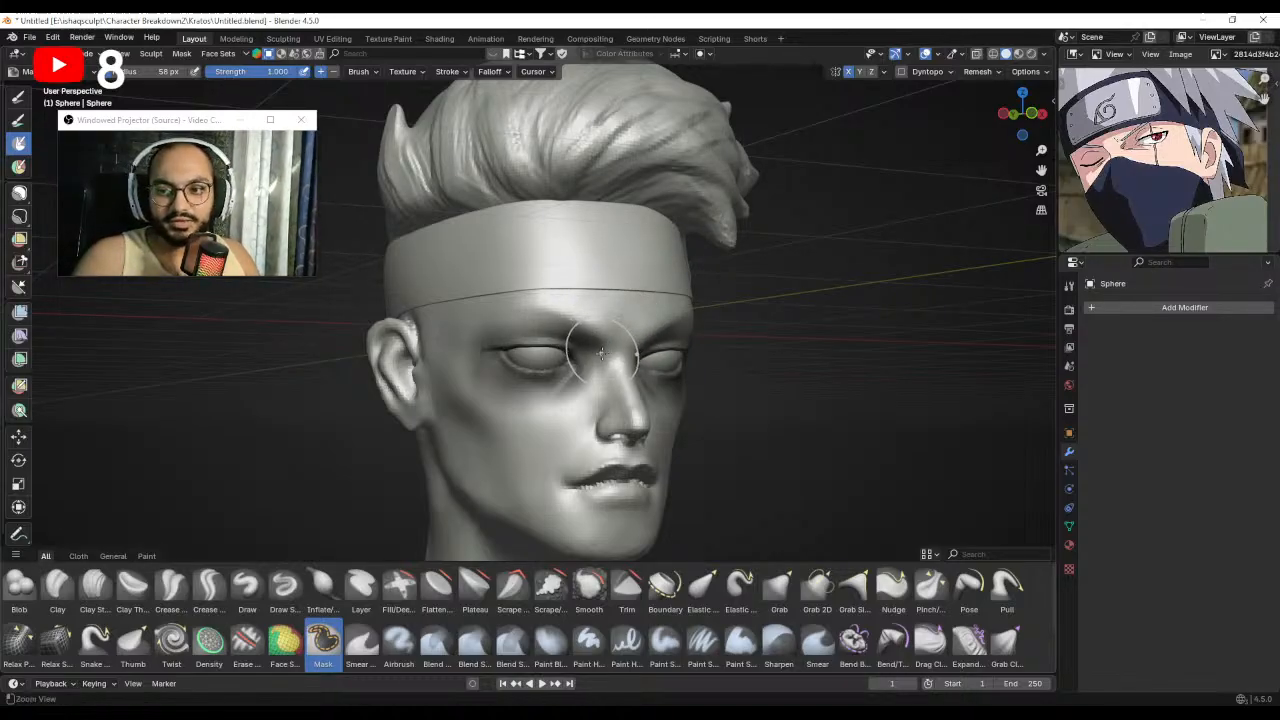
Extend the mask around the eyes with a larger Mask brush, undoing an unwanted stroke.
{"action": "mouse_move", "coordinate": [601, 352]}
{"action": "middle_mouse_down"}
{"action": "mouse_move", "coordinate": [566, 337]}
{"action": "mouse_move", "coordinate": [532, 358]}
{"action": "middle_mouse_up"}
{"action": "key", "text": "f"}
{"action": "left_click", "coordinate": [532, 360]}
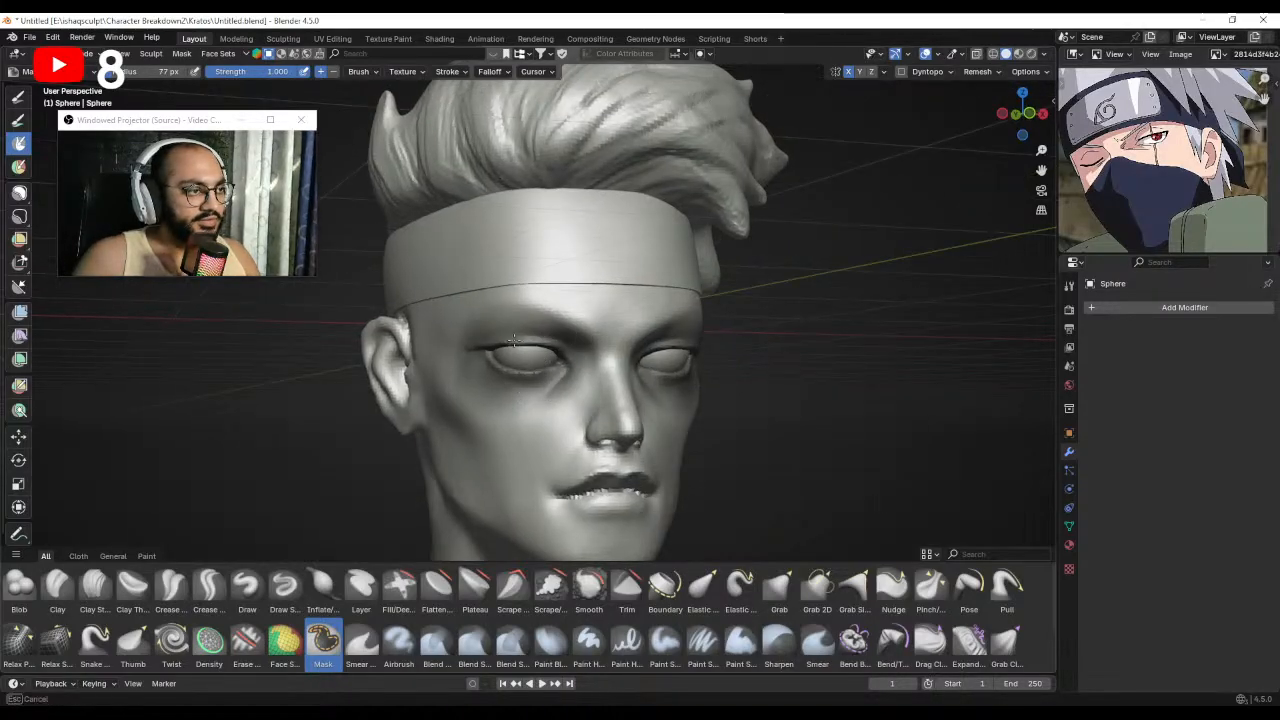
{"action": "mouse_move", "coordinate": [532, 360]}
{"action": "left_mouse_down"}
{"action": "mouse_move", "coordinate": [516, 364]}
{"action": "mouse_move", "coordinate": [560, 364]}
{"action": "left_mouse_up"}
{"action": "key", "text": "ctrl+z"}
{"action": "mouse_move", "coordinate": [565, 362]}
{"action": "middle_mouse_down"}
{"action": "mouse_move", "coordinate": [520, 360]}
{"action": "mouse_move", "coordinate": [536, 356]}
{"action": "middle_mouse_up"}
{"action": "key", "text": "f"}
{"action": "left_click", "coordinate": [580, 352]}
{"action": "left_click", "coordinate": [522, 364]}
Adjust the brow area above the eyes with the Grab brush, undoing the first attempt.
{"action": "key", "text": "g"}
{"action": "left_click_drag", "start_coordinate": [514, 361], "coordinate": [497, 345]}
{"action": "key", "text": "ctrl+z"}
{"action": "key", "text": "f"}
{"action": "left_click", "coordinate": [503, 361]}
{"action": "middle_click_drag", "start_coordinate": [550, 362], "coordinate": [514, 364]}
{"action": "key", "text": "f"}
{"action": "left_click", "coordinate": [519, 366]}
{"action": "left_click_drag", "start_coordinate": [518, 367], "coordinate": [520, 357]}
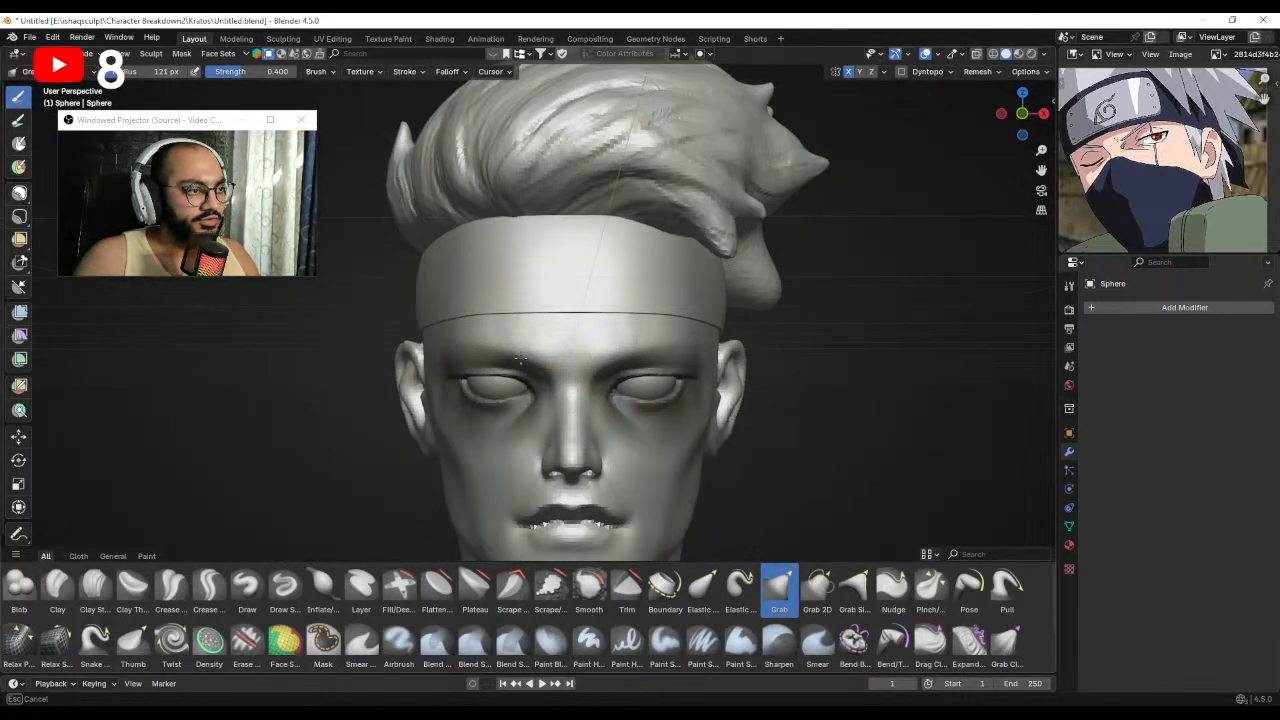
Resize the Grab brush while checking the face and clear the mask on the head.
{"action": "key", "text": "f"}
{"action": "mouse_move", "coordinate": [477, 355]}
{"action": "middle_mouse_down", "text": "ctrl"}
{"action": "mouse_move", "coordinate": [520, 389]}
{"action": "mouse_move", "coordinate": [521, 374]}
{"action": "mouse_move", "coordinate": [586, 373]}
{"action": "mouse_move", "coordinate": [556, 380]}
{"action": "mouse_move", "coordinate": [574, 354]}
{"action": "mouse_move", "coordinate": [560, 433]}
{"action": "mouse_move", "coordinate": [528, 390]}
{"action": "mouse_move", "coordinate": [578, 400]}
{"action": "middle_mouse_up", "text": "ctrl"}
{"action": "left_click", "coordinate": [556, 388]}
{"action": "key", "text": "f"}
{"action": "left_click", "coordinate": [546, 368]}
{"action": "key", "text": "alt+m"}
Select the head together with the eyeballs in Object Mode and move them slightly along the Z axis.
{"action": "key", "text": "ctrl+Tab"}
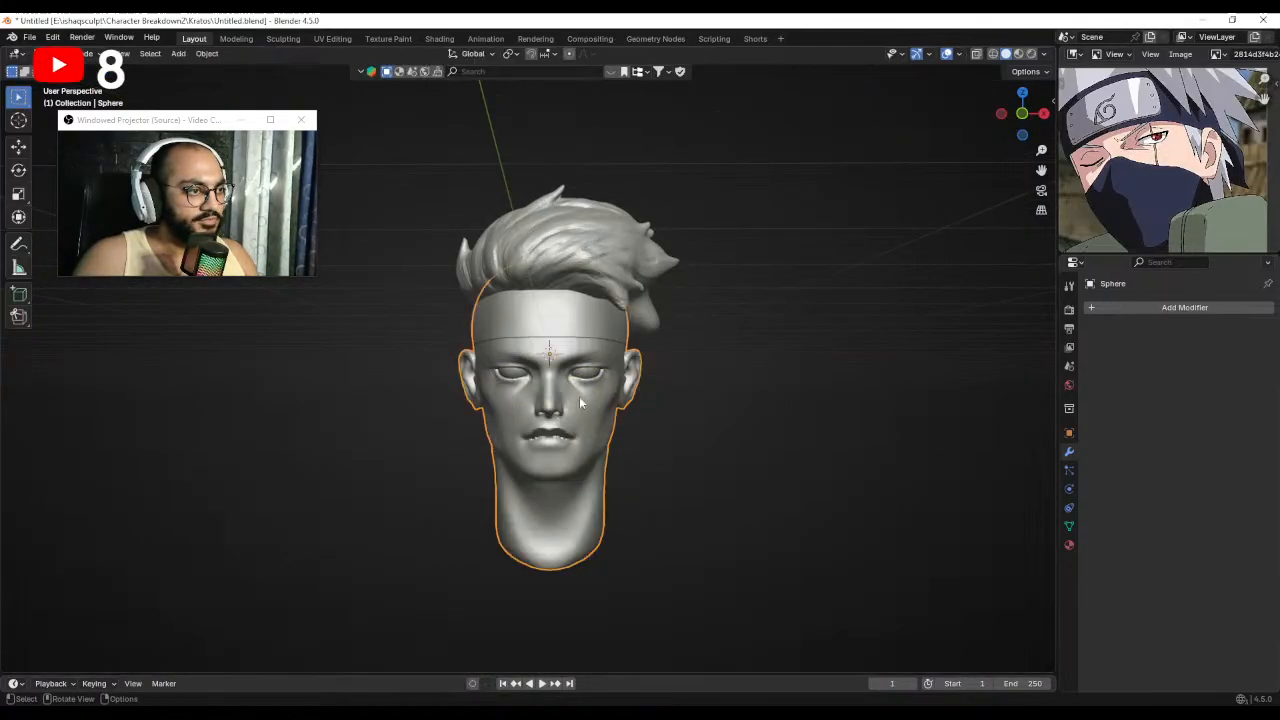
{"action": "left_click_drag", "start_coordinate": [647, 477], "coordinate": [506, 386]}
{"action": "middle_click_drag", "start_coordinate": [563, 403], "coordinate": [619, 390]}
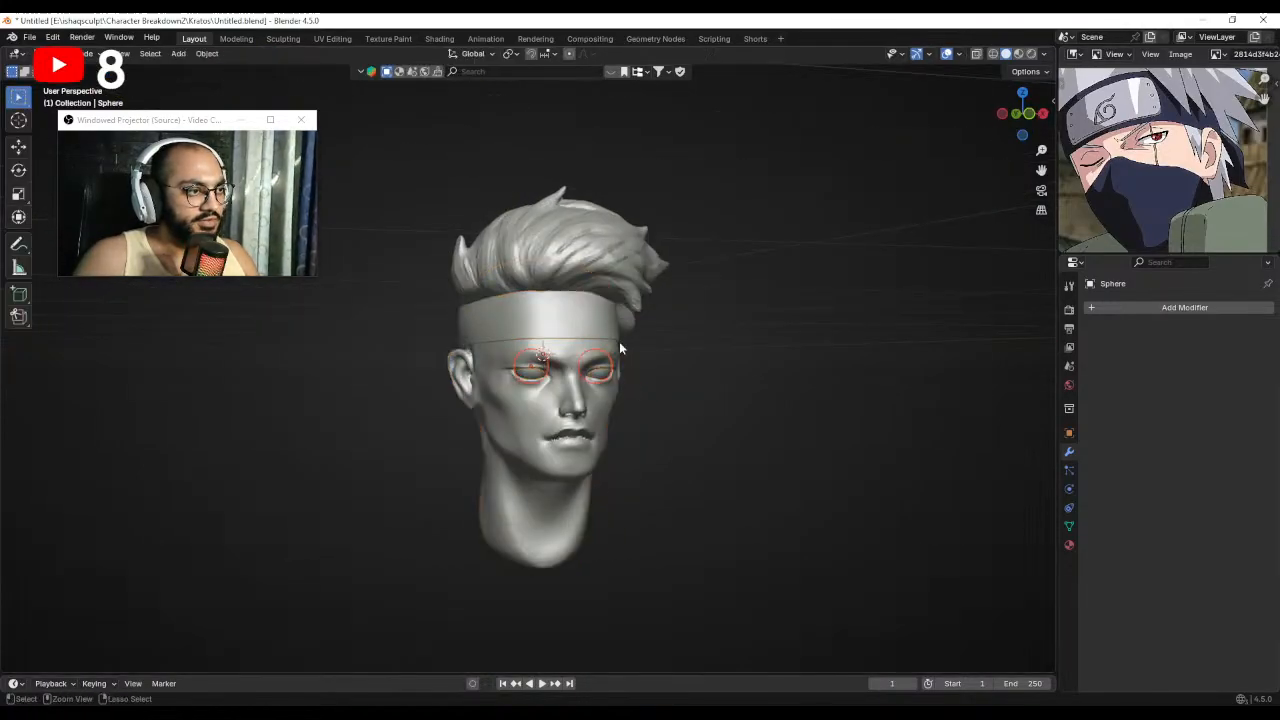
{"action": "left_click", "coordinate": [562, 357]}
{"action": "key", "text": "g"}
{"action": "key", "text": "z"}
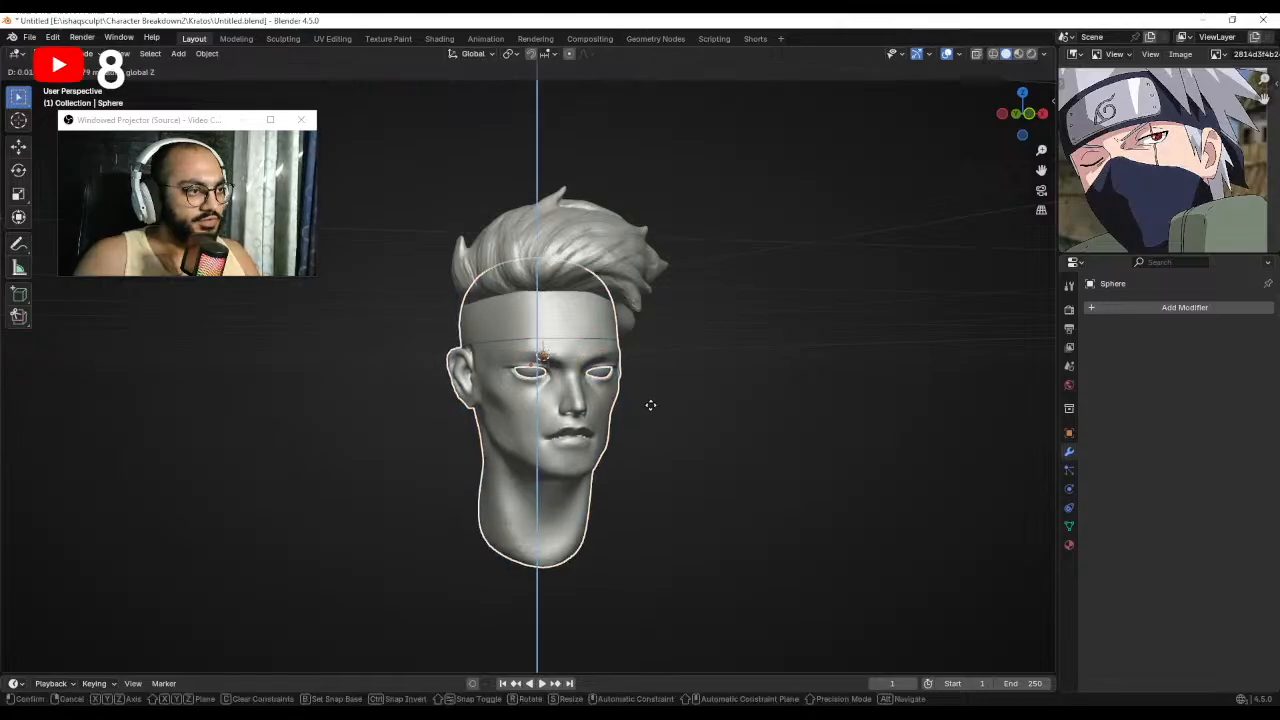
{"action": "left_click", "coordinate": [650, 397]}
Switch to sculpting the headband and inflate its front with an Inflate brush of about 216 px.
{"action": "mouse_move", "coordinate": [650, 397]}
{"action": "middle_mouse_down"}
{"action": "mouse_move", "coordinate": [666, 397]}
{"action": "mouse_move", "coordinate": [677, 374]}
{"action": "mouse_move", "coordinate": [634, 349]}
{"action": "mouse_move", "coordinate": [572, 330]}
{"action": "mouse_move", "coordinate": [566, 357]}
{"action": "mouse_move", "coordinate": [601, 331]}
{"action": "middle_mouse_up"}
{"action": "left_click", "coordinate": [572, 322]}
{"action": "key", "text": "ctrl+Tab"}
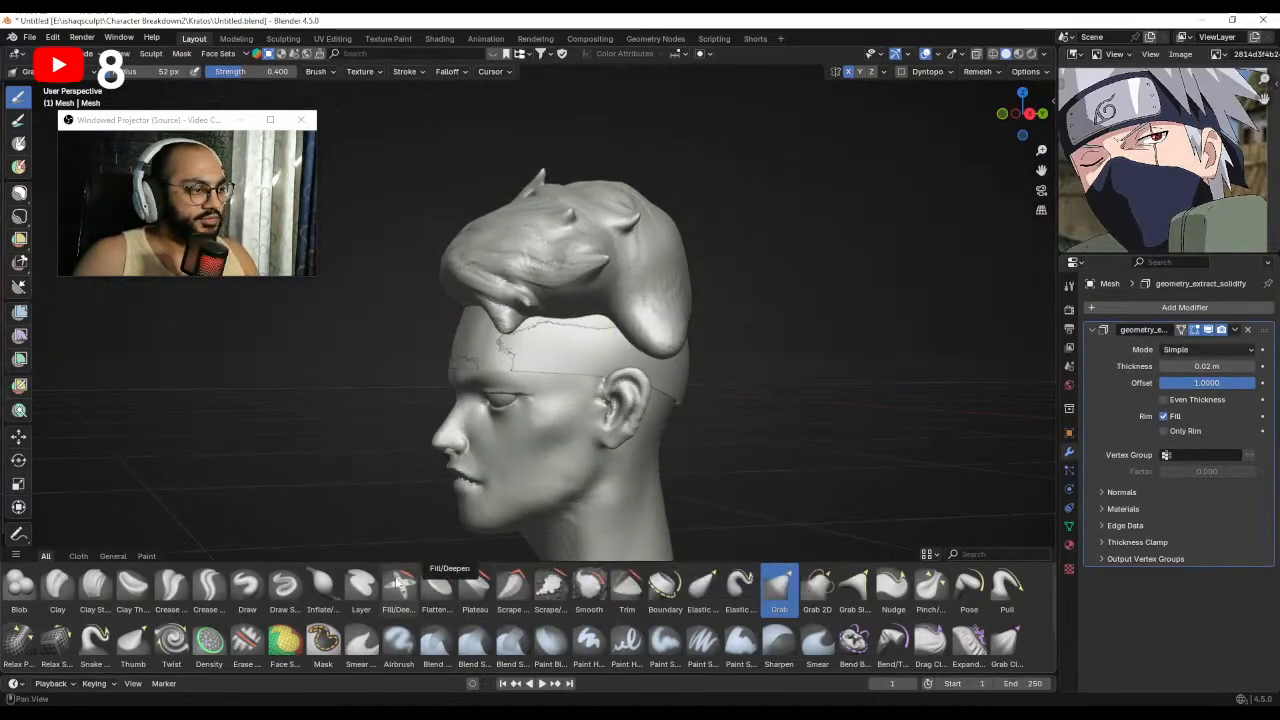
{"action": "left_click", "coordinate": [322, 588]}
{"action": "mouse_move", "coordinate": [500, 400]}
{"action": "middle_mouse_down"}
{"action": "mouse_move", "coordinate": [571, 343]}
{"action": "mouse_move", "coordinate": [643, 352]}
{"action": "middle_mouse_up"}
{"action": "left_click_drag", "start_coordinate": [540, 348], "coordinate": [612, 372]}
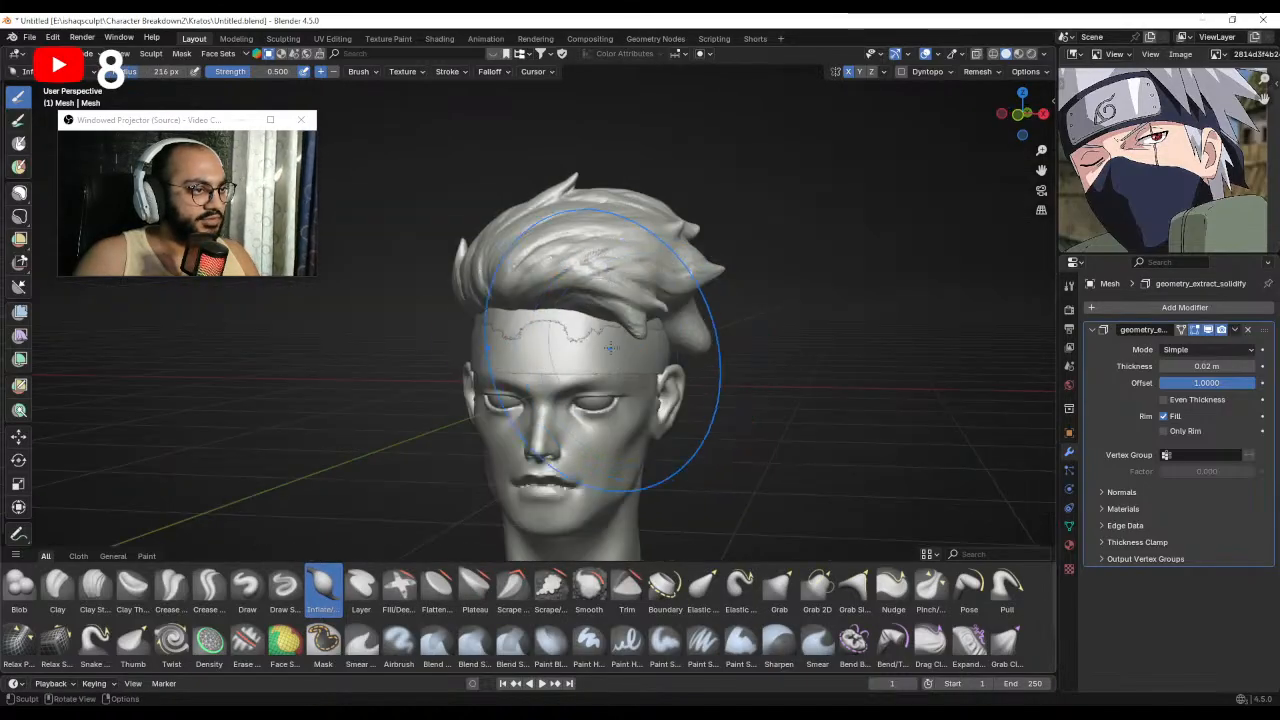
Inflate the remaining front and side areas of the headband, finishing with a smaller brush of about 109 px.
{"action": "middle_click_drag", "start_coordinate": [500, 345], "coordinate": [560, 330]}
{"action": "left_click_drag", "start_coordinate": [560, 330], "coordinate": [482, 322]}
{"action": "middle_click_drag", "start_coordinate": [482, 322], "coordinate": [545, 325]}
{"action": "key", "text": "f"}
{"action": "left_click", "coordinate": [546, 318]}
{"action": "mouse_move", "coordinate": [546, 318]}
{"action": "left_mouse_down"}
{"action": "mouse_move", "coordinate": [521, 314]}
{"action": "mouse_move", "coordinate": [606, 328]}
{"action": "left_mouse_up"}
{"action": "mouse_move", "coordinate": [620, 330]}
{"action": "middle_mouse_down"}
{"action": "mouse_move", "coordinate": [563, 334]}
{"action": "mouse_move", "coordinate": [580, 365]}
{"action": "mouse_move", "coordinate": [583, 347]}
{"action": "mouse_move", "coordinate": [600, 350]}
{"action": "middle_mouse_up"}
{"action": "scroll", "coordinate": [580, 360], "scroll_direction": "down", "scroll_amount": 2}
{"action": "scroll", "coordinate": [640, 350], "scroll_direction": "up", "scroll_amount": 1}
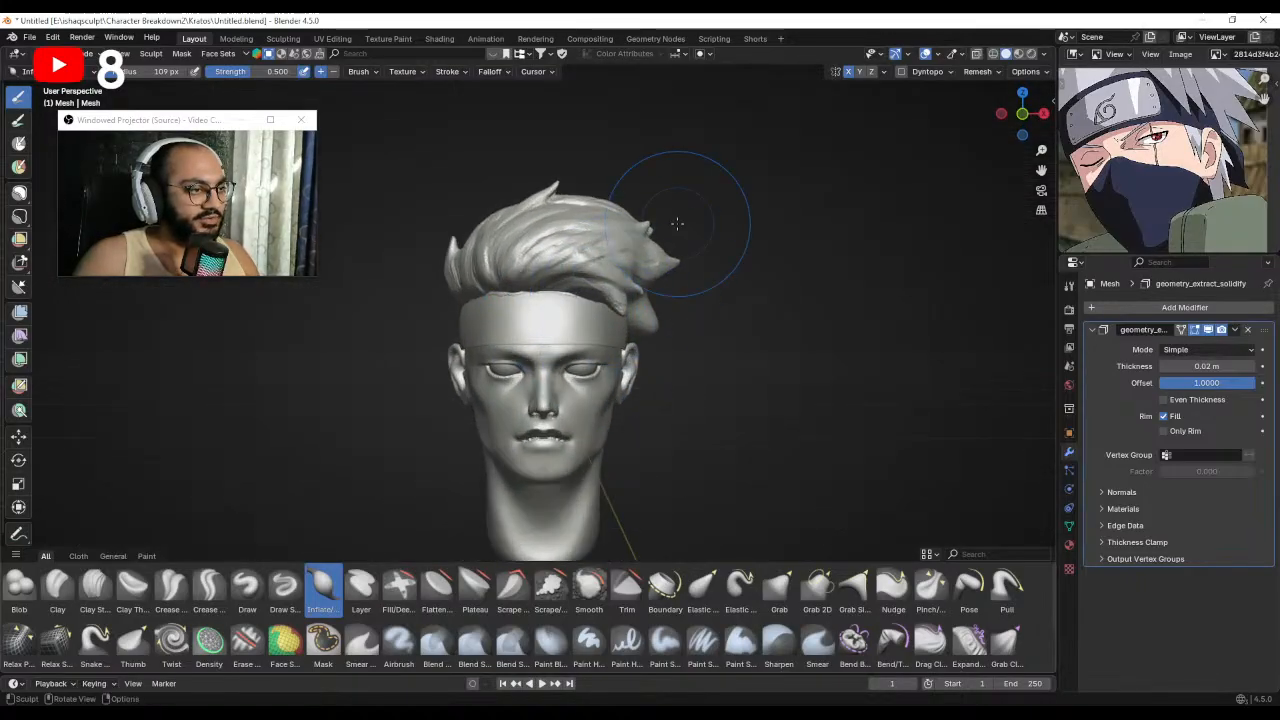
{"action": "middle_click_drag", "start_coordinate": [680, 223], "coordinate": [672, 192]}
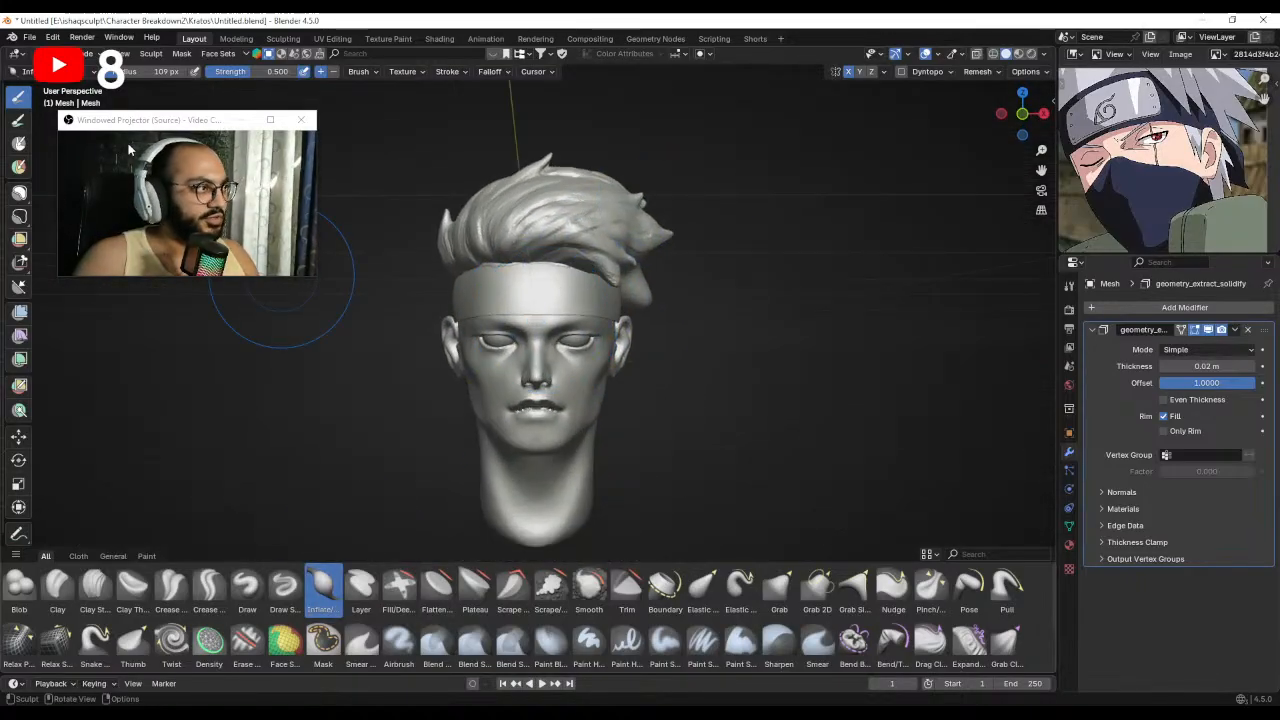
{"action": "middle_click_drag", "start_coordinate": [470, 300], "coordinate": [474, 328]}
Switch sculpting to the hair and resize the Grab brush to 92 px at the hairline above the headband.
{"action": "key", "text": "alt+q"}
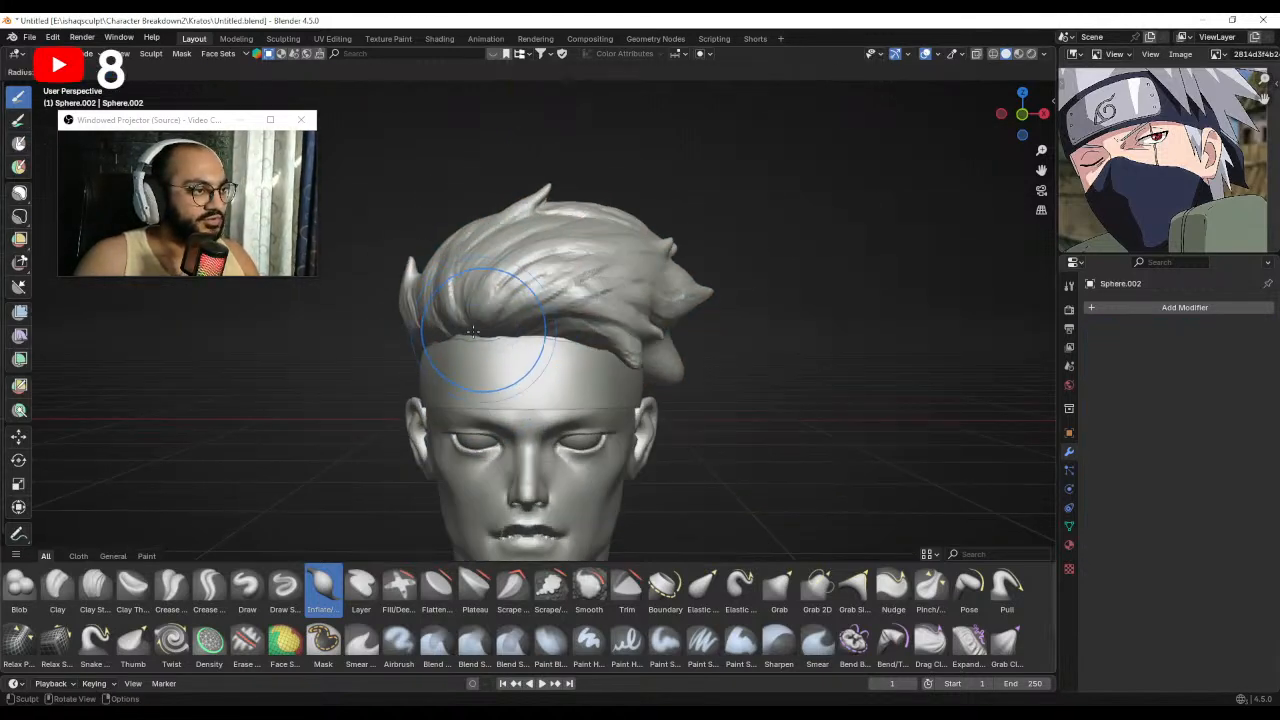
{"action": "key", "text": "g"}
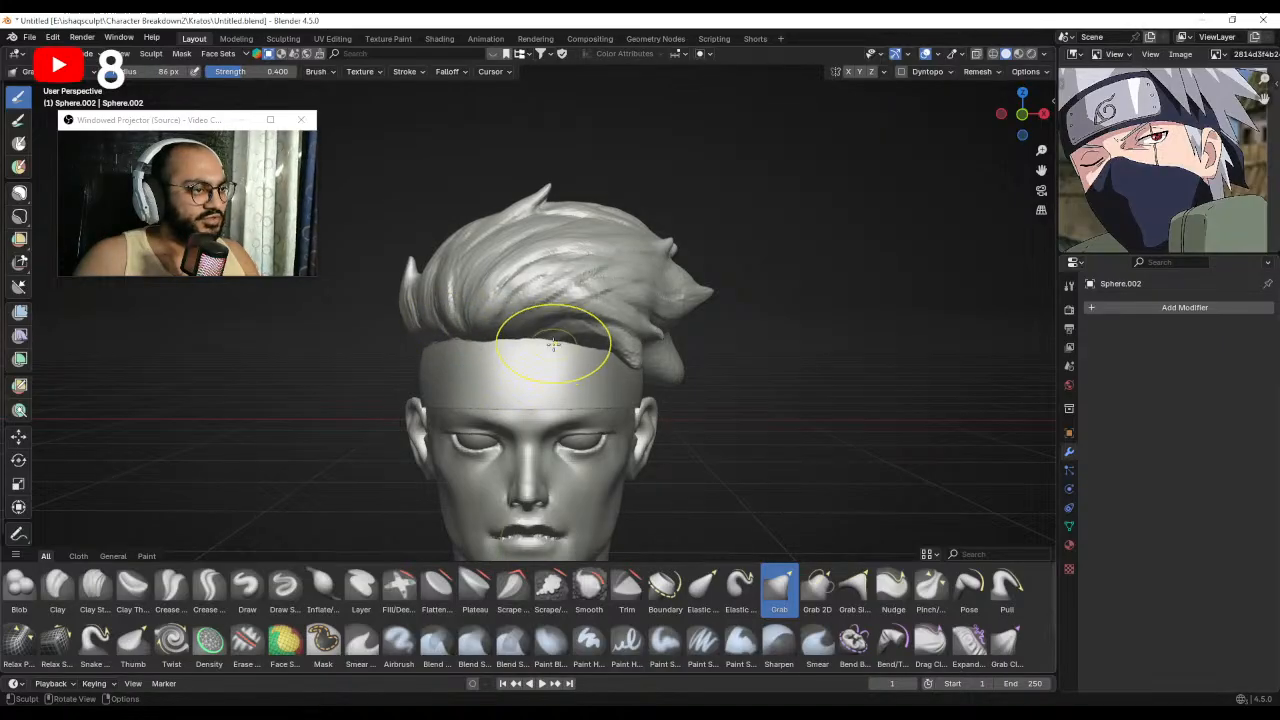
{"action": "mouse_move", "coordinate": [553, 344]}
{"action": "middle_mouse_down"}
{"action": "mouse_move", "coordinate": [400, 371]}
{"action": "mouse_move", "coordinate": [490, 365]}
{"action": "mouse_move", "coordinate": [526, 386]}
{"action": "middle_mouse_up"}
{"action": "scroll", "coordinate": [457, 351], "scroll_direction": "down", "scroll_amount": 1}
{"action": "key", "text": "f"}
{"action": "left_click", "coordinate": [453, 351]}
Switch sculpting back to the headband and inflate its back along the upper edge with an Inflate brush of about 158 px.
{"action": "key", "text": "alt+q"}
{"action": "mouse_move", "coordinate": [530, 385]}
{"action": "left_mouse_down"}
{"action": "mouse_move", "coordinate": [531, 366]}
{"action": "mouse_move", "coordinate": [531, 385]}
{"action": "left_mouse_up"}
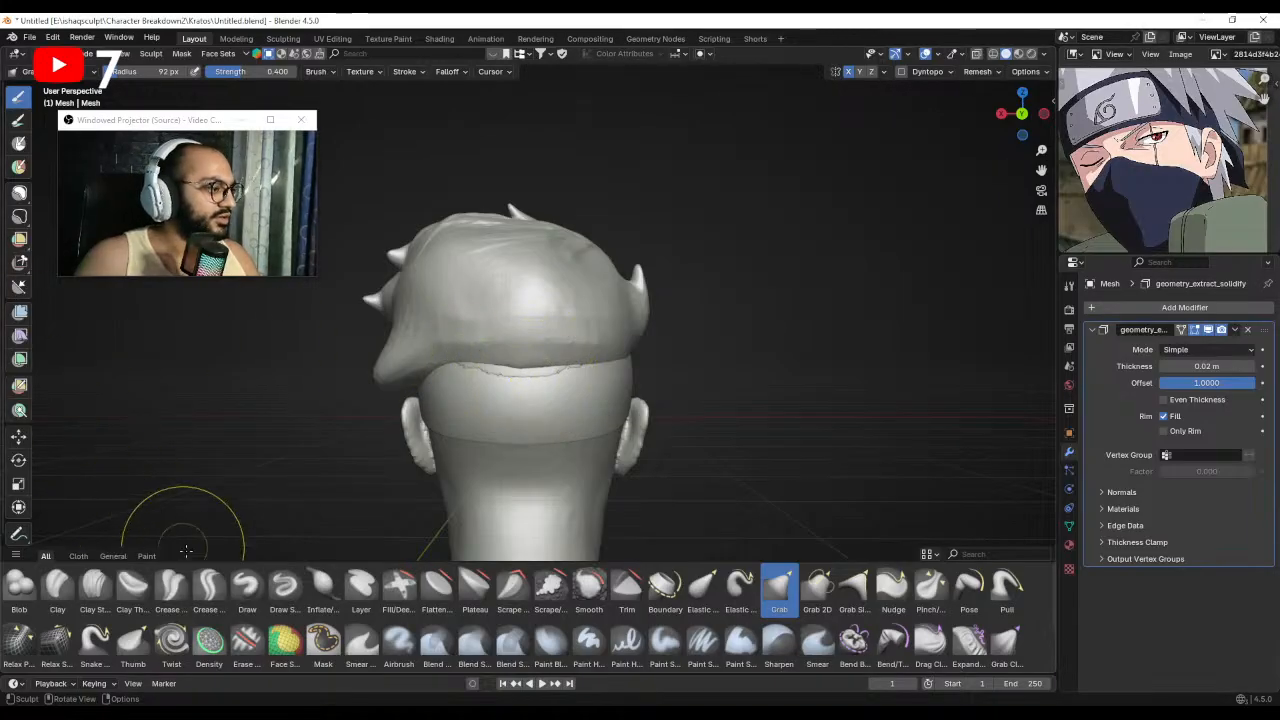
{"action": "left_click", "coordinate": [322, 588]}
{"action": "left_click_drag", "start_coordinate": [543, 403], "coordinate": [557, 375]}
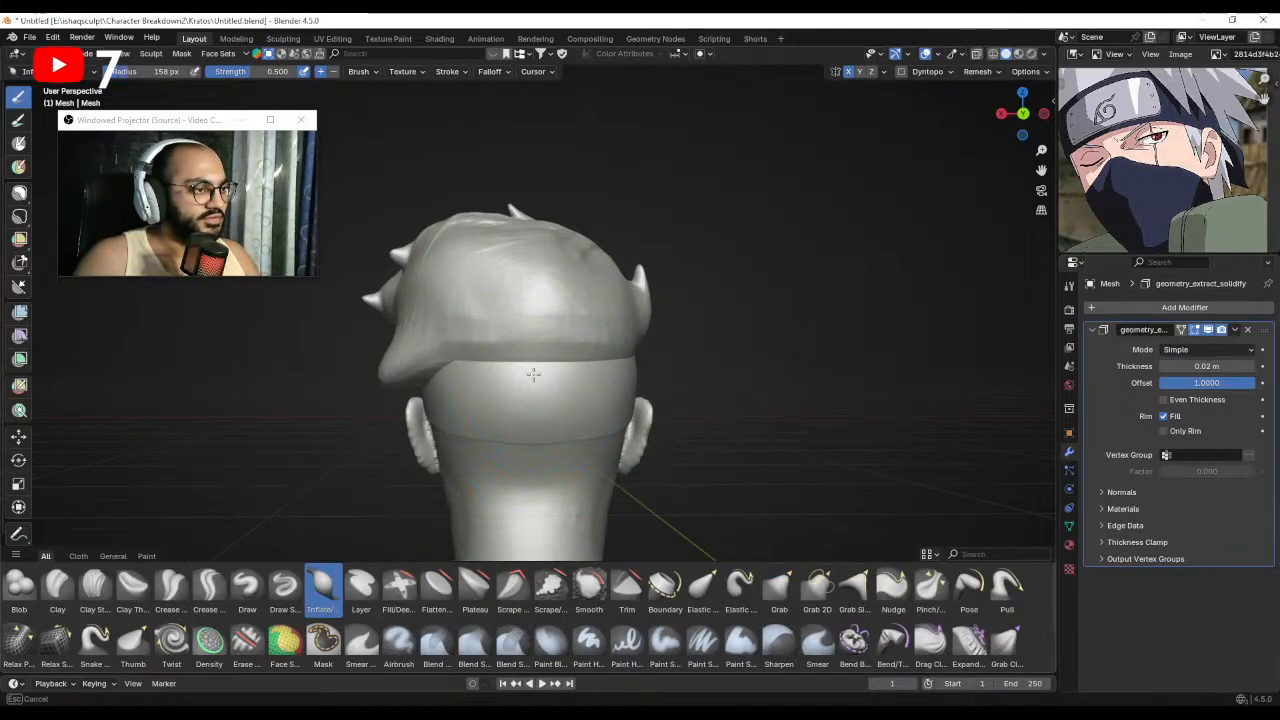
{"action": "mouse_move", "coordinate": [532, 402]}
{"action": "middle_mouse_down"}
{"action": "mouse_move", "coordinate": [650, 395]}
{"action": "mouse_move", "coordinate": [620, 390]}
{"action": "mouse_move", "coordinate": [621, 364]}
{"action": "middle_mouse_up"}
{"action": "middle_click_drag", "start_coordinate": [621, 364], "coordinate": [623, 351], "text": "ctrl"}
Select the head in Object Mode, return to sculpting, and size the Grab brush for the eye area on one side.
{"action": "key", "text": "ctrl+Tab"}
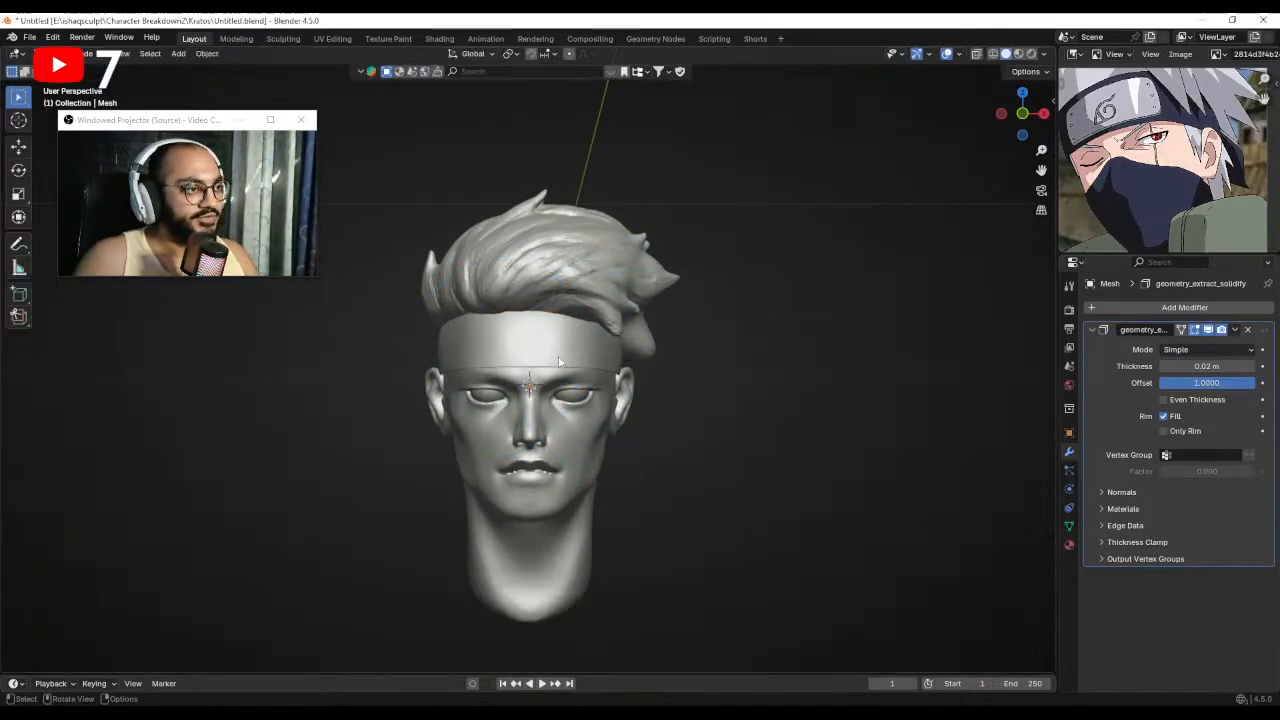
{"action": "left_click", "coordinate": [570, 414]}
{"action": "key", "text": "ctrl+Tab"}
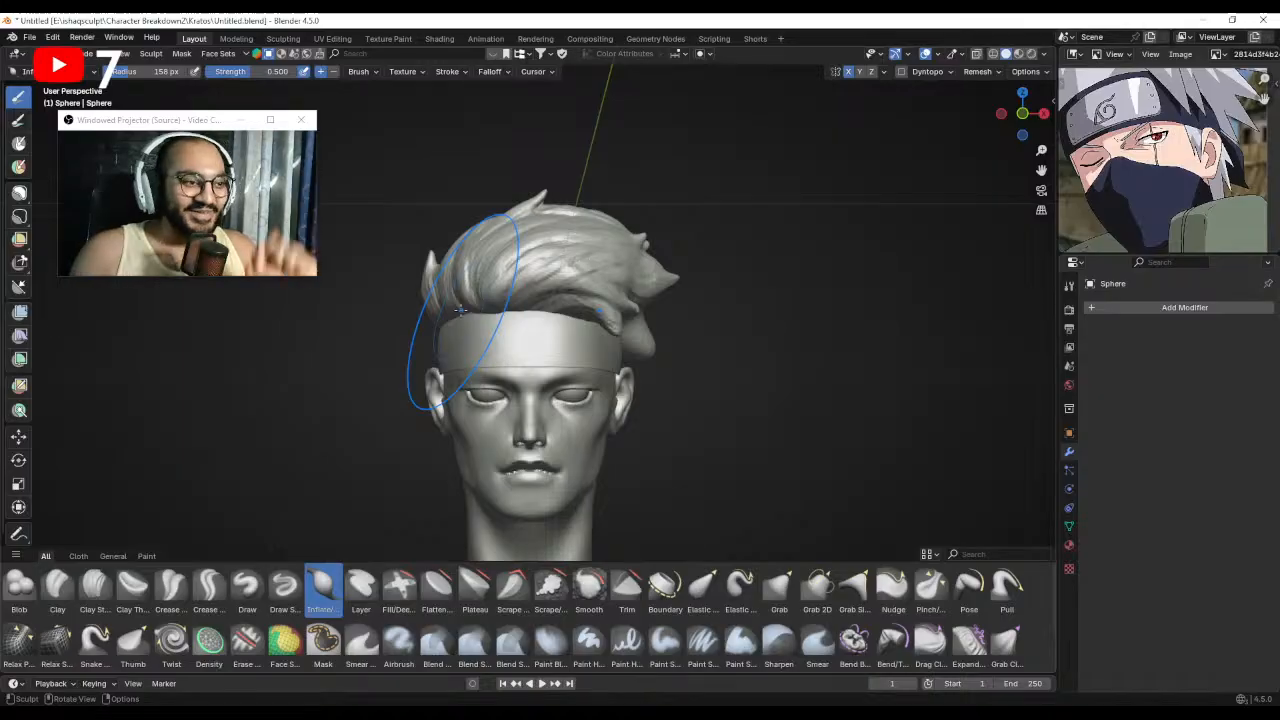
{"action": "mouse_move", "coordinate": [729, 233]}
{"action": "left_mouse_down", "text": "alt"}
{"action": "mouse_move", "coordinate": [665, 290]}
{"action": "mouse_move", "coordinate": [534, 278]}
{"action": "mouse_move", "coordinate": [607, 354]}
{"action": "mouse_move", "coordinate": [554, 373]}
{"action": "mouse_move", "coordinate": [618, 362]}
{"action": "mouse_move", "coordinate": [526, 355]}
{"action": "mouse_move", "coordinate": [537, 395]}
{"action": "mouse_move", "coordinate": [549, 340]}
{"action": "left_mouse_up", "text": "alt"}
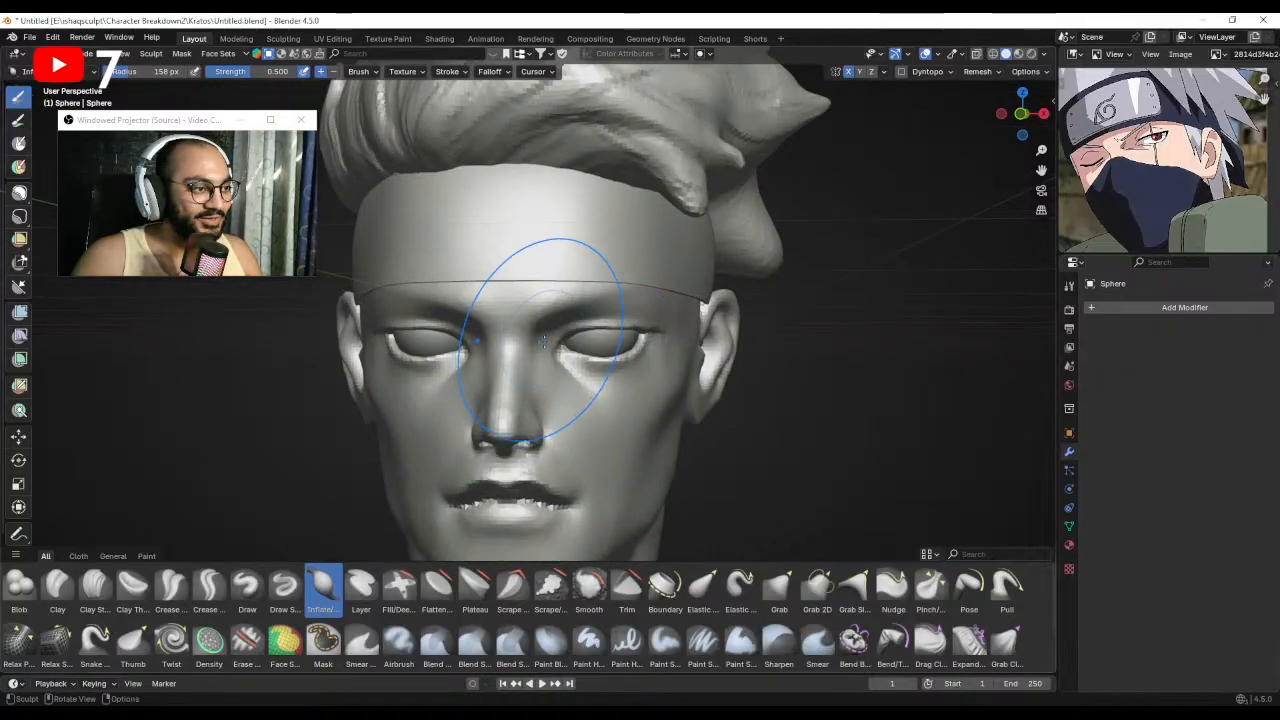
{"action": "key", "text": "g"}
{"action": "left_click_drag", "start_coordinate": [437, 350], "coordinate": [466, 354], "text": "alt"}
{"action": "mouse_move", "coordinate": [466, 354]}
{"action": "left_mouse_down", "text": "ctrl+alt"}
{"action": "mouse_move", "coordinate": [428, 323]}
{"action": "mouse_move", "coordinate": [437, 349]}
{"action": "left_mouse_up", "text": "ctrl+alt"}
{"action": "key", "text": "f"}
{"action": "left_click", "coordinate": [438, 345]}
{"action": "key", "text": "f"}
{"action": "left_click", "coordinate": [425, 340]}
Resize the Grab brush to 95 px around the other eye and check the face from the front.
{"action": "mouse_move", "coordinate": [640, 345]}
{"action": "left_mouse_down", "text": "alt"}
{"action": "mouse_move", "coordinate": [614, 346]}
{"action": "mouse_move", "coordinate": [620, 328]}
{"action": "mouse_move", "coordinate": [624, 342]}
{"action": "mouse_move", "coordinate": [606, 348]}
{"action": "mouse_move", "coordinate": [582, 336]}
{"action": "mouse_move", "coordinate": [574, 377]}
{"action": "mouse_move", "coordinate": [626, 389]}
{"action": "mouse_move", "coordinate": [570, 402]}
{"action": "mouse_move", "coordinate": [523, 362]}
{"action": "left_mouse_up", "text": "alt"}
{"action": "key", "text": "f"}
{"action": "left_click", "coordinate": [613, 342]}
{"action": "key", "text": "f"}
{"action": "left_click", "coordinate": [606, 345]}
{"action": "key", "text": "f"}
{"action": "left_click", "coordinate": [589, 355]}
{"action": "left_click_drag", "start_coordinate": [528, 375], "coordinate": [572, 312], "text": "alt+shift"}
{"action": "left_click_drag", "start_coordinate": [584, 253], "coordinate": [568, 263], "text": "alt+shift"}
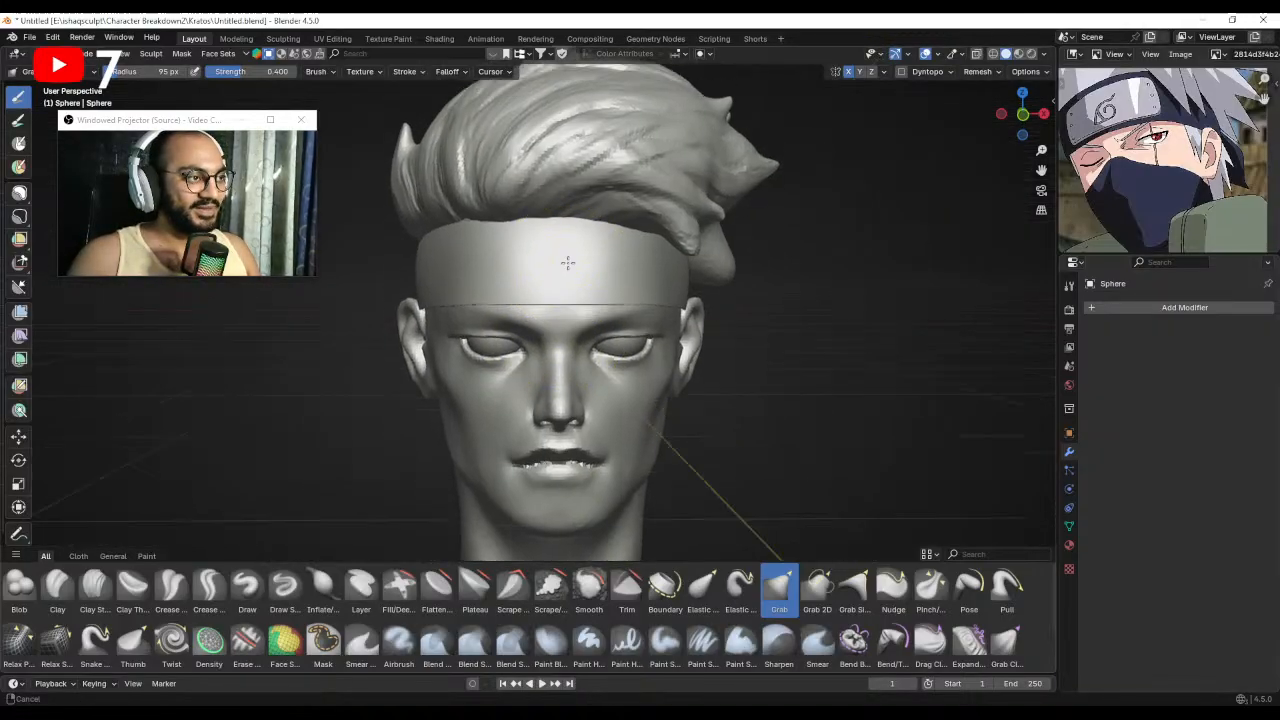
Switch sculpting to the headband and mask a wide plate shape across its front in the front view.
{"action": "key", "text": "alt+q"}
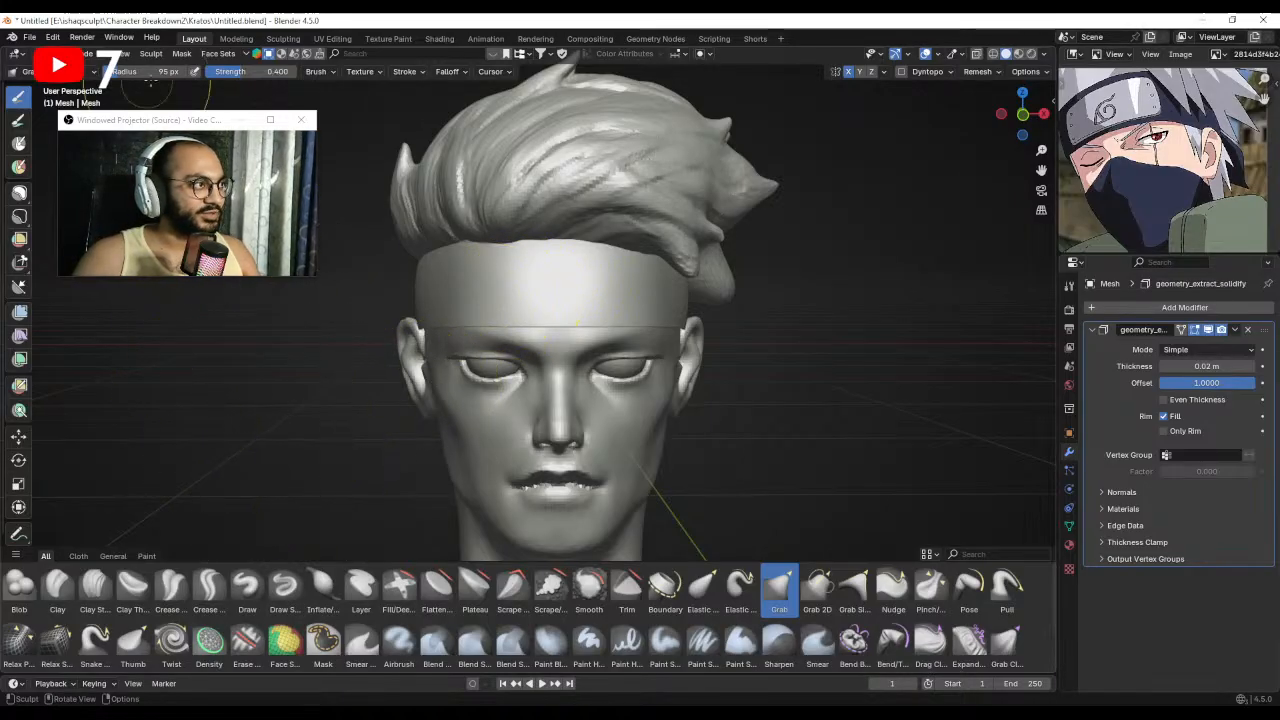
{"action": "left_click", "coordinate": [181, 53]}
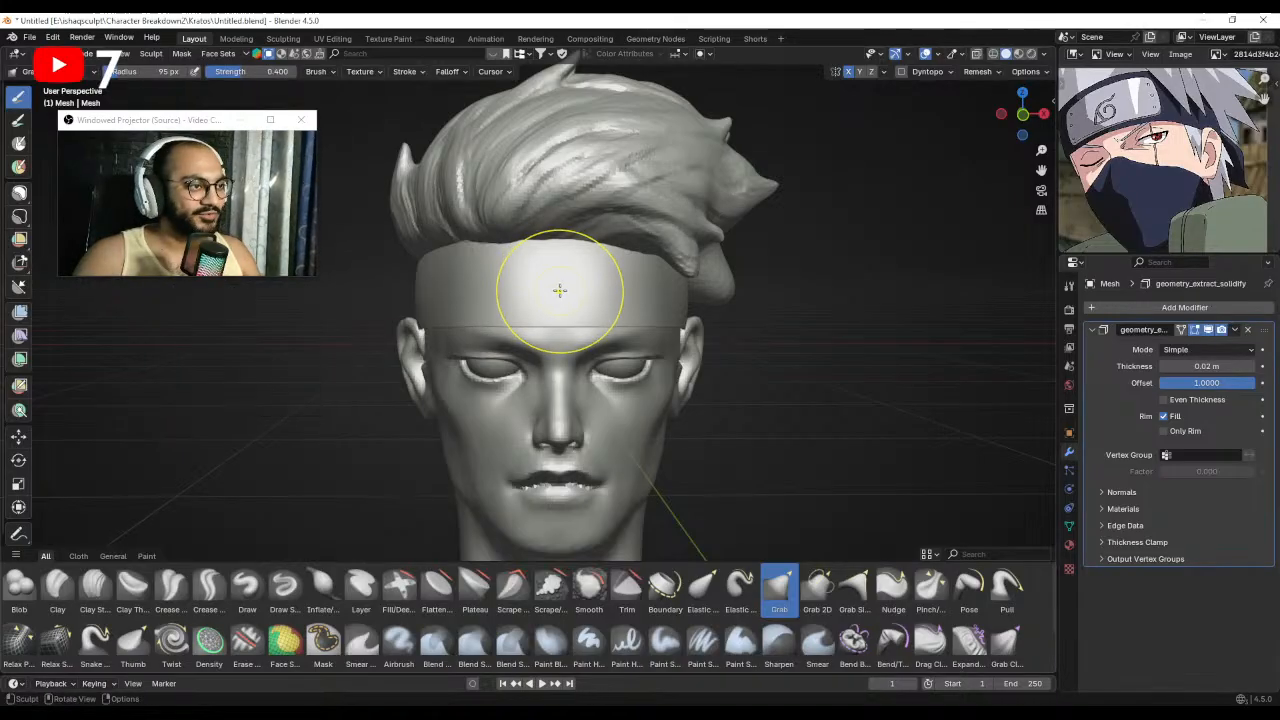
{"action": "key", "text": "m"}
{"action": "key", "text": "KP_1"}
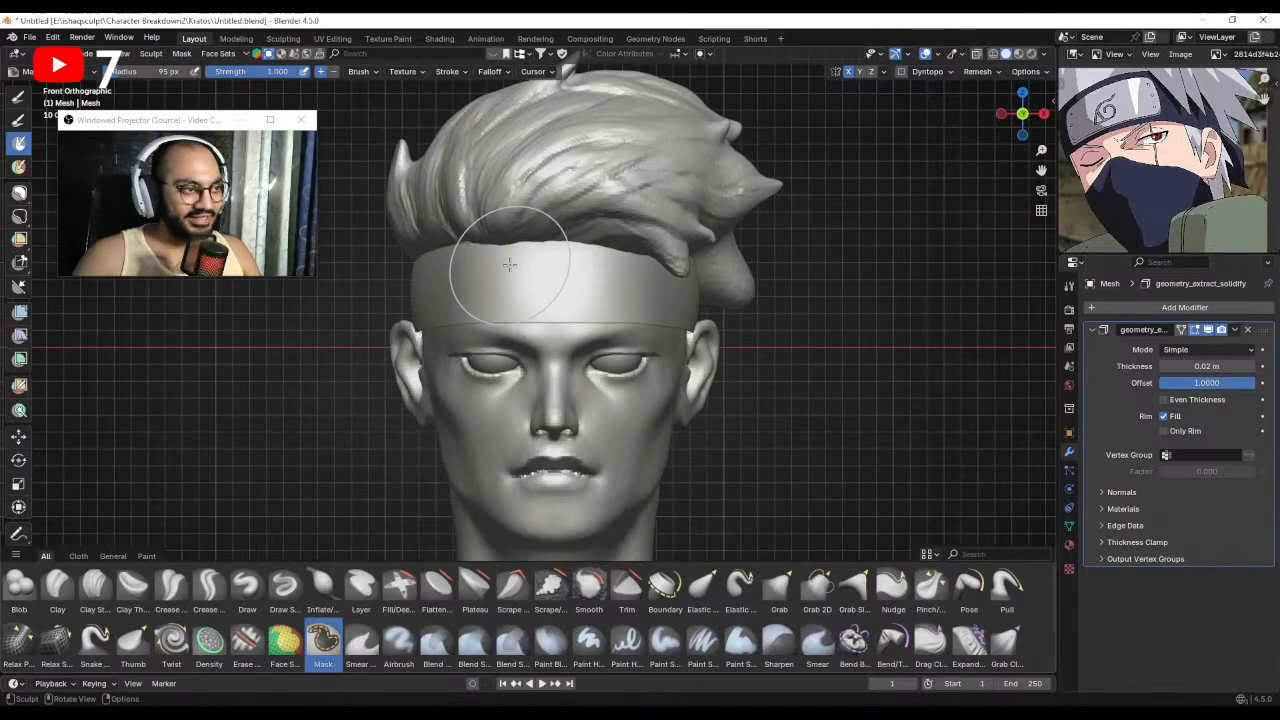
{"action": "mouse_move", "coordinate": [485, 338]}
{"action": "middle_mouse_down", "text": "ctrl"}
{"action": "mouse_move", "coordinate": [509, 286]}
{"action": "mouse_move", "coordinate": [509, 342]}
{"action": "middle_mouse_up", "text": "ctrl"}
{"action": "key", "text": "f"}
{"action": "left_click", "coordinate": [534, 320]}
{"action": "mouse_move", "coordinate": [453, 312]}
{"action": "left_mouse_down"}
{"action": "mouse_move", "coordinate": [453, 291]}
{"action": "mouse_move", "coordinate": [440, 300]}
{"action": "mouse_move", "coordinate": [560, 252]}
{"action": "mouse_move", "coordinate": [455, 265]}
{"action": "mouse_move", "coordinate": [473, 308]}
{"action": "mouse_move", "coordinate": [596, 315]}
{"action": "left_mouse_up"}
Refine the mask's edges into a rounded rectangle with a 30 px brush, checking it from the side.
{"action": "key", "text": "f"}
{"action": "left_click", "coordinate": [582, 319]}
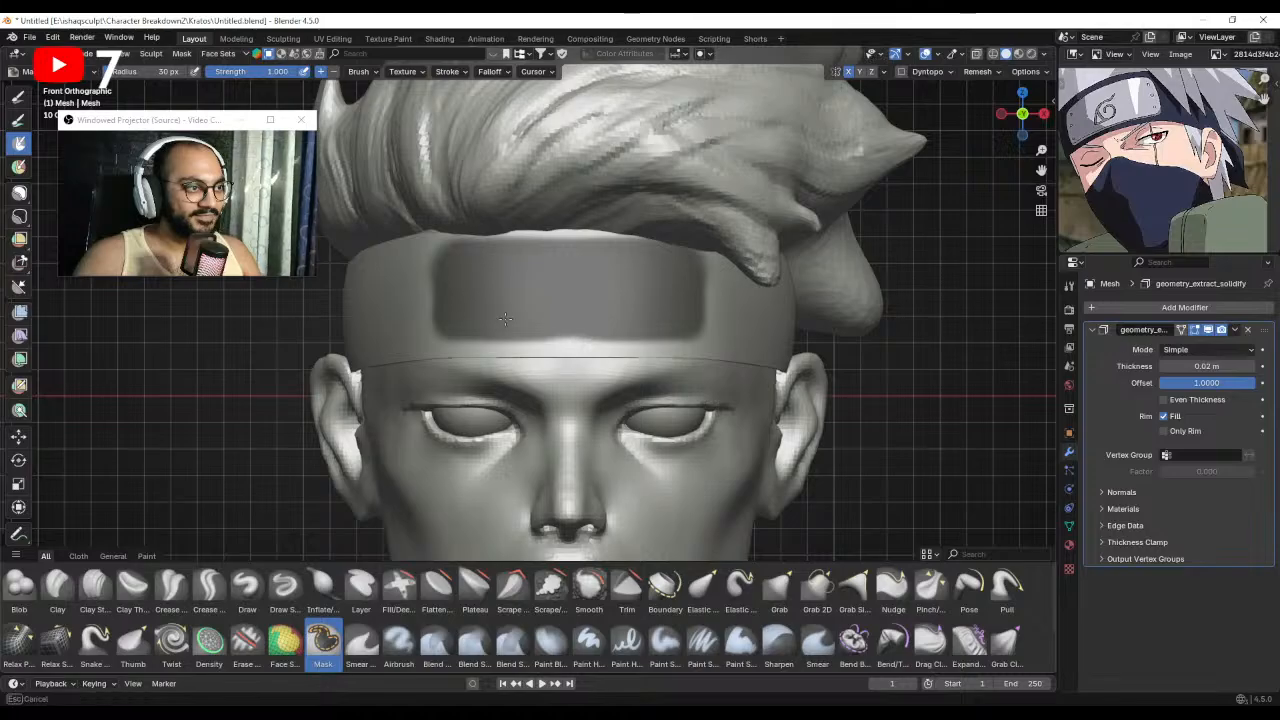
{"action": "middle_click_drag", "start_coordinate": [529, 314], "coordinate": [492, 292]}
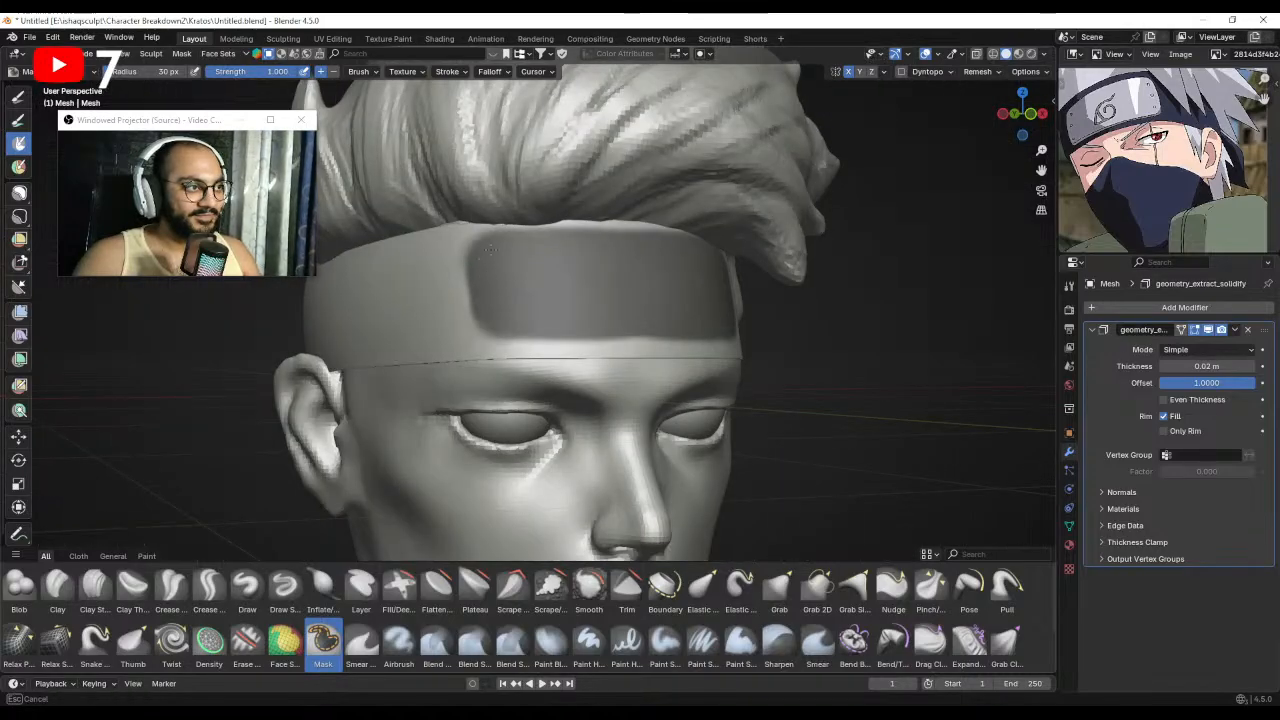
{"action": "middle_click_drag", "start_coordinate": [616, 320], "coordinate": [548, 290]}
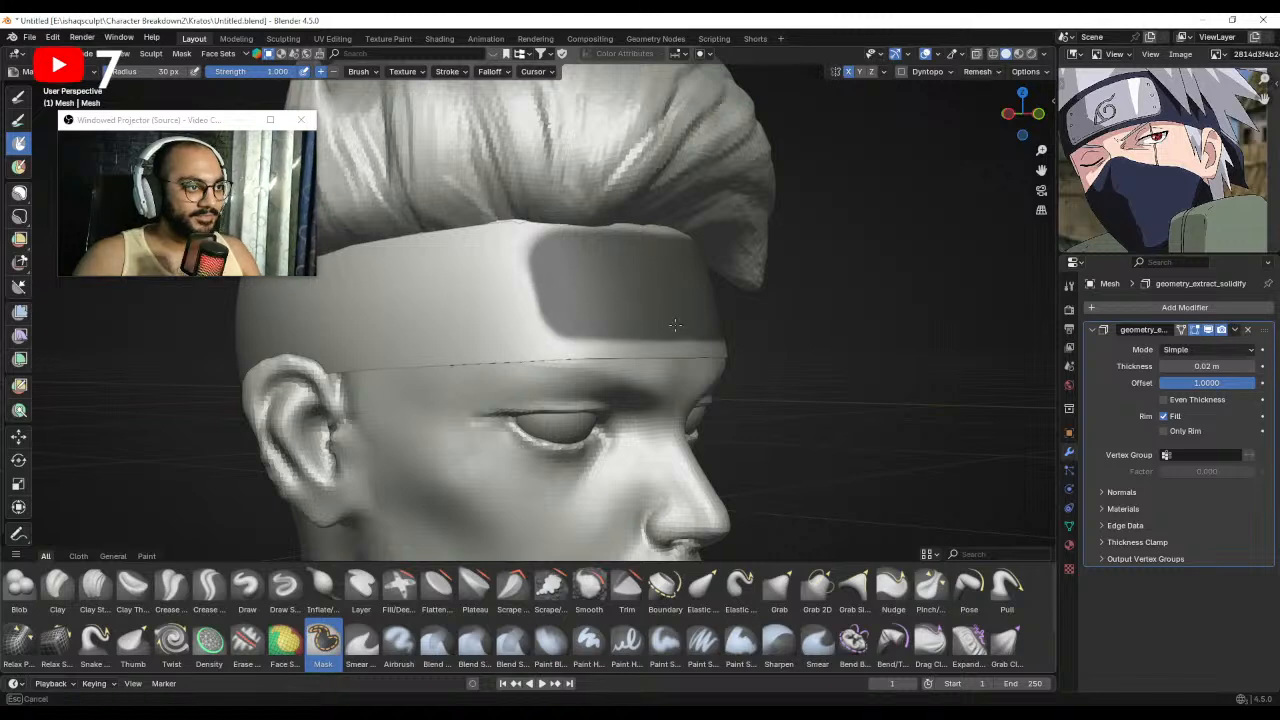
{"action": "middle_click_drag", "start_coordinate": [649, 291], "coordinate": [579, 313]}
{"action": "scroll", "coordinate": [579, 313], "scroll_direction": "up", "scroll_amount": 2}
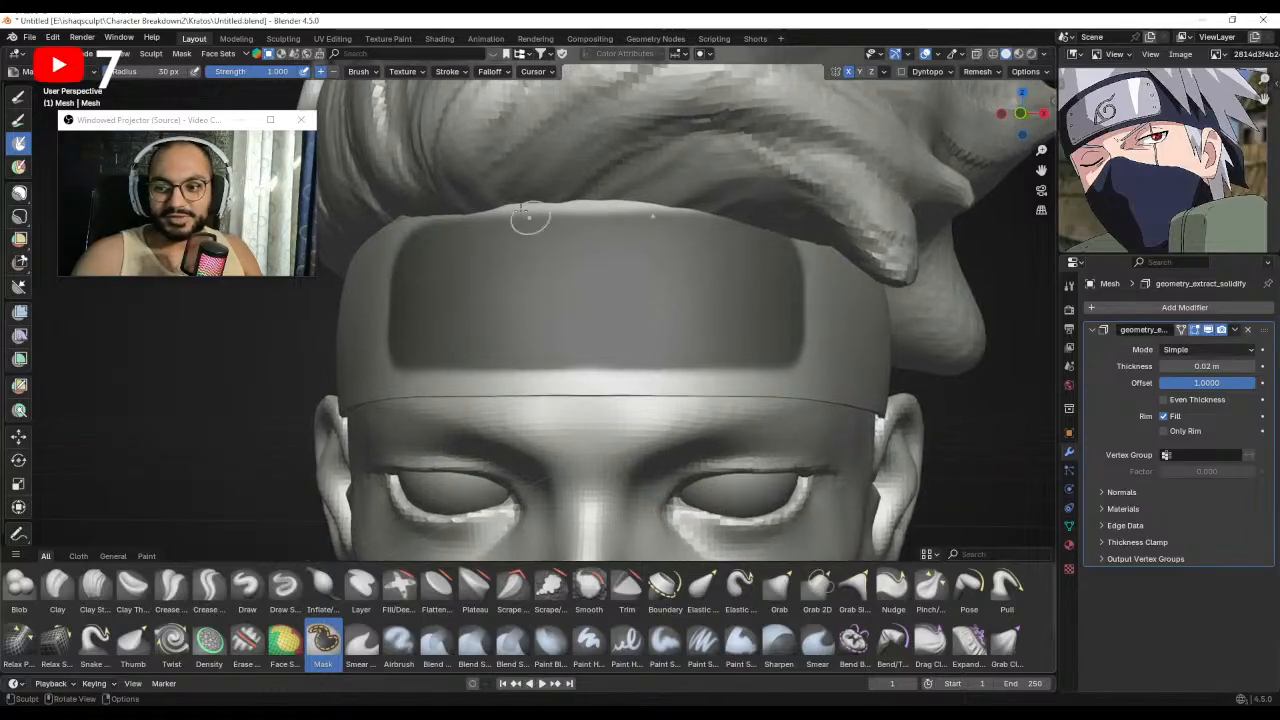
Extract the masked front area of the headband as a separate plate mesh with Mask Extract.
{"action": "left_click", "coordinate": [181, 53]}
{"action": "mouse_move", "coordinate": [190, 127]}
{"action": "left_mouse_down"}
{"action": "mouse_move", "coordinate": [190, 368]}
{"action": "mouse_move", "coordinate": [198, 126]}
{"action": "left_mouse_up"}
{"action": "left_click", "coordinate": [247, 288]}
{"action": "left_click", "coordinate": [213, 385]}
{"action": "scroll", "coordinate": [530, 360], "scroll_direction": "down", "scroll_amount": 3}
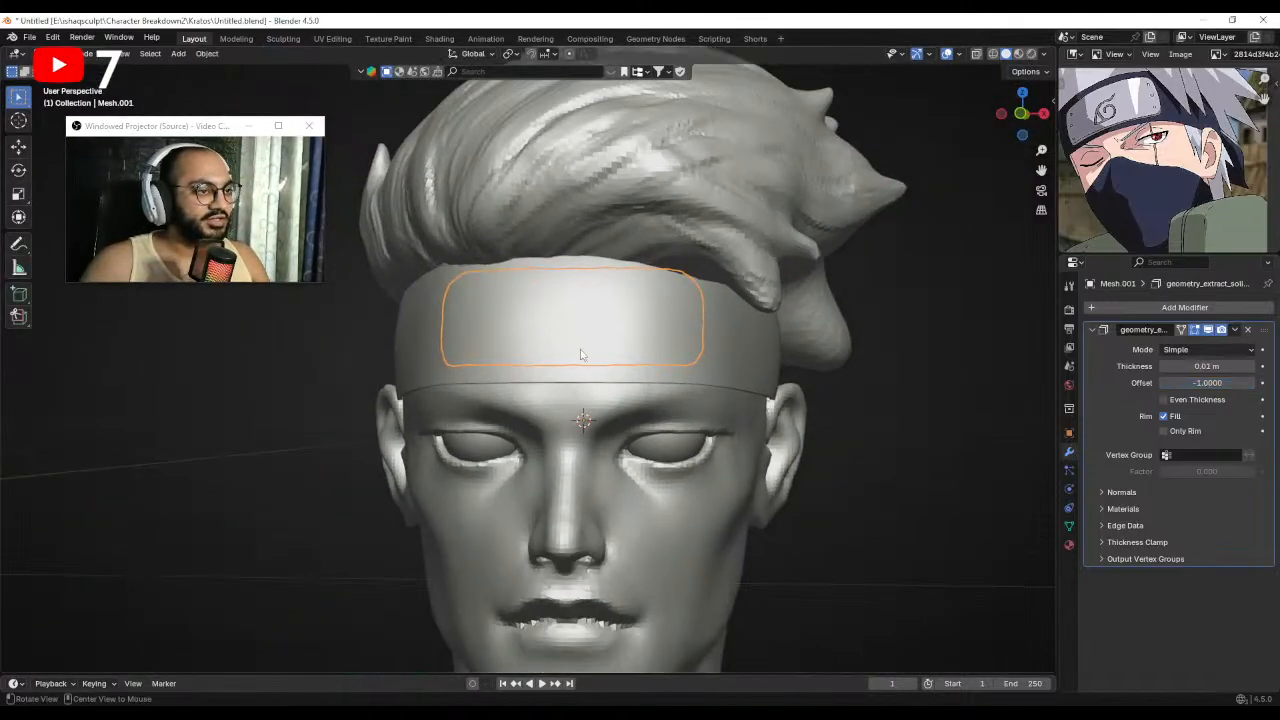
Set the plate's Solidify offset to 1 and its thickness to 0.05 m, after trying 0.1 m.
{"action": "left_click_drag", "start_coordinate": [1179, 383], "coordinate": [1255, 383]}
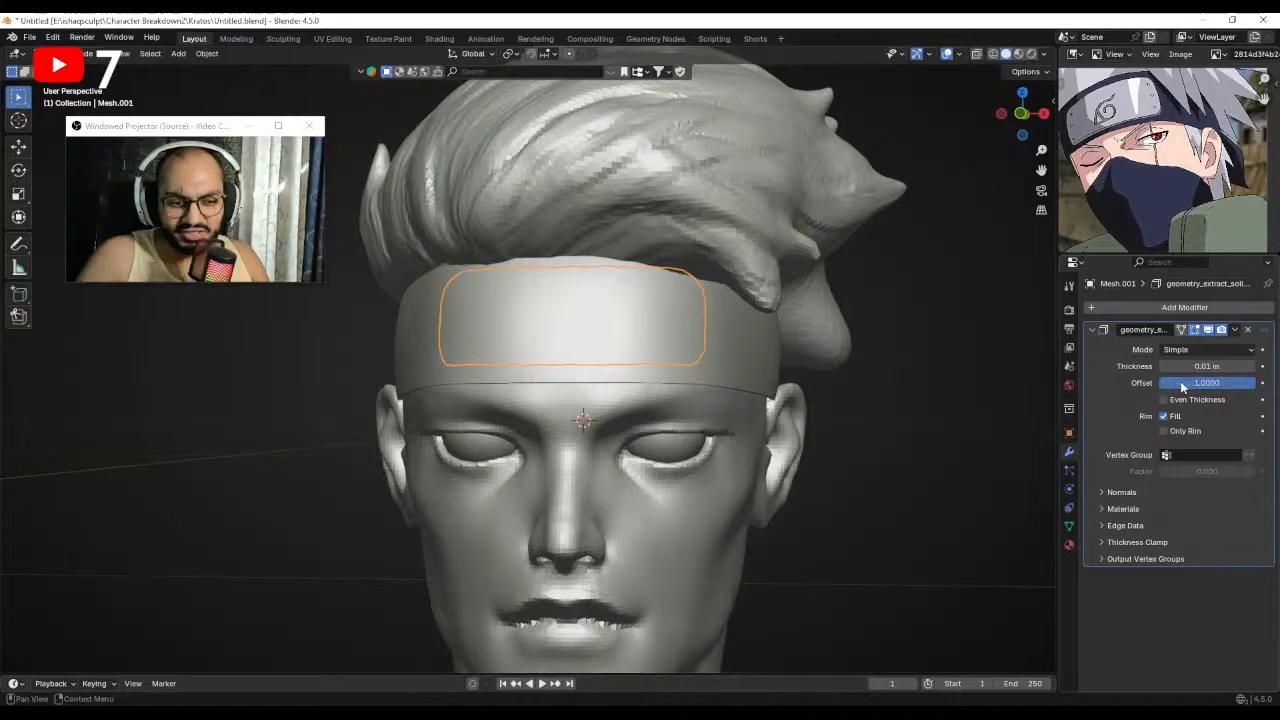
{"action": "double_click", "coordinate": [1194, 364]}
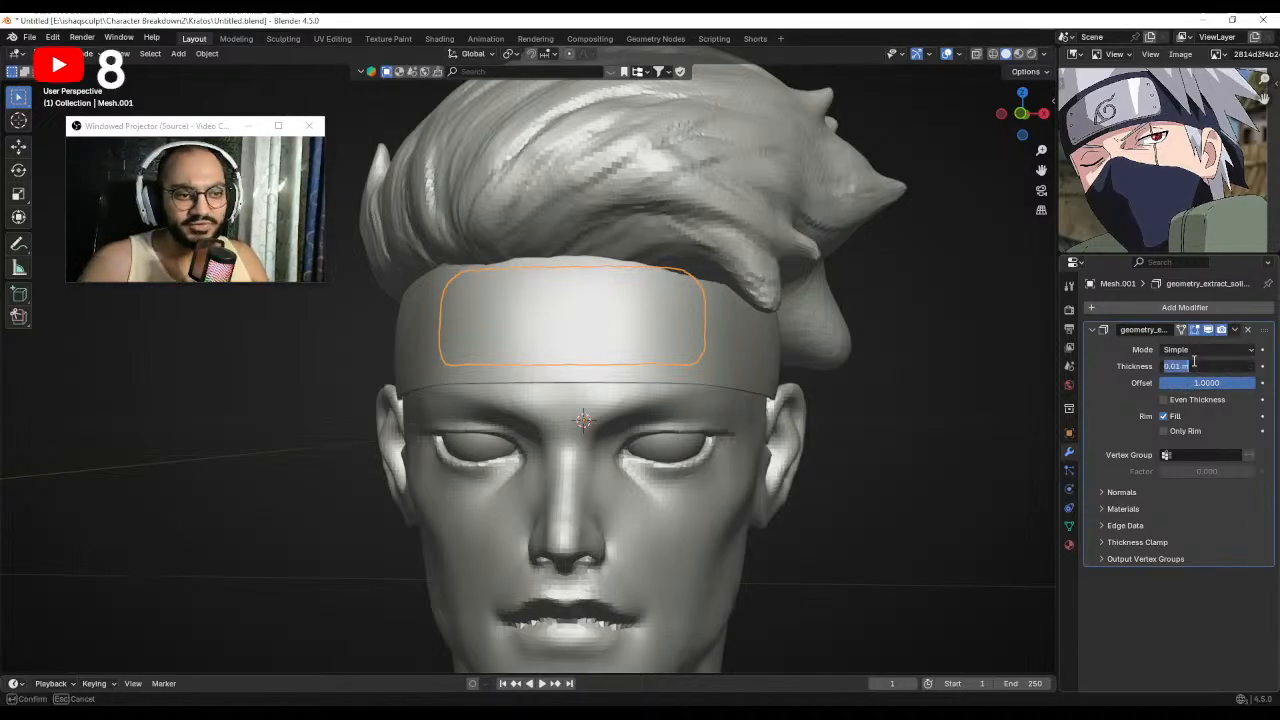
{"action": "type", "text": "0.1"}
{"action": "key", "text": "Return"}
{"action": "double_click", "coordinate": [1194, 364]}
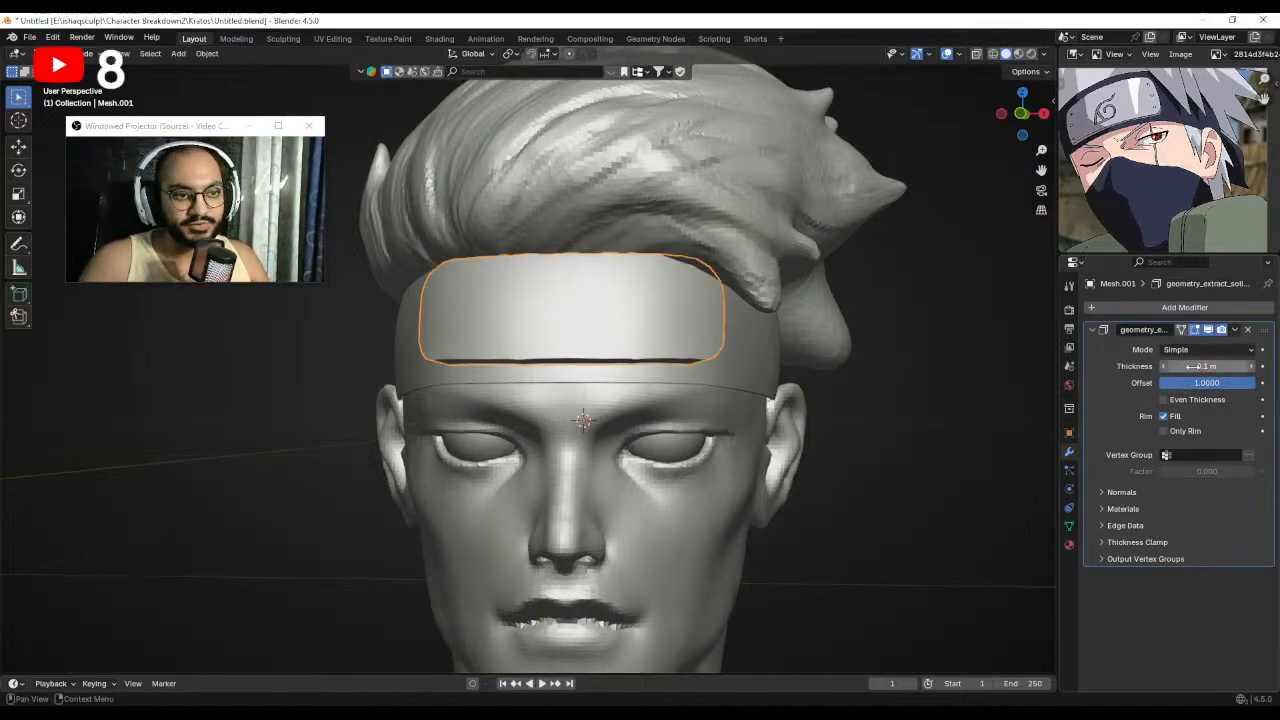
{"action": "type", "text": "0.05"}
{"action": "key", "text": "Return"}
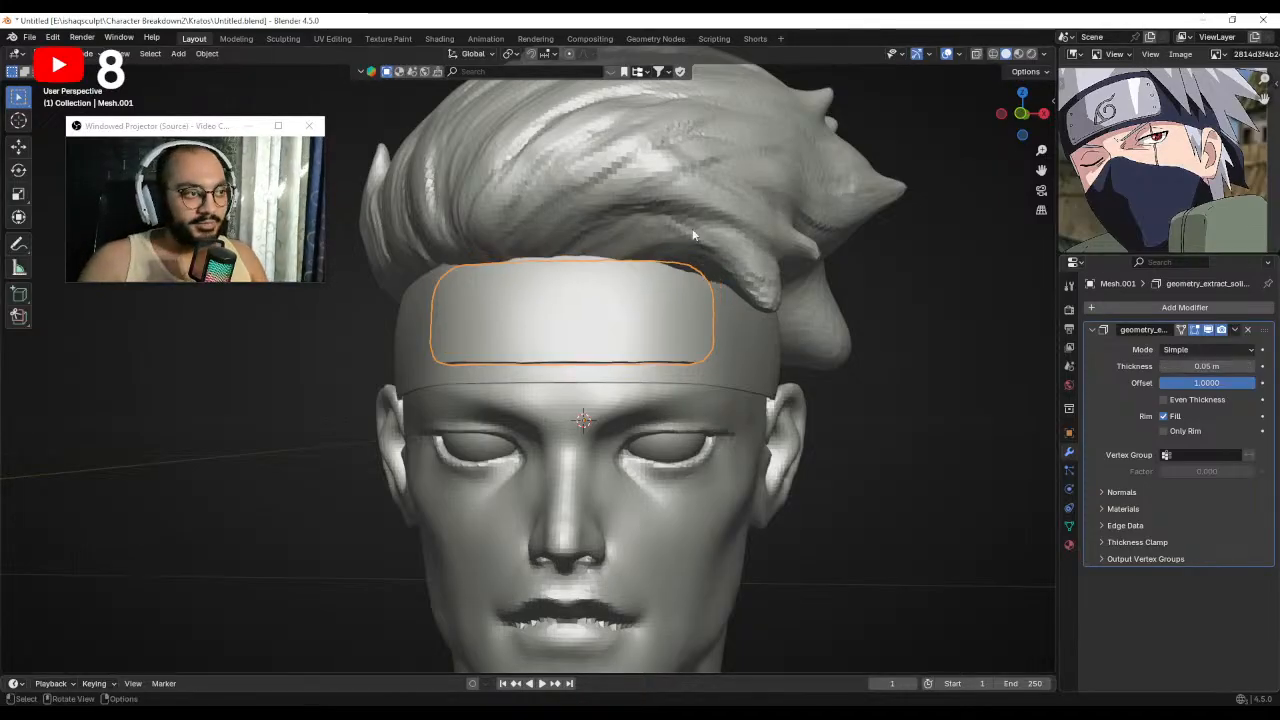
Put the plate in Sculpt Mode and reshape its side edge with the Grab brush, ending at a radius of 115 px.
{"action": "middle_click_drag", "start_coordinate": [849, 339], "coordinate": [555, 322]}
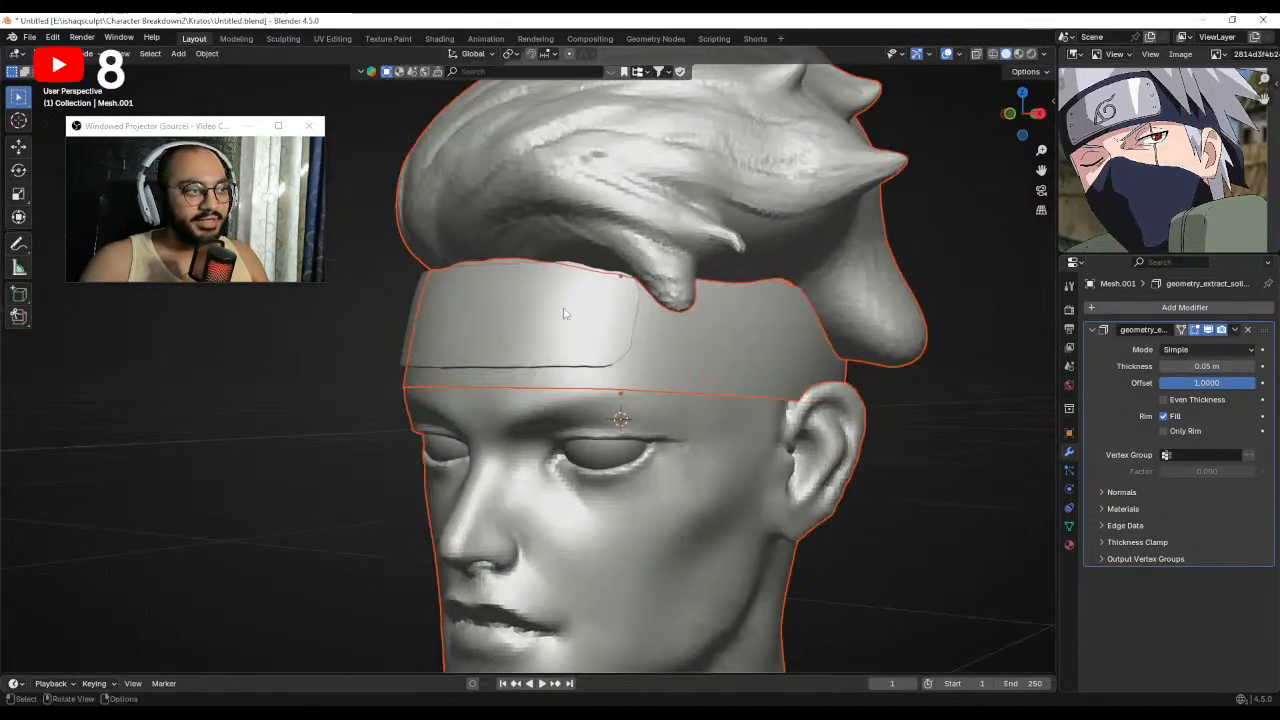
{"action": "key", "text": "ctrl+Tab"}
{"action": "key", "text": "g"}
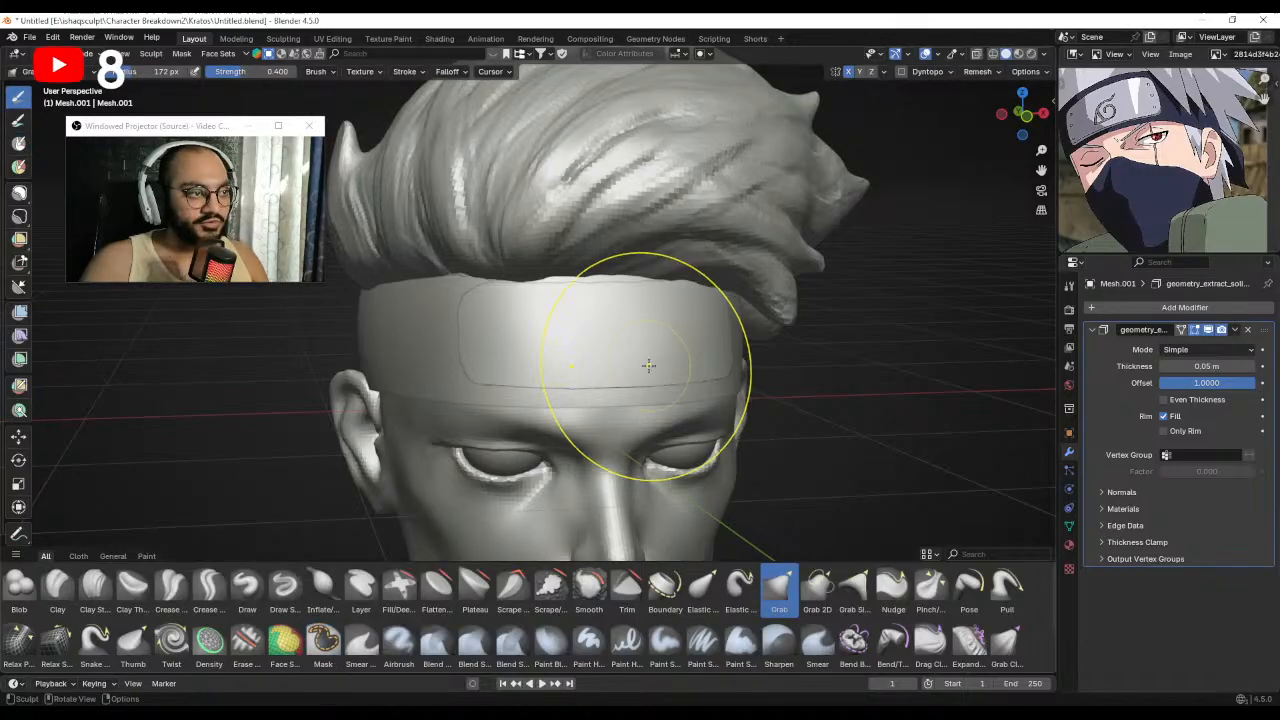
{"action": "middle_click_drag", "start_coordinate": [663, 366], "coordinate": [648, 372]}
{"action": "mouse_move", "coordinate": [533, 301]}
{"action": "middle_mouse_down"}
{"action": "mouse_move", "coordinate": [548, 300]}
{"action": "mouse_move", "coordinate": [560, 363]}
{"action": "mouse_move", "coordinate": [529, 336]}
{"action": "middle_mouse_up"}
{"action": "scroll", "coordinate": [560, 363], "scroll_direction": "up", "scroll_amount": 2}
{"action": "key", "text": "f"}
{"action": "left_click", "coordinate": [532, 338]}
{"action": "mouse_move", "coordinate": [515, 345]}
{"action": "left_mouse_down"}
{"action": "mouse_move", "coordinate": [511, 329]}
{"action": "mouse_move", "coordinate": [482, 326]}
{"action": "left_mouse_up"}
{"action": "key", "text": "f"}
{"action": "left_click", "coordinate": [484, 365]}
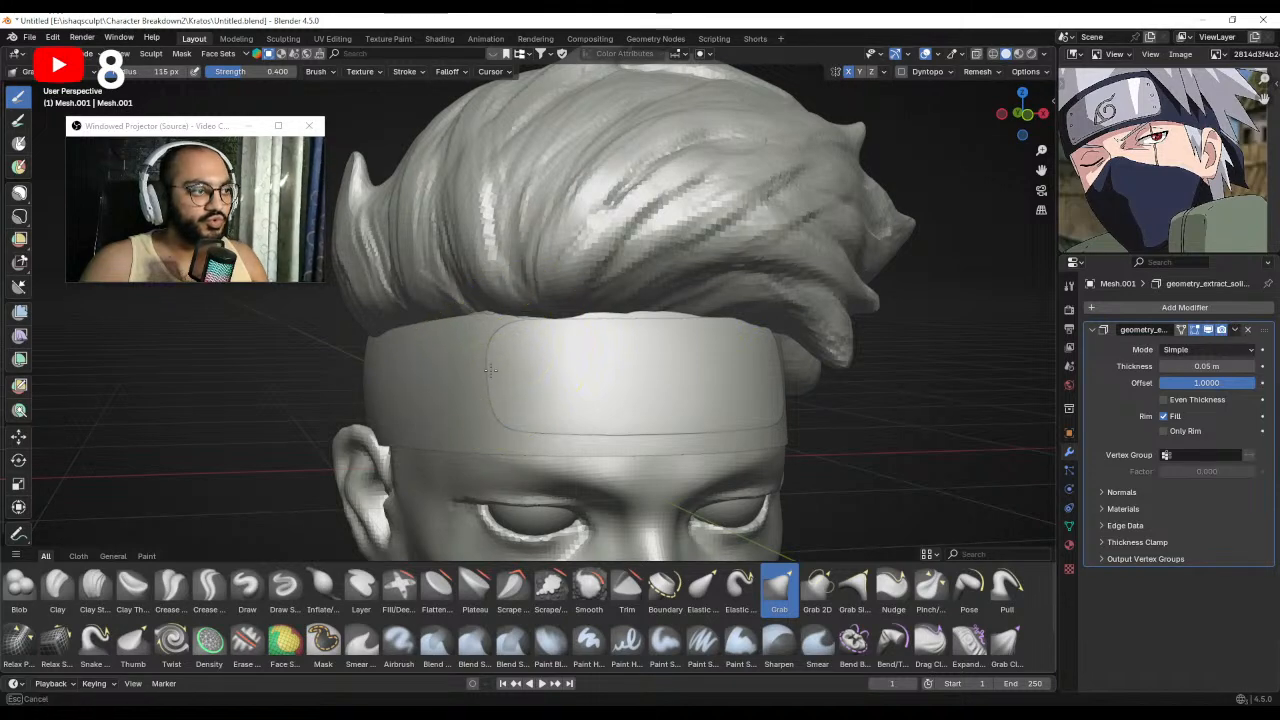
Pull the plate's lower side corner and side edge into line, reducing the Grab brush to 73 px.
{"action": "middle_click_drag", "start_coordinate": [457, 377], "coordinate": [660, 380]}
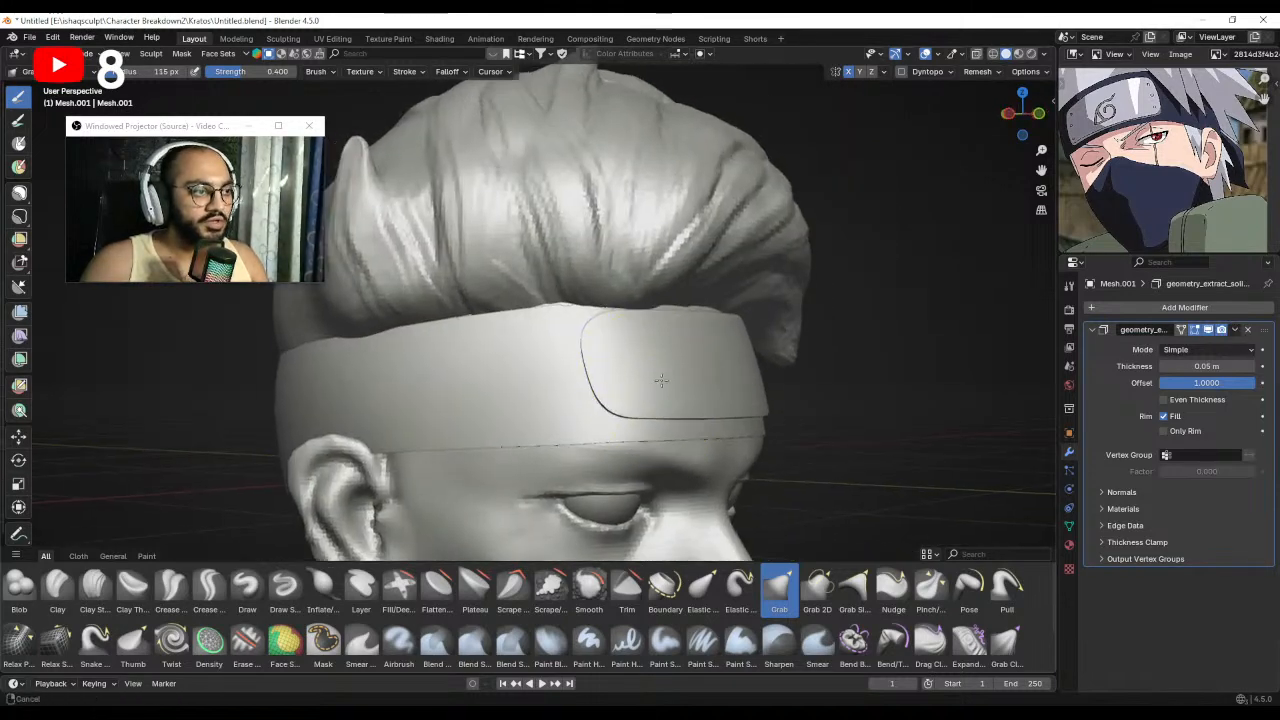
{"action": "left_click_drag", "start_coordinate": [608, 406], "coordinate": [606, 411]}
{"action": "middle_click_drag", "start_coordinate": [640, 407], "coordinate": [602, 397]}
{"action": "key", "text": "f"}
{"action": "left_click", "coordinate": [573, 377]}
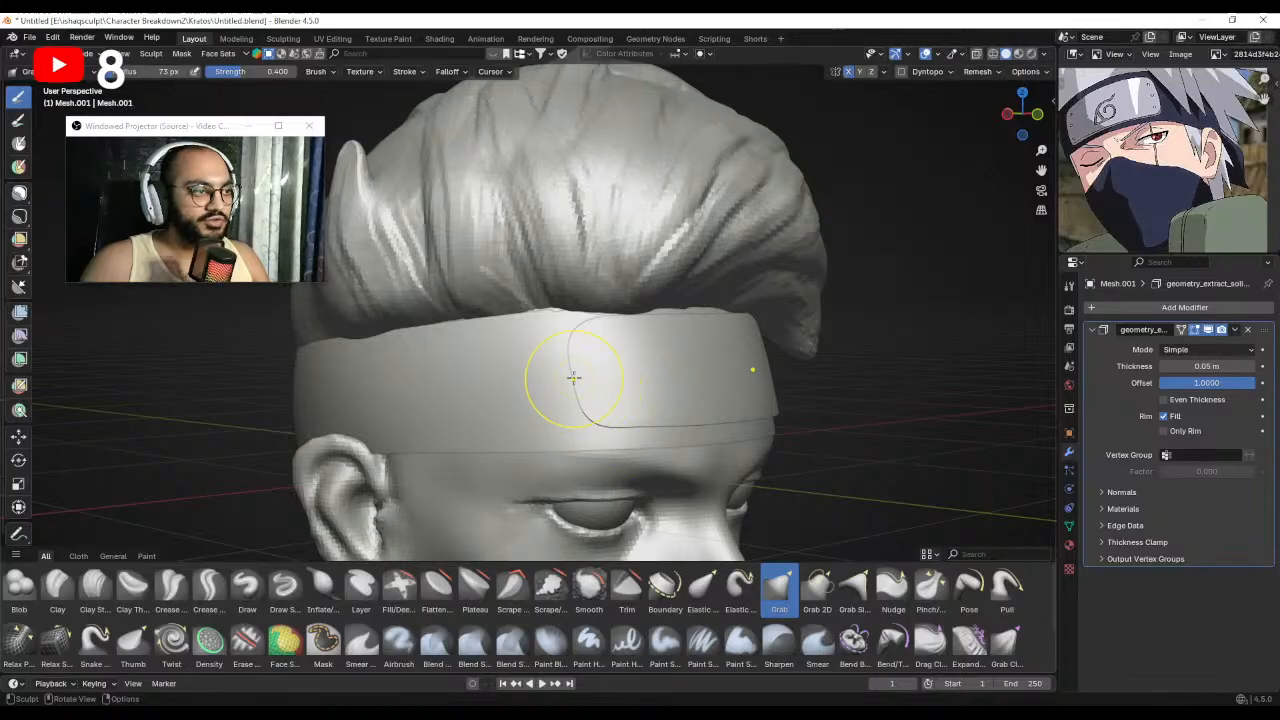
{"action": "left_click_drag", "start_coordinate": [585, 377], "coordinate": [575, 375]}
Smooth out the curve of the plate's side edge with a Grab brush of about 101 px.
{"action": "mouse_move", "coordinate": [590, 375]}
{"action": "middle_mouse_down"}
{"action": "mouse_move", "coordinate": [541, 385]}
{"action": "mouse_move", "coordinate": [554, 353]}
{"action": "mouse_move", "coordinate": [600, 372]}
{"action": "middle_mouse_up"}
{"action": "scroll", "coordinate": [546, 395], "scroll_direction": "down", "scroll_amount": 1}
{"action": "scroll", "coordinate": [570, 376], "scroll_direction": "up", "scroll_amount": 1}
{"action": "key", "text": "f"}
{"action": "left_click", "coordinate": [574, 378]}
{"action": "left_click_drag", "start_coordinate": [562, 377], "coordinate": [574, 366]}
{"action": "scroll", "coordinate": [530, 390], "scroll_direction": "down", "scroll_amount": 2}
{"action": "mouse_move", "coordinate": [574, 366]}
{"action": "middle_mouse_down"}
{"action": "mouse_move", "coordinate": [526, 384]}
{"action": "mouse_move", "coordinate": [535, 404]}
{"action": "mouse_move", "coordinate": [524, 410]}
{"action": "mouse_move", "coordinate": [691, 379]}
{"action": "middle_mouse_up"}
{"action": "scroll", "coordinate": [545, 392], "scroll_direction": "up", "scroll_amount": 1}
Set the plate's origin to its own center in Object Mode and move the plate slightly forward and down in side view.
{"action": "key", "text": "ctrl+Tab"}
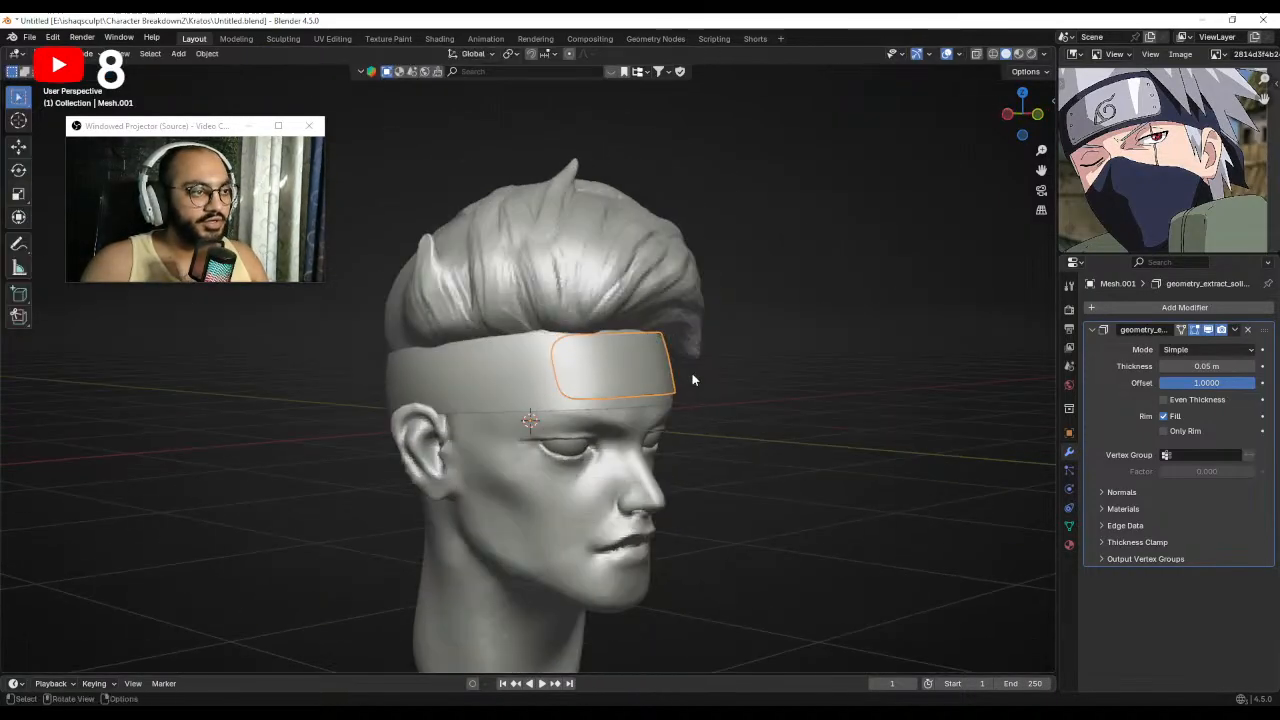
{"action": "key", "text": "ctrl+KP_3"}
{"action": "scroll", "coordinate": [507, 377], "scroll_direction": "up", "scroll_amount": 3}
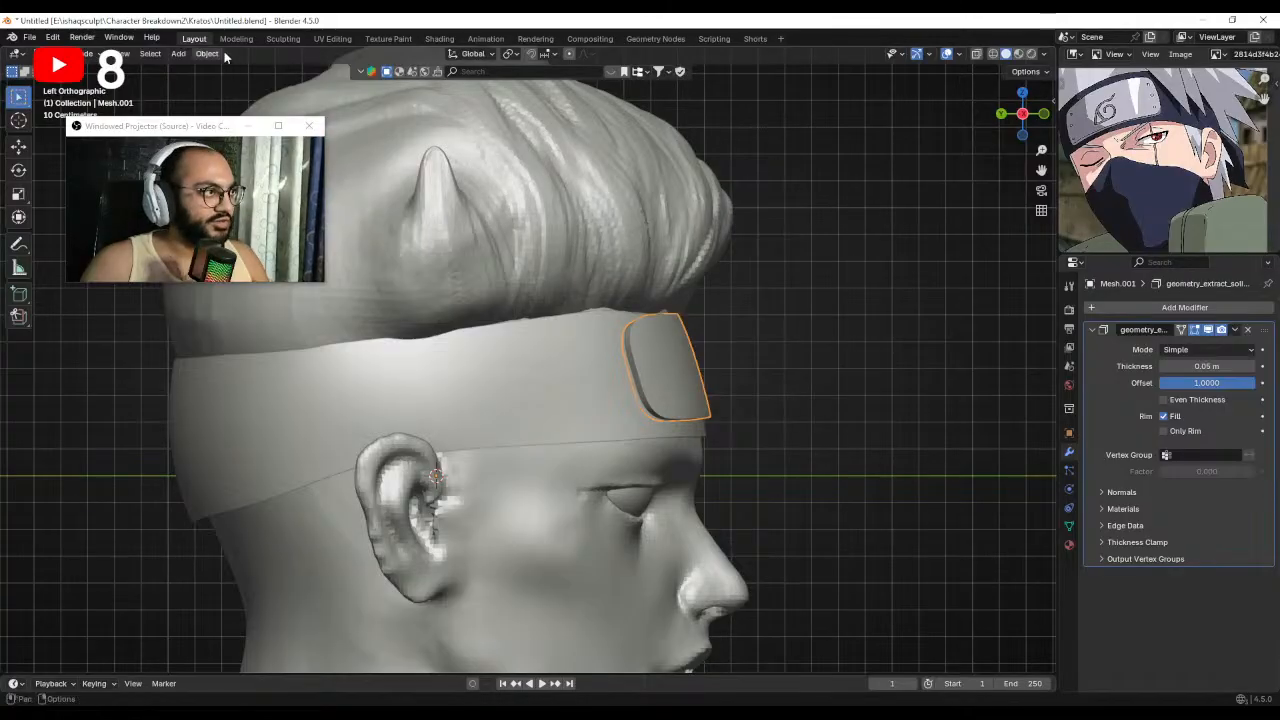
{"action": "left_click", "coordinate": [207, 53]}
{"action": "left_click", "coordinate": [375, 129]}
{"action": "key", "text": "KP_Decimal"}
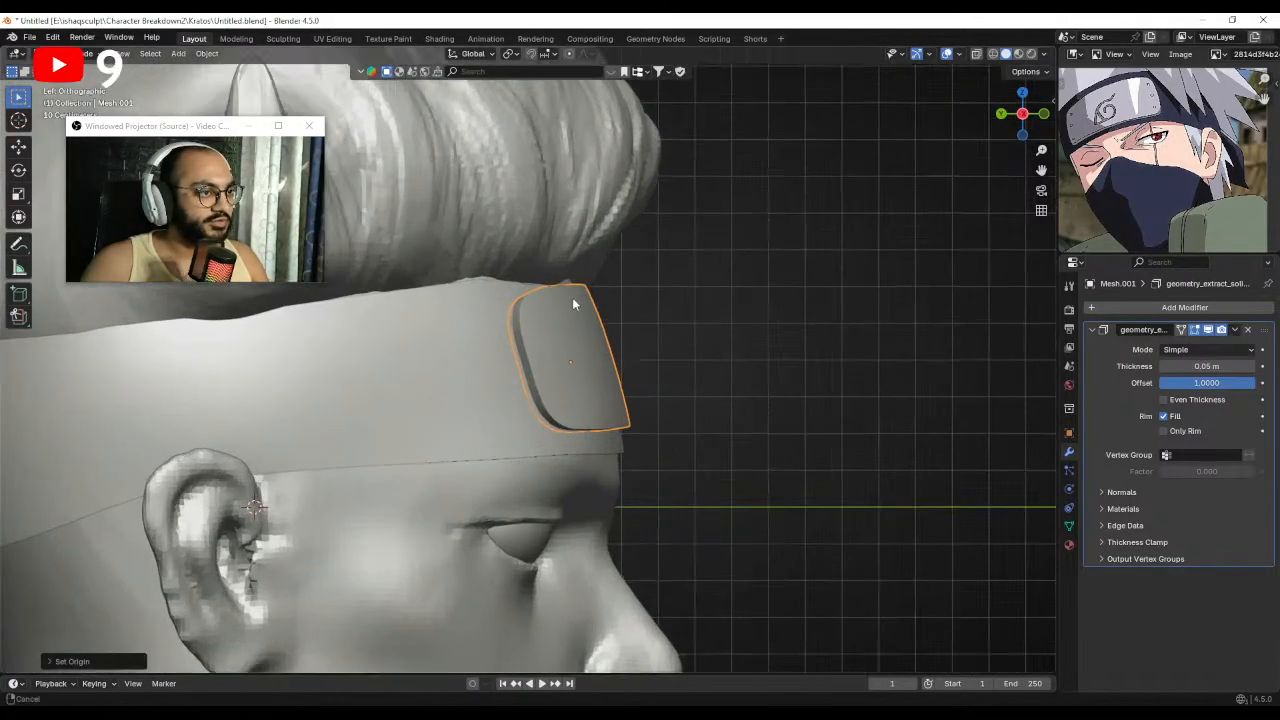
{"action": "key", "text": "g"}
{"action": "left_click", "coordinate": [703, 343]}
{"action": "key", "text": "g"}
{"action": "left_click", "coordinate": [718, 343]}
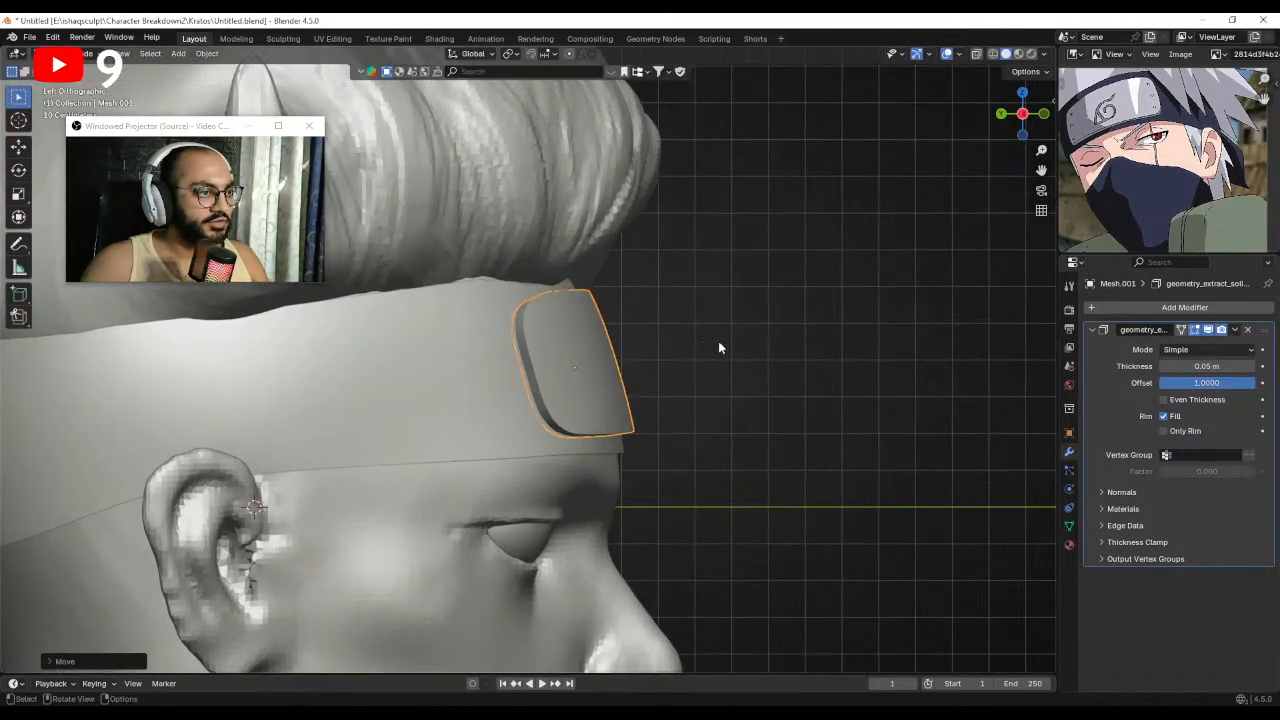
{"action": "left_click", "coordinate": [737, 337]}
Apply the geometry_extract_solidify modifier to the forehead plate and return it to Sculpt Mode.
{"action": "middle_click_drag", "start_coordinate": [737, 337], "coordinate": [696, 352]}
{"action": "left_click", "coordinate": [580, 378]}
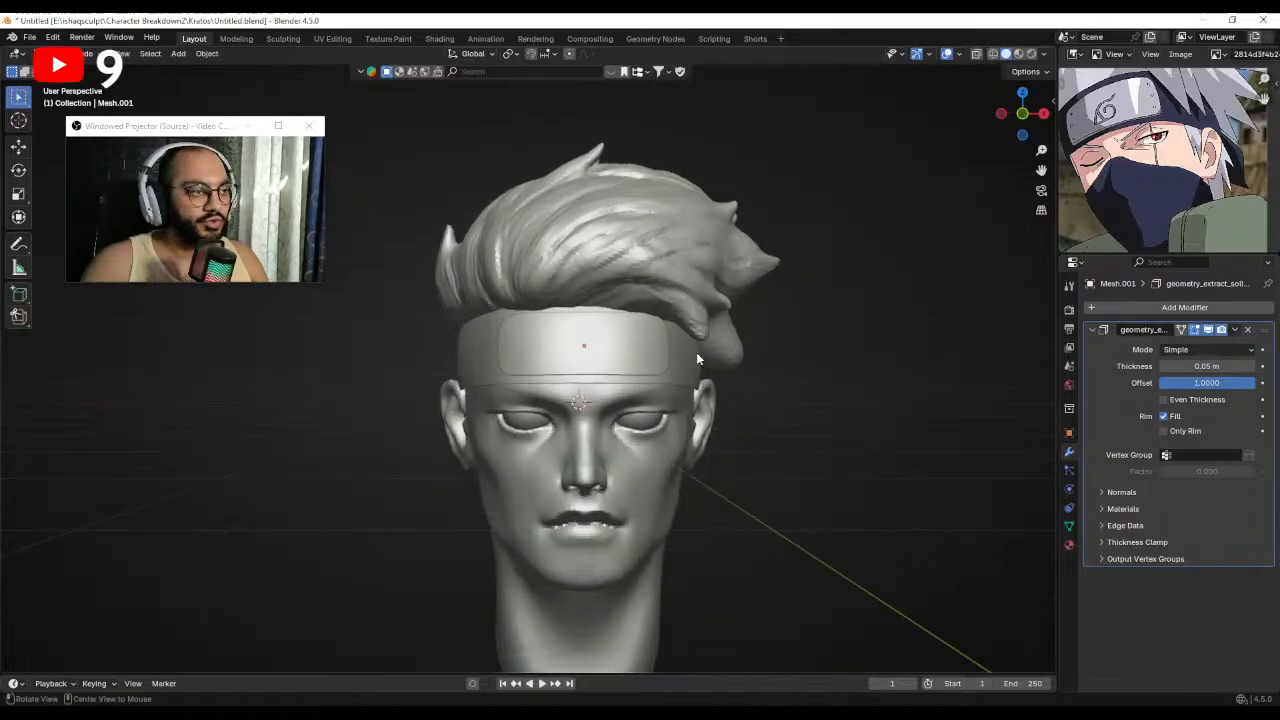
{"action": "scroll", "coordinate": [635, 327], "scroll_direction": "up", "scroll_amount": 2}
{"action": "key", "text": "ctrl+a"}
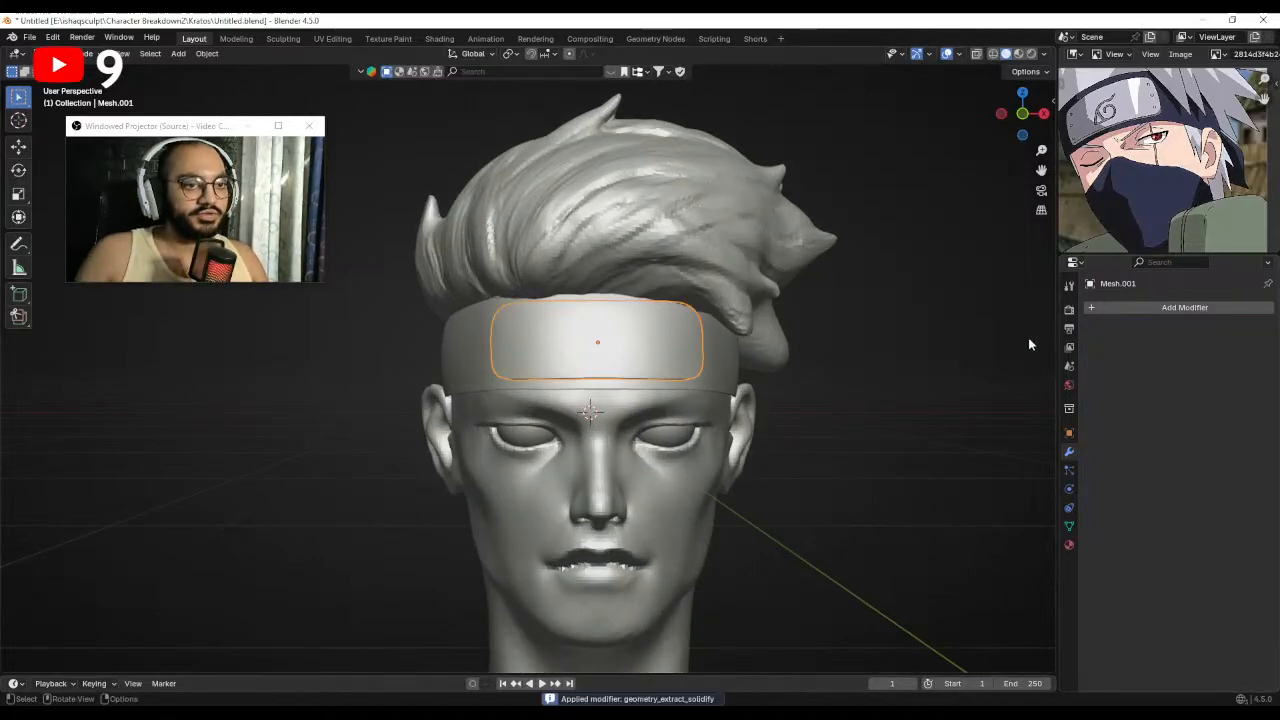
{"action": "key", "text": "ctrl+Tab"}
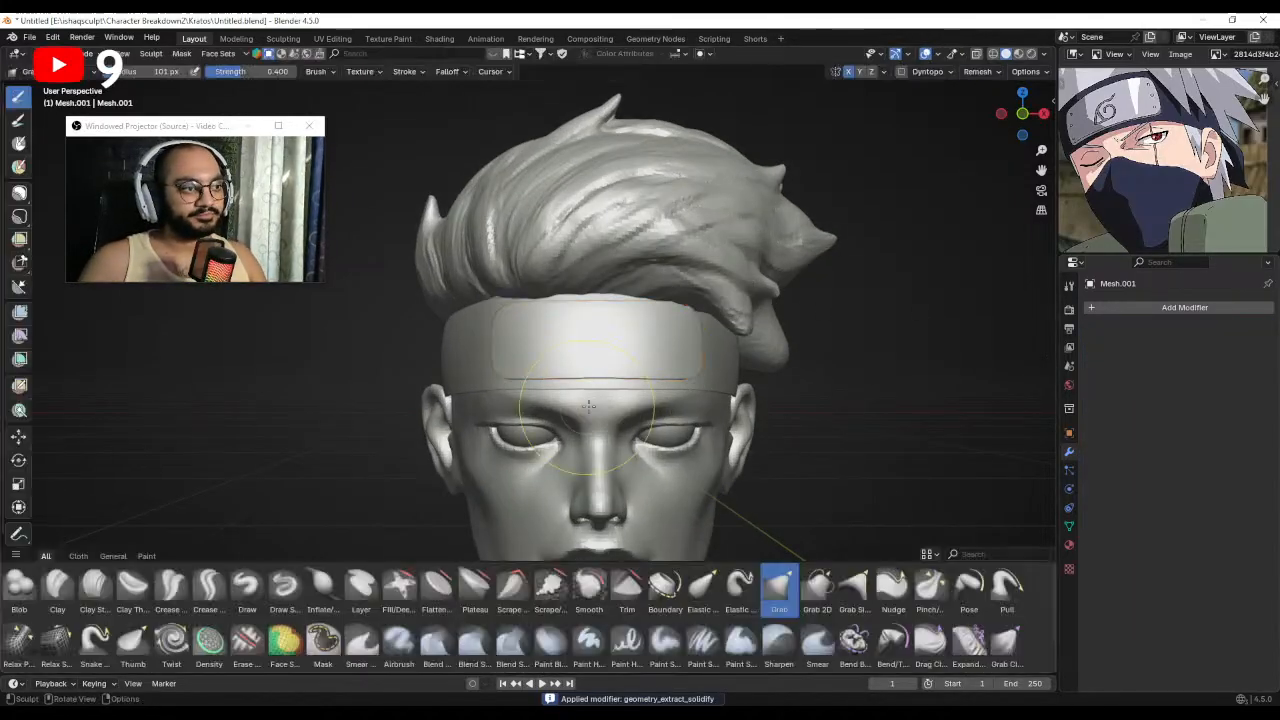
Leave the plate and select the head in Object Mode, resuming sculpting on it.
{"action": "middle_click_drag", "start_coordinate": [753, 392], "coordinate": [740, 302], "text": "shift"}
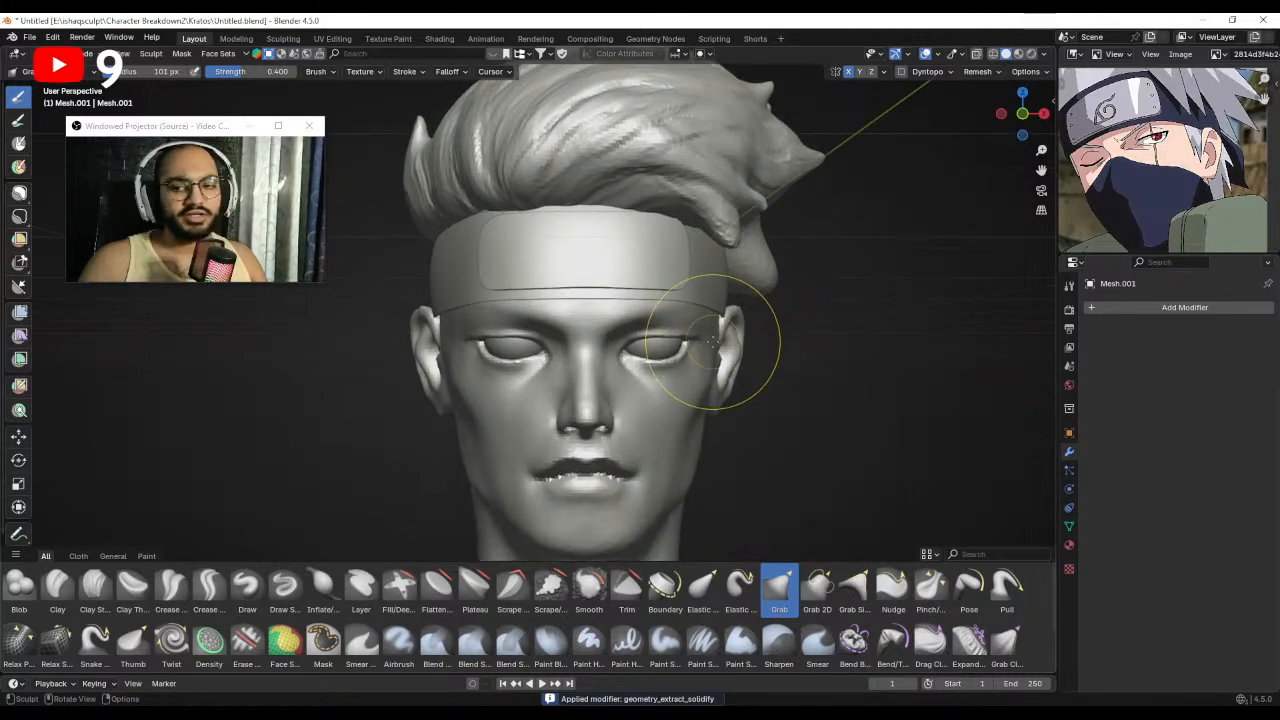
{"action": "mouse_move", "coordinate": [680, 381]}
{"action": "left_mouse_down", "text": "alt+shift"}
{"action": "mouse_move", "coordinate": [683, 338]}
{"action": "mouse_move", "coordinate": [597, 337]}
{"action": "mouse_move", "coordinate": [627, 338]}
{"action": "mouse_move", "coordinate": [651, 383]}
{"action": "left_mouse_up", "text": "alt+shift"}
{"action": "key", "text": "ctrl+Tab"}
{"action": "key", "text": "alt+a"}
{"action": "left_click", "coordinate": [592, 345]}
{"action": "key", "text": "ctrl+Tab"}
{"action": "left_click", "coordinate": [591, 412]}
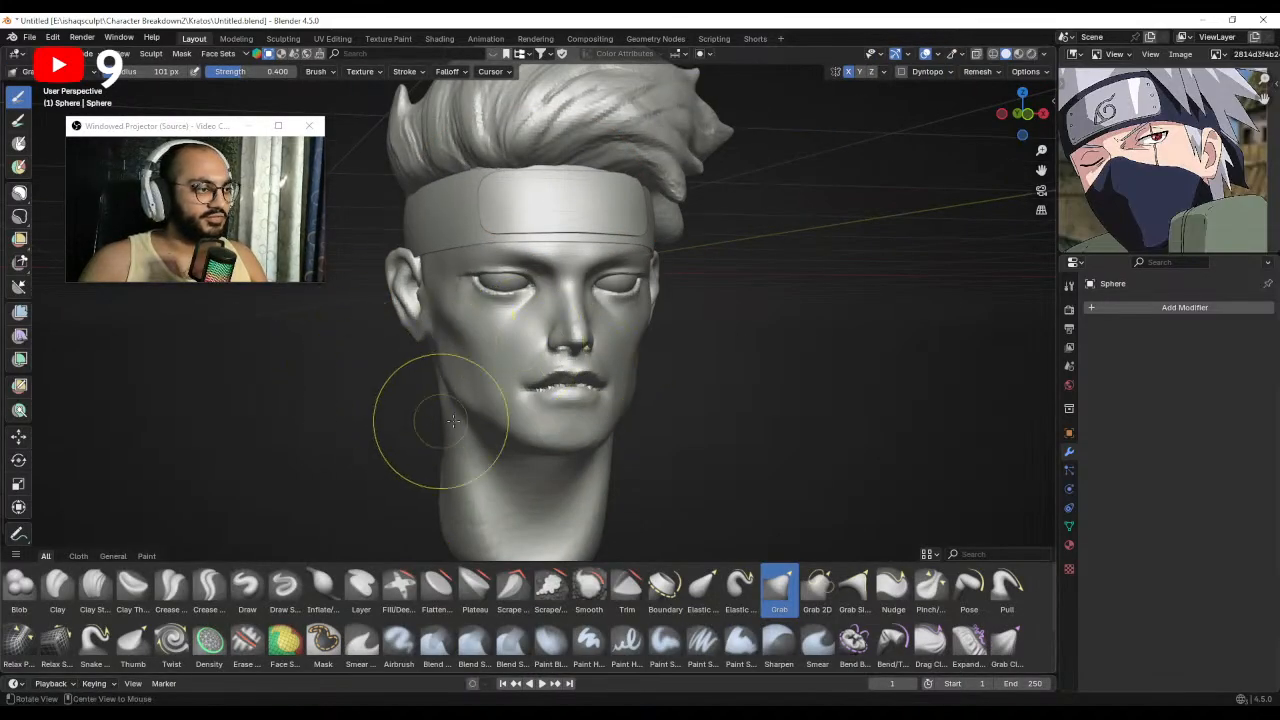
Pull the lower sides of the neck slightly outward in back view with the Grab brush.
{"action": "left_click_drag", "start_coordinate": [440, 420], "coordinate": [577, 414], "text": "alt"}
{"action": "left_click_drag", "start_coordinate": [314, 290], "coordinate": [280, 300], "text": "alt"}
{"action": "key", "text": "f"}
{"action": "left_click", "coordinate": [411, 395]}
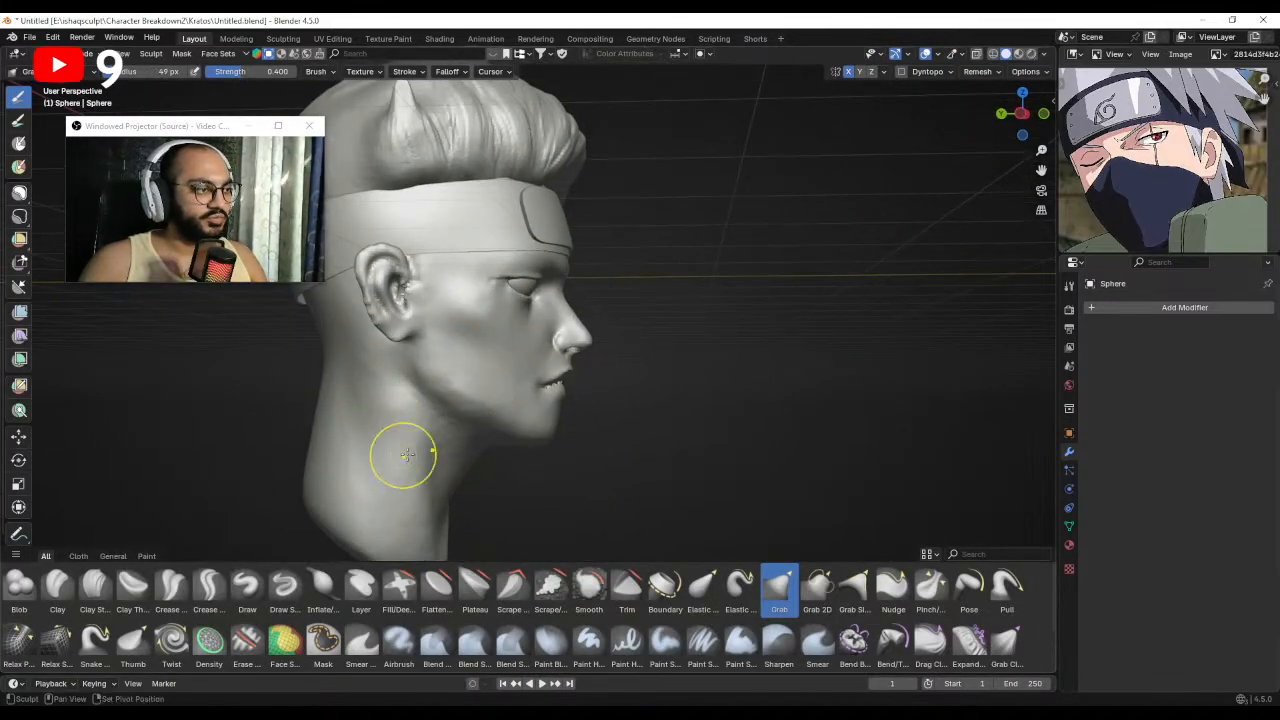
{"action": "mouse_move", "coordinate": [407, 454]}
{"action": "left_mouse_down", "text": "alt"}
{"action": "mouse_move", "coordinate": [456, 407]}
{"action": "mouse_move", "coordinate": [437, 369]}
{"action": "mouse_move", "coordinate": [508, 394]}
{"action": "mouse_move", "coordinate": [445, 427]}
{"action": "mouse_move", "coordinate": [442, 414]}
{"action": "left_mouse_up", "text": "alt"}
{"action": "key", "text": "ctrl+KP_1"}
{"action": "key", "text": "f"}
{"action": "left_click", "coordinate": [553, 396]}
{"action": "key", "text": "f"}
{"action": "left_click", "coordinate": [455, 420]}
{"action": "left_click_drag", "start_coordinate": [443, 475], "coordinate": [434, 480]}
Even out the neck's side contours in back view using Grab brush sizes between about 96 and 158 px.
{"action": "key", "text": "f"}
{"action": "left_click", "coordinate": [449, 404]}
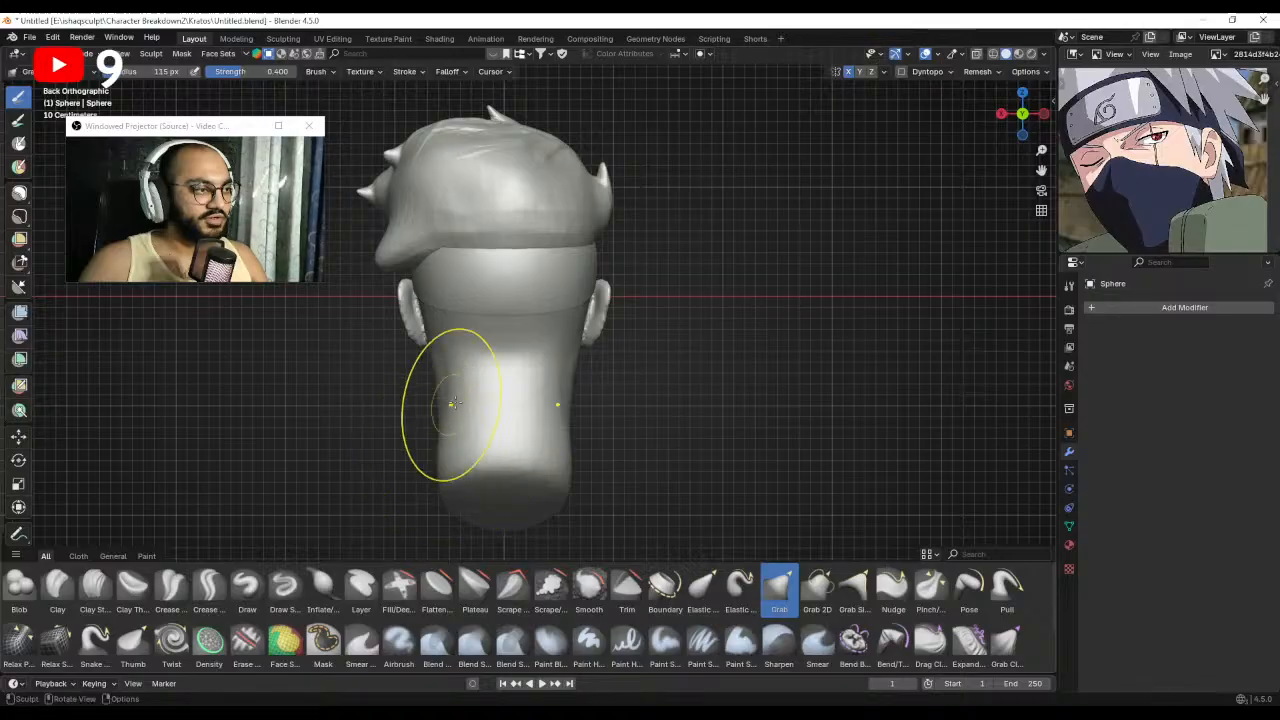
{"action": "left_click_drag", "start_coordinate": [451, 396], "coordinate": [442, 394]}
{"action": "scroll", "coordinate": [452, 457], "scroll_direction": "down", "scroll_amount": 1}
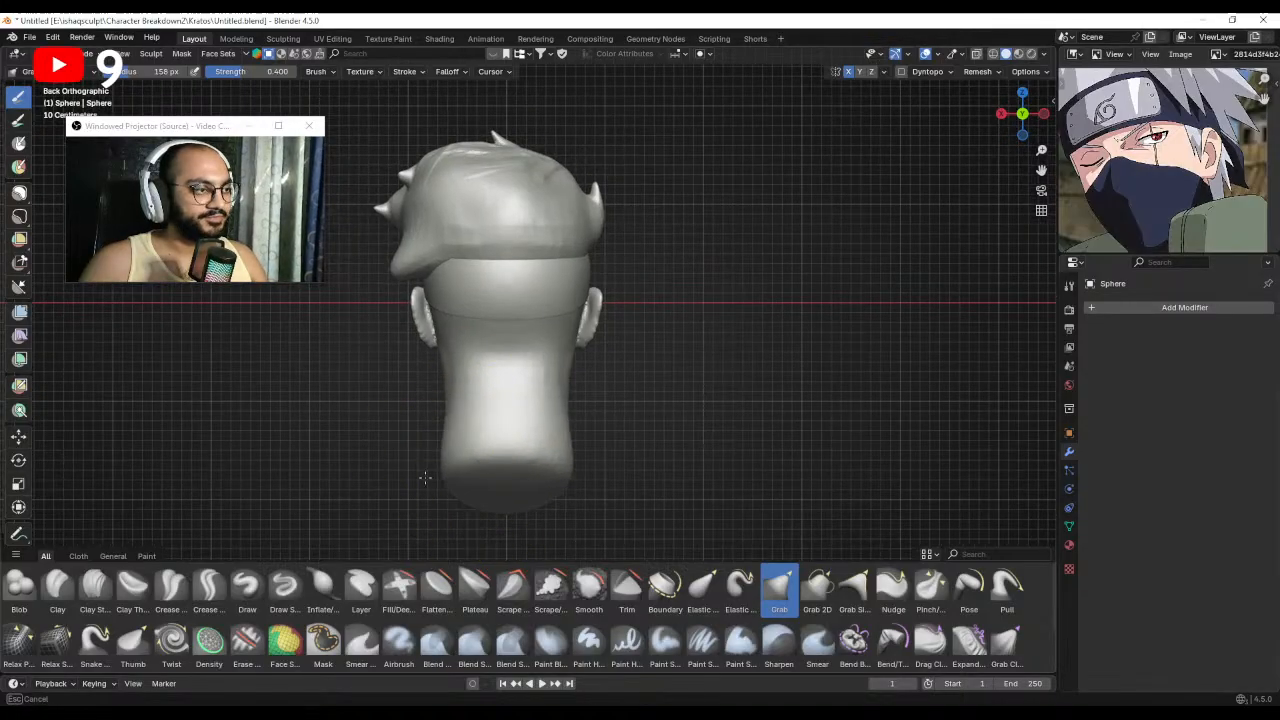
{"action": "key", "text": "f"}
{"action": "left_click", "coordinate": [444, 451]}
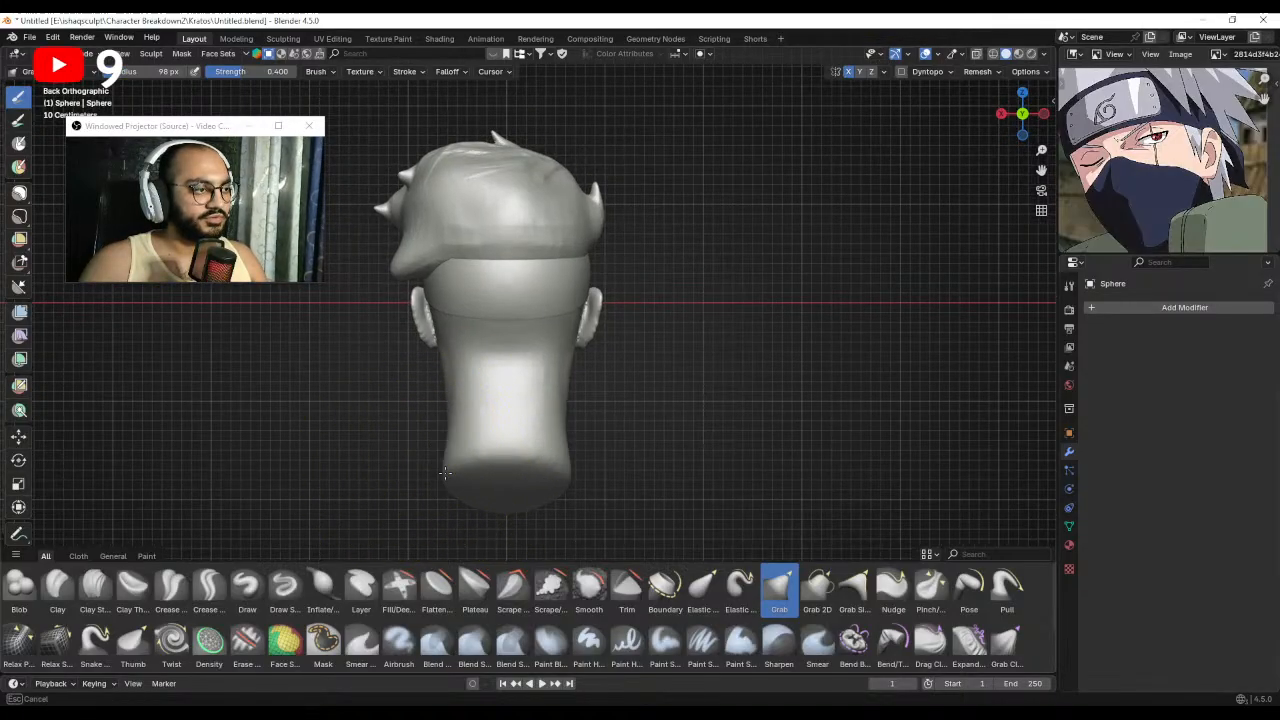
{"action": "key", "text": "f"}
{"action": "left_click", "coordinate": [445, 404]}
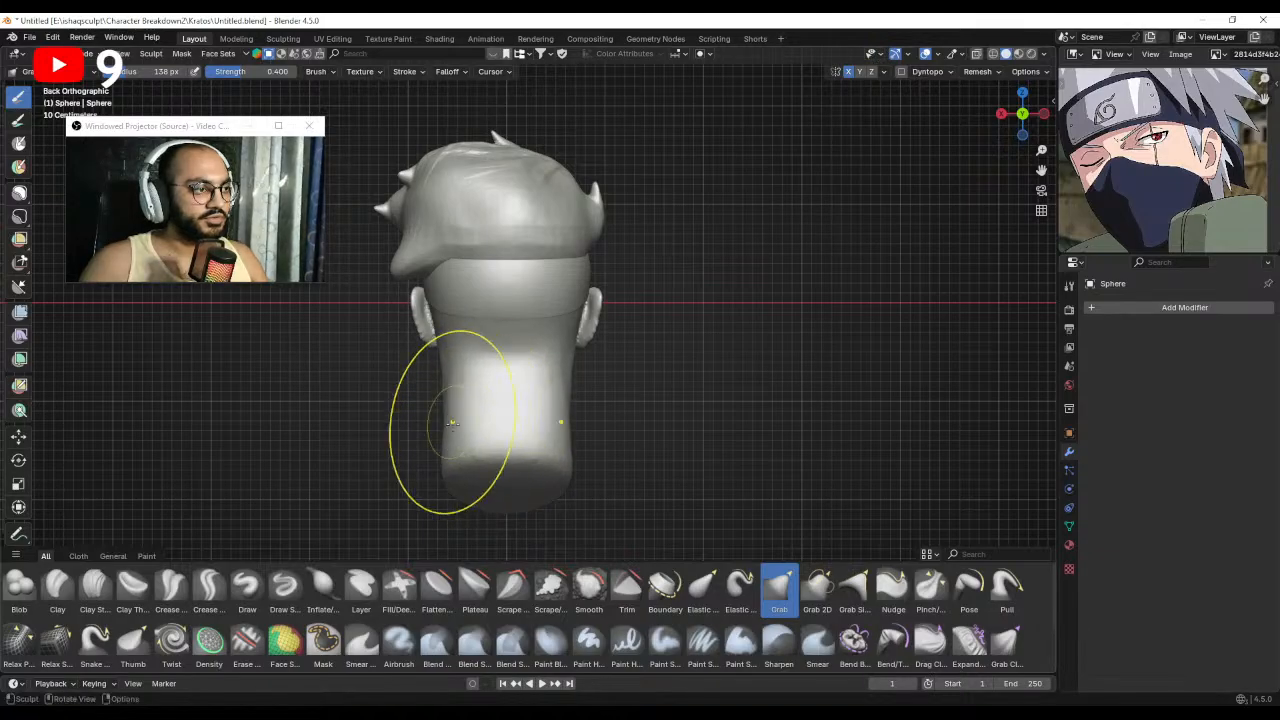
{"action": "left_click_drag", "start_coordinate": [445, 452], "coordinate": [448, 451]}
{"action": "key", "text": "f"}
{"action": "left_click", "coordinate": [468, 372]}
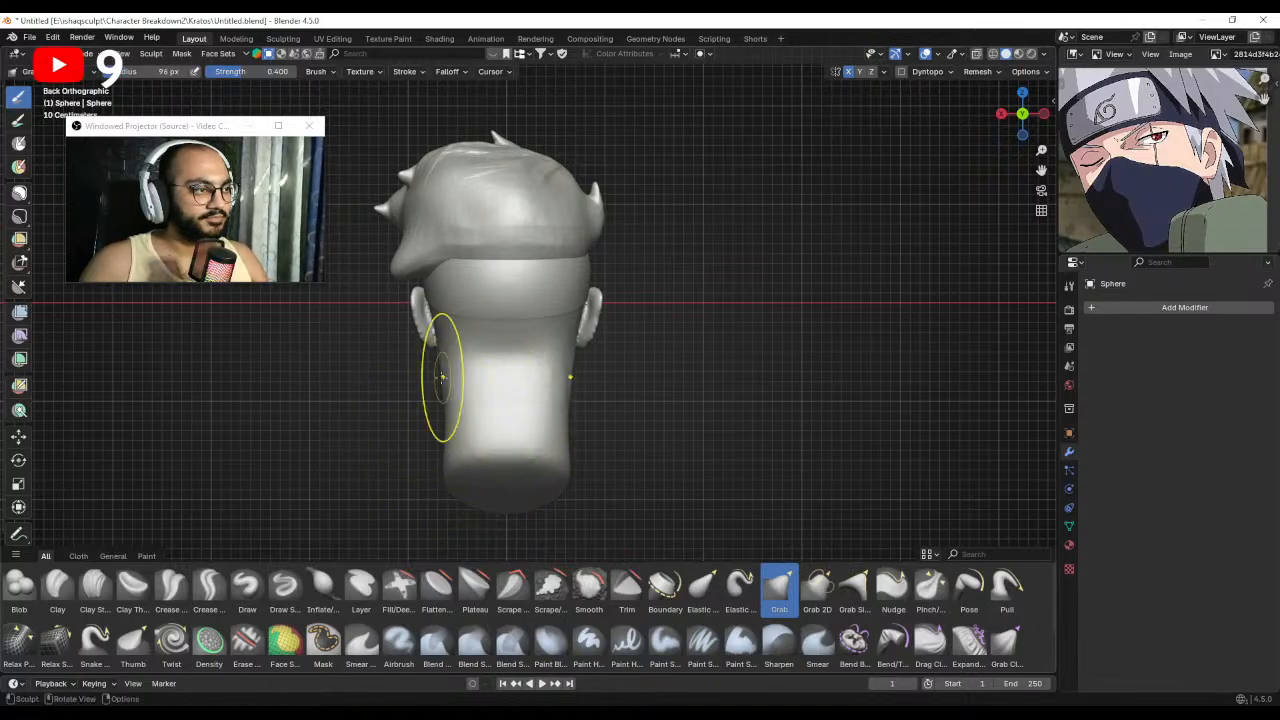
Slim the base of the neck from the front with a Grab brush of about 87 px.
{"action": "middle_click_drag", "start_coordinate": [449, 375], "coordinate": [557, 423]}
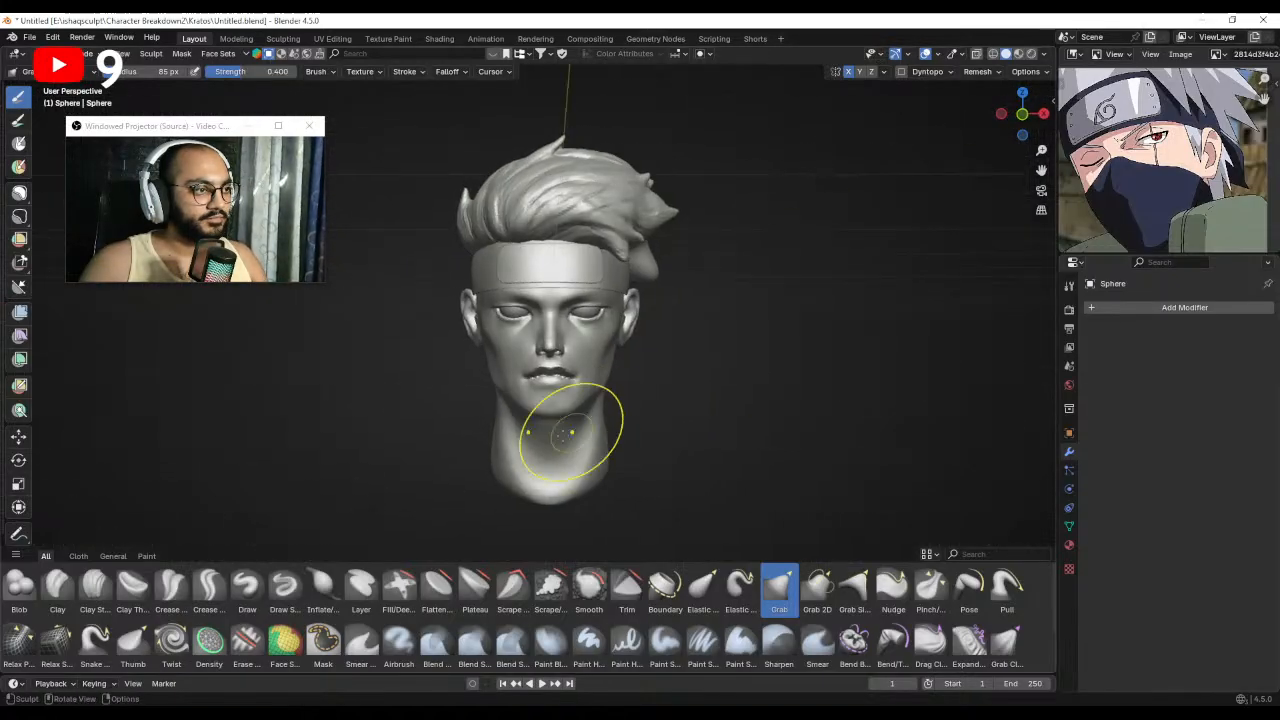
{"action": "key", "text": "f"}
{"action": "left_click", "coordinate": [497, 447]}
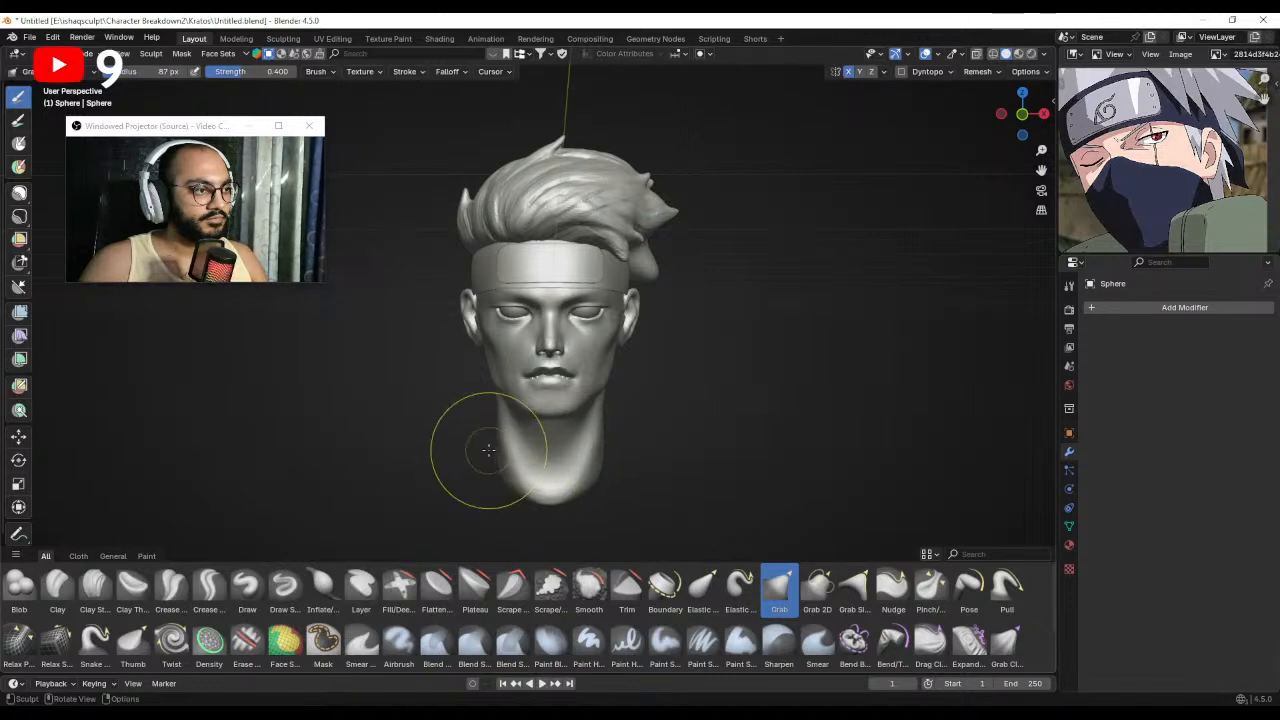
Pull the back of the neck slightly backward from the side with a Grab brush of about 98 px.
{"action": "middle_click_drag", "start_coordinate": [503, 450], "coordinate": [566, 386]}
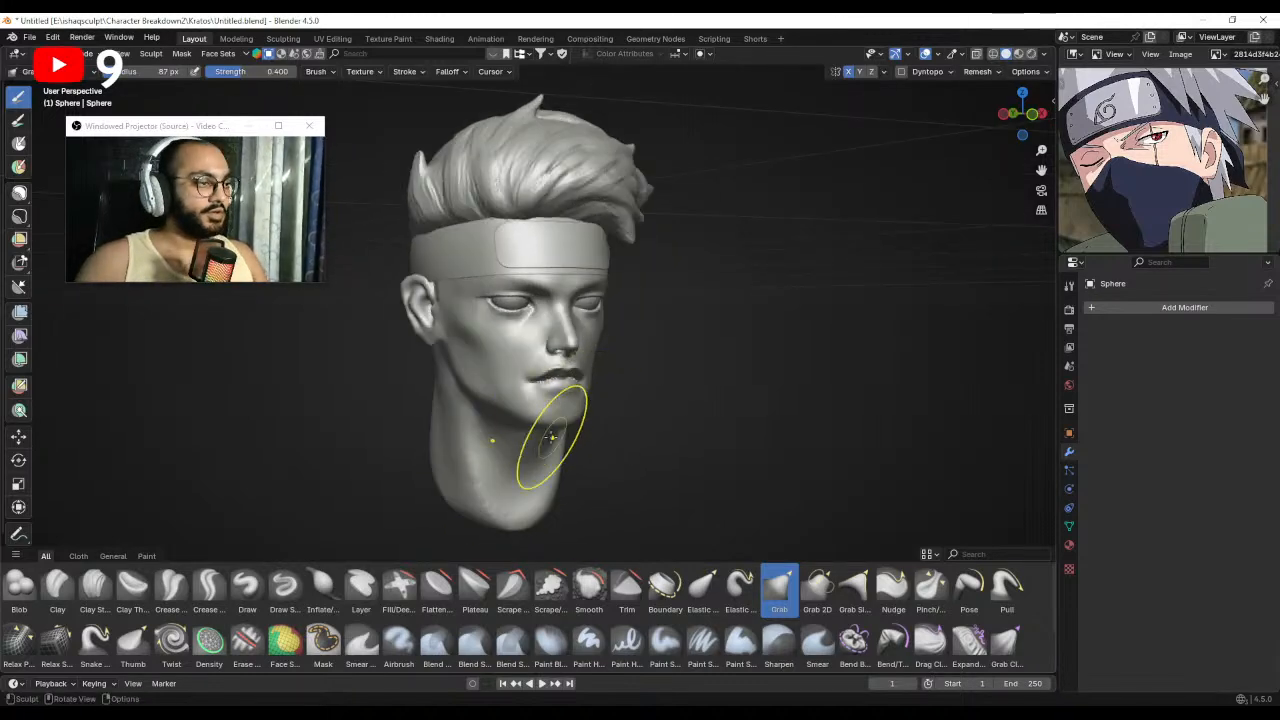
{"action": "middle_click_drag", "start_coordinate": [546, 443], "coordinate": [640, 422]}
{"action": "key", "text": "f"}
{"action": "left_click", "coordinate": [430, 416]}
{"action": "left_click_drag", "start_coordinate": [395, 419], "coordinate": [375, 414]}
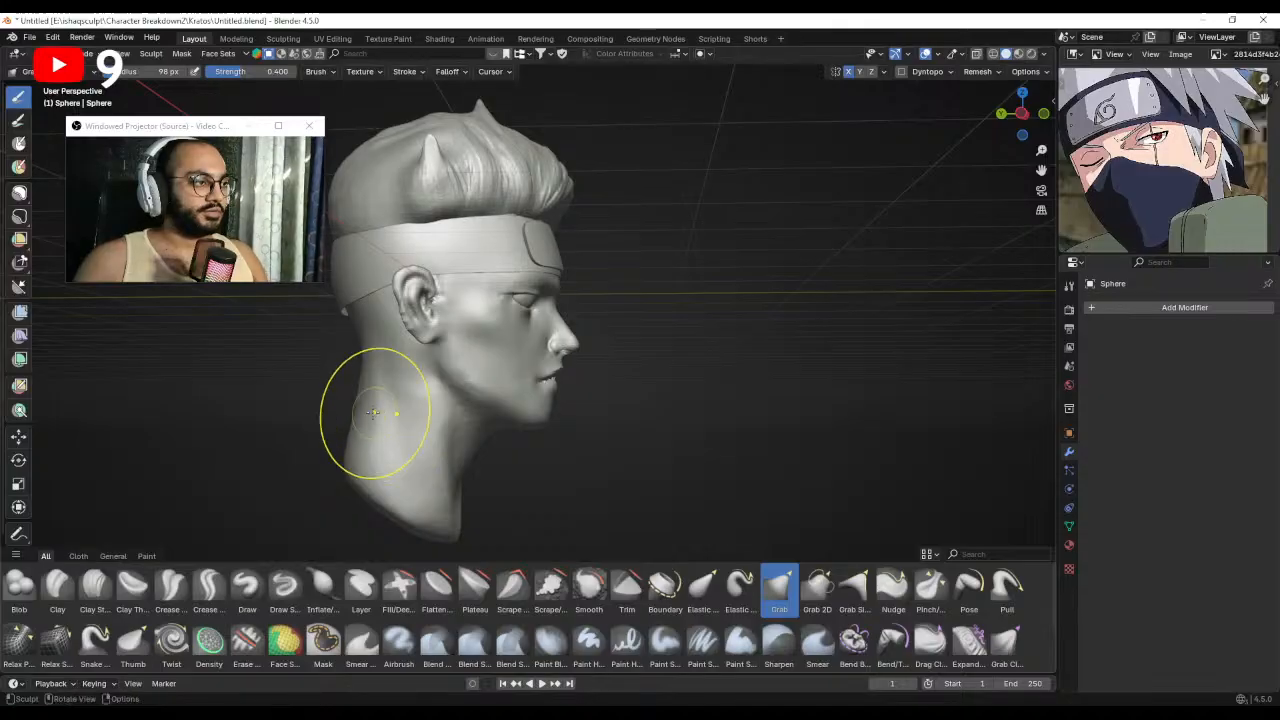
Transfer sculpting to the headband, nudge its lower back edge slightly, and return to sculpting the head.
{"action": "mouse_move", "coordinate": [399, 374]}
{"action": "middle_mouse_down", "text": "shift"}
{"action": "mouse_move", "coordinate": [478, 420]}
{"action": "mouse_move", "coordinate": [522, 428]}
{"action": "middle_mouse_up", "text": "shift"}
{"action": "key", "text": "alt+q"}
{"action": "left_click_drag", "start_coordinate": [429, 361], "coordinate": [428, 354]}
{"action": "middle_click_drag", "start_coordinate": [428, 354], "coordinate": [572, 450]}
{"action": "key", "text": "alt+q"}
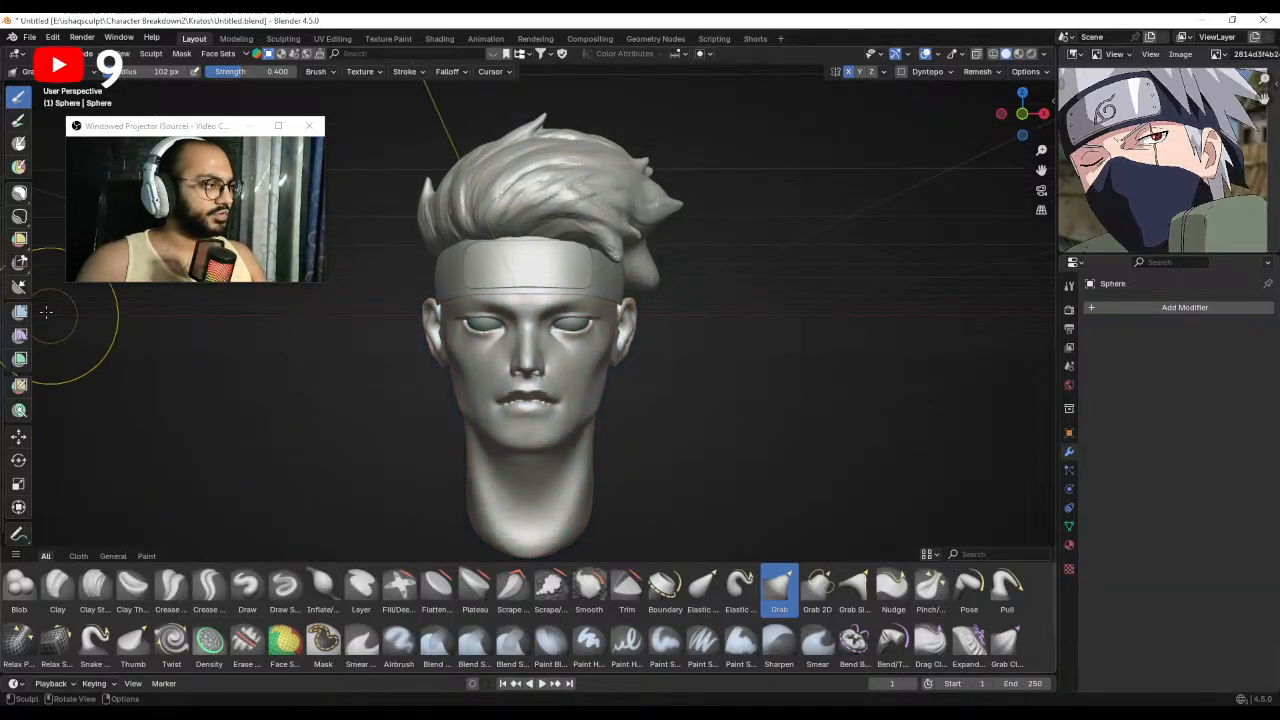
Lasso-mask the lower face and neck in right side view, from the nose bridge to below the ear.
{"action": "left_click", "coordinate": [19, 193]}
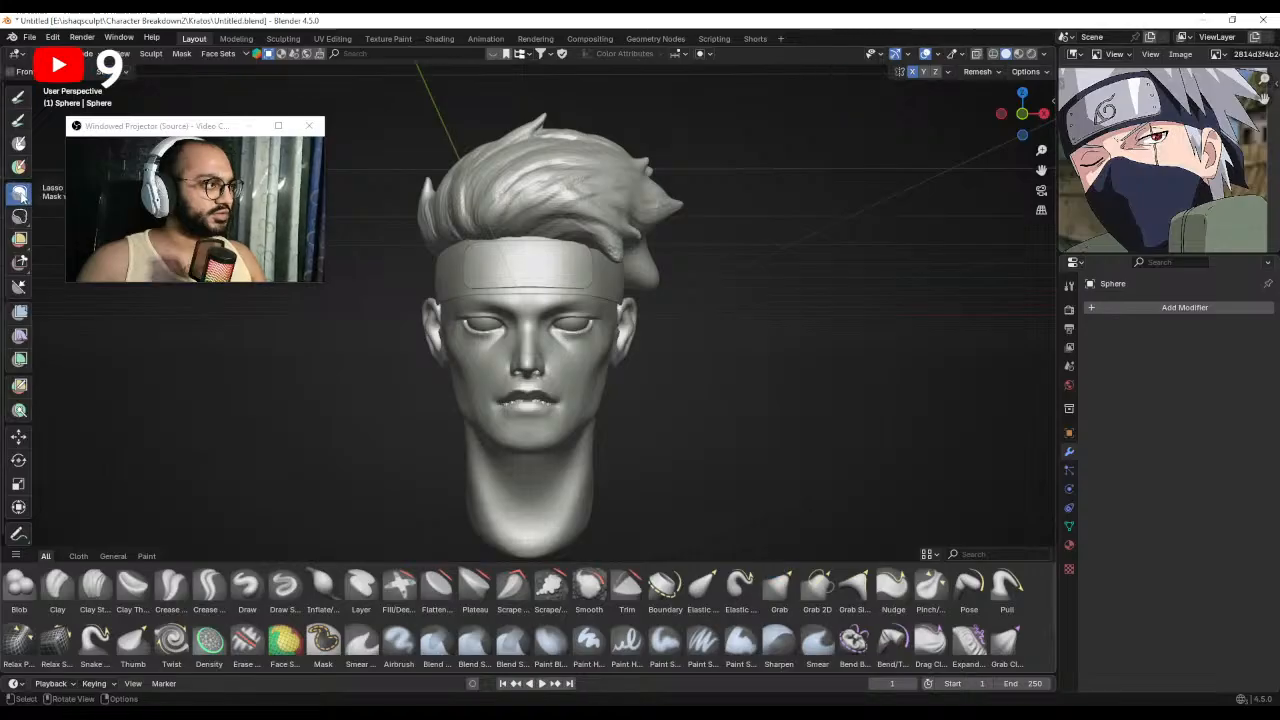
{"action": "middle_click_drag", "start_coordinate": [530, 348], "coordinate": [569, 352]}
{"action": "key", "text": "KP_3"}
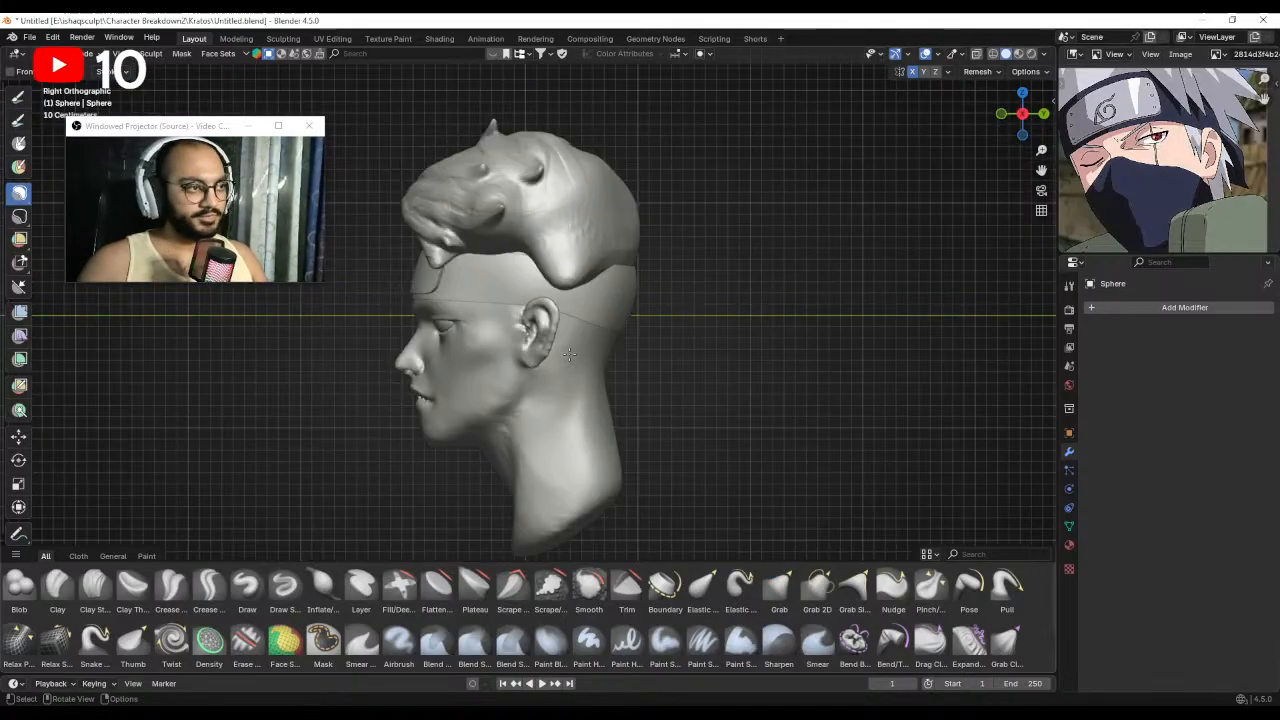
{"action": "middle_click_drag", "start_coordinate": [489, 376], "coordinate": [537, 340], "text": "ctrl"}
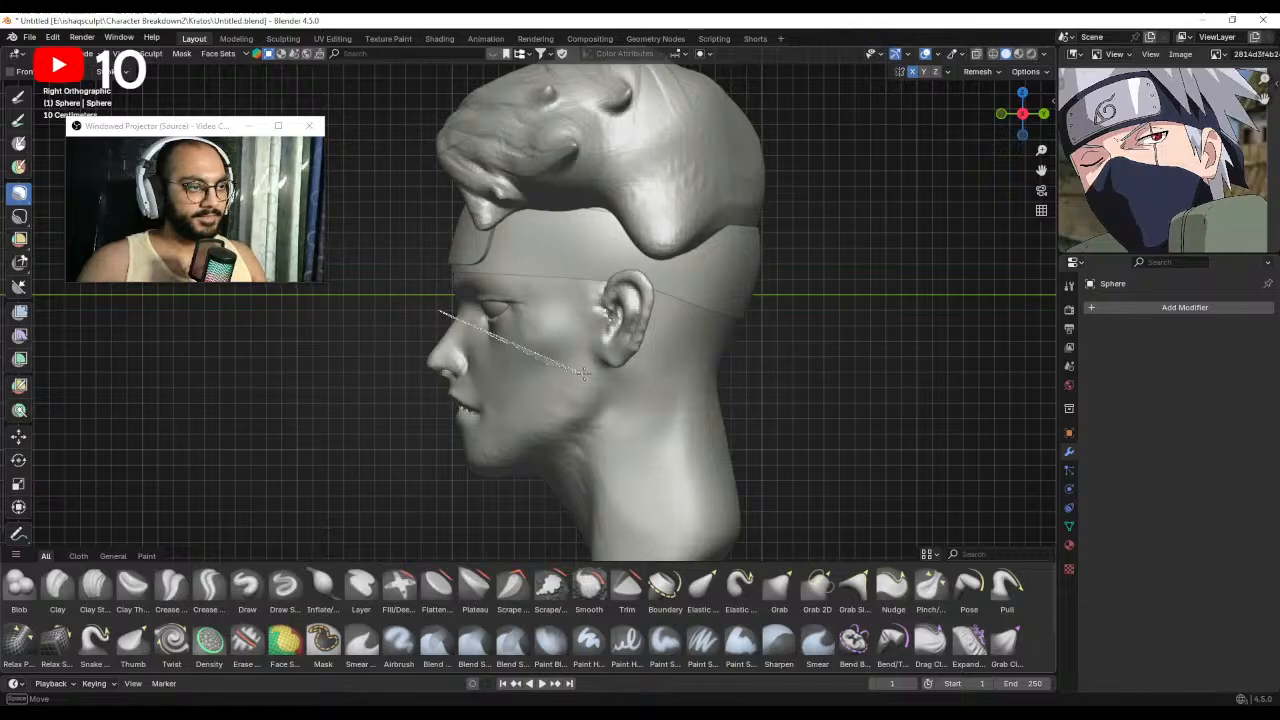
{"action": "mouse_move", "coordinate": [583, 372]}
{"action": "left_mouse_down"}
{"action": "mouse_move", "coordinate": [716, 388]}
{"action": "mouse_move", "coordinate": [785, 500]}
{"action": "mouse_move", "coordinate": [530, 560]}
{"action": "mouse_move", "coordinate": [410, 452]}
{"action": "left_mouse_up"}
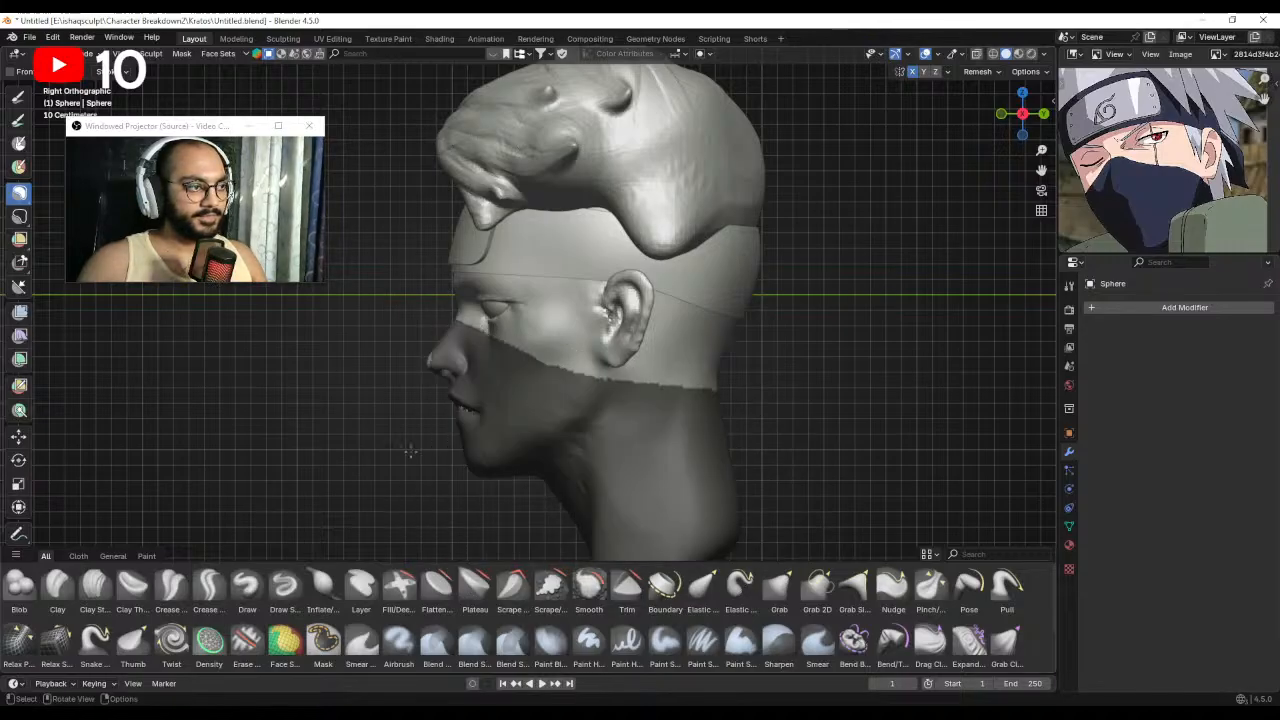
{"action": "left_click_drag", "start_coordinate": [465, 383], "coordinate": [462, 386]}
{"action": "mouse_move", "coordinate": [462, 386]}
{"action": "middle_mouse_down"}
{"action": "mouse_move", "coordinate": [548, 348]}
{"action": "mouse_move", "coordinate": [571, 320]}
{"action": "middle_mouse_up"}
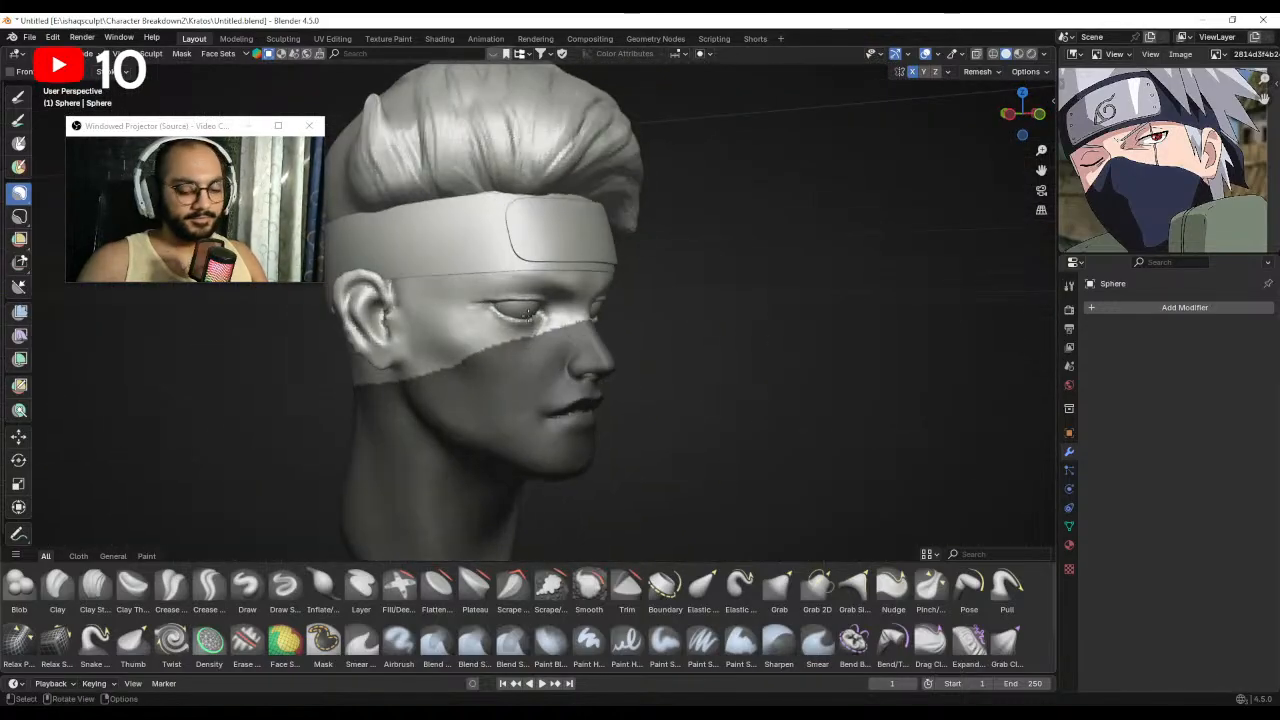
Reshape the mask's upper boundary in right side view to slope below the ear and rise toward the nape.
{"action": "key", "text": "KP_3"}
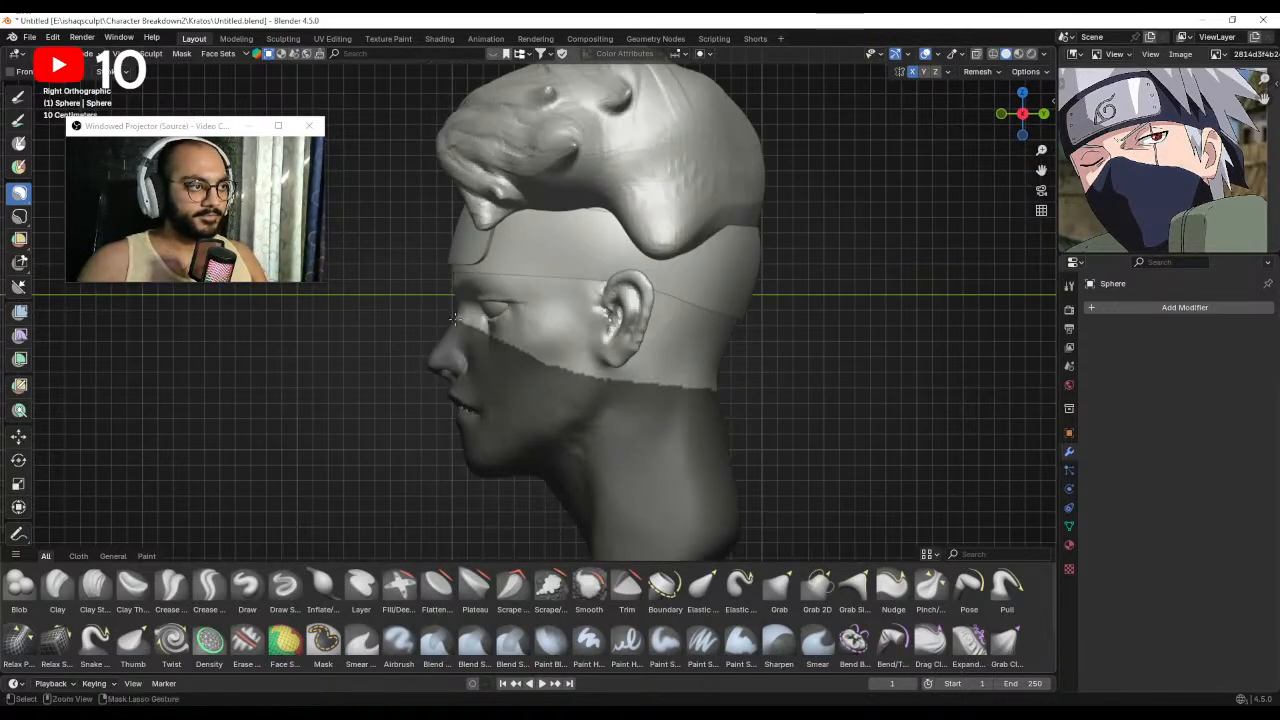
{"action": "left_click_drag", "start_coordinate": [551, 374], "coordinate": [722, 391]}
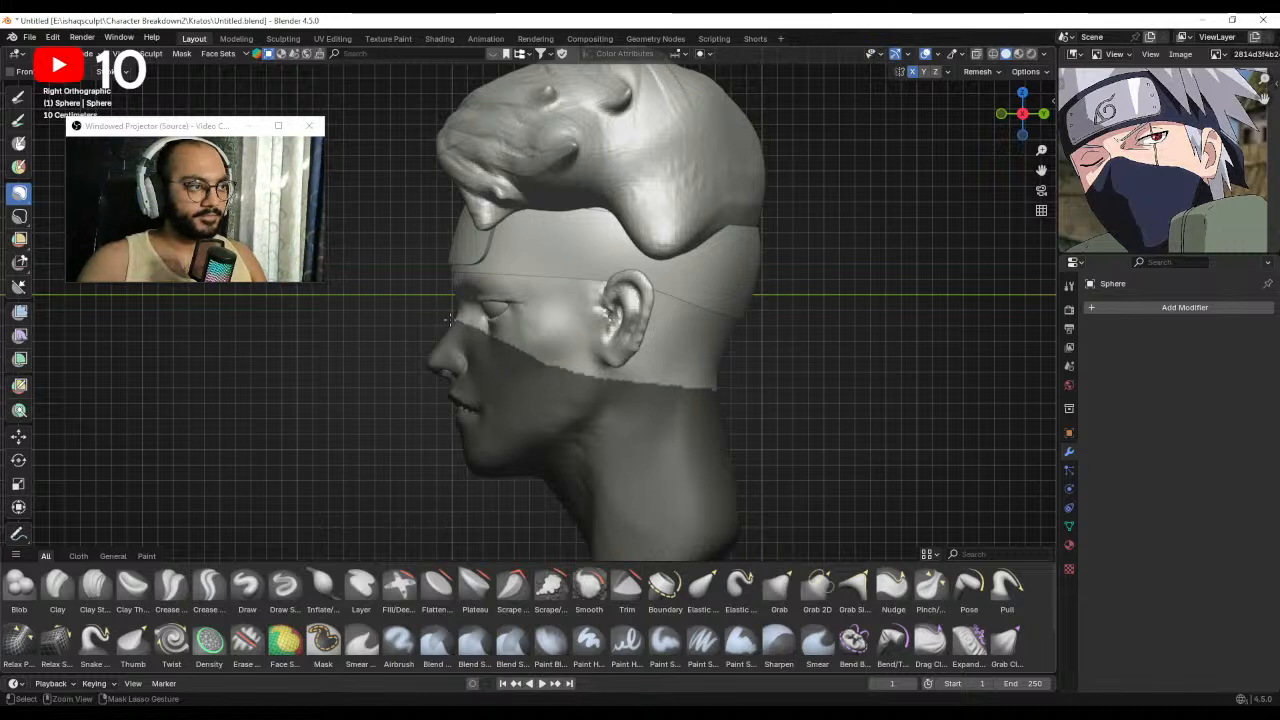
{"action": "mouse_move", "coordinate": [449, 320]}
{"action": "left_mouse_down", "text": "ctrl"}
{"action": "mouse_move", "coordinate": [716, 400]}
{"action": "mouse_move", "coordinate": [609, 325]}
{"action": "left_mouse_up", "text": "ctrl"}
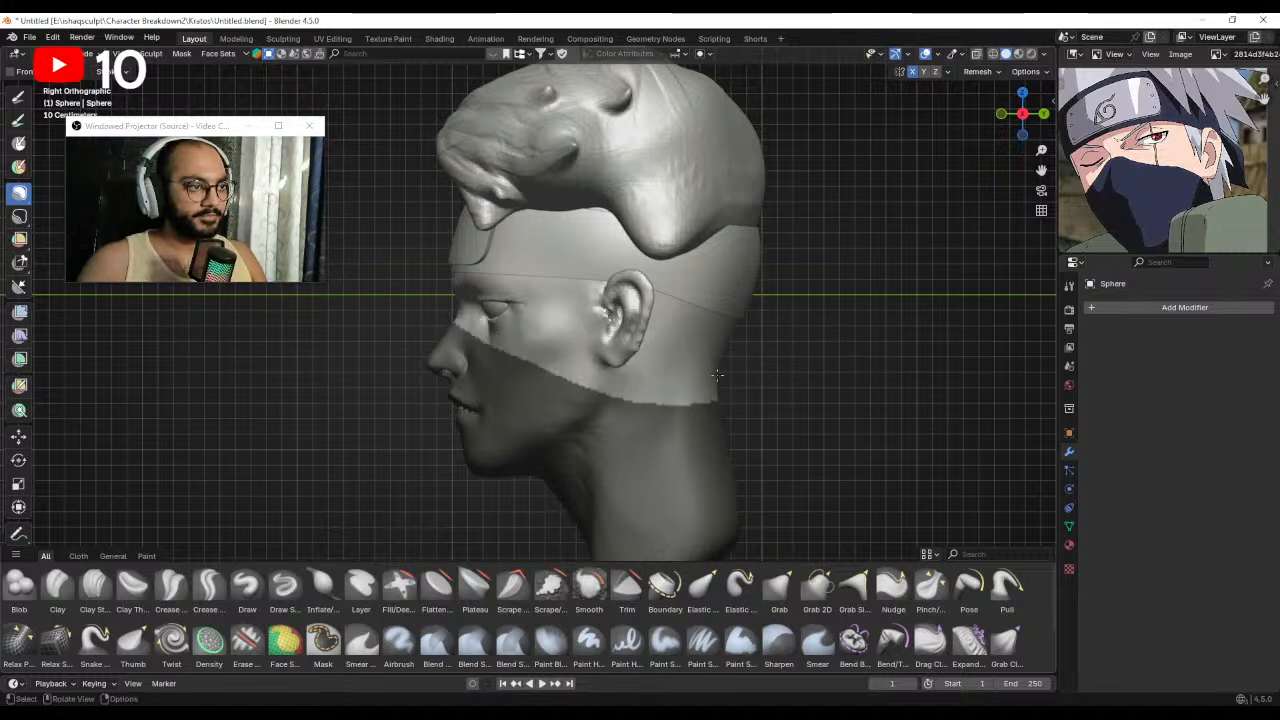
{"action": "left_click_drag", "start_coordinate": [575, 403], "coordinate": [576, 403]}
Soften the mask's jagged upper edge around the head with a Mask brush of about 69 px.
{"action": "key", "text": "g"}
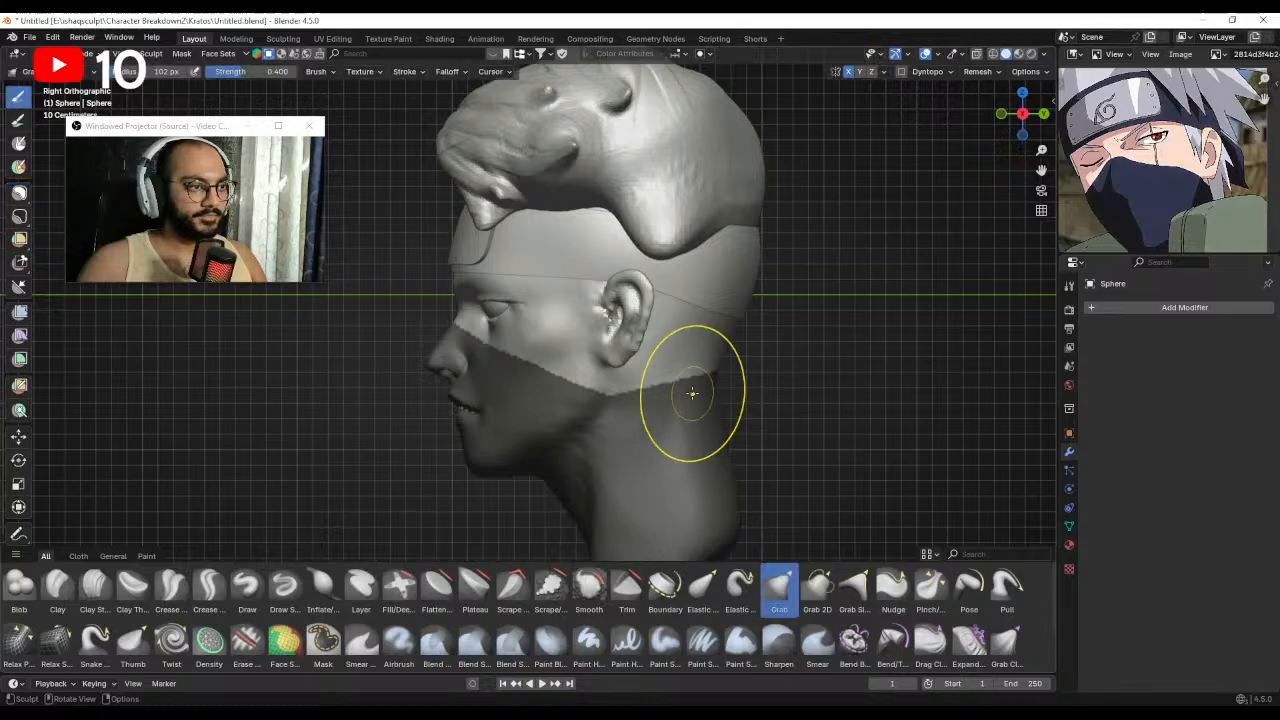
{"action": "key", "text": "m"}
{"action": "key", "text": "f"}
{"action": "left_click", "coordinate": [608, 392]}
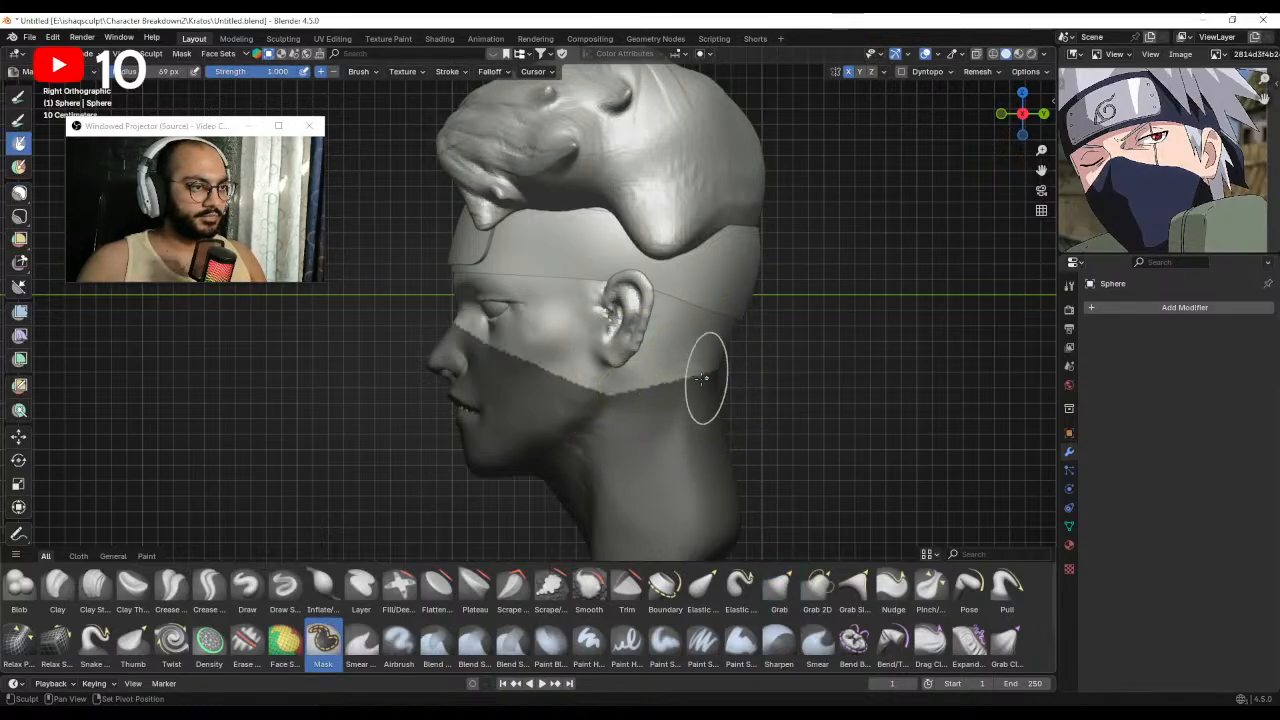
{"action": "mouse_move", "coordinate": [706, 375]}
{"action": "left_mouse_down", "text": "shift"}
{"action": "mouse_move", "coordinate": [500, 360]}
{"action": "mouse_move", "coordinate": [580, 394]}
{"action": "left_mouse_up", "text": "shift"}
{"action": "middle_click_drag", "start_coordinate": [602, 386], "coordinate": [711, 391]}
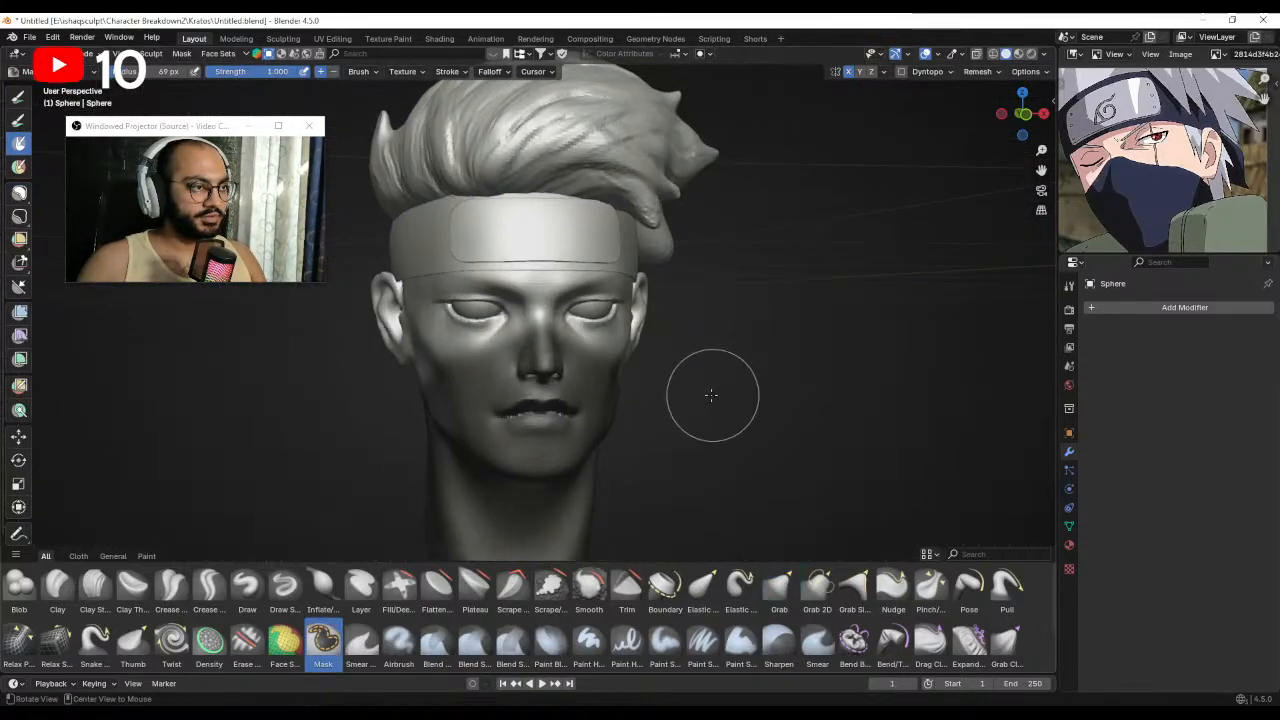
Sharpen the mask covering the lower face and neck.
{"action": "mouse_move", "coordinate": [629, 371]}
{"action": "middle_mouse_down"}
{"action": "mouse_move", "coordinate": [564, 358]}
{"action": "mouse_move", "coordinate": [613, 365]}
{"action": "middle_mouse_up"}
{"action": "scroll", "coordinate": [588, 315], "scroll_direction": "up", "scroll_amount": 2}
{"action": "key", "text": "a"}
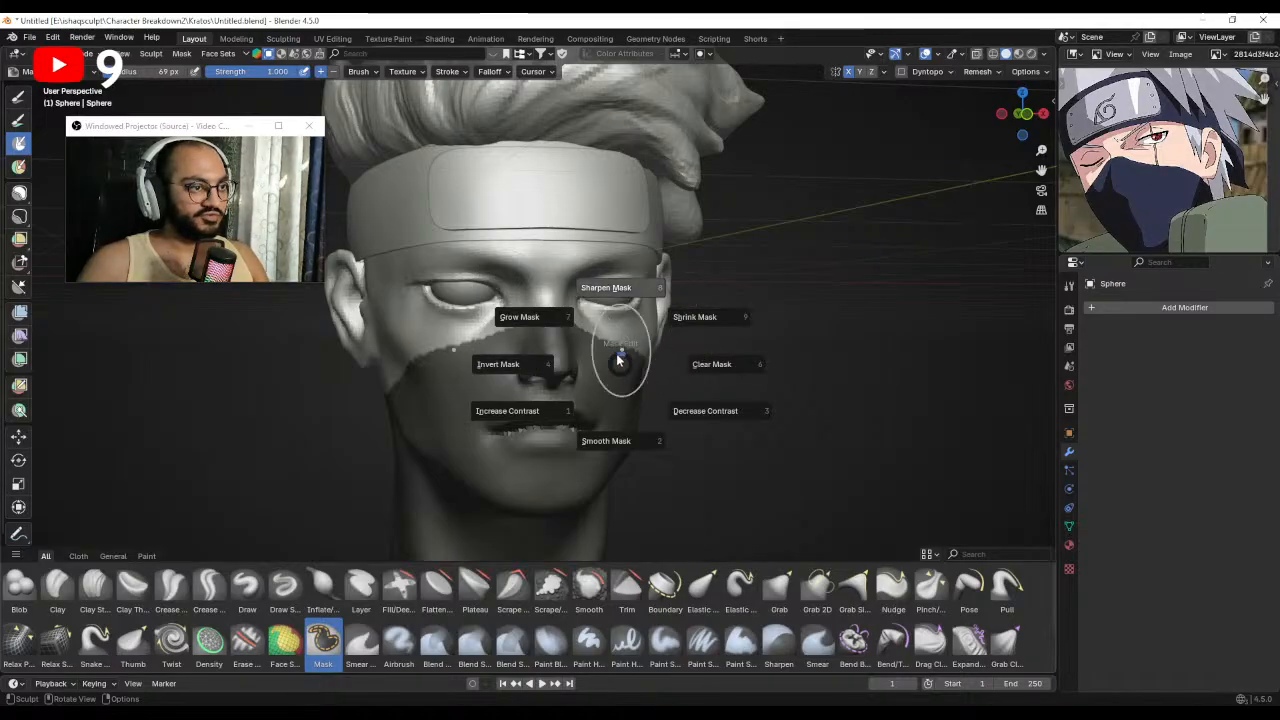
{"action": "left_click", "coordinate": [613, 300]}
{"action": "key", "text": "a"}
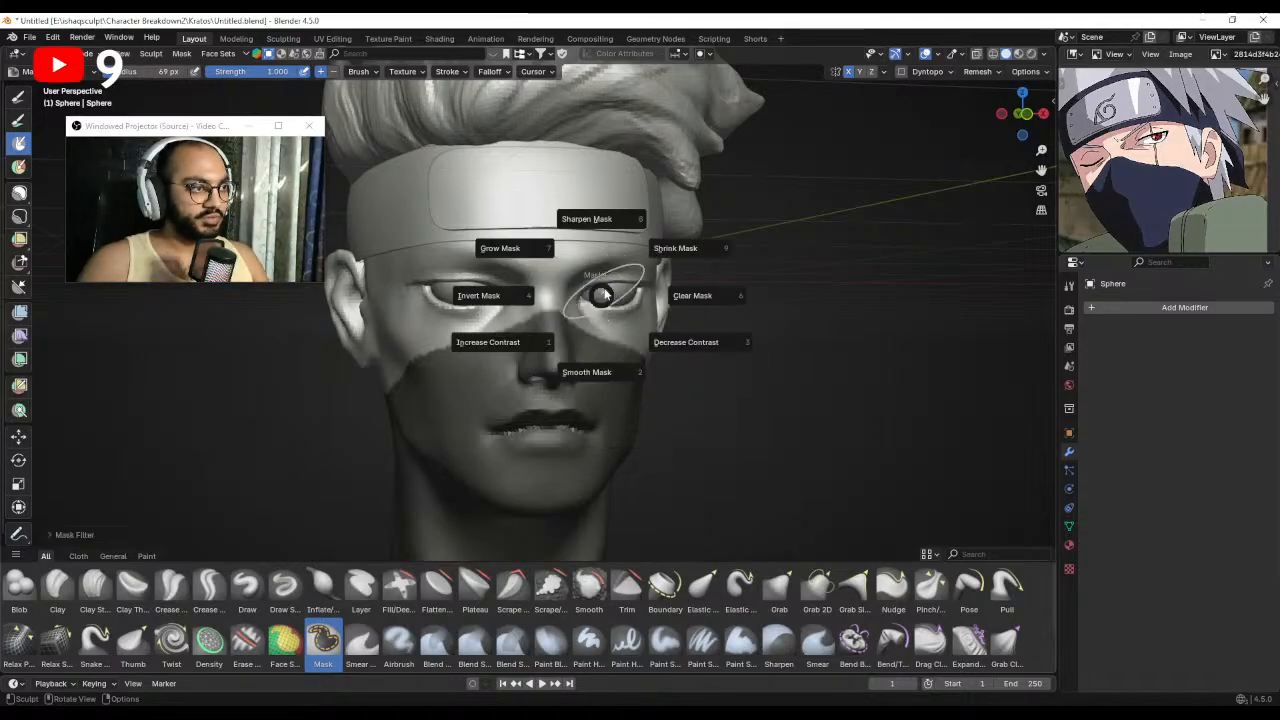
Sharpen the edge of the painted mask covering the lower face with repeated mask edits.
{"action": "left_click", "coordinate": [595, 252]}
{"action": "key", "text": "a"}
{"action": "left_click", "coordinate": [580, 208]}
{"action": "key", "text": "a"}
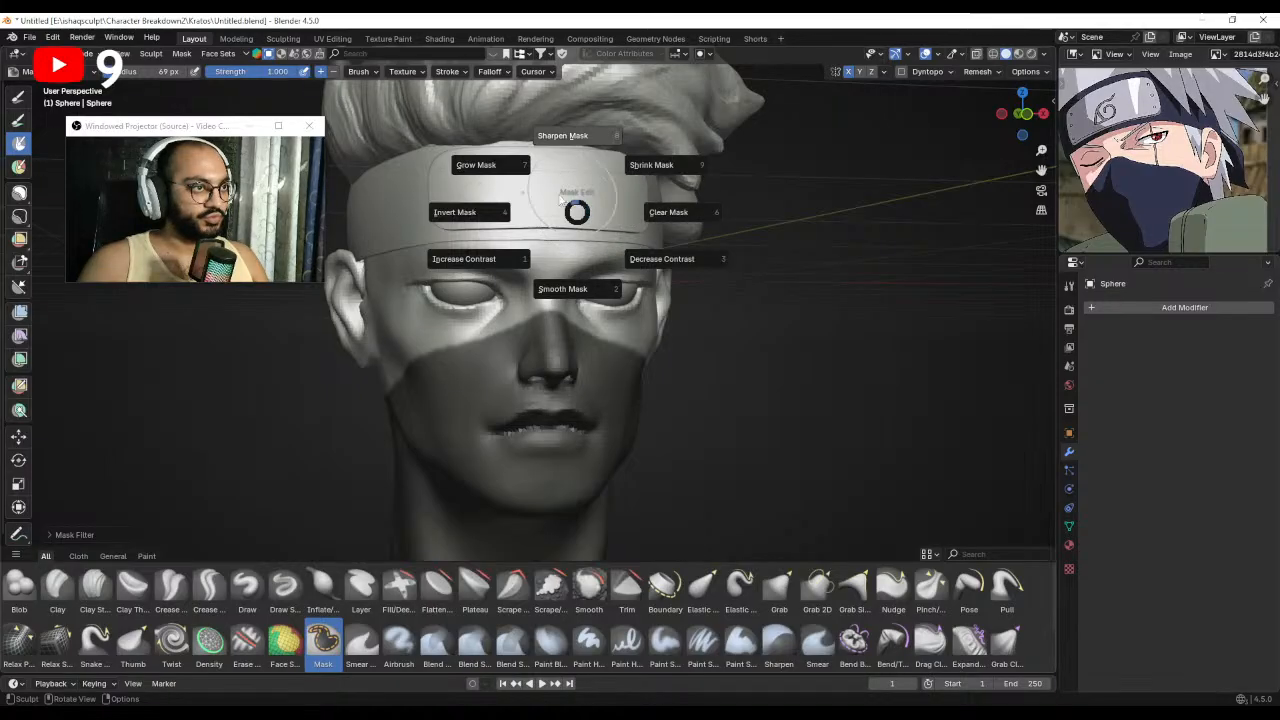
{"action": "left_click", "coordinate": [508, 177]}
{"action": "key", "text": "a"}
{"action": "left_click", "coordinate": [577, 231]}
Try clearing and inverting the lower-face mask, undoing each trial.
{"action": "key", "text": "a"}
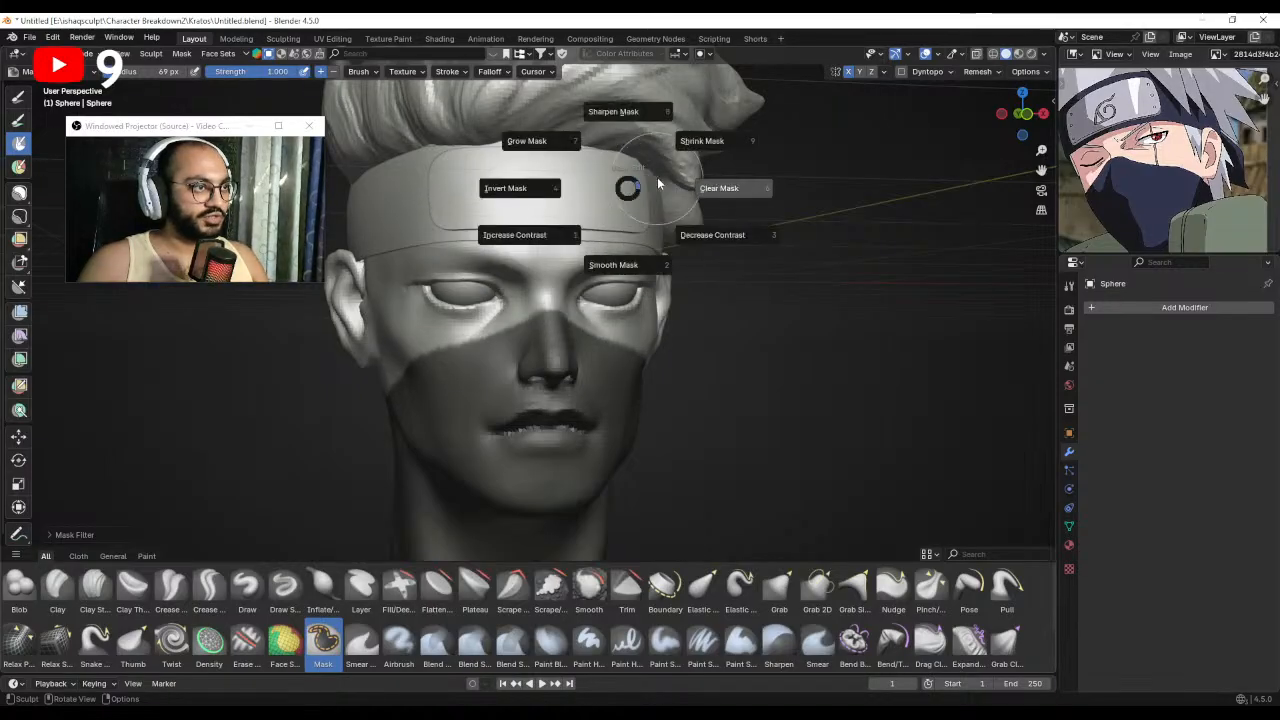
{"action": "left_click", "coordinate": [657, 177]}
{"action": "key", "text": "a"}
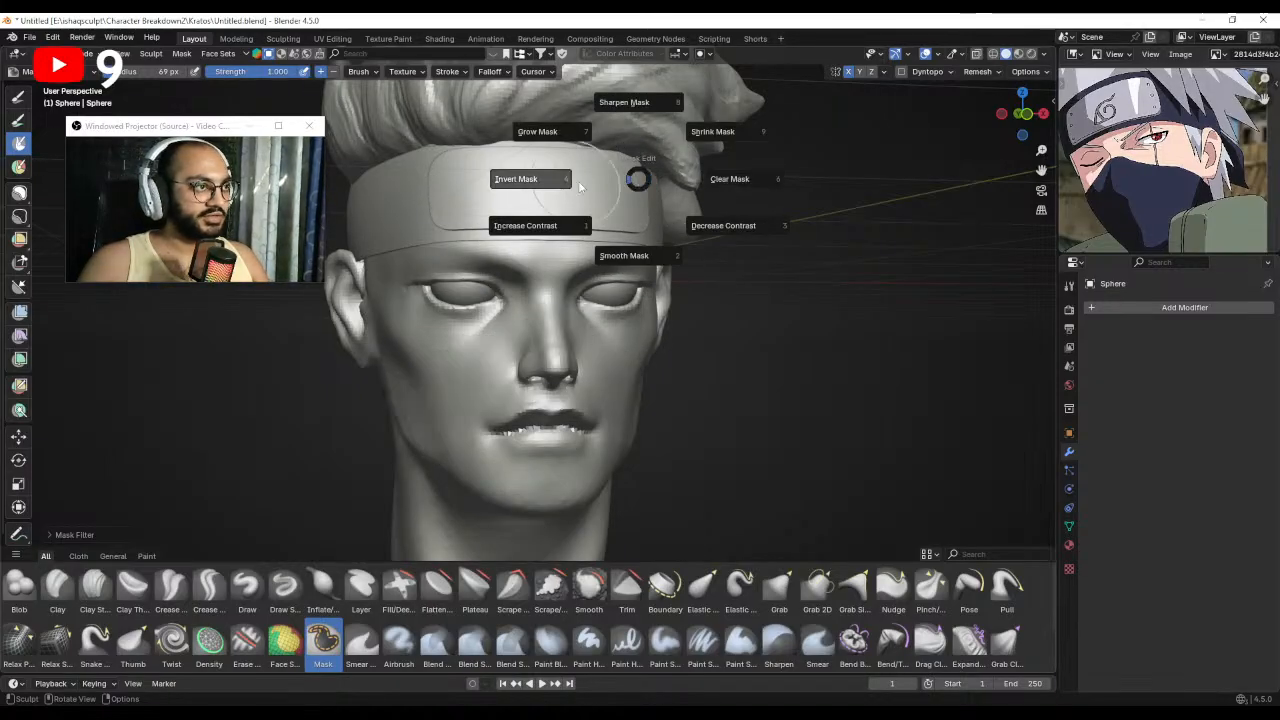
{"action": "left_click", "coordinate": [622, 195]}
{"action": "key", "text": "ctrl+z"}
{"action": "key", "text": "a"}
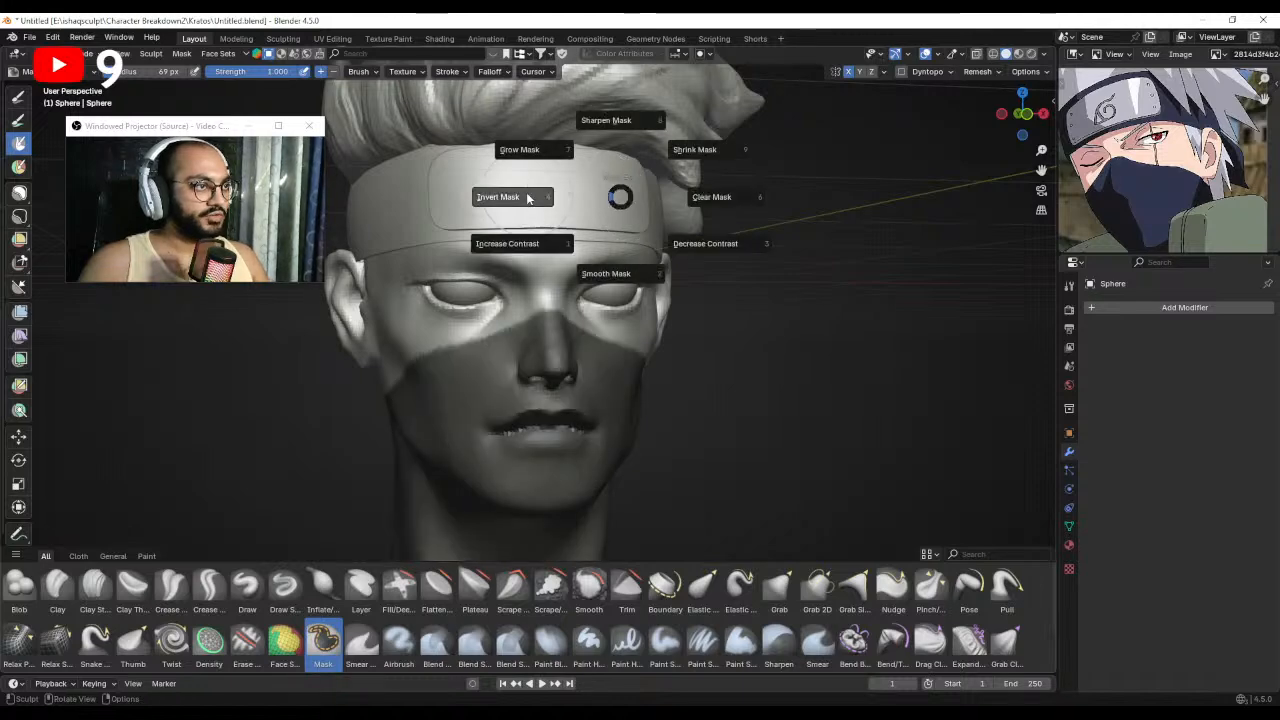
{"action": "left_click", "coordinate": [527, 198]}
{"action": "key", "text": "ctrl+z"}
Crisp up the lower-face mask border again with further mask edits, ending with Sharpen Mask.
{"action": "key", "text": "a"}
{"action": "left_click", "coordinate": [503, 249]}
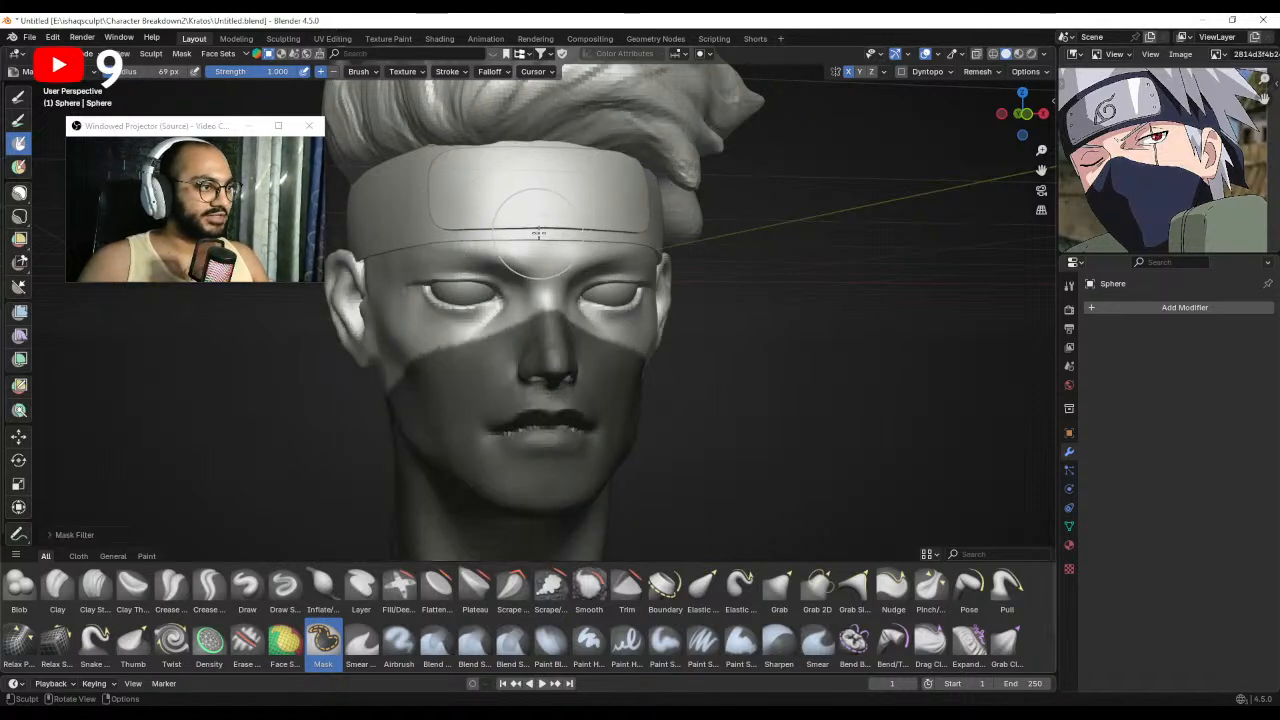
{"action": "key", "text": "a"}
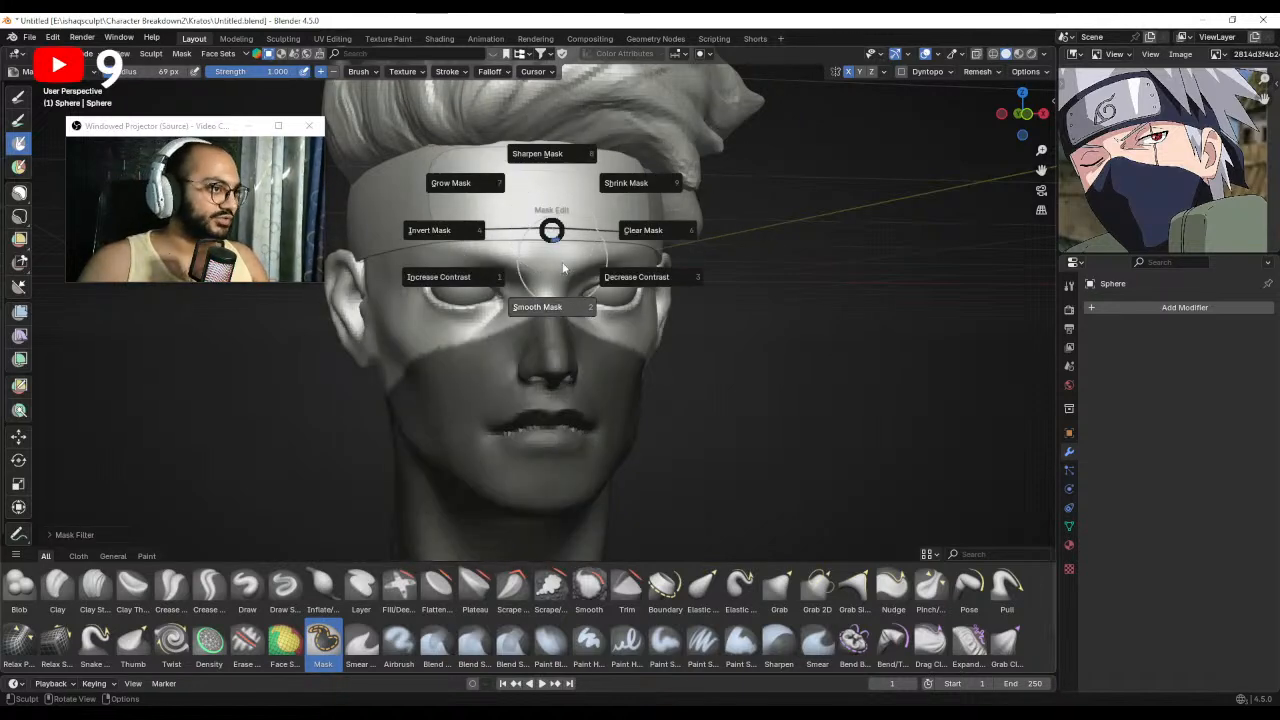
{"action": "left_click", "coordinate": [556, 172]}
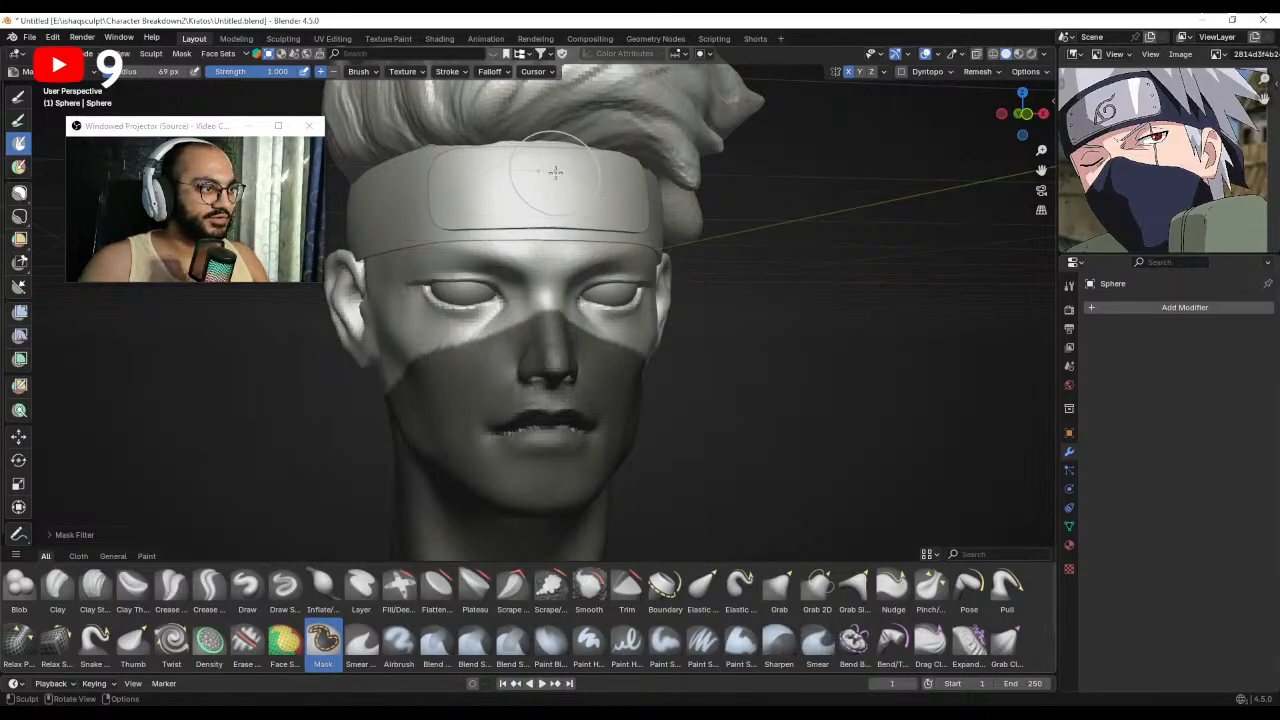
Set the Mask brush radius to 18 px and erase excess masking along the border between the cheek and nose bridge.
{"action": "middle_click_drag", "start_coordinate": [573, 291], "coordinate": [600, 293]}
{"action": "key", "text": "f"}
{"action": "left_click", "coordinate": [590, 307]}
{"action": "left_click_drag", "start_coordinate": [602, 309], "coordinate": [590, 308], "text": "ctrl"}
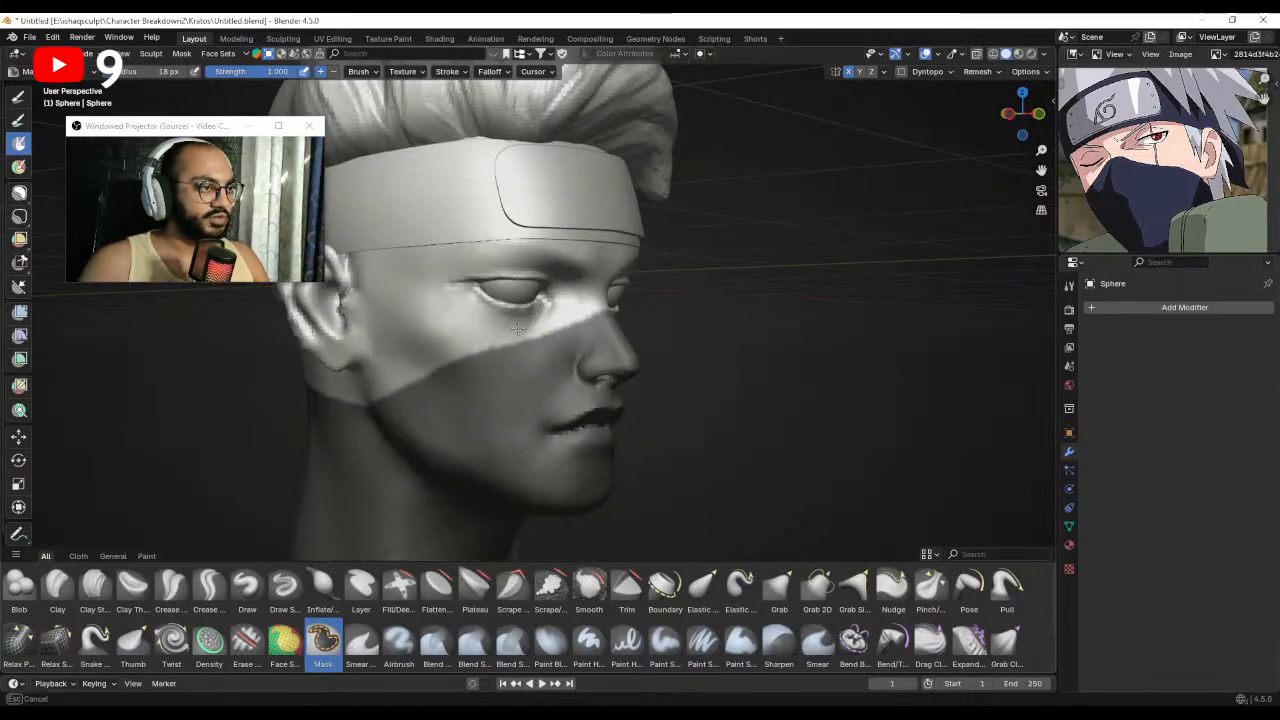
{"action": "left_click_drag", "start_coordinate": [518, 328], "coordinate": [576, 313], "text": "ctrl"}
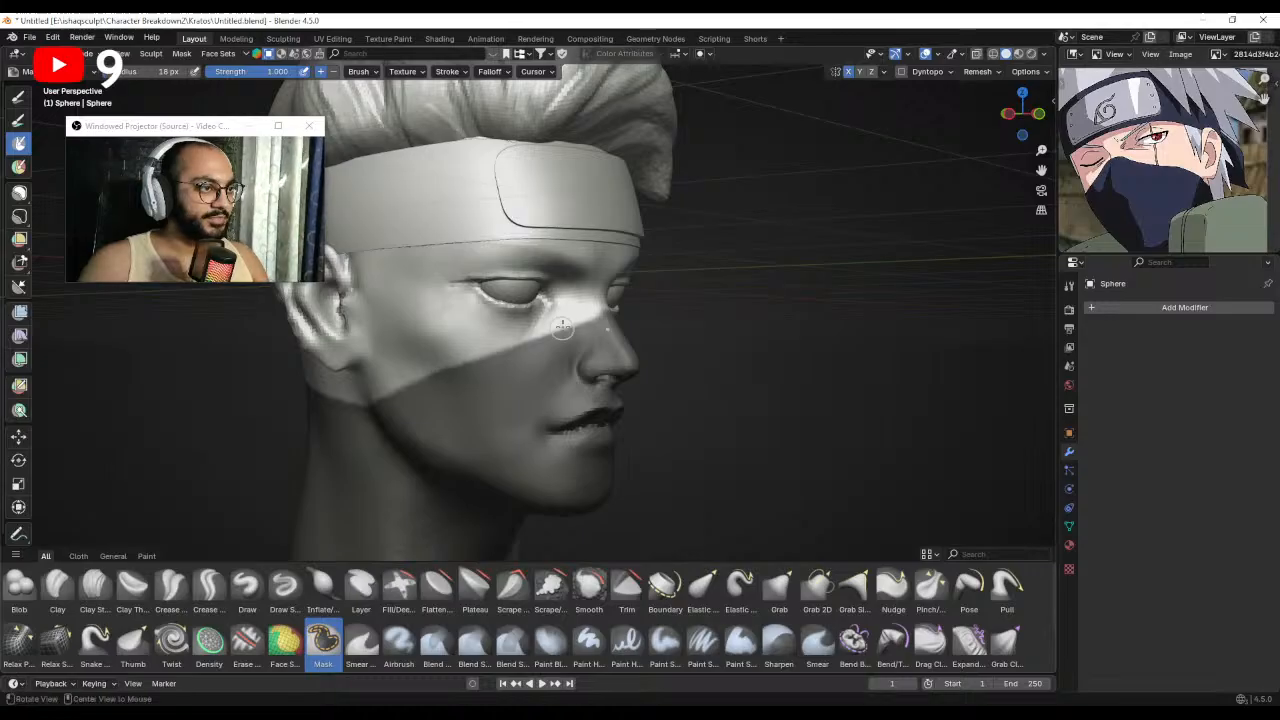
Extract the masked lower face and neck as a separate mesh with Mask Extract.
{"action": "middle_click_drag", "start_coordinate": [562, 328], "coordinate": [550, 314]}
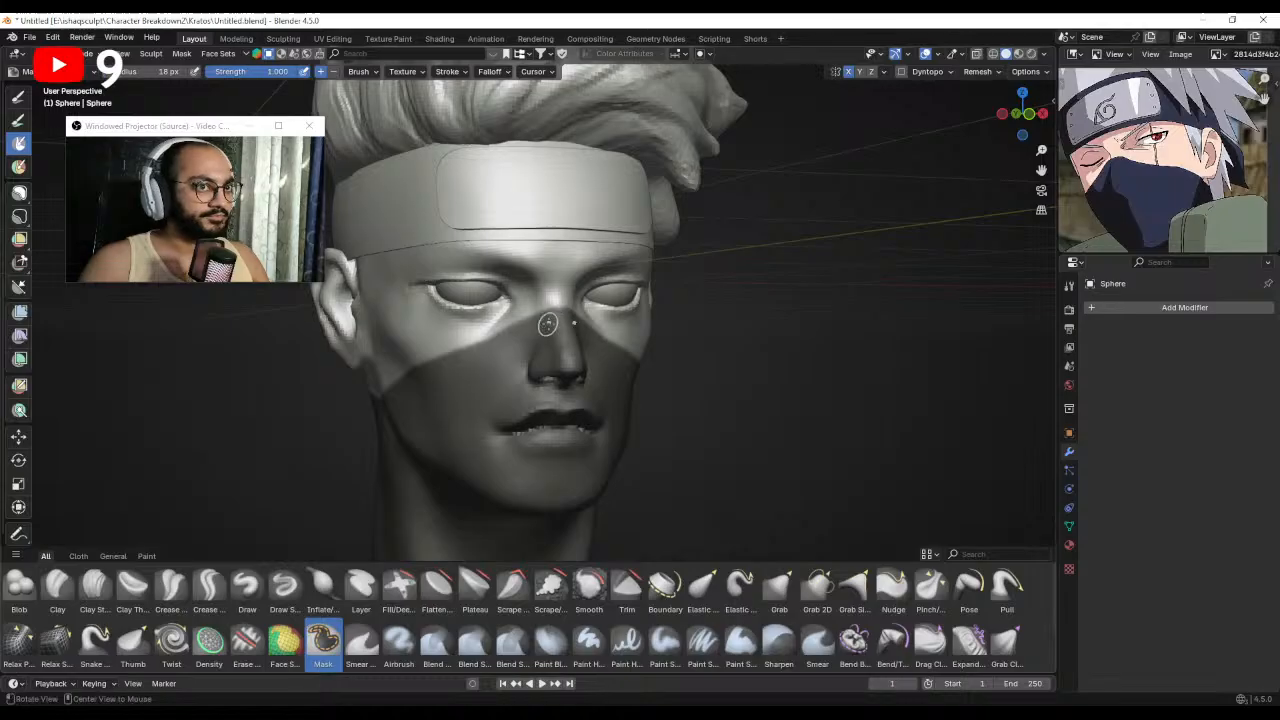
{"action": "left_click", "coordinate": [181, 53]}
{"action": "mouse_move", "coordinate": [191, 129]}
{"action": "left_mouse_down"}
{"action": "mouse_move", "coordinate": [165, 368]}
{"action": "mouse_move", "coordinate": [195, 262]}
{"action": "mouse_move", "coordinate": [200, 146]}
{"action": "left_mouse_up"}
{"action": "left_click", "coordinate": [211, 287]}
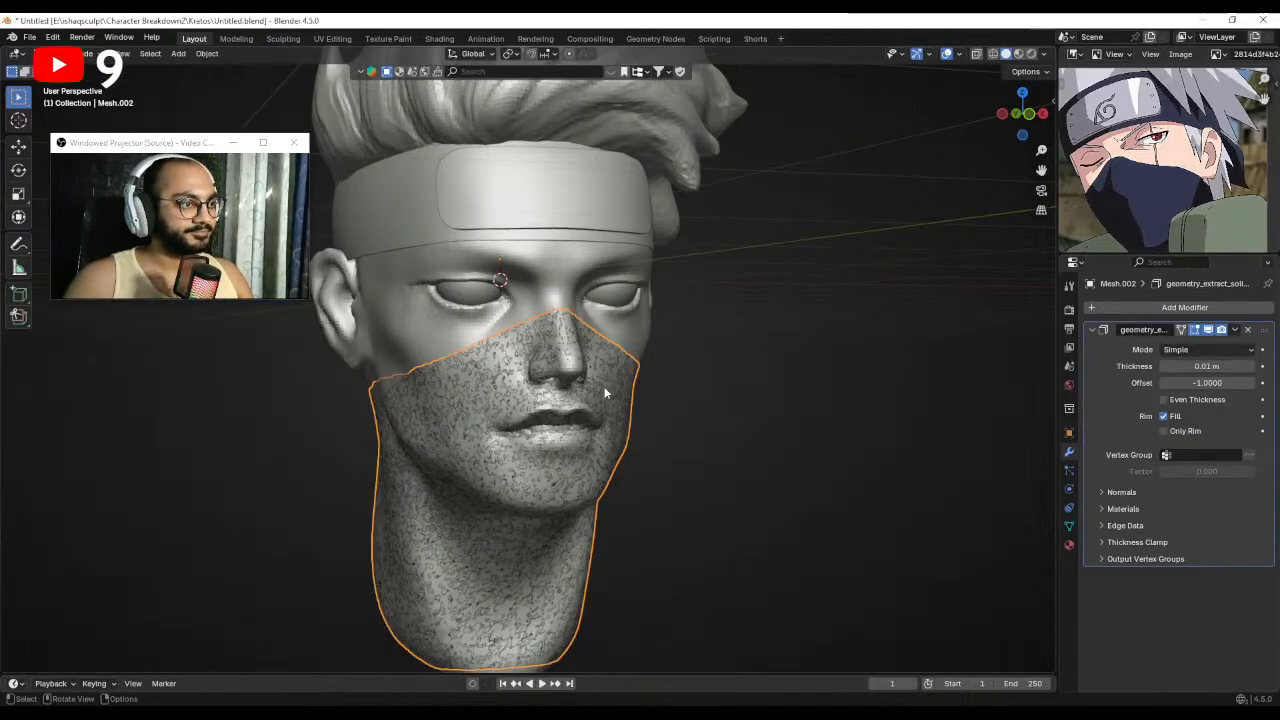
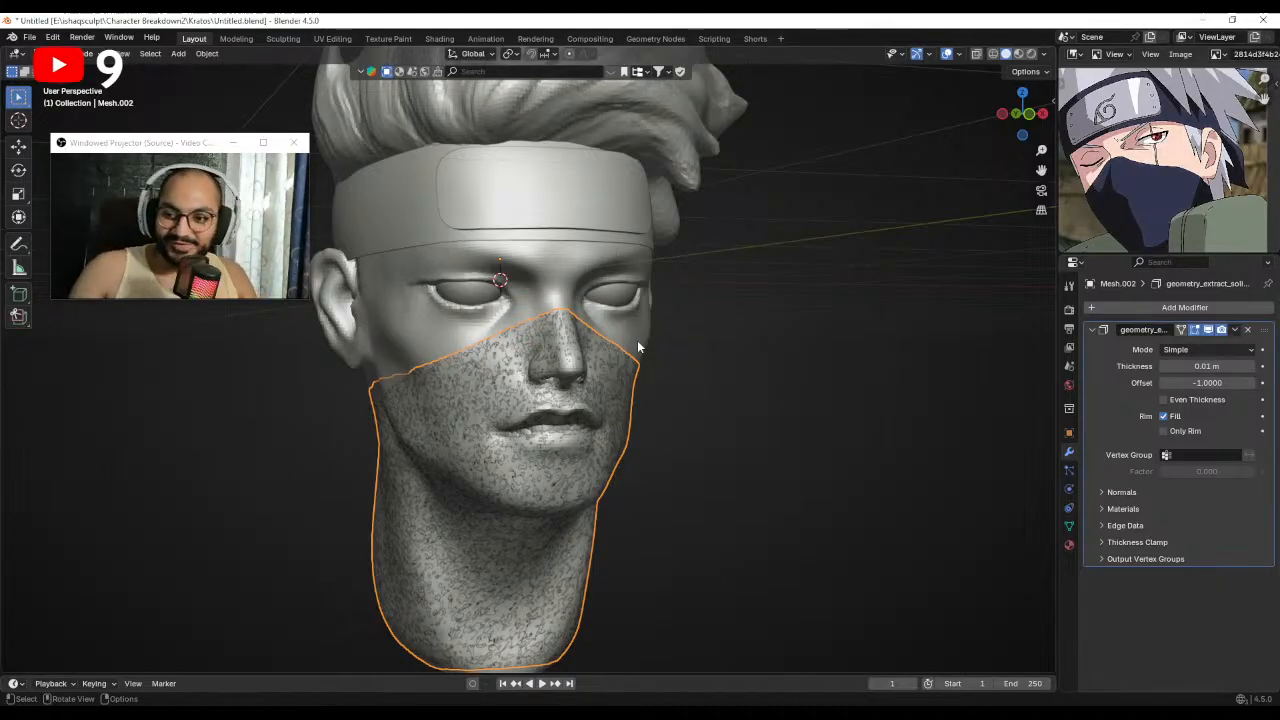
Switch the extracted mesh to Sculpt Mode and set its solidify thickness to 0.01 m and offset to 1.
{"action": "middle_click_drag", "start_coordinate": [697, 322], "coordinate": [697, 345]}
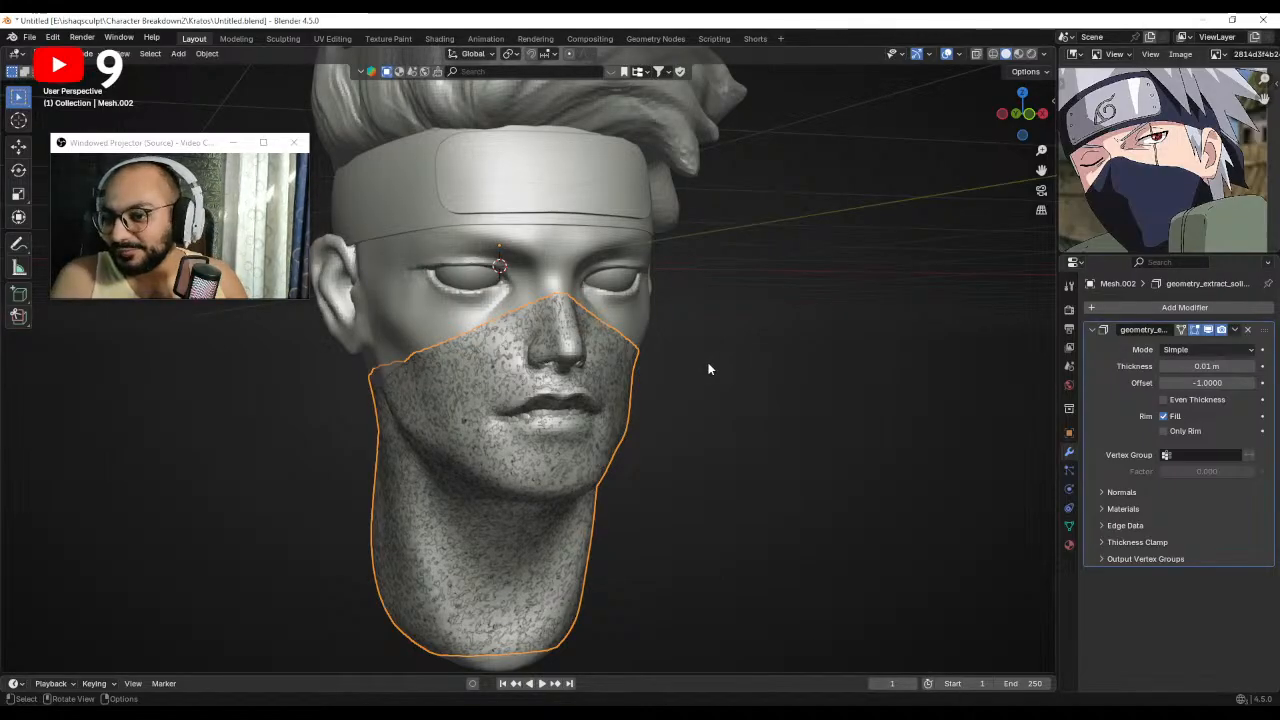
{"action": "key", "text": "ctrl+Tab"}
{"action": "middle_click_drag", "start_coordinate": [672, 384], "coordinate": [768, 367]}
{"action": "left_click", "coordinate": [1226, 382]}
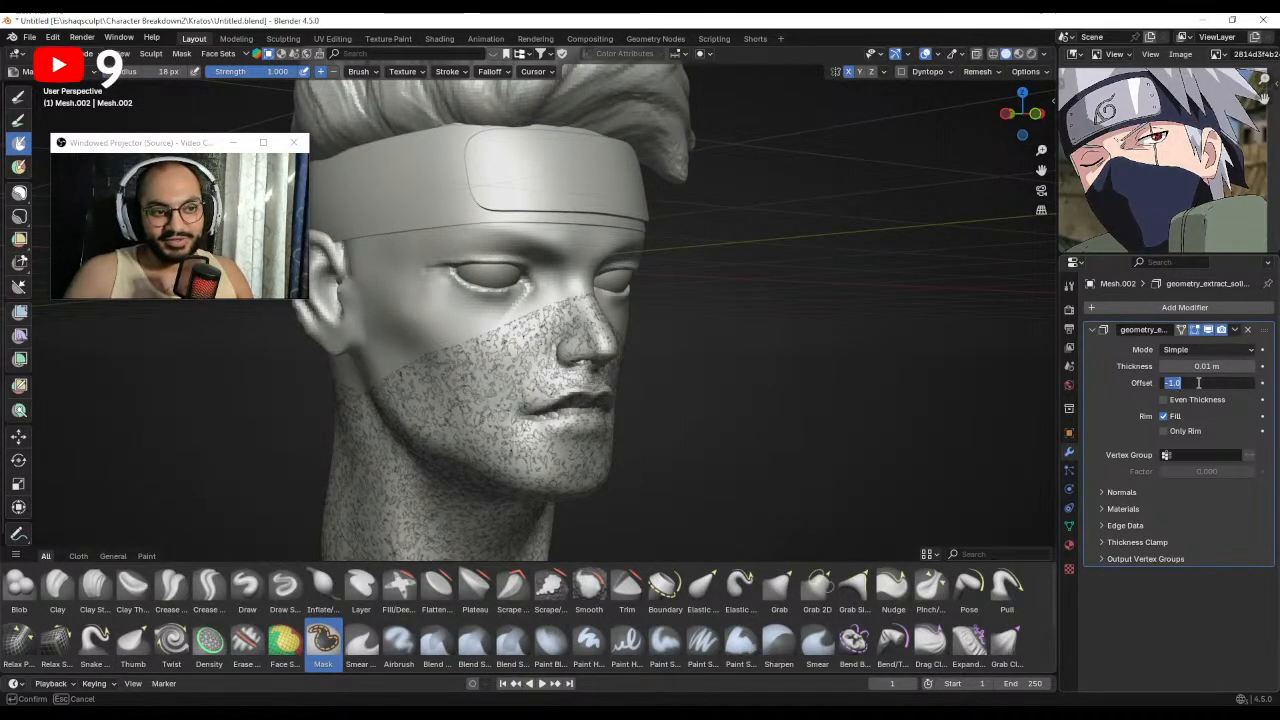
{"action": "left_click", "coordinate": [1220, 367]}
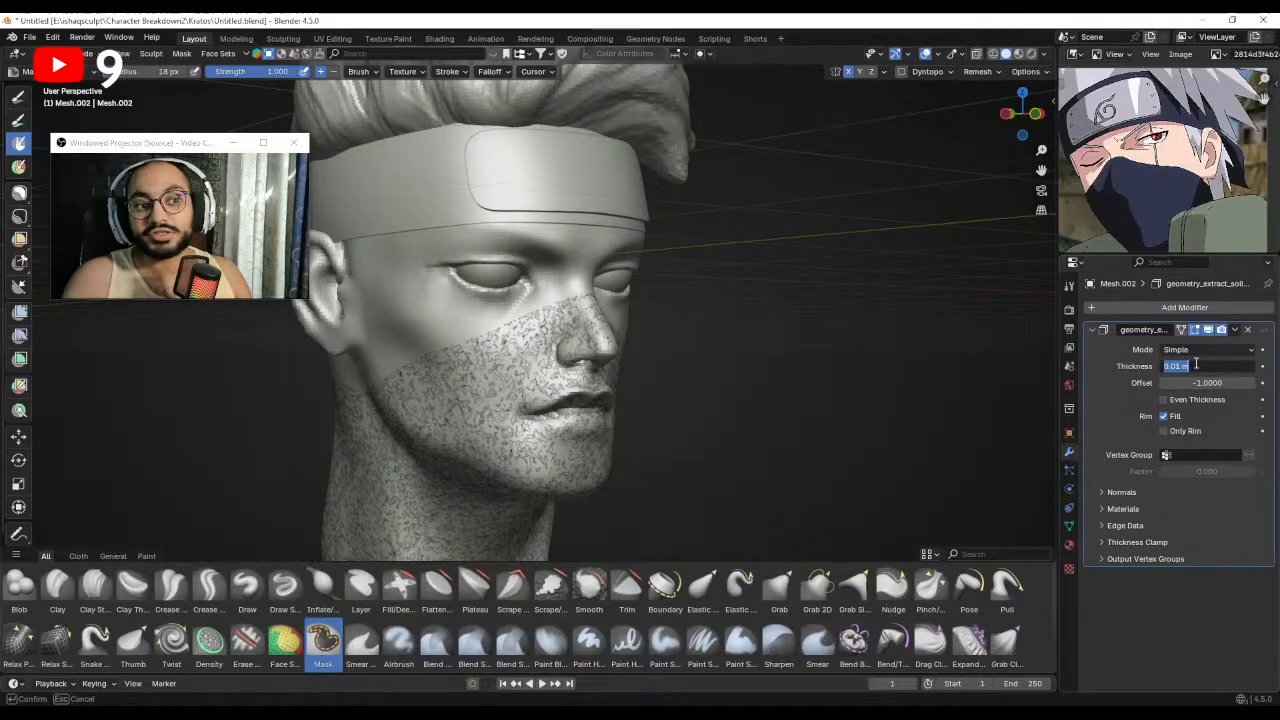
{"action": "type", "text": "0.01"}
{"action": "key", "text": "Return"}
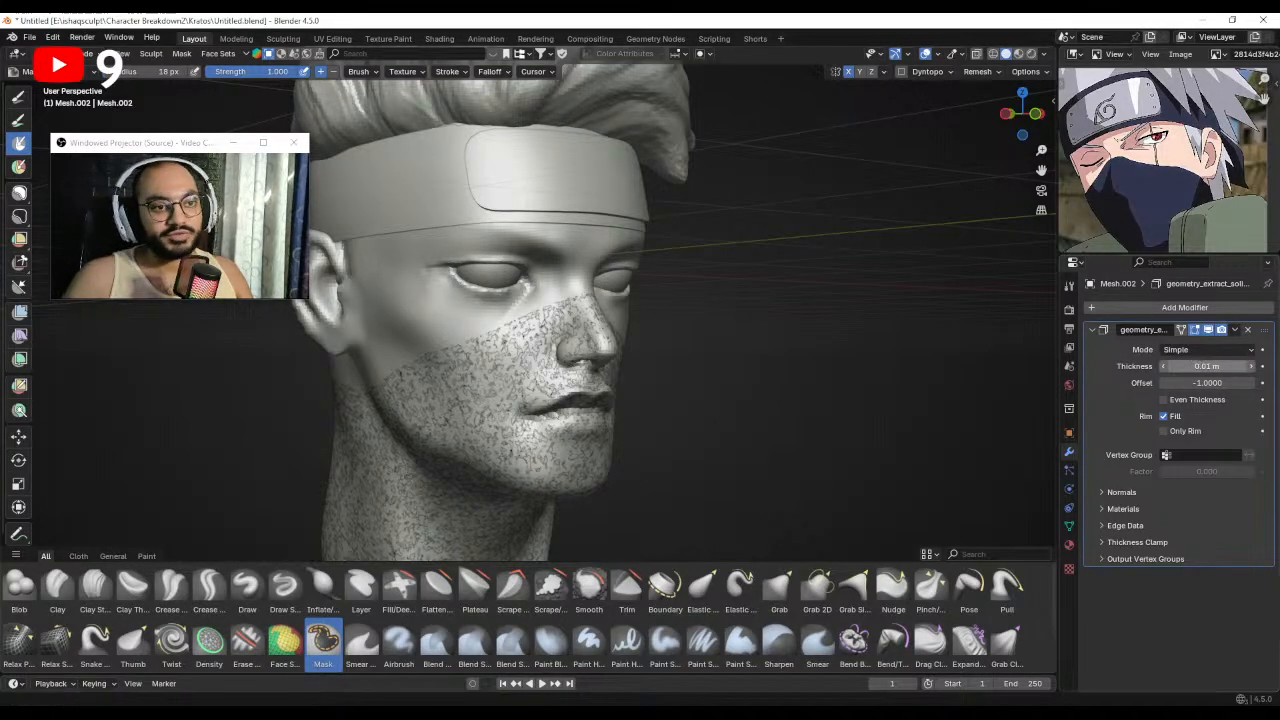
{"action": "left_click", "coordinate": [1213, 384]}
{"action": "type", "text": "1"}
{"action": "key", "text": "Return"}
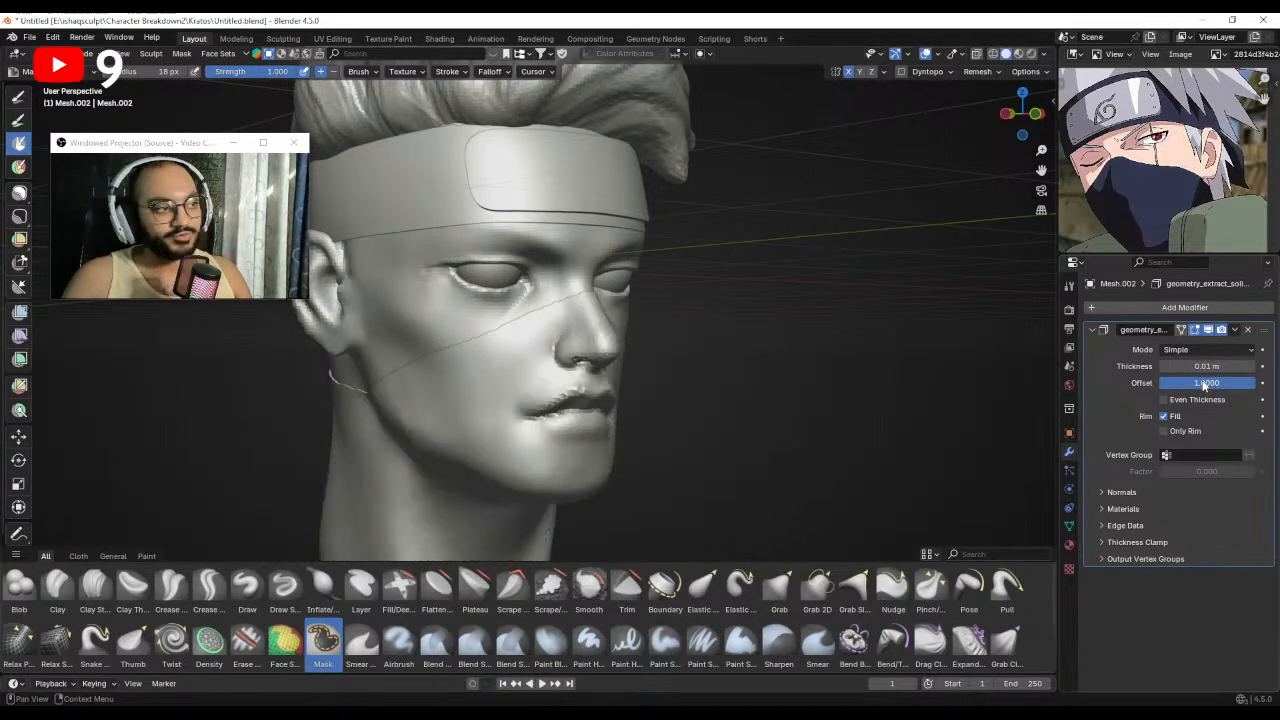
Try pulling the cloth surface over the lips outward with the Grab brush.
{"action": "mouse_move", "coordinate": [685, 330]}
{"action": "middle_mouse_down", "text": "ctrl"}
{"action": "mouse_move", "coordinate": [645, 378]}
{"action": "mouse_move", "coordinate": [590, 354]}
{"action": "middle_mouse_up", "text": "ctrl"}
{"action": "key", "text": "g"}
{"action": "middle_click_drag", "start_coordinate": [550, 413], "coordinate": [560, 400]}
{"action": "key", "text": "f"}
{"action": "left_click", "coordinate": [552, 379]}
{"action": "left_click_drag", "start_coordinate": [542, 416], "coordinate": [545, 420]}
{"action": "left_click_drag", "start_coordinate": [544, 419], "coordinate": [556, 405]}
Try puffing out the cloth around the mouth with the Inflate brush.
{"action": "mouse_move", "coordinate": [591, 386]}
{"action": "middle_mouse_down"}
{"action": "mouse_move", "coordinate": [563, 378]}
{"action": "mouse_move", "coordinate": [505, 419]}
{"action": "mouse_move", "coordinate": [530, 430]}
{"action": "mouse_move", "coordinate": [562, 400]}
{"action": "mouse_move", "coordinate": [530, 405]}
{"action": "middle_mouse_up"}
{"action": "key", "text": "f"}
{"action": "left_click", "coordinate": [552, 380]}
{"action": "left_click", "coordinate": [322, 588]}
{"action": "key", "text": "f"}
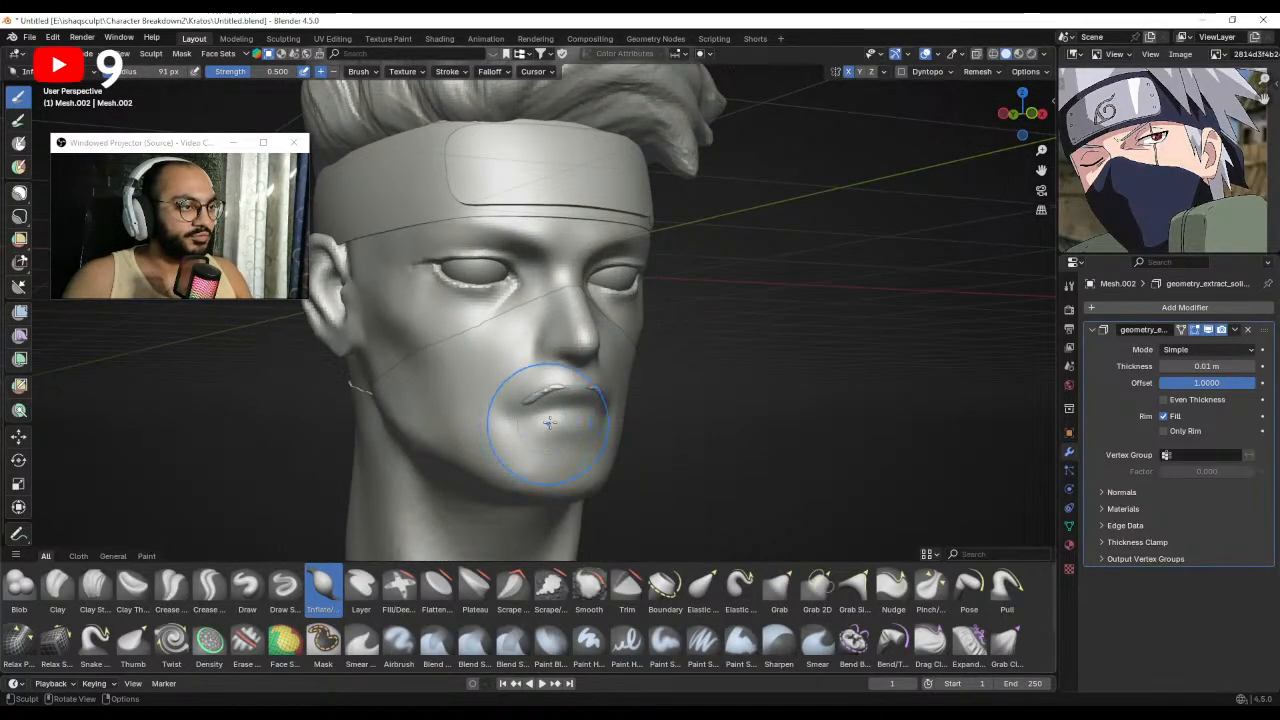
{"action": "mouse_move", "coordinate": [563, 387]}
{"action": "left_mouse_down"}
{"action": "mouse_move", "coordinate": [550, 408]}
{"action": "mouse_move", "coordinate": [581, 409]}
{"action": "left_mouse_up"}
{"action": "middle_click_drag", "start_coordinate": [604, 418], "coordinate": [573, 415]}
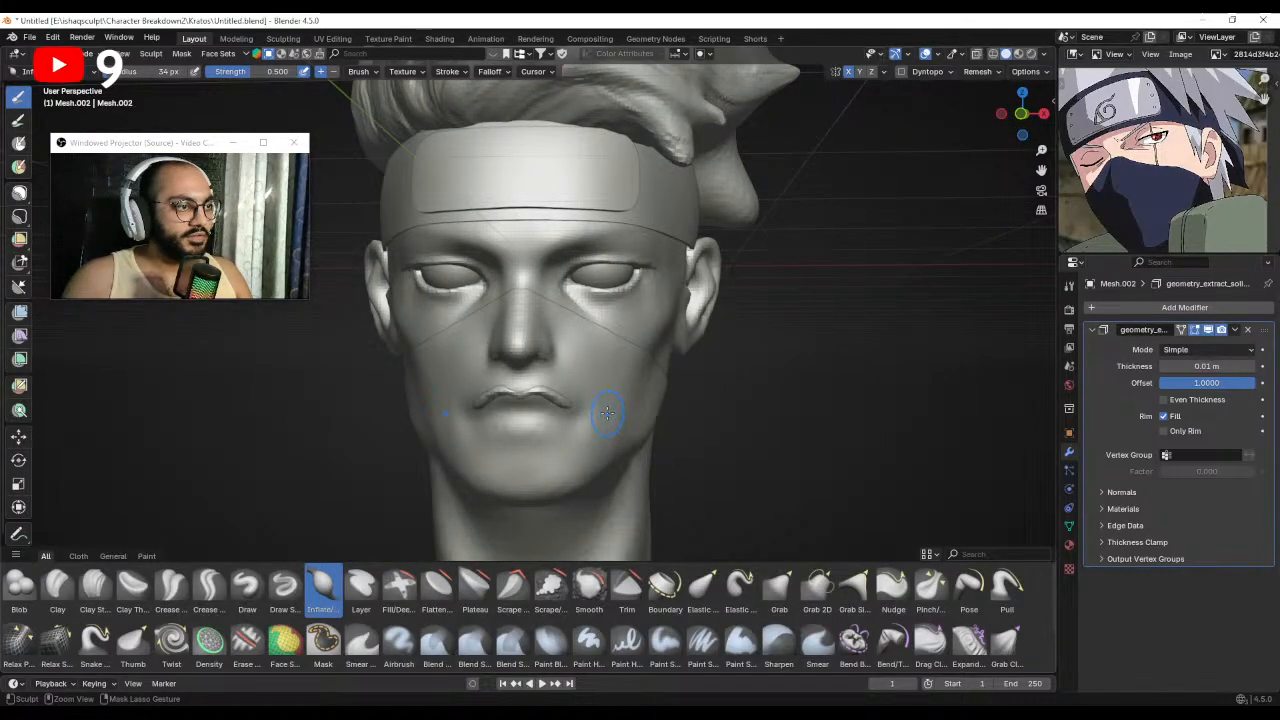
Undo the mouth sculpting and the solidify offset change on the extracted mesh.
{"action": "mouse_move", "coordinate": [607, 413]}
{"action": "middle_mouse_down"}
{"action": "mouse_move", "coordinate": [670, 410]}
{"action": "mouse_move", "coordinate": [575, 406]}
{"action": "middle_mouse_up"}
{"action": "key", "text": "ctrl+z"}
{"action": "key", "text": "ctrl+z"}
{"action": "key", "text": "ctrl+z"}
Return the extracted mesh to Sculpt Mode and set the solidify thickness to 0.01 m and the offset to 1.
{"action": "key", "text": "ctrl+Tab"}
{"action": "left_click", "coordinate": [605, 470]}
{"action": "left_click", "coordinate": [1218, 365]}
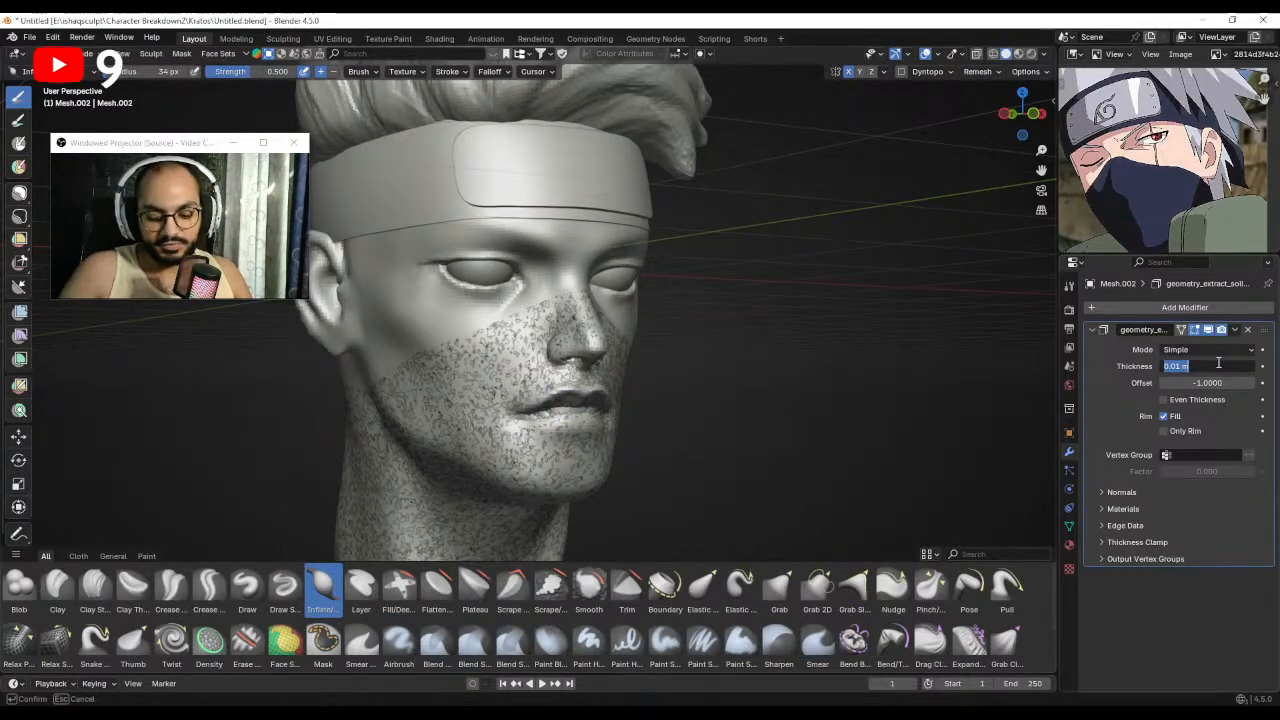
{"action": "type", "text": "0.01"}
{"action": "key", "text": "Return"}
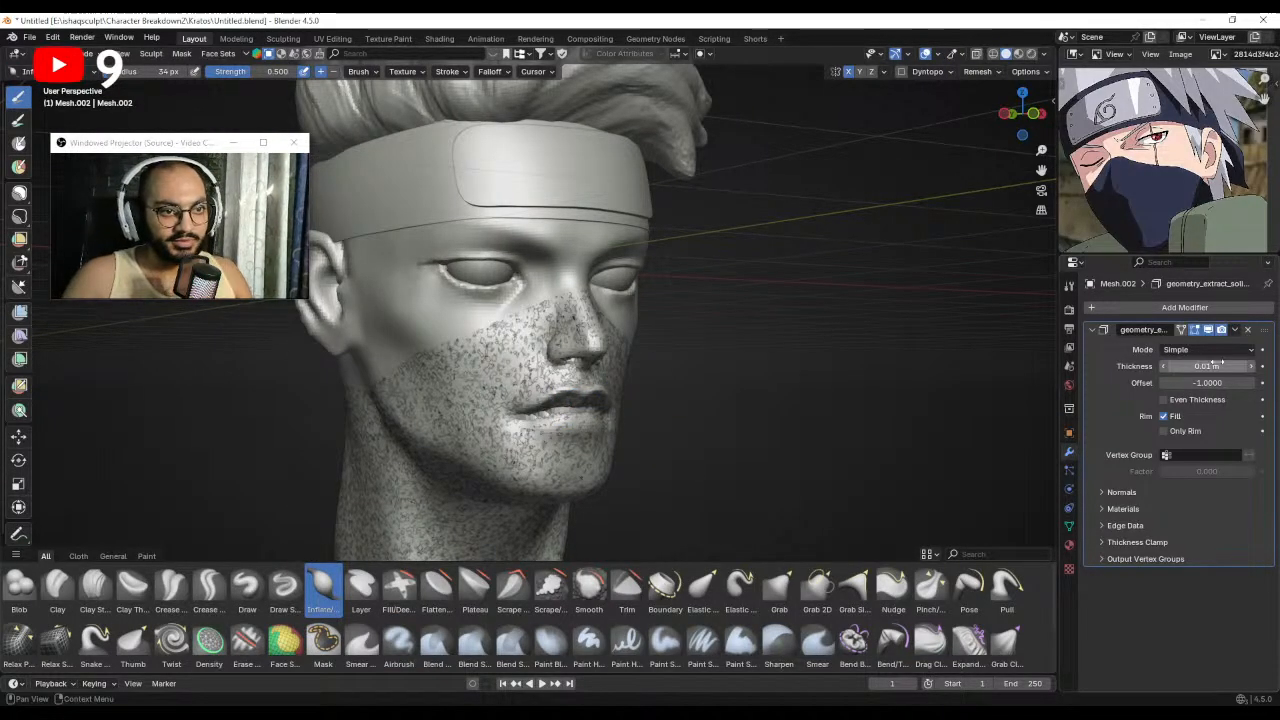
{"action": "left_click", "coordinate": [1193, 383]}
{"action": "type", "text": "1"}
{"action": "key", "text": "Return"}
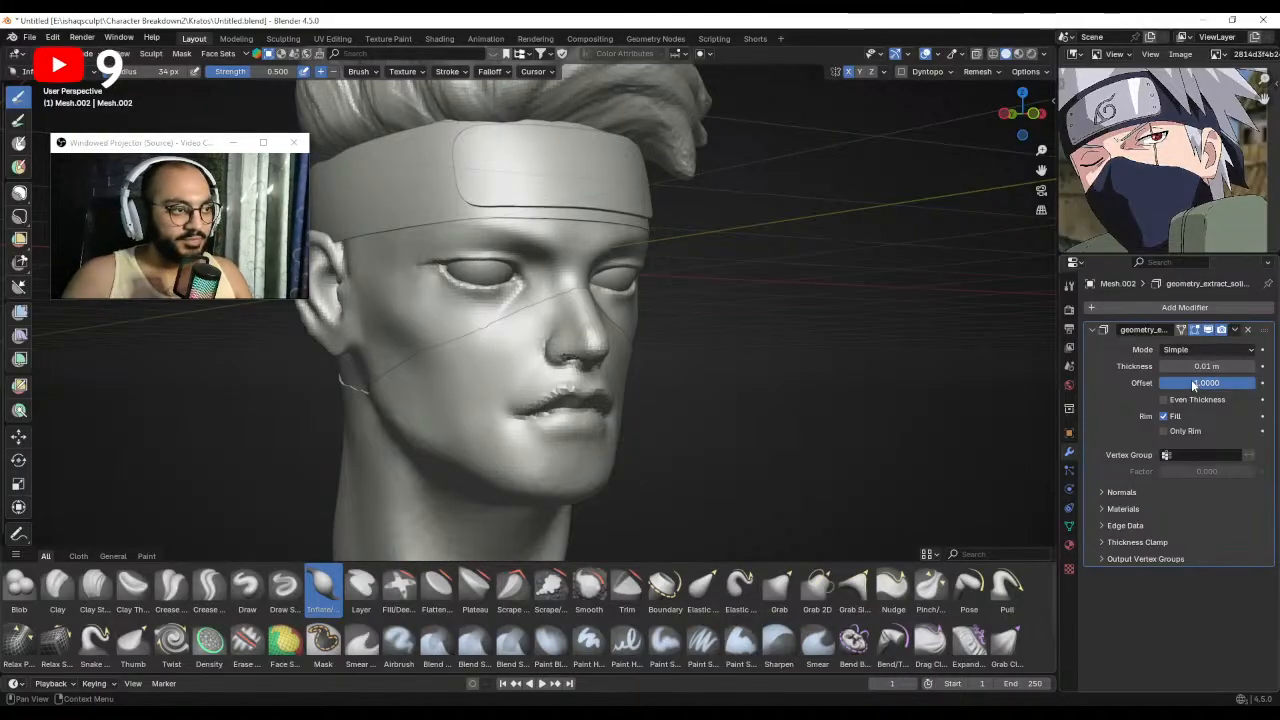
Reshape the cloth over the nostrils and upper lip with the Grab brush.
{"action": "middle_click_drag", "start_coordinate": [543, 410], "coordinate": [557, 375]}
{"action": "key", "text": "g"}
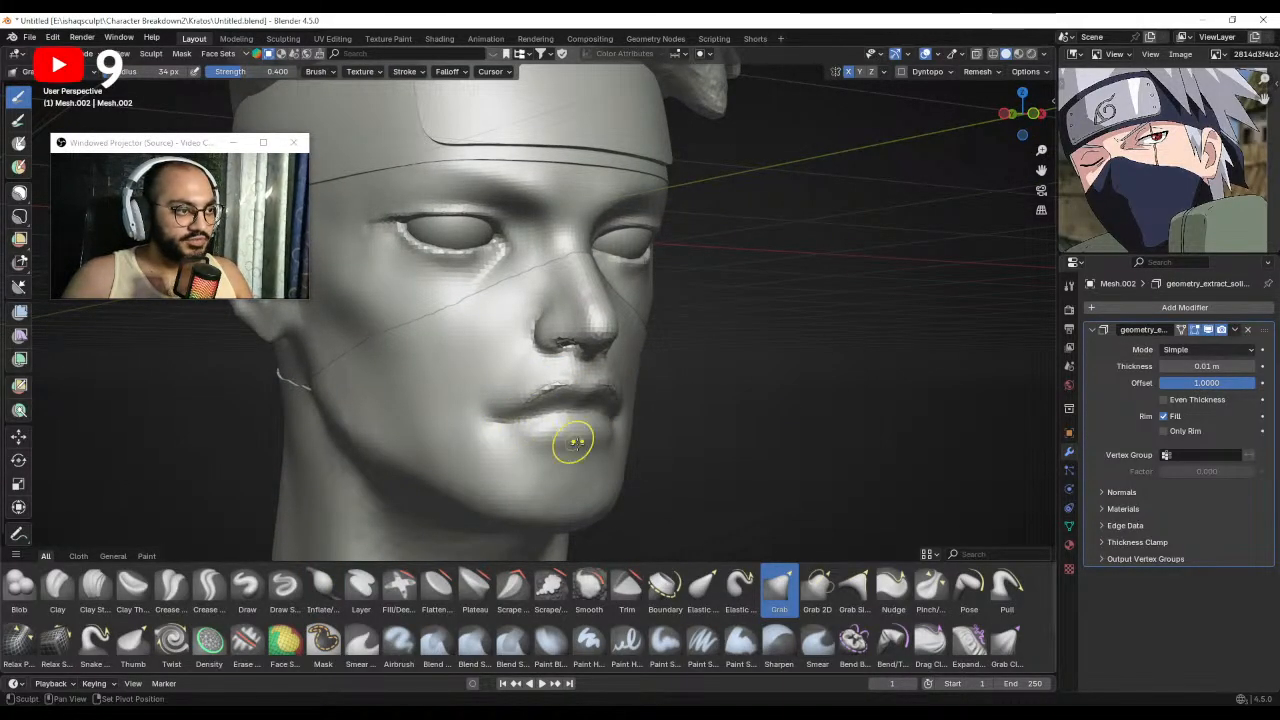
{"action": "middle_click_drag", "start_coordinate": [538, 404], "coordinate": [570, 390]}
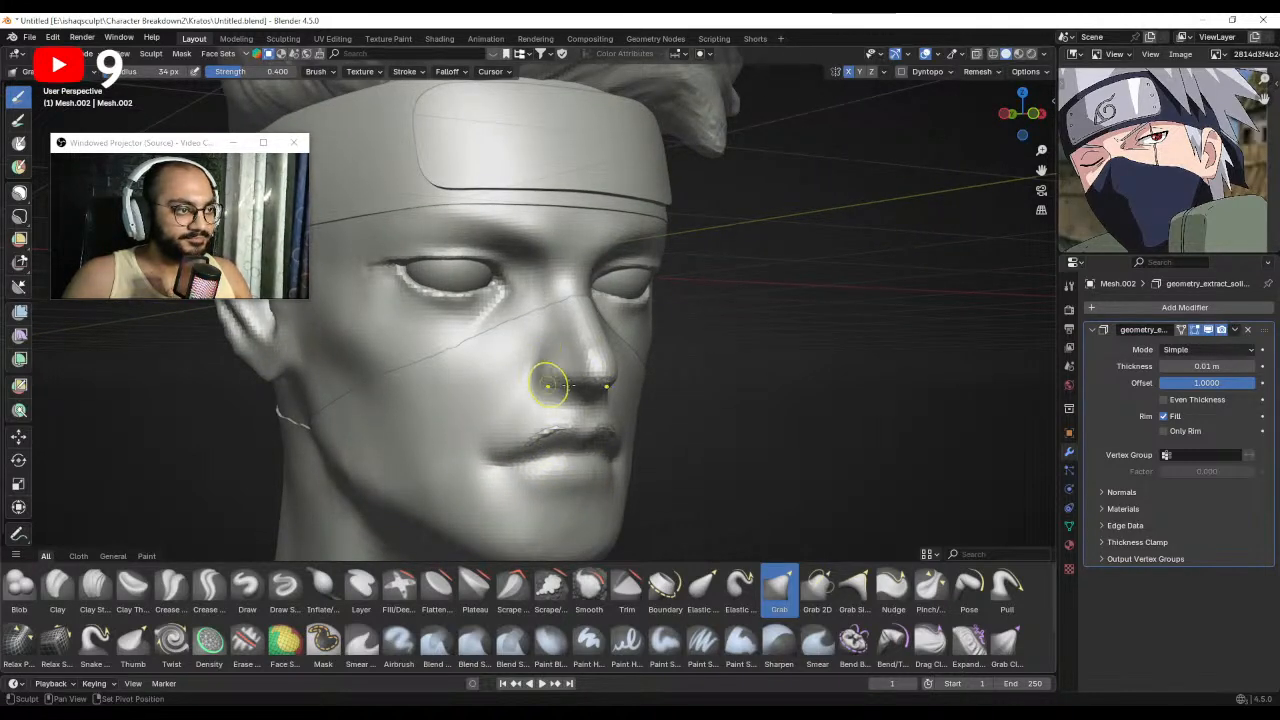
{"action": "mouse_move", "coordinate": [582, 392]}
{"action": "middle_mouse_down"}
{"action": "mouse_move", "coordinate": [445, 392]}
{"action": "mouse_move", "coordinate": [545, 394]}
{"action": "middle_mouse_up"}
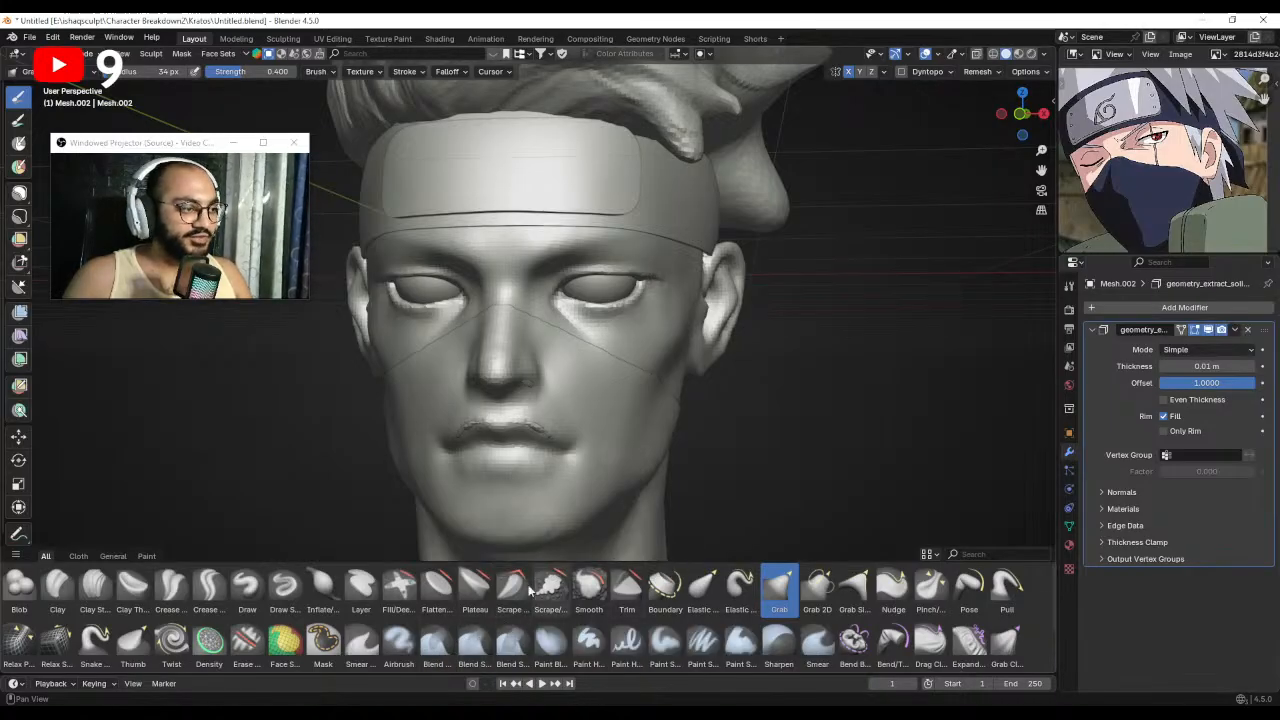
Inflate the cloth over the mouth to soften the lip shapes, adjusting the brush radius to suit.
{"action": "left_click", "coordinate": [324, 584]}
{"action": "middle_click_drag", "start_coordinate": [450, 390], "coordinate": [530, 412]}
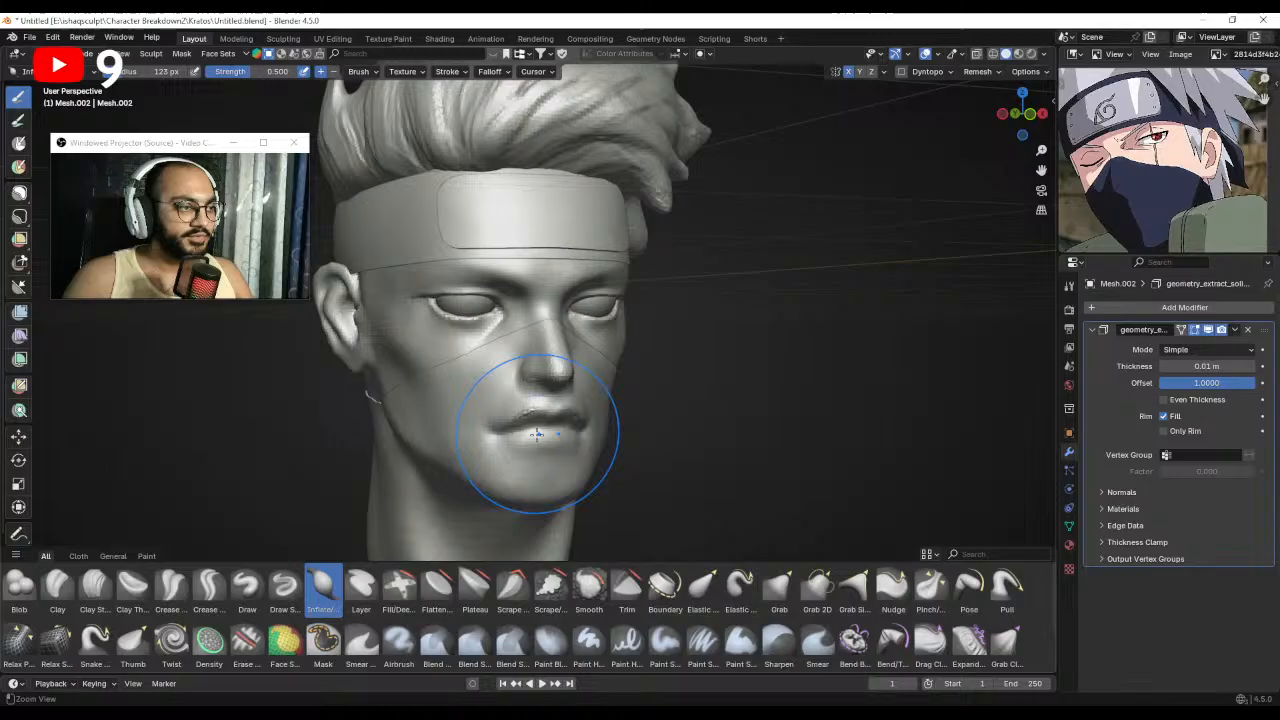
{"action": "mouse_move", "coordinate": [537, 431]}
{"action": "middle_mouse_down"}
{"action": "mouse_move", "coordinate": [577, 418]}
{"action": "mouse_move", "coordinate": [557, 417]}
{"action": "mouse_move", "coordinate": [558, 445]}
{"action": "mouse_move", "coordinate": [590, 458]}
{"action": "middle_mouse_up"}
{"action": "key", "text": "f"}
{"action": "left_click", "coordinate": [536, 416]}
{"action": "key", "text": "f"}
{"action": "left_click", "coordinate": [533, 440]}
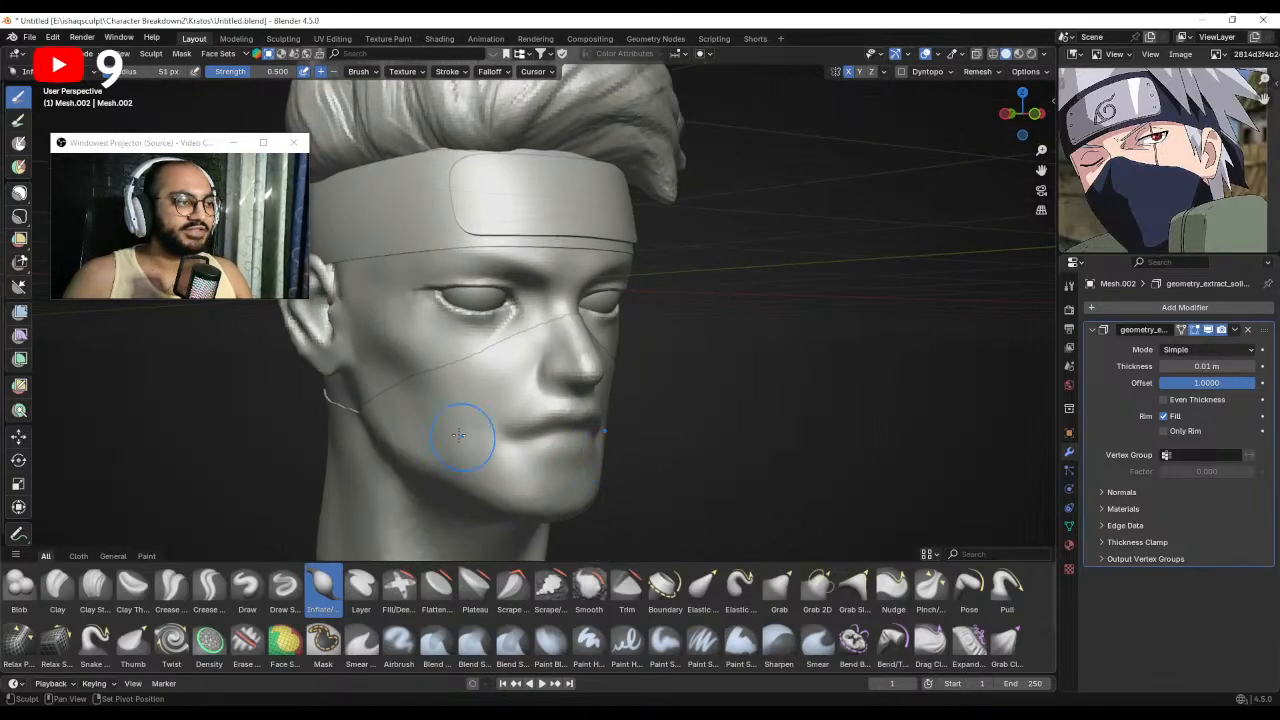
{"action": "middle_click_drag", "start_coordinate": [454, 405], "coordinate": [385, 395]}
{"action": "middle_click_drag", "start_coordinate": [572, 340], "coordinate": [570, 333]}
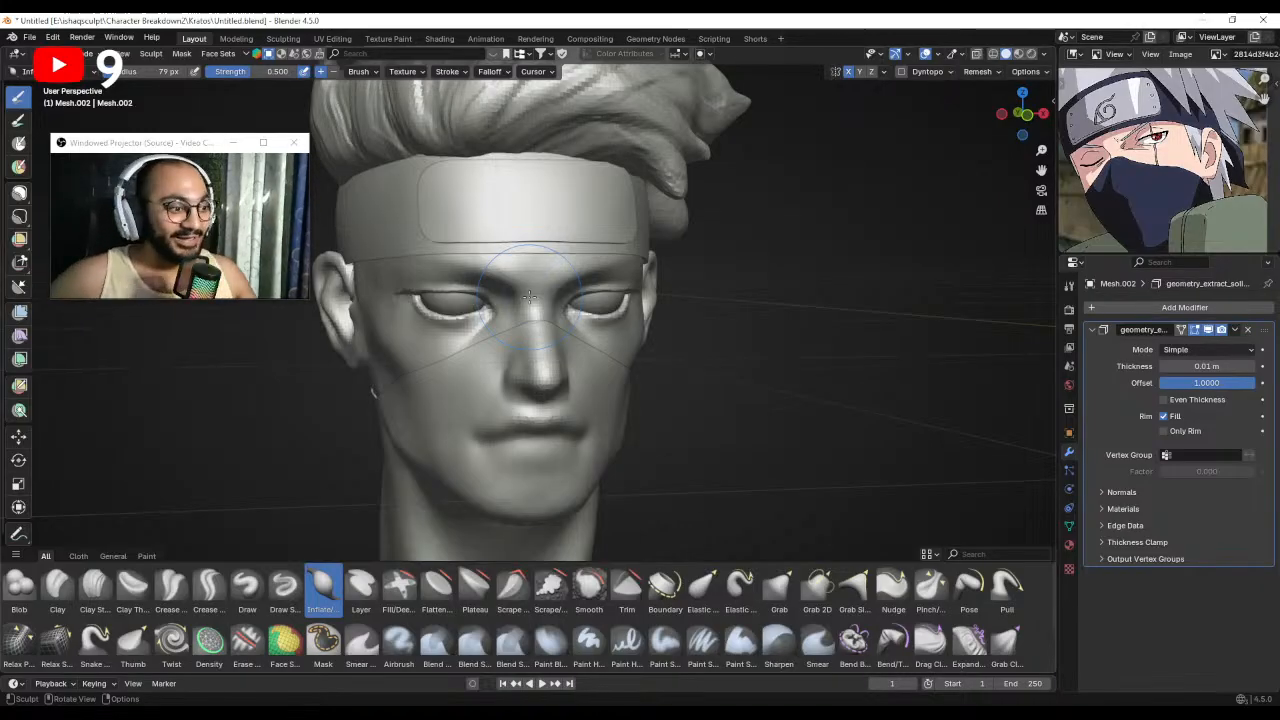
Pull out the cloth between the nose base and upper lip with the Grab brush, enlarging its radius to 103 px.
{"action": "middle_click_drag", "start_coordinate": [702, 237], "coordinate": [598, 325]}
{"action": "scroll", "coordinate": [598, 325], "scroll_direction": "up", "scroll_amount": 3}
{"action": "key", "text": "g"}
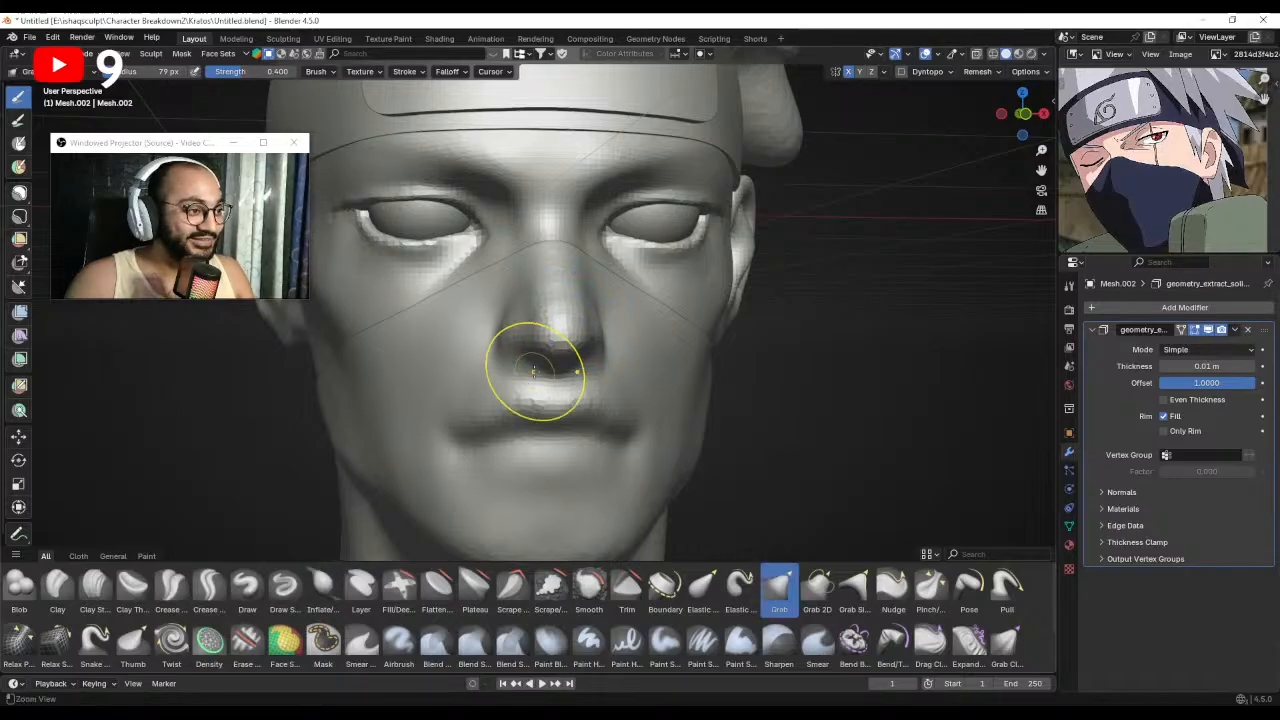
{"action": "scroll", "coordinate": [528, 371], "scroll_direction": "up", "scroll_amount": 2}
{"action": "left_click_drag", "start_coordinate": [520, 368], "coordinate": [519, 368]}
{"action": "scroll", "coordinate": [536, 375], "scroll_direction": "down", "scroll_amount": 1}
{"action": "key", "text": "bracketright"}
{"action": "key", "text": "bracketright"}
{"action": "key", "text": "bracketright"}
{"action": "key", "text": "bracketright"}
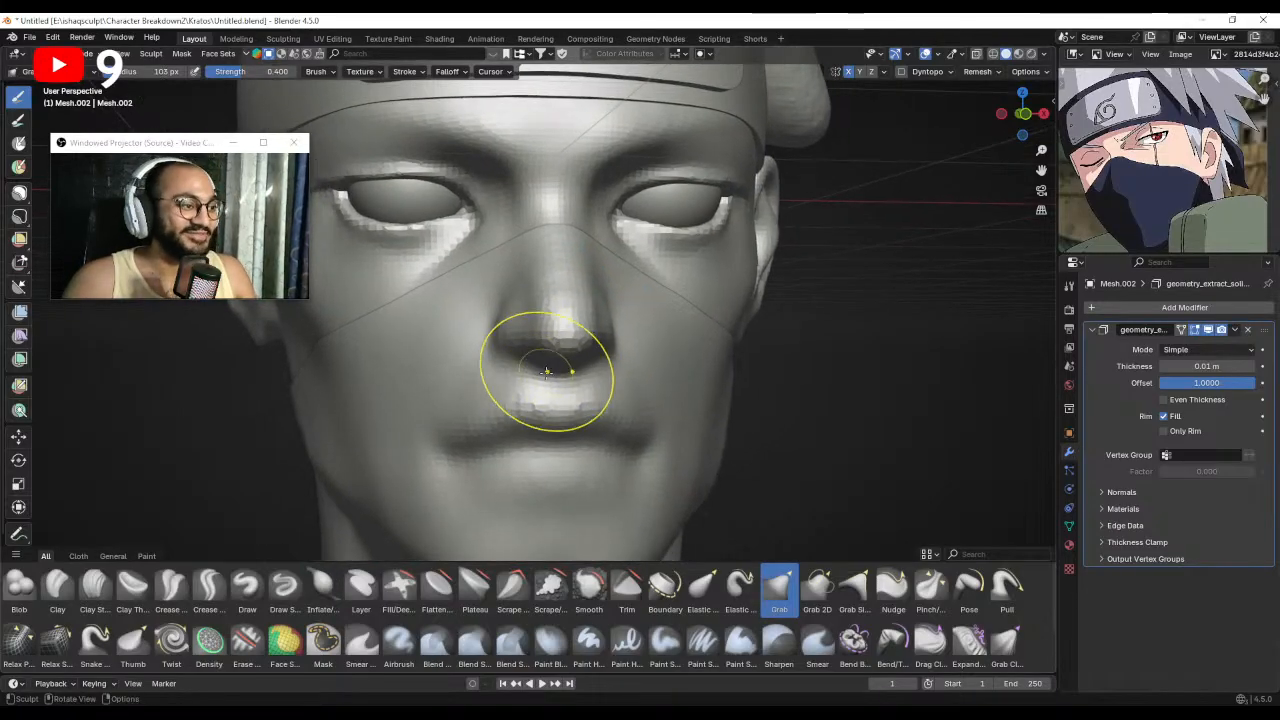
Reduce the Grab brush radius to 73 px and refine the cloth around the nose.
{"action": "scroll", "coordinate": [549, 375], "scroll_direction": "down", "scroll_amount": 1}
{"action": "key", "text": "bracketleft"}
{"action": "key", "text": "bracketleft"}
{"action": "key", "text": "bracketleft"}
{"action": "mouse_move", "coordinate": [553, 369]}
{"action": "middle_mouse_down"}
{"action": "mouse_move", "coordinate": [461, 371]}
{"action": "mouse_move", "coordinate": [690, 362]}
{"action": "mouse_move", "coordinate": [650, 345]}
{"action": "mouse_move", "coordinate": [629, 366]}
{"action": "mouse_move", "coordinate": [523, 380]}
{"action": "mouse_move", "coordinate": [453, 348]}
{"action": "middle_mouse_up"}
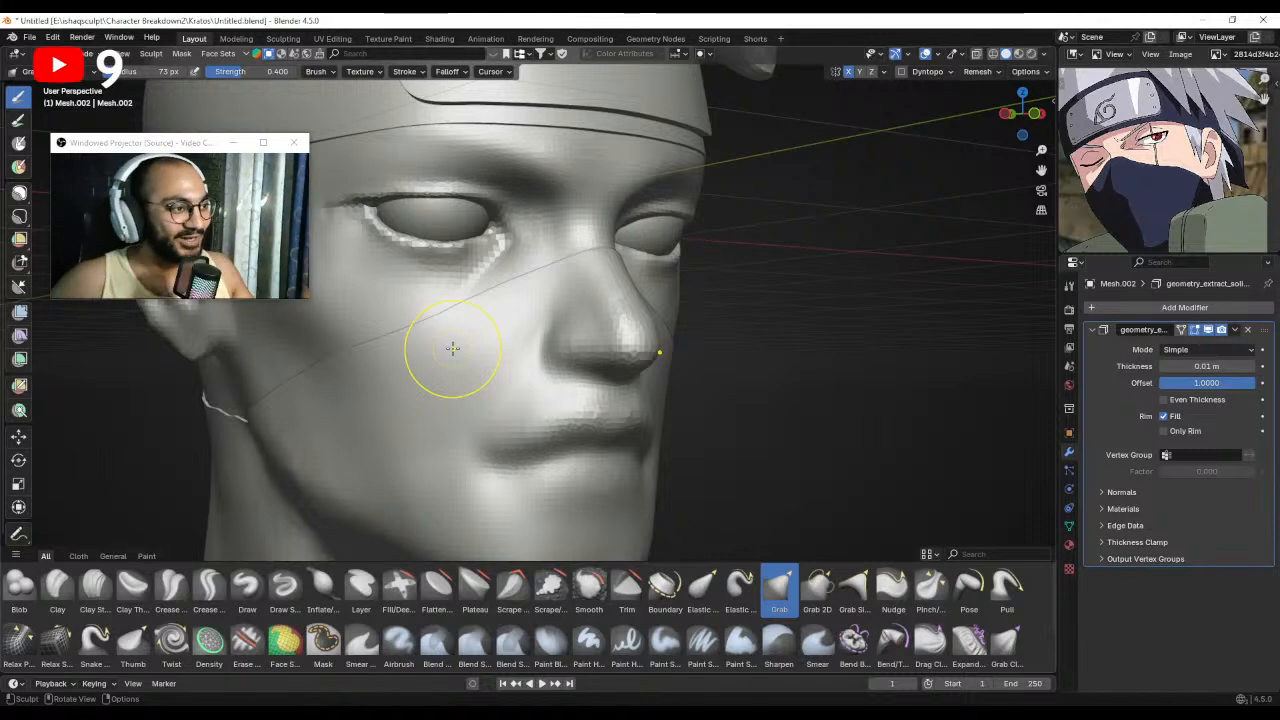
Examine the fabric mask's fit along the cheeks, jaw, ears and neck from both sides and the front.
{"action": "mouse_move", "coordinate": [700, 257]}
{"action": "middle_mouse_down"}
{"action": "mouse_move", "coordinate": [457, 380]}
{"action": "mouse_move", "coordinate": [432, 358]}
{"action": "mouse_move", "coordinate": [334, 371]}
{"action": "mouse_move", "coordinate": [425, 370]}
{"action": "middle_mouse_up"}
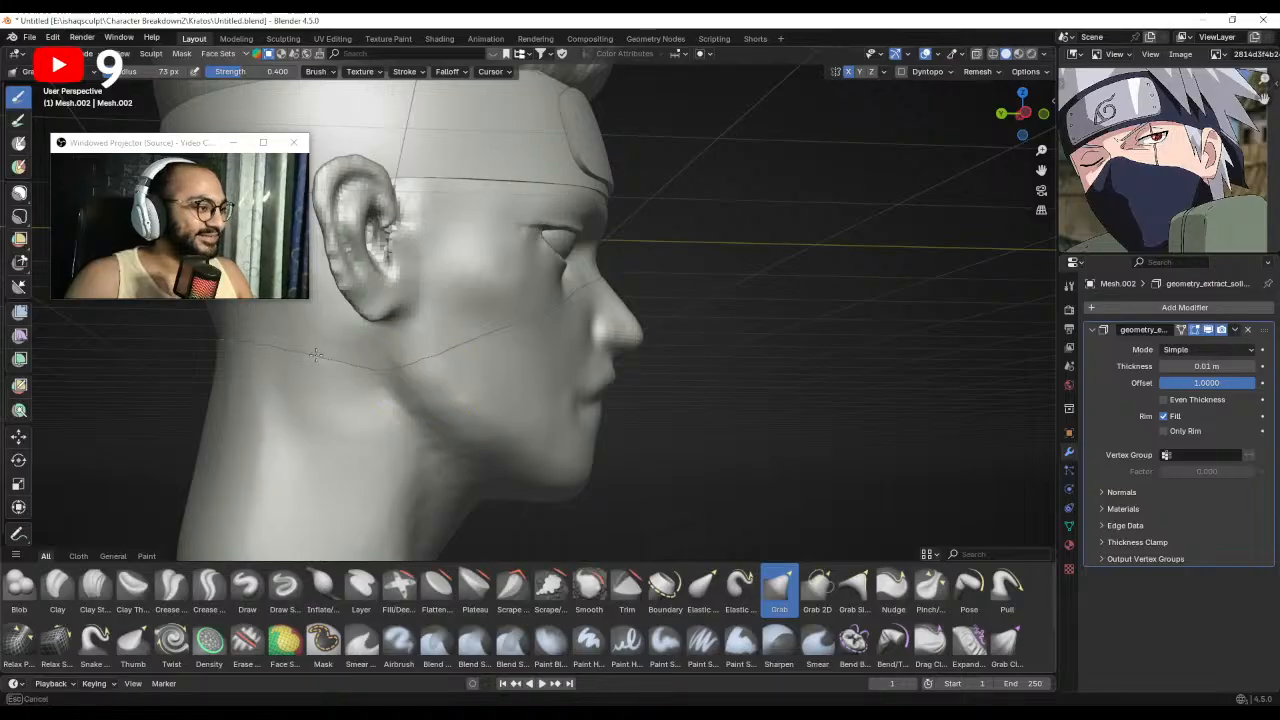
{"action": "middle_click_drag", "start_coordinate": [315, 353], "coordinate": [352, 372]}
{"action": "mouse_move", "coordinate": [495, 332]}
{"action": "middle_mouse_down"}
{"action": "mouse_move", "coordinate": [514, 309]}
{"action": "mouse_move", "coordinate": [591, 423]}
{"action": "mouse_move", "coordinate": [551, 364]}
{"action": "middle_mouse_up"}
{"action": "scroll", "coordinate": [540, 355], "scroll_direction": "up", "scroll_amount": 3}
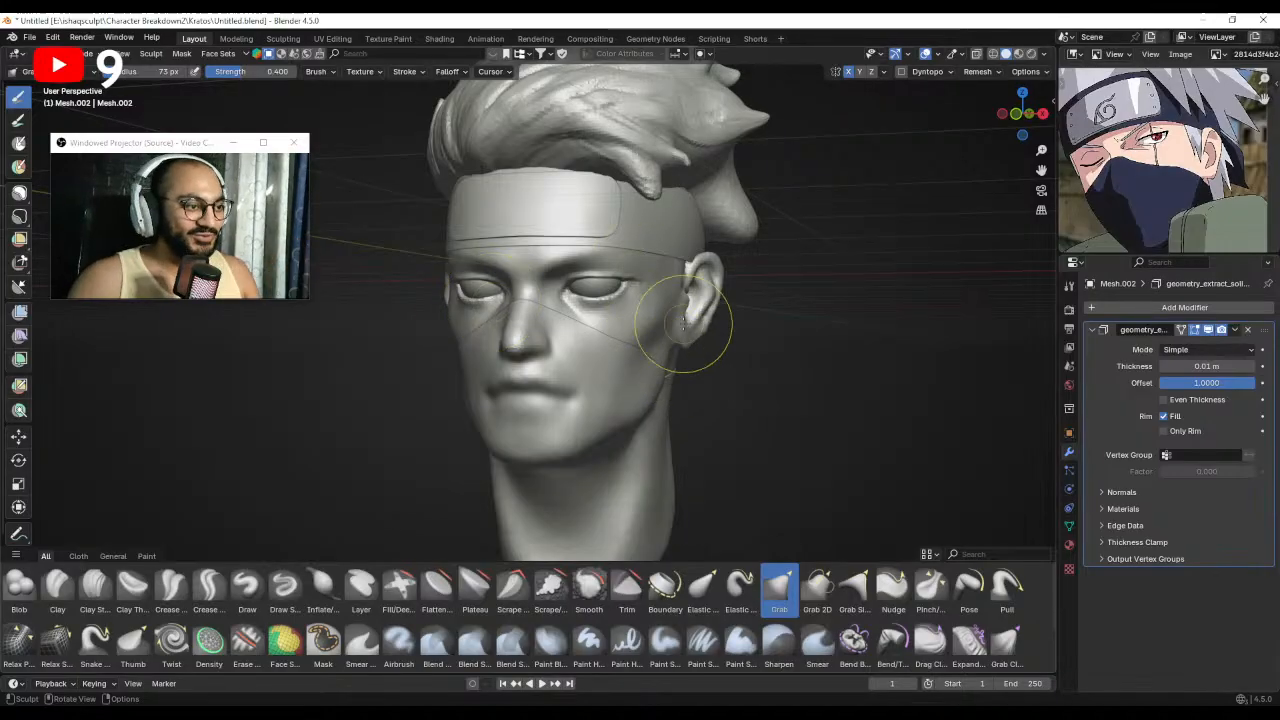
{"action": "middle_click_drag", "start_coordinate": [659, 316], "coordinate": [606, 366]}
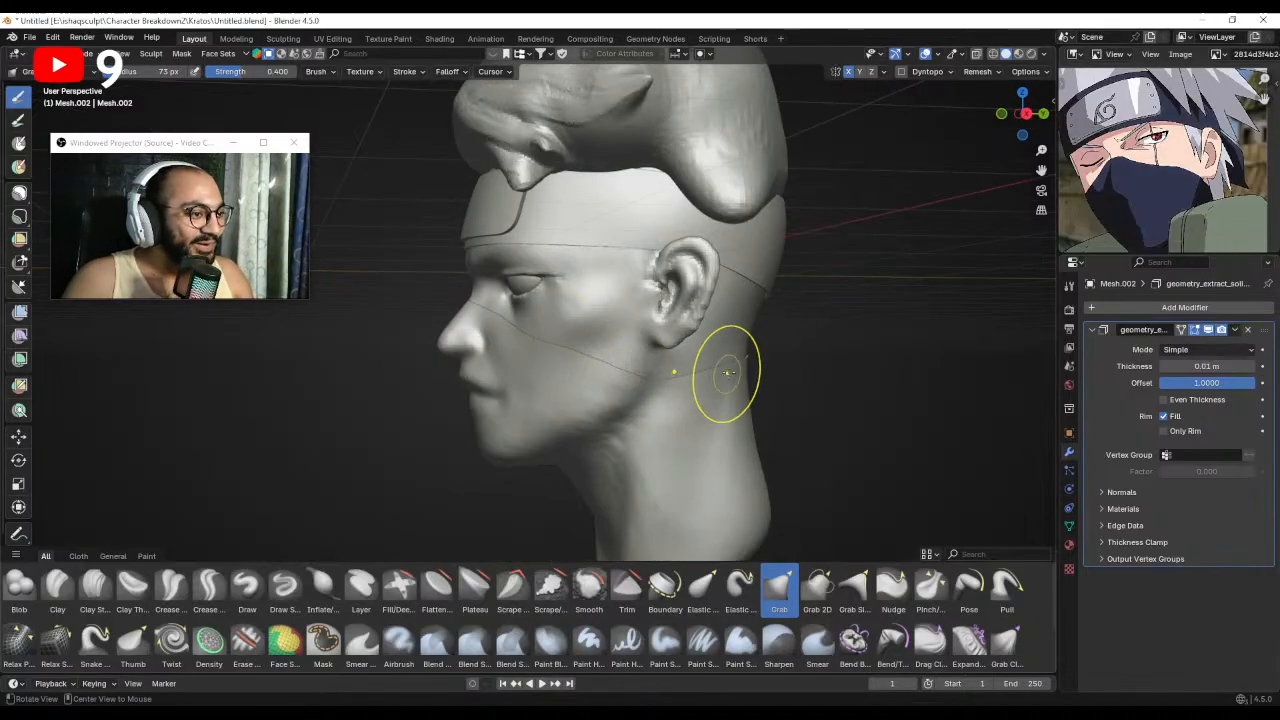
{"action": "middle_click_drag", "start_coordinate": [729, 377], "coordinate": [577, 387]}
{"action": "mouse_move", "coordinate": [624, 436]}
{"action": "middle_mouse_down"}
{"action": "mouse_move", "coordinate": [640, 438]}
{"action": "mouse_move", "coordinate": [643, 423]}
{"action": "mouse_move", "coordinate": [614, 423]}
{"action": "mouse_move", "coordinate": [596, 395]}
{"action": "middle_mouse_up"}
{"action": "middle_click_drag", "start_coordinate": [569, 465], "coordinate": [606, 449]}
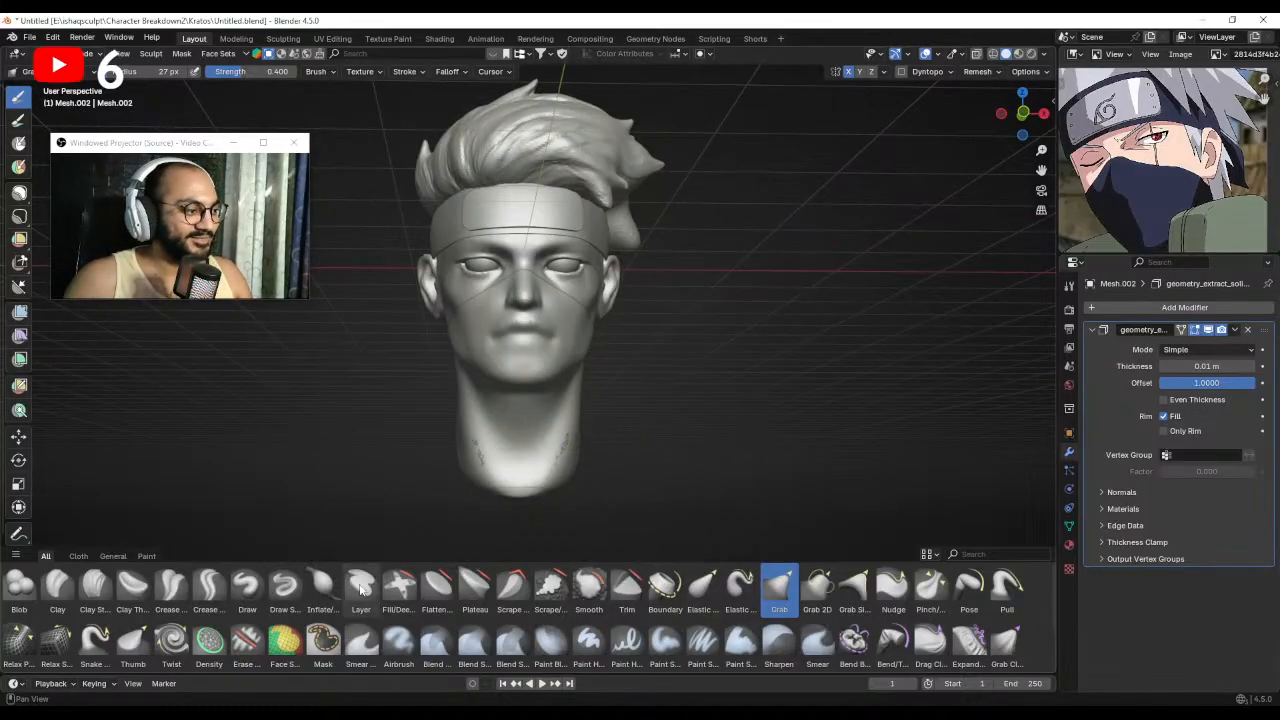
Inflate the fabric mask over the neck with the Inflate/Deflate brush, adjusting the brush radius to suit.
{"action": "left_click", "coordinate": [322, 588]}
{"action": "key", "text": "f"}
{"action": "mouse_move", "coordinate": [640, 462]}
{"action": "middle_mouse_down"}
{"action": "mouse_move", "coordinate": [578, 451]}
{"action": "mouse_move", "coordinate": [560, 482]}
{"action": "middle_mouse_up"}
{"action": "left_click", "coordinate": [594, 460]}
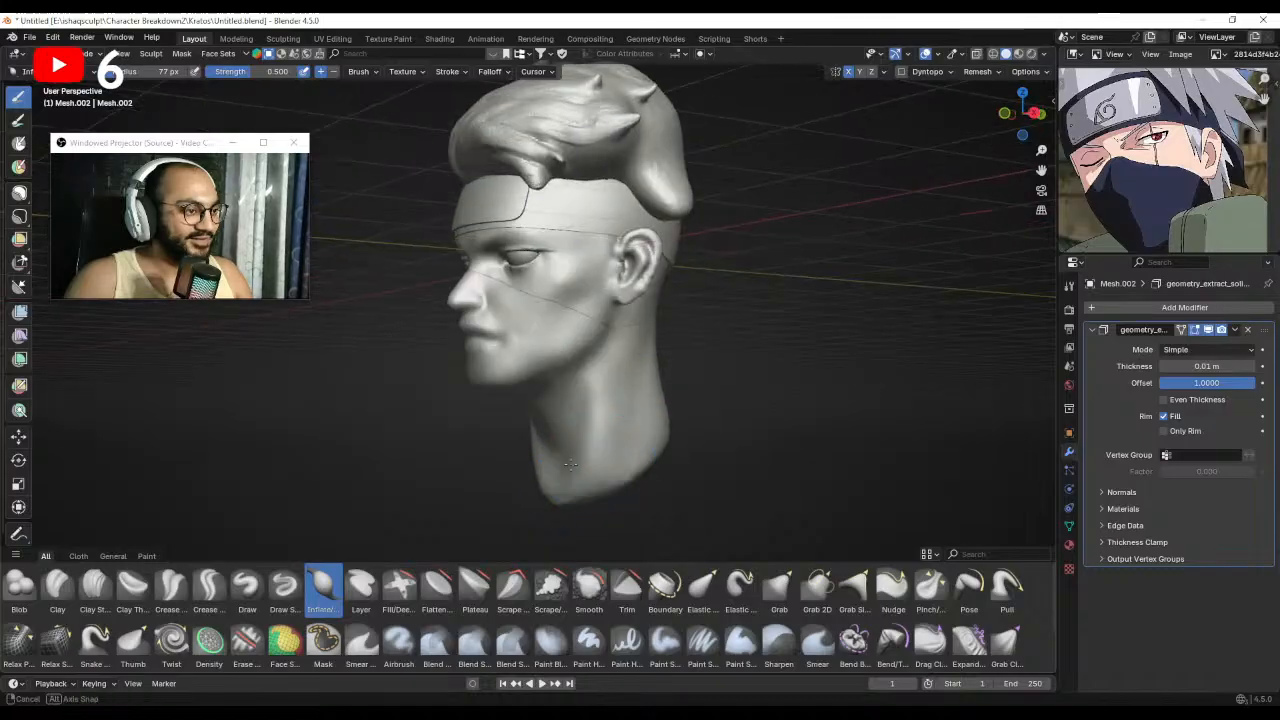
{"action": "key", "text": "f"}
{"action": "left_click", "coordinate": [570, 455]}
{"action": "left_click_drag", "start_coordinate": [570, 450], "coordinate": [590, 373]}
{"action": "middle_click_drag", "start_coordinate": [613, 442], "coordinate": [608, 490], "text": "shift"}
{"action": "mouse_move", "coordinate": [608, 470]}
{"action": "middle_mouse_down"}
{"action": "mouse_move", "coordinate": [562, 446]}
{"action": "mouse_move", "coordinate": [637, 411]}
{"action": "mouse_move", "coordinate": [637, 343]}
{"action": "mouse_move", "coordinate": [590, 366]}
{"action": "mouse_move", "coordinate": [683, 403]}
{"action": "mouse_move", "coordinate": [600, 472]}
{"action": "middle_mouse_up"}
{"action": "mouse_move", "coordinate": [580, 445]}
{"action": "middle_mouse_down"}
{"action": "mouse_move", "coordinate": [612, 438]}
{"action": "mouse_move", "coordinate": [601, 423]}
{"action": "mouse_move", "coordinate": [617, 384]}
{"action": "mouse_move", "coordinate": [657, 345]}
{"action": "mouse_move", "coordinate": [649, 466]}
{"action": "middle_mouse_up"}
Switch to Object Mode, clear the selection and set the viewport's clip start to 0.1 m.
{"action": "key", "text": "ctrl+Tab"}
{"action": "left_click", "coordinate": [494, 428]}
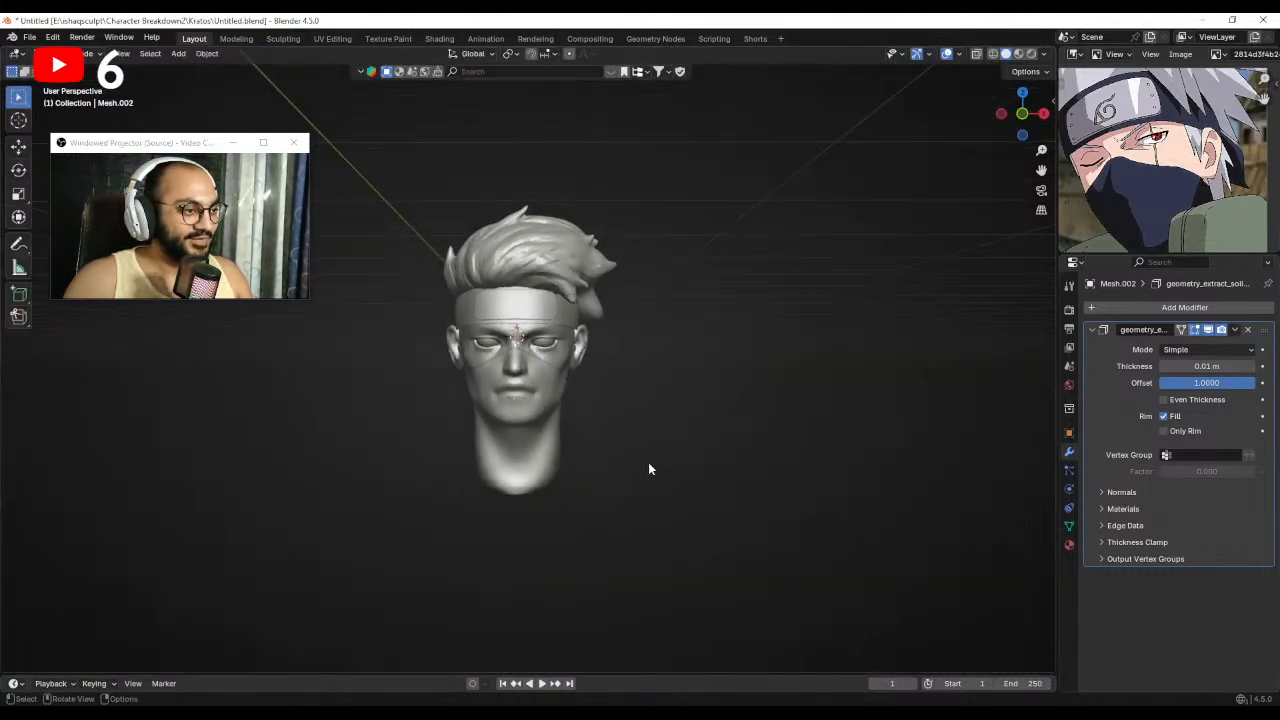
{"action": "key", "text": "n"}
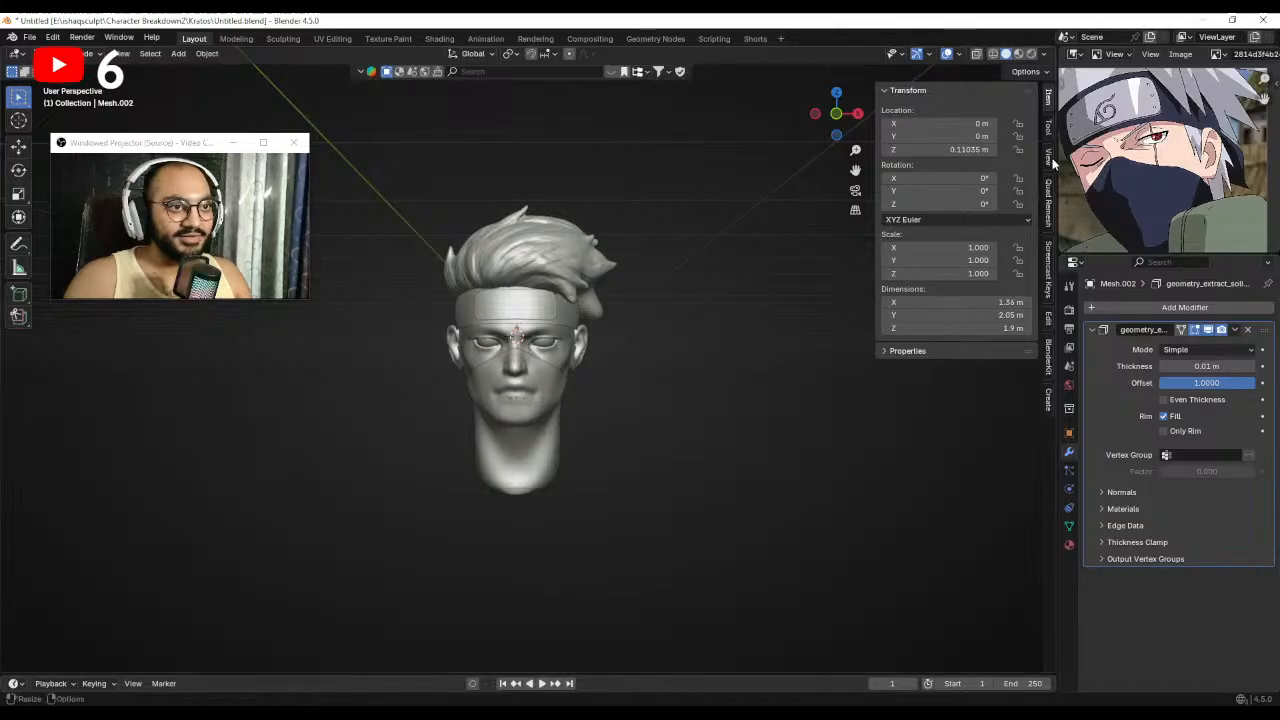
{"action": "left_click", "coordinate": [1048, 157]}
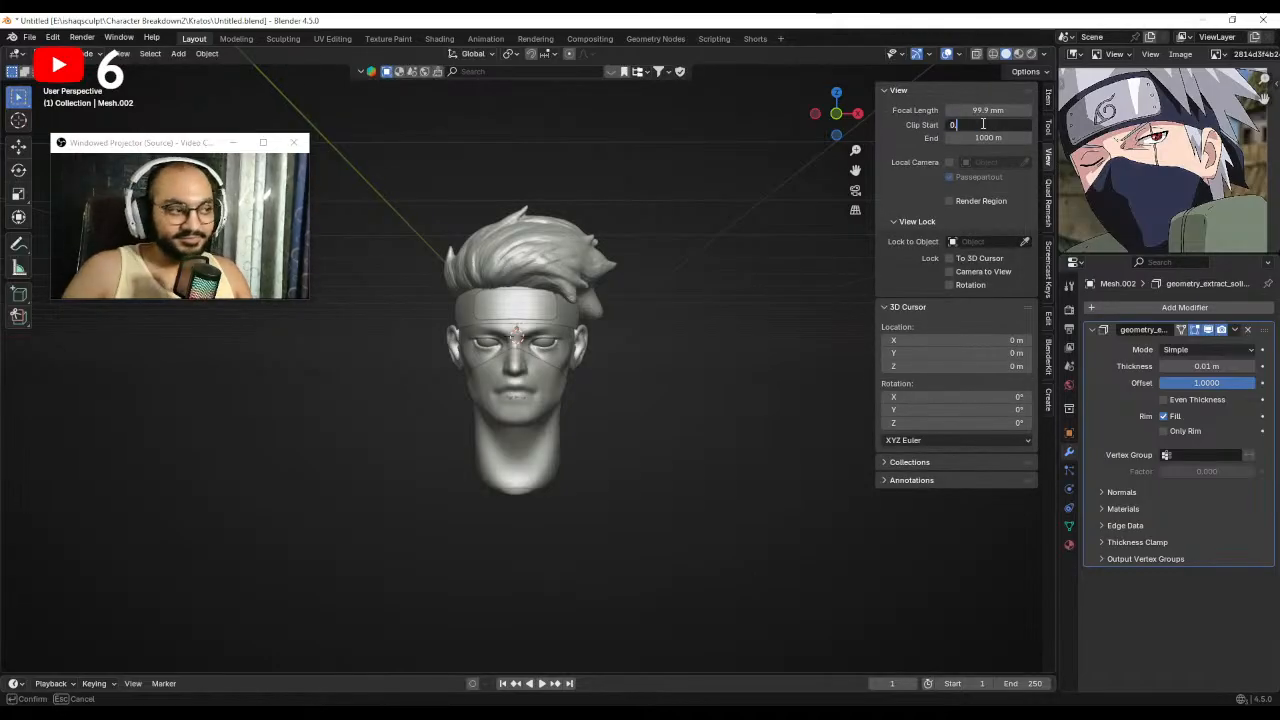
Select the fabric face mask and apply Shade Smooth to it.
{"action": "middle_click_drag", "start_coordinate": [584, 412], "coordinate": [674, 316], "text": "ctrl"}
{"action": "left_click", "coordinate": [424, 345]}
{"action": "right_click", "coordinate": [516, 352]}
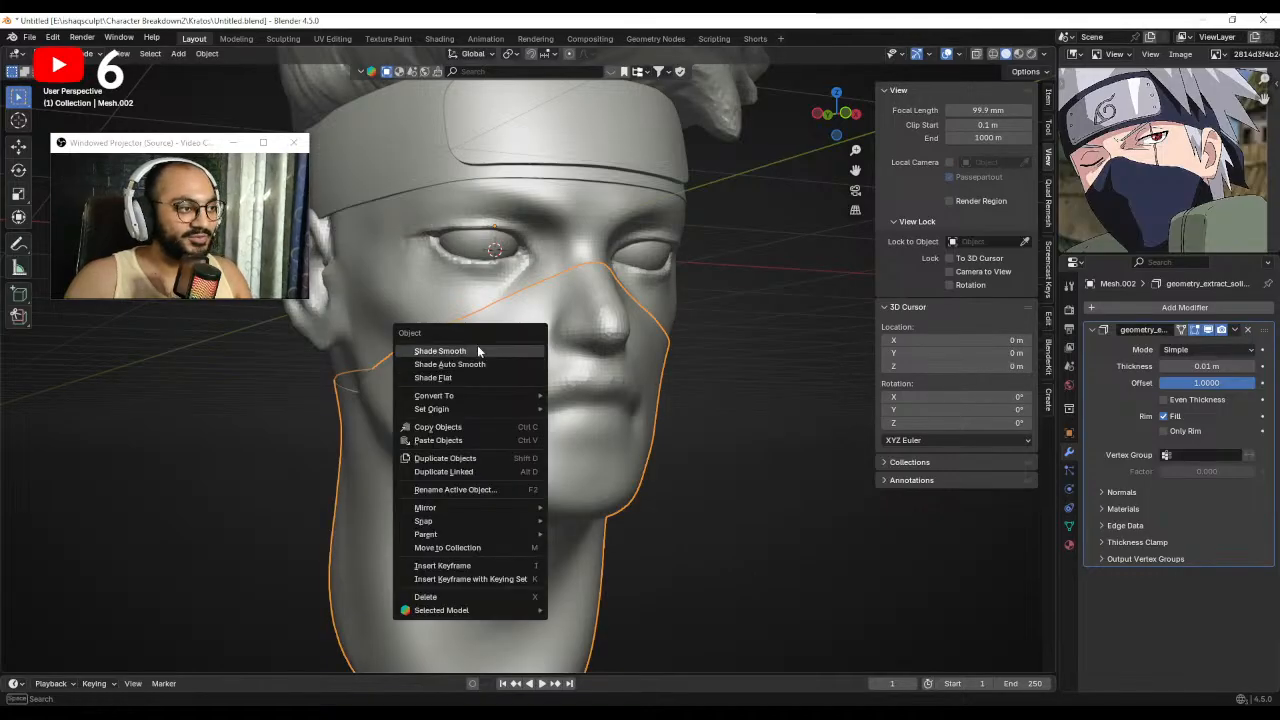
{"action": "right_click", "coordinate": [577, 355]}
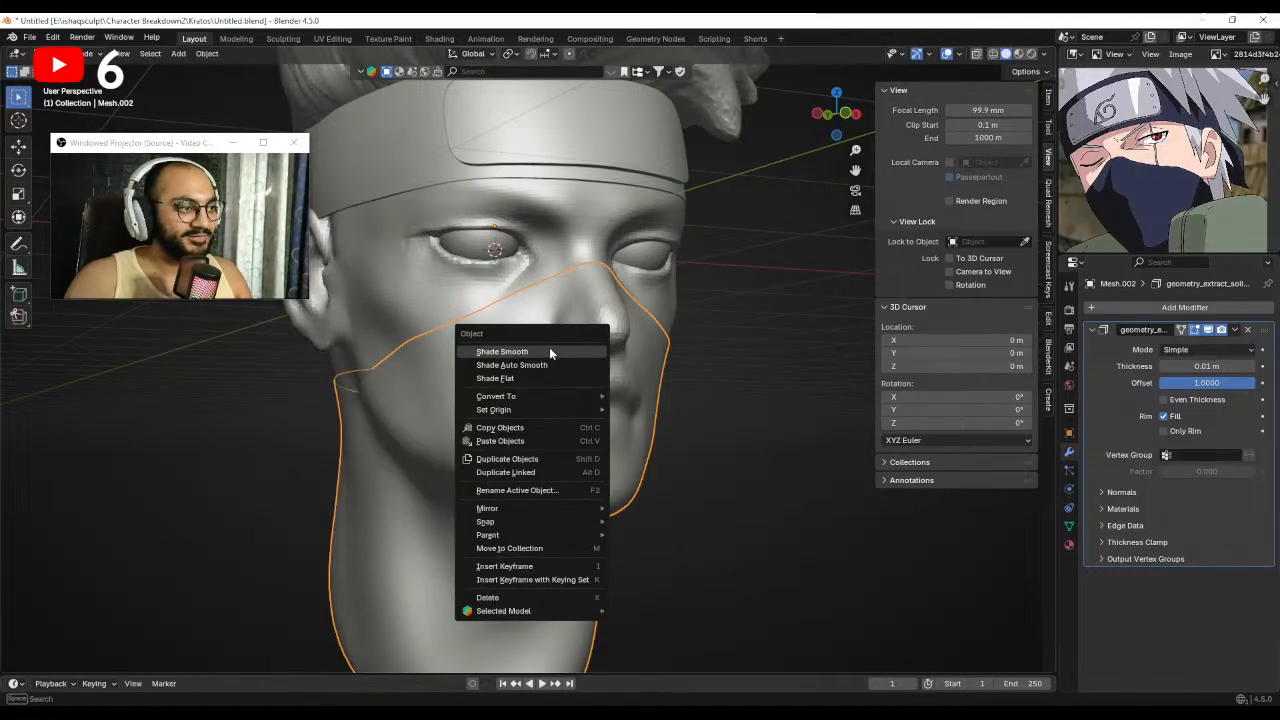
{"action": "left_click", "coordinate": [549, 351]}
{"action": "middle_click_drag", "start_coordinate": [735, 283], "coordinate": [670, 285]}
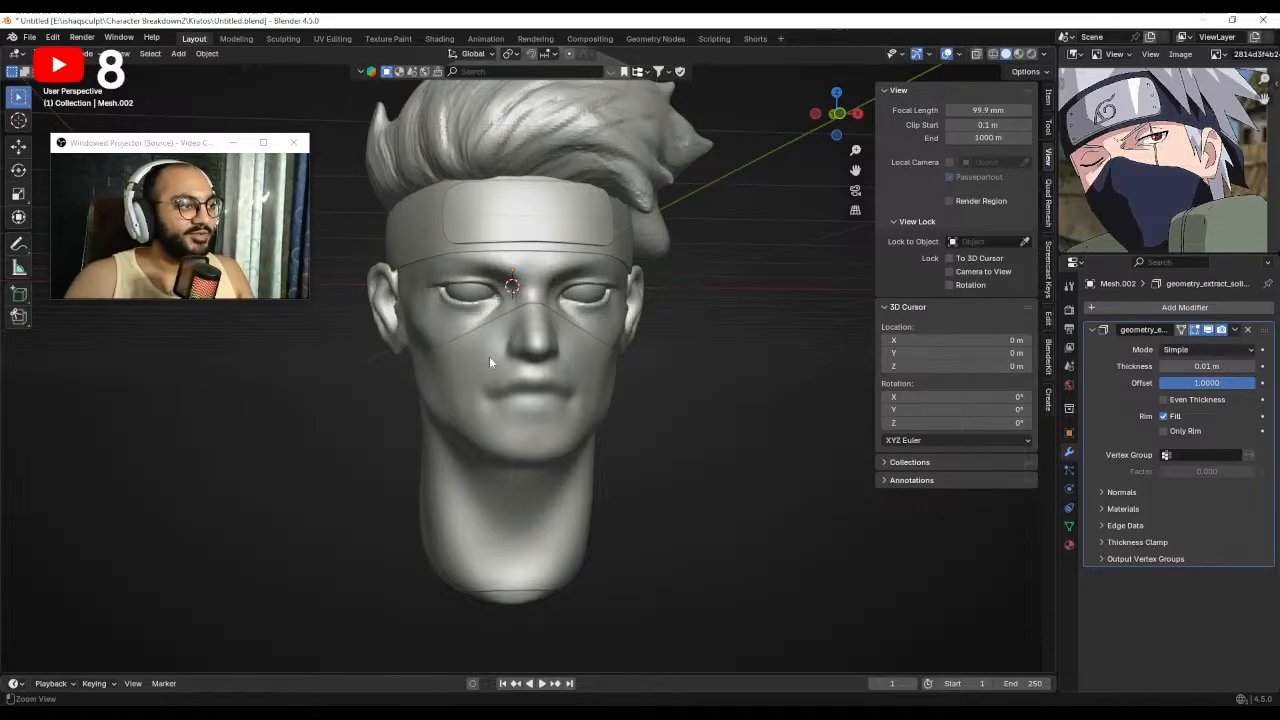
Select the head mesh, return to Sculpt Mode and refine the area around the earlobe with the Grab brush.
{"action": "middle_click_drag", "start_coordinate": [489, 356], "coordinate": [592, 346]}
{"action": "left_click_drag", "start_coordinate": [592, 346], "coordinate": [570, 338], "text": "alt"}
{"action": "left_click", "coordinate": [572, 330]}
{"action": "key", "text": "ctrl+Tab"}
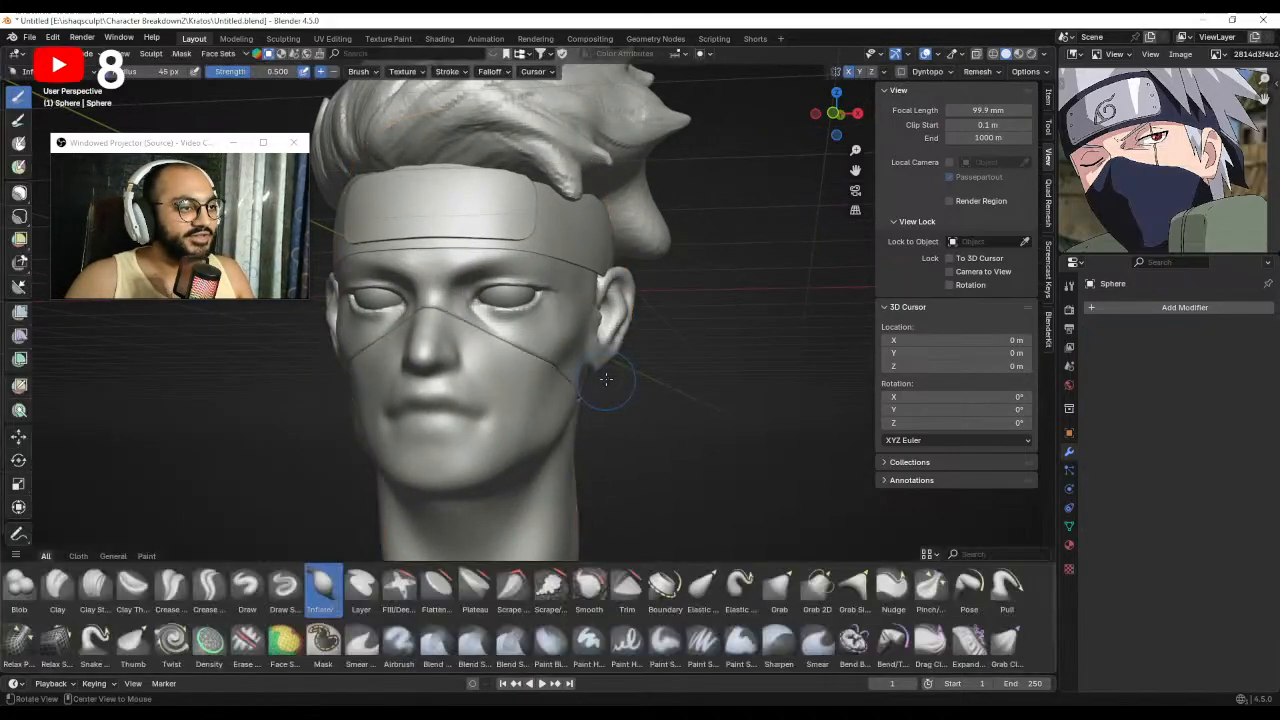
{"action": "left_click_drag", "start_coordinate": [606, 377], "coordinate": [508, 361], "text": "alt"}
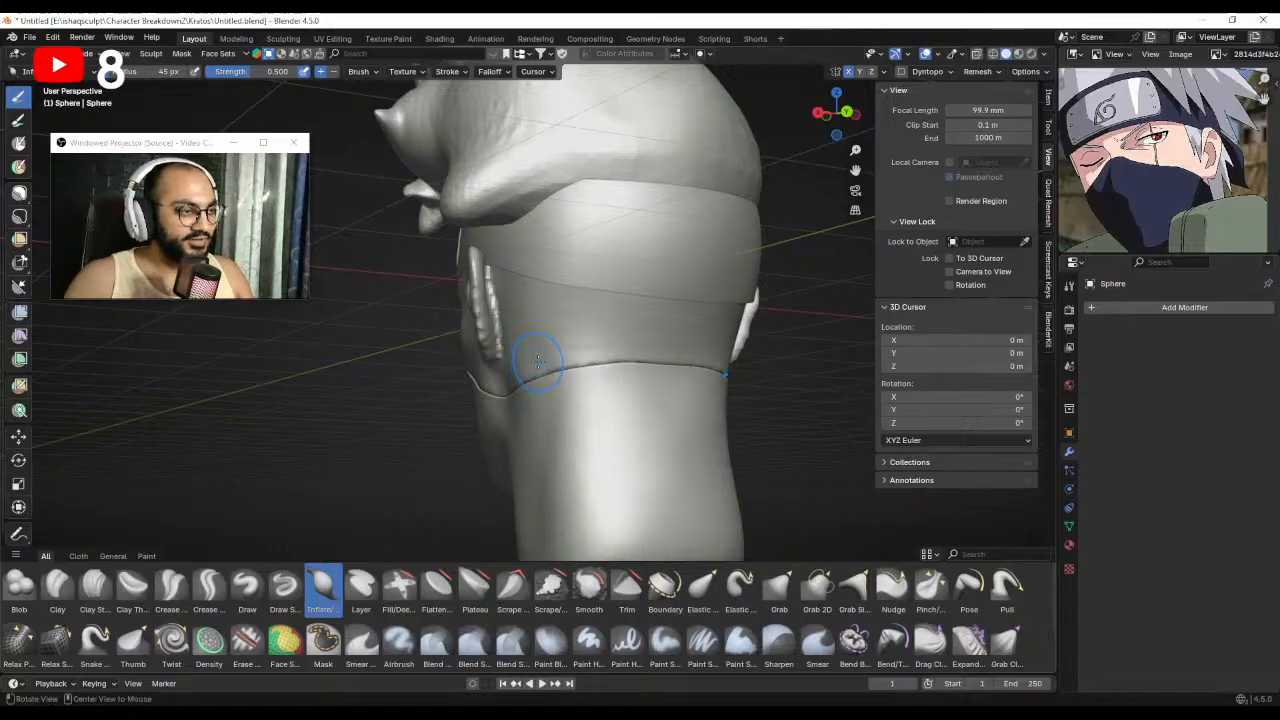
{"action": "middle_click_drag", "start_coordinate": [512, 361], "coordinate": [715, 362]}
{"action": "scroll", "coordinate": [574, 377], "scroll_direction": "up", "scroll_amount": 2}
{"action": "key", "text": "g"}
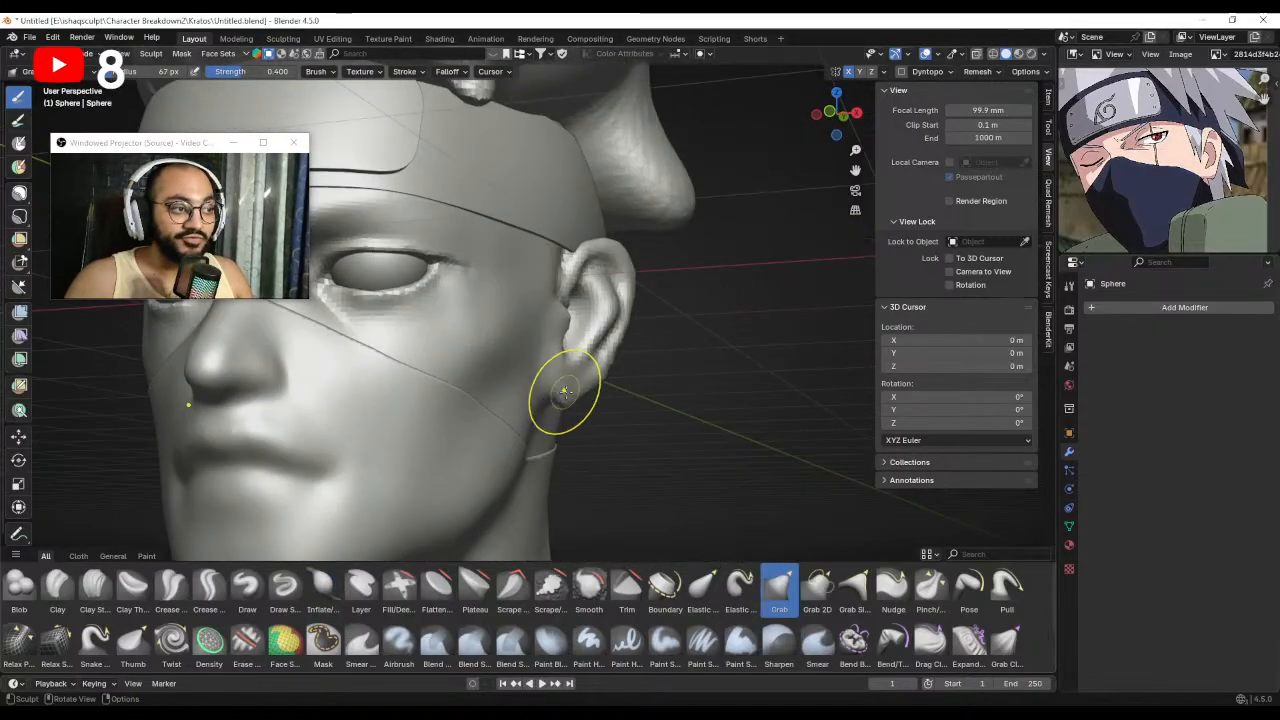
{"action": "mouse_move", "coordinate": [586, 394]}
{"action": "middle_mouse_down"}
{"action": "mouse_move", "coordinate": [546, 397]}
{"action": "mouse_move", "coordinate": [626, 368]}
{"action": "middle_mouse_up"}
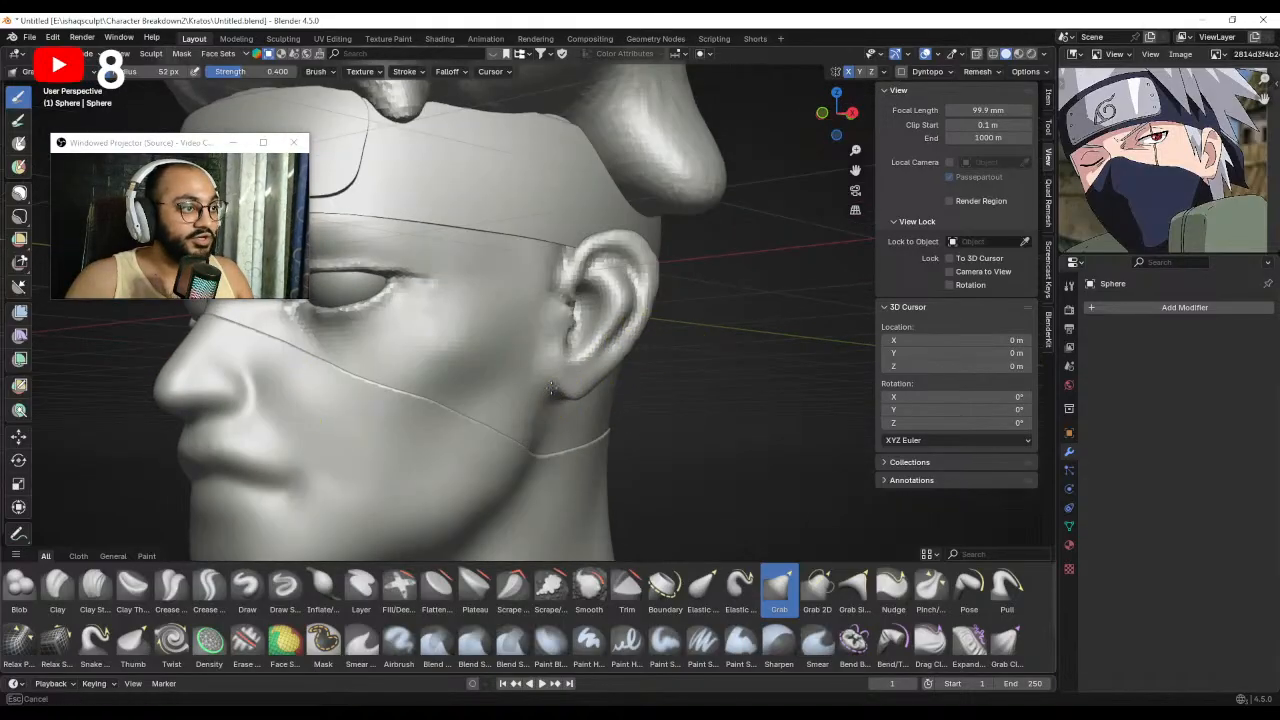
{"action": "mouse_move", "coordinate": [550, 390]}
{"action": "middle_mouse_down"}
{"action": "mouse_move", "coordinate": [660, 394]}
{"action": "mouse_move", "coordinate": [577, 429]}
{"action": "mouse_move", "coordinate": [561, 413]}
{"action": "mouse_move", "coordinate": [591, 409]}
{"action": "mouse_move", "coordinate": [560, 373]}
{"action": "mouse_move", "coordinate": [571, 337]}
{"action": "mouse_move", "coordinate": [593, 341]}
{"action": "mouse_move", "coordinate": [562, 383]}
{"action": "mouse_move", "coordinate": [525, 400]}
{"action": "mouse_move", "coordinate": [434, 402]}
{"action": "middle_mouse_up"}
Switch sculpting to the headband and adjust its side above the ear with the Grab brush, resizing the brush to suit.
{"action": "key", "text": "alt+q"}
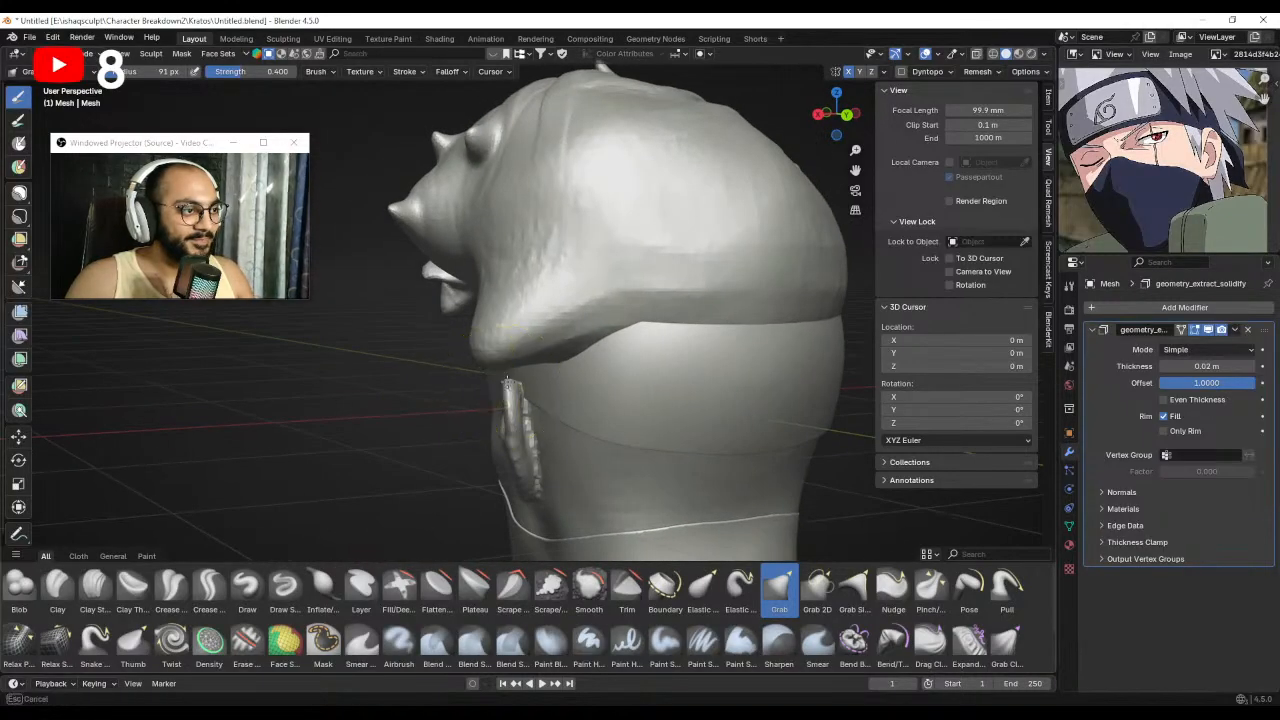
{"action": "mouse_move", "coordinate": [507, 383]}
{"action": "middle_mouse_down"}
{"action": "mouse_move", "coordinate": [547, 415]}
{"action": "mouse_move", "coordinate": [553, 380]}
{"action": "mouse_move", "coordinate": [570, 404]}
{"action": "mouse_move", "coordinate": [550, 392]}
{"action": "mouse_move", "coordinate": [527, 407]}
{"action": "middle_mouse_up"}
{"action": "key", "text": "f"}
{"action": "left_click", "coordinate": [590, 379]}
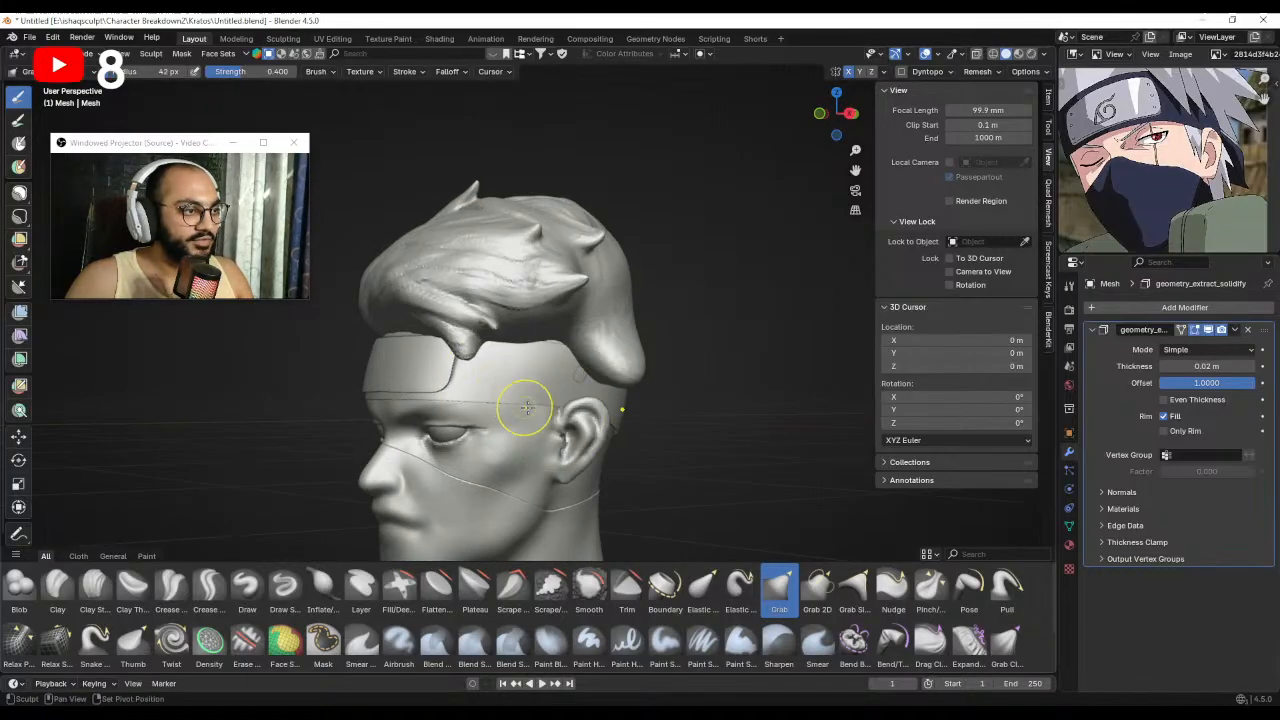
{"action": "scroll", "coordinate": [586, 387], "scroll_direction": "up", "scroll_amount": 2}
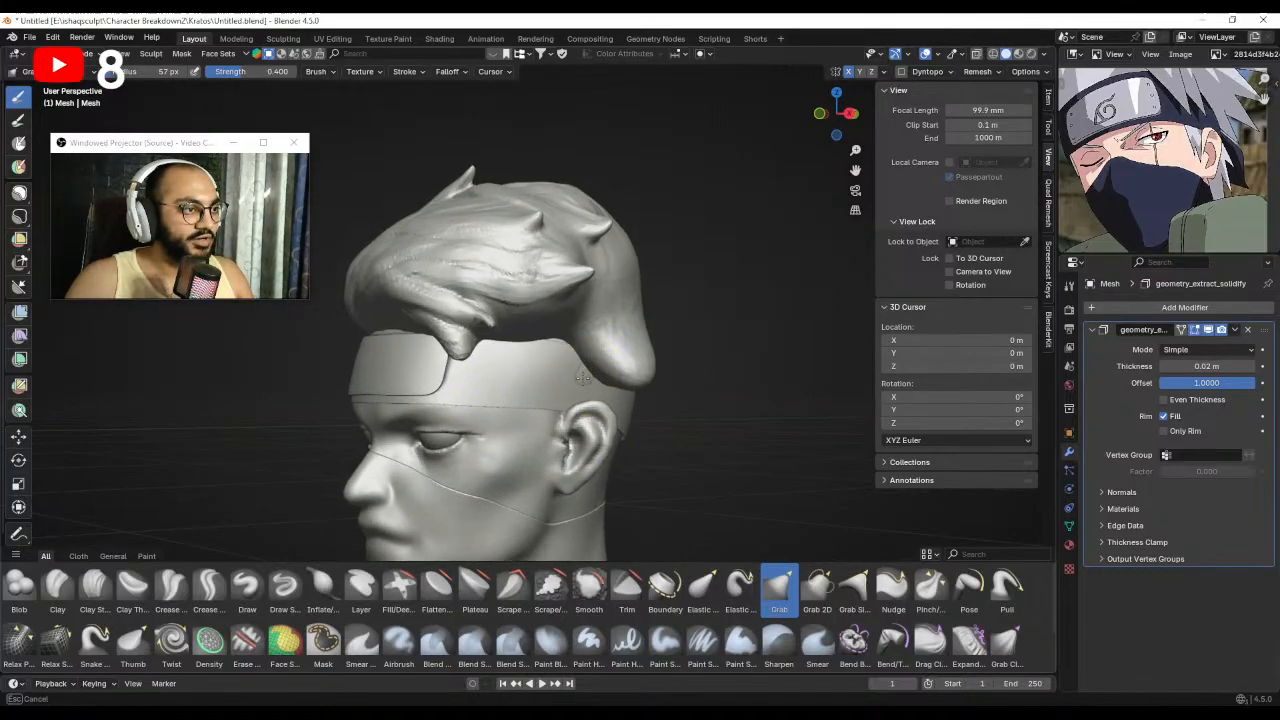
{"action": "middle_click_drag", "start_coordinate": [525, 380], "coordinate": [595, 355]}
{"action": "mouse_move", "coordinate": [549, 415]}
{"action": "middle_mouse_down", "text": "ctrl"}
{"action": "mouse_move", "coordinate": [538, 362]}
{"action": "mouse_move", "coordinate": [563, 378]}
{"action": "mouse_move", "coordinate": [569, 366]}
{"action": "mouse_move", "coordinate": [574, 406]}
{"action": "middle_mouse_up", "text": "ctrl"}
Switch sculpting to the head mesh, choose the Paint Blend brush and set its color to a bright peach skin tone.
{"action": "key", "text": "alt+q"}
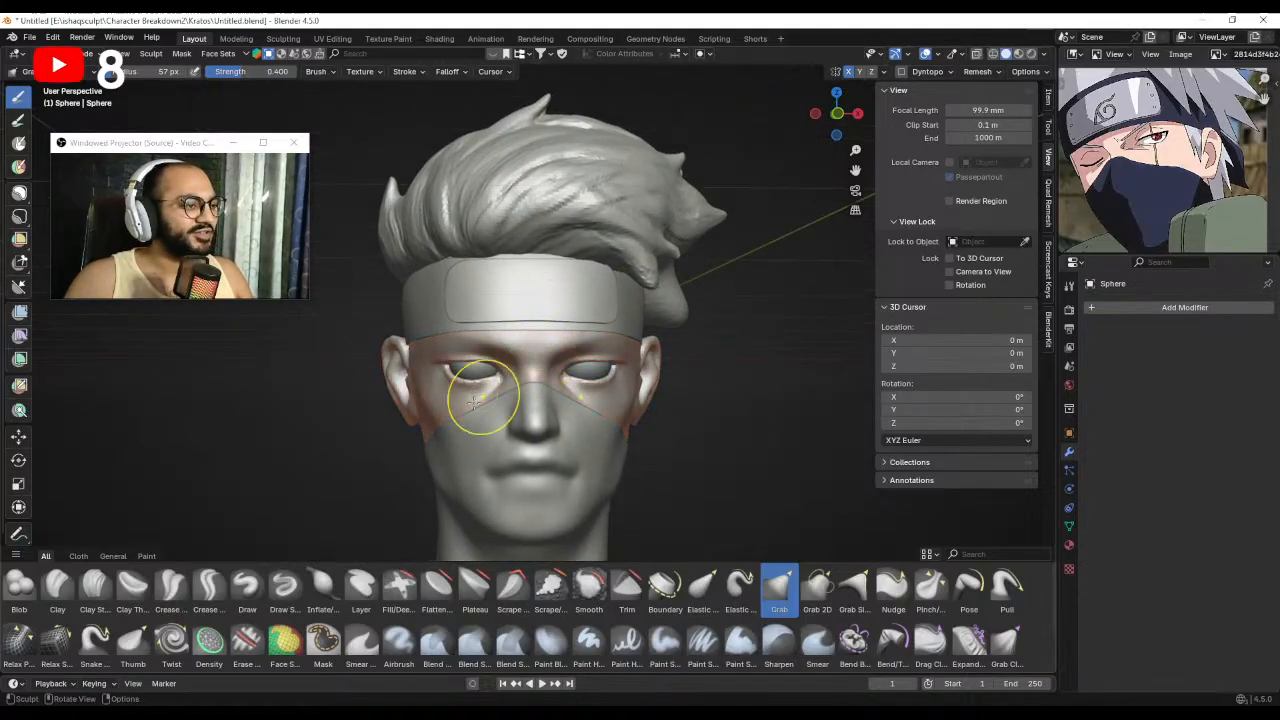
{"action": "left_click", "coordinate": [146, 556]}
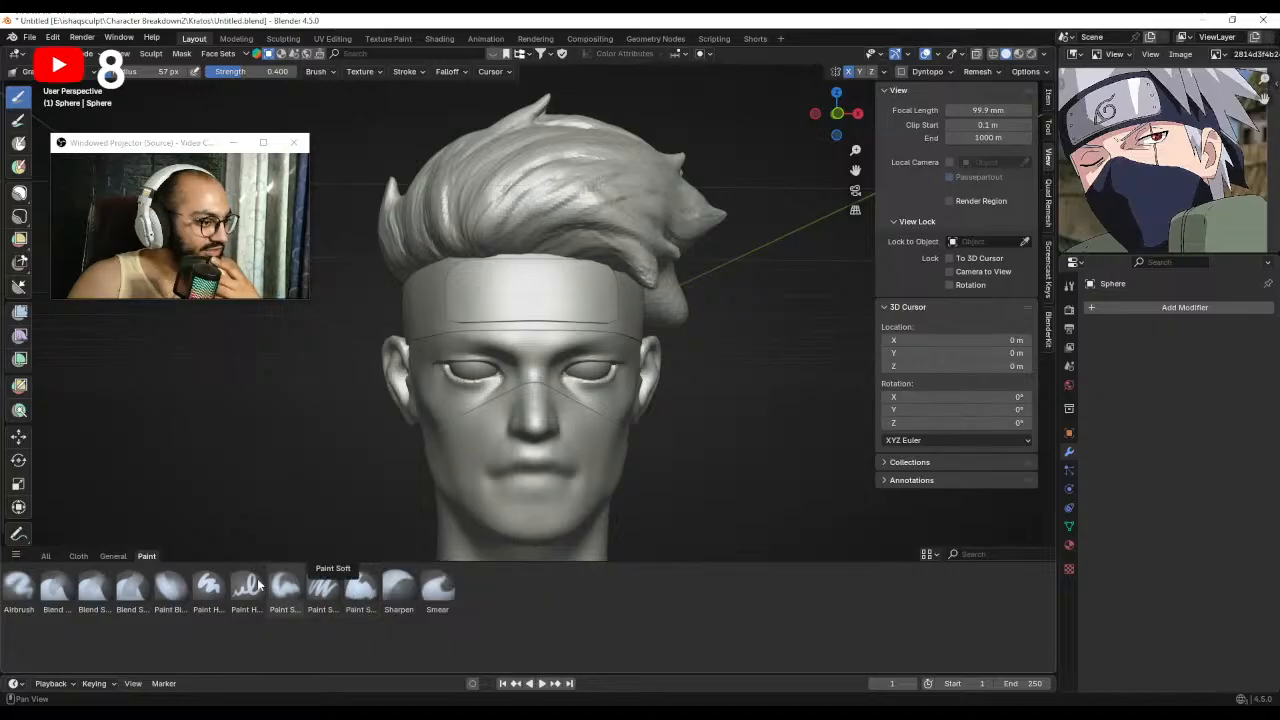
{"action": "left_click", "coordinate": [170, 587]}
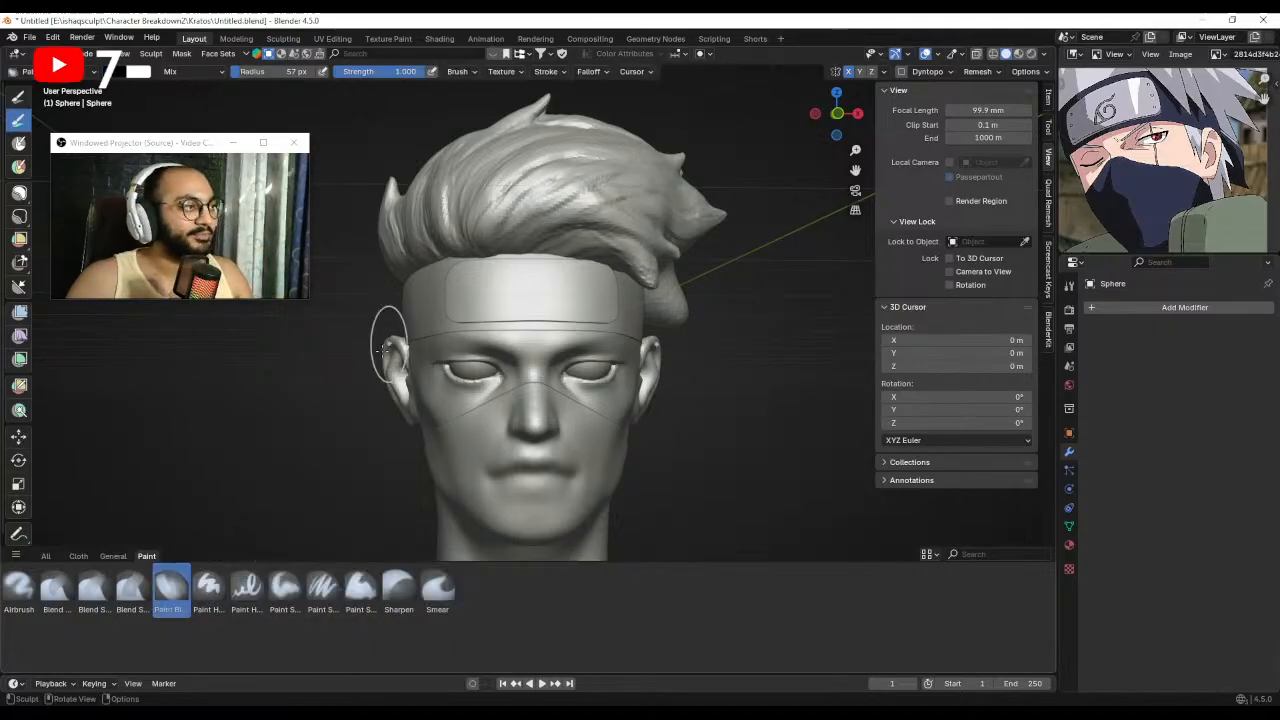
{"action": "mouse_move", "coordinate": [395, 380]}
{"action": "middle_mouse_down"}
{"action": "mouse_move", "coordinate": [508, 411]}
{"action": "mouse_move", "coordinate": [438, 295]}
{"action": "middle_mouse_up"}
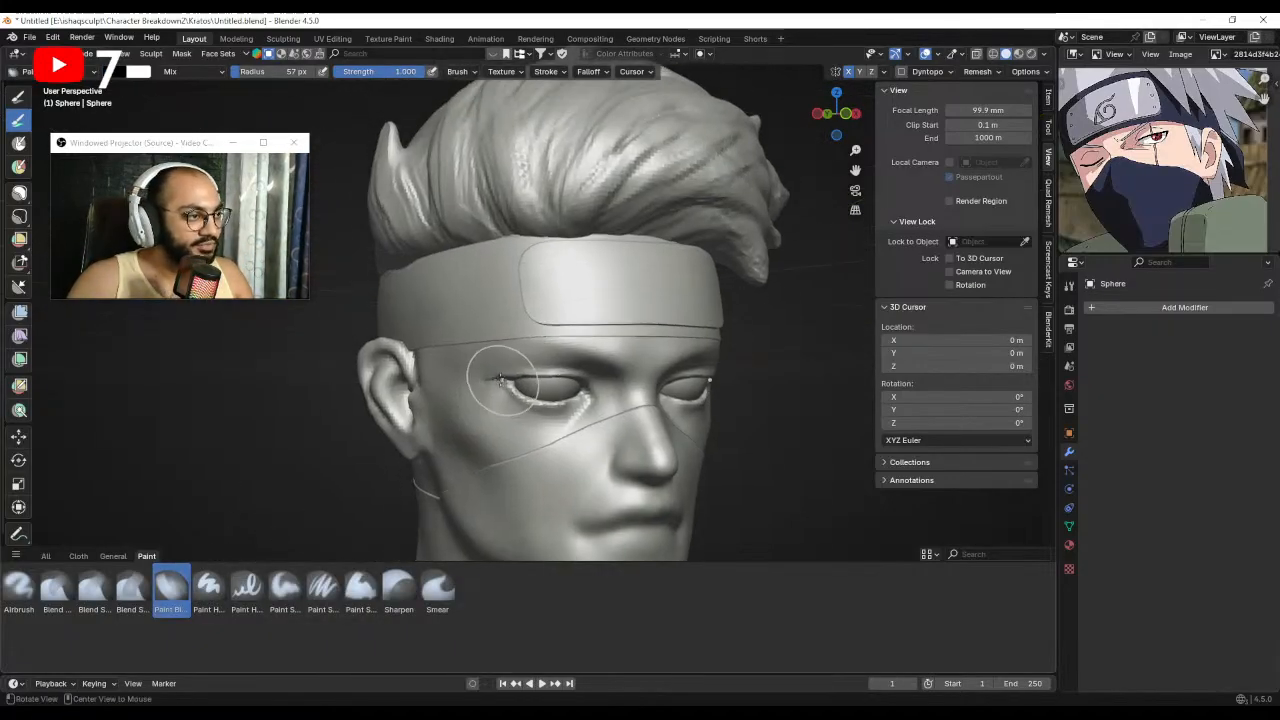
{"action": "left_click", "coordinate": [138, 71]}
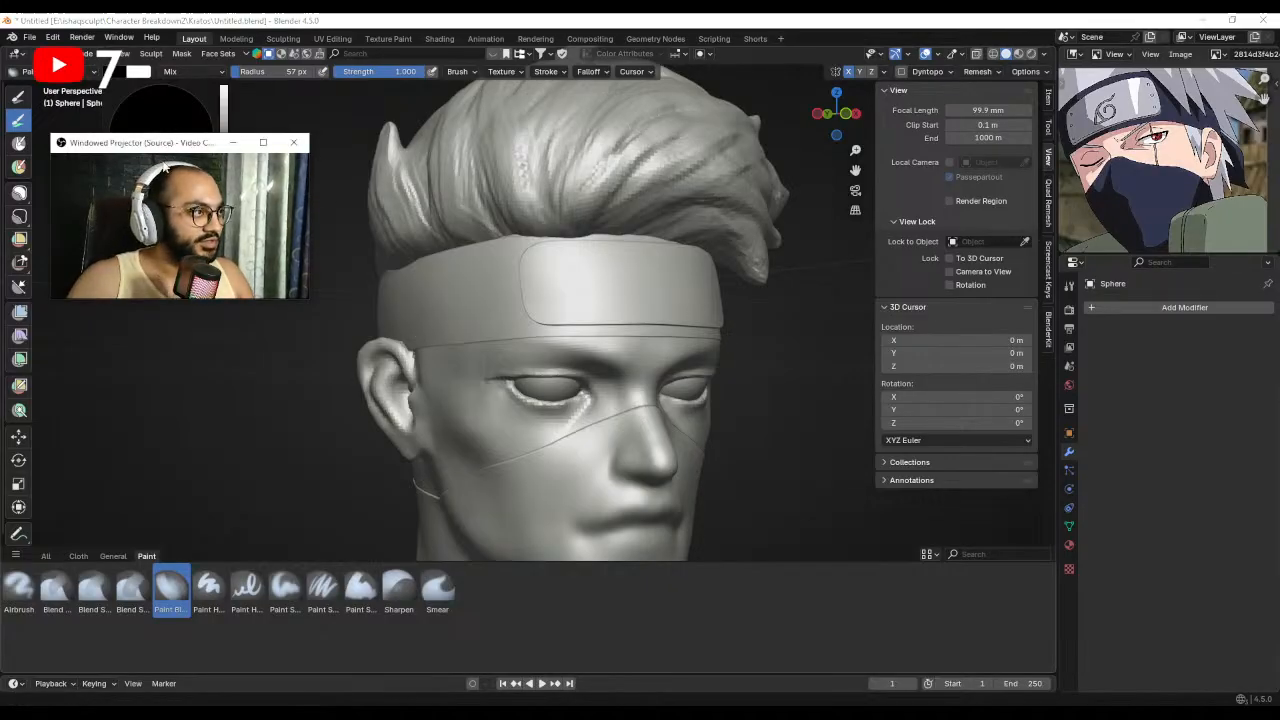
{"action": "left_click_drag", "start_coordinate": [168, 148], "coordinate": [163, 255]}
{"action": "left_click_drag", "start_coordinate": [224, 187], "coordinate": [224, 88]}
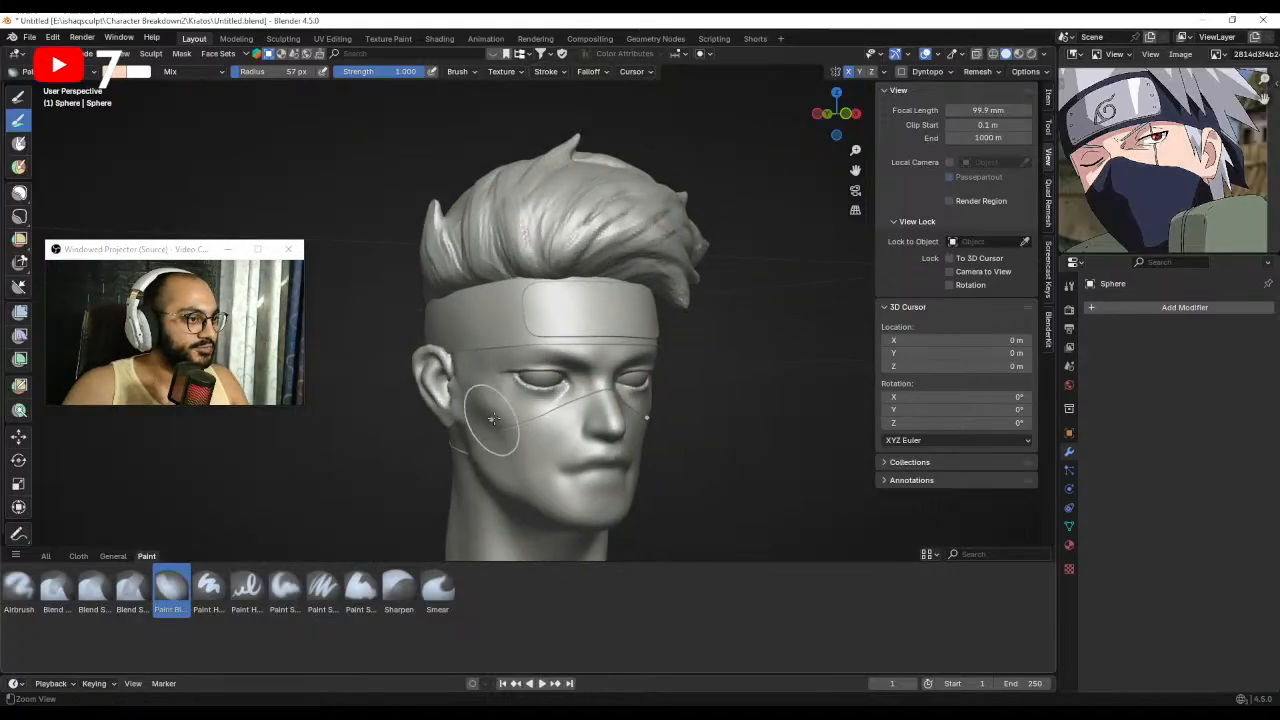
Paint the exposed skin around the eyes and temples with the peach tone, reducing the brush radius.
{"action": "middle_click_drag", "start_coordinate": [491, 417], "coordinate": [525, 408]}
{"action": "left_click_drag", "start_coordinate": [525, 370], "coordinate": [550, 370]}
{"action": "mouse_move", "coordinate": [530, 374]}
{"action": "middle_mouse_down"}
{"action": "mouse_move", "coordinate": [557, 378]}
{"action": "mouse_move", "coordinate": [510, 372]}
{"action": "middle_mouse_up"}
{"action": "left_click", "coordinate": [128, 71]}
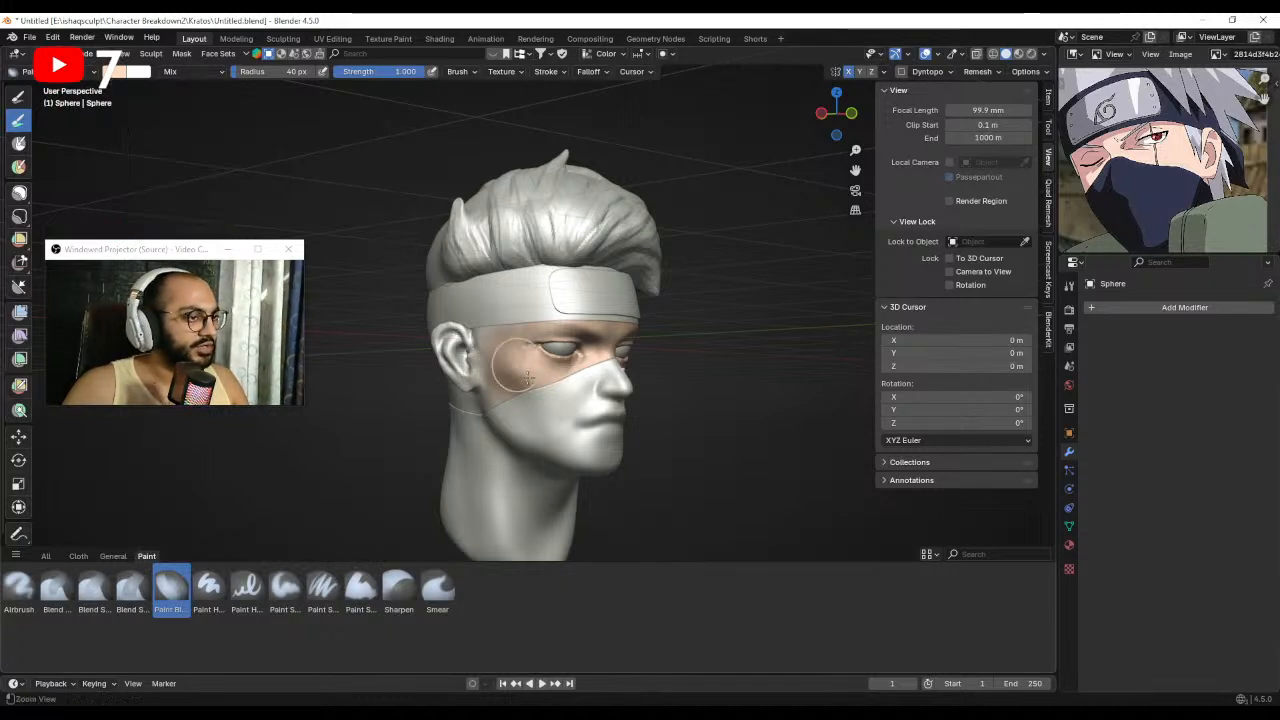
{"action": "scroll", "coordinate": [505, 390], "scroll_direction": "up", "scroll_amount": 3}
{"action": "middle_click_drag", "start_coordinate": [553, 366], "coordinate": [515, 272]}
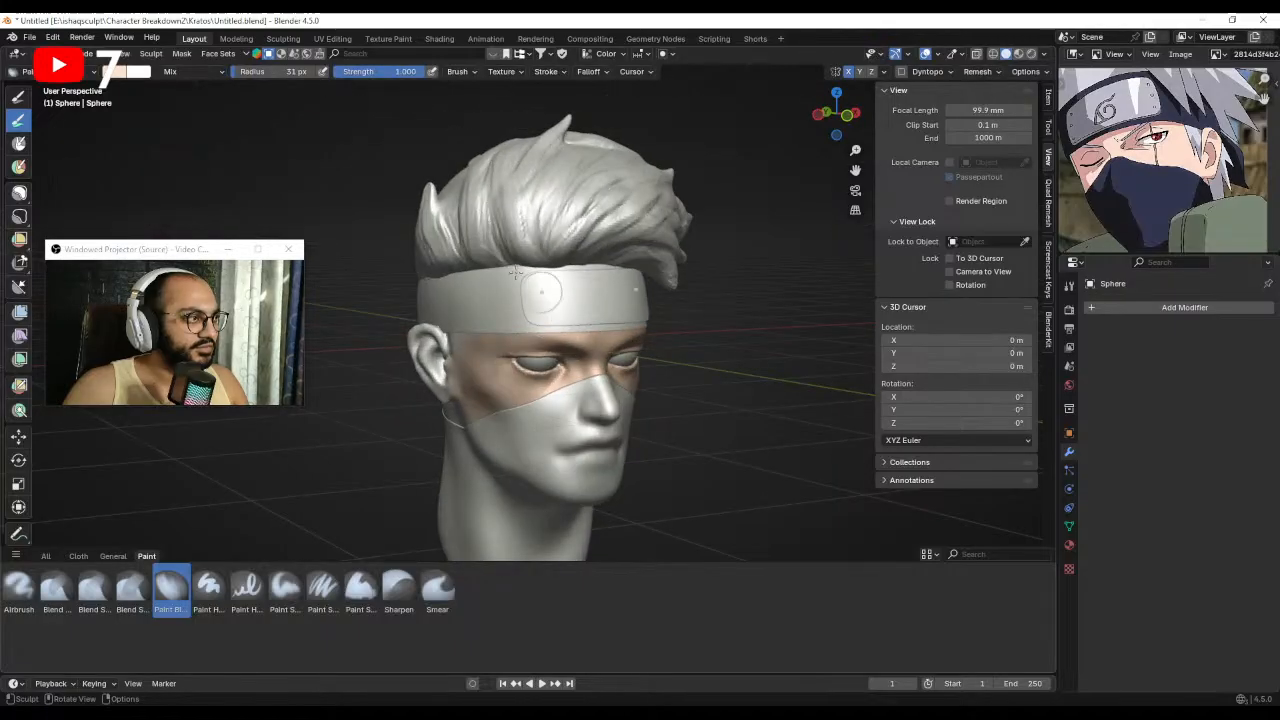
Paint the ear and the exposed band around the back of the head in #FFE0CD, enlarging the brush radius to 96 px.
{"action": "left_click", "coordinate": [120, 73]}
{"action": "left_click_drag", "start_coordinate": [160, 249], "coordinate": [160, 310]}
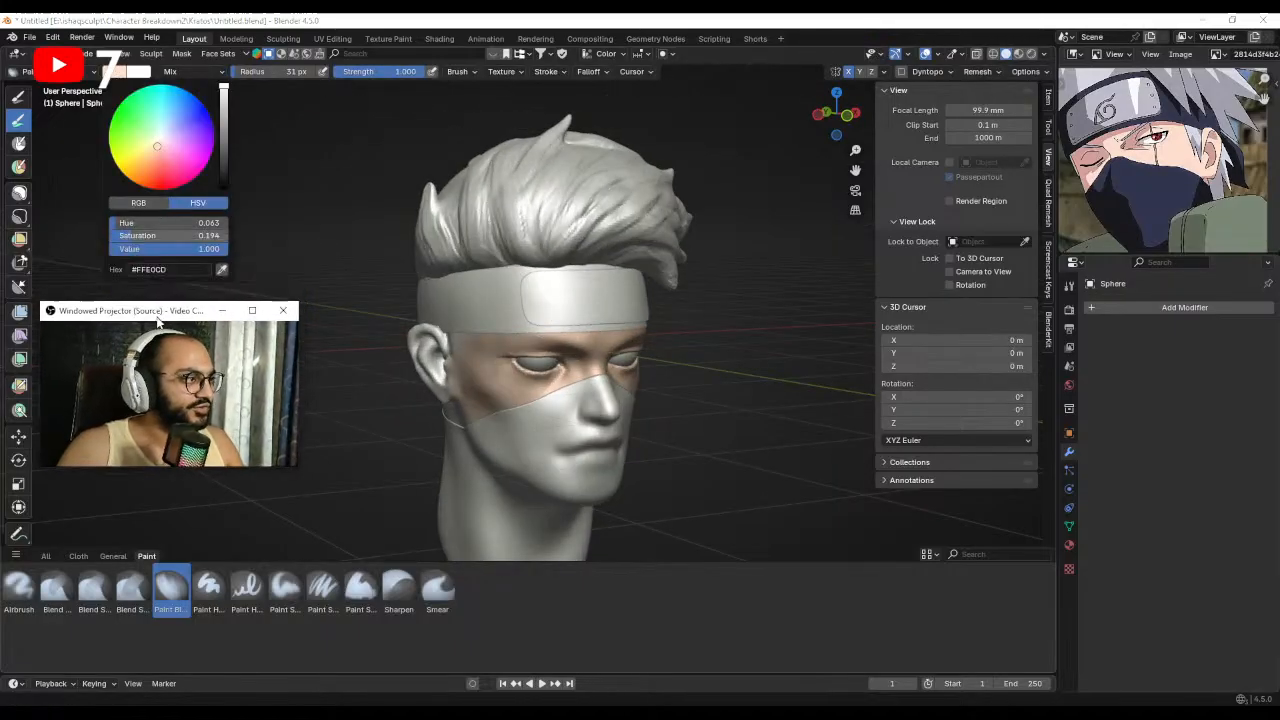
{"action": "mouse_move", "coordinate": [590, 395]}
{"action": "middle_mouse_down"}
{"action": "mouse_move", "coordinate": [546, 358]}
{"action": "mouse_move", "coordinate": [618, 366]}
{"action": "mouse_move", "coordinate": [590, 356]}
{"action": "middle_mouse_up"}
{"action": "key", "text": "f"}
{"action": "left_click", "coordinate": [590, 362]}
{"action": "scroll", "coordinate": [618, 366], "scroll_direction": "down", "scroll_amount": 2}
{"action": "left_click_drag", "start_coordinate": [505, 352], "coordinate": [489, 359]}
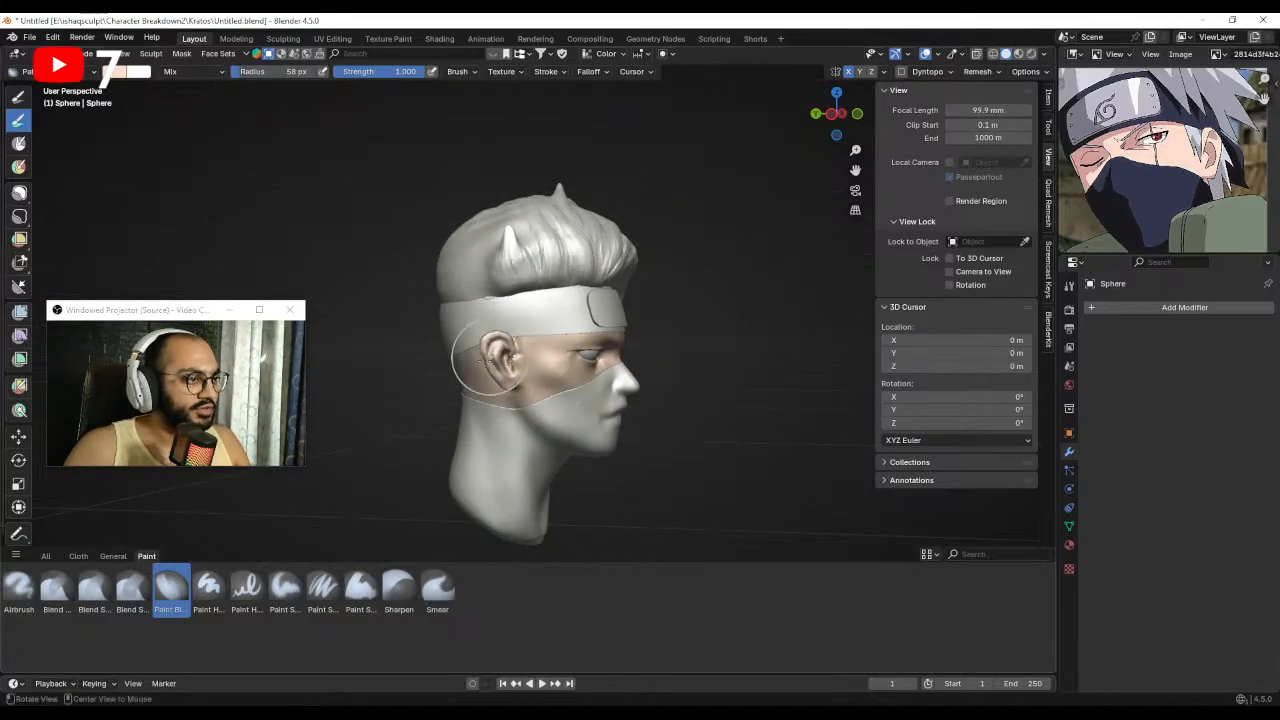
{"action": "key", "text": "f"}
{"action": "left_click", "coordinate": [558, 331]}
{"action": "mouse_move", "coordinate": [500, 350]}
{"action": "middle_mouse_down"}
{"action": "mouse_move", "coordinate": [540, 336]}
{"action": "mouse_move", "coordinate": [520, 376]}
{"action": "middle_mouse_up"}
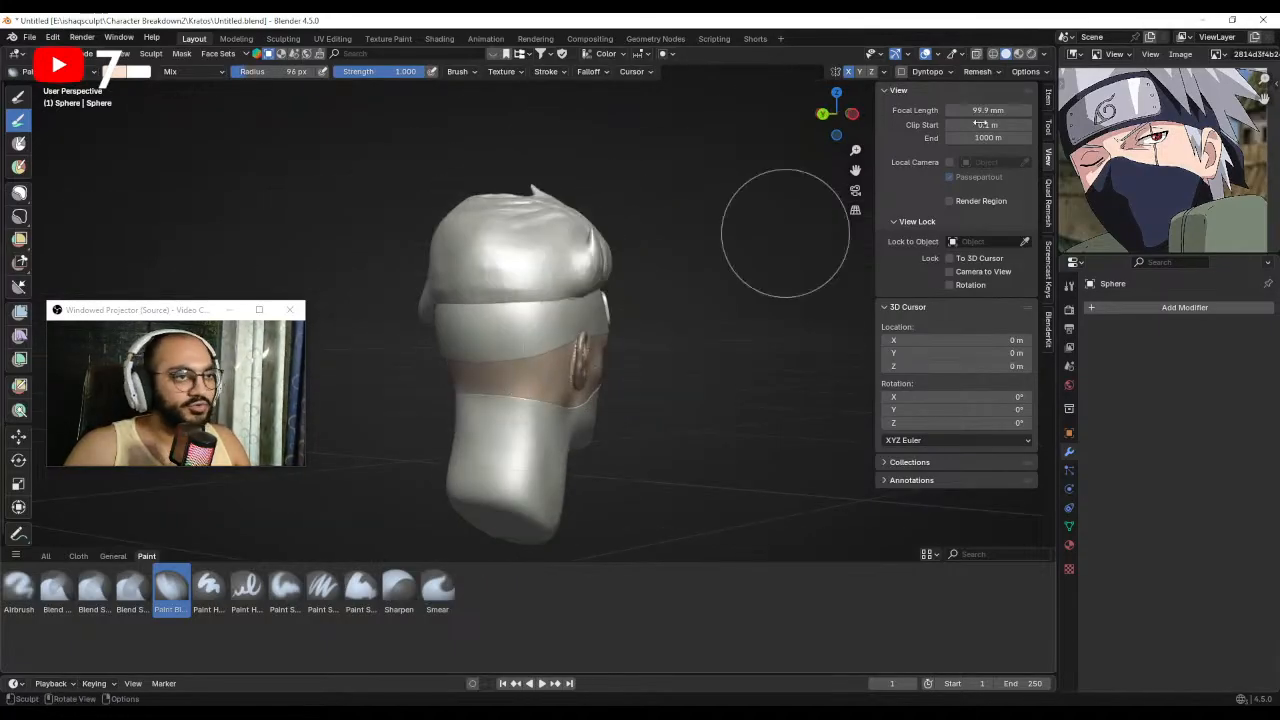
{"action": "middle_click_drag", "start_coordinate": [640, 329], "coordinate": [508, 370]}
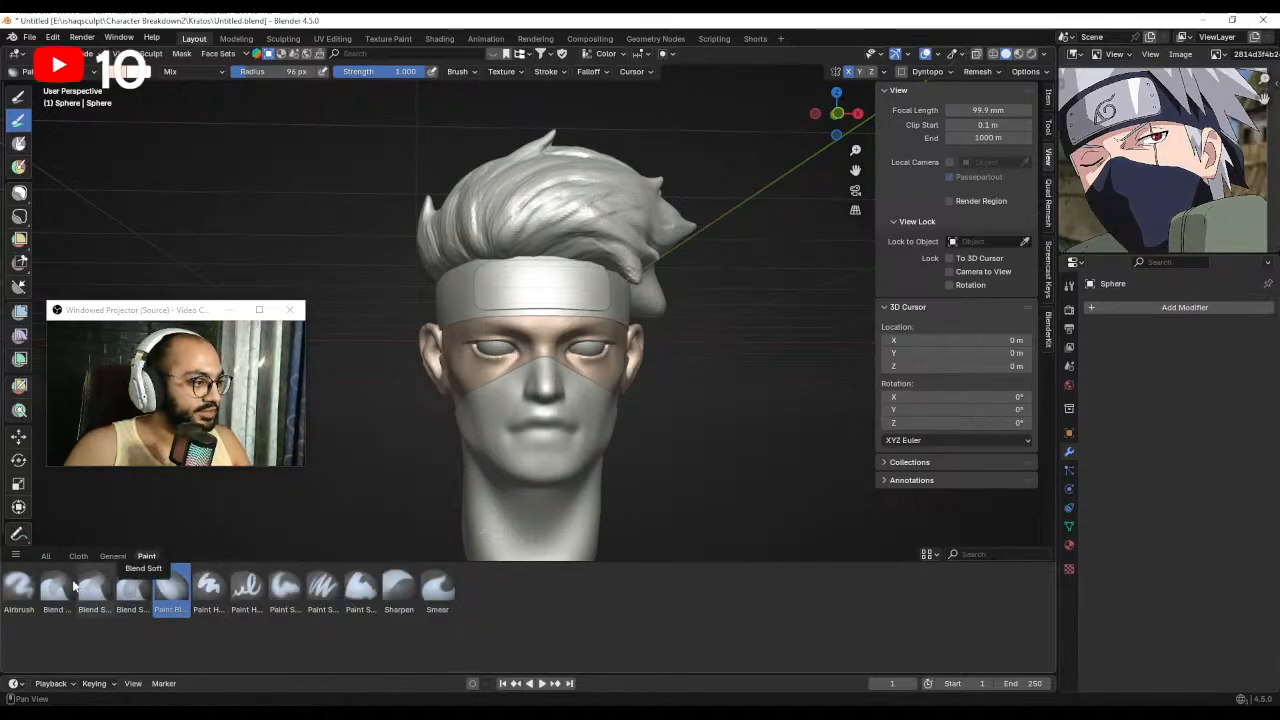
Switch sculpting to the fabric mask and set the paint color to a dark blue-violet with hue 0.699 and value 0.222.
{"action": "scroll", "coordinate": [525, 316], "scroll_direction": "up", "scroll_amount": 2}
{"action": "left_click_drag", "start_coordinate": [526, 317], "coordinate": [541, 283], "text": "alt+shift"}
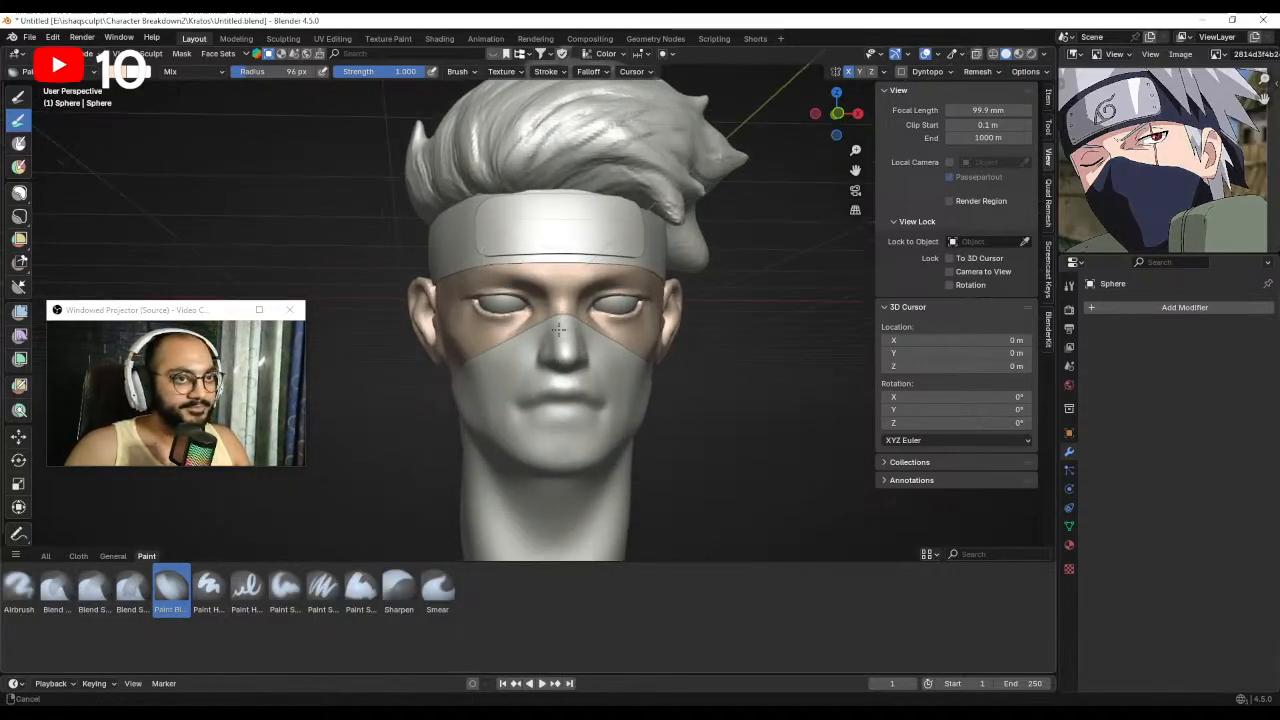
{"action": "left_click_drag", "start_coordinate": [563, 363], "coordinate": [561, 391], "text": "ctrl+alt"}
{"action": "key", "text": "alt+q"}
{"action": "left_click", "coordinate": [117, 73]}
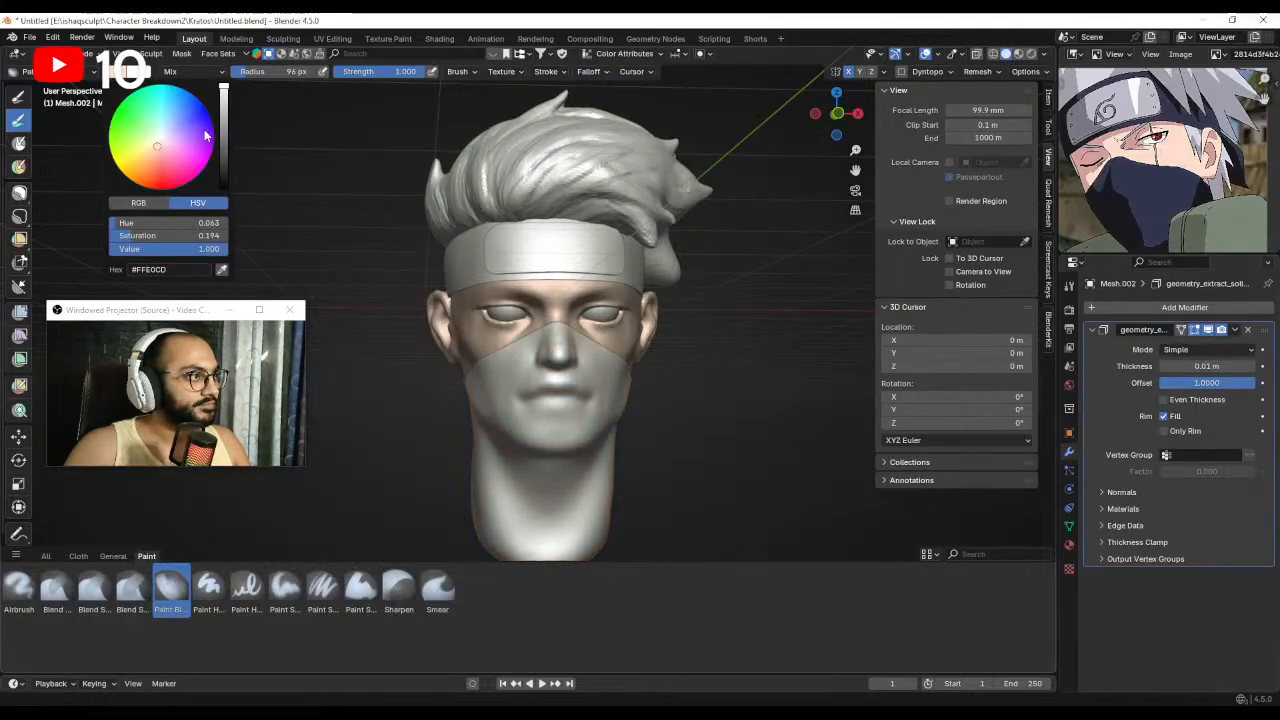
{"action": "left_click_drag", "start_coordinate": [182, 145], "coordinate": [167, 142]}
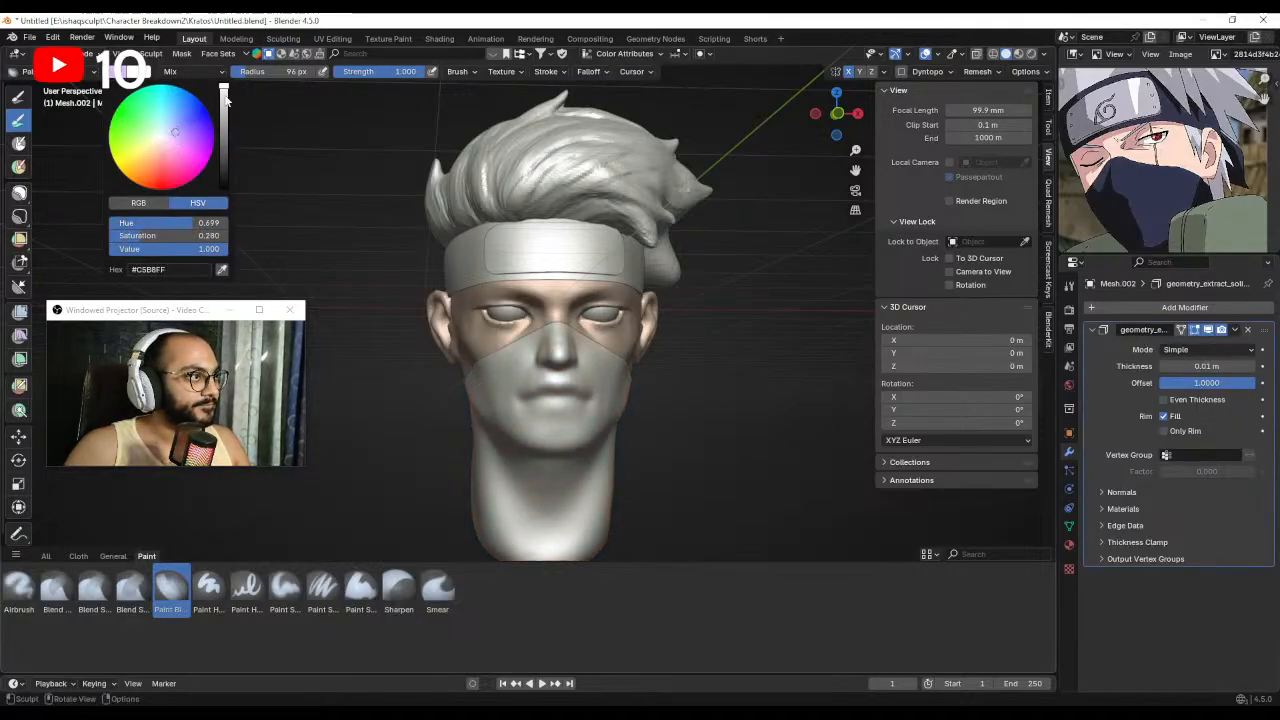
{"action": "left_click_drag", "start_coordinate": [224, 97], "coordinate": [224, 165]}
{"action": "left_click_drag", "start_coordinate": [137, 242], "coordinate": [137, 242]}
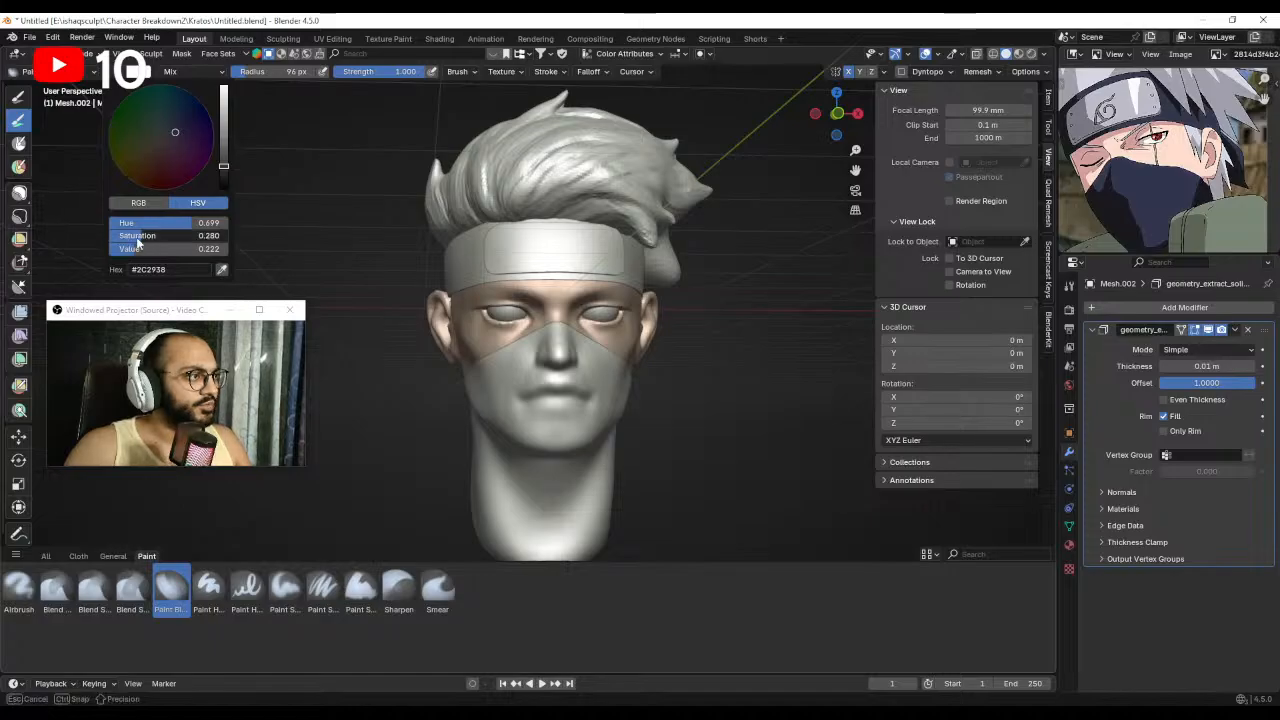
Reduce the brush radius to 44 px and paint the fabric mask dark over the nose, mouth, cheek and jaw.
{"action": "mouse_move", "coordinate": [480, 375]}
{"action": "middle_mouse_down"}
{"action": "mouse_move", "coordinate": [557, 363]}
{"action": "mouse_move", "coordinate": [590, 400]}
{"action": "middle_mouse_up"}
{"action": "key", "text": "f"}
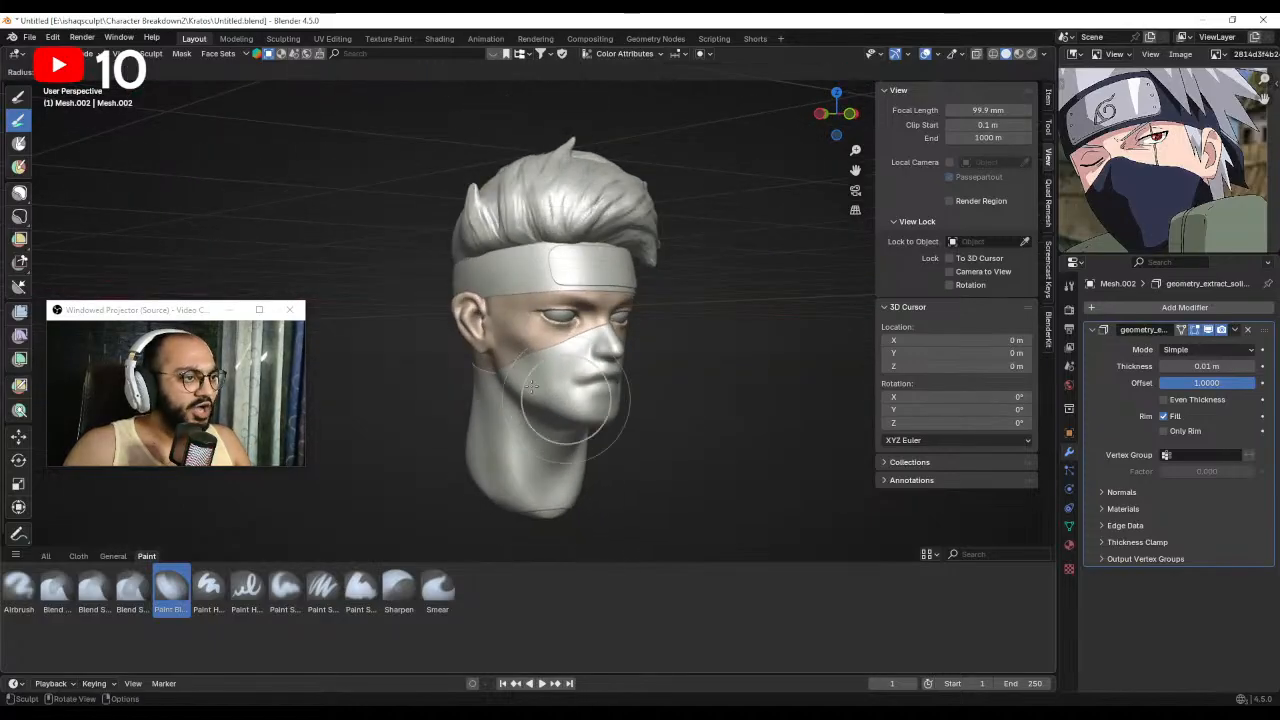
{"action": "left_click", "coordinate": [603, 400]}
{"action": "mouse_move", "coordinate": [598, 358]}
{"action": "left_mouse_down"}
{"action": "mouse_move", "coordinate": [549, 369]}
{"action": "mouse_move", "coordinate": [560, 405]}
{"action": "mouse_move", "coordinate": [540, 450]}
{"action": "left_mouse_up"}
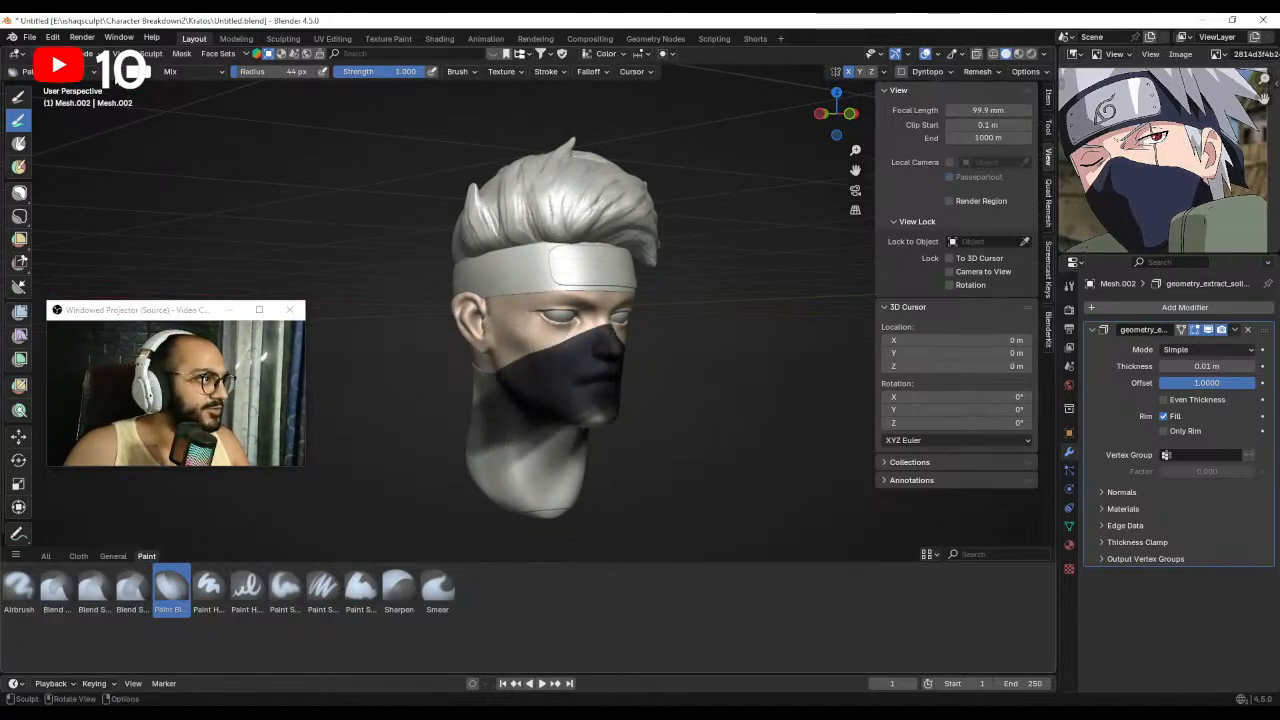
Fine-tune the saturation and brightness of the dark blue-violet paint color for the fabric mask.
{"action": "left_click", "coordinate": [141, 72]}
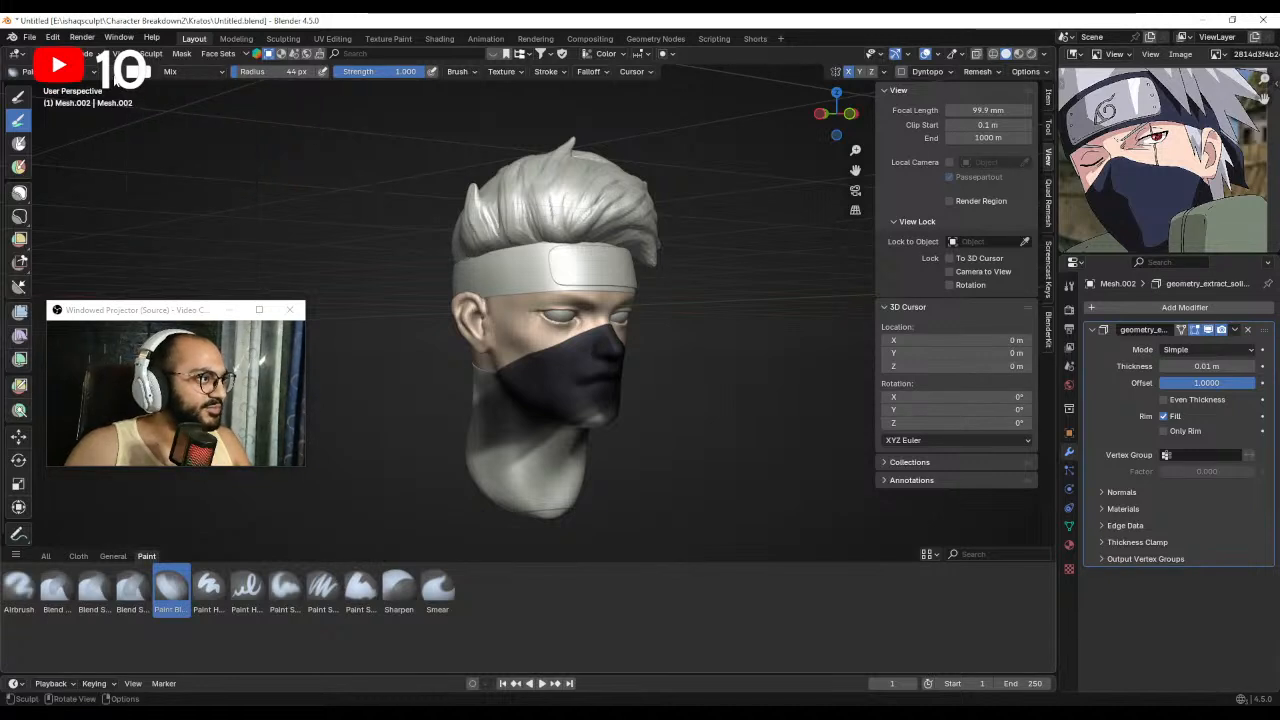
{"action": "left_click", "coordinate": [117, 74]}
{"action": "left_click_drag", "start_coordinate": [140, 237], "coordinate": [139, 238]}
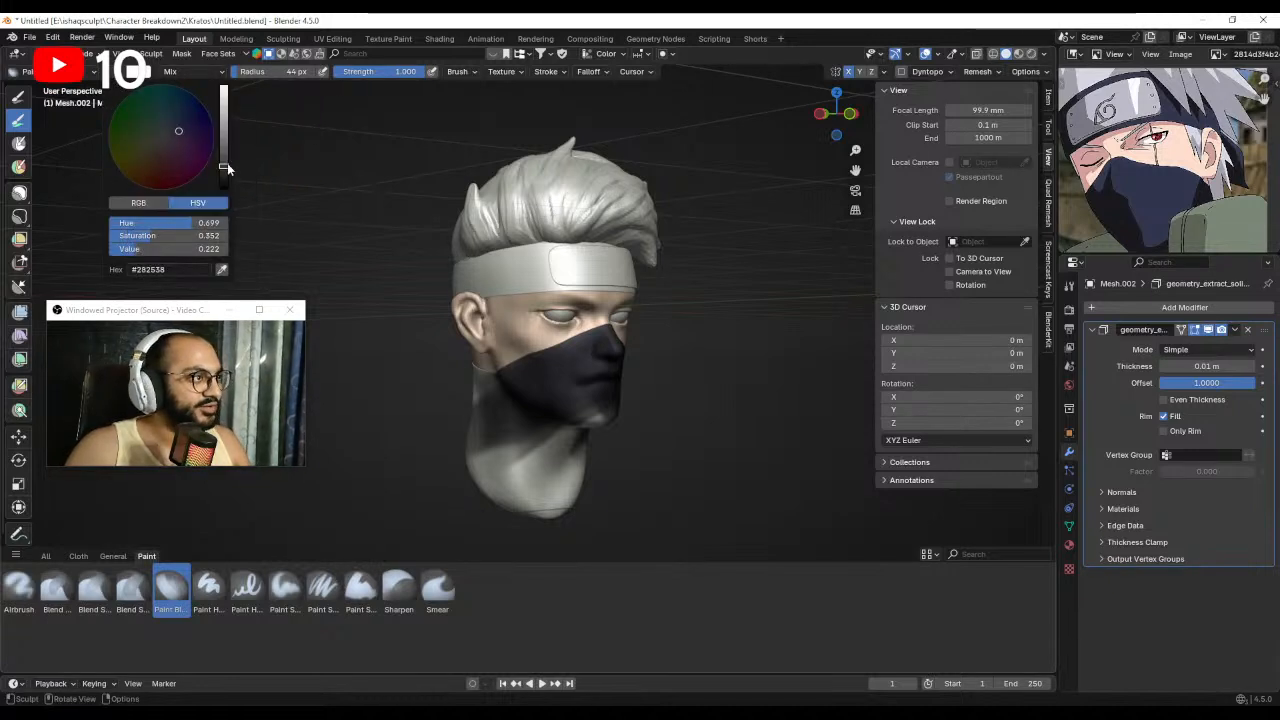
{"action": "left_click_drag", "start_coordinate": [226, 164], "coordinate": [225, 157]}
{"action": "left_click_drag", "start_coordinate": [141, 237], "coordinate": [132, 237]}
{"action": "scroll", "coordinate": [522, 389], "scroll_direction": "down", "scroll_amount": 1}
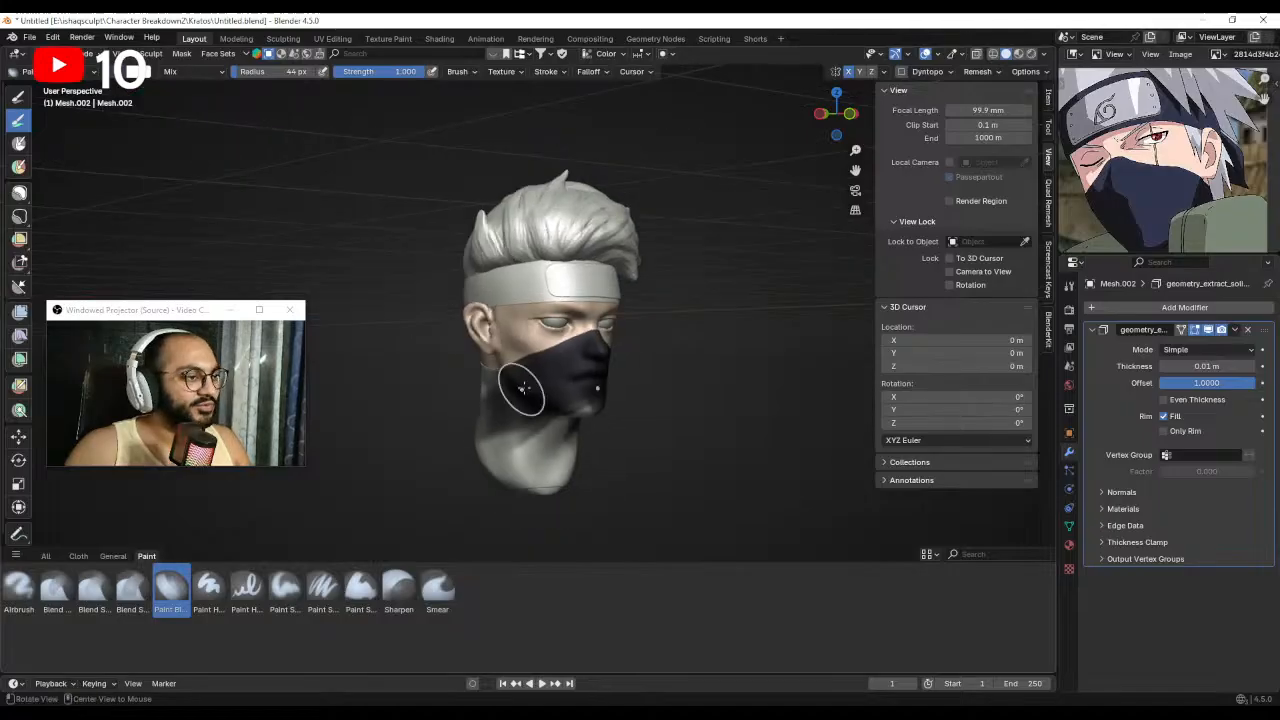
Enlarge the brush radius to 89 px and finish painting the fabric mask dark over the cheek, jaw, neck and lower edge.
{"action": "left_click_drag", "start_coordinate": [523, 389], "coordinate": [600, 357]}
{"action": "key", "text": "f"}
{"action": "left_click", "coordinate": [540, 420]}
{"action": "left_click_drag", "start_coordinate": [520, 425], "coordinate": [540, 423]}
{"action": "middle_click_drag", "start_coordinate": [540, 423], "coordinate": [588, 421]}
{"action": "mouse_move", "coordinate": [572, 408]}
{"action": "left_mouse_down"}
{"action": "mouse_move", "coordinate": [504, 400]}
{"action": "mouse_move", "coordinate": [517, 430]}
{"action": "left_mouse_up"}
{"action": "middle_click_drag", "start_coordinate": [517, 430], "coordinate": [563, 443]}
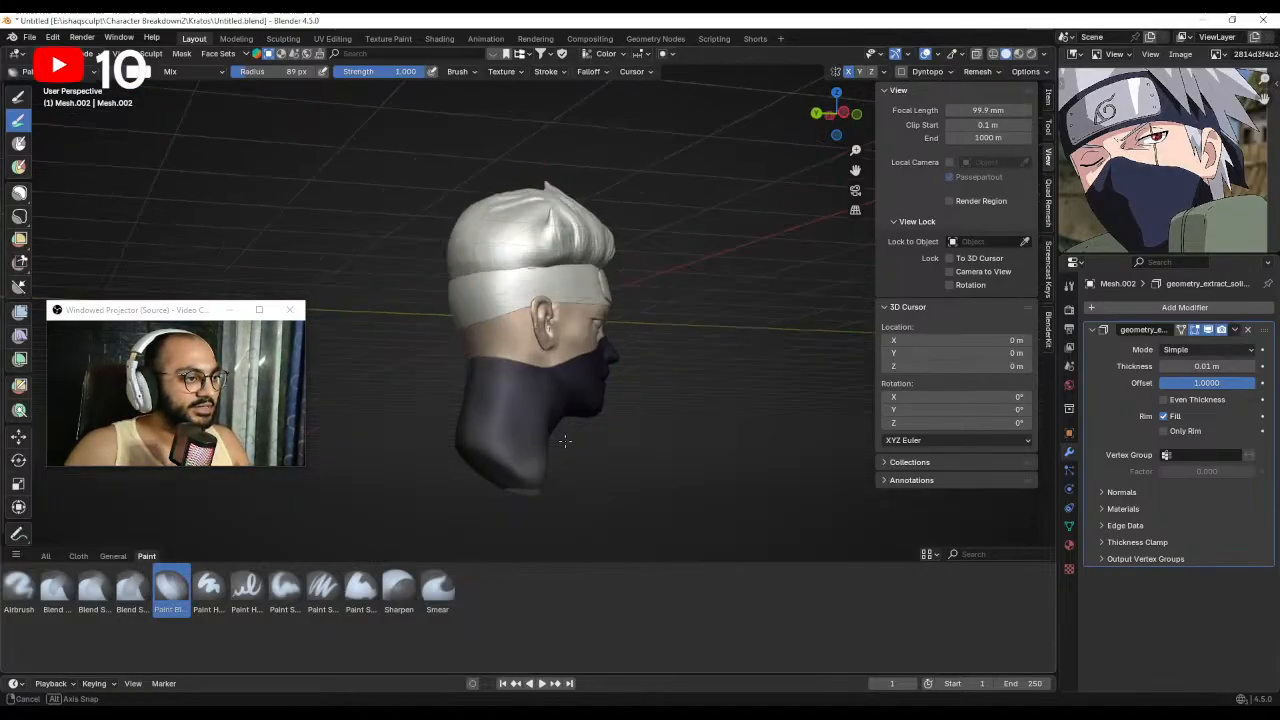
{"action": "left_click_drag", "start_coordinate": [510, 415], "coordinate": [534, 486]}
{"action": "middle_click_drag", "start_coordinate": [534, 486], "coordinate": [483, 471]}
{"action": "left_click_drag", "start_coordinate": [483, 471], "coordinate": [527, 493]}
{"action": "mouse_move", "coordinate": [508, 488]}
{"action": "middle_mouse_down"}
{"action": "mouse_move", "coordinate": [566, 486]}
{"action": "mouse_move", "coordinate": [566, 451]}
{"action": "mouse_move", "coordinate": [617, 357]}
{"action": "middle_mouse_up"}
{"action": "scroll", "coordinate": [595, 421], "scroll_direction": "up", "scroll_amount": 3}
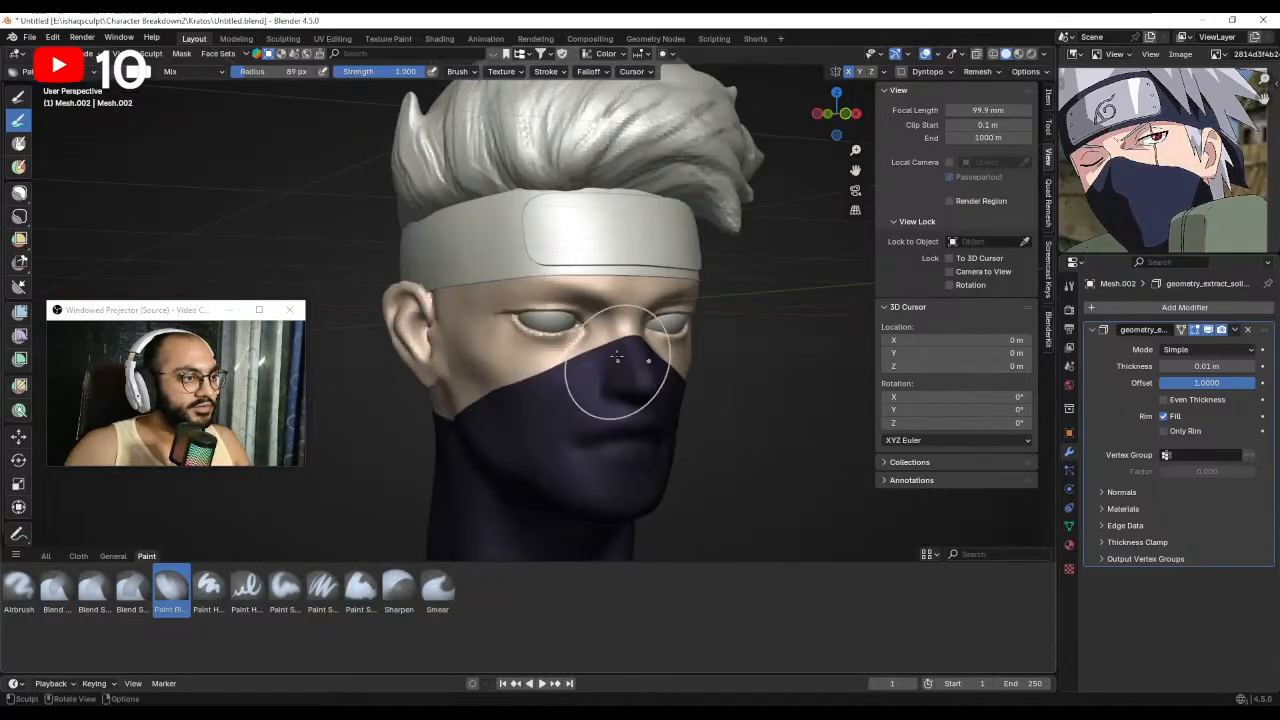
Brighten the blue-violet paint color to value 0.411 and repaint the mask around the cheeks and nose with a 60 px brush.
{"action": "left_click", "coordinate": [114, 74]}
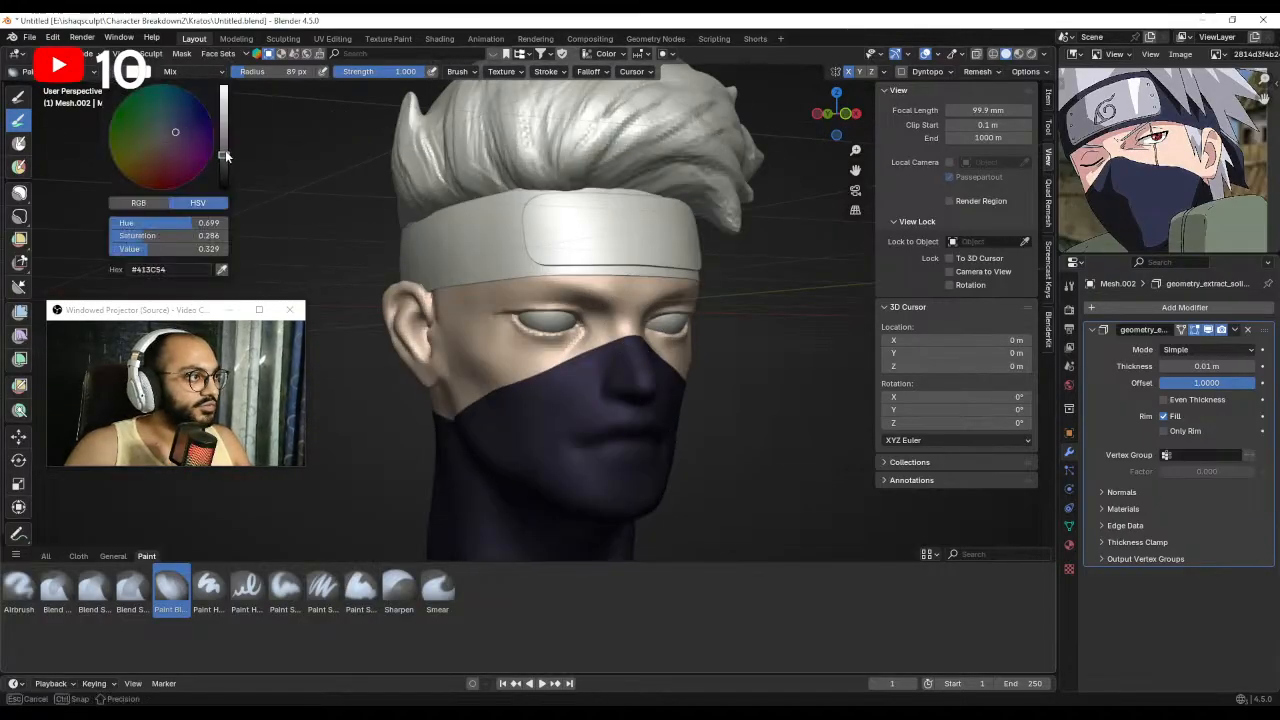
{"action": "left_click_drag", "start_coordinate": [226, 156], "coordinate": [225, 146]}
{"action": "scroll", "coordinate": [612, 408], "scroll_direction": "down", "scroll_amount": 2}
{"action": "middle_click_drag", "start_coordinate": [614, 409], "coordinate": [631, 397]}
{"action": "key", "text": "f"}
{"action": "left_click", "coordinate": [612, 390]}
{"action": "left_click_drag", "start_coordinate": [592, 393], "coordinate": [651, 368]}
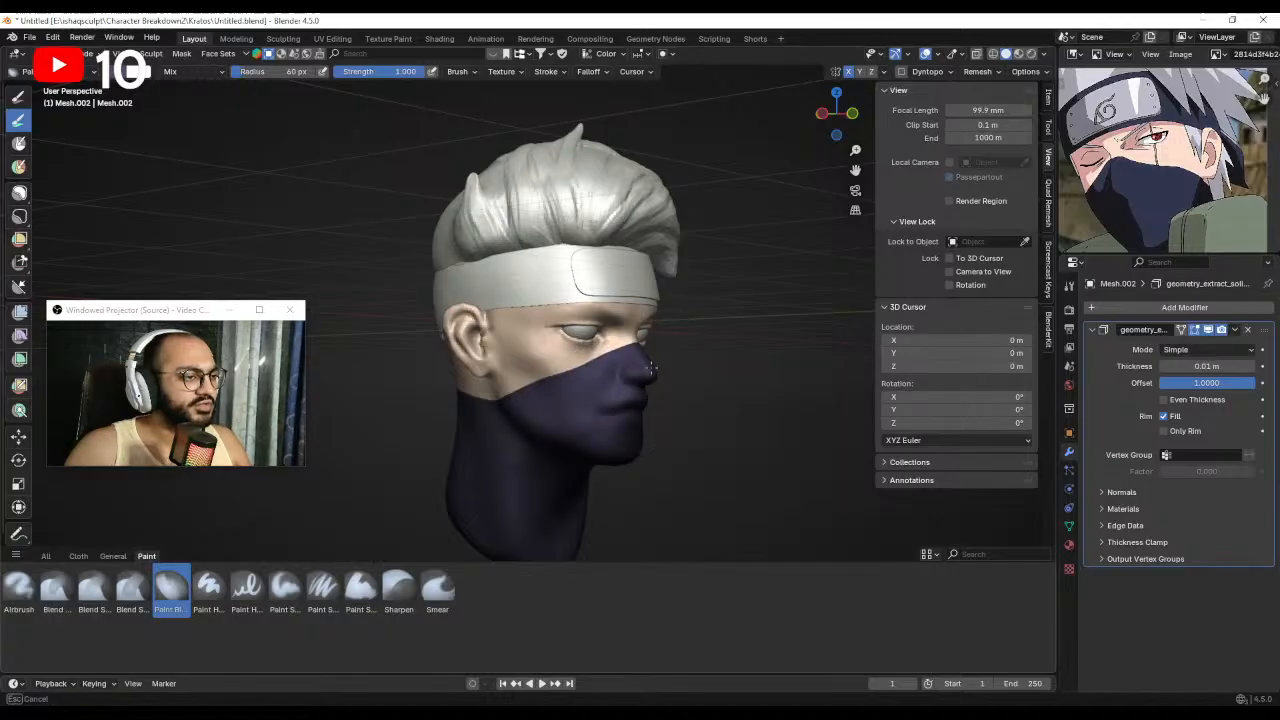
Enlarge the brush radius to 125 px and repaint the mask over the jaw and neck.
{"action": "middle_click_drag", "start_coordinate": [599, 436], "coordinate": [598, 432], "text": "ctrl"}
{"action": "key", "text": "f"}
{"action": "left_click", "coordinate": [620, 420]}
{"action": "left_click_drag", "start_coordinate": [590, 457], "coordinate": [562, 494]}
{"action": "mouse_move", "coordinate": [562, 494]}
{"action": "middle_mouse_down"}
{"action": "mouse_move", "coordinate": [541, 476]}
{"action": "mouse_move", "coordinate": [476, 496]}
{"action": "middle_mouse_up"}
Lower the paint color's saturation to 0.208 and repaint the fabric mask over the face and neck with a 102 px brush.
{"action": "left_click", "coordinate": [138, 71]}
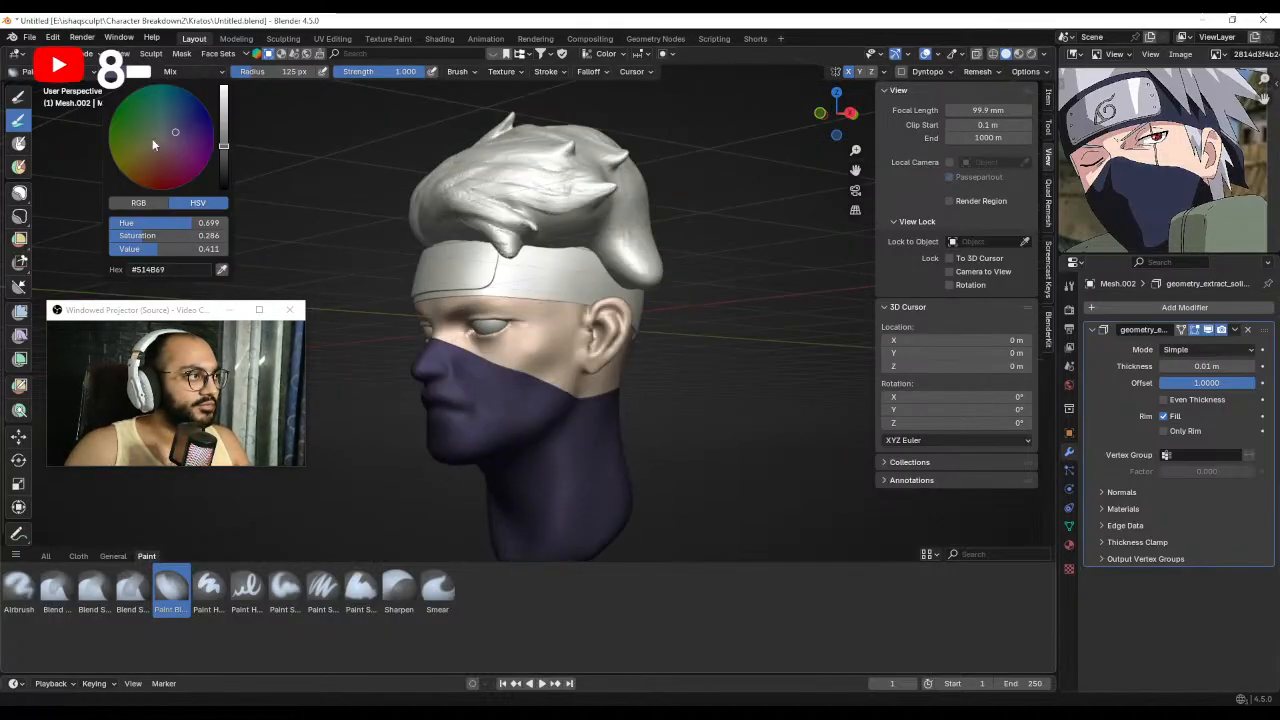
{"action": "left_click_drag", "start_coordinate": [131, 236], "coordinate": [142, 252]}
{"action": "scroll", "coordinate": [415, 252], "scroll_direction": "down", "scroll_amount": 1}
{"action": "left_click_drag", "start_coordinate": [458, 365], "coordinate": [497, 402]}
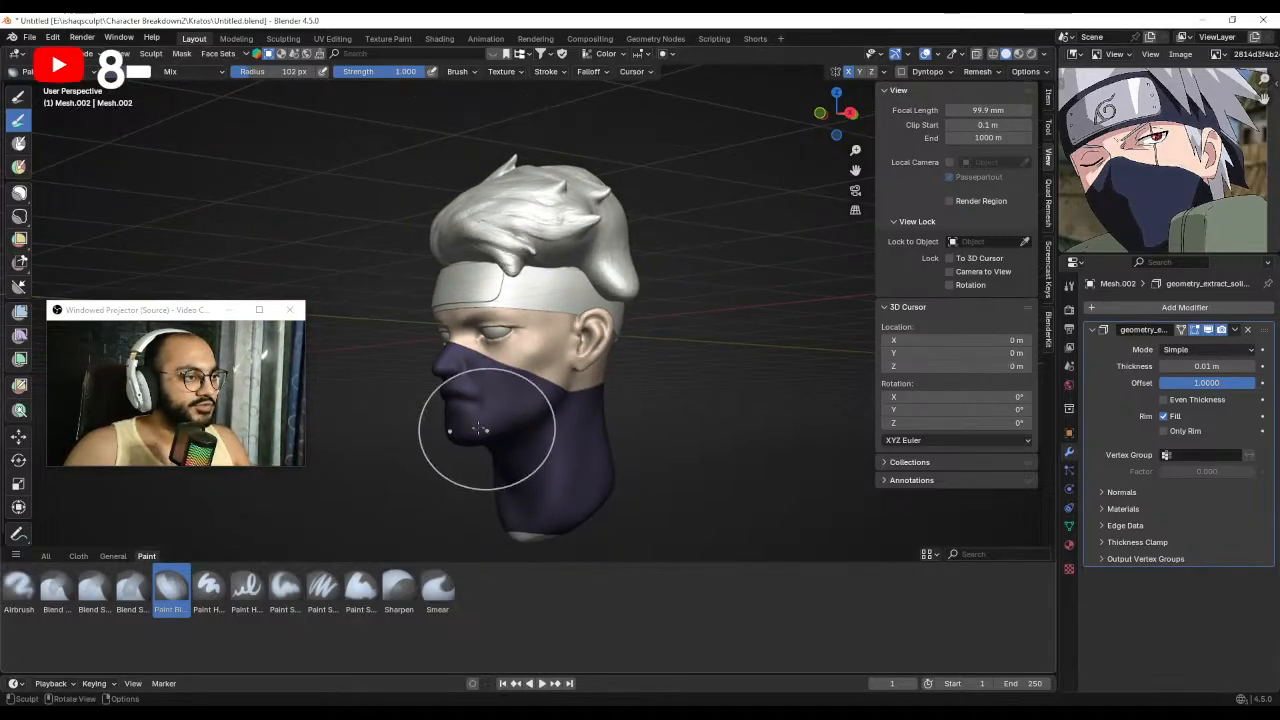
{"action": "middle_click_drag", "start_coordinate": [479, 428], "coordinate": [551, 422]}
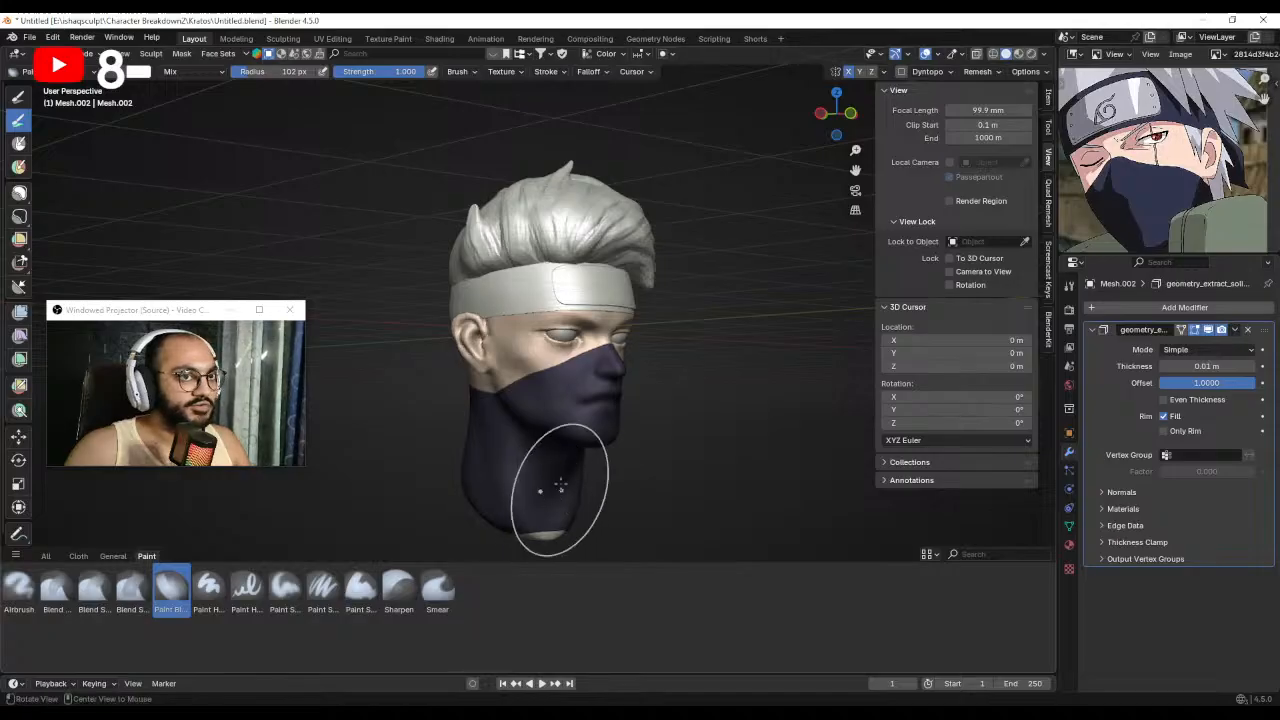
{"action": "left_click_drag", "start_coordinate": [560, 485], "coordinate": [543, 400], "text": "alt"}
{"action": "left_click_drag", "start_coordinate": [530, 350], "coordinate": [603, 357], "text": "alt"}
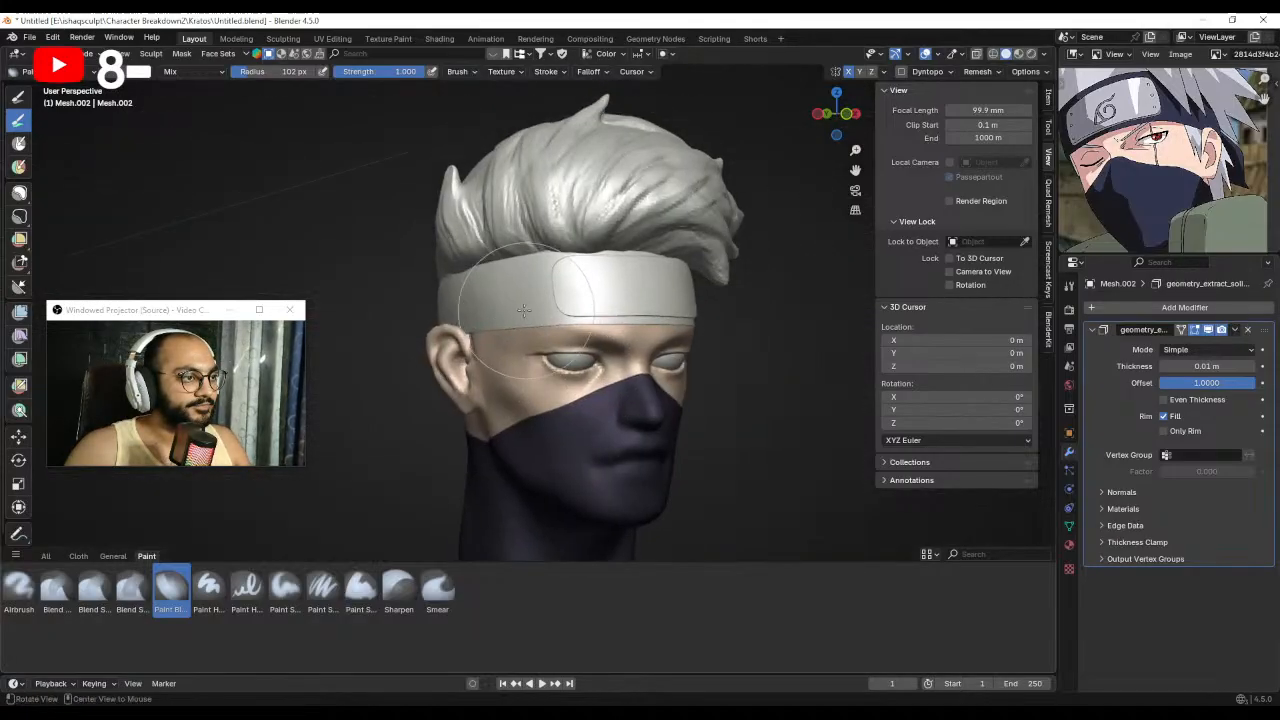
Switch sculpting to the headband and paint it in the mask's dark blue-violet with a 134 px brush.
{"action": "key", "text": "alt+q"}
{"action": "left_click_drag", "start_coordinate": [524, 310], "coordinate": [600, 290], "text": "alt"}
{"action": "key", "text": "alt+q"}
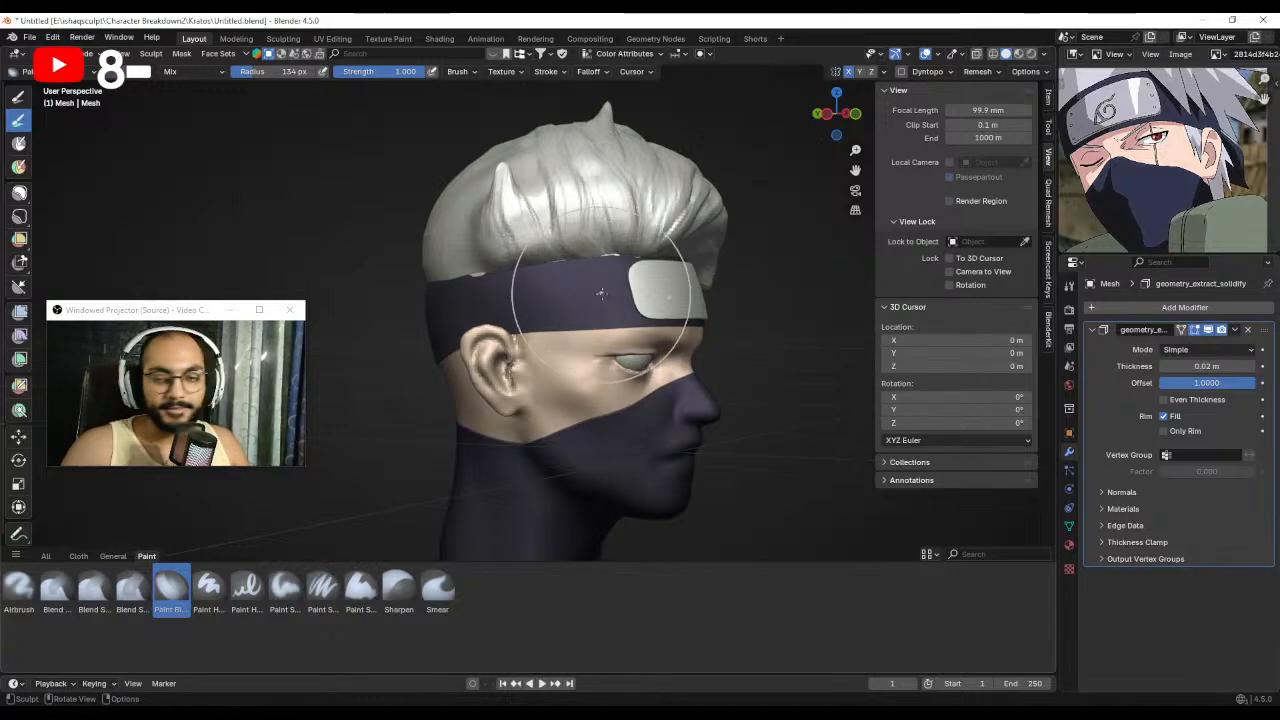
Examine the painted headband, mask, neck and face from the front and below with the Grab brush active.
{"action": "mouse_move", "coordinate": [609, 301]}
{"action": "middle_mouse_down"}
{"action": "mouse_move", "coordinate": [589, 284]}
{"action": "mouse_move", "coordinate": [586, 320]}
{"action": "mouse_move", "coordinate": [554, 312]}
{"action": "mouse_move", "coordinate": [682, 337]}
{"action": "middle_mouse_up"}
{"action": "scroll", "coordinate": [582, 317], "scroll_direction": "up", "scroll_amount": 1}
{"action": "key", "text": "g"}
{"action": "scroll", "coordinate": [643, 371], "scroll_direction": "down", "scroll_amount": 3}
{"action": "mouse_move", "coordinate": [582, 380]}
{"action": "middle_mouse_down"}
{"action": "mouse_move", "coordinate": [615, 380]}
{"action": "mouse_move", "coordinate": [577, 393]}
{"action": "mouse_move", "coordinate": [580, 277]}
{"action": "middle_mouse_up"}
{"action": "scroll", "coordinate": [534, 390], "scroll_direction": "up", "scroll_amount": 3}
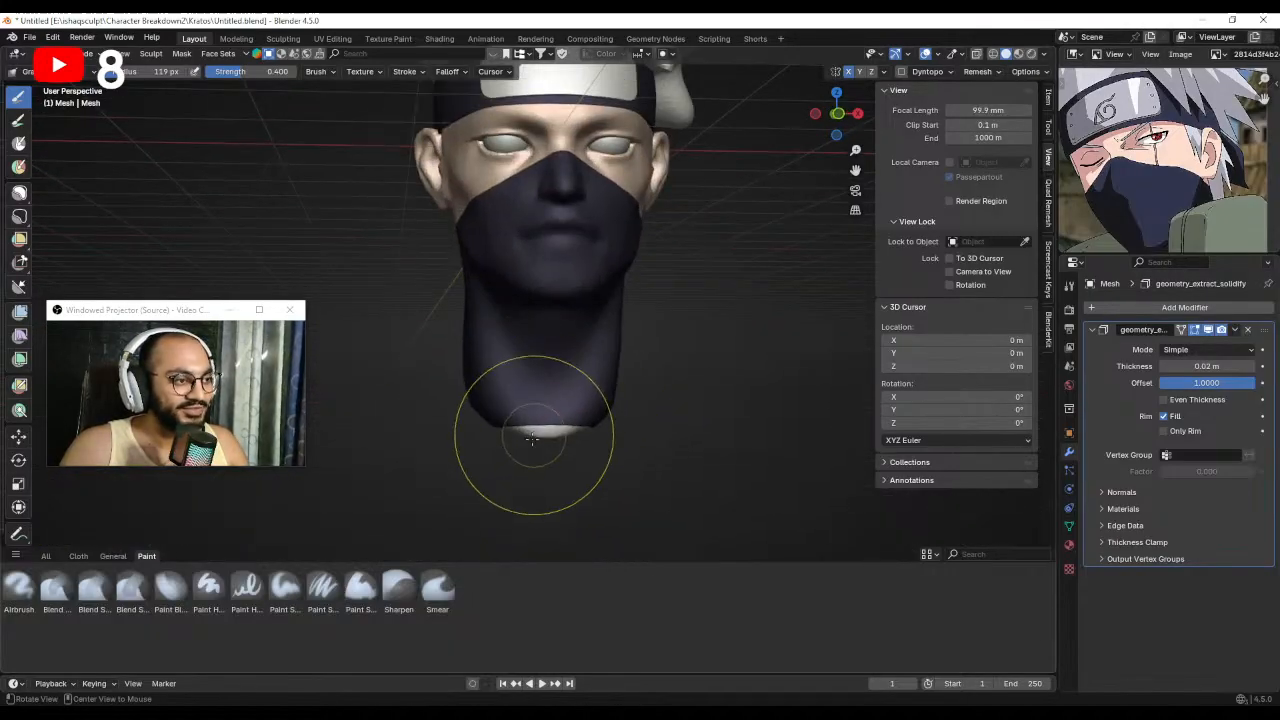
{"action": "mouse_move", "coordinate": [534, 440]}
{"action": "middle_mouse_down"}
{"action": "mouse_move", "coordinate": [612, 428]}
{"action": "mouse_move", "coordinate": [498, 420]}
{"action": "mouse_move", "coordinate": [574, 385]}
{"action": "middle_mouse_up"}
{"action": "key", "text": "alt+q"}
{"action": "scroll", "coordinate": [560, 391], "scroll_direction": "down", "scroll_amount": 3}
{"action": "middle_click_drag", "start_coordinate": [574, 385], "coordinate": [642, 353], "text": "shift"}
{"action": "scroll", "coordinate": [586, 374], "scroll_direction": "up", "scroll_amount": 1}
{"action": "scroll", "coordinate": [634, 366], "scroll_direction": "up", "scroll_amount": 1}
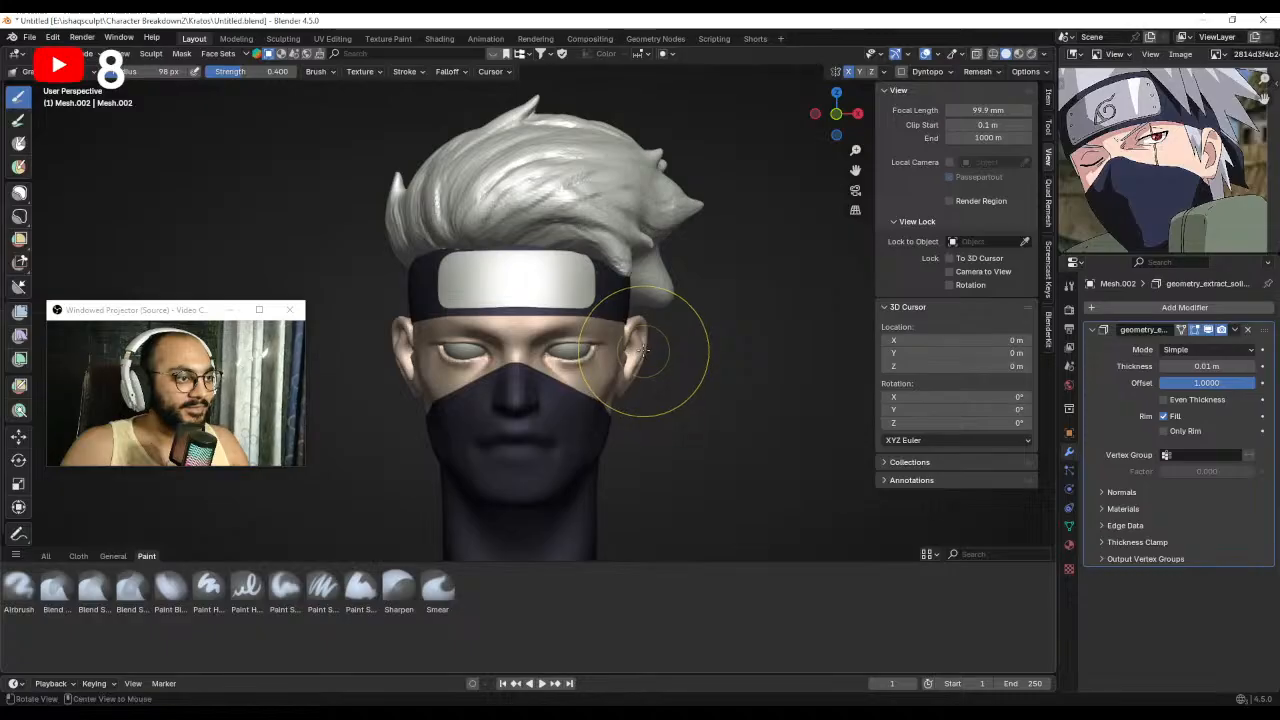
{"action": "key", "text": "alt+q"}
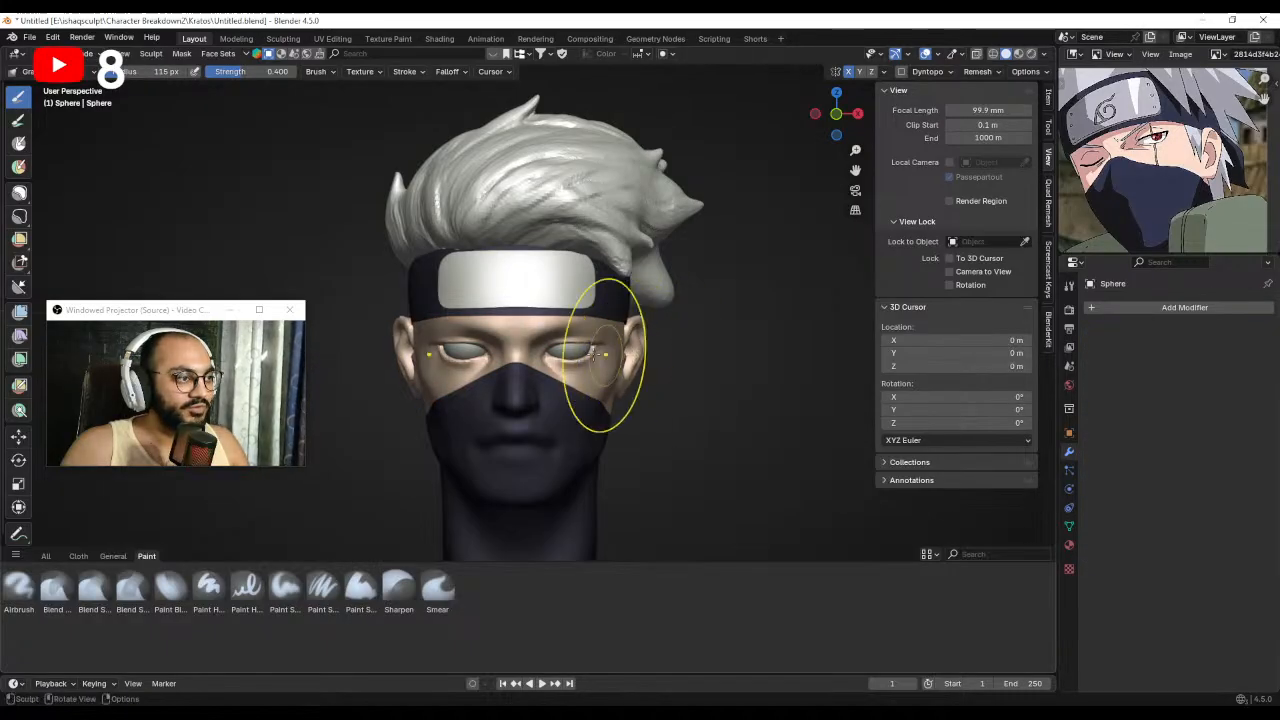
{"action": "middle_click_drag", "start_coordinate": [463, 350], "coordinate": [540, 340]}
{"action": "middle_click_drag", "start_coordinate": [546, 264], "coordinate": [546, 334], "text": "shift"}
{"action": "scroll", "coordinate": [530, 322], "scroll_direction": "up", "scroll_amount": 2}
Switch sculpting to the forehead plate, choose the Paint Blend brush and set a neutral gray paint color with value 0.684.
{"action": "key", "text": "alt+q"}
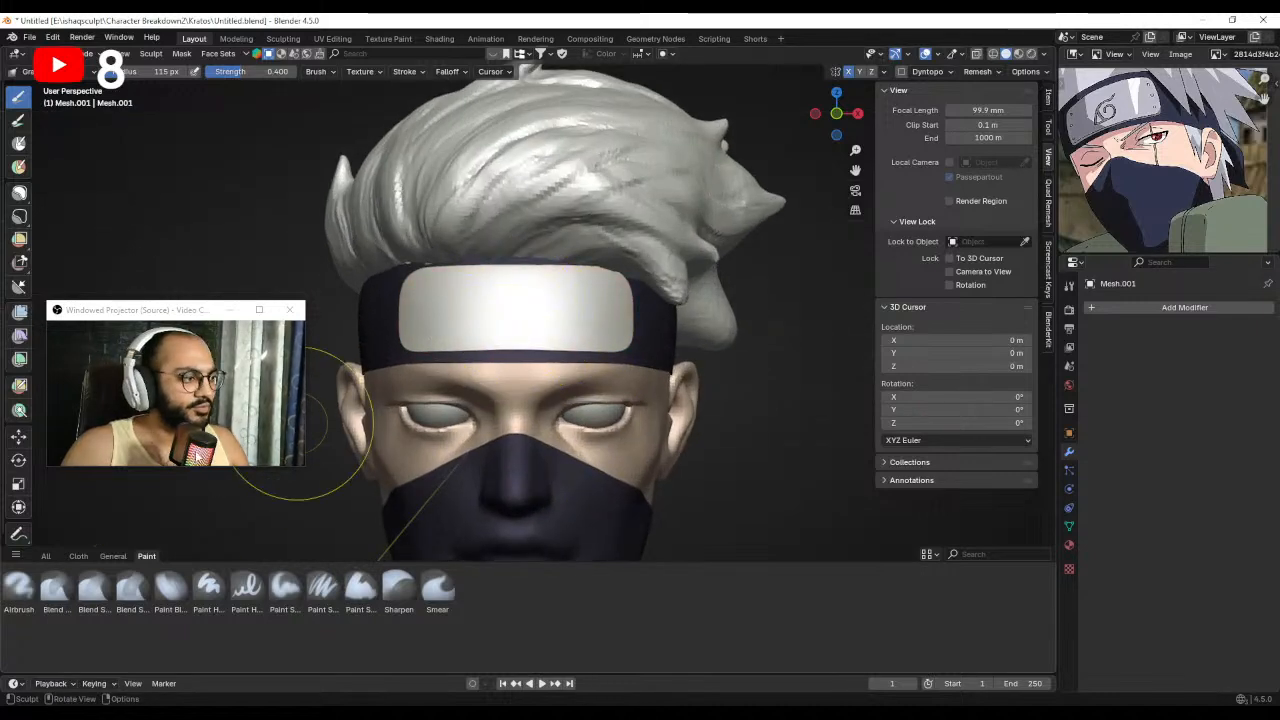
{"action": "left_click", "coordinate": [171, 588]}
{"action": "middle_click_drag", "start_coordinate": [390, 230], "coordinate": [368, 197]}
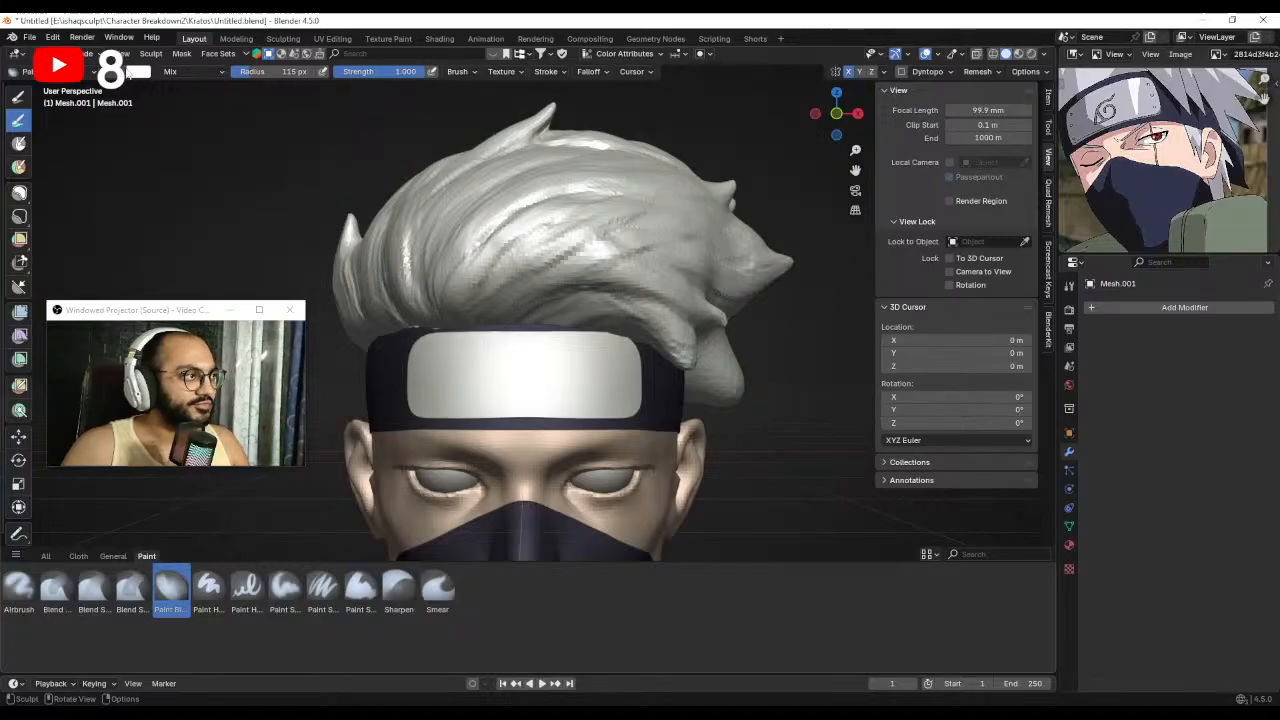
{"action": "left_click", "coordinate": [118, 72]}
{"action": "mouse_move", "coordinate": [224, 143]}
{"action": "left_mouse_down"}
{"action": "mouse_move", "coordinate": [227, 97]}
{"action": "mouse_move", "coordinate": [225, 117]}
{"action": "left_mouse_up"}
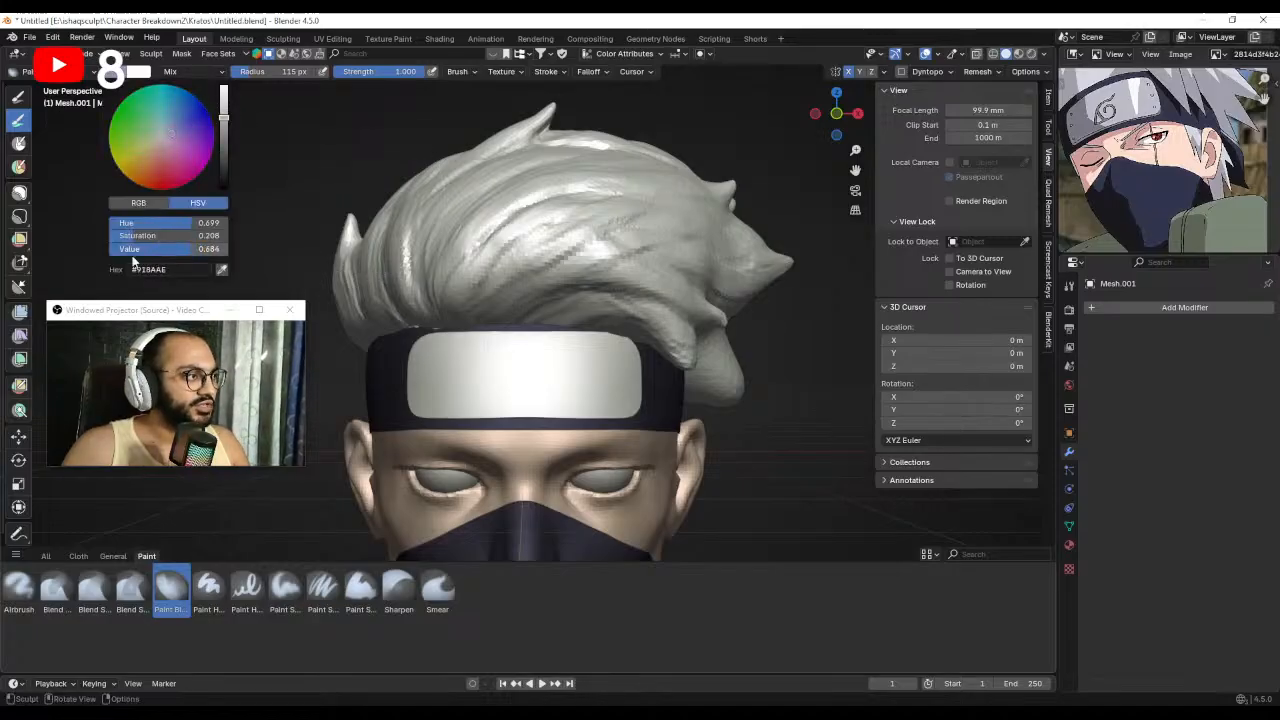
{"action": "left_click_drag", "start_coordinate": [123, 237], "coordinate": [73, 235]}
Reduce the brush radius to 61 px and paint the whole forehead plate gray.
{"action": "scroll", "coordinate": [330, 332], "scroll_direction": "down", "scroll_amount": 1}
{"action": "middle_click_drag", "start_coordinate": [400, 345], "coordinate": [440, 348]}
{"action": "key", "text": "f"}
{"action": "left_click", "coordinate": [562, 371]}
{"action": "left_click_drag", "start_coordinate": [590, 370], "coordinate": [453, 393]}
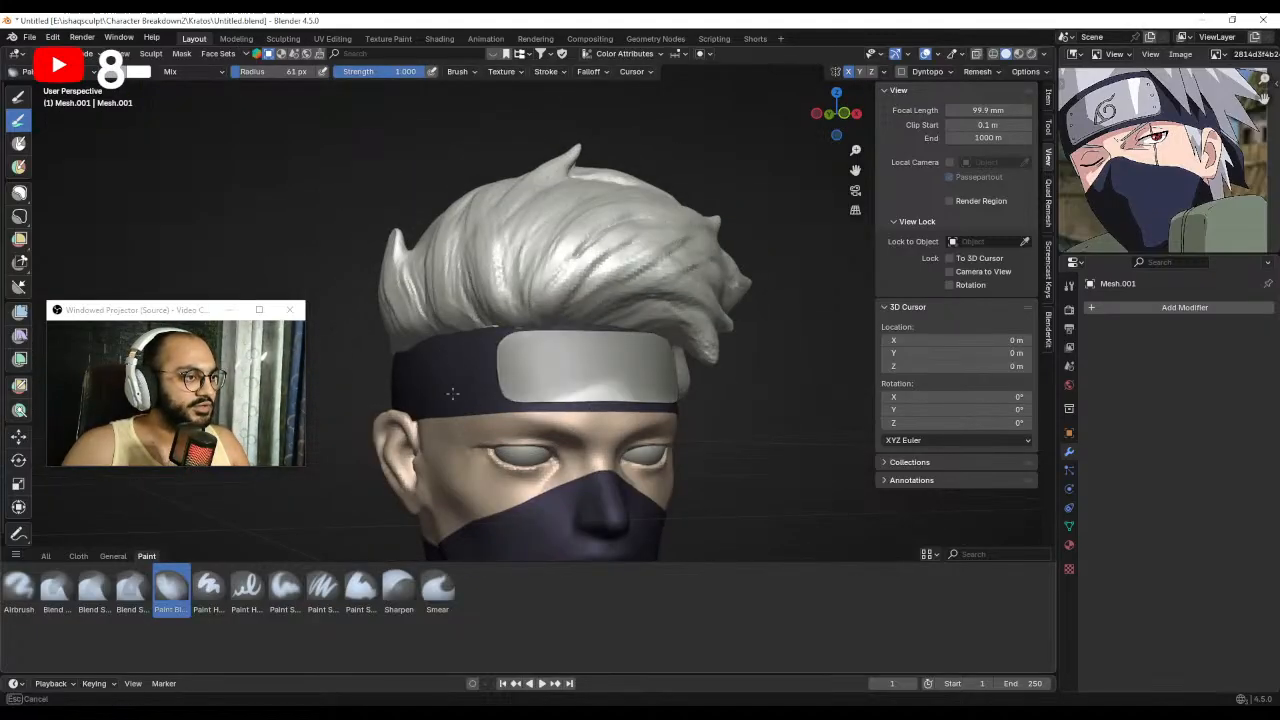
{"action": "middle_click_drag", "start_coordinate": [453, 393], "coordinate": [430, 180]}
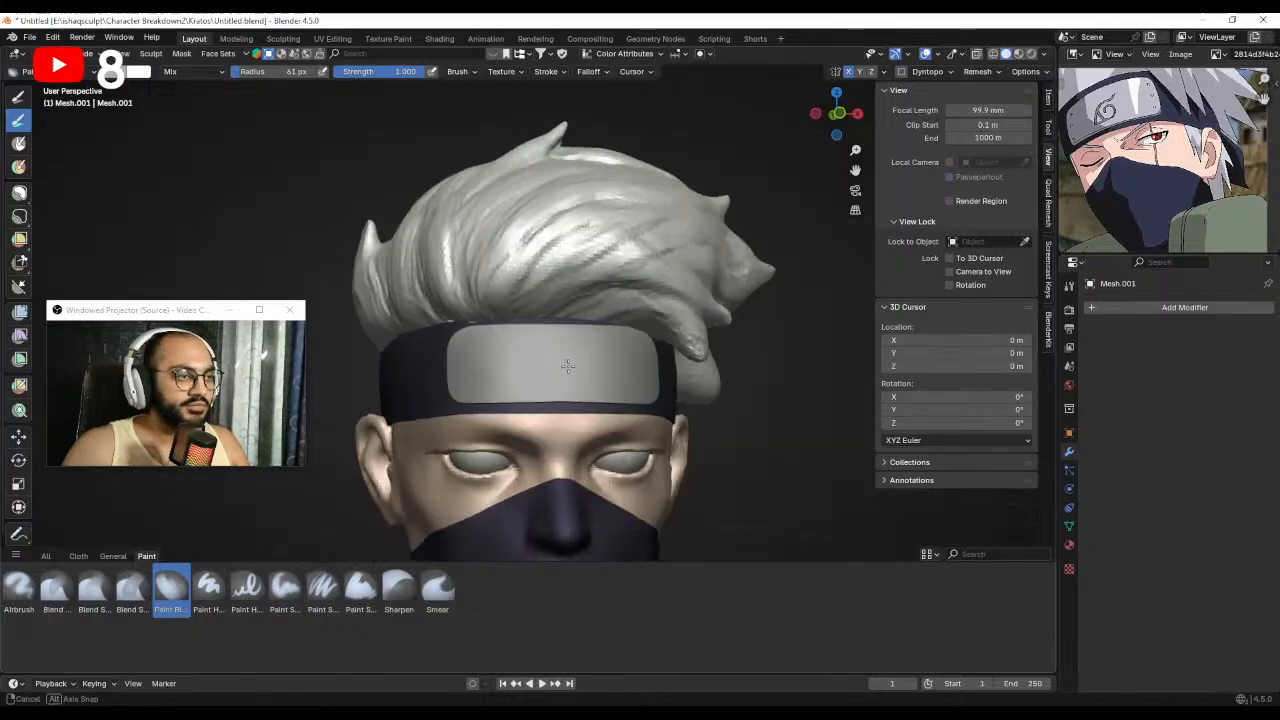
Darken the gray paint color, reduce the brush radius to 25 px and restrict mirroring to the X axis.
{"action": "left_click", "coordinate": [126, 73]}
{"action": "left_click_drag", "start_coordinate": [226, 130], "coordinate": [226, 150]}
{"action": "mouse_move", "coordinate": [488, 374]}
{"action": "middle_mouse_down", "text": "shift"}
{"action": "mouse_move", "coordinate": [498, 355]}
{"action": "mouse_move", "coordinate": [510, 368]}
{"action": "middle_mouse_up", "text": "shift"}
{"action": "key", "text": "f"}
{"action": "left_click", "coordinate": [490, 332]}
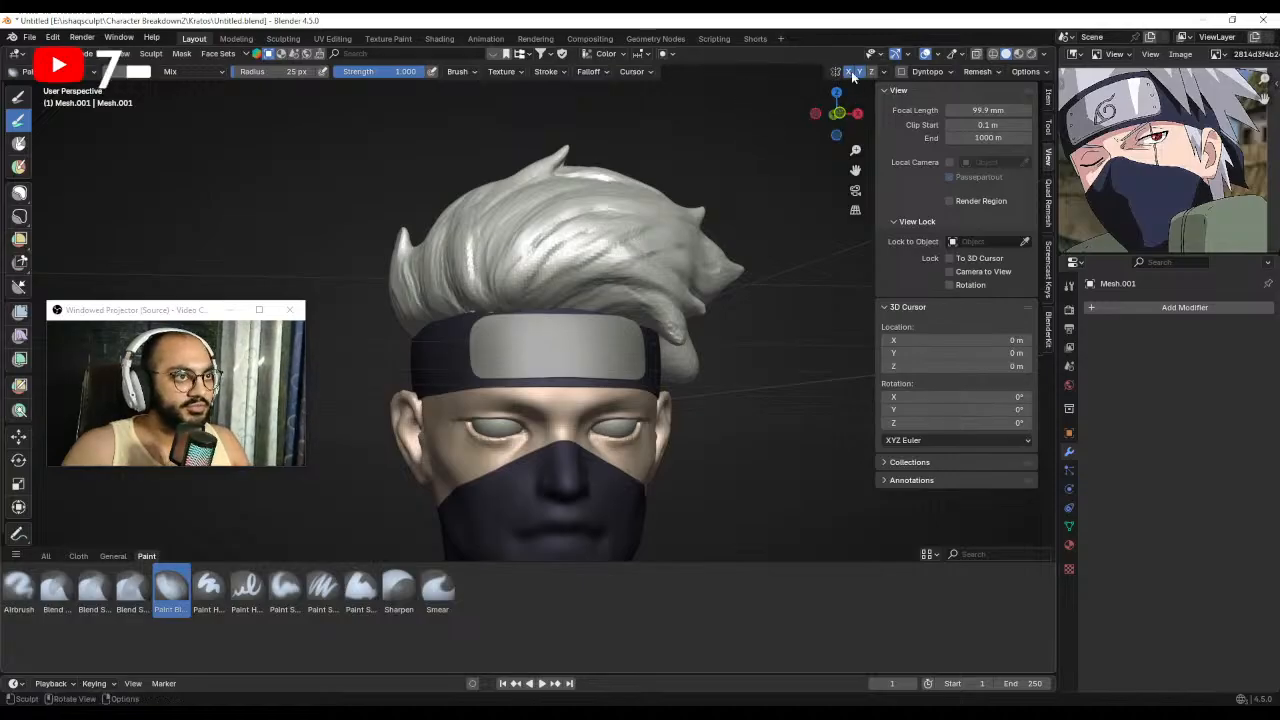
{"action": "left_click", "coordinate": [858, 73]}
Paint darker gray shading onto the forehead plate with brush radii of 45 px and 48 px.
{"action": "middle_click_drag", "start_coordinate": [560, 318], "coordinate": [488, 329]}
{"action": "key", "text": "f"}
{"action": "left_click", "coordinate": [458, 316]}
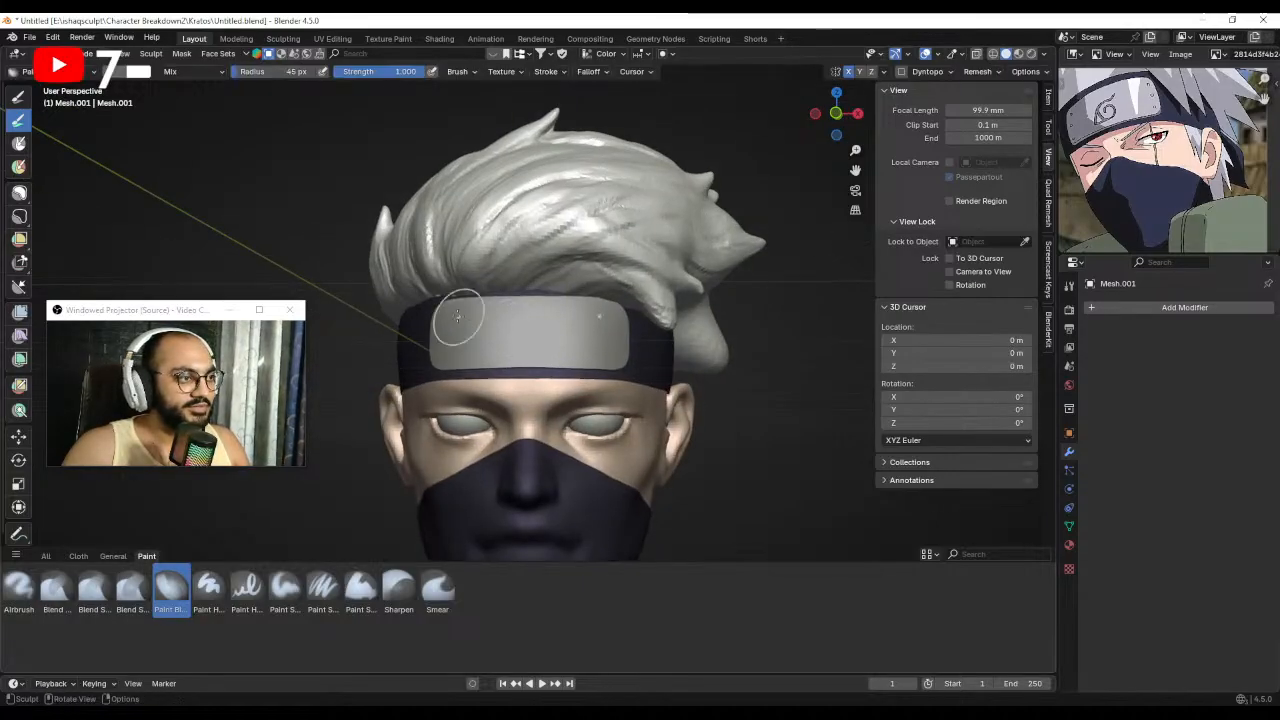
{"action": "mouse_move", "coordinate": [458, 316]}
{"action": "left_mouse_down"}
{"action": "mouse_move", "coordinate": [438, 345]}
{"action": "mouse_move", "coordinate": [466, 346]}
{"action": "mouse_move", "coordinate": [455, 313]}
{"action": "mouse_move", "coordinate": [494, 322]}
{"action": "left_mouse_up"}
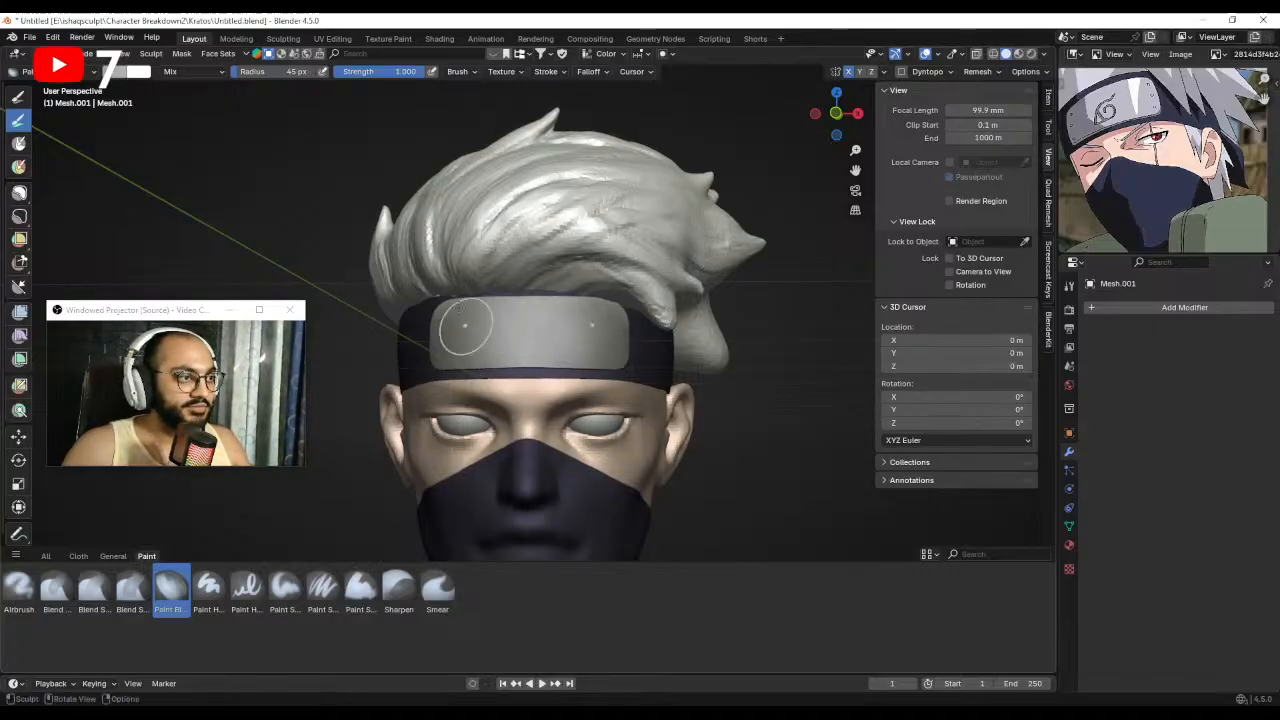
{"action": "key", "text": "f"}
{"action": "left_click", "coordinate": [555, 347]}
{"action": "mouse_move", "coordinate": [556, 347]}
{"action": "left_mouse_down"}
{"action": "mouse_move", "coordinate": [505, 347]}
{"action": "mouse_move", "coordinate": [515, 342]}
{"action": "left_mouse_up"}
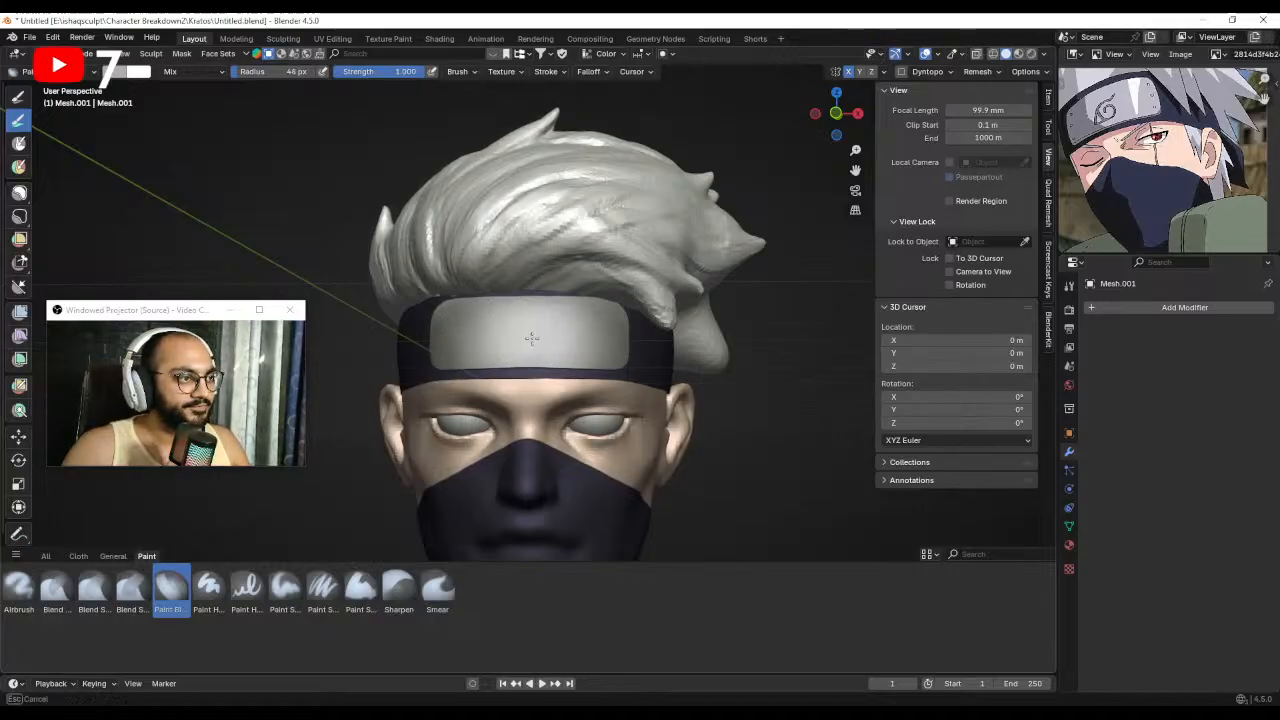
{"action": "middle_click_drag", "start_coordinate": [531, 339], "coordinate": [494, 308]}
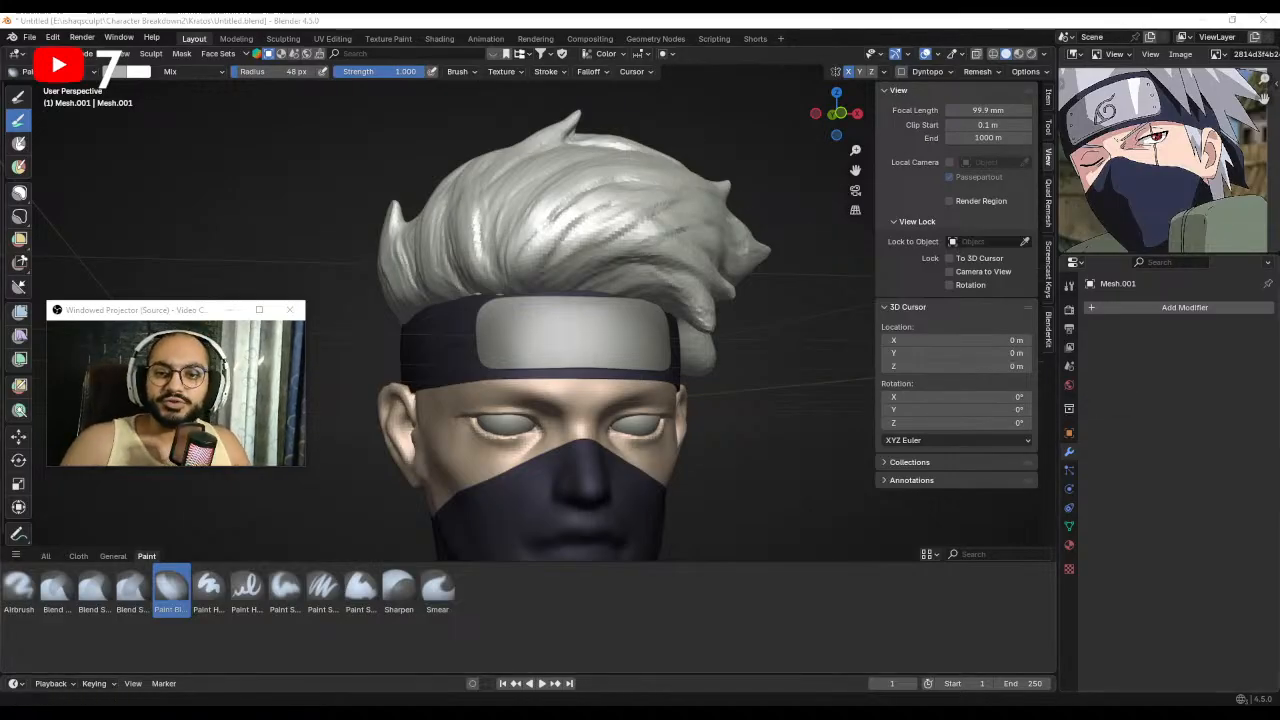
Switch to the browser showing the 1 Month Sculpt Challenge community and browse its posts in the Champion category.
{"action": "left_click_drag", "start_coordinate": [1279, 212], "coordinate": [700, 16]}
{"action": "left_click_drag", "start_coordinate": [195, 313], "coordinate": [182, 145]}
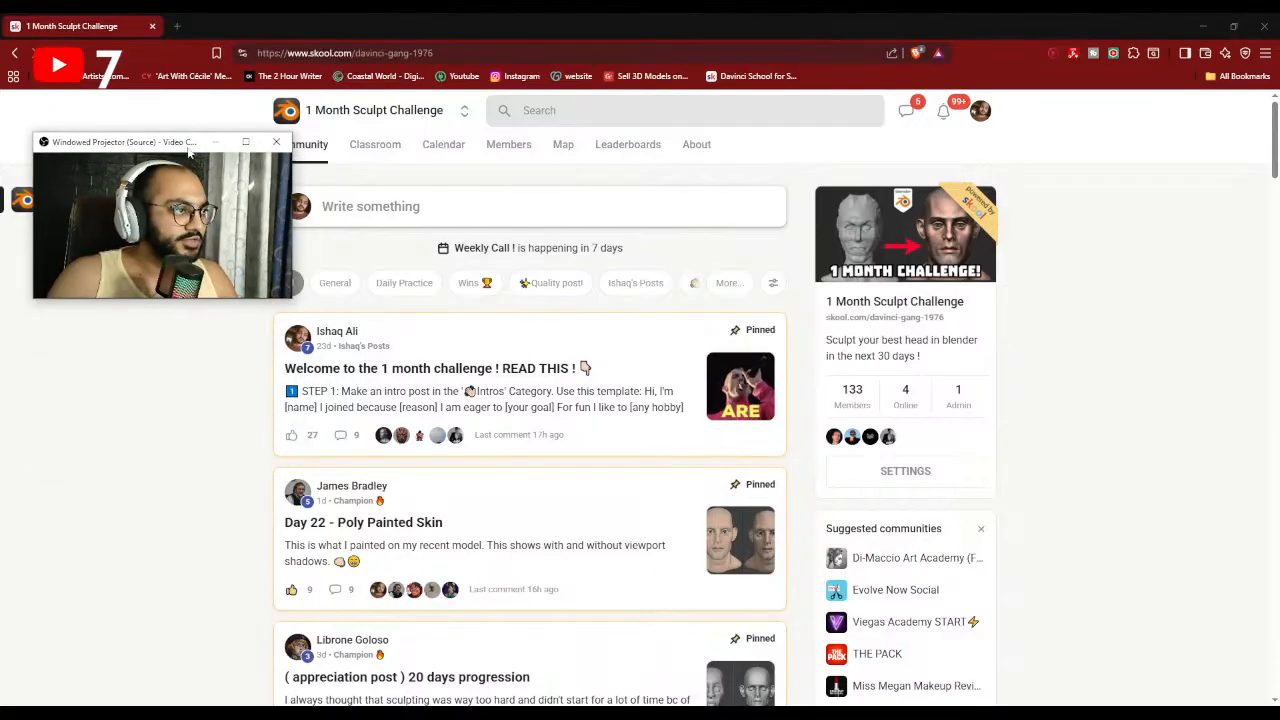
{"action": "left_click", "coordinate": [730, 284]}
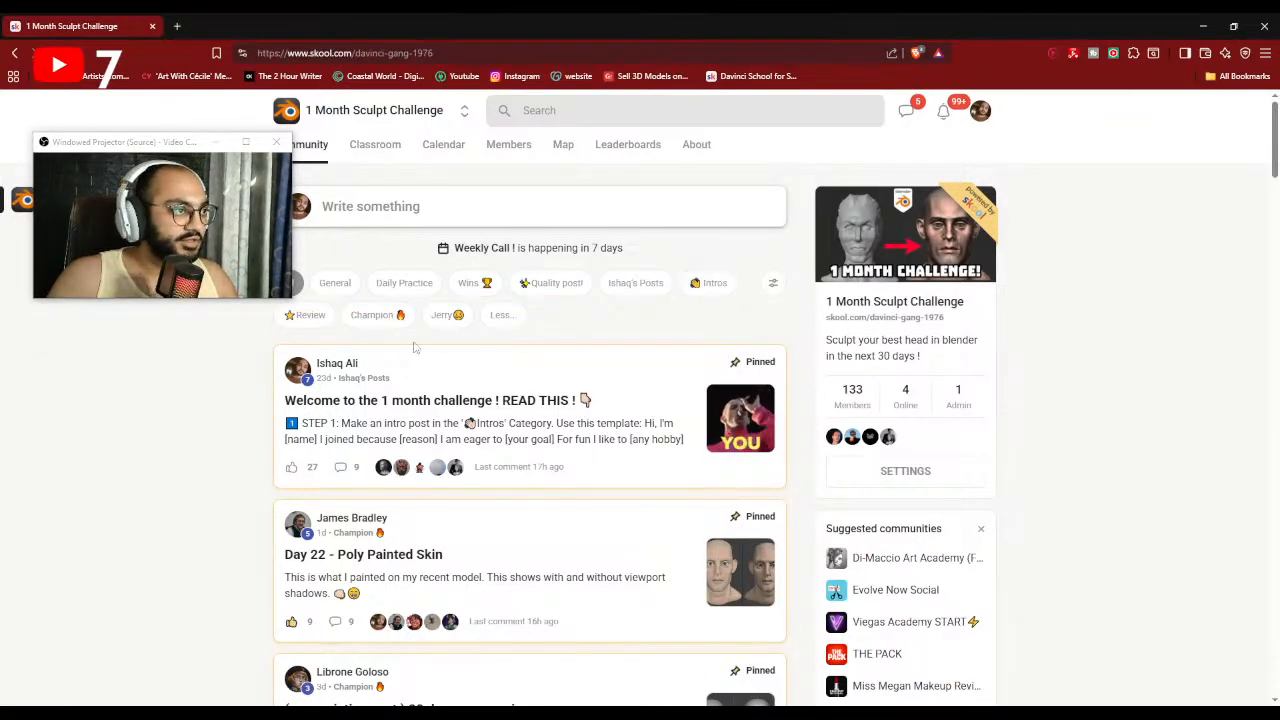
{"action": "left_click", "coordinate": [378, 315]}
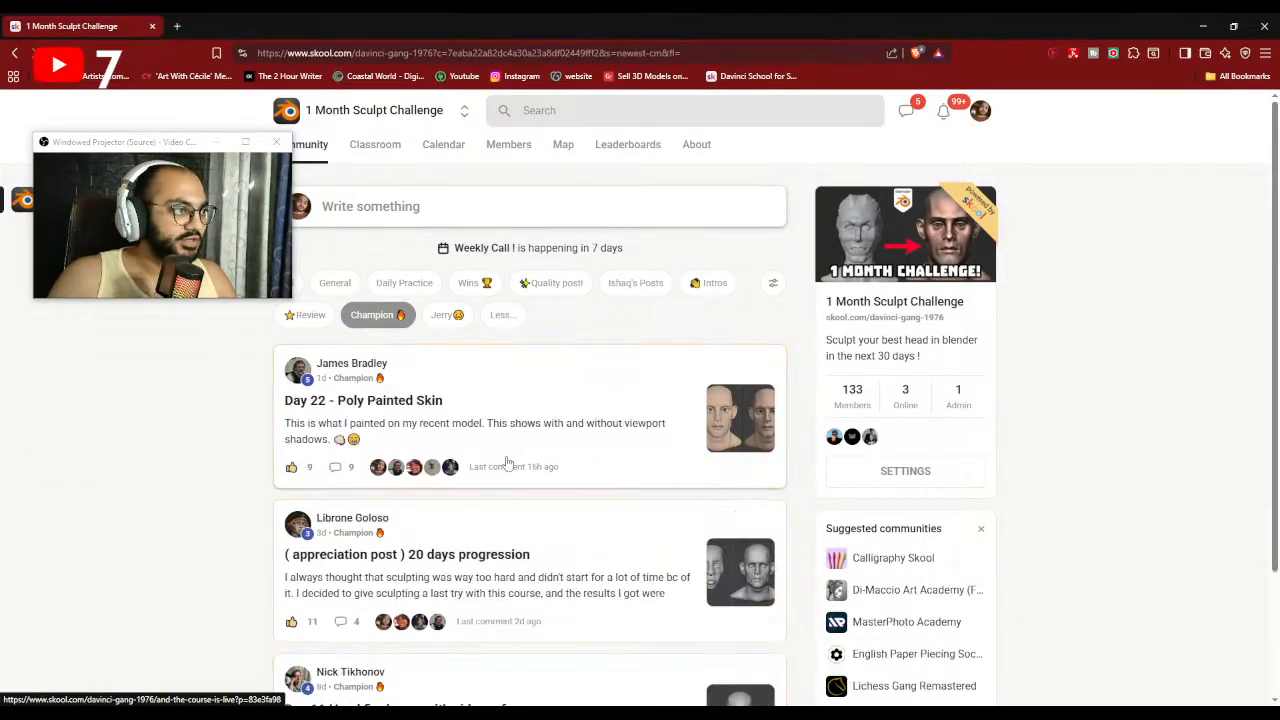
{"action": "scroll", "coordinate": [547, 423], "scroll_direction": "down", "scroll_amount": 3}
{"action": "scroll", "coordinate": [547, 423], "scroll_direction": "up", "scroll_amount": 2}
{"action": "scroll", "coordinate": [547, 423], "scroll_direction": "up", "scroll_amount": 1}
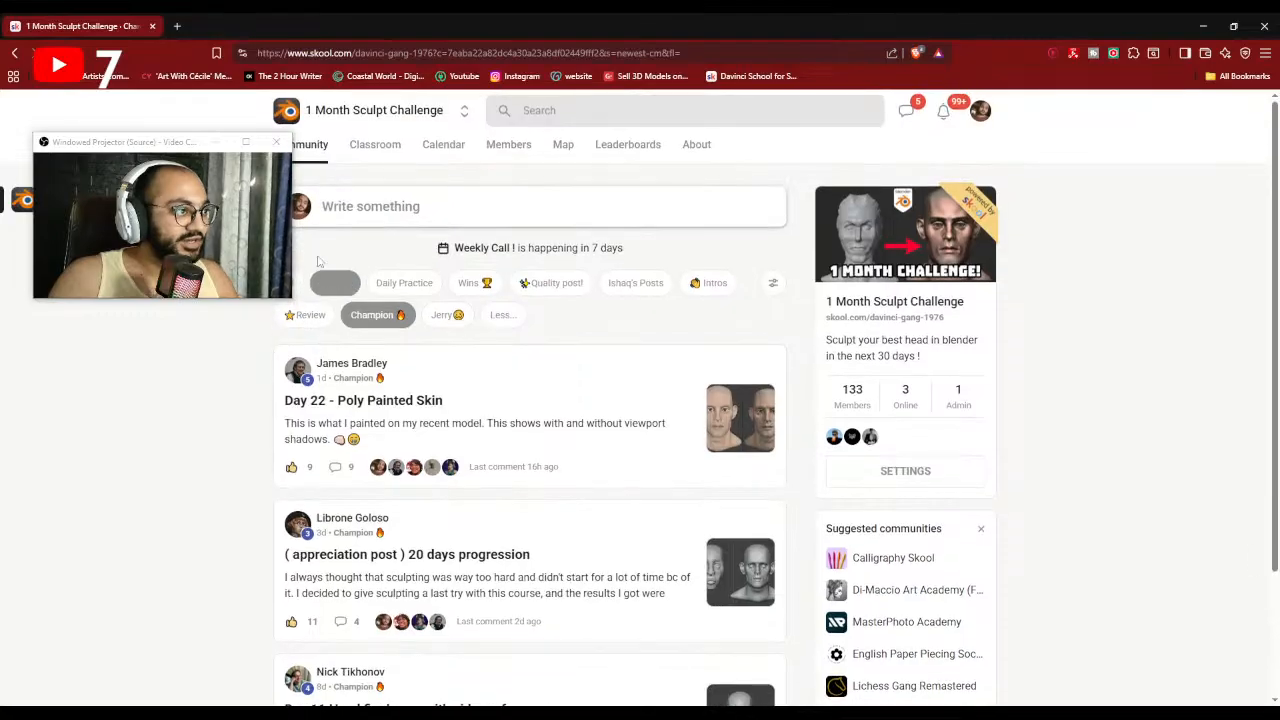
View all community posts and the Champion posts again, and return to Blender.
{"action": "left_click", "coordinate": [378, 315]}
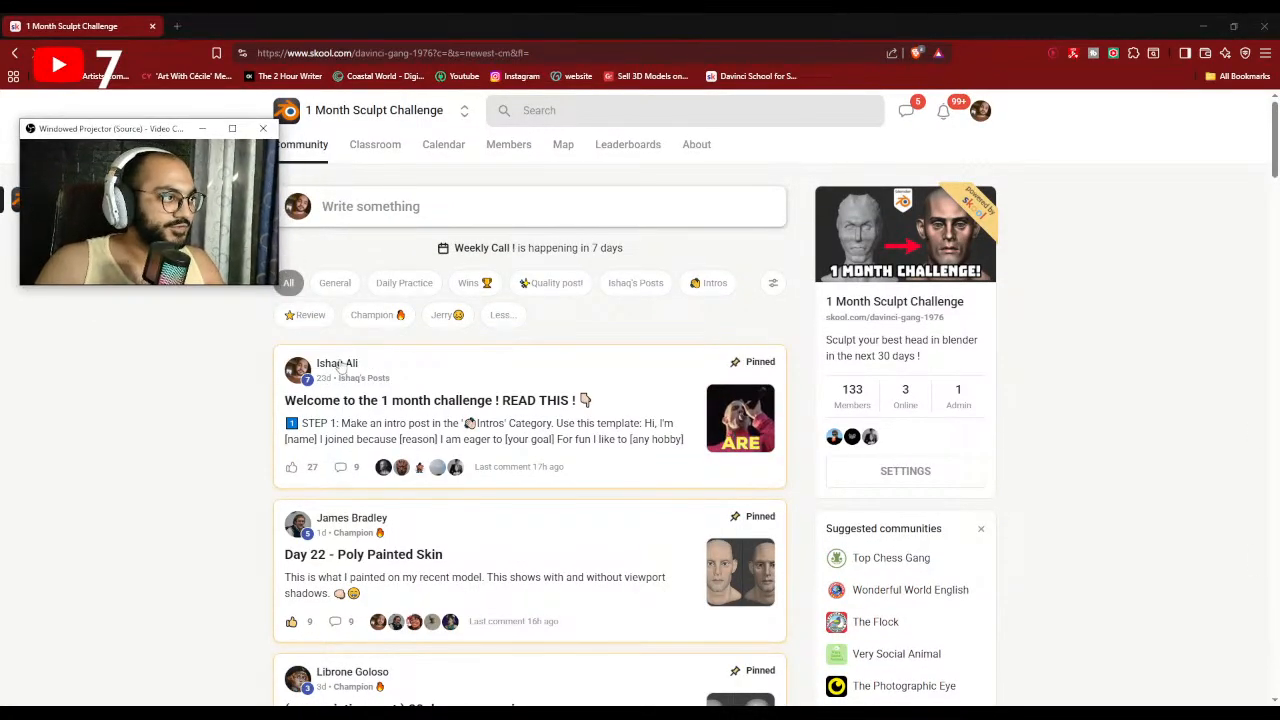
{"action": "left_click", "coordinate": [378, 315]}
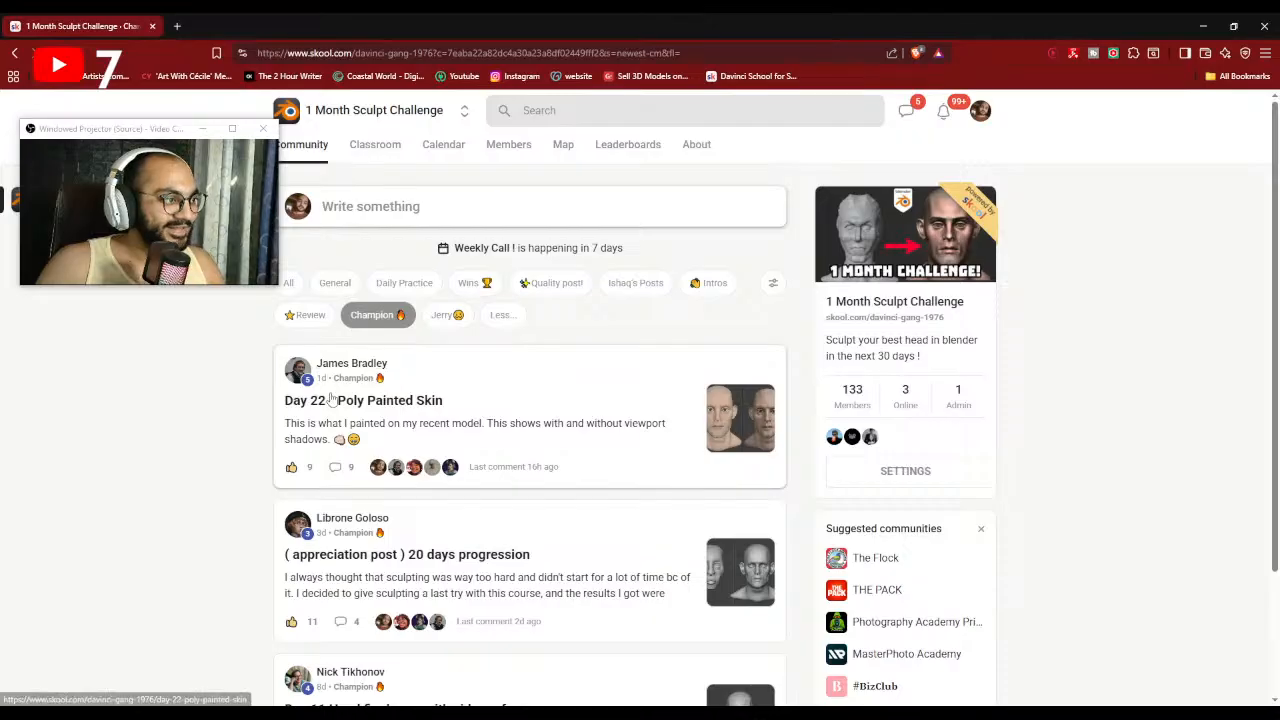
{"action": "scroll", "coordinate": [551, 397], "scroll_direction": "down", "scroll_amount": 1}
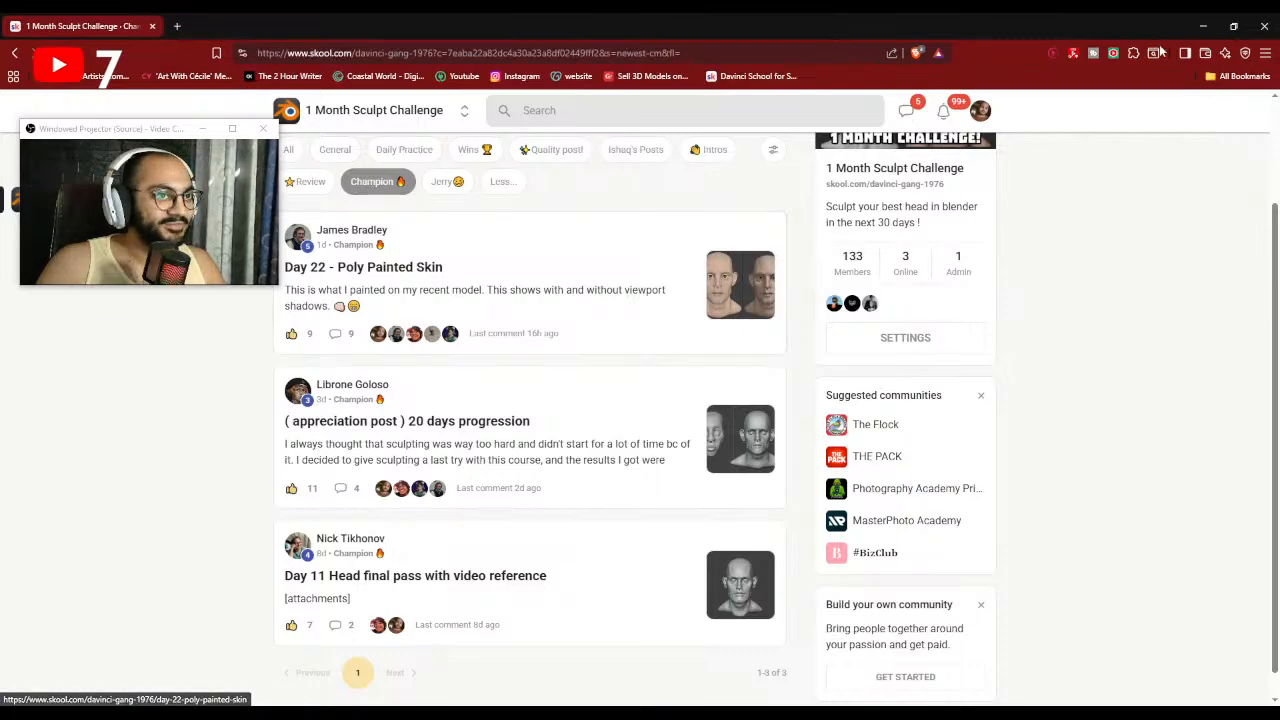
{"action": "left_click", "coordinate": [1205, 28]}
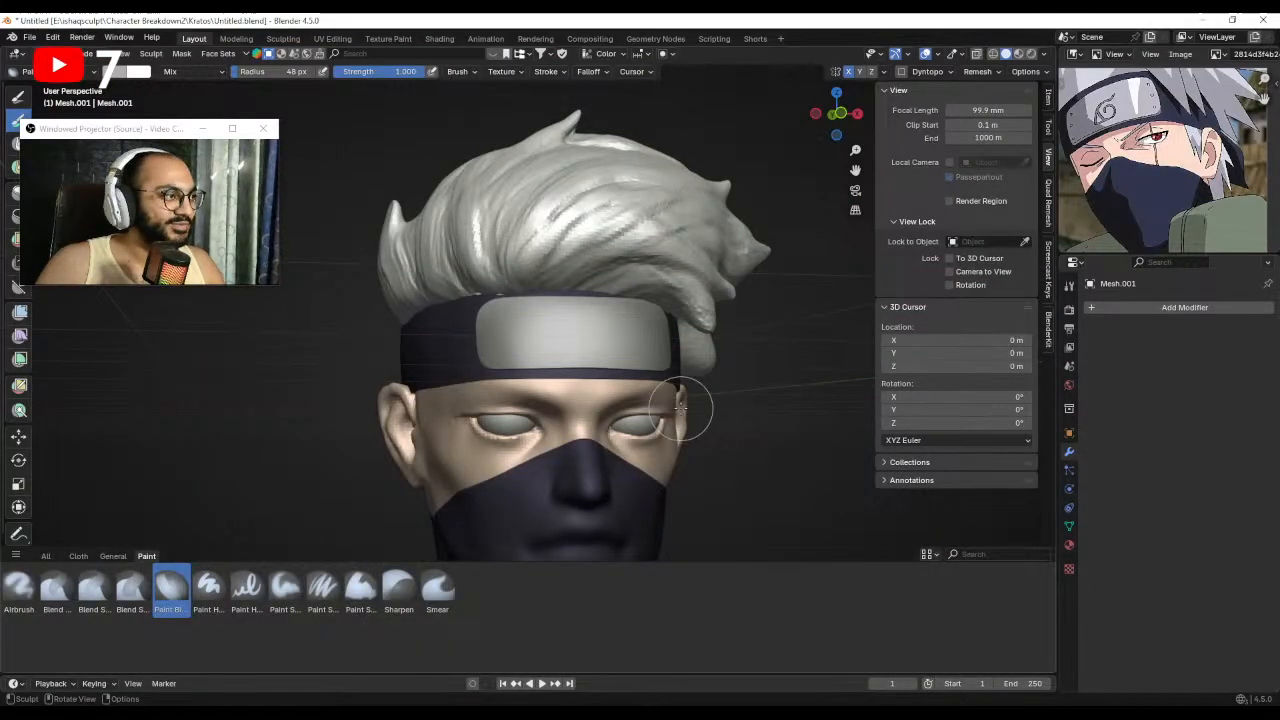
Activate the Grab brush and make the head mesh the active sculpting object.
{"action": "scroll", "coordinate": [760, 450], "scroll_direction": "down", "scroll_amount": 2}
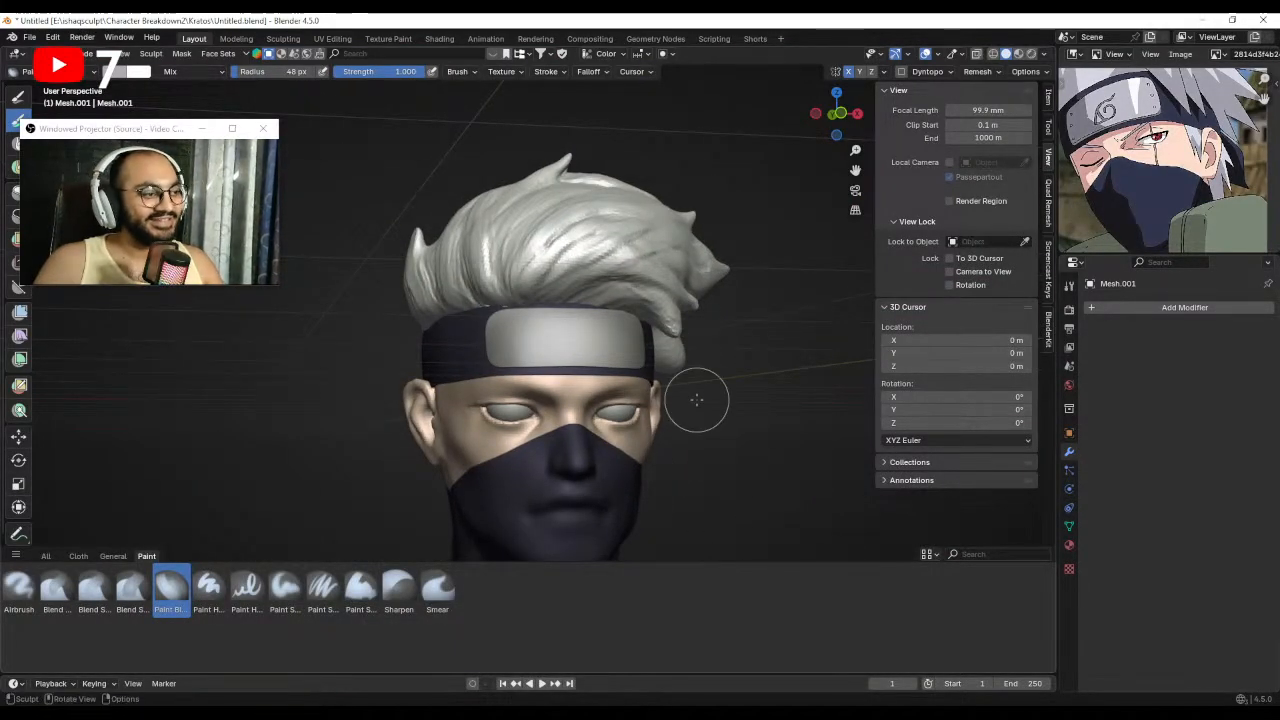
{"action": "middle_click_drag", "start_coordinate": [709, 437], "coordinate": [690, 342]}
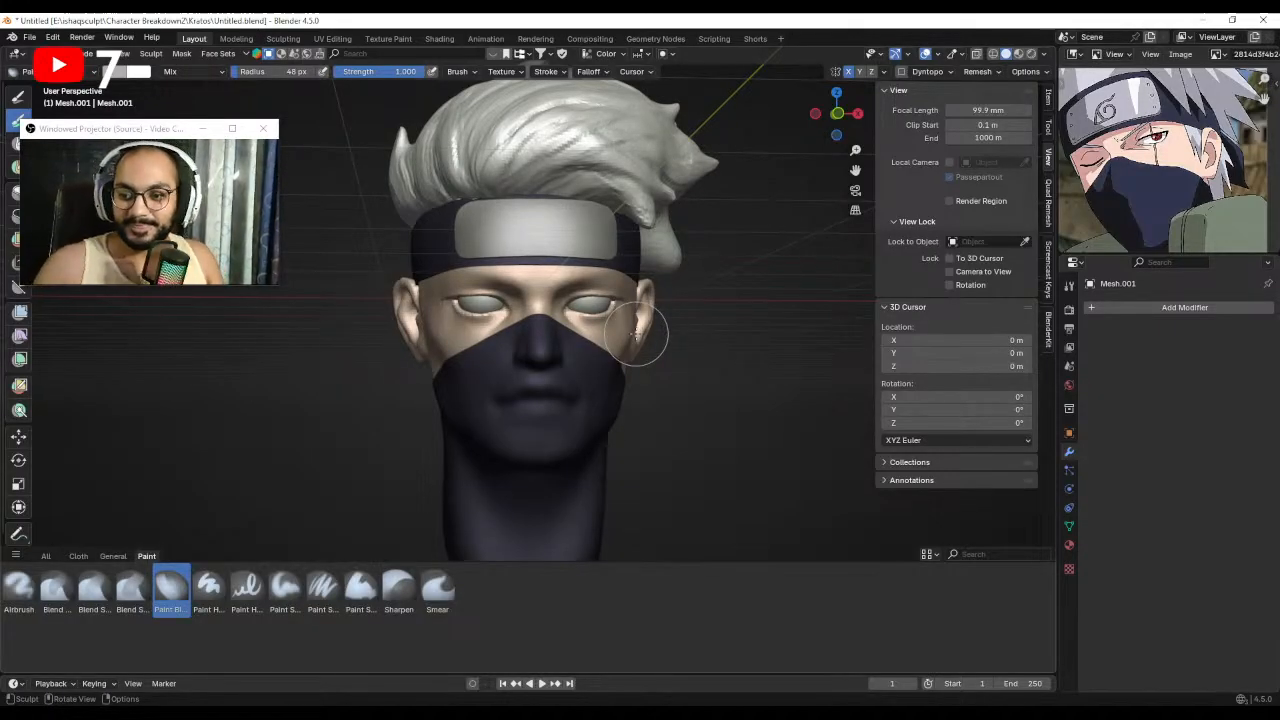
{"action": "mouse_move", "coordinate": [551, 371]}
{"action": "middle_mouse_down"}
{"action": "mouse_move", "coordinate": [608, 371]}
{"action": "mouse_move", "coordinate": [596, 376]}
{"action": "mouse_move", "coordinate": [604, 361]}
{"action": "mouse_move", "coordinate": [500, 386]}
{"action": "mouse_move", "coordinate": [565, 385]}
{"action": "middle_mouse_up"}
{"action": "scroll", "coordinate": [596, 376], "scroll_direction": "up", "scroll_amount": 2}
{"action": "key", "text": "g"}
{"action": "scroll", "coordinate": [490, 377], "scroll_direction": "up", "scroll_amount": 1}
{"action": "mouse_move", "coordinate": [483, 376]}
{"action": "middle_mouse_down"}
{"action": "mouse_move", "coordinate": [465, 376]}
{"action": "mouse_move", "coordinate": [592, 375]}
{"action": "middle_mouse_up"}
{"action": "scroll", "coordinate": [590, 369], "scroll_direction": "down", "scroll_amount": 1}
{"action": "key", "text": "ctrl+Tab"}
{"action": "left_click", "coordinate": [597, 376]}
{"action": "key", "text": "ctrl+Tab"}
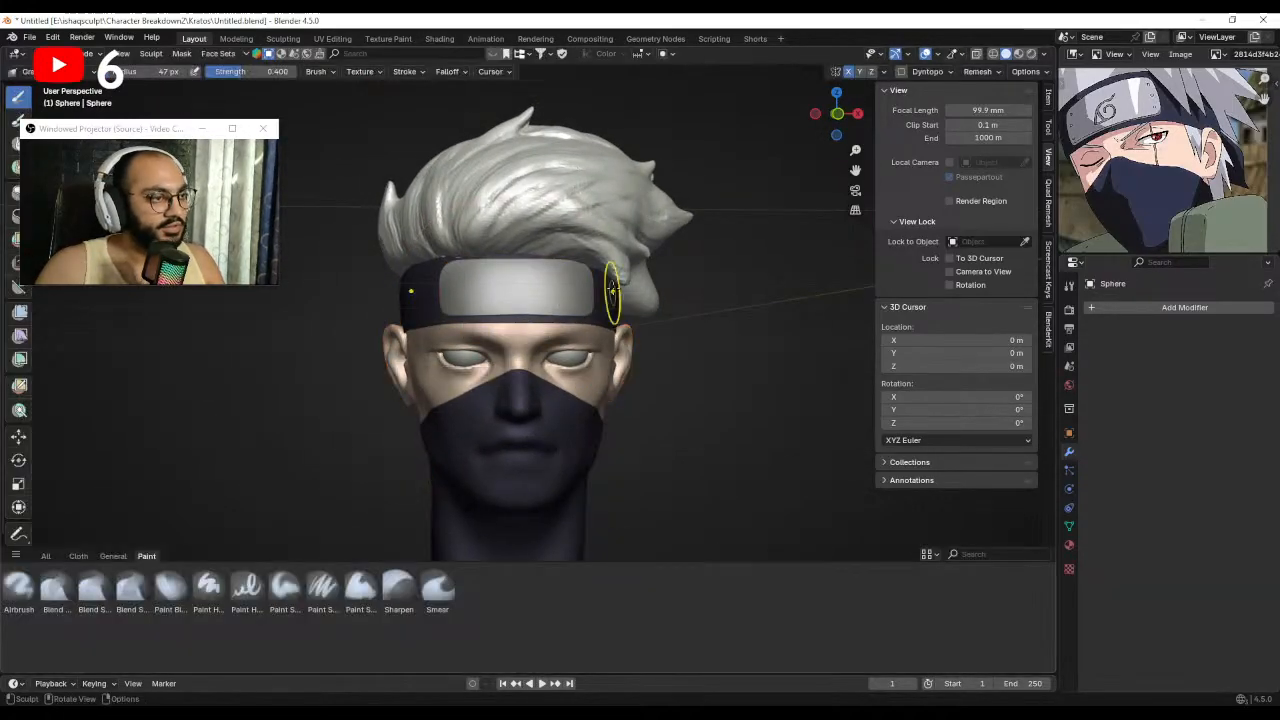
Symmetrize the head mesh and switch the symmetrize direction to +X to -X.
{"action": "left_click", "coordinate": [882, 73]}
{"action": "left_click", "coordinate": [886, 308]}
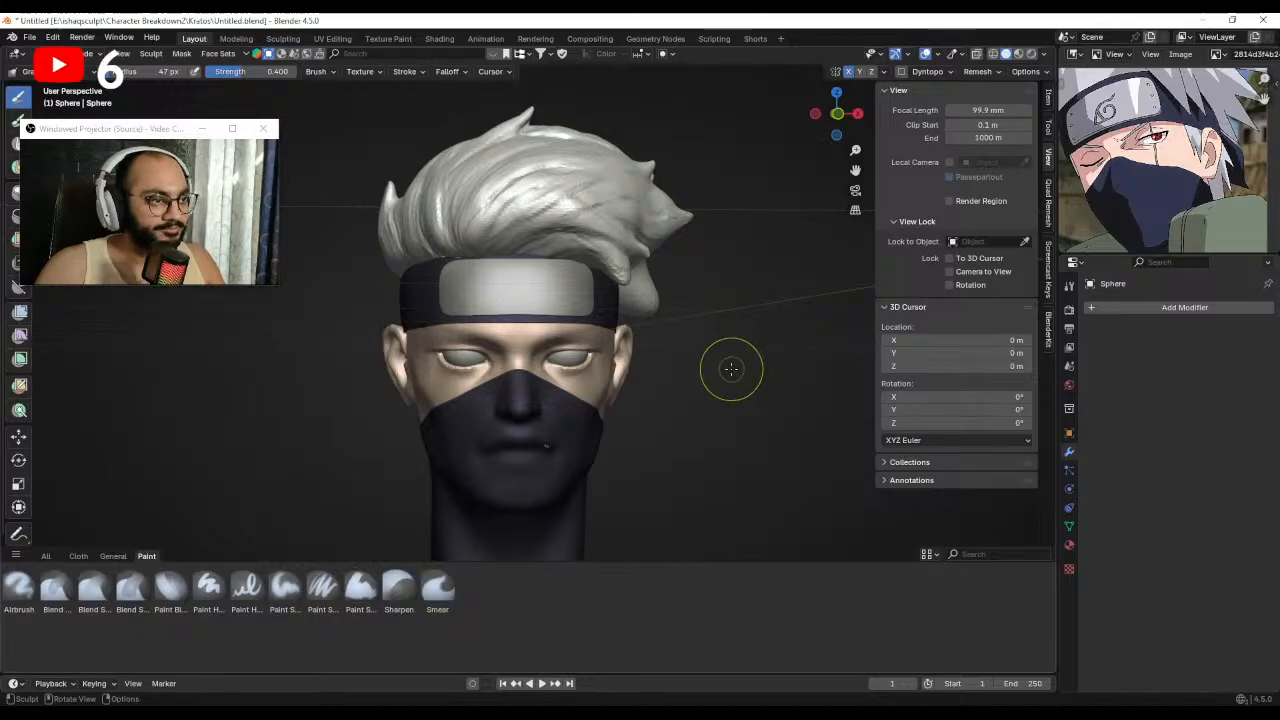
{"action": "left_click", "coordinate": [878, 74]}
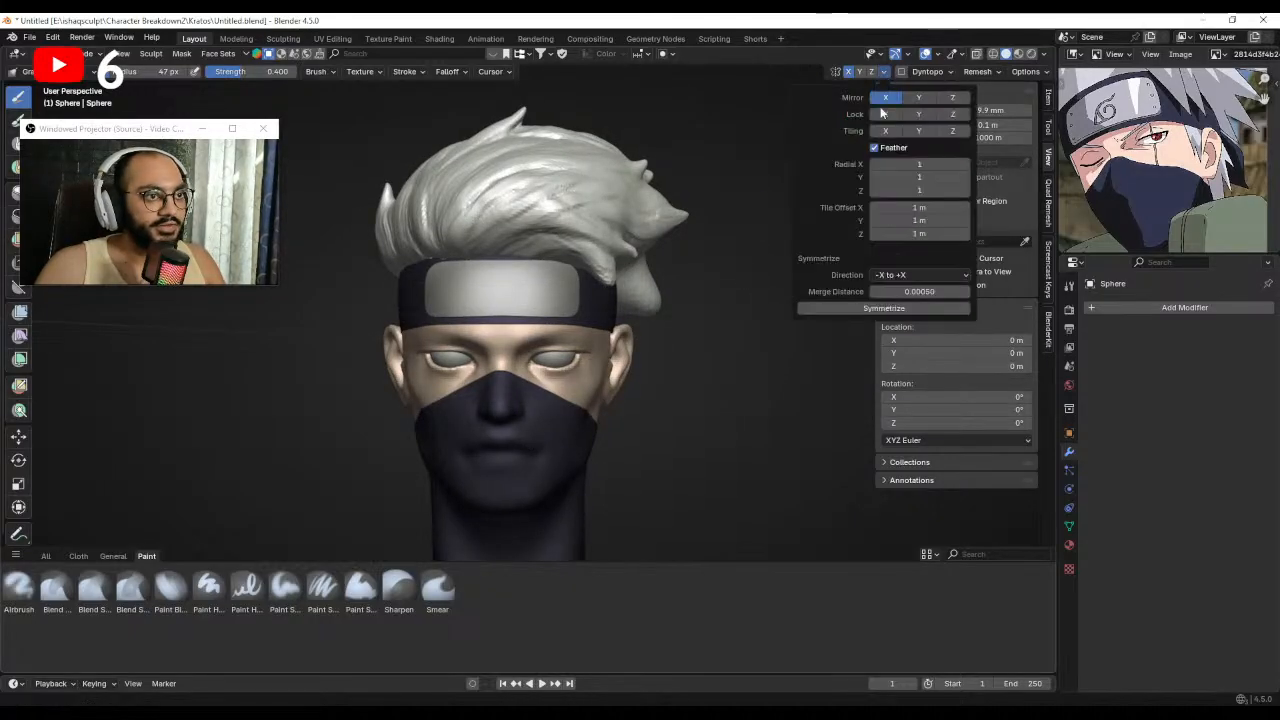
{"action": "left_click", "coordinate": [934, 276]}
{"action": "left_click", "coordinate": [905, 290]}
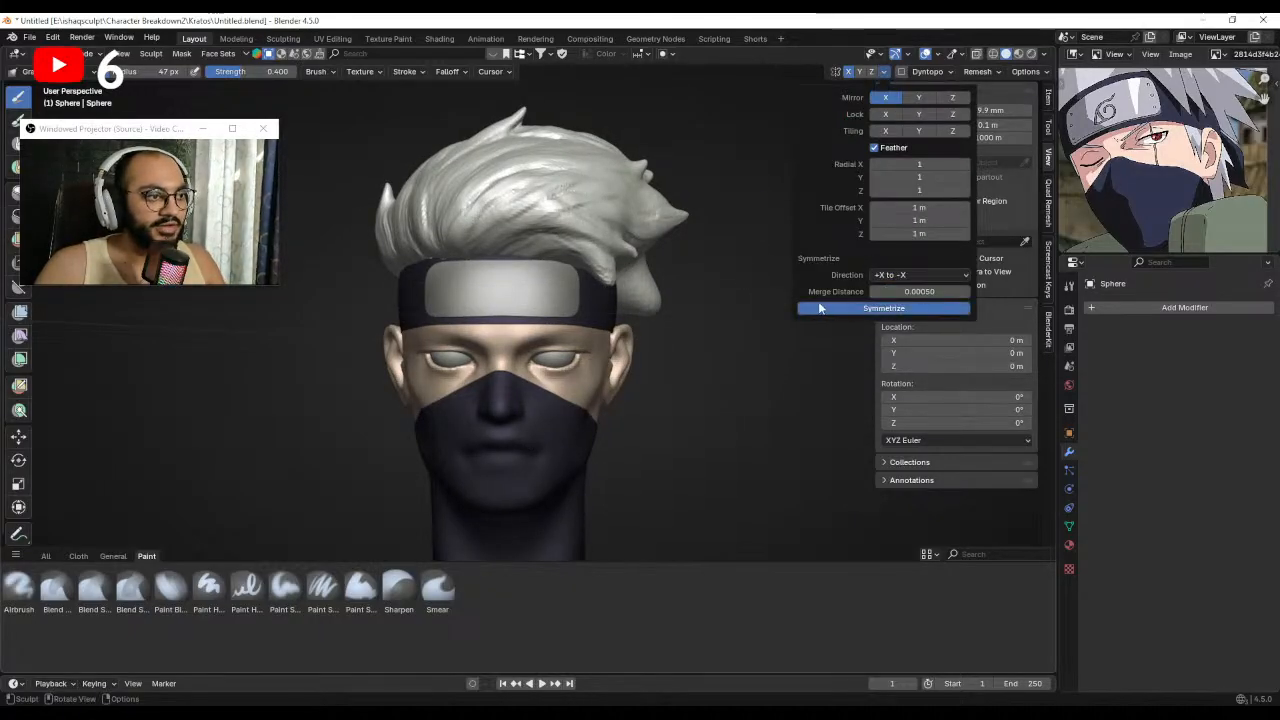
Choose the Clay Strips brush and make the headband mesh the active sculpting object.
{"action": "scroll", "coordinate": [603, 300], "scroll_direction": "up", "scroll_amount": 3}
{"action": "middle_click_drag", "start_coordinate": [572, 298], "coordinate": [652, 350]}
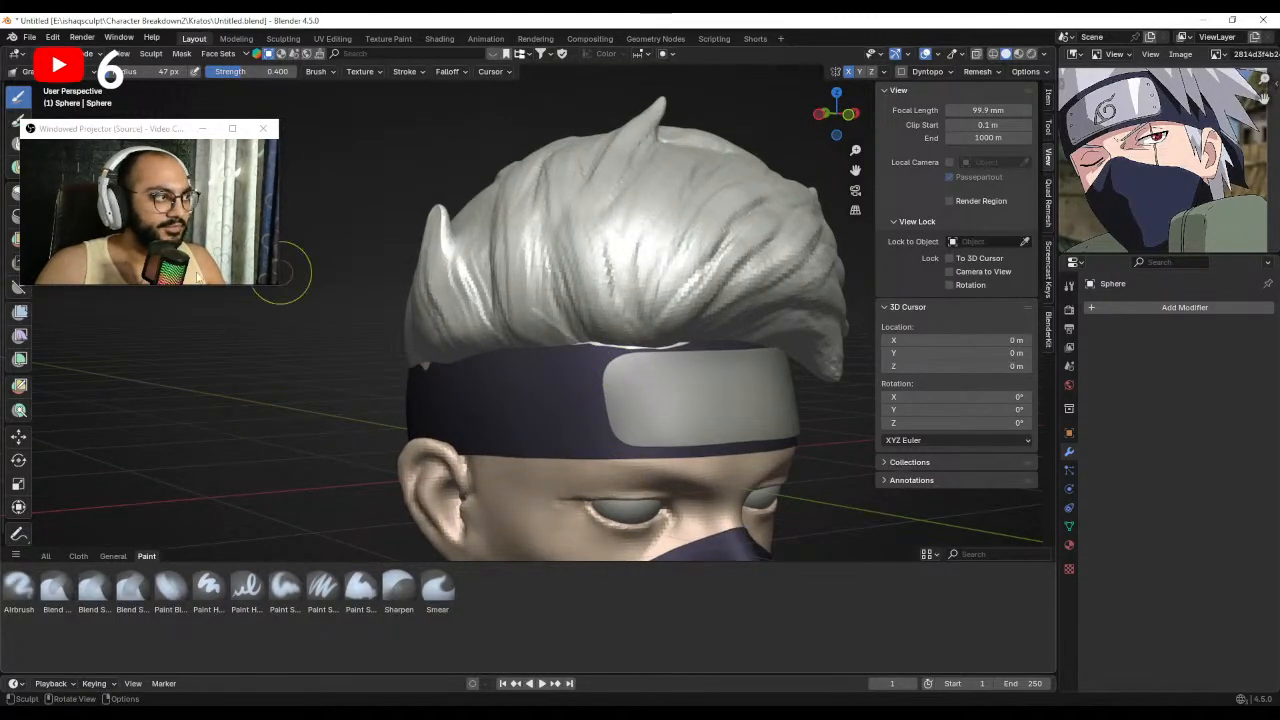
{"action": "left_click", "coordinate": [48, 556]}
{"action": "left_click", "coordinate": [95, 590]}
{"action": "mouse_move", "coordinate": [520, 400]}
{"action": "middle_mouse_down"}
{"action": "mouse_move", "coordinate": [634, 309]}
{"action": "mouse_move", "coordinate": [609, 352]}
{"action": "middle_mouse_up"}
{"action": "middle_click_drag", "start_coordinate": [486, 378], "coordinate": [540, 395]}
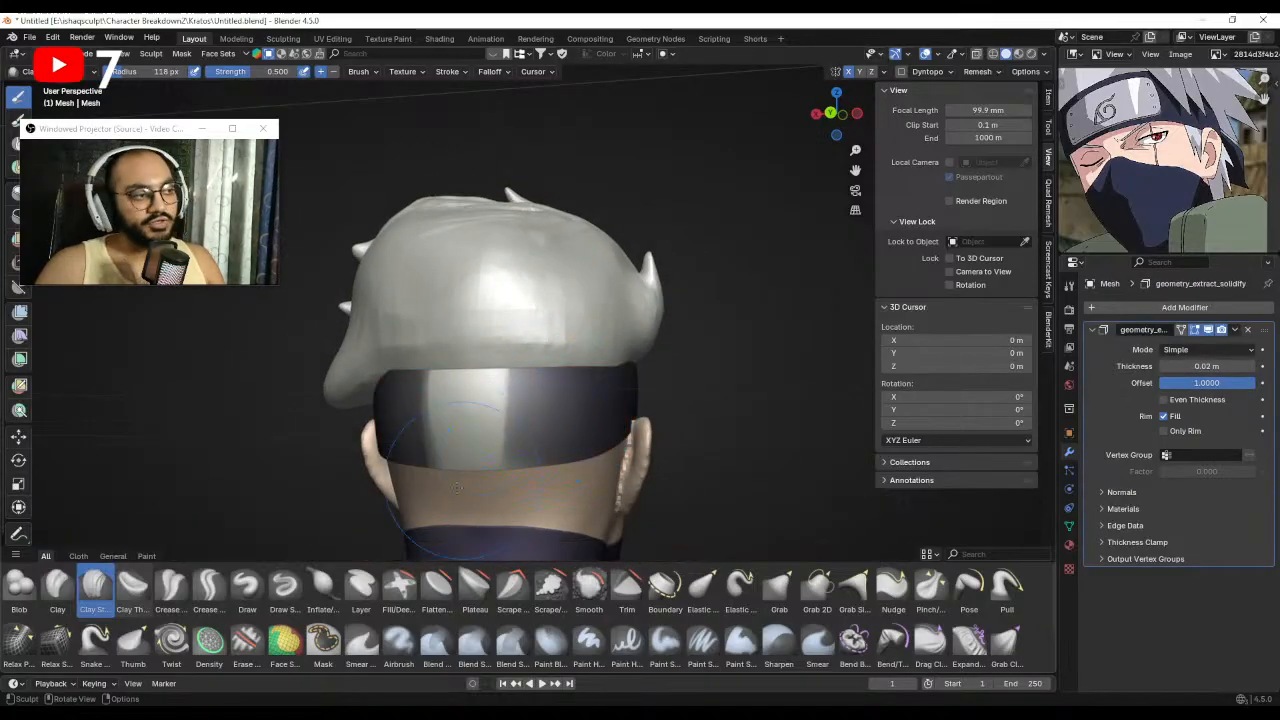
Paint over the gray patch on the back of the headband in dark navy using the Paint Blend brush at 69 px radius.
{"action": "left_click", "coordinate": [146, 556]}
{"action": "left_click", "coordinate": [171, 590]}
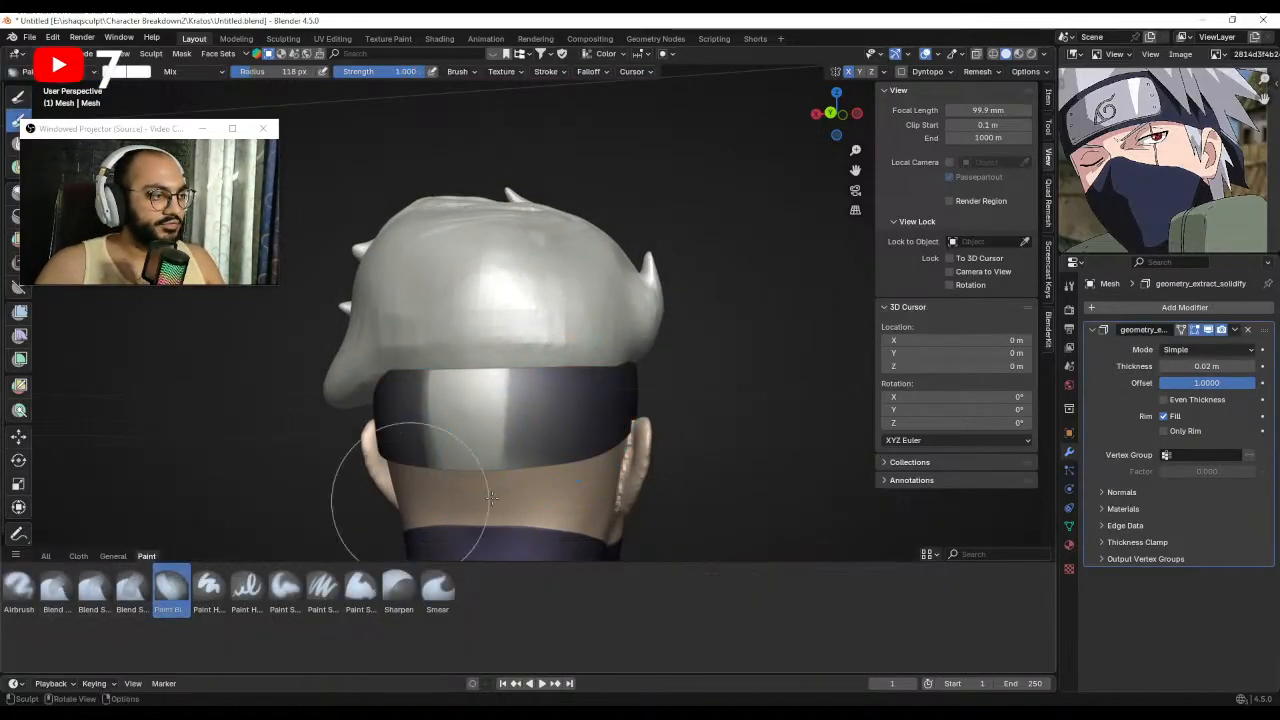
{"action": "mouse_move", "coordinate": [523, 434]}
{"action": "middle_mouse_down", "text": "shift"}
{"action": "mouse_move", "coordinate": [547, 424]}
{"action": "mouse_move", "coordinate": [544, 412]}
{"action": "mouse_move", "coordinate": [571, 414]}
{"action": "middle_mouse_up", "text": "shift"}
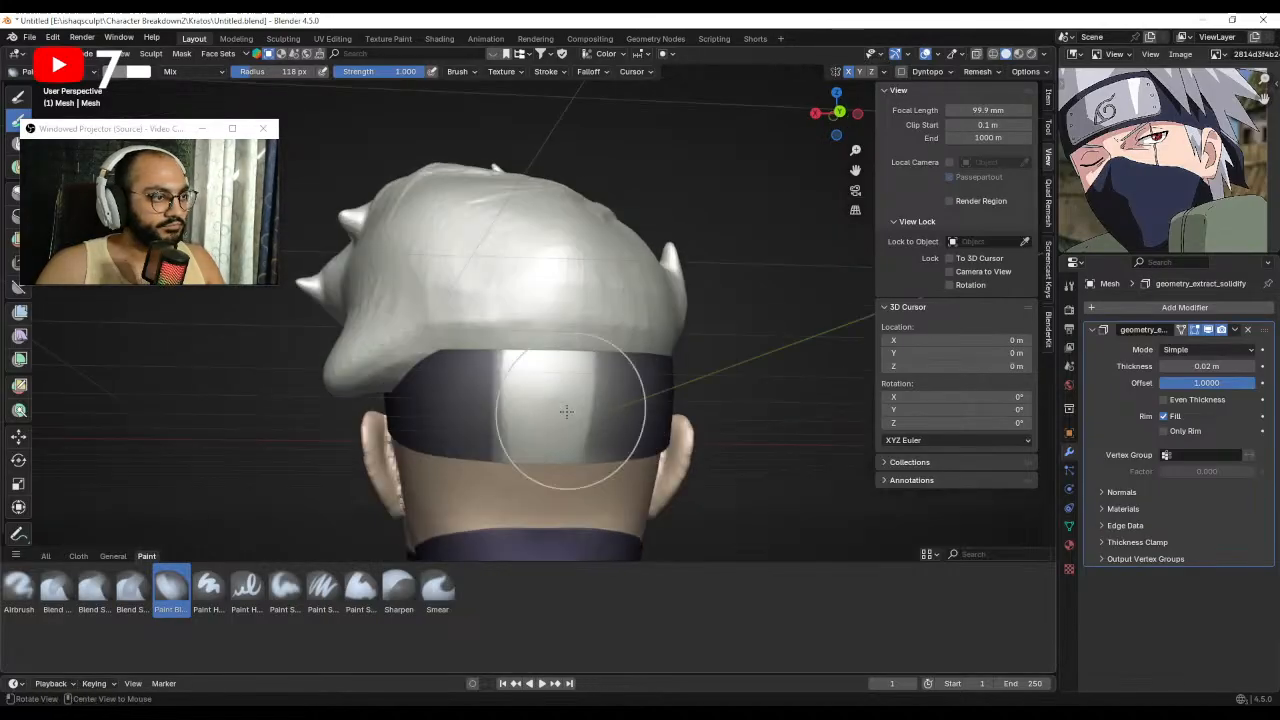
{"action": "key", "text": "f"}
{"action": "left_click", "coordinate": [555, 418]}
{"action": "mouse_move", "coordinate": [580, 373]}
{"action": "left_mouse_down"}
{"action": "mouse_move", "coordinate": [561, 371]}
{"action": "mouse_move", "coordinate": [557, 400]}
{"action": "mouse_move", "coordinate": [471, 455]}
{"action": "mouse_move", "coordinate": [629, 381]}
{"action": "mouse_move", "coordinate": [480, 372]}
{"action": "left_mouse_up"}
{"action": "key", "text": "f"}
{"action": "left_click", "coordinate": [575, 400]}
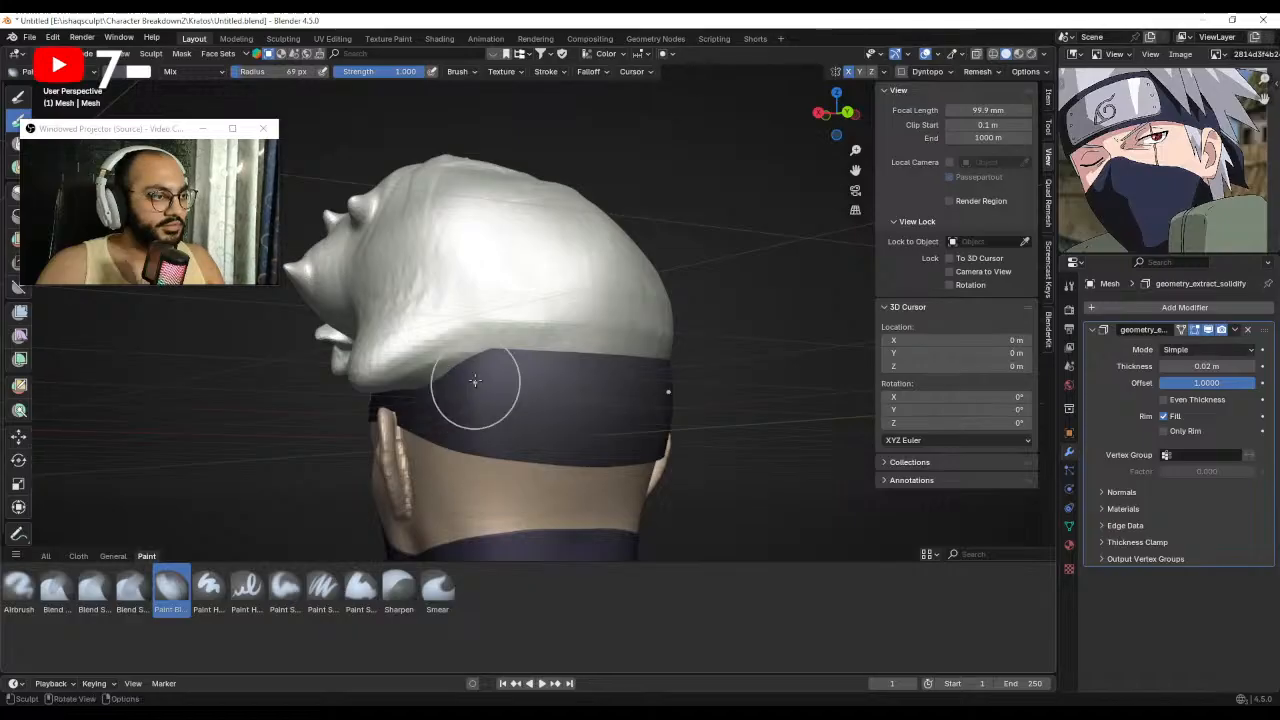
Activate the Grab brush and switch sculpting from the headband to the head mesh, framing the eyes.
{"action": "mouse_move", "coordinate": [564, 446]}
{"action": "middle_mouse_down"}
{"action": "mouse_move", "coordinate": [629, 451]}
{"action": "mouse_move", "coordinate": [629, 366]}
{"action": "middle_mouse_up"}
{"action": "scroll", "coordinate": [629, 366], "scroll_direction": "up", "scroll_amount": 5}
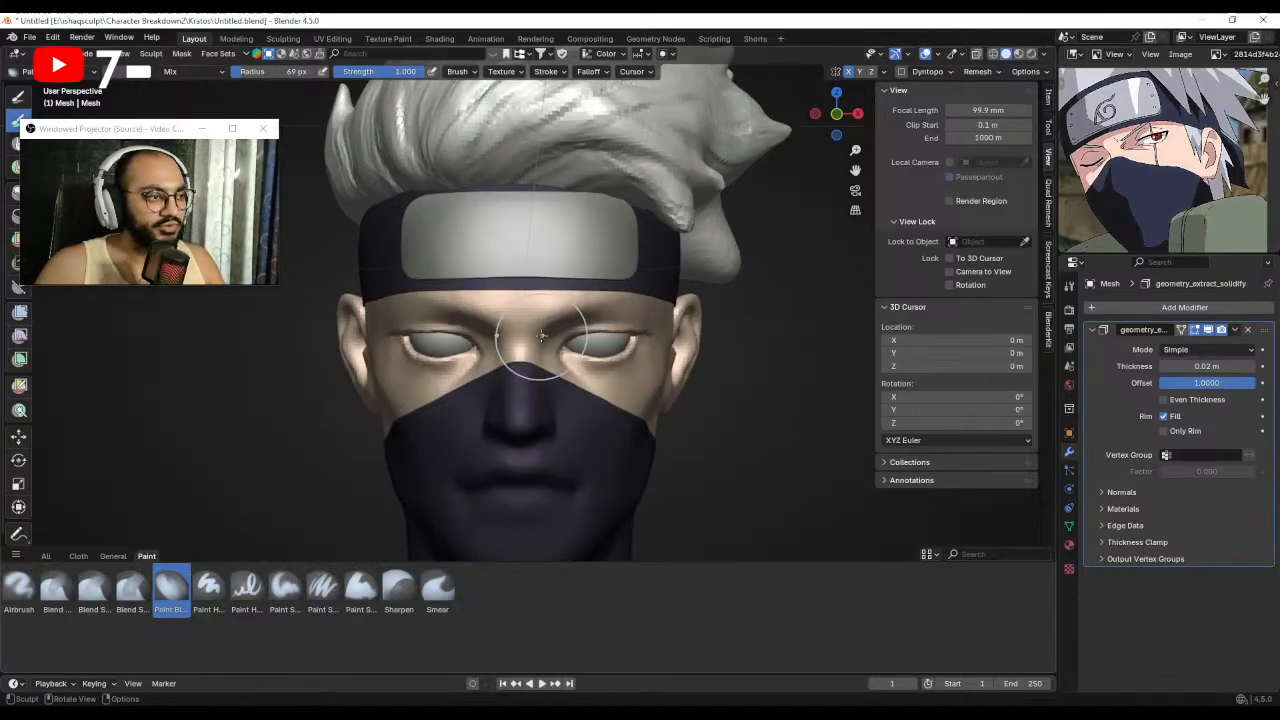
{"action": "scroll", "coordinate": [540, 325], "scroll_direction": "up", "scroll_amount": 3}
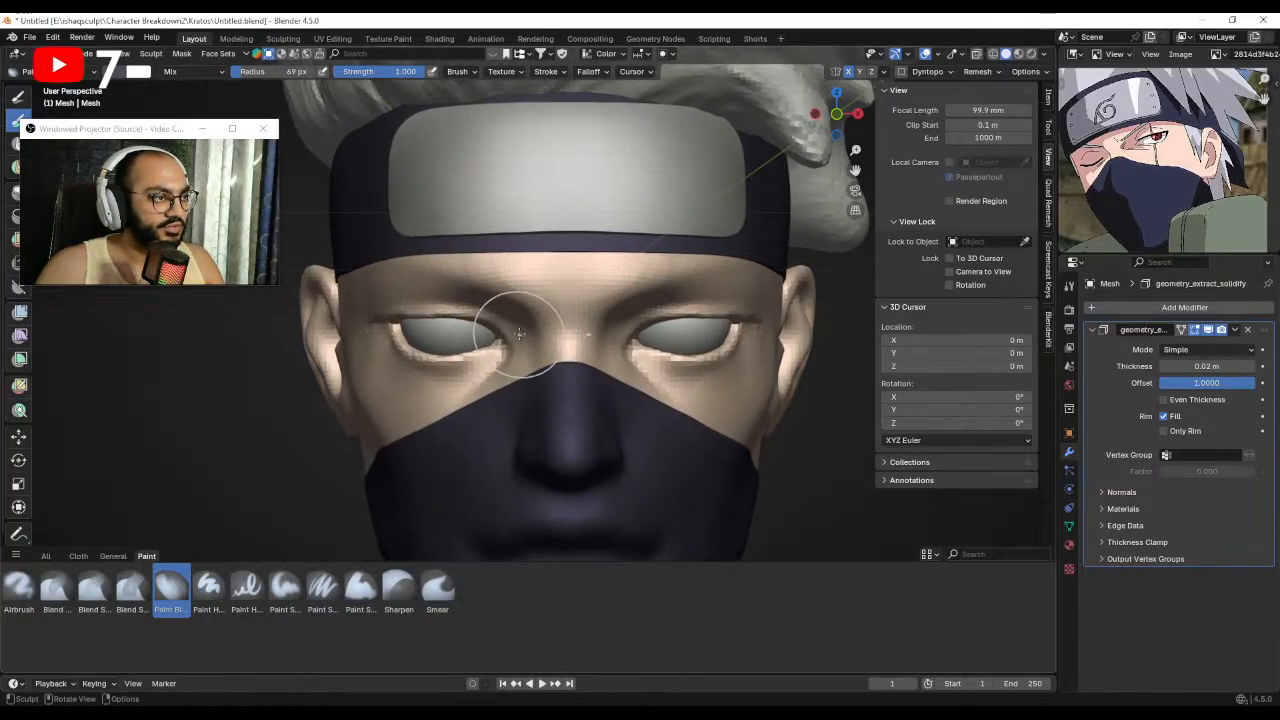
{"action": "key", "text": "g"}
{"action": "key", "text": "alt+q"}
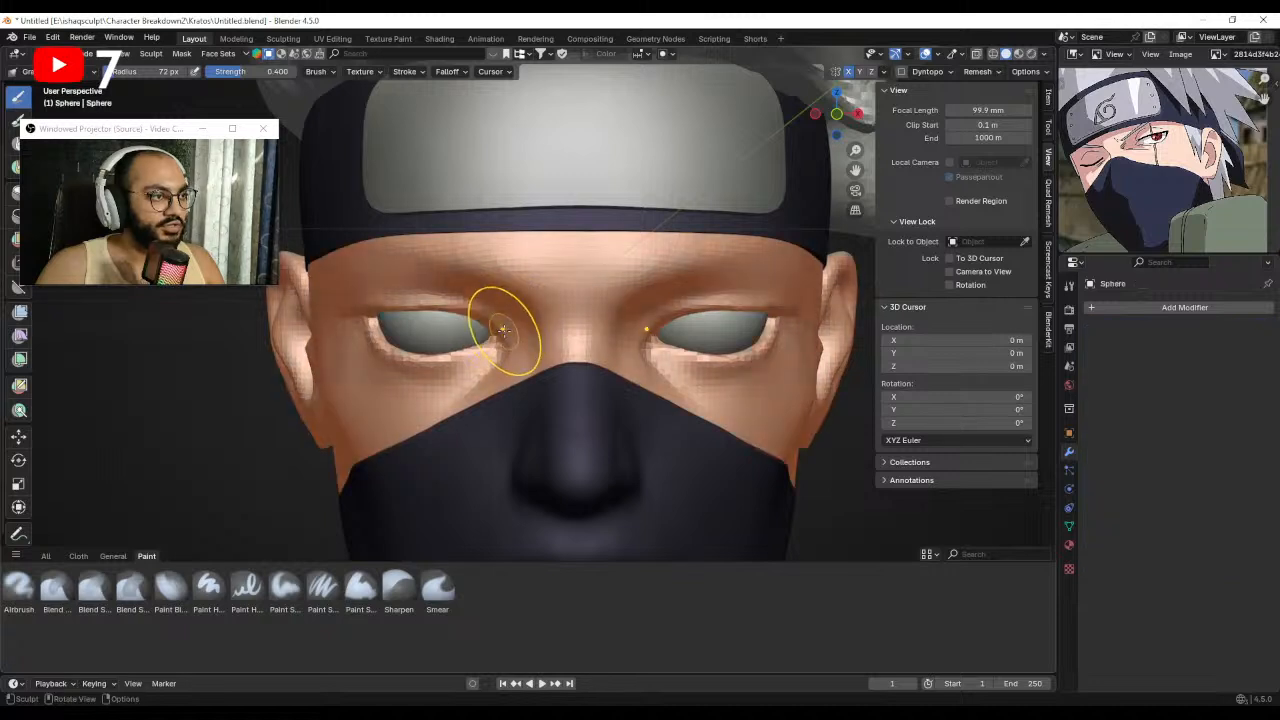
Try to reshape the inner eye corners with the Grab brush at different radii, and undo the strokes.
{"action": "mouse_move", "coordinate": [470, 350]}
{"action": "left_mouse_down"}
{"action": "mouse_move", "coordinate": [464, 364]}
{"action": "mouse_move", "coordinate": [503, 350]}
{"action": "mouse_move", "coordinate": [497, 340]}
{"action": "left_mouse_up"}
{"action": "key", "text": "f"}
{"action": "left_click", "coordinate": [480, 353]}
{"action": "key", "text": "ctrl+z"}
{"action": "scroll", "coordinate": [507, 364], "scroll_direction": "down", "scroll_amount": 1}
{"action": "key", "text": "f"}
{"action": "left_click", "coordinate": [490, 361]}
{"action": "key", "text": "ctrl+z"}
{"action": "key", "text": "ctrl+z"}
Set the Grab brush radius to 56 px and inspect the inner eye corner from a three-quarter angle.
{"action": "scroll", "coordinate": [488, 360], "scroll_direction": "down", "scroll_amount": 1}
{"action": "key", "text": "f"}
{"action": "left_click", "coordinate": [512, 352]}
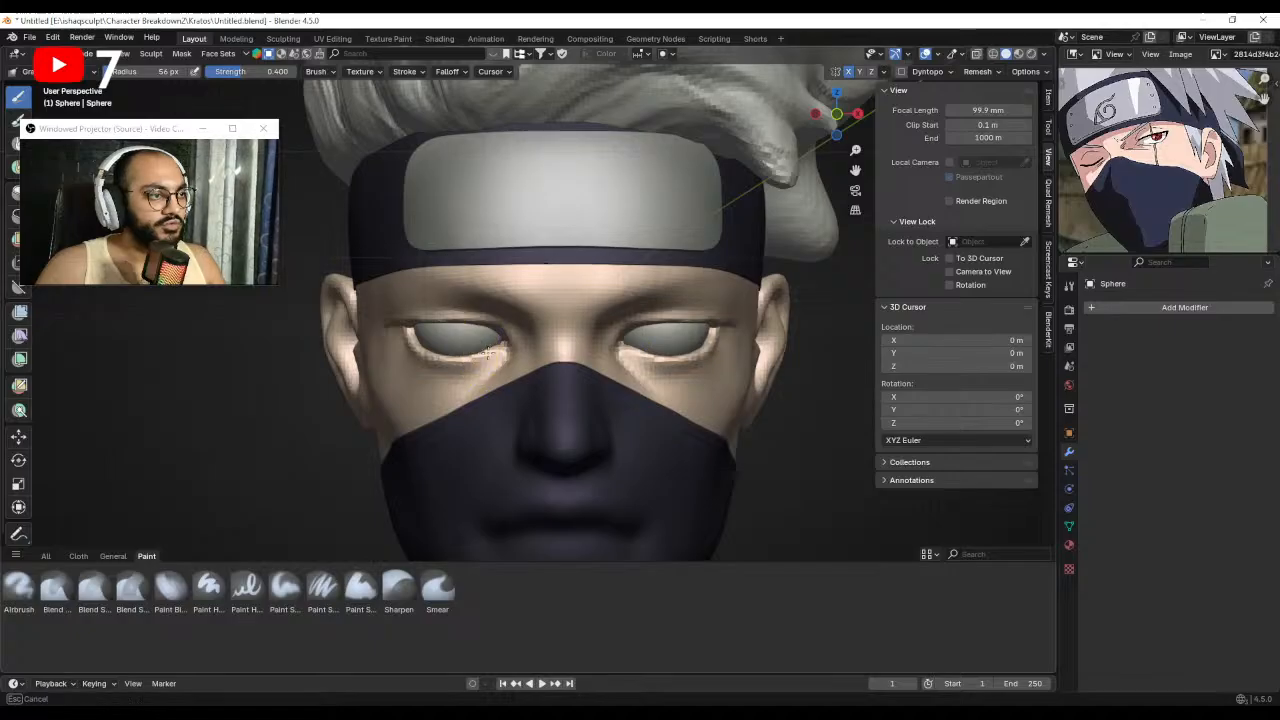
{"action": "middle_click_drag", "start_coordinate": [478, 348], "coordinate": [690, 356]}
{"action": "scroll", "coordinate": [556, 349], "scroll_direction": "up", "scroll_amount": 2}
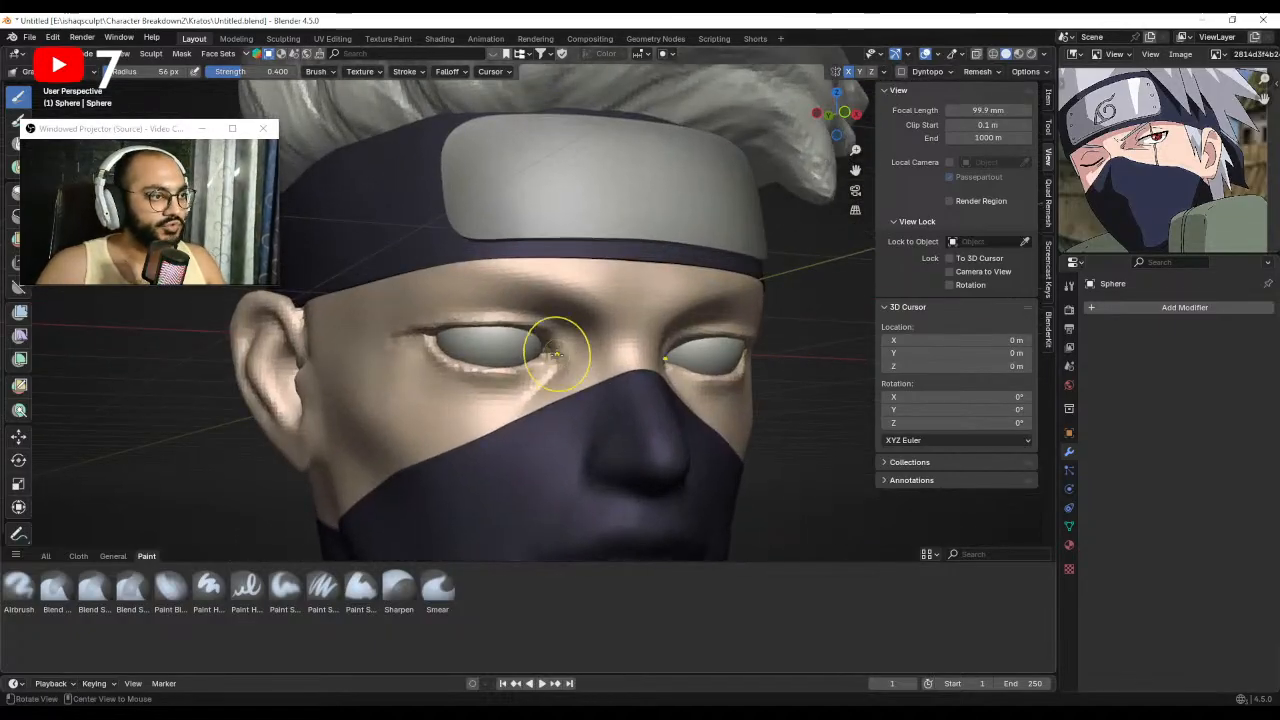
{"action": "mouse_move", "coordinate": [554, 349]}
{"action": "middle_mouse_down"}
{"action": "mouse_move", "coordinate": [683, 374]}
{"action": "mouse_move", "coordinate": [547, 366]}
{"action": "middle_mouse_up"}
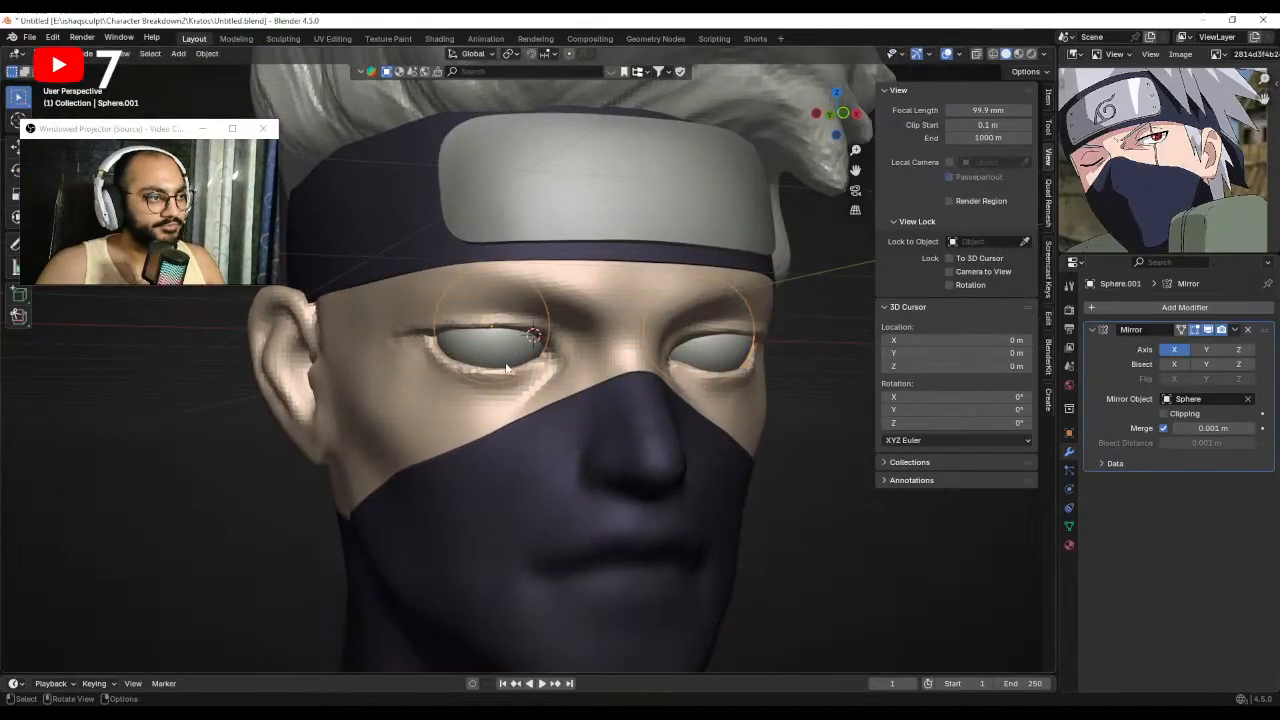
Nudge the mirrored eyeball's position in the left orthographic view and deselect it.
{"action": "key", "text": "ctrl+KP_3"}
{"action": "middle_click_drag", "start_coordinate": [638, 363], "coordinate": [667, 312], "text": "ctrl"}
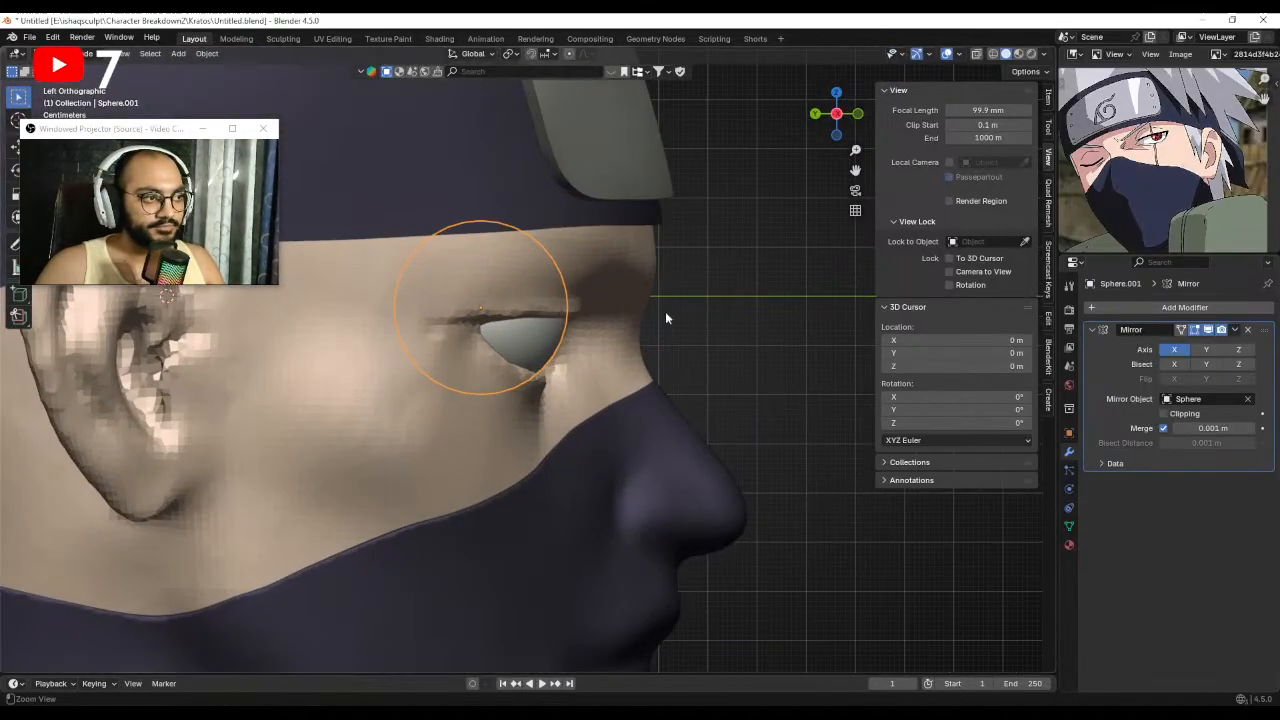
{"action": "key", "text": "g"}
{"action": "left_click", "coordinate": [769, 361]}
{"action": "left_click", "coordinate": [765, 350]}
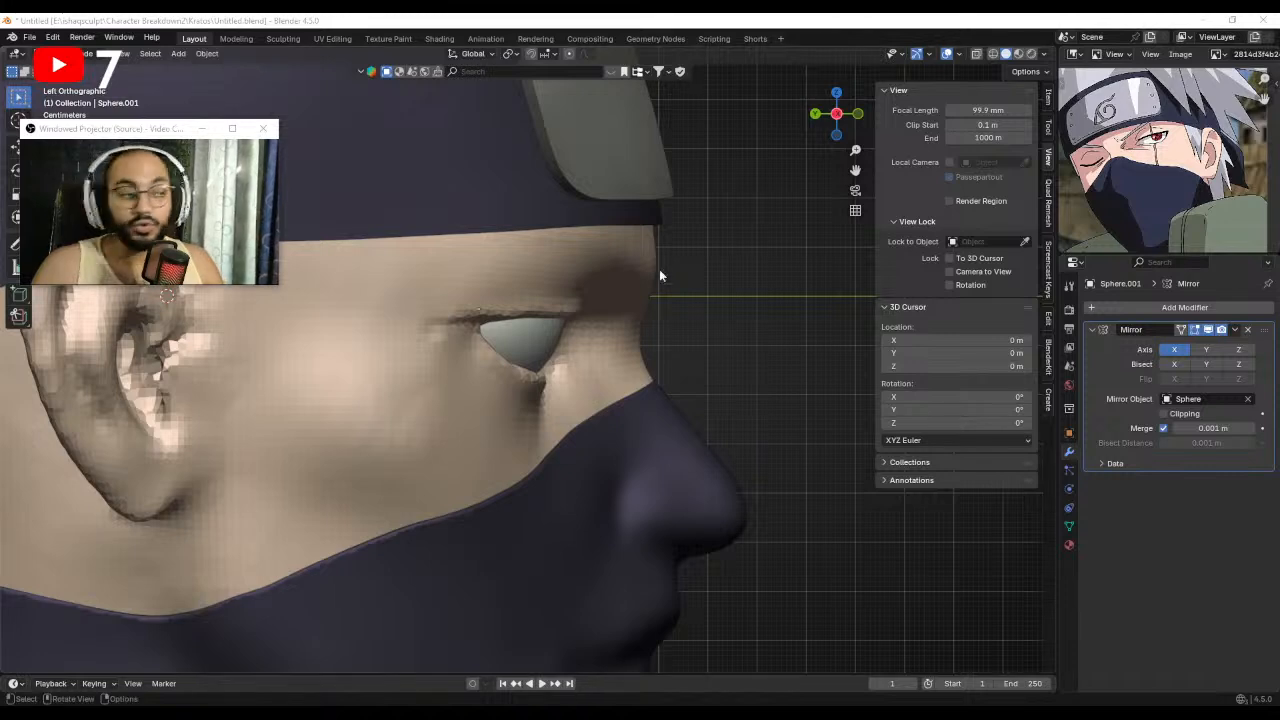
Select the head mesh and return it to Sculpt Mode.
{"action": "middle_click_drag", "start_coordinate": [545, 345], "coordinate": [430, 366]}
{"action": "scroll", "coordinate": [545, 370], "scroll_direction": "down", "scroll_amount": 2}
{"action": "middle_click_drag", "start_coordinate": [555, 371], "coordinate": [622, 362]}
{"action": "left_click", "coordinate": [456, 284]}
{"action": "key", "text": "ctrl+Tab"}
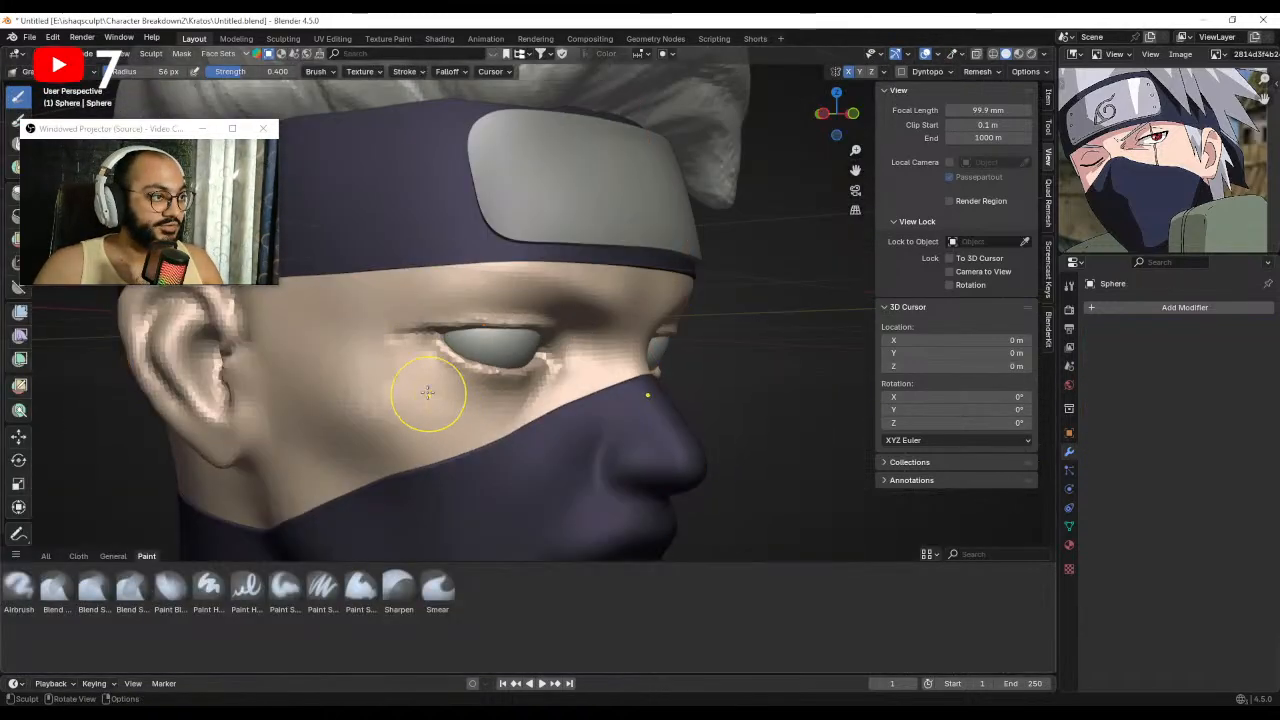
Adjust the remesh voxel size of the head mesh.
{"action": "mouse_move", "coordinate": [428, 358]}
{"action": "middle_mouse_down"}
{"action": "mouse_move", "coordinate": [597, 420]}
{"action": "mouse_move", "coordinate": [609, 323]}
{"action": "mouse_move", "coordinate": [595, 375]}
{"action": "middle_mouse_up"}
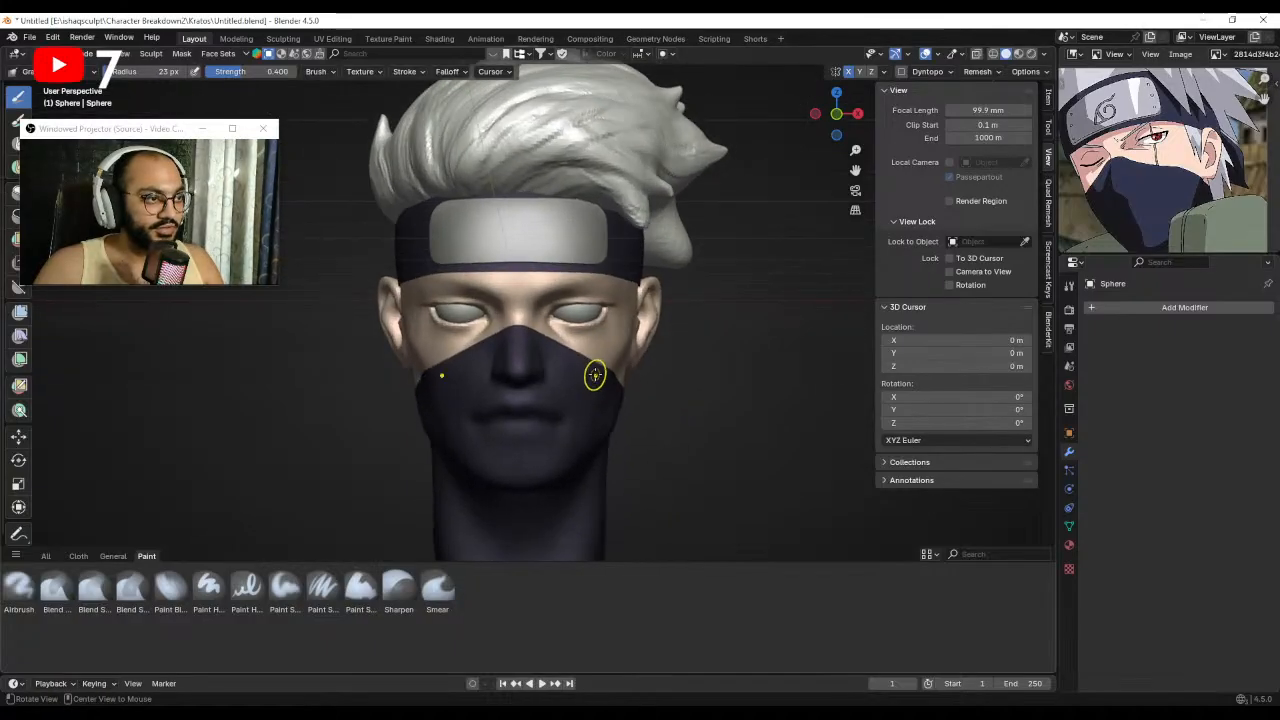
{"action": "left_click_drag", "start_coordinate": [595, 375], "coordinate": [632, 390], "text": "alt+shift"}
{"action": "key", "text": "r"}
{"action": "left_click", "coordinate": [642, 394]}
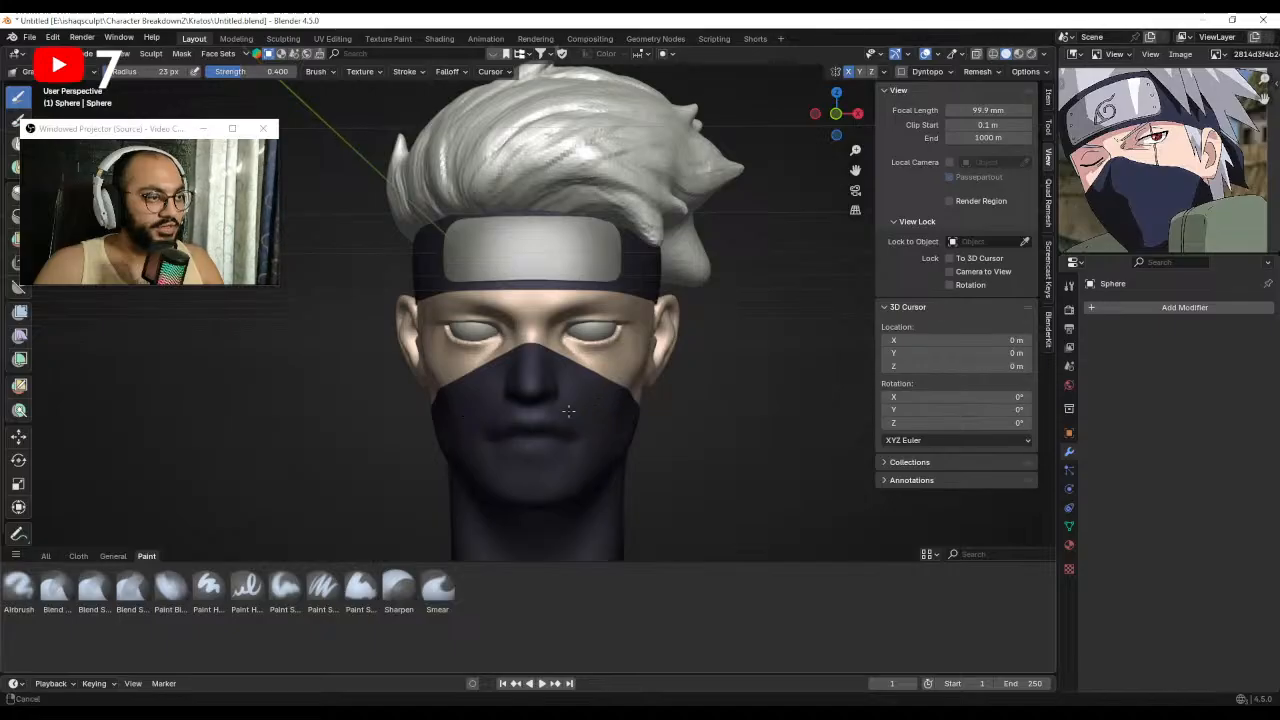
{"action": "mouse_move", "coordinate": [568, 411]}
{"action": "middle_mouse_down", "text": "ctrl"}
{"action": "mouse_move", "coordinate": [466, 417]}
{"action": "mouse_move", "coordinate": [432, 445]}
{"action": "middle_mouse_up", "text": "ctrl"}
Choose the Paint Blend brush for the head mesh and lower the brightness of its paint color.
{"action": "left_click", "coordinate": [214, 587]}
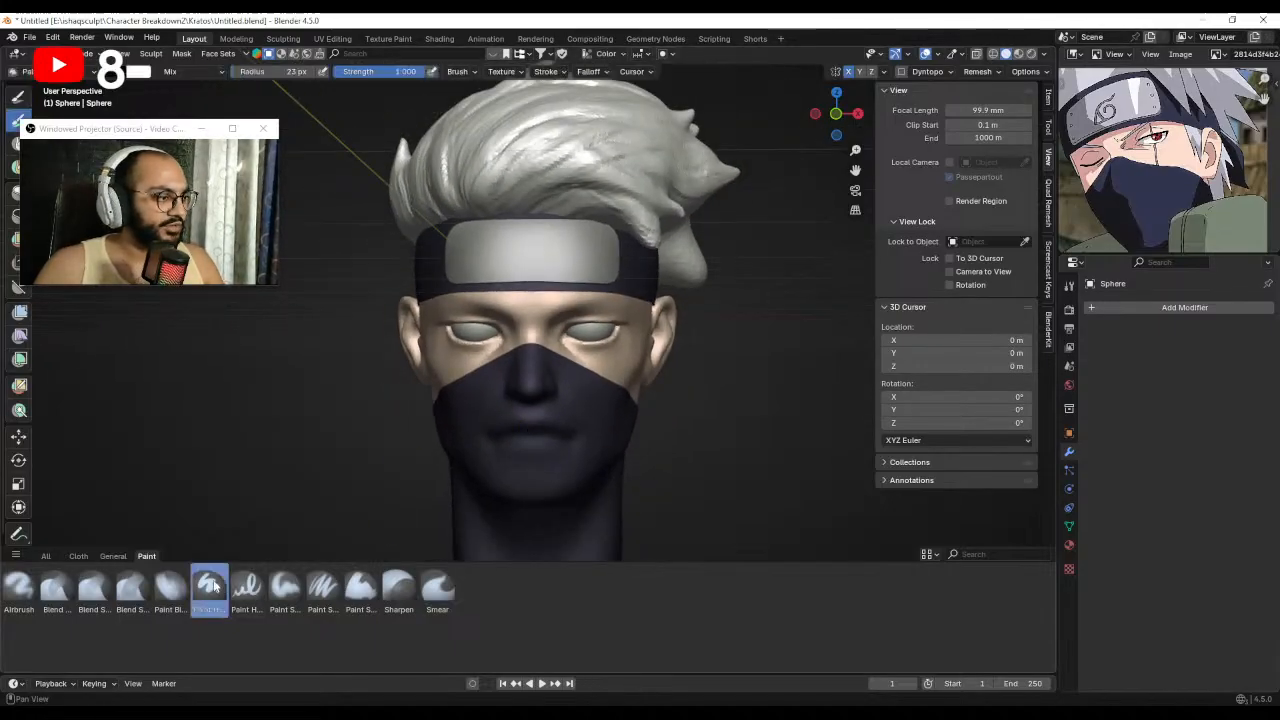
{"action": "middle_click_drag", "start_coordinate": [566, 374], "coordinate": [499, 248], "text": "ctrl"}
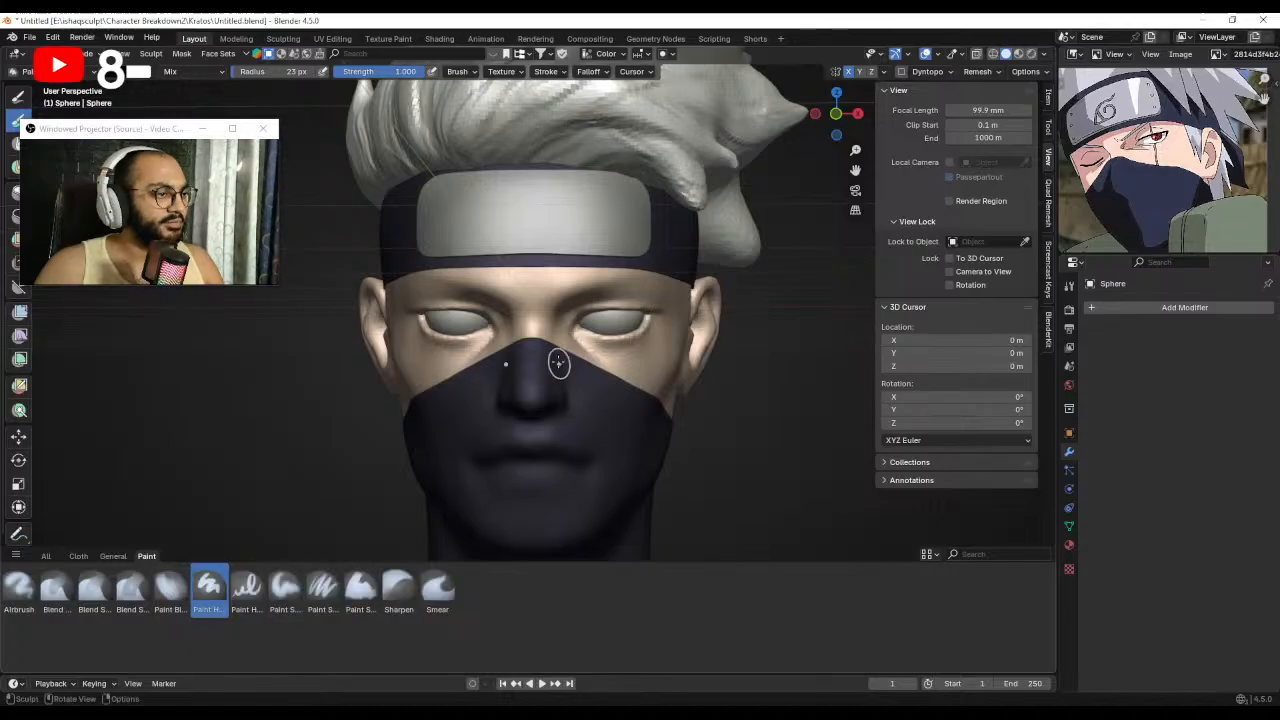
{"action": "middle_click_drag", "start_coordinate": [558, 362], "coordinate": [549, 312]}
{"action": "left_click", "coordinate": [170, 588]}
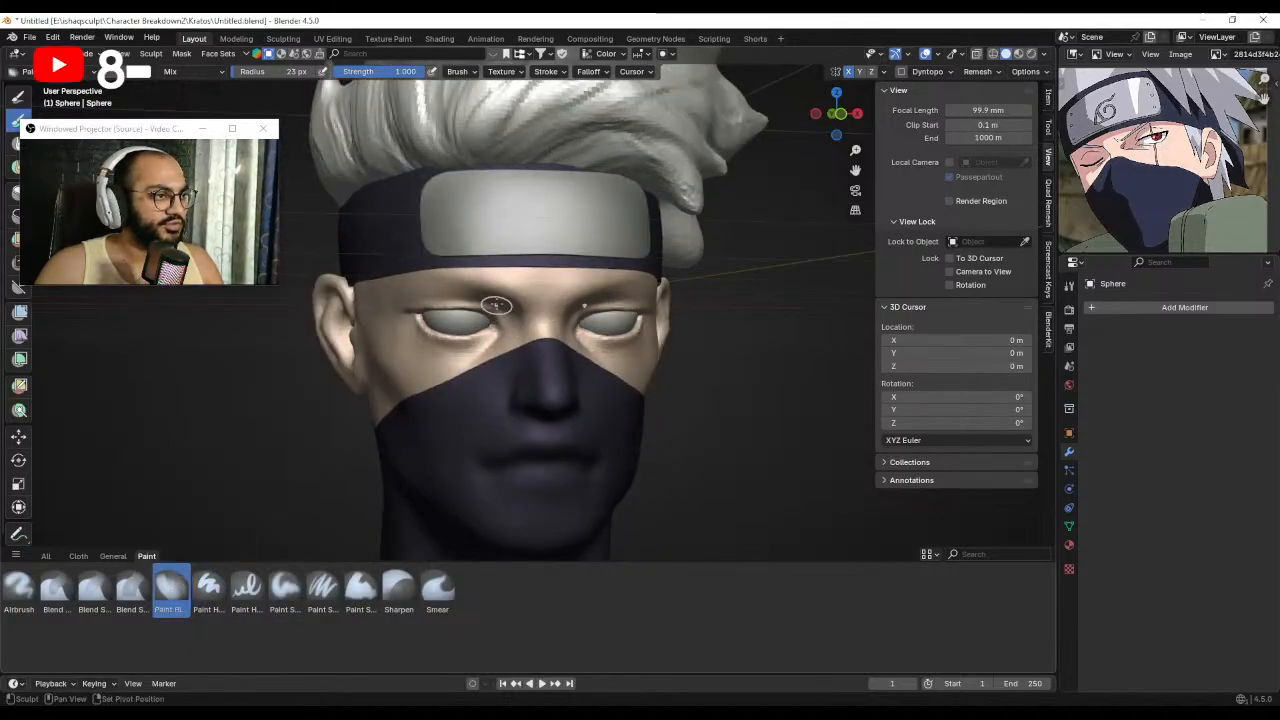
{"action": "mouse_move", "coordinate": [152, 140]}
{"action": "left_mouse_down"}
{"action": "mouse_move", "coordinate": [172, 173]}
{"action": "mouse_move", "coordinate": [171, 246]}
{"action": "mouse_move", "coordinate": [154, 156]}
{"action": "left_mouse_up"}
{"action": "right_click", "coordinate": [207, 130]}
{"action": "left_click_drag", "start_coordinate": [224, 93], "coordinate": [224, 108]}
Paint a reddish tint on the skin between the eye and the ear, using a brush radius of 52 px.
{"action": "scroll", "coordinate": [550, 285], "scroll_direction": "up", "scroll_amount": 2}
{"action": "mouse_move", "coordinate": [500, 290]}
{"action": "middle_mouse_down"}
{"action": "mouse_move", "coordinate": [550, 285]}
{"action": "mouse_move", "coordinate": [590, 312]}
{"action": "mouse_move", "coordinate": [516, 347]}
{"action": "middle_mouse_up"}
{"action": "key", "text": "f"}
{"action": "left_click", "coordinate": [590, 307]}
{"action": "left_click_drag", "start_coordinate": [516, 347], "coordinate": [546, 320]}
{"action": "middle_click_drag", "start_coordinate": [530, 342], "coordinate": [596, 362]}
{"action": "scroll", "coordinate": [545, 325], "scroll_direction": "up", "scroll_amount": 1}
{"action": "middle_click_drag", "start_coordinate": [540, 320], "coordinate": [566, 334]}
{"action": "left_click_drag", "start_coordinate": [550, 345], "coordinate": [492, 347]}
{"action": "key", "text": "f"}
{"action": "left_click", "coordinate": [523, 336]}
{"action": "key", "text": "f"}
{"action": "left_click", "coordinate": [480, 304]}
{"action": "left_click_drag", "start_coordinate": [516, 303], "coordinate": [472, 370]}
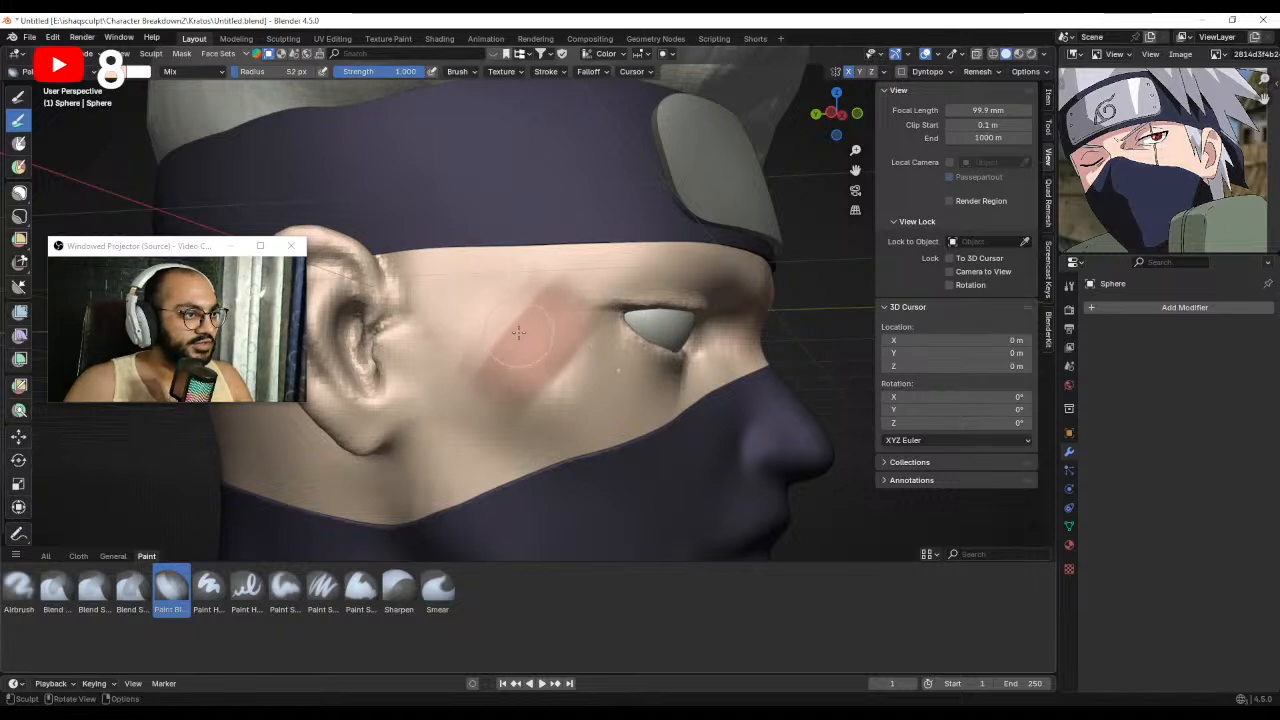
Soften the reddish patch beside the eye with blending strokes at brush radii of 29 px and 36 px.
{"action": "mouse_move", "coordinate": [519, 333]}
{"action": "left_mouse_down"}
{"action": "mouse_move", "coordinate": [484, 400]}
{"action": "mouse_move", "coordinate": [513, 420]}
{"action": "left_mouse_up"}
{"action": "key", "text": "f"}
{"action": "left_click", "coordinate": [522, 384]}
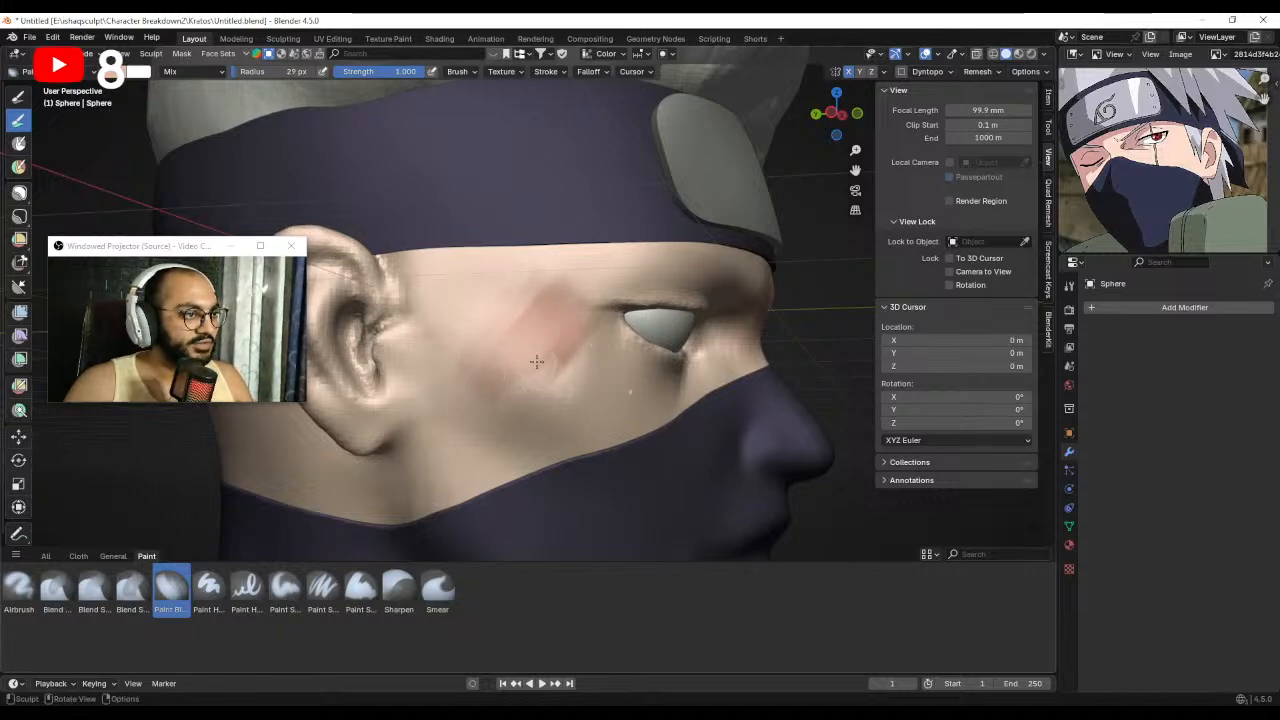
{"action": "key", "text": "f"}
{"action": "left_click", "coordinate": [590, 400]}
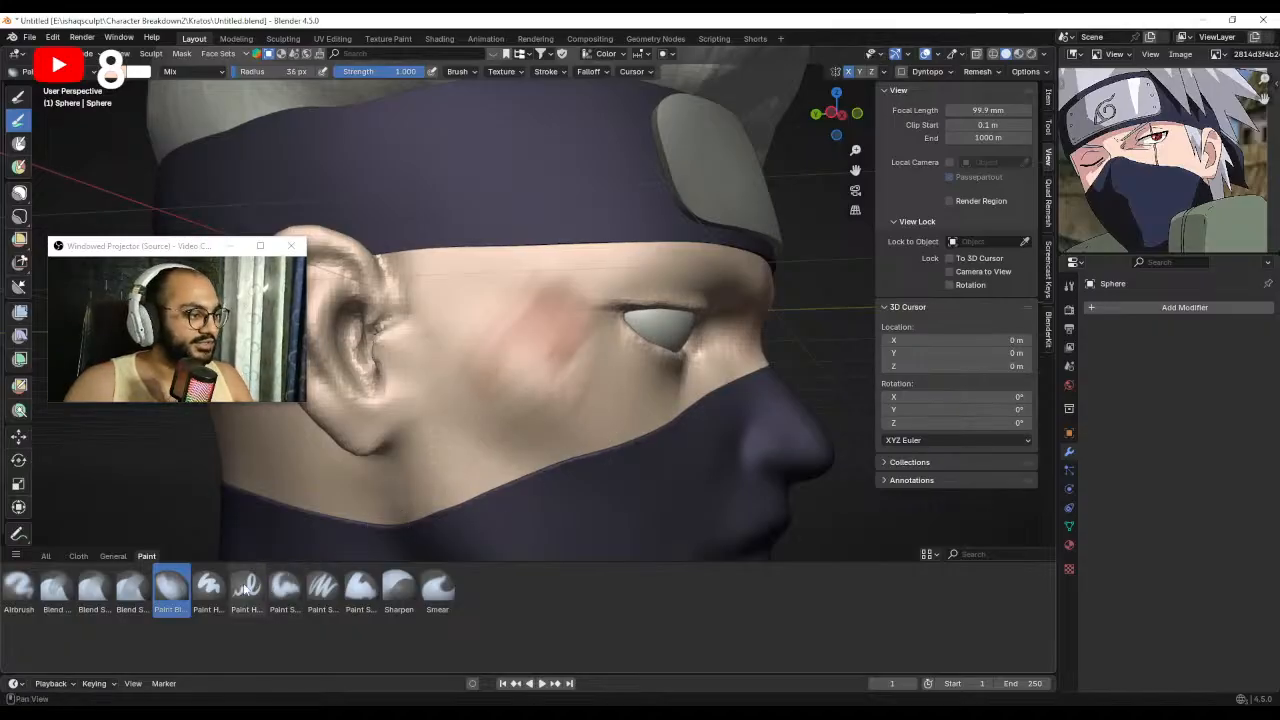
Try dark strokes in front of the ear with the Paint Soft brush at 28 px radius, and undo them.
{"action": "left_click", "coordinate": [209, 587]}
{"action": "left_click", "coordinate": [284, 587]}
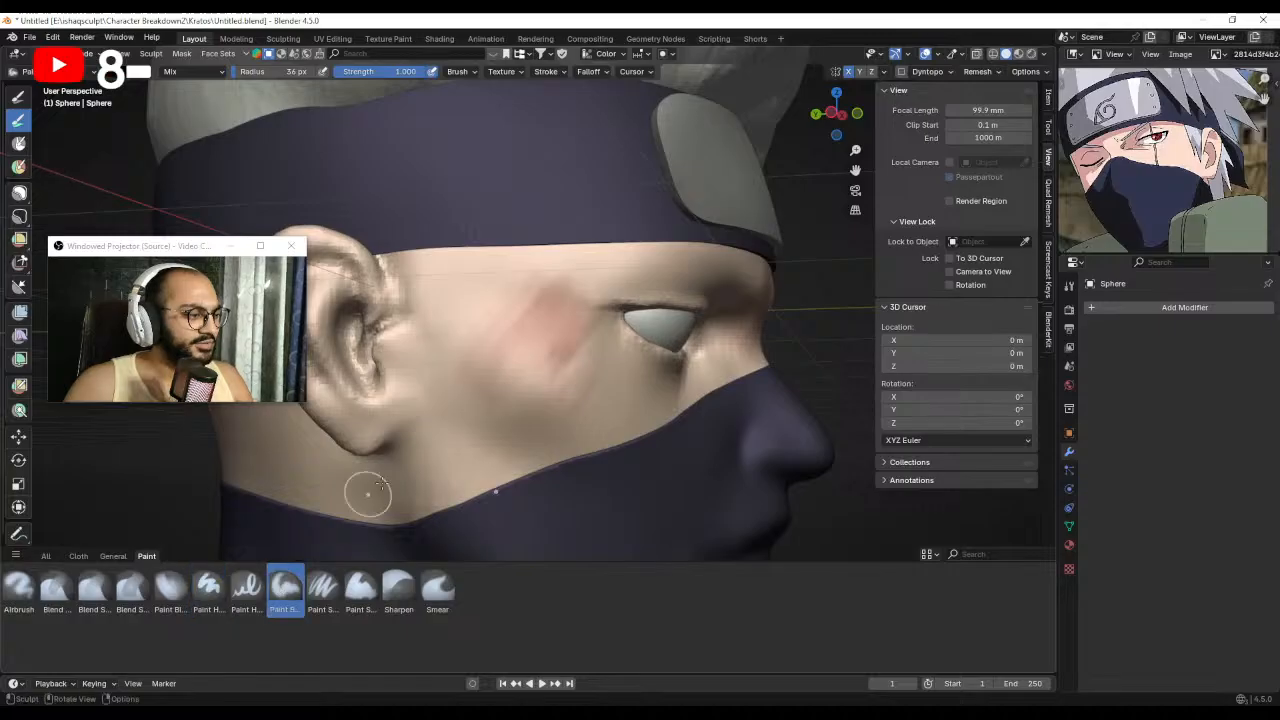
{"action": "middle_click_drag", "start_coordinate": [366, 491], "coordinate": [509, 303]}
{"action": "mouse_move", "coordinate": [509, 303]}
{"action": "left_mouse_down"}
{"action": "mouse_move", "coordinate": [500, 330]}
{"action": "mouse_move", "coordinate": [450, 365]}
{"action": "mouse_move", "coordinate": [495, 362]}
{"action": "left_mouse_up"}
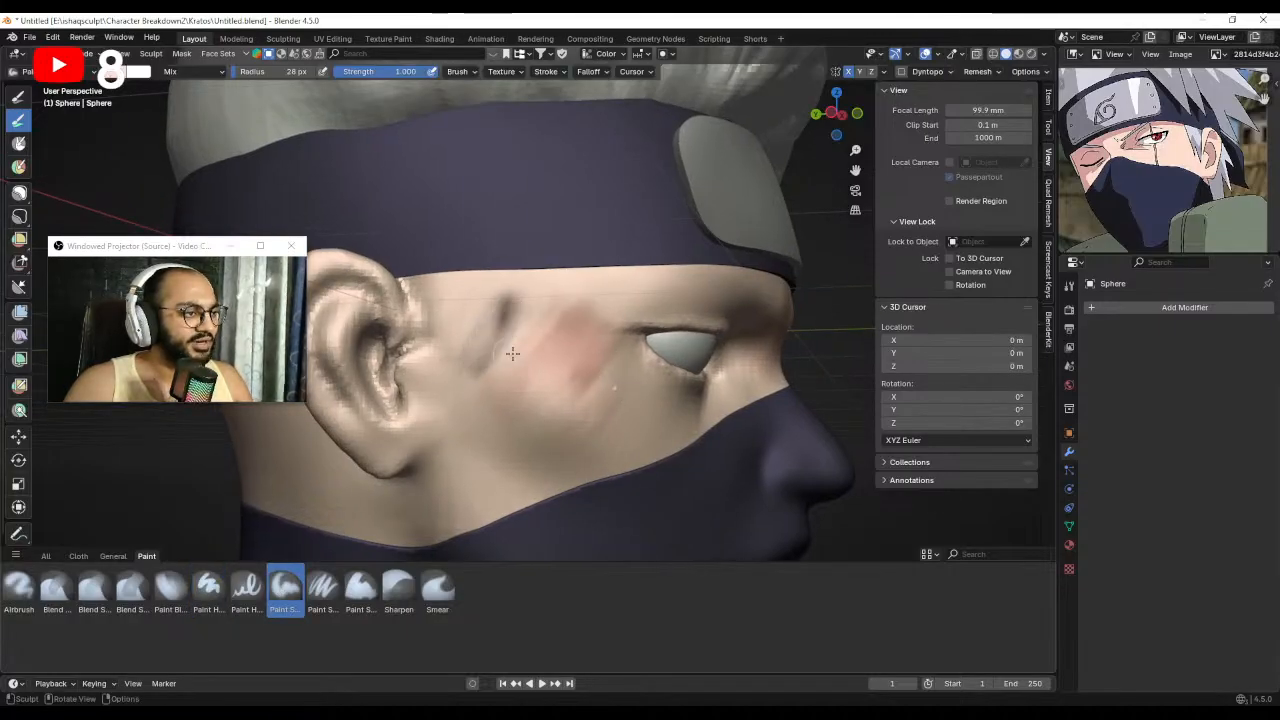
{"action": "key", "text": "ctrl+z"}
{"action": "key", "text": "ctrl+z"}
{"action": "key", "text": "ctrl+z"}
{"action": "key", "text": "ctrl+z"}
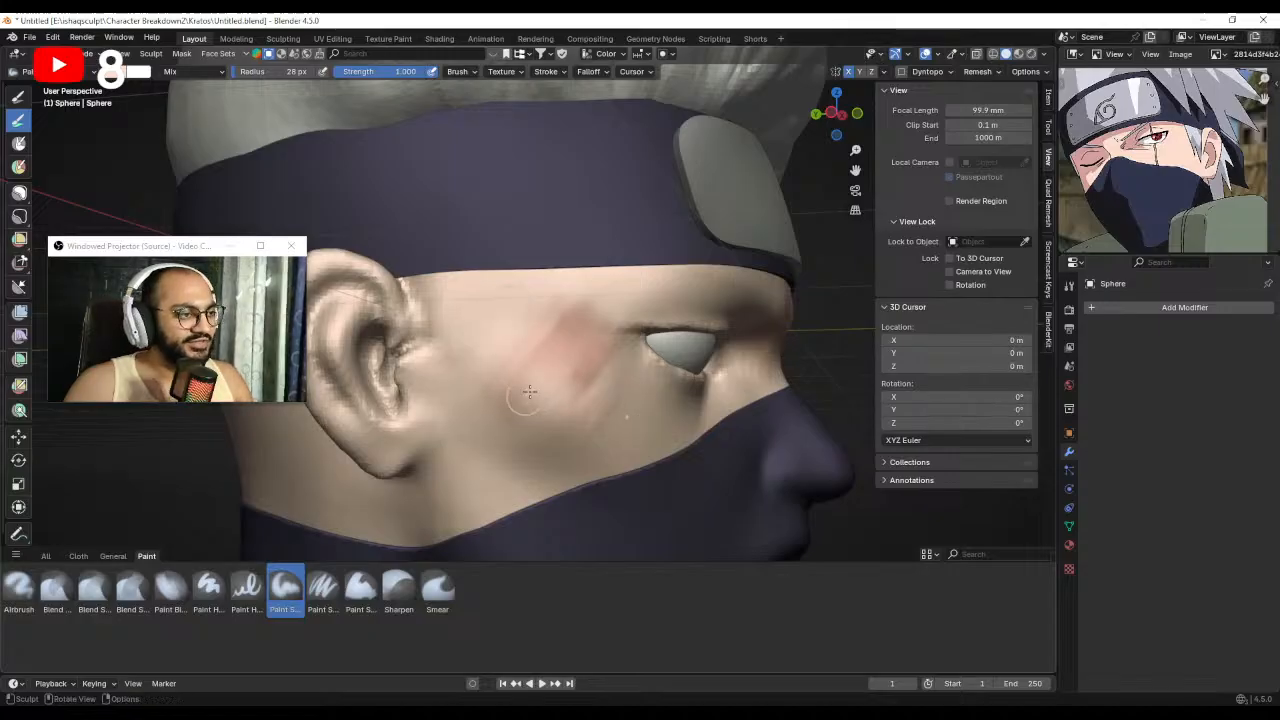
Return to the Paint Blend brush and make its paint color darker and warmer.
{"action": "left_click", "coordinate": [170, 590]}
{"action": "middle_click_drag", "start_coordinate": [482, 384], "coordinate": [467, 417]}
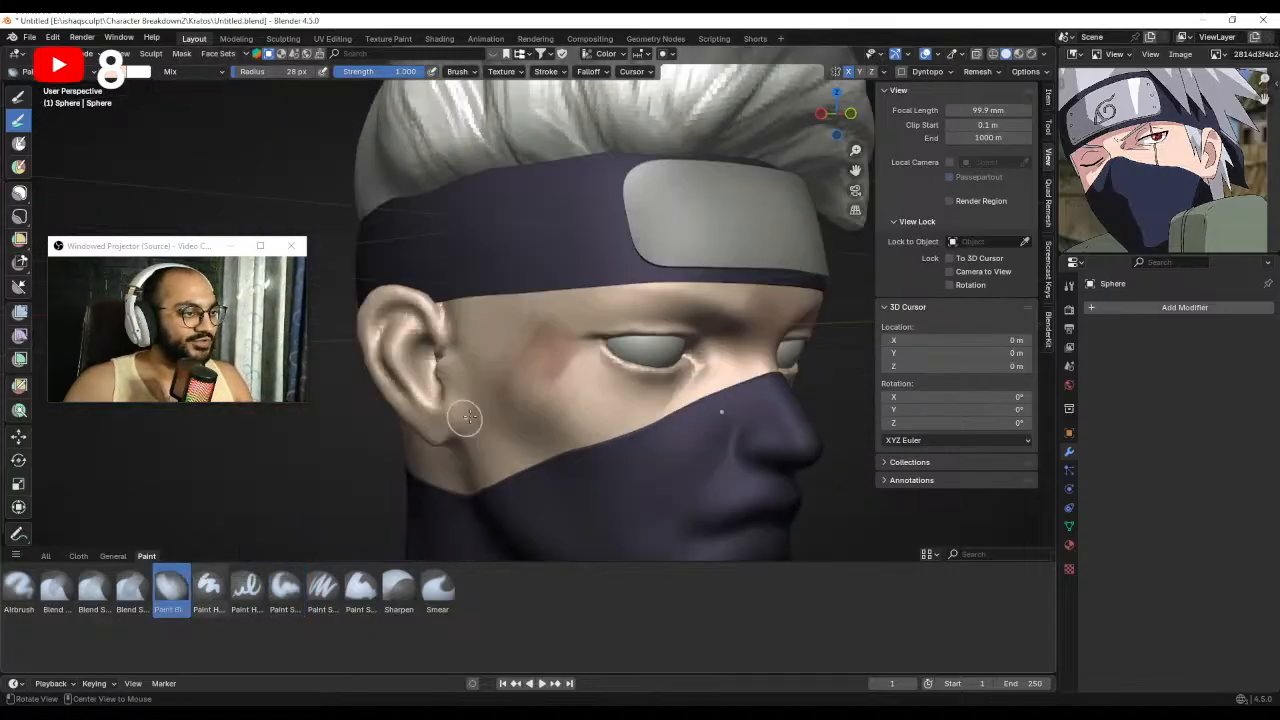
{"action": "mouse_move", "coordinate": [474, 360]}
{"action": "middle_mouse_down"}
{"action": "mouse_move", "coordinate": [516, 378]}
{"action": "mouse_move", "coordinate": [494, 386]}
{"action": "mouse_move", "coordinate": [623, 386]}
{"action": "mouse_move", "coordinate": [618, 318]}
{"action": "middle_mouse_up"}
{"action": "middle_click_drag", "start_coordinate": [618, 318], "coordinate": [590, 312]}
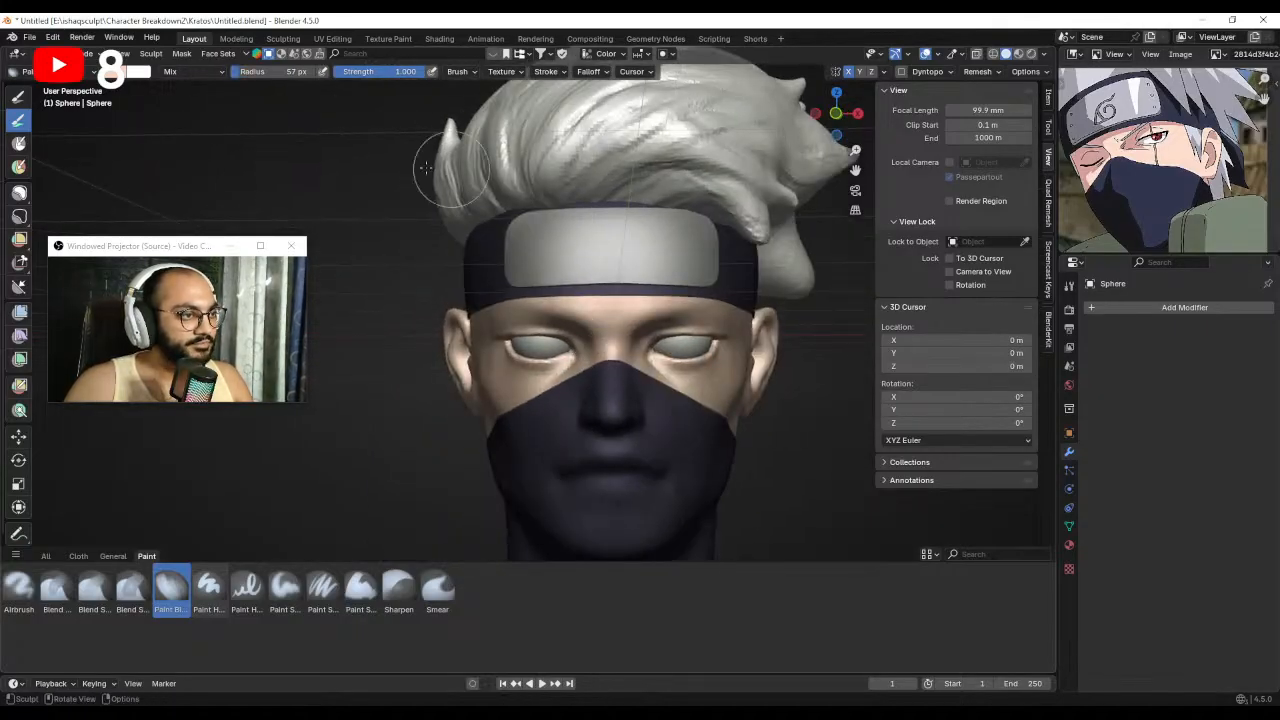
{"action": "left_click", "coordinate": [138, 72]}
{"action": "left_click_drag", "start_coordinate": [221, 101], "coordinate": [226, 118]}
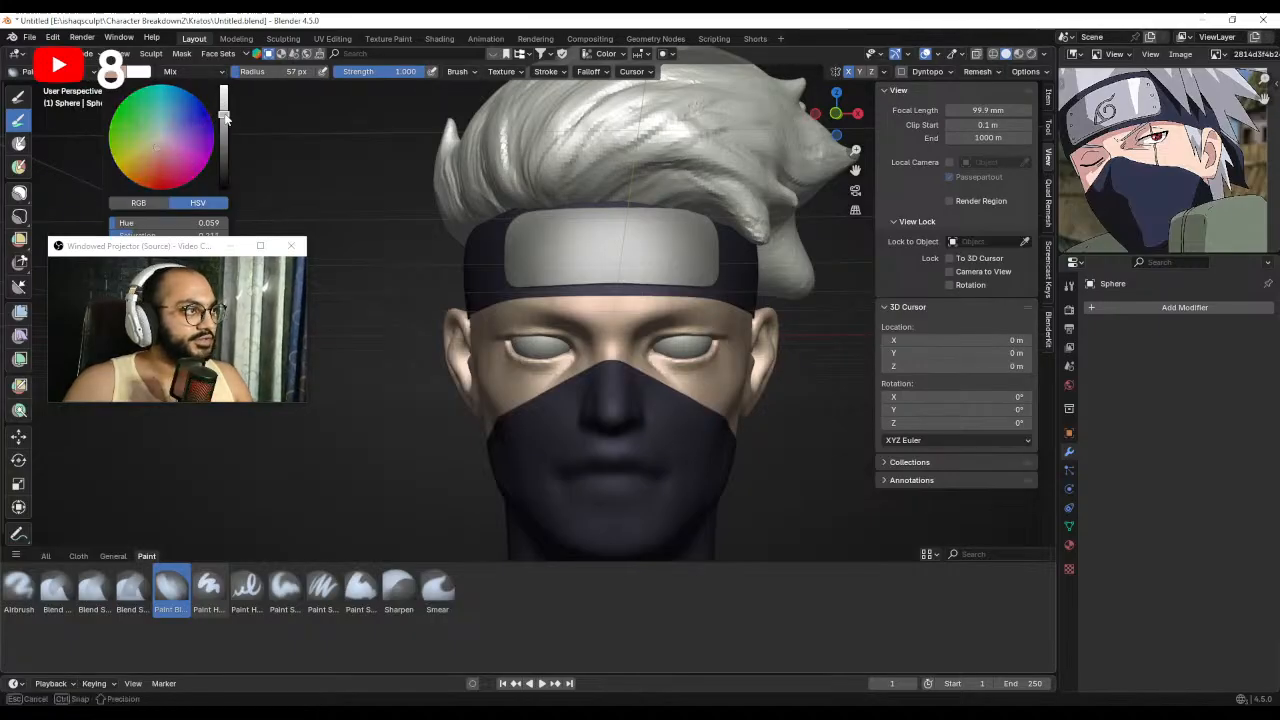
{"action": "left_click", "coordinate": [138, 72]}
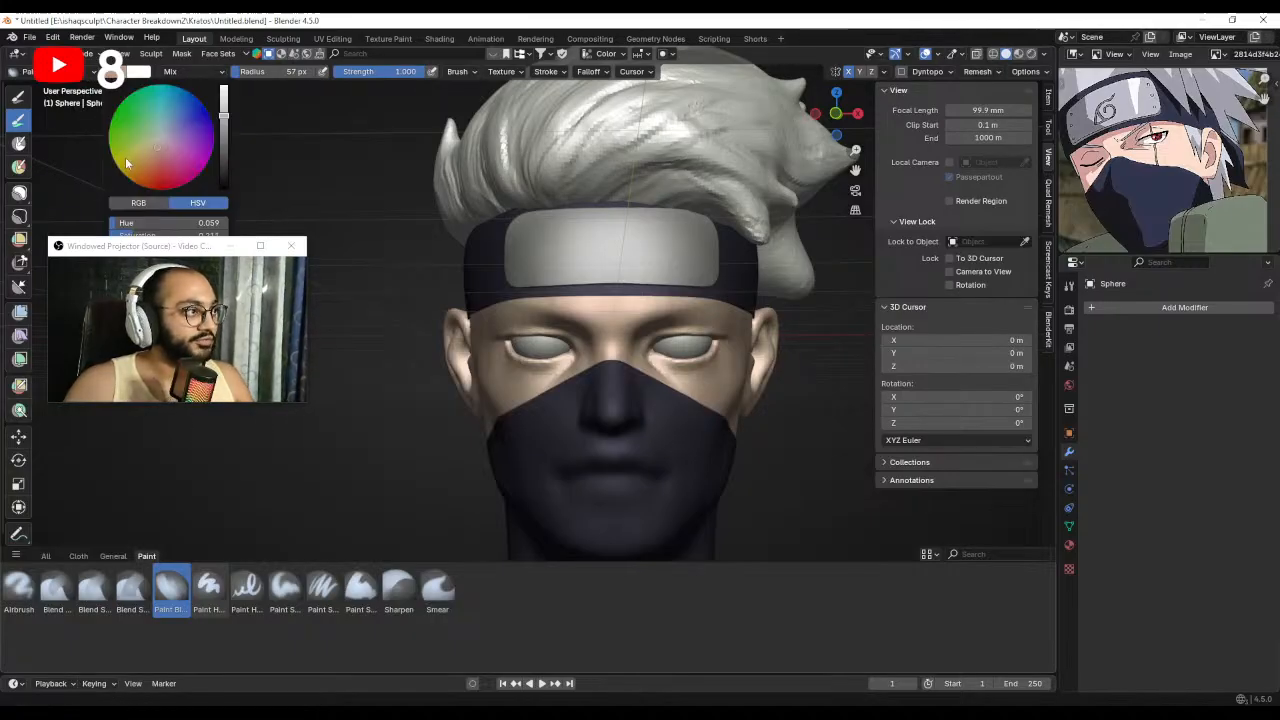
{"action": "left_click_drag", "start_coordinate": [157, 149], "coordinate": [147, 152]}
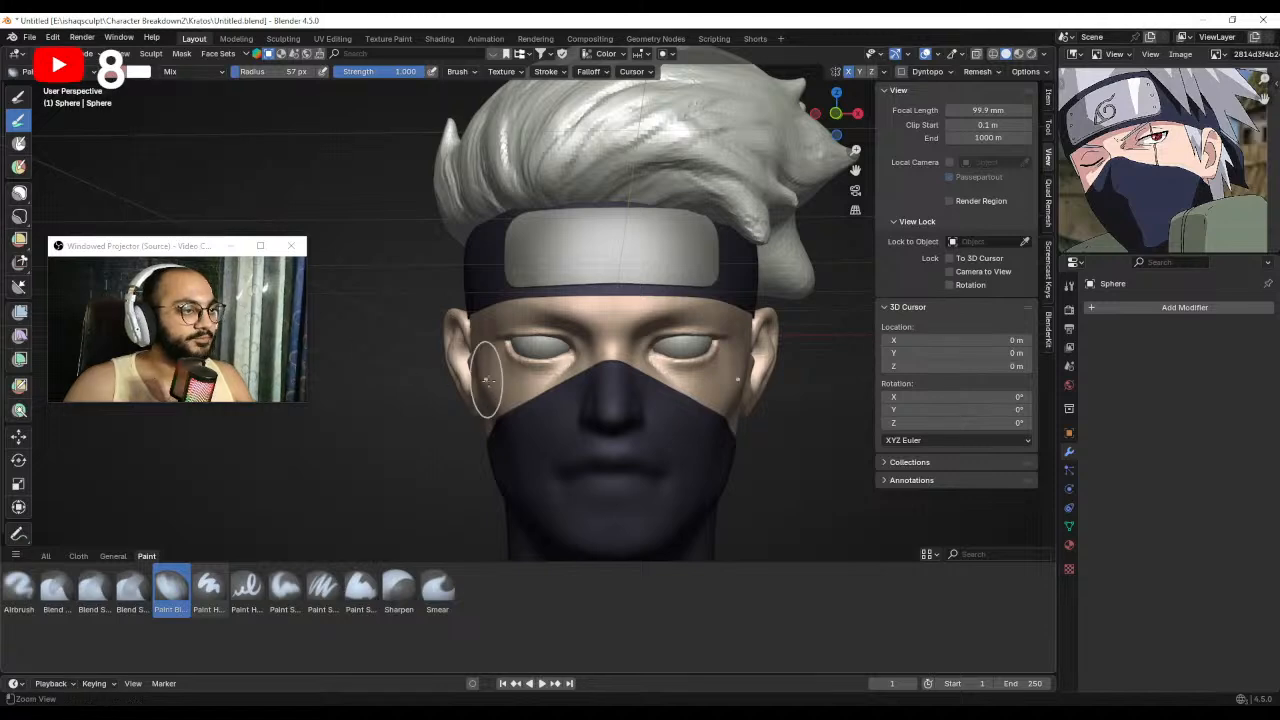
Paint a soft reddish tint on the skin below both eyes, reducing the brush radius to 33 px.
{"action": "scroll", "coordinate": [486, 377], "scroll_direction": "up", "scroll_amount": 3}
{"action": "mouse_move", "coordinate": [490, 375]}
{"action": "left_mouse_down", "text": "alt"}
{"action": "mouse_move", "coordinate": [578, 350]}
{"action": "mouse_move", "coordinate": [545, 357]}
{"action": "mouse_move", "coordinate": [582, 372]}
{"action": "left_mouse_up", "text": "alt"}
{"action": "scroll", "coordinate": [578, 350], "scroll_direction": "down", "scroll_amount": 1}
{"action": "key", "text": "f"}
{"action": "left_click", "coordinate": [531, 358]}
{"action": "middle_click_drag", "start_coordinate": [560, 375], "coordinate": [590, 374]}
{"action": "key", "text": "f"}
{"action": "left_click", "coordinate": [580, 378]}
{"action": "mouse_move", "coordinate": [590, 376]}
{"action": "left_mouse_down"}
{"action": "mouse_move", "coordinate": [548, 390]}
{"action": "mouse_move", "coordinate": [598, 383]}
{"action": "left_mouse_up"}
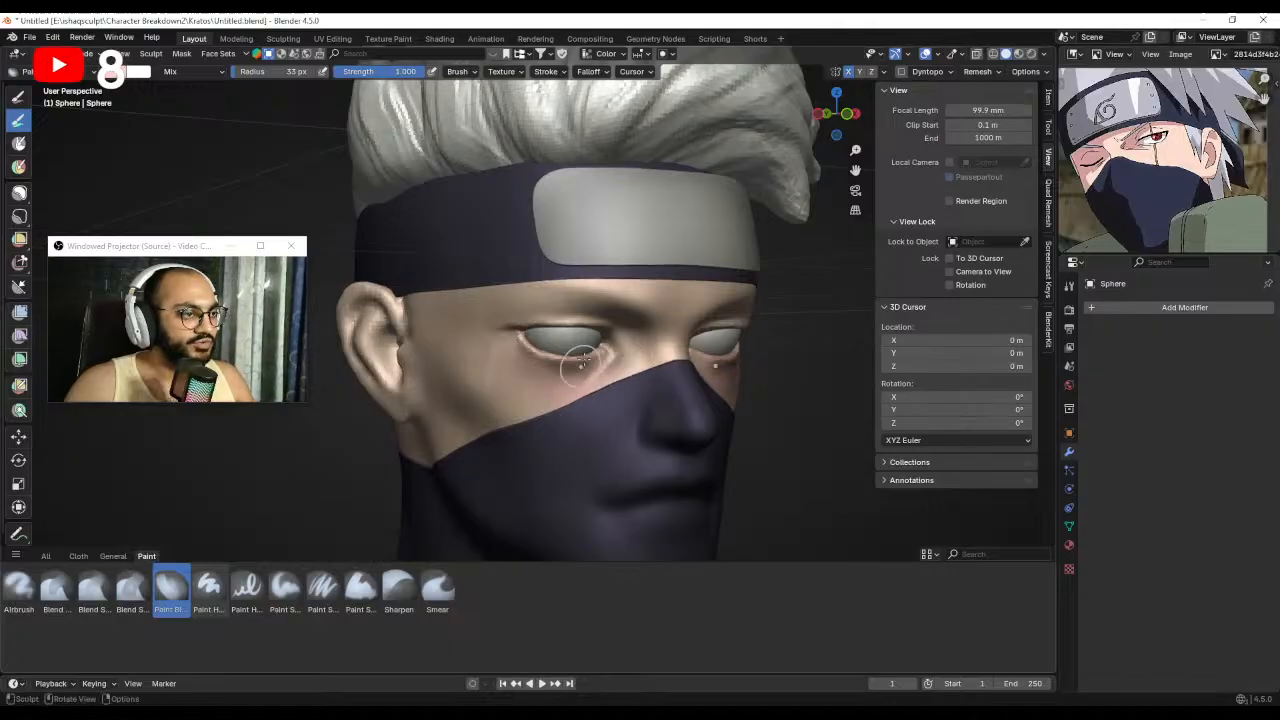
Pull the outer corners of both eyes into shape with the Grab brush at radii of about 56 to 59 px.
{"action": "mouse_move", "coordinate": [516, 360]}
{"action": "middle_mouse_down"}
{"action": "mouse_move", "coordinate": [560, 420]}
{"action": "mouse_move", "coordinate": [528, 340]}
{"action": "mouse_move", "coordinate": [573, 366]}
{"action": "mouse_move", "coordinate": [530, 350]}
{"action": "middle_mouse_up"}
{"action": "key", "text": "g"}
{"action": "left_click_drag", "start_coordinate": [542, 348], "coordinate": [522, 347]}
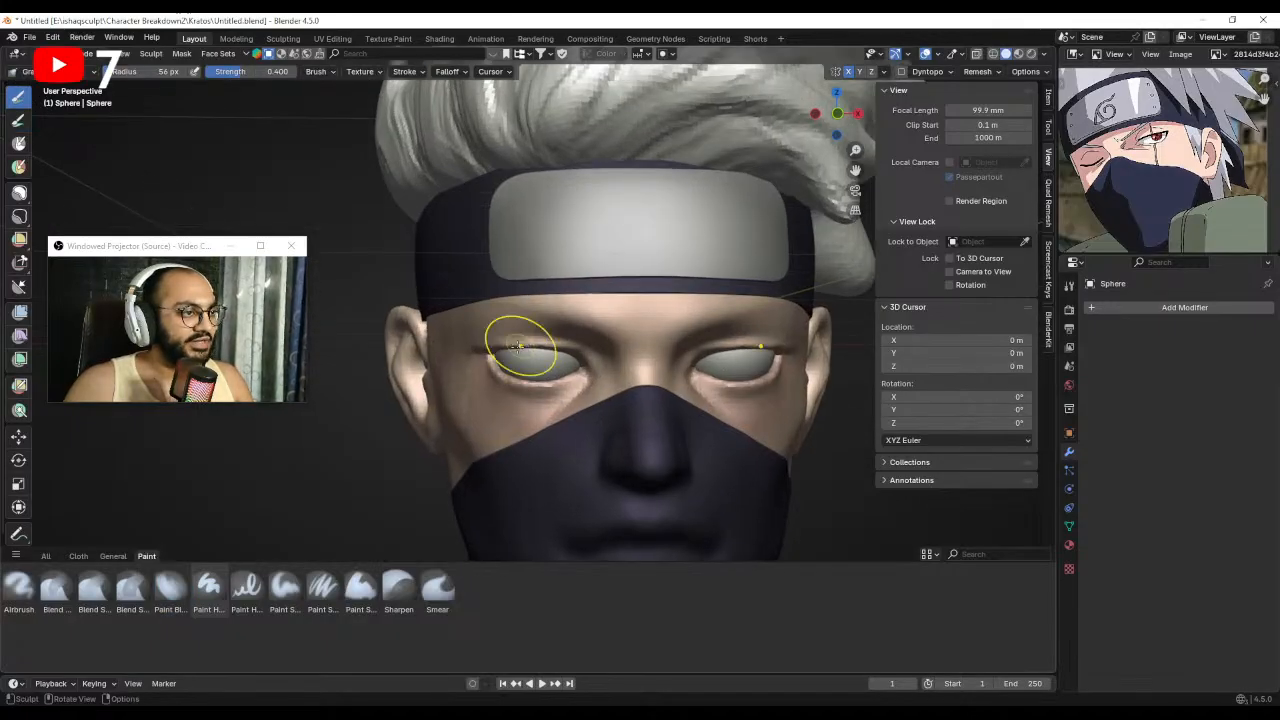
{"action": "middle_click_drag", "start_coordinate": [517, 346], "coordinate": [565, 363]}
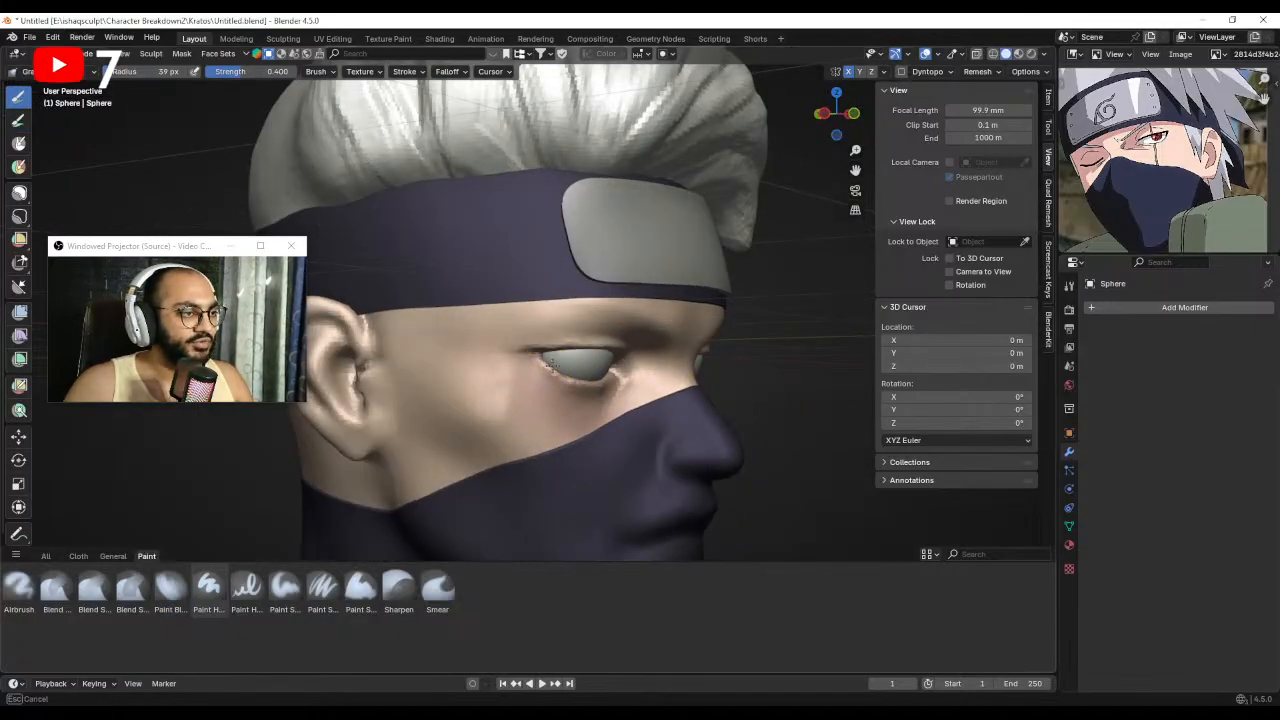
{"action": "left_click_drag", "start_coordinate": [552, 365], "coordinate": [566, 370]}
Refine the side profile of the outer eye corners and lower lids with the Grab brush reduced to 44 px and 42 px.
{"action": "middle_click_drag", "start_coordinate": [571, 374], "coordinate": [601, 374]}
{"action": "key", "text": "f"}
{"action": "left_click", "coordinate": [590, 373]}
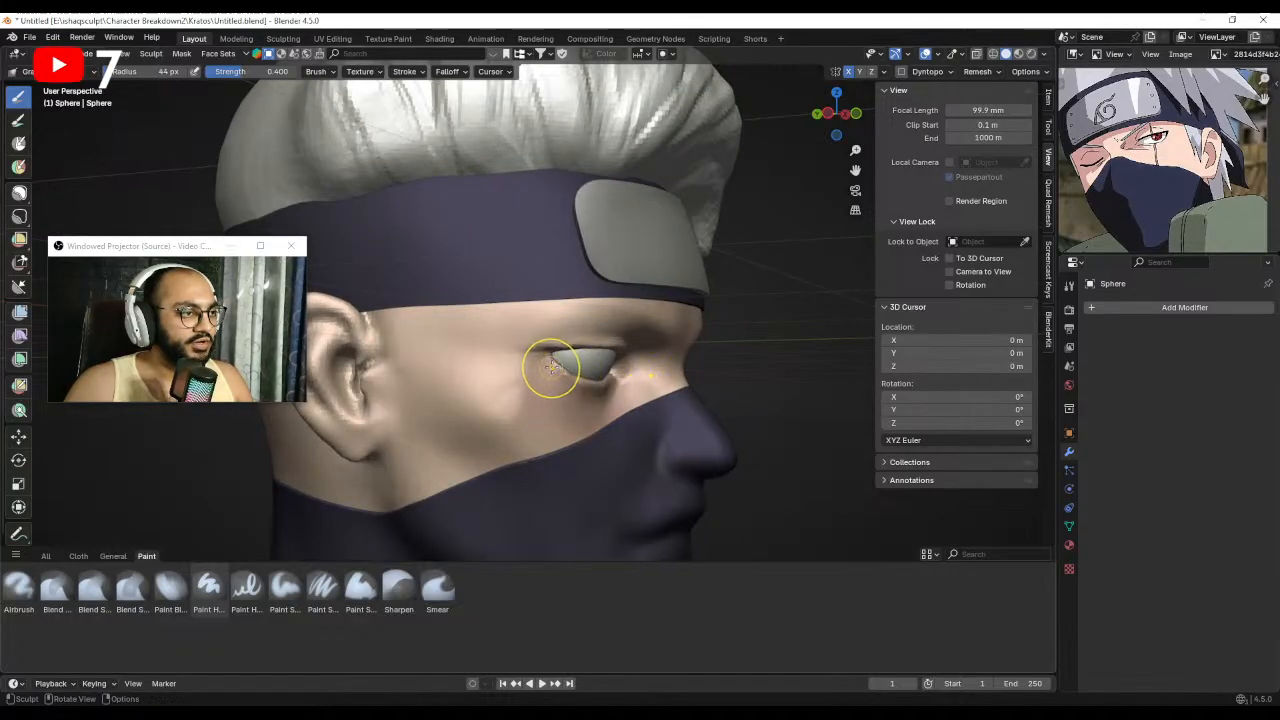
{"action": "left_click", "coordinate": [575, 380]}
{"action": "mouse_move", "coordinate": [576, 373]}
{"action": "middle_mouse_down"}
{"action": "mouse_move", "coordinate": [523, 408]}
{"action": "mouse_move", "coordinate": [534, 362]}
{"action": "mouse_move", "coordinate": [509, 354]}
{"action": "mouse_move", "coordinate": [531, 323]}
{"action": "middle_mouse_up"}
{"action": "scroll", "coordinate": [531, 323], "scroll_direction": "down", "scroll_amount": 4}
{"action": "scroll", "coordinate": [577, 451], "scroll_direction": "up", "scroll_amount": 3}
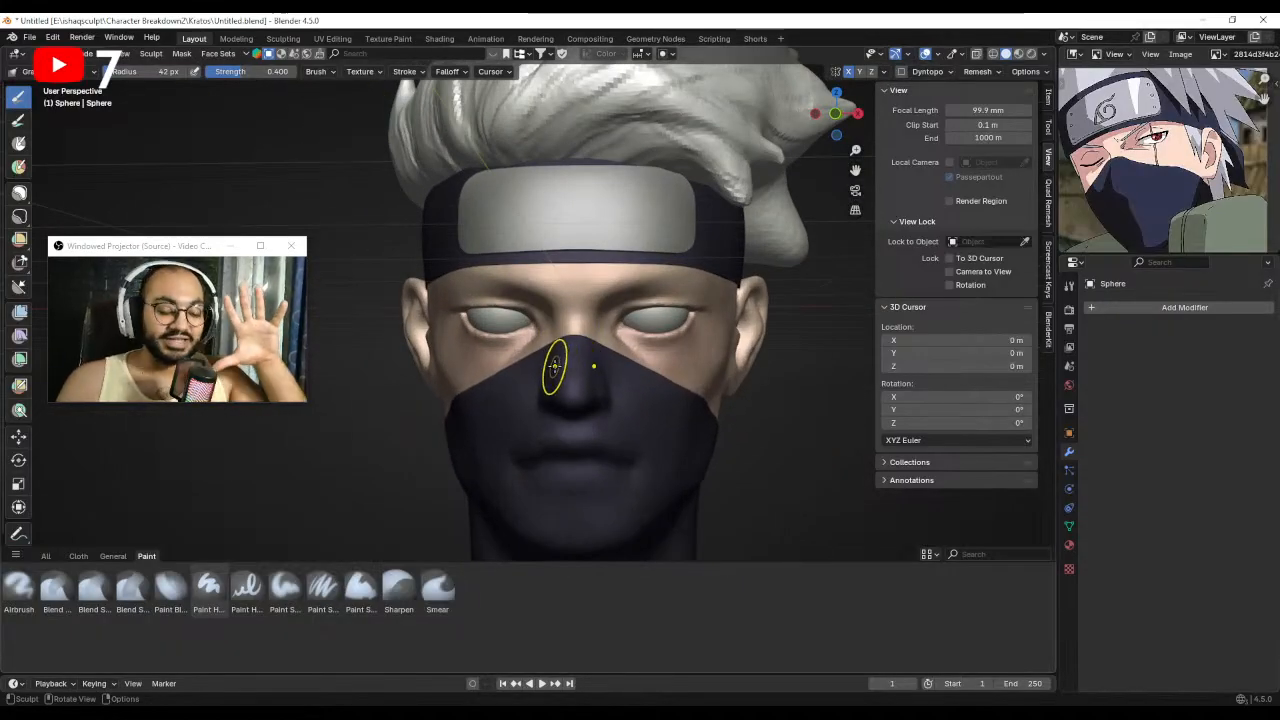
{"action": "middle_click_drag", "start_coordinate": [514, 343], "coordinate": [520, 363]}
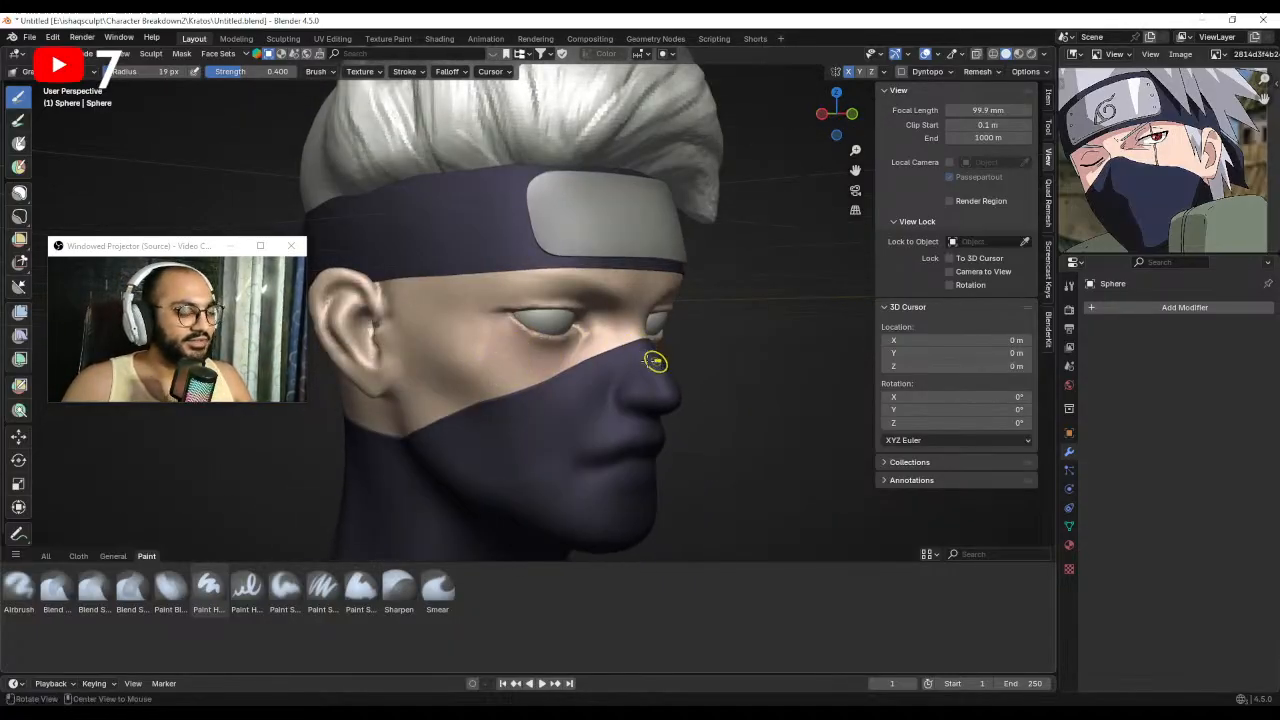
{"action": "middle_click_drag", "start_coordinate": [663, 363], "coordinate": [614, 357]}
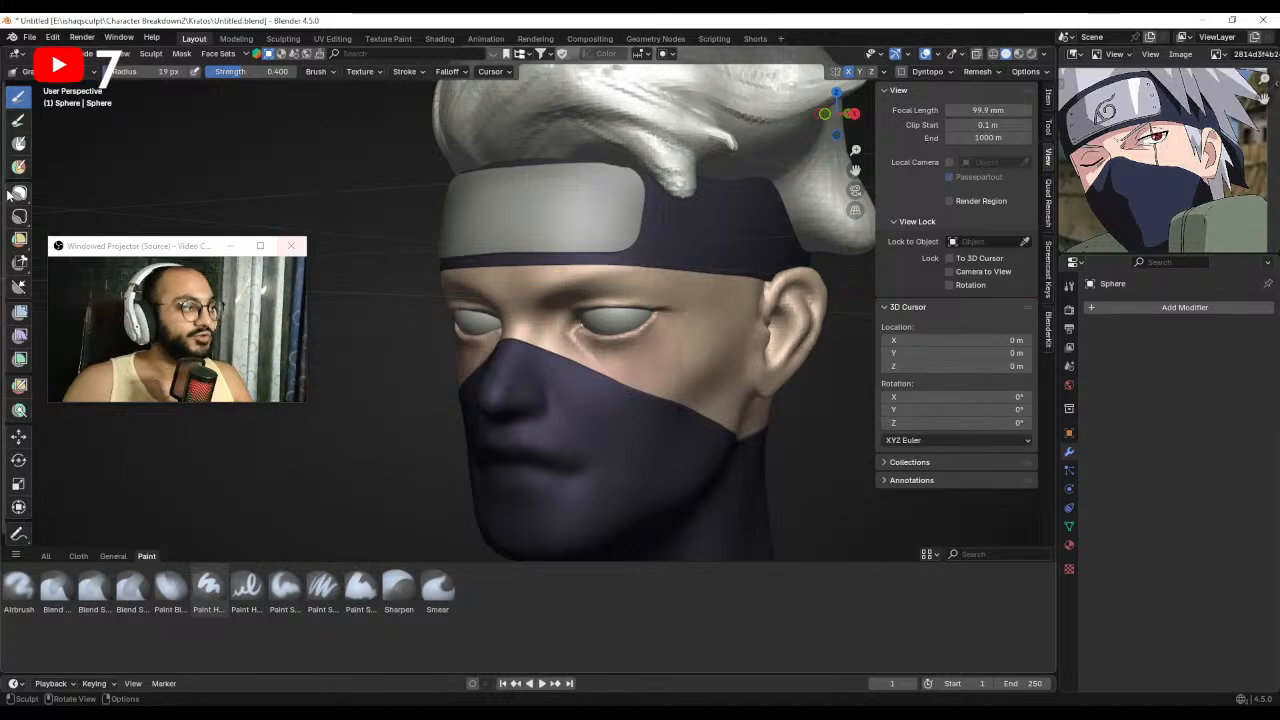
Switch to the Draw sculpt brush for the cheek below the eye and reduce its radius to 31 px.
{"action": "left_click", "coordinate": [48, 557]}
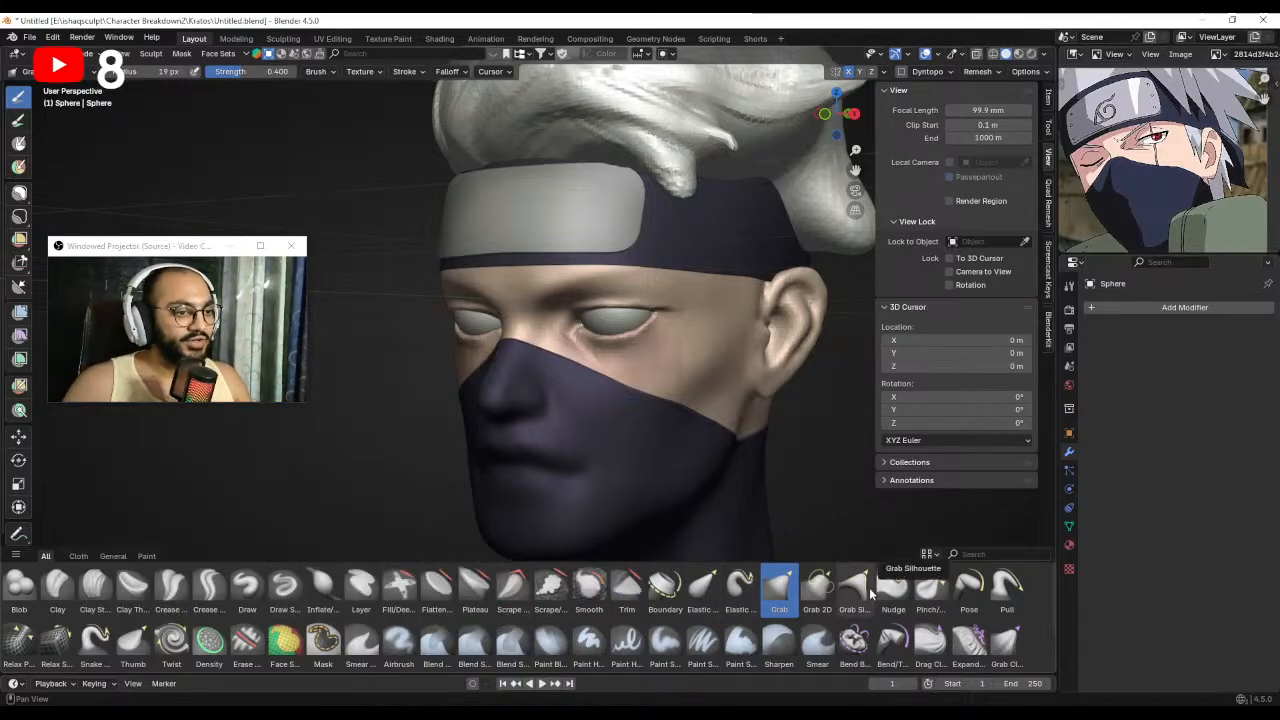
{"action": "left_click", "coordinate": [247, 587]}
{"action": "middle_click_drag", "start_coordinate": [660, 390], "coordinate": [564, 377]}
{"action": "key", "text": "f"}
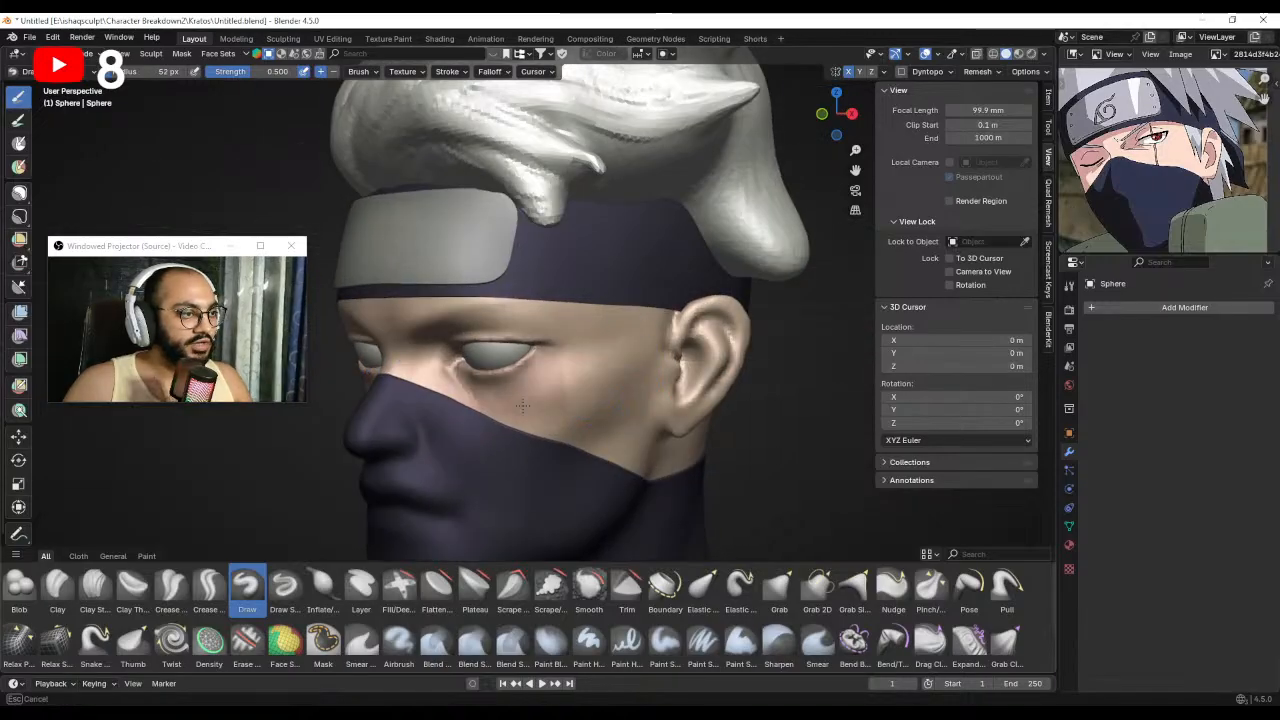
{"action": "key", "text": "f"}
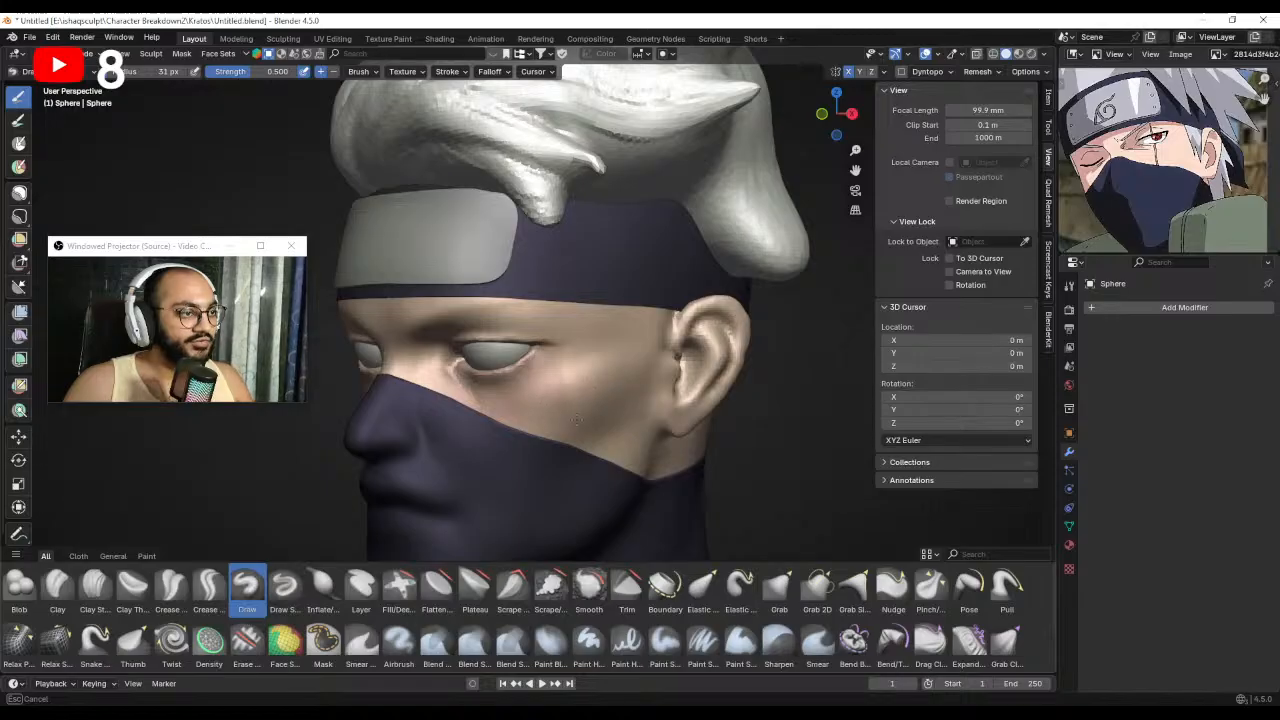
{"action": "middle_click_drag", "start_coordinate": [577, 420], "coordinate": [642, 424]}
{"action": "middle_click_drag", "start_coordinate": [642, 424], "coordinate": [635, 382], "text": "ctrl"}
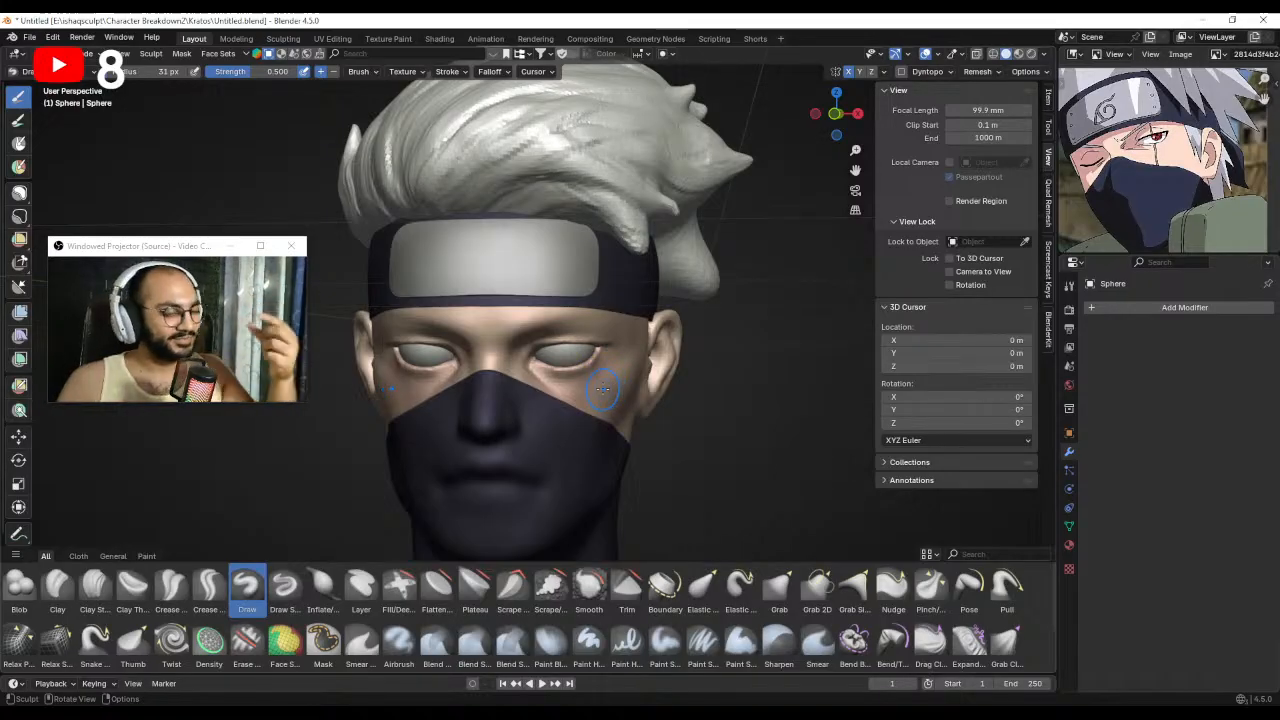
Reshape the area beneath the inner eye corners with the Grab brush, starting at a radius of 74 px.
{"action": "middle_click_drag", "start_coordinate": [430, 365], "coordinate": [489, 353]}
{"action": "middle_click_drag", "start_coordinate": [483, 414], "coordinate": [465, 385], "text": "ctrl"}
{"action": "mouse_move", "coordinate": [465, 385]}
{"action": "middle_mouse_down", "text": "shift"}
{"action": "mouse_move", "coordinate": [520, 383]}
{"action": "mouse_move", "coordinate": [506, 378]}
{"action": "middle_mouse_up", "text": "shift"}
{"action": "key", "text": "g"}
{"action": "key", "text": "f"}
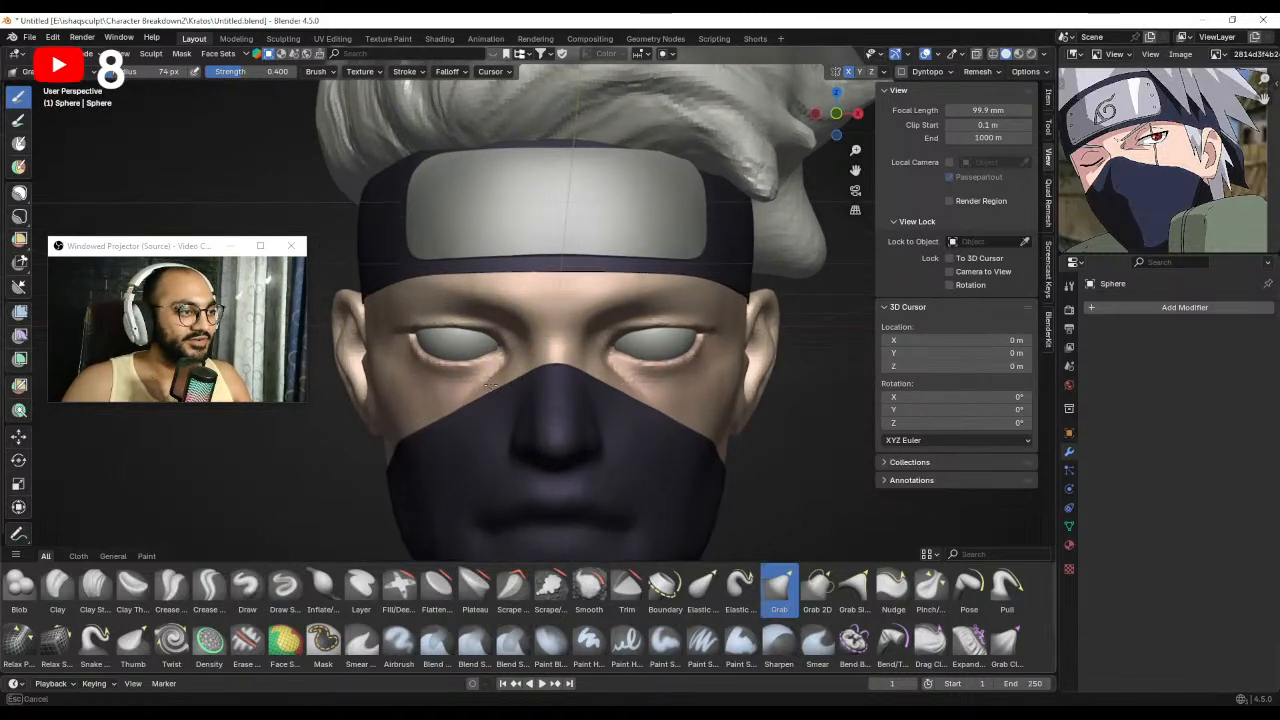
{"action": "left_click_drag", "start_coordinate": [510, 386], "coordinate": [500, 396]}
{"action": "key", "text": "f"}
{"action": "left_click", "coordinate": [501, 390]}
{"action": "left_click_drag", "start_coordinate": [506, 392], "coordinate": [509, 388]}
{"action": "left_click", "coordinate": [506, 390]}
Reduce the Grab brush radius to 33 px for finer shaping around the eyes and cheeks.
{"action": "mouse_move", "coordinate": [510, 392]}
{"action": "middle_mouse_down"}
{"action": "mouse_move", "coordinate": [657, 389]}
{"action": "mouse_move", "coordinate": [508, 430]}
{"action": "middle_mouse_up"}
{"action": "key", "text": "f"}
{"action": "left_click", "coordinate": [651, 377]}
{"action": "left_click_drag", "start_coordinate": [508, 430], "coordinate": [500, 450], "text": "alt"}
{"action": "key", "text": "f"}
{"action": "left_click", "coordinate": [446, 415]}
{"action": "left_click_drag", "start_coordinate": [446, 415], "coordinate": [481, 384], "text": "alt"}
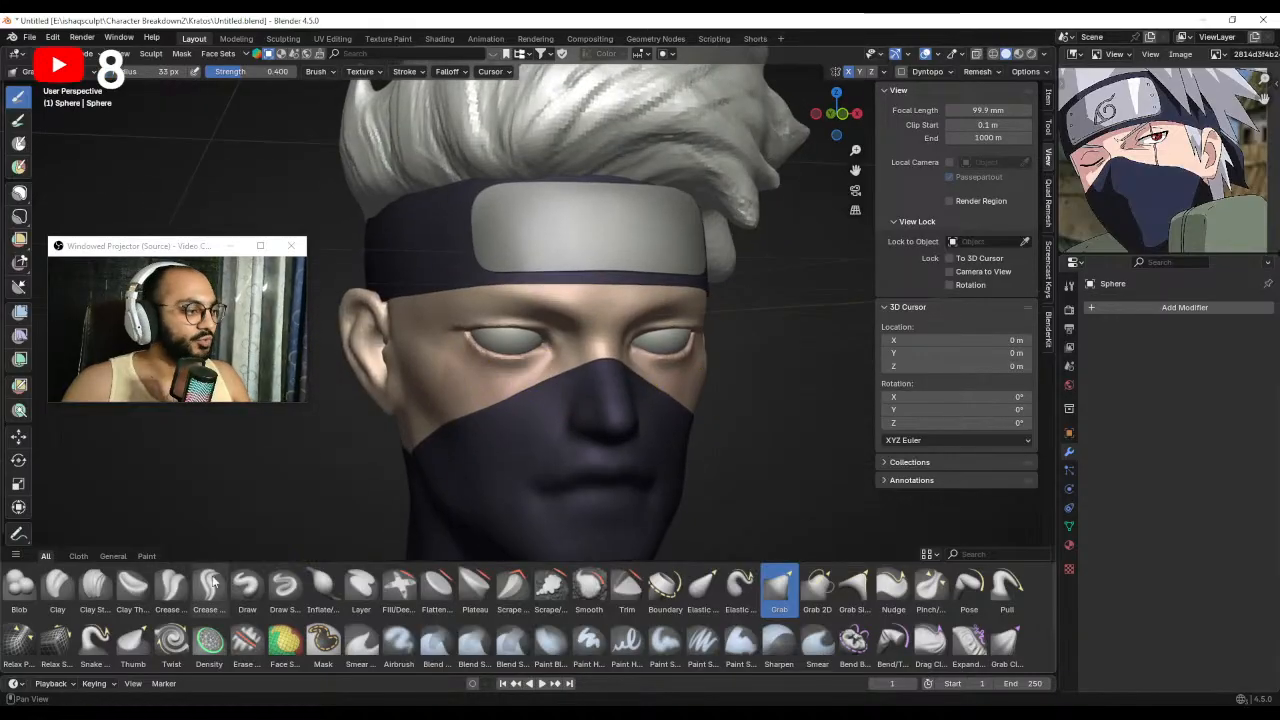
Switch to the Paint Blend brush, enlarge its radius to 63 px and bring up its paint color for adjustment.
{"action": "left_click", "coordinate": [146, 556]}
{"action": "left_click", "coordinate": [133, 588]}
{"action": "middle_click_drag", "start_coordinate": [606, 300], "coordinate": [570, 294]}
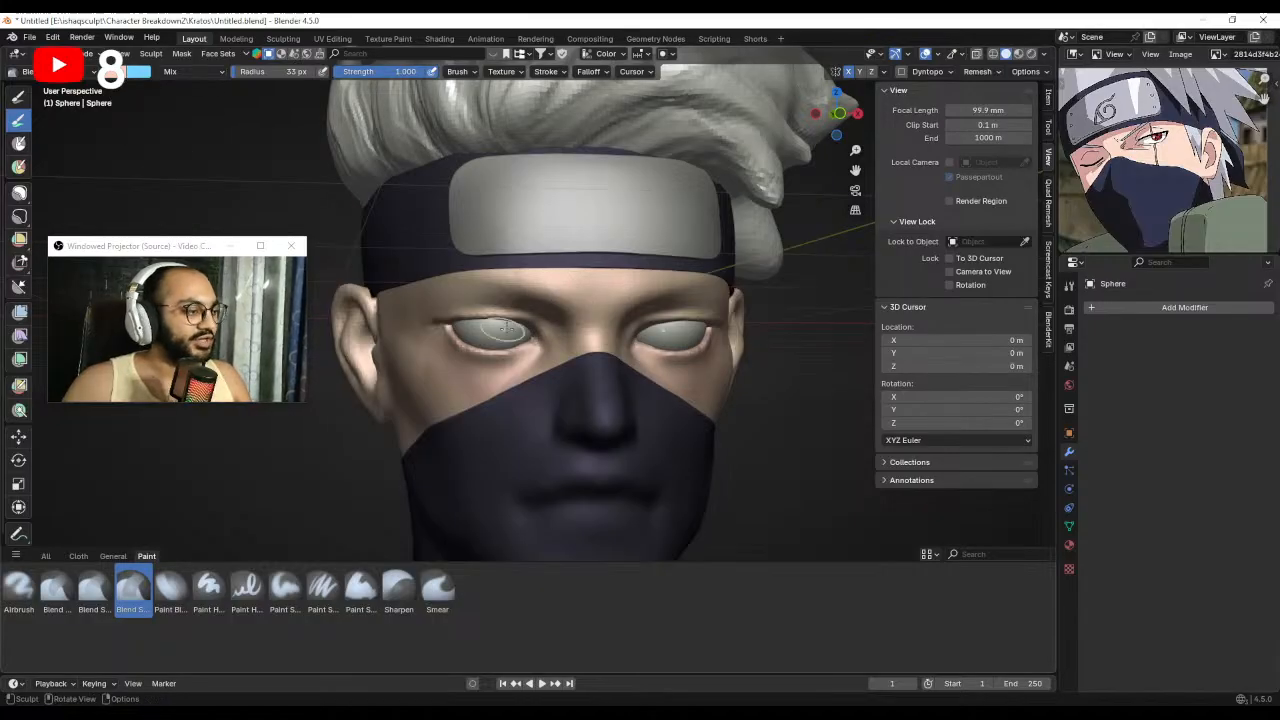
{"action": "mouse_move", "coordinate": [461, 393]}
{"action": "middle_mouse_down"}
{"action": "mouse_move", "coordinate": [535, 372]}
{"action": "mouse_move", "coordinate": [457, 389]}
{"action": "mouse_move", "coordinate": [487, 349]}
{"action": "mouse_move", "coordinate": [397, 358]}
{"action": "mouse_move", "coordinate": [455, 366]}
{"action": "middle_mouse_up"}
{"action": "left_click", "coordinate": [168, 589]}
{"action": "key", "text": "f"}
{"action": "left_click", "coordinate": [138, 71]}
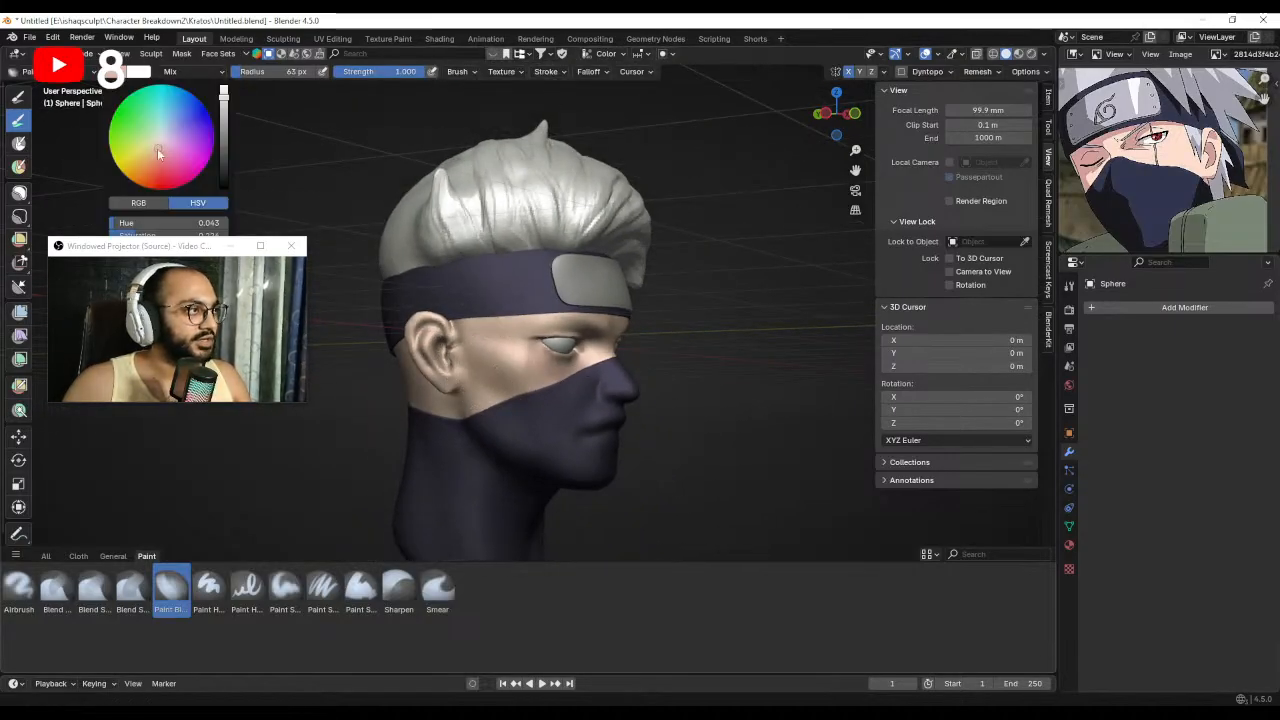
Paint a soft warm tint on the ears and forehead skin with the Paint Blend brush at radii of 44 to 48 px.
{"action": "middle_click_drag", "start_coordinate": [490, 382], "coordinate": [520, 392]}
{"action": "mouse_move", "coordinate": [513, 348]}
{"action": "middle_mouse_down"}
{"action": "mouse_move", "coordinate": [517, 324]}
{"action": "mouse_move", "coordinate": [553, 325]}
{"action": "middle_mouse_up"}
{"action": "key", "text": "f"}
{"action": "left_click", "coordinate": [600, 377]}
{"action": "scroll", "coordinate": [548, 336], "scroll_direction": "up", "scroll_amount": 1}
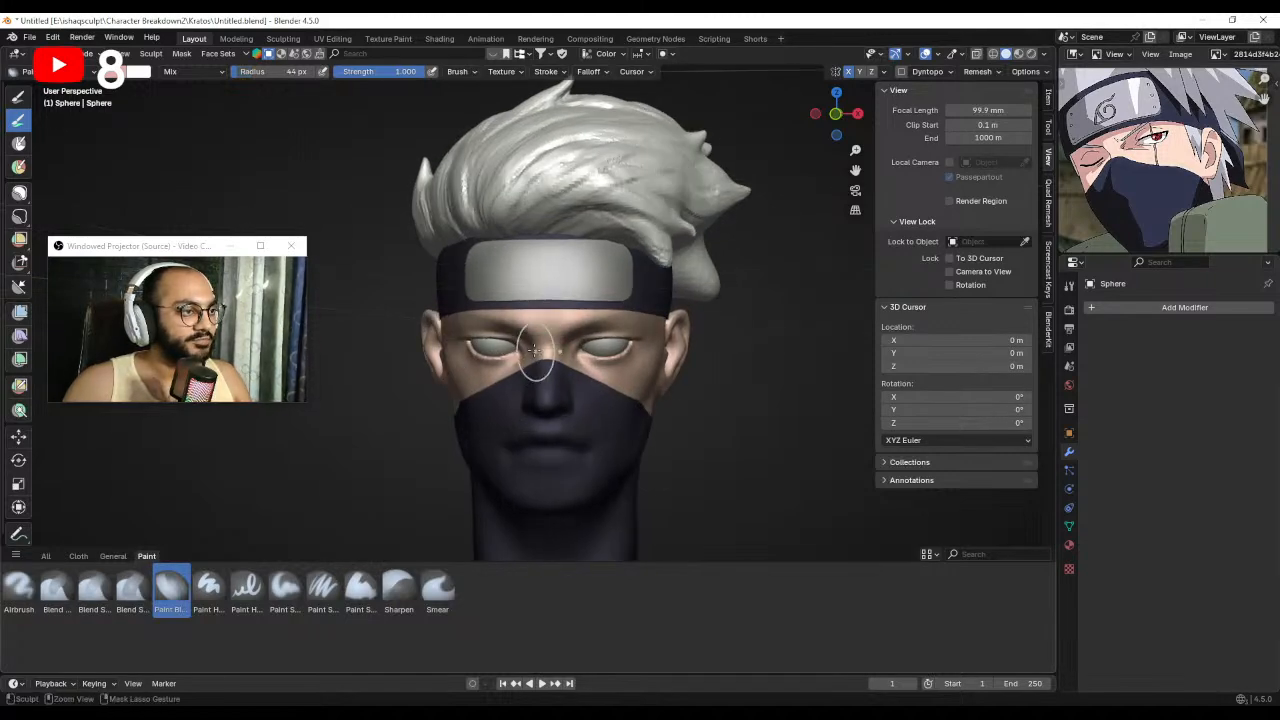
{"action": "middle_click_drag", "start_coordinate": [609, 428], "coordinate": [682, 348]}
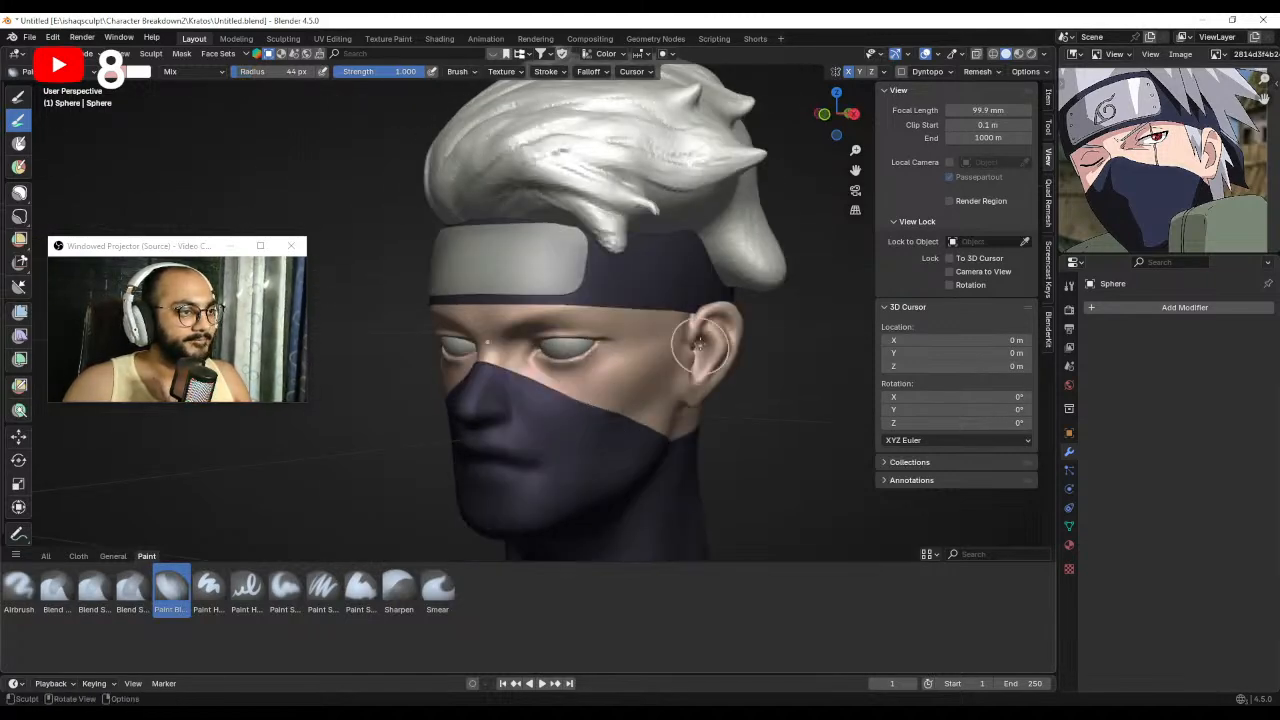
{"action": "middle_click_drag", "start_coordinate": [707, 390], "coordinate": [707, 368]}
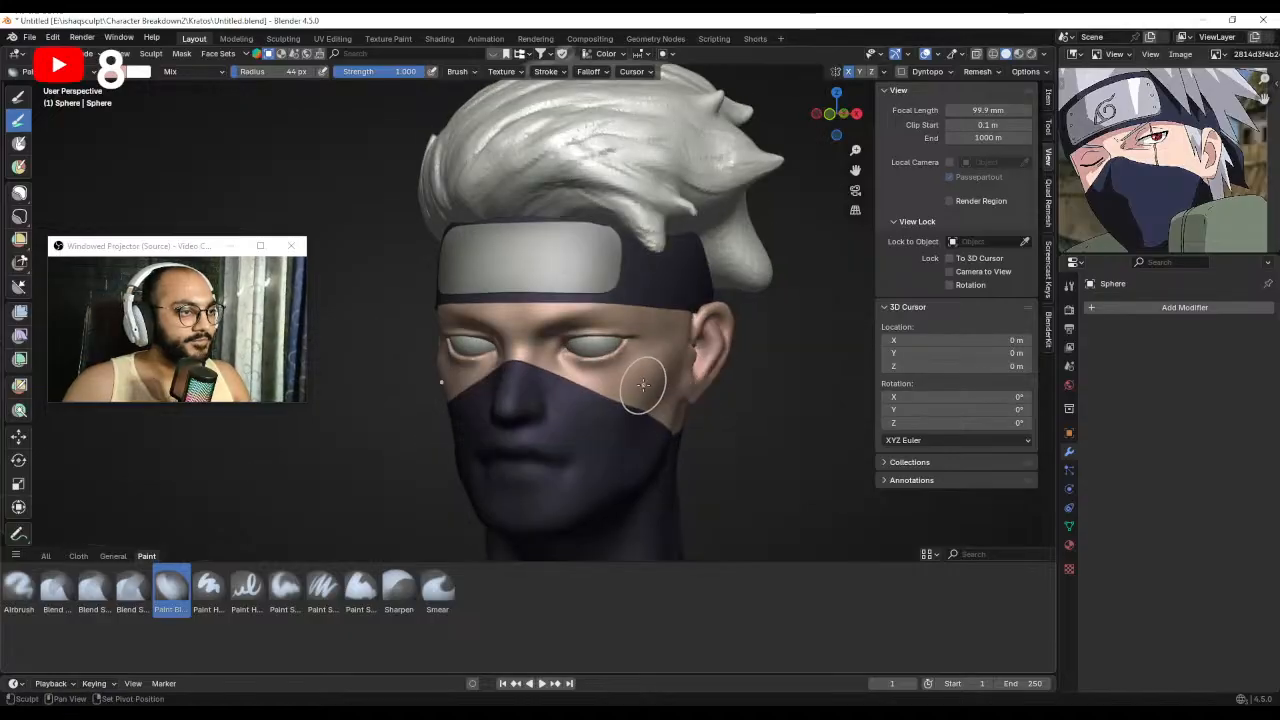
{"action": "middle_click_drag", "start_coordinate": [666, 410], "coordinate": [593, 397]}
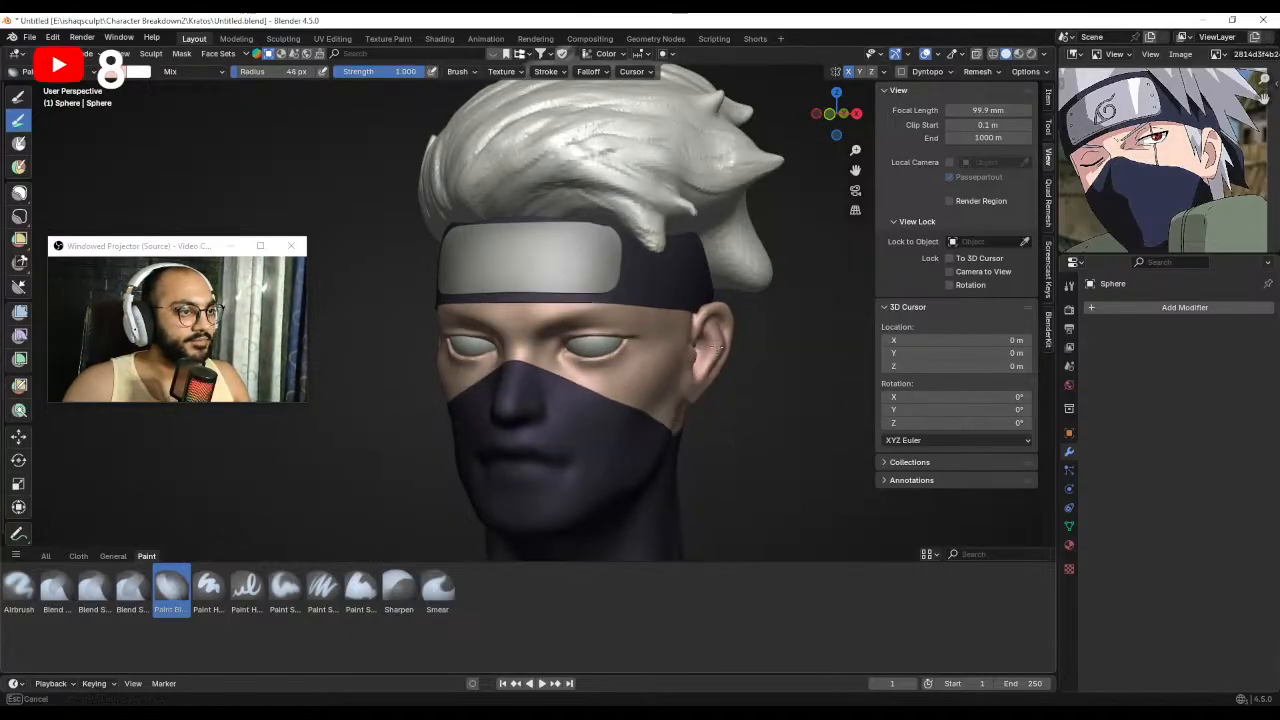
{"action": "middle_click_drag", "start_coordinate": [716, 347], "coordinate": [631, 417]}
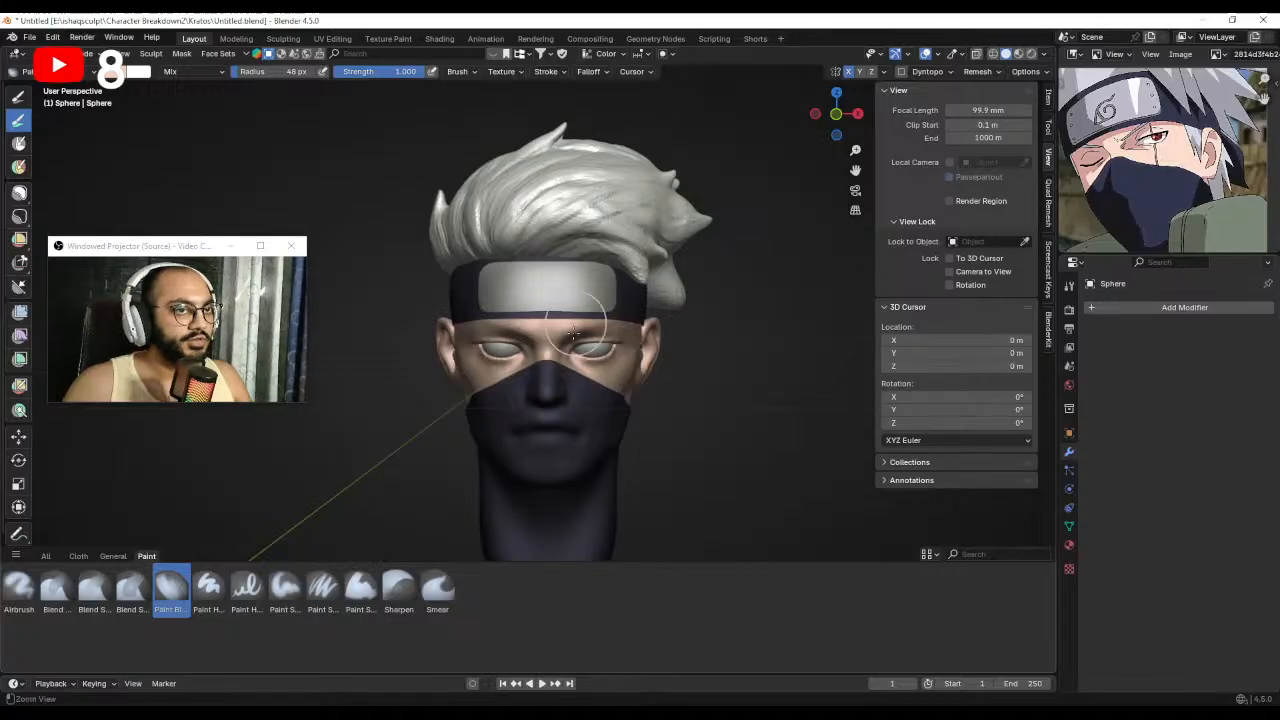
{"action": "left_click_drag", "start_coordinate": [574, 333], "coordinate": [572, 294], "text": "ctrl+alt"}
{"action": "mouse_move", "coordinate": [545, 350]}
{"action": "left_mouse_down", "text": "ctrl+alt"}
{"action": "mouse_move", "coordinate": [574, 266]}
{"action": "mouse_move", "coordinate": [614, 334]}
{"action": "mouse_move", "coordinate": [529, 413]}
{"action": "mouse_move", "coordinate": [580, 350]}
{"action": "mouse_move", "coordinate": [577, 363]}
{"action": "mouse_move", "coordinate": [612, 344]}
{"action": "left_mouse_up", "text": "ctrl+alt"}
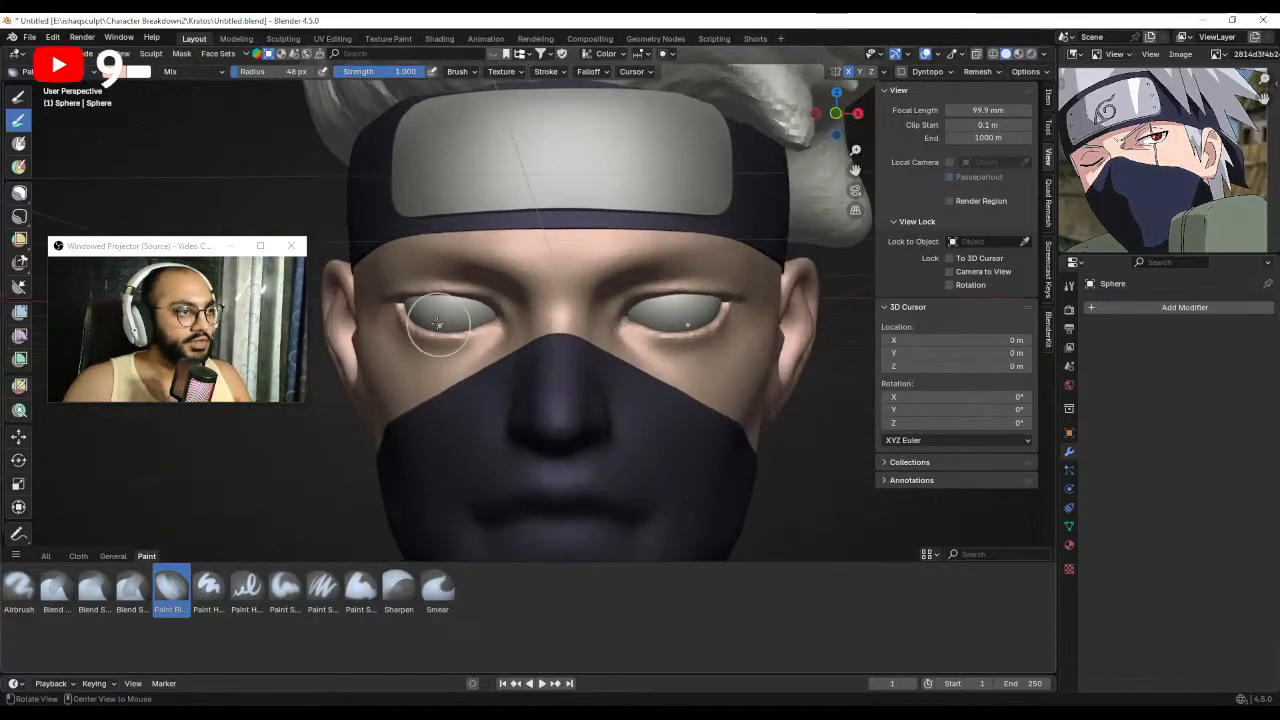
Switch sculpting to the mirrored eyeball object, shrink the brush shelf and choose the Draw brush from all brushes.
{"action": "key", "text": "alt+q"}
{"action": "left_click_drag", "start_coordinate": [437, 323], "coordinate": [533, 348], "text": "alt+shift"}
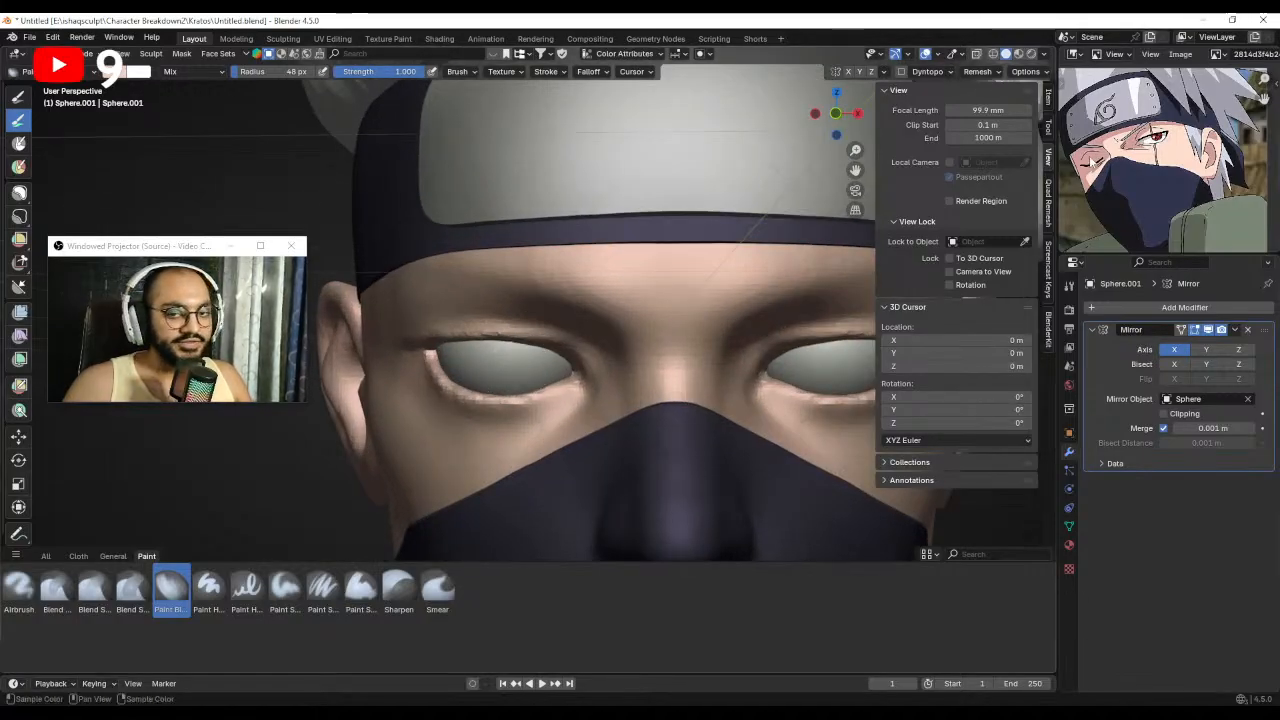
{"action": "left_click_drag", "start_coordinate": [518, 374], "coordinate": [640, 360], "text": "ctrl+alt"}
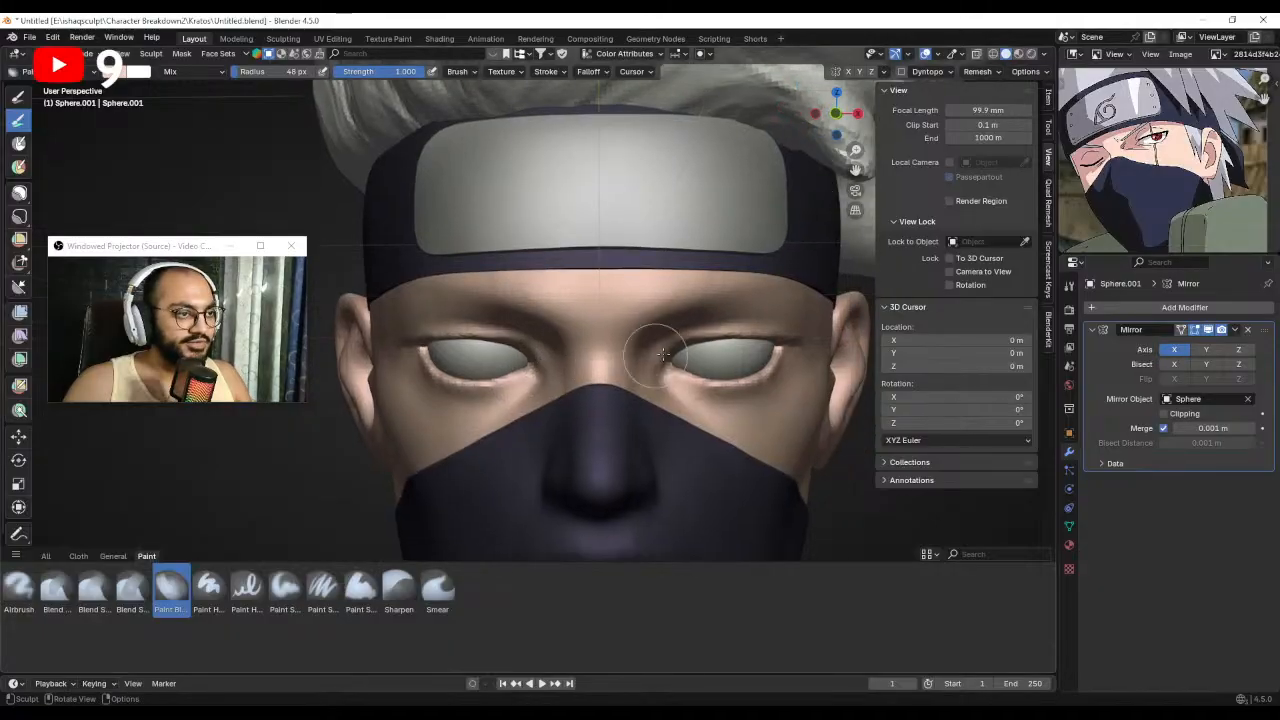
{"action": "left_click_drag", "start_coordinate": [480, 368], "coordinate": [453, 334], "text": "ctrl+alt"}
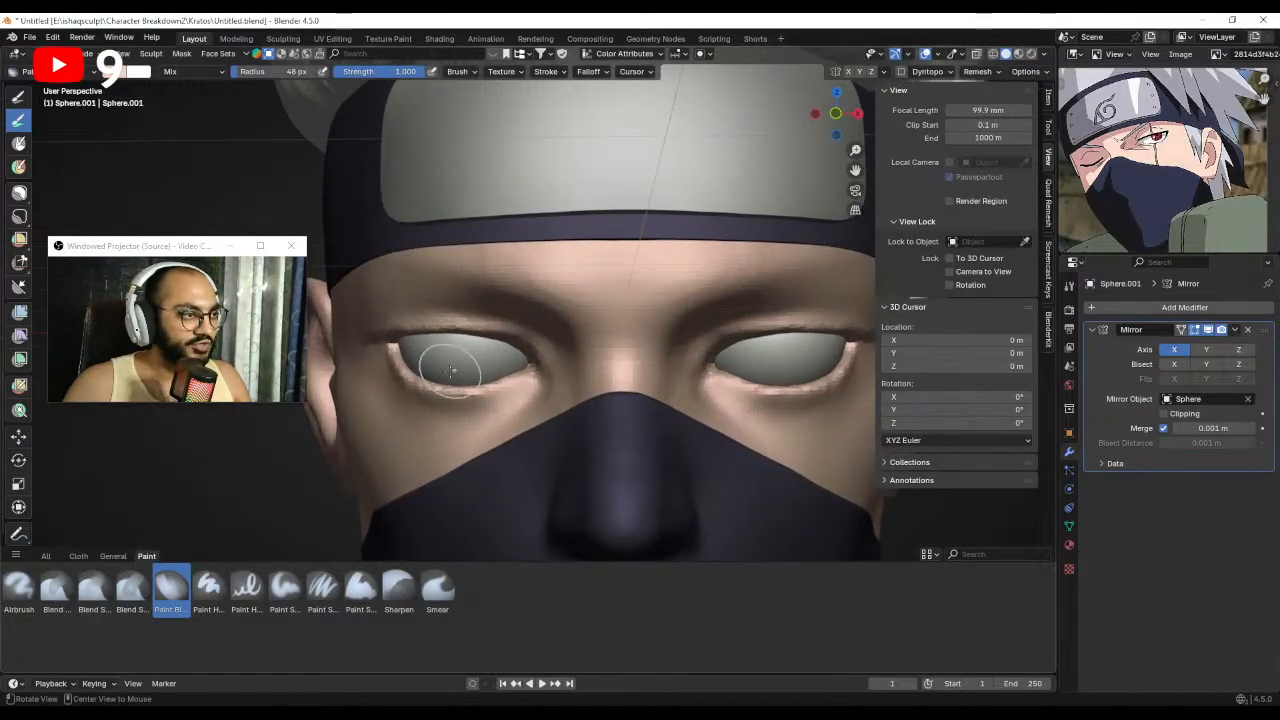
{"action": "left_click_drag", "start_coordinate": [51, 548], "coordinate": [60, 602]}
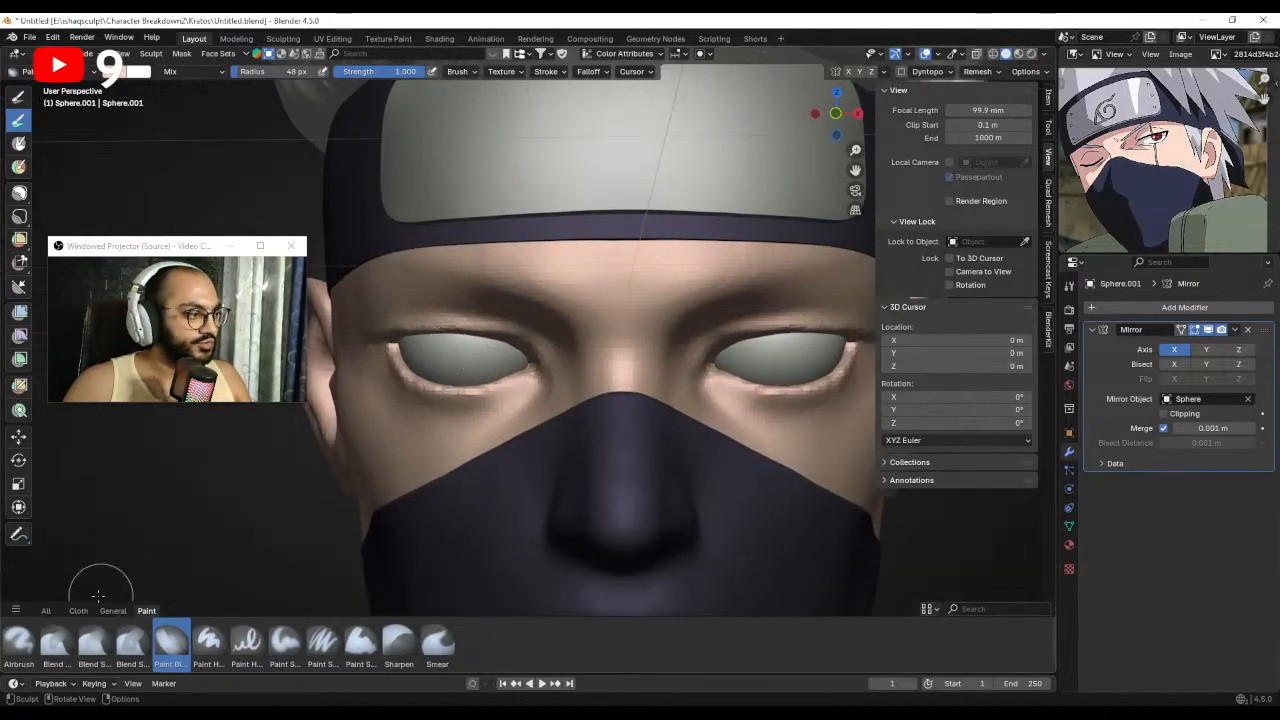
{"action": "left_click", "coordinate": [45, 610]}
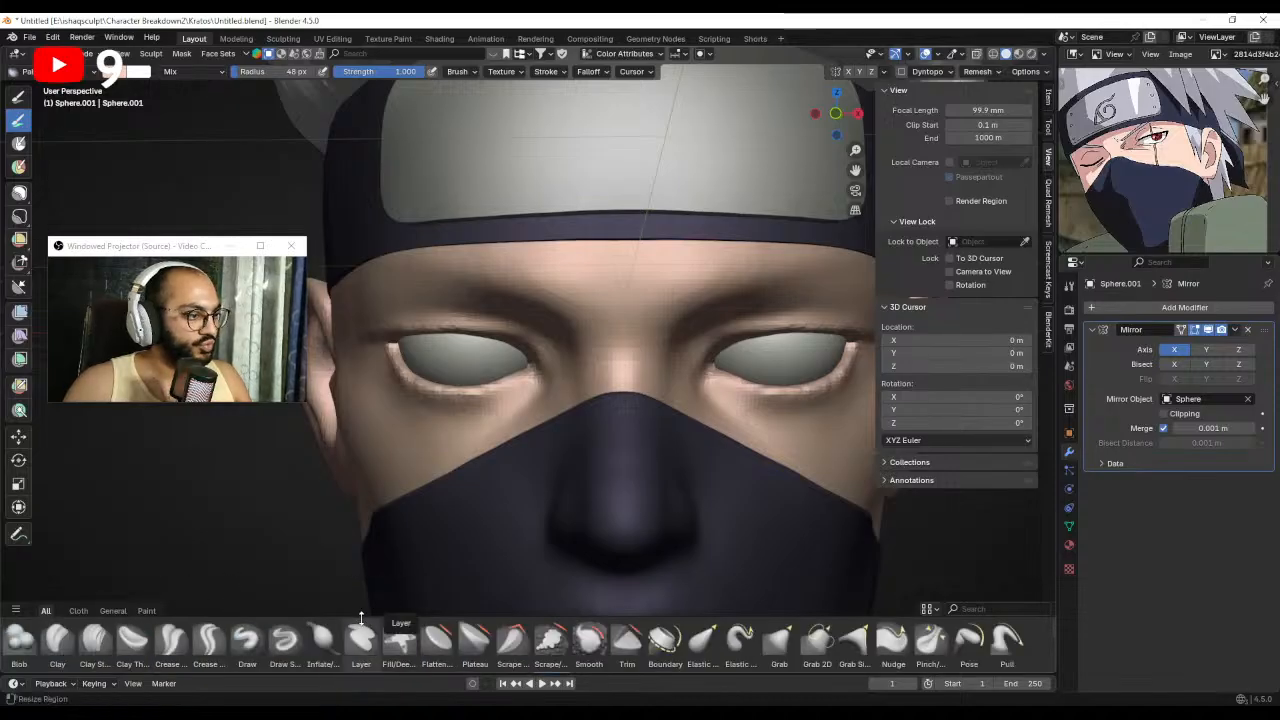
{"action": "left_click", "coordinate": [246, 640]}
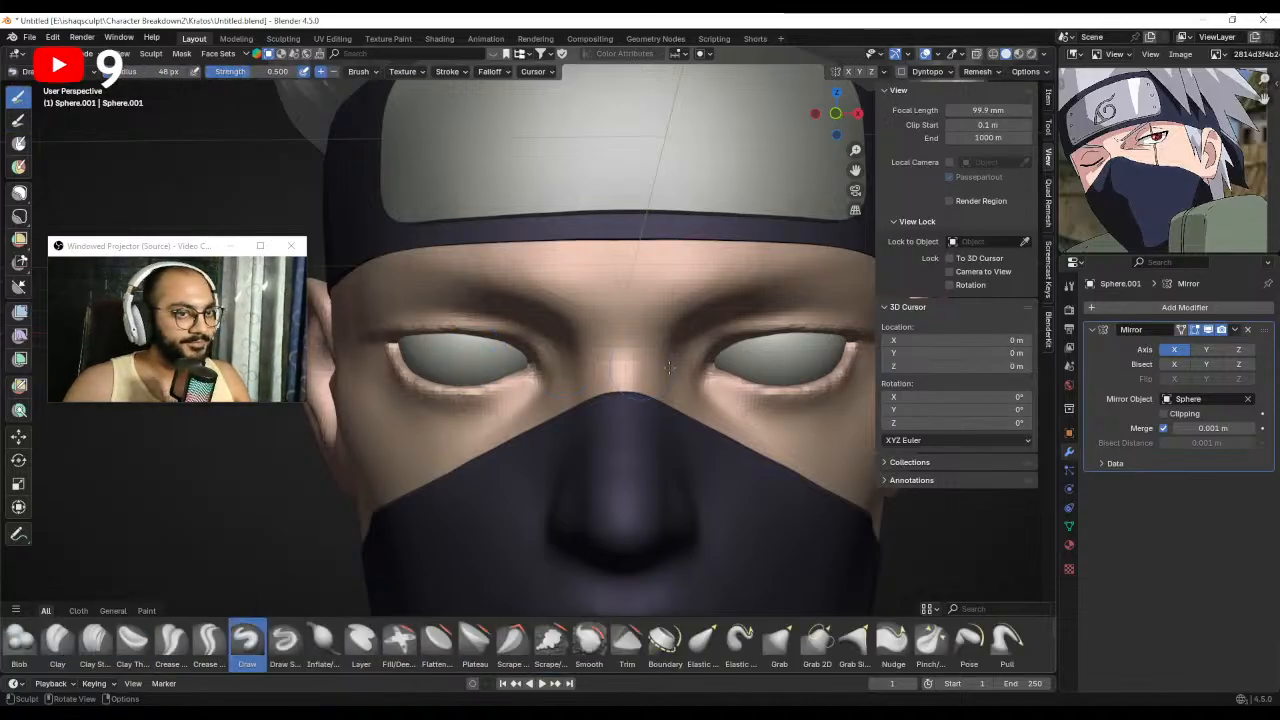
Add a level 4 subdivision modifier to the eyeball in Object Mode, apply it and return to Sculpt Mode.
{"action": "key", "text": "ctrl+Tab"}
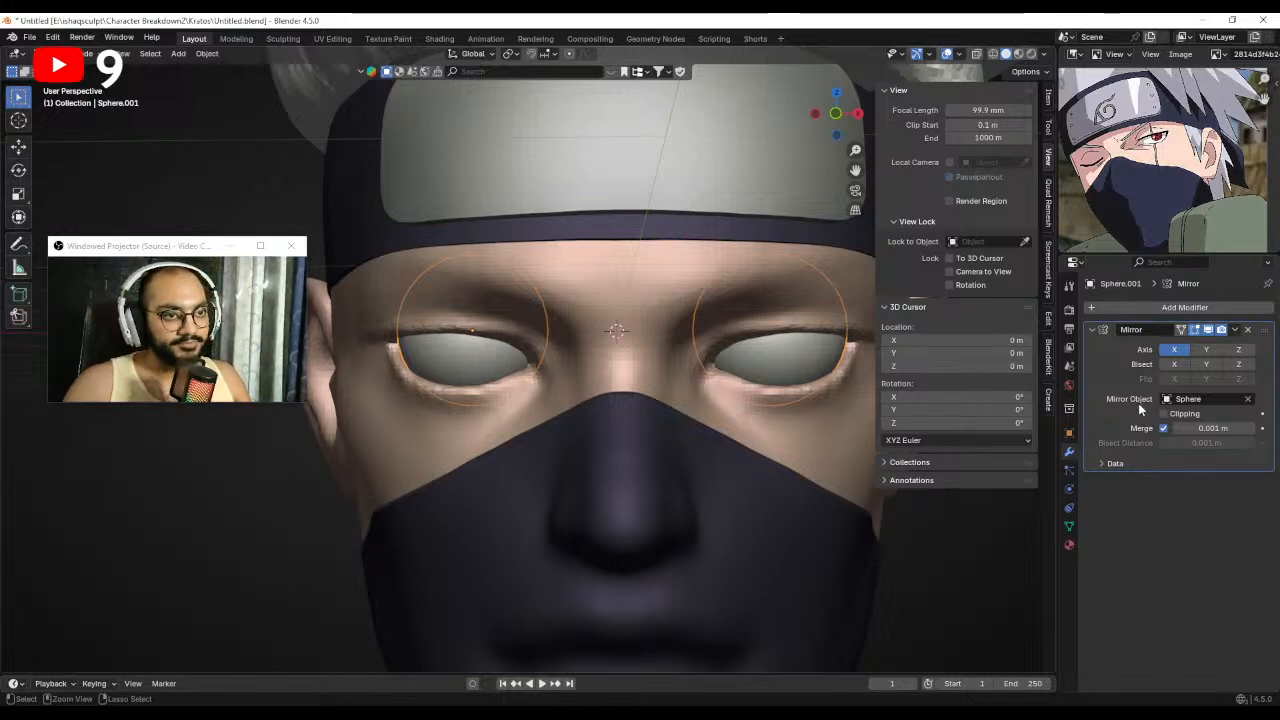
{"action": "key", "text": "ctrl+4"}
{"action": "key", "text": "ctrl+a"}
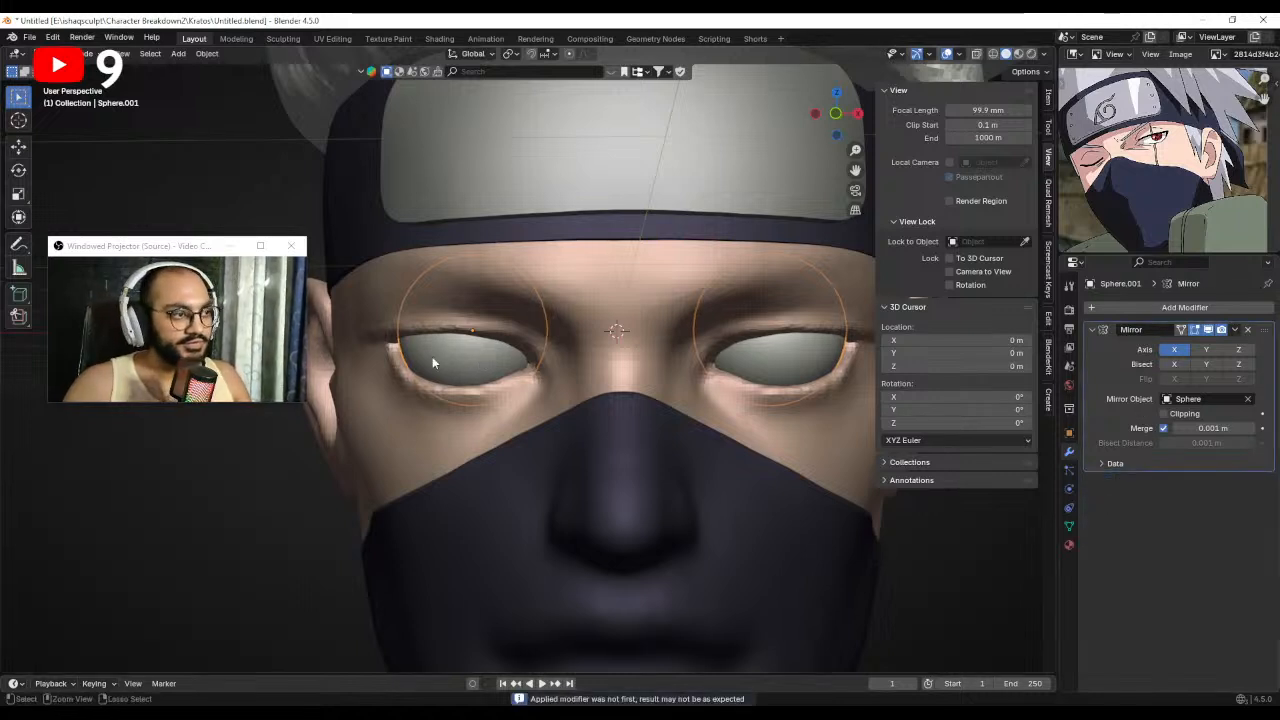
{"action": "key", "text": "ctrl+Tab"}
Sculpt a round iris area at the center of the eyeball from the front view with the Draw brush at 54 px radius.
{"action": "key", "text": "KP_1"}
{"action": "scroll", "coordinate": [460, 365], "scroll_direction": "up", "scroll_amount": 3}
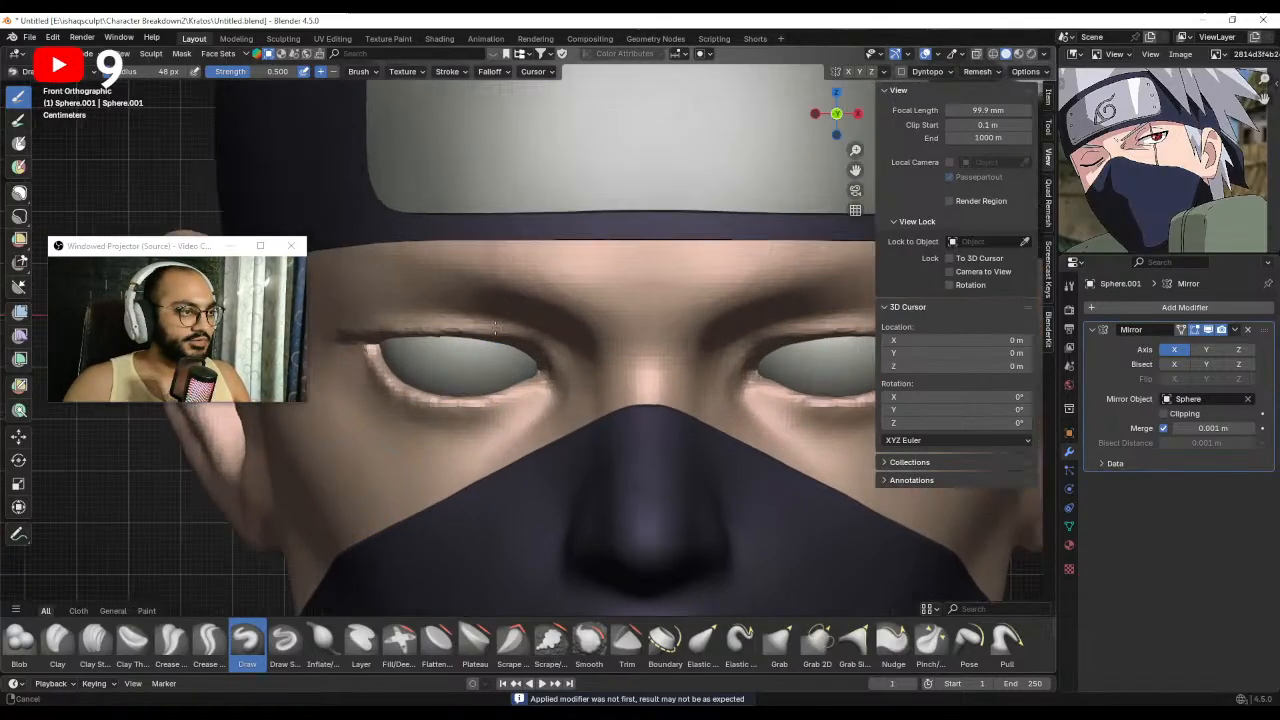
{"action": "middle_click_drag", "start_coordinate": [450, 360], "coordinate": [539, 329], "text": "shift"}
{"action": "key", "text": "f"}
{"action": "left_click", "coordinate": [545, 331]}
{"action": "mouse_move", "coordinate": [532, 330]}
{"action": "left_mouse_down"}
{"action": "mouse_move", "coordinate": [518, 338]}
{"action": "mouse_move", "coordinate": [541, 328]}
{"action": "left_mouse_up"}
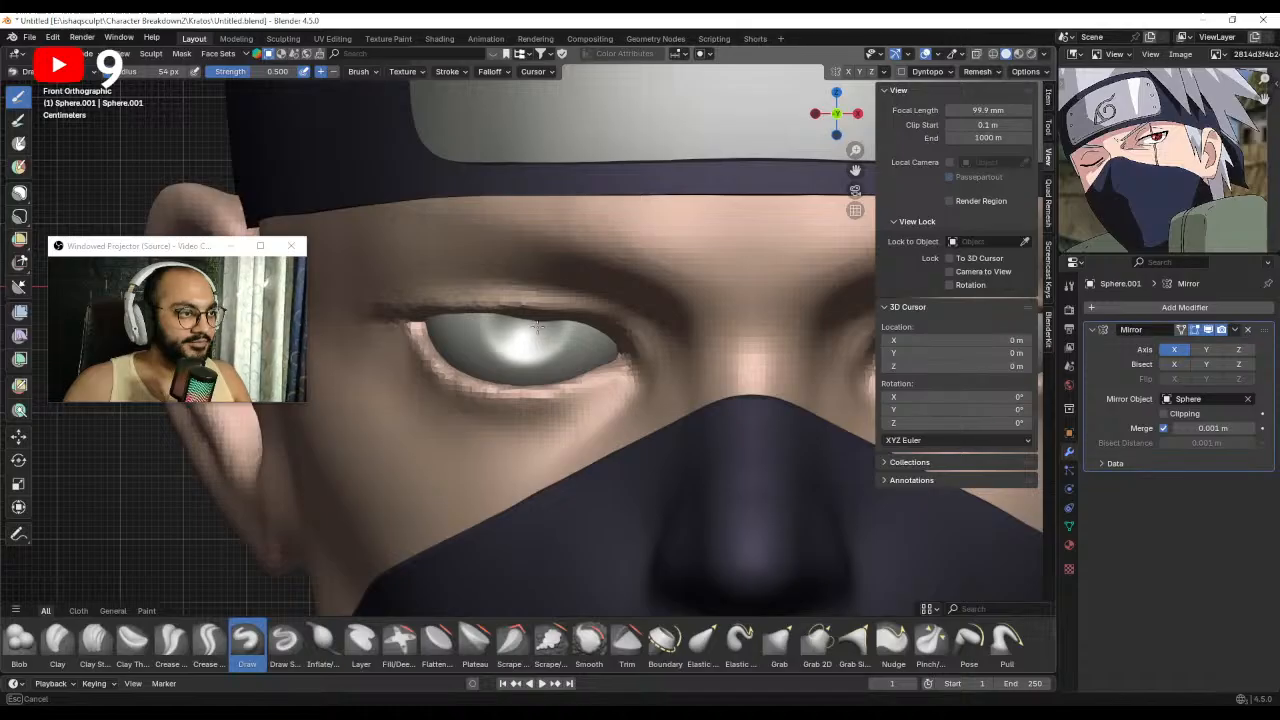
Extend the sculpted iris area up toward the upper eyelid with the Draw brush, enlarging its radius to 61 px.
{"action": "scroll", "coordinate": [535, 380], "scroll_direction": "down", "scroll_amount": 6}
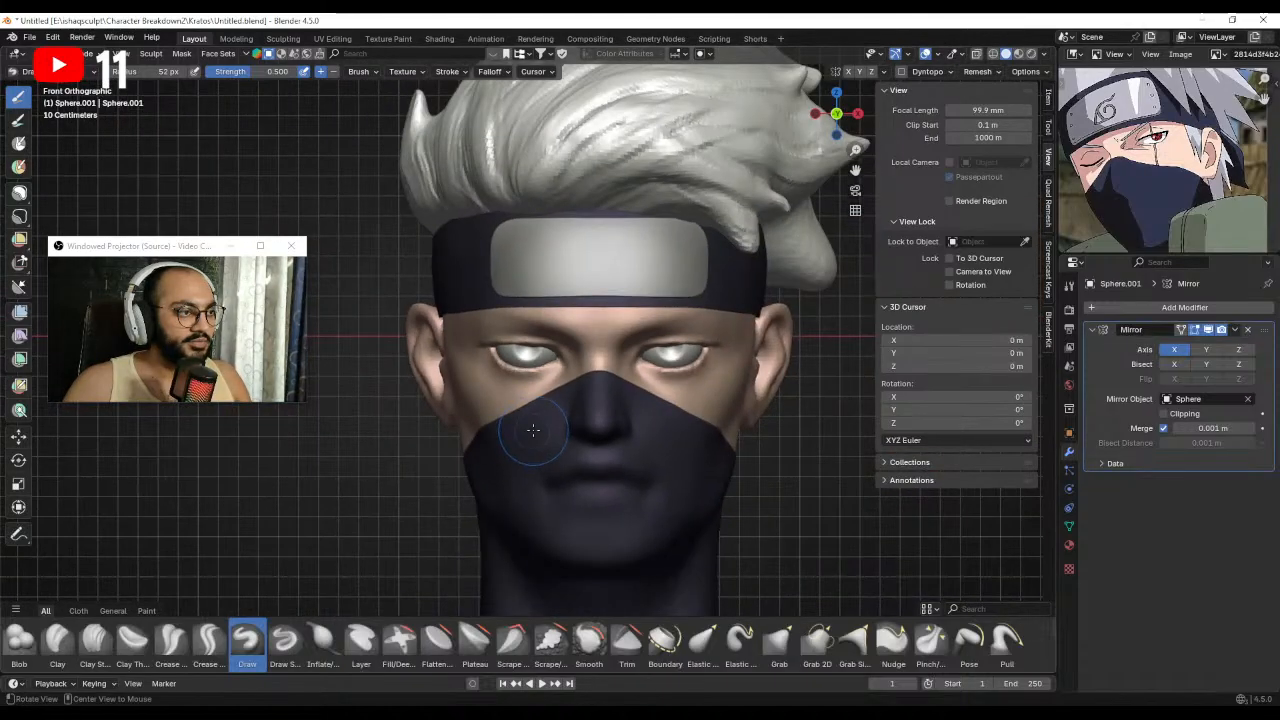
{"action": "middle_click_drag", "start_coordinate": [533, 430], "coordinate": [557, 420]}
{"action": "scroll", "coordinate": [545, 390], "scroll_direction": "up", "scroll_amount": 6}
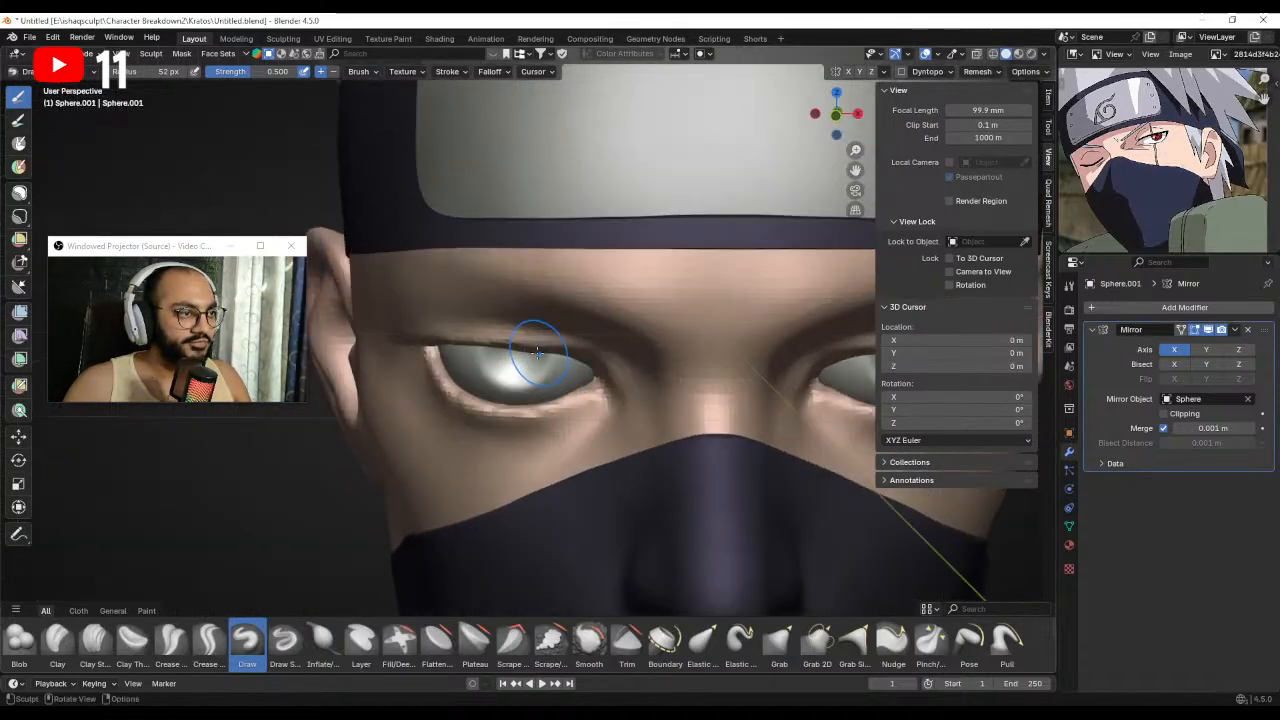
{"action": "middle_click_drag", "start_coordinate": [537, 352], "coordinate": [490, 318]}
{"action": "key", "text": "KP_1"}
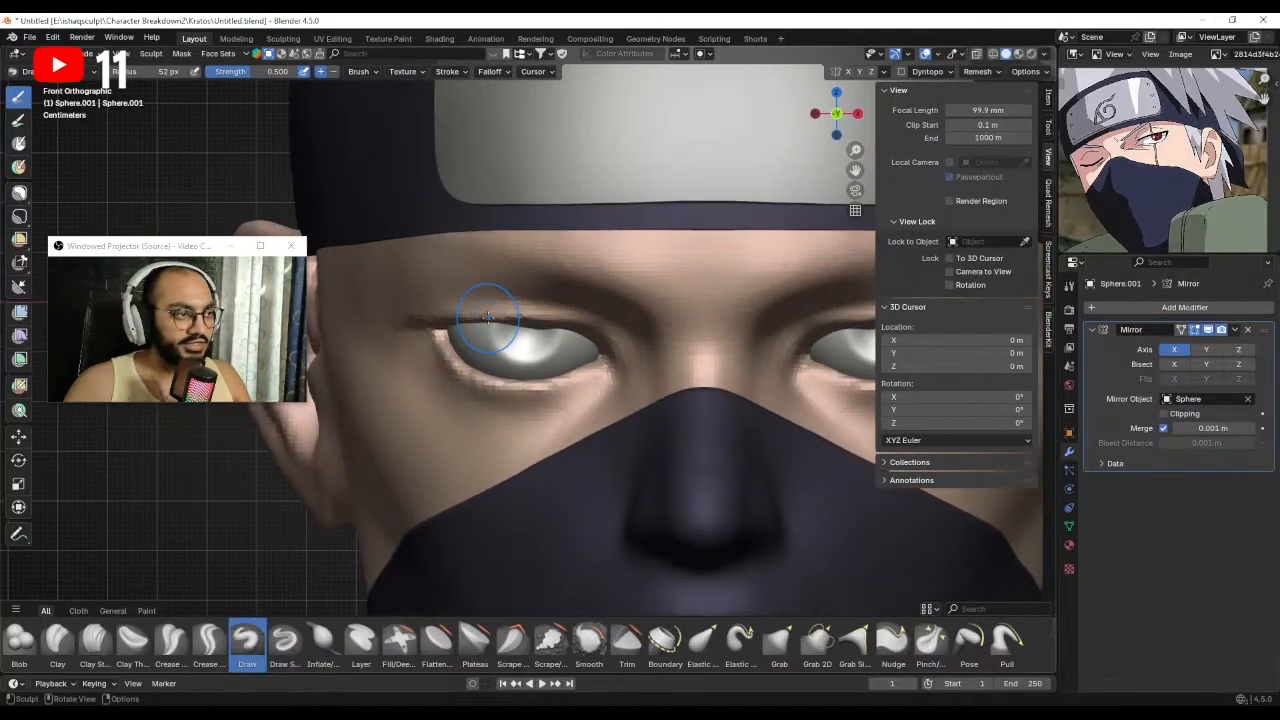
{"action": "scroll", "coordinate": [508, 325], "scroll_direction": "up", "scroll_amount": 1}
{"action": "key", "text": "f"}
{"action": "left_click", "coordinate": [512, 338]}
{"action": "mouse_move", "coordinate": [543, 309]}
{"action": "left_mouse_down"}
{"action": "mouse_move", "coordinate": [501, 314]}
{"action": "mouse_move", "coordinate": [550, 318]}
{"action": "mouse_move", "coordinate": [526, 309]}
{"action": "left_mouse_up"}
{"action": "key", "text": "f"}
{"action": "left_click", "coordinate": [554, 322]}
{"action": "mouse_move", "coordinate": [526, 318]}
{"action": "middle_mouse_down"}
{"action": "mouse_move", "coordinate": [560, 300]}
{"action": "mouse_move", "coordinate": [575, 255]}
{"action": "mouse_move", "coordinate": [543, 244]}
{"action": "mouse_move", "coordinate": [561, 301]}
{"action": "middle_mouse_up"}
Switch sculpting to the head and shape the upper eyelid above the iris bulge with the Draw brush at 38 px radius.
{"action": "key", "text": "alt+q"}
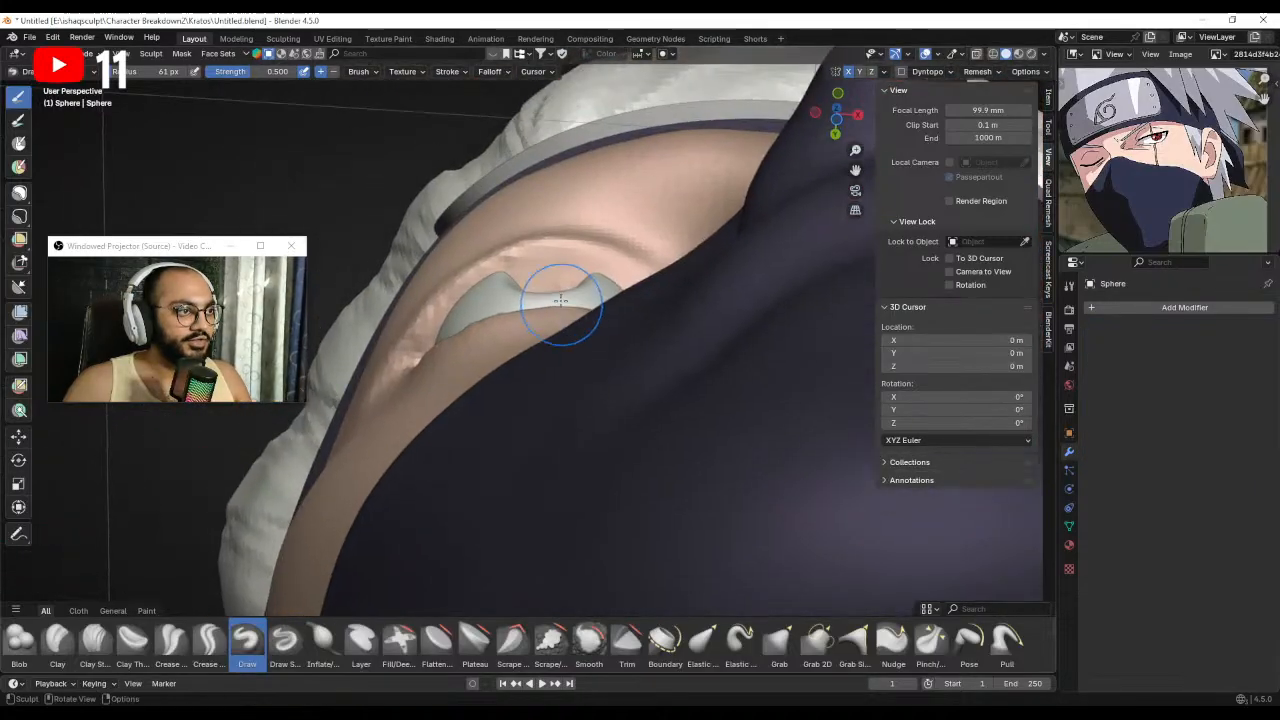
{"action": "key", "text": "f"}
{"action": "left_click", "coordinate": [522, 291]}
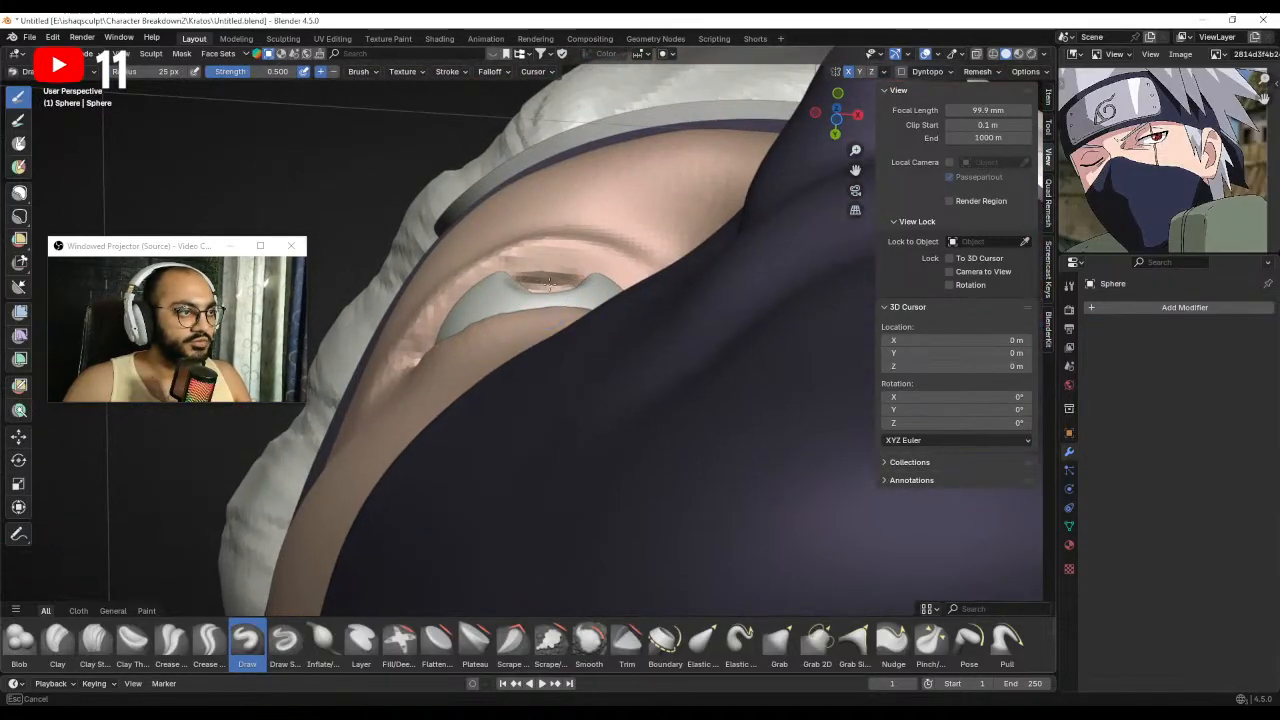
{"action": "key", "text": "f"}
{"action": "left_click", "coordinate": [518, 287]}
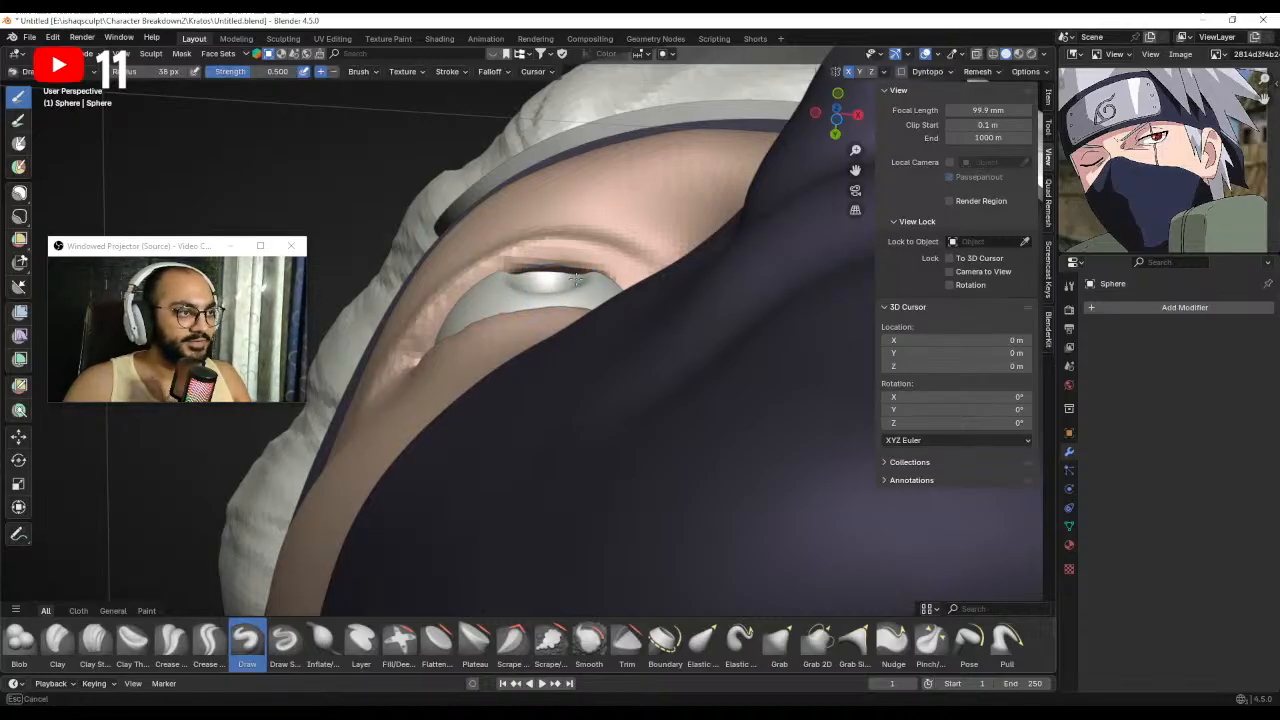
{"action": "middle_click_drag", "start_coordinate": [576, 300], "coordinate": [575, 338]}
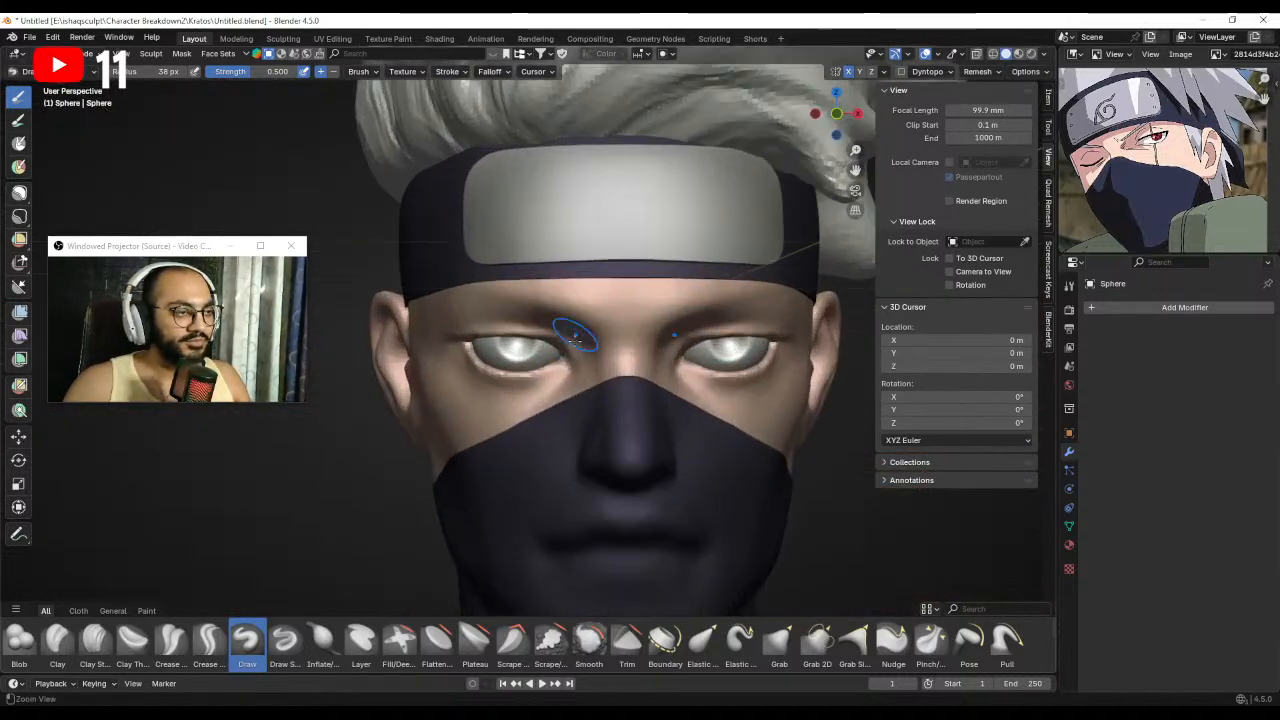
Switch sculpting back to the mirrored eyeball and refine its iris area with the Draw brush at 44 px radius.
{"action": "key", "text": "alt+q"}
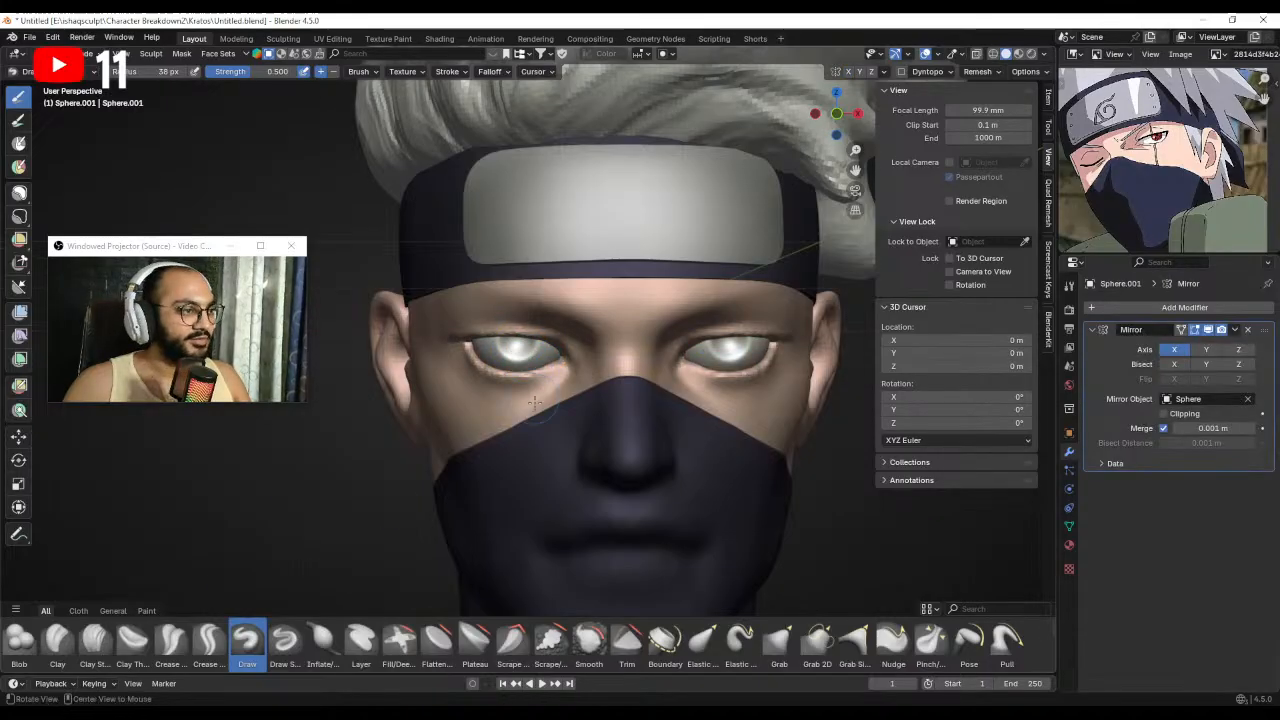
{"action": "middle_click_drag", "start_coordinate": [535, 402], "coordinate": [527, 343], "text": "ctrl"}
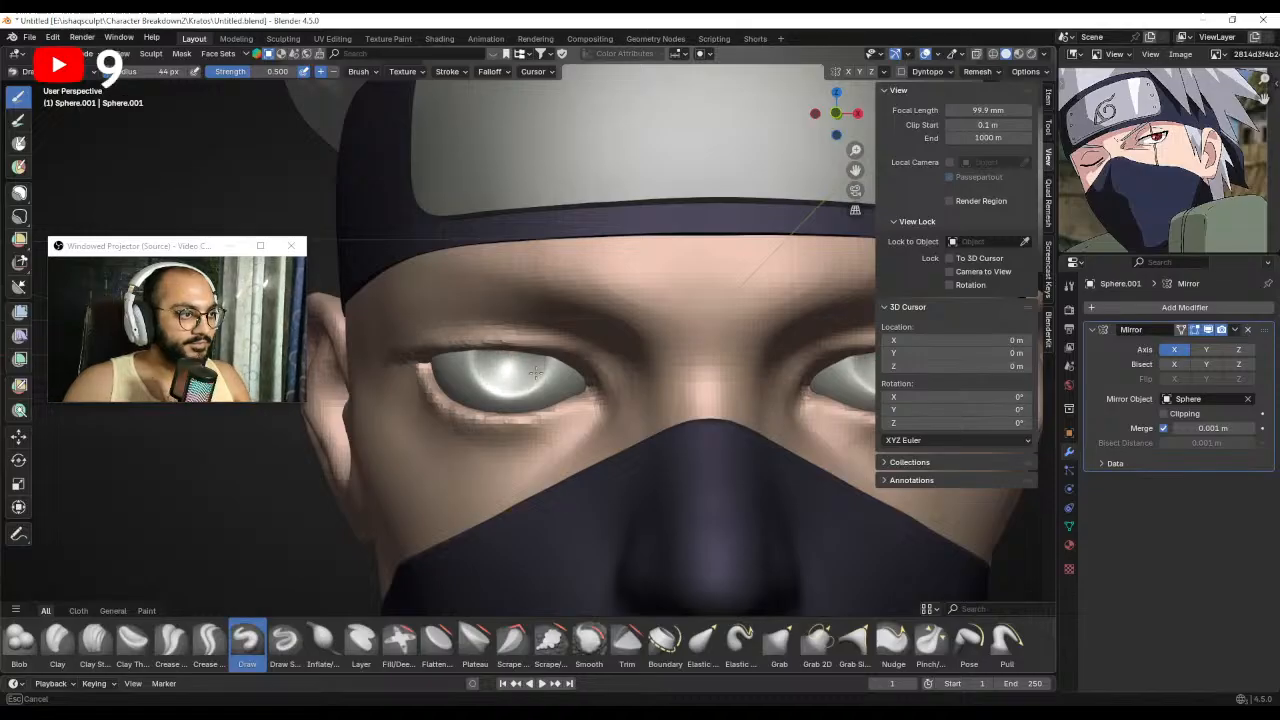
{"action": "mouse_move", "coordinate": [527, 381]}
{"action": "middle_mouse_down"}
{"action": "mouse_move", "coordinate": [524, 396]}
{"action": "mouse_move", "coordinate": [528, 370]}
{"action": "middle_mouse_up"}
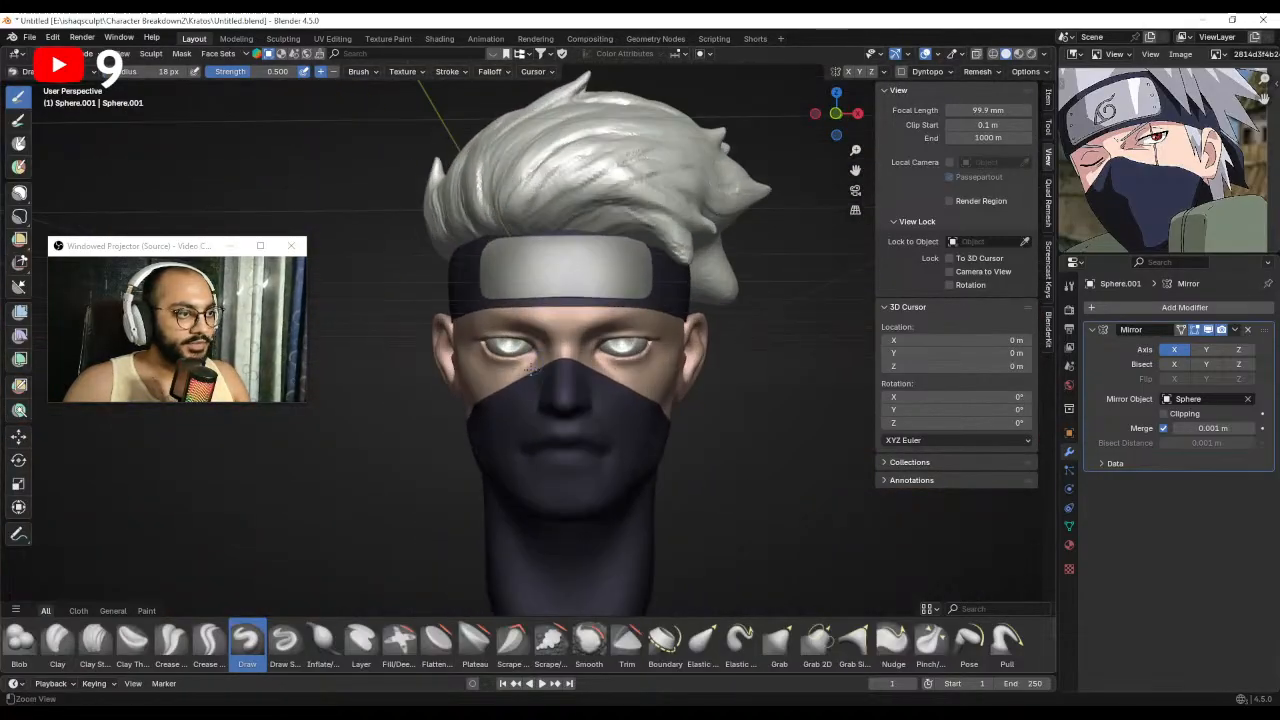
Try painting a black iris on the eyeball with the Airbrush, enlarging its radius from 57 to 111 px.
{"action": "left_click", "coordinate": [147, 611]}
{"action": "left_click", "coordinate": [19, 643]}
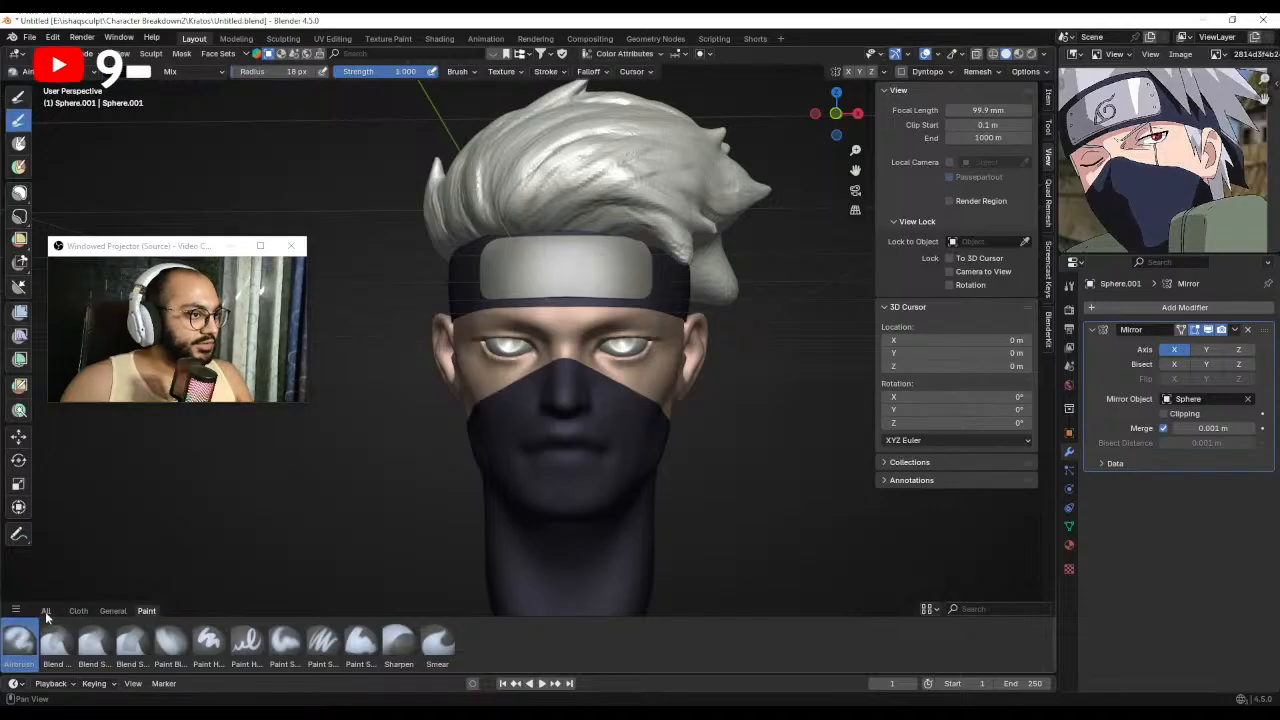
{"action": "scroll", "coordinate": [487, 335], "scroll_direction": "up", "scroll_amount": 5}
{"action": "scroll", "coordinate": [487, 335], "scroll_direction": "up", "scroll_amount": 5}
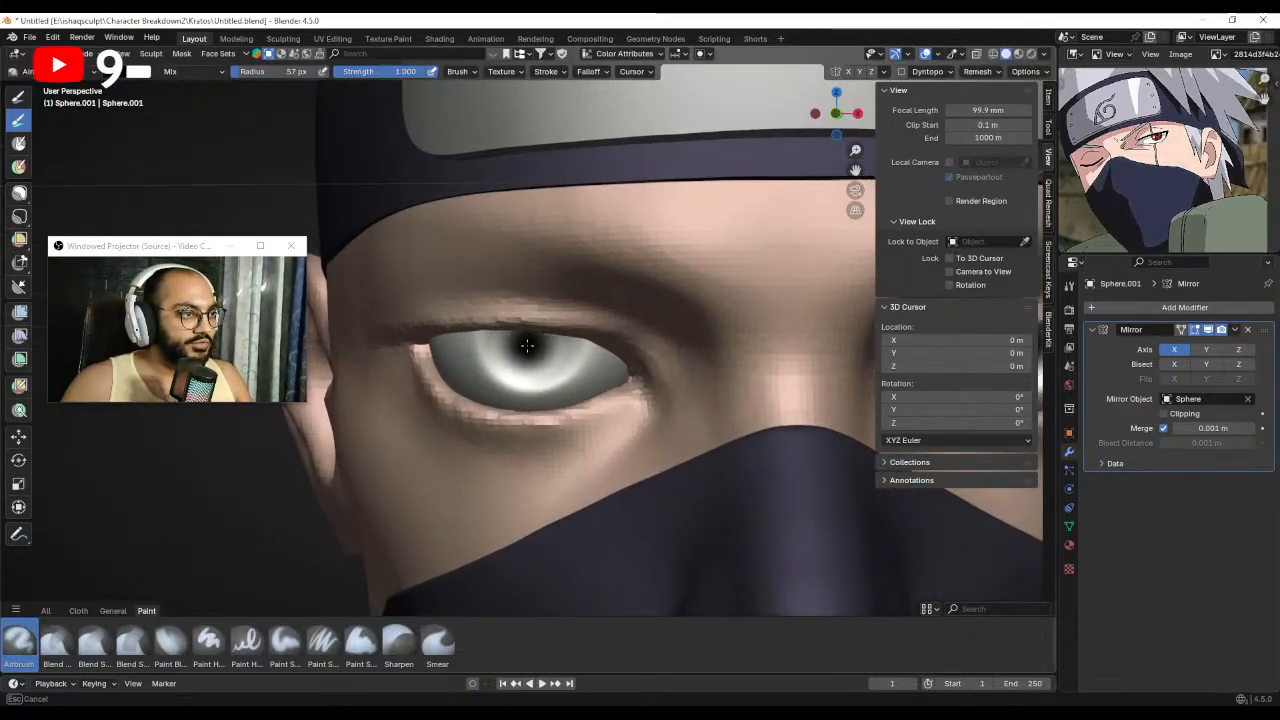
{"action": "left_click", "coordinate": [543, 345]}
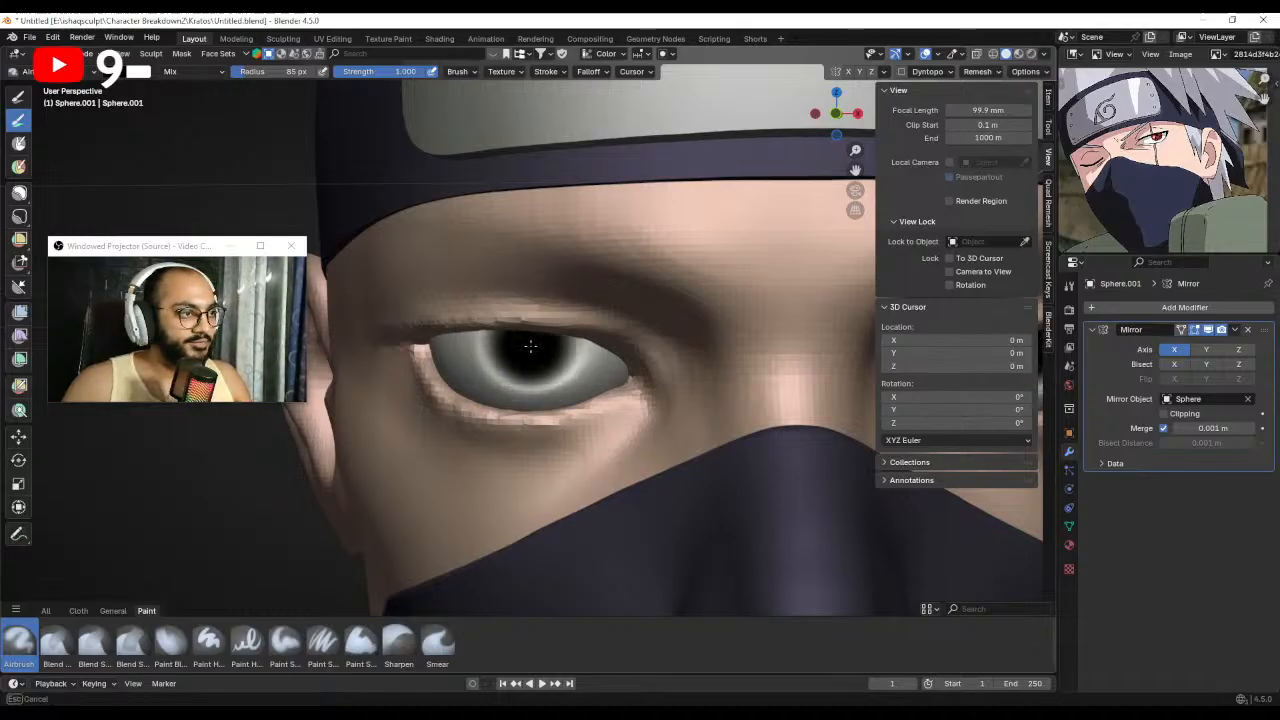
{"action": "key", "text": "f"}
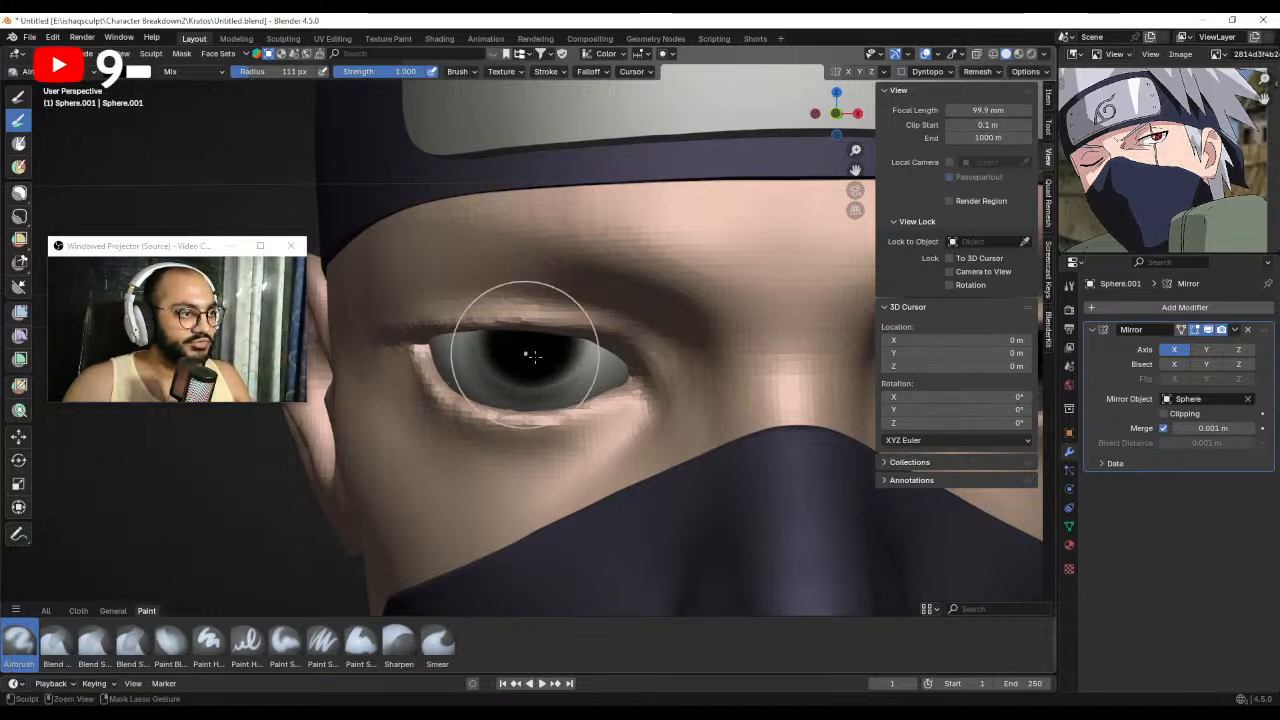
{"action": "key", "text": "ctrl+z"}
Choose the Paint Hard brush, face the eye from the front and darken the brown paint colour.
{"action": "left_click", "coordinate": [209, 641]}
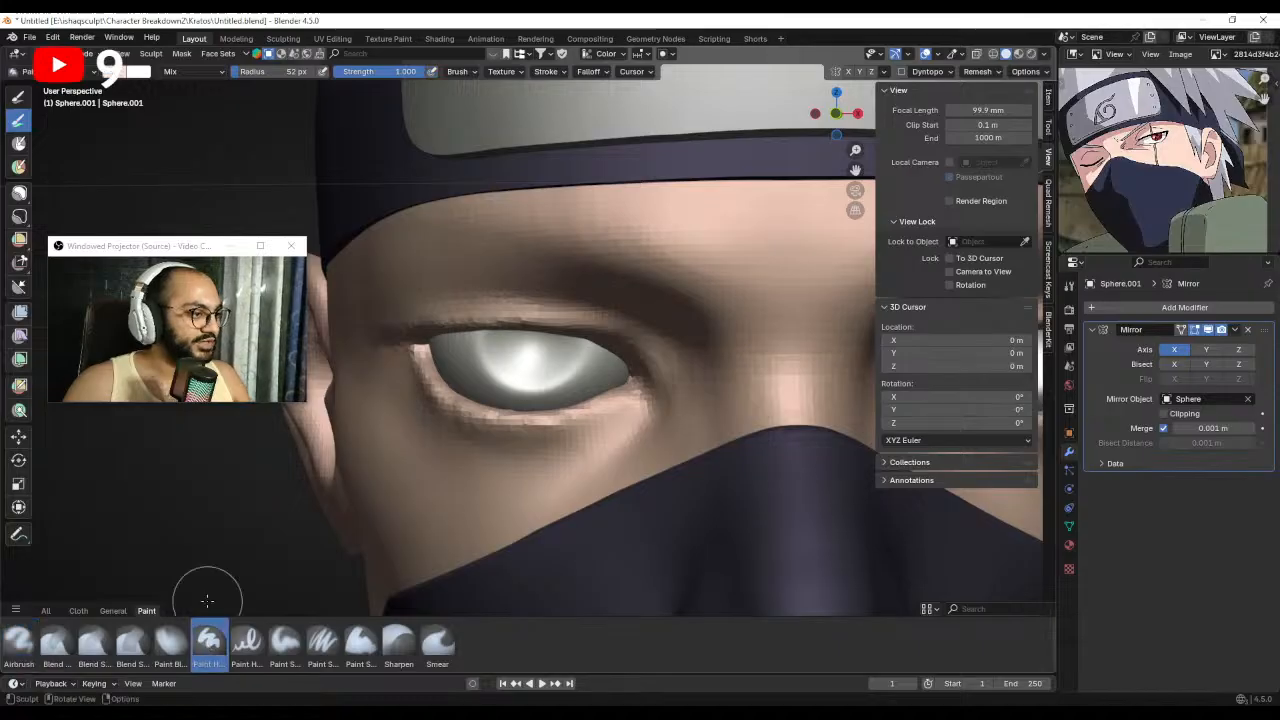
{"action": "scroll", "coordinate": [590, 345], "scroll_direction": "up", "scroll_amount": 1}
{"action": "key", "text": "KP_1"}
{"action": "scroll", "coordinate": [483, 340], "scroll_direction": "up", "scroll_amount": 1}
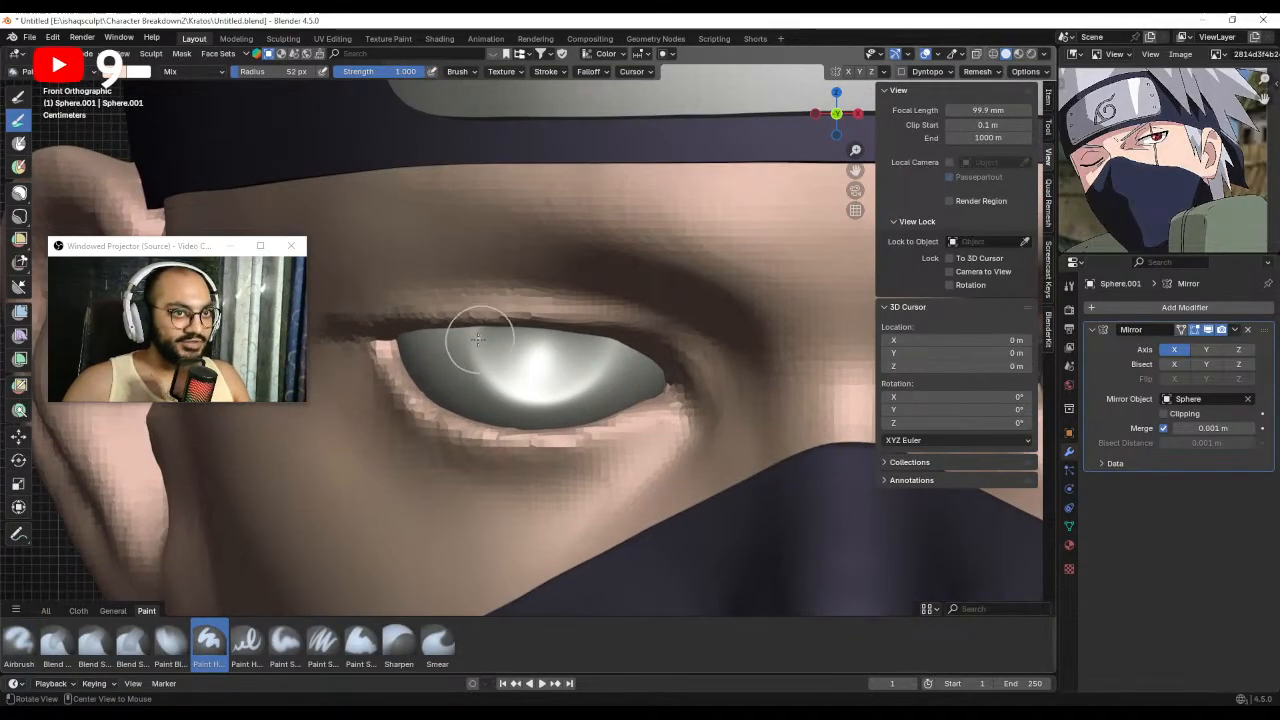
{"action": "middle_click_drag", "start_coordinate": [483, 340], "coordinate": [527, 351], "text": "ctrl"}
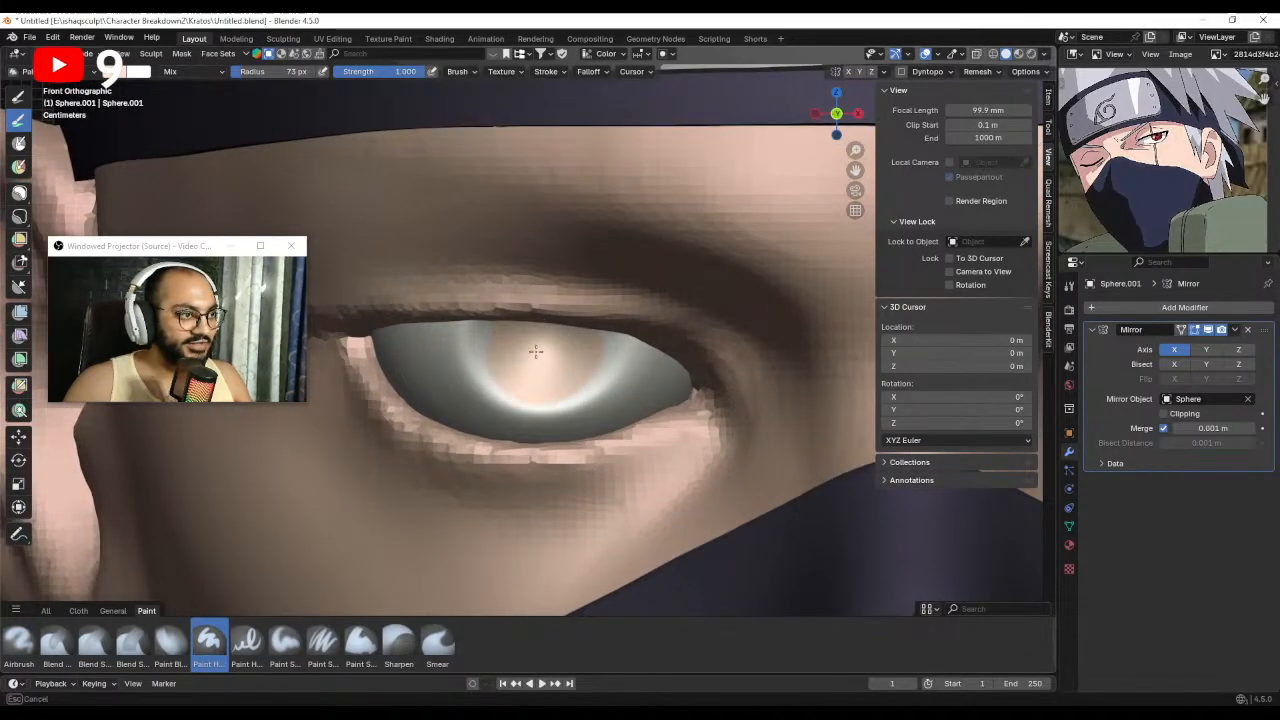
{"action": "left_click", "coordinate": [140, 71]}
{"action": "left_click_drag", "start_coordinate": [224, 88], "coordinate": [228, 169]}
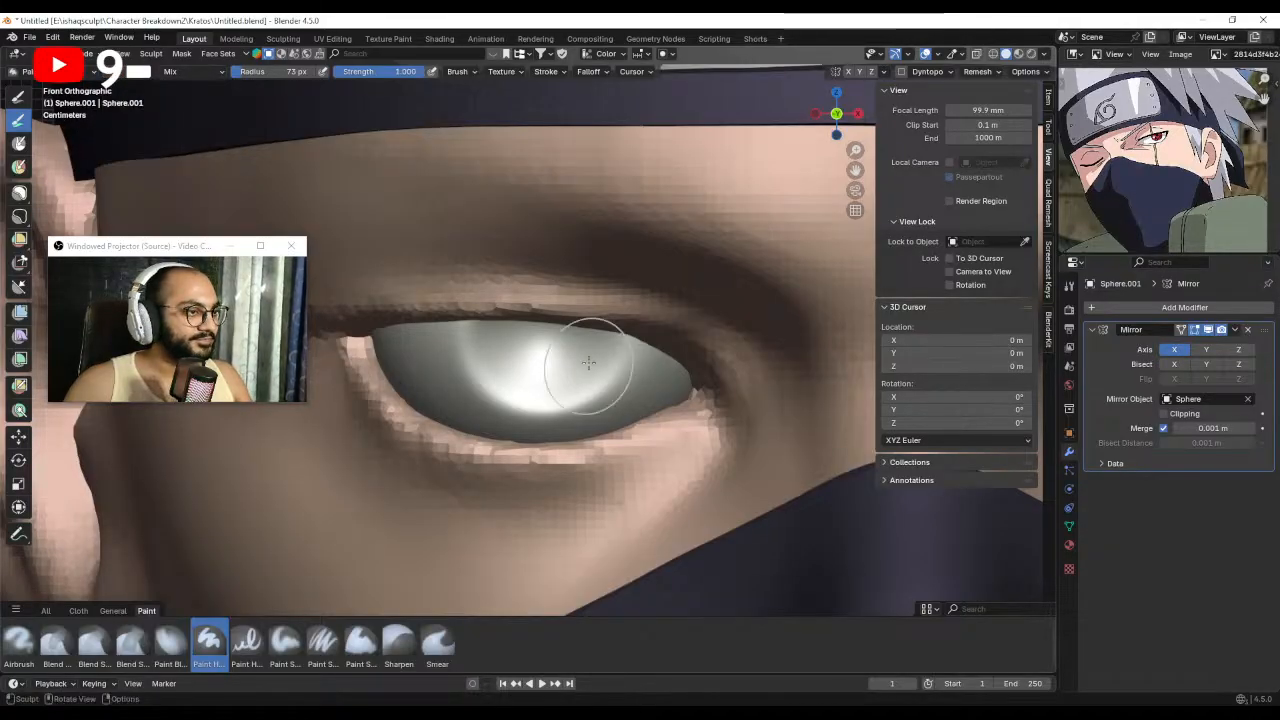
Paint a round dark brown iris on the eyeball with the Paint Hard brush at 78 px radius.
{"action": "middle_click_drag", "start_coordinate": [591, 357], "coordinate": [551, 377], "text": "ctrl"}
{"action": "key", "text": "f"}
{"action": "left_click_drag", "start_coordinate": [551, 334], "coordinate": [529, 352]}
{"action": "key", "text": "ctrl+z"}
{"action": "key", "text": "f"}
{"action": "left_click", "coordinate": [527, 343]}
{"action": "key", "text": "f"}
{"action": "left_click", "coordinate": [522, 348]}
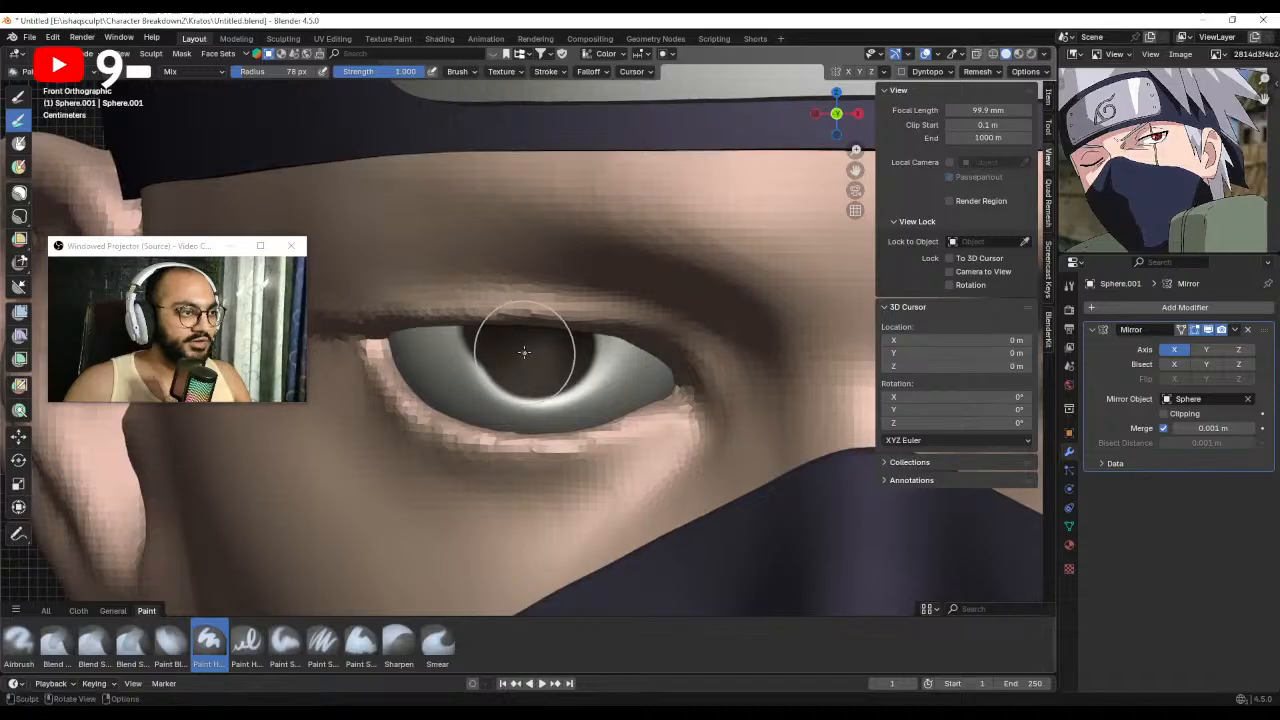
Switch to the Paint Soft brush at 44 px radius, undoing the trial strokes of light skin colour on the iris.
{"action": "left_click", "coordinate": [284, 643]}
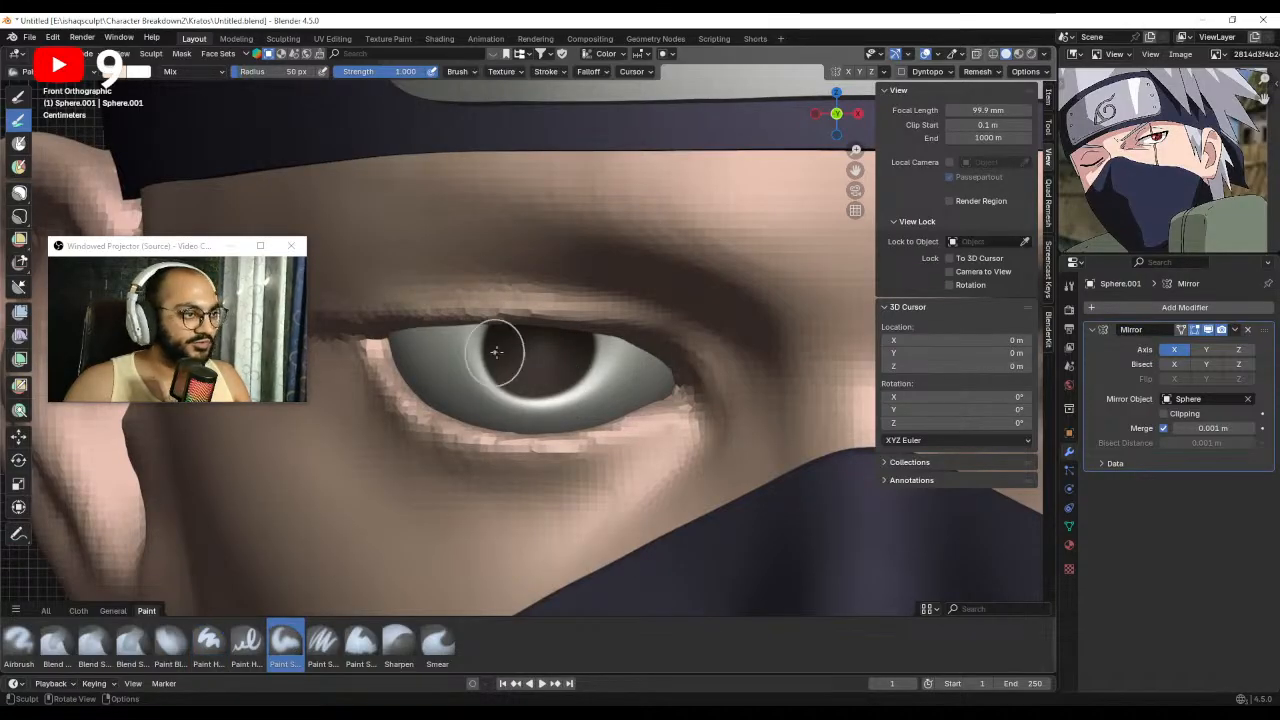
{"action": "left_click_drag", "start_coordinate": [500, 343], "coordinate": [550, 362]}
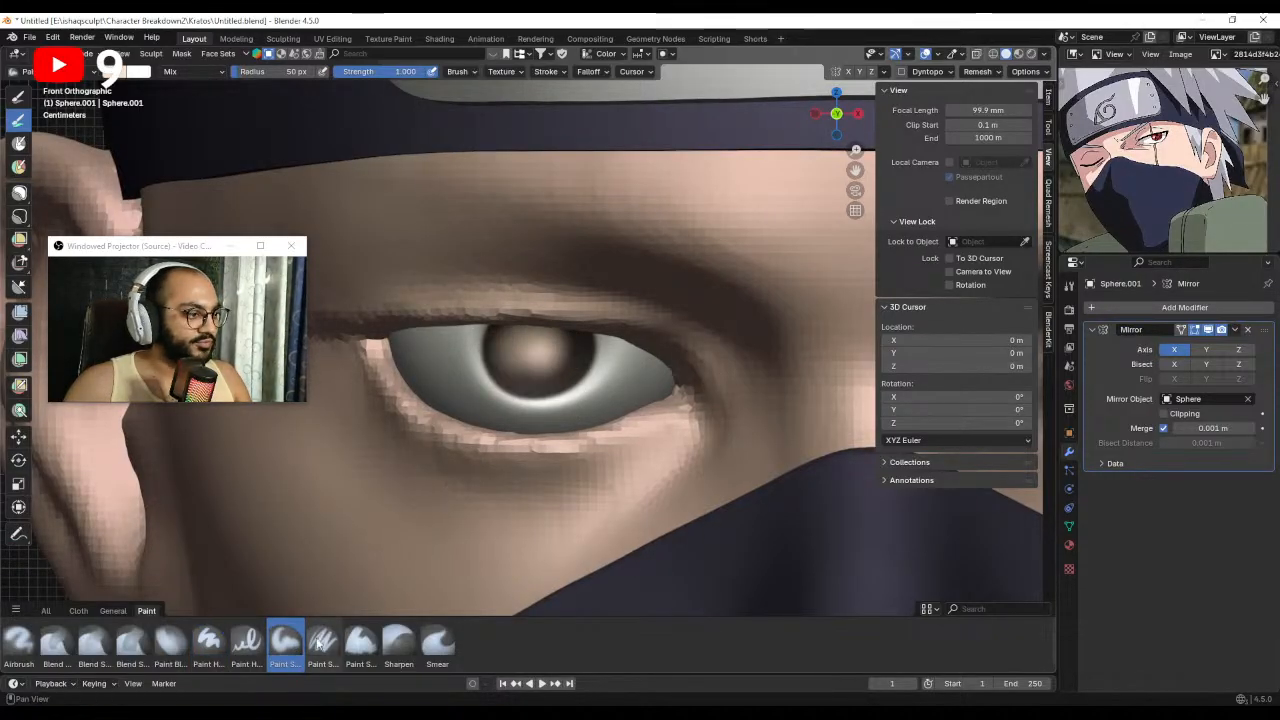
{"action": "left_click", "coordinate": [322, 640]}
{"action": "key", "text": "f"}
{"action": "left_click", "coordinate": [571, 368]}
{"action": "mouse_move", "coordinate": [545, 352]}
{"action": "left_mouse_down"}
{"action": "mouse_move", "coordinate": [536, 325]}
{"action": "mouse_move", "coordinate": [486, 342]}
{"action": "mouse_move", "coordinate": [541, 357]}
{"action": "left_mouse_up"}
{"action": "key", "text": "f"}
{"action": "left_click", "coordinate": [491, 326]}
{"action": "left_click", "coordinate": [285, 640]}
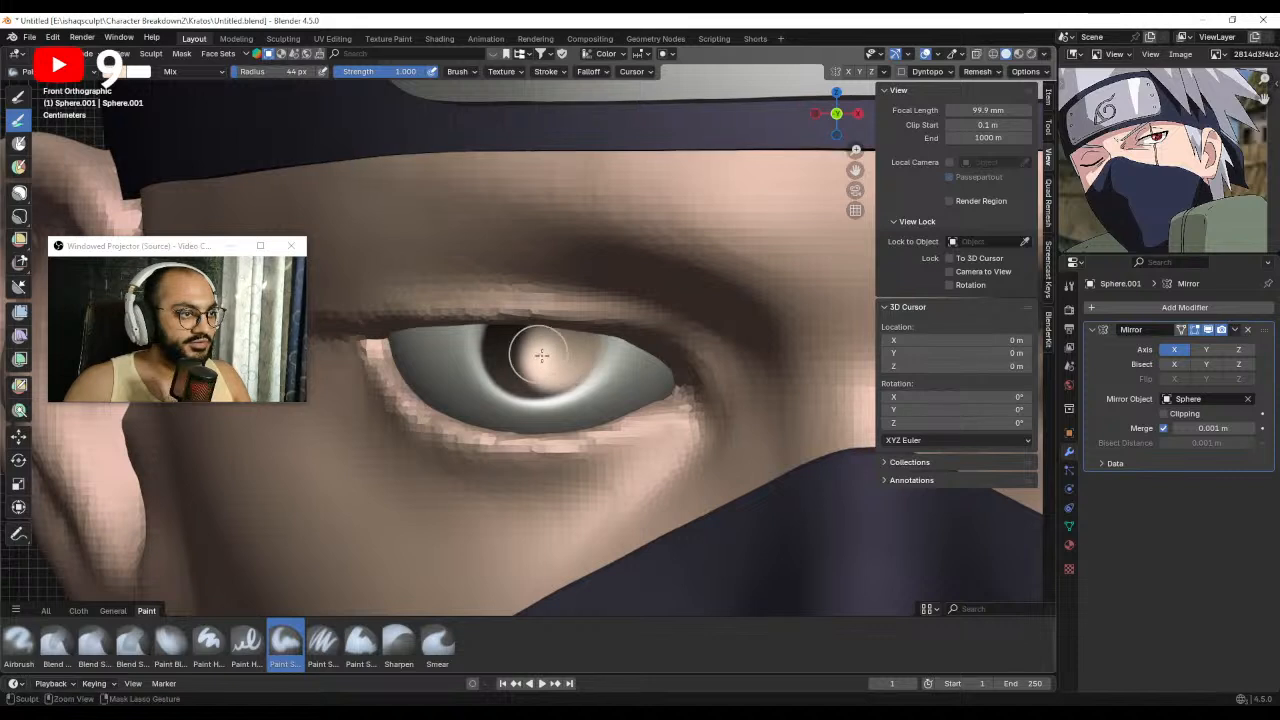
{"action": "key", "text": "ctrl+z"}
Set the paint colour to neutral dark gray #3F3F3F with zero saturation.
{"action": "left_click", "coordinate": [138, 71]}
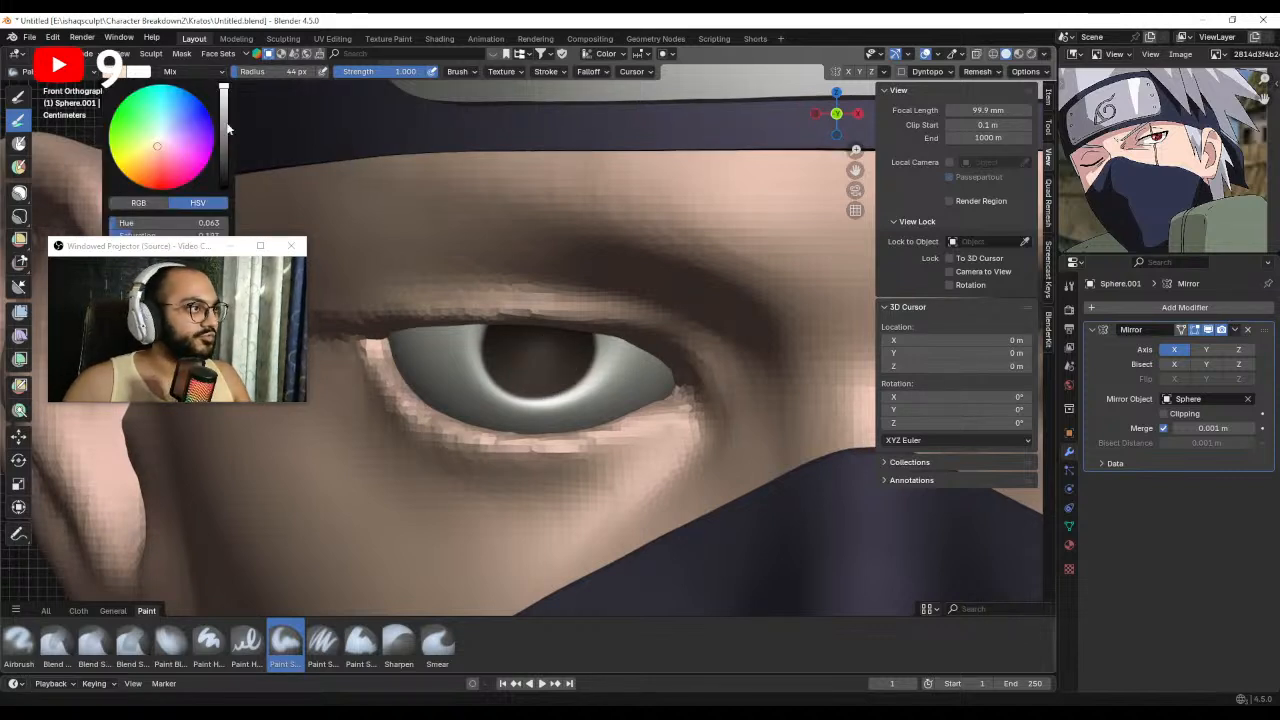
{"action": "left_click_drag", "start_coordinate": [223, 92], "coordinate": [223, 180]}
{"action": "left_click_drag", "start_coordinate": [166, 246], "coordinate": [165, 293]}
{"action": "left_click_drag", "start_coordinate": [148, 248], "coordinate": [48, 235]}
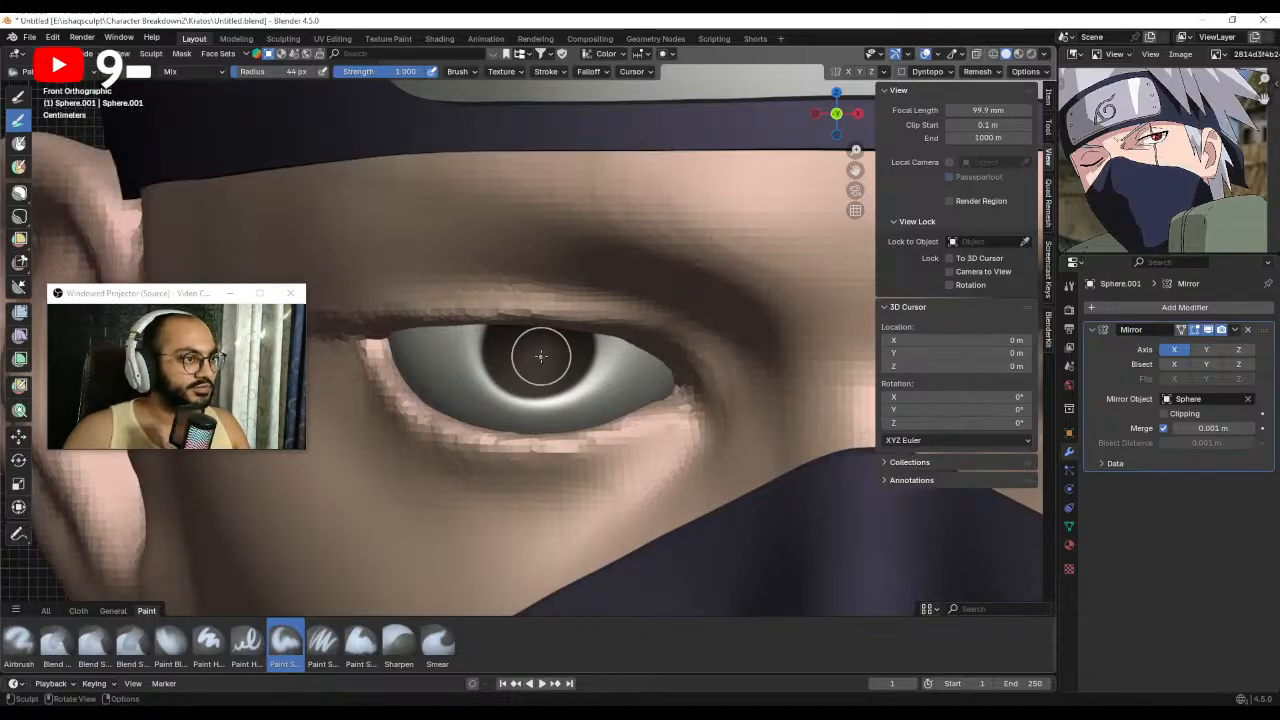
Paint the whole iris dark gray with the Paint Soft brush at 56 px radius.
{"action": "key", "text": "f"}
{"action": "mouse_move", "coordinate": [530, 321]}
{"action": "left_mouse_down"}
{"action": "mouse_move", "coordinate": [491, 346]}
{"action": "mouse_move", "coordinate": [505, 354]}
{"action": "mouse_move", "coordinate": [496, 325]}
{"action": "mouse_move", "coordinate": [600, 375]}
{"action": "mouse_move", "coordinate": [564, 336]}
{"action": "mouse_move", "coordinate": [521, 347]}
{"action": "mouse_move", "coordinate": [569, 367]}
{"action": "left_mouse_up"}
{"action": "key", "text": "ctrl+z"}
{"action": "key", "text": "f"}
{"action": "left_click", "coordinate": [511, 343]}
{"action": "key", "text": "f"}
{"action": "left_click", "coordinate": [560, 360]}
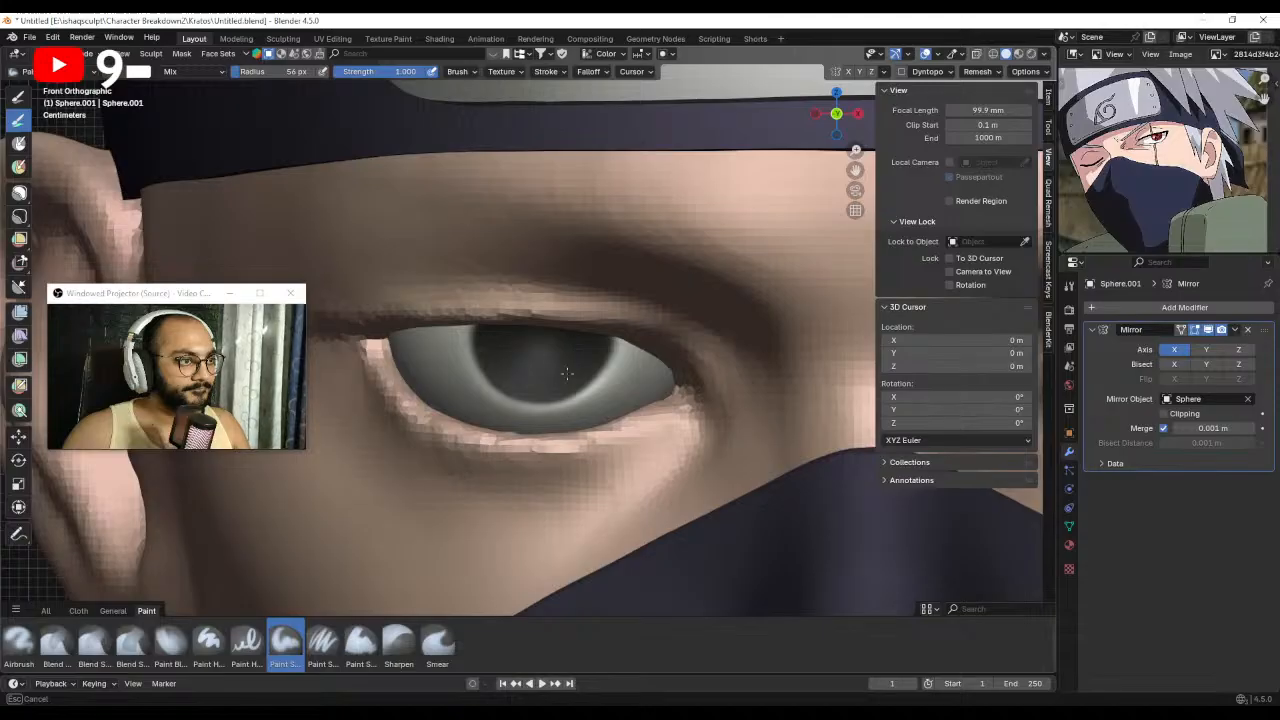
Darken the paint colour to near-black and paint over the iris with the Paint Soft brush at 48 px radius.
{"action": "mouse_move", "coordinate": [529, 341]}
{"action": "middle_mouse_down", "text": "ctrl"}
{"action": "mouse_move", "coordinate": [494, 457]}
{"action": "mouse_move", "coordinate": [651, 443]}
{"action": "mouse_move", "coordinate": [552, 420]}
{"action": "mouse_move", "coordinate": [593, 441]}
{"action": "mouse_move", "coordinate": [566, 351]}
{"action": "mouse_move", "coordinate": [591, 364]}
{"action": "mouse_move", "coordinate": [571, 471]}
{"action": "mouse_move", "coordinate": [586, 434]}
{"action": "mouse_move", "coordinate": [550, 318]}
{"action": "middle_mouse_up", "text": "ctrl"}
{"action": "left_click", "coordinate": [137, 71]}
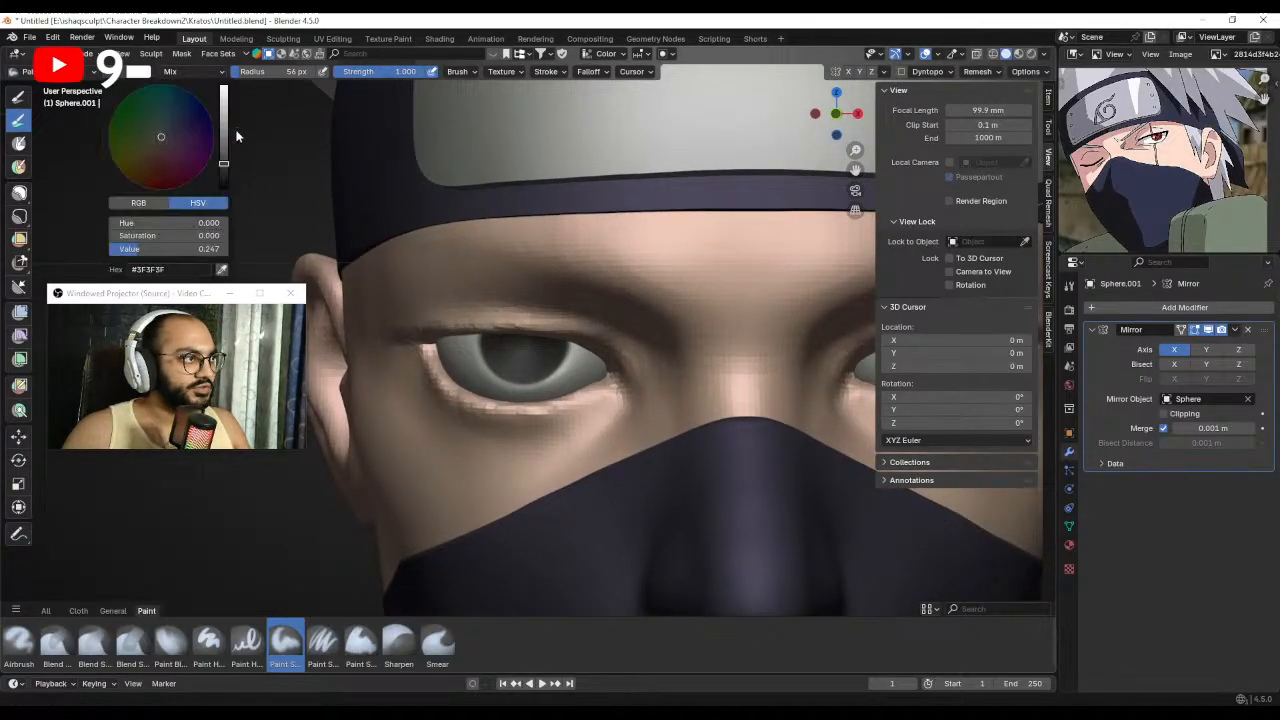
{"action": "left_click_drag", "start_coordinate": [226, 165], "coordinate": [228, 183]}
{"action": "middle_click_drag", "start_coordinate": [525, 360], "coordinate": [535, 318], "text": "ctrl"}
{"action": "key", "text": "f"}
{"action": "left_click", "coordinate": [530, 325]}
{"action": "mouse_move", "coordinate": [528, 330]}
{"action": "left_mouse_down"}
{"action": "mouse_move", "coordinate": [514, 325]}
{"action": "mouse_move", "coordinate": [516, 344]}
{"action": "mouse_move", "coordinate": [537, 323]}
{"action": "left_mouse_up"}
{"action": "key", "text": "f"}
{"action": "left_click", "coordinate": [540, 330]}
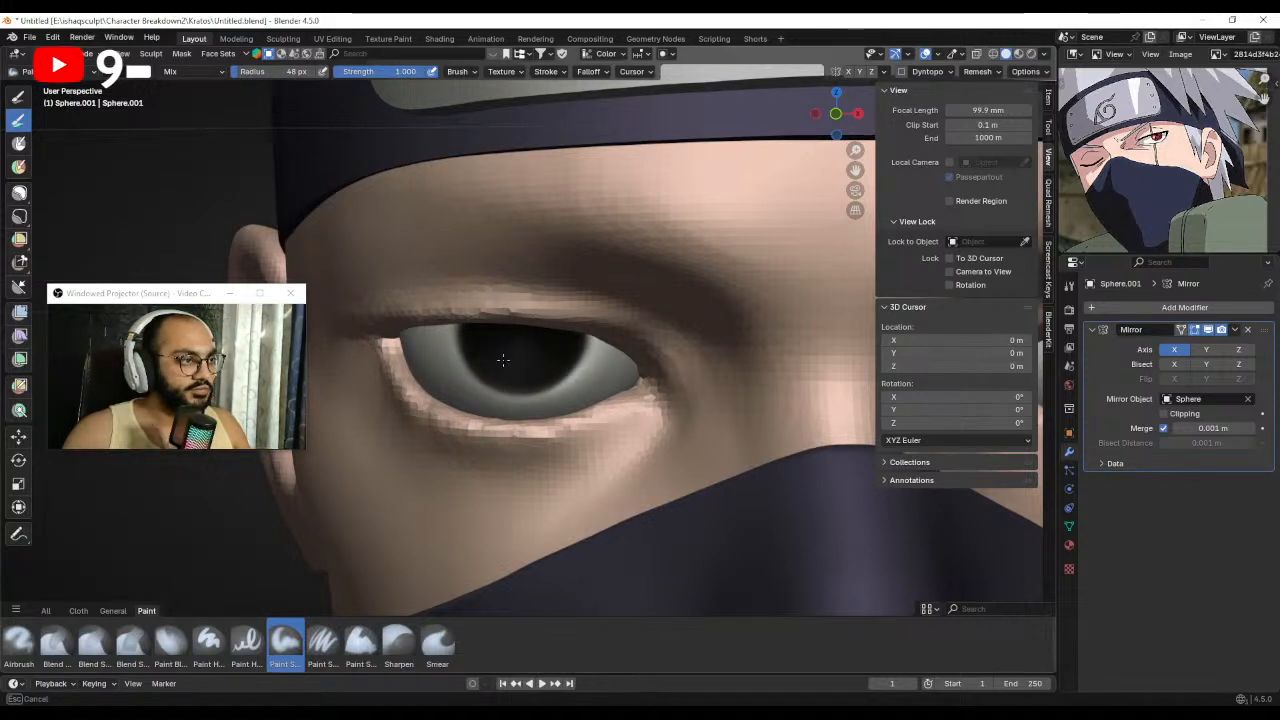
{"action": "left_click_drag", "start_coordinate": [548, 353], "coordinate": [545, 350]}
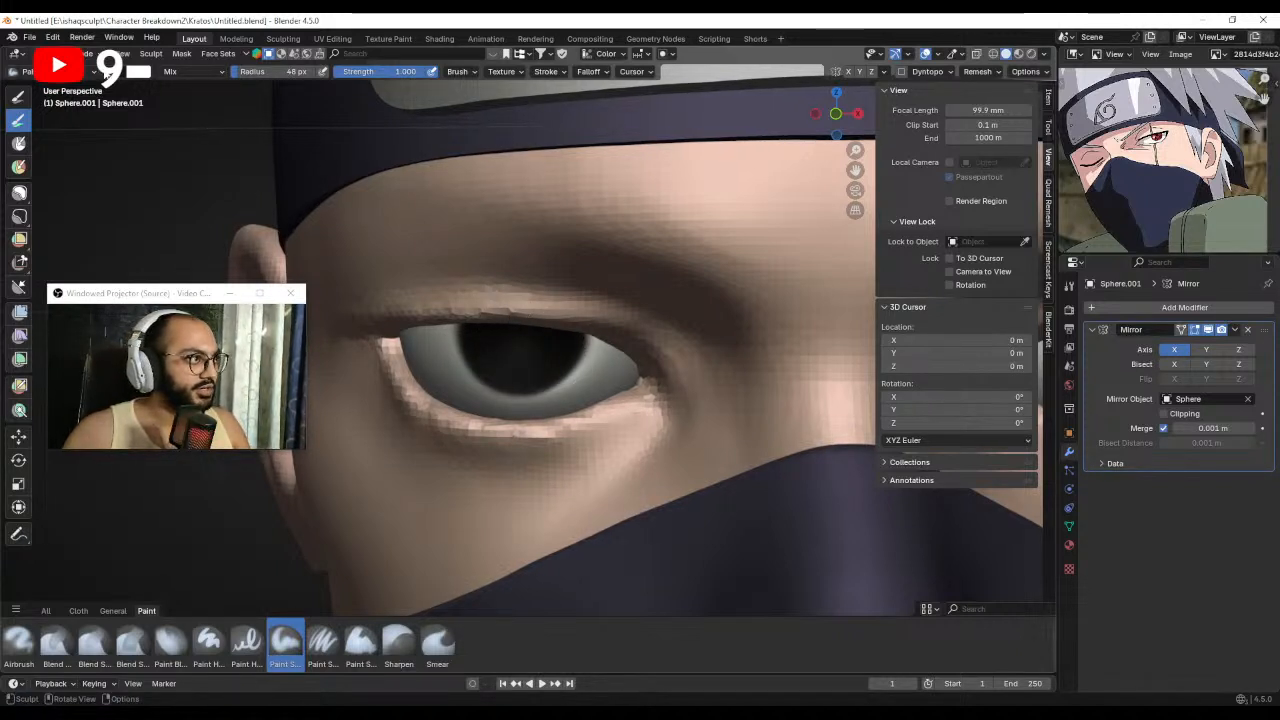
Switch to the Airbrush and try darkening the whole iris with a 103 px radius.
{"action": "left_click", "coordinate": [138, 71]}
{"action": "left_click_drag", "start_coordinate": [224, 140], "coordinate": [226, 142]}
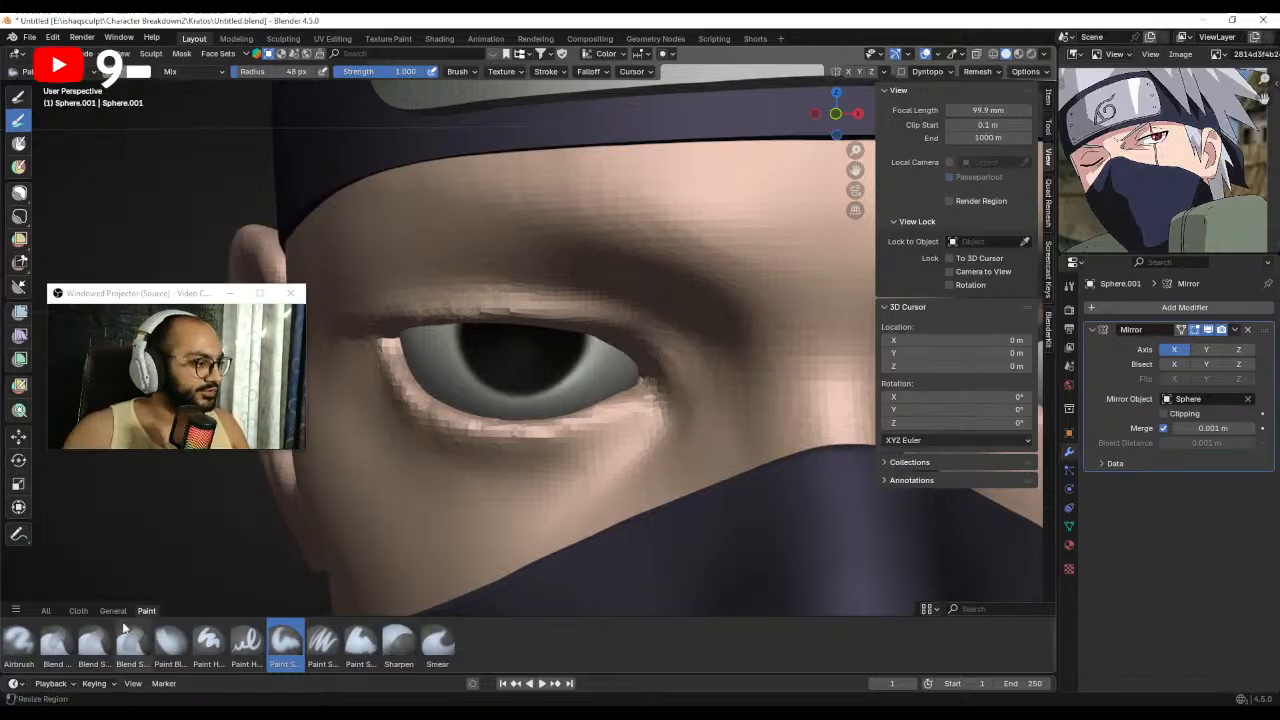
{"action": "left_click", "coordinate": [17, 645]}
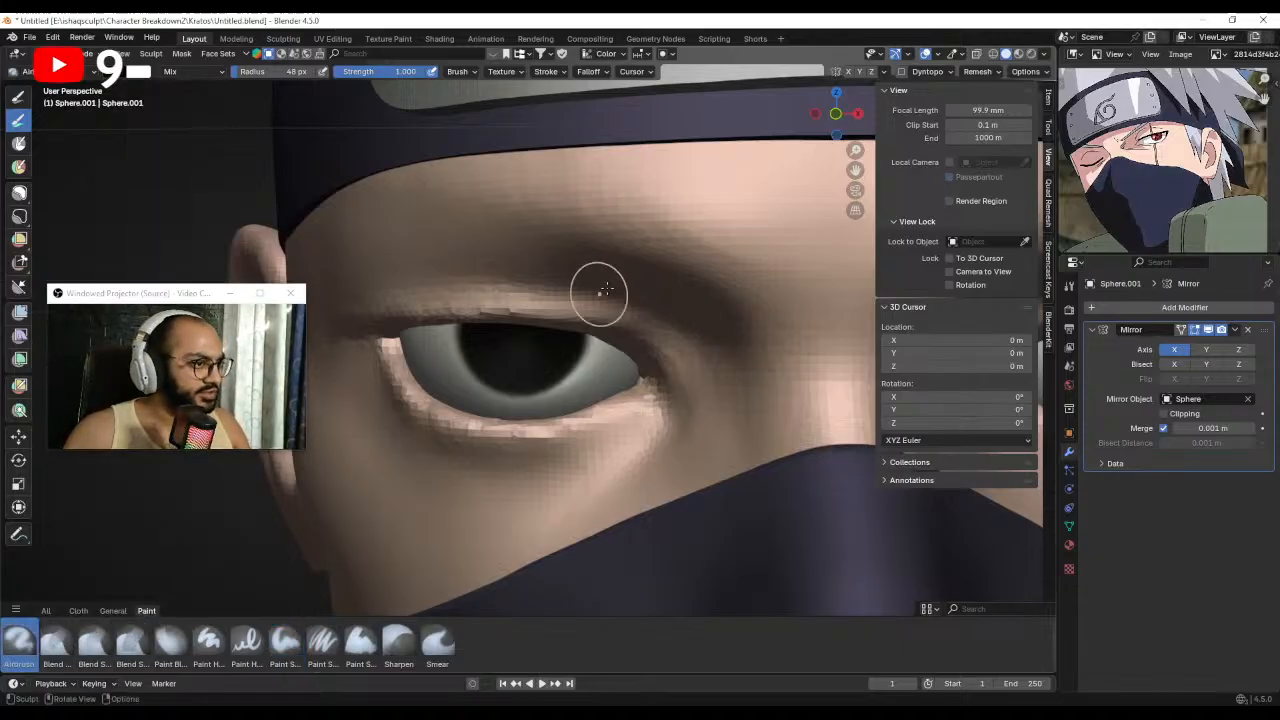
{"action": "left_click_drag", "start_coordinate": [519, 337], "coordinate": [514, 300]}
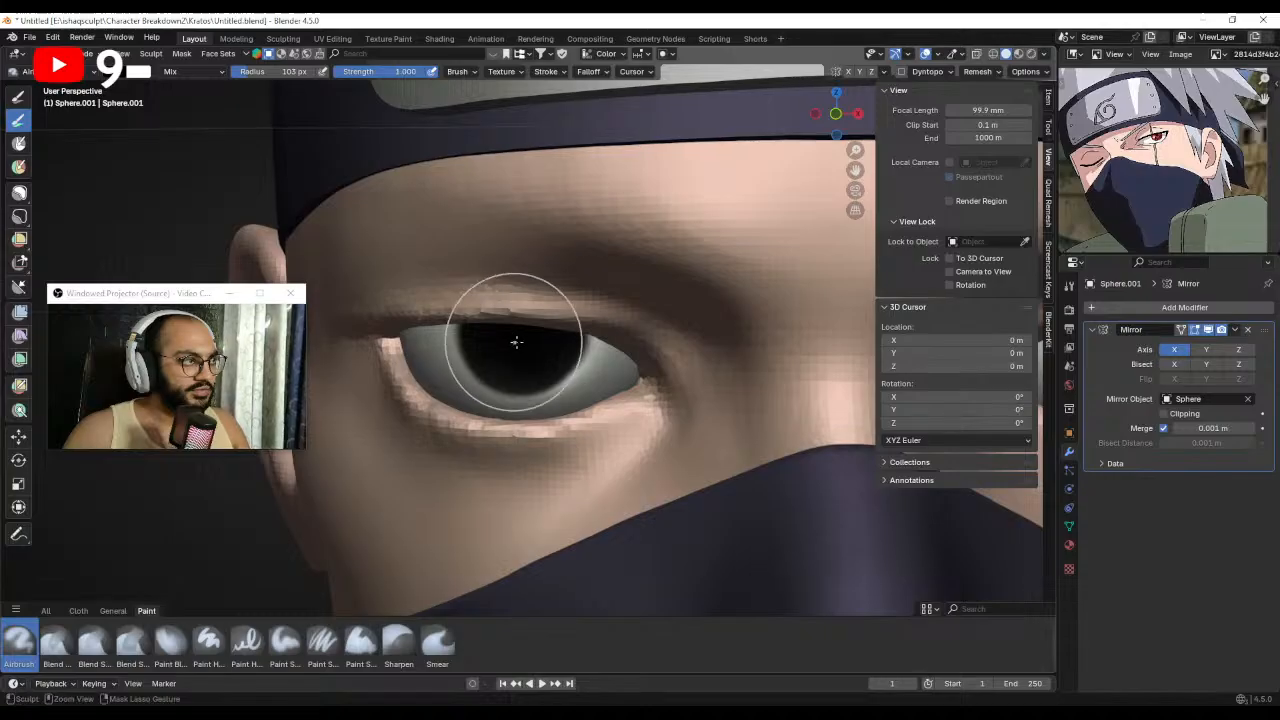
Set the paint colour to gray #565656 and lighten the center of the iris with the Airbrush at 80 px radius.
{"action": "left_click", "coordinate": [138, 71]}
{"action": "left_click_drag", "start_coordinate": [223, 182], "coordinate": [223, 152]}
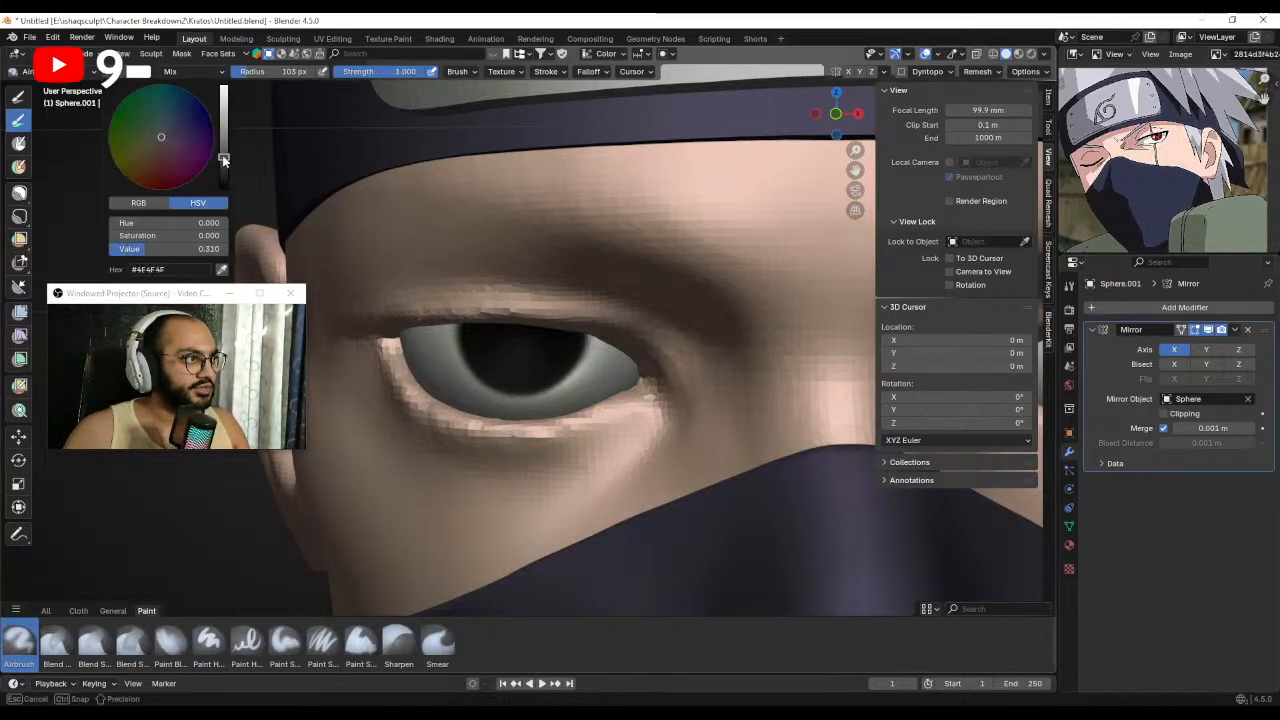
{"action": "mouse_move", "coordinate": [523, 343]}
{"action": "left_mouse_down"}
{"action": "mouse_move", "coordinate": [501, 342]}
{"action": "mouse_move", "coordinate": [531, 343]}
{"action": "left_mouse_up"}
{"action": "key", "text": "ctrl+z"}
{"action": "key", "text": "f"}
{"action": "left_click", "coordinate": [508, 332]}
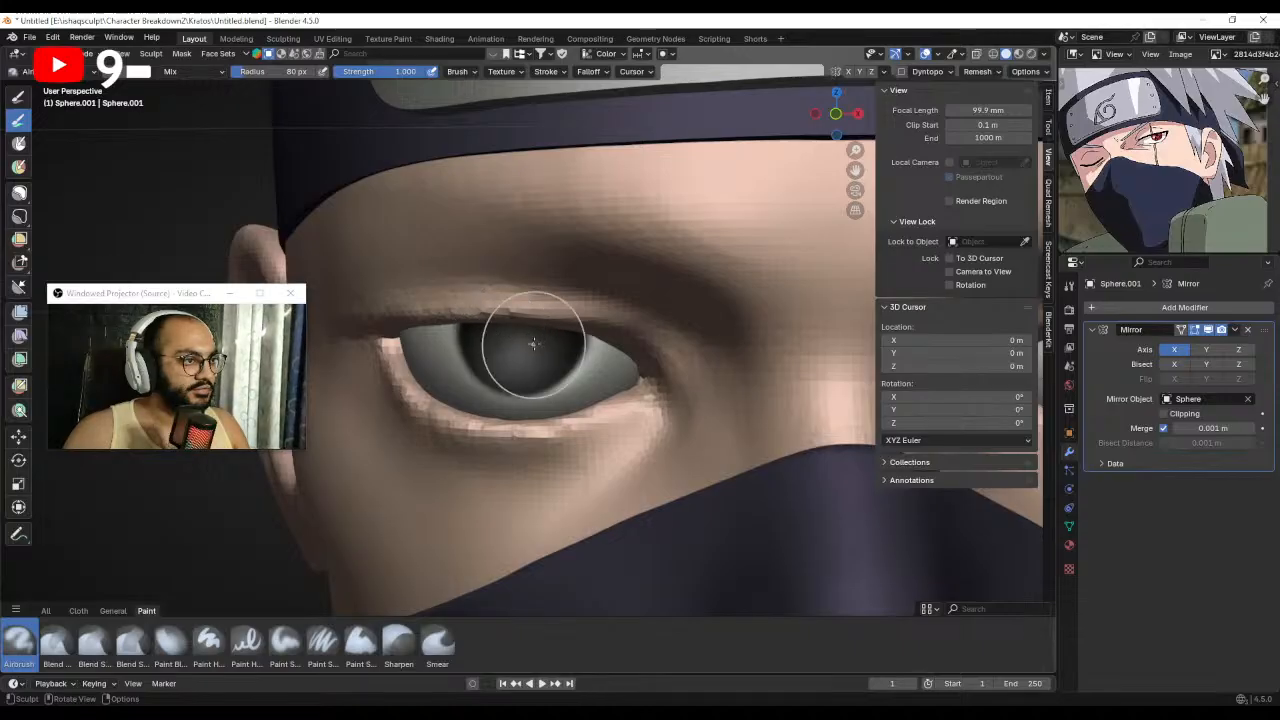
Set the paint colour to black and paint a small dark pupil at the iris center with the Airbrush.
{"action": "left_click", "coordinate": [136, 72]}
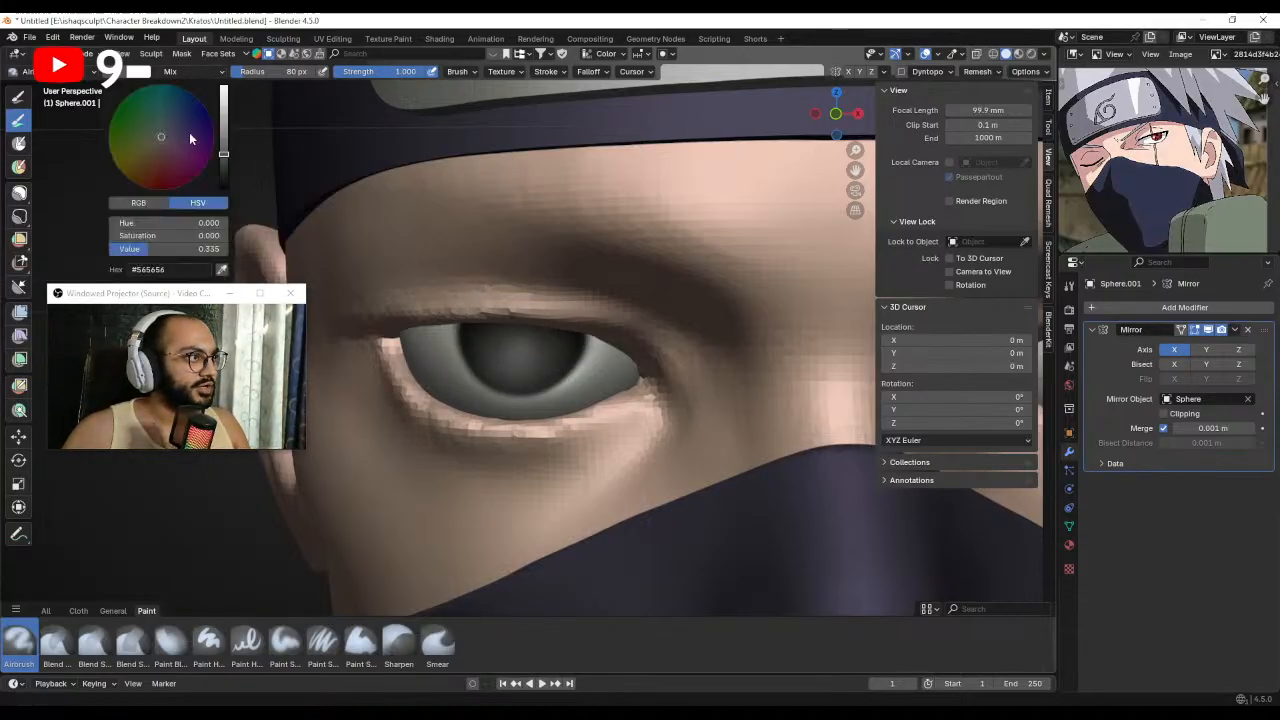
{"action": "left_click_drag", "start_coordinate": [224, 152], "coordinate": [226, 190]}
{"action": "left_click", "coordinate": [493, 359]}
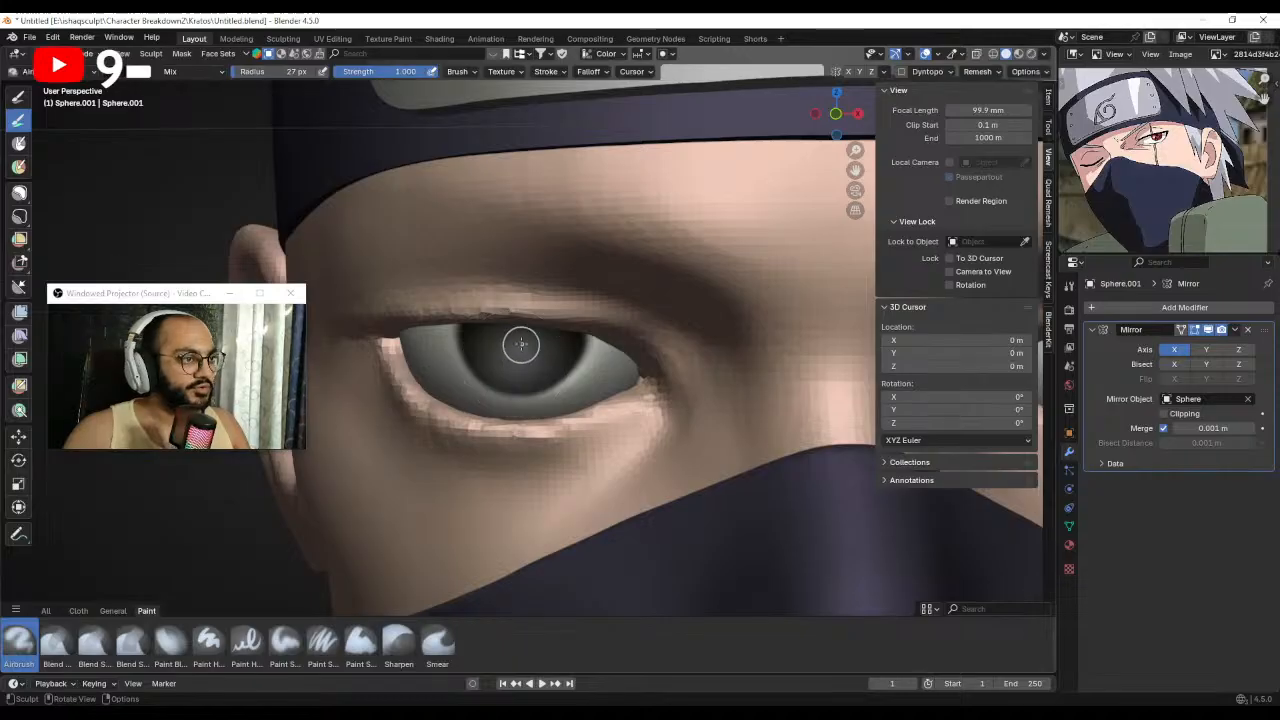
{"action": "key", "text": "f"}
{"action": "left_click", "coordinate": [549, 343]}
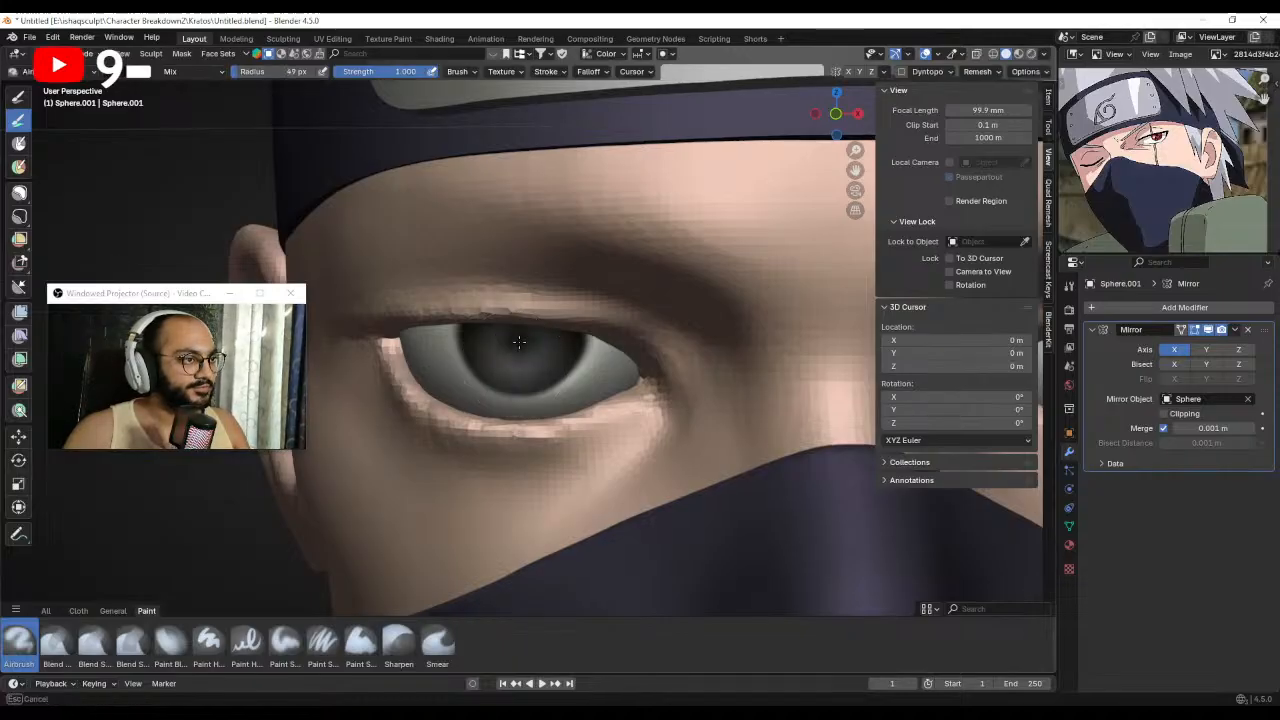
{"action": "scroll", "coordinate": [520, 332], "scroll_direction": "down", "scroll_amount": 8}
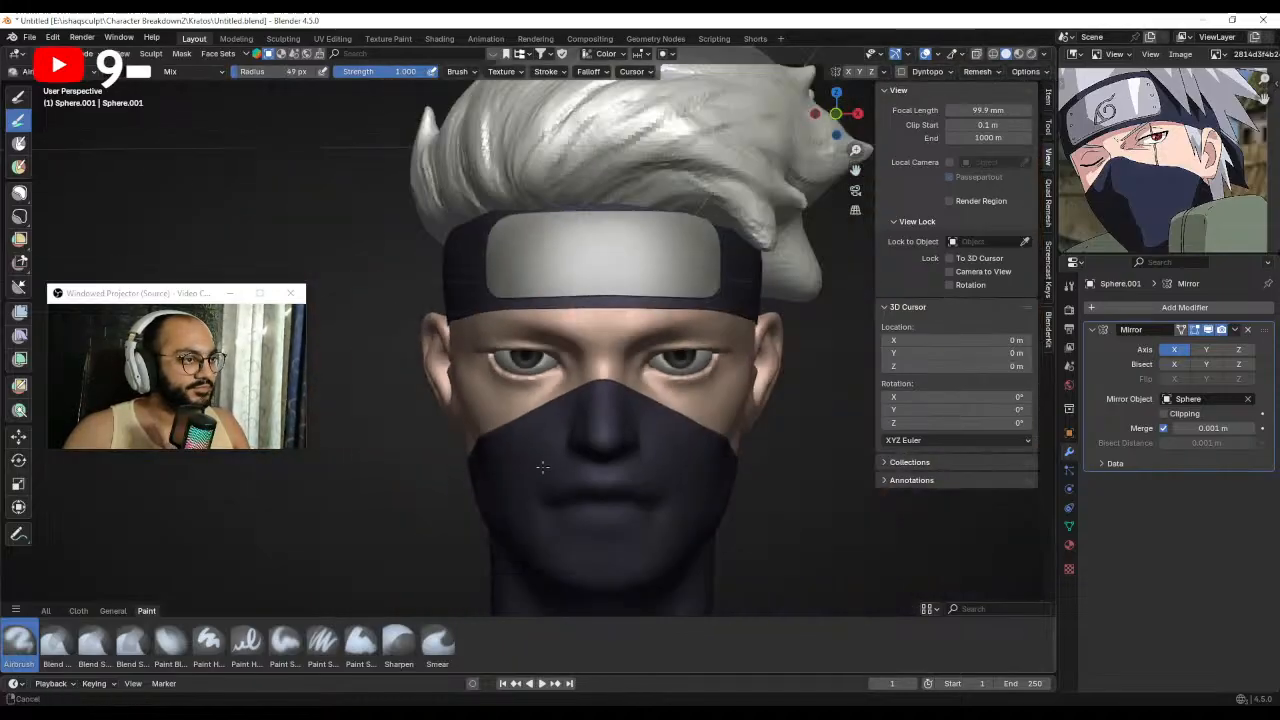
{"action": "scroll", "coordinate": [521, 347], "scroll_direction": "up", "scroll_amount": 8}
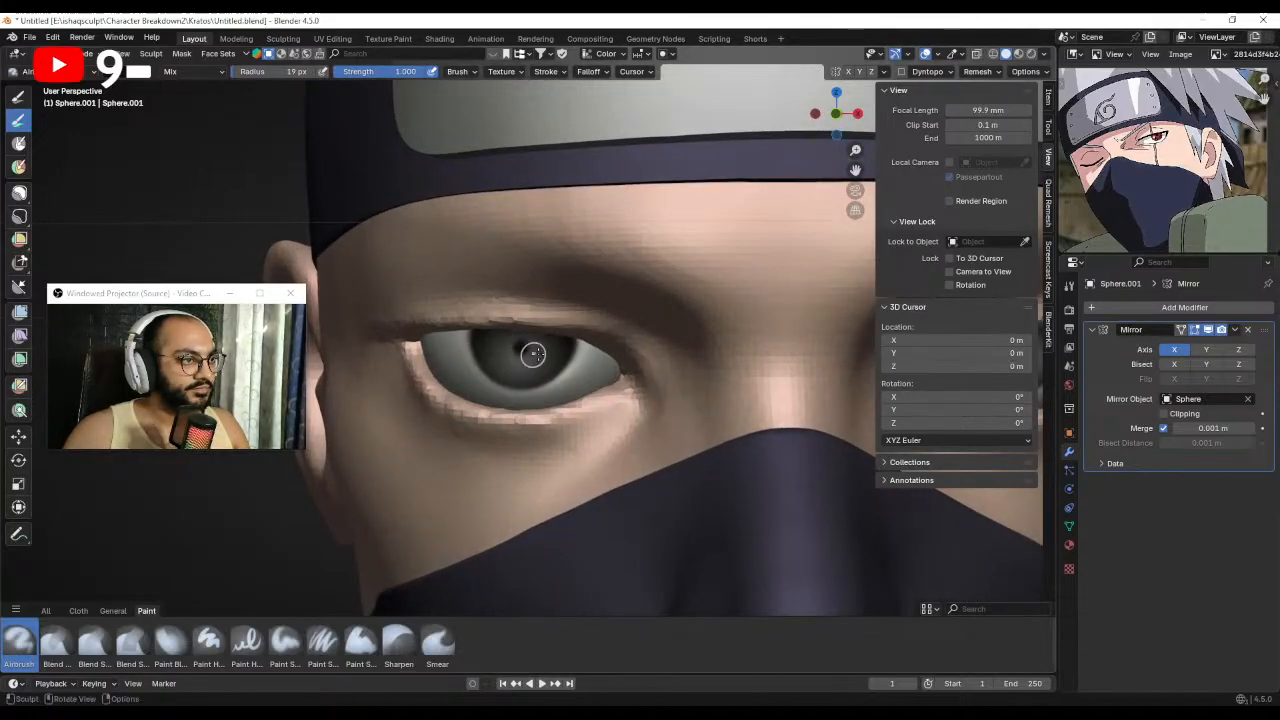
Enlarge the dark pupil at the iris center with the Airbrush, widening the radius to 52 px.
{"action": "key", "text": "f"}
{"action": "left_click", "coordinate": [531, 349]}
{"action": "left_click_drag", "start_coordinate": [522, 347], "coordinate": [523, 346]}
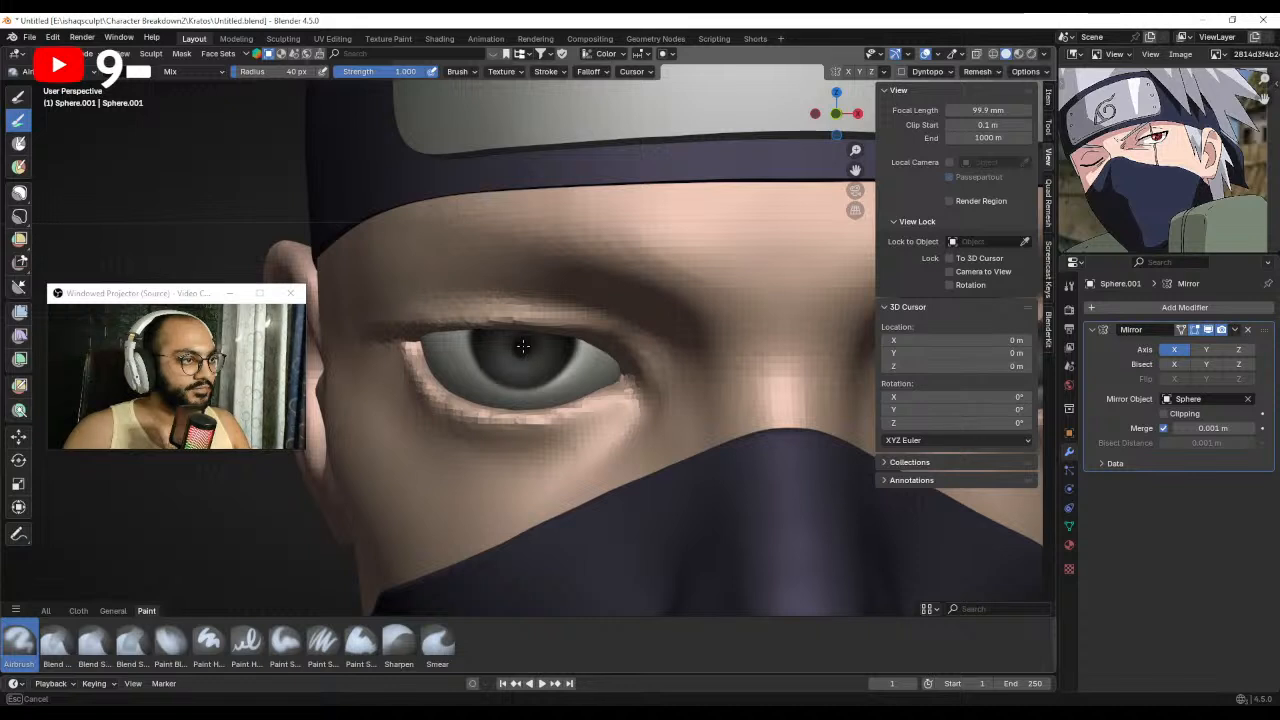
{"action": "key", "text": "f"}
{"action": "left_click", "coordinate": [502, 343]}
{"action": "key", "text": "f"}
{"action": "left_click", "coordinate": [515, 343]}
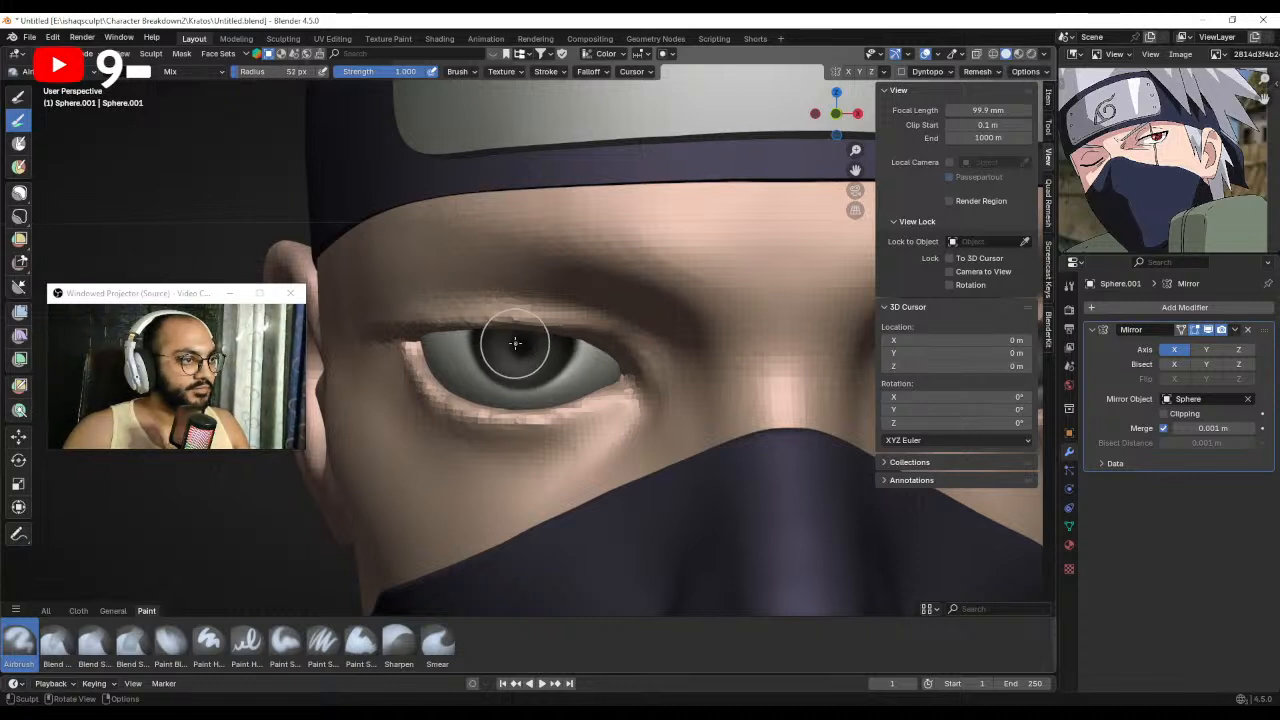
{"action": "left_click_drag", "start_coordinate": [524, 343], "coordinate": [534, 343]}
Apply the Mirror modifier on the eyeballs.
{"action": "scroll", "coordinate": [533, 354], "scroll_direction": "down", "scroll_amount": 3}
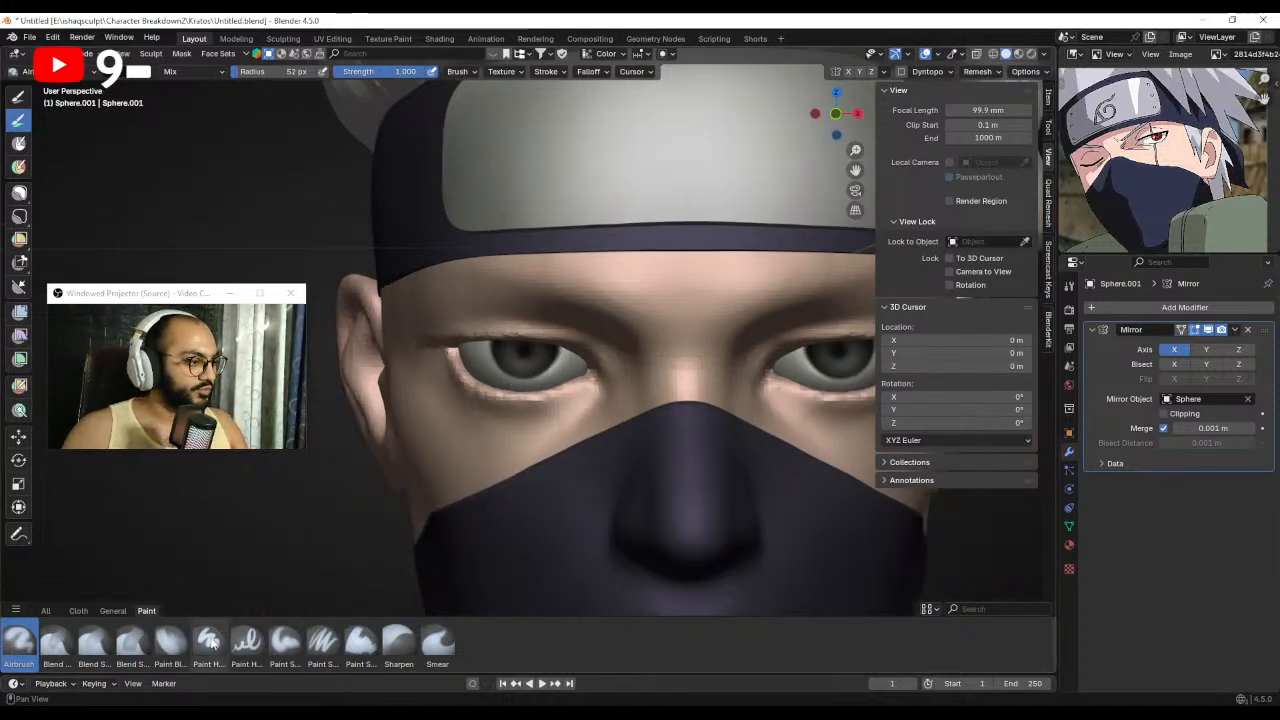
{"action": "scroll", "coordinate": [530, 380], "scroll_direction": "down", "scroll_amount": 2}
{"action": "middle_click_drag", "start_coordinate": [680, 426], "coordinate": [485, 430], "text": "shift"}
{"action": "scroll", "coordinate": [560, 390], "scroll_direction": "up", "scroll_amount": 1}
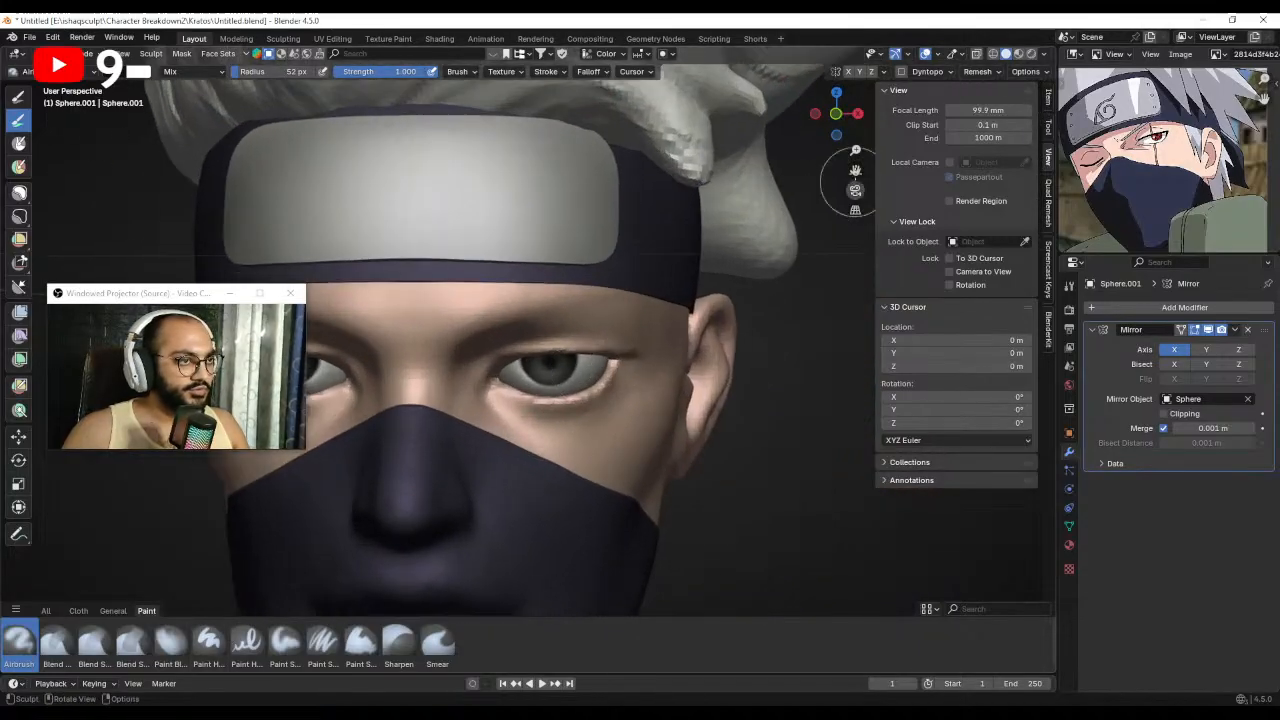
{"action": "key", "text": "ctrl+a"}
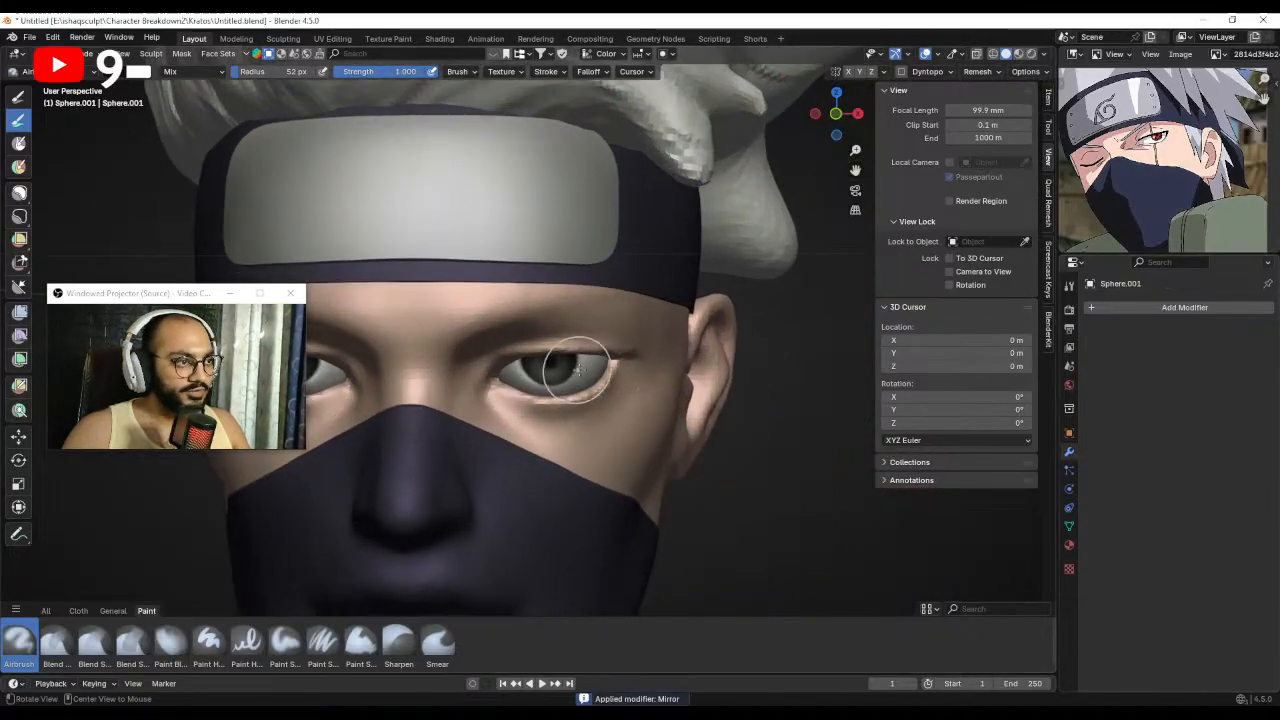
Separate the two eyeballs into individual objects by loose parts.
{"action": "scroll", "coordinate": [578, 370], "scroll_direction": "down", "scroll_amount": 2}
{"action": "middle_click_drag", "start_coordinate": [546, 407], "coordinate": [630, 401], "text": "shift"}
{"action": "key", "text": "ctrl+Tab"}
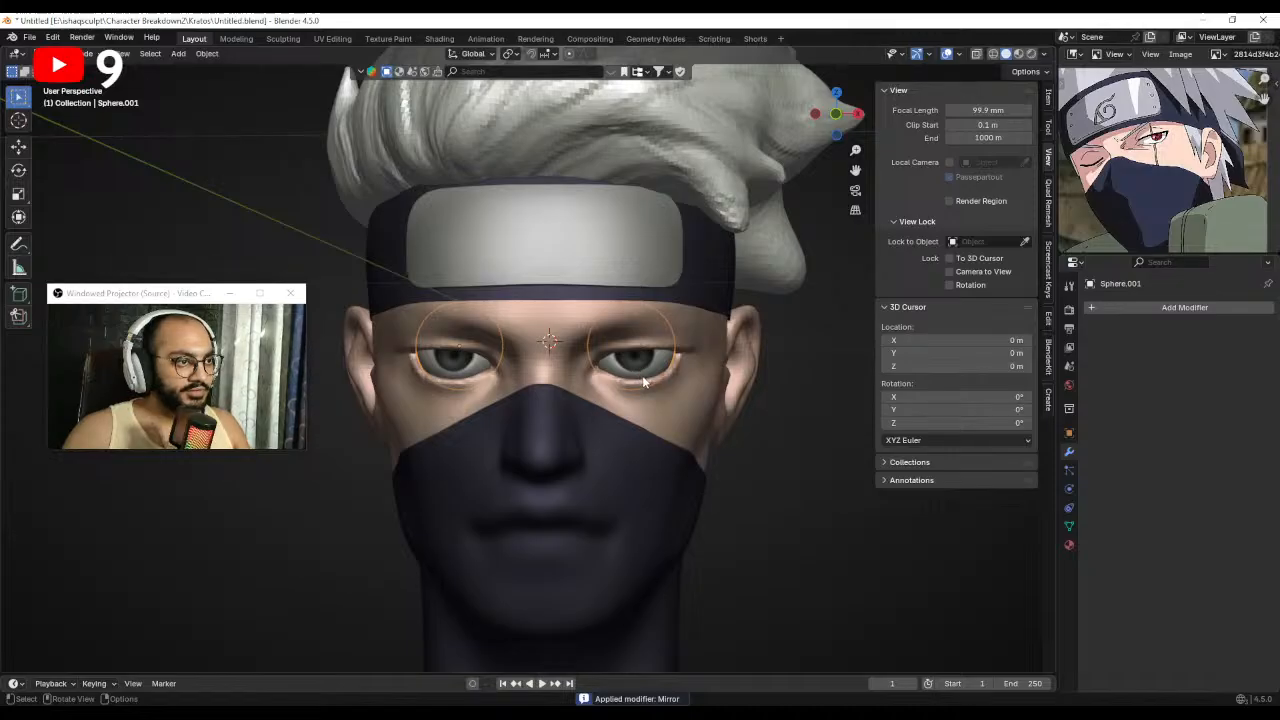
{"action": "key", "text": "Tab"}
{"action": "key", "text": "p"}
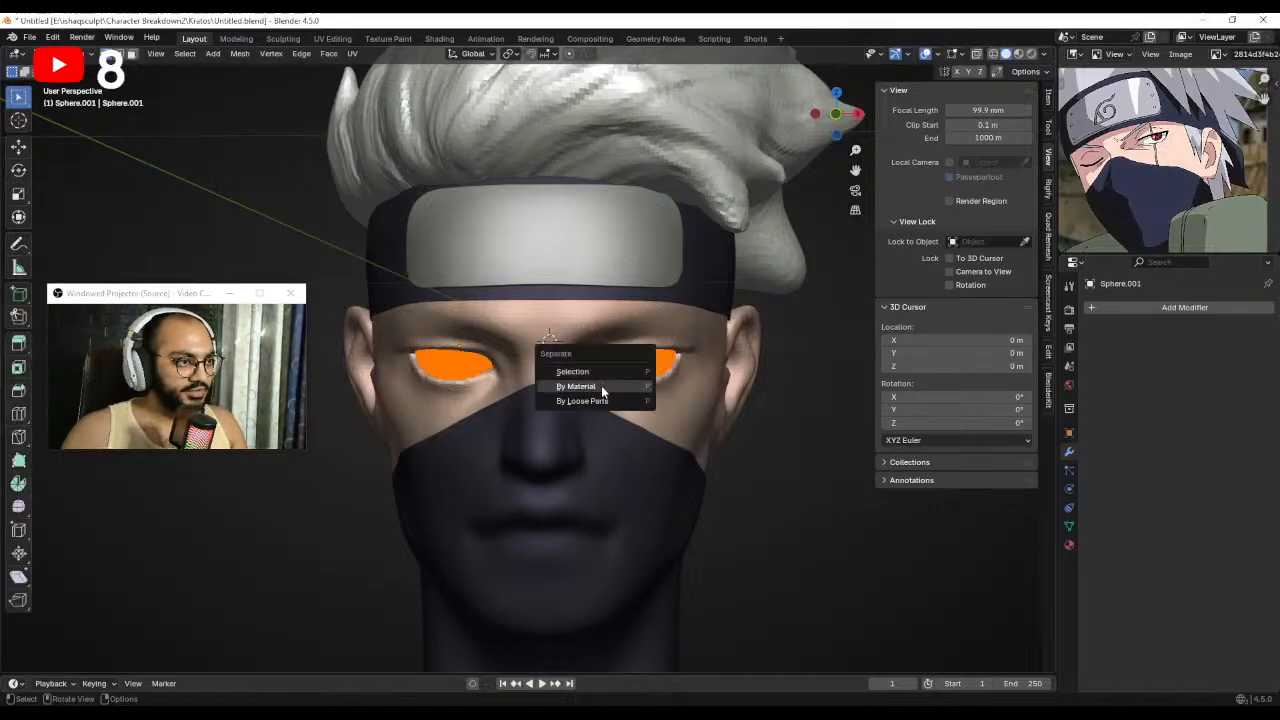
{"action": "left_click", "coordinate": [614, 401]}
{"action": "key", "text": "Tab"}
Put the character's left eyeball into Sculpt Mode and set the paint colour to a crimson red near #B02F4F.
{"action": "left_click", "coordinate": [661, 374]}
{"action": "scroll", "coordinate": [661, 374], "scroll_direction": "up", "scroll_amount": 2}
{"action": "middle_click_drag", "start_coordinate": [661, 374], "coordinate": [598, 356], "text": "shift"}
{"action": "key", "text": "ctrl+Tab"}
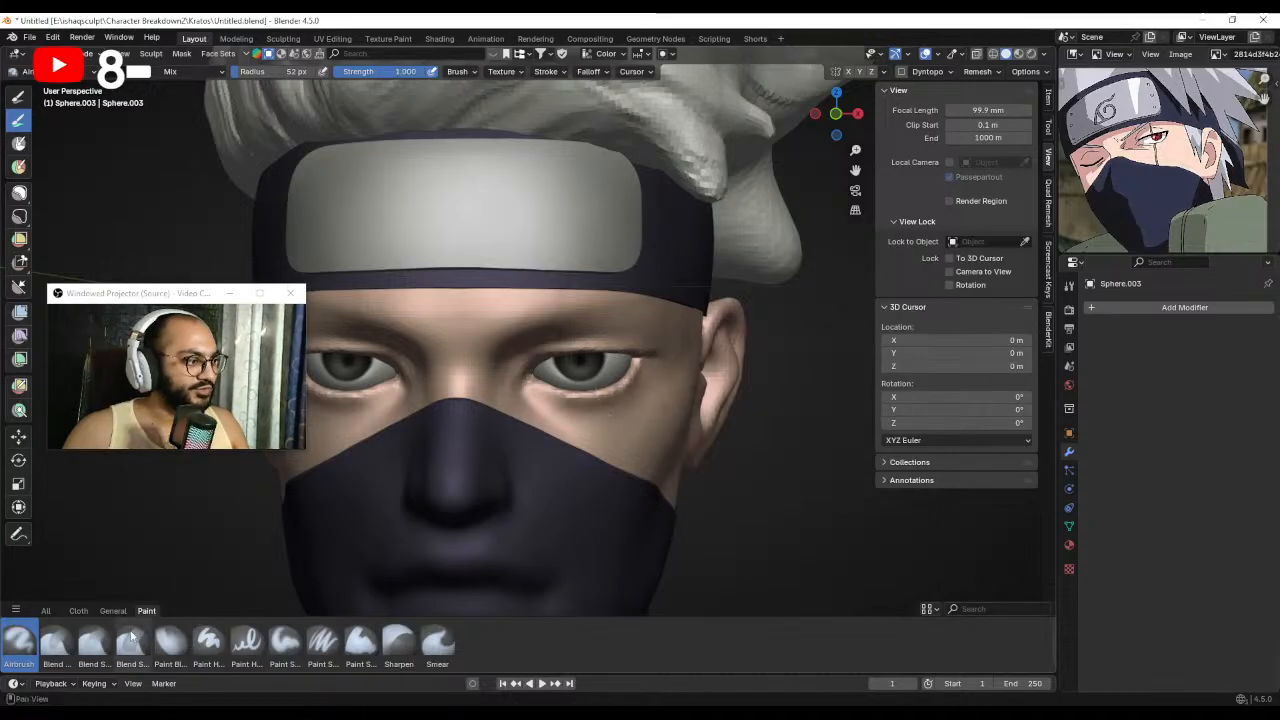
{"action": "left_click", "coordinate": [135, 73]}
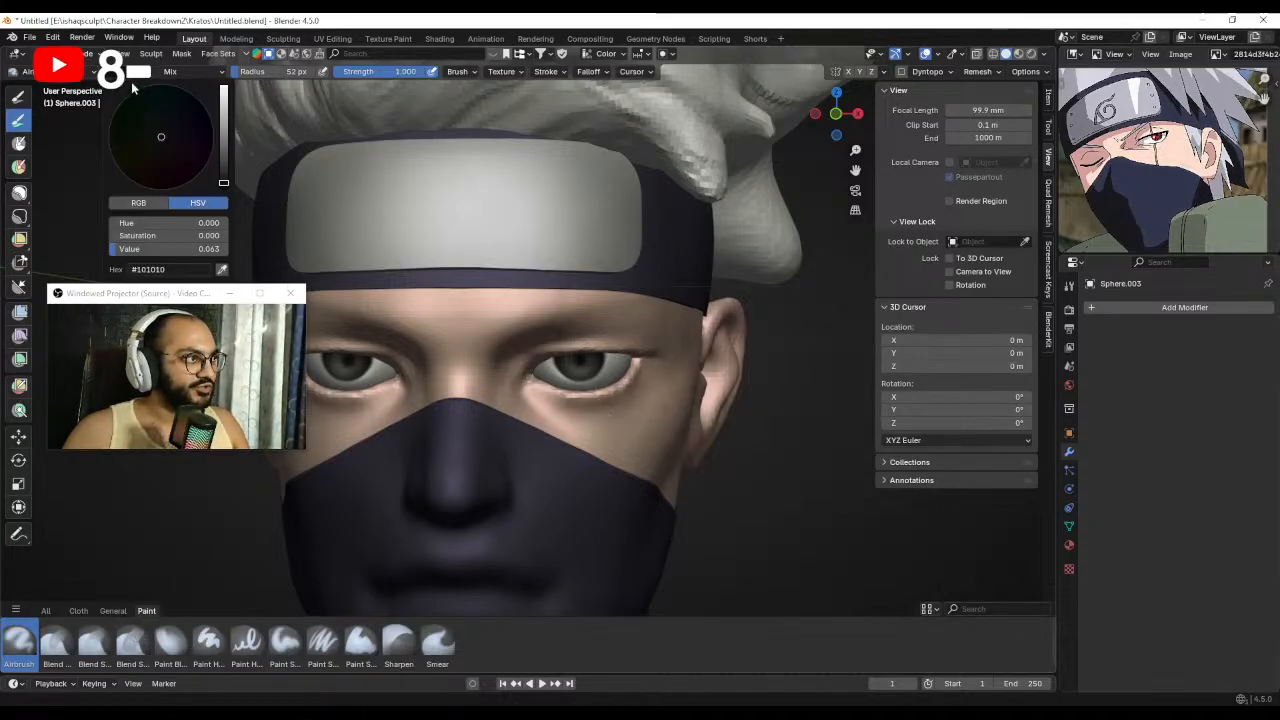
{"action": "left_click_drag", "start_coordinate": [223, 150], "coordinate": [223, 117]}
{"action": "left_click", "coordinate": [169, 142]}
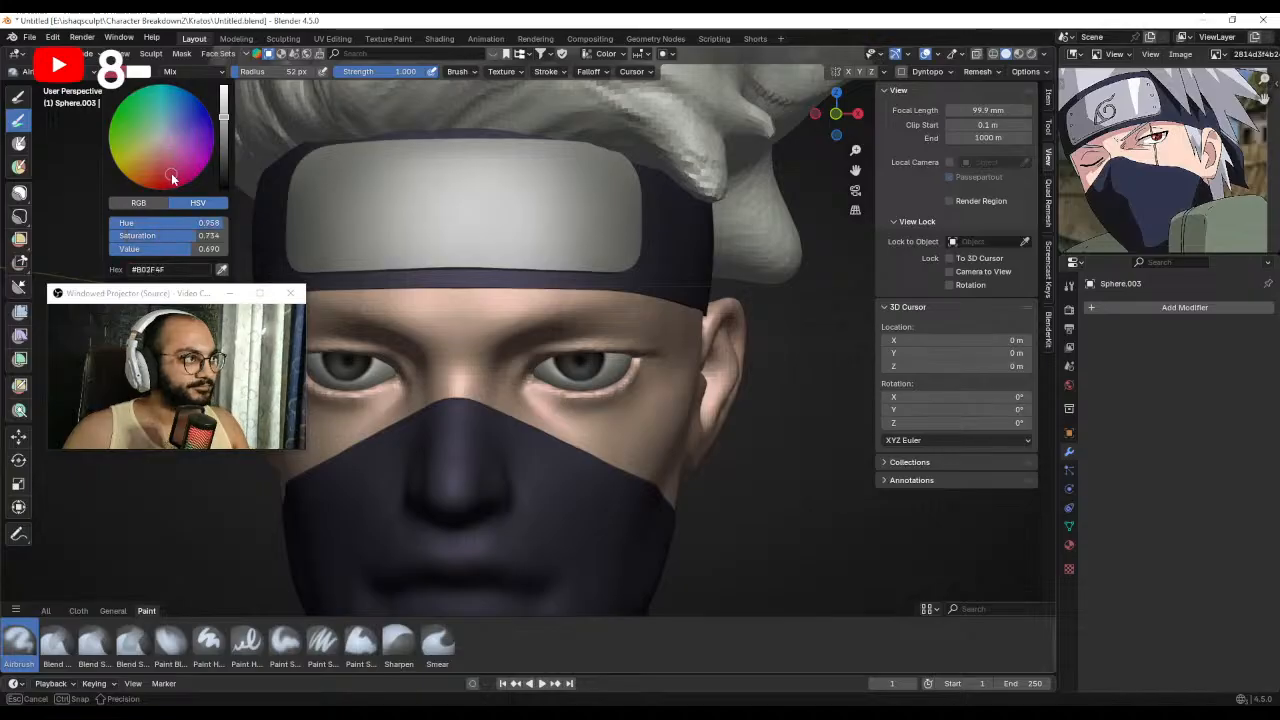
Paint the left eye's whole iris red with the Airbrush at 73 px radius.
{"action": "scroll", "coordinate": [571, 354], "scroll_direction": "up", "scroll_amount": 2}
{"action": "scroll", "coordinate": [500, 326], "scroll_direction": "up", "scroll_amount": 3}
{"action": "middle_click_drag", "start_coordinate": [571, 354], "coordinate": [502, 332], "text": "shift"}
{"action": "left_click_drag", "start_coordinate": [502, 332], "coordinate": [535, 331]}
{"action": "middle_click_drag", "start_coordinate": [535, 331], "coordinate": [545, 325]}
{"action": "middle_click_drag", "start_coordinate": [545, 325], "coordinate": [531, 290], "text": "ctrl"}
{"action": "key", "text": "f"}
{"action": "left_click", "coordinate": [511, 327]}
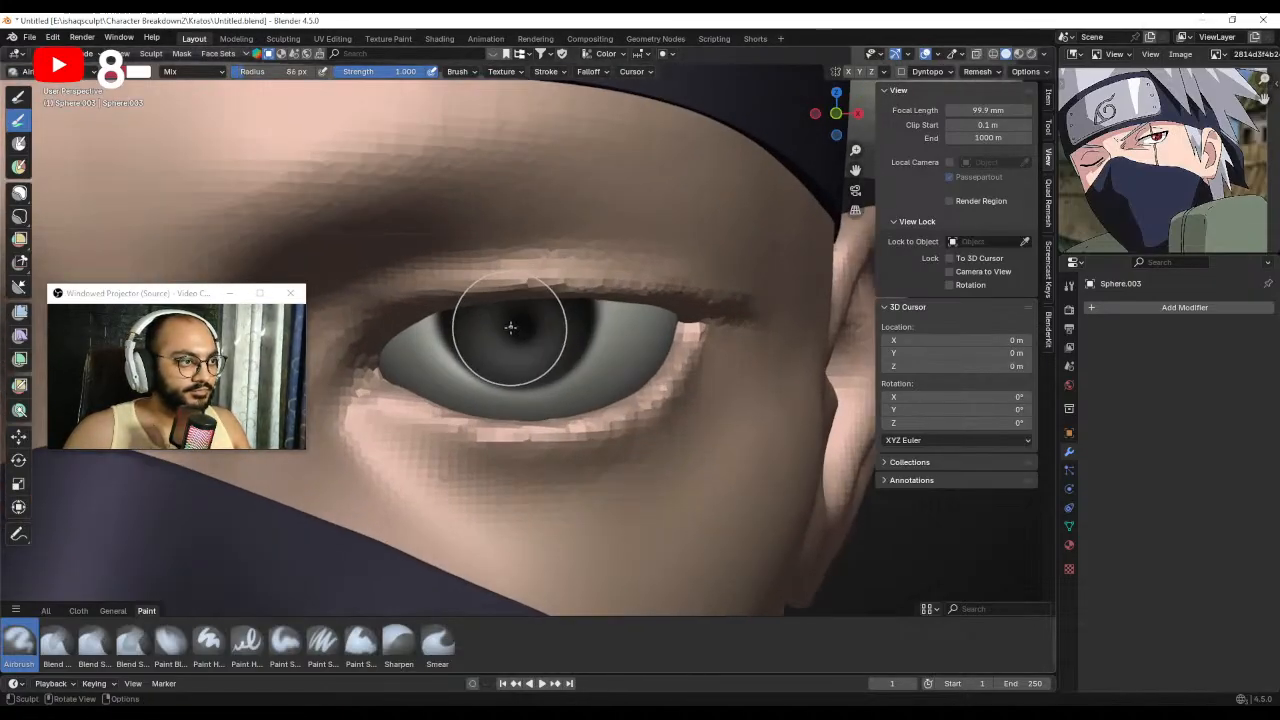
{"action": "left_click_drag", "start_coordinate": [518, 329], "coordinate": [510, 328]}
{"action": "key", "text": "ctrl+z"}
{"action": "key", "text": "f"}
{"action": "left_click", "coordinate": [504, 325]}
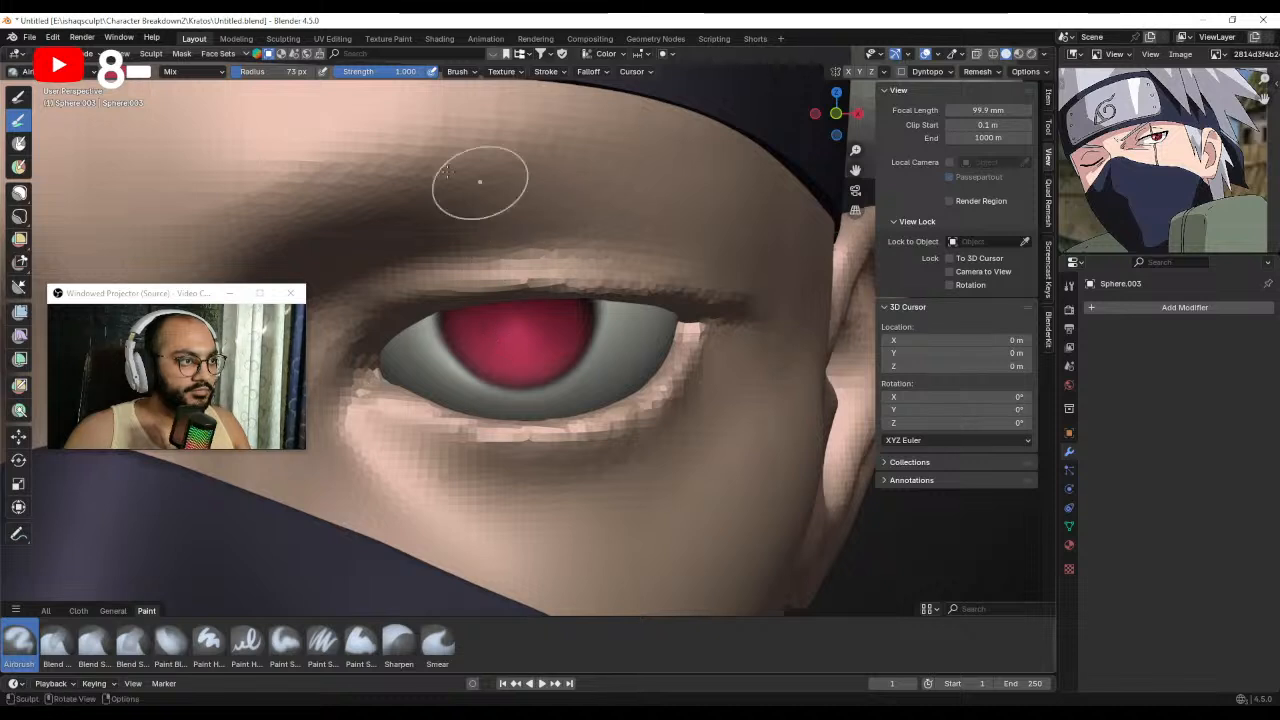
Darken the red paint colour and shade the middle of the left iris with the Airbrush, using a radius of about 61–68 px.
{"action": "left_click", "coordinate": [138, 71]}
{"action": "left_click_drag", "start_coordinate": [226, 130], "coordinate": [223, 148]}
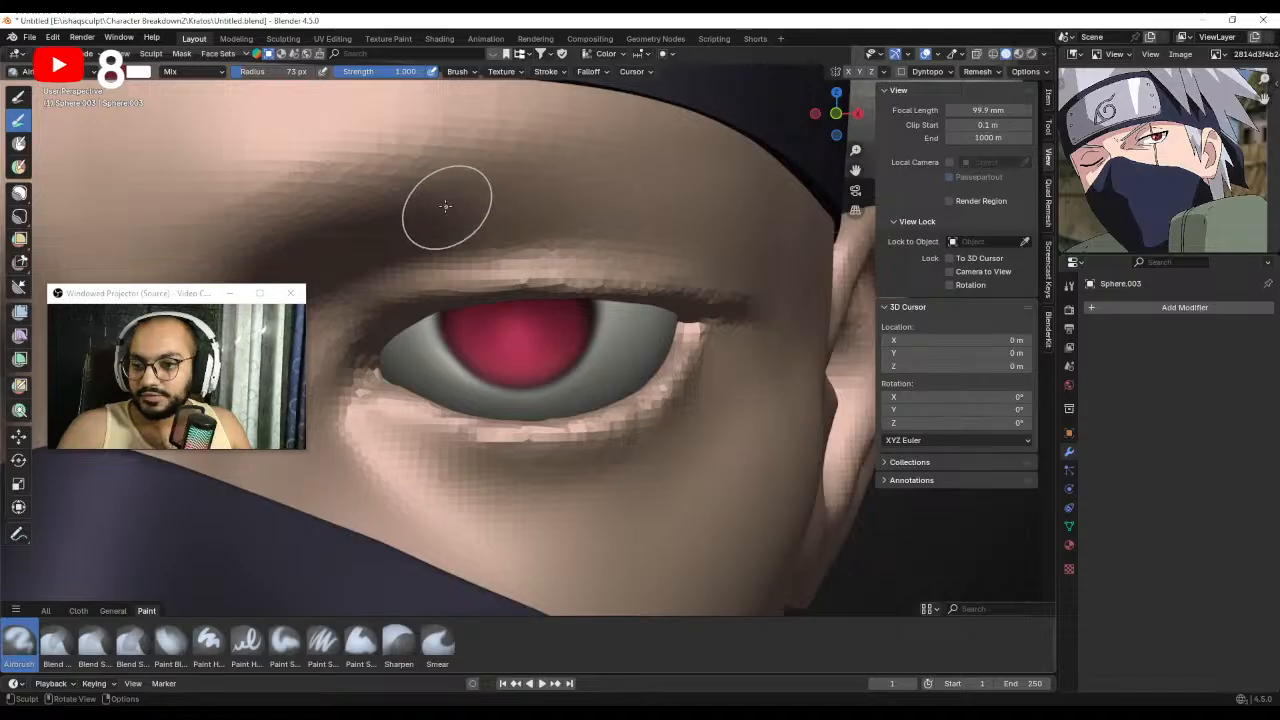
{"action": "mouse_move", "coordinate": [512, 307]}
{"action": "left_mouse_down", "text": "alt"}
{"action": "mouse_move", "coordinate": [558, 305]}
{"action": "mouse_move", "coordinate": [566, 323]}
{"action": "mouse_move", "coordinate": [552, 327]}
{"action": "left_mouse_up", "text": "alt"}
{"action": "key", "text": "f"}
{"action": "left_click", "coordinate": [542, 320]}
{"action": "key", "text": "ctrl+z"}
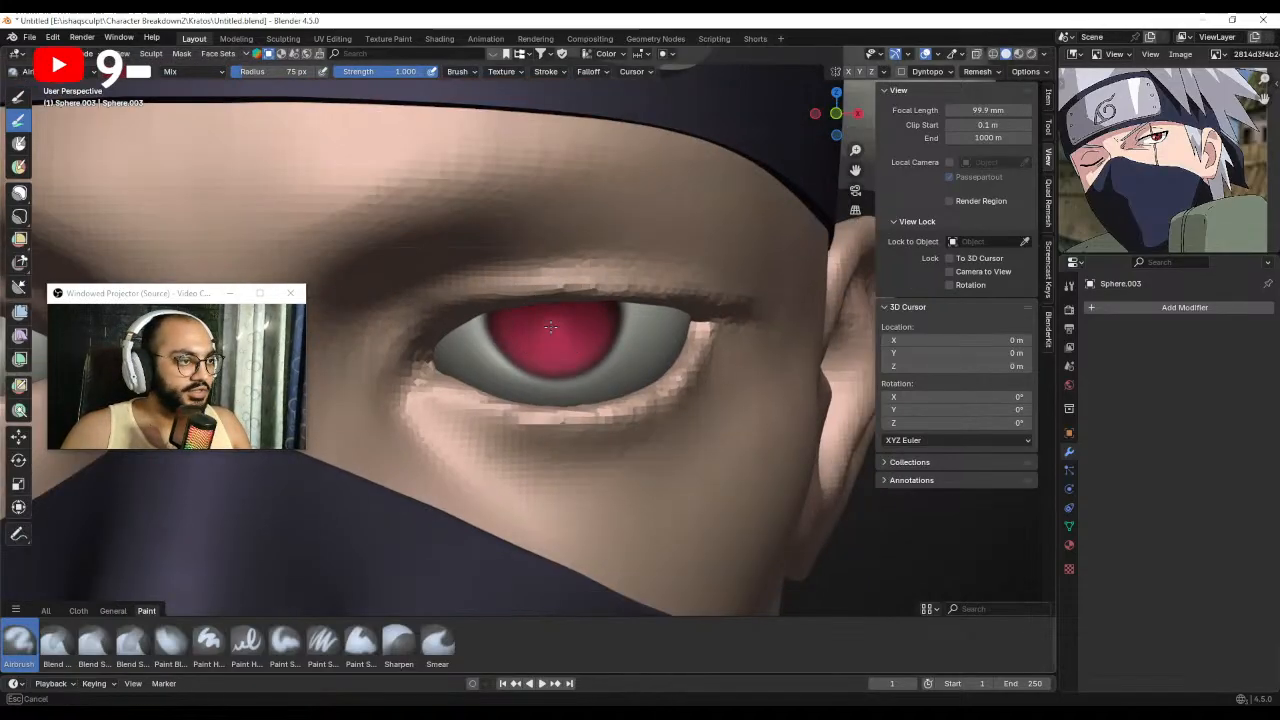
{"action": "key", "text": "f"}
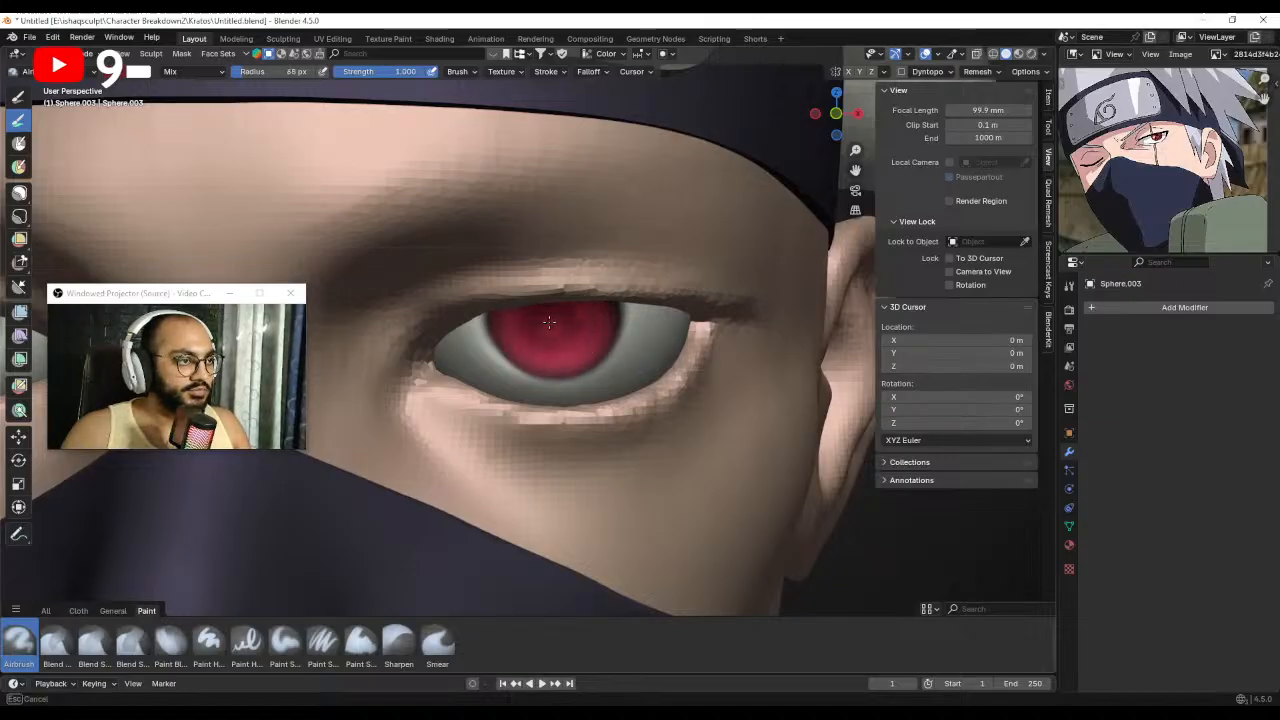
{"action": "mouse_move", "coordinate": [549, 322]}
{"action": "left_mouse_down"}
{"action": "mouse_move", "coordinate": [503, 423]}
{"action": "mouse_move", "coordinate": [575, 320]}
{"action": "mouse_move", "coordinate": [556, 316]}
{"action": "mouse_move", "coordinate": [489, 443]}
{"action": "mouse_move", "coordinate": [548, 292]}
{"action": "left_mouse_up"}
{"action": "key", "text": "f"}
{"action": "left_click", "coordinate": [566, 312]}
{"action": "key", "text": "f"}
{"action": "left_click", "coordinate": [522, 312]}
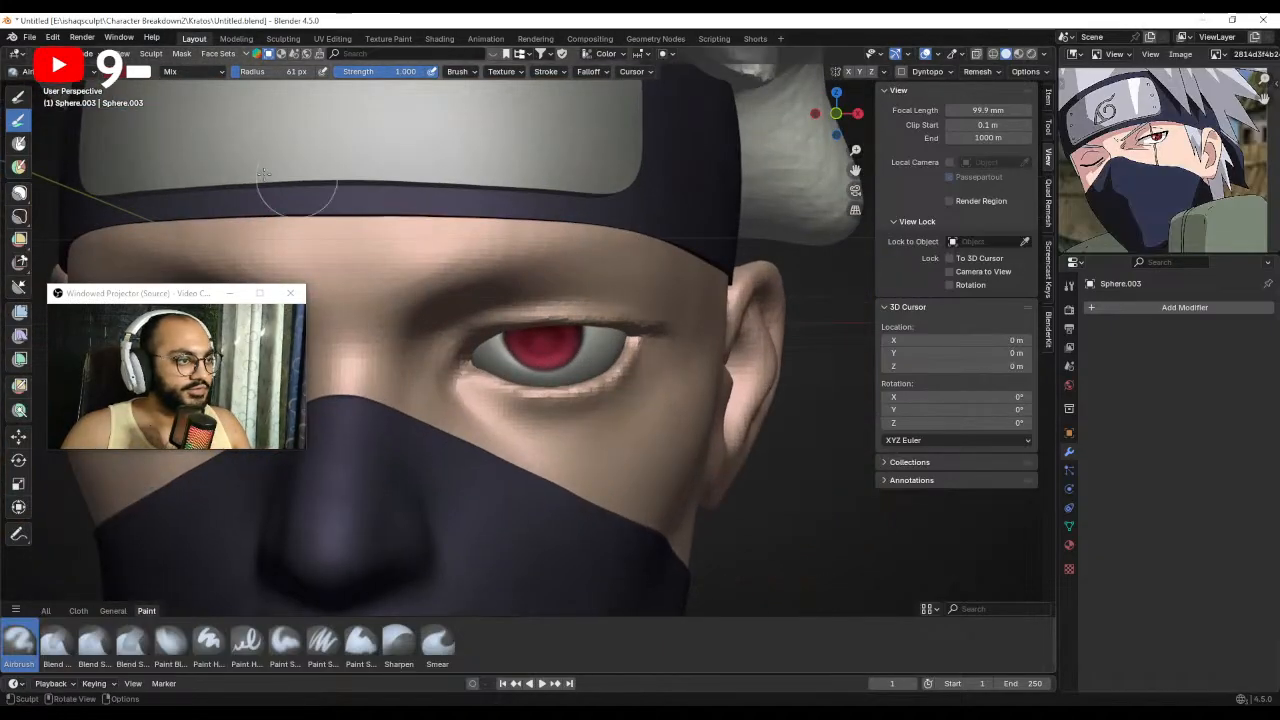
Set the paint colour to near-black and paint a small pupil at the red iris's center with the Airbrush at 29 px radius.
{"action": "left_click", "coordinate": [138, 71]}
{"action": "left_click_drag", "start_coordinate": [221, 150], "coordinate": [224, 178]}
{"action": "left_click_drag", "start_coordinate": [522, 400], "coordinate": [544, 288], "text": "ctrl+alt"}
{"action": "key", "text": "f"}
{"action": "left_click", "coordinate": [550, 323]}
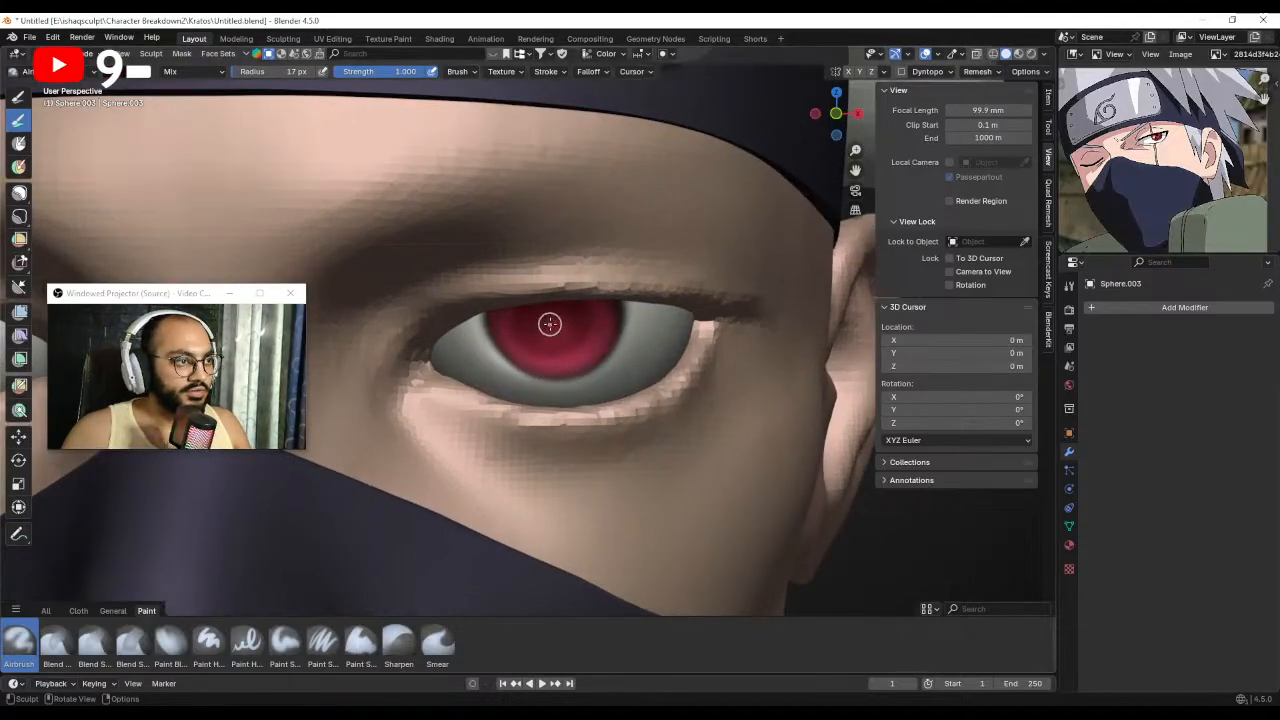
{"action": "left_click", "coordinate": [552, 325]}
{"action": "key", "text": "ctrl+z"}
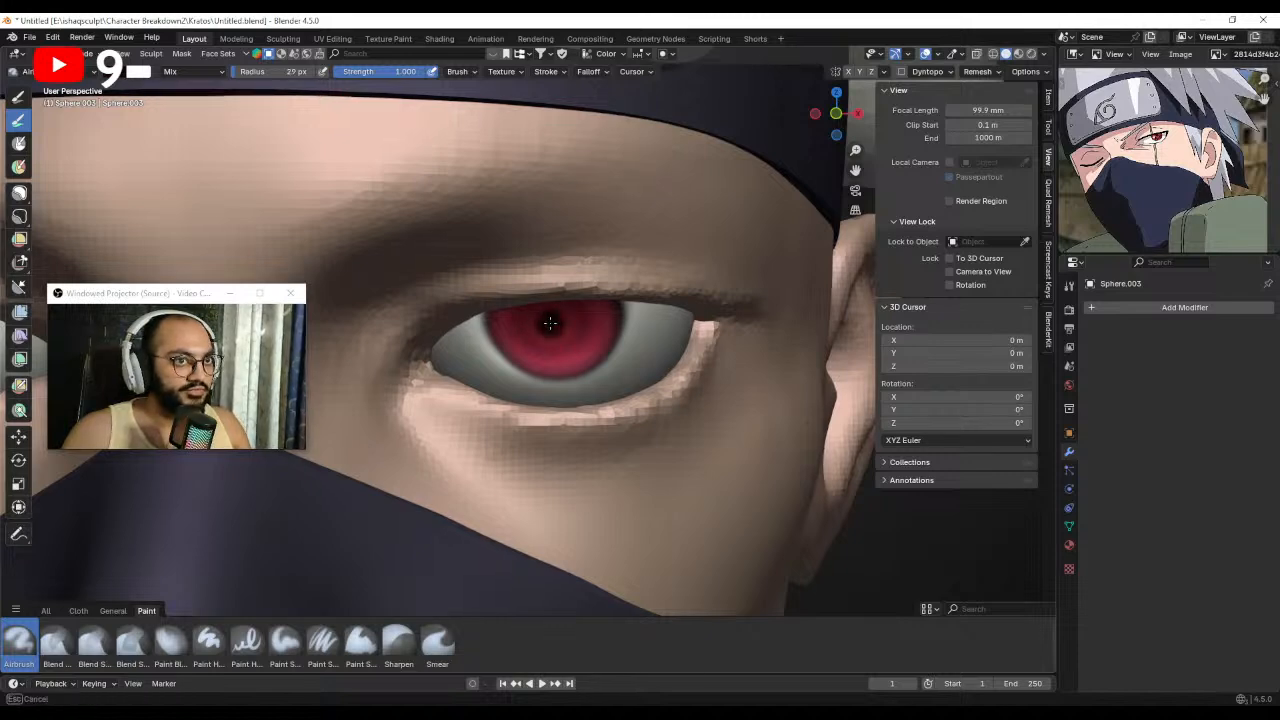
{"action": "middle_click_drag", "start_coordinate": [580, 305], "coordinate": [577, 372], "text": "ctrl"}
{"action": "middle_click_drag", "start_coordinate": [577, 372], "coordinate": [578, 325], "text": "ctrl"}
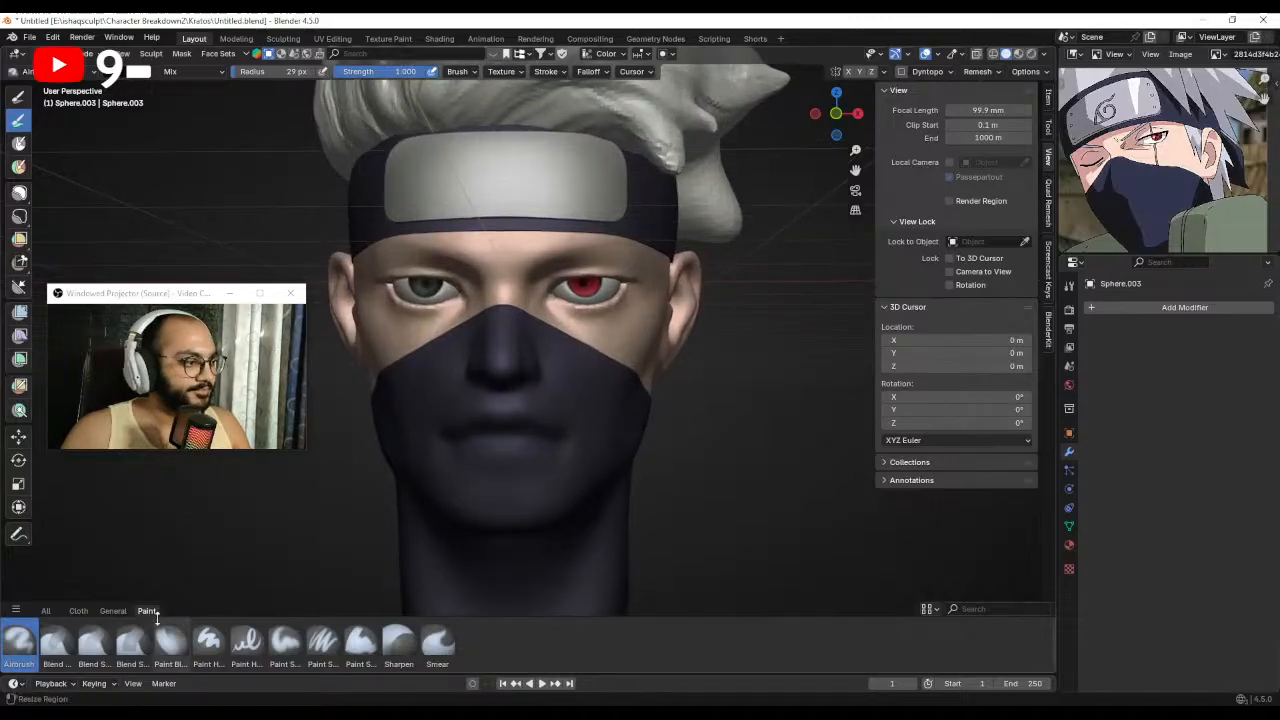
Try painting a mark below the pupil with the Paint Hard Pressure brush at 22 to 28 px radius.
{"action": "left_click", "coordinate": [248, 641]}
{"action": "mouse_move", "coordinate": [566, 365]}
{"action": "middle_mouse_down", "text": "ctrl"}
{"action": "mouse_move", "coordinate": [563, 345]}
{"action": "mouse_move", "coordinate": [575, 343]}
{"action": "middle_mouse_up", "text": "ctrl"}
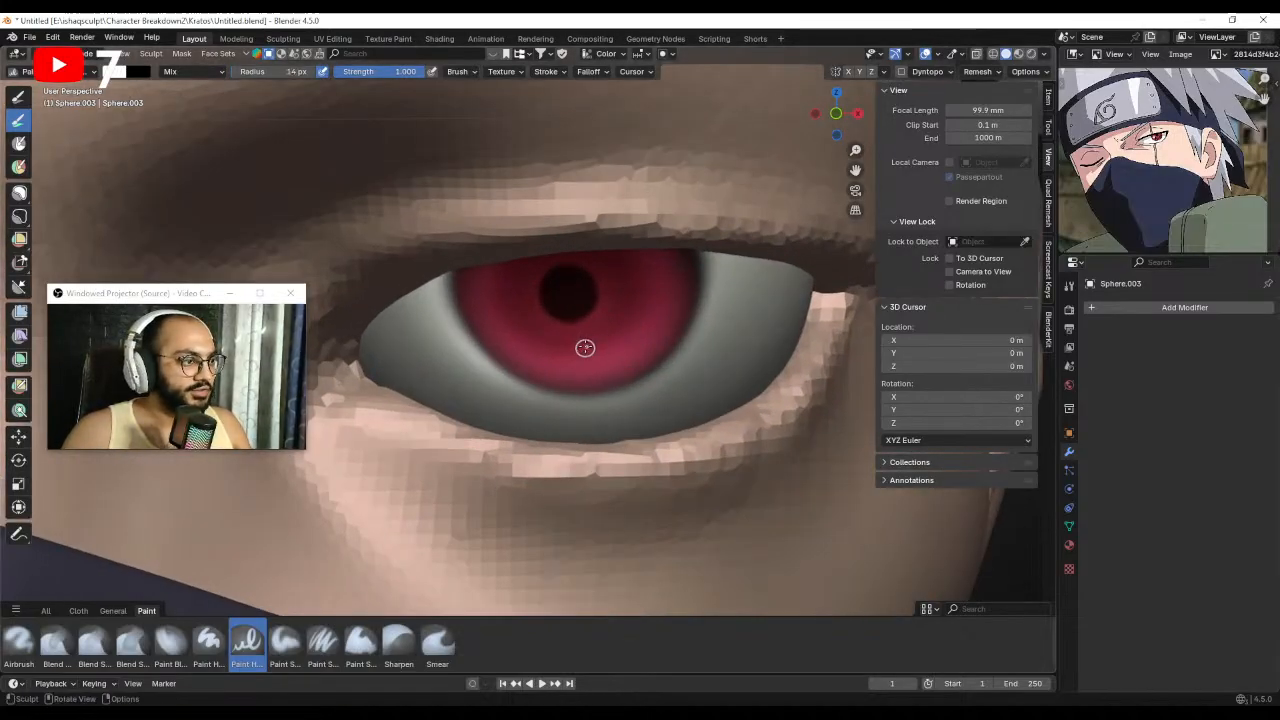
{"action": "key", "text": "bracketright"}
{"action": "key", "text": "bracketright"}
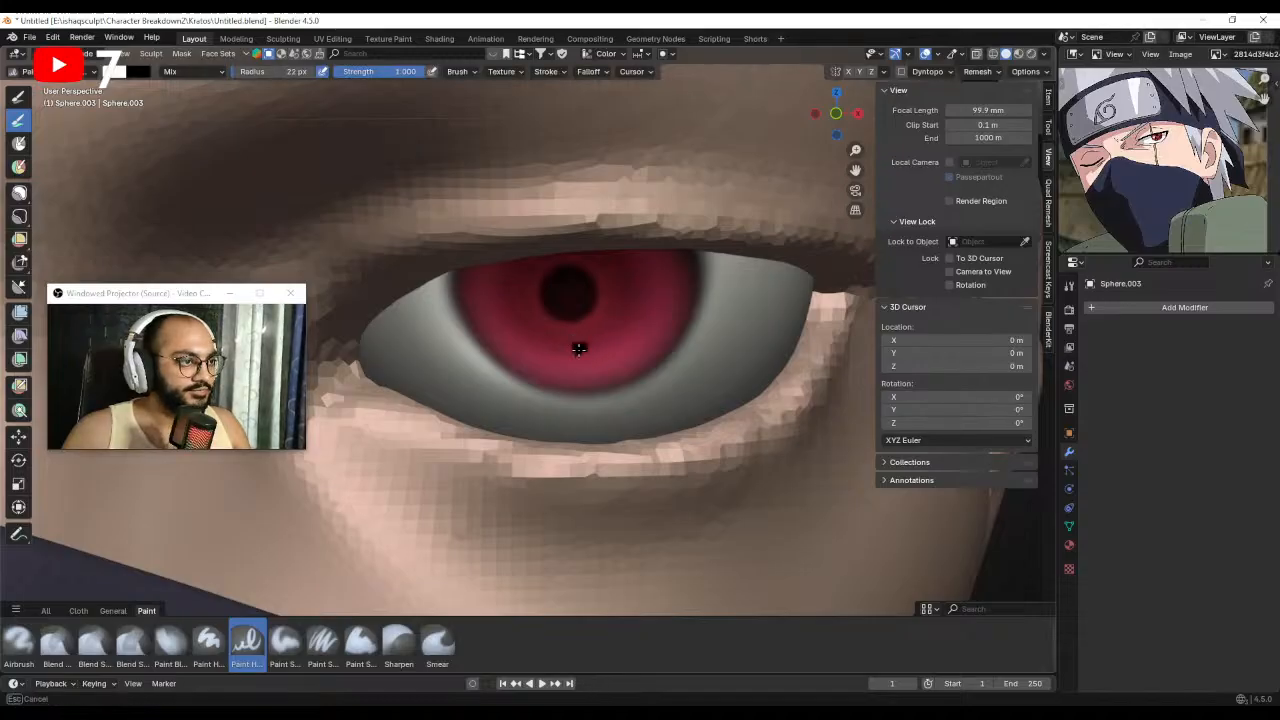
{"action": "key", "text": "bracketright"}
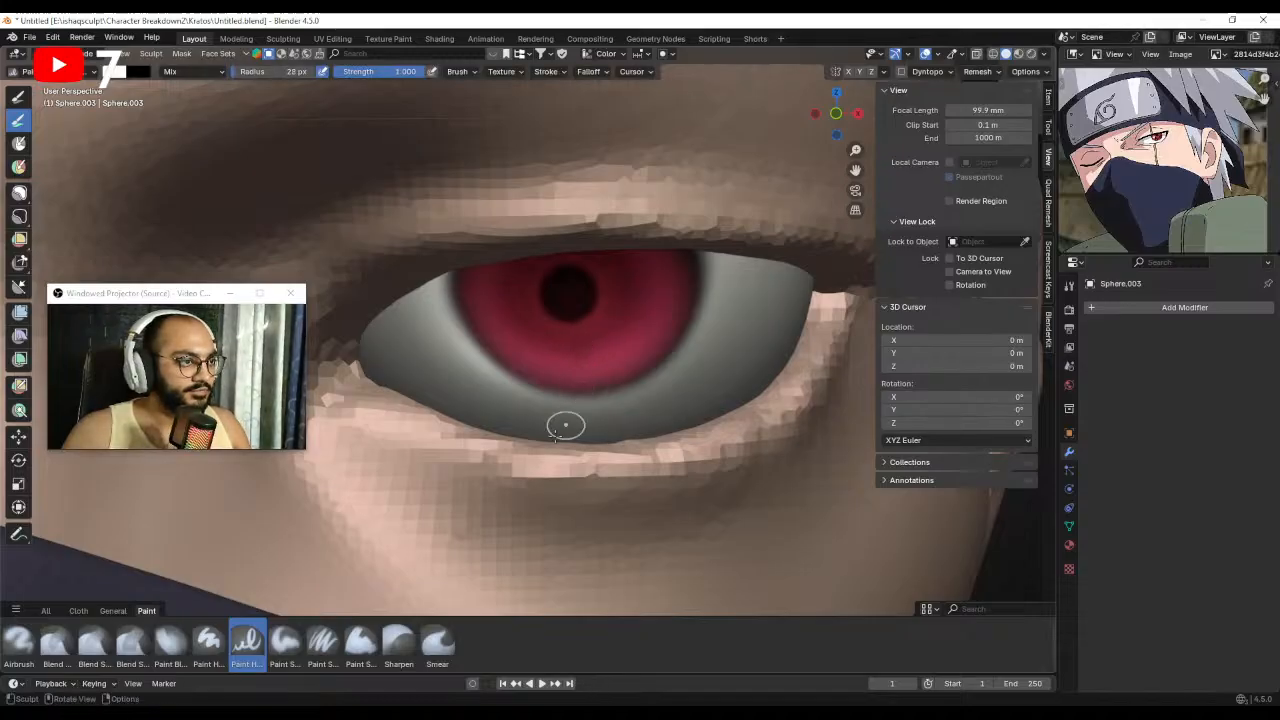
Paint a small black comma-shaped Sharingan mark below the pupil with the Paint Soft Pressure brush.
{"action": "left_click", "coordinate": [322, 640]}
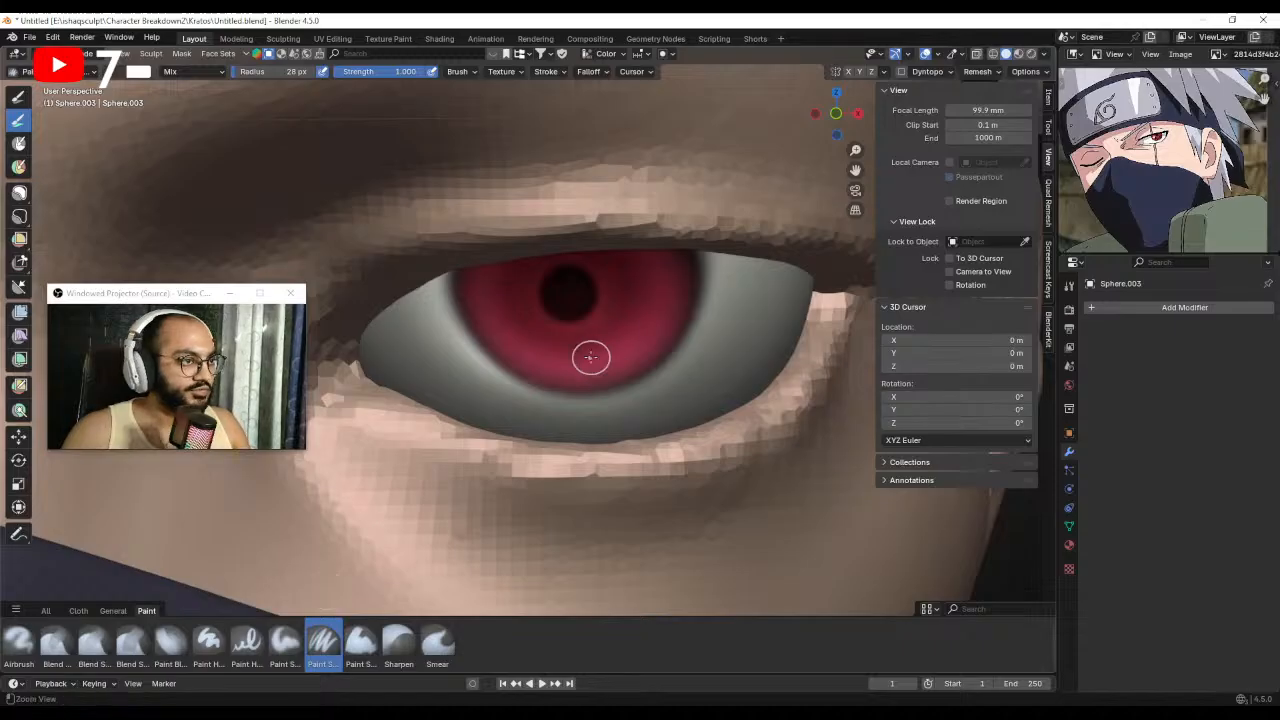
{"action": "middle_click_drag", "start_coordinate": [589, 357], "coordinate": [581, 348], "text": "ctrl"}
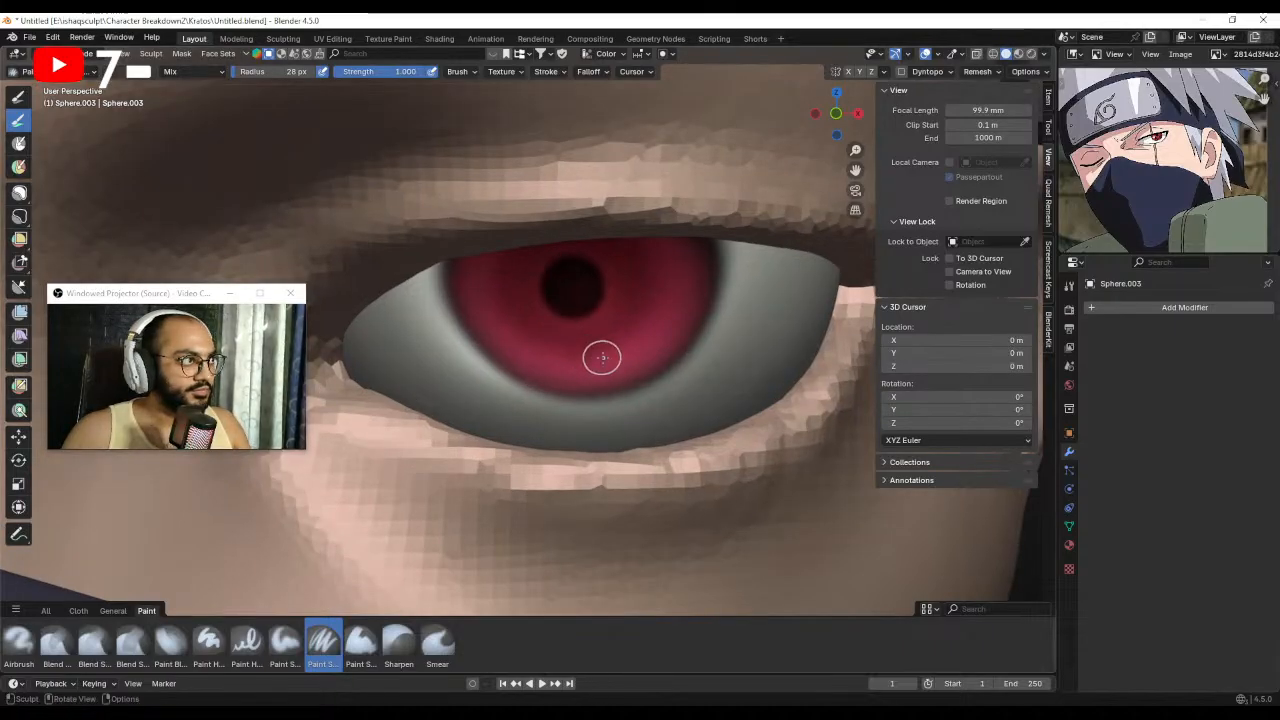
{"action": "key", "text": "f"}
{"action": "left_click", "coordinate": [573, 354]}
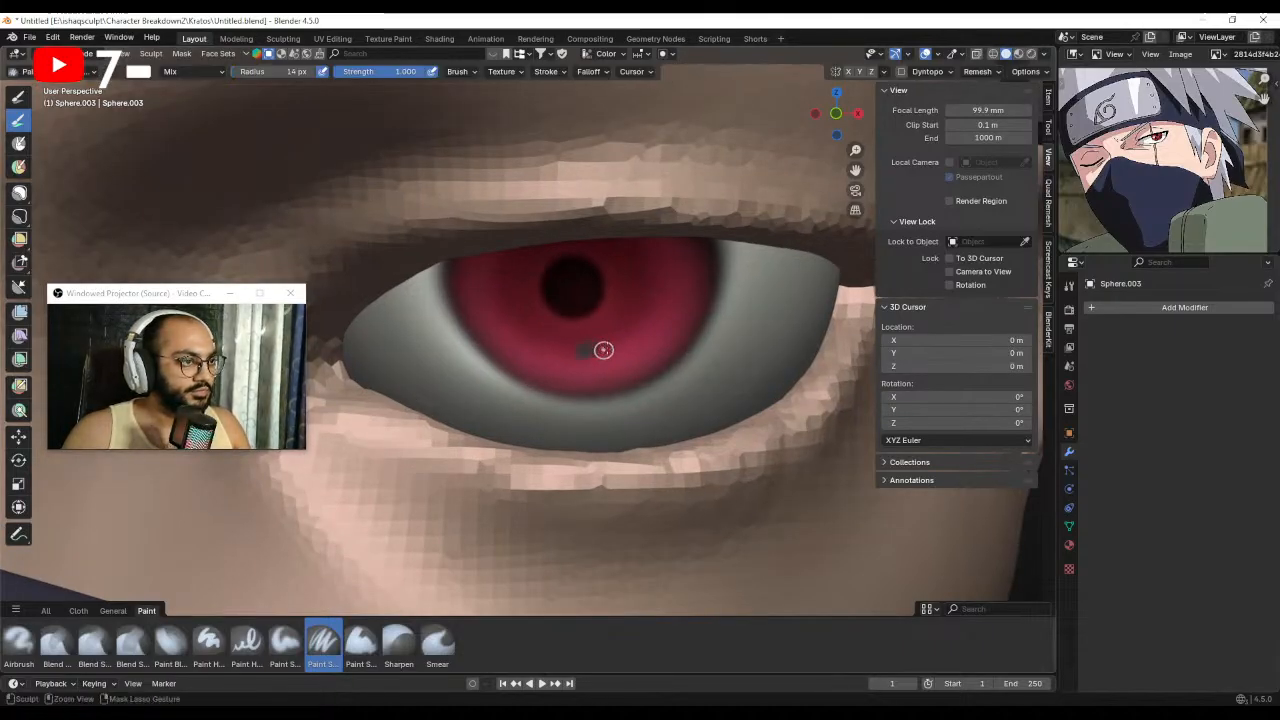
{"action": "key", "text": "ctrl+z"}
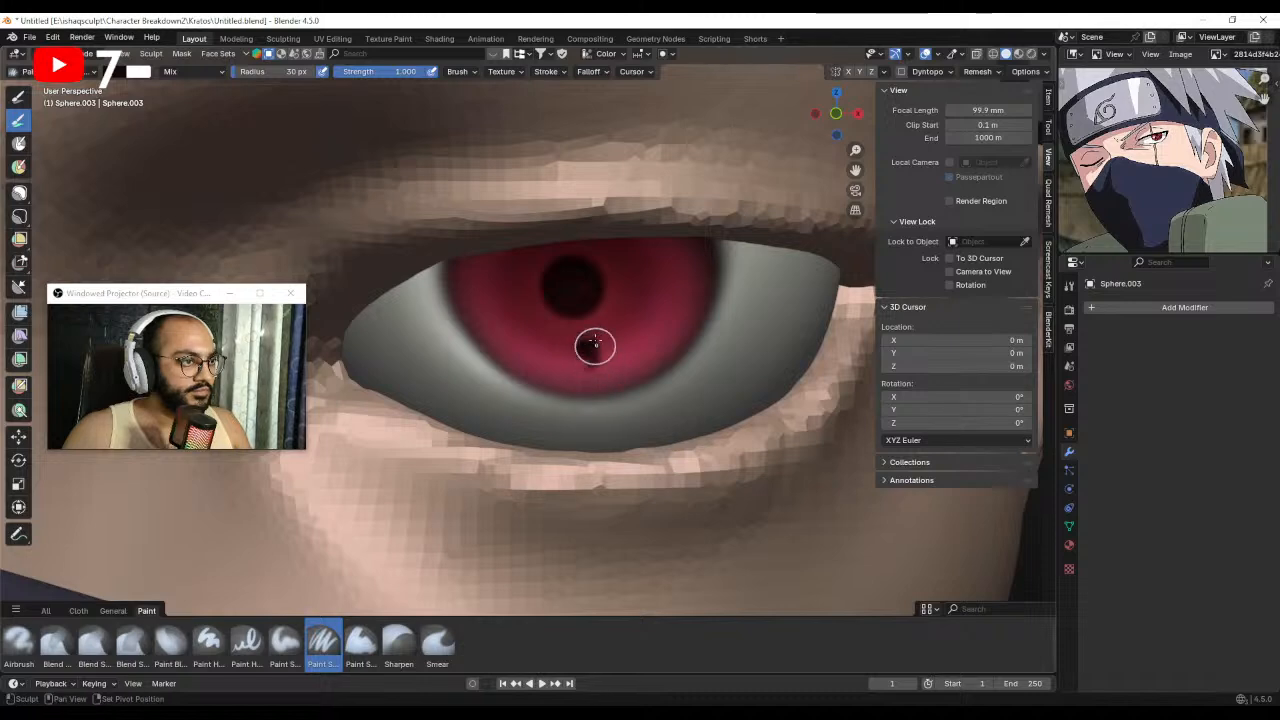
Paint a second black comma-shaped mark on the nose side of the red iris, starting with a radius of about 31 px.
{"action": "mouse_move", "coordinate": [554, 323]}
{"action": "middle_mouse_down", "text": "shift"}
{"action": "mouse_move", "coordinate": [571, 351]}
{"action": "mouse_move", "coordinate": [562, 345]}
{"action": "middle_mouse_up", "text": "shift"}
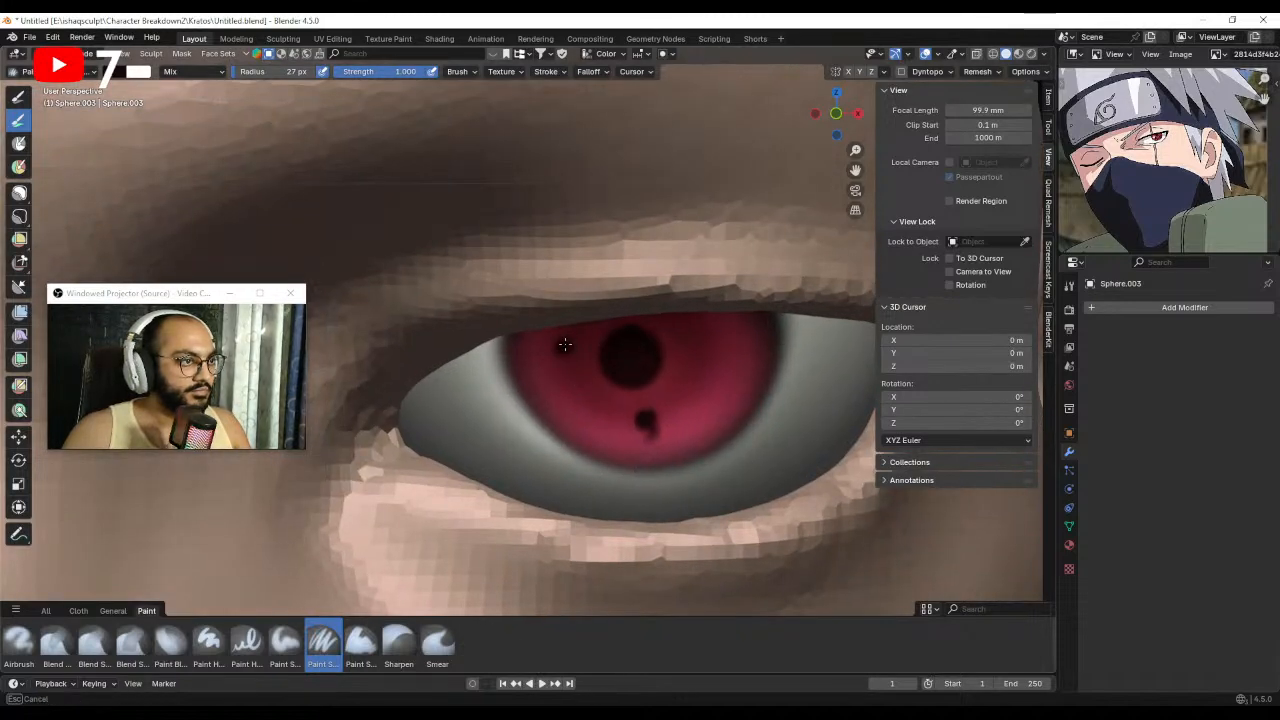
{"action": "left_click", "coordinate": [552, 345]}
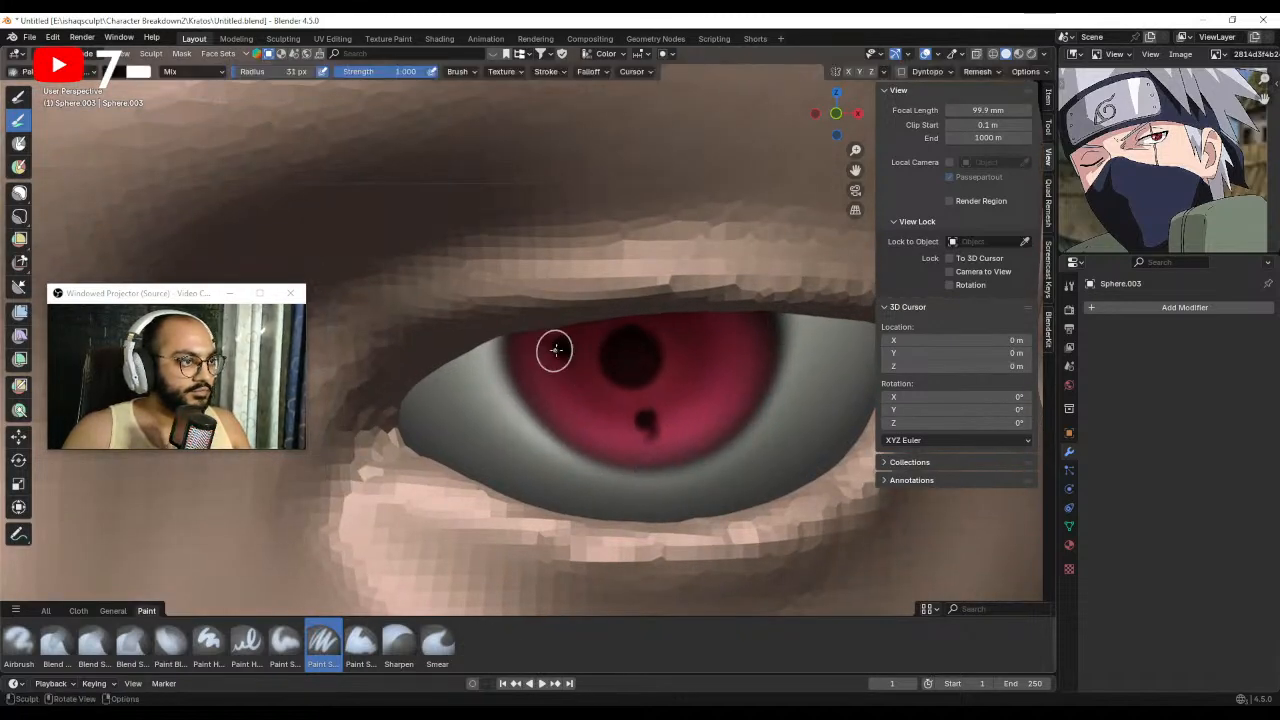
{"action": "key", "text": "f"}
{"action": "left_click", "coordinate": [547, 344]}
Paint a third black comma-shaped mark near the outer upper edge of the red iris, refining it at 9 px radius.
{"action": "middle_click_drag", "start_coordinate": [720, 346], "coordinate": [616, 331], "text": "shift"}
{"action": "left_click_drag", "start_coordinate": [616, 332], "coordinate": [628, 327]}
{"action": "key", "text": "f"}
{"action": "left_click", "coordinate": [624, 329]}
{"action": "key", "text": "f"}
{"action": "left_click", "coordinate": [629, 317]}
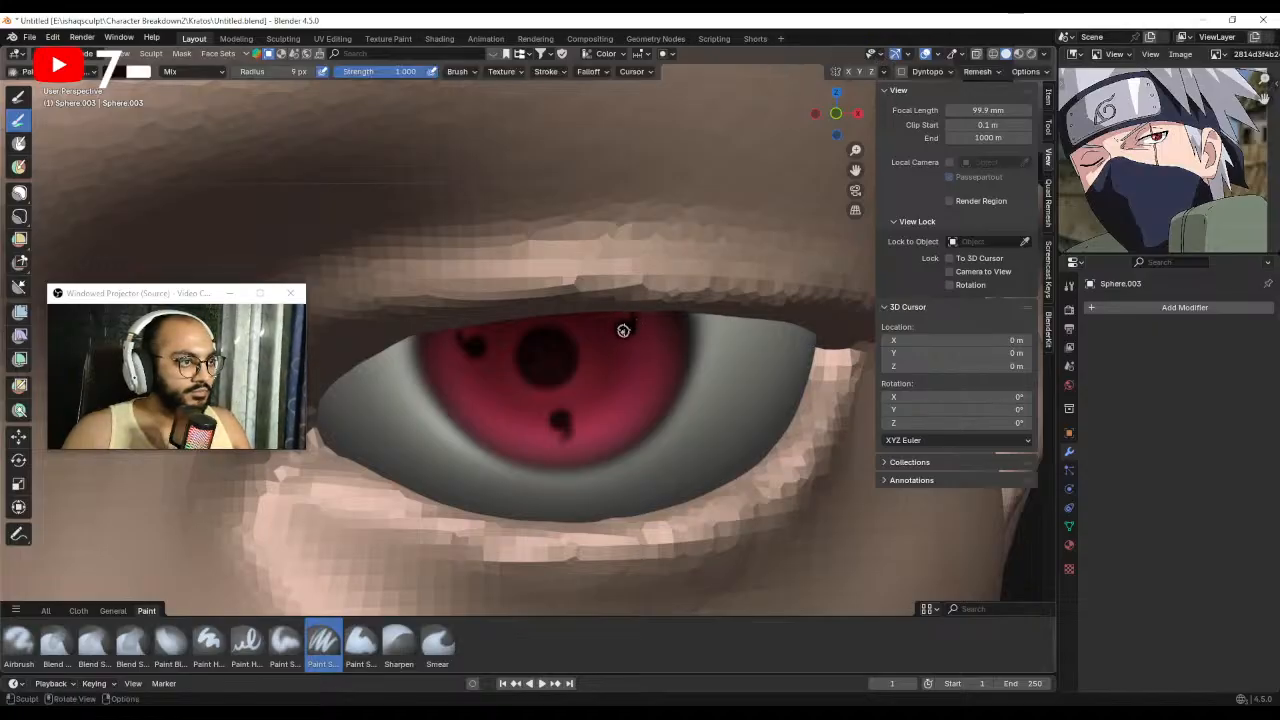
Leave the eyeball's Sculpt Mode, select the head mesh and put it into Sculpt Mode.
{"action": "mouse_move", "coordinate": [623, 331]}
{"action": "middle_mouse_down", "text": "ctrl"}
{"action": "mouse_move", "coordinate": [523, 457]}
{"action": "mouse_move", "coordinate": [523, 475]}
{"action": "mouse_move", "coordinate": [590, 453]}
{"action": "mouse_move", "coordinate": [571, 446]}
{"action": "mouse_move", "coordinate": [609, 400]}
{"action": "mouse_move", "coordinate": [595, 378]}
{"action": "middle_mouse_up", "text": "ctrl"}
{"action": "key", "text": "ctrl+Tab"}
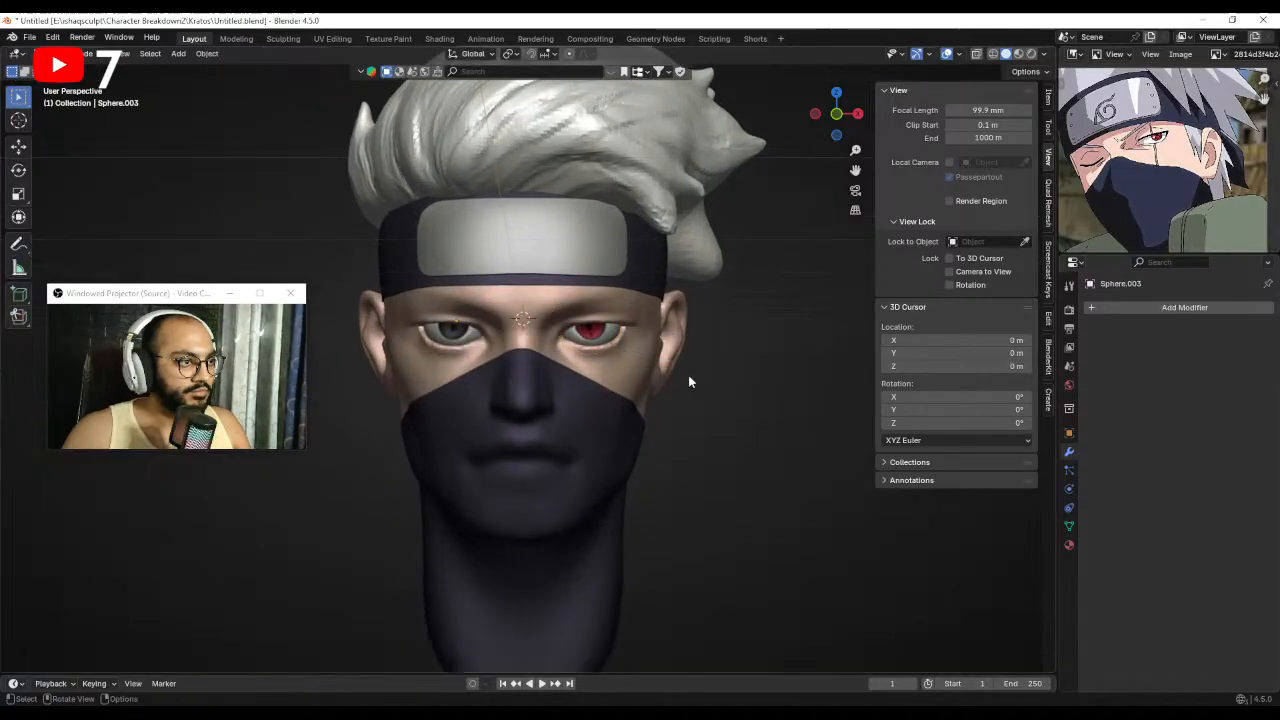
{"action": "middle_click_drag", "start_coordinate": [688, 376], "coordinate": [658, 360]}
{"action": "left_click", "coordinate": [657, 361]}
{"action": "key", "text": "Tab"}
{"action": "key", "text": "ctrl+Tab"}
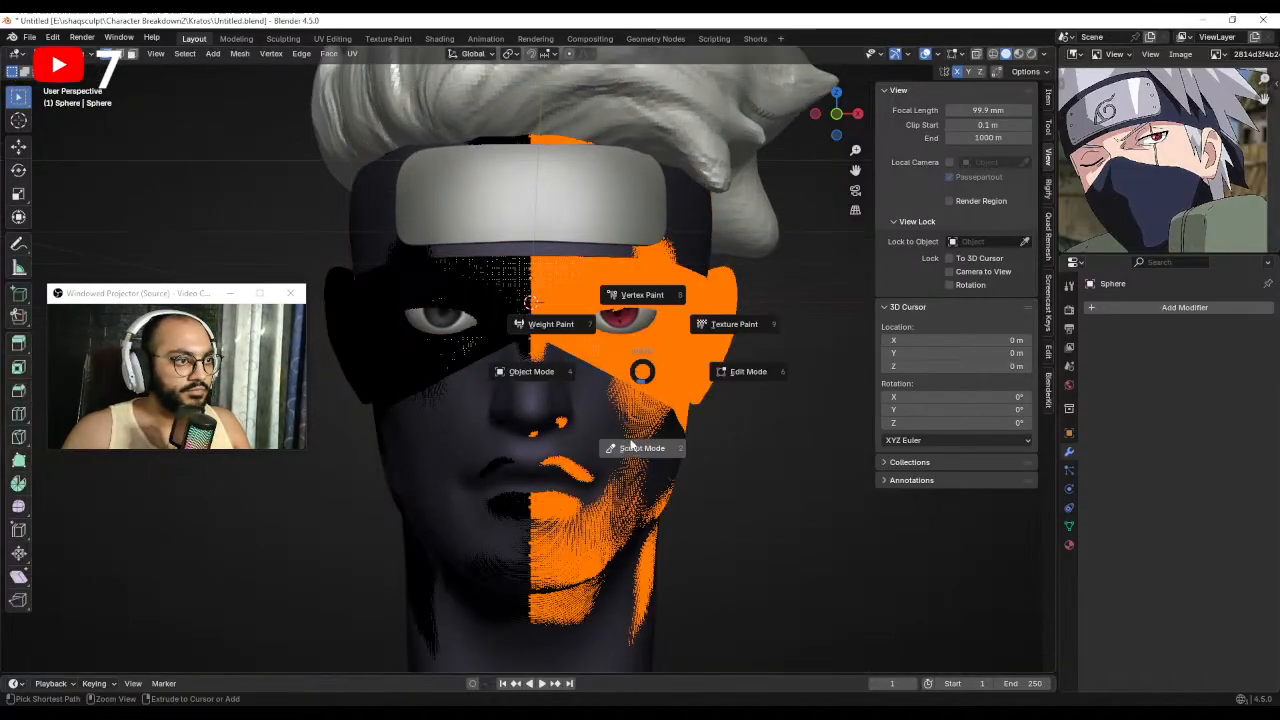
{"action": "left_click", "coordinate": [547, 371]}
{"action": "key", "text": "ctrl+Tab"}
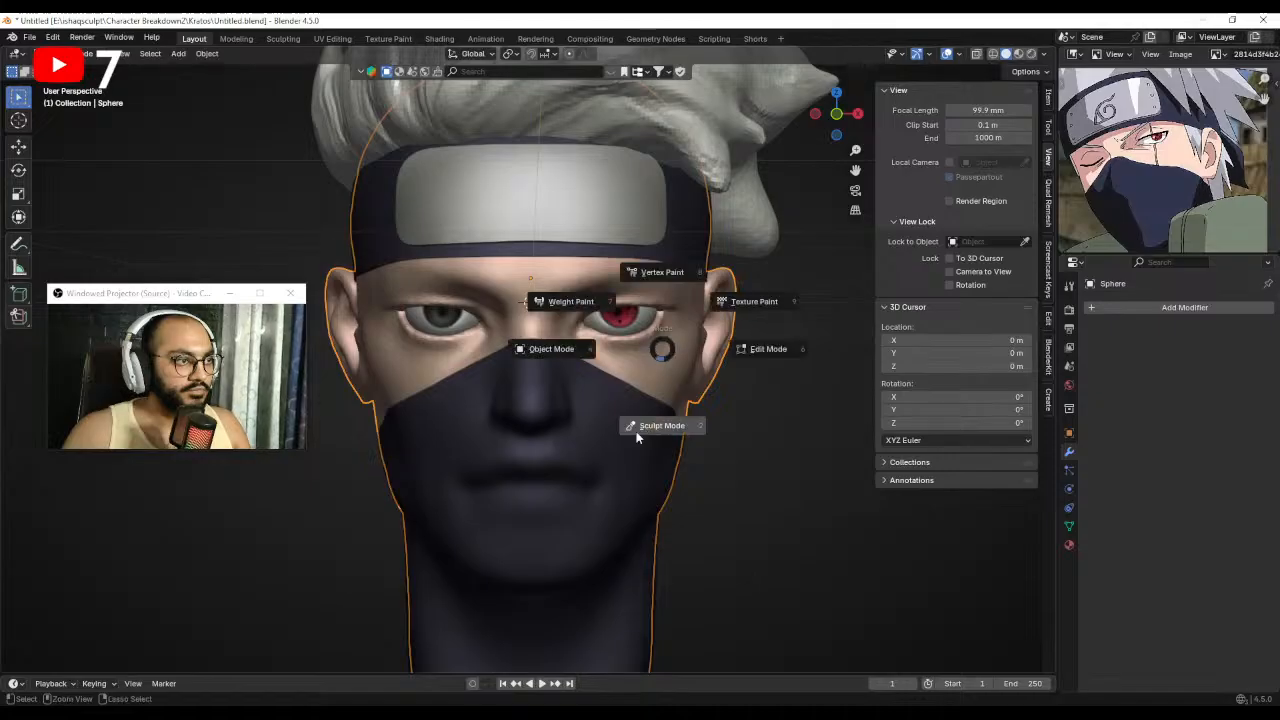
{"action": "left_click", "coordinate": [660, 425]}
Paint a dark line along the upper eyelid edge from inner to outer corner with the Paint Soft Pressure brush at 28 px radius.
{"action": "scroll", "coordinate": [575, 357], "scroll_direction": "up", "scroll_amount": 5}
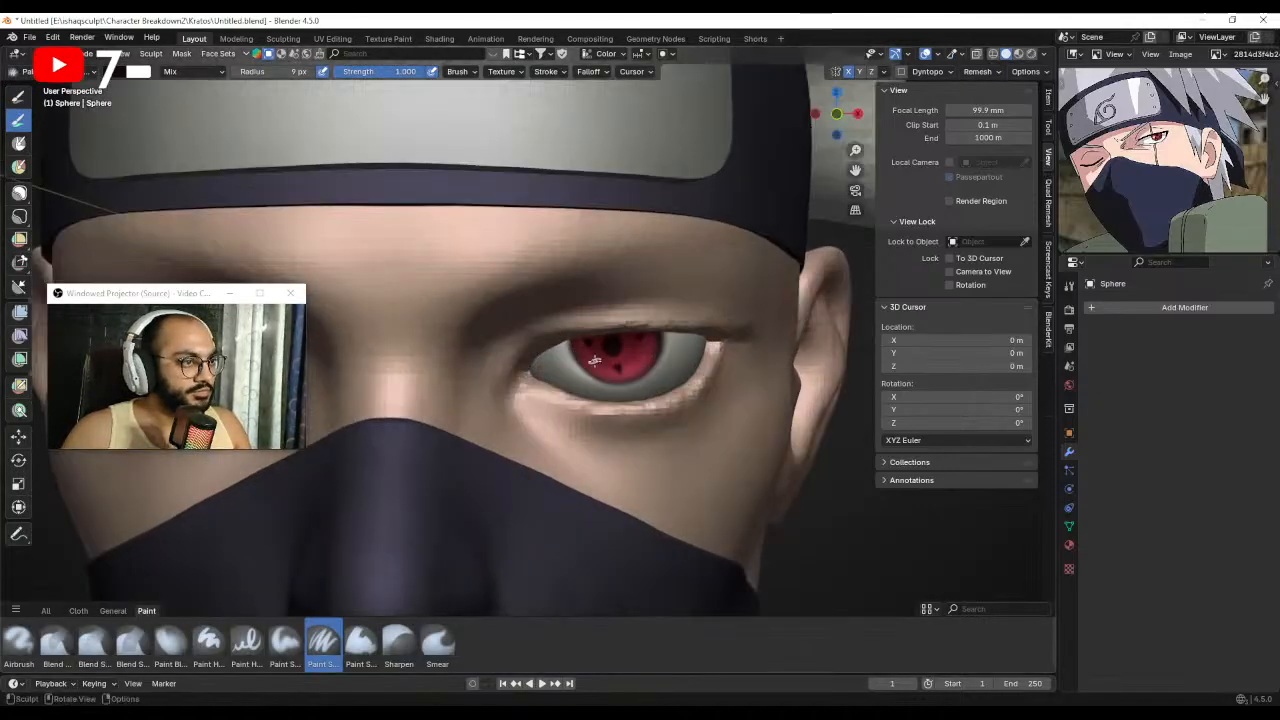
{"action": "middle_click_drag", "start_coordinate": [594, 360], "coordinate": [537, 346]}
{"action": "left_click", "coordinate": [547, 345]}
{"action": "left_click_drag", "start_coordinate": [521, 346], "coordinate": [613, 313]}
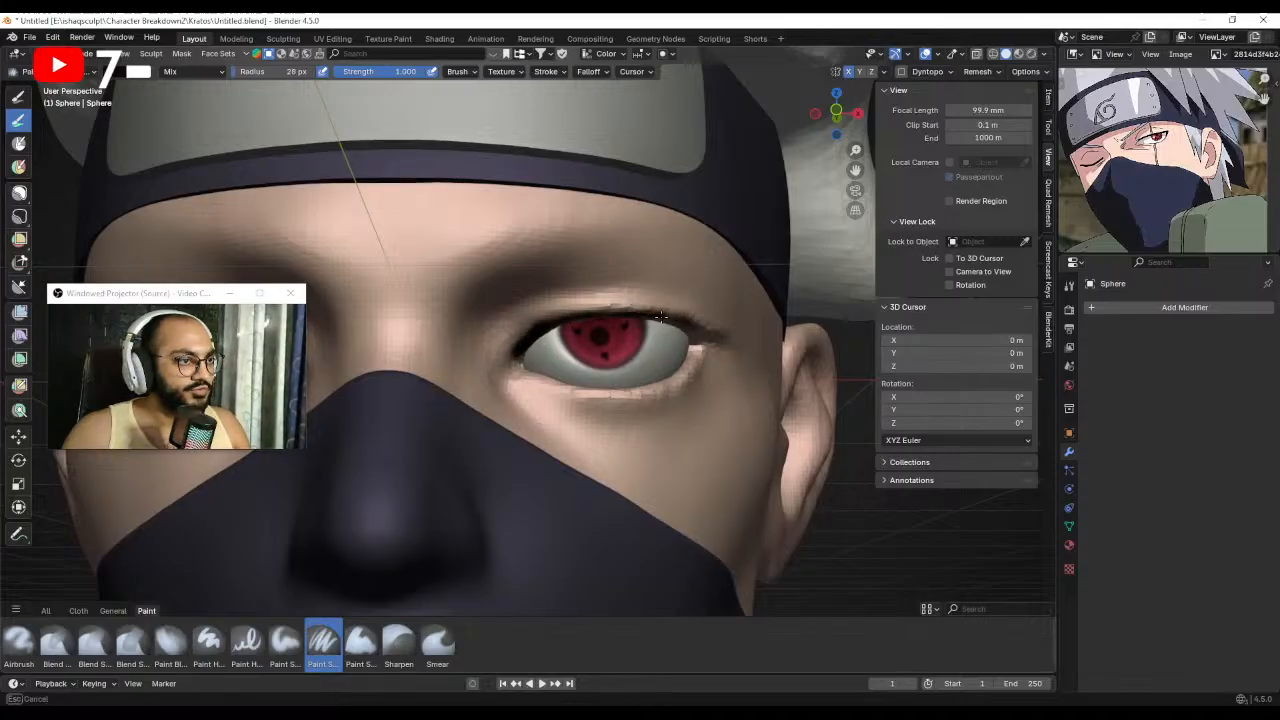
{"action": "left_click_drag", "start_coordinate": [696, 331], "coordinate": [704, 341]}
{"action": "scroll", "coordinate": [704, 343], "scroll_direction": "down", "scroll_amount": 5}
{"action": "mouse_move", "coordinate": [610, 391]}
{"action": "middle_mouse_down"}
{"action": "mouse_move", "coordinate": [583, 443]}
{"action": "mouse_move", "coordinate": [567, 446]}
{"action": "middle_mouse_up"}
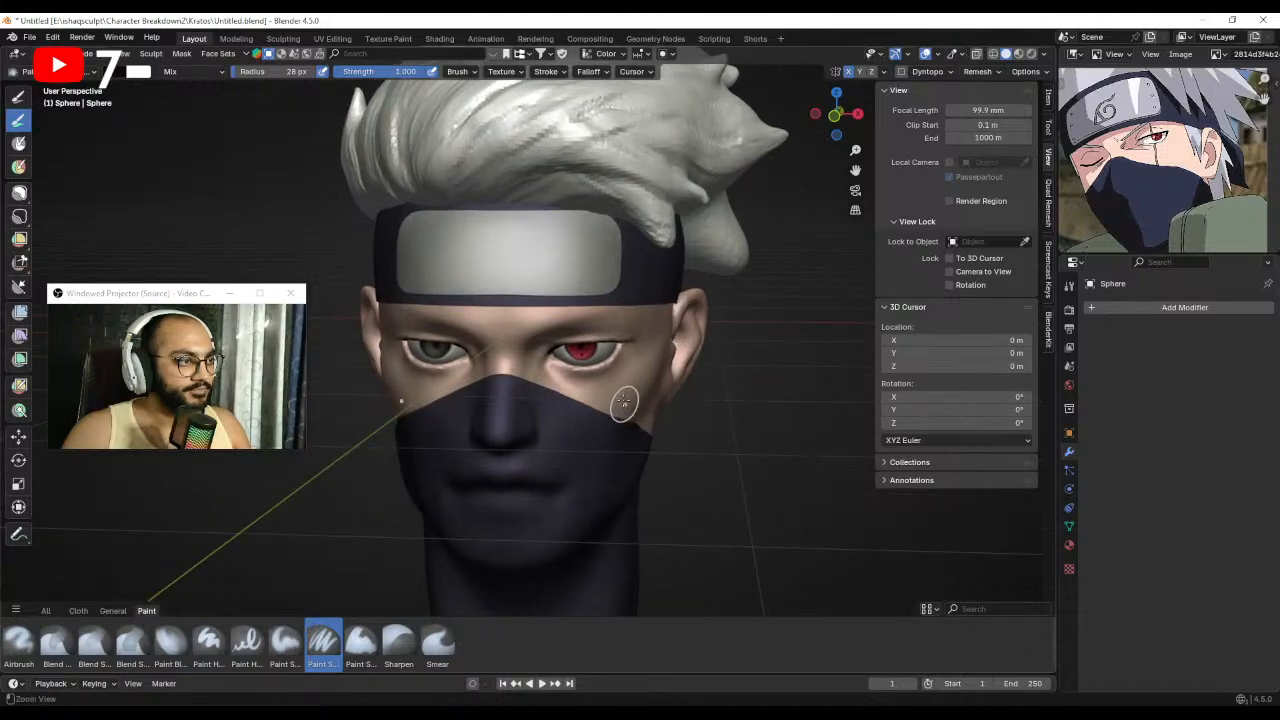
Darken the upper lash line of the red eye from the outer corner inward, at 33 px and 26 px brush radius.
{"action": "scroll", "coordinate": [640, 375], "scroll_direction": "up", "scroll_amount": 3}
{"action": "middle_click_drag", "start_coordinate": [666, 323], "coordinate": [634, 363]}
{"action": "scroll", "coordinate": [636, 361], "scroll_direction": "up", "scroll_amount": 2}
{"action": "key", "text": "f"}
{"action": "left_click", "coordinate": [699, 323]}
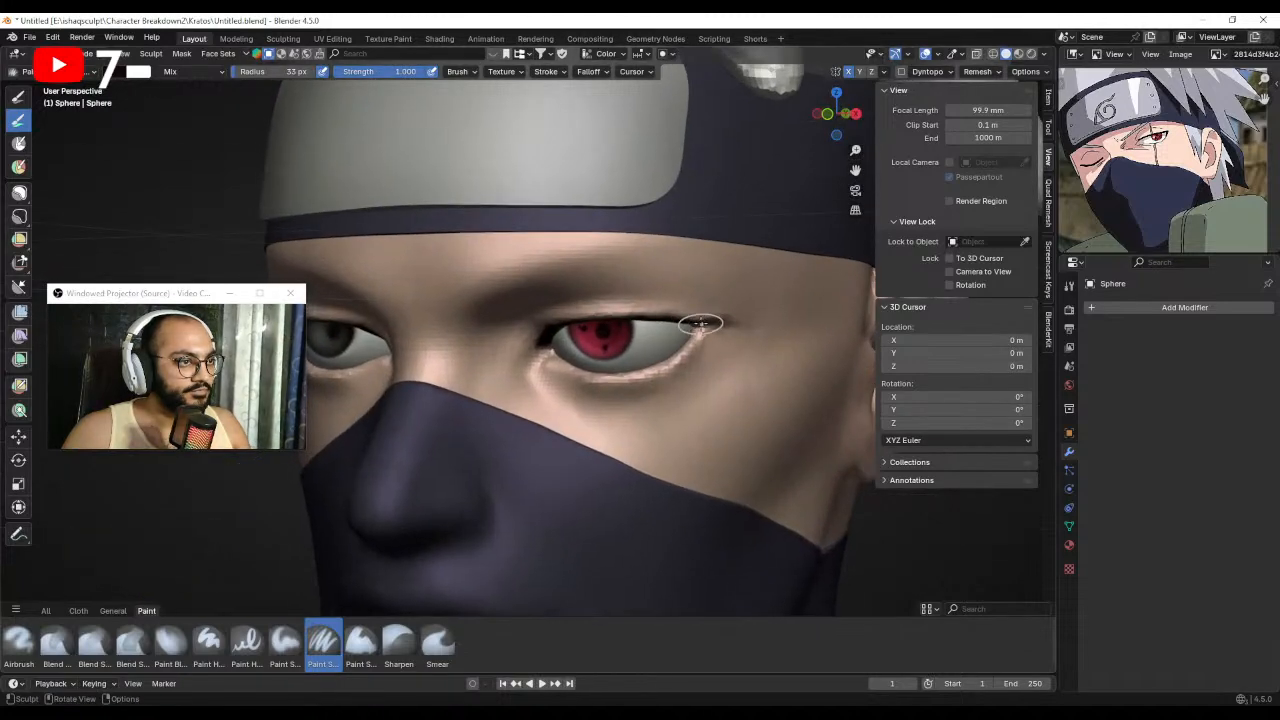
{"action": "left_click_drag", "start_coordinate": [701, 322], "coordinate": [637, 324]}
{"action": "middle_click_drag", "start_coordinate": [640, 328], "coordinate": [682, 326]}
{"action": "left_click_drag", "start_coordinate": [704, 321], "coordinate": [628, 316]}
{"action": "middle_click_drag", "start_coordinate": [630, 320], "coordinate": [677, 317]}
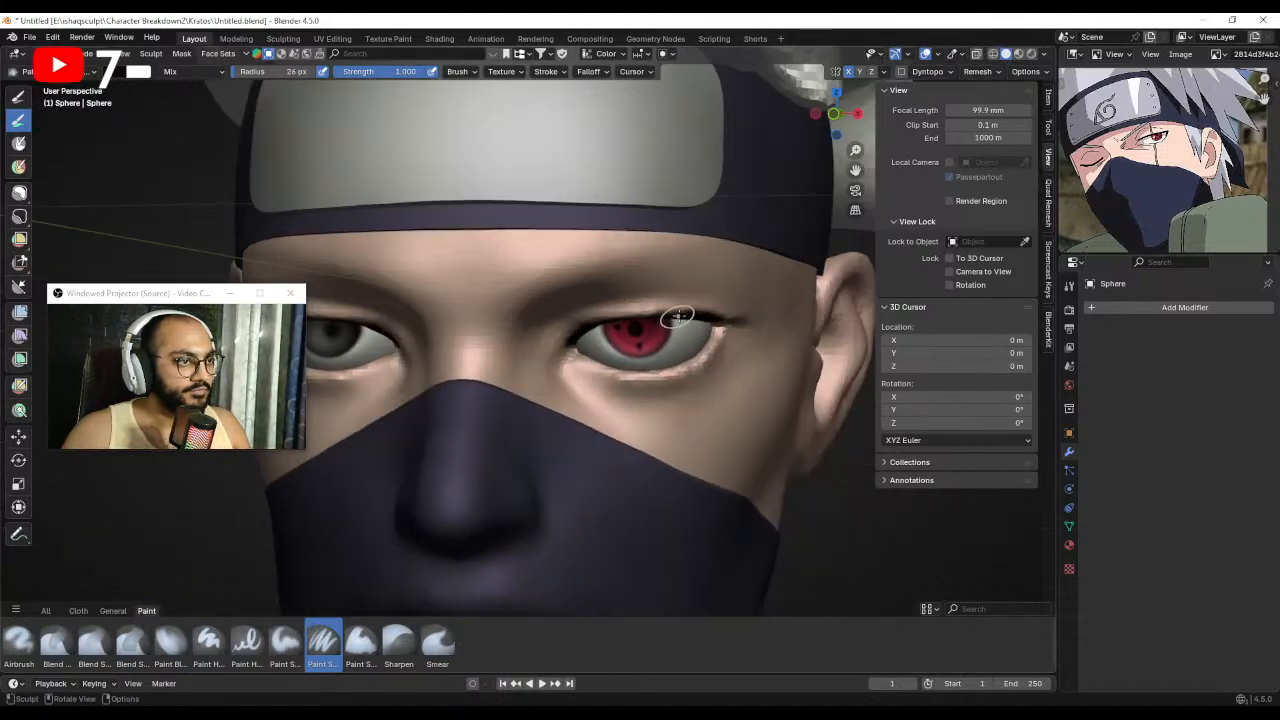
{"action": "left_click_drag", "start_coordinate": [688, 317], "coordinate": [615, 317]}
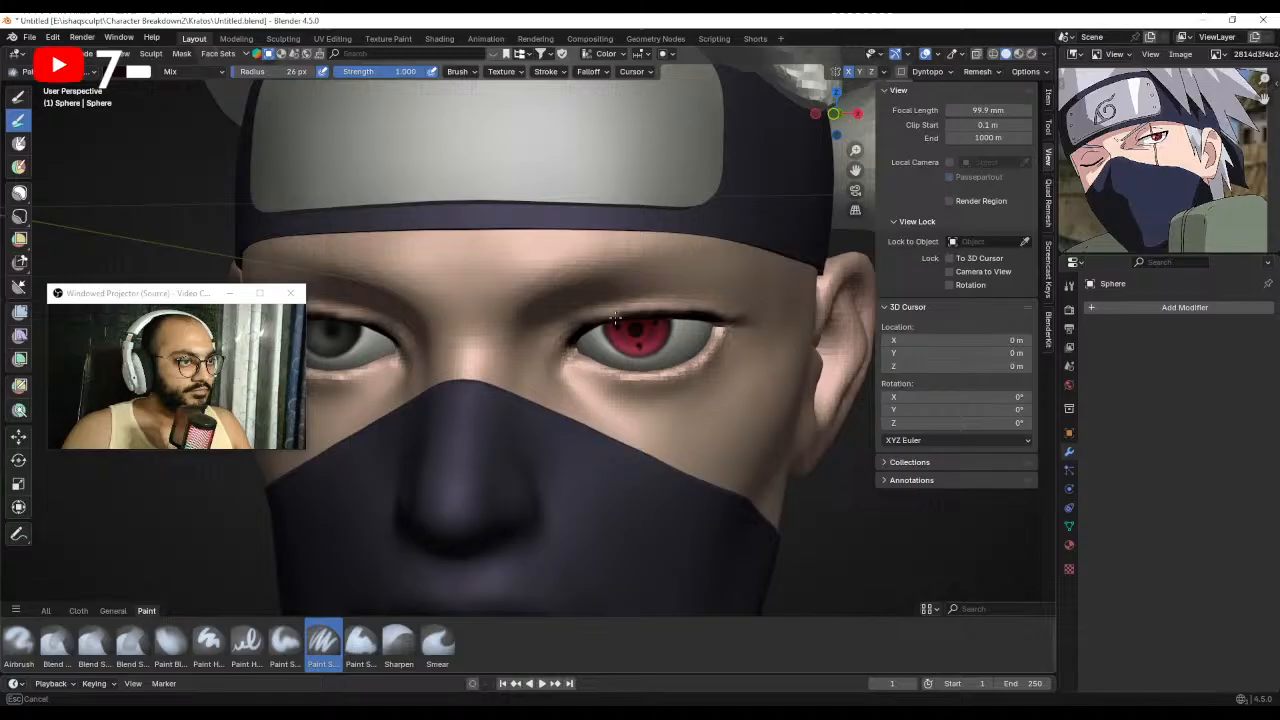
Refine the lash line at the inner corner at 17 px radius, and thicken it above the iris at 32 px.
{"action": "middle_click_drag", "start_coordinate": [701, 322], "coordinate": [703, 320]}
{"action": "key", "text": "f"}
{"action": "left_click", "coordinate": [705, 316]}
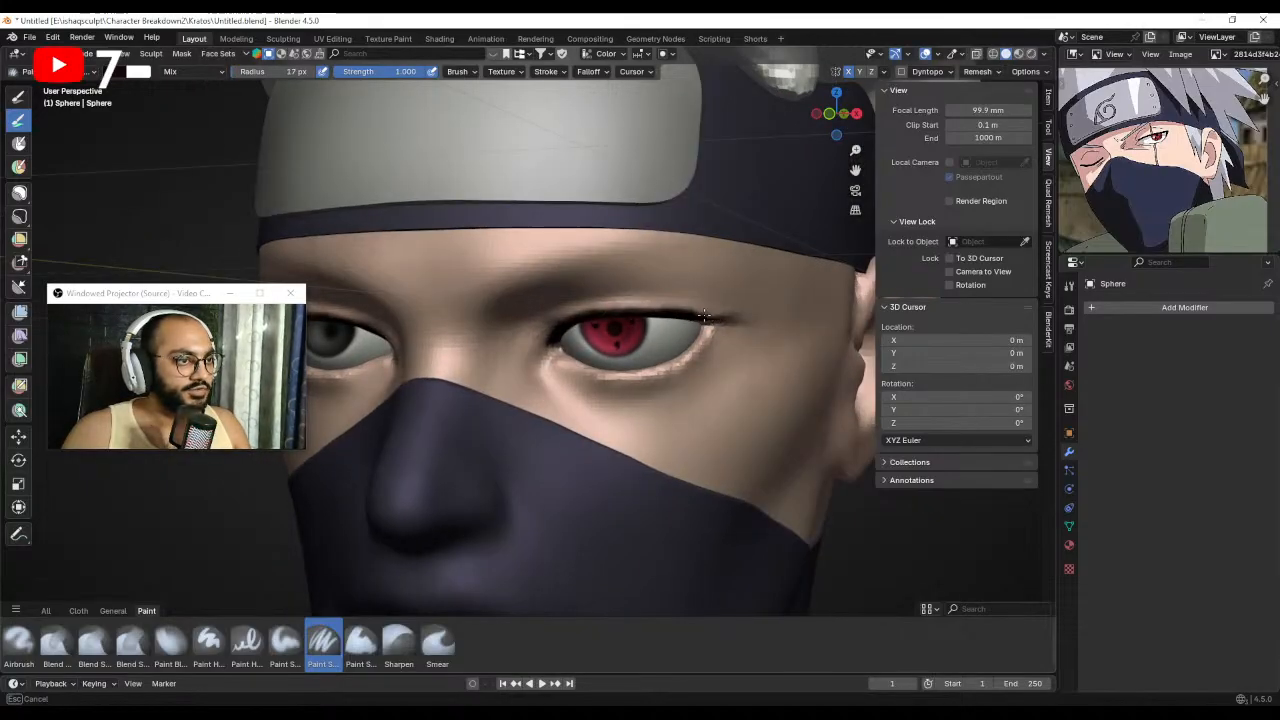
{"action": "middle_click_drag", "start_coordinate": [724, 319], "coordinate": [726, 319]}
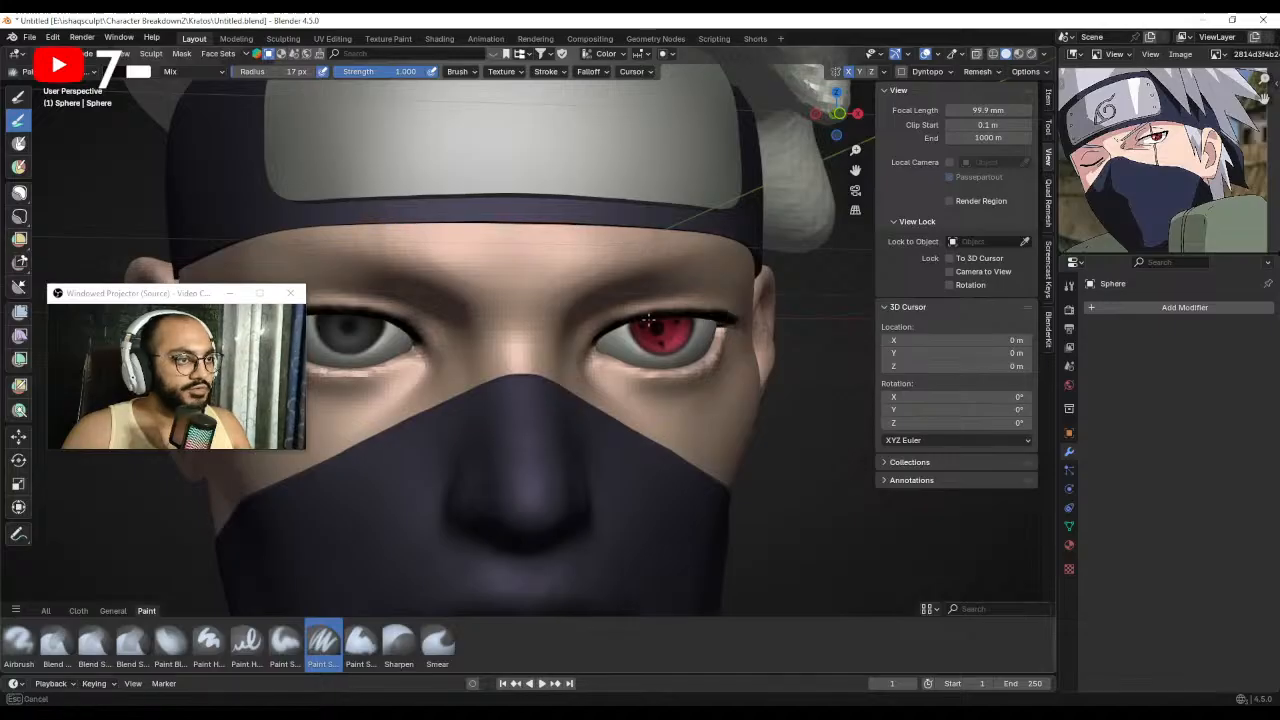
{"action": "left_click_drag", "start_coordinate": [597, 338], "coordinate": [602, 332]}
{"action": "middle_click_drag", "start_coordinate": [666, 324], "coordinate": [651, 322]}
{"action": "key", "text": "f"}
{"action": "left_click", "coordinate": [728, 317]}
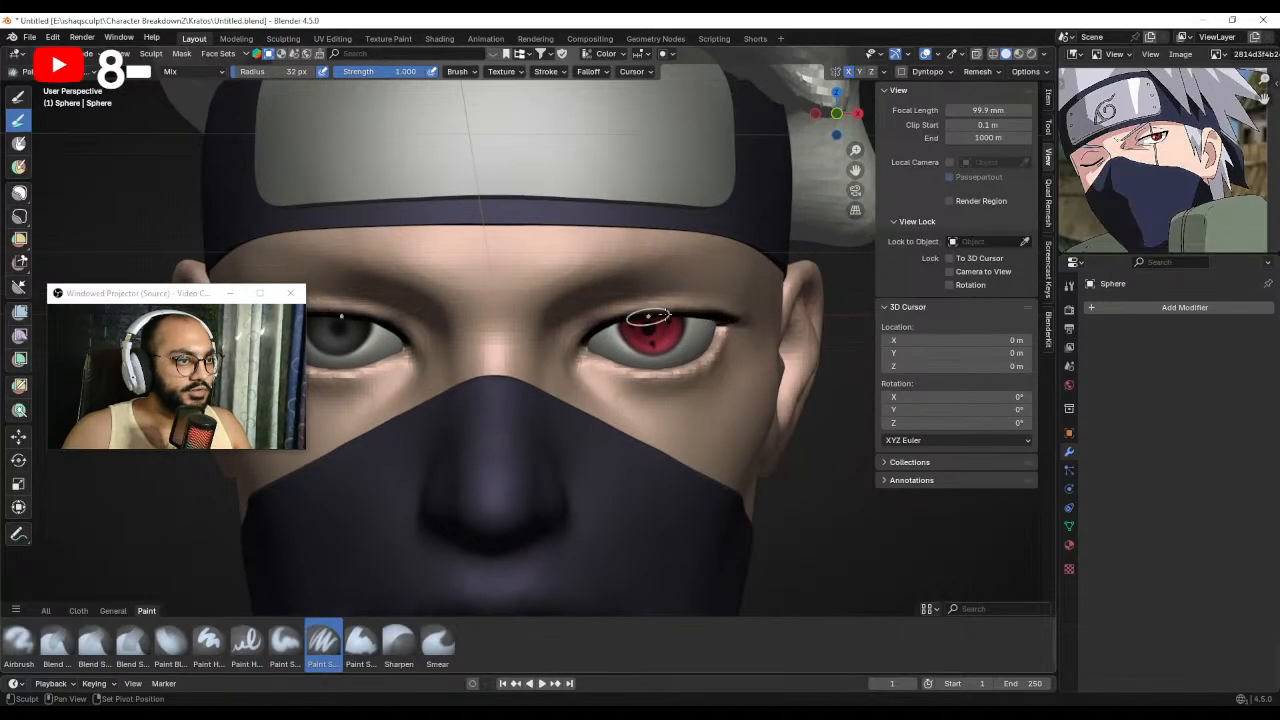
{"action": "mouse_move", "coordinate": [647, 318]}
{"action": "left_mouse_down"}
{"action": "mouse_move", "coordinate": [665, 316]}
{"action": "mouse_move", "coordinate": [605, 318]}
{"action": "left_mouse_up"}
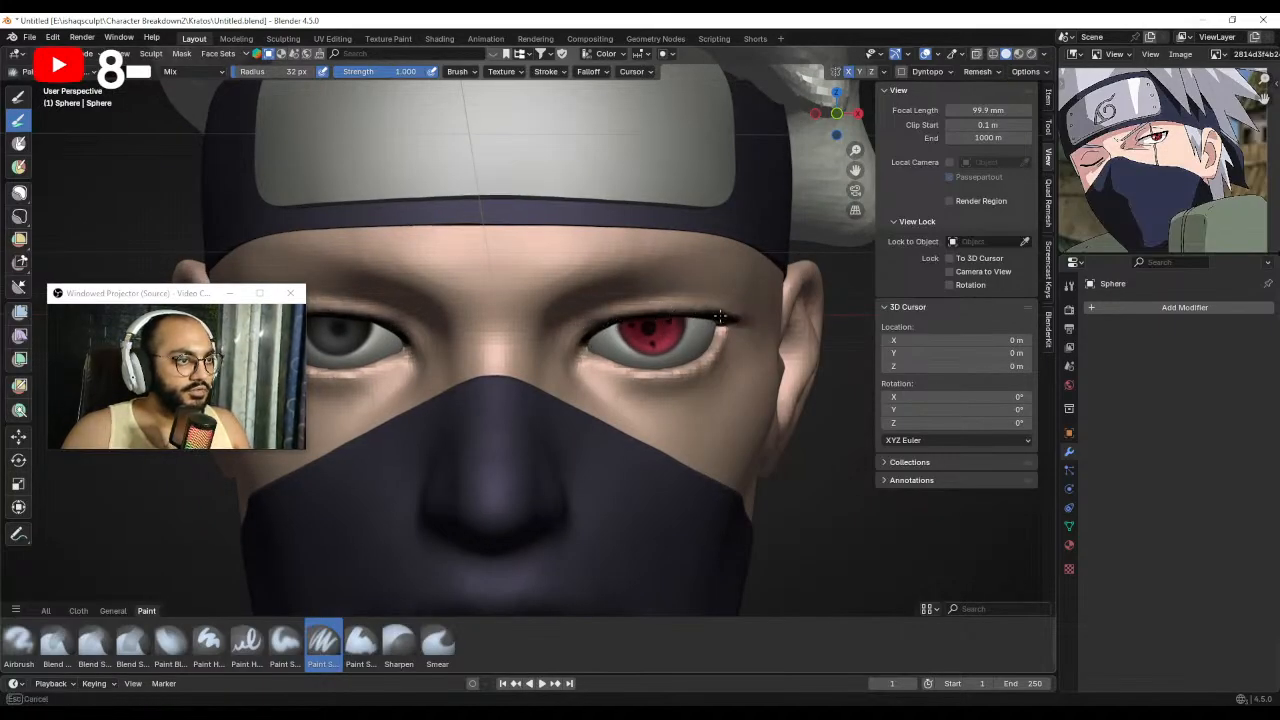
{"action": "scroll", "coordinate": [720, 317], "scroll_direction": "down", "scroll_amount": 8}
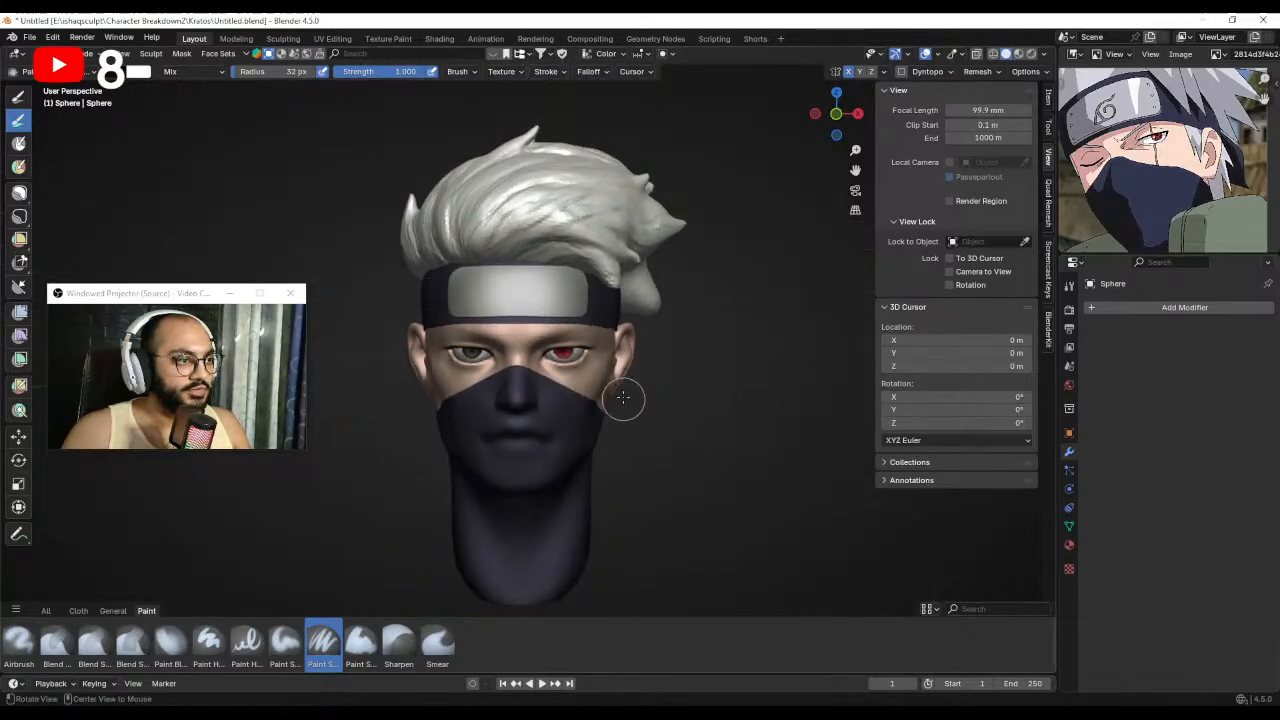
Reshape the inner upper eyelid and brow area with the Grab brush at 67 px and 93 px radius.
{"action": "scroll", "coordinate": [560, 370], "scroll_direction": "up", "scroll_amount": 8}
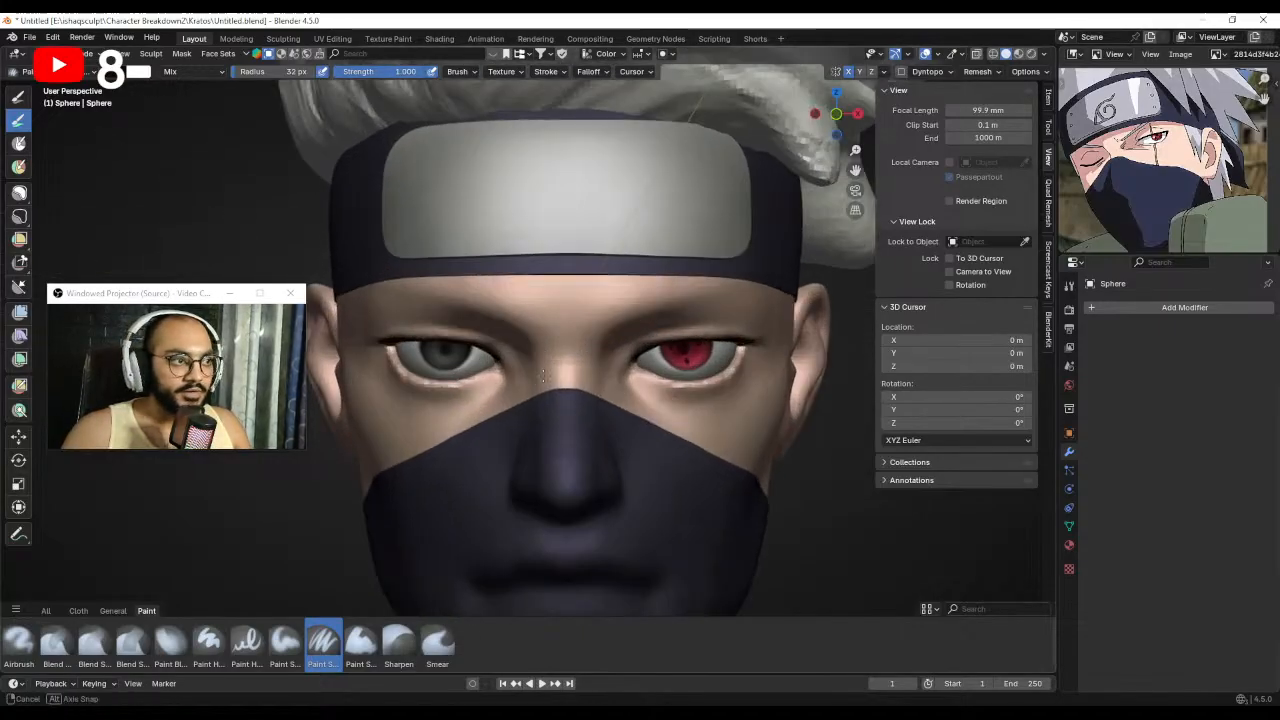
{"action": "middle_click_drag", "start_coordinate": [545, 362], "coordinate": [552, 350], "text": "ctrl"}
{"action": "key", "text": "g"}
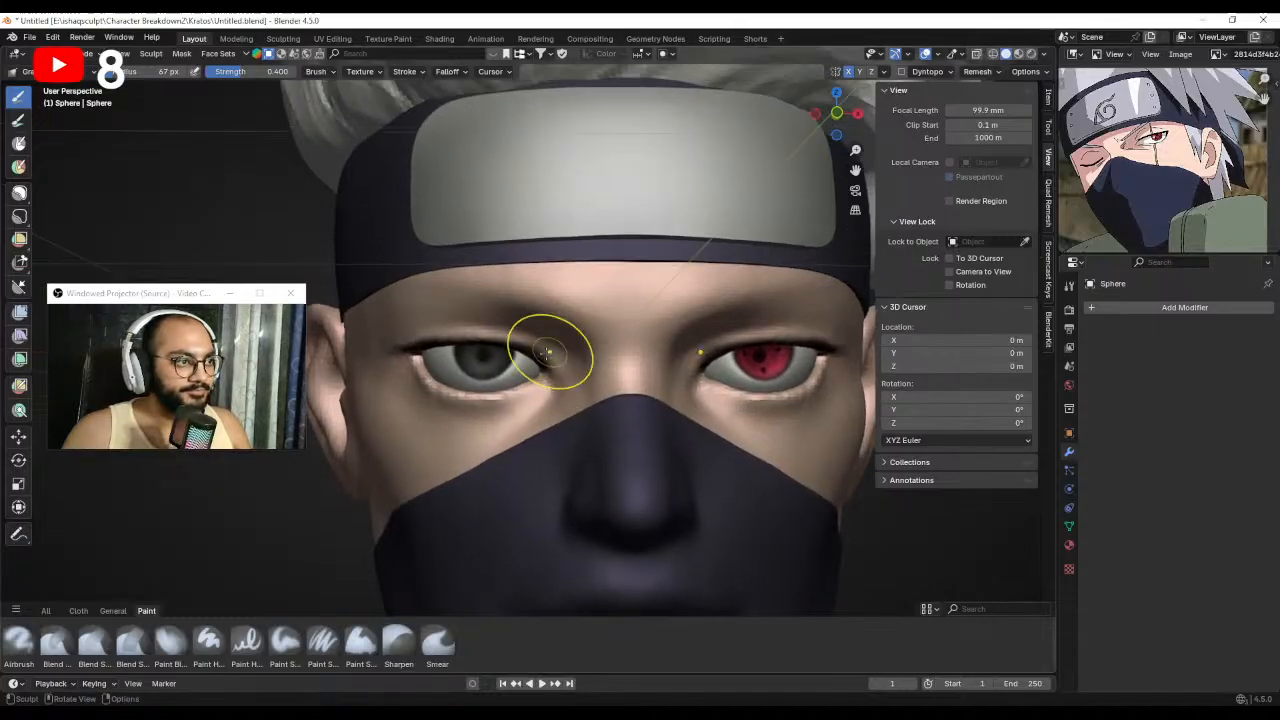
{"action": "mouse_move", "coordinate": [540, 347]}
{"action": "left_mouse_down"}
{"action": "mouse_move", "coordinate": [482, 340]}
{"action": "mouse_move", "coordinate": [507, 323]}
{"action": "left_mouse_up"}
{"action": "key", "text": "f"}
{"action": "left_click", "coordinate": [552, 344]}
{"action": "key", "text": "f"}
{"action": "left_click", "coordinate": [526, 346]}
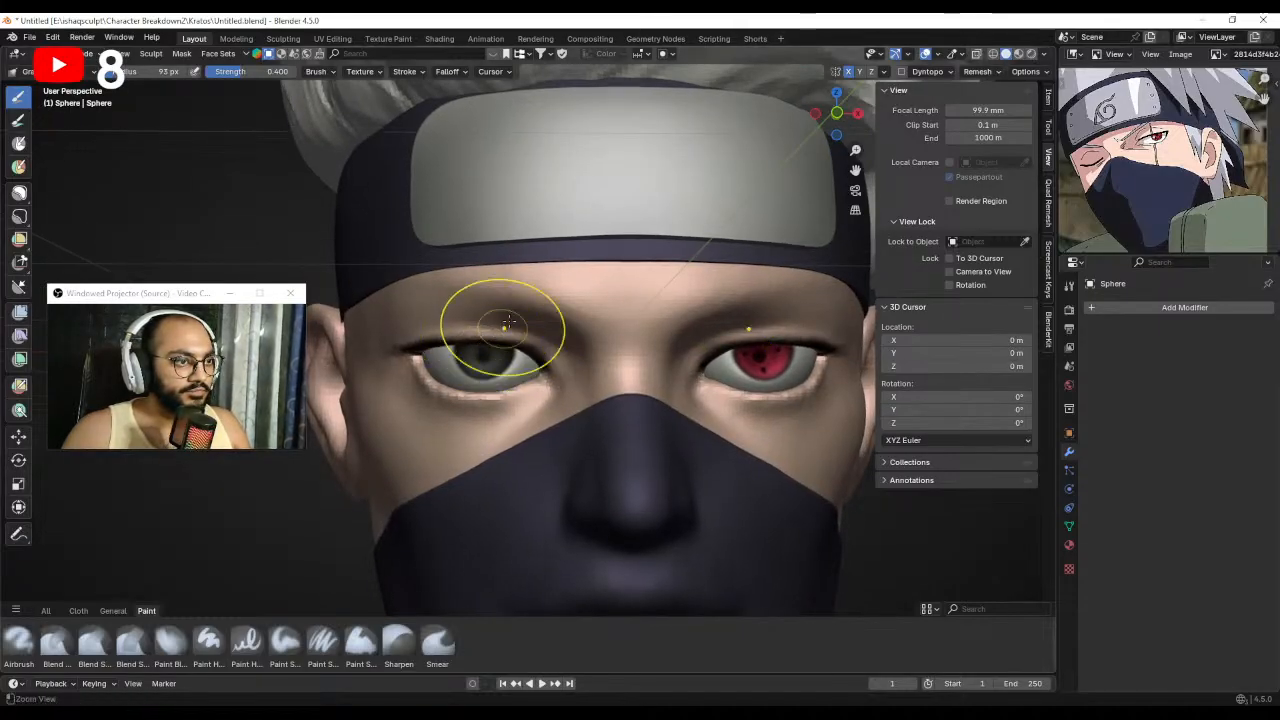
{"action": "scroll", "coordinate": [509, 443], "scroll_direction": "down", "scroll_amount": 6}
{"action": "mouse_move", "coordinate": [503, 480]}
{"action": "middle_mouse_down"}
{"action": "mouse_move", "coordinate": [525, 450]}
{"action": "mouse_move", "coordinate": [600, 449]}
{"action": "mouse_move", "coordinate": [409, 446]}
{"action": "mouse_move", "coordinate": [548, 441]}
{"action": "middle_mouse_up"}
{"action": "middle_click_drag", "start_coordinate": [548, 441], "coordinate": [543, 206], "text": "ctrl"}
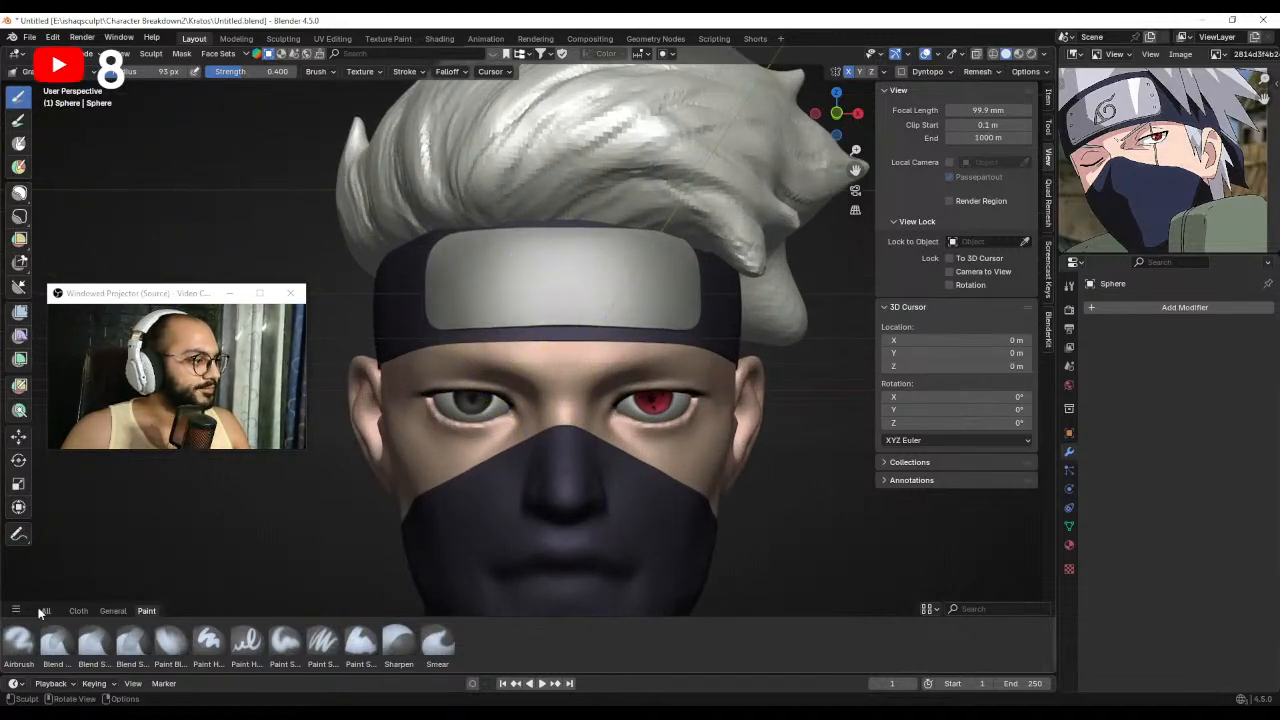
Carve mirrored vertical frown creases between the eyebrows with the Draw Sharp brush at about 47 px radius.
{"action": "left_click", "coordinate": [45, 610]}
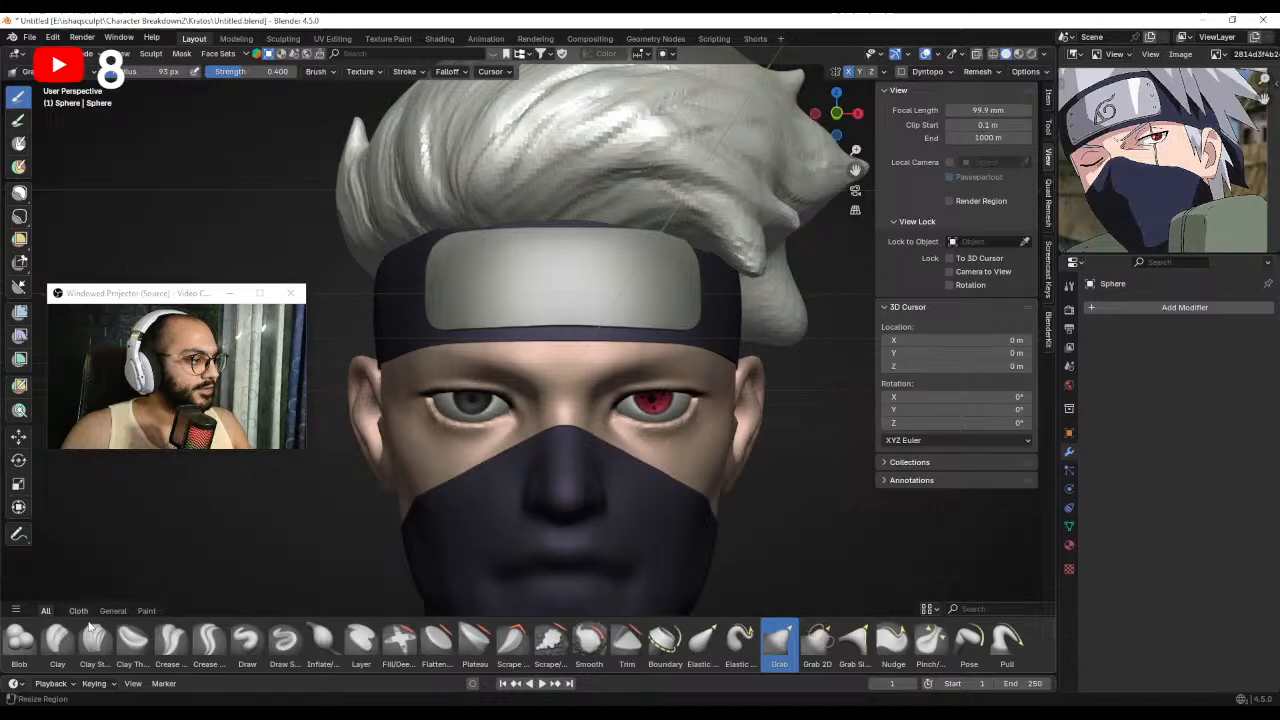
{"action": "left_click", "coordinate": [284, 640]}
{"action": "mouse_move", "coordinate": [571, 286]}
{"action": "middle_mouse_down"}
{"action": "mouse_move", "coordinate": [597, 405]}
{"action": "mouse_move", "coordinate": [557, 377]}
{"action": "mouse_move", "coordinate": [554, 397]}
{"action": "middle_mouse_up"}
{"action": "key", "text": "f"}
{"action": "left_click", "coordinate": [604, 394]}
{"action": "left_click_drag", "start_coordinate": [566, 378], "coordinate": [557, 431]}
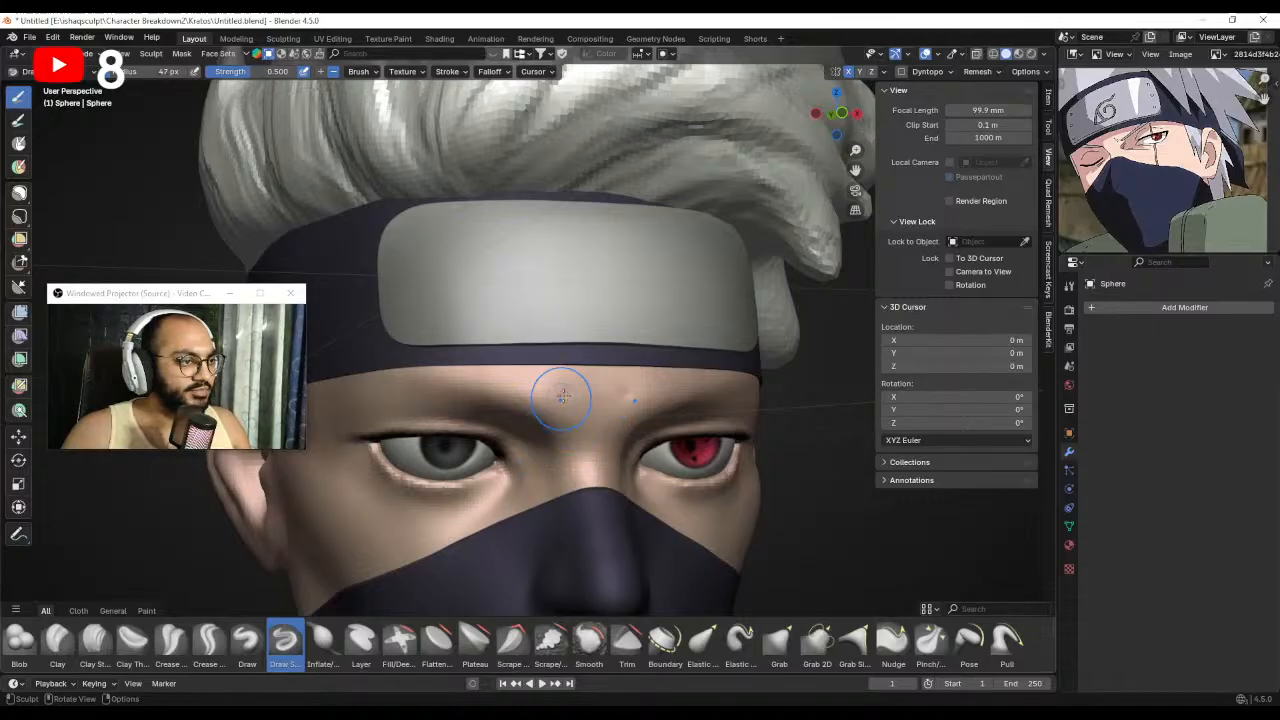
{"action": "left_click_drag", "start_coordinate": [572, 377], "coordinate": [556, 432]}
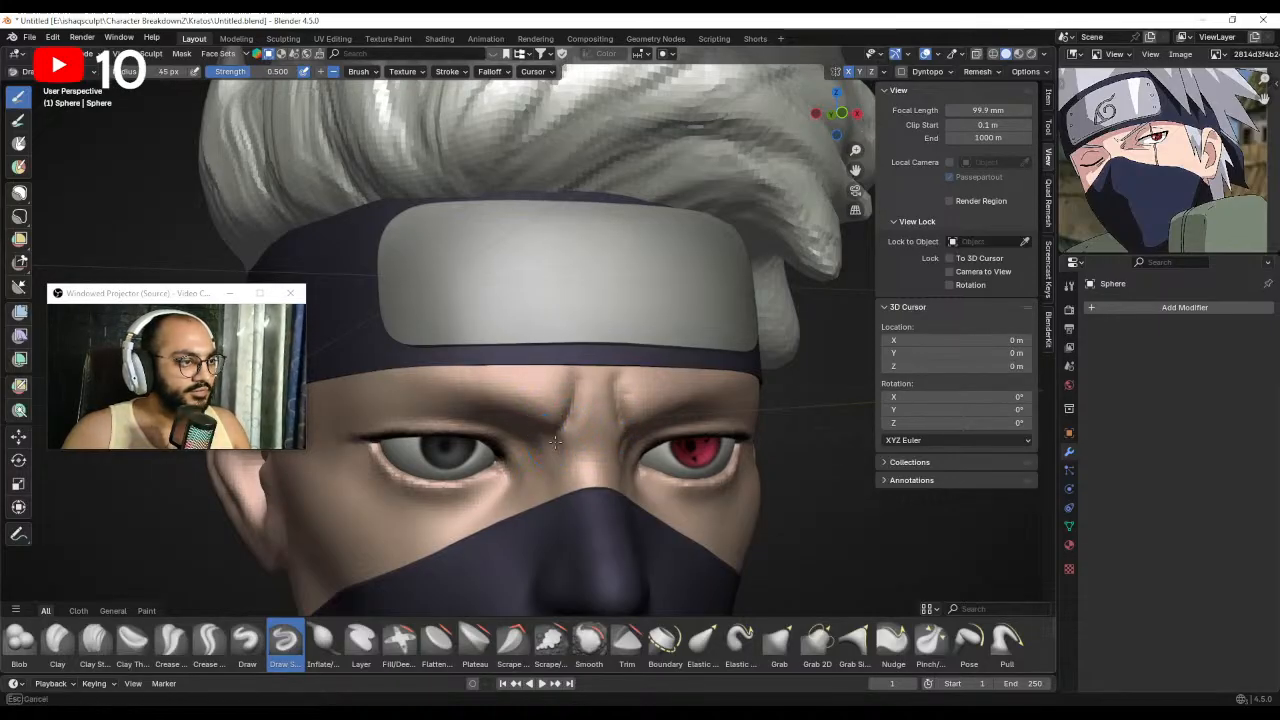
Deepen the frown creases down toward the inner brows with the Draw Sharp brush at 51 px radius.
{"action": "key", "text": "f"}
{"action": "left_click", "coordinate": [565, 449]}
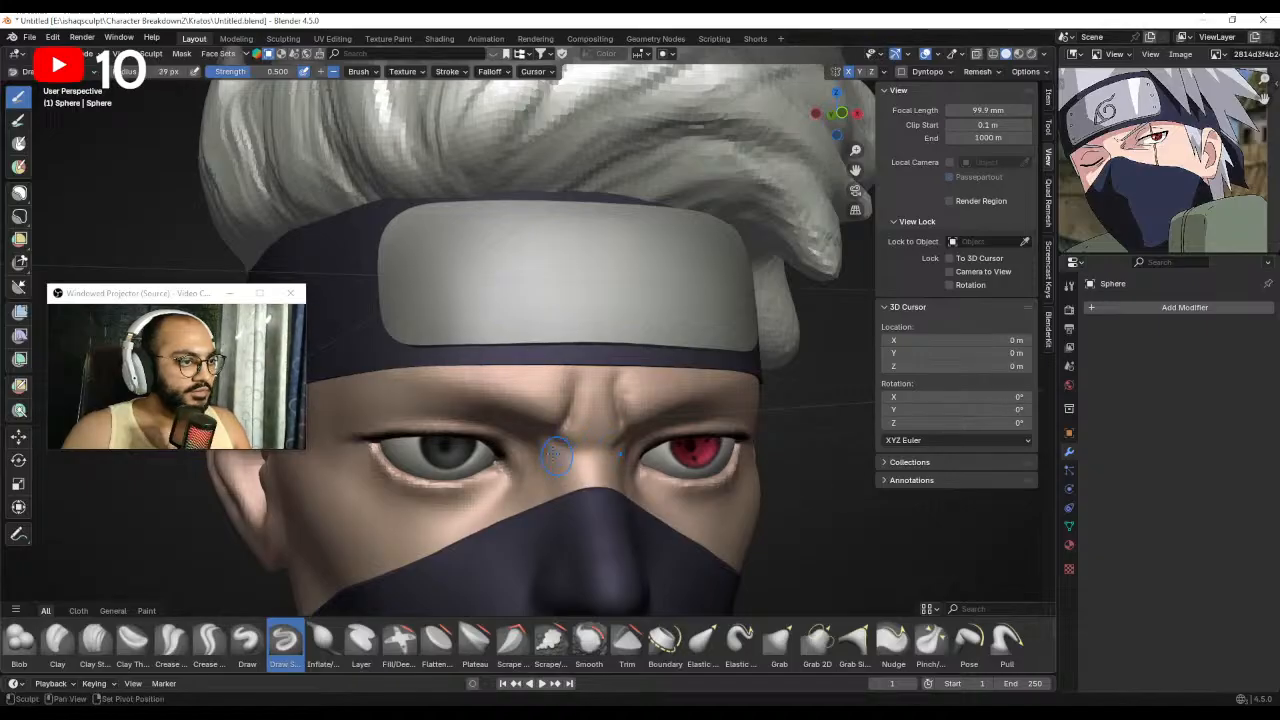
{"action": "mouse_move", "coordinate": [548, 459]}
{"action": "middle_mouse_down", "text": "ctrl"}
{"action": "mouse_move", "coordinate": [560, 500]}
{"action": "mouse_move", "coordinate": [532, 492]}
{"action": "middle_mouse_up", "text": "ctrl"}
{"action": "middle_click_drag", "start_coordinate": [536, 420], "coordinate": [536, 405], "text": "ctrl"}
{"action": "key", "text": "f"}
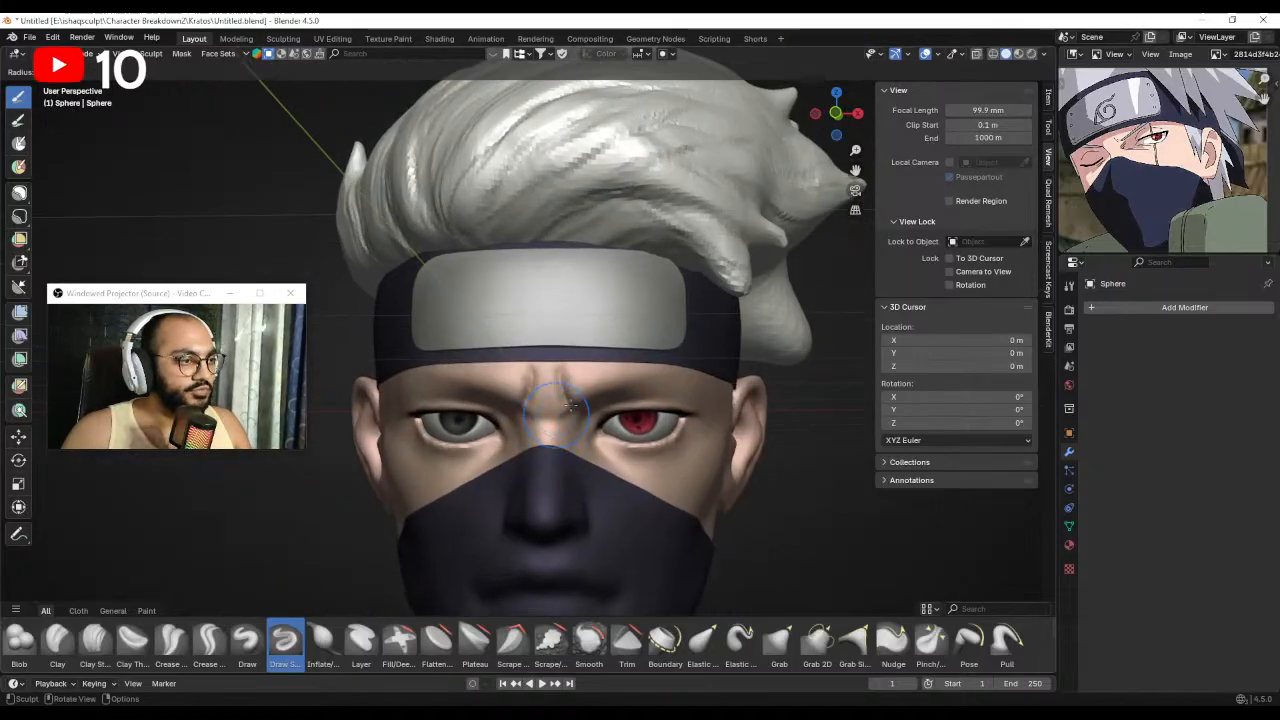
{"action": "left_click", "coordinate": [545, 385]}
{"action": "left_click_drag", "start_coordinate": [533, 374], "coordinate": [542, 414]}
{"action": "middle_click_drag", "start_coordinate": [542, 402], "coordinate": [563, 366]}
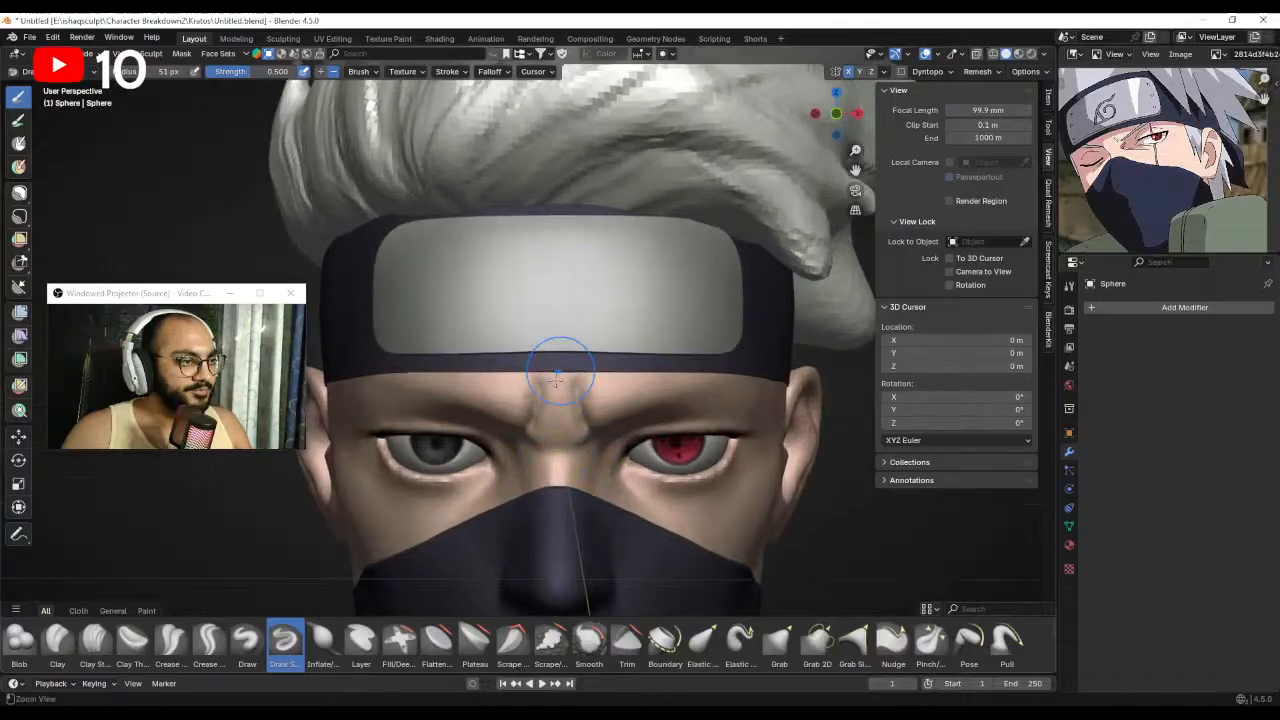
Sharpen the frown creases with finer Draw Sharp strokes at 23 px radius.
{"action": "key", "text": "f"}
{"action": "left_click", "coordinate": [580, 400]}
{"action": "left_click_drag", "start_coordinate": [540, 384], "coordinate": [547, 410]}
{"action": "middle_click_drag", "start_coordinate": [546, 400], "coordinate": [563, 396]}
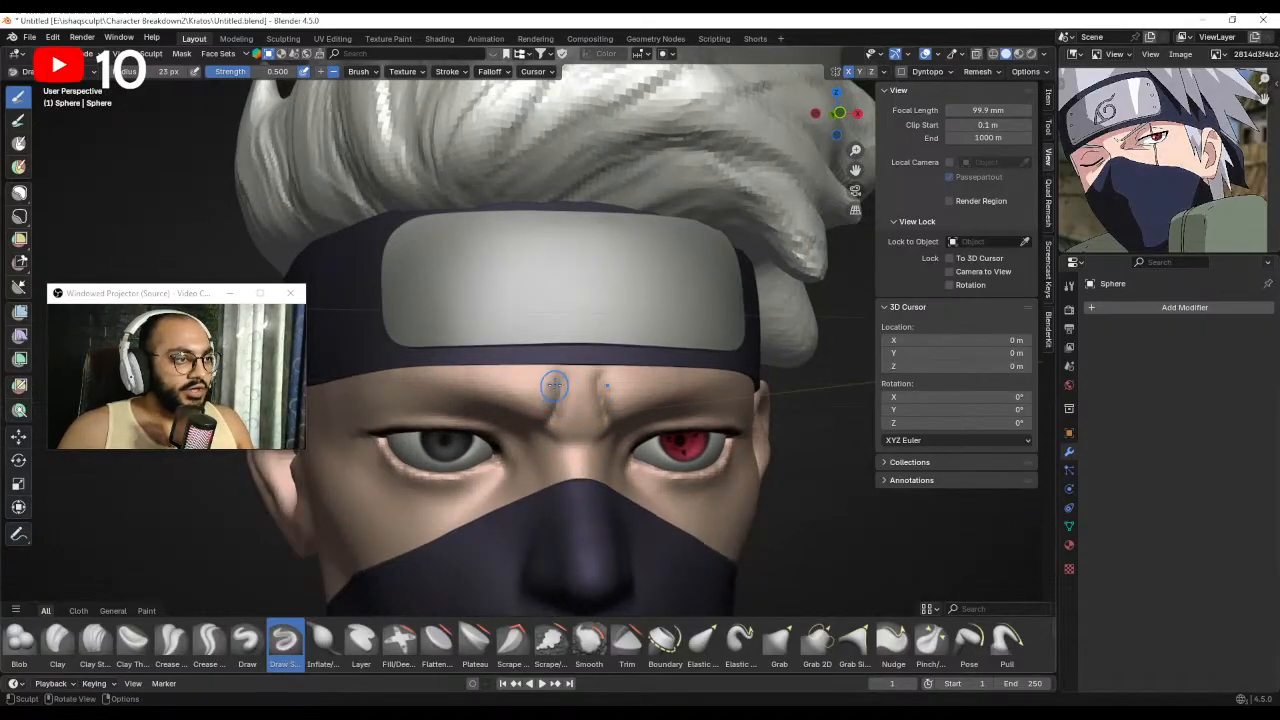
{"action": "left_click_drag", "start_coordinate": [554, 386], "coordinate": [548, 420]}
{"action": "mouse_move", "coordinate": [547, 421]}
{"action": "middle_mouse_down"}
{"action": "mouse_move", "coordinate": [557, 402]}
{"action": "mouse_move", "coordinate": [537, 420]}
{"action": "mouse_move", "coordinate": [547, 448]}
{"action": "middle_mouse_up"}
Reshape the bridge of the nose between the eyes with the Grab brush at about 68 to 73 px radius.
{"action": "key", "text": "g"}
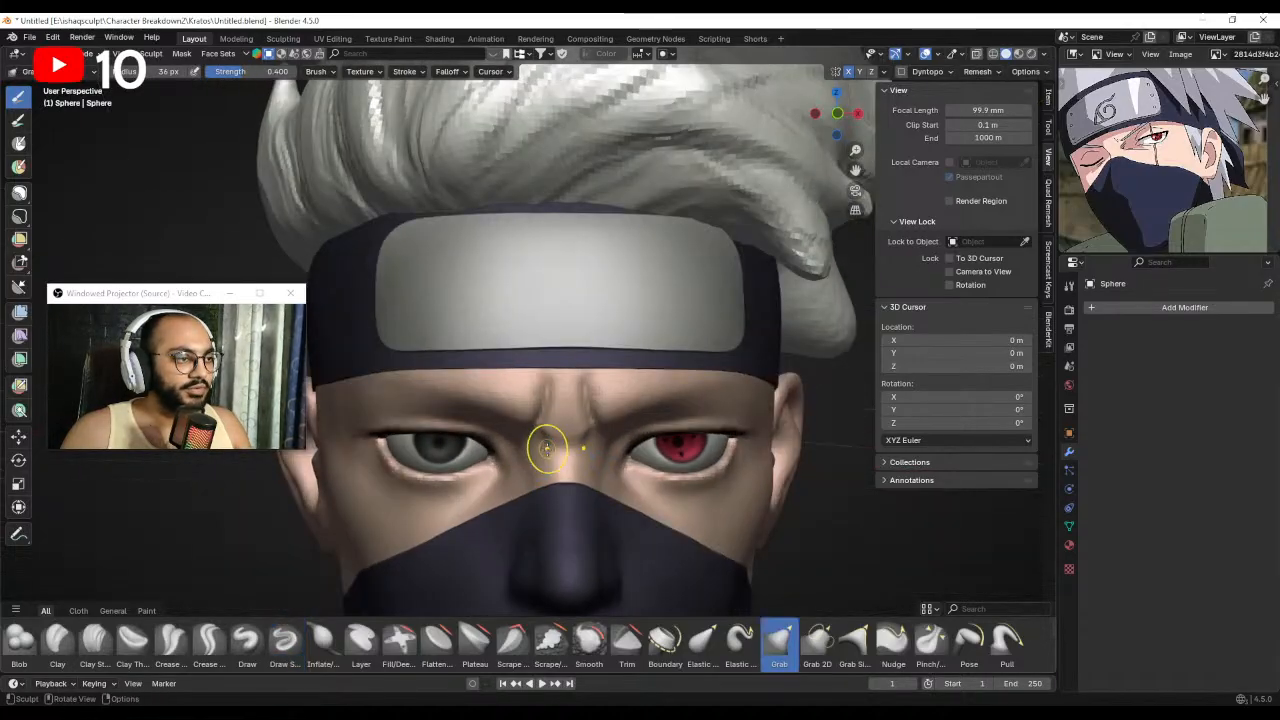
{"action": "scroll", "coordinate": [541, 446], "scroll_direction": "up", "scroll_amount": 1}
{"action": "key", "text": "f"}
{"action": "left_click", "coordinate": [545, 448]}
{"action": "left_click_drag", "start_coordinate": [534, 451], "coordinate": [536, 449]}
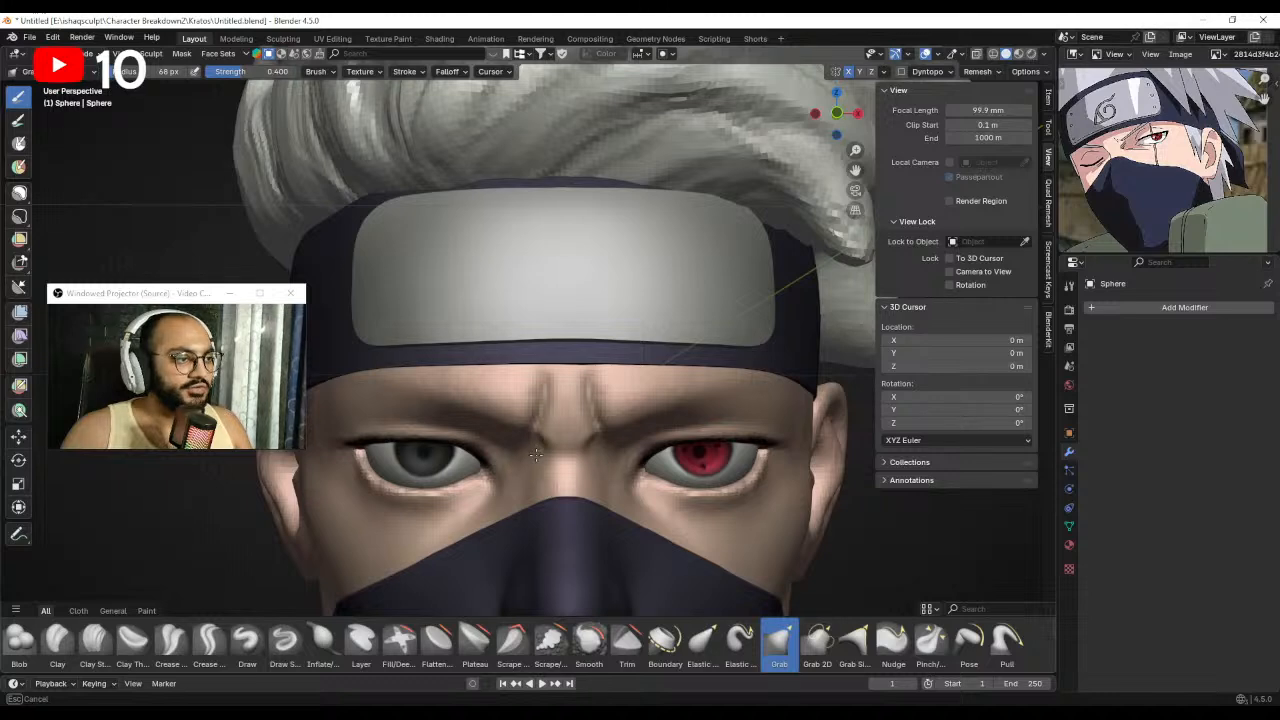
{"action": "middle_click_drag", "start_coordinate": [536, 450], "coordinate": [538, 480]}
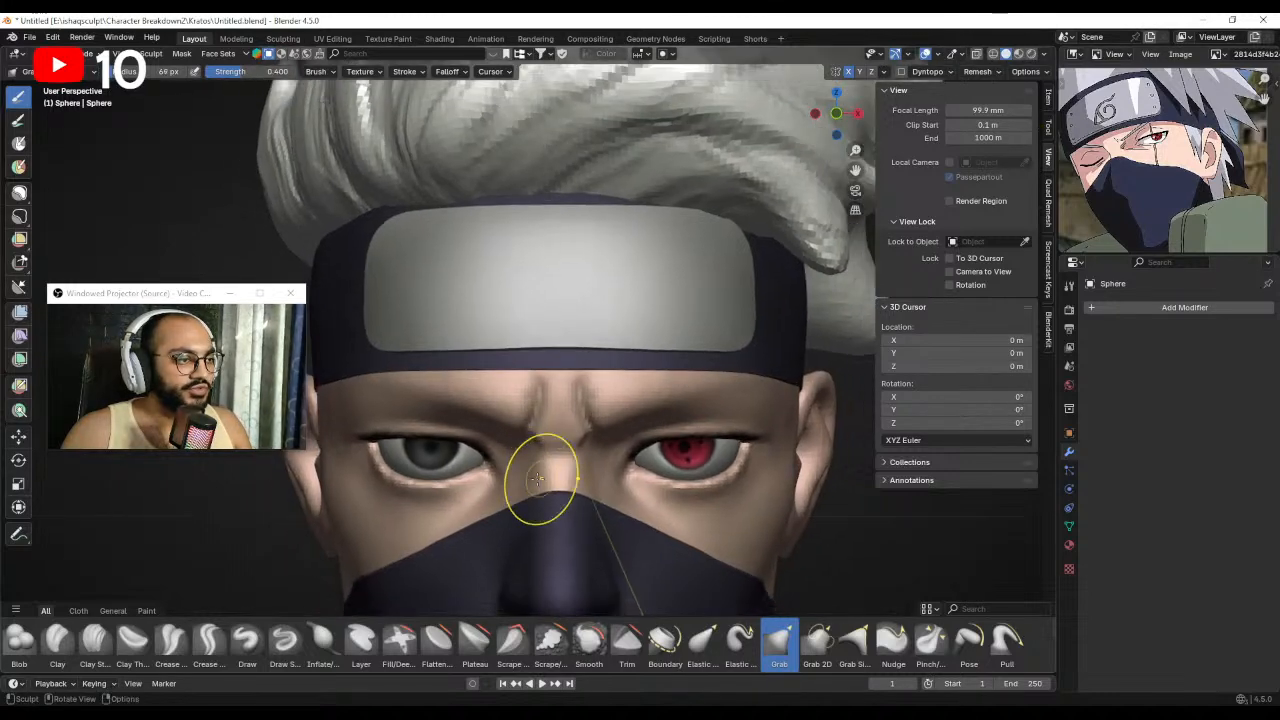
{"action": "left_click_drag", "start_coordinate": [532, 484], "coordinate": [534, 481]}
{"action": "key", "text": "f"}
{"action": "left_click", "coordinate": [591, 477]}
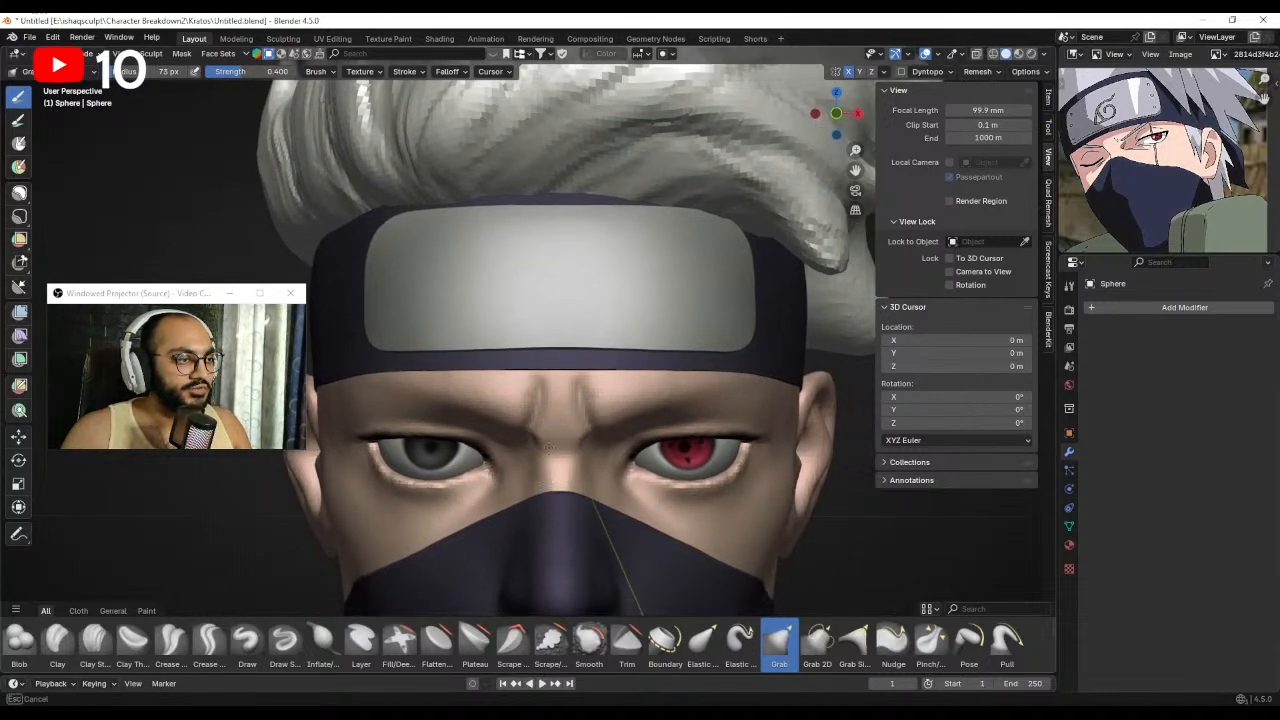
{"action": "left_click", "coordinate": [545, 445]}
{"action": "mouse_move", "coordinate": [543, 443]}
{"action": "middle_mouse_down"}
{"action": "mouse_move", "coordinate": [597, 435]}
{"action": "mouse_move", "coordinate": [537, 480]}
{"action": "middle_mouse_up"}
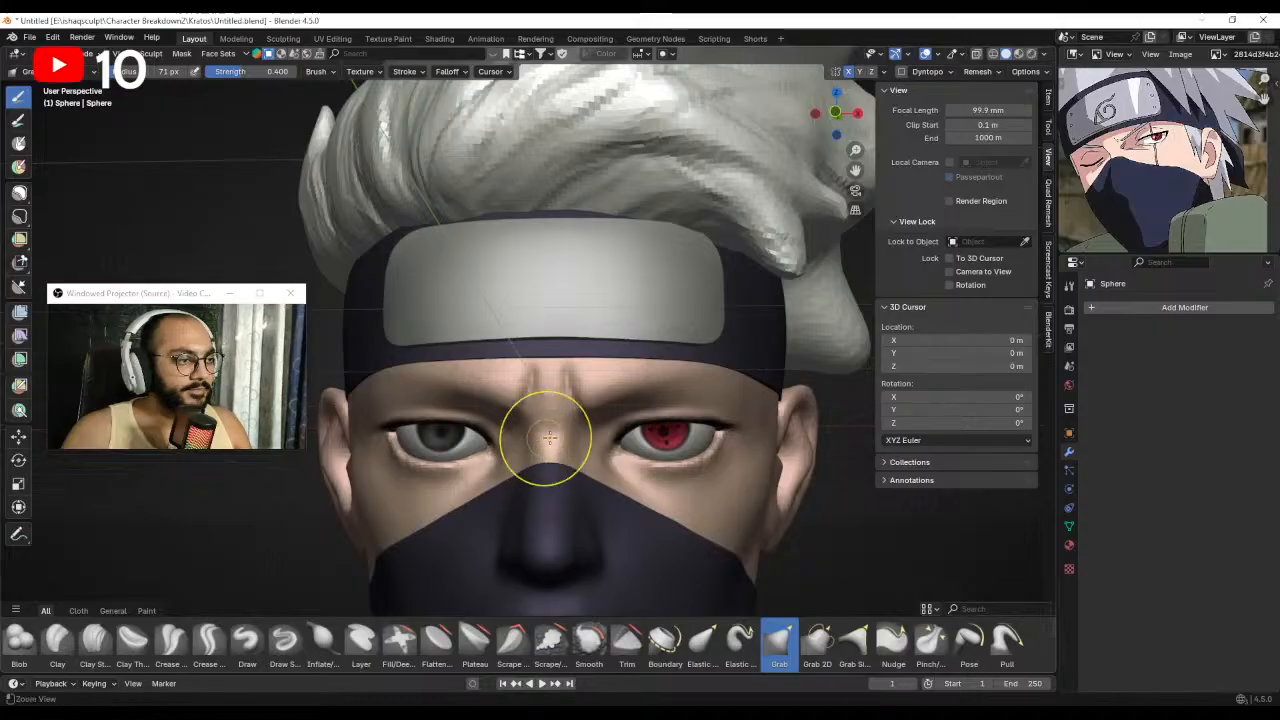
Pull the inner brow ends and the forehead between them into a frown with the Grab brush at 34 px and 51 px radius.
{"action": "middle_click_drag", "start_coordinate": [549, 437], "coordinate": [543, 401], "text": "ctrl"}
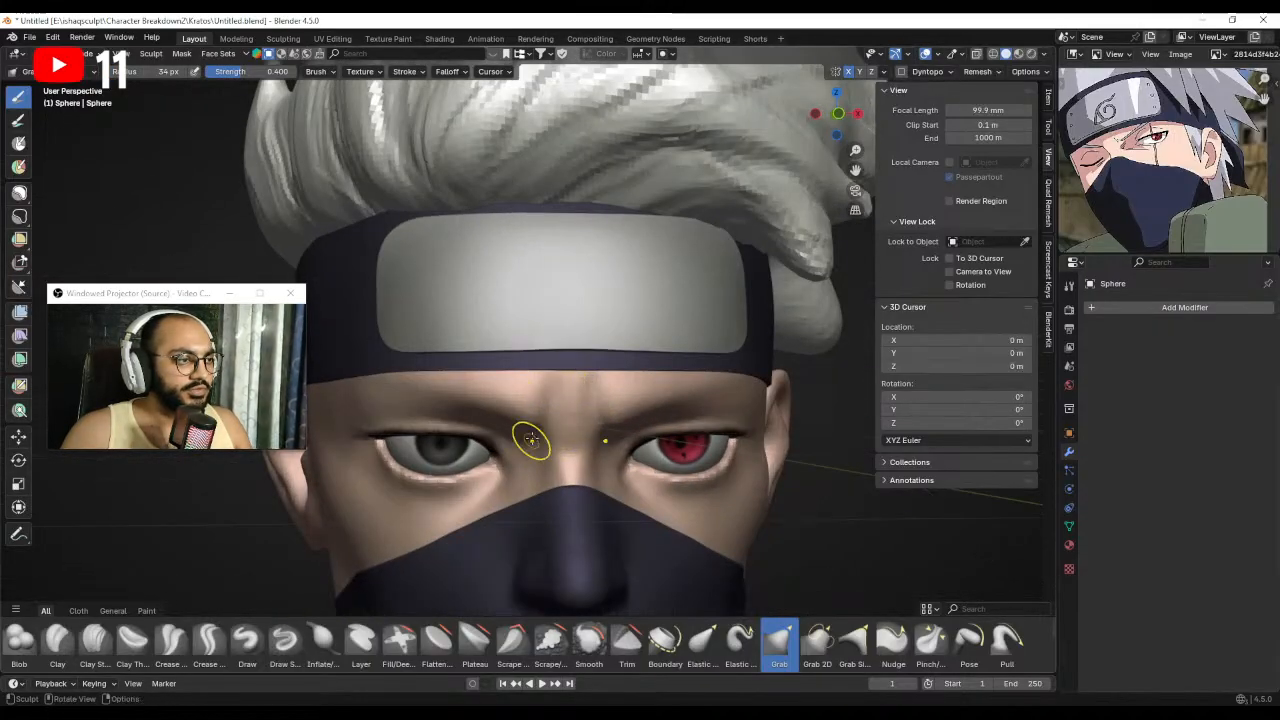
{"action": "middle_click_drag", "start_coordinate": [552, 363], "coordinate": [558, 391], "text": "ctrl"}
{"action": "mouse_move", "coordinate": [558, 391]}
{"action": "middle_mouse_down"}
{"action": "mouse_move", "coordinate": [543, 391]}
{"action": "mouse_move", "coordinate": [536, 343]}
{"action": "middle_mouse_up"}
{"action": "key", "text": "f"}
{"action": "left_click", "coordinate": [520, 413]}
{"action": "left_click_drag", "start_coordinate": [520, 413], "coordinate": [526, 429]}
{"action": "key", "text": "f"}
{"action": "left_click", "coordinate": [538, 368]}
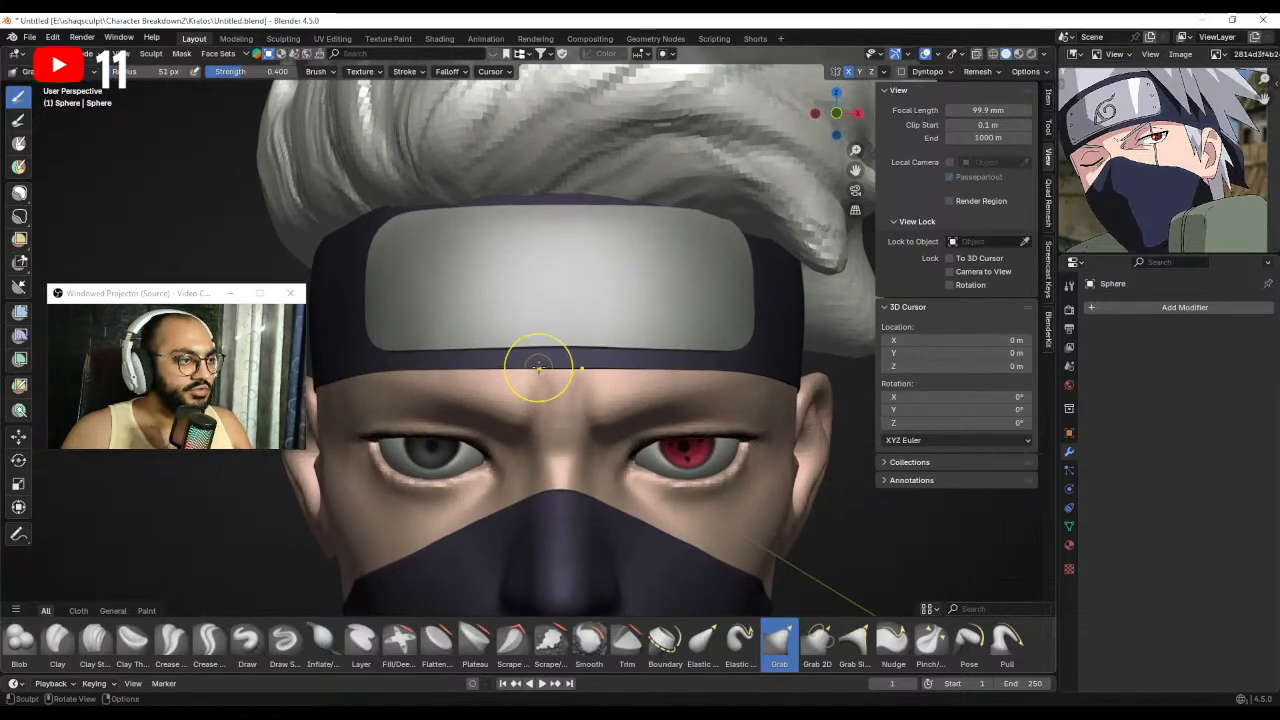
{"action": "left_click", "coordinate": [557, 402]}
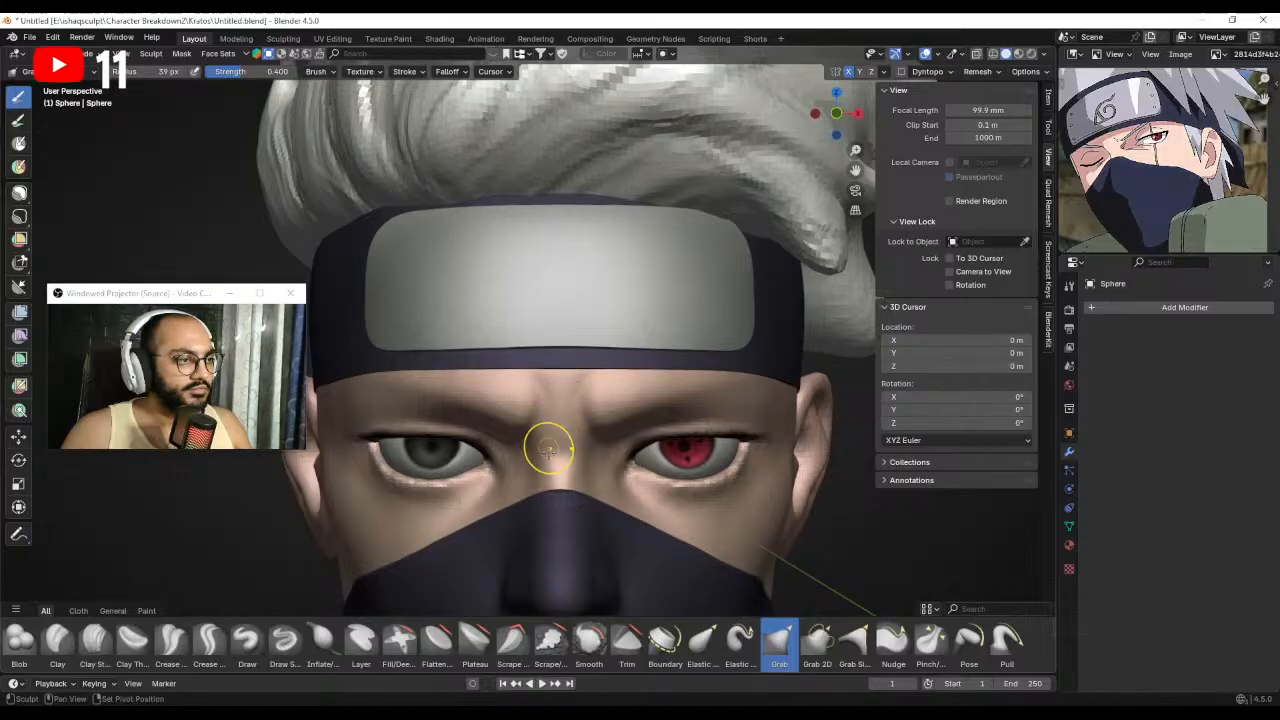
Refine the frown around the top of the nose with the Grab brush at 55 px and 33 px radius.
{"action": "mouse_move", "coordinate": [549, 451]}
{"action": "middle_mouse_down", "text": "ctrl"}
{"action": "mouse_move", "coordinate": [552, 471]}
{"action": "mouse_move", "coordinate": [573, 420]}
{"action": "mouse_move", "coordinate": [540, 402]}
{"action": "mouse_move", "coordinate": [463, 428]}
{"action": "mouse_move", "coordinate": [557, 430]}
{"action": "mouse_move", "coordinate": [556, 408]}
{"action": "middle_mouse_up", "text": "ctrl"}
{"action": "mouse_move", "coordinate": [556, 430]}
{"action": "middle_mouse_down"}
{"action": "mouse_move", "coordinate": [515, 432]}
{"action": "mouse_move", "coordinate": [520, 418]}
{"action": "mouse_move", "coordinate": [547, 429]}
{"action": "mouse_move", "coordinate": [515, 396]}
{"action": "mouse_move", "coordinate": [631, 400]}
{"action": "mouse_move", "coordinate": [597, 418]}
{"action": "middle_mouse_up"}
{"action": "key", "text": "f"}
{"action": "left_click", "coordinate": [549, 428]}
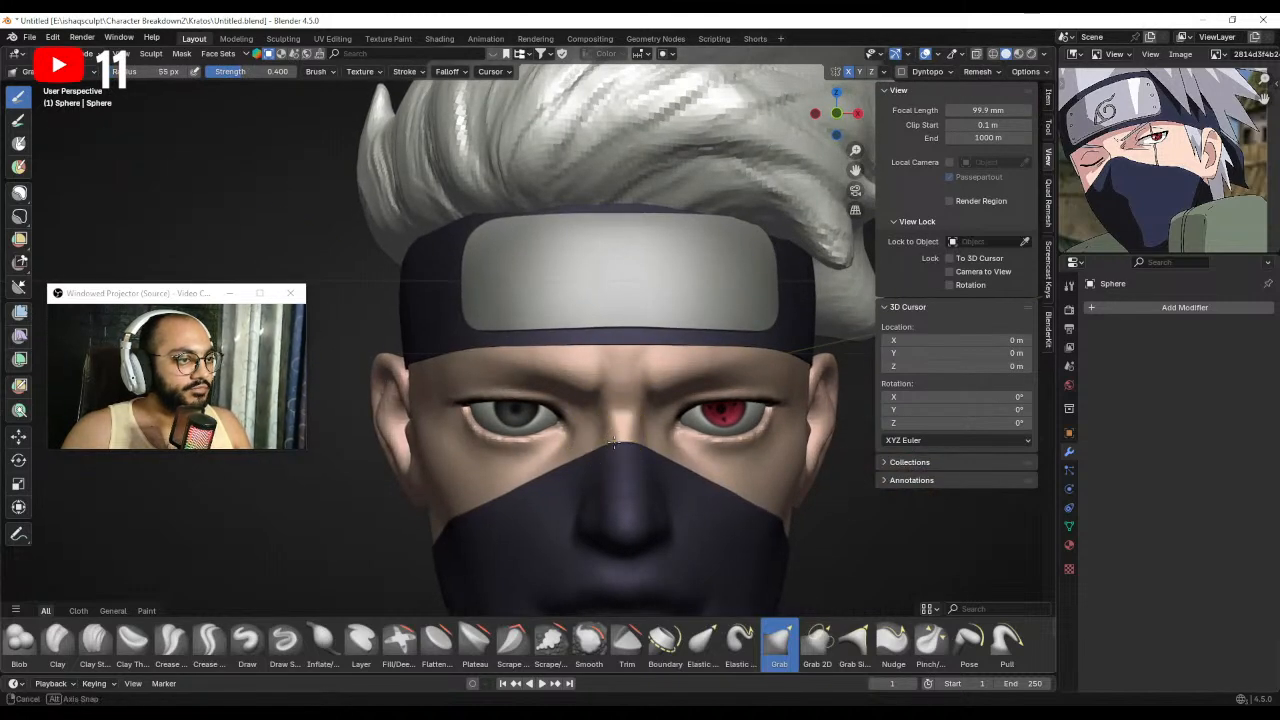
{"action": "mouse_move", "coordinate": [614, 443]}
{"action": "middle_mouse_down"}
{"action": "mouse_move", "coordinate": [557, 500]}
{"action": "mouse_move", "coordinate": [597, 409]}
{"action": "mouse_move", "coordinate": [585, 390]}
{"action": "middle_mouse_up"}
{"action": "mouse_move", "coordinate": [585, 390]}
{"action": "middle_mouse_down"}
{"action": "mouse_move", "coordinate": [616, 405]}
{"action": "mouse_move", "coordinate": [596, 423]}
{"action": "middle_mouse_up"}
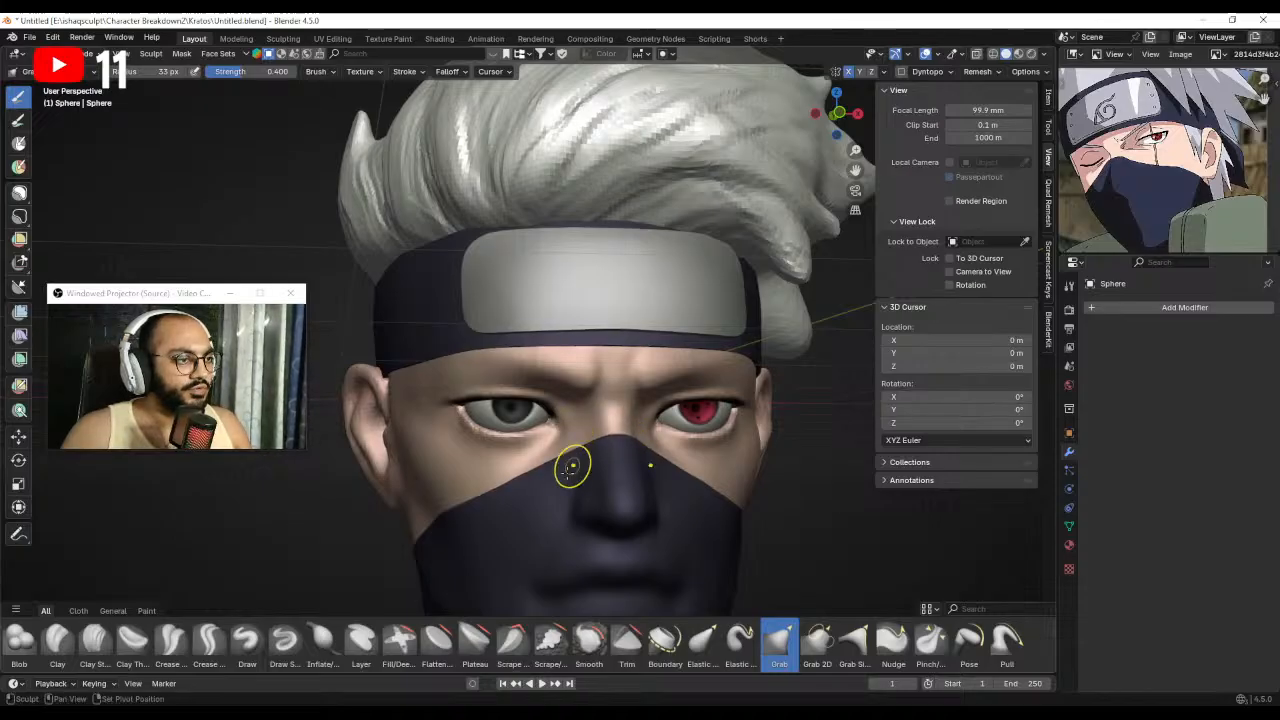
{"action": "middle_click_drag", "start_coordinate": [568, 472], "coordinate": [645, 352], "text": "ctrl"}
{"action": "scroll", "coordinate": [614, 380], "scroll_direction": "up", "scroll_amount": 3}
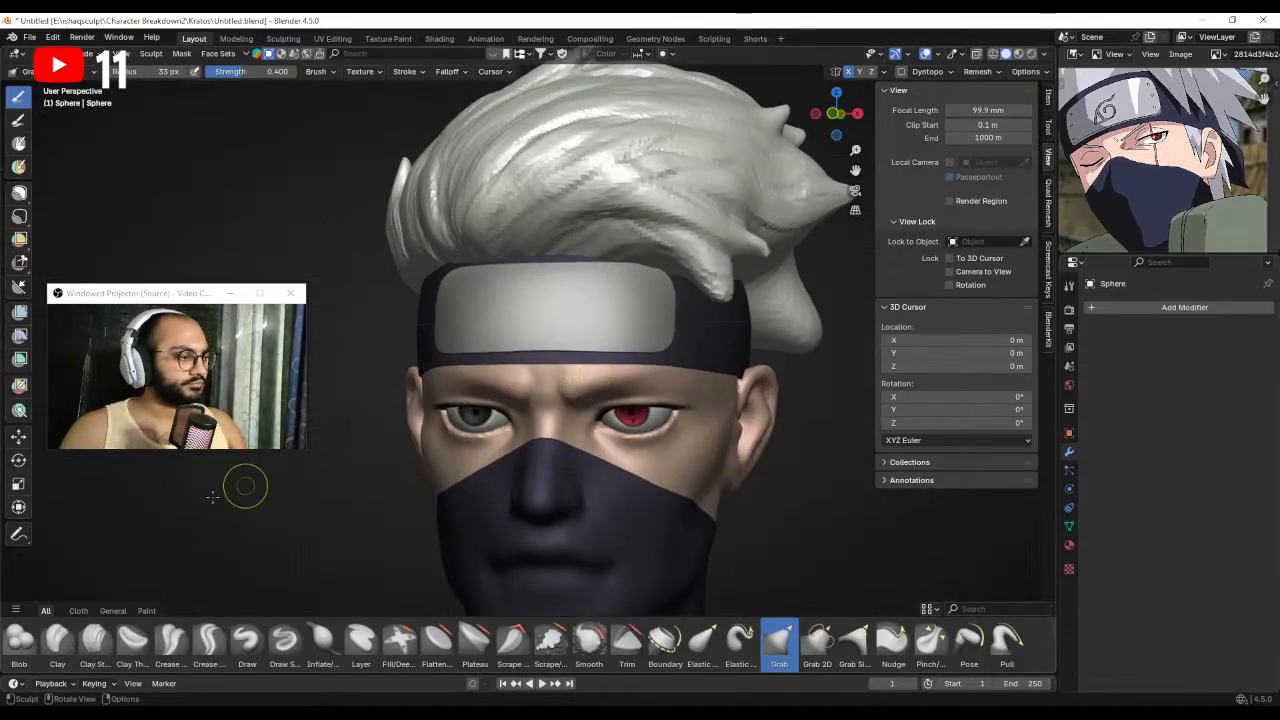
Try to paint light eyebrows above both eyes with the Paint Hard brush, starting at 28 px radius.
{"action": "left_click", "coordinate": [146, 611]}
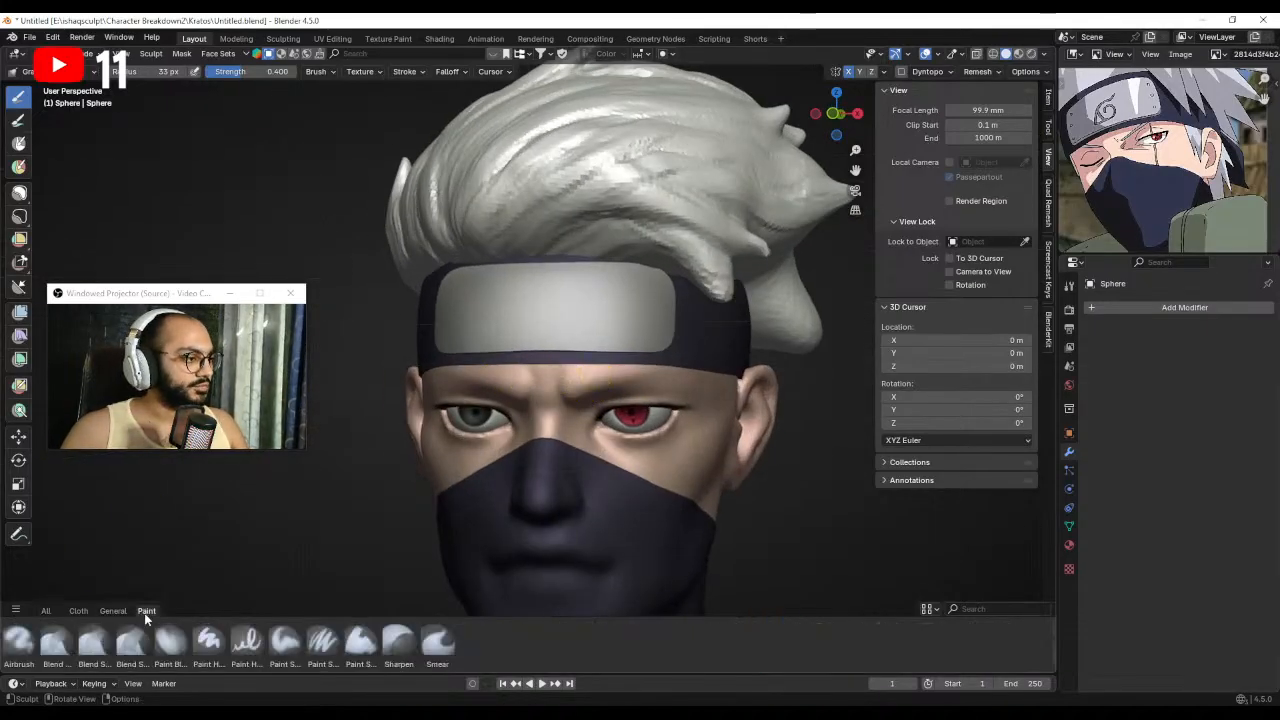
{"action": "left_click", "coordinate": [217, 646]}
{"action": "mouse_move", "coordinate": [549, 330]}
{"action": "middle_mouse_down"}
{"action": "mouse_move", "coordinate": [604, 331]}
{"action": "mouse_move", "coordinate": [608, 366]}
{"action": "mouse_move", "coordinate": [596, 368]}
{"action": "middle_mouse_up"}
{"action": "scroll", "coordinate": [586, 366], "scroll_direction": "up", "scroll_amount": 4}
{"action": "left_click_drag", "start_coordinate": [537, 376], "coordinate": [636, 352]}
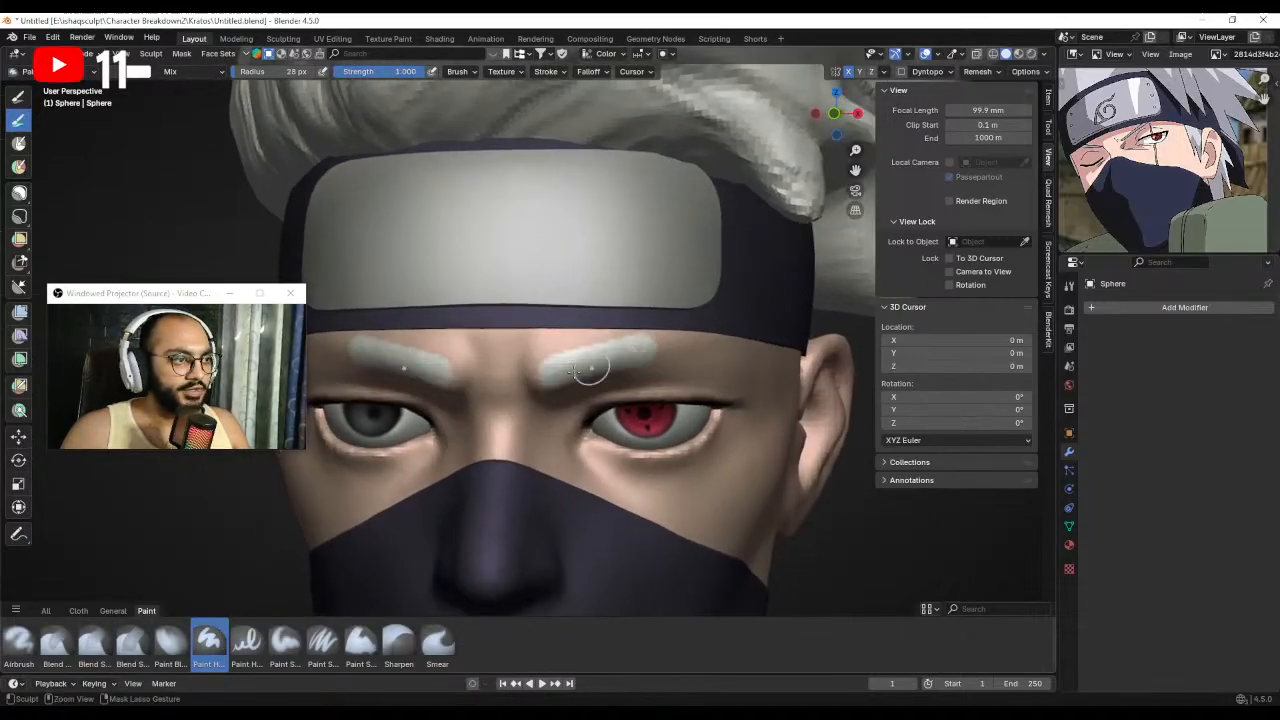
{"action": "key", "text": "ctrl+z"}
{"action": "key", "text": "bracketleft"}
{"action": "key", "text": "bracketleft"}
{"action": "left_click_drag", "start_coordinate": [531, 368], "coordinate": [542, 384]}
{"action": "key", "text": "ctrl+z"}
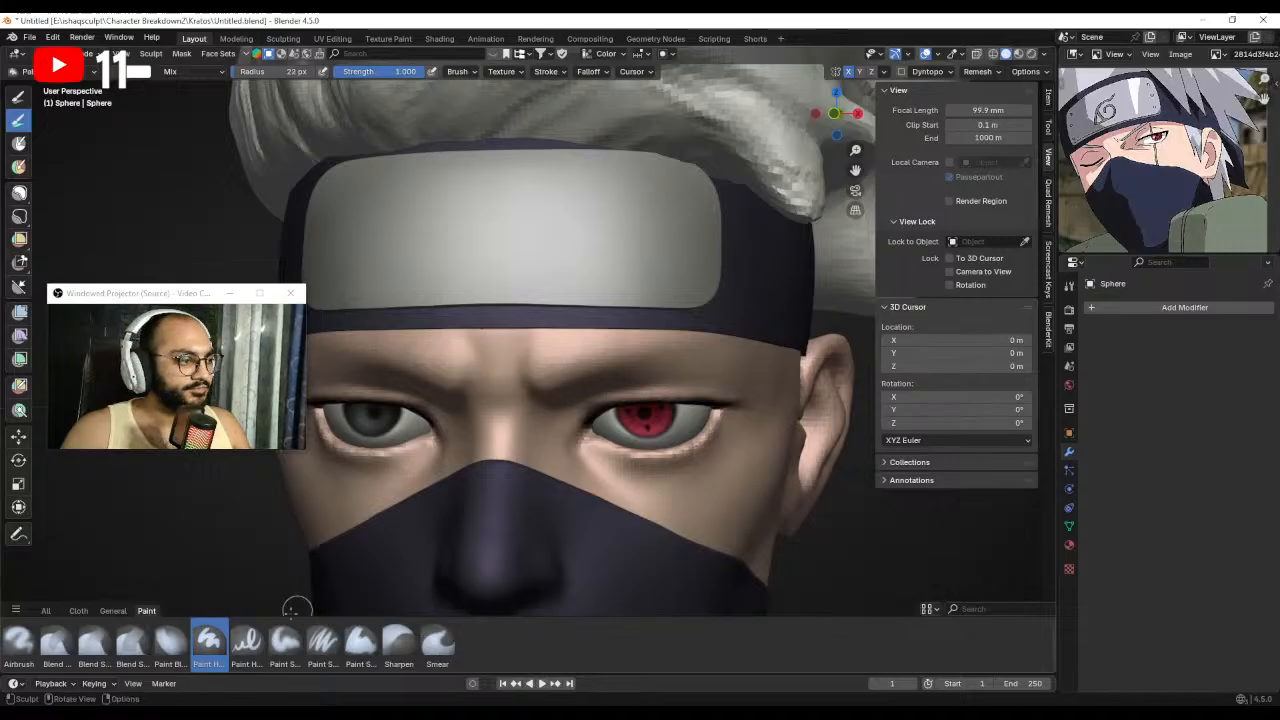
Paint light marks at the inner ends of both eyebrows with the Paint Hard Pressure brush at about 32 px radius.
{"action": "left_click", "coordinate": [247, 645]}
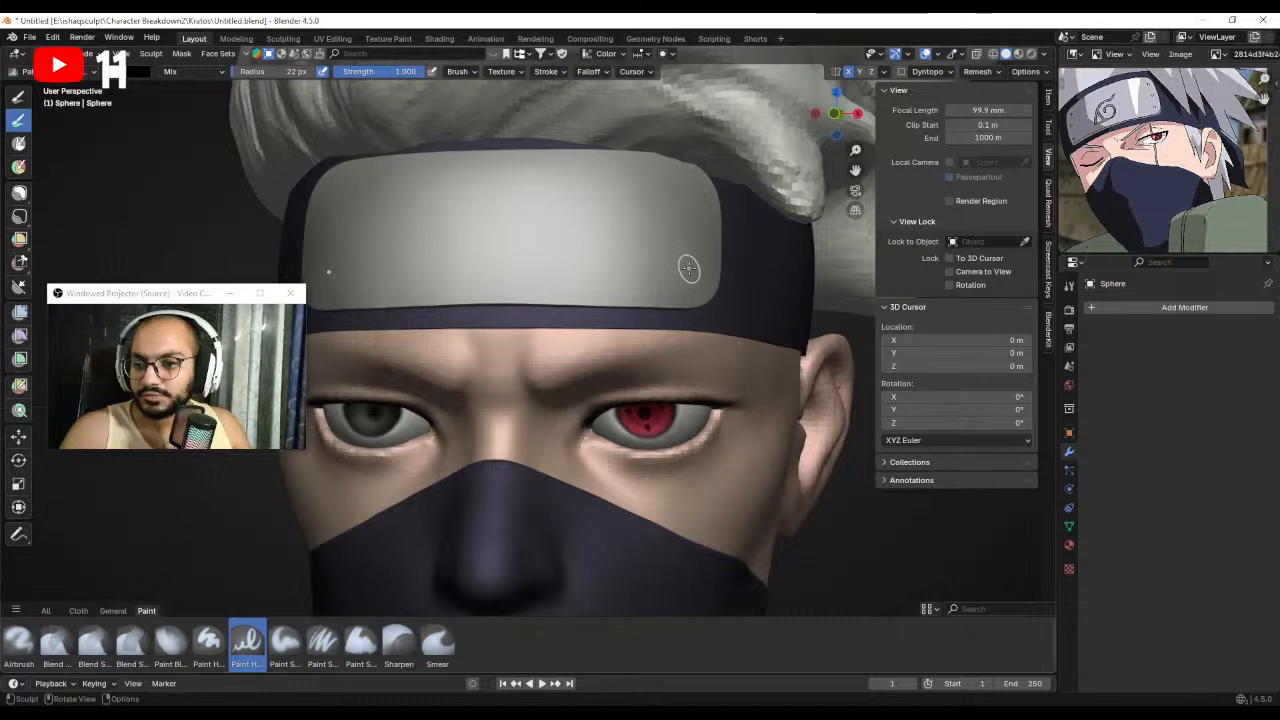
{"action": "middle_click_drag", "start_coordinate": [732, 254], "coordinate": [580, 357]}
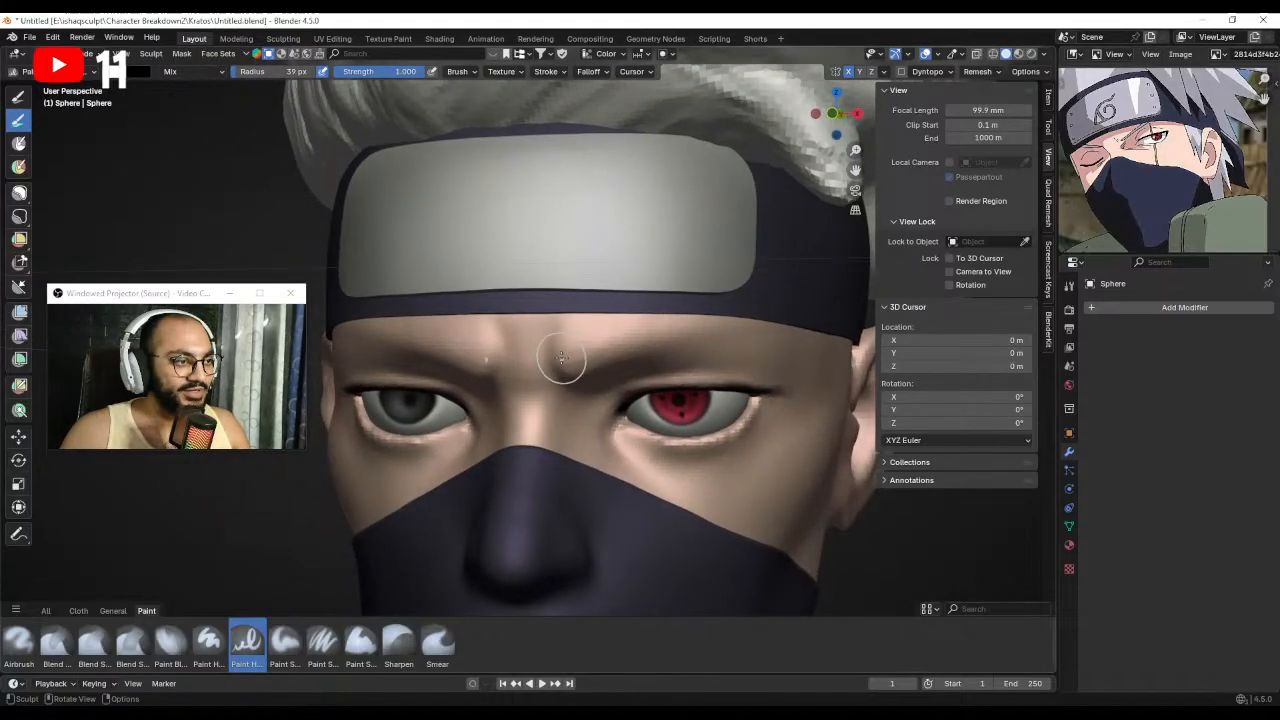
{"action": "left_click_drag", "start_coordinate": [561, 346], "coordinate": [565, 364]}
{"action": "key", "text": "ctrl+z"}
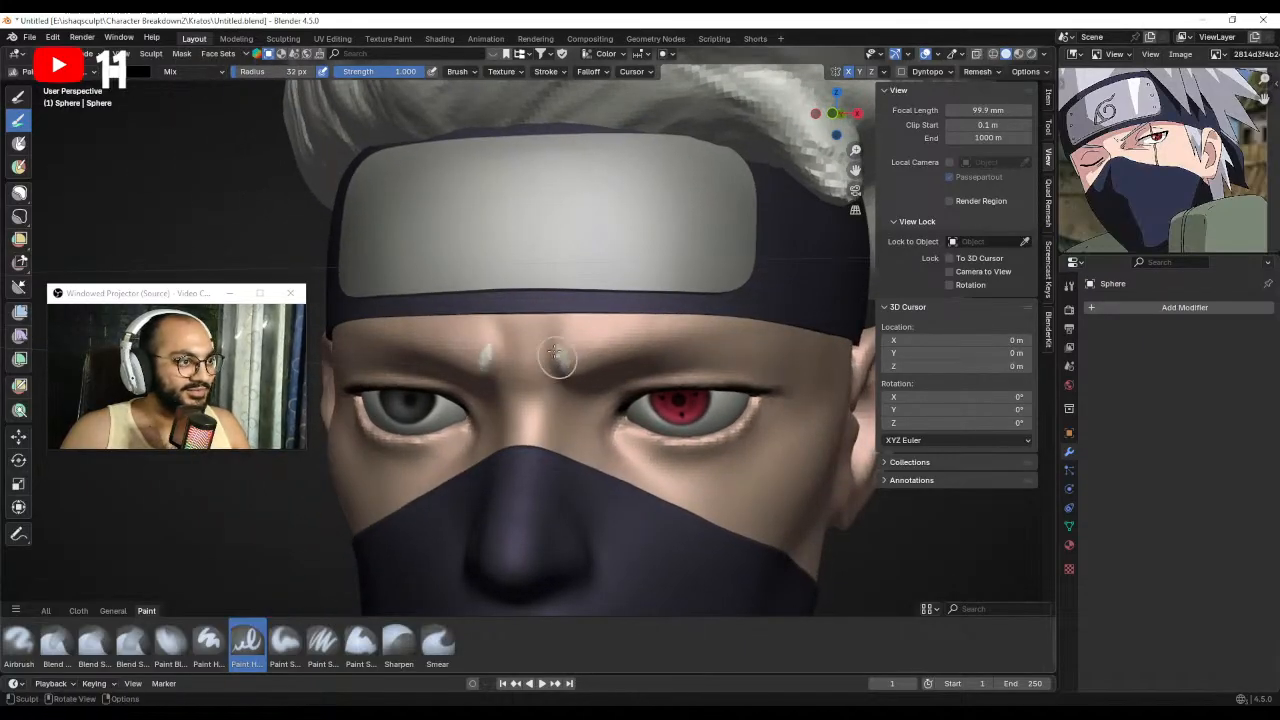
{"action": "middle_click_drag", "start_coordinate": [563, 351], "coordinate": [563, 366], "text": "ctrl"}
{"action": "left_click_drag", "start_coordinate": [557, 358], "coordinate": [705, 331]}
{"action": "mouse_move", "coordinate": [718, 331]}
{"action": "middle_mouse_down"}
{"action": "mouse_move", "coordinate": [586, 366]}
{"action": "mouse_move", "coordinate": [594, 349]}
{"action": "middle_mouse_up"}
{"action": "key", "text": "ctrl+z"}
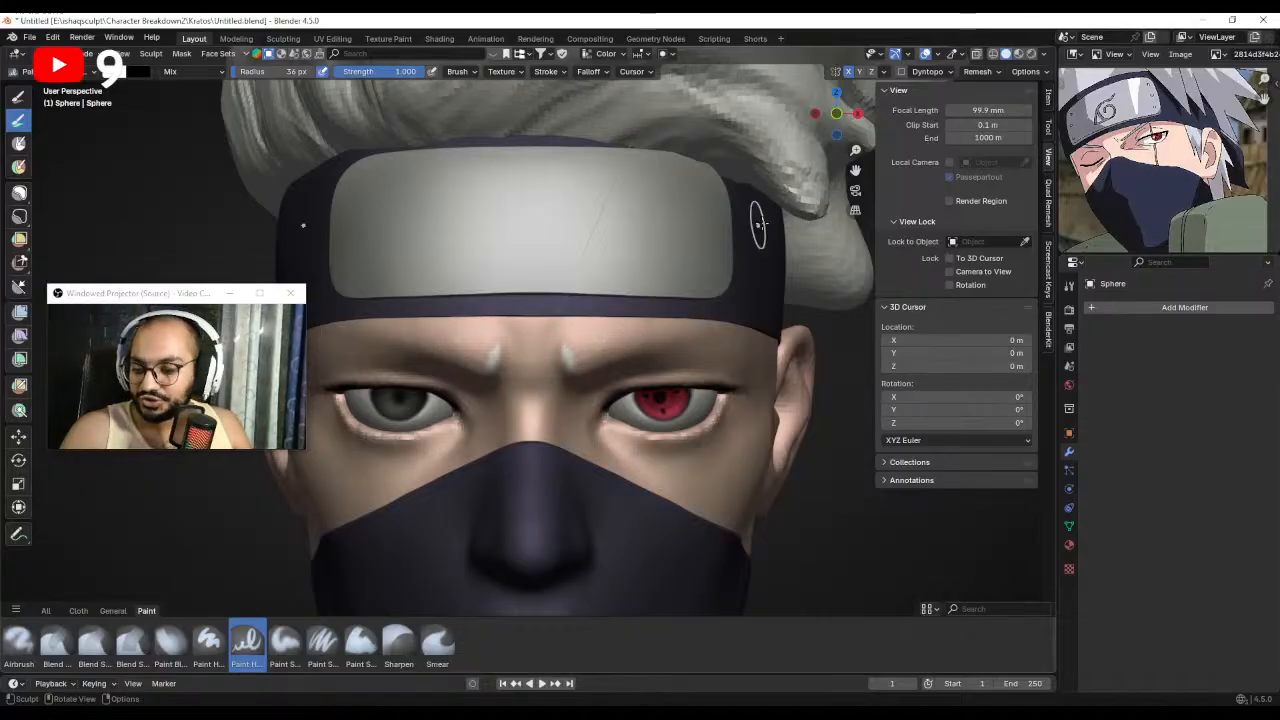
Extend the light eyebrows outward above both eyes with the same brush at 29 px, 28 px and 16 px radius.
{"action": "mouse_move", "coordinate": [604, 345]}
{"action": "middle_mouse_down"}
{"action": "mouse_move", "coordinate": [578, 354]}
{"action": "mouse_move", "coordinate": [586, 363]}
{"action": "mouse_move", "coordinate": [589, 347]}
{"action": "middle_mouse_up"}
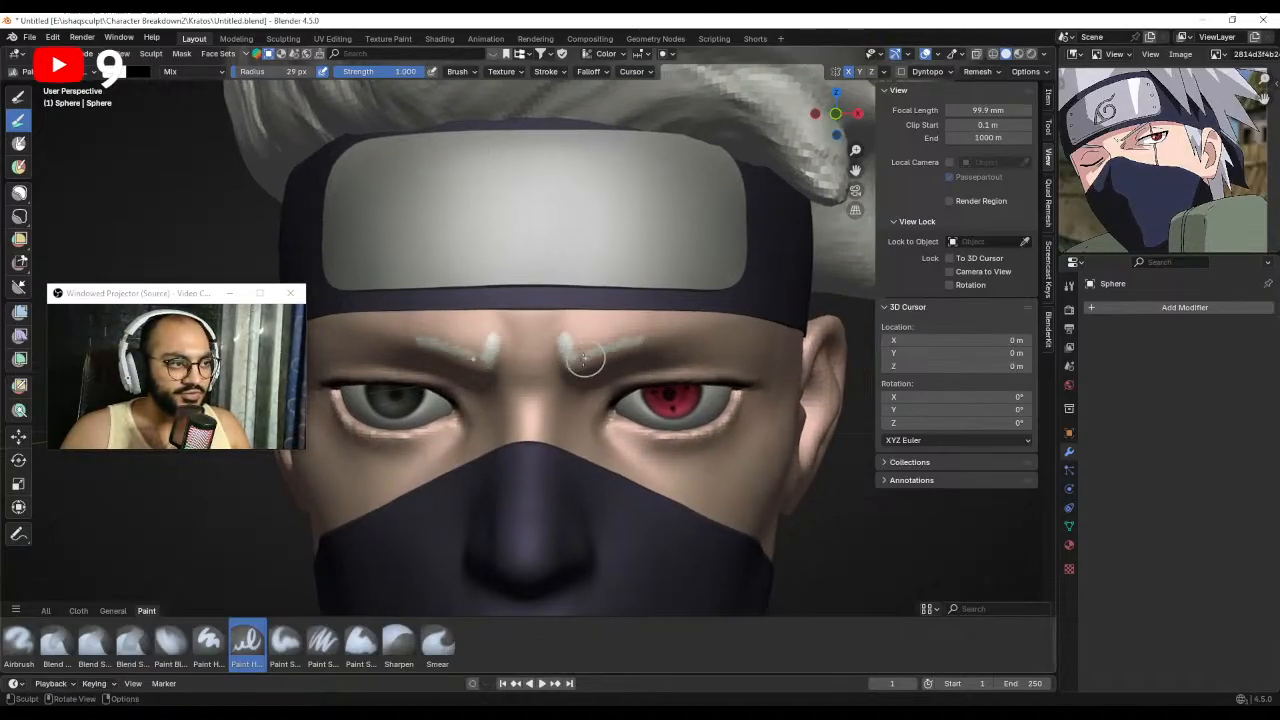
{"action": "key", "text": "f"}
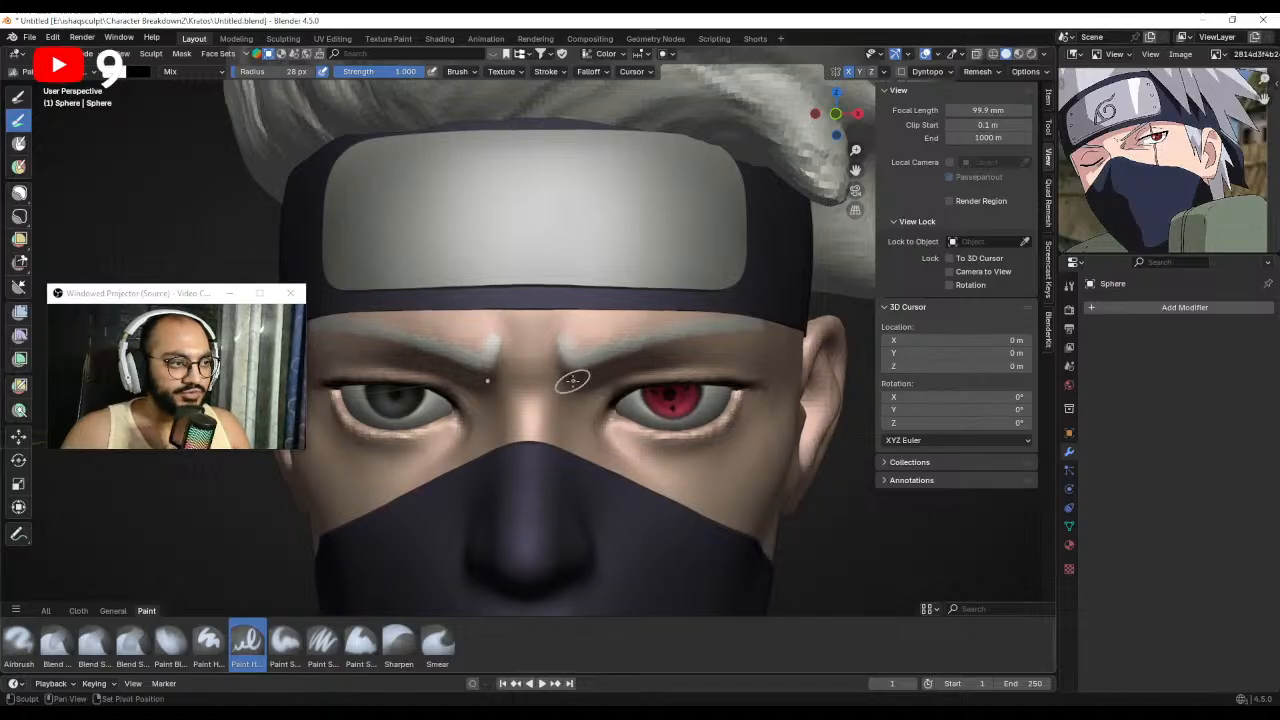
{"action": "scroll", "coordinate": [700, 322], "scroll_direction": "down", "scroll_amount": 4}
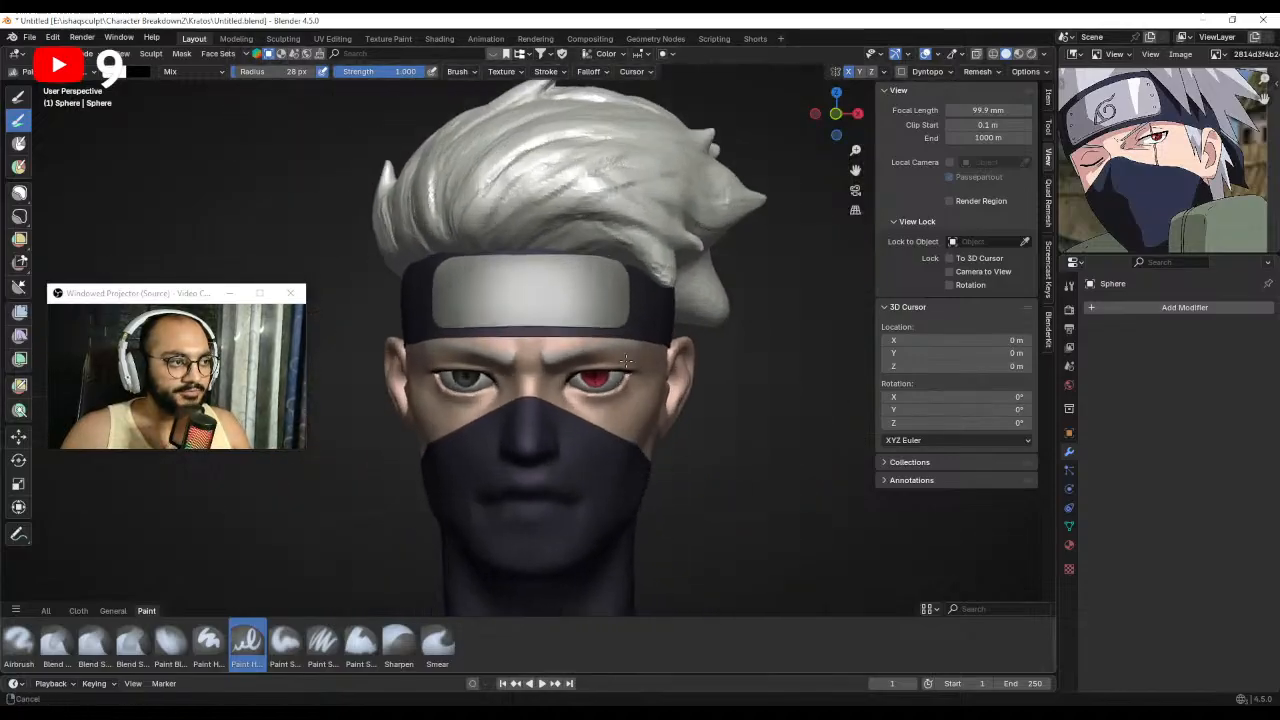
{"action": "scroll", "coordinate": [615, 358], "scroll_direction": "up", "scroll_amount": 2}
{"action": "middle_click_drag", "start_coordinate": [612, 361], "coordinate": [571, 364]}
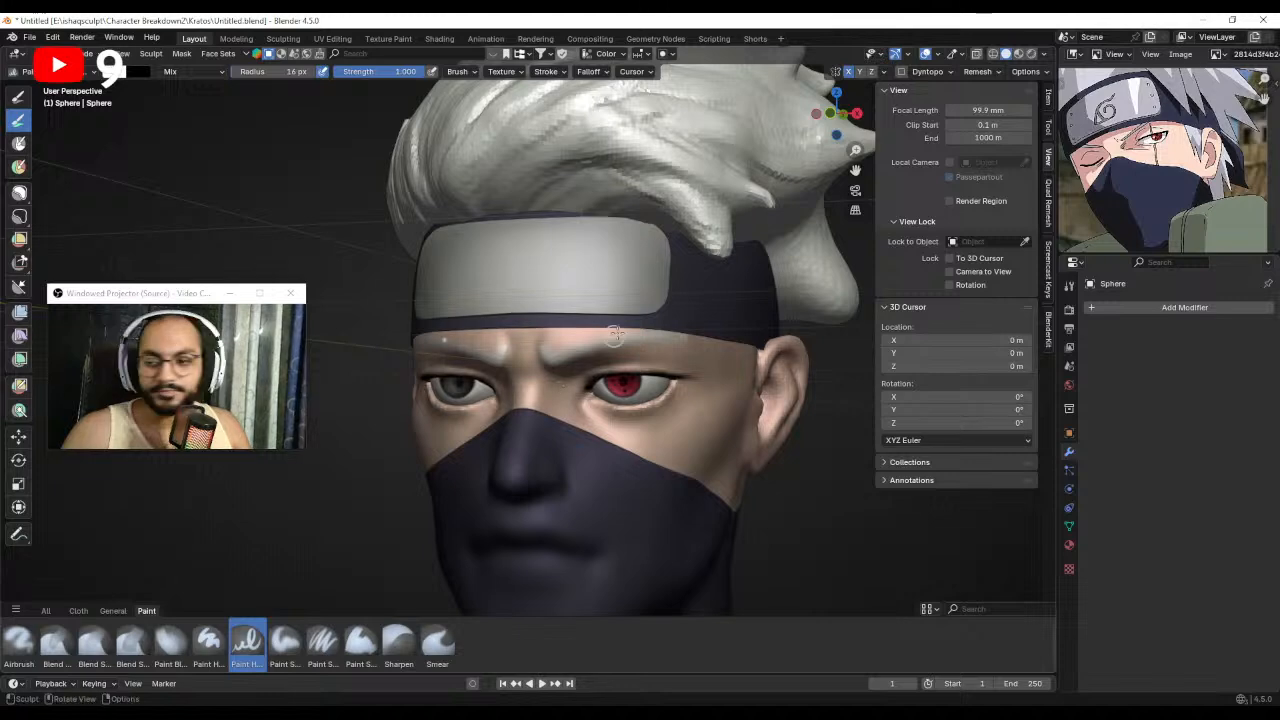
{"action": "mouse_move", "coordinate": [658, 266]}
{"action": "middle_mouse_down", "text": "ctrl"}
{"action": "mouse_move", "coordinate": [572, 392]}
{"action": "mouse_move", "coordinate": [620, 402]}
{"action": "mouse_move", "coordinate": [506, 394]}
{"action": "mouse_move", "coordinate": [564, 406]}
{"action": "mouse_move", "coordinate": [583, 391]}
{"action": "mouse_move", "coordinate": [598, 338]}
{"action": "mouse_move", "coordinate": [569, 380]}
{"action": "mouse_move", "coordinate": [551, 375]}
{"action": "mouse_move", "coordinate": [570, 377]}
{"action": "middle_mouse_up", "text": "ctrl"}
Switch sculpting to the face mask mesh and set the Grab brush to 53 px radius.
{"action": "key", "text": "alt+q"}
{"action": "key", "text": "g"}
{"action": "key", "text": "f"}
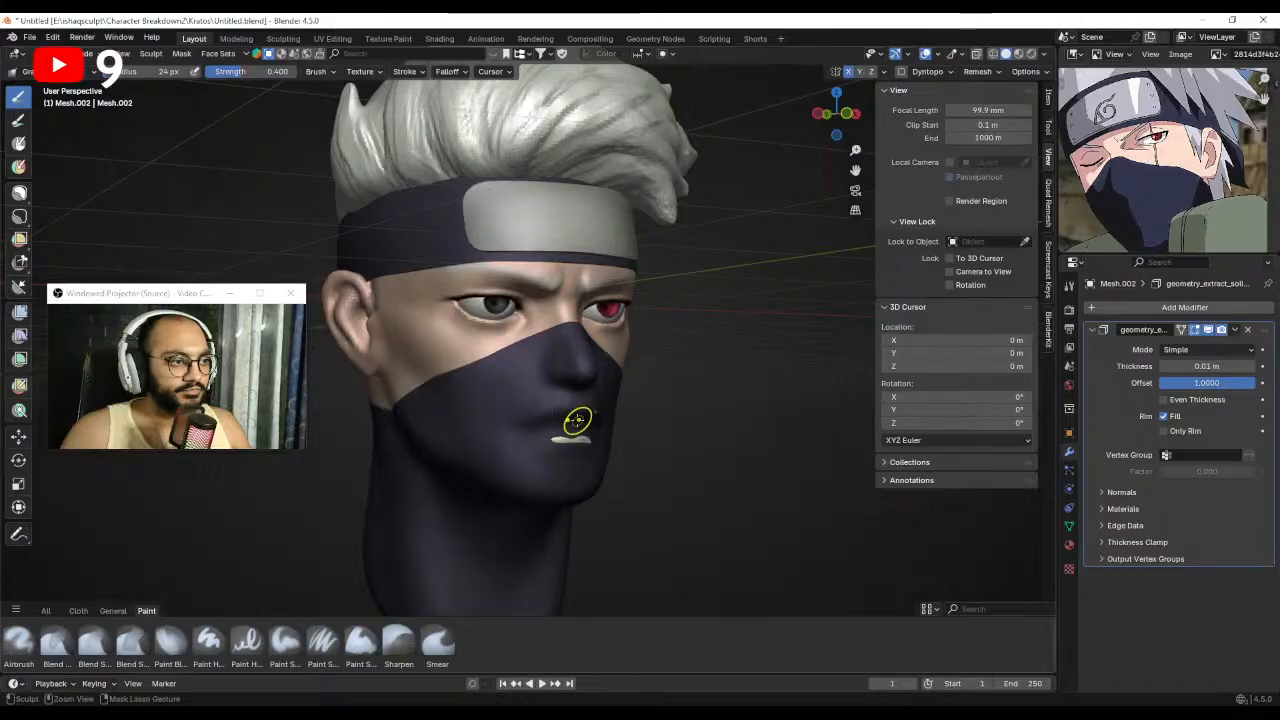
{"action": "left_click", "coordinate": [505, 430]}
{"action": "mouse_move", "coordinate": [580, 463]}
{"action": "middle_mouse_down"}
{"action": "mouse_move", "coordinate": [526, 451]}
{"action": "mouse_move", "coordinate": [591, 451]}
{"action": "middle_mouse_up"}
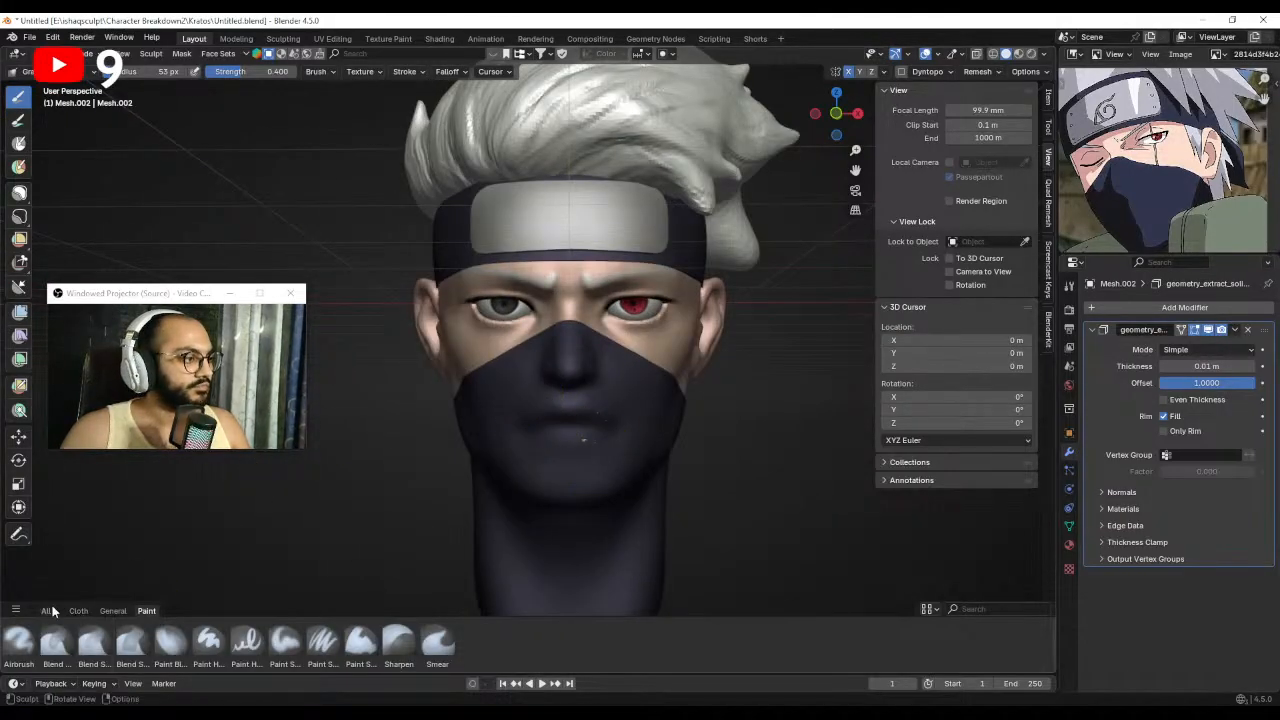
{"action": "left_click", "coordinate": [45, 610]}
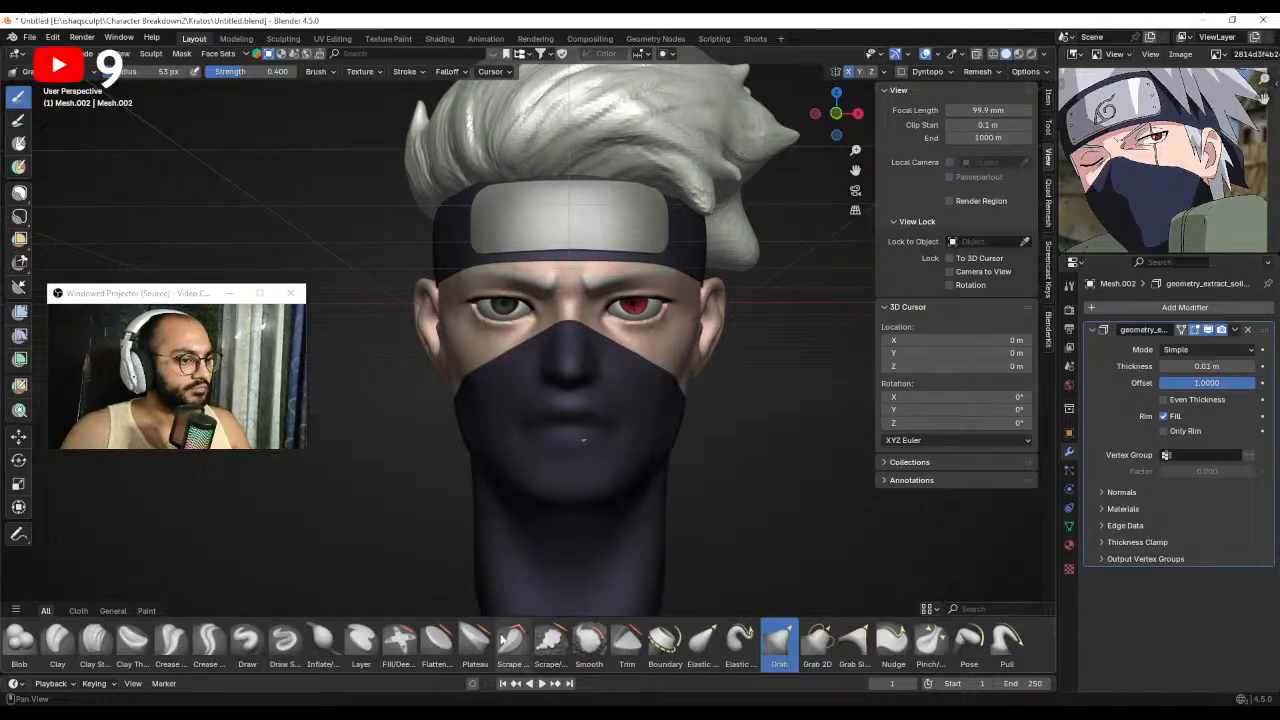
{"action": "left_click", "coordinate": [325, 645]}
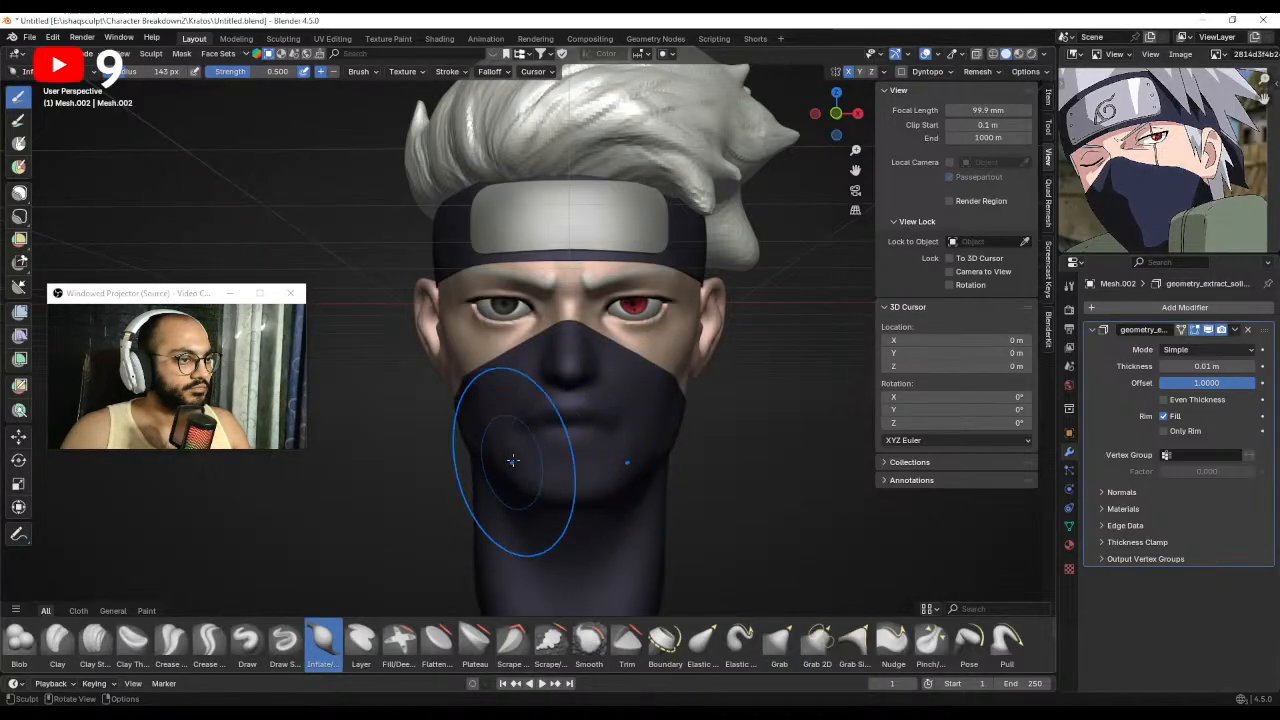
{"action": "mouse_move", "coordinate": [514, 463]}
{"action": "middle_mouse_down"}
{"action": "mouse_move", "coordinate": [544, 424]}
{"action": "mouse_move", "coordinate": [563, 443]}
{"action": "middle_mouse_up"}
{"action": "middle_click_drag", "start_coordinate": [447, 428], "coordinate": [526, 403]}
Reshape the mask's upper edge below the ear with the Grab brush, starting at 103 px radius.
{"action": "key", "text": "g"}
{"action": "key", "text": "f"}
{"action": "left_click", "coordinate": [438, 413]}
{"action": "middle_click_drag", "start_coordinate": [444, 412], "coordinate": [435, 411]}
{"action": "left_click_drag", "start_coordinate": [435, 411], "coordinate": [441, 402]}
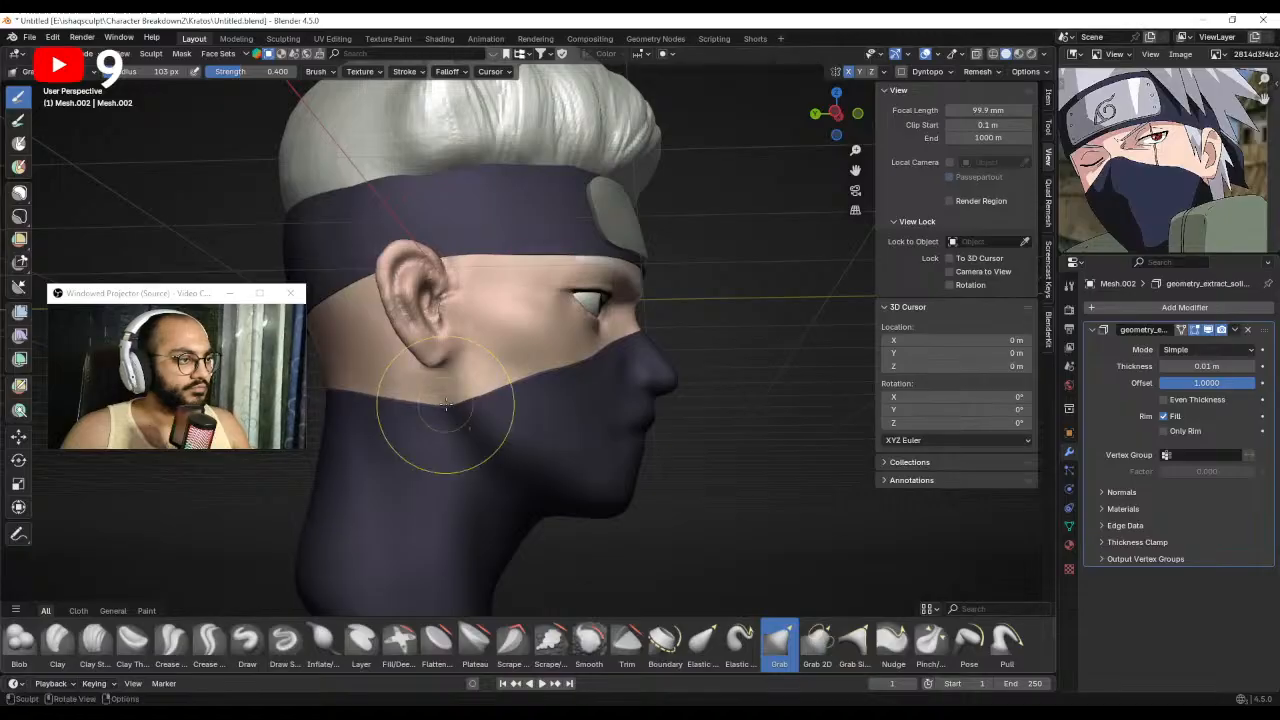
{"action": "middle_click_drag", "start_coordinate": [475, 407], "coordinate": [432, 409]}
{"action": "key", "text": "f"}
{"action": "left_click", "coordinate": [444, 411]}
{"action": "mouse_move", "coordinate": [418, 418]}
{"action": "left_mouse_down"}
{"action": "mouse_move", "coordinate": [421, 401]}
{"action": "mouse_move", "coordinate": [446, 440]}
{"action": "left_mouse_up"}
Pull the mask's edge along the jaw and cheek into a smoother line with the Grab brush at 88 px radius.
{"action": "key", "text": "f"}
{"action": "left_click", "coordinate": [508, 421]}
{"action": "middle_click_drag", "start_coordinate": [464, 440], "coordinate": [438, 443]}
{"action": "left_click_drag", "start_coordinate": [438, 443], "coordinate": [427, 444]}
{"action": "mouse_move", "coordinate": [423, 445]}
{"action": "left_mouse_down"}
{"action": "mouse_move", "coordinate": [407, 448]}
{"action": "mouse_move", "coordinate": [390, 411]}
{"action": "left_mouse_up"}
{"action": "middle_click_drag", "start_coordinate": [482, 402], "coordinate": [523, 400]}
{"action": "left_click_drag", "start_coordinate": [523, 400], "coordinate": [521, 384]}
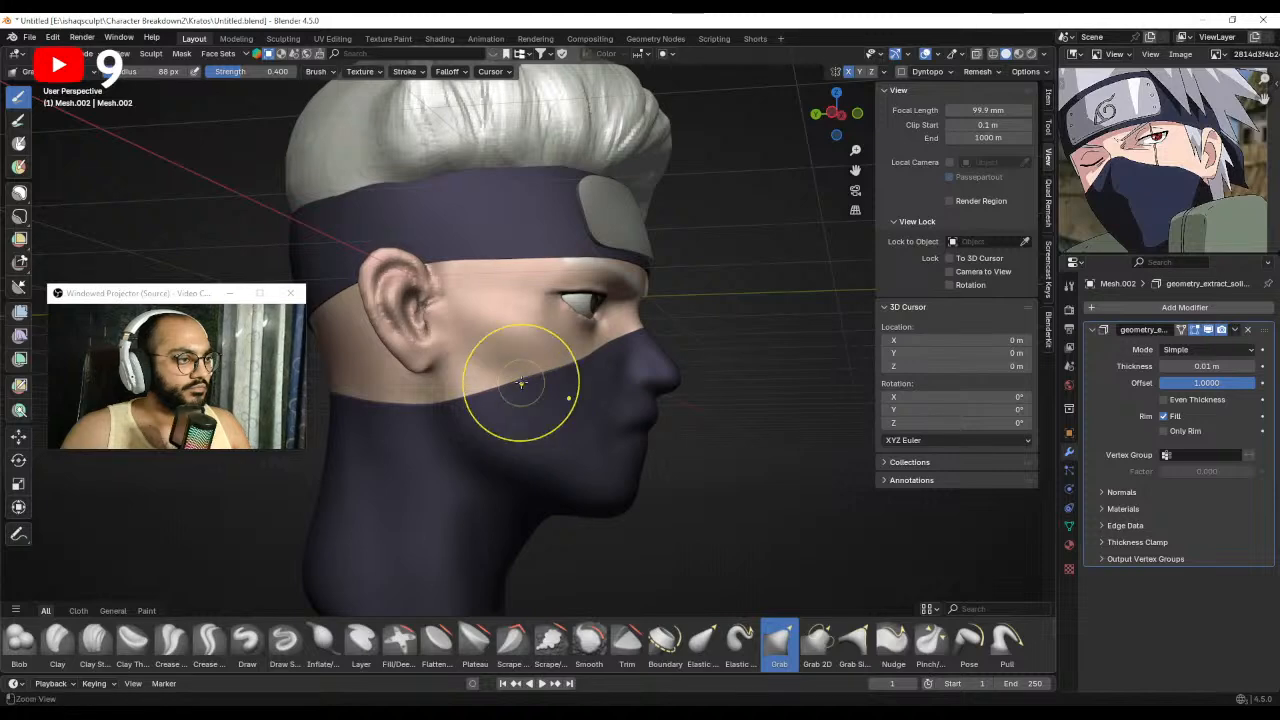
Leave Sculpt Mode on the face mask, select the red Sharingan eyeball and enter Sculpt Mode on it.
{"action": "scroll", "coordinate": [521, 390], "scroll_direction": "down", "scroll_amount": 3}
{"action": "middle_click_drag", "start_coordinate": [518, 438], "coordinate": [403, 446]}
{"action": "scroll", "coordinate": [490, 474], "scroll_direction": "down", "scroll_amount": 2}
{"action": "mouse_move", "coordinate": [540, 462]}
{"action": "middle_mouse_down"}
{"action": "mouse_move", "coordinate": [503, 454]}
{"action": "mouse_move", "coordinate": [556, 455]}
{"action": "middle_mouse_up"}
{"action": "scroll", "coordinate": [556, 455], "scroll_direction": "up", "scroll_amount": 4}
{"action": "mouse_move", "coordinate": [571, 400]}
{"action": "middle_mouse_down"}
{"action": "mouse_move", "coordinate": [560, 402]}
{"action": "mouse_move", "coordinate": [591, 394]}
{"action": "mouse_move", "coordinate": [556, 403]}
{"action": "middle_mouse_up"}
{"action": "key", "text": "ctrl+Tab"}
{"action": "left_click", "coordinate": [360, 377]}
{"action": "scroll", "coordinate": [600, 380], "scroll_direction": "up", "scroll_amount": 4}
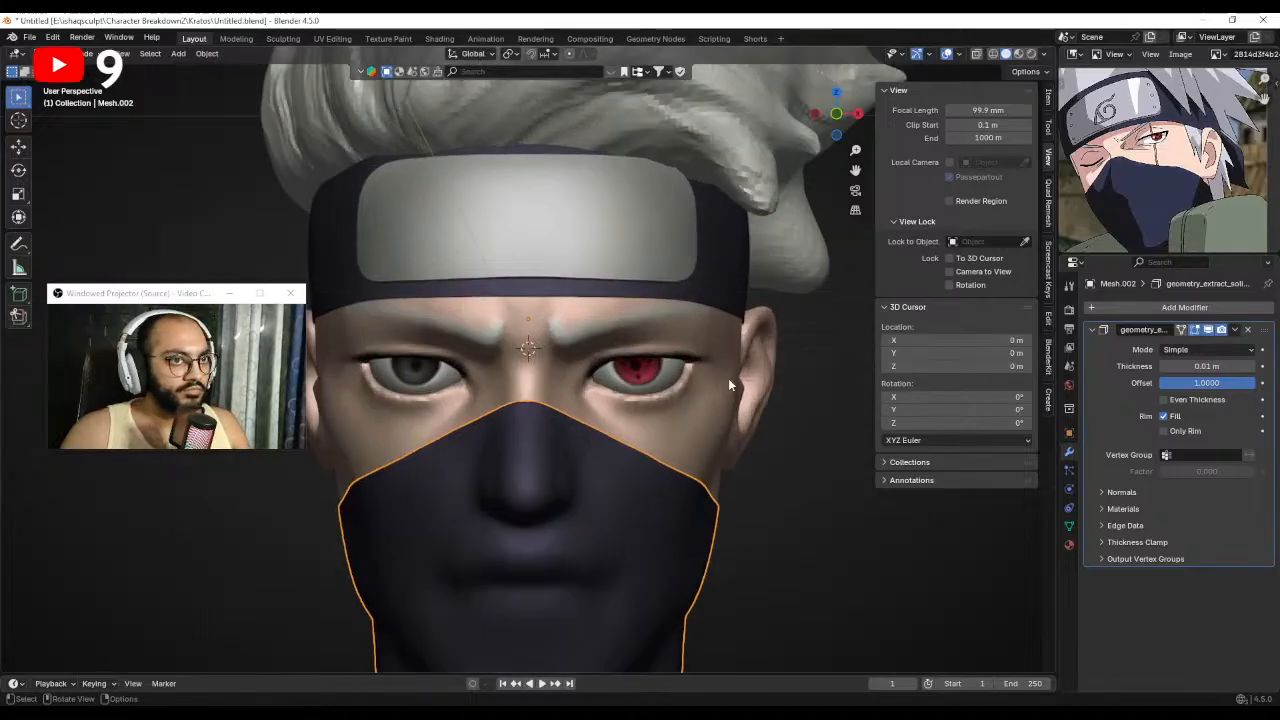
{"action": "left_click", "coordinate": [686, 380]}
{"action": "left_click", "coordinate": [672, 376]}
{"action": "key", "text": "ctrl+Tab"}
{"action": "left_click", "coordinate": [614, 455]}
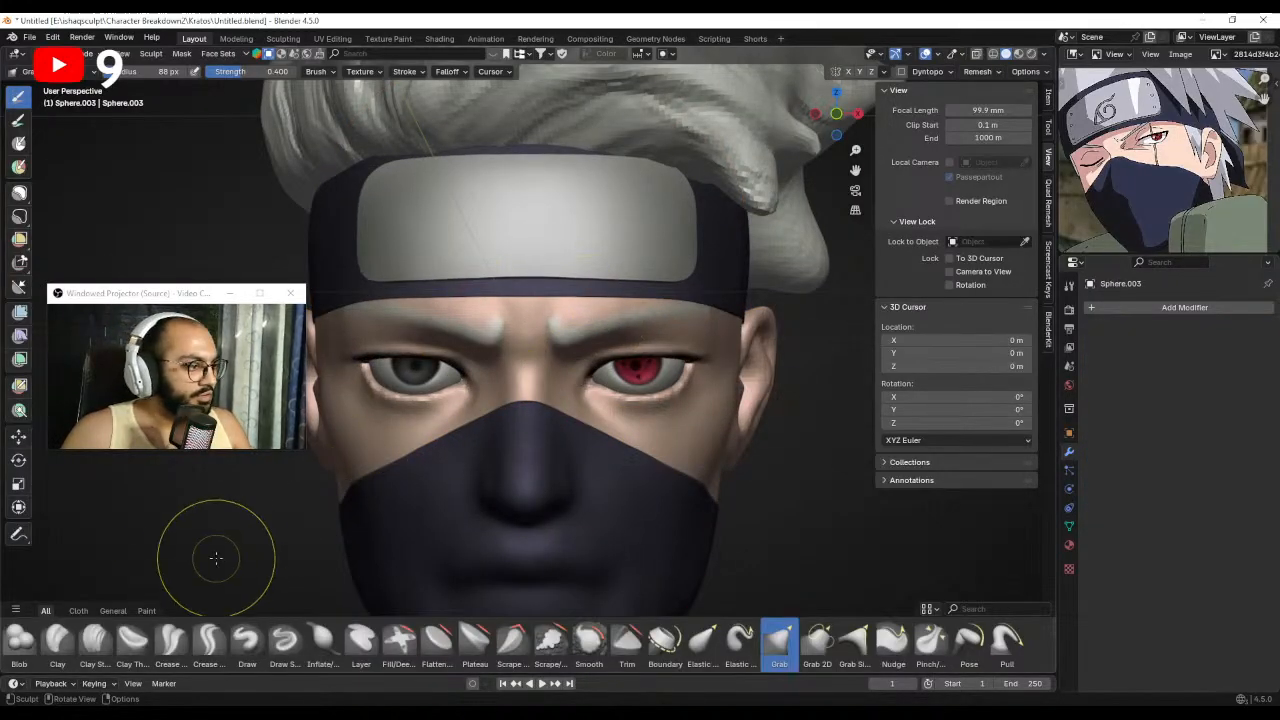
Shade the upper part and inner corner of the red eyeball with the Paint Soft brush at 29 px radius.
{"action": "left_click", "coordinate": [146, 611]}
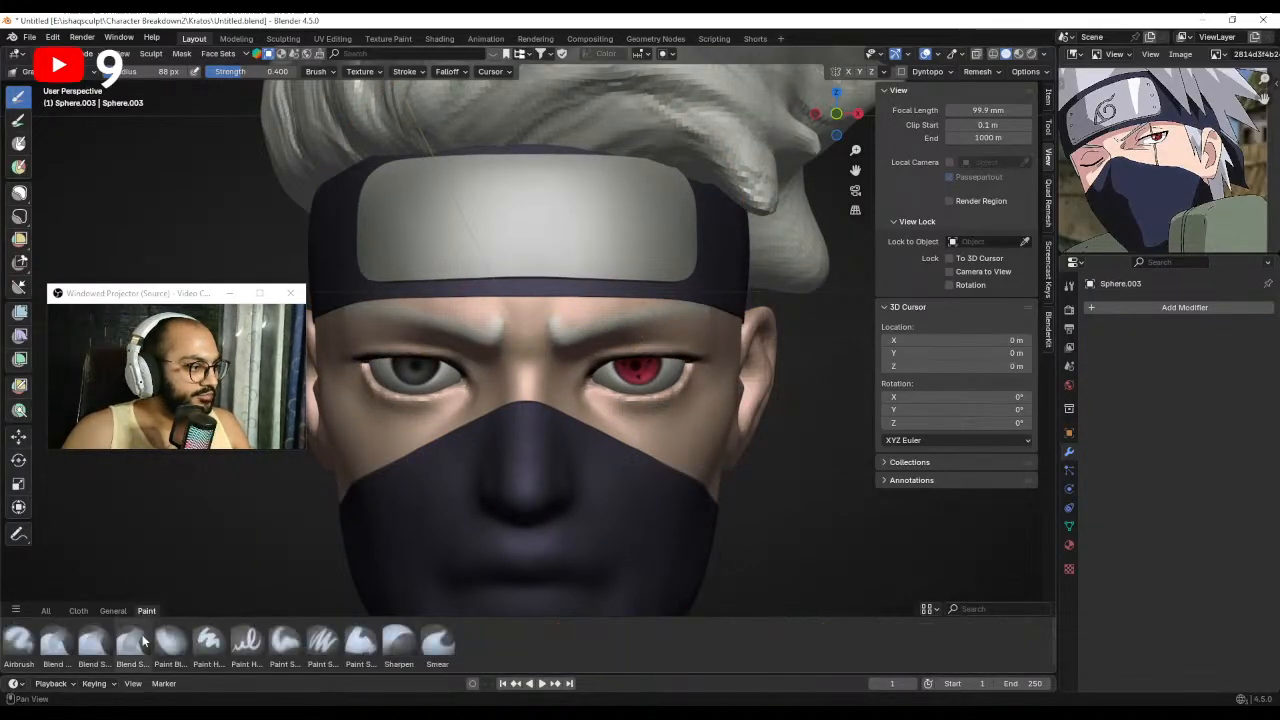
{"action": "left_click", "coordinate": [286, 645]}
{"action": "scroll", "coordinate": [700, 372], "scroll_direction": "up", "scroll_amount": 5}
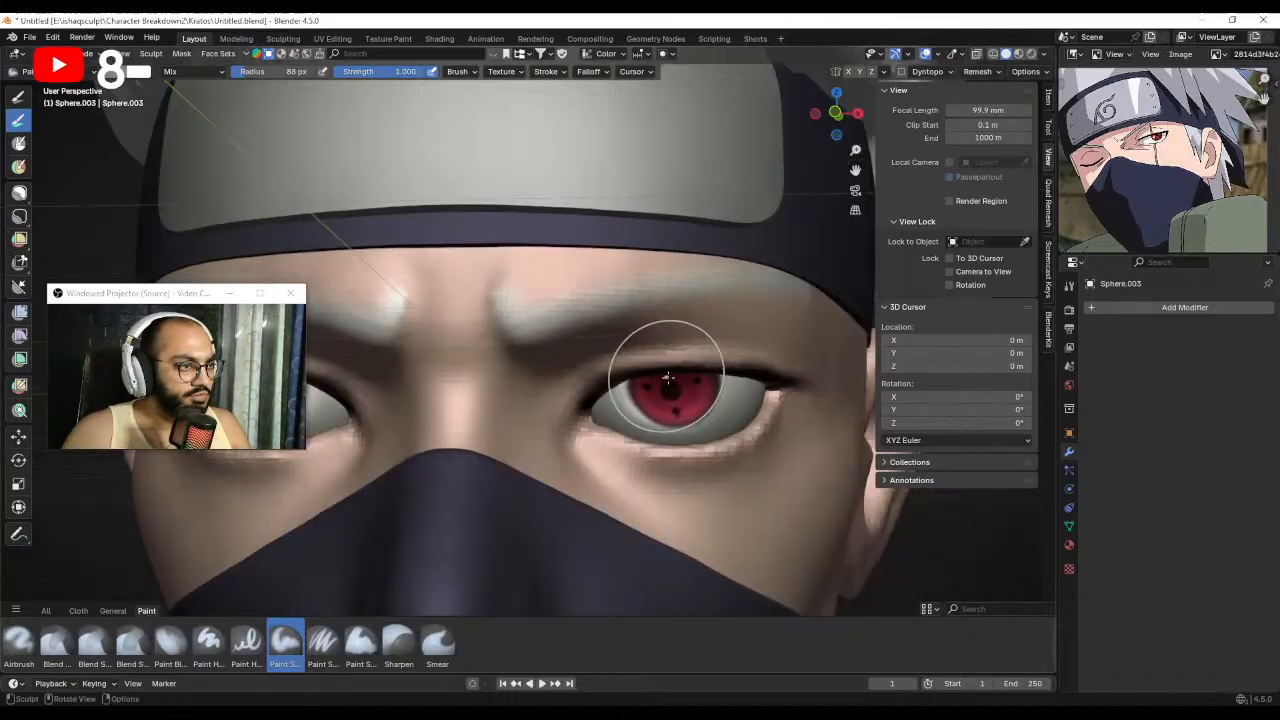
{"action": "middle_click_drag", "start_coordinate": [640, 380], "coordinate": [600, 415]}
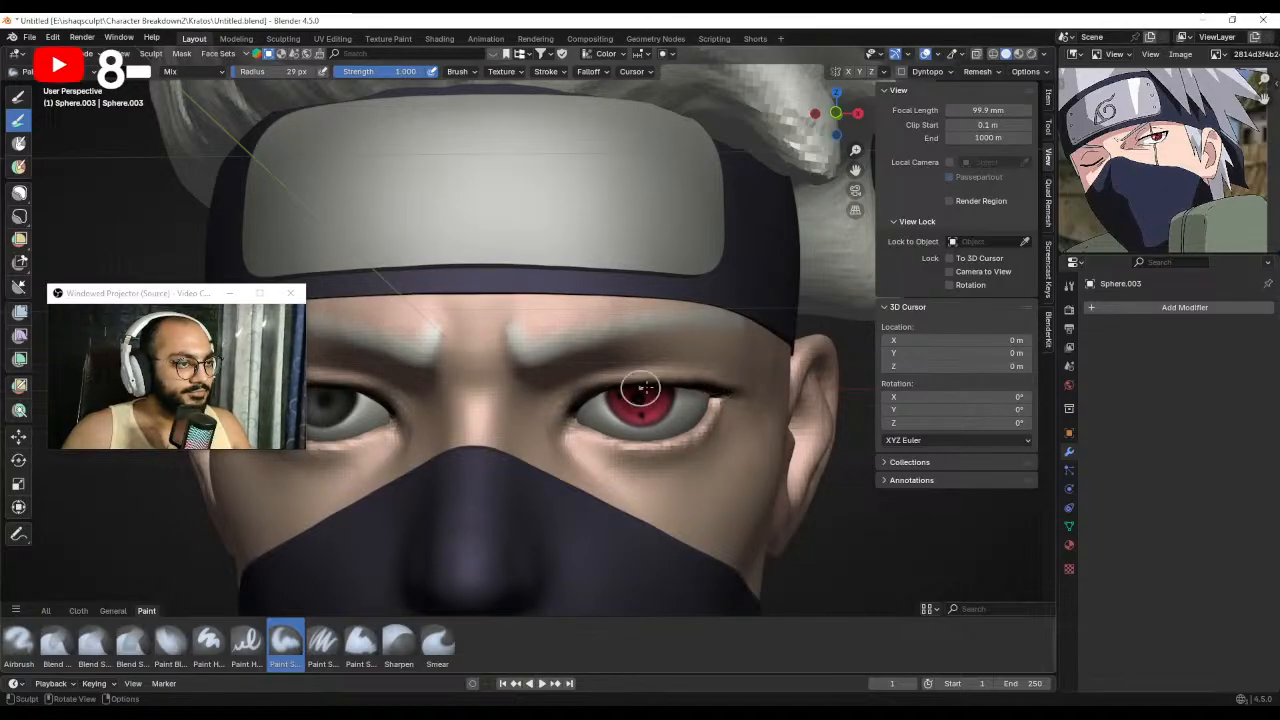
{"action": "left_click_drag", "start_coordinate": [700, 385], "coordinate": [623, 387]}
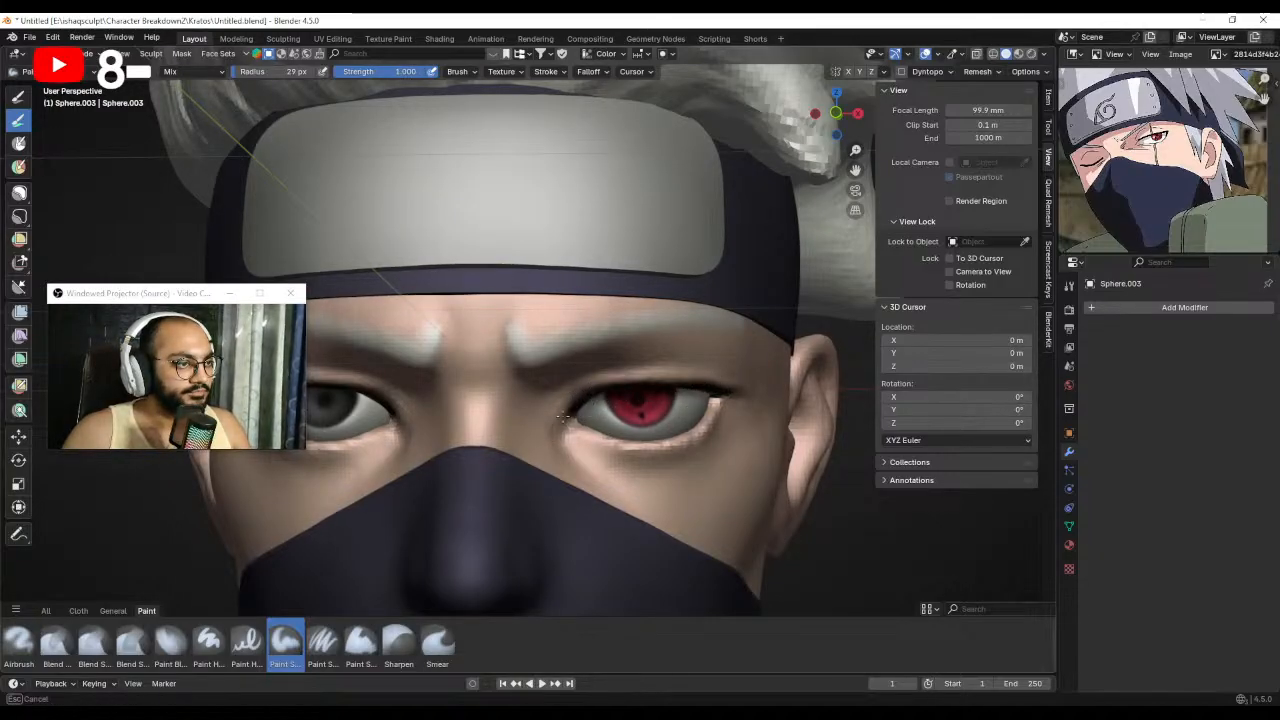
{"action": "left_click_drag", "start_coordinate": [562, 417], "coordinate": [580, 426]}
{"action": "mouse_move", "coordinate": [637, 427]}
{"action": "middle_mouse_down"}
{"action": "mouse_move", "coordinate": [610, 422]}
{"action": "mouse_move", "coordinate": [608, 405]}
{"action": "middle_mouse_up"}
{"action": "left_click_drag", "start_coordinate": [673, 392], "coordinate": [646, 400]}
Touch up the lower part of the red eyeball with the Paint Soft brush at 38 px, and set its radius to 59 px.
{"action": "key", "text": "f"}
{"action": "left_click", "coordinate": [683, 396]}
{"action": "mouse_move", "coordinate": [644, 401]}
{"action": "middle_mouse_down"}
{"action": "mouse_move", "coordinate": [673, 397]}
{"action": "mouse_move", "coordinate": [628, 448]}
{"action": "middle_mouse_up"}
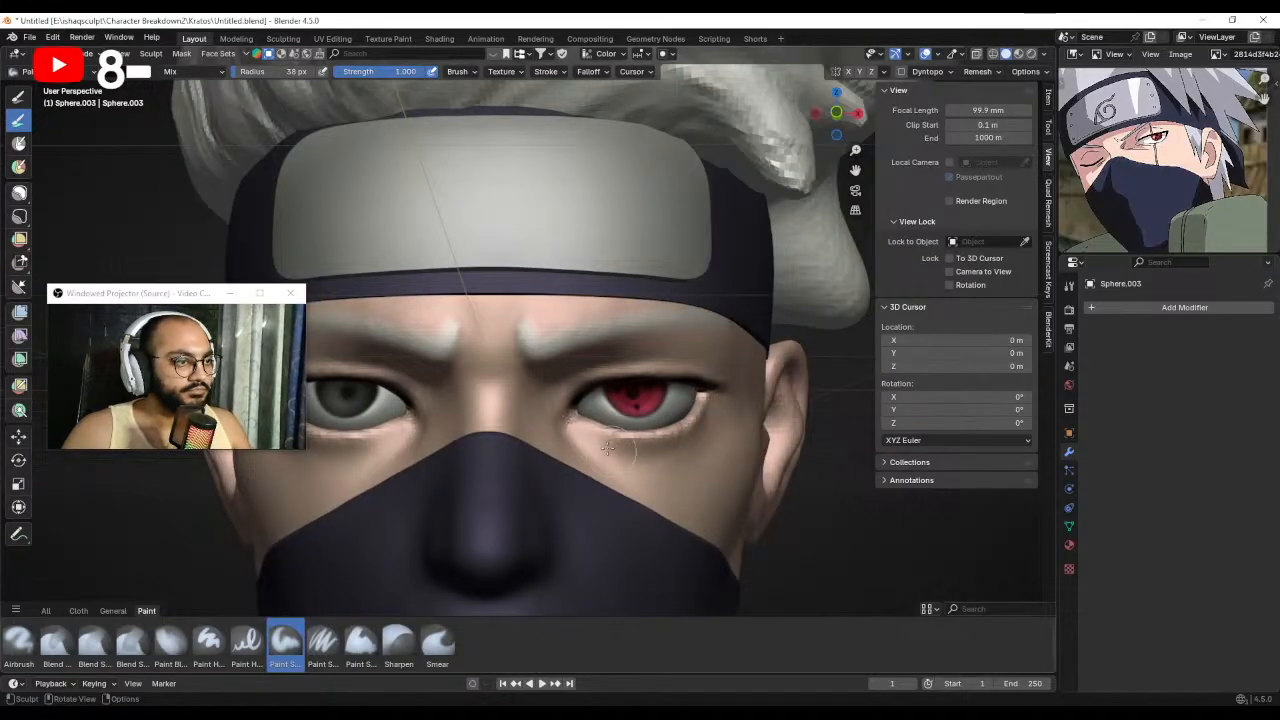
{"action": "mouse_move", "coordinate": [607, 449]}
{"action": "left_mouse_down"}
{"action": "mouse_move", "coordinate": [676, 435]}
{"action": "mouse_move", "coordinate": [582, 430]}
{"action": "mouse_move", "coordinate": [684, 438]}
{"action": "left_mouse_up"}
{"action": "key", "text": "f"}
{"action": "middle_click_drag", "start_coordinate": [684, 438], "coordinate": [609, 457]}
{"action": "left_click", "coordinate": [659, 432]}
{"action": "scroll", "coordinate": [655, 438], "scroll_direction": "down", "scroll_amount": 7}
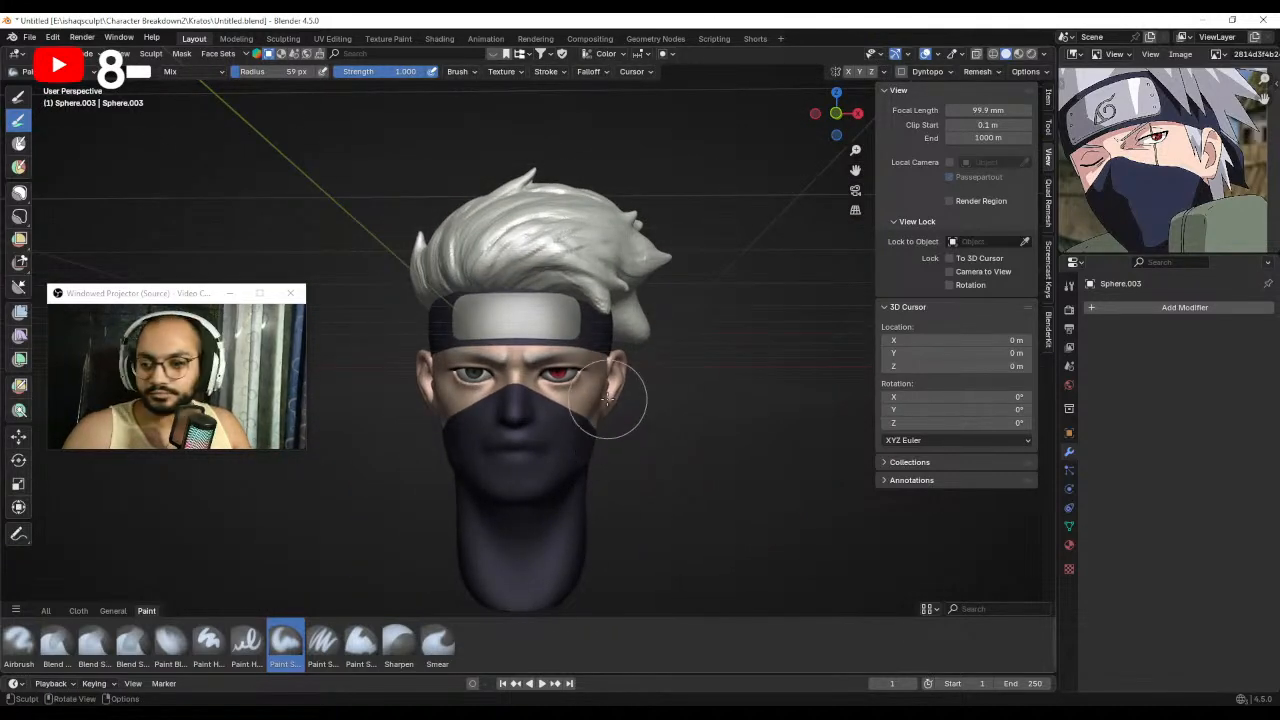
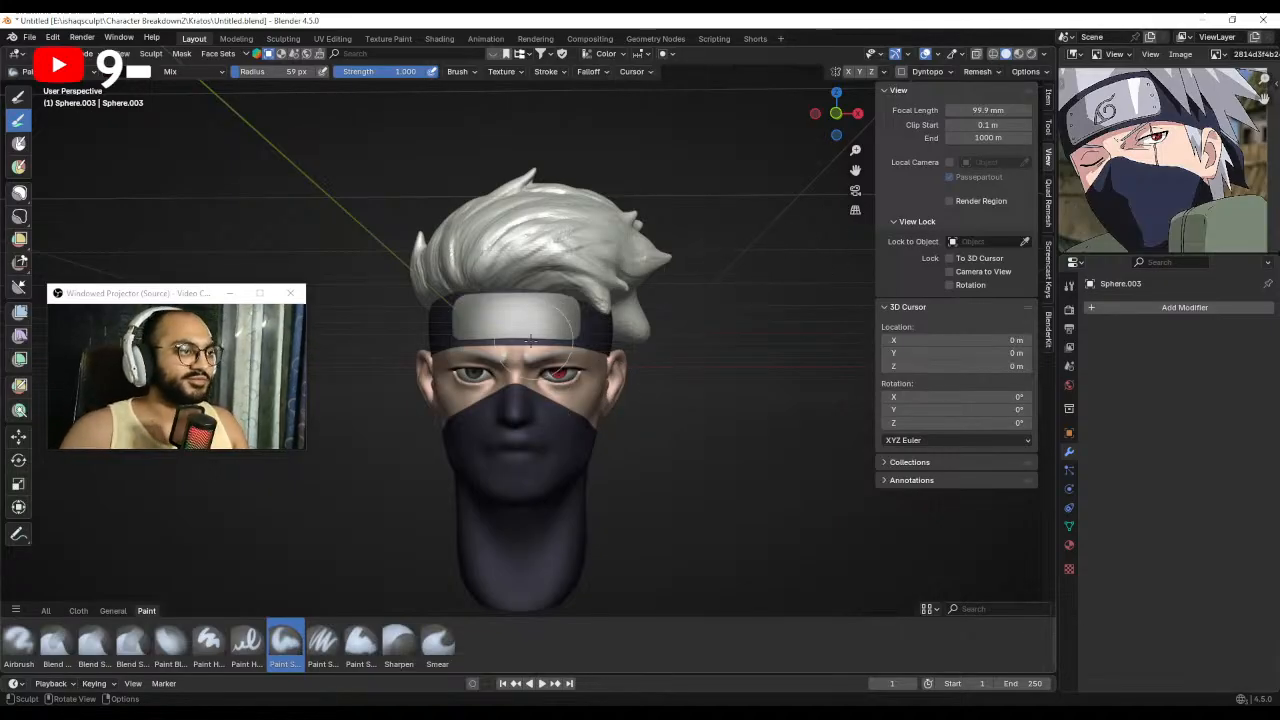
Switch sculpting to the hair, adjust the paint color to a light tone and set the brush radius to 38 px.
{"action": "scroll", "coordinate": [525, 330], "scroll_direction": "up", "scroll_amount": 3}
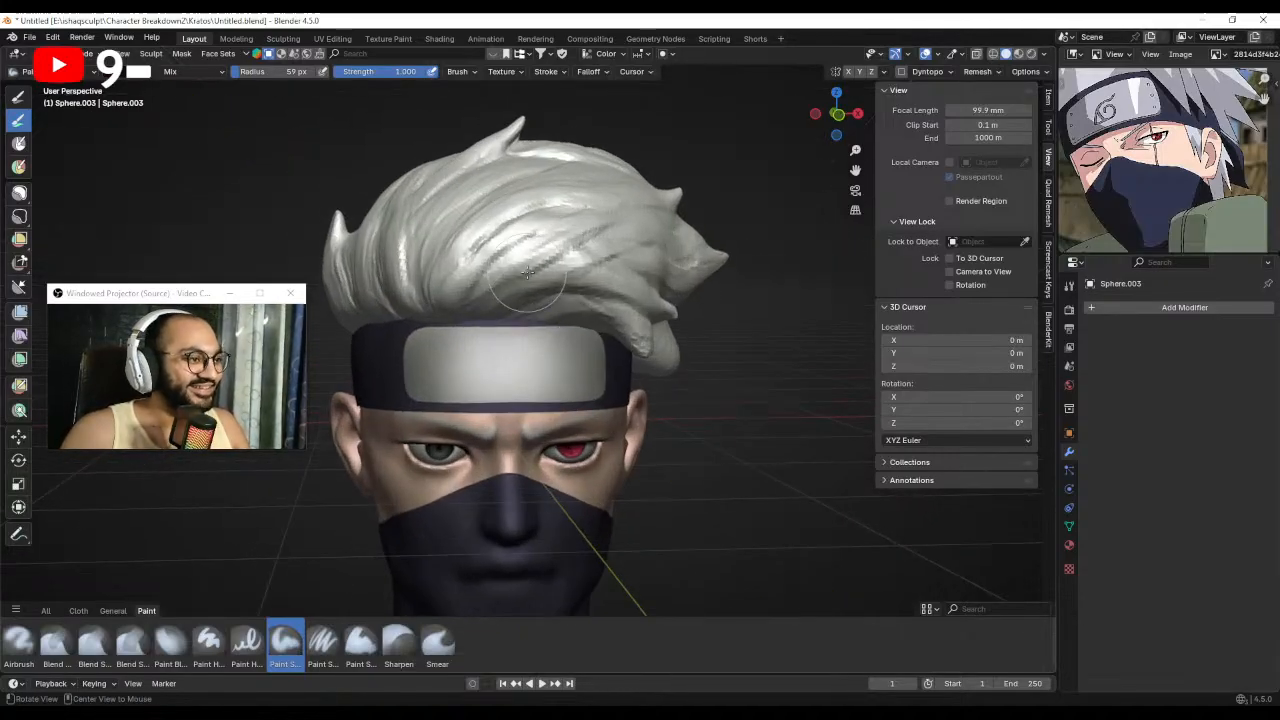
{"action": "key", "text": "alt+q"}
{"action": "mouse_move", "coordinate": [524, 275]}
{"action": "left_mouse_down", "text": "ctrl+alt"}
{"action": "mouse_move", "coordinate": [522, 317]}
{"action": "mouse_move", "coordinate": [504, 281]}
{"action": "left_mouse_up", "text": "ctrl+alt"}
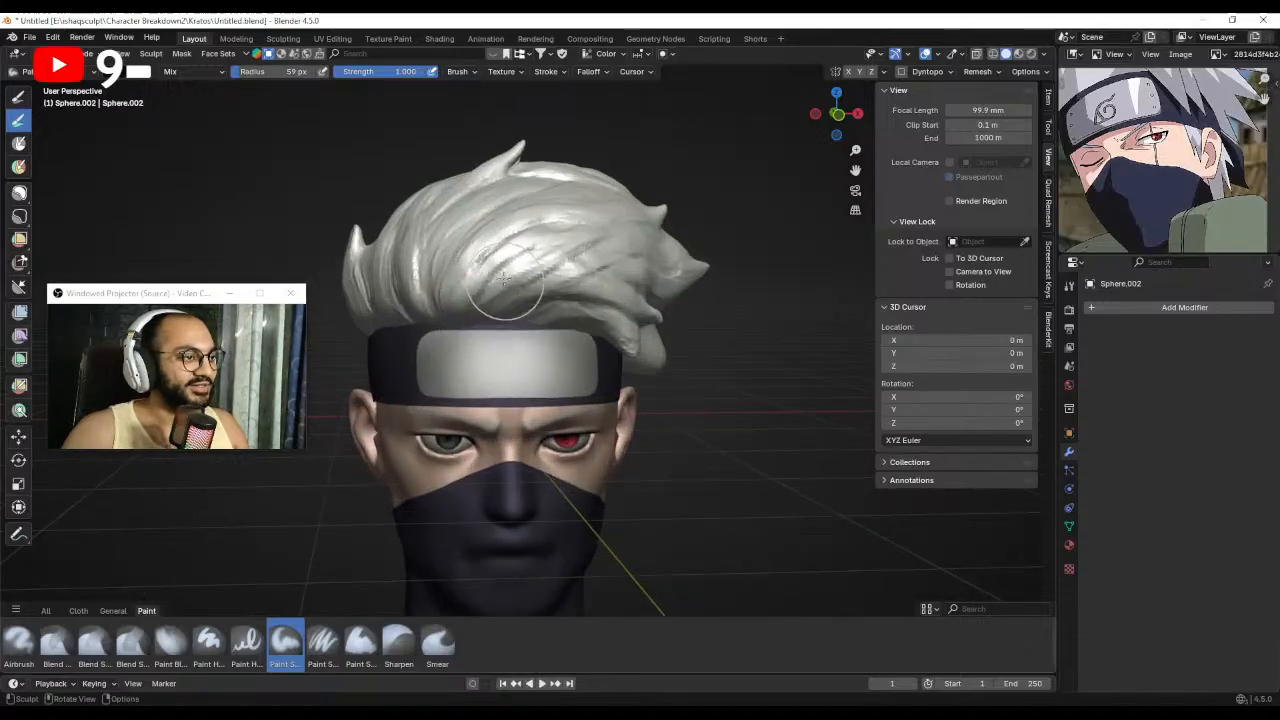
{"action": "left_click", "coordinate": [138, 71]}
{"action": "left_click_drag", "start_coordinate": [222, 181], "coordinate": [238, 100]}
{"action": "left_click_drag", "start_coordinate": [168, 238], "coordinate": [36, 230]}
{"action": "left_click_drag", "start_coordinate": [227, 103], "coordinate": [207, 132]}
{"action": "left_click_drag", "start_coordinate": [550, 282], "coordinate": [550, 316], "text": "ctrl+alt"}
{"action": "mouse_move", "coordinate": [558, 318]}
{"action": "left_mouse_down", "text": "alt"}
{"action": "mouse_move", "coordinate": [491, 323]}
{"action": "mouse_move", "coordinate": [531, 319]}
{"action": "left_mouse_up", "text": "alt"}
{"action": "key", "text": "f"}
{"action": "left_click", "coordinate": [559, 292]}
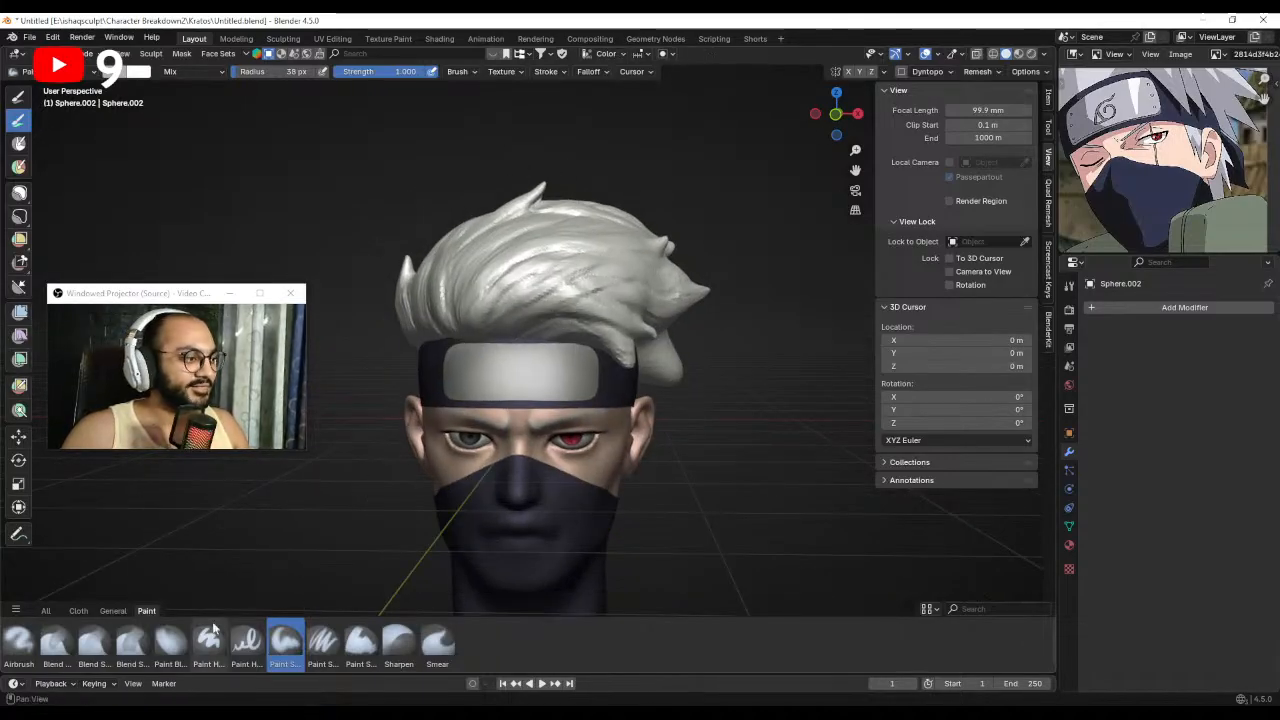
Choose the Paint Blend brush for painting the hair.
{"action": "left_click", "coordinate": [133, 640]}
{"action": "left_click_drag", "start_coordinate": [135, 600], "coordinate": [161, 575], "text": "alt"}
{"action": "left_click", "coordinate": [171, 640]}
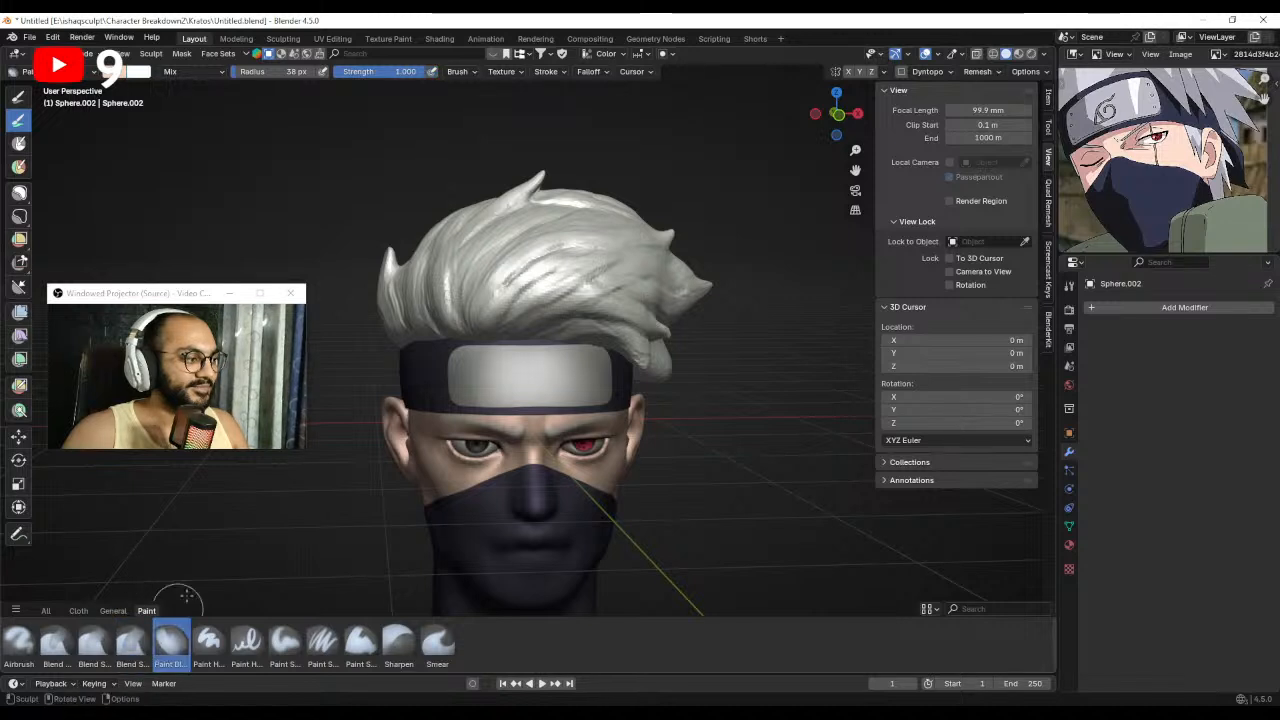
{"action": "left_click_drag", "start_coordinate": [534, 369], "coordinate": [492, 333], "text": "alt"}
{"action": "left_click", "coordinate": [140, 73]}
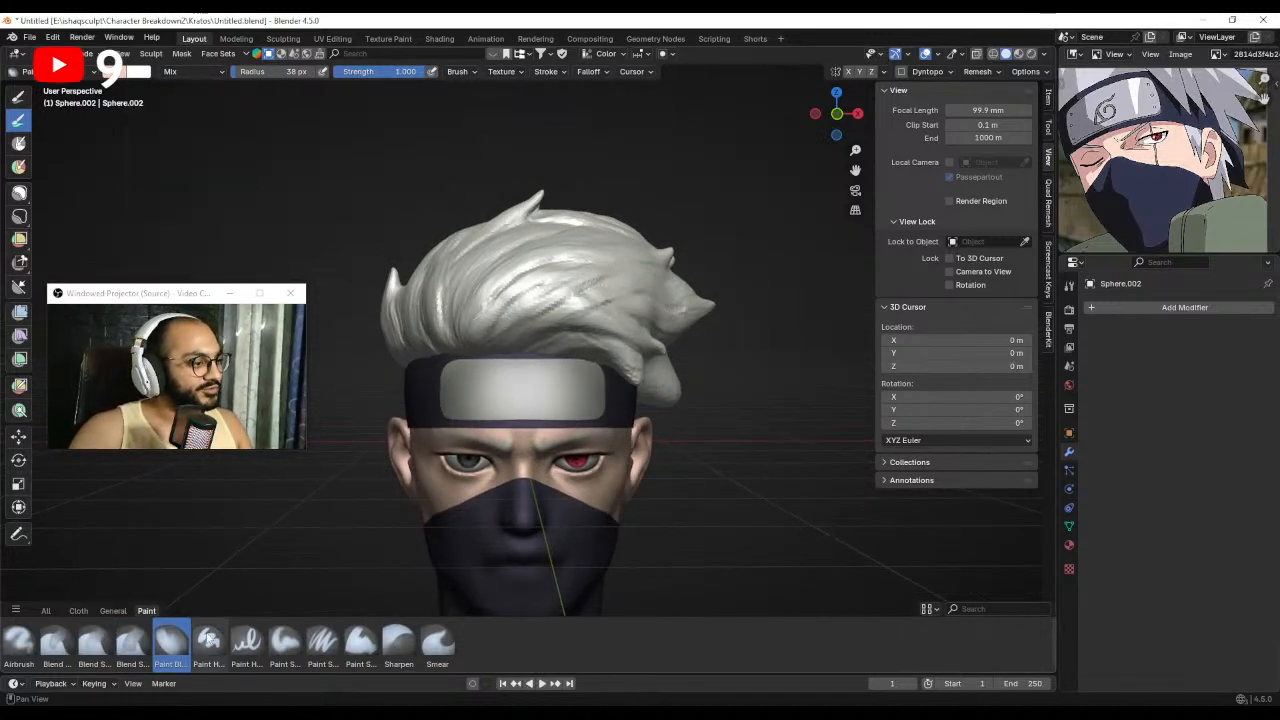
{"action": "left_click", "coordinate": [245, 642]}
{"action": "left_click", "coordinate": [170, 642]}
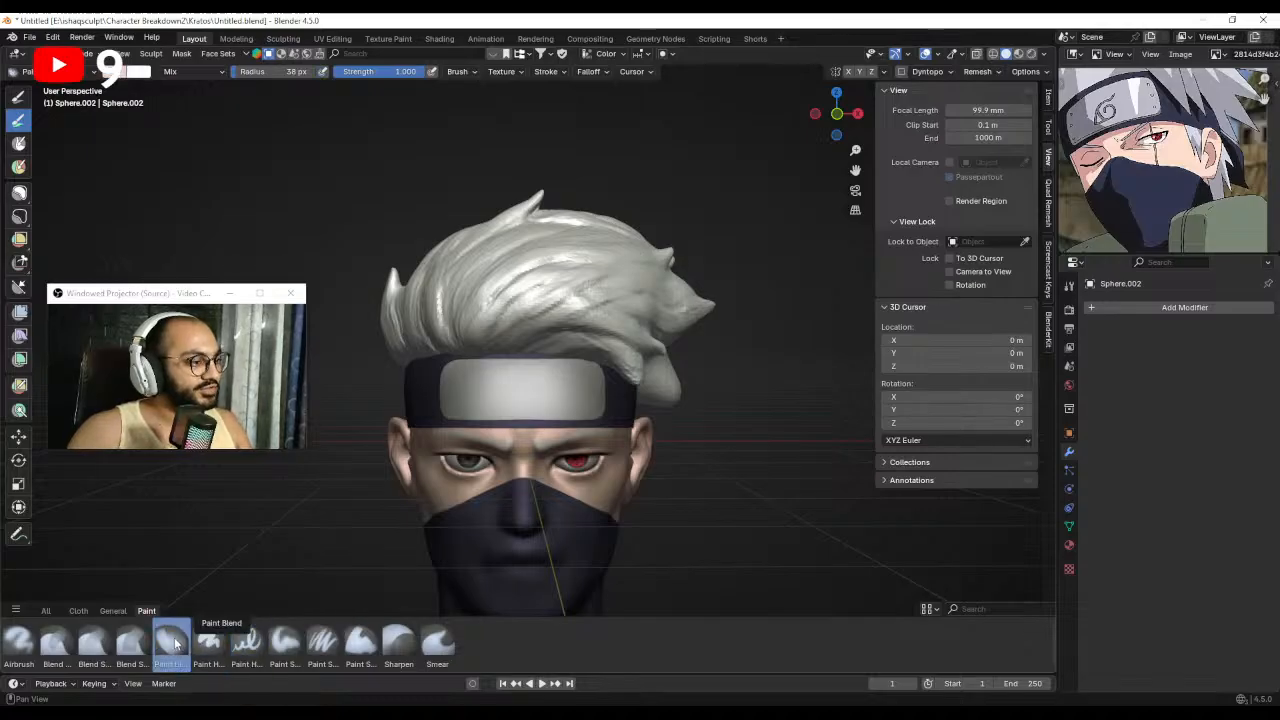
Set the paint color to neutral light gray with saturation 0 and value 0.797 (CBCBCB).
{"action": "left_click", "coordinate": [125, 72]}
{"action": "left_click", "coordinate": [223, 105]}
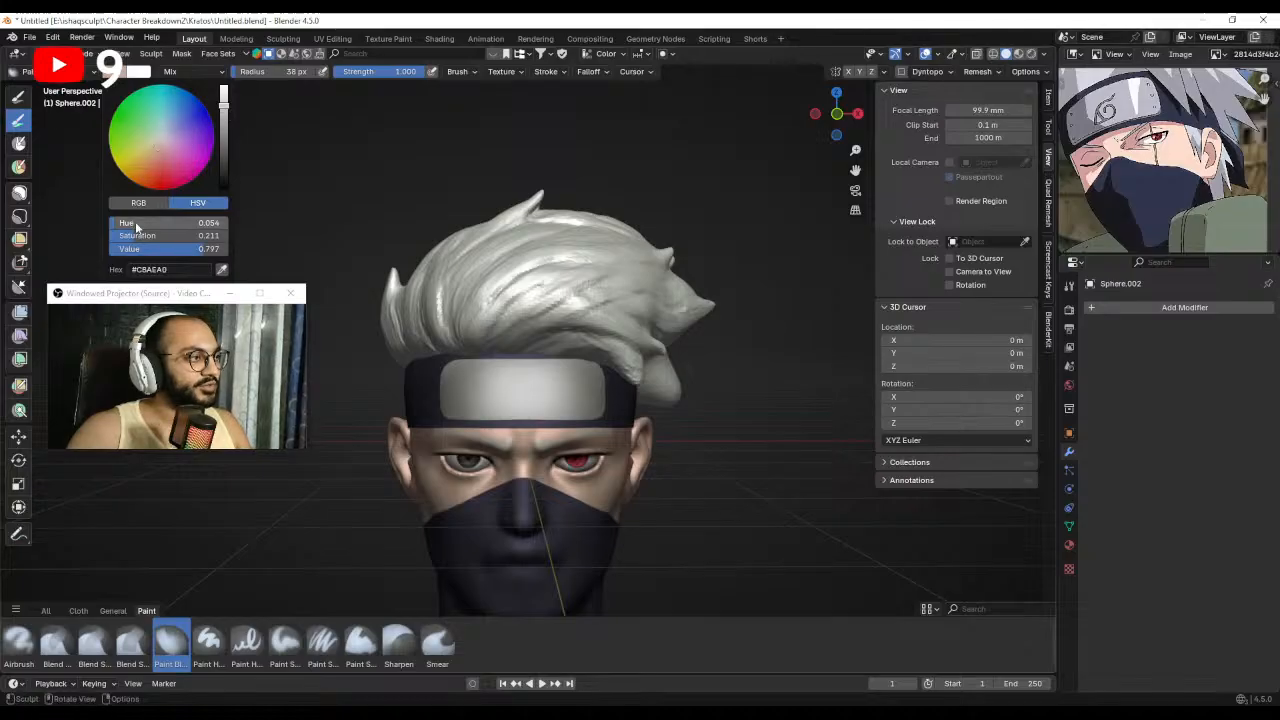
{"action": "left_click_drag", "start_coordinate": [136, 236], "coordinate": [87, 238]}
{"action": "left_click", "coordinate": [124, 73]}
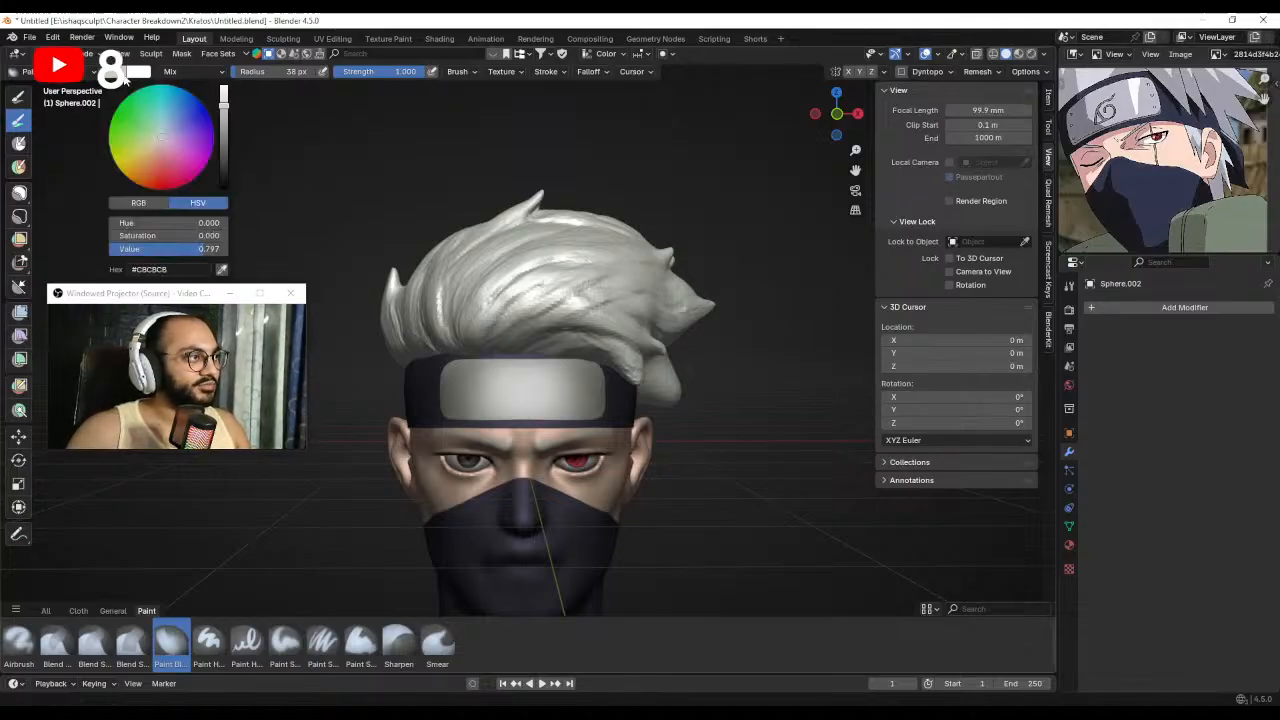
Paint light gray strokes along the front hair strands with the Paint Blend brush at 27 px and 10 px radius.
{"action": "mouse_move", "coordinate": [371, 251]}
{"action": "middle_mouse_down"}
{"action": "mouse_move", "coordinate": [512, 300]}
{"action": "mouse_move", "coordinate": [584, 290]}
{"action": "mouse_move", "coordinate": [542, 308]}
{"action": "mouse_move", "coordinate": [594, 286]}
{"action": "middle_mouse_up"}
{"action": "key", "text": "f"}
{"action": "left_click", "coordinate": [540, 295]}
{"action": "key", "text": "f"}
{"action": "left_click", "coordinate": [590, 268]}
{"action": "left_click_drag", "start_coordinate": [594, 264], "coordinate": [538, 300]}
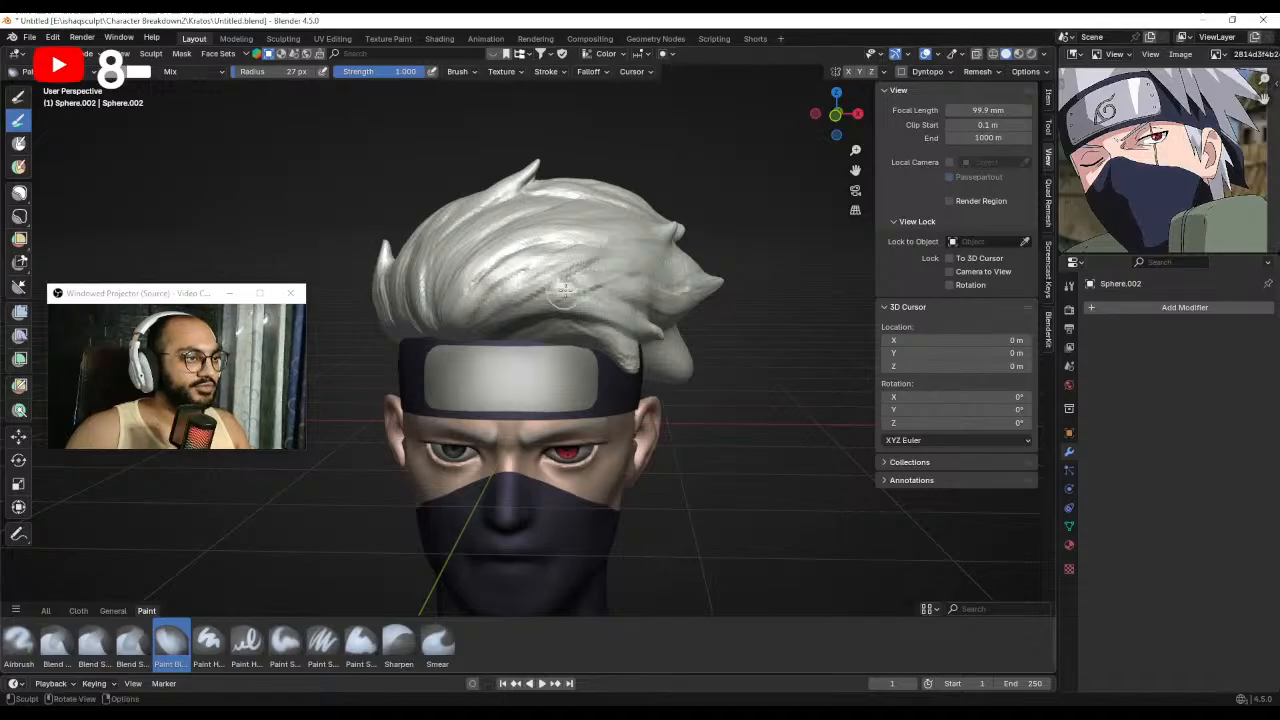
{"action": "left_click_drag", "start_coordinate": [606, 264], "coordinate": [566, 282]}
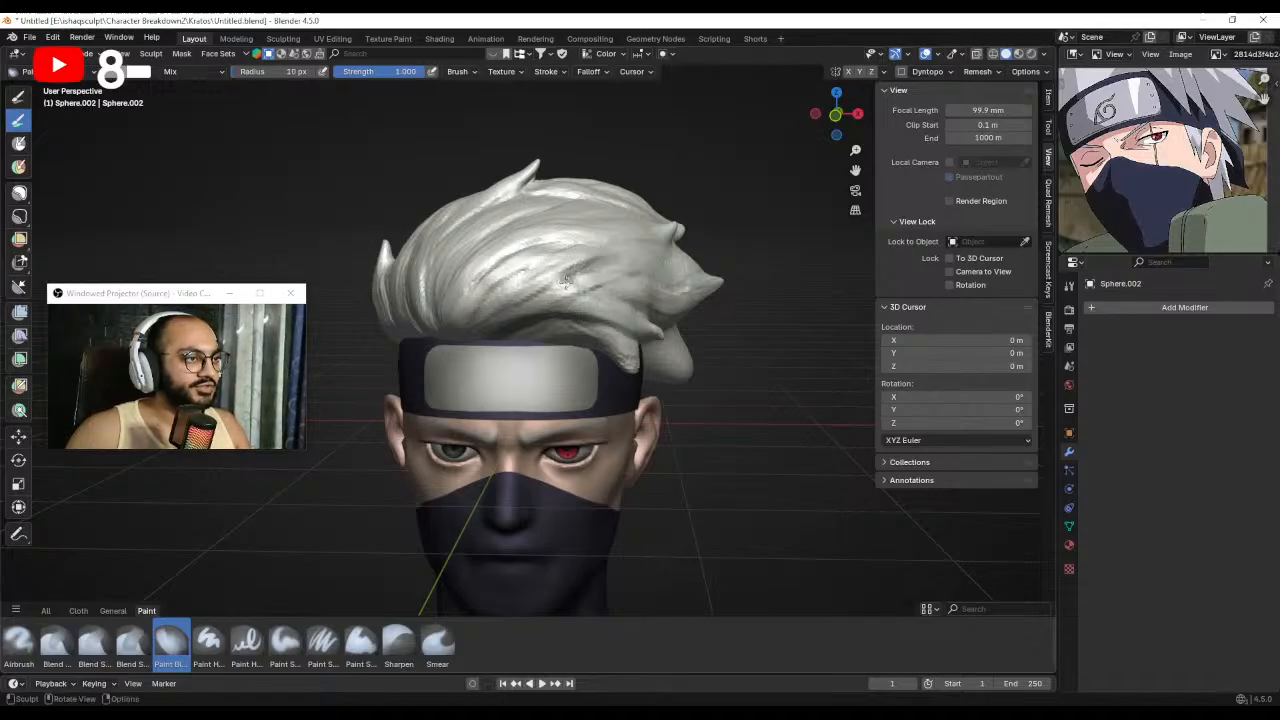
Paint light gray highlights along the central front hair strands, starting with a 14 px brush radius.
{"action": "middle_click_drag", "start_coordinate": [600, 298], "coordinate": [534, 318], "text": "ctrl"}
{"action": "key", "text": "f"}
{"action": "left_click", "coordinate": [611, 306]}
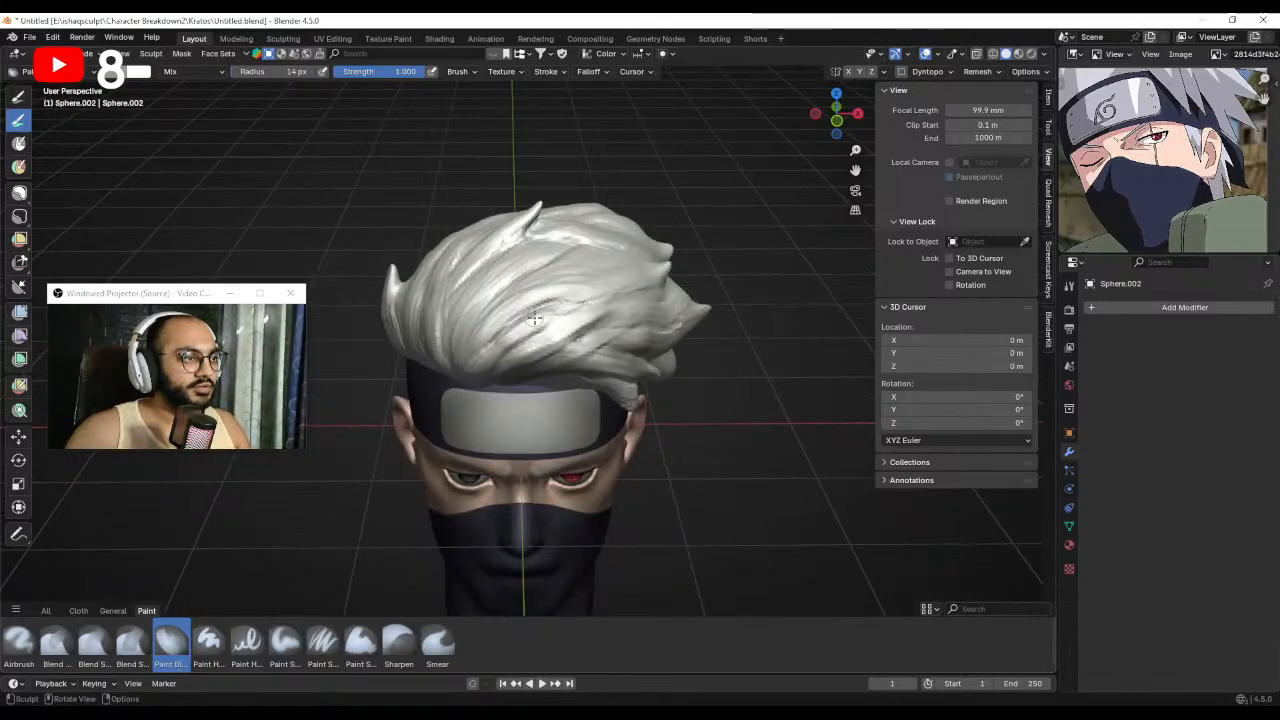
{"action": "left_click", "coordinate": [548, 317]}
{"action": "left_click_drag", "start_coordinate": [542, 314], "coordinate": [487, 333]}
{"action": "middle_click_drag", "start_coordinate": [570, 304], "coordinate": [571, 326]}
{"action": "left_click_drag", "start_coordinate": [556, 294], "coordinate": [513, 312]}
{"action": "middle_click_drag", "start_coordinate": [530, 284], "coordinate": [545, 290]}
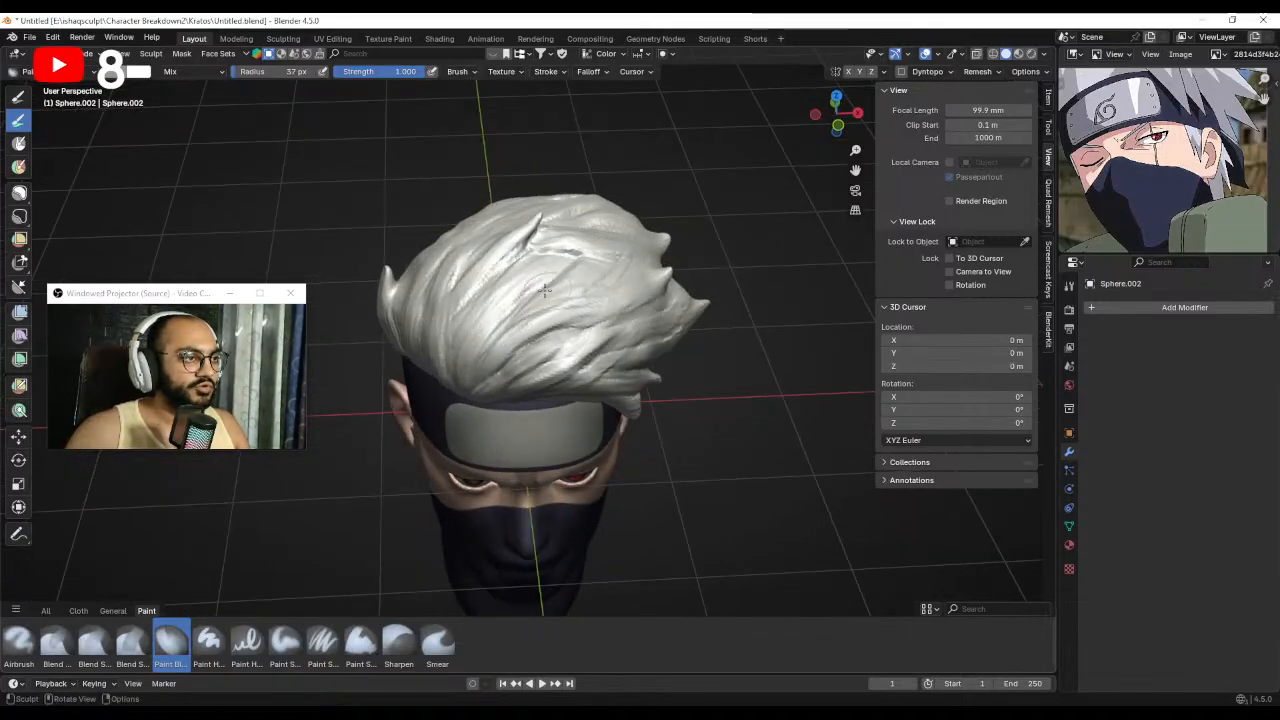
Paint light gray strokes from the upper tuft down the front of the hair with a 20 px brush radius.
{"action": "left_click_drag", "start_coordinate": [545, 290], "coordinate": [565, 290], "text": "alt"}
{"action": "key", "text": "f"}
{"action": "left_click", "coordinate": [545, 272]}
{"action": "mouse_move", "coordinate": [524, 249]}
{"action": "left_mouse_down"}
{"action": "mouse_move", "coordinate": [456, 345]}
{"action": "mouse_move", "coordinate": [487, 262]}
{"action": "mouse_move", "coordinate": [506, 331]}
{"action": "mouse_move", "coordinate": [466, 334]}
{"action": "left_mouse_up"}
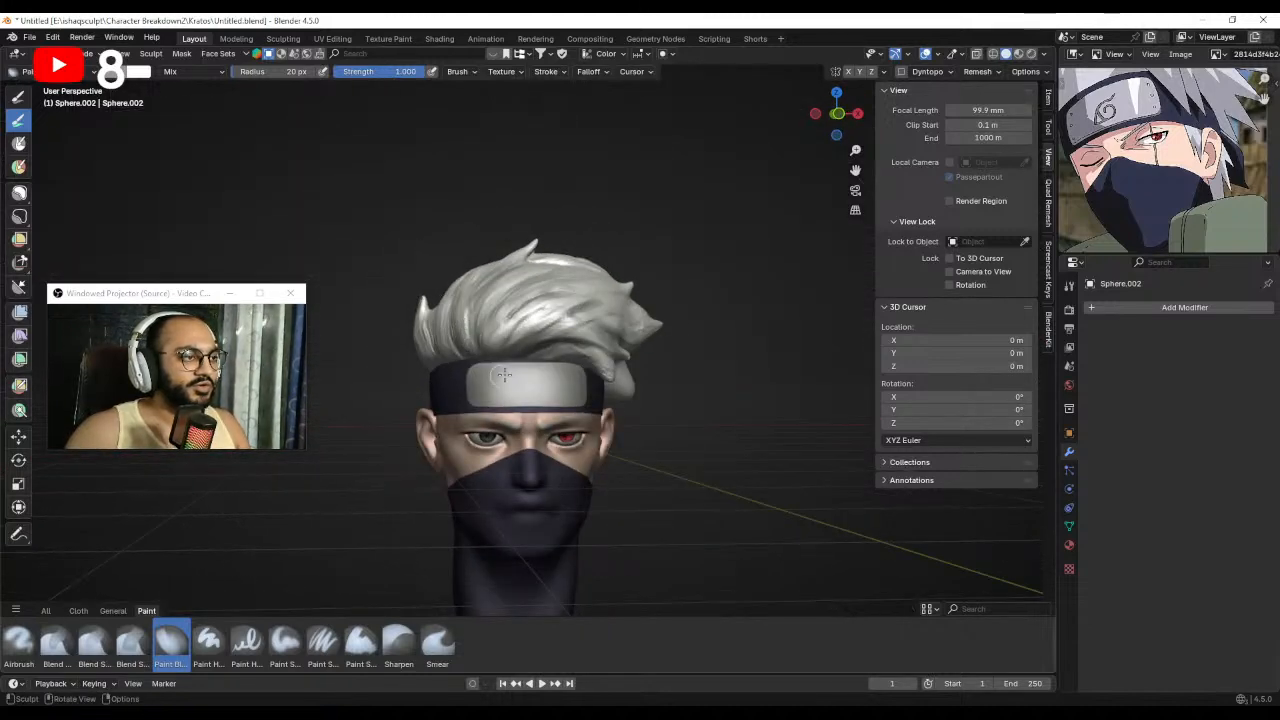
{"action": "left_click_drag", "start_coordinate": [504, 375], "coordinate": [485, 364], "text": "alt"}
{"action": "mouse_move", "coordinate": [548, 332]}
{"action": "left_mouse_down", "text": "alt"}
{"action": "mouse_move", "coordinate": [531, 337]}
{"action": "mouse_move", "coordinate": [540, 308]}
{"action": "mouse_move", "coordinate": [594, 301]}
{"action": "left_mouse_up", "text": "alt"}
{"action": "key", "text": "f"}
{"action": "left_click", "coordinate": [554, 317]}
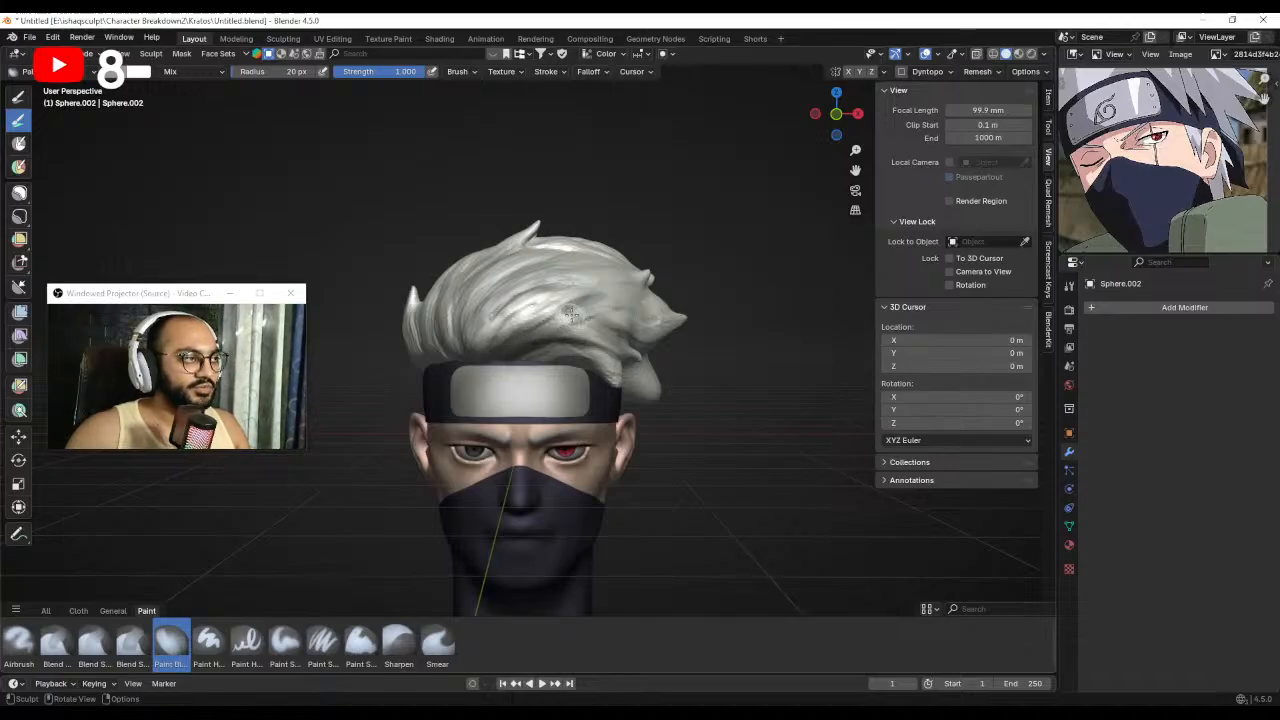
Set the brush radius to 18 px and brighten the lower front hair strands above the headband.
{"action": "mouse_move", "coordinate": [571, 317]}
{"action": "left_mouse_down", "text": "ctrl+alt"}
{"action": "mouse_move", "coordinate": [573, 306]}
{"action": "mouse_move", "coordinate": [543, 314]}
{"action": "mouse_move", "coordinate": [552, 352]}
{"action": "mouse_move", "coordinate": [570, 319]}
{"action": "left_mouse_up", "text": "ctrl+alt"}
{"action": "key", "text": "f"}
{"action": "left_click", "coordinate": [522, 340]}
{"action": "key", "text": "f"}
{"action": "left_click", "coordinate": [566, 326]}
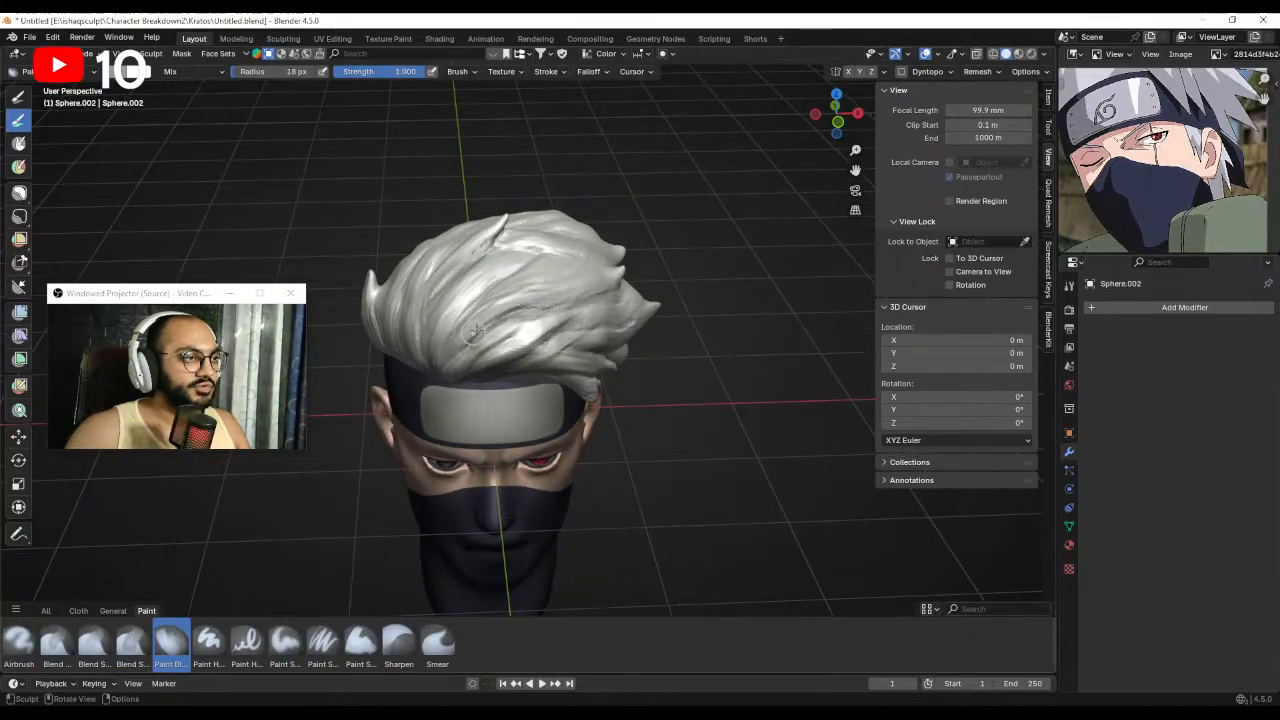
{"action": "left_click_drag", "start_coordinate": [496, 353], "coordinate": [476, 323], "text": "alt"}
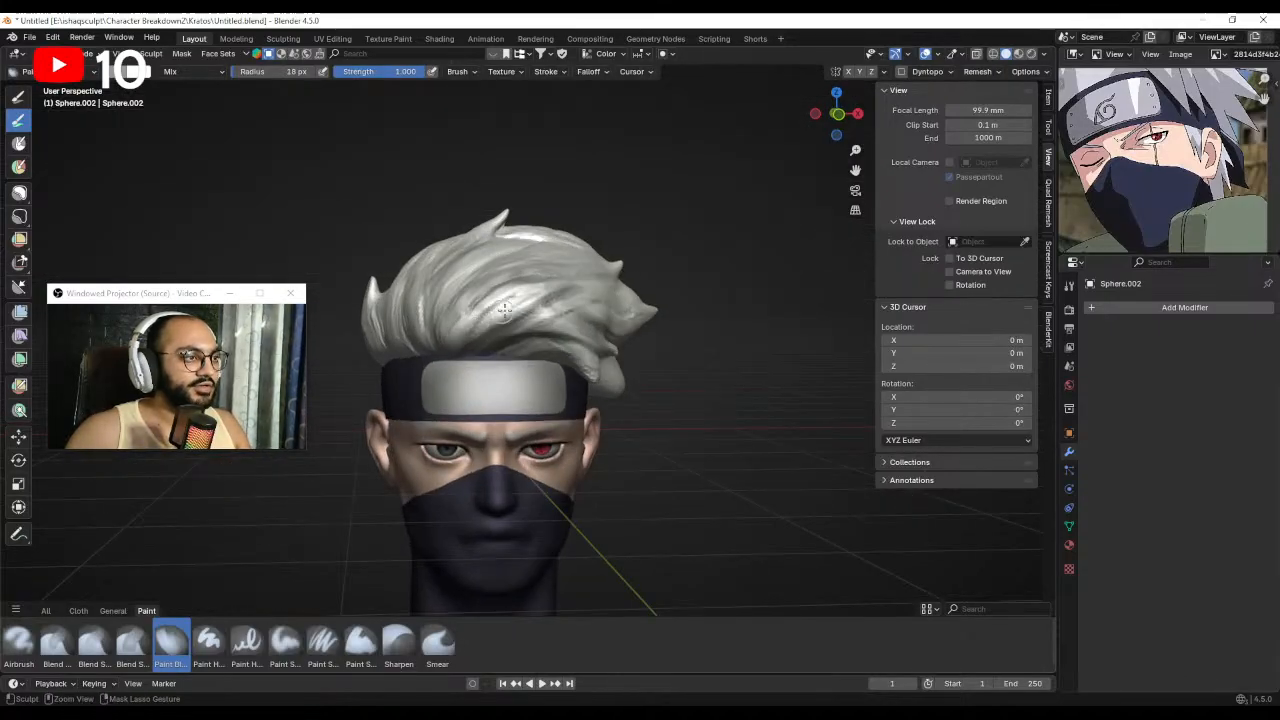
Paint light gray highlights over the hair spikes on the Sharingan-eye side with a 23 px brush radius.
{"action": "key", "text": "f"}
{"action": "left_click", "coordinate": [512, 311]}
{"action": "middle_click_drag", "start_coordinate": [573, 283], "coordinate": [549, 322]}
{"action": "key", "text": "f"}
{"action": "left_click", "coordinate": [588, 296]}
{"action": "mouse_move", "coordinate": [471, 333]}
{"action": "middle_mouse_down"}
{"action": "mouse_move", "coordinate": [505, 320]}
{"action": "mouse_move", "coordinate": [597, 330]}
{"action": "mouse_move", "coordinate": [532, 326]}
{"action": "middle_mouse_up"}
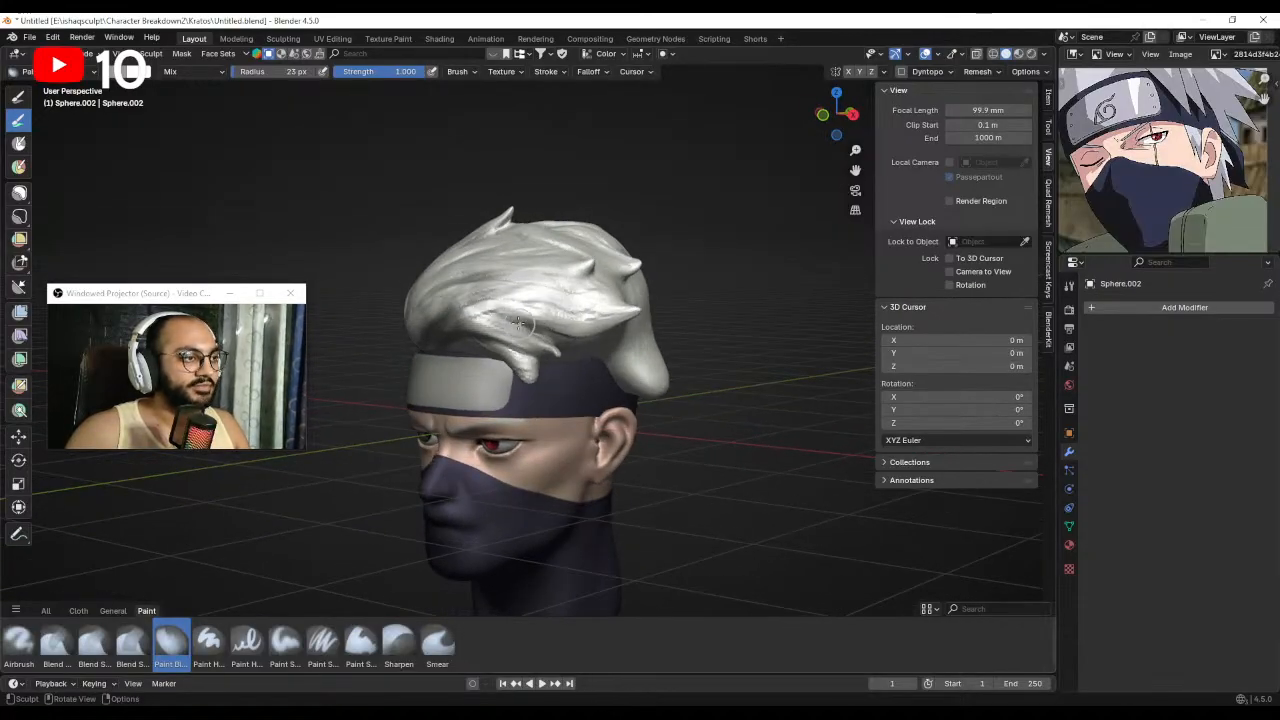
{"action": "left_click", "coordinate": [512, 307]}
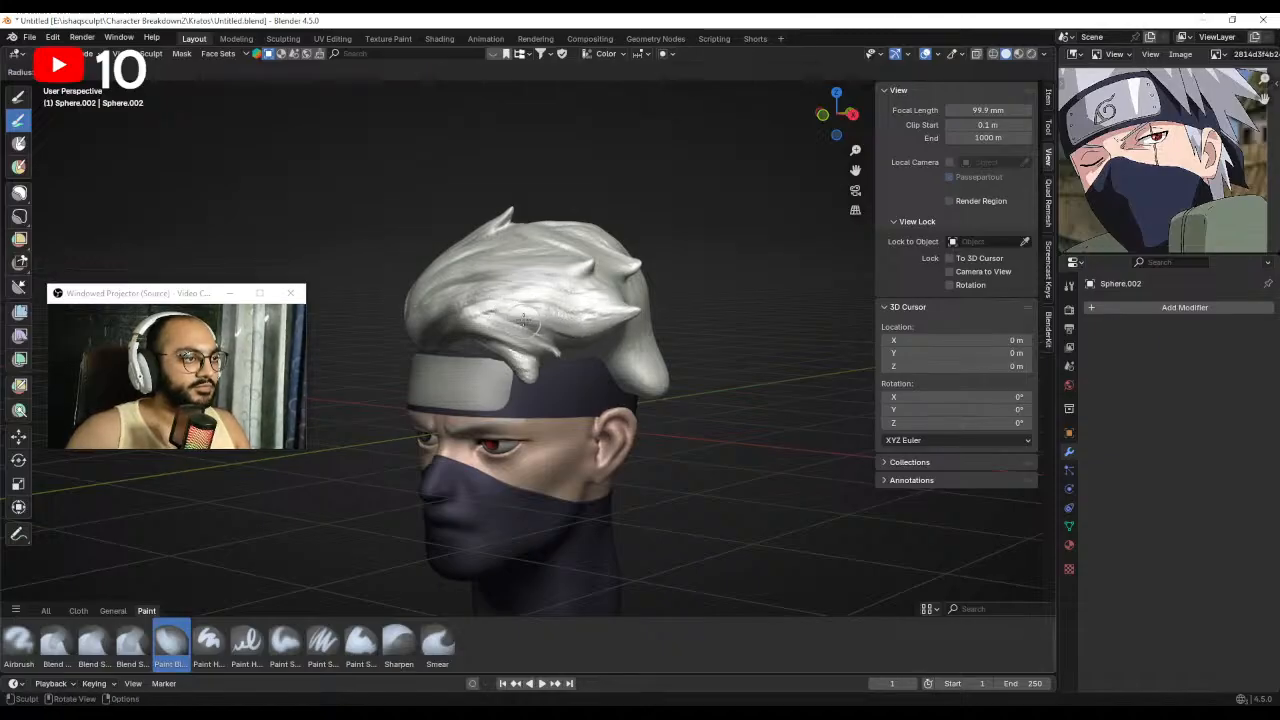
Paint highlights on the opposite side of the hair at 17 px, then refine the front strands at 10 px and 5 px.
{"action": "mouse_move", "coordinate": [565, 333]}
{"action": "middle_mouse_down"}
{"action": "mouse_move", "coordinate": [518, 296]}
{"action": "mouse_move", "coordinate": [528, 348]}
{"action": "mouse_move", "coordinate": [483, 302]}
{"action": "middle_mouse_up"}
{"action": "key", "text": "bracketright"}
{"action": "key", "text": "bracketright"}
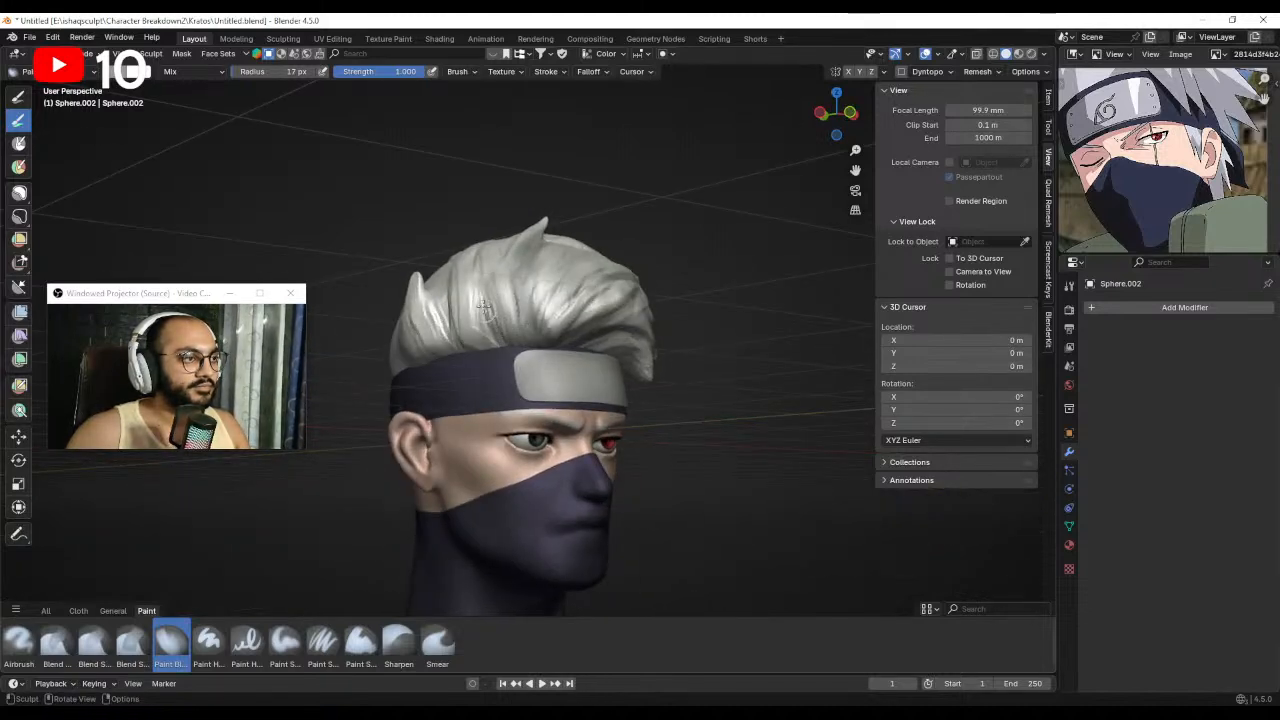
{"action": "mouse_move", "coordinate": [513, 353]}
{"action": "middle_mouse_down"}
{"action": "mouse_move", "coordinate": [541, 356]}
{"action": "mouse_move", "coordinate": [480, 350]}
{"action": "mouse_move", "coordinate": [593, 330]}
{"action": "middle_mouse_up"}
{"action": "key", "text": "bracketright"}
{"action": "key", "text": "bracketright"}
{"action": "key", "text": "bracketright"}
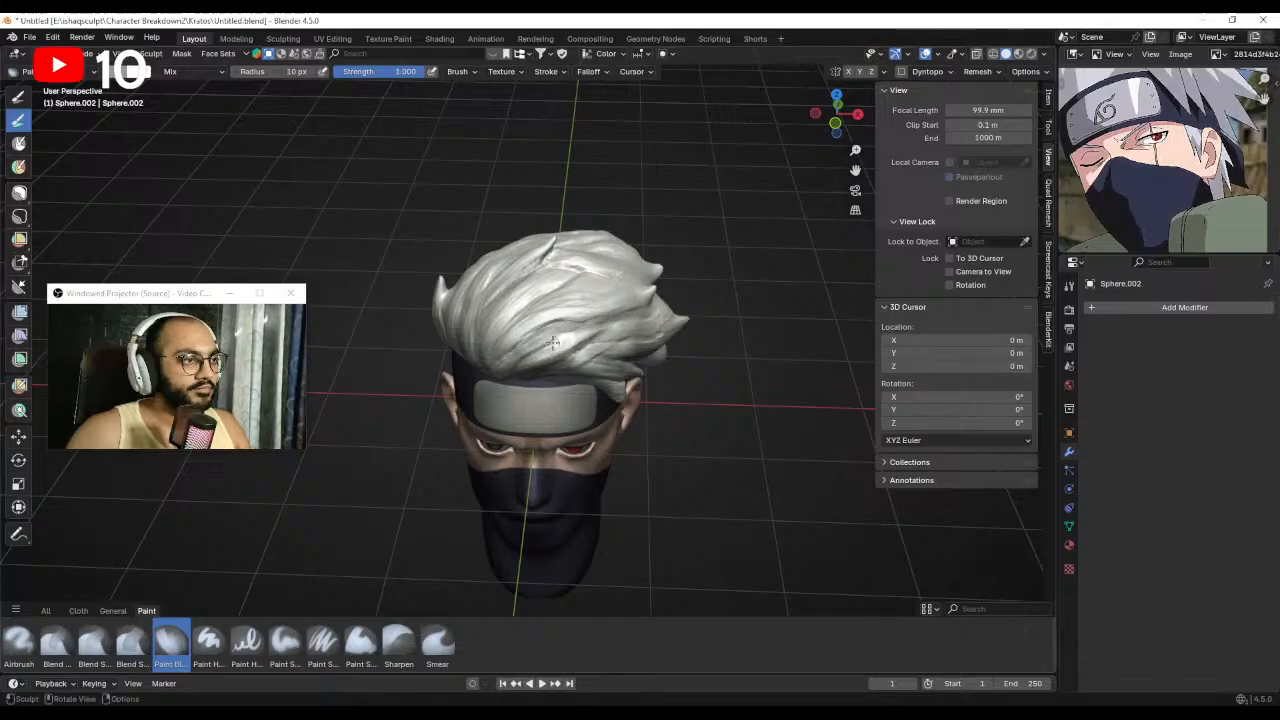
{"action": "middle_click_drag", "start_coordinate": [522, 360], "coordinate": [553, 330]}
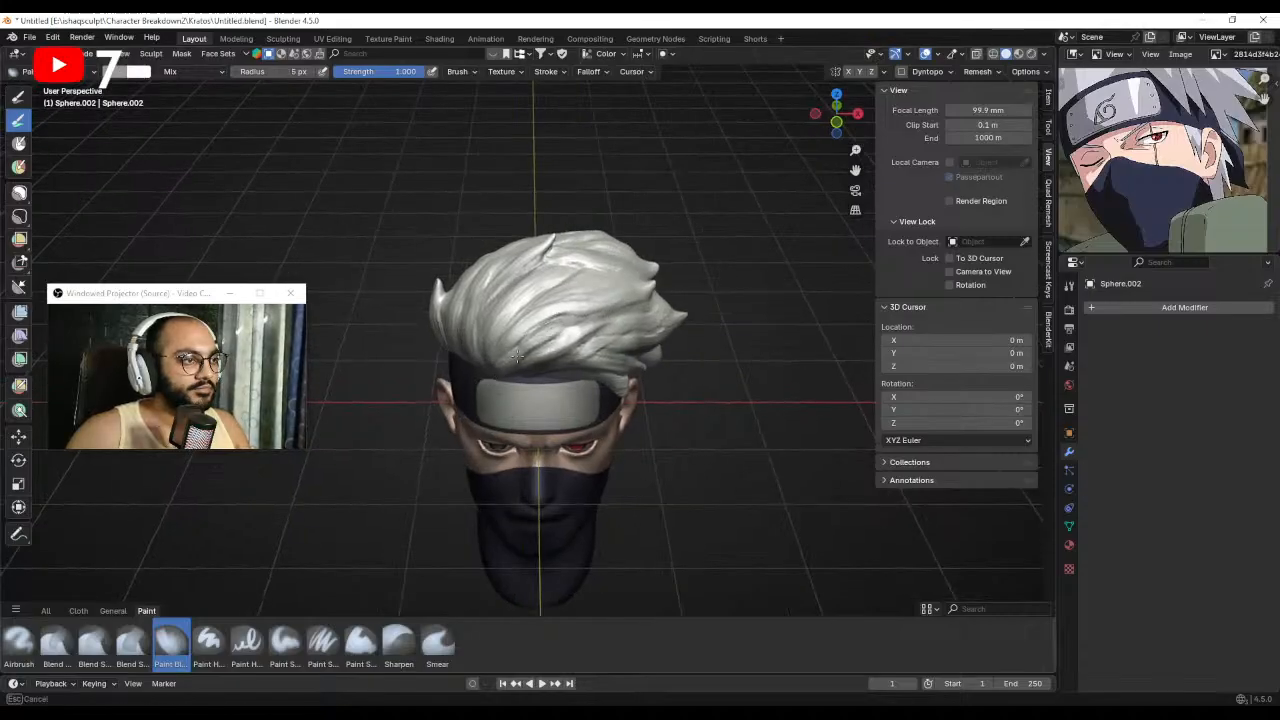
{"action": "left_click_drag", "start_coordinate": [517, 357], "coordinate": [562, 325], "text": "alt"}
Leave sculpting on the hair and switch to Object Mode with the whole head in view.
{"action": "scroll", "coordinate": [540, 356], "scroll_direction": "down", "scroll_amount": 1}
{"action": "scroll", "coordinate": [568, 371], "scroll_direction": "down", "scroll_amount": 1}
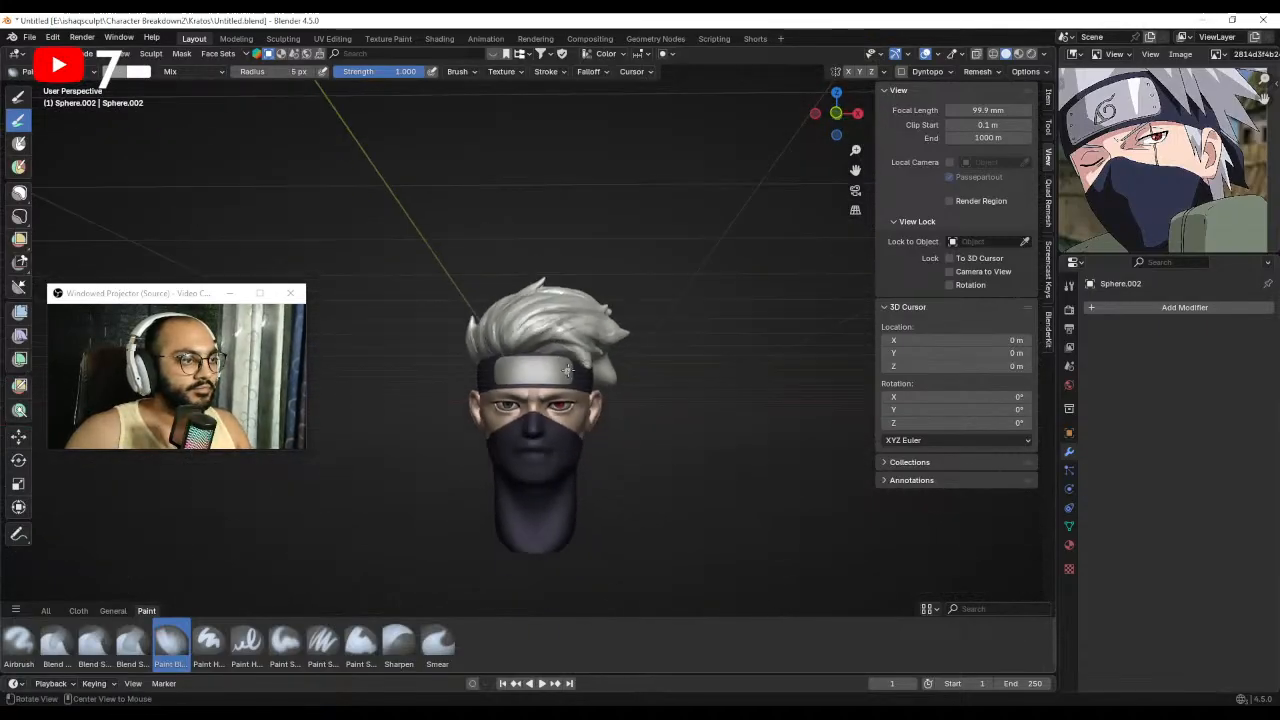
{"action": "mouse_move", "coordinate": [568, 371]}
{"action": "left_mouse_down", "text": "alt"}
{"action": "mouse_move", "coordinate": [588, 374]}
{"action": "mouse_move", "coordinate": [576, 366]}
{"action": "mouse_move", "coordinate": [588, 350]}
{"action": "left_mouse_up", "text": "alt"}
{"action": "scroll", "coordinate": [576, 366], "scroll_direction": "up", "scroll_amount": 2}
{"action": "key", "text": "ctrl+Tab"}
{"action": "left_click", "coordinate": [512, 350]}
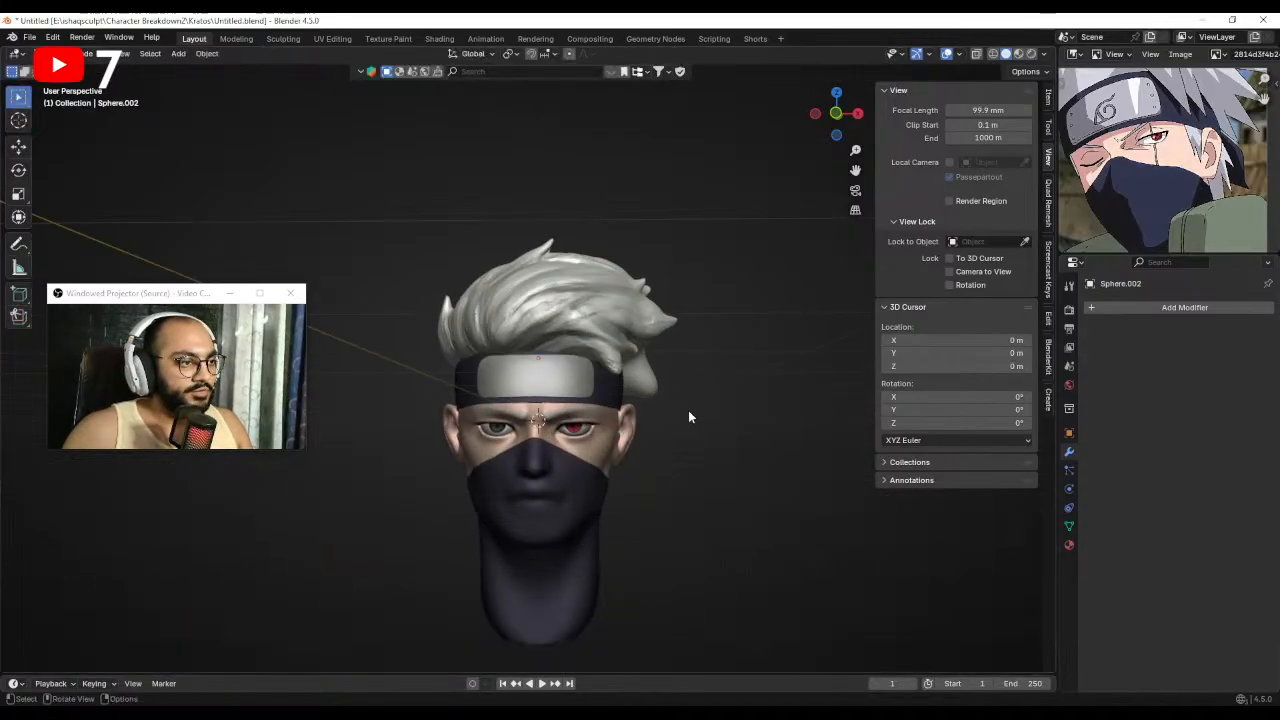
Enable viewport shadows, set their strength to 0.590 and adjust the shadow light direction.
{"action": "left_click", "coordinate": [1043, 54]}
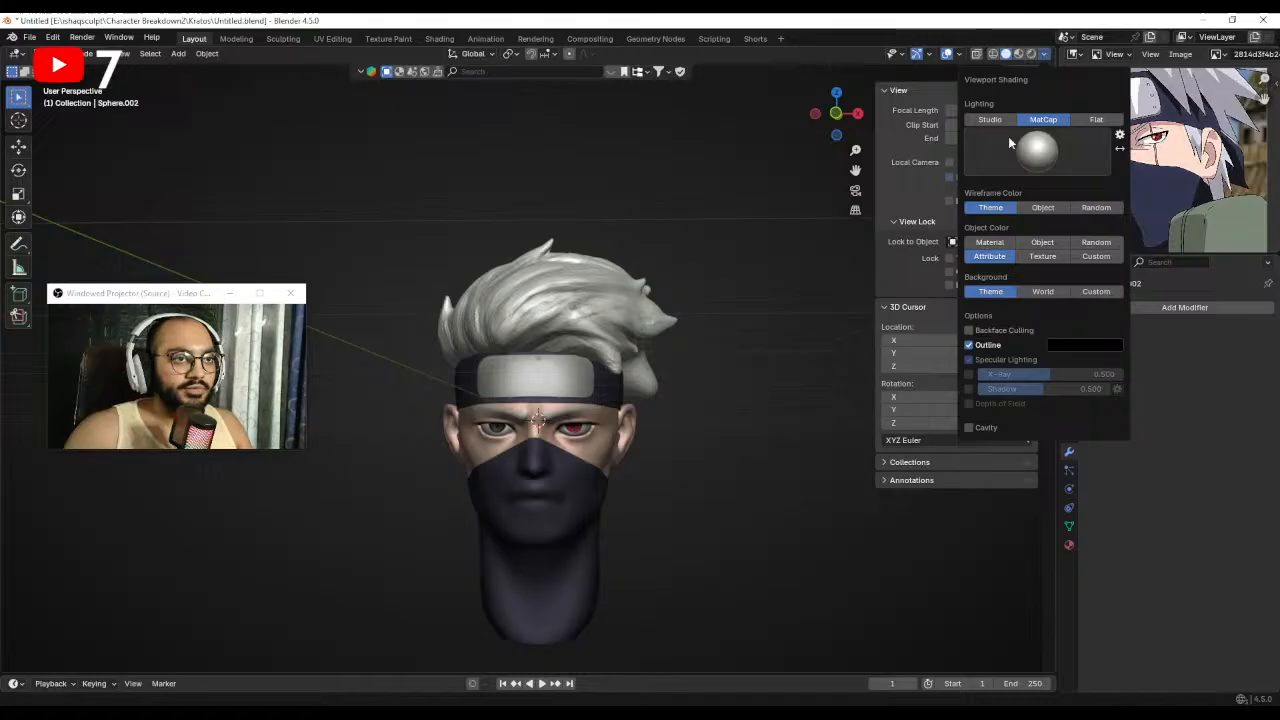
{"action": "left_click", "coordinate": [969, 388]}
{"action": "scroll", "coordinate": [676, 328], "scroll_direction": "up", "scroll_amount": 2}
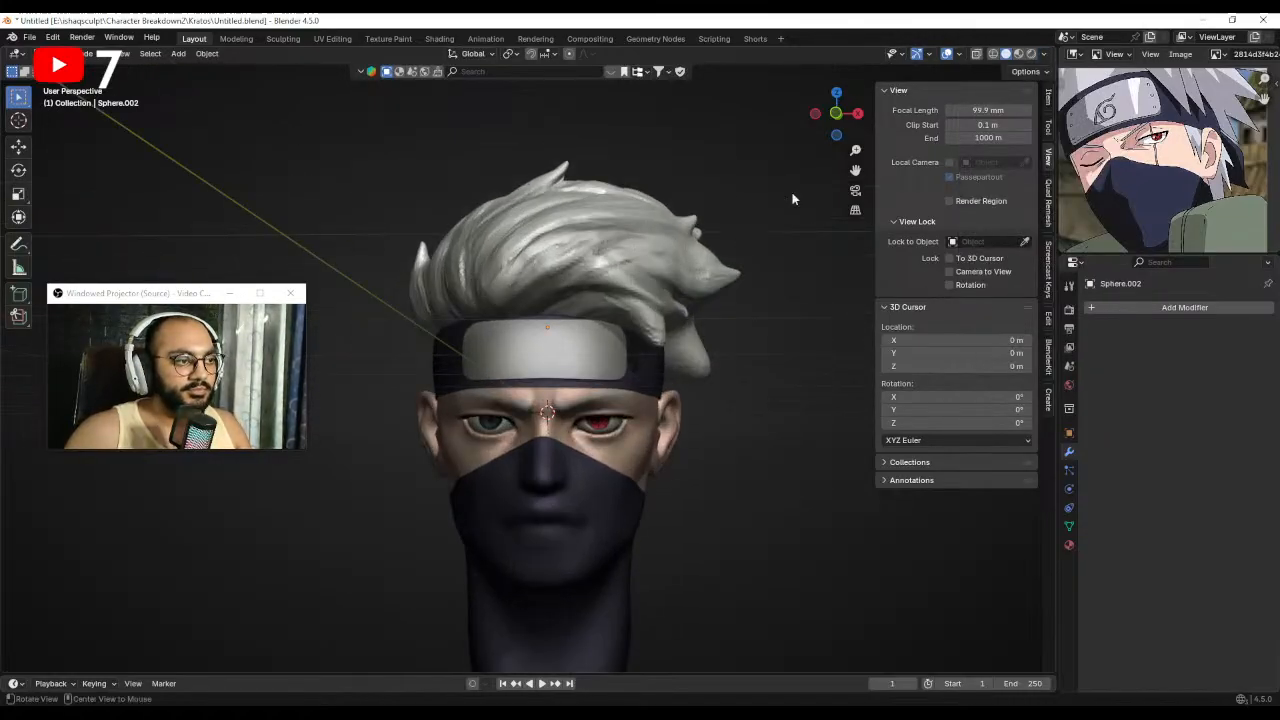
{"action": "left_click", "coordinate": [1045, 54]}
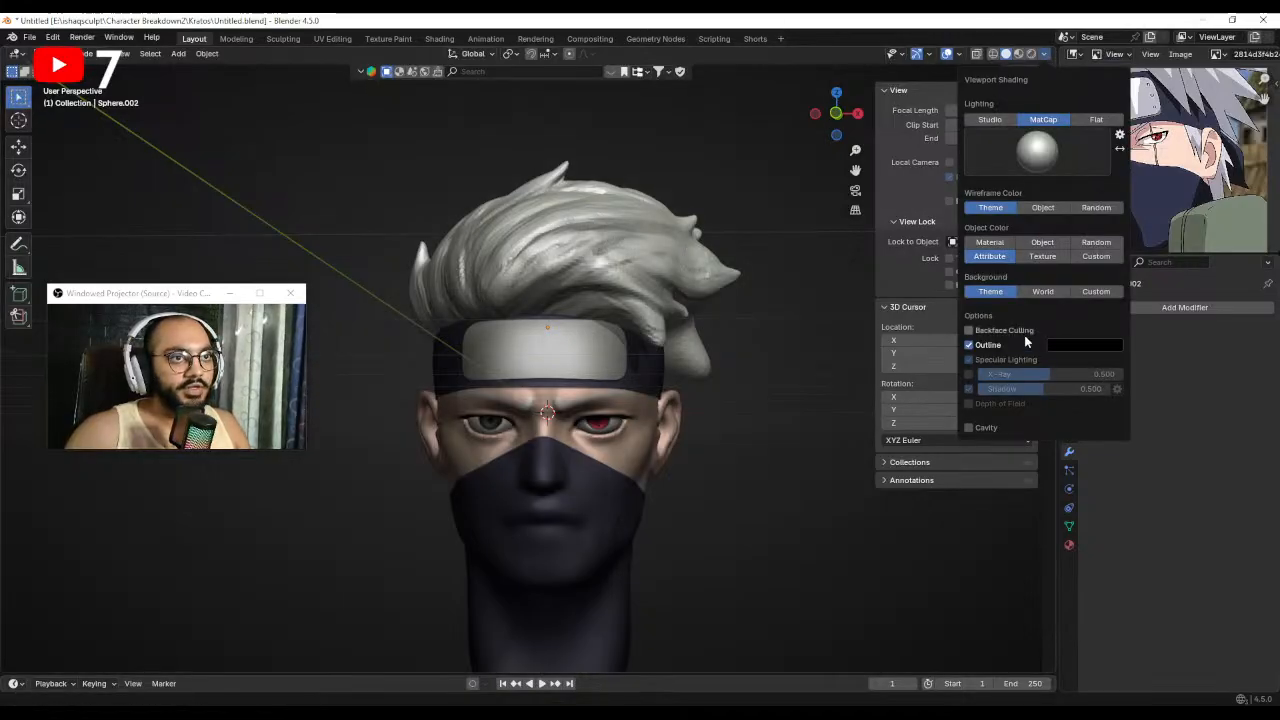
{"action": "left_click_drag", "start_coordinate": [1060, 394], "coordinate": [1081, 398]}
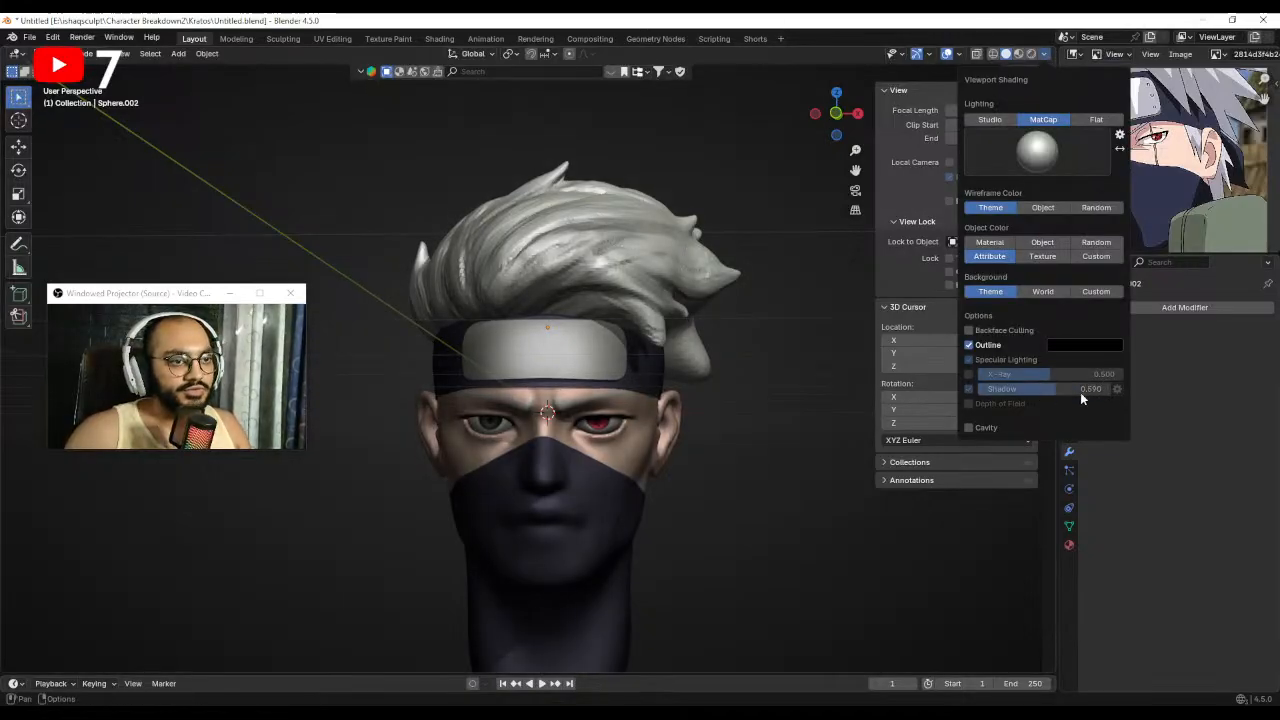
{"action": "left_click", "coordinate": [1117, 390]}
{"action": "mouse_move", "coordinate": [1140, 427]}
{"action": "left_mouse_down"}
{"action": "mouse_move", "coordinate": [1163, 425]}
{"action": "mouse_move", "coordinate": [1089, 428]}
{"action": "left_mouse_up"}
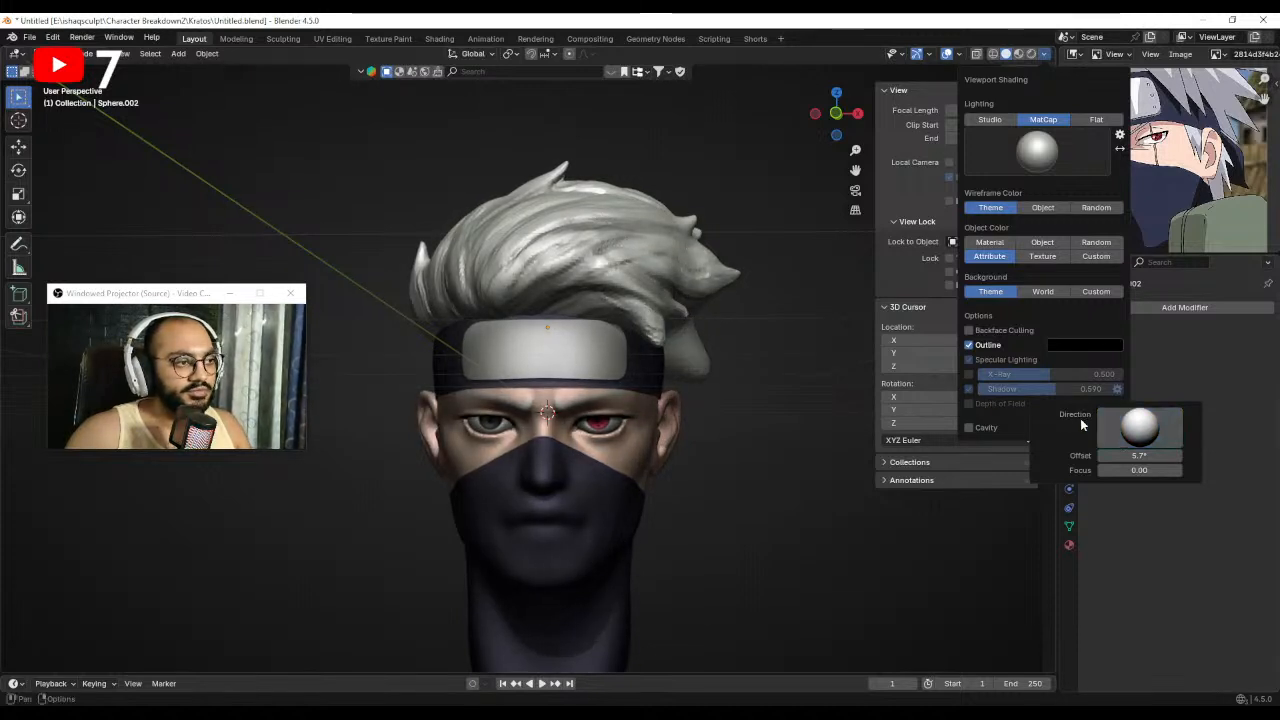
Hide the sidebar, viewport gizmos and overlays for a clean view of the head.
{"action": "middle_click_drag", "start_coordinate": [744, 413], "coordinate": [710, 460], "text": "ctrl"}
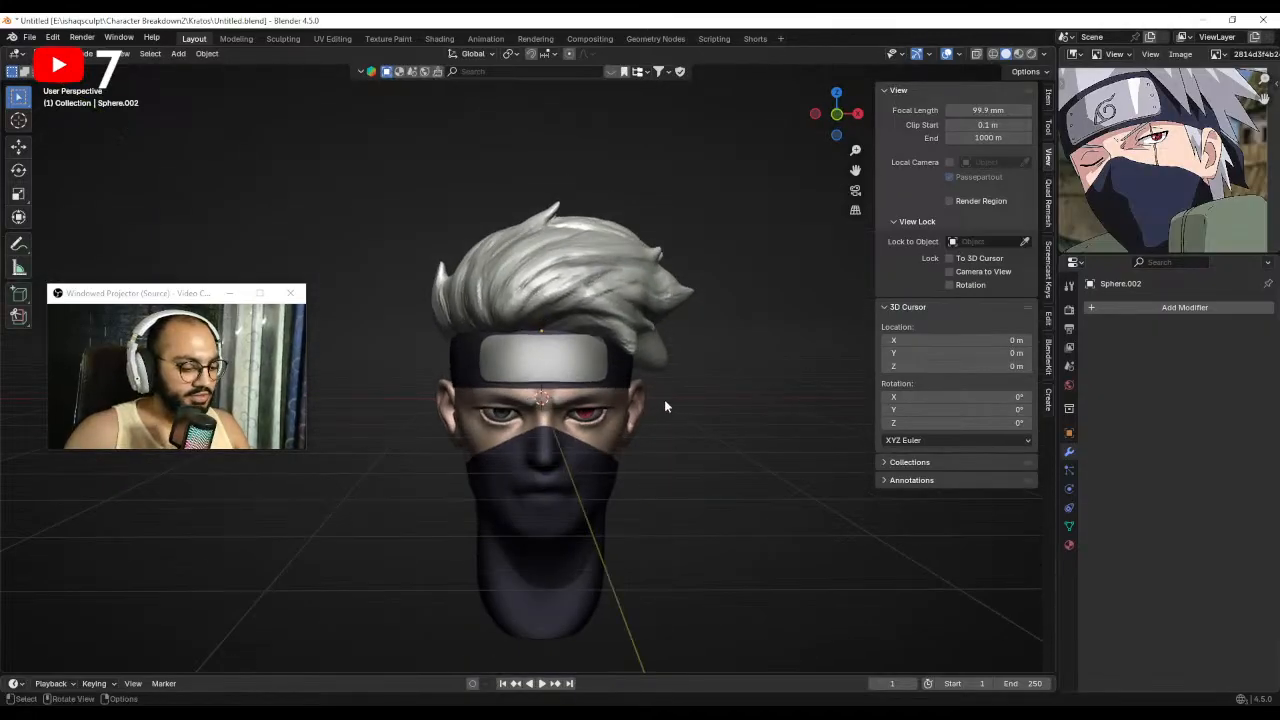
{"action": "key", "text": "n"}
{"action": "middle_click_drag", "start_coordinate": [687, 402], "coordinate": [681, 370], "text": "shift"}
{"action": "scroll", "coordinate": [688, 325], "scroll_direction": "up", "scroll_amount": 2}
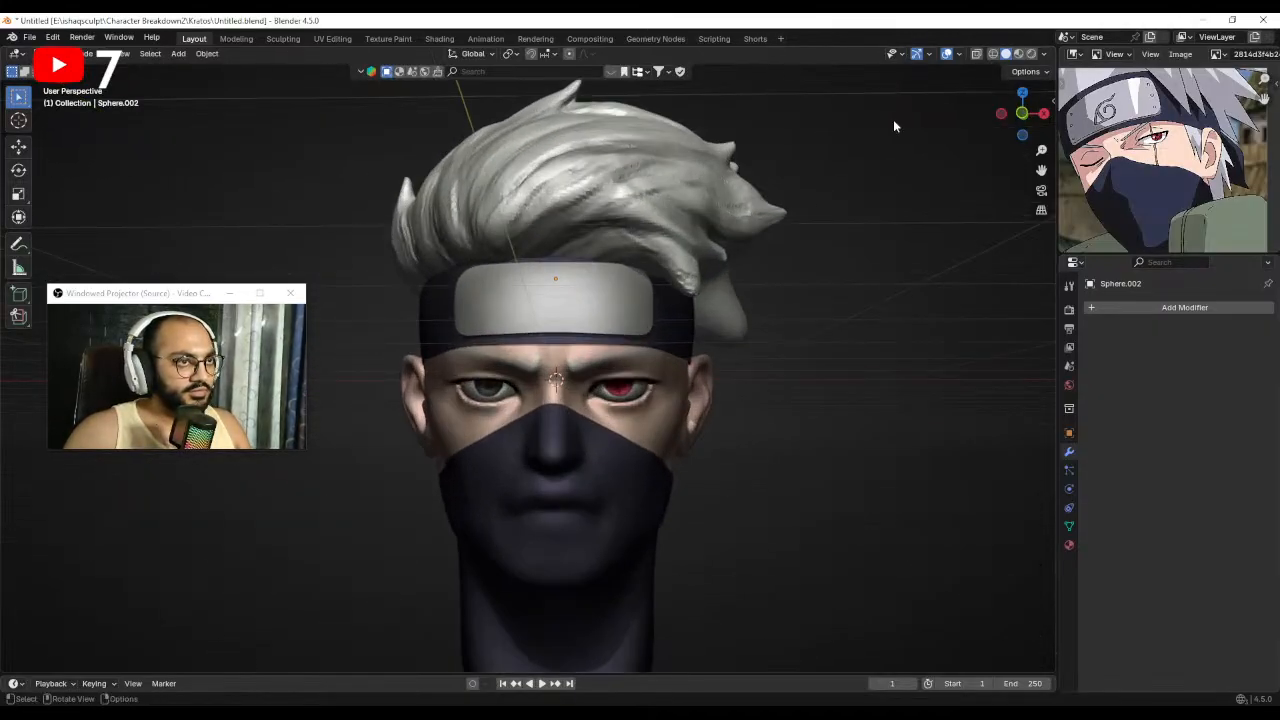
{"action": "left_click", "coordinate": [919, 55]}
{"action": "left_click", "coordinate": [946, 55]}
{"action": "scroll", "coordinate": [775, 325], "scroll_direction": "up", "scroll_amount": 2}
{"action": "middle_click_drag", "start_coordinate": [762, 340], "coordinate": [708, 290]}
{"action": "scroll", "coordinate": [788, 314], "scroll_direction": "down", "scroll_amount": 2}
{"action": "mouse_move", "coordinate": [708, 290]}
{"action": "middle_mouse_down"}
{"action": "mouse_move", "coordinate": [818, 284]}
{"action": "mouse_move", "coordinate": [802, 335]}
{"action": "middle_mouse_up"}
{"action": "mouse_move", "coordinate": [802, 335]}
{"action": "middle_mouse_down"}
{"action": "mouse_move", "coordinate": [706, 360]}
{"action": "mouse_move", "coordinate": [646, 429]}
{"action": "middle_mouse_up"}
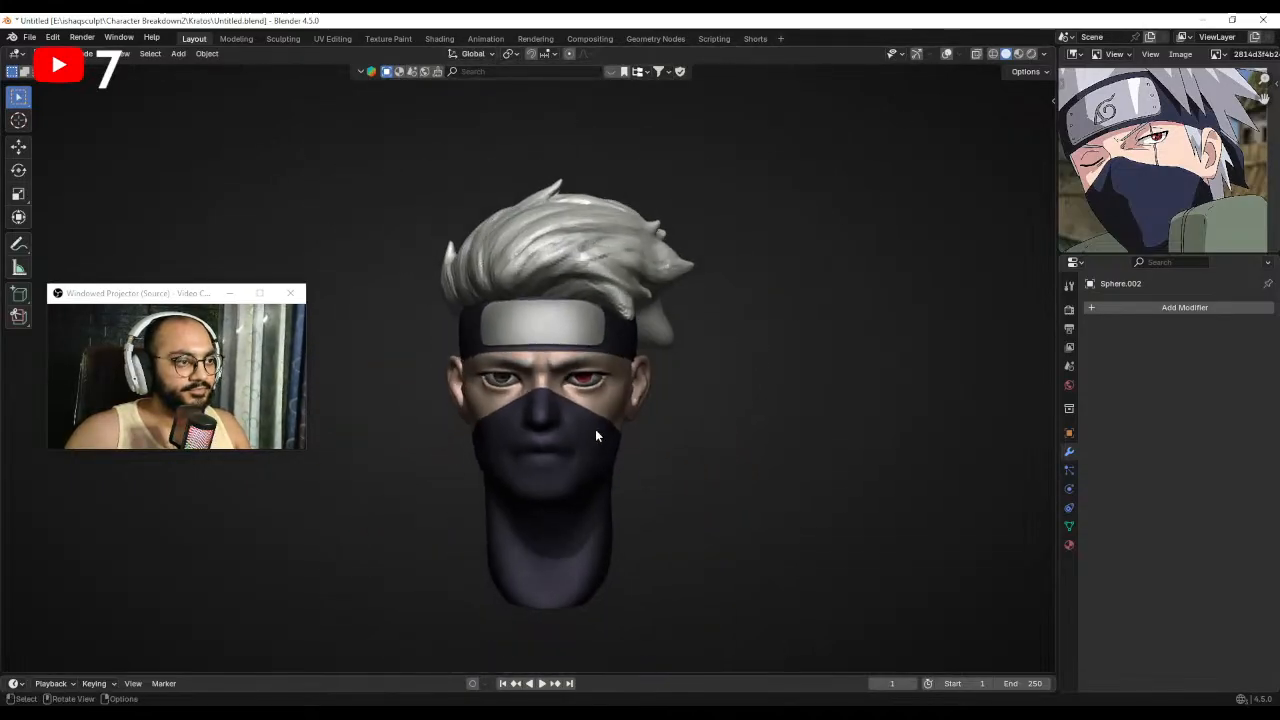
Select the face mask, enter Sculpt Mode and set the Grab brush radius to 84 px.
{"action": "left_click", "coordinate": [598, 435]}
{"action": "key", "text": "ctrl+Tab"}
{"action": "left_click", "coordinate": [617, 518]}
{"action": "mouse_move", "coordinate": [590, 510]}
{"action": "middle_mouse_down", "text": "ctrl"}
{"action": "mouse_move", "coordinate": [547, 460]}
{"action": "mouse_move", "coordinate": [540, 416]}
{"action": "middle_mouse_up", "text": "ctrl"}
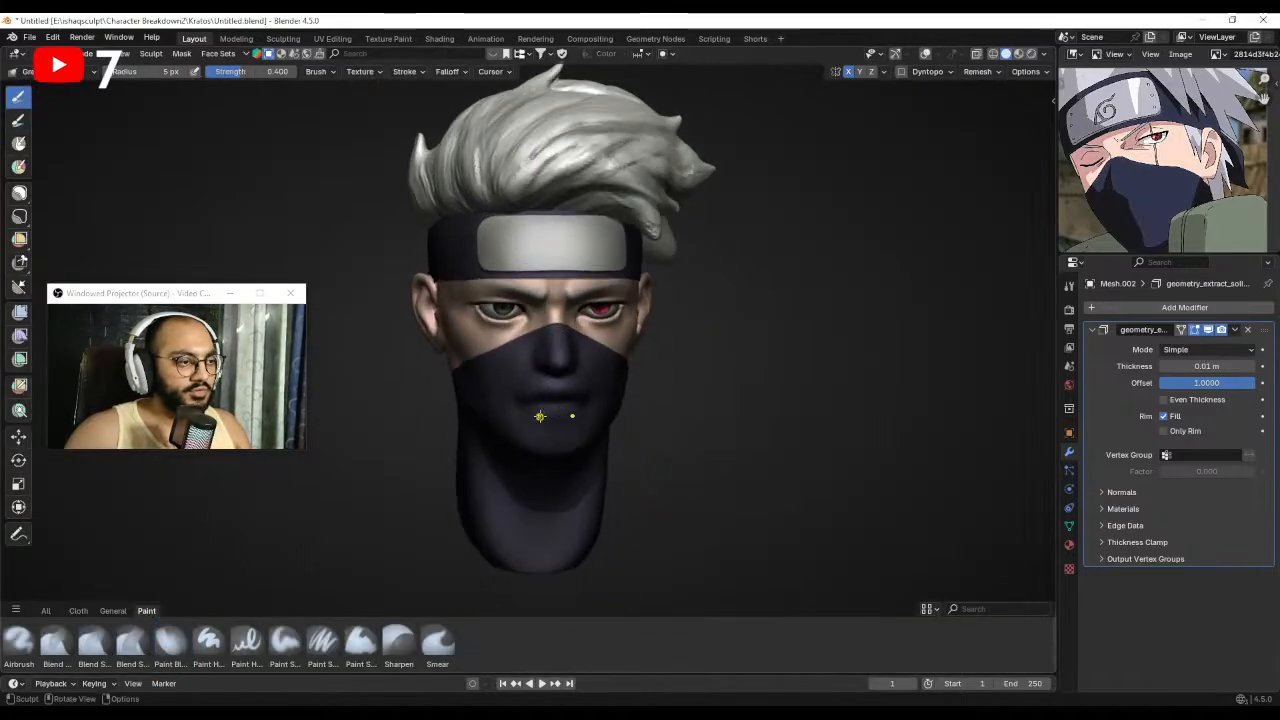
{"action": "key", "text": "f"}
{"action": "left_click", "coordinate": [632, 403]}
{"action": "mouse_move", "coordinate": [632, 405]}
{"action": "middle_mouse_down"}
{"action": "mouse_move", "coordinate": [589, 457]}
{"action": "mouse_move", "coordinate": [585, 384]}
{"action": "middle_mouse_up"}
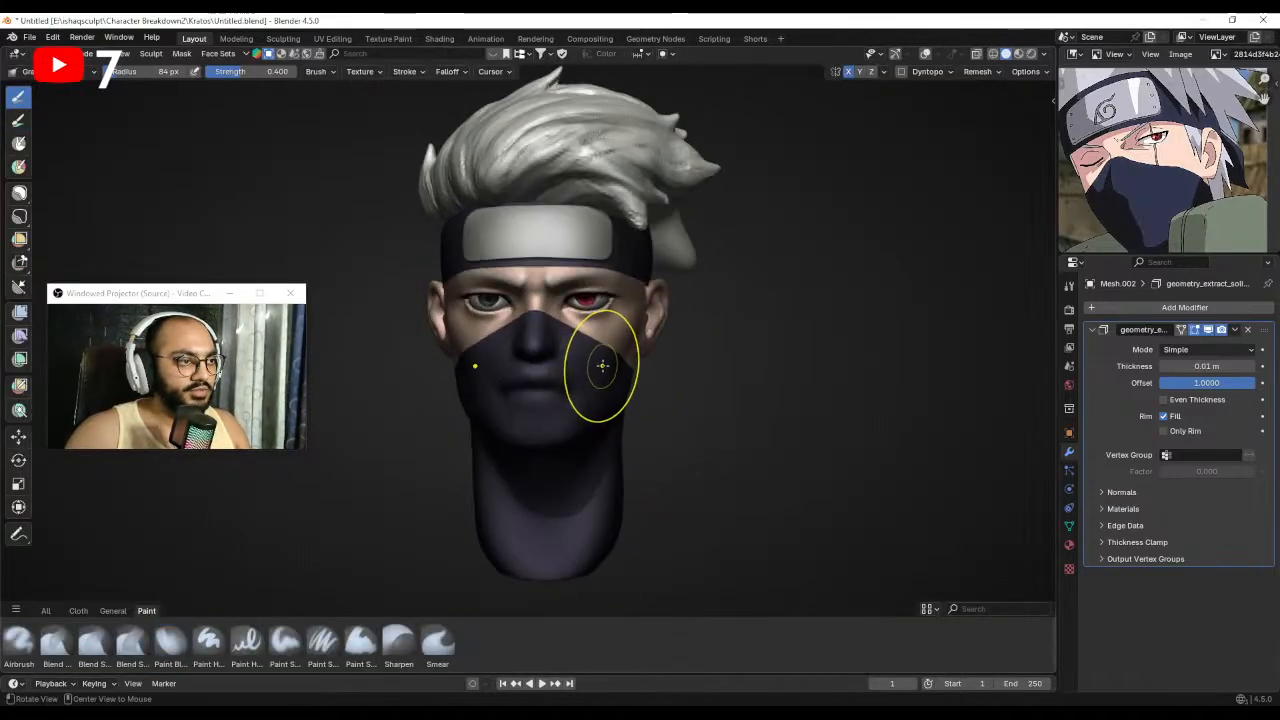
Isolate the mask, enlarge the Grab brush to 138 px and set the viewport object color to Material.
{"action": "key", "text": "KP_Divide"}
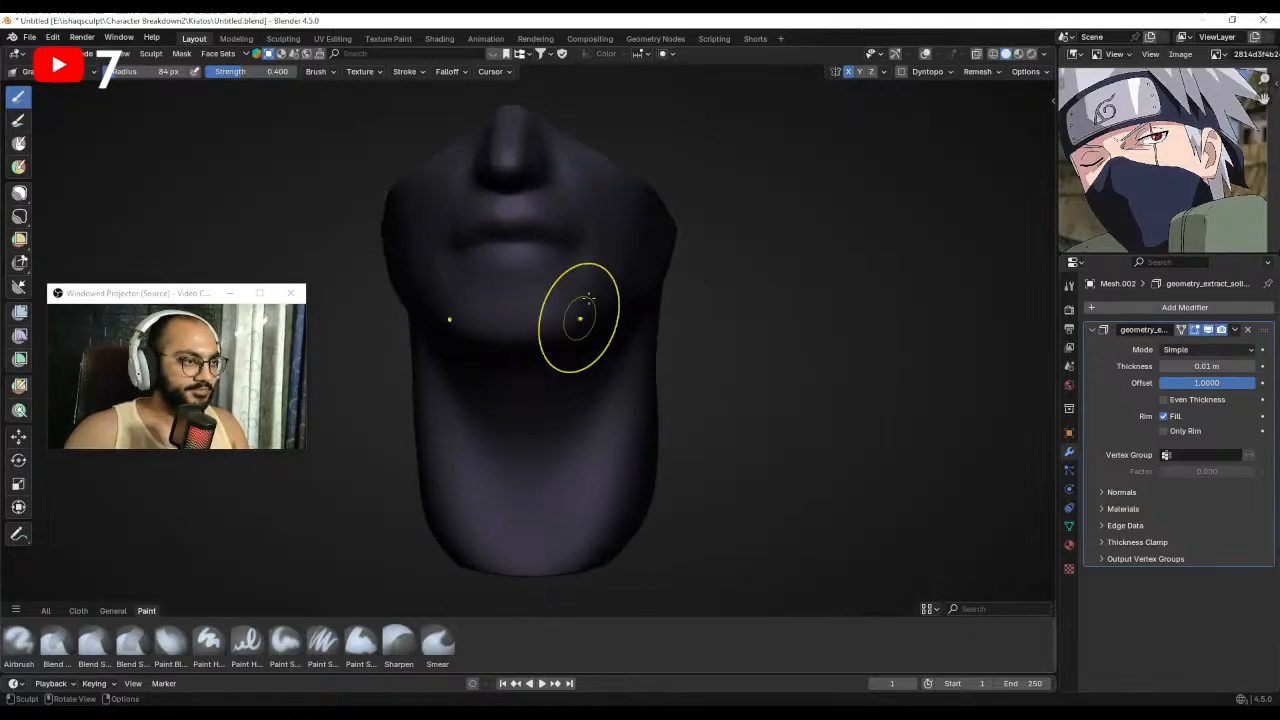
{"action": "mouse_move", "coordinate": [528, 349]}
{"action": "left_mouse_down", "text": "alt"}
{"action": "mouse_move", "coordinate": [554, 369]}
{"action": "mouse_move", "coordinate": [509, 397]}
{"action": "left_mouse_up", "text": "alt"}
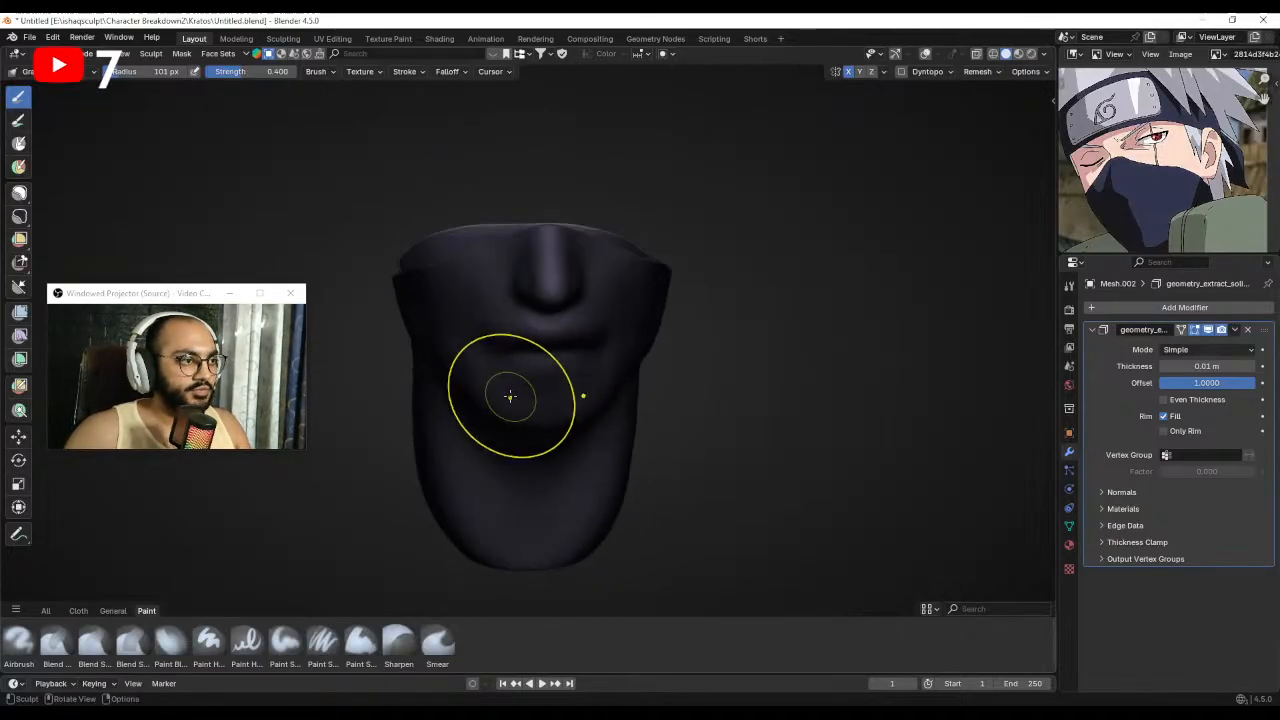
{"action": "key", "text": "f"}
{"action": "left_click", "coordinate": [500, 402]}
{"action": "left_click", "coordinate": [1043, 56]}
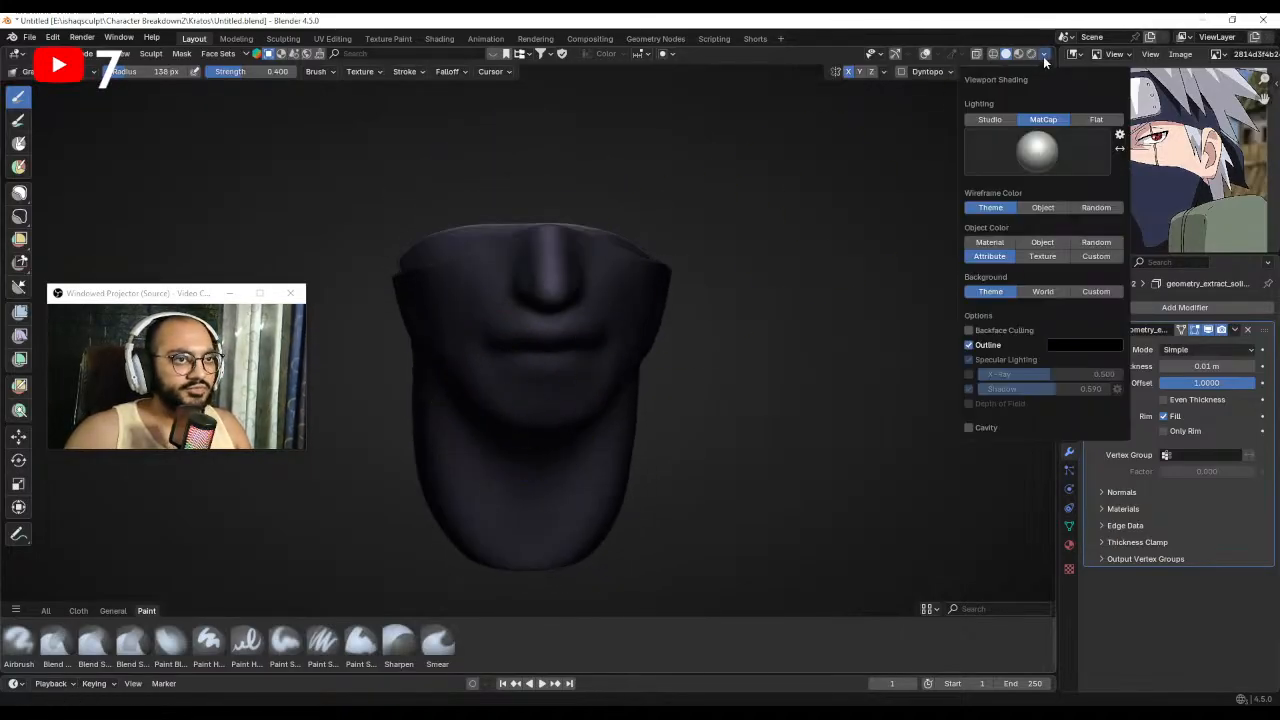
{"action": "left_click", "coordinate": [988, 245]}
Reshape the mask's chin and jaw symmetrically with the Grab brush at 145, 115 and 103 px radius.
{"action": "mouse_move", "coordinate": [700, 287]}
{"action": "middle_mouse_down"}
{"action": "mouse_move", "coordinate": [689, 280]}
{"action": "mouse_move", "coordinate": [703, 285]}
{"action": "middle_mouse_up"}
{"action": "key", "text": "f"}
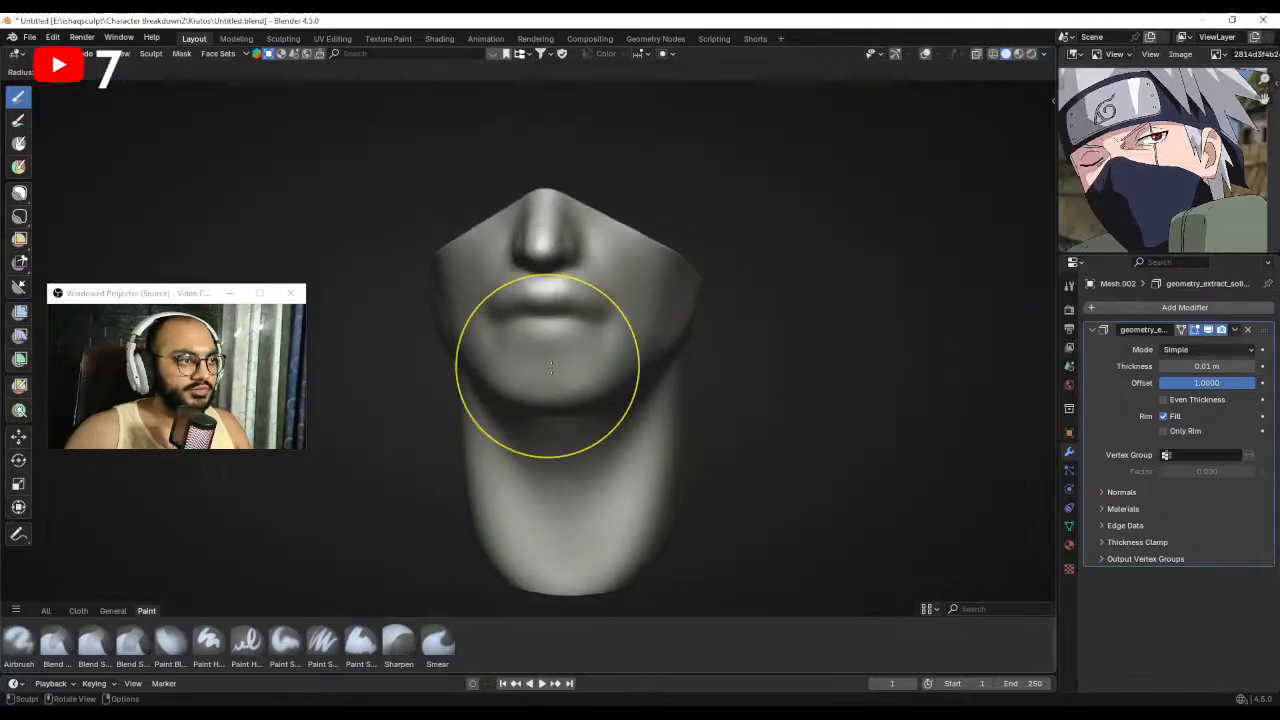
{"action": "left_click", "coordinate": [550, 368]}
{"action": "key", "text": "f"}
{"action": "mouse_move", "coordinate": [538, 372]}
{"action": "middle_mouse_down"}
{"action": "mouse_move", "coordinate": [562, 373]}
{"action": "mouse_move", "coordinate": [541, 380]}
{"action": "middle_mouse_up"}
{"action": "key", "text": "f"}
{"action": "left_click", "coordinate": [541, 380]}
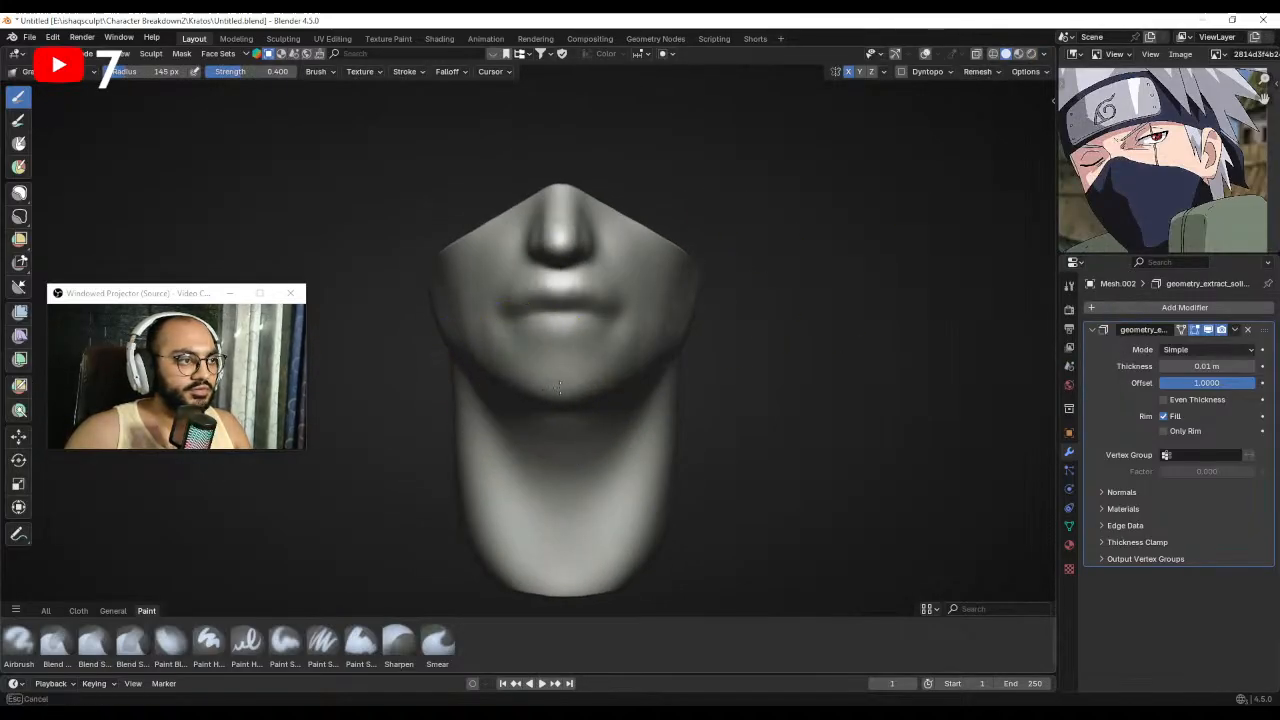
{"action": "left_click", "coordinate": [511, 383]}
{"action": "left_click_drag", "start_coordinate": [515, 386], "coordinate": [487, 371]}
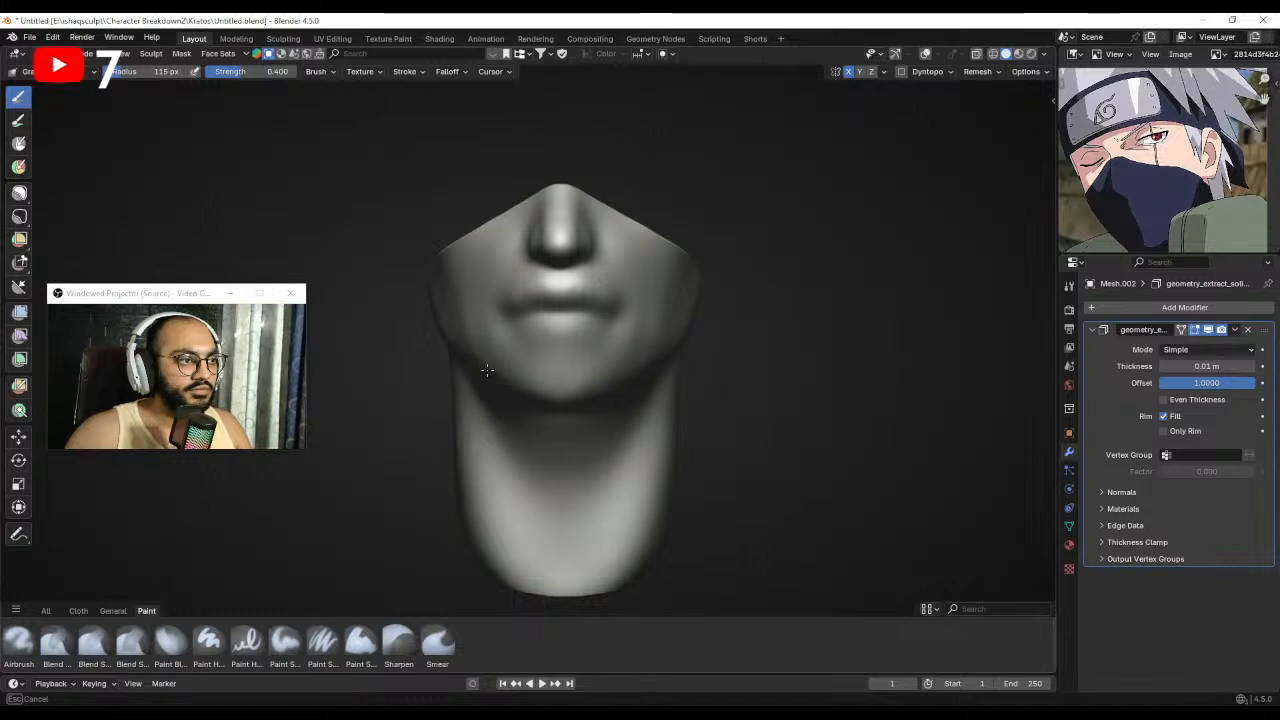
{"action": "mouse_move", "coordinate": [508, 364]}
{"action": "middle_mouse_down"}
{"action": "mouse_move", "coordinate": [600, 380]}
{"action": "mouse_move", "coordinate": [516, 390]}
{"action": "middle_mouse_up"}
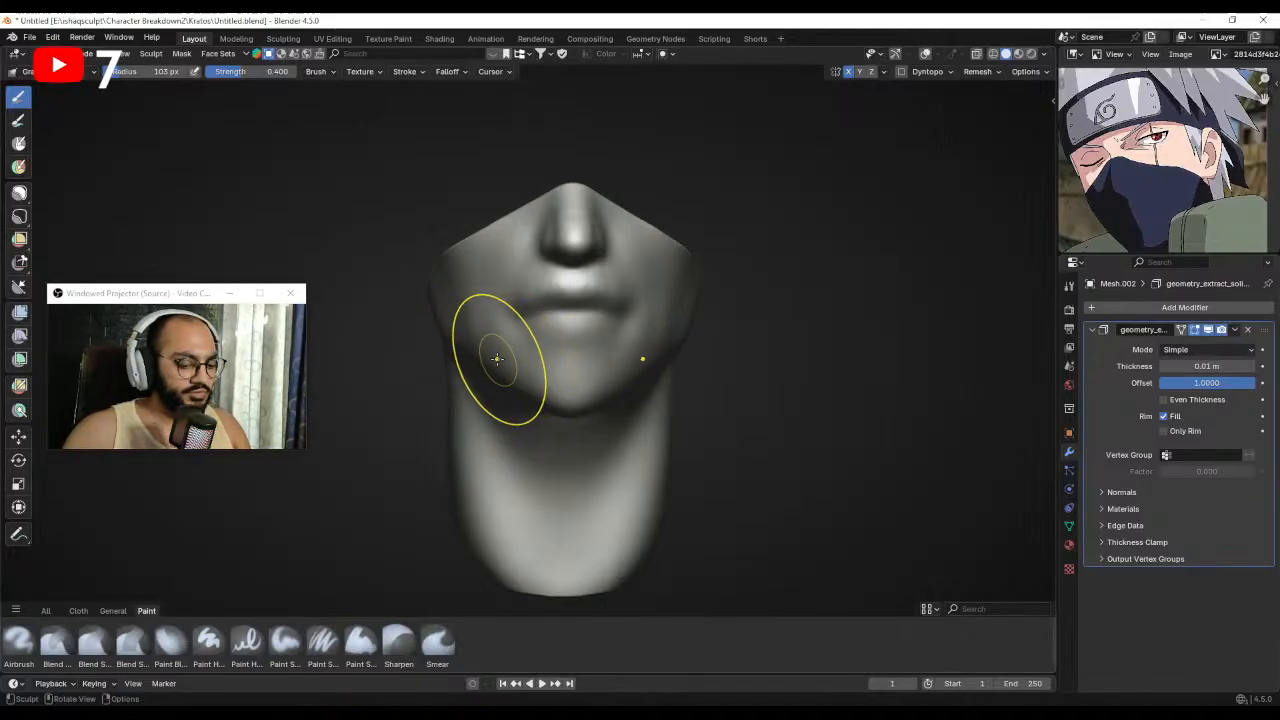
Bring the rest of the head back into view and set the viewport object color to Attribute.
{"action": "scroll", "coordinate": [497, 358], "scroll_direction": "down", "scroll_amount": 3}
{"action": "left_click", "coordinate": [1045, 53]}
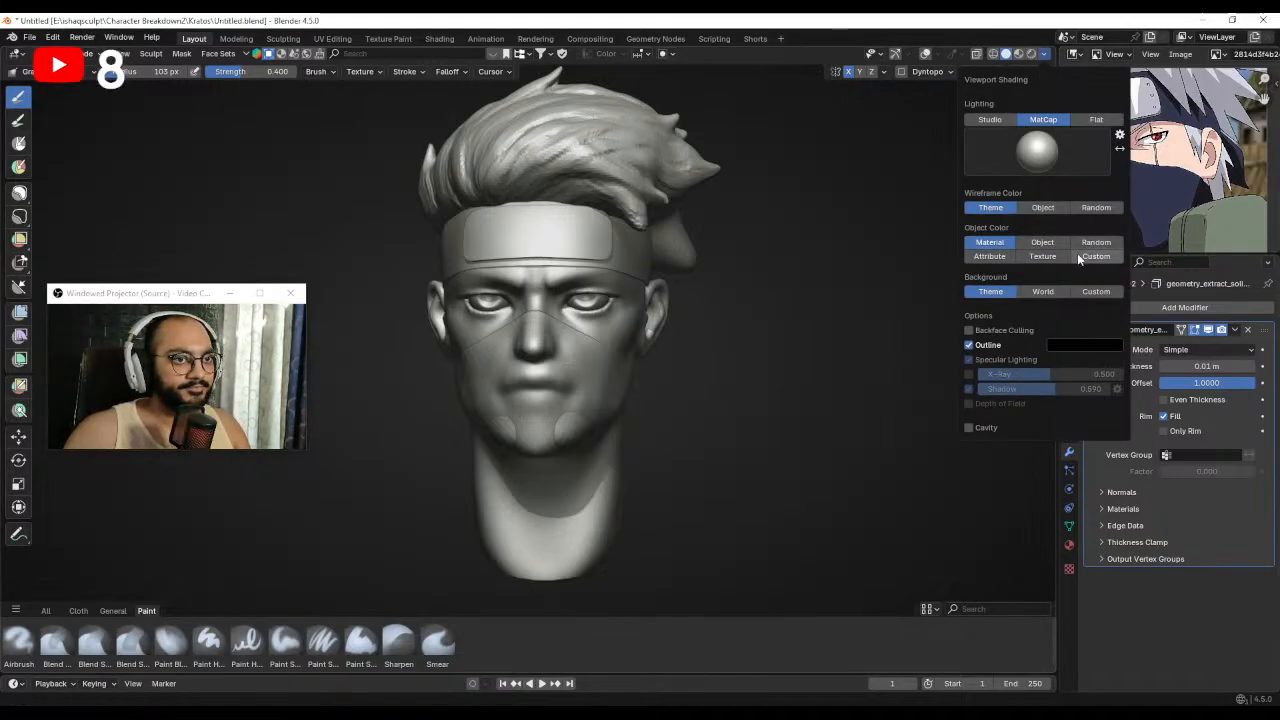
{"action": "left_click", "coordinate": [989, 256]}
Switch sculpting to the head and pull its lower jaw sides inward beneath the mask with a 120 px Grab brush.
{"action": "scroll", "coordinate": [643, 271], "scroll_direction": "up", "scroll_amount": 5}
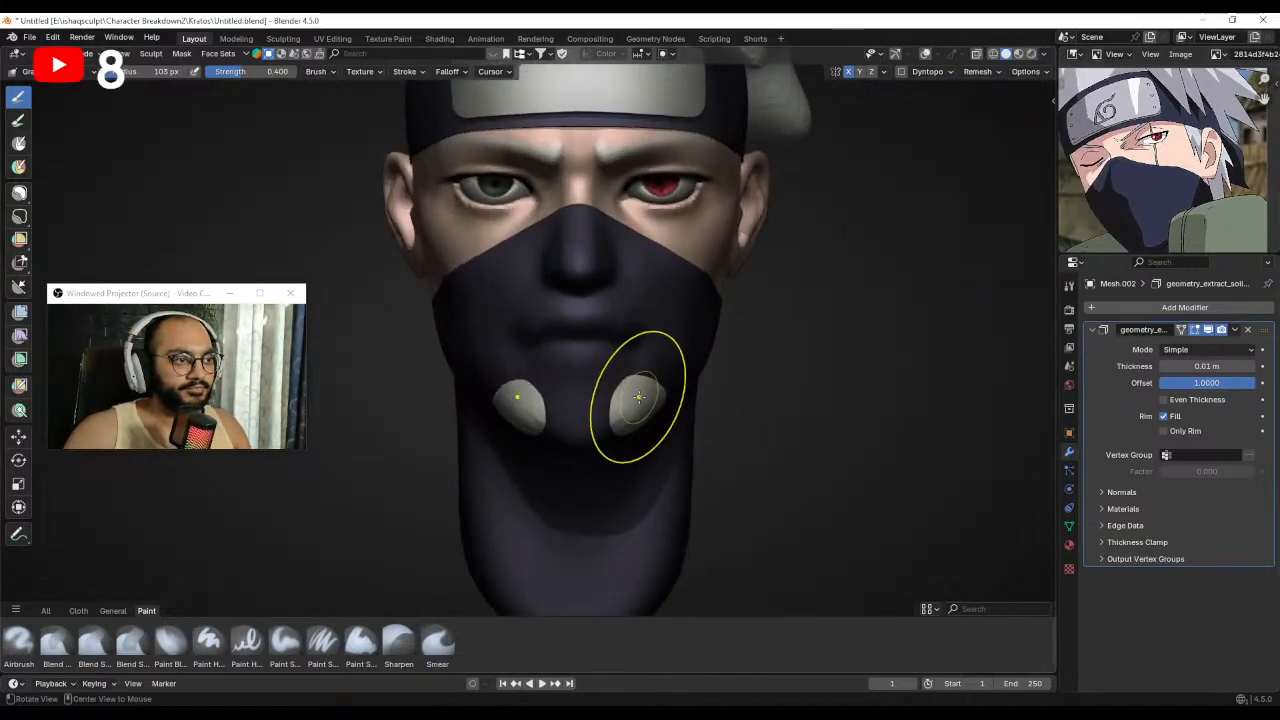
{"action": "key", "text": "alt+q"}
{"action": "middle_click_drag", "start_coordinate": [592, 402], "coordinate": [571, 386]}
{"action": "key", "text": "f"}
{"action": "left_click", "coordinate": [545, 394]}
{"action": "left_click_drag", "start_coordinate": [505, 400], "coordinate": [527, 403]}
{"action": "scroll", "coordinate": [580, 395], "scroll_direction": "down", "scroll_amount": 5}
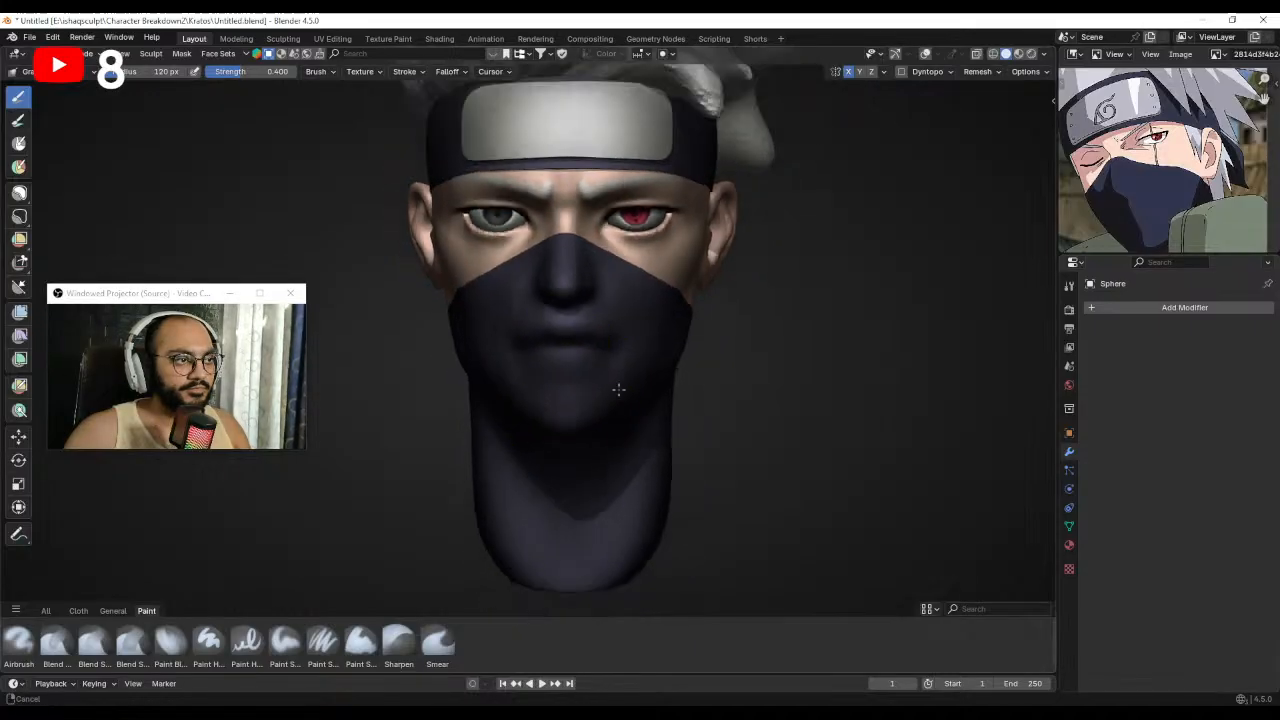
Switch sculpting back to the mask and reshape its chin and jawline from the side with an 88 px Grab brush.
{"action": "mouse_move", "coordinate": [646, 408]}
{"action": "middle_mouse_down"}
{"action": "mouse_move", "coordinate": [692, 404]}
{"action": "mouse_move", "coordinate": [557, 354]}
{"action": "mouse_move", "coordinate": [546, 377]}
{"action": "mouse_move", "coordinate": [629, 374]}
{"action": "mouse_move", "coordinate": [572, 372]}
{"action": "middle_mouse_up"}
{"action": "scroll", "coordinate": [560, 368], "scroll_direction": "up", "scroll_amount": 2}
{"action": "key", "text": "alt+q"}
{"action": "scroll", "coordinate": [566, 356], "scroll_direction": "up", "scroll_amount": 3}
{"action": "key", "text": "f"}
{"action": "left_click", "coordinate": [573, 405]}
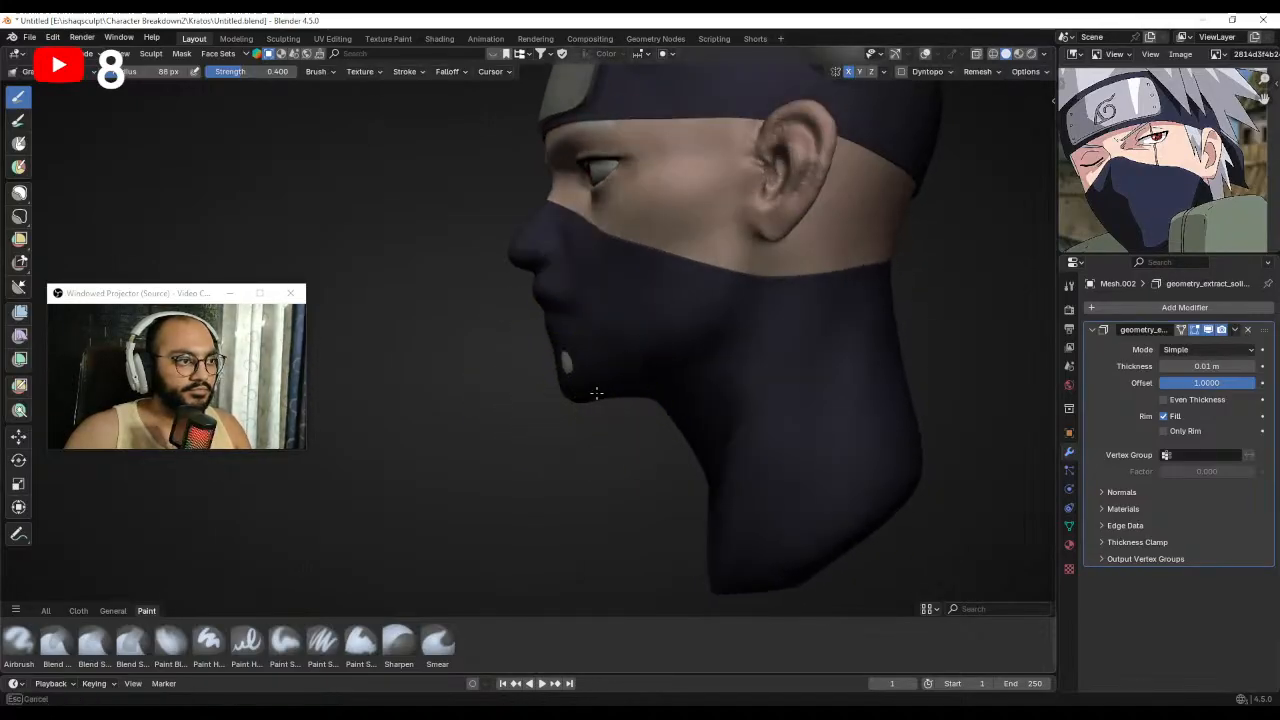
{"action": "left_click_drag", "start_coordinate": [596, 393], "coordinate": [640, 394]}
Refine the mask's chin and jawline from several angles with the Grab brush at 69 and 87 px radius.
{"action": "middle_click_drag", "start_coordinate": [638, 400], "coordinate": [614, 411]}
{"action": "key", "text": "f"}
{"action": "left_click", "coordinate": [621, 409]}
{"action": "left_click_drag", "start_coordinate": [633, 405], "coordinate": [647, 380]}
{"action": "mouse_move", "coordinate": [623, 393]}
{"action": "middle_mouse_down"}
{"action": "mouse_move", "coordinate": [634, 395]}
{"action": "mouse_move", "coordinate": [600, 388]}
{"action": "mouse_move", "coordinate": [628, 371]}
{"action": "mouse_move", "coordinate": [714, 363]}
{"action": "mouse_move", "coordinate": [634, 380]}
{"action": "middle_mouse_up"}
{"action": "key", "text": "f"}
{"action": "left_click", "coordinate": [585, 395]}
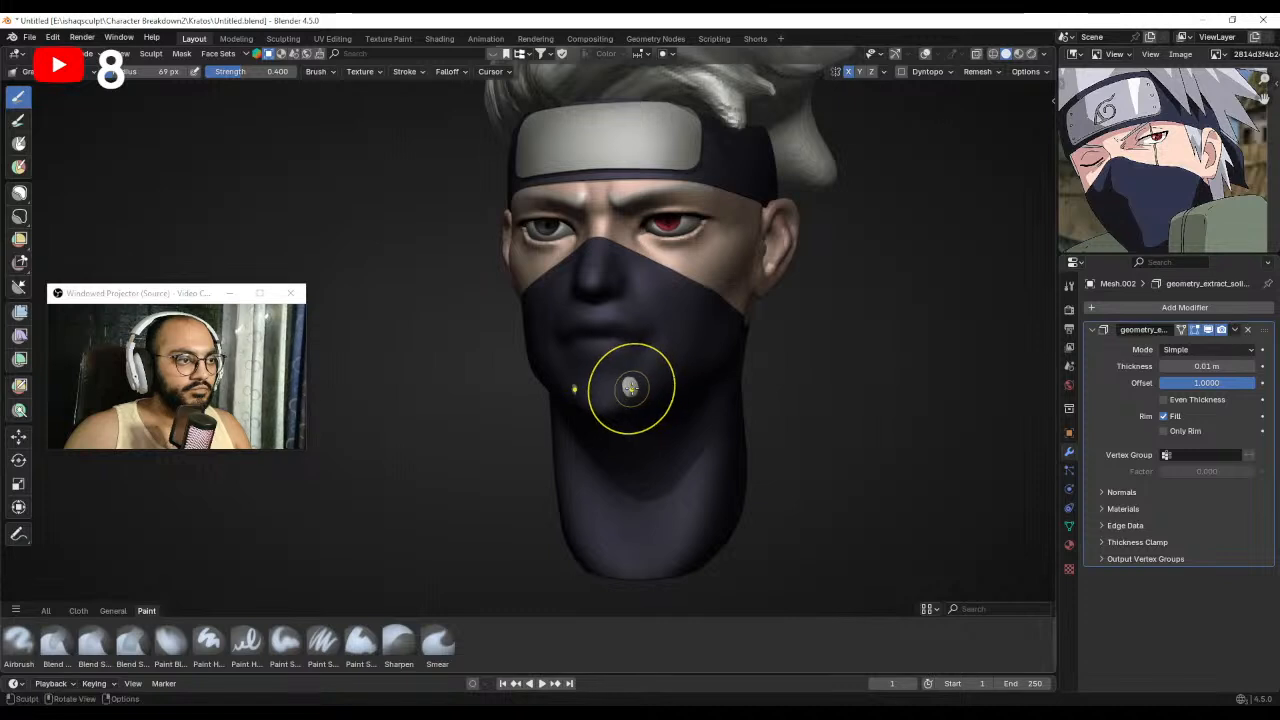
{"action": "key", "text": "f"}
{"action": "left_click", "coordinate": [641, 389]}
{"action": "left_click_drag", "start_coordinate": [630, 390], "coordinate": [632, 397]}
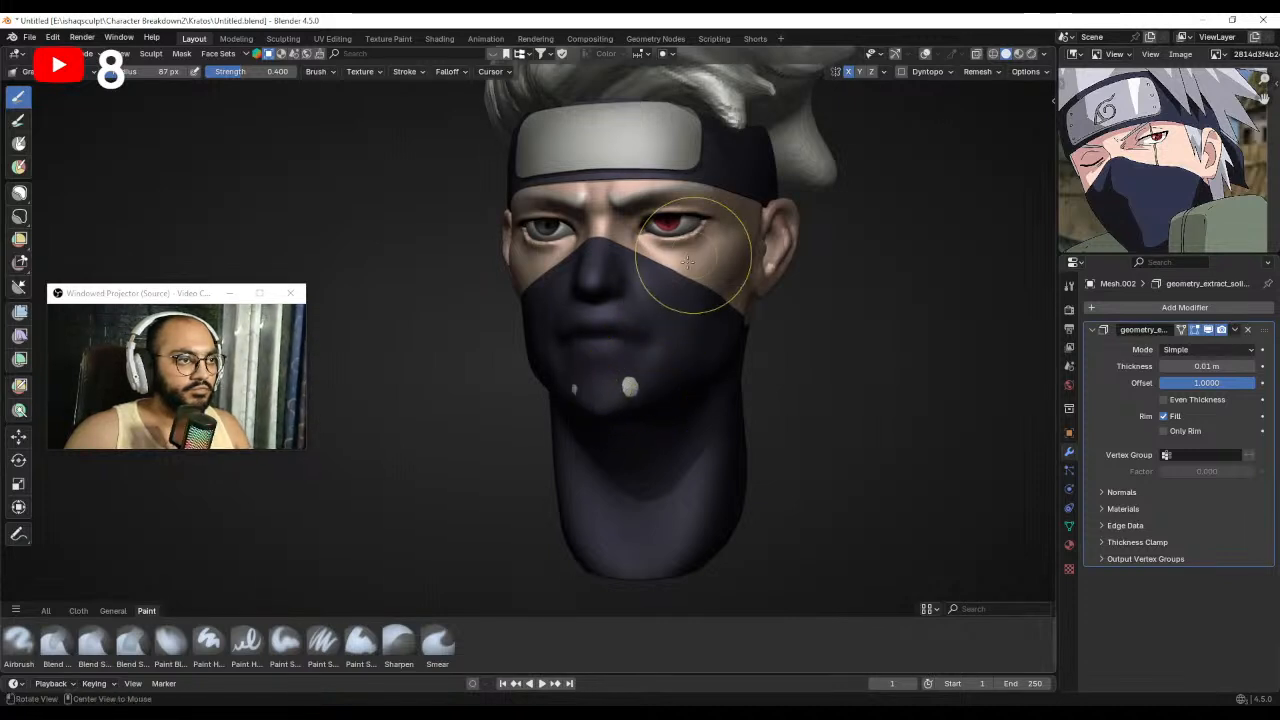
Switch sculpting to the head and pull its chin inward beneath the mask with an 87 px Grab brush.
{"action": "key", "text": "alt+q"}
{"action": "left_click_drag", "start_coordinate": [631, 389], "coordinate": [630, 375]}
{"action": "middle_click_drag", "start_coordinate": [615, 370], "coordinate": [647, 371]}
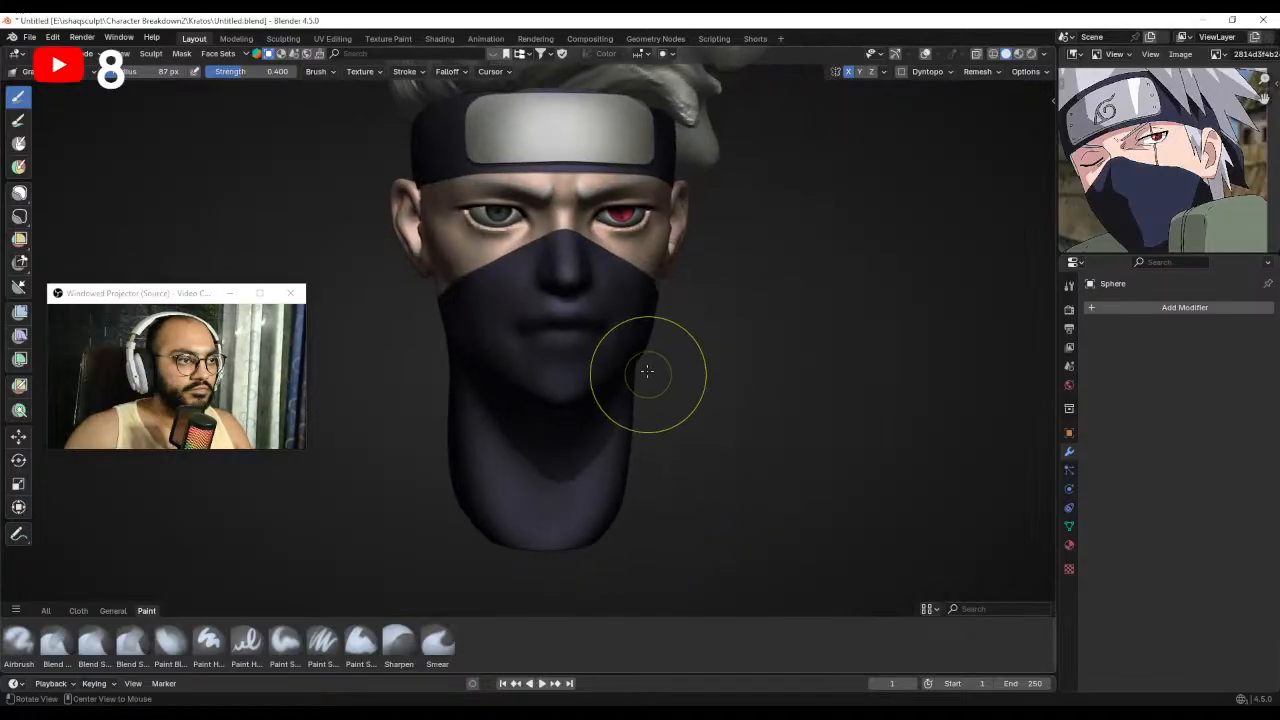
{"action": "left_click_drag", "start_coordinate": [647, 371], "coordinate": [652, 409], "text": "alt+shift"}
{"action": "key", "text": "alt+q"}
{"action": "mouse_move", "coordinate": [640, 335]}
{"action": "left_mouse_down", "text": "ctrl+alt"}
{"action": "mouse_move", "coordinate": [730, 368]}
{"action": "mouse_move", "coordinate": [670, 396]}
{"action": "mouse_move", "coordinate": [676, 319]}
{"action": "mouse_move", "coordinate": [662, 317]}
{"action": "mouse_move", "coordinate": [688, 321]}
{"action": "mouse_move", "coordinate": [650, 345]}
{"action": "mouse_move", "coordinate": [663, 298]}
{"action": "mouse_move", "coordinate": [654, 403]}
{"action": "mouse_move", "coordinate": [692, 352]}
{"action": "left_mouse_up", "text": "ctrl+alt"}
Return to Object Mode, inspect the eyes up close and show the 3D viewport fullscreen without the side editors.
{"action": "key", "text": "ctrl+Tab"}
{"action": "left_click", "coordinate": [618, 365]}
{"action": "key", "text": "Home"}
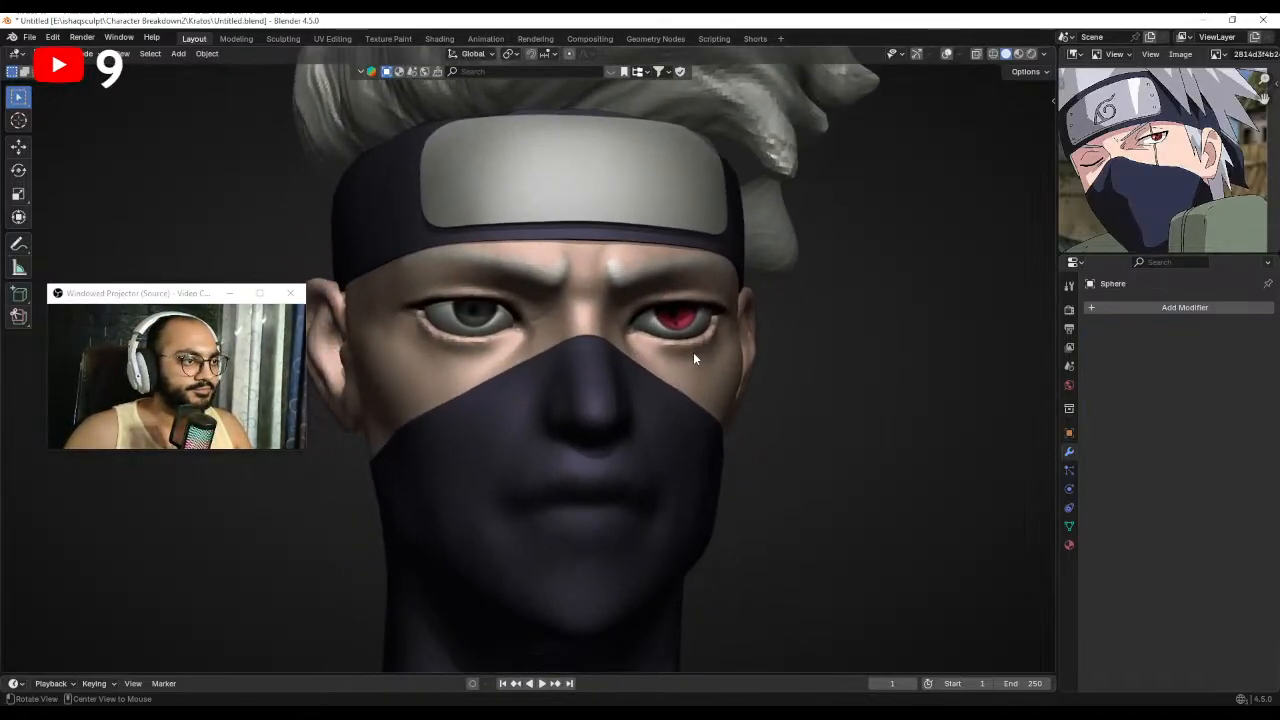
{"action": "left_click", "coordinate": [1045, 55]}
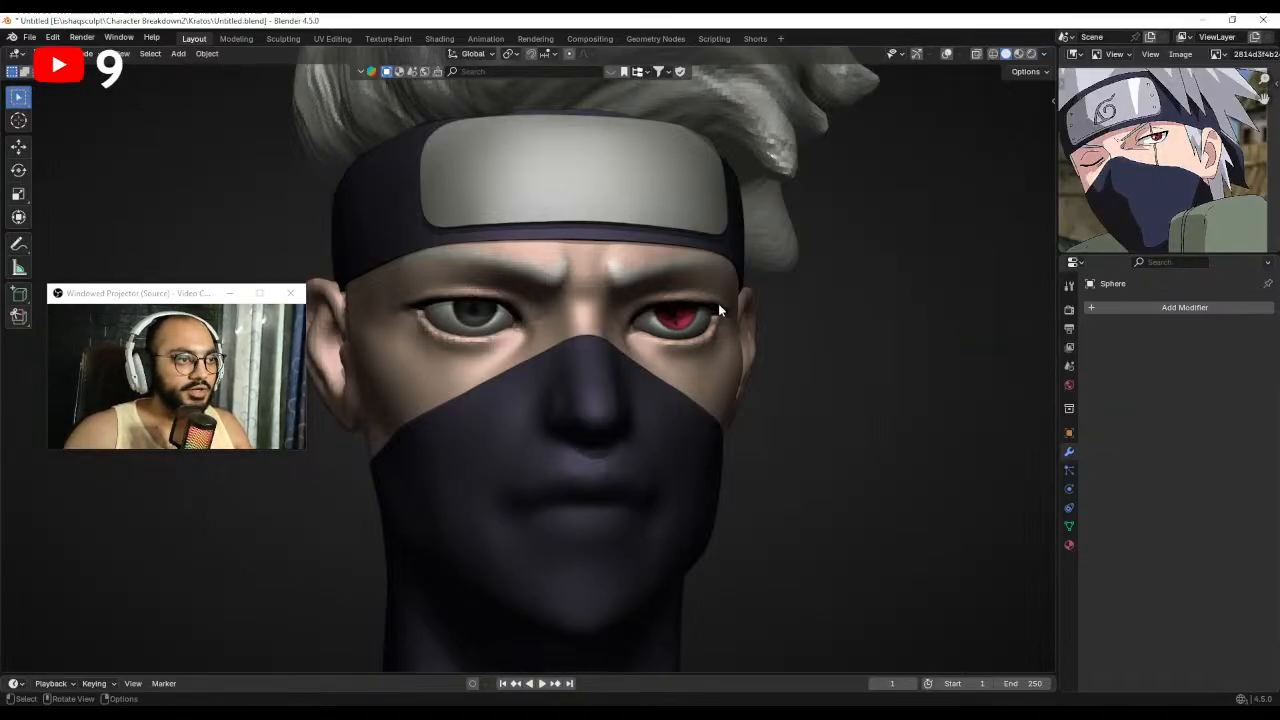
{"action": "middle_click_drag", "start_coordinate": [702, 323], "coordinate": [681, 305]}
{"action": "middle_click_drag", "start_coordinate": [681, 305], "coordinate": [804, 293]}
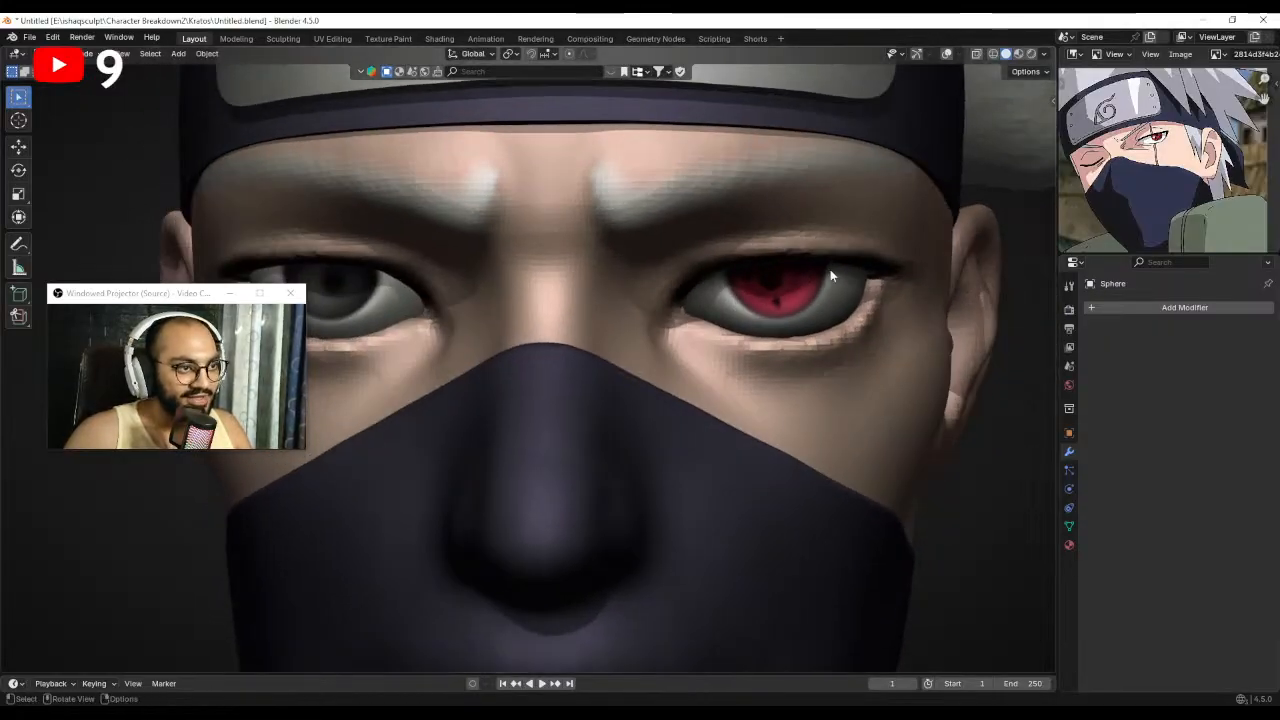
{"action": "left_click_drag", "start_coordinate": [757, 262], "coordinate": [801, 308], "text": "ctrl+alt"}
{"action": "key", "text": "ctrl+alt+space"}
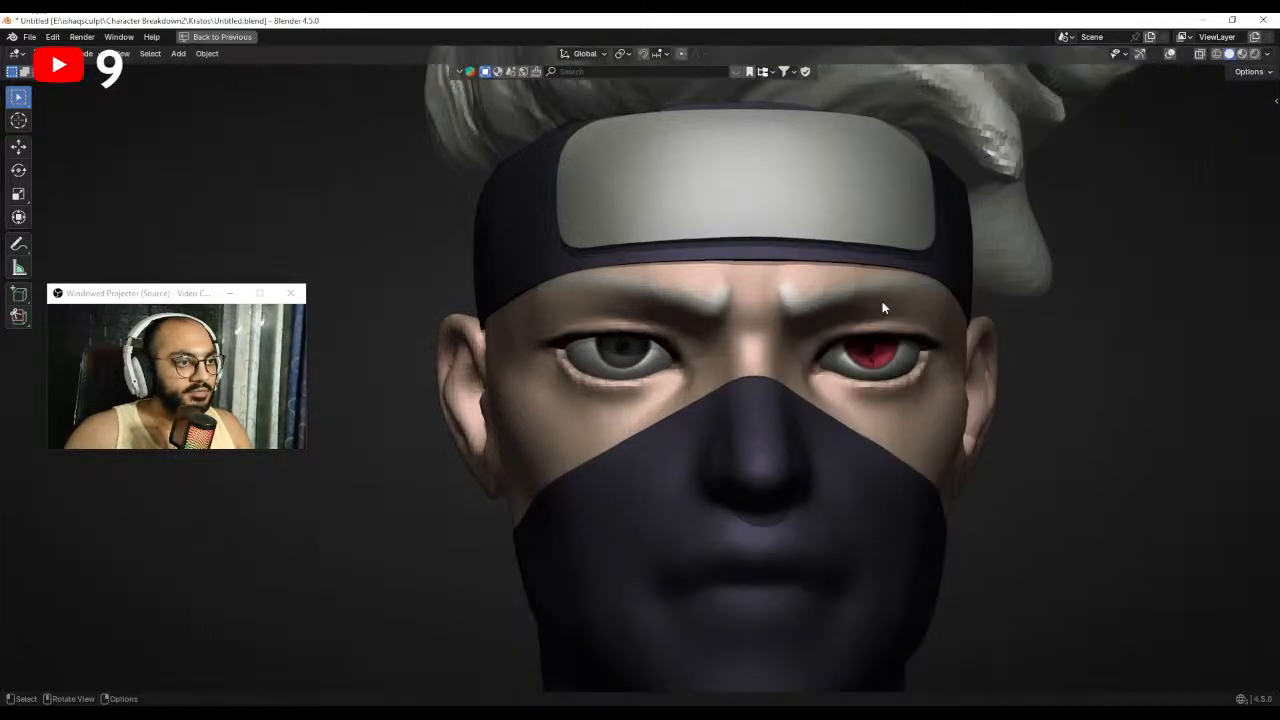
Enter Sculpt Mode on the head, choose the Paint Blend brush and darken its skin color.
{"action": "mouse_move", "coordinate": [900, 315]}
{"action": "left_mouse_down", "text": "alt"}
{"action": "mouse_move", "coordinate": [863, 309]}
{"action": "mouse_move", "coordinate": [846, 329]}
{"action": "mouse_move", "coordinate": [855, 300]}
{"action": "mouse_move", "coordinate": [789, 359]}
{"action": "mouse_move", "coordinate": [808, 392]}
{"action": "left_mouse_up", "text": "alt"}
{"action": "key", "text": "ctrl+Tab"}
{"action": "left_click", "coordinate": [728, 528]}
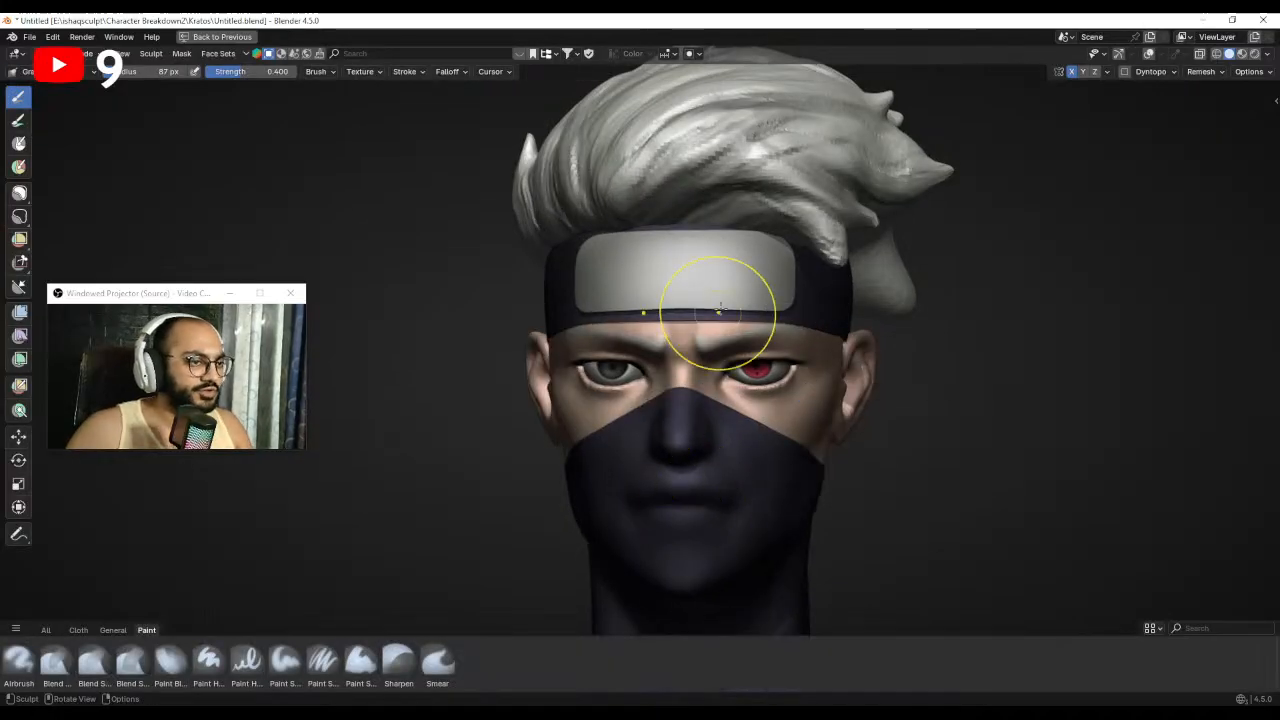
{"action": "left_click", "coordinate": [170, 660]}
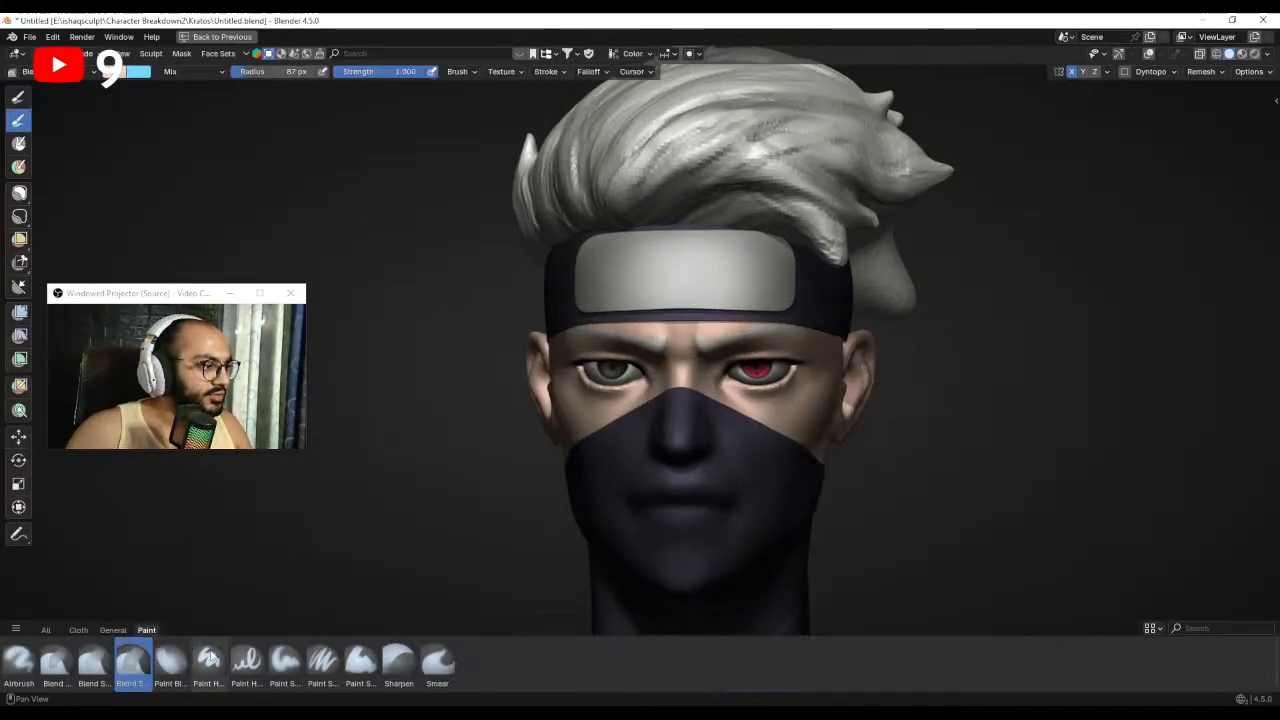
{"action": "left_click_drag", "start_coordinate": [401, 515], "coordinate": [651, 400], "text": "alt"}
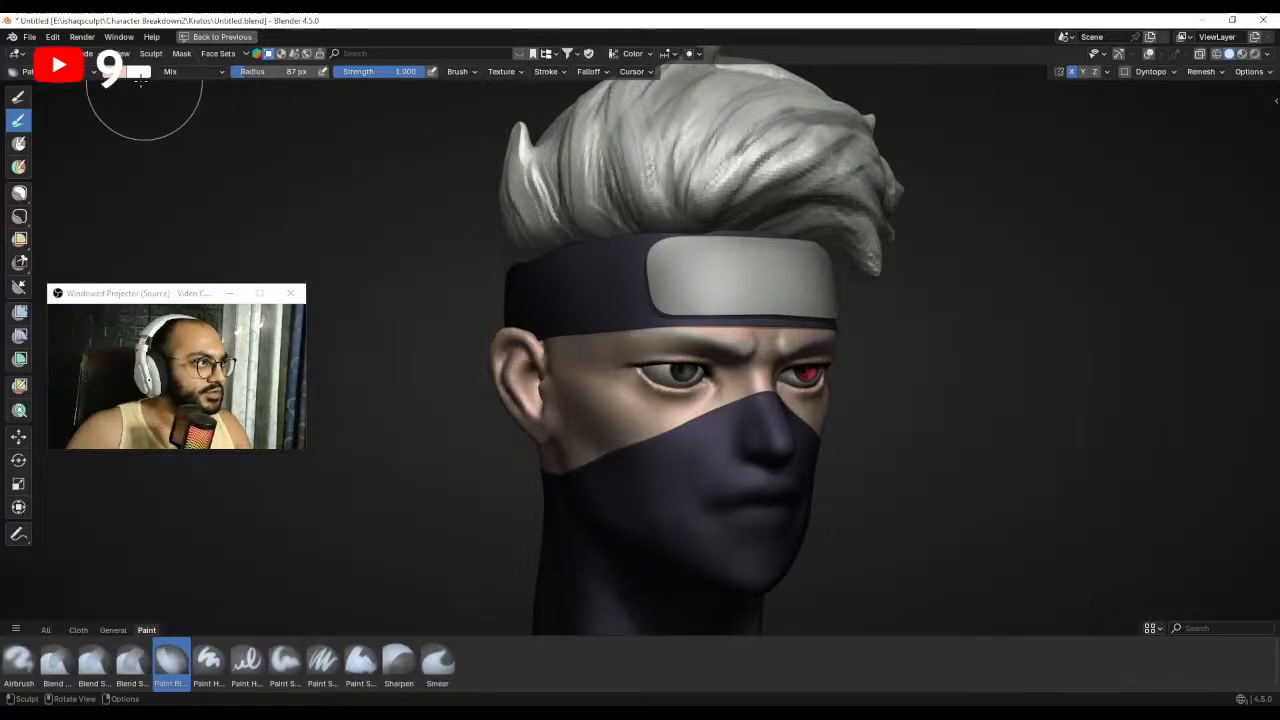
{"action": "left_click", "coordinate": [138, 71]}
{"action": "left_click_drag", "start_coordinate": [225, 110], "coordinate": [225, 138]}
Paint the skin along the mask edge beside the nose with the Paint Blend brush reduced to 13 px.
{"action": "left_click_drag", "start_coordinate": [590, 405], "coordinate": [580, 339], "text": "alt+shift"}
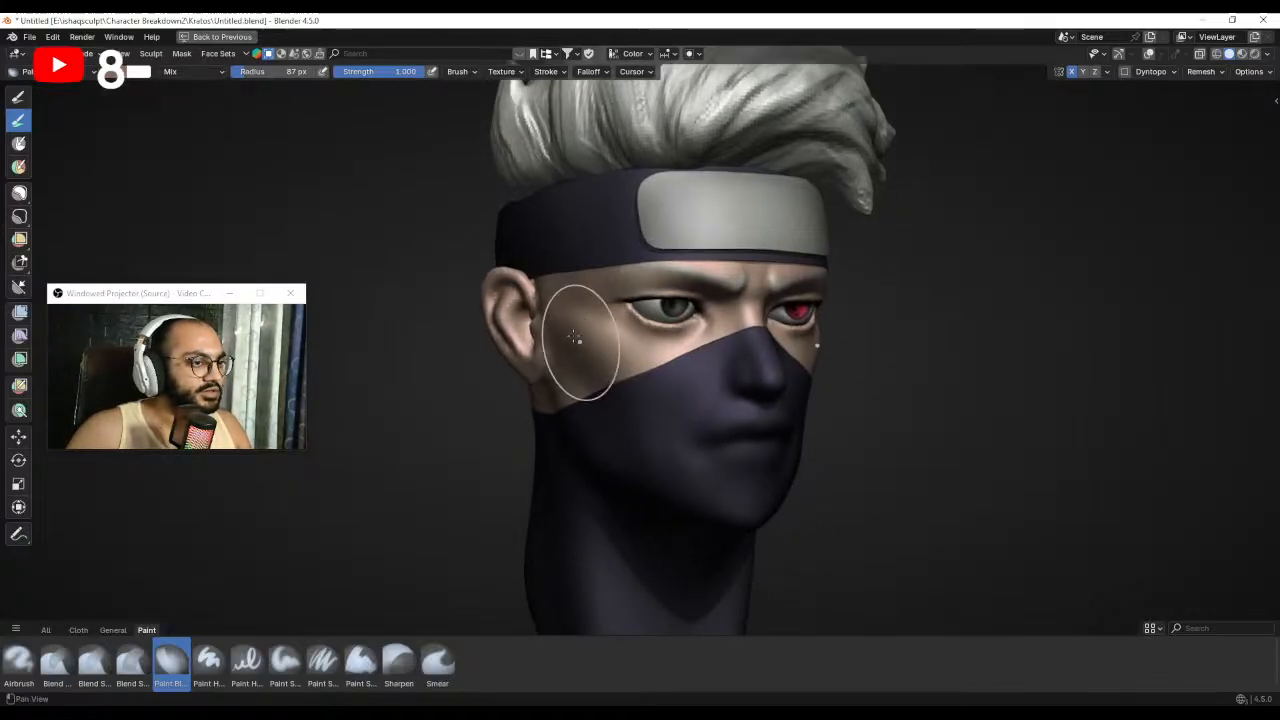
{"action": "mouse_move", "coordinate": [663, 363]}
{"action": "left_mouse_down", "text": "alt"}
{"action": "mouse_move", "coordinate": [705, 380]}
{"action": "mouse_move", "coordinate": [602, 353]}
{"action": "mouse_move", "coordinate": [673, 335]}
{"action": "left_mouse_up", "text": "alt"}
{"action": "key", "text": "f"}
{"action": "left_click", "coordinate": [709, 369]}
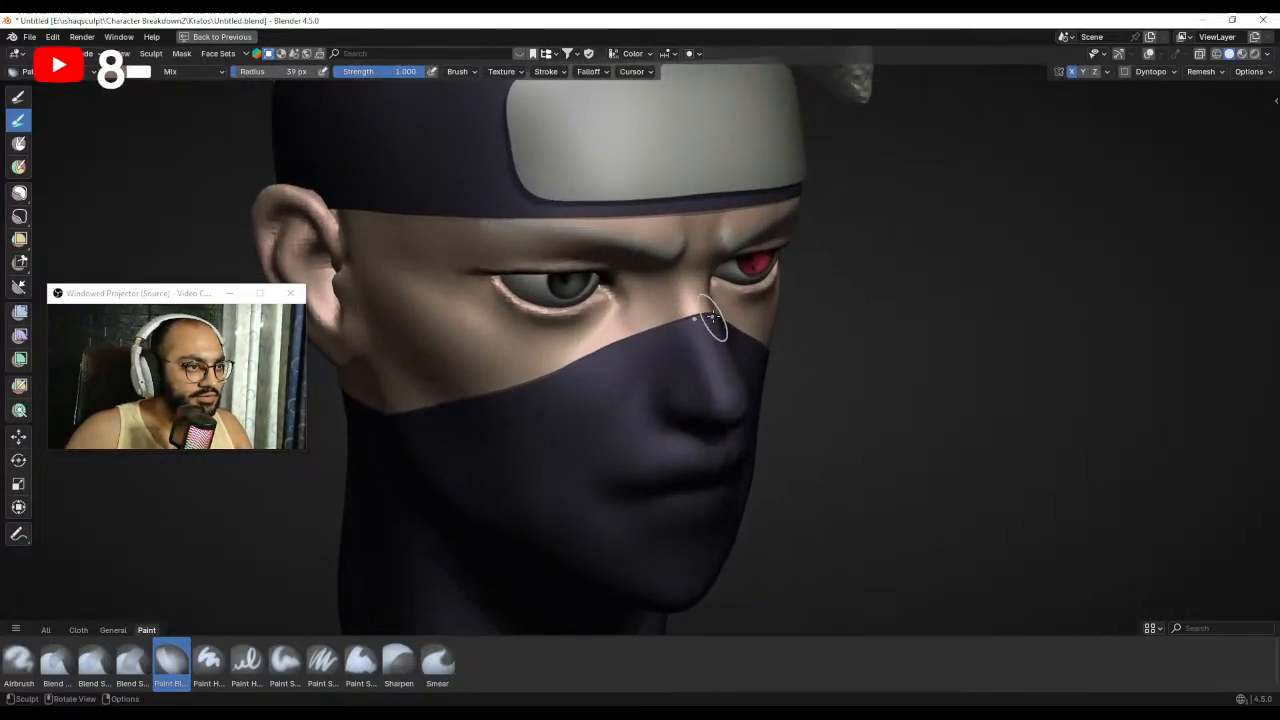
{"action": "key", "text": "bracketleft"}
{"action": "key", "text": "bracketleft"}
{"action": "key", "text": "bracketleft"}
{"action": "key", "text": "bracketleft"}
{"action": "key", "text": "bracketleft"}
{"action": "key", "text": "bracketleft"}
{"action": "key", "text": "bracketleft"}
{"action": "key", "text": "bracketleft"}
{"action": "key", "text": "bracketleft"}
{"action": "left_click_drag", "start_coordinate": [589, 368], "coordinate": [684, 315], "text": "alt"}
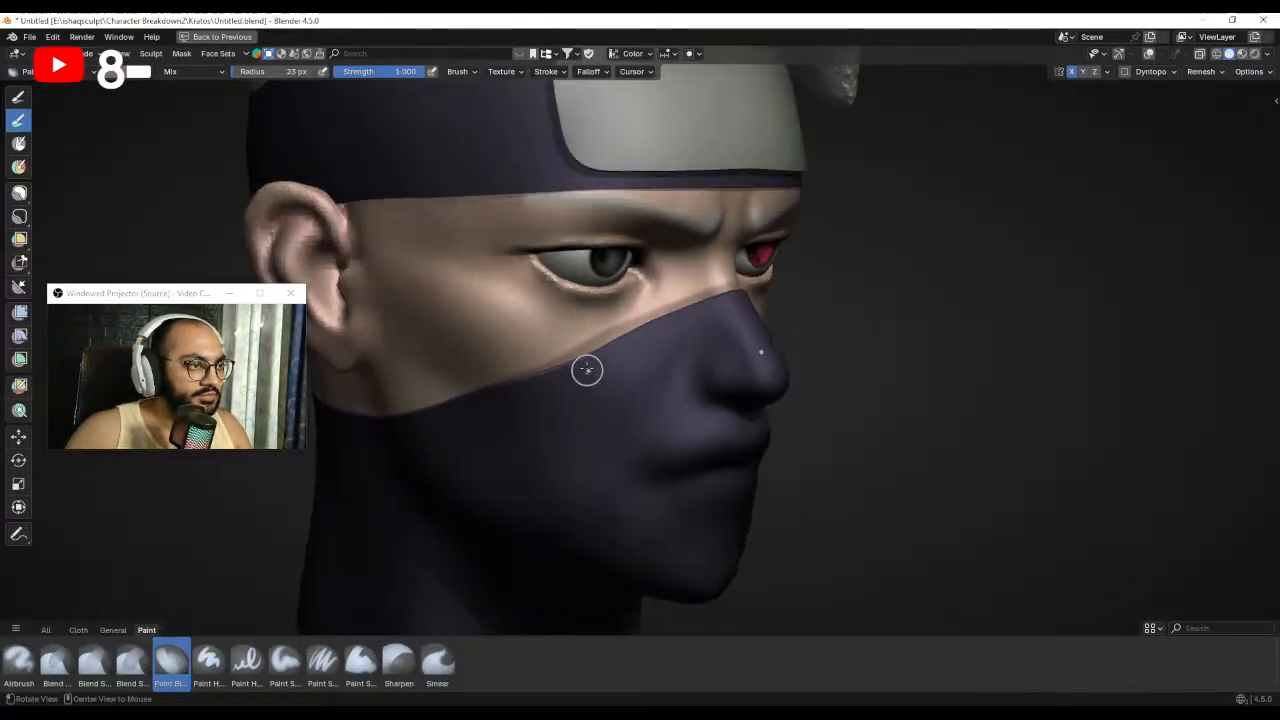
{"action": "left_click_drag", "start_coordinate": [587, 370], "coordinate": [570, 371], "text": "alt"}
{"action": "key", "text": "f"}
{"action": "left_click", "coordinate": [686, 303]}
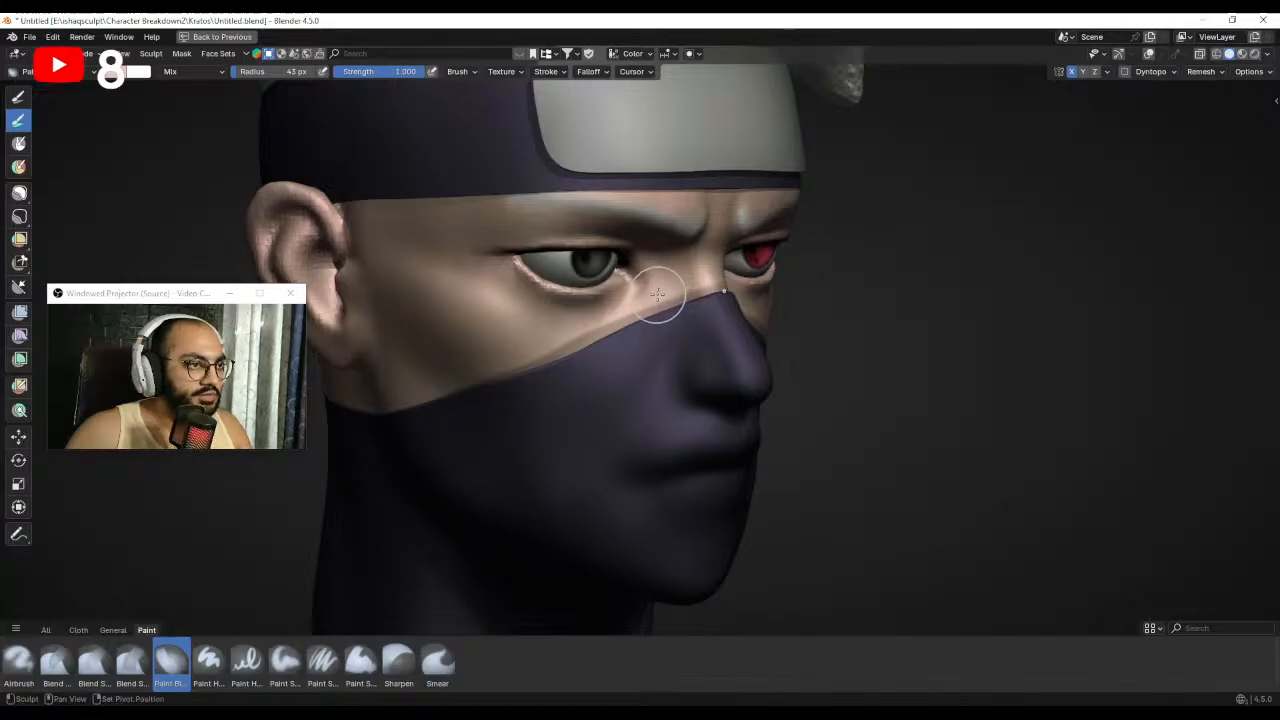
{"action": "key", "text": "bracketleft"}
{"action": "key", "text": "bracketleft"}
{"action": "key", "text": "bracketleft"}
{"action": "key", "text": "bracketleft"}
{"action": "key", "text": "bracketleft"}
{"action": "key", "text": "bracketleft"}
{"action": "key", "text": "bracketleft"}
{"action": "key", "text": "bracketleft"}
{"action": "key", "text": "bracketleft"}
{"action": "key", "text": "bracketleft"}
{"action": "key", "text": "bracketleft"}
{"action": "key", "text": "bracketleft"}
{"action": "key", "text": "bracketleft"}
{"action": "key", "text": "bracketleft"}
{"action": "key", "text": "bracketleft"}
{"action": "mouse_move", "coordinate": [686, 296]}
{"action": "left_mouse_down"}
{"action": "mouse_move", "coordinate": [596, 320]}
{"action": "mouse_move", "coordinate": [665, 305]}
{"action": "left_mouse_up"}
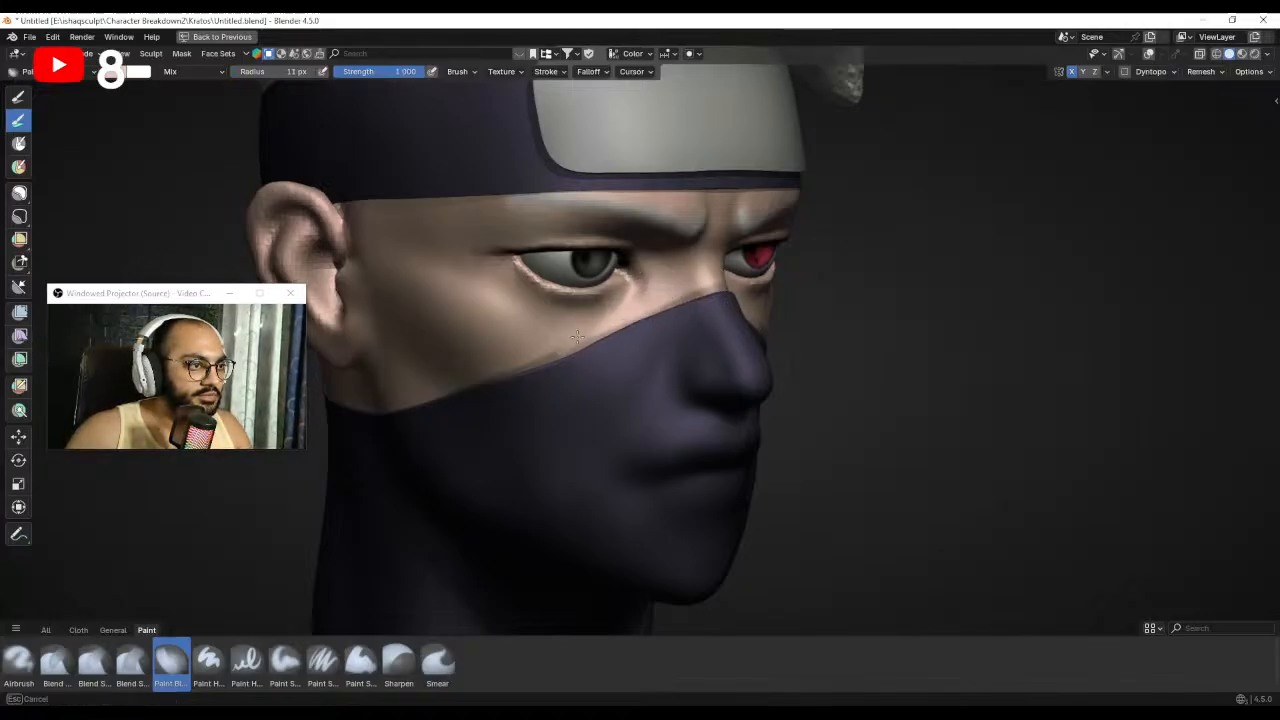
Enlarge the paint brush radius to 62 px, then return to Object Mode and view the face from the front.
{"action": "key", "text": "bracketright"}
{"action": "key", "text": "bracketright"}
{"action": "key", "text": "bracketright"}
{"action": "key", "text": "bracketright"}
{"action": "key", "text": "bracketright"}
{"action": "key", "text": "bracketright"}
{"action": "key", "text": "bracketright"}
{"action": "key", "text": "bracketright"}
{"action": "key", "text": "bracketright"}
{"action": "key", "text": "bracketright"}
{"action": "key", "text": "bracketright"}
{"action": "key", "text": "bracketright"}
{"action": "key", "text": "bracketright"}
{"action": "key", "text": "bracketright"}
{"action": "key", "text": "bracketright"}
{"action": "key", "text": "bracketright"}
{"action": "key", "text": "bracketright"}
{"action": "mouse_move", "coordinate": [609, 357]}
{"action": "middle_mouse_down"}
{"action": "mouse_move", "coordinate": [598, 388]}
{"action": "mouse_move", "coordinate": [637, 331]}
{"action": "mouse_move", "coordinate": [566, 352]}
{"action": "mouse_move", "coordinate": [560, 392]}
{"action": "middle_mouse_up"}
{"action": "key", "text": "f"}
{"action": "left_click", "coordinate": [678, 333]}
{"action": "key", "text": "ctrl+Tab"}
{"action": "left_click", "coordinate": [455, 386]}
{"action": "middle_click_drag", "start_coordinate": [746, 400], "coordinate": [729, 341], "text": "ctrl"}
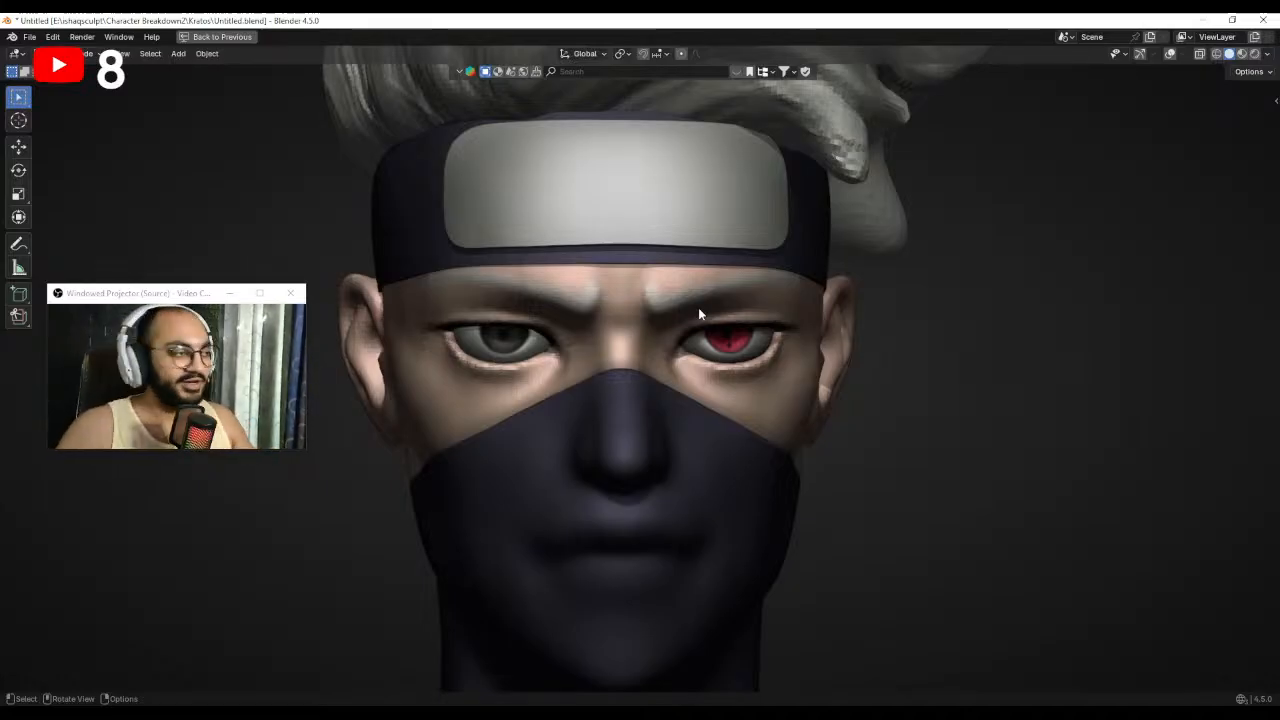
Resume Sculpt Mode, brighten the skin paint color to a value of 0.937 and set the brush radius to 50 px.
{"action": "key", "text": "ctrl+Tab"}
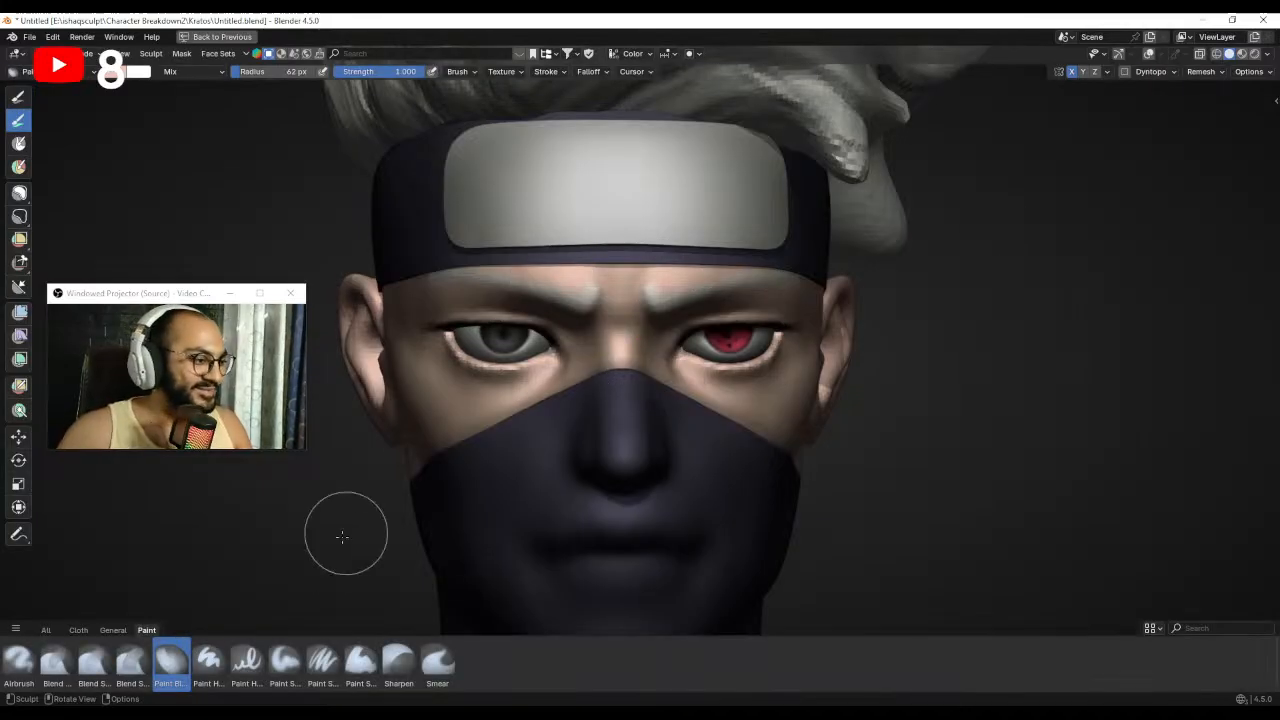
{"action": "middle_click_drag", "start_coordinate": [212, 549], "coordinate": [508, 366]}
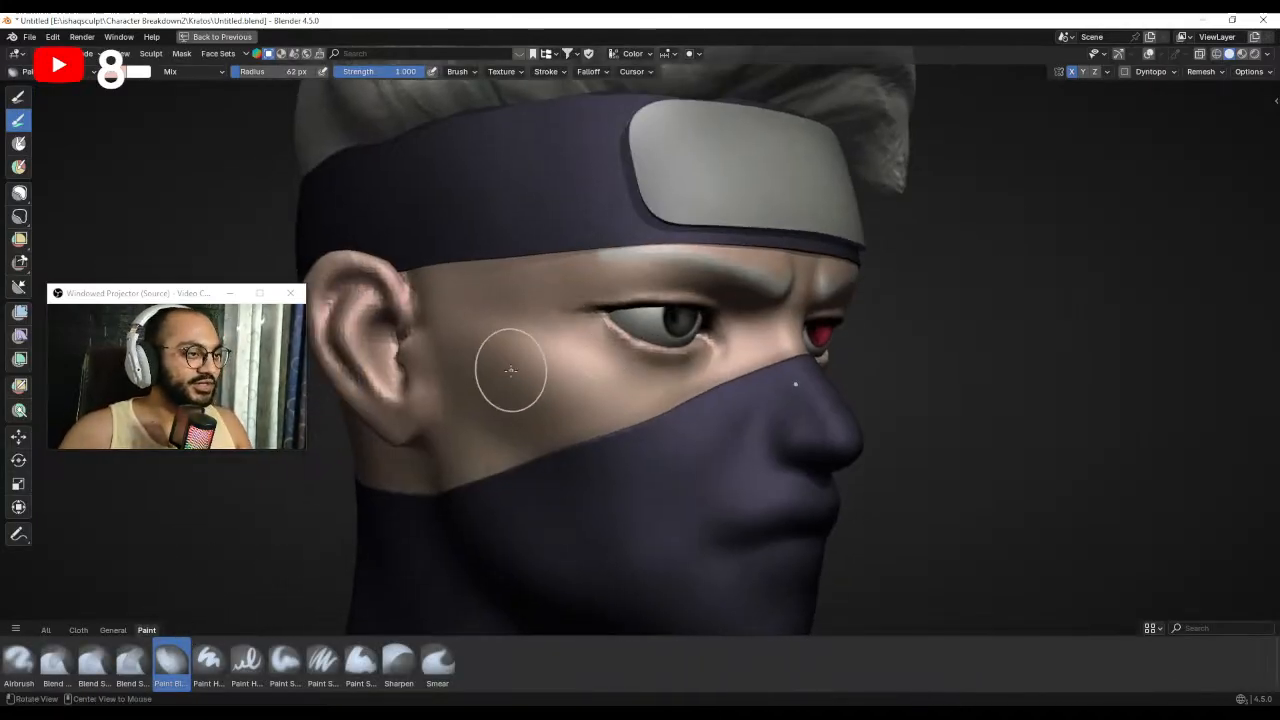
{"action": "scroll", "coordinate": [510, 345], "scroll_direction": "up", "scroll_amount": 2}
{"action": "left_click_drag", "start_coordinate": [513, 347], "coordinate": [589, 346], "text": "alt"}
{"action": "scroll", "coordinate": [587, 342], "scroll_direction": "down", "scroll_amount": 1}
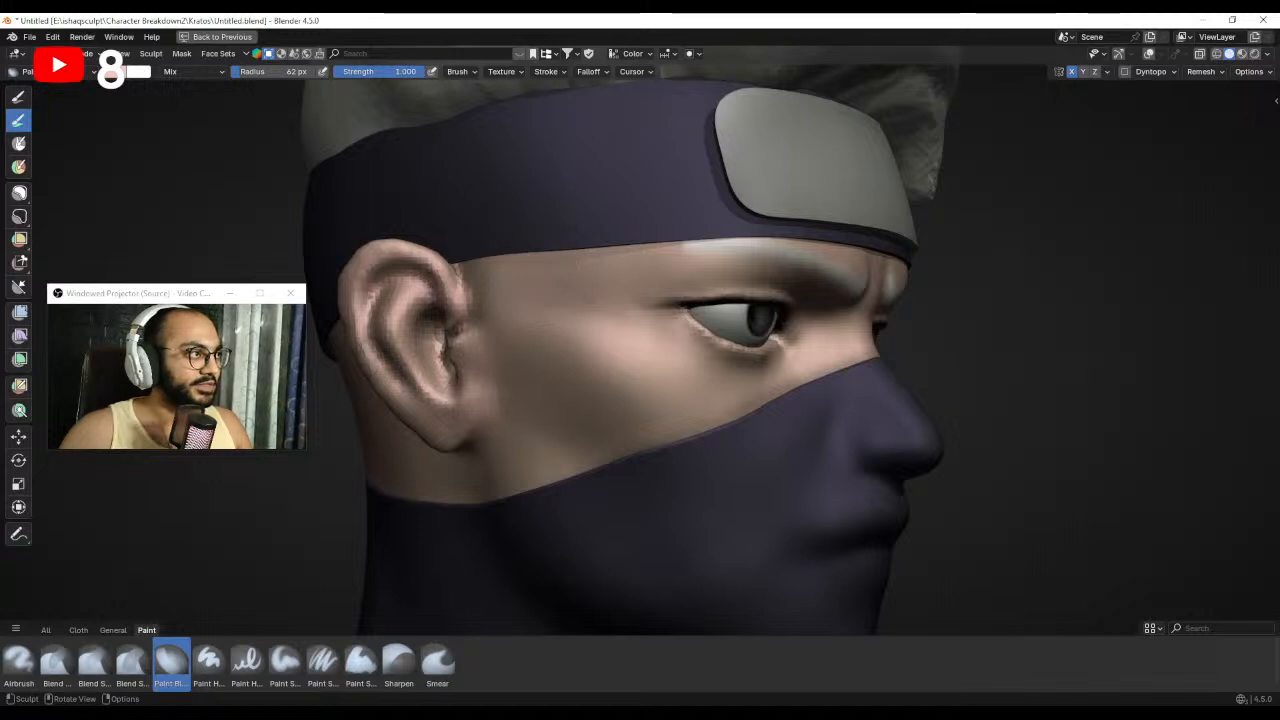
{"action": "left_click", "coordinate": [118, 73]}
{"action": "left_click_drag", "start_coordinate": [224, 93], "coordinate": [224, 85]}
{"action": "scroll", "coordinate": [551, 317], "scroll_direction": "up", "scroll_amount": 1}
{"action": "key", "text": "f"}
{"action": "left_click", "coordinate": [588, 320]}
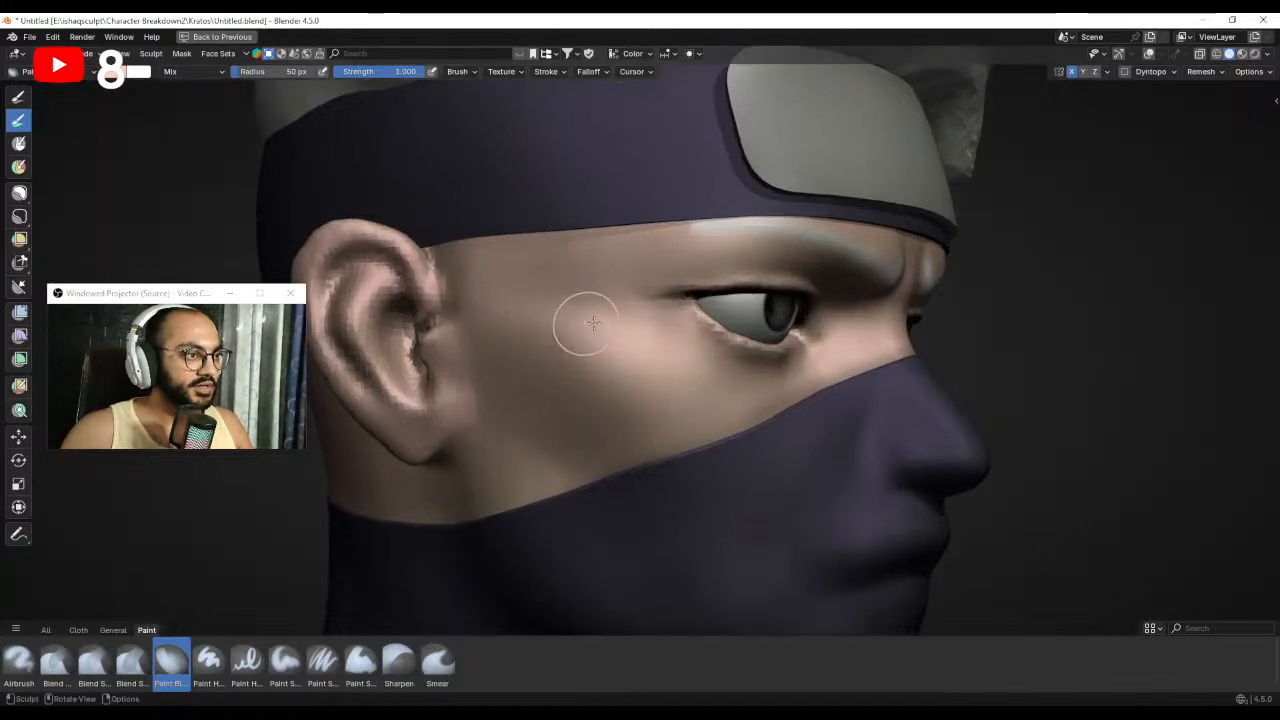
{"action": "left_click_drag", "start_coordinate": [620, 348], "coordinate": [560, 354], "text": "alt"}
{"action": "scroll", "coordinate": [562, 354], "scroll_direction": "down", "scroll_amount": 1}
Darken the skin paint color and shade the side of the nose bridge above the mask with a 21 px brush.
{"action": "left_click", "coordinate": [117, 73]}
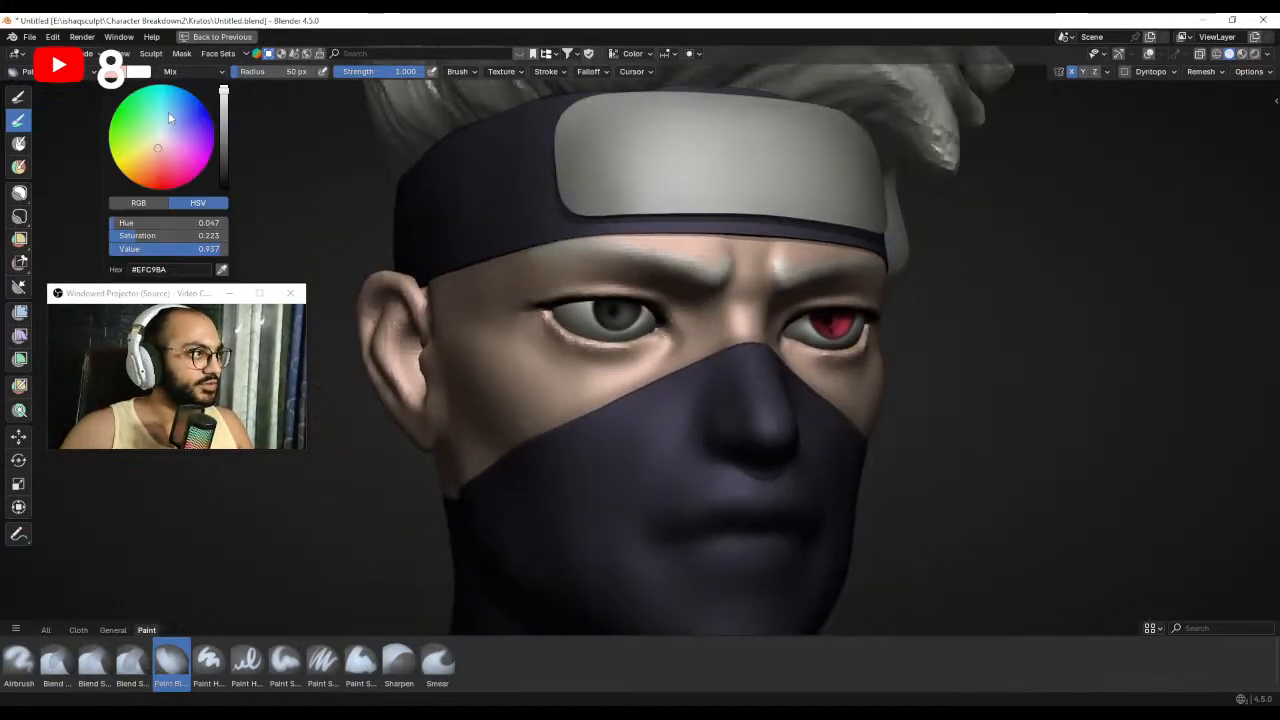
{"action": "left_click_drag", "start_coordinate": [224, 121], "coordinate": [227, 127]}
{"action": "key", "text": "f"}
{"action": "left_click", "coordinate": [598, 322]}
{"action": "scroll", "coordinate": [600, 322], "scroll_direction": "up", "scroll_amount": 1}
{"action": "mouse_move", "coordinate": [605, 322]}
{"action": "left_mouse_down", "text": "alt"}
{"action": "mouse_move", "coordinate": [722, 324]}
{"action": "mouse_move", "coordinate": [680, 327]}
{"action": "left_mouse_up", "text": "alt"}
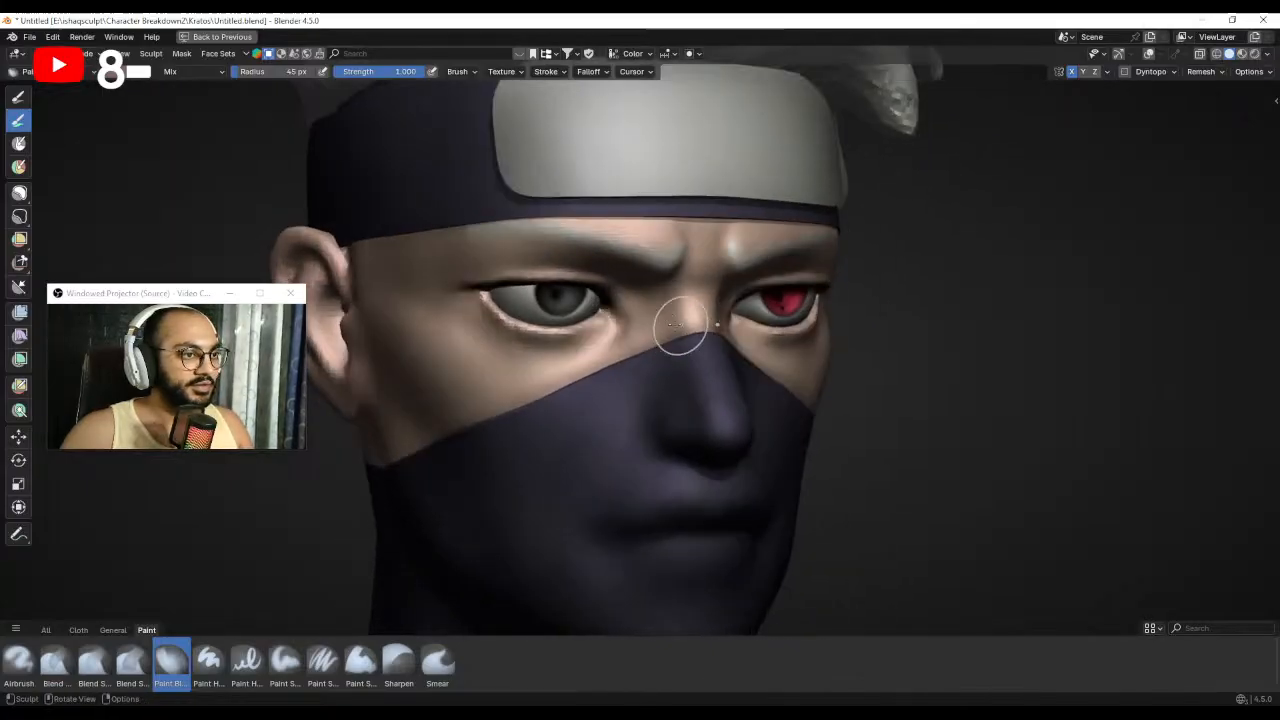
{"action": "key", "text": "f"}
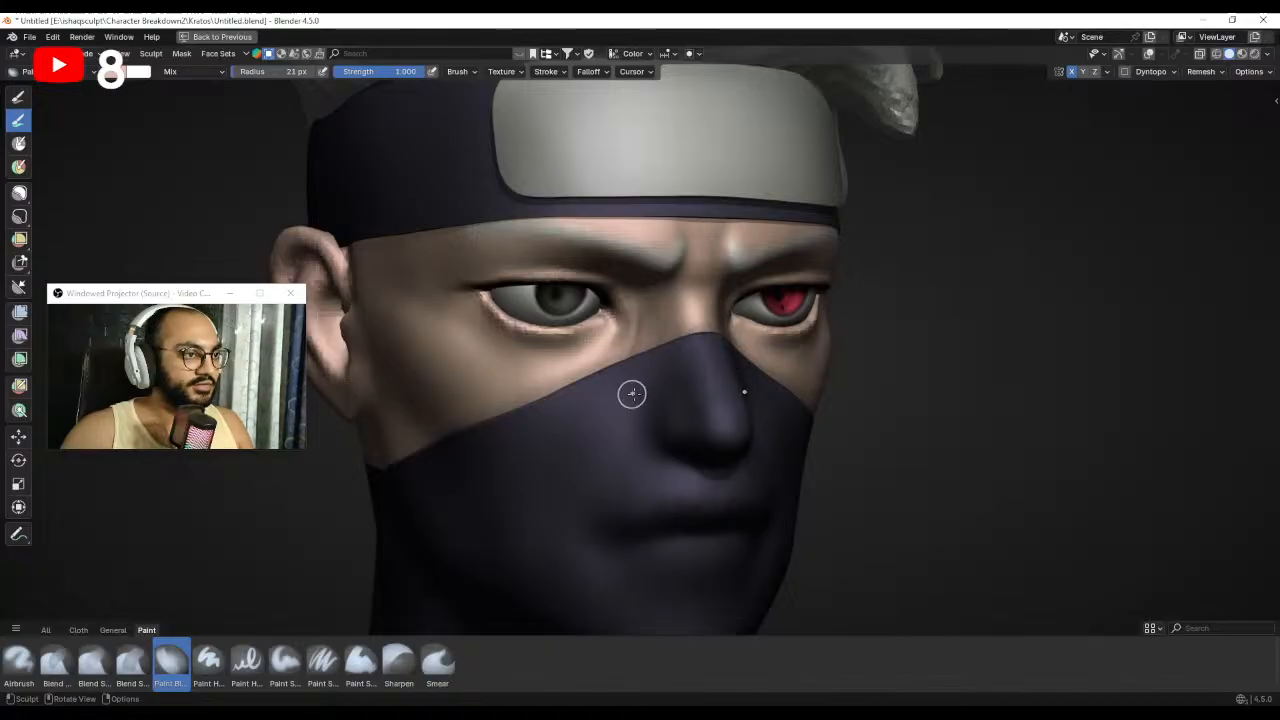
{"action": "left_click_drag", "start_coordinate": [636, 341], "coordinate": [645, 346]}
{"action": "scroll", "coordinate": [654, 404], "scroll_direction": "down", "scroll_amount": 1}
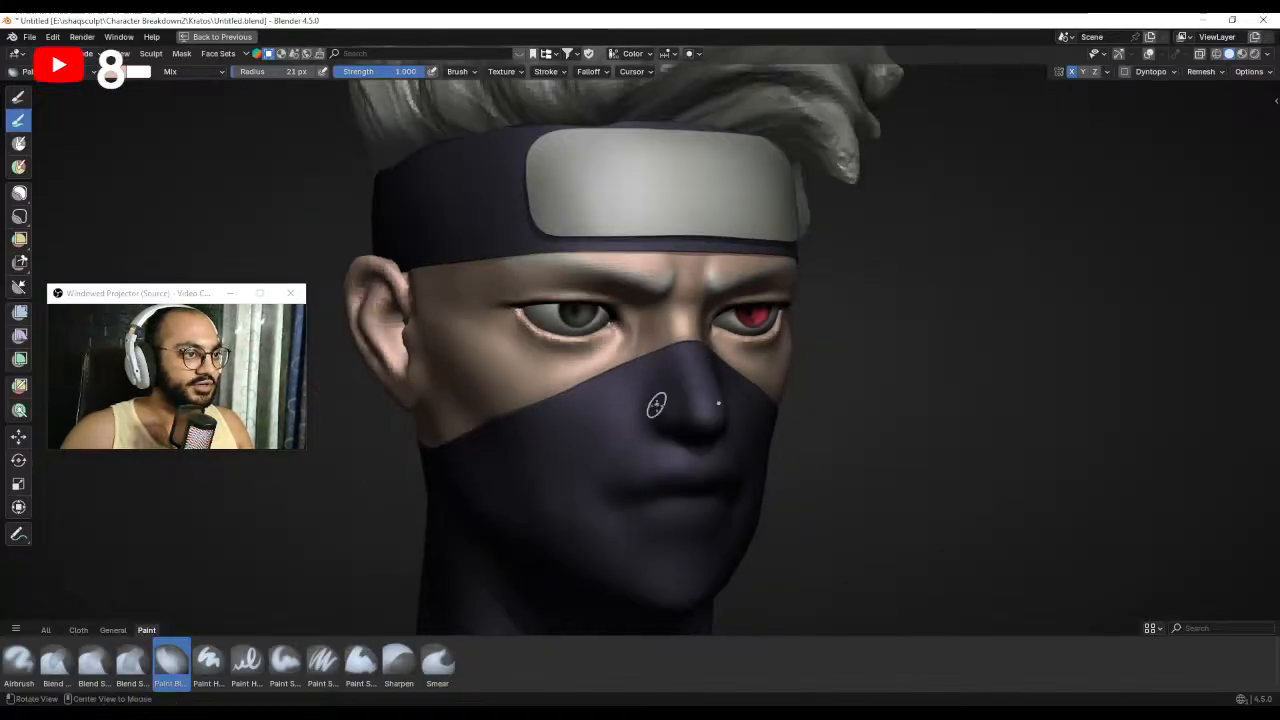
Try a shading stroke across the cheek below the eye, and undo it.
{"action": "middle_click_drag", "start_coordinate": [657, 405], "coordinate": [726, 380]}
{"action": "scroll", "coordinate": [742, 362], "scroll_direction": "up", "scroll_amount": 2}
{"action": "scroll", "coordinate": [566, 355], "scroll_direction": "down", "scroll_amount": 1}
{"action": "middle_click_drag", "start_coordinate": [546, 391], "coordinate": [505, 385]}
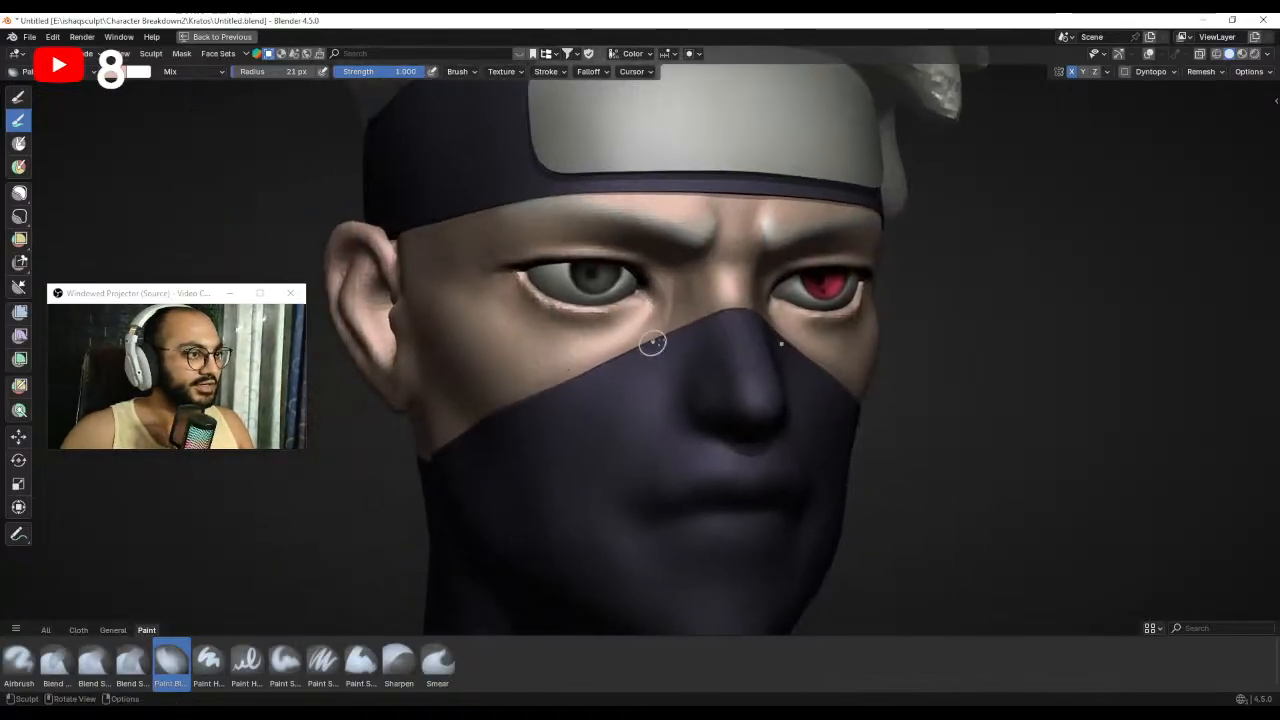
{"action": "middle_click_drag", "start_coordinate": [680, 300], "coordinate": [692, 302]}
{"action": "key", "text": "f"}
{"action": "left_click", "coordinate": [593, 340]}
{"action": "mouse_move", "coordinate": [592, 339]}
{"action": "left_mouse_down"}
{"action": "mouse_move", "coordinate": [560, 349]}
{"action": "mouse_move", "coordinate": [580, 369]}
{"action": "left_mouse_up"}
{"action": "key", "text": "ctrl+z"}
Shade the cheeks above the mask edge with the Paint Blend brush at 22 and 17 px radius.
{"action": "key", "text": "f"}
{"action": "left_click", "coordinate": [540, 342]}
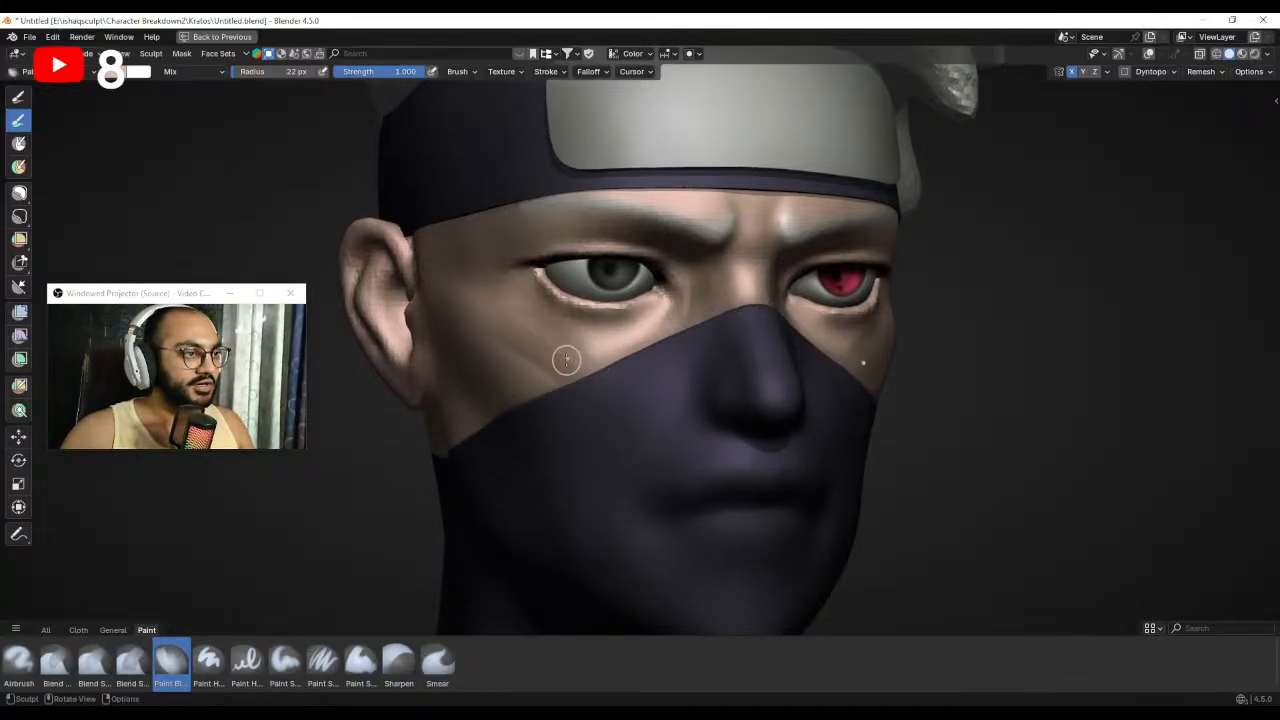
{"action": "key", "text": "f"}
{"action": "left_click", "coordinate": [594, 391]}
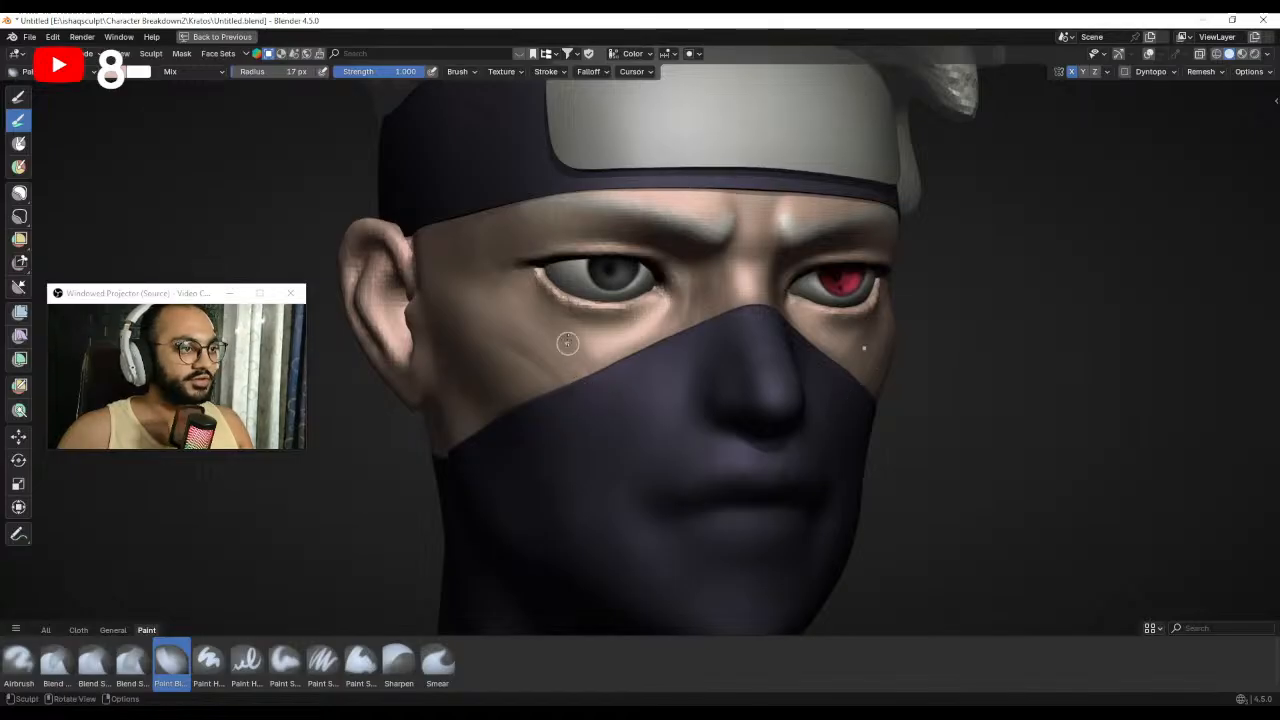
Return to Object Mode and review the painted face from the front and at a slight angle.
{"action": "middle_click_drag", "start_coordinate": [598, 419], "coordinate": [572, 395]}
{"action": "middle_click_drag", "start_coordinate": [572, 395], "coordinate": [620, 360], "text": "ctrl"}
{"action": "middle_click_drag", "start_coordinate": [740, 362], "coordinate": [677, 391]}
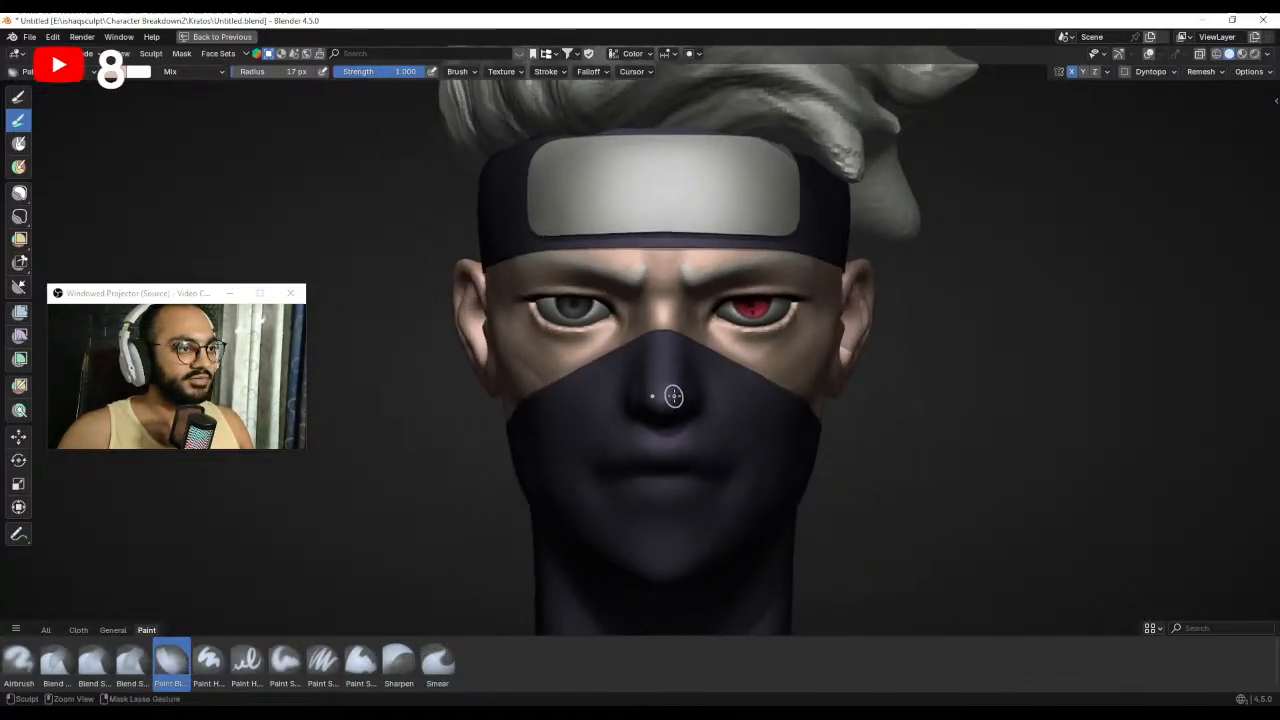
{"action": "key", "text": "ctrl+Tab"}
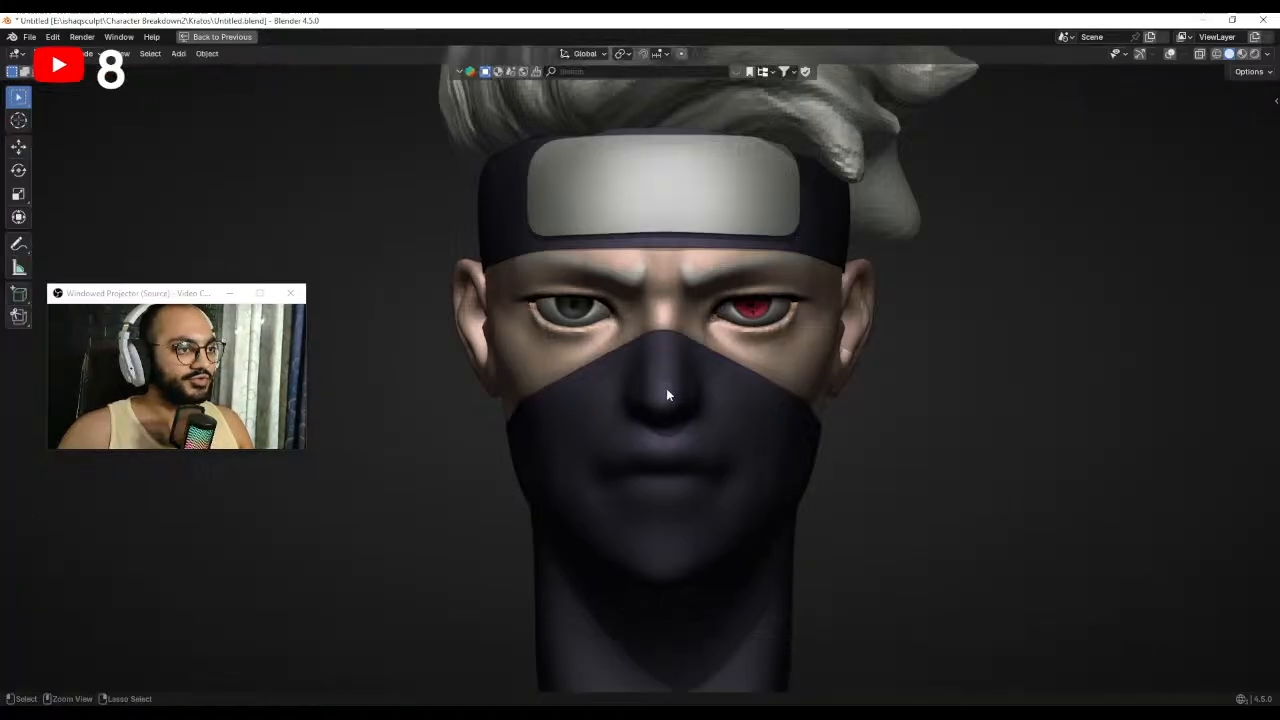
{"action": "middle_click_drag", "start_coordinate": [856, 367], "coordinate": [820, 383]}
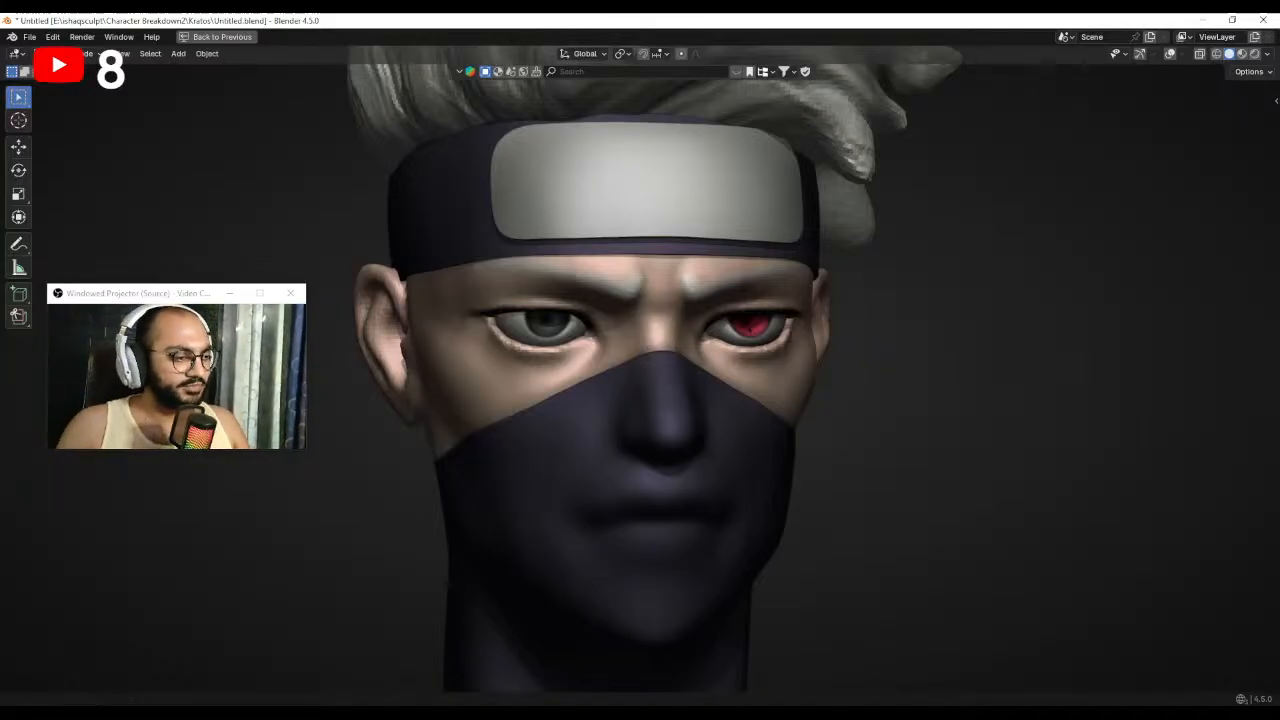
Switch to the web browser and look through the Champion posts in the 1 Month Sculpt Challenge community.
{"action": "mouse_move", "coordinate": [470, 700]}
{"action": "left_click", "coordinate": [436, 664]}
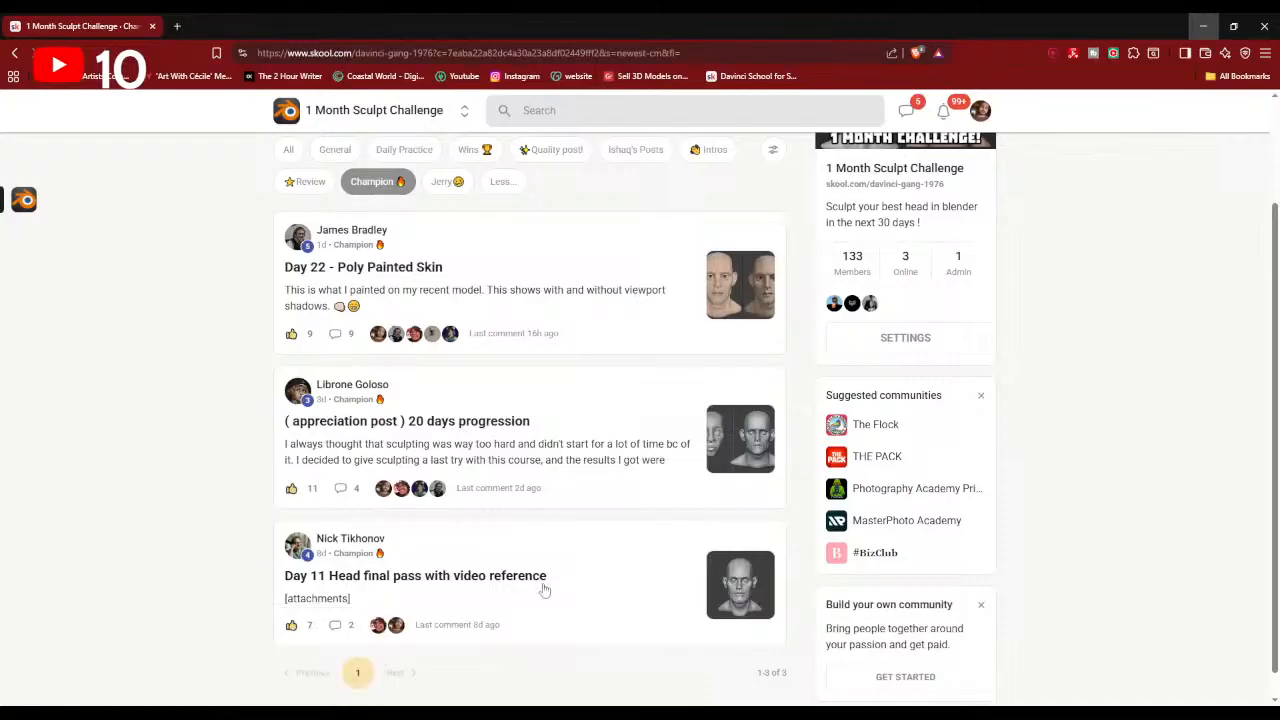
{"action": "scroll", "coordinate": [727, 412], "scroll_direction": "down", "scroll_amount": 2}
{"action": "scroll", "coordinate": [727, 412], "scroll_direction": "up", "scroll_amount": 3}
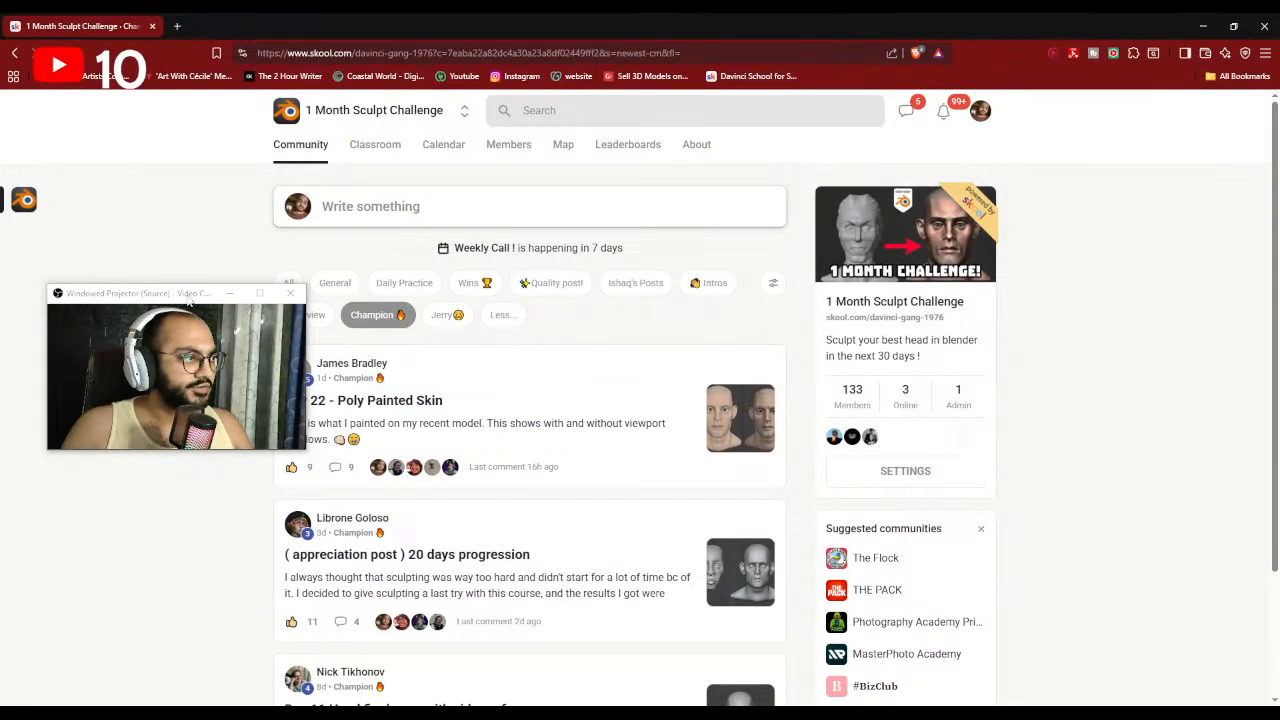
{"action": "scroll", "coordinate": [643, 365], "scroll_direction": "down", "scroll_amount": 2}
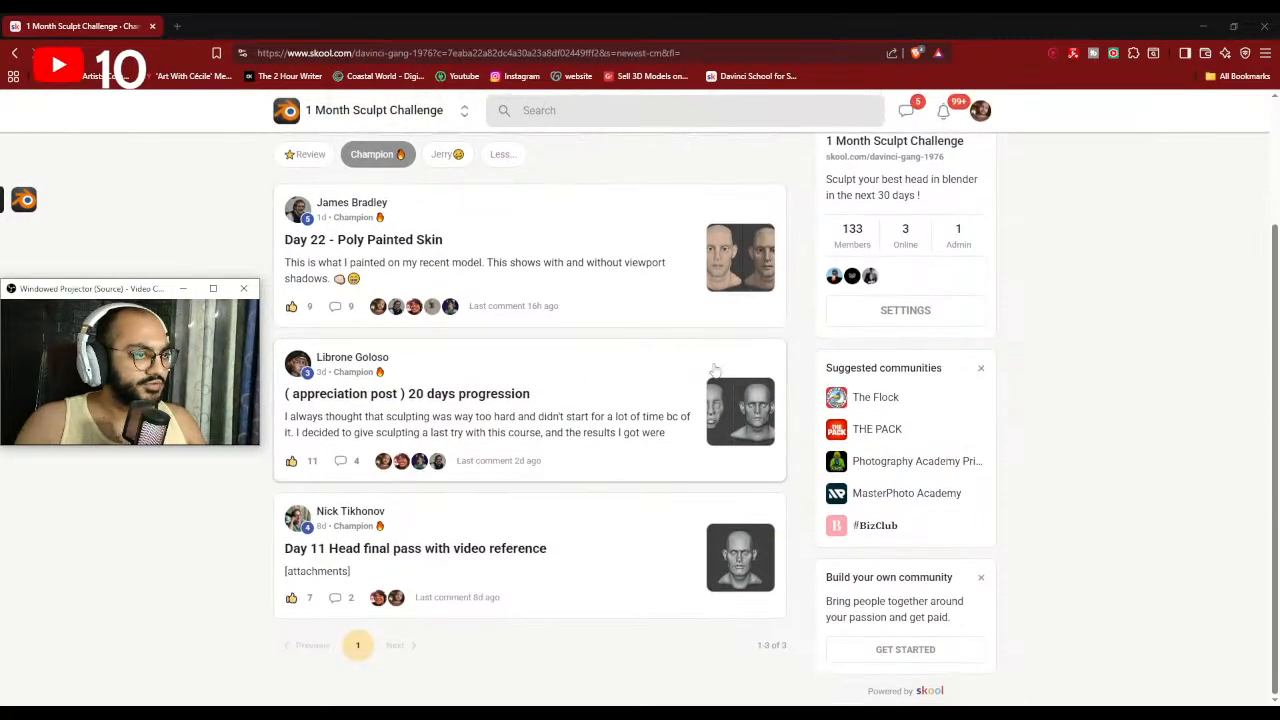
{"action": "scroll", "coordinate": [715, 370], "scroll_direction": "up", "scroll_amount": 2}
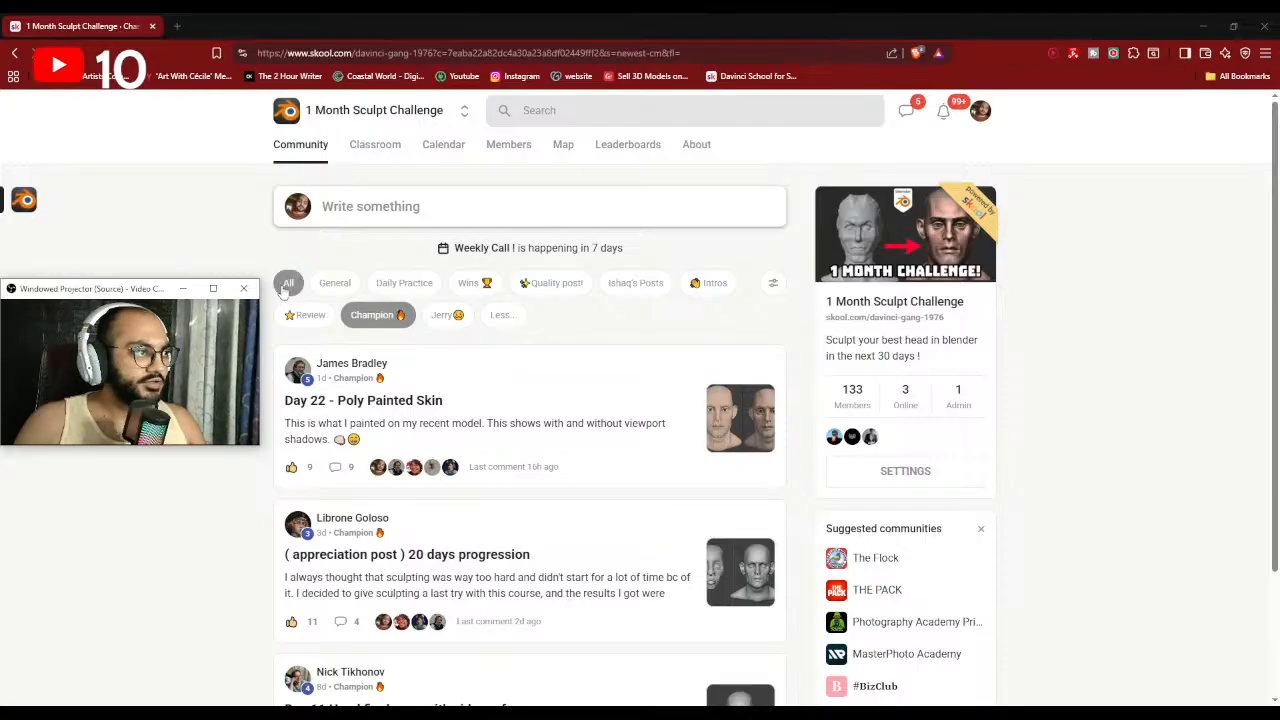
{"action": "scroll", "coordinate": [500, 398], "scroll_direction": "down", "scroll_amount": 2}
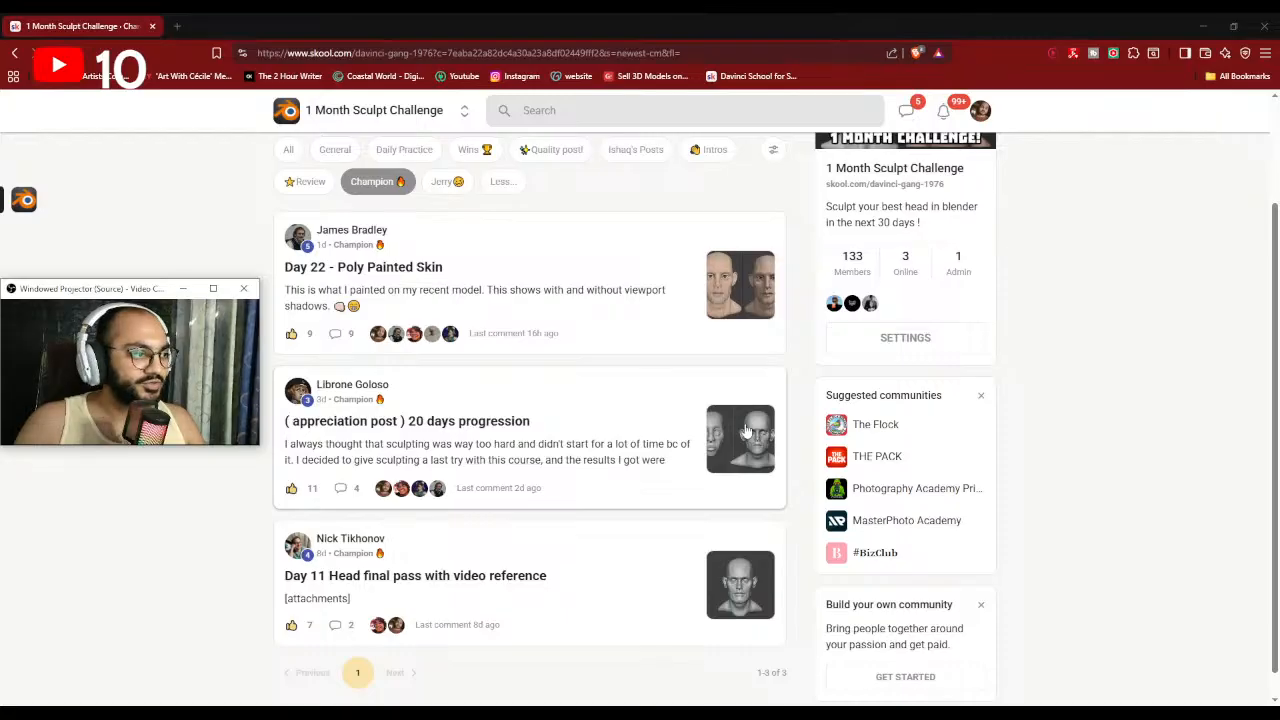
Show all posts in the 1 Month Sculpt Challenge community and look through the members' sculpts in the feed.
{"action": "left_click", "coordinate": [288, 149]}
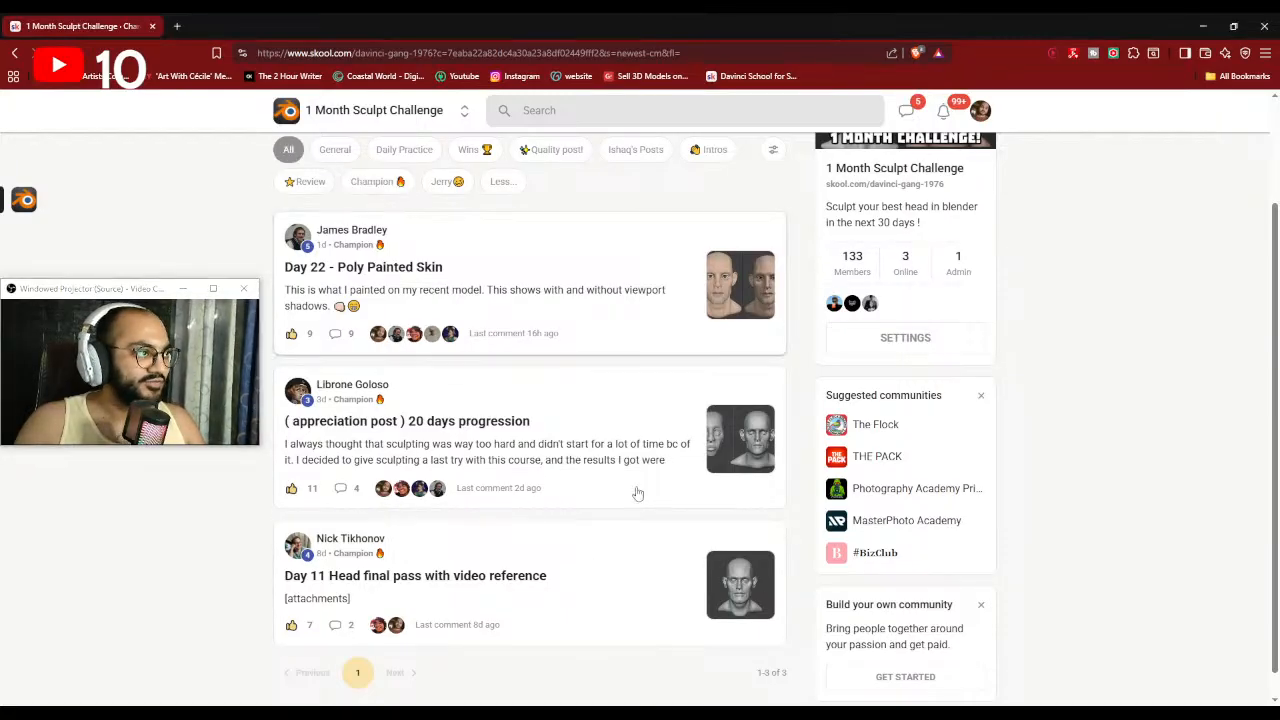
{"action": "scroll", "coordinate": [760, 398], "scroll_direction": "down", "scroll_amount": 7}
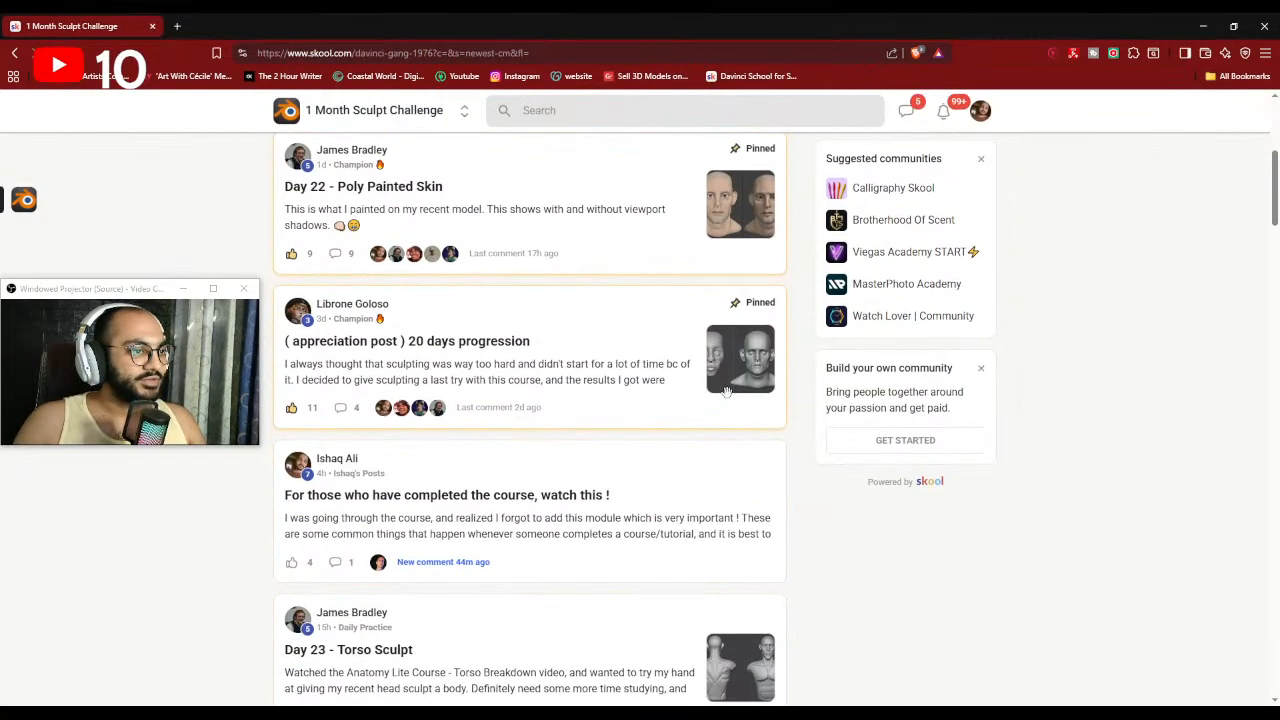
{"action": "scroll", "coordinate": [789, 400], "scroll_direction": "down", "scroll_amount": 4}
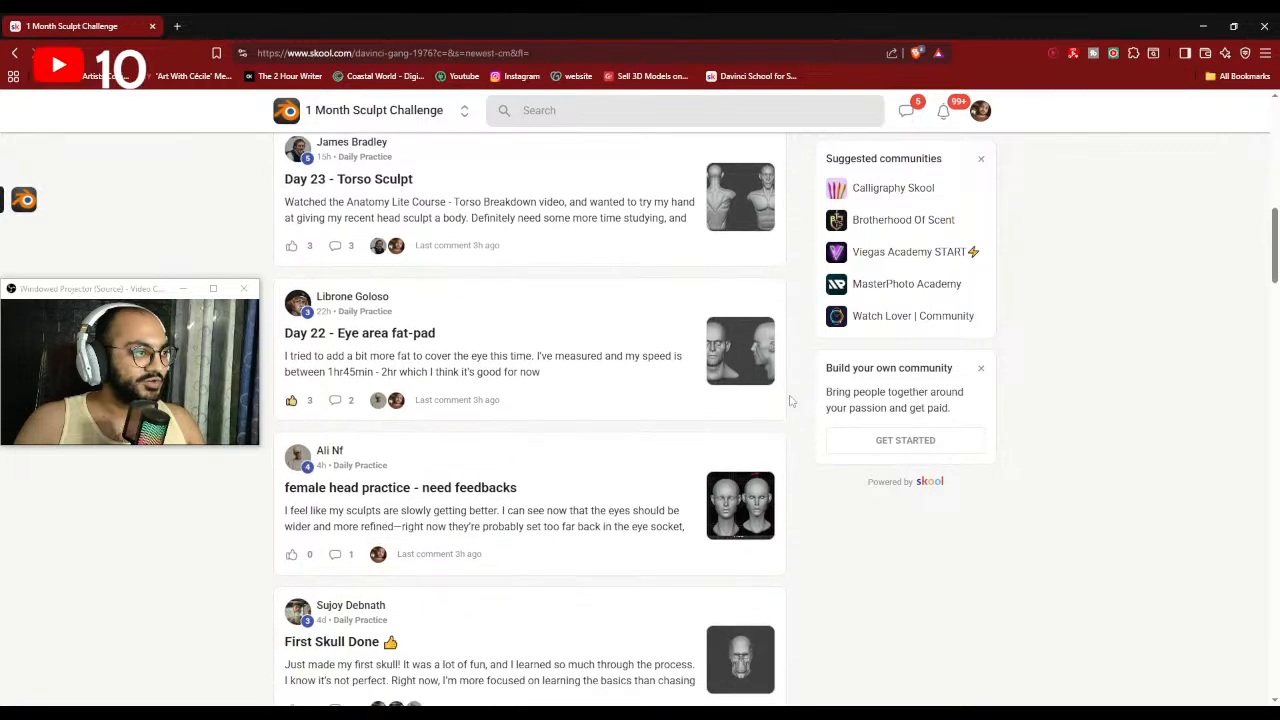
{"action": "scroll", "coordinate": [789, 400], "scroll_direction": "down", "scroll_amount": 7}
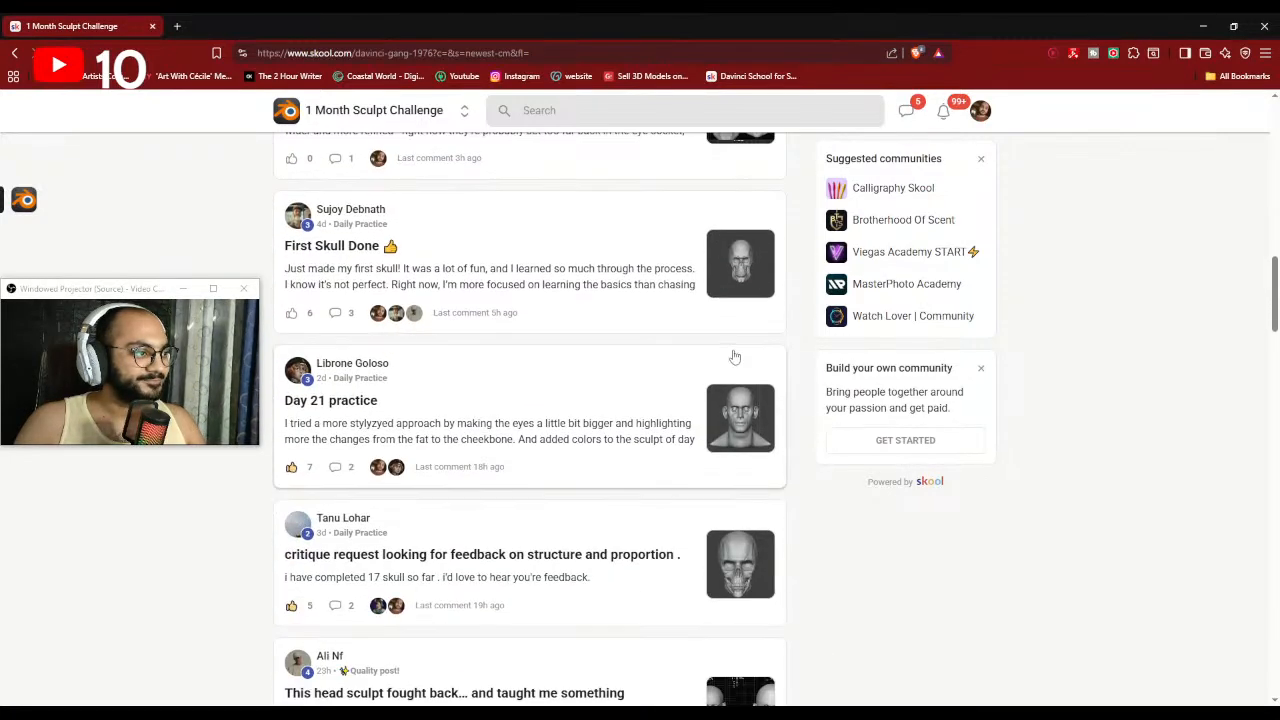
{"action": "scroll", "coordinate": [797, 435], "scroll_direction": "down", "scroll_amount": 3}
{"action": "scroll", "coordinate": [798, 520], "scroll_direction": "up", "scroll_amount": 20}
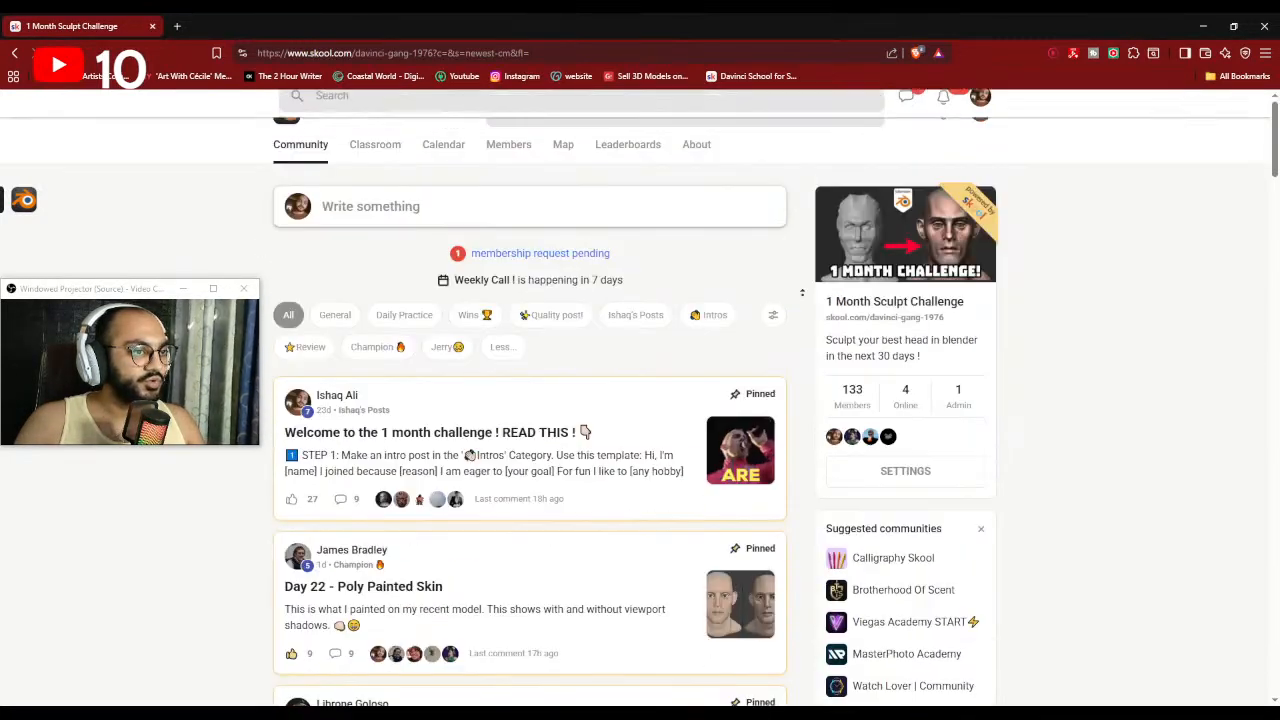
Open the 1 Month Sculpt Challenge course in the classroom and look through its Week 1 to Week 4 lesson sections.
{"action": "left_click", "coordinate": [369, 146]}
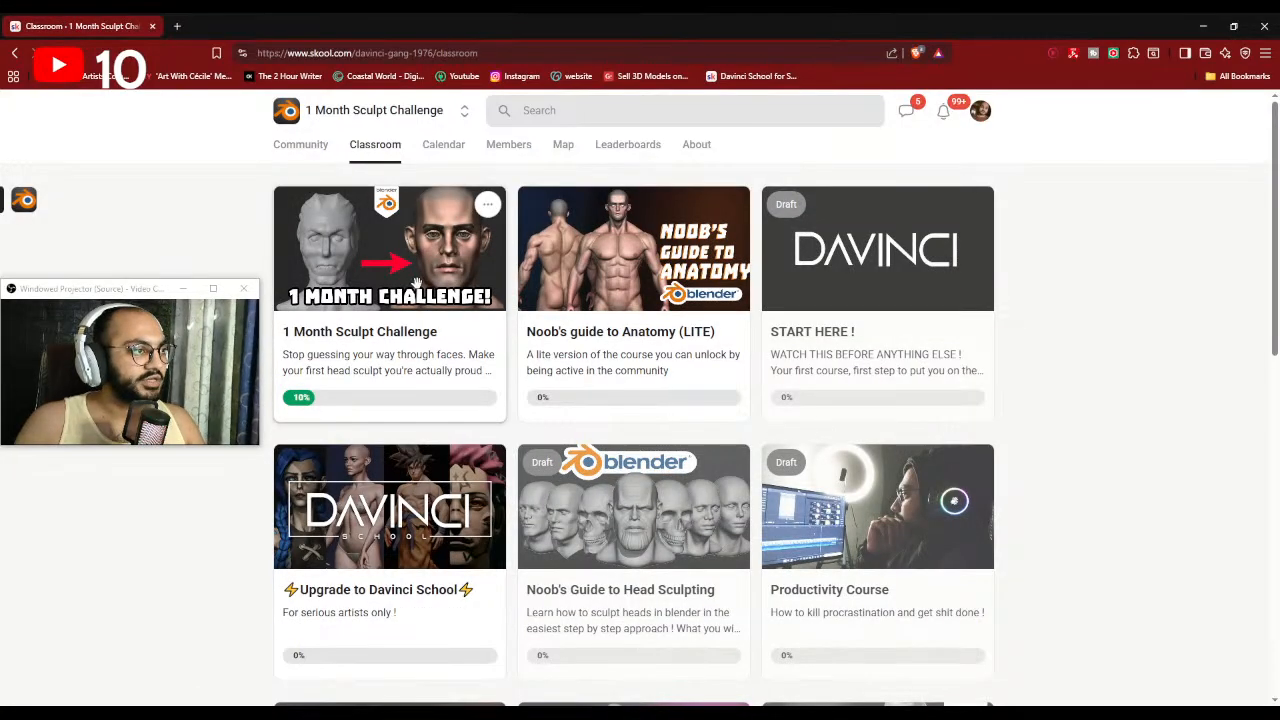
{"action": "left_click", "coordinate": [463, 342]}
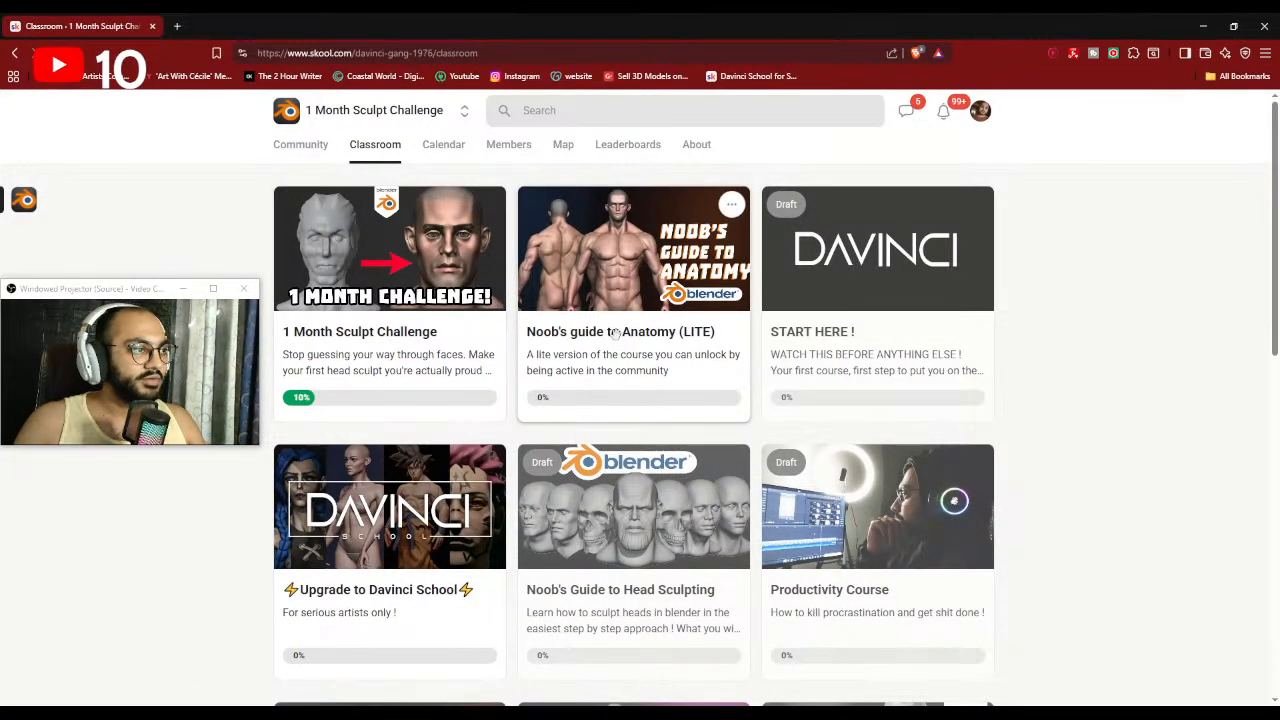
{"action": "left_click", "coordinate": [475, 319]}
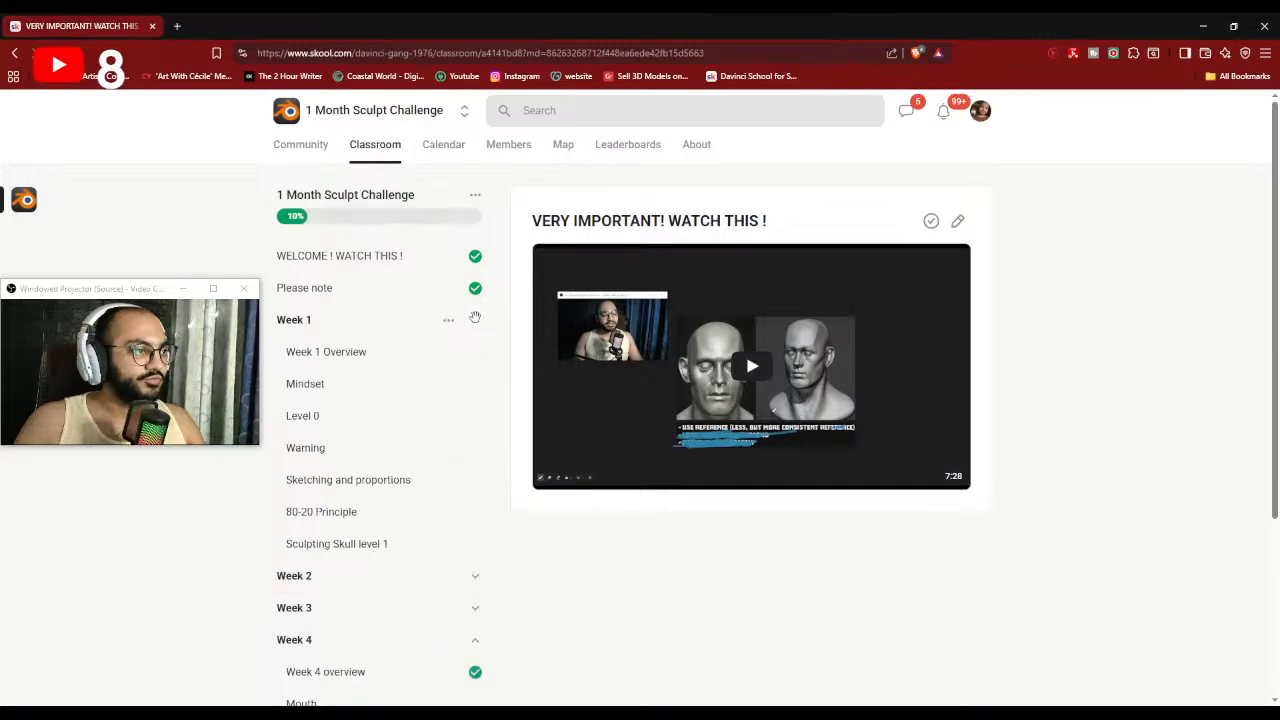
{"action": "left_click", "coordinate": [475, 319]}
{"action": "left_click", "coordinate": [477, 351]}
{"action": "left_click", "coordinate": [477, 351]}
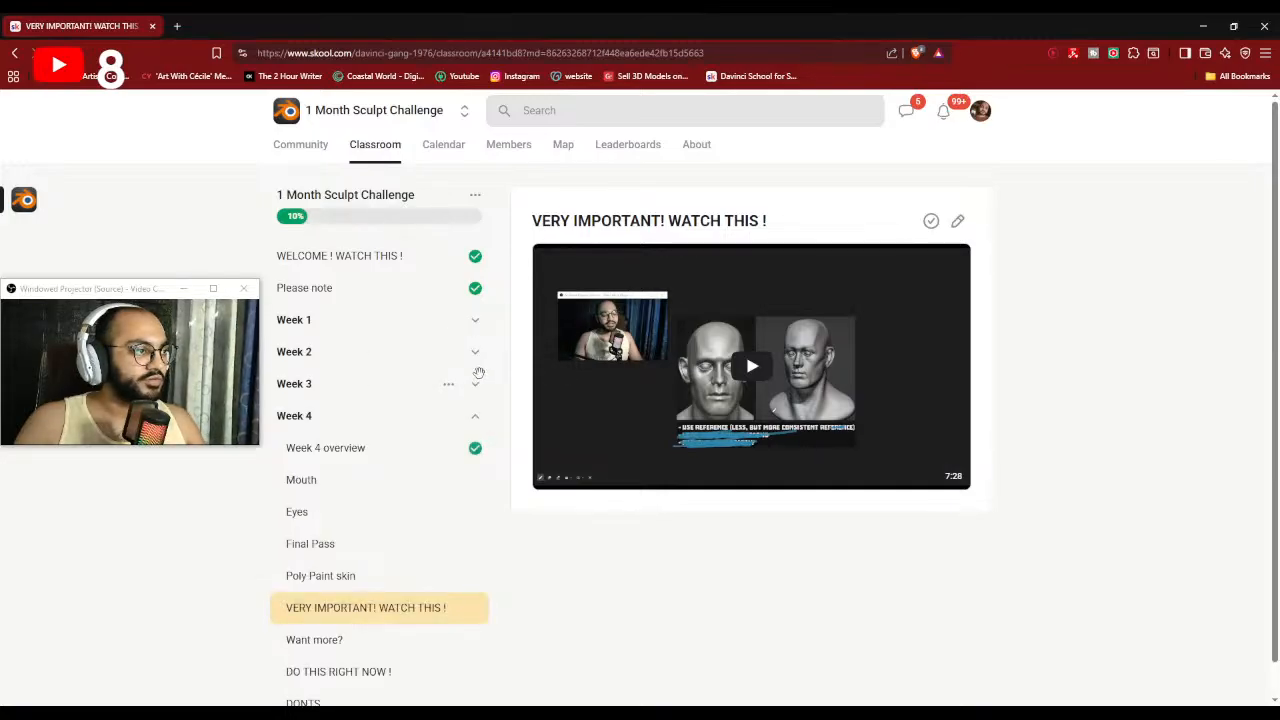
{"action": "left_click", "coordinate": [478, 383]}
{"action": "left_click", "coordinate": [478, 384]}
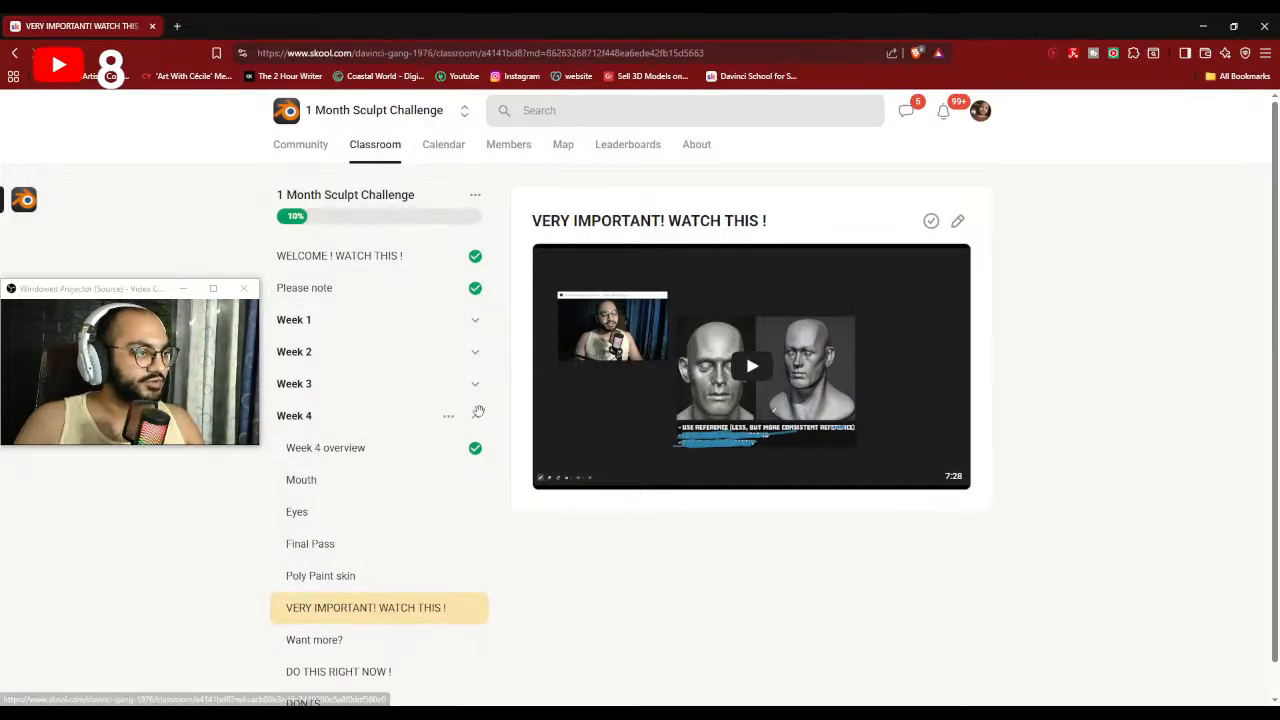
{"action": "left_click", "coordinate": [474, 414]}
Leave the course and review the Champion posts in the community feed again.
{"action": "left_click", "coordinate": [378, 146]}
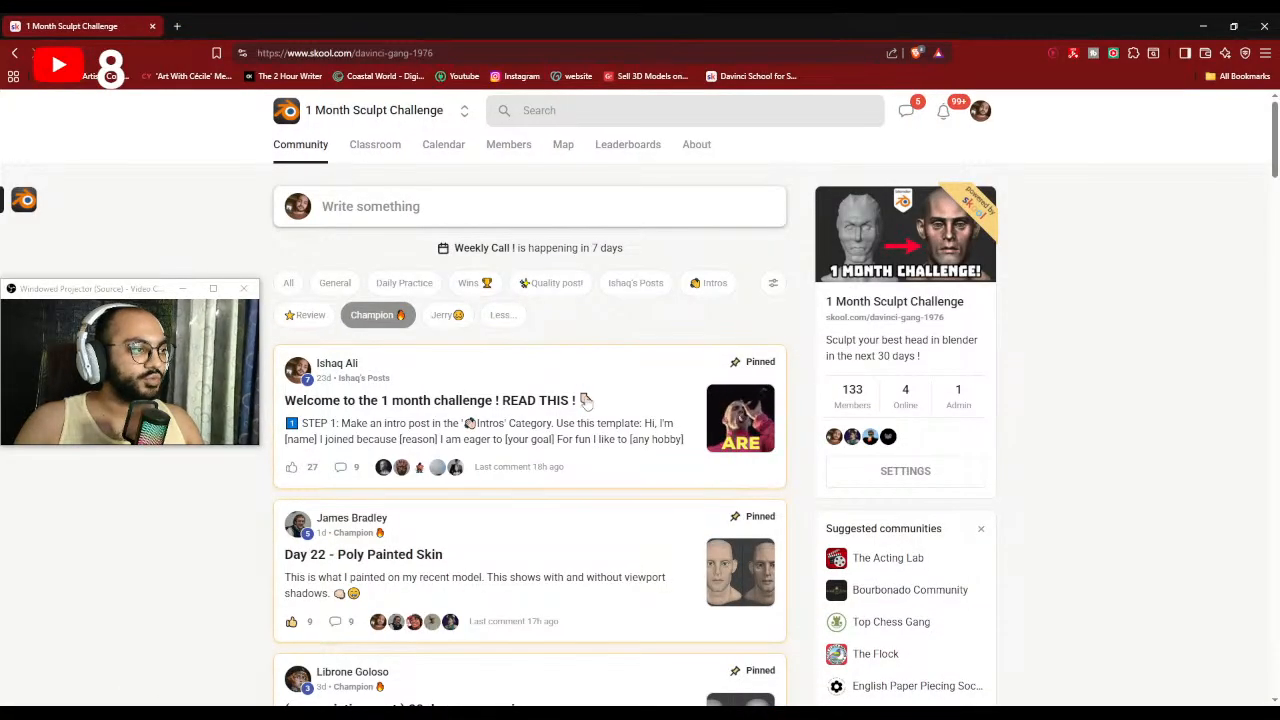
{"action": "scroll", "coordinate": [583, 379], "scroll_direction": "down", "scroll_amount": 2}
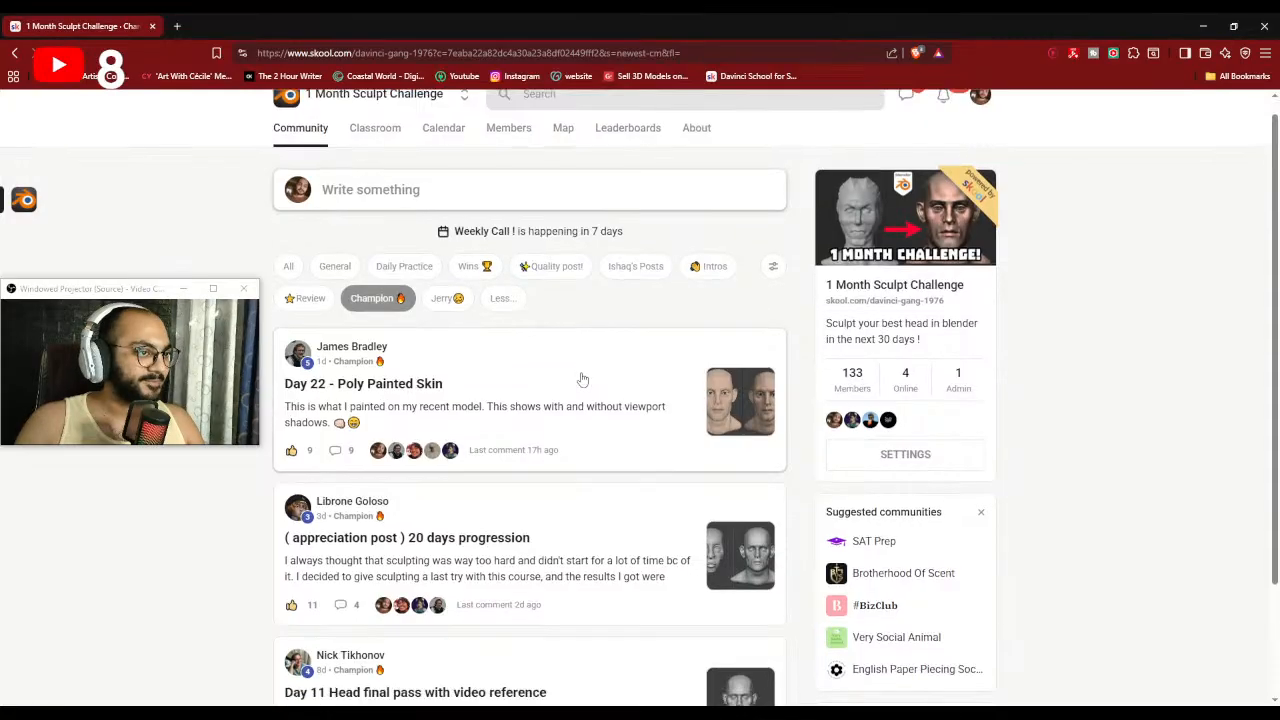
{"action": "scroll", "coordinate": [574, 486], "scroll_direction": "up", "scroll_amount": 2}
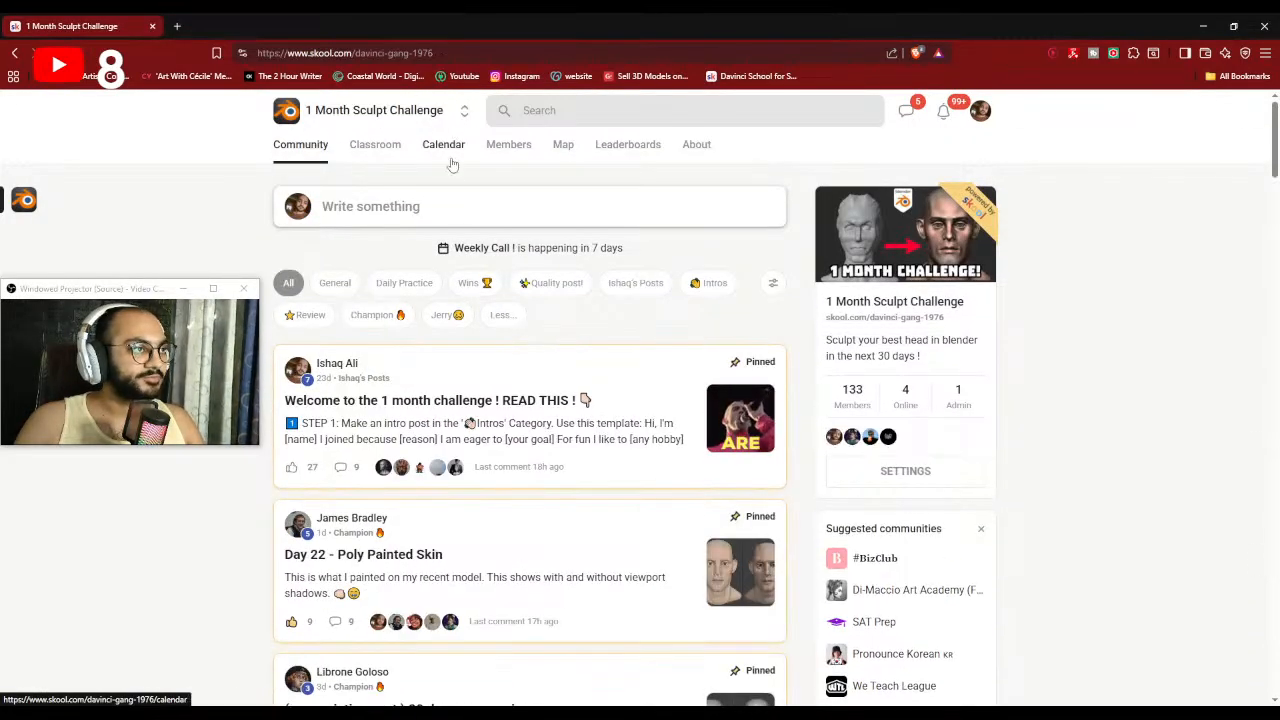
Switch to the Davinci School for Sculptors community, look over its classroom courses and return to its feed.
{"action": "left_click", "coordinate": [463, 114]}
{"action": "left_click", "coordinate": [453, 252]}
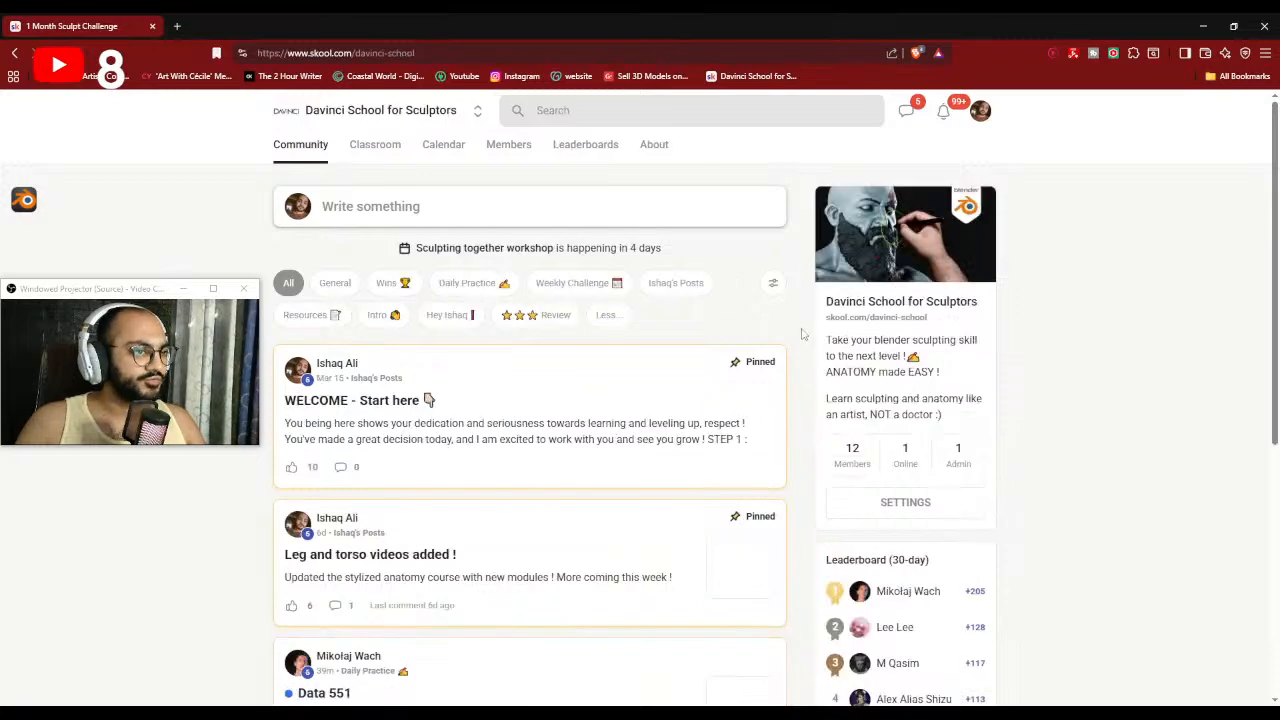
{"action": "left_click", "coordinate": [374, 146]}
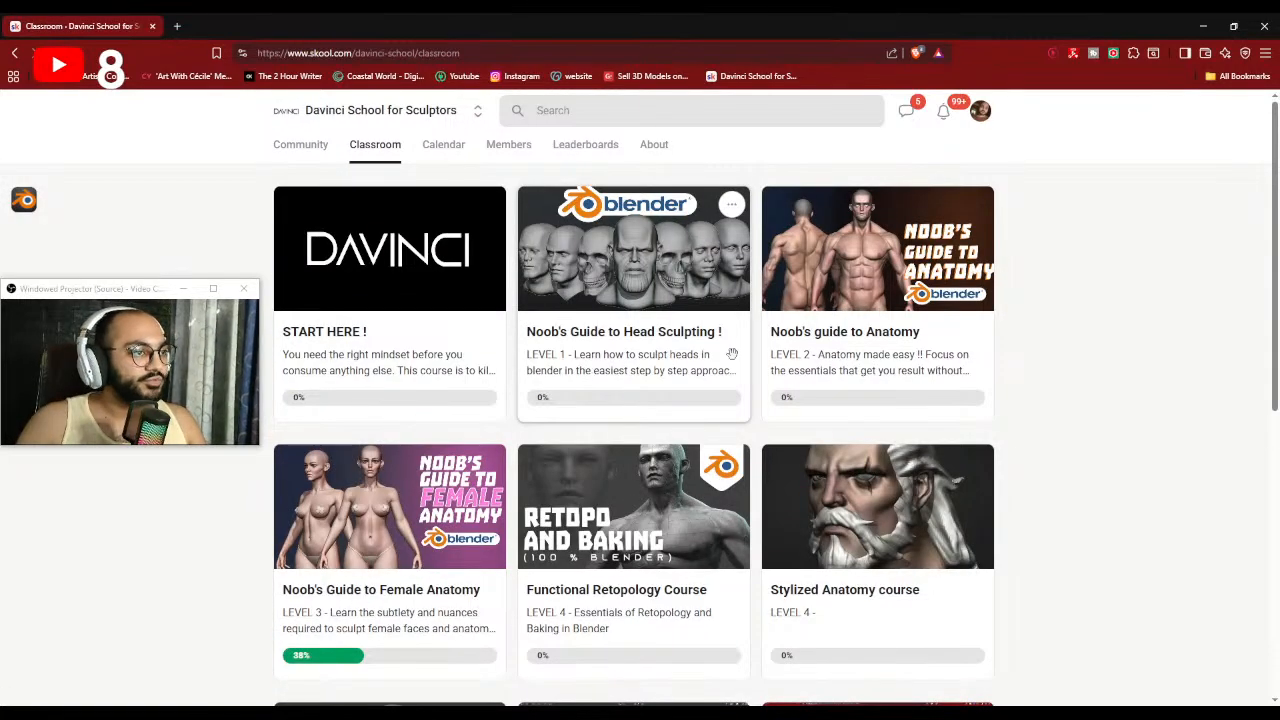
{"action": "scroll", "coordinate": [587, 370], "scroll_direction": "down", "scroll_amount": 3}
{"action": "scroll", "coordinate": [348, 198], "scroll_direction": "up", "scroll_amount": 3}
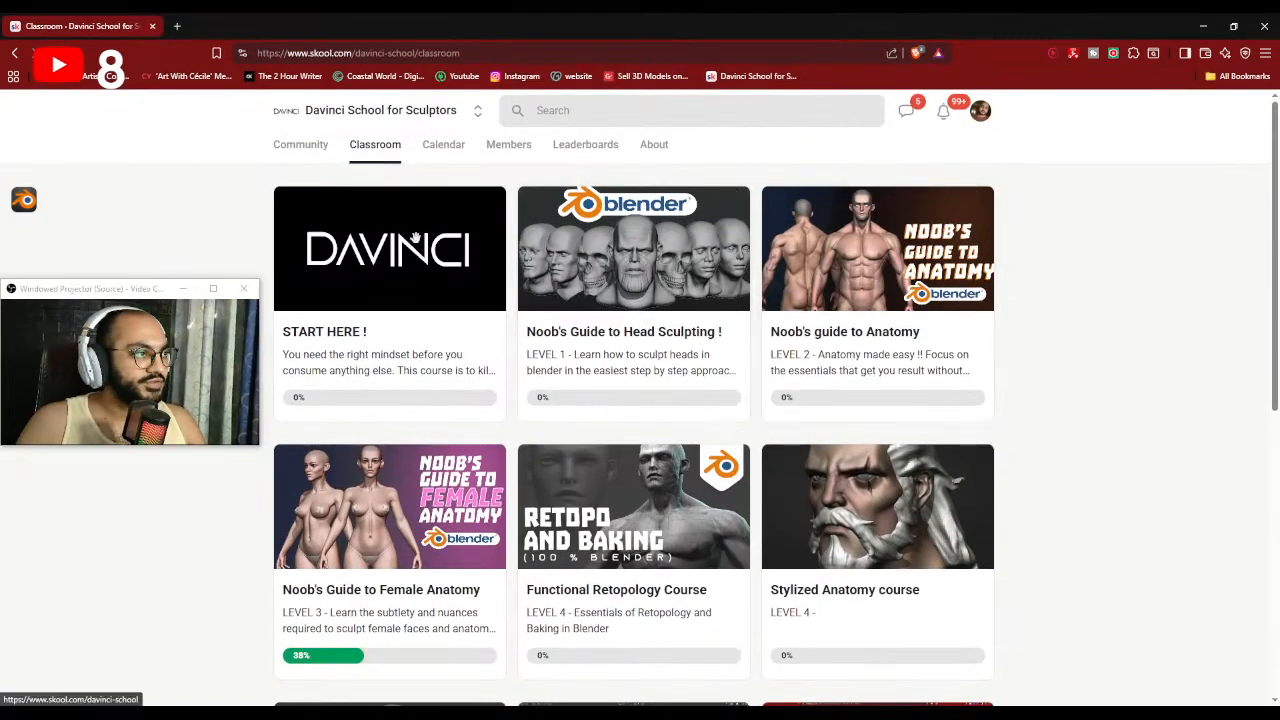
{"action": "key", "text": "alt+Left"}
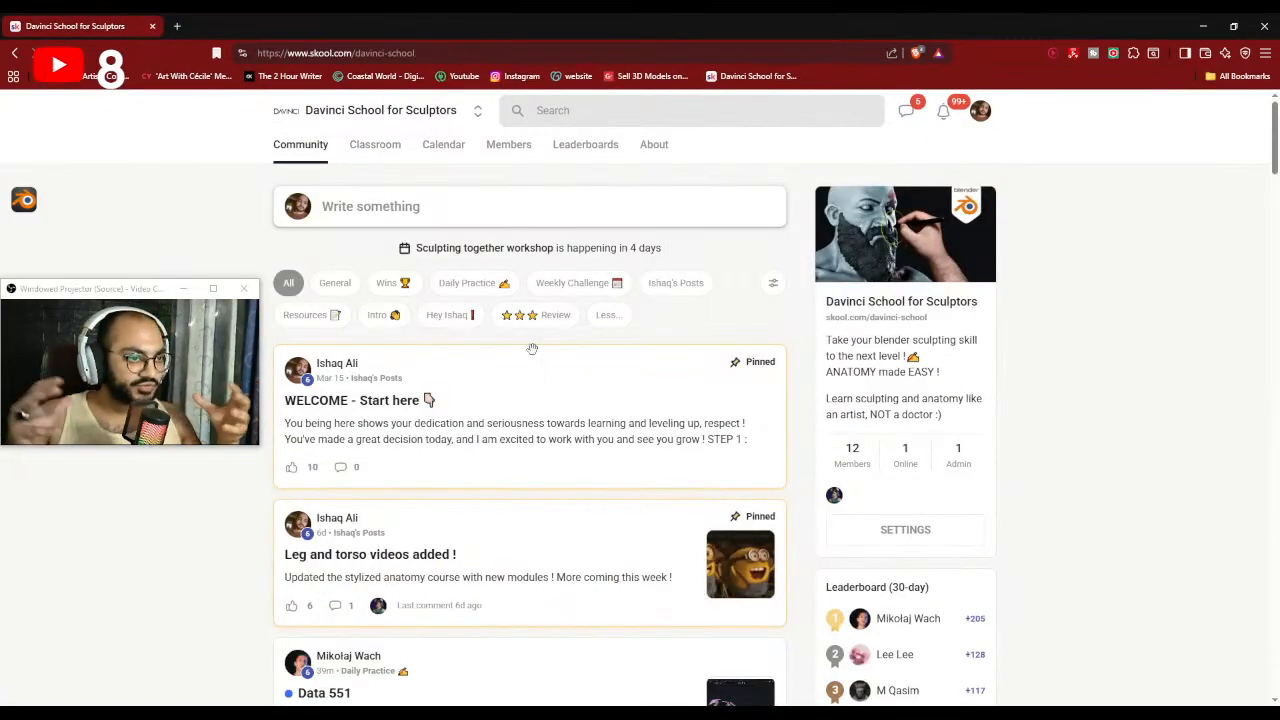
Go back to the 1 Month Sculpt Challenge community, and switch to Blender to view the painted masked head.
{"action": "left_click", "coordinate": [477, 110]}
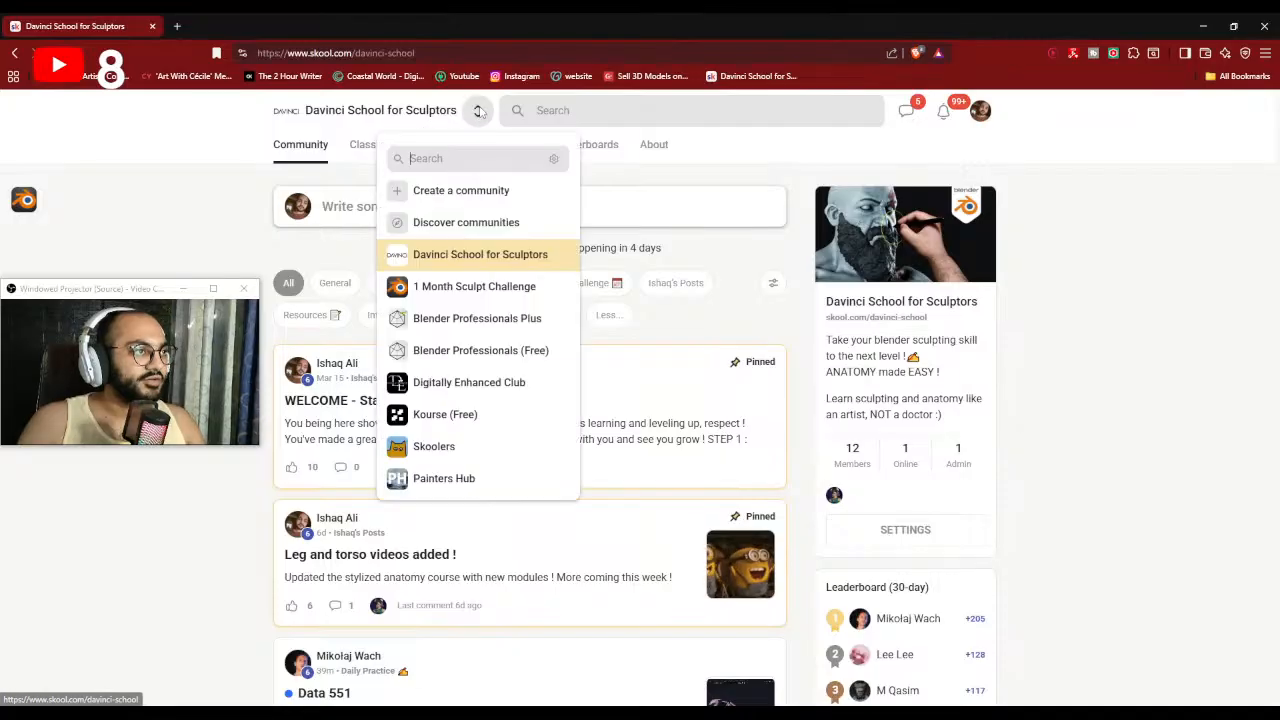
{"action": "left_click", "coordinate": [455, 288]}
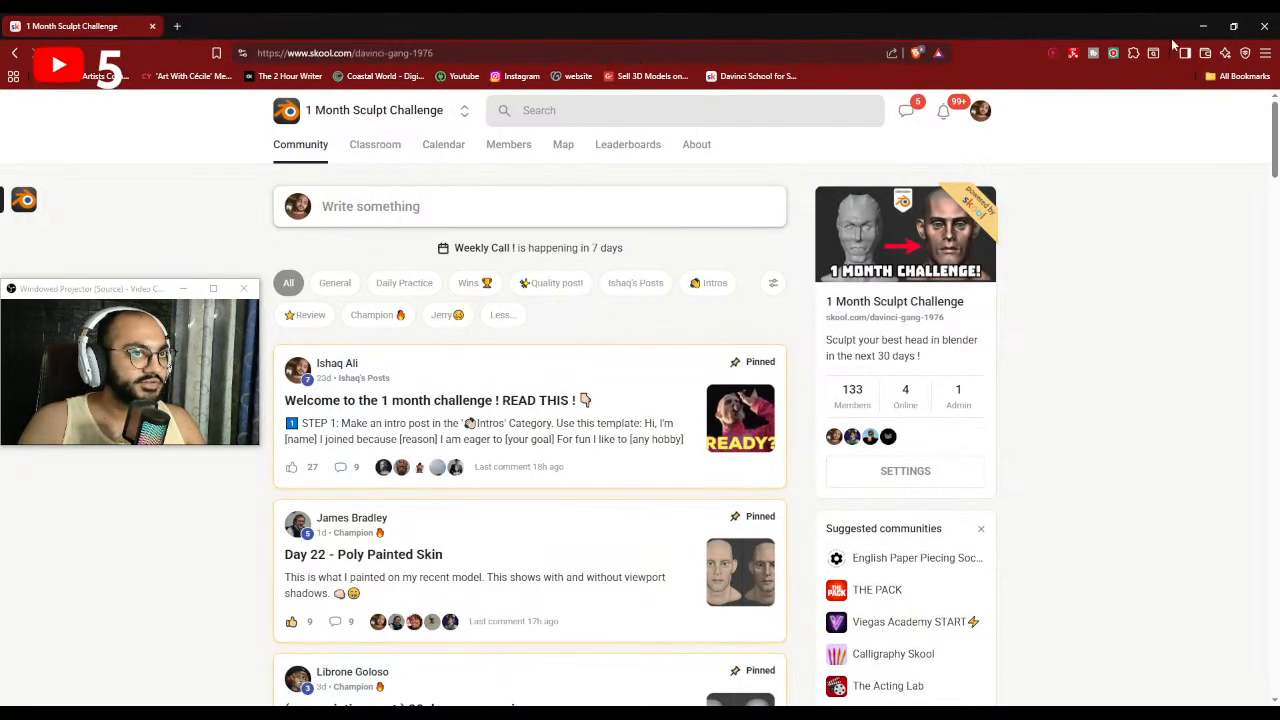
{"action": "left_click", "coordinate": [1202, 27]}
{"action": "middle_click_drag", "start_coordinate": [692, 341], "coordinate": [776, 378]}
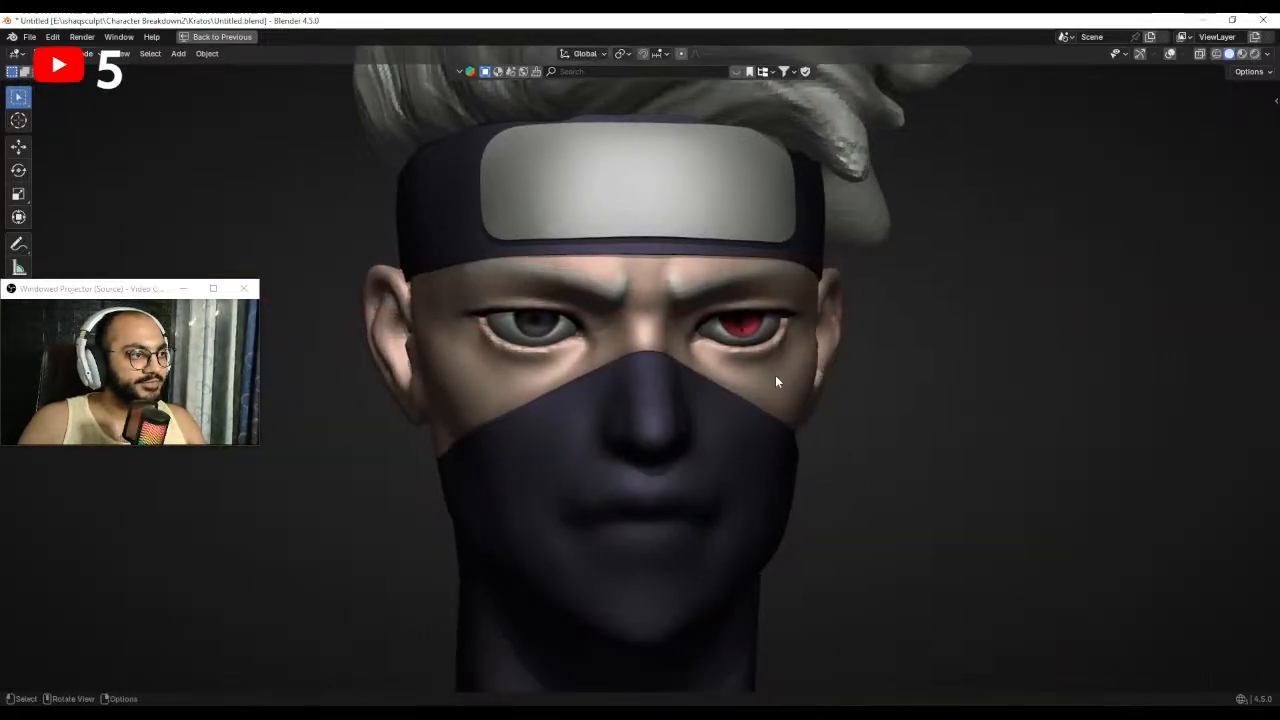